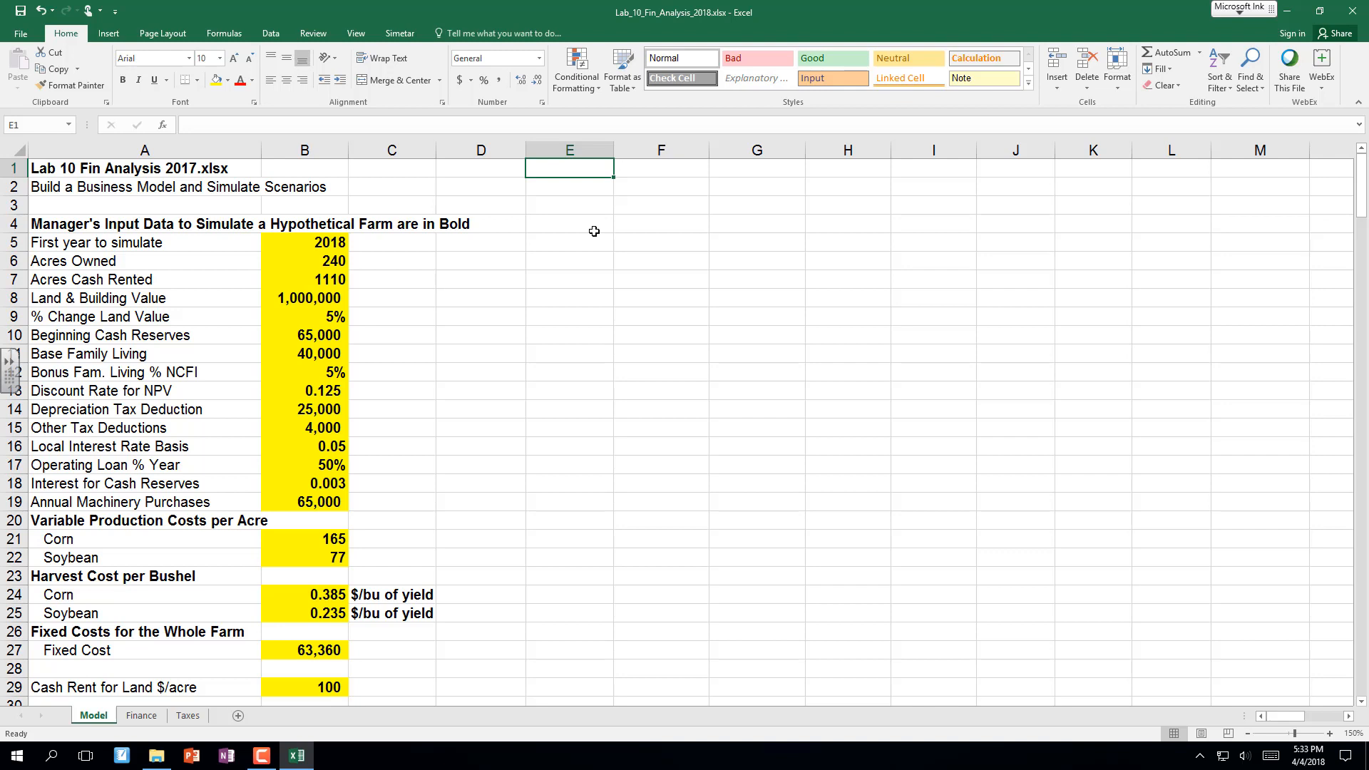
click(641, 433)
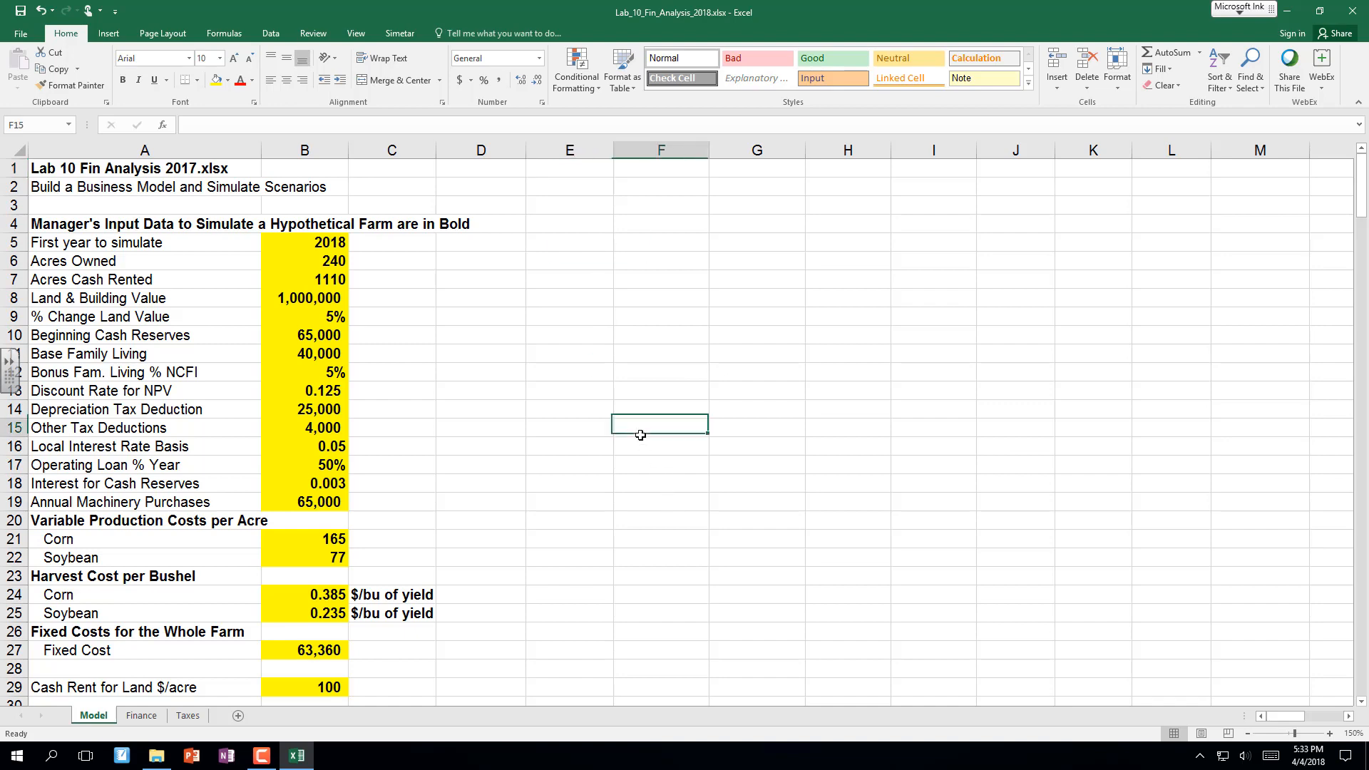
scroll(641, 432, down, 3)
scroll(642, 431, up, 3)
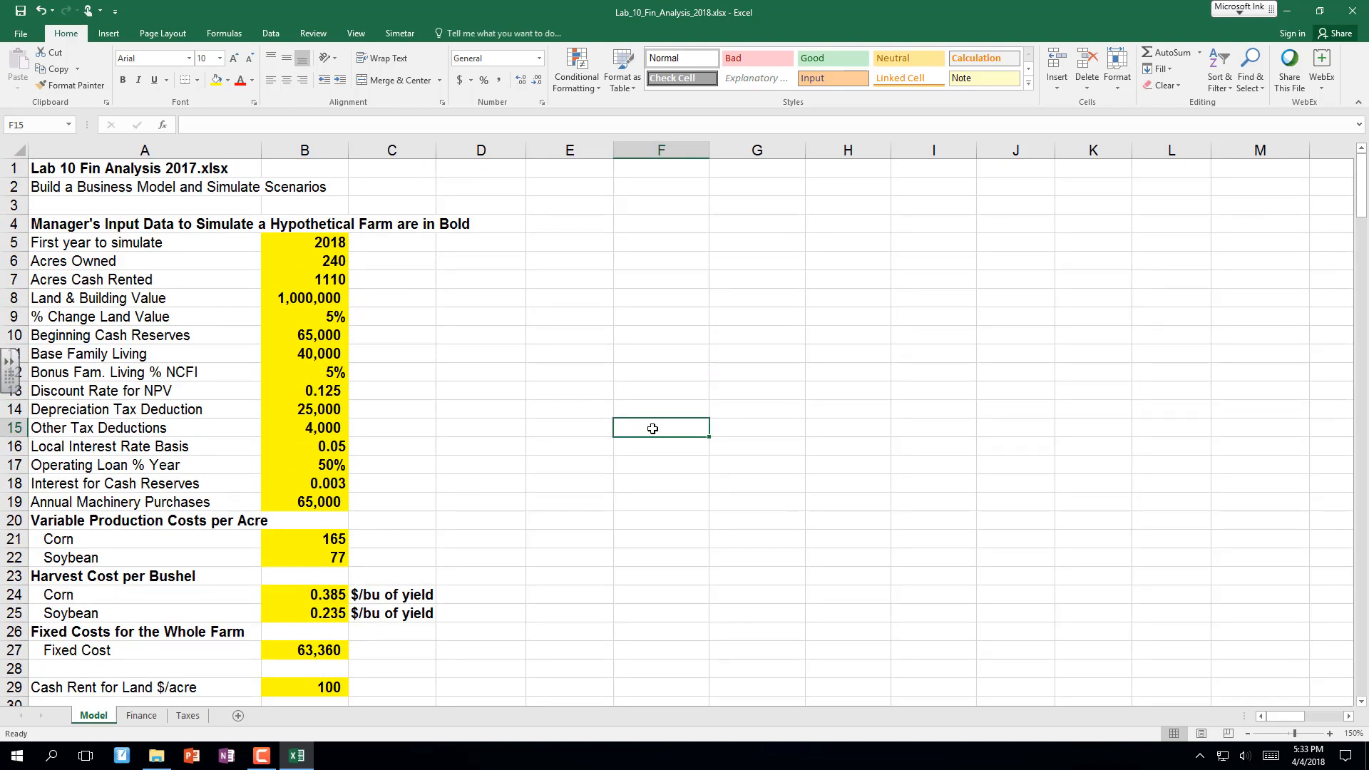
scroll(653, 428, down, 3)
scroll(652, 429, up, 2)
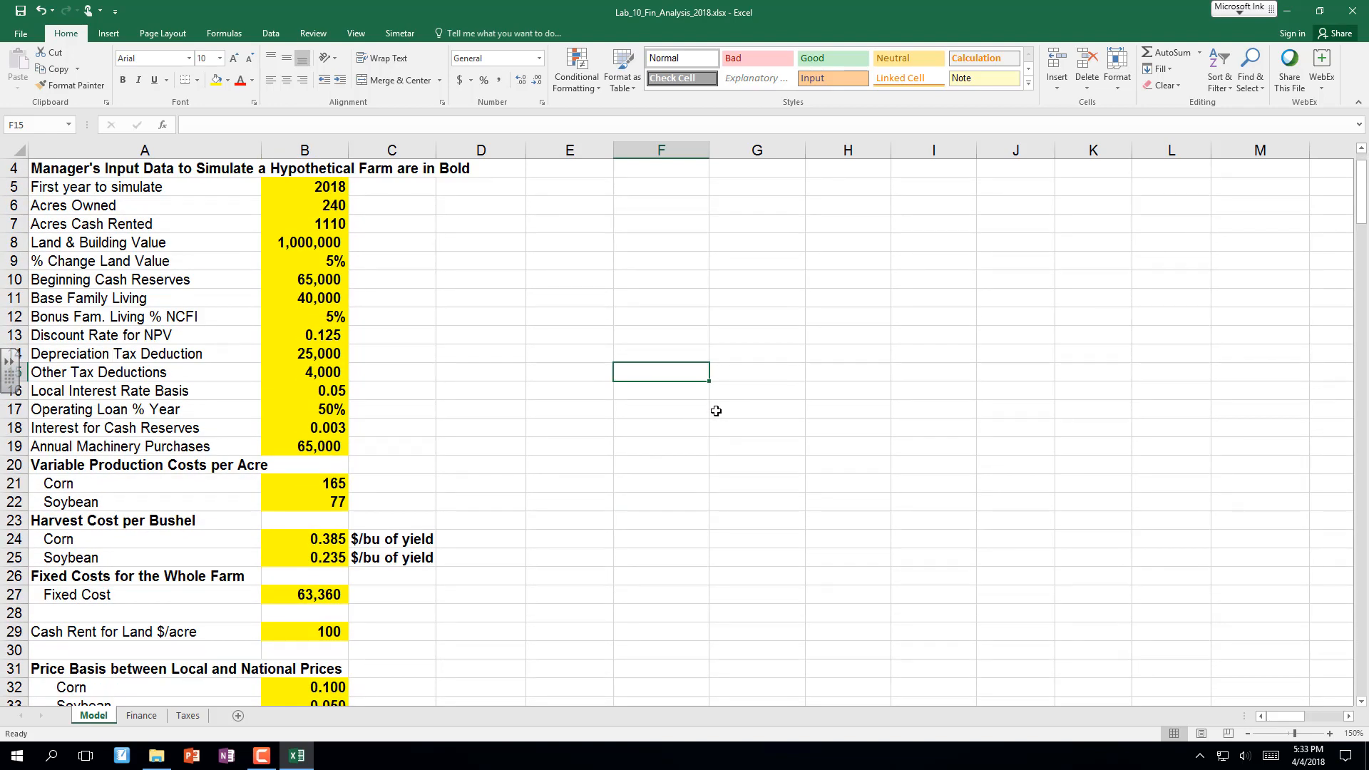
click(632, 471)
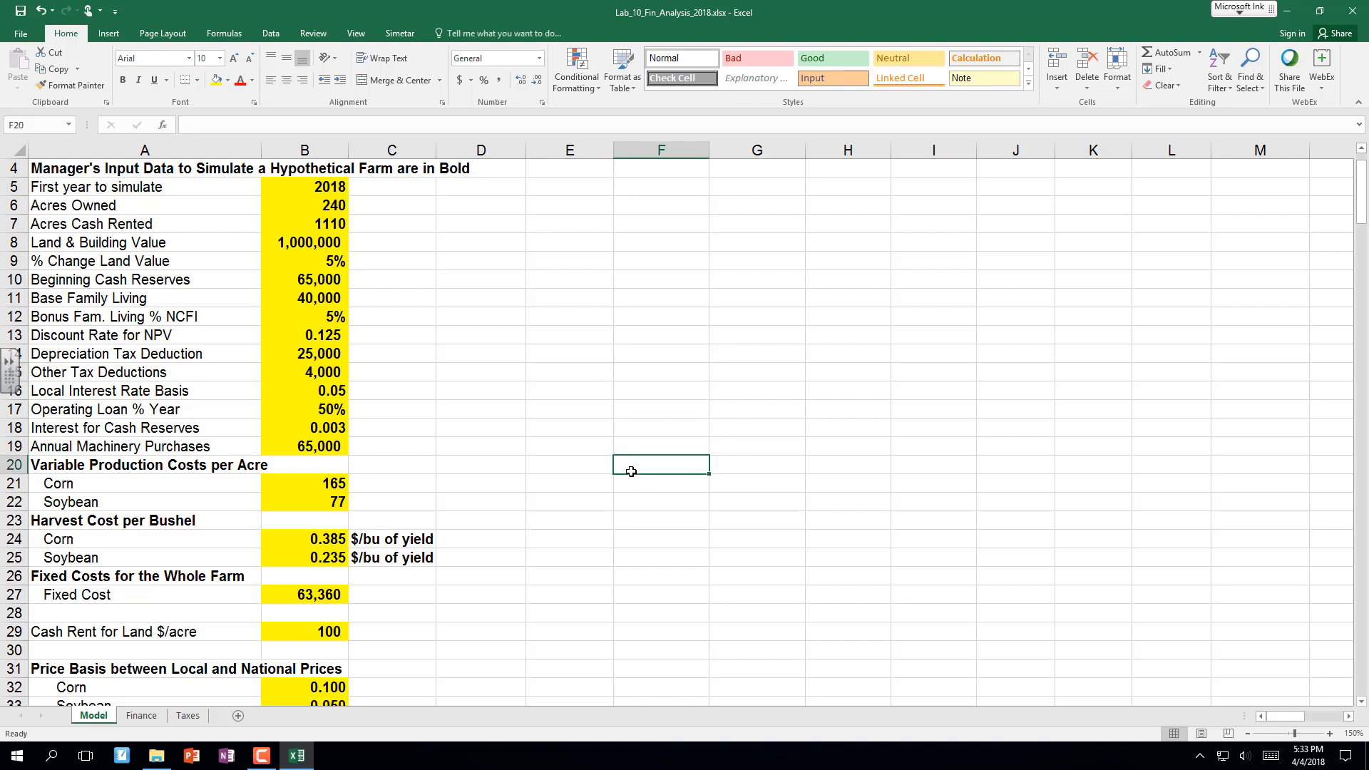
Review the manager's inputs for first year, acres owned, acres cash rented, land and building value, and land value change.
click(314, 191)
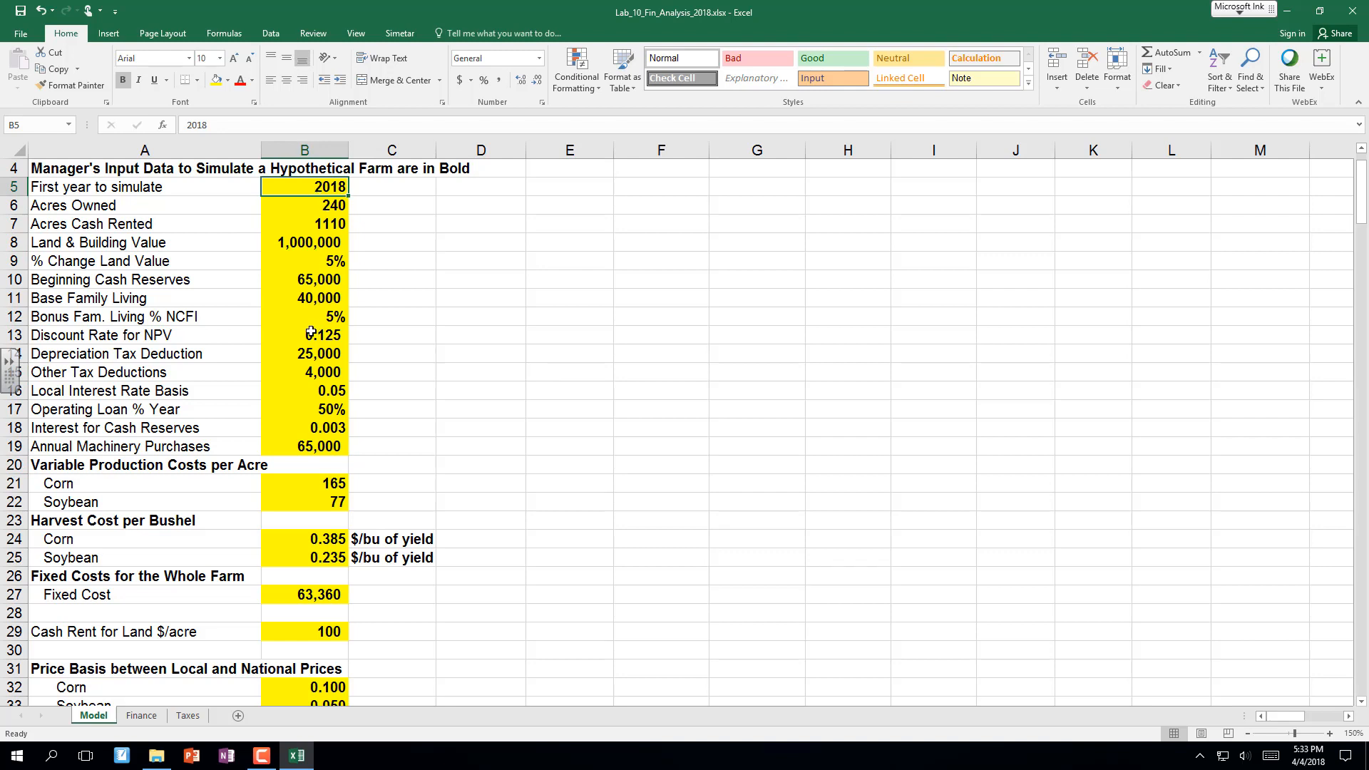
click(296, 217)
click(301, 210)
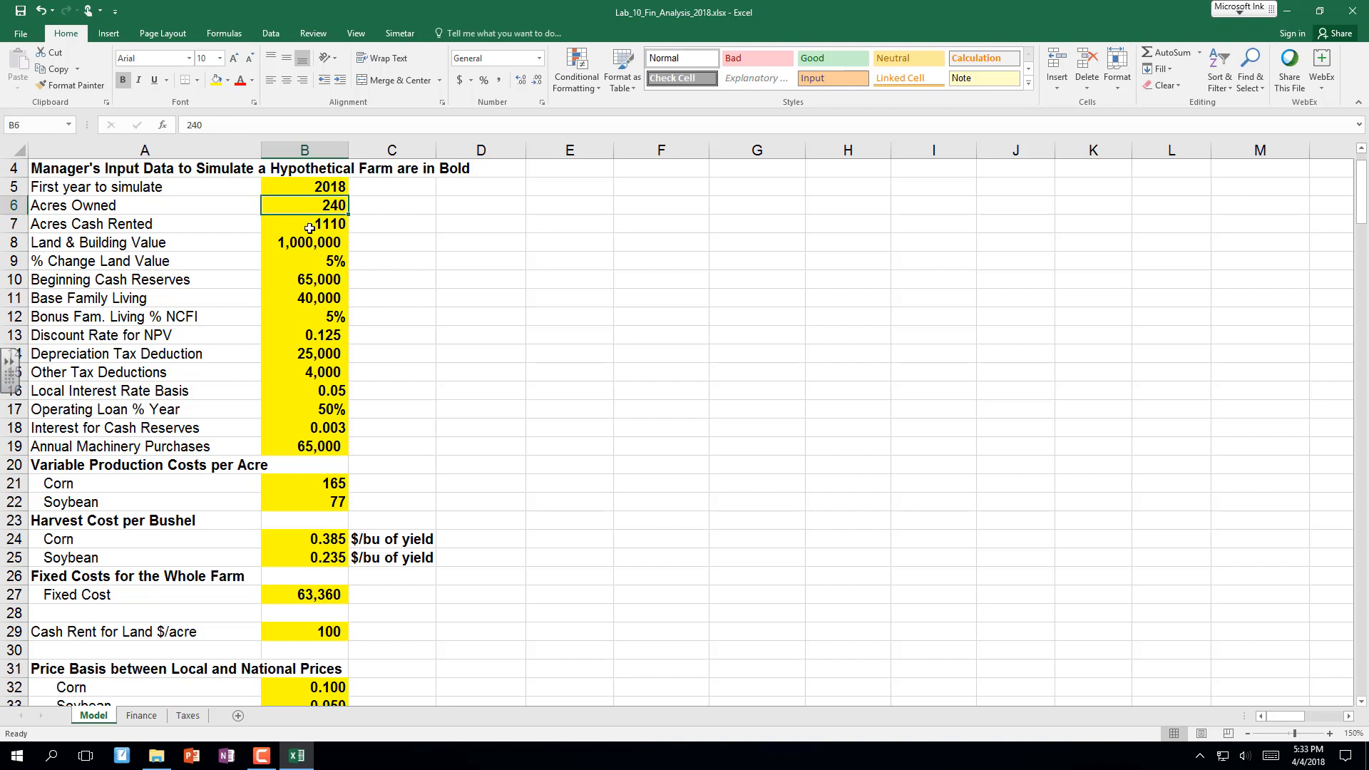
click(310, 229)
click(311, 244)
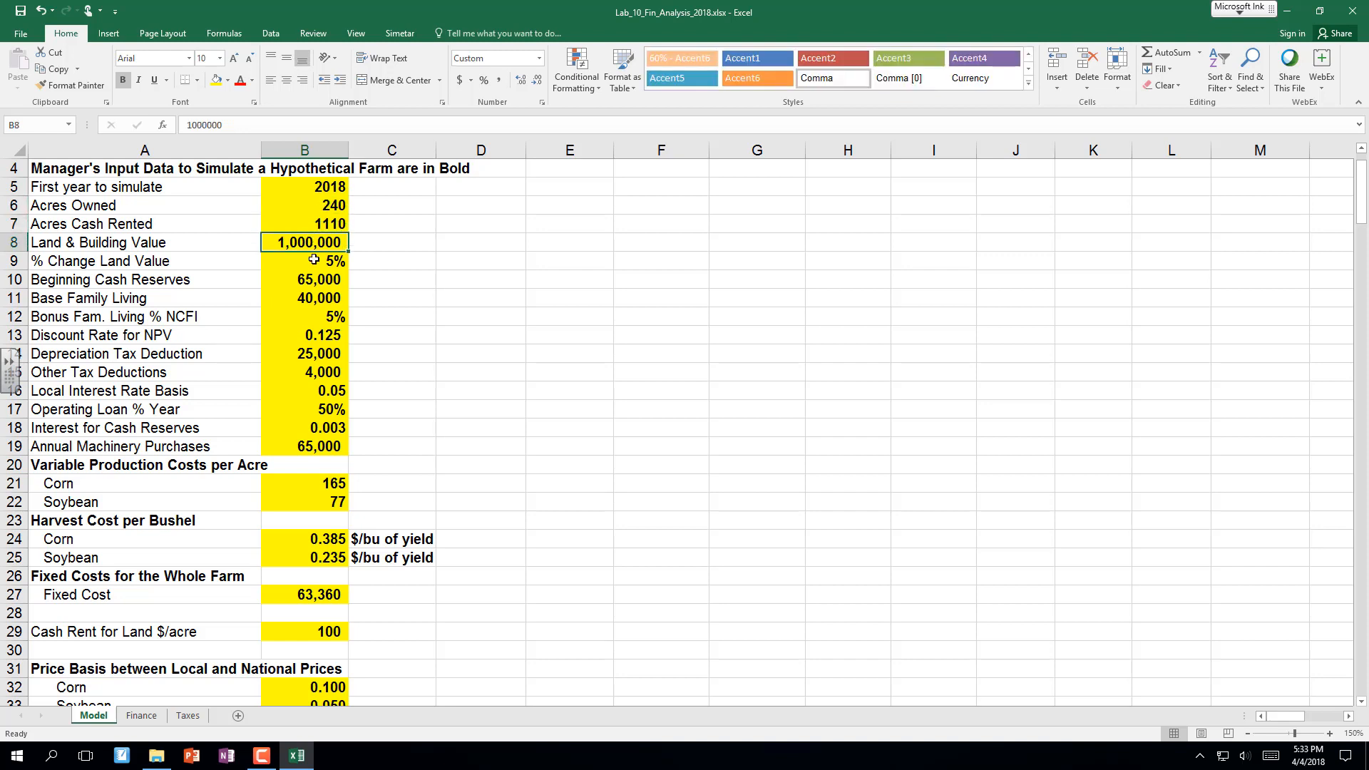
click(314, 262)
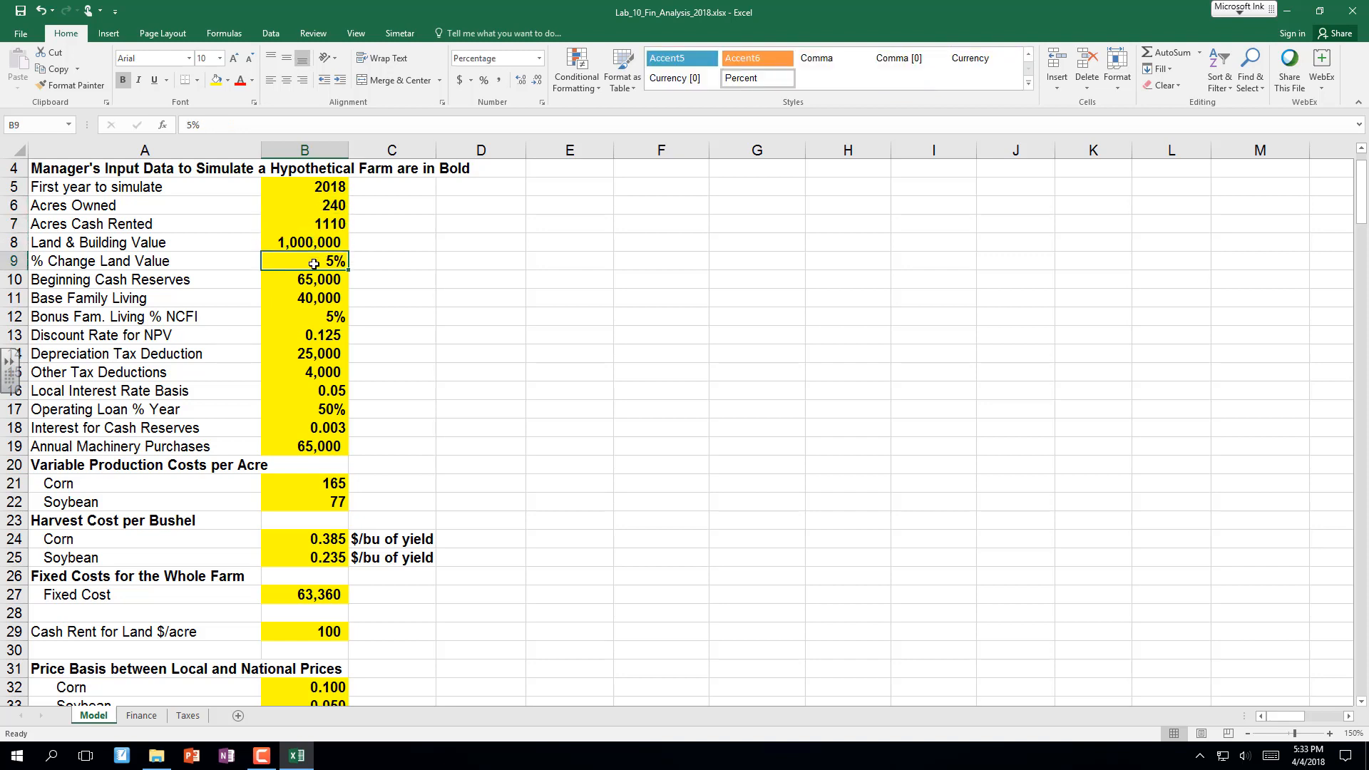
Look over the crop mix scenarios, macro projections, projected prices and historical price and yield sections of the Model sheet.
scroll(306, 296, down, 9)
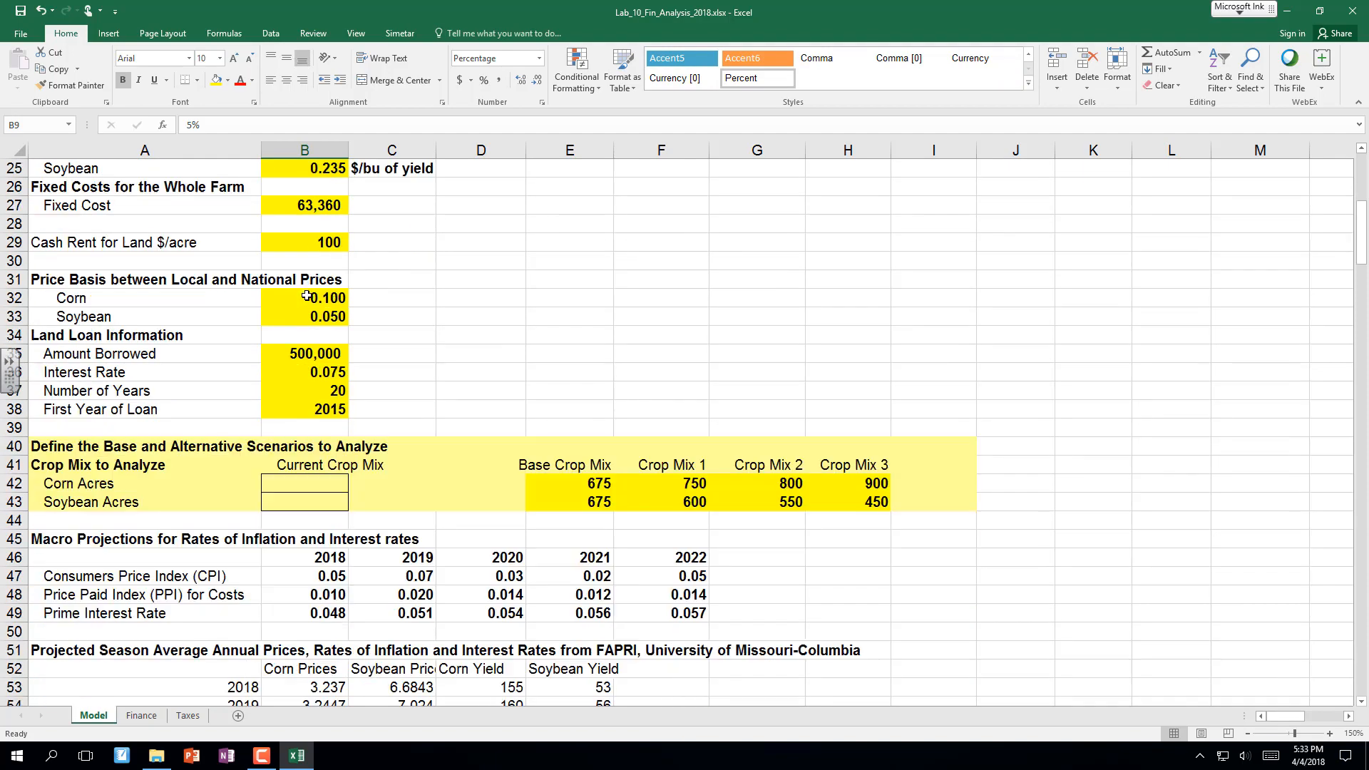
scroll(307, 296, down, 8)
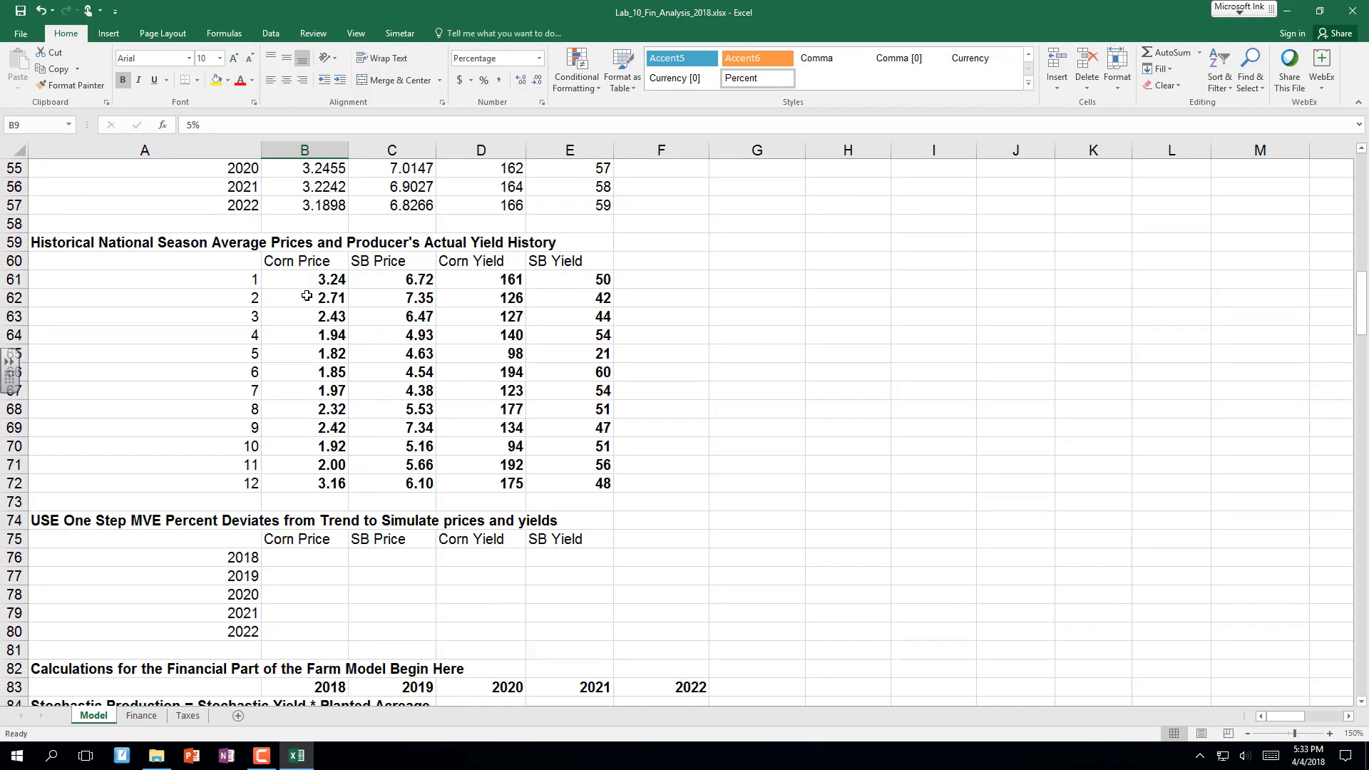
scroll(306, 296, up, 3)
scroll(307, 296, down, 8)
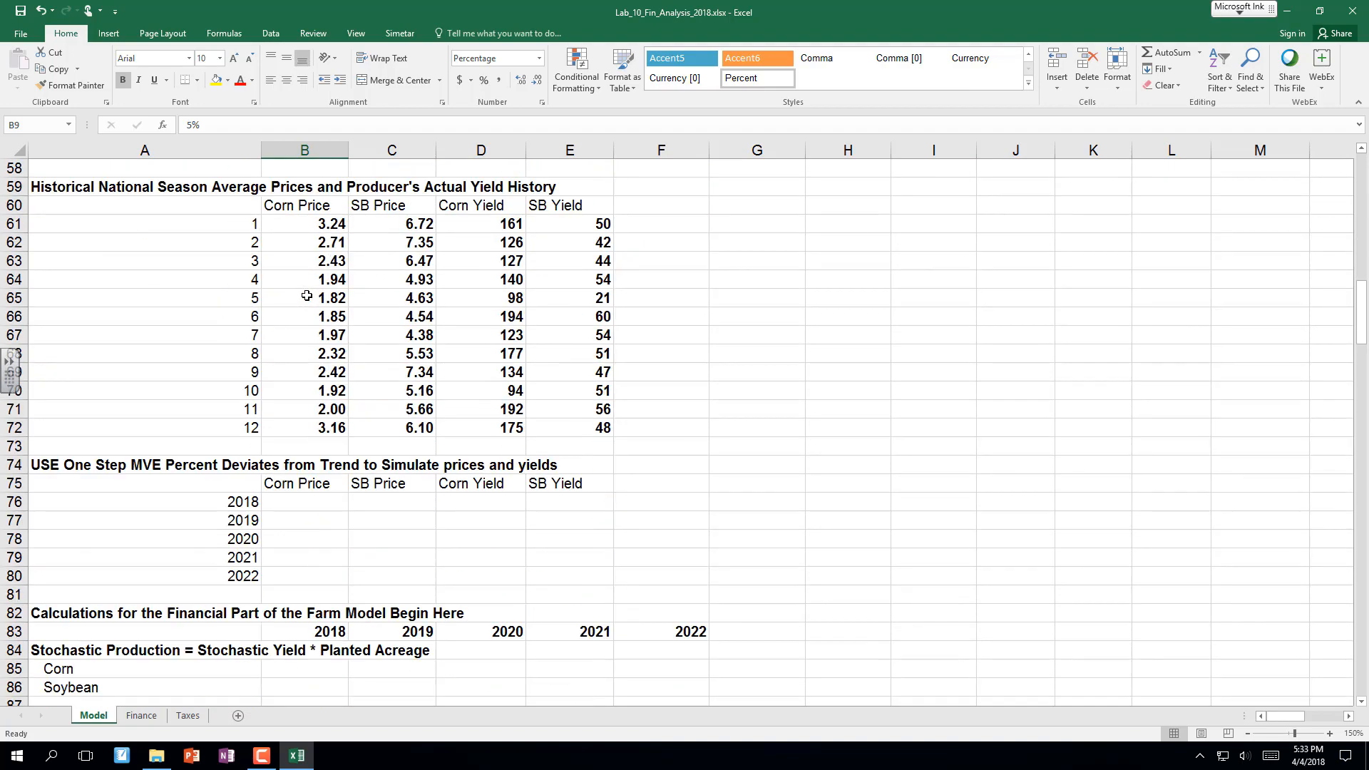
scroll(307, 295, up, 10)
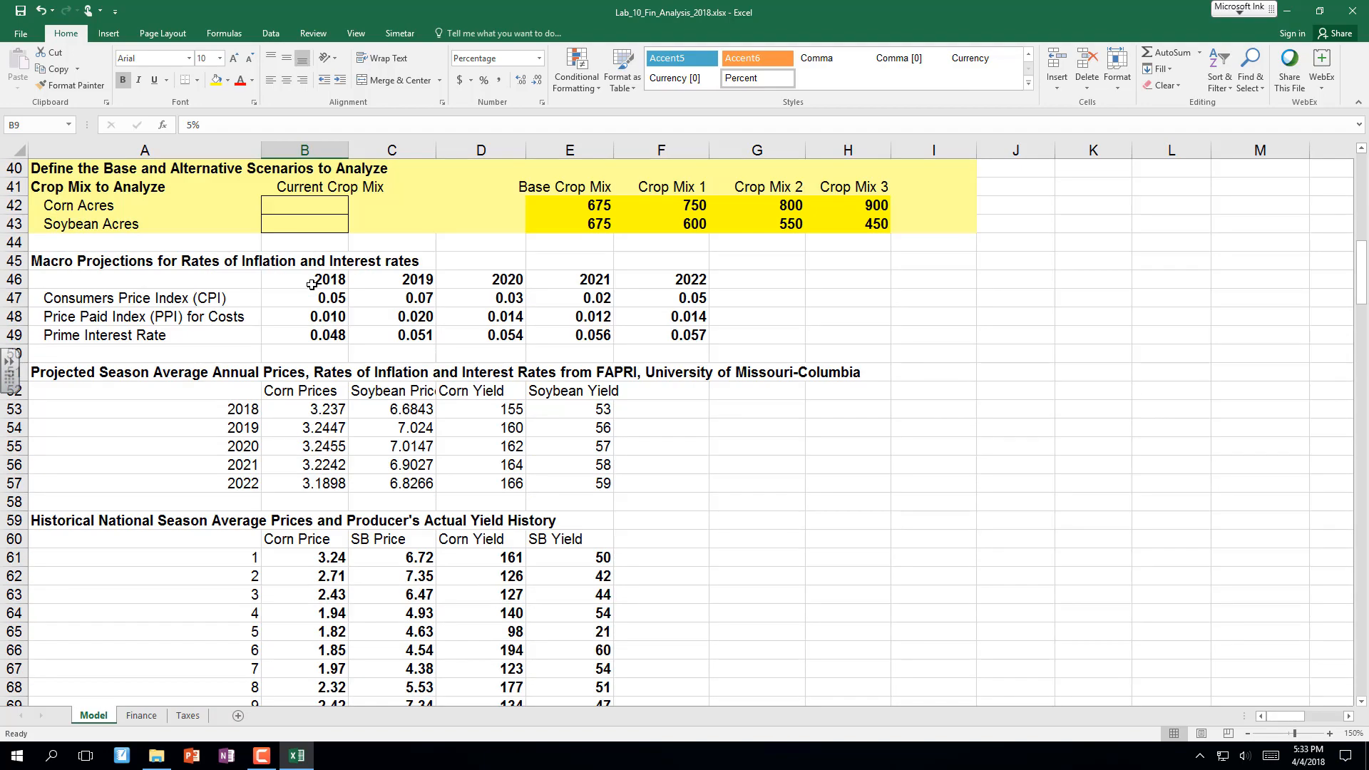
scroll(311, 285, up, 5)
scroll(311, 285, up, 8)
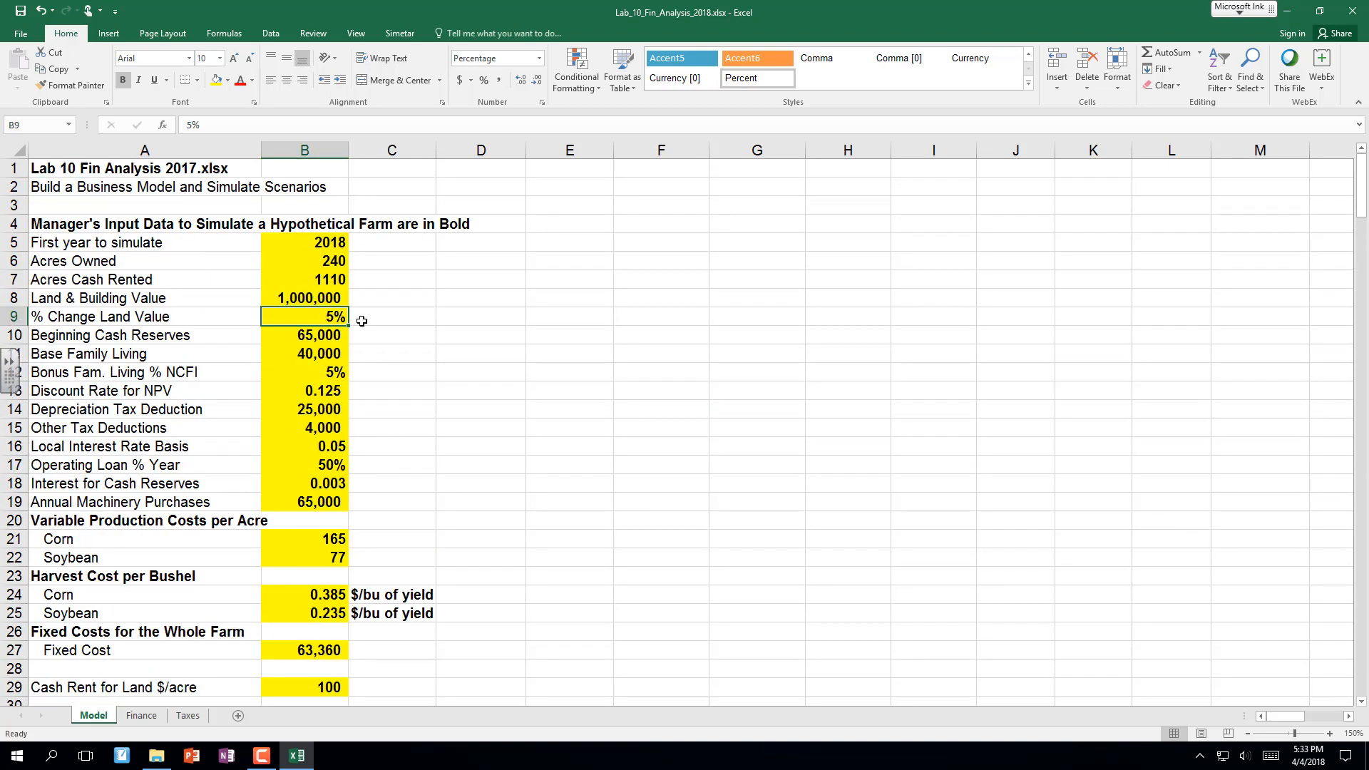
Examine the inputs for cash reserves, family living, discount rate, tax deductions and interest on cash reserves.
click(305, 334)
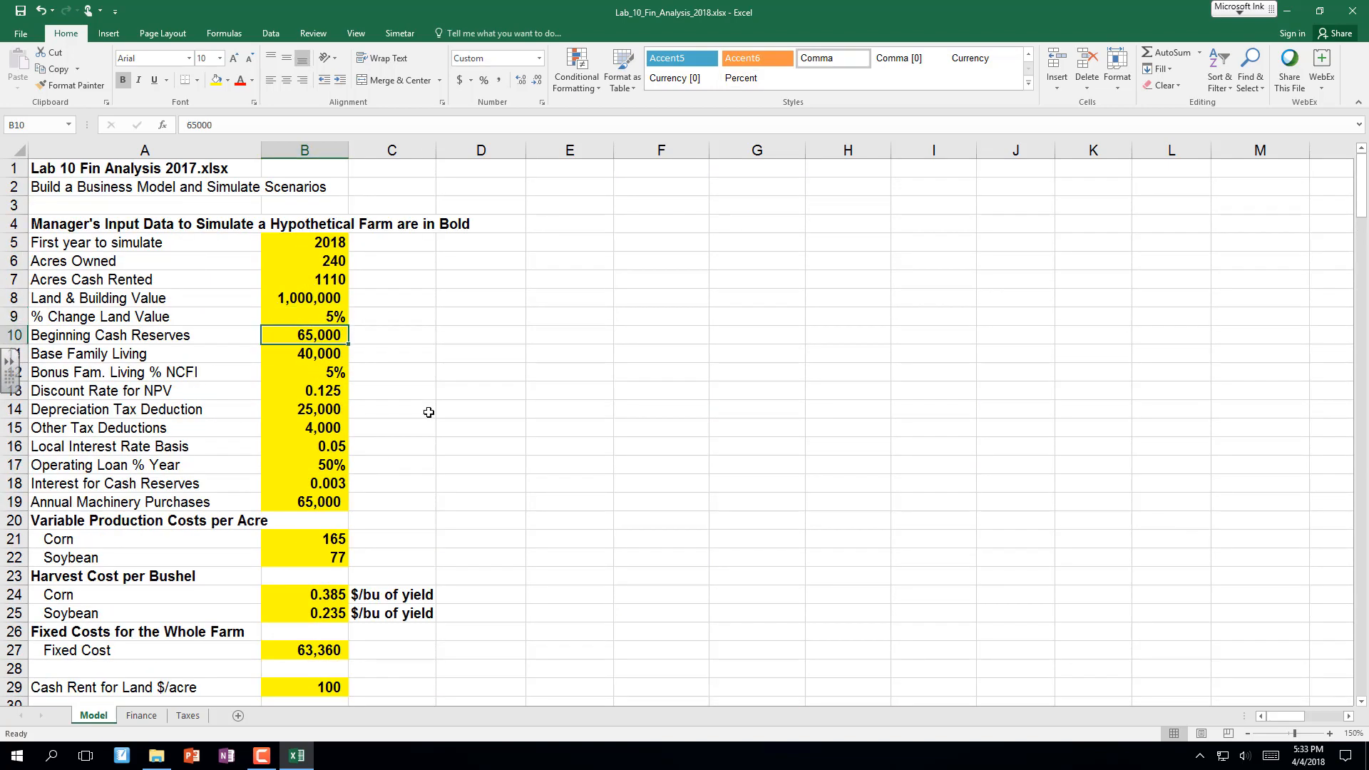
click(289, 354)
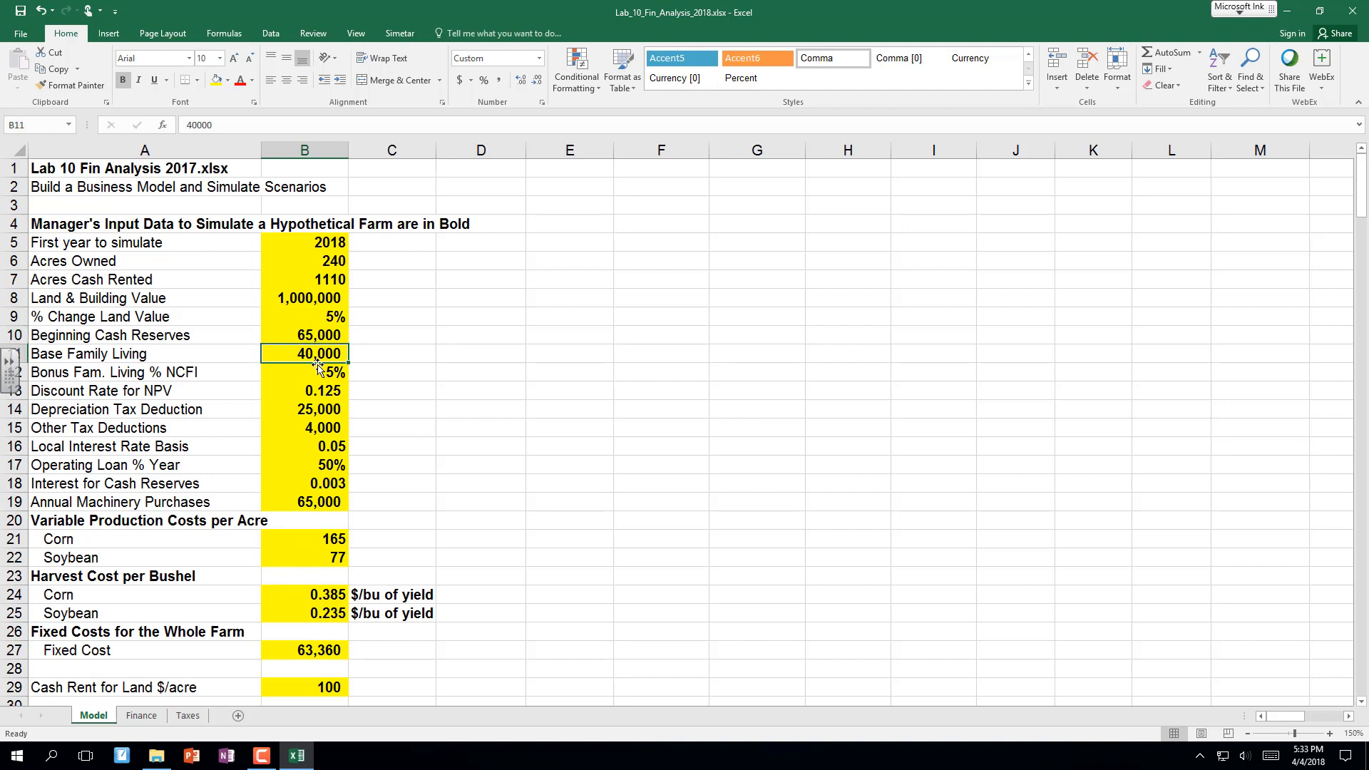
scroll(318, 371, down, 1)
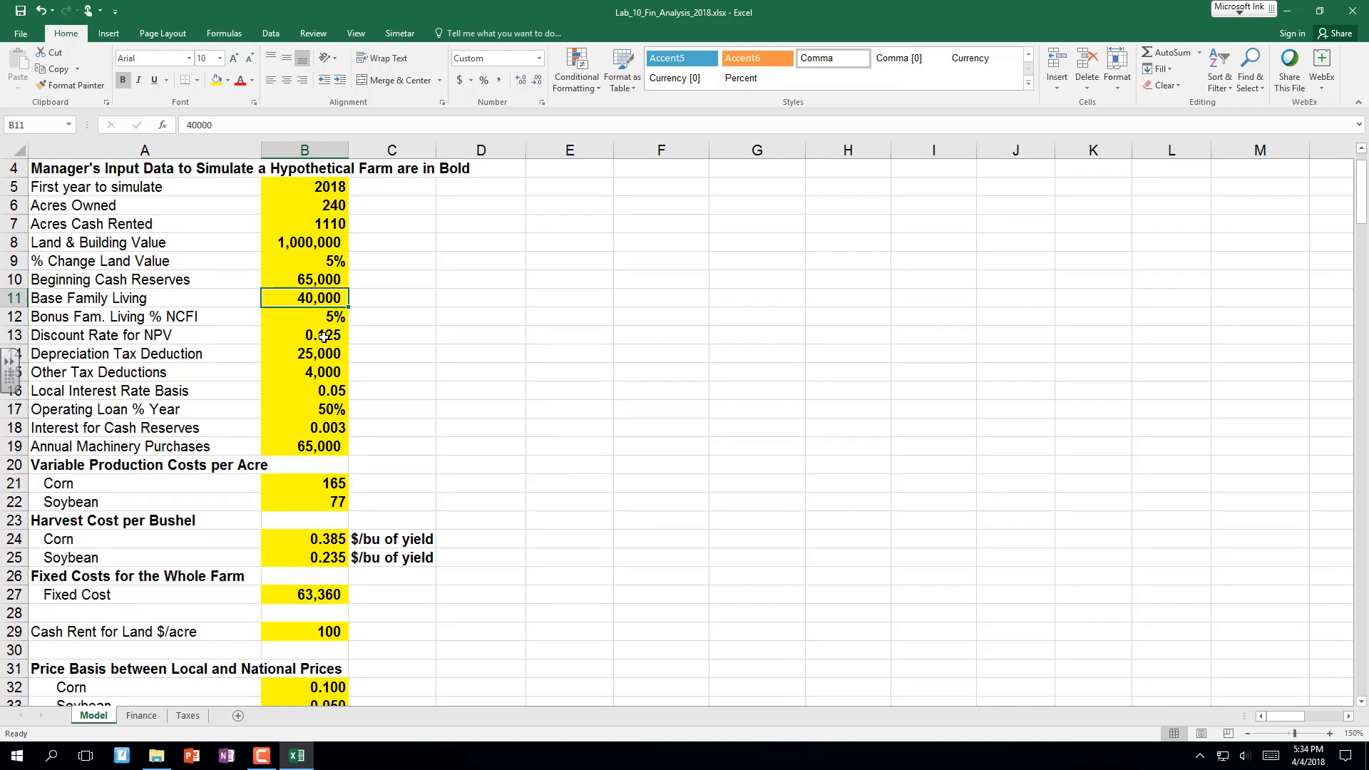
click(323, 314)
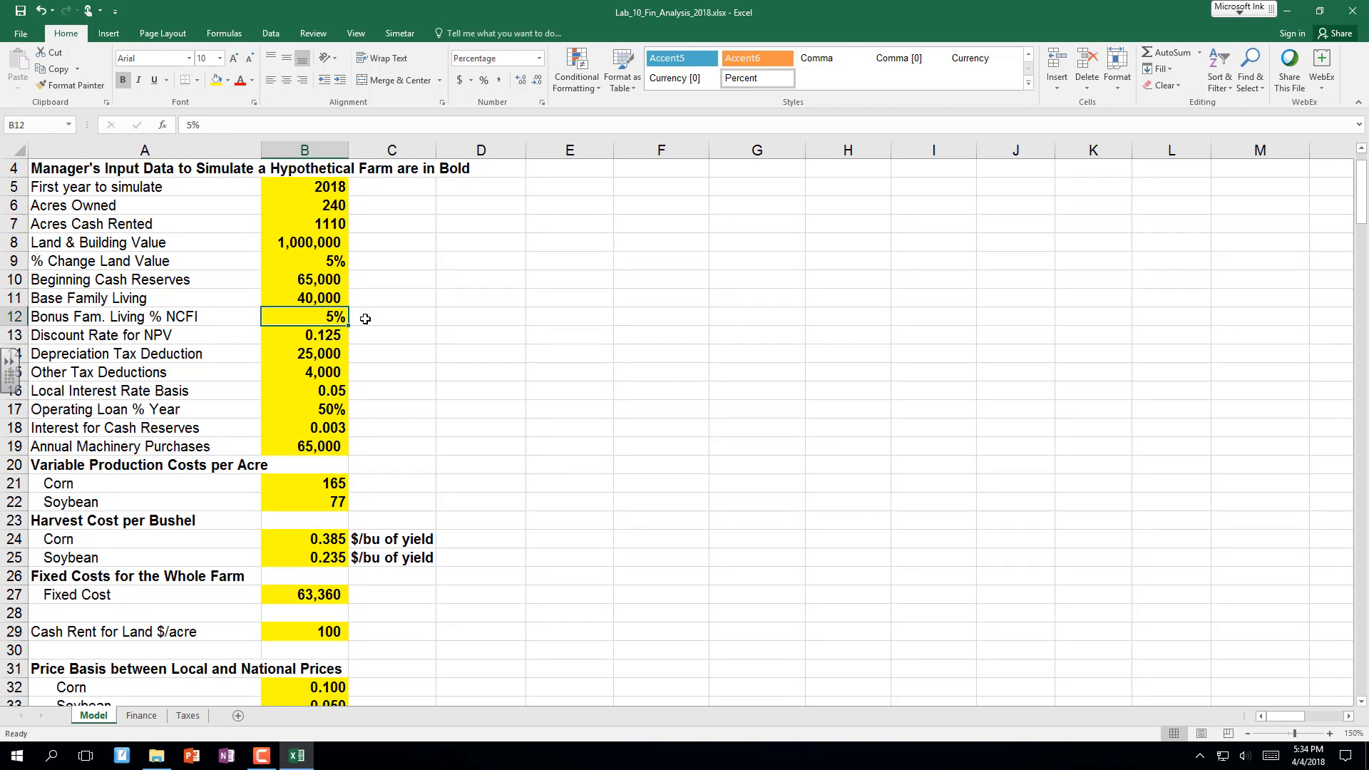
scroll(365, 319, down, 1)
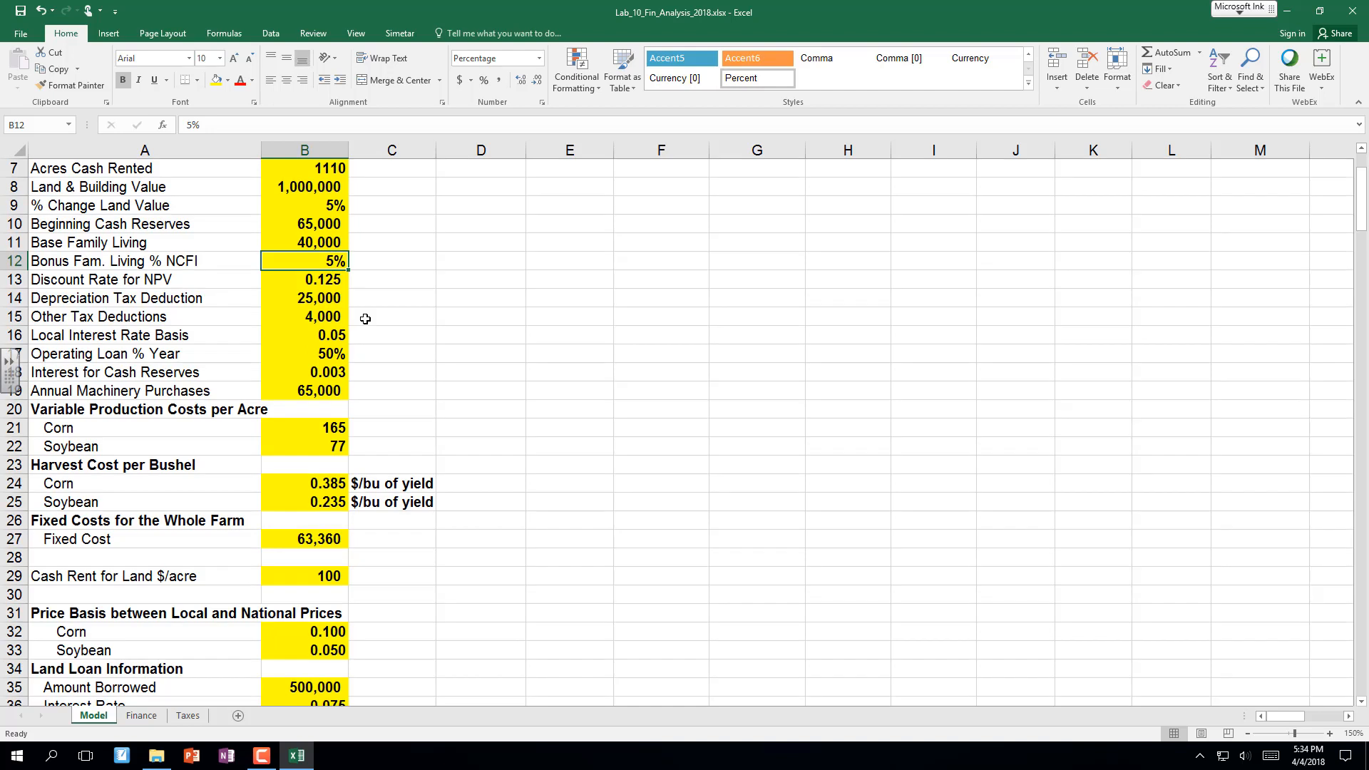
click(310, 278)
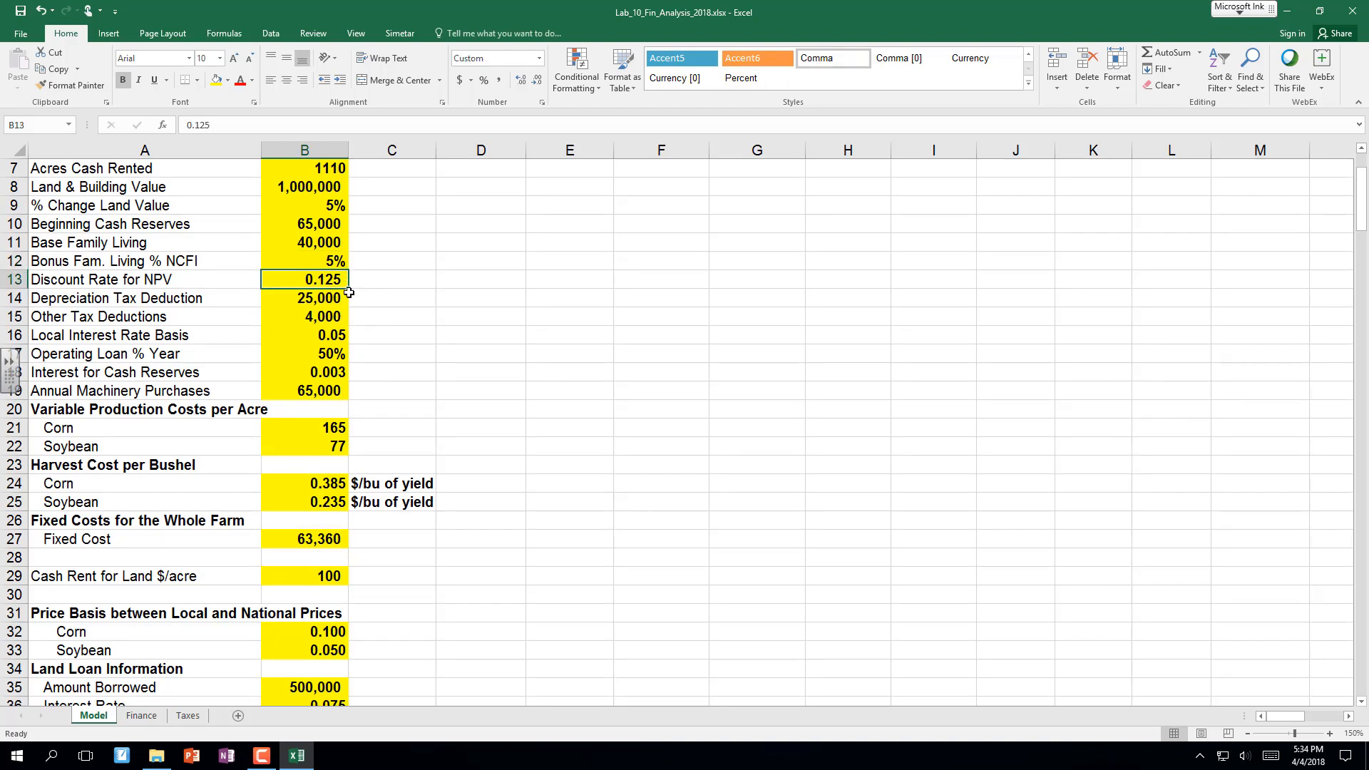
scroll(319, 297, down, 1)
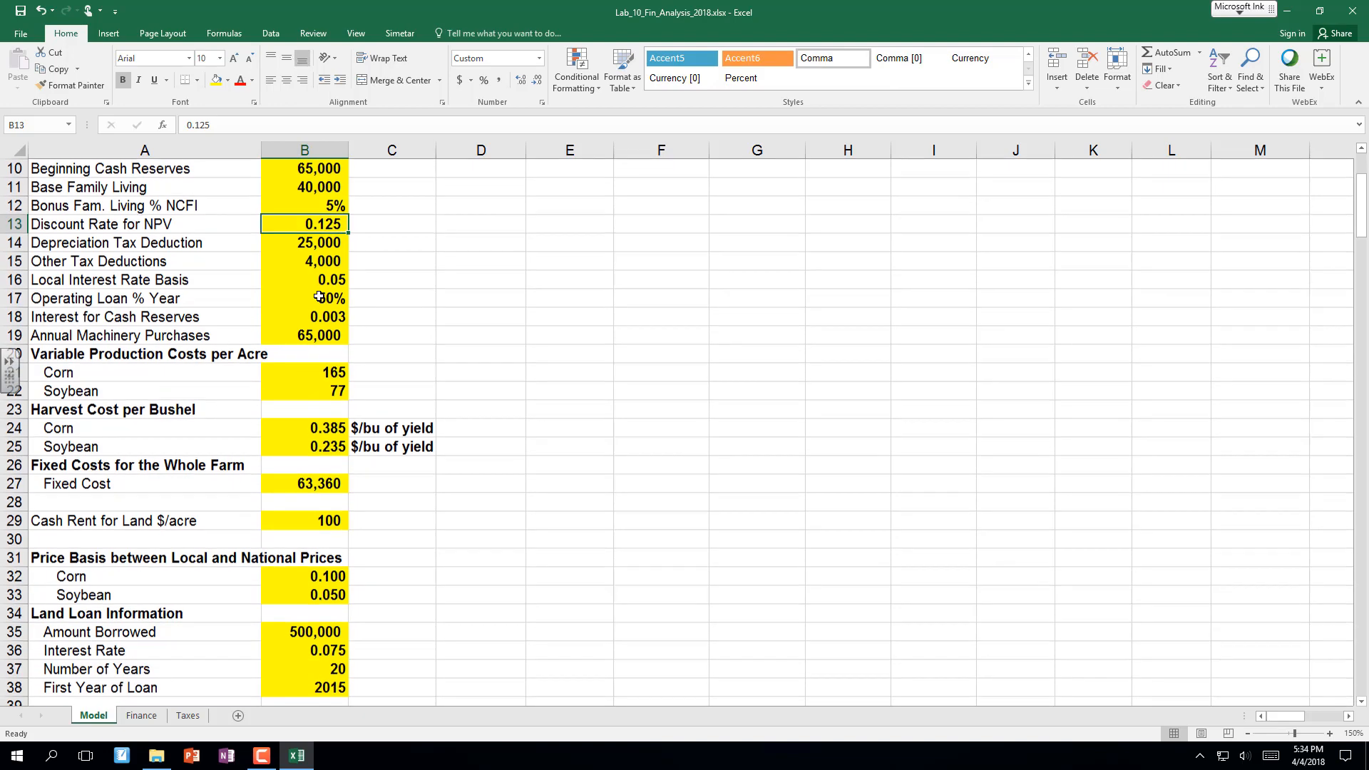
click(307, 262)
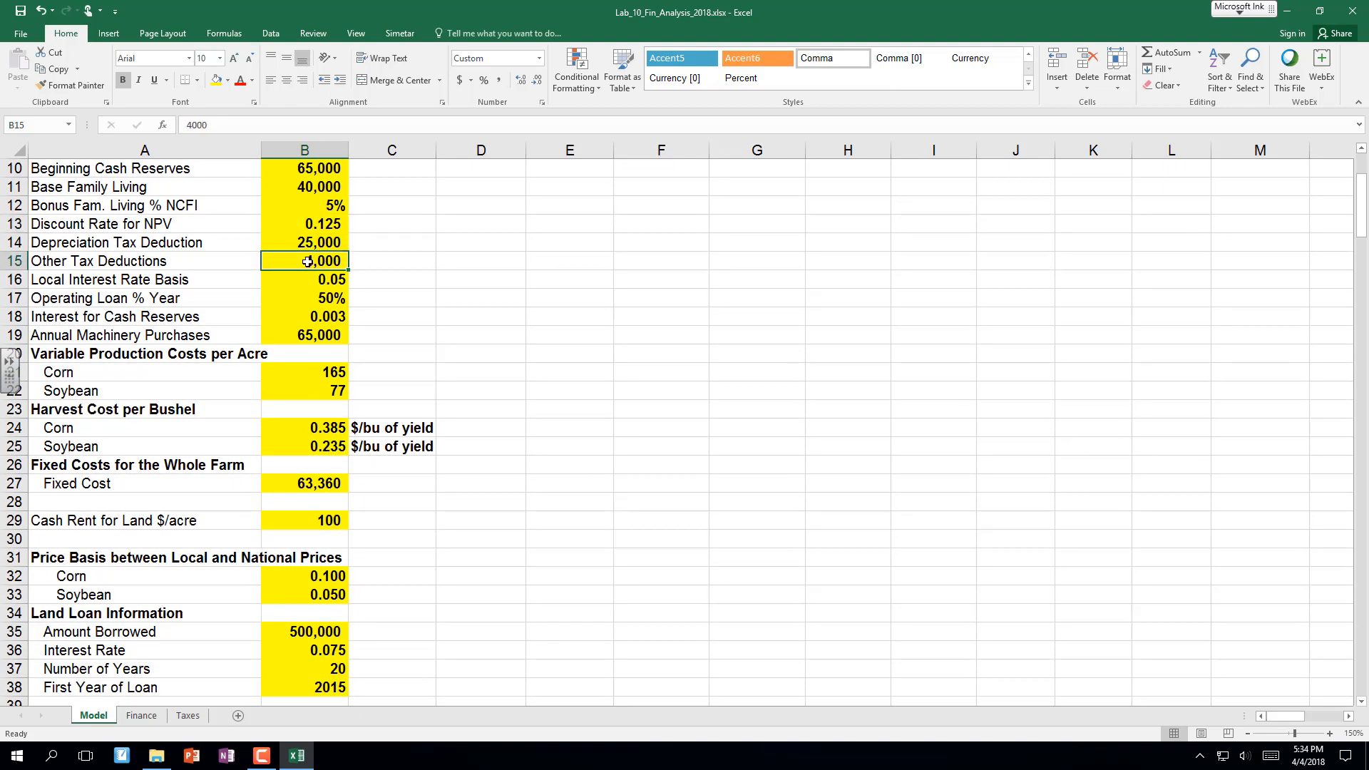
scroll(334, 271, down, 2)
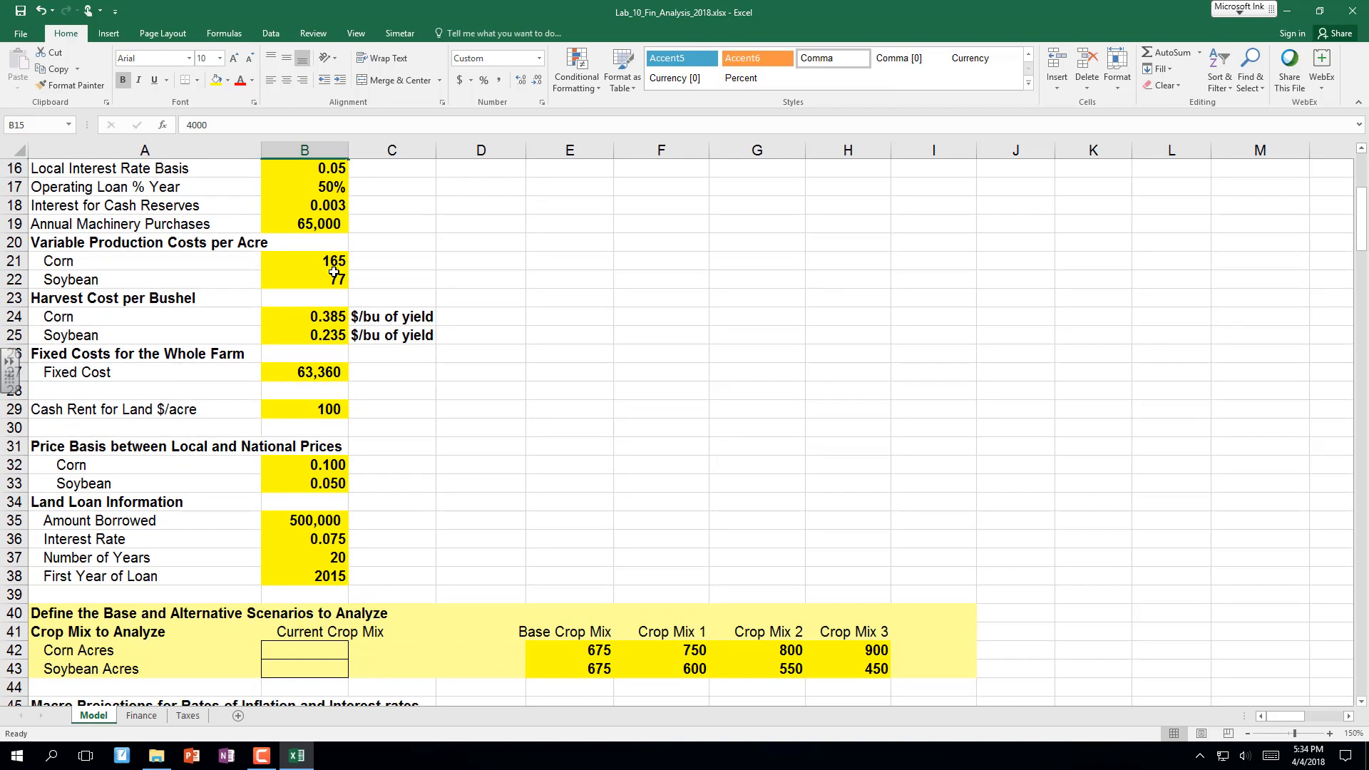
scroll(334, 272, up, 3)
scroll(330, 276, down, 1)
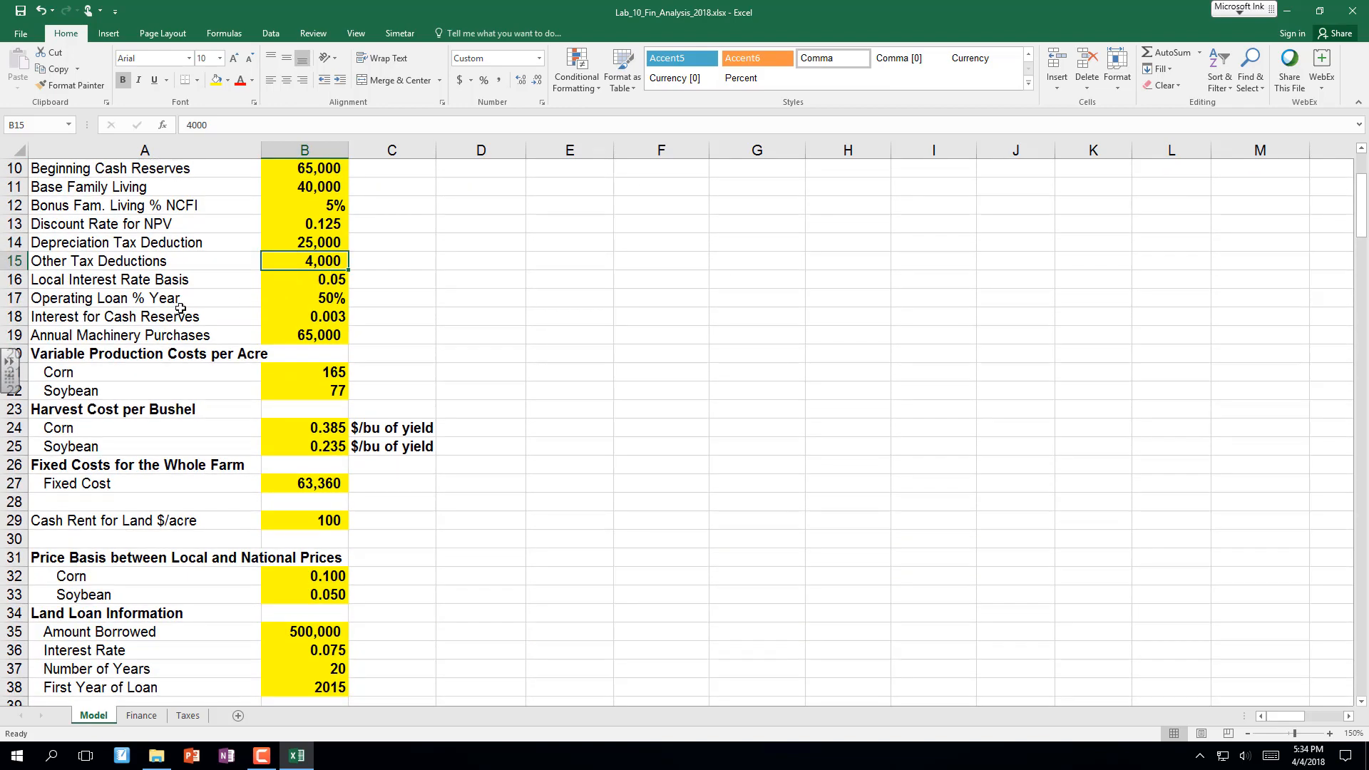
click(309, 316)
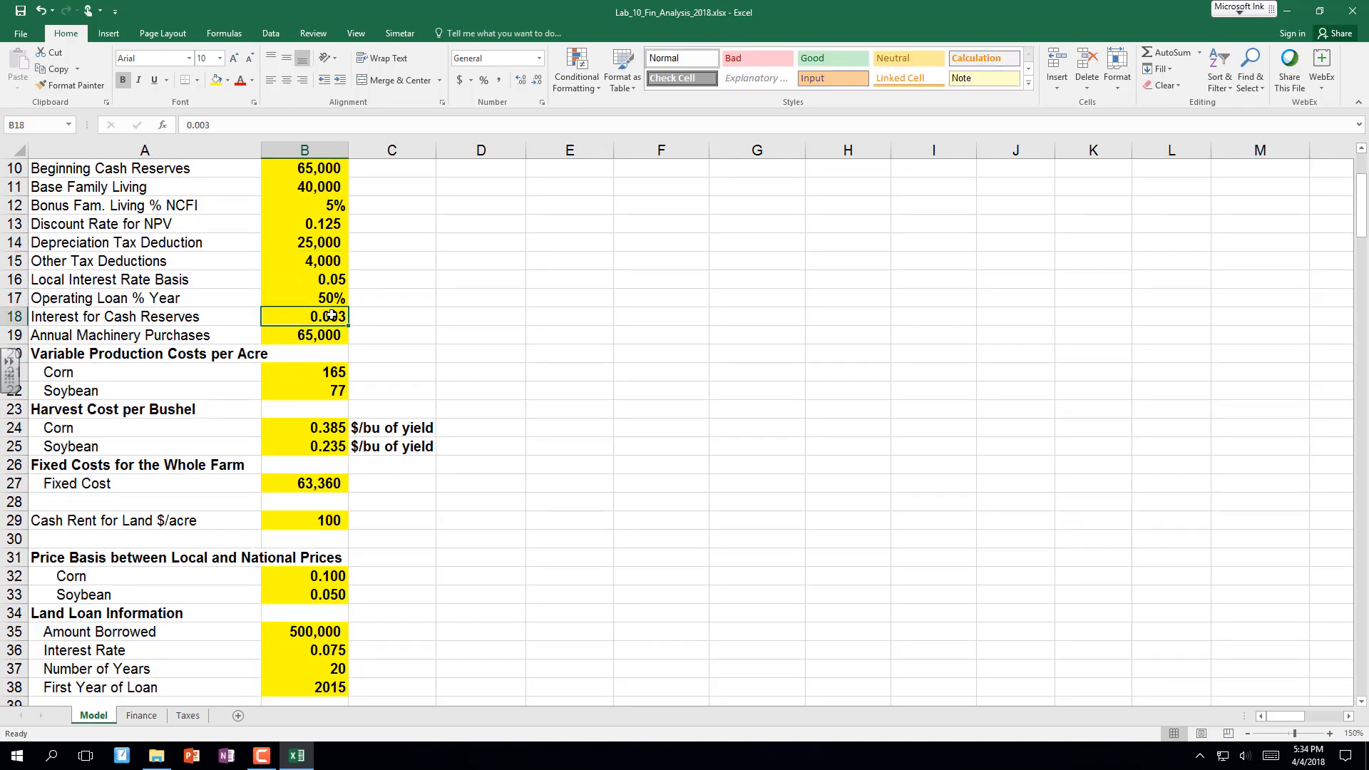
Enter the note "This is the wedge to increase natl interest rate to the local market" in cell C18.
click(370, 317)
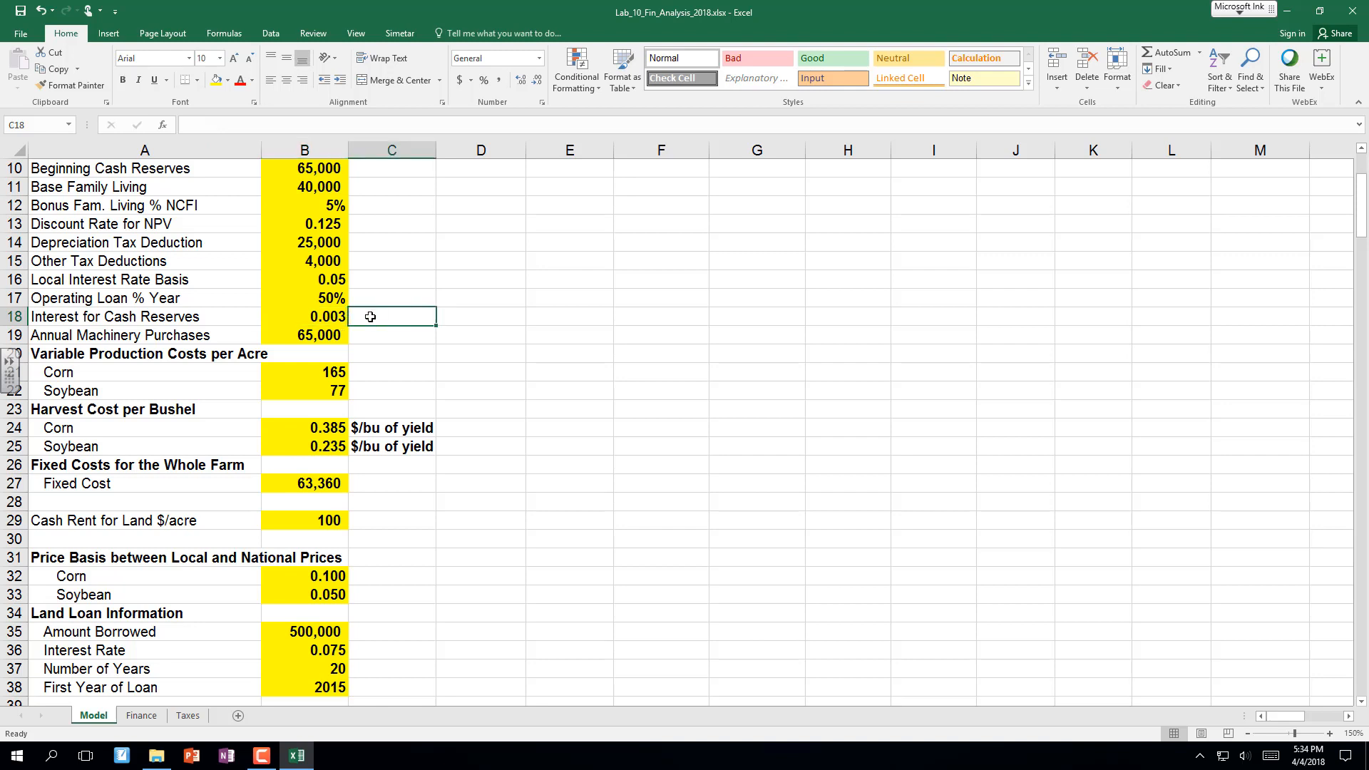
text(This is)
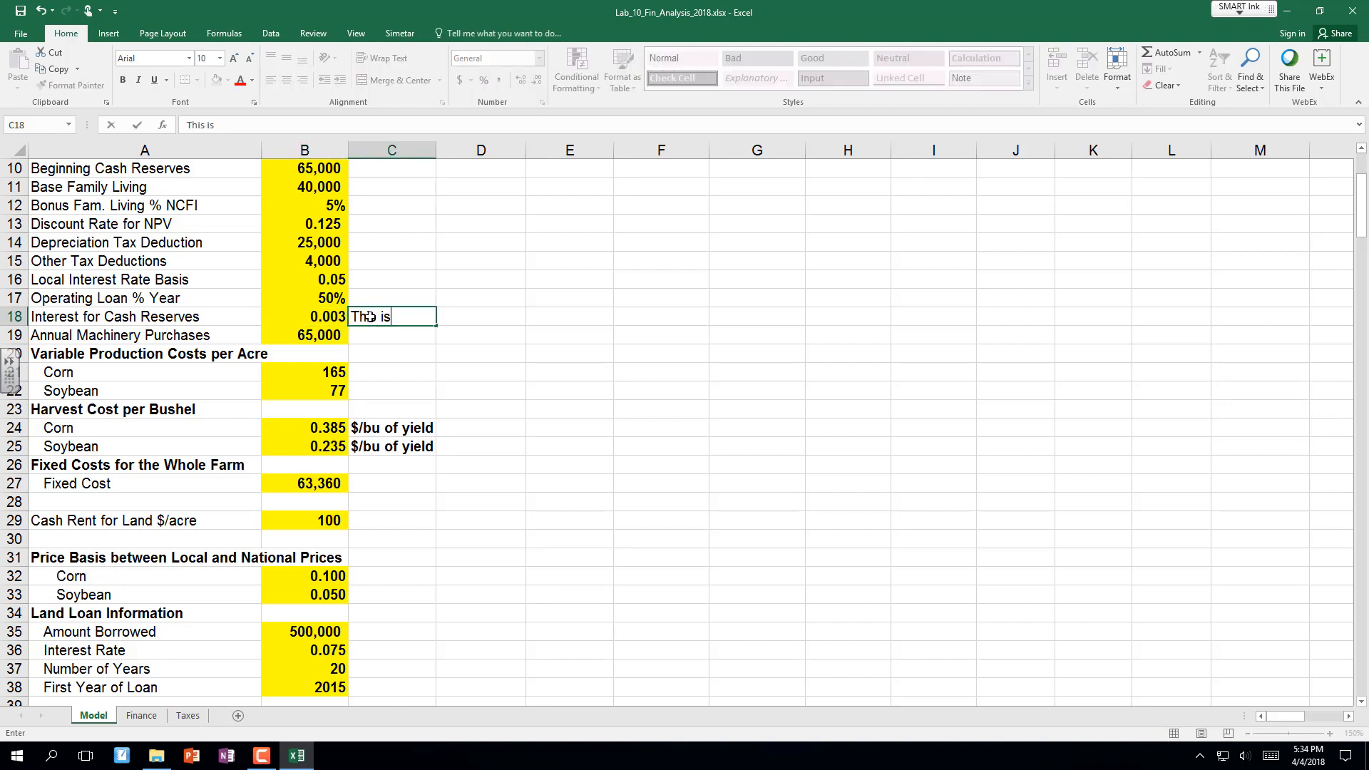
text( the wedge to )
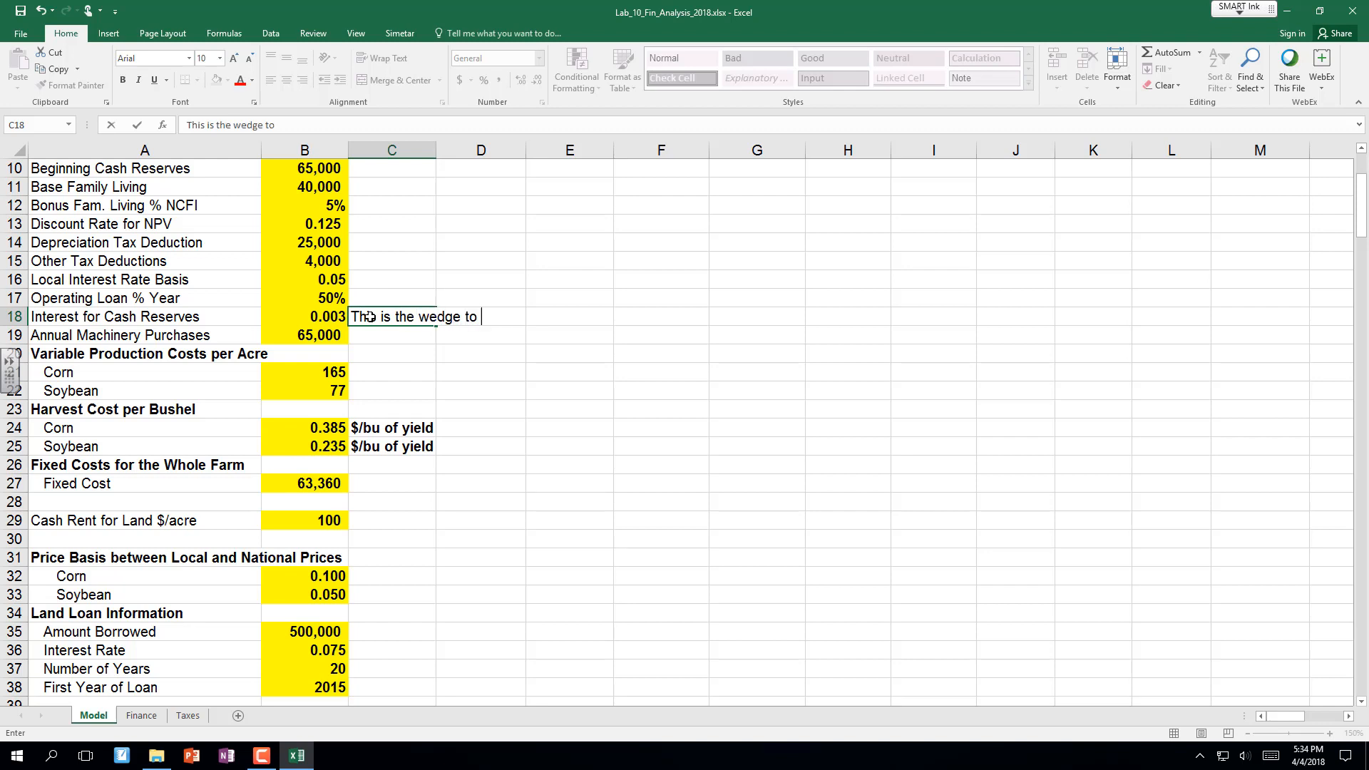
text(increase natl)
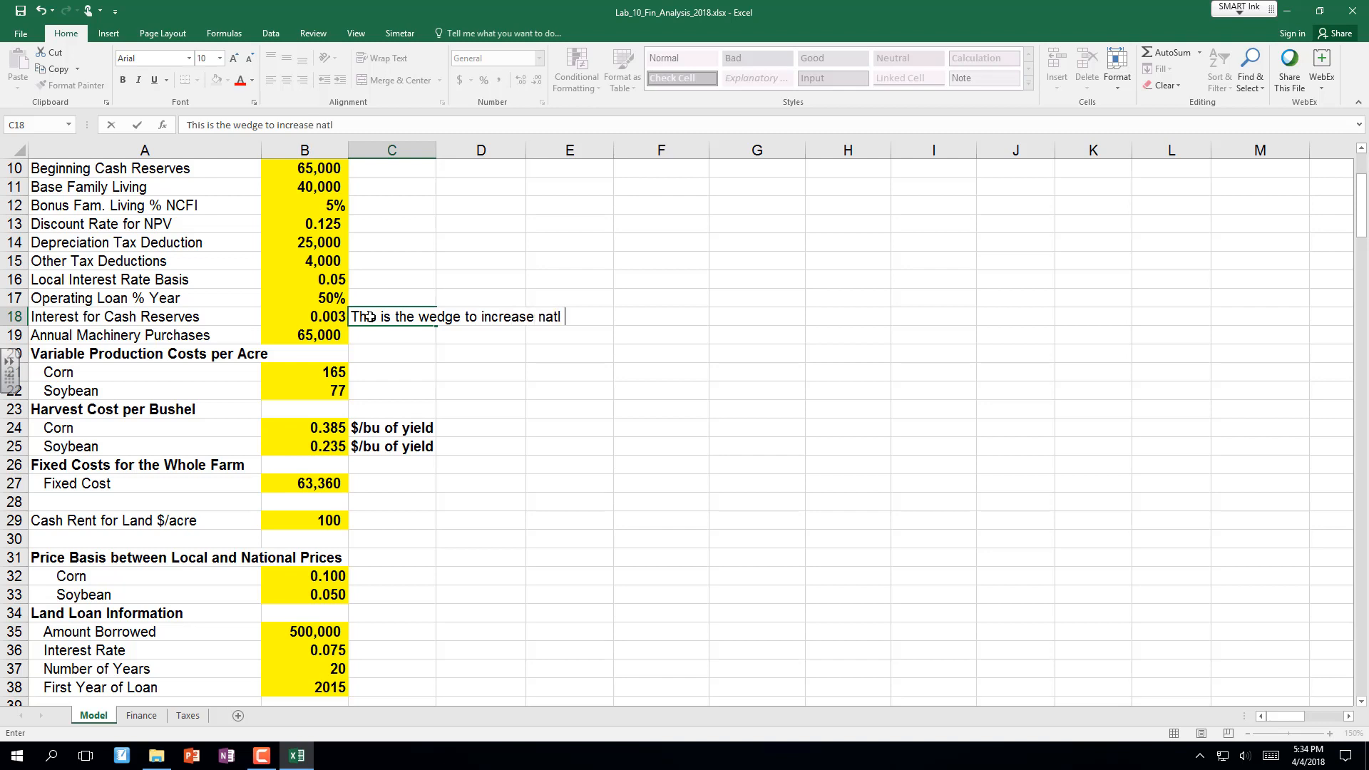
text( interest rate to )
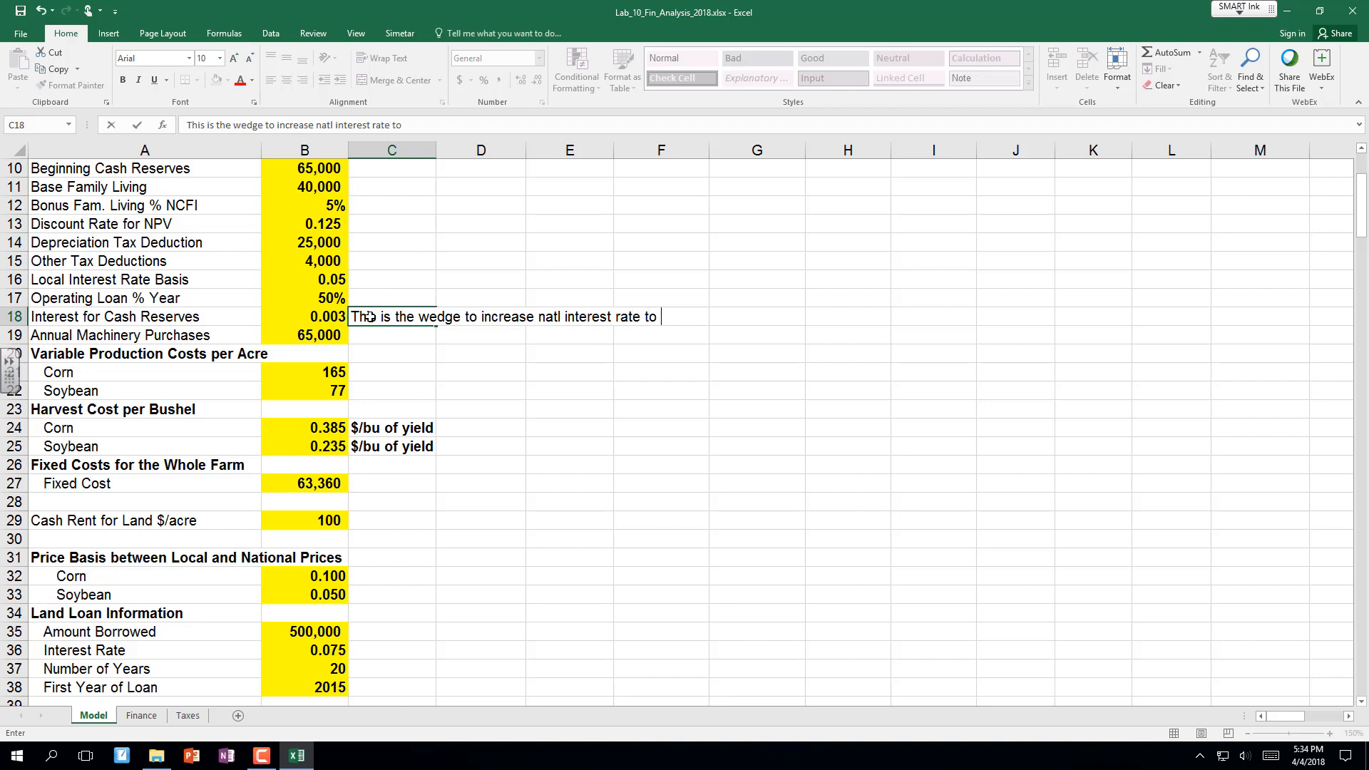
text(the local market)
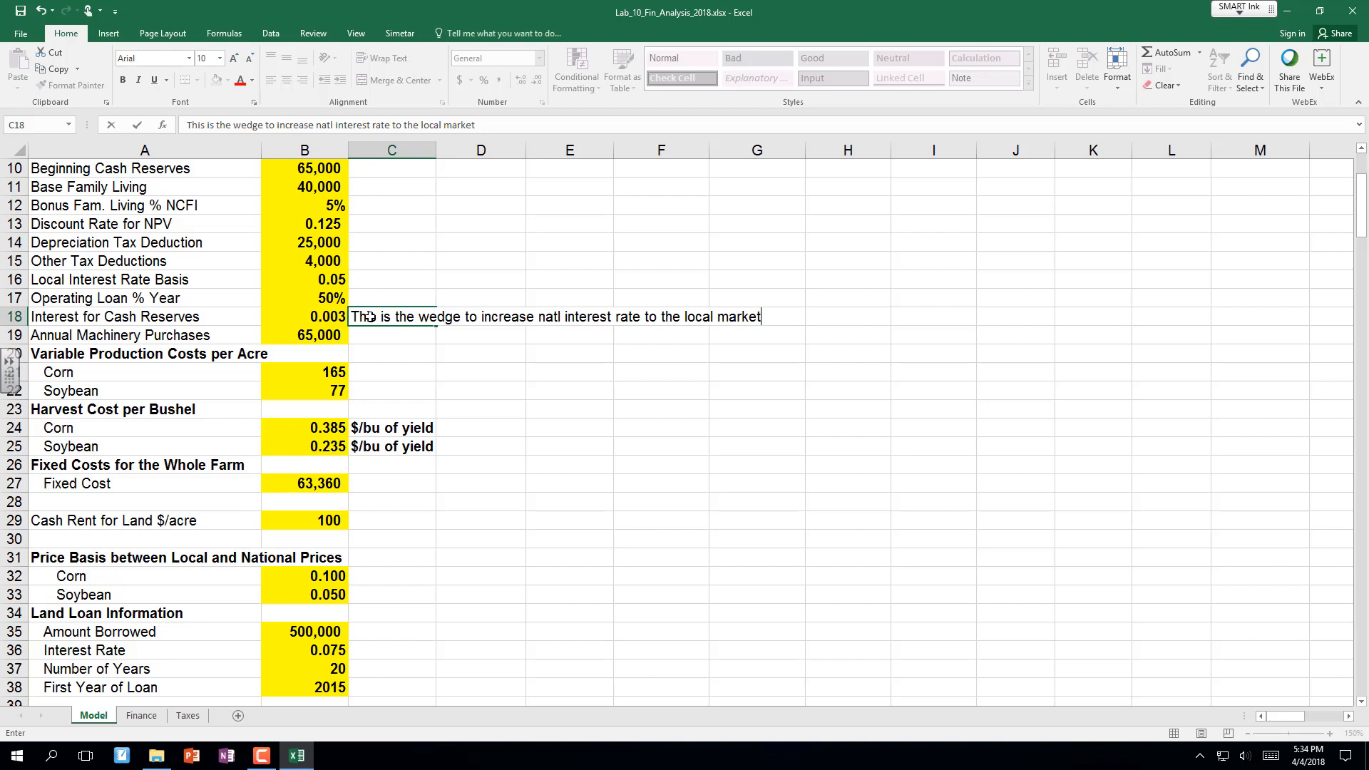
key(Return)
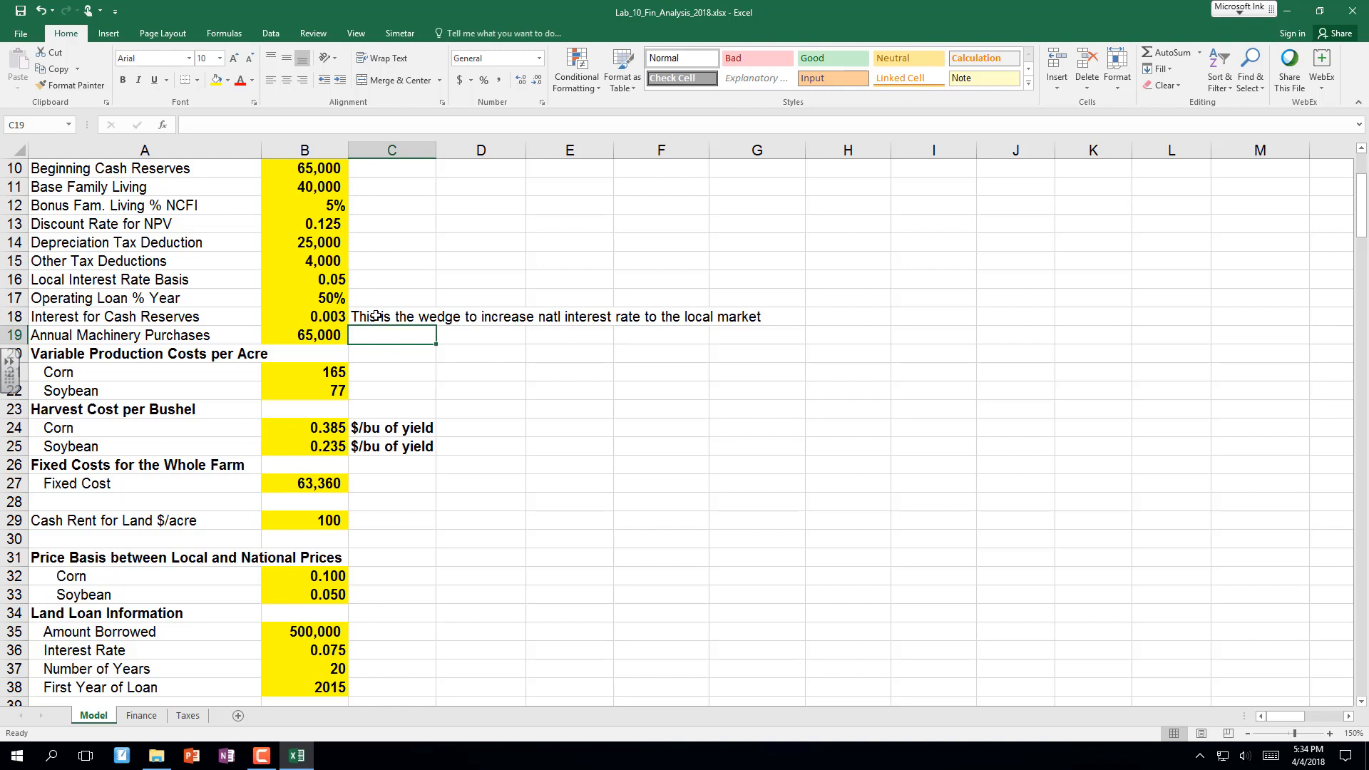
Move the interest rate wedge note from C18 to C16, beside the Local Interest Rate Basis value.
click(377, 315)
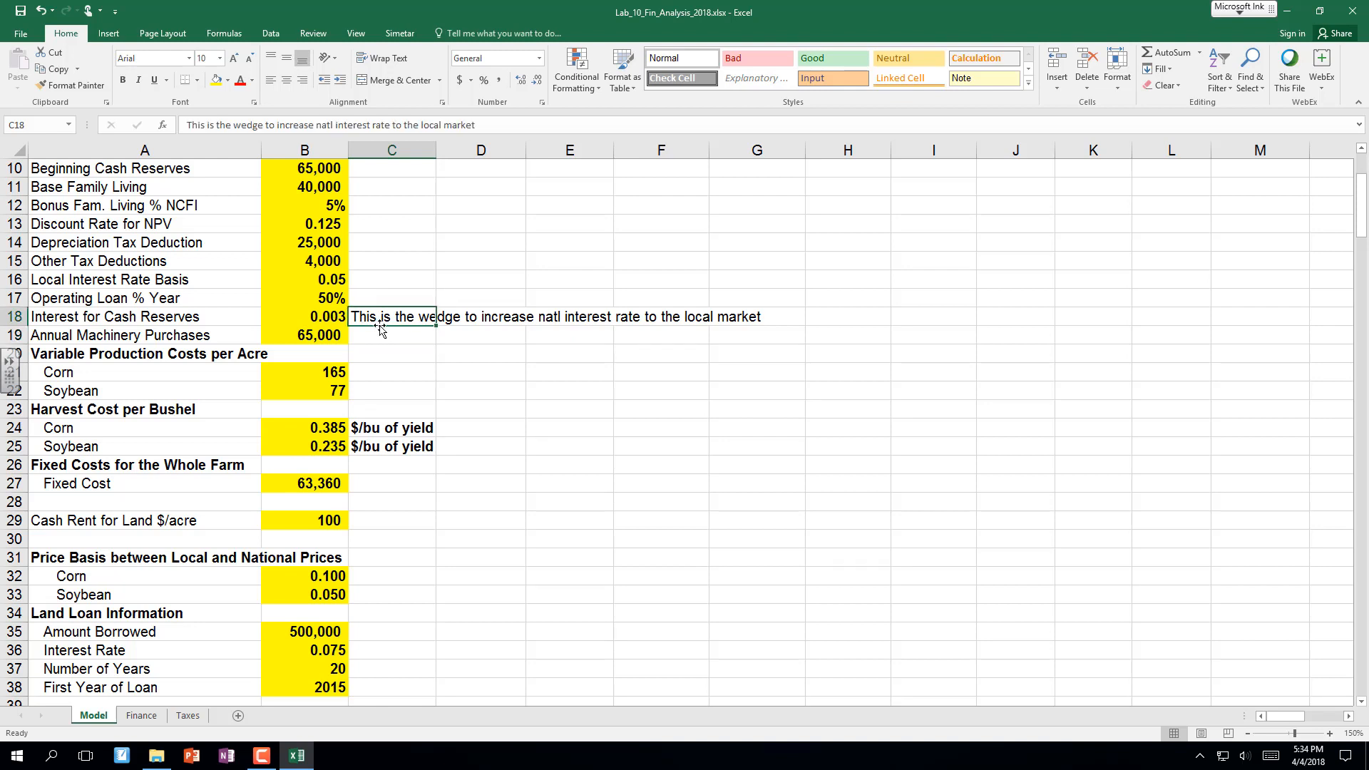
drag(380, 326, 384, 291)
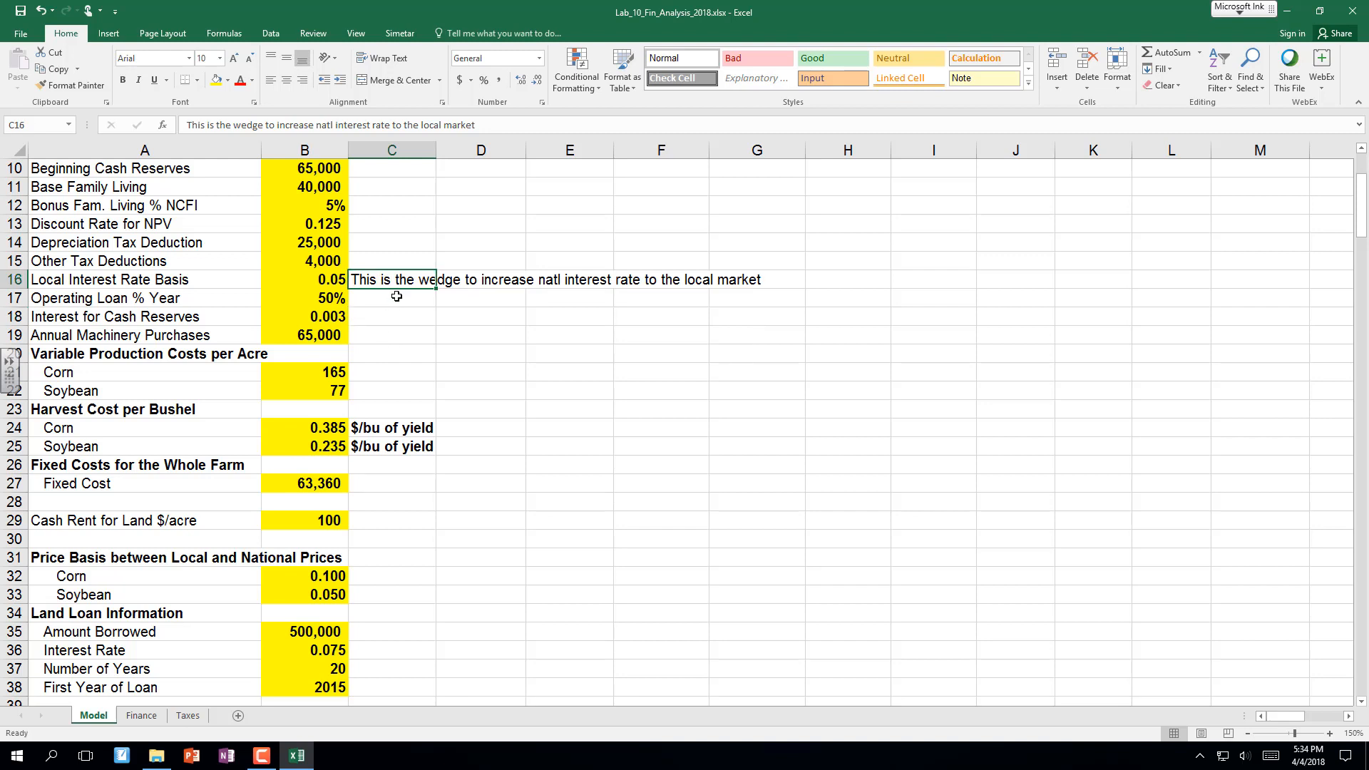
click(266, 282)
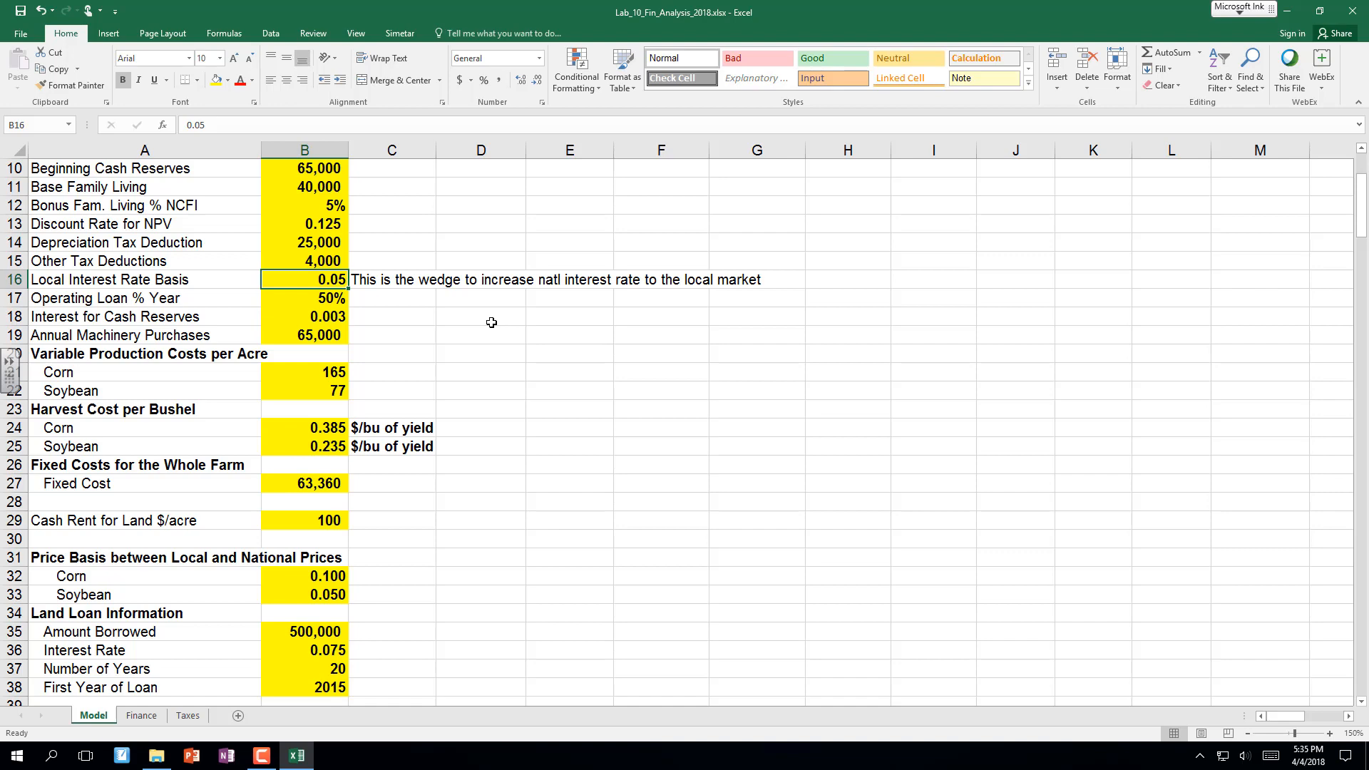
scroll(455, 339, down, 1)
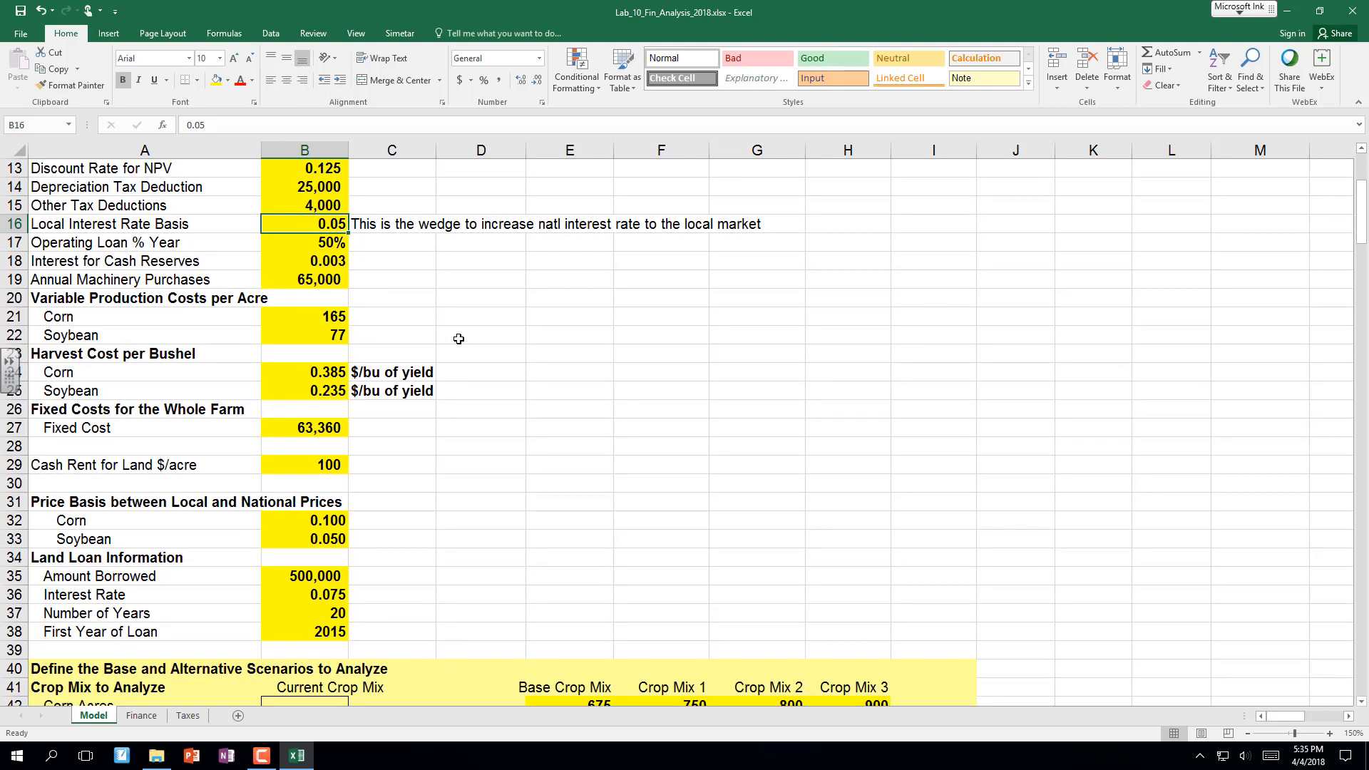
Examine the variable, harvest and fixed cost inputs, the cash rent, the price basis and the land loan information.
scroll(314, 318, down, 1)
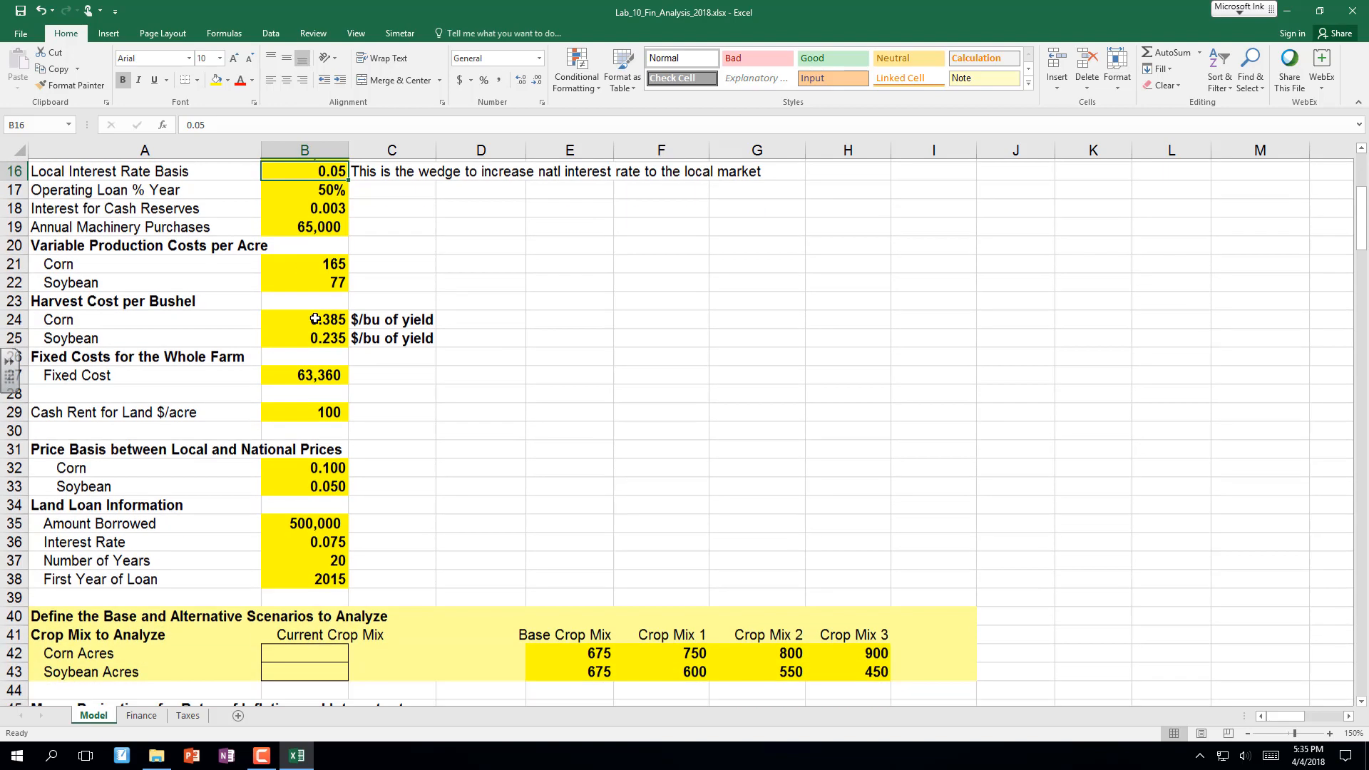
drag(325, 266, 332, 329)
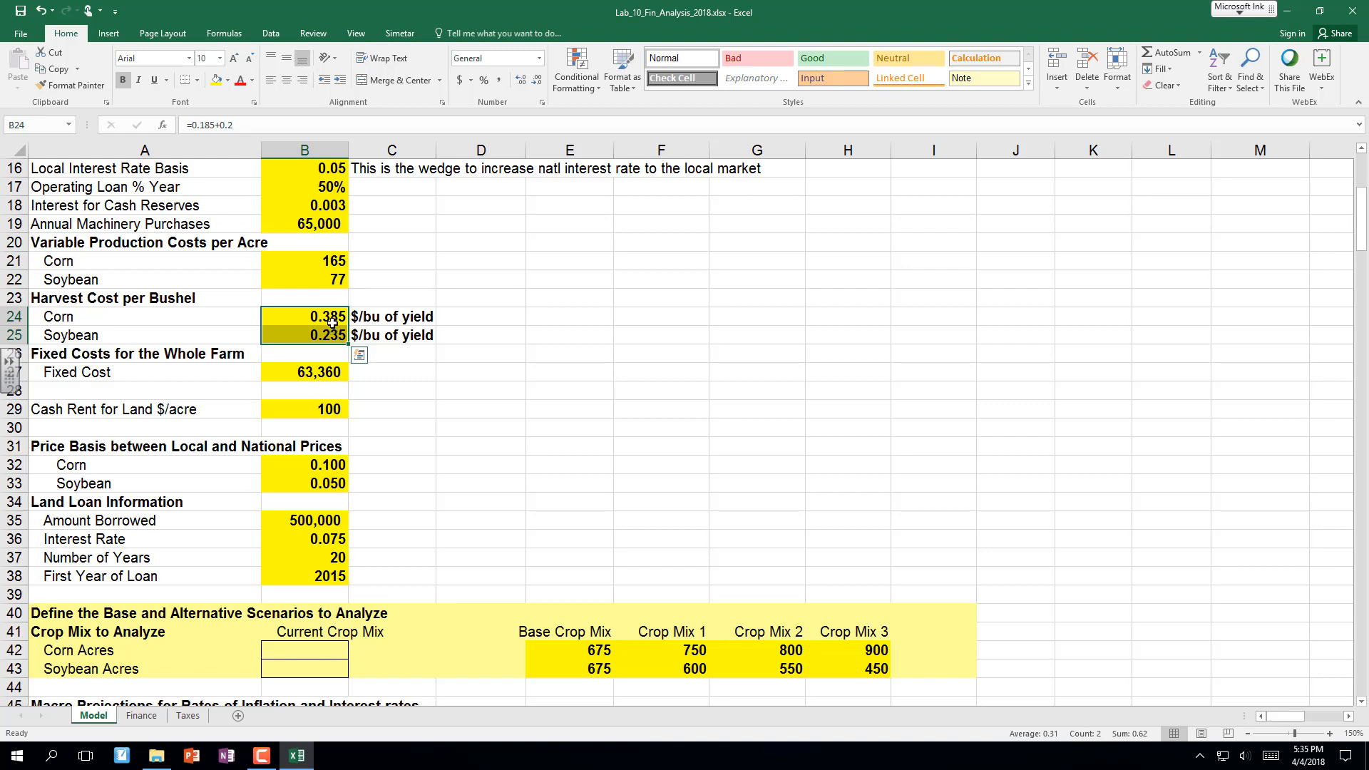
click(306, 367)
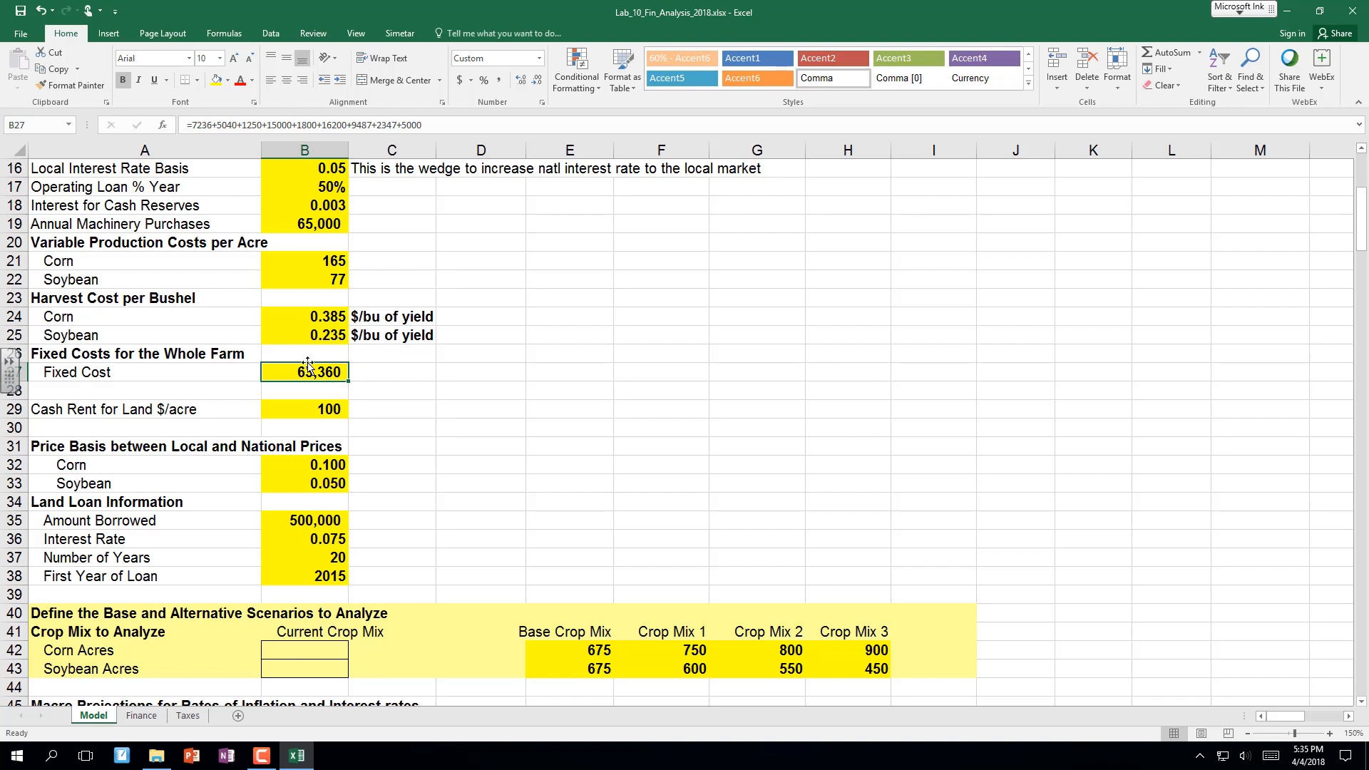
scroll(306, 367, down, 1)
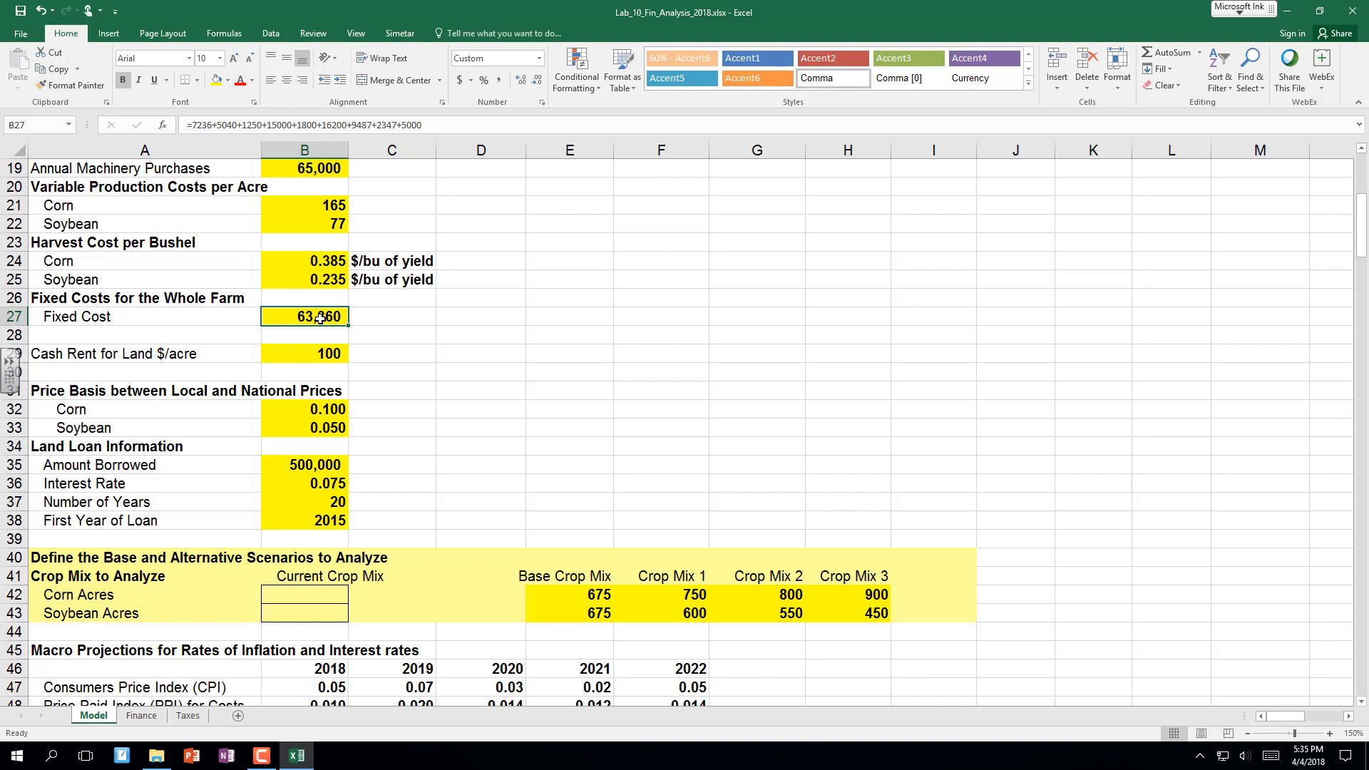
scroll(320, 318, down, 1)
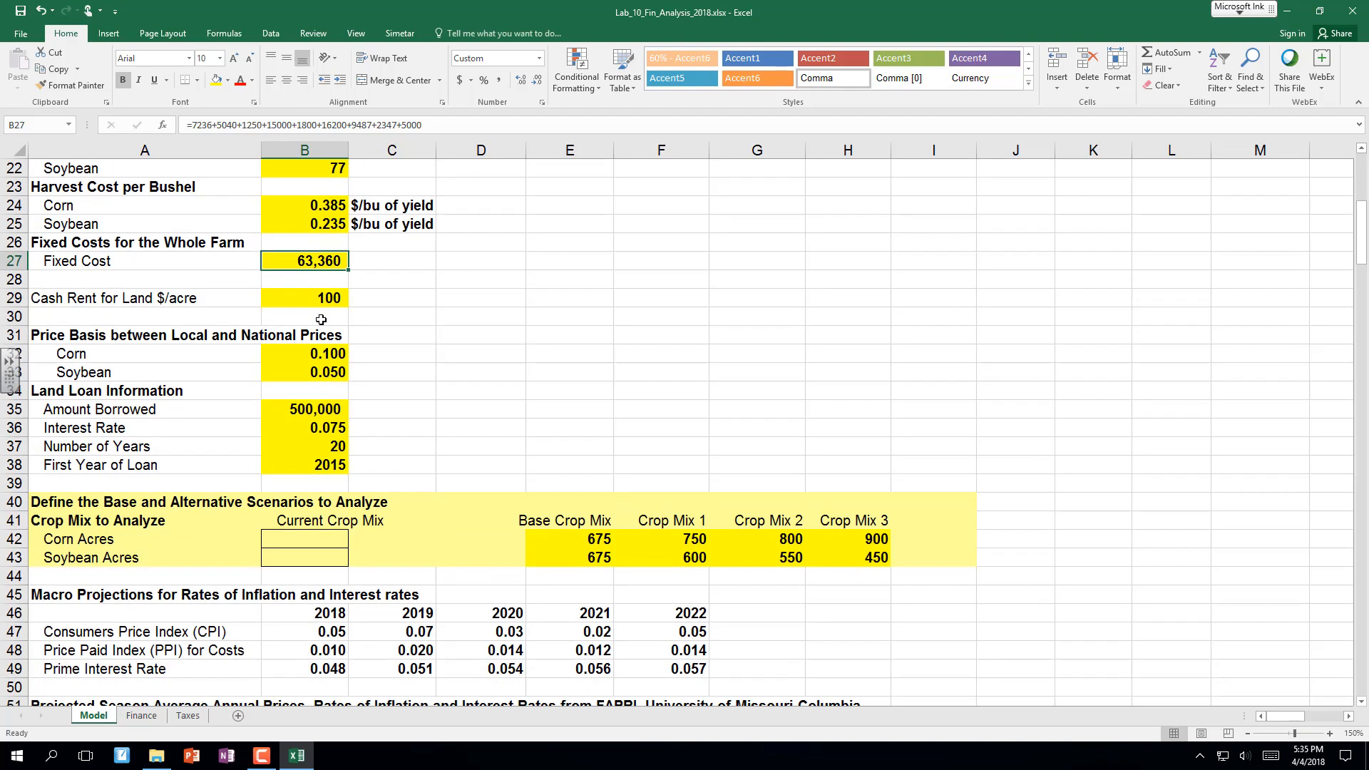
click(312, 299)
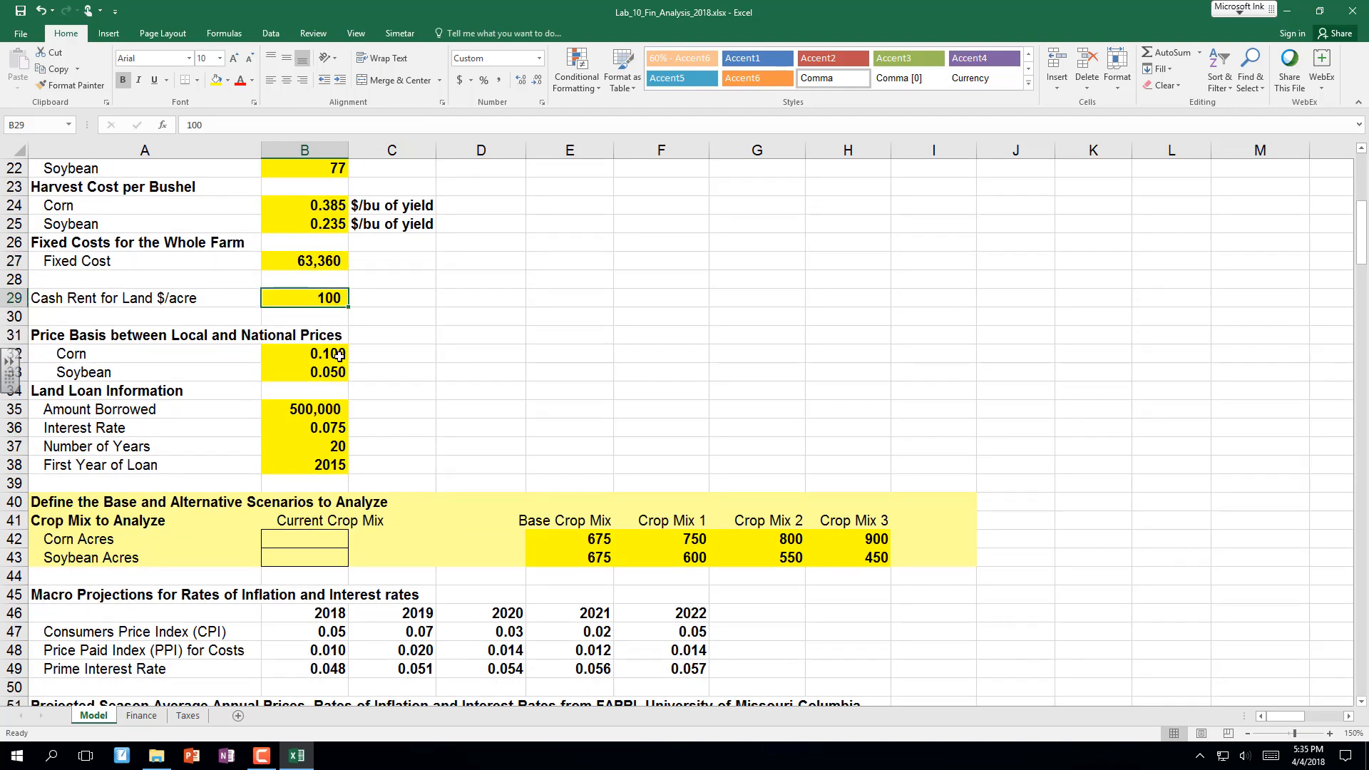
scroll(338, 356, down, 2)
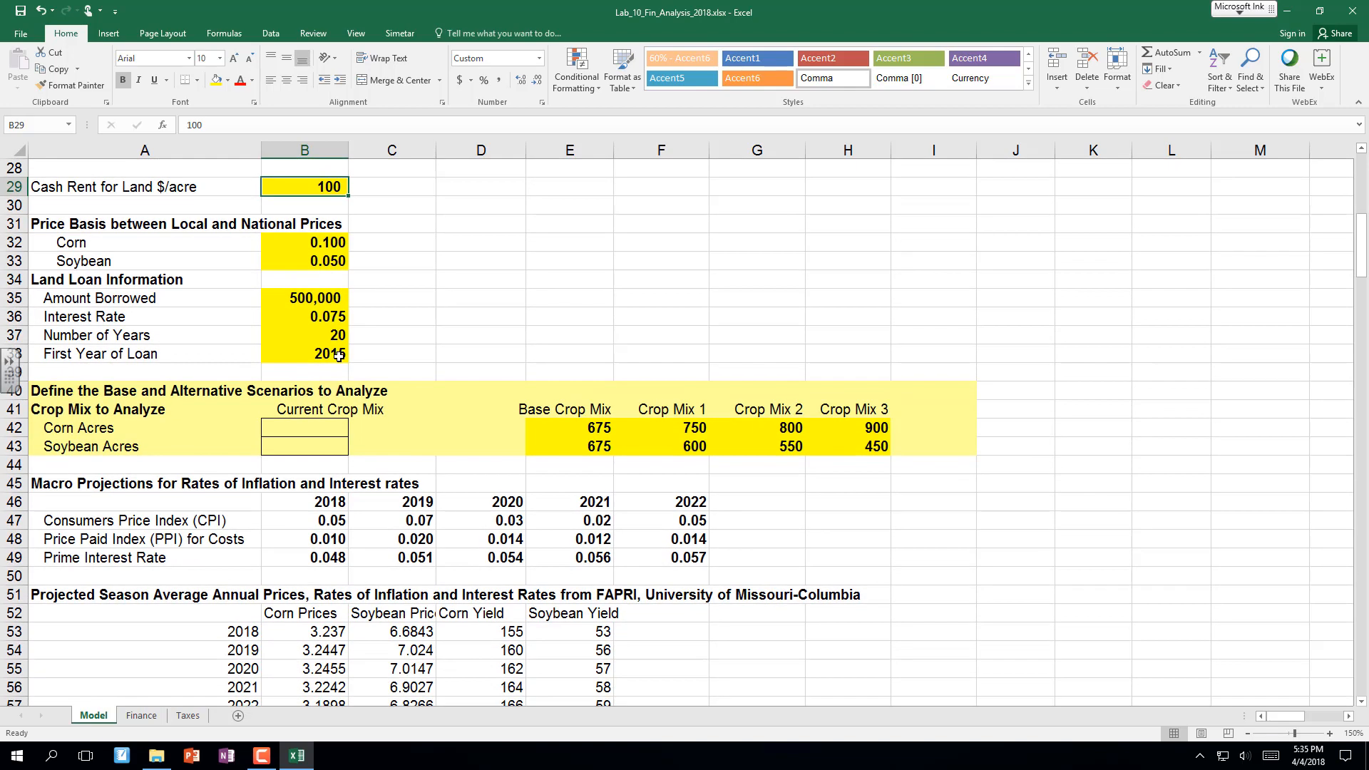
Compare the Base Crop Mix and Crop Mix 1 acreages with the empty Current Crop Mix cells.
click(588, 428)
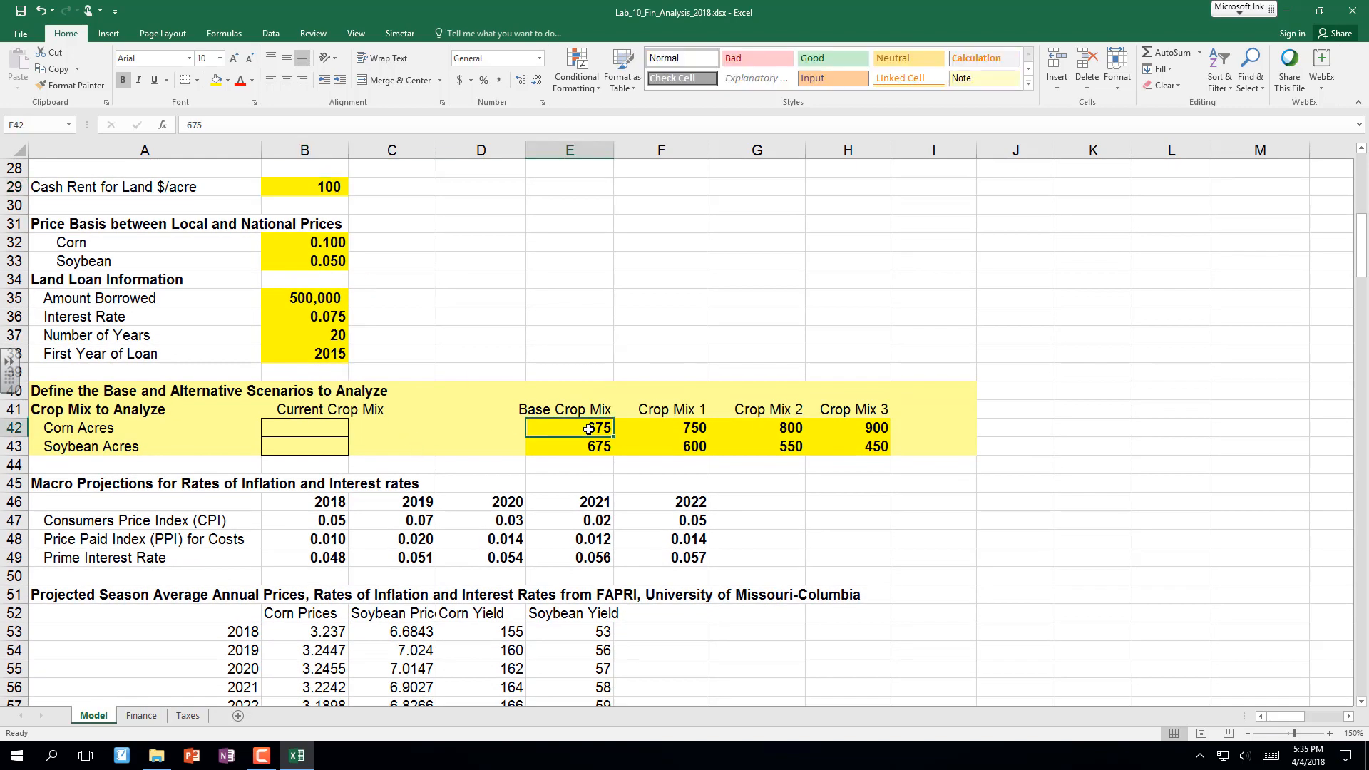
click(321, 425)
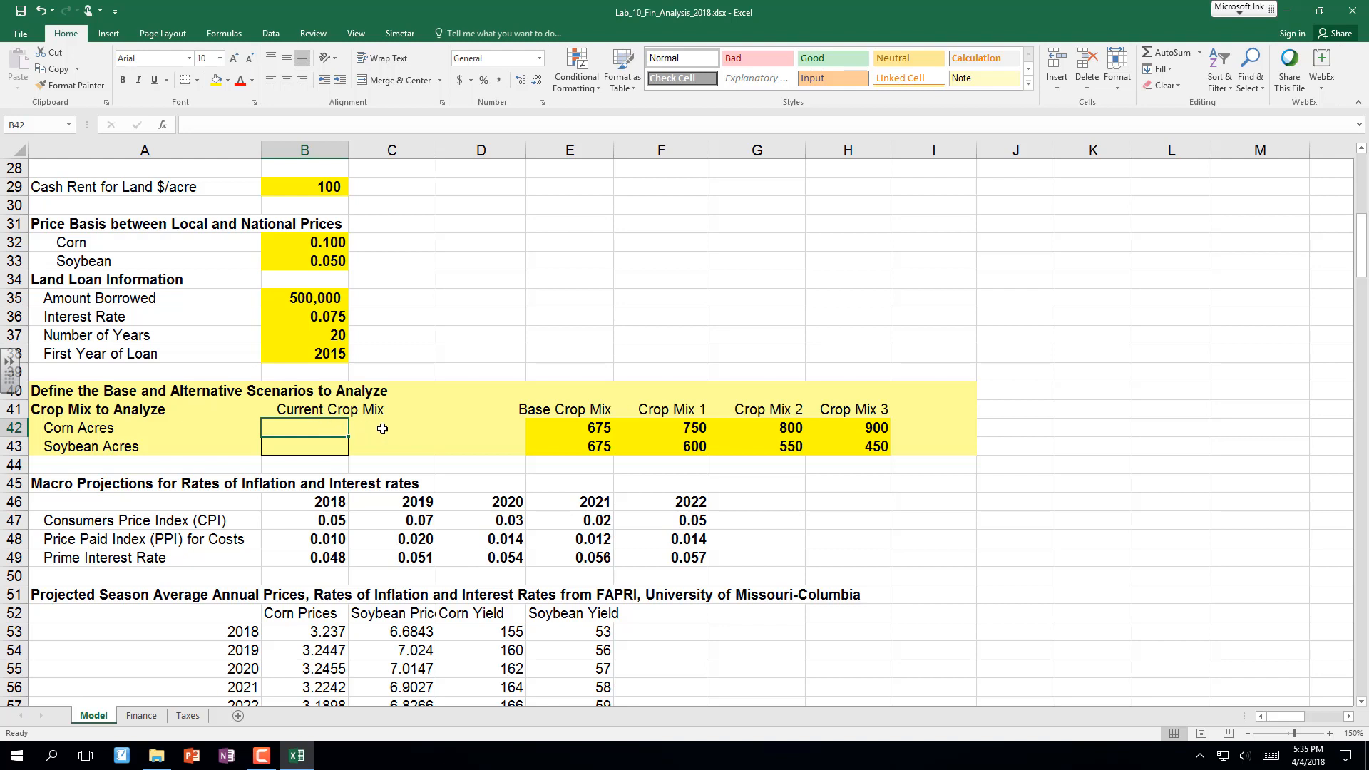
click(580, 425)
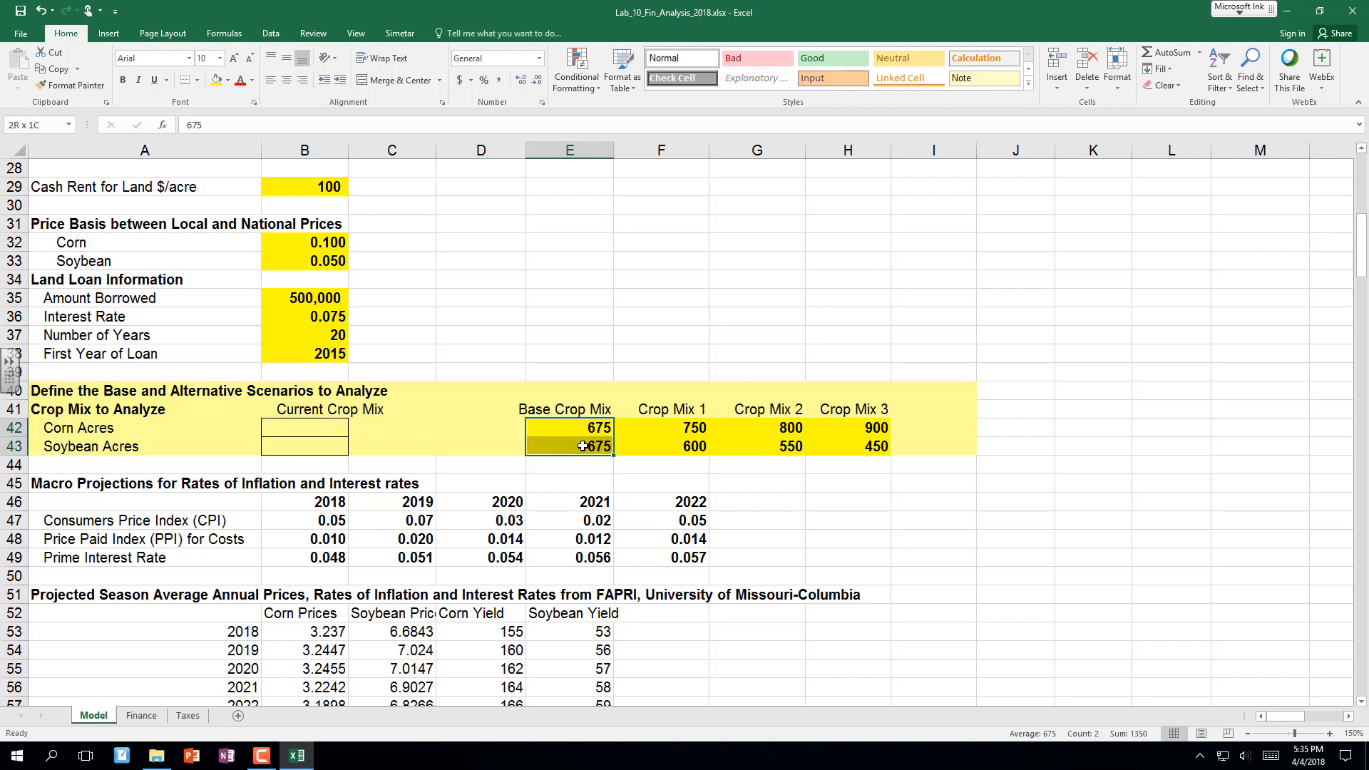
click(683, 427)
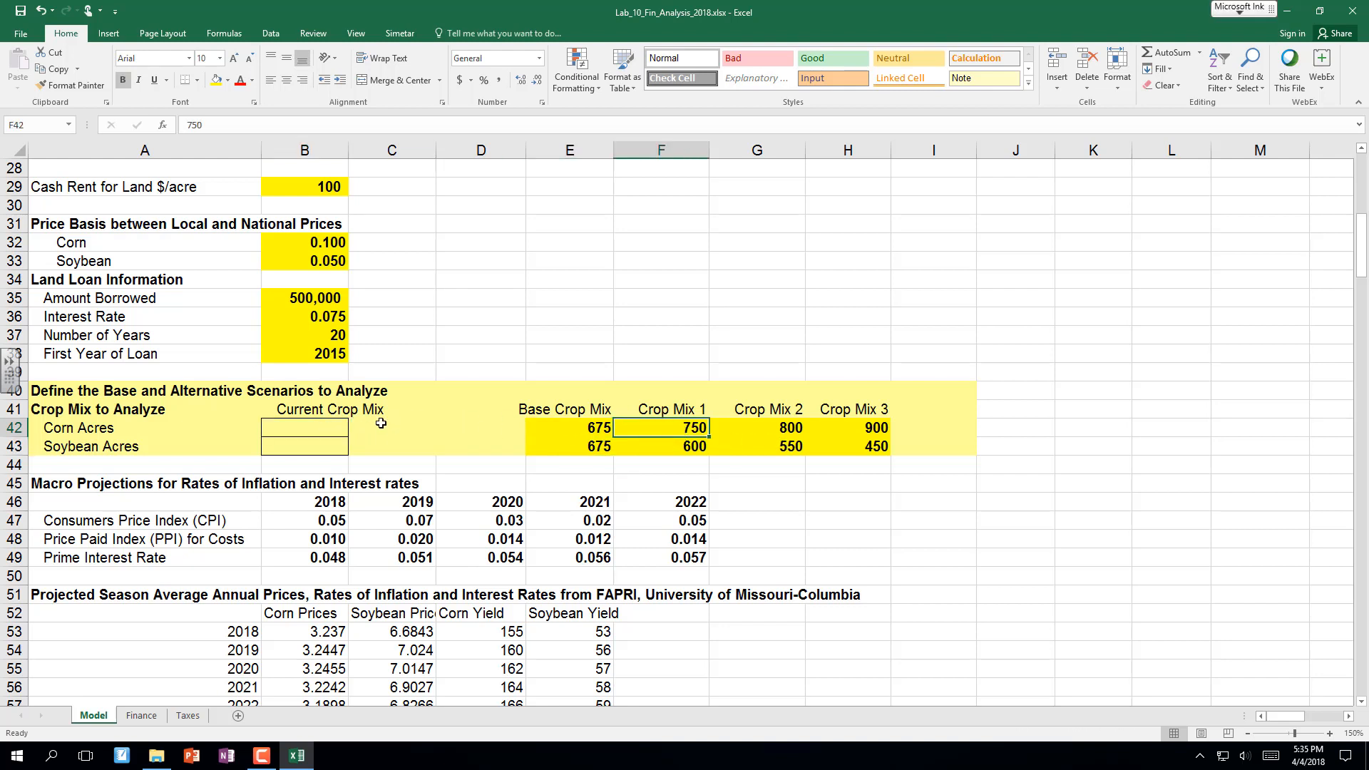
Enter the formula =SCENARIO(E42:H42) in B42 for the current corn acres.
click(309, 428)
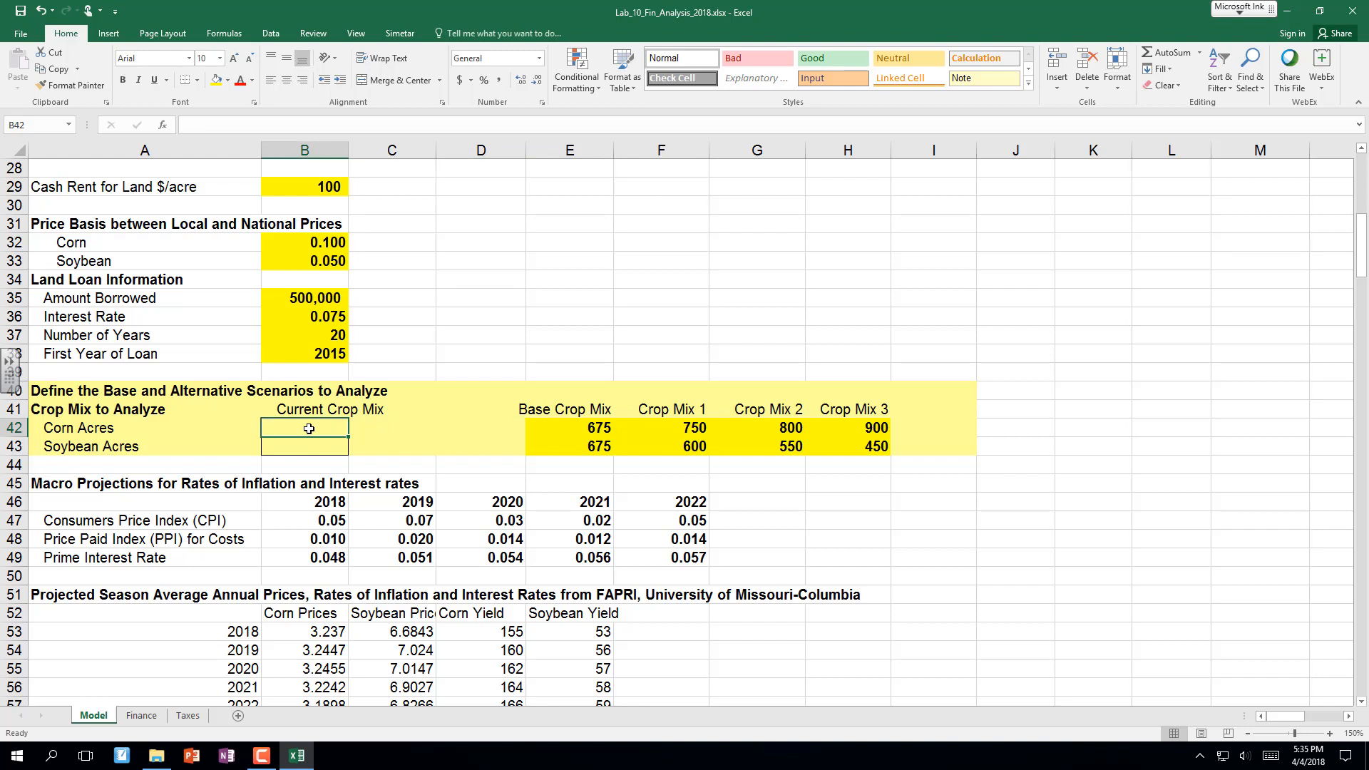
text(=)
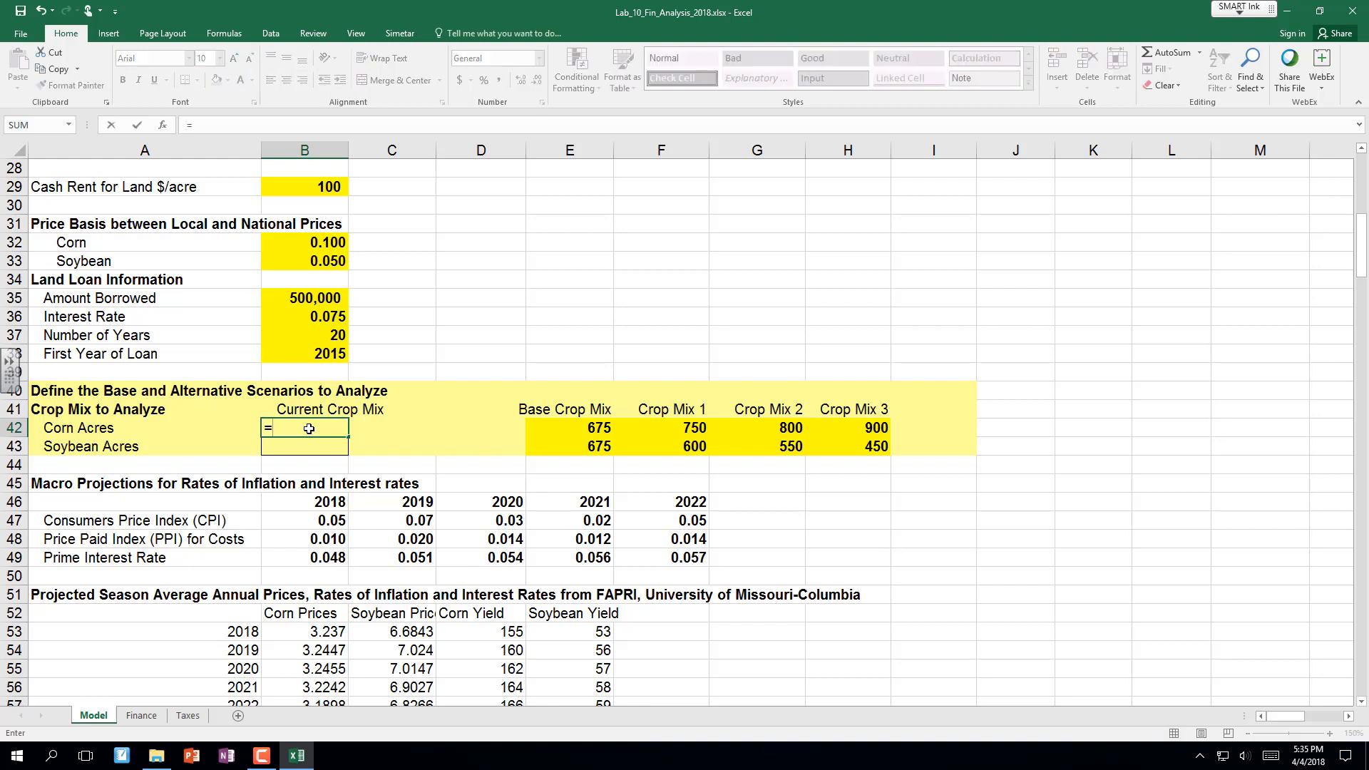
text(scenar)
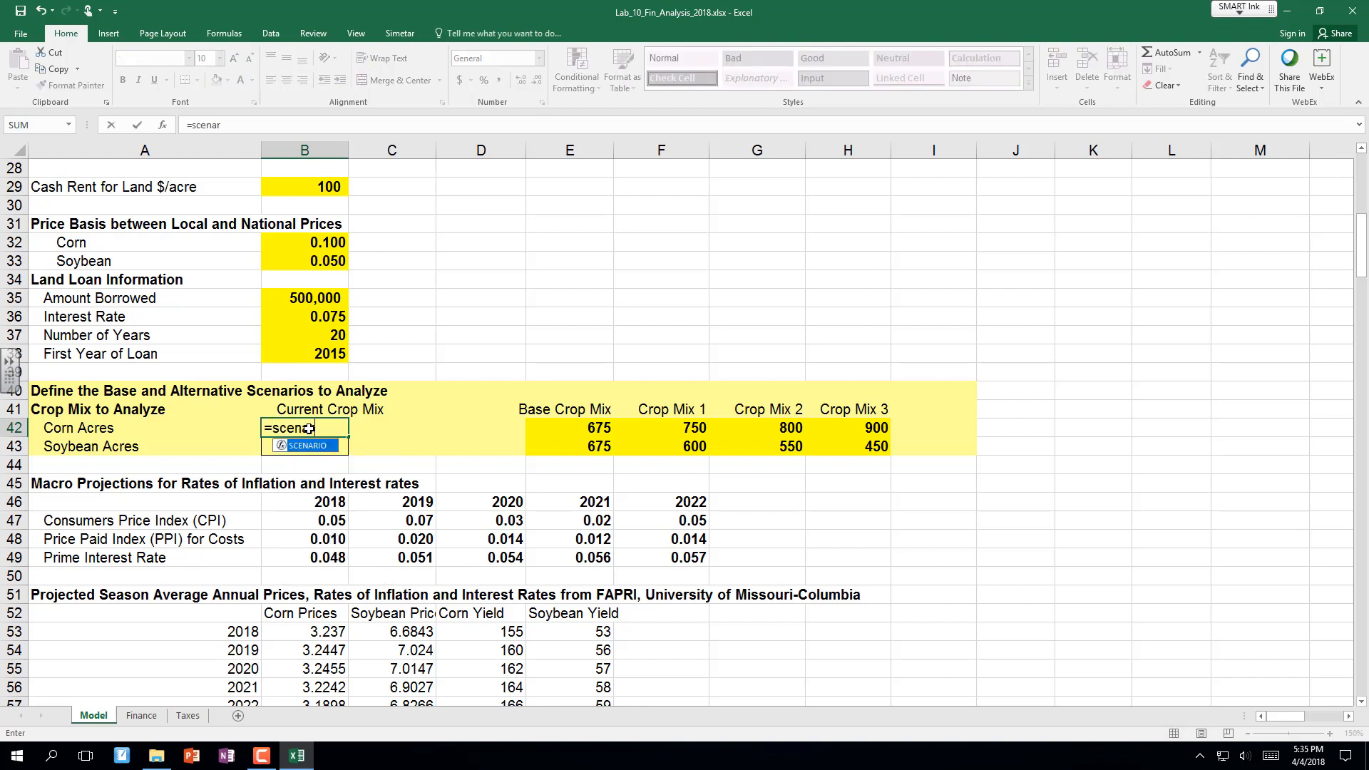
text(io()
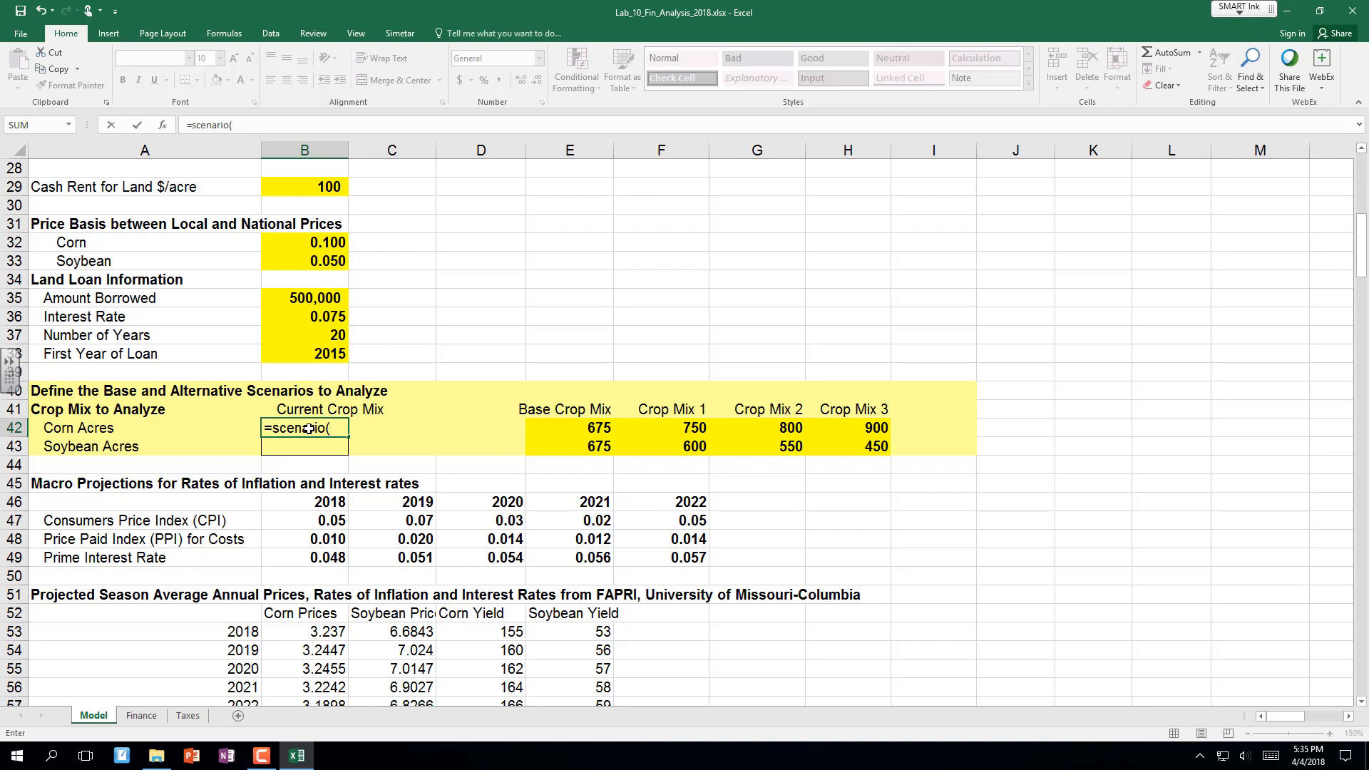
drag(596, 426, 889, 426)
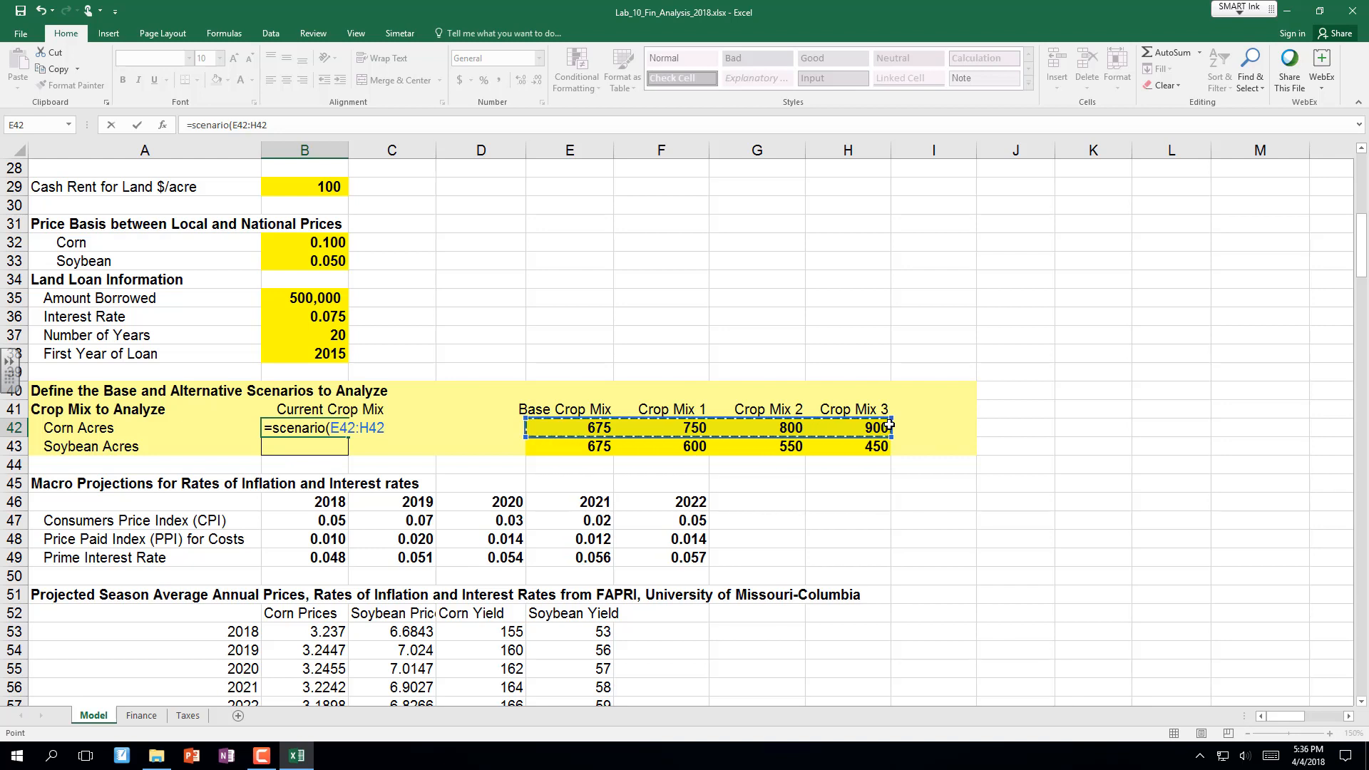
key(Return)
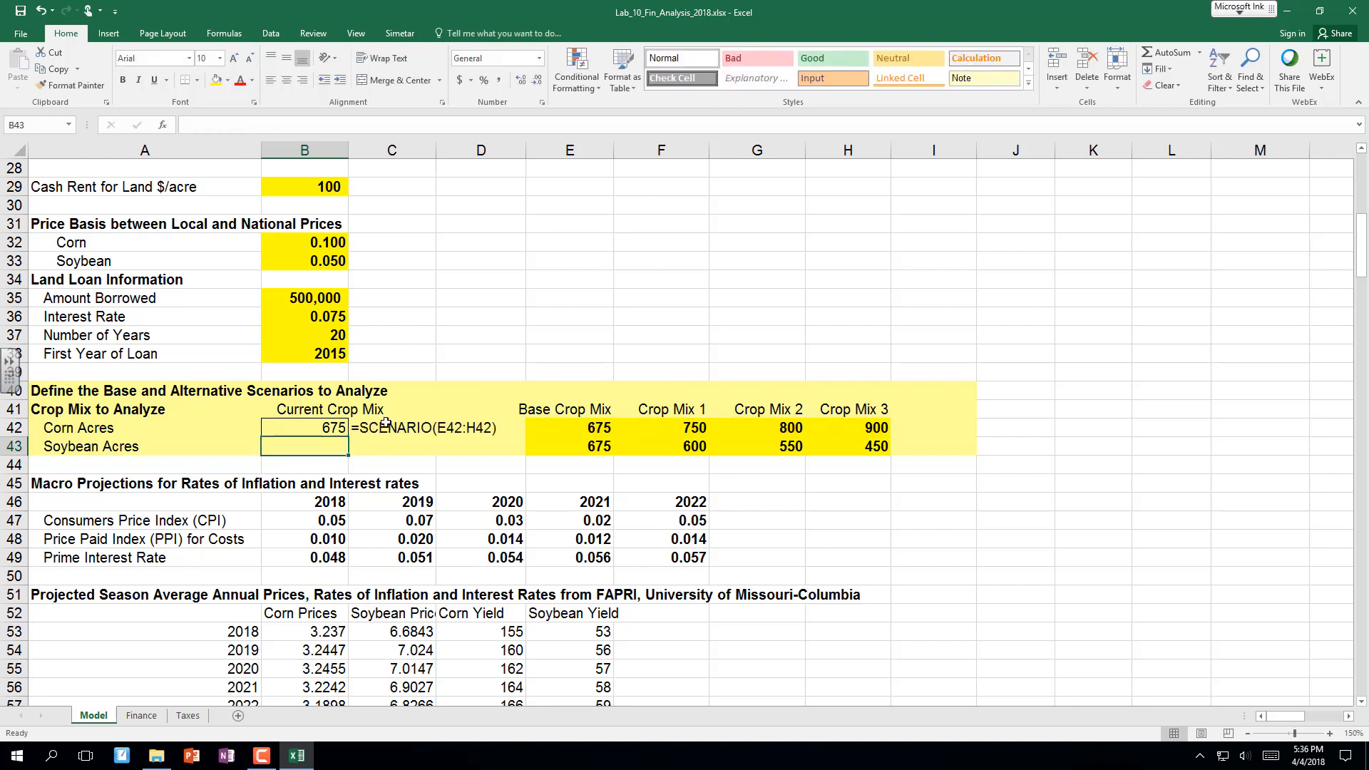
Copy the SCENARIO formula from B42 down to the soybean acres in B43.
click(304, 423)
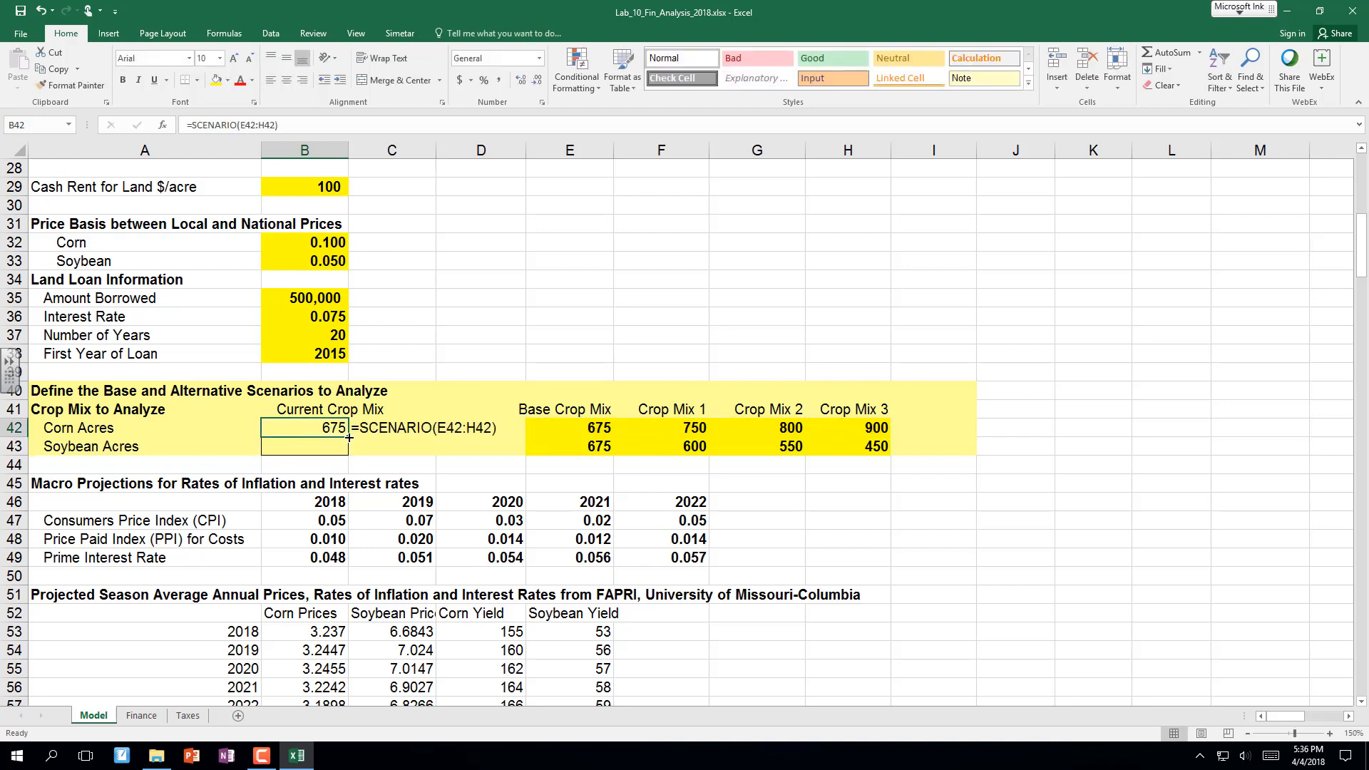
drag(349, 437, 349, 455)
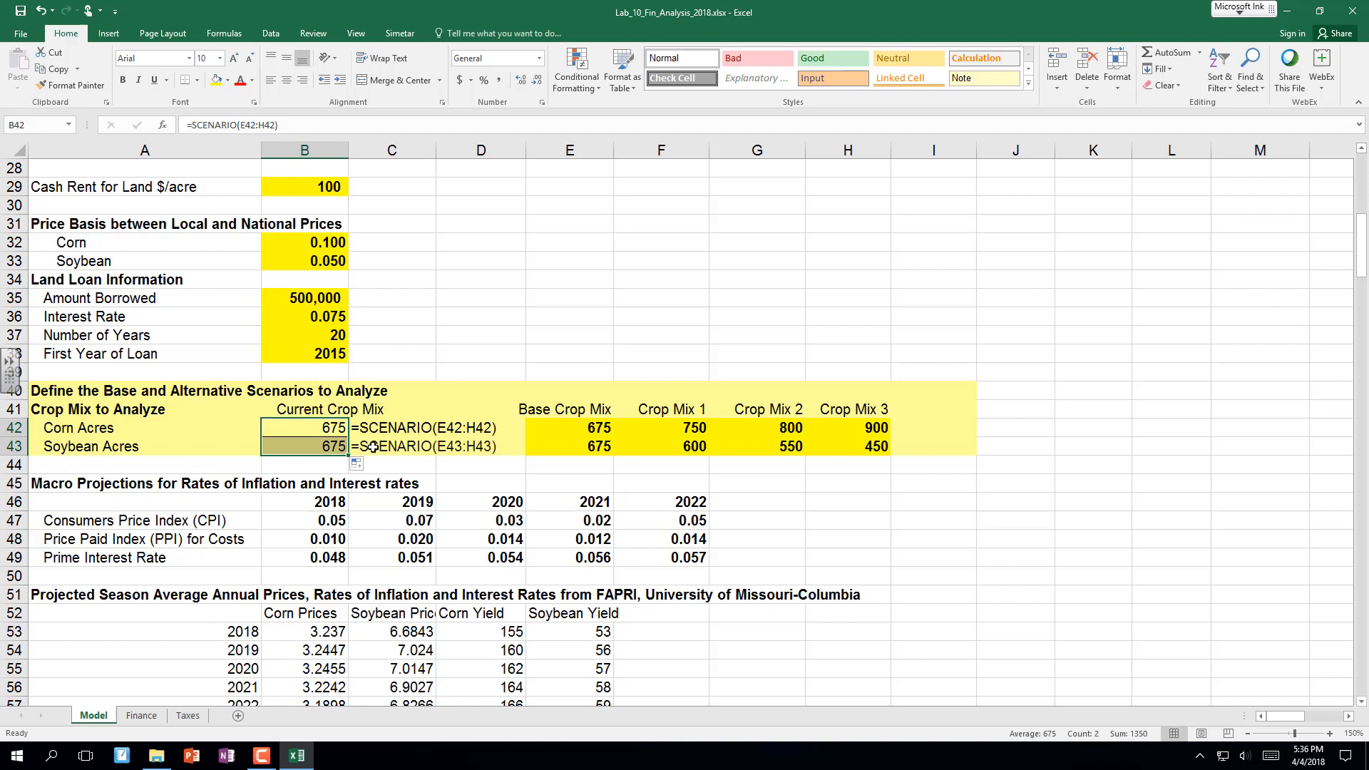
click(439, 448)
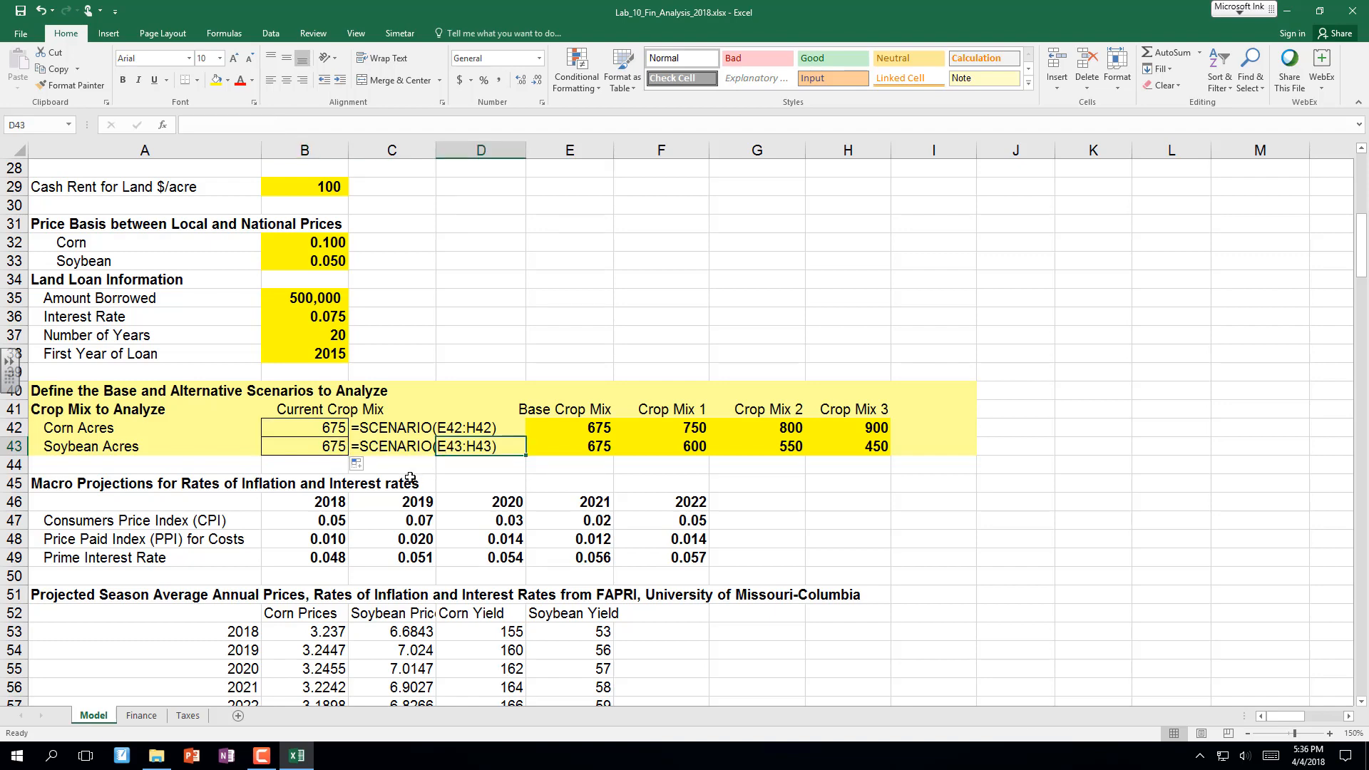
Examine the macro projections for the Consumers Price Index, Price Paid Index and Prime Interest Rate.
scroll(410, 477, down, 1)
scroll(410, 477, down, 2)
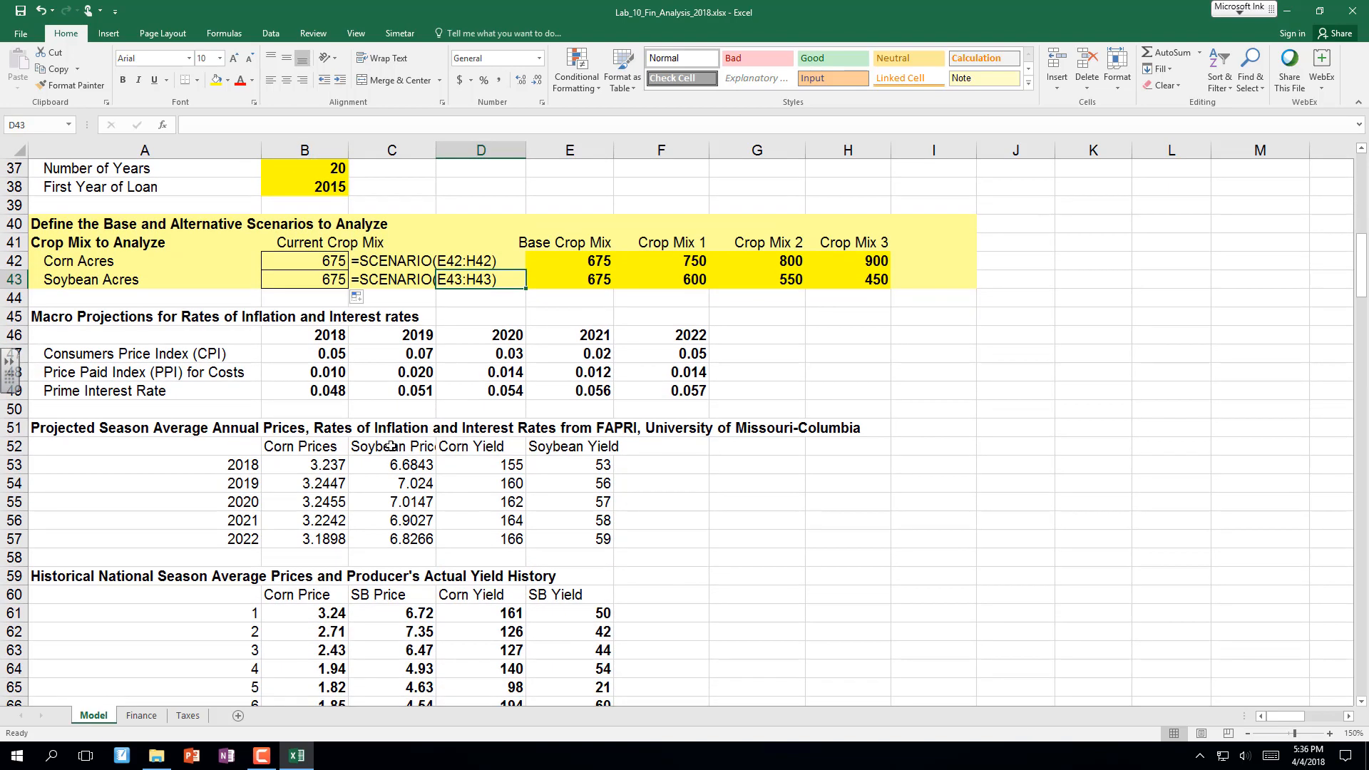
drag(325, 355, 688, 391)
click(107, 357)
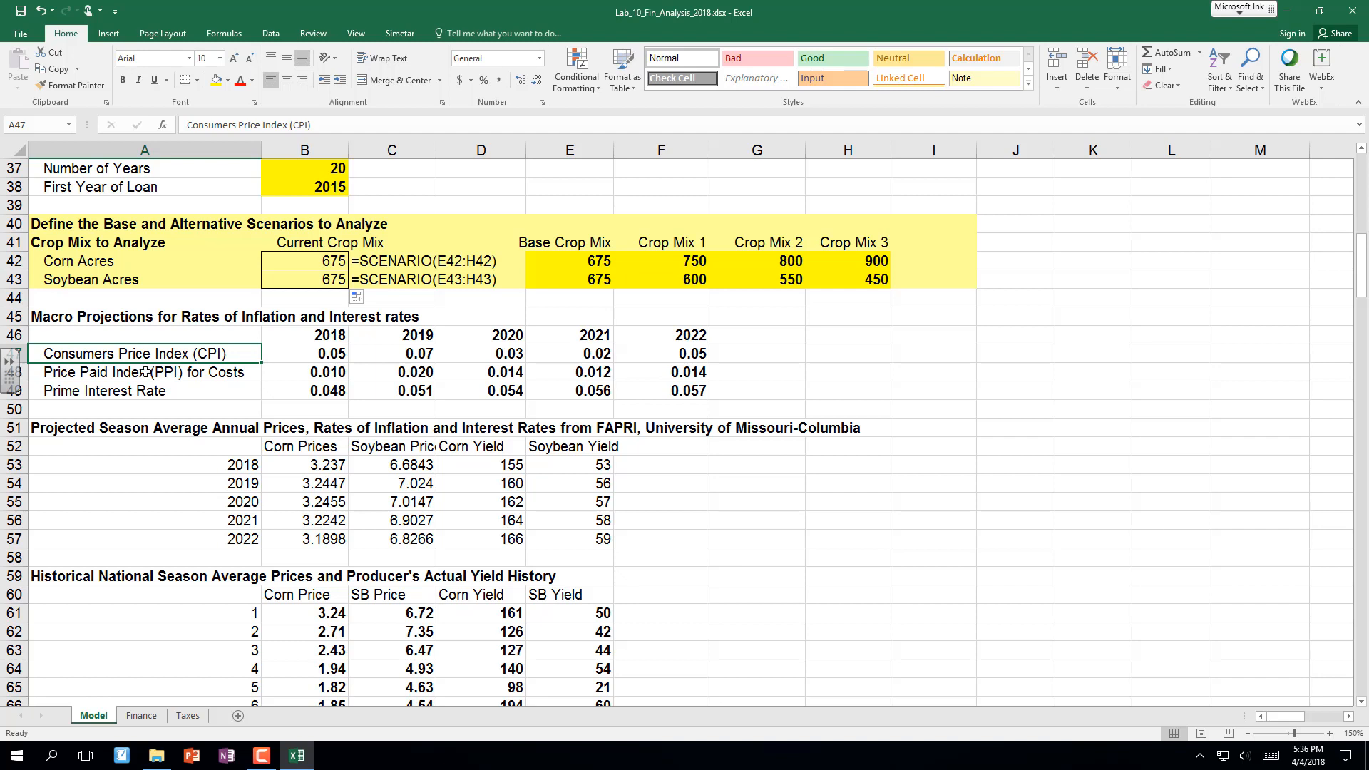
click(146, 371)
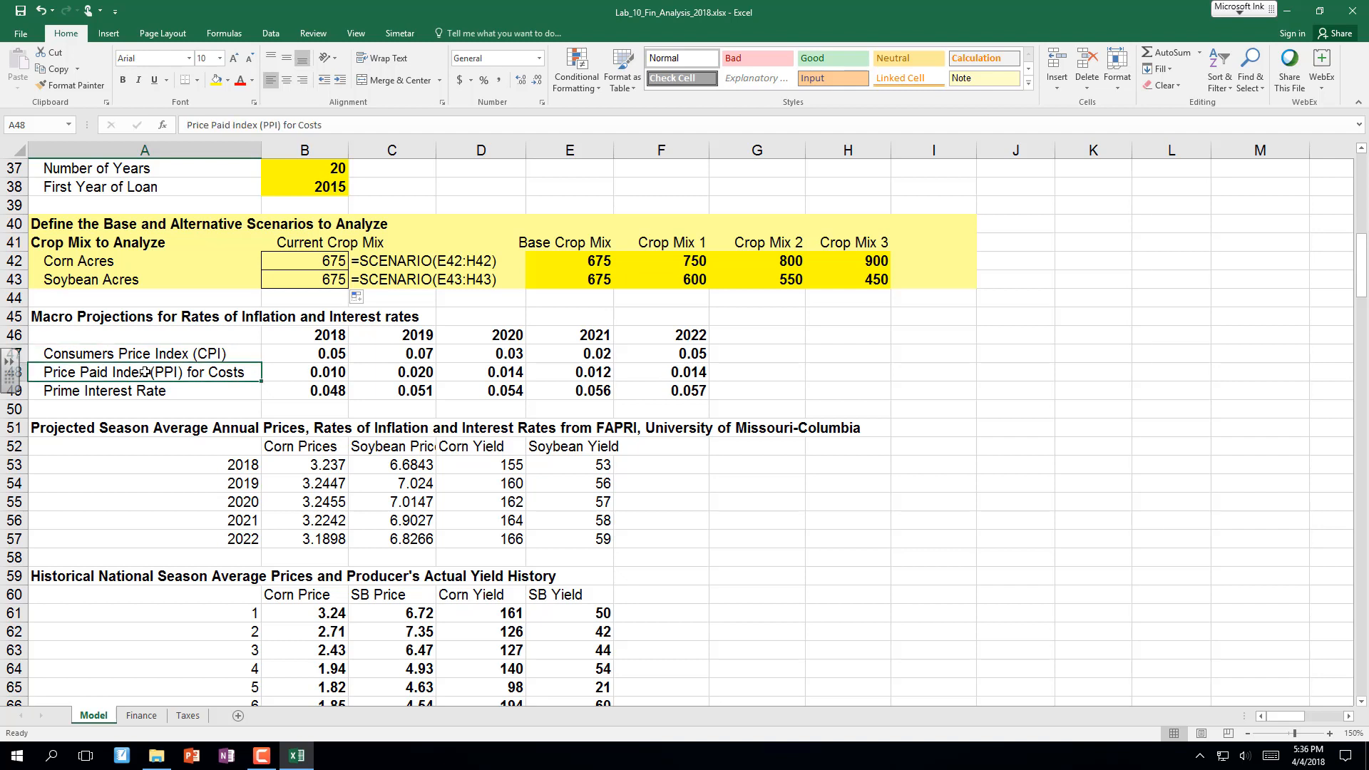
click(318, 391)
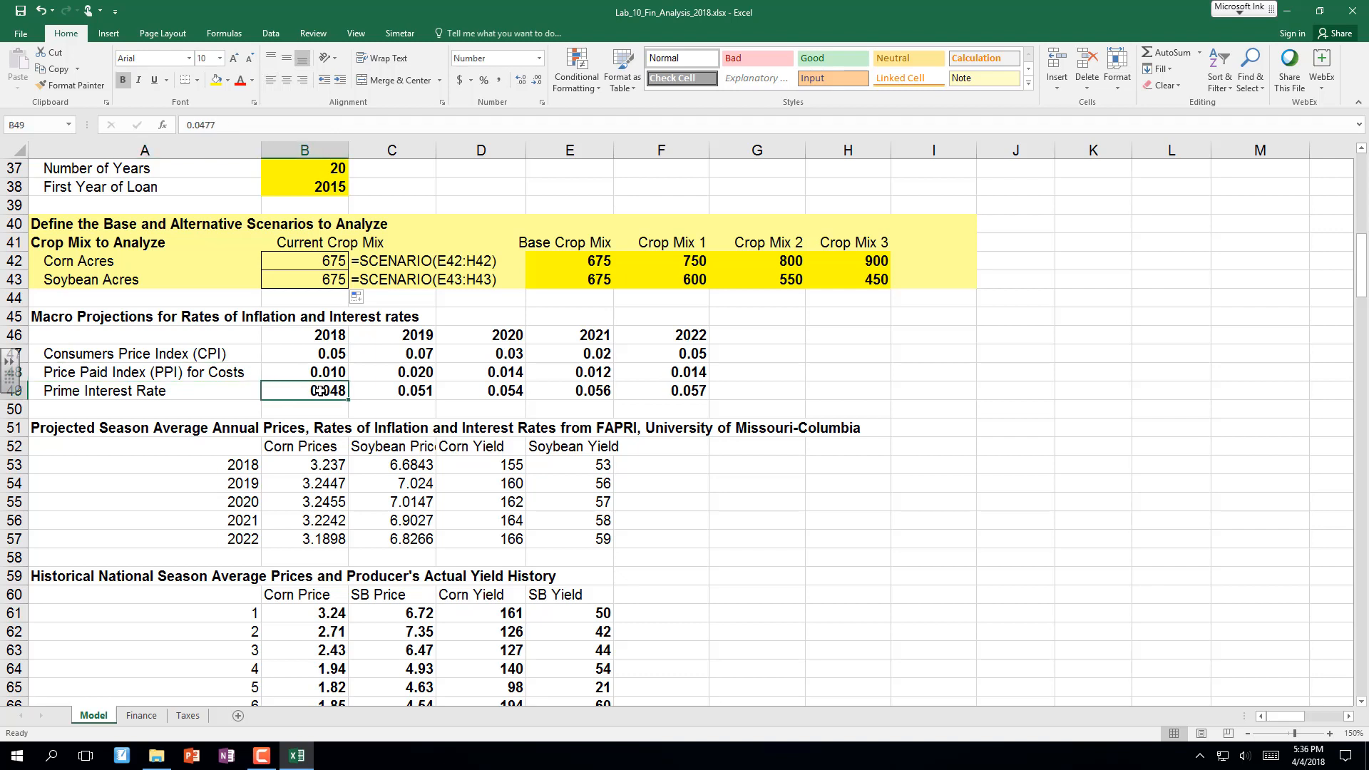
click(314, 406)
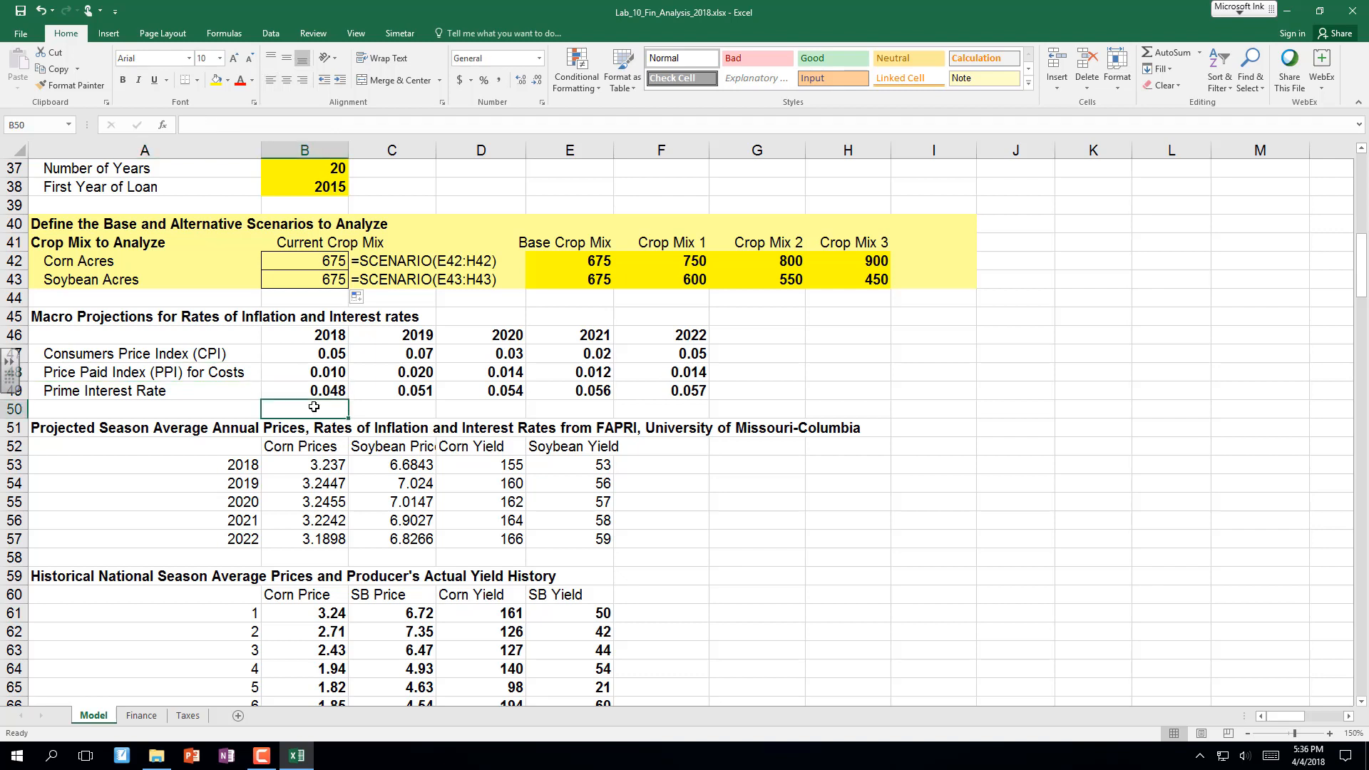
Review the projected corn and soybean prices and yields and the historical price and yield table.
scroll(165, 467, down, 2)
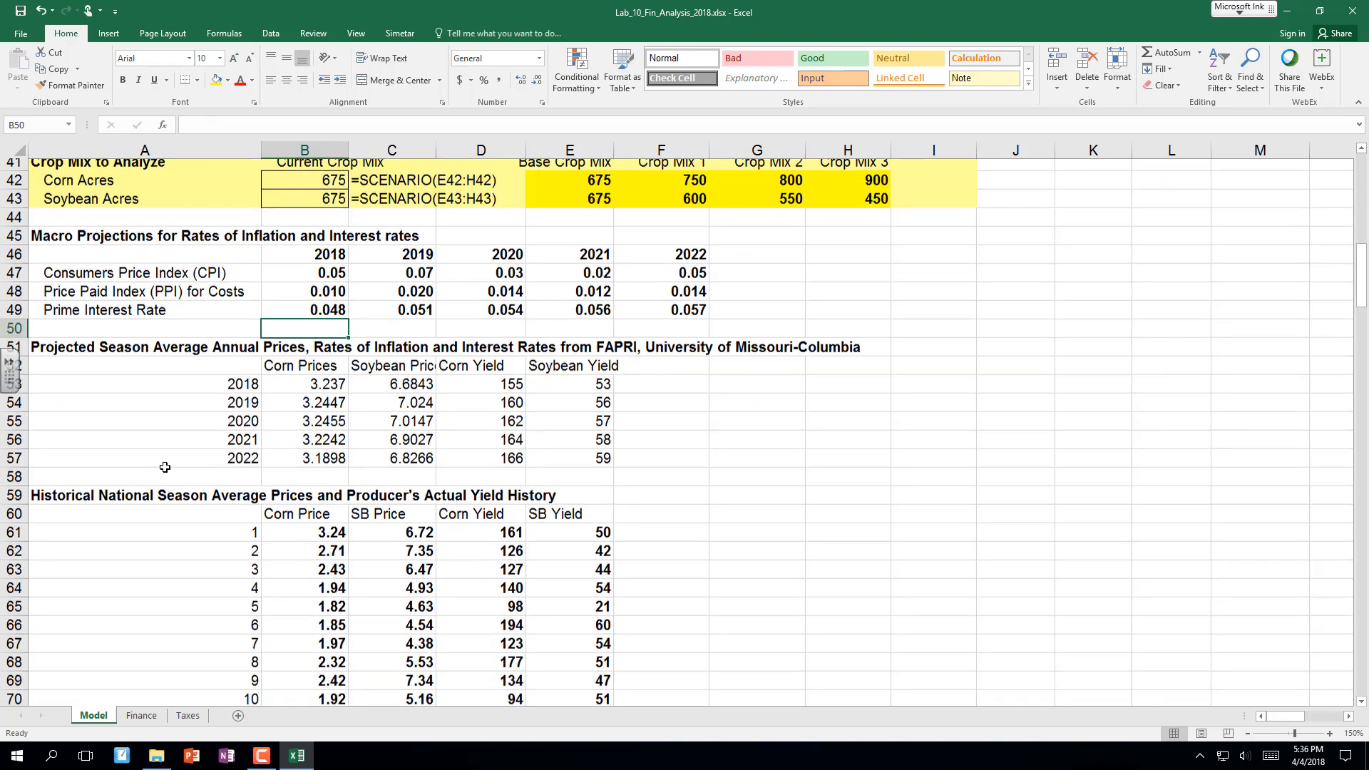
scroll(165, 467, down, 2)
drag(300, 301, 412, 372)
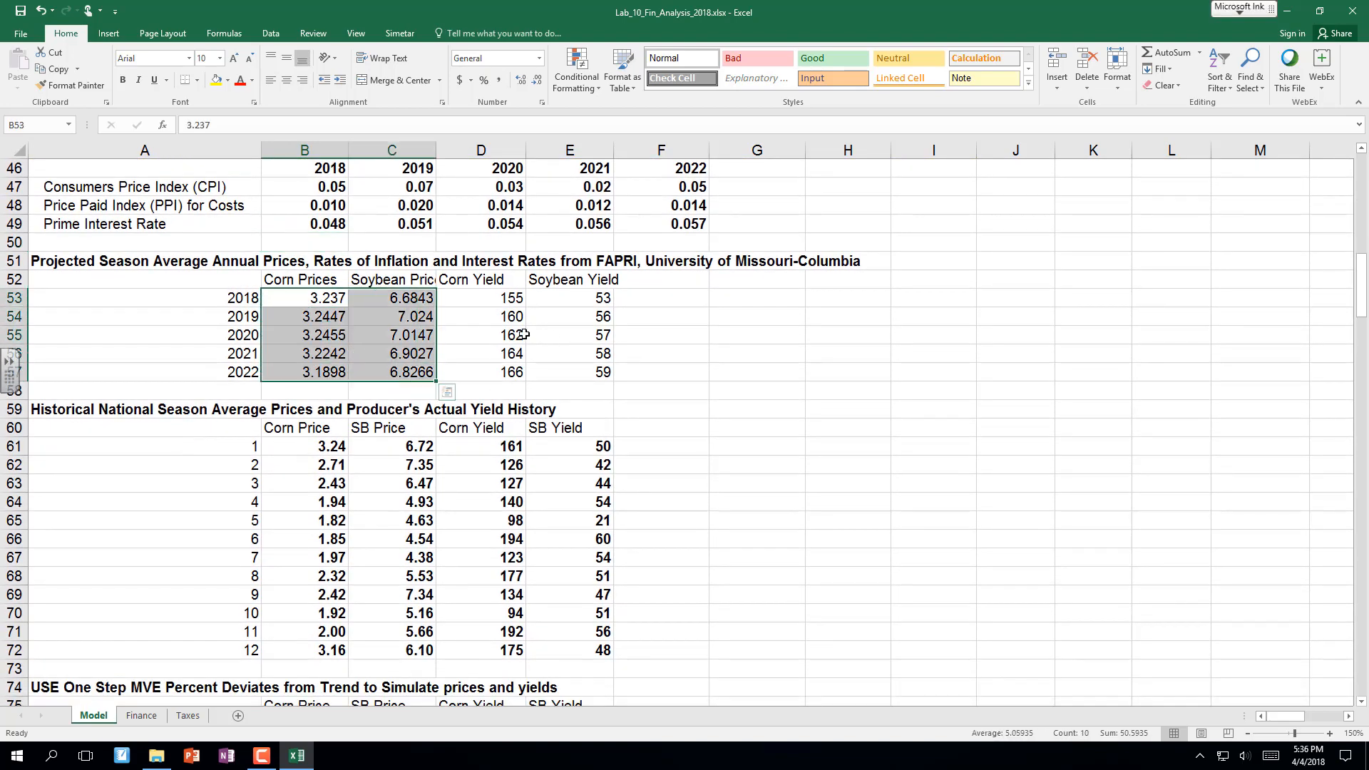
drag(477, 296, 596, 371)
scroll(307, 497, down, 3)
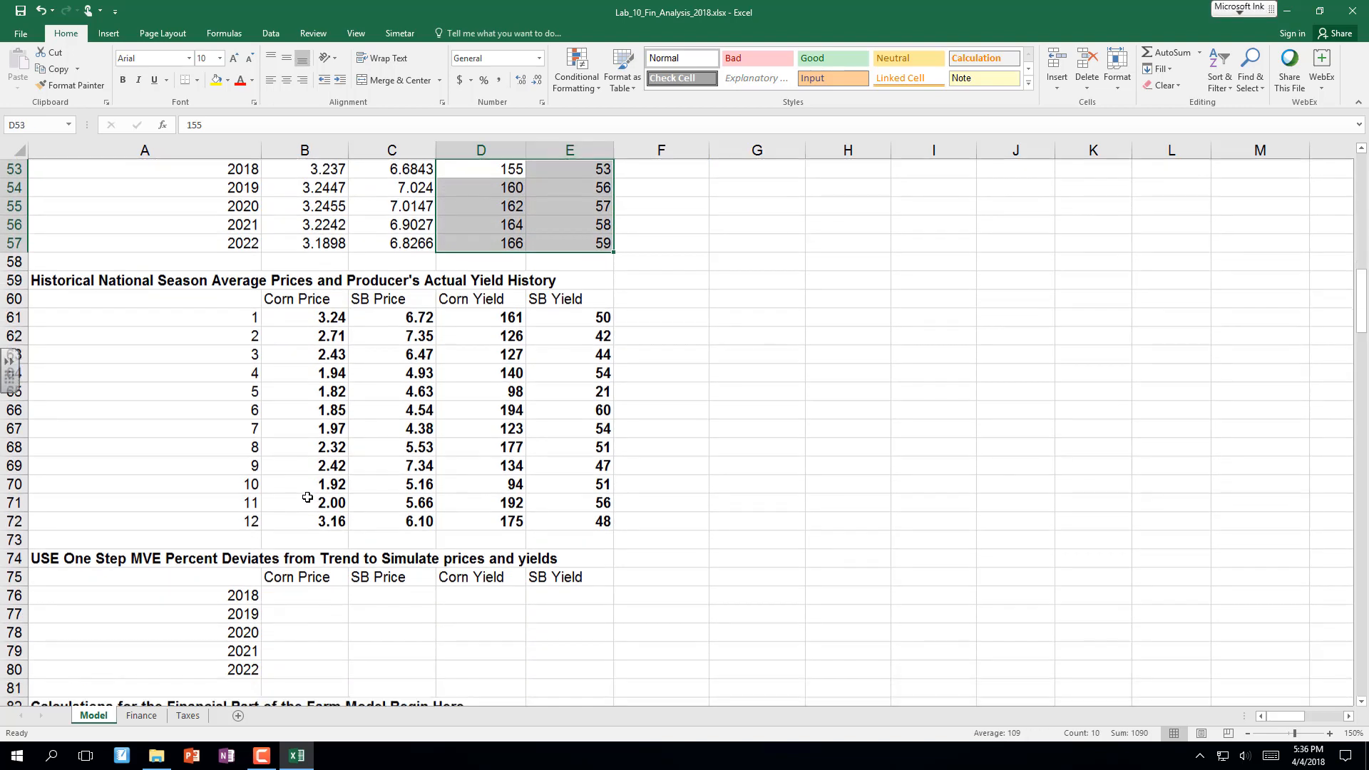
scroll(307, 497, down, 2)
scroll(302, 563, up, 1)
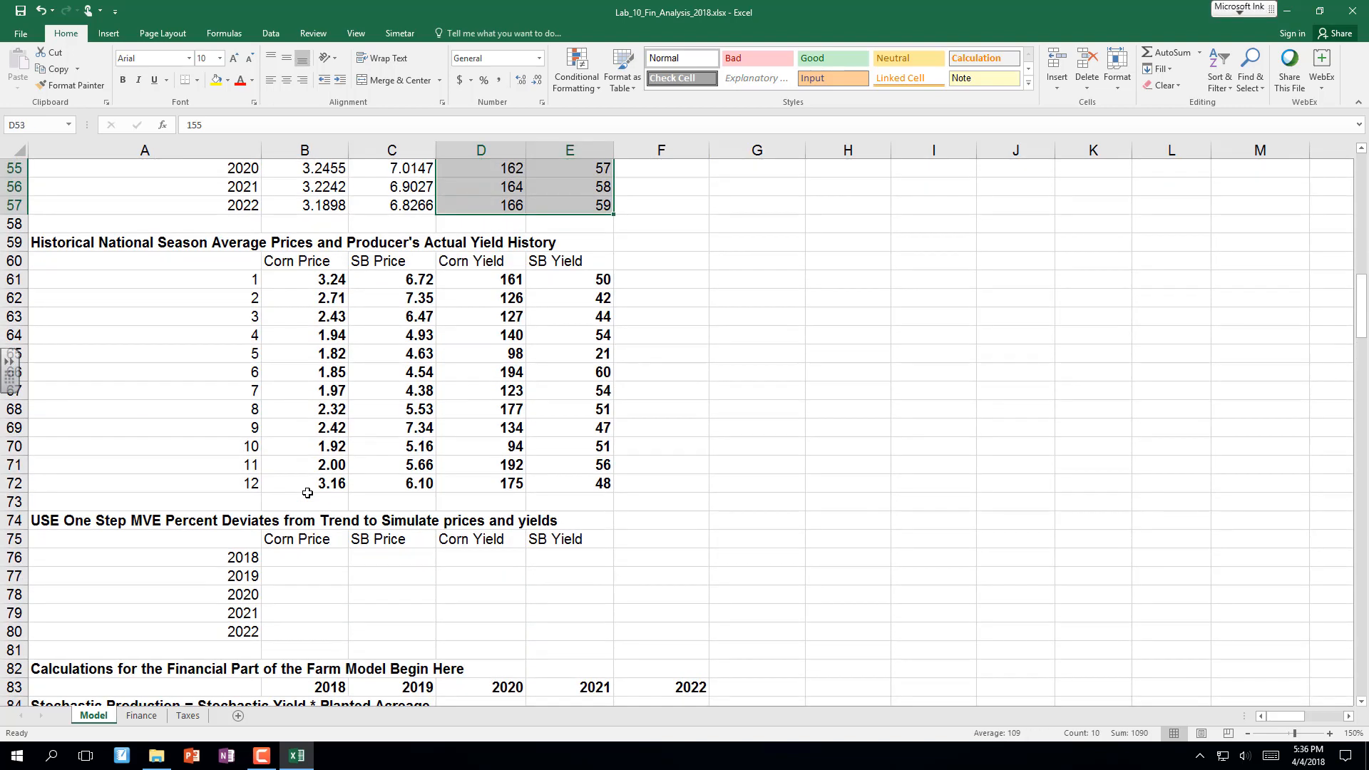
Start an MVEMPIRICAL formula across B76:E76 for 2018, with the historical prices and yields $B$61:$E$72 as the absolute ValuesMatrix.
click(300, 550)
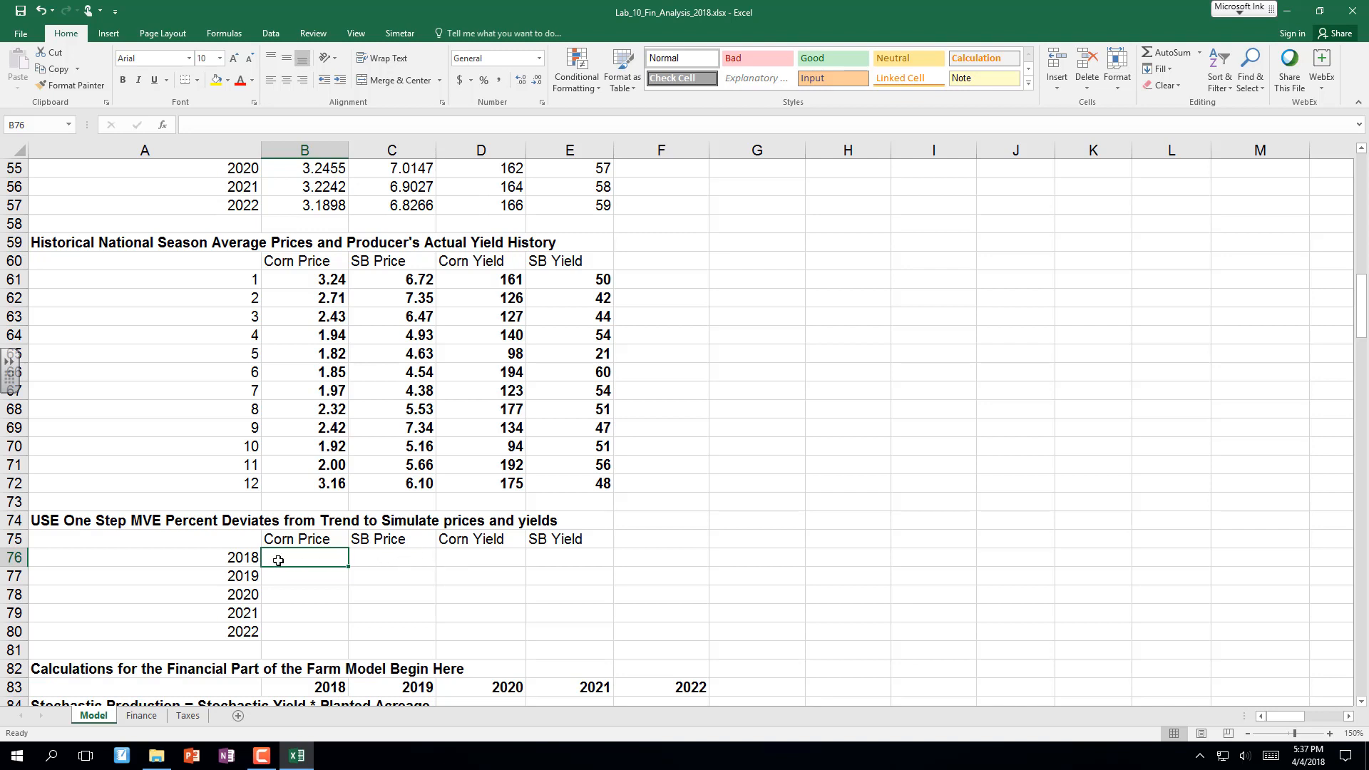
drag(278, 560, 569, 558)
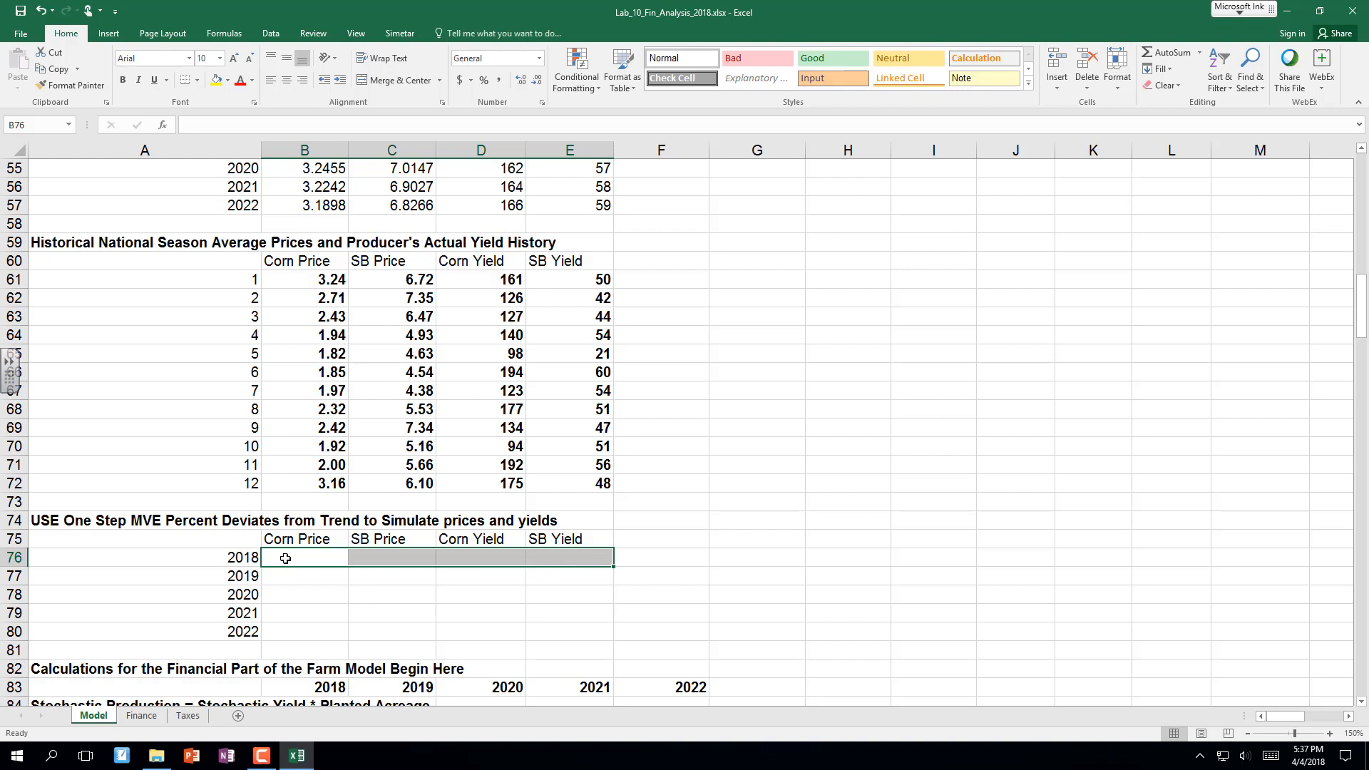
text(=)
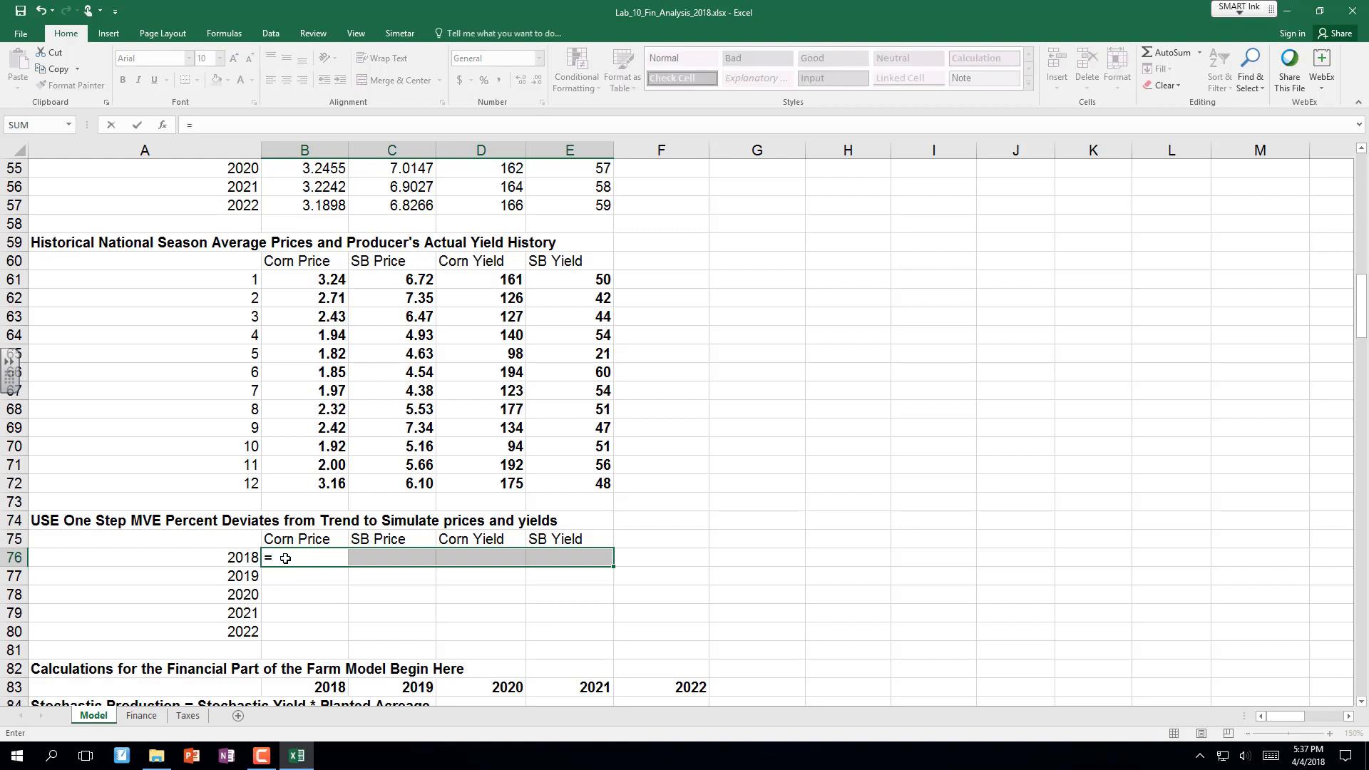
text(mvemp)
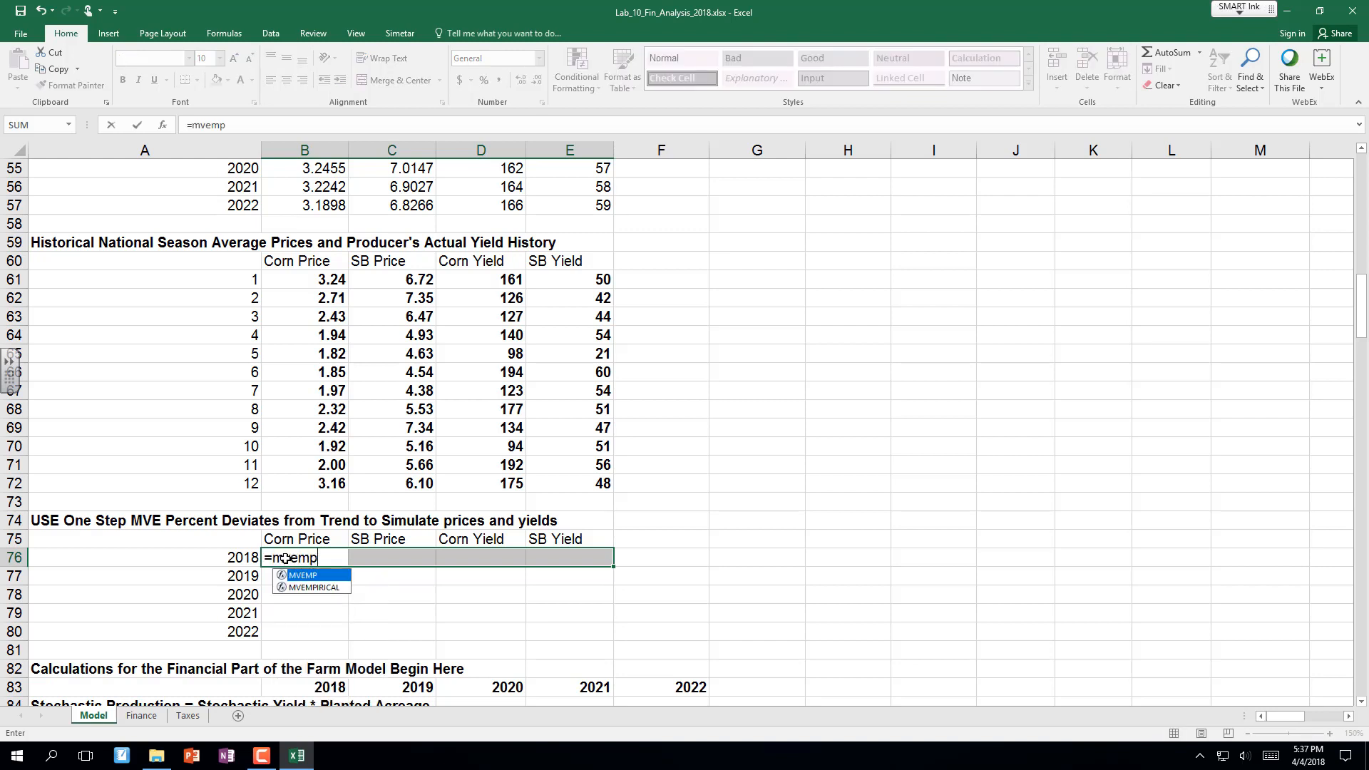
text(irical)
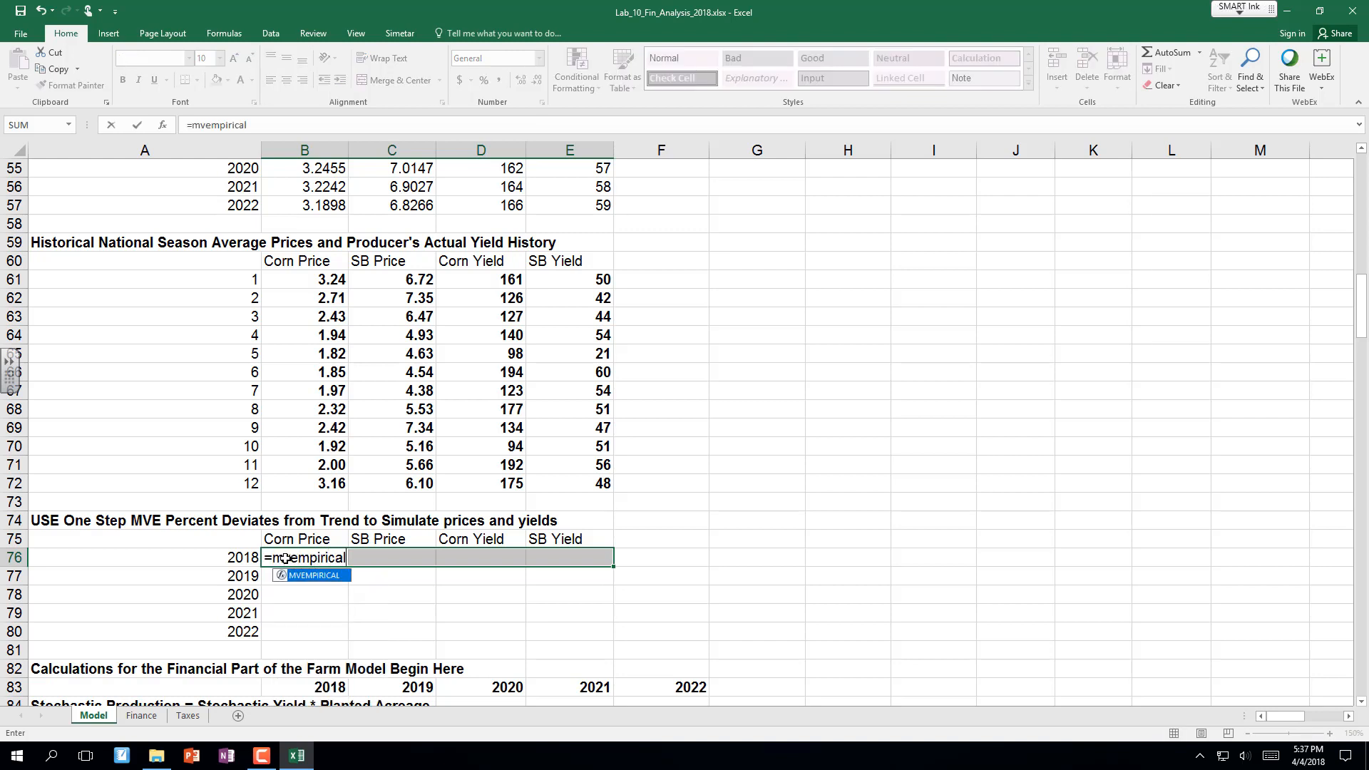
text(()
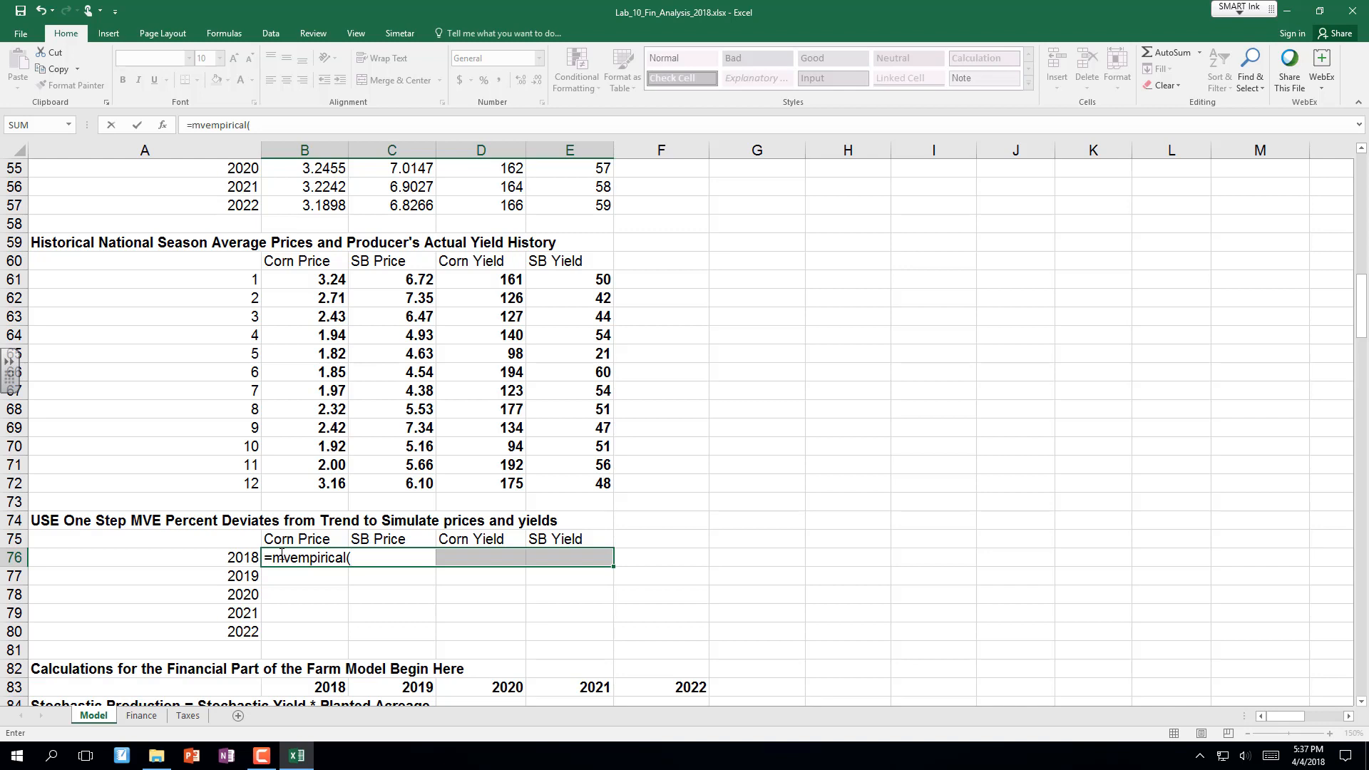
click(164, 130)
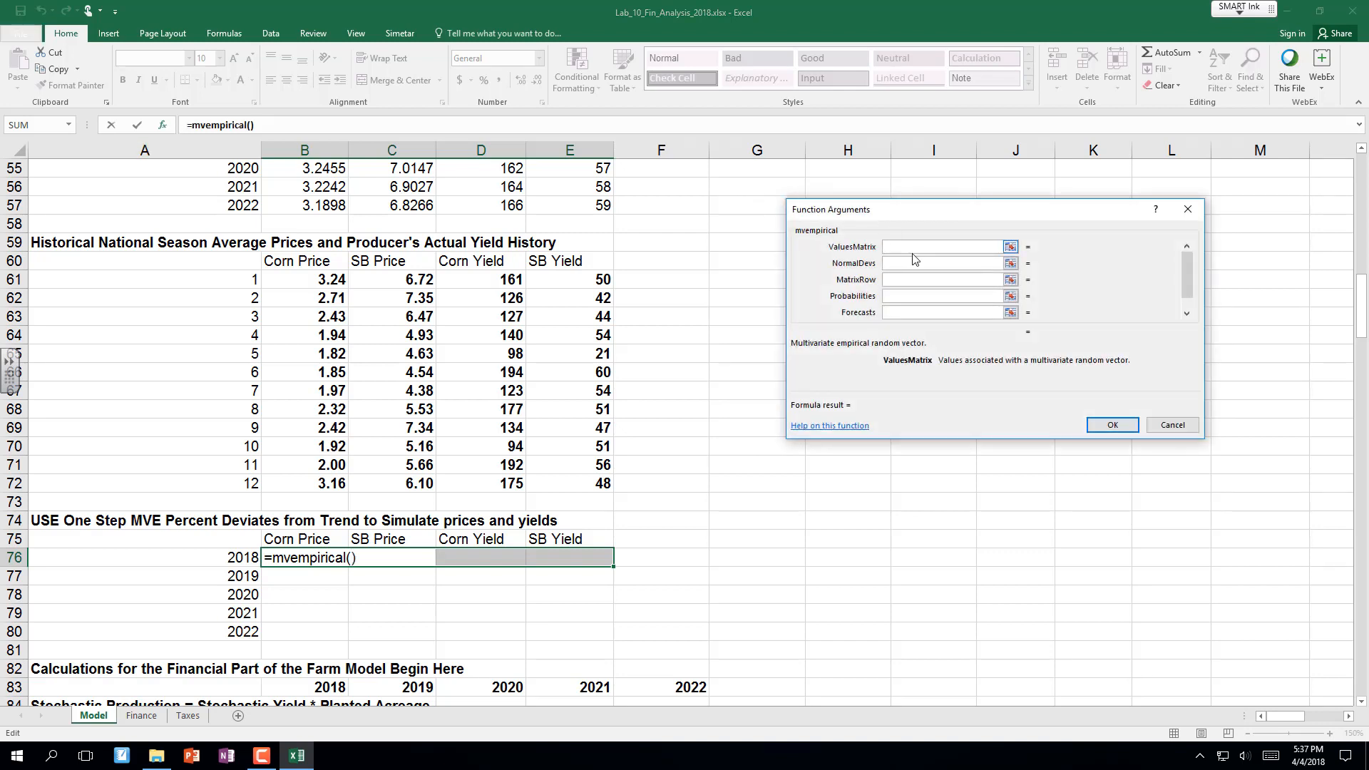
drag(329, 279, 586, 487)
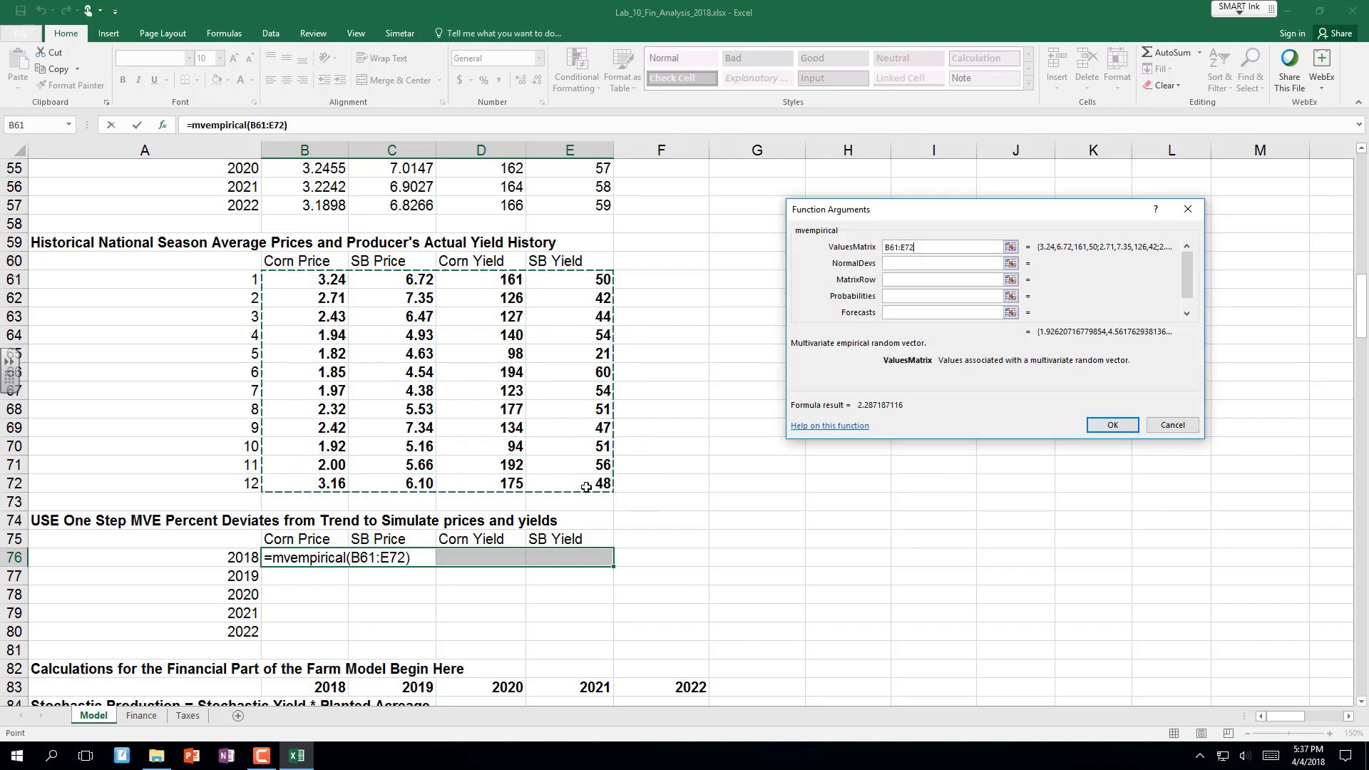
key(F4)
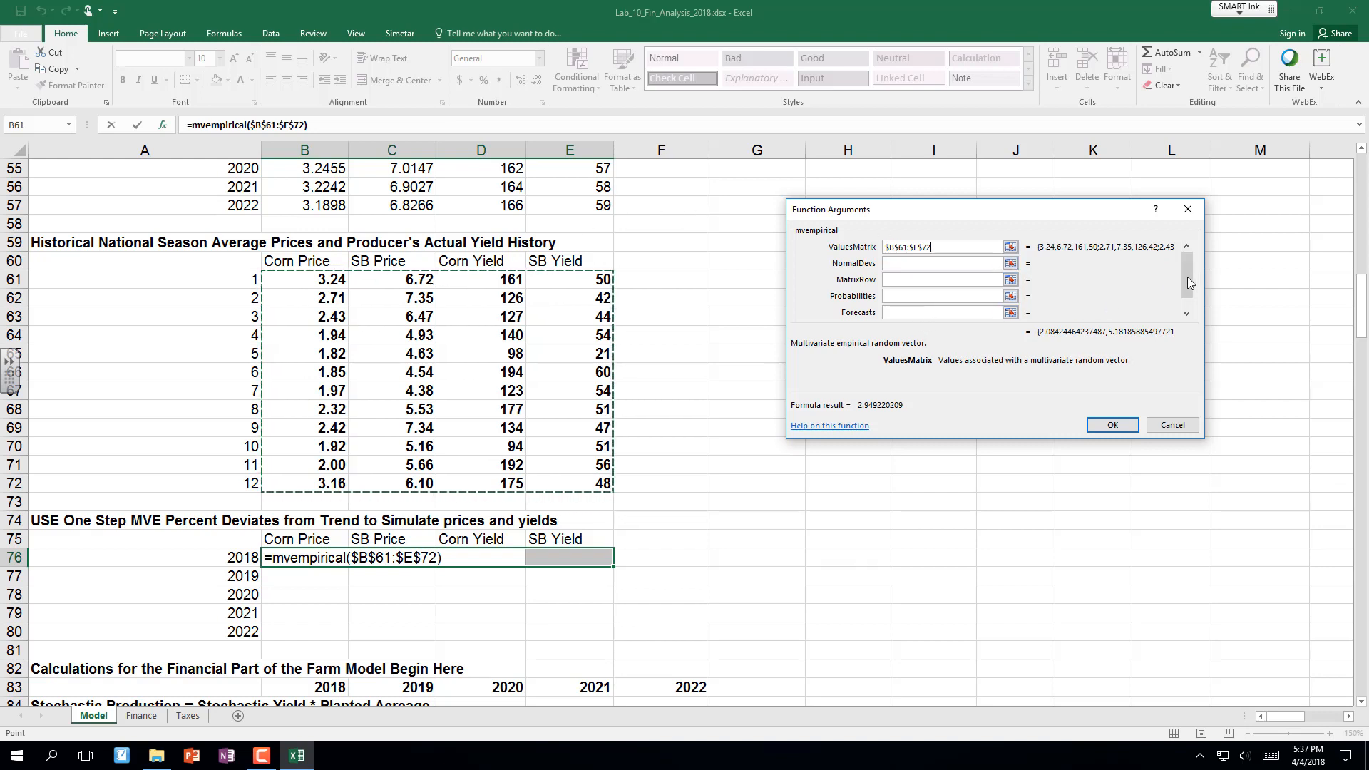
Set Forecasts to the 2018 projections B53:E53 and CalcType to 2, and enter the MVEMPIRICAL formula as an array.
drag(1184, 289, 1184, 301)
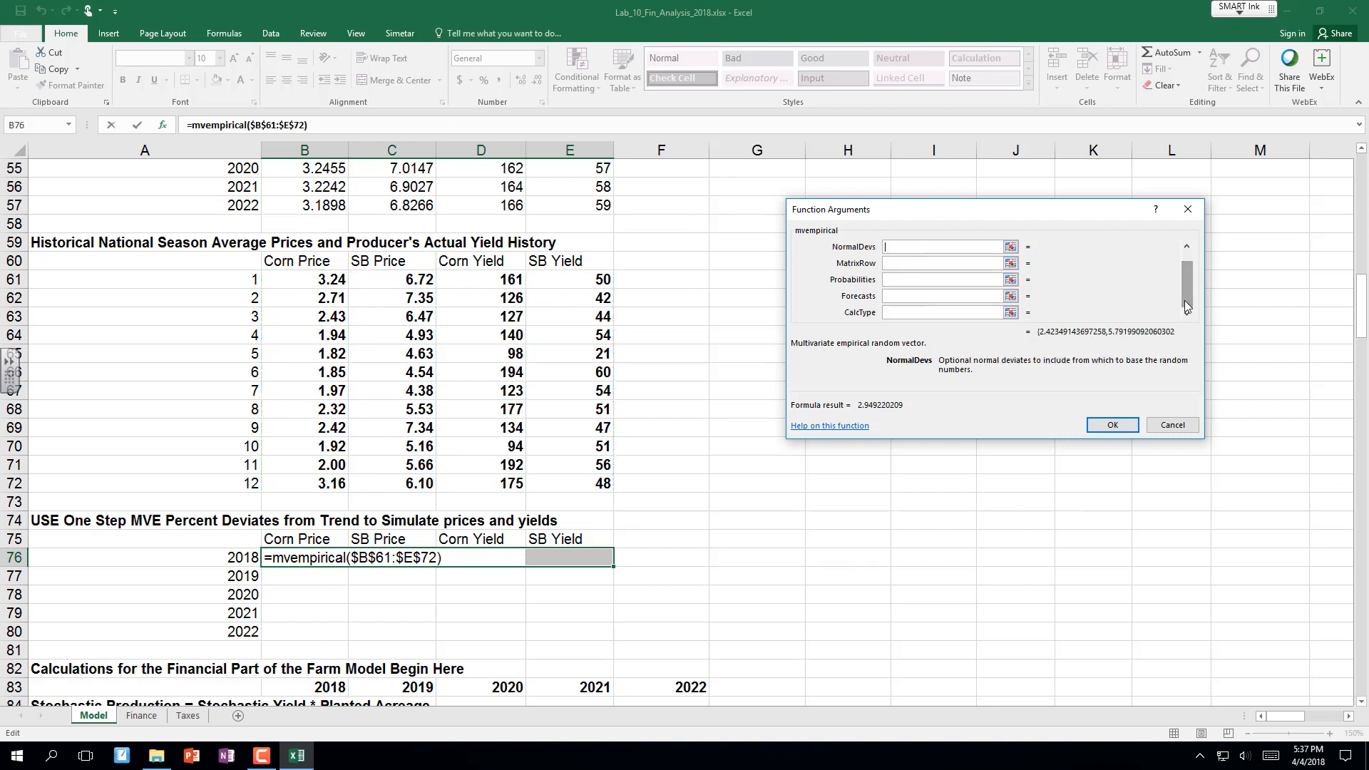
click(932, 296)
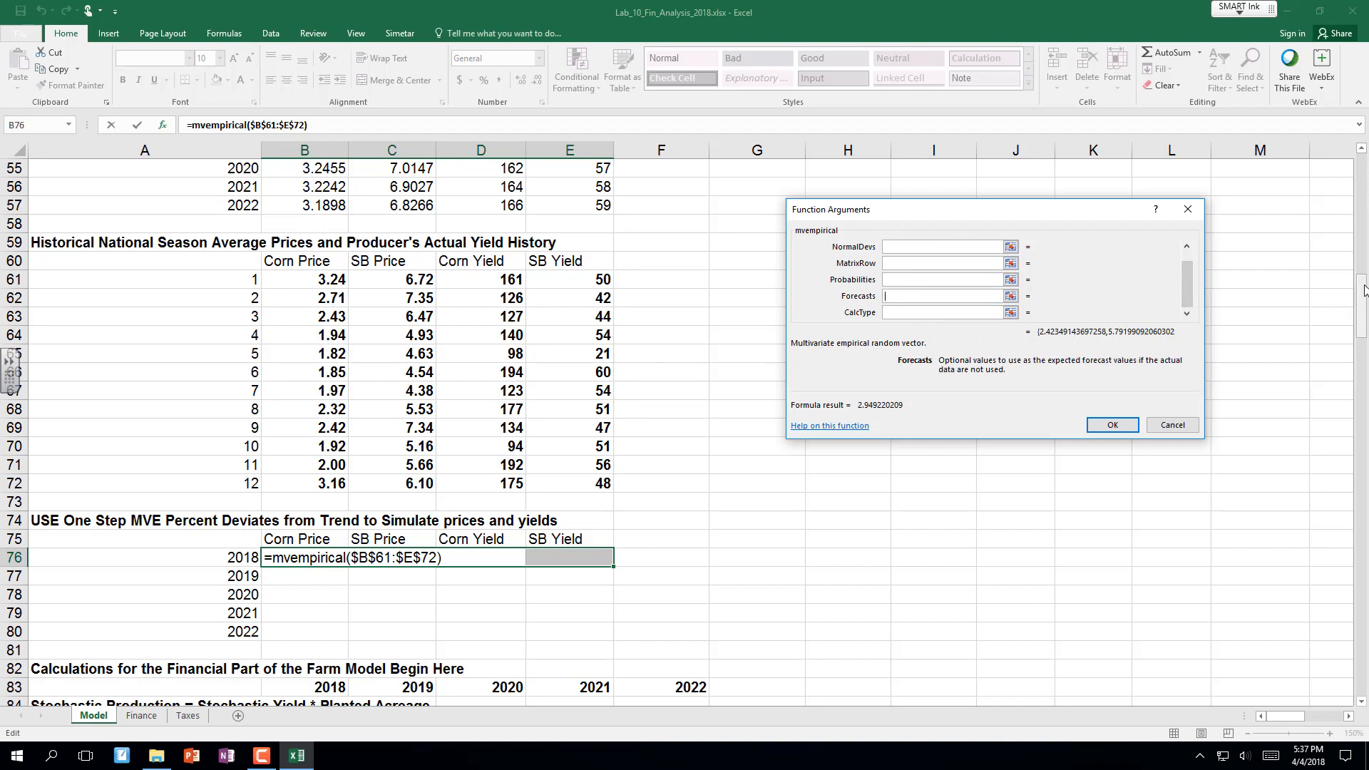
drag(1365, 290, 1365, 243)
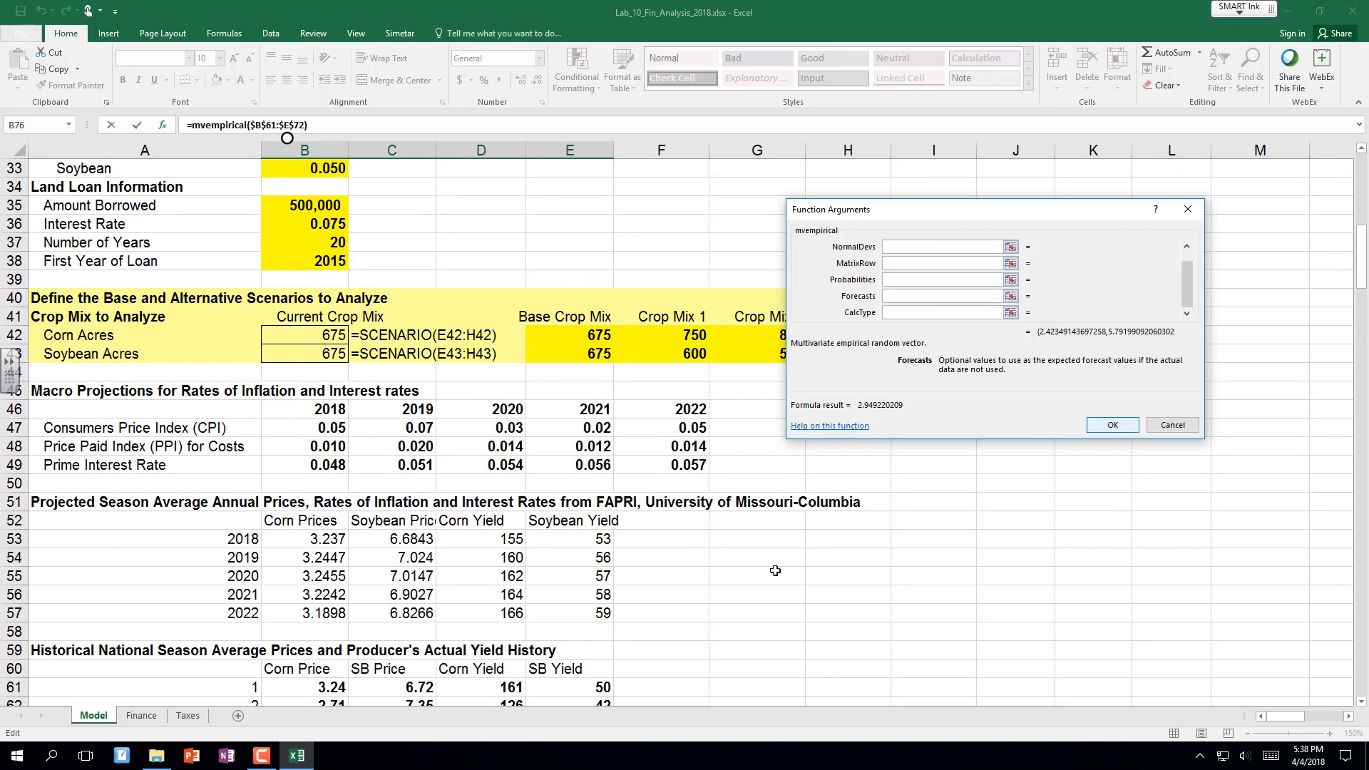
click(298, 533)
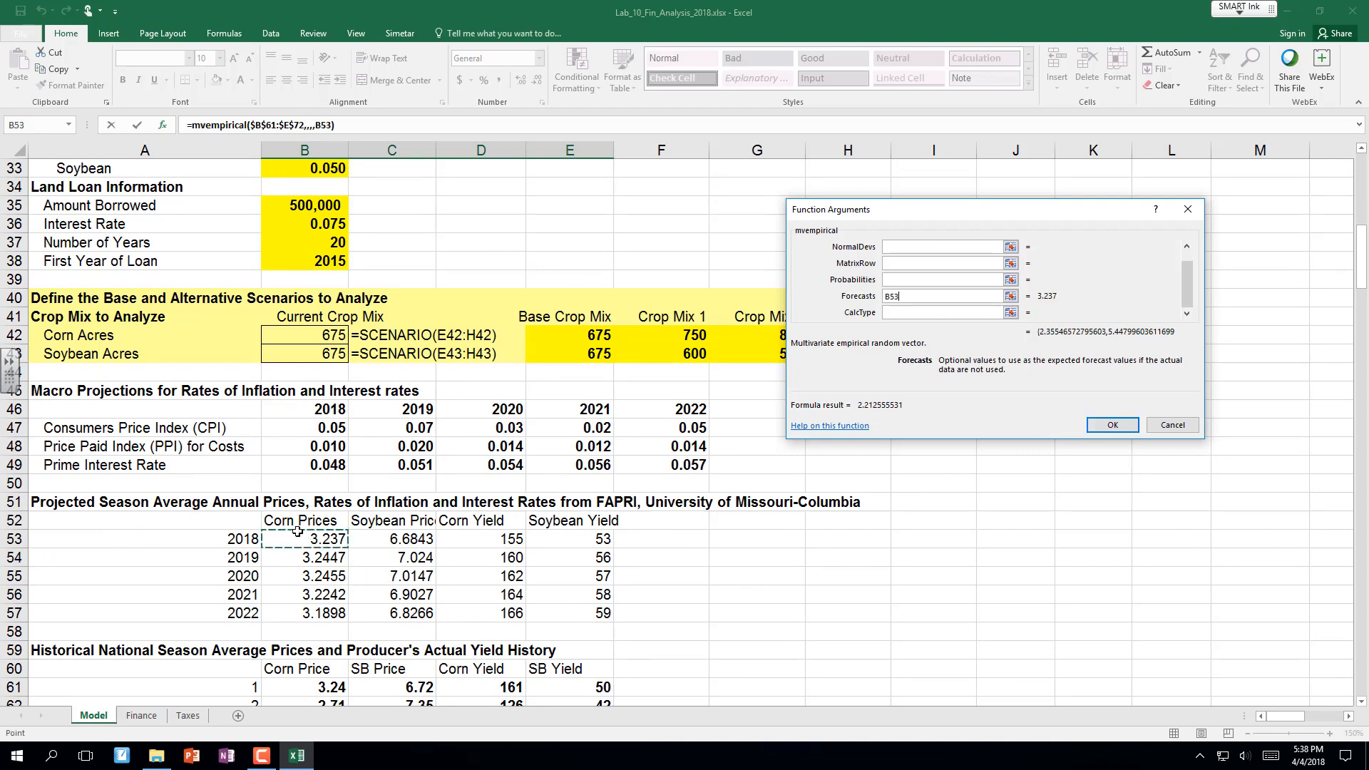
drag(298, 534, 577, 536)
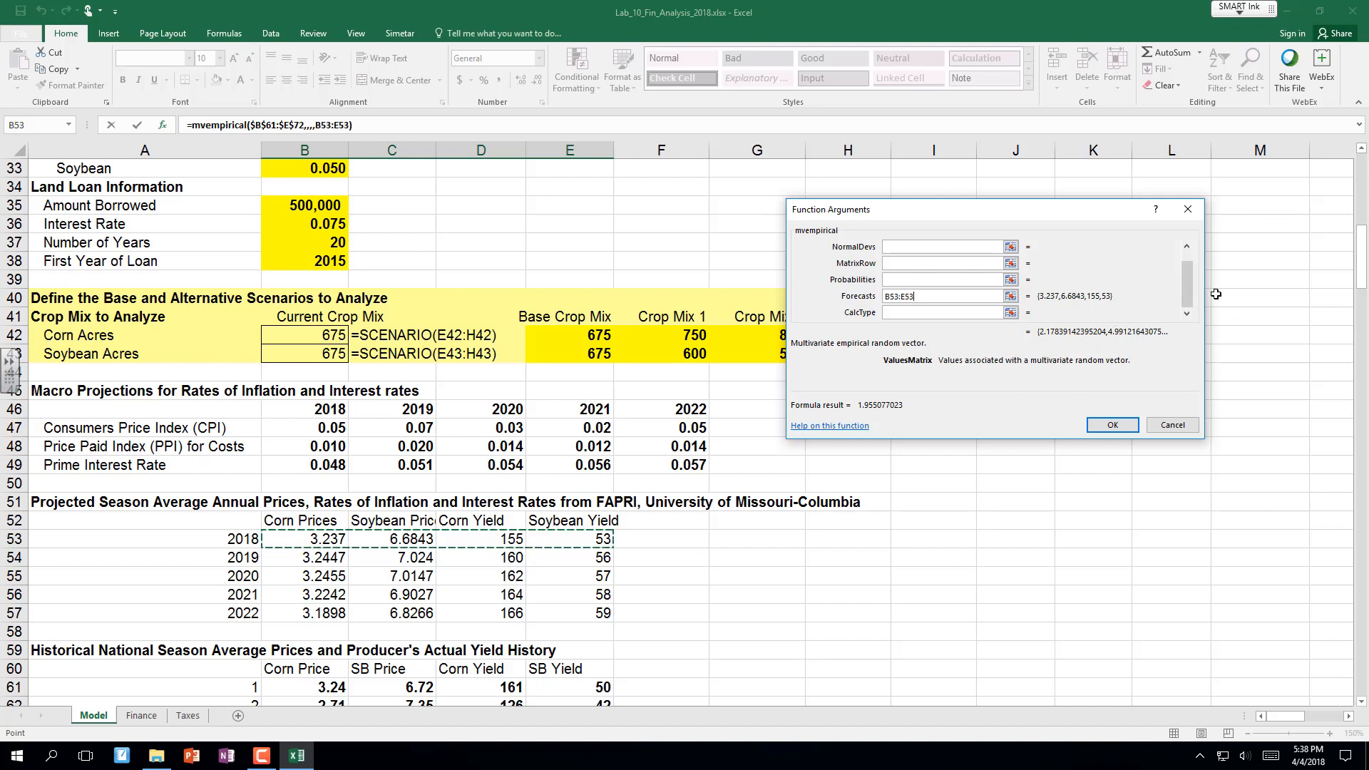
click(985, 316)
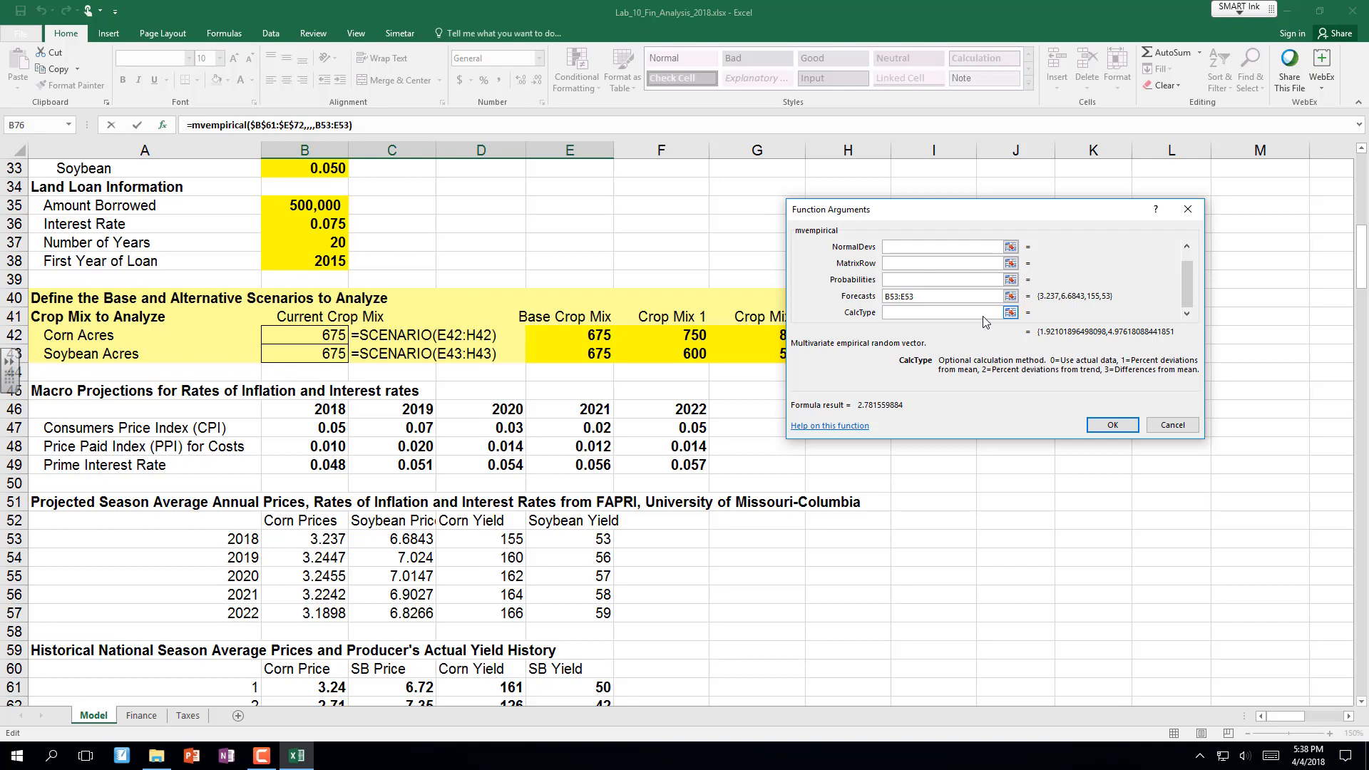
text(2)
key(ctrl+shift+Return)
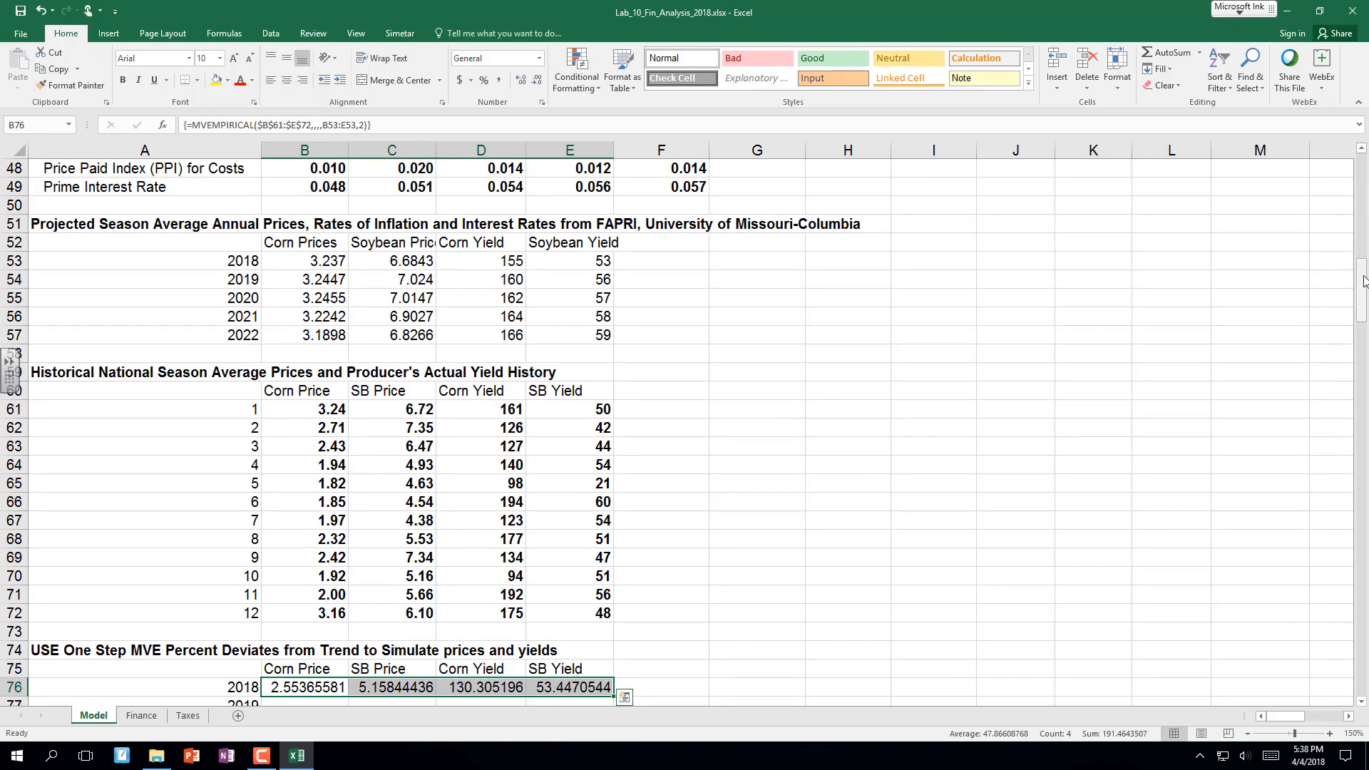
Copy the 2018 array formula down through 2022 in row 80 and format the simulated prices and yields to two decimals.
drag(1362, 289, 1362, 336)
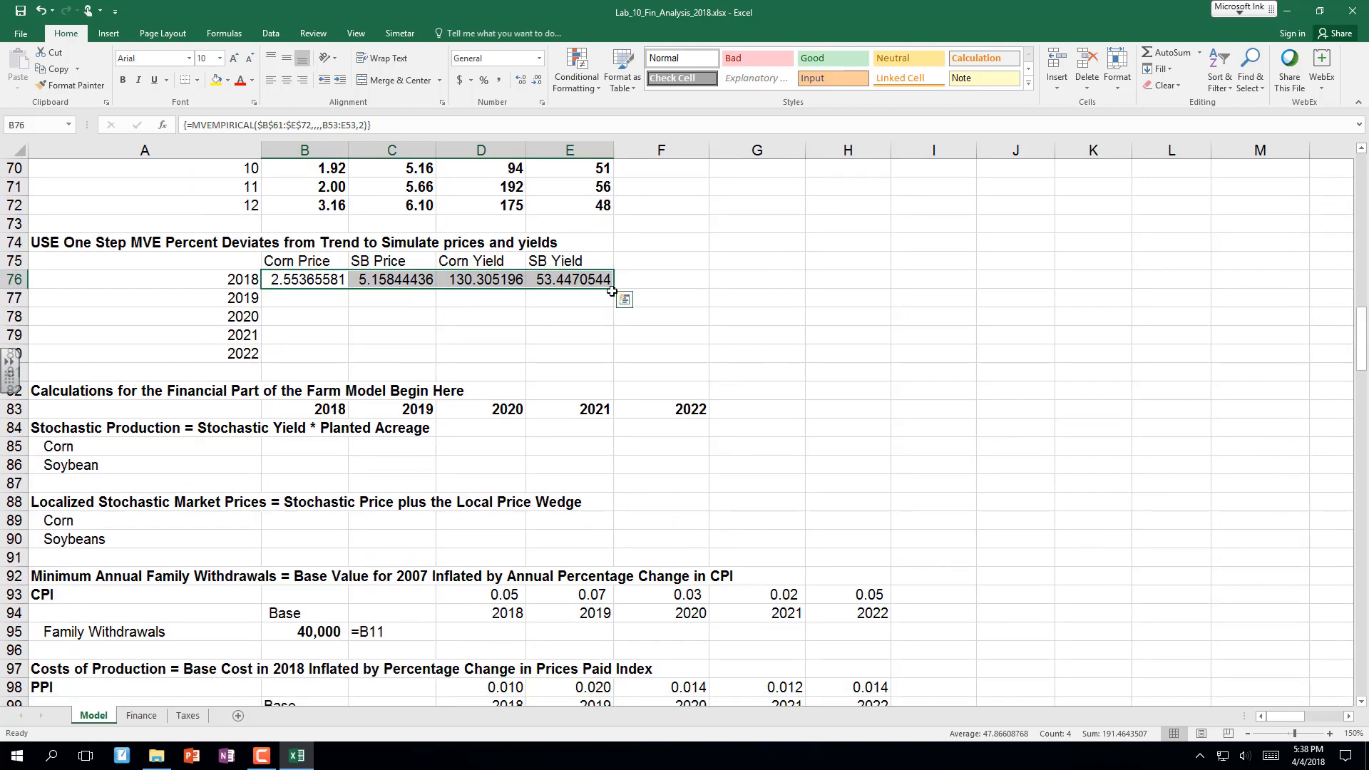
drag(615, 289, 620, 361)
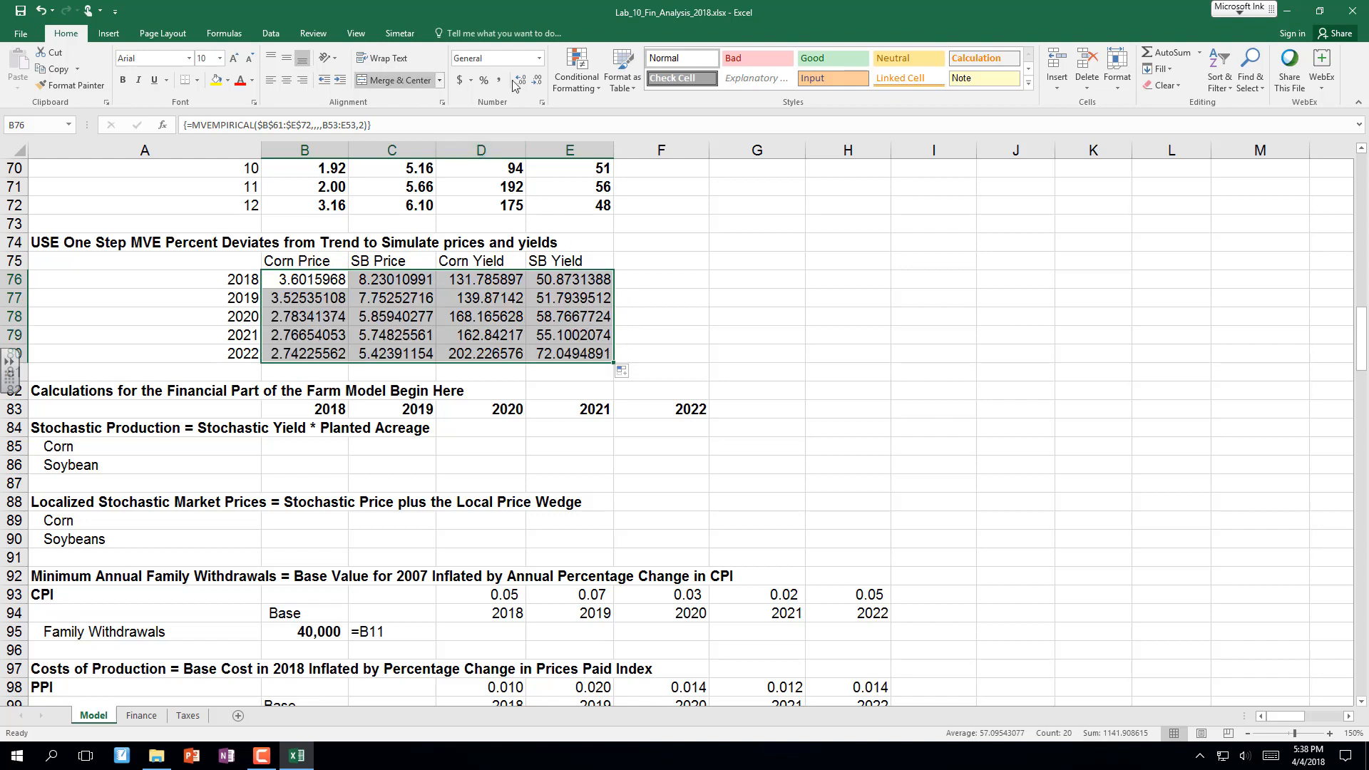
click(539, 80)
click(539, 80)
click(538, 80)
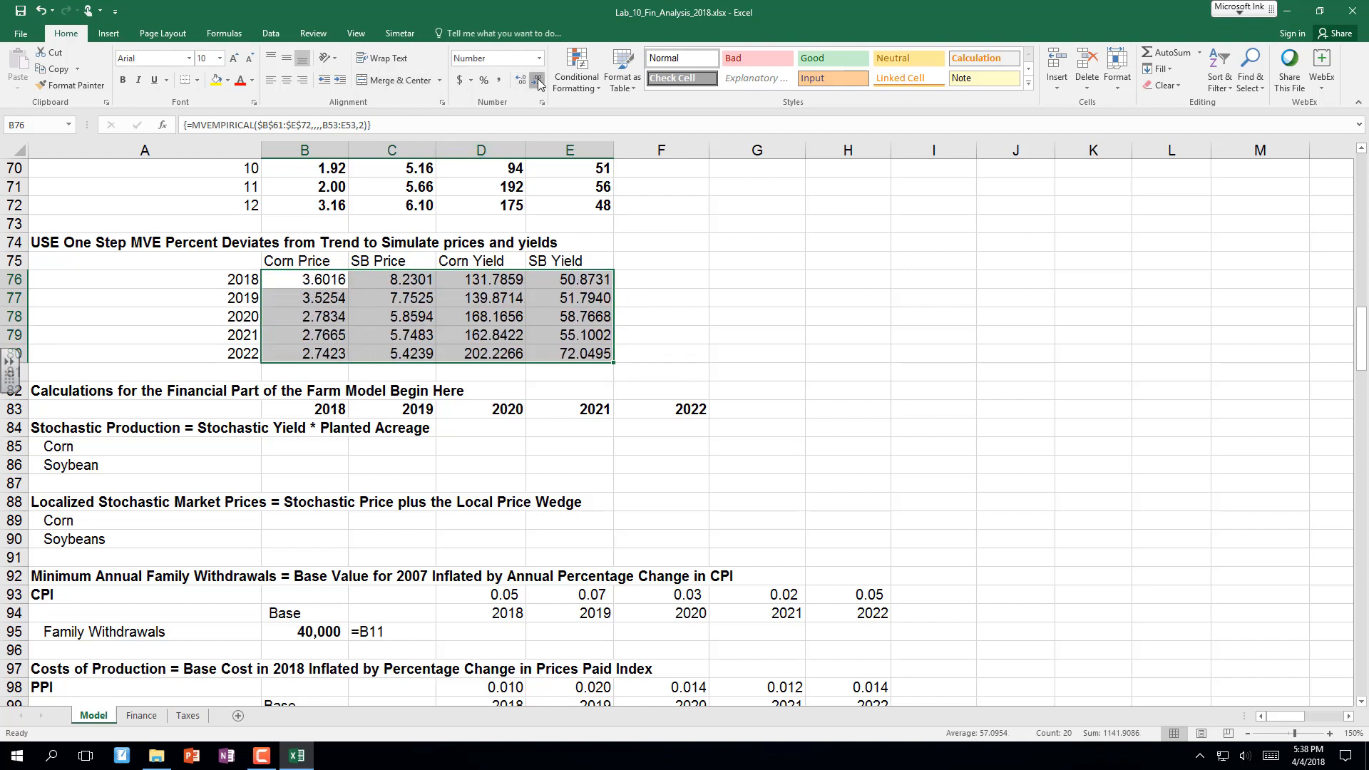
click(539, 80)
click(538, 80)
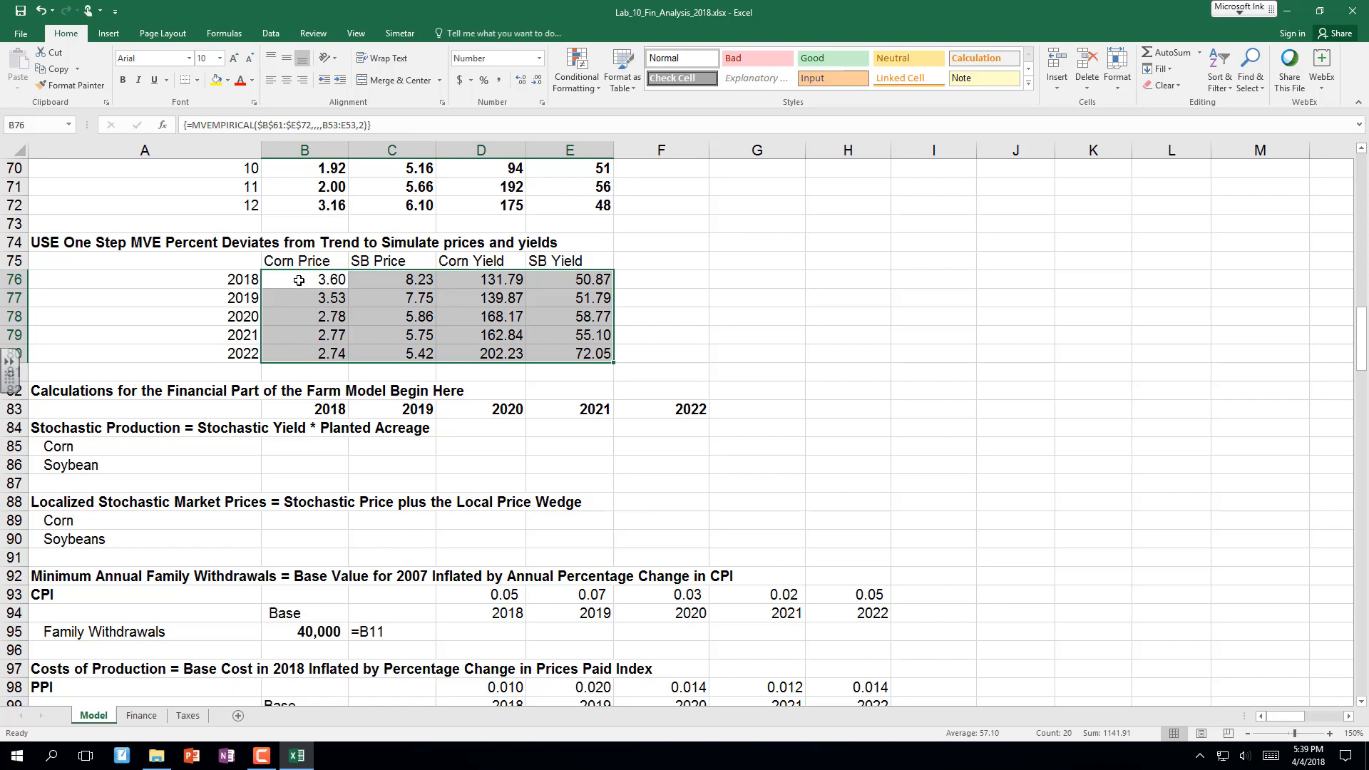
Review the MVEMPIRICAL function arguments for the 2018 row and re-enter it as an array formula.
drag(299, 279, 568, 274)
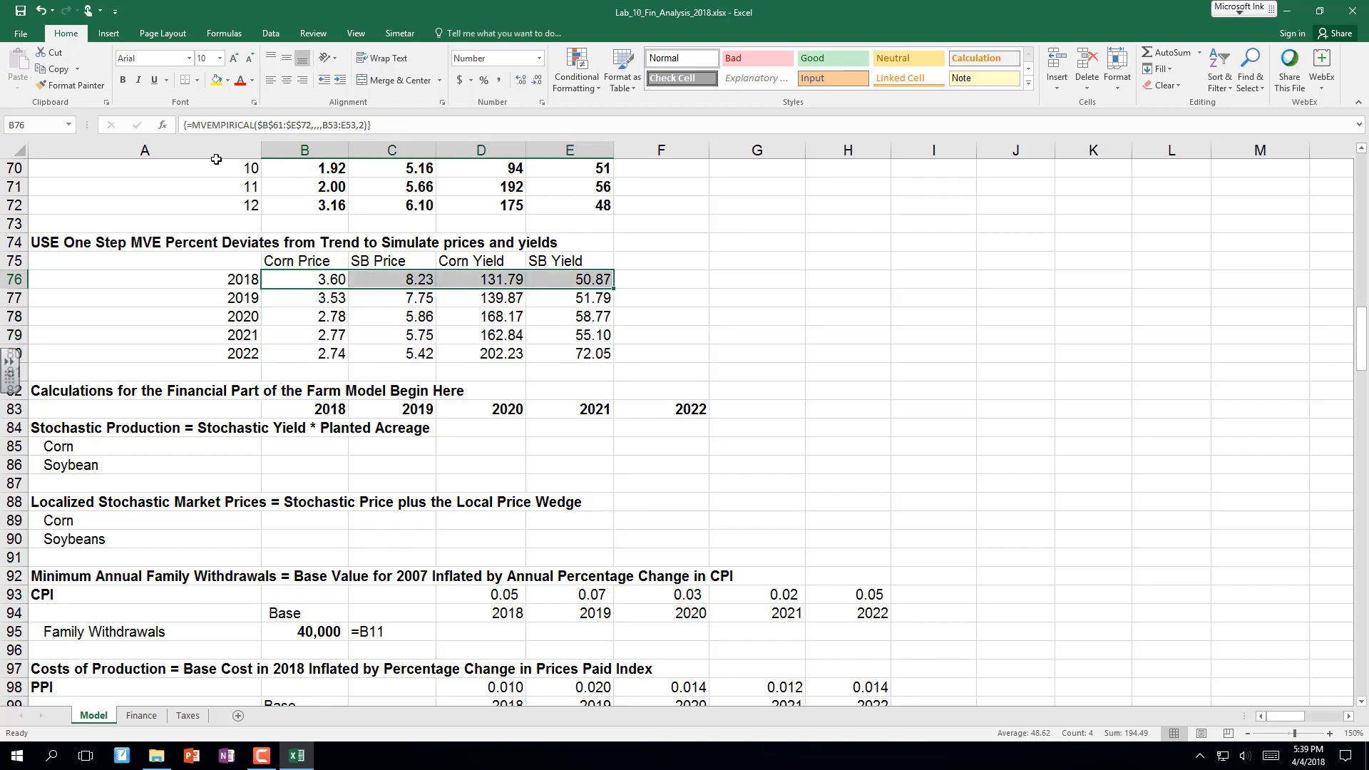
click(163, 125)
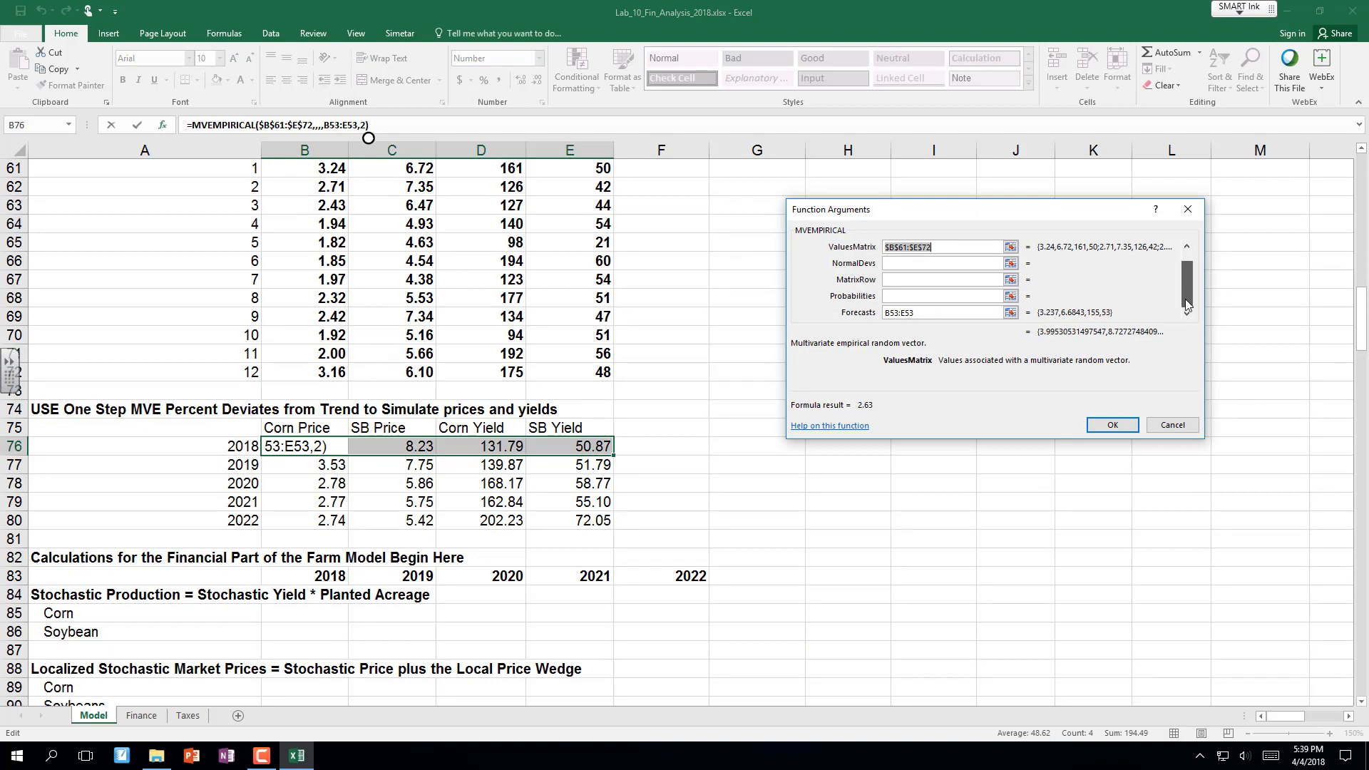
click(1186, 309)
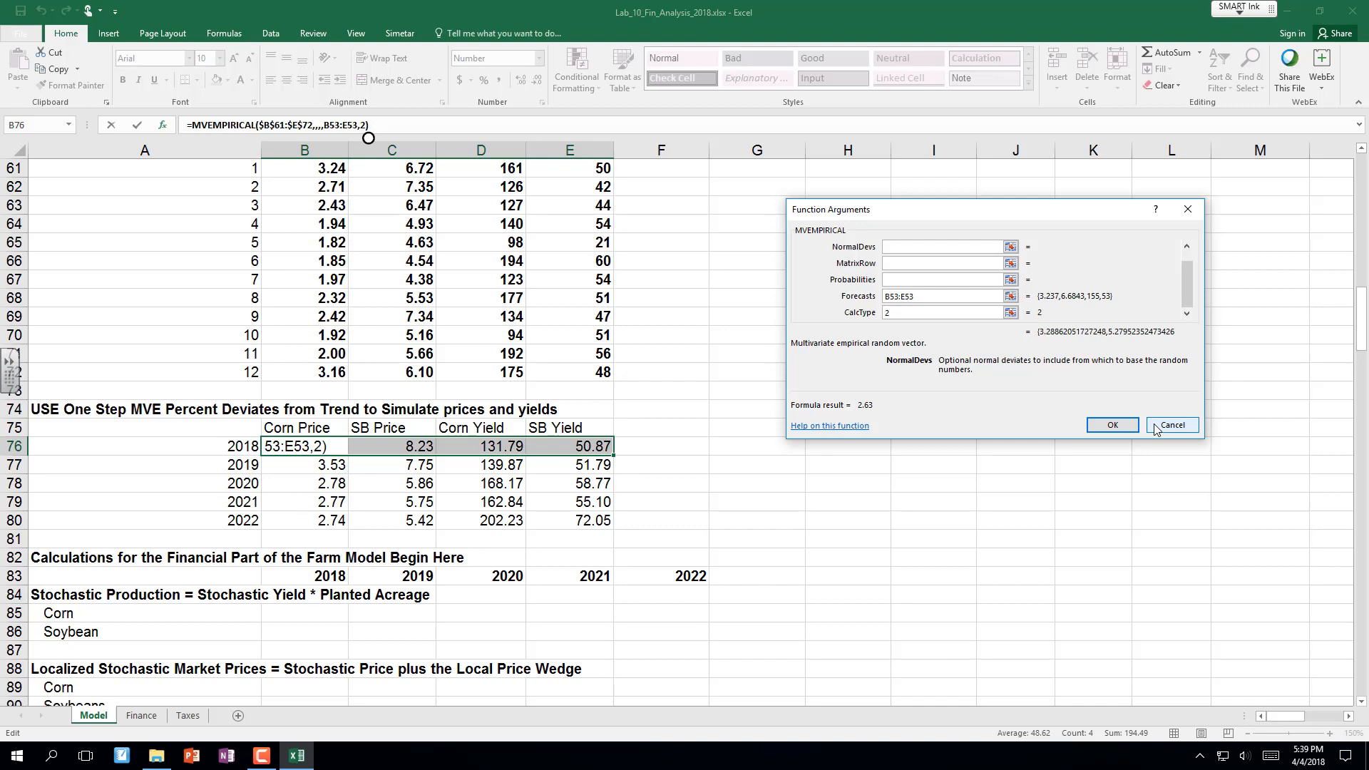
key(ctrl+shift+Return)
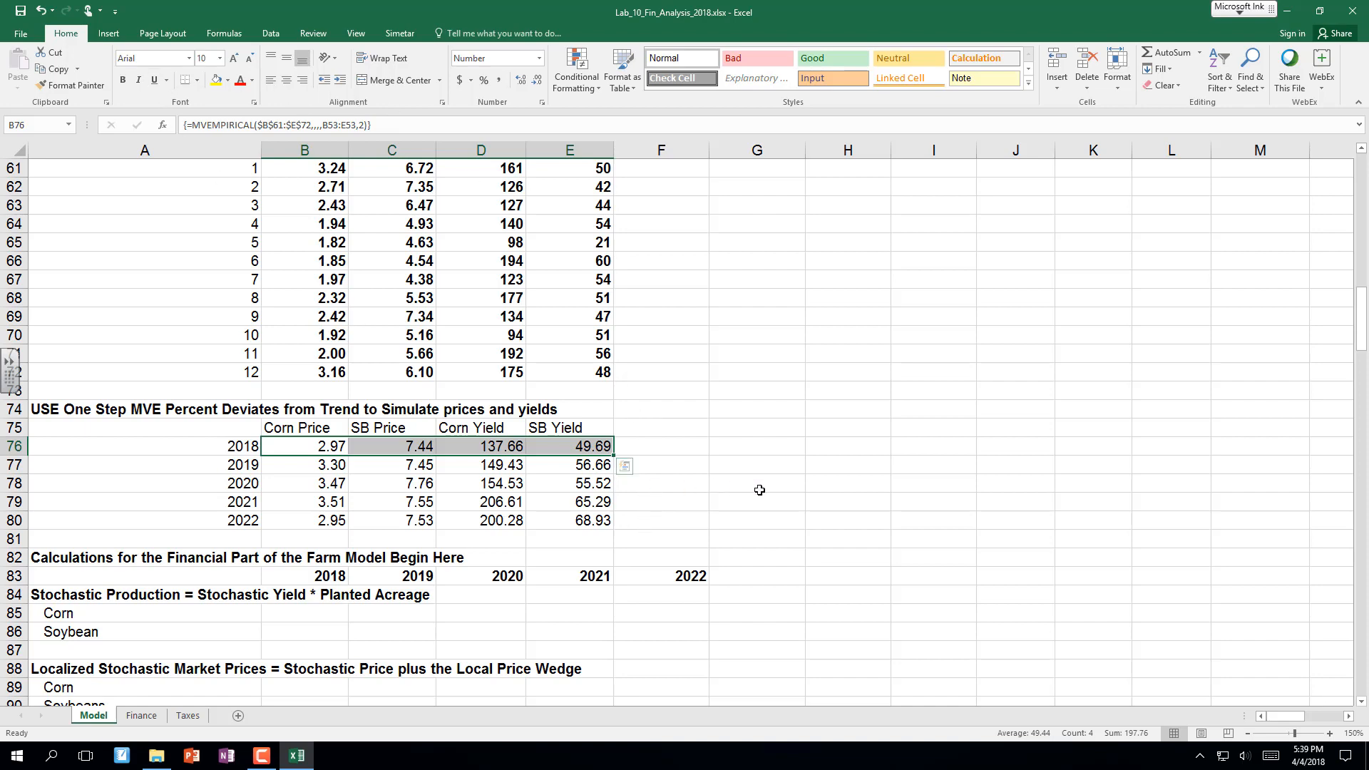
Rebuild the MVEMPIRICAL formula over B76:E76, setting its ValuesMatrix to the absolute range $B$61:$E$72.
scroll(760, 490, down, 3)
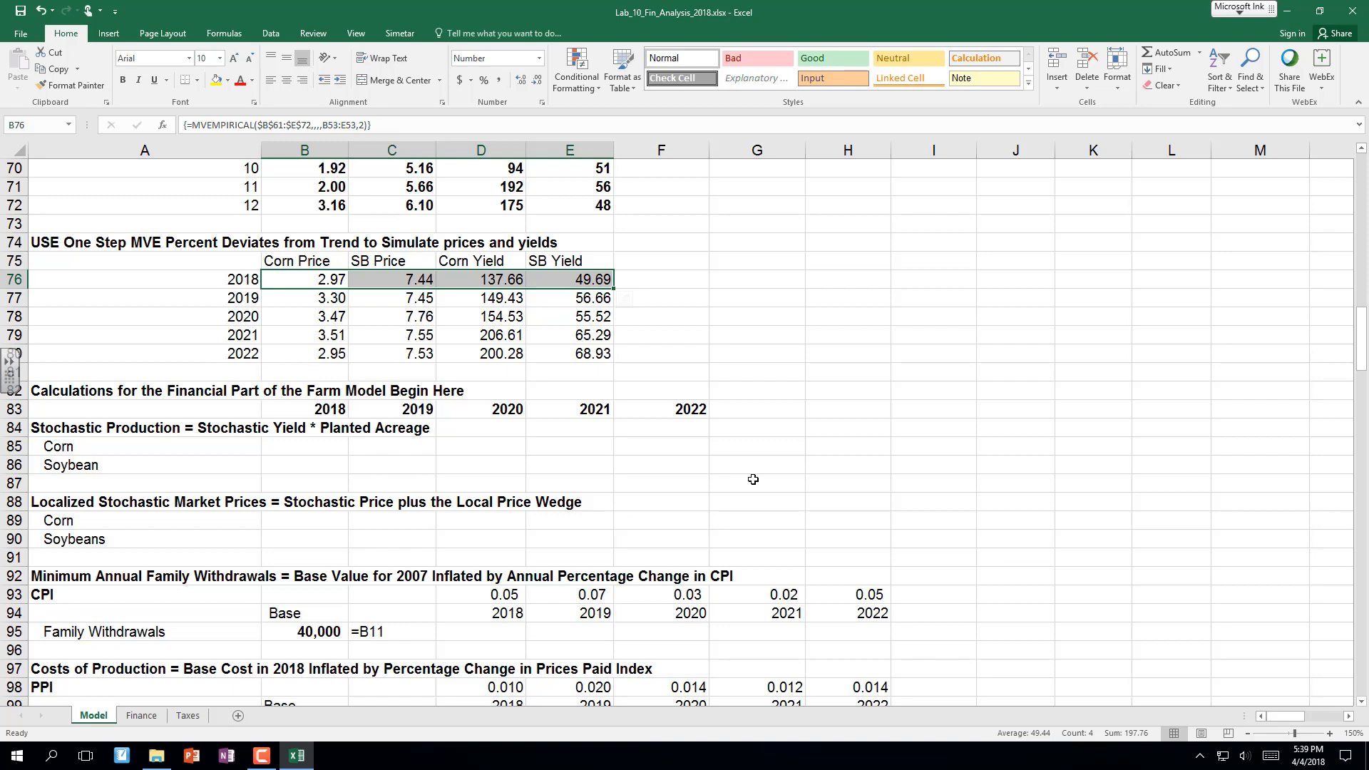
scroll(676, 446, down, 2)
scroll(675, 446, up, 3)
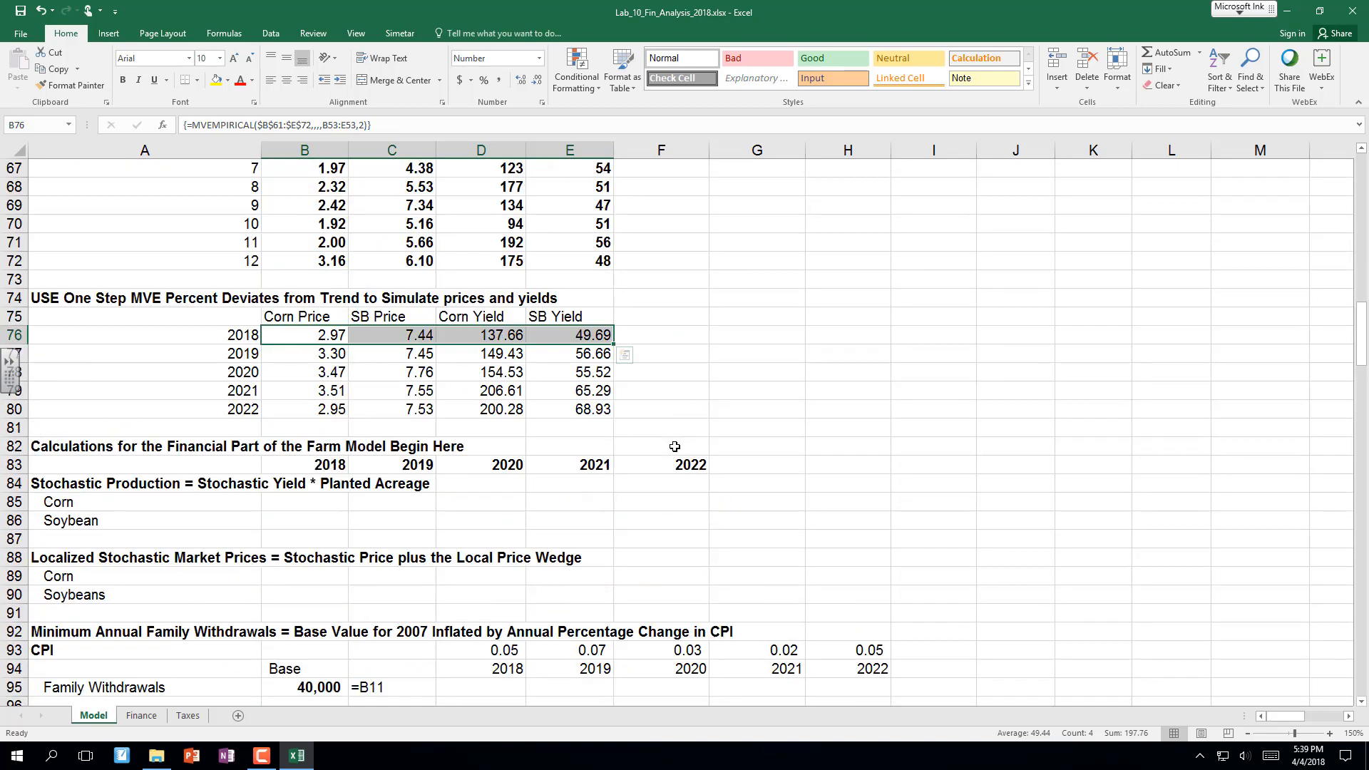
scroll(674, 446, up, 3)
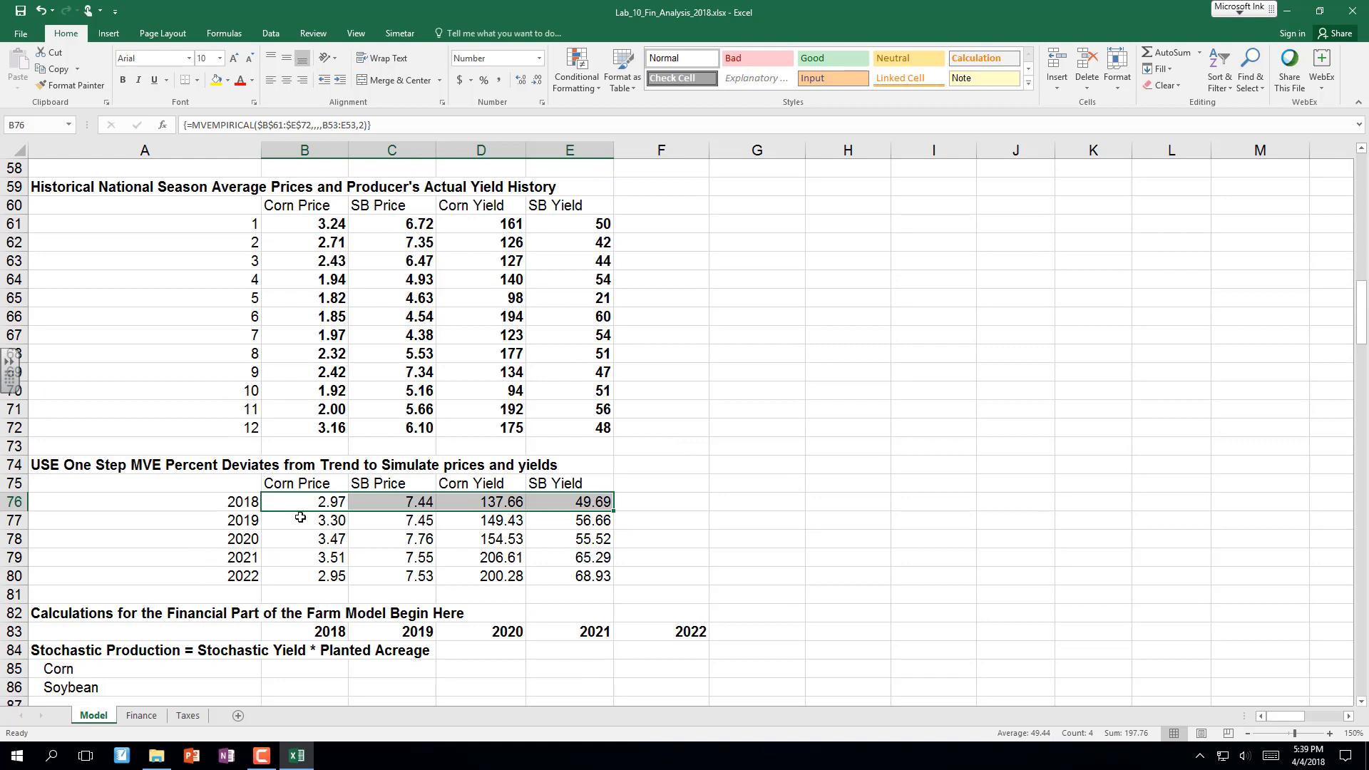
drag(301, 506, 585, 500)
text(=mve)
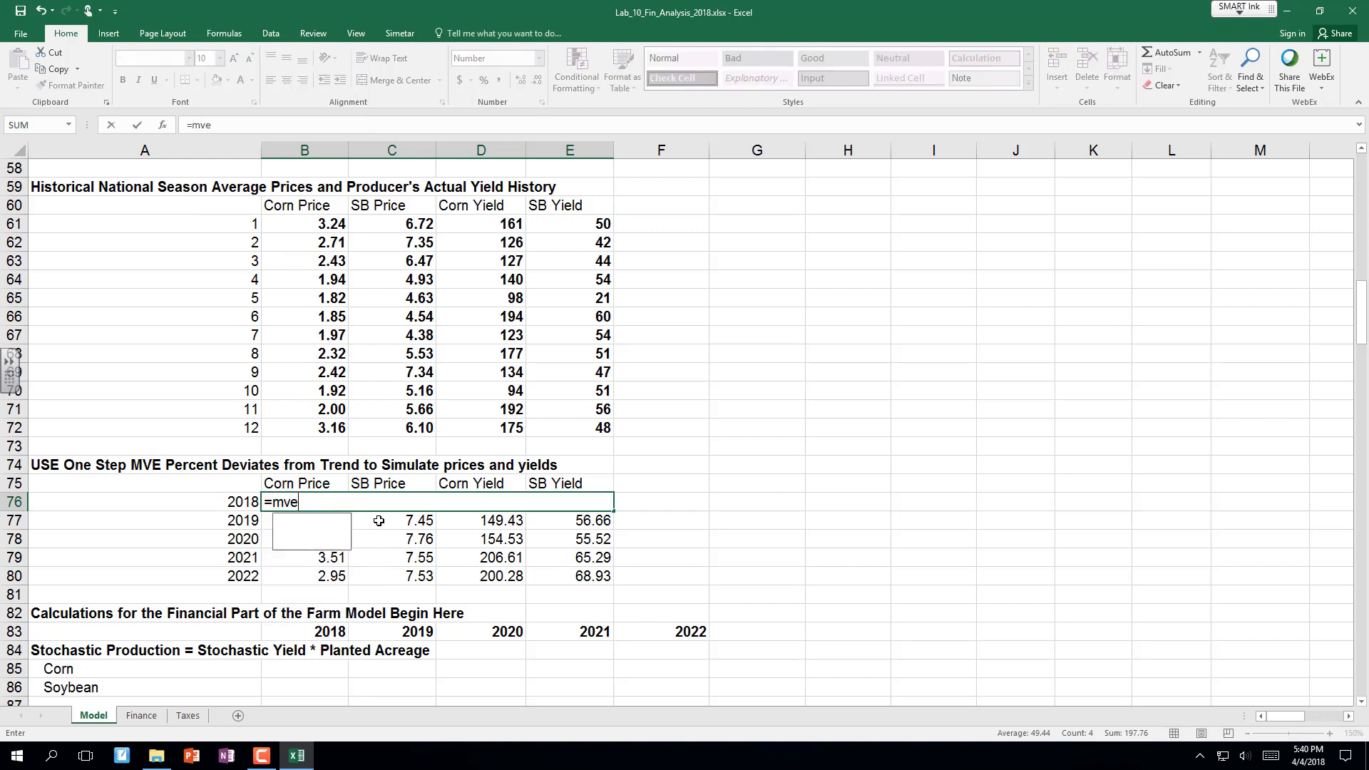
text(mpirica)
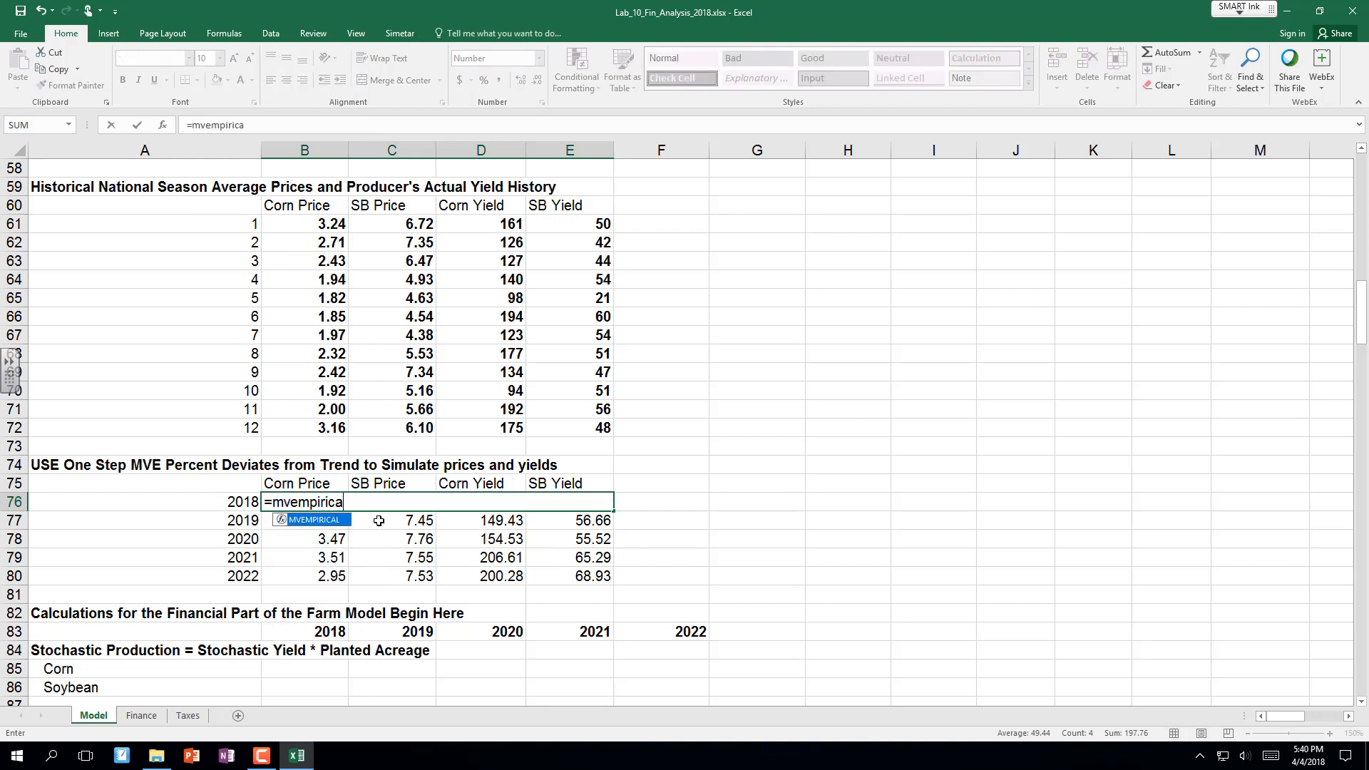
text(l()
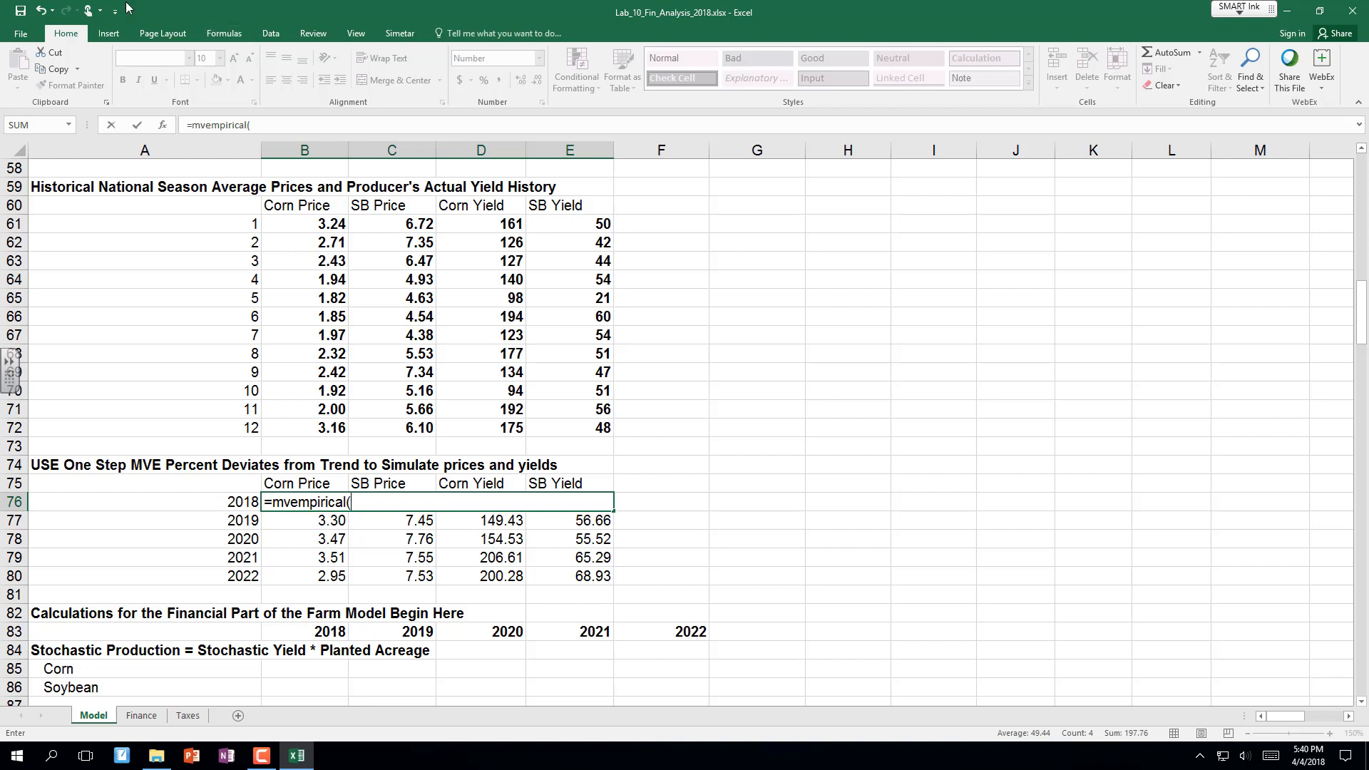
click(163, 126)
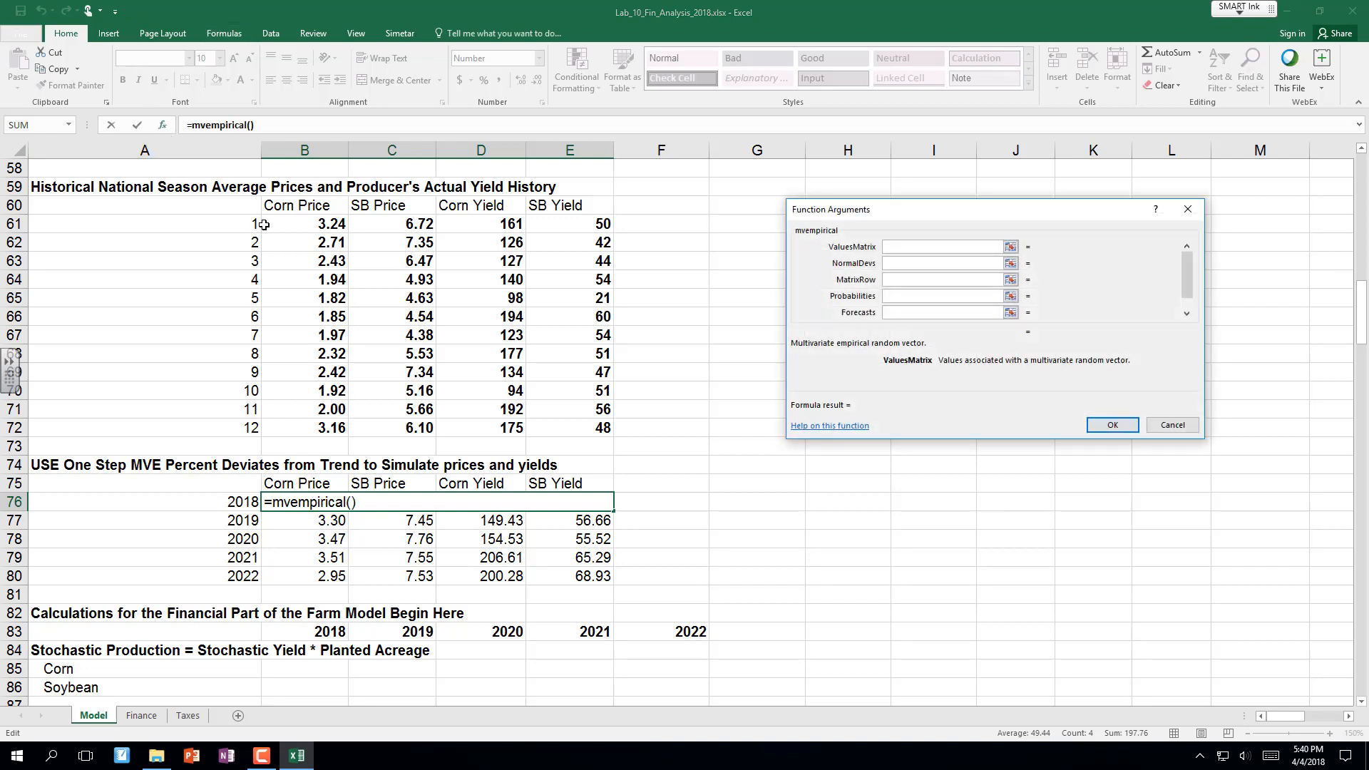
drag(317, 220, 589, 425)
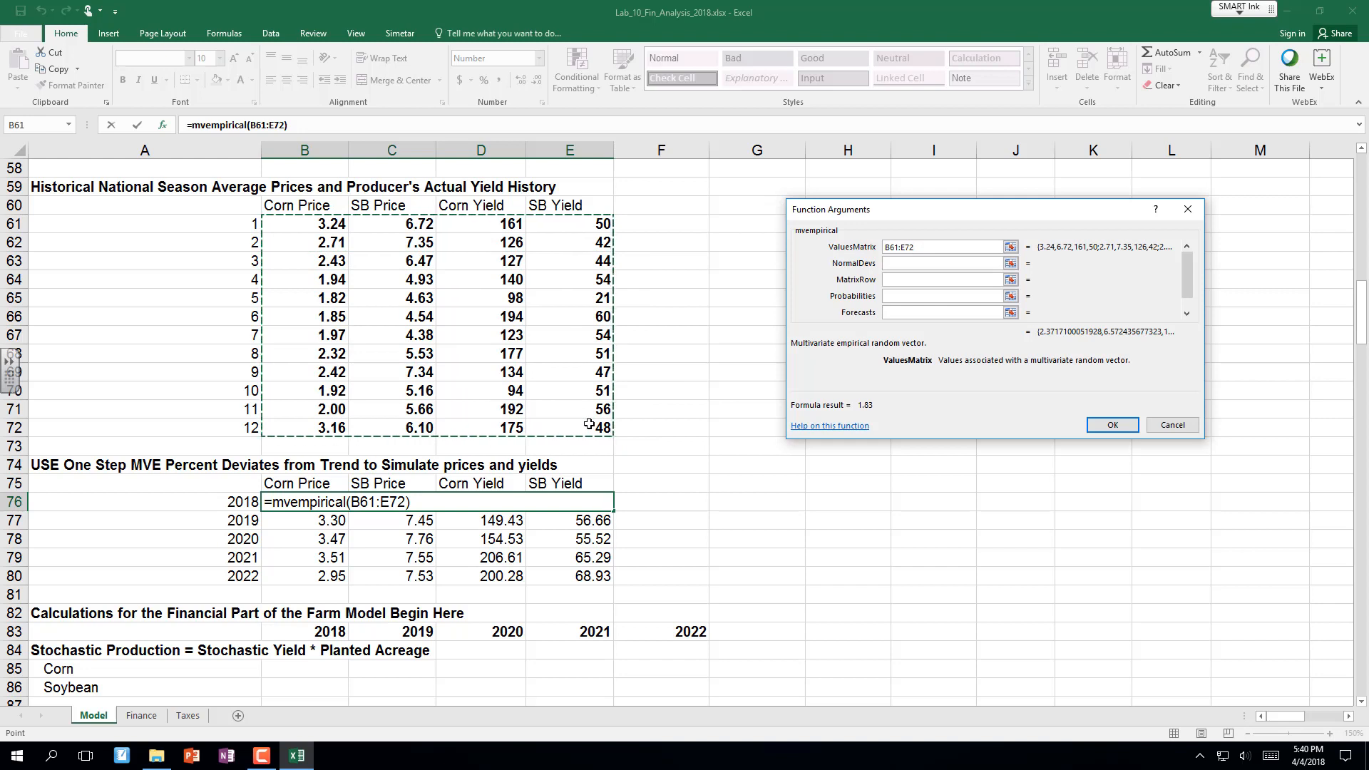
key(F4)
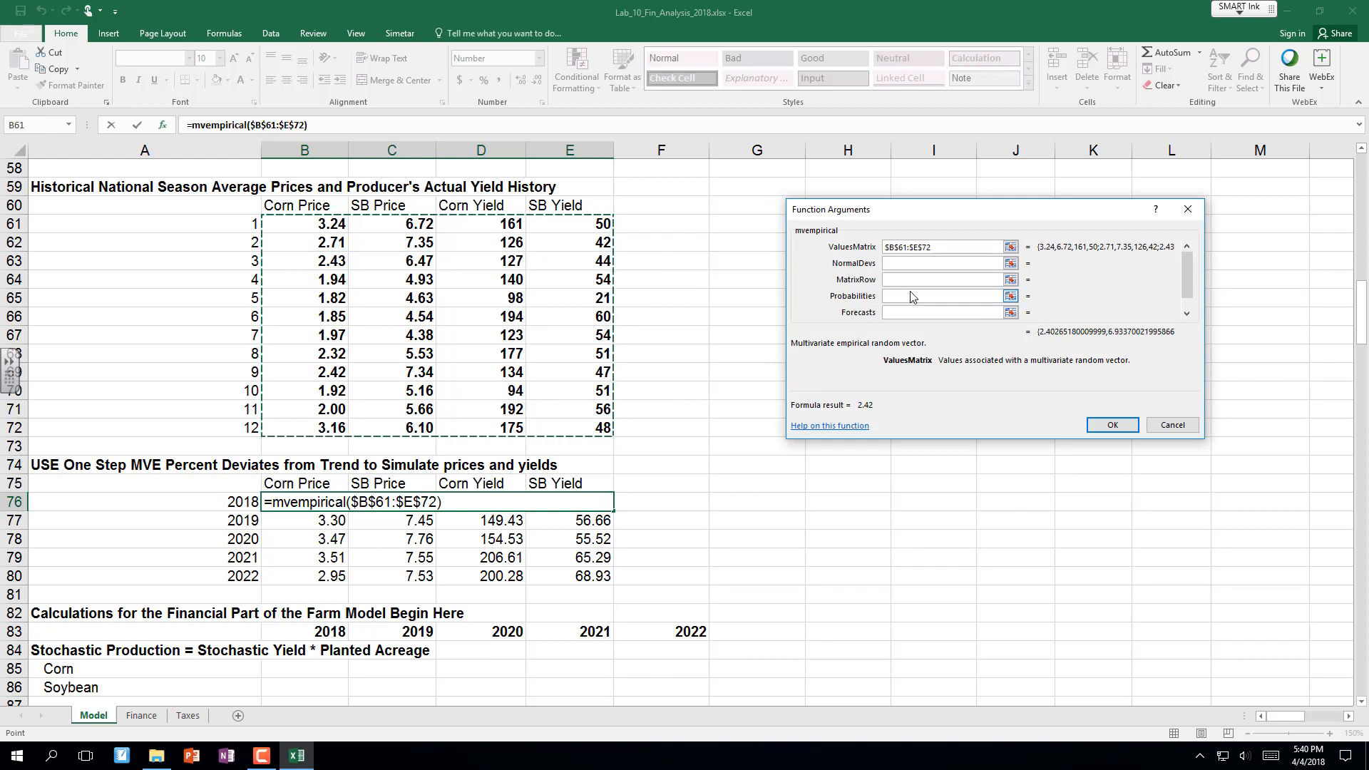
Set Forecasts to B53:E53 and CalcType to 2, enter the 2018 MVEMPIRICAL formula as an array, and recheck its arguments.
click(913, 312)
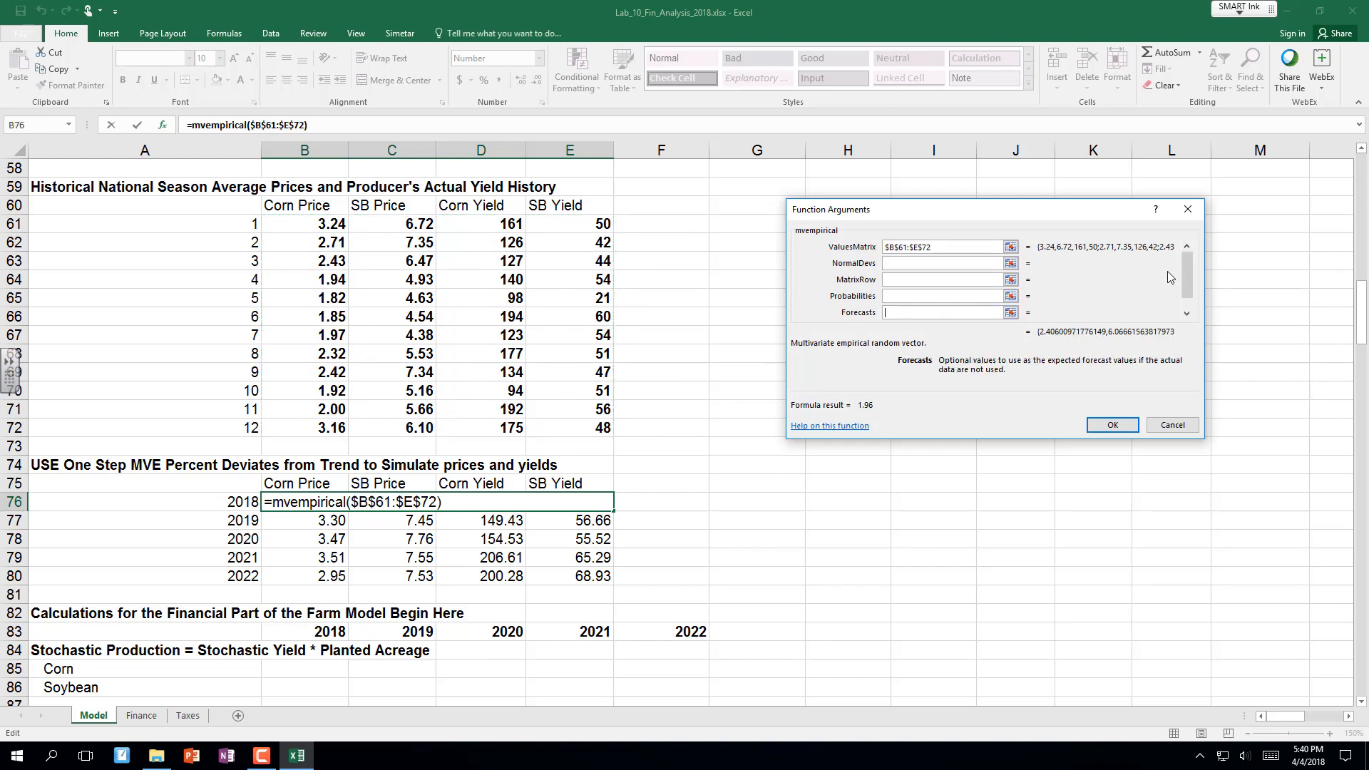
drag(1363, 310, 1363, 281)
click(341, 296)
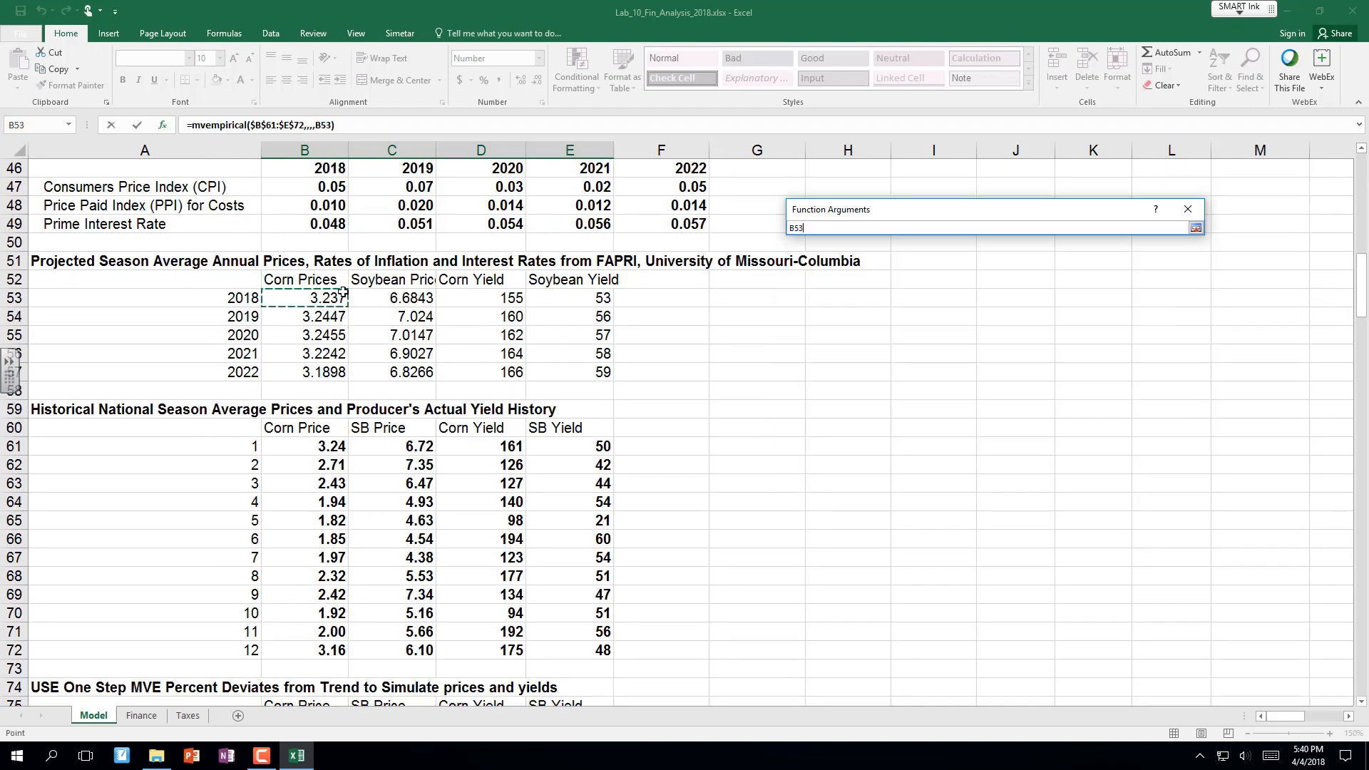
drag(343, 293, 570, 308)
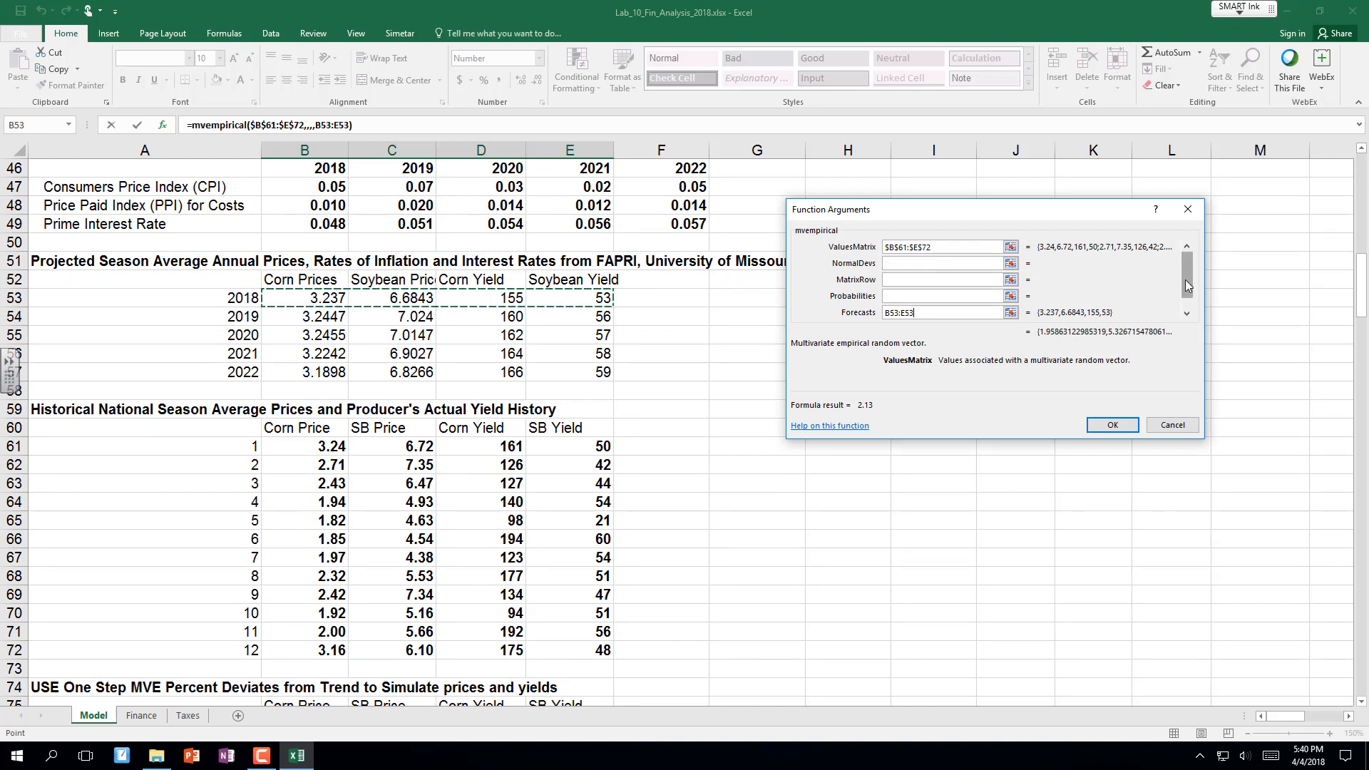
key(Tab)
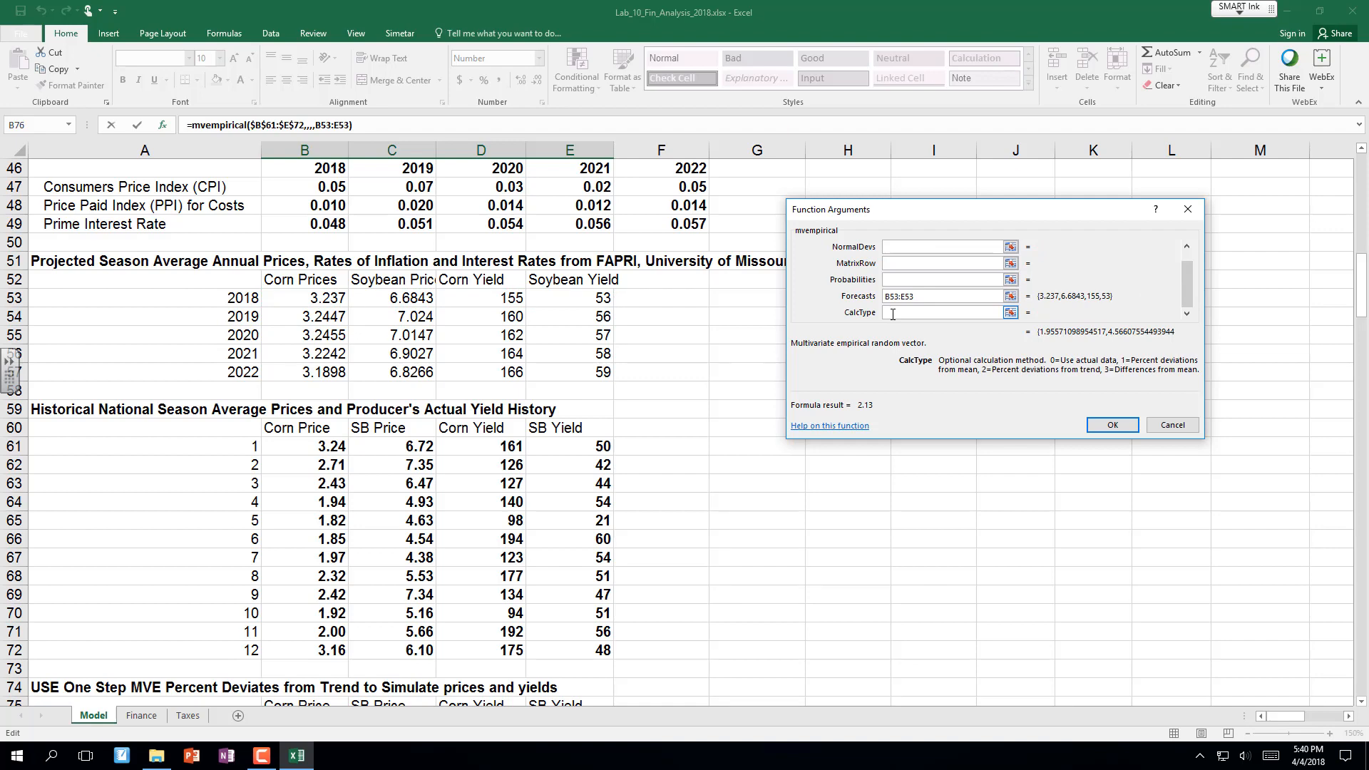
text(2)
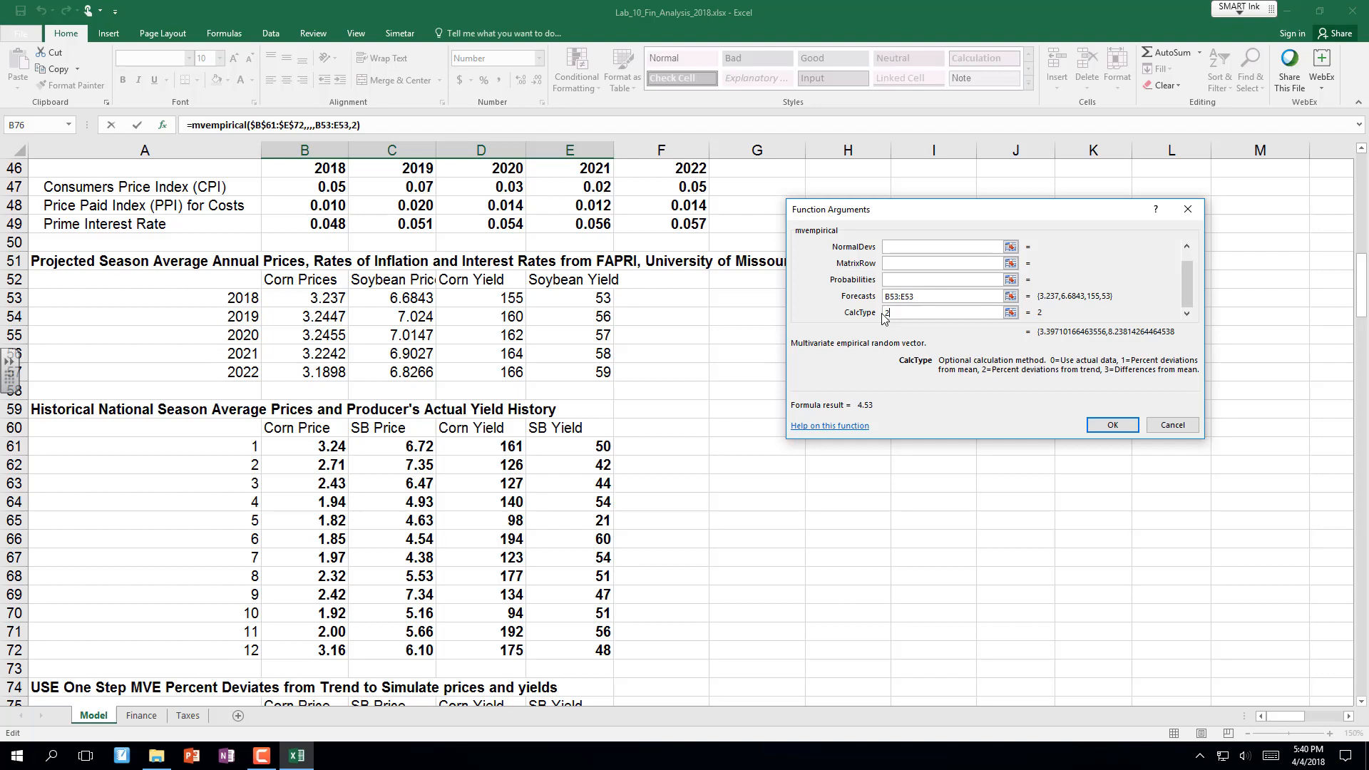
key(ctrl+shift+Return)
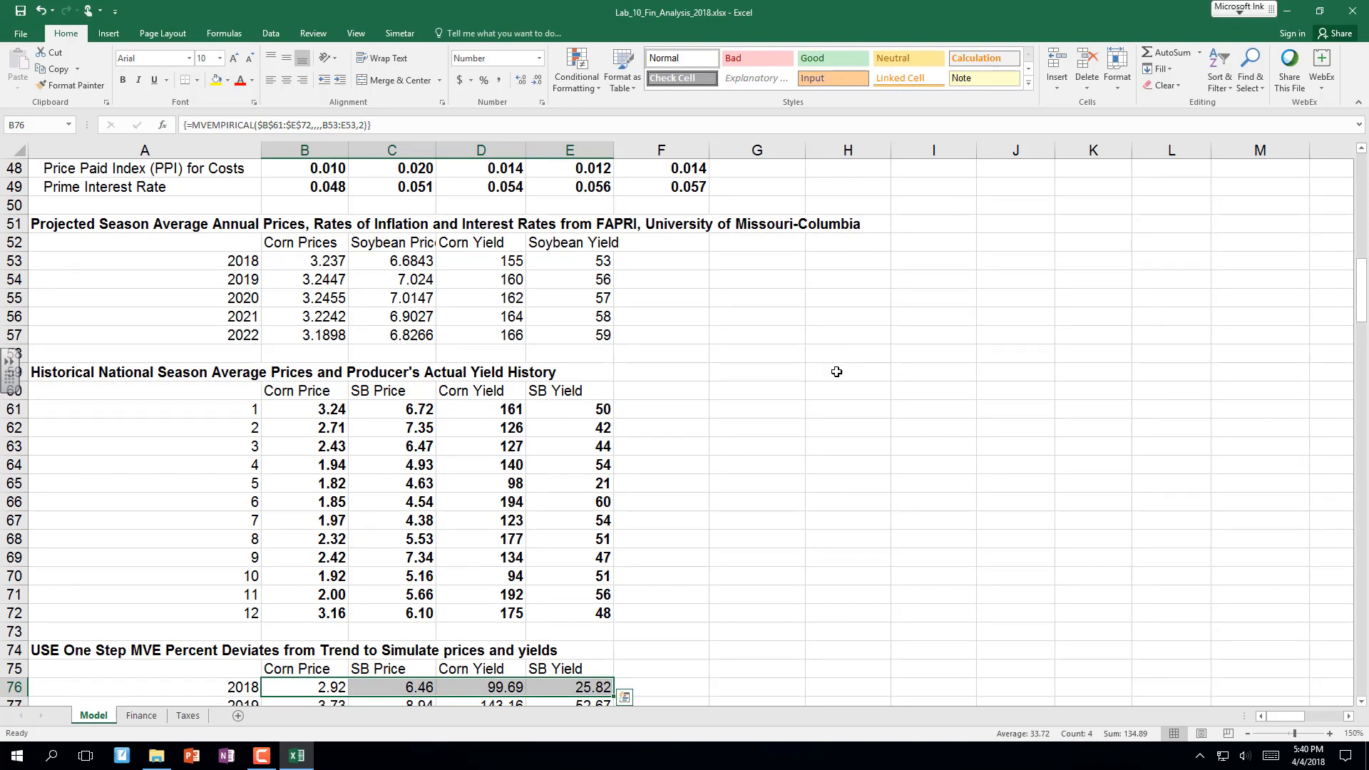
click(164, 126)
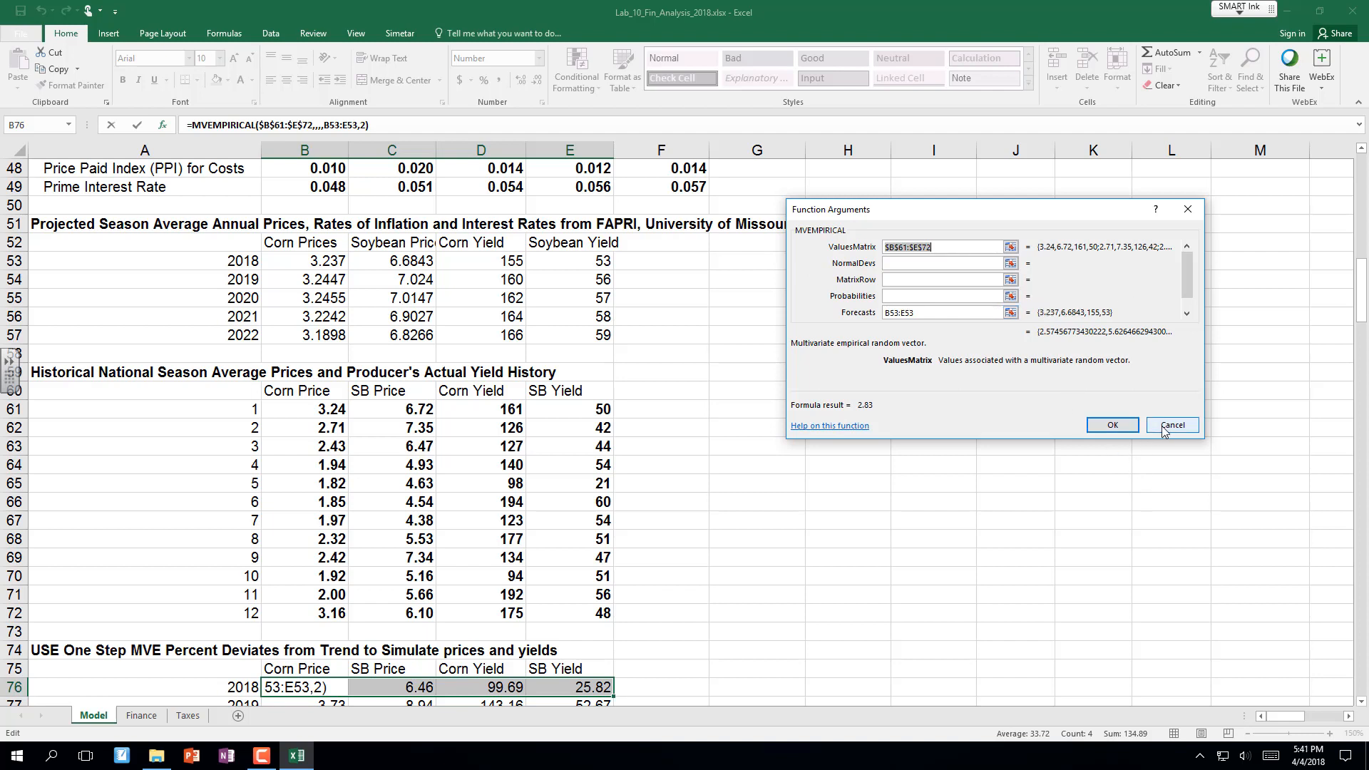
key(ctrl+shift+Return)
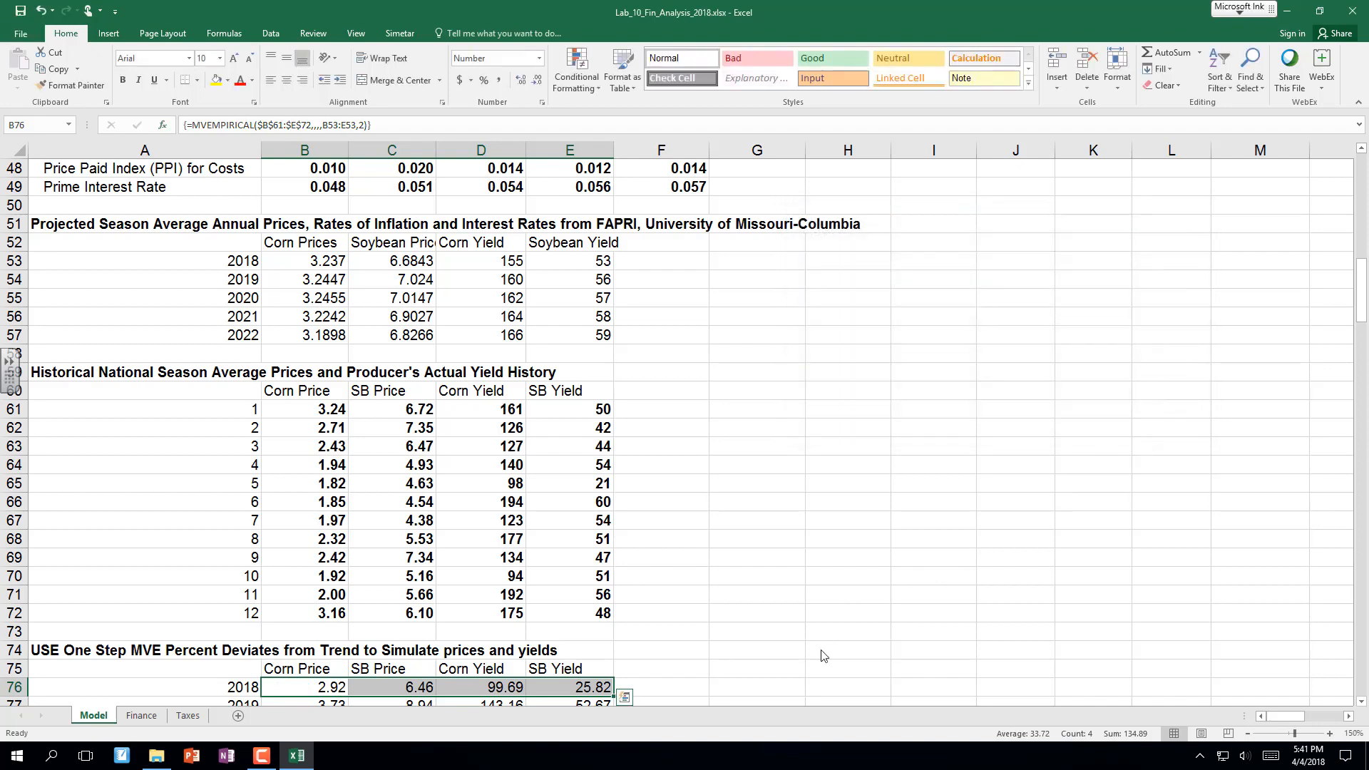
Recalculate the model several times to examine how the simulated prices and yields for 2018 to 2022 vary.
key(Down)
key(Down)
key(Down)
key(Down)
key(Down)
key(Down)
key(Down)
key(Down)
key(Down)
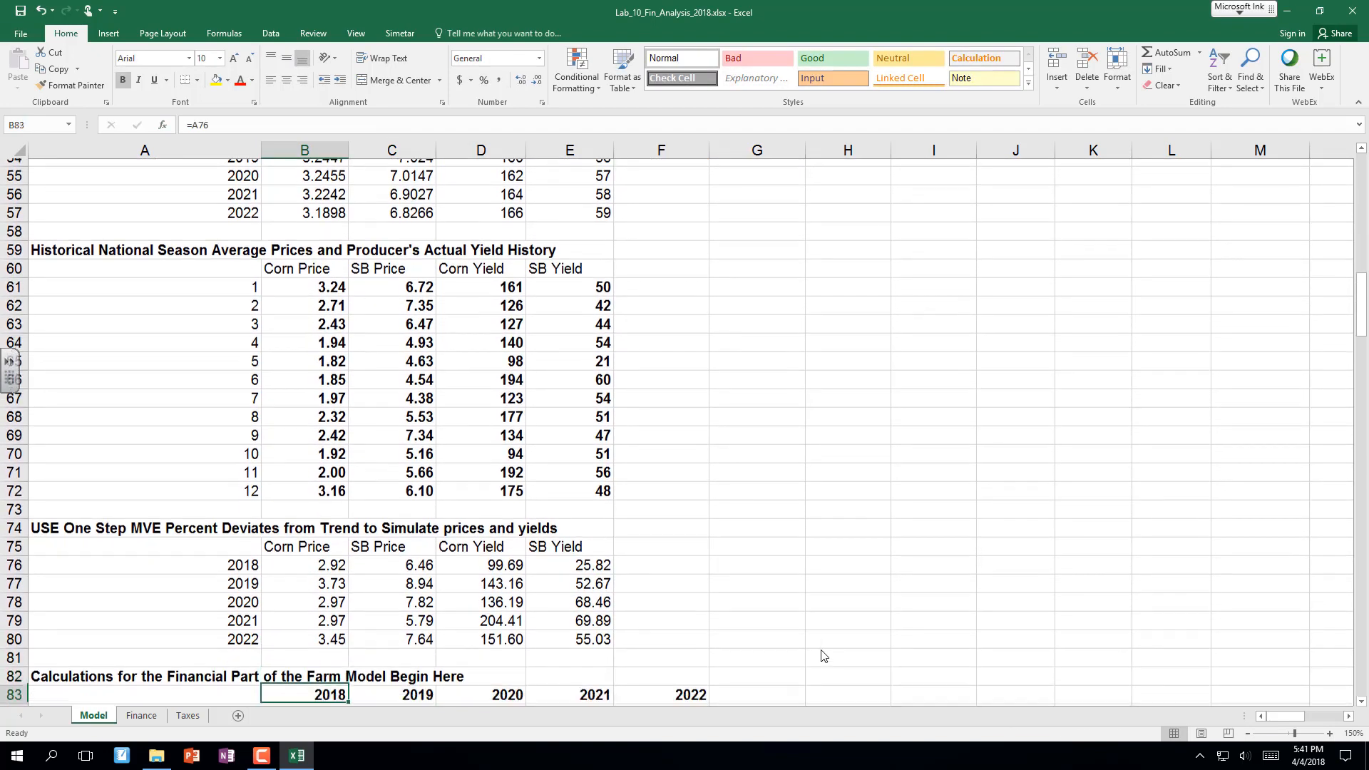
key(Down)
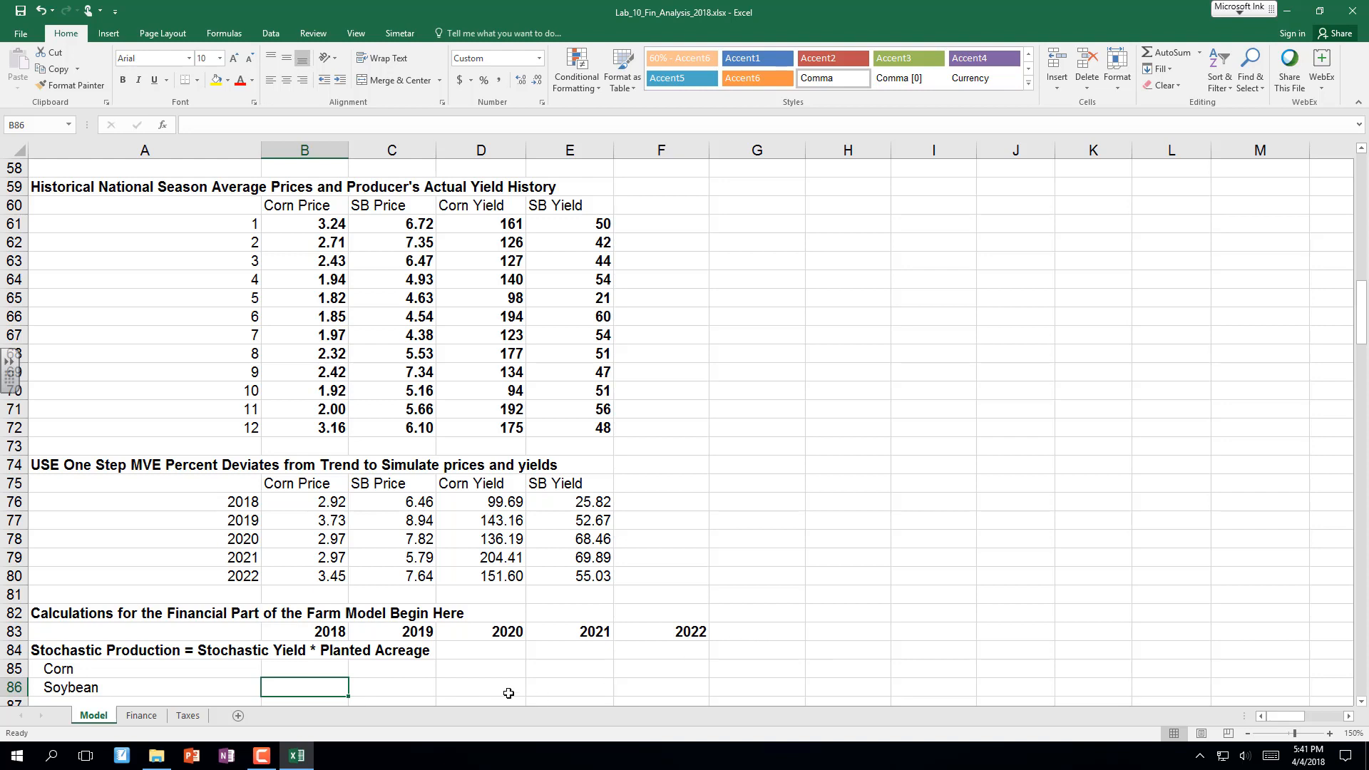
click(305, 668)
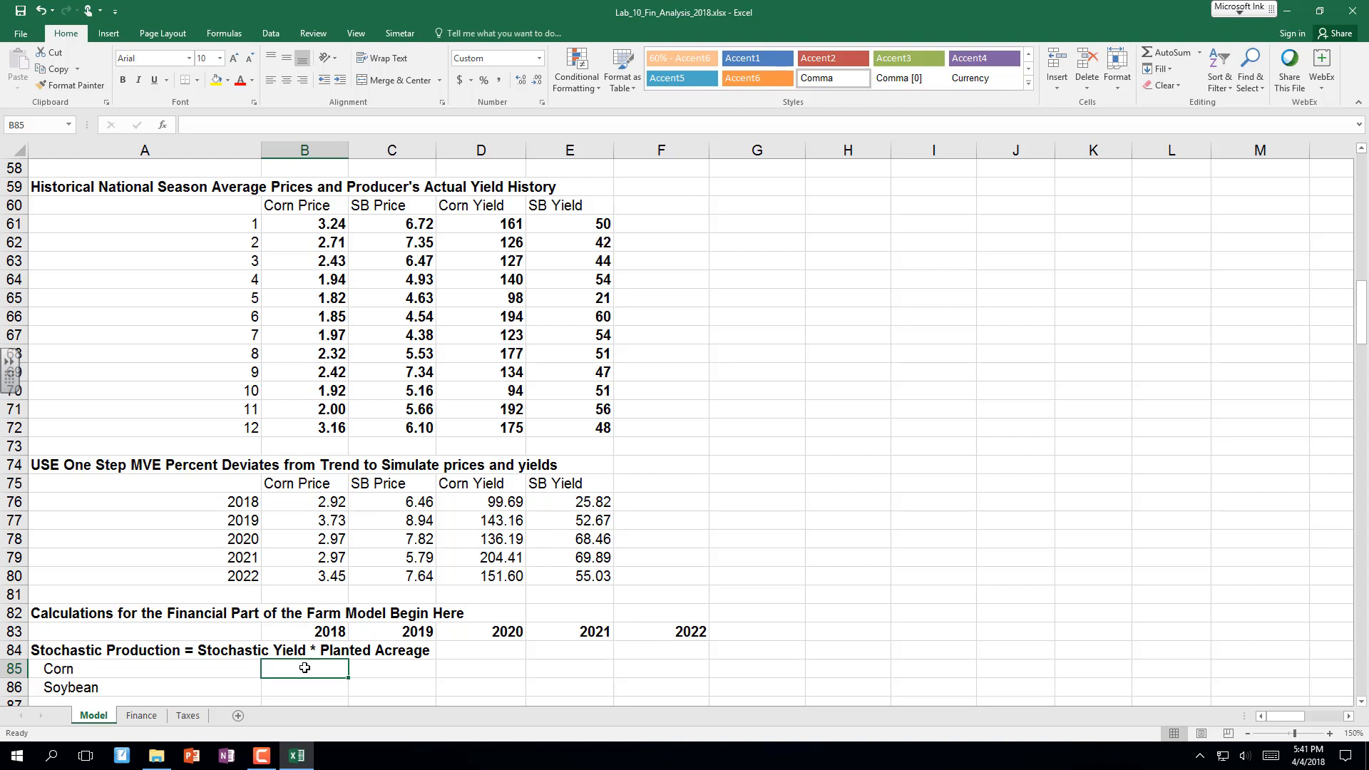
key(F9)
key(F9)
key(F9)
key(F9)
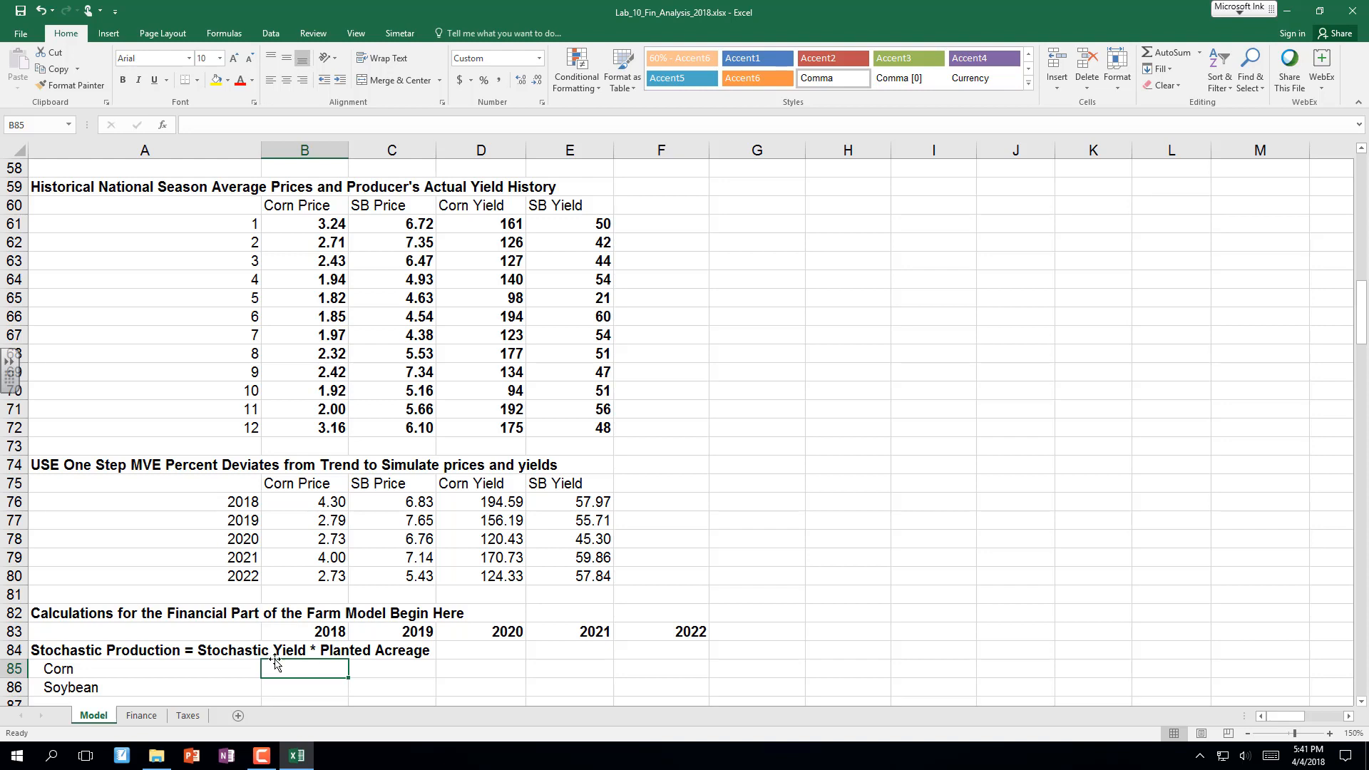
Switch Simetar to expected values to check the simulated prices and yields against the projections, and return to stochastic values.
scroll(262, 670, up, 1)
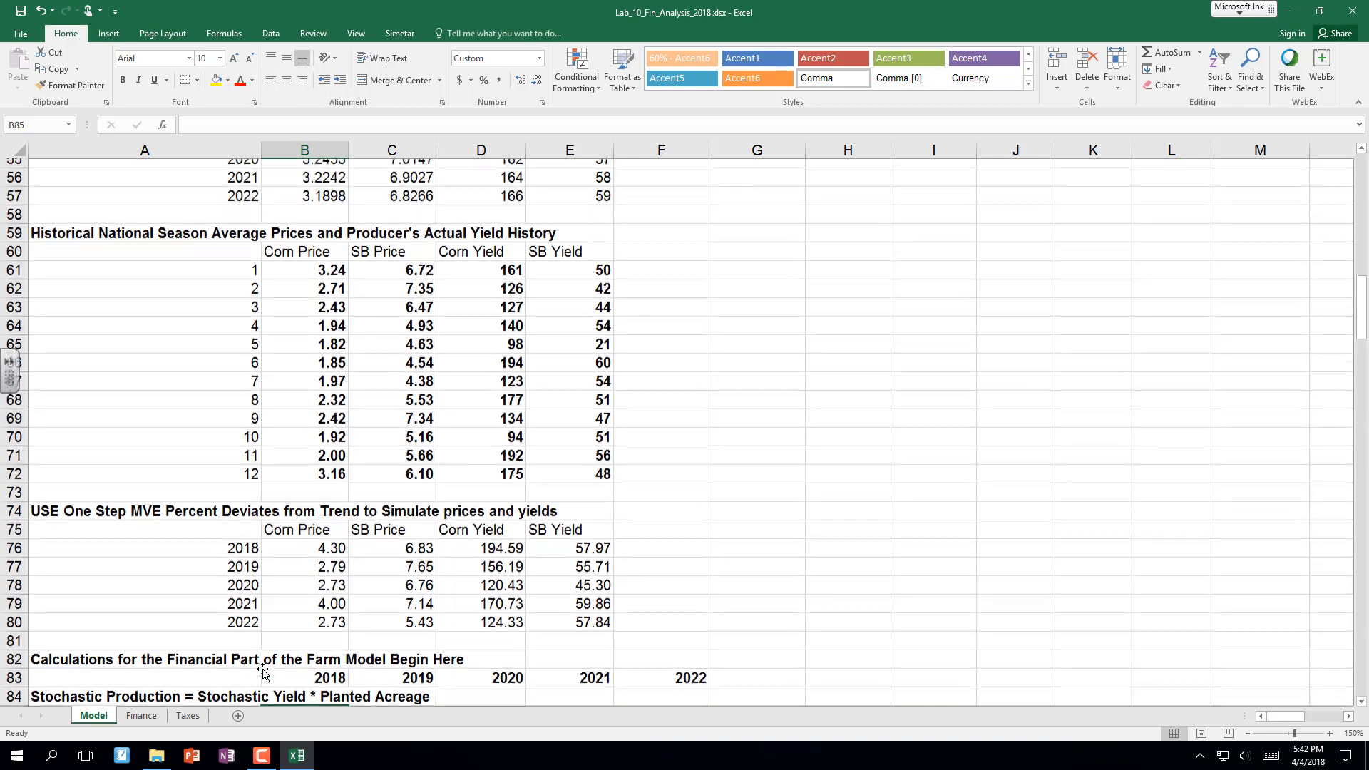
scroll(262, 670, down, 3)
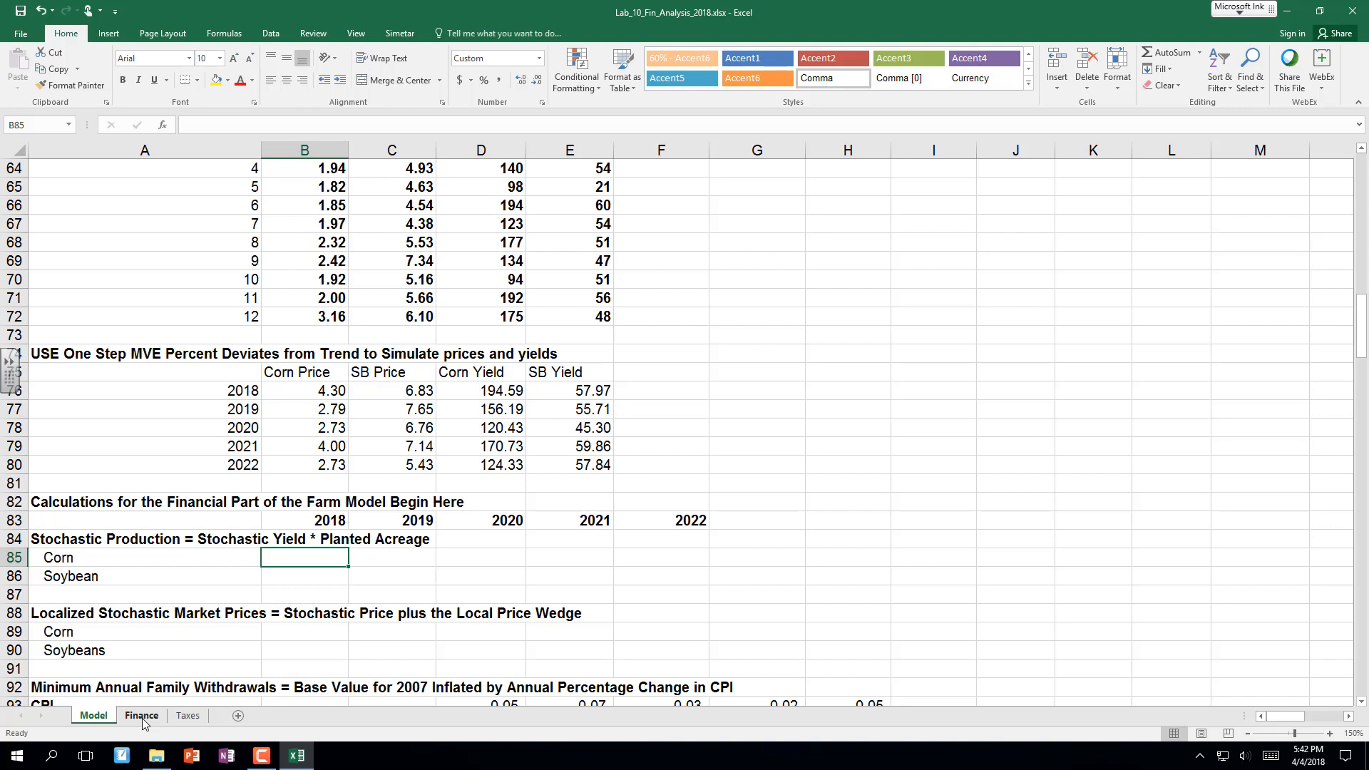
scroll(143, 723, down, 1)
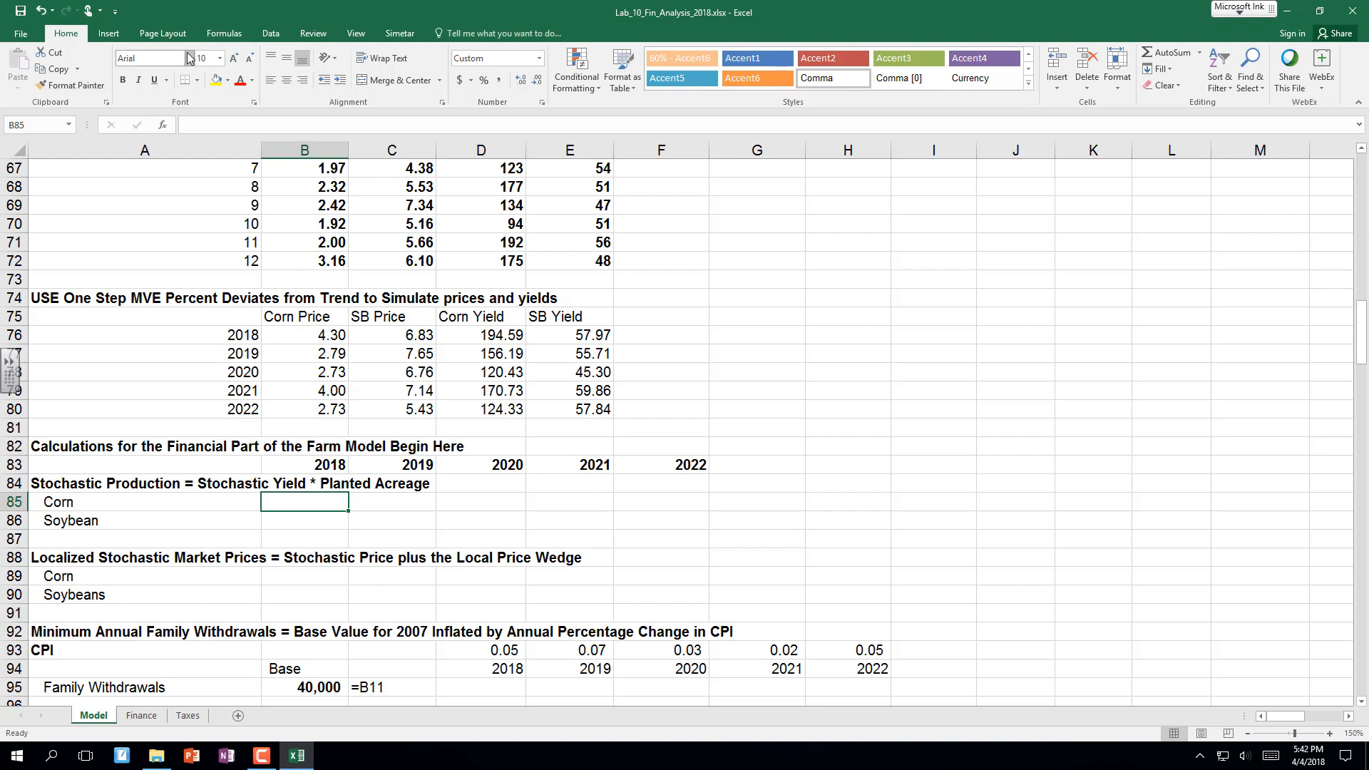
click(401, 34)
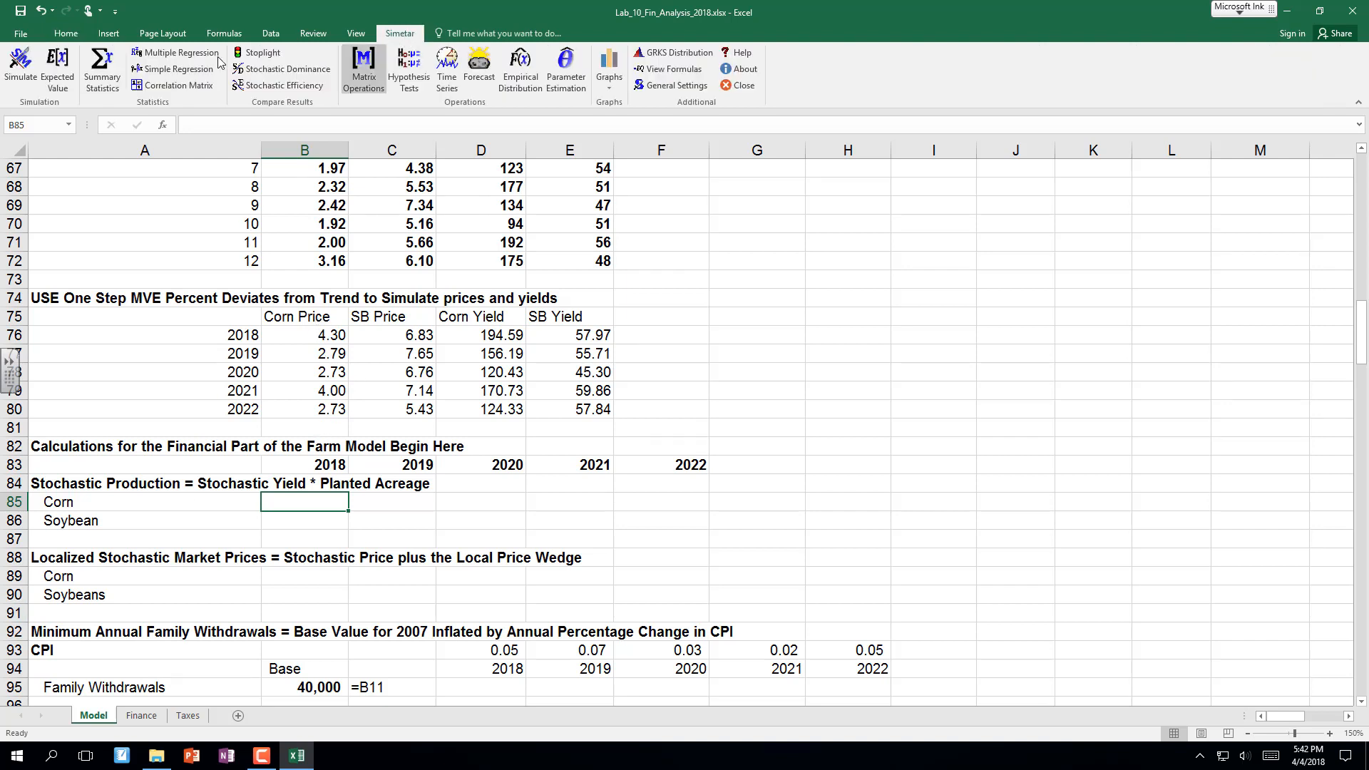
click(69, 84)
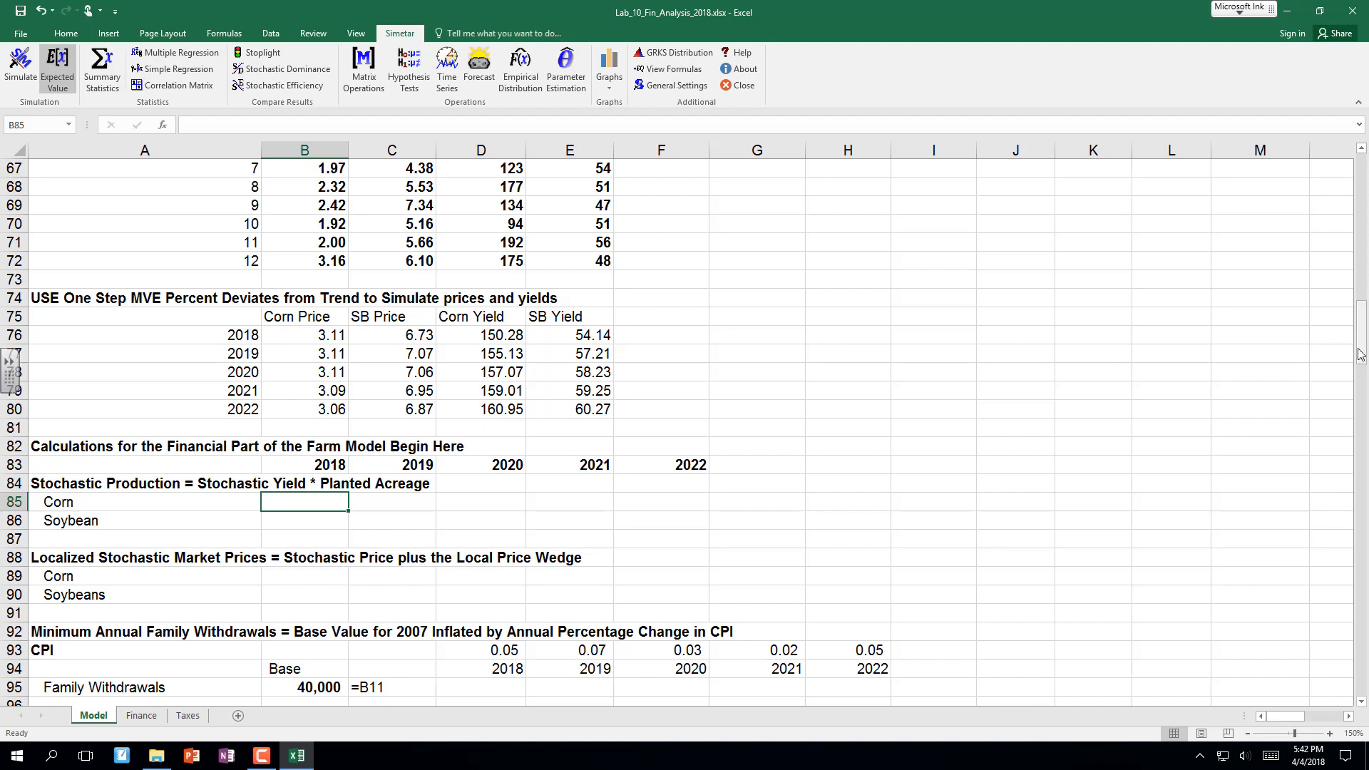
drag(1360, 348, 1360, 326)
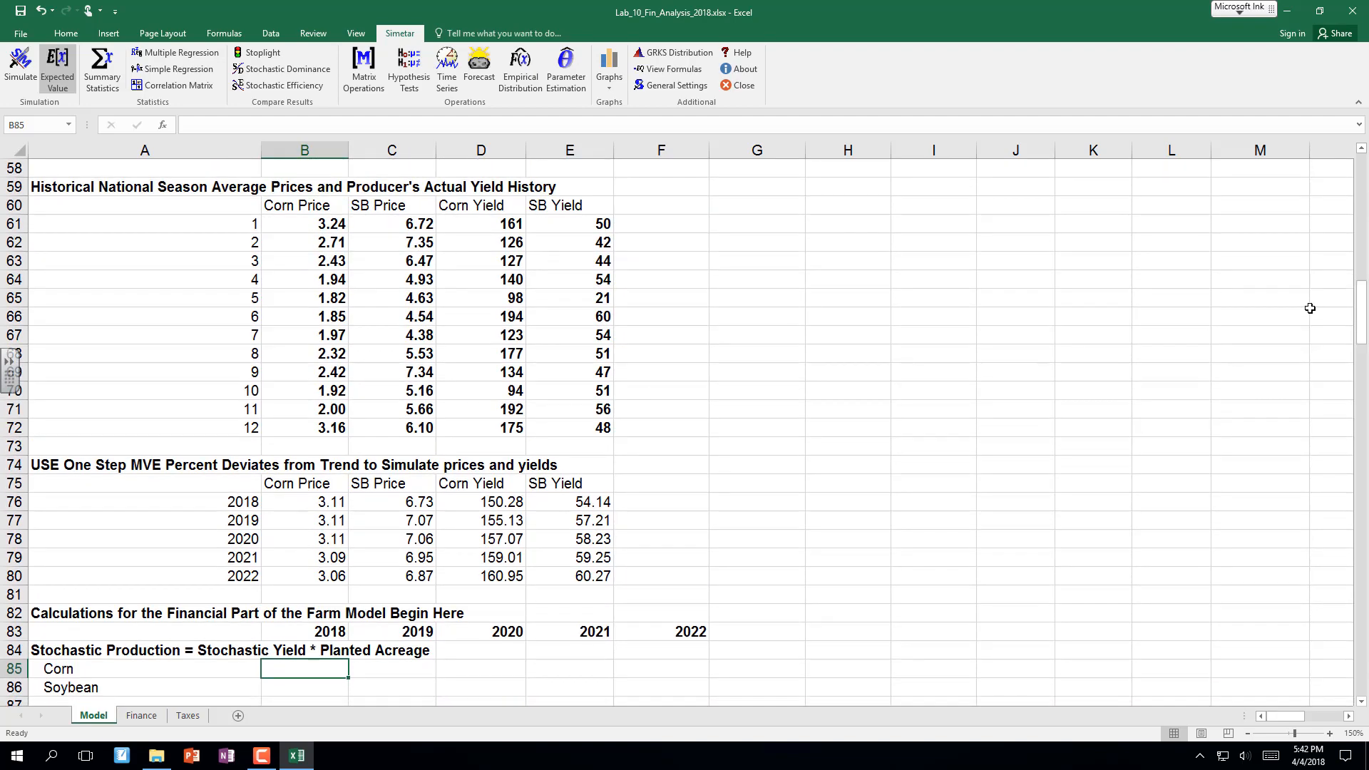
click(57, 67)
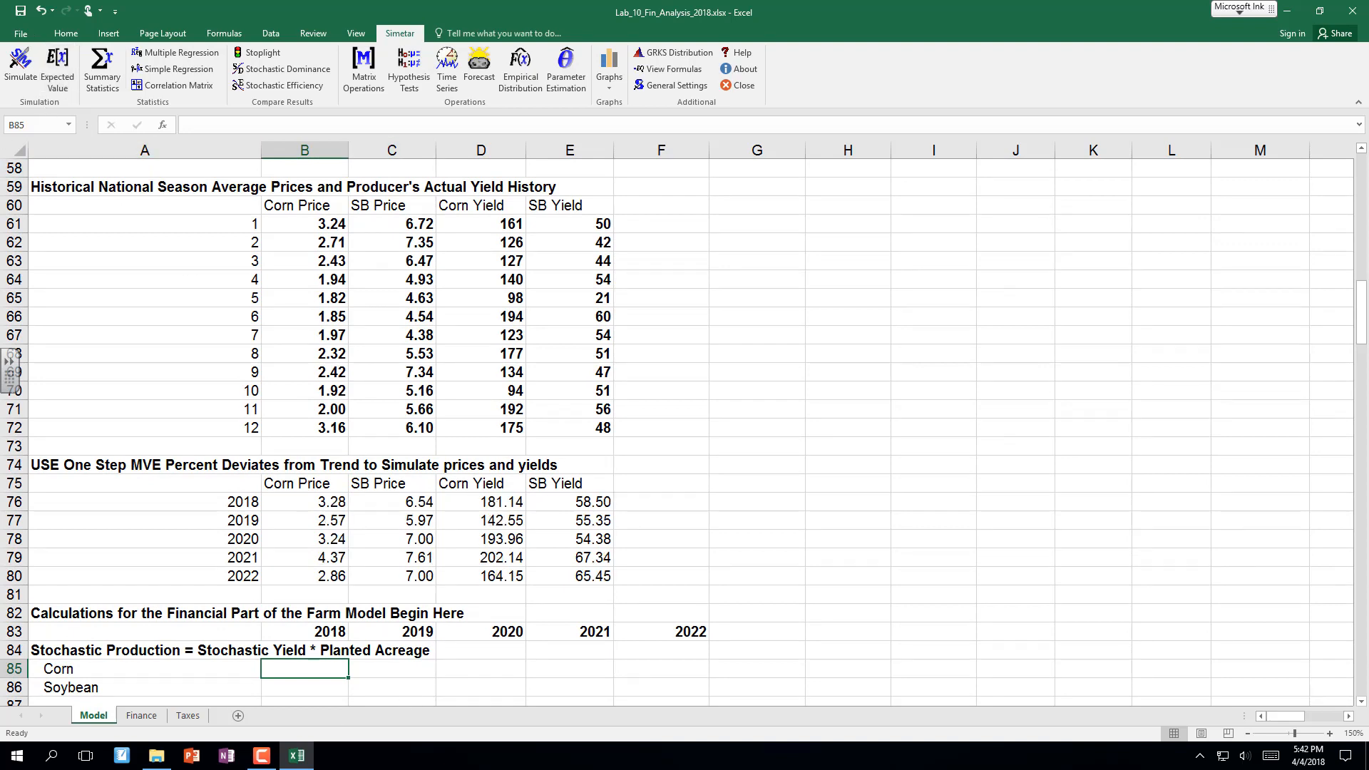
Open the Finance sheet and examine its loan inputs, annual payment table and VLookup table layout.
click(140, 715)
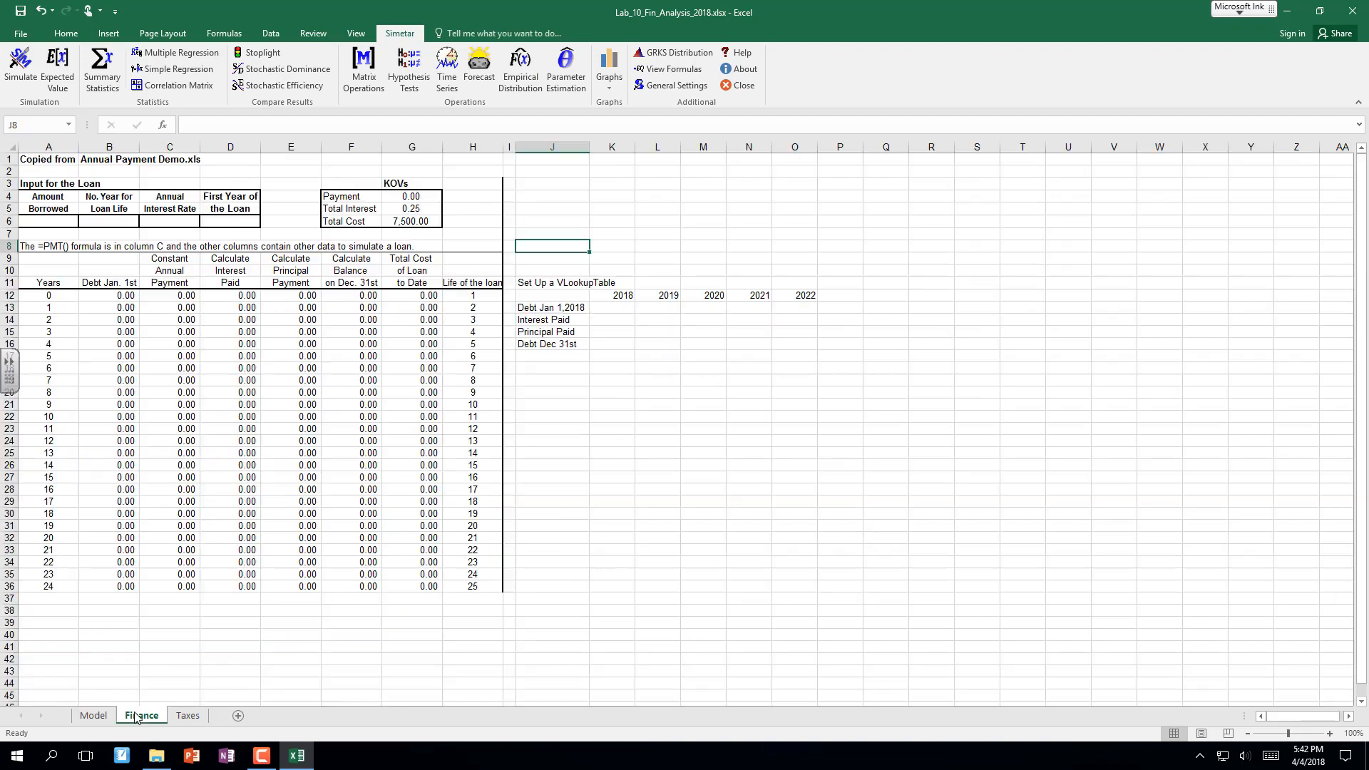
click(643, 393)
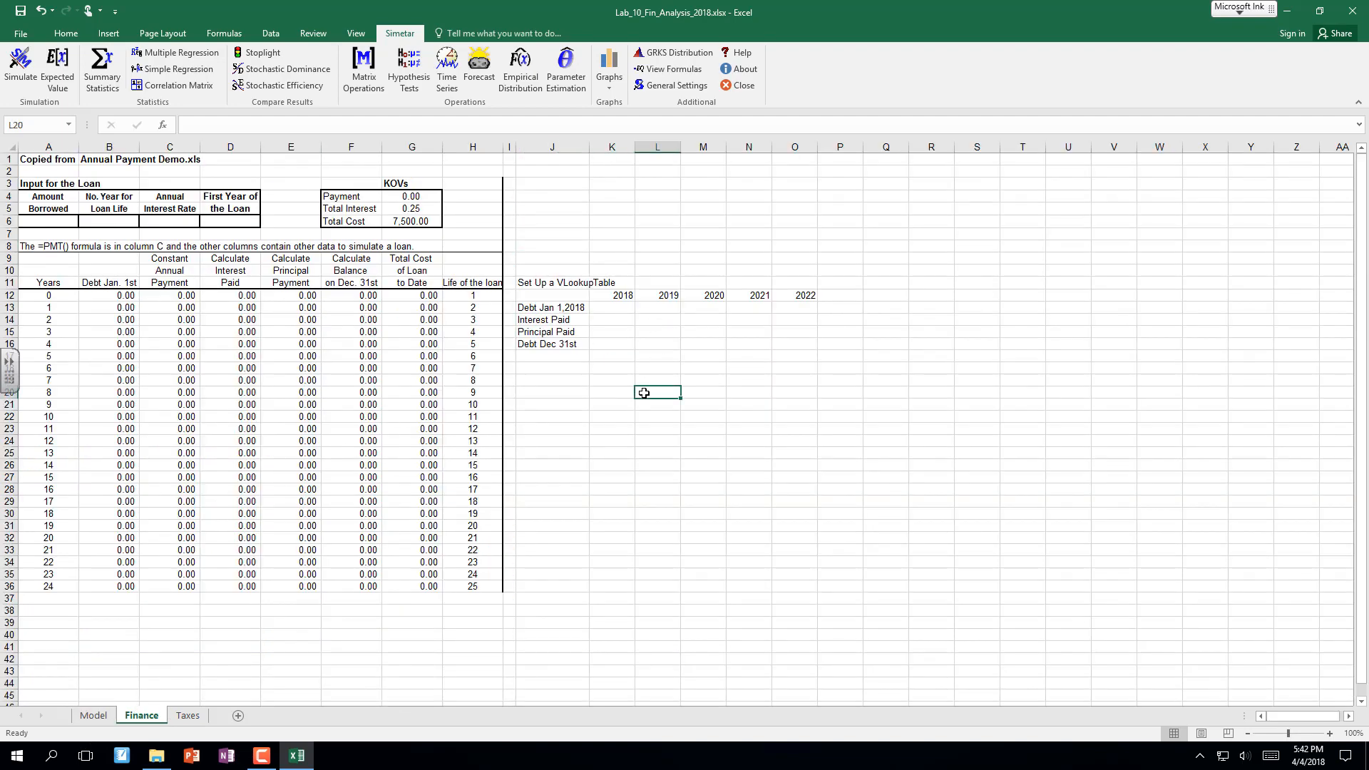
key(Up)
key(Up)
key(Up)
key(Up)
key(Up)
key(Up)
key(Up)
key(Up)
key(Up)
key(Up)
key(Up)
key(Up)
key(Up)
key(Up)
key(Up)
key(Up)
key(Up)
key(Up)
key(Up)
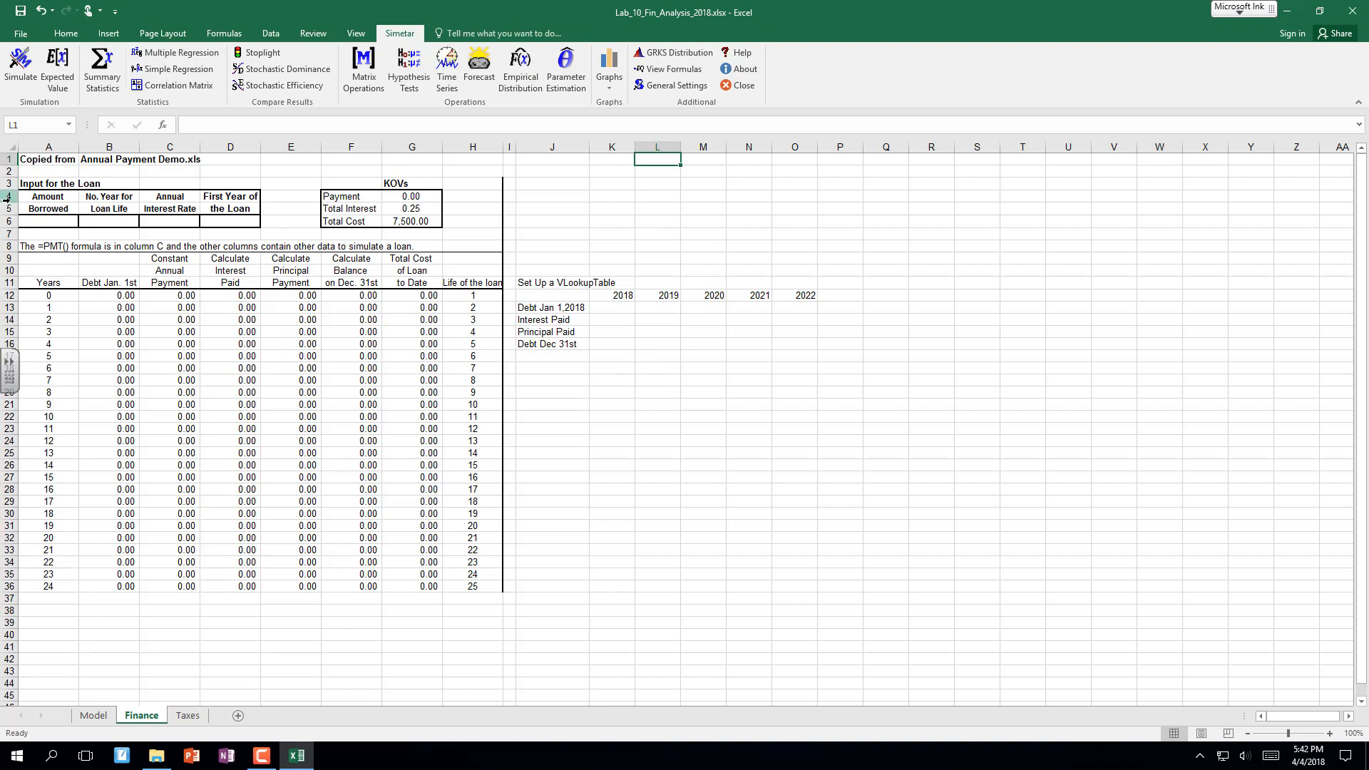
Link Amount Borrowed in cell A6 of the Finance sheet to the land loan amount in Model cell B35.
click(68, 222)
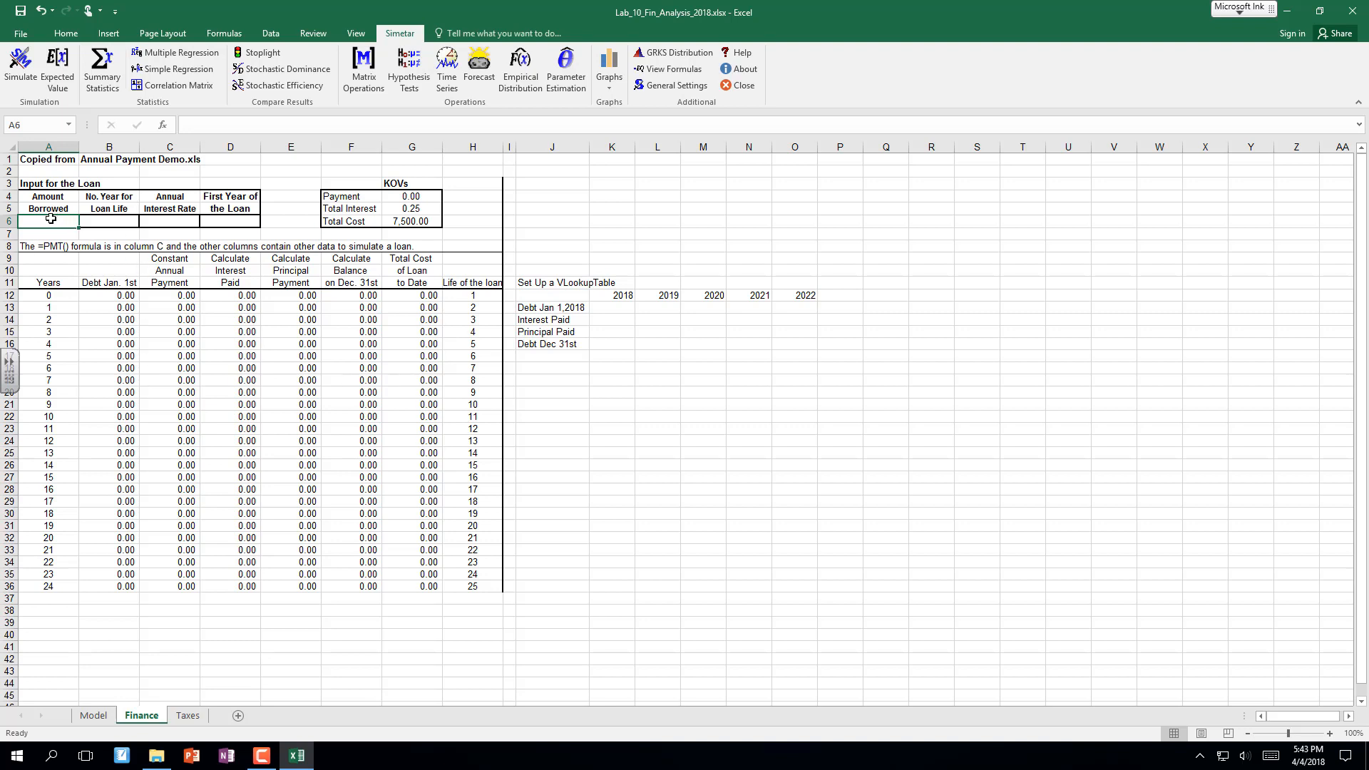
text(=)
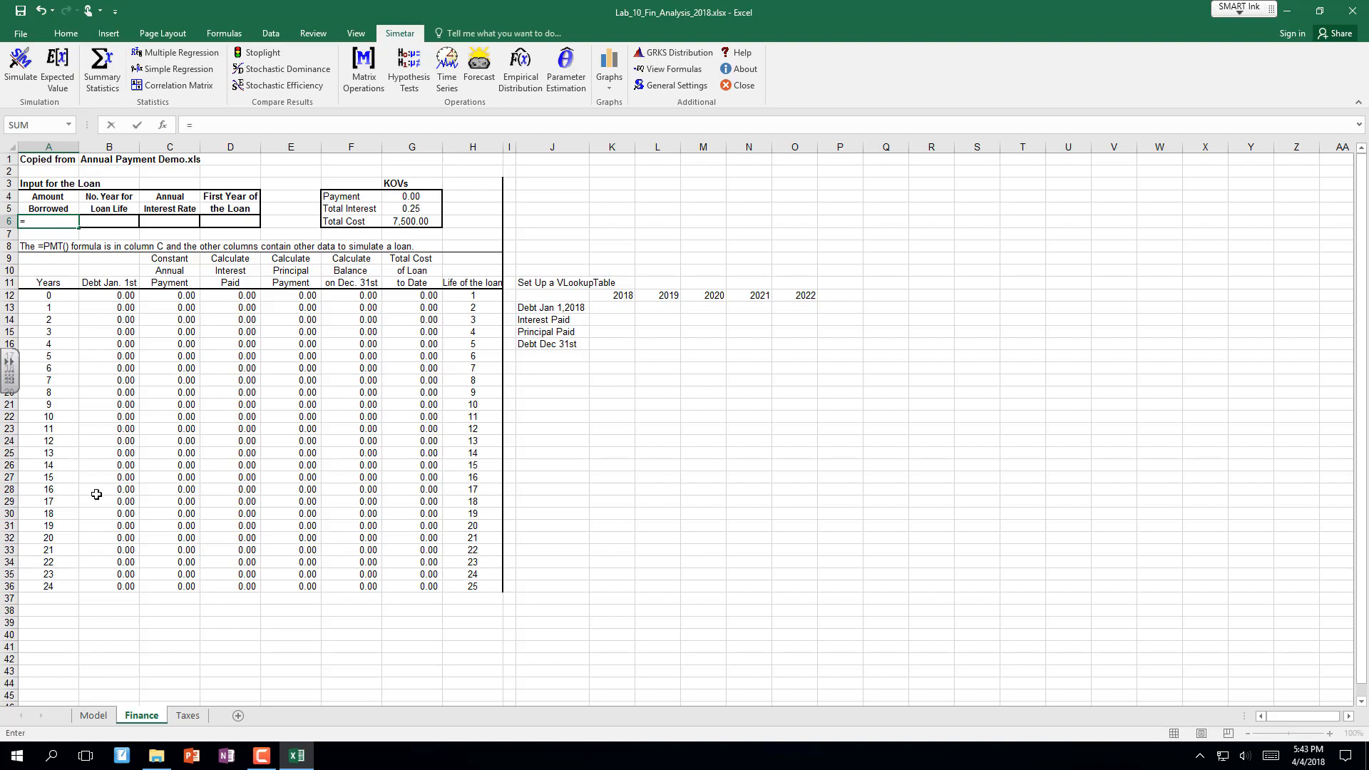
click(93, 716)
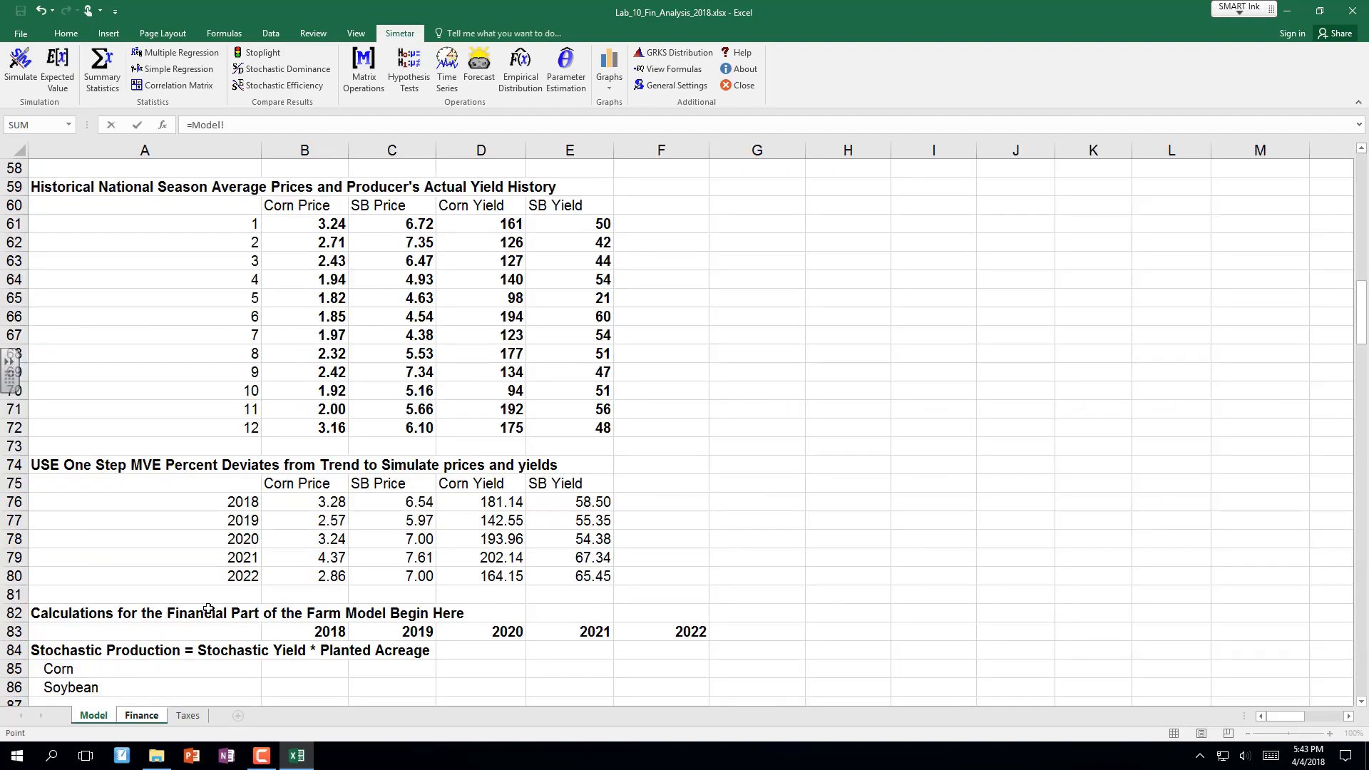
scroll(222, 598, down, 9)
scroll(223, 598, down, 5)
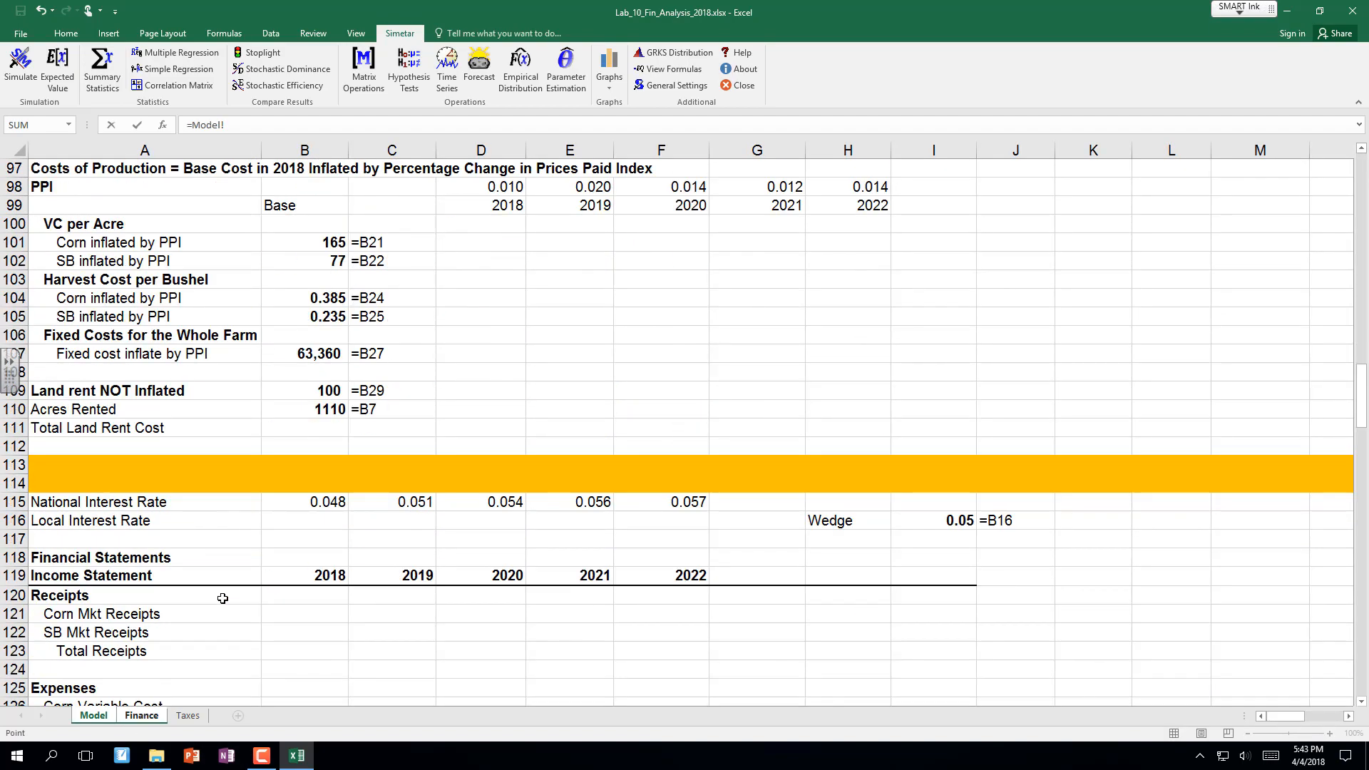
scroll(221, 603, up, 11)
scroll(207, 619, up, 20)
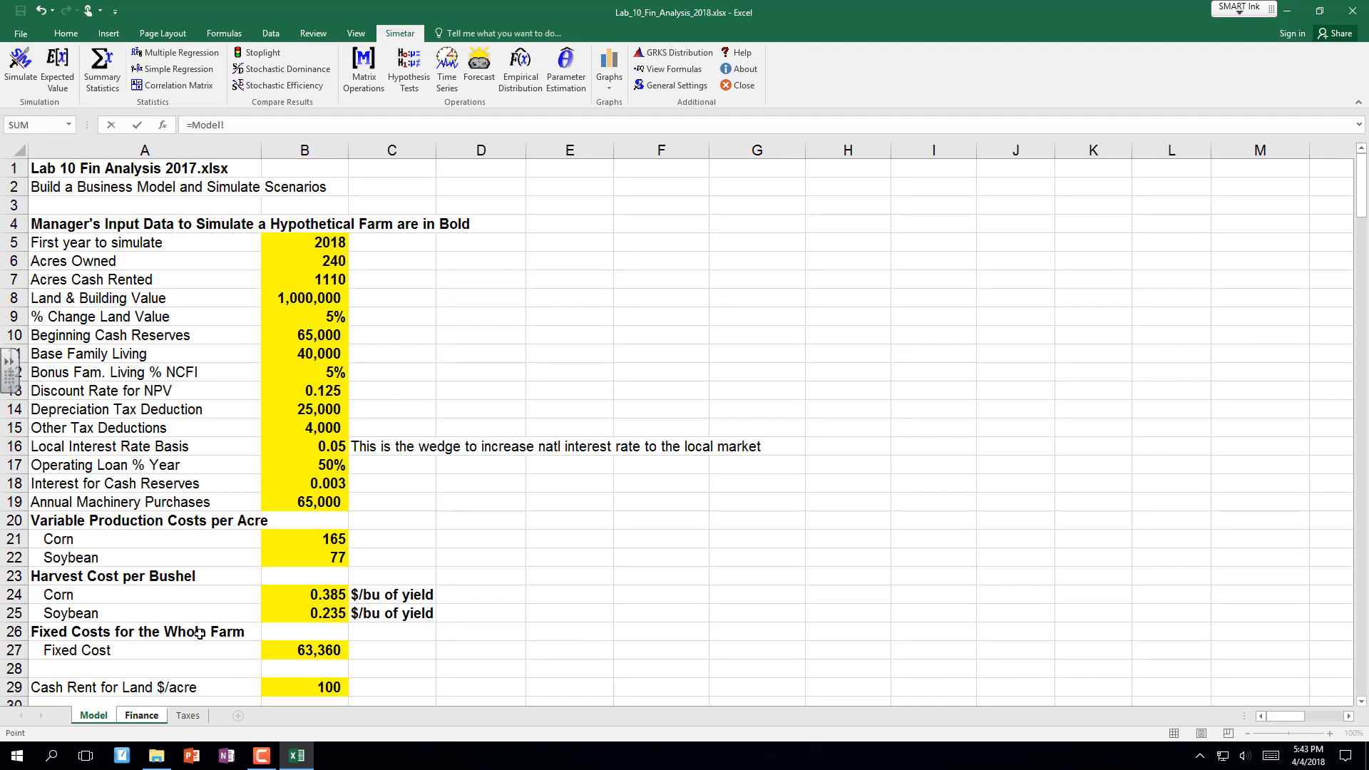
scroll(199, 633, down, 4)
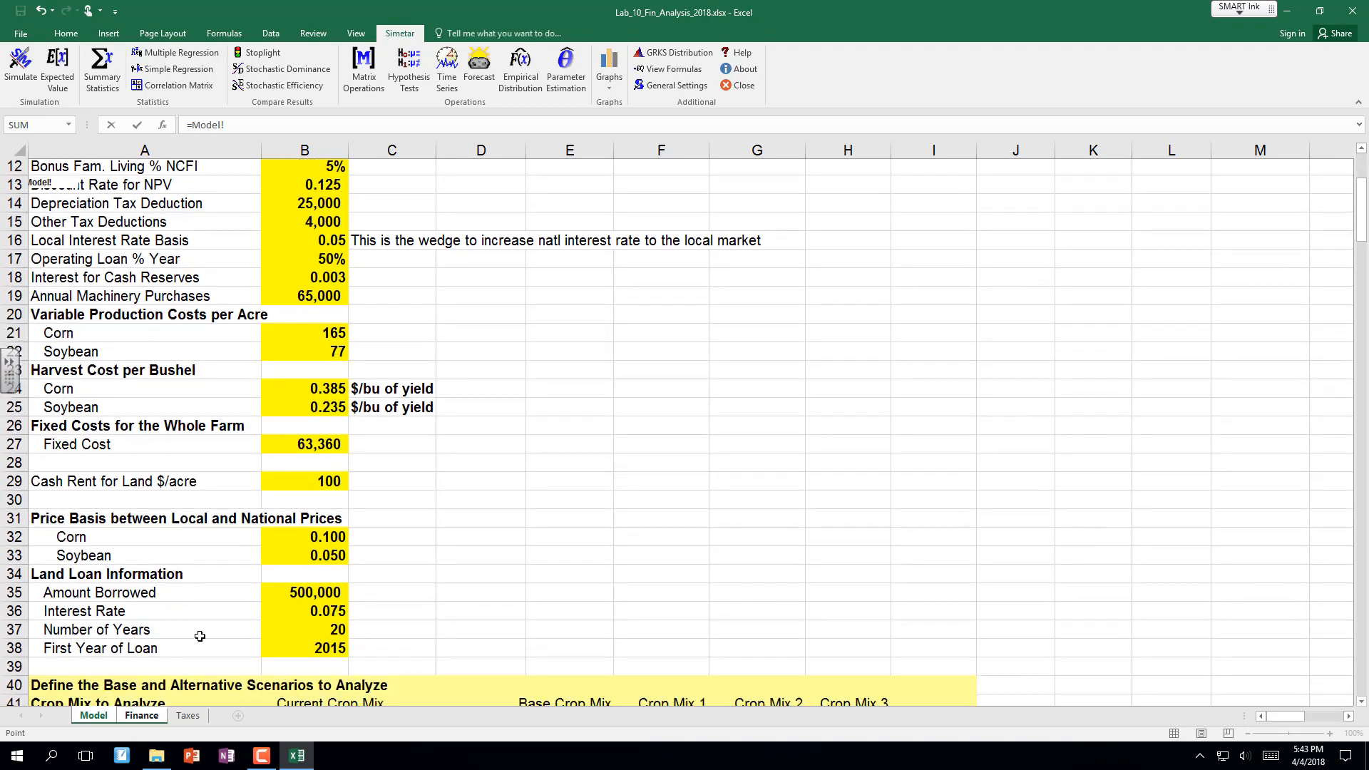
scroll(199, 636, down, 2)
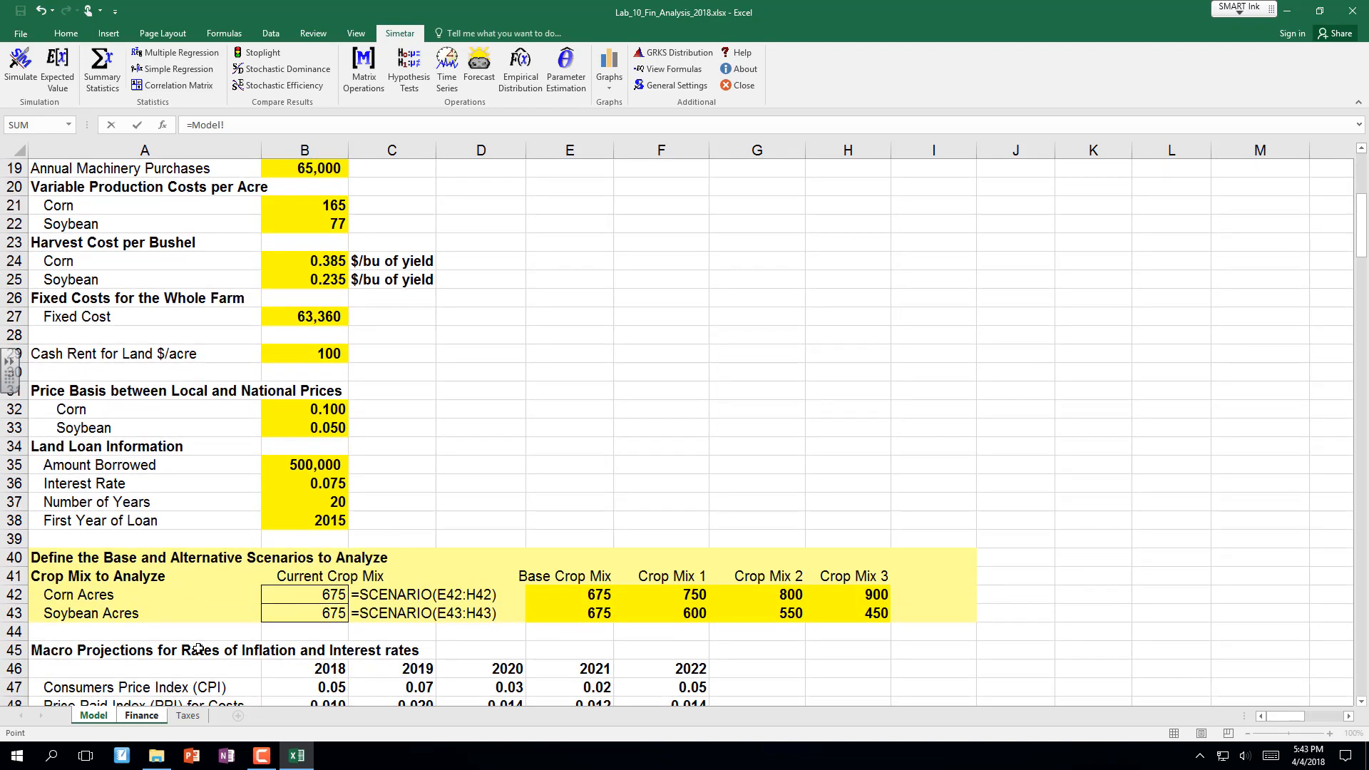
click(305, 465)
key(Return)
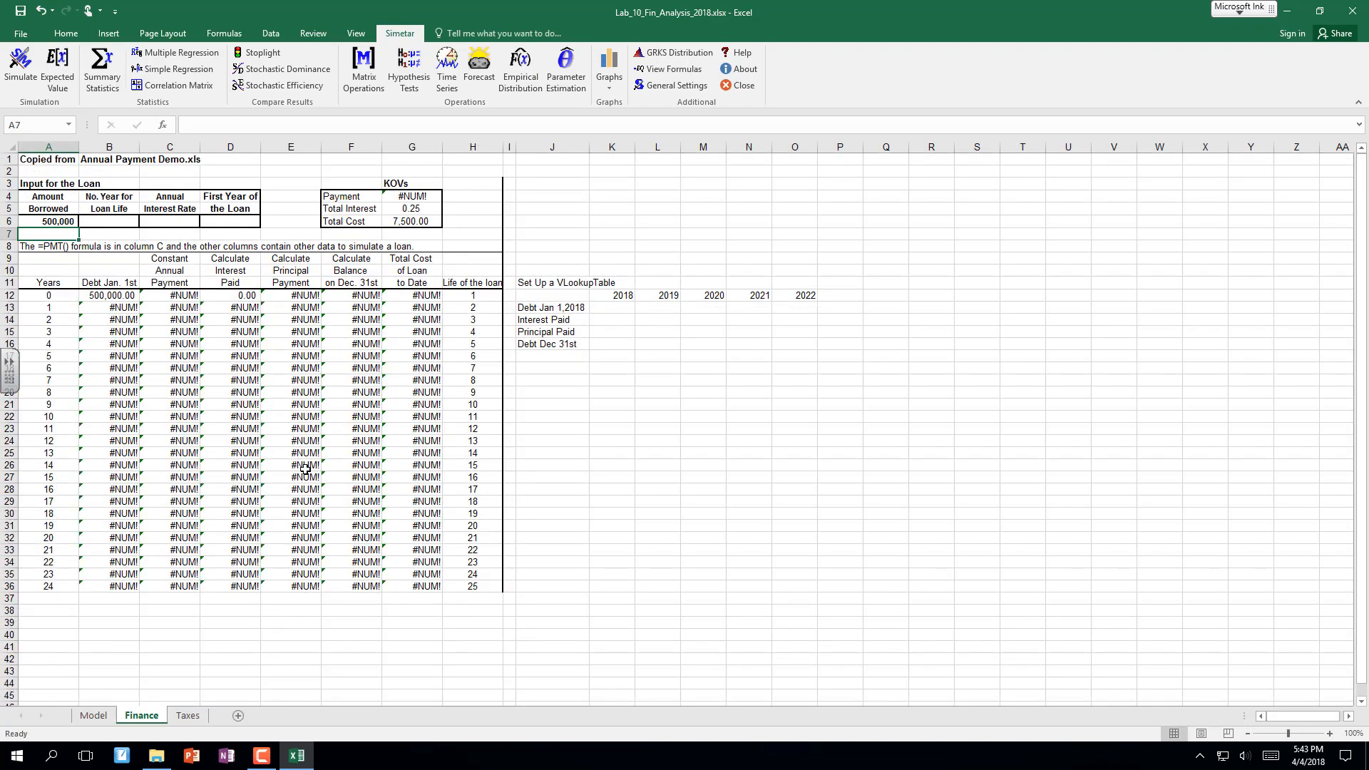
Link the number of years for loan life in Finance cell B6 to the Number of Years in Model cell B37.
key(Right)
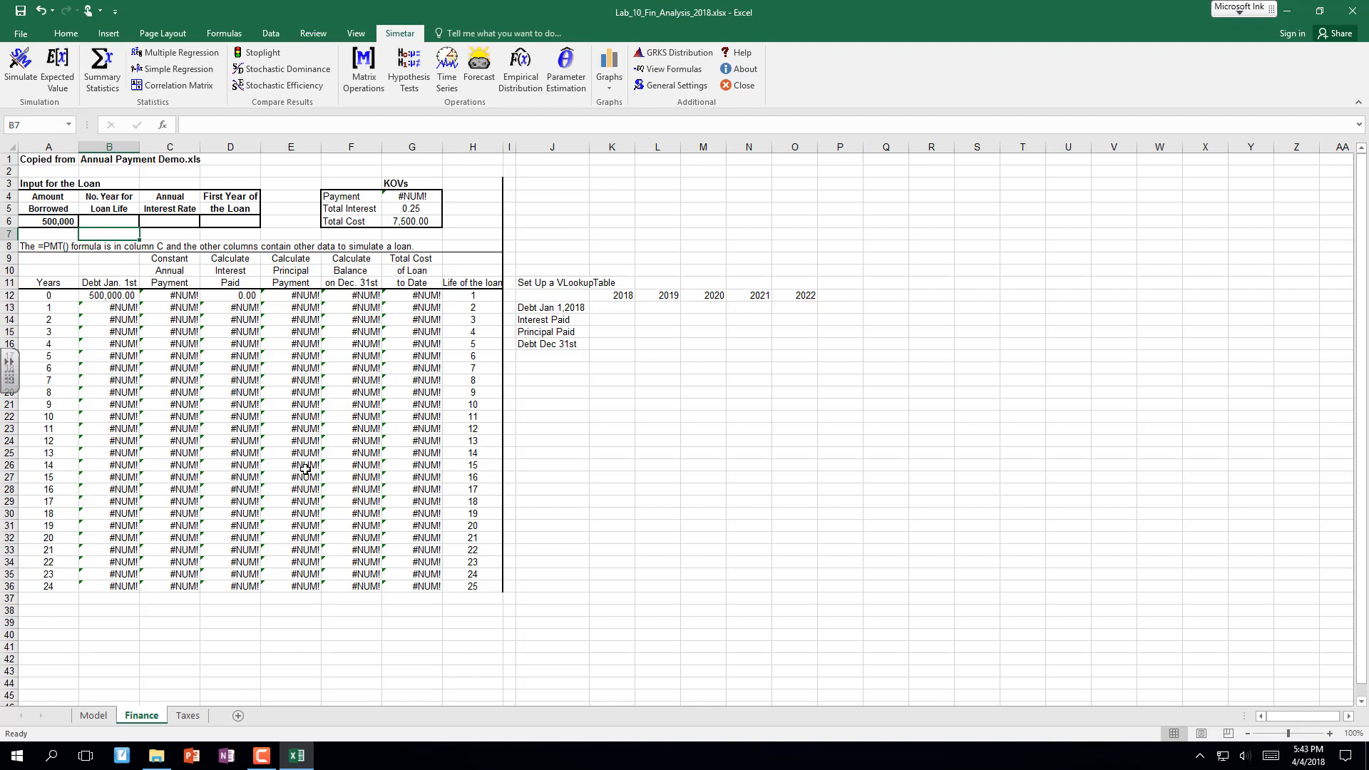
key(Up)
text(=)
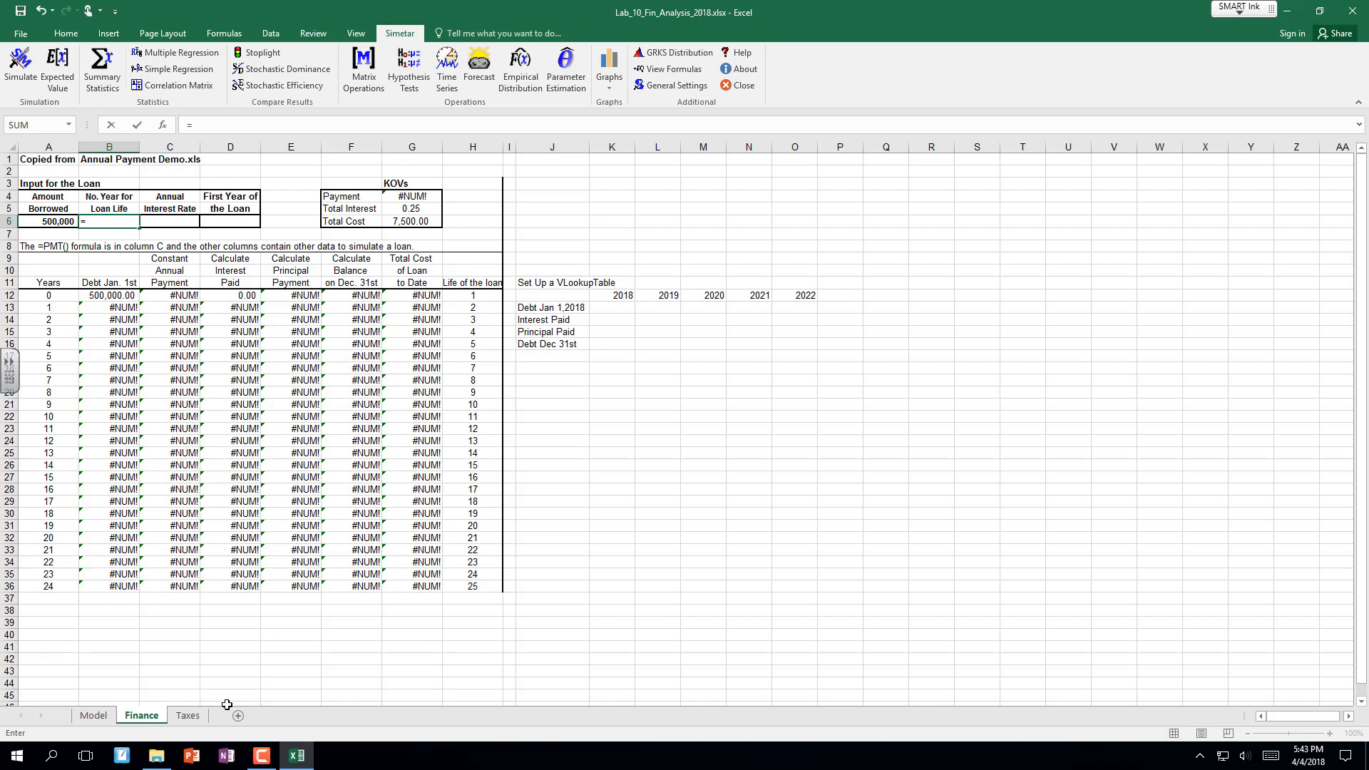
click(94, 715)
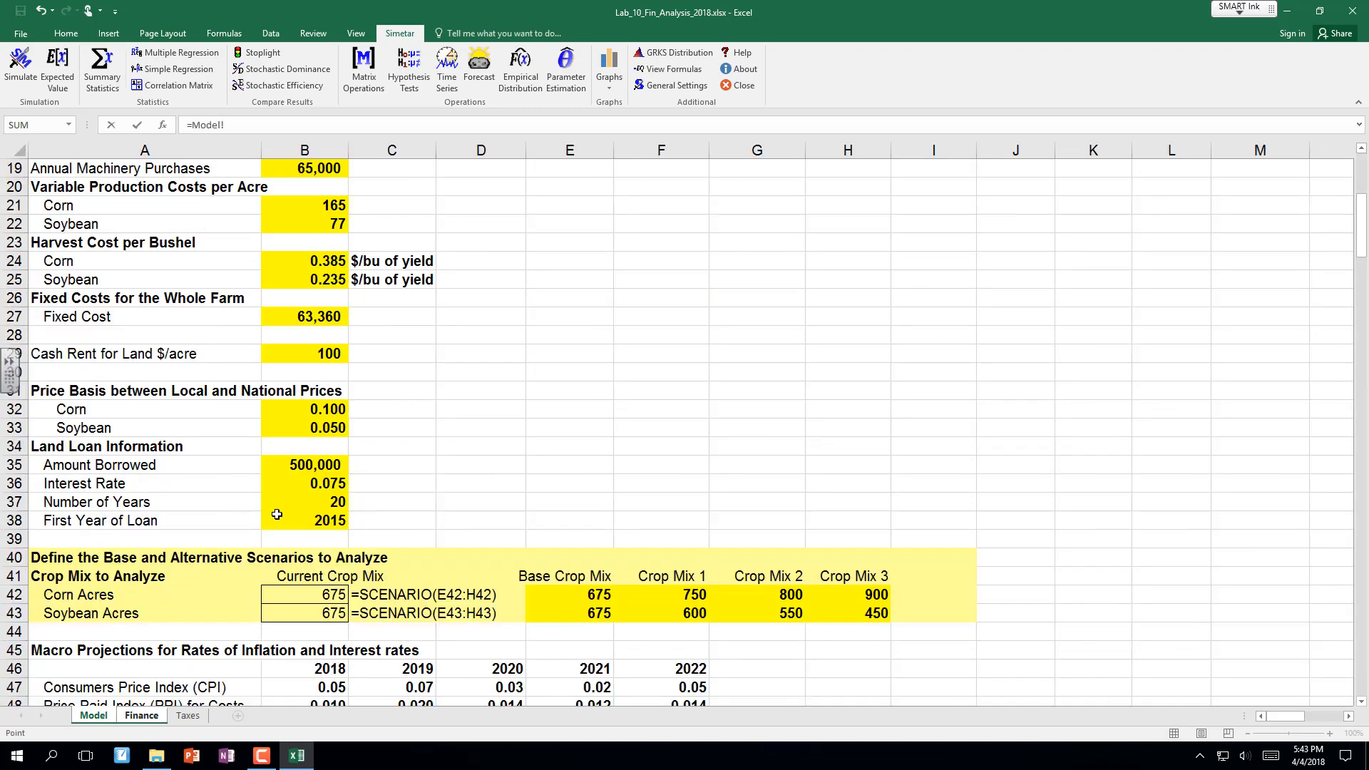
click(295, 501)
key(Return)
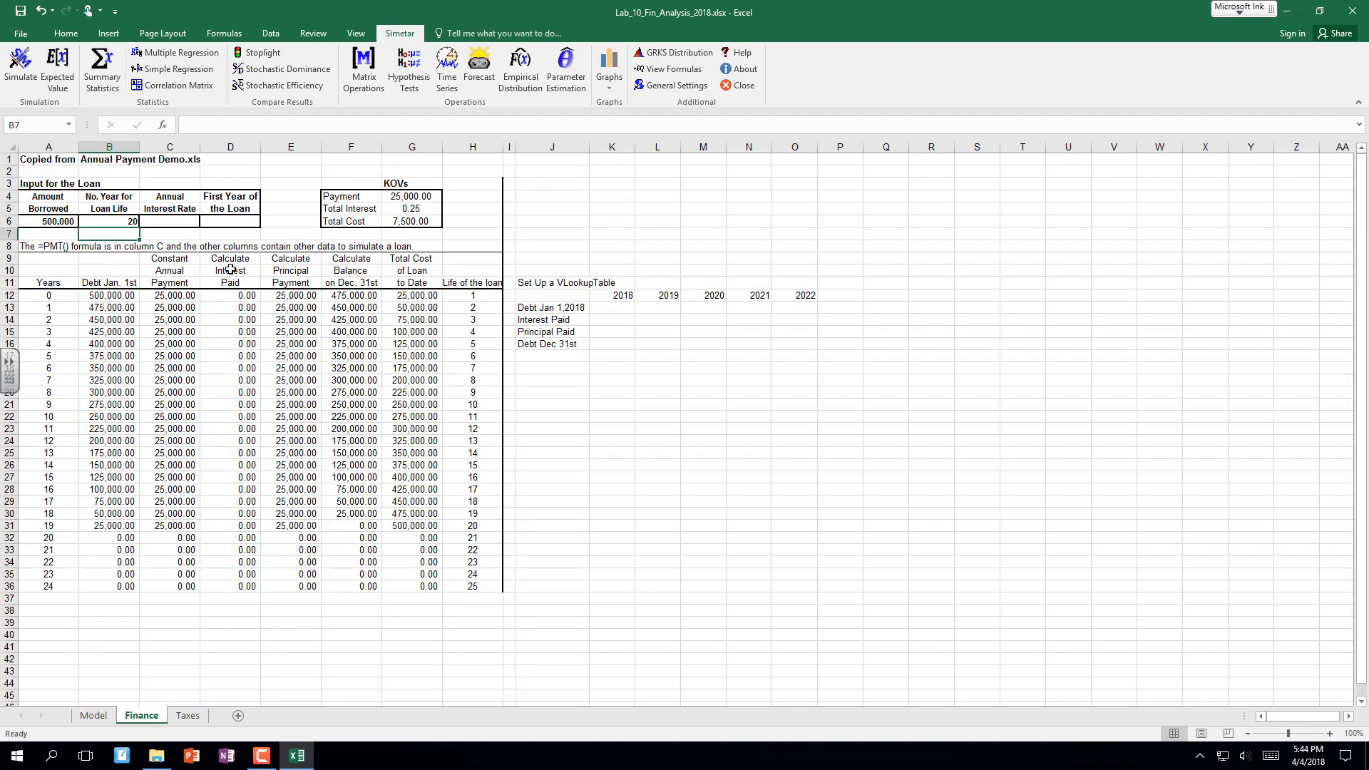
Link Annual Interest Rate in cell C6 of the Finance sheet to the land loan Interest Rate in Model cell B36.
click(174, 222)
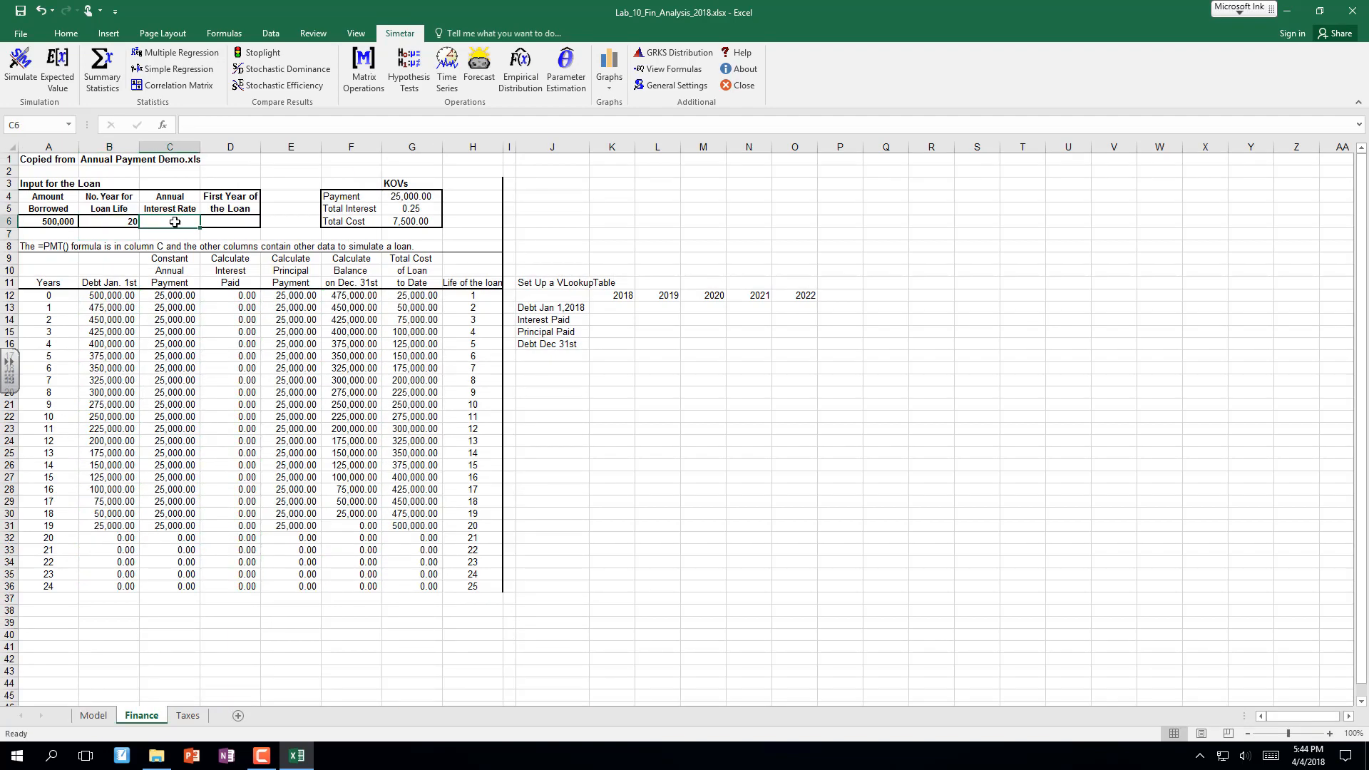
text(=)
click(94, 716)
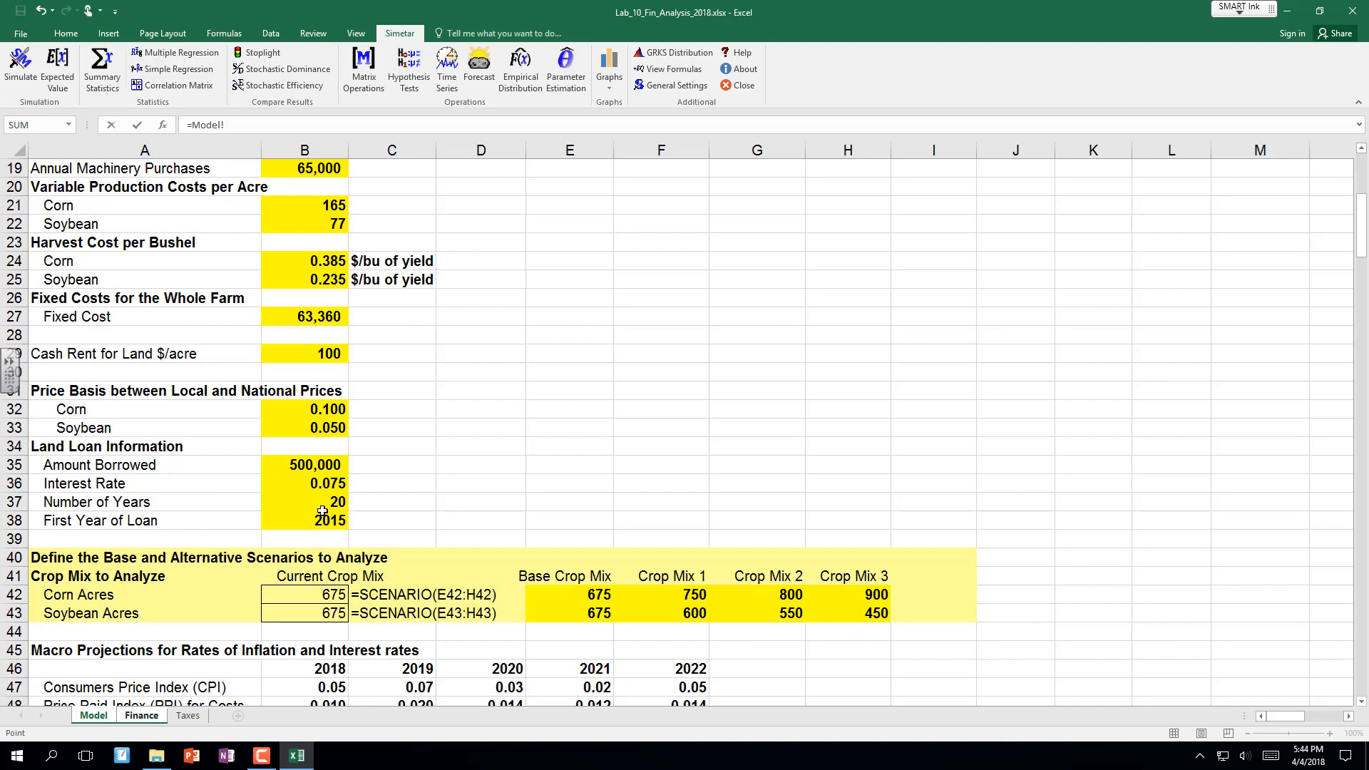
click(322, 484)
key(Return)
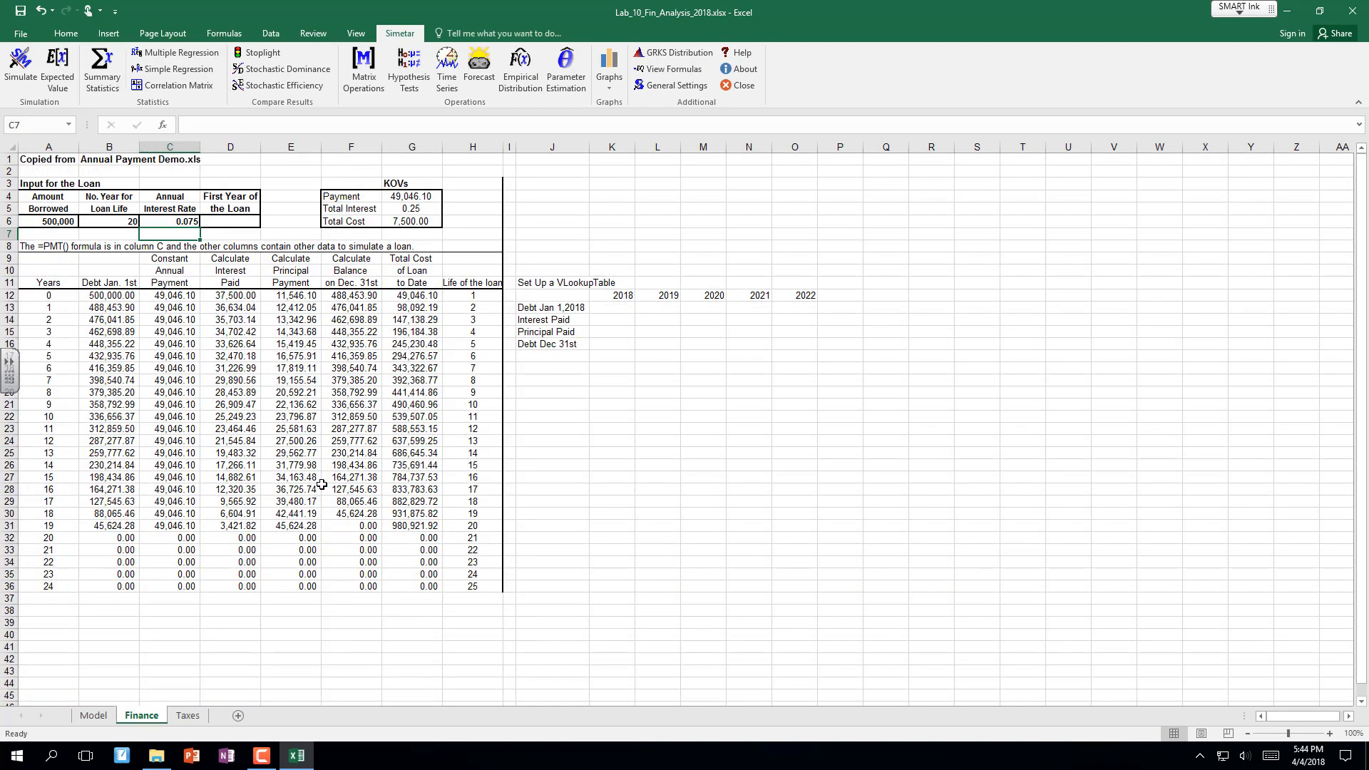
Link First Year of the Loan in Finance cell D6 to the First Year of Loan in Model cell B38.
key(Right)
key(Up)
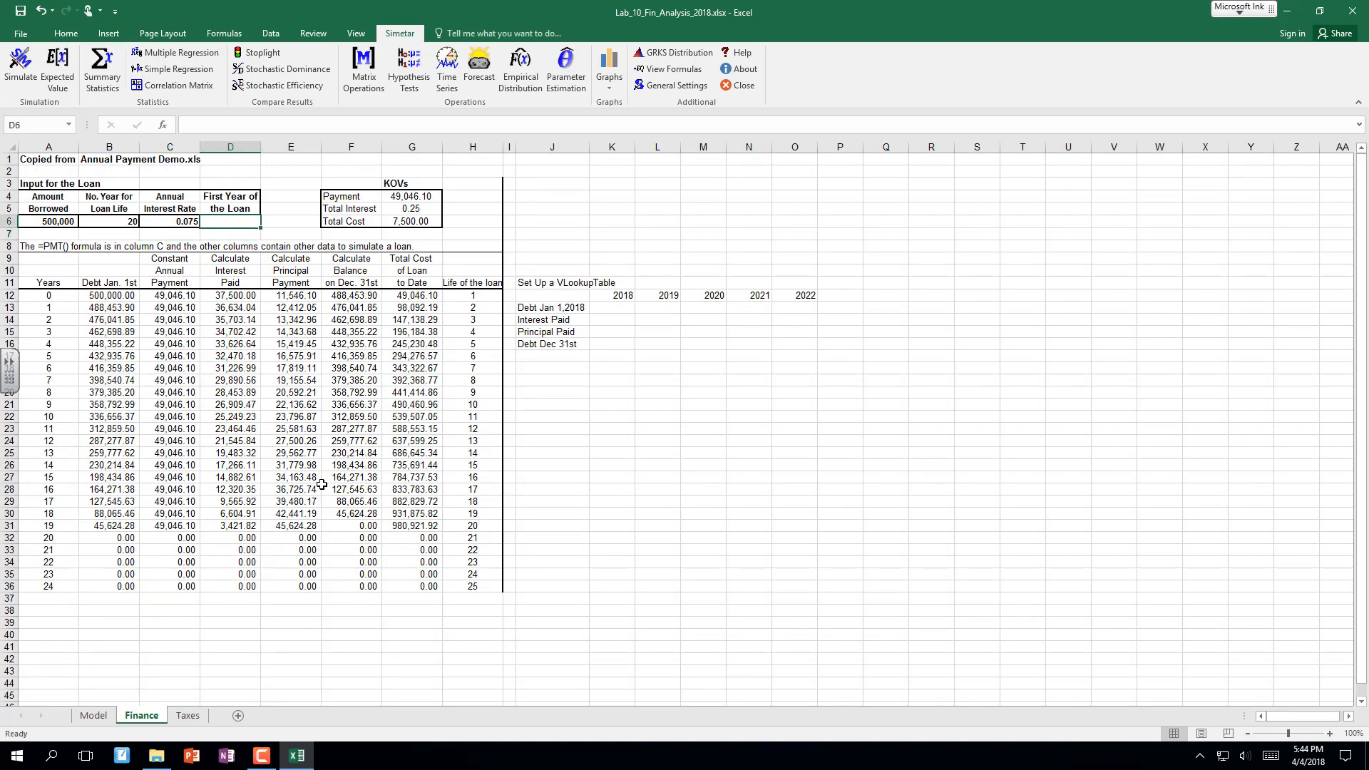
text(=)
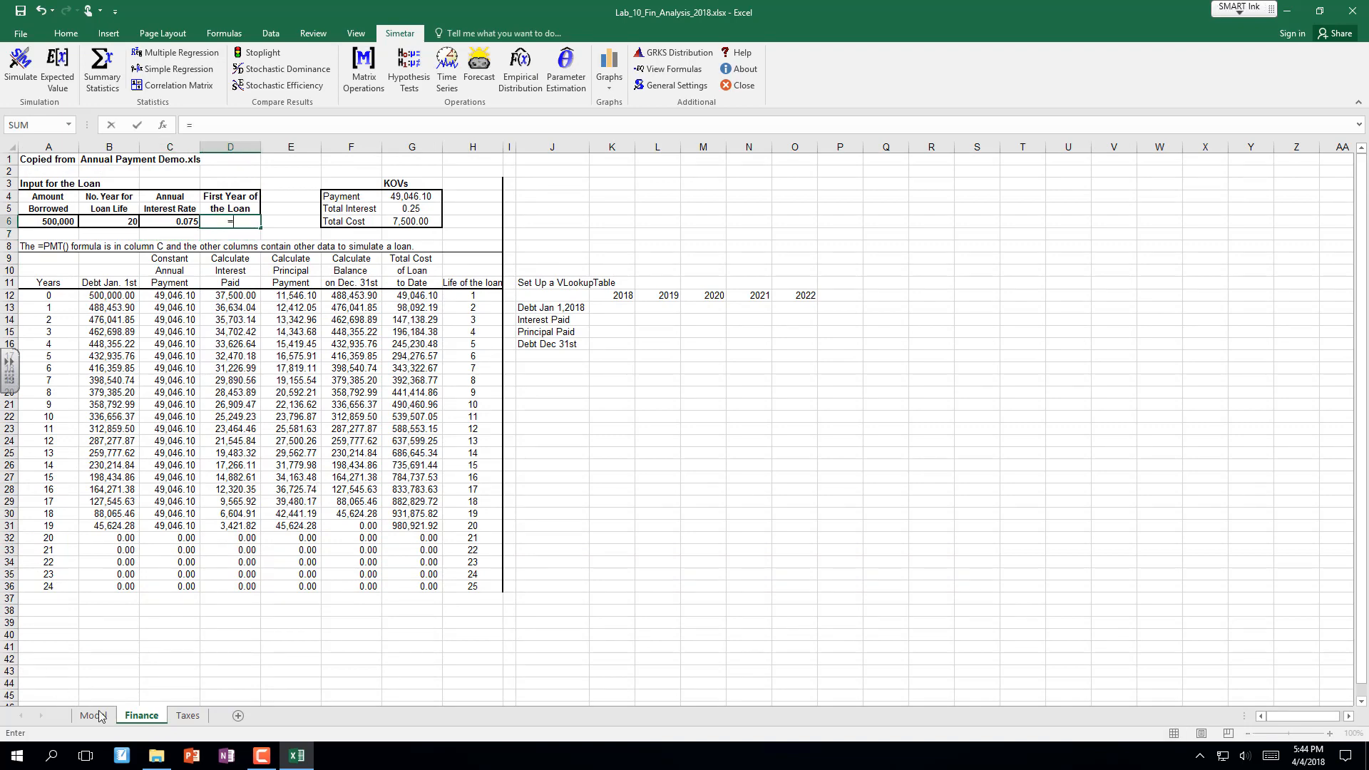
click(105, 719)
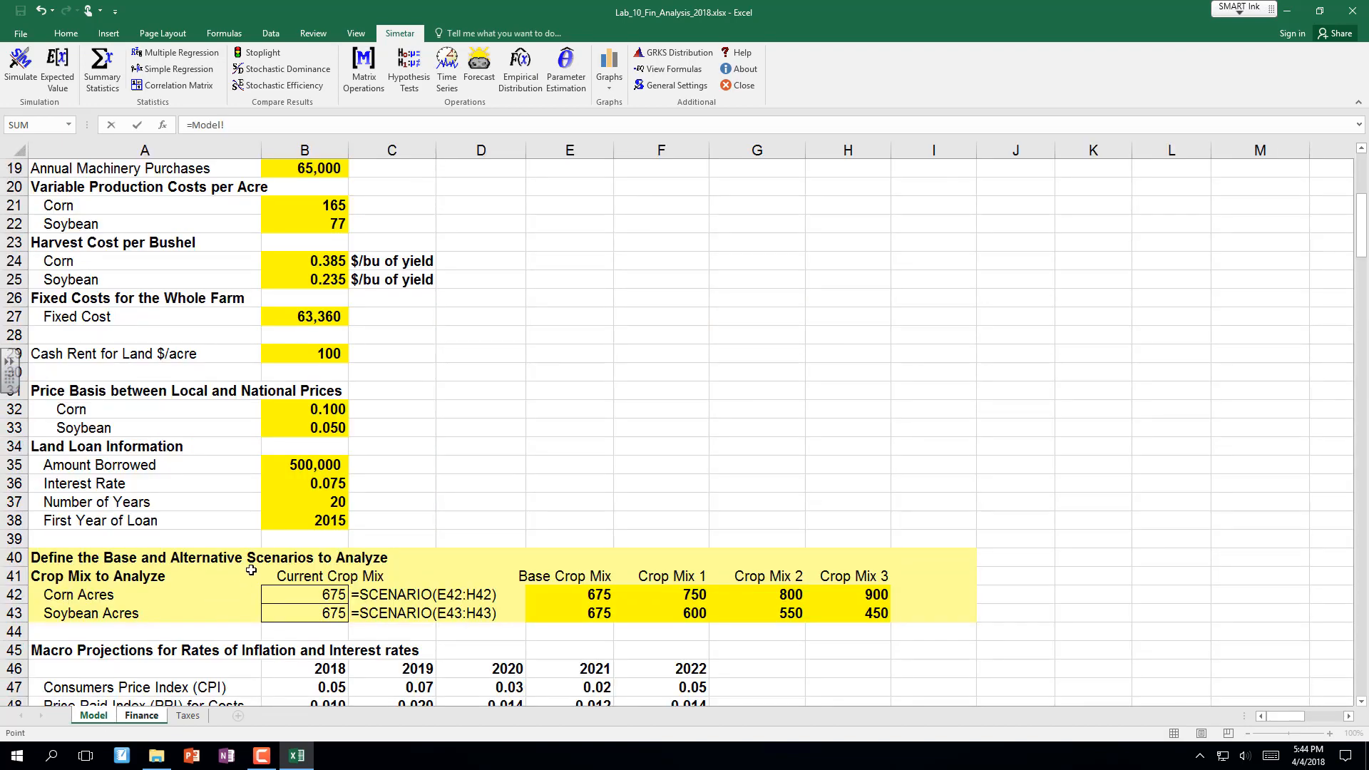
click(307, 525)
key(Return)
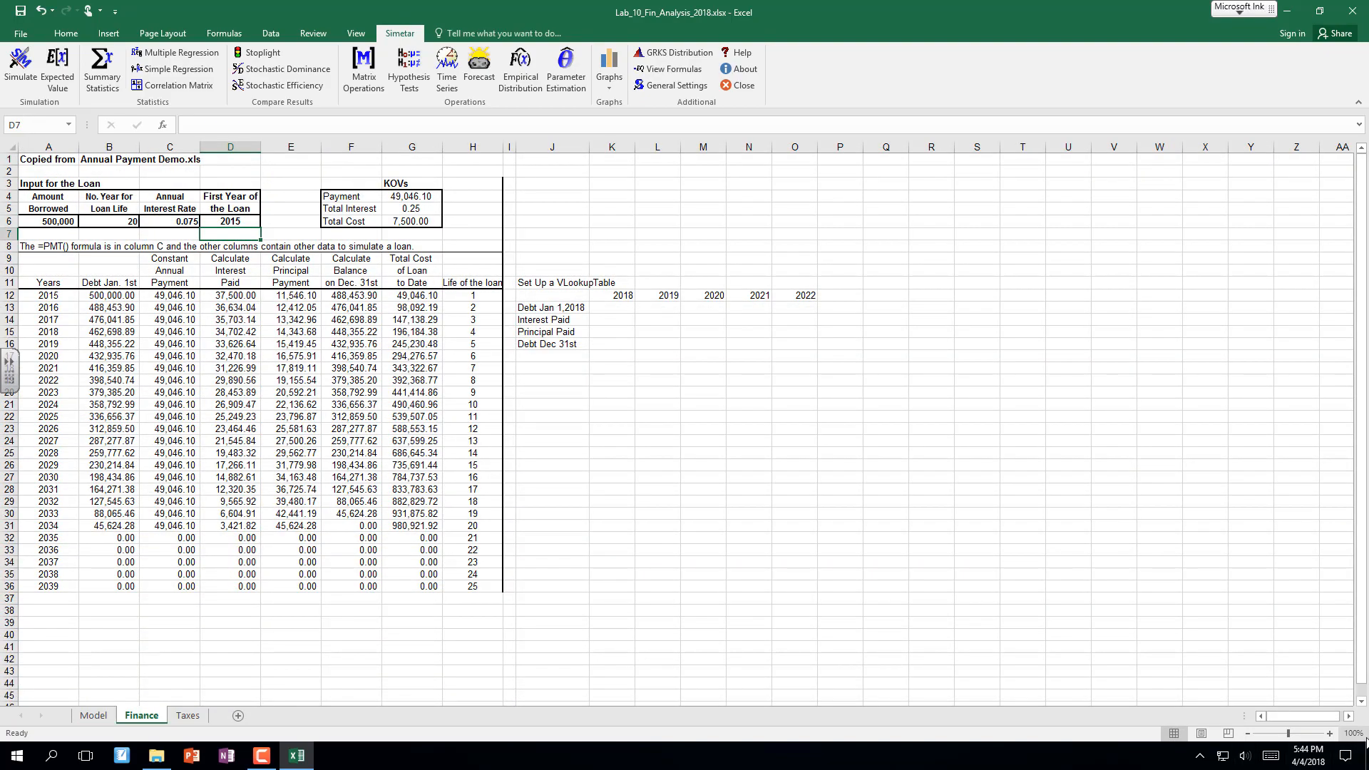
Link Debt Jan 1, 2018 in Finance cell K13 to the 2018 January debt in cell B15.
click(1330, 734)
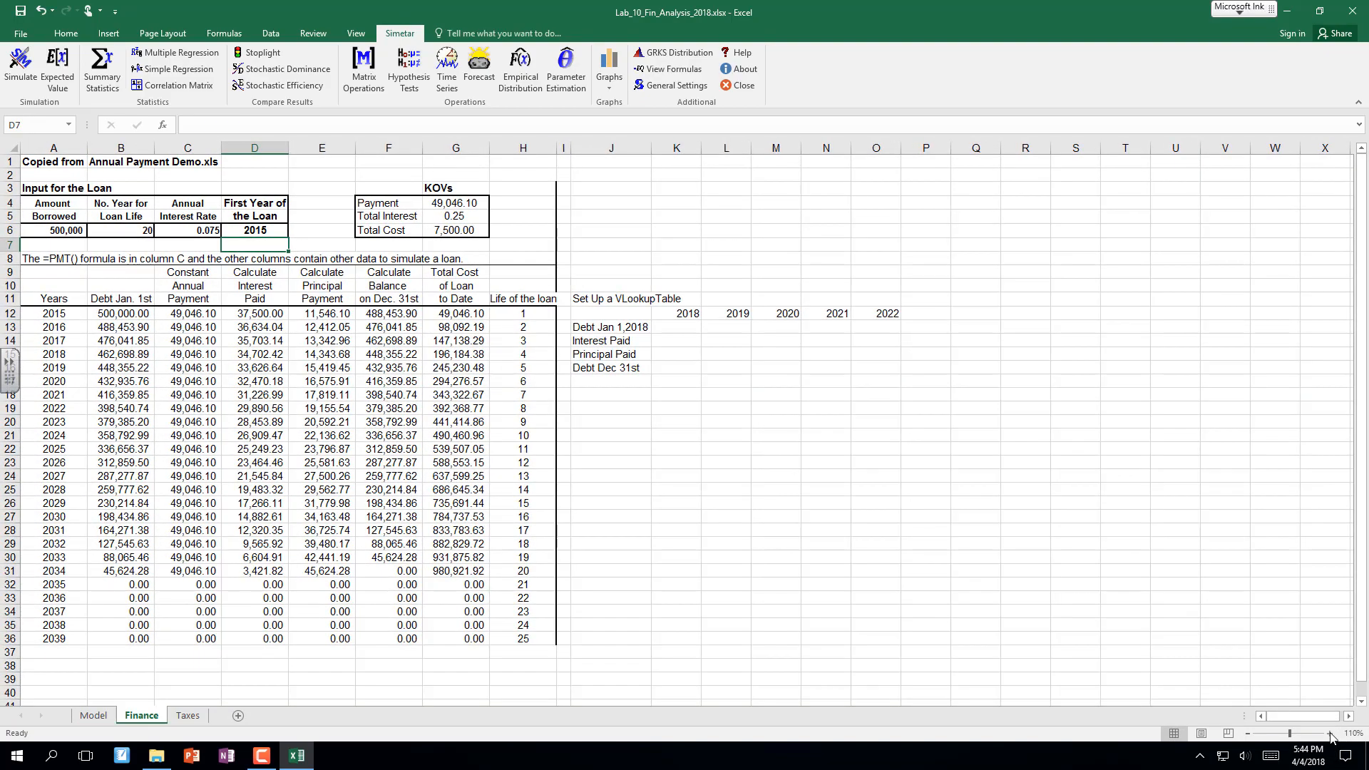
click(1331, 733)
click(1330, 734)
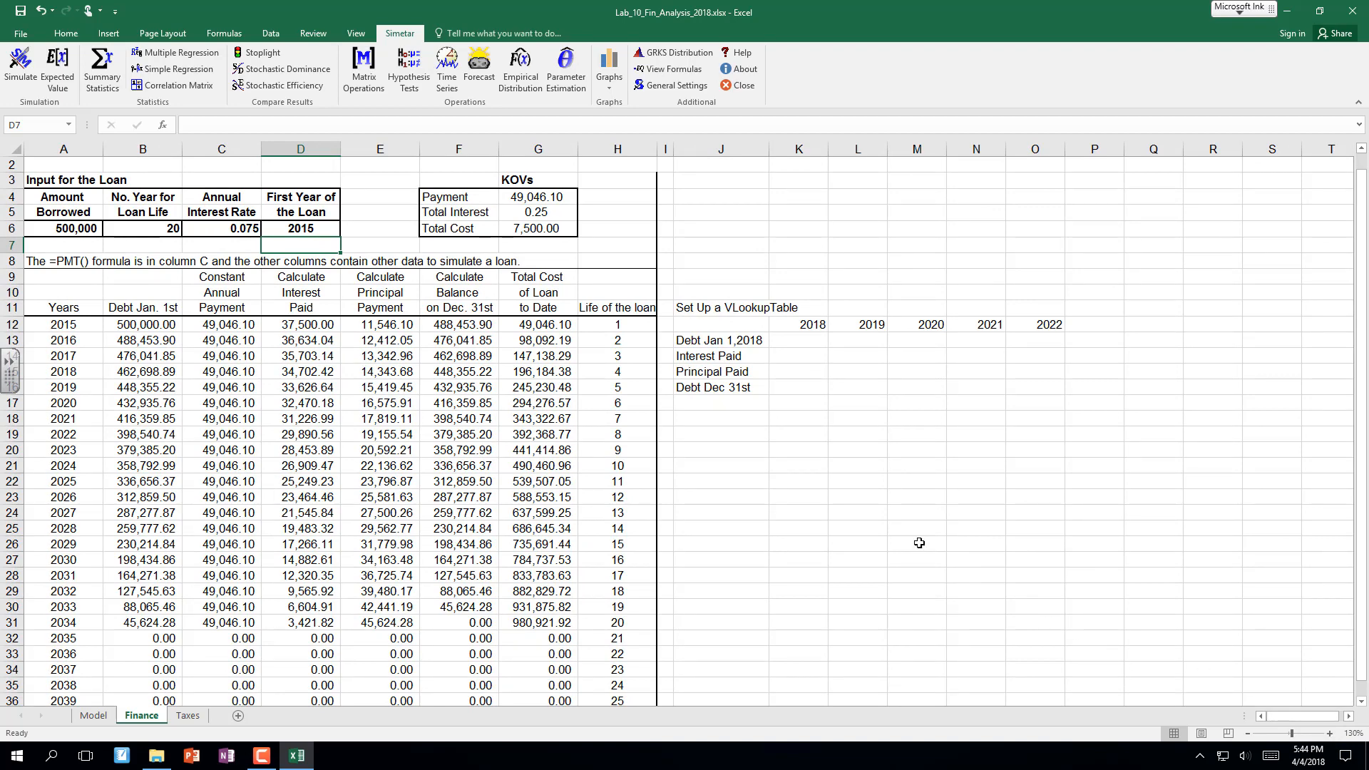
click(125, 328)
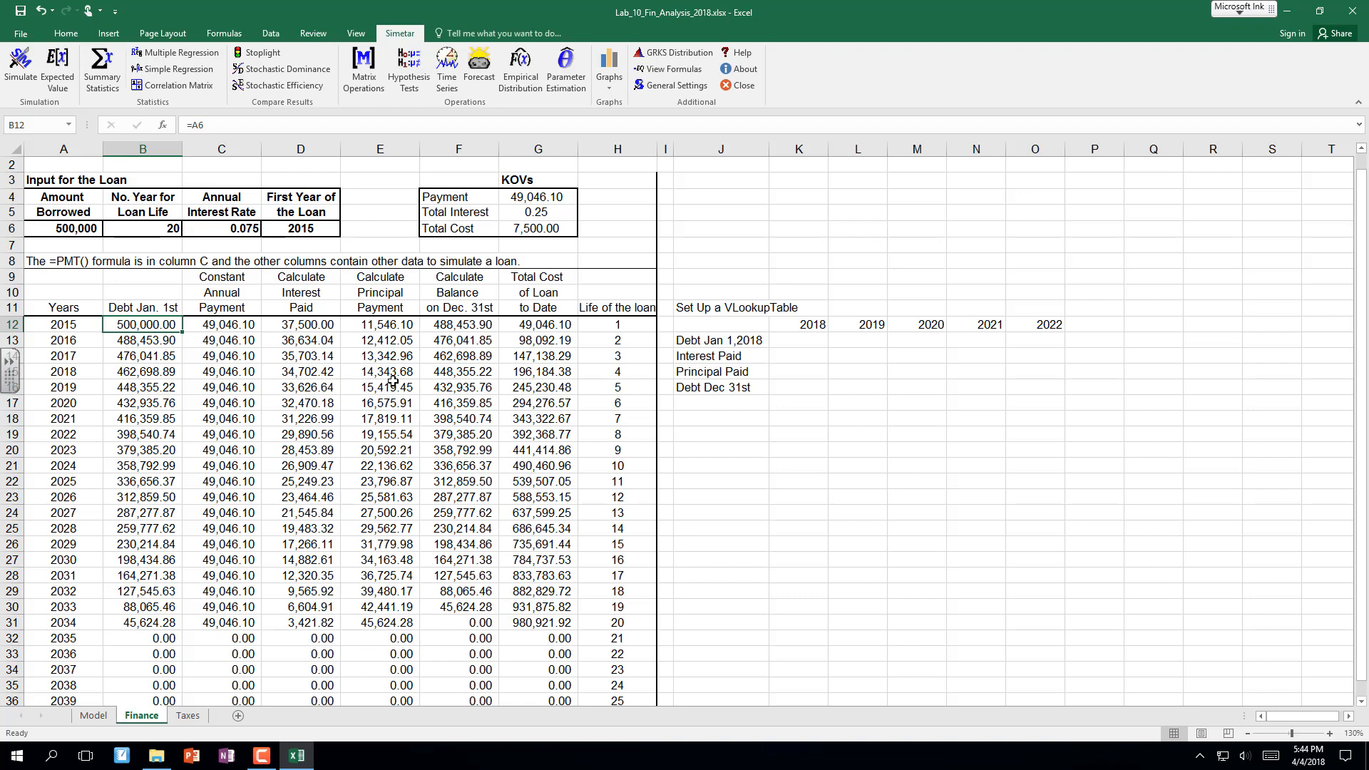
click(812, 340)
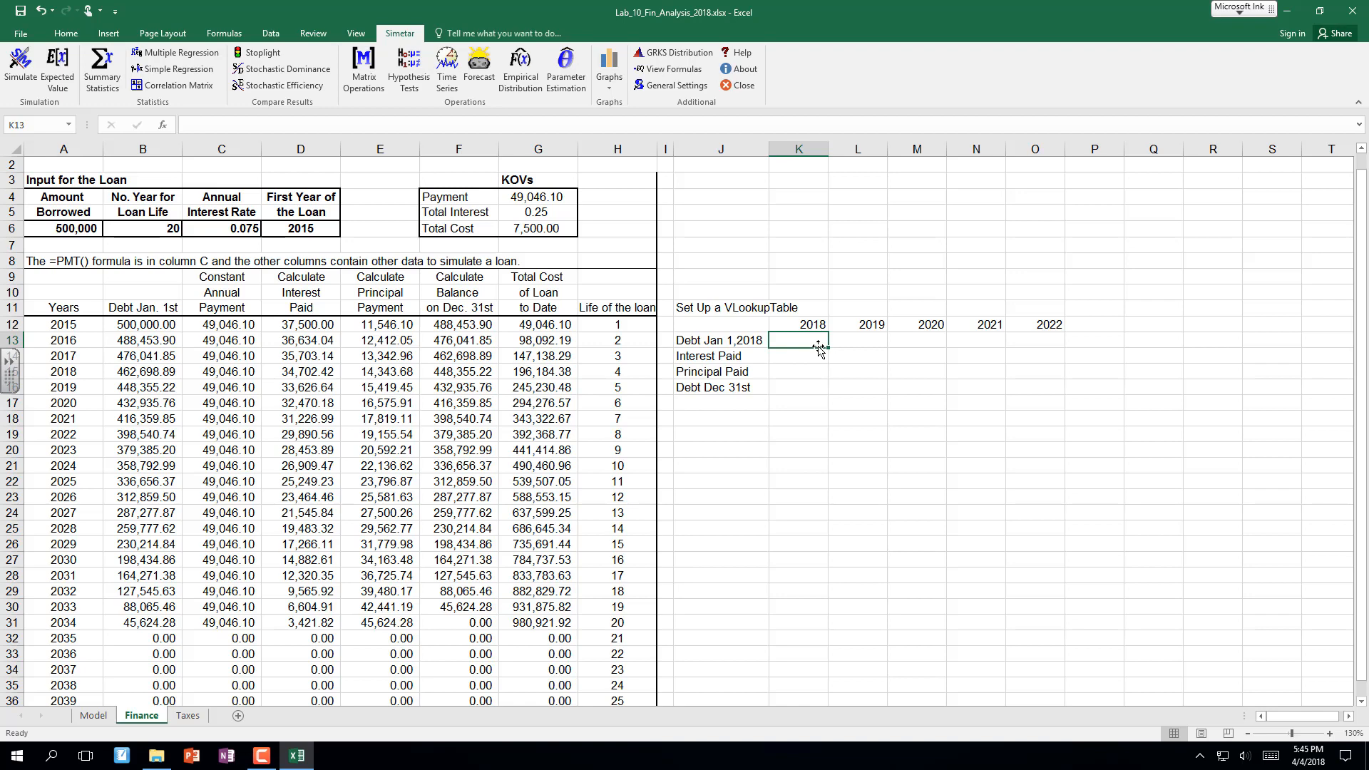
text(=)
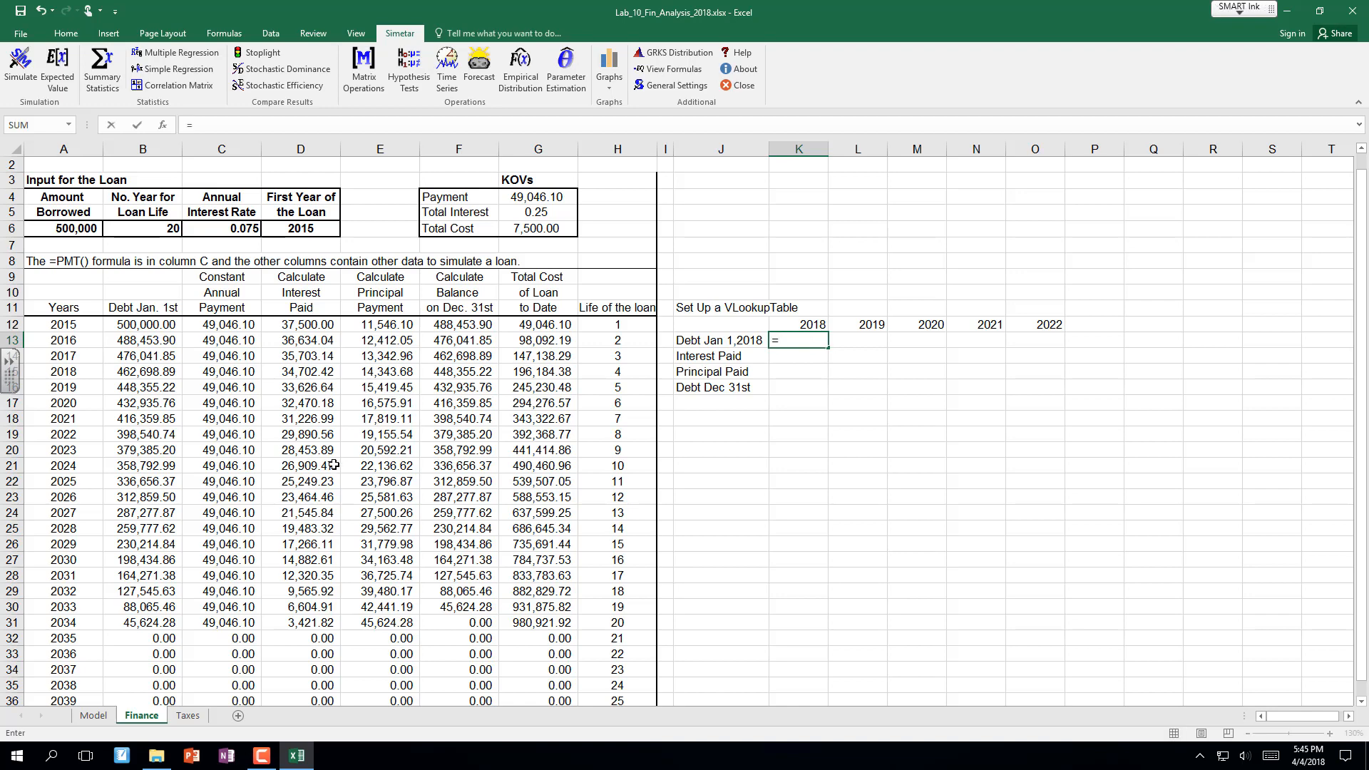
click(141, 371)
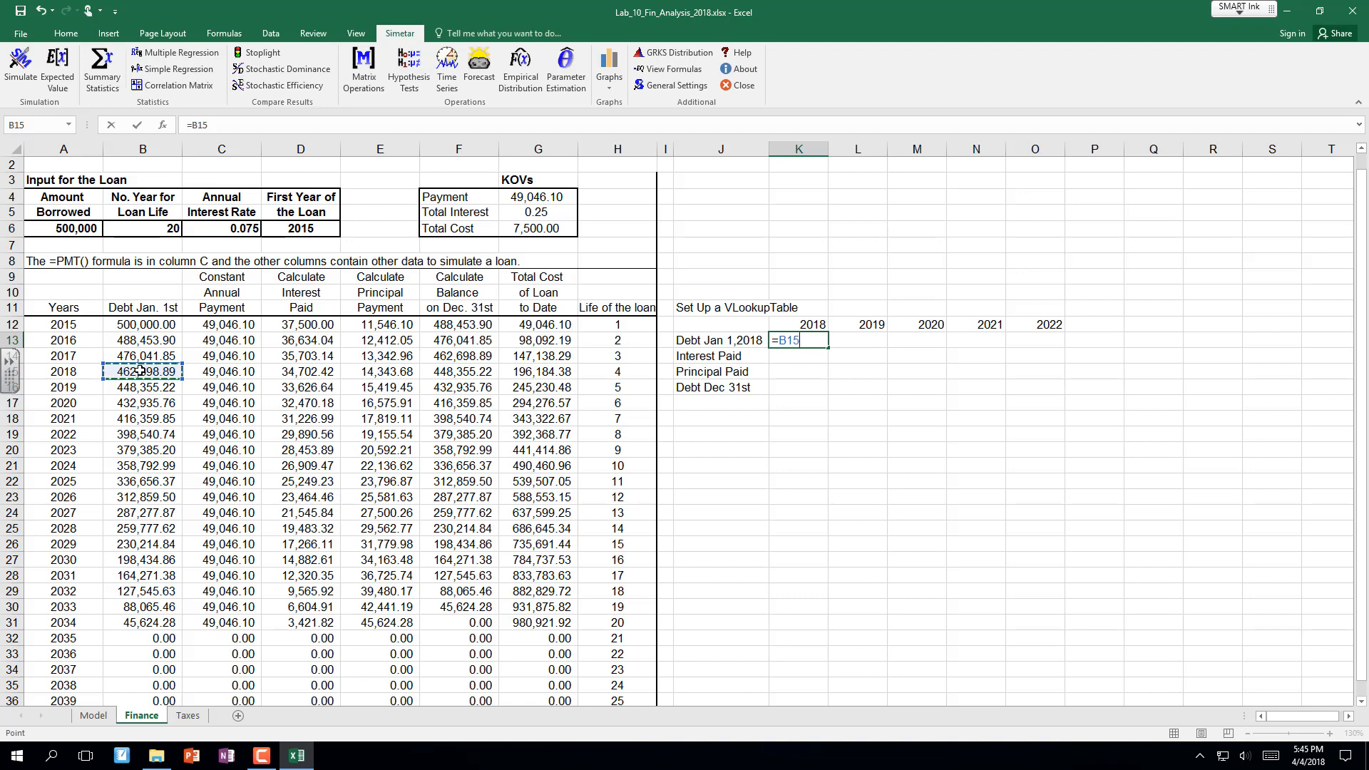
key(Return)
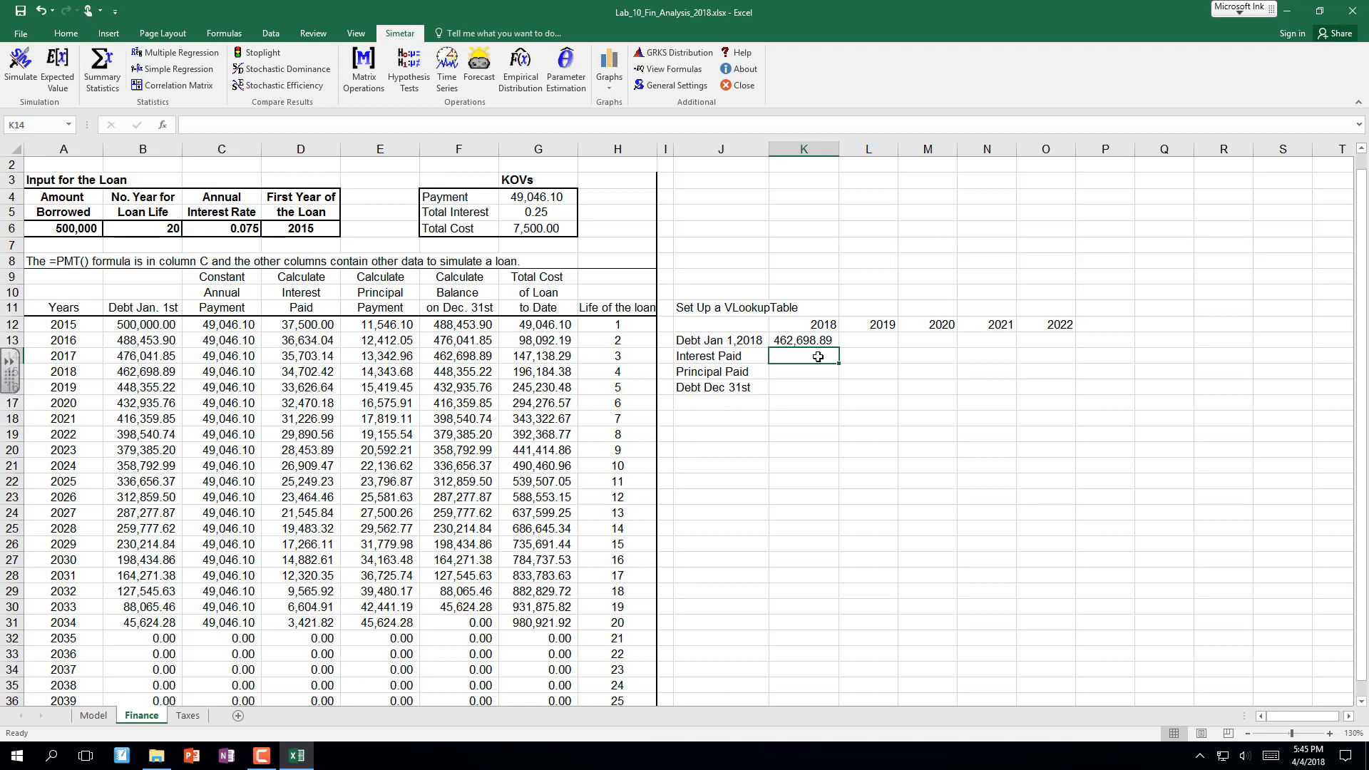
Start a VLOOKUP function for 2018 Interest Paid in cell K14 with the row-locked lookup value K$12.
key(Down)
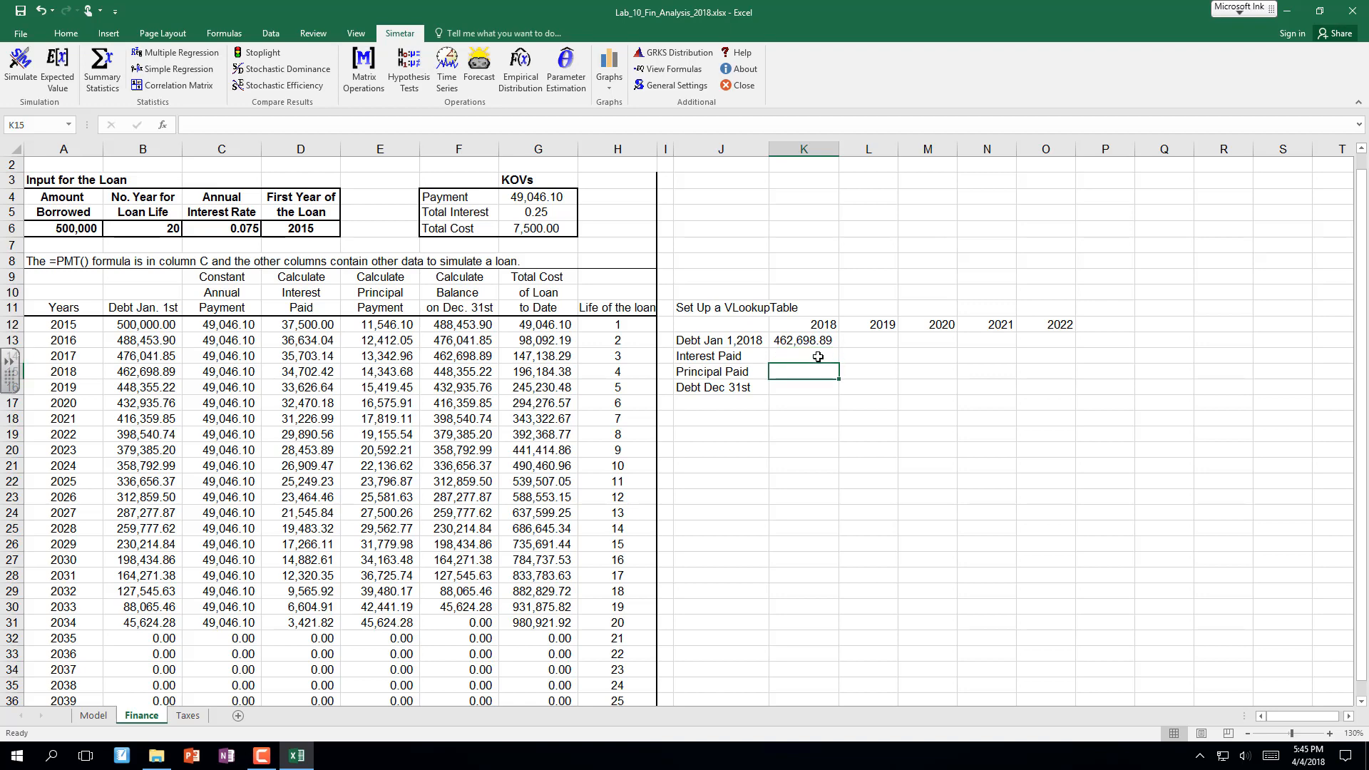
click(818, 357)
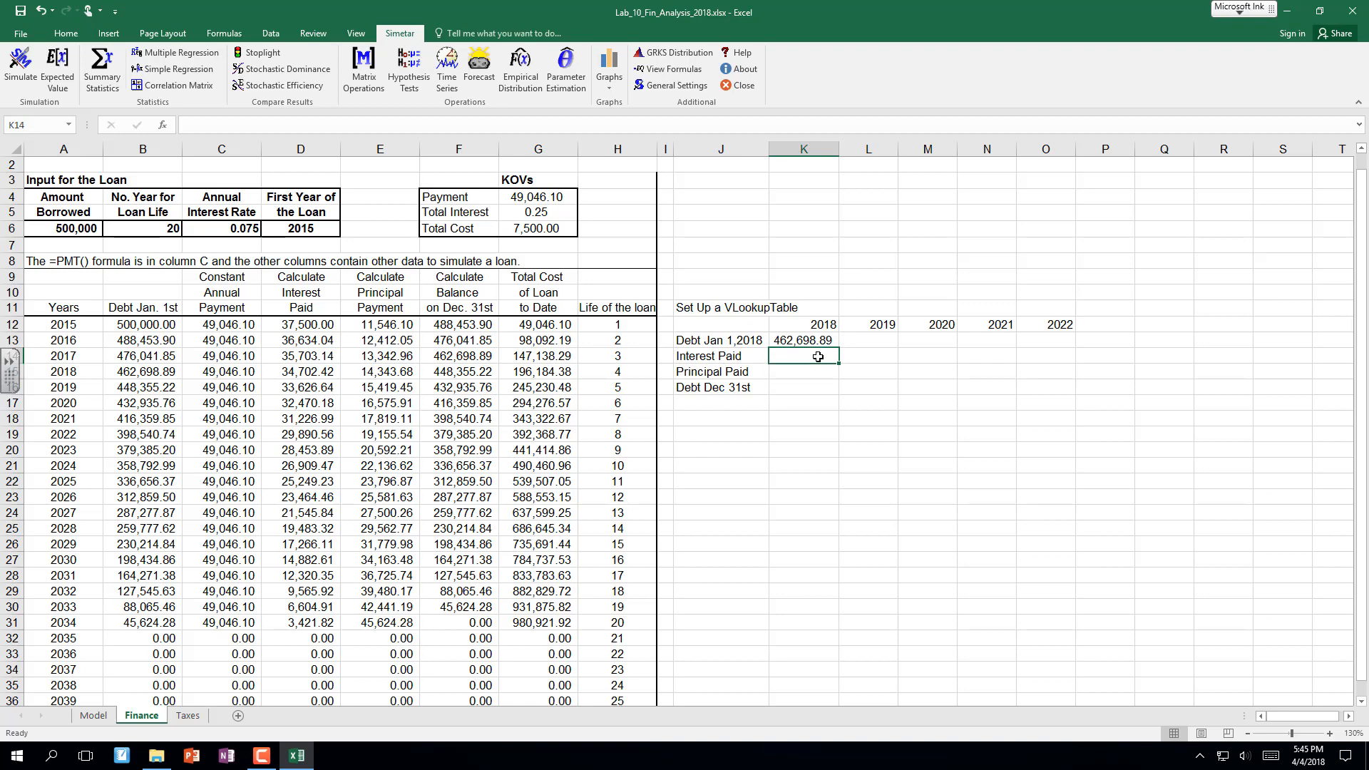
text(=vl)
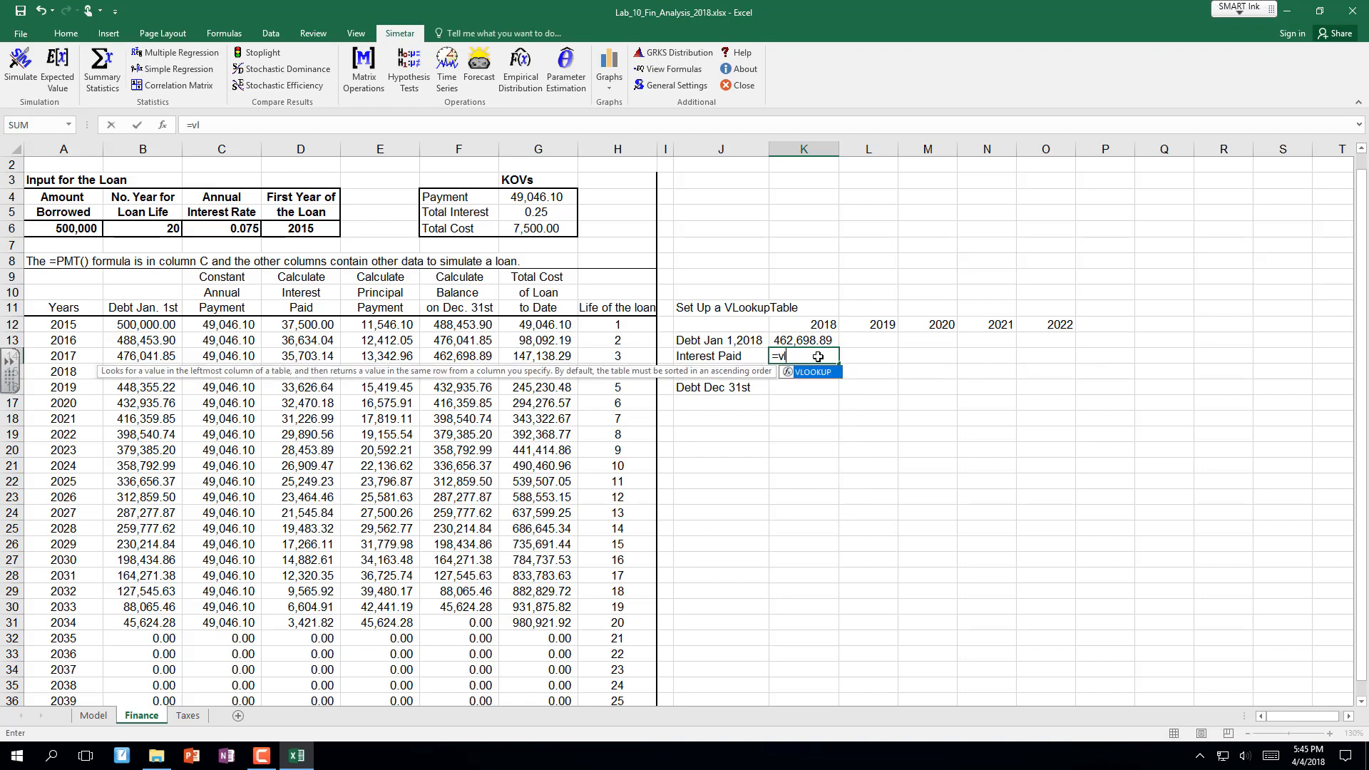
text(ookup()
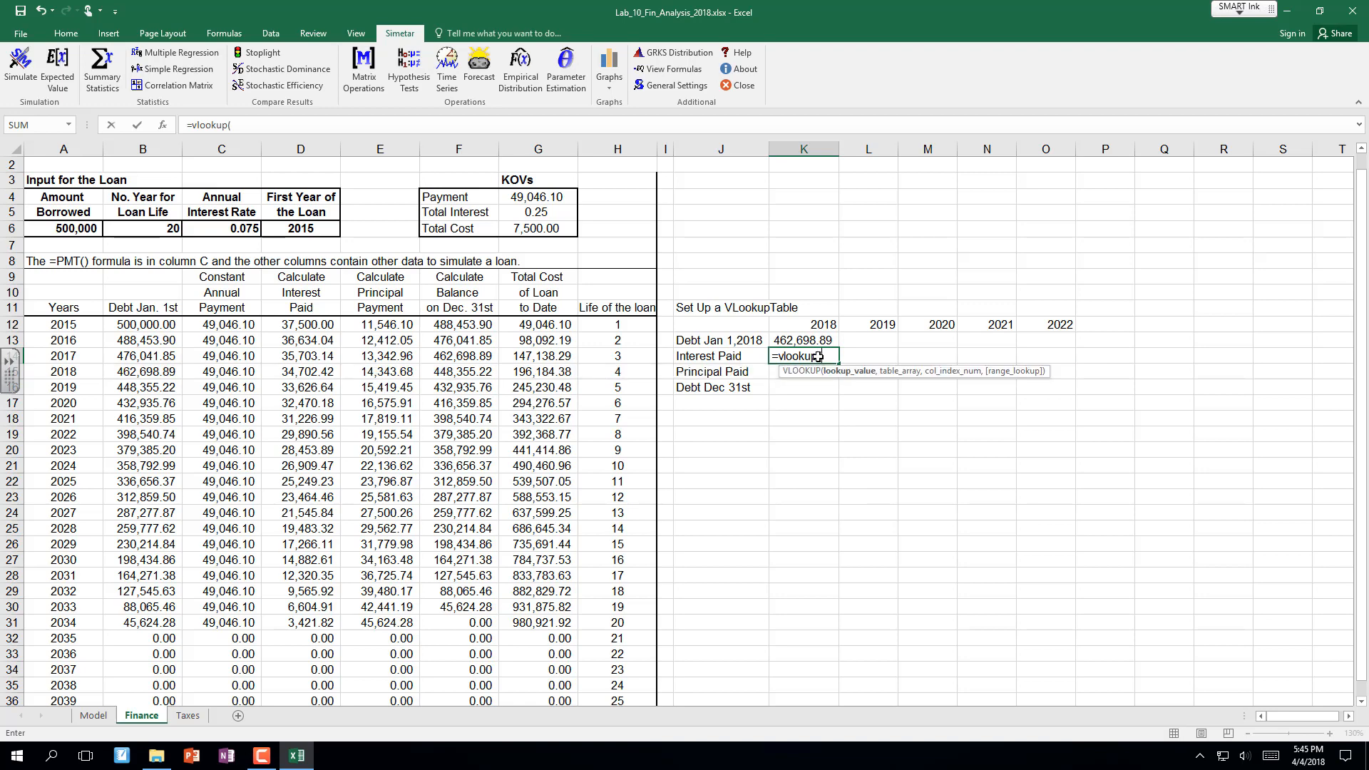
click(163, 129)
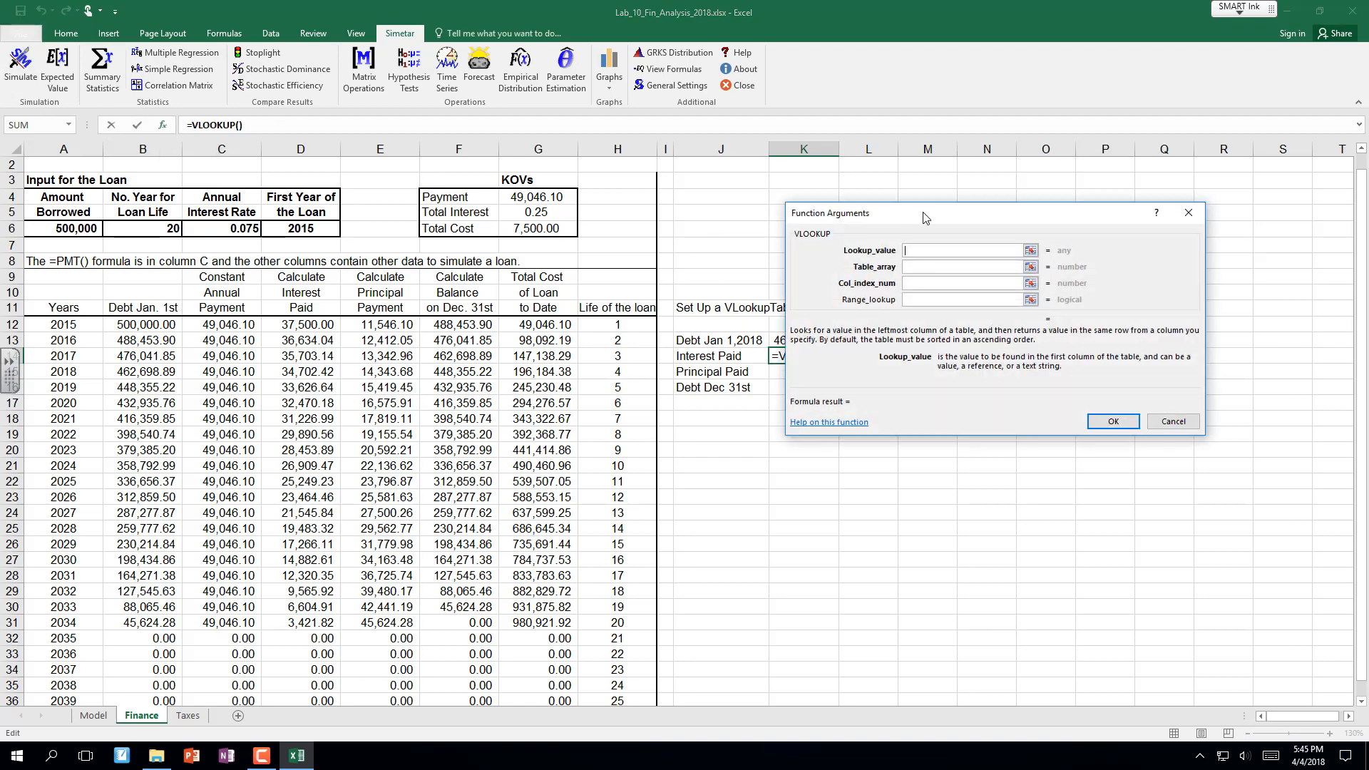
drag(914, 214, 841, 428)
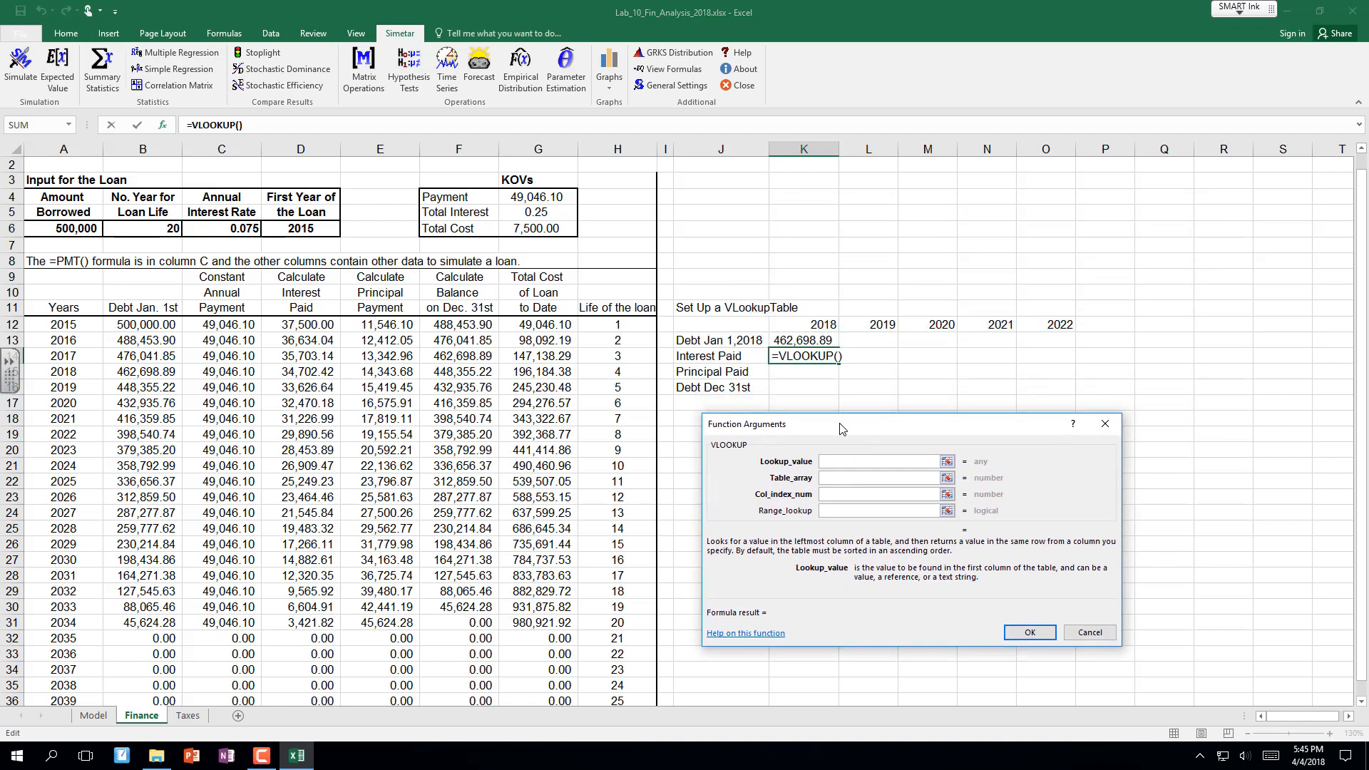
click(808, 325)
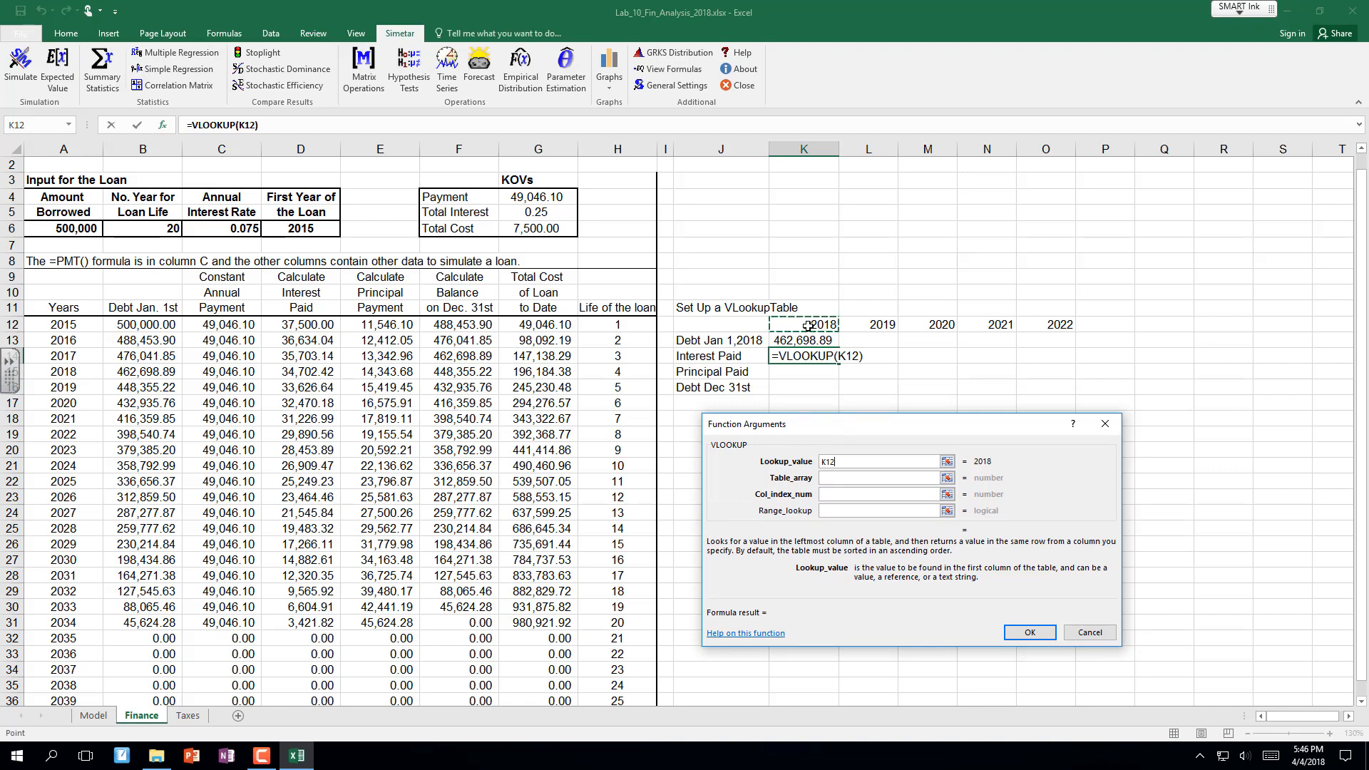
key(F4)
key(F4)
Complete the VLOOKUP in K14 with the absolute table array $A$12:$G$36 and column index 4.
click(841, 478)
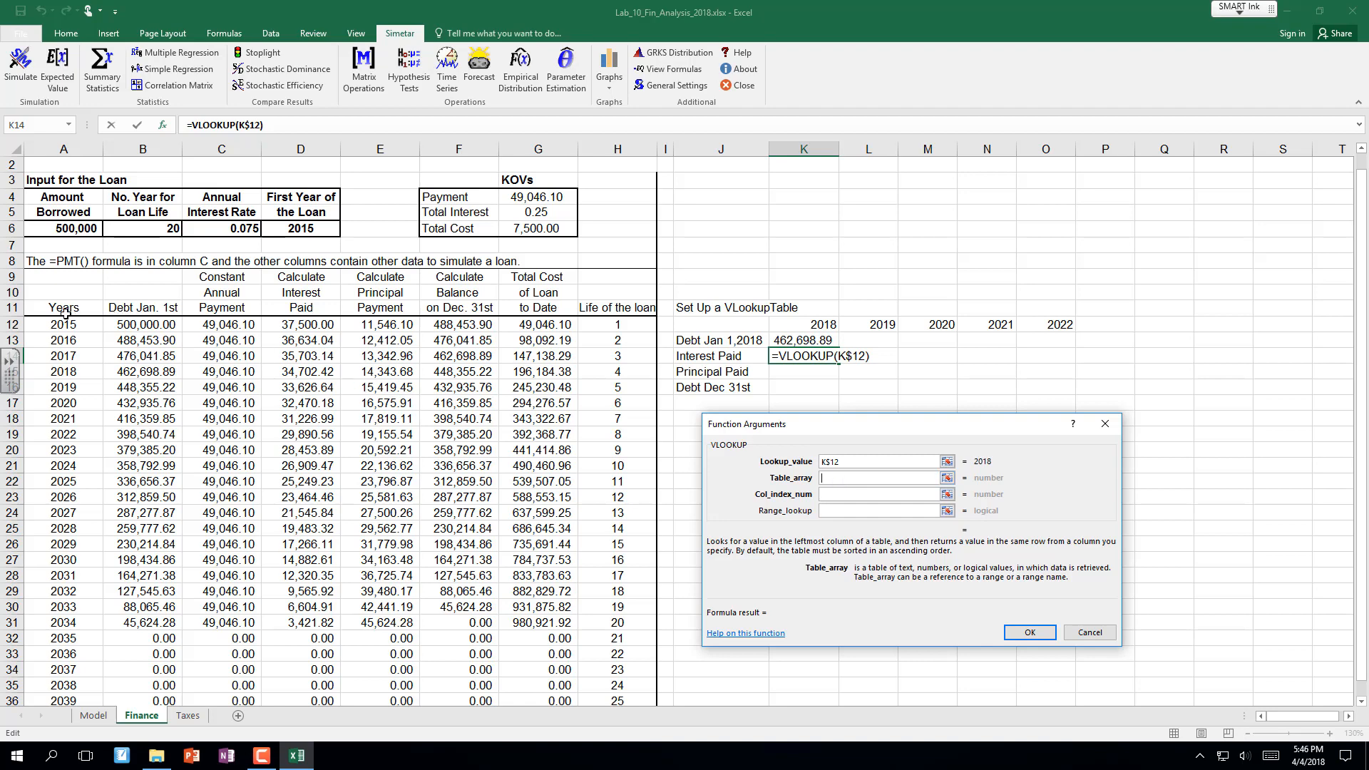
drag(61, 326, 558, 664)
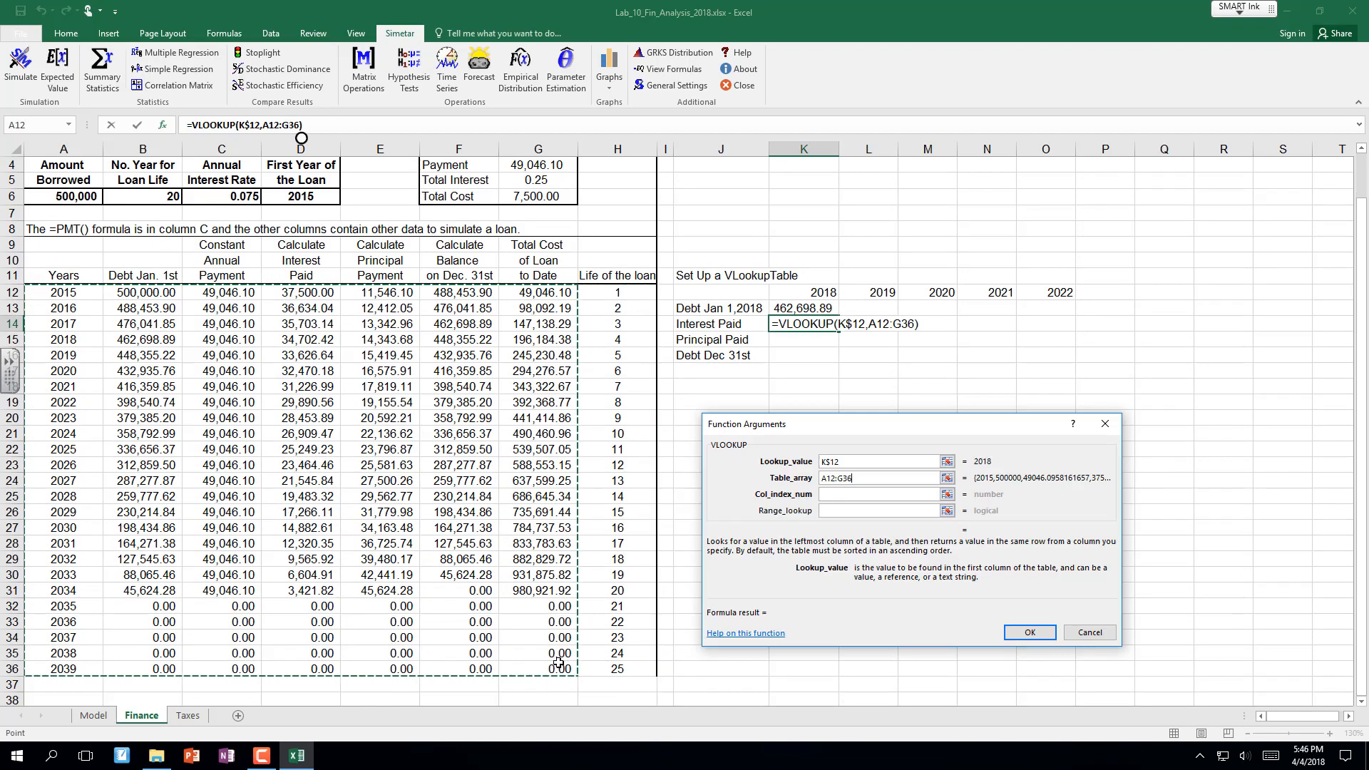
key(F4)
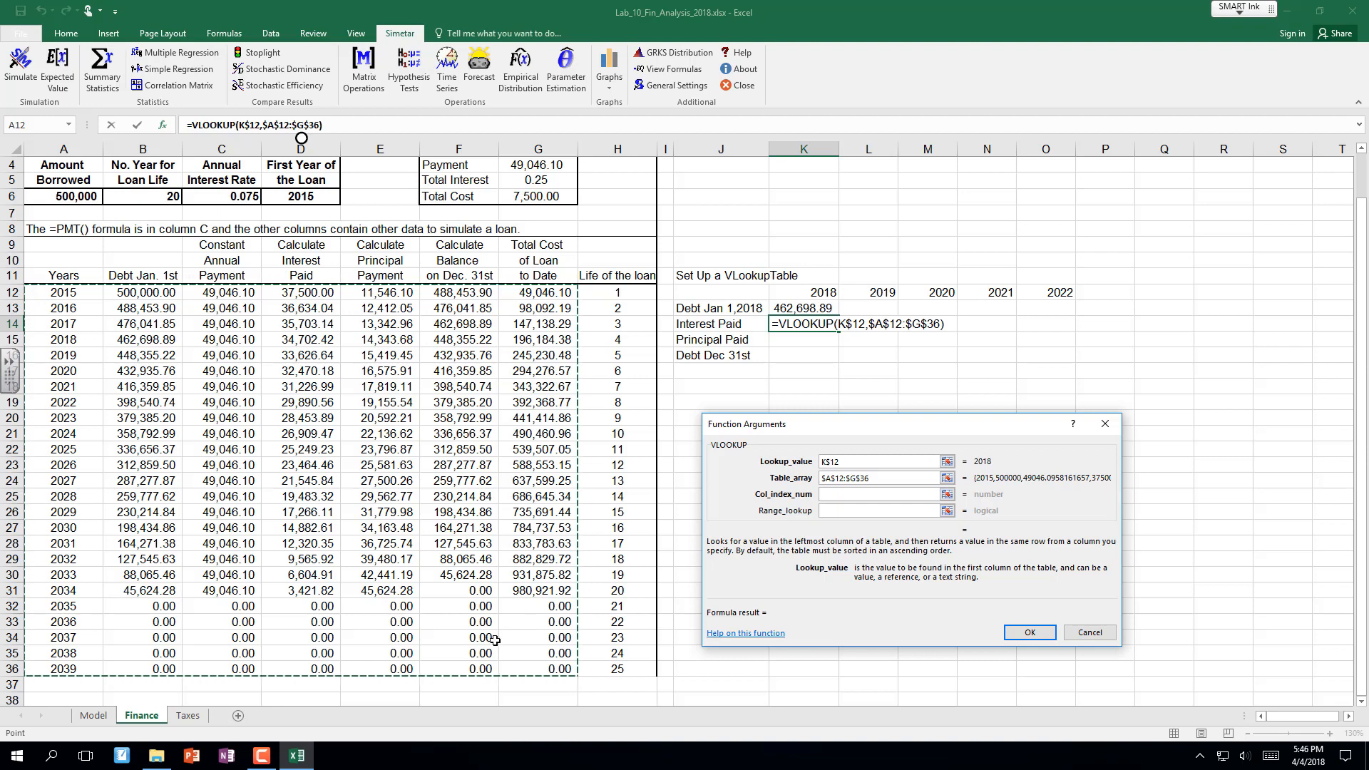
click(832, 496)
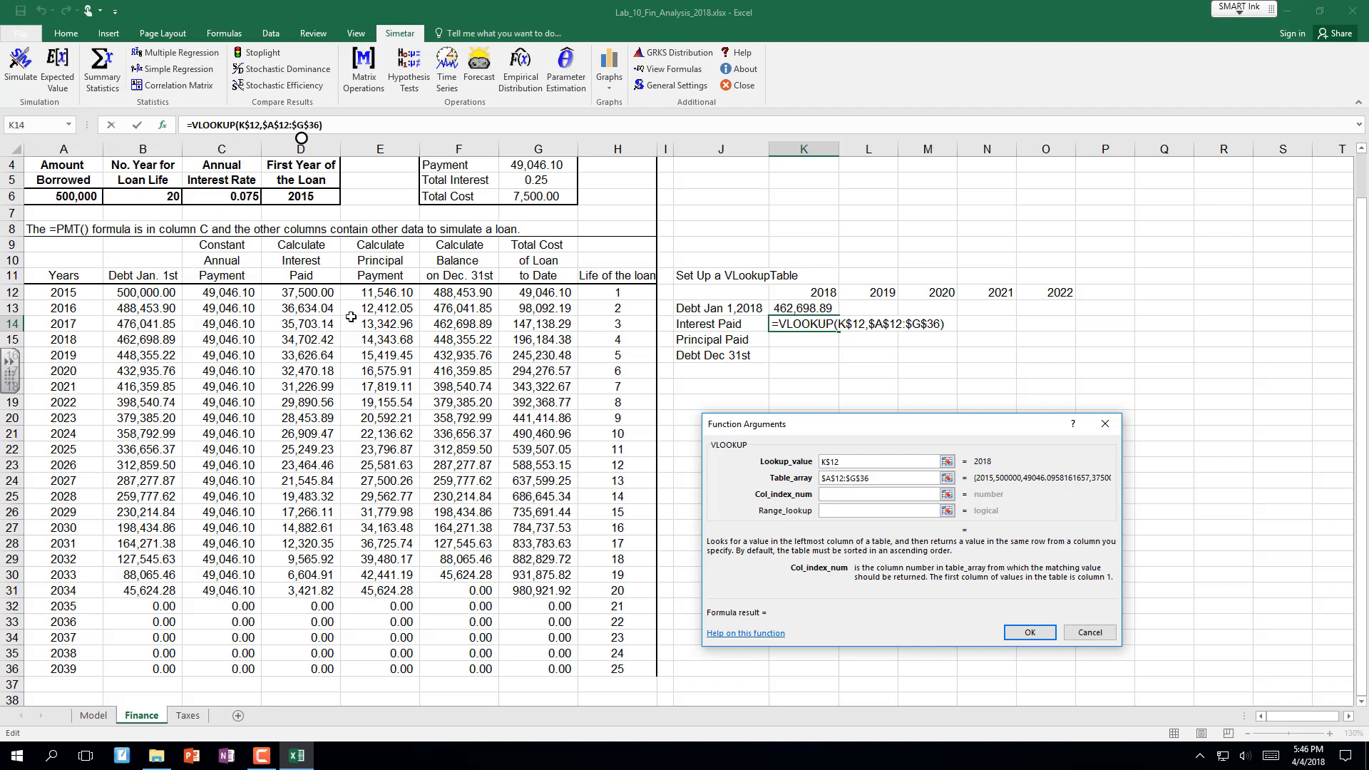
text(4)
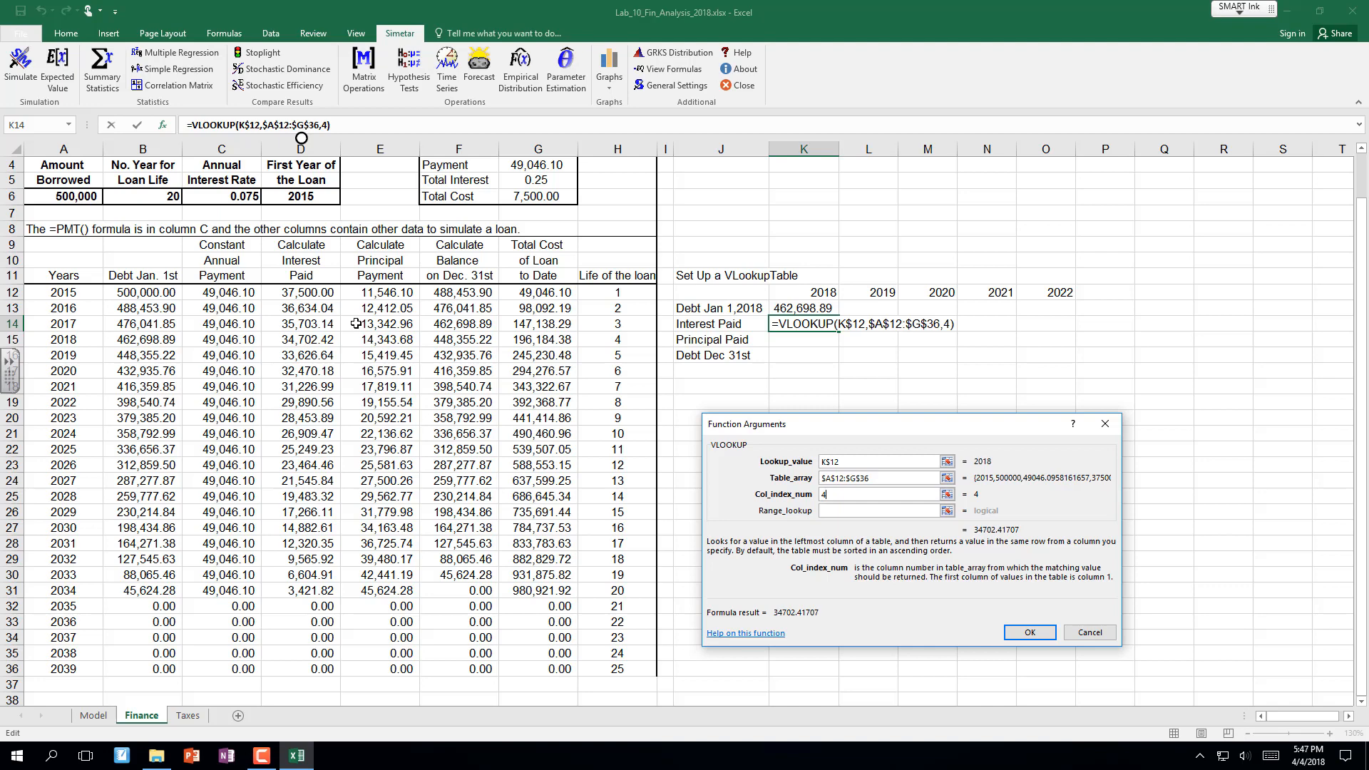
key(Return)
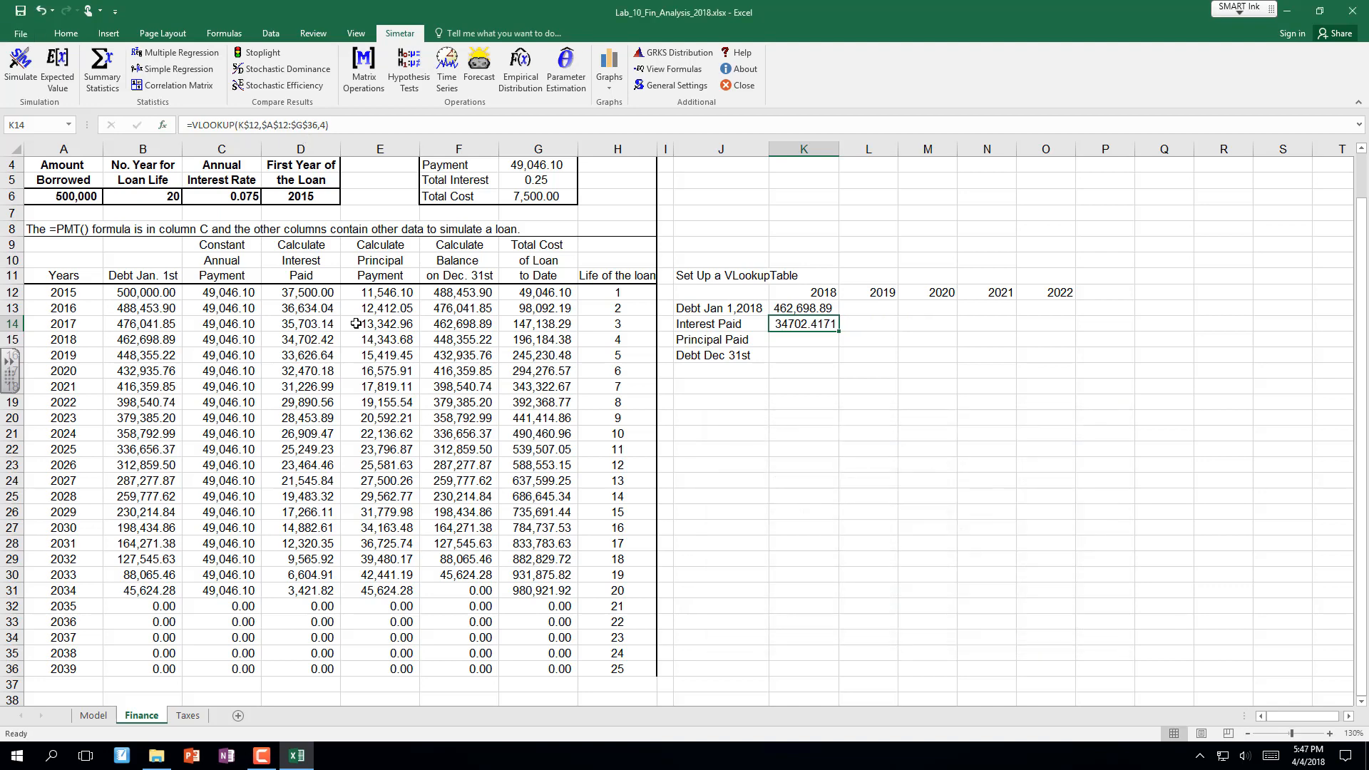
Copy the Interest Paid formula from K14 across to O14 for 2019 through 2022, comparing results with the payment table.
click(311, 338)
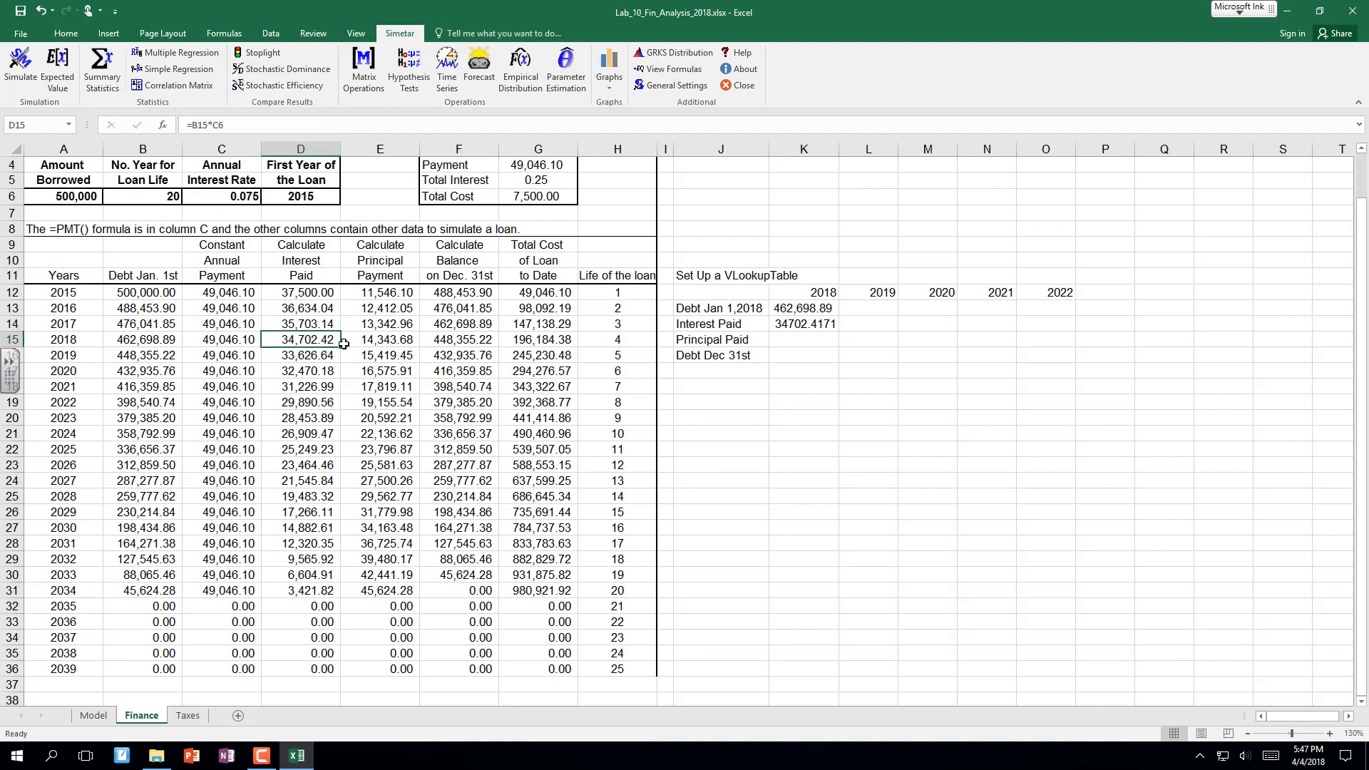
click(820, 323)
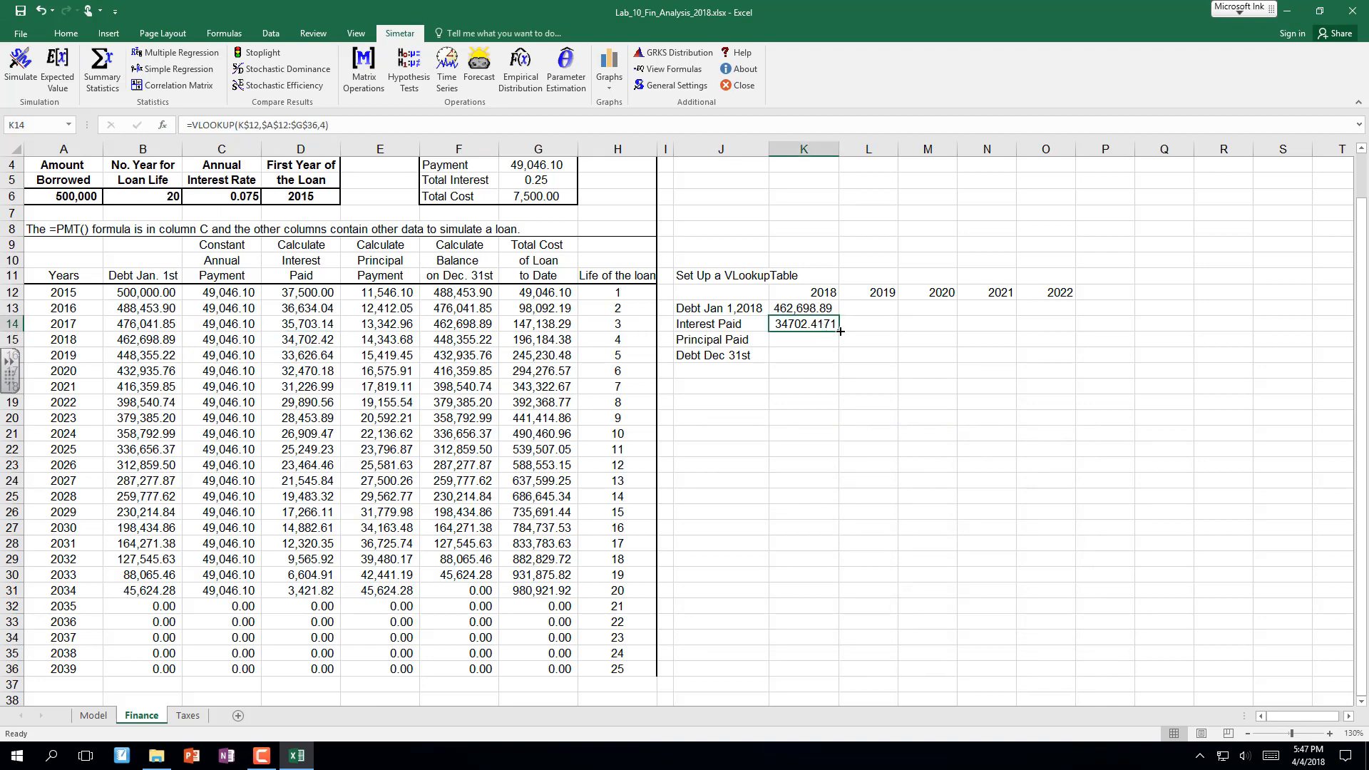
drag(840, 331, 1065, 331)
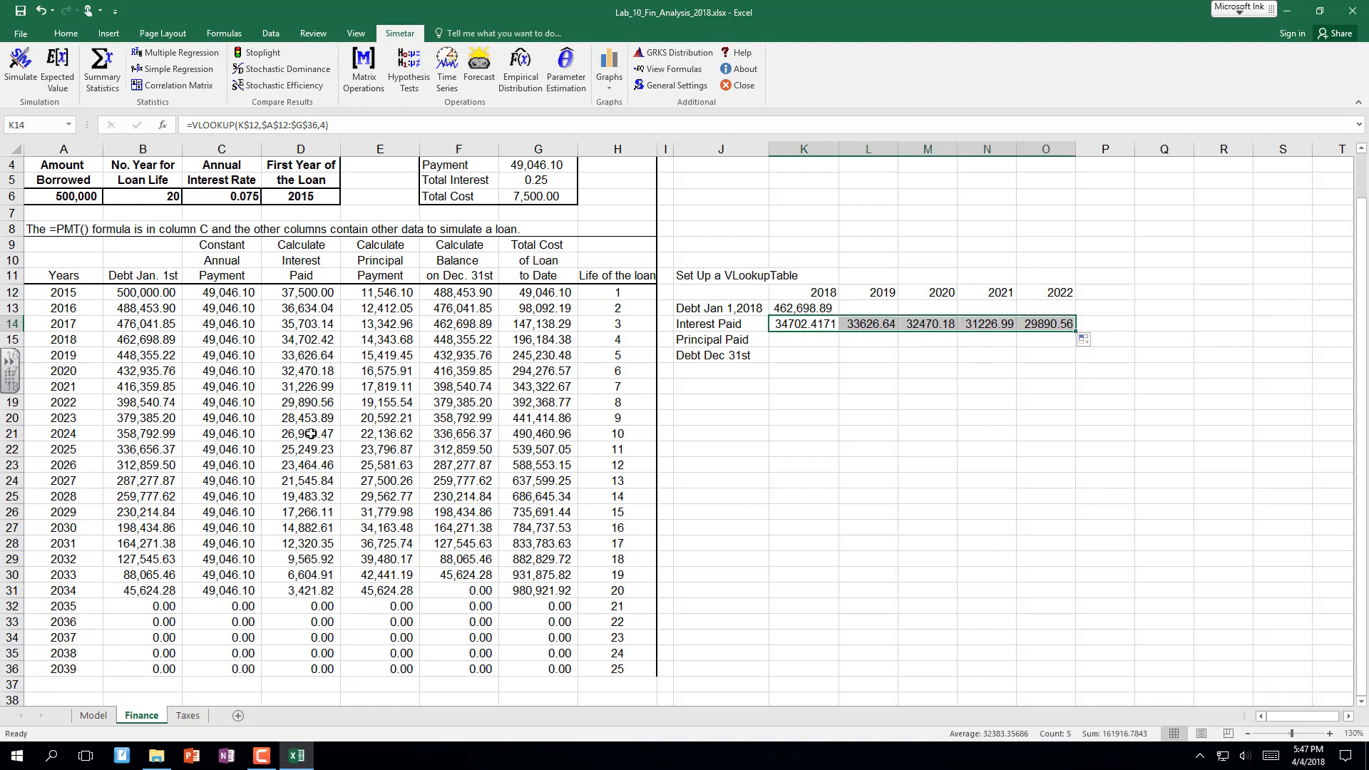
click(297, 403)
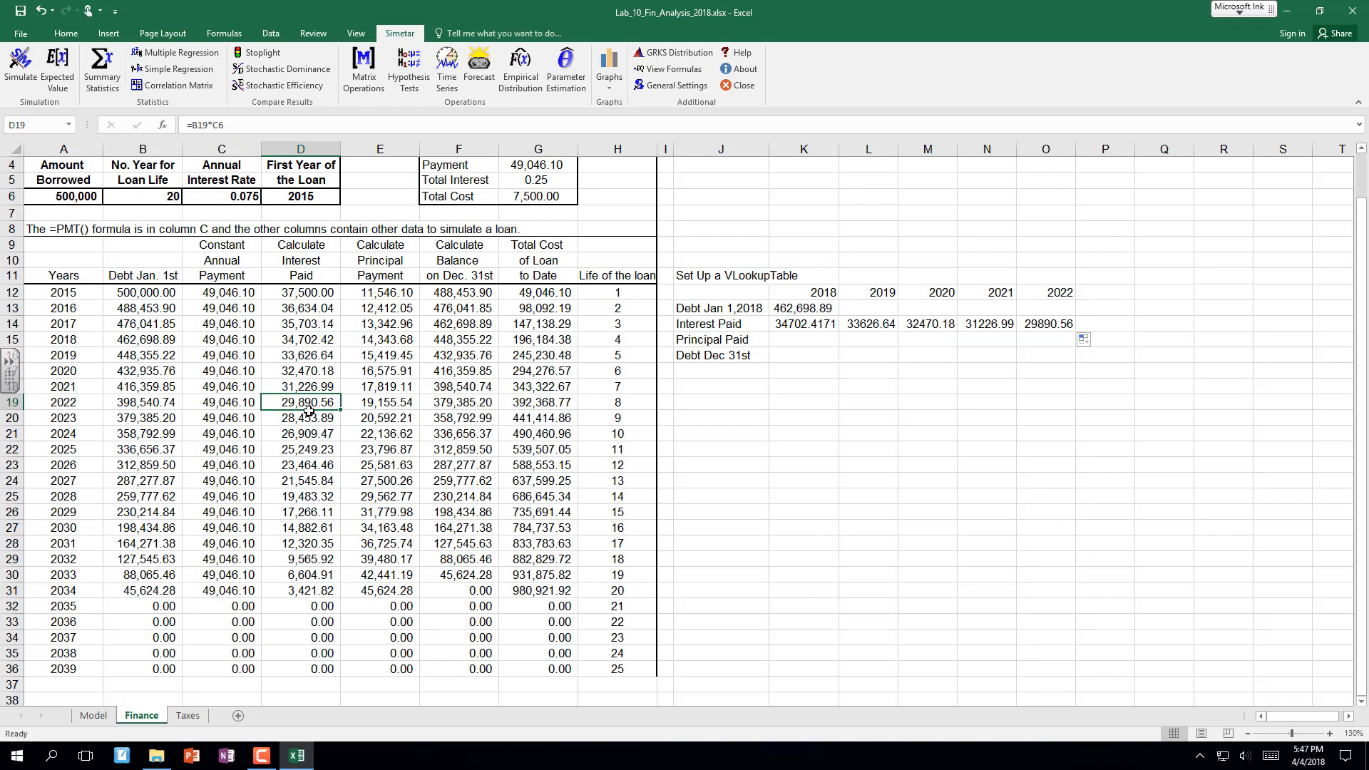
Examine the references in the Interest Paid VLOOKUP formulas for 2018 in K14 and 2022 in O14.
click(798, 324)
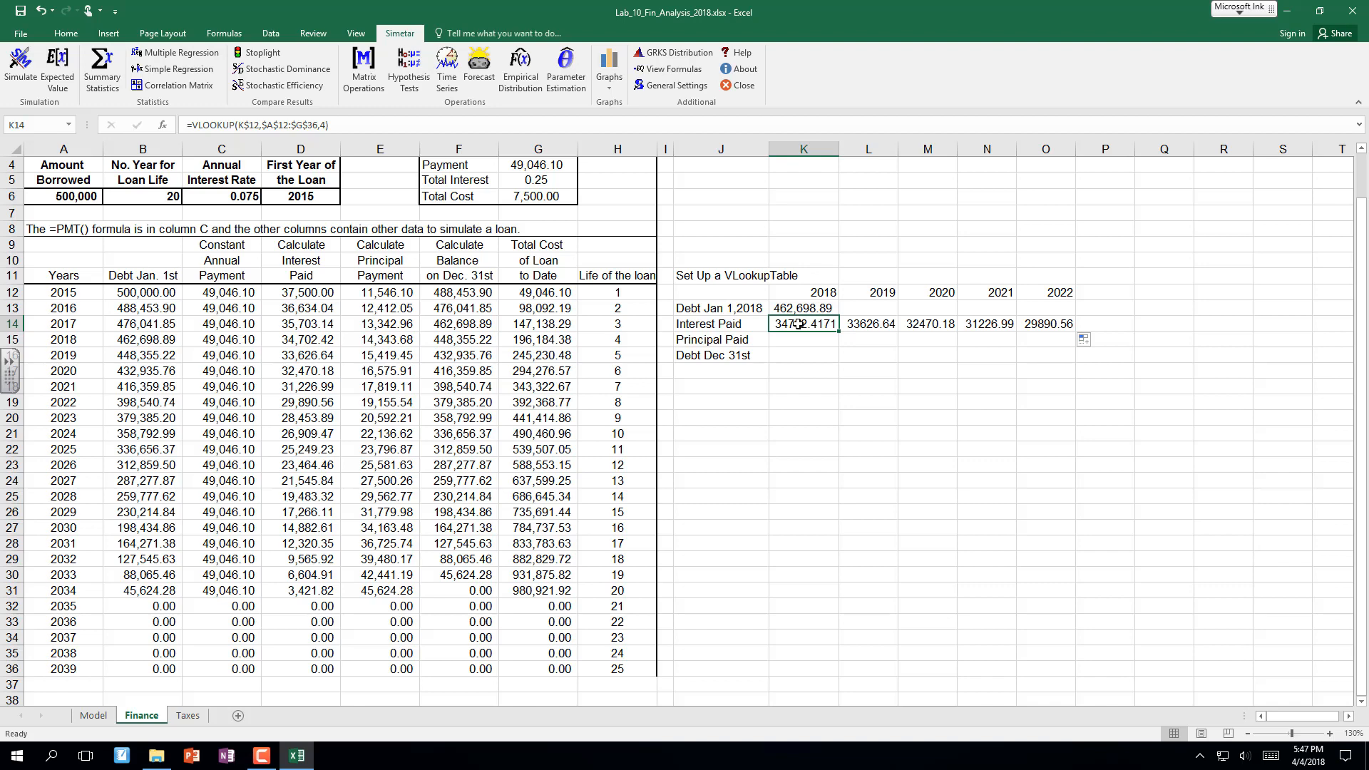
double_click(798, 324)
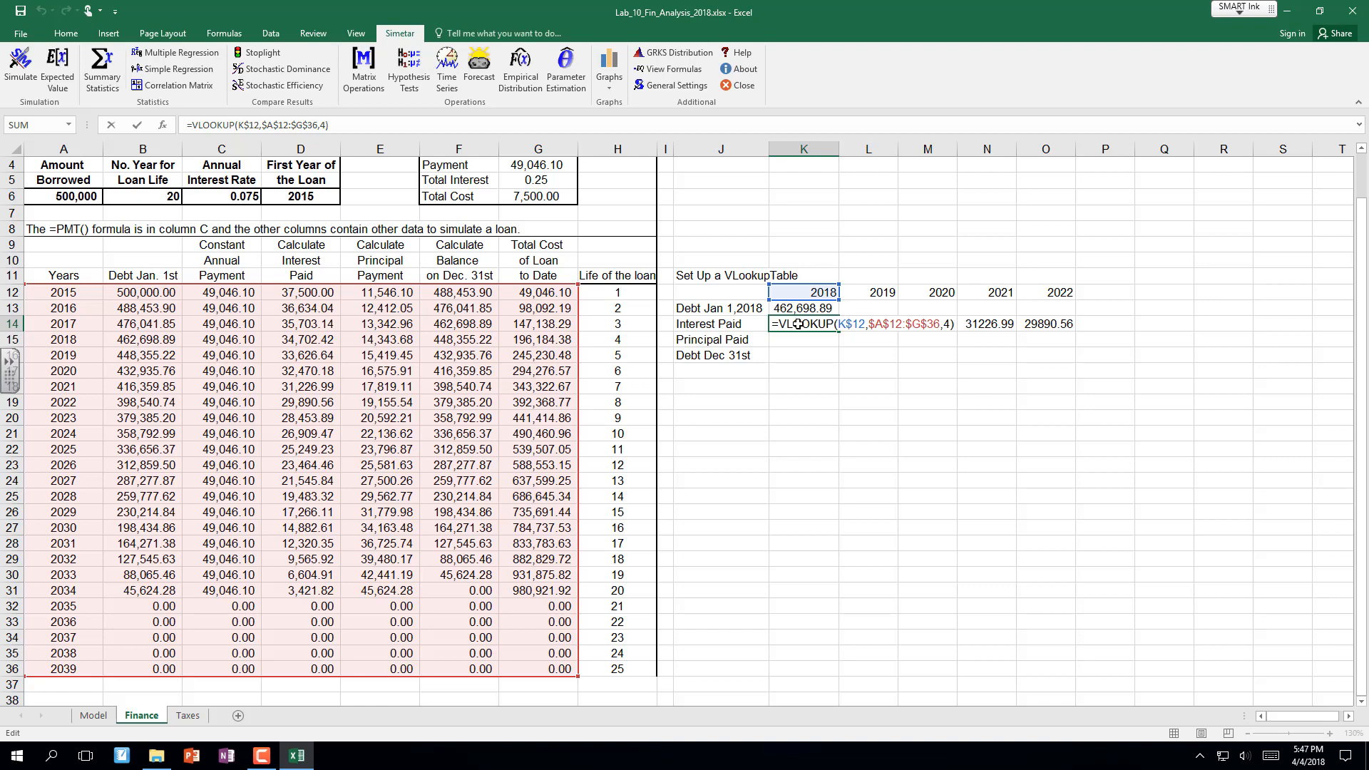
key(Escape)
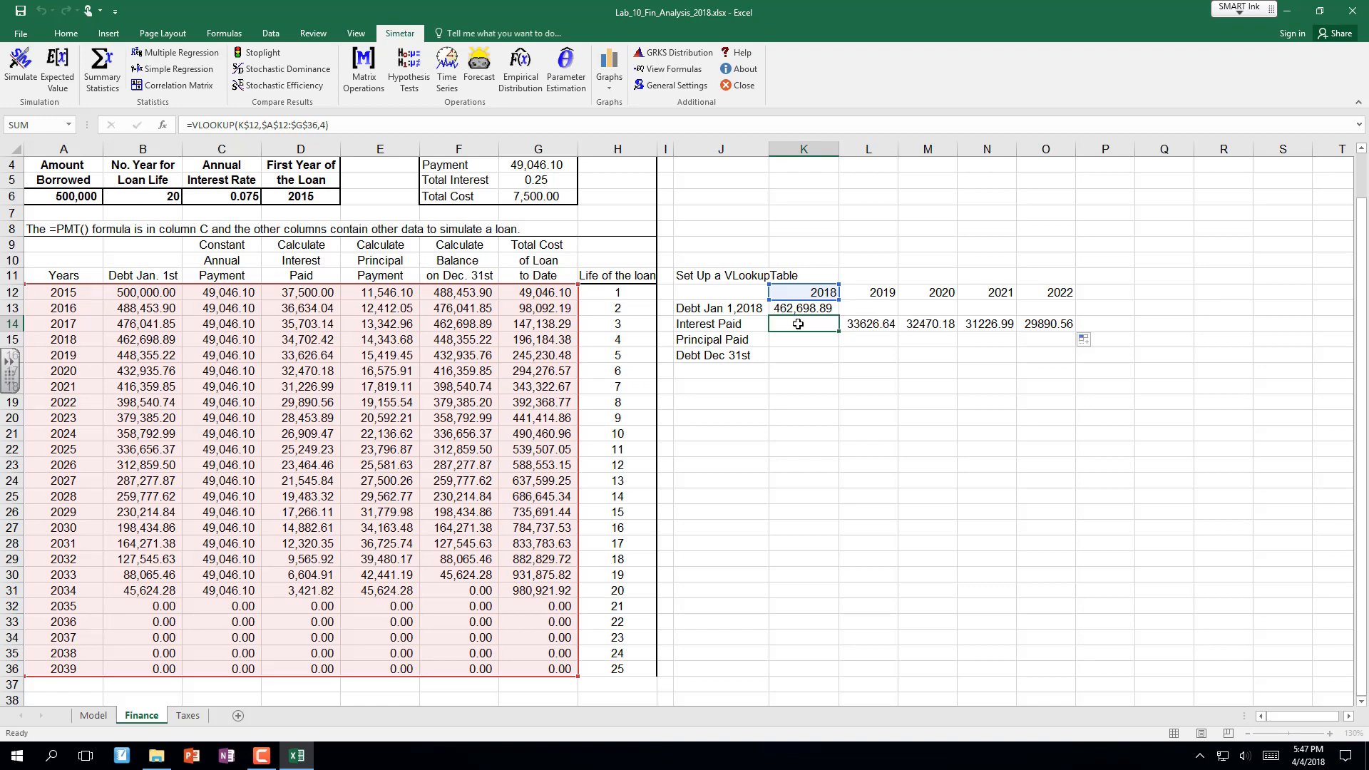
click(1033, 323)
double_click(1033, 323)
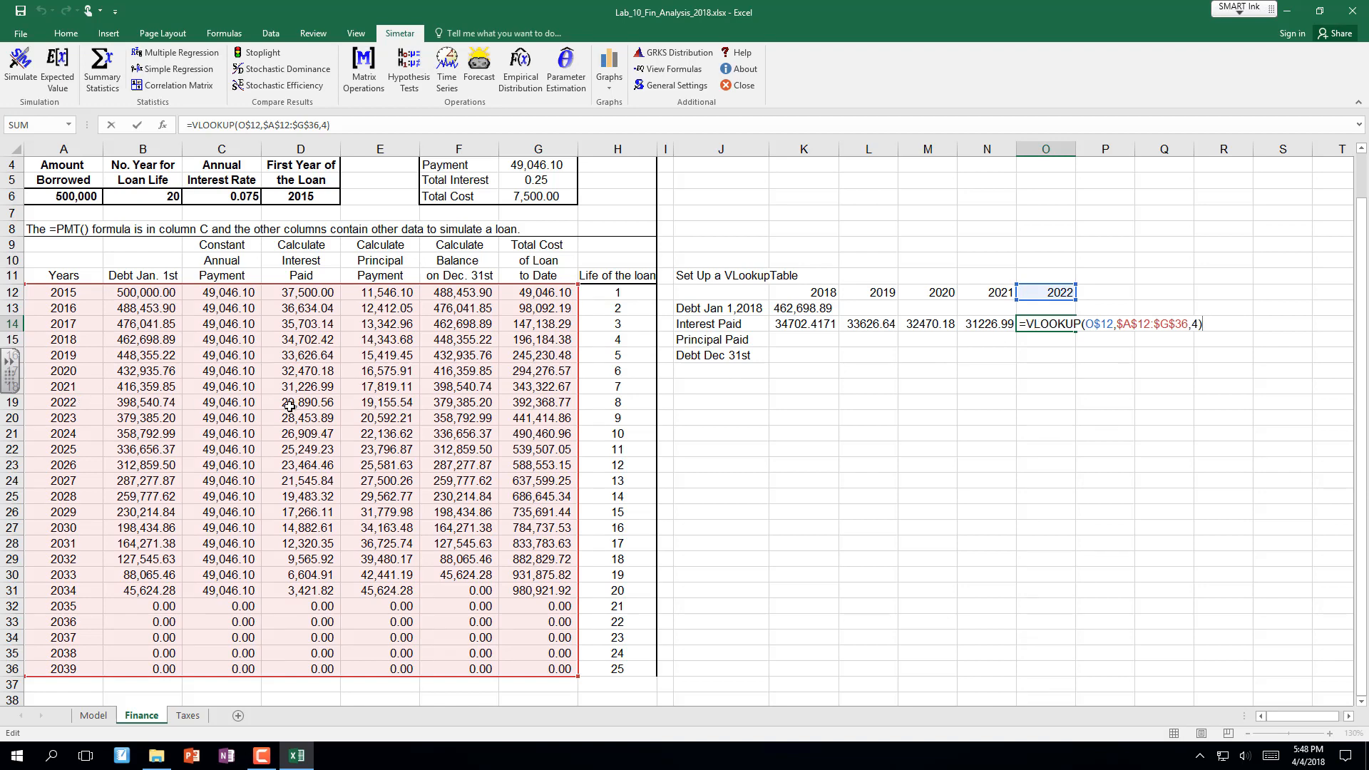
Copy the 2018 Interest Paid lookup formula from K14 down to the Principal Paid and Debt Dec 31st cells, K15:K16.
key(ctrl+Return)
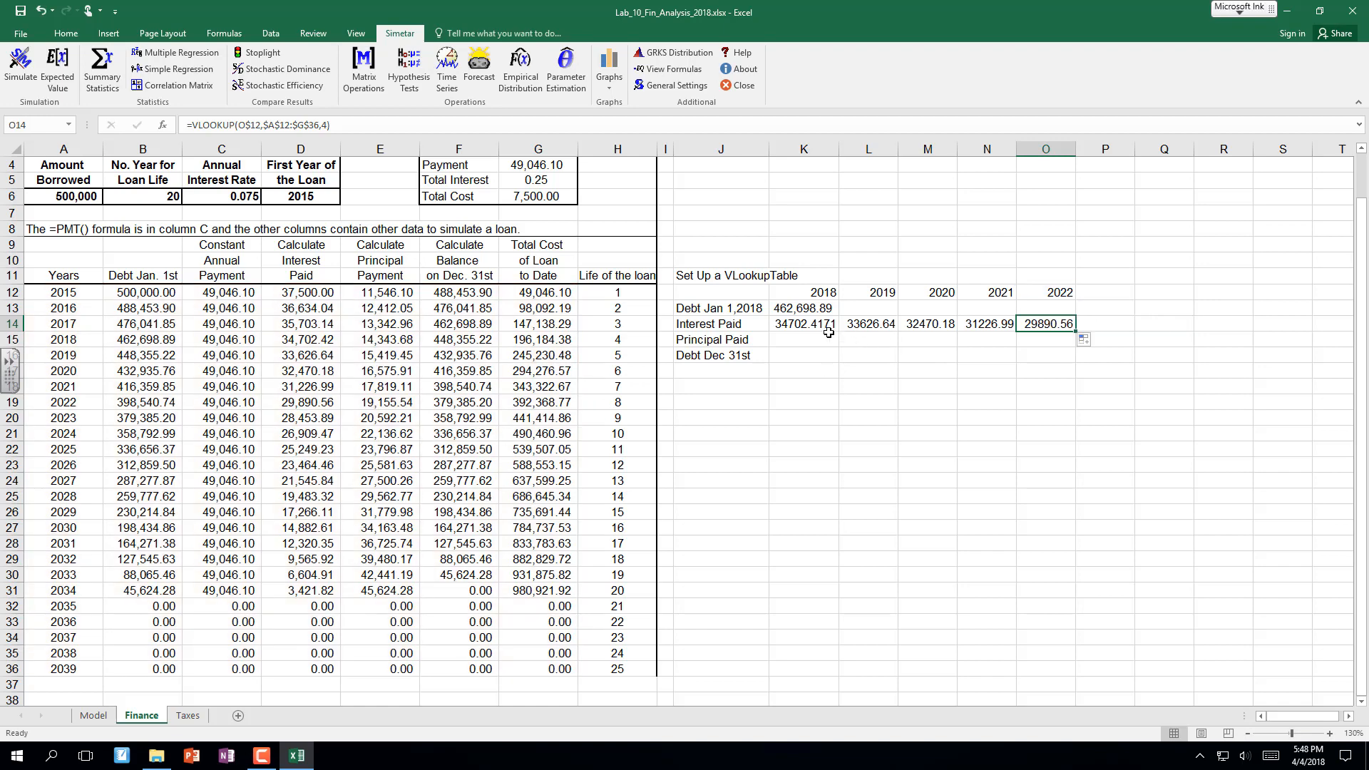
click(799, 325)
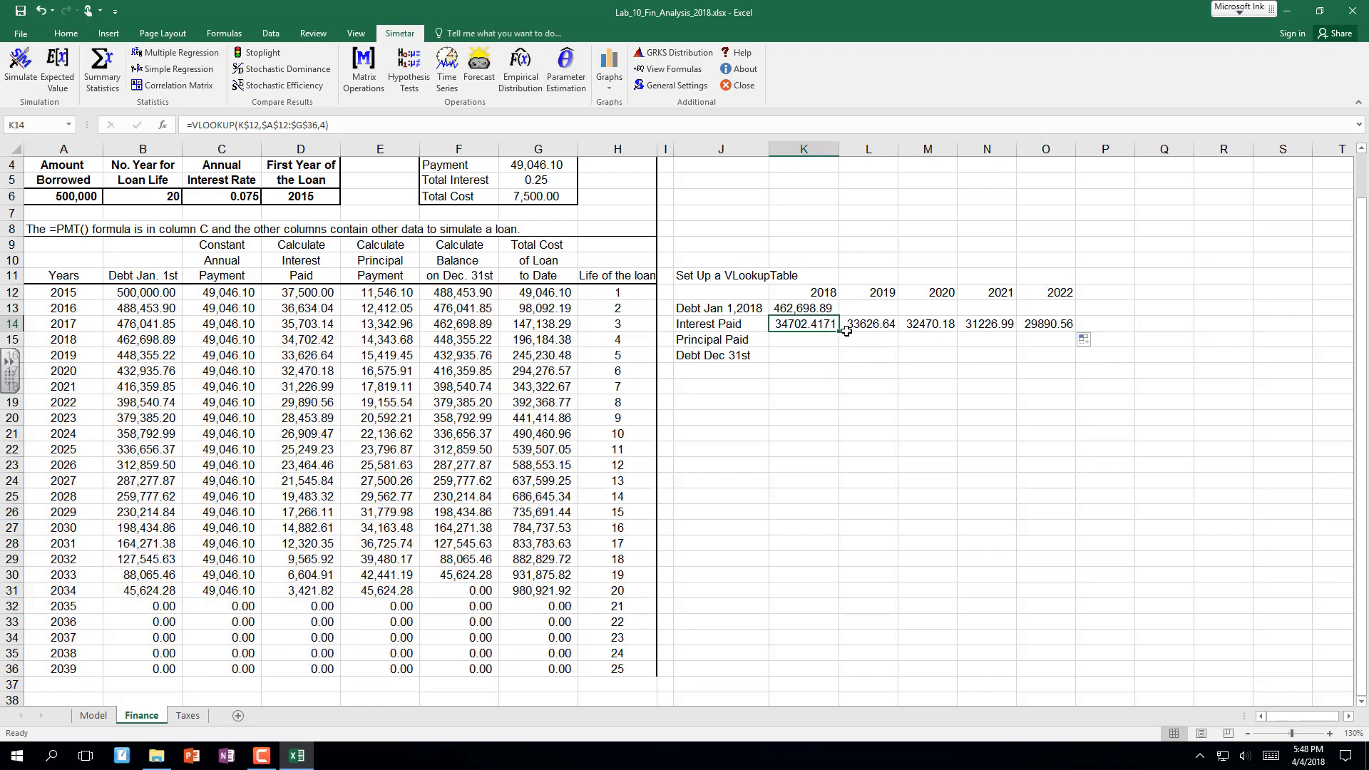
drag(846, 331, 806, 357)
Change the column index of the 2018 Principal Paid VLOOKUP in K15 to 5.
click(802, 341)
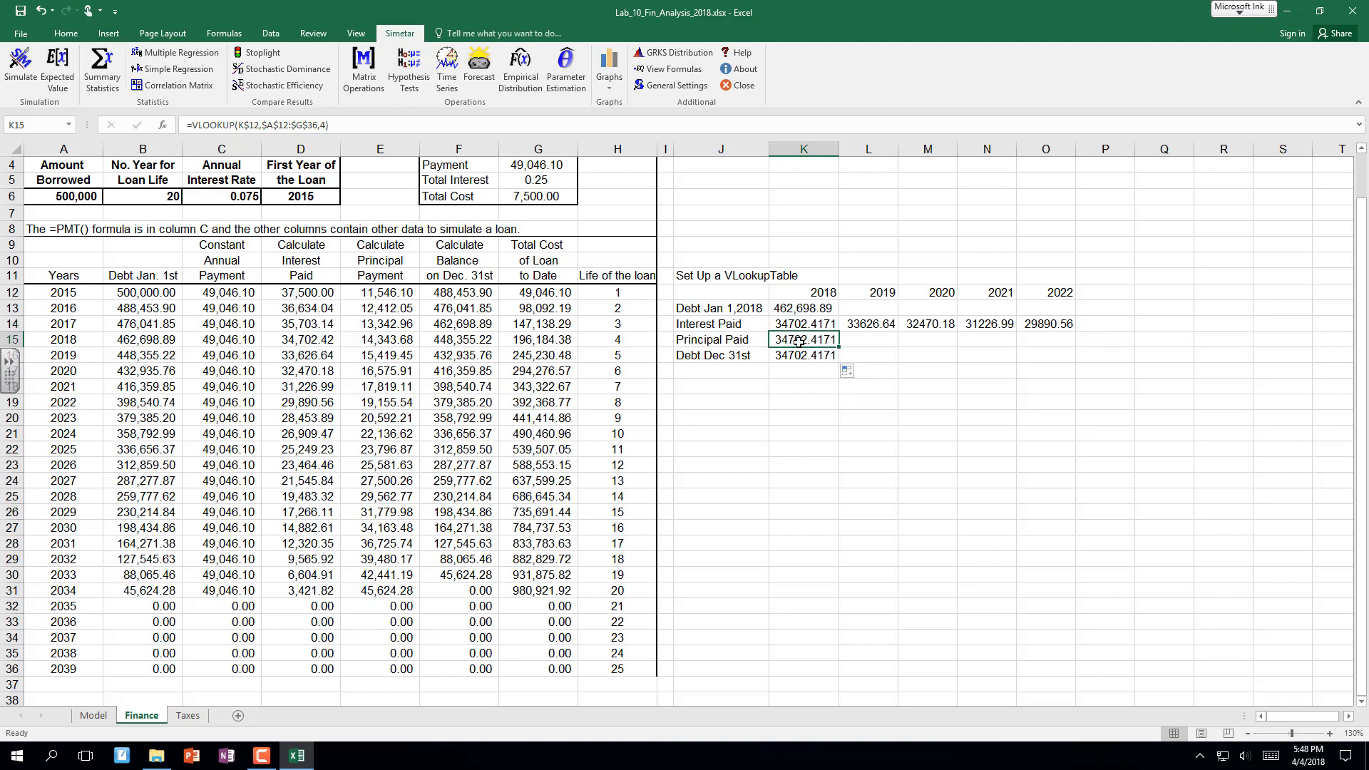
double_click(800, 341)
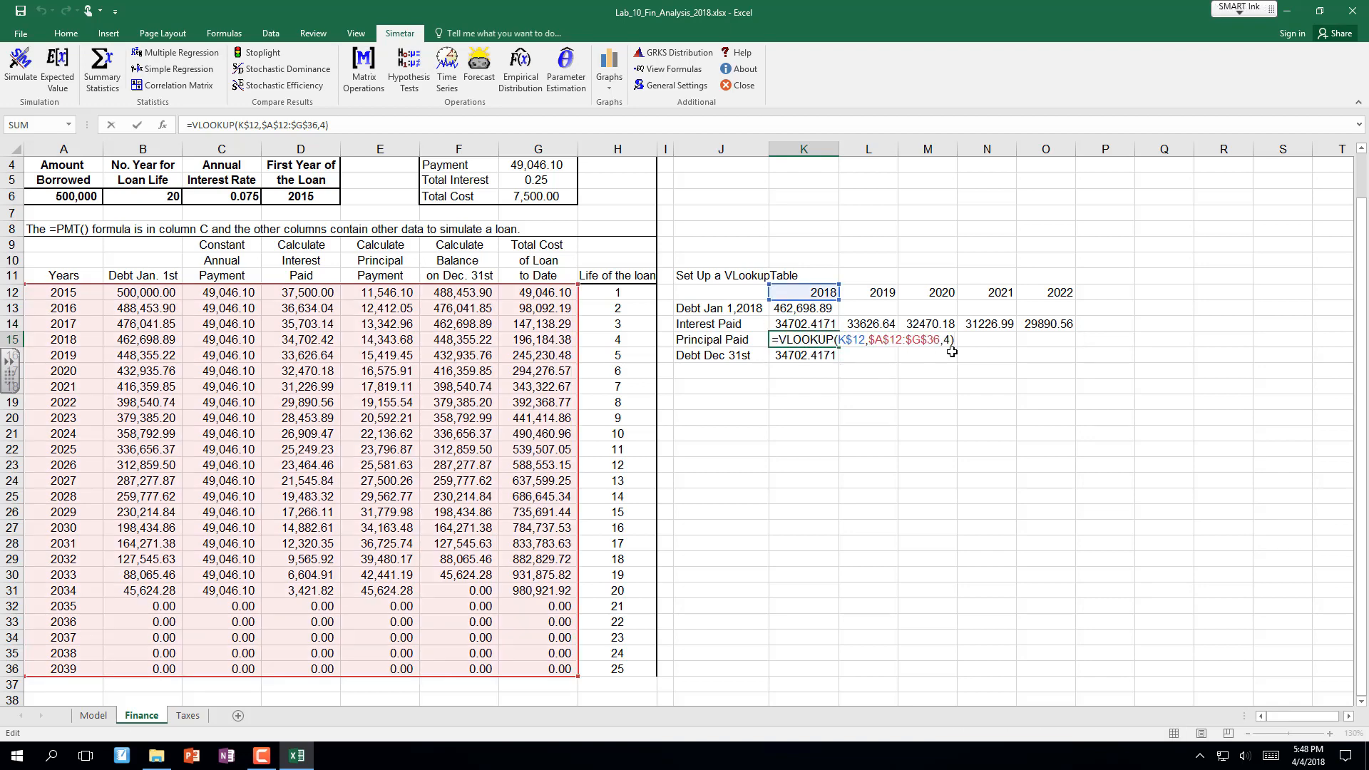
key(BackSpace)
key(BackSpace)
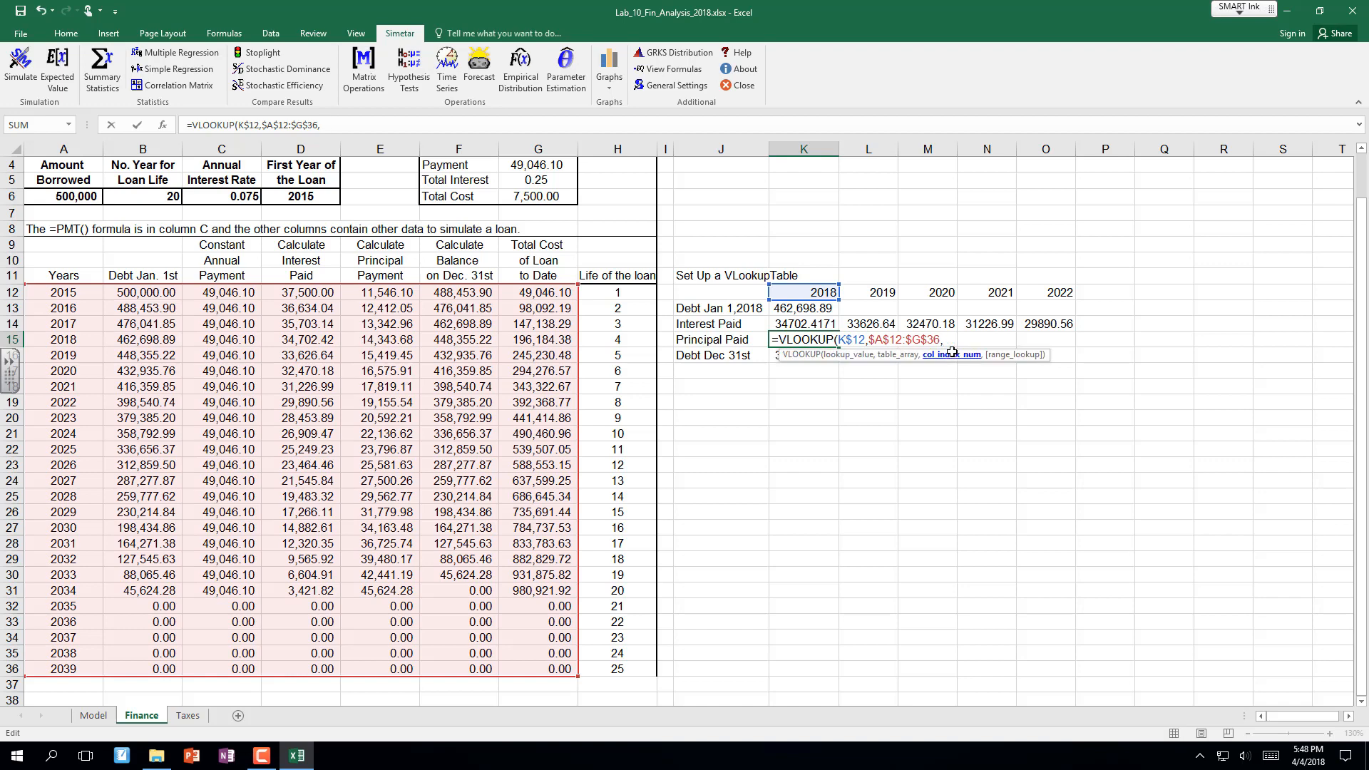
text(5))
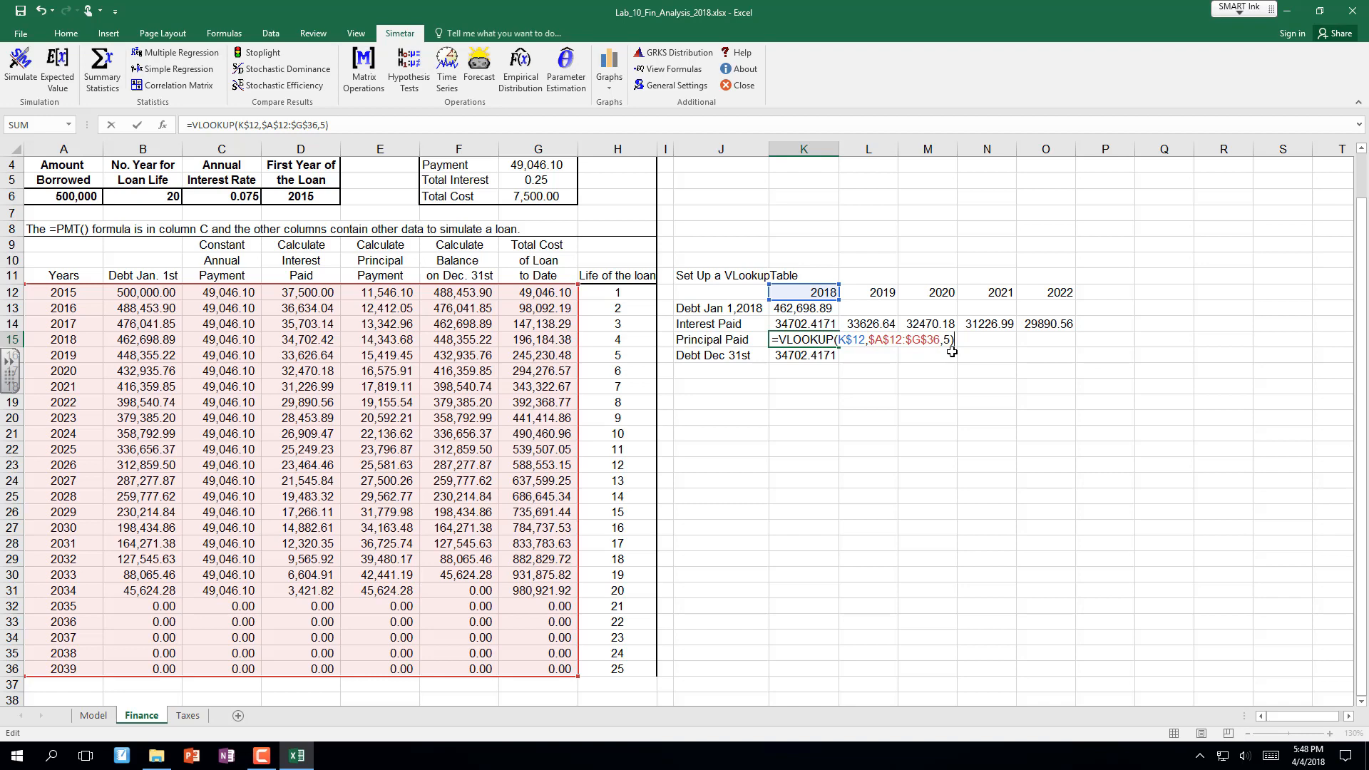
key(Return)
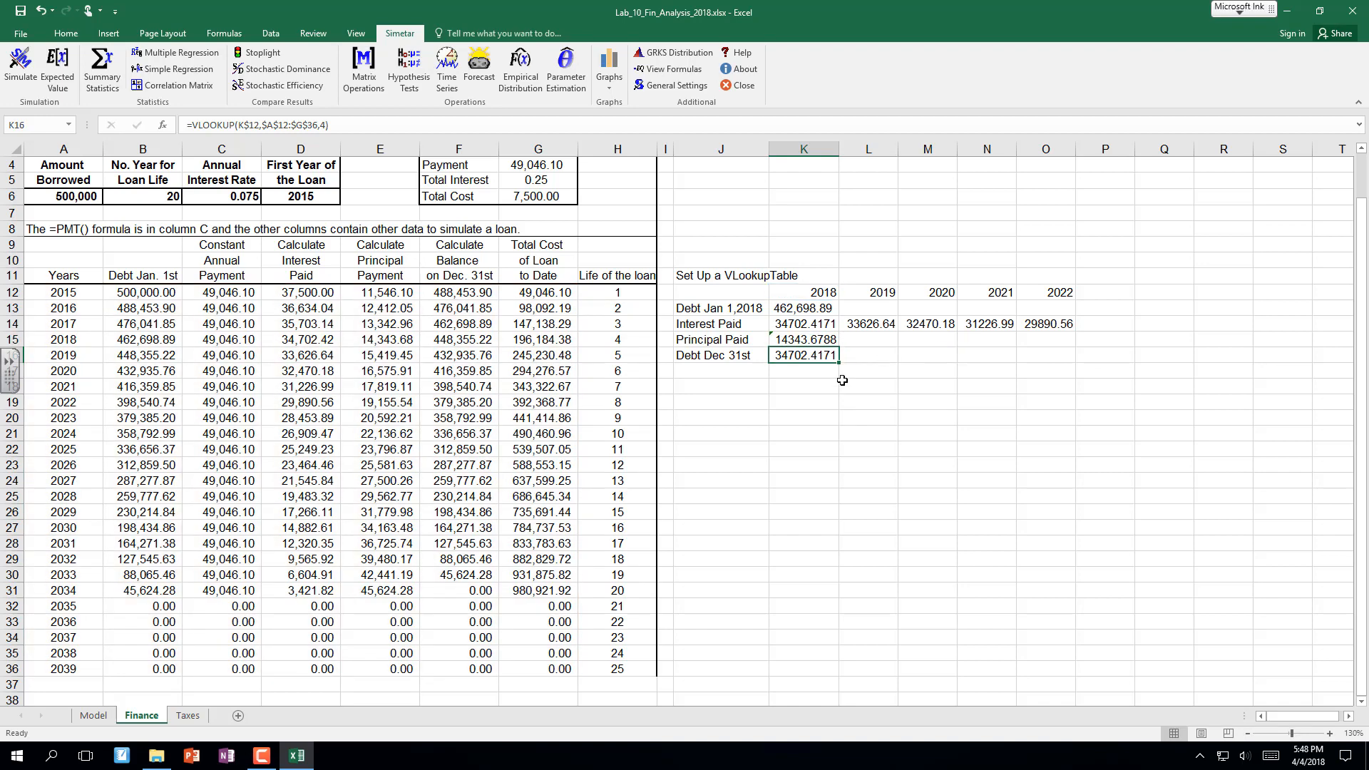
Change the column index of the 2018 Debt Dec 31st VLOOKUP in K16 to 6.
key(F2)
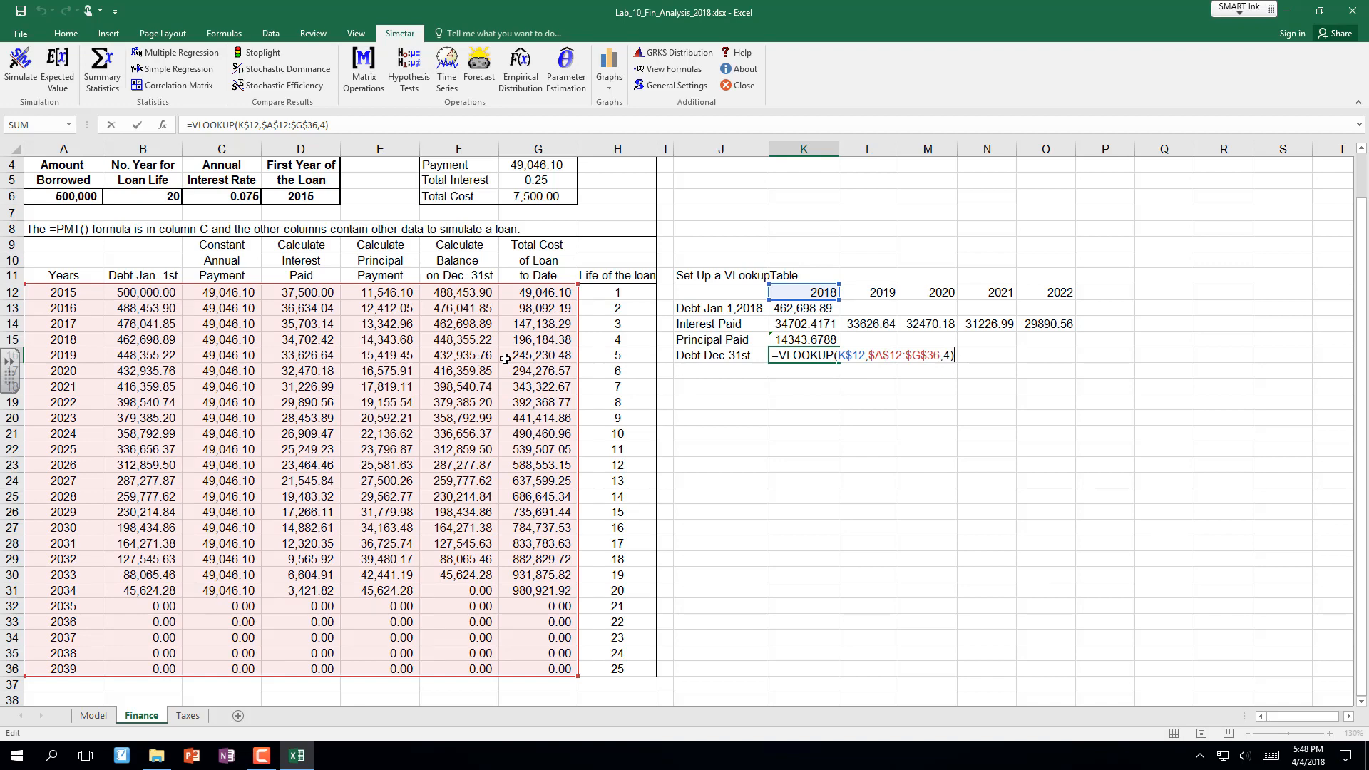
key(BackSpace)
key(BackSpace)
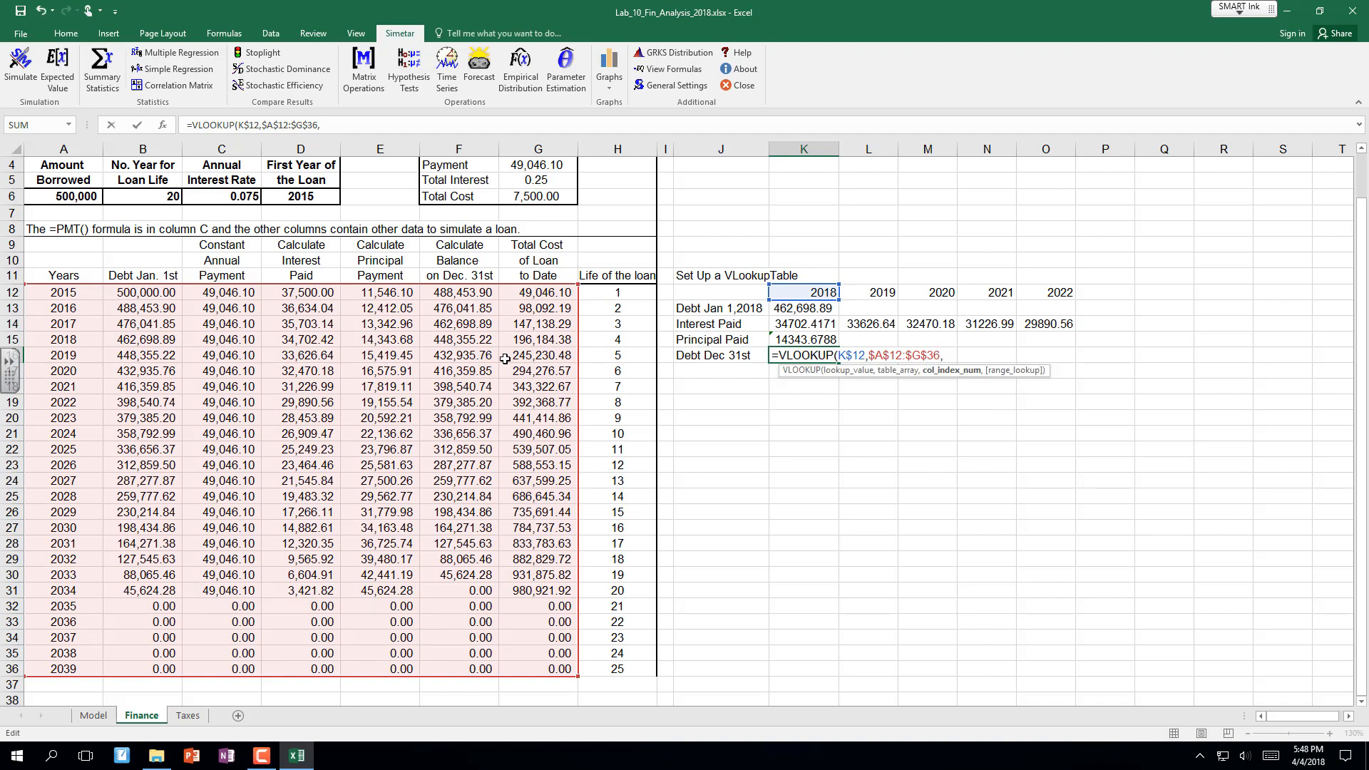
text(6))
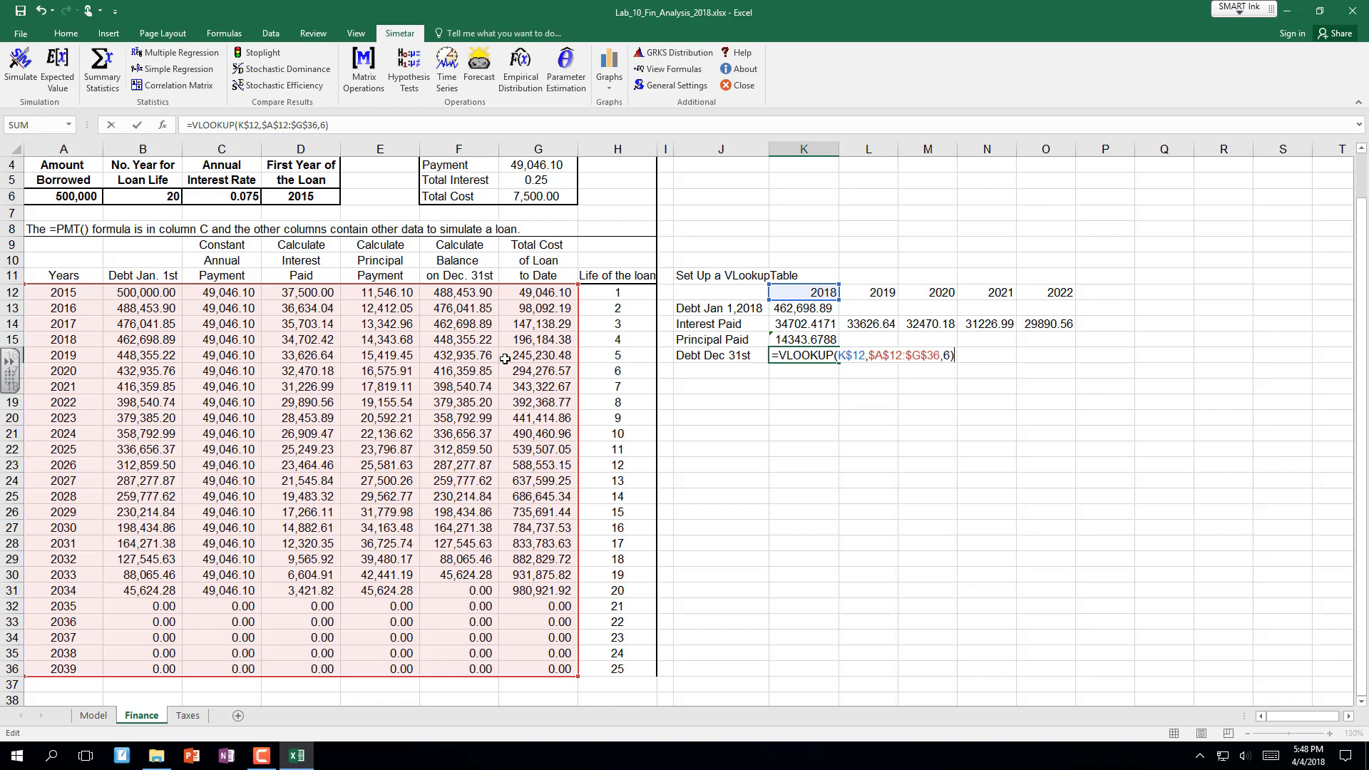
key(Return)
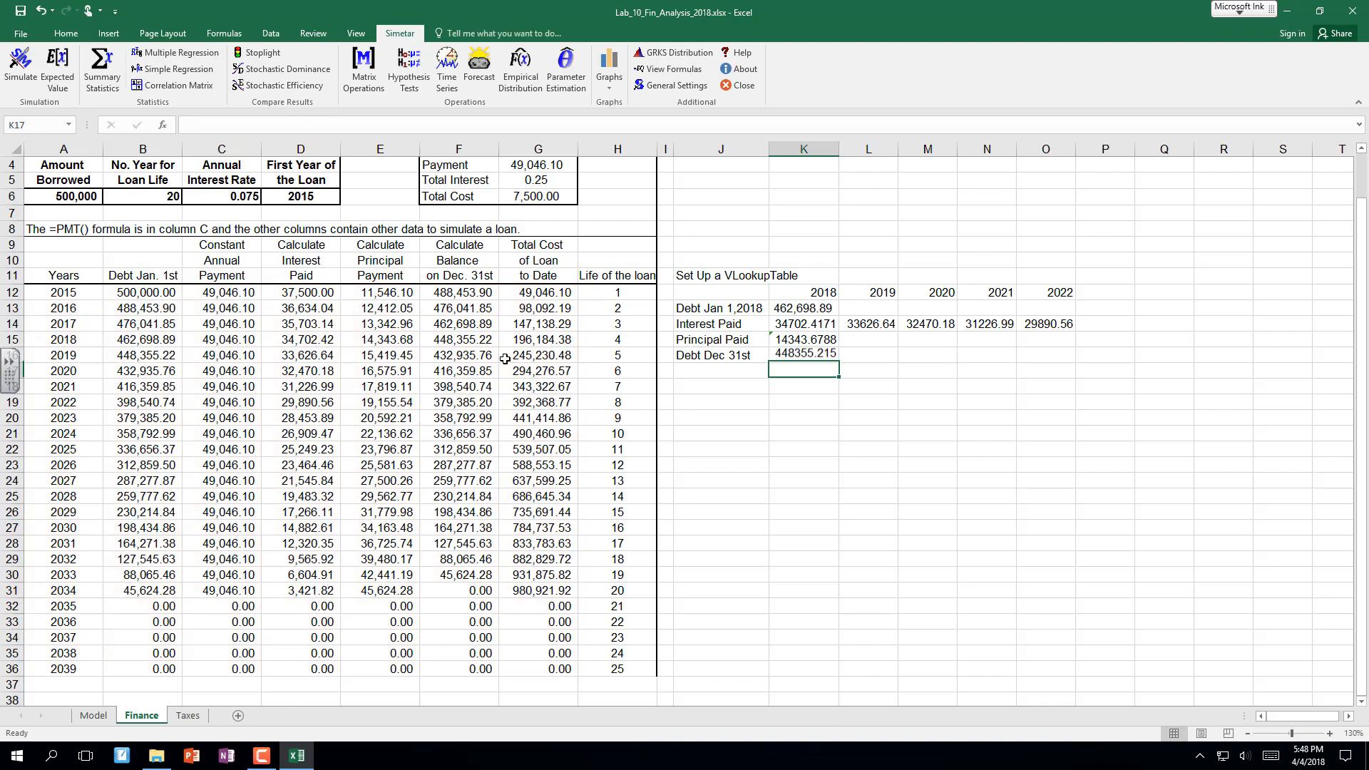
Copy the K15:K16 lookups across to column O and format K14:O16 with comma separators and no decimals.
drag(792, 337, 1071, 366)
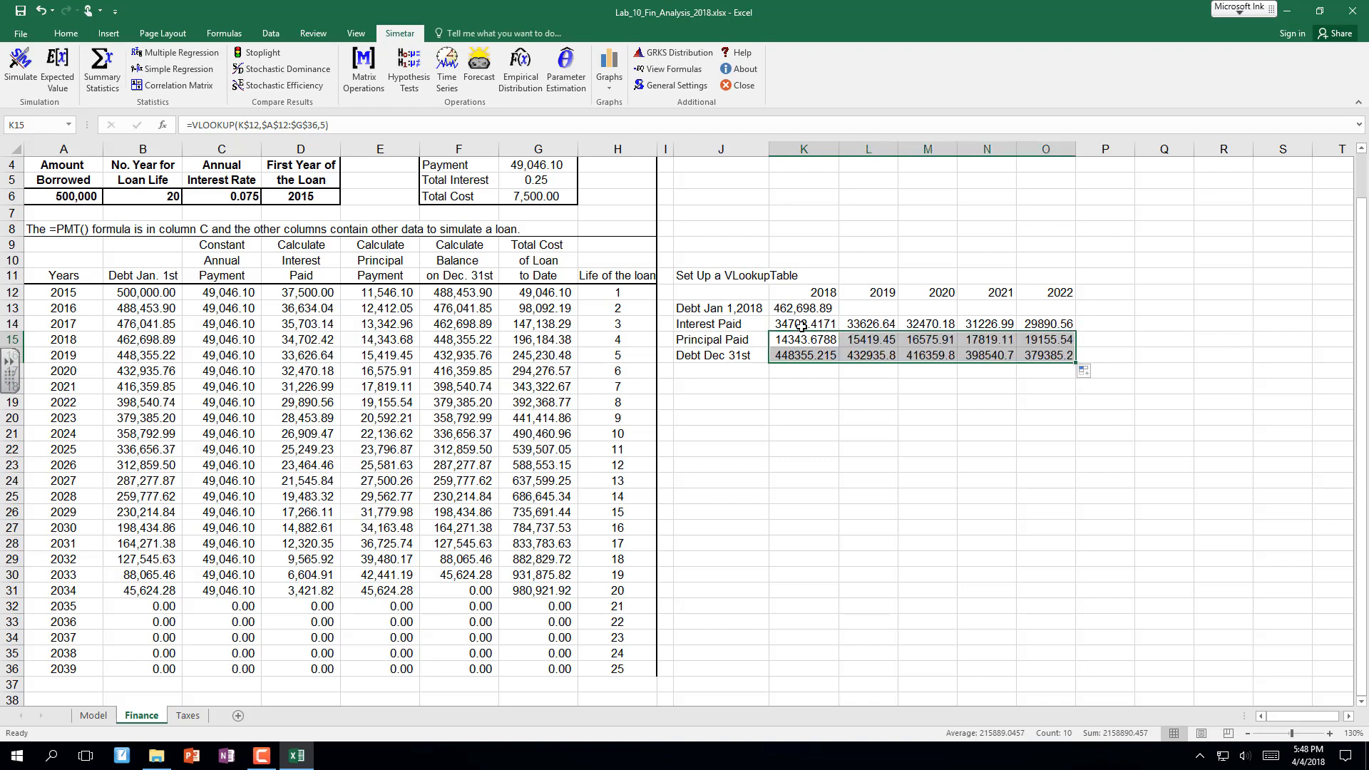
drag(803, 323, 1036, 360)
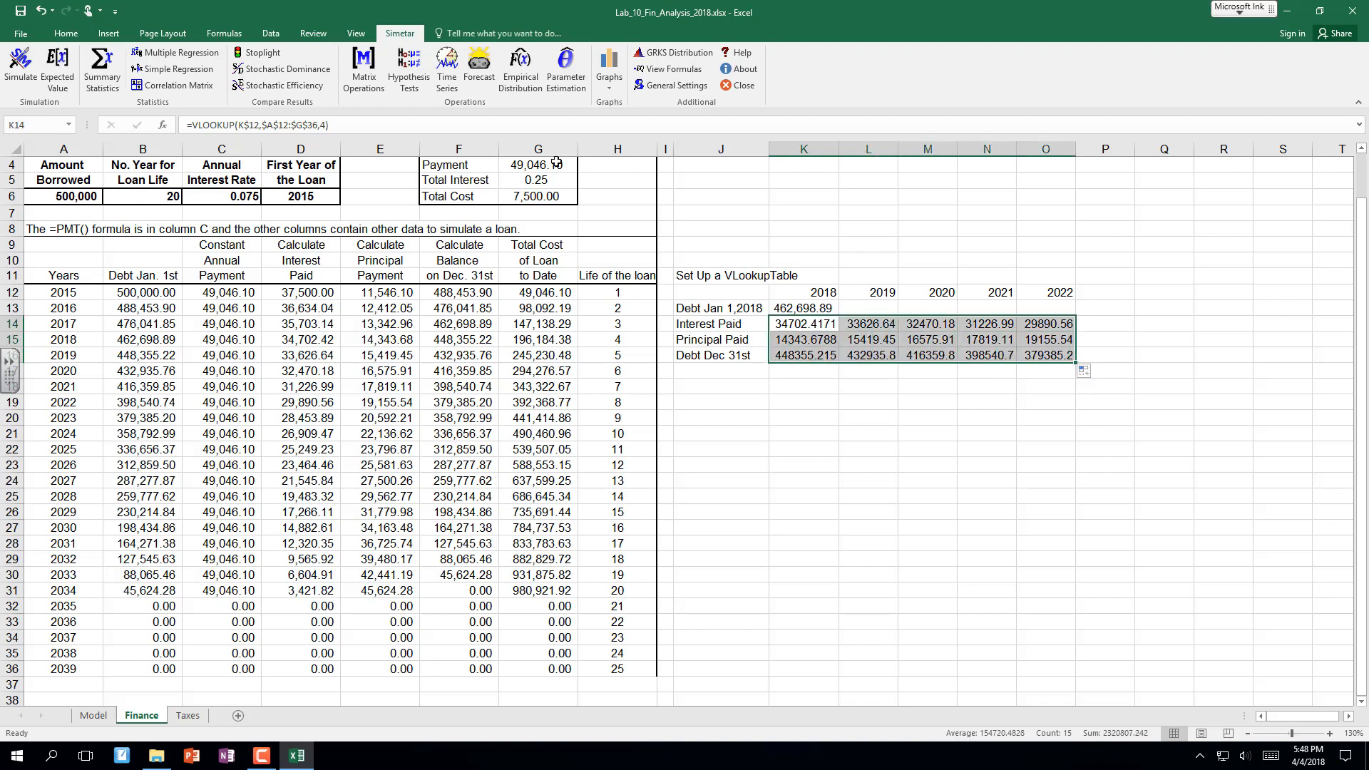
click(65, 35)
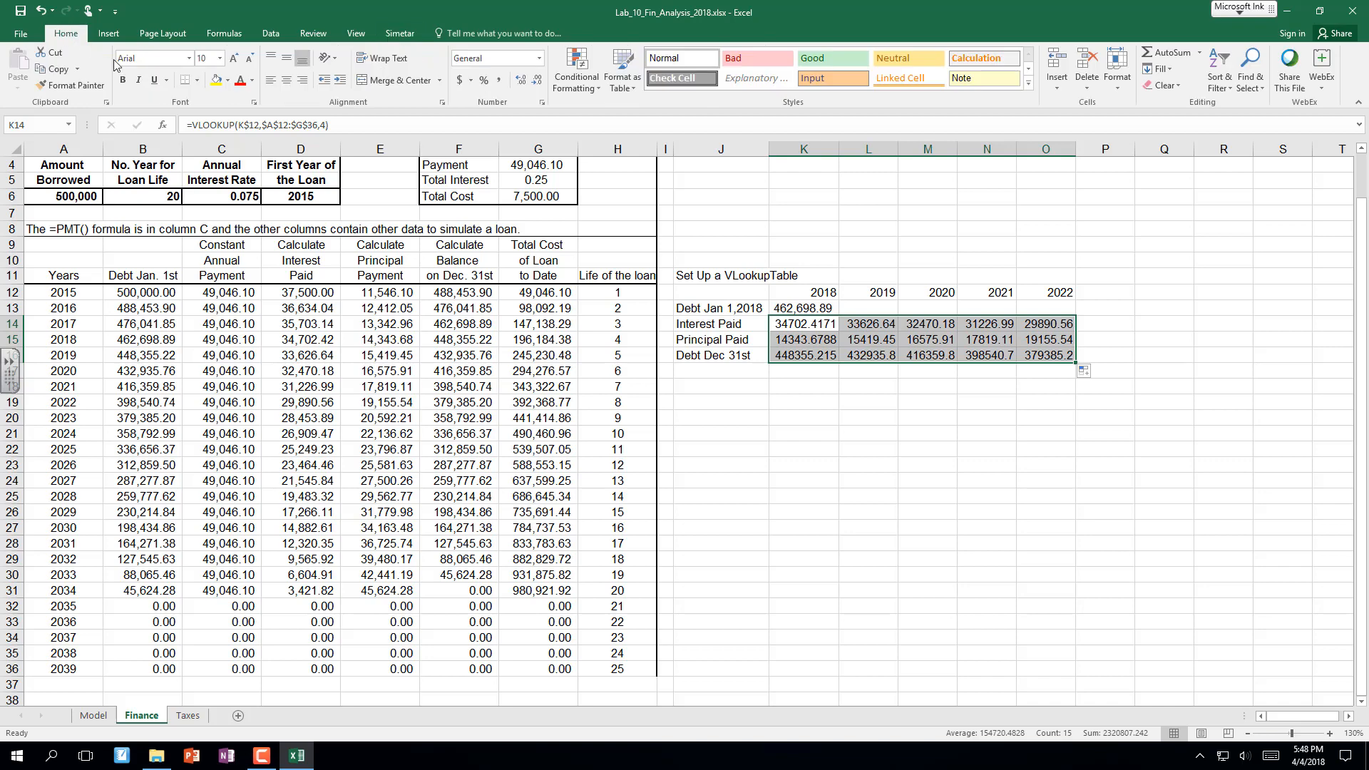
click(501, 80)
click(805, 406)
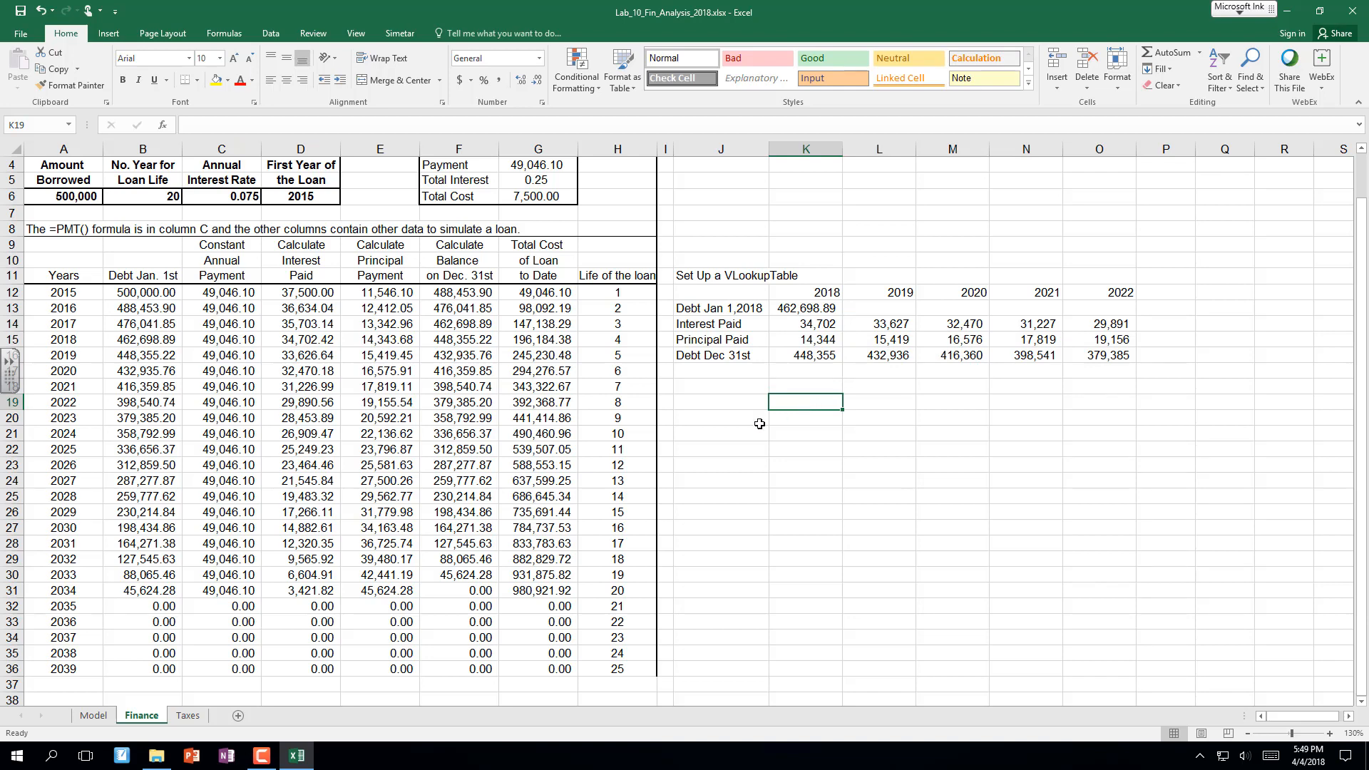
Examine the formulas for 2018 Debt Dec 31st in K16, Debt Jan 1 in K13, and the year headings in K12 and L12.
click(799, 356)
double_click(799, 356)
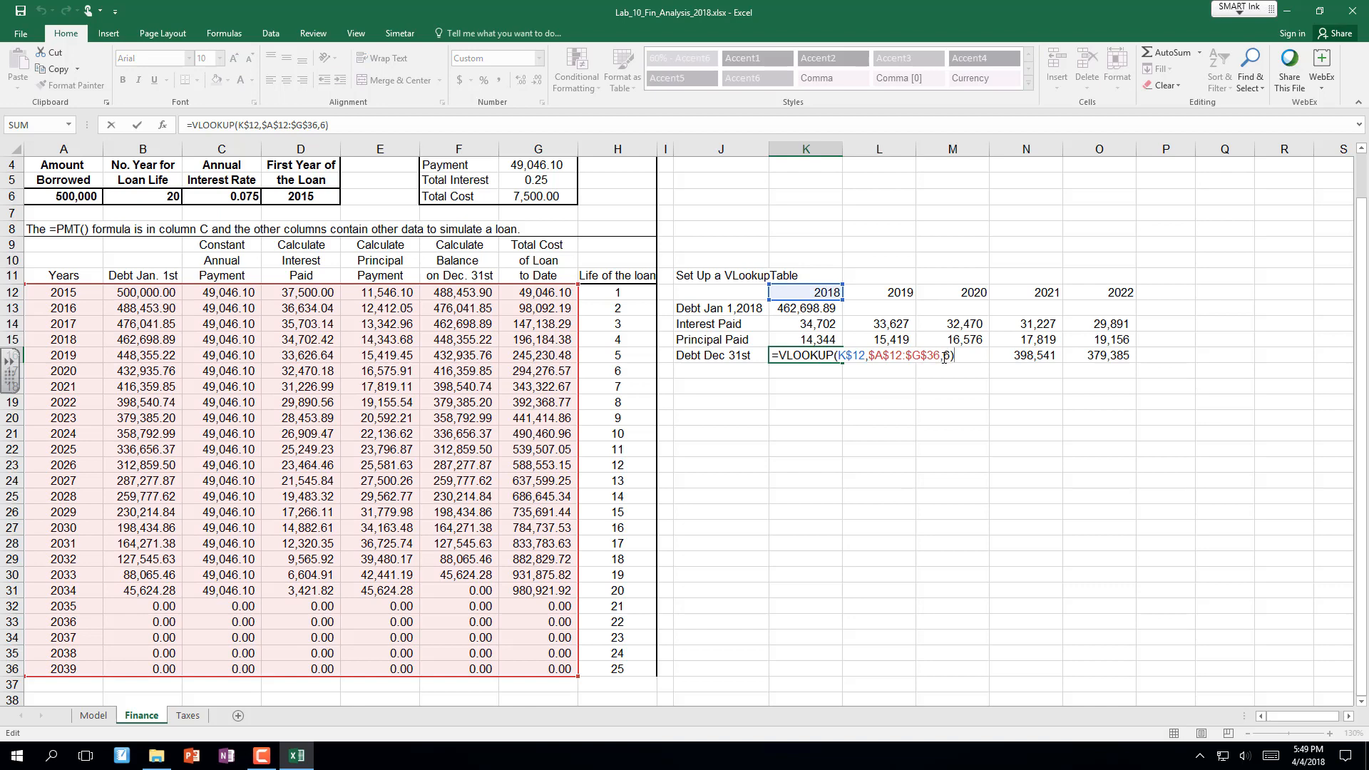
key(Escape)
click(803, 306)
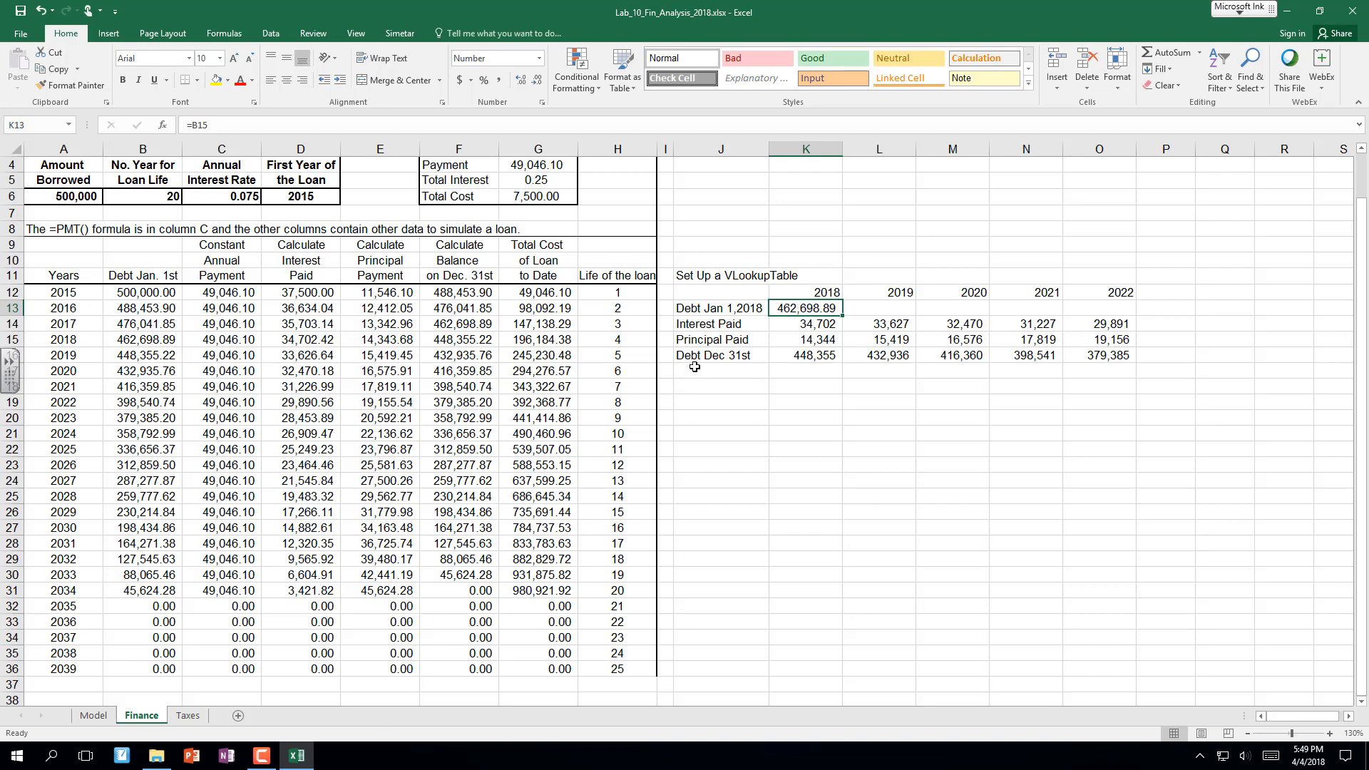
click(821, 294)
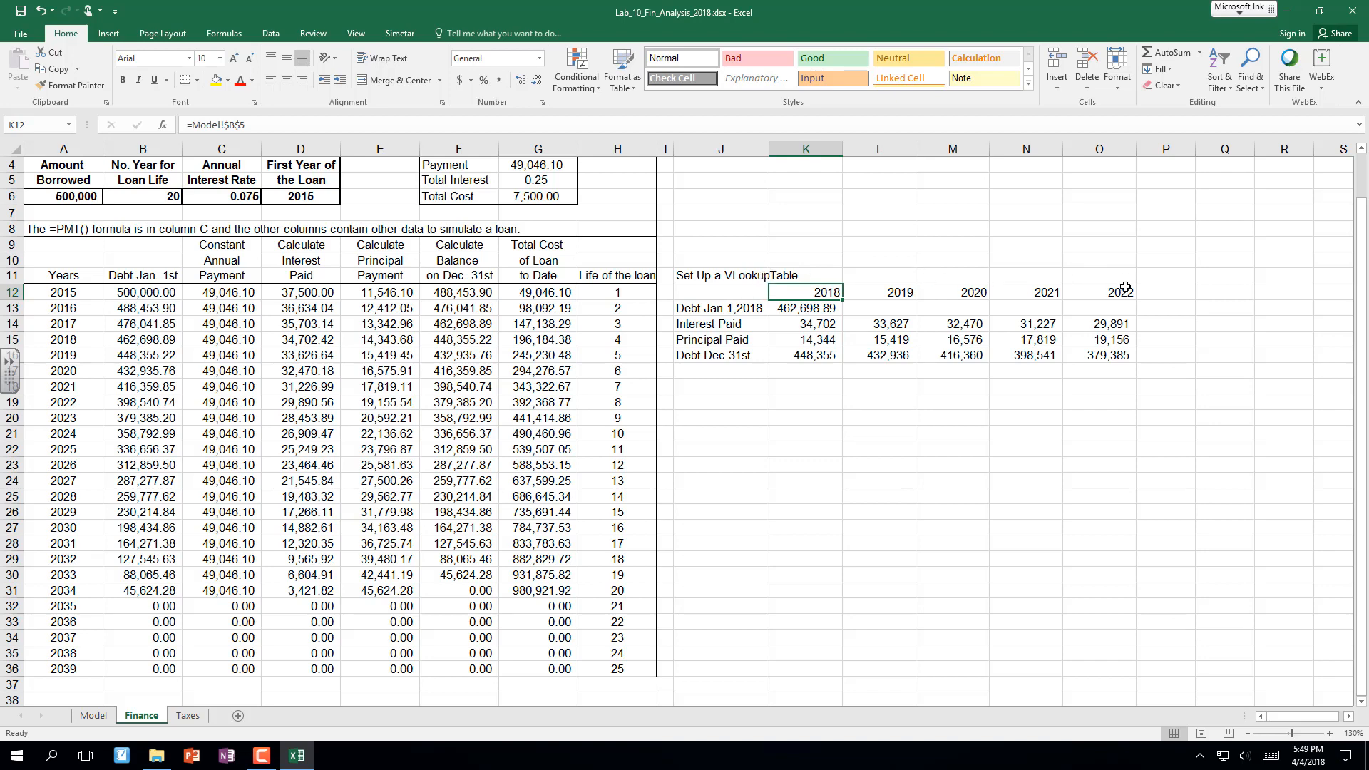
double_click(820, 301)
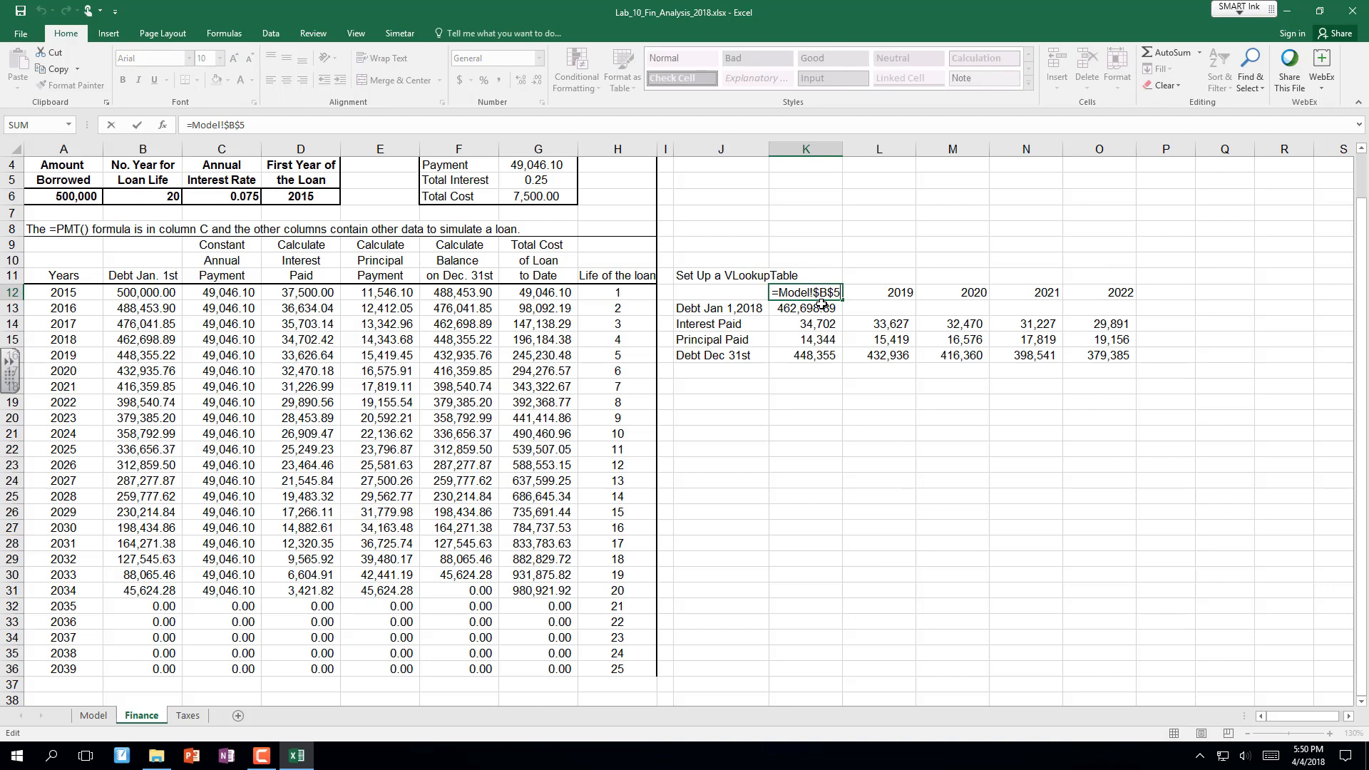
key(Tab)
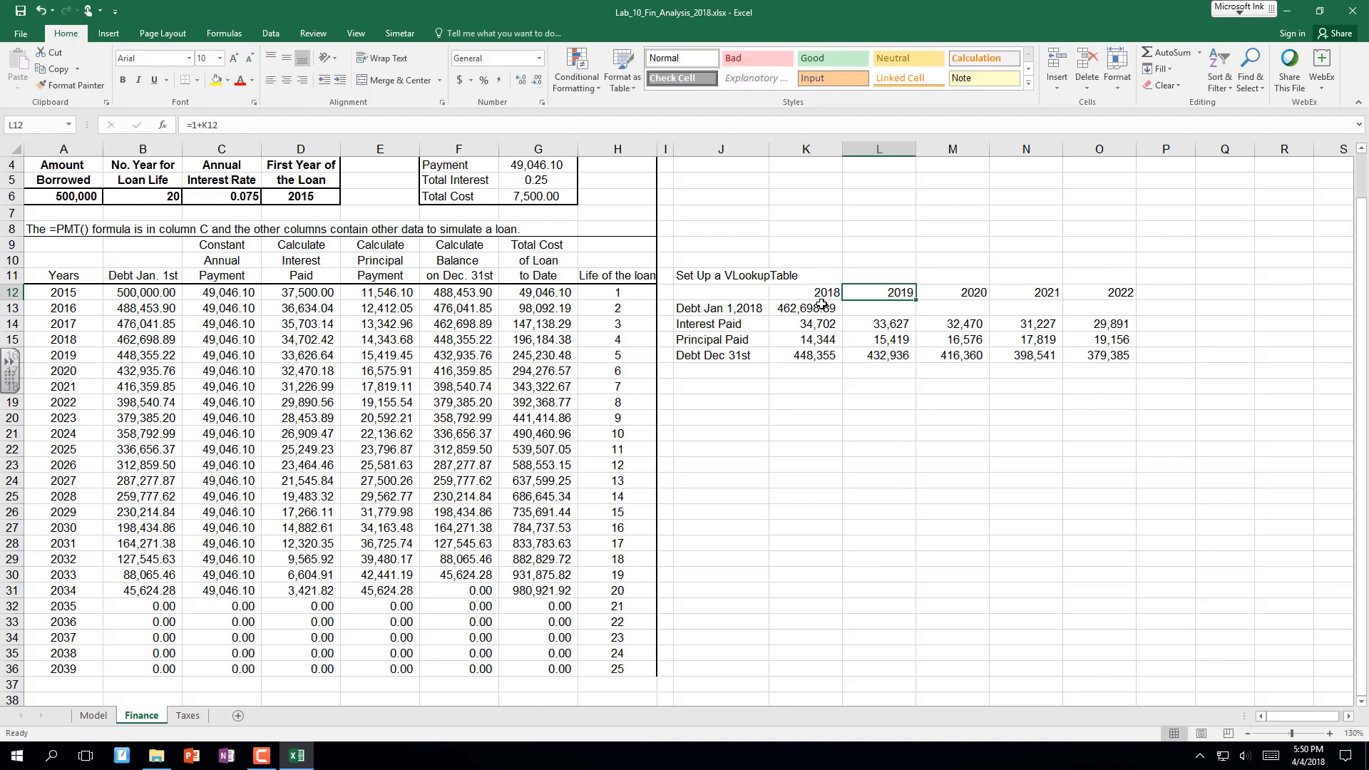
text(=1+)
key(Left)
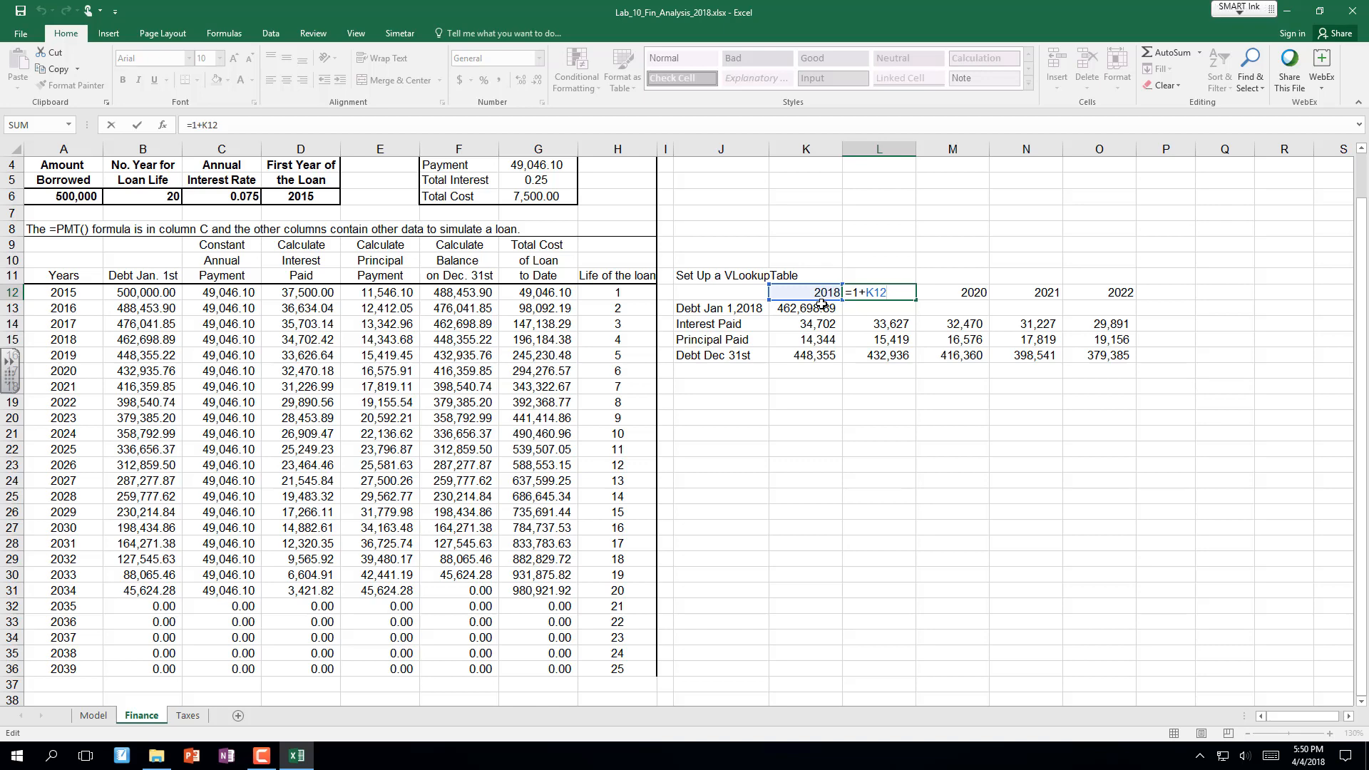
key(ctrl+Return)
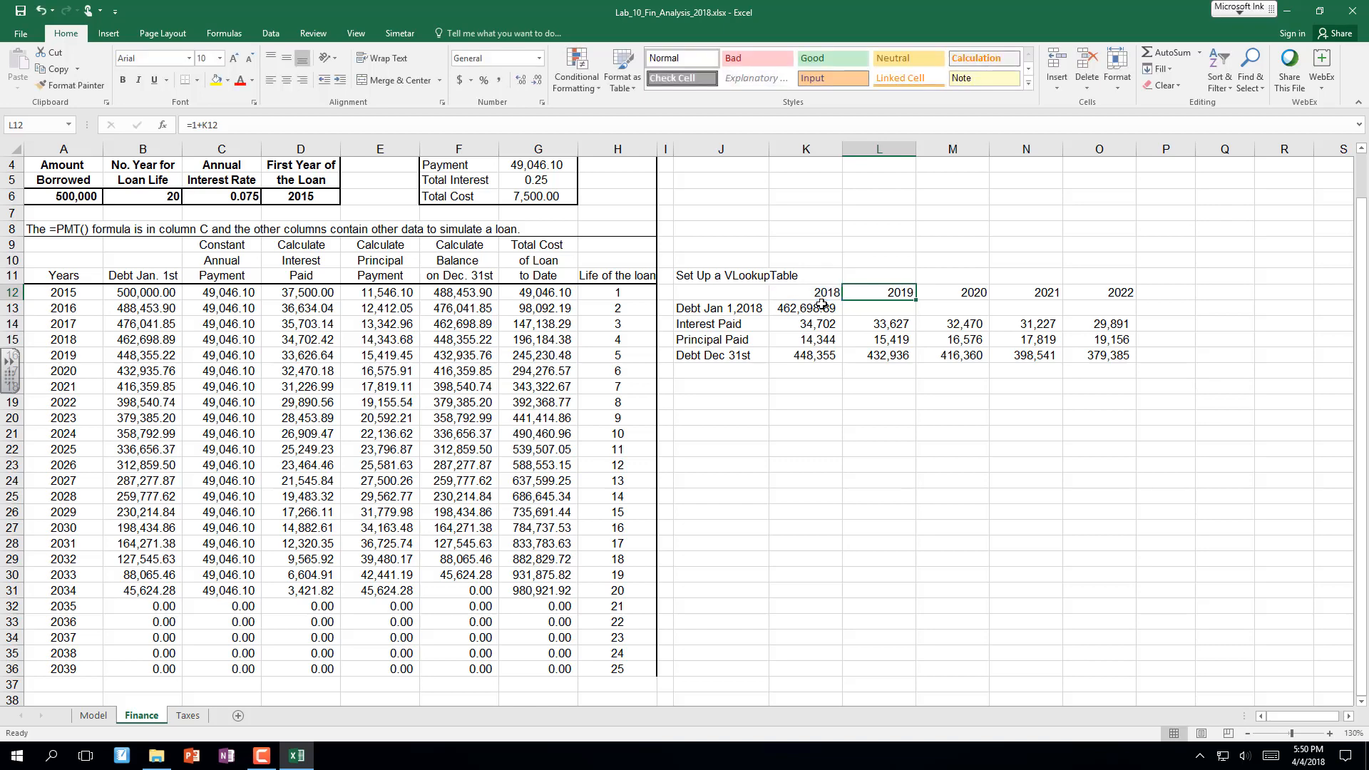
Look through the Model sheet down to the Stochastic Production rows where the farm's financial calculations begin, around B85.
click(96, 715)
click(412, 450)
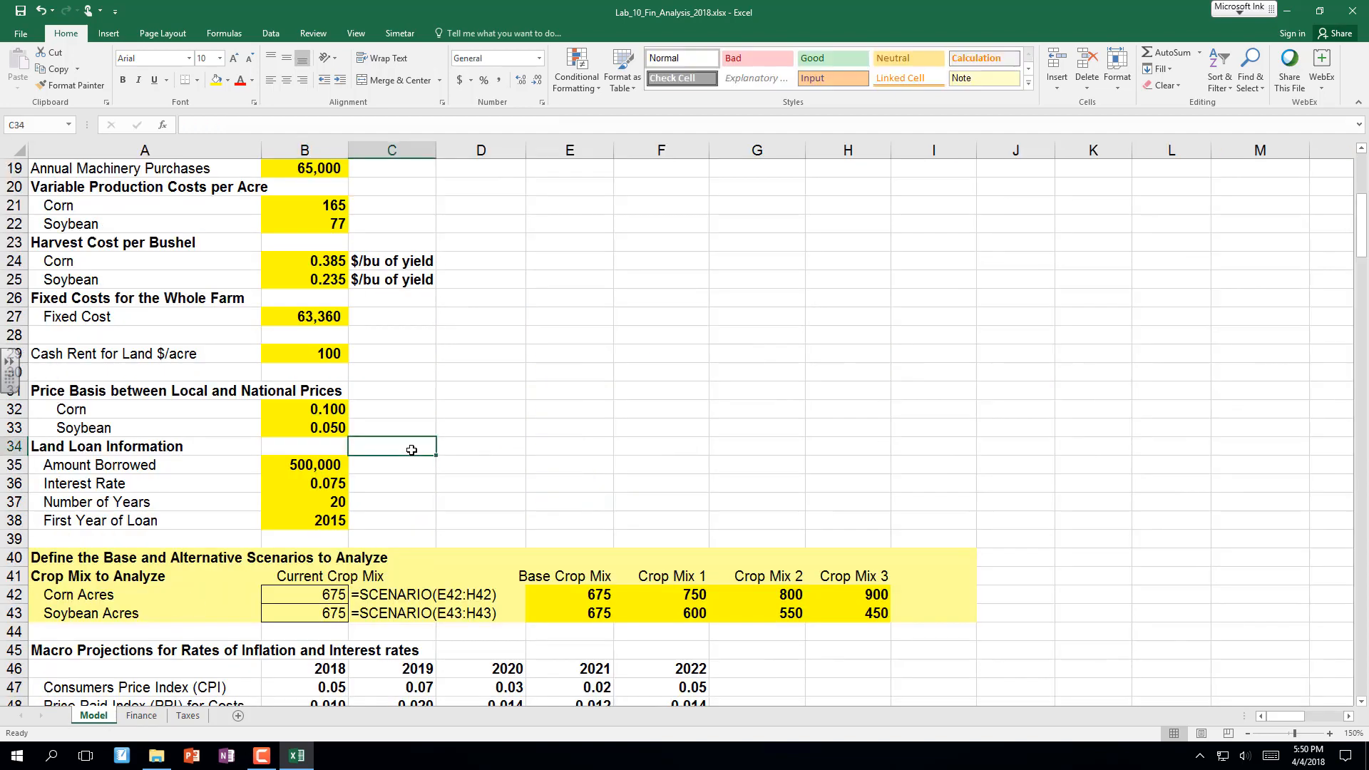
key(Down)
key(Down)
key(Down)
key(Down)
key(Down)
key(Down)
key(Down)
key(Down)
key(Down)
key(Down)
key(Down)
key(Down)
key(Down)
key(Down)
key(Down)
key(Down)
key(Down)
key(Down)
key(Down)
key(Down)
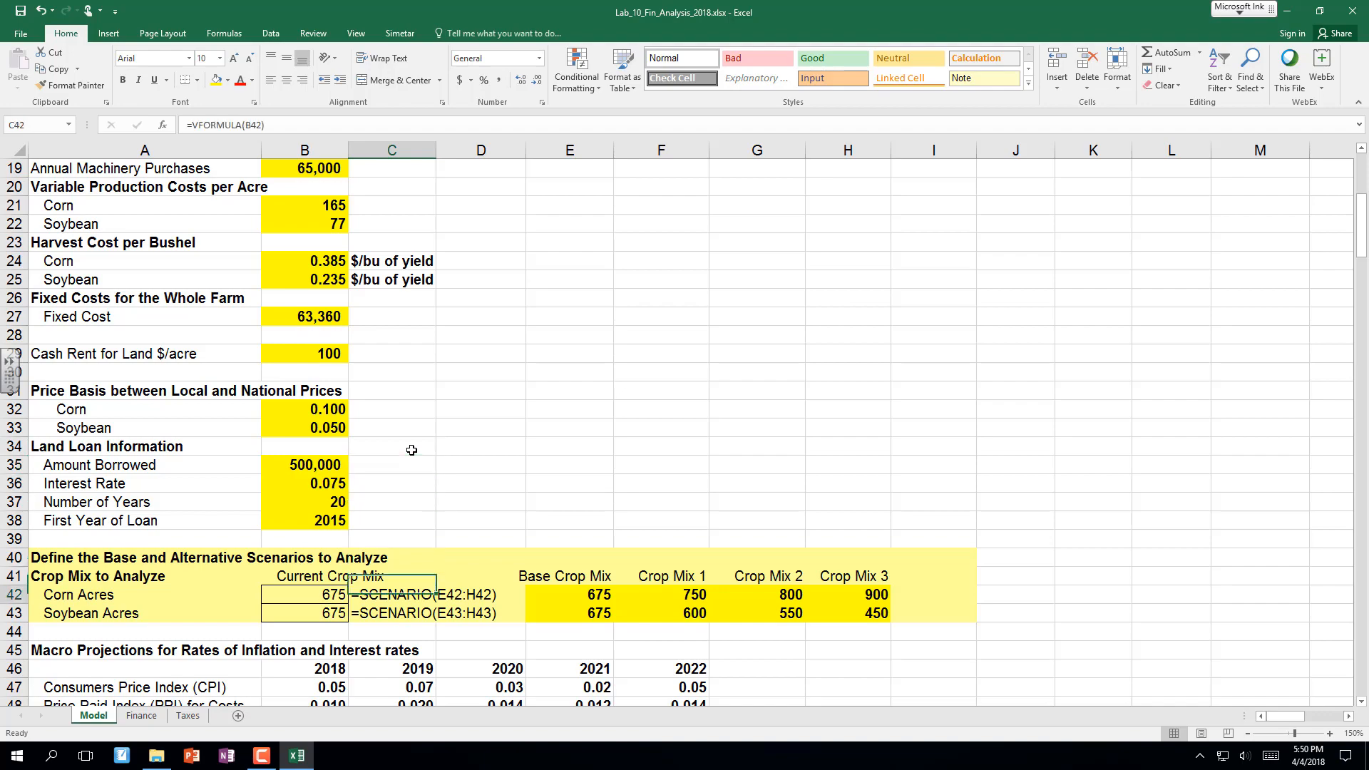
key(Down)
key(Down)
key(Down)
key(Down)
key(Down)
key(Down)
key(Down)
key(Down)
key(Down)
key(Down)
key(Down)
key(Down)
key(Down)
key(Down)
key(Down)
key(Down)
key(Down)
key(Down)
key(Down)
key(Down)
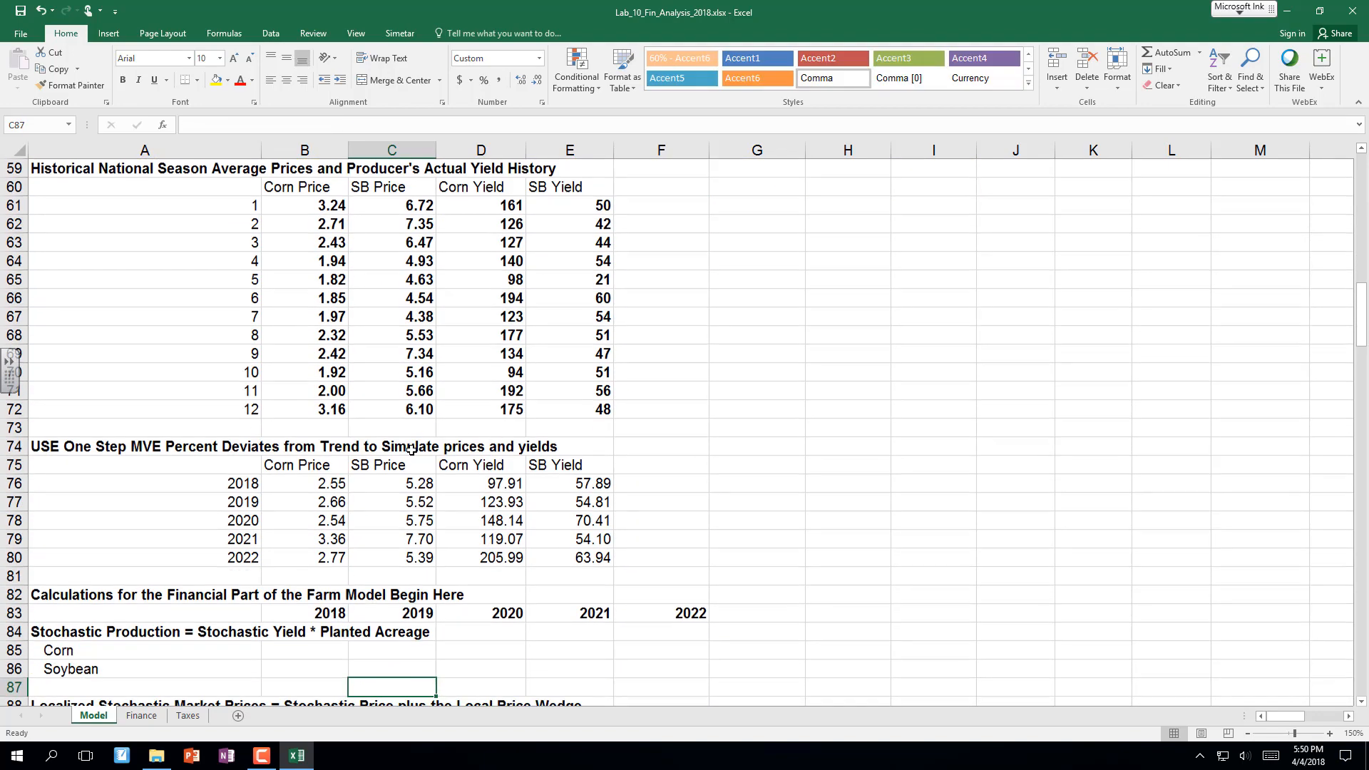
key(Down)
key(Down)
key(Down)
key(Down)
key(Down)
key(Down)
key(Down)
key(Down)
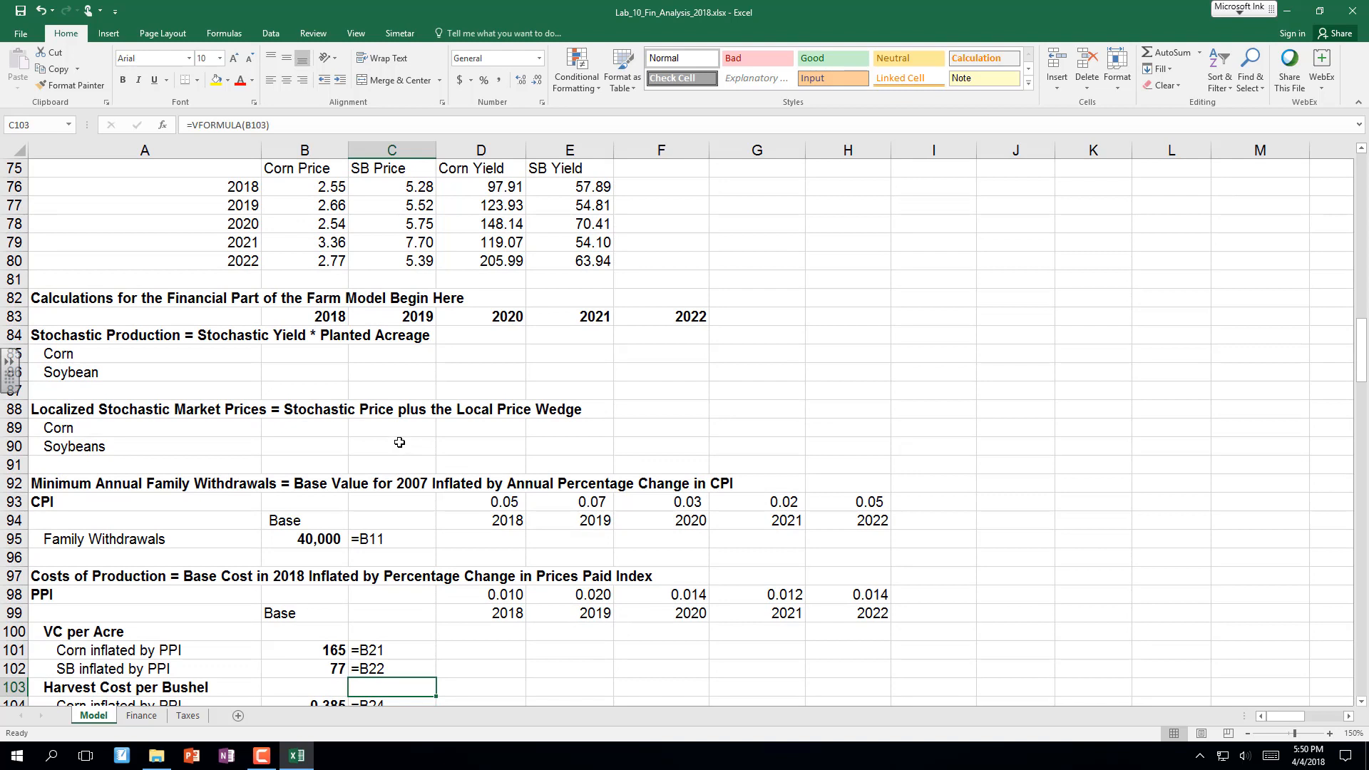
click(306, 356)
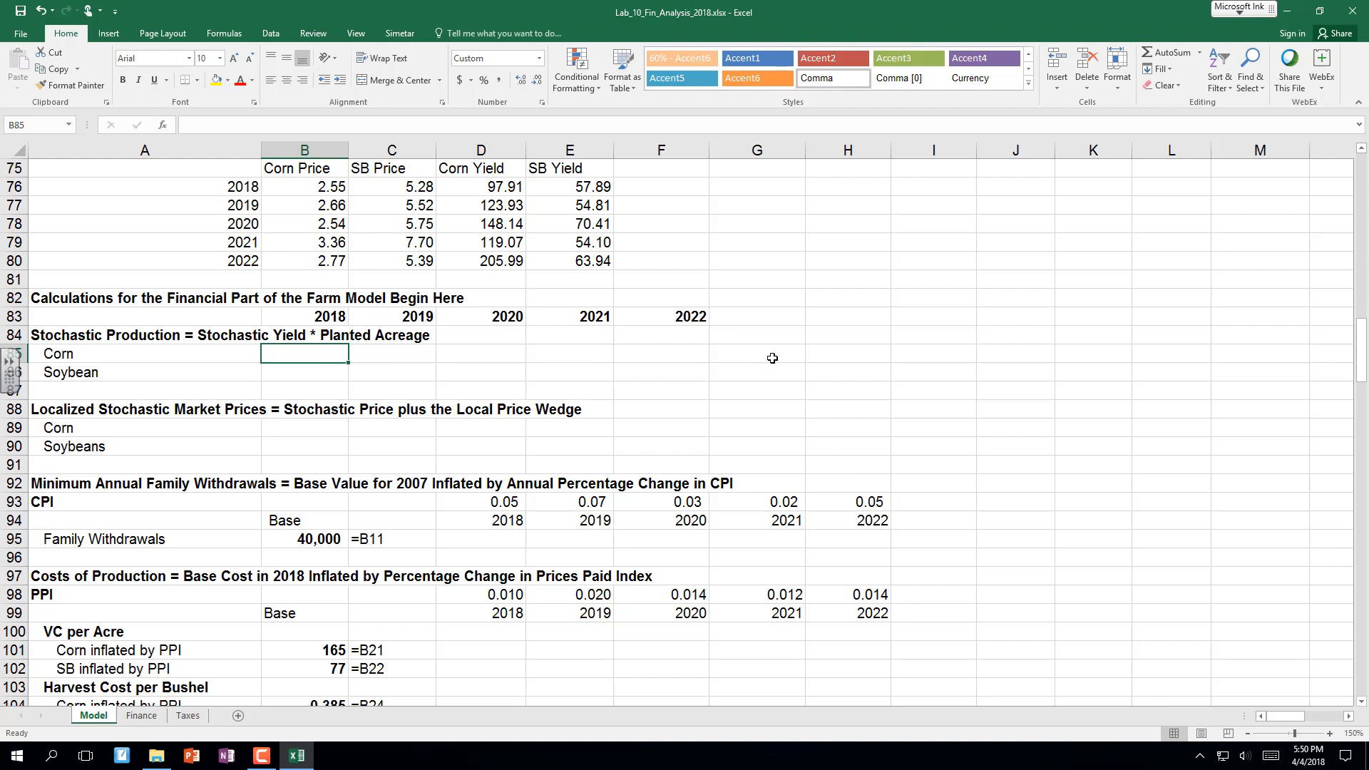
Enter the heading Planted Acres in H83, beside the year headings of the financial calculations.
click(779, 316)
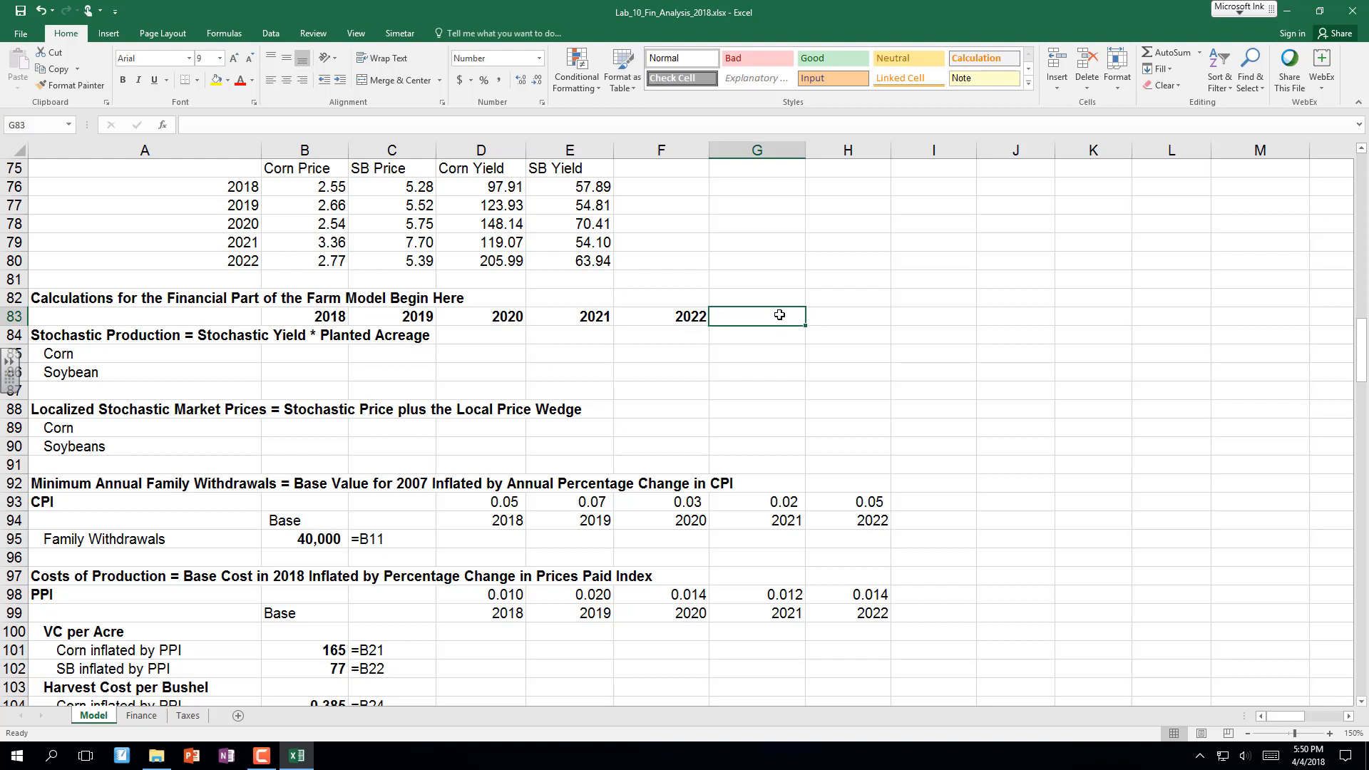
key(Right)
text(Plan)
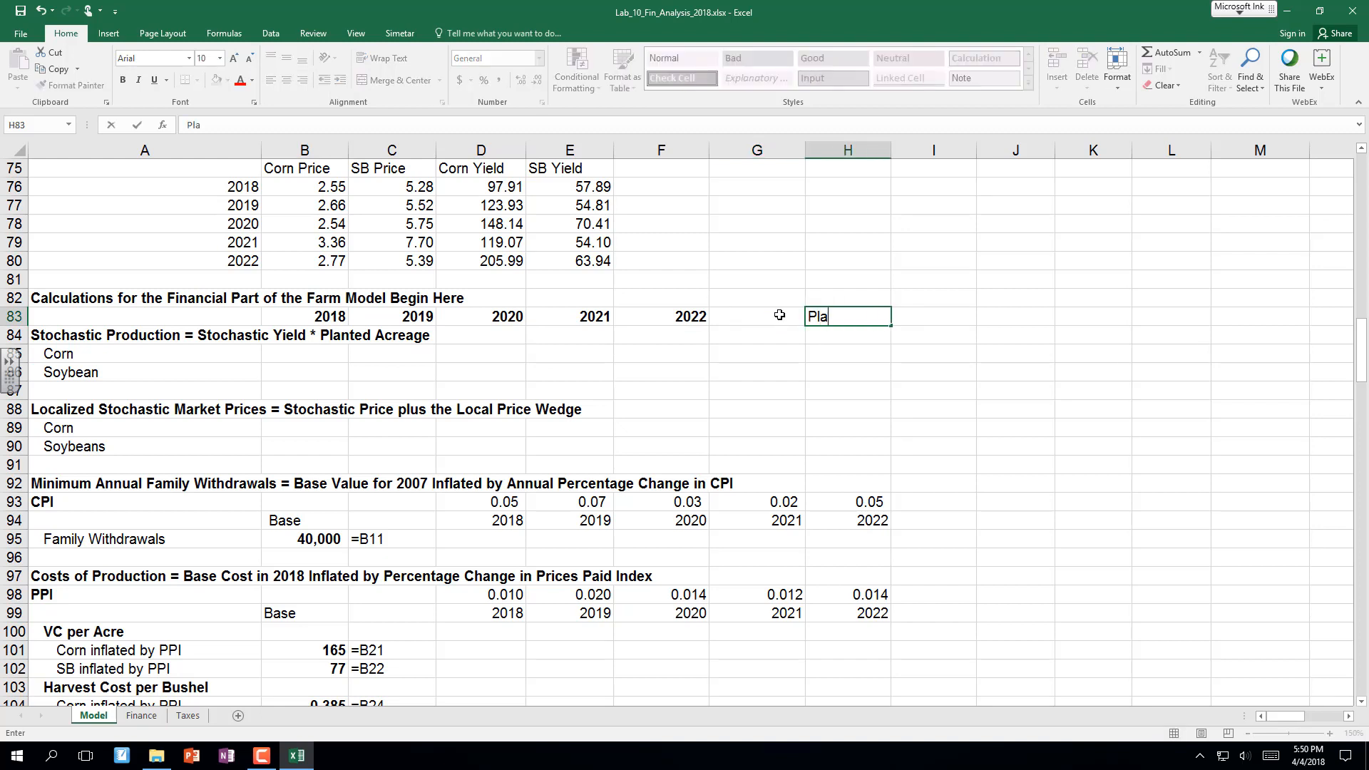
key(BackSpace)
text(nted Acres)
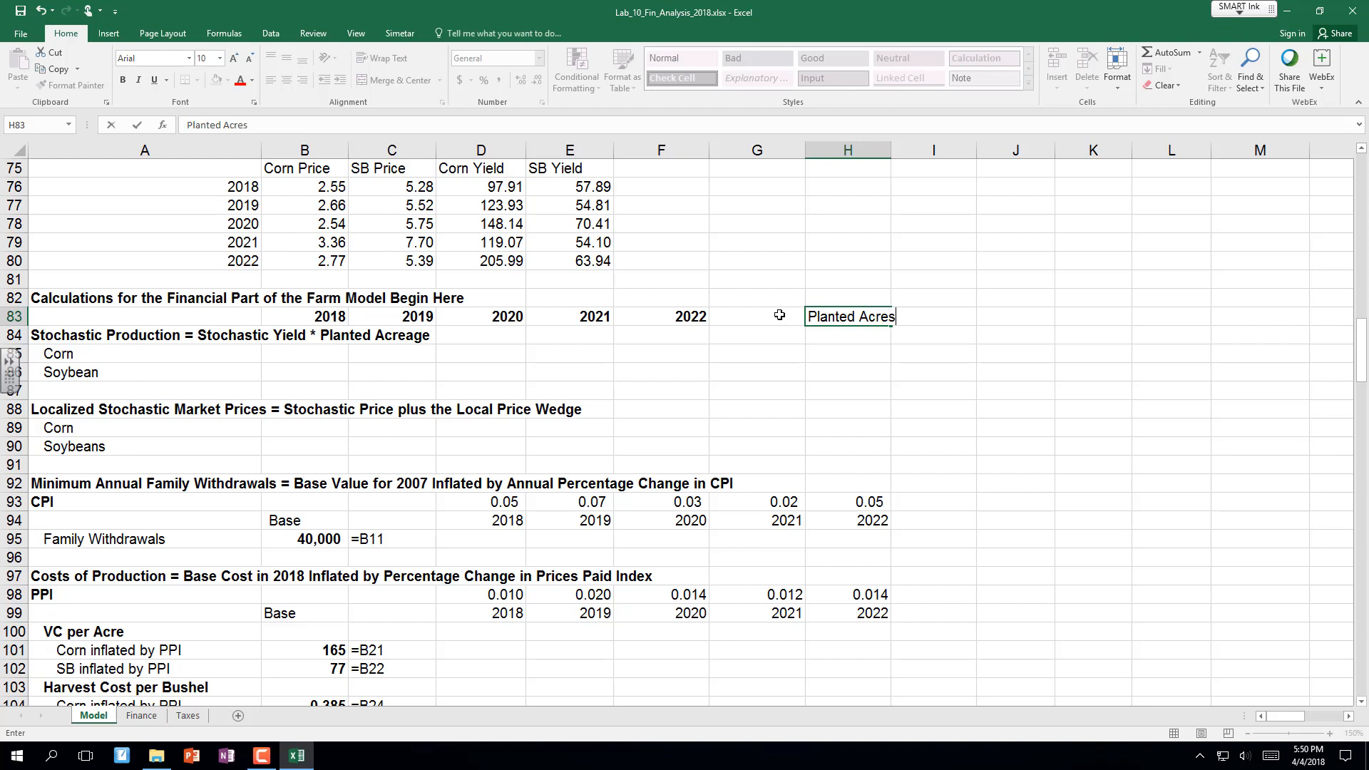
key(Return)
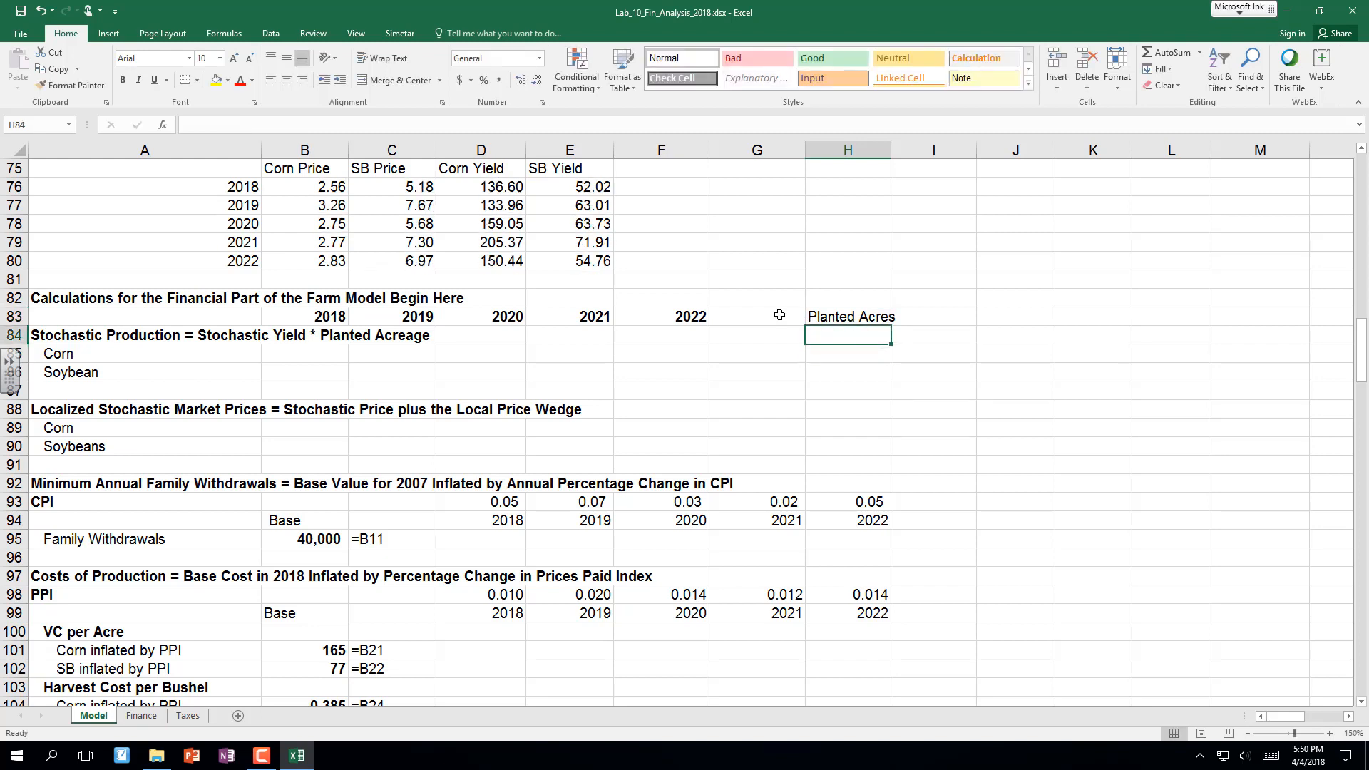
Link the corn planted acres in H85 to the current crop mix Corn Acres in B42.
key(Return)
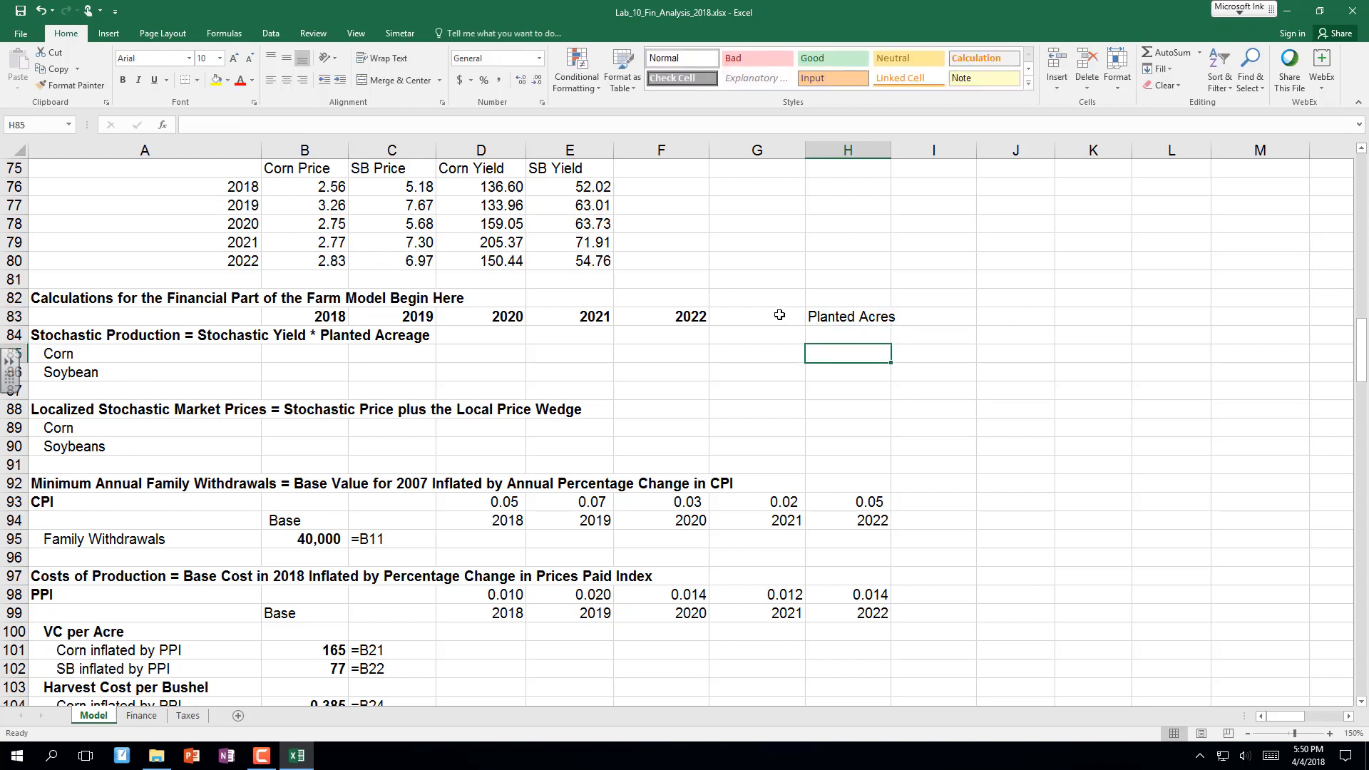
text(=)
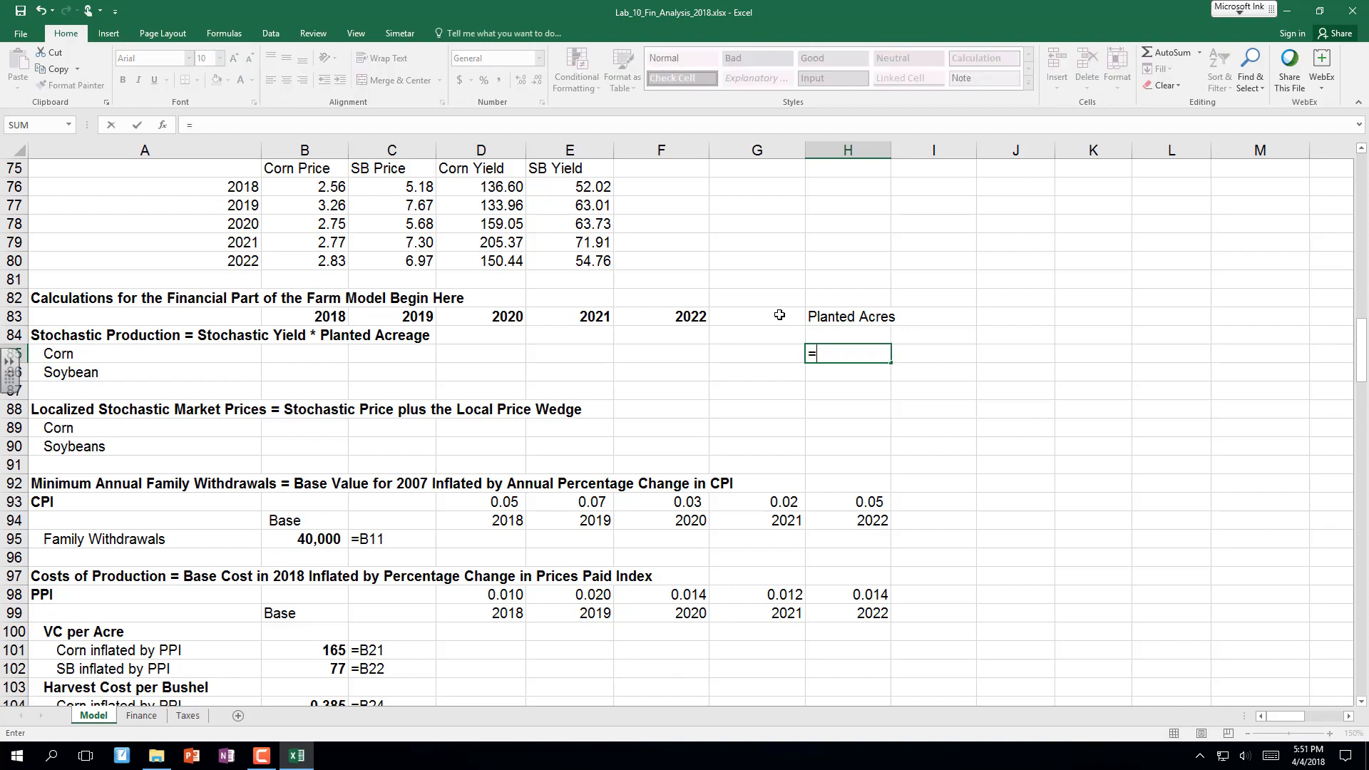
scroll(711, 300, down, 2)
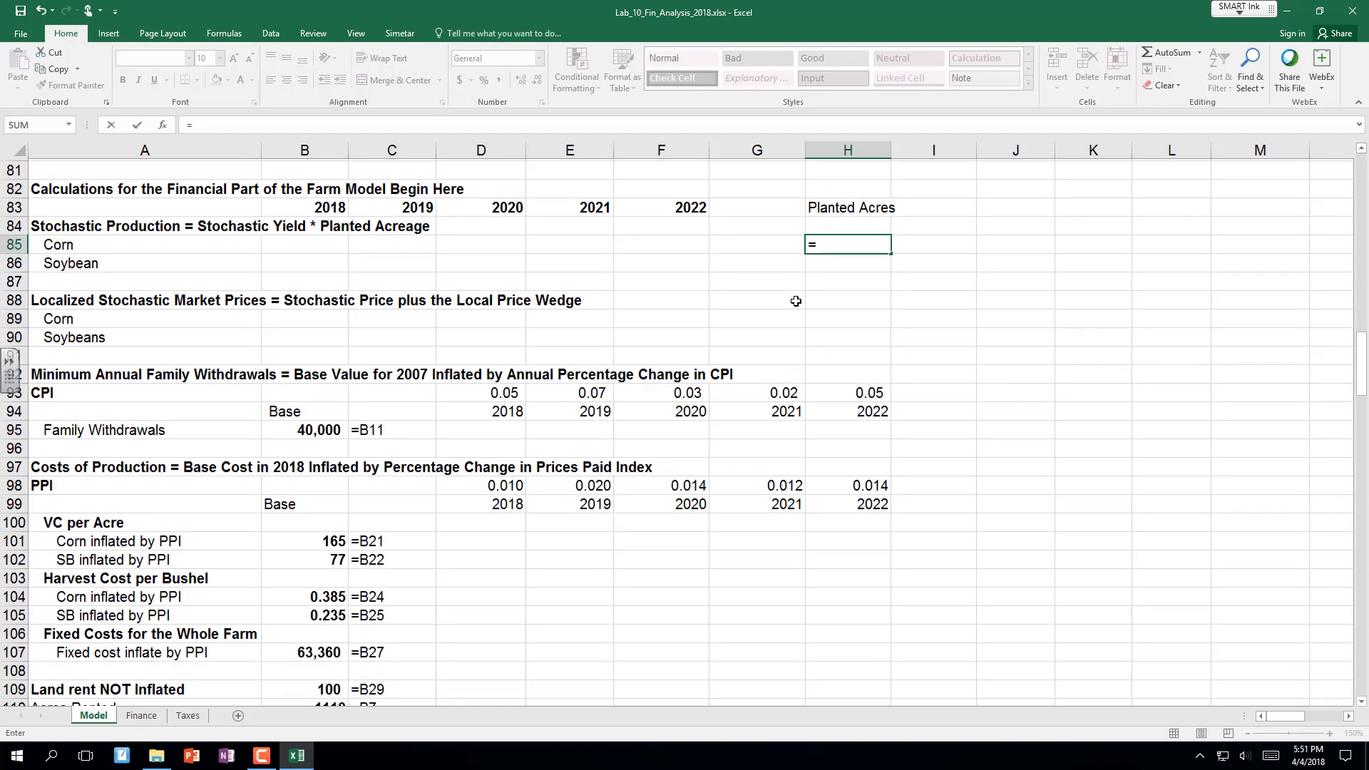
scroll(797, 291, up, 4)
scroll(796, 291, up, 10)
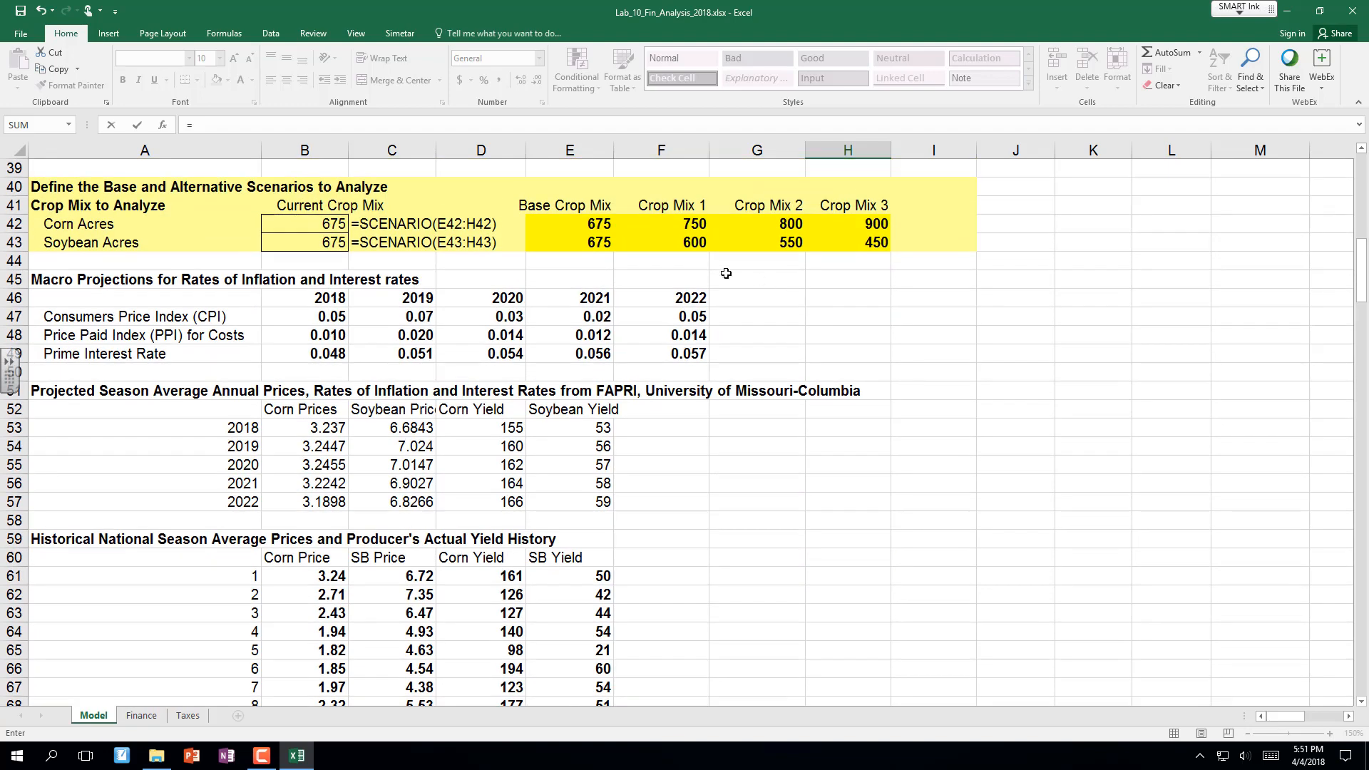
click(329, 224)
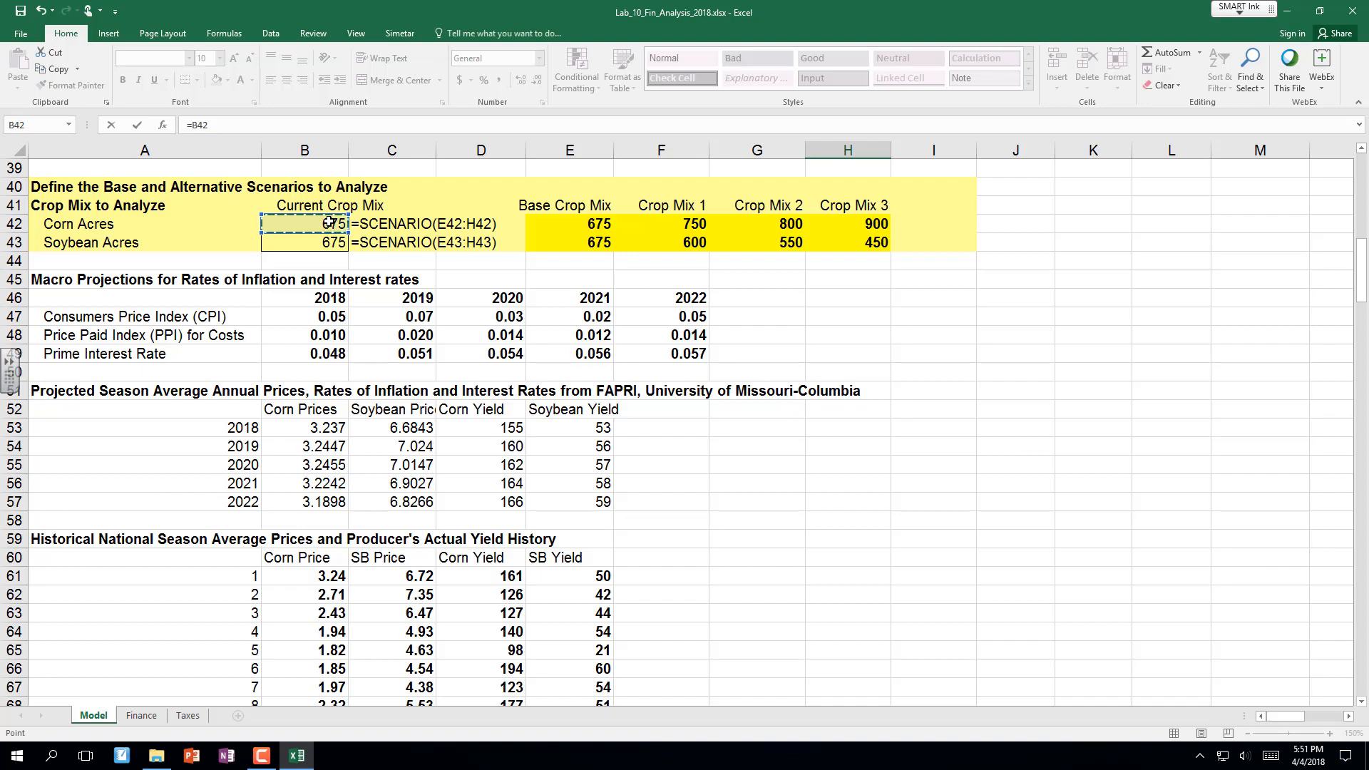
key(Return)
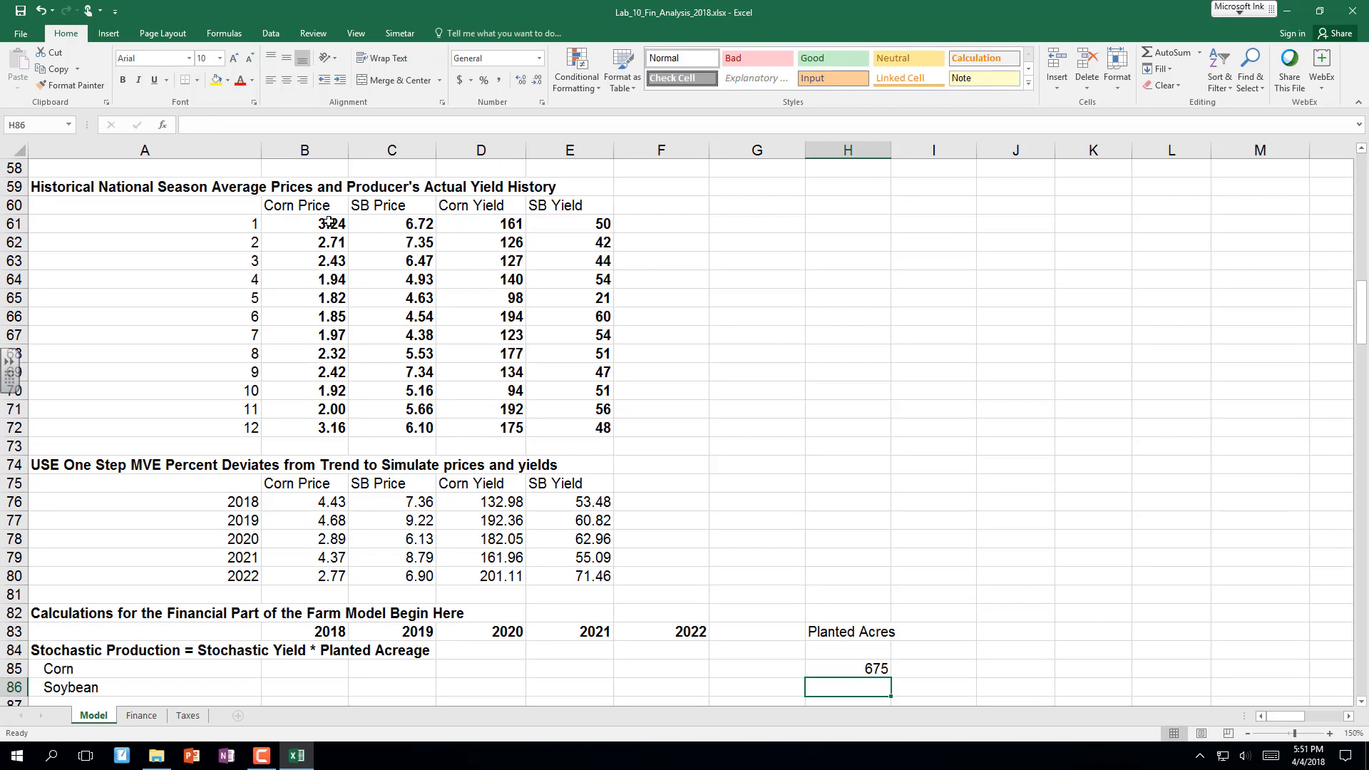
Copy the planted acres link in H85 down to the Soybean row in H86.
key(Down)
key(Down)
key(Down)
key(Down)
key(Down)
key(Down)
key(Down)
key(Down)
key(Down)
key(Down)
key(Down)
key(Down)
key(Down)
key(Down)
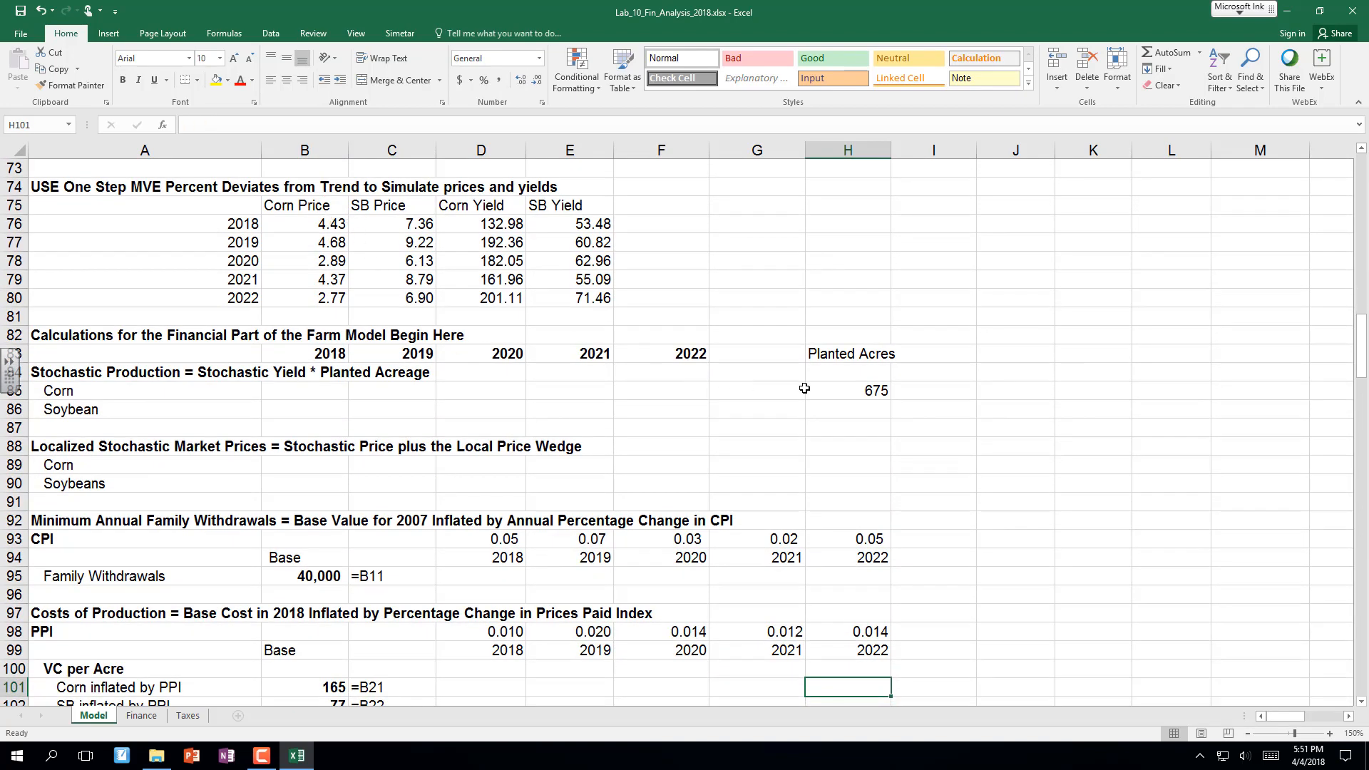
click(831, 386)
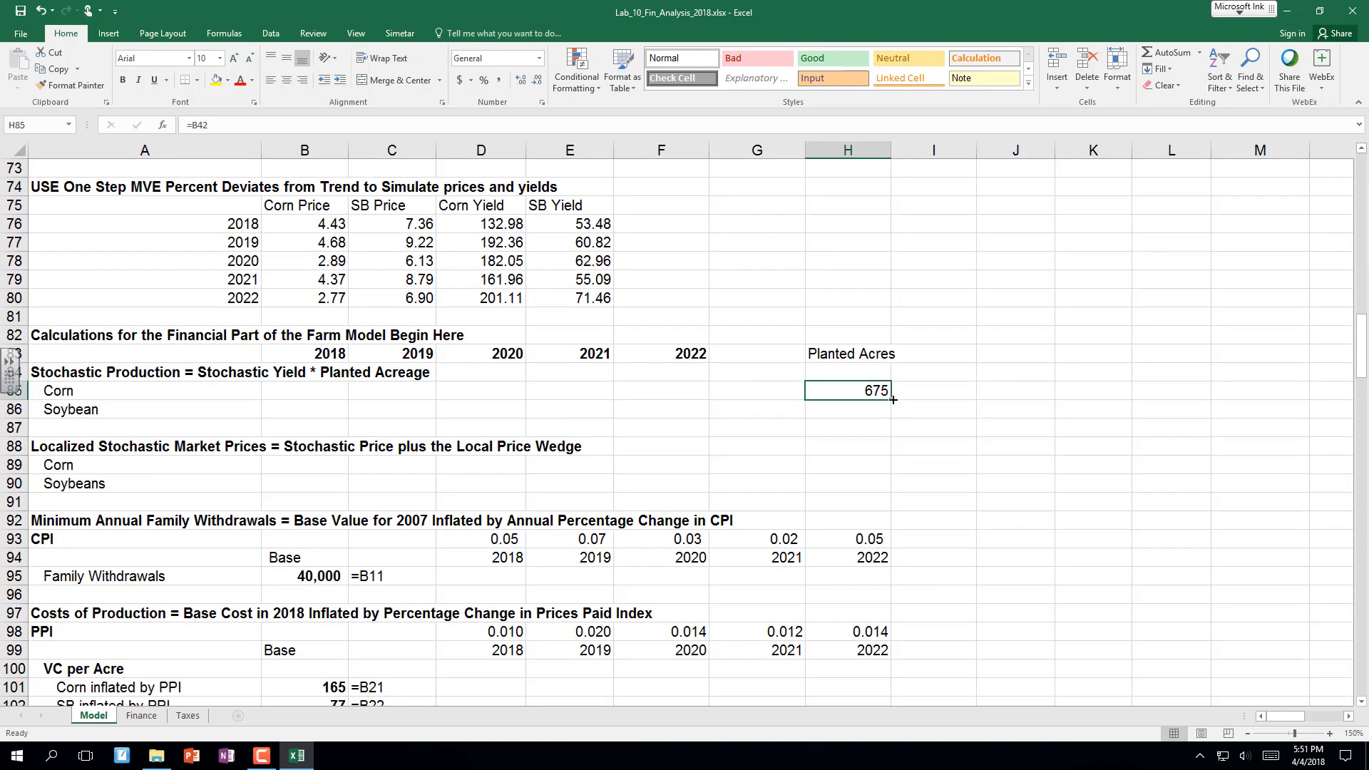
drag(893, 400, 892, 419)
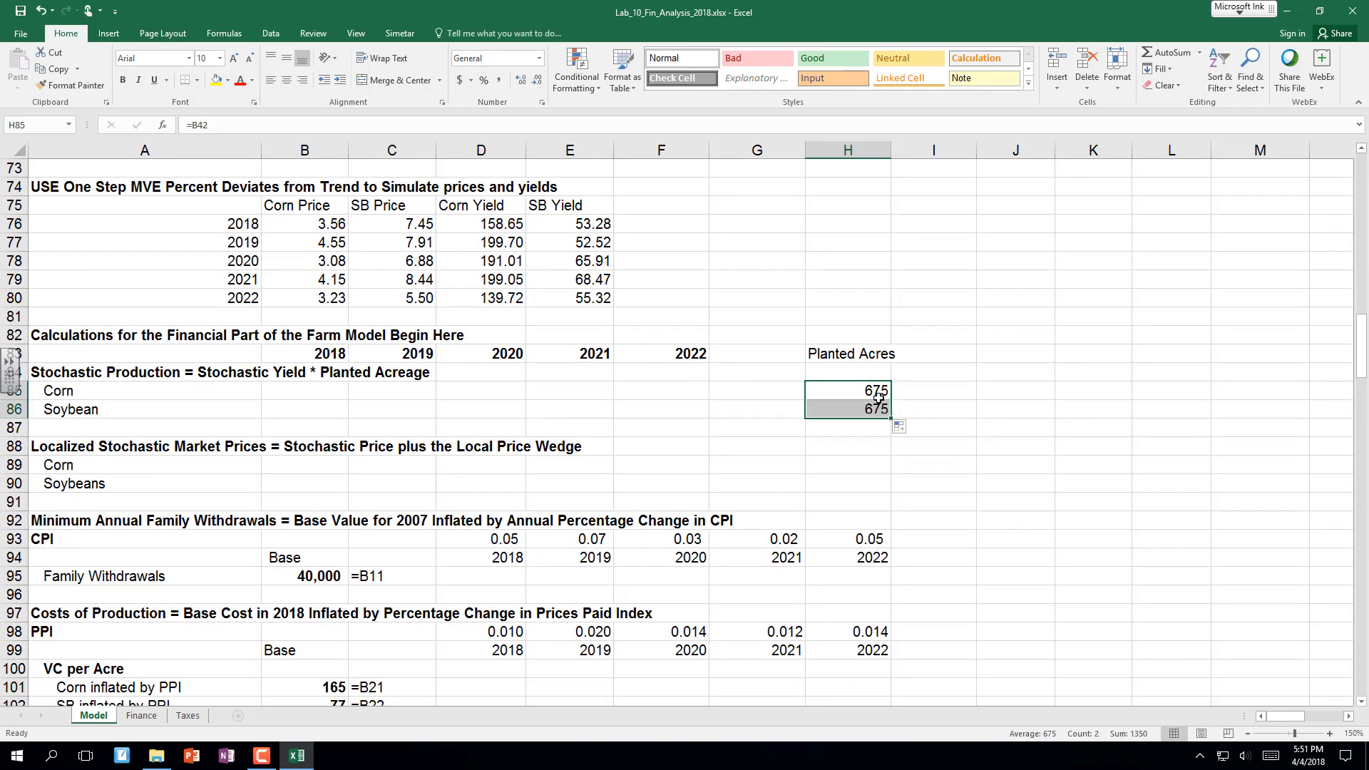
Show the planted acres formulas beside them with =VFORMULA(H85) in I85, copied down to I86.
click(945, 391)
text(=v)
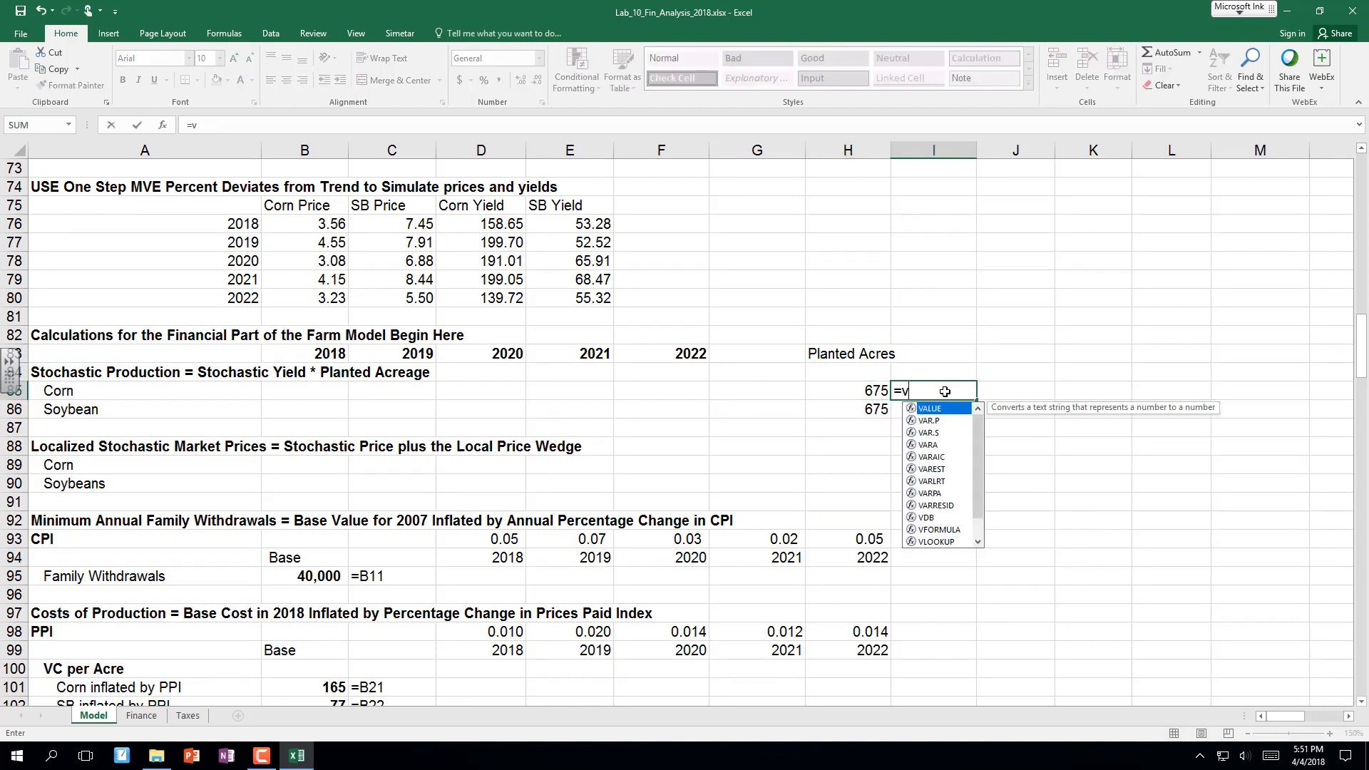
text(formula()
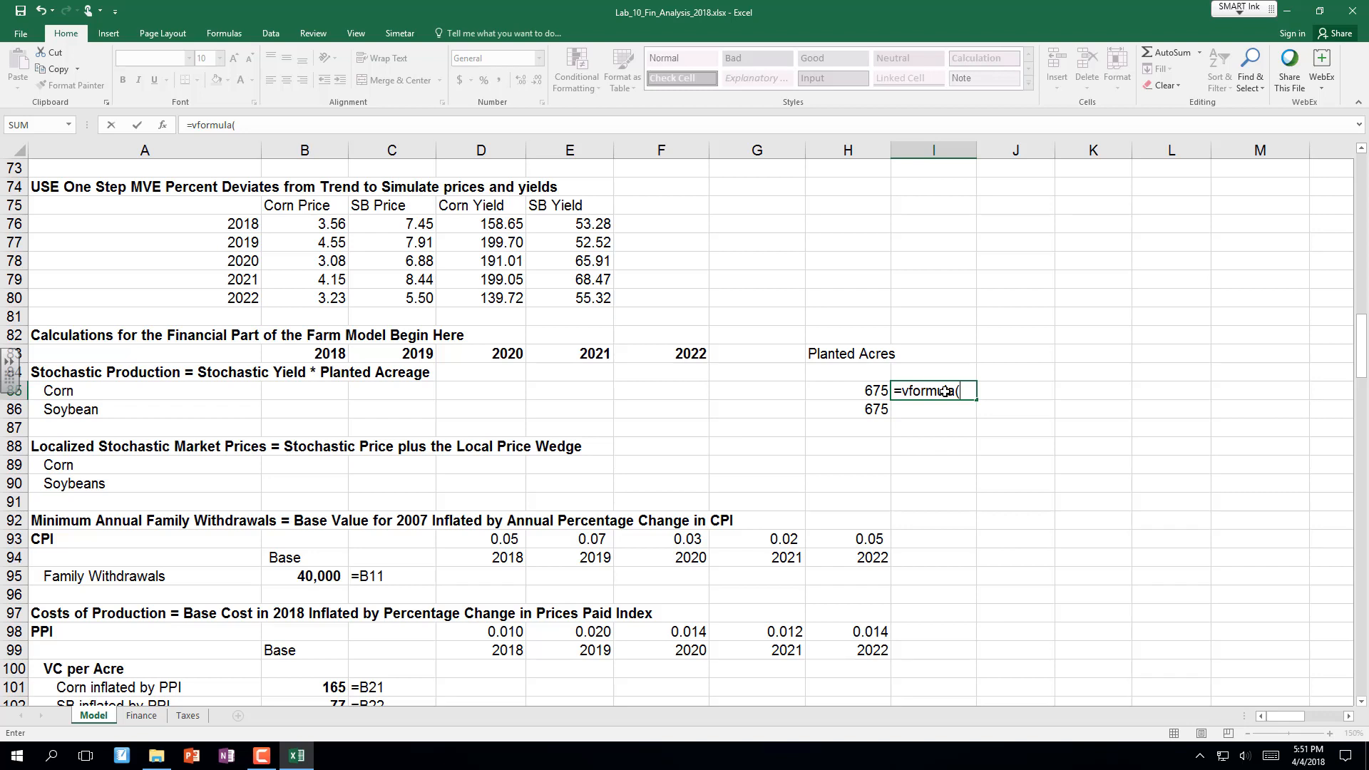
key(Left)
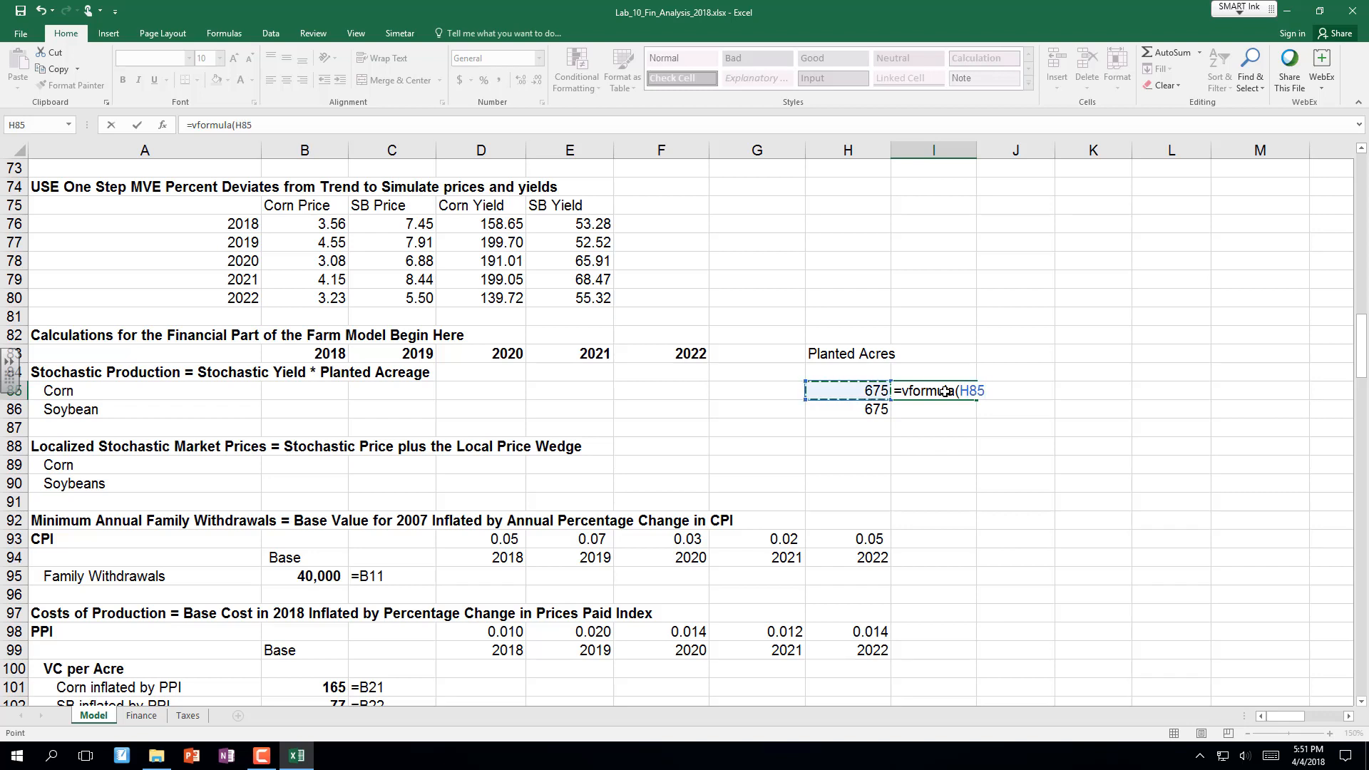
key(Return)
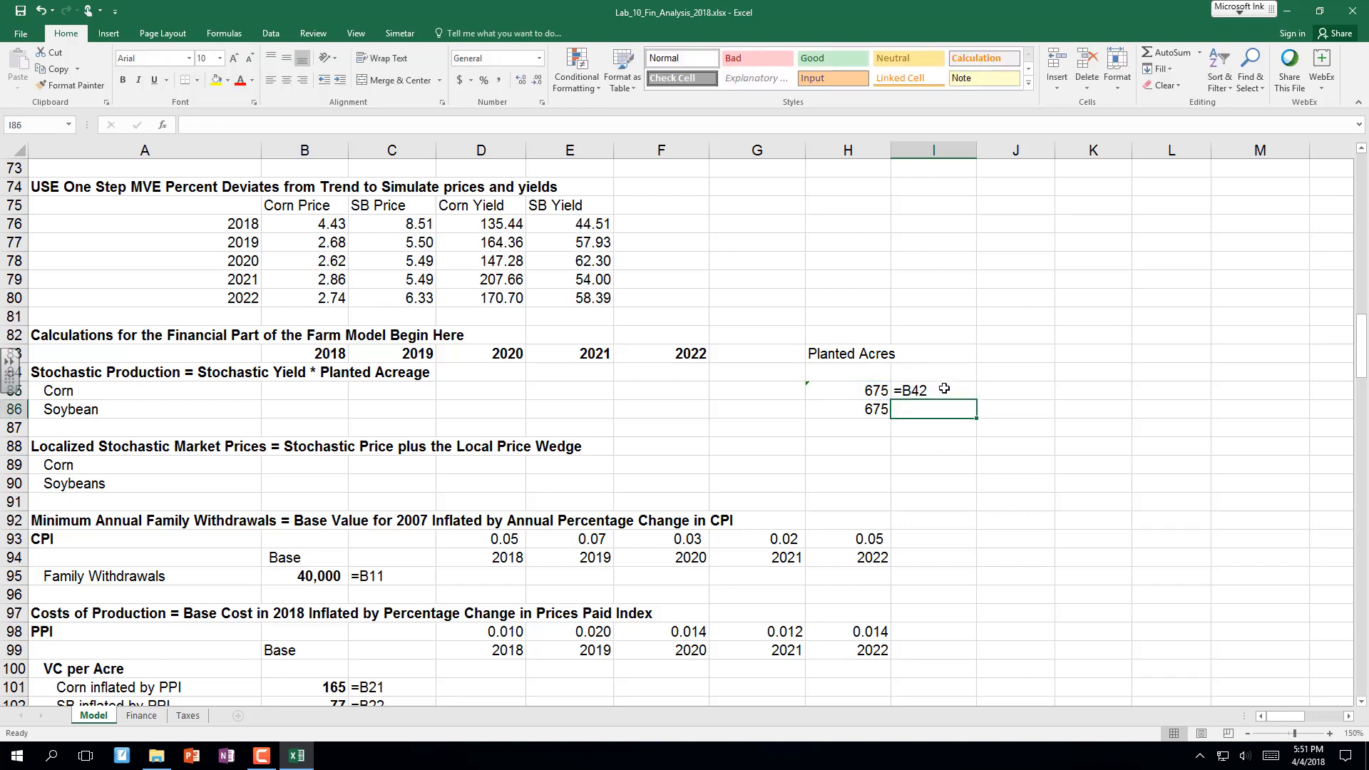
click(944, 389)
drag(976, 400, 975, 422)
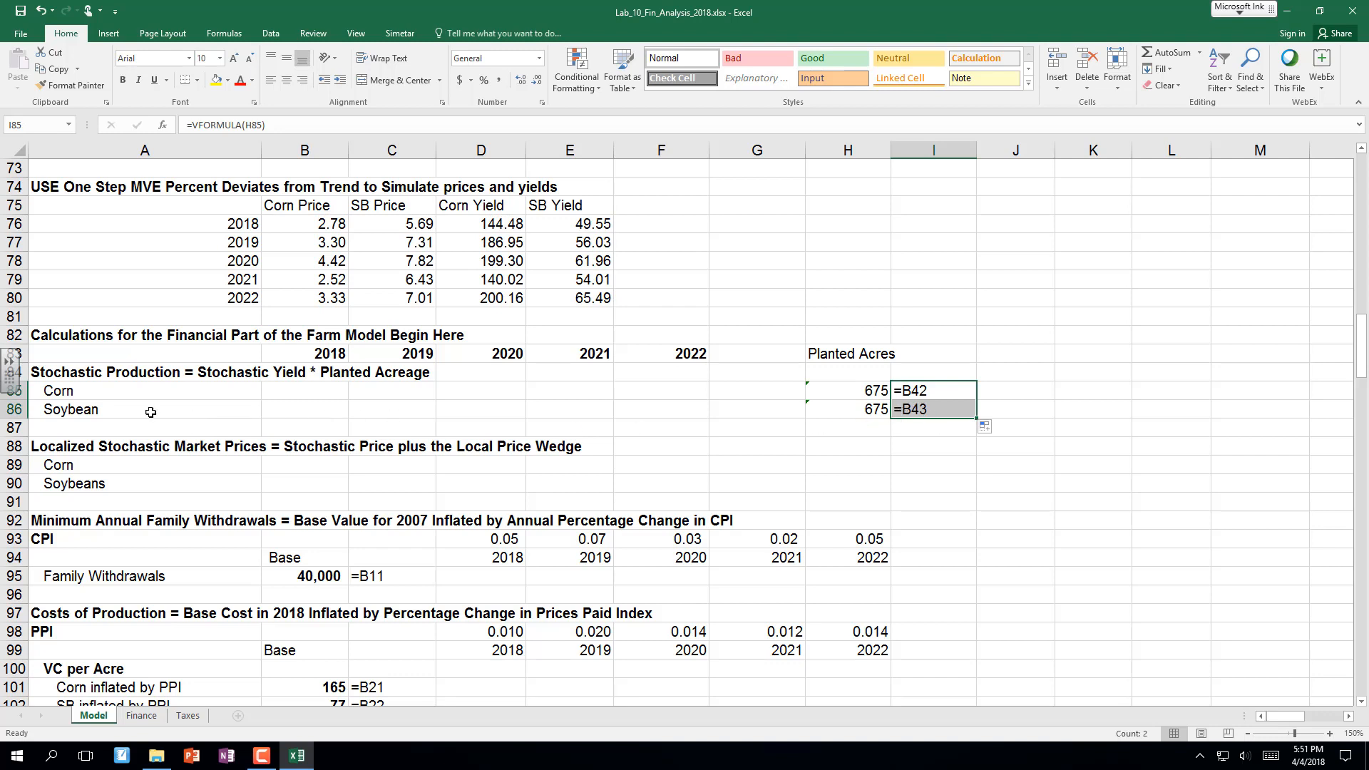
Transpose the simulated prices and yields A75:E80 with Simetar's Matrix Operations, output at F75 with the output label included.
click(325, 392)
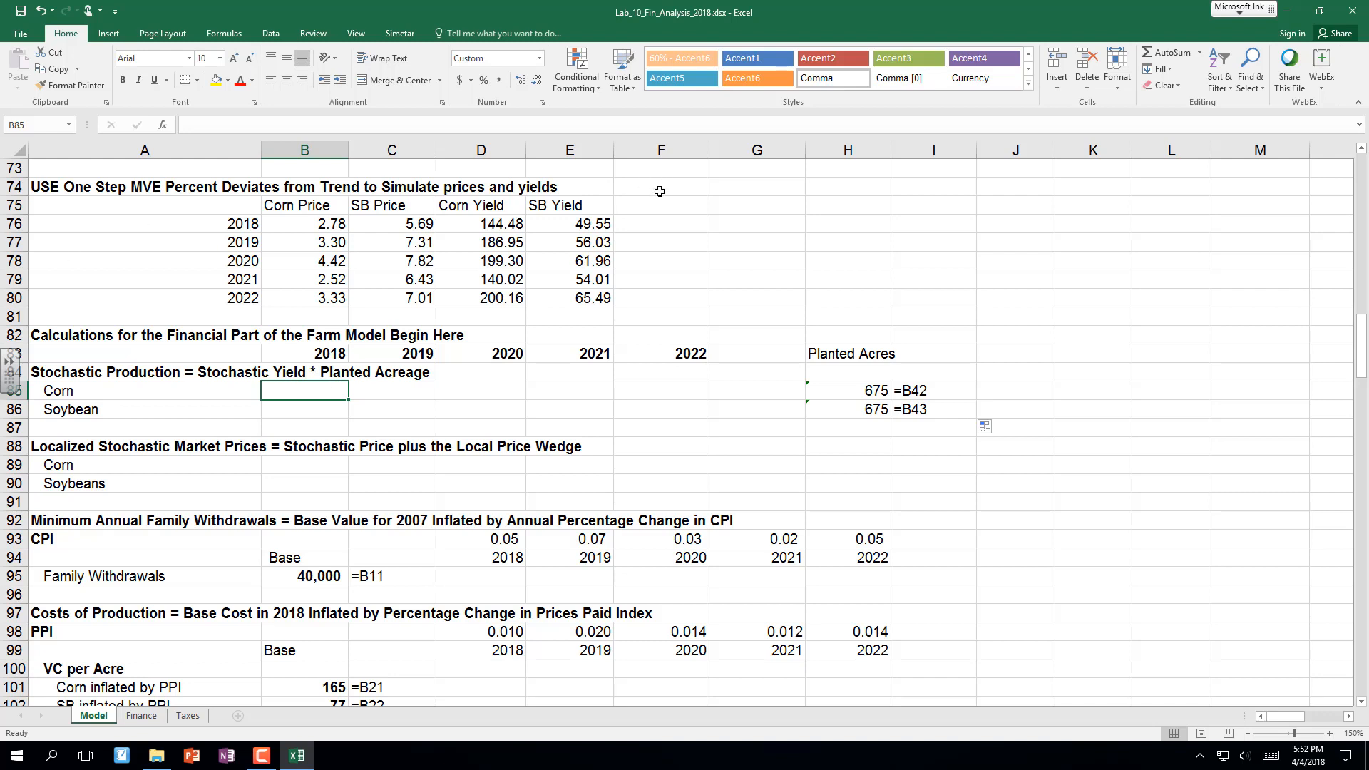
click(681, 206)
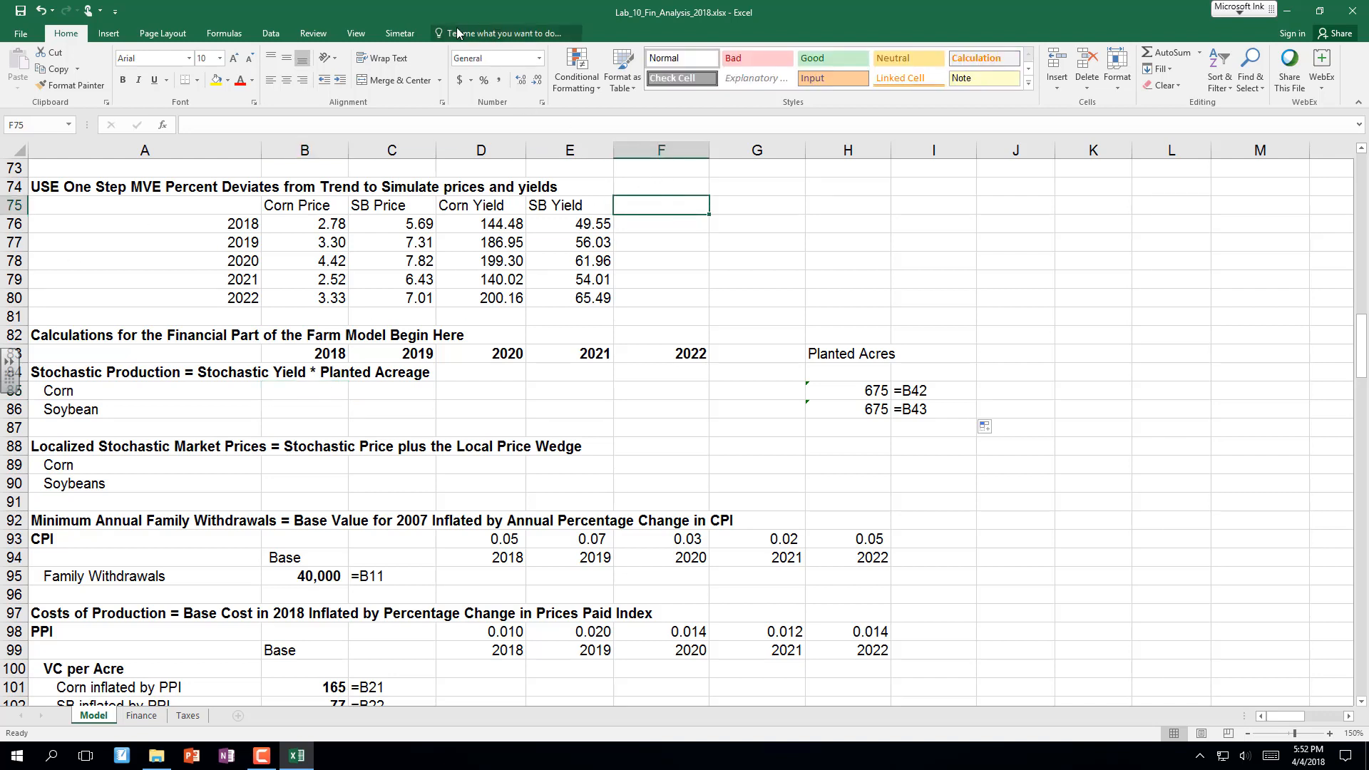
click(411, 36)
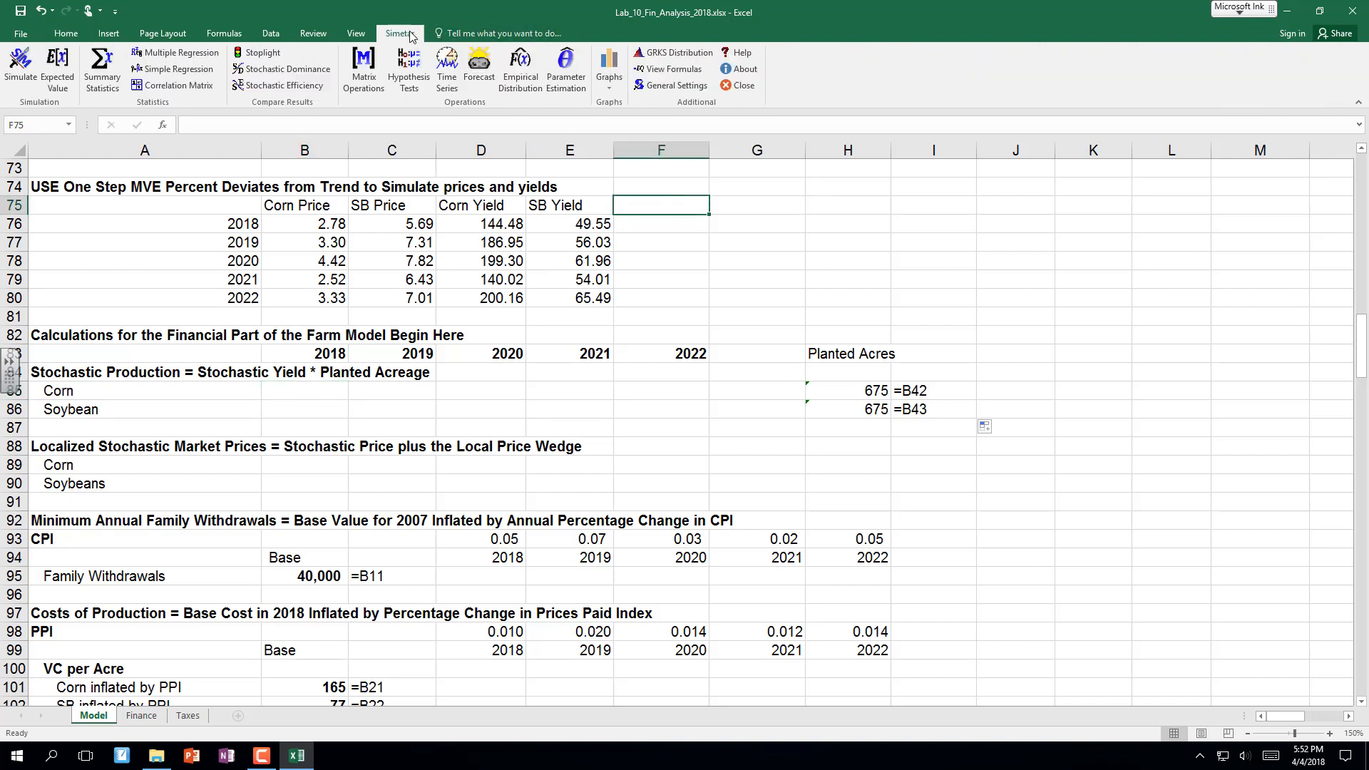
click(367, 67)
text(Transpose a Matrix)
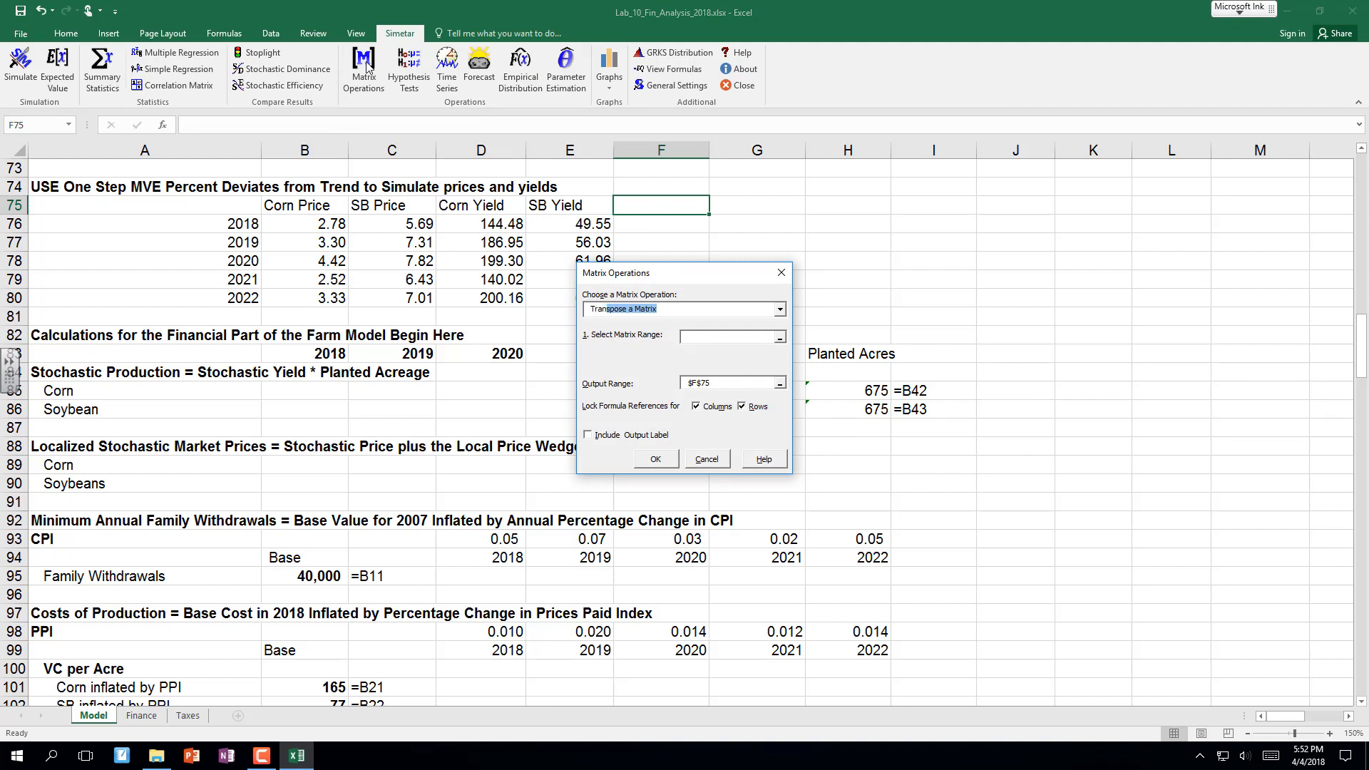
click(713, 336)
drag(239, 205, 597, 299)
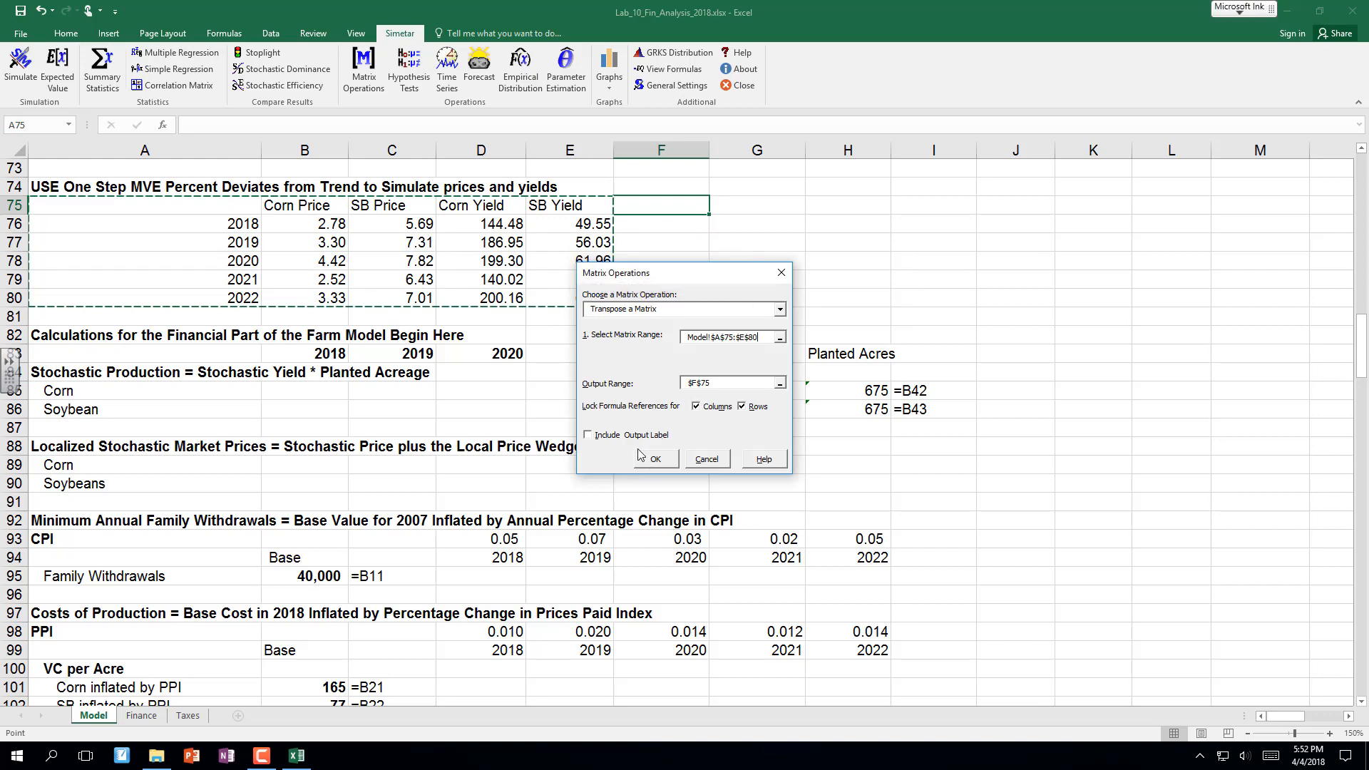
click(621, 437)
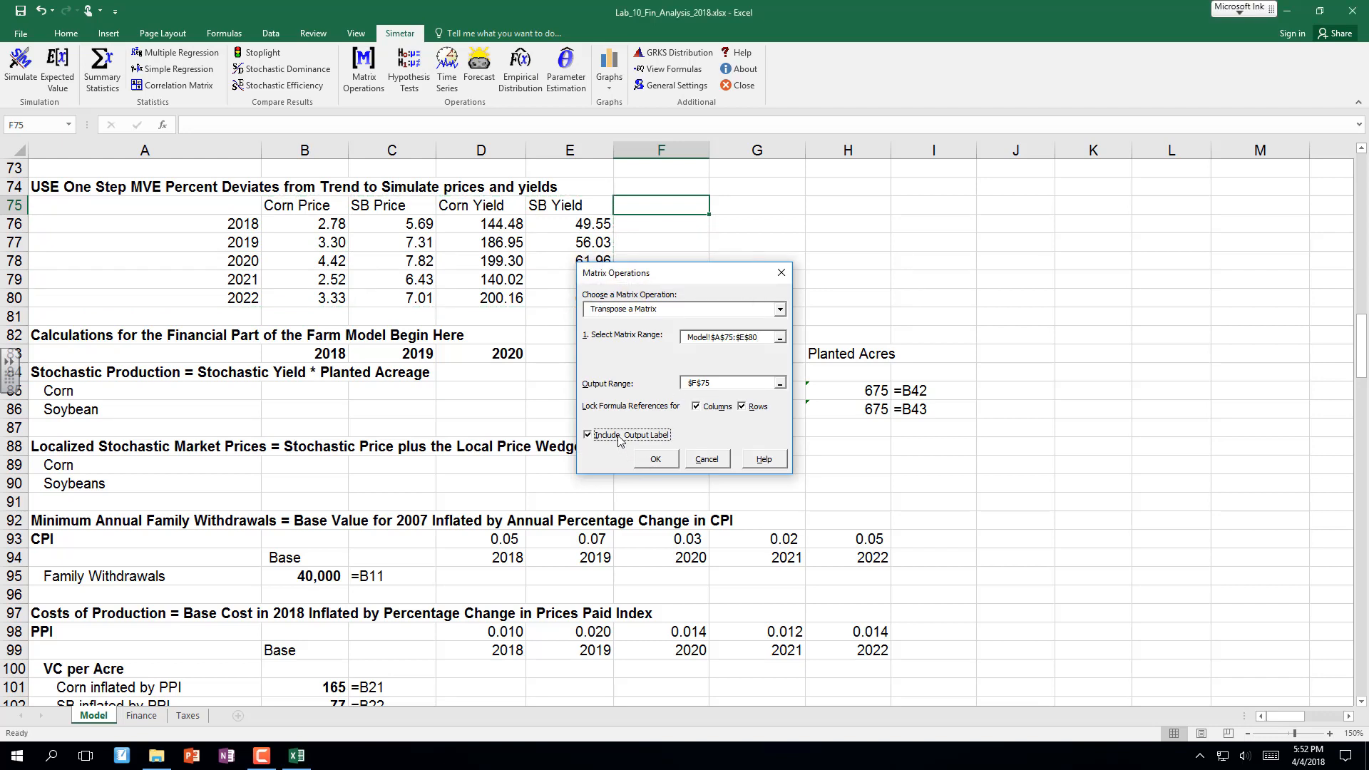
click(669, 460)
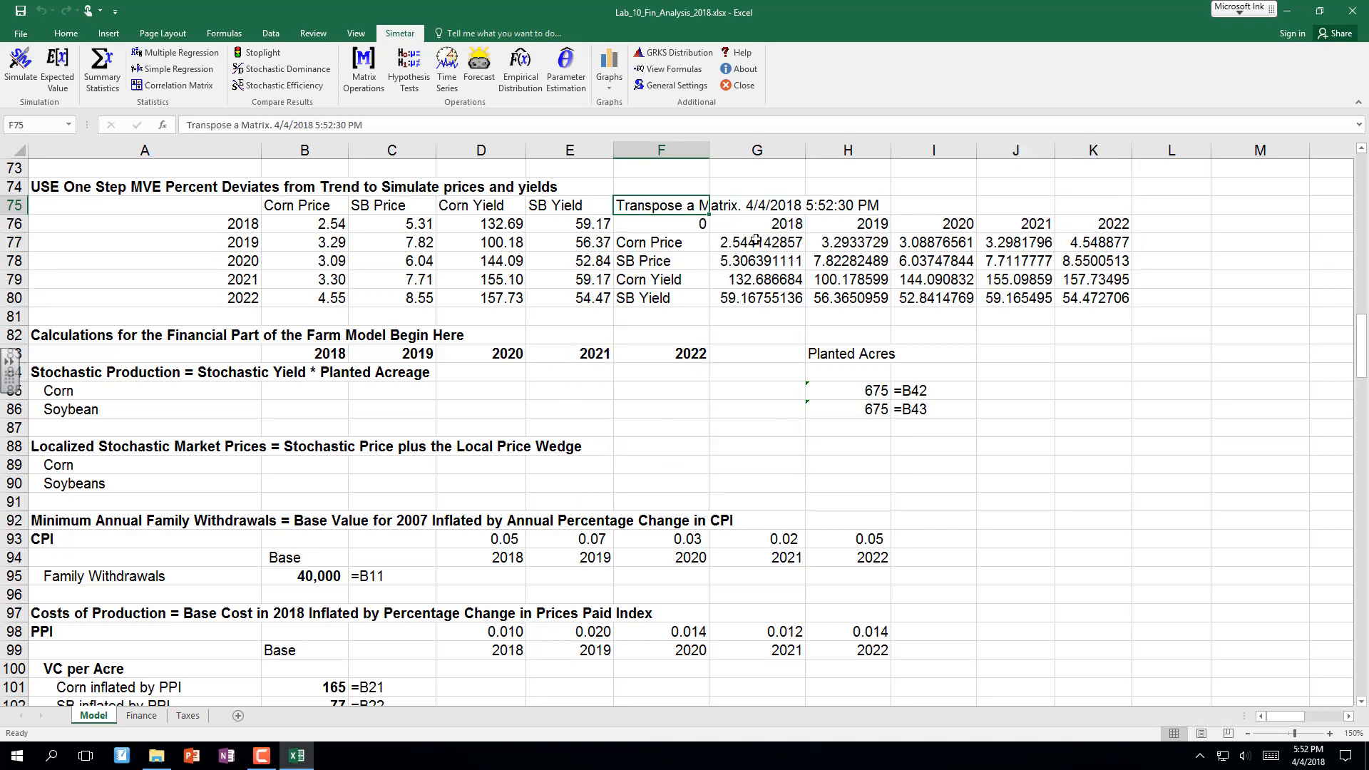
Format the transposed prices and yields in G77:K80 to two decimal places.
click(725, 242)
drag(725, 243, 1095, 298)
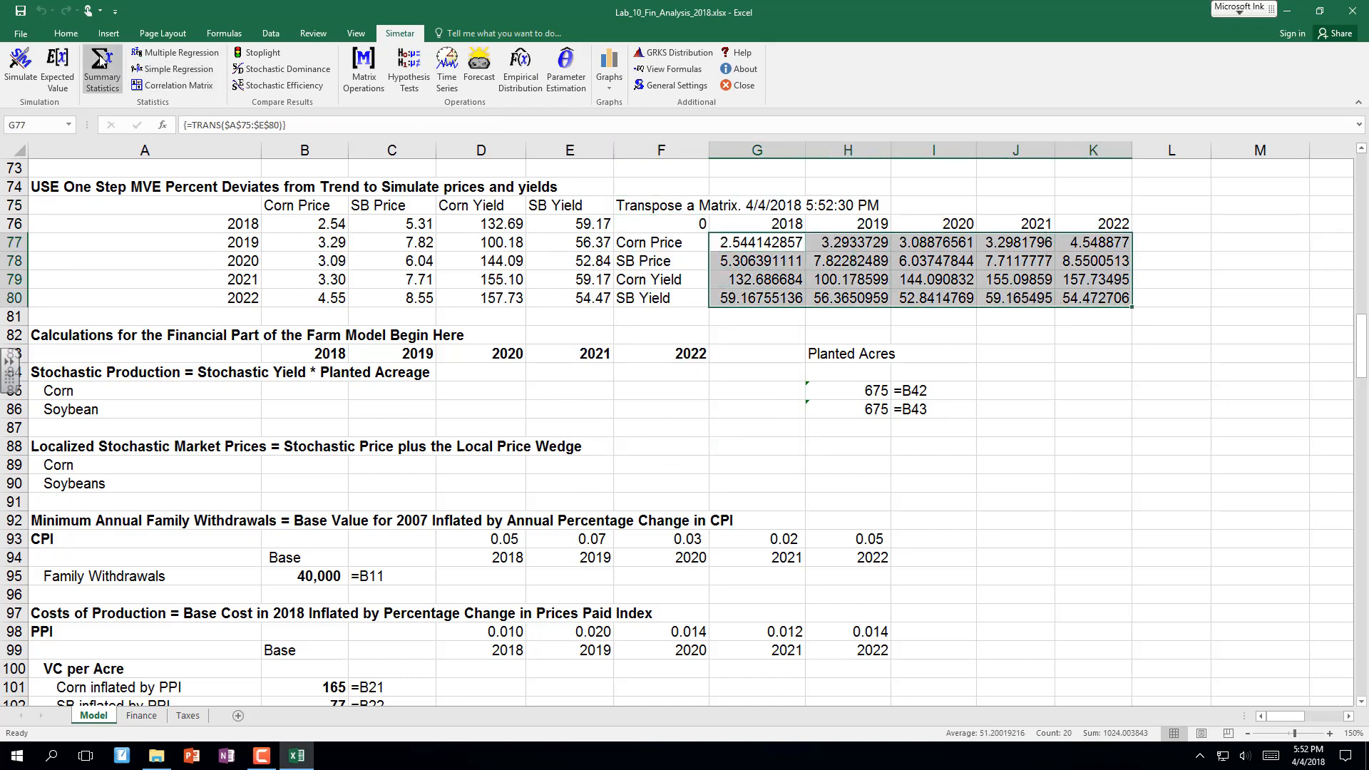
click(66, 32)
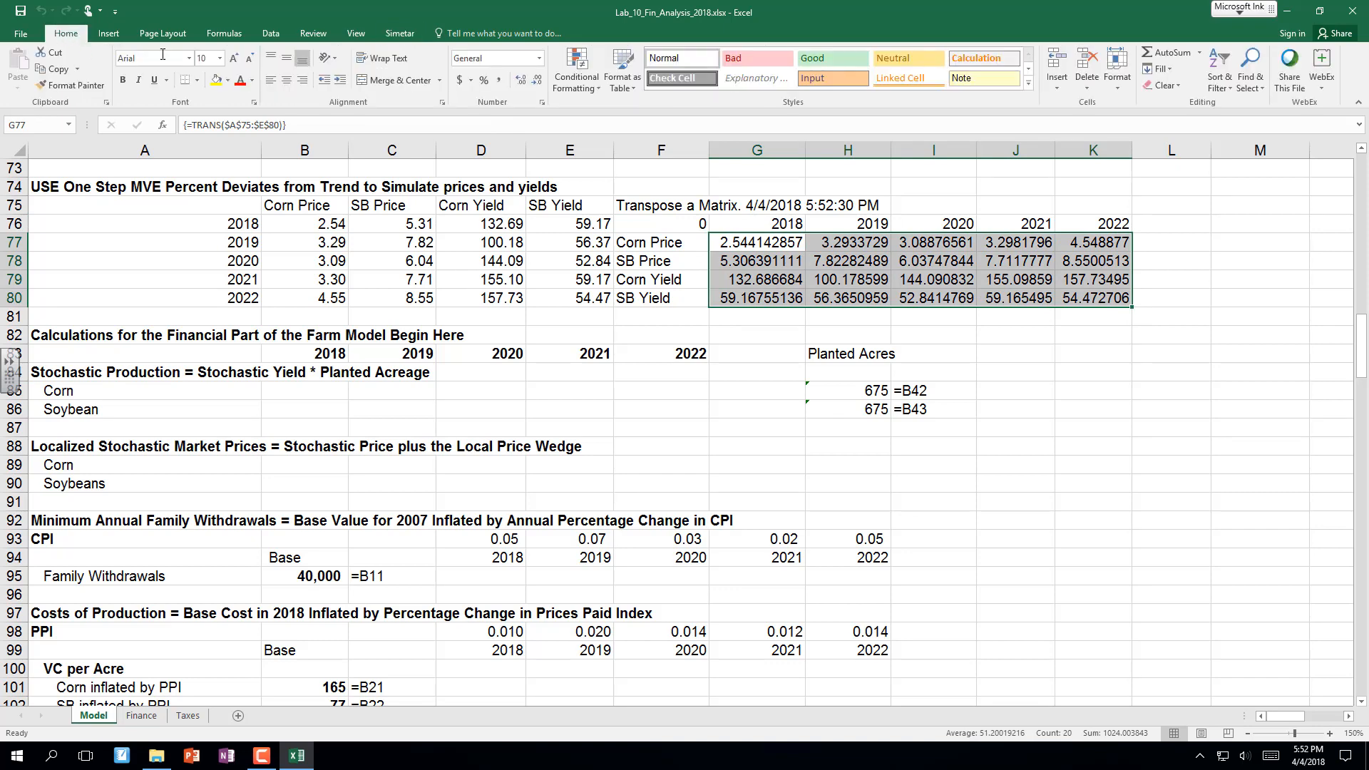
click(538, 82)
click(538, 82)
click(538, 82)
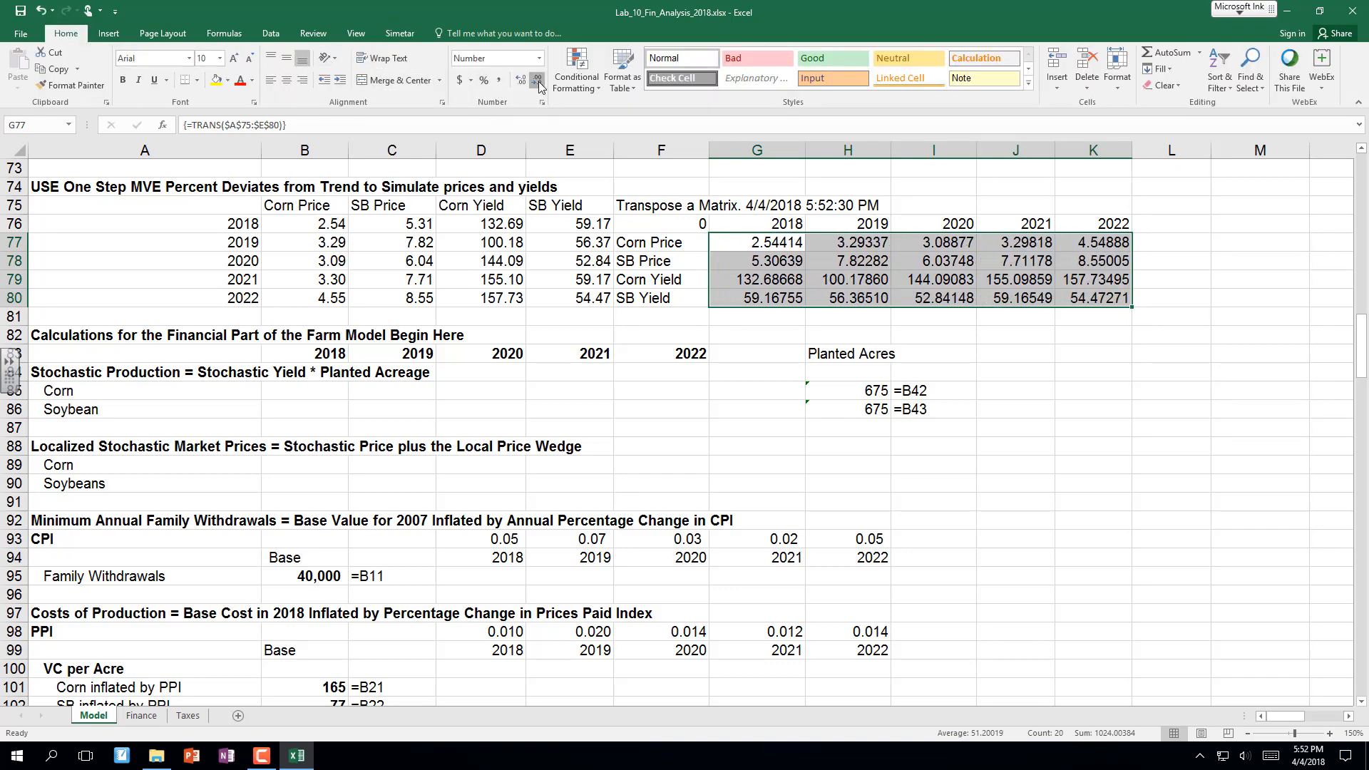
click(538, 83)
click(539, 83)
click(538, 83)
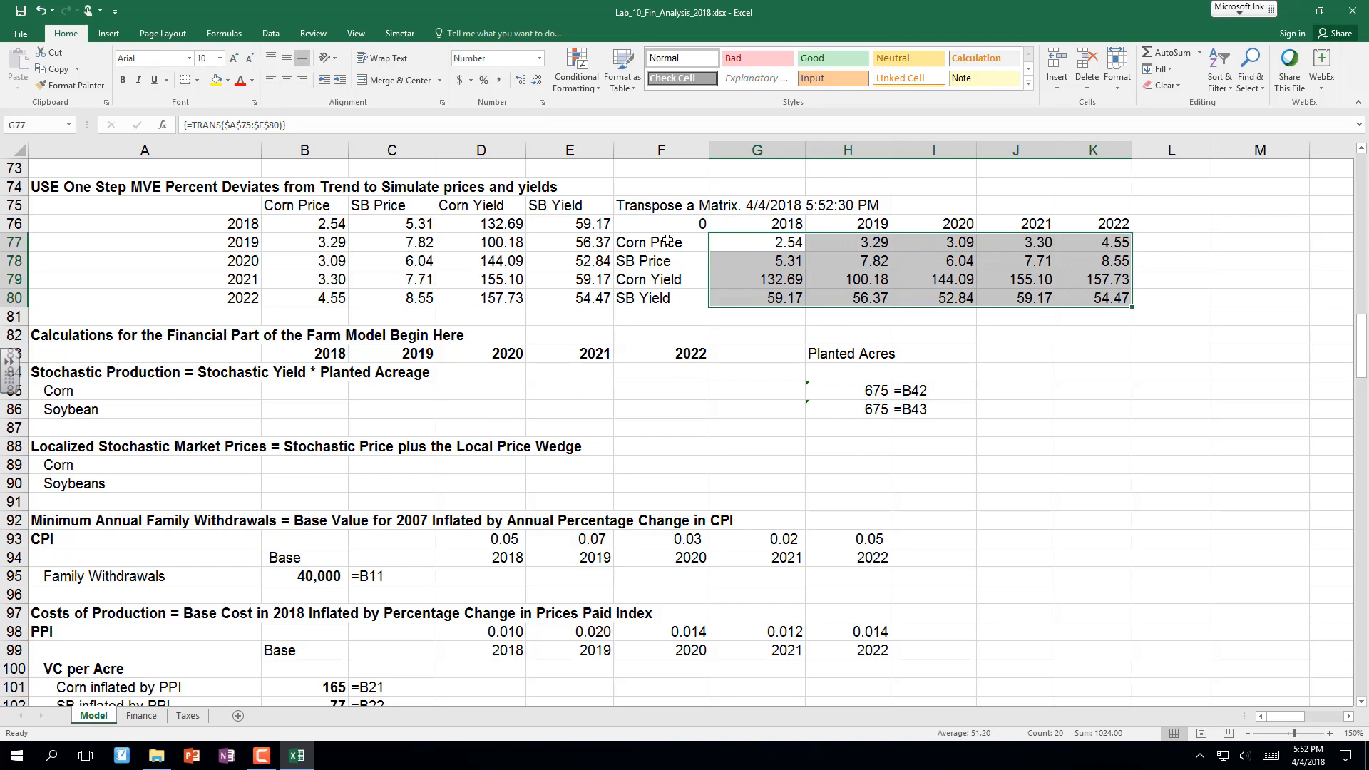
Calculate 2018 stochastic corn production in B85 as corn yield times planted acres with =G79*$H85.
click(640, 283)
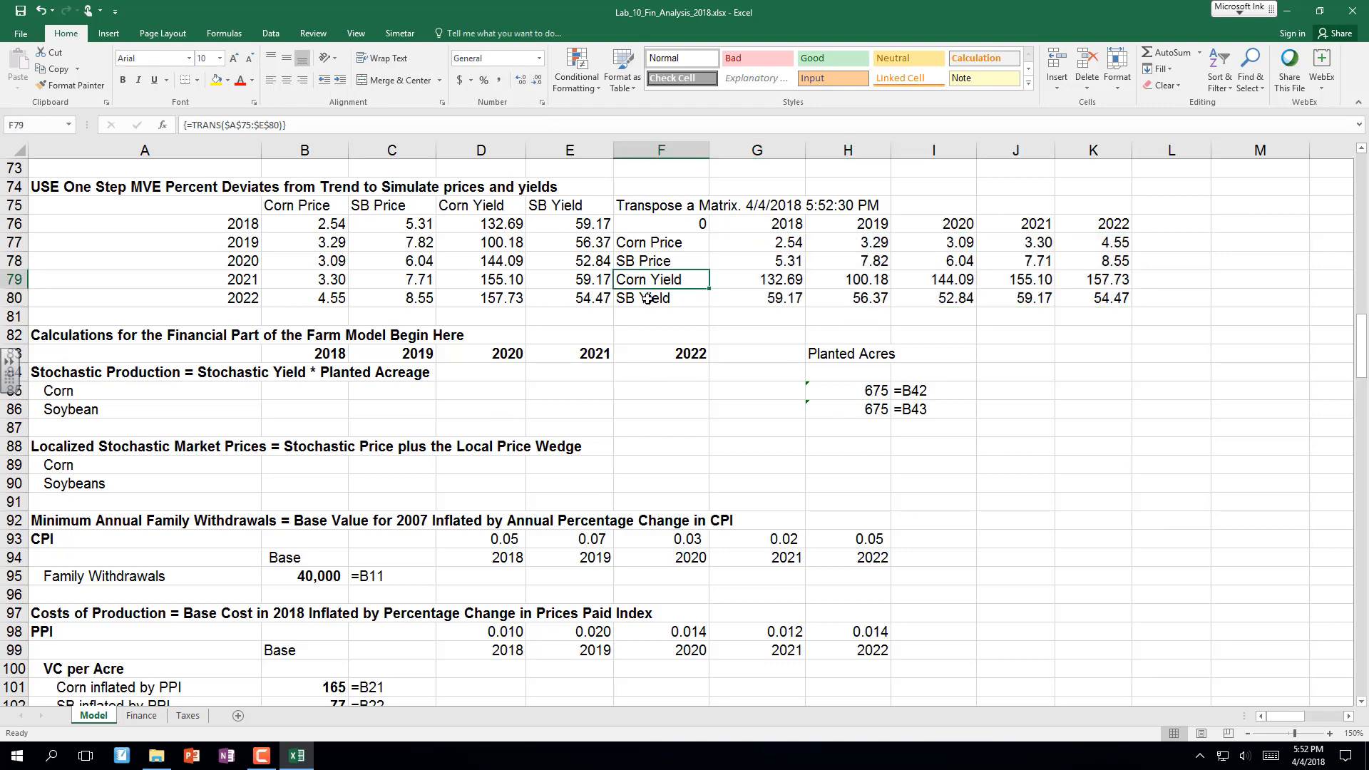
click(294, 392)
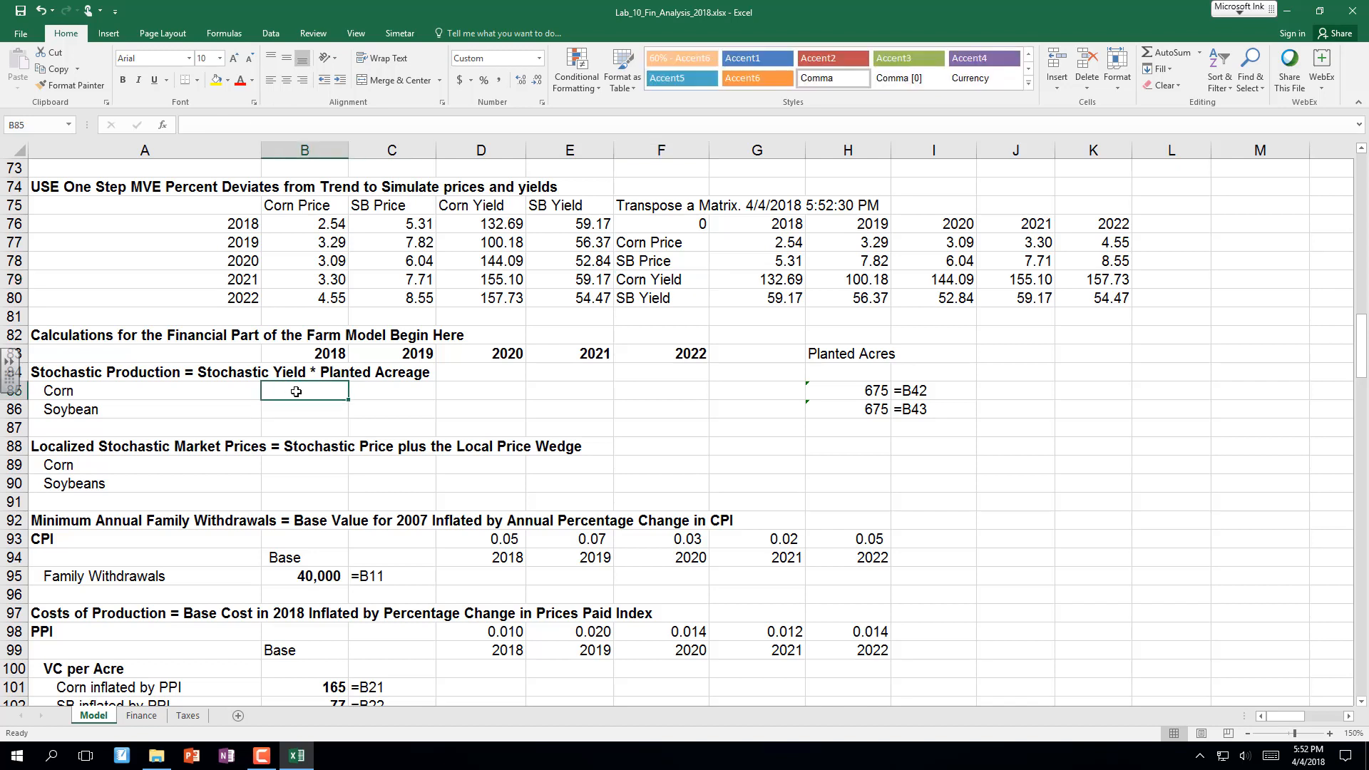
text(=)
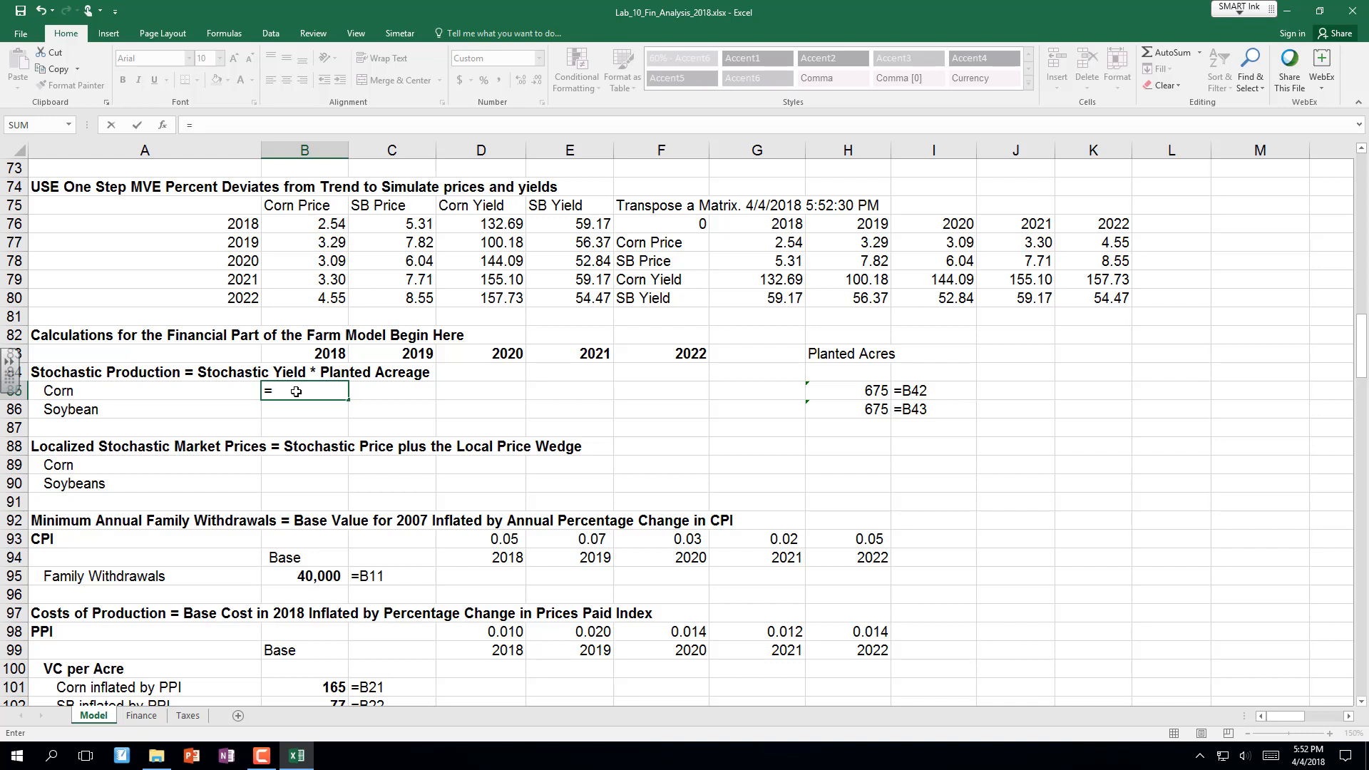
click(770, 281)
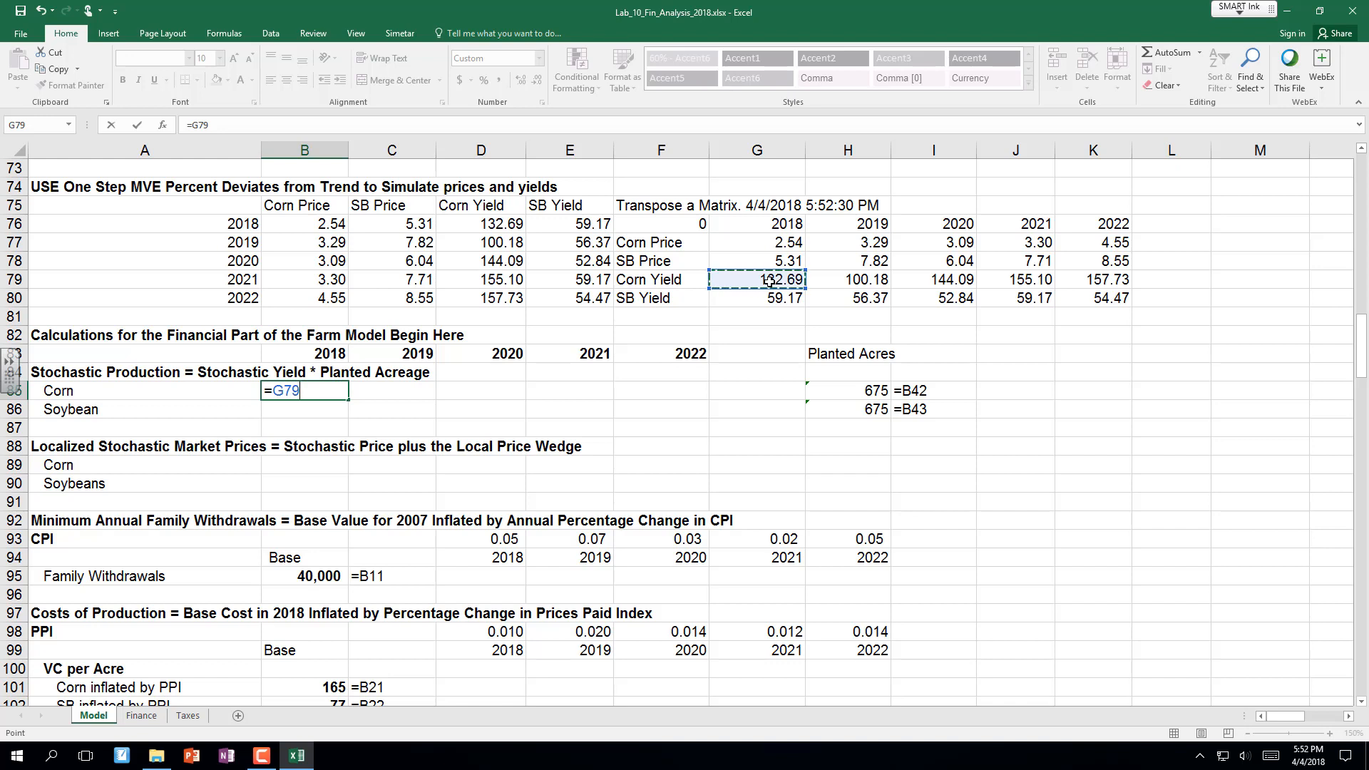
text(*)
click(878, 393)
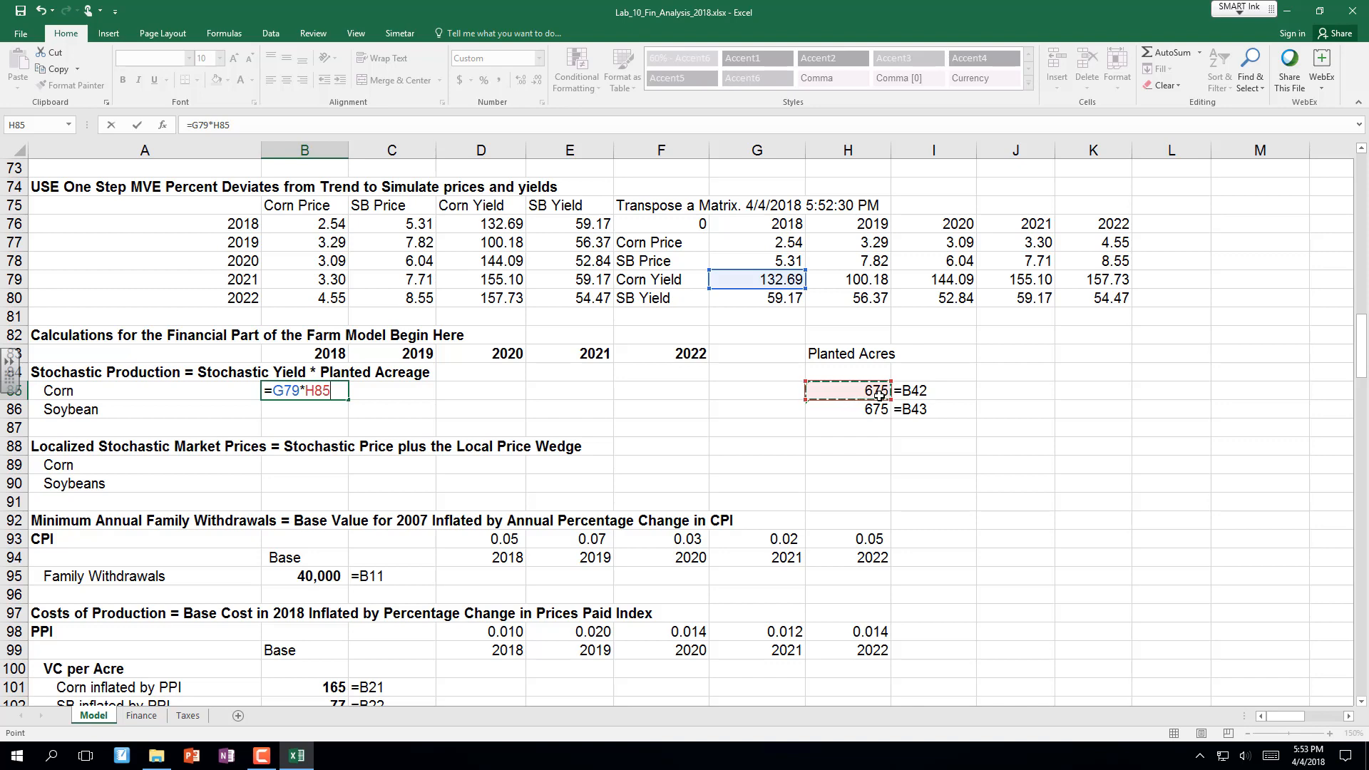
key(F4)
key(F4)
key(F4)
key(Return)
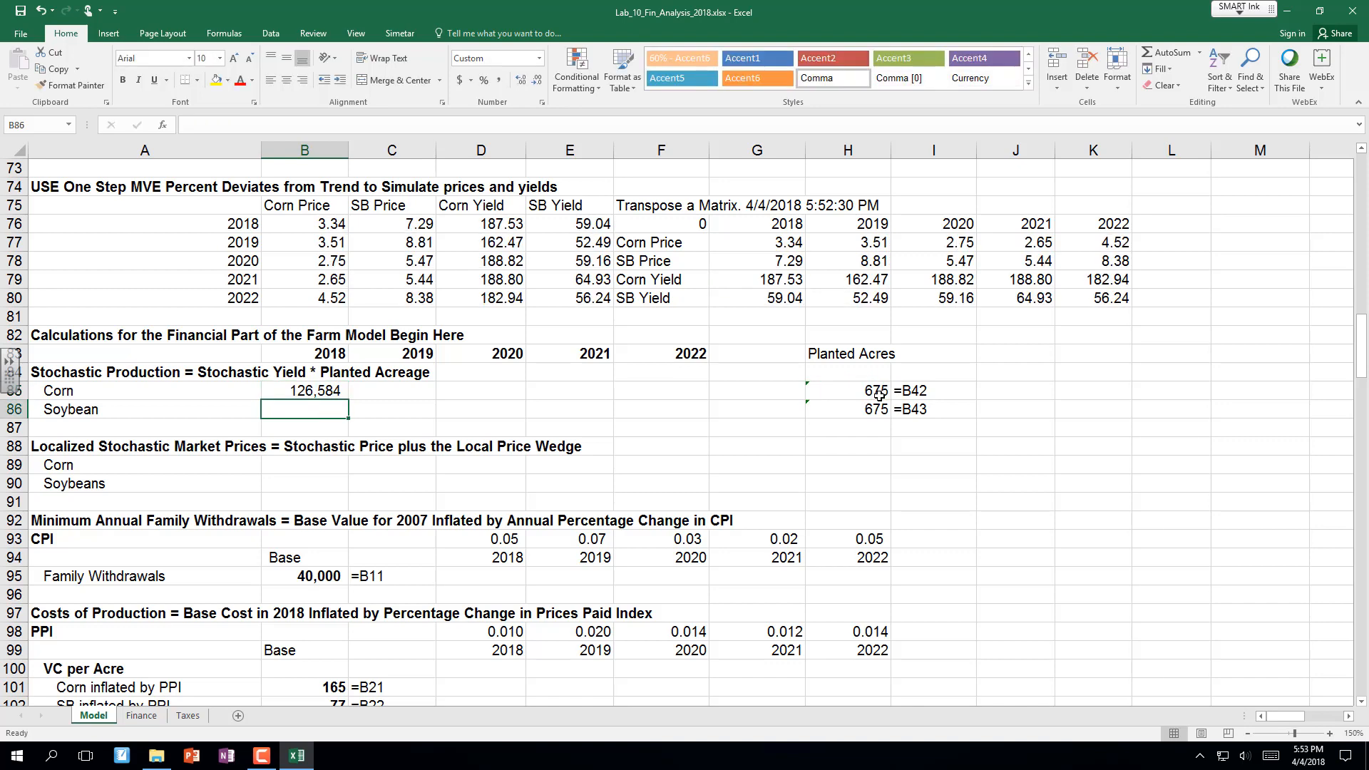
Copy the corn production formula in B85 across to F85 for 2022 and turn on Simetar's Expected Value mode.
click(301, 388)
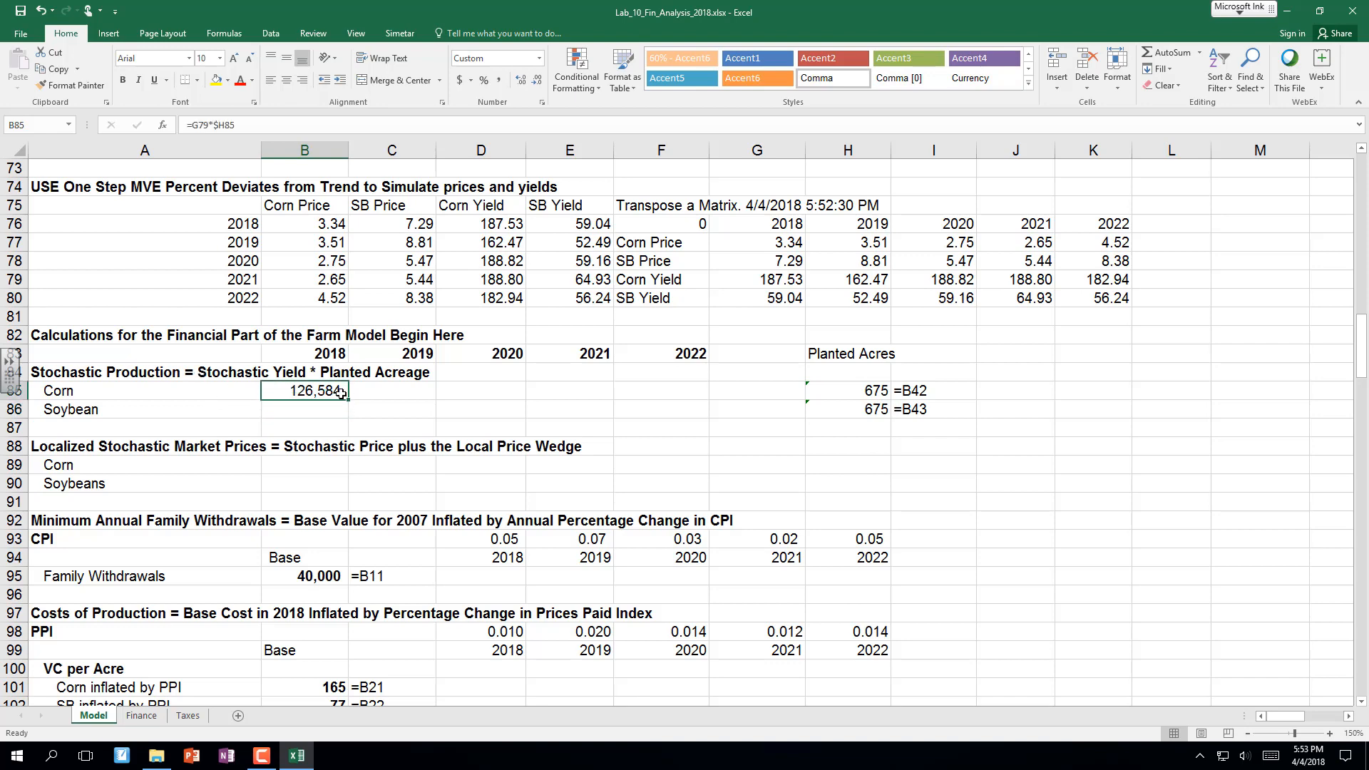
drag(353, 401, 682, 406)
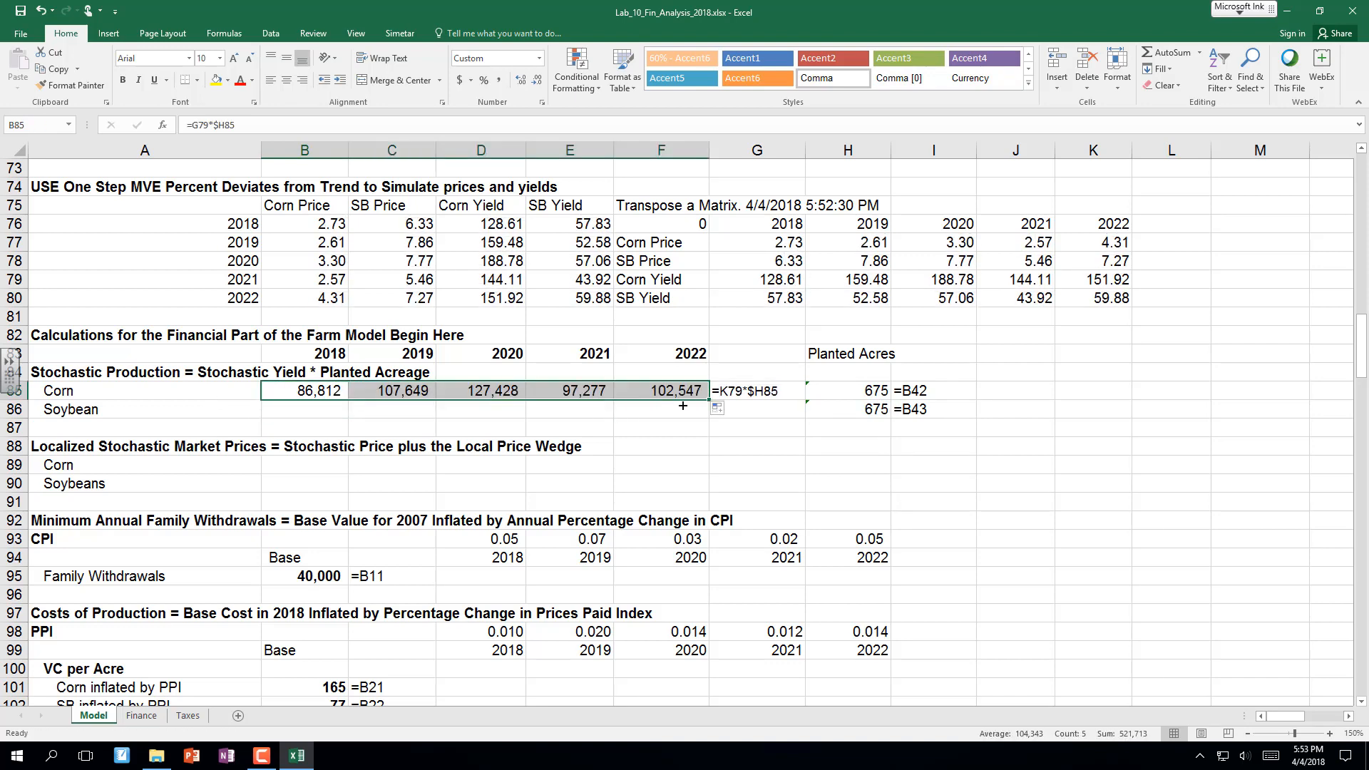
click(399, 33)
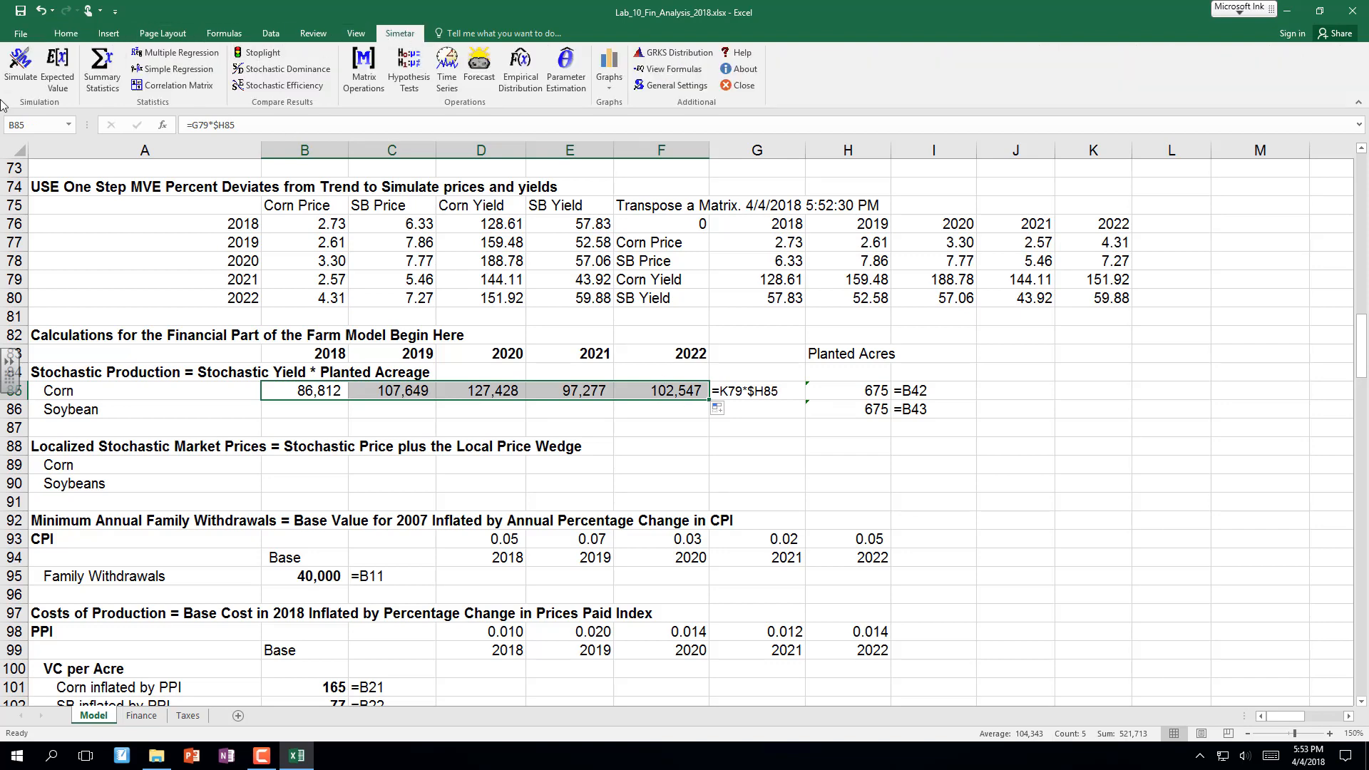
click(58, 69)
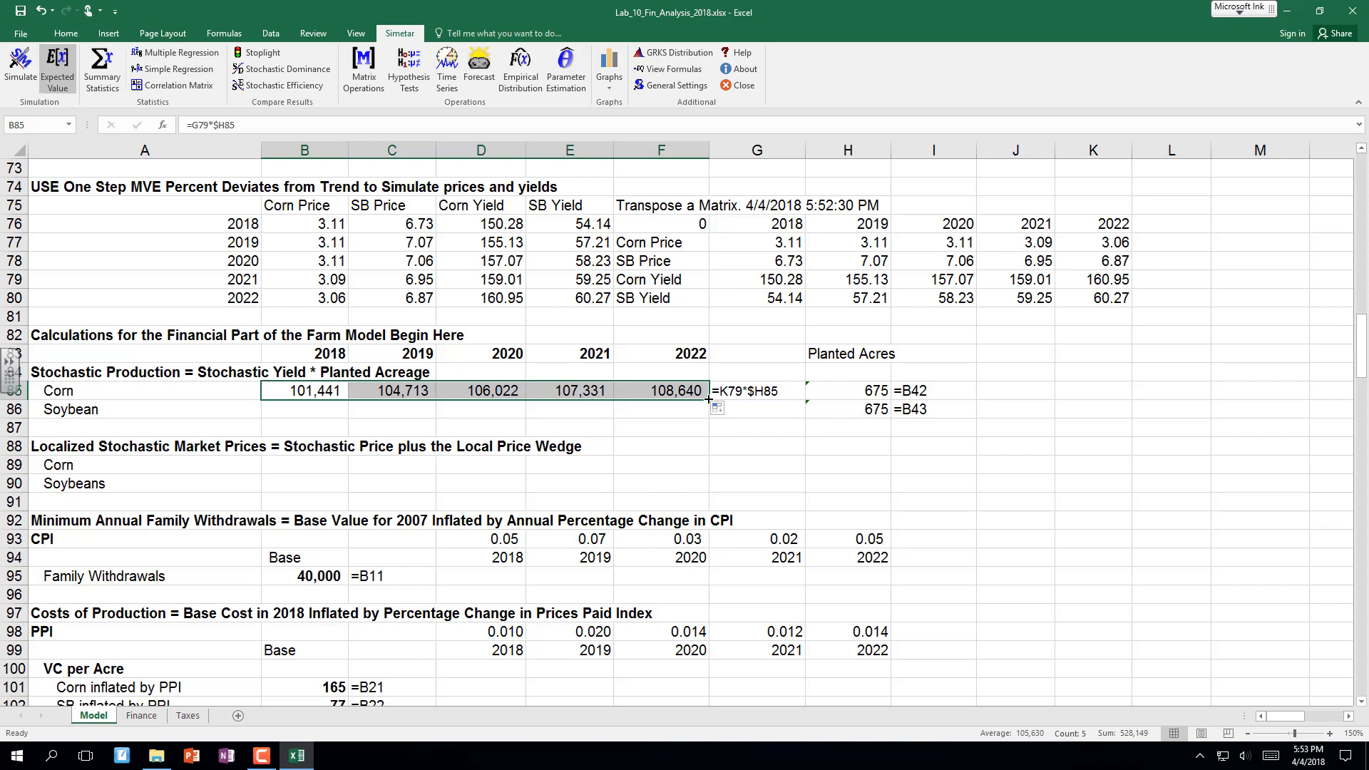
Copy the corn production formulas B85:F85 down to the Soybean row and check the references in B86 and F86.
drag(709, 400, 711, 419)
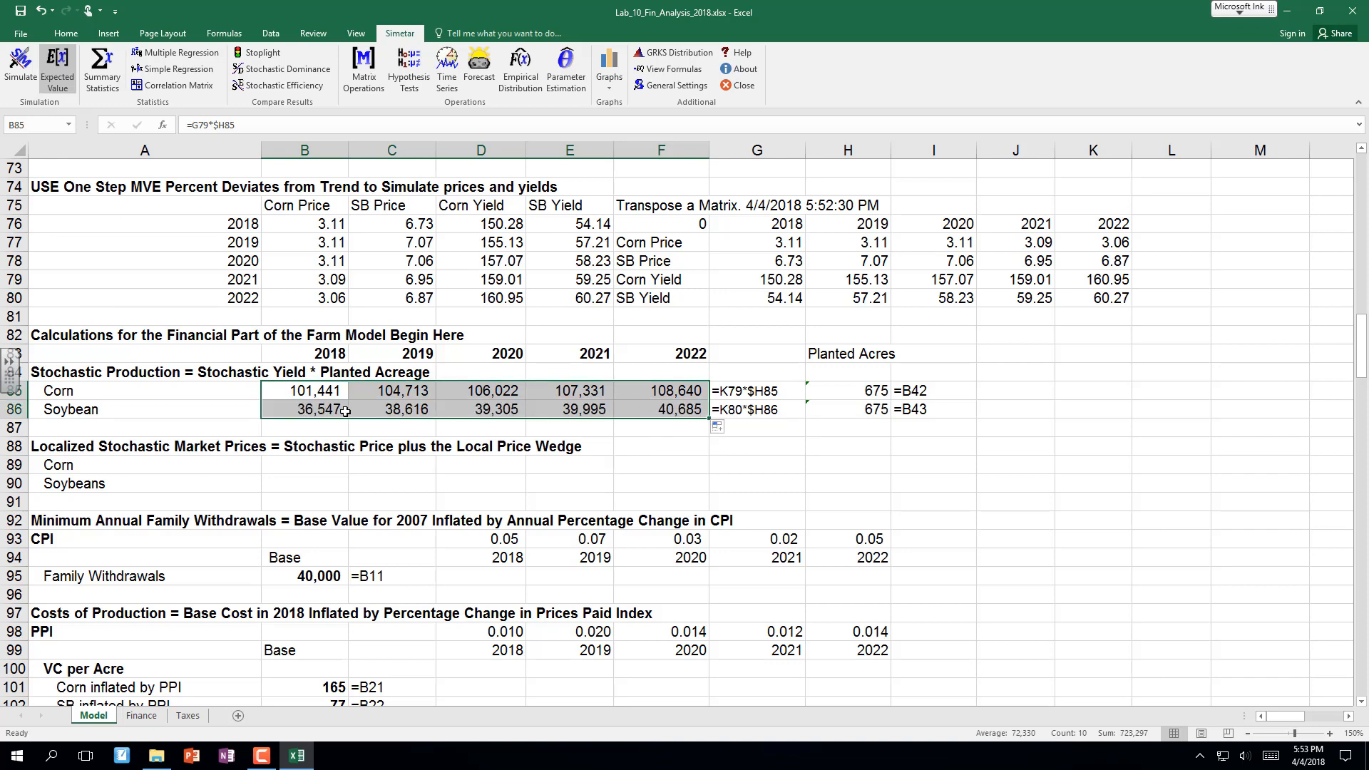
click(315, 408)
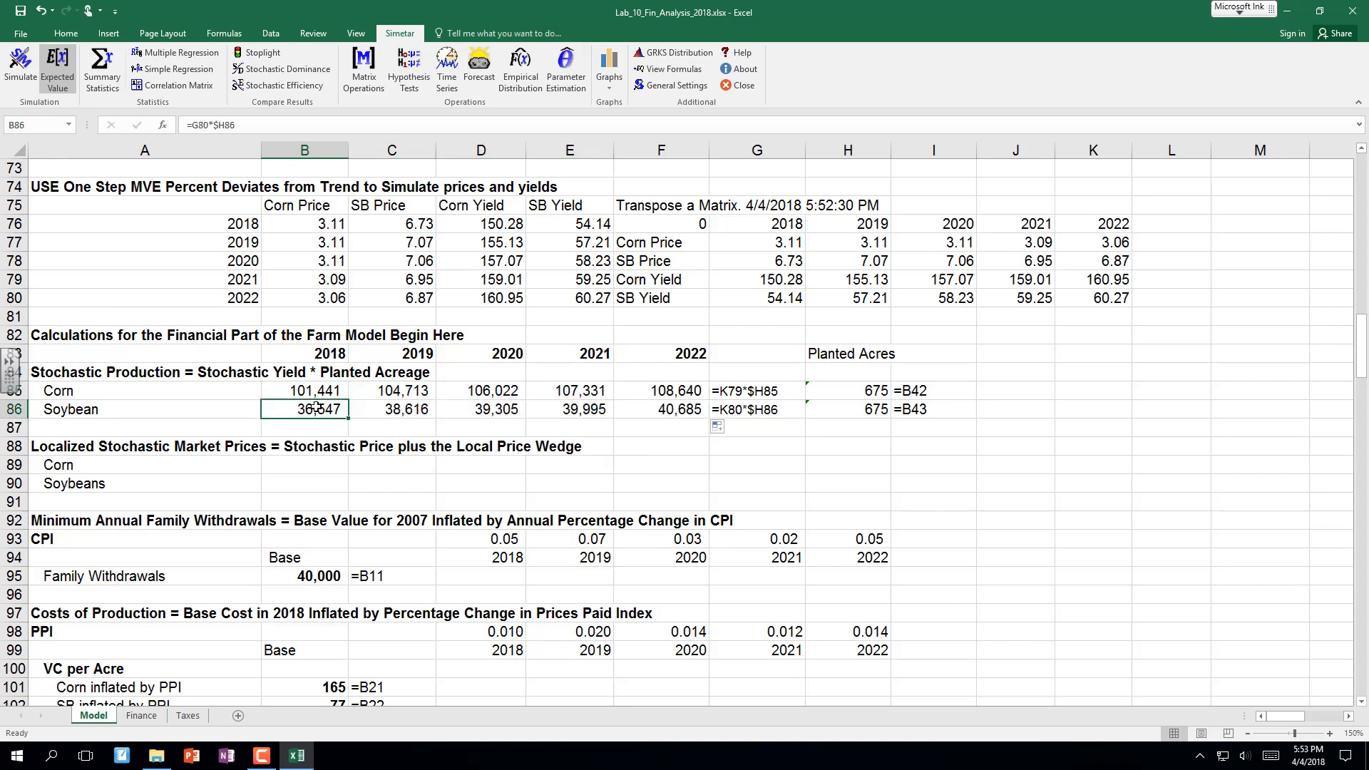
double_click(316, 408)
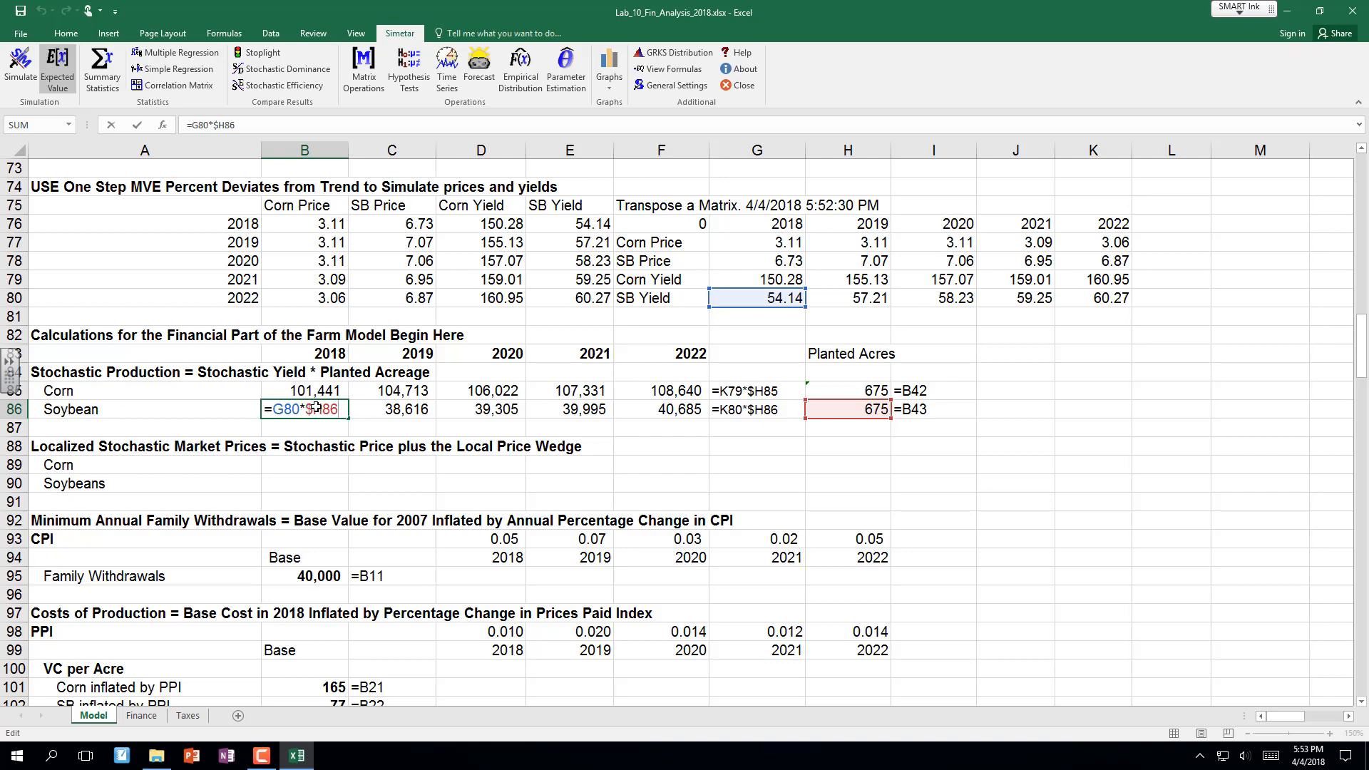
key(ctrl+Return)
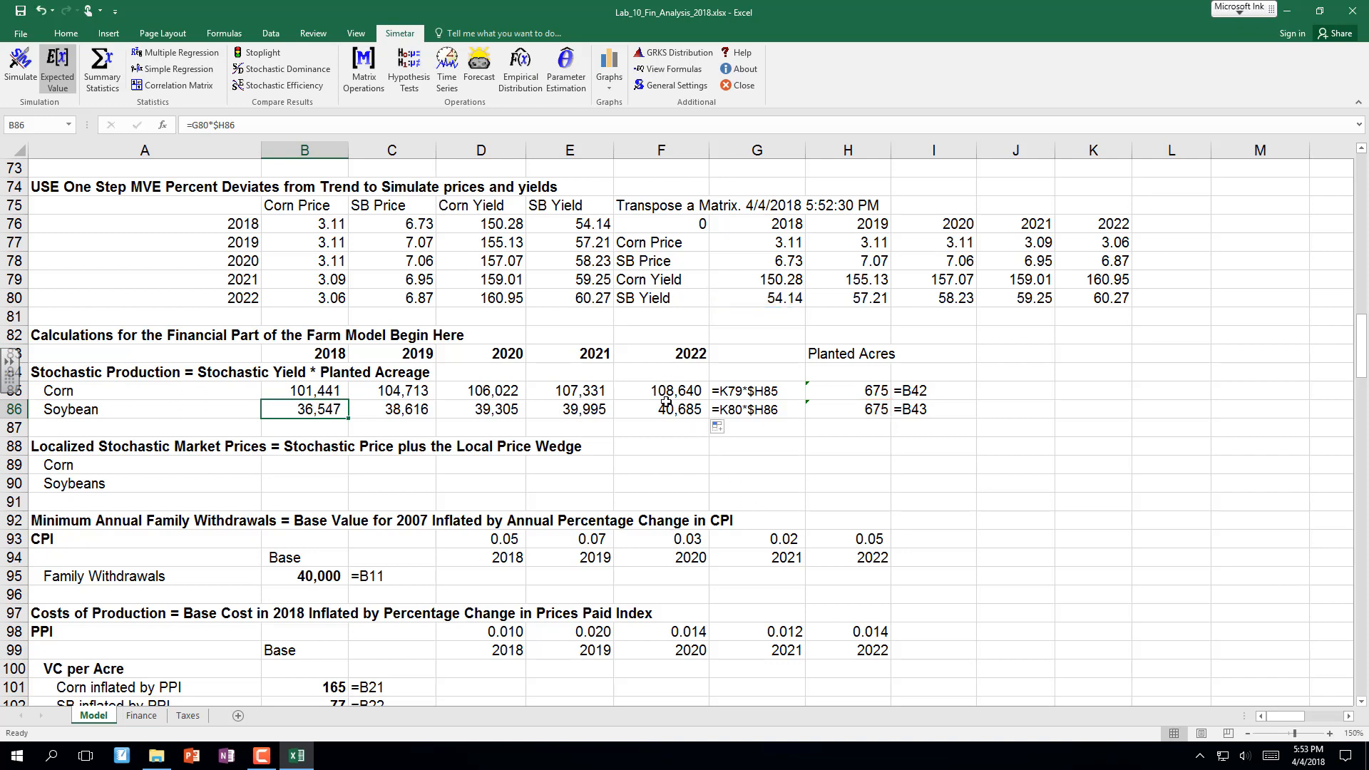
click(666, 409)
key(F2)
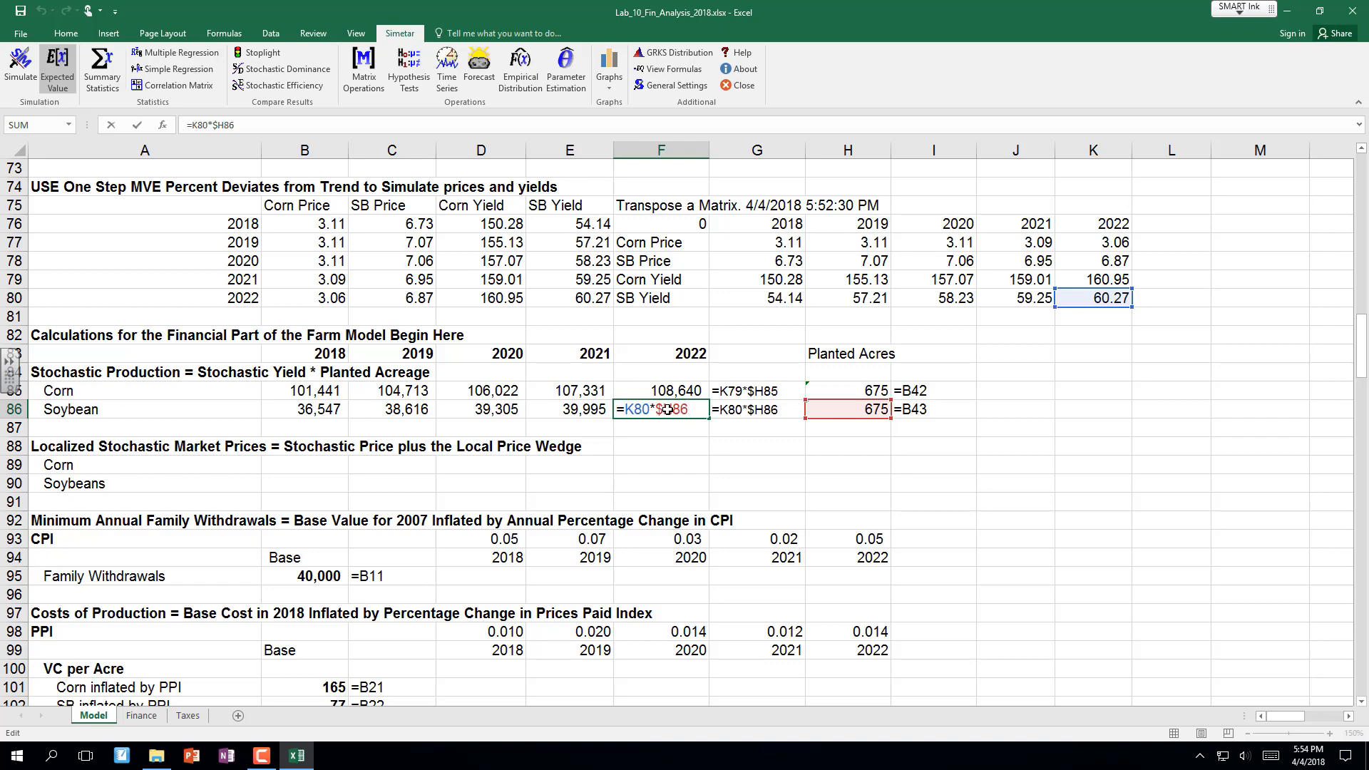
key(Return)
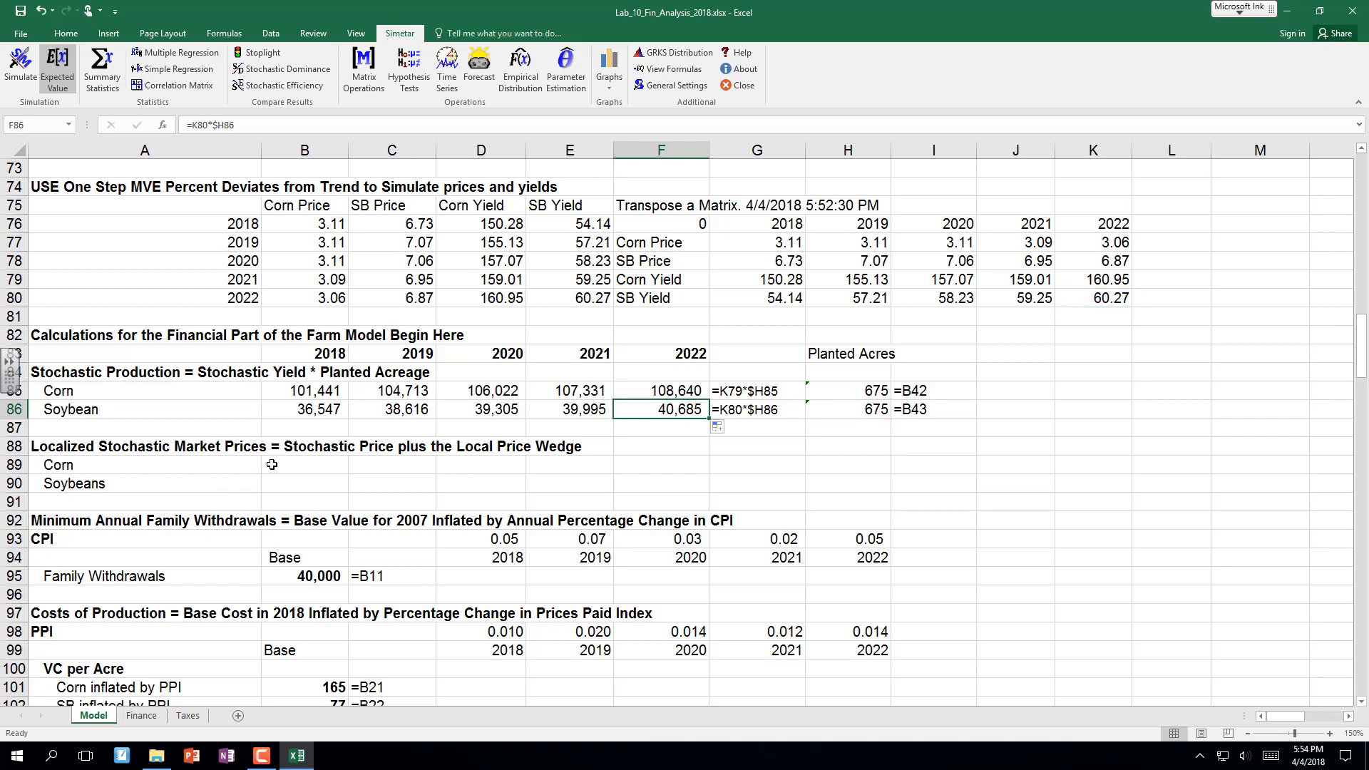
Enter the heading "Price Wedge" in H88 beside the localized stochastic market prices section.
click(277, 464)
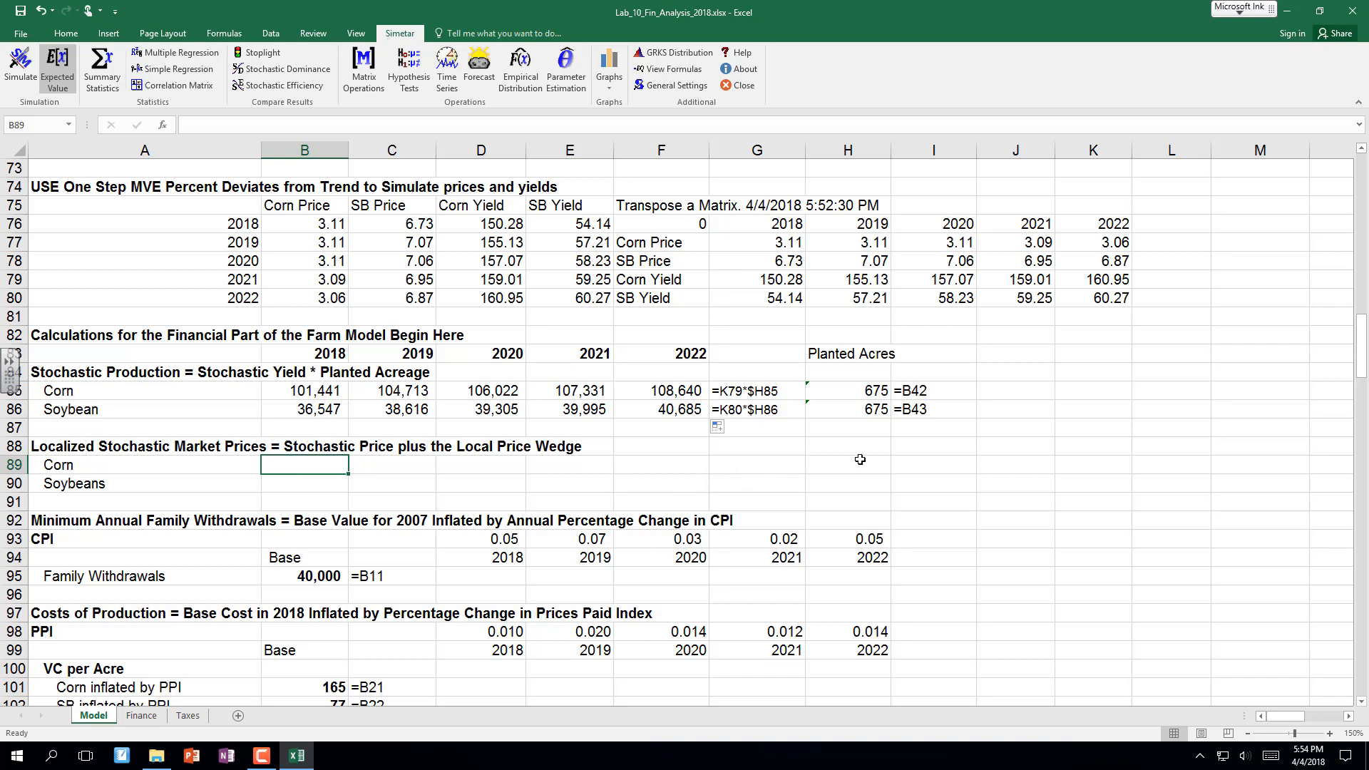
click(842, 447)
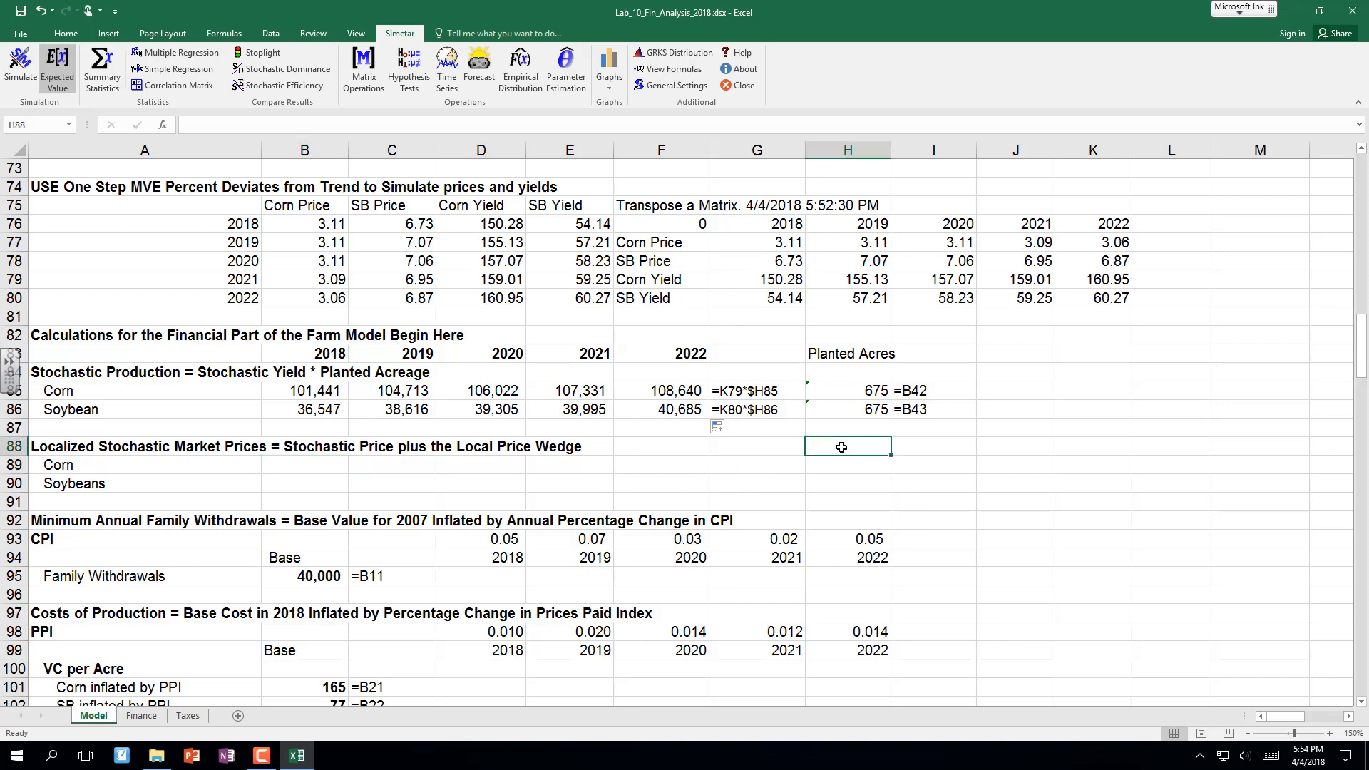
text(Price W)
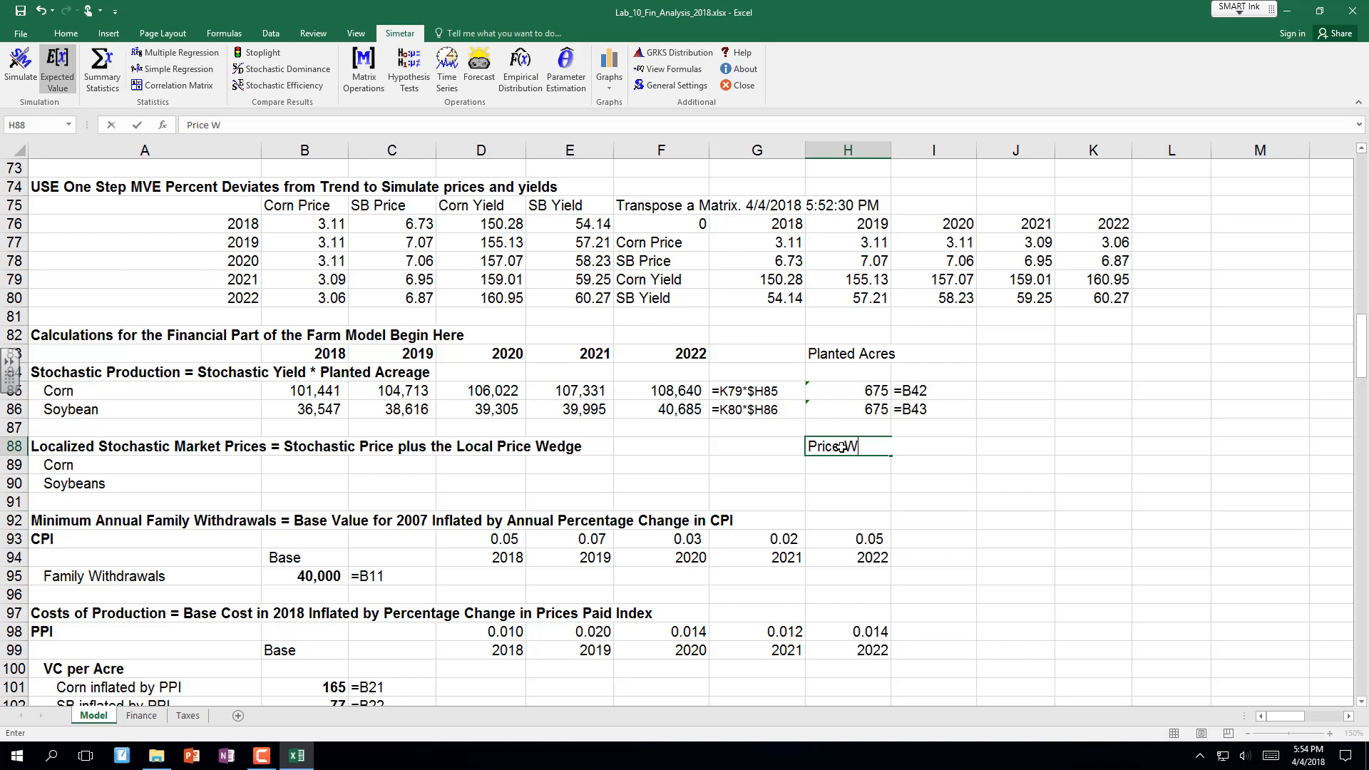
text(edge)
key(Tab)
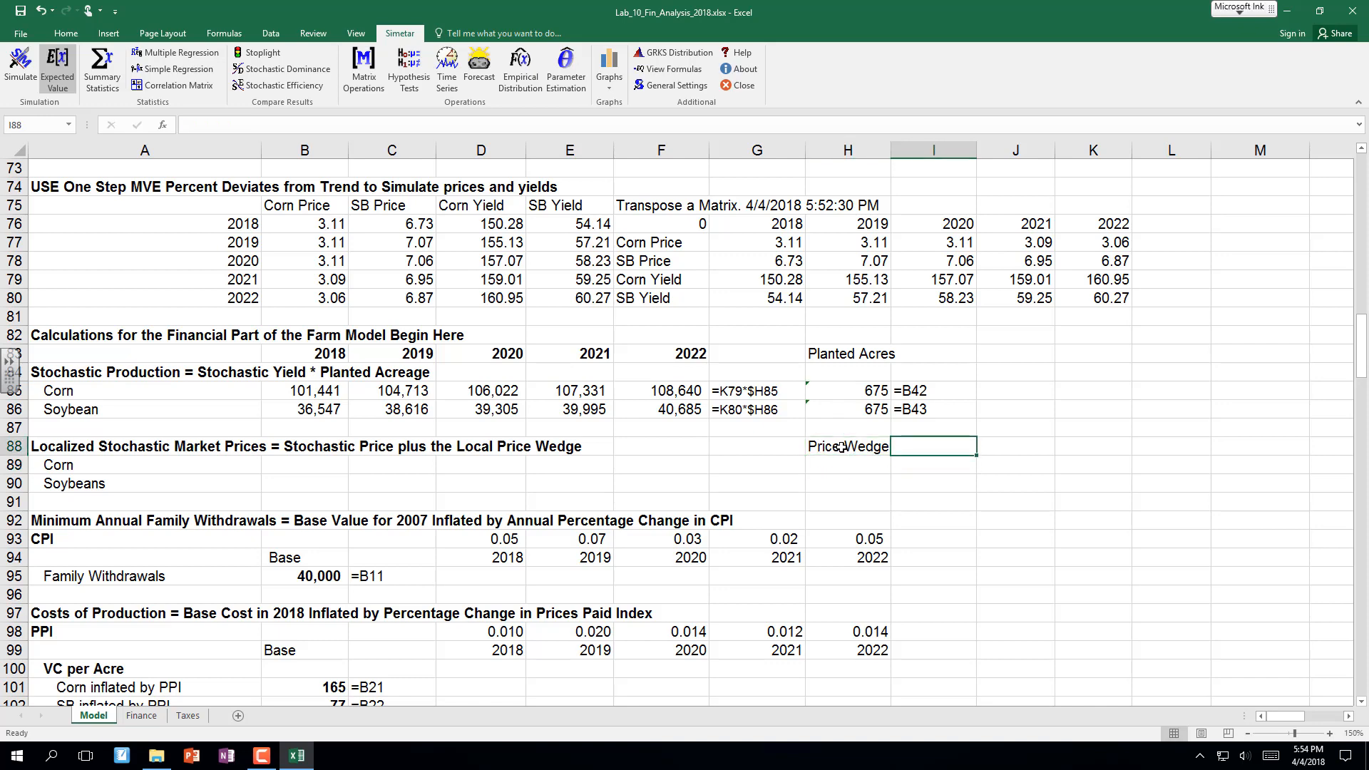
text(formula)
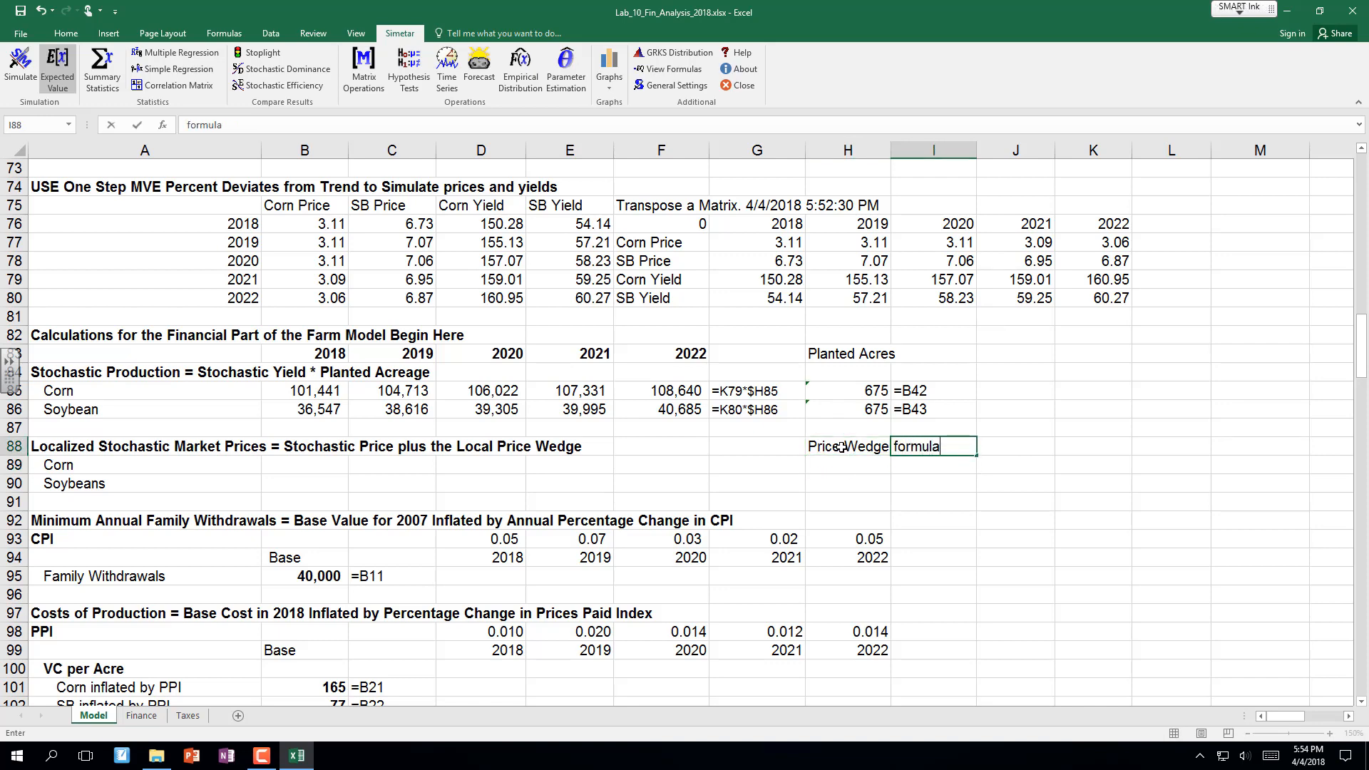
text( = Stoc)
key(Escape)
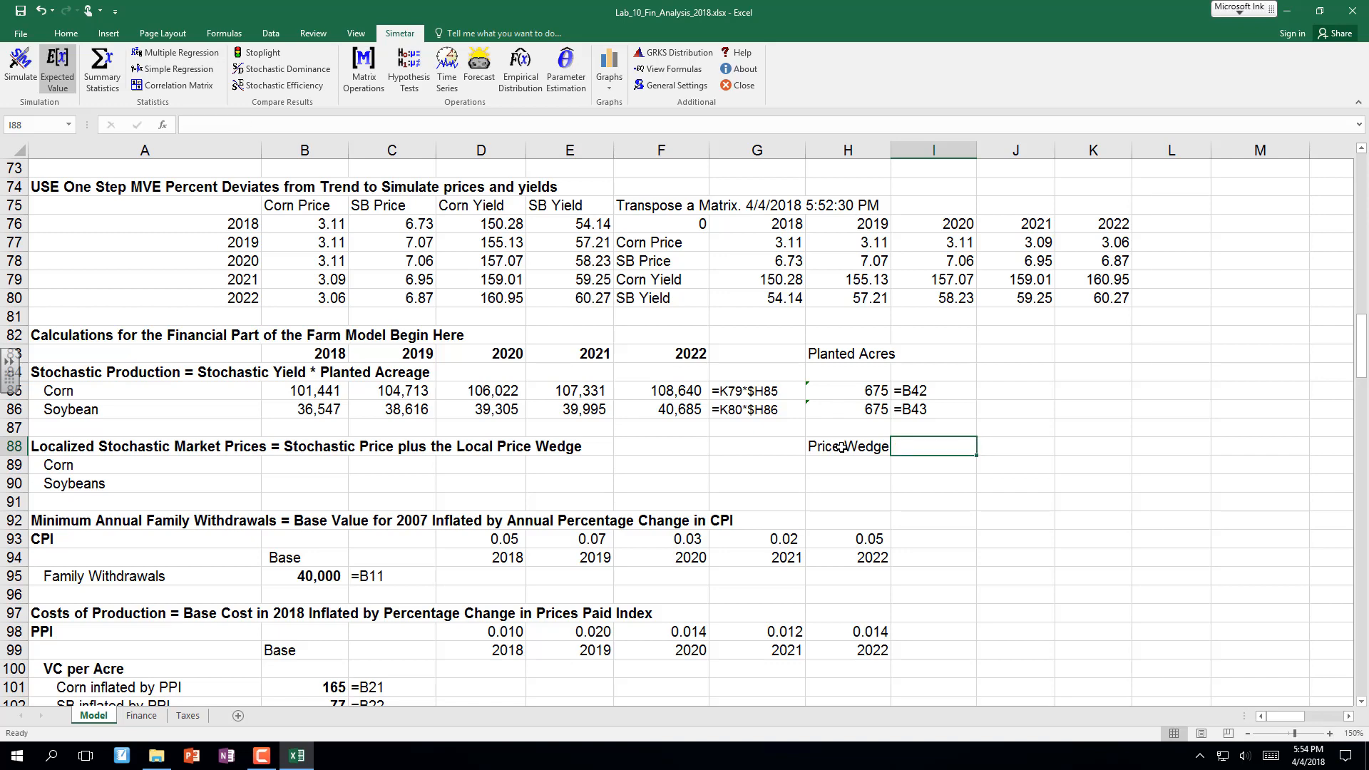
Link the corn price wedge in H89 to the corn price basis between local and national prices with =B32.
click(309, 450)
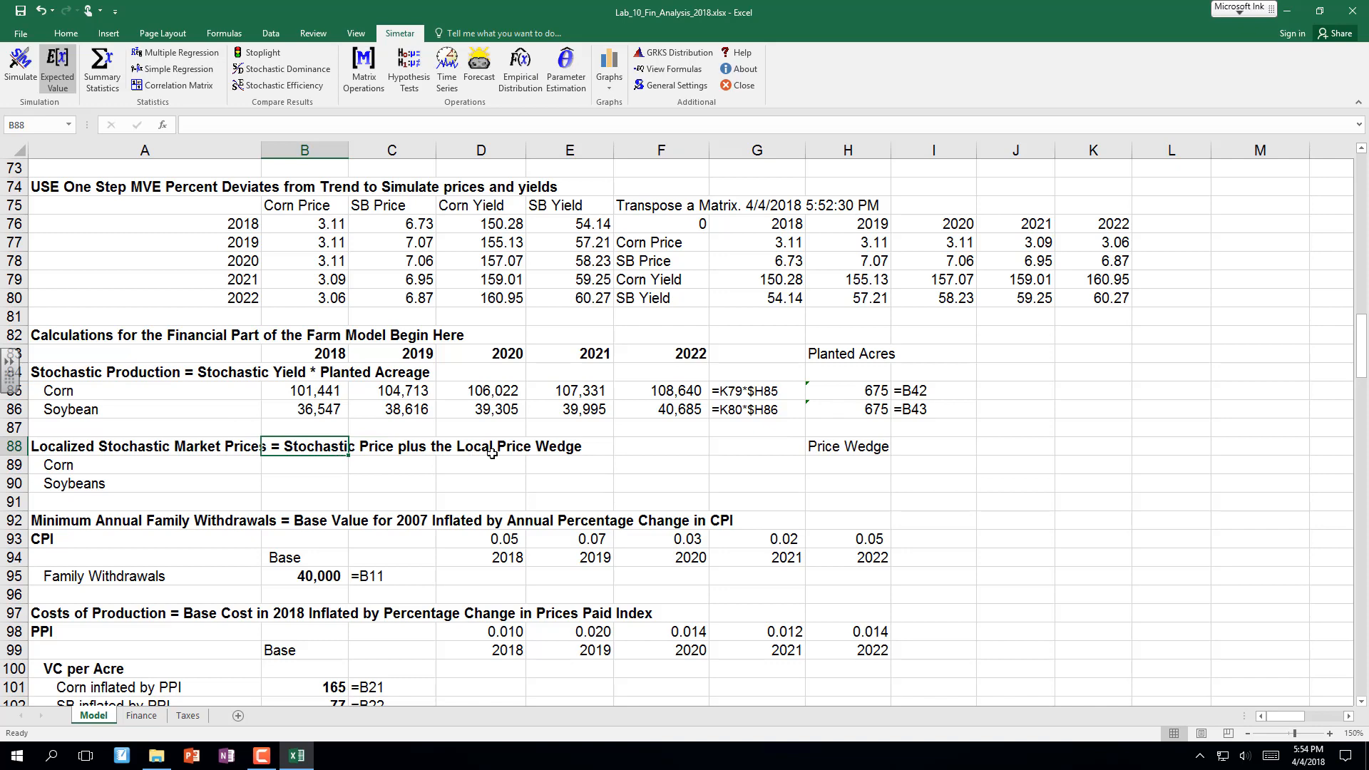
click(824, 469)
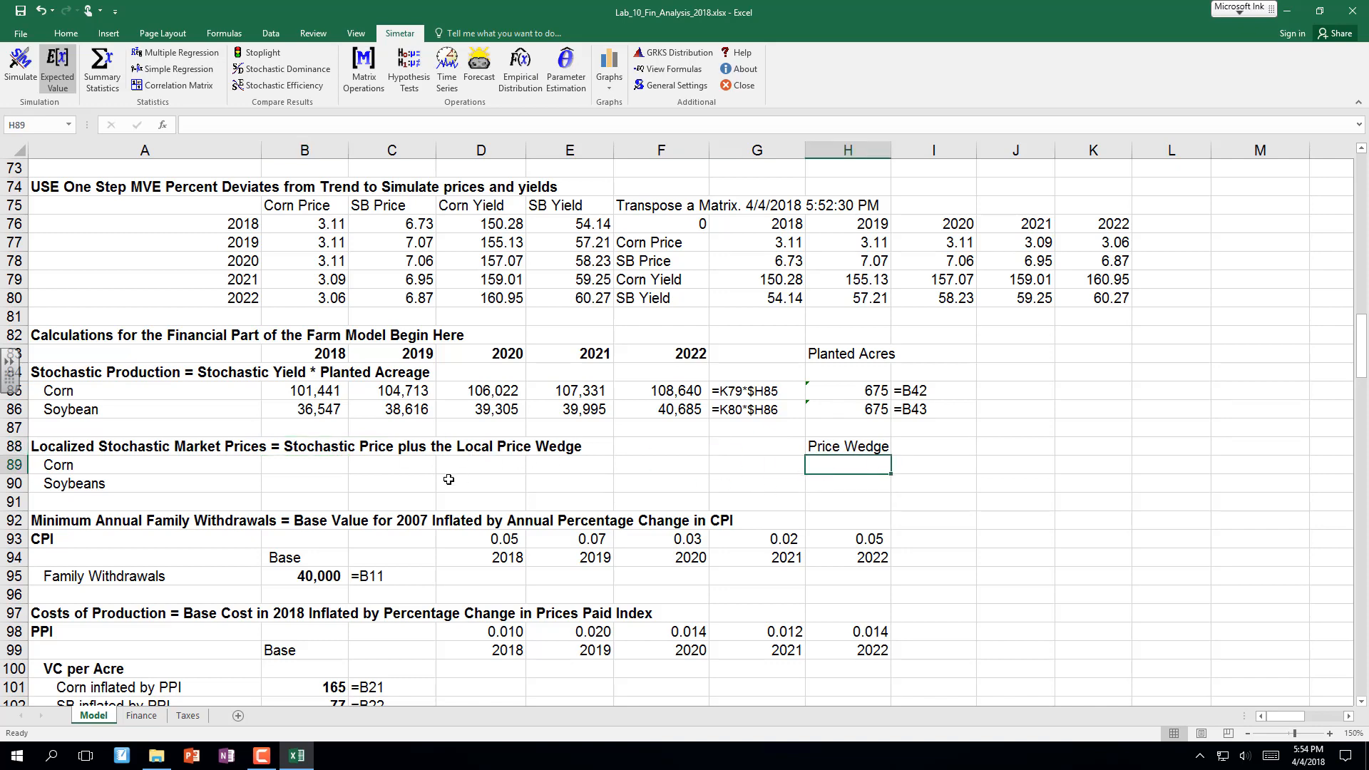
text(=)
key(Up)
key(Up)
key(Up)
key(Up)
key(Up)
key(Up)
key(Up)
key(Up)
key(Up)
key(Up)
key(Up)
key(Up)
key(Up)
key(Up)
key(Up)
key(Up)
key(Up)
key(Up)
key(Up)
key(Up)
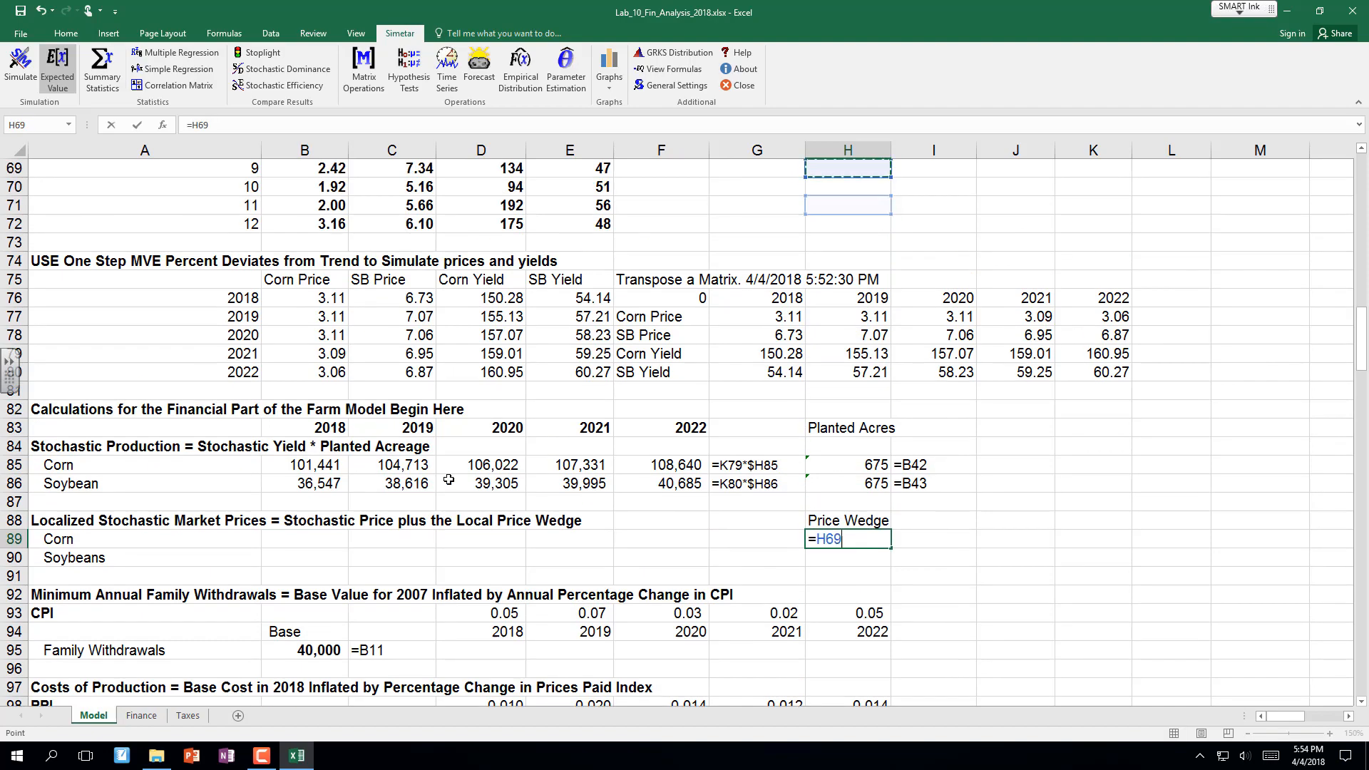
key(Up)
key(Up)
key(Up)
key(Up)
key(Up)
key(Up)
key(Up)
key(Up)
key(Up)
key(Up)
key(Up)
key(Up)
key(Up)
key(Up)
key(Up)
key(Up)
key(Up)
key(Up)
key(Up)
key(Up)
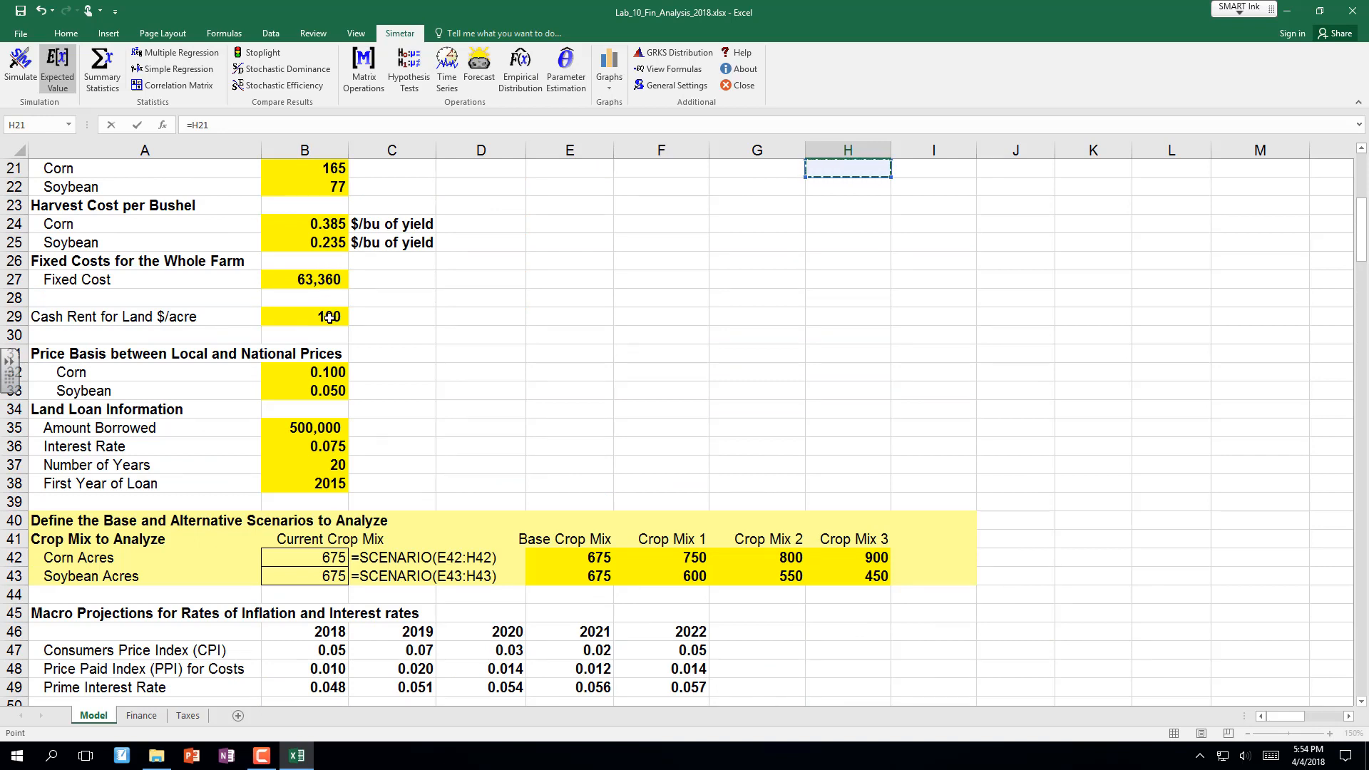
click(318, 370)
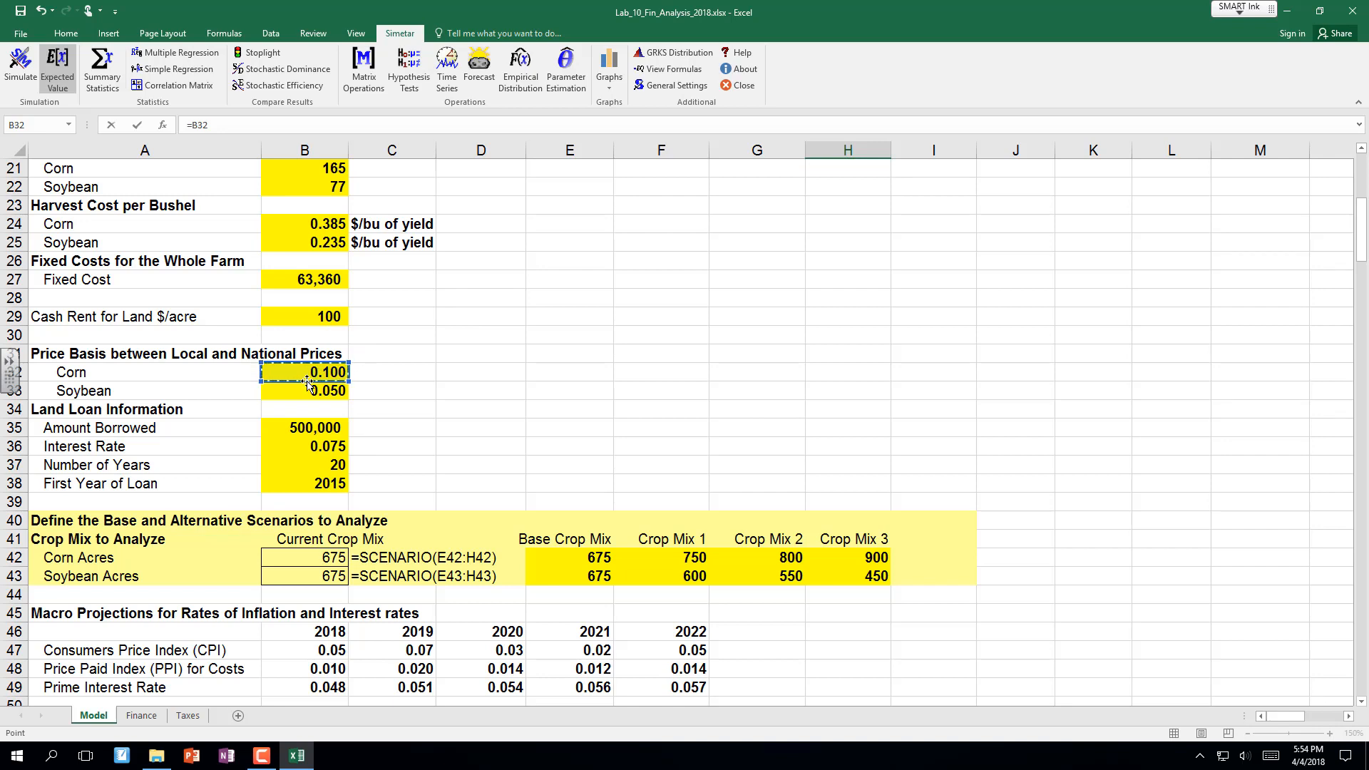
key(Return)
Copy the corn price wedge formula in H89 down to H90 for soybeans.
key(Down)
key(Down)
key(Down)
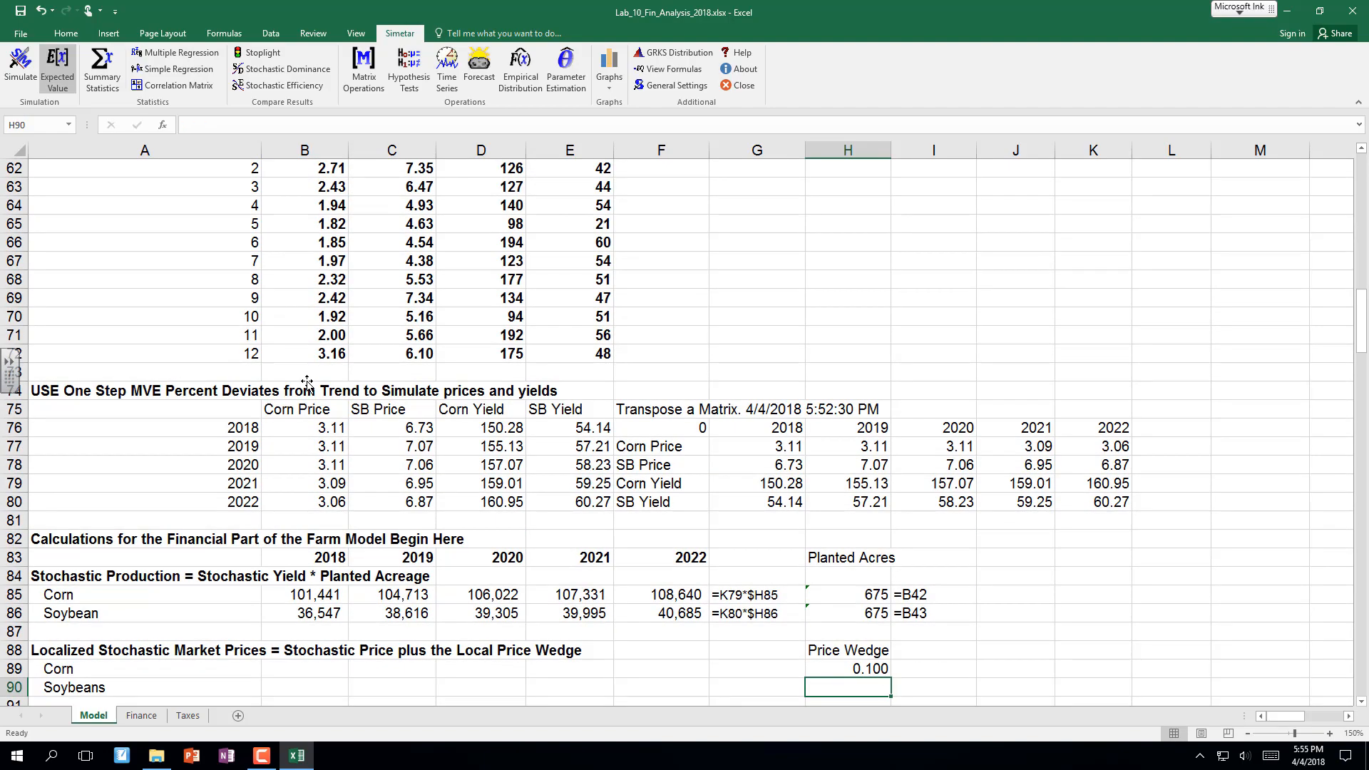
key(Down)
key(Down)
key(Down)
key(Down)
key(Down)
key(Down)
key(Down)
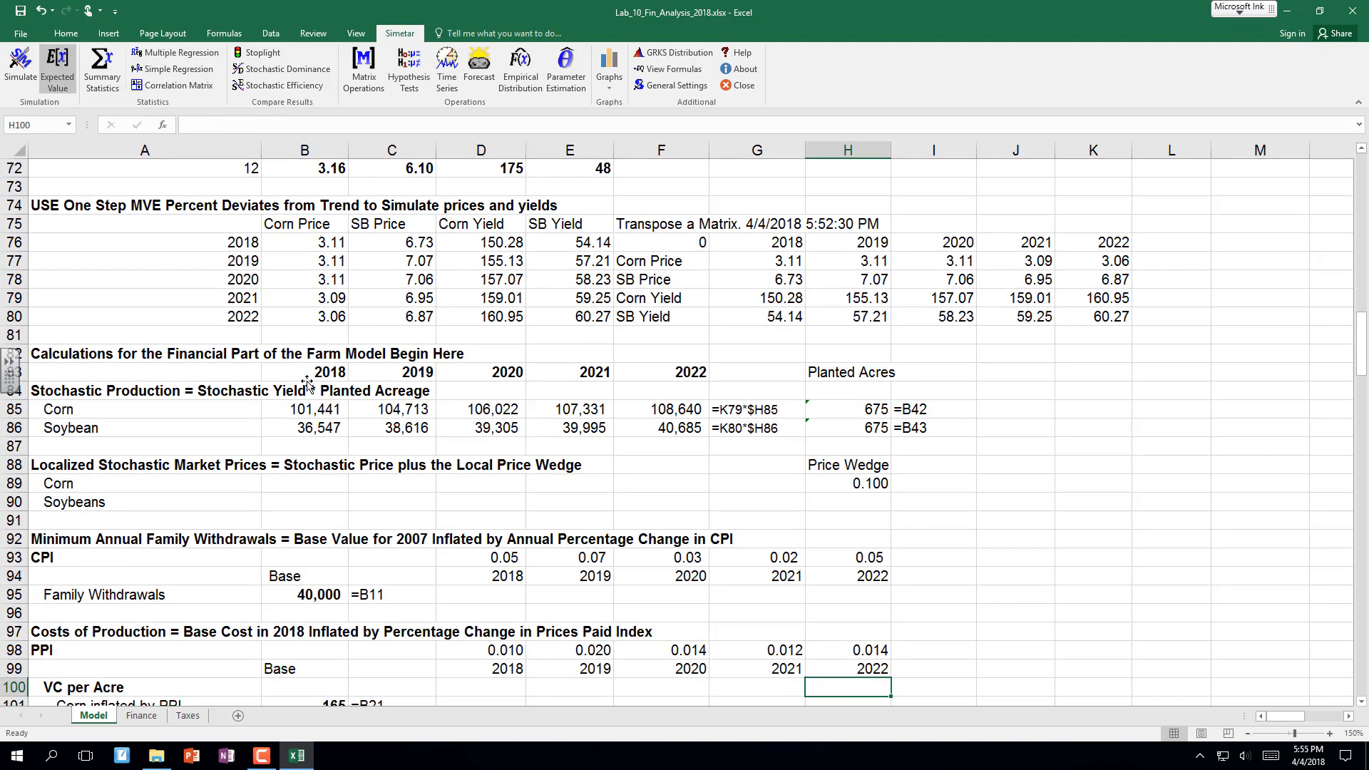
click(830, 484)
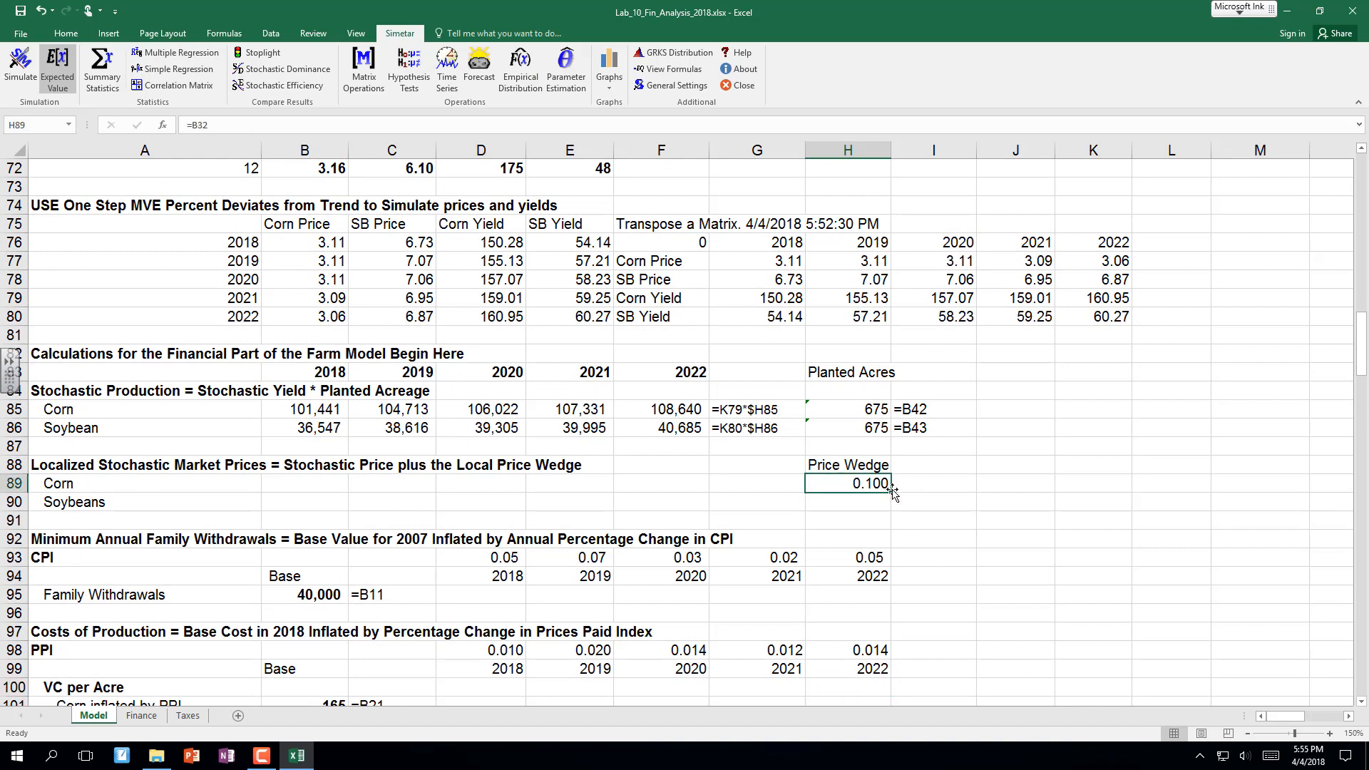
drag(891, 493, 892, 512)
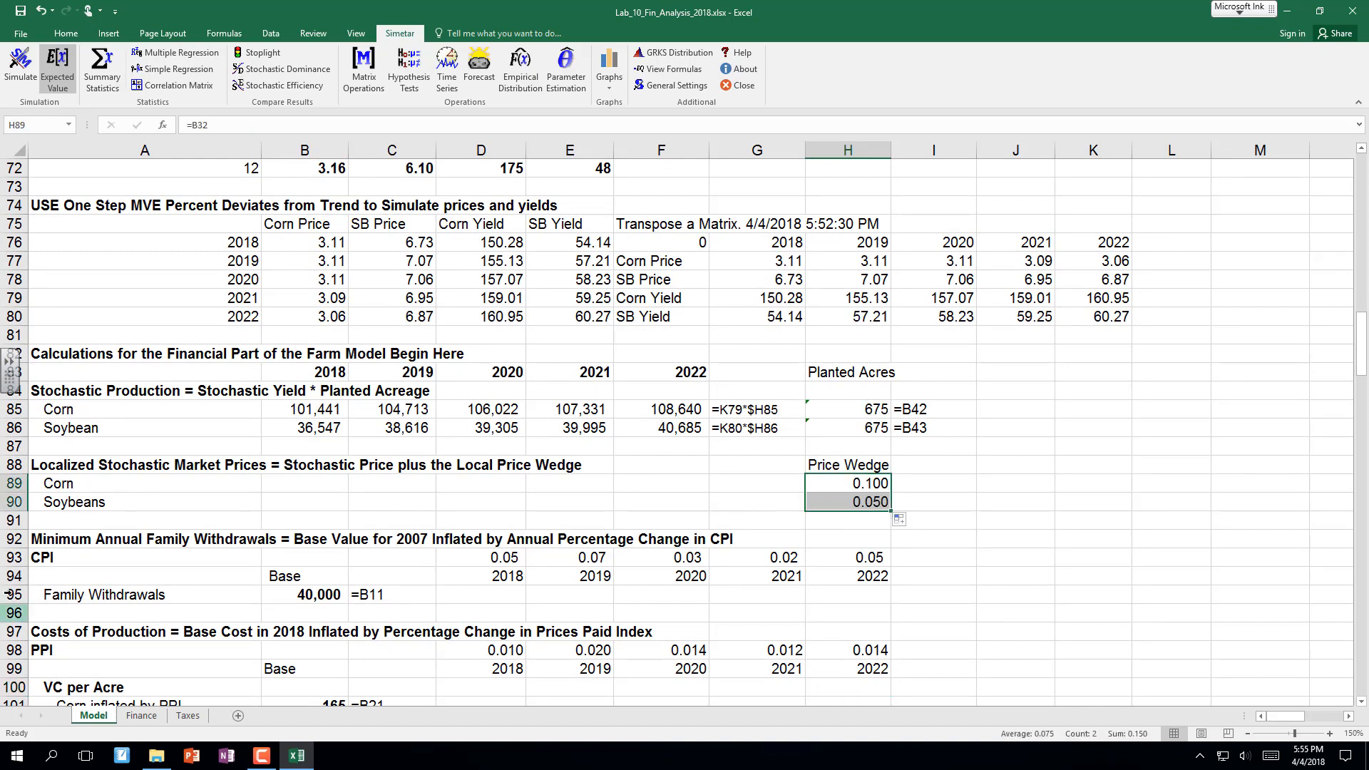
Make the transposed prices and yields in G77:K80 bold.
click(303, 483)
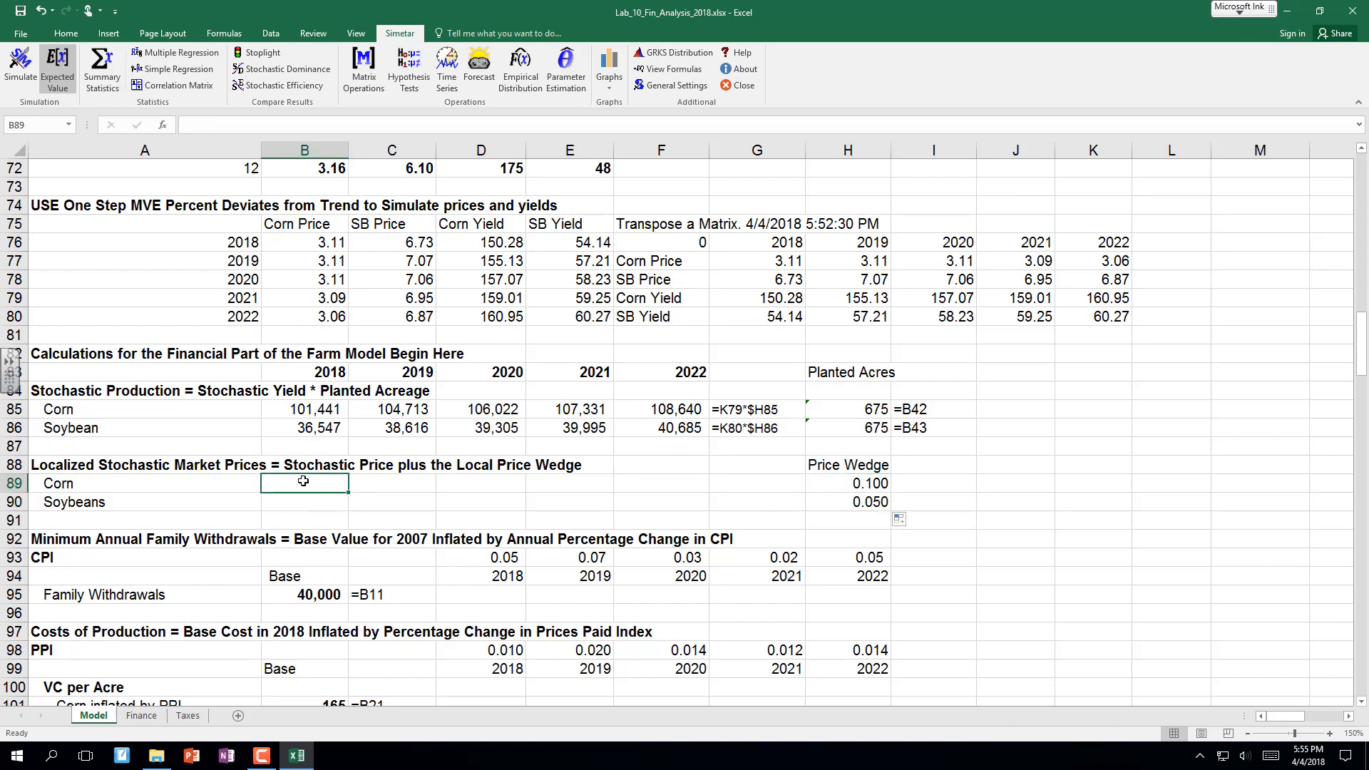
drag(753, 258, 1121, 320)
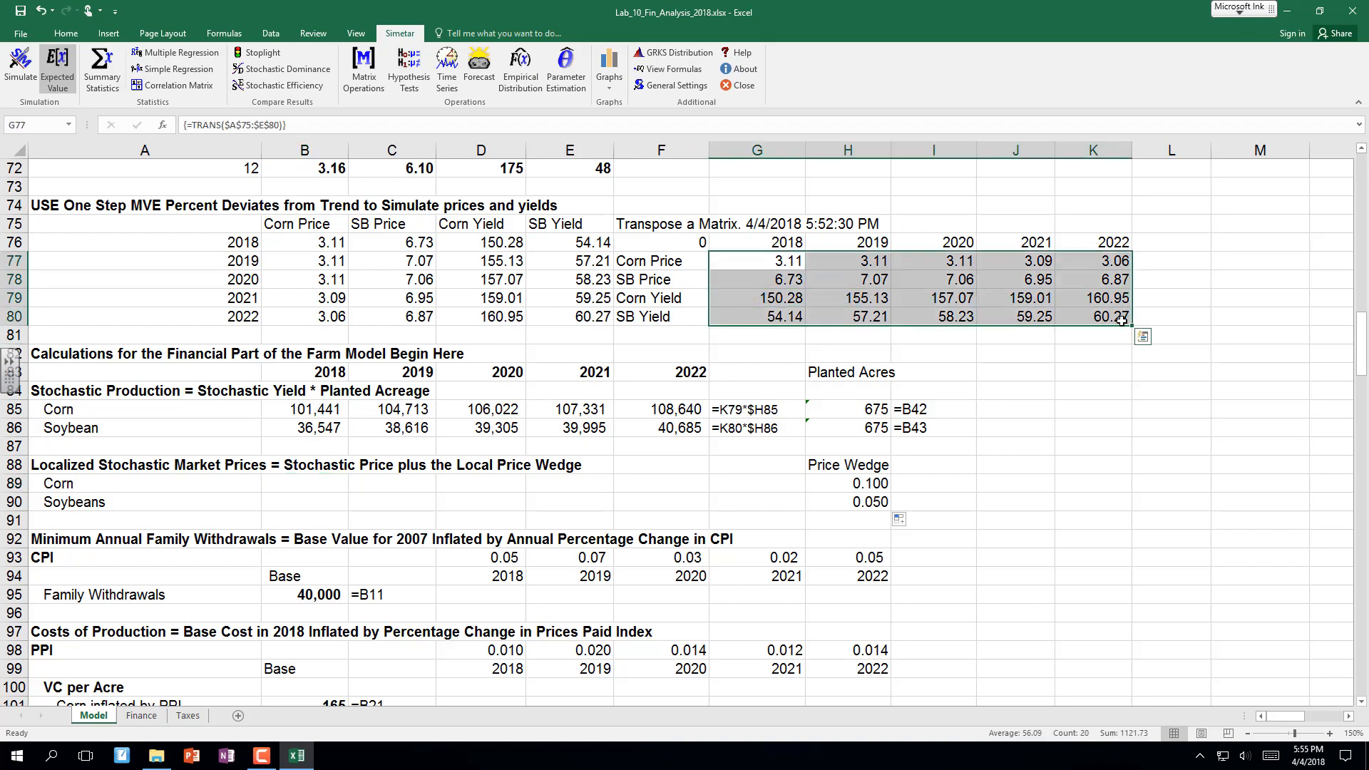
key(ctrl+b)
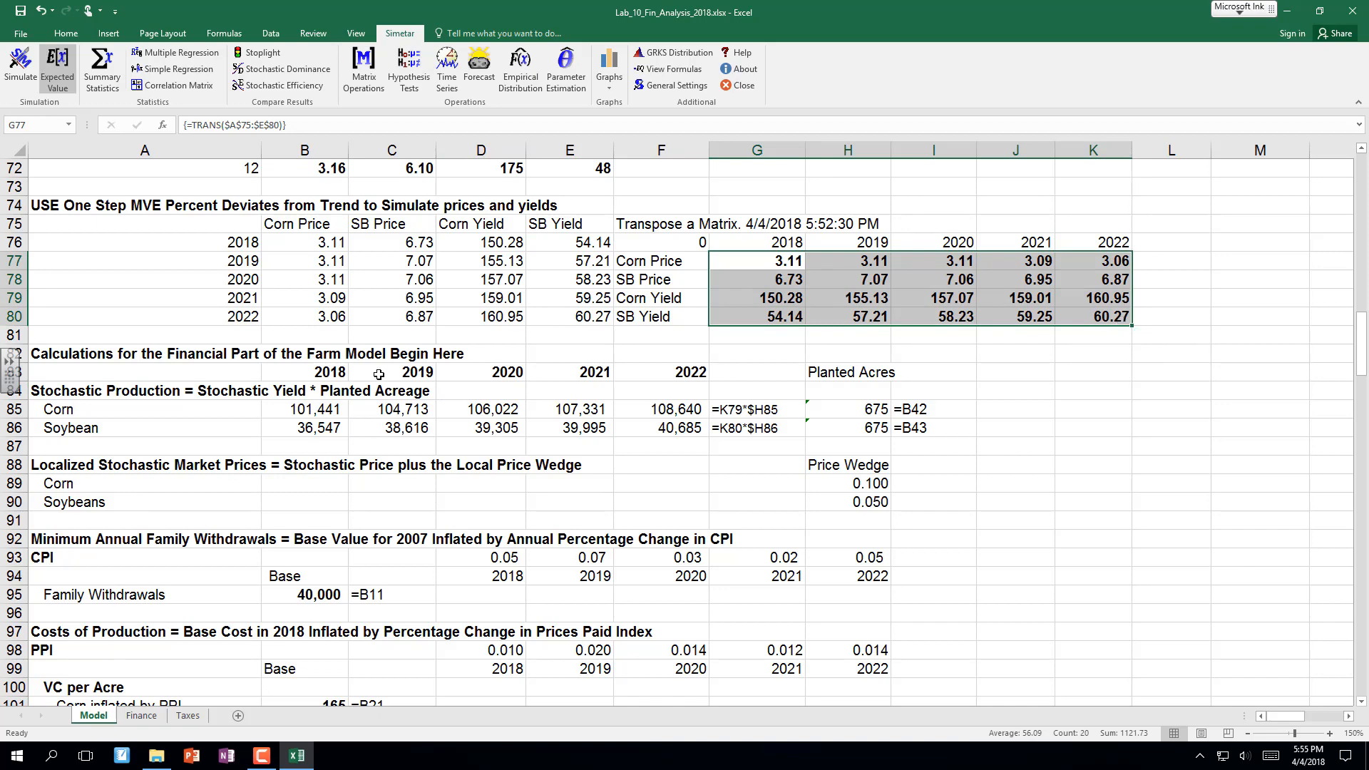
Calculate the 2018 local corn price in B89 as the stochastic corn price plus the price wedge with =G77+$H89.
click(305, 480)
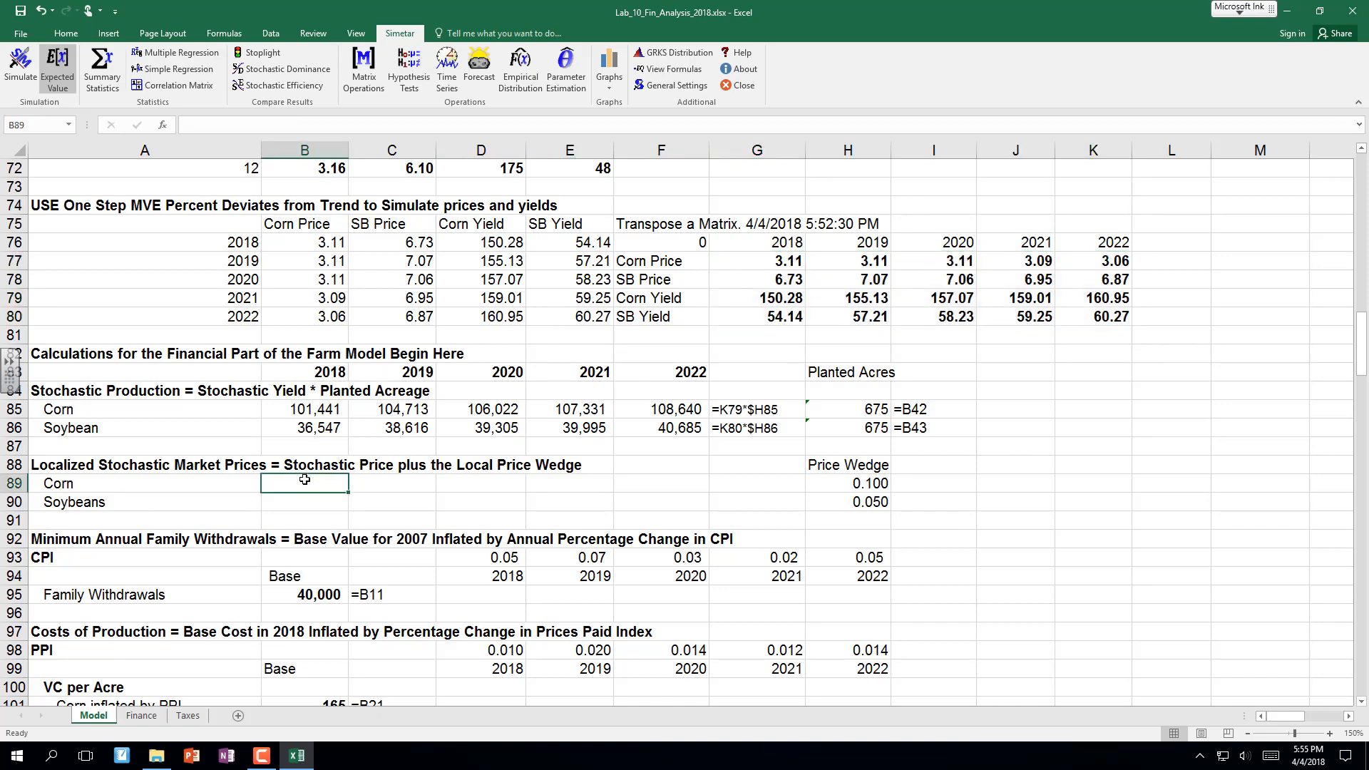
text(=)
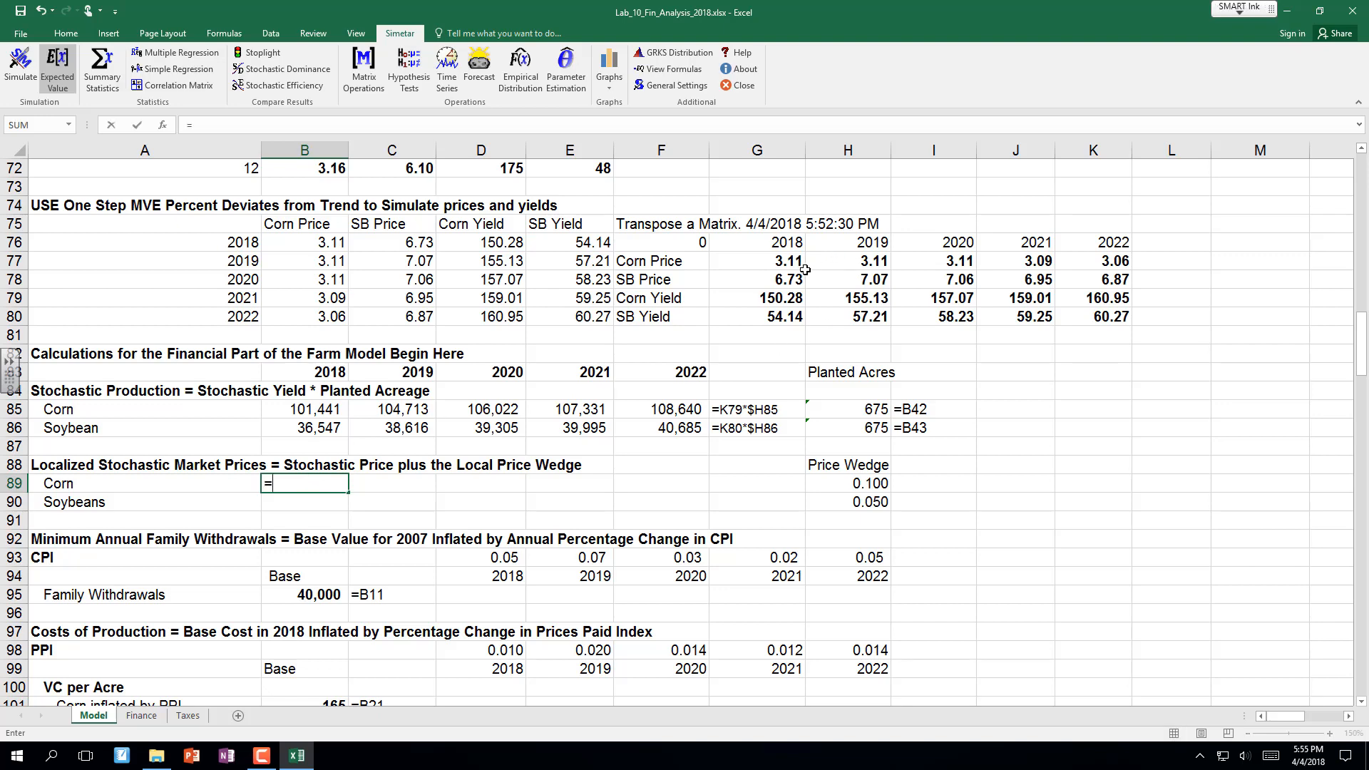
click(787, 260)
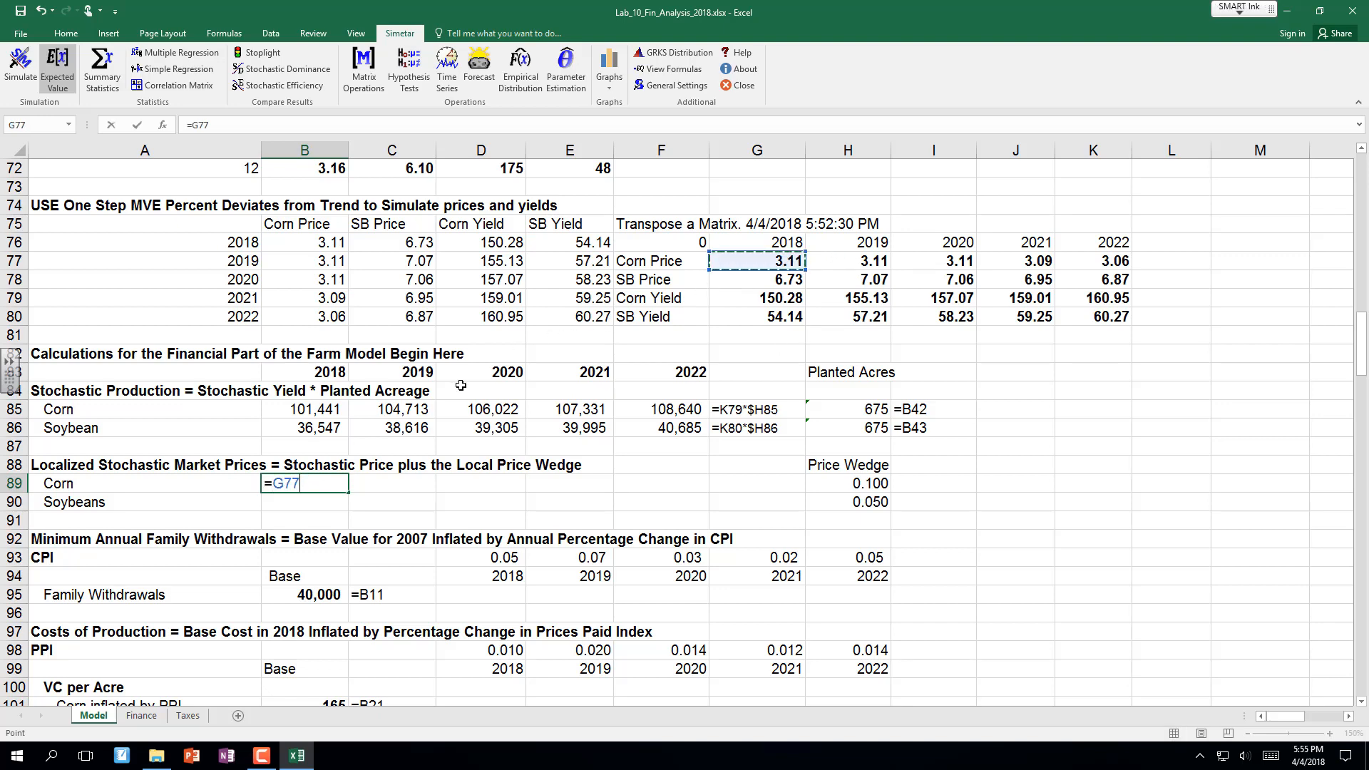
text(+)
click(873, 484)
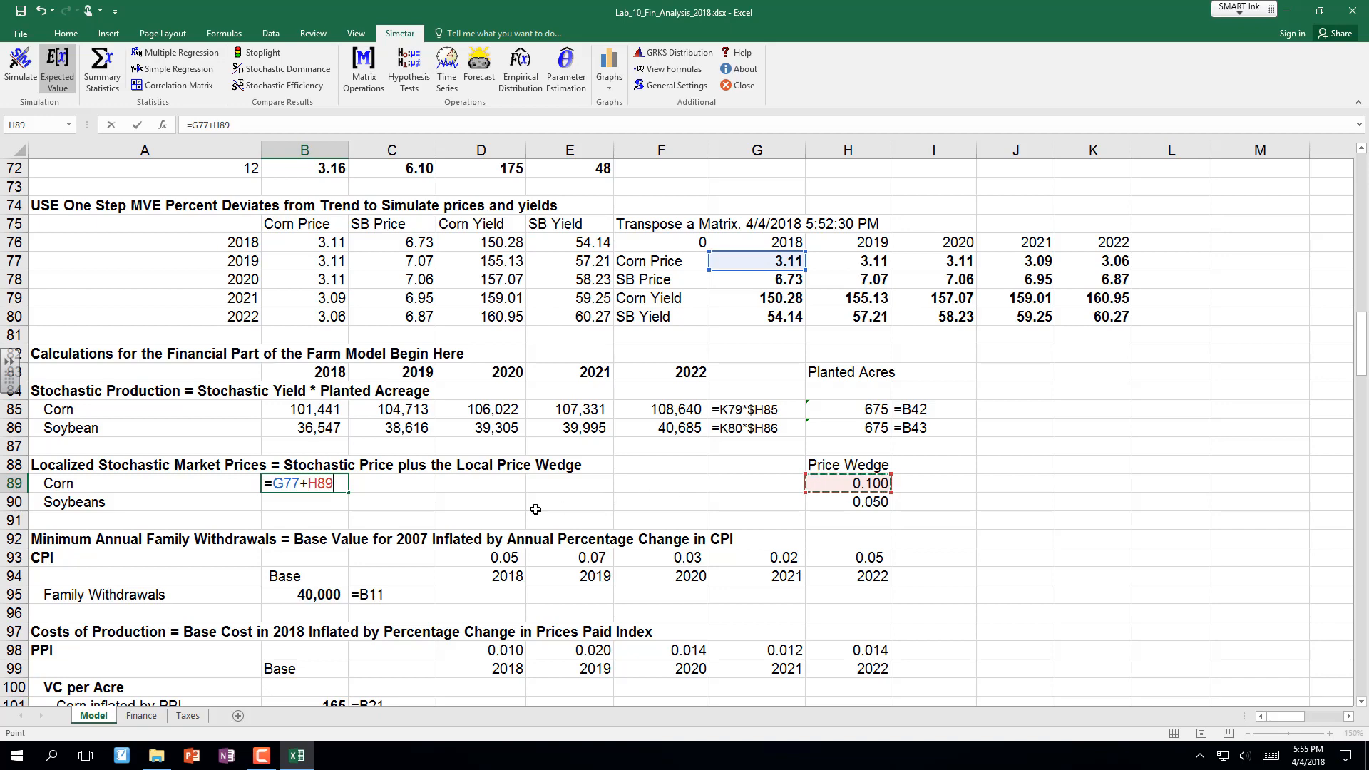
key(F4)
key(F4)
key(F4)
key(Return)
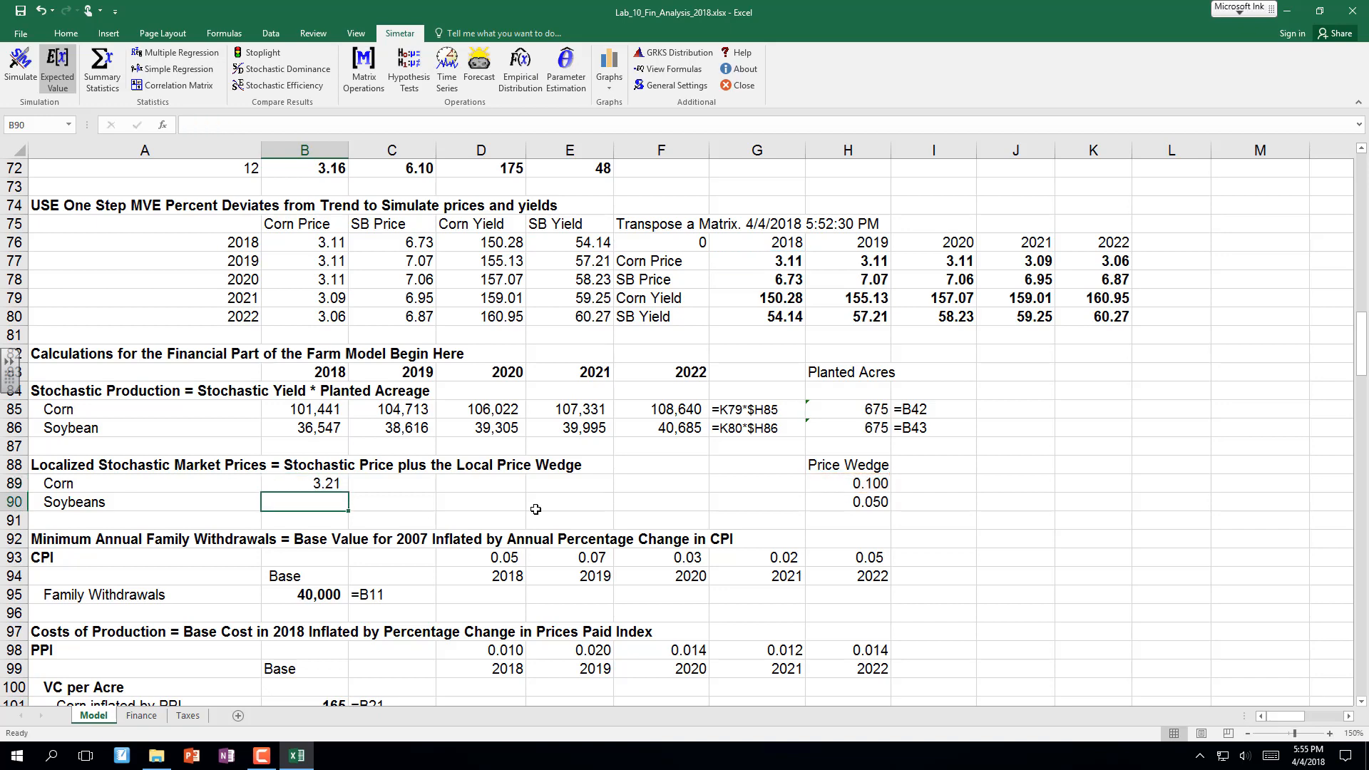
Copy the local corn price formula in B89 down to B90 for soybeans and check its references.
click(321, 484)
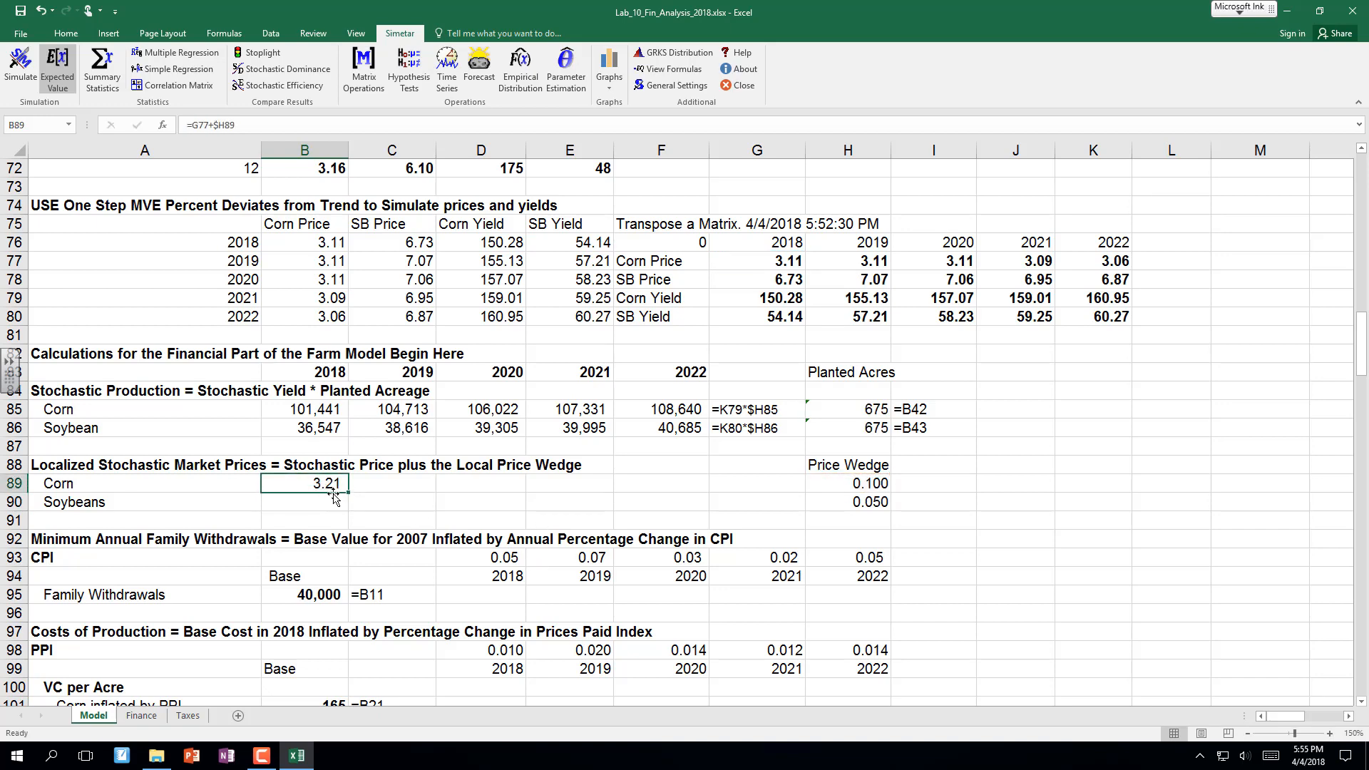
drag(348, 492, 347, 507)
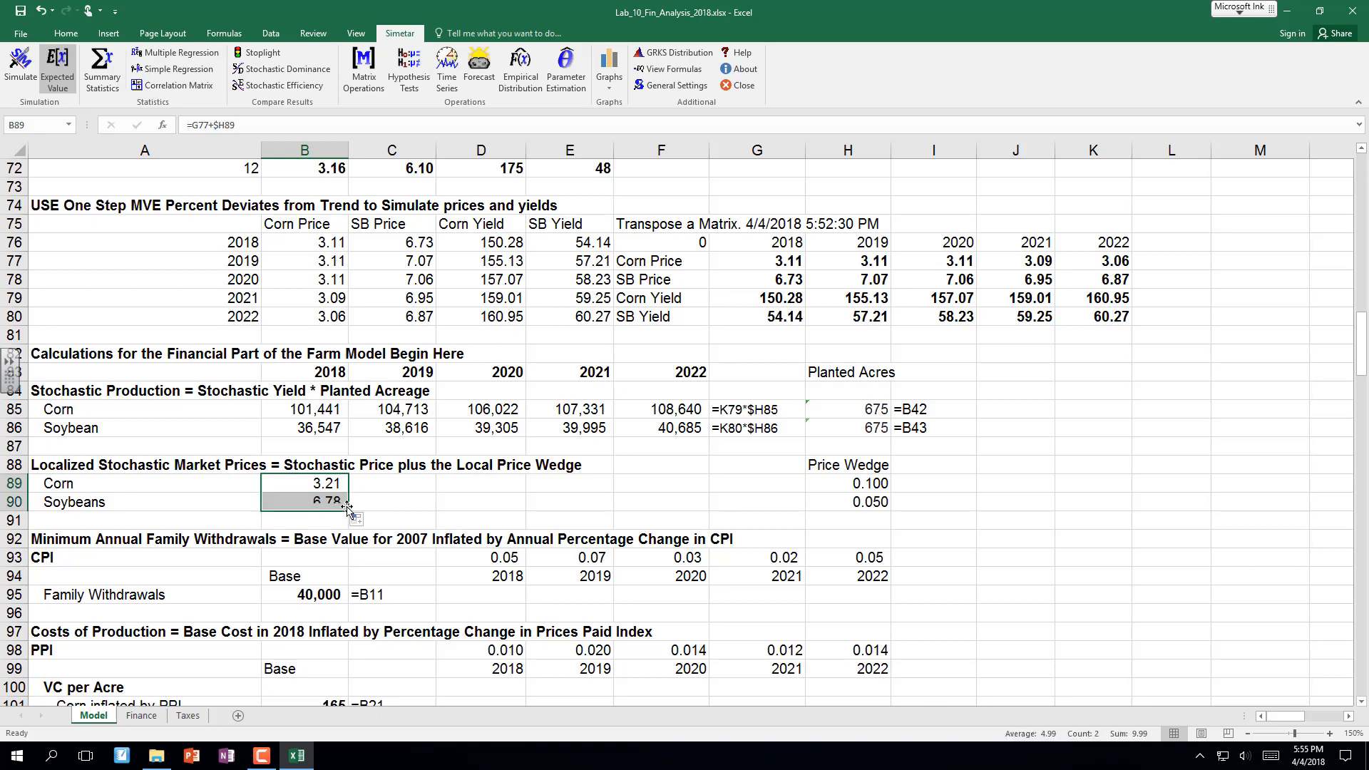
double_click(333, 503)
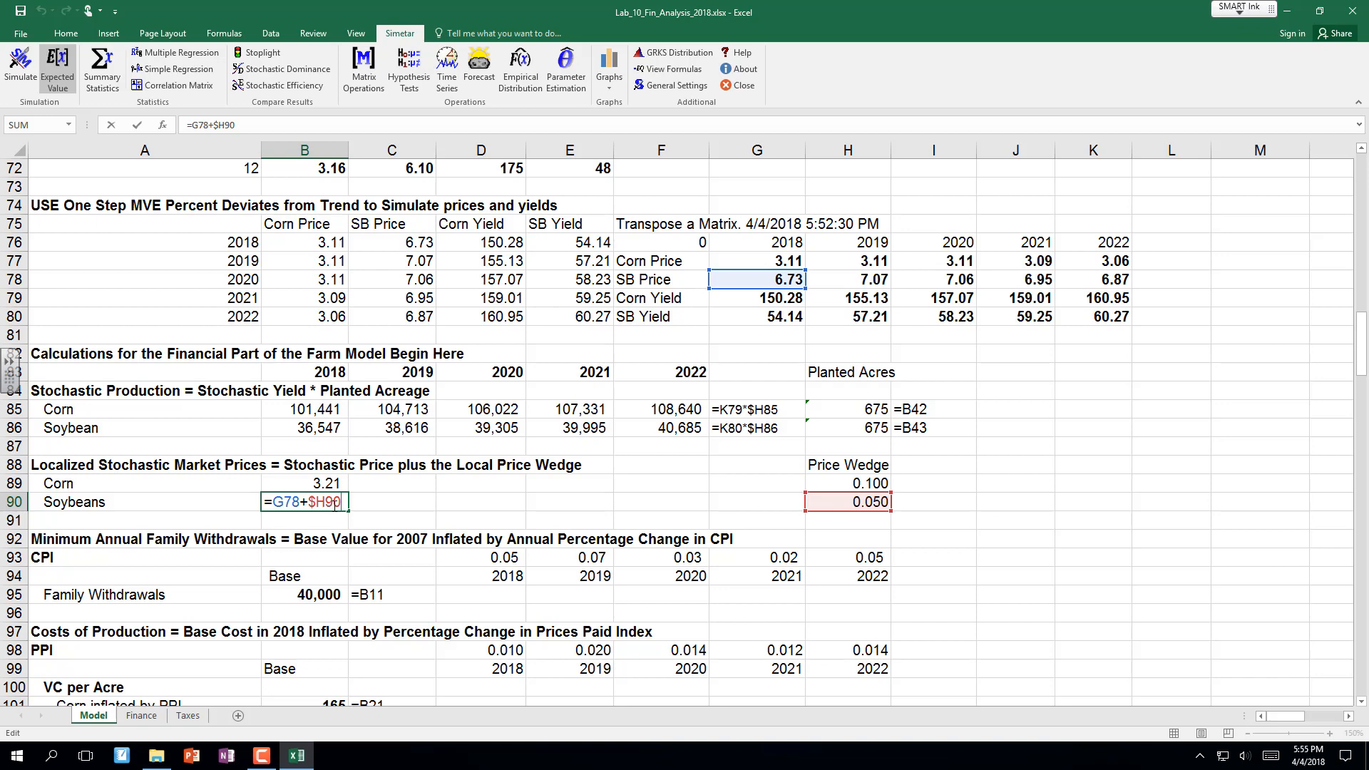
key(ctrl+Return)
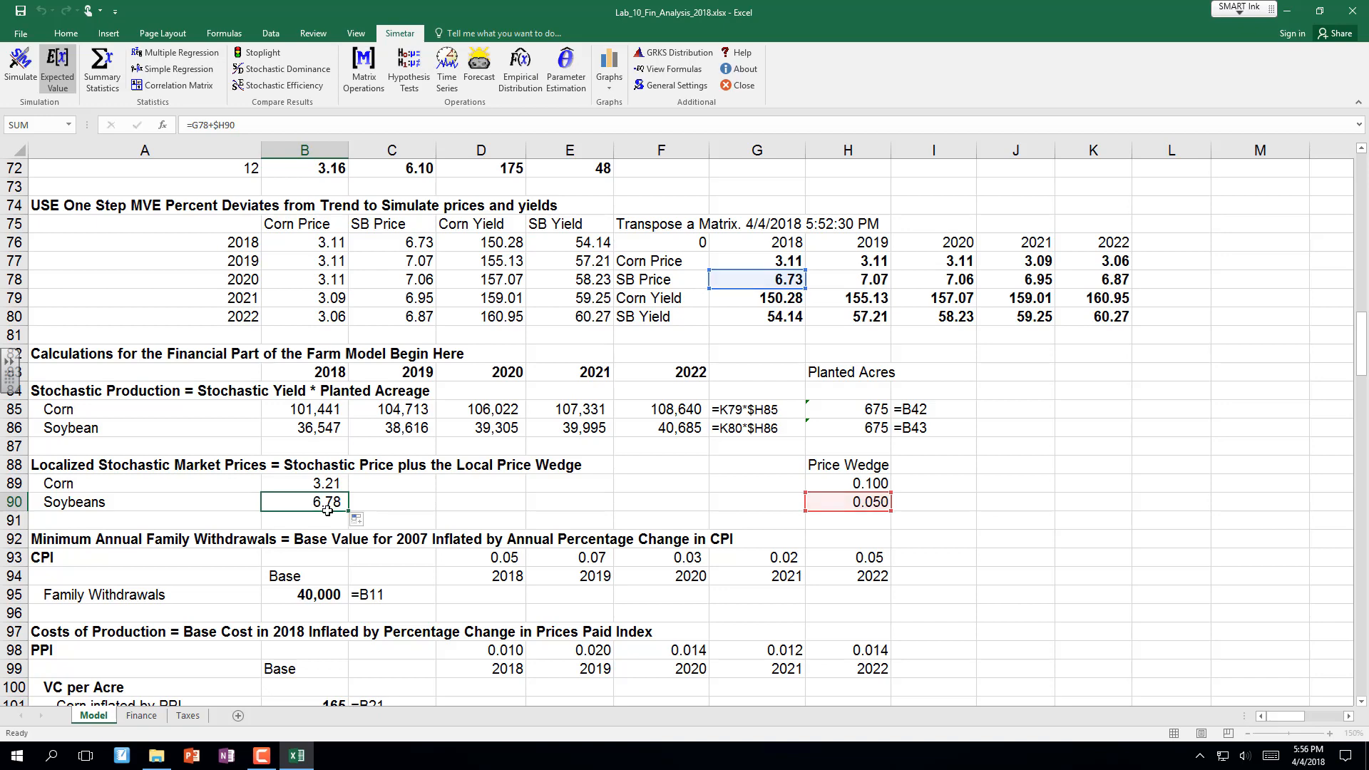
Copy the 2018 local corn and soybean price formulas in B89:B90 across through column G.
click(311, 492)
drag(311, 492, 734, 512)
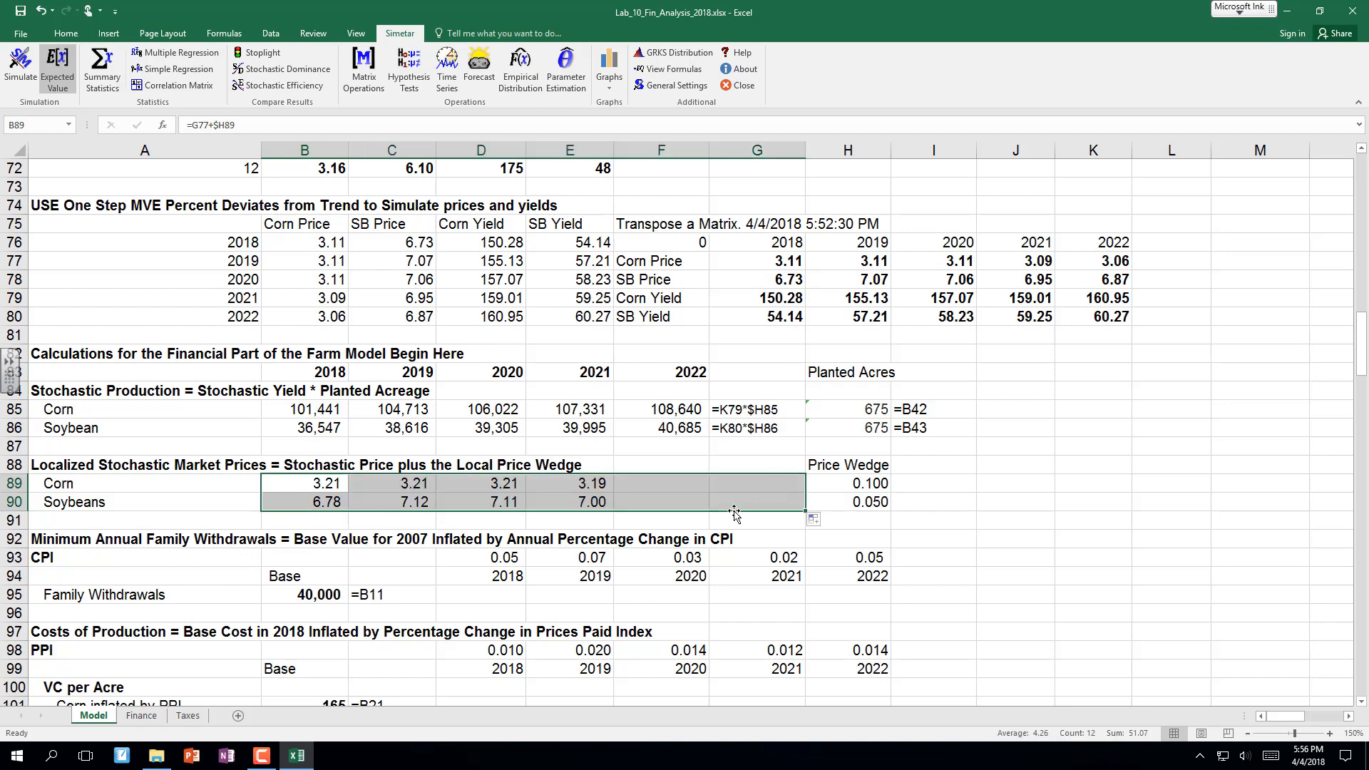
click(617, 542)
key(Down)
key(Down)
key(Down)
key(Down)
key(Down)
key(Down)
key(Down)
key(Down)
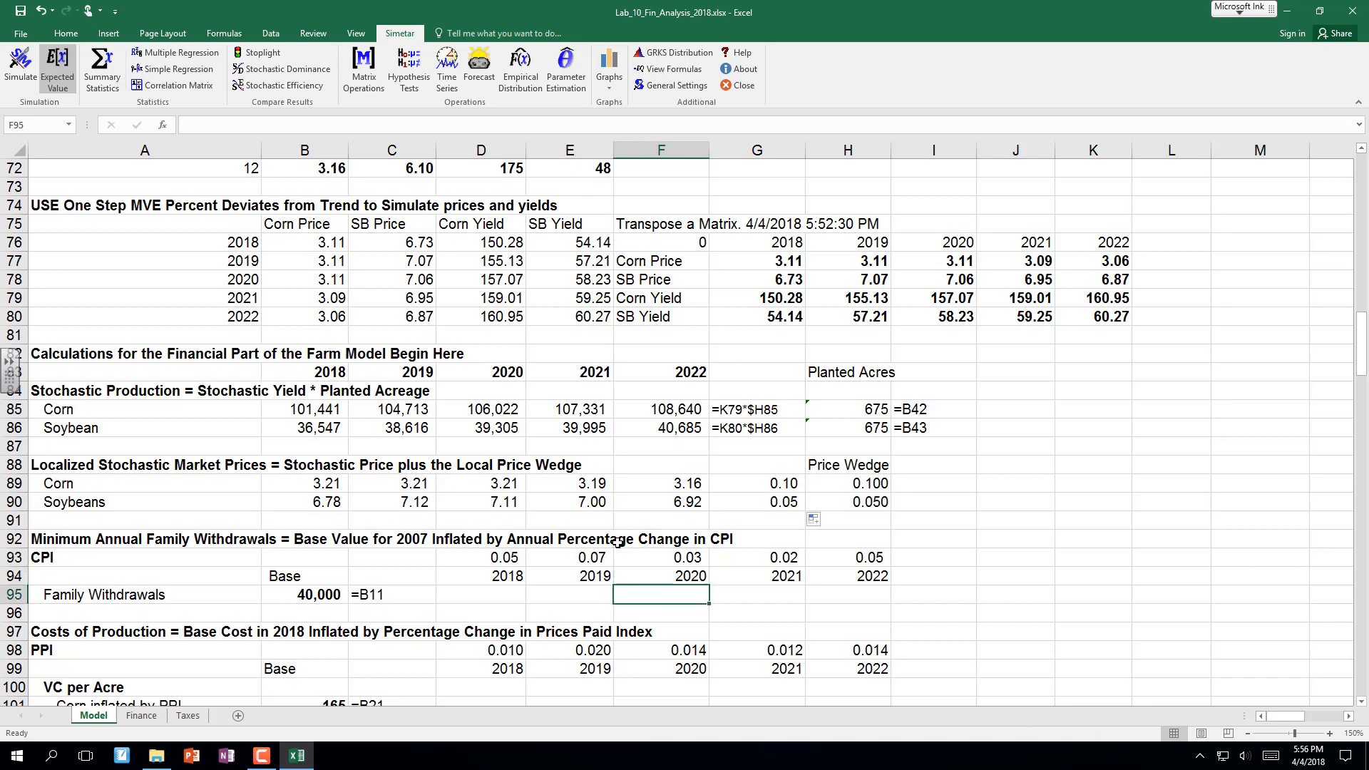
Calculate the 2018 family withdrawals in D95 by inflating the base value by the 2018 CPI change with =B95*(1+D93).
key(Down)
key(Down)
key(Down)
key(Down)
key(Down)
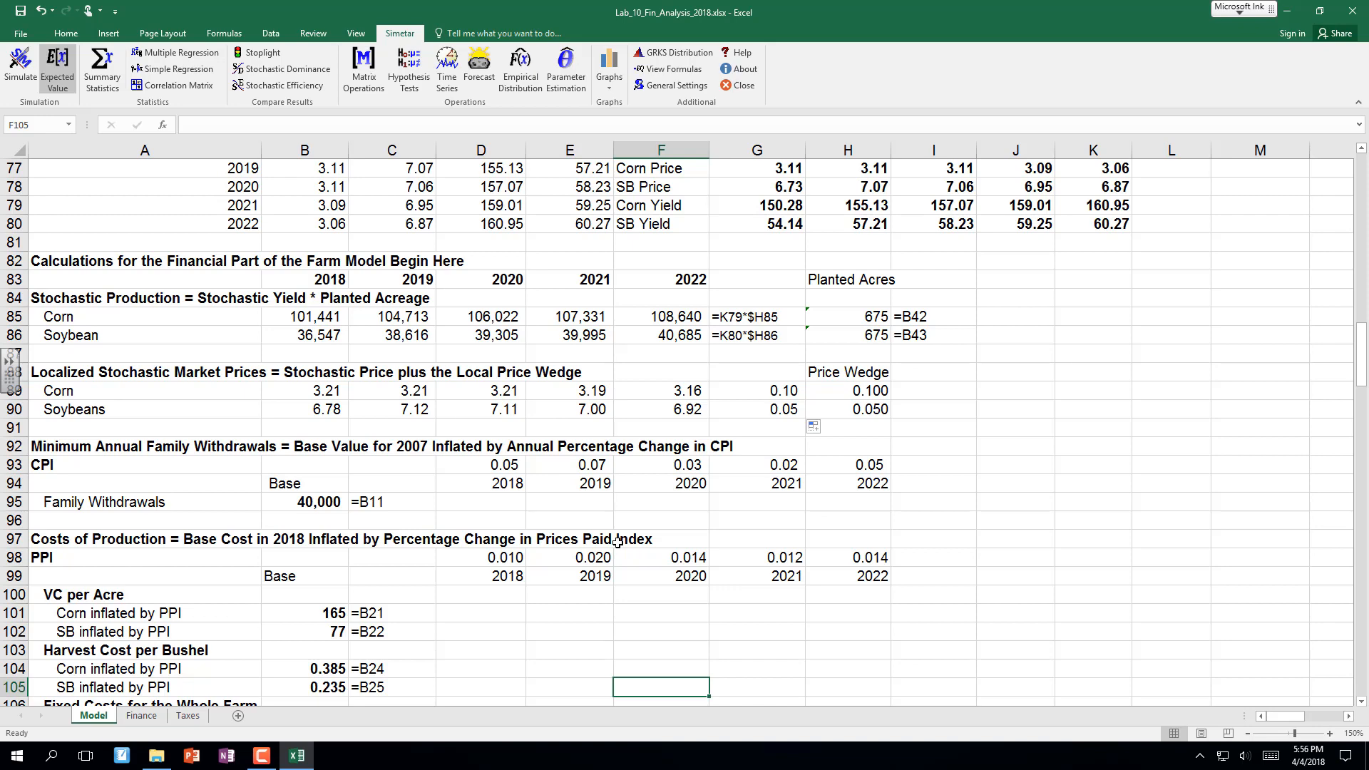
click(319, 428)
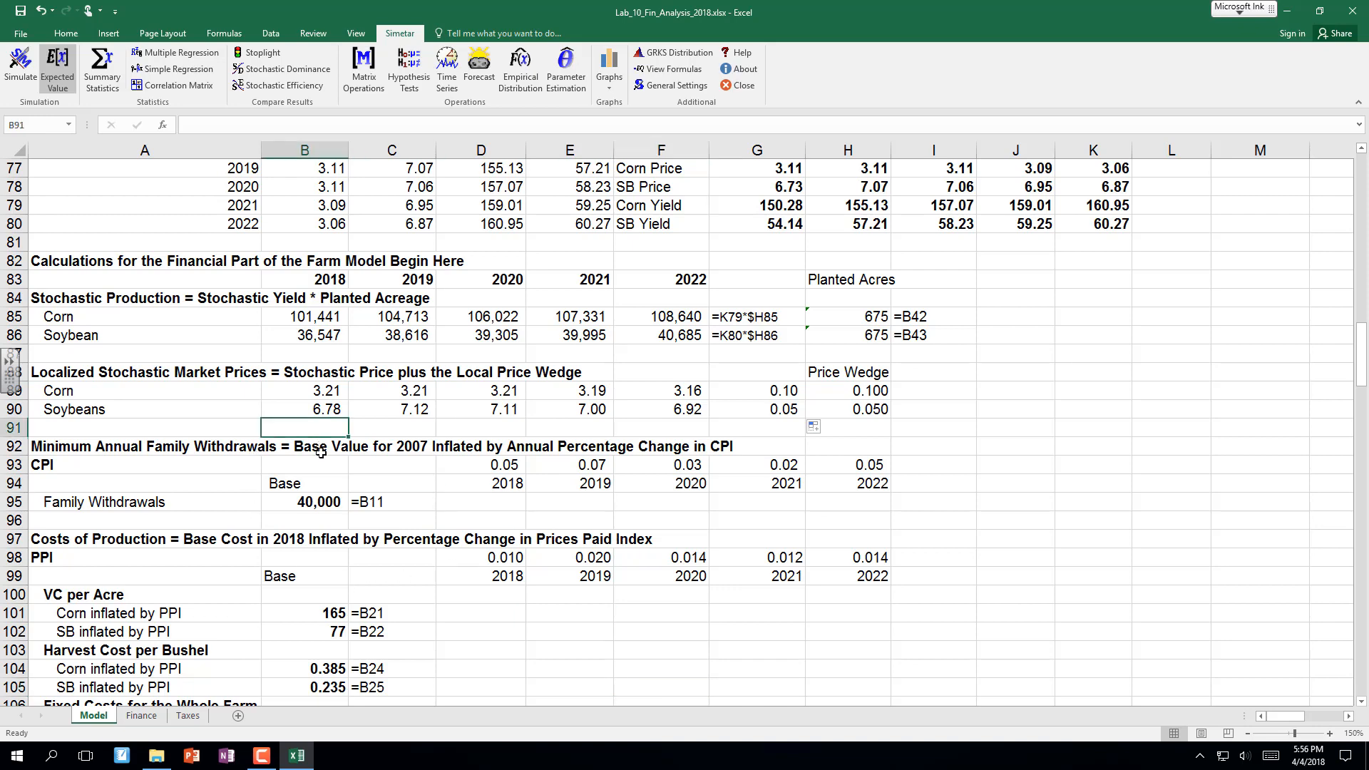
click(490, 507)
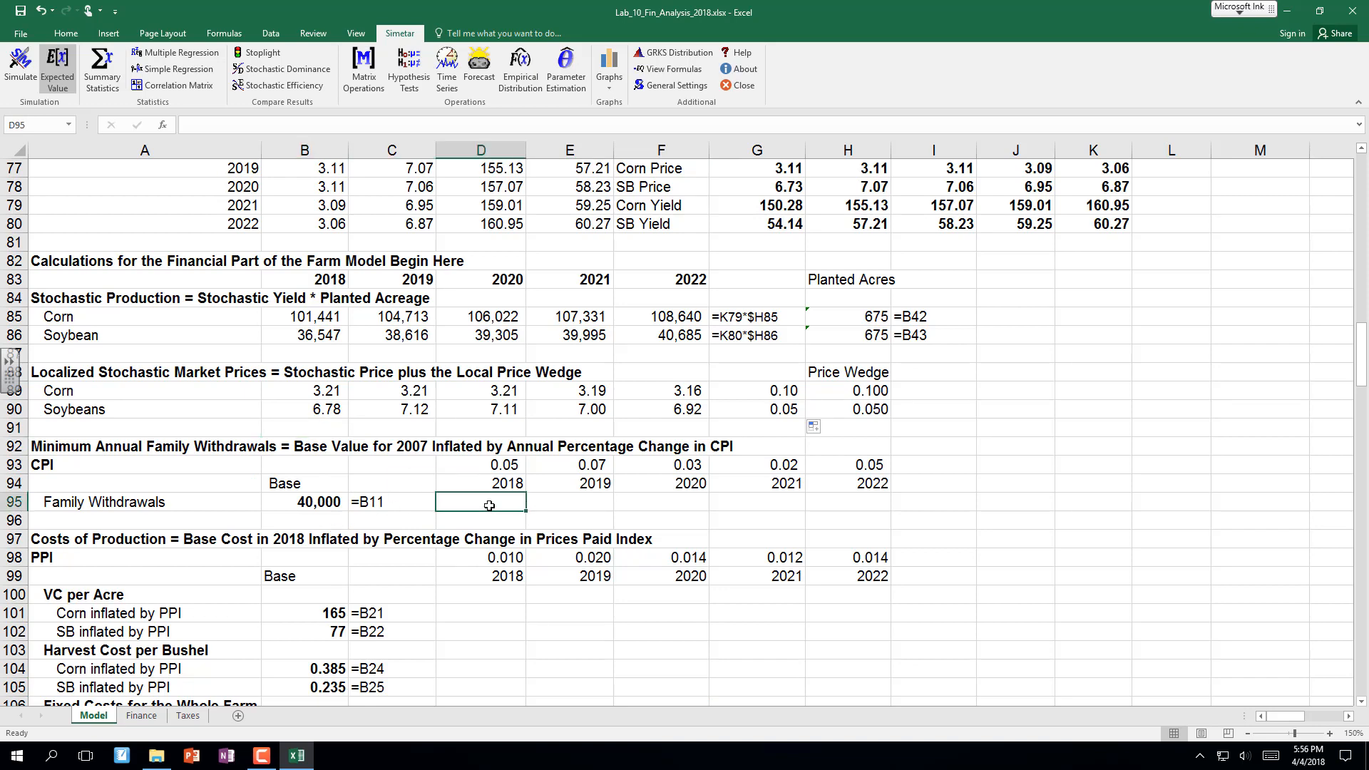
click(296, 505)
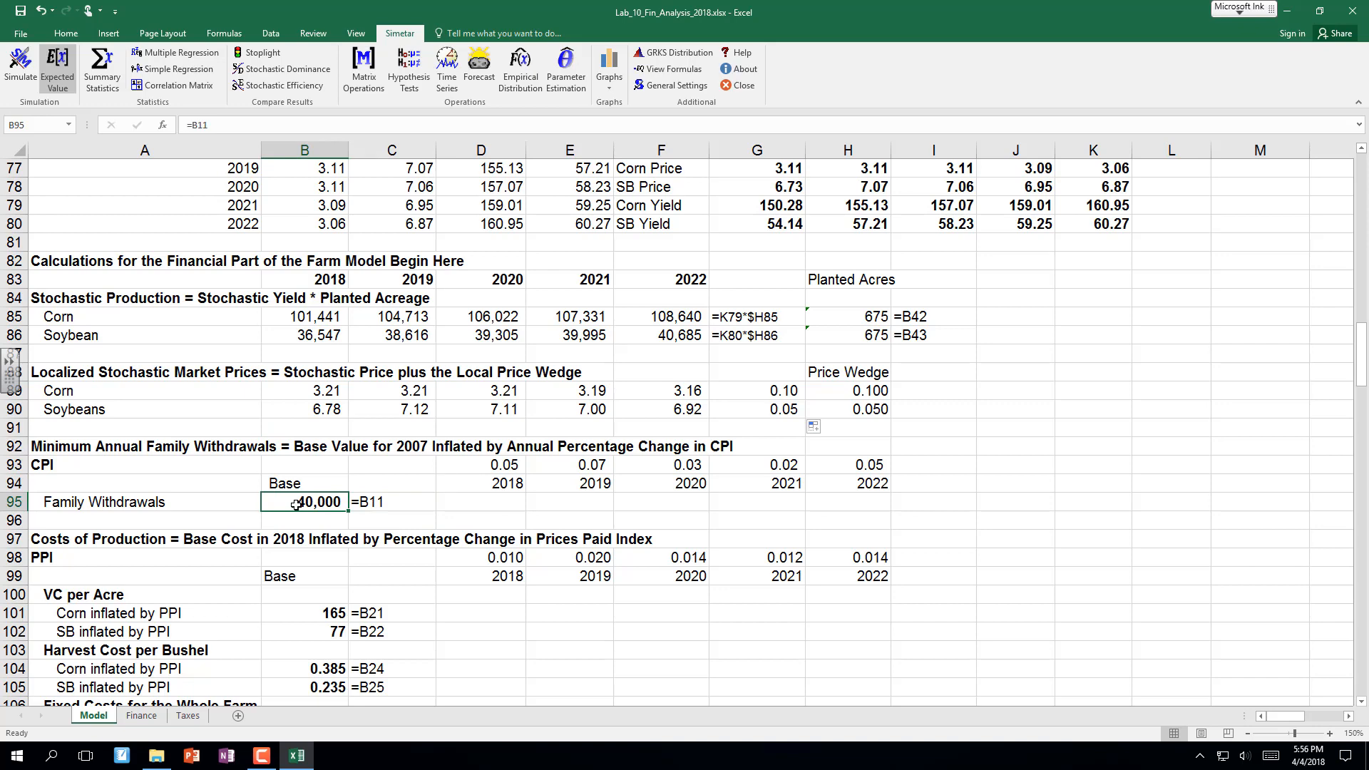
click(475, 499)
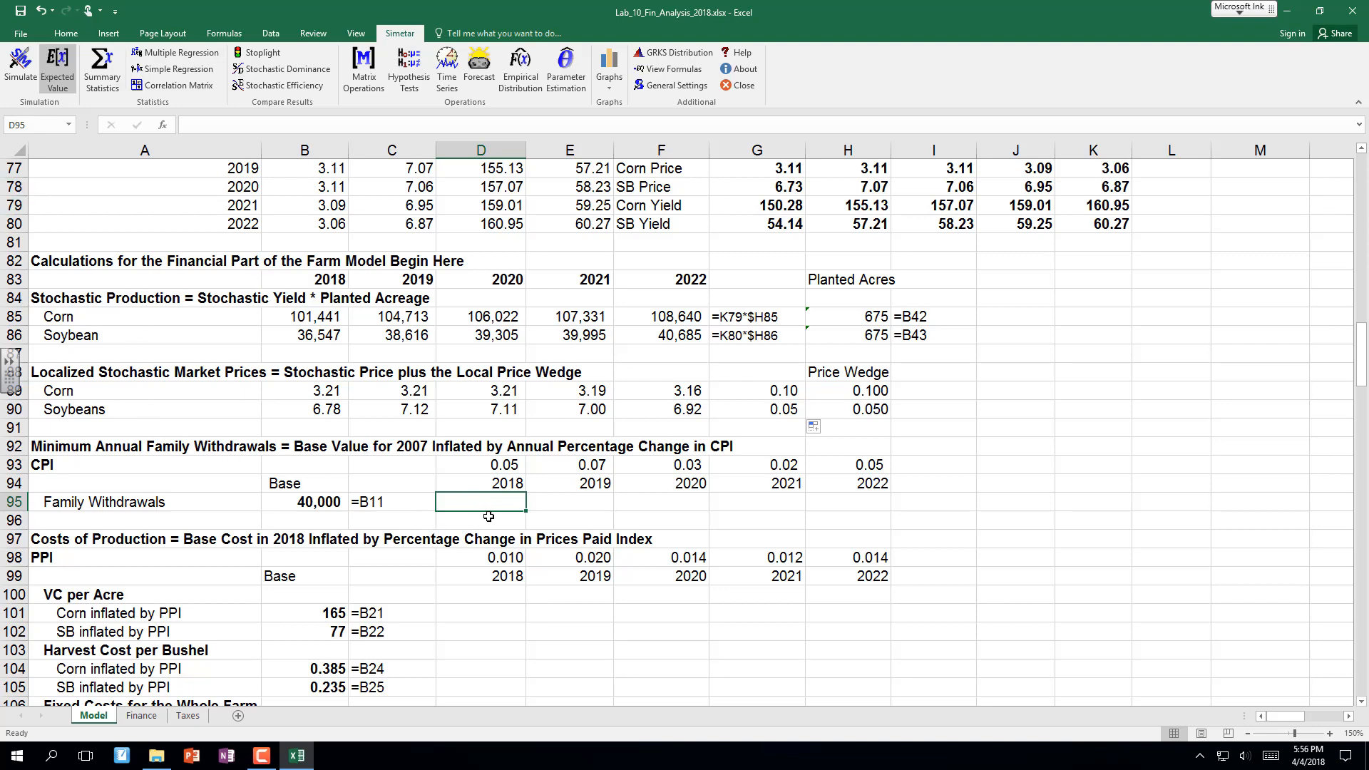
text(=)
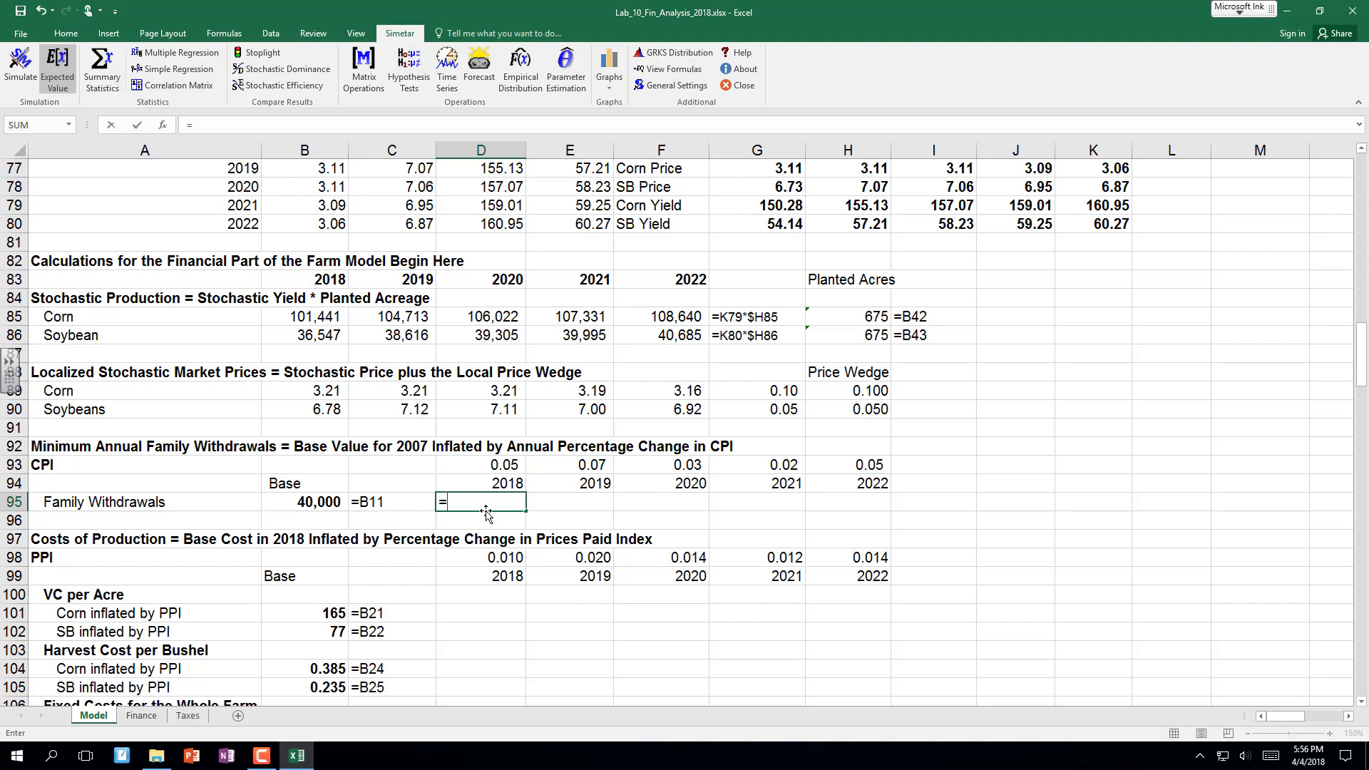
click(300, 502)
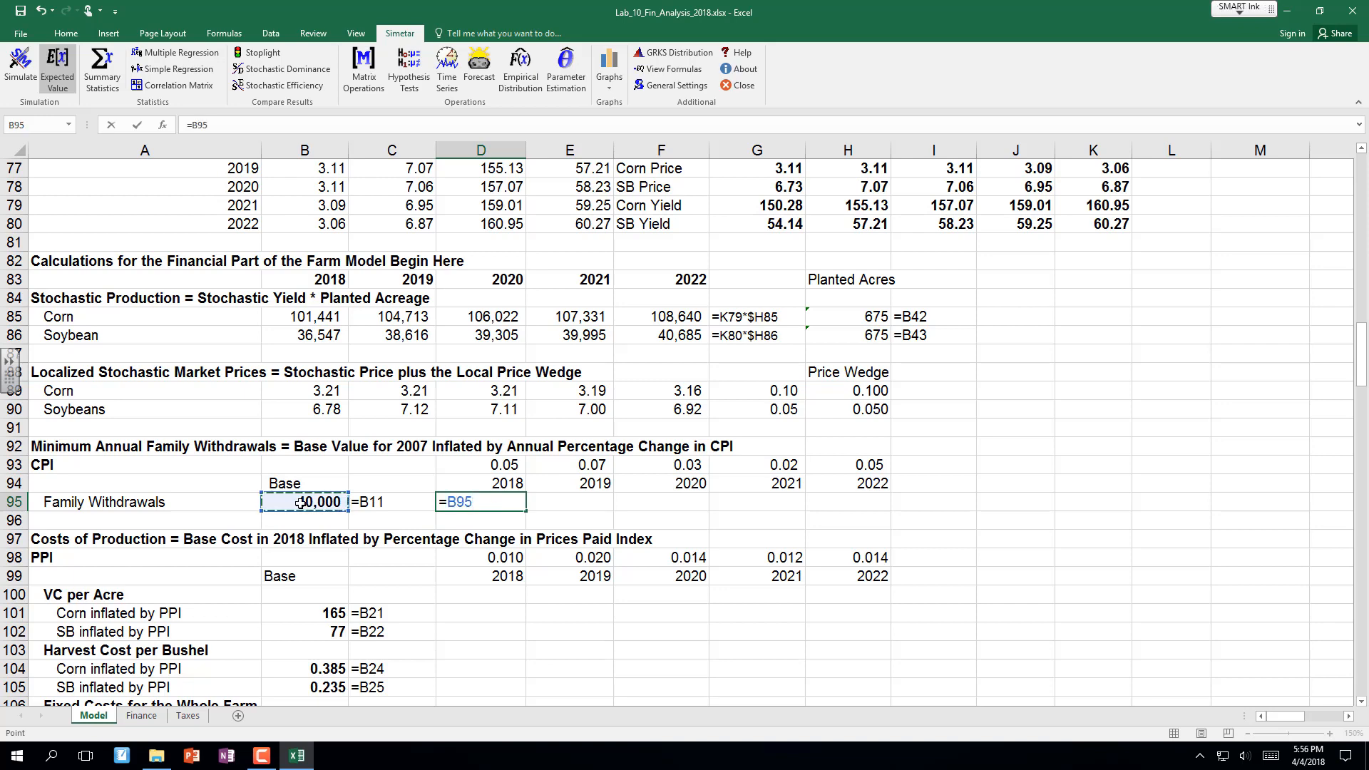
text(*(1+)
click(464, 469)
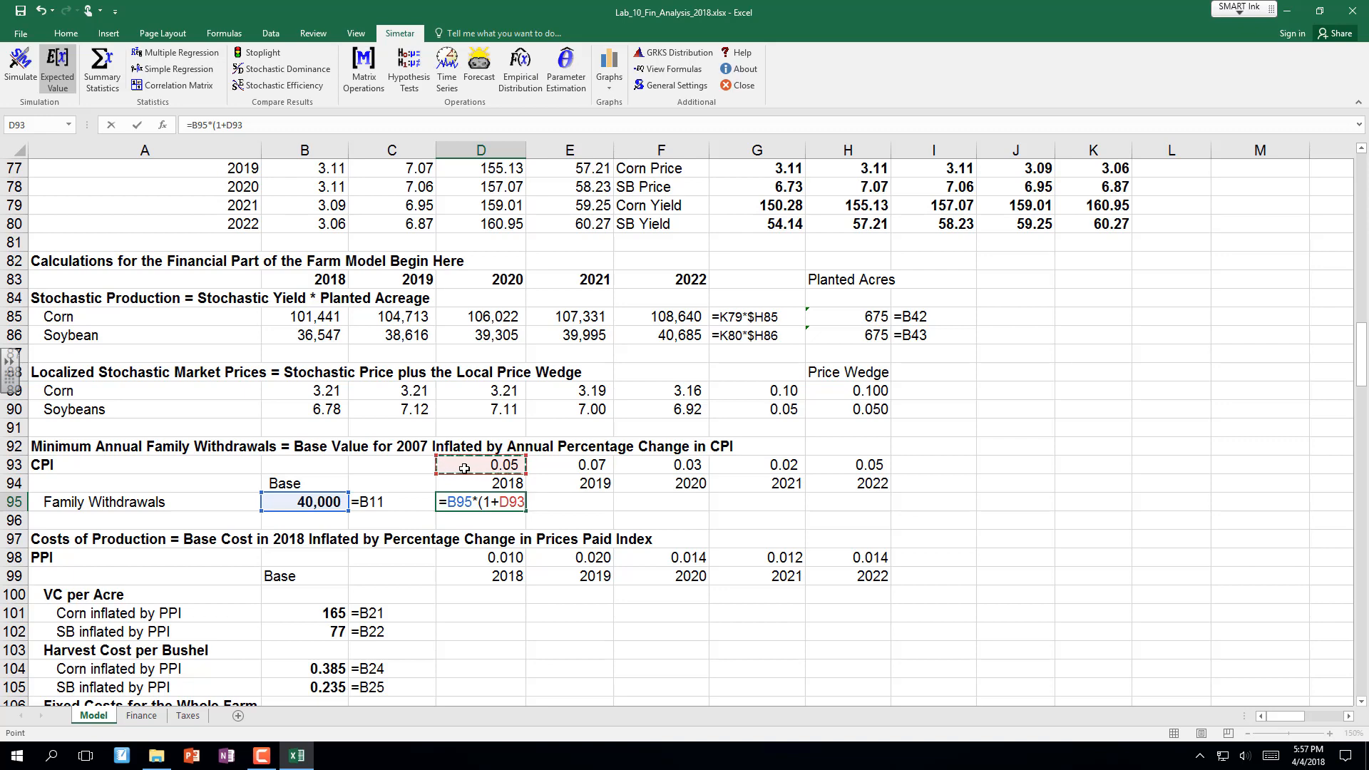
key(Return)
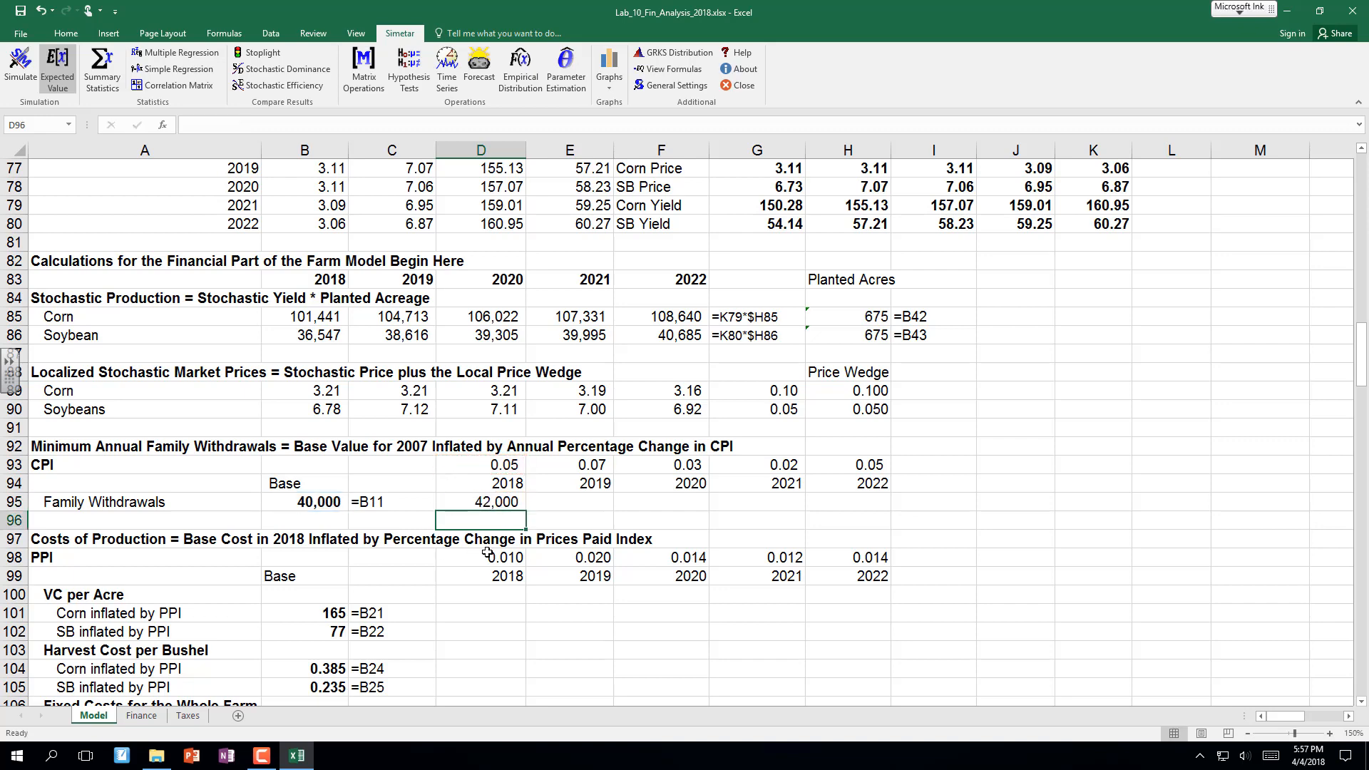
Copy the 2018 family withdrawals formula across through H95 and extend the VFORMULA formula display from I86 down to I99.
click(499, 502)
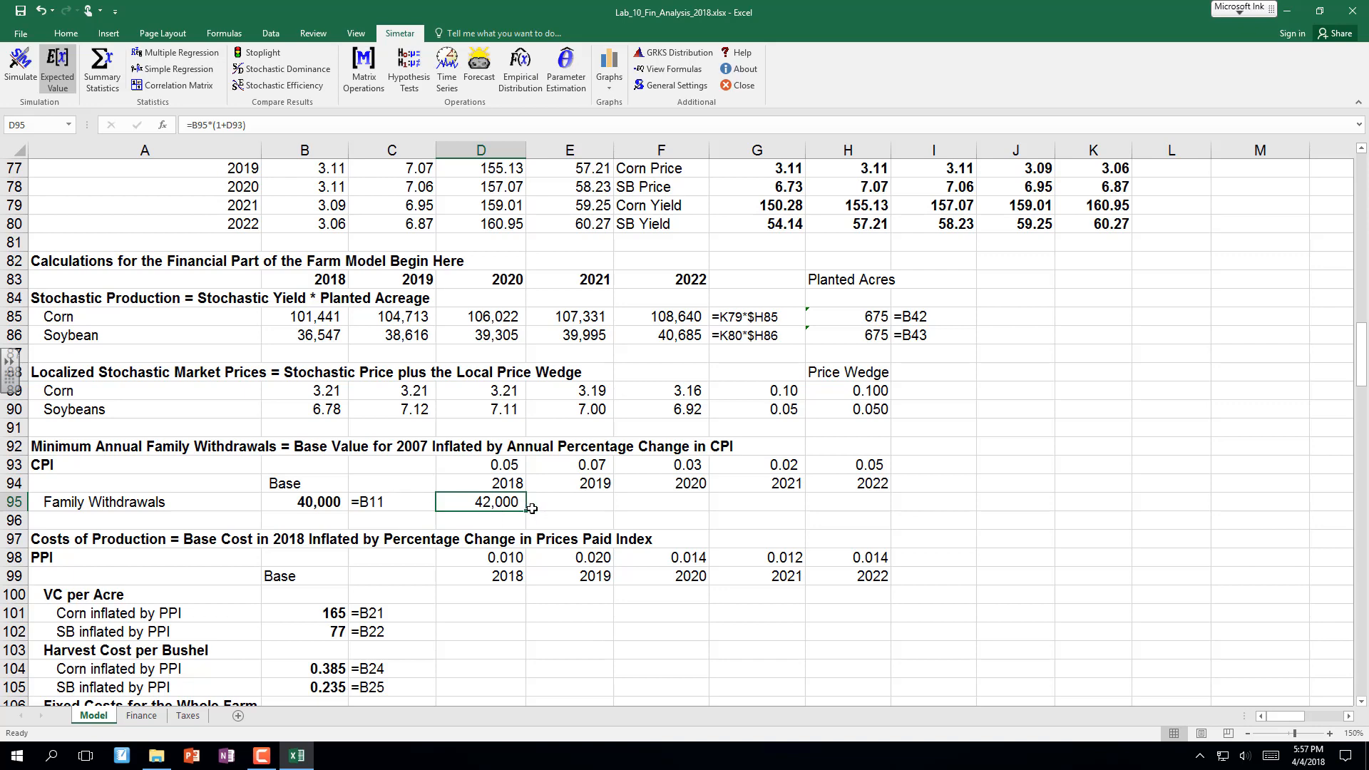
drag(524, 508, 884, 517)
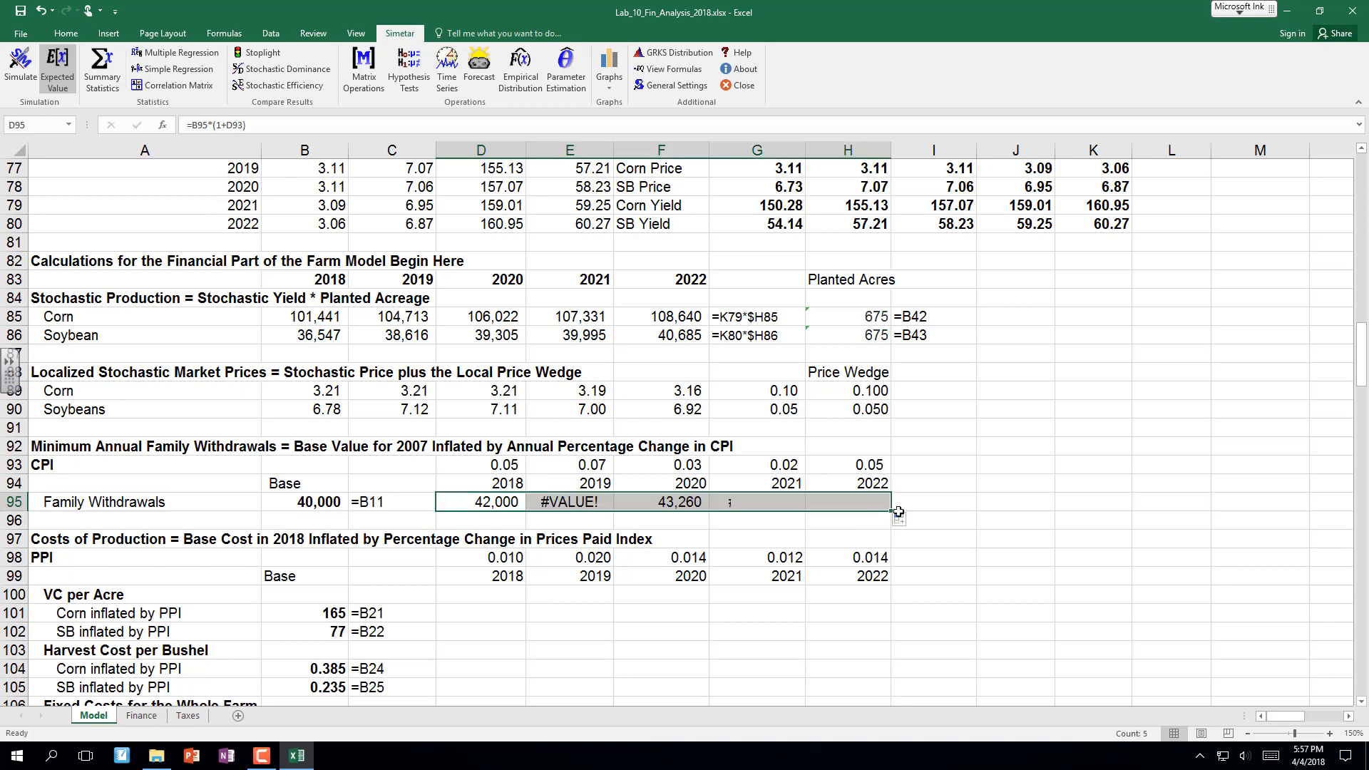
click(906, 334)
drag(975, 345, 971, 582)
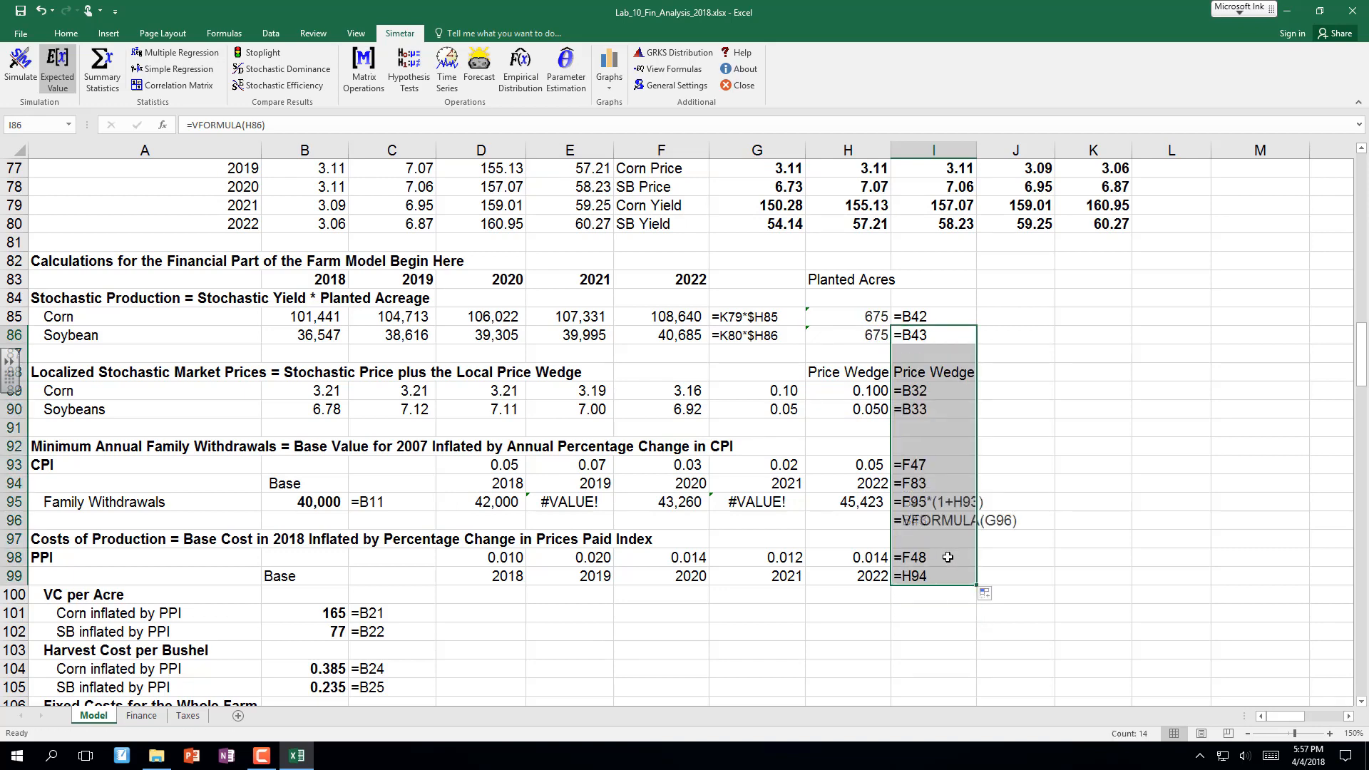
Check the copied withdrawals formulas and correct the 2019 one in E95 to reference the prior year with =D95*(1+E93).
click(750, 508)
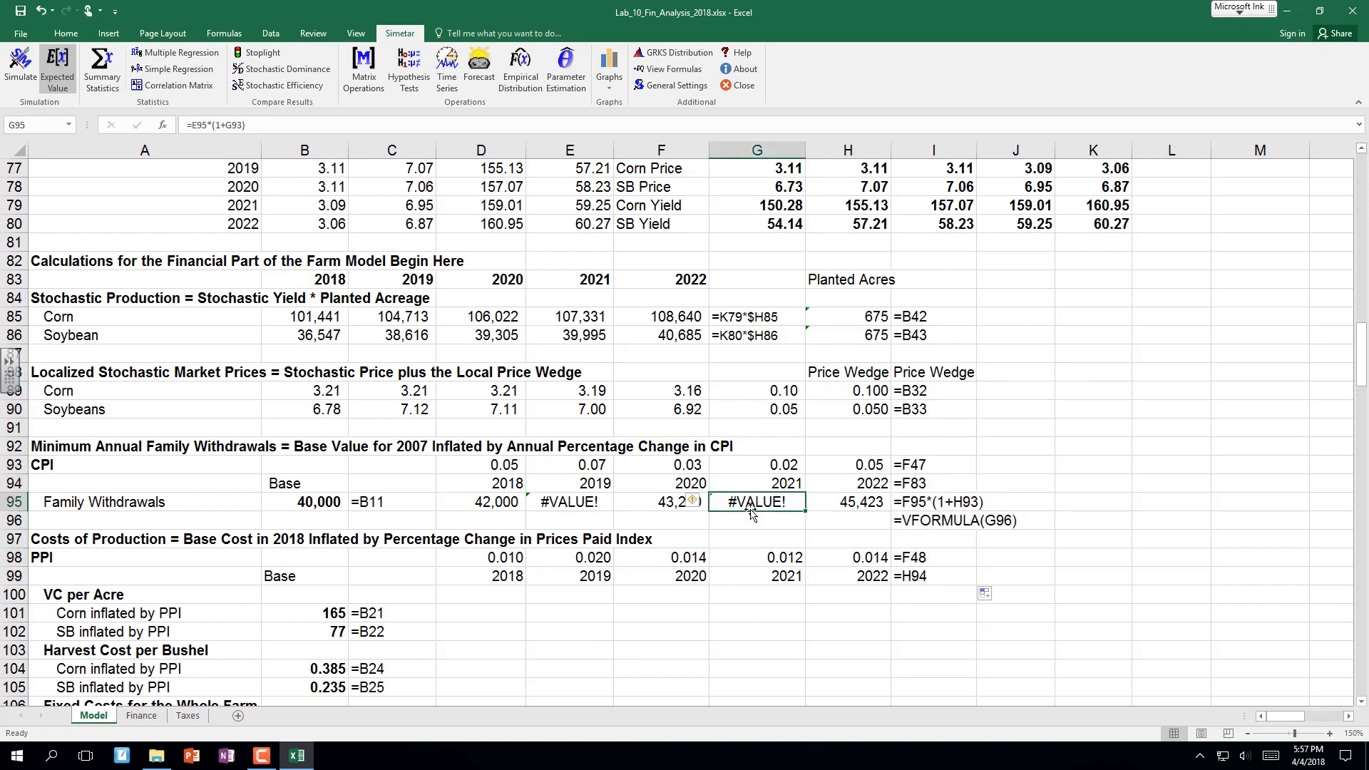
click(571, 508)
key(F2)
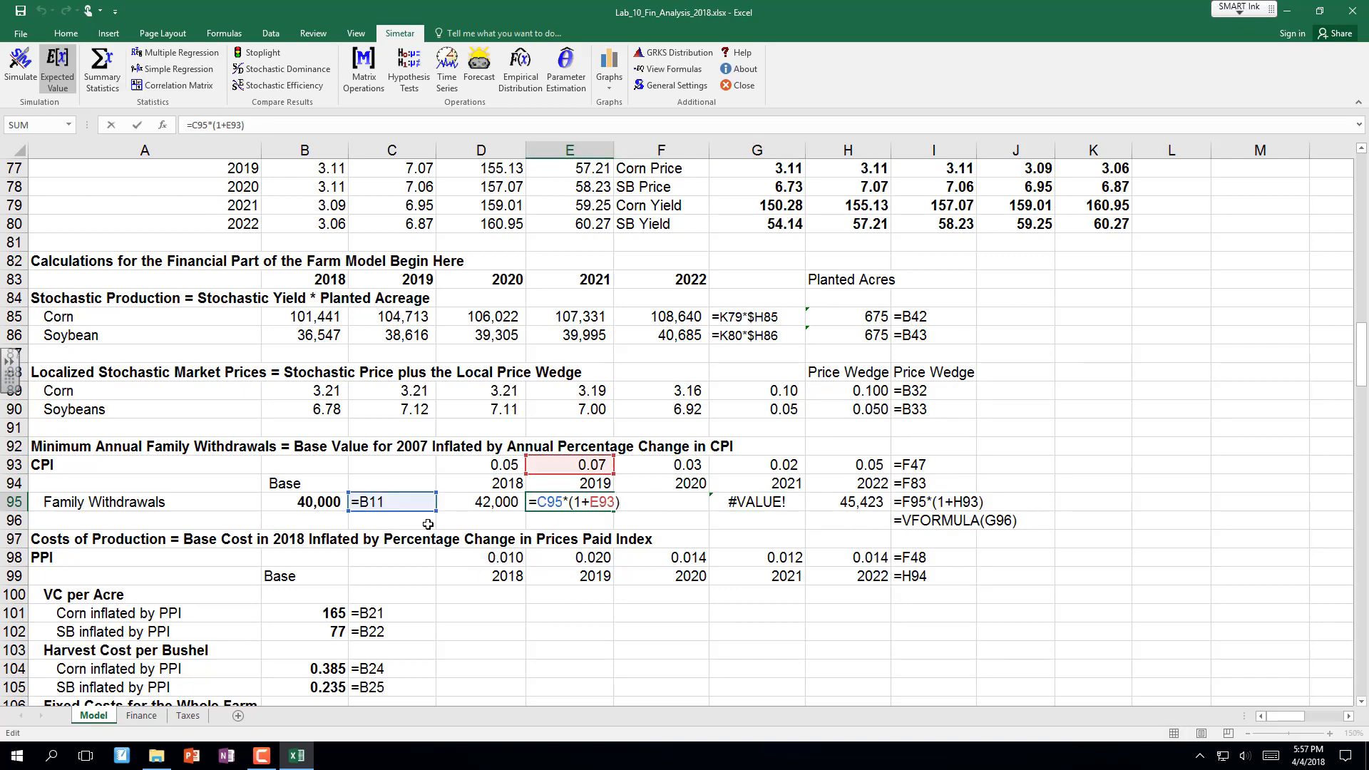
key(Escape)
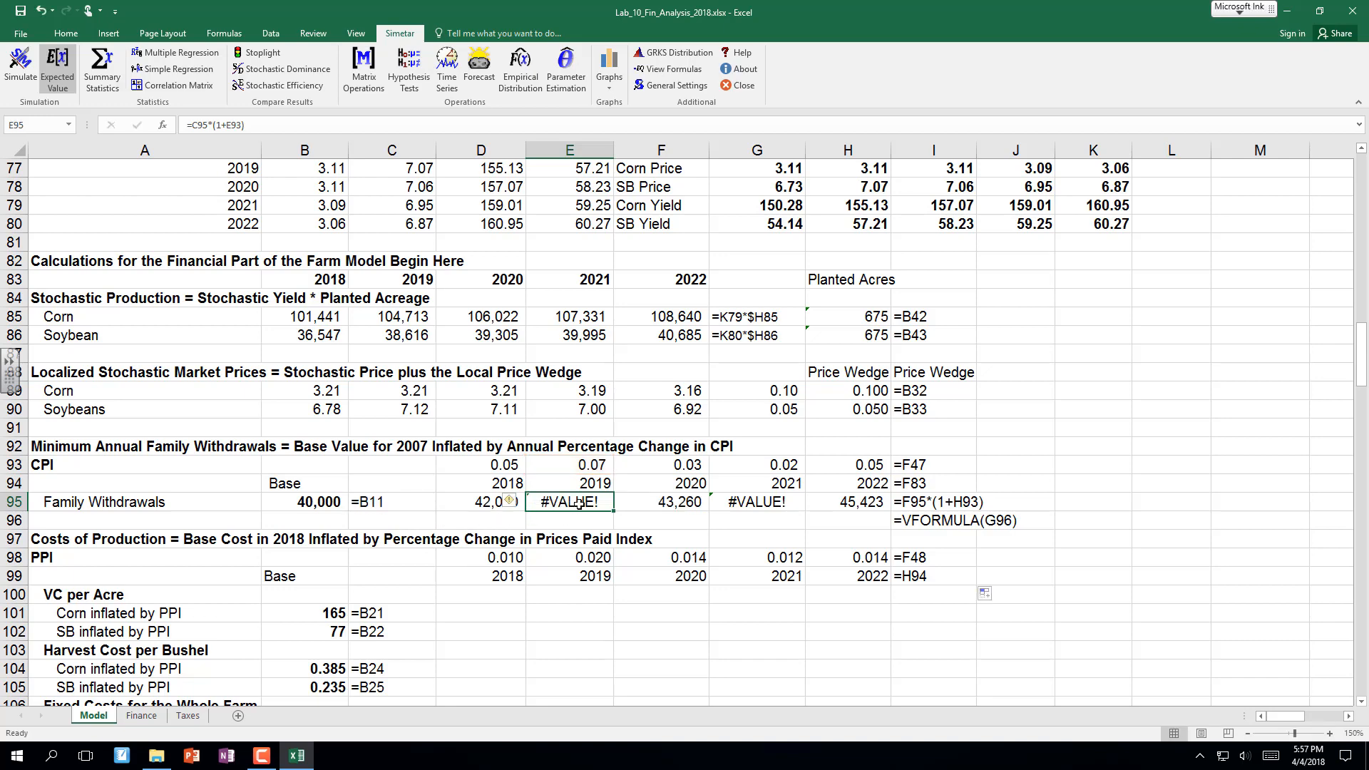
key(F2)
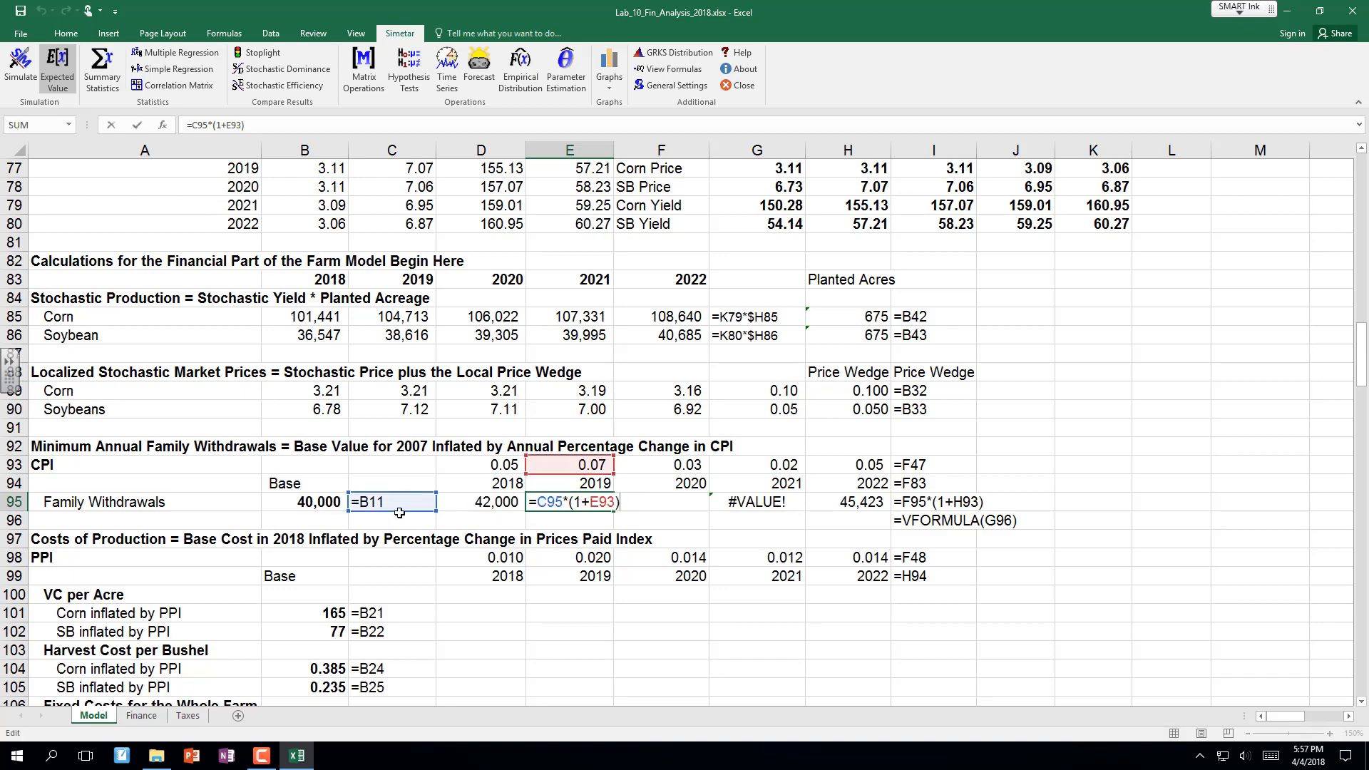
drag(399, 516, 400, 535)
click(479, 506)
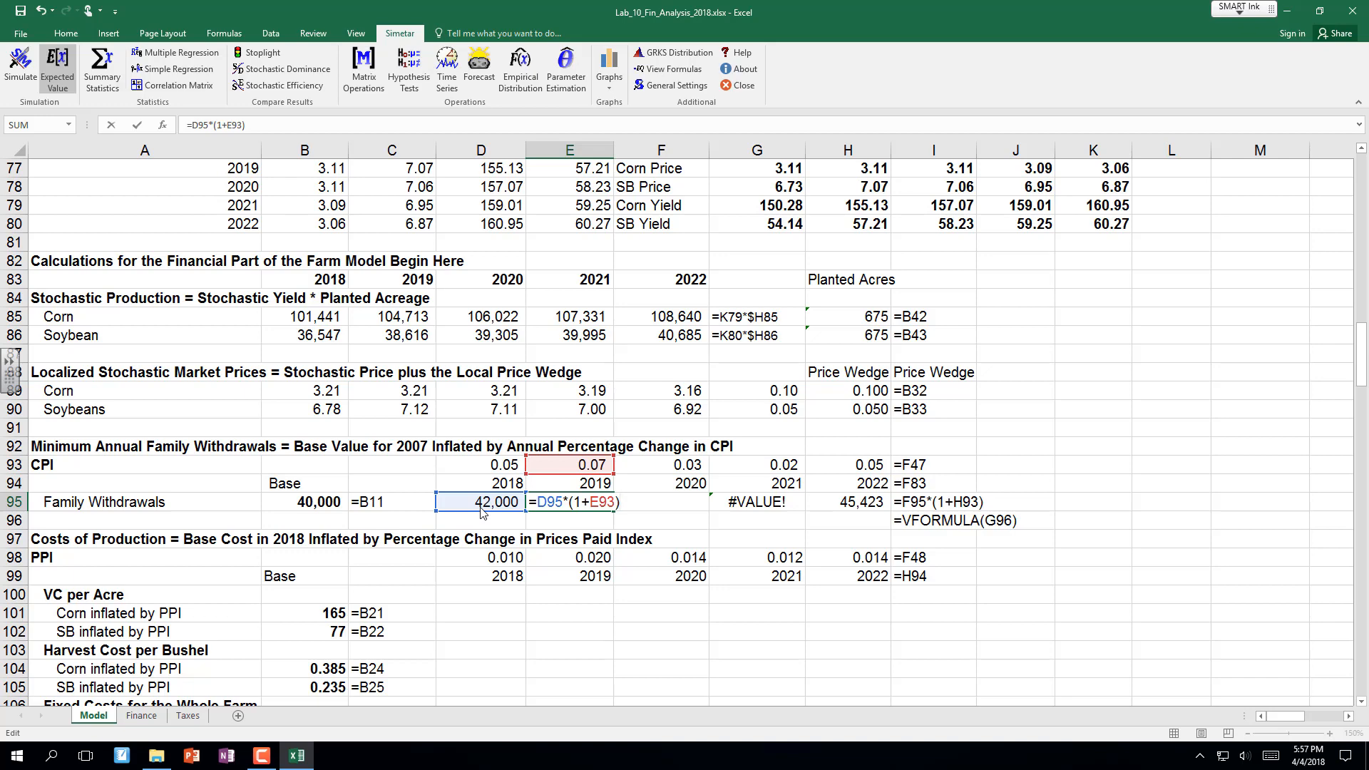
key(Return)
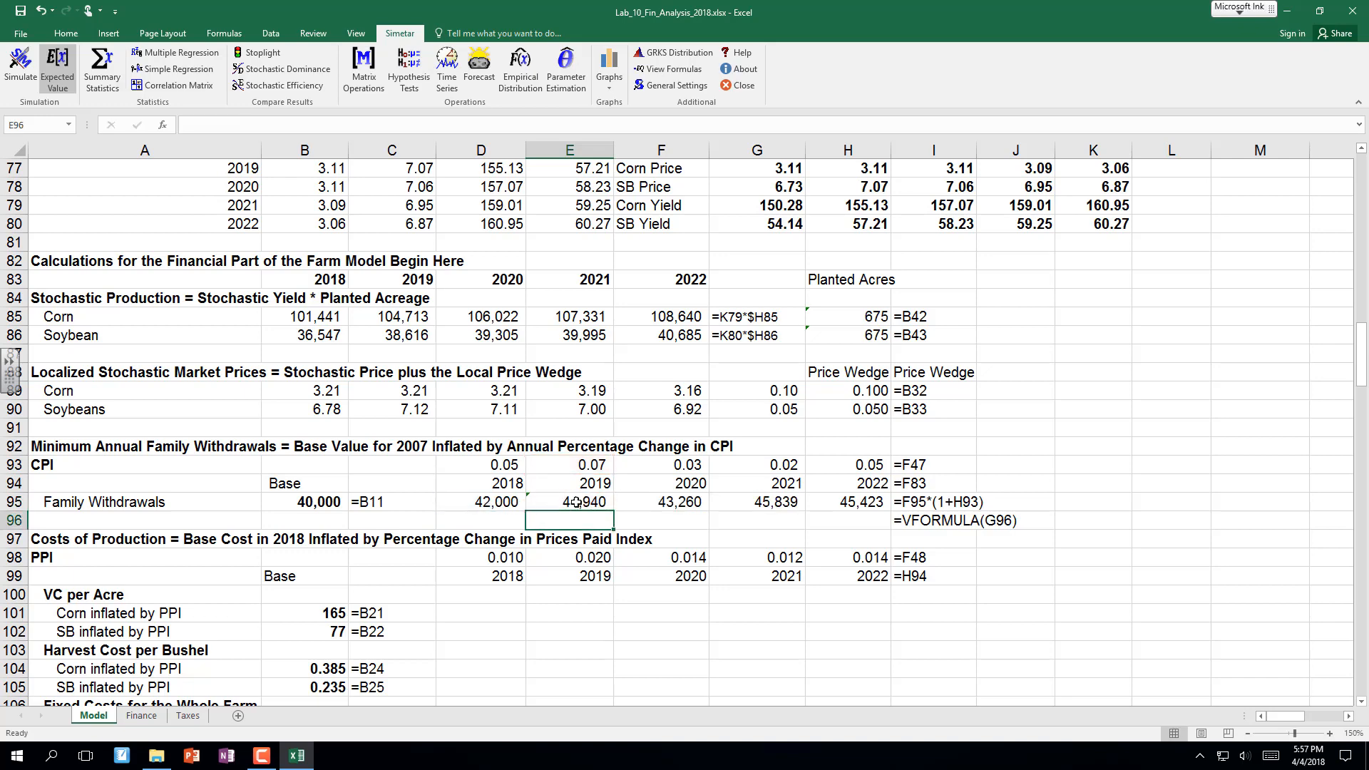
Copy the corrected 2019 family withdrawals formula in E95 across through 2022 in H95 and check its references.
click(577, 502)
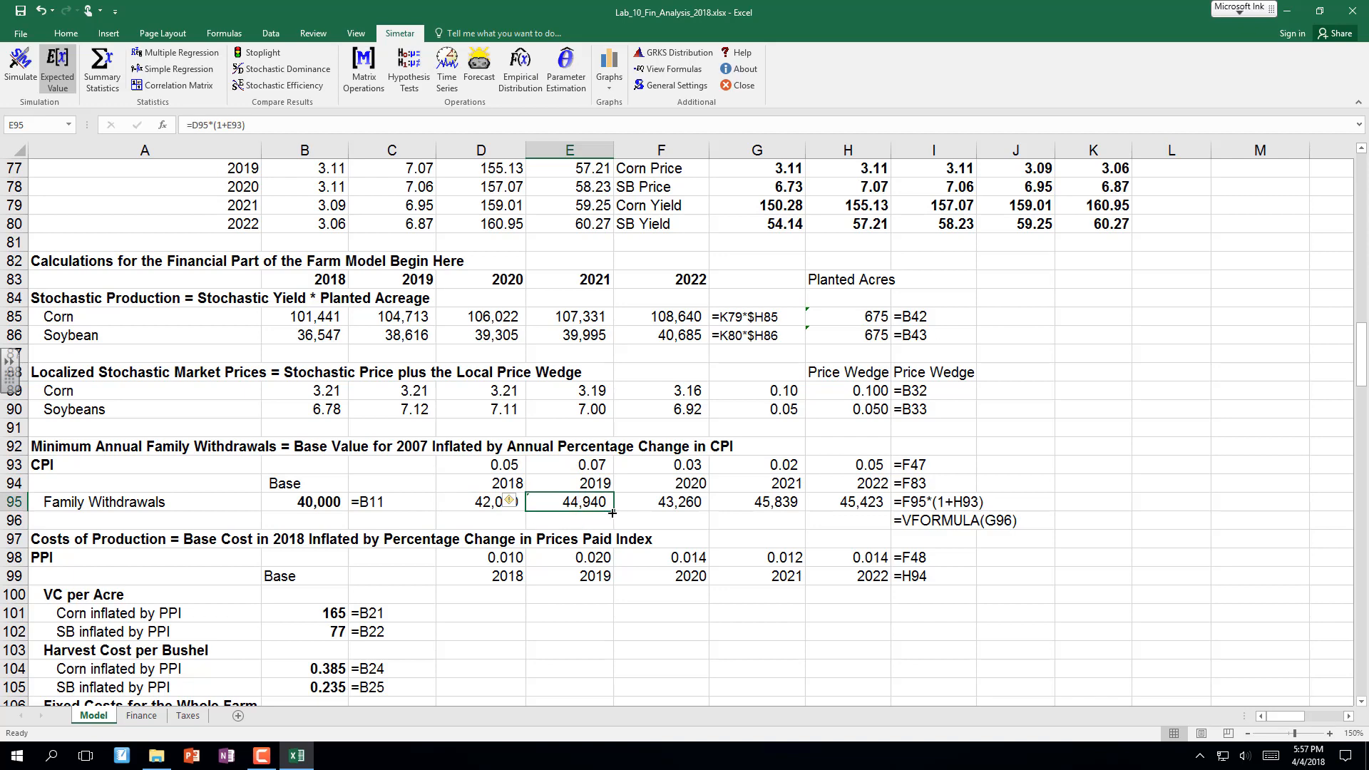
drag(613, 513, 842, 526)
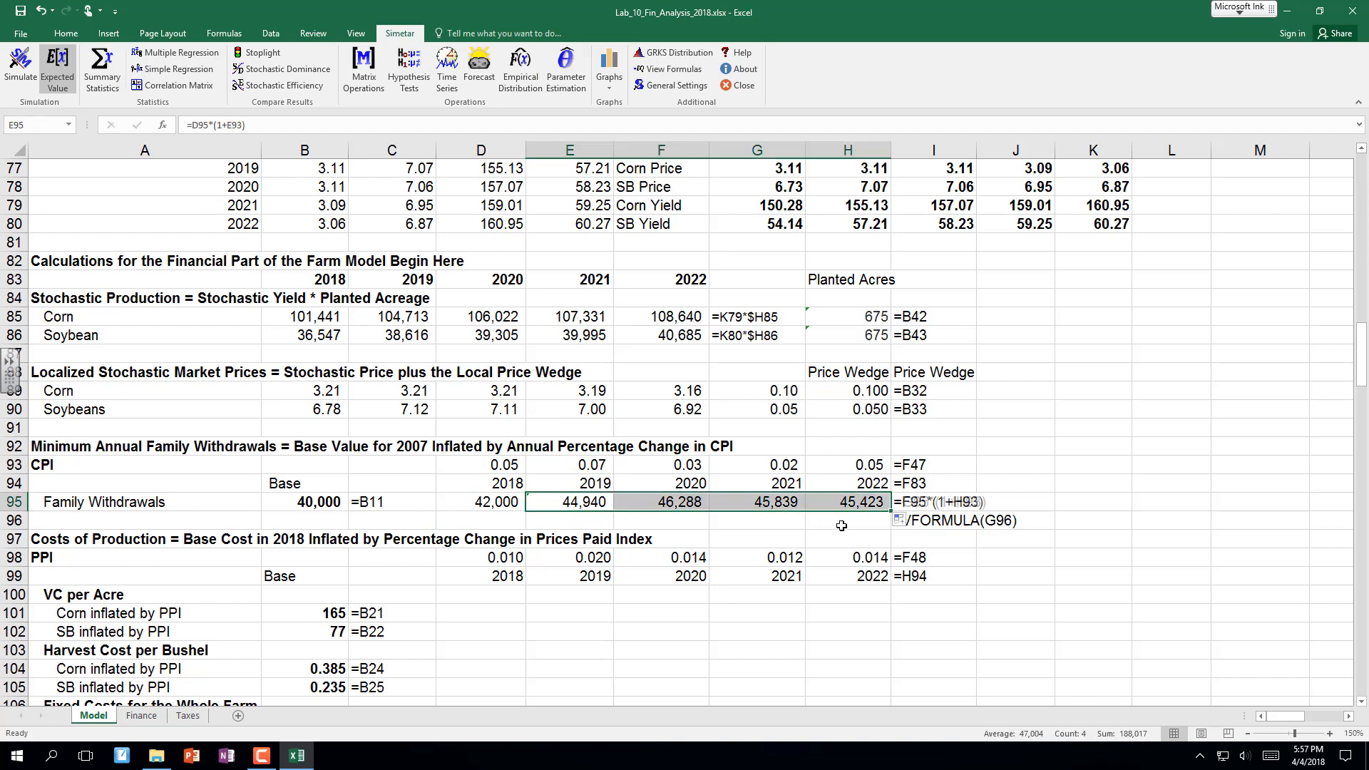
click(859, 501)
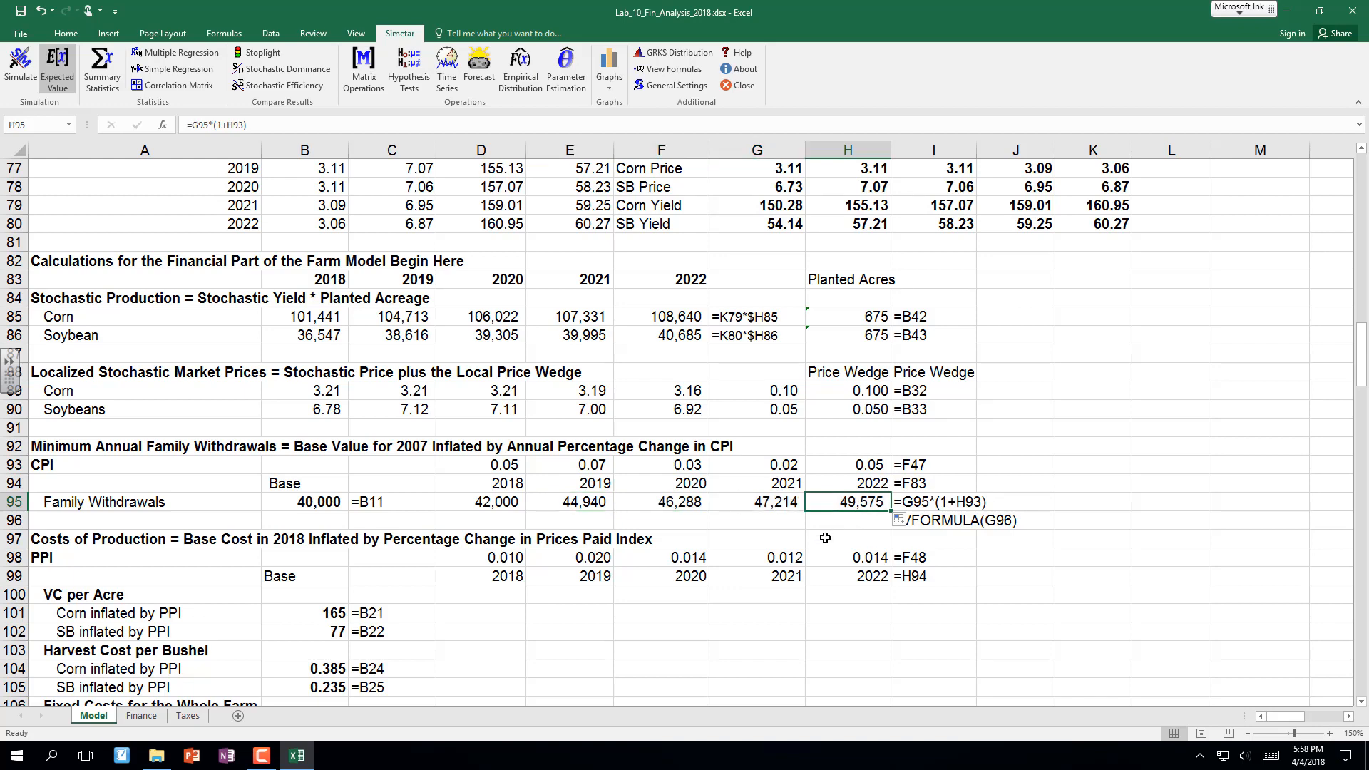
Examine the base costs of production in B101:B110 and the source reference of the 2018 PPI in D98.
scroll(790, 558, down, 2)
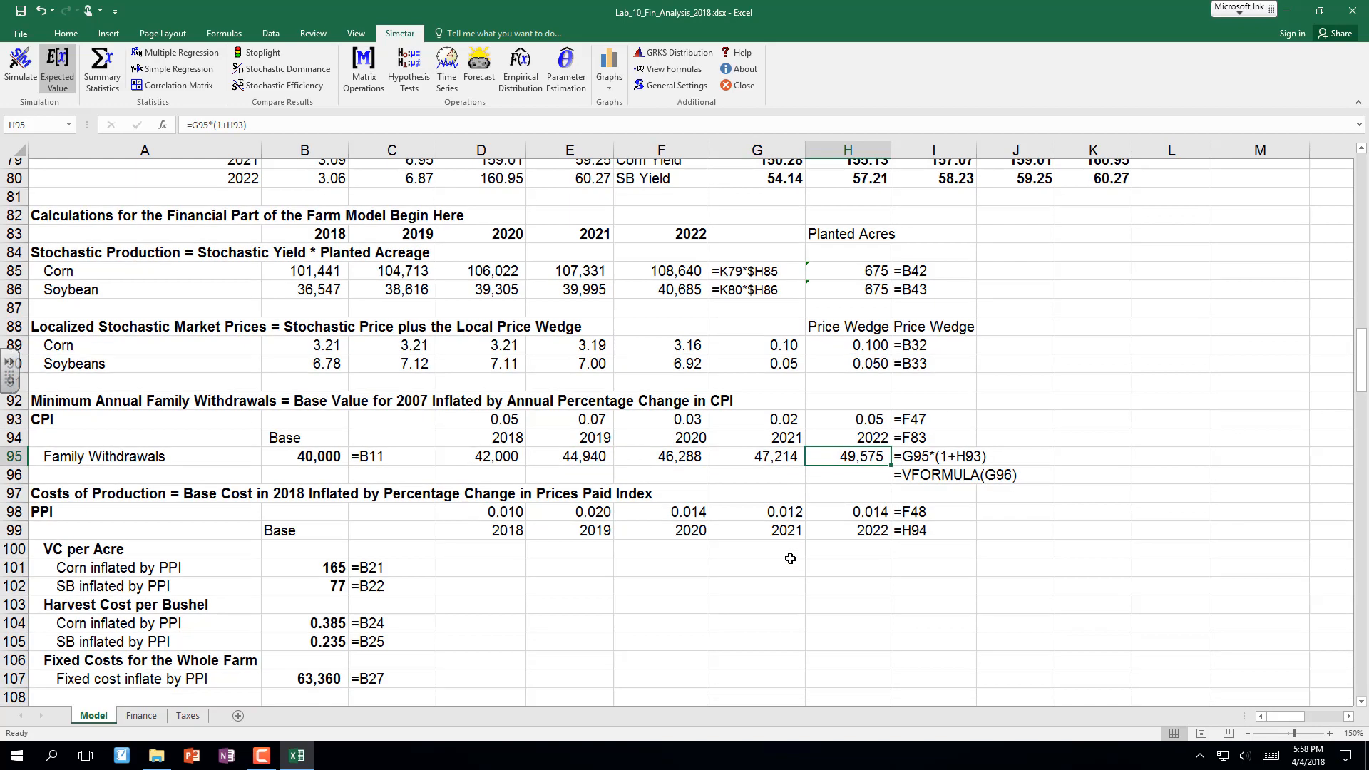
scroll(790, 559, down, 1)
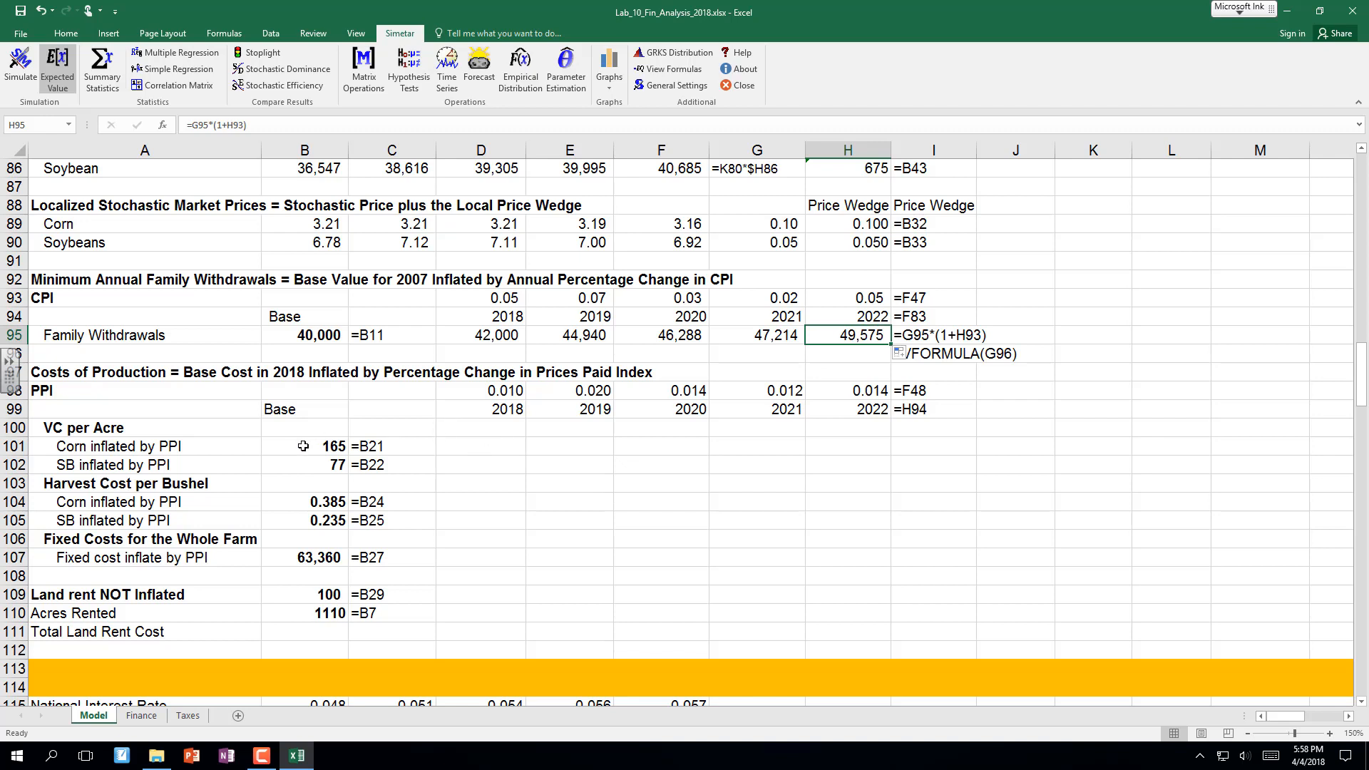
drag(305, 445, 307, 611)
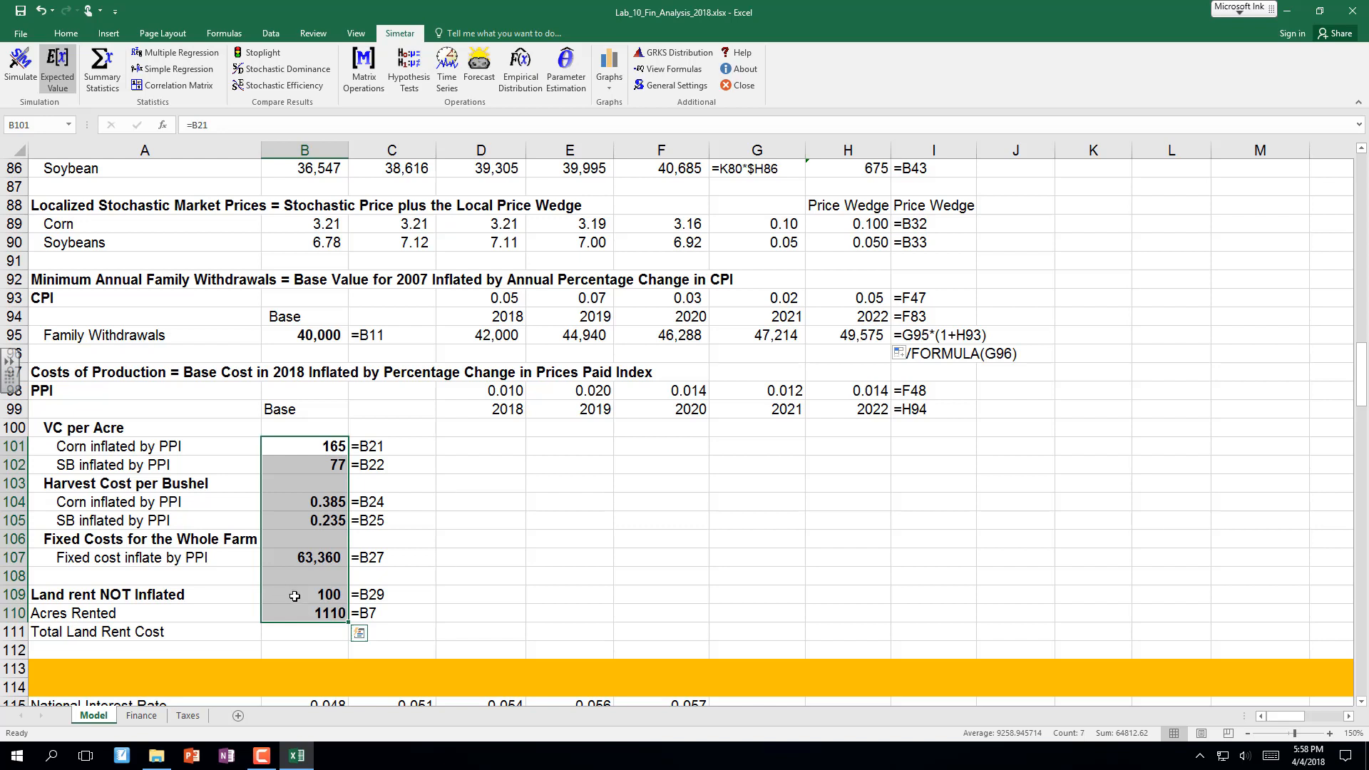
click(467, 448)
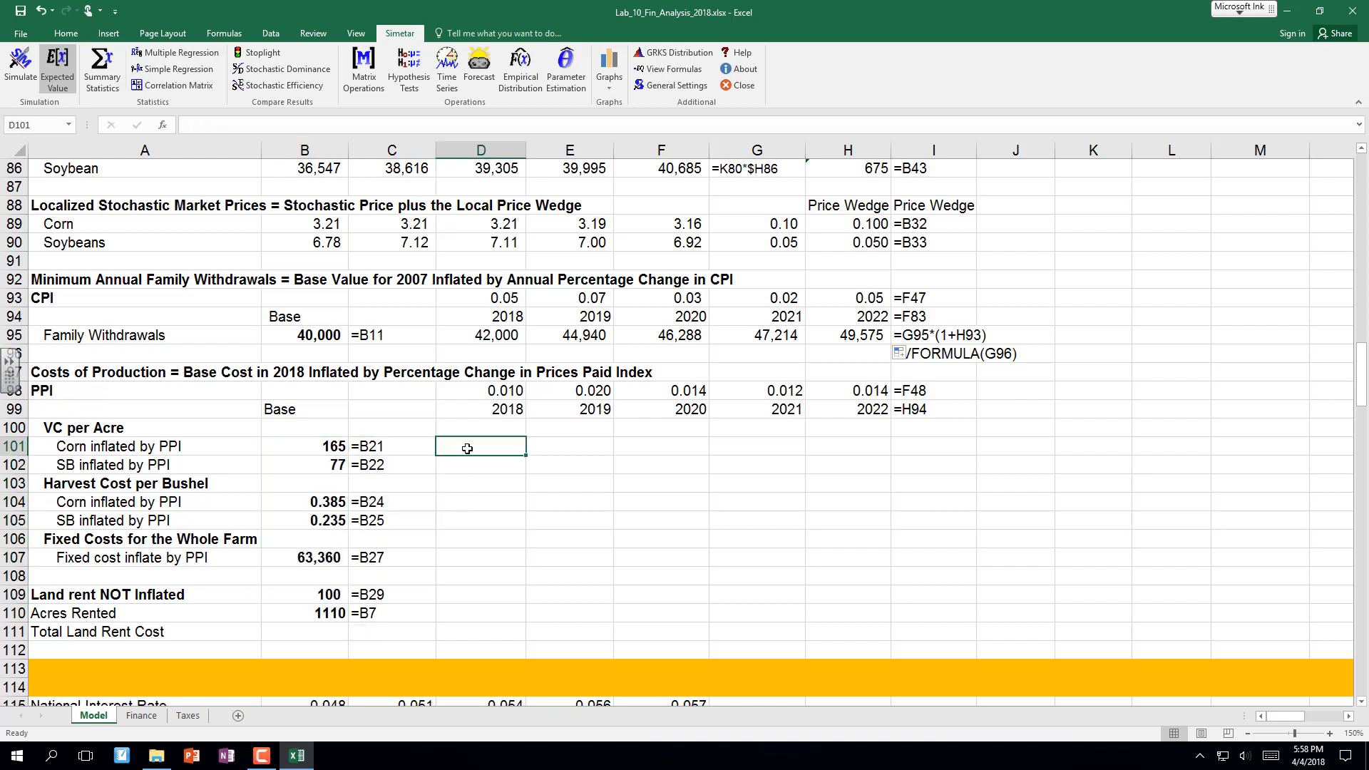
click(500, 393)
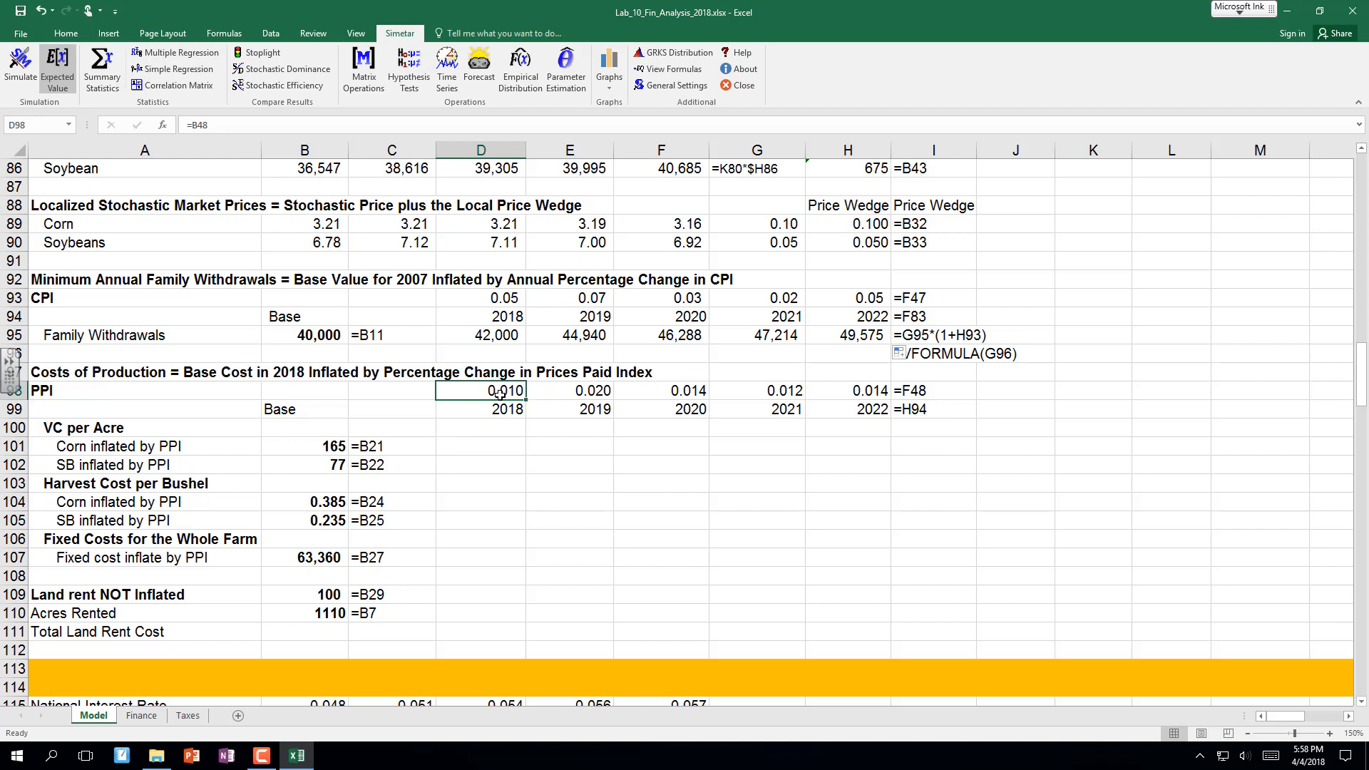
double_click(500, 392)
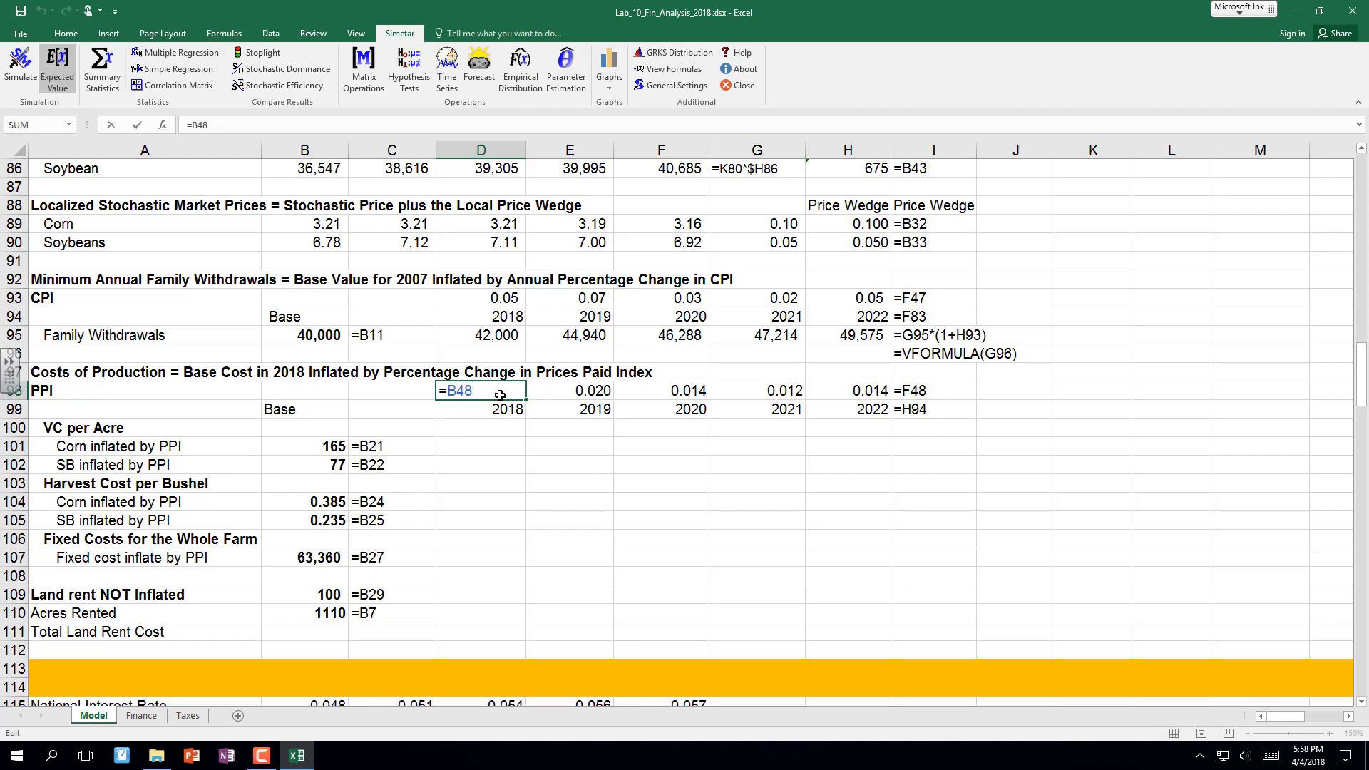
key(Escape)
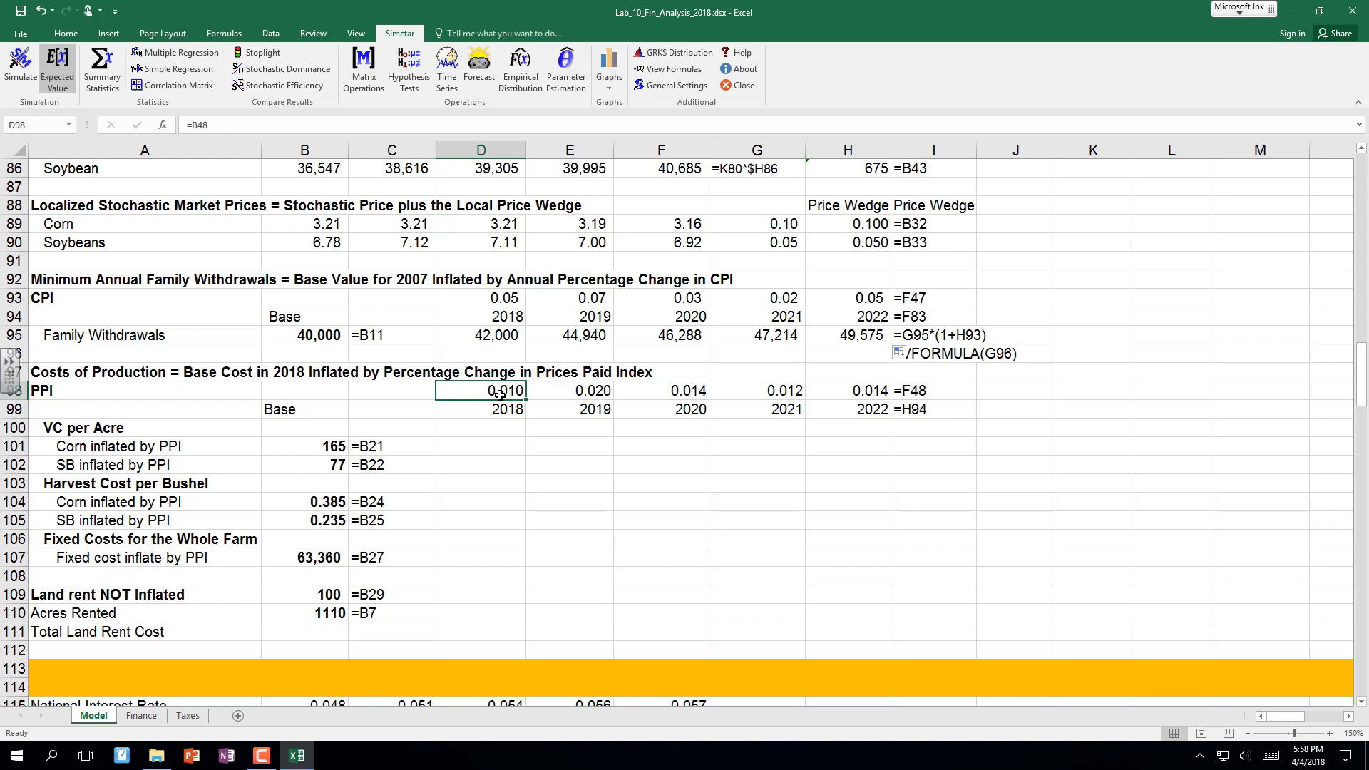
Calculate the 2018 corn variable cost per acre in D101 with =B101*(1+D$98), locking the PPI row reference.
click(489, 451)
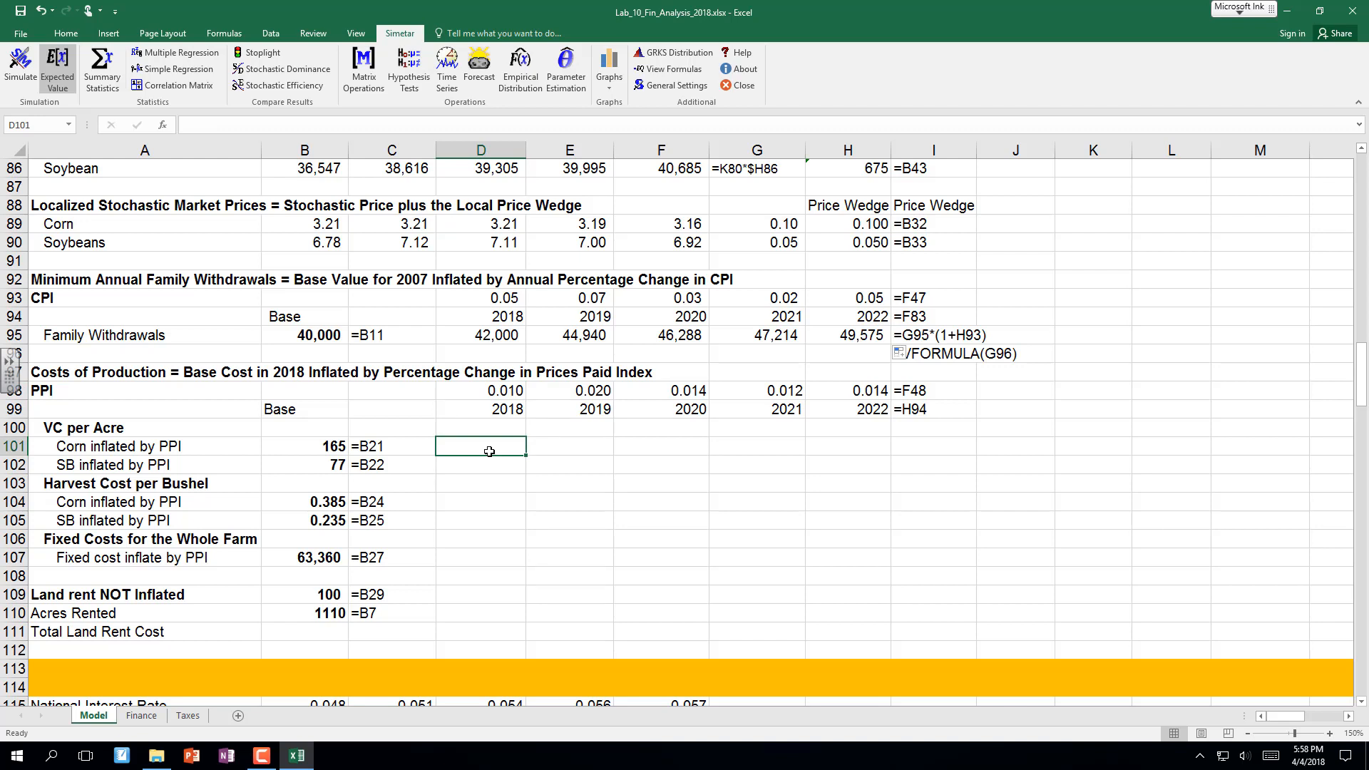
text(=)
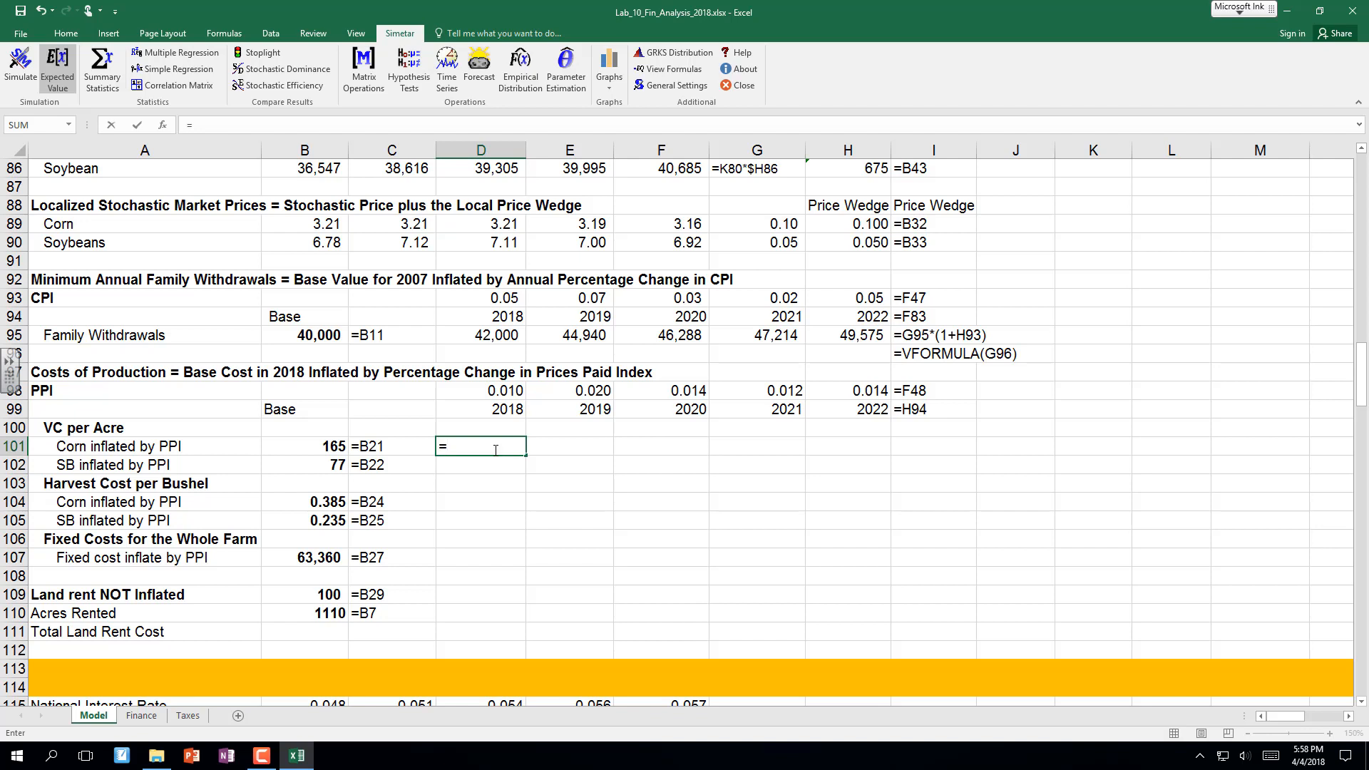
click(330, 446)
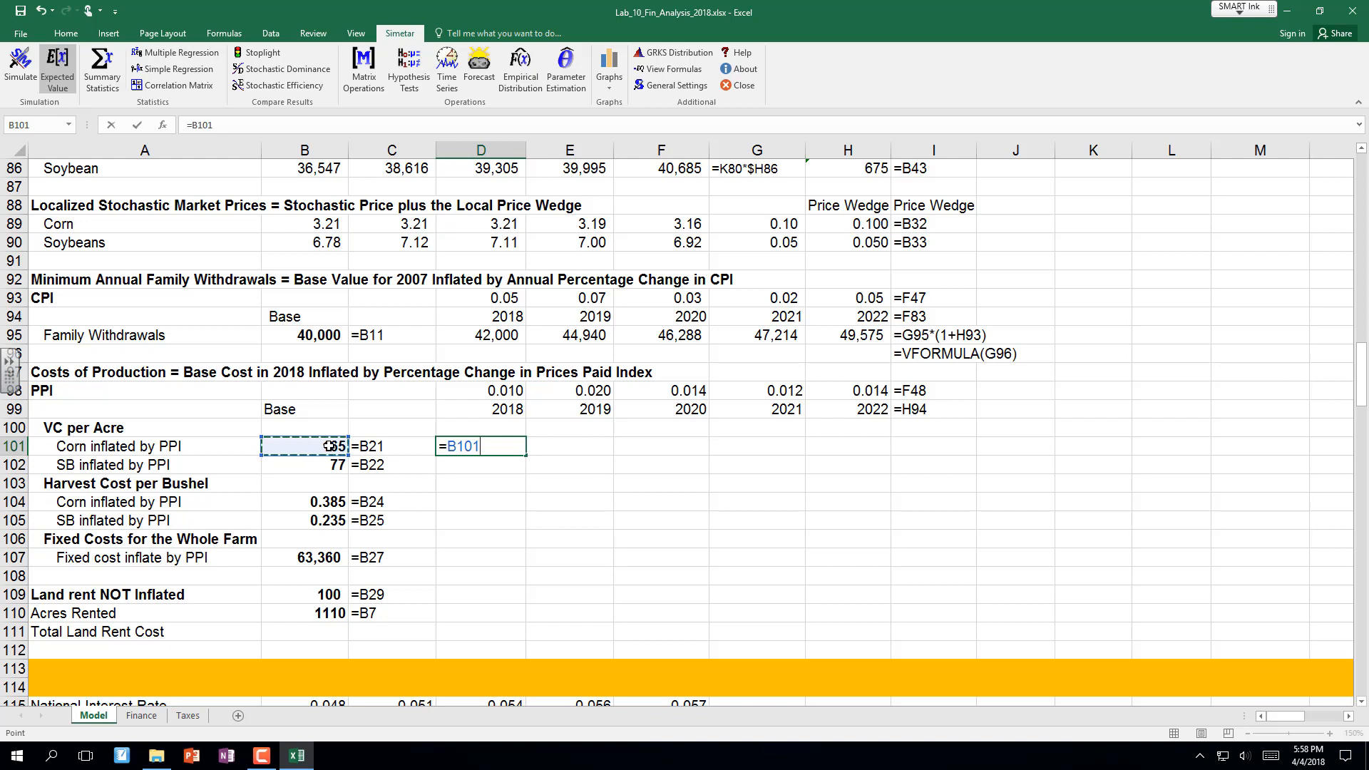
text(*(1+)
click(489, 393)
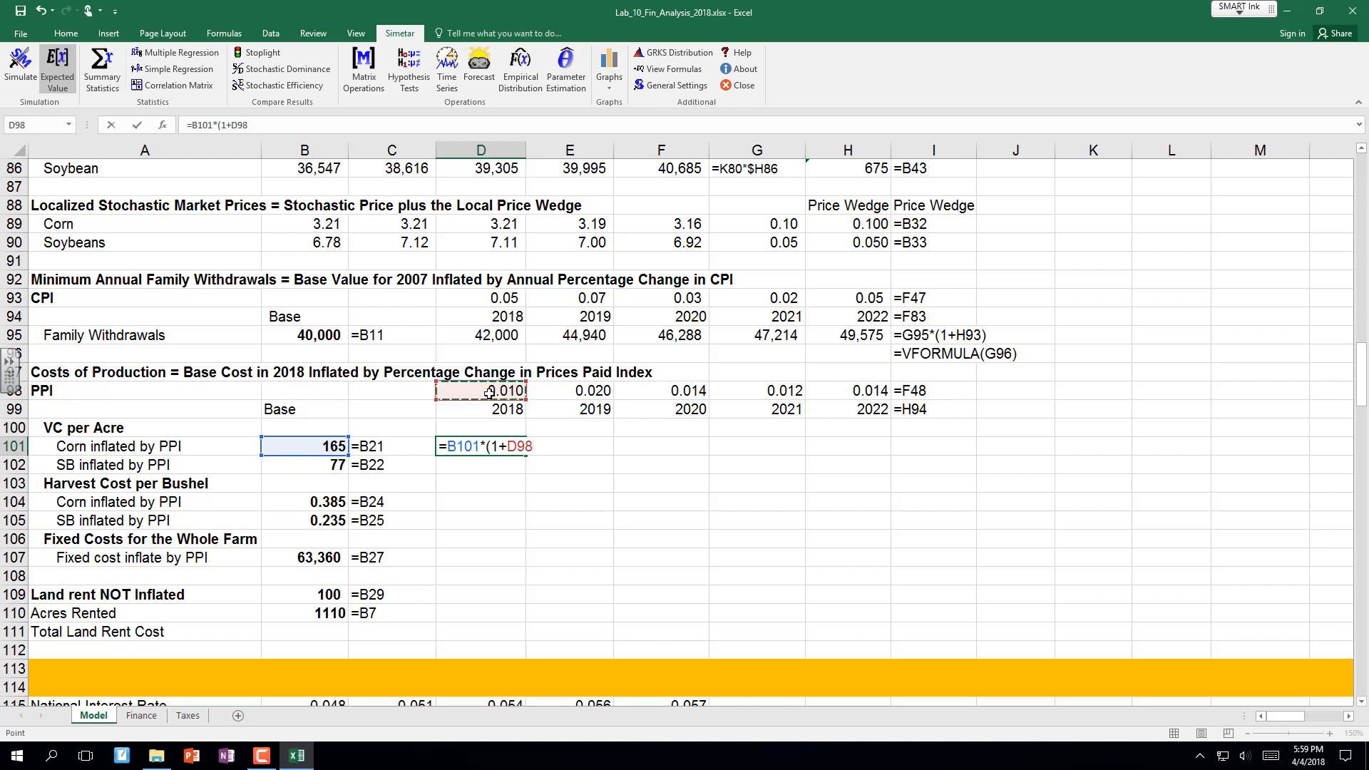
key(F4)
key(F4)
text())
key(Return)
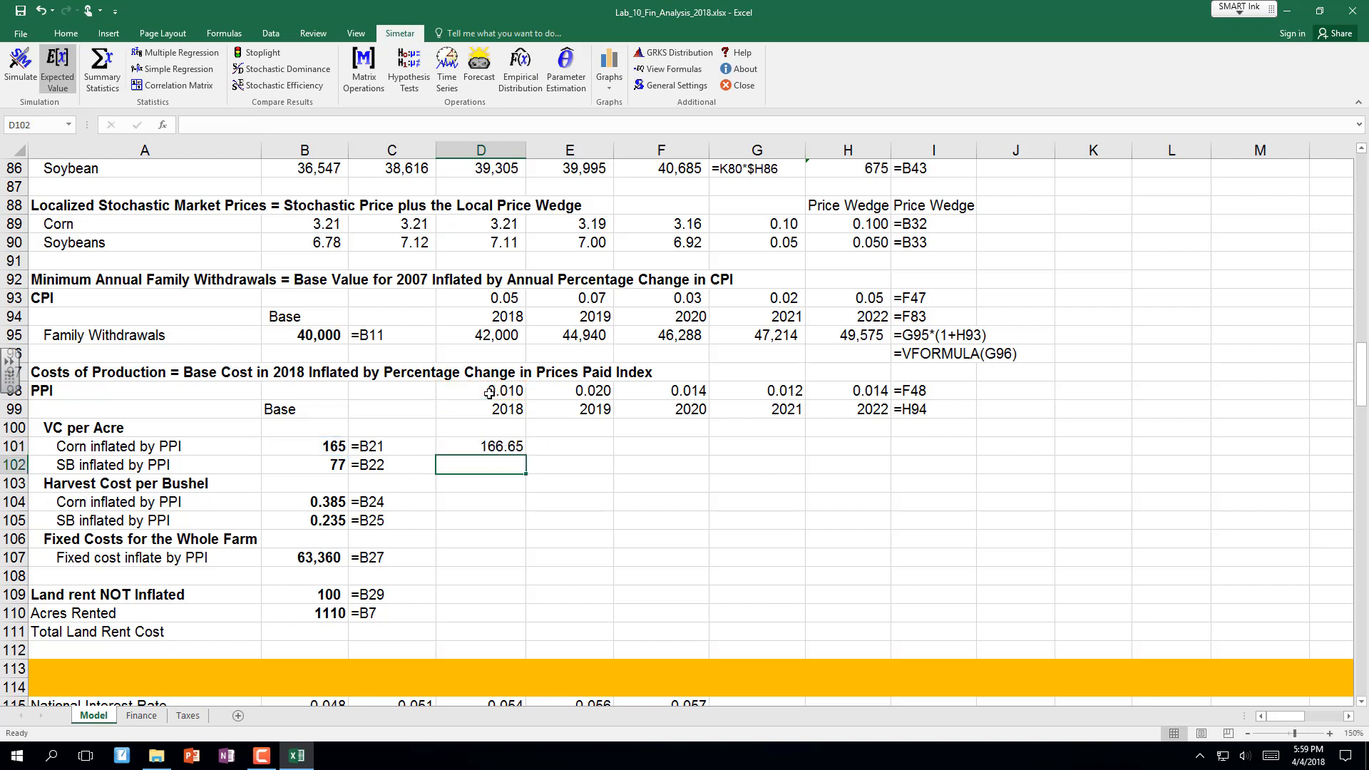
click(501, 441)
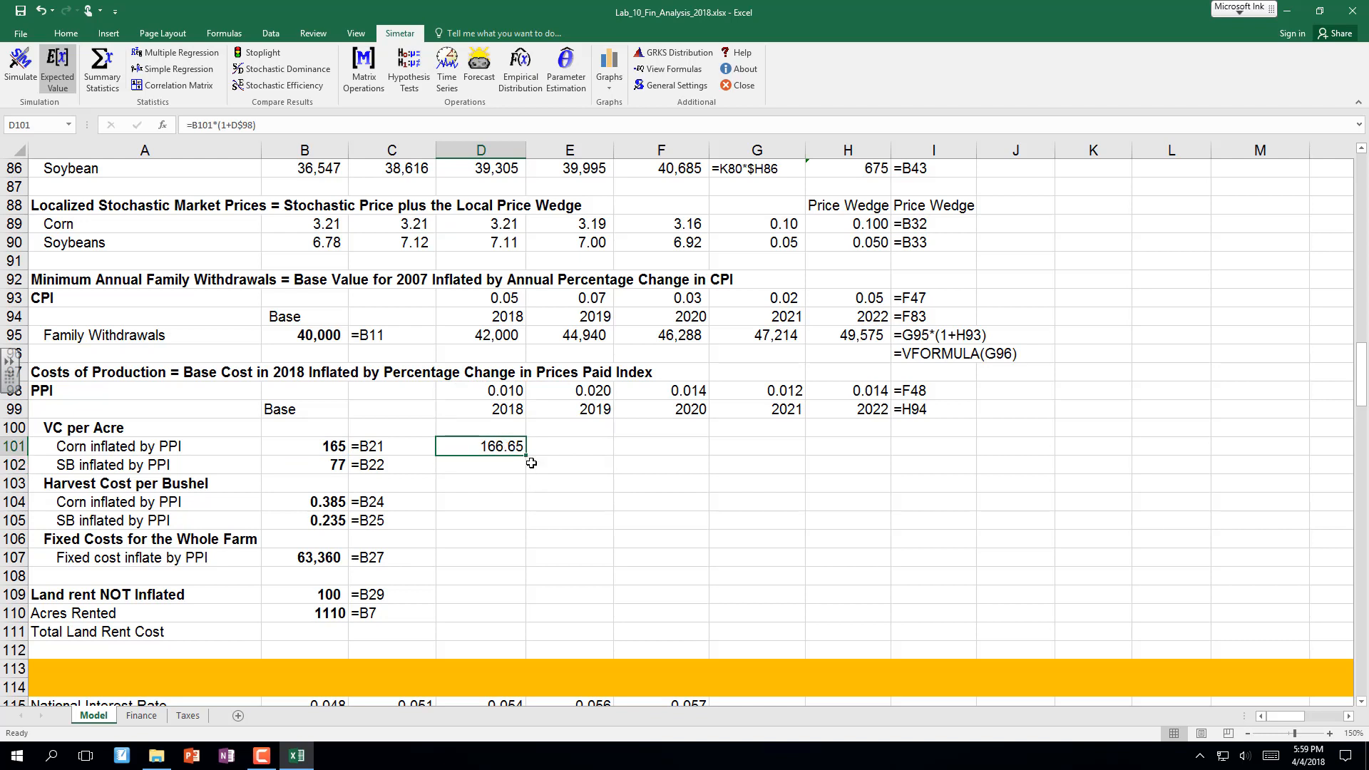
Enter =D101*(1+E$98) as the 2019 corn variable cost in E101 and fill it across to H101.
drag(525, 455, 608, 449)
click(593, 446)
double_click(593, 445)
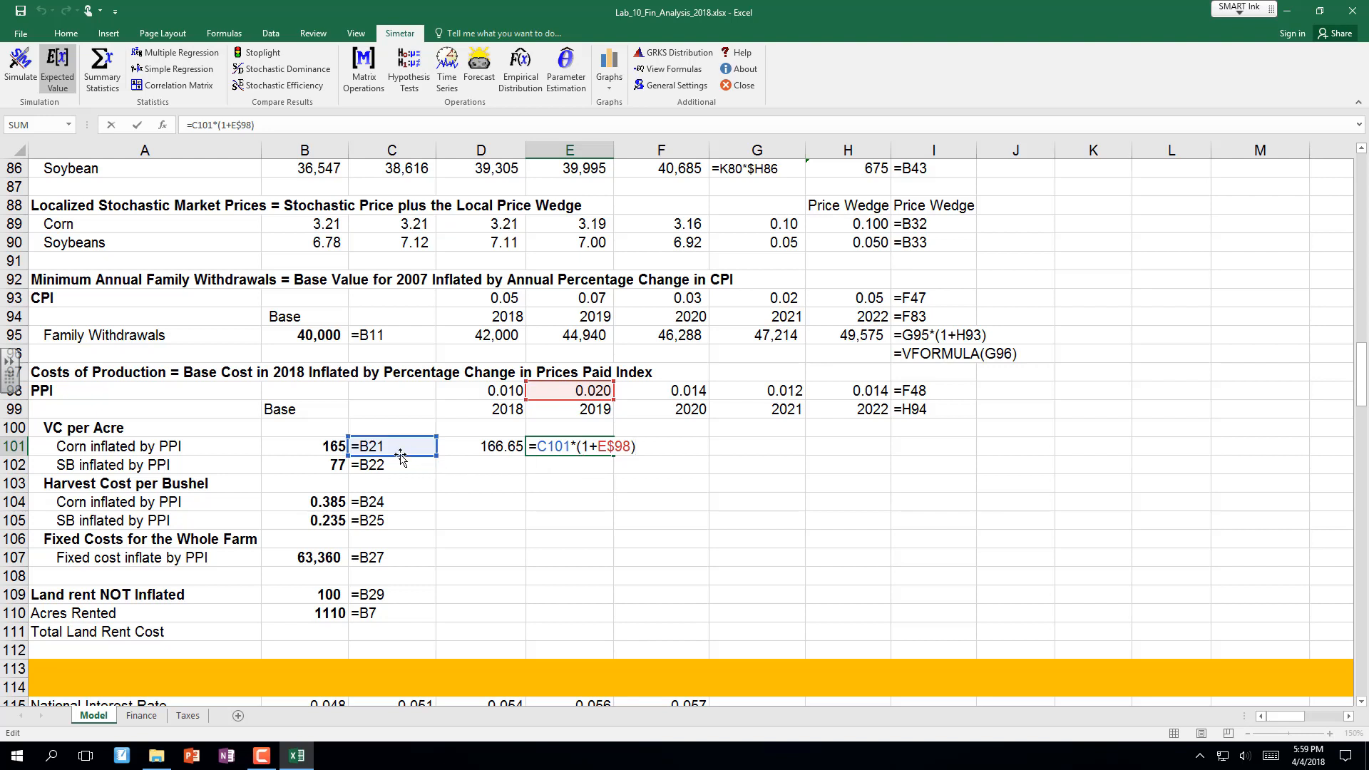
drag(400, 457, 464, 456)
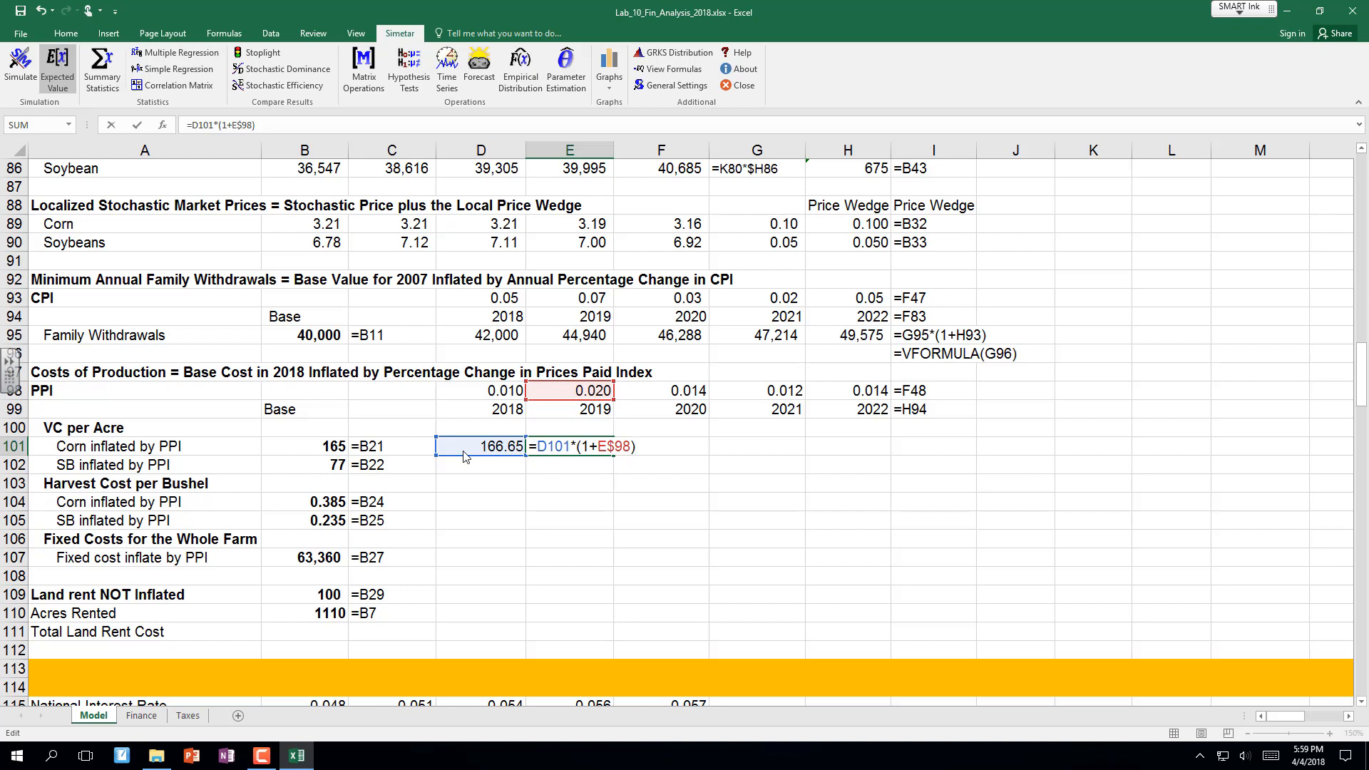
key(Return)
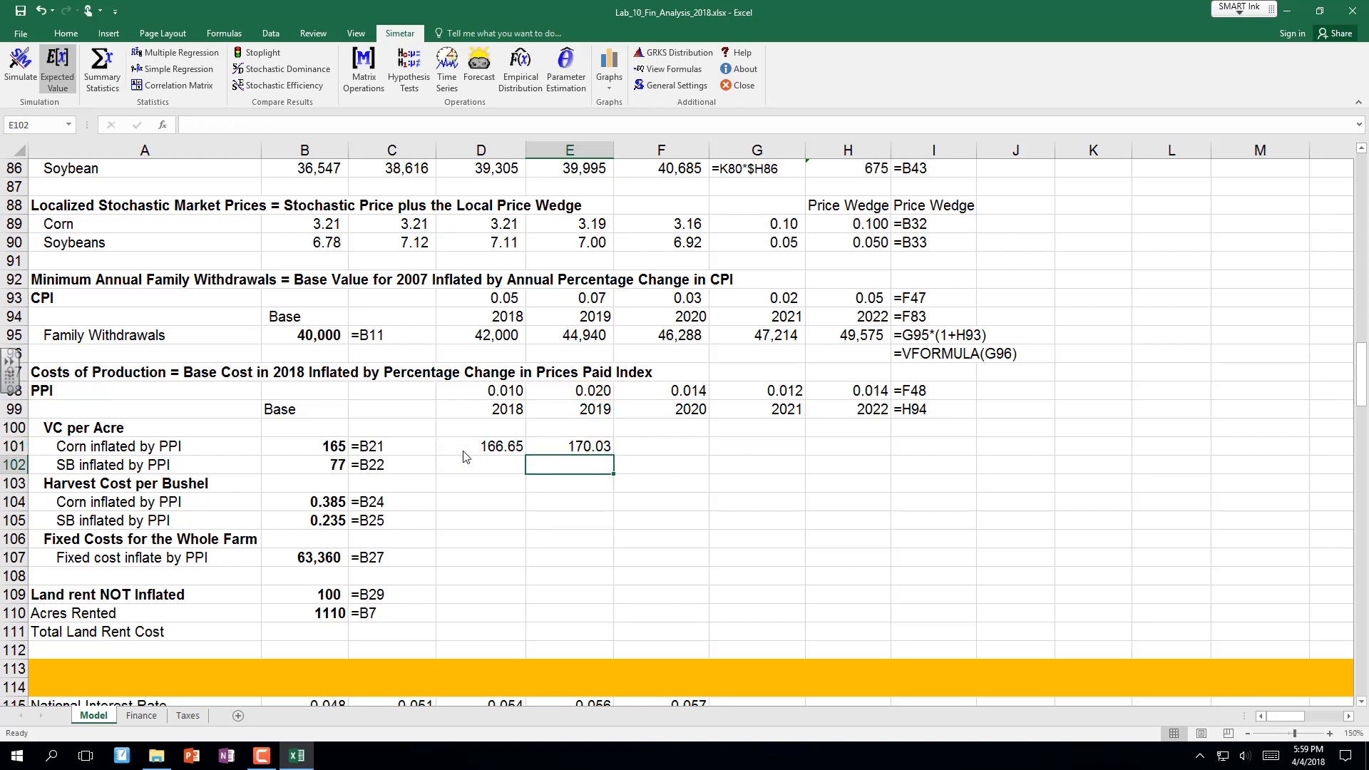
click(581, 447)
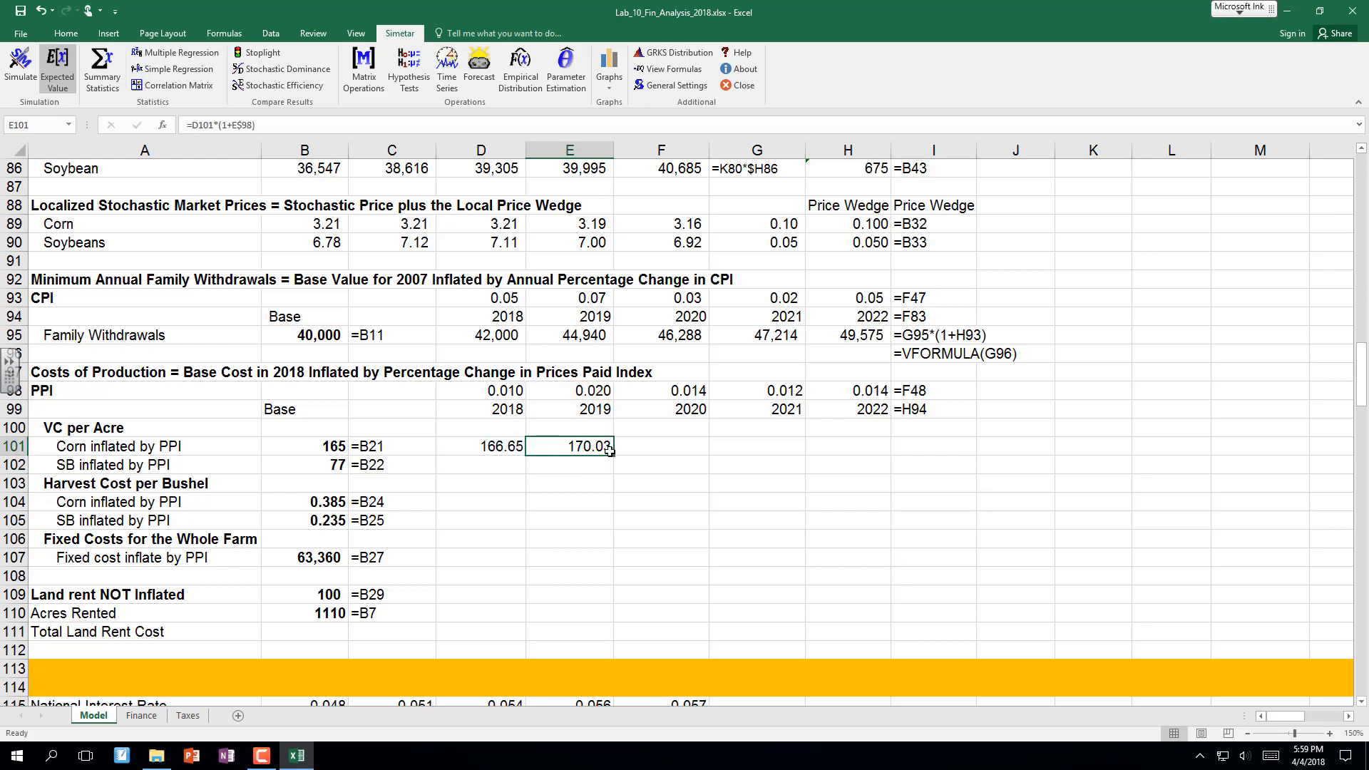
drag(612, 454, 885, 452)
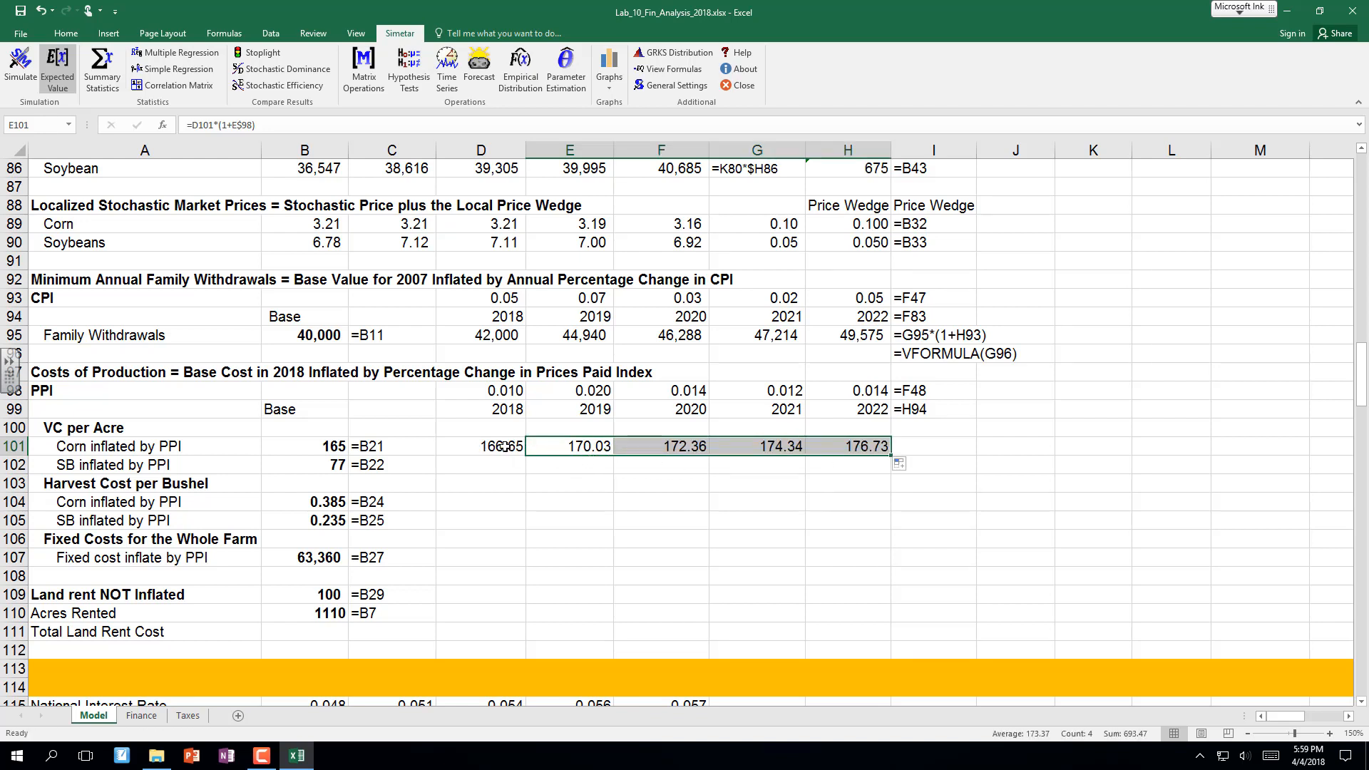
Copy the VFORMULA in I99 down through I111 to show the formulas of the cost rows.
drag(504, 446, 788, 447)
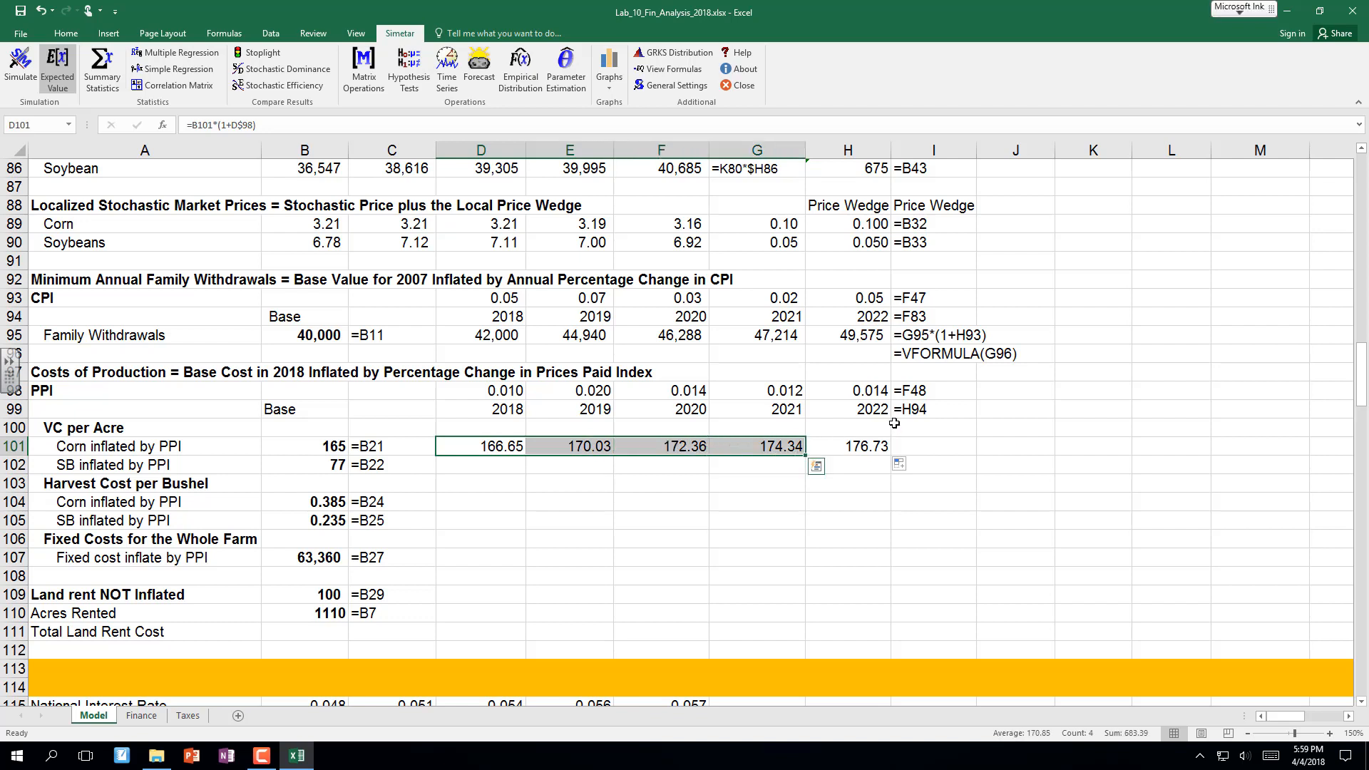
click(915, 412)
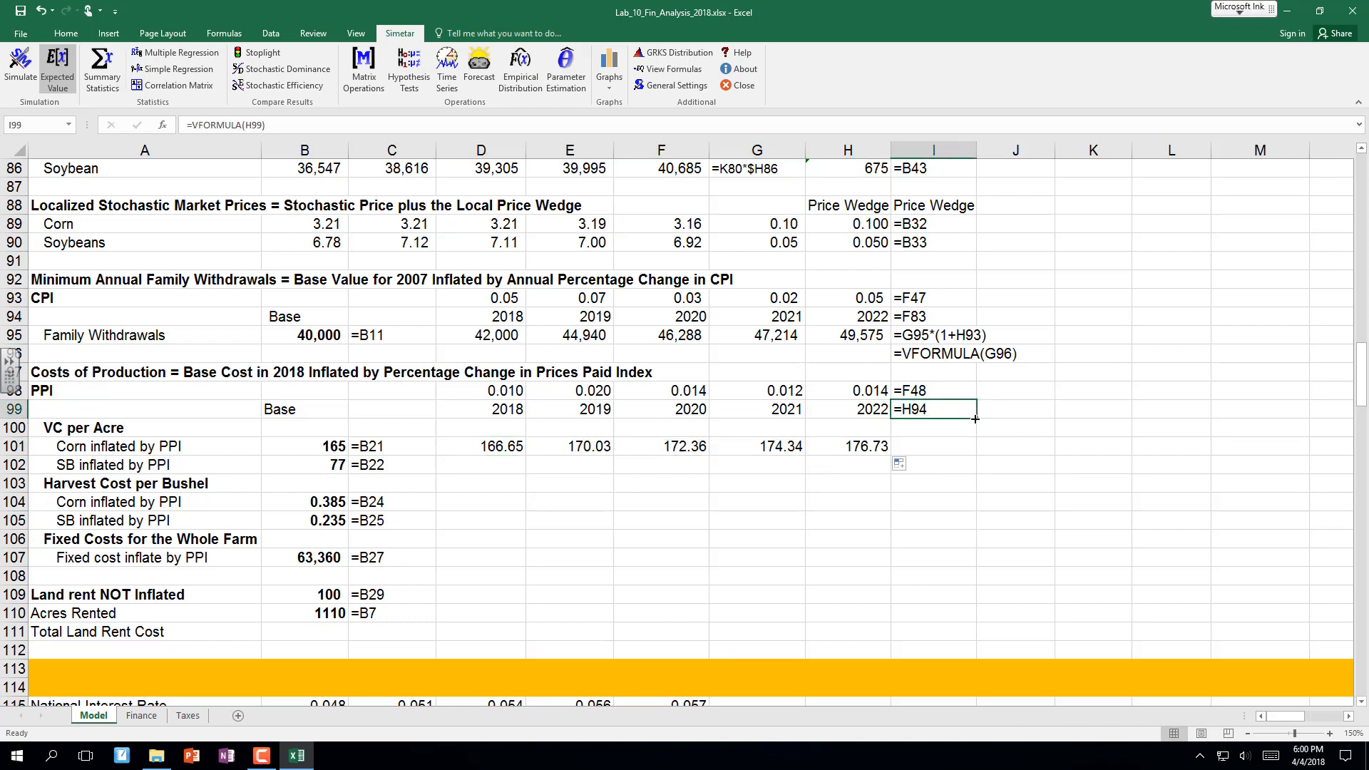
drag(976, 419, 1013, 645)
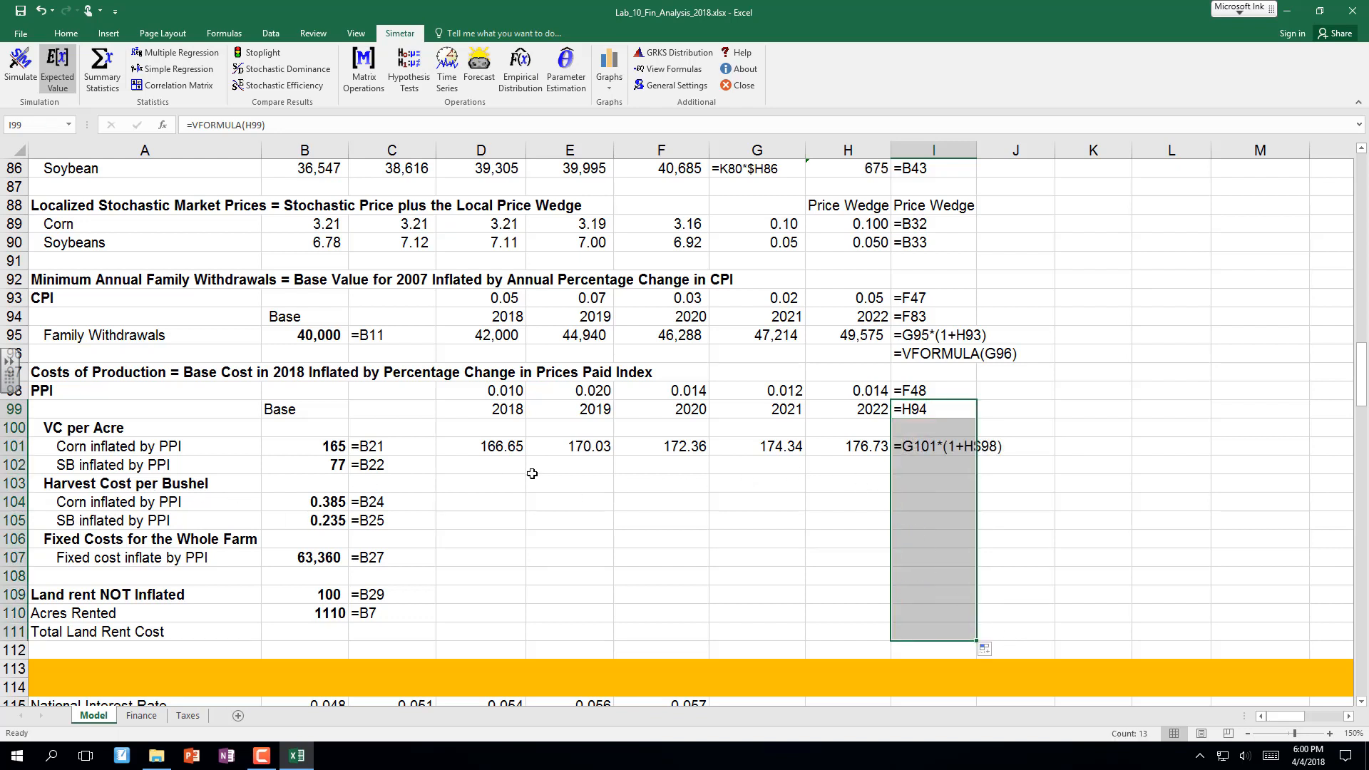
Fill the inflated corn cost formulas in D101:H101 down through row 110.
click(482, 451)
drag(483, 450, 838, 449)
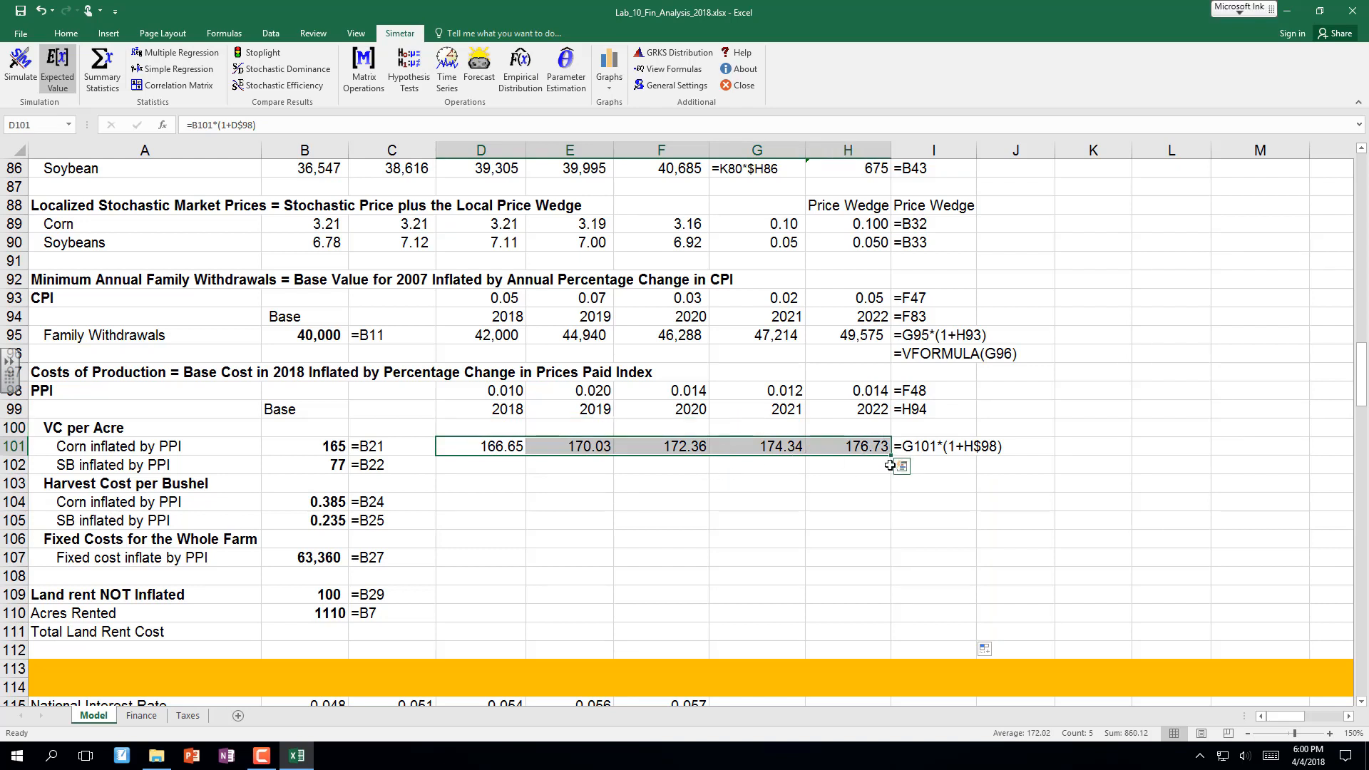
drag(893, 455, 917, 622)
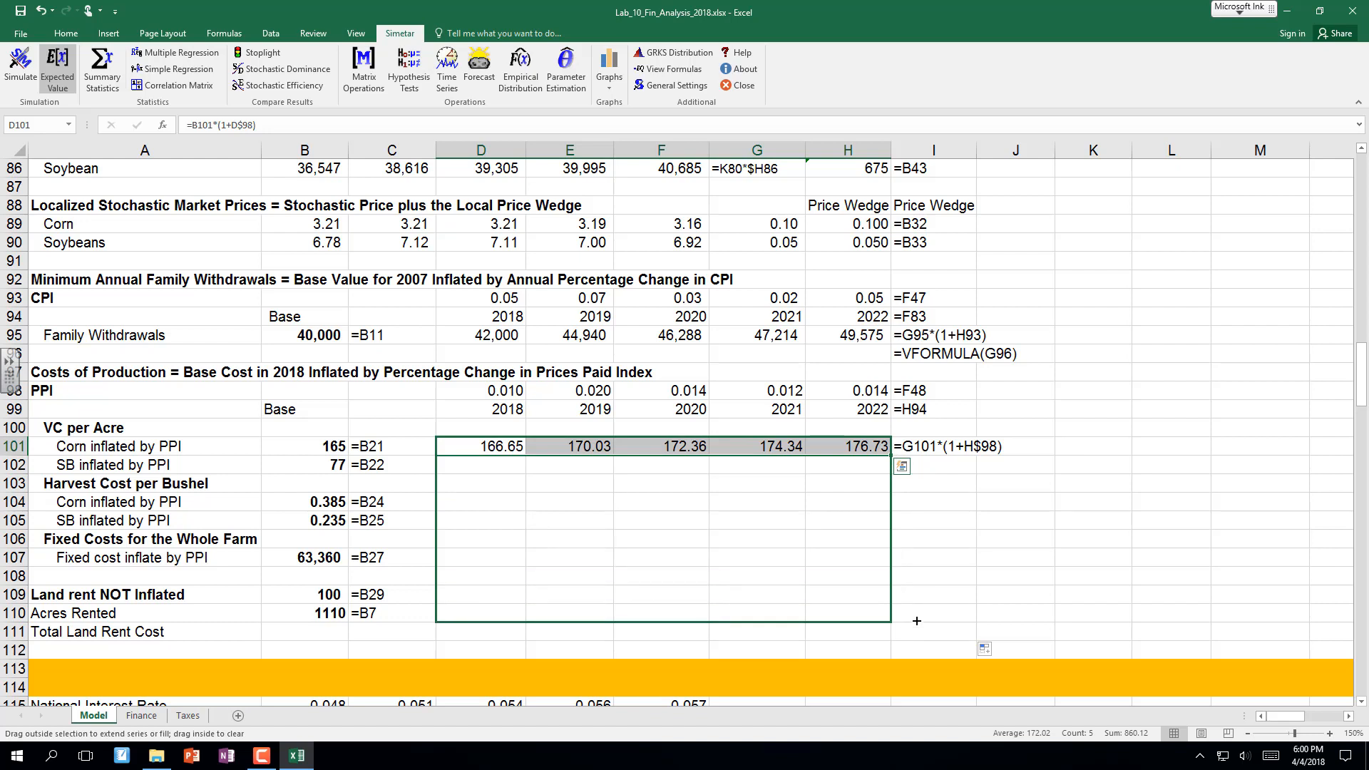
drag(917, 621, 917, 621)
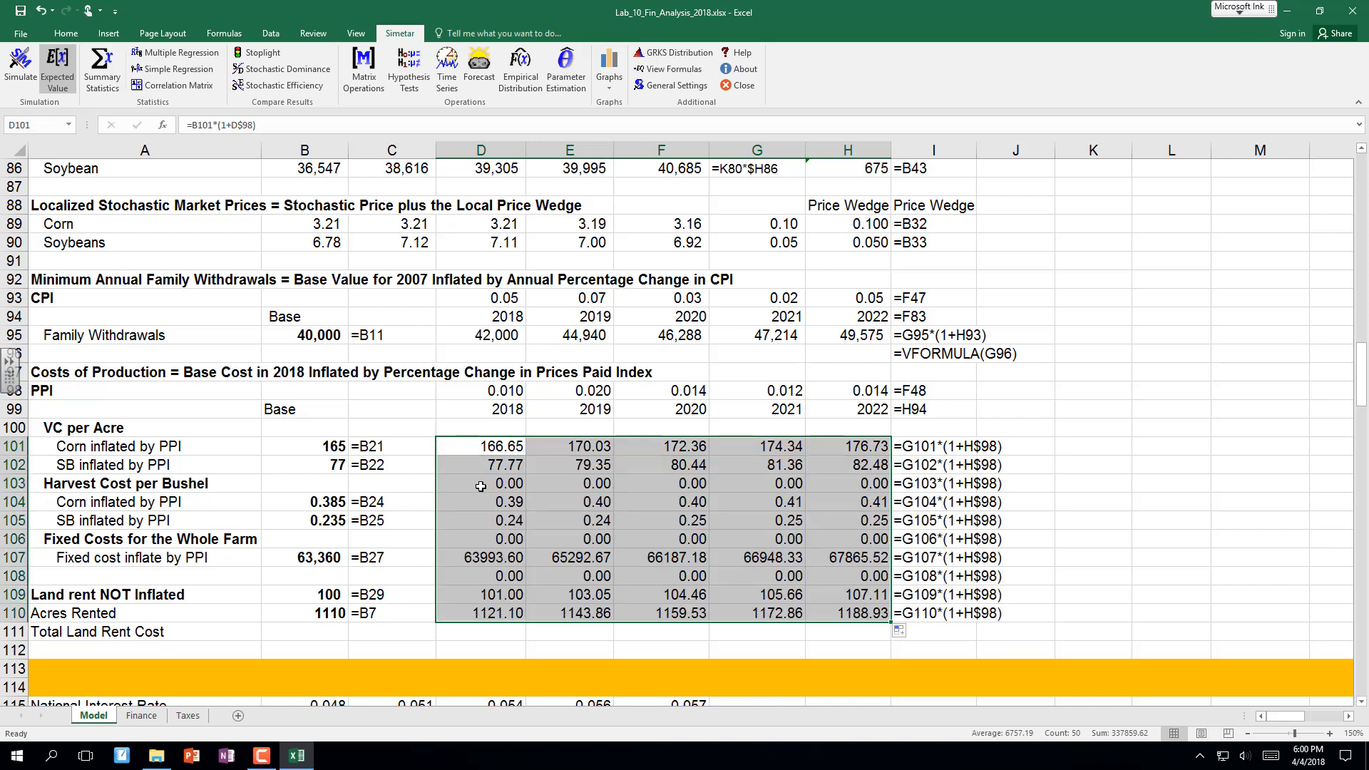
Clear the unneeded formulas in columns D to I of rows 103, 106 and 108.
click(505, 485)
drag(505, 485, 936, 486)
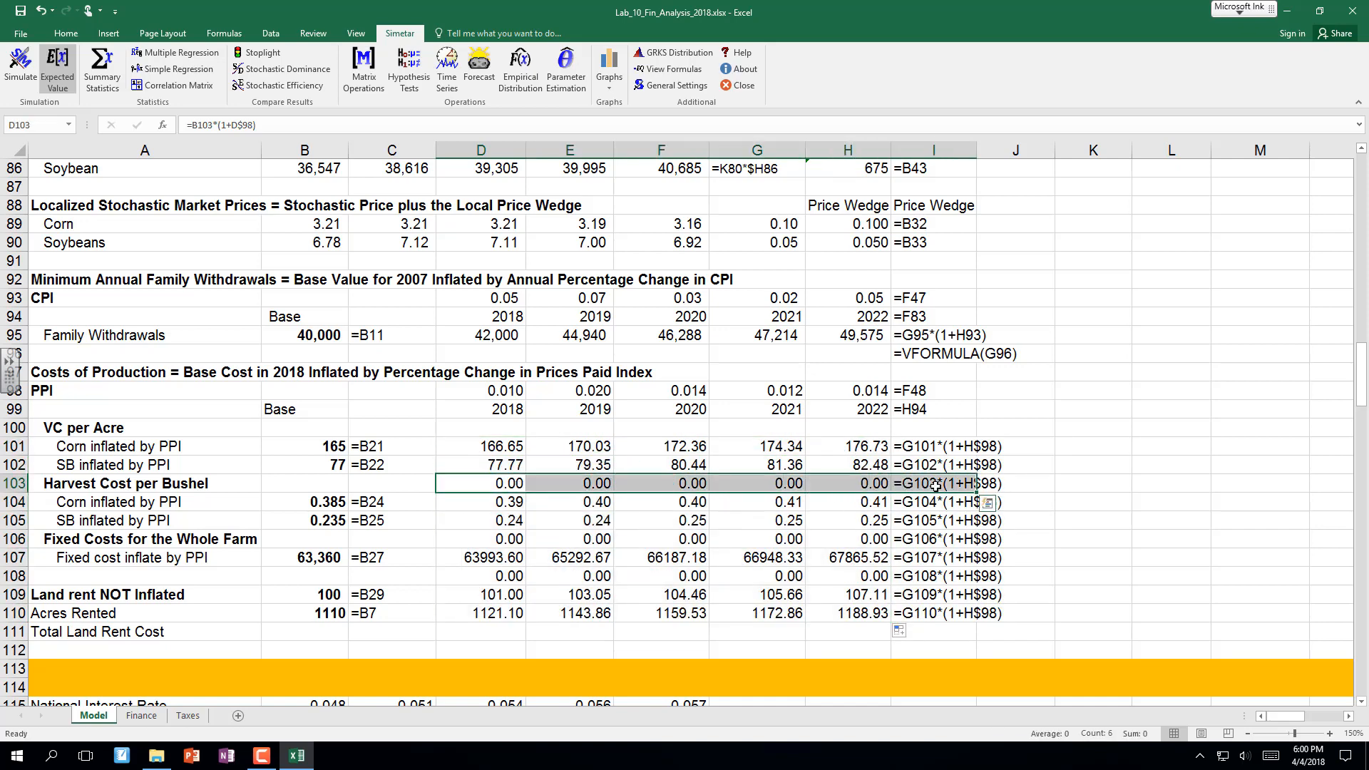
key(Delete)
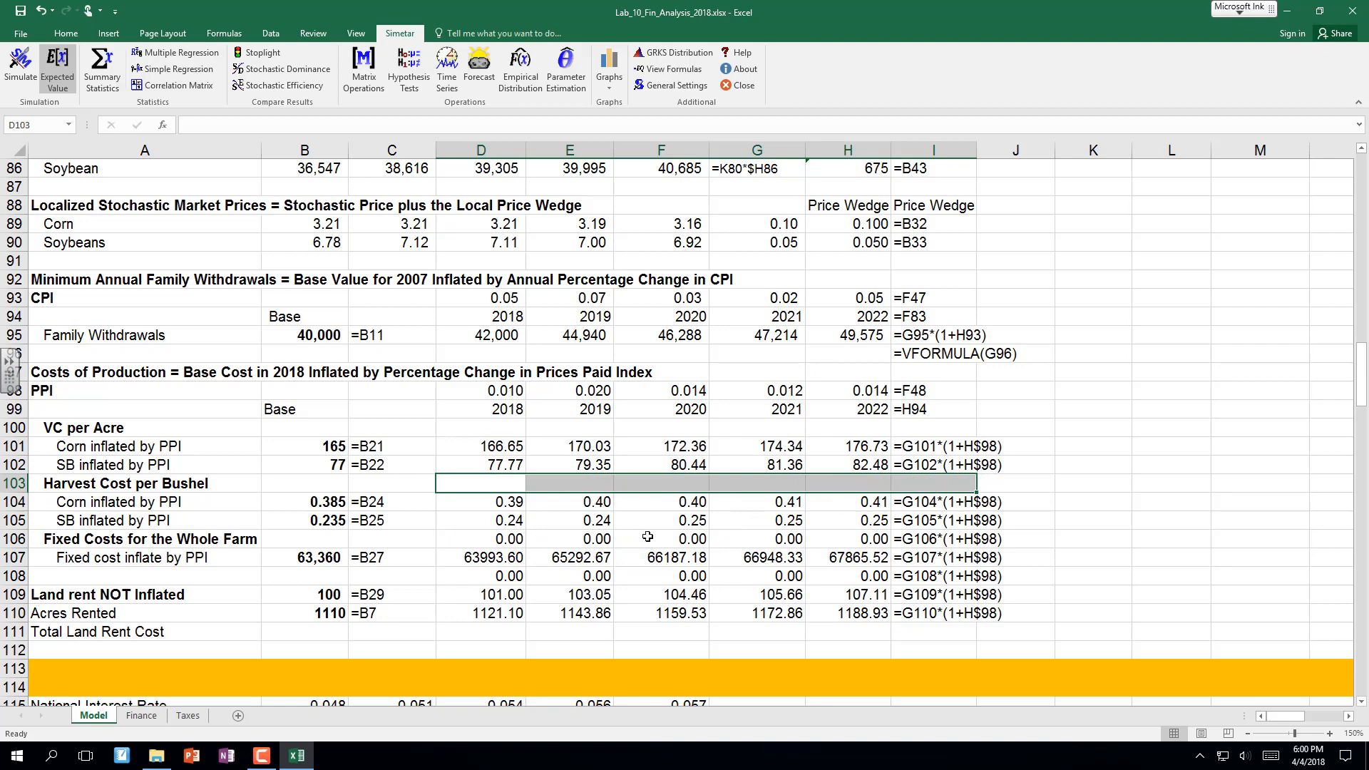
drag(496, 536, 897, 539)
key(Delete)
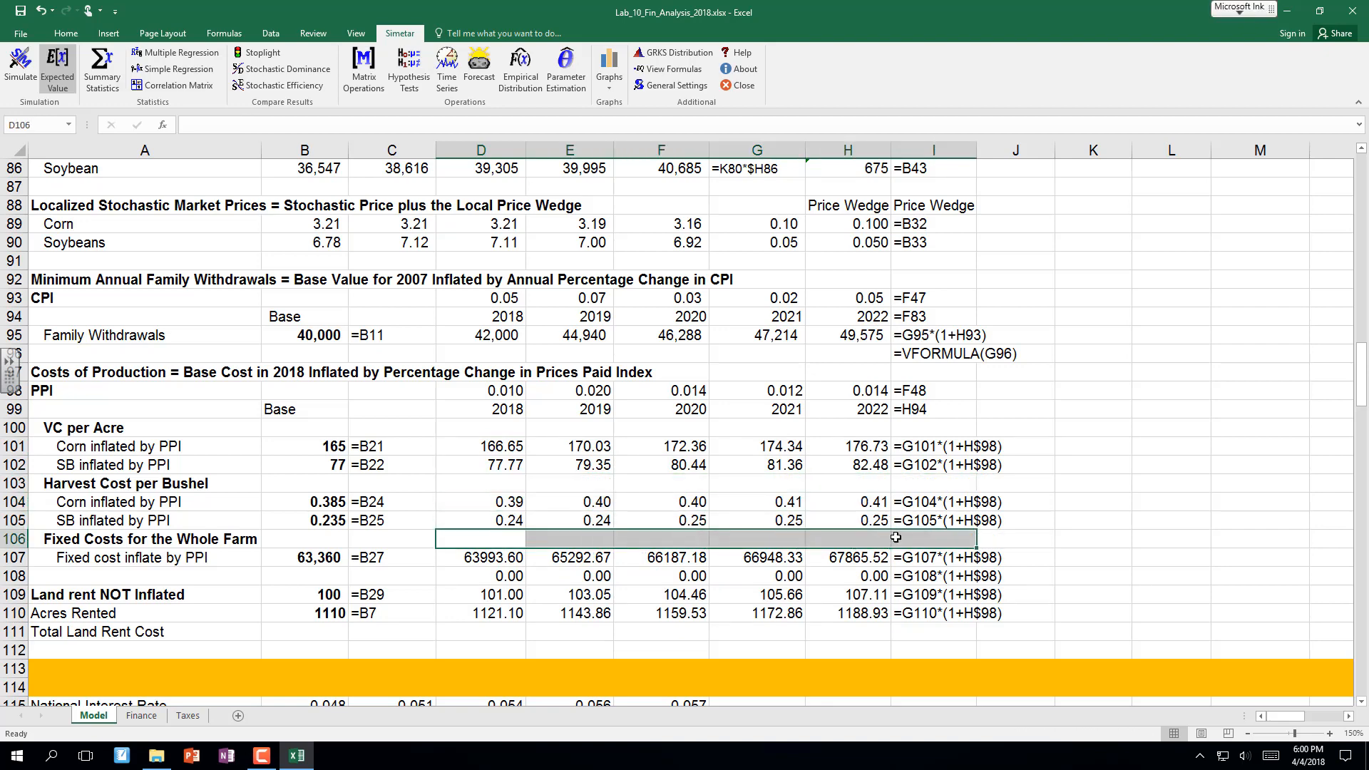
click(495, 576)
drag(494, 576, 895, 579)
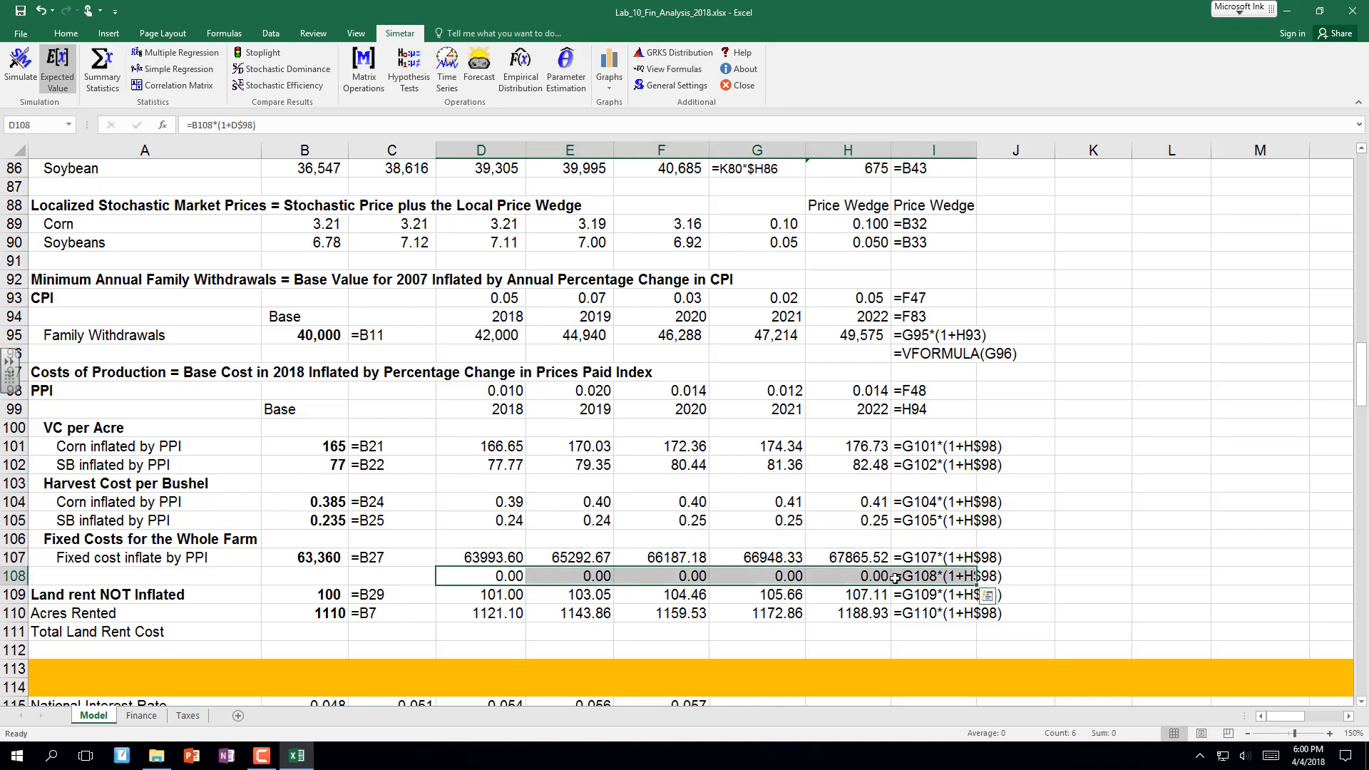
key(Delete)
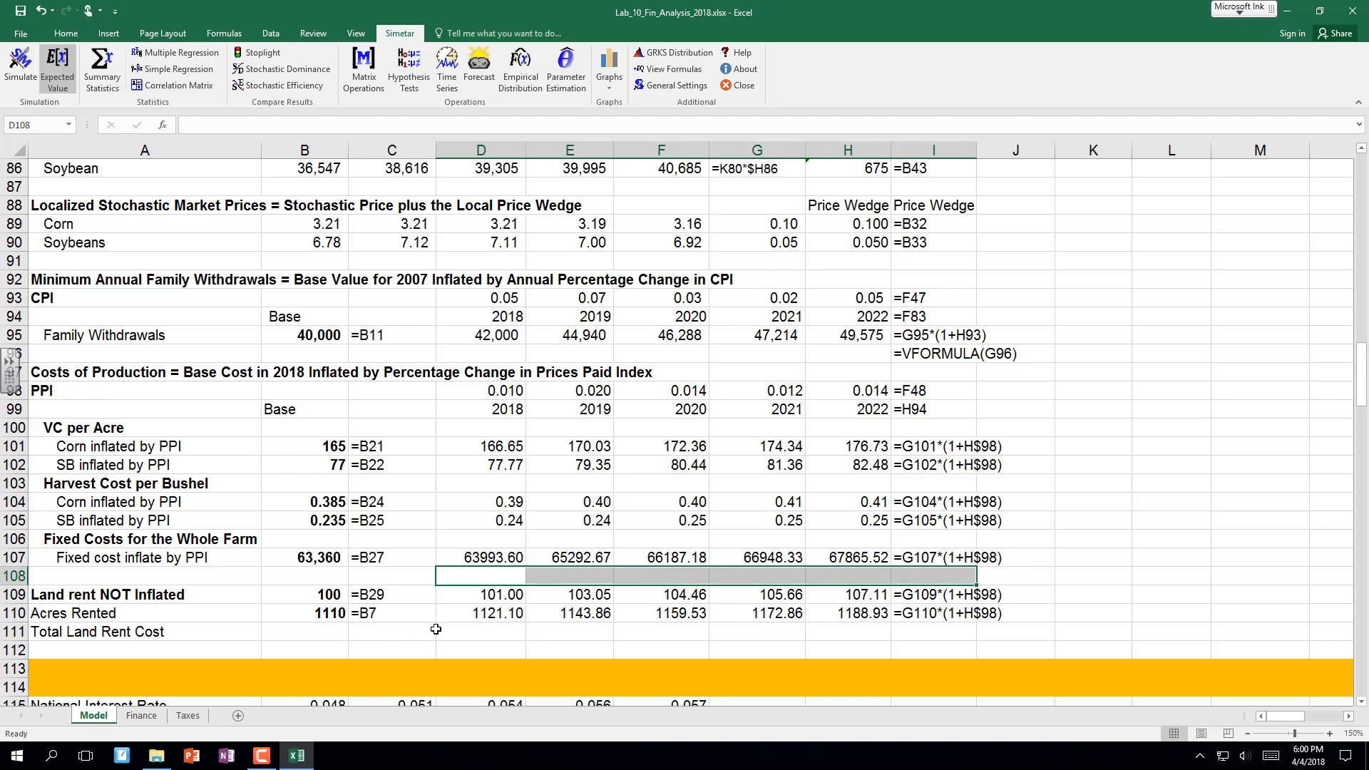
Clear the Acres Rented and Total Land Rent Cost cells in D110:H111.
click(323, 634)
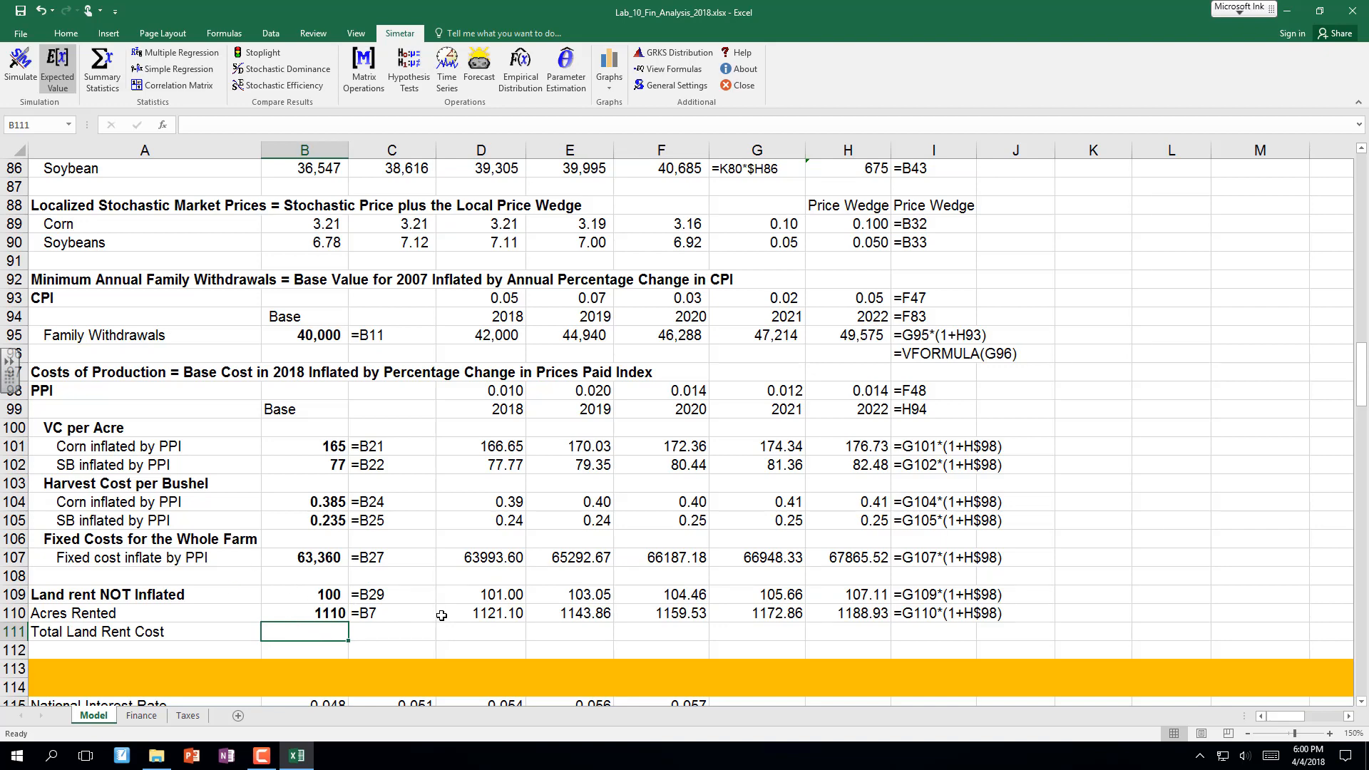
click(474, 615)
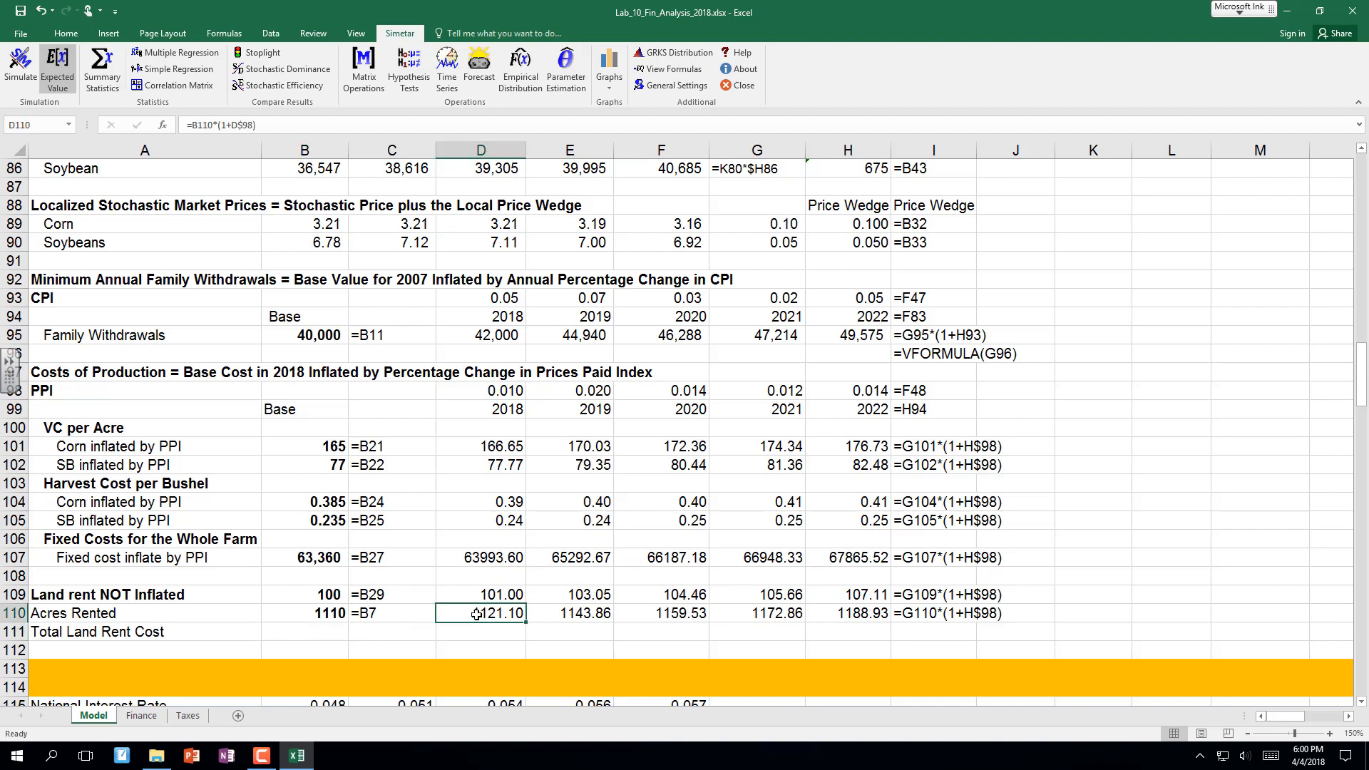
drag(477, 615, 826, 650)
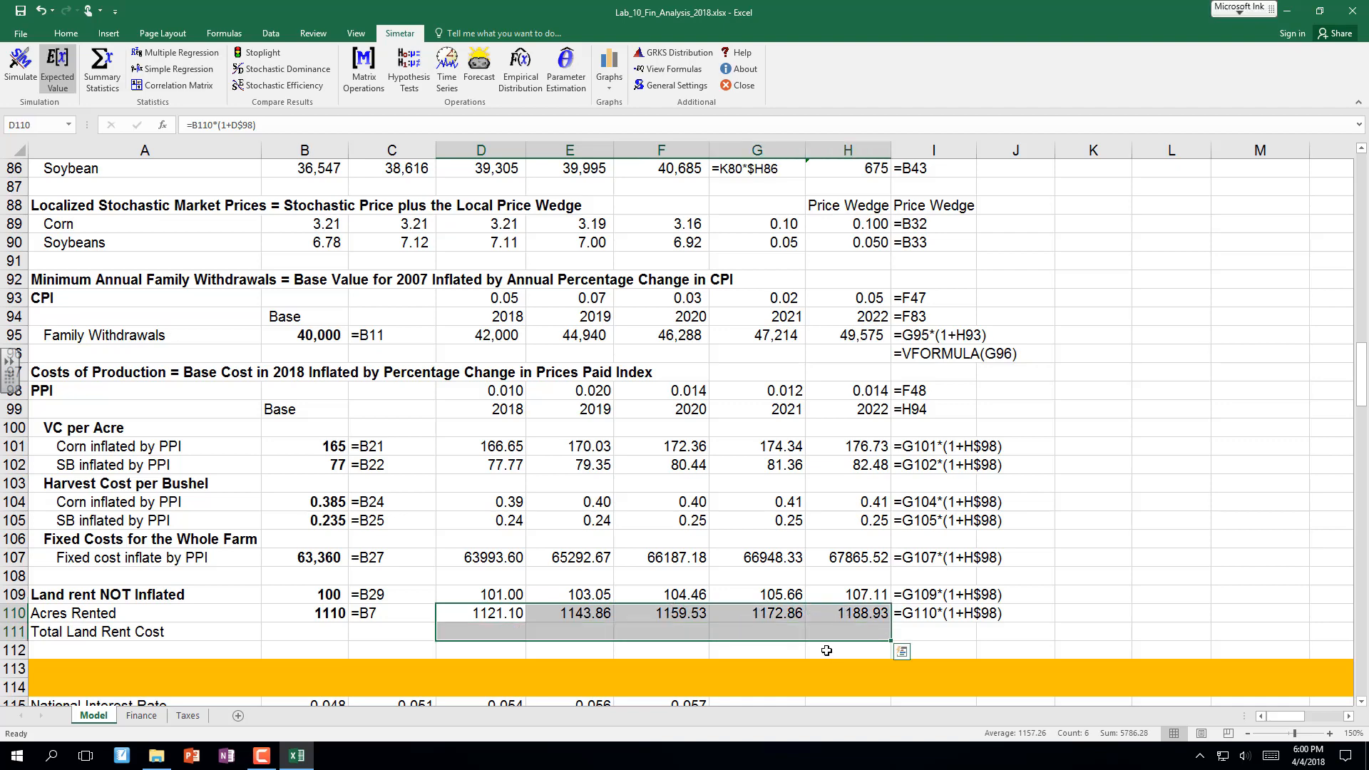
key(Delete)
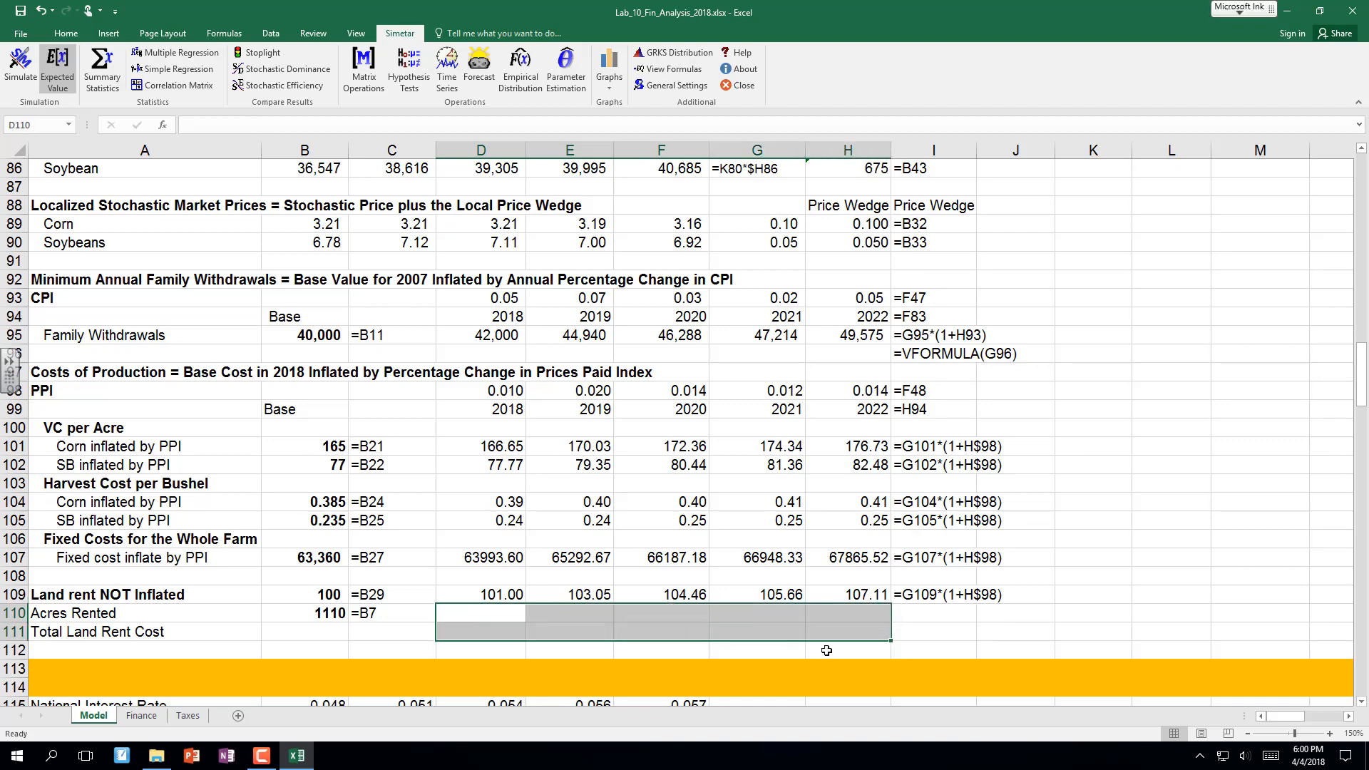
Format the inflated fixed costs in D107:H107 with thousands separators and no decimals.
click(517, 593)
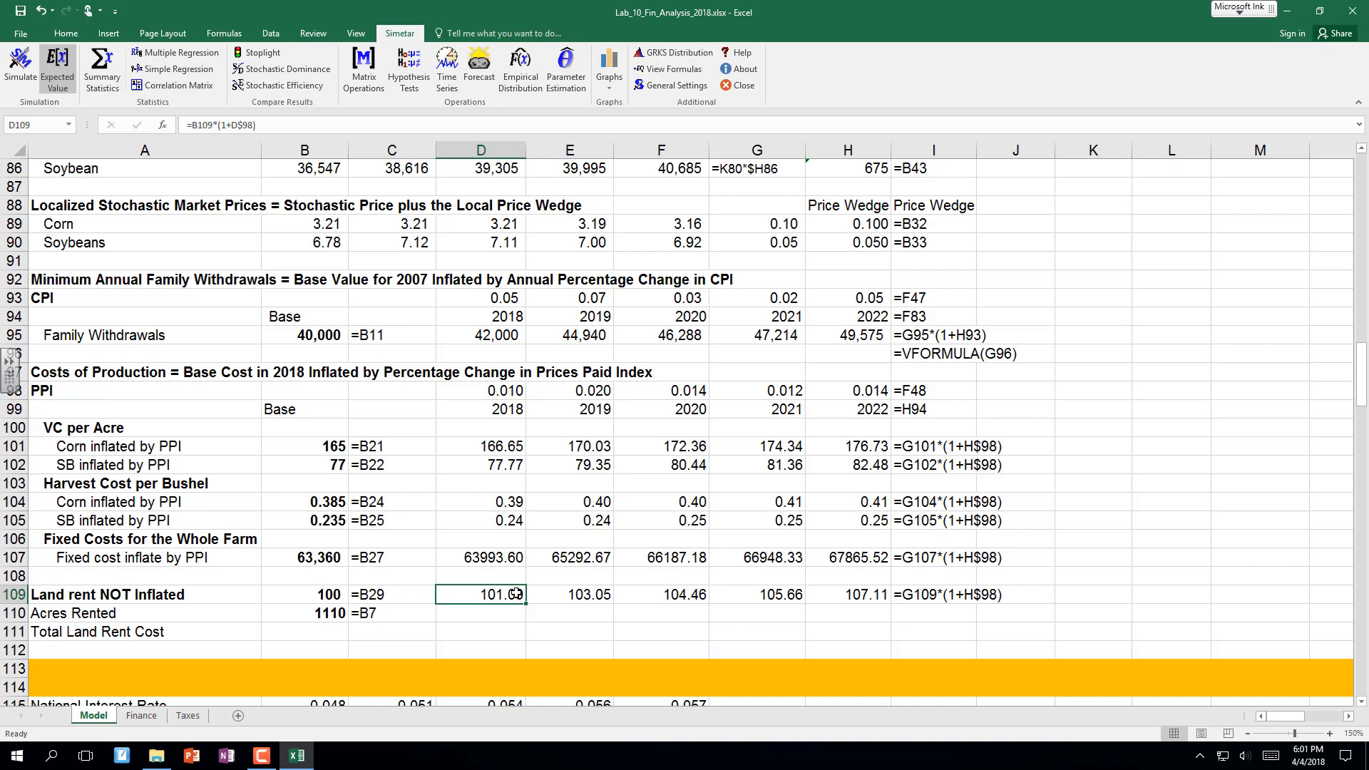
click(486, 560)
drag(486, 561, 848, 559)
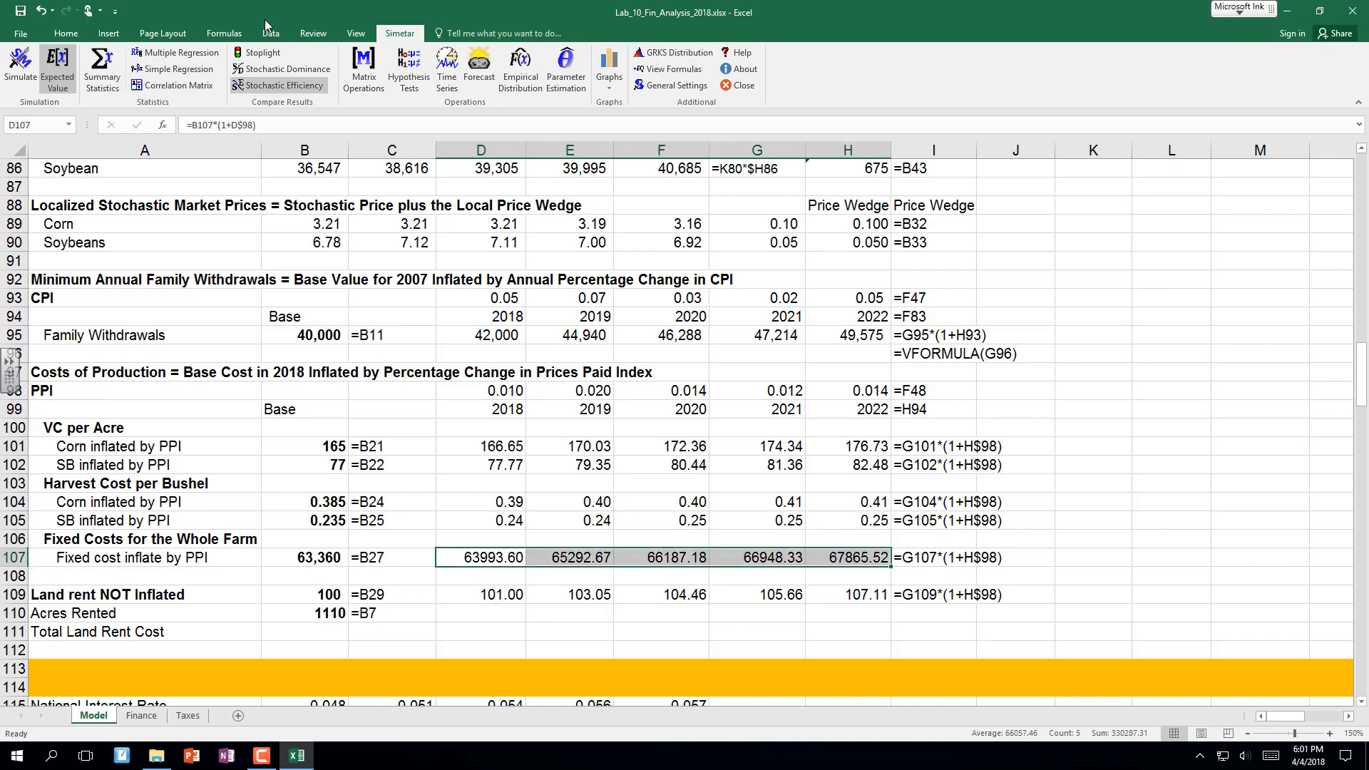
click(68, 33)
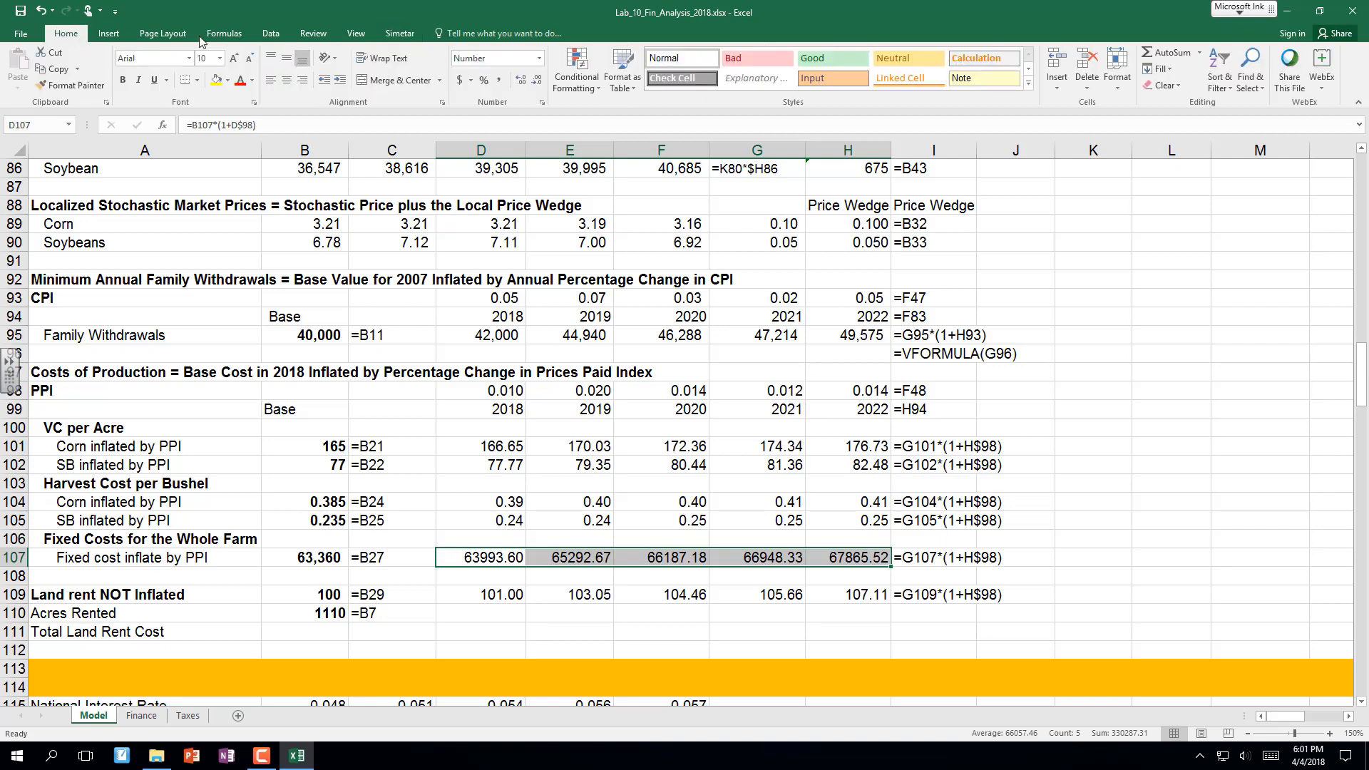
double_click(534, 83)
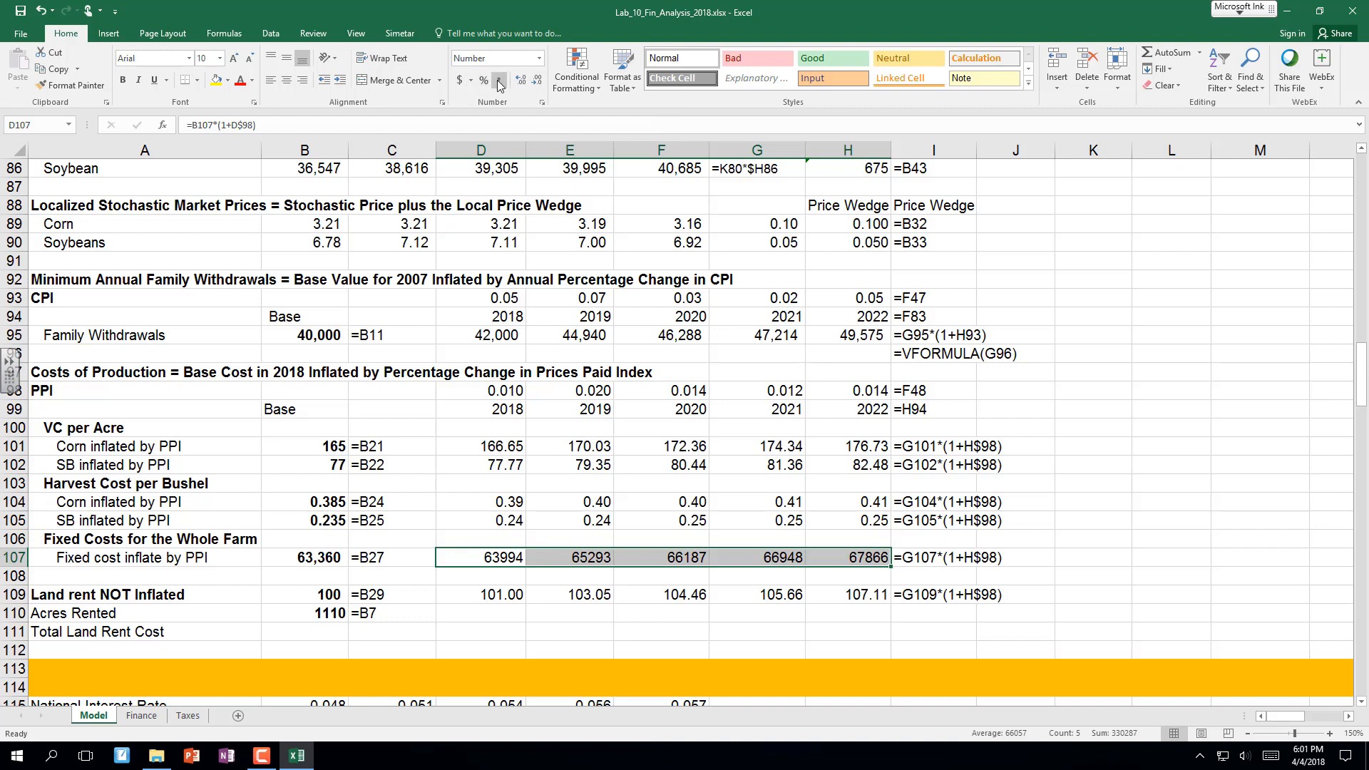
click(498, 80)
double_click(537, 84)
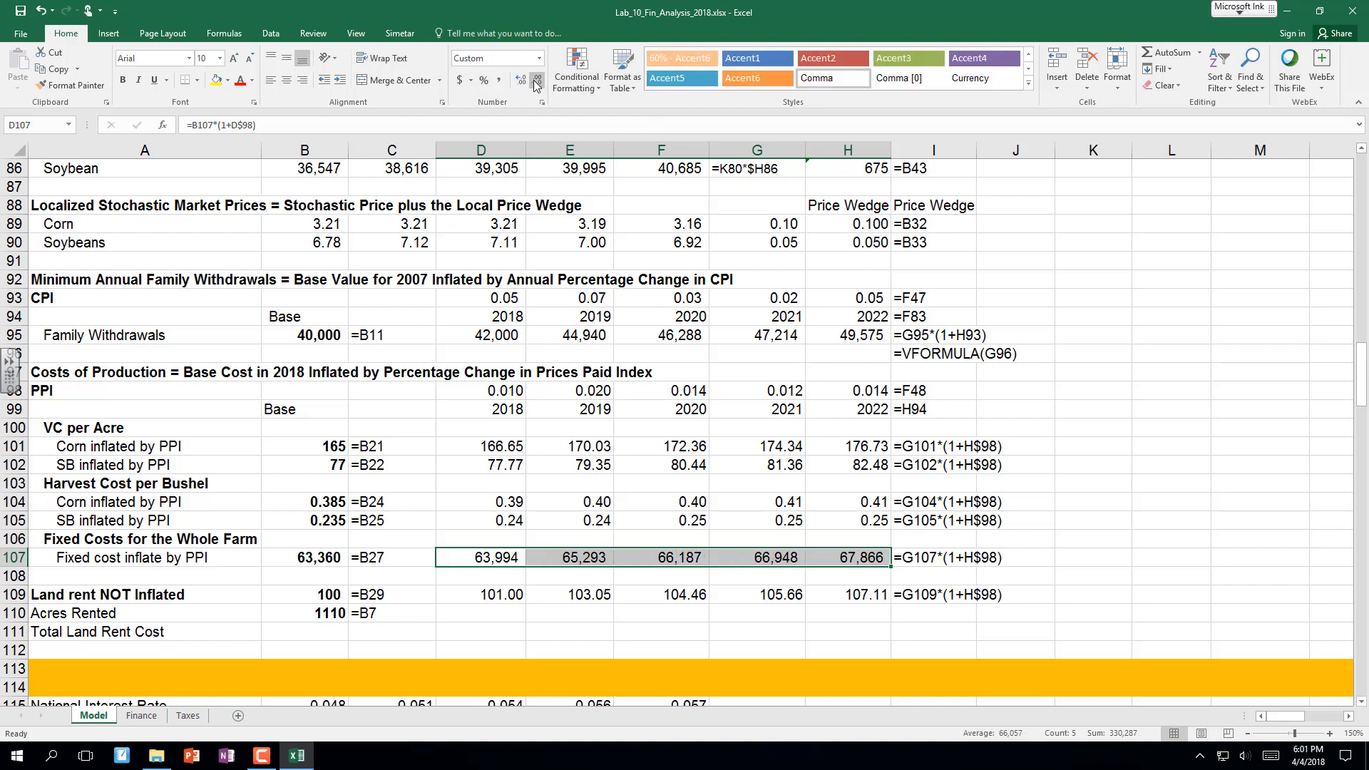
click(469, 611)
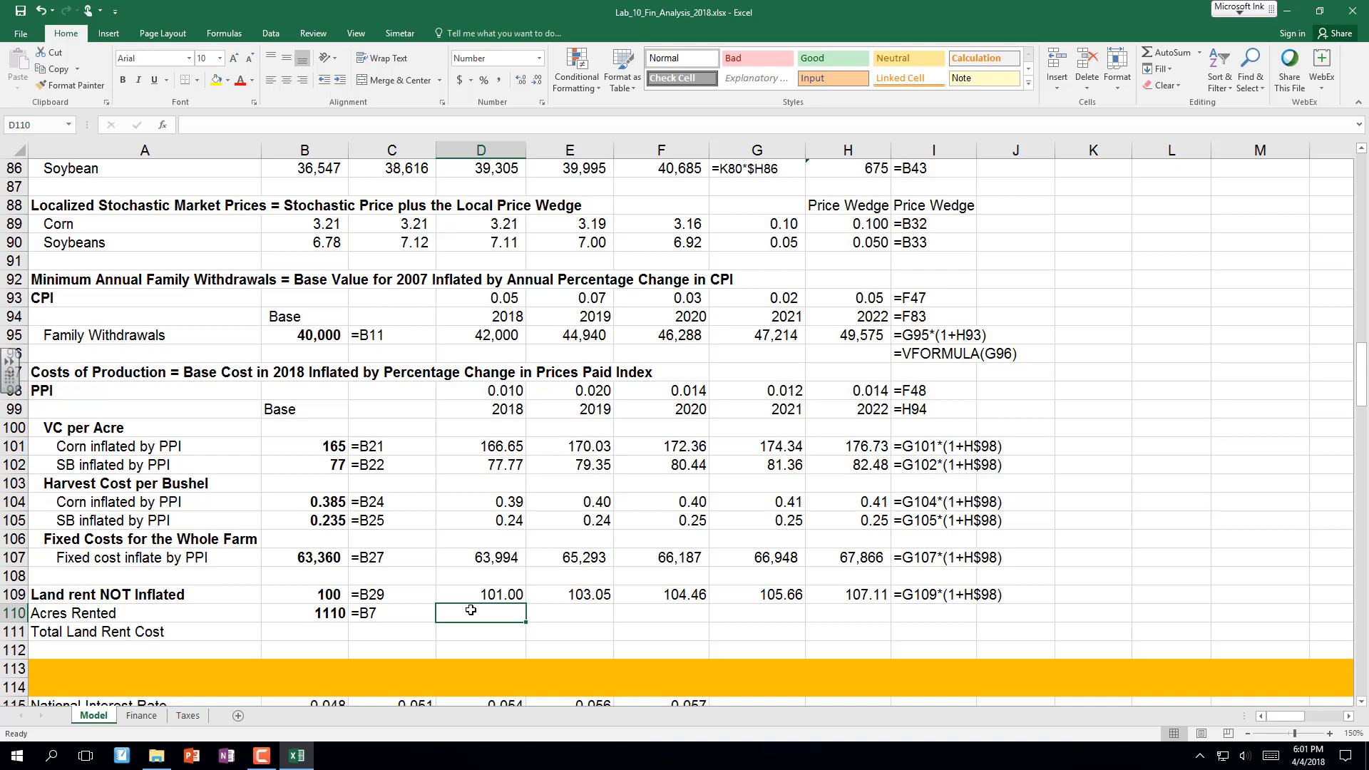
click(312, 613)
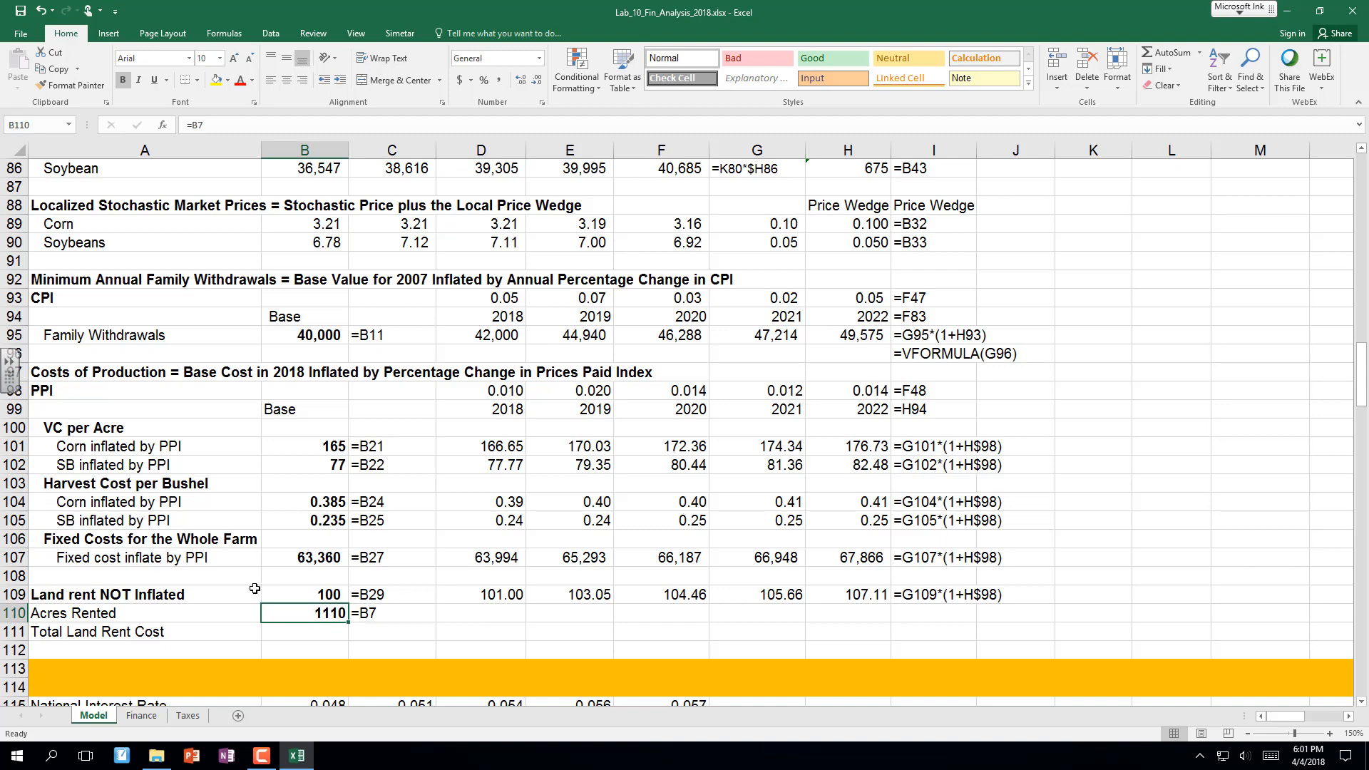
click(476, 616)
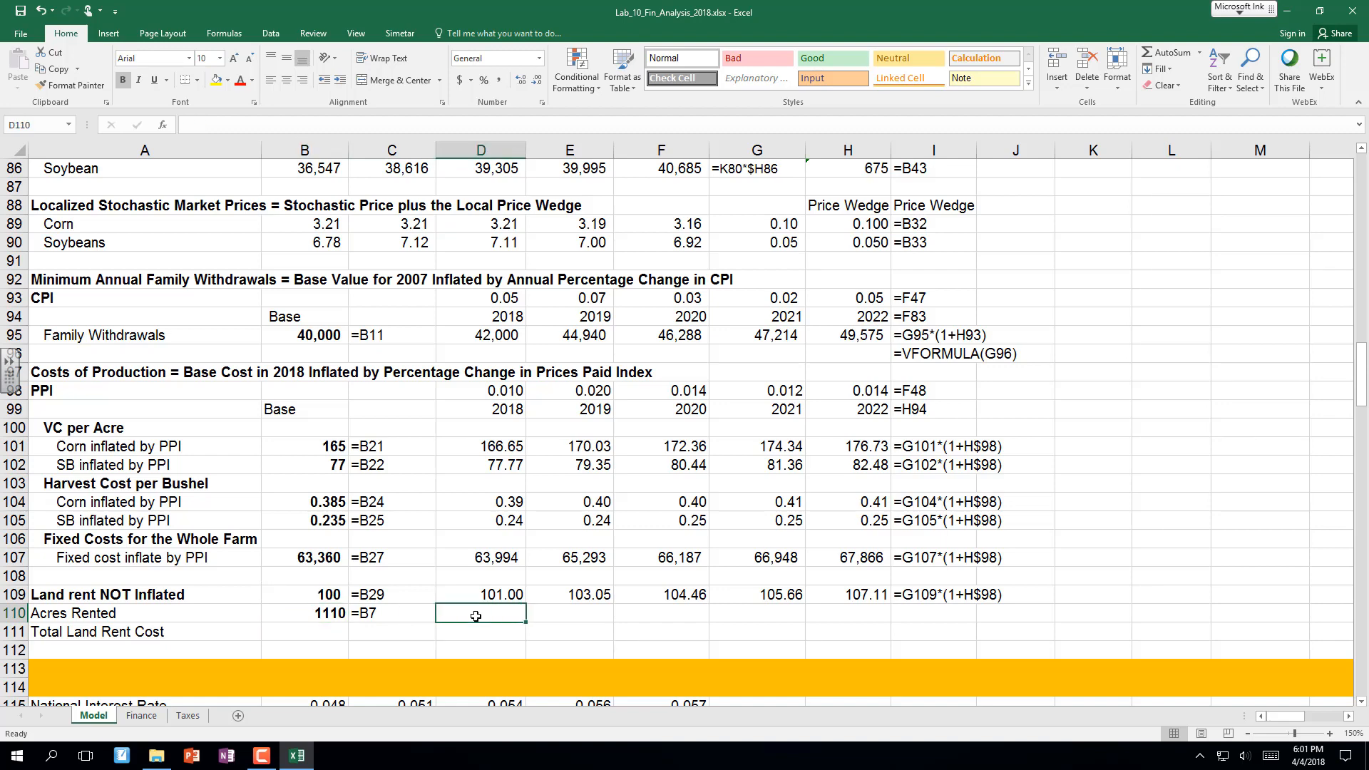
text(=)
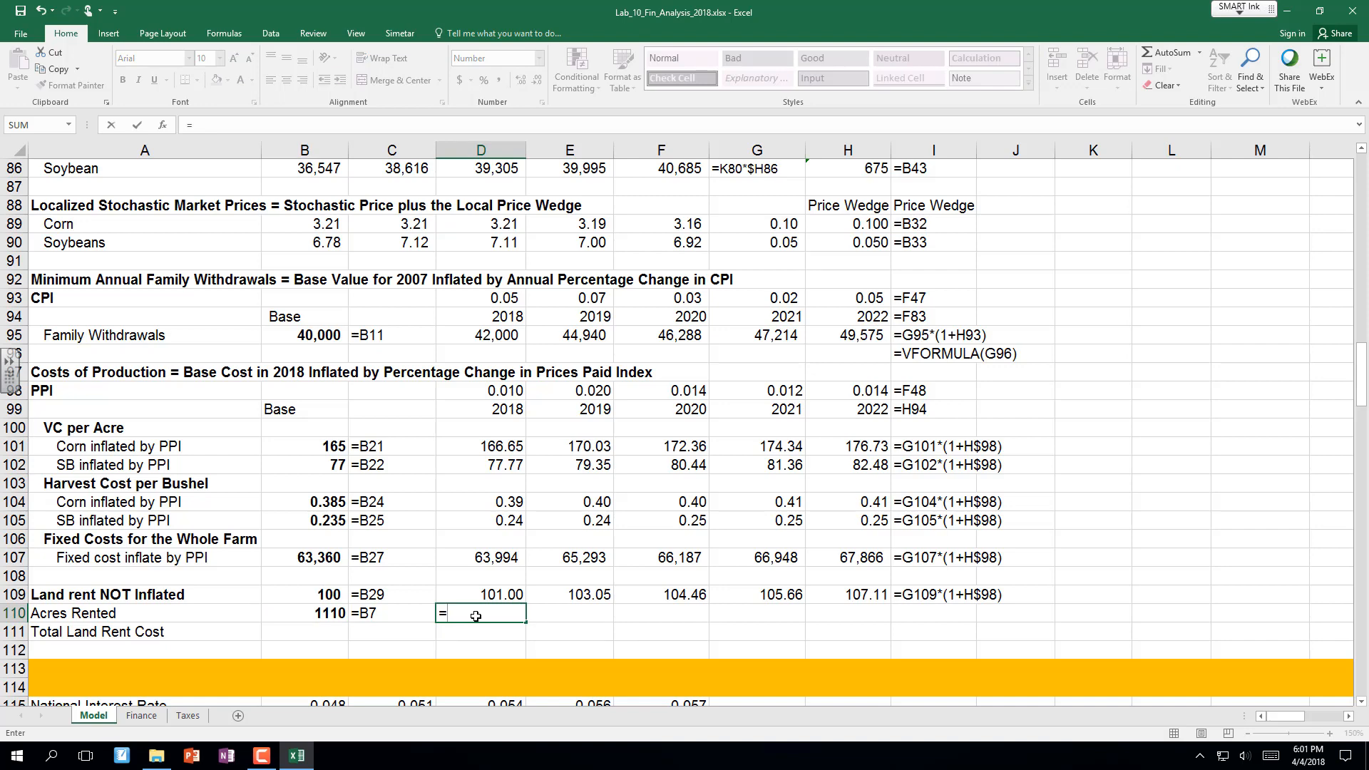
key(Escape)
Enter =$B$110*D109 as the 2018 total land rent cost in D111 and fill it across to H111.
key(Return)
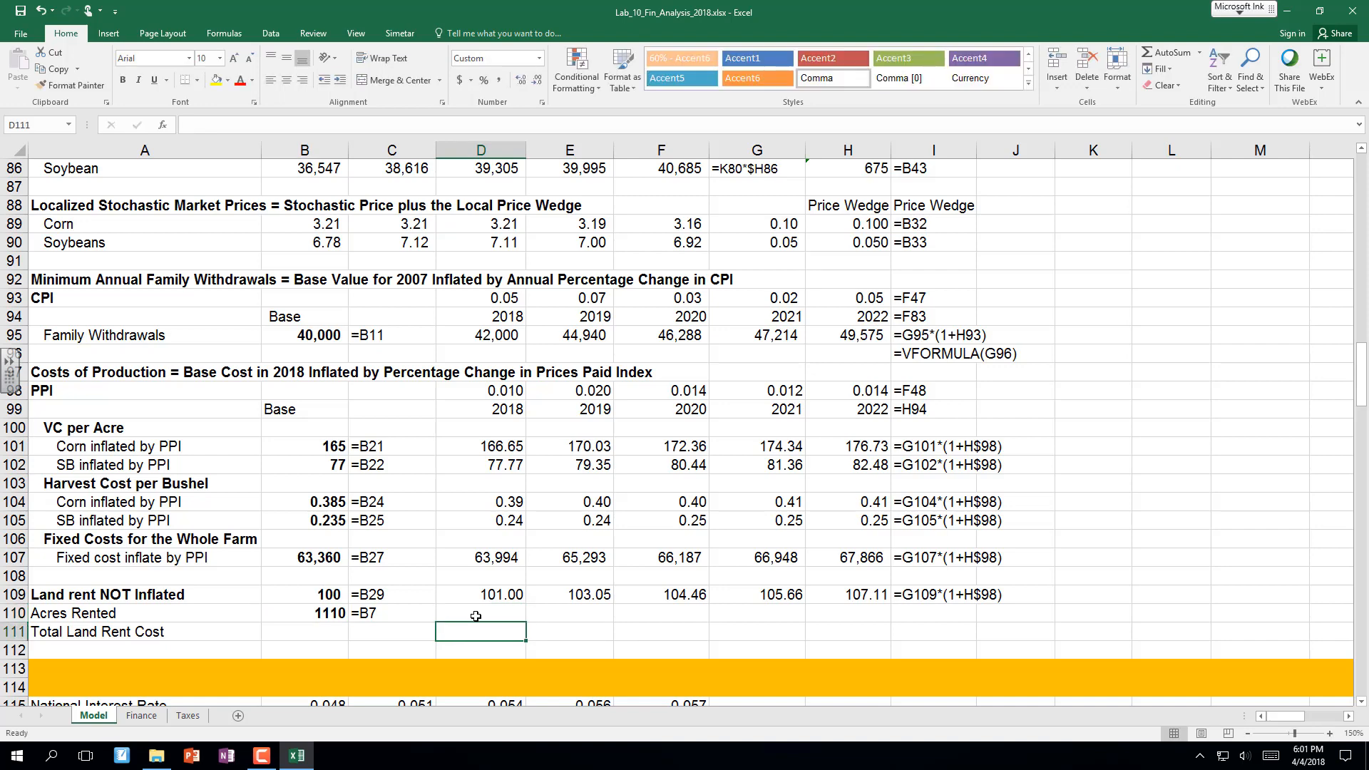
text(=)
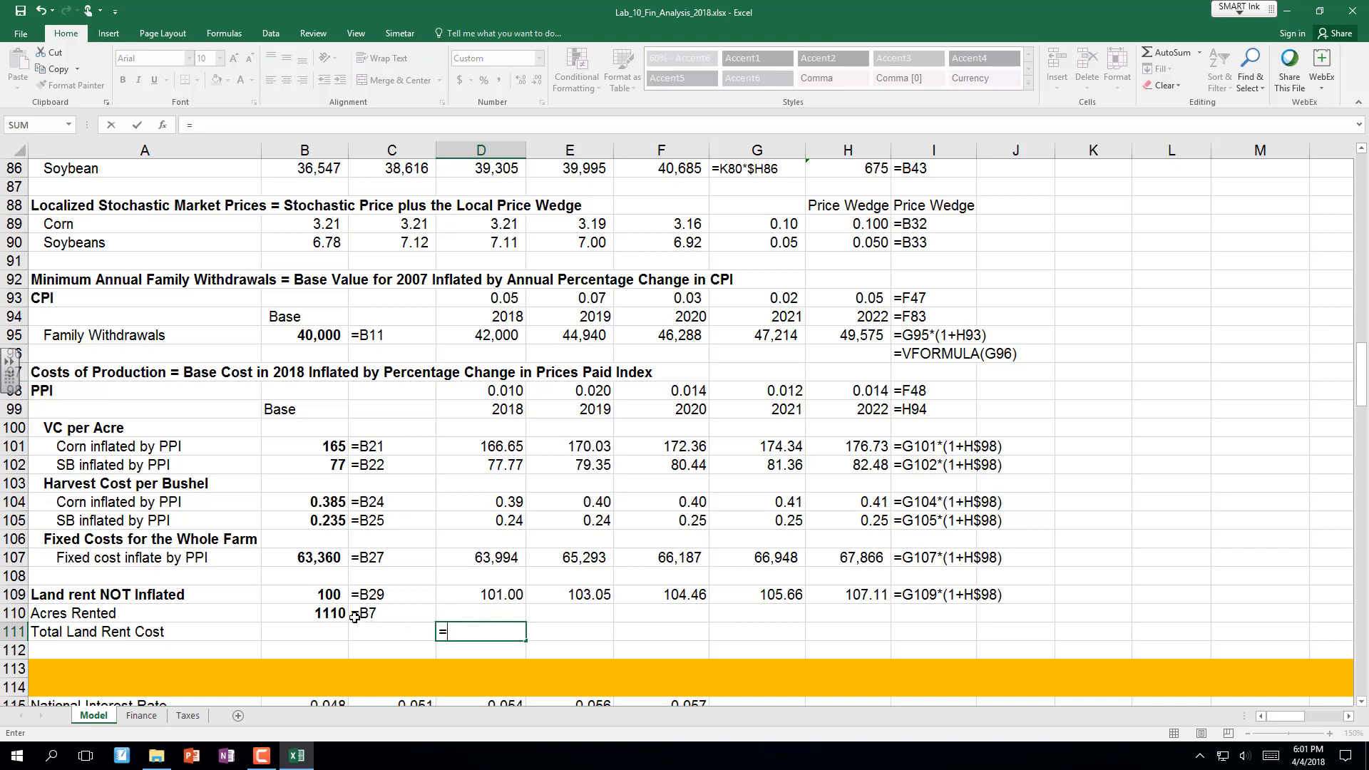
click(334, 612)
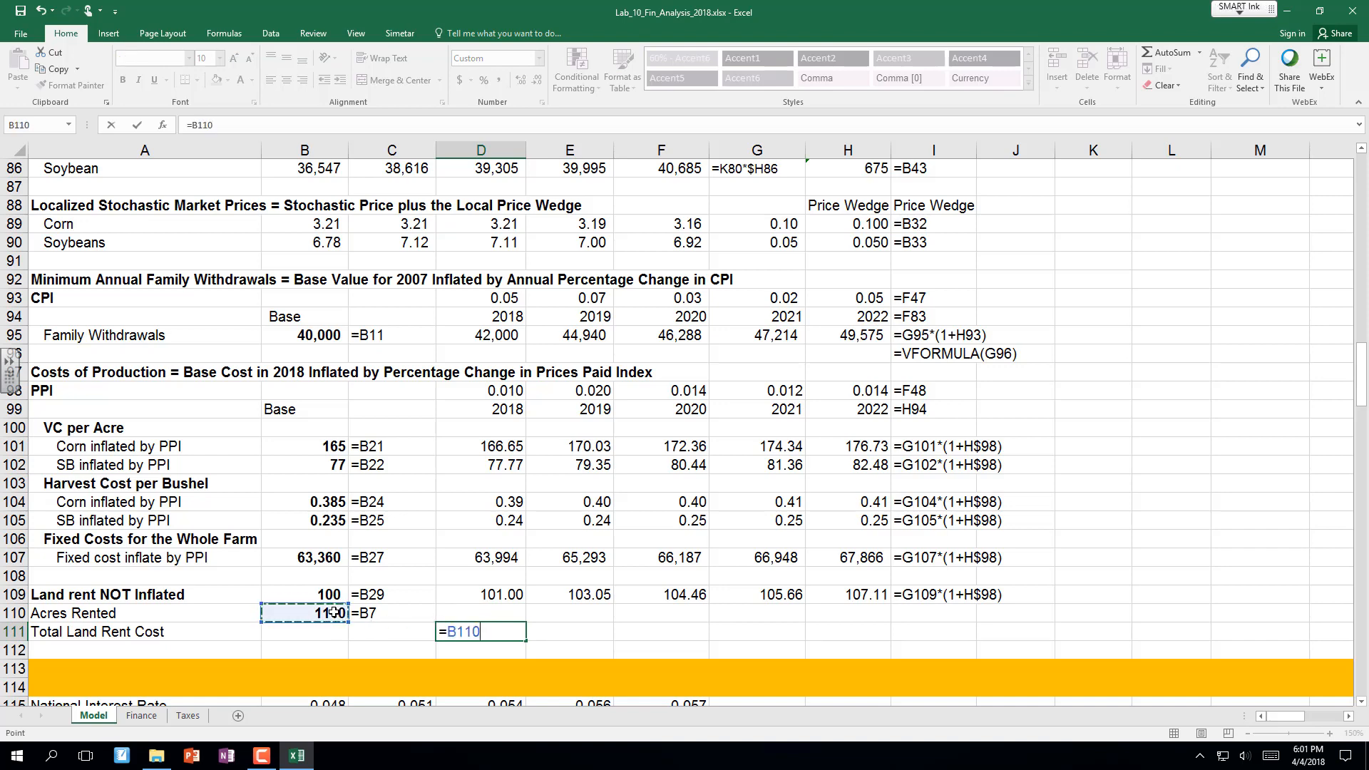
key(F4)
text(*)
click(473, 595)
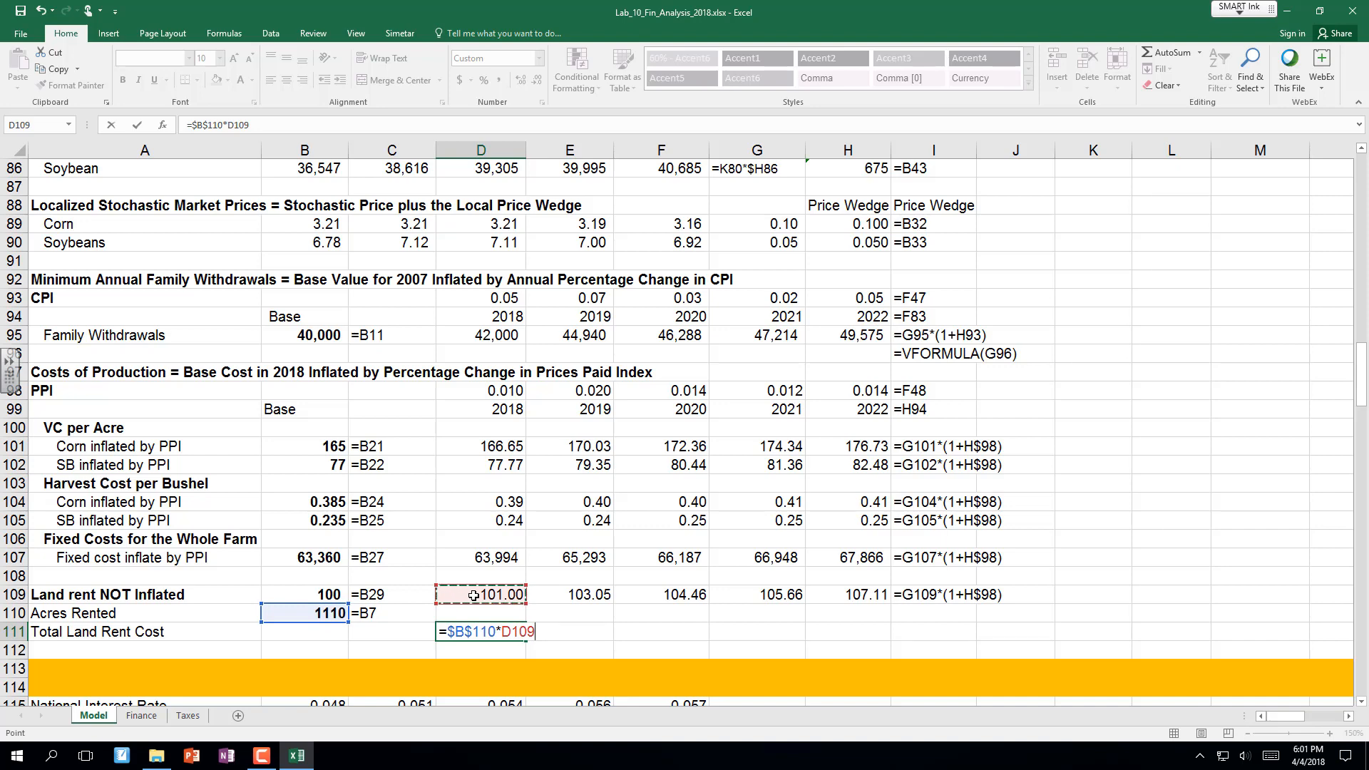
key(Return)
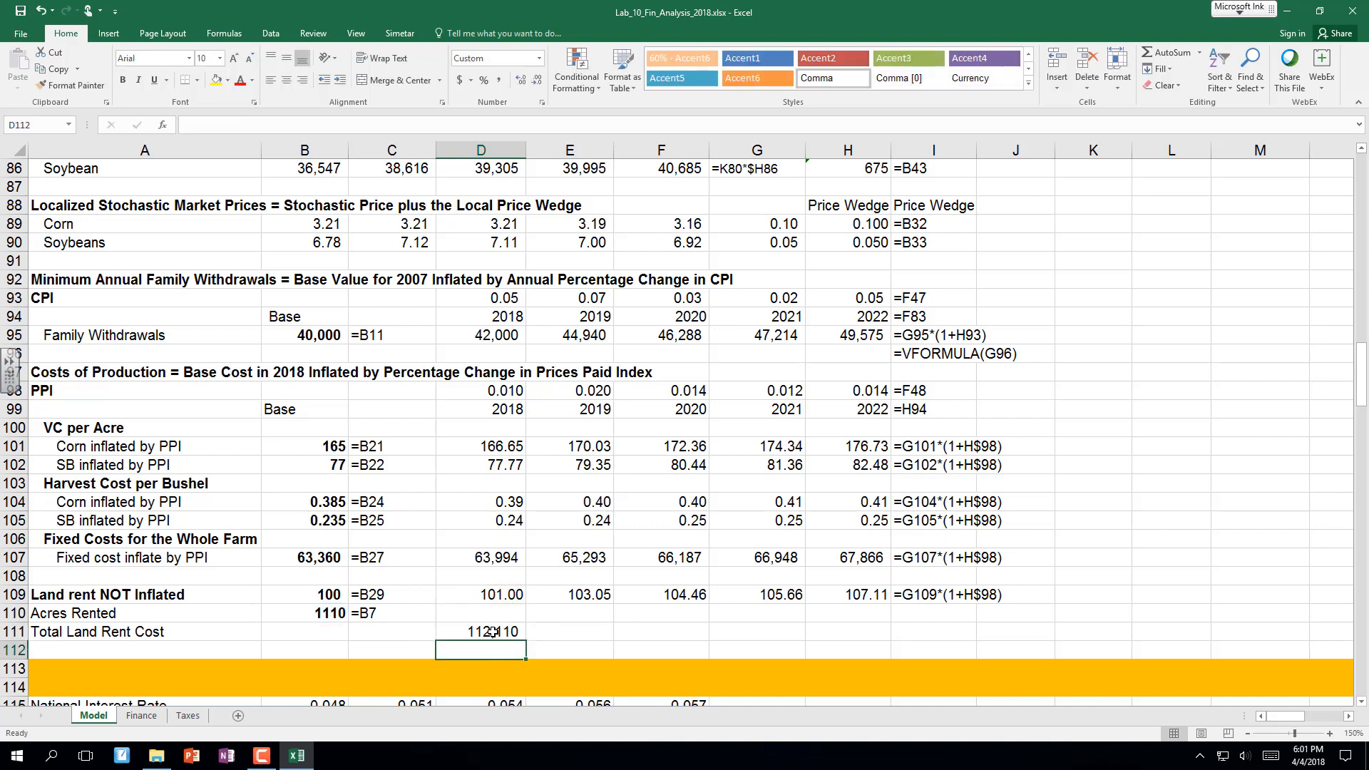
click(493, 632)
drag(527, 642, 888, 642)
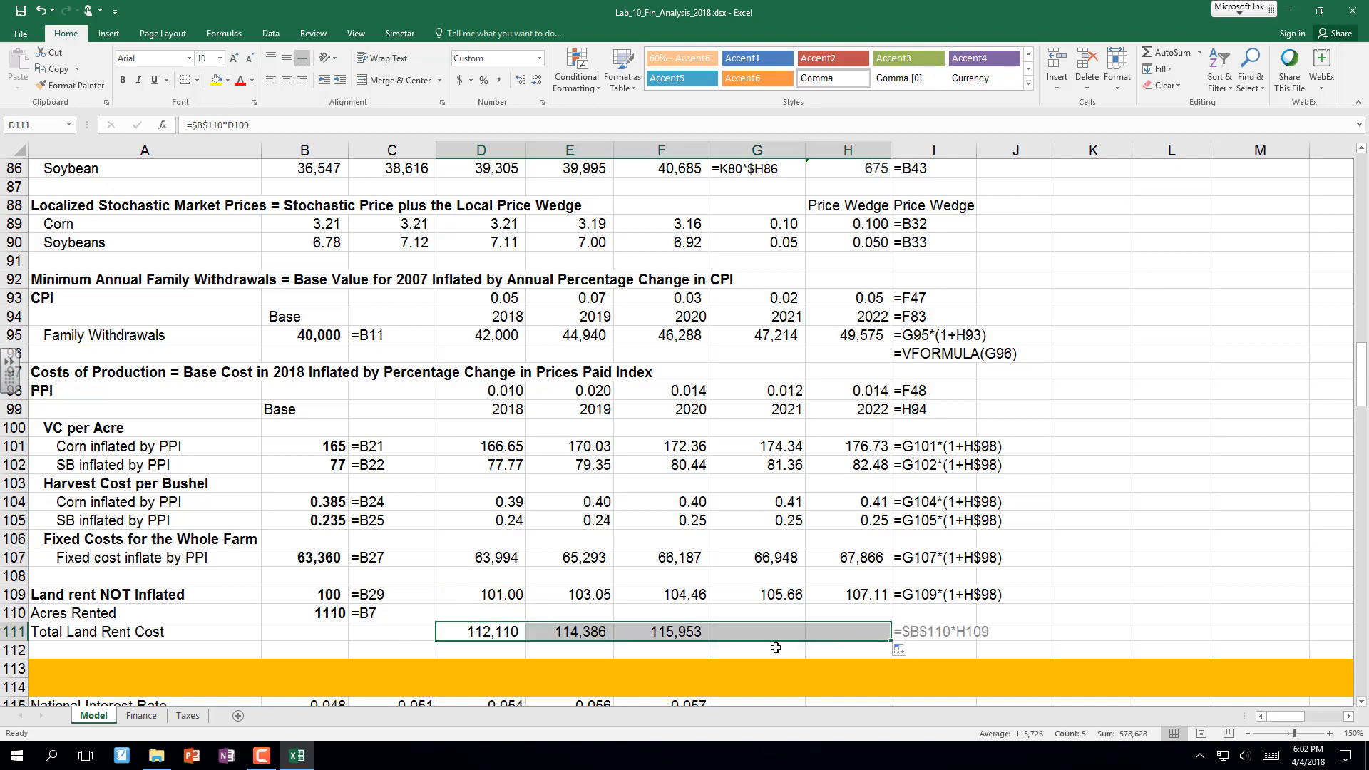
Examine the National and Local Interest Rate rows below the Costs of Production section and the wedge reference in I116.
click(373, 644)
key(Down)
key(Down)
key(Down)
key(Down)
key(Down)
key(Down)
key(Down)
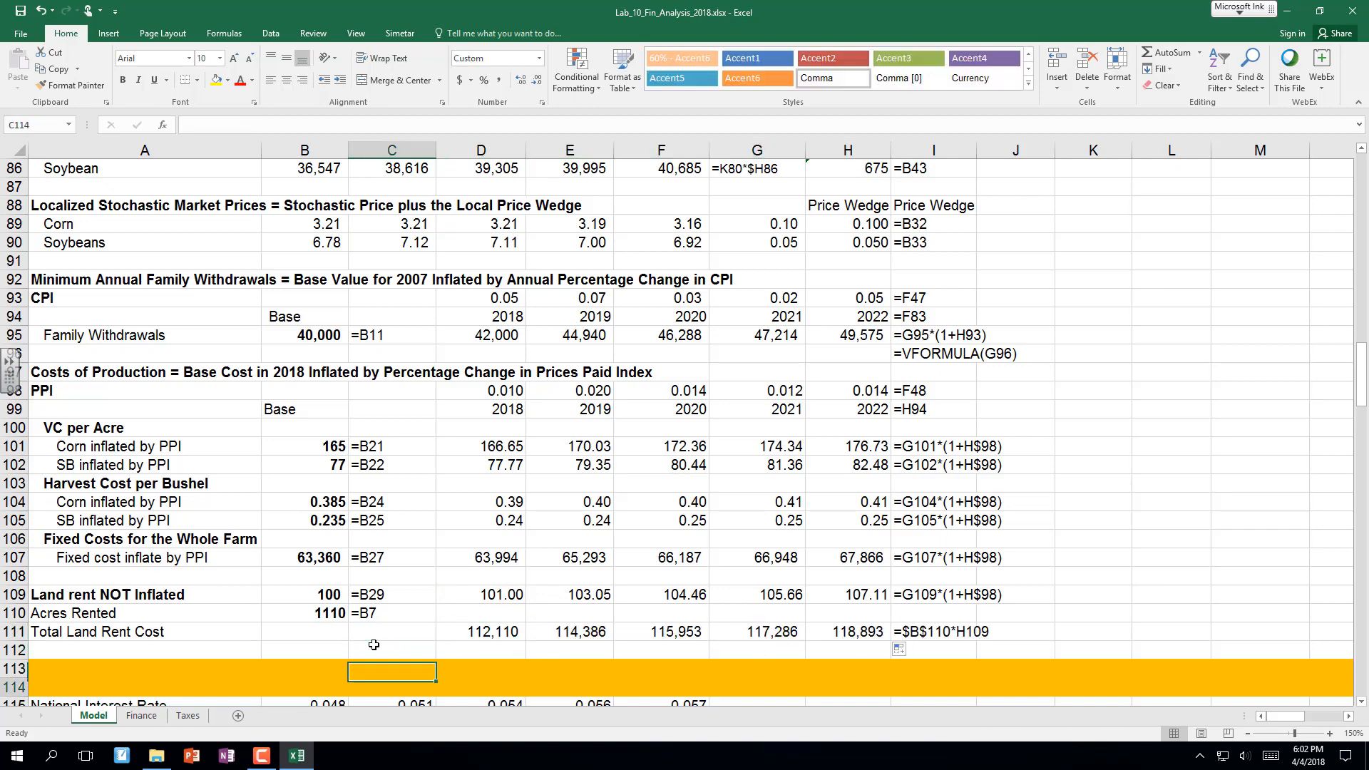
key(Down)
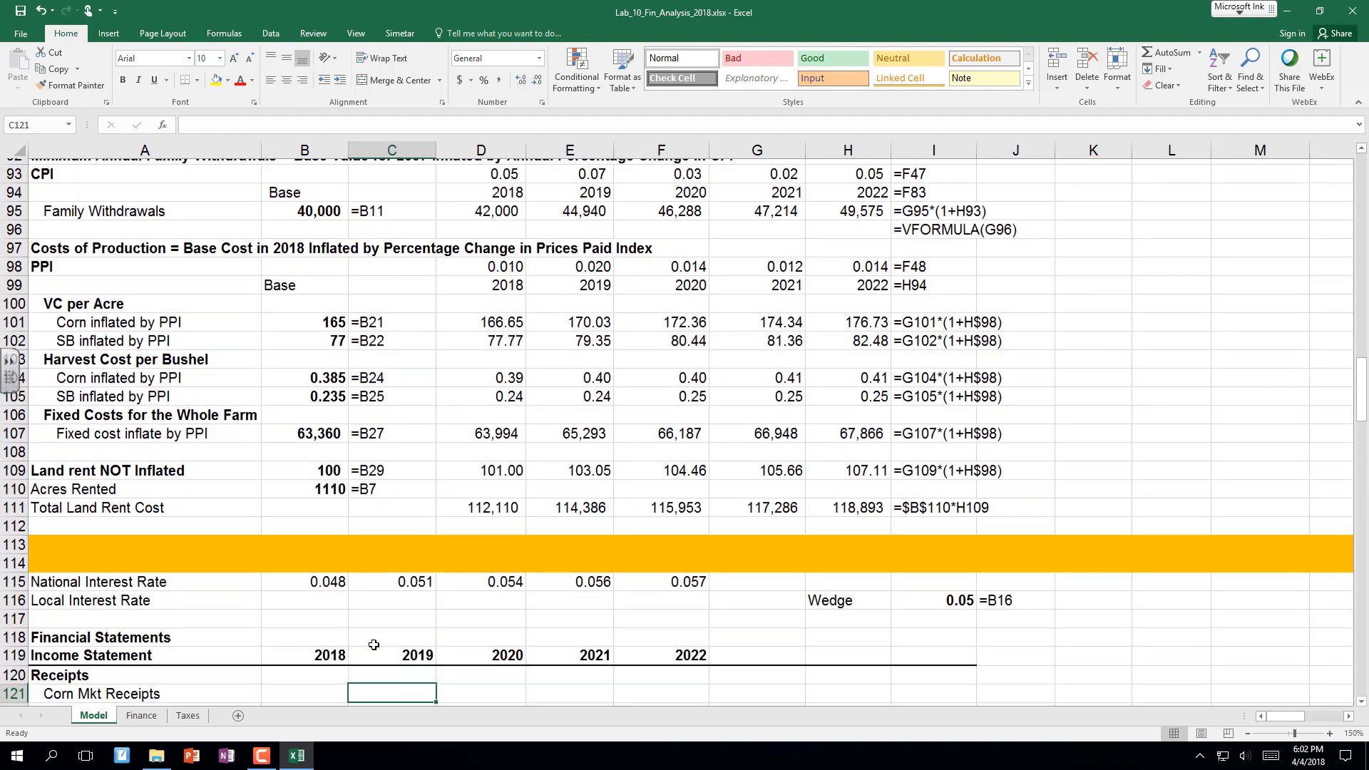
key(Up)
key(Up)
key(Up)
key(Up)
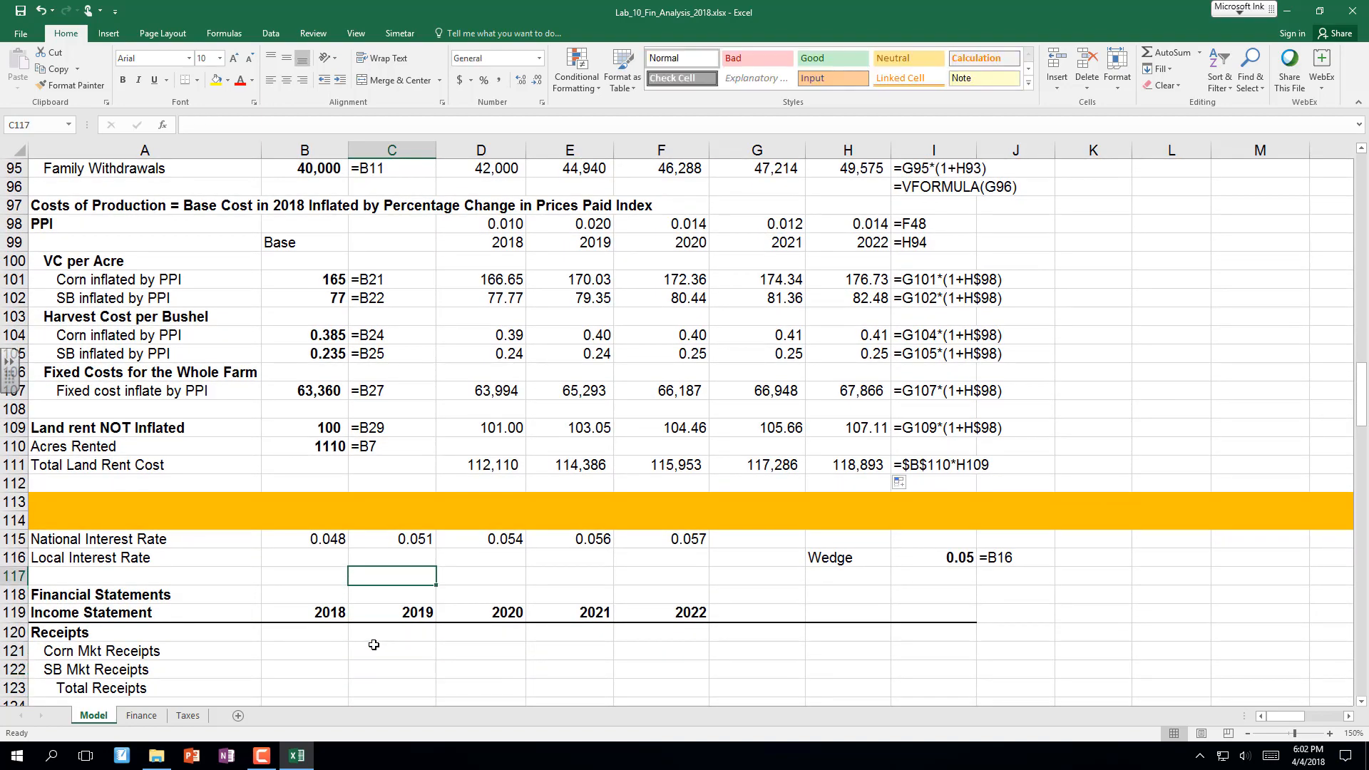
key(Left)
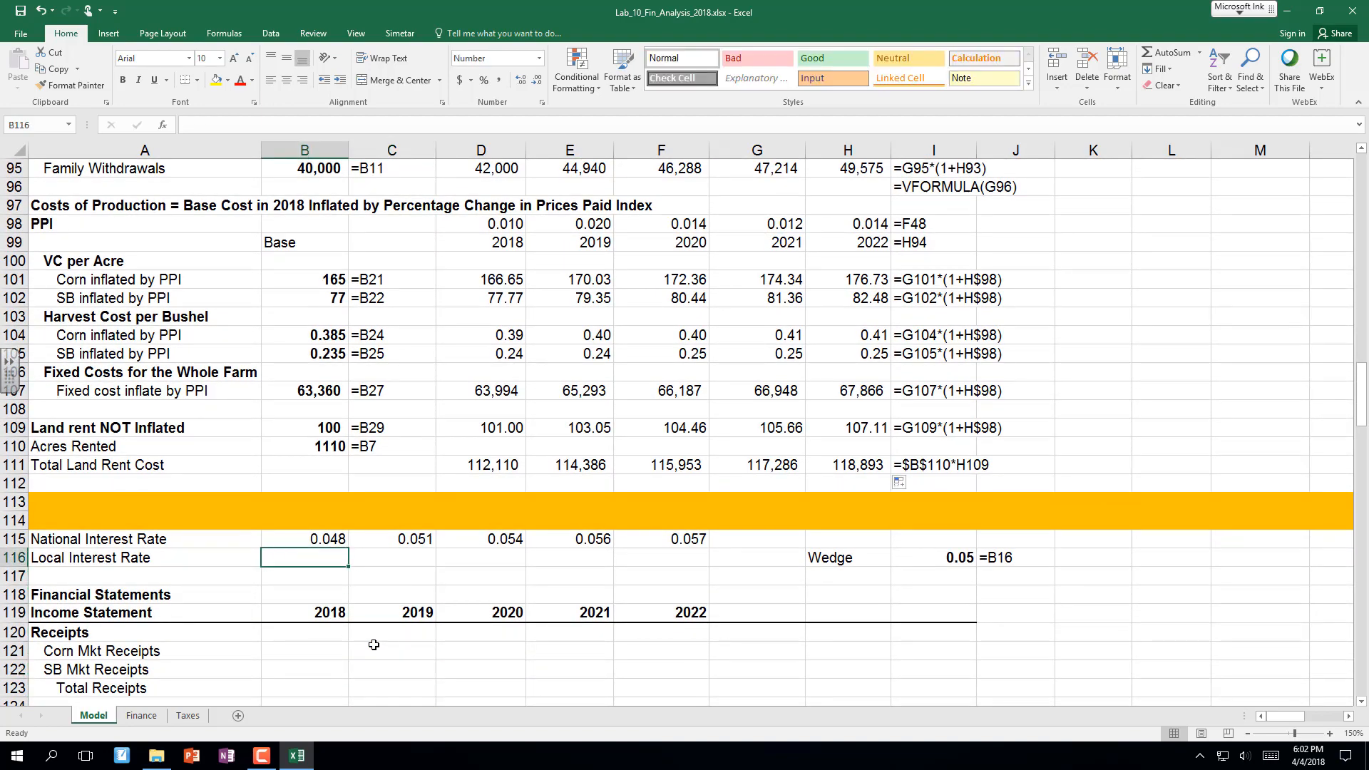
key(Up)
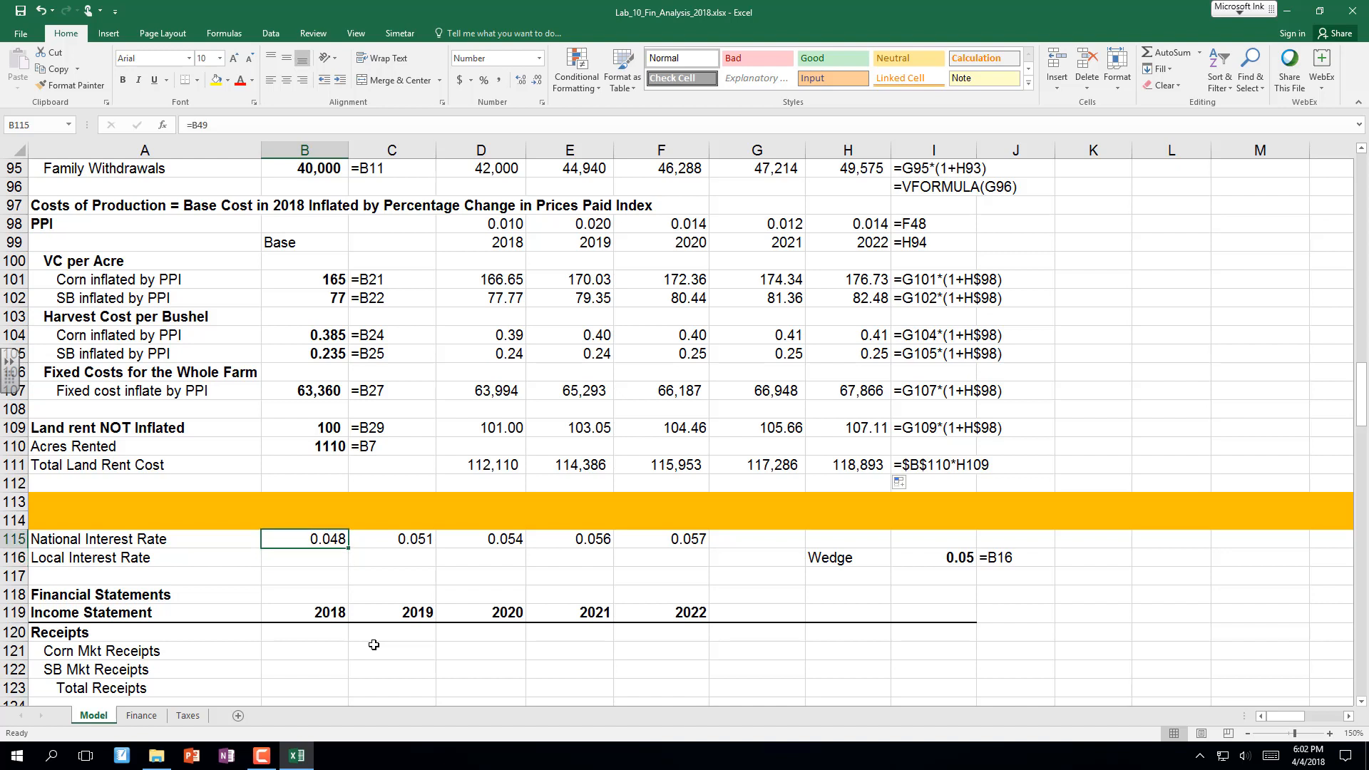
key(Down)
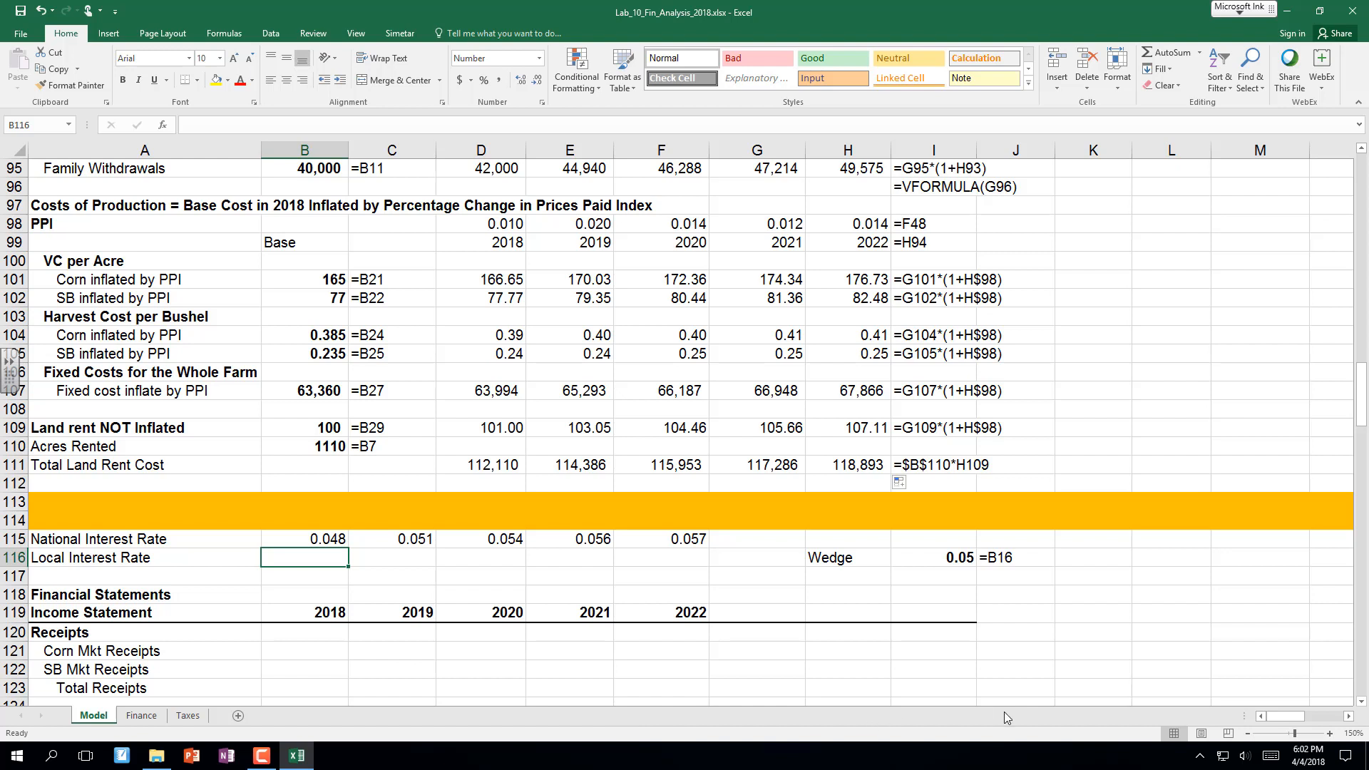
click(926, 563)
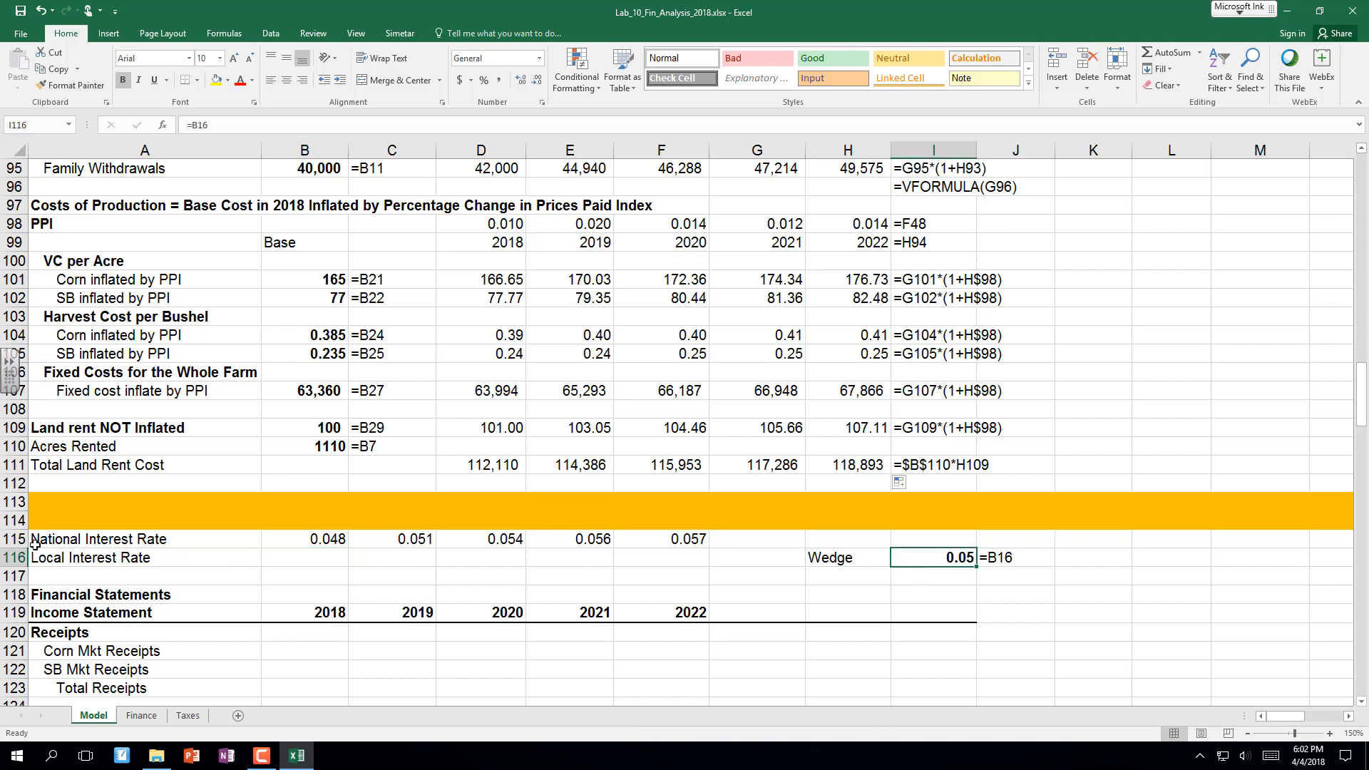
click(300, 563)
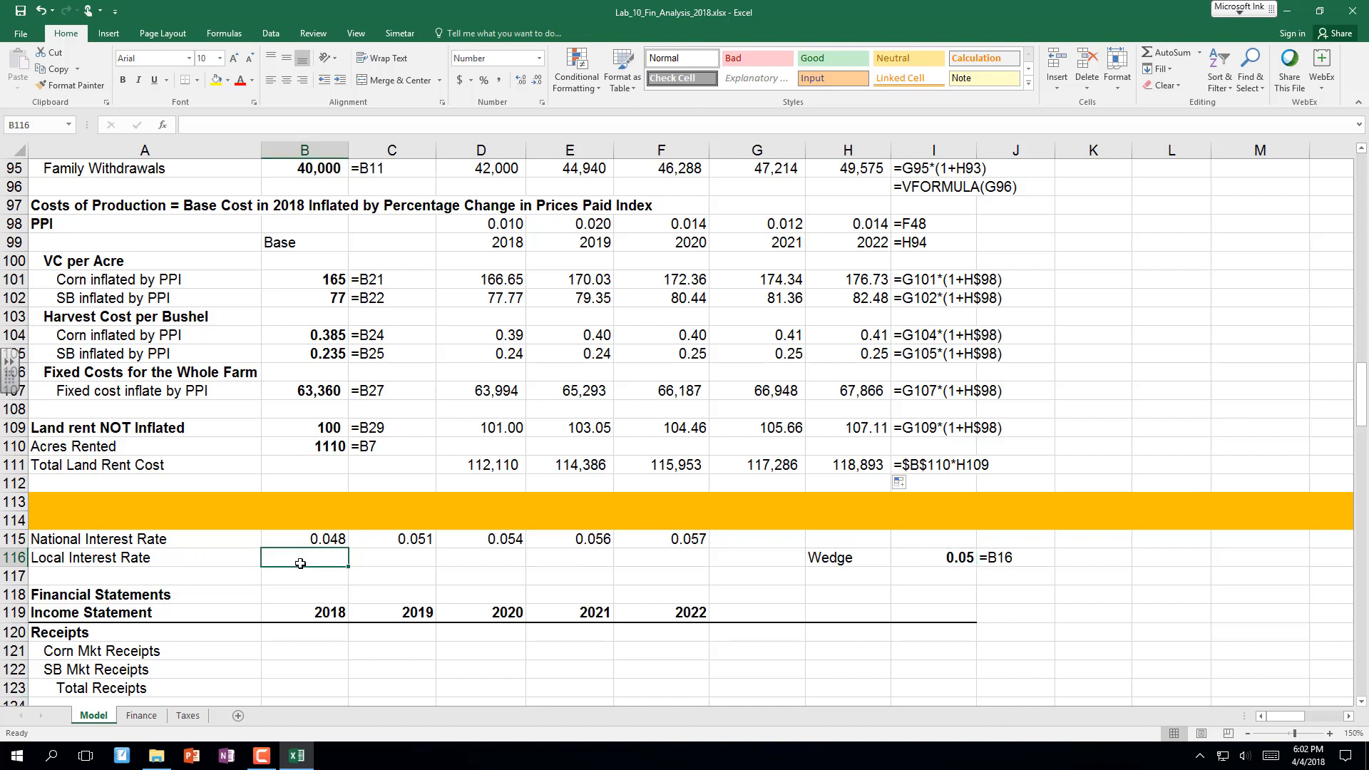
Extend the label in A116 to read Local Interest Rate Operating Loans.
click(144, 560)
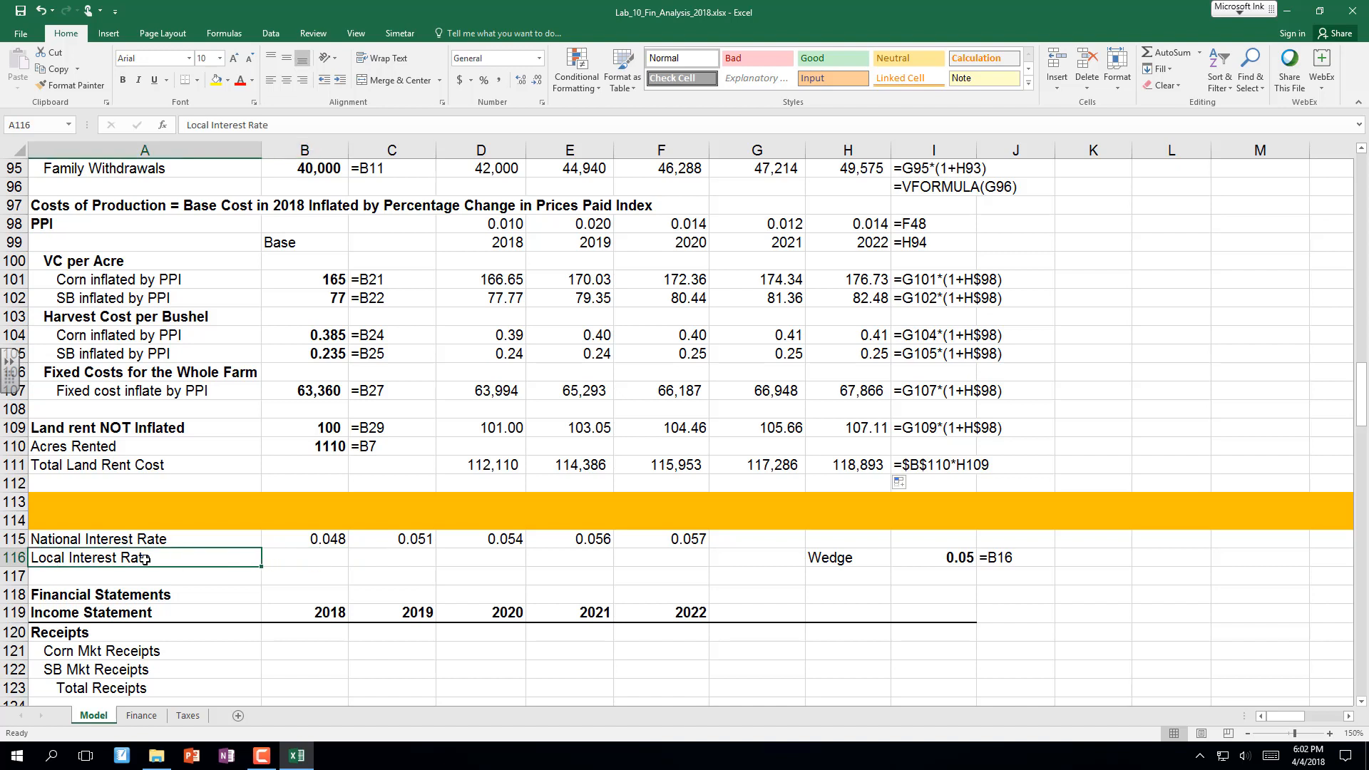
key(F2)
text(Op)
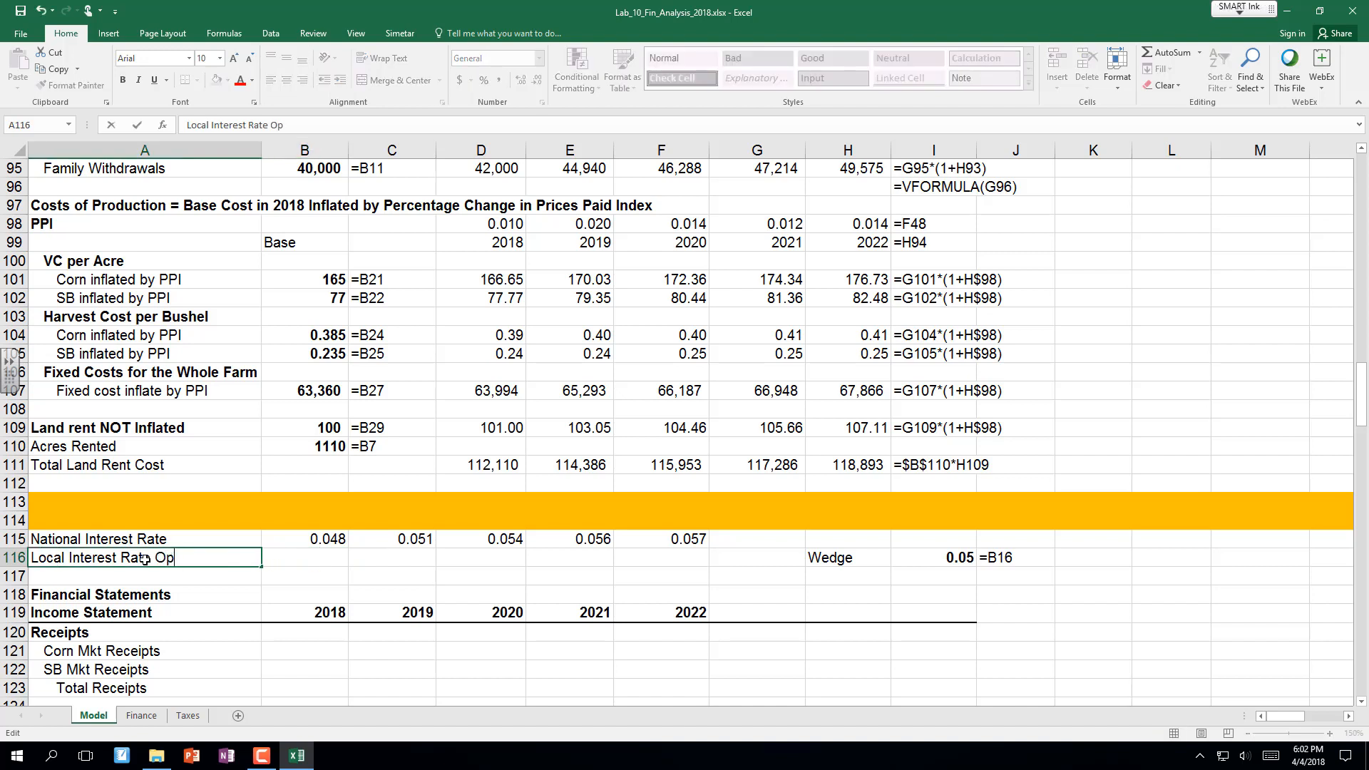
text(erating Loans)
key(Return)
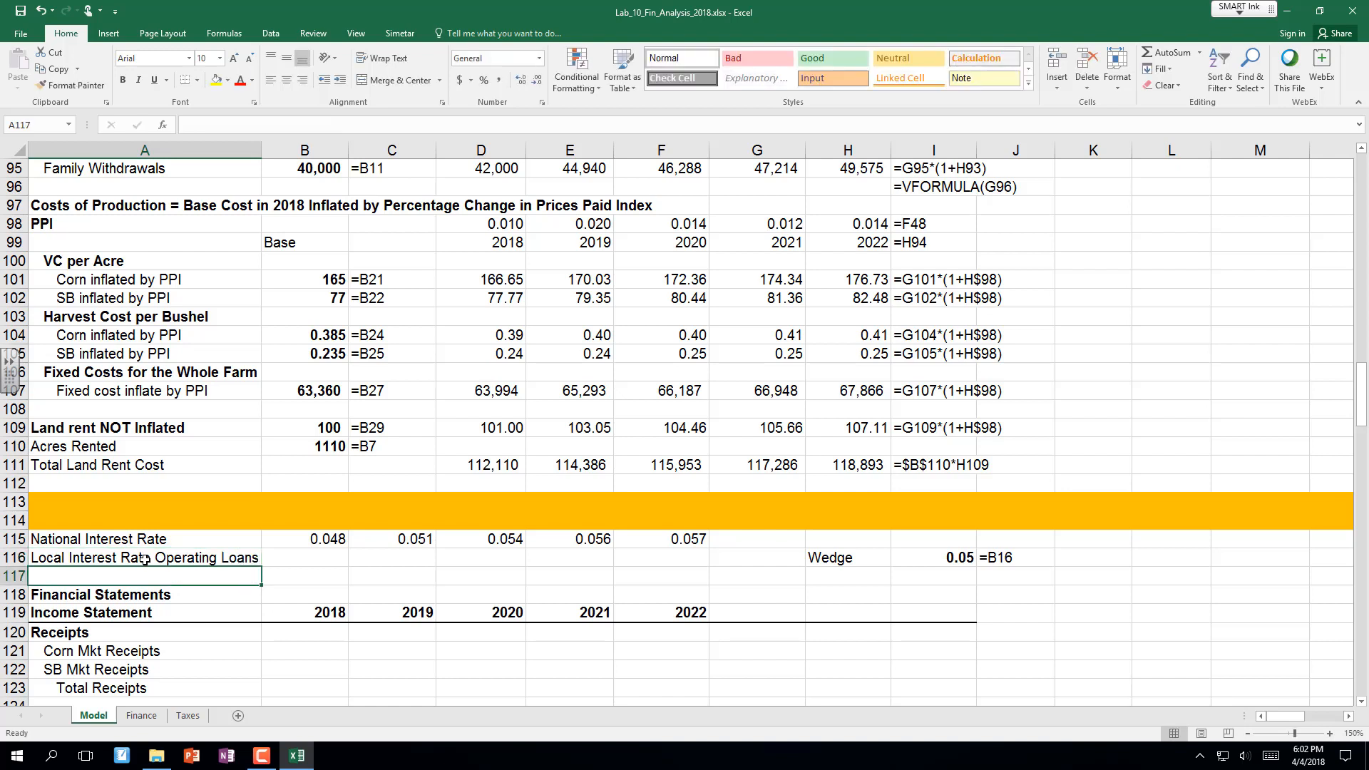
Enter =$I$116+B115 in B116 as the 2018 local interest rate on operating loans.
key(Up)
key(Right)
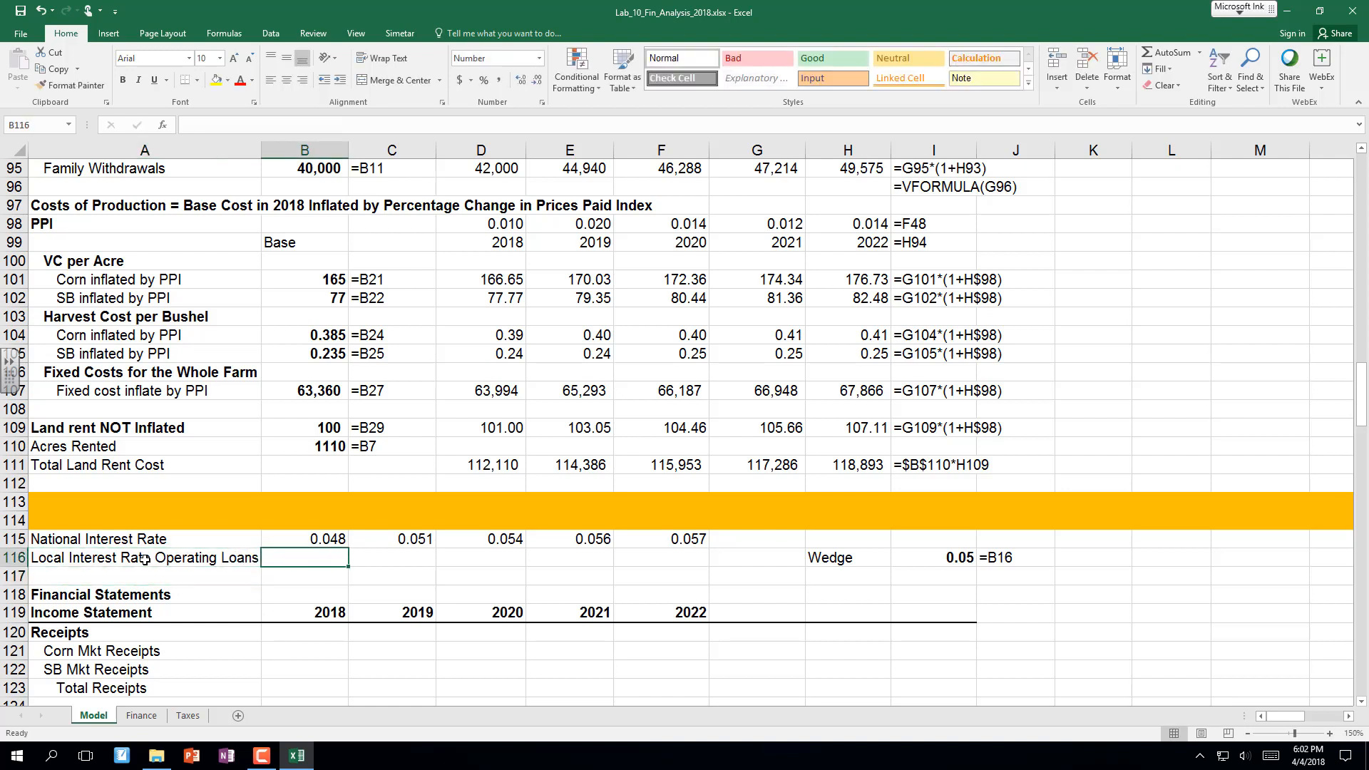
text(=)
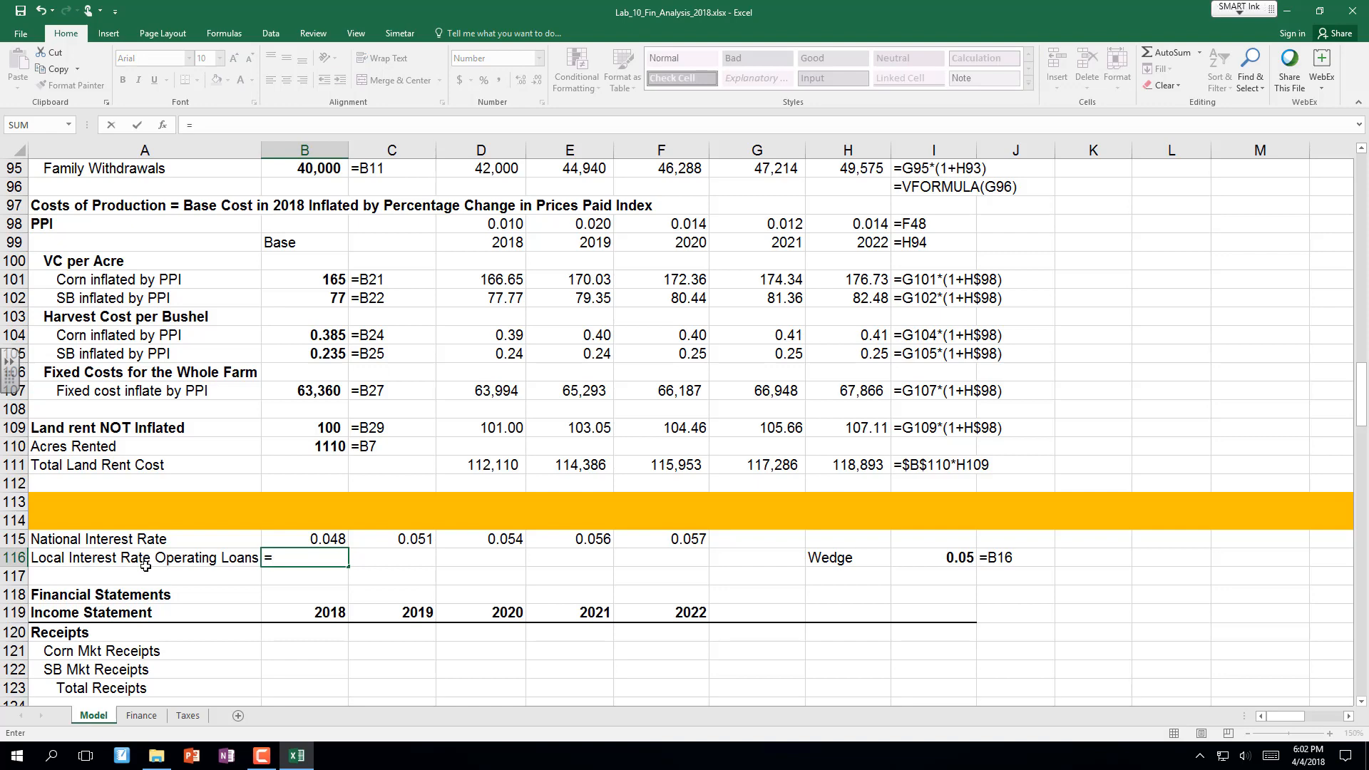
click(953, 565)
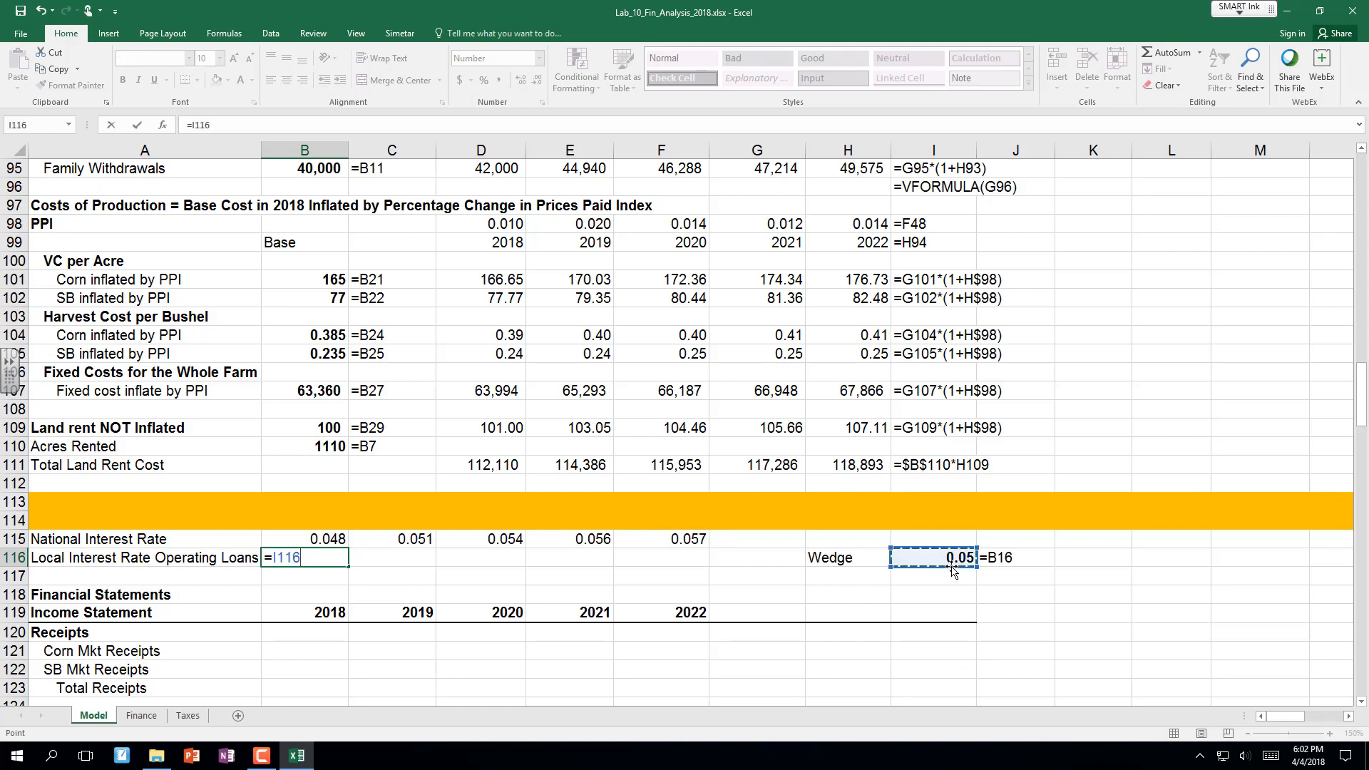
key(F4)
text(+)
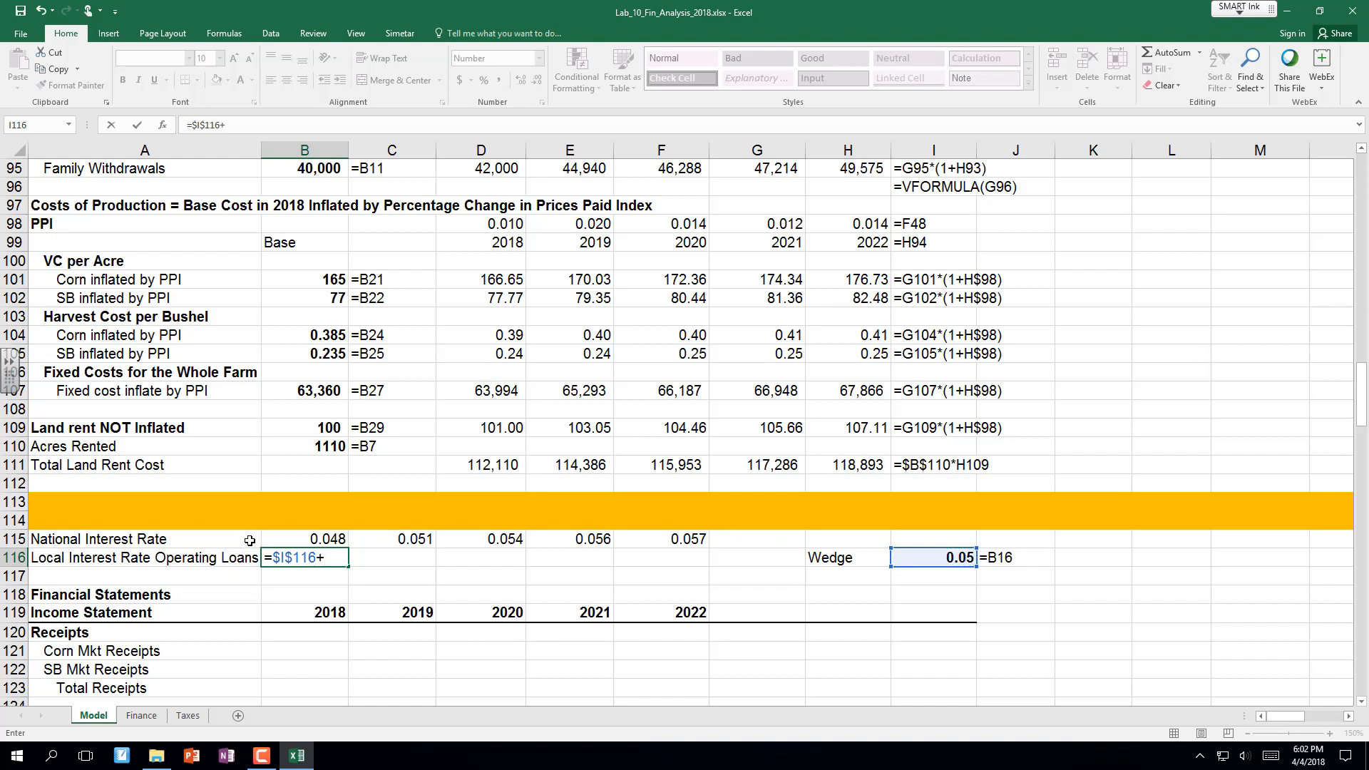
click(295, 533)
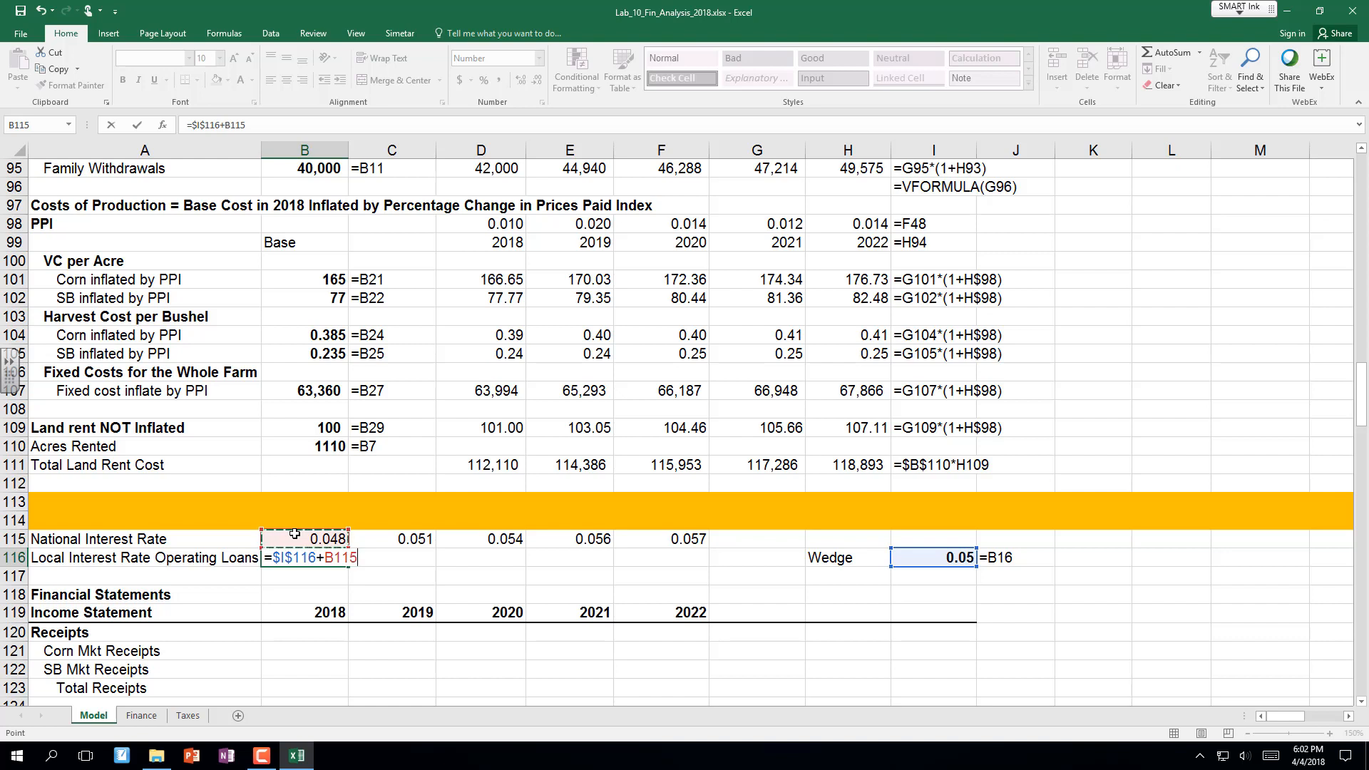
key(Return)
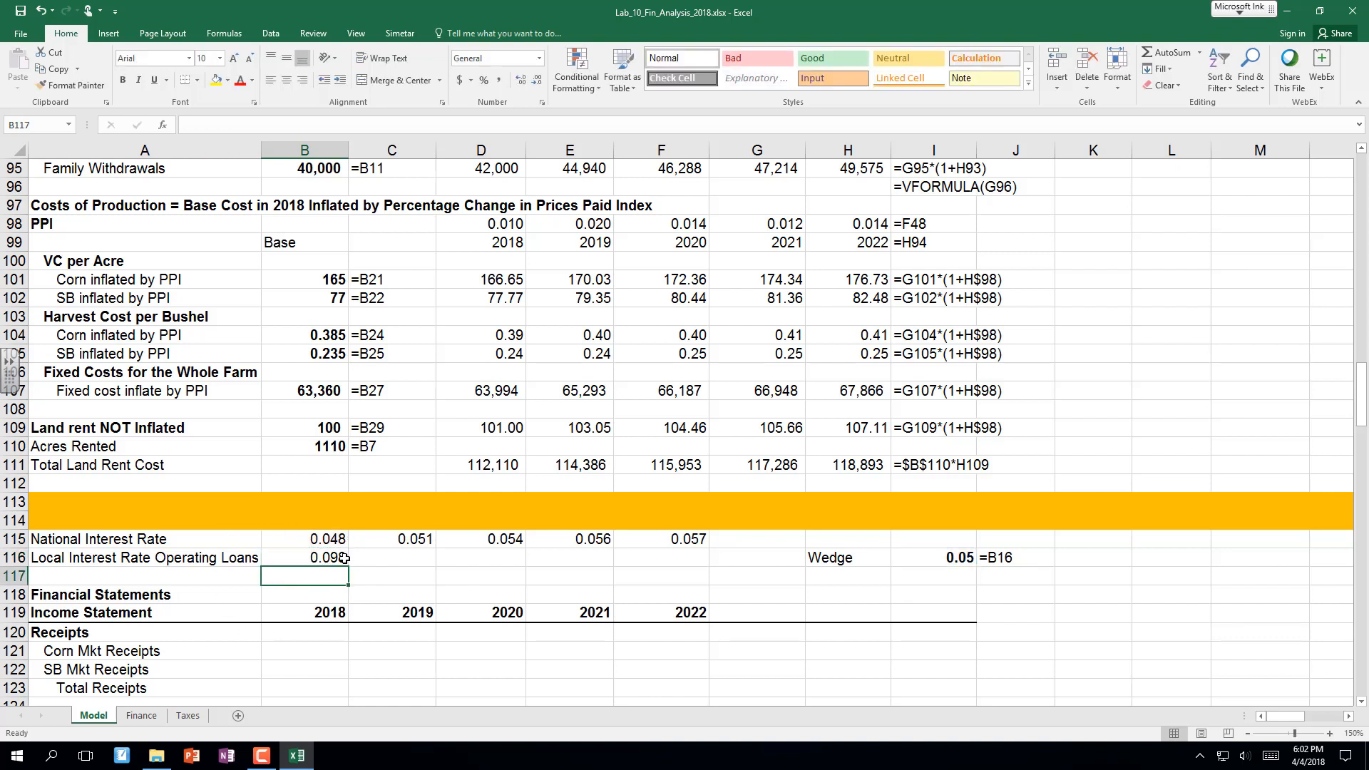
Fill the local interest rate formula from B116 across to F116 and save the workbook.
click(342, 558)
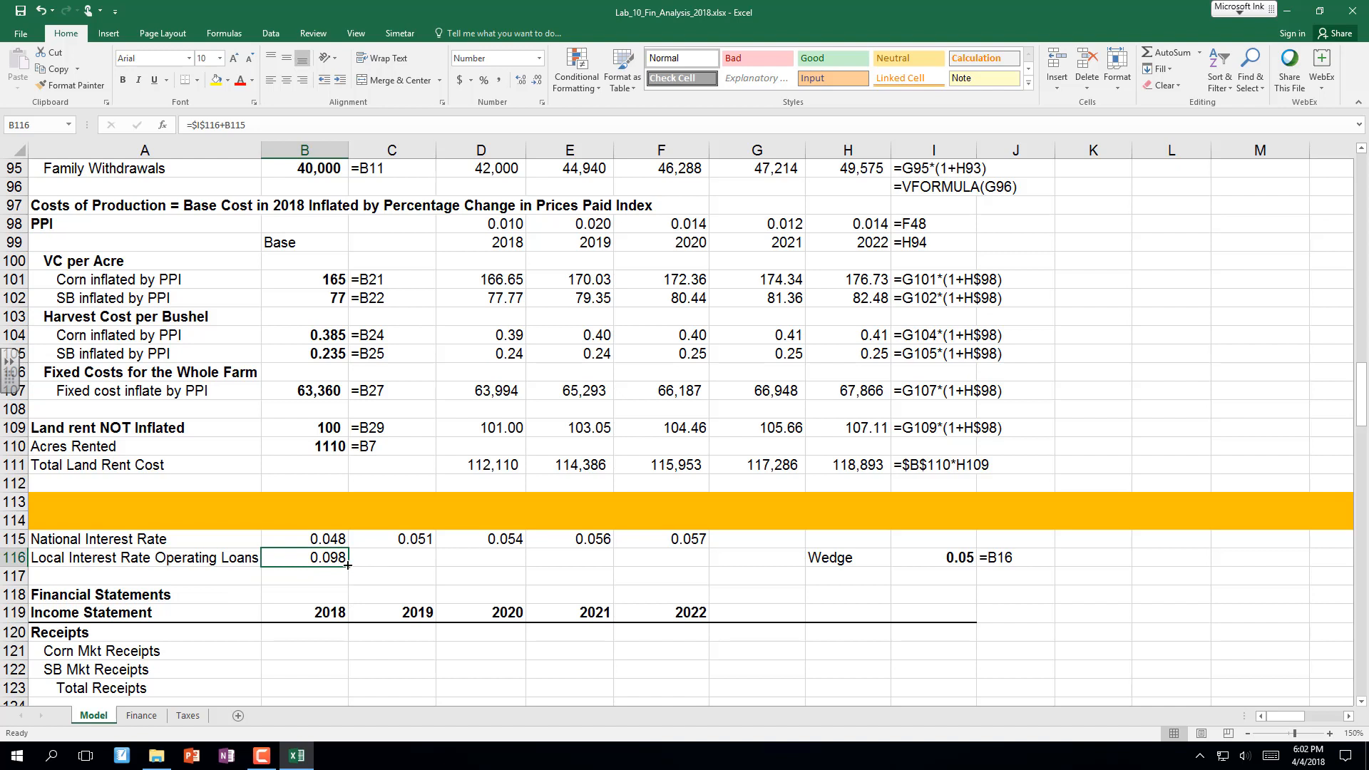
drag(347, 564, 710, 567)
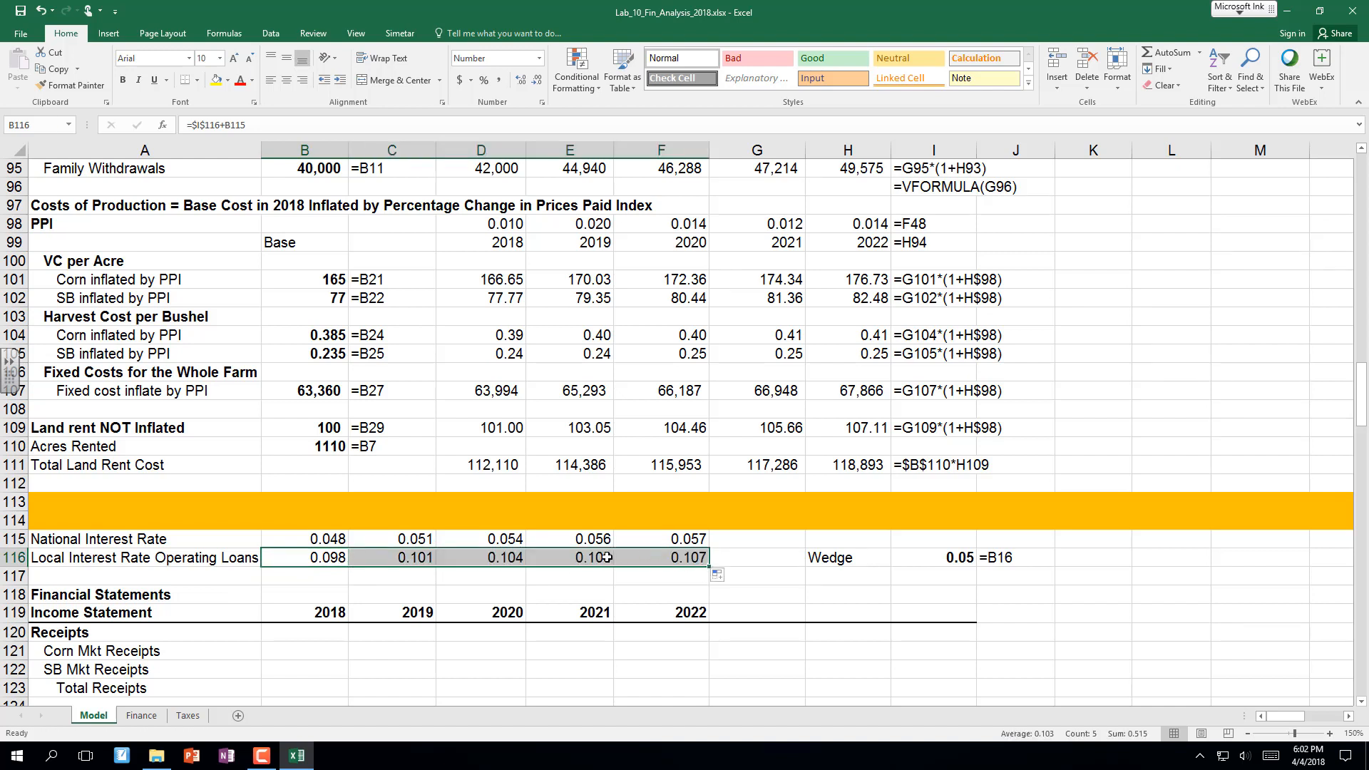
scroll(578, 546, down, 4)
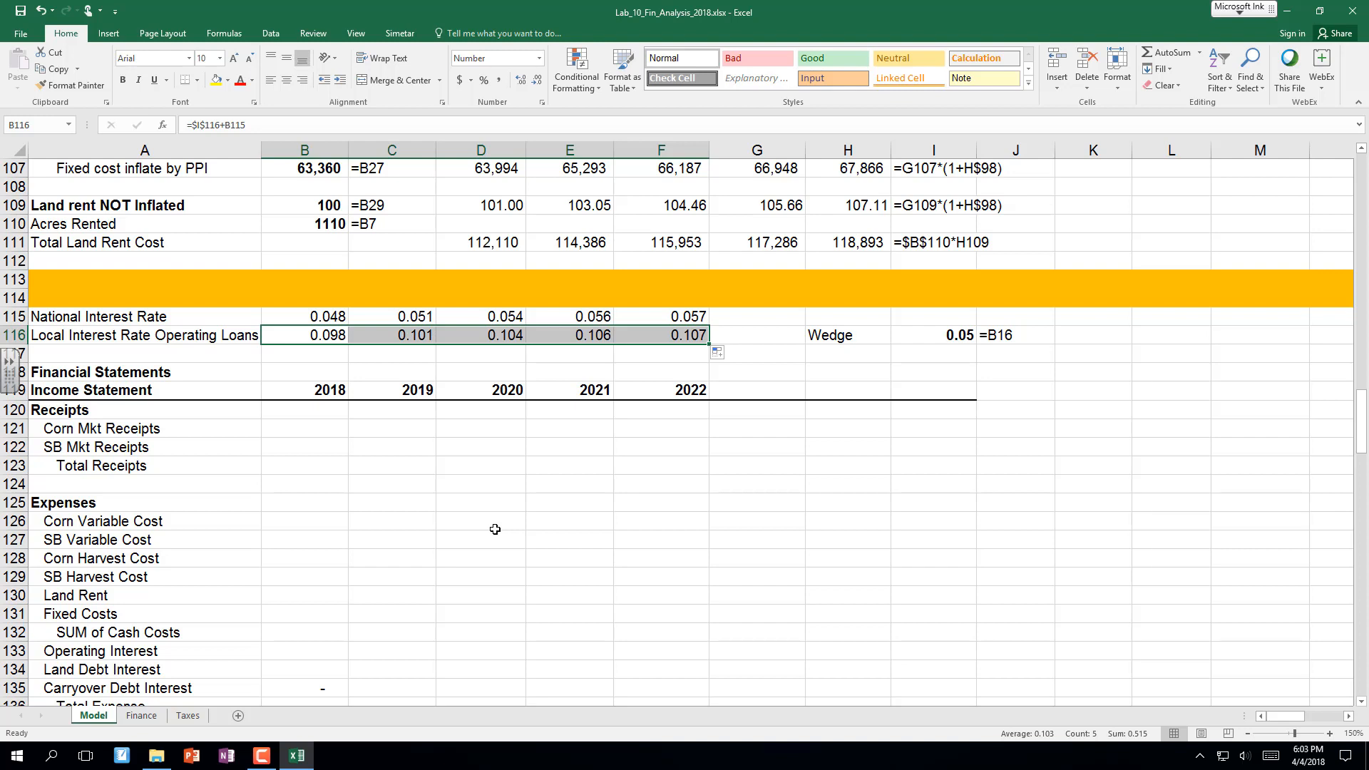
click(21, 11)
Look through the Income Statement layout from Corn Mkt Receipts down past Net Cash Farm Income.
click(283, 435)
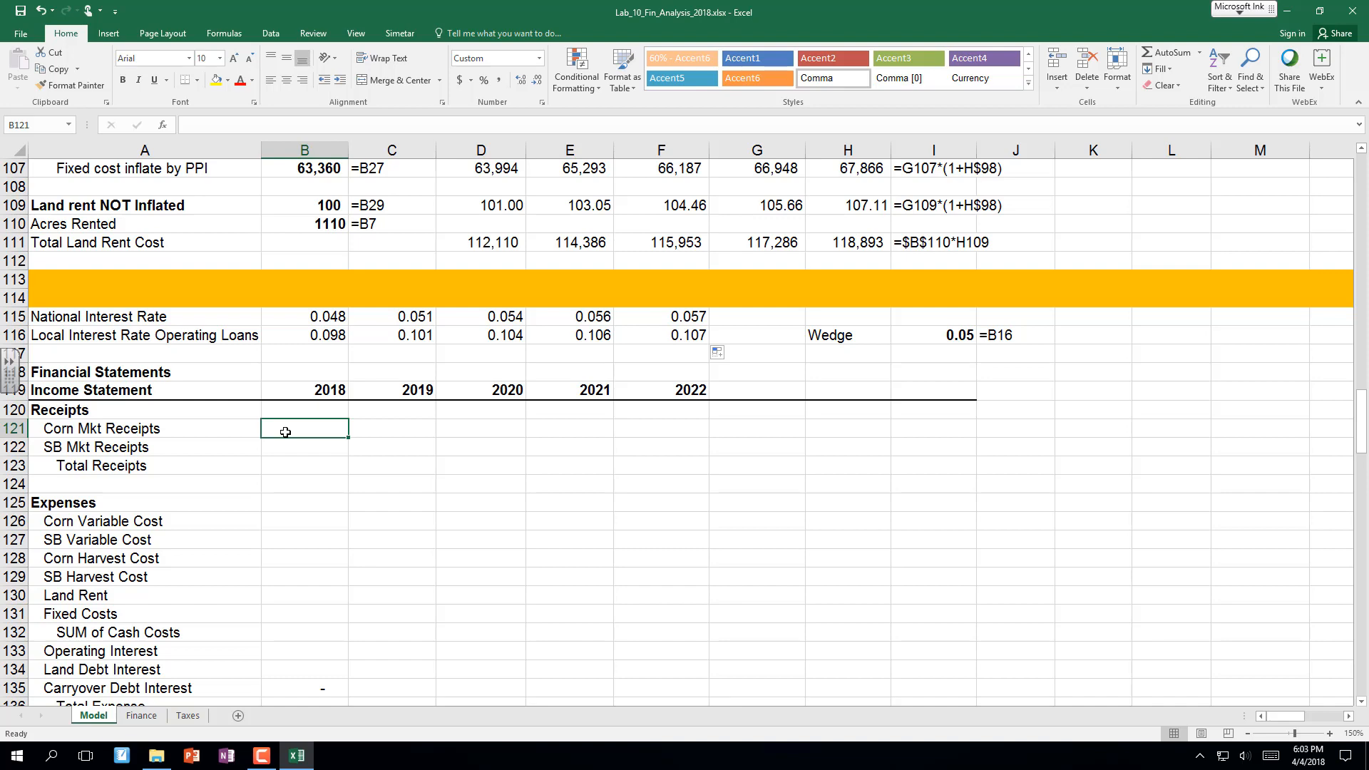
key(Down)
key(Down)
key(Down)
key(Down)
key(Down)
key(Down)
key(Down)
key(Down)
key(Down)
key(Down)
key(Down)
key(Down)
key(Down)
key(Down)
key(Down)
key(Down)
key(Down)
key(Down)
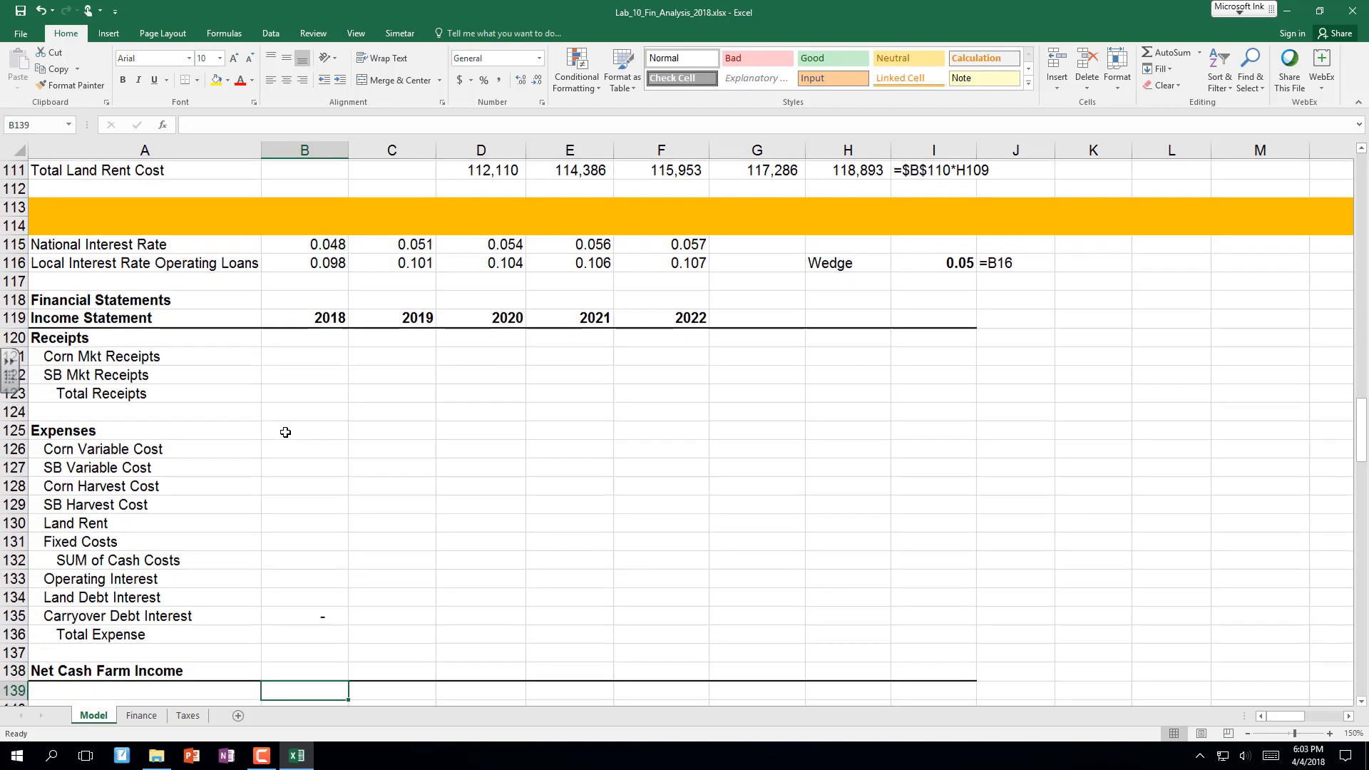
key(Down)
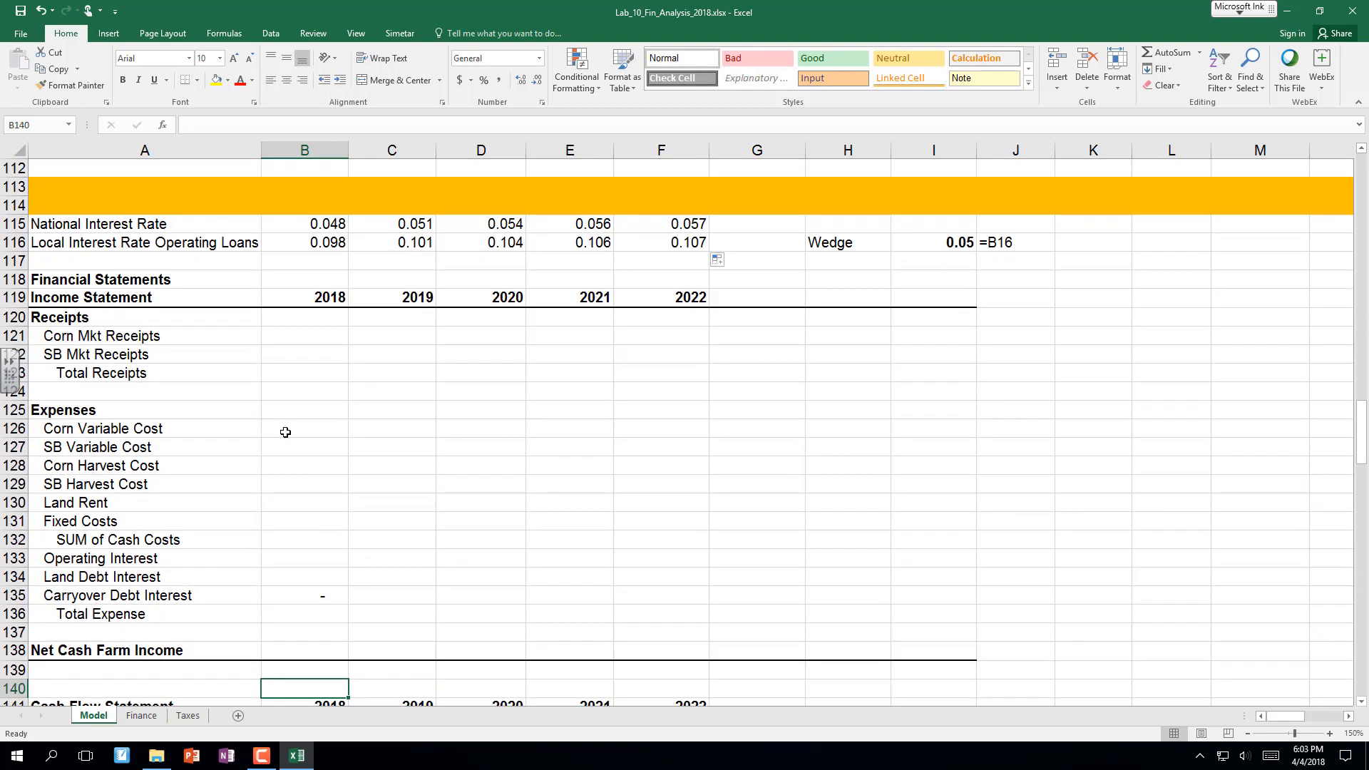
key(Up)
key(Up)
key(Up)
key(Up)
key(Up)
key(Up)
key(Up)
key(Up)
key(Up)
key(Up)
key(Up)
key(Up)
key(Up)
key(Up)
key(Up)
key(Up)
key(Up)
key(Up)
key(Up)
key(Up)
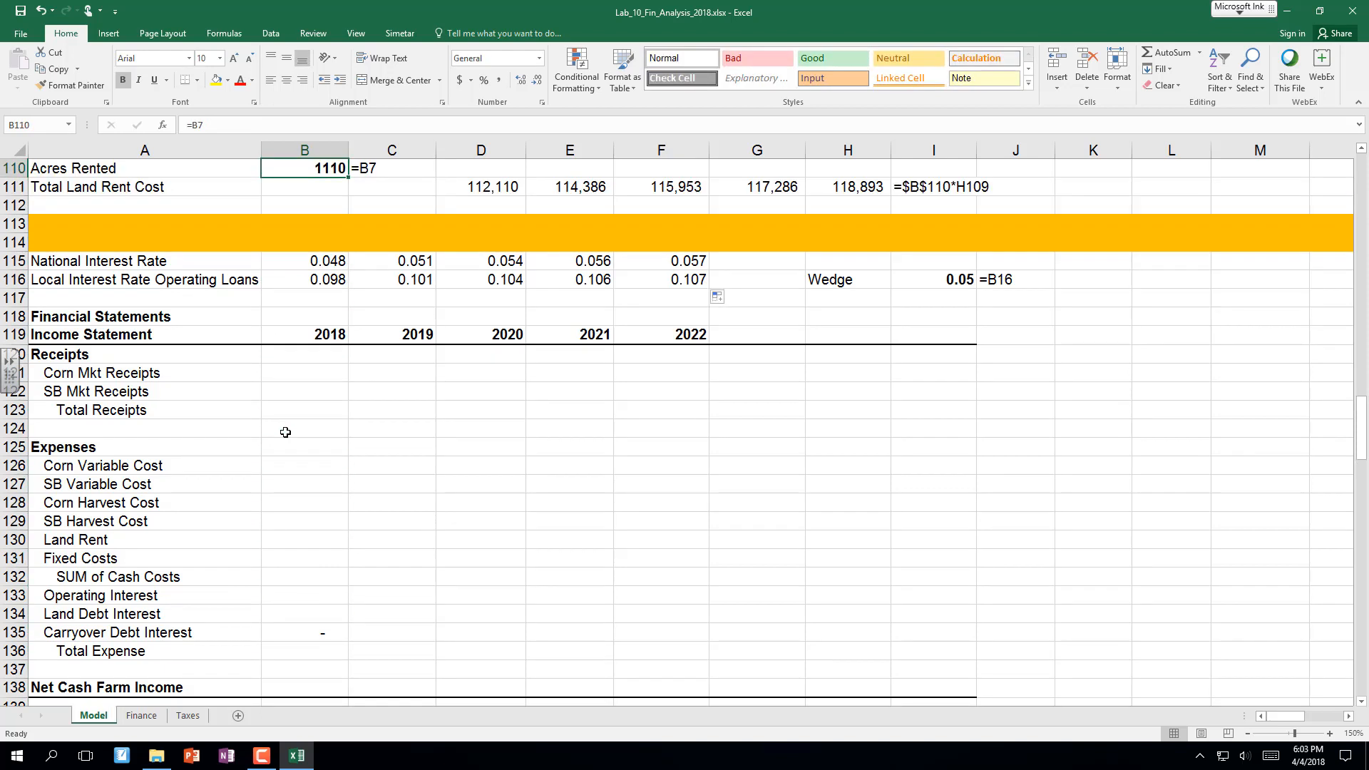
Show the 2022 local interest rate formula beside its cell by entering =VFORMULA(F116) in G116.
click(674, 287)
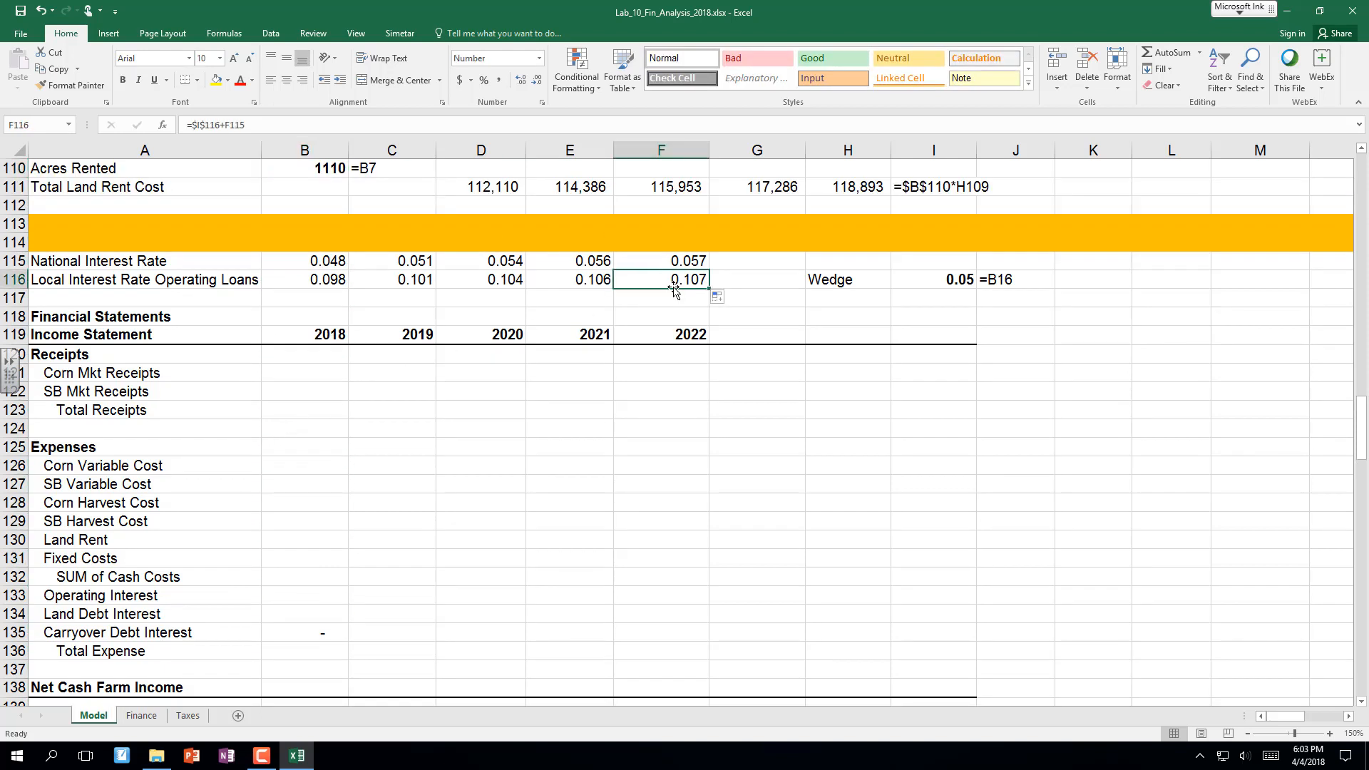
click(741, 279)
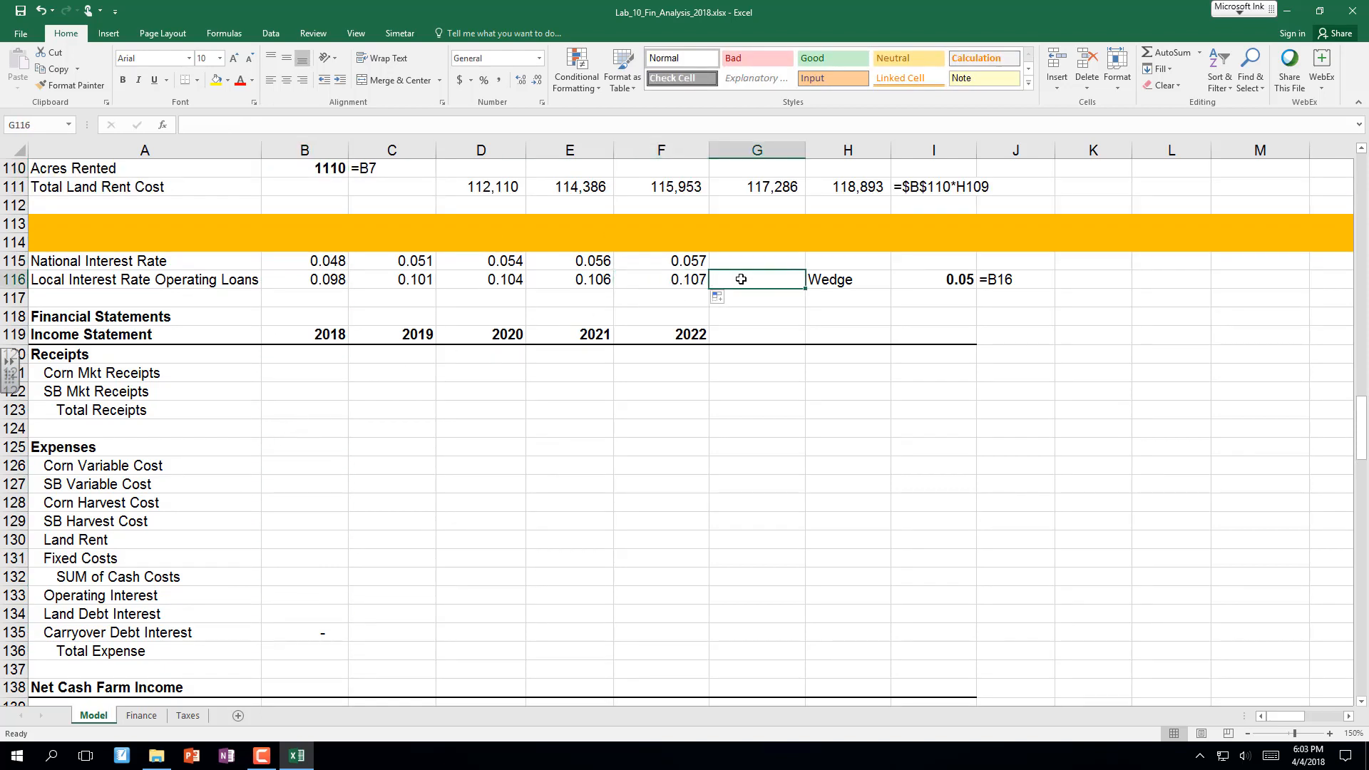
text(=vfor)
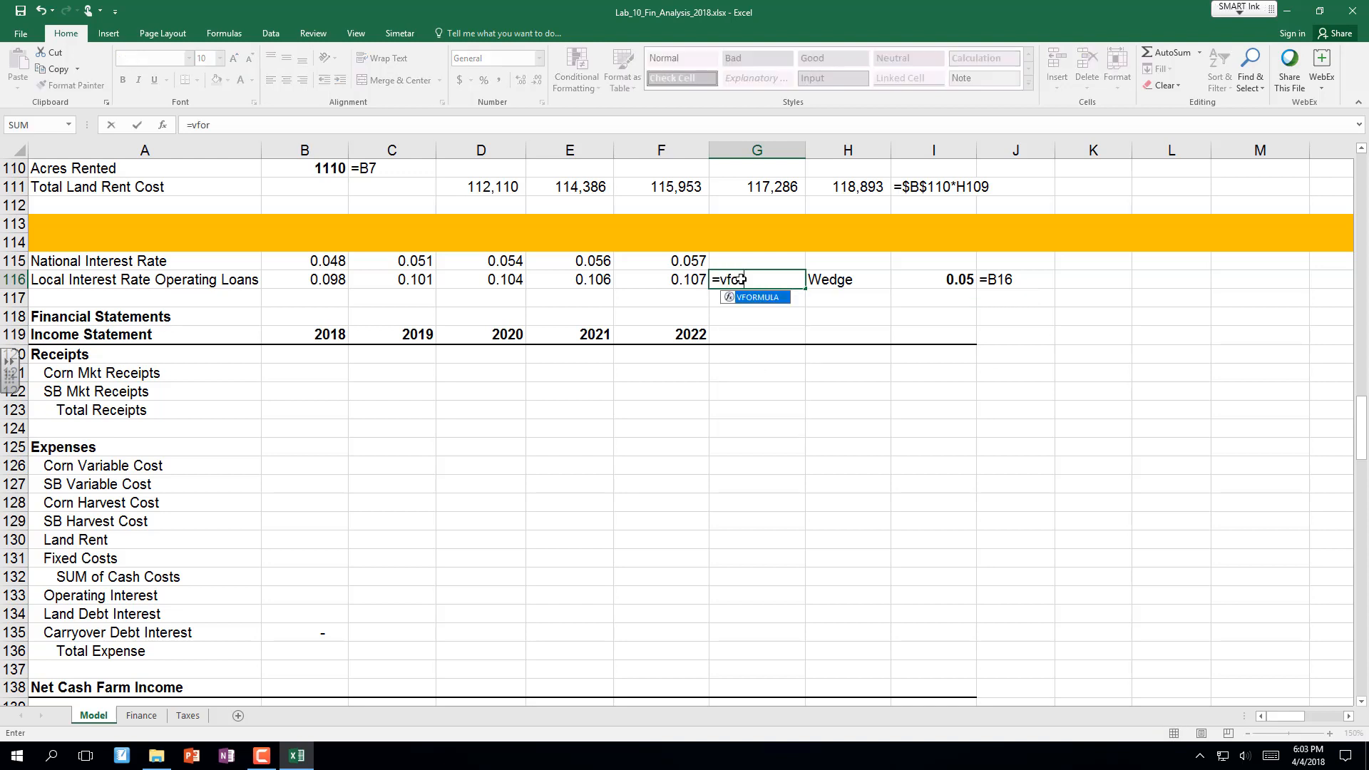
text(mula()
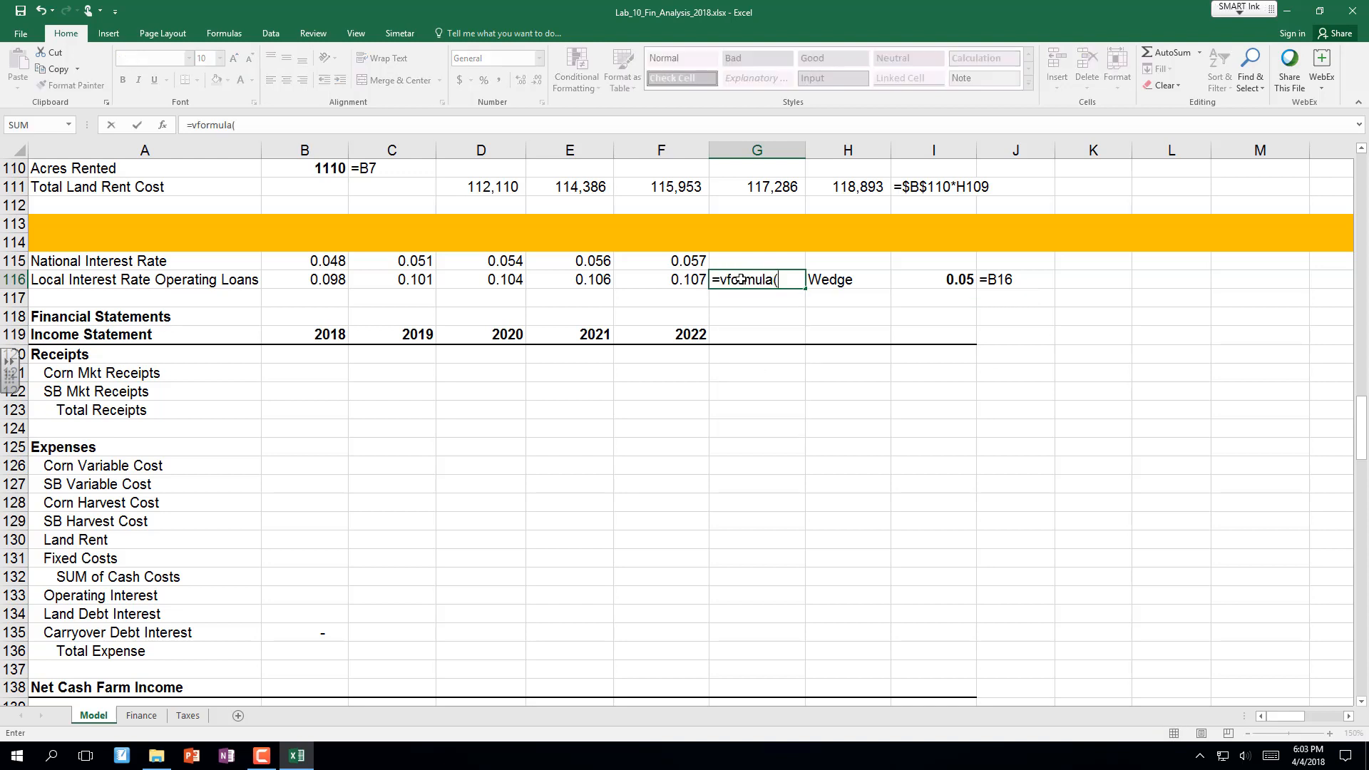
key(Left)
key(Return)
key(Up)
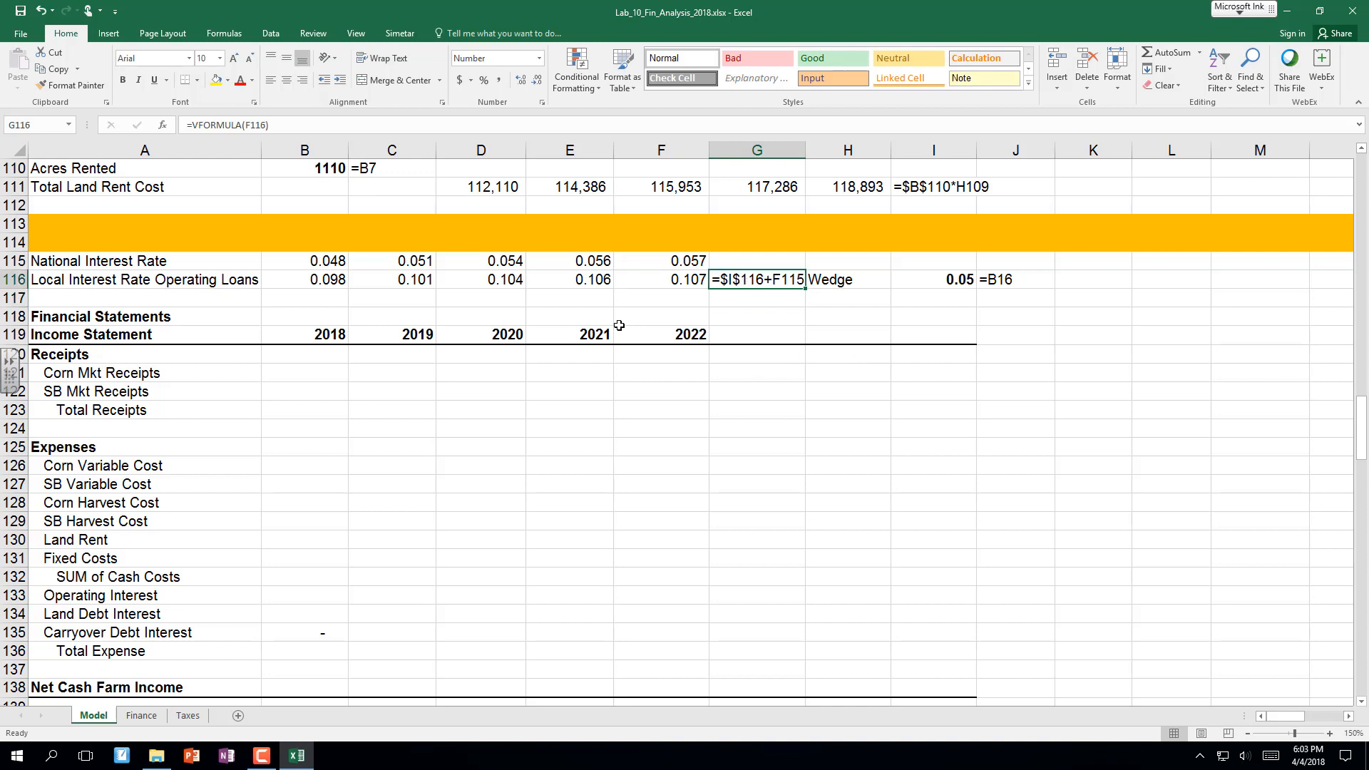
Check the cell references in the F116 interest rate formula and review the Income Statement and Costs of Production rows.
key(Left)
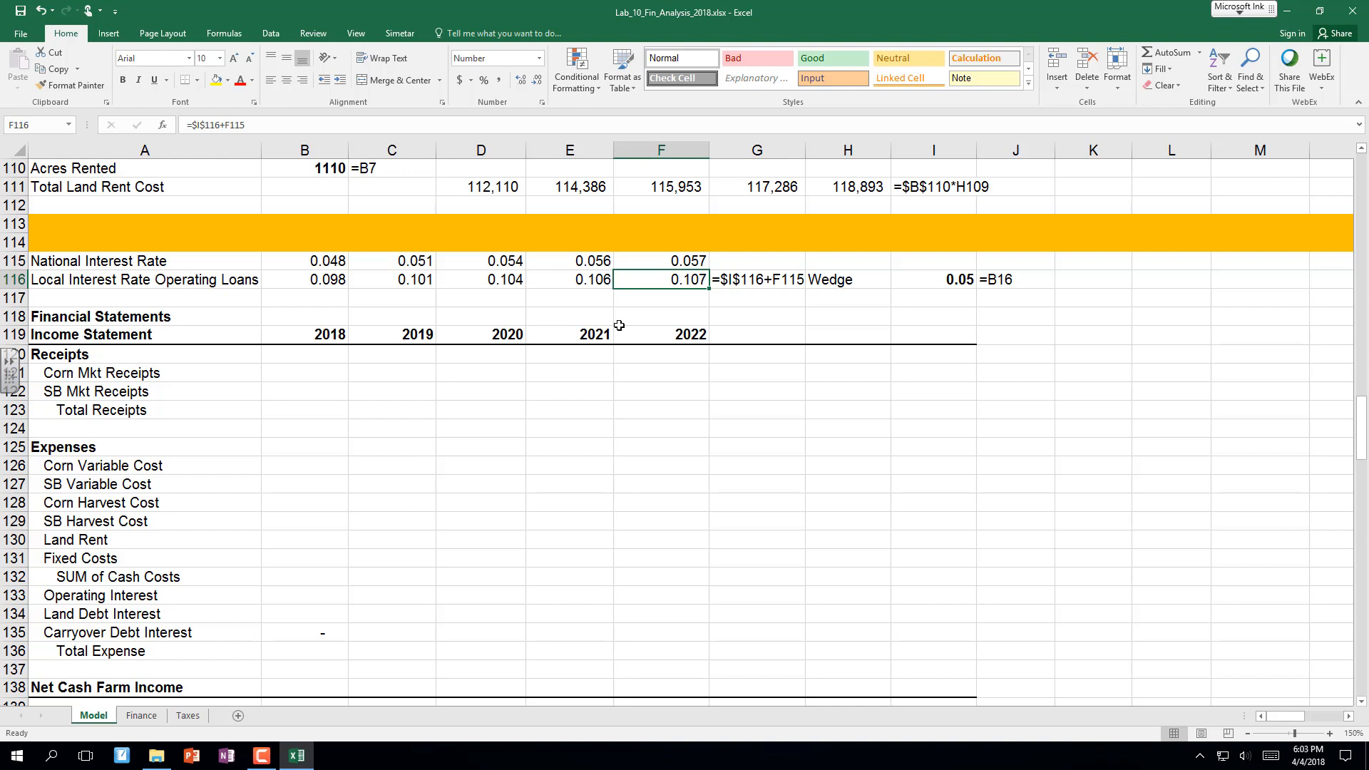
key(F2)
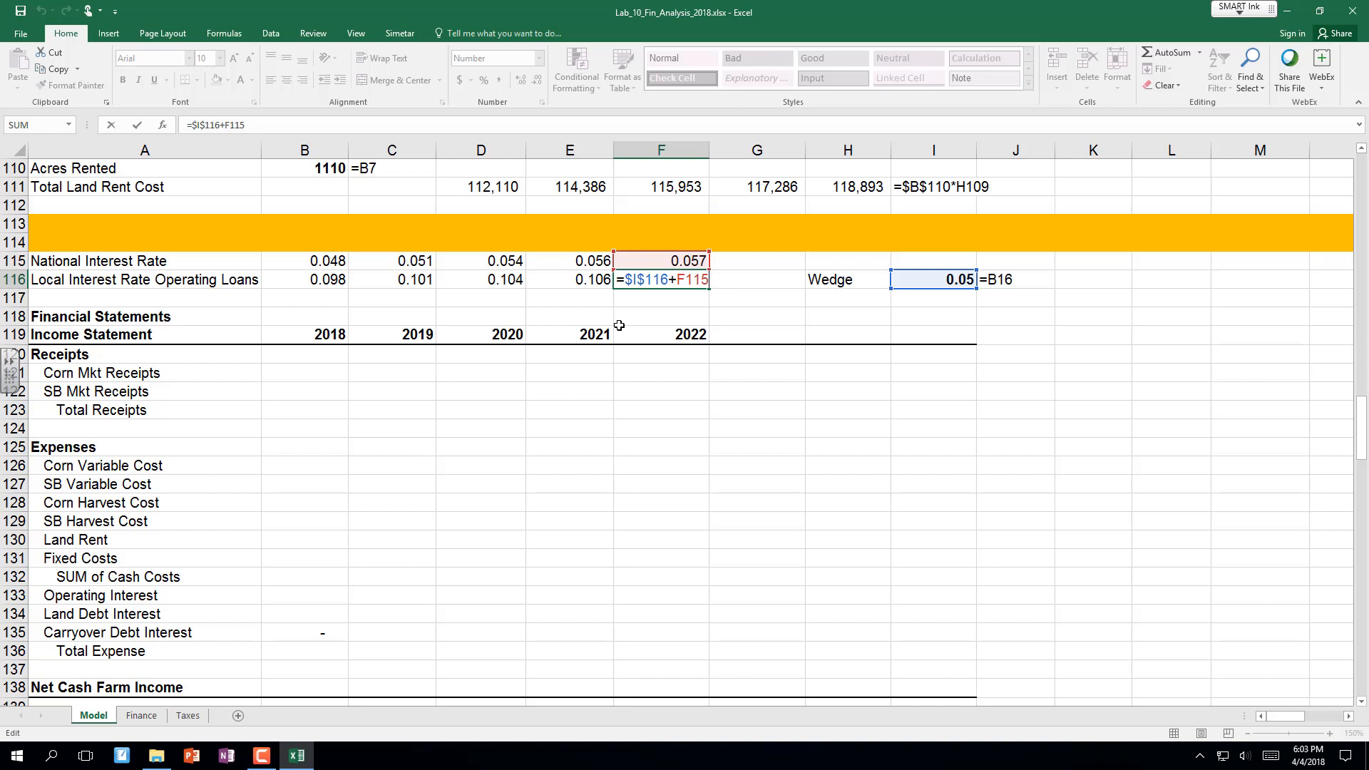
key(ctrl+Return)
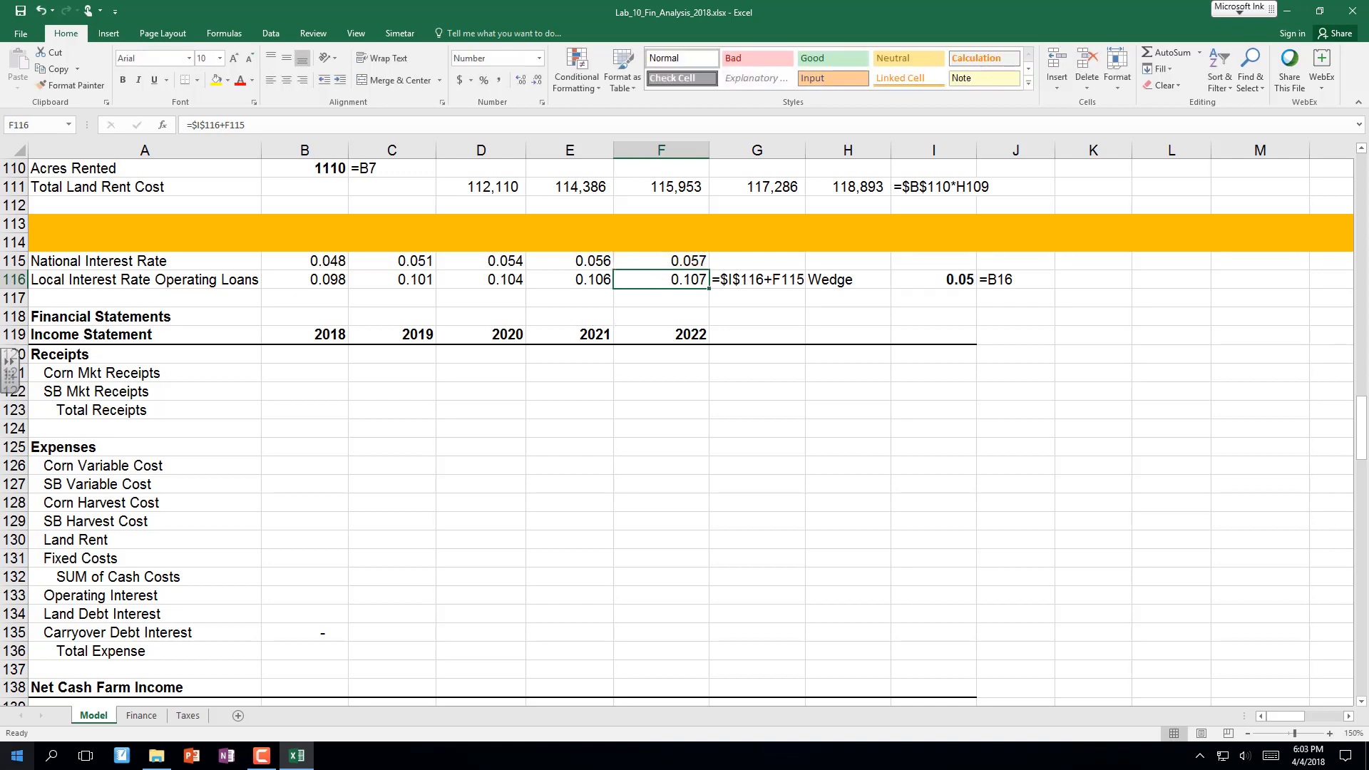
scroll(678, 428, down, 1)
scroll(677, 428, up, 2)
scroll(10, 372, down, 1)
scroll(322, 425, down, 1)
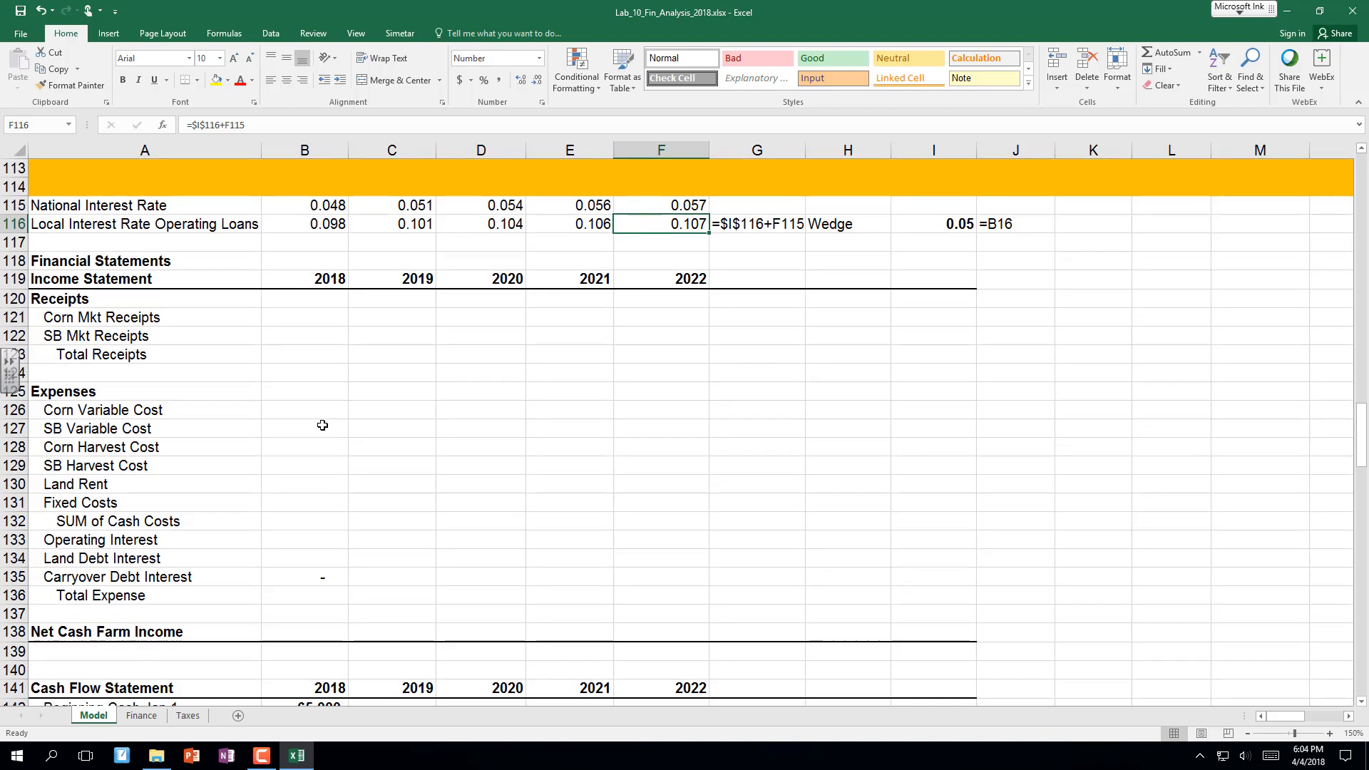
scroll(323, 425, up, 5)
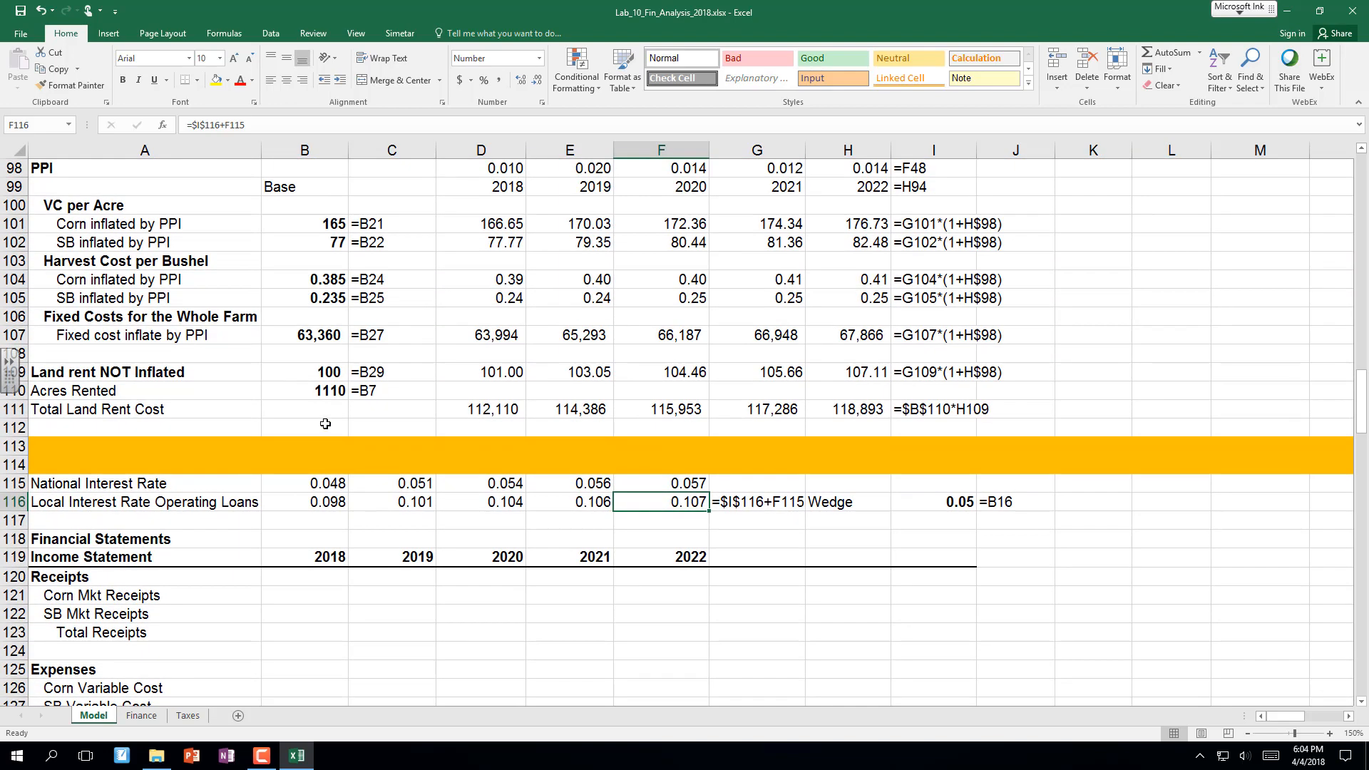
scroll(325, 424, up, 1)
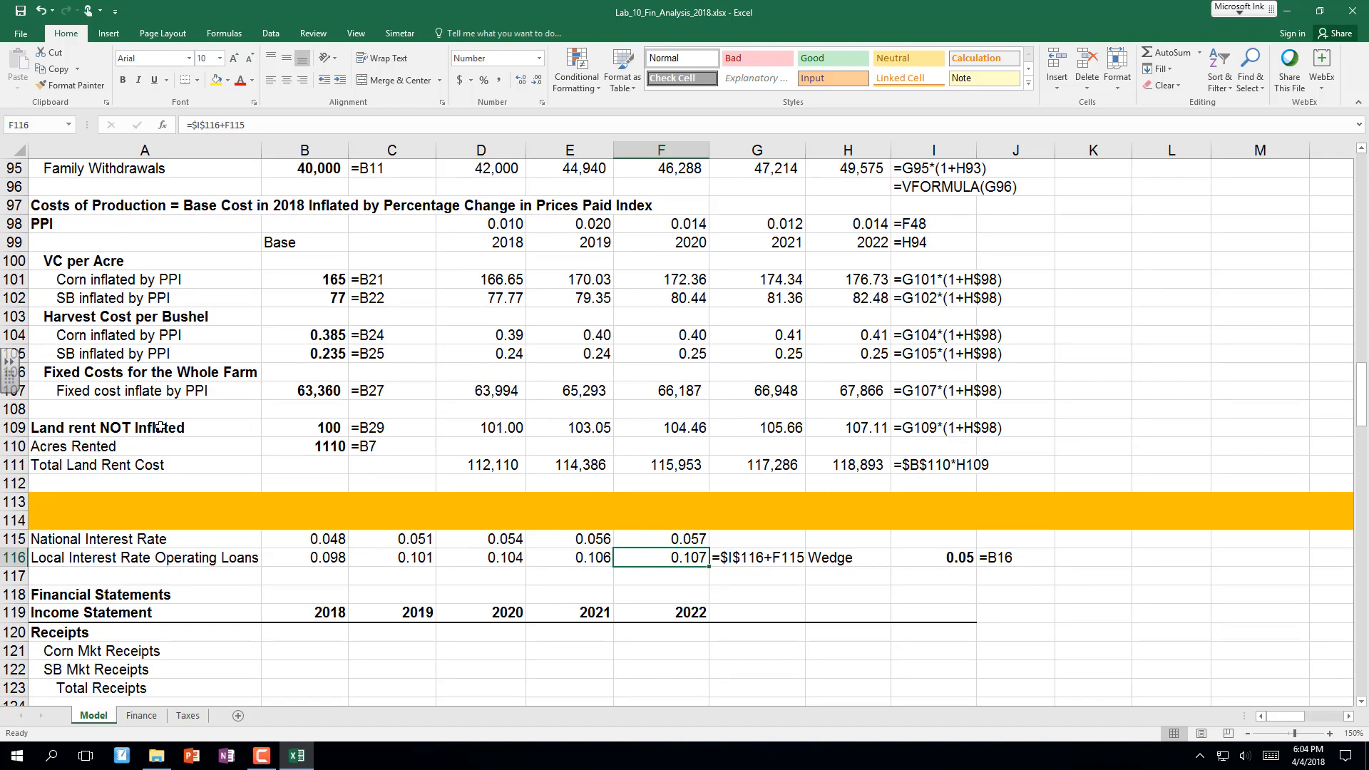
Change the land rent label in A109 to "Land rent Inflated today".
click(107, 429)
key(F2)
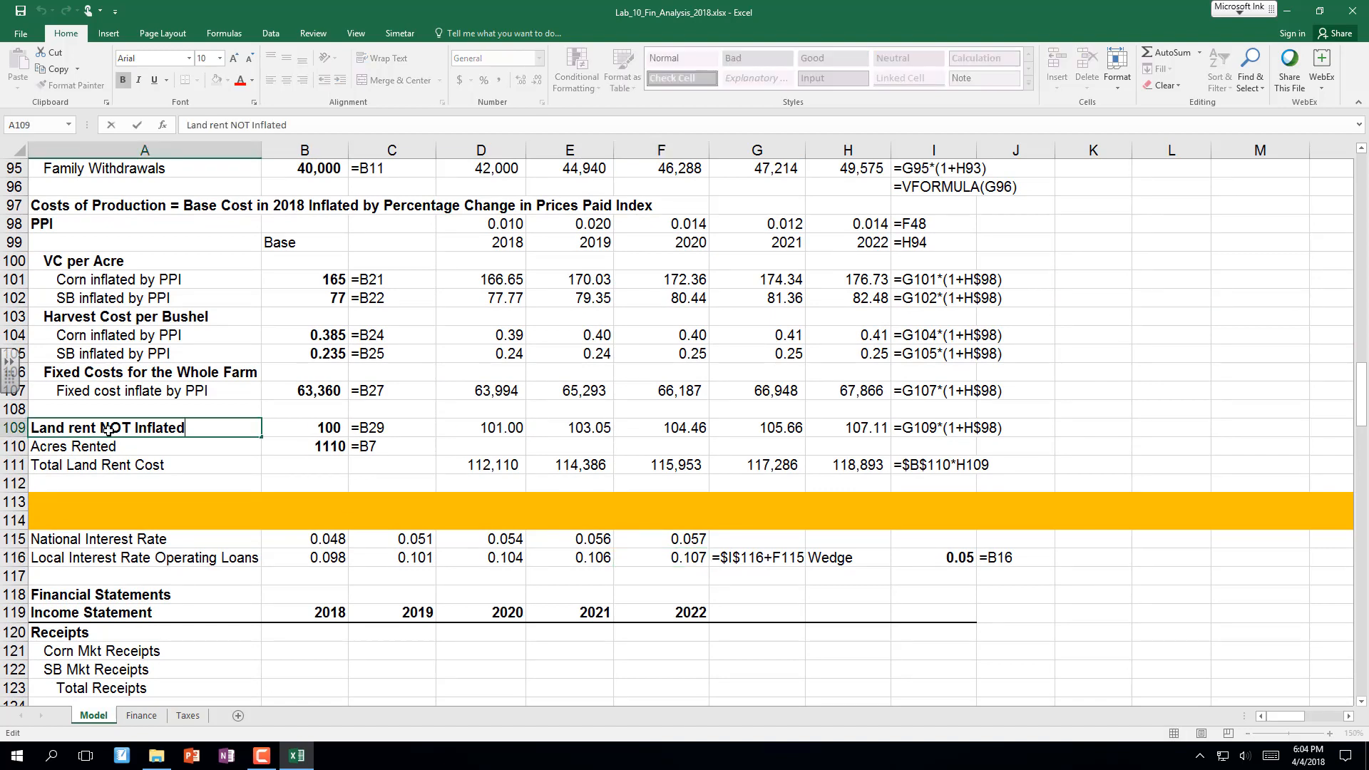
key(BackSpace)
key(BackSpace)
key(BackSpace)
key(BackSpace)
key(BackSpace)
key(BackSpace)
key(BackSpace)
key(BackSpace)
key(BackSpace)
key(BackSpace)
key(BackSpace)
key(BackSpace)
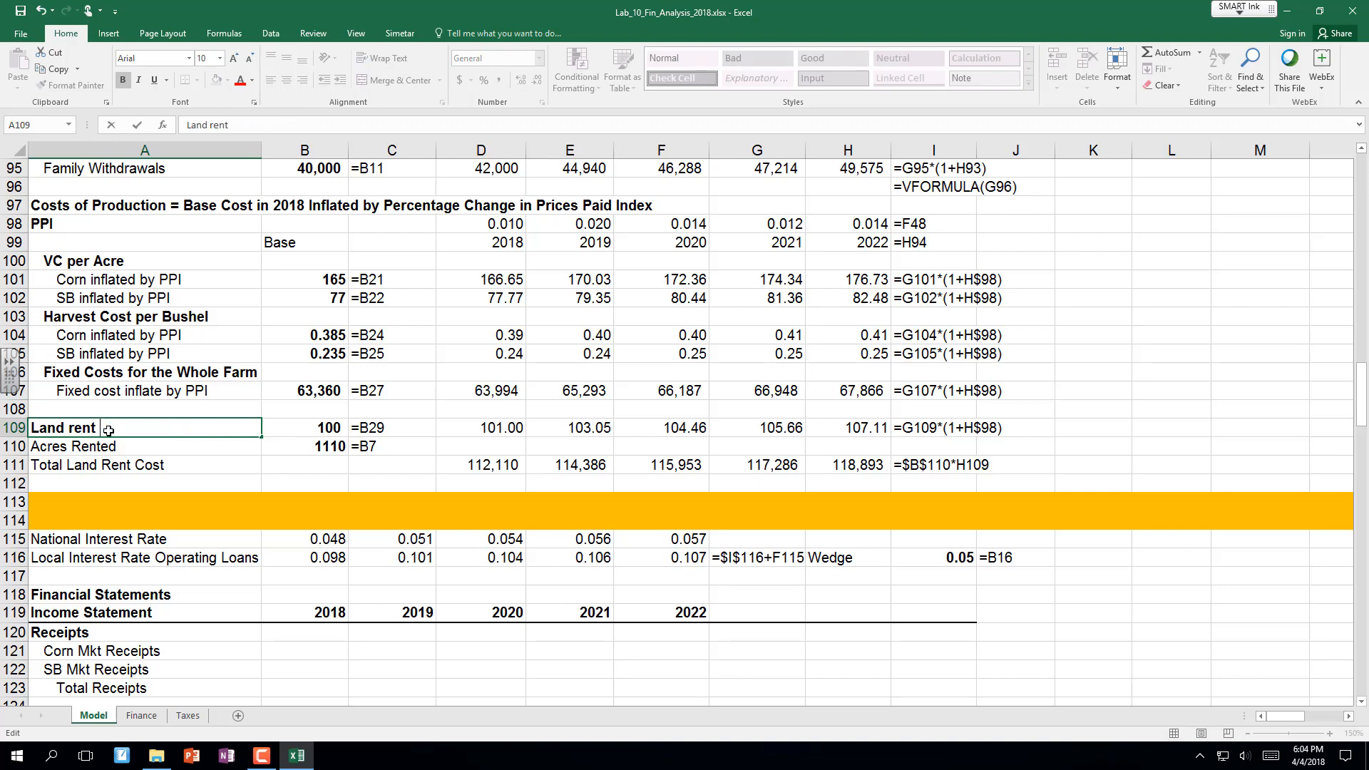
text(Inflated today)
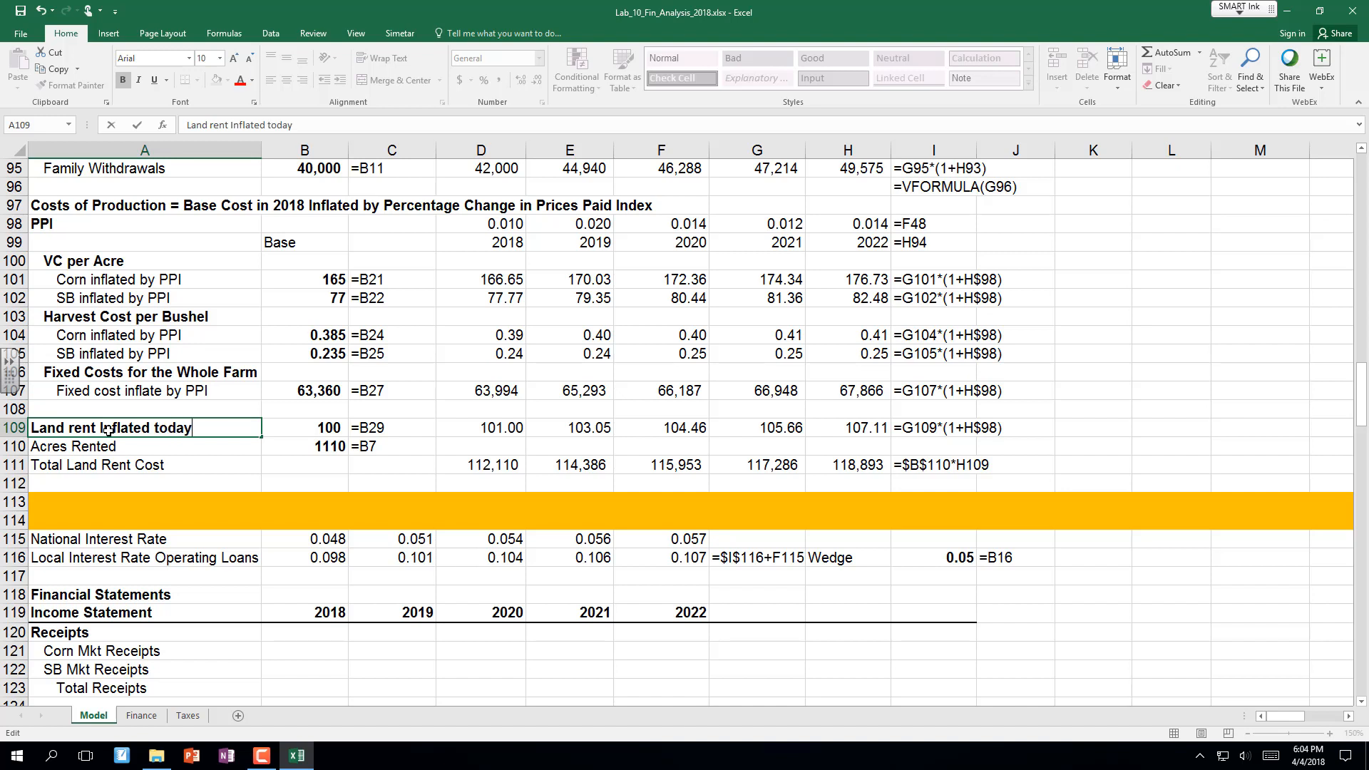
key(Return)
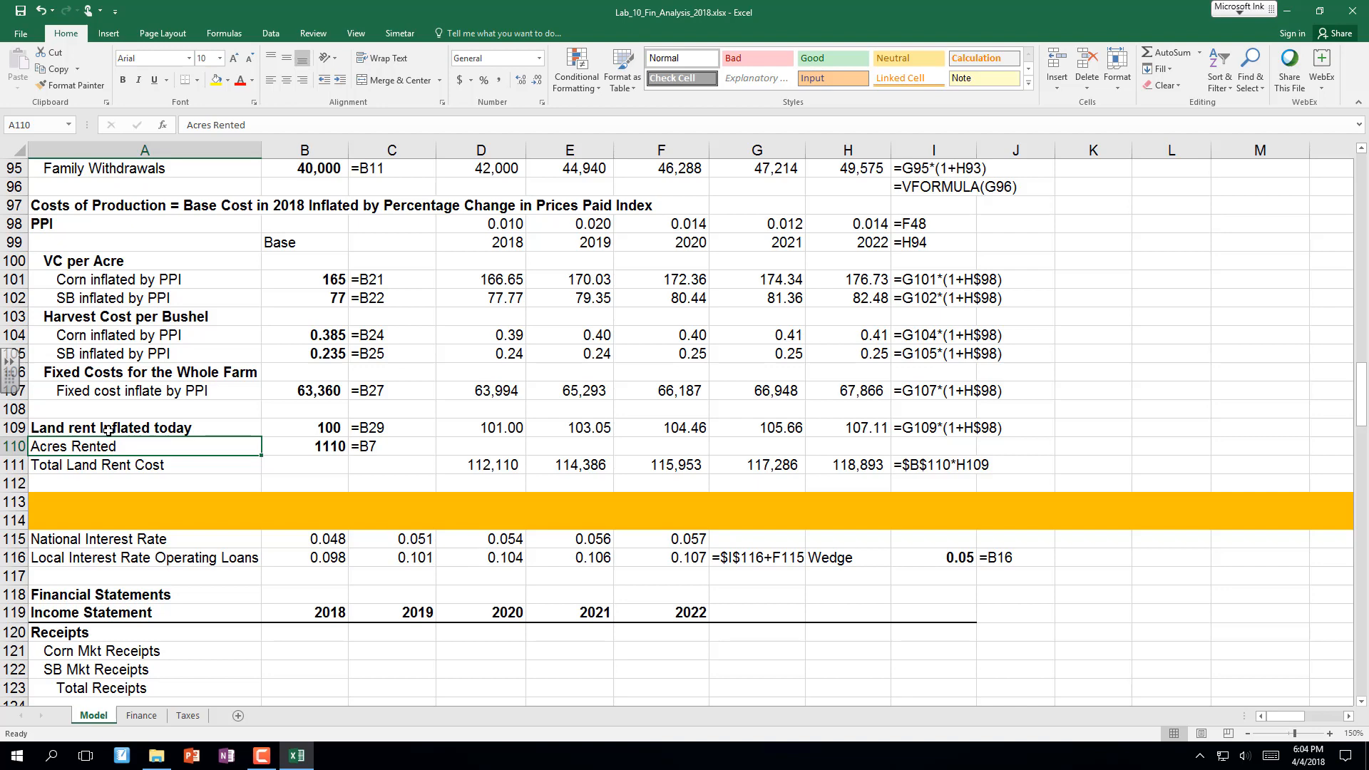
Calculate 2018 Corn Mkt Receipts in B121 as local corn price times corn production, =B89*B85.
scroll(107, 430, down, 3)
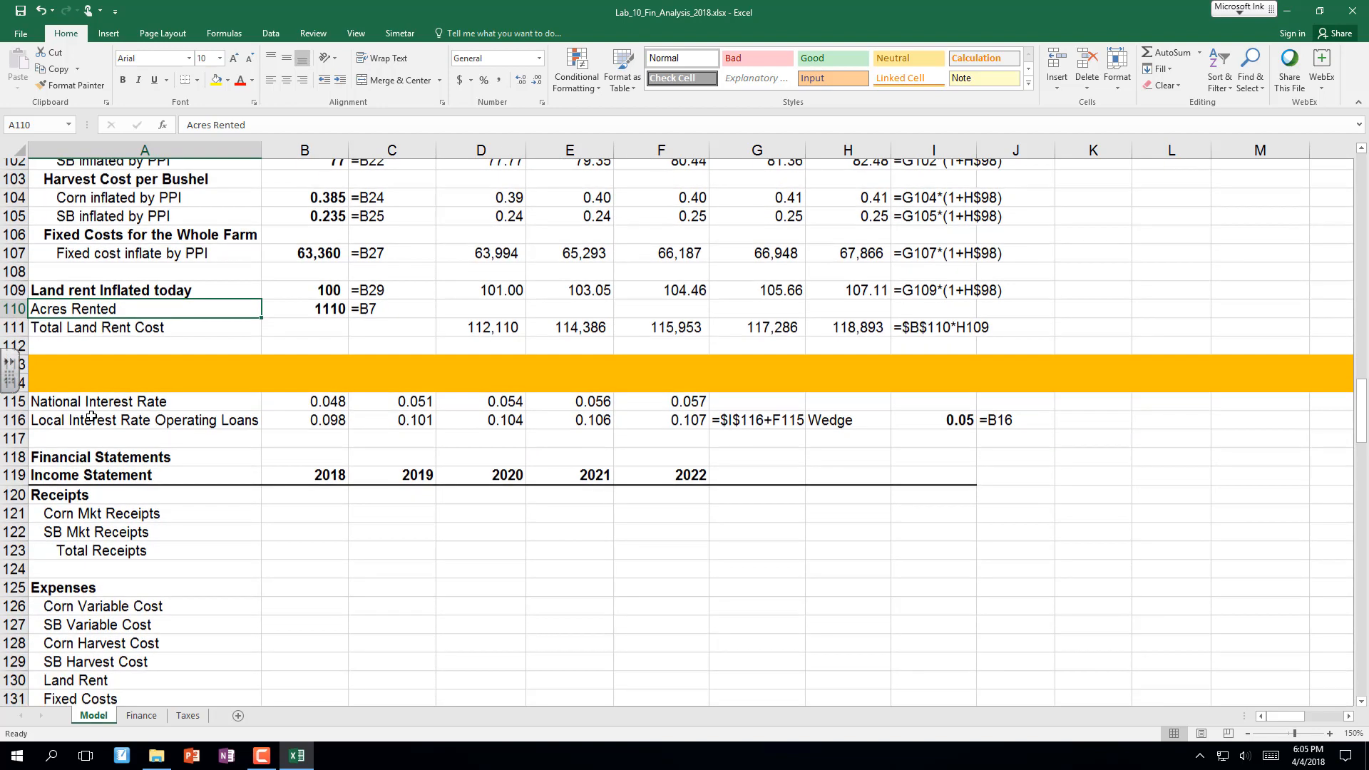
click(308, 485)
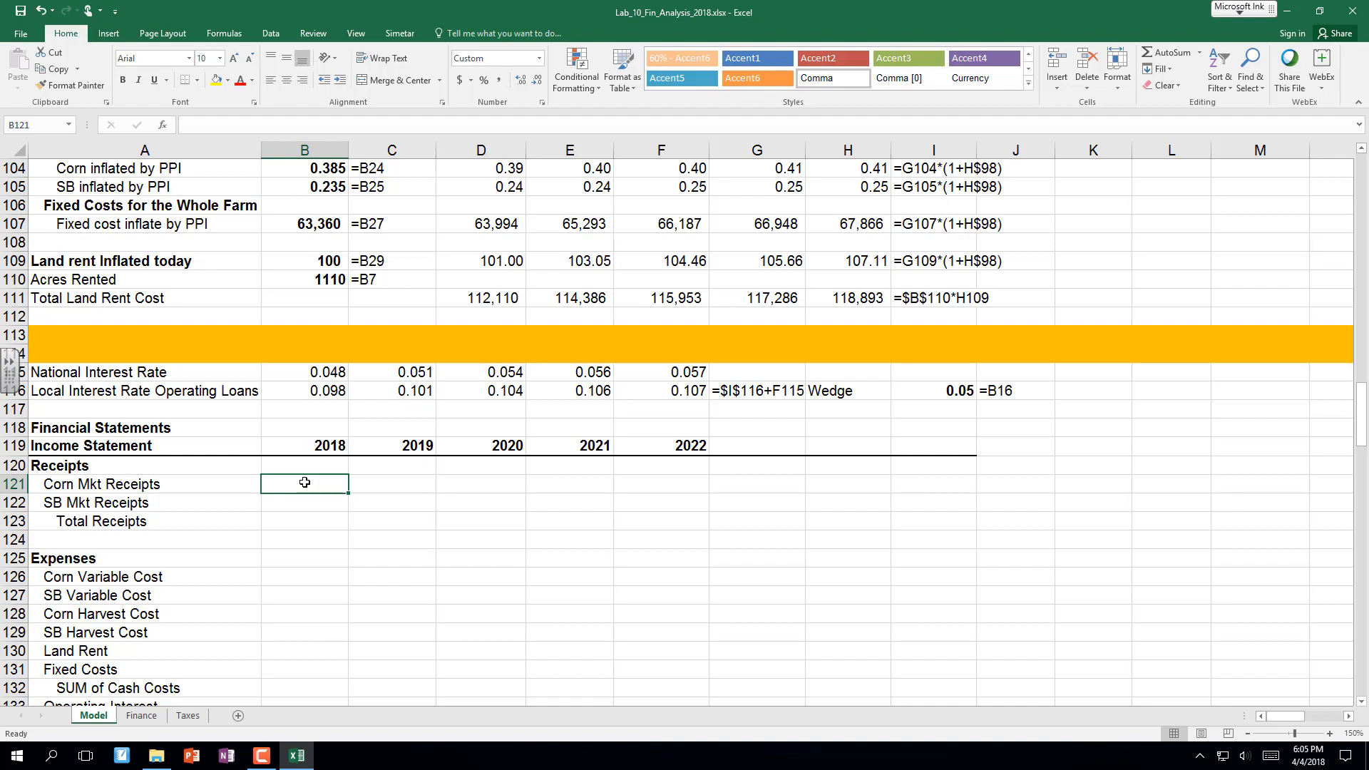
text(=)
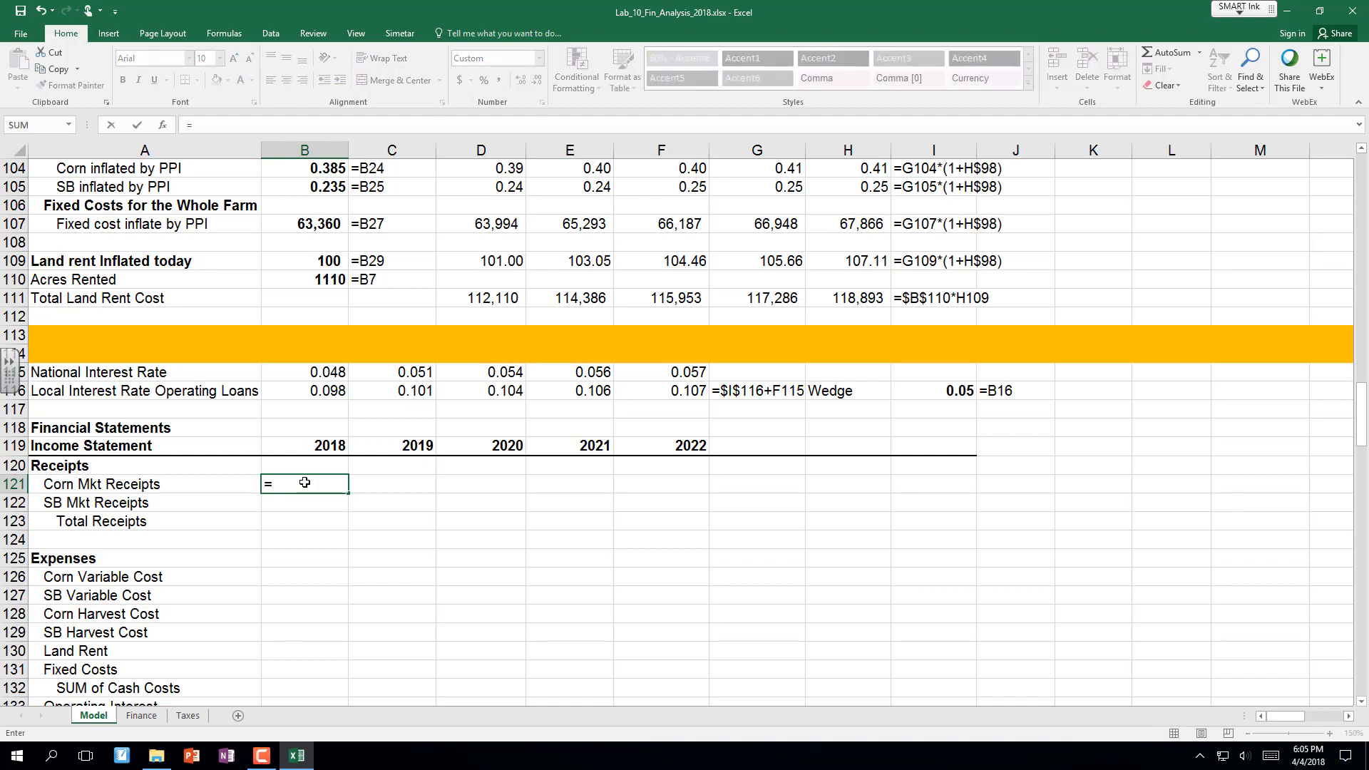
scroll(165, 509, up, 2)
scroll(165, 509, up, 6)
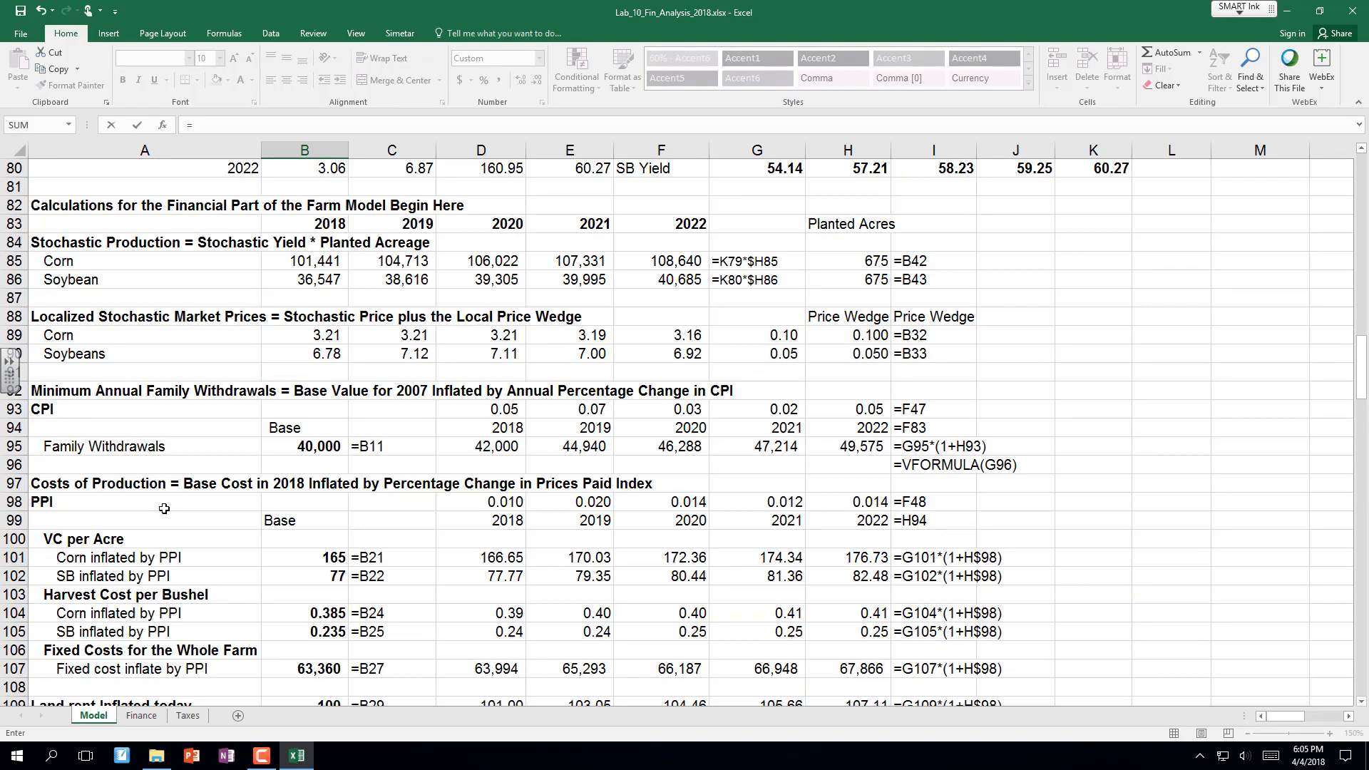
scroll(146, 491, up, 1)
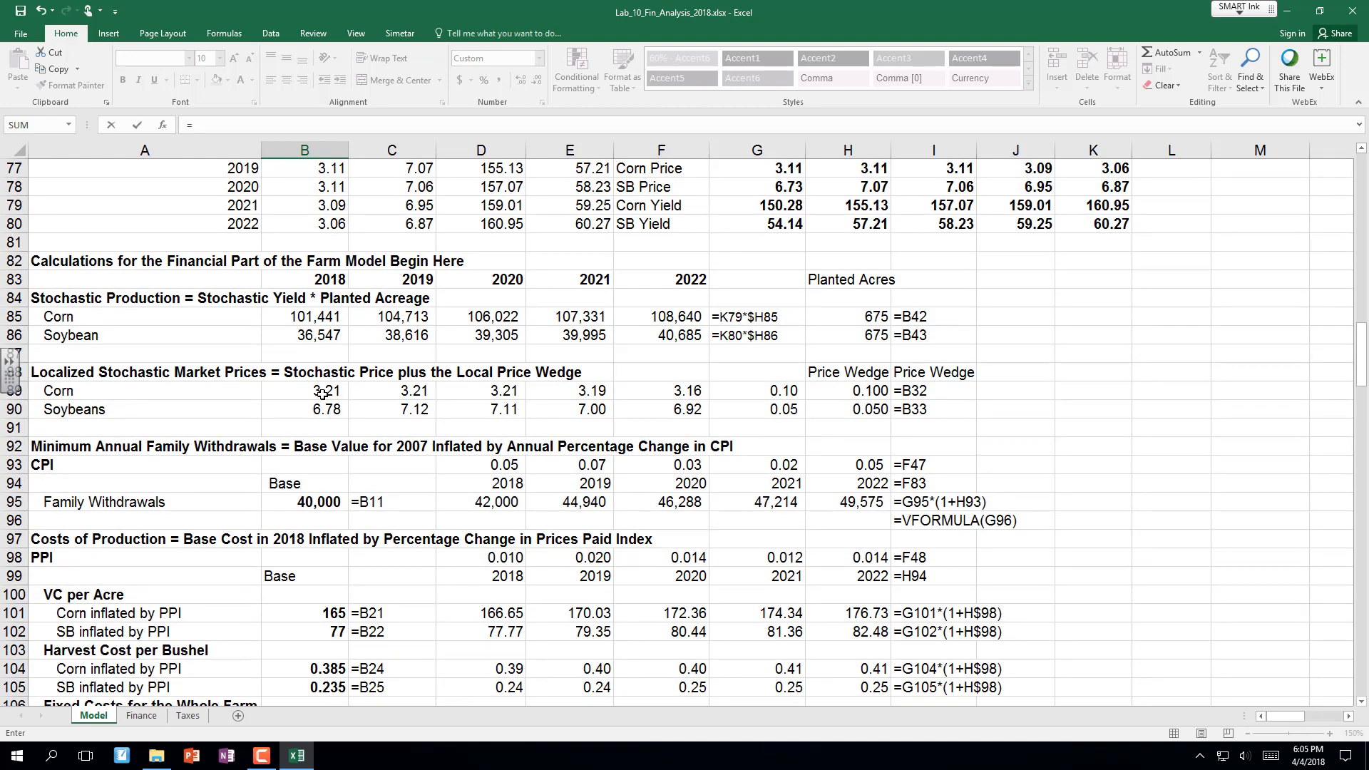
click(322, 393)
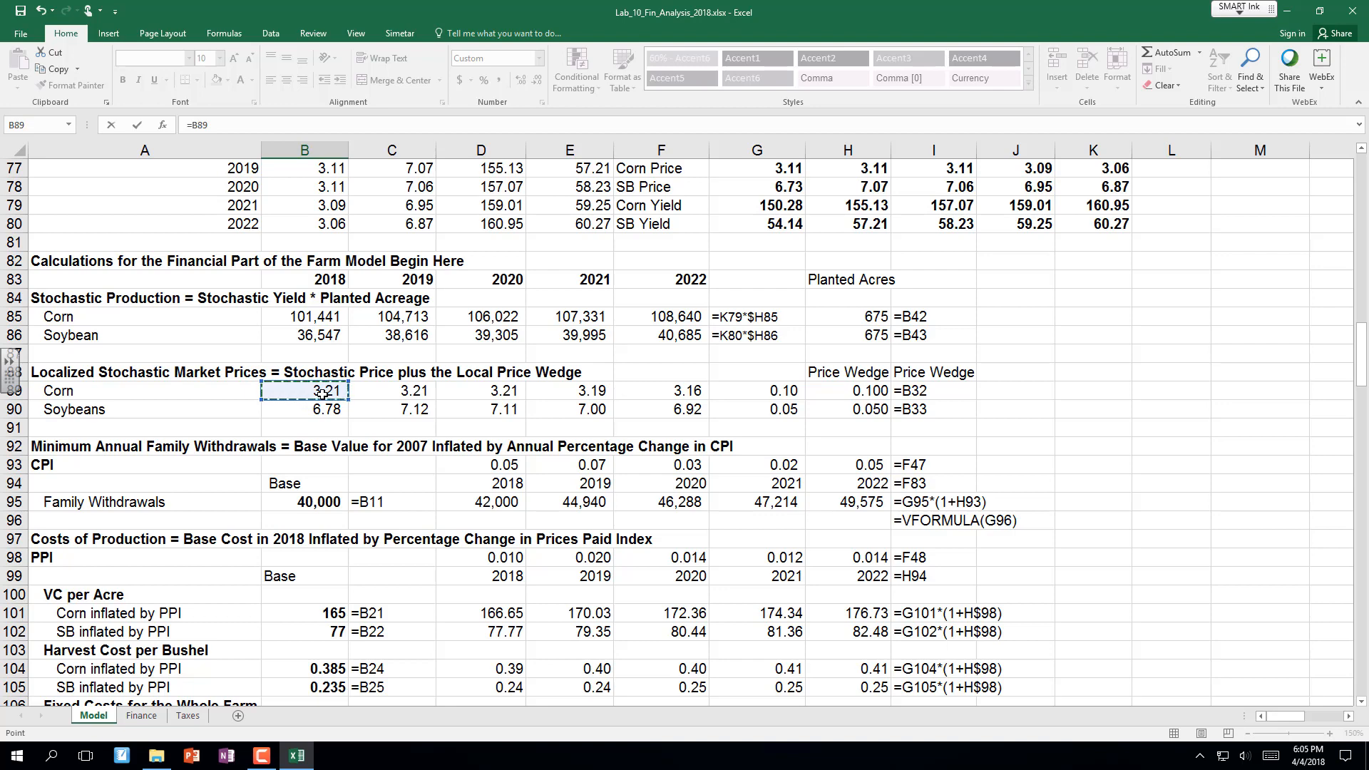
text(*)
click(315, 319)
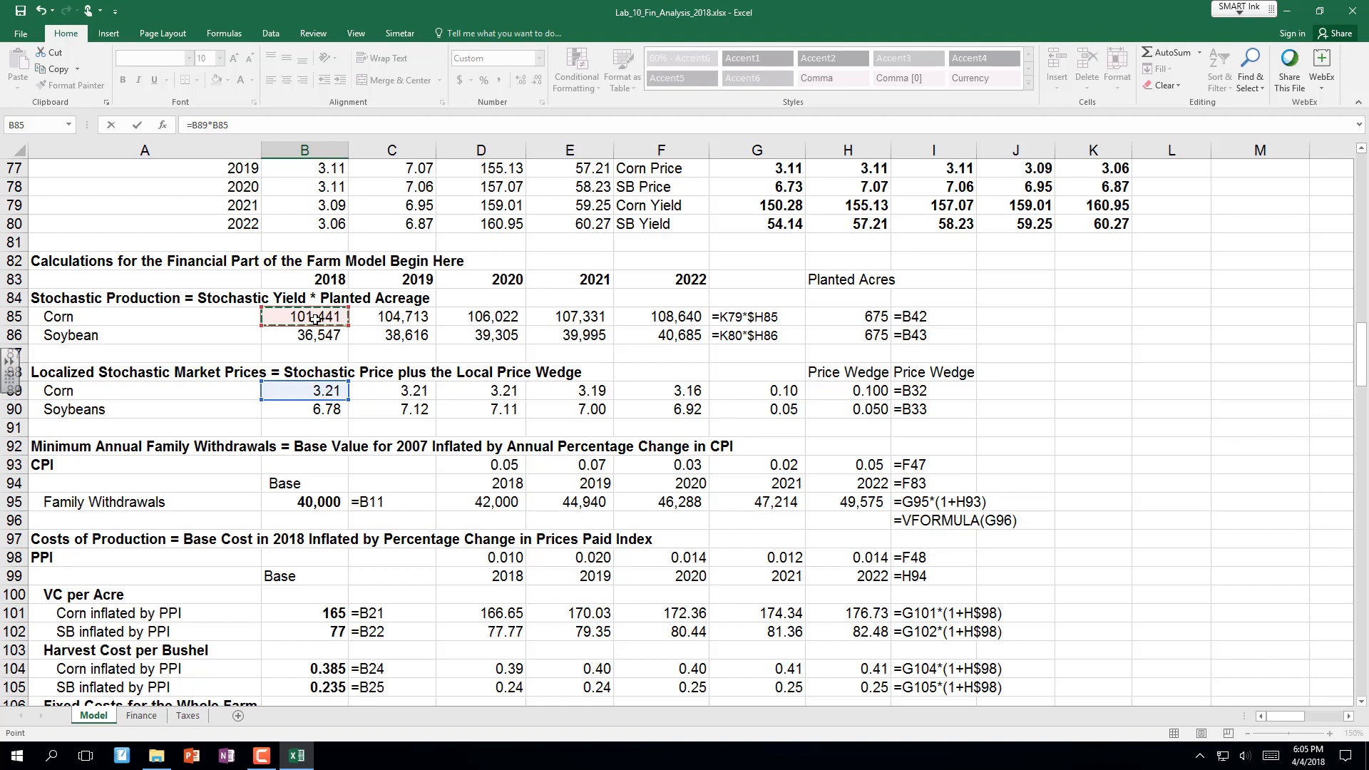
key(Return)
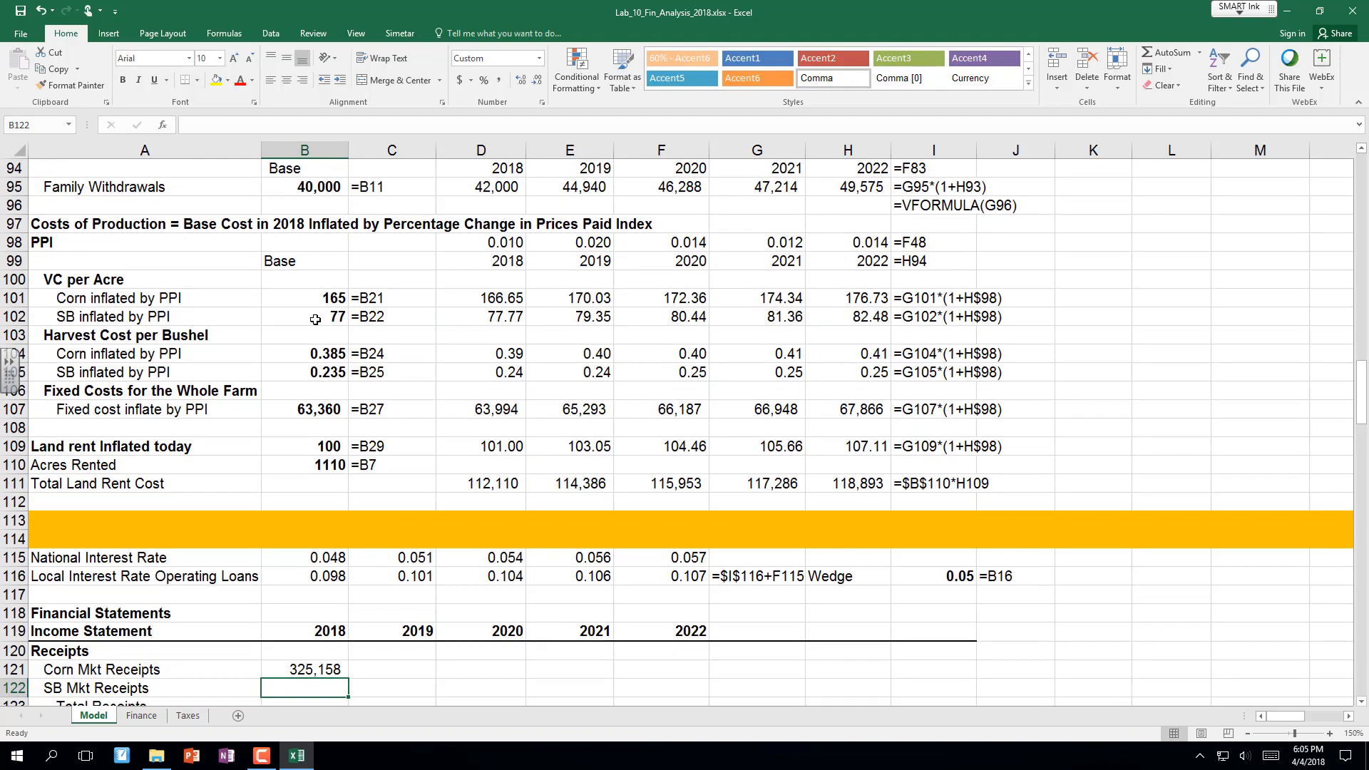
Fill the B121 receipts formula across to 2022 and down to SB Mkt Receipts, covering B121:F122.
key(Down)
key(Down)
key(Down)
key(Down)
key(Down)
key(Down)
key(Down)
key(Down)
key(Down)
key(Down)
key(Down)
key(Down)
key(Down)
key(Down)
key(Down)
key(Down)
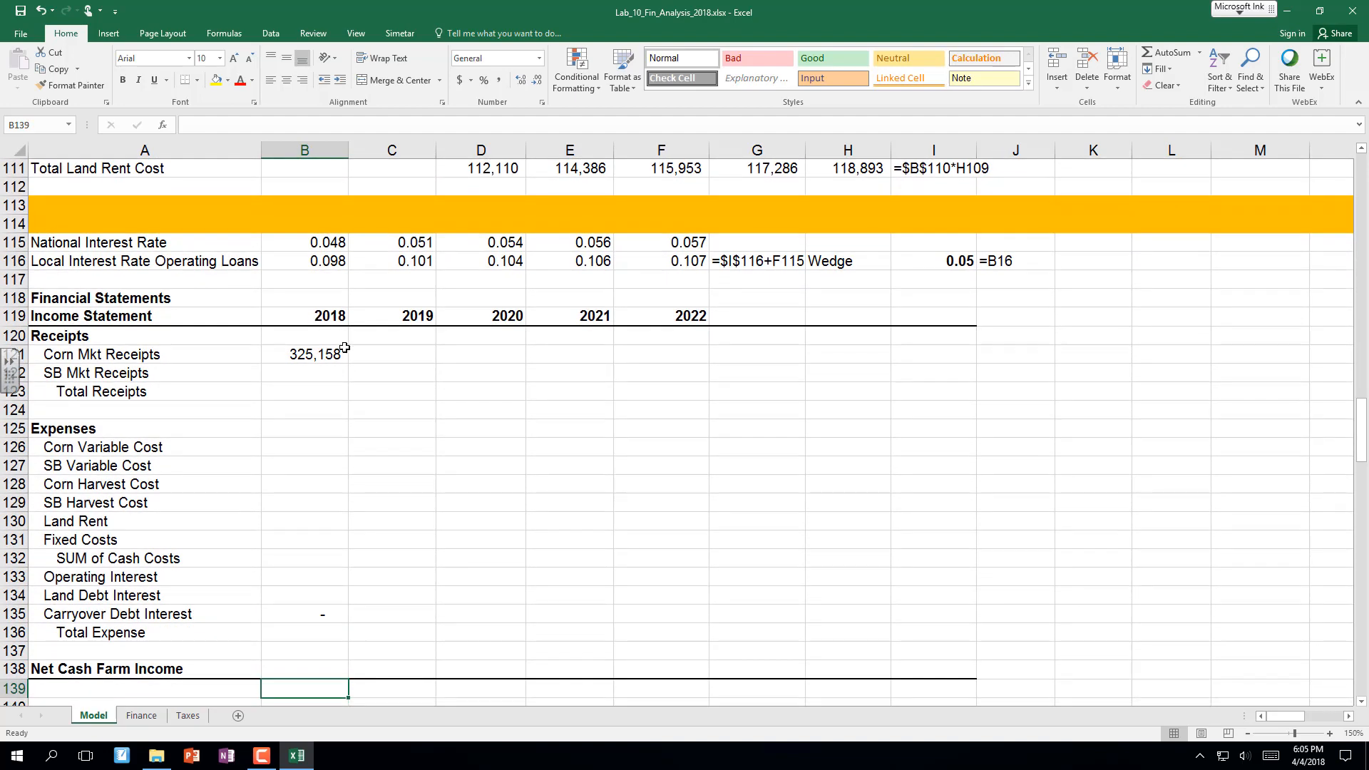
click(338, 352)
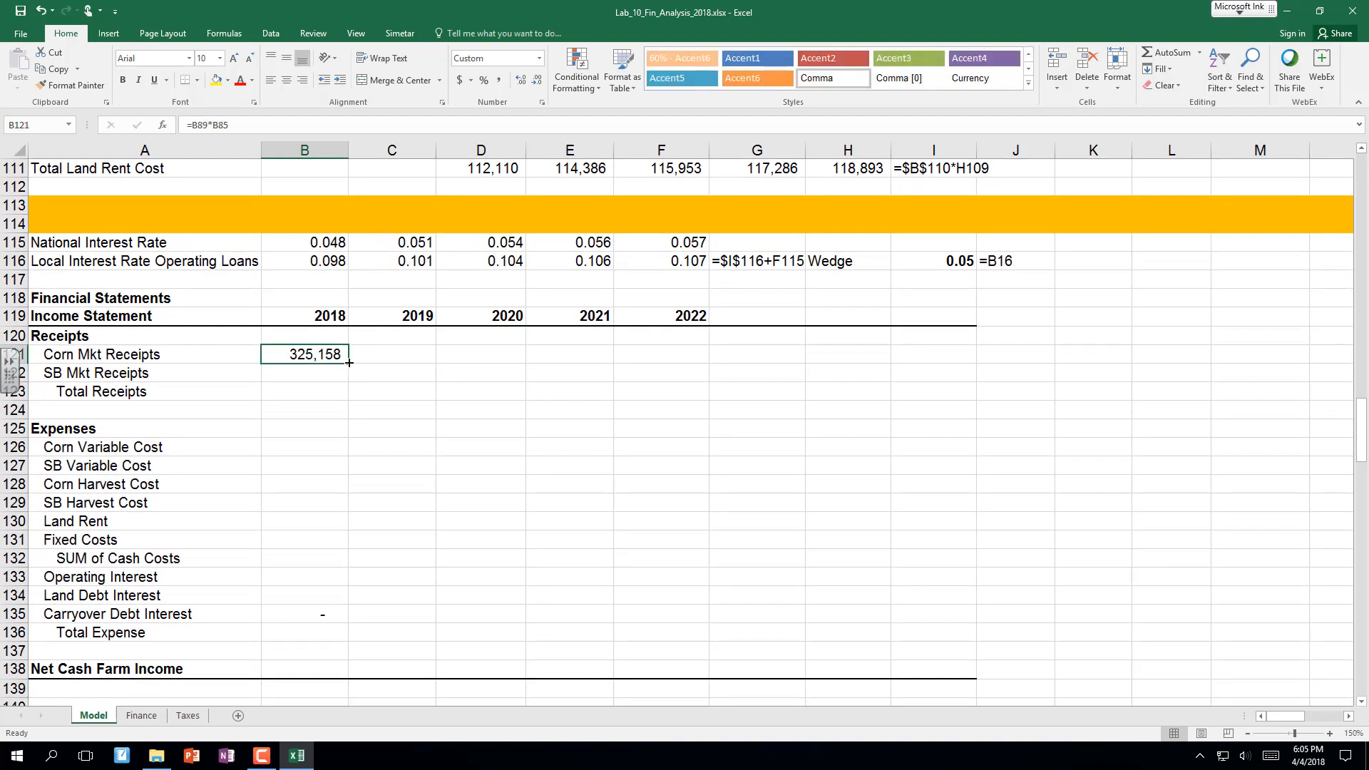
drag(349, 363, 712, 382)
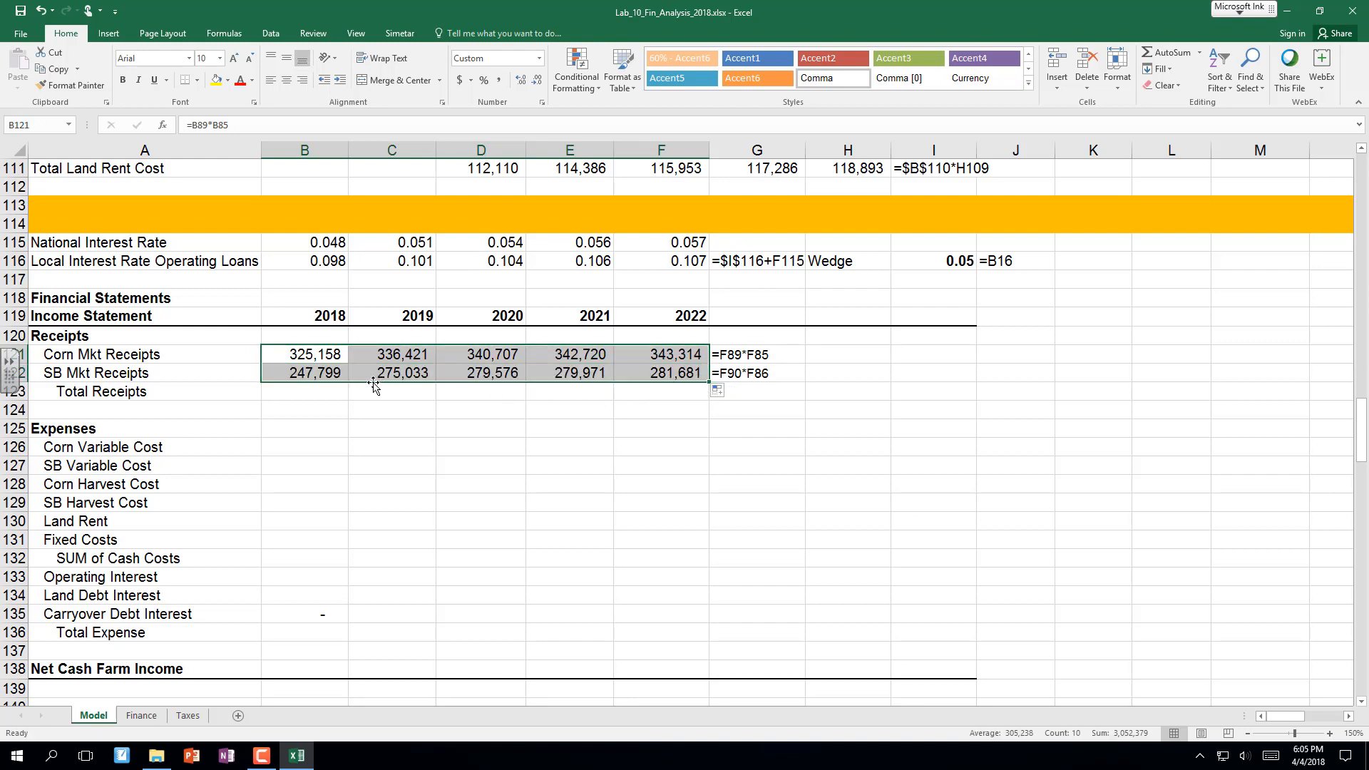
Enter =SUM(B121:B122) for Total Receipts in B123 and fill it across to F123.
click(318, 368)
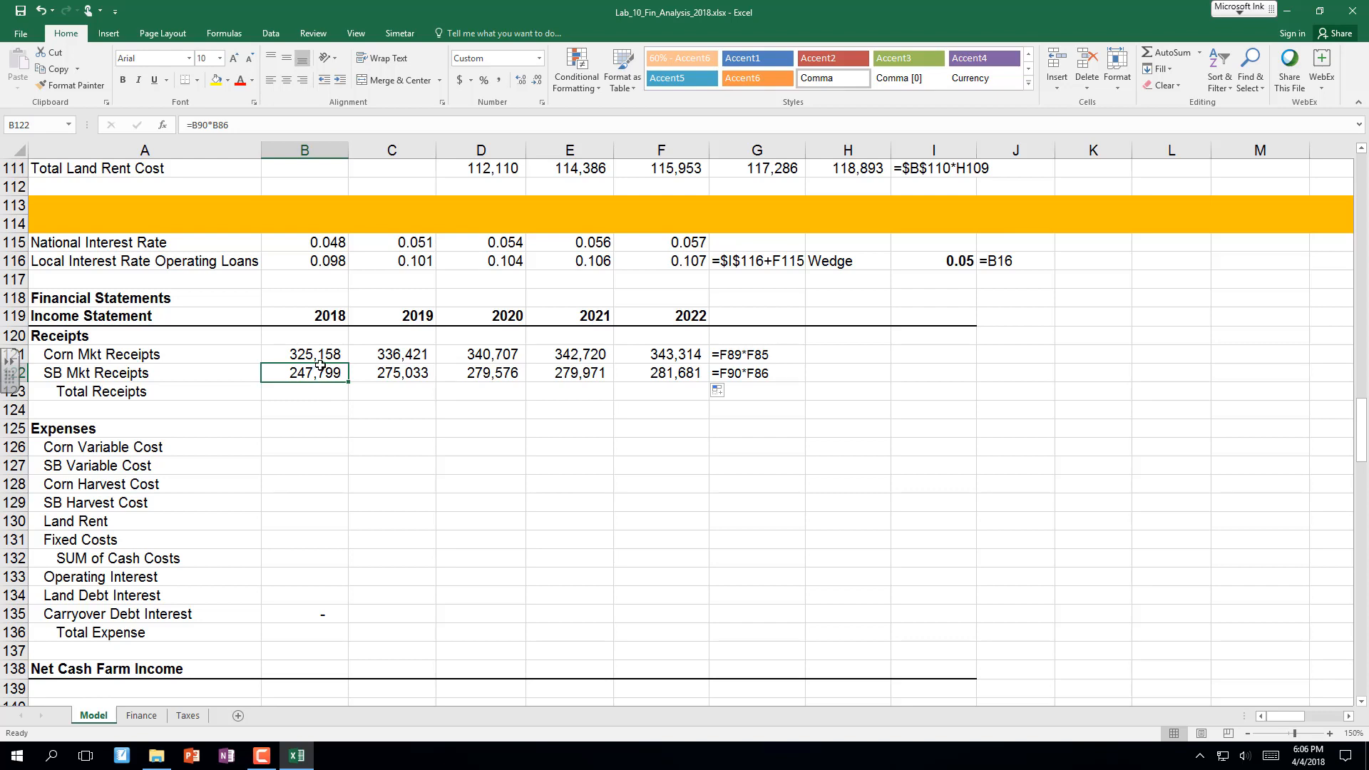
click(302, 392)
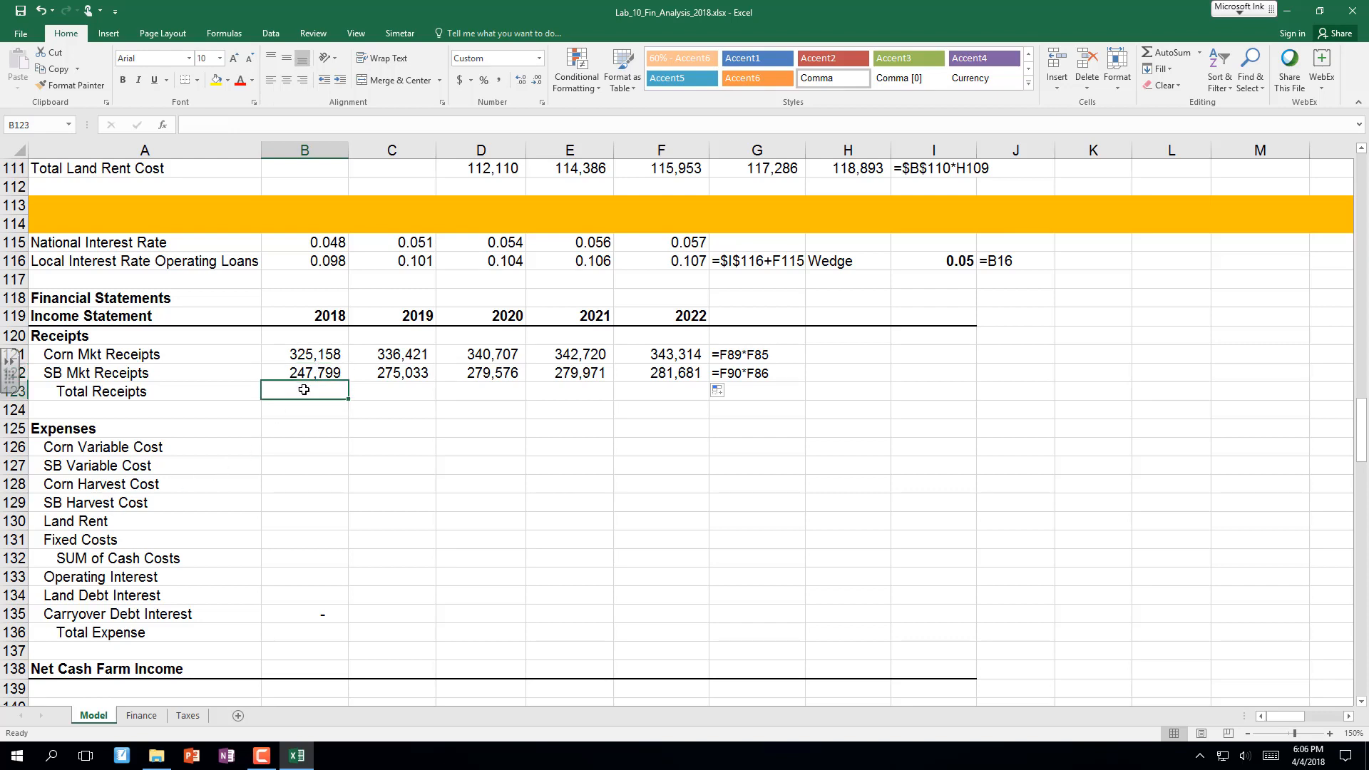
text(=sum()
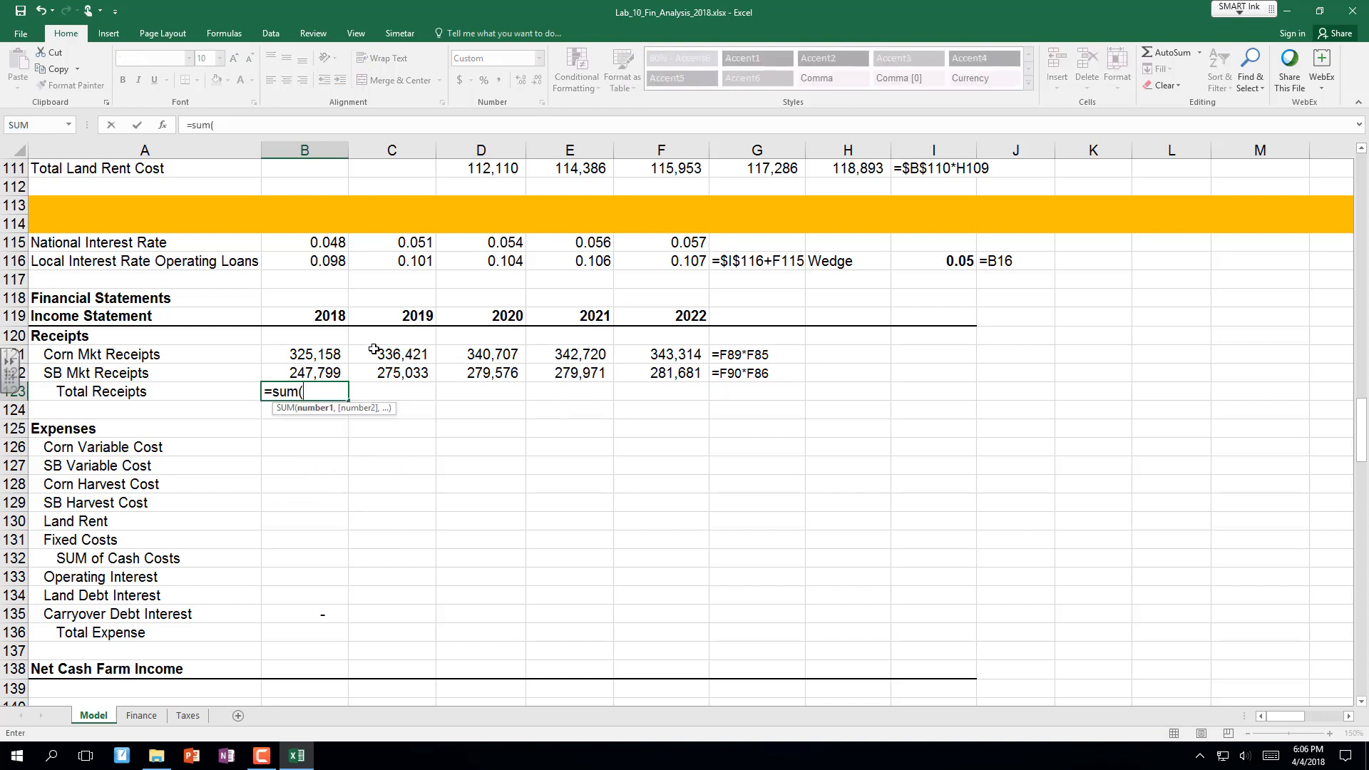
click(312, 355)
drag(315, 372, 315, 372)
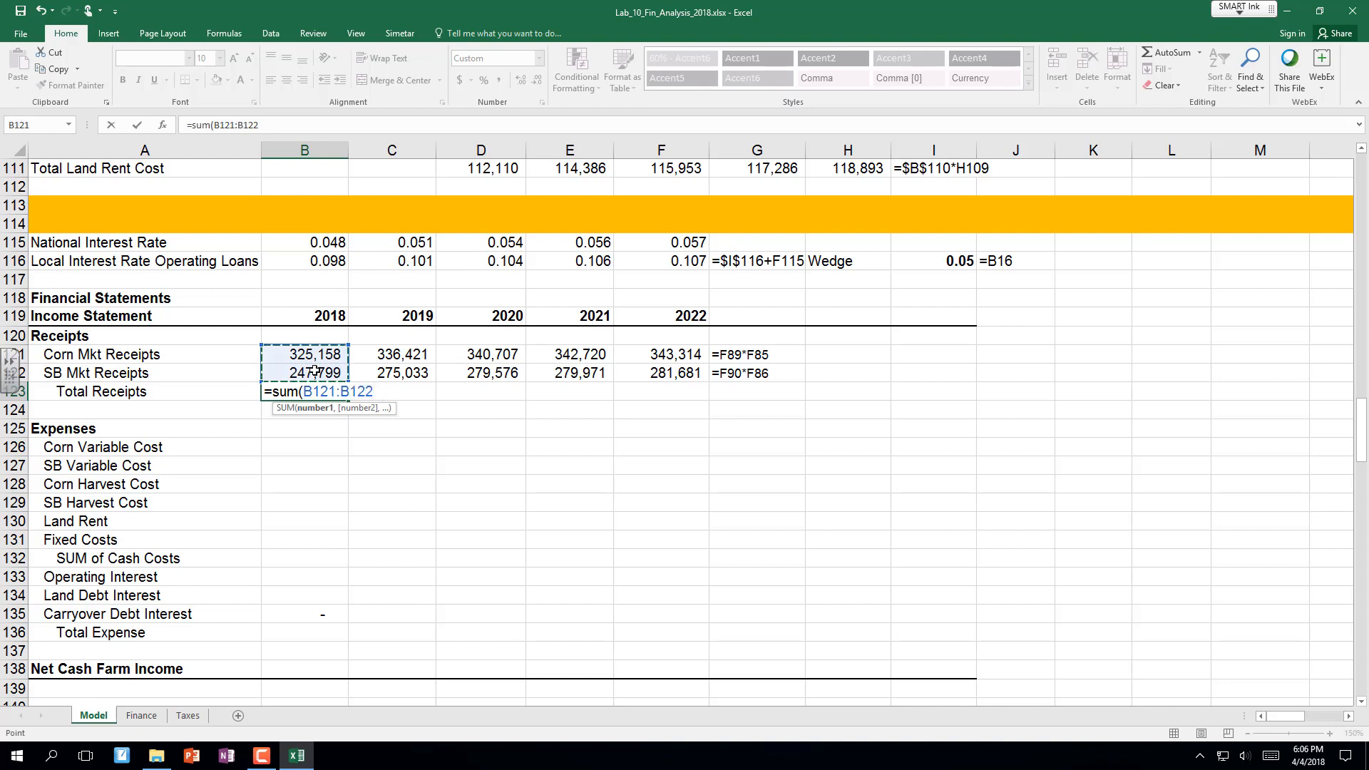
text())
key(Return)
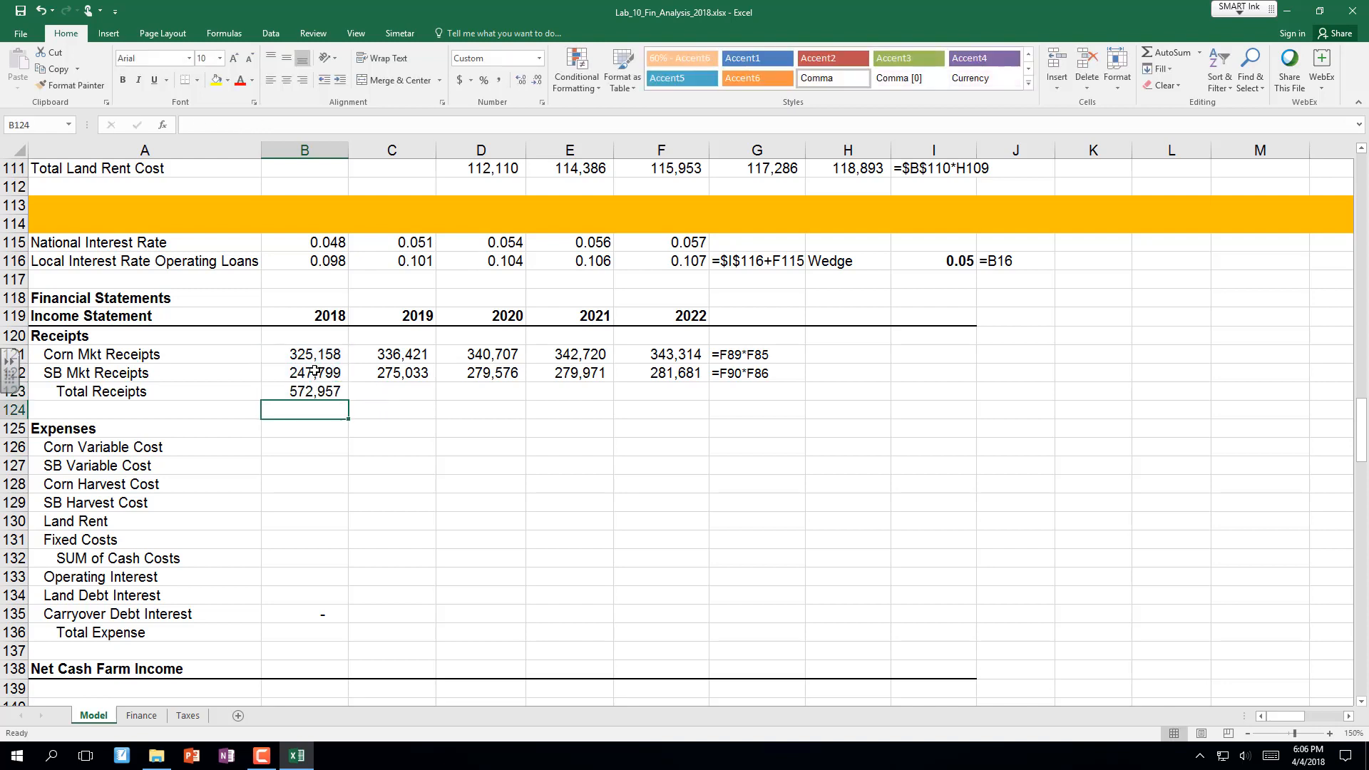
click(313, 392)
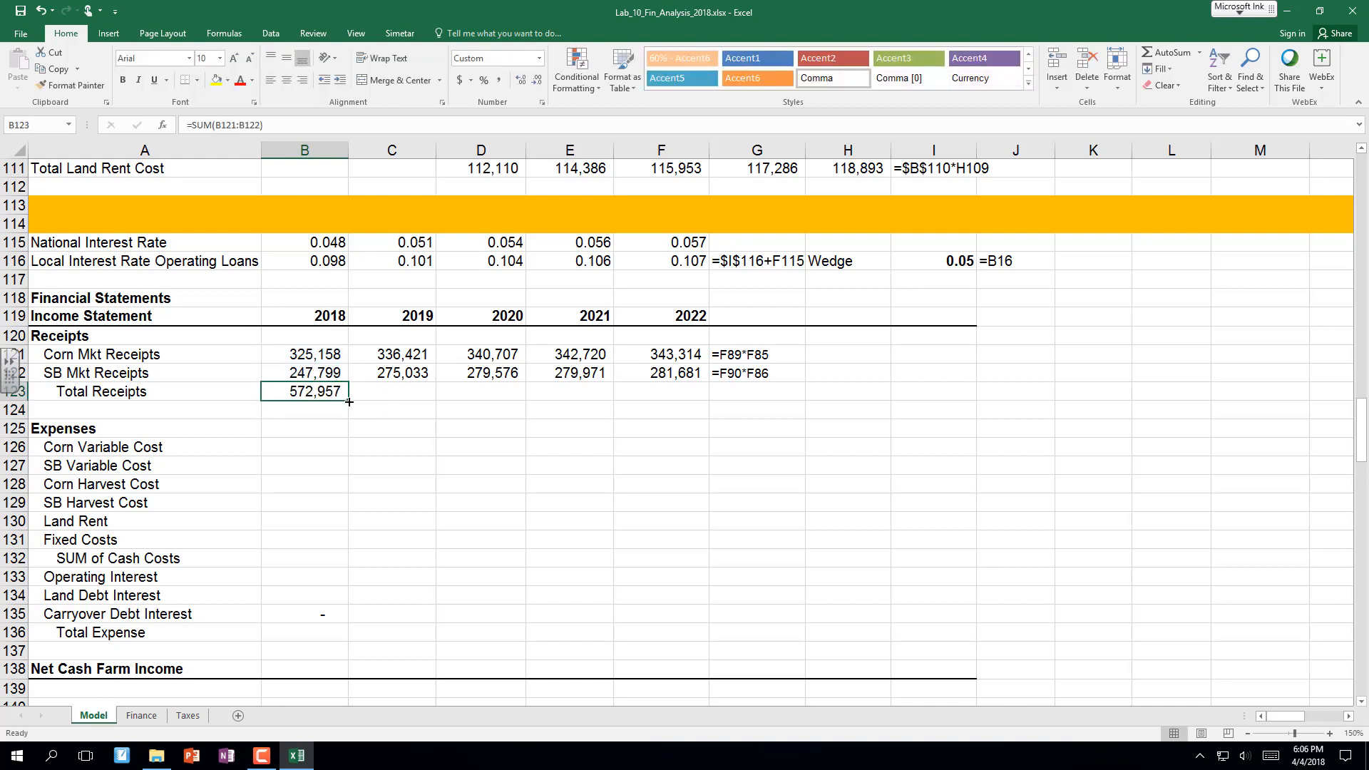
drag(344, 401, 696, 408)
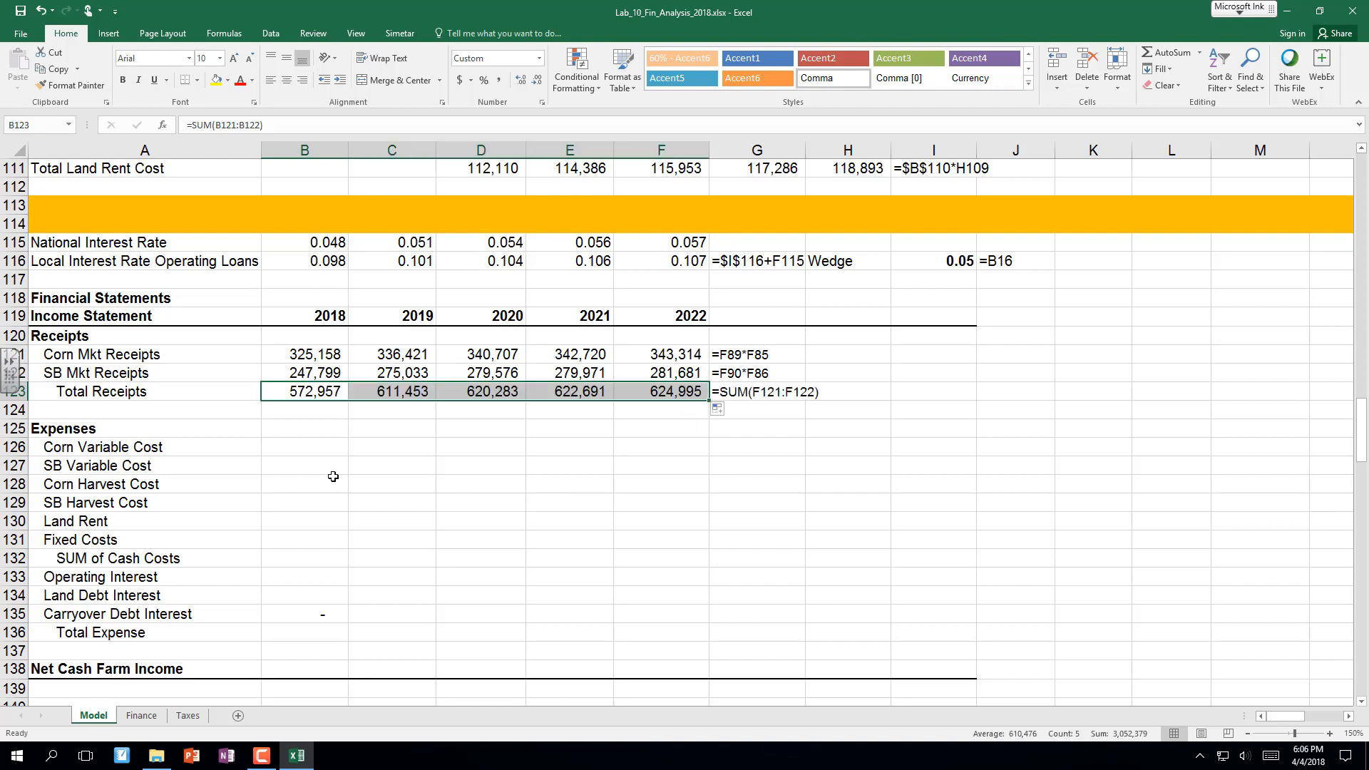
Add the notes "Acres * $/acre" in I126 and "$/bu * Production" in I128 beside the variable and harvest cost rows.
click(301, 445)
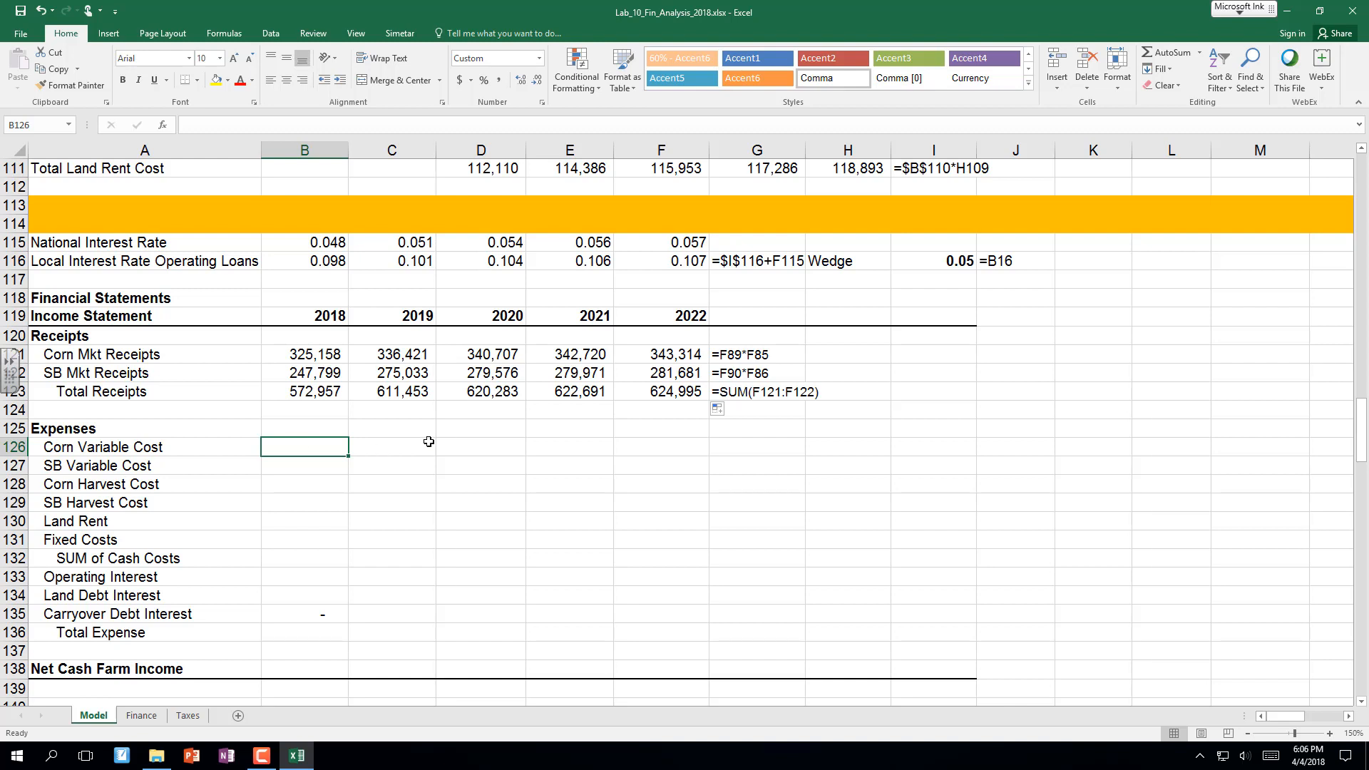
click(920, 448)
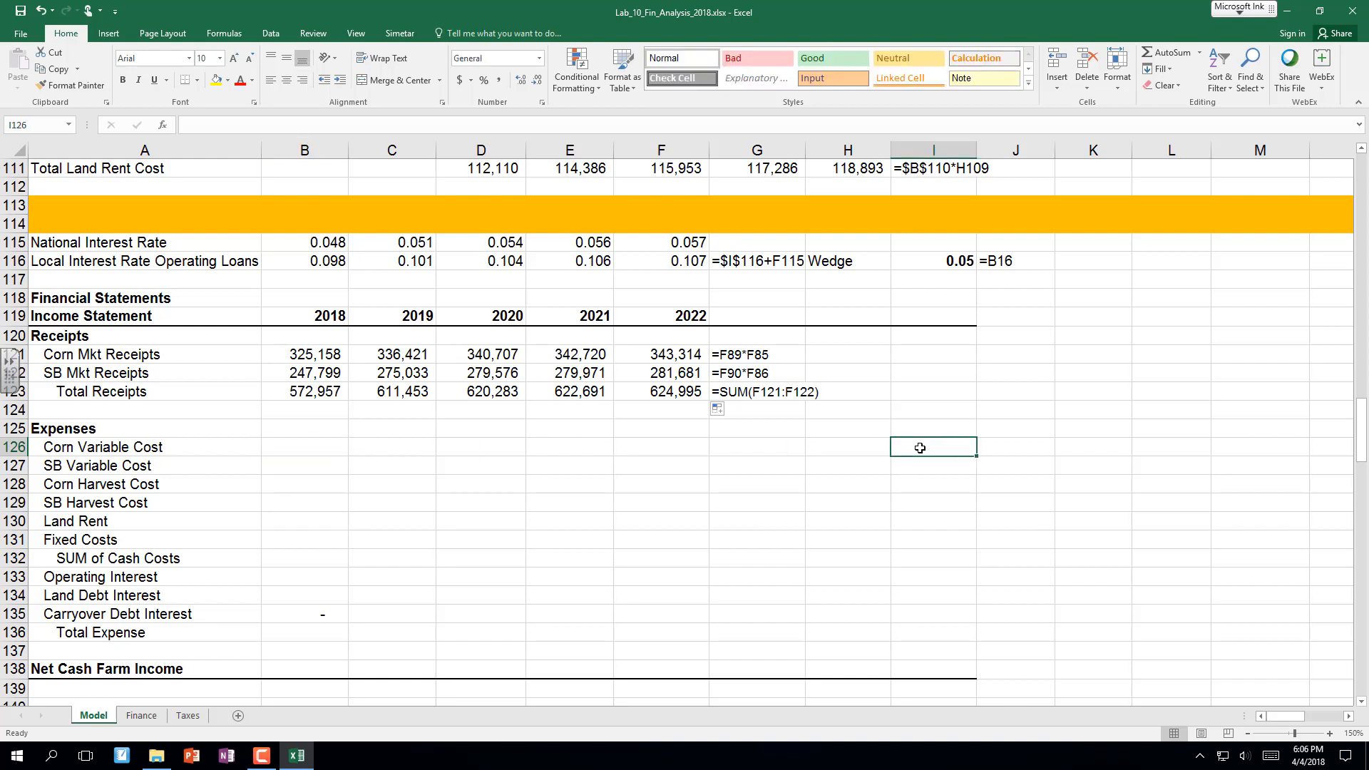
text(Acres)
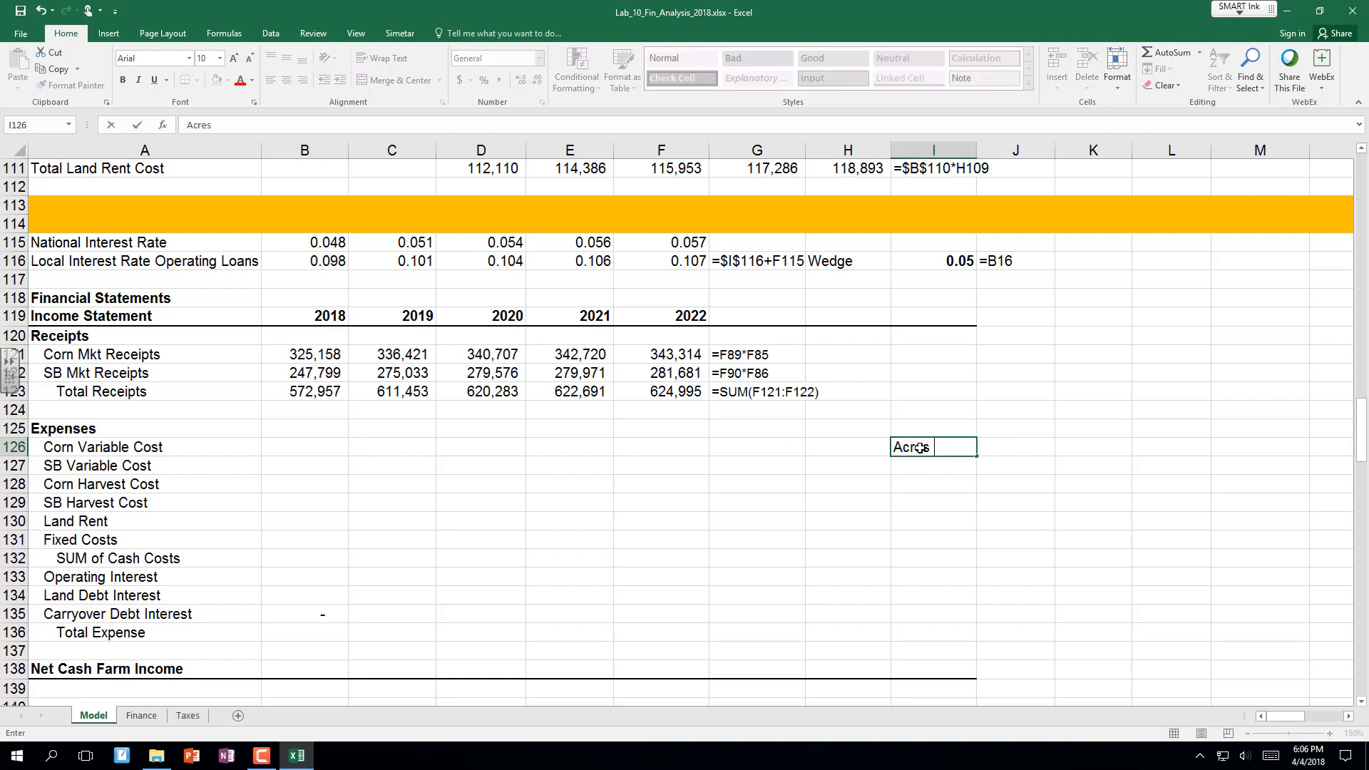
text( * $/acre)
key(Return)
key(Return)
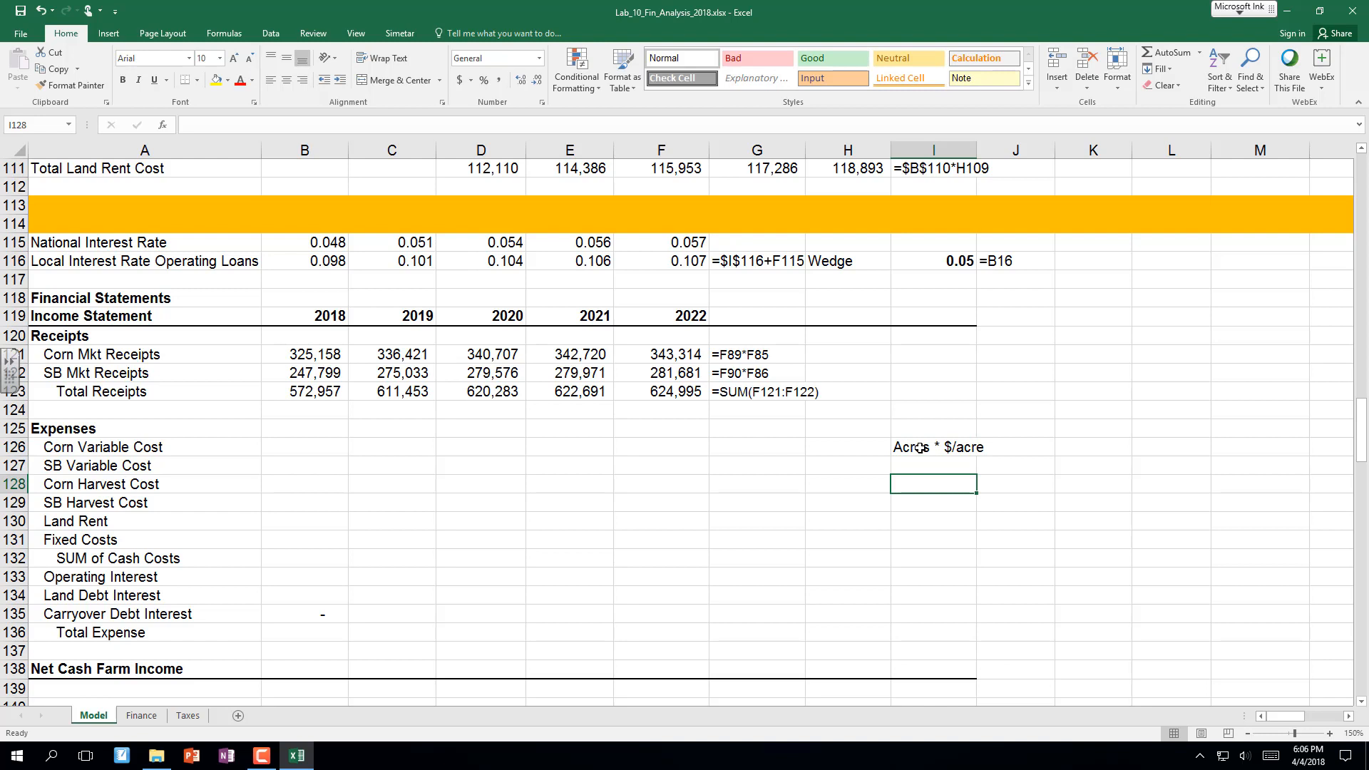
text($/)
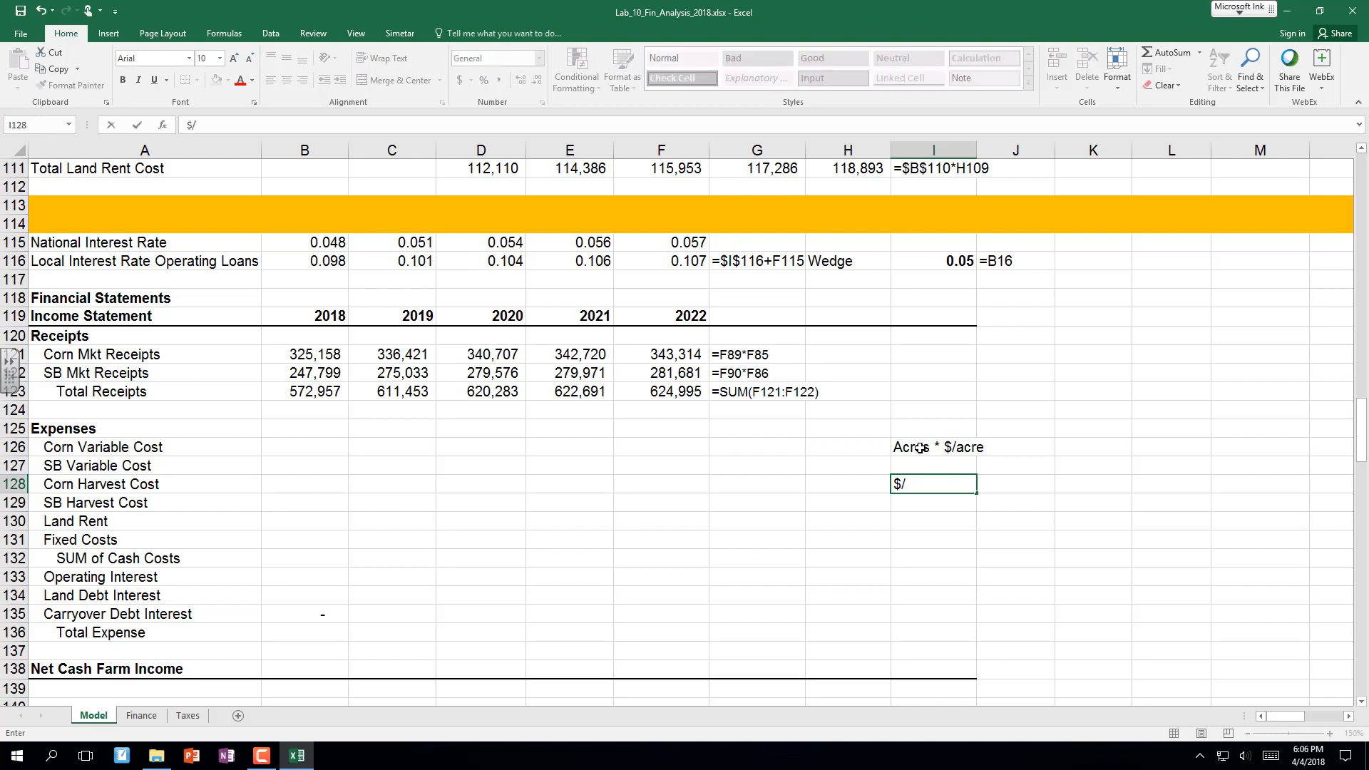
text(bu * Production)
key(Return)
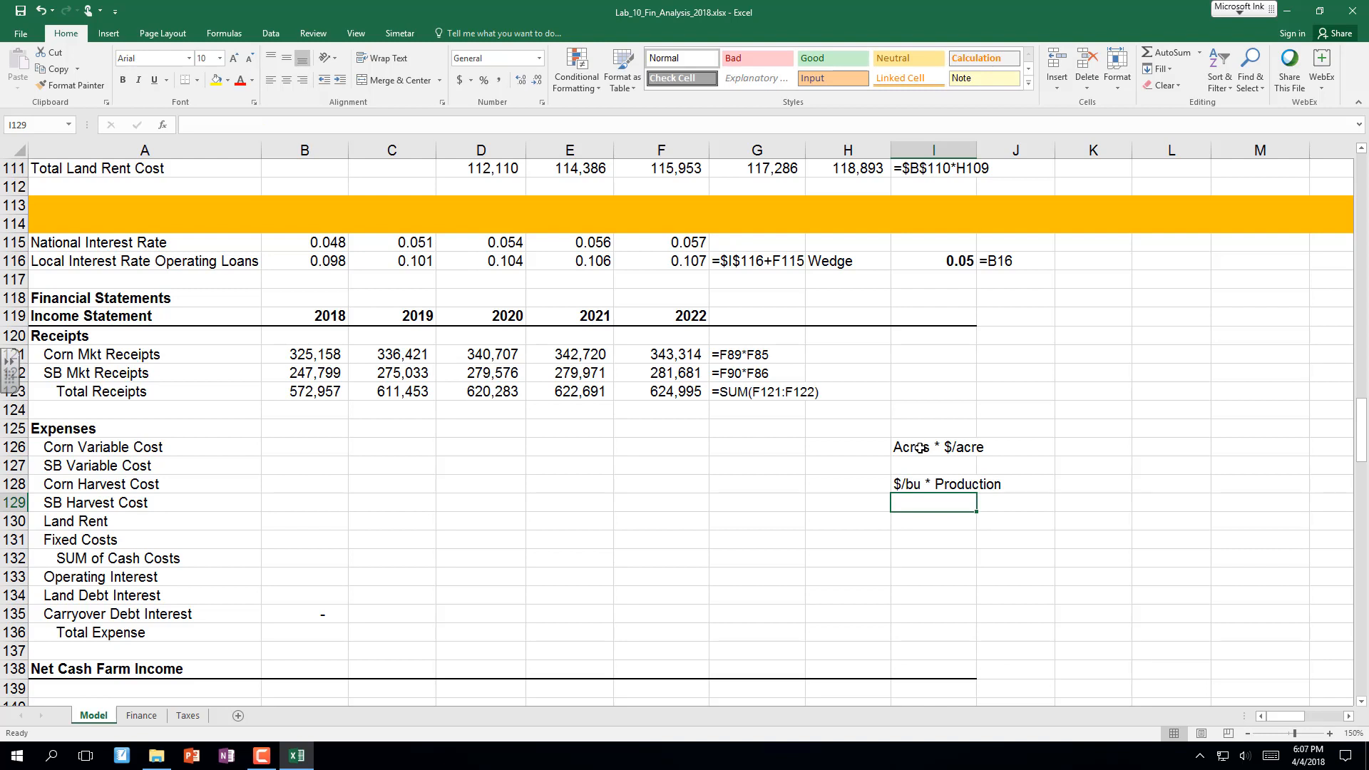
Calculate 2018 Corn Variable Cost in B126 as planted corn acres times the inflated corn cost per acre, =$H85*D101.
click(290, 450)
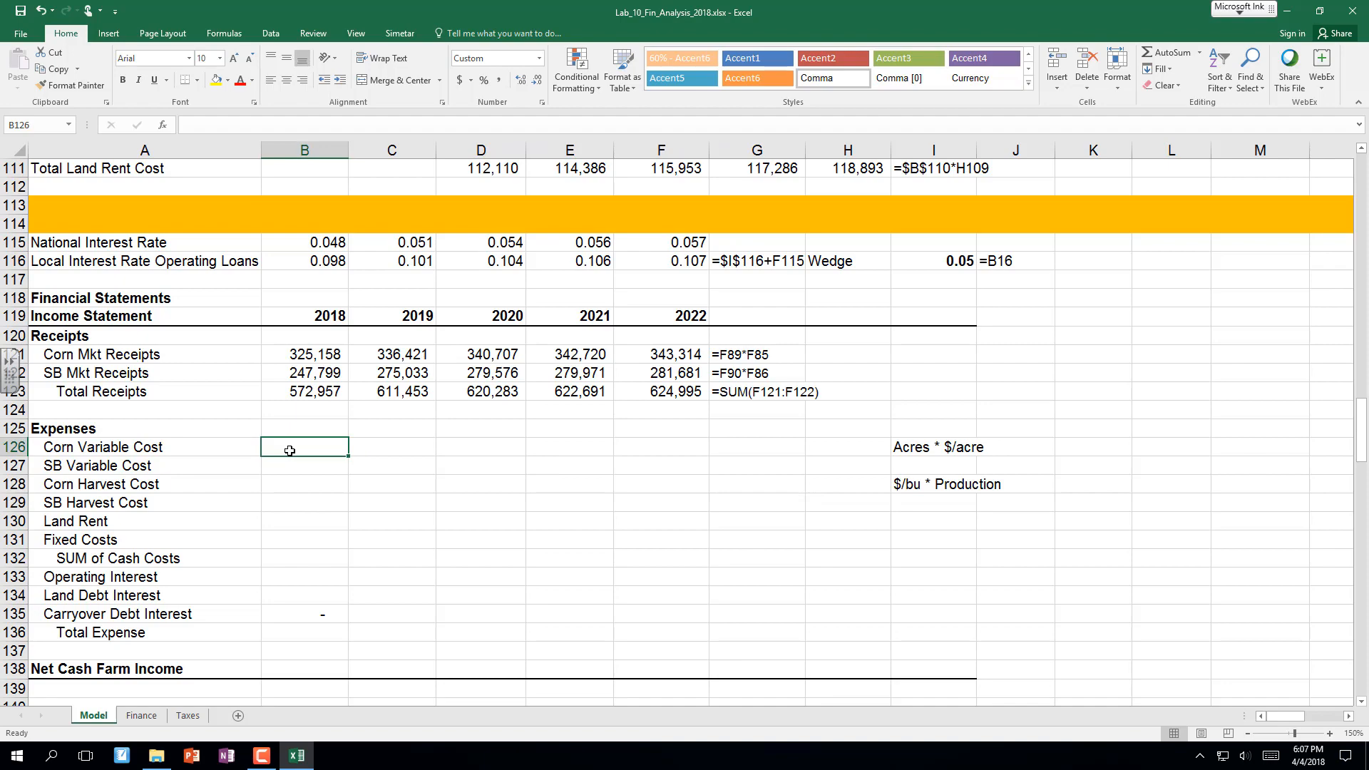
text(=)
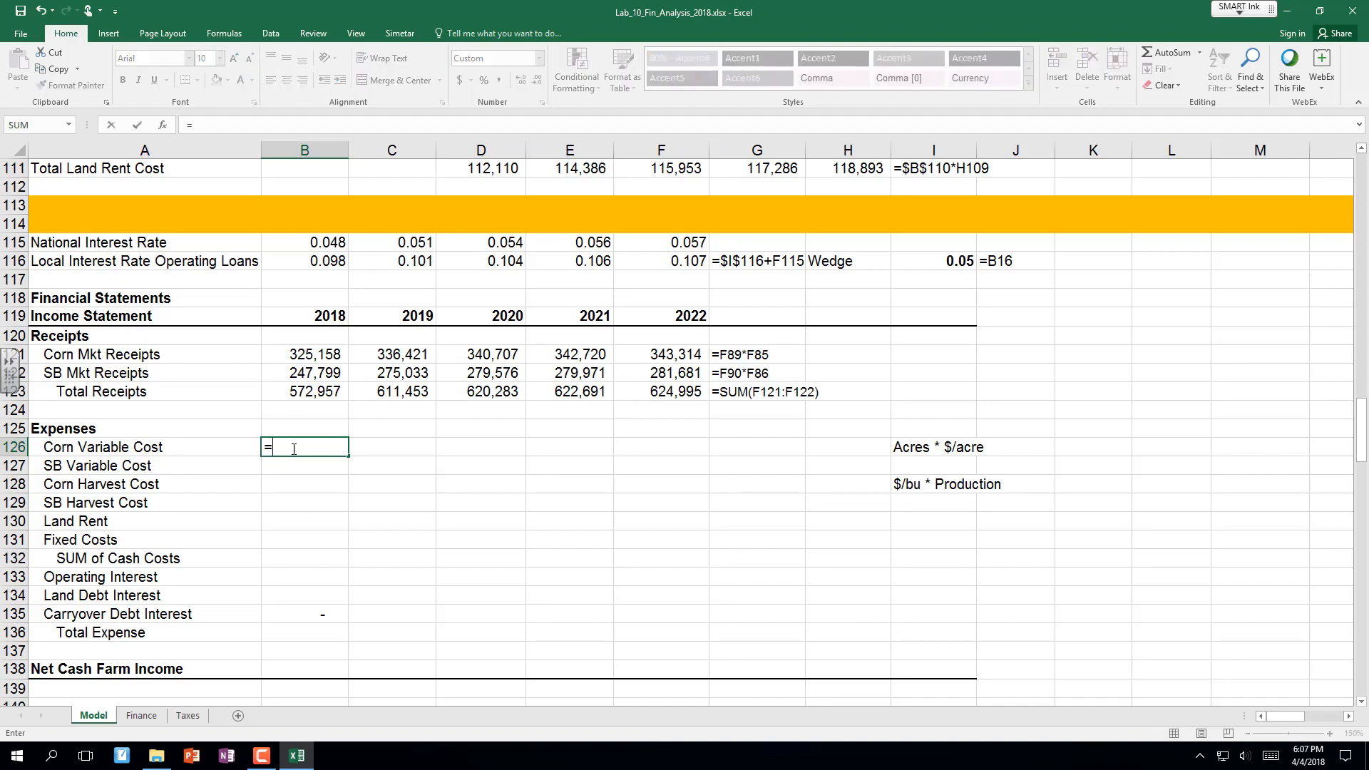
scroll(456, 407, down, 1)
scroll(455, 406, up, 13)
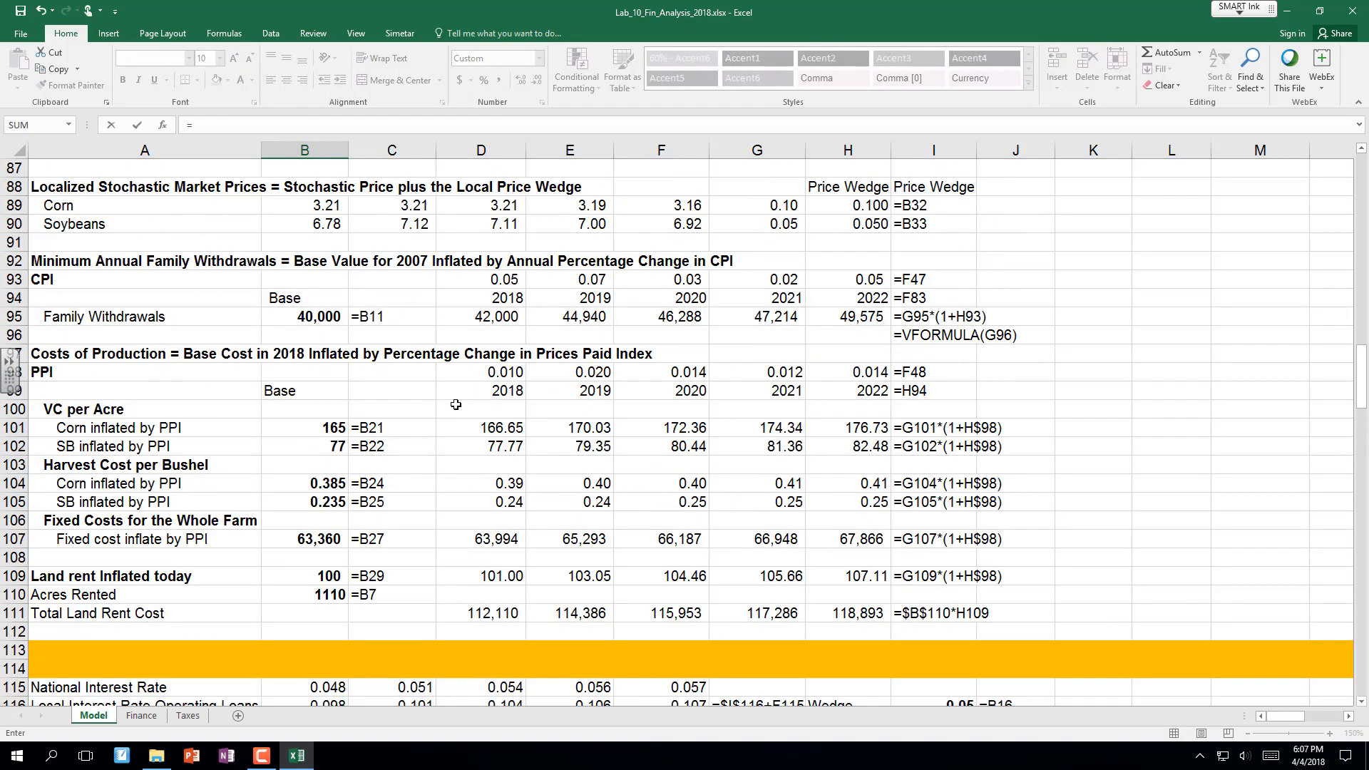
scroll(455, 406, up, 1)
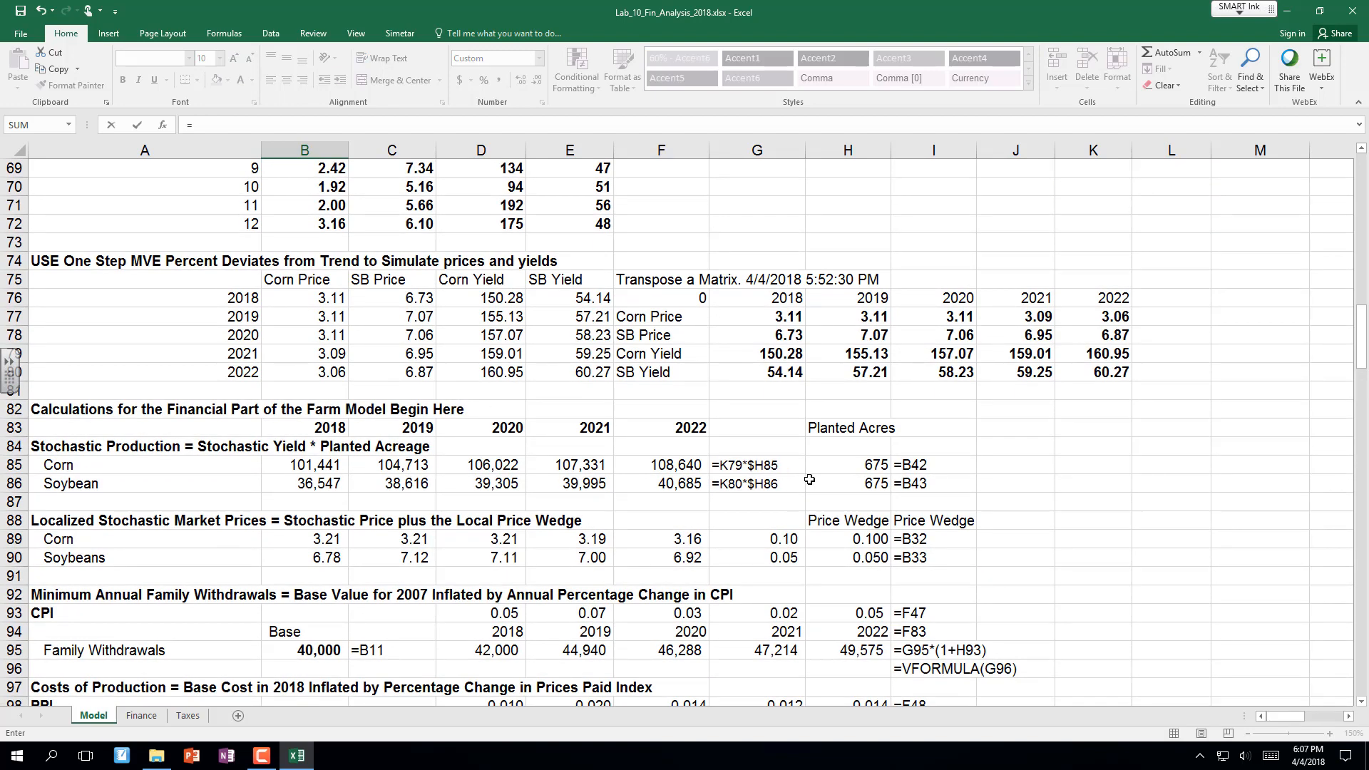
click(845, 466)
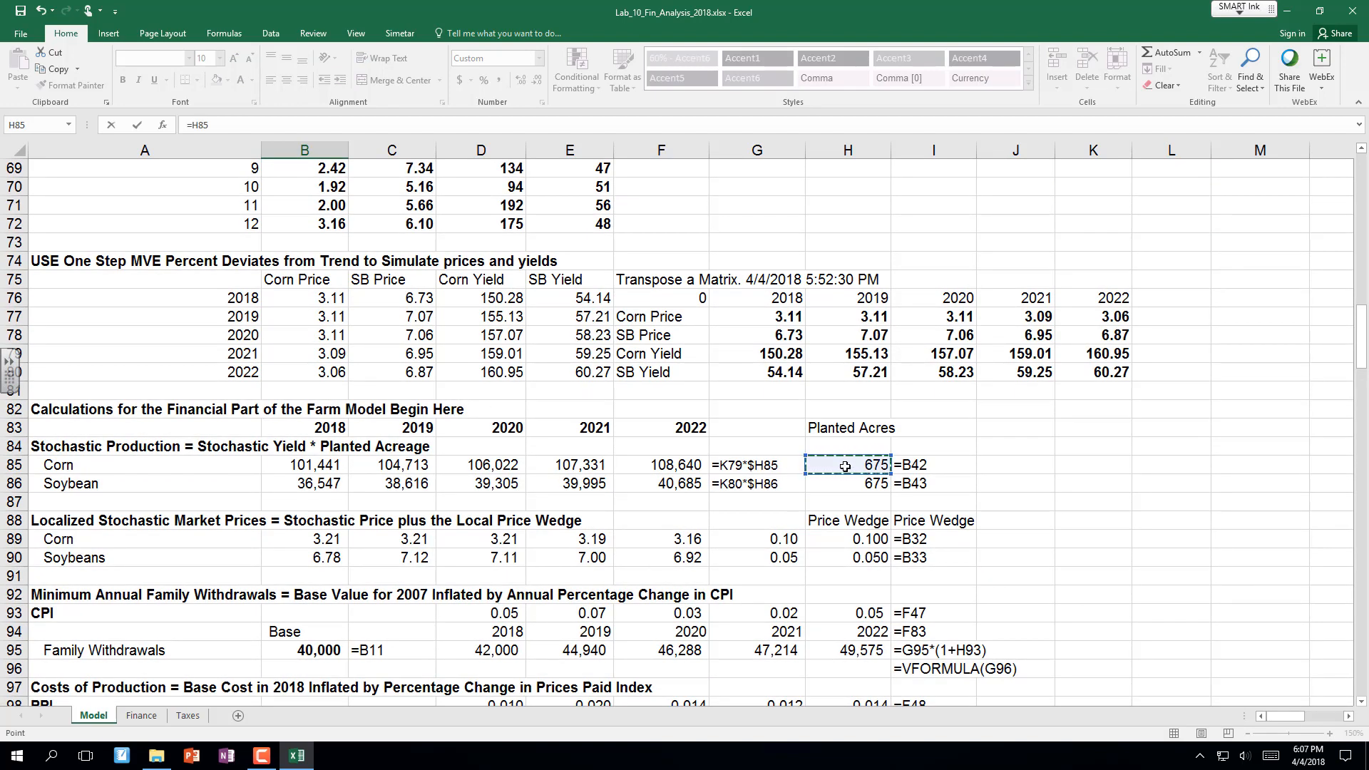
key(F4)
key(F4)
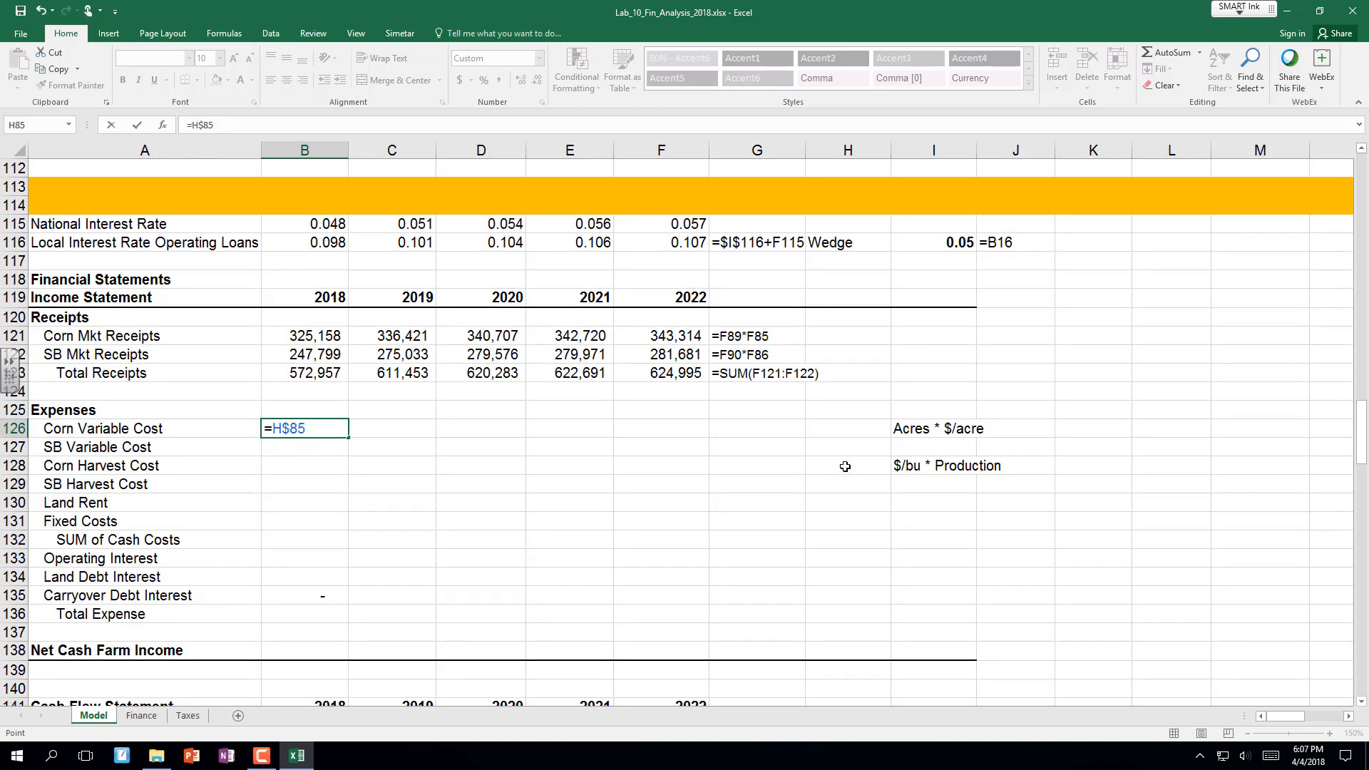
key(F4)
text(*)
scroll(845, 467, up, 5)
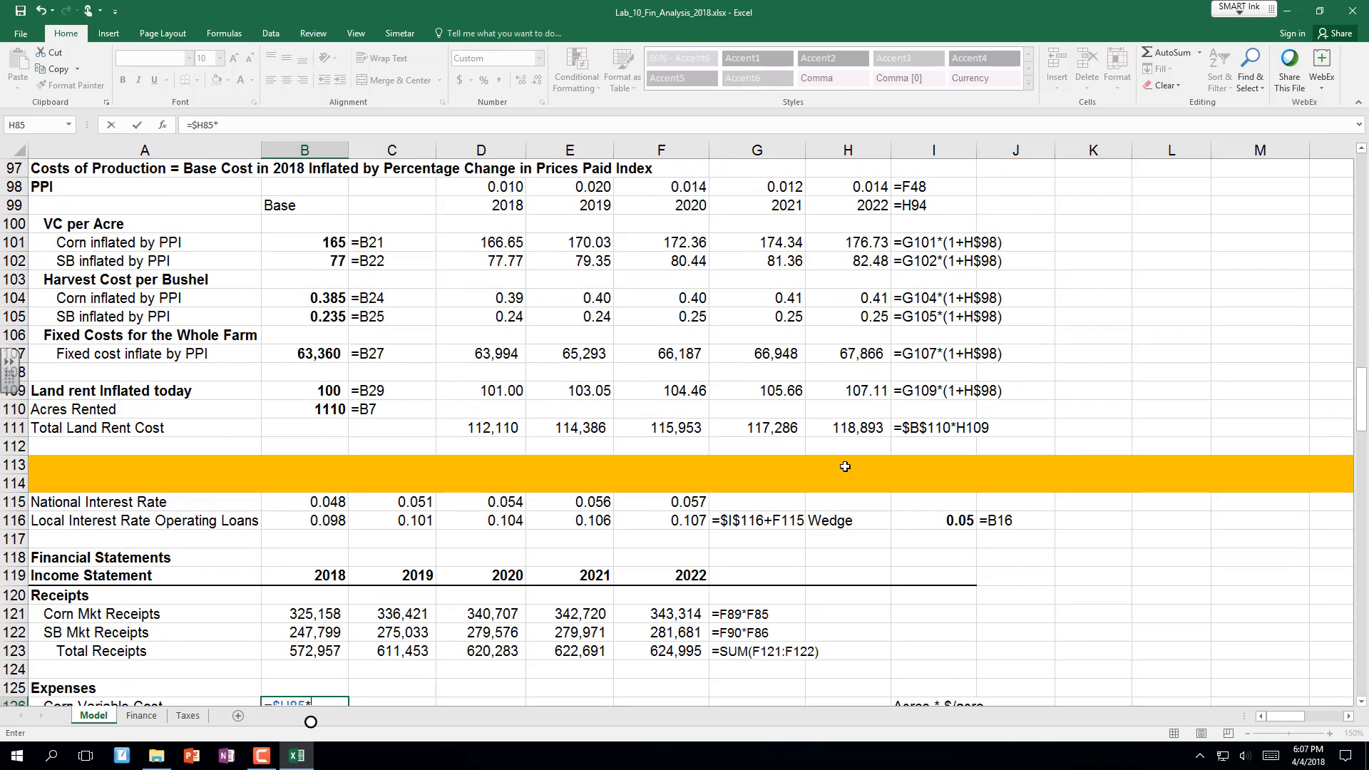
scroll(845, 467, up, 1)
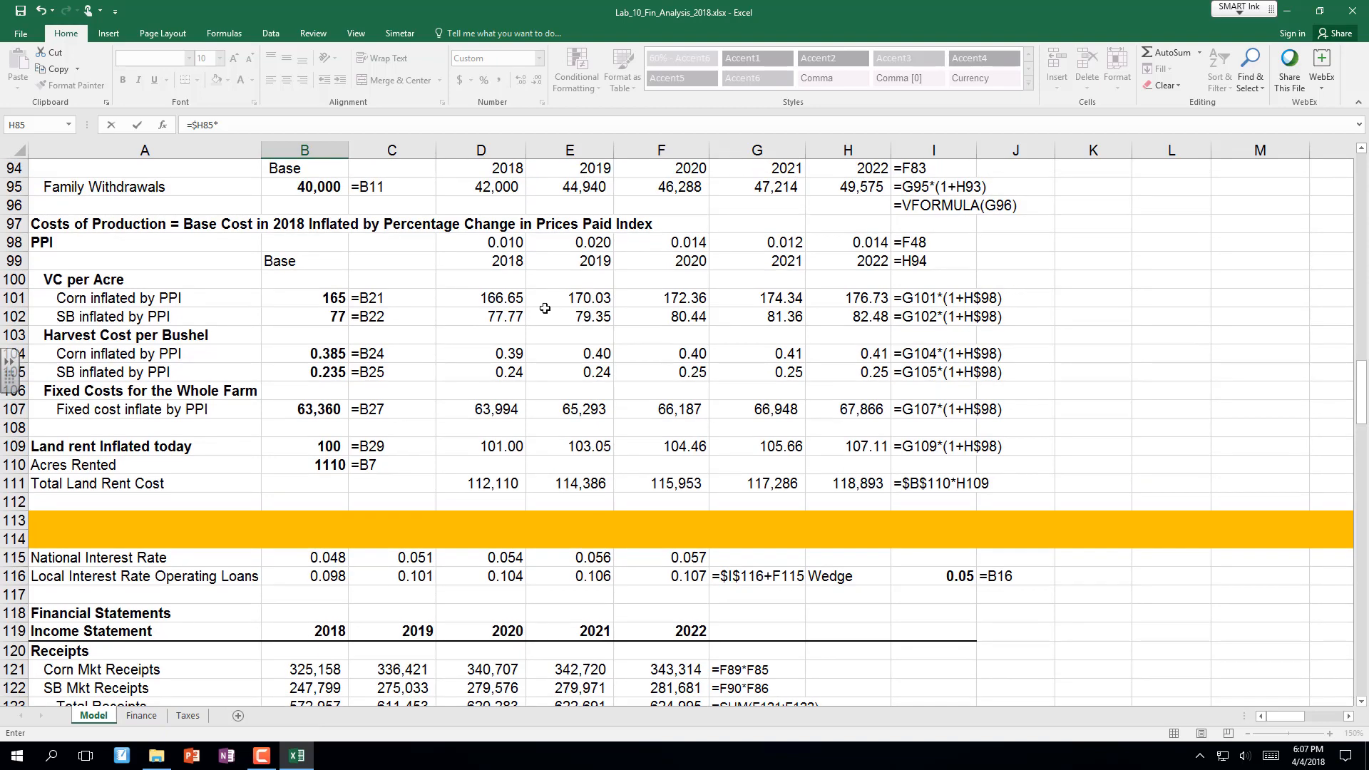
click(483, 300)
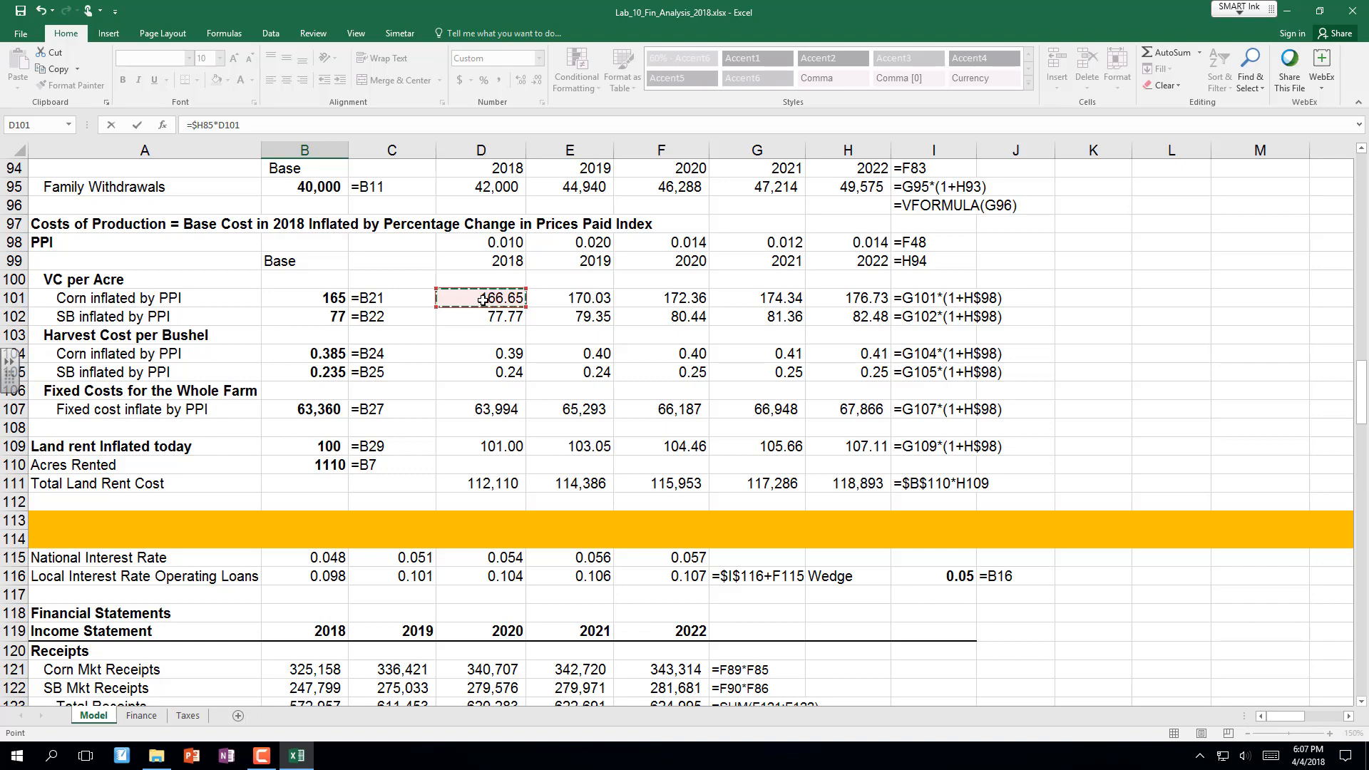
key(Return)
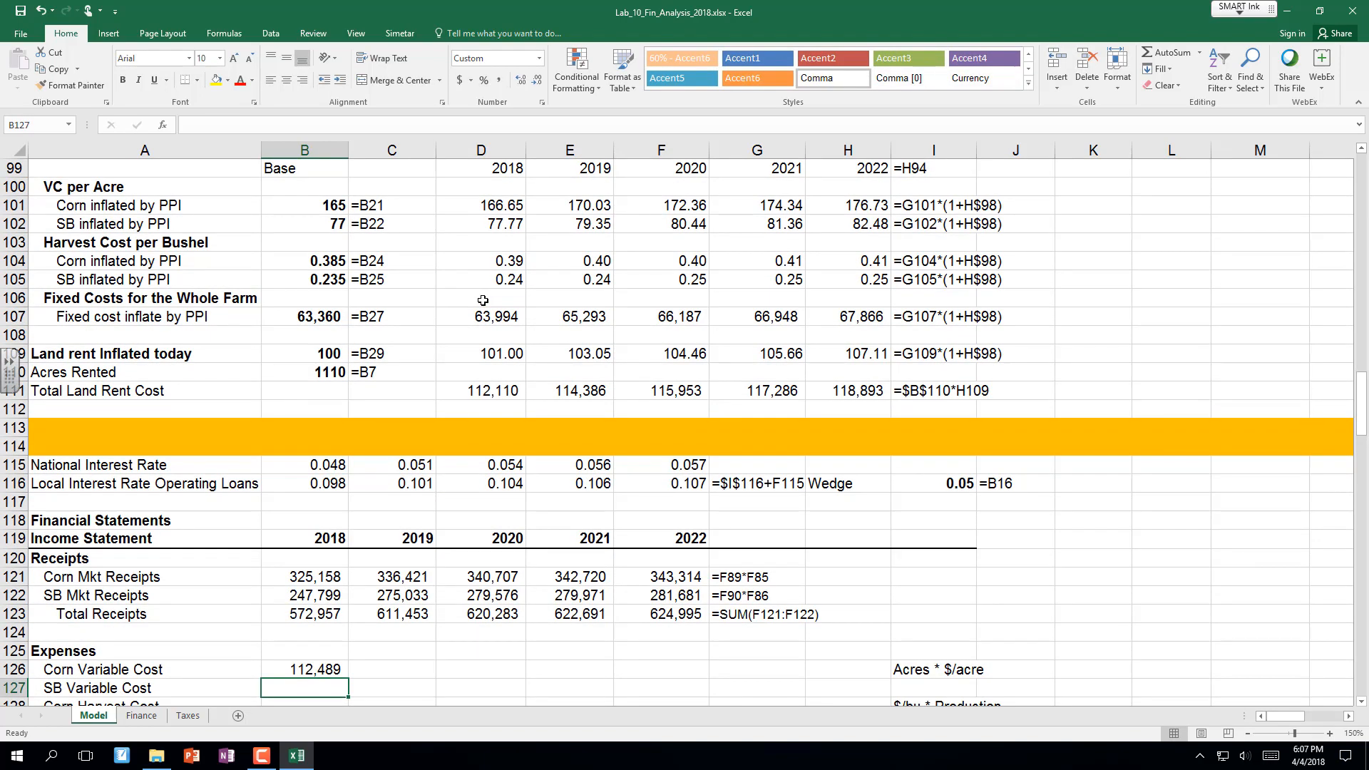
Fill the B126 formula down to SB Variable Cost and across to 2022, covering B126:F127.
key(Down)
key(Down)
key(Down)
key(Down)
key(Down)
key(Down)
key(Down)
key(Down)
key(Down)
key(Down)
key(Down)
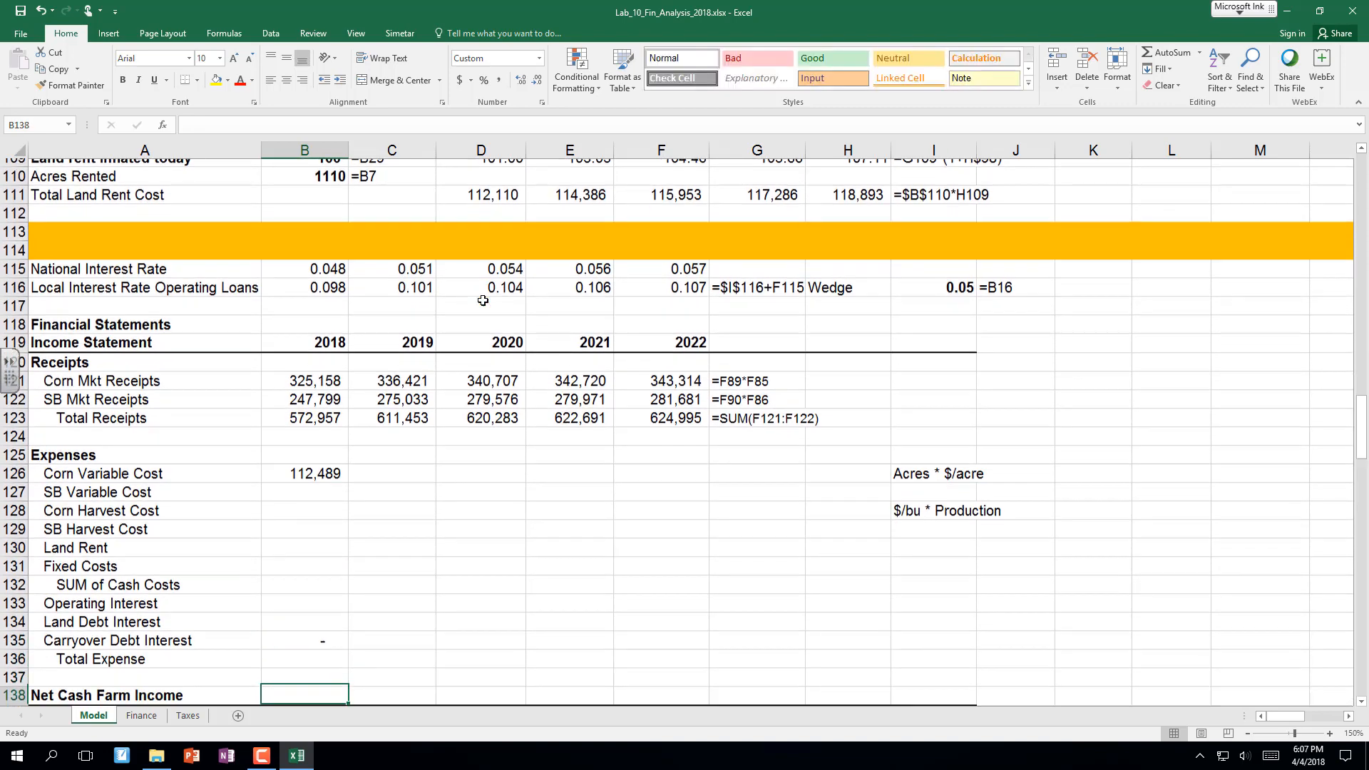
click(309, 465)
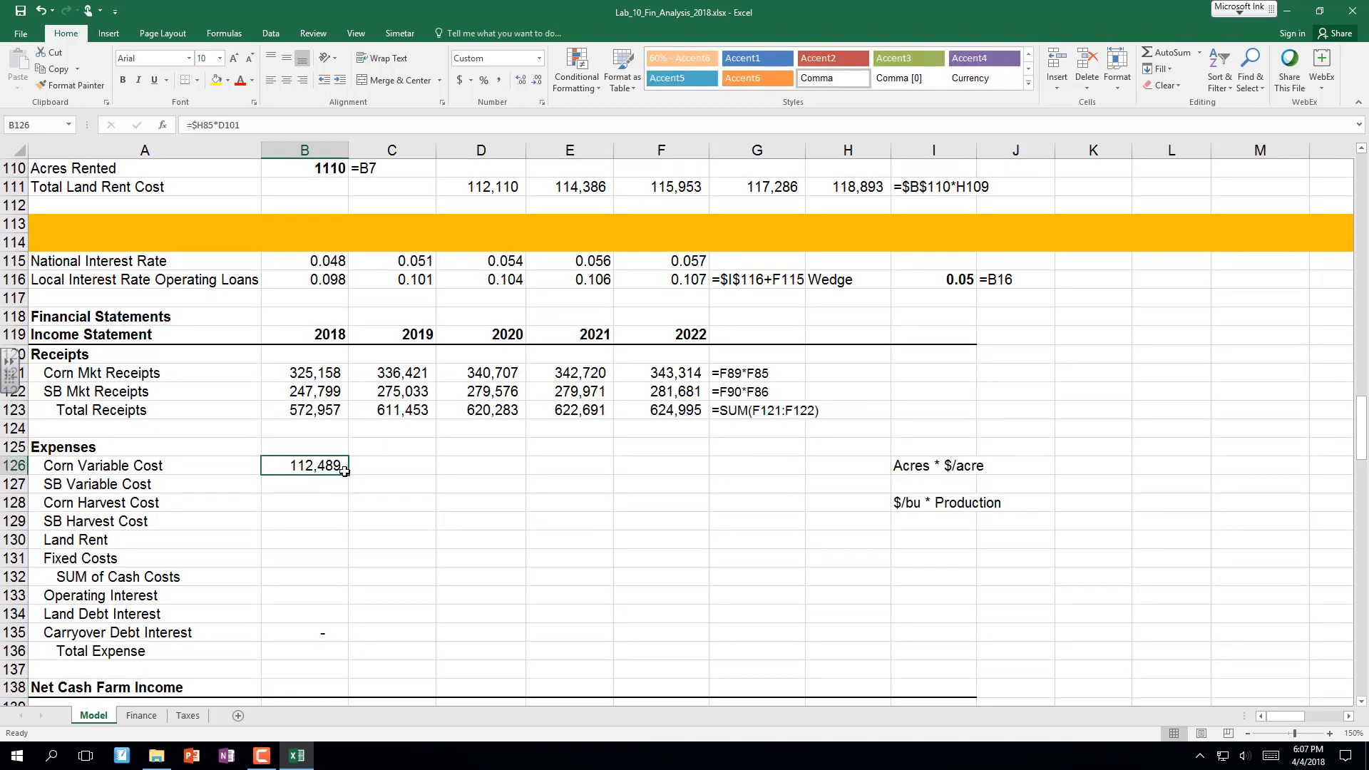
drag(347, 474, 349, 488)
click(323, 488)
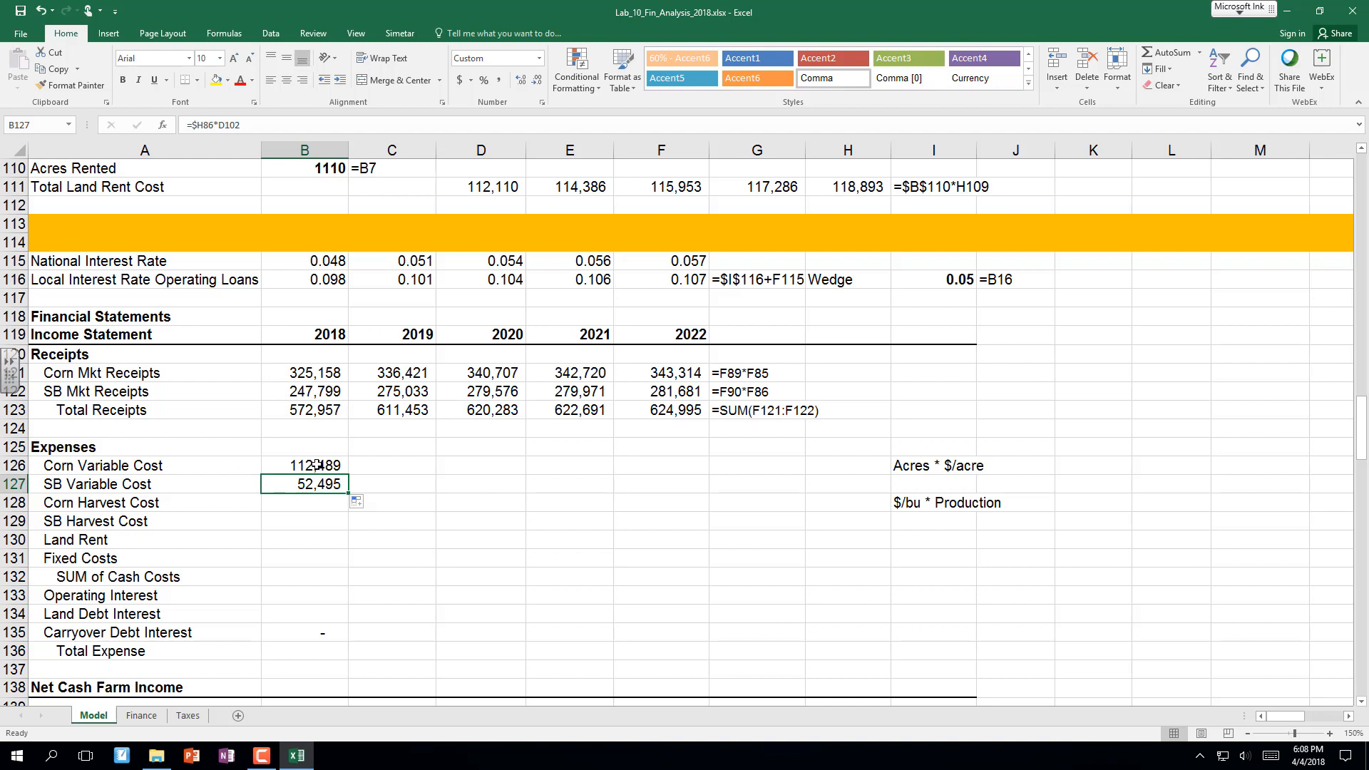
drag(319, 469, 698, 513)
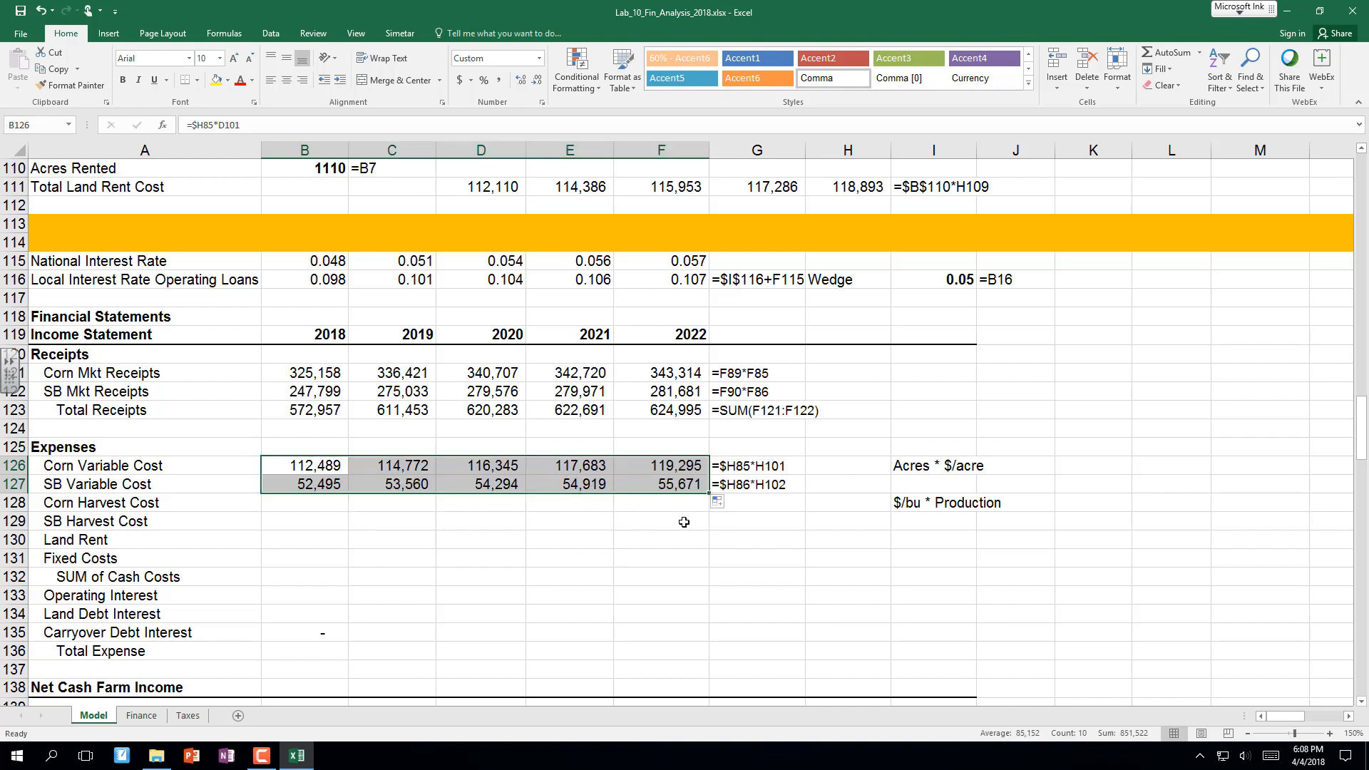
click(651, 511)
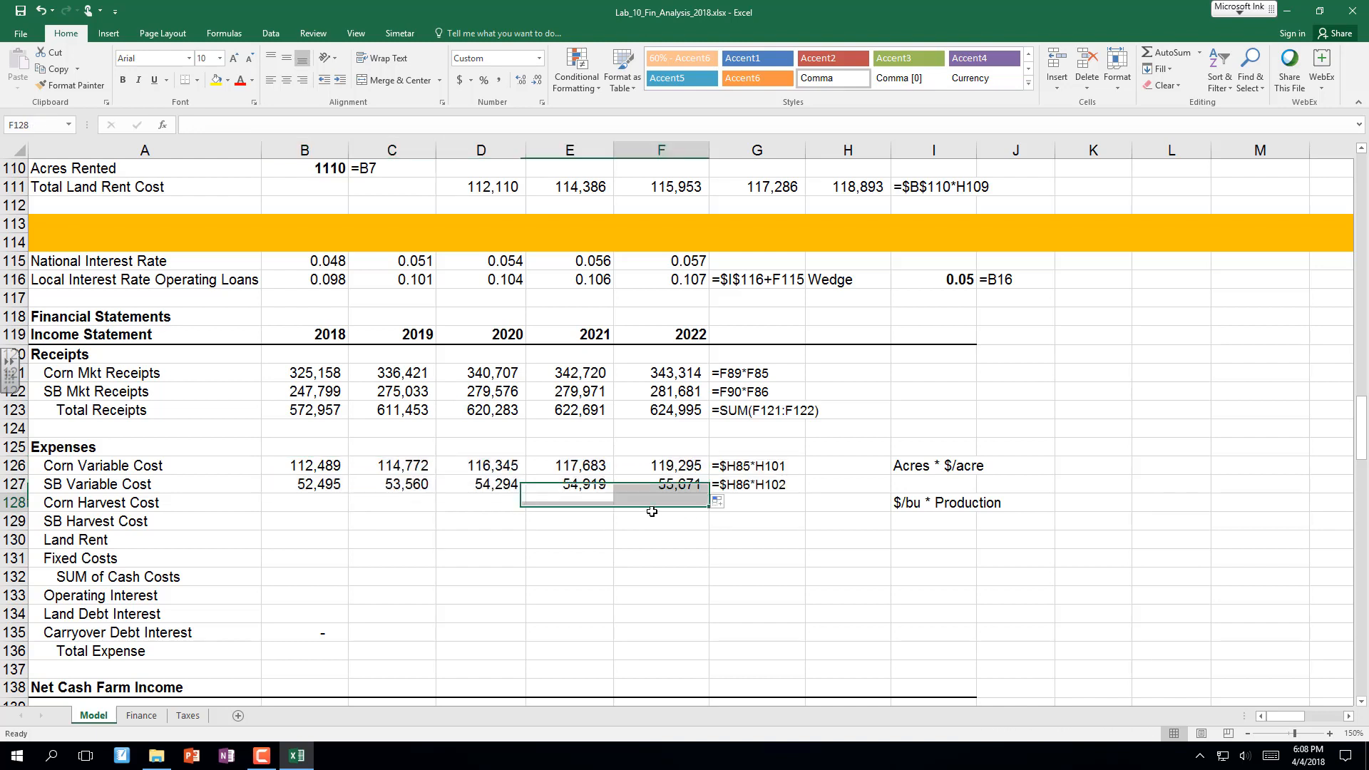
Calculate Corn Harvest Cost in B128 as harvest cost per bushel times corn production, =D104*B85, and fill it over B128:F129.
click(311, 503)
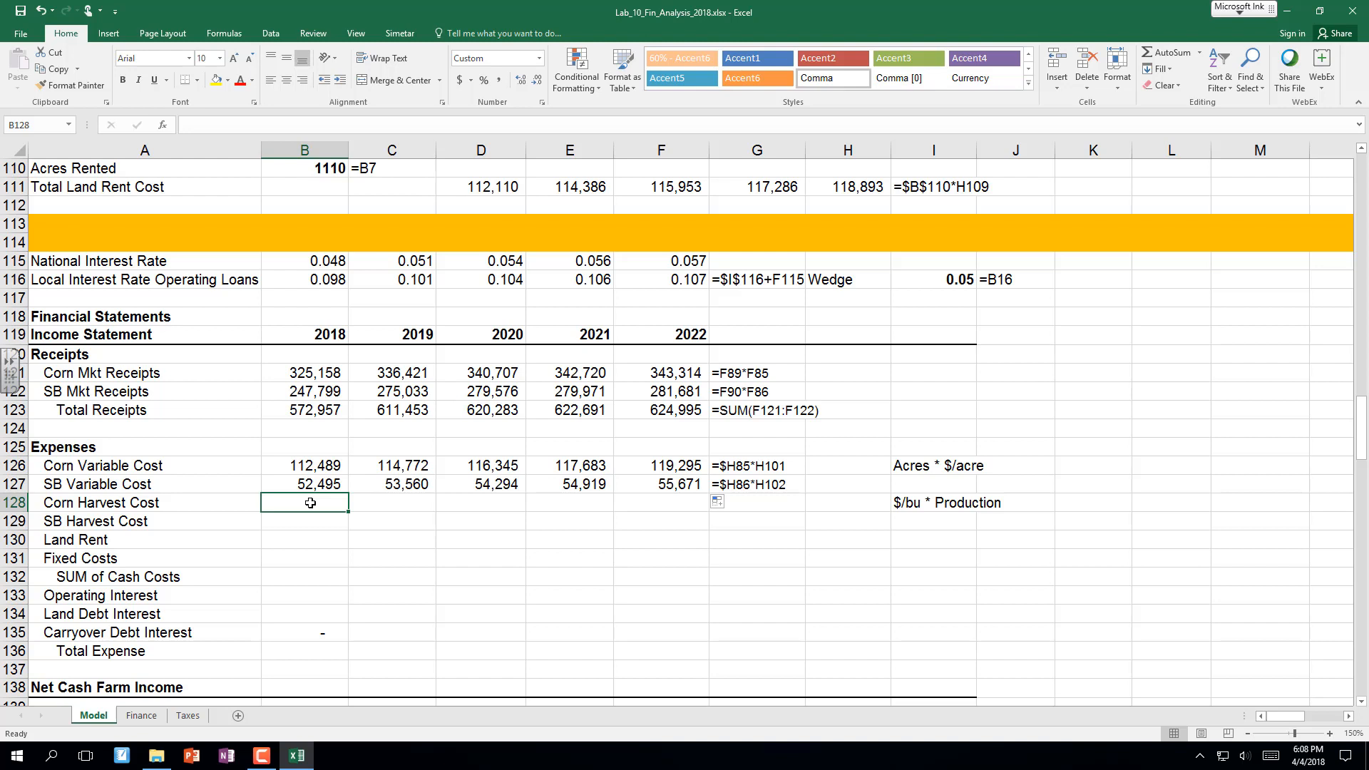
text(=)
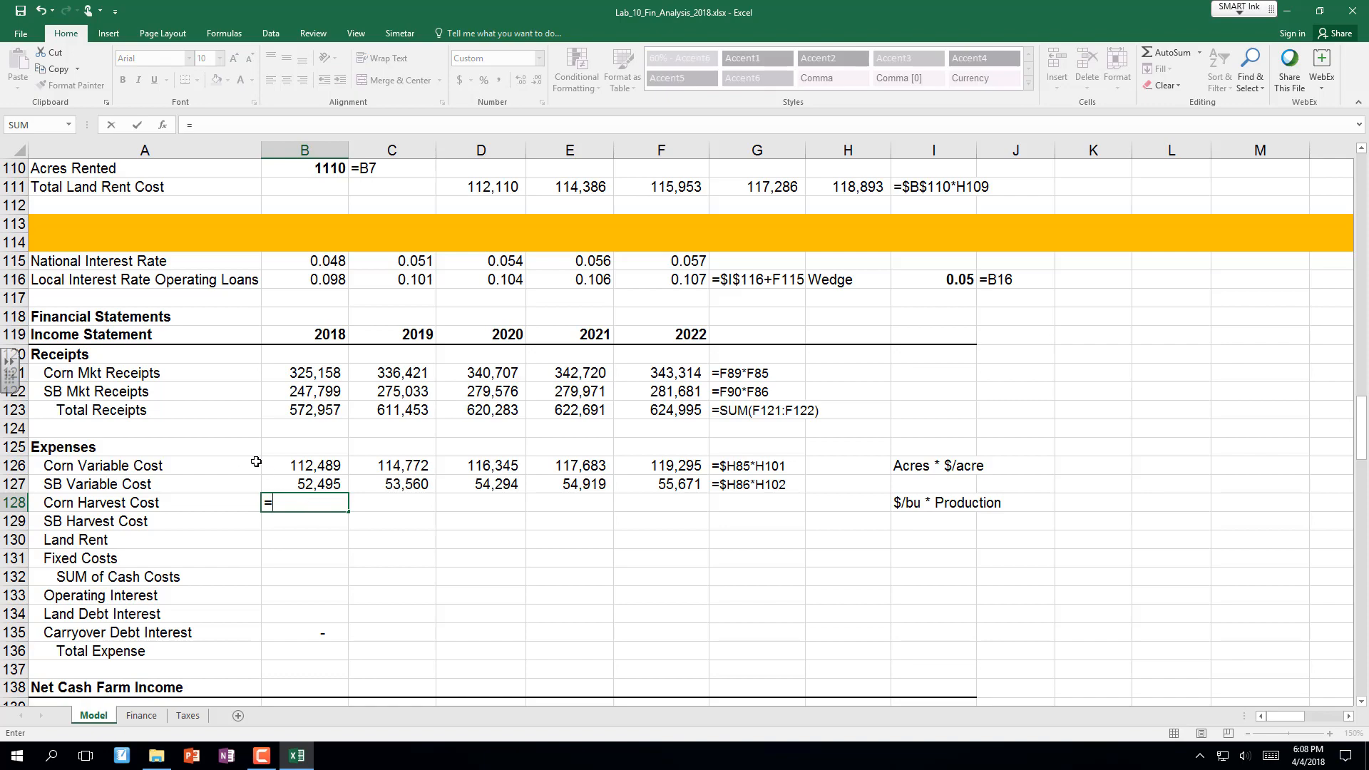
scroll(295, 295, up, 6)
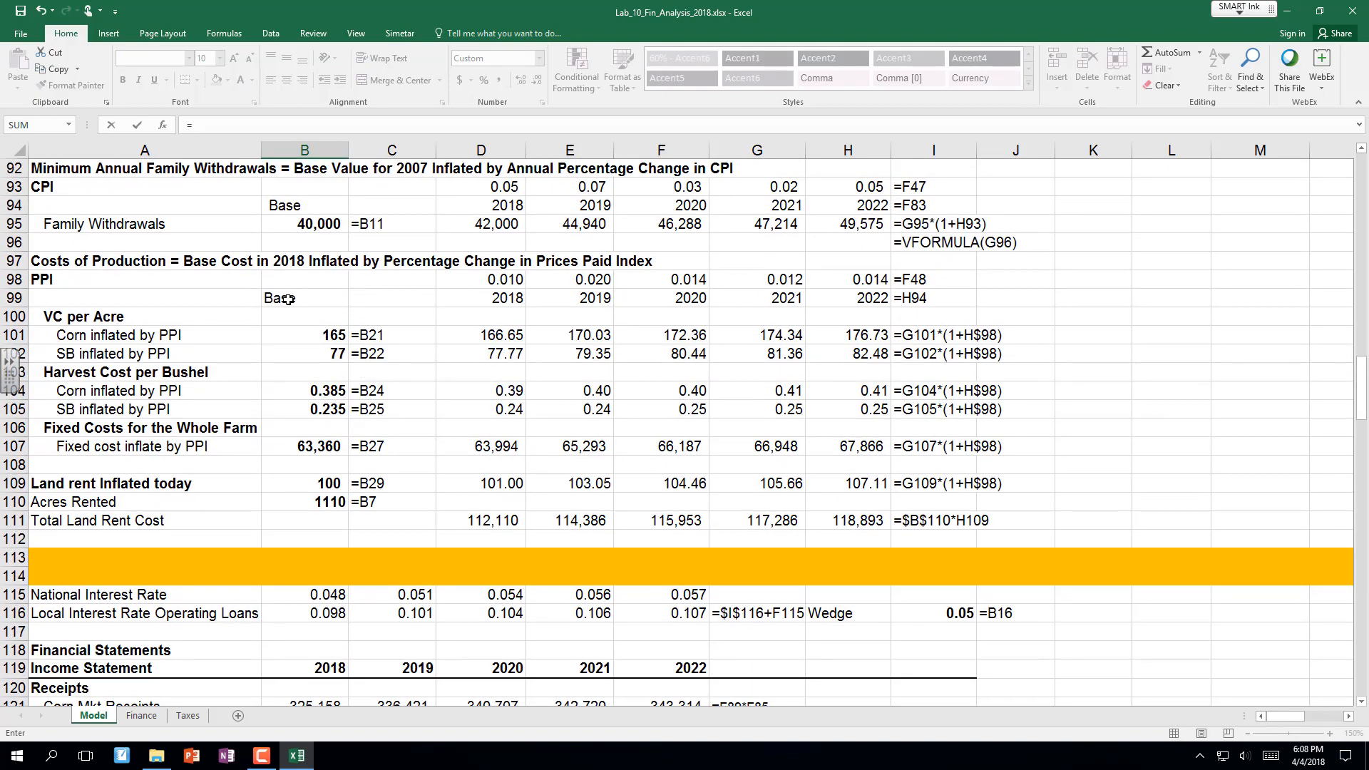
click(491, 389)
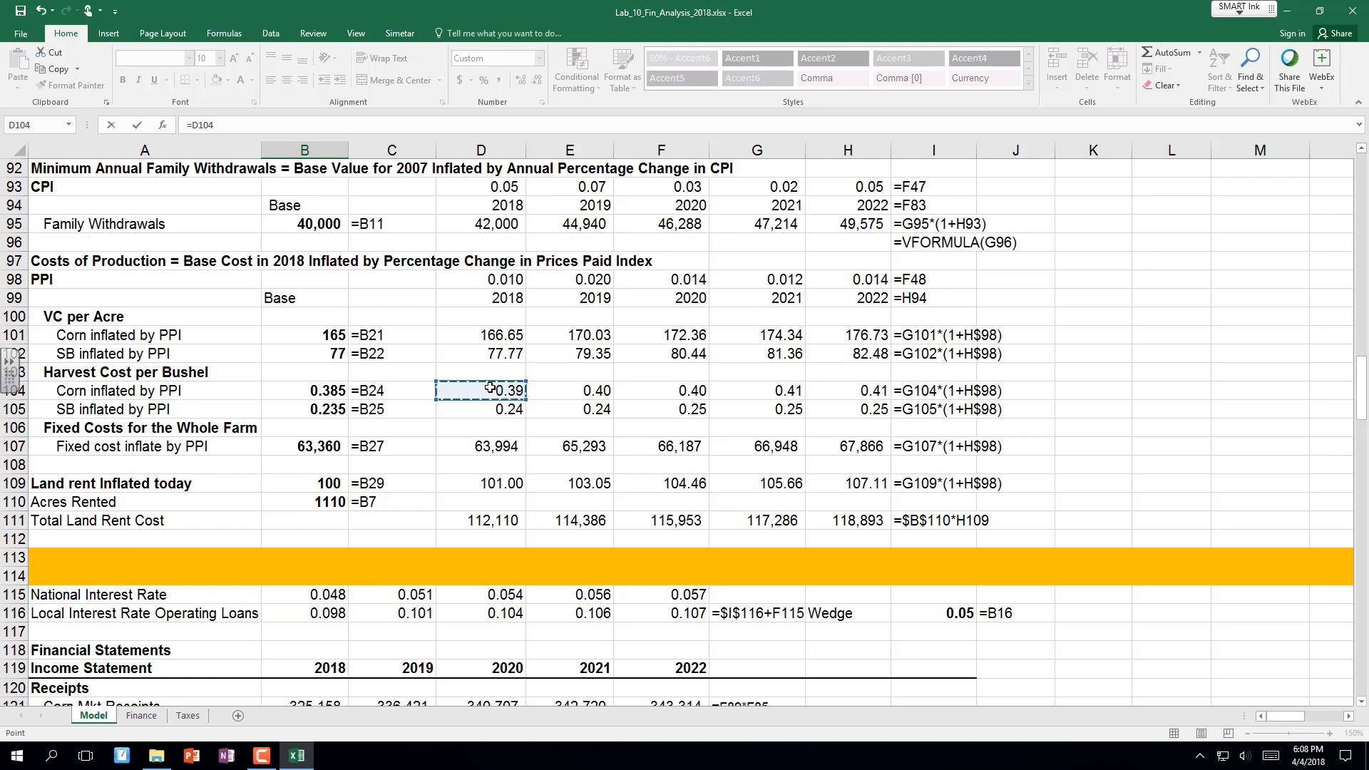
text(*)
scroll(512, 380, down, 1)
scroll(512, 380, up, 3)
scroll(512, 380, up, 4)
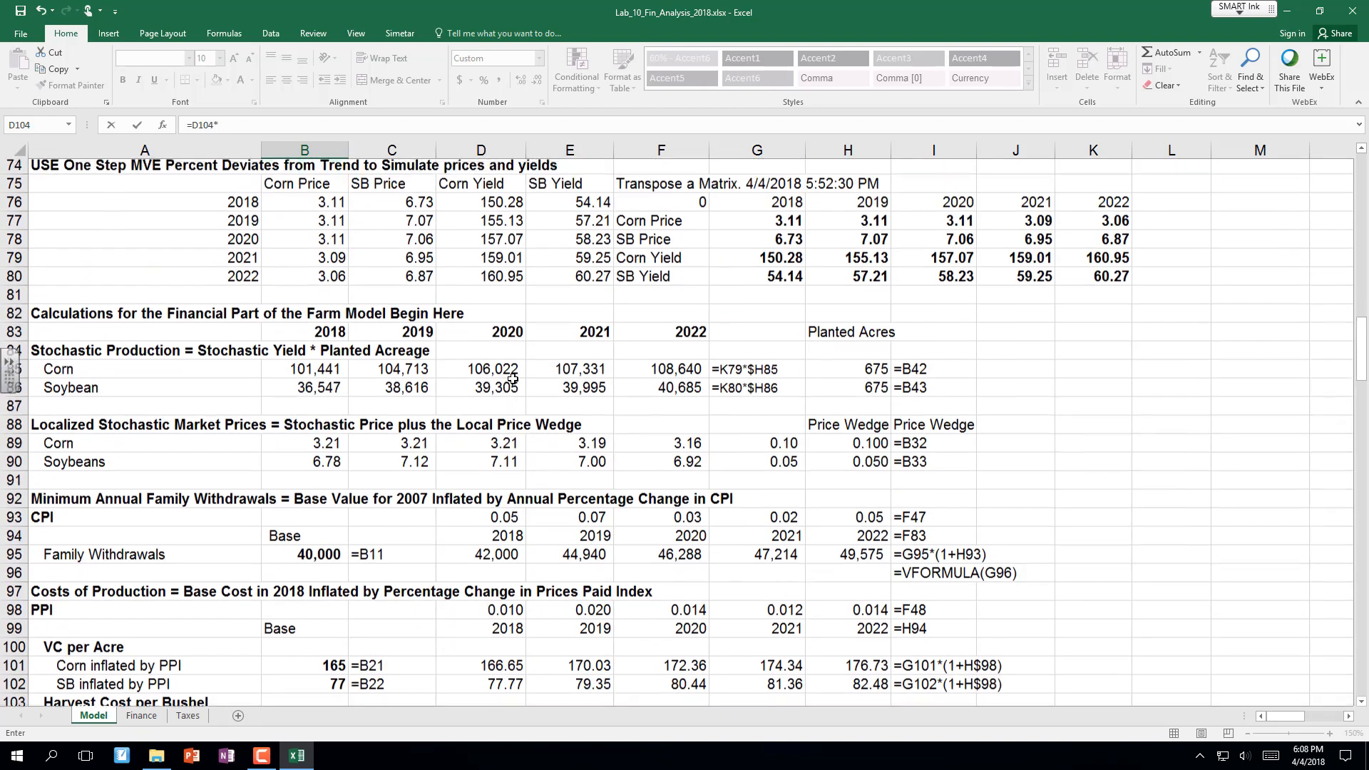
click(317, 371)
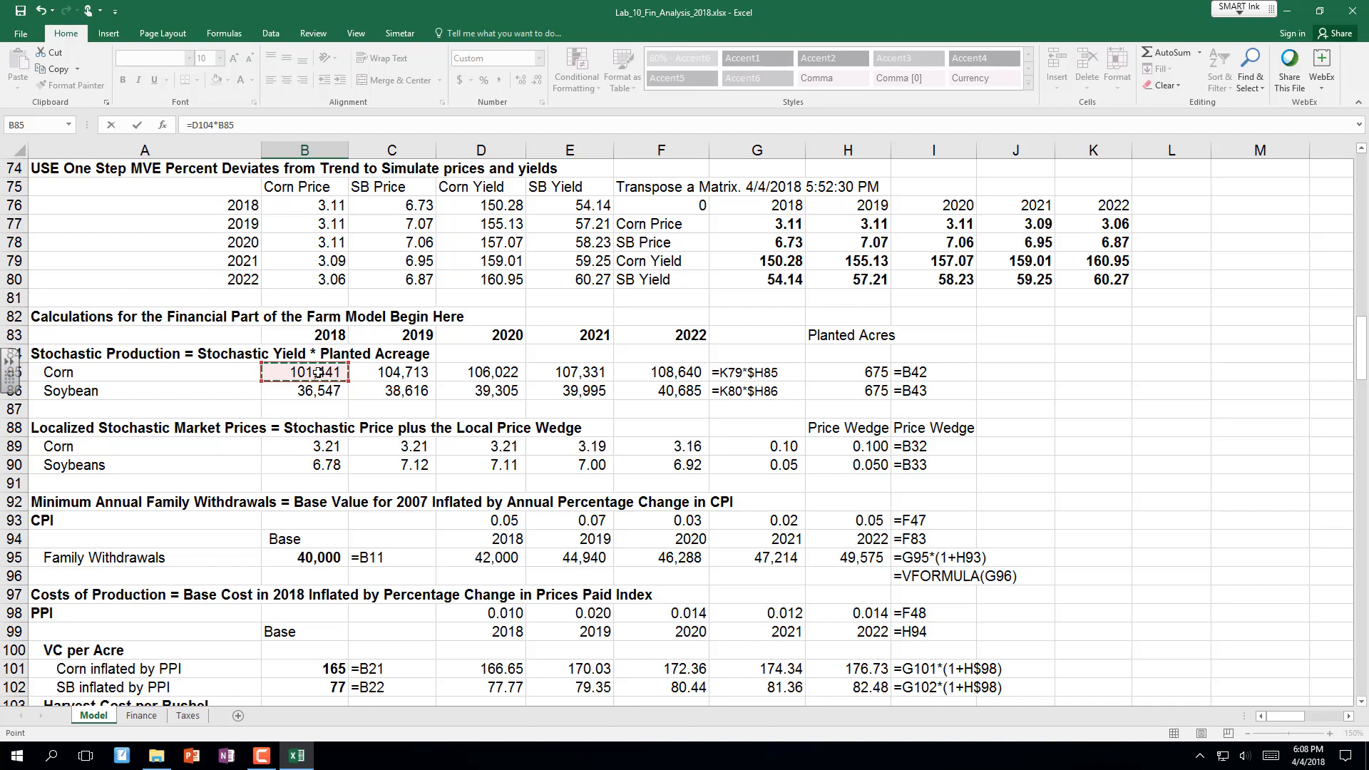
scroll(318, 371, down, 7)
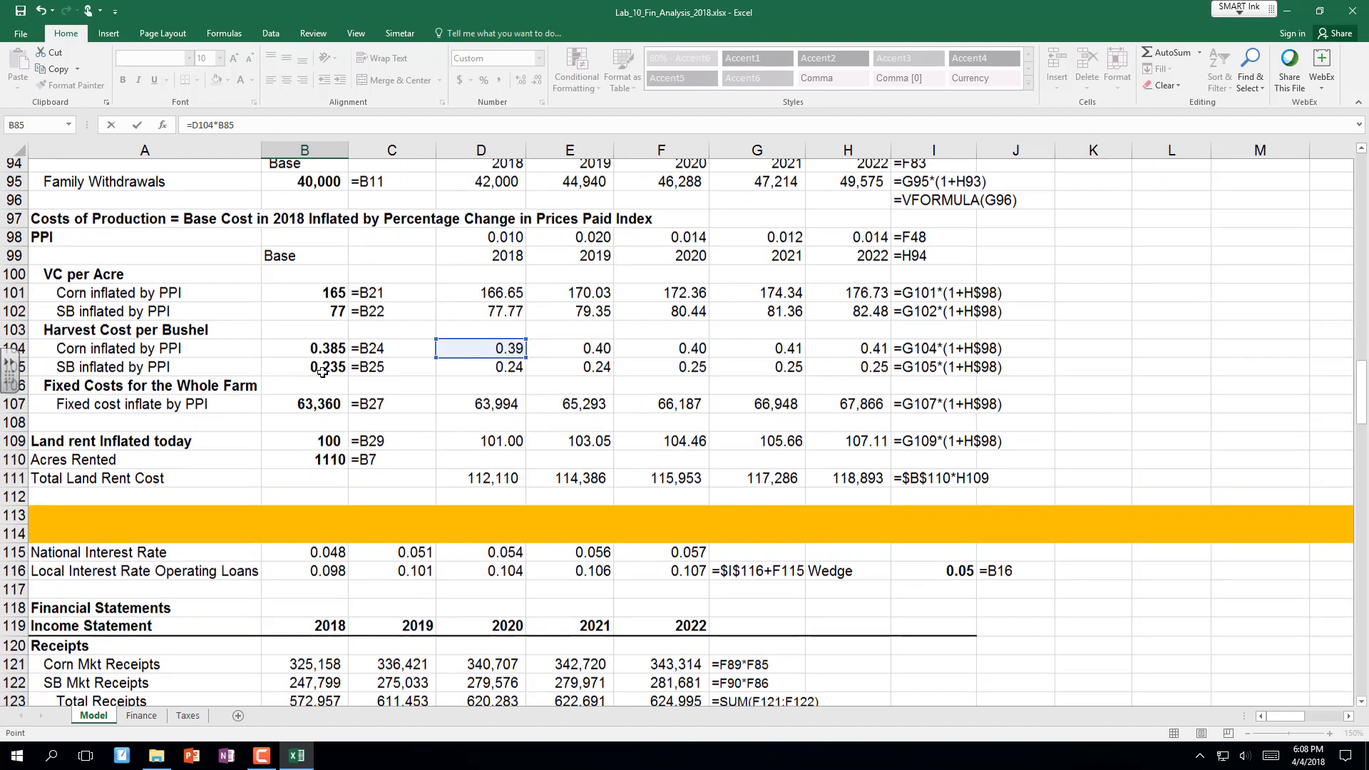
scroll(323, 371, down, 6)
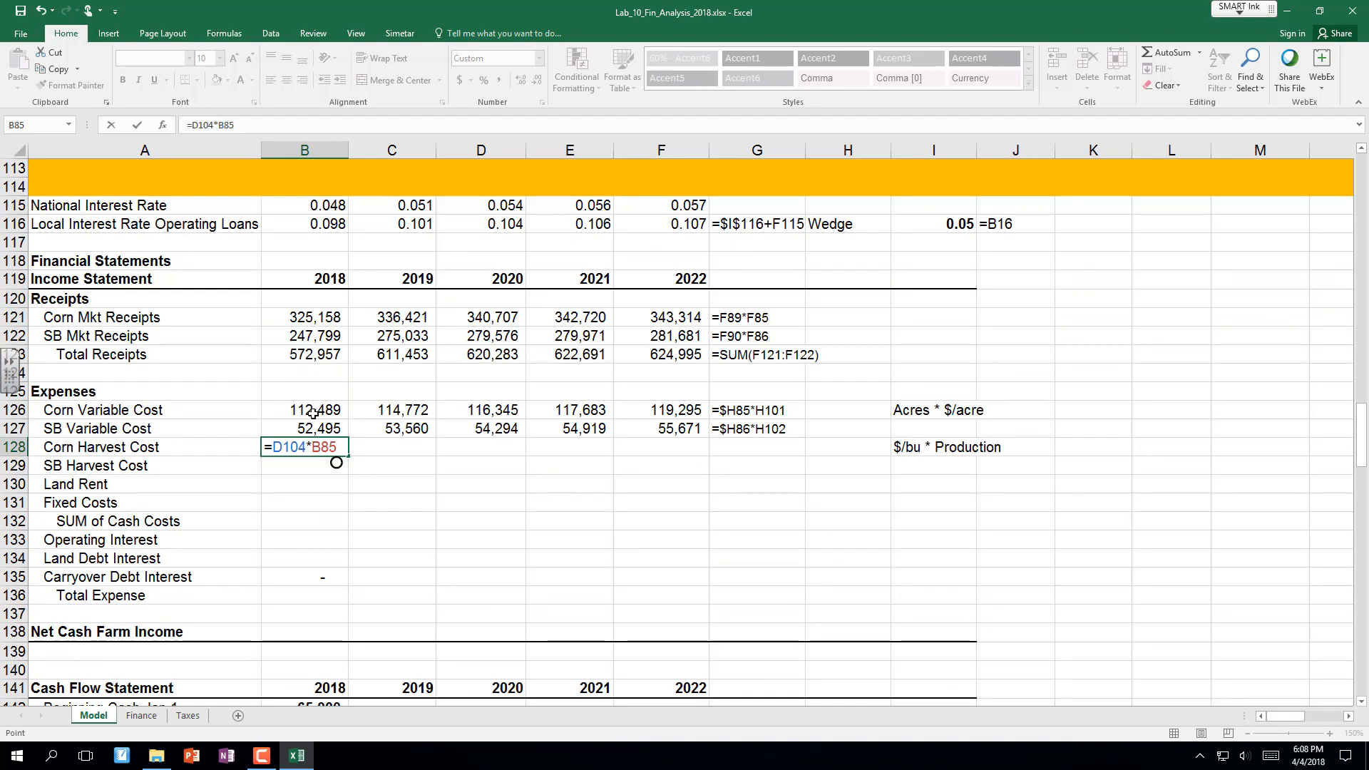
scroll(328, 471, down, 1)
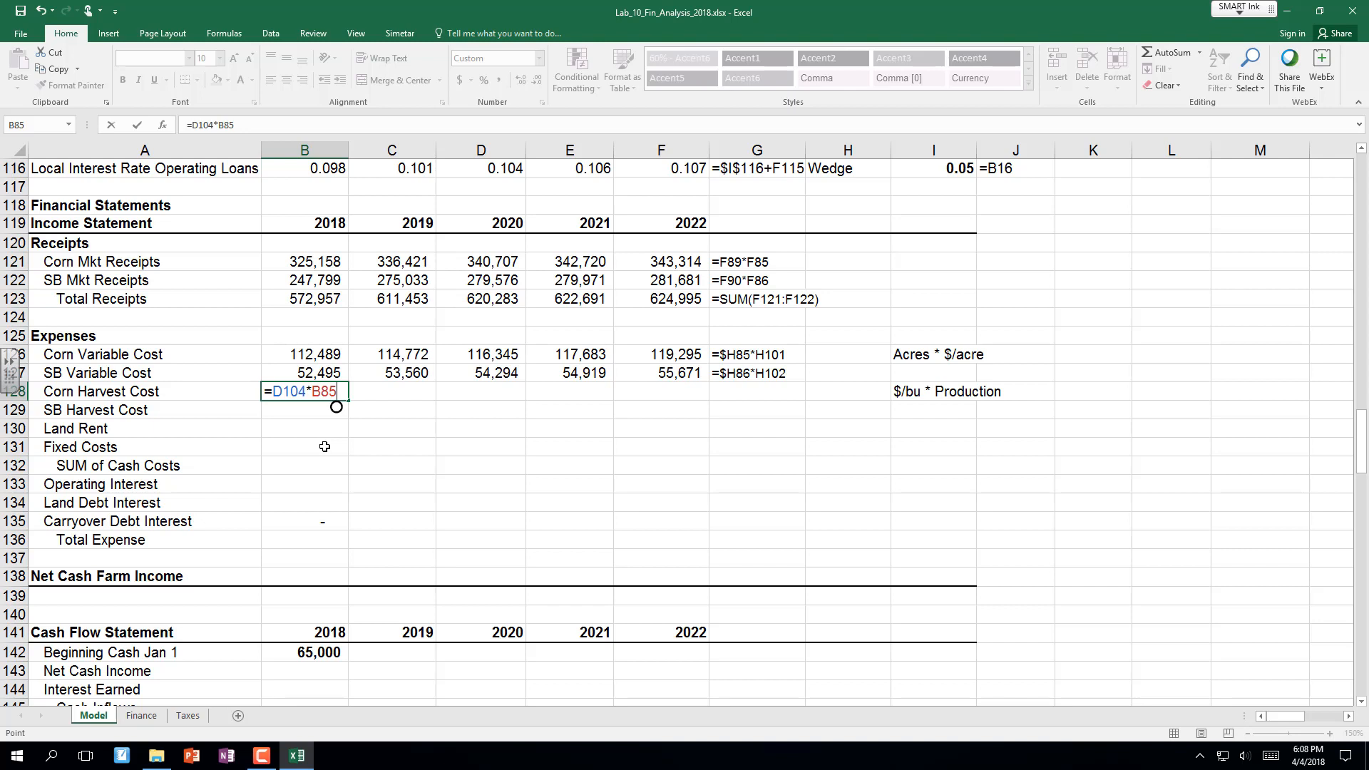
key(Return)
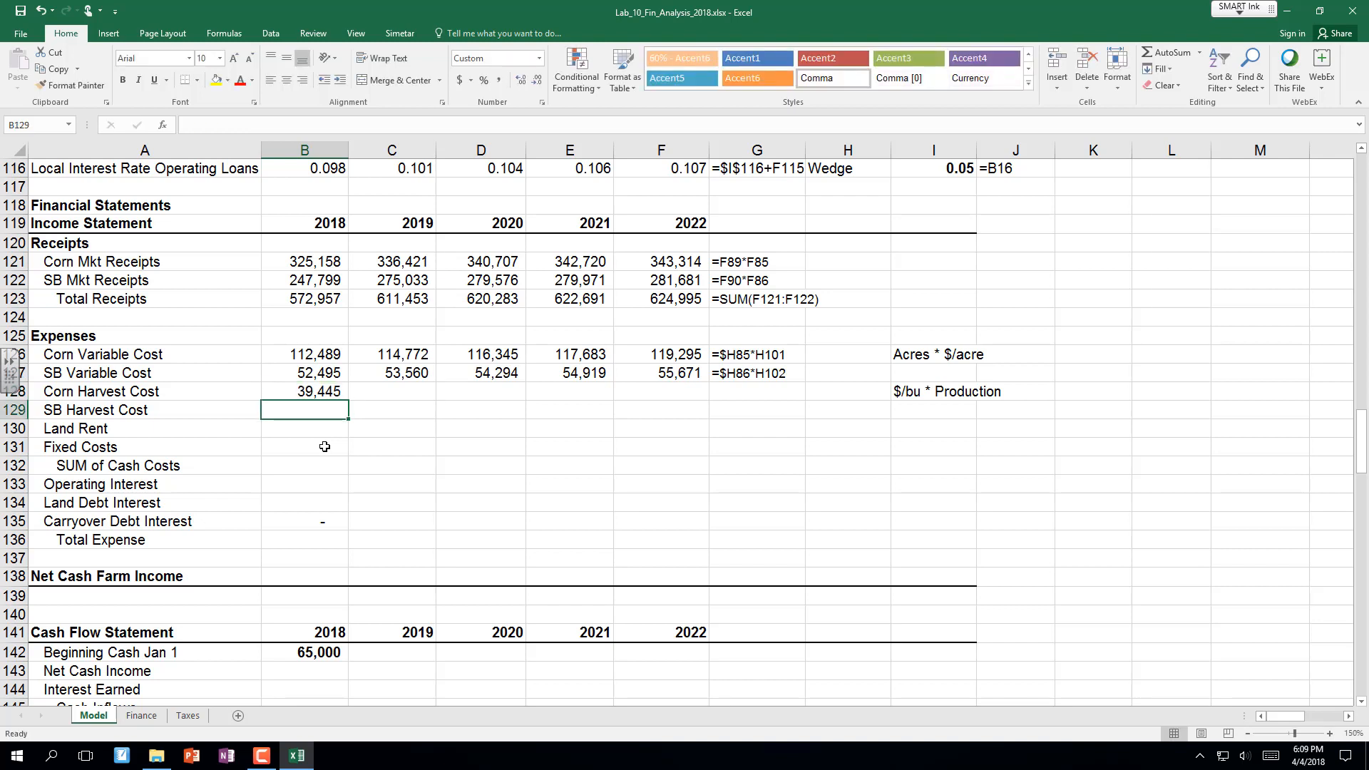
click(317, 394)
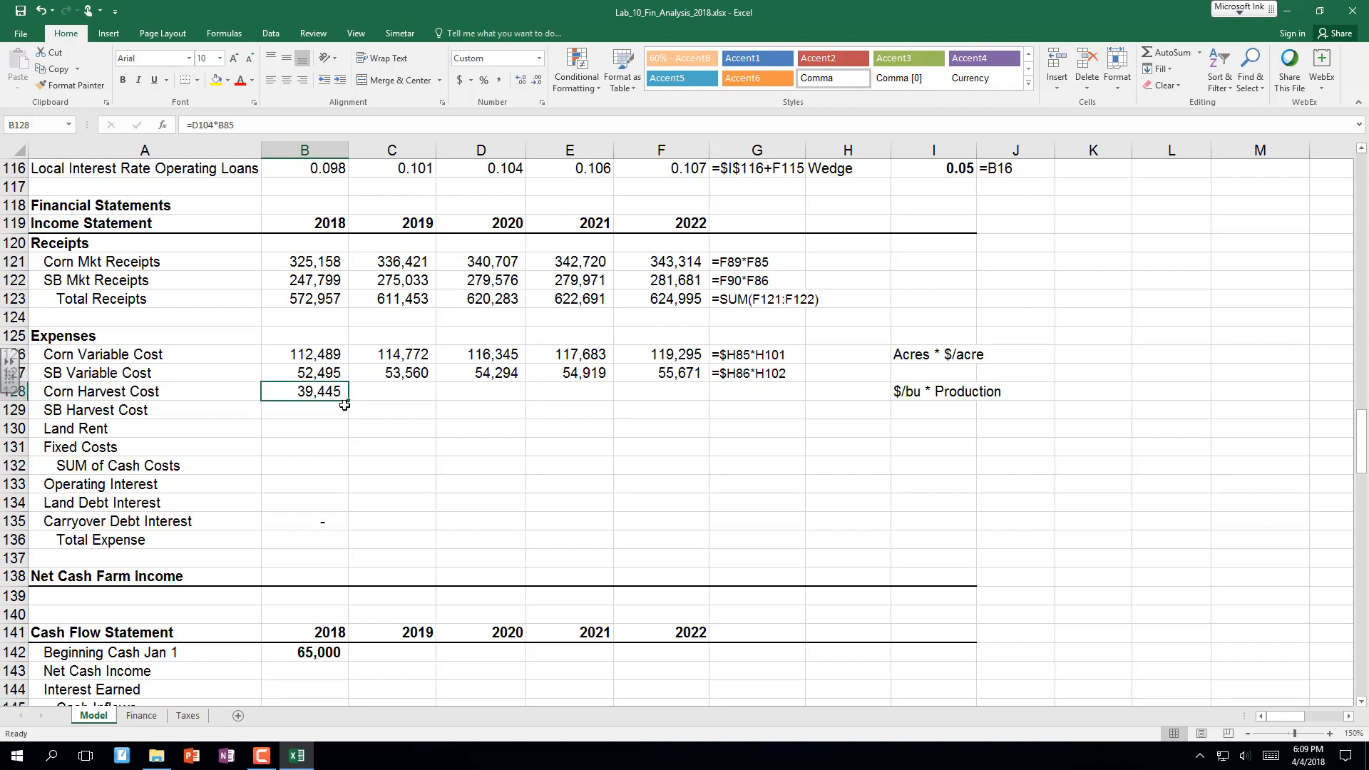
drag(347, 400, 710, 418)
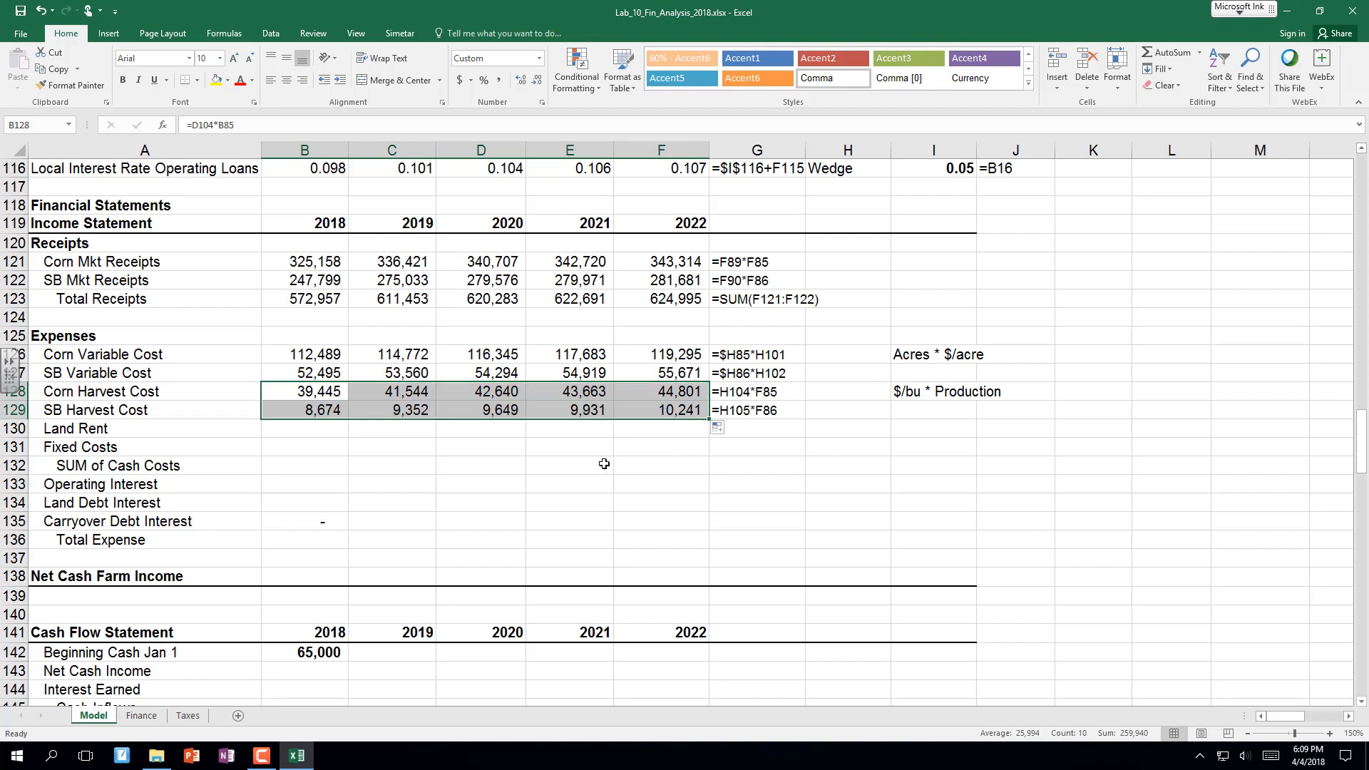
Link 2018 Land Rent in B130 to the Total Land Rent Cost with =D111.
click(307, 428)
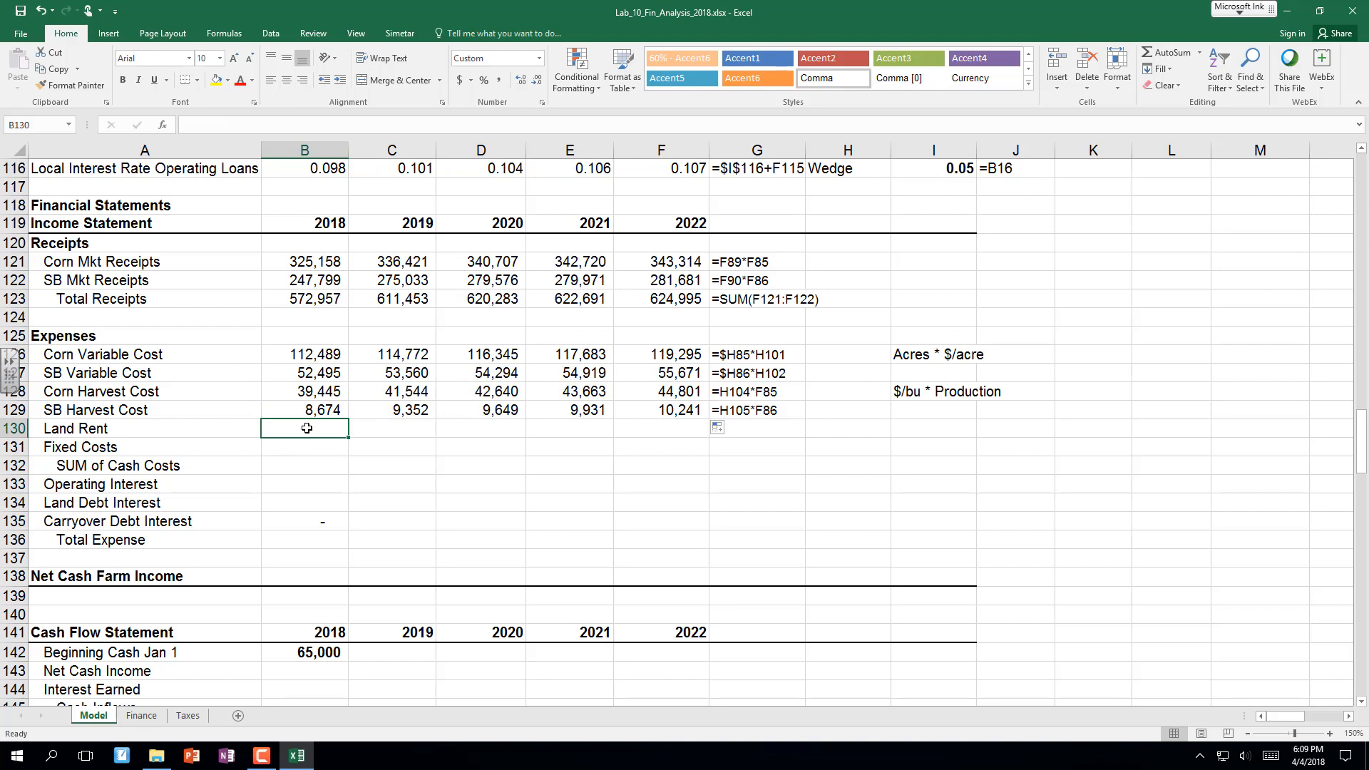
text(=)
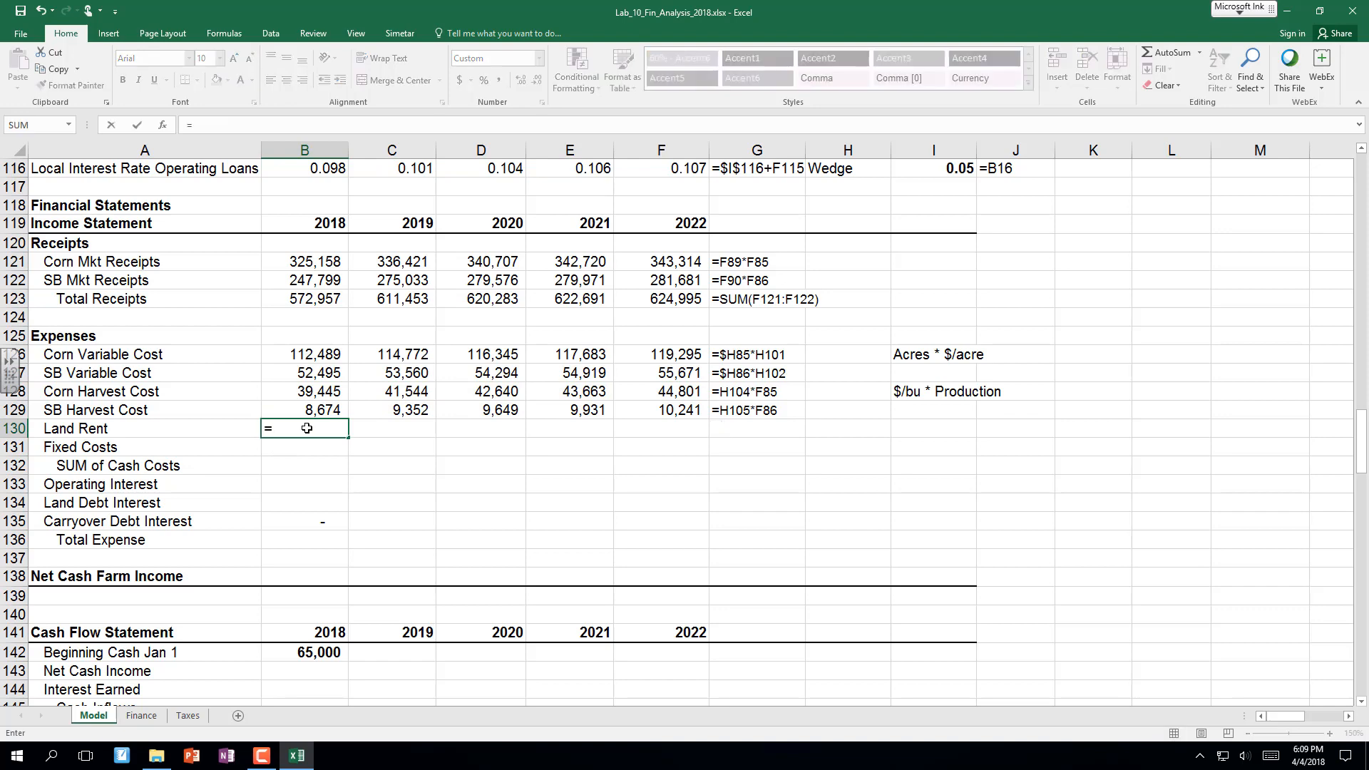
key(Up)
key(Up)
key(Up)
key(Up)
key(Up)
key(Up)
key(Up)
key(Up)
key(Up)
key(Up)
key(Up)
key(Up)
key(Up)
key(Up)
key(Up)
key(Up)
key(Up)
key(Up)
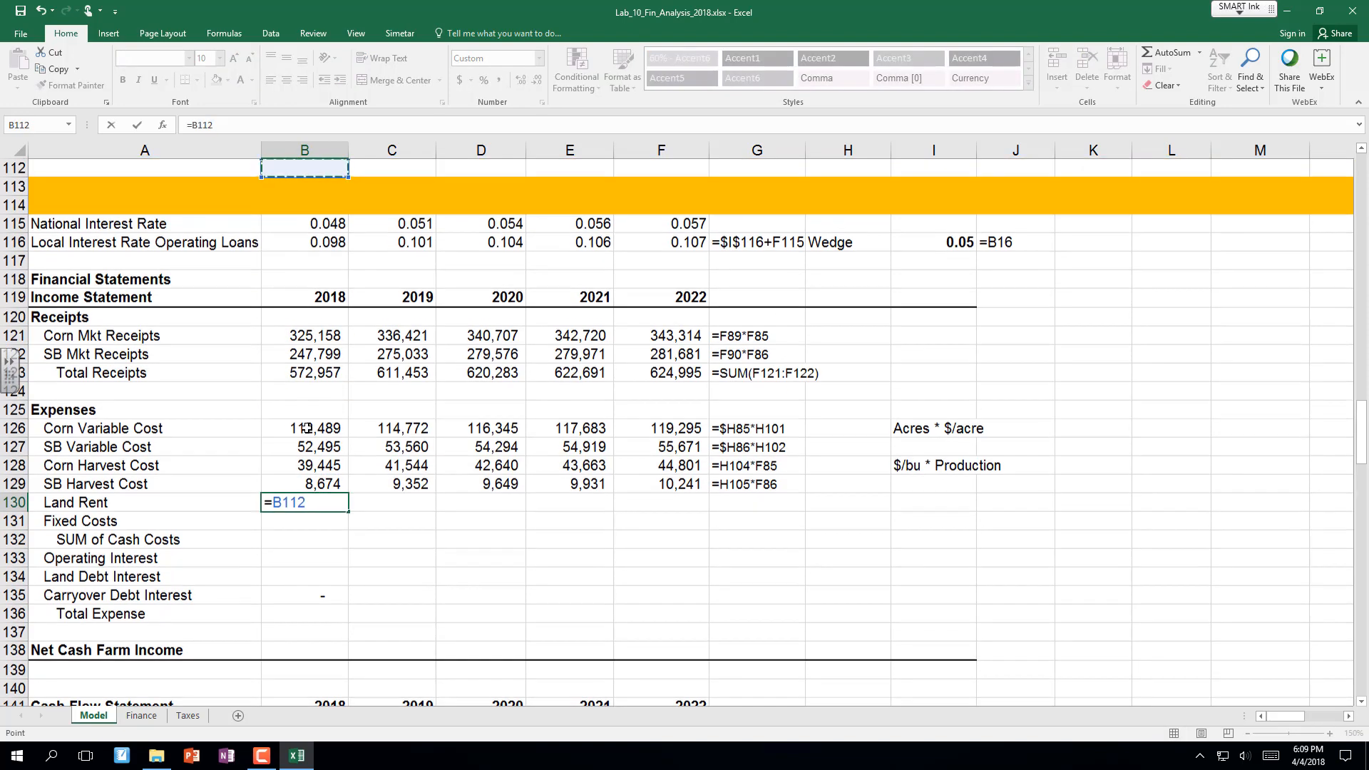
key(Up)
key(Up)
key(Up)
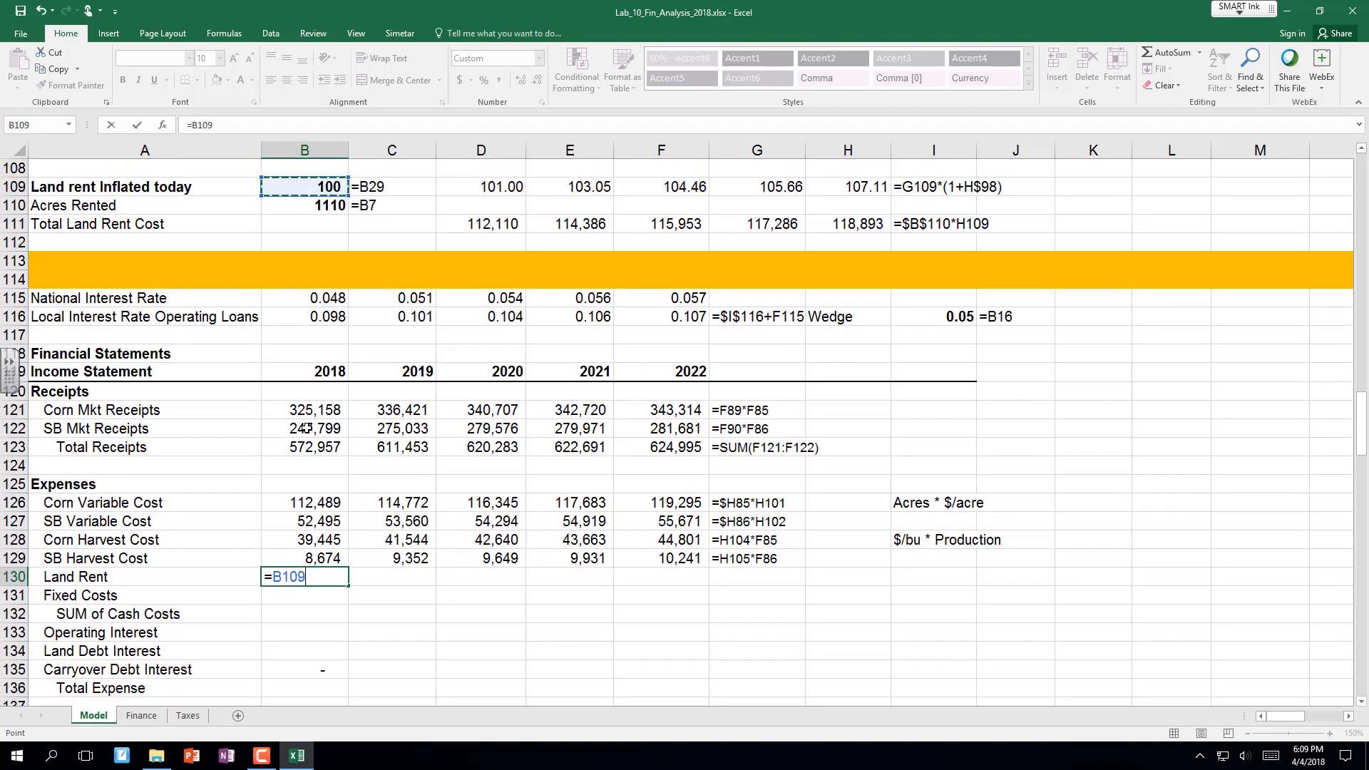
key(Down)
key(Down)
key(Right)
key(Right)
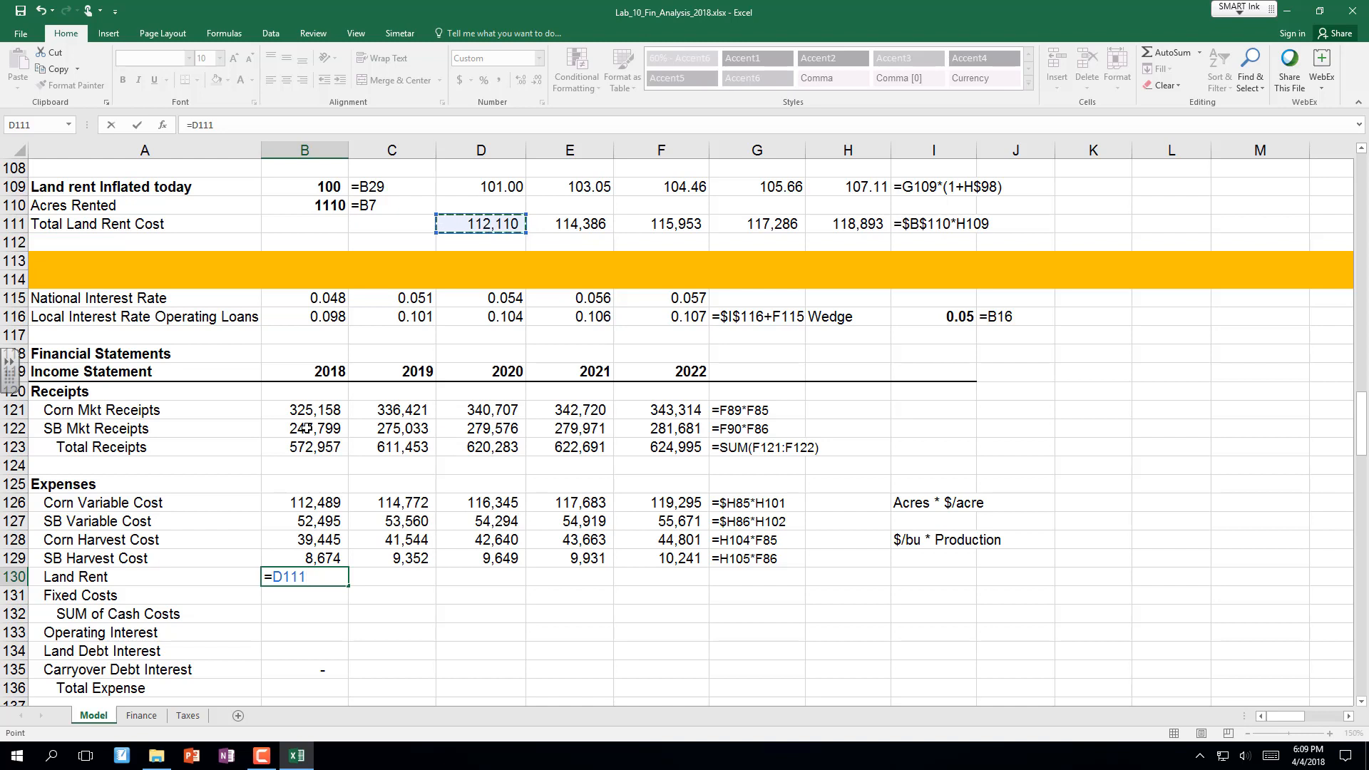
key(Return)
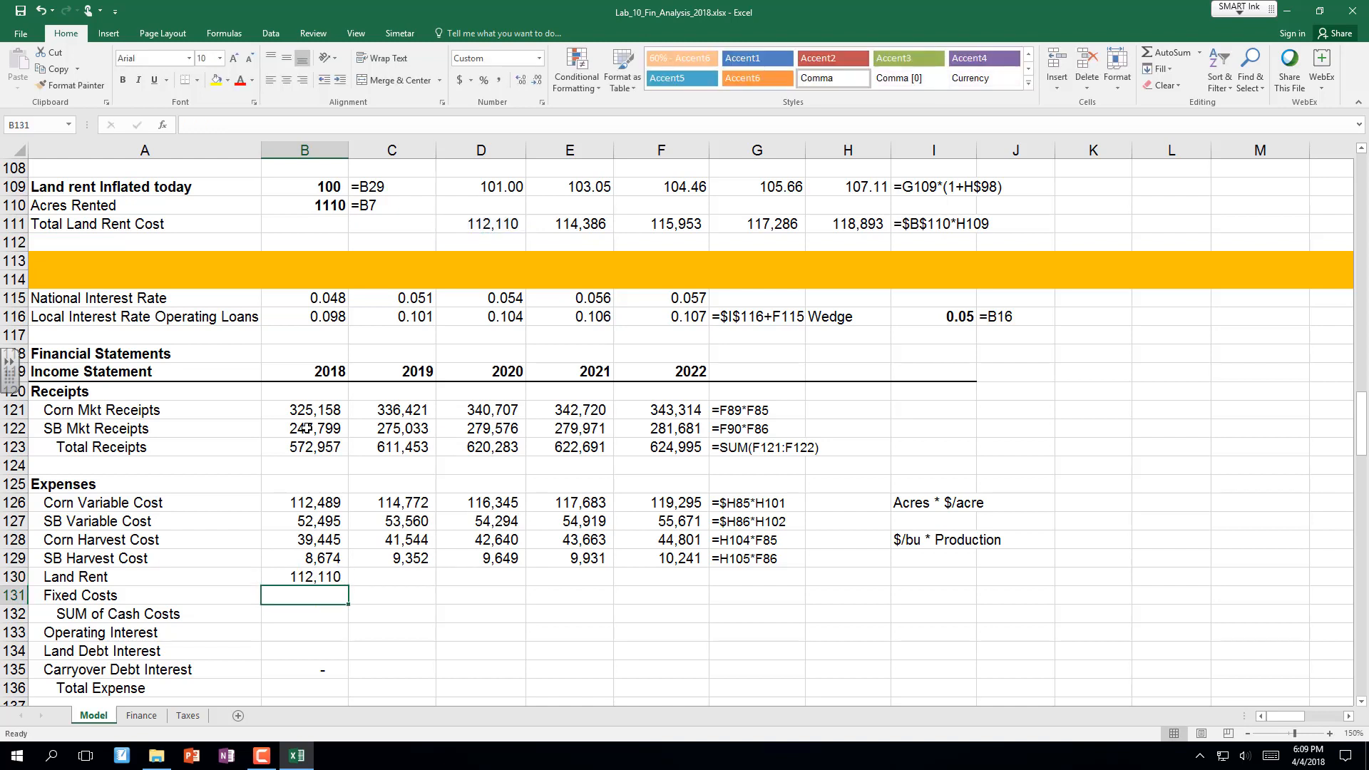
Fill the Land Rent formula from B130 across to F130 for 2019 to 2022.
key(Down)
key(Up)
key(Up)
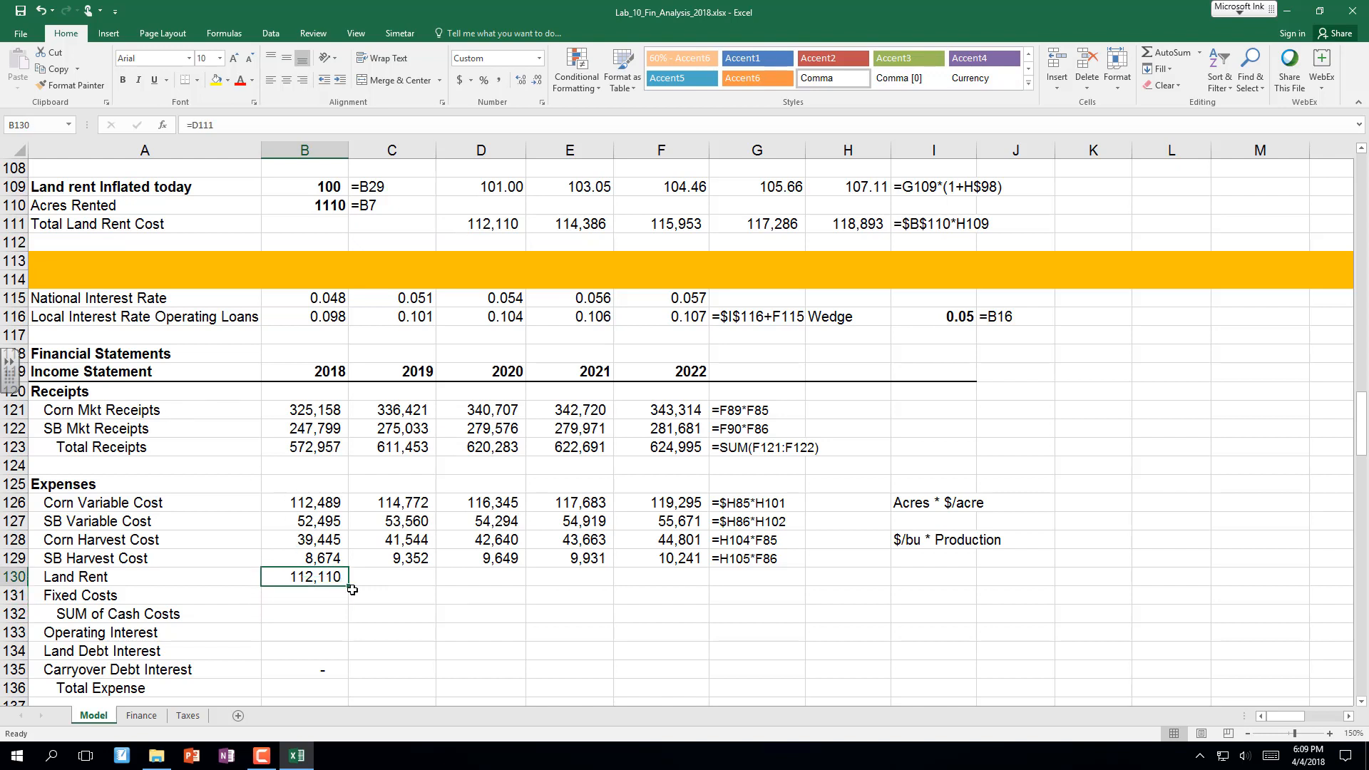
drag(348, 583, 726, 583)
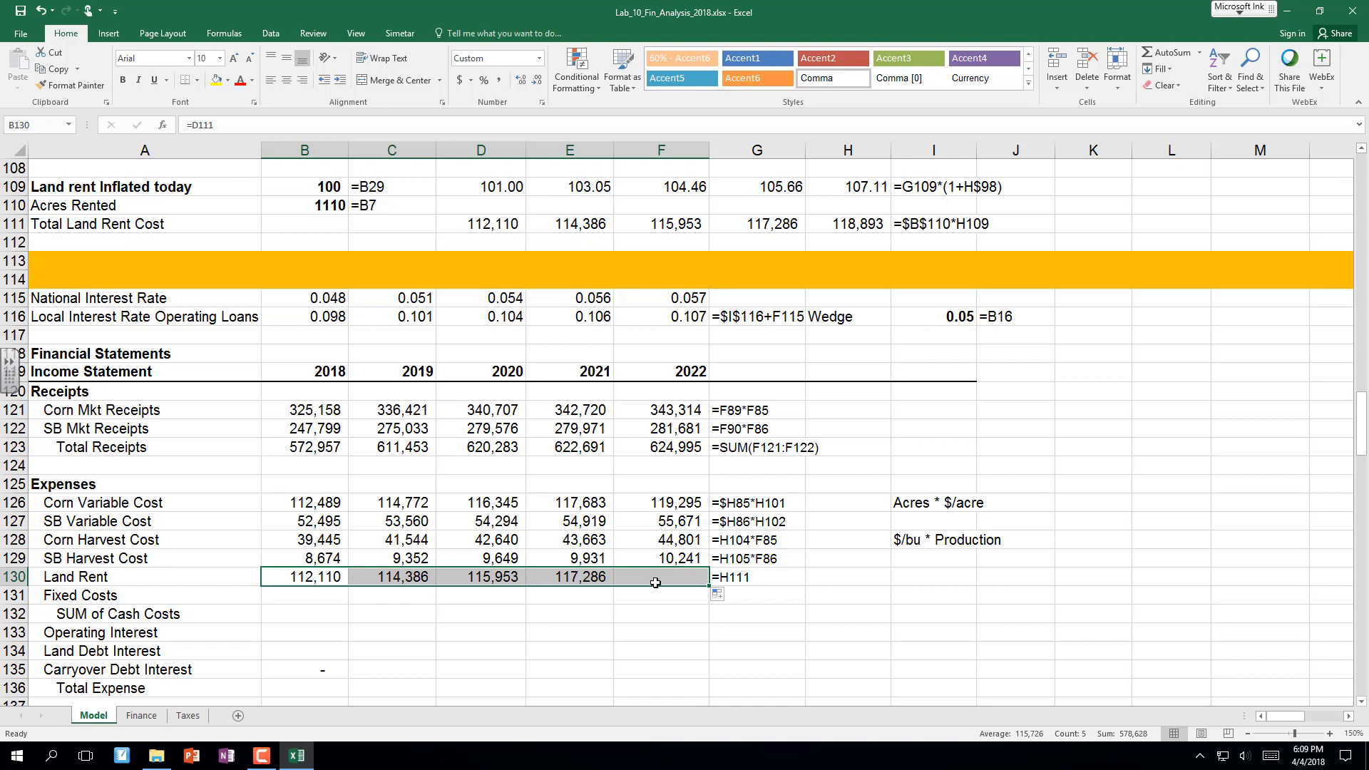
Link 2018 Fixed Costs in B131 to the PPI-inflated whole-farm fixed cost with =D107.
click(297, 603)
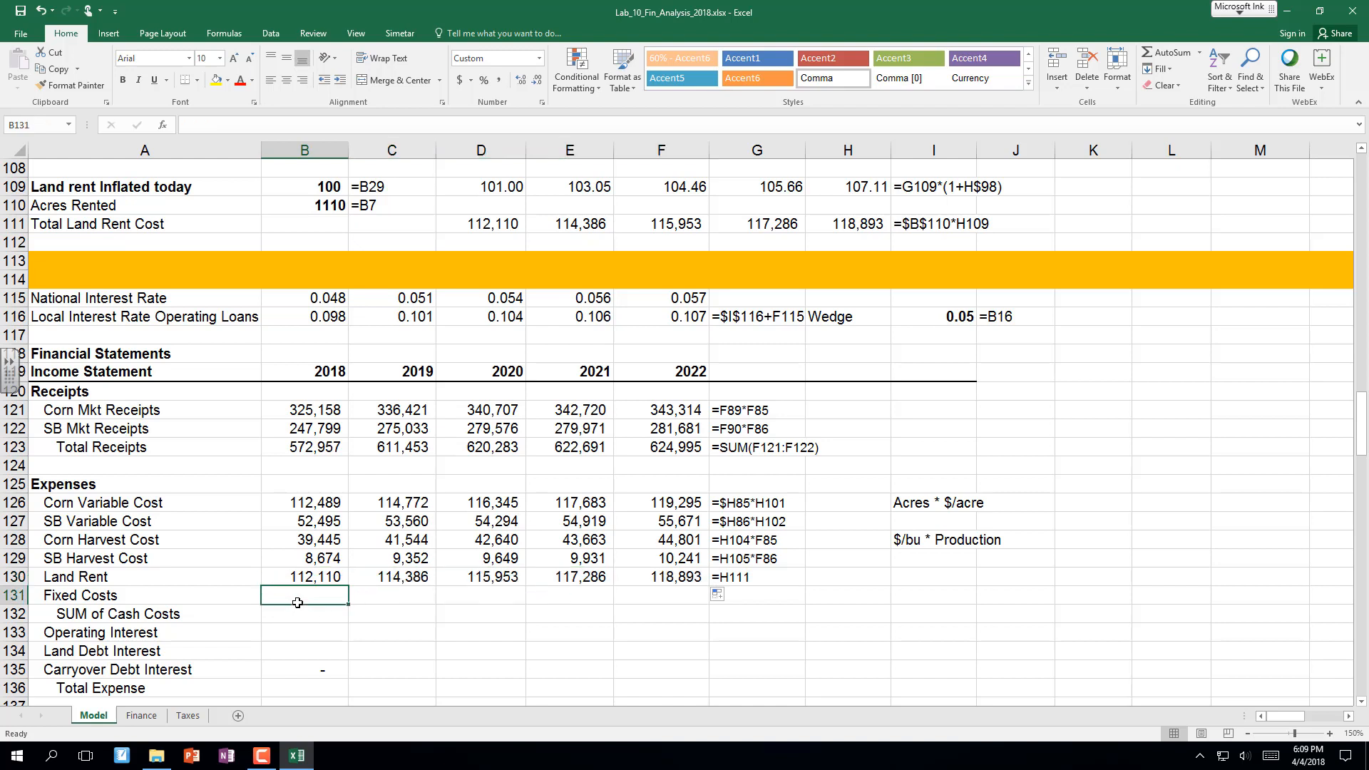
text(=)
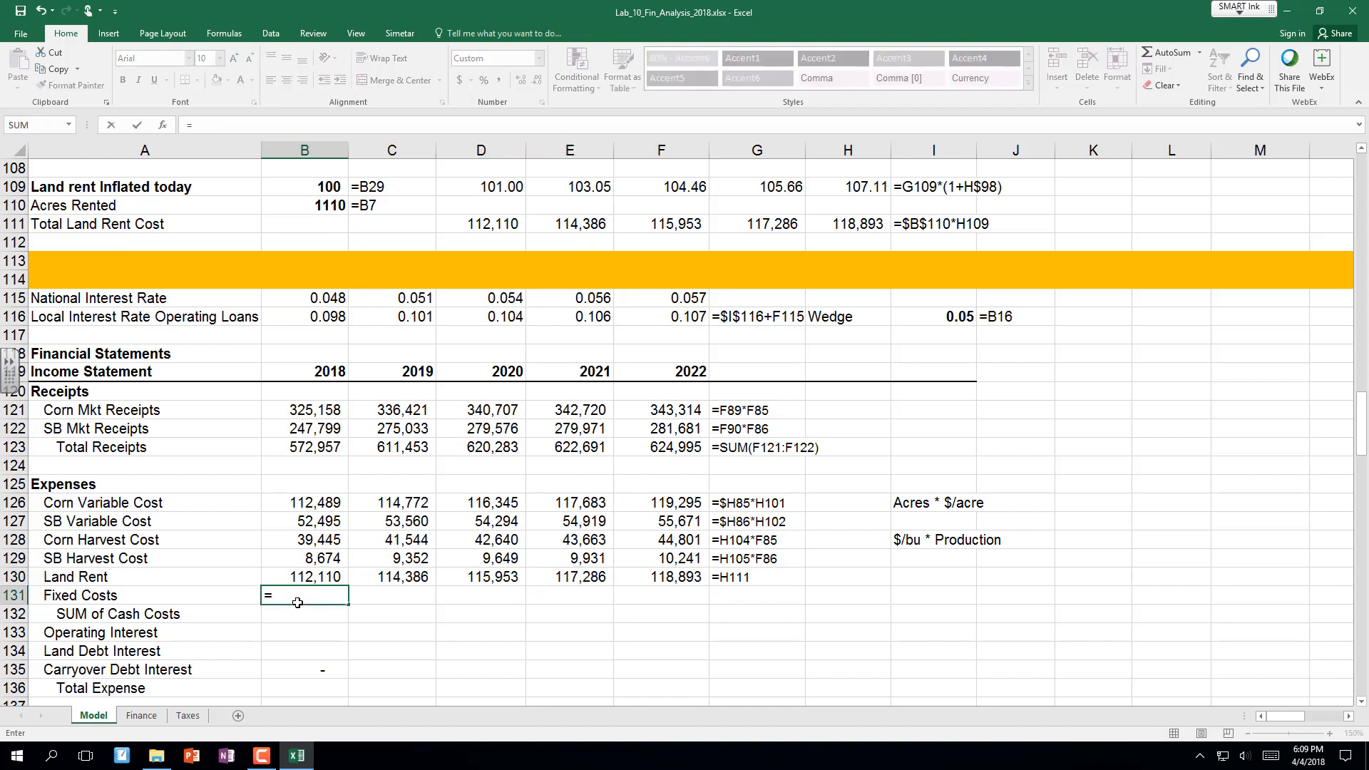
key(Up)
key(Up)
key(Up)
key(Up)
key(Up)
key(Up)
key(Up)
key(Up)
key(Up)
key(Up)
key(Up)
key(Up)
key(Up)
key(Up)
key(Up)
key(Up)
key(Up)
key(Up)
key(Up)
key(Up)
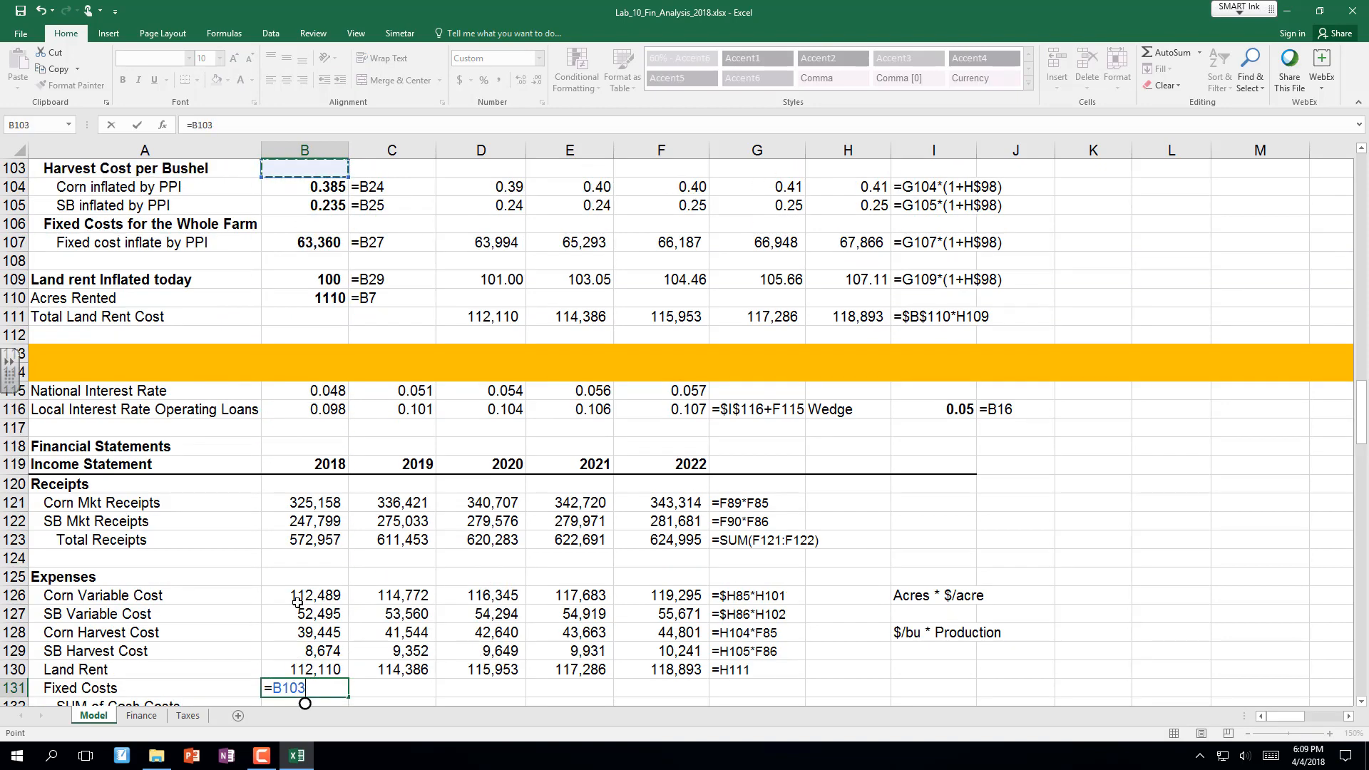
key(Up)
key(Down)
key(Down)
key(Down)
key(Down)
key(Down)
key(Right)
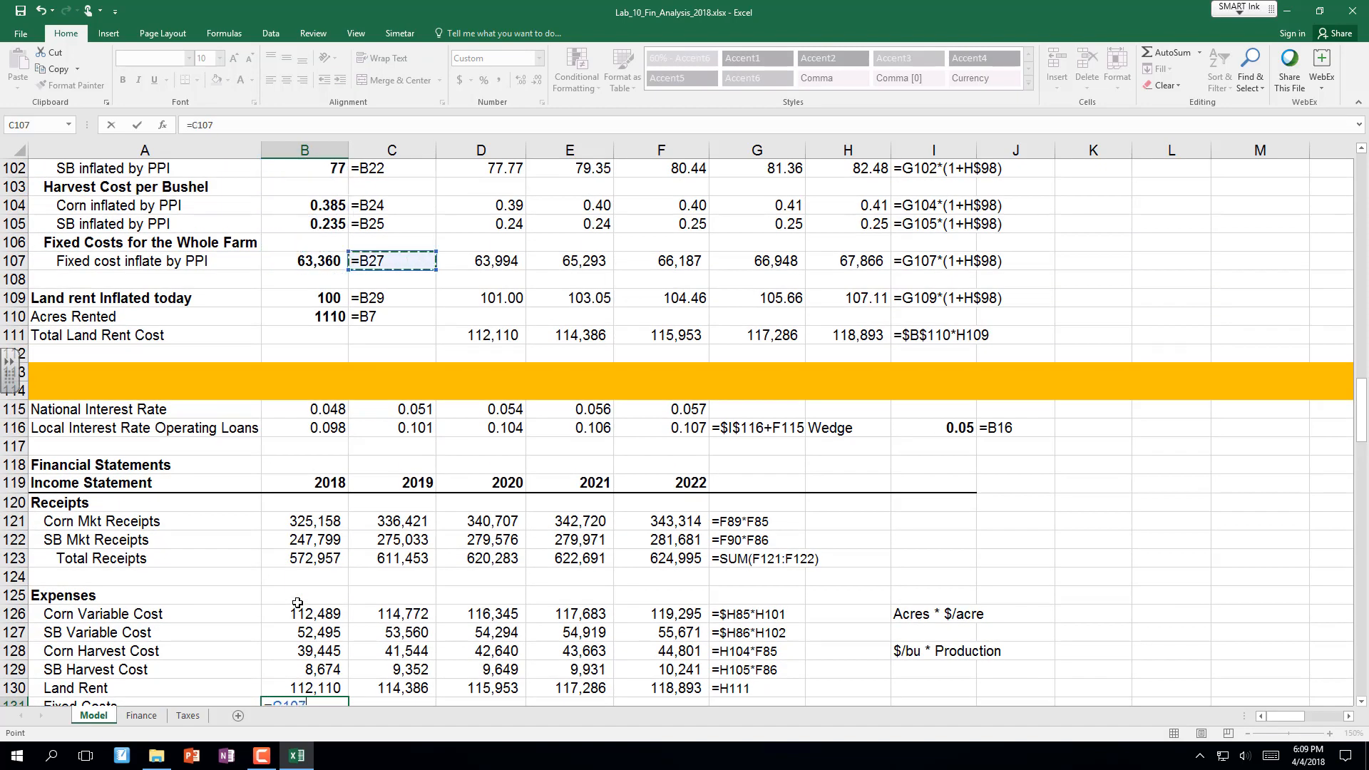
key(Right)
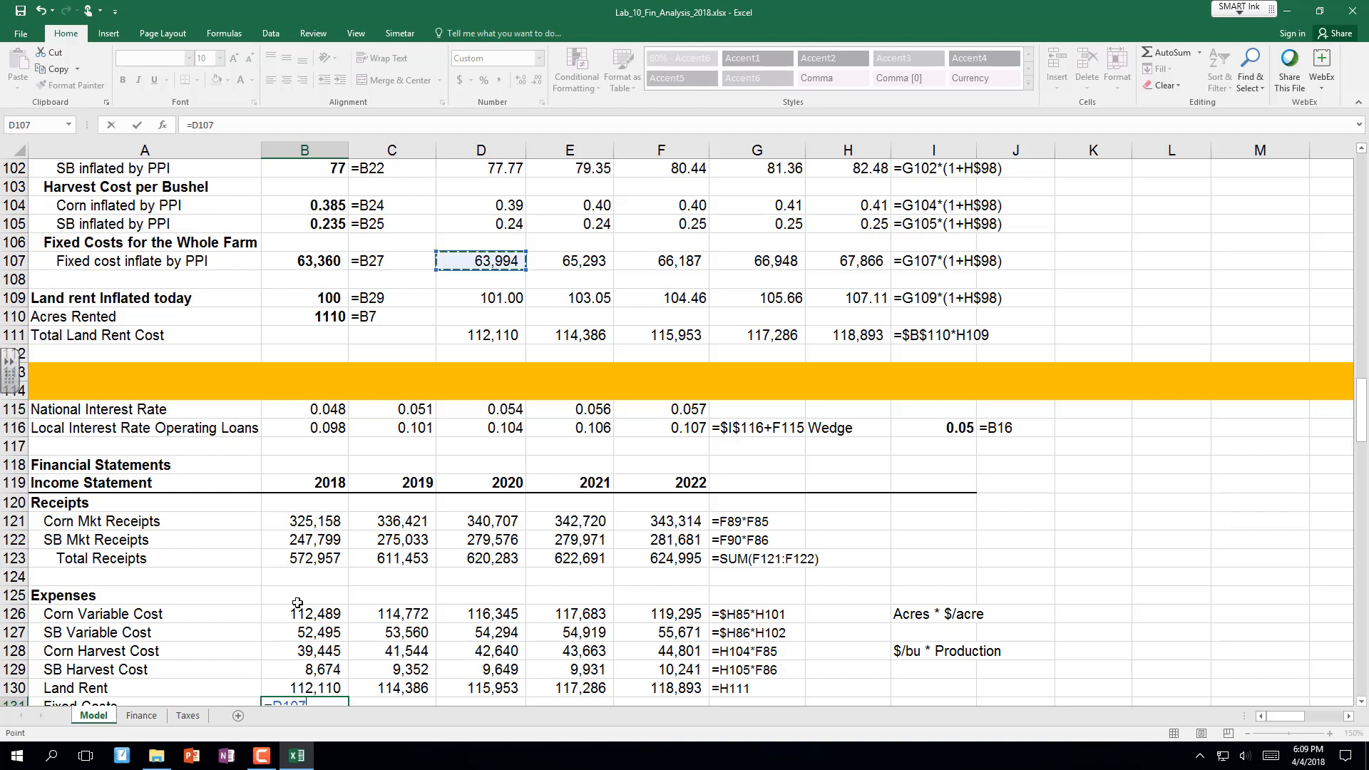
key(Return)
key(Return)
key(Return)
key(Return)
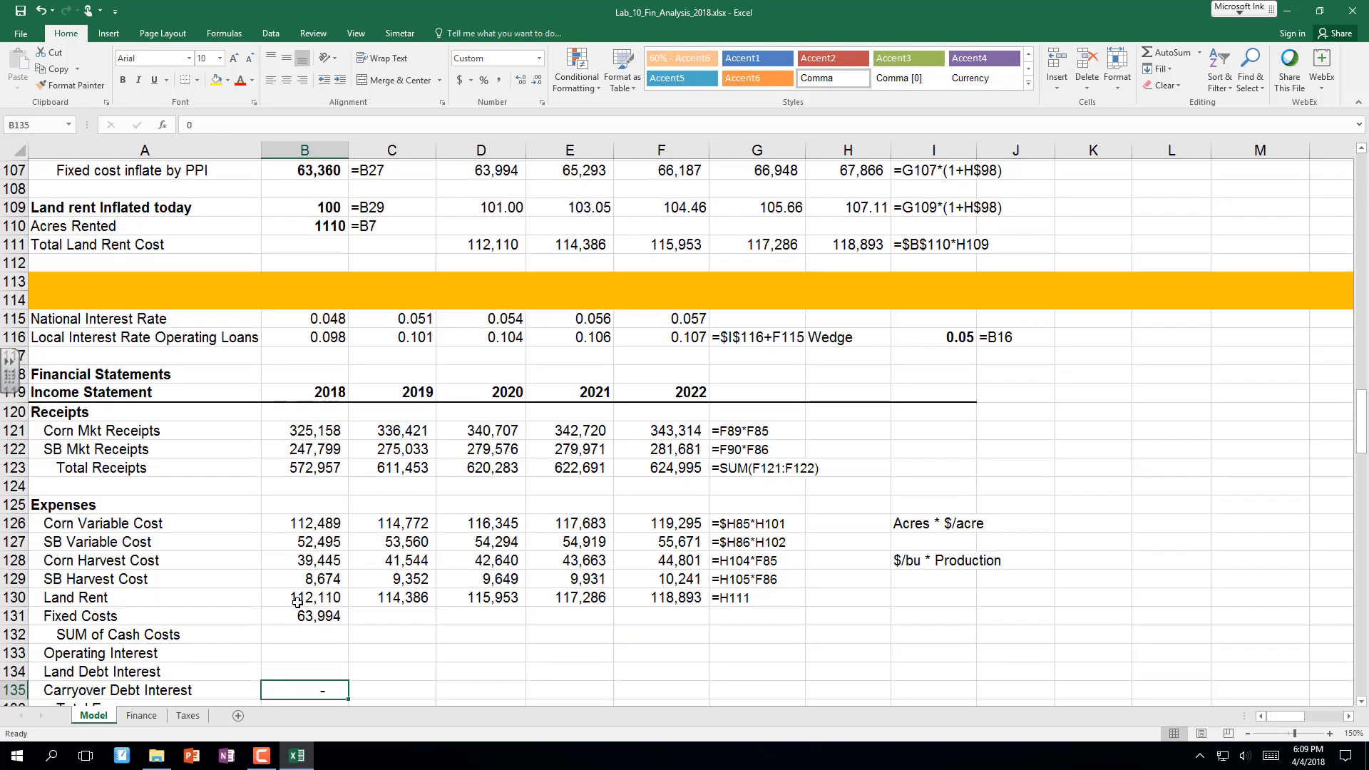
Fill the Fixed Costs formula from B131 across to F131 for 2019 to 2022.
key(Down)
key(Down)
key(Down)
key(Down)
key(Down)
key(Down)
key(Down)
key(Down)
key(Down)
key(Down)
key(Down)
key(Down)
key(Down)
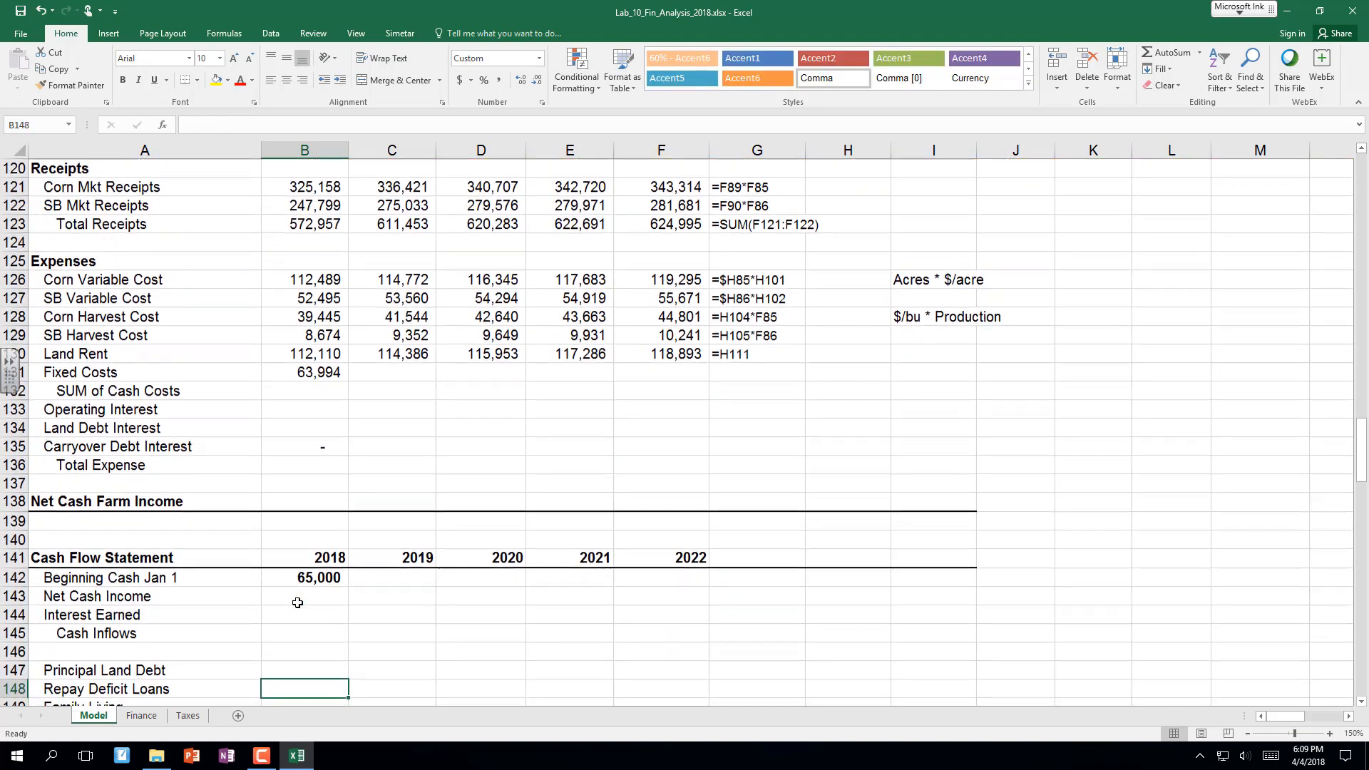
click(319, 375)
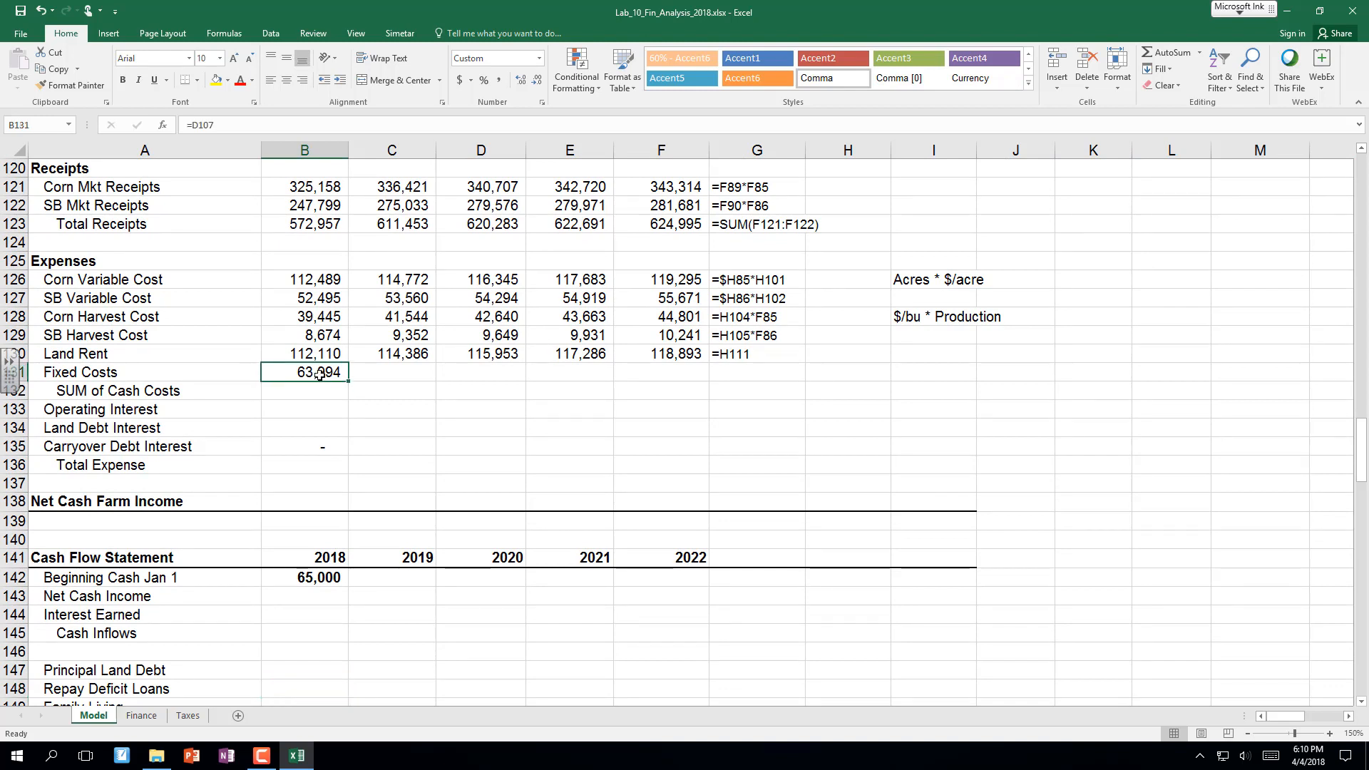
drag(348, 381, 758, 402)
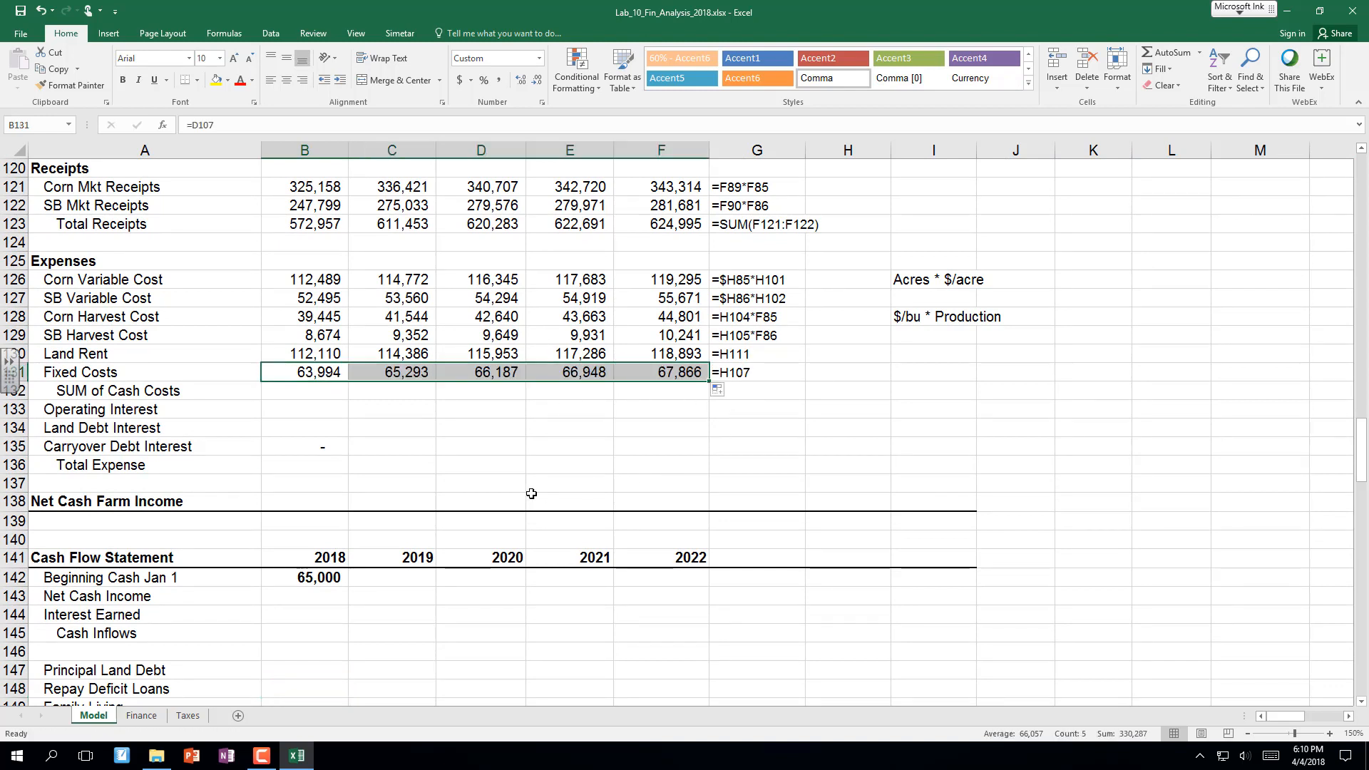
Total the 2018 cash costs in B132 with =SUM(B126:B131).
click(305, 394)
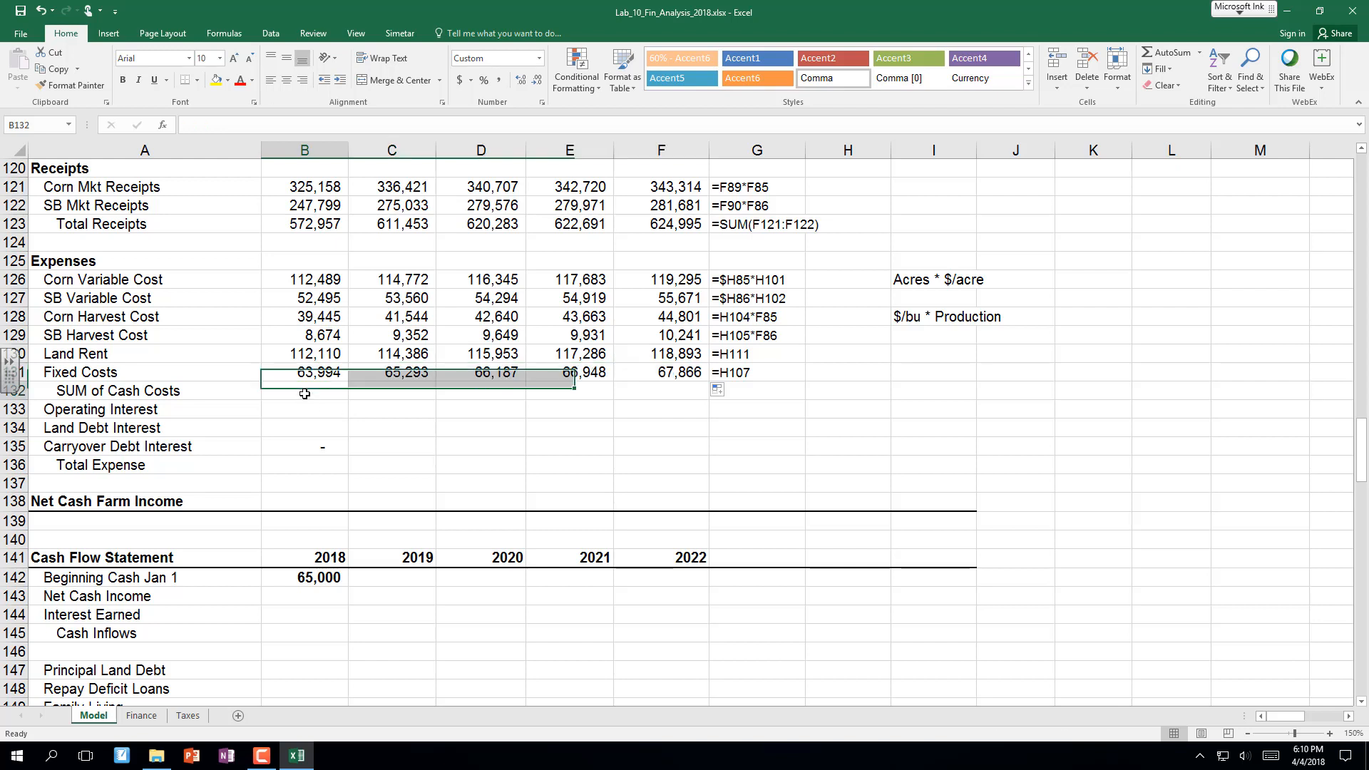
text(=)
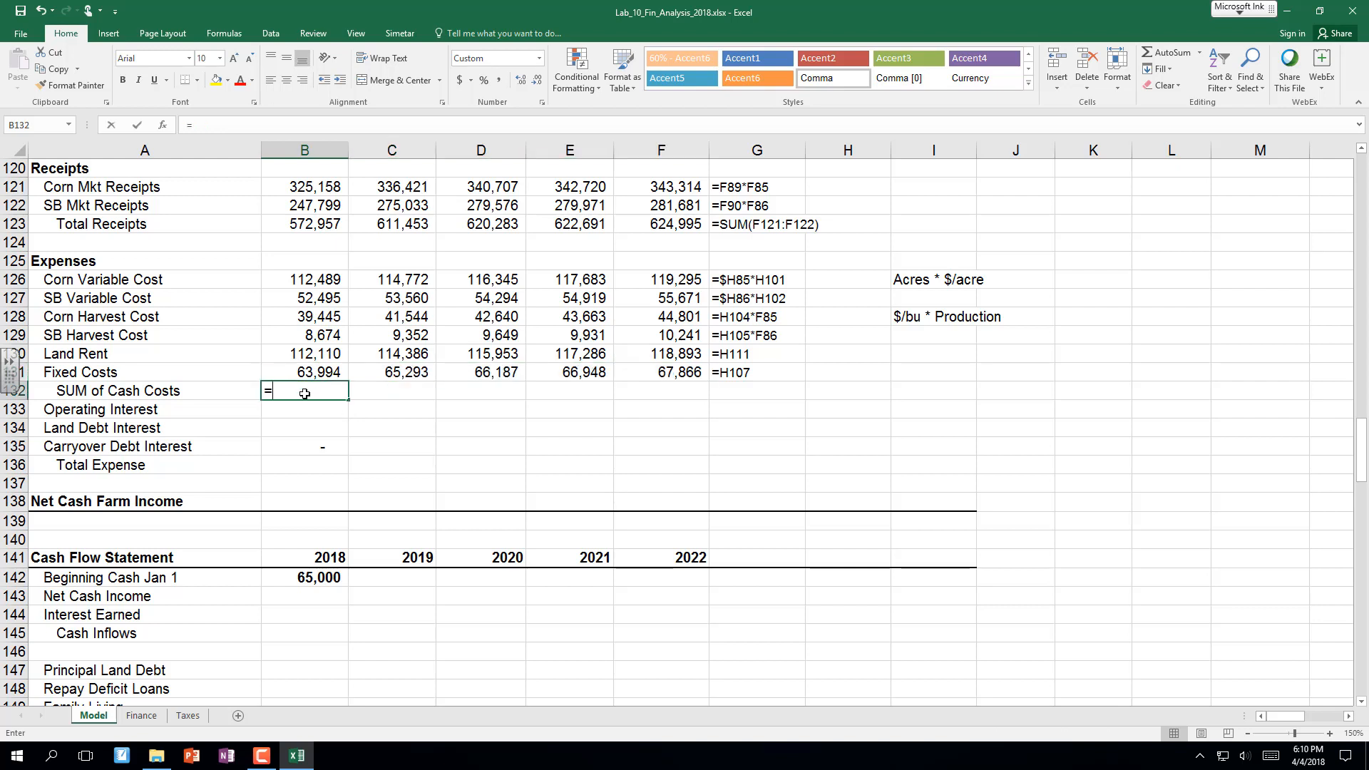
text(sum()
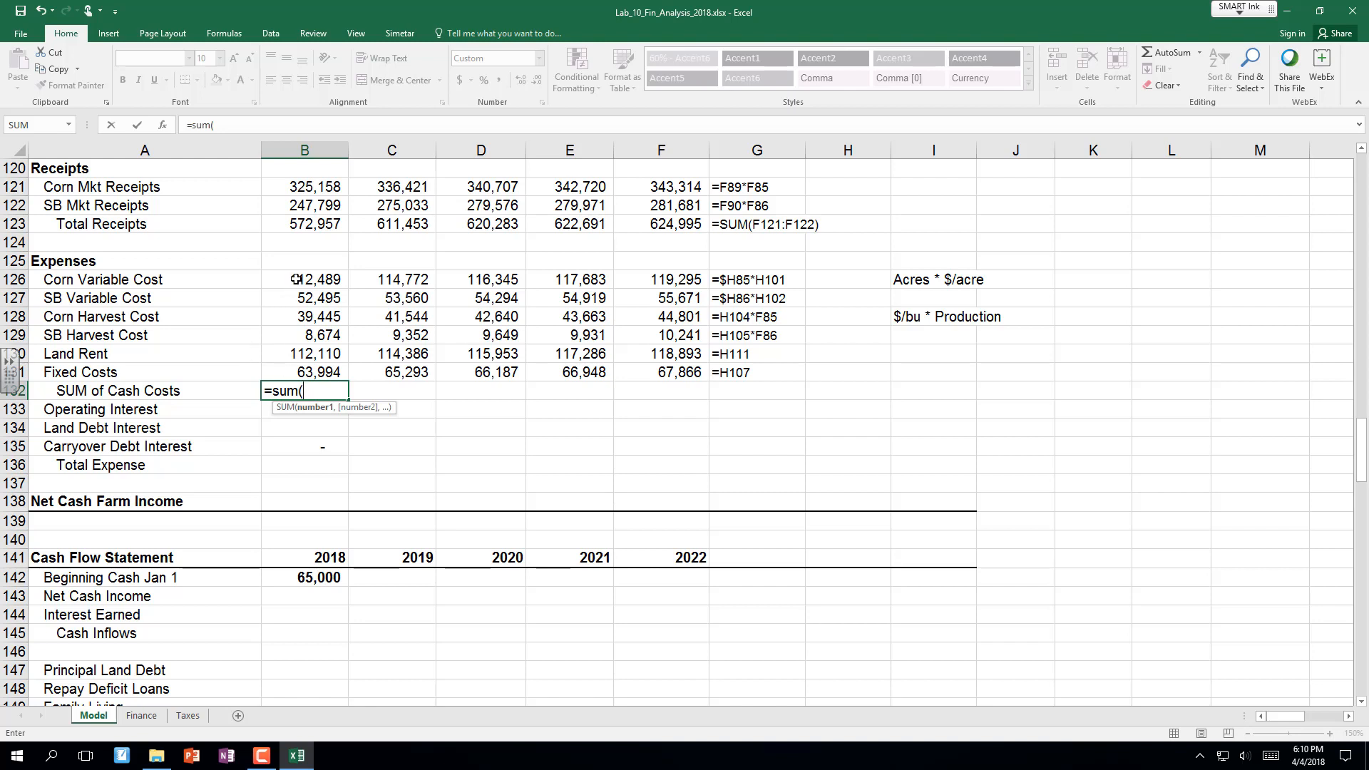
drag(295, 282, 300, 368)
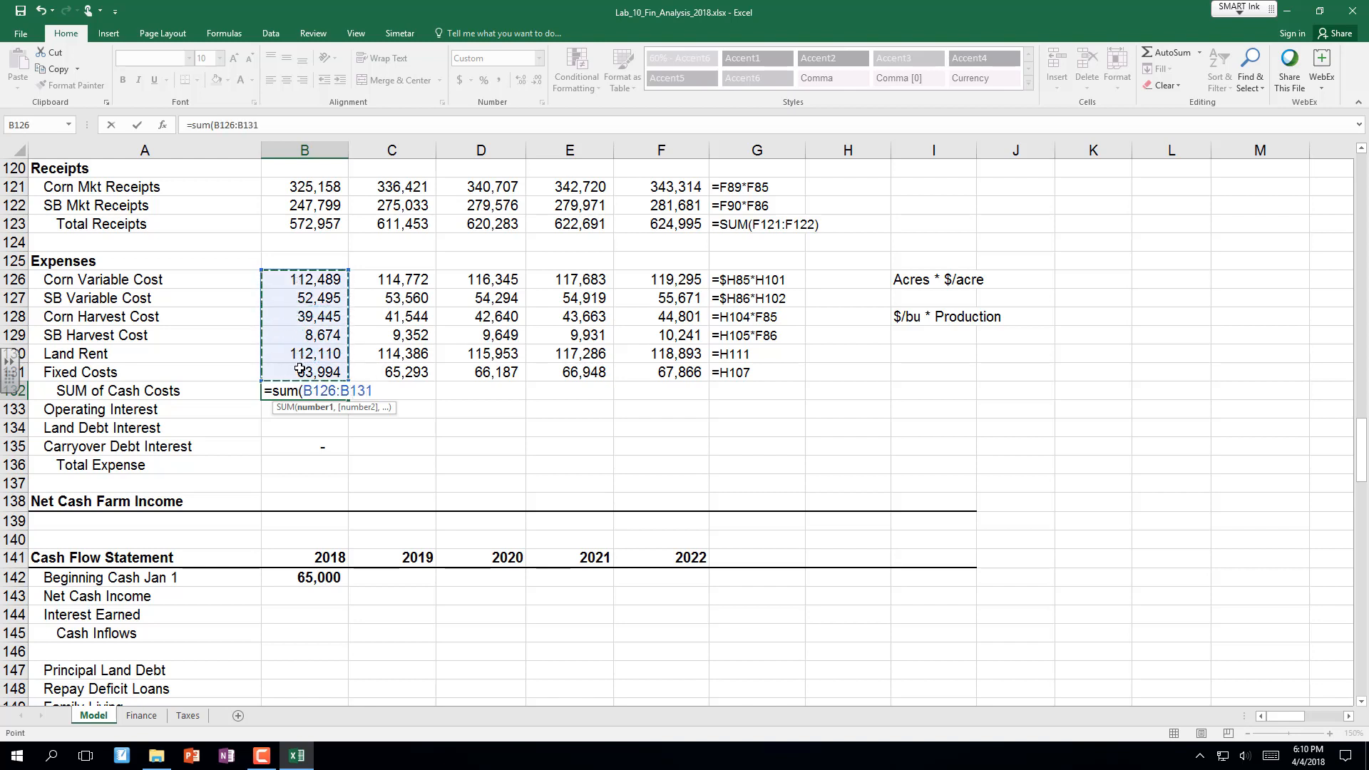
text())
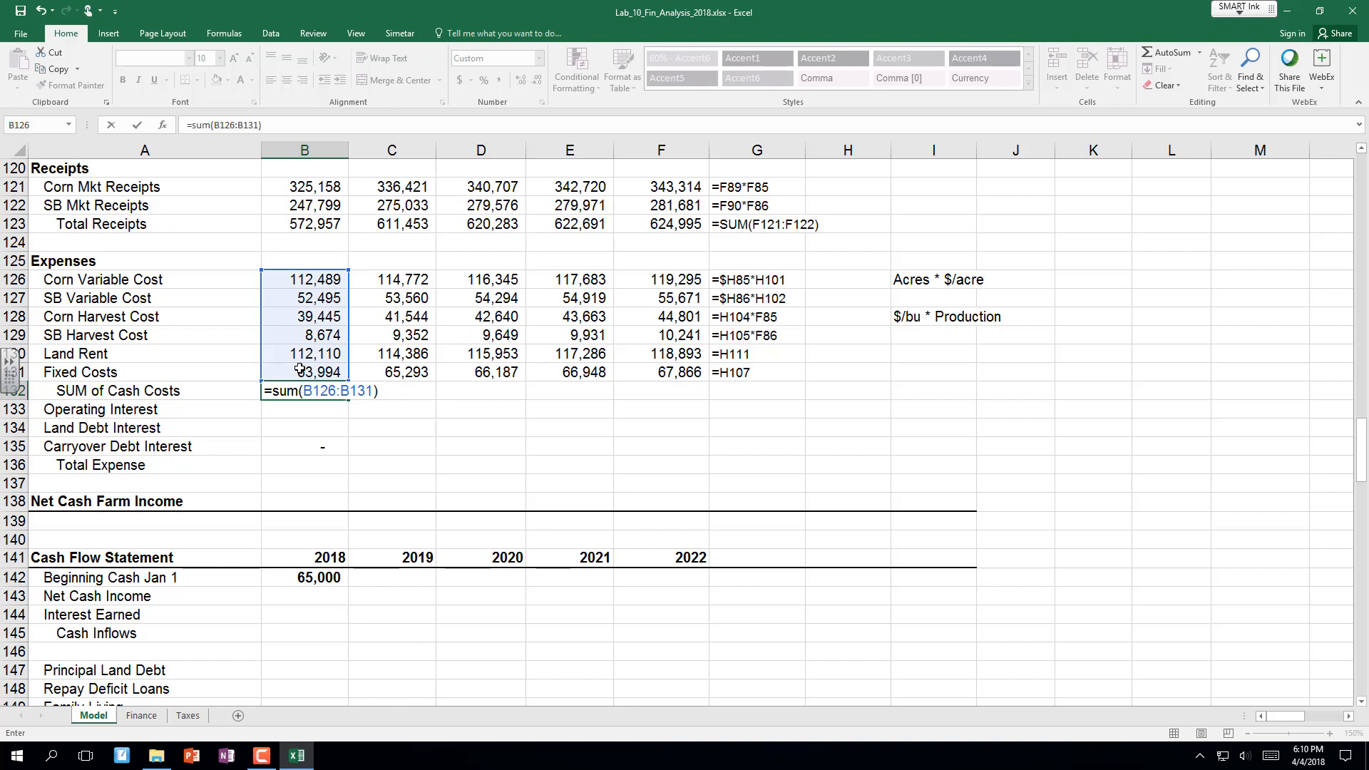
key(Return)
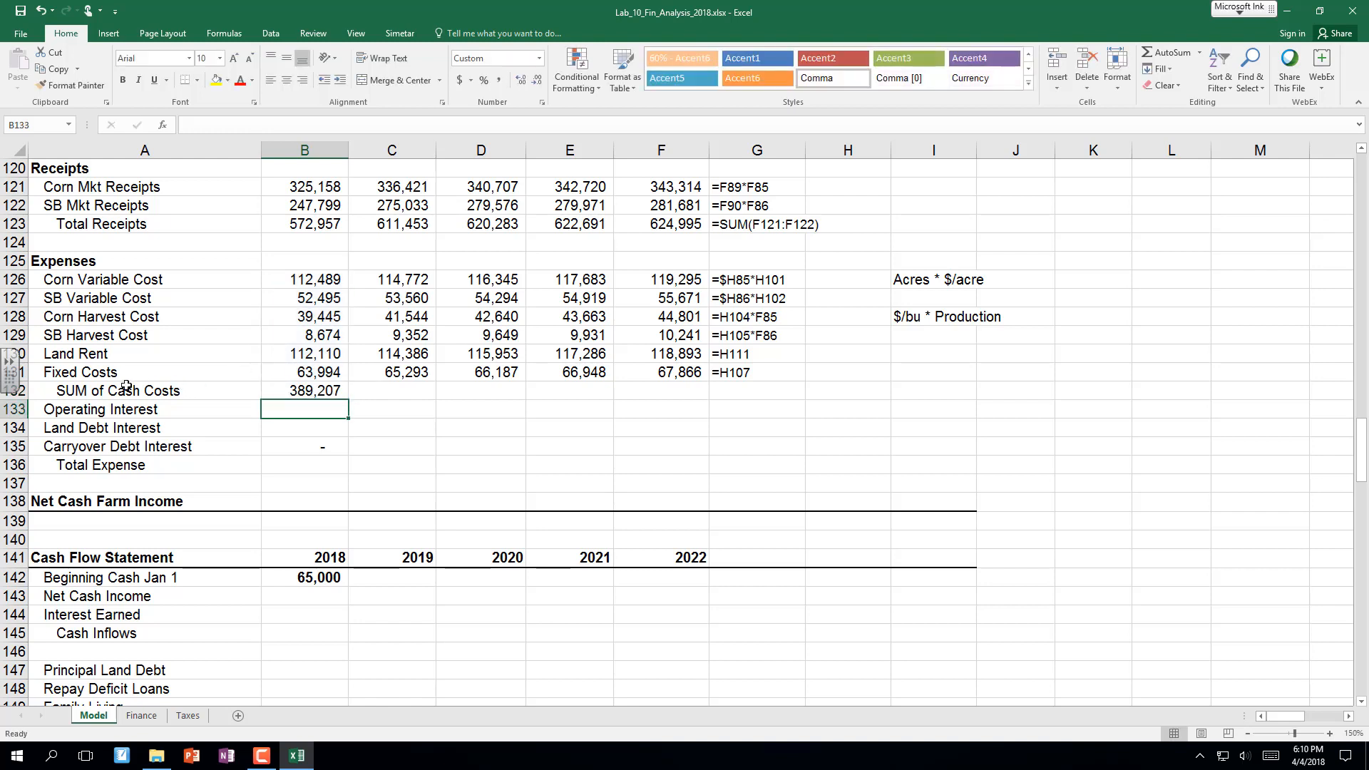
Fill the SUM of Cash Costs formula from B132 across to F132 for 2019 to 2022.
click(125, 389)
click(296, 396)
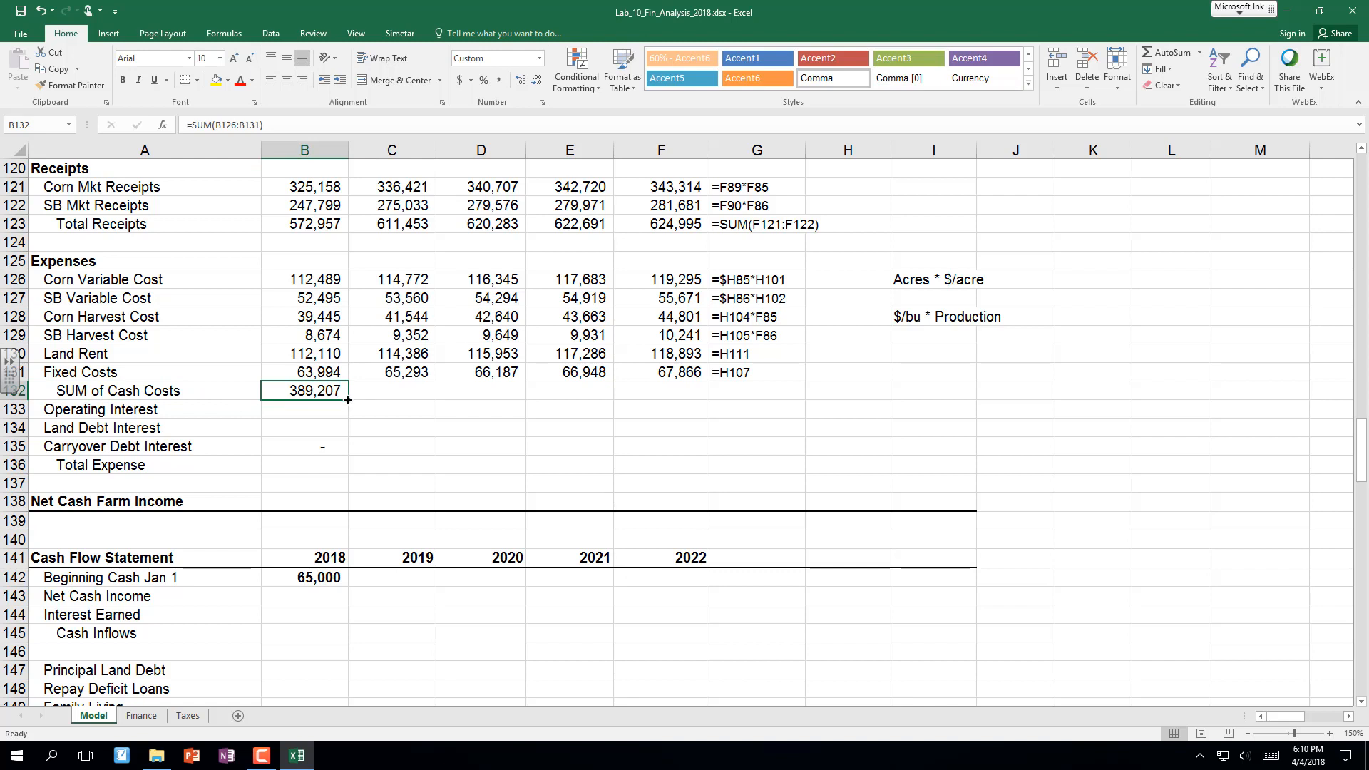
drag(347, 397, 704, 396)
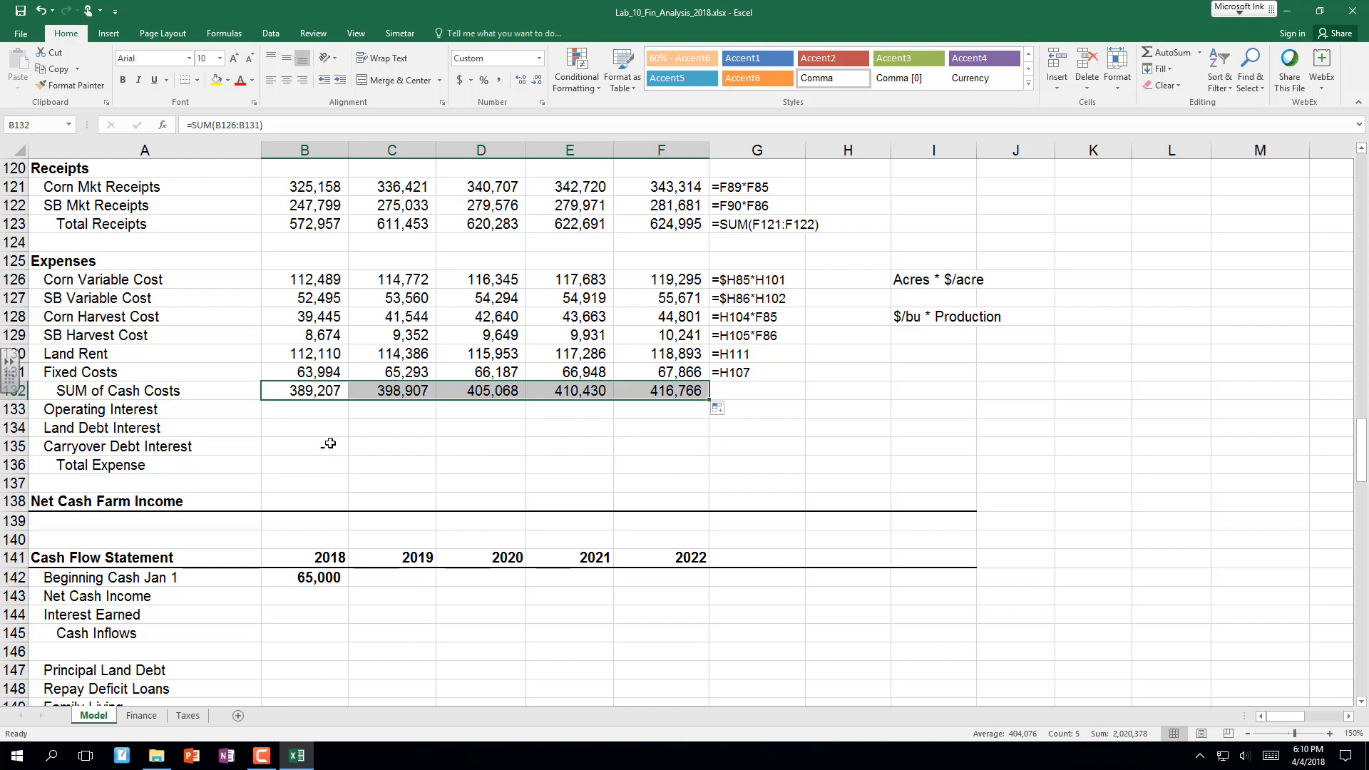
Enter the note "Local Interest Rate * Sum of Cash Costs * Fraction of Year Loan is used" in I133 for Operating Interest.
click(273, 411)
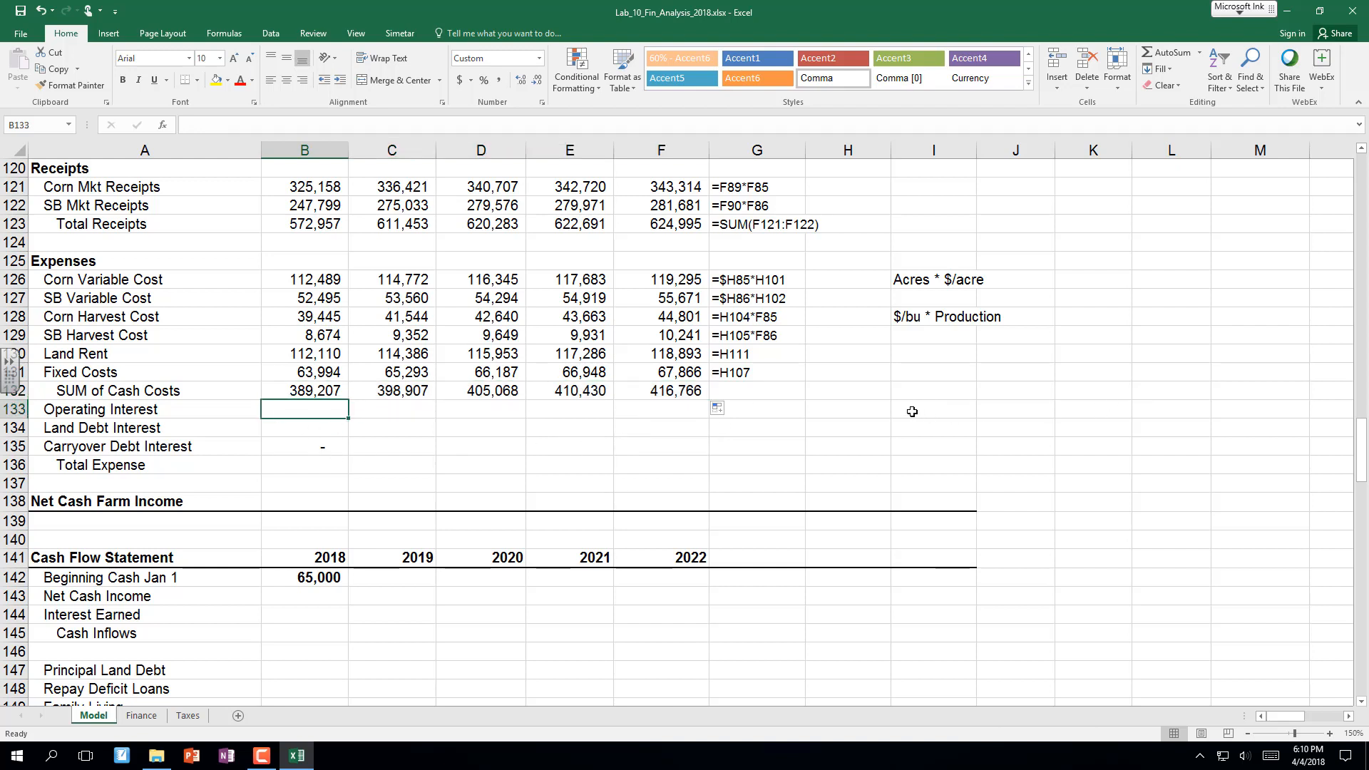
click(907, 411)
text(L)
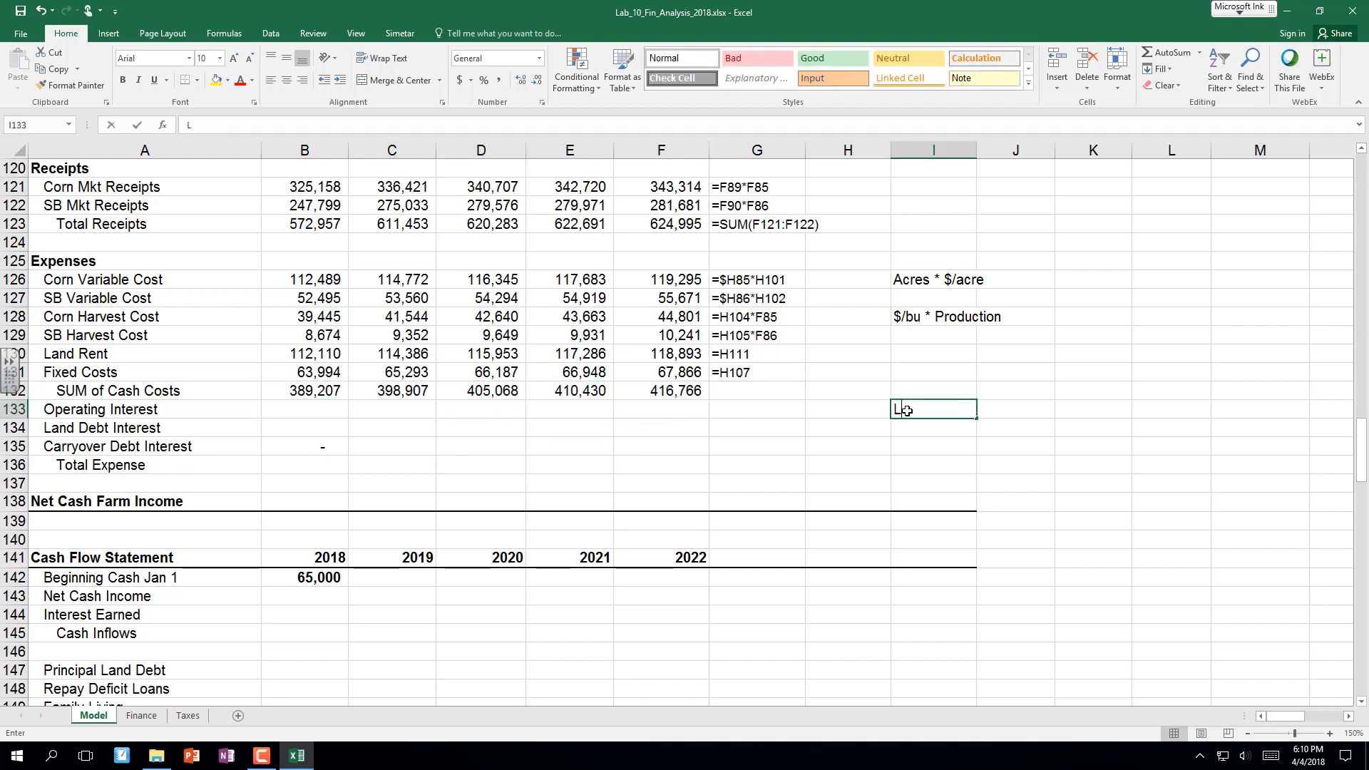
text(ocal In)
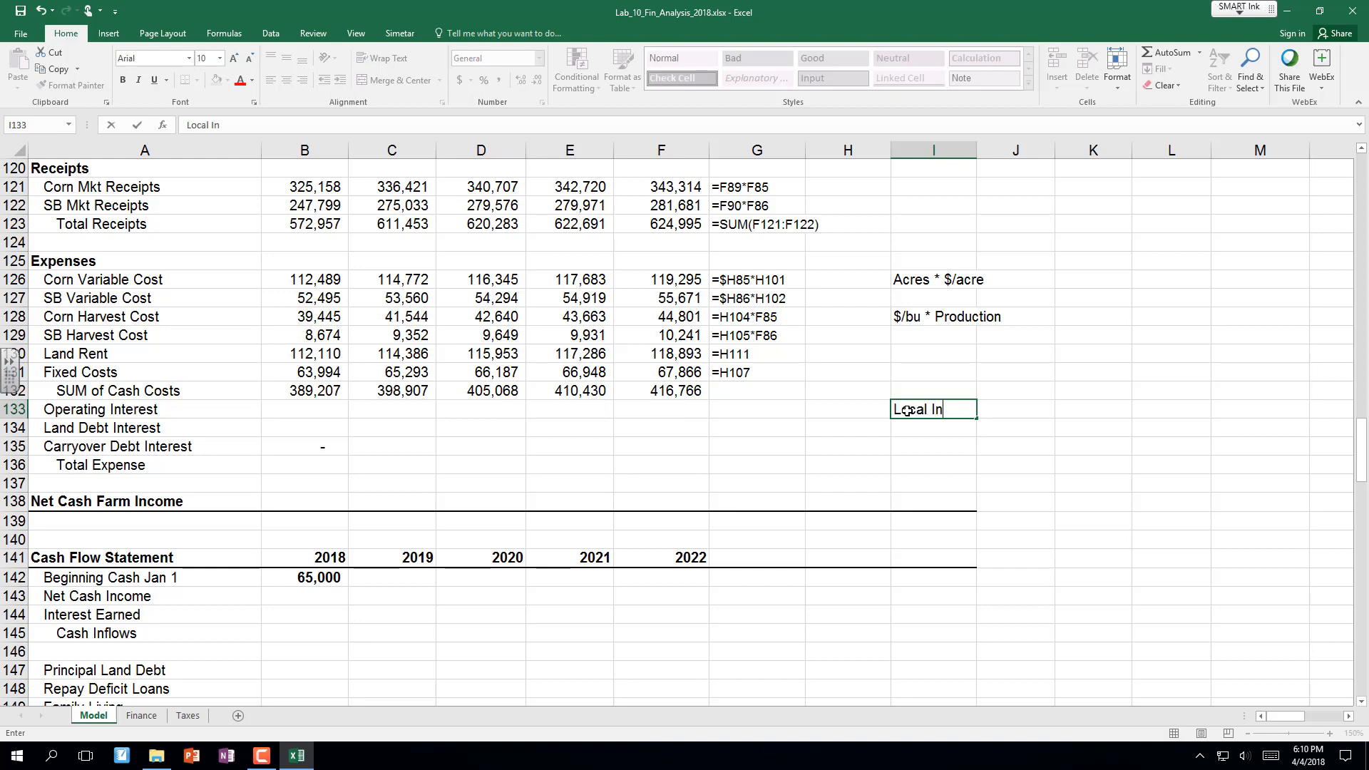
text(terest Rate * Su)
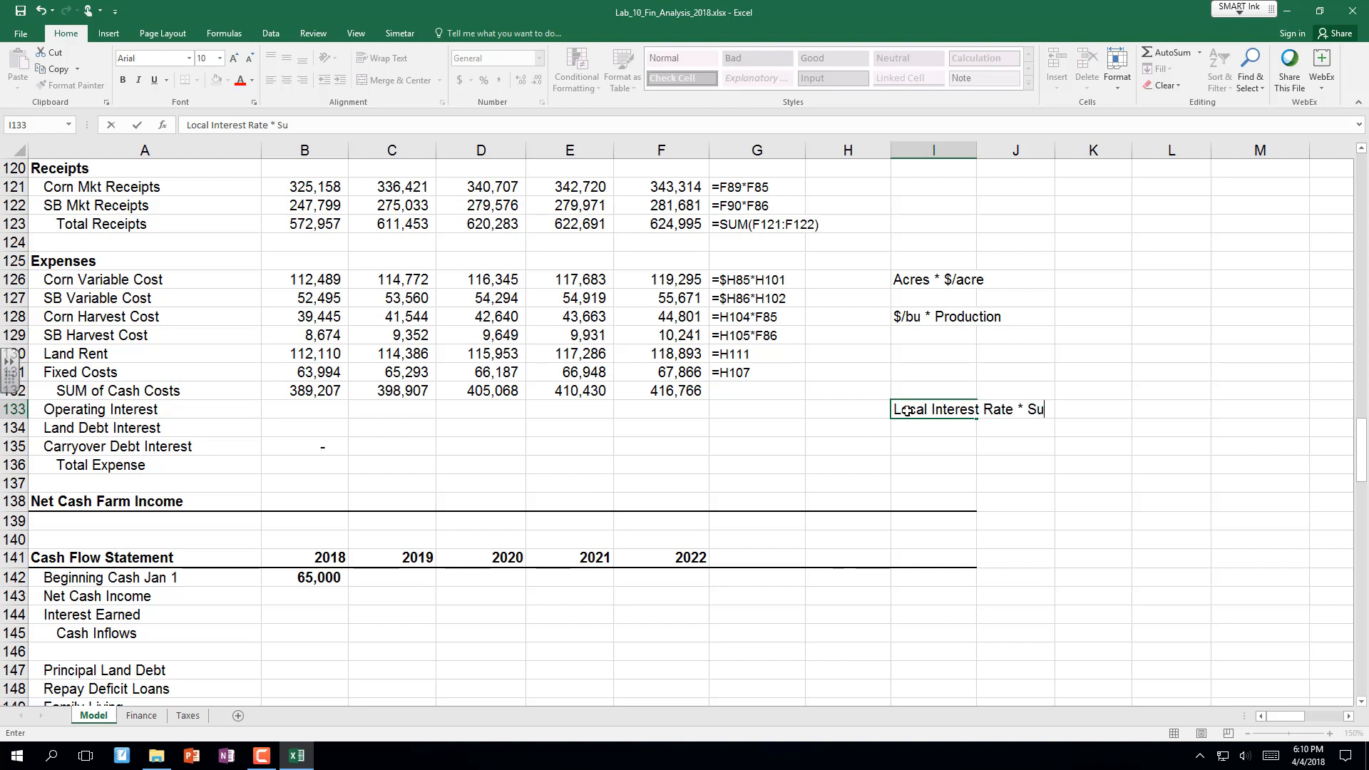
text(m of Cash Costs )
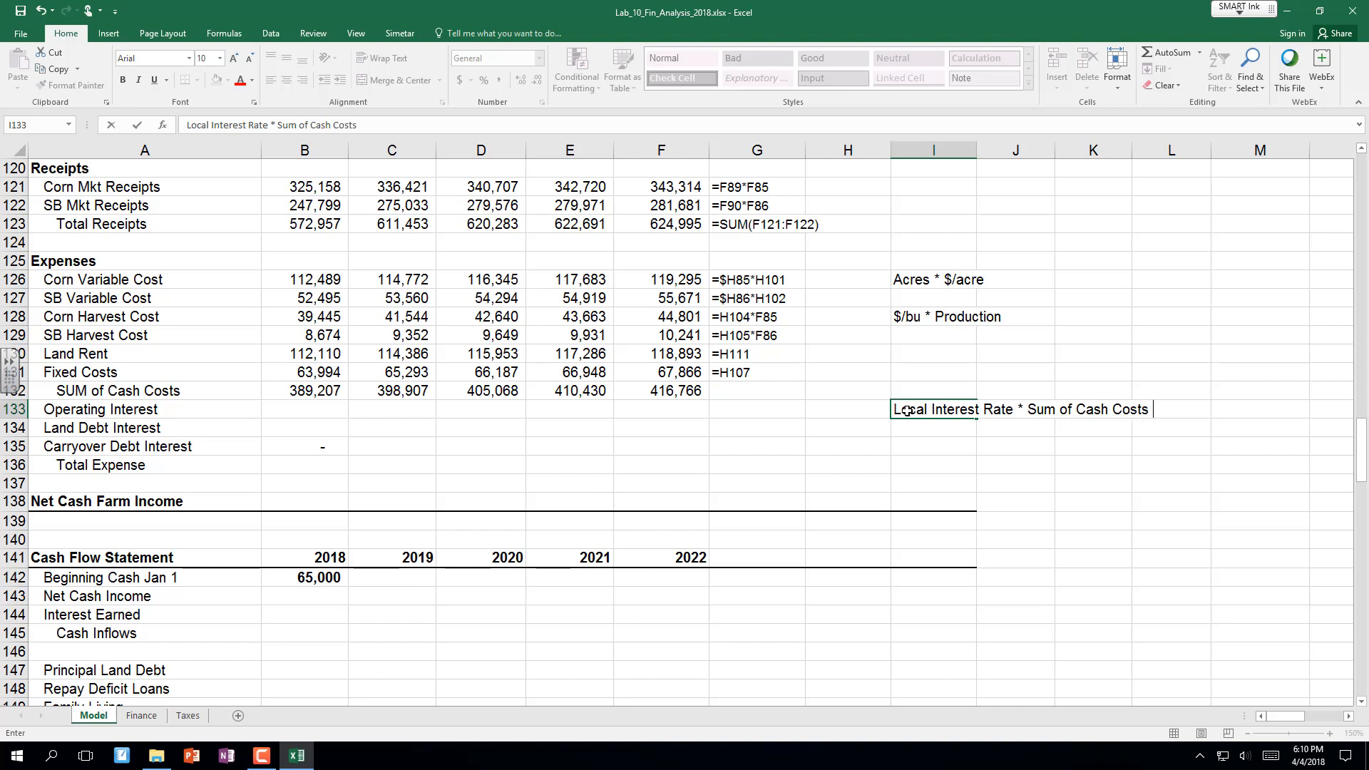
text(* Fraction of Year )
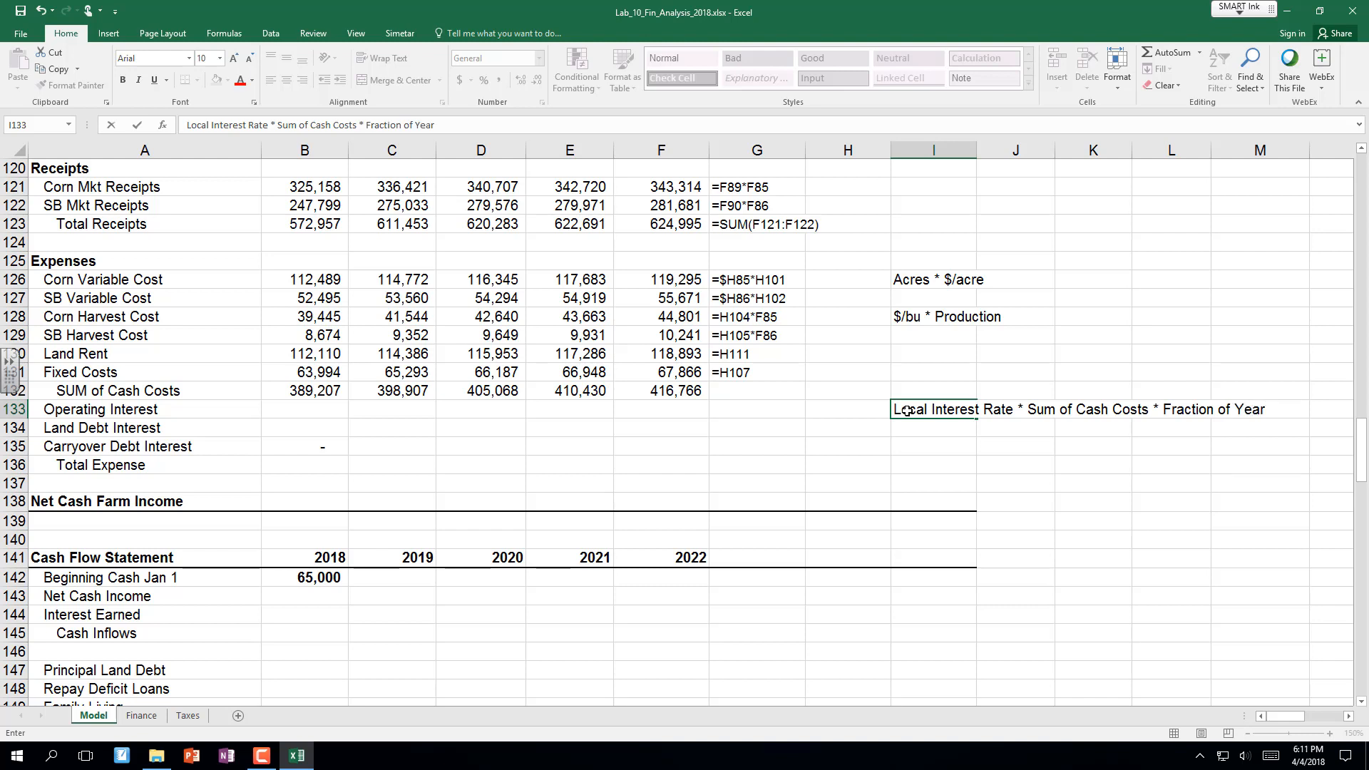
text(Loan is used)
key(Return)
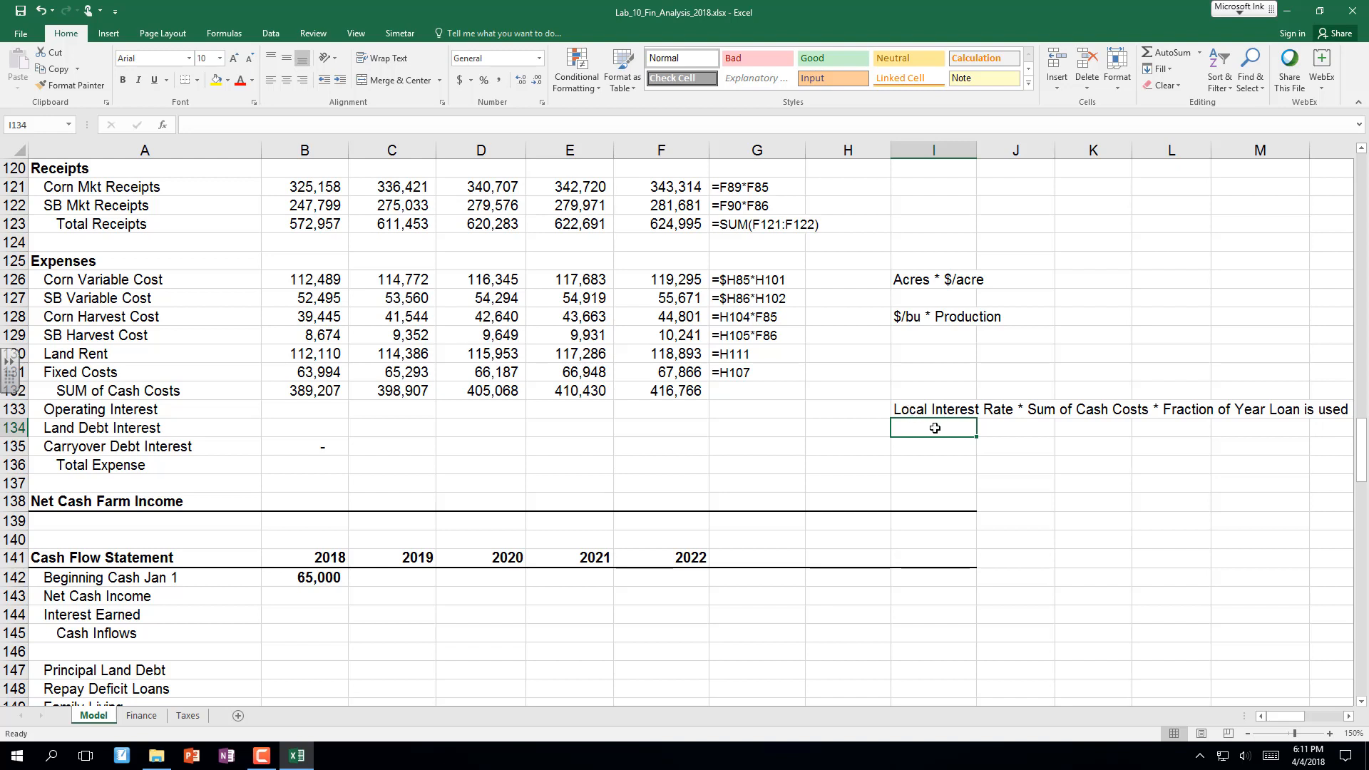
Examine the Operating Loan % Year assumption in B17 of the input section for the operating interest calculation.
click(850, 411)
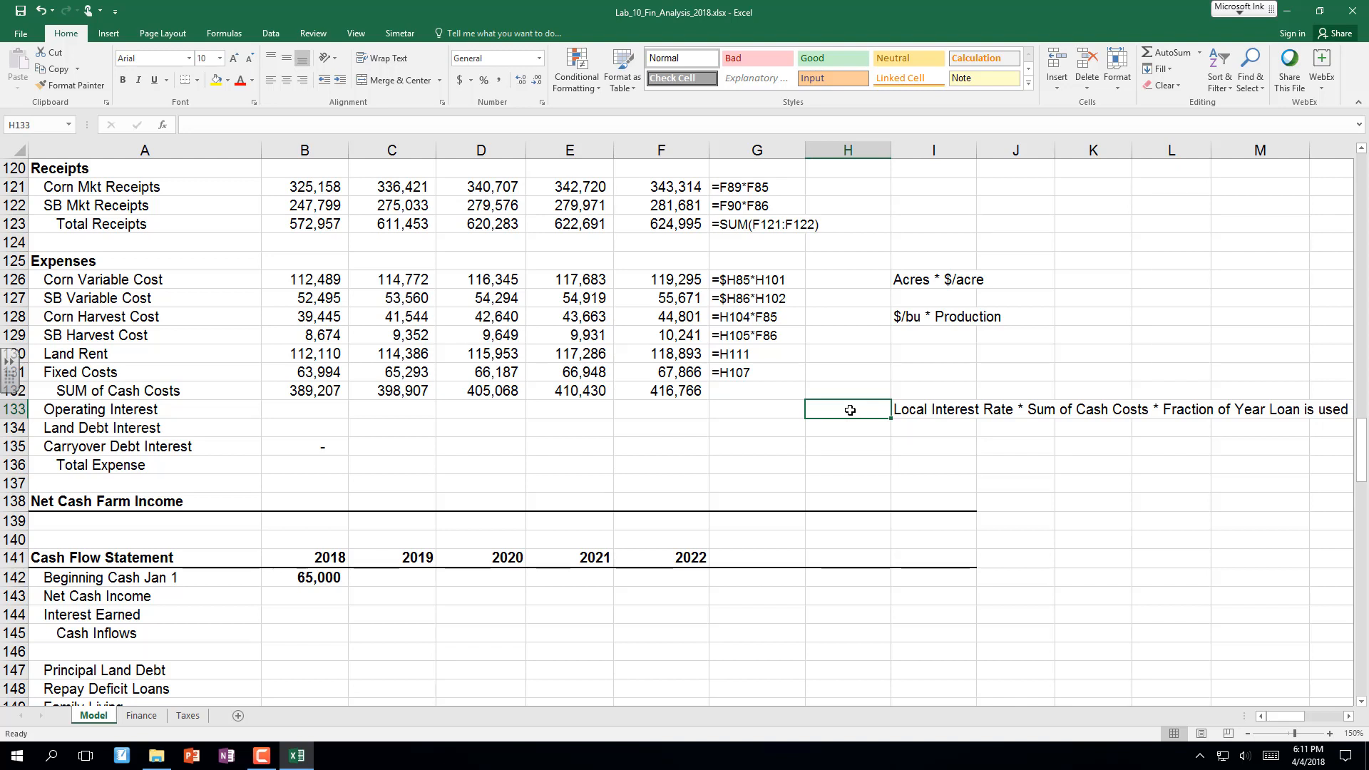
key(Left)
key(Left)
key(Left)
key(Left)
key(Left)
key(Left)
key(Left)
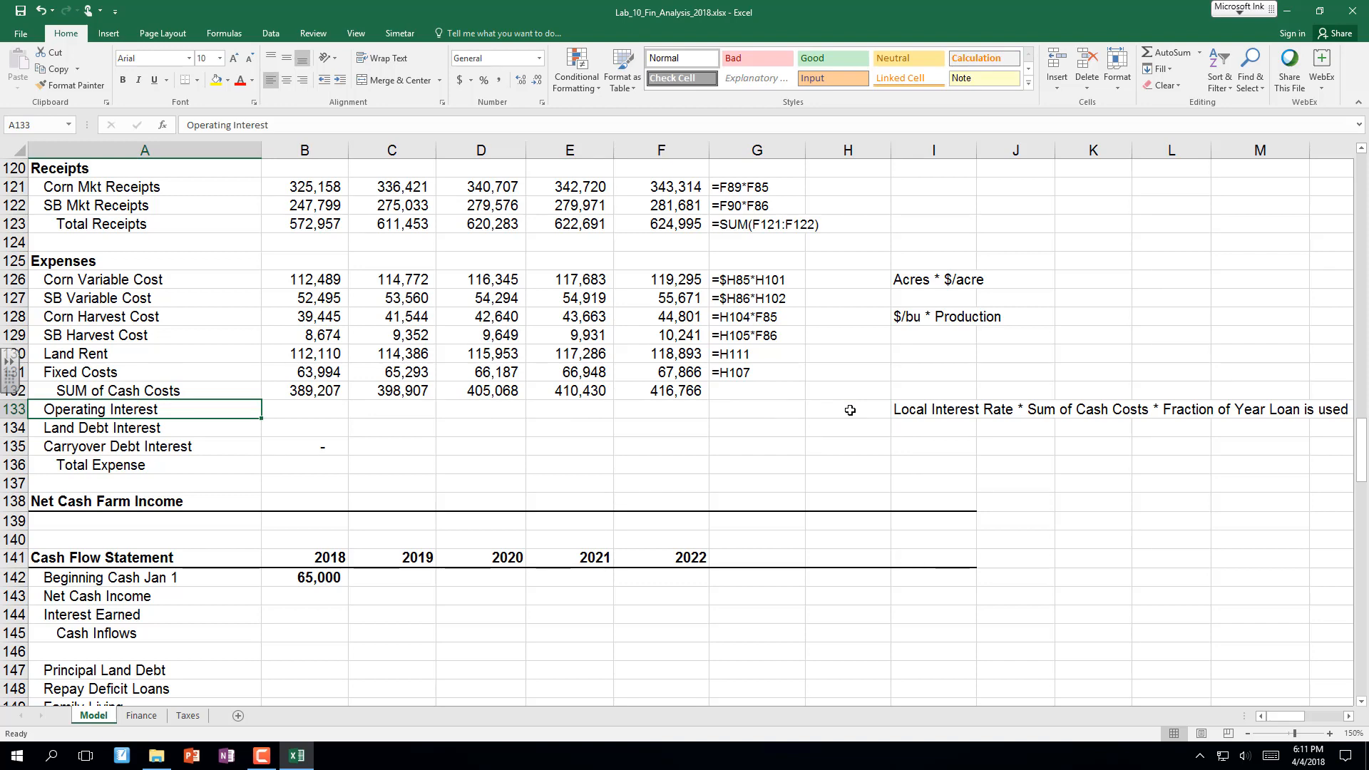
key(ctrl+Up)
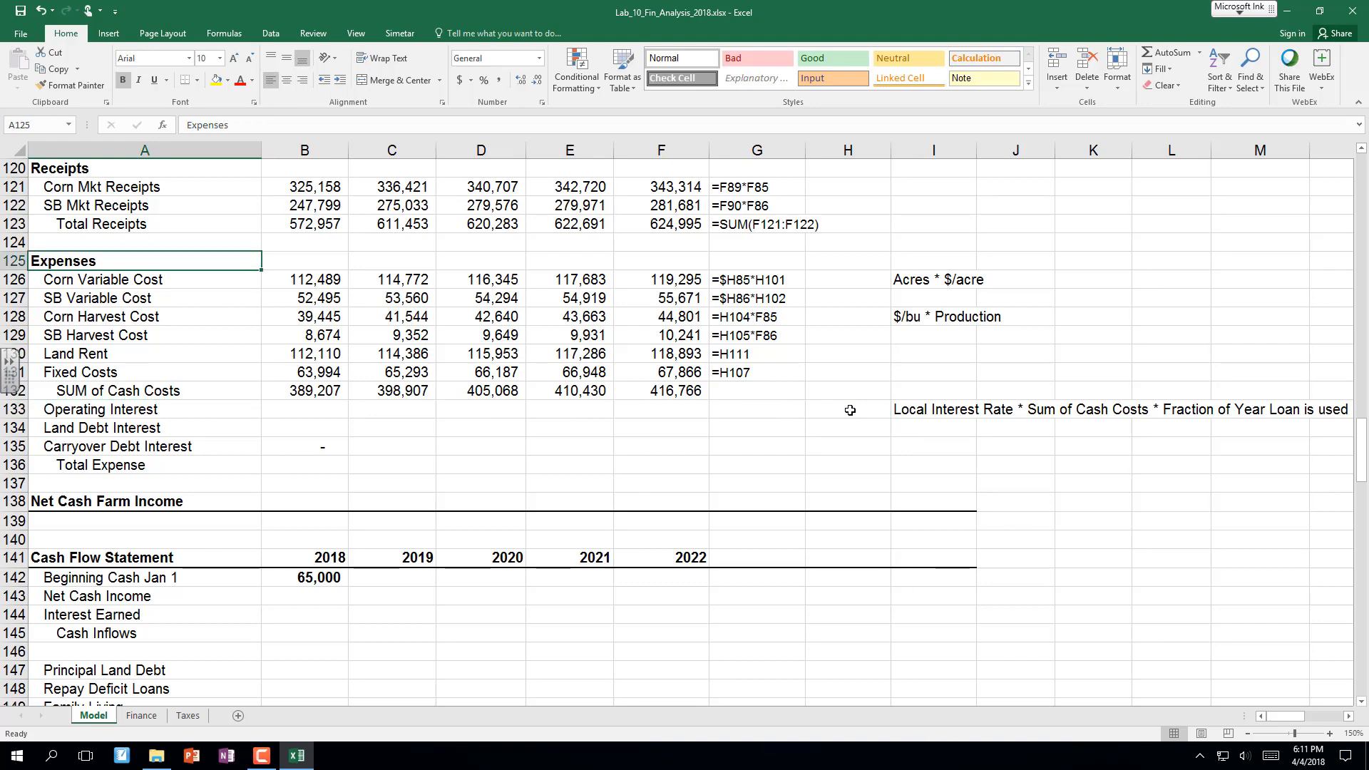
key(Up)
key(Up)
key(Up)
key(Up)
key(Up)
key(Up)
key(Up)
key(Up)
key(Up)
key(Up)
key(Up)
key(Up)
key(Up)
key(Up)
key(Up)
key(Up)
key(Up)
key(Up)
key(Up)
key(Up)
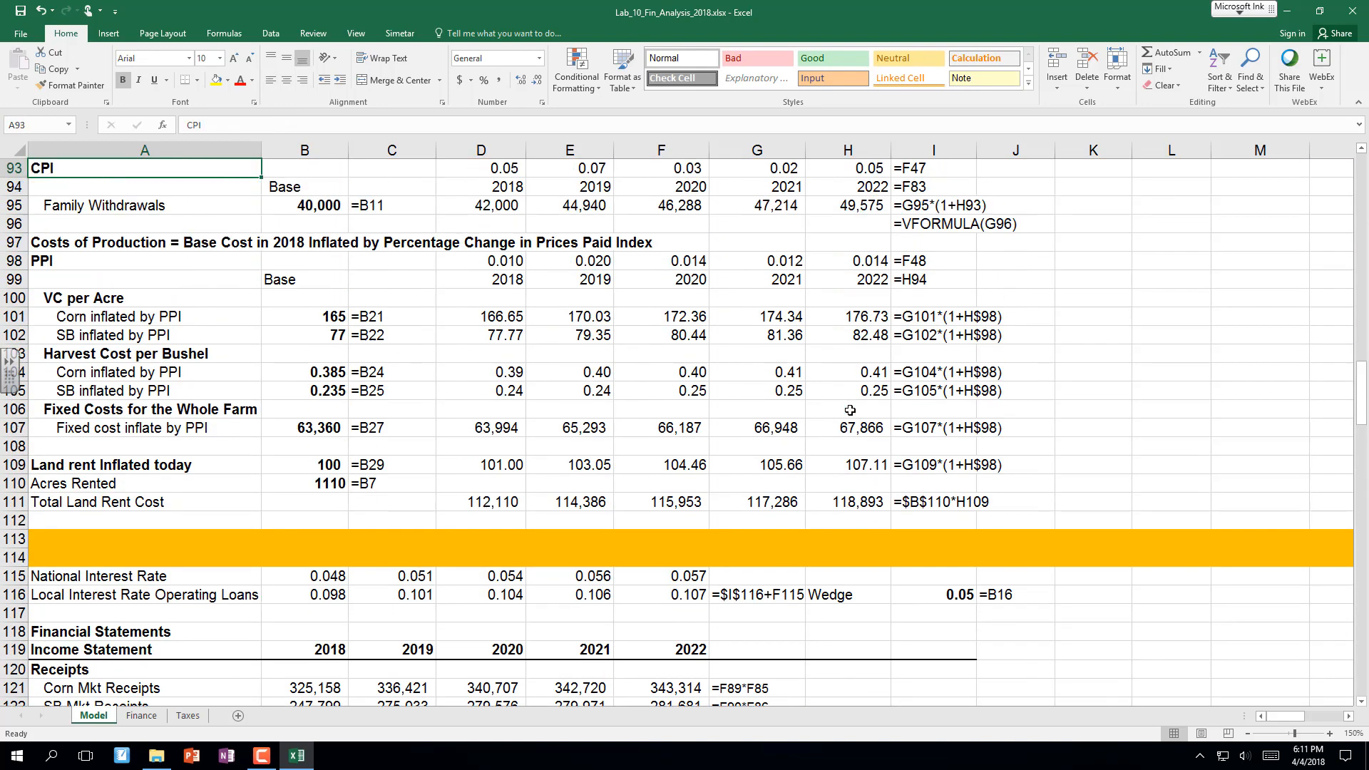
key(Up)
key(Up)
key(Up)
key(Up)
key(Up)
key(Up)
key(Up)
key(Up)
key(Up)
key(Up)
key(Up)
key(Up)
key(Up)
key(Up)
key(Up)
key(Up)
key(Up)
key(Up)
key(Up)
key(Up)
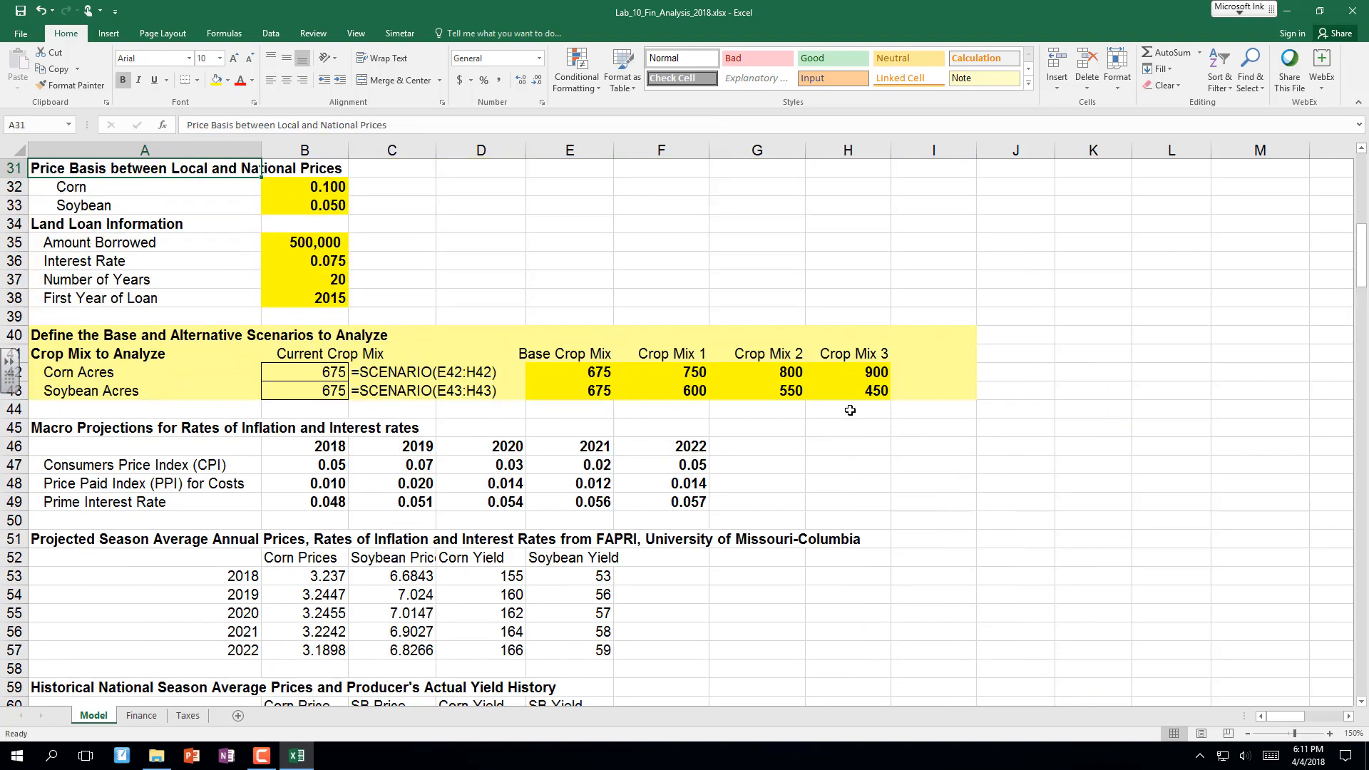
key(Up)
key(Up)
key(Up)
key(Up)
key(Up)
key(Up)
key(Up)
key(Up)
key(Up)
key(Up)
key(Up)
key(Up)
key(Up)
key(Up)
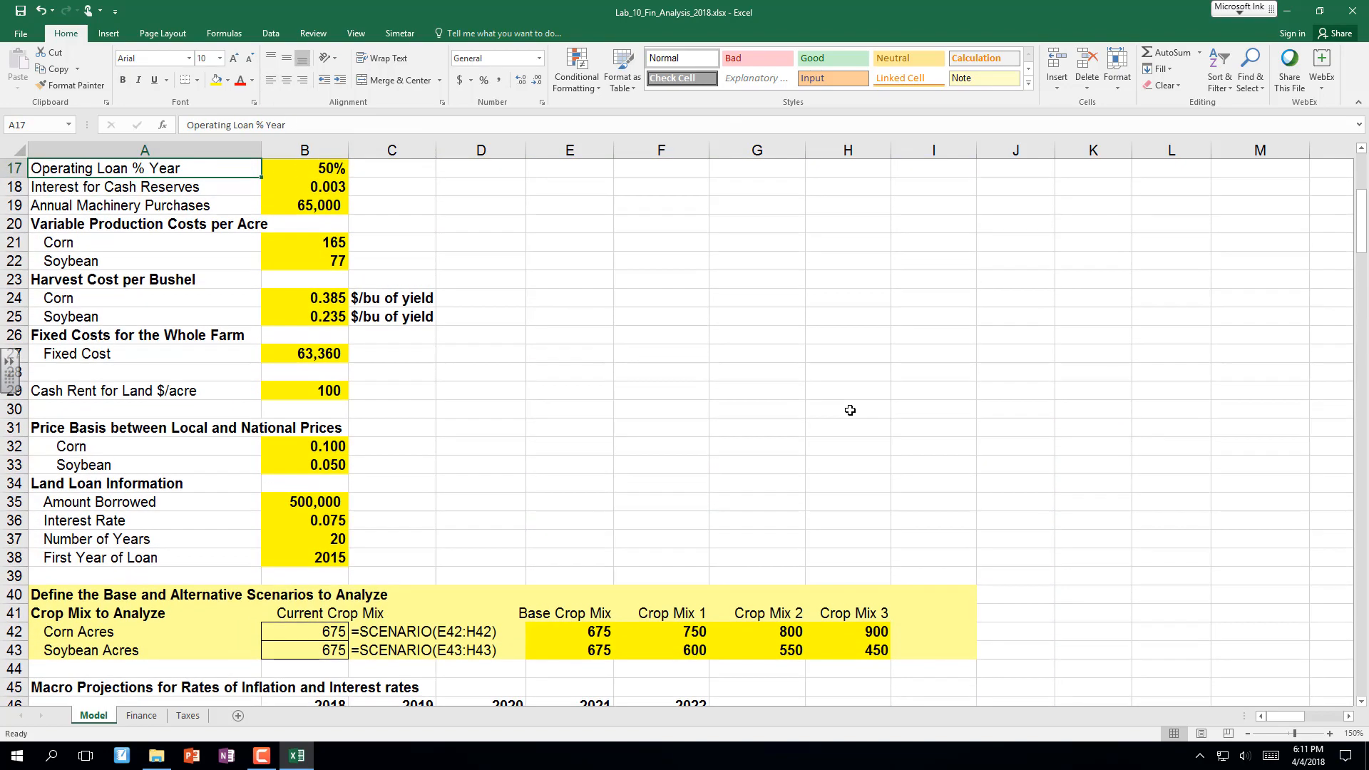
key(Up)
key(Up)
key(Up)
key(Up)
key(Up)
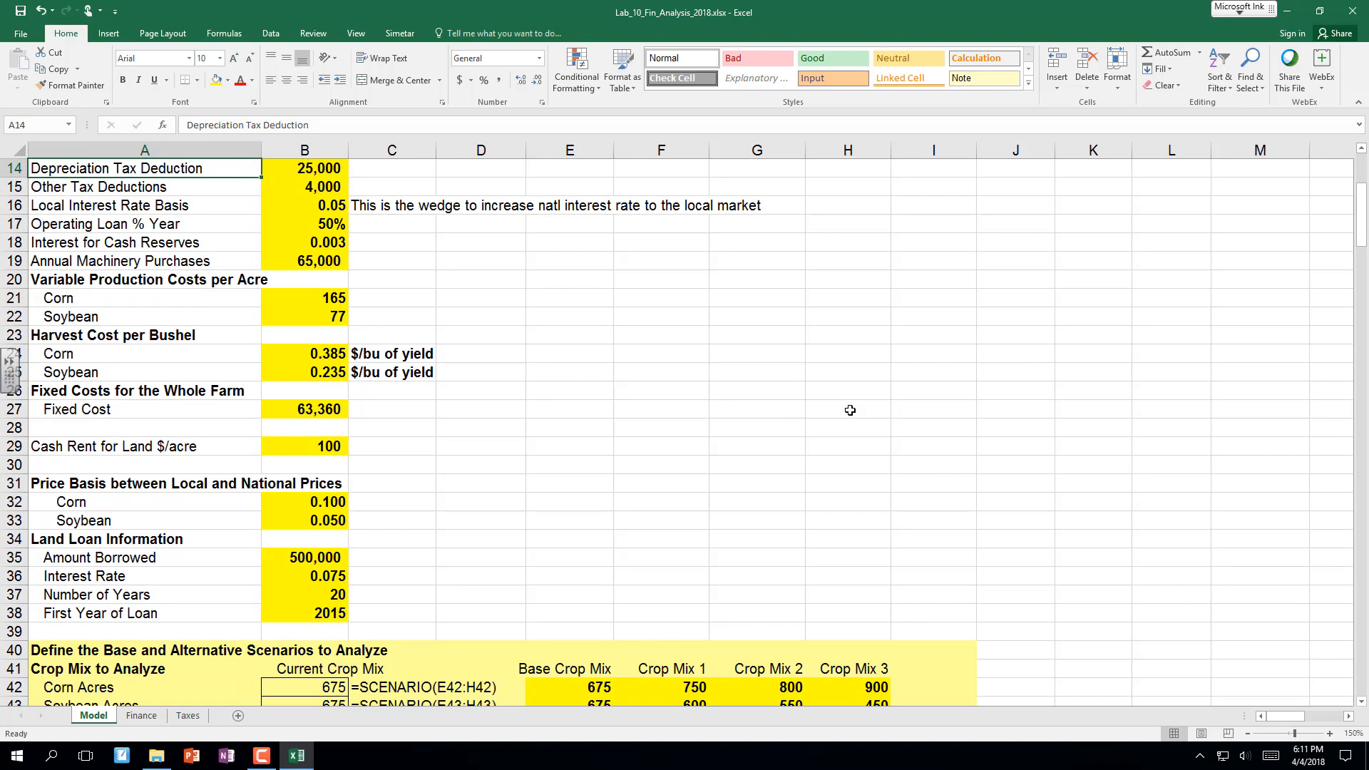
key(Up)
key(Up)
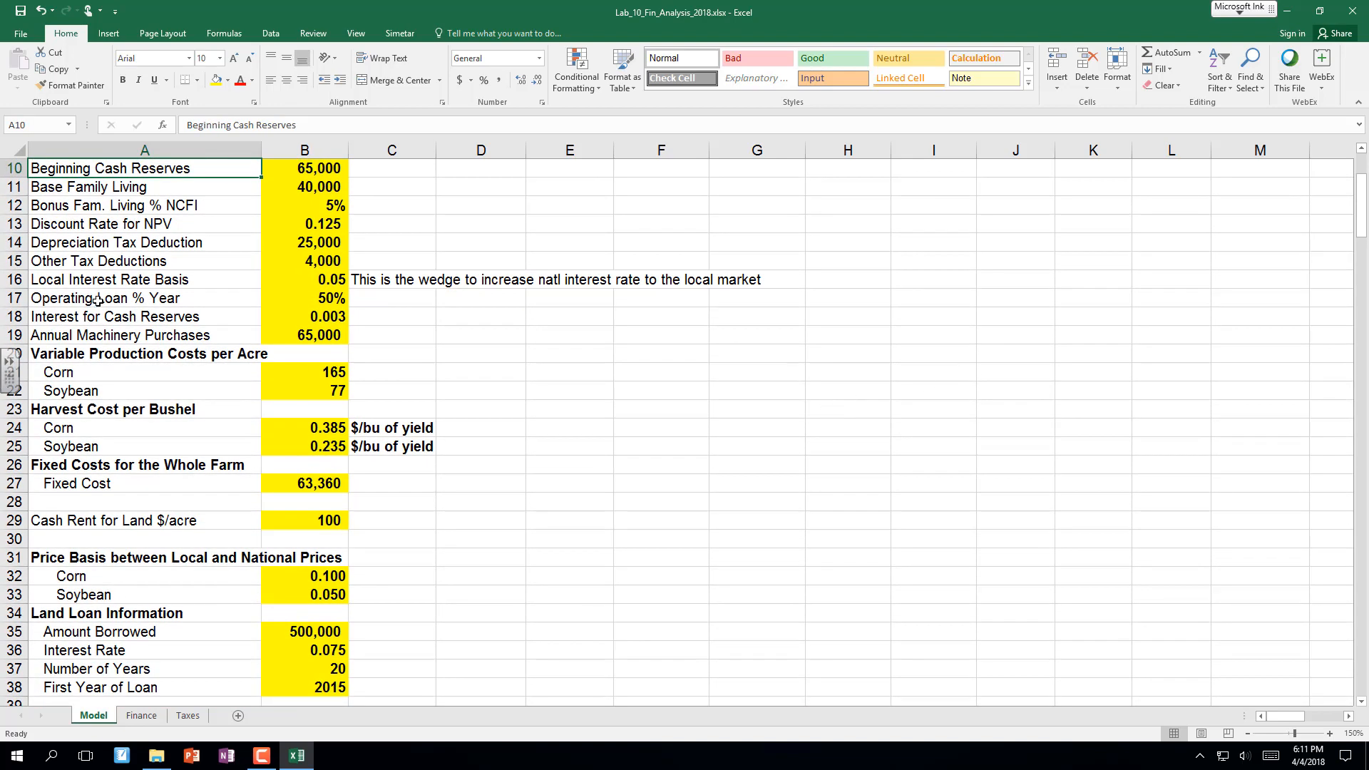
click(333, 299)
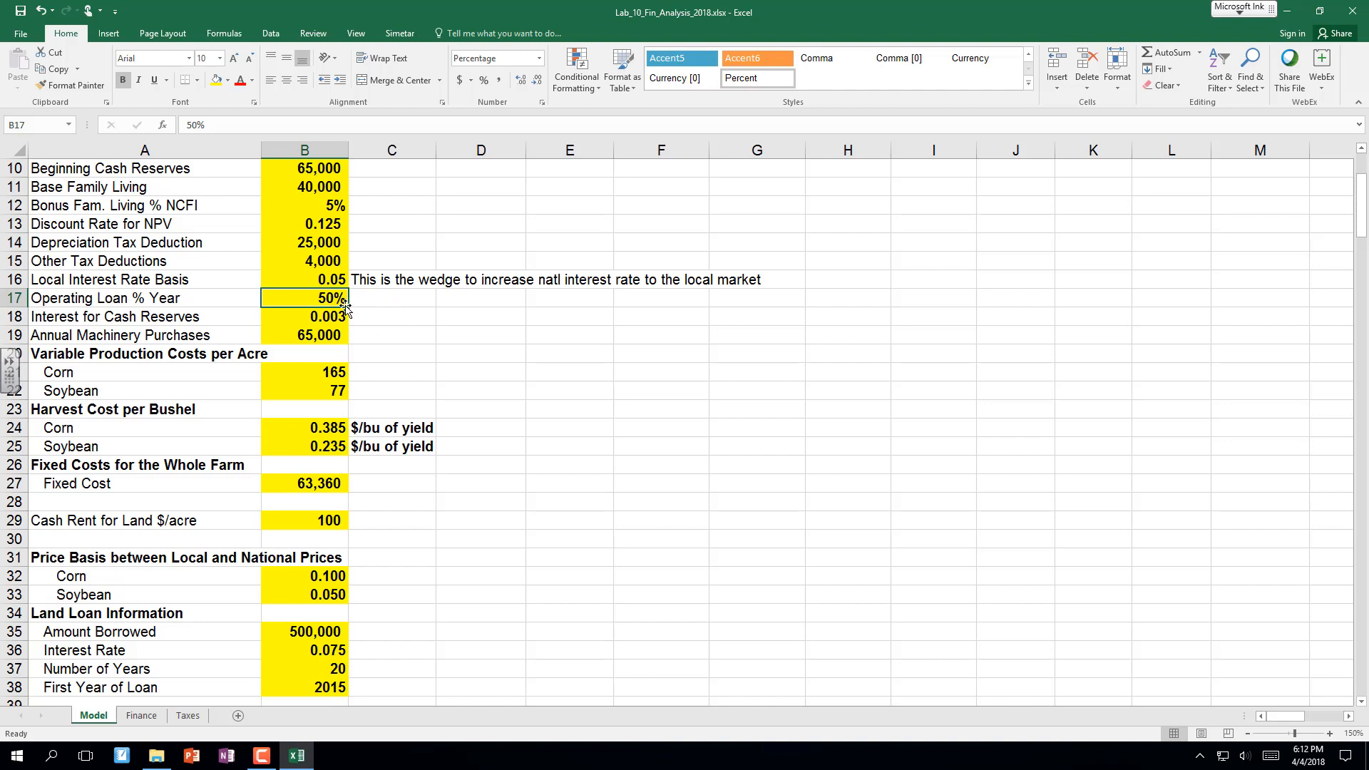
key(Down)
key(Down)
key(Down)
key(Down)
key(Down)
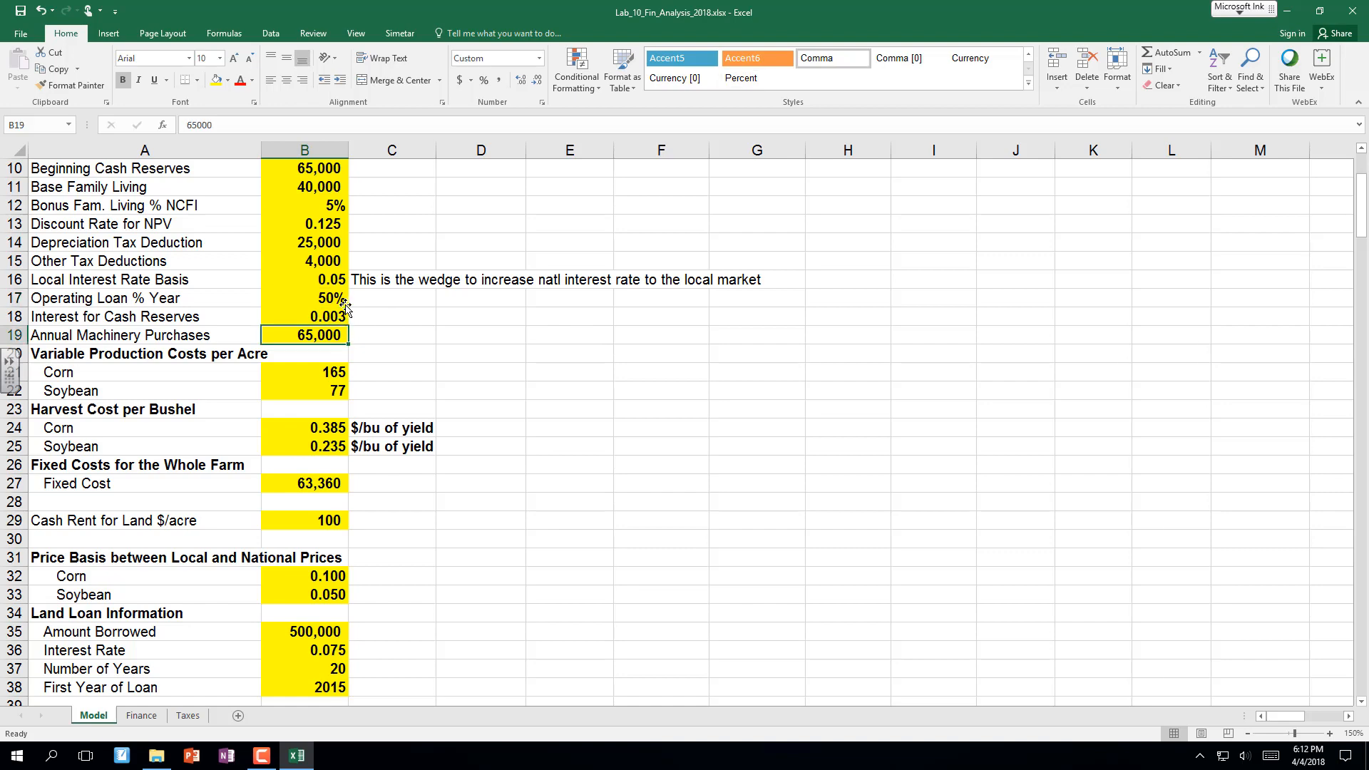
Return to the 2018 Operating Interest cell B133 and enter a reference to the Operating Loan % Year input, =B17.
key(Down)
key(Down)
key(Down)
key(Down)
key(Down)
key(Down)
key(Down)
key(Down)
key(Down)
key(Down)
key(Down)
key(Down)
key(Down)
key(Down)
key(Down)
key(Down)
key(Down)
key(Down)
key(Down)
key(Down)
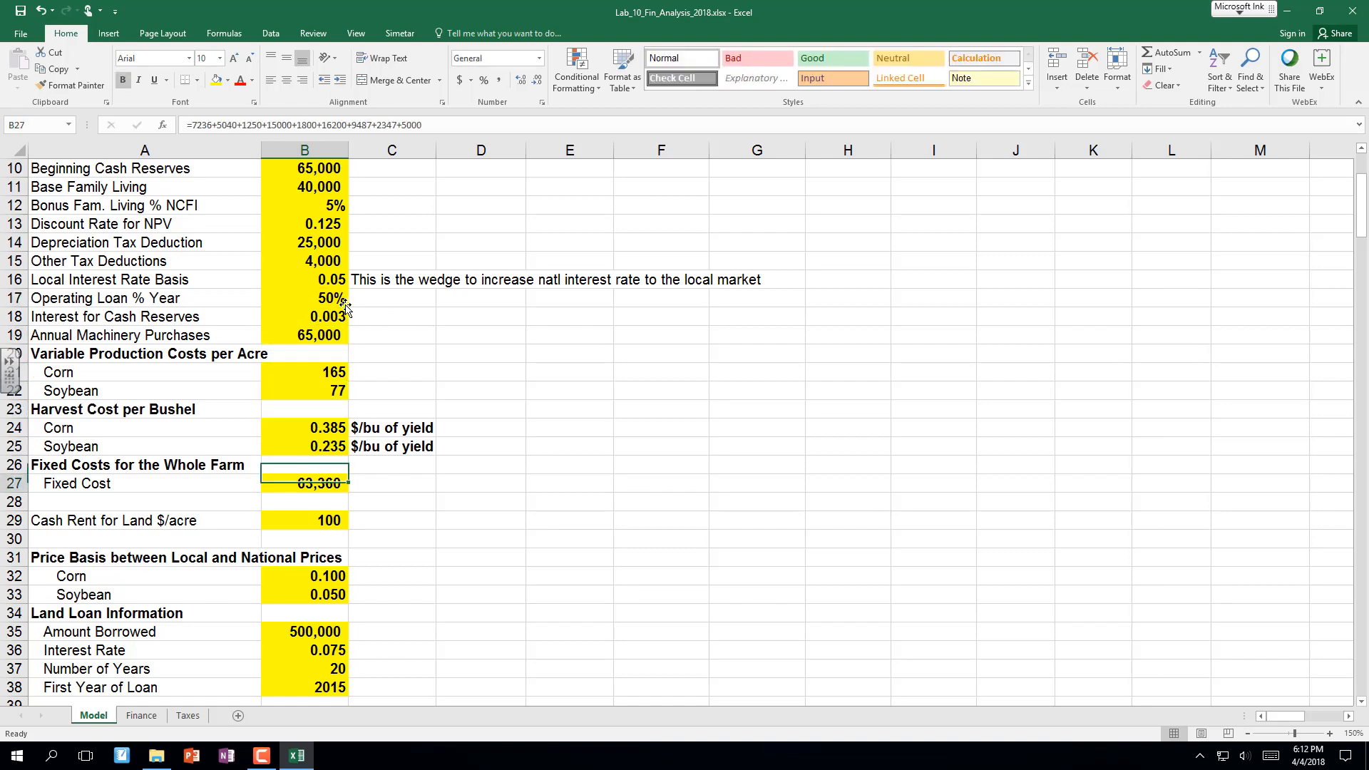
key(Down)
key(Down)
key(Down)
key(Down)
key(Down)
key(Down)
key(Down)
key(Down)
key(Down)
key(Down)
key(Down)
key(Down)
key(Down)
key(Down)
key(Down)
key(Down)
key(Down)
key(Down)
key(Down)
key(Down)
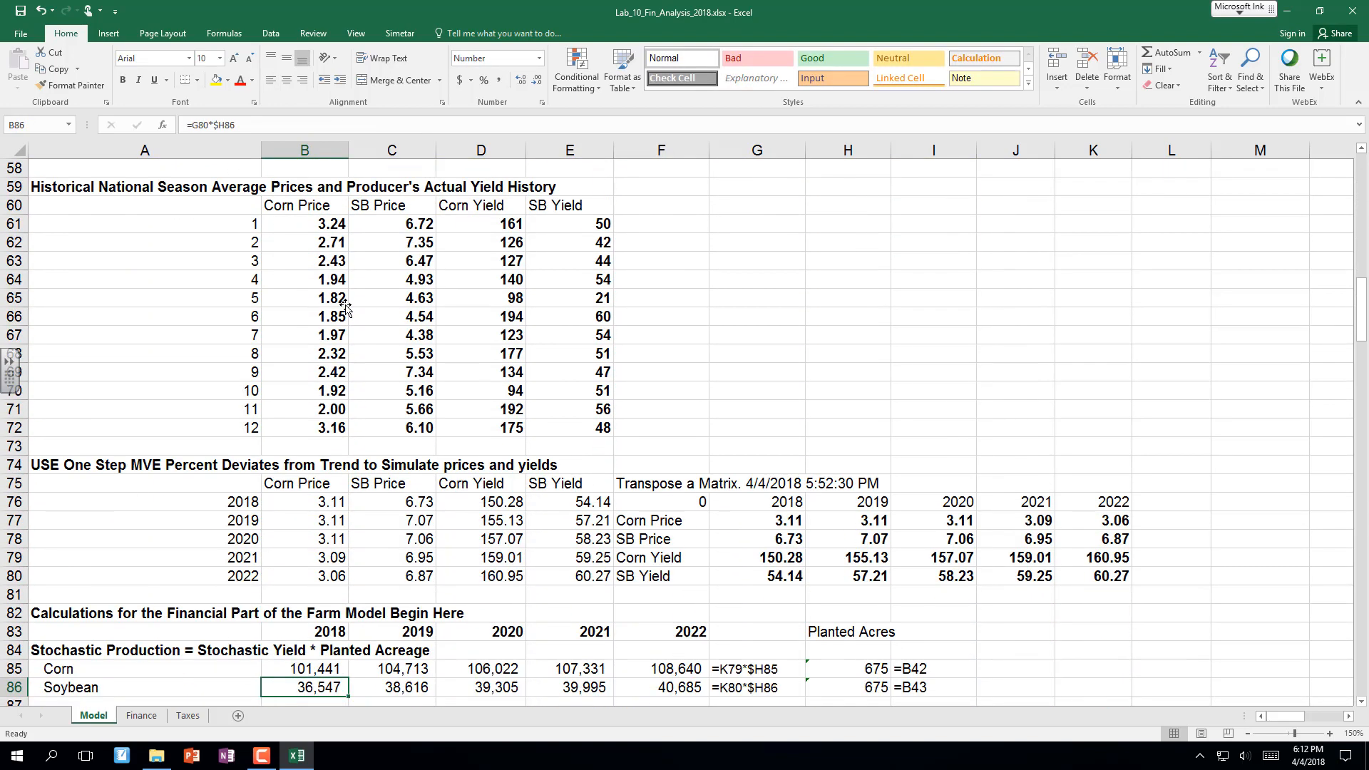
key(Down)
key(Down)
key(Down)
key(Down)
key(Down)
key(Down)
key(Down)
key(Down)
key(Down)
key(Down)
key(Down)
key(Down)
key(Down)
key(Down)
key(Down)
key(Down)
key(Down)
key(Down)
key(Down)
key(Down)
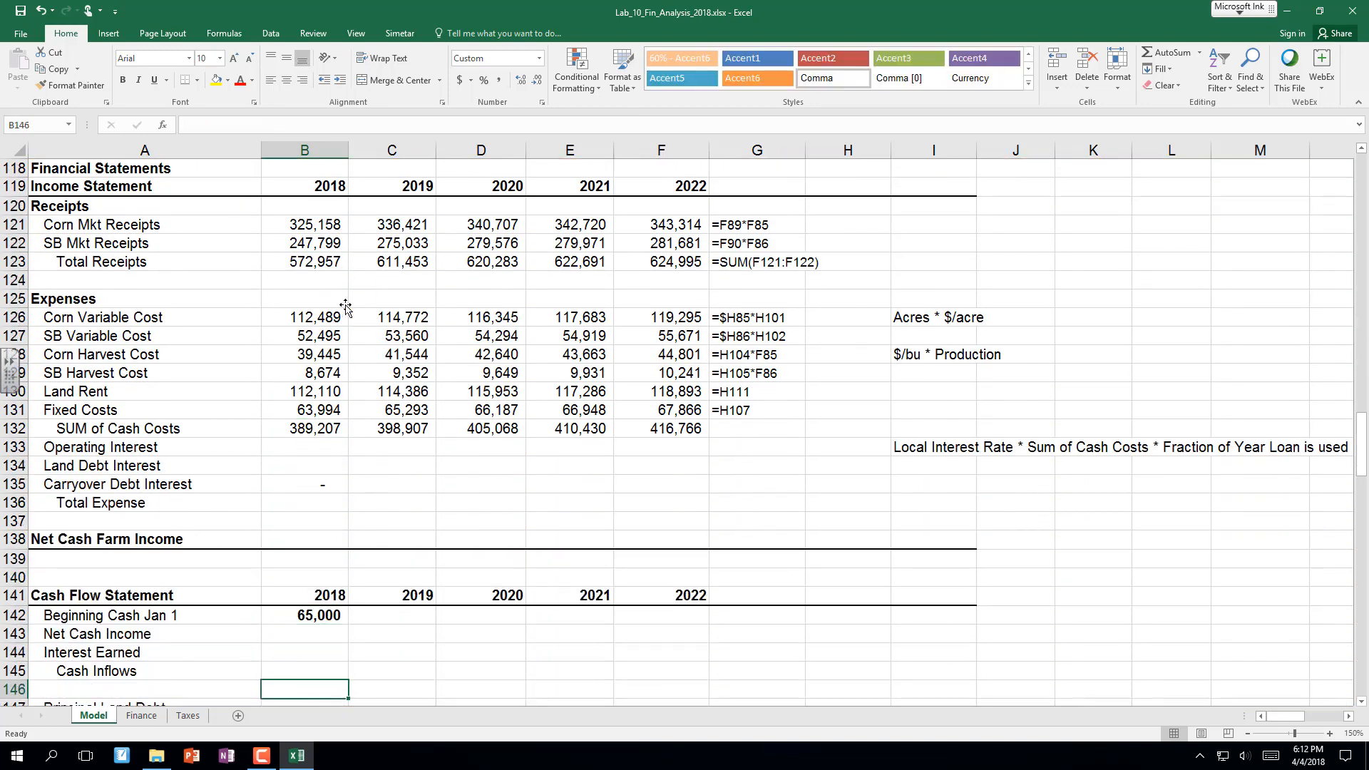
key(Up)
key(Up)
key(Up)
key(Up)
key(Up)
key(Up)
key(Up)
key(Up)
key(Up)
key(Up)
key(Up)
key(Up)
key(Up)
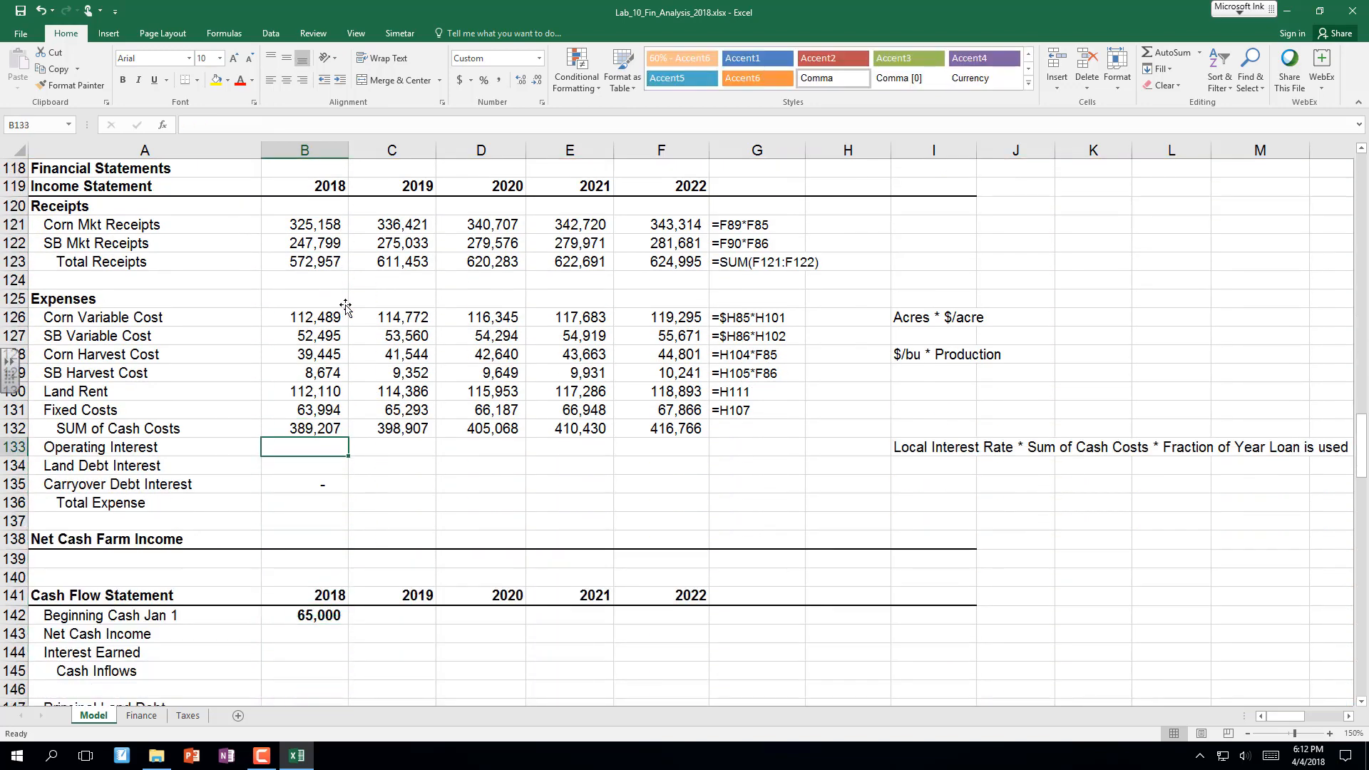
text(=b1)
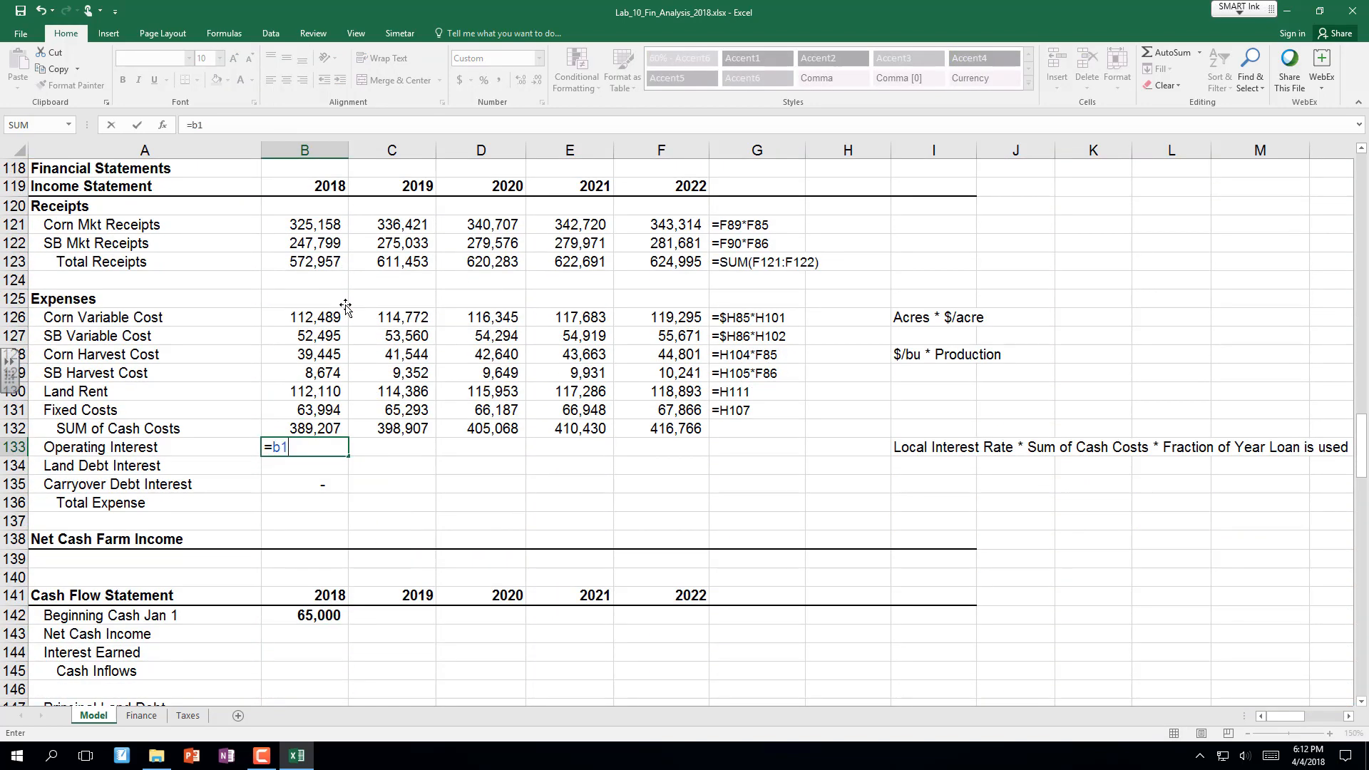
text(9)
key(Return)
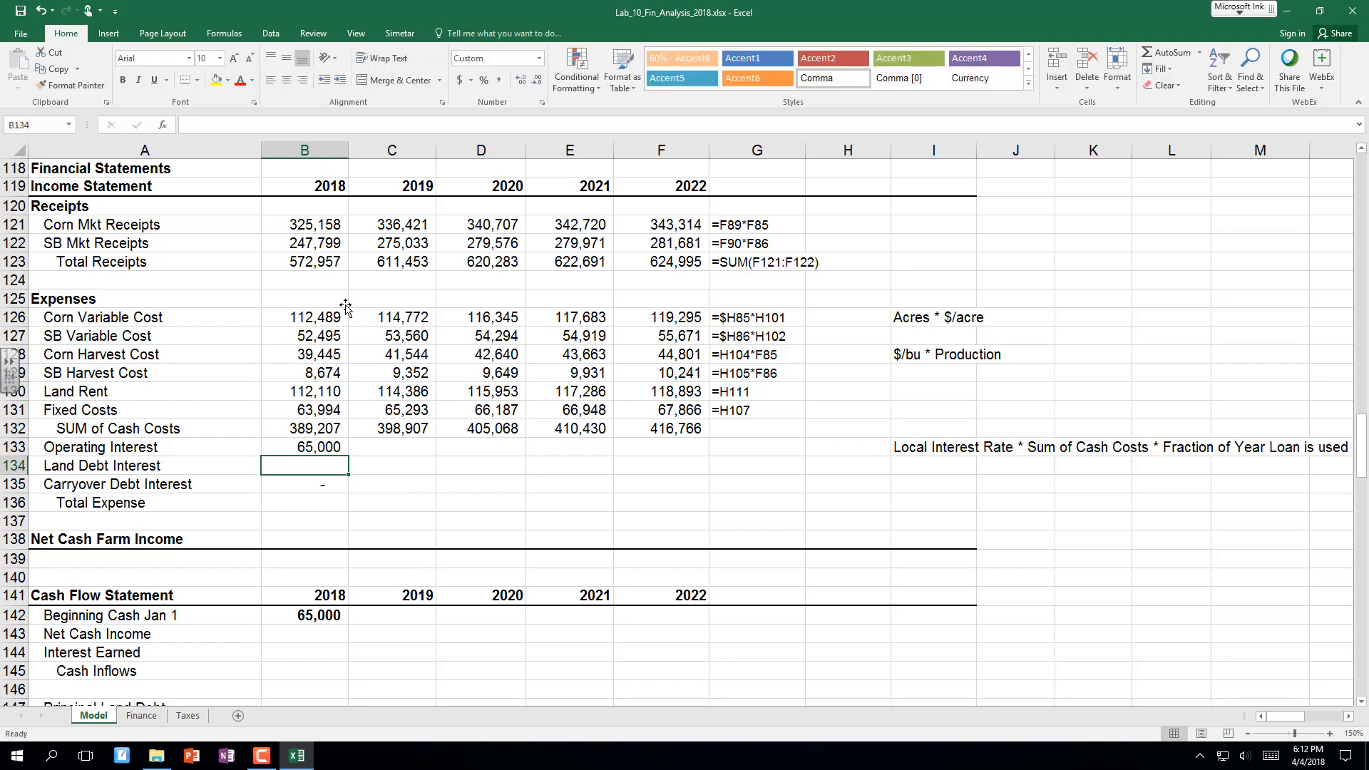
key(Up)
text(=b)
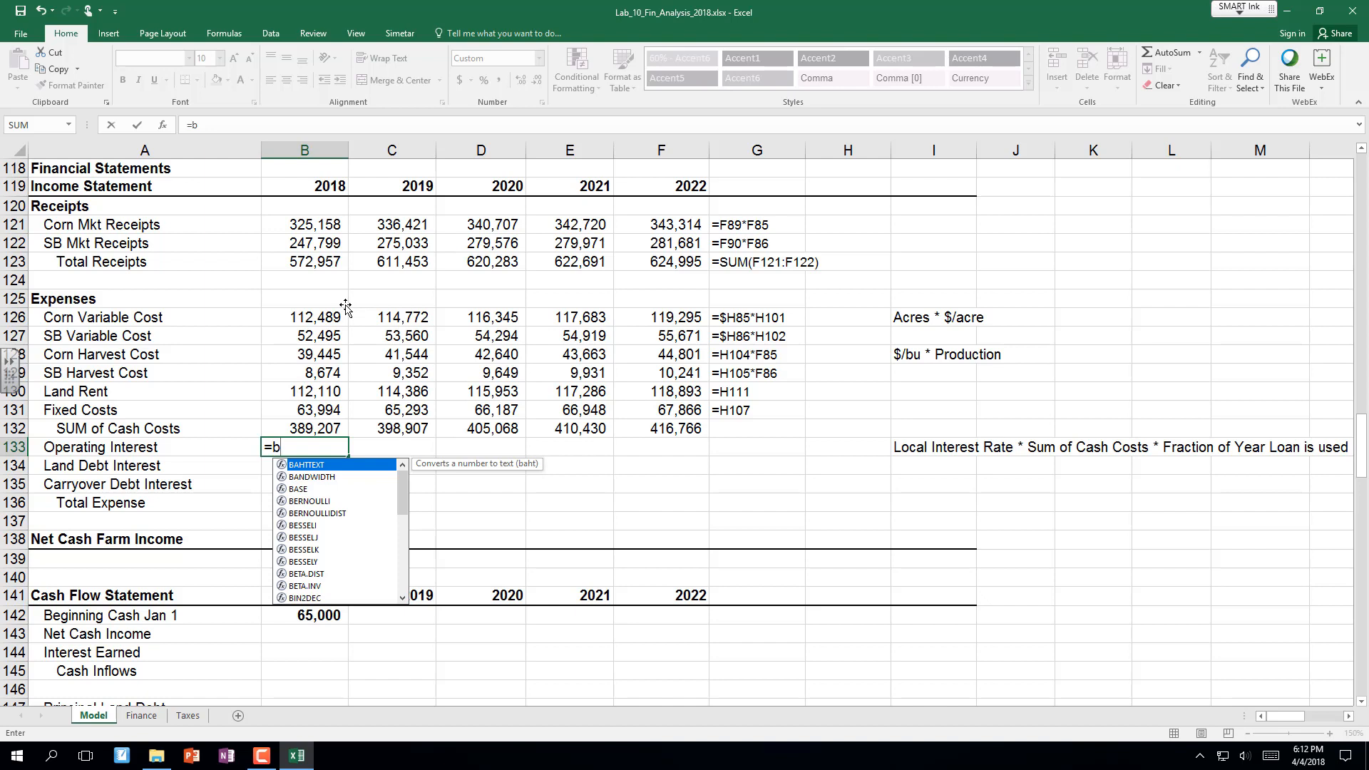
key(BackSpace)
text(1)
key(Return)
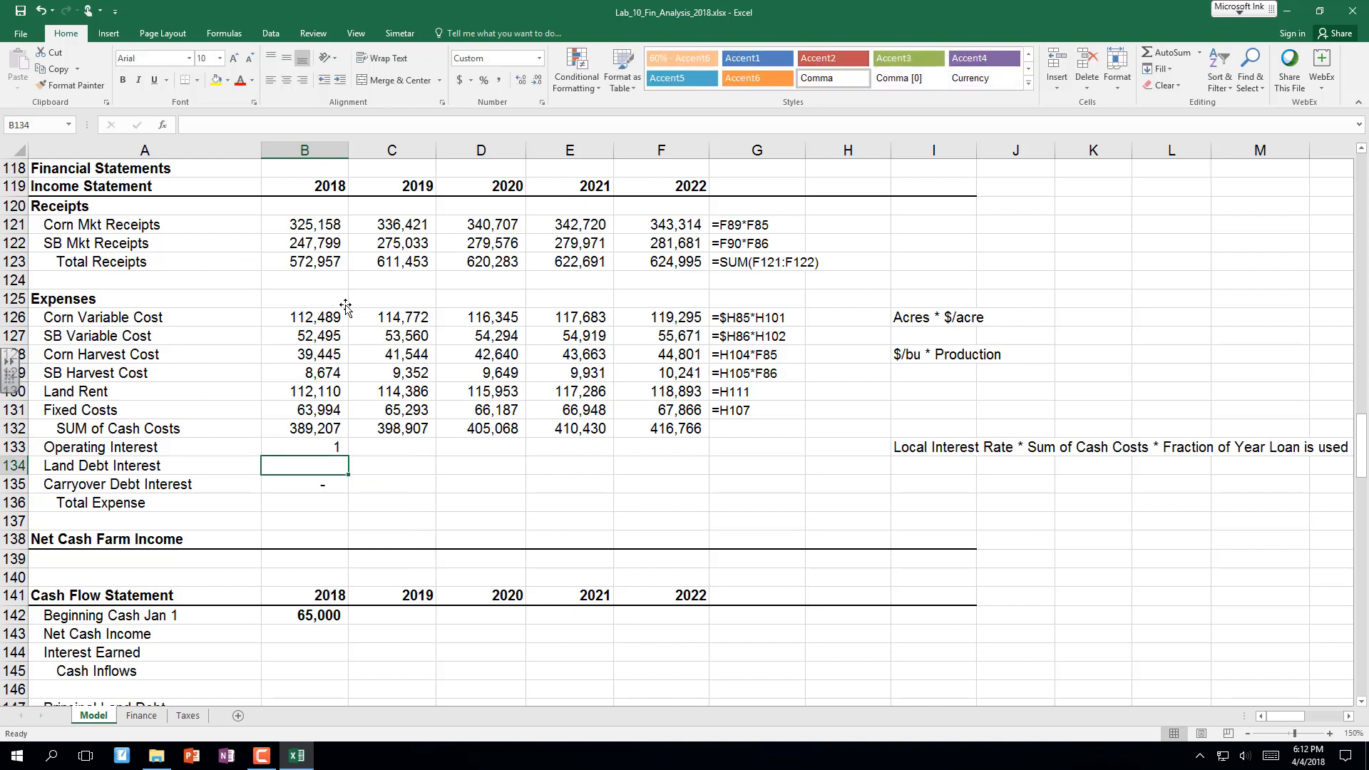
Complete the 2018 Operating Interest formula in B133 as =B17*B132*B116, multiplying in the cash costs and local interest rate.
key(Up)
key(F2)
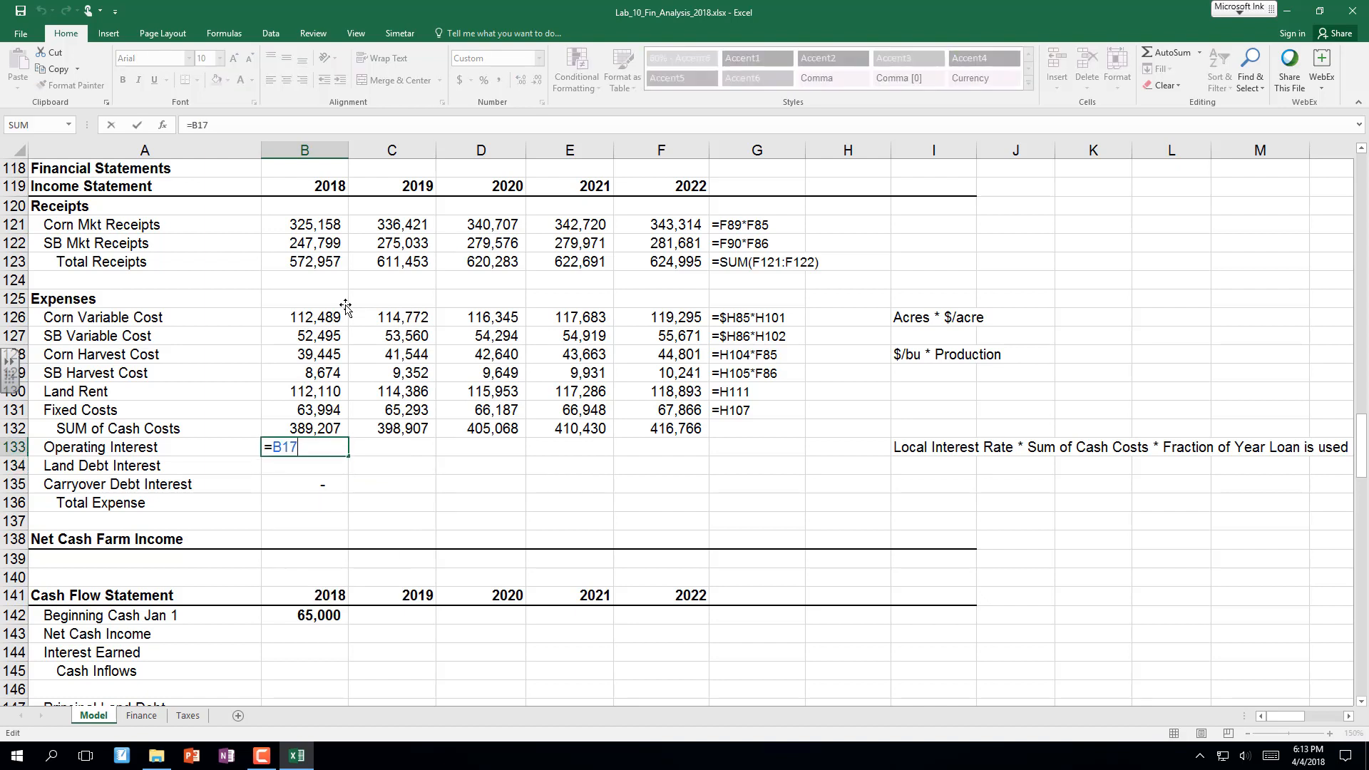
text(*)
click(315, 430)
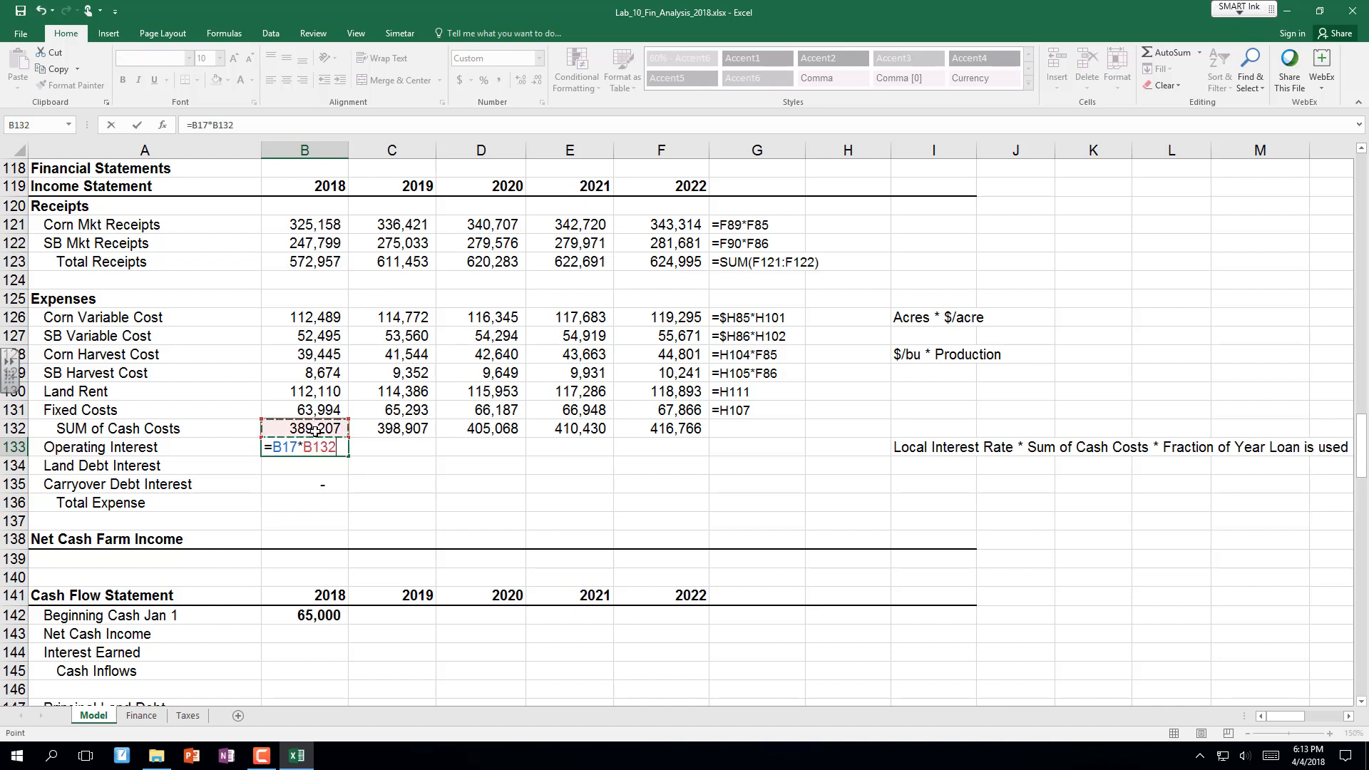
text(*)
scroll(315, 430, up, 3)
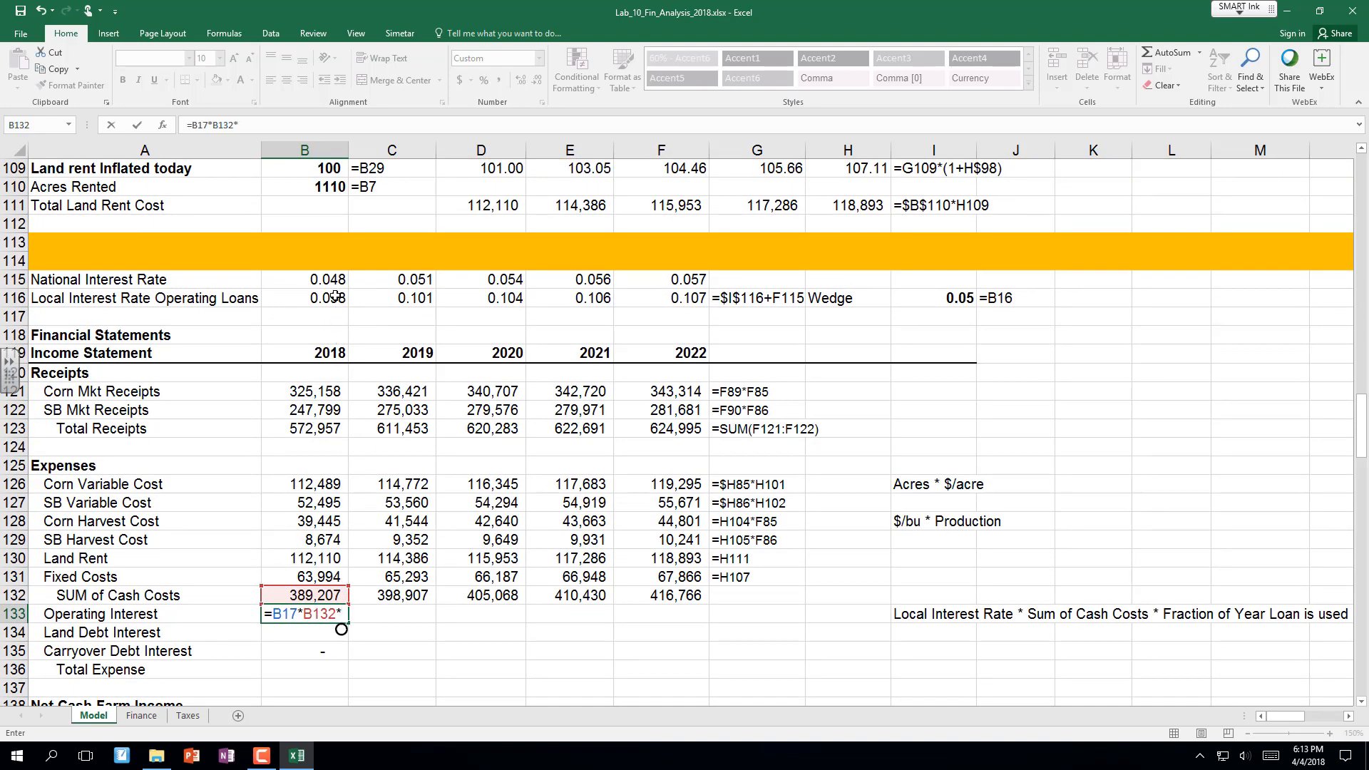
click(338, 298)
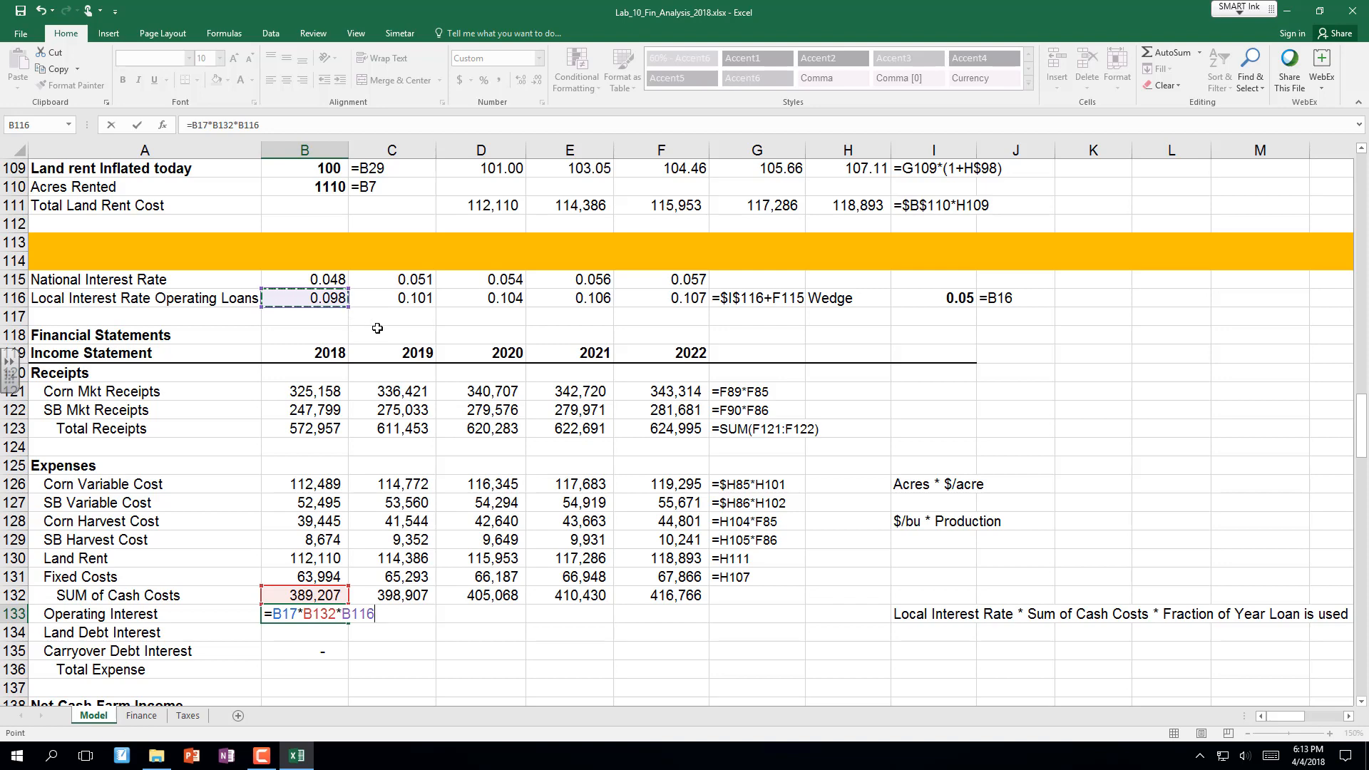
key(Return)
Fill the Operating Interest formula from B133 across to F133 and copy the VFORMULA display formula from G131 down to G138.
key(Down)
key(Down)
key(Down)
key(Down)
key(Down)
key(Down)
key(Down)
key(Down)
key(Down)
key(Down)
key(Down)
key(Down)
key(Down)
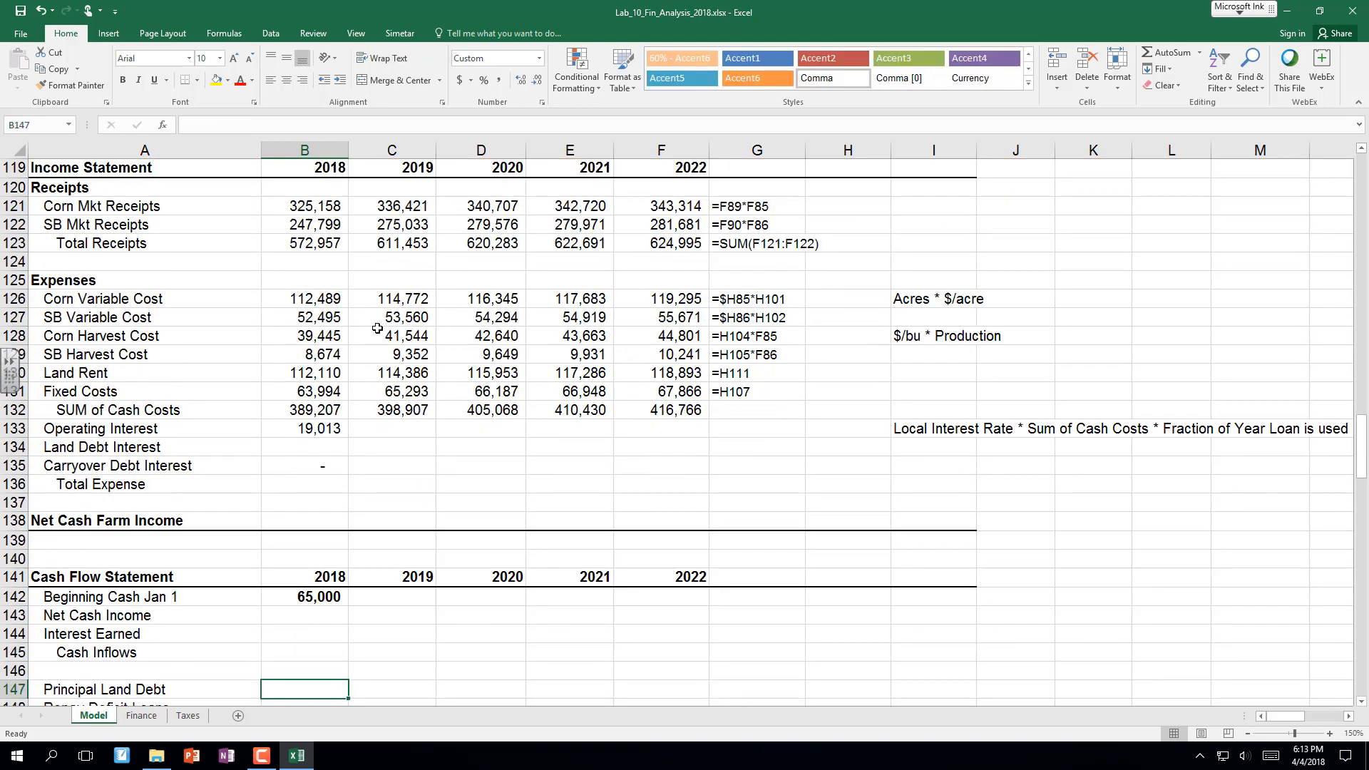
click(285, 431)
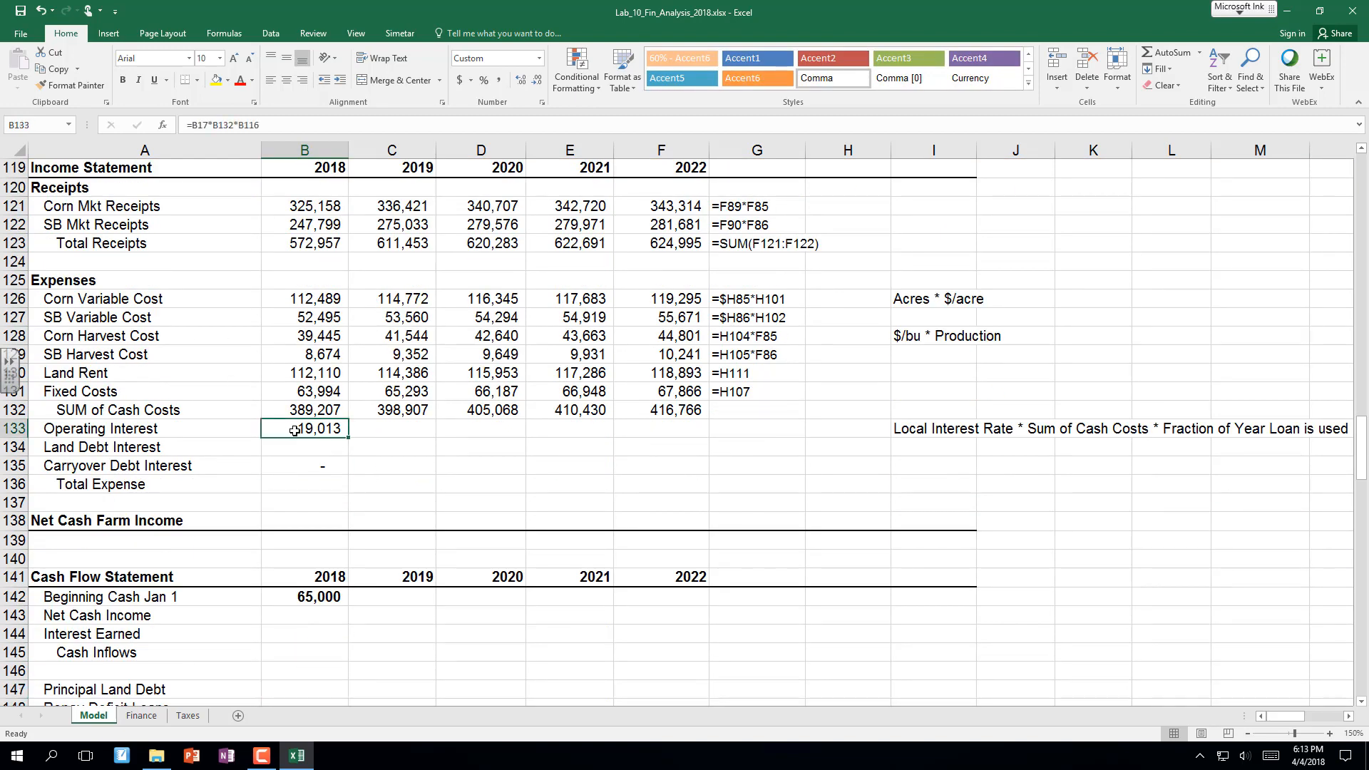
drag(350, 437, 743, 444)
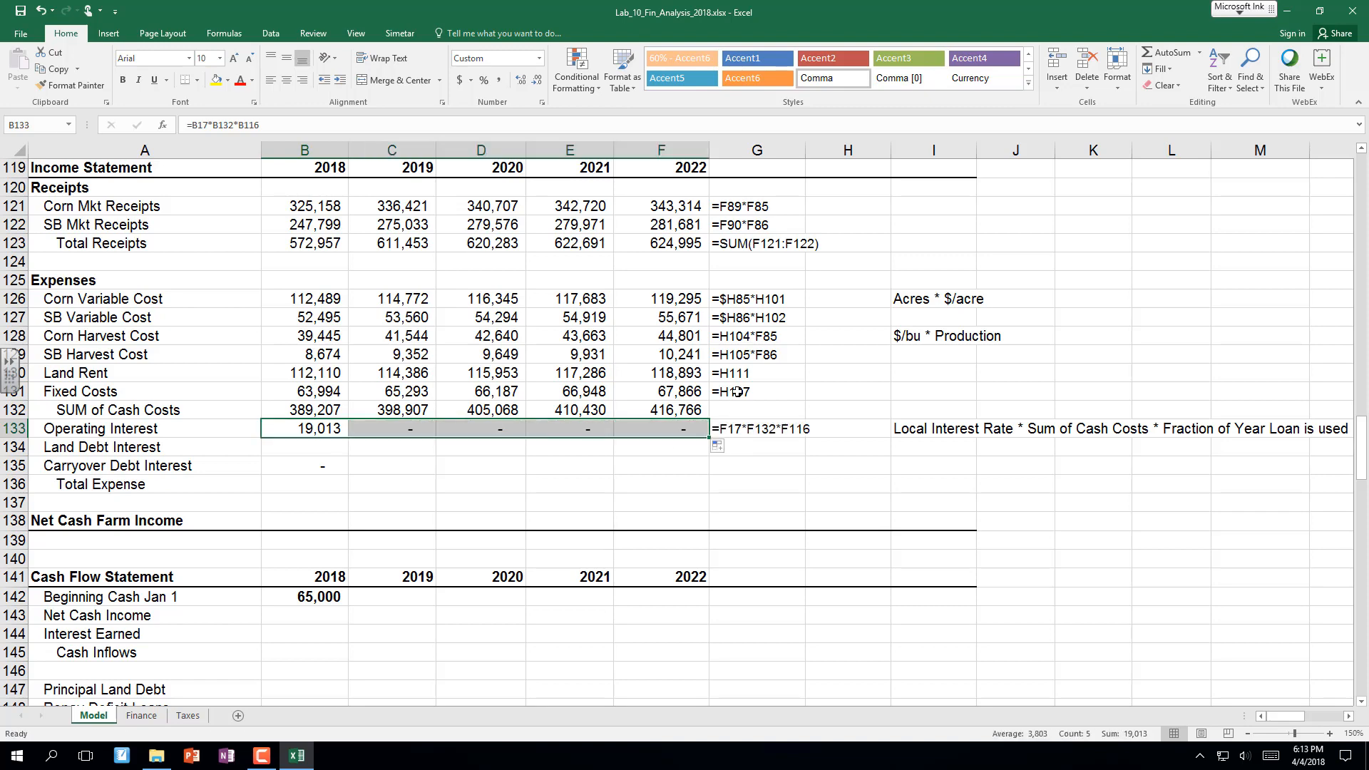
click(773, 392)
drag(806, 400, 810, 526)
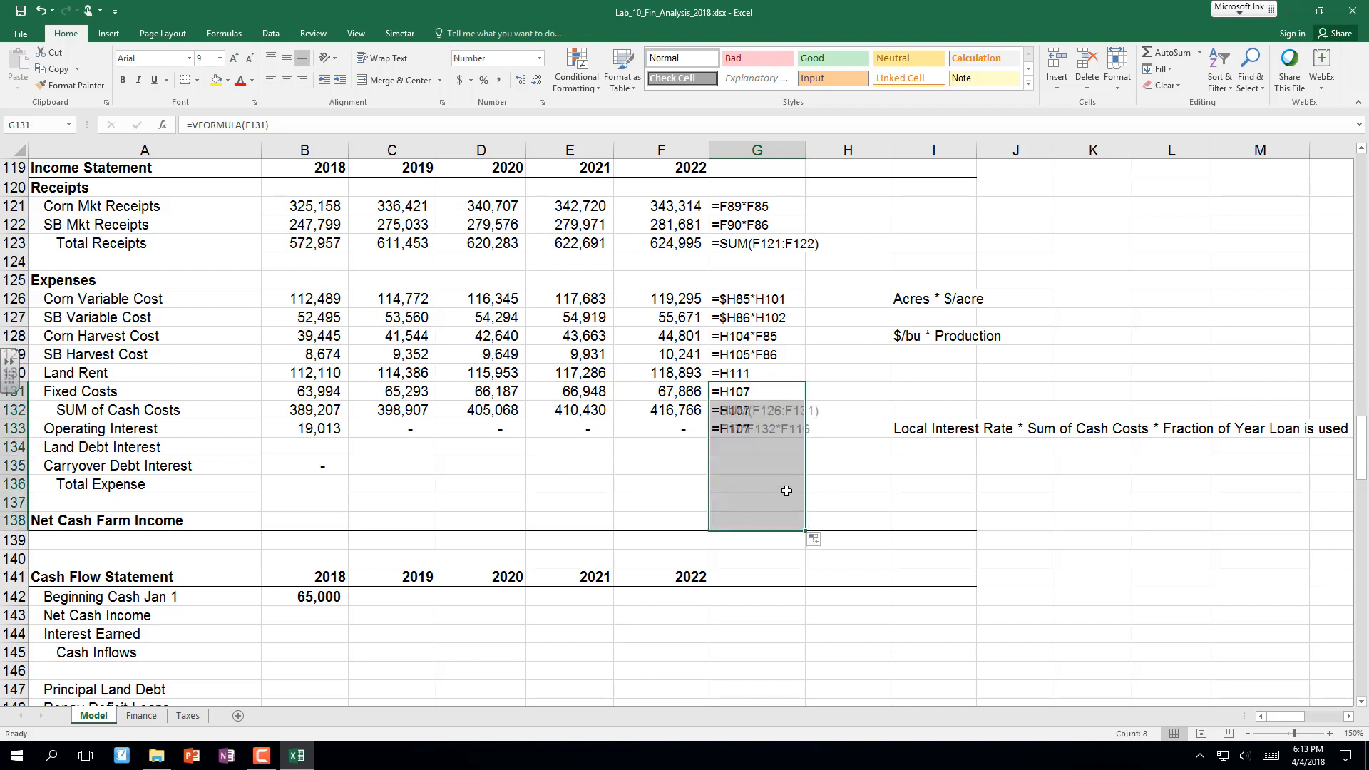
Link 2018 Land Debt Interest in B134 to the interest paid in Finance!K14 and fill it across to F134.
click(318, 451)
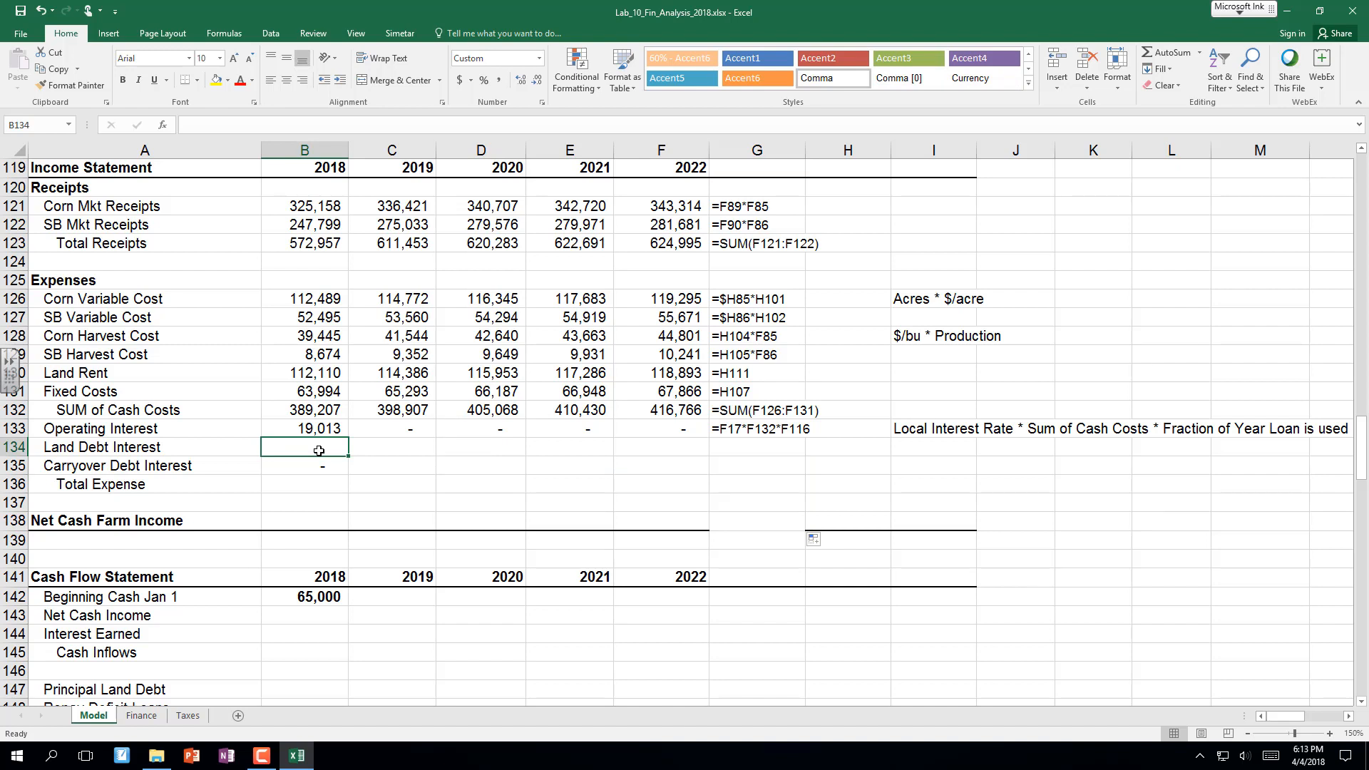
text(=)
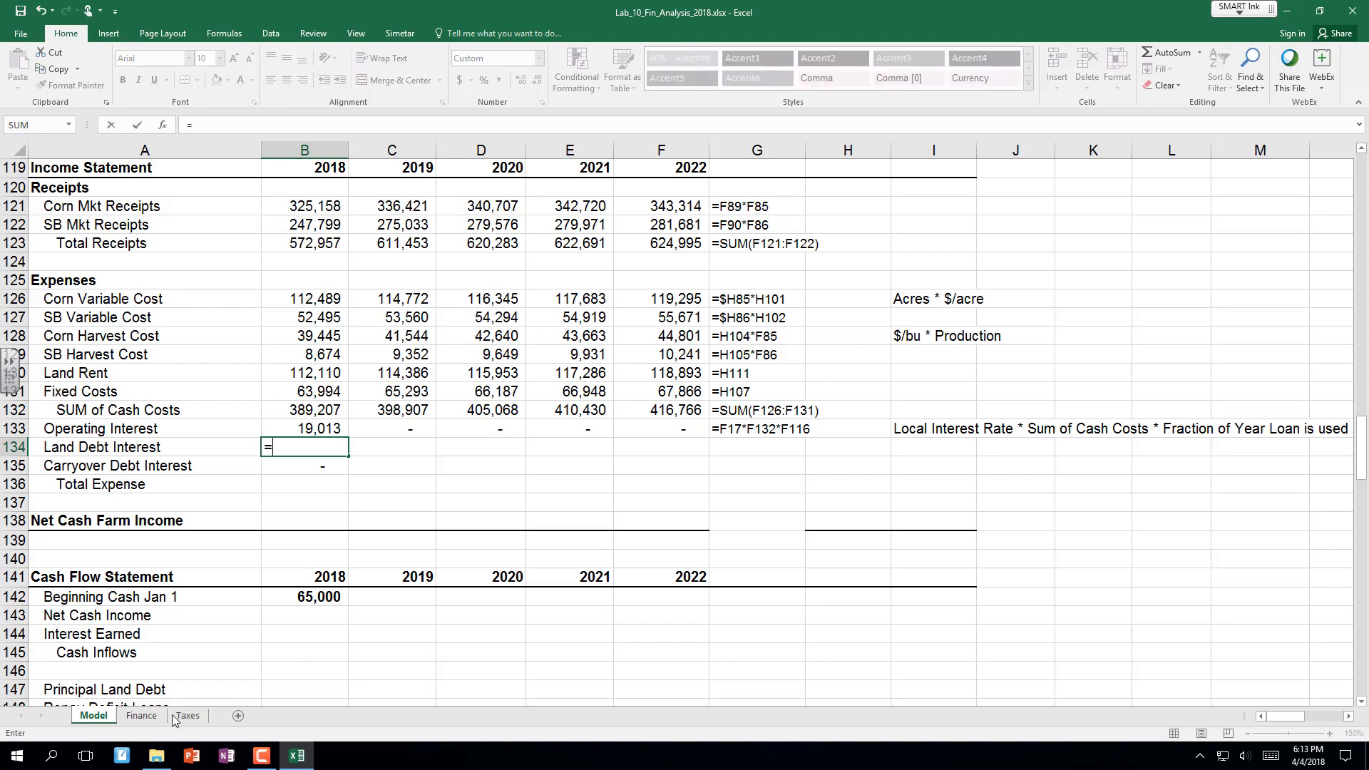
click(142, 716)
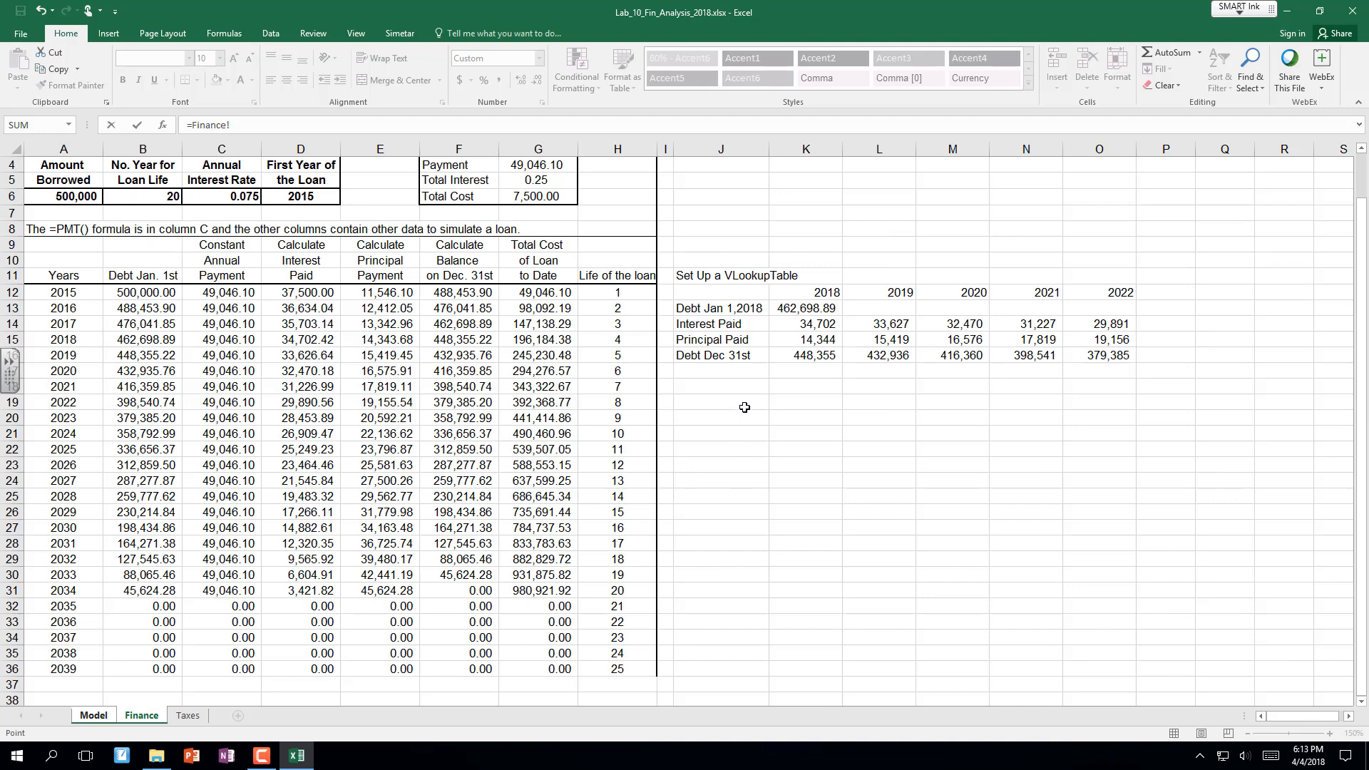
click(808, 326)
key(Return)
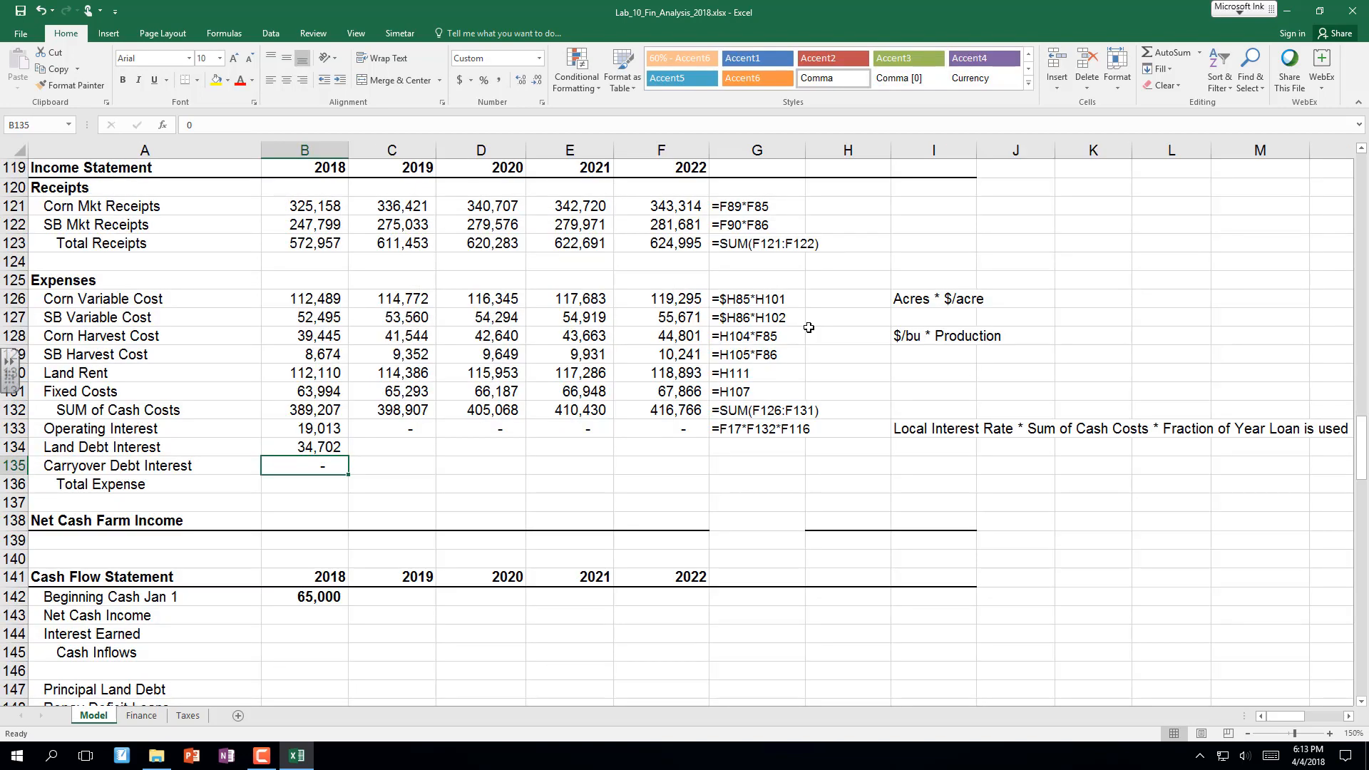
click(310, 447)
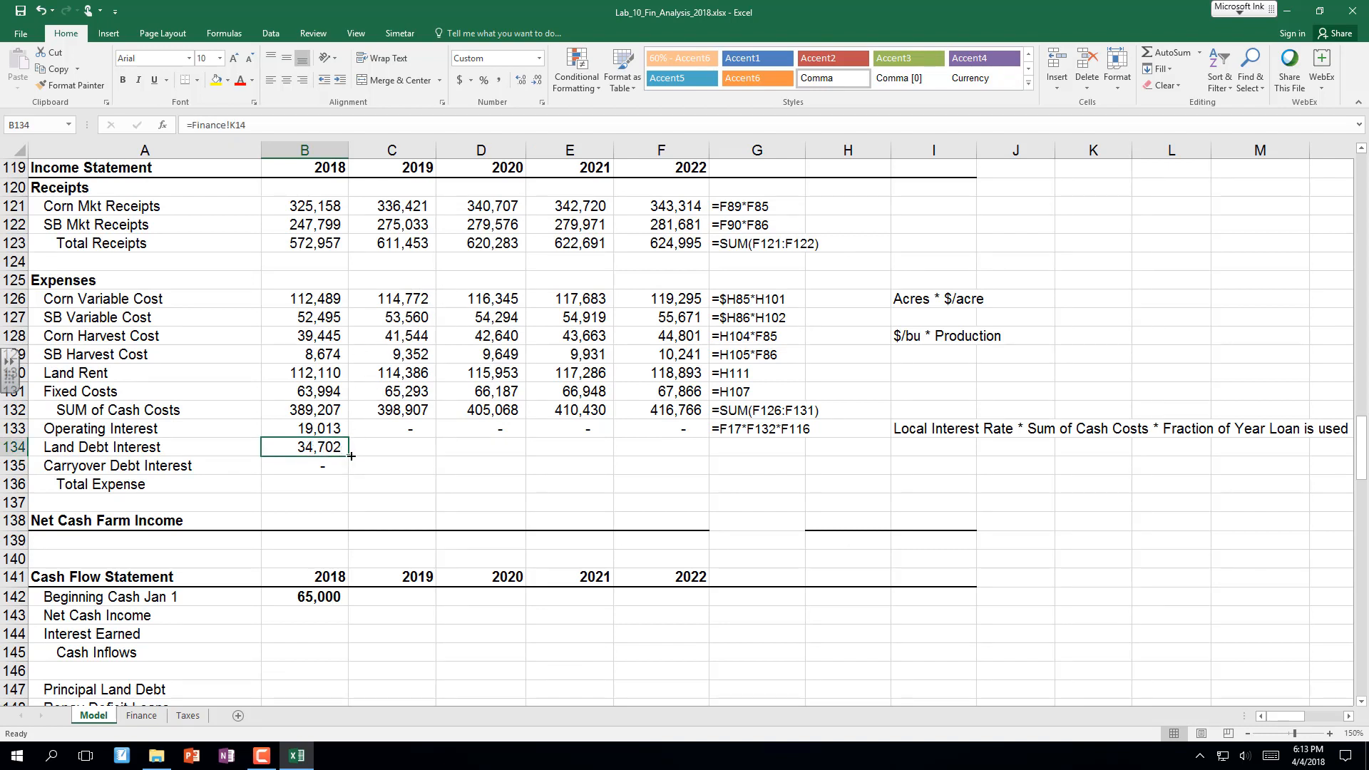
drag(350, 455, 706, 460)
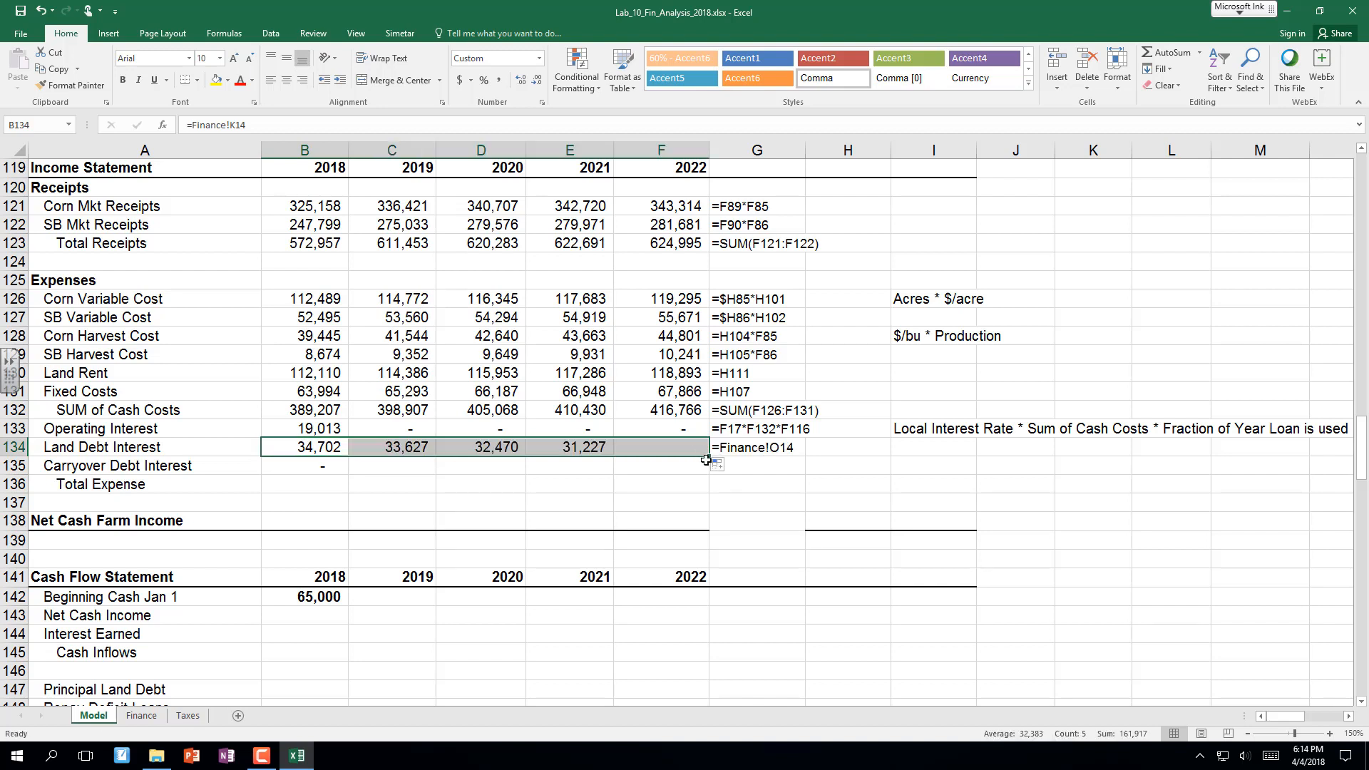
click(745, 447)
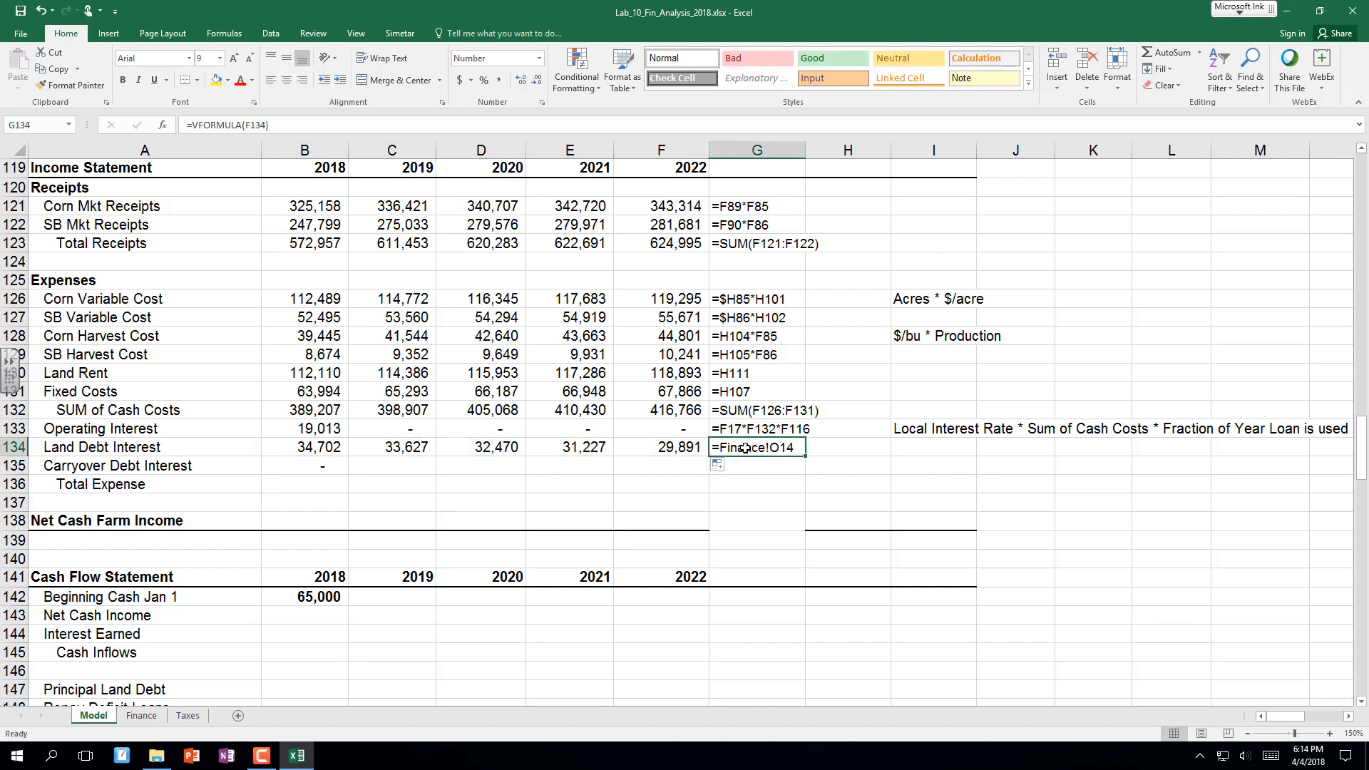
Highlight the empty 2019 to 2022 Carryover Debt Interest cells, C135:F135, with yellow fill.
click(320, 466)
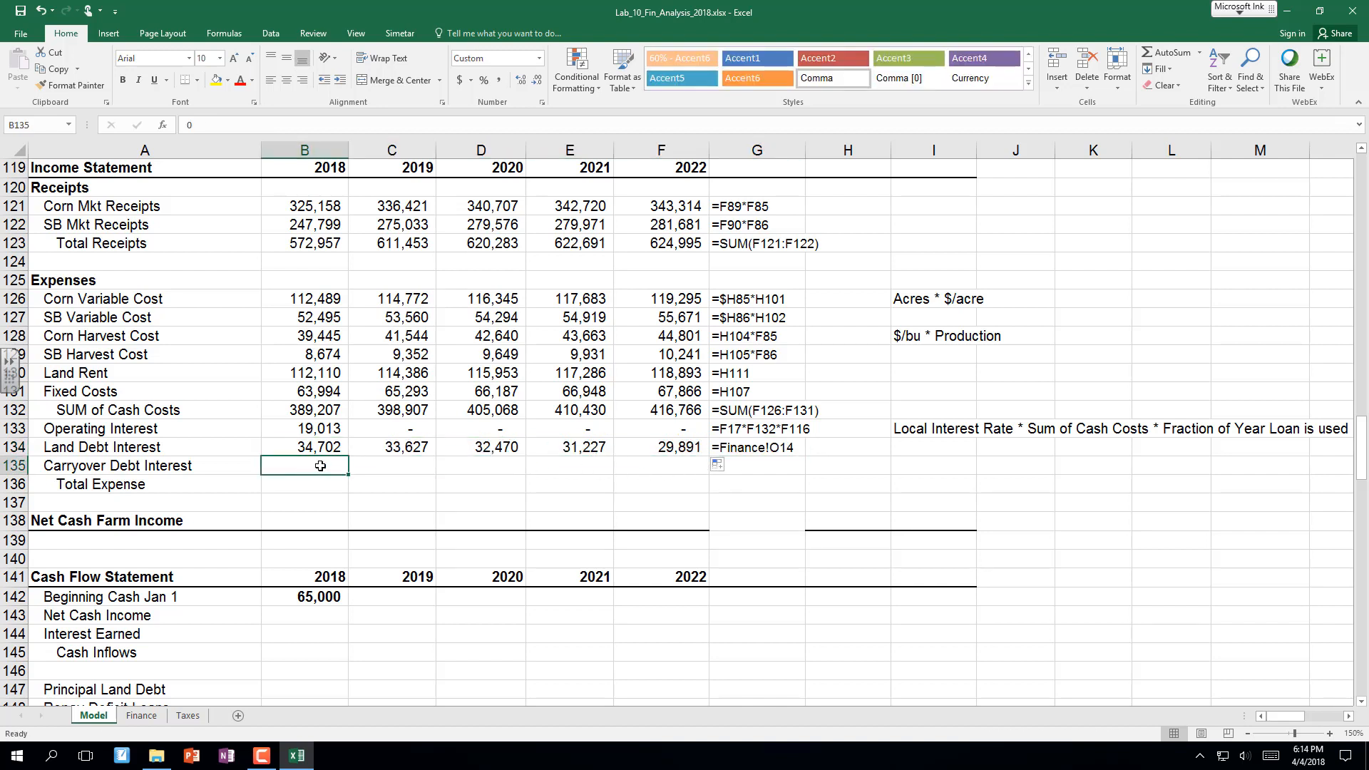
click(359, 466)
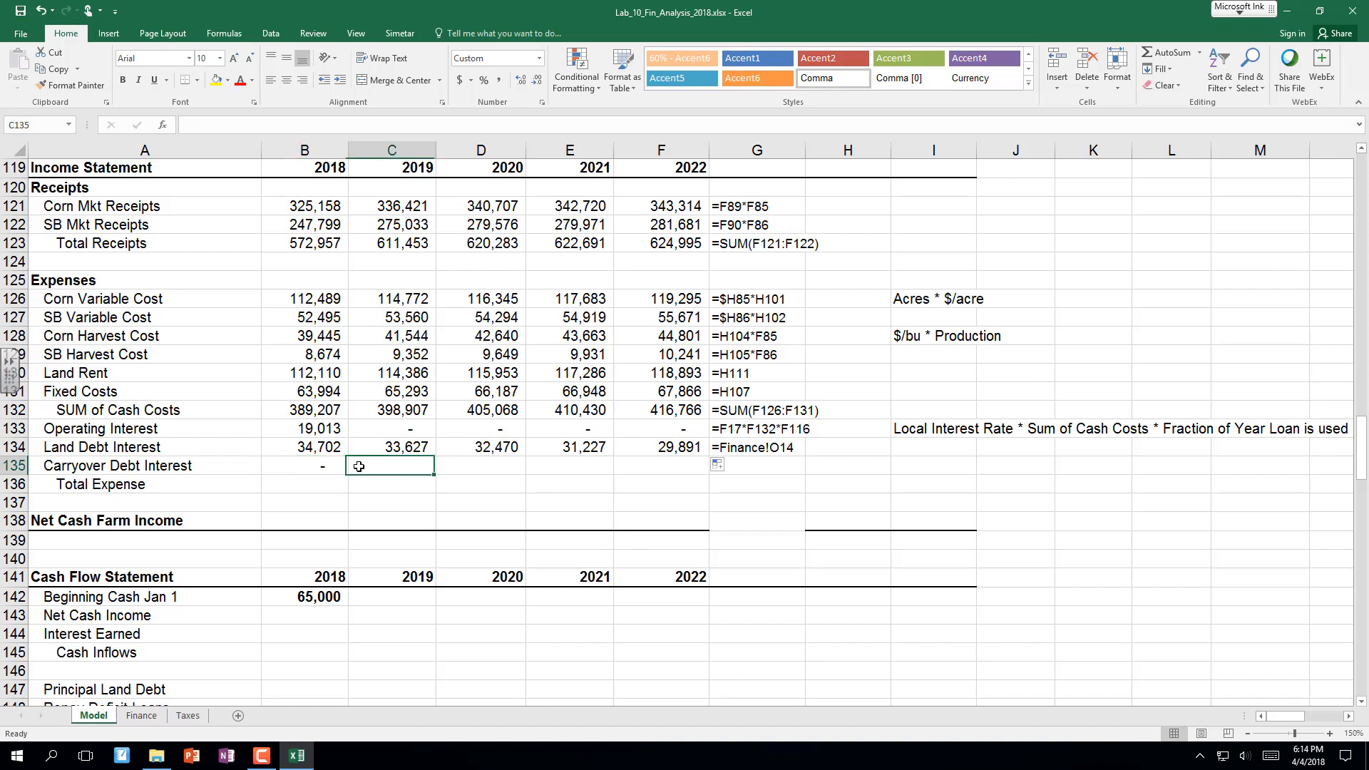
click(326, 464)
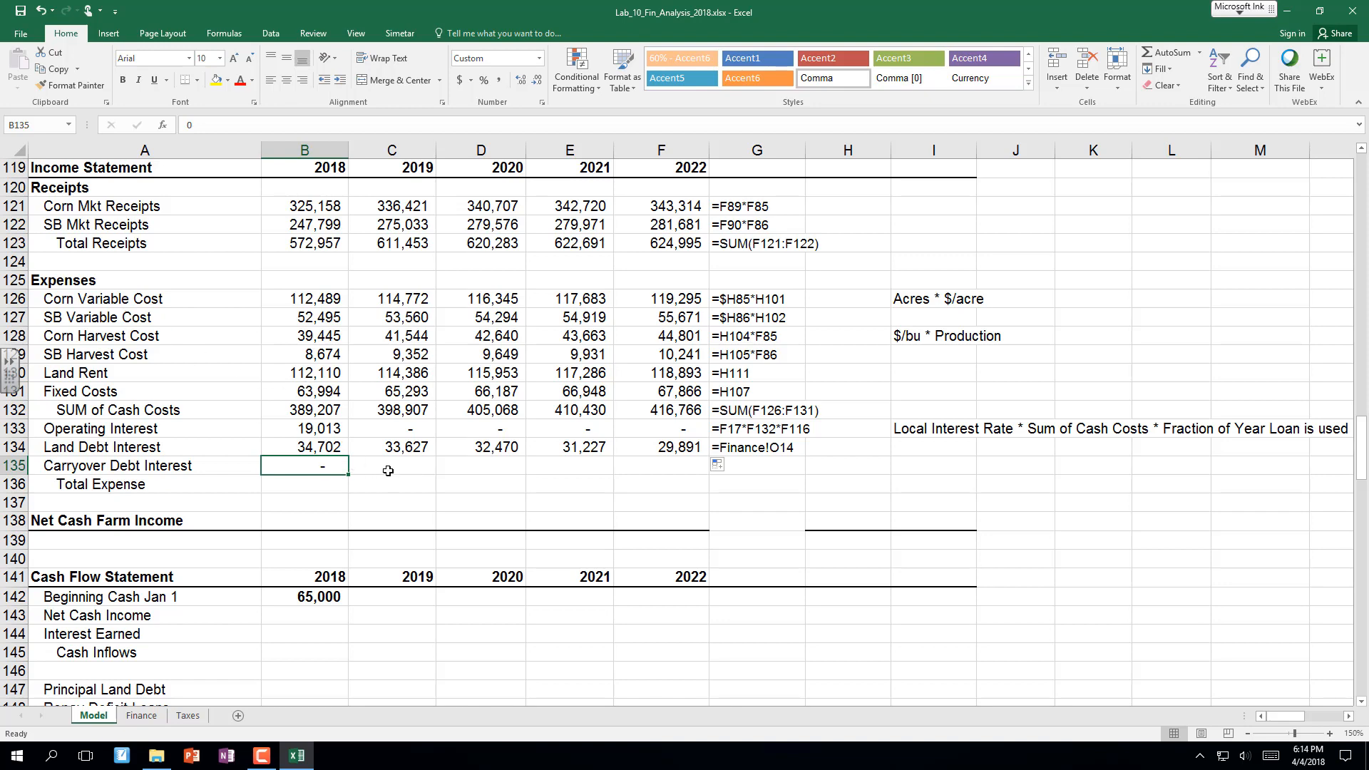
drag(387, 471, 655, 469)
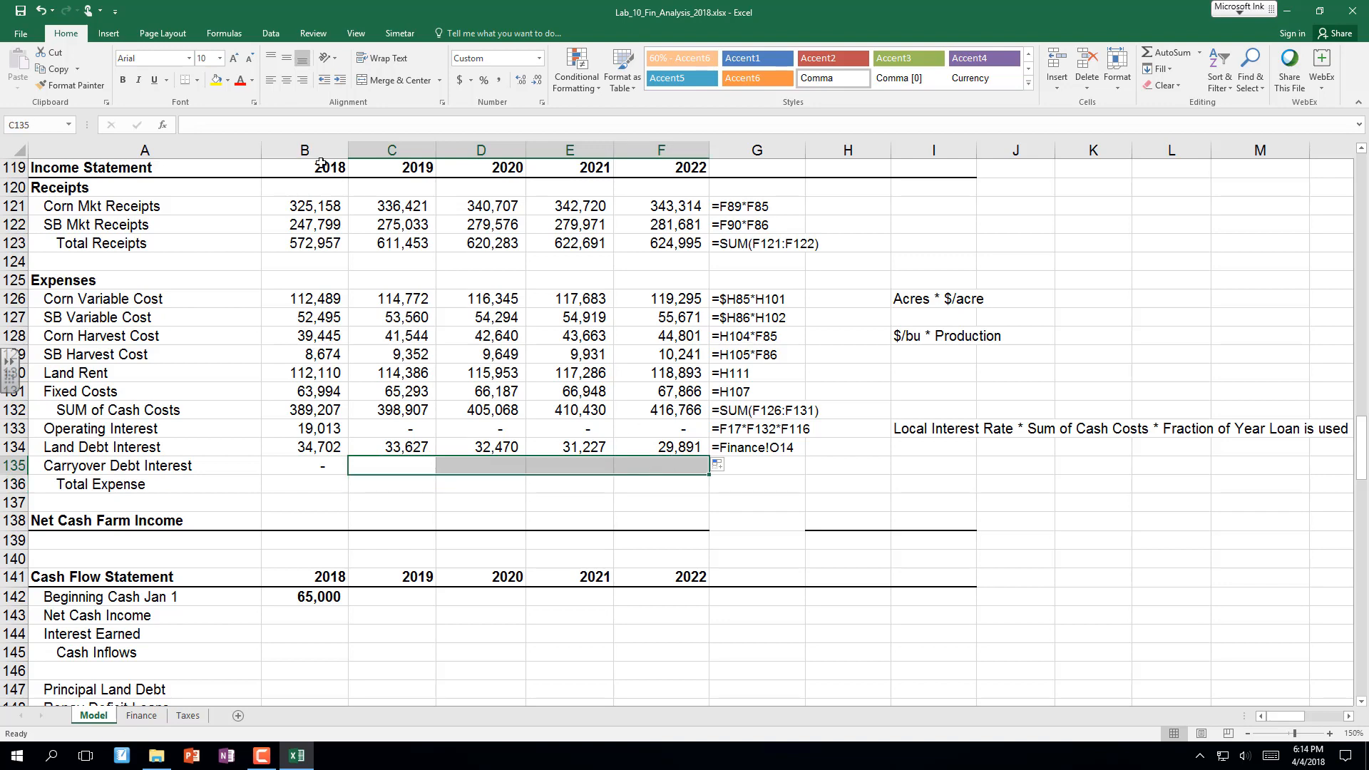
click(216, 81)
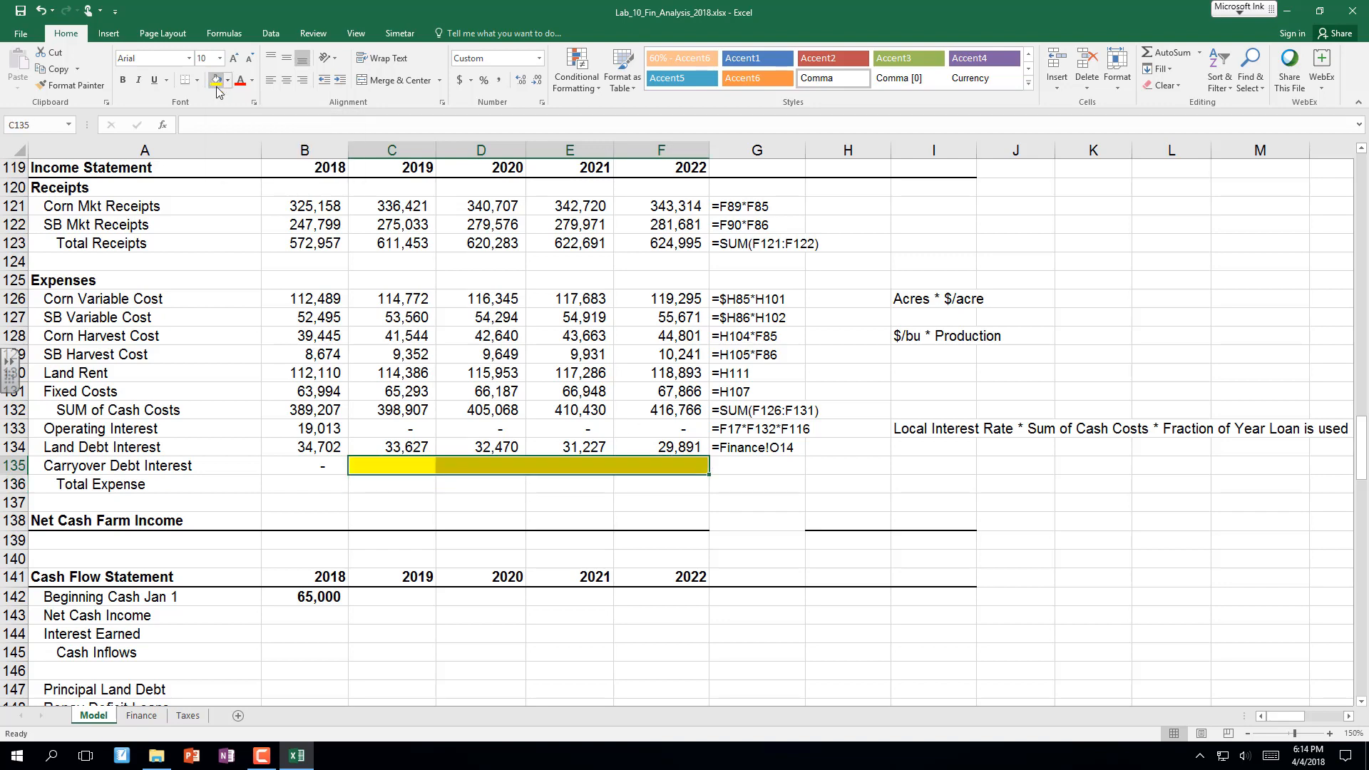
Calculate 2018 Total Expense in B136 with =SUM(B132:B135) and fill the formula across to F136 for 2019 to 2022.
click(319, 485)
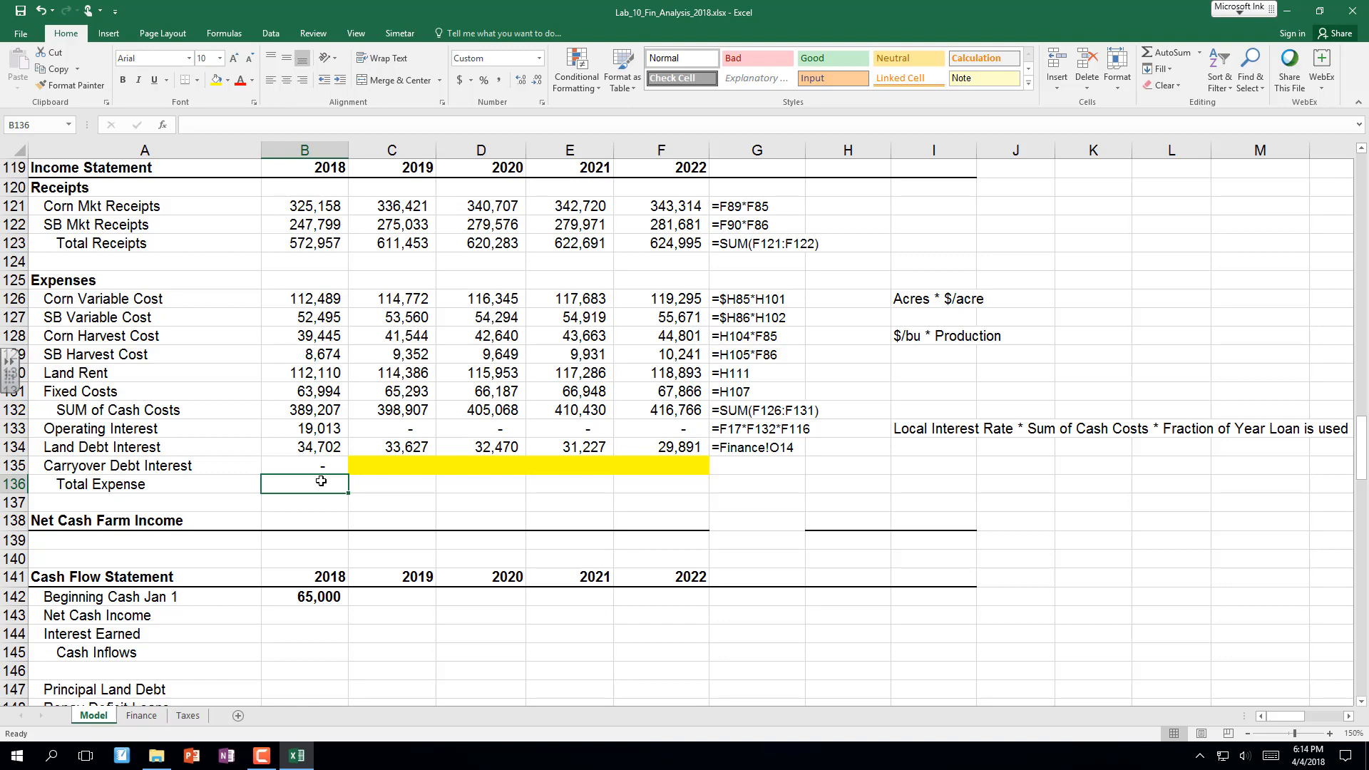
text(=)
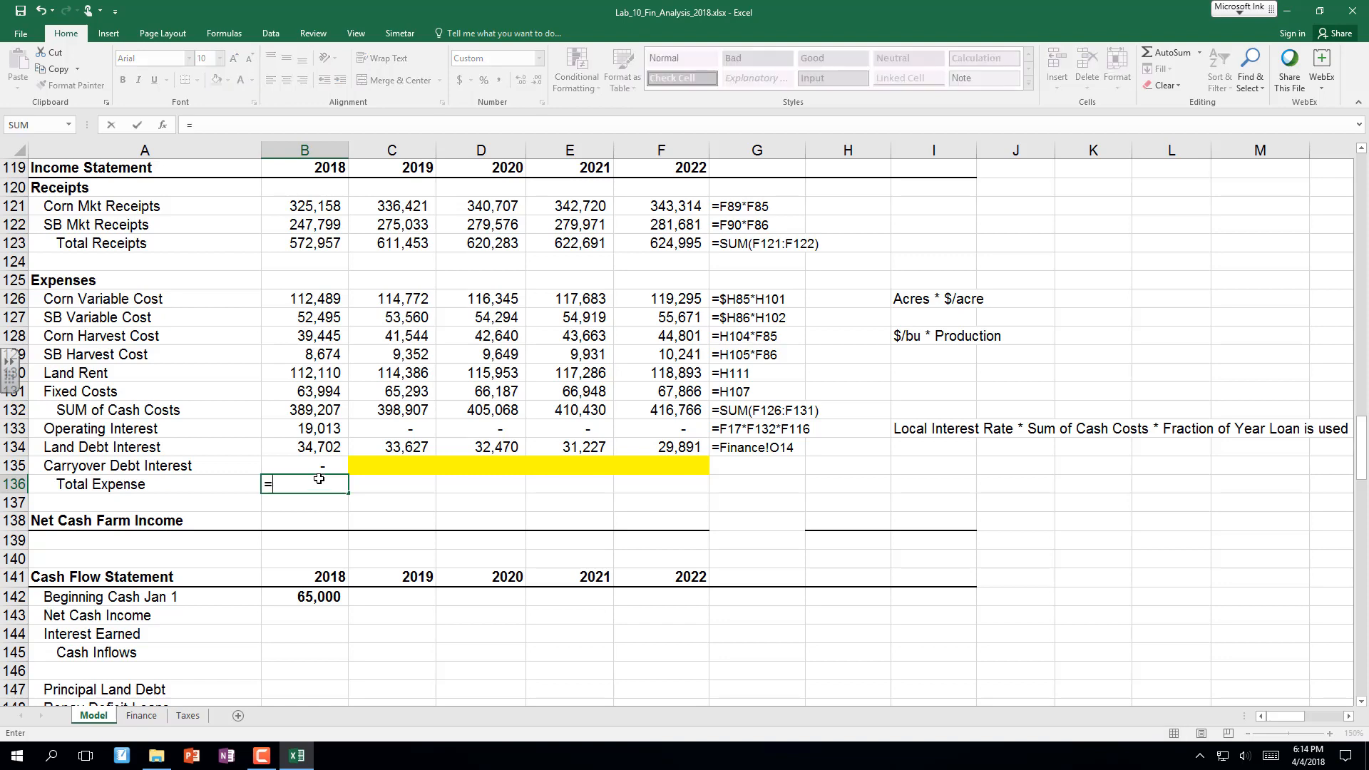
text(sum()
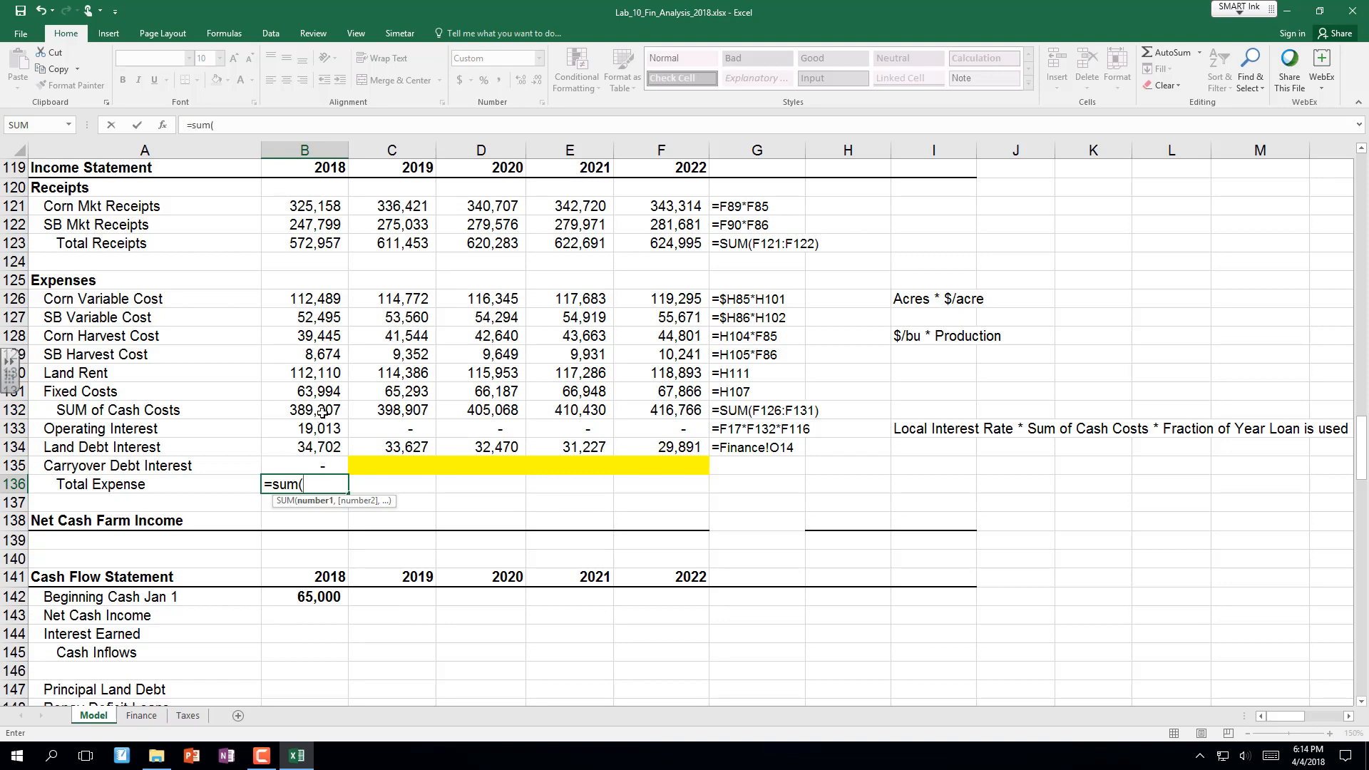
drag(323, 413, 319, 464)
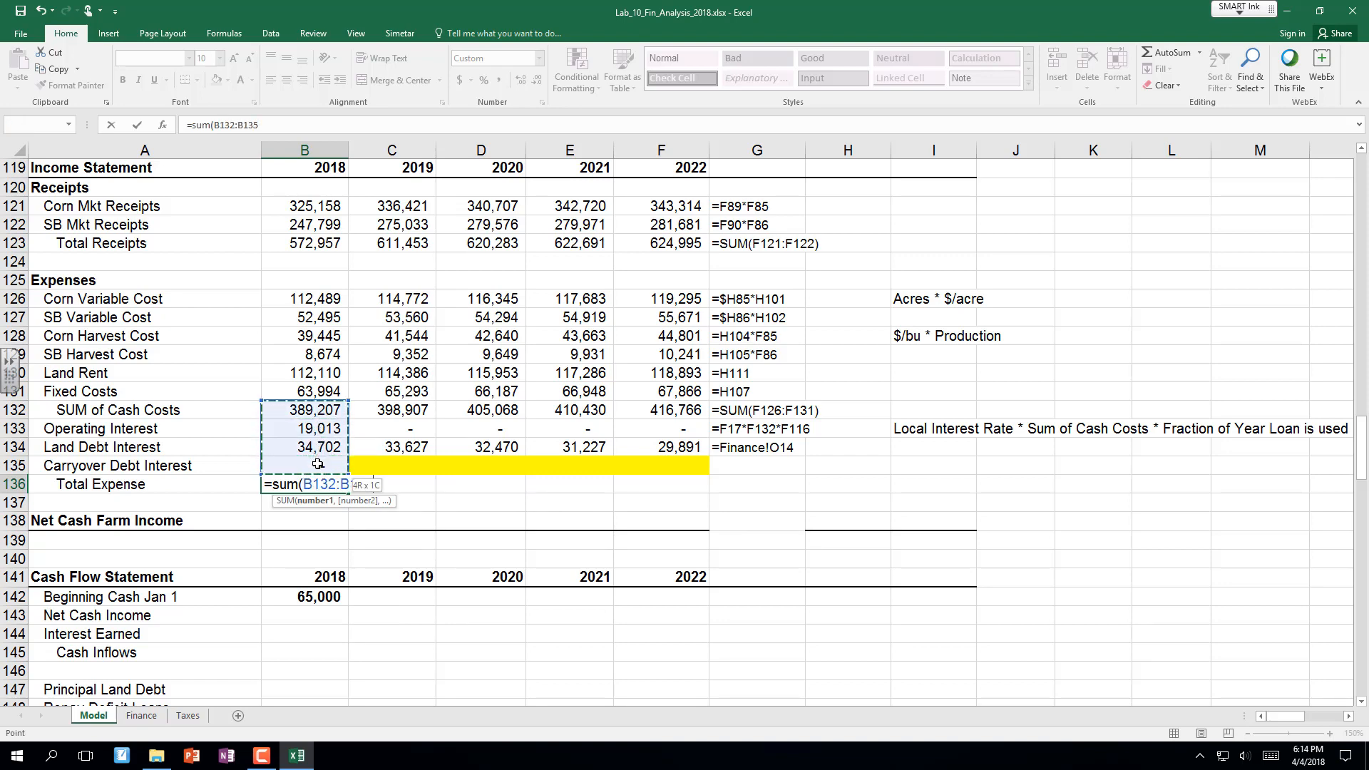
drag(318, 464, 318, 464)
key(Return)
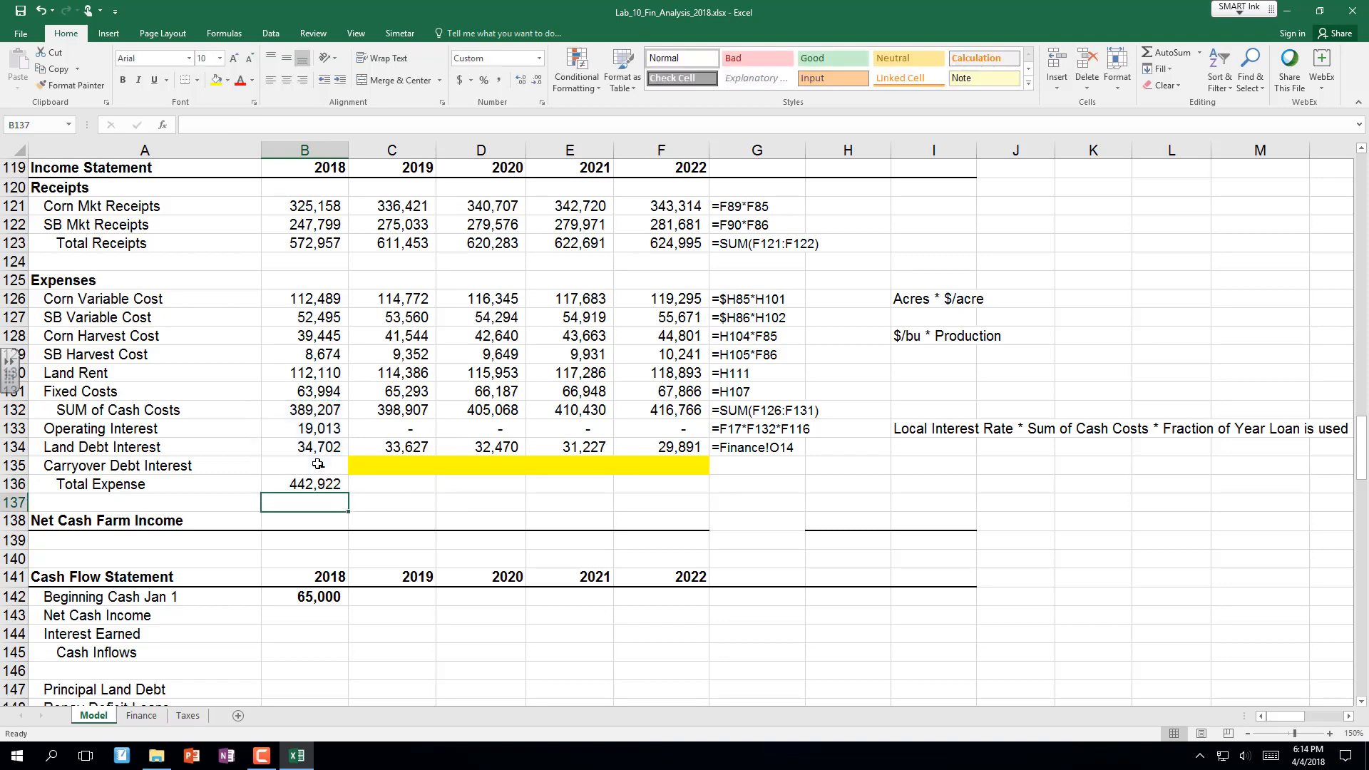
click(327, 482)
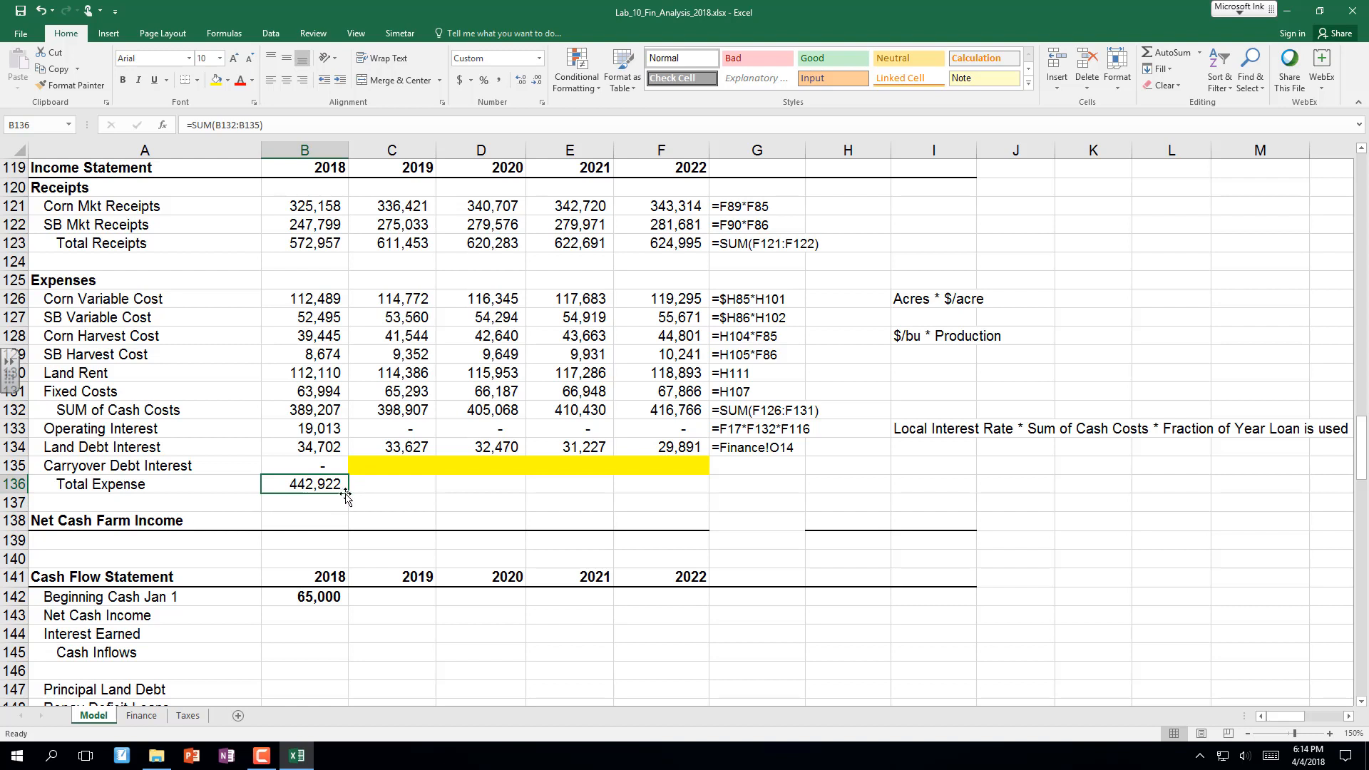
drag(350, 494, 706, 494)
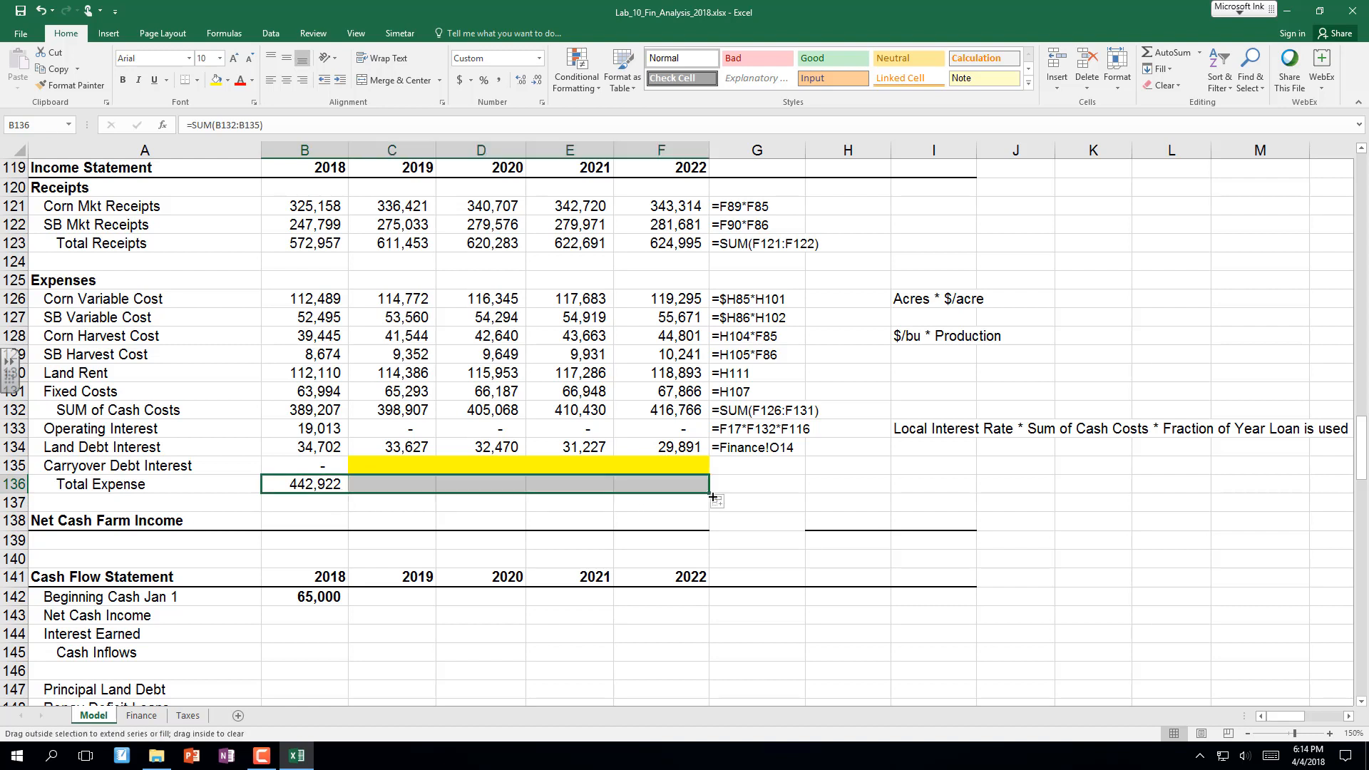
Make the B17 interest rate reference absolute in the 2018 Operating Interest formula in B133 and refill it across to F133.
click(304, 521)
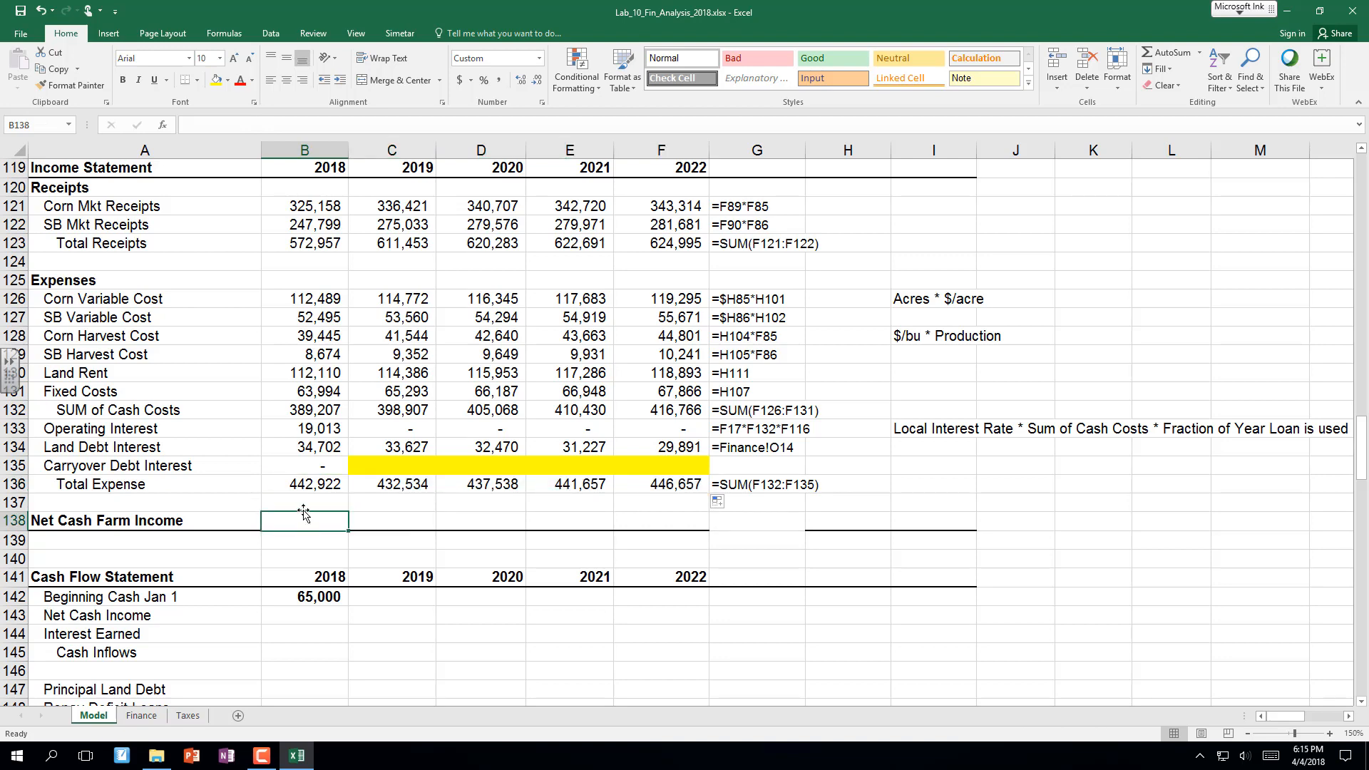
click(411, 431)
click(297, 433)
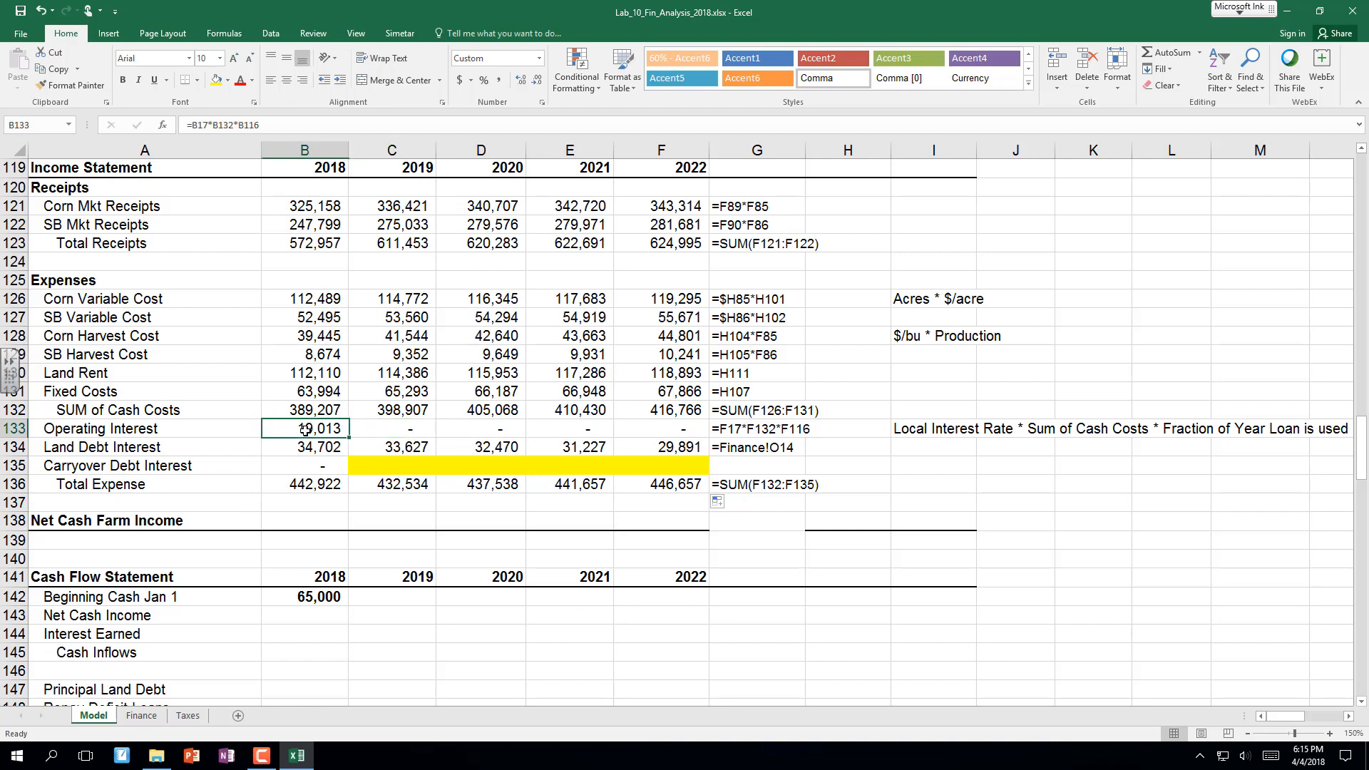
double_click(285, 432)
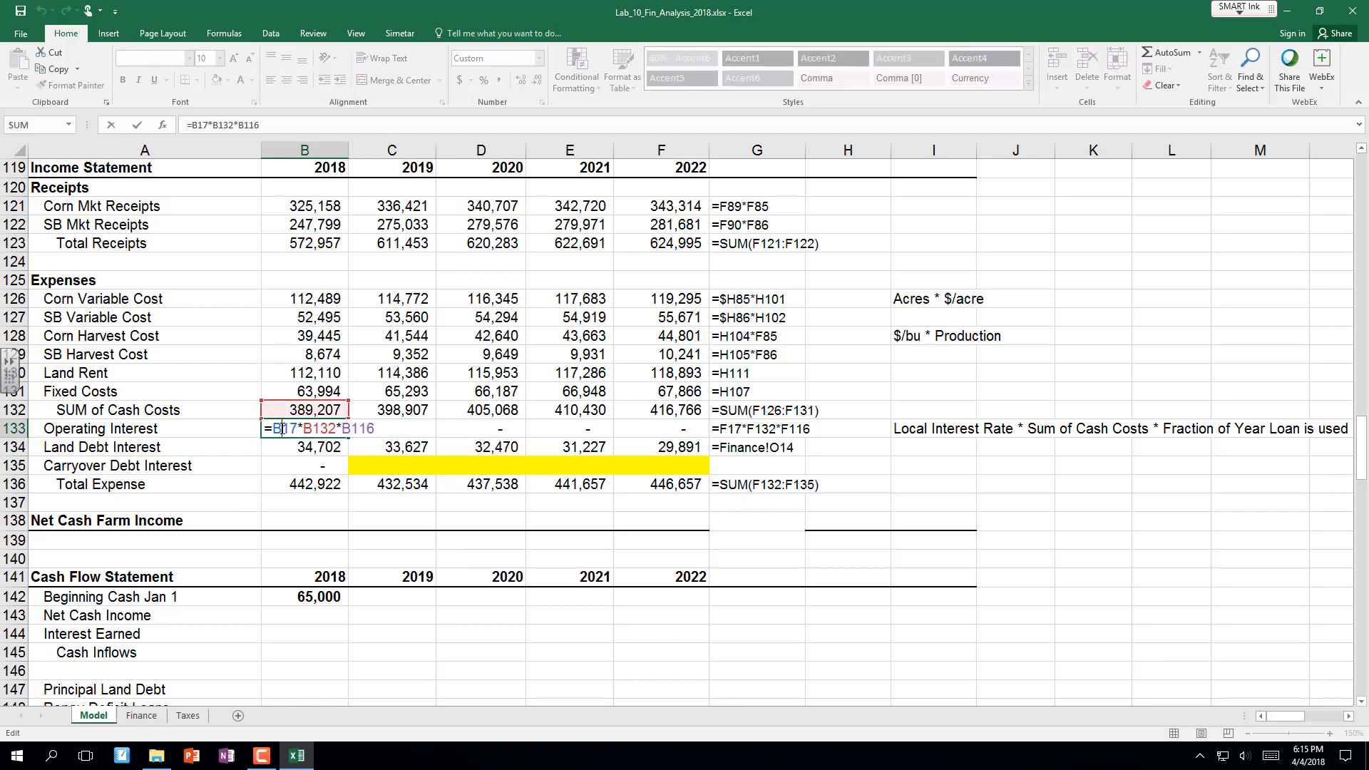
key(F4)
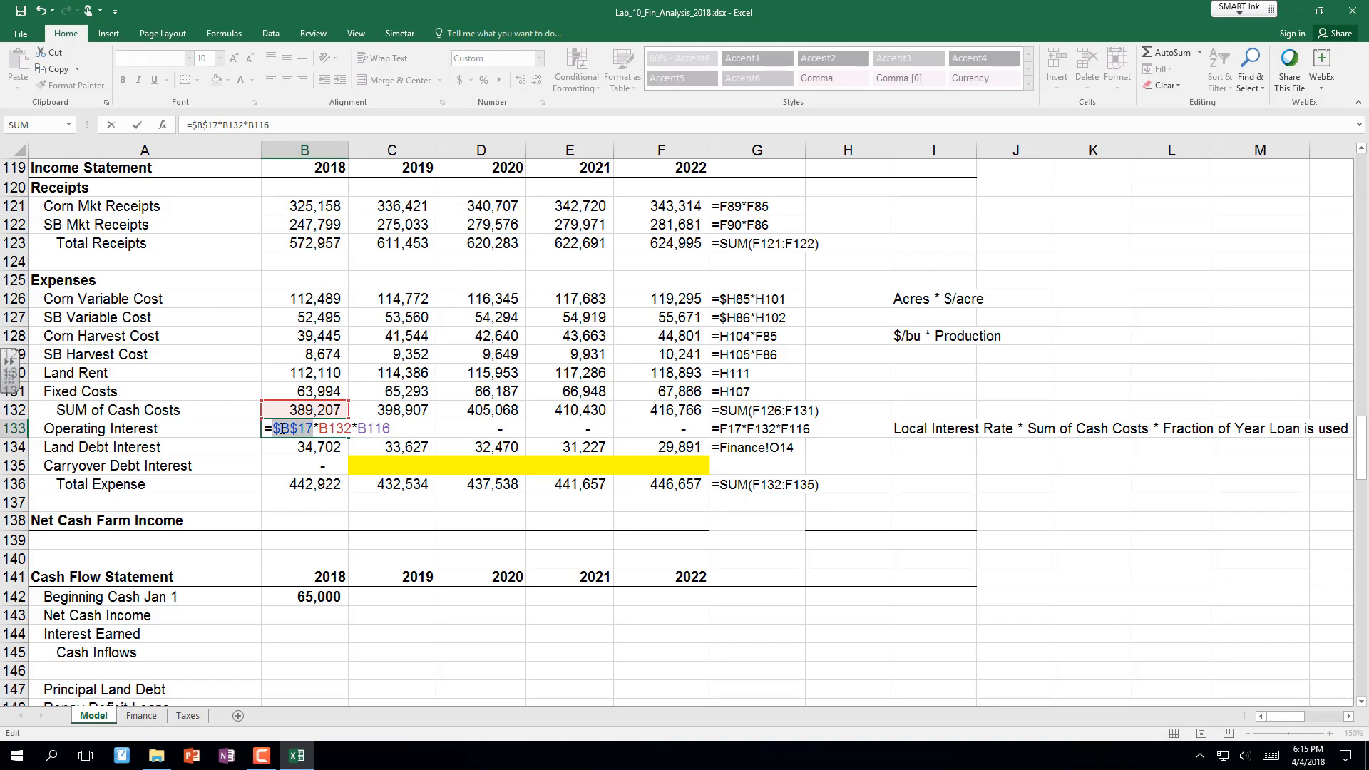
key(Return)
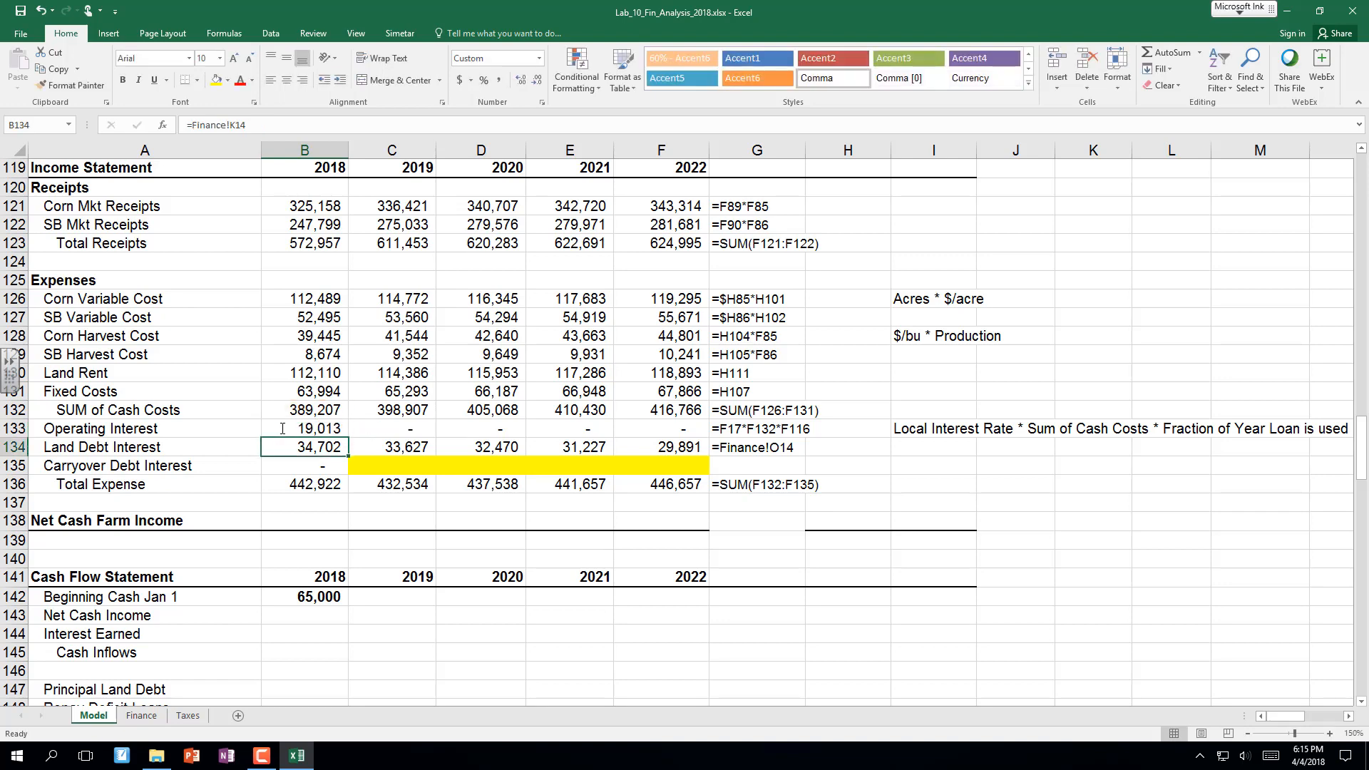
click(330, 425)
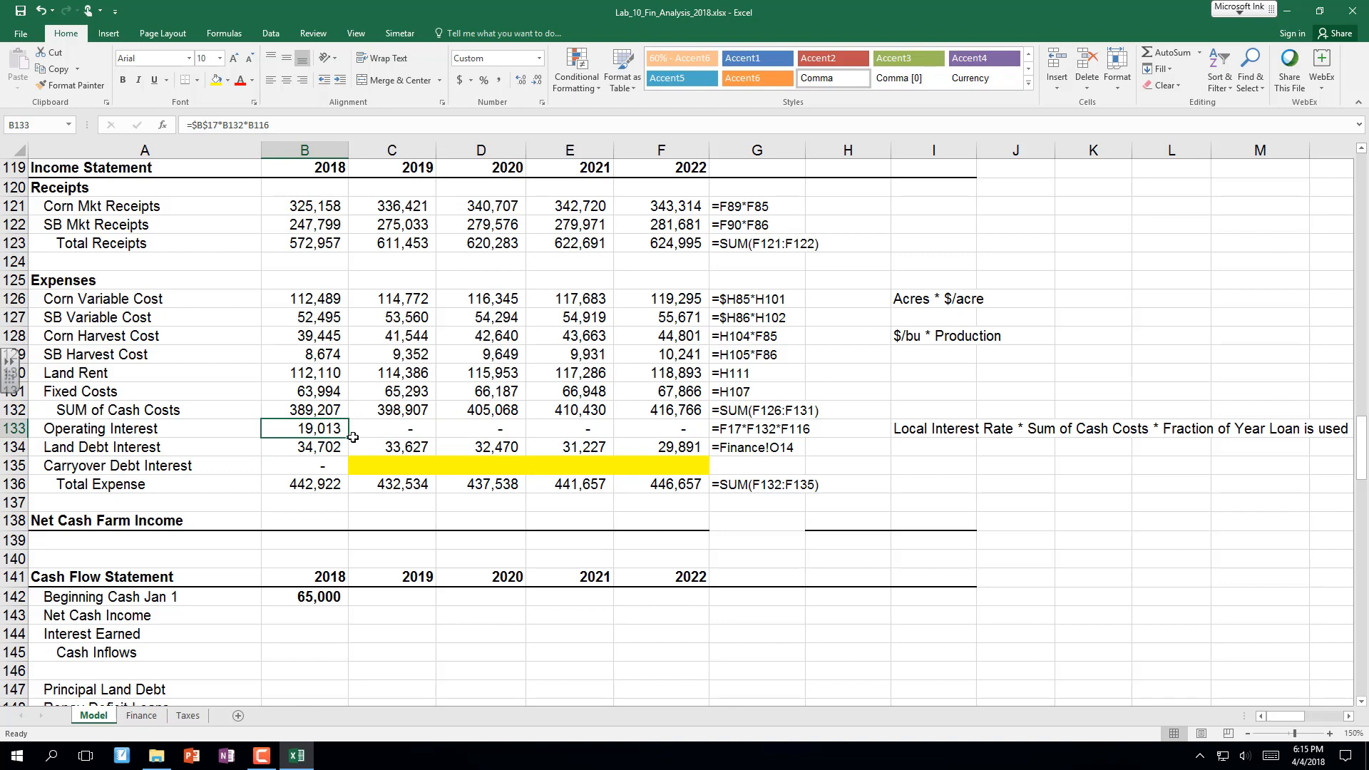
drag(347, 438, 684, 440)
click(750, 518)
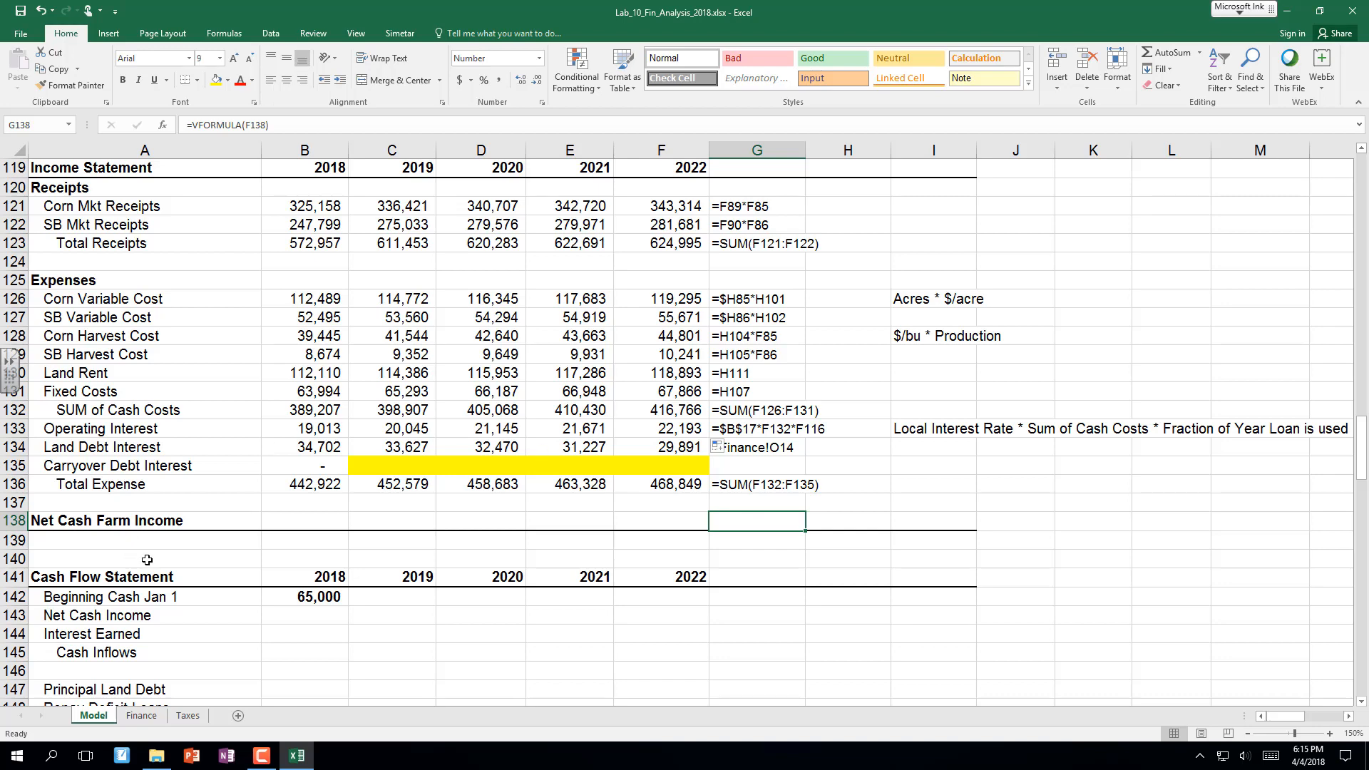
Calculate 2018 Net Cash Farm Income in B138 with =B123-B136 and fill the formula across to F138.
click(293, 520)
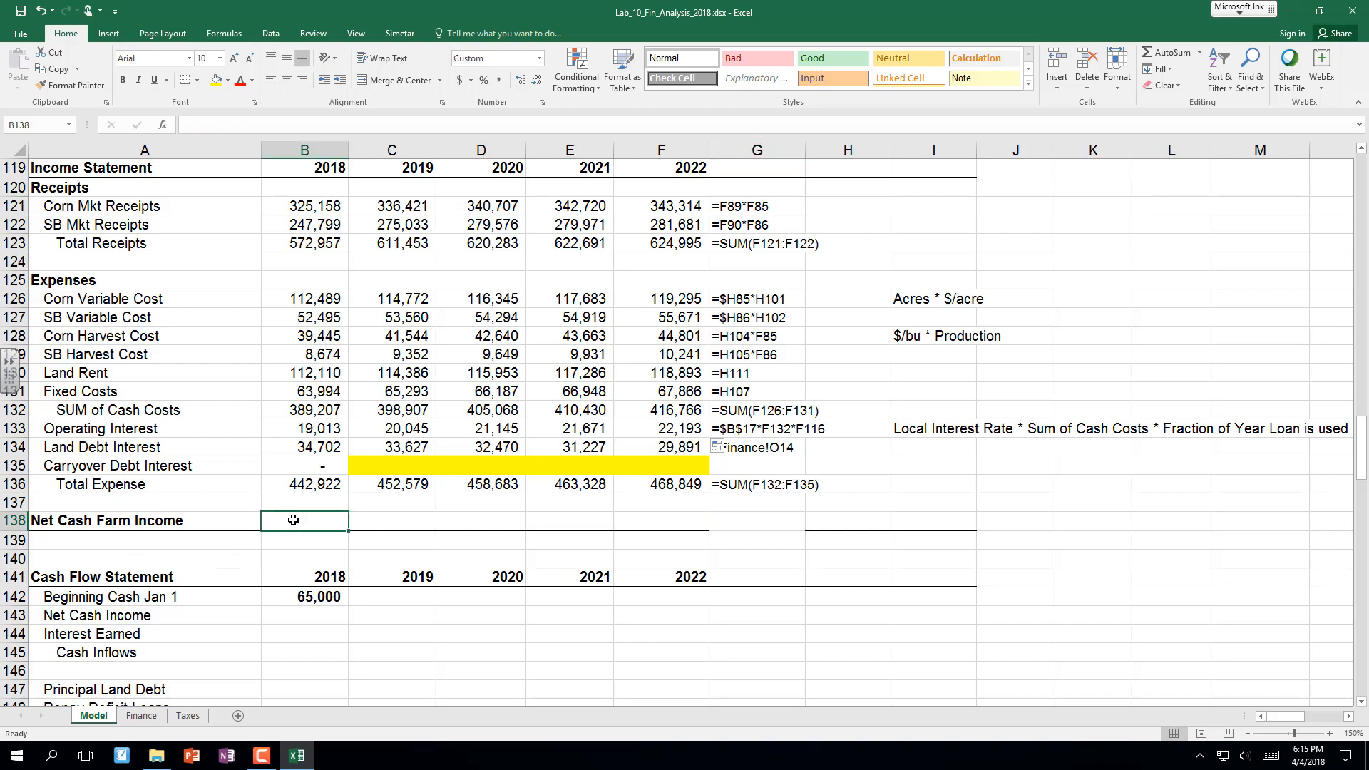
text(=)
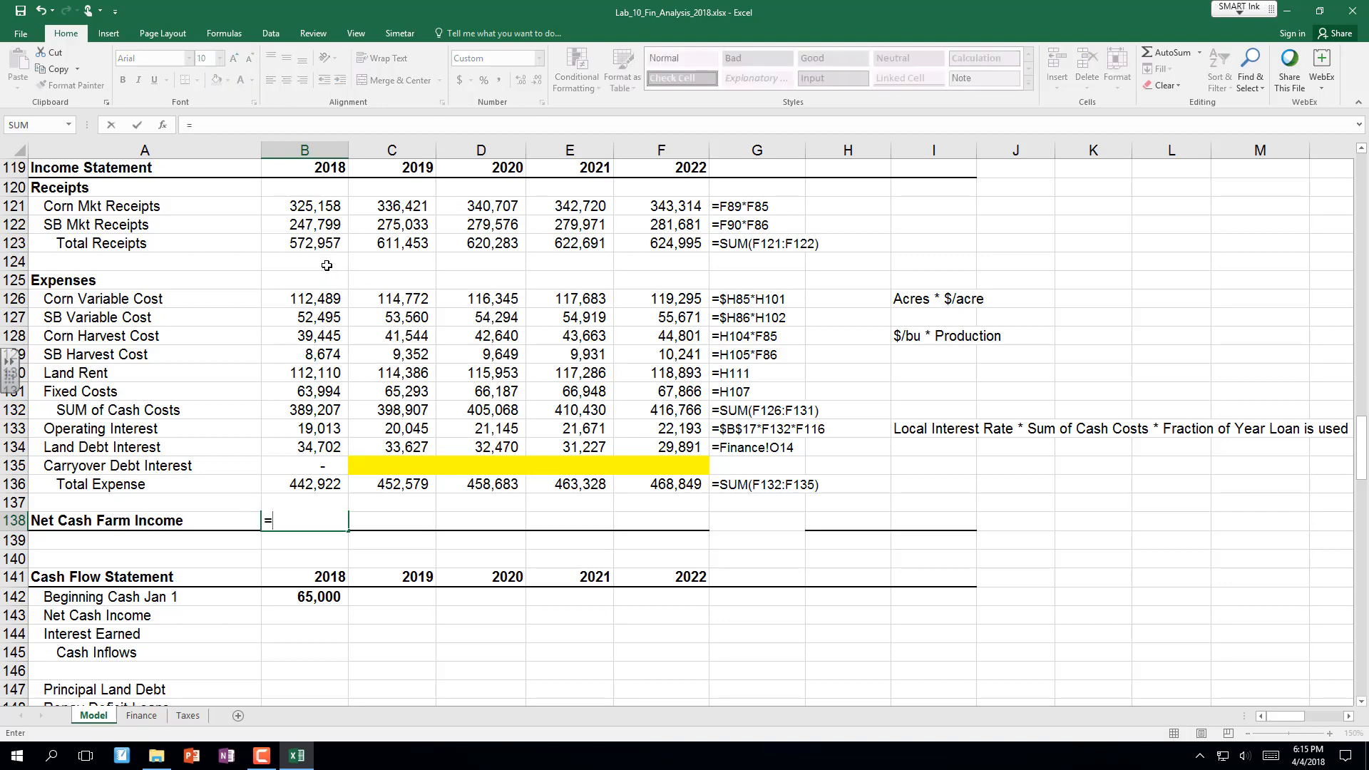
click(321, 246)
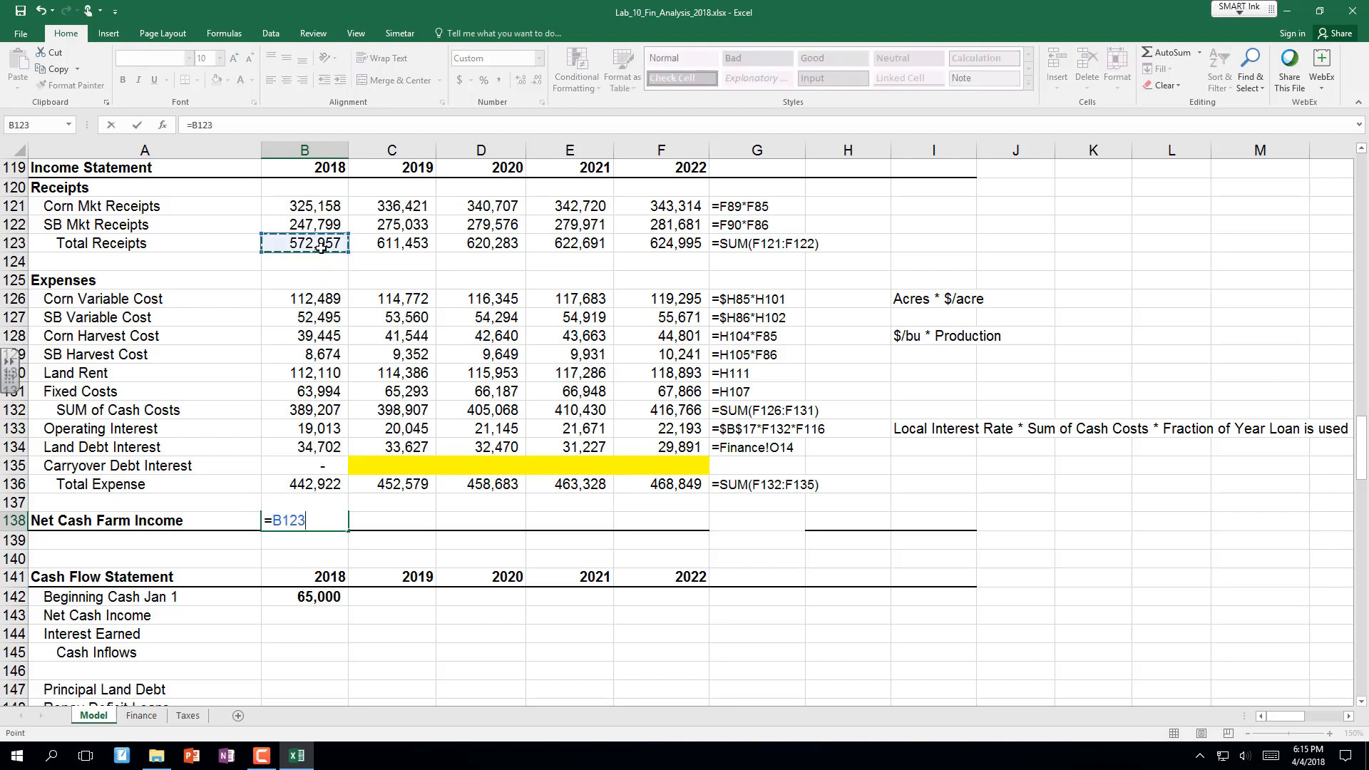
text(-)
click(306, 489)
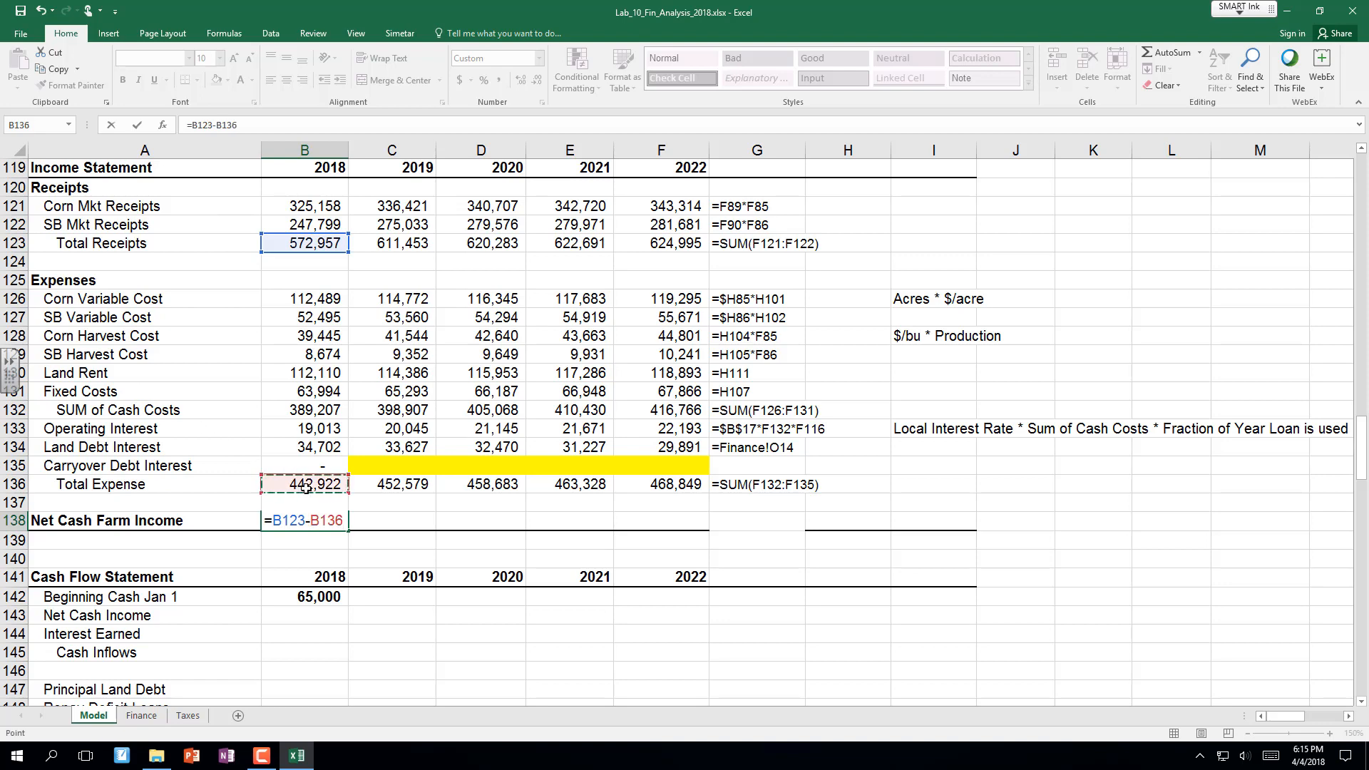
key(ctrl+Return)
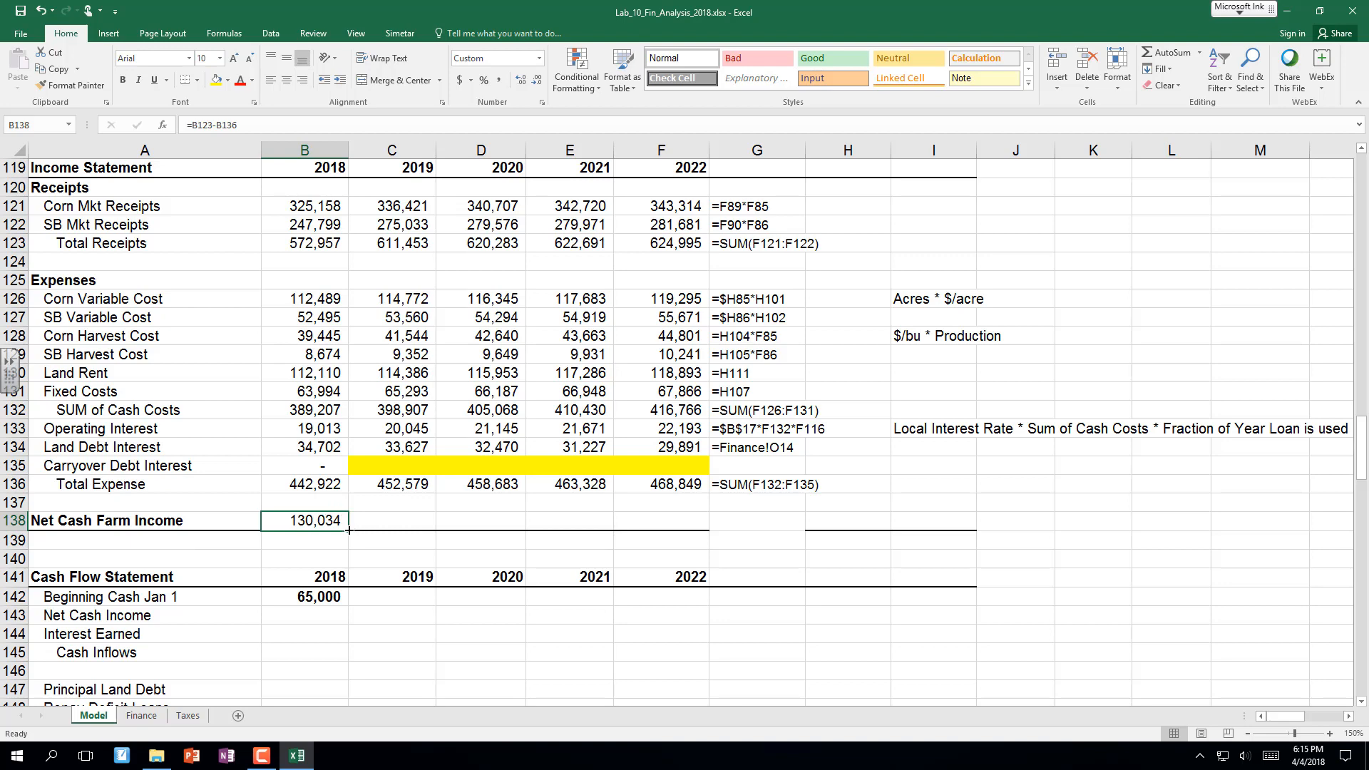
drag(348, 530, 684, 531)
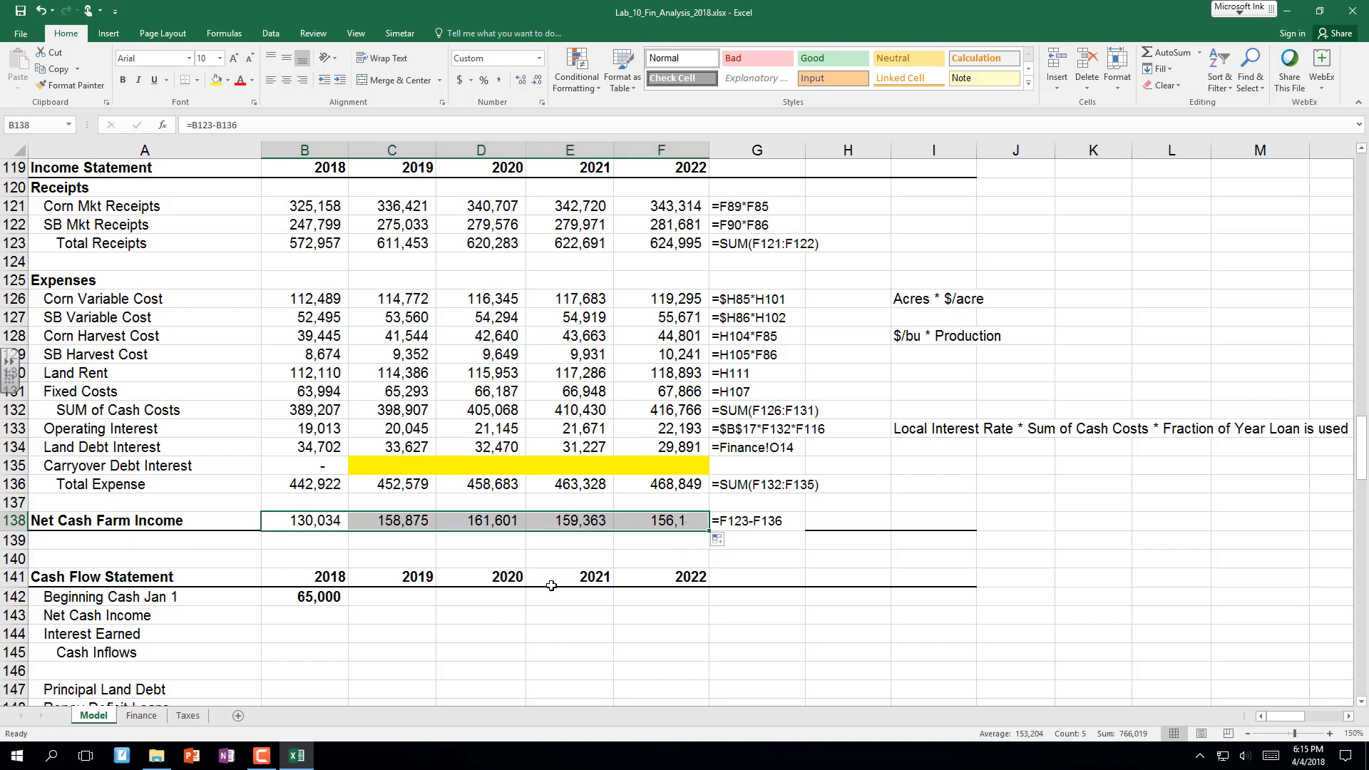
Highlight the empty 2019 to 2022 Beginning Cash cells in the Cash Flow Statement, C142:F142, with yellow fill.
click(524, 564)
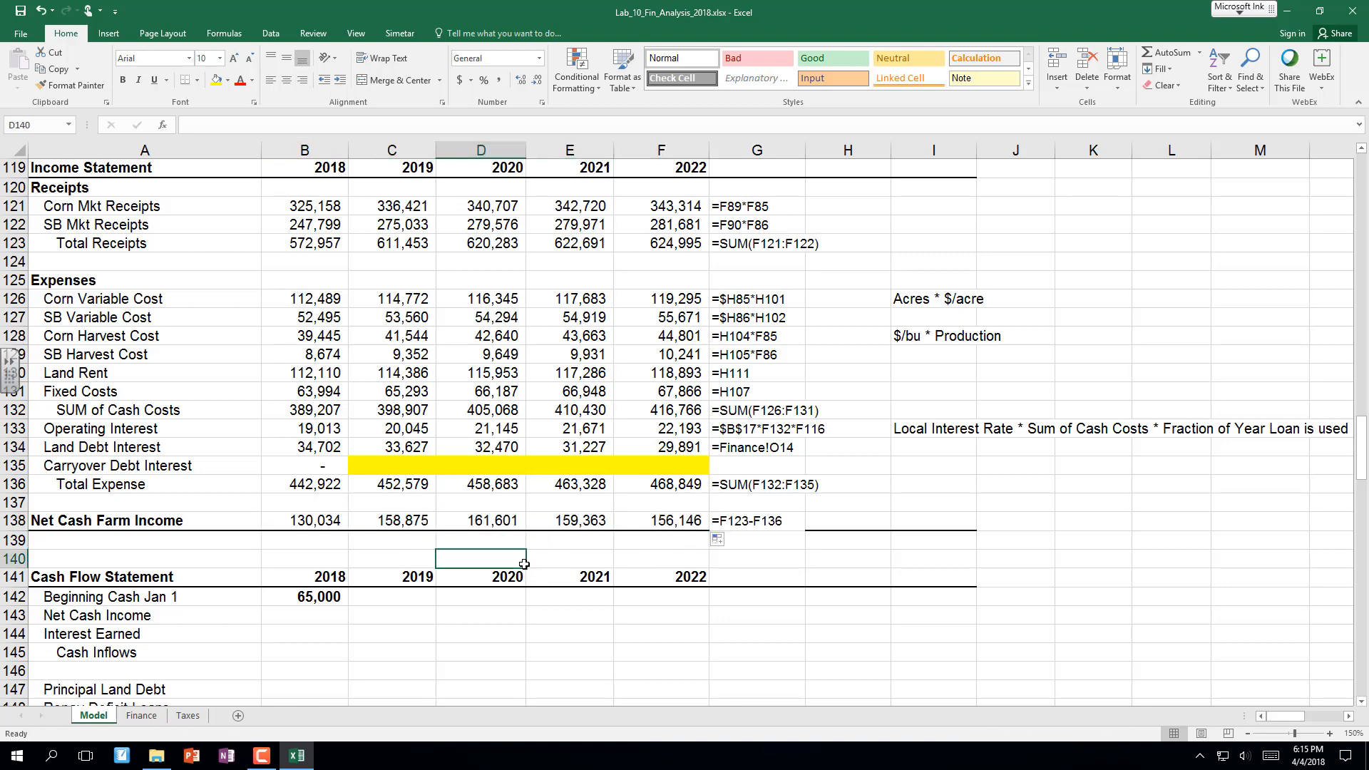
key(Down)
key(Down)
key(Down)
key(Down)
key(Down)
key(Down)
key(Down)
key(Down)
key(Down)
key(Down)
key(Down)
key(Down)
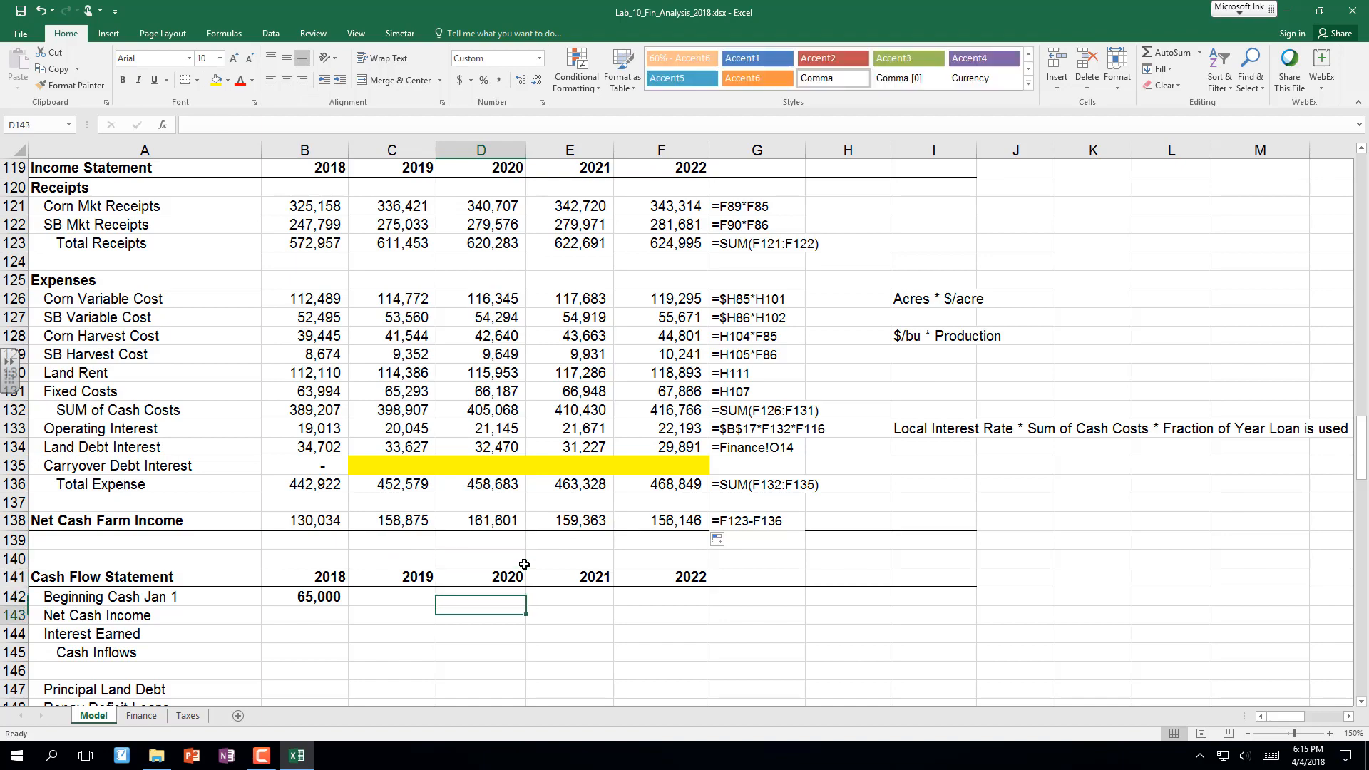
key(Down)
key(Down)
key(Down)
key(Down)
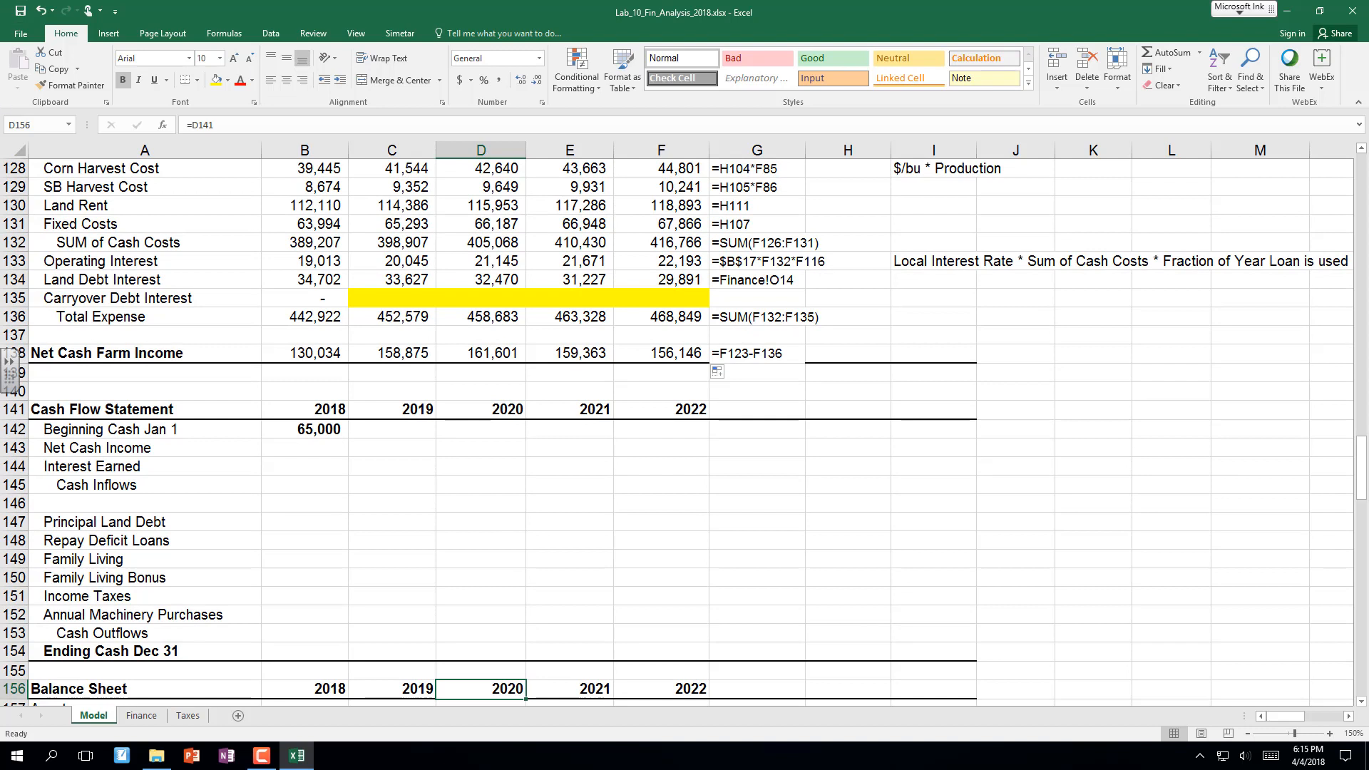
click(325, 428)
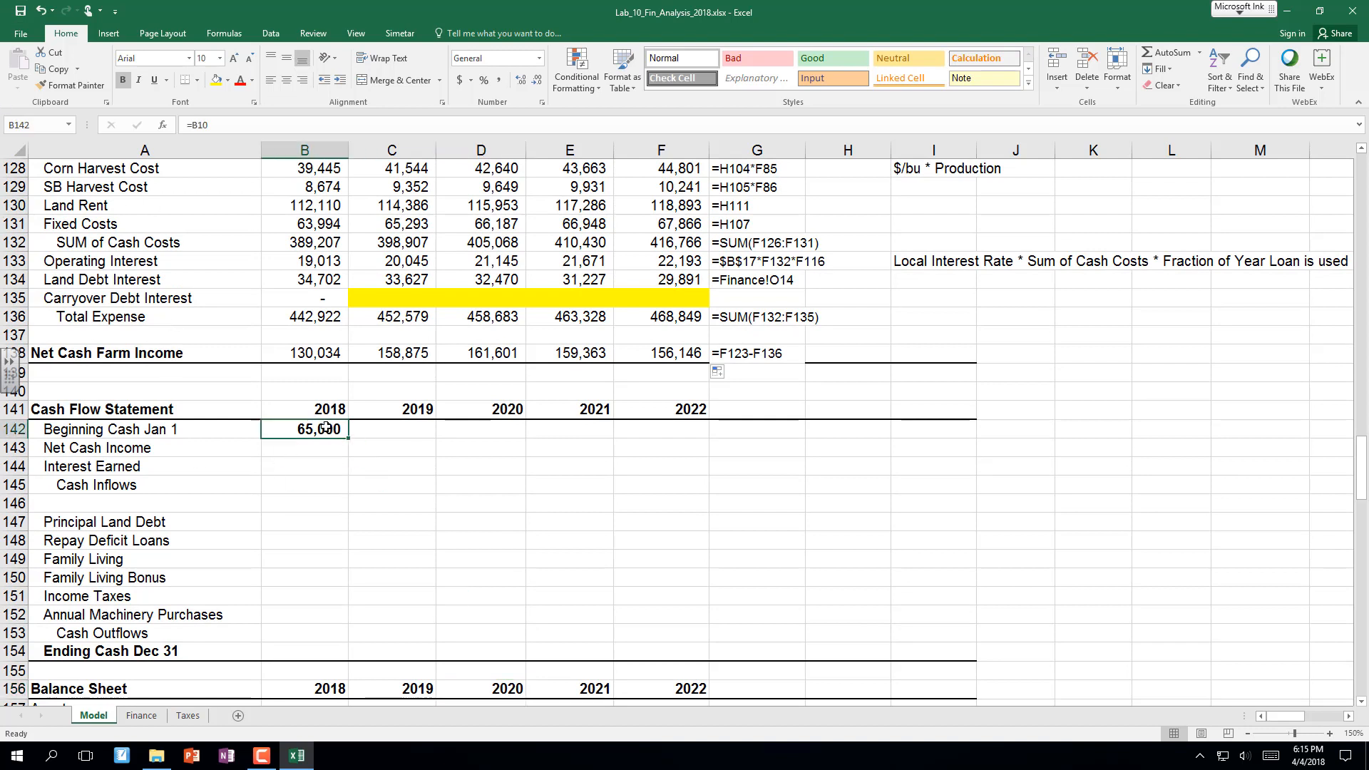
key(Down)
key(Down)
key(Down)
key(Down)
key(Down)
key(Down)
key(Down)
key(Down)
key(Down)
key(Down)
key(Down)
key(Down)
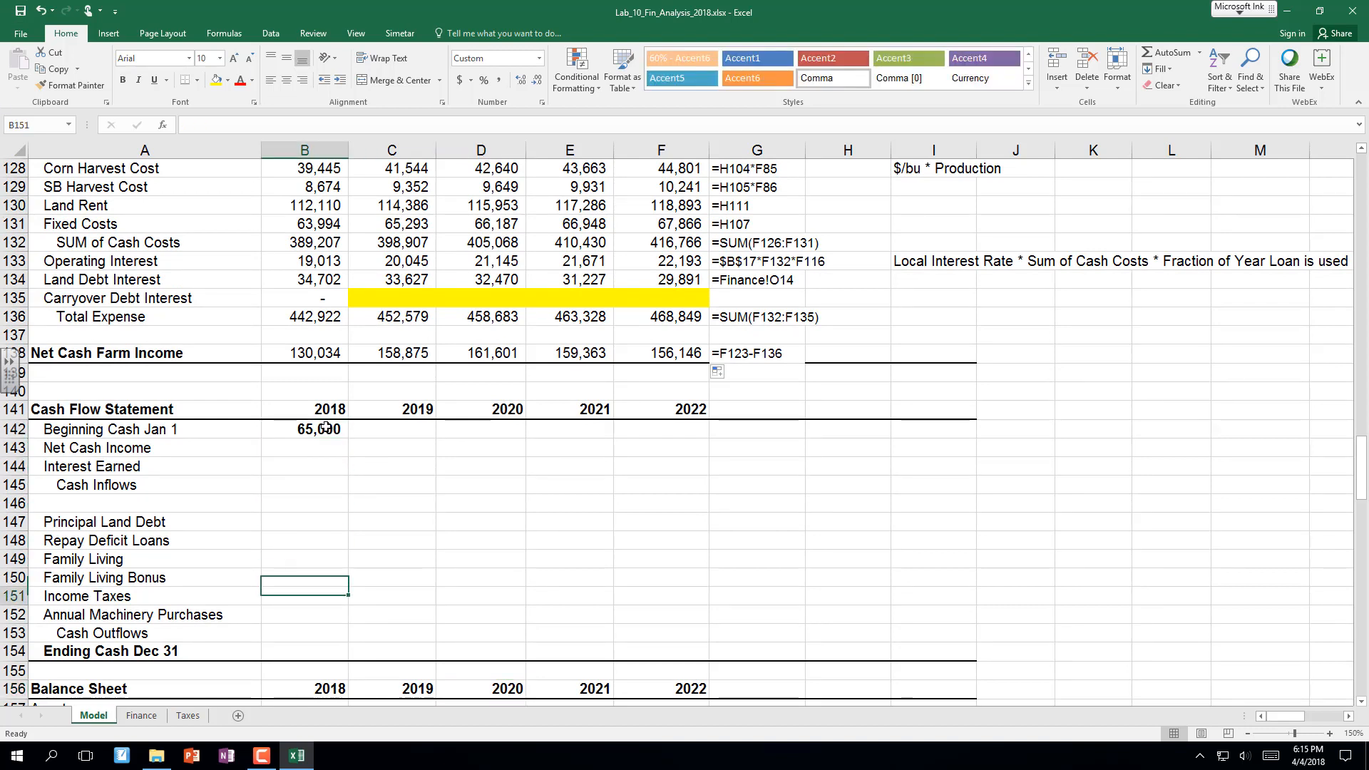
key(Down)
key(Down)
key(Down)
key(Down)
key(Down)
key(Down)
key(Down)
key(Down)
key(Down)
key(Down)
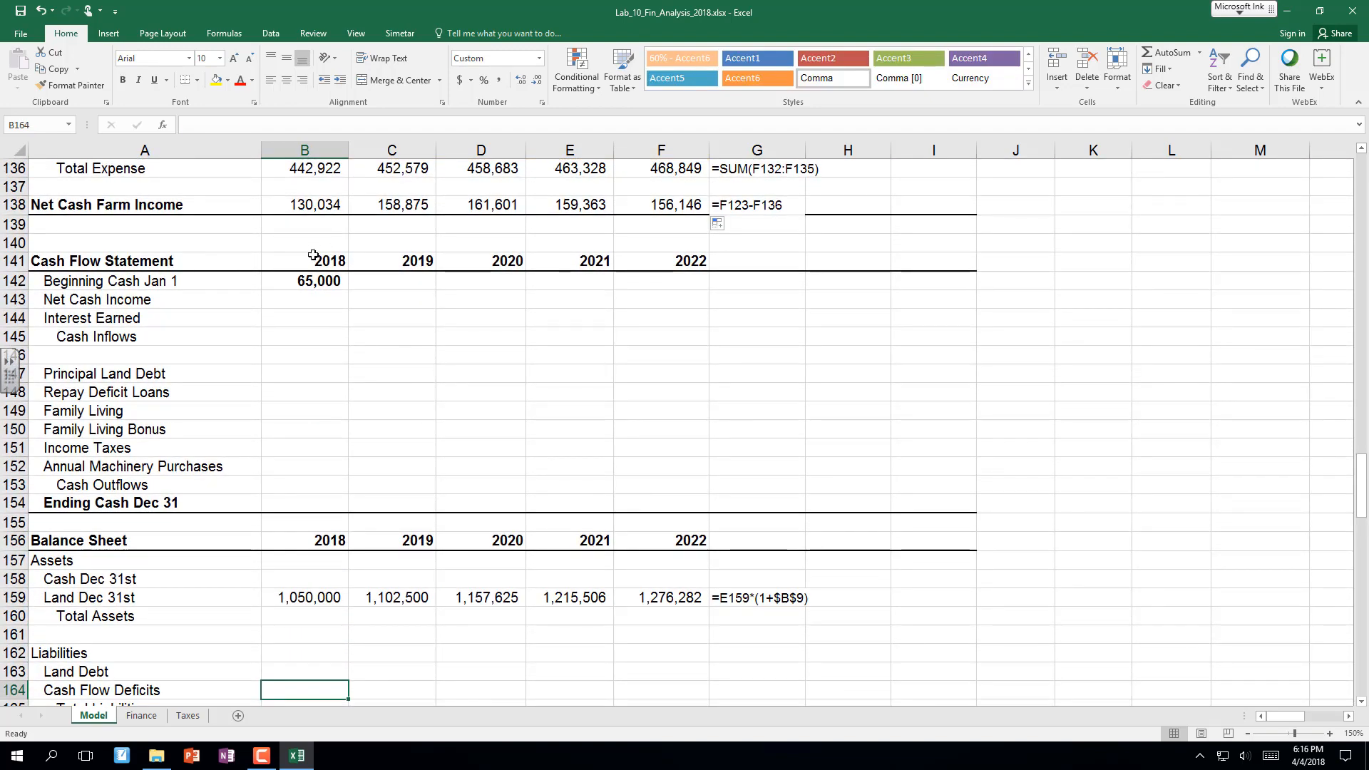
click(321, 280)
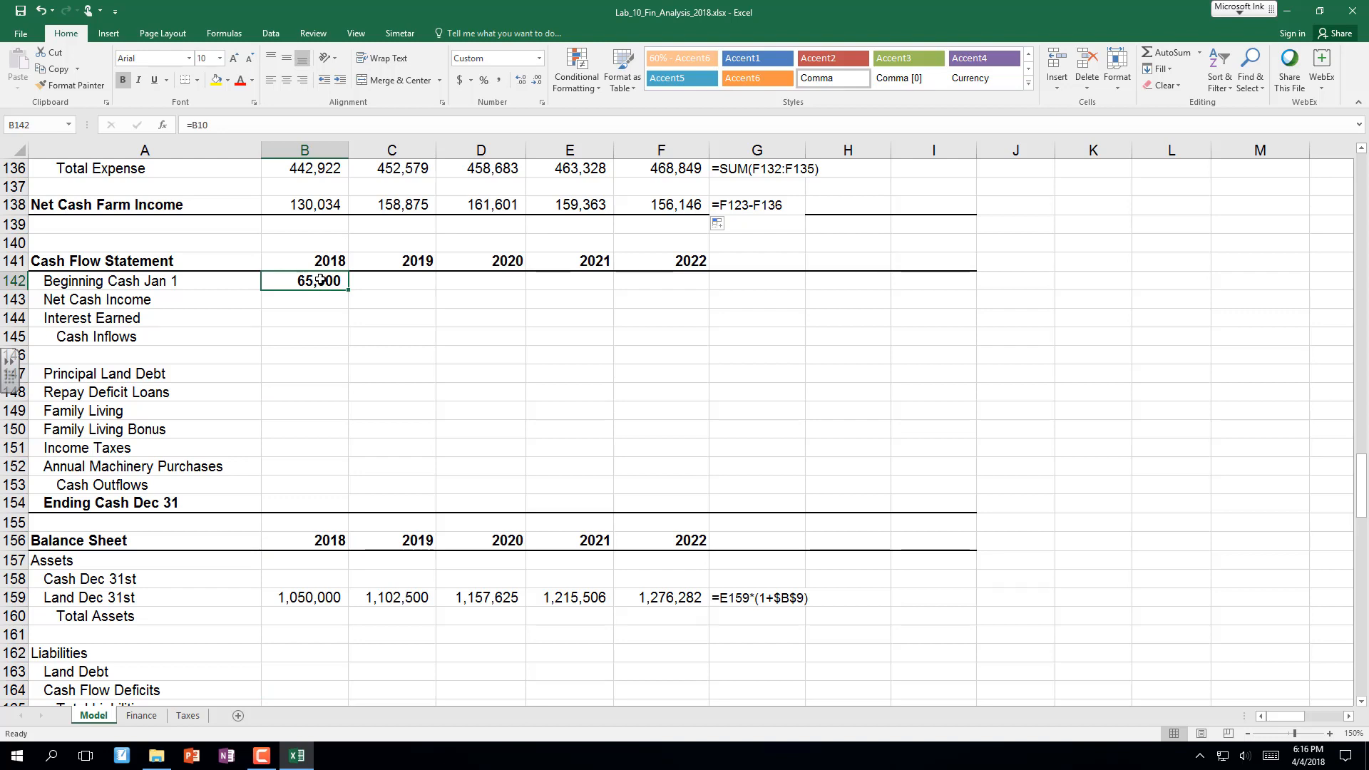
key(Down)
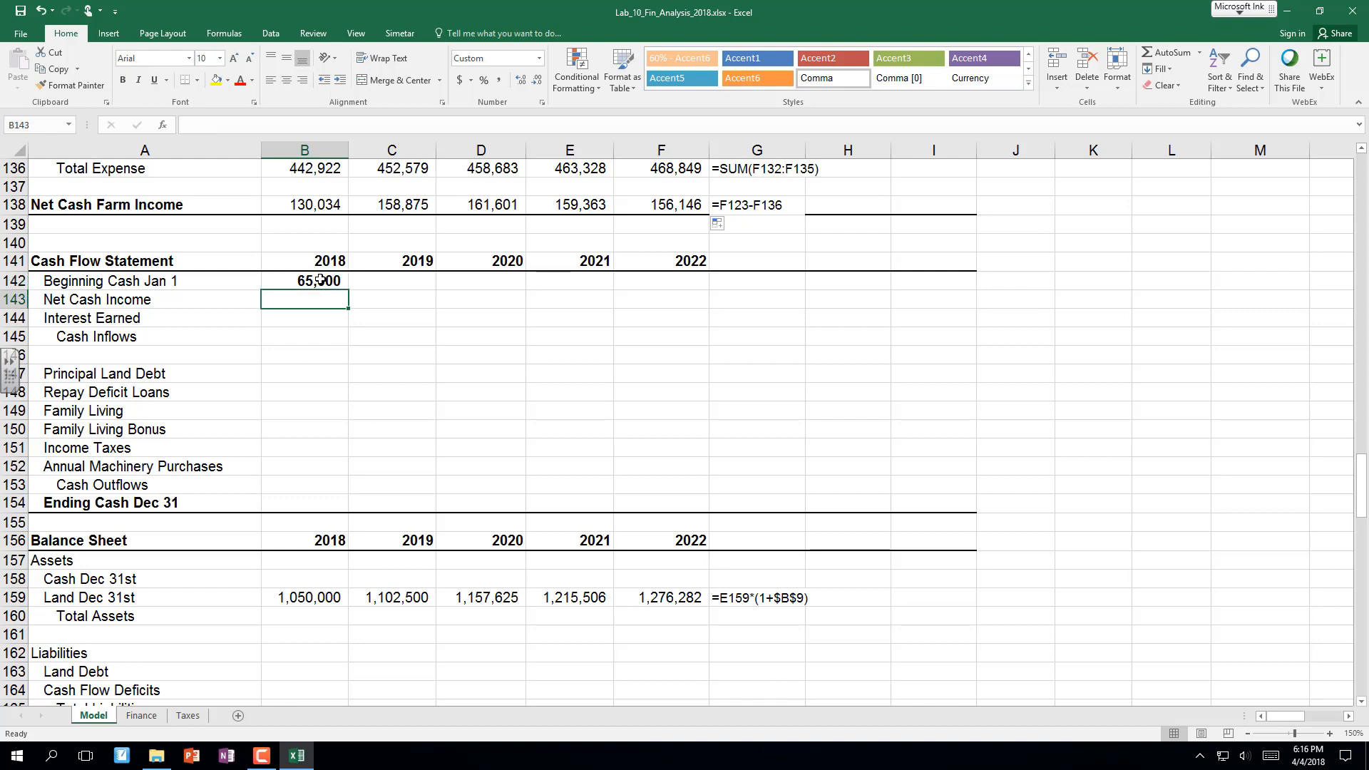
key(Up)
drag(360, 281, 635, 278)
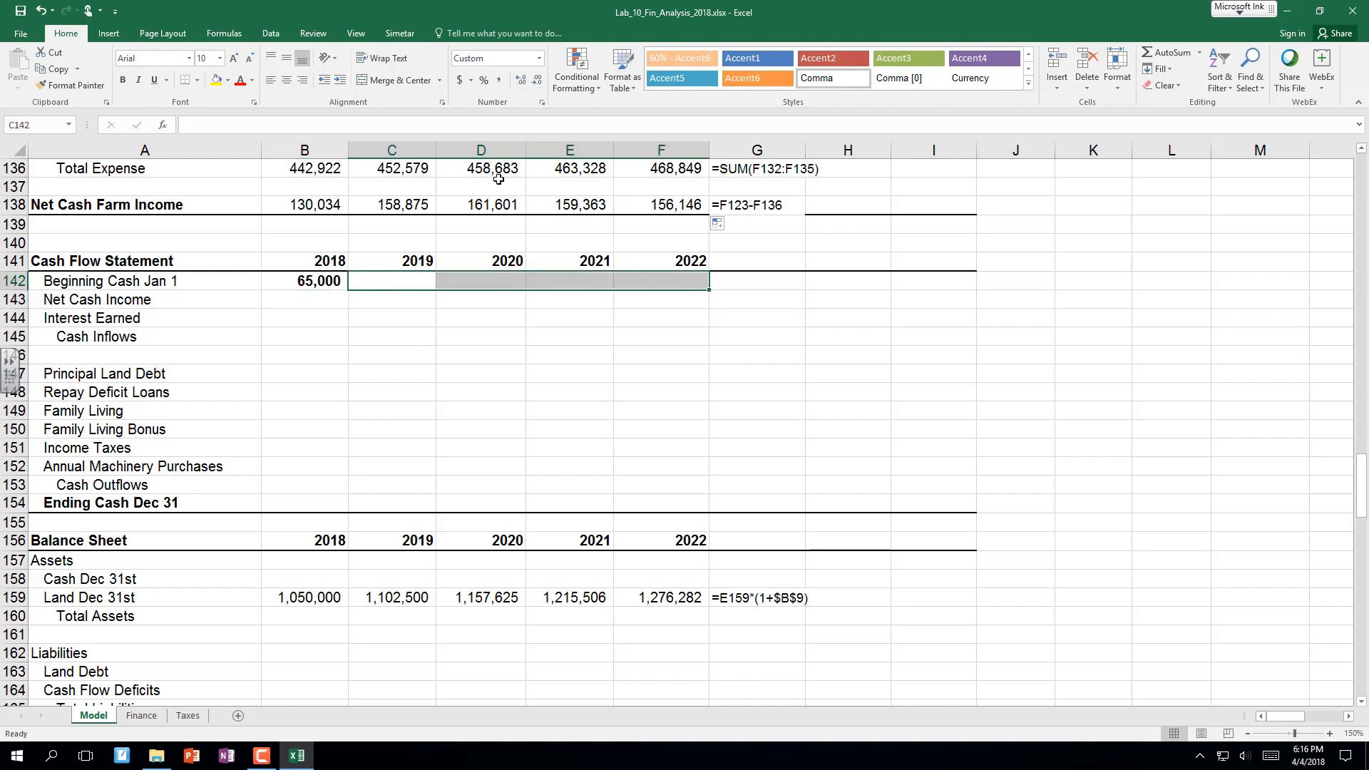
click(214, 83)
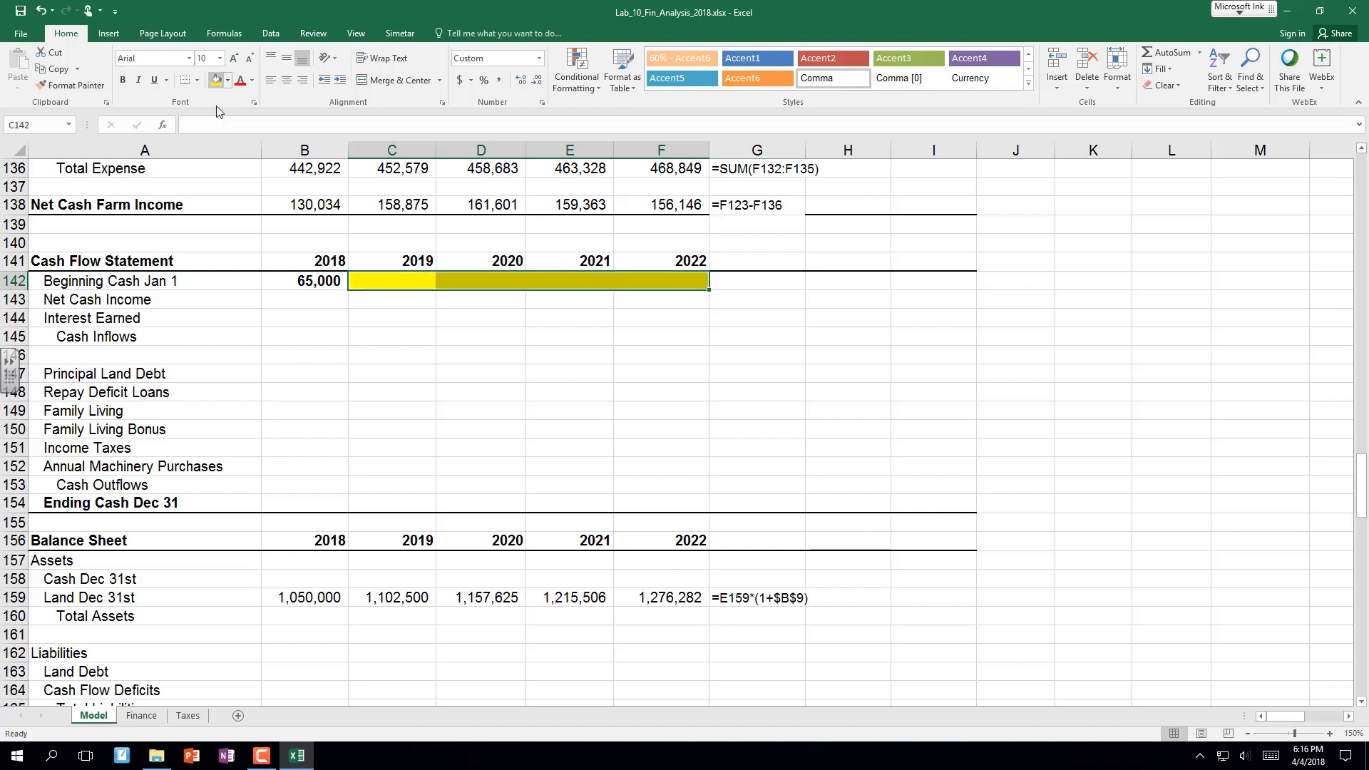
Link 2018 Net Cash Income in B143 to Net Cash Farm Income in B138 and fill it across to F143.
click(304, 297)
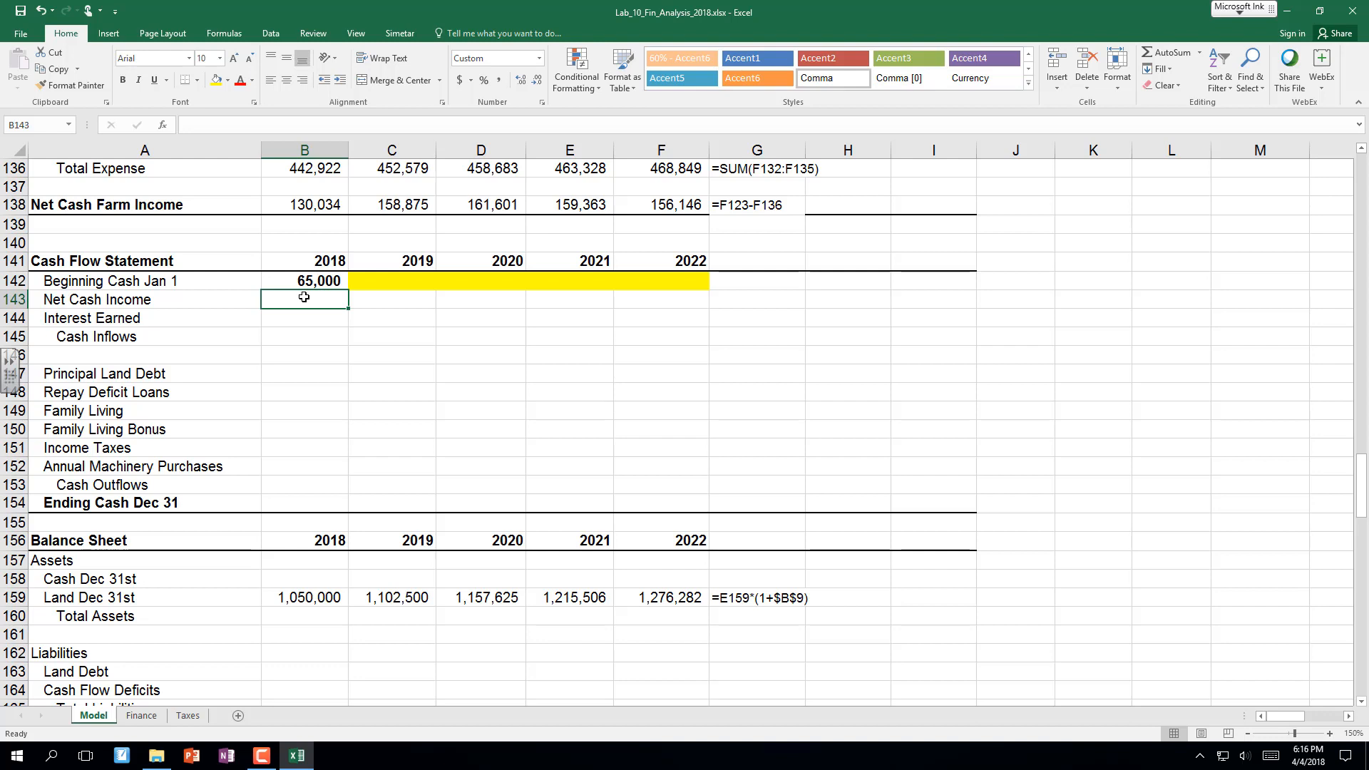
text(=)
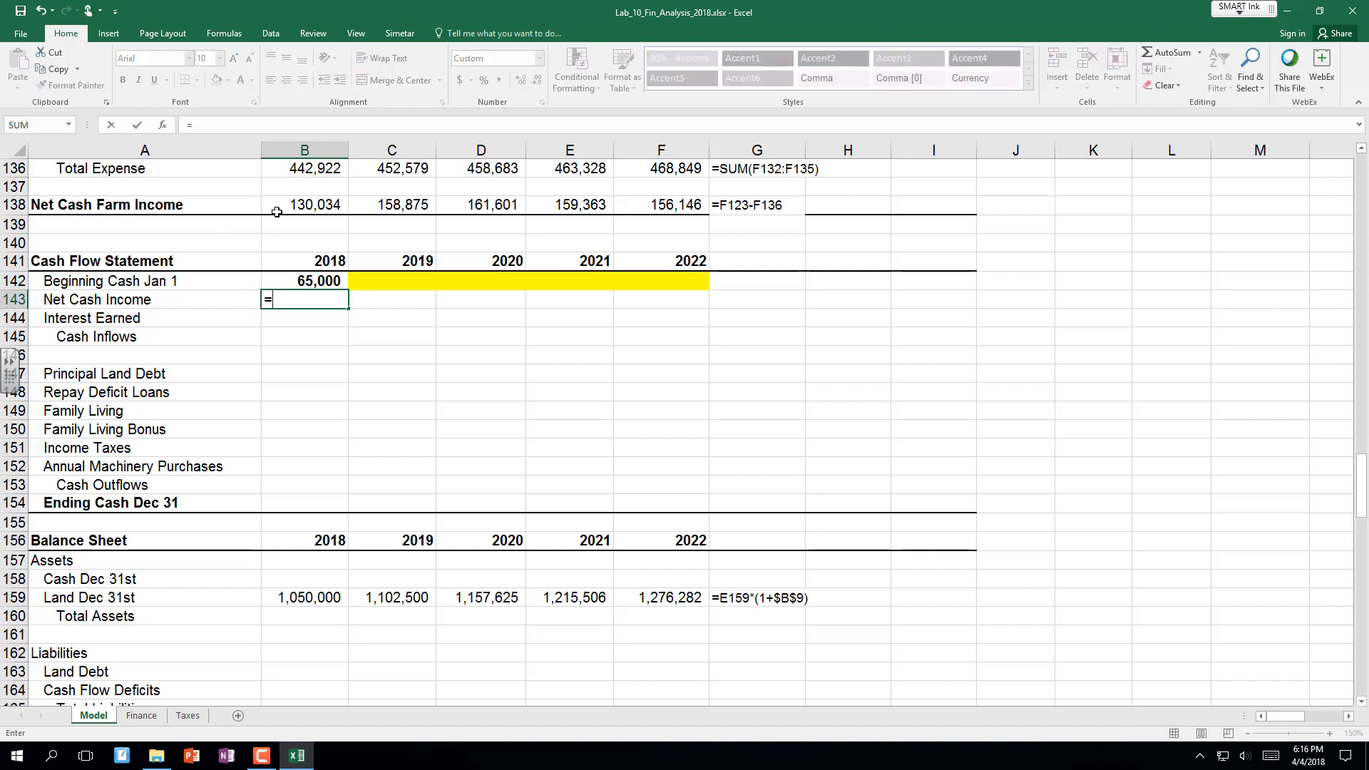
click(336, 202)
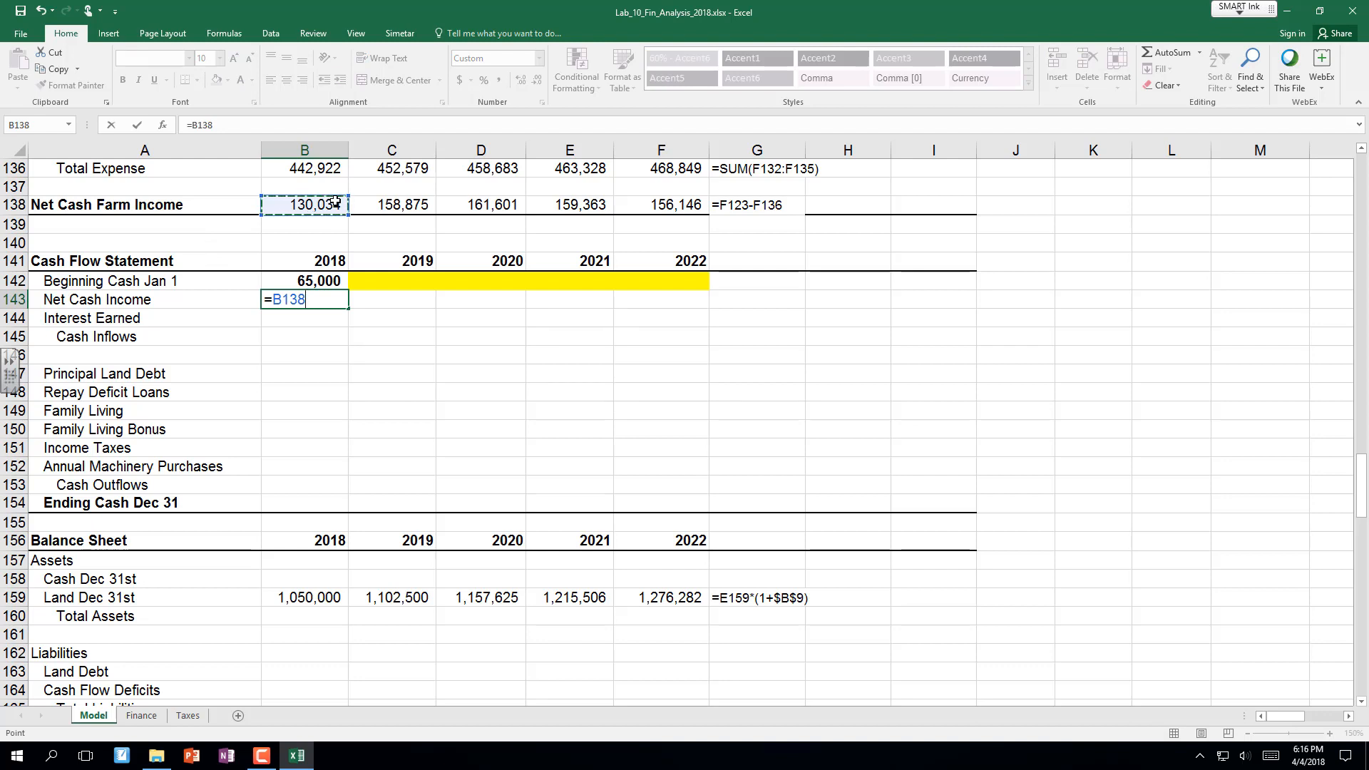
key(Return)
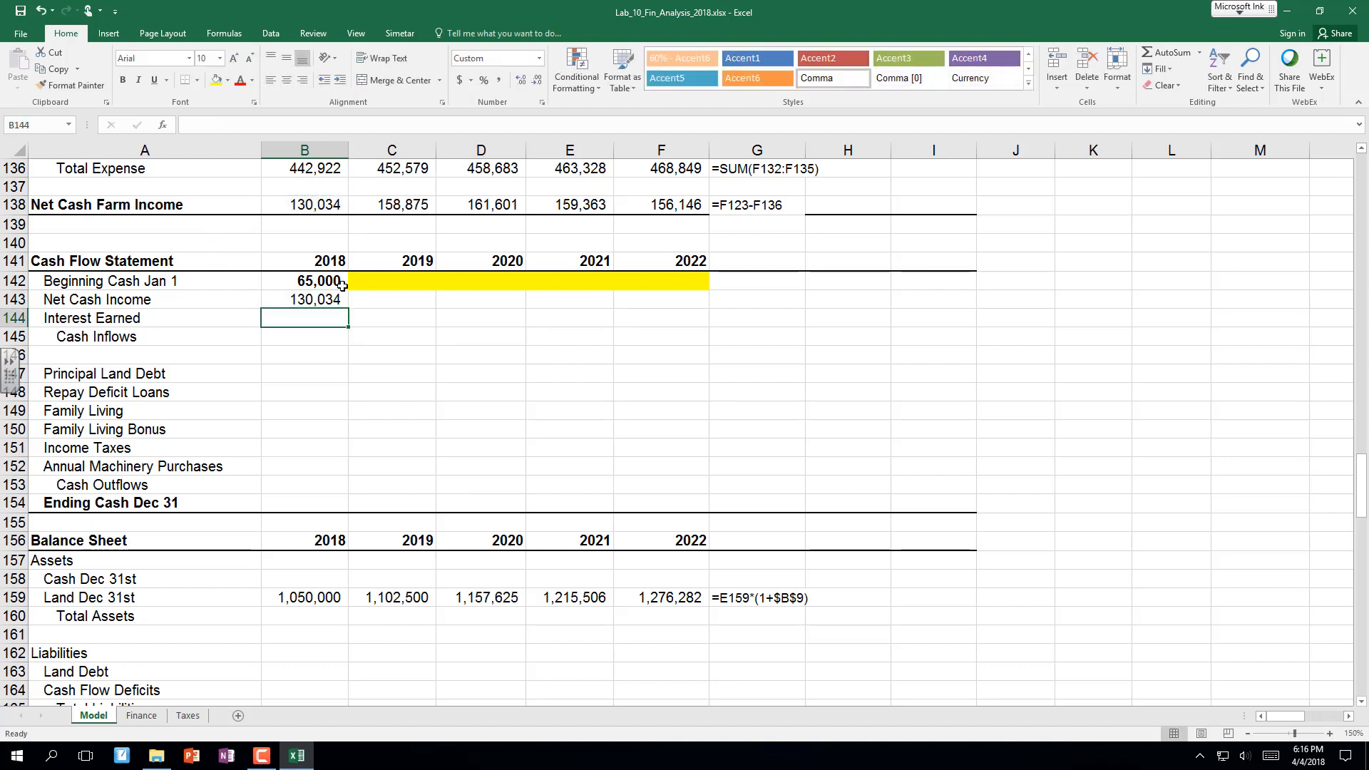
click(336, 301)
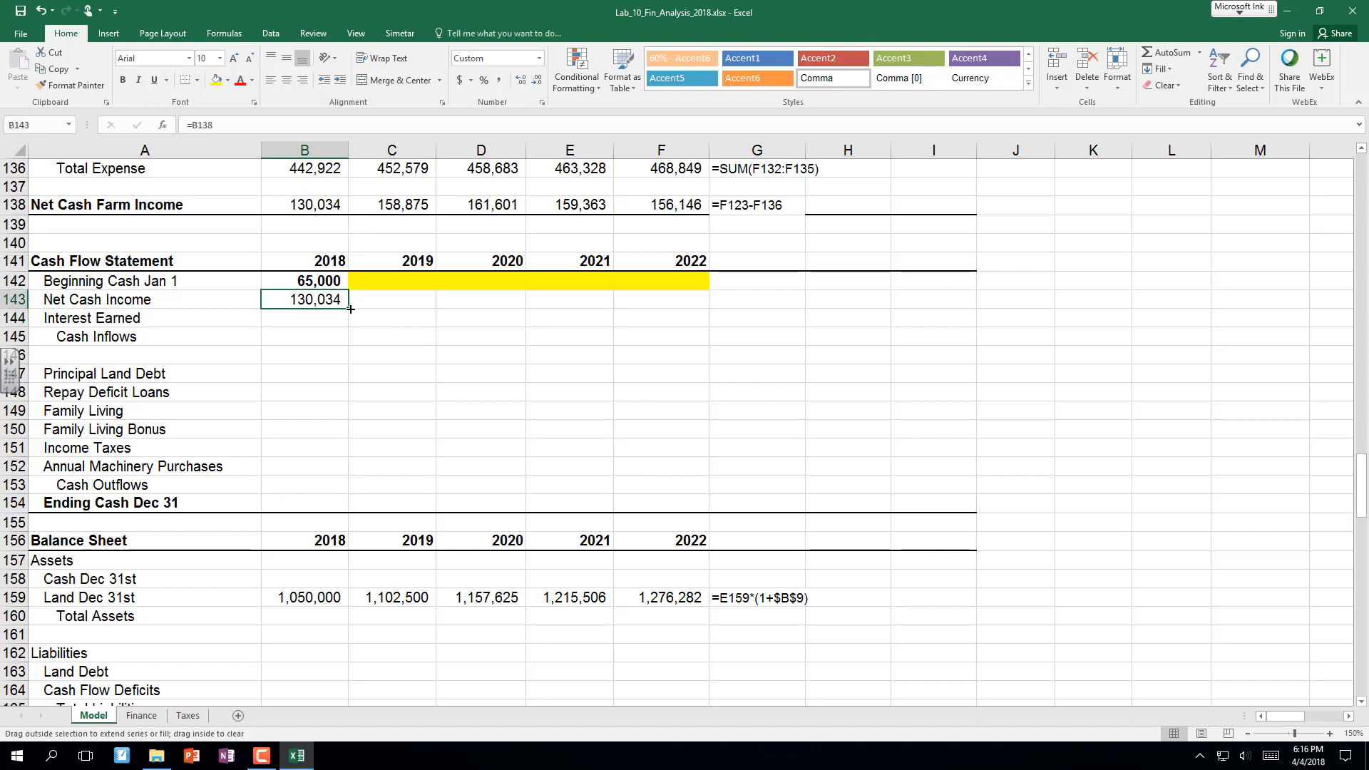
drag(350, 309, 713, 312)
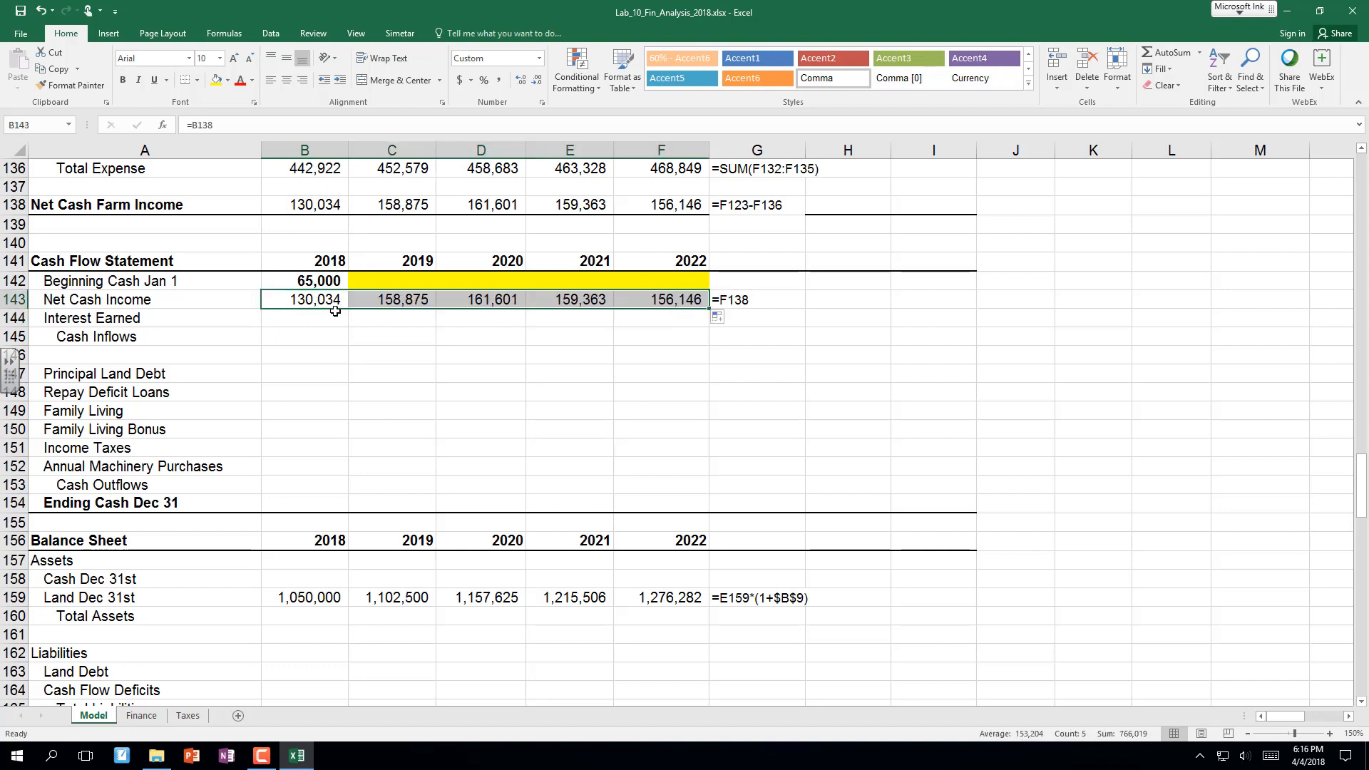
click(307, 320)
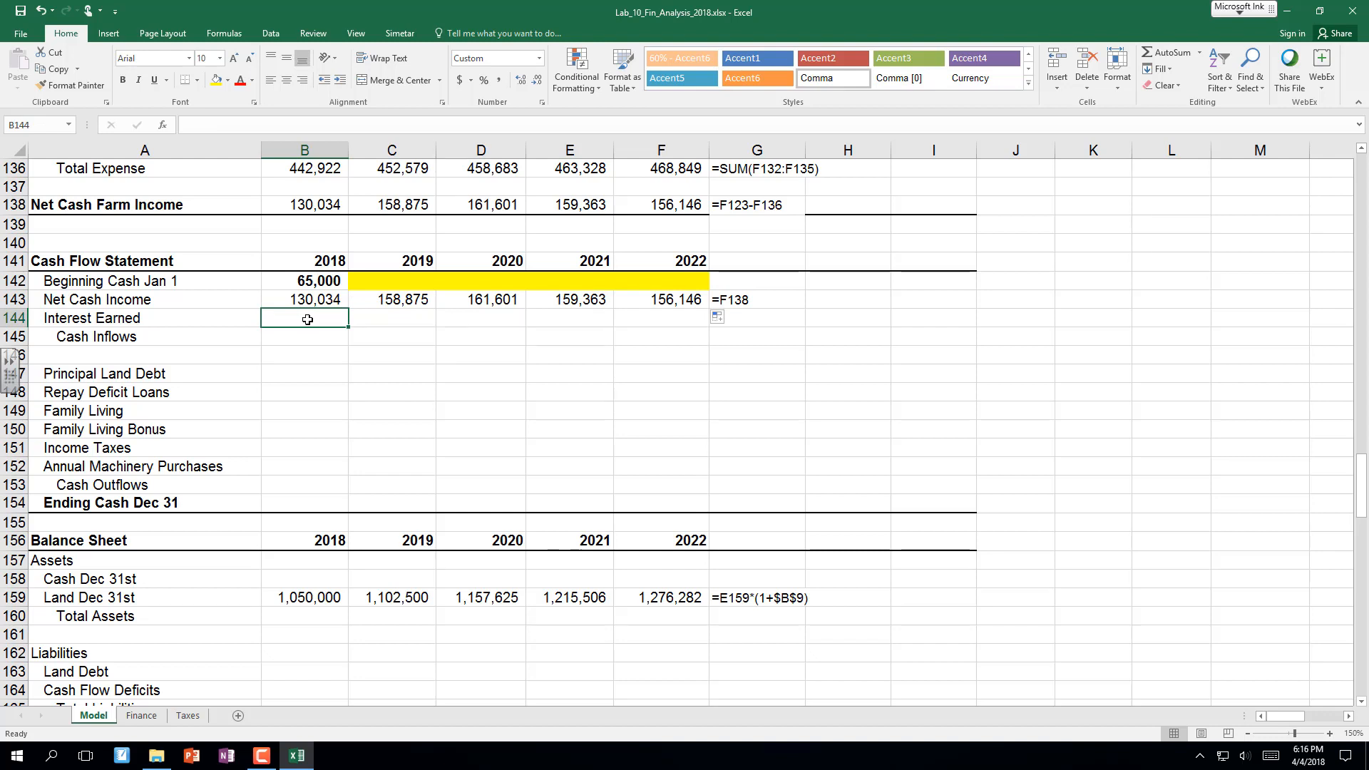
key(Up)
key(Up)
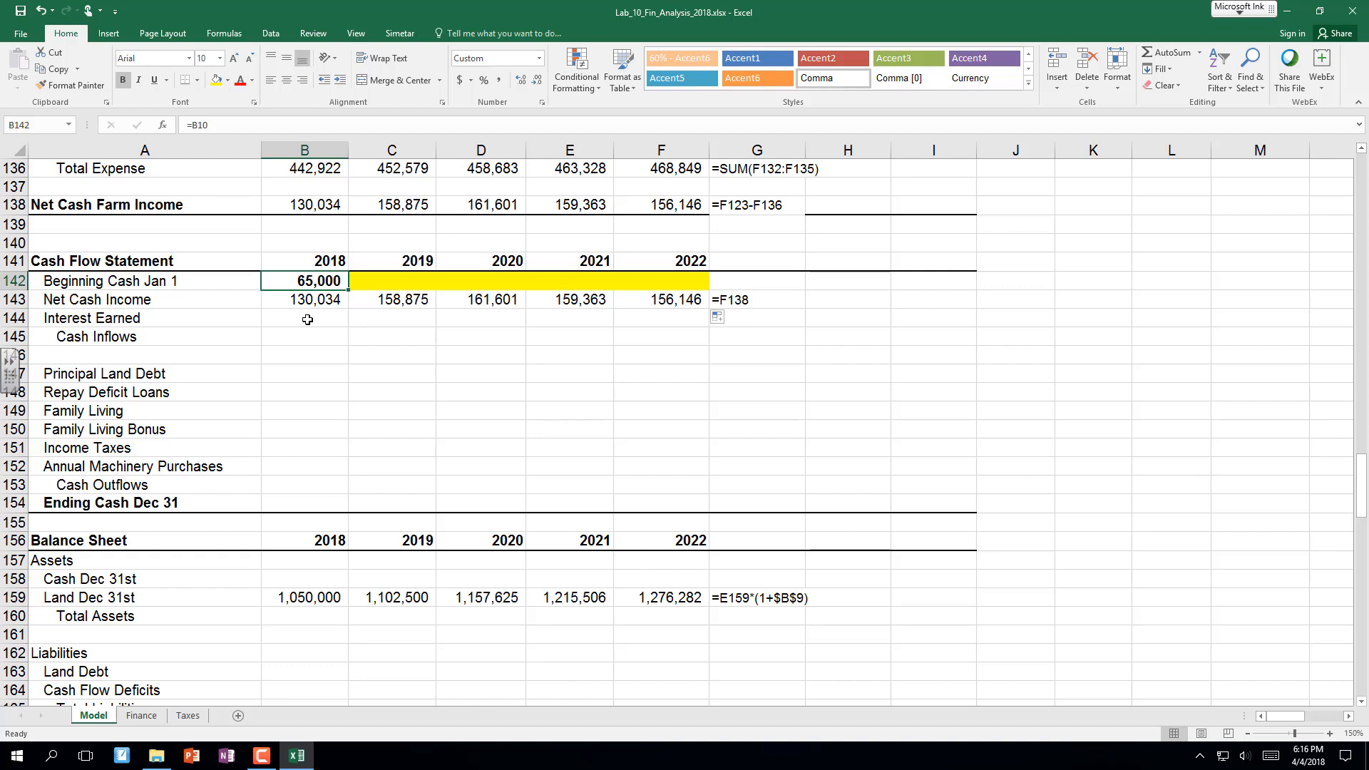
text(=)
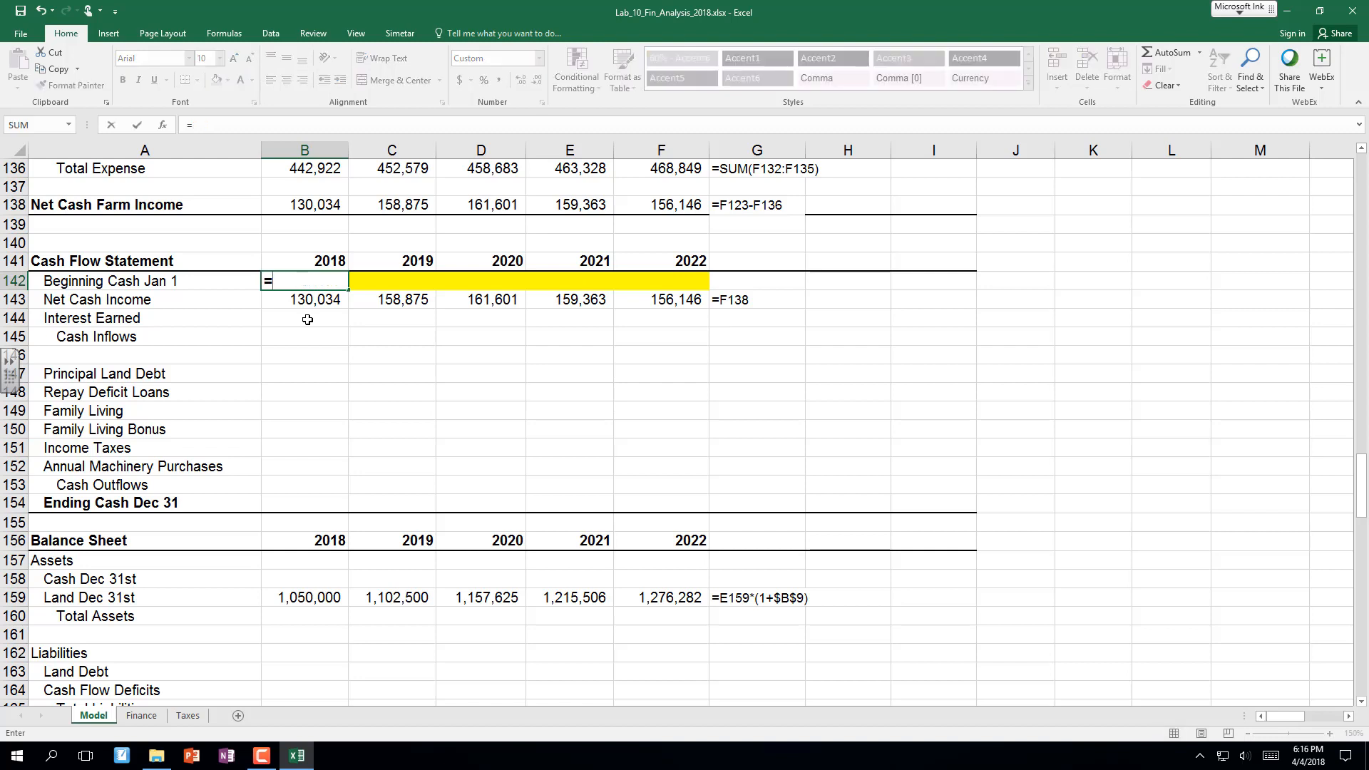
key(Escape)
Calculate 2018 Interest Earned in B144 with =B142*$B$18 and fill the formula across to F144.
click(315, 321)
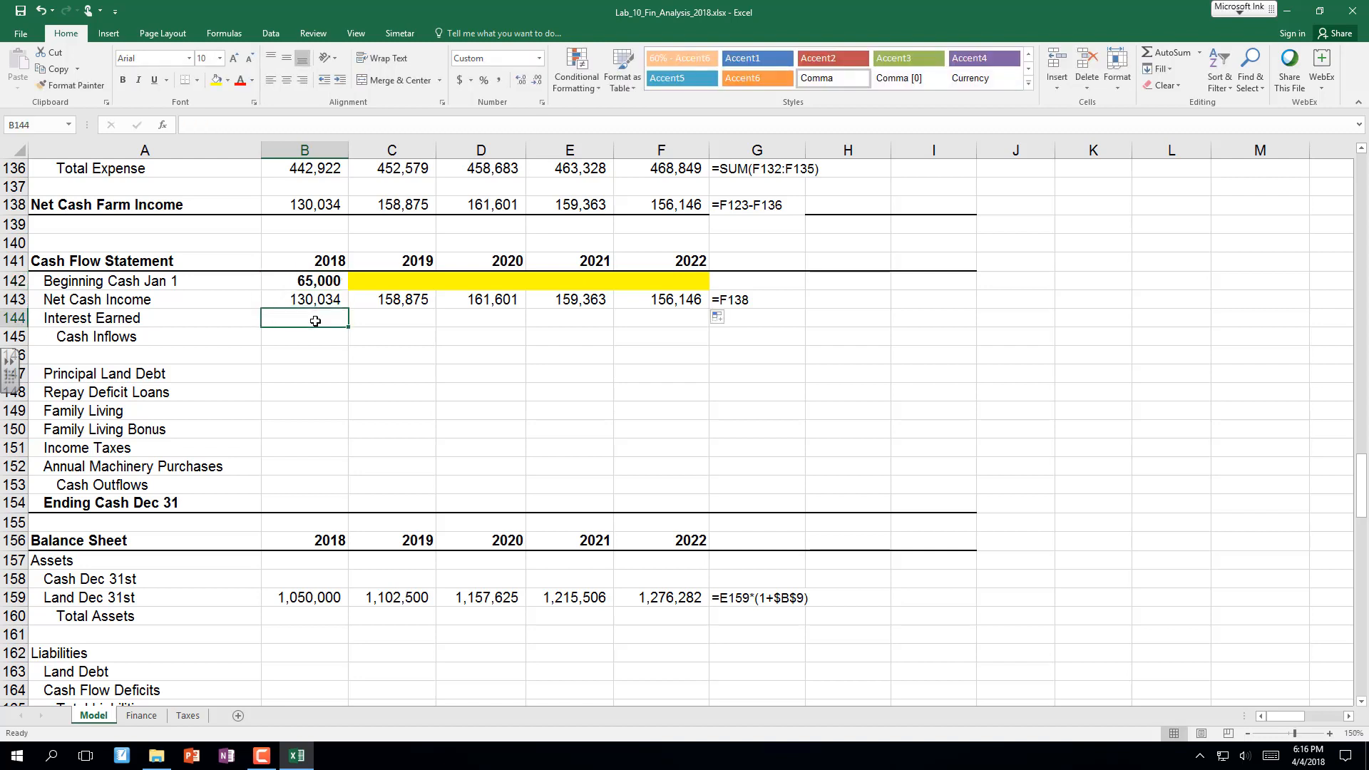
text(=)
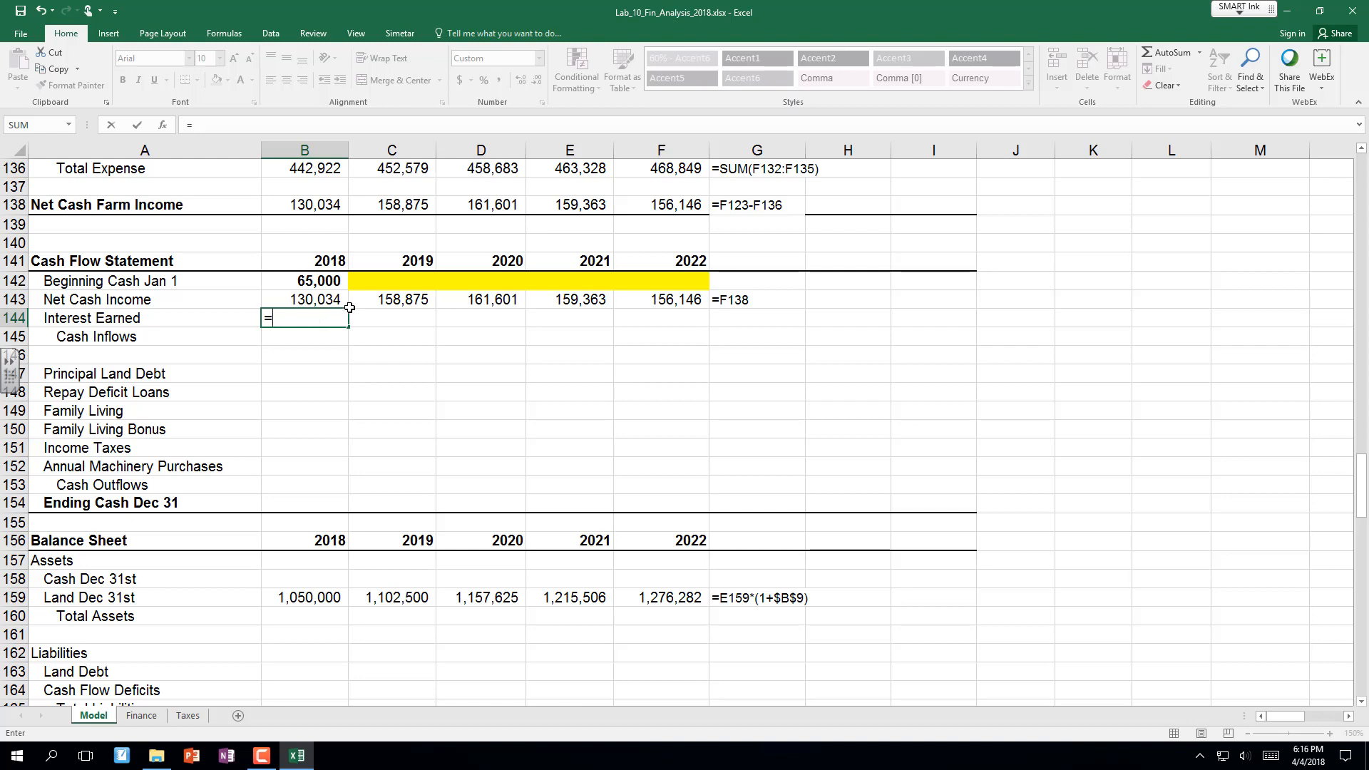
click(316, 283)
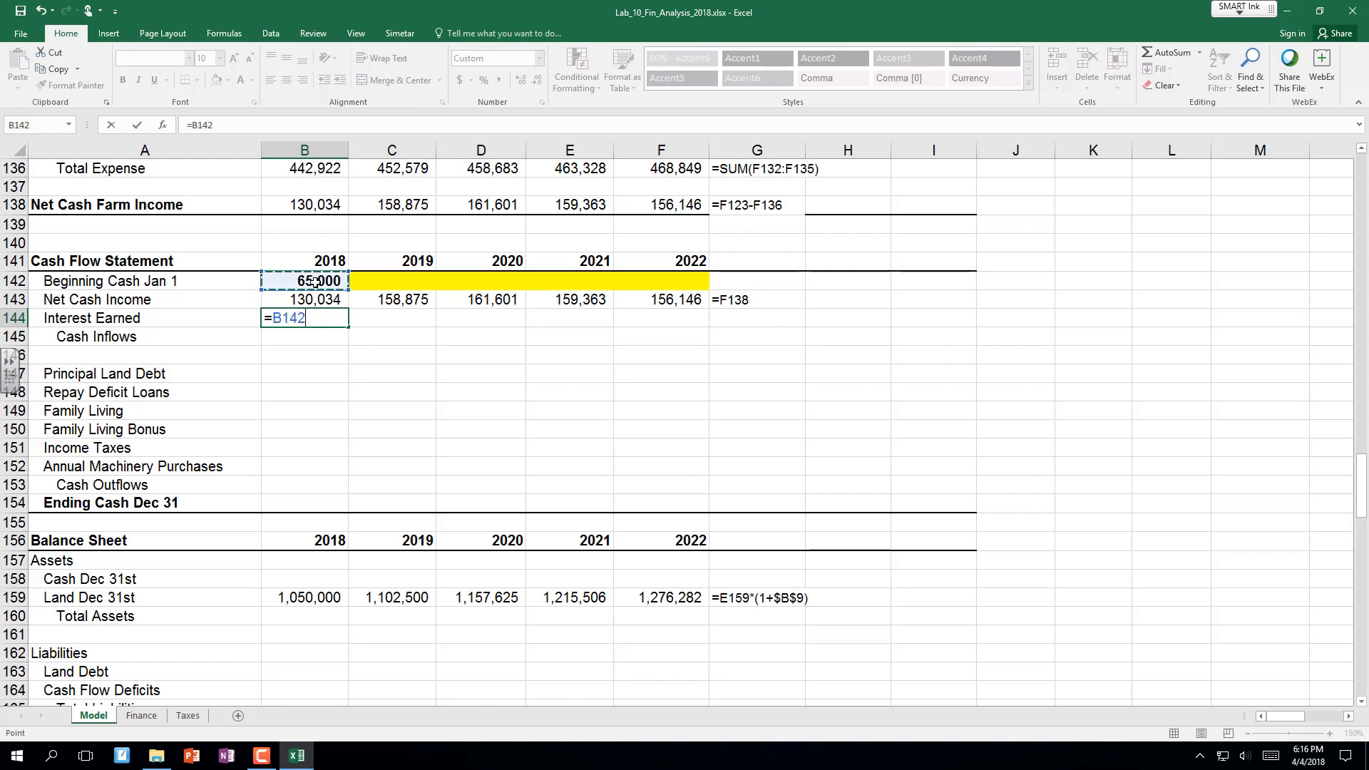
text(*)
drag(1362, 499, 1277, 126)
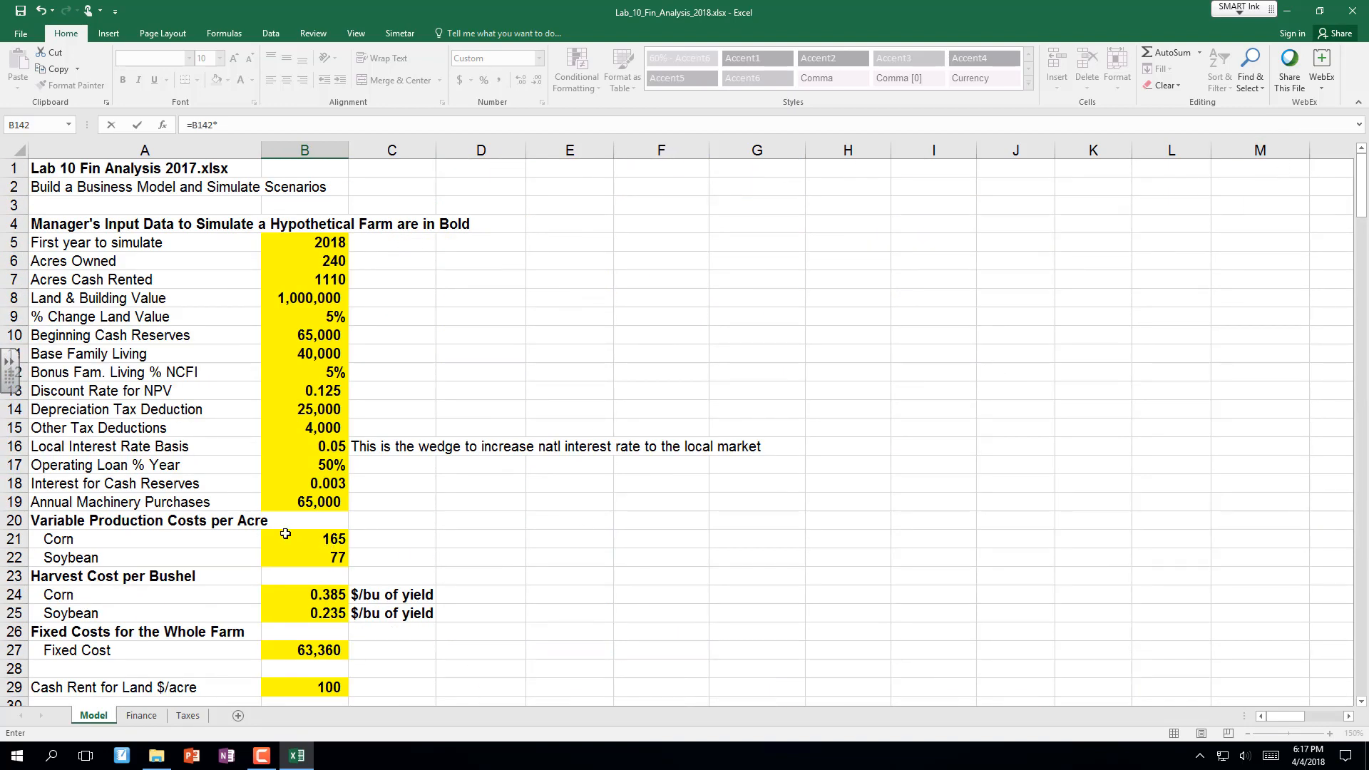
click(325, 484)
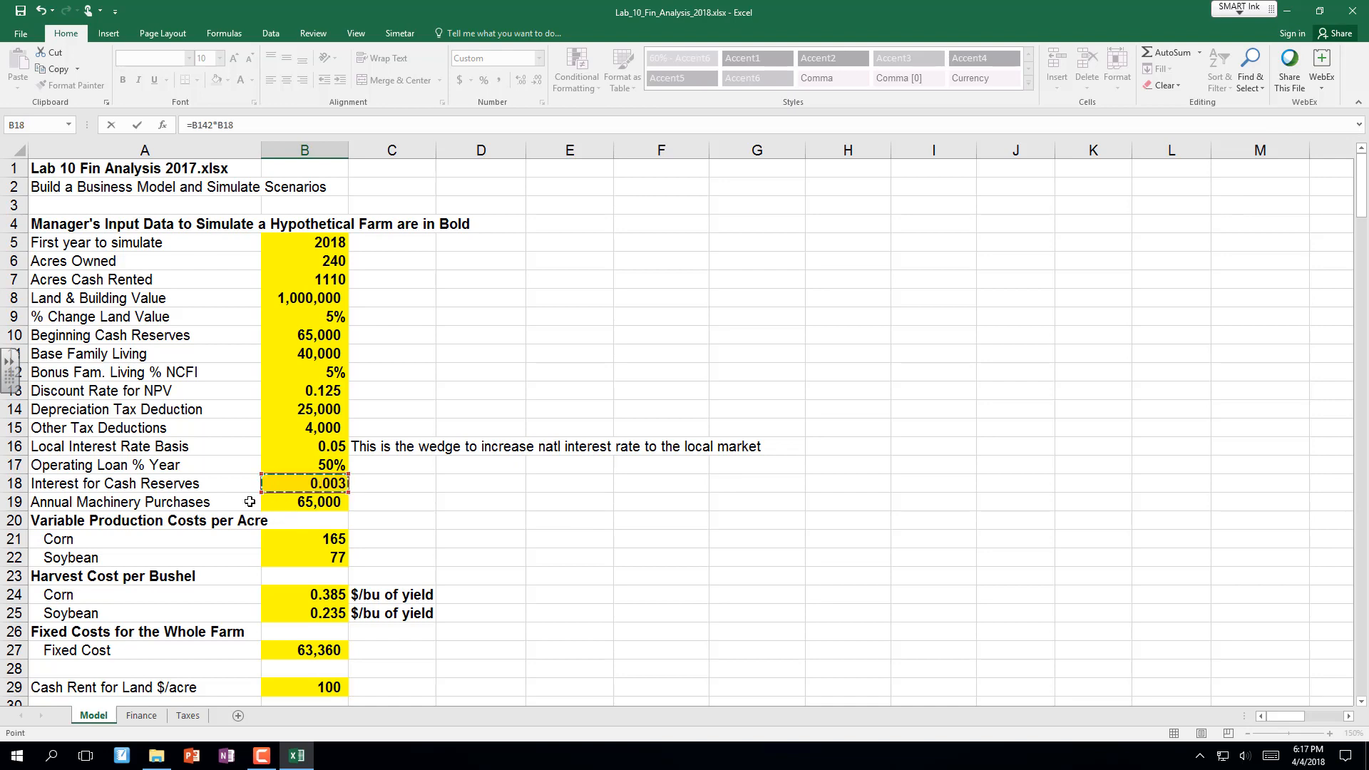
key(F4)
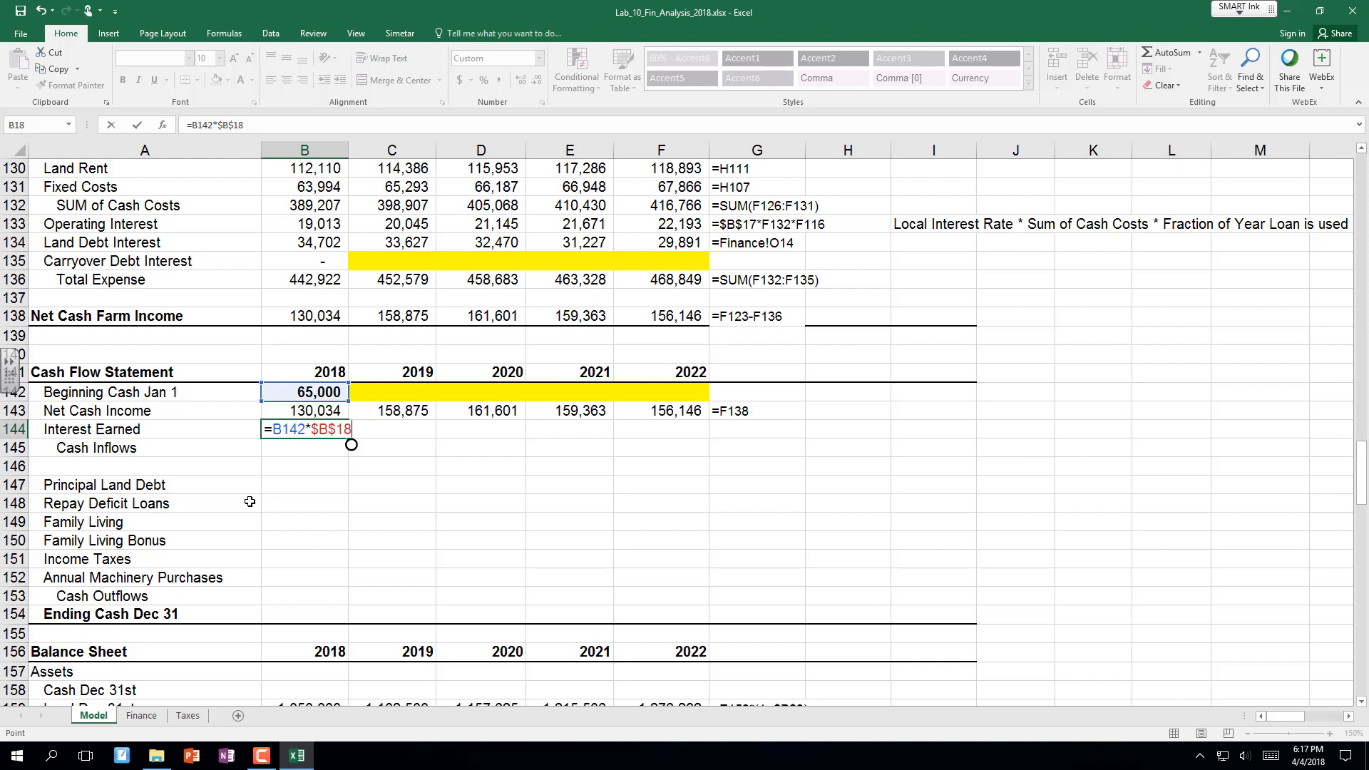
key(Return)
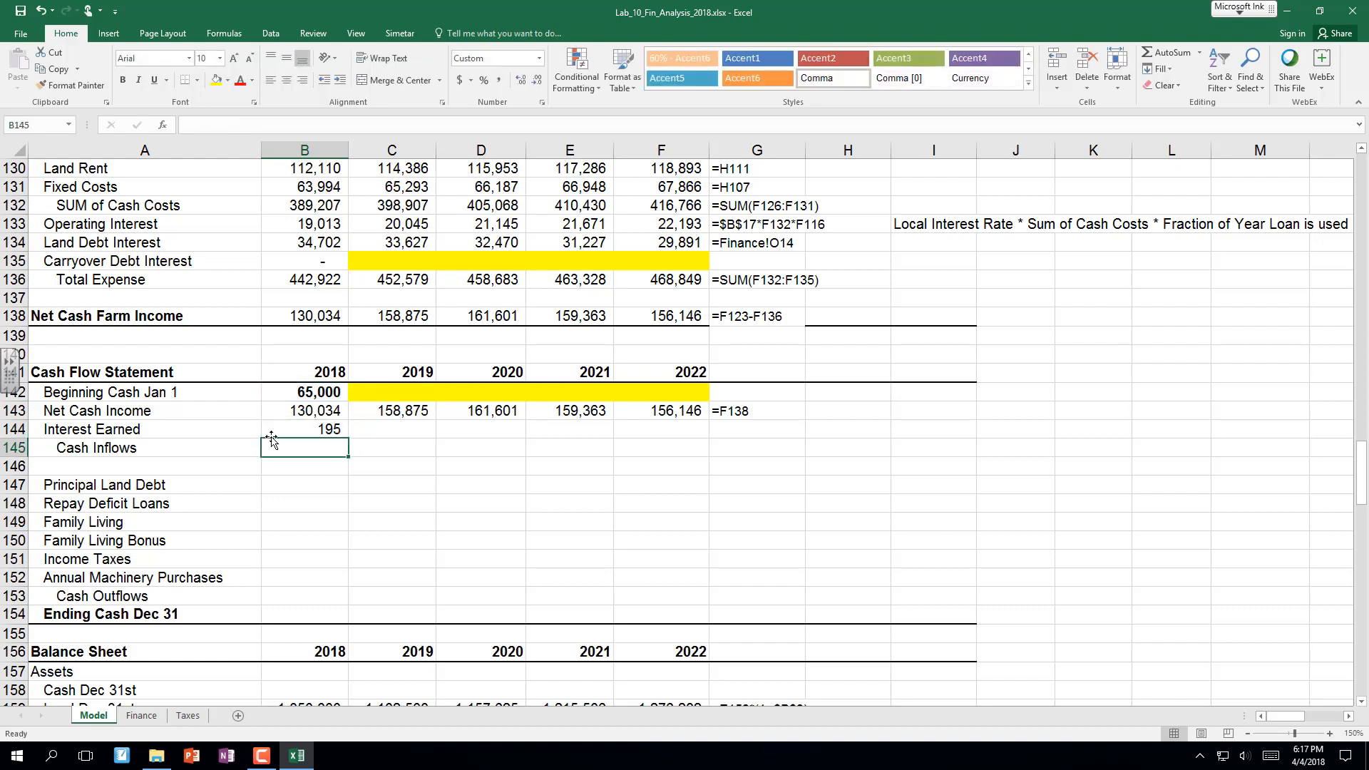
click(271, 433)
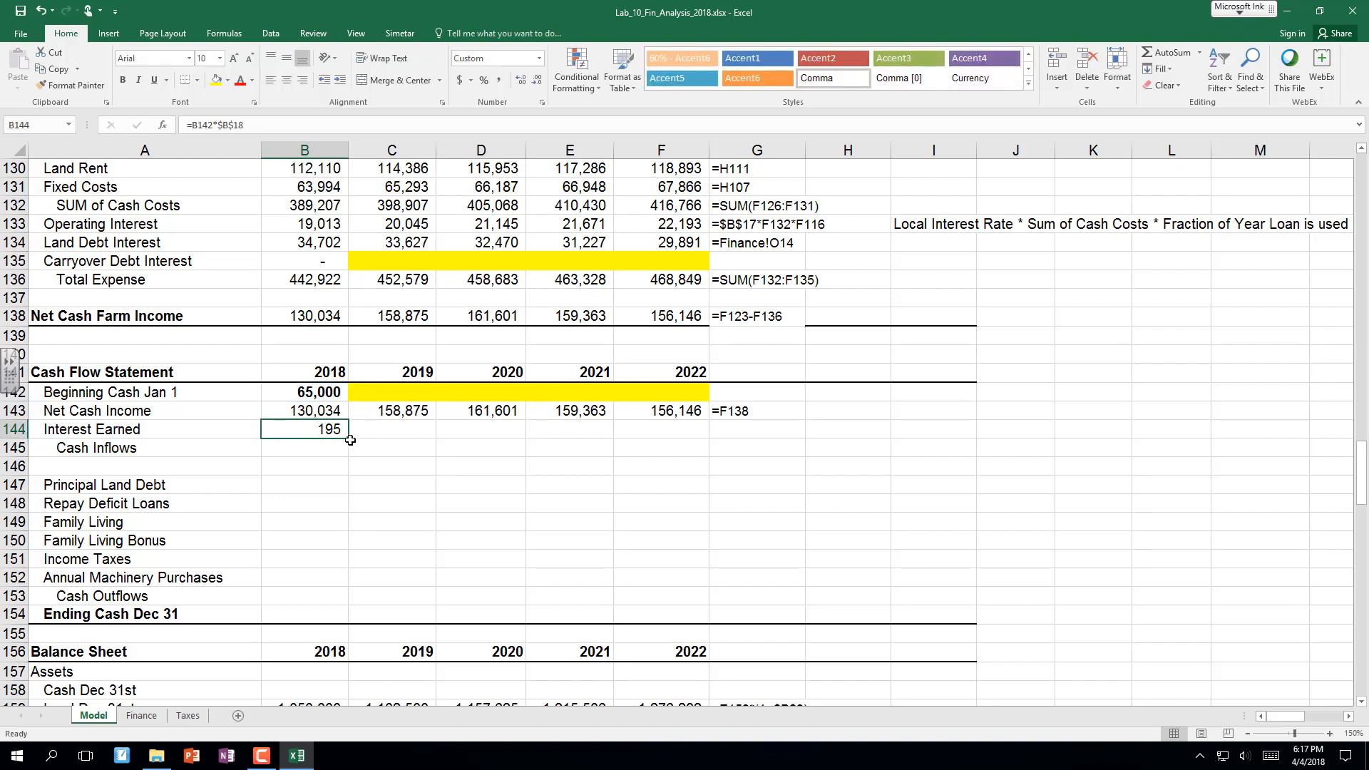
drag(350, 440, 685, 442)
Total 2018 Cash Inflows in B145 with =SUM(B142:B144) and fill the formula across to F145.
click(314, 447)
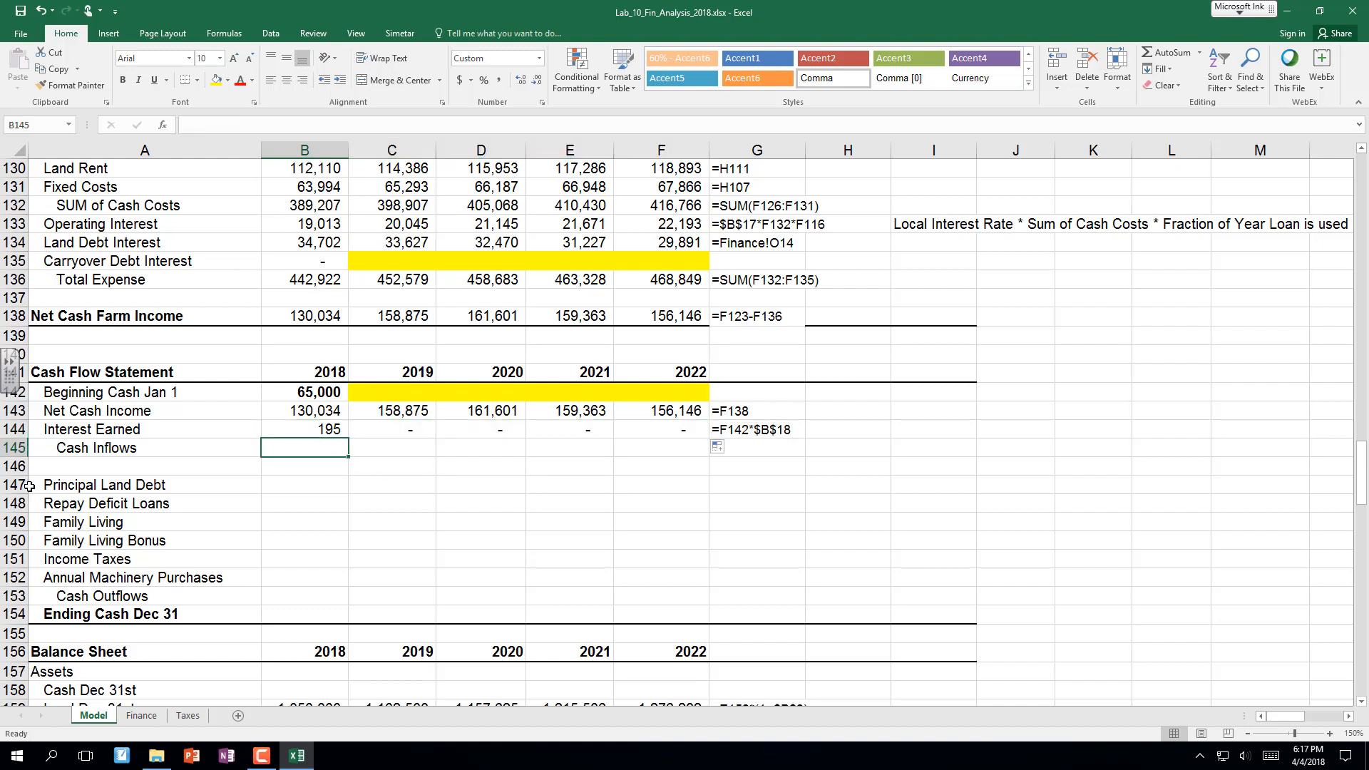
text(=)
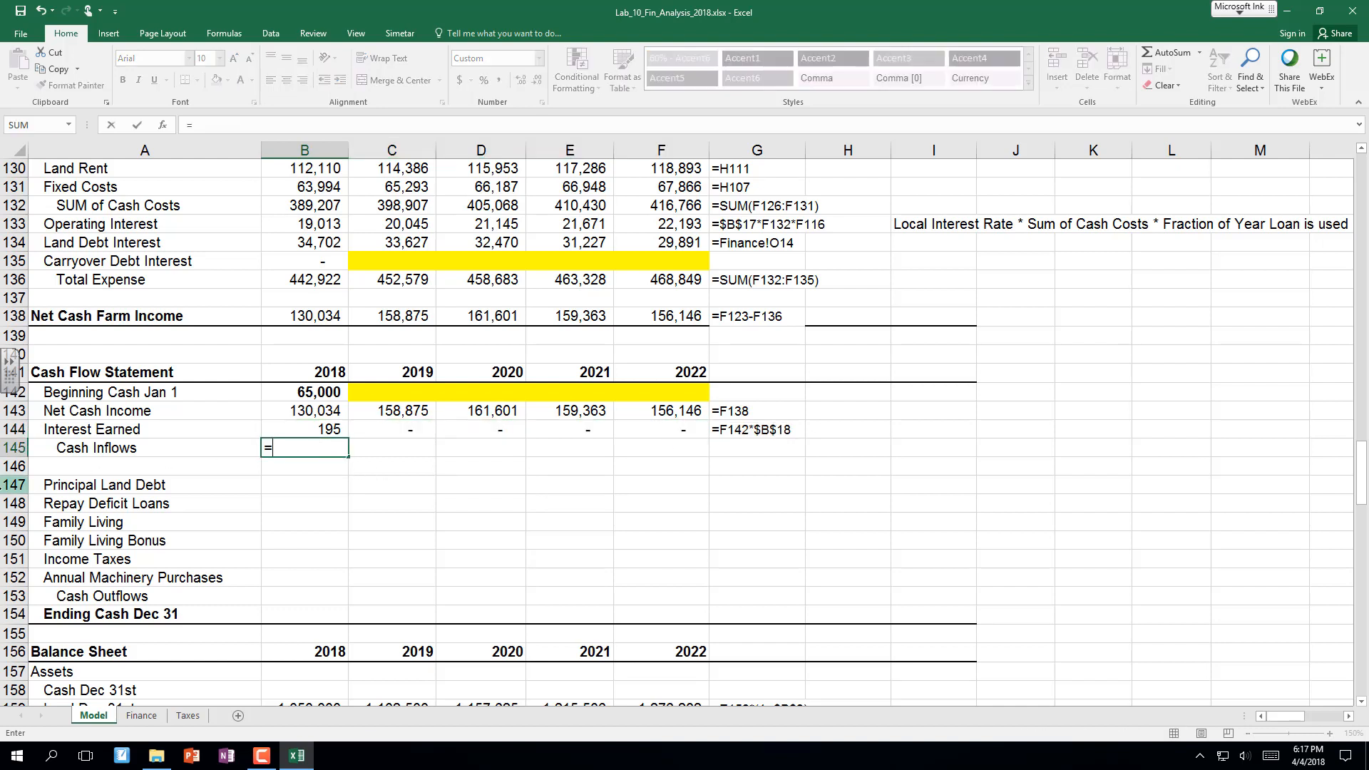
text(sum()
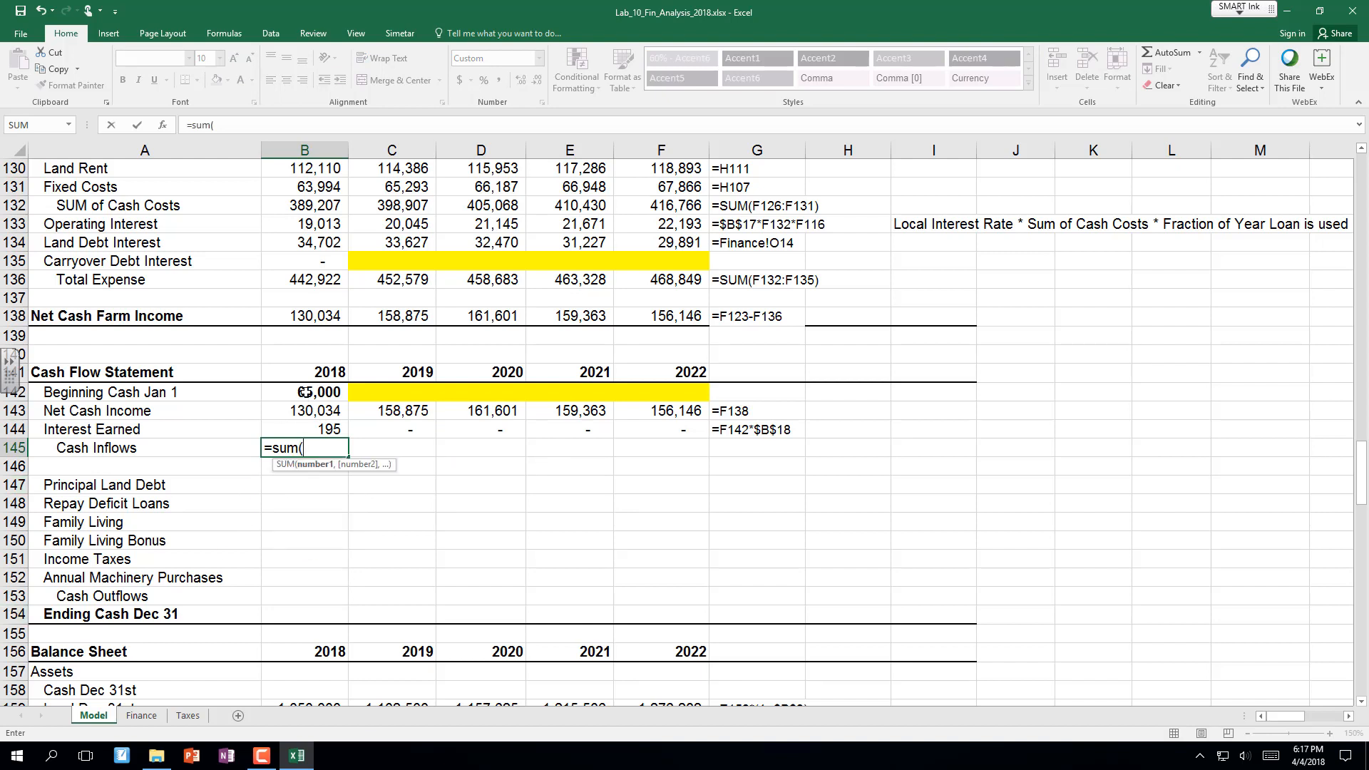
drag(305, 393, 309, 425)
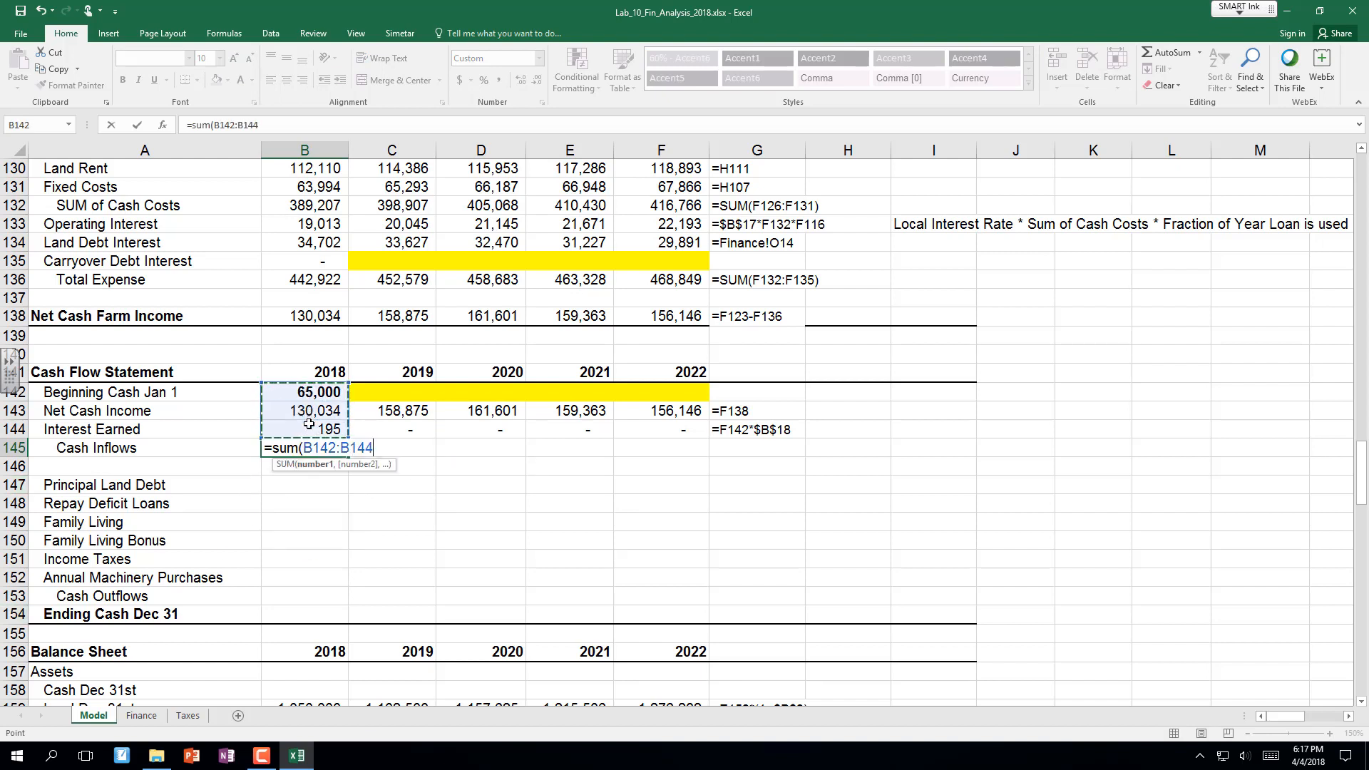
text())
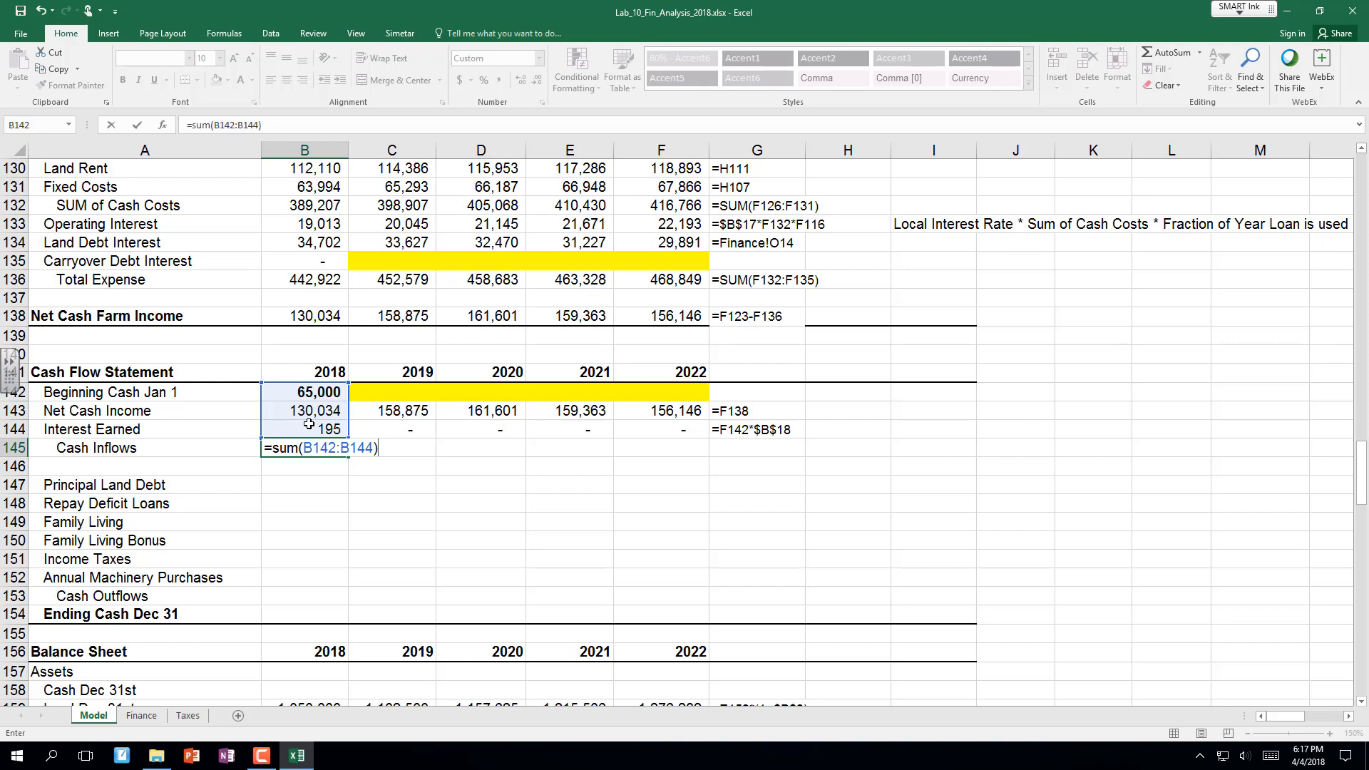
key(Return)
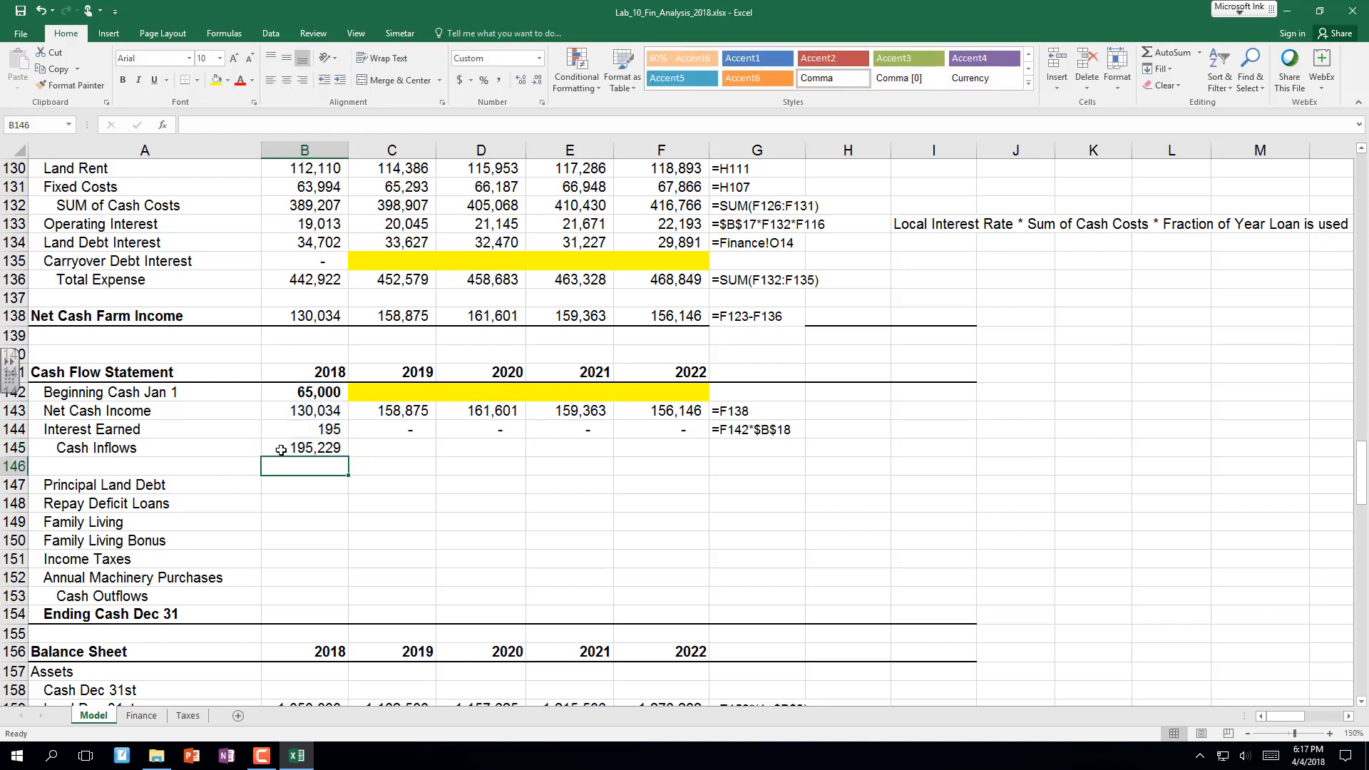
click(315, 447)
drag(348, 458, 685, 460)
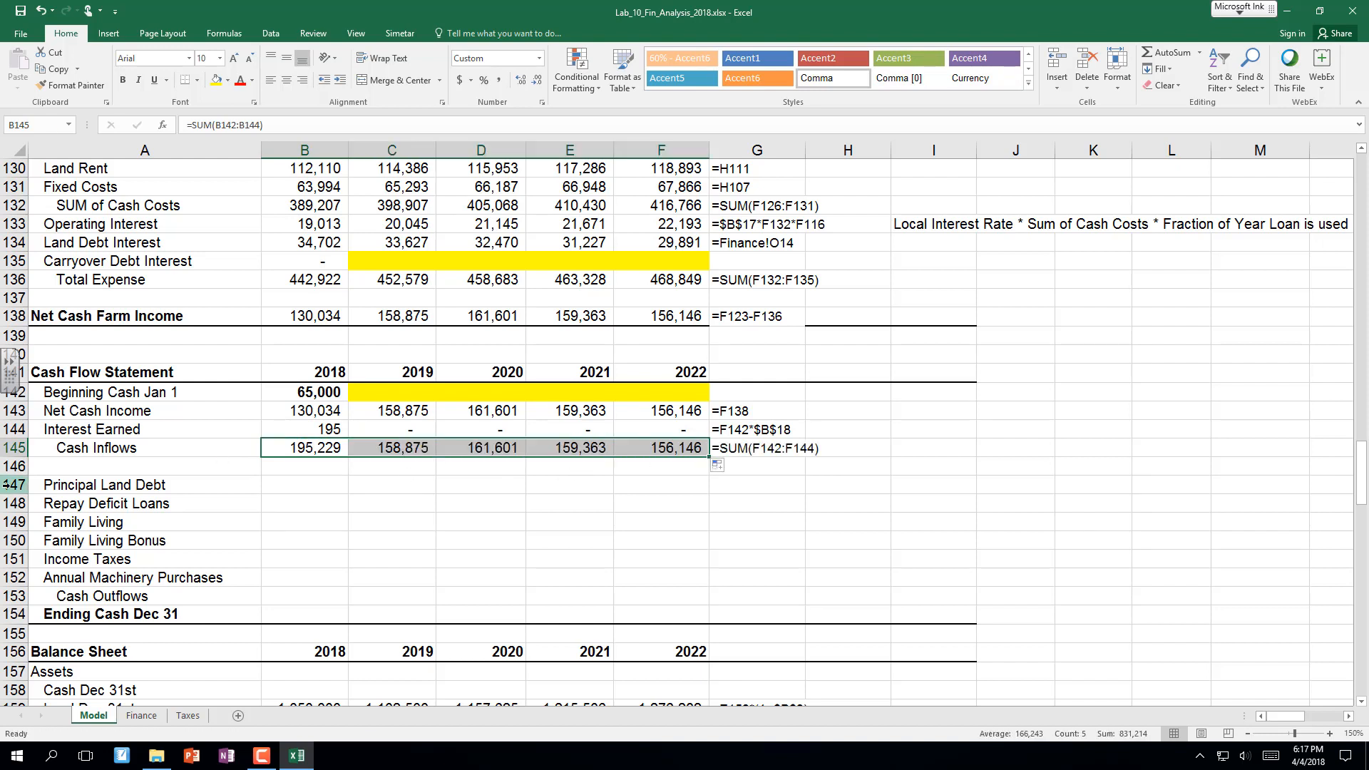
Link 2018 Principal Land Debt in B147 to Principal Paid in Finance!K15 and fill it across to F147.
click(296, 491)
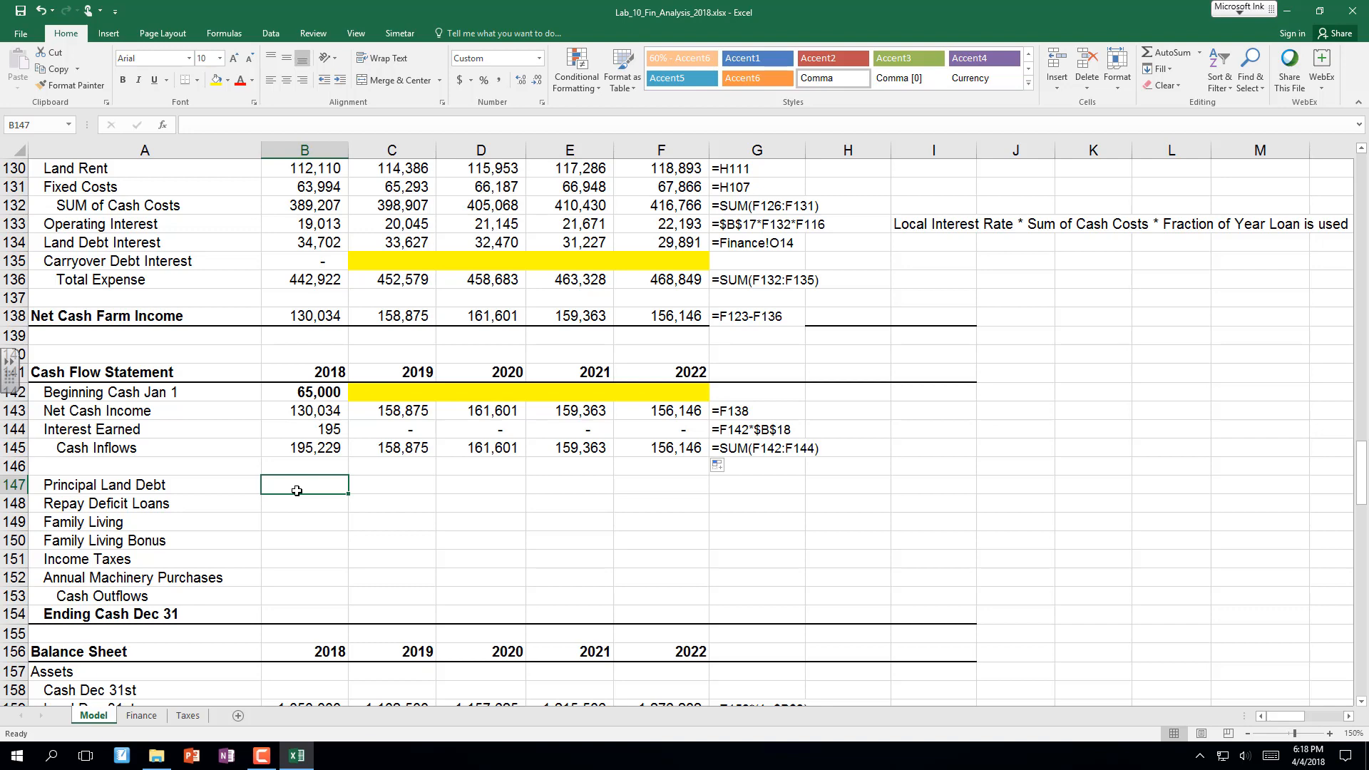
text(=)
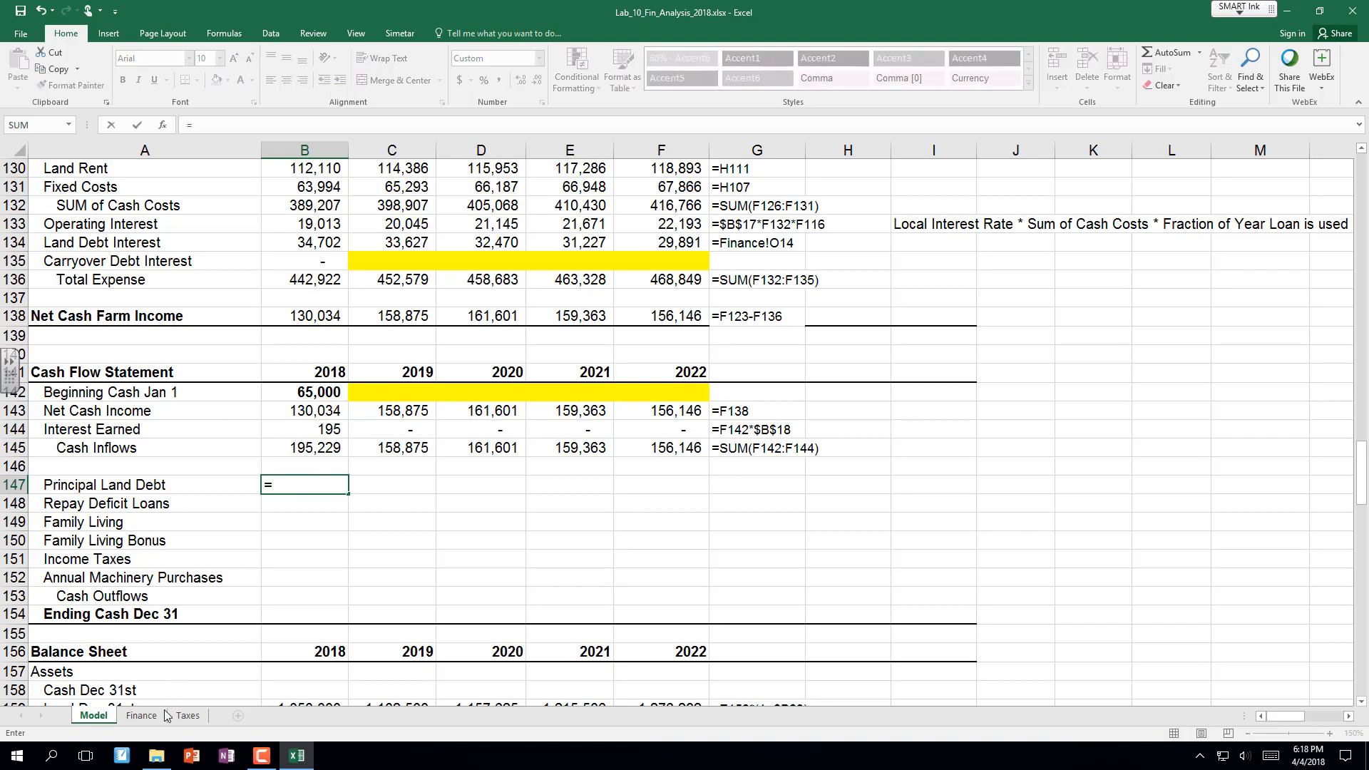
click(158, 719)
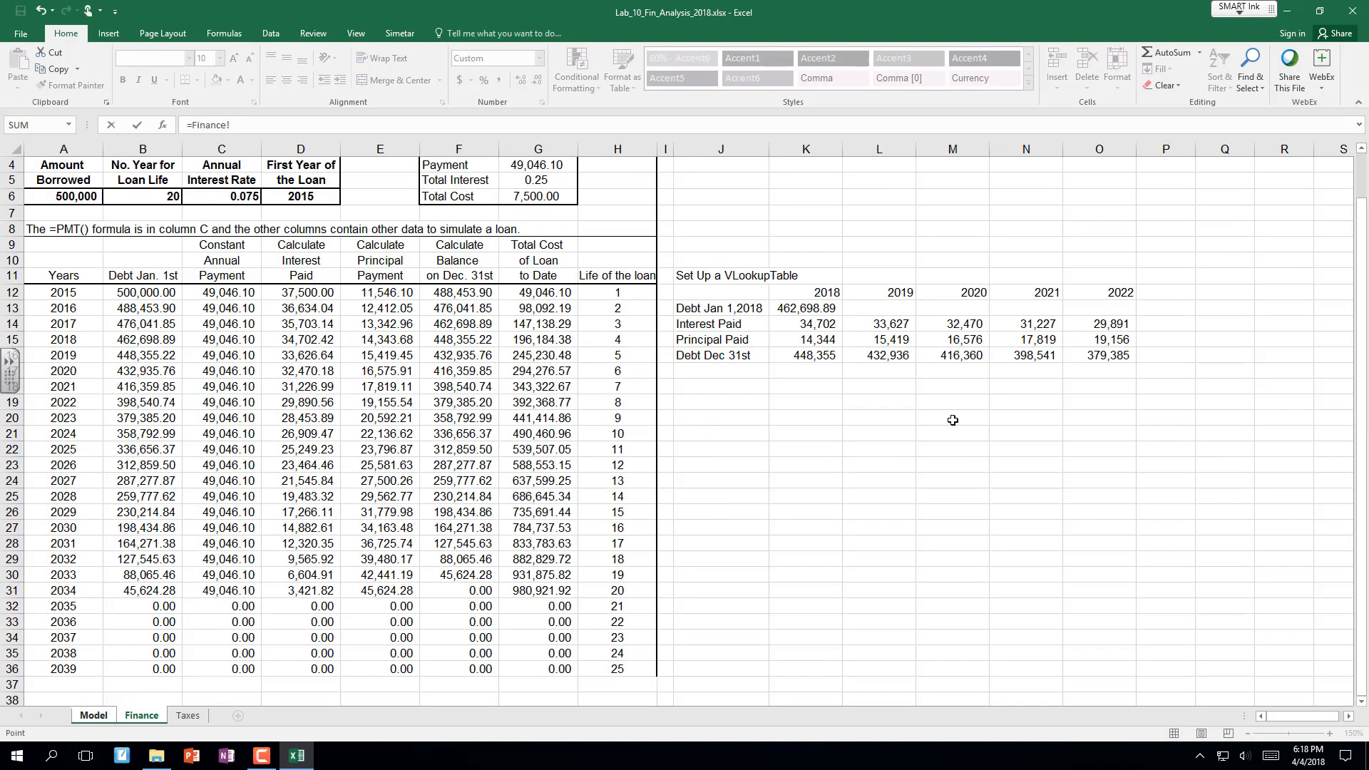
click(816, 340)
key(Return)
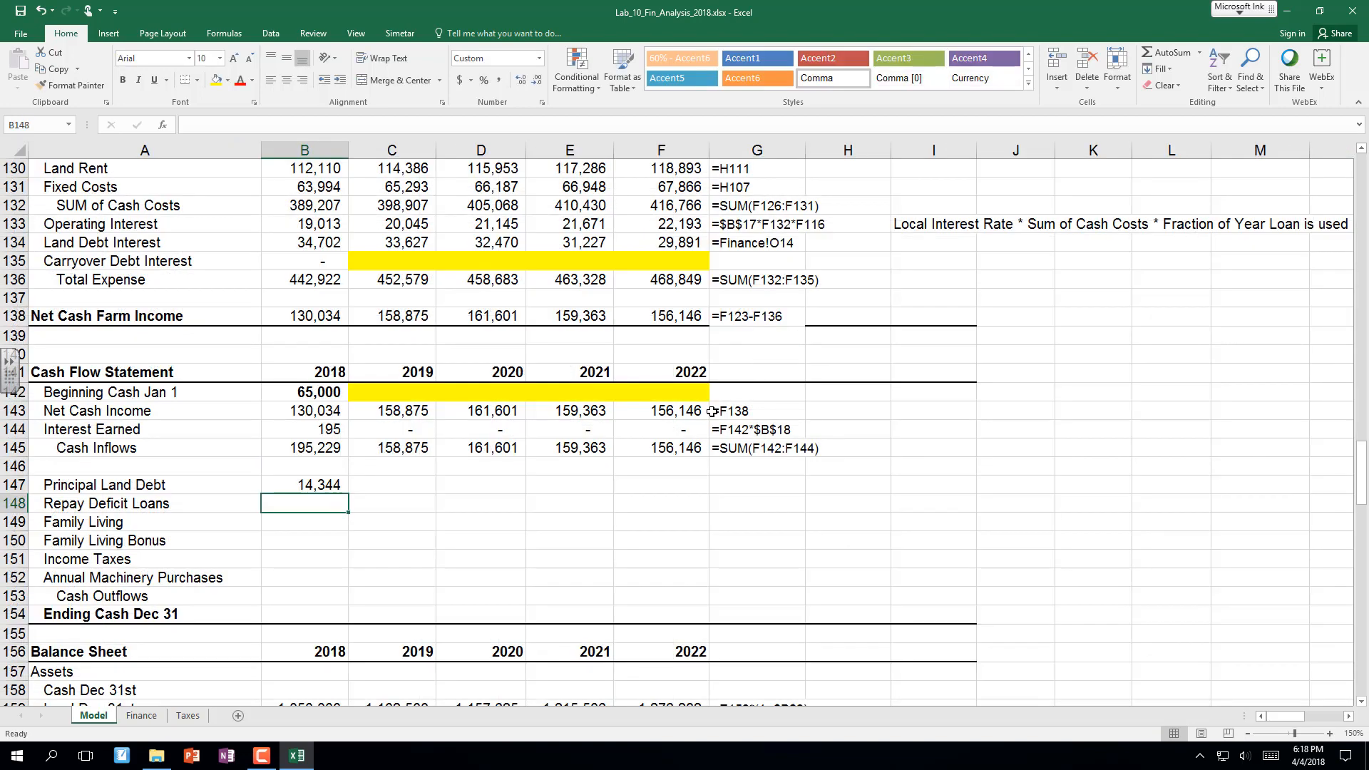
click(323, 485)
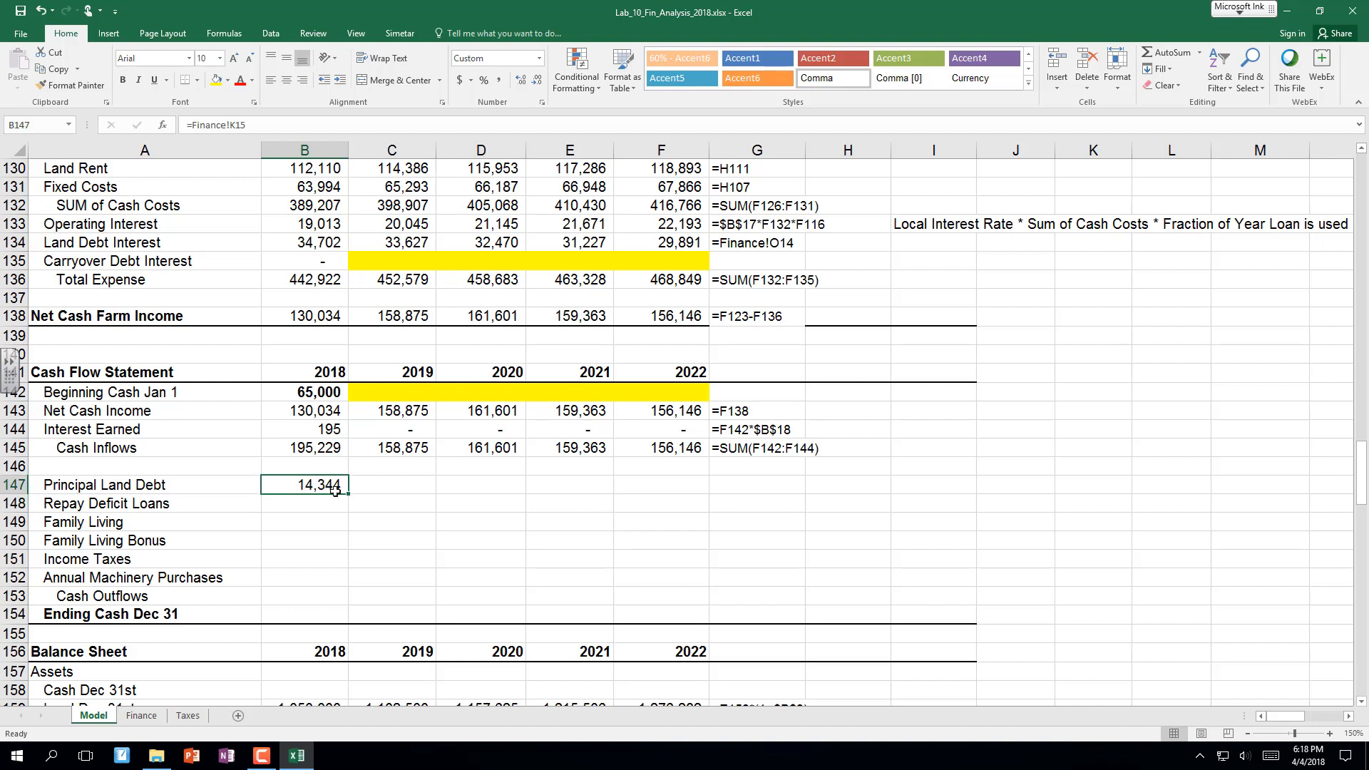
drag(349, 496, 704, 503)
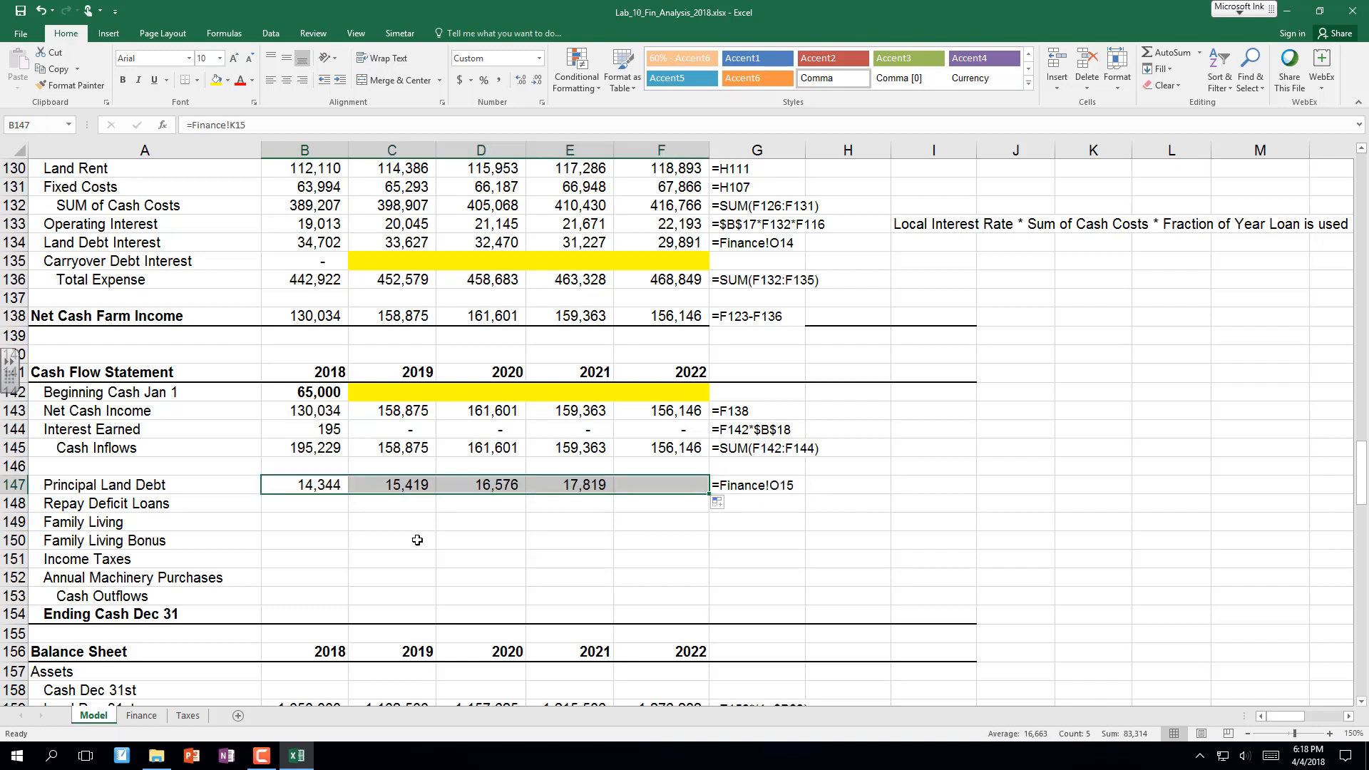
Enter a dash for 2018 Repay Deficit Loans in B148 and highlight the empty 2019 to 2022 cells, C148:F148, in yellow.
click(329, 508)
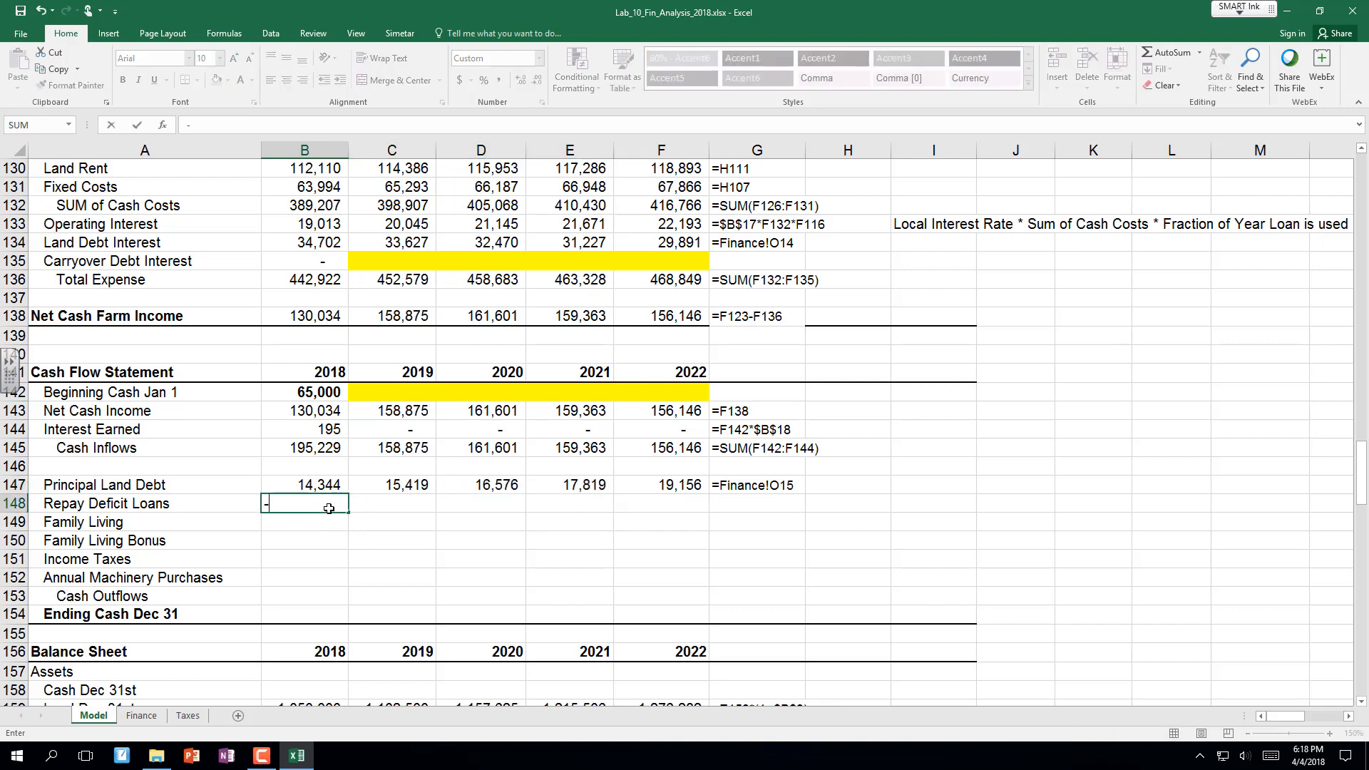
text(0)
key(Return)
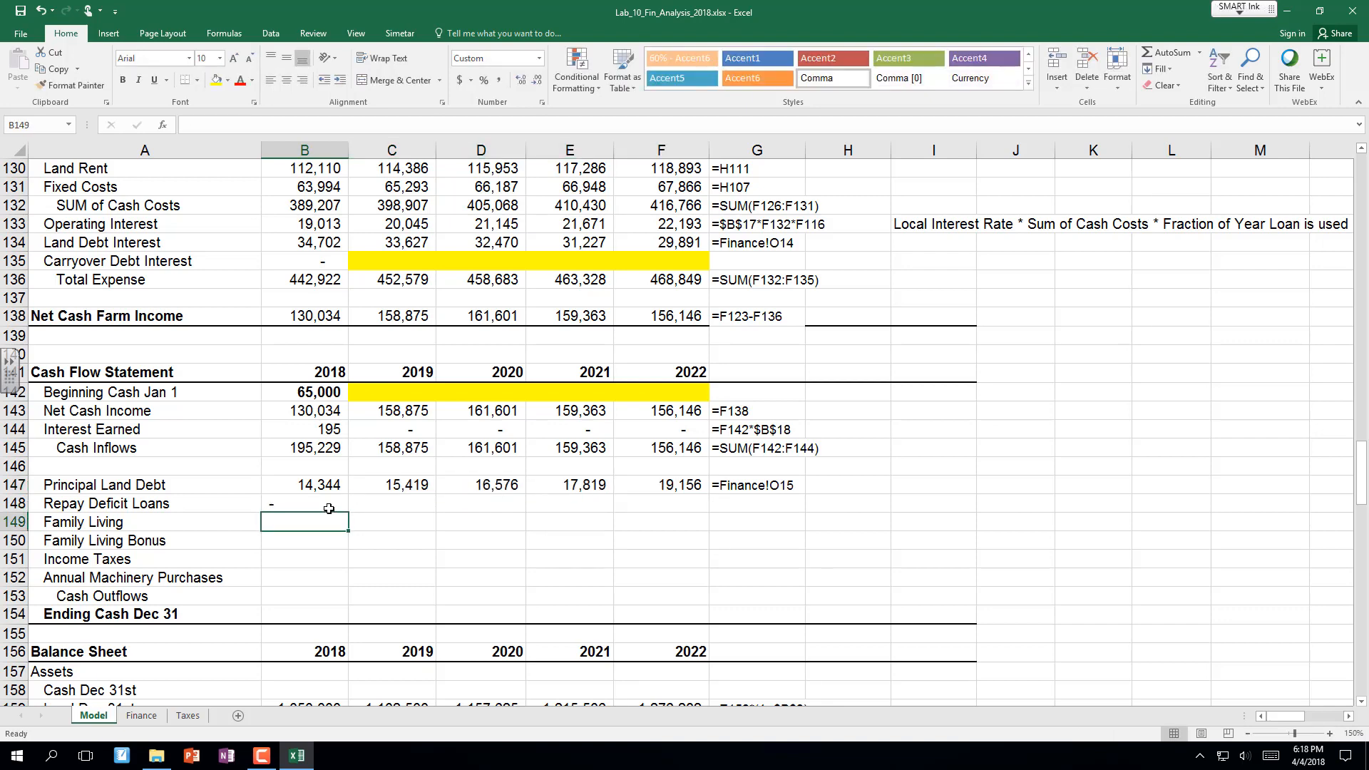
drag(370, 505, 646, 510)
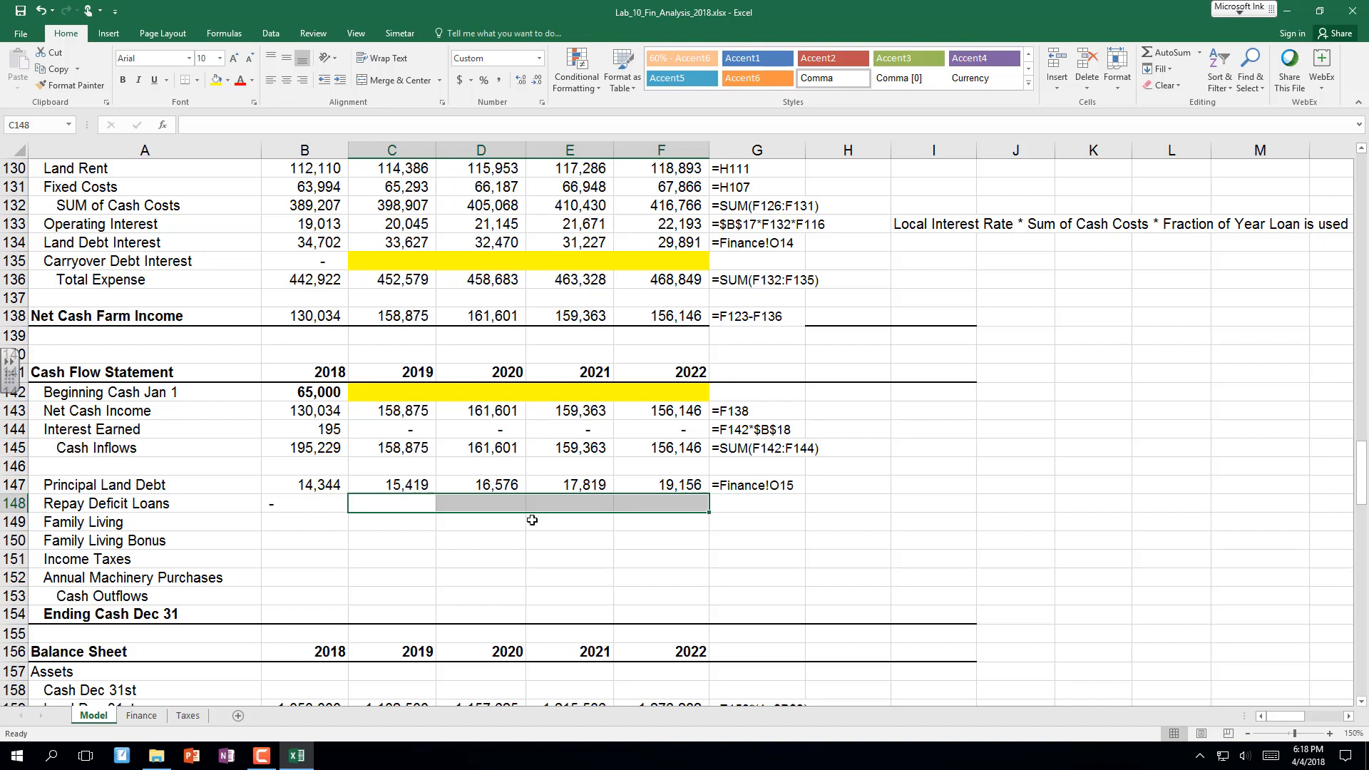
click(217, 81)
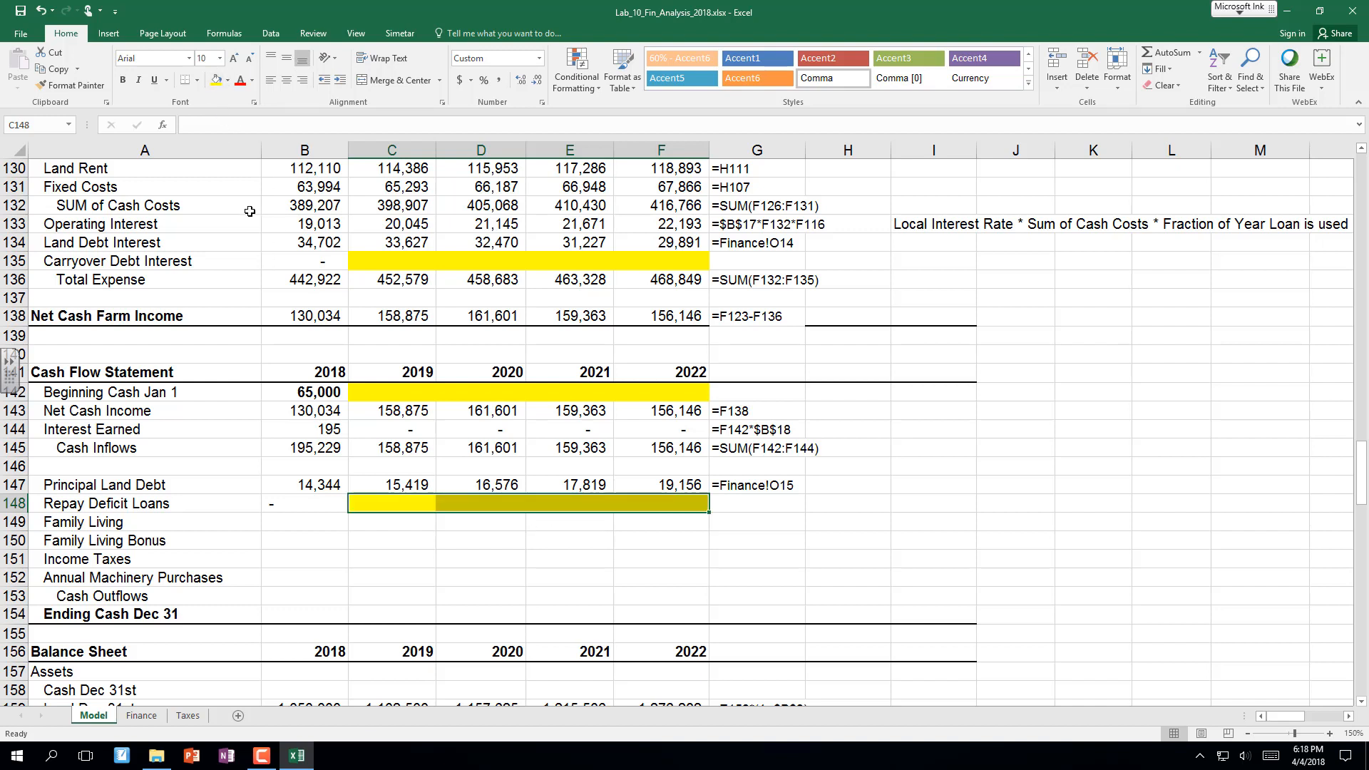
Link 2018 Family Living in B149 to the 2018 Family Withdrawals in D95 and fill it across to F149.
click(332, 525)
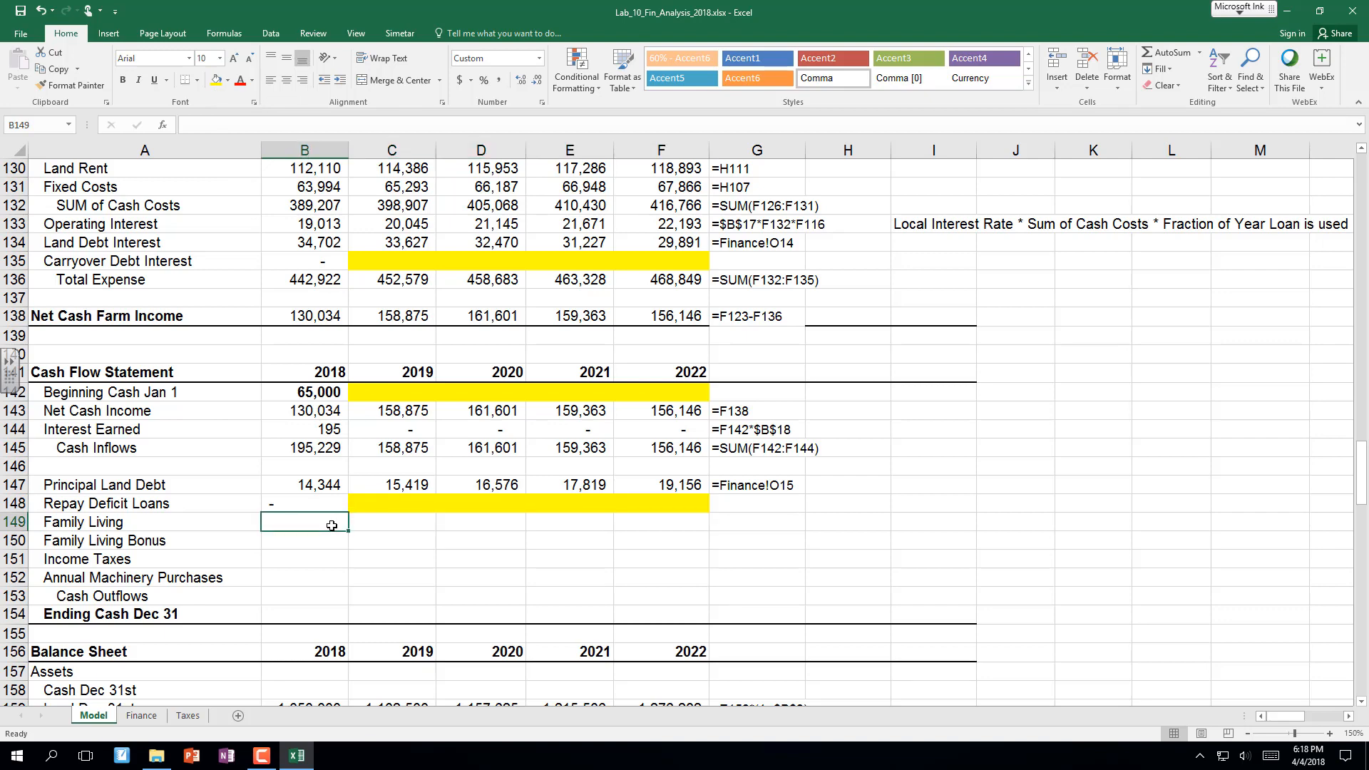
text(=)
key(Up)
key(Up)
key(Up)
key(Up)
key(Up)
key(Up)
key(Up)
key(Up)
key(Up)
key(Up)
key(Up)
key(Up)
key(Up)
key(Up)
key(Up)
key(Up)
key(Up)
key(Up)
key(Up)
key(Up)
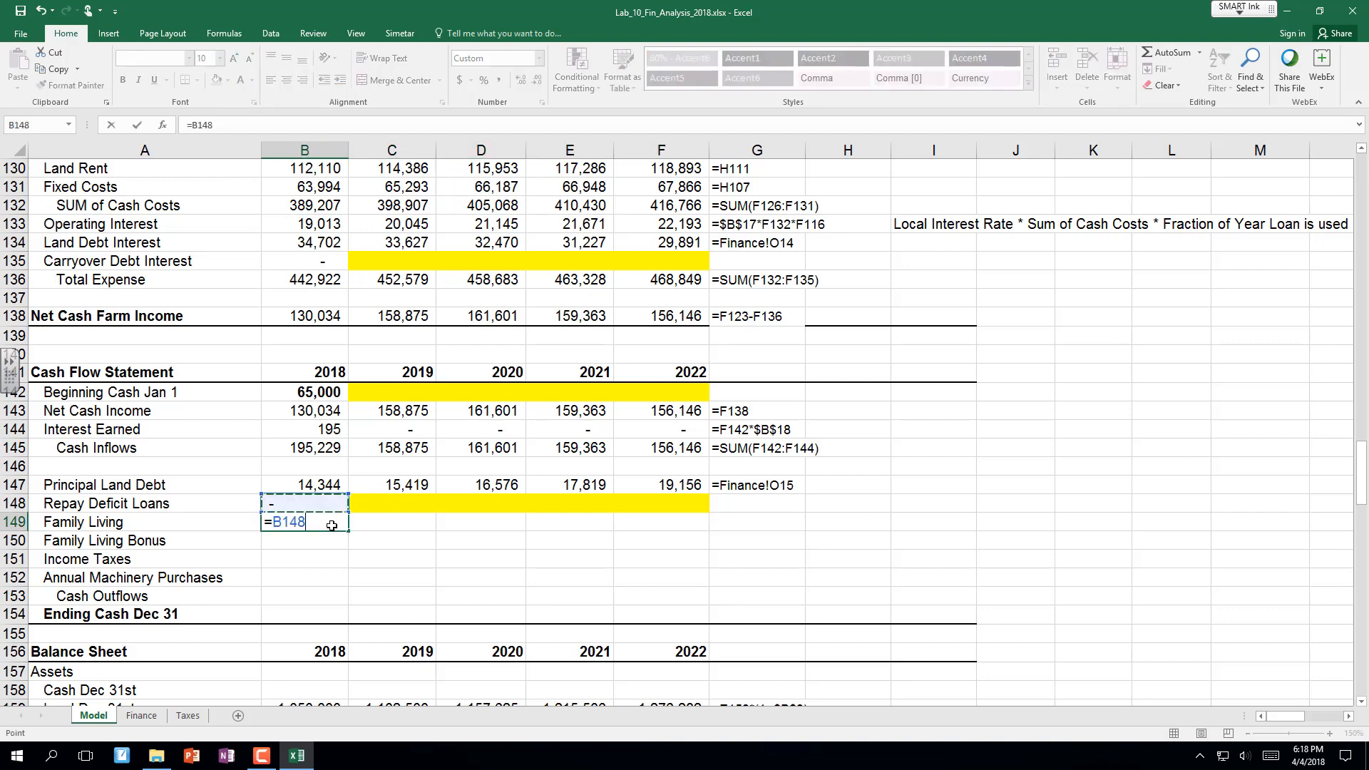
key(Up)
key(Up)
key(Up)
key(Up)
key(Up)
key(Up)
key(Up)
key(Up)
key(Up)
key(Up)
key(Up)
key(Up)
key(Up)
key(Up)
key(Up)
key(Up)
key(Up)
key(Up)
key(Up)
key(Up)
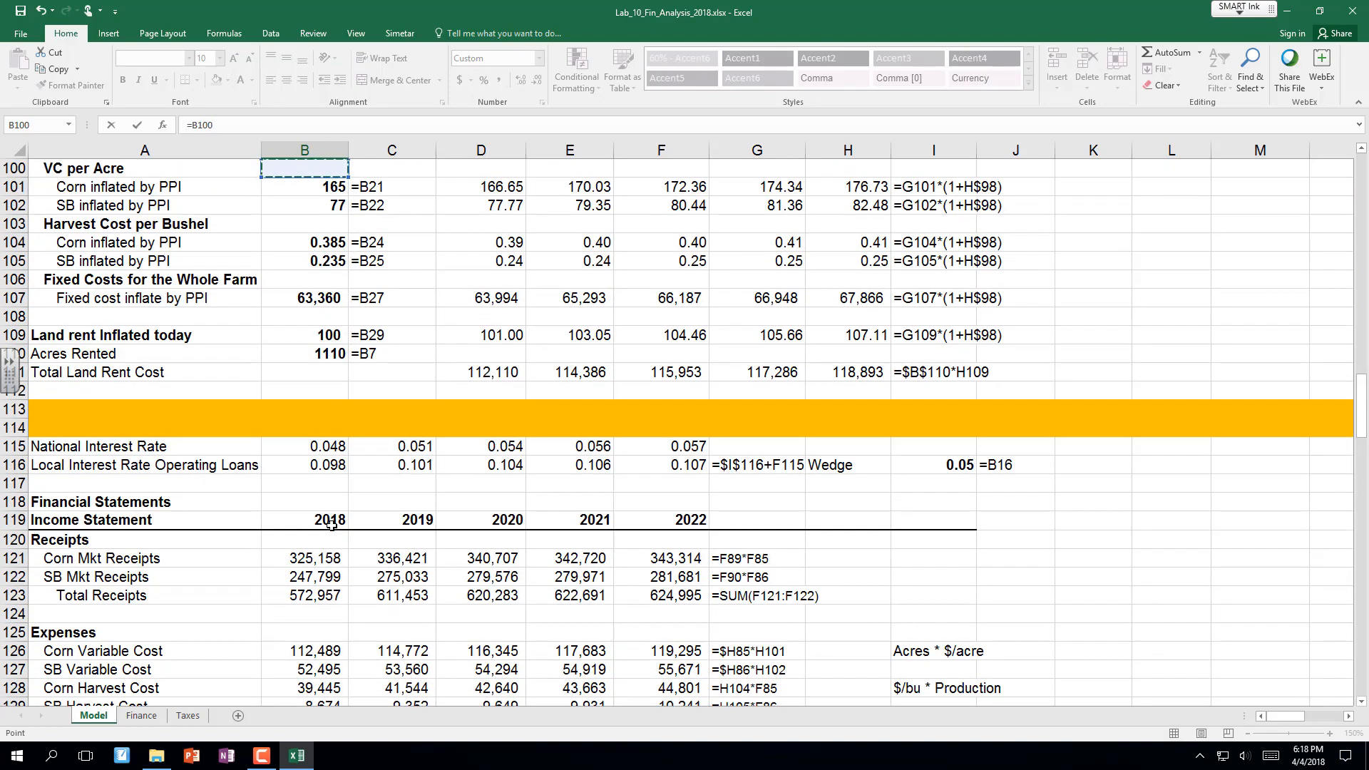
key(Down)
key(Down)
key(Down)
key(Down)
key(Down)
key(Up)
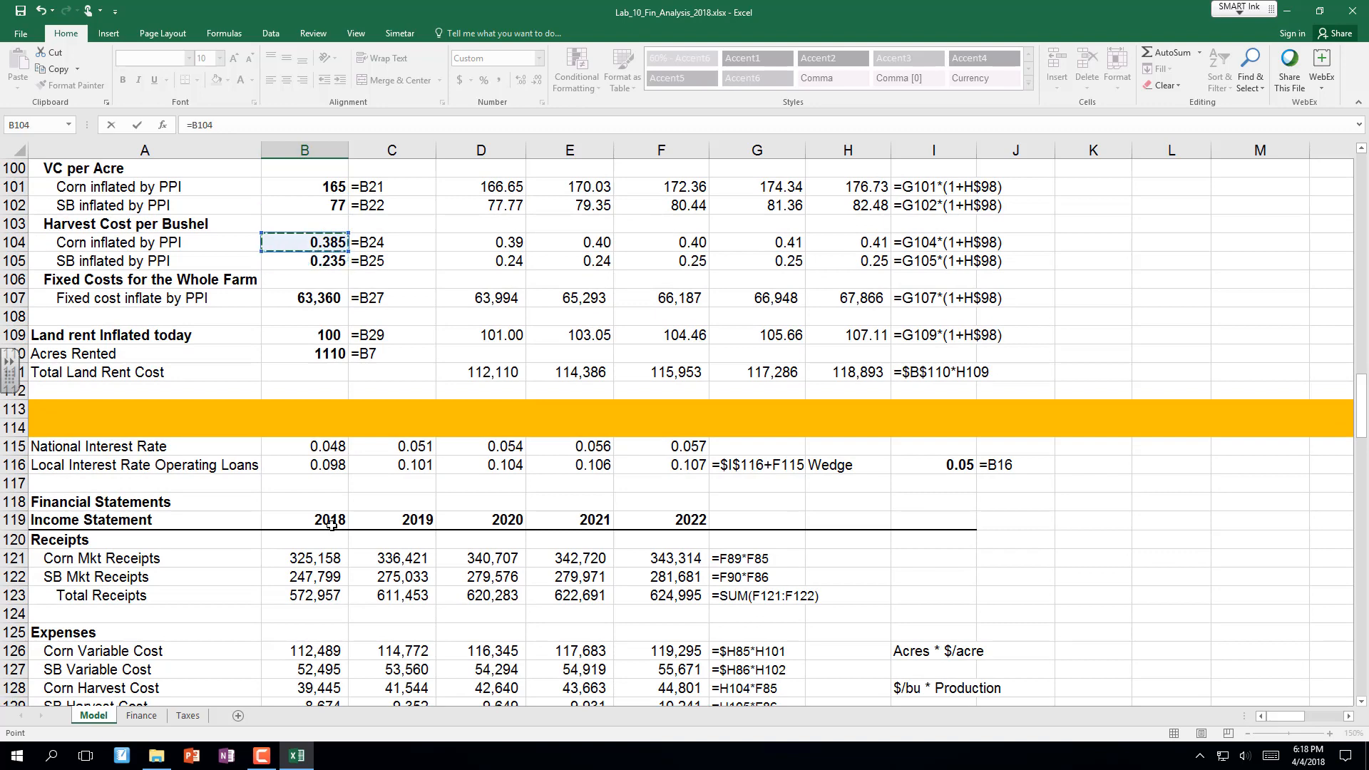
key(Up)
key(Up)
key(Up)
key(Up)
key(Up)
key(Up)
key(Up)
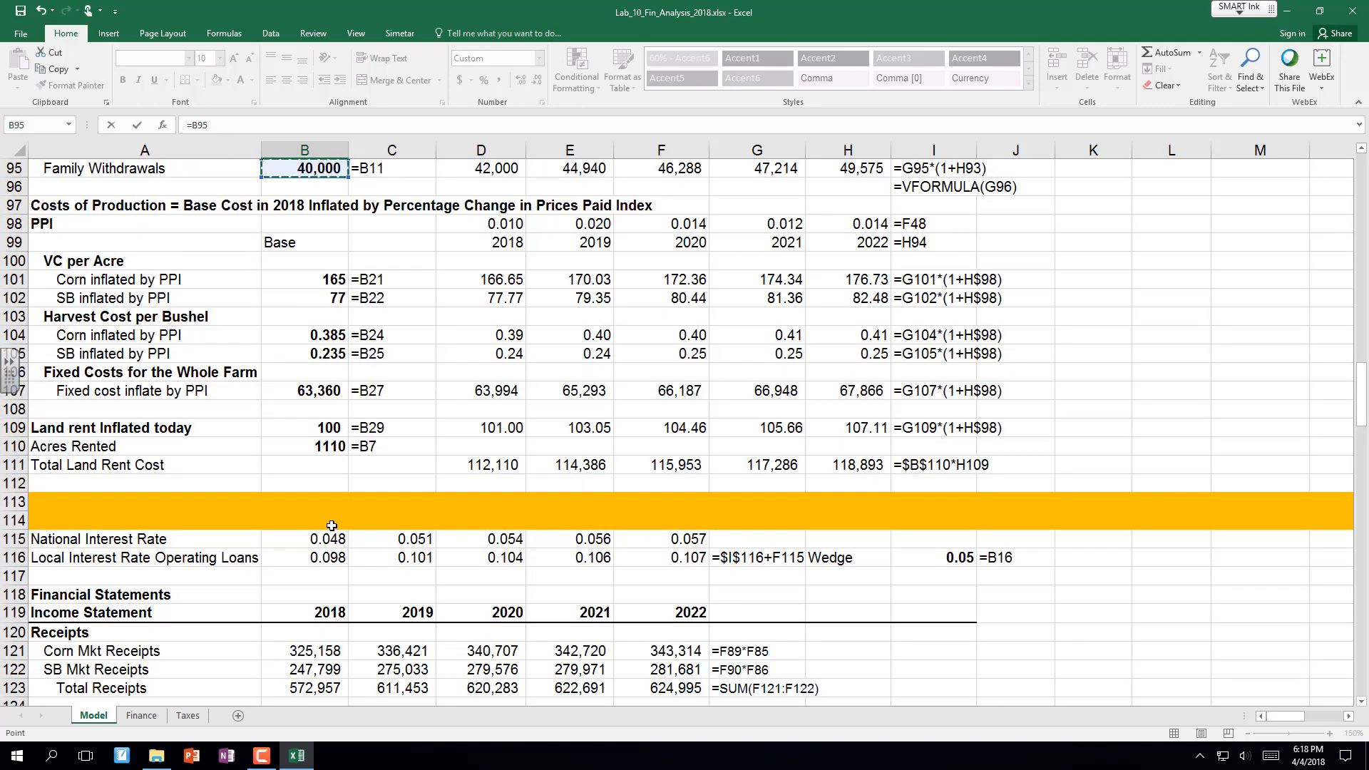
key(Up)
key(Up)
key(Up)
key(Up)
key(Down)
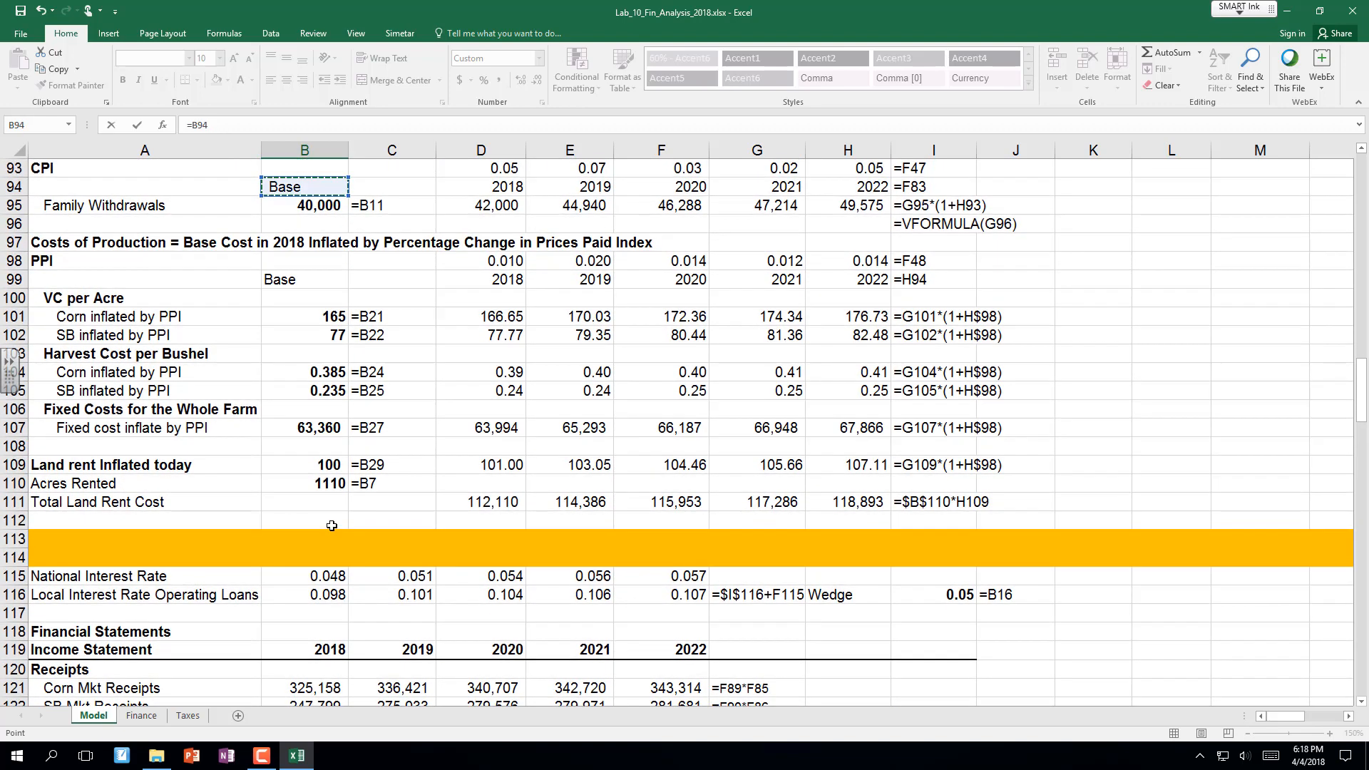
key(Down)
key(Right)
key(Right)
key(Right)
key(Left)
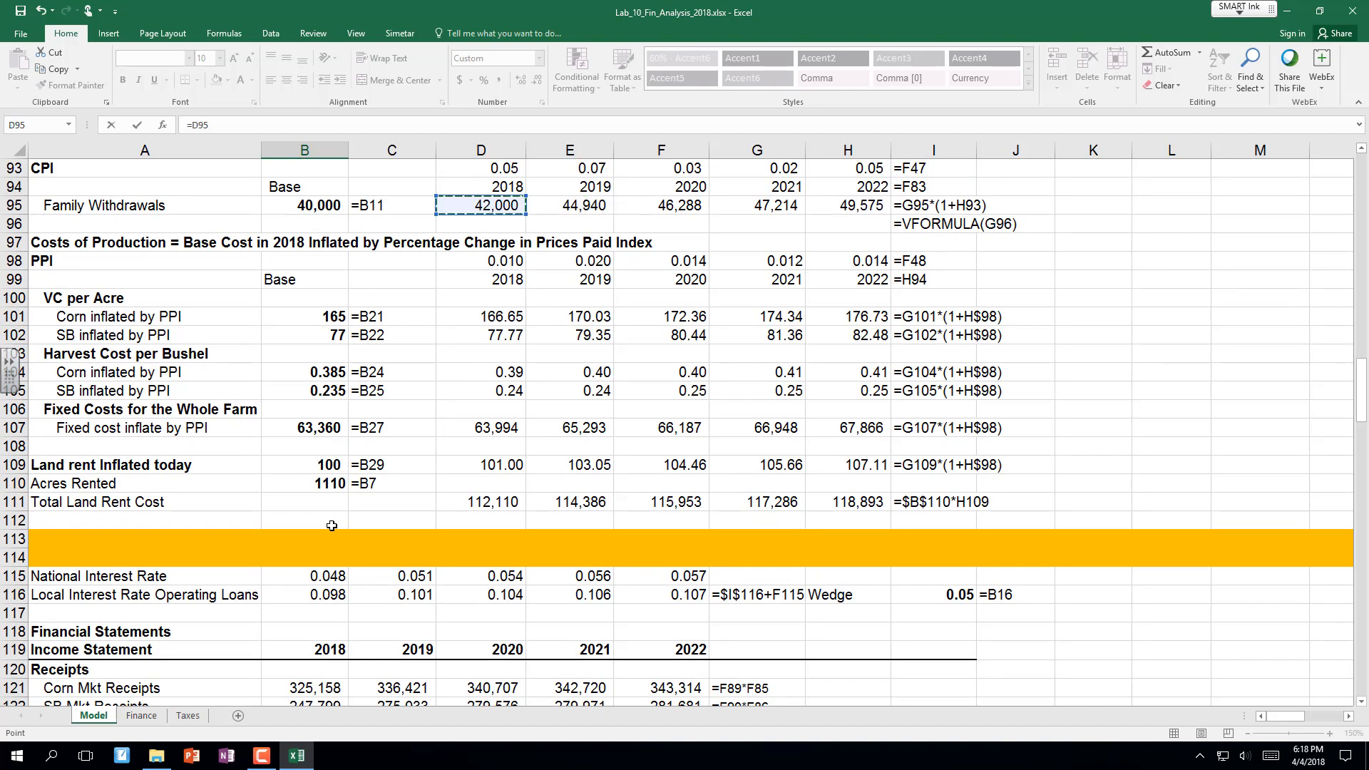
key(Return)
key(Down)
key(Down)
key(Down)
key(Down)
key(Down)
key(Down)
key(Down)
key(Down)
key(Down)
key(Down)
key(Down)
key(Down)
key(Down)
key(Down)
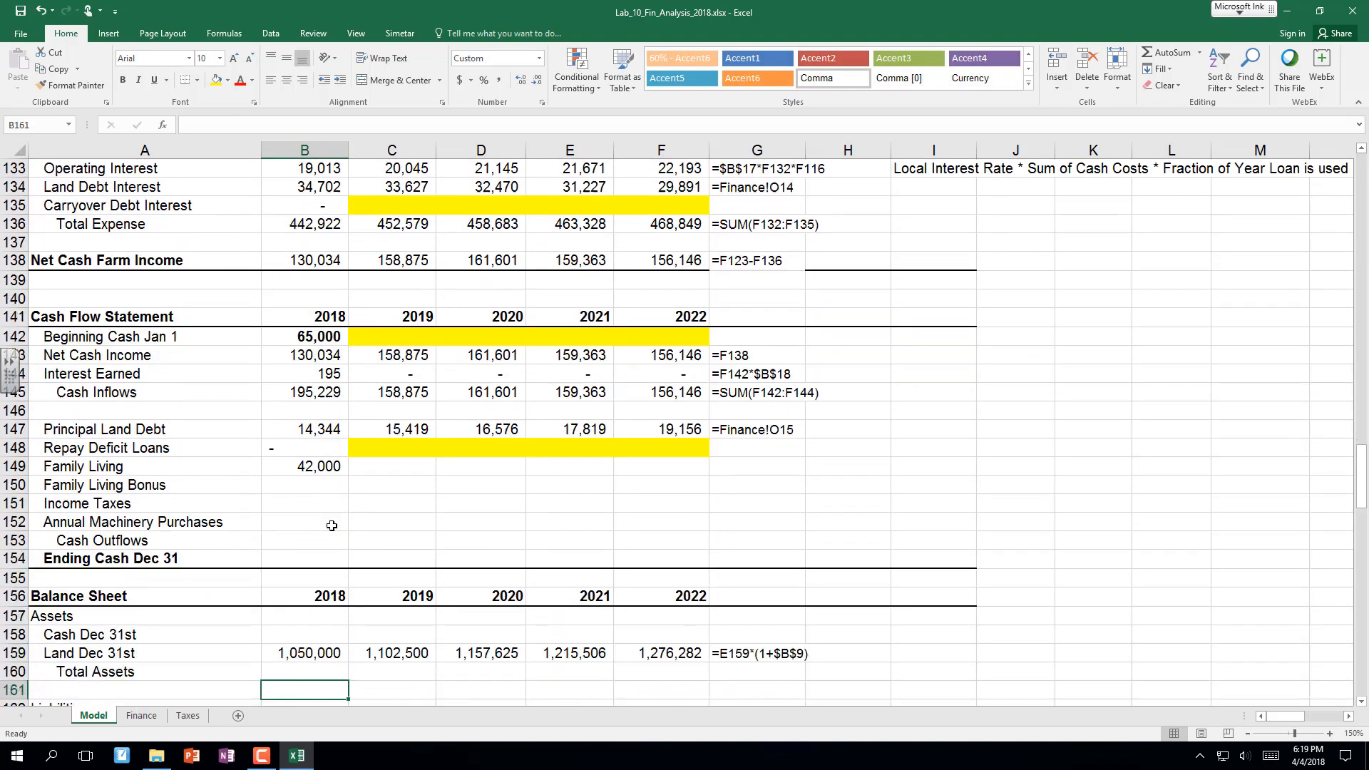
click(307, 412)
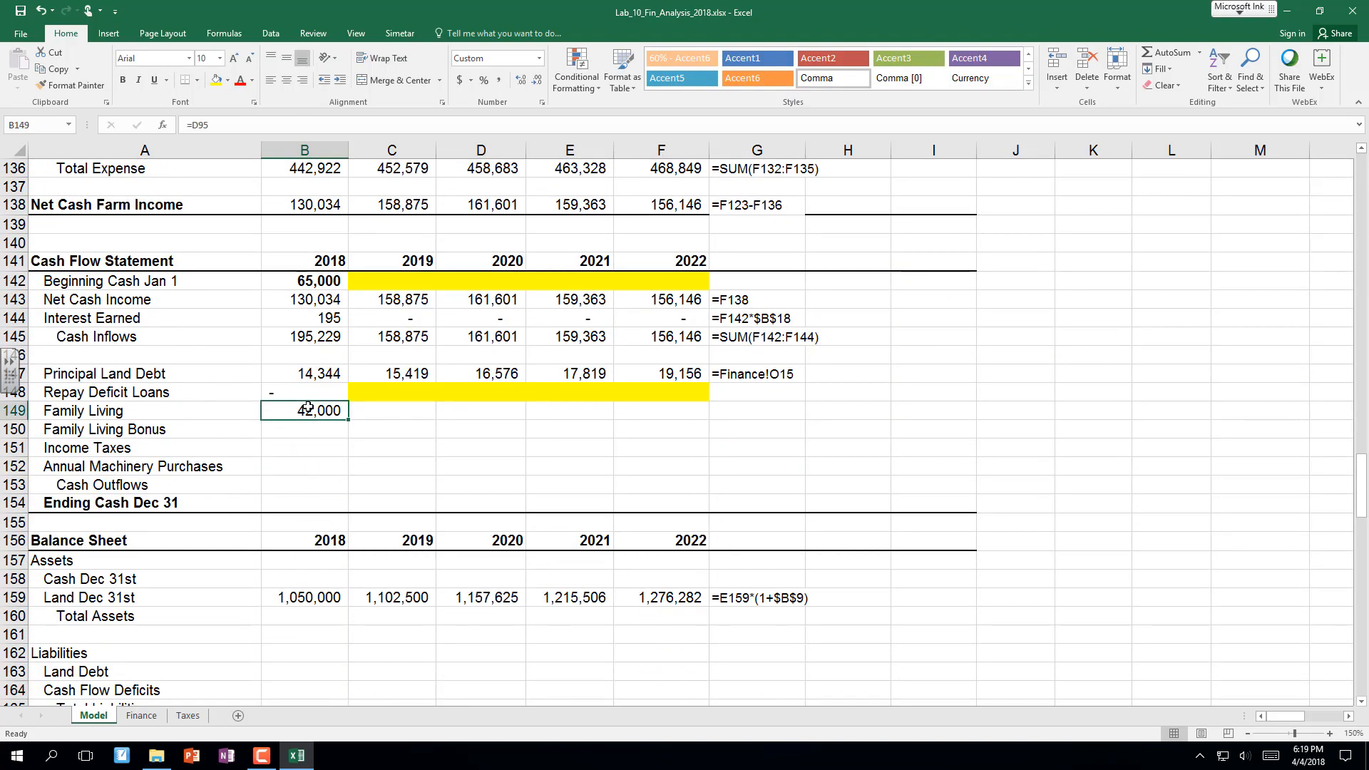
drag(357, 419, 713, 430)
click(305, 430)
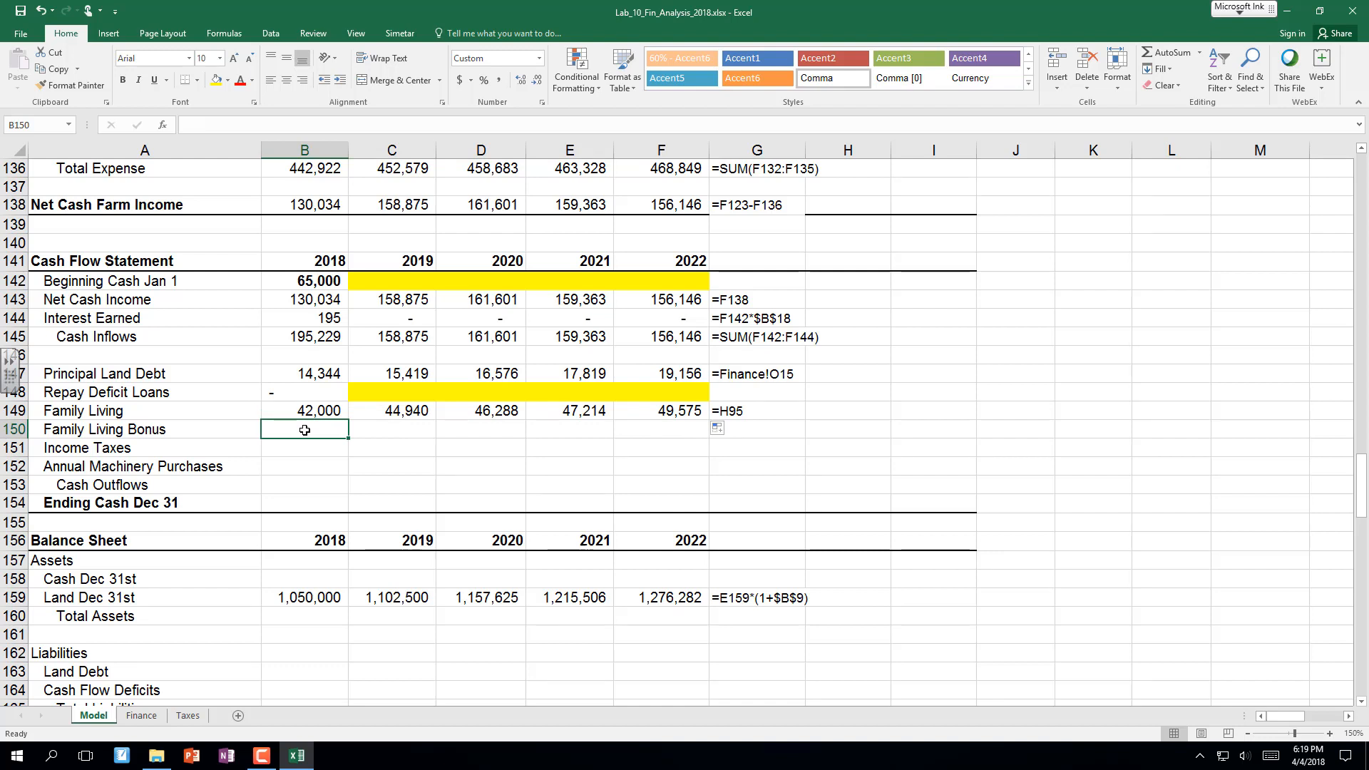
Calculate the 2018 Family Living Bonus in B150 with =IF(B138>0,B138*$B$12,0) and fill the formula across to F150.
text(=)
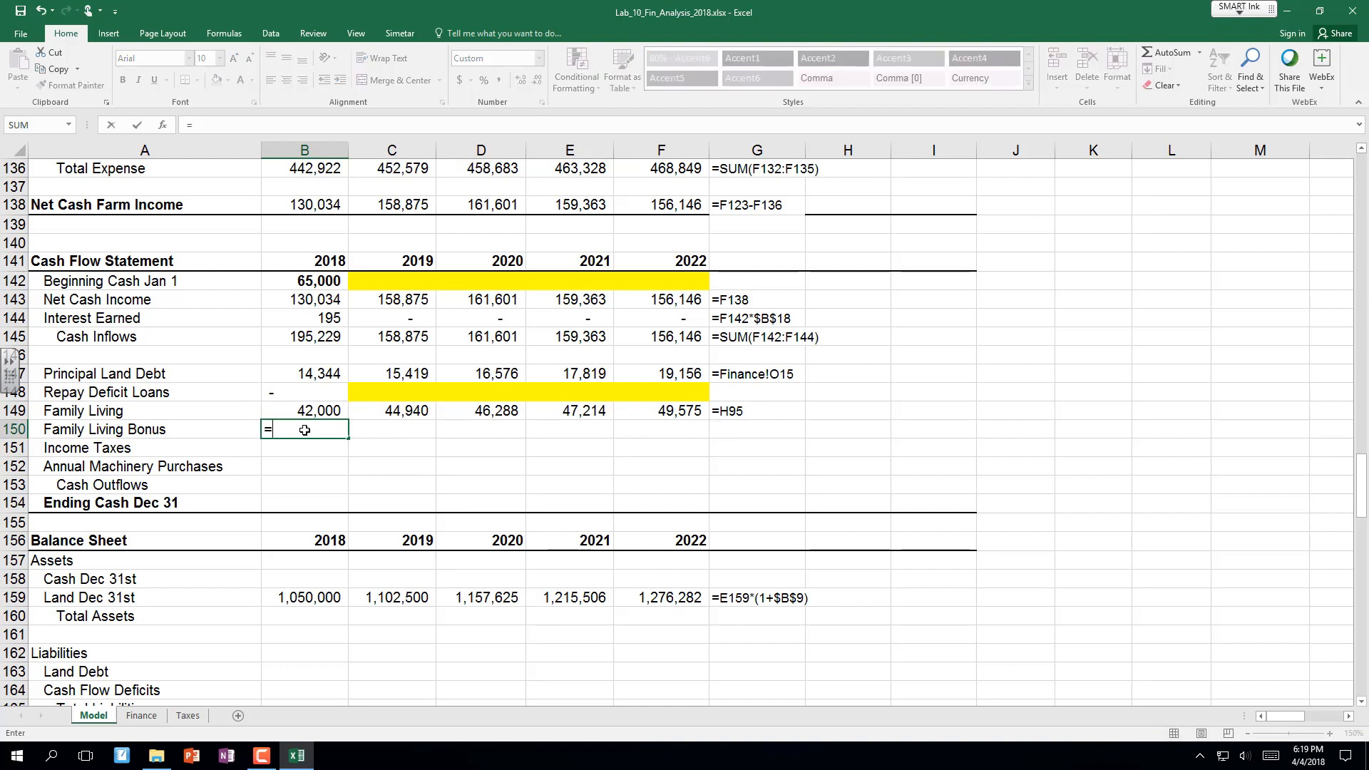
text(fi()
key(BackSpace)
key(BackSpace)
key(BackSpace)
text(IF)
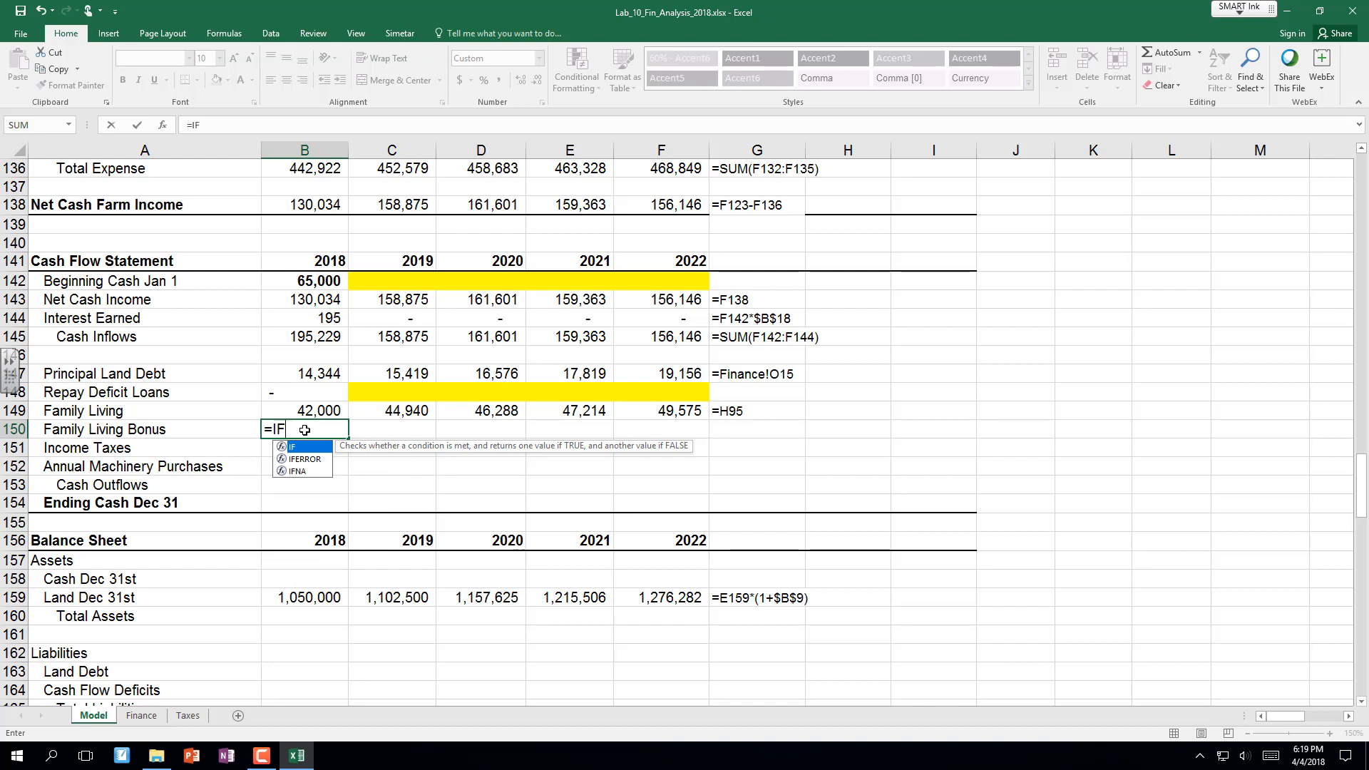
text(()
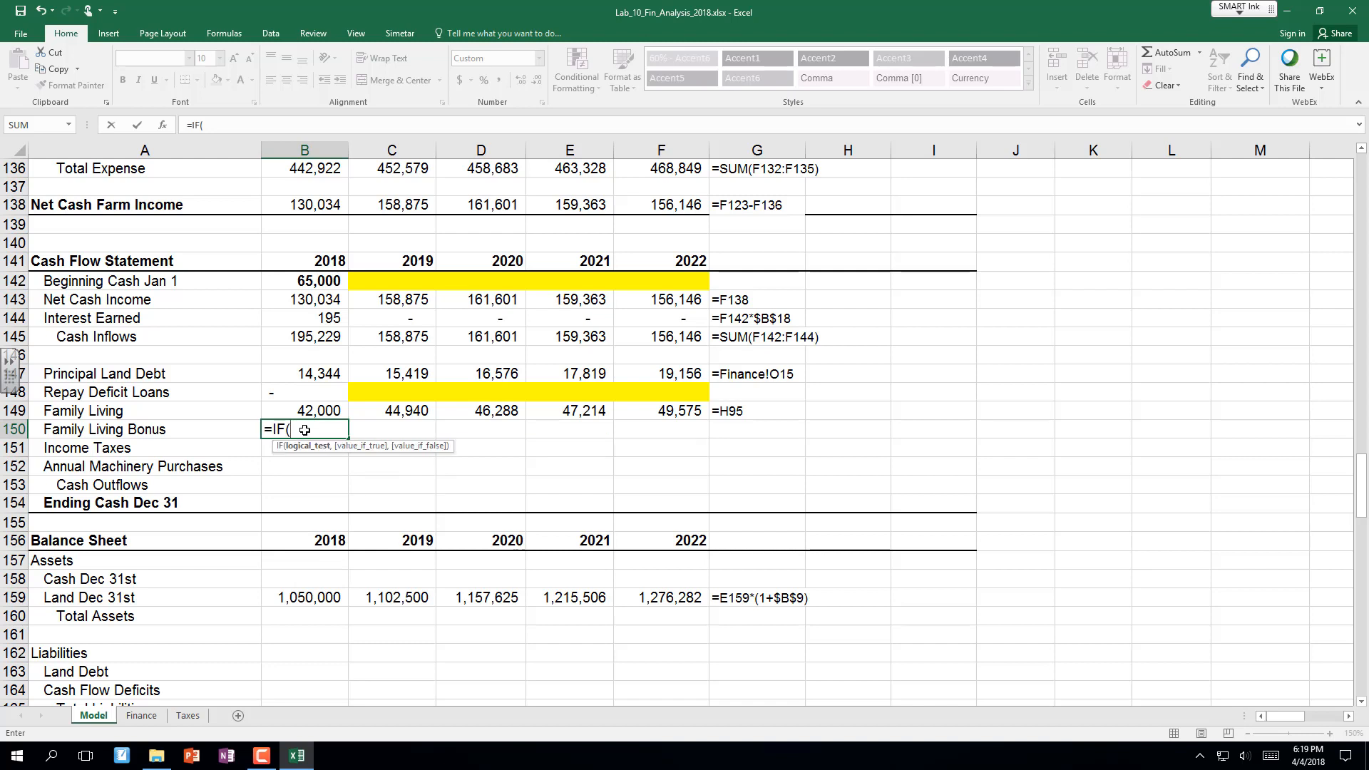
click(312, 204)
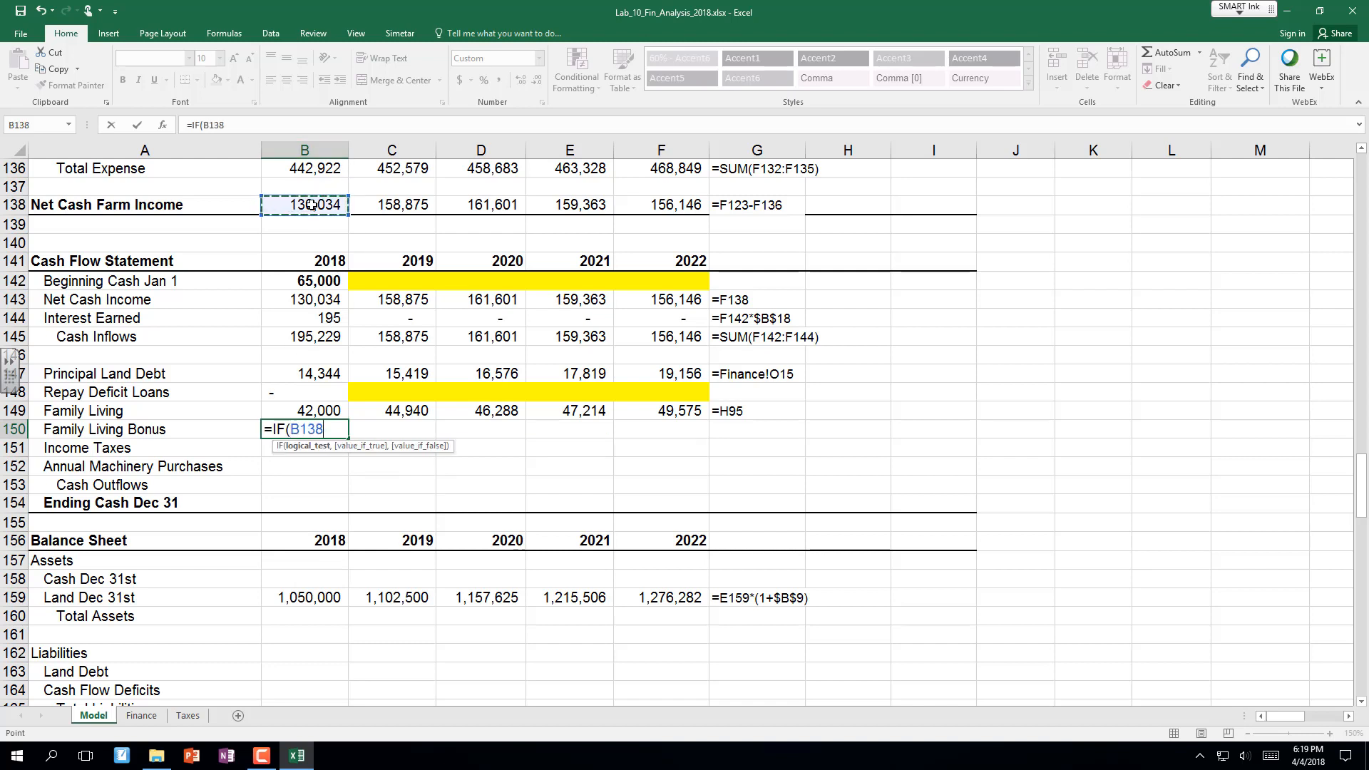
text(>0,)
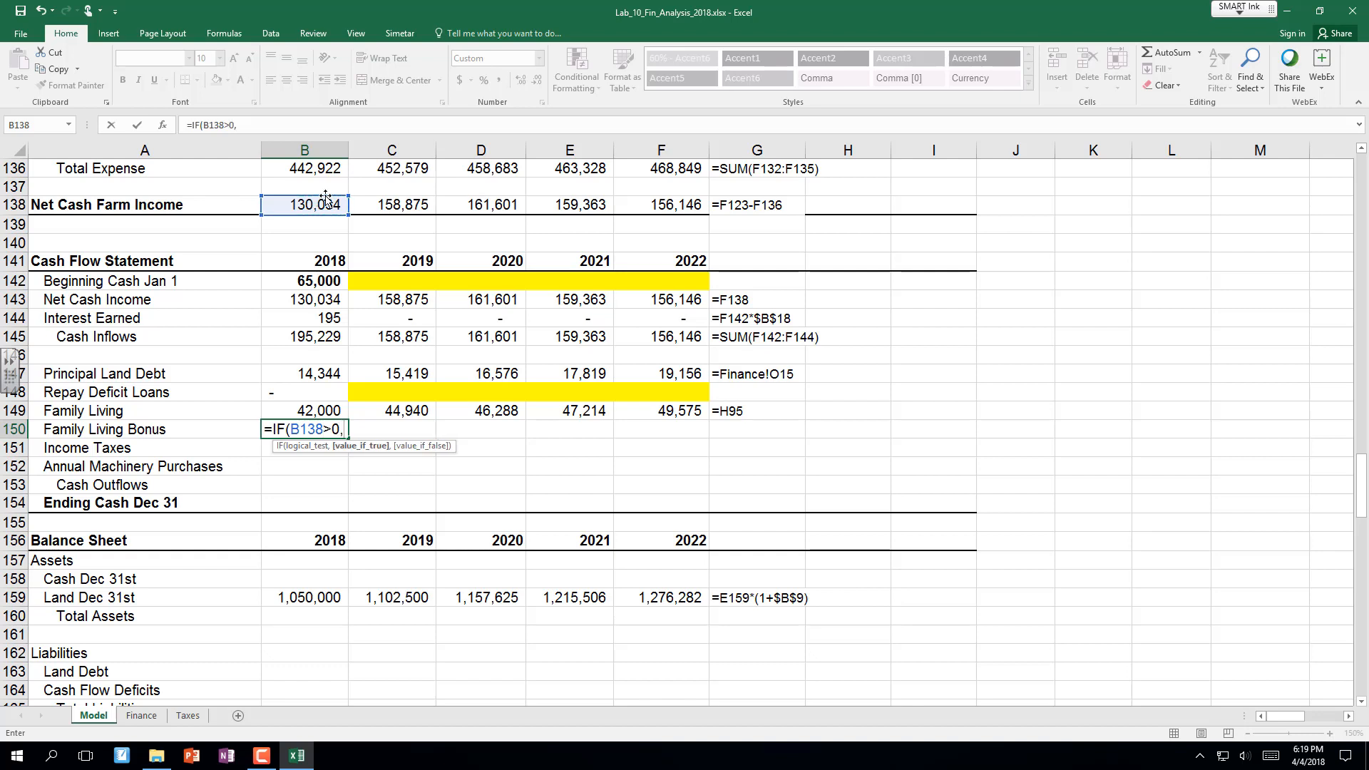
click(319, 206)
text(*)
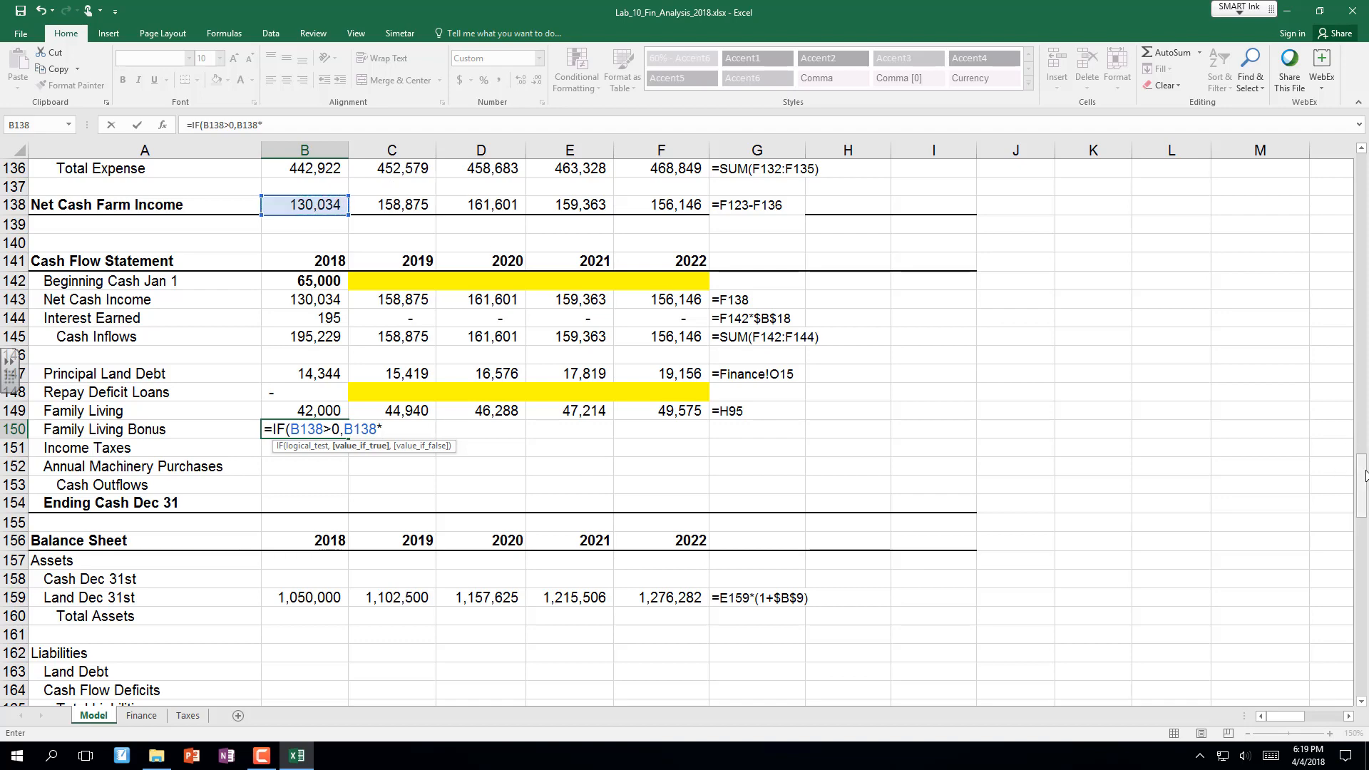
drag(1365, 476, 1362, 446)
drag(1331, 282, 1325, 116)
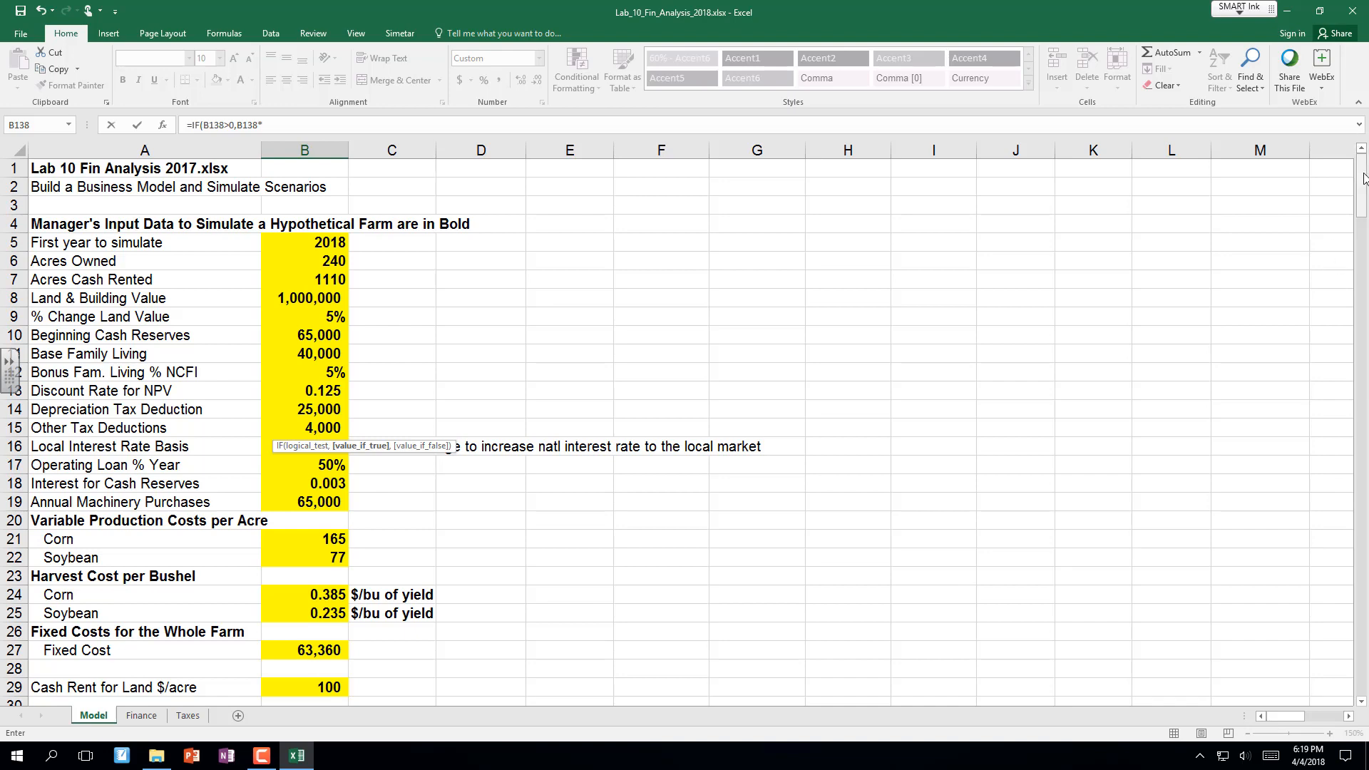
drag(1365, 178, 1366, 196)
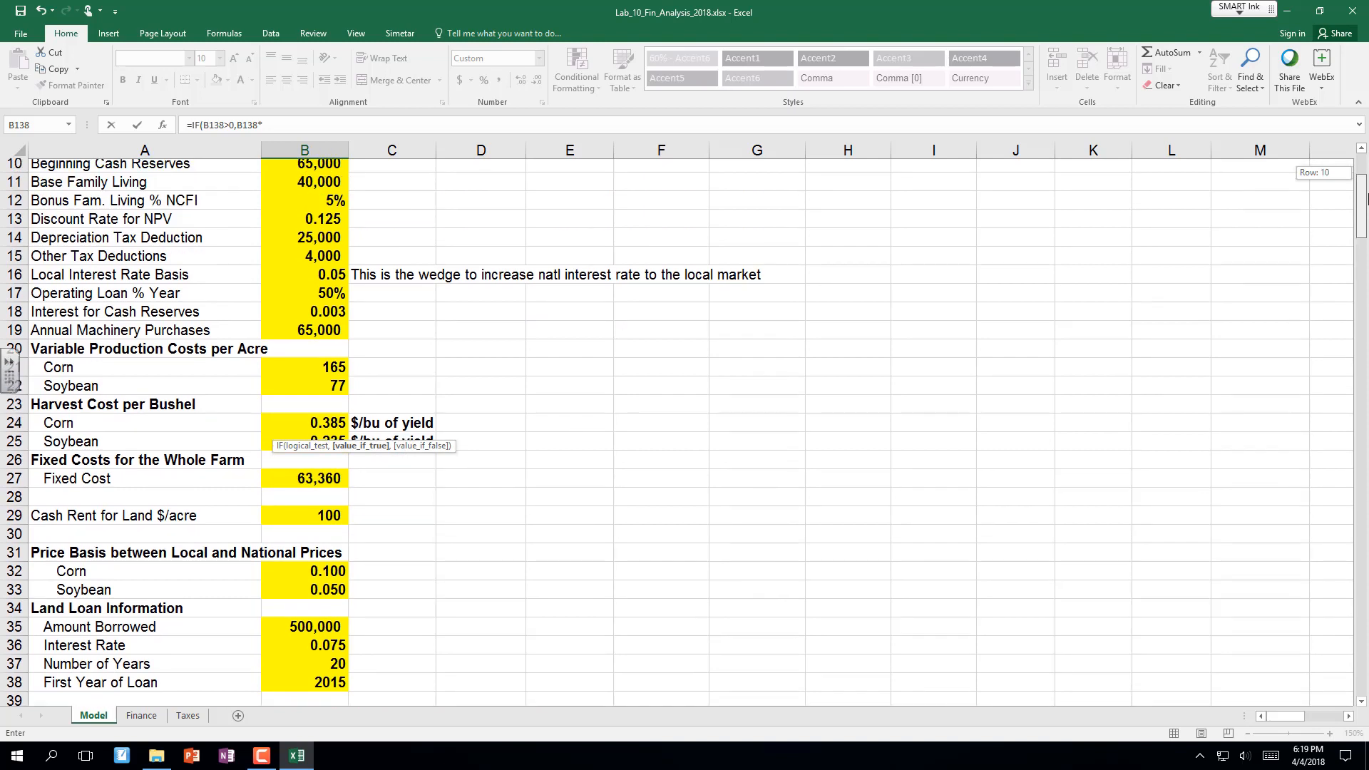
drag(1366, 196, 1366, 196)
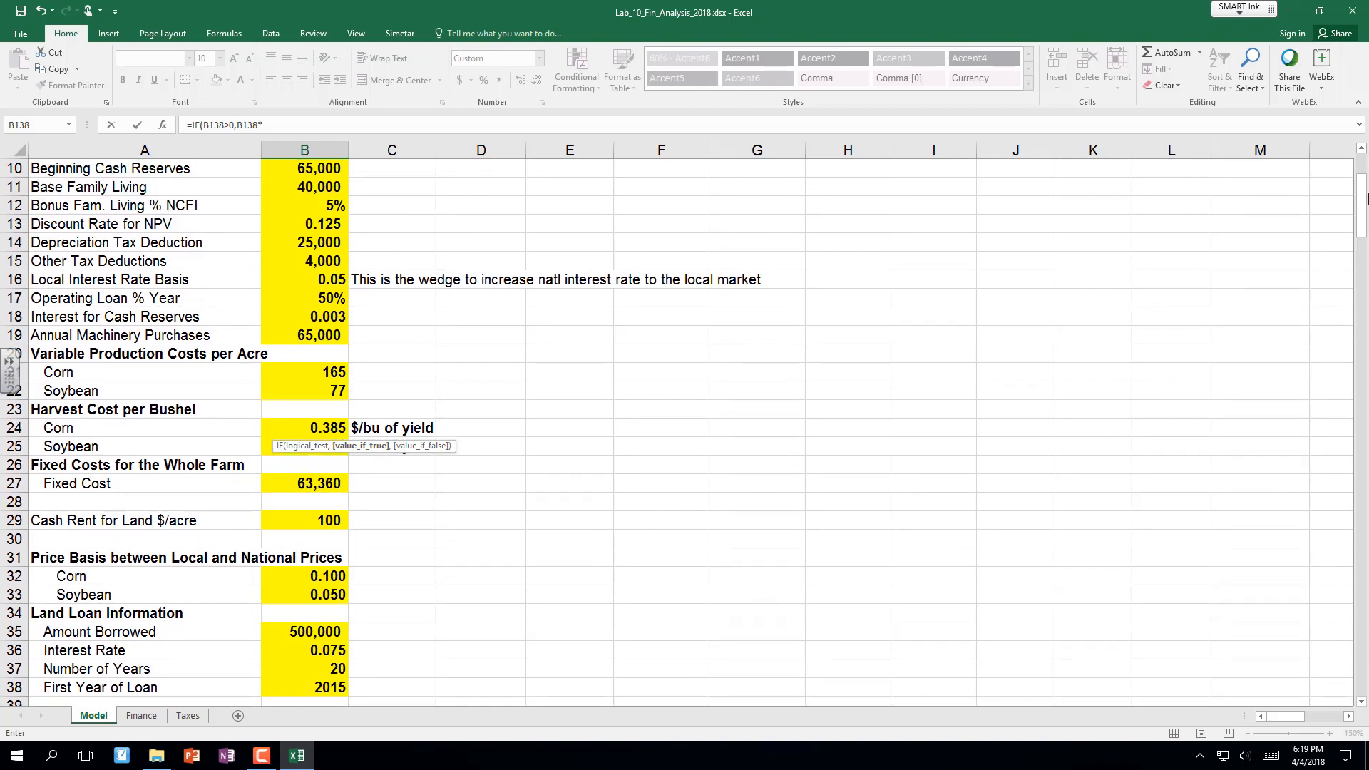
click(325, 205)
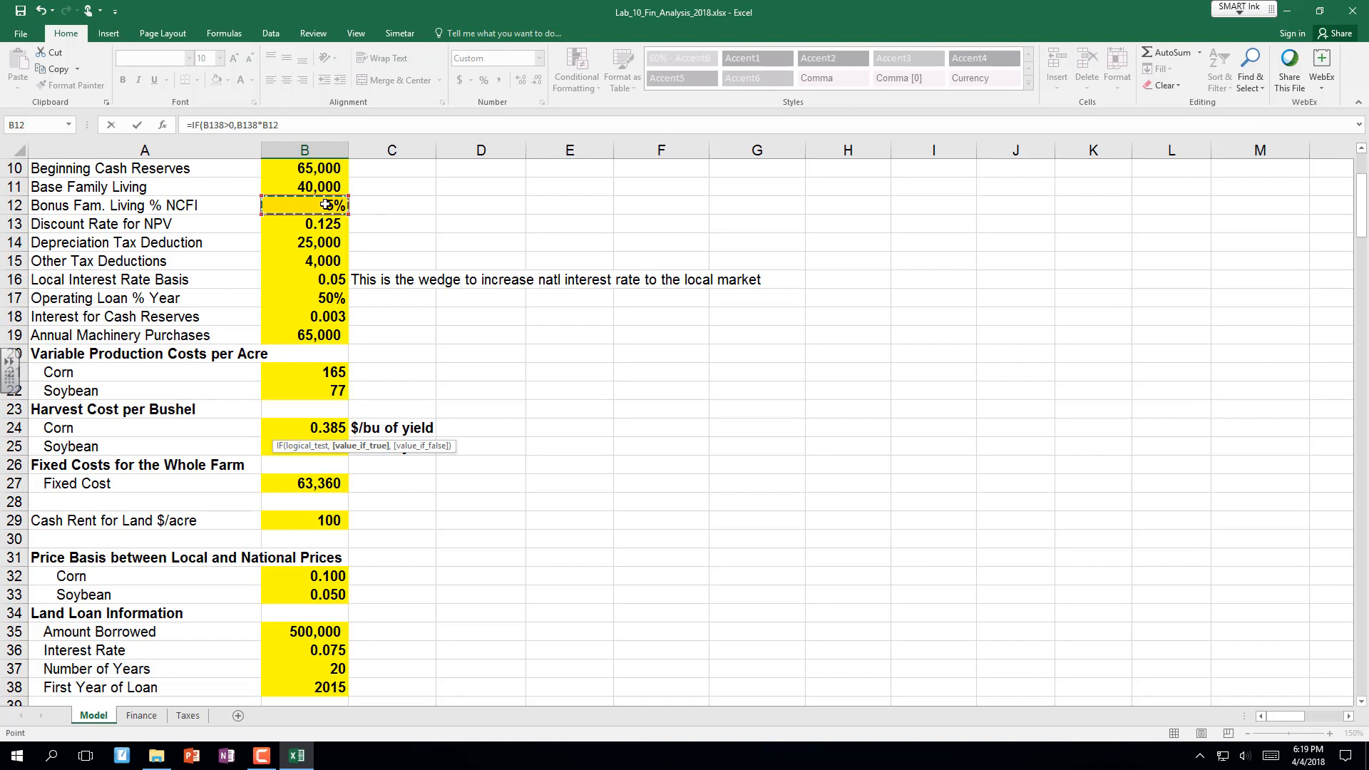
key(F4)
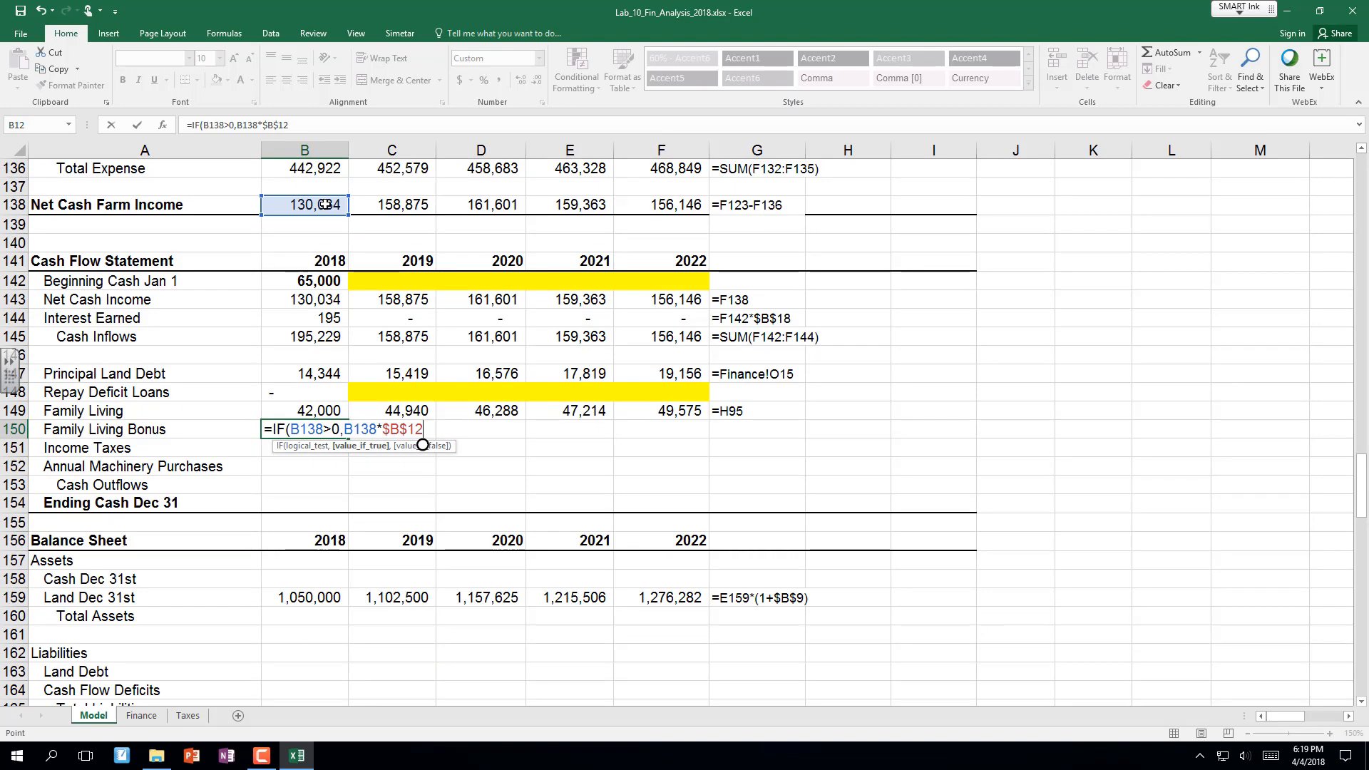
text(,0)
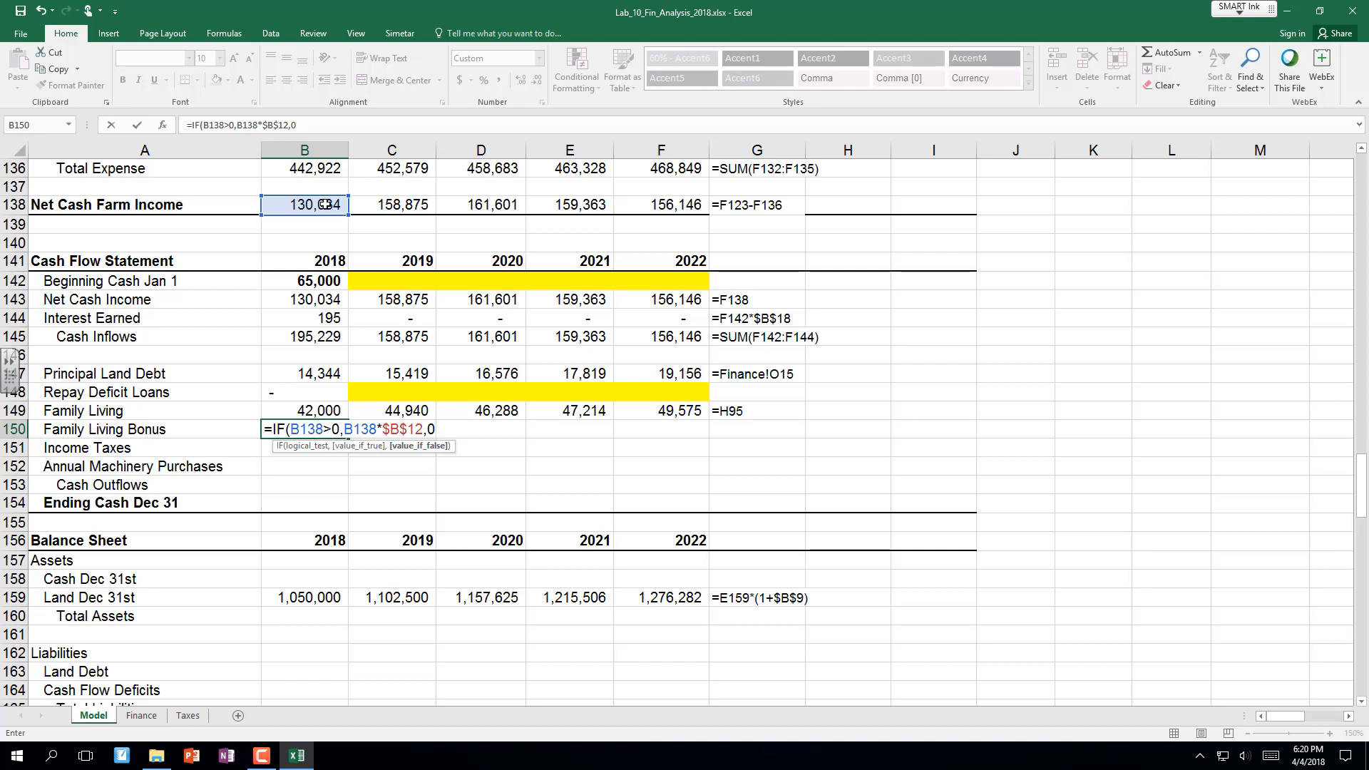
text())
key(Return)
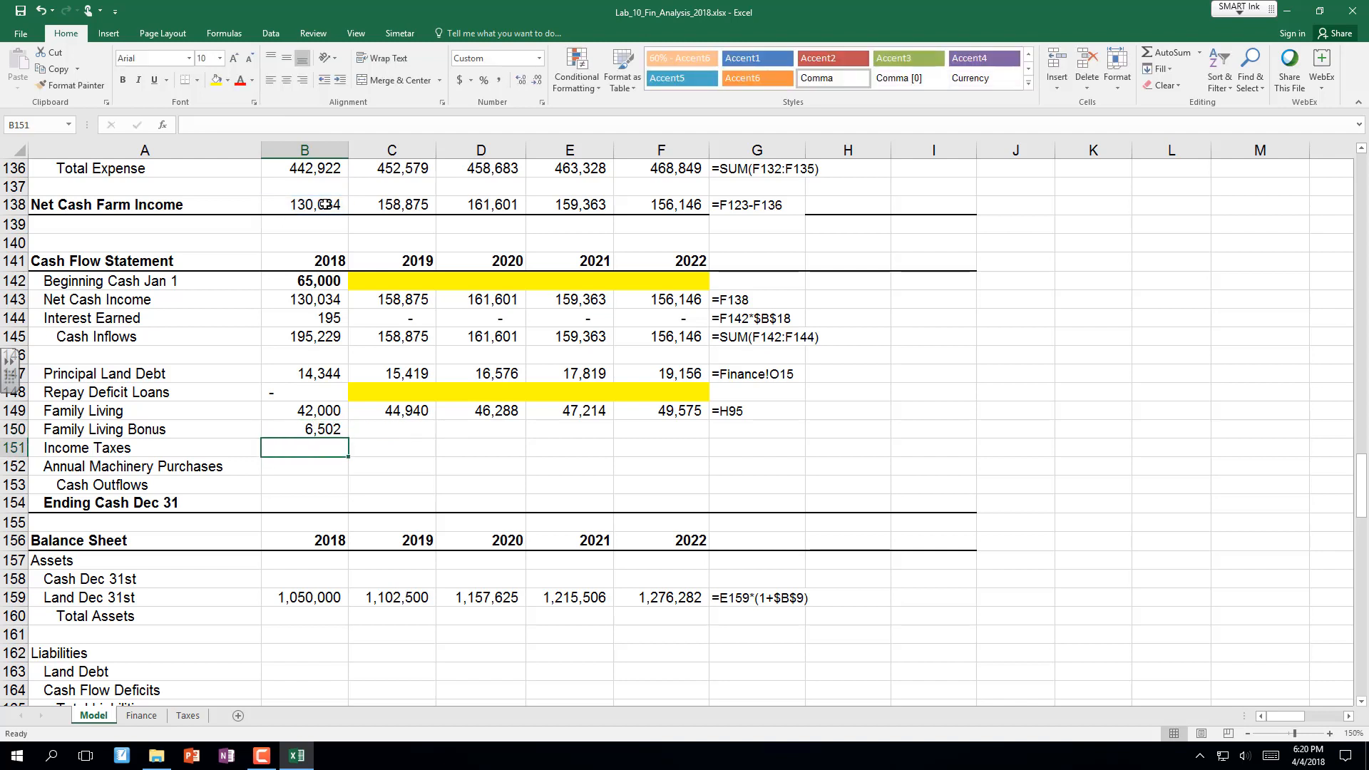
click(312, 433)
drag(349, 437, 684, 438)
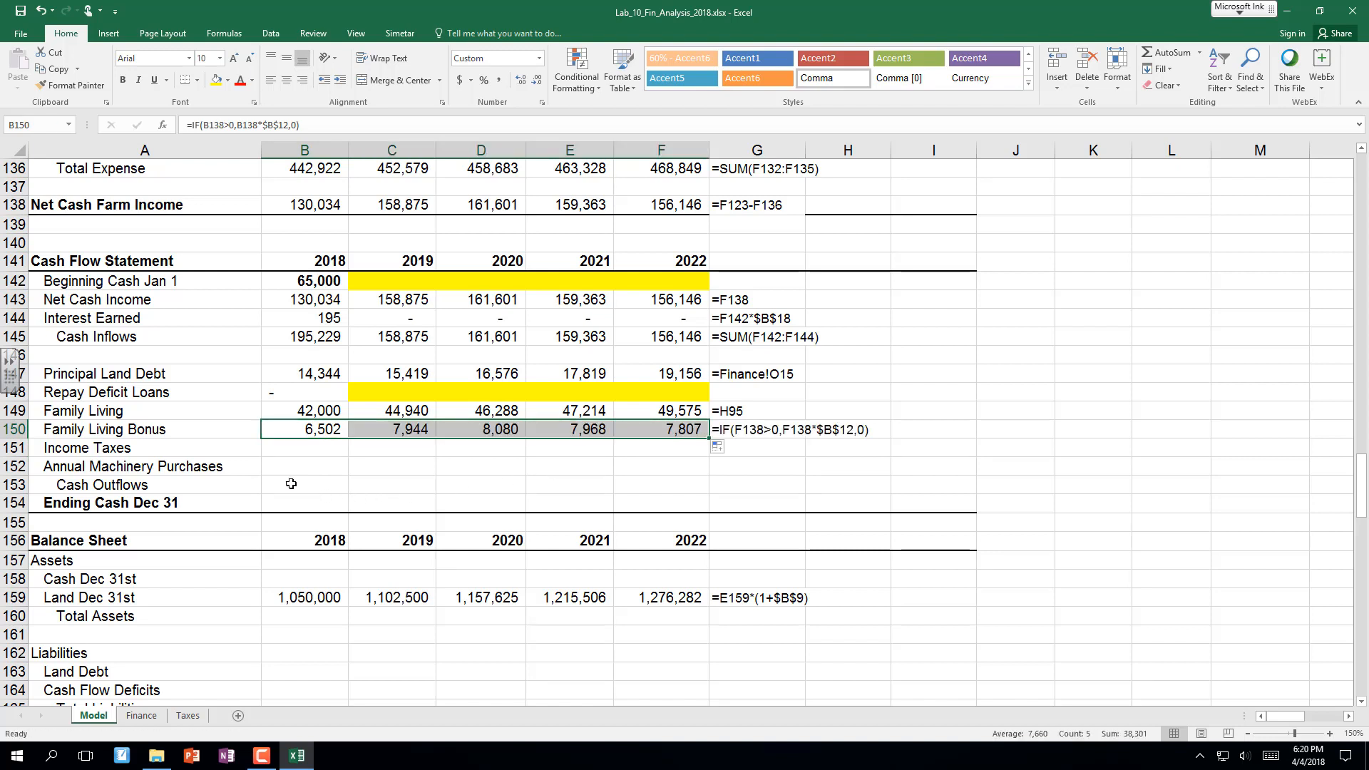
Go to the Taxes sheet and enlarge it to 160% to examine the federal income tax tables.
click(301, 452)
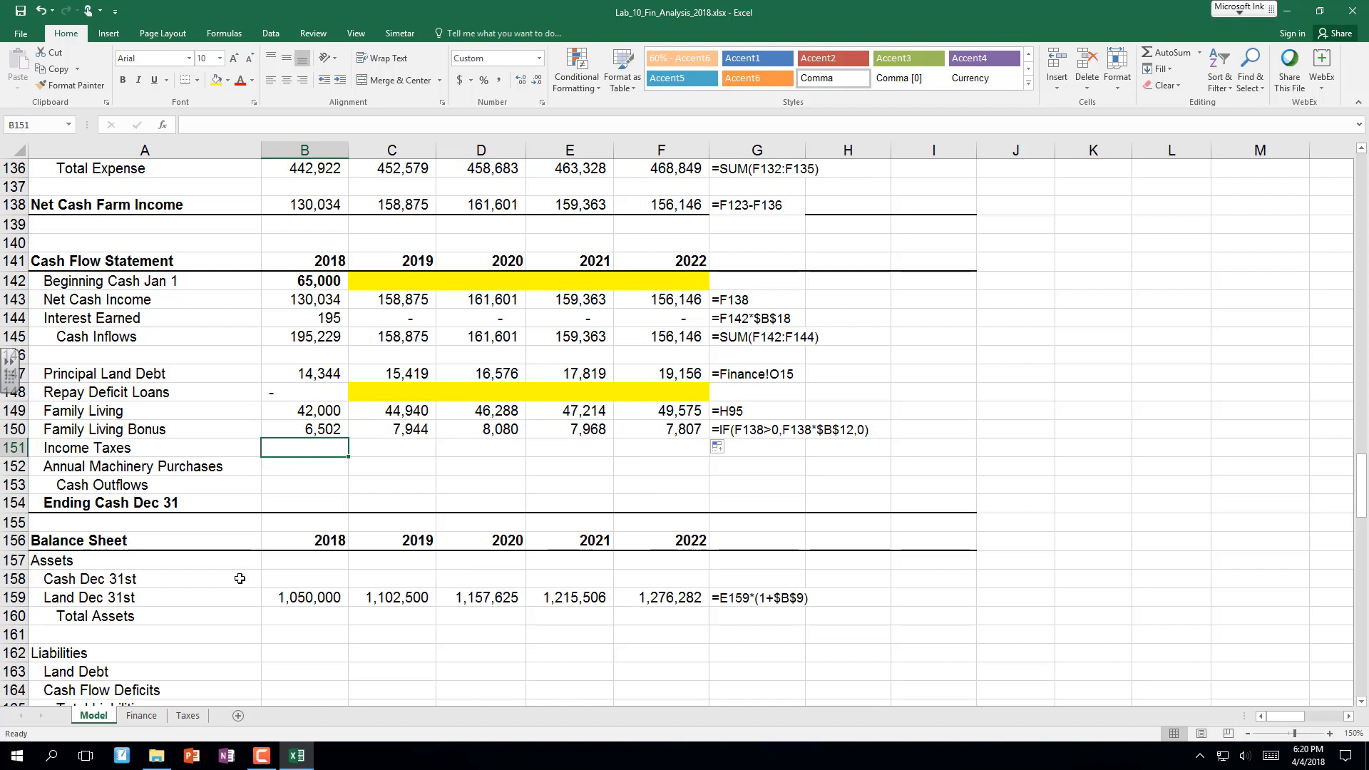
click(188, 715)
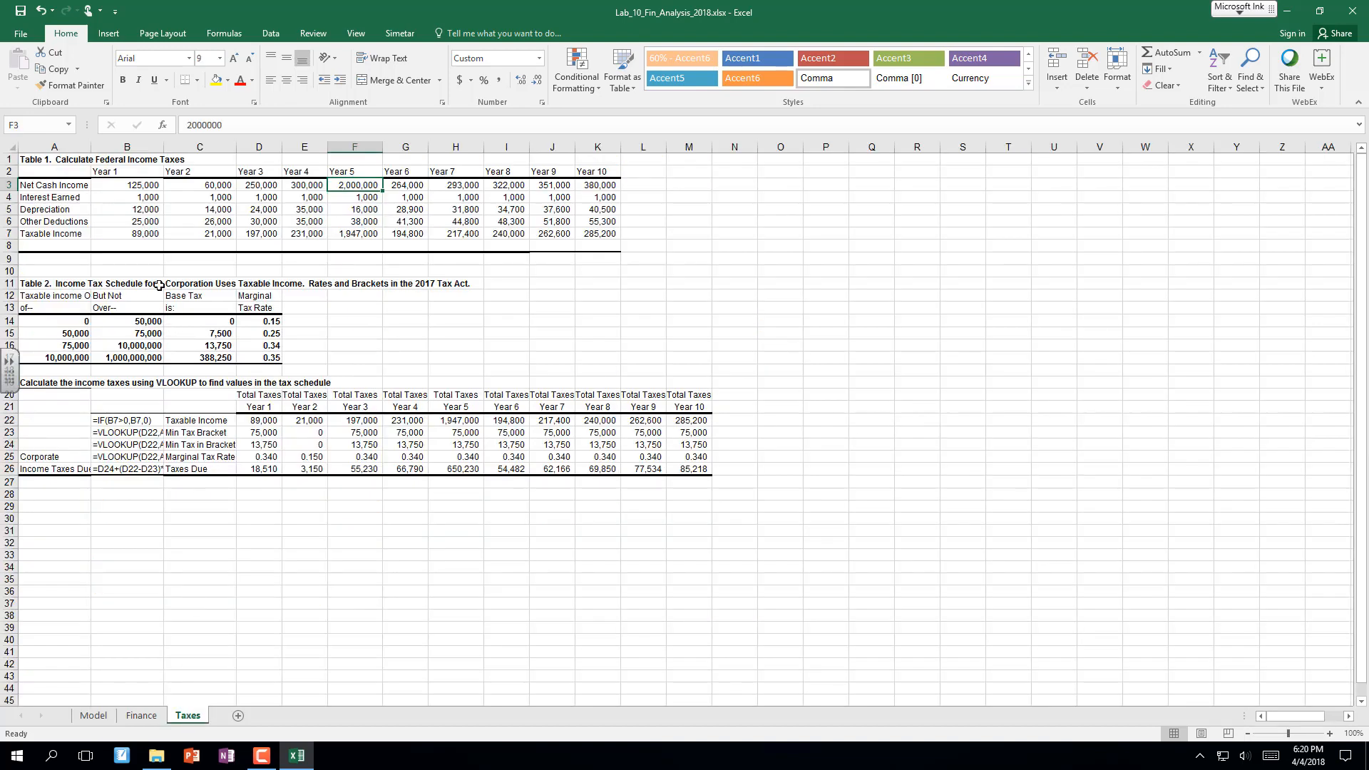
click(141, 273)
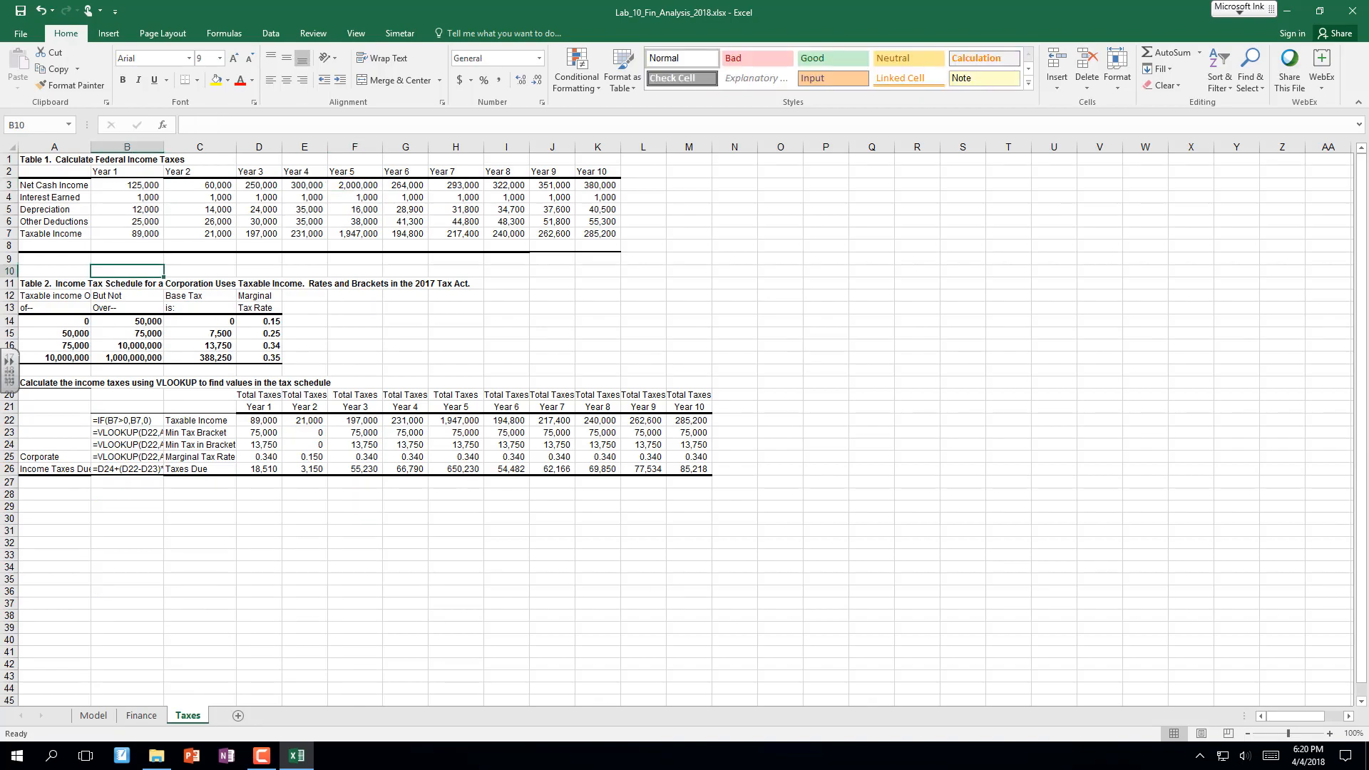
click(1331, 735)
click(1331, 734)
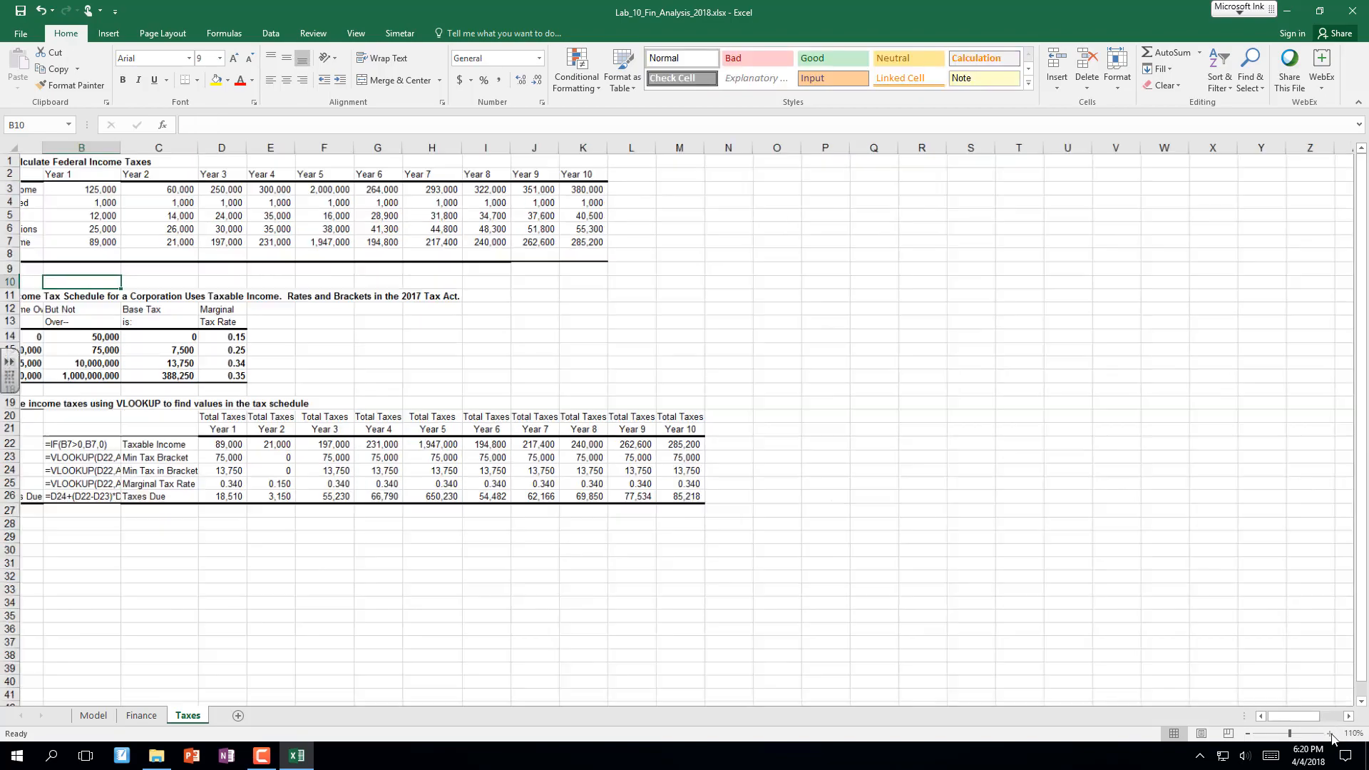
click(1331, 734)
click(1330, 734)
click(1331, 734)
click(1330, 735)
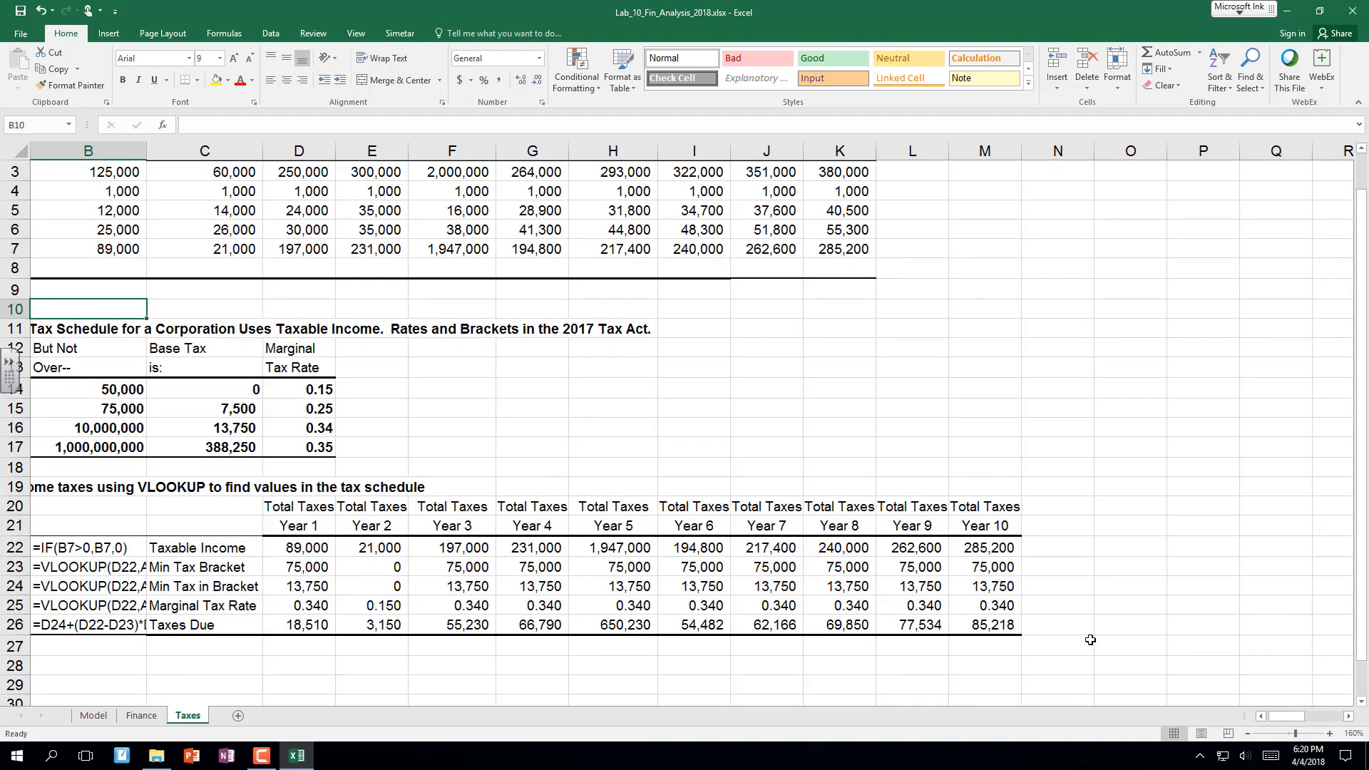
scroll(169, 375, down, 1)
scroll(169, 375, up, 2)
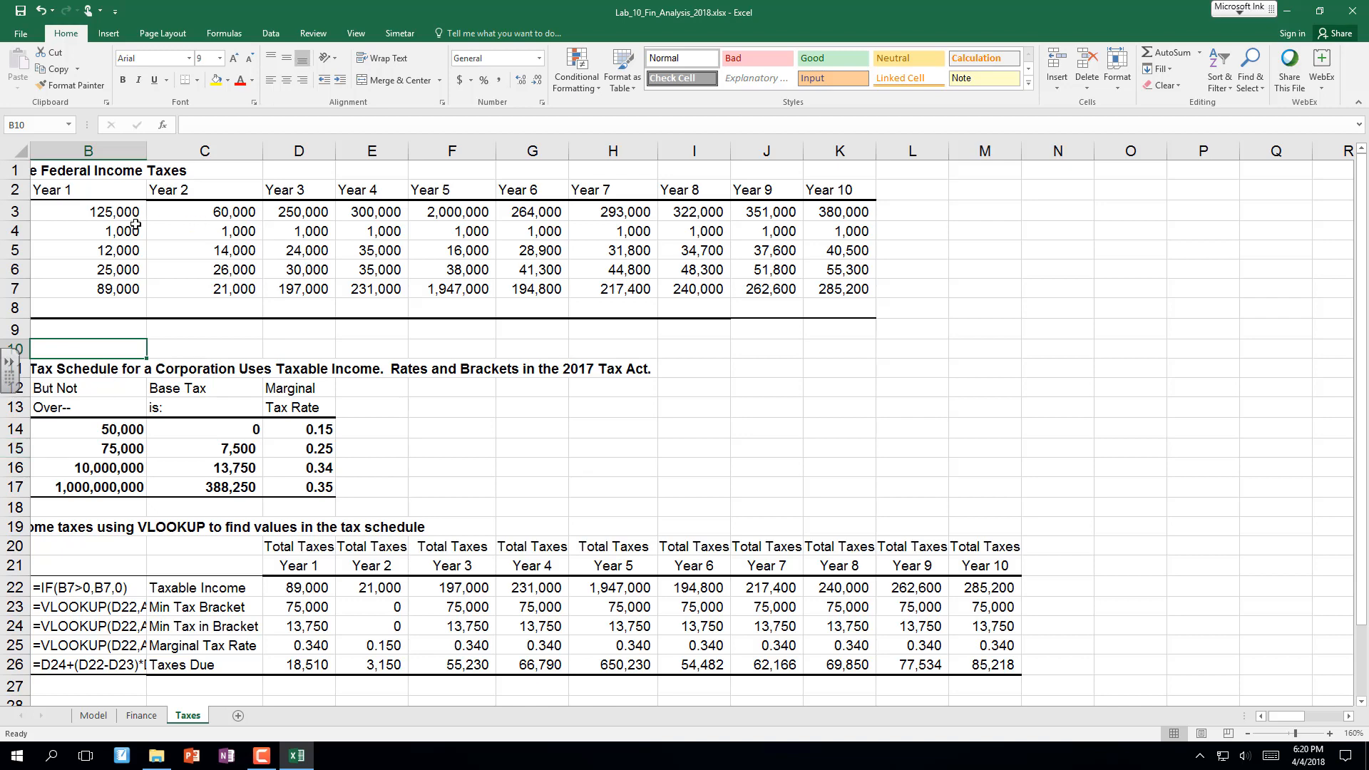
click(79, 225)
scroll(79, 225, left, 1)
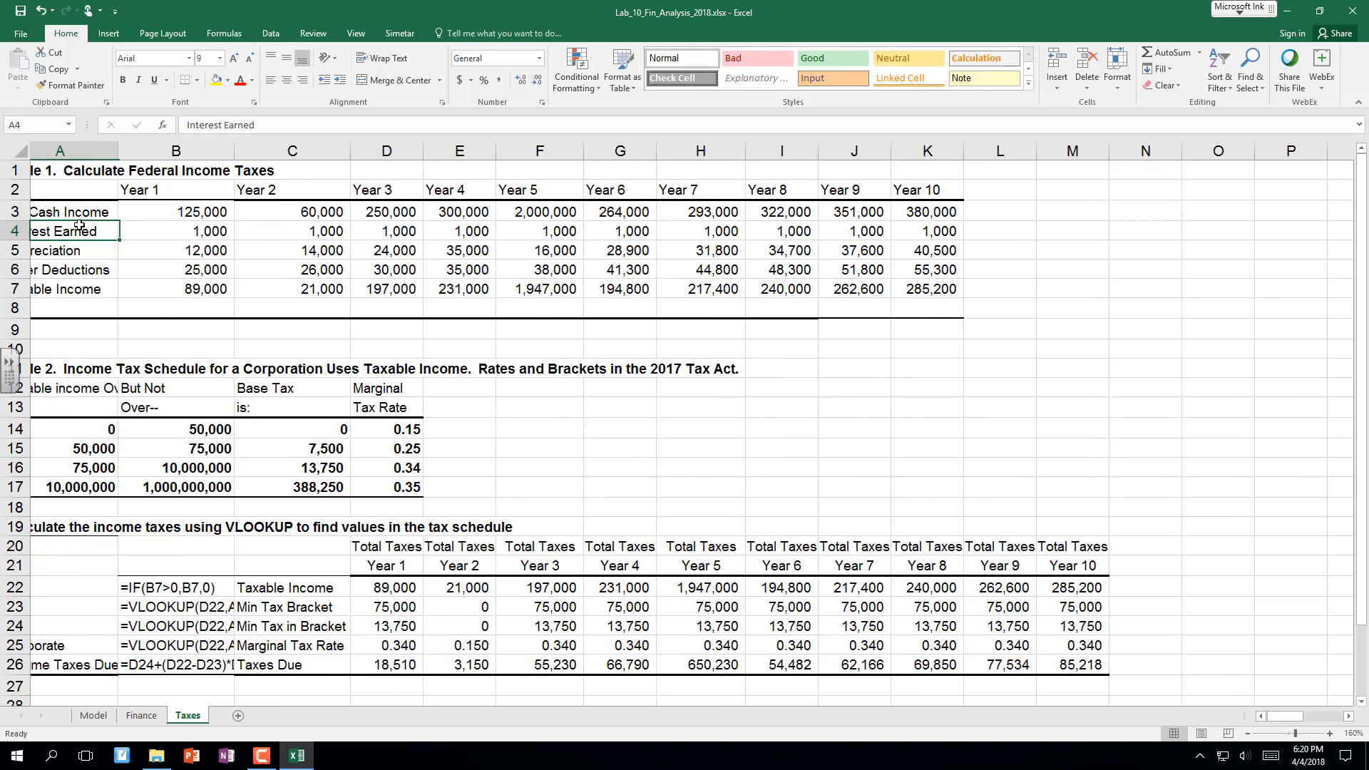
Link Year 1 Net Cash Income in B3 of the Taxes sheet to the 2018 Net Cash Farm Income in Model!B138.
key(Up)
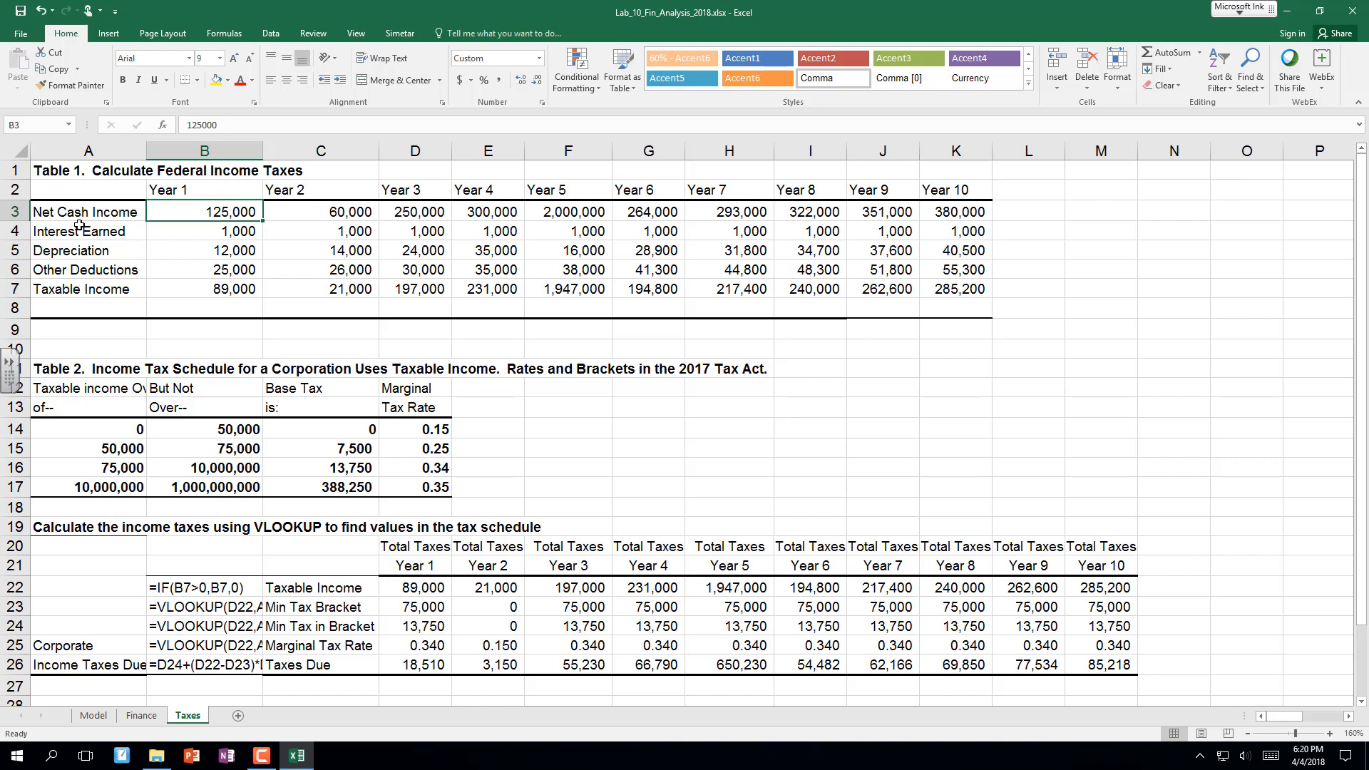
text(=)
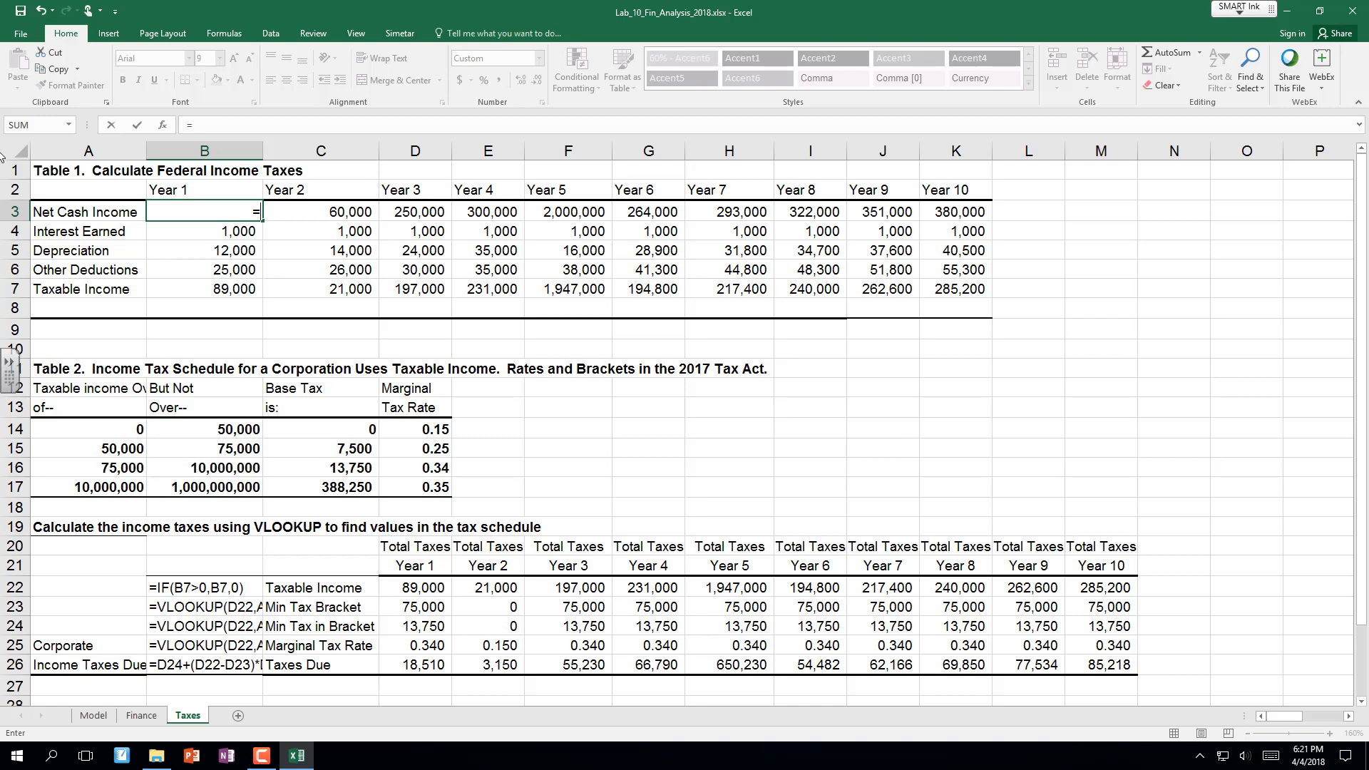
click(83, 716)
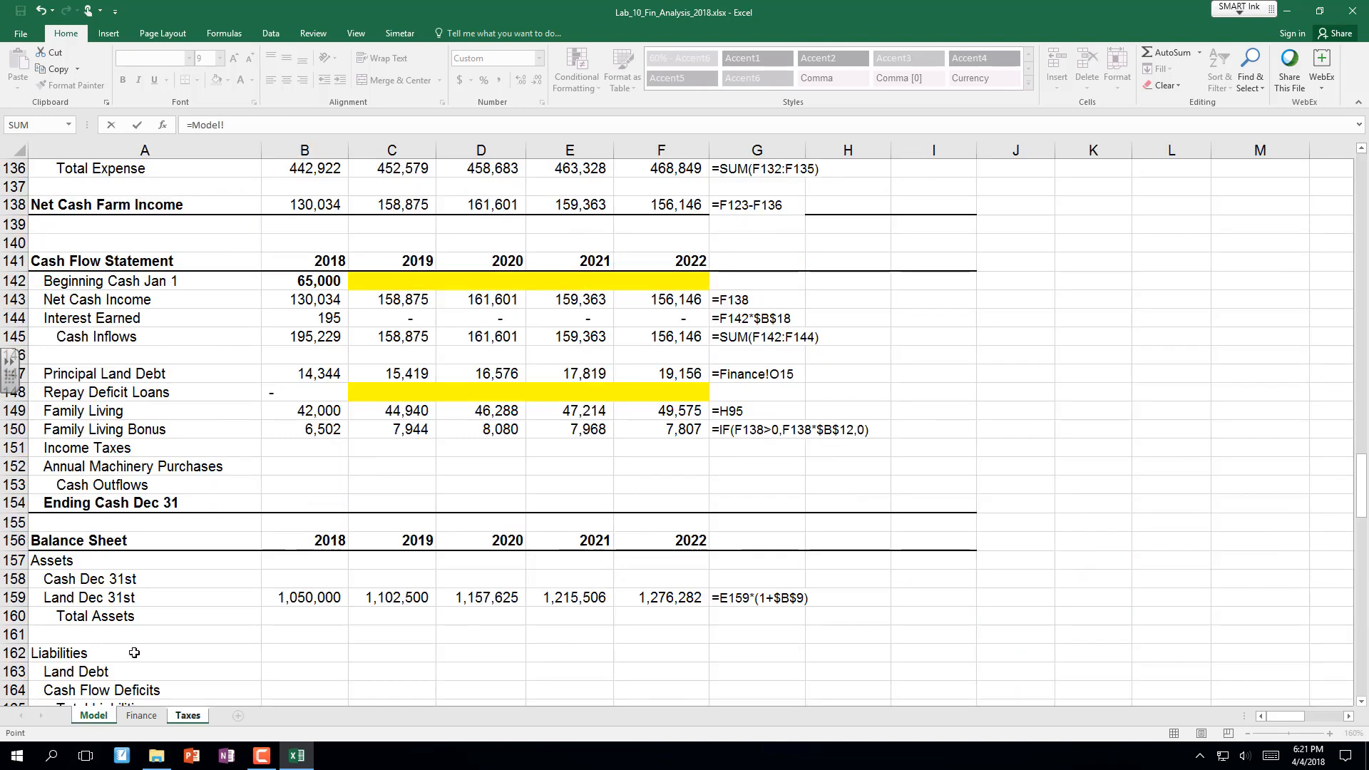
click(288, 204)
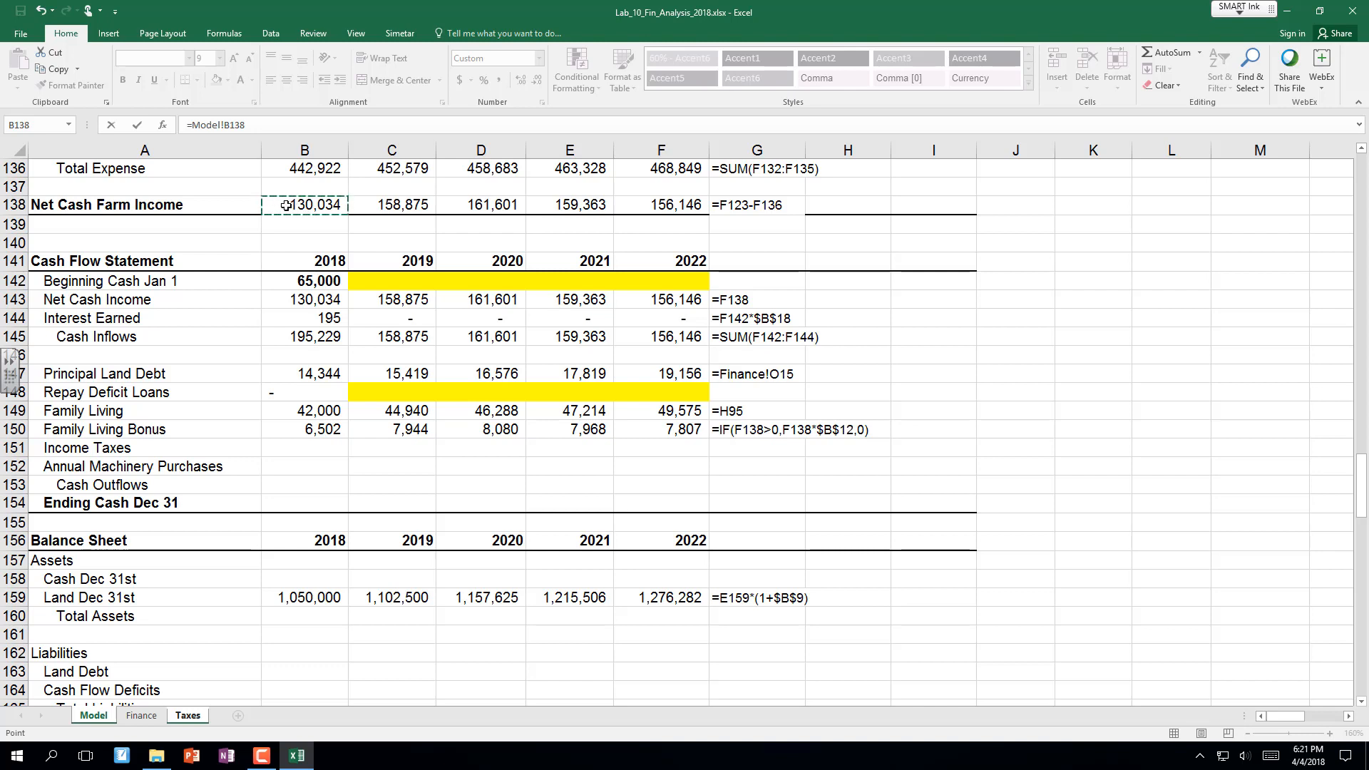
key(Return)
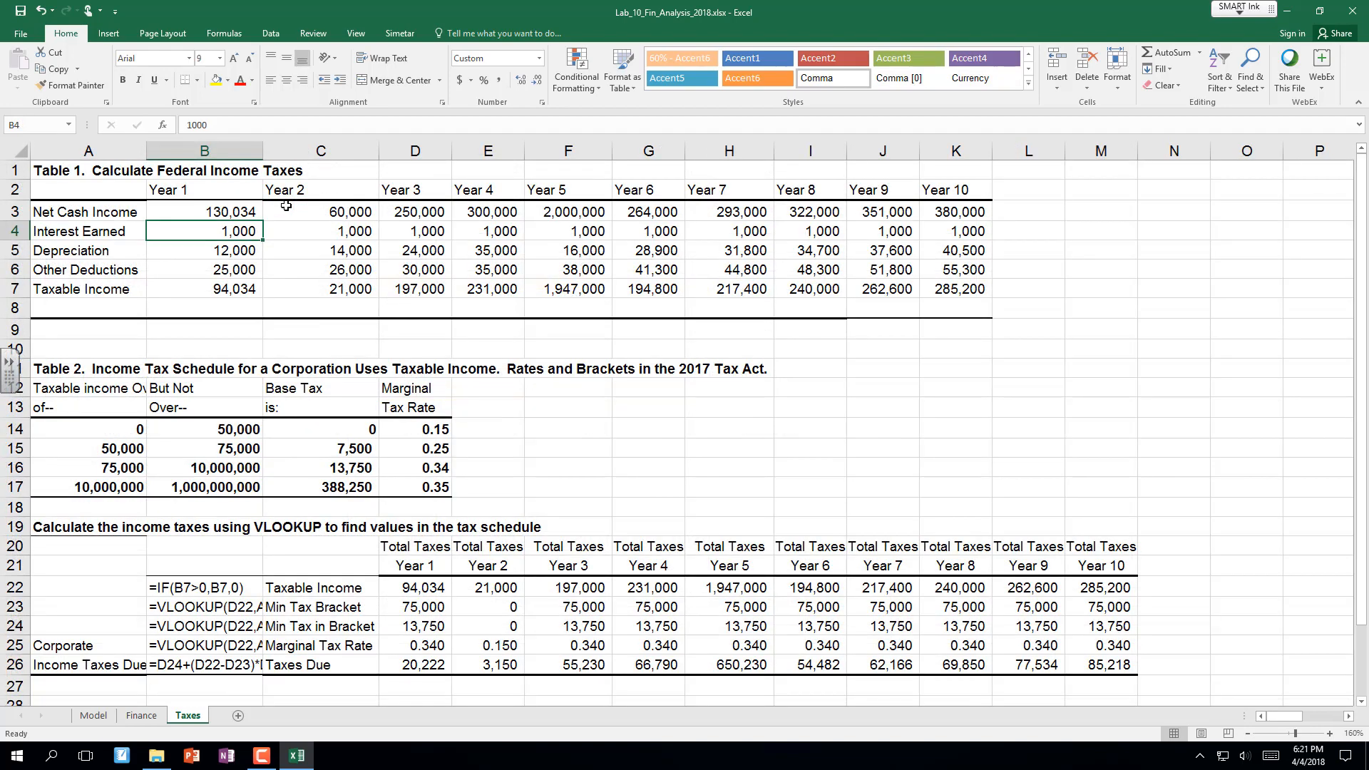
Fill the Net Cash Income link from B3 across to K3, and clear the Year 6 to Year 10 cells, G3:K3.
click(235, 213)
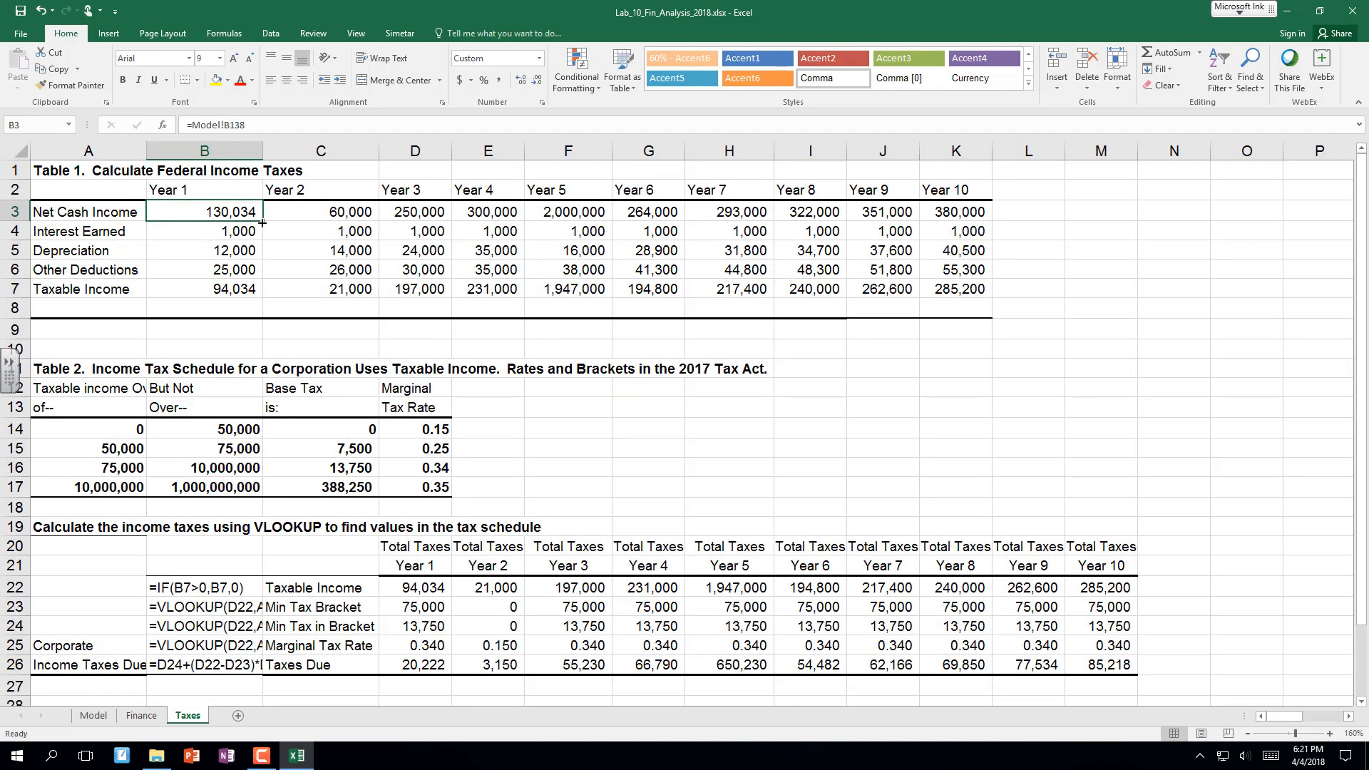
drag(263, 223, 982, 206)
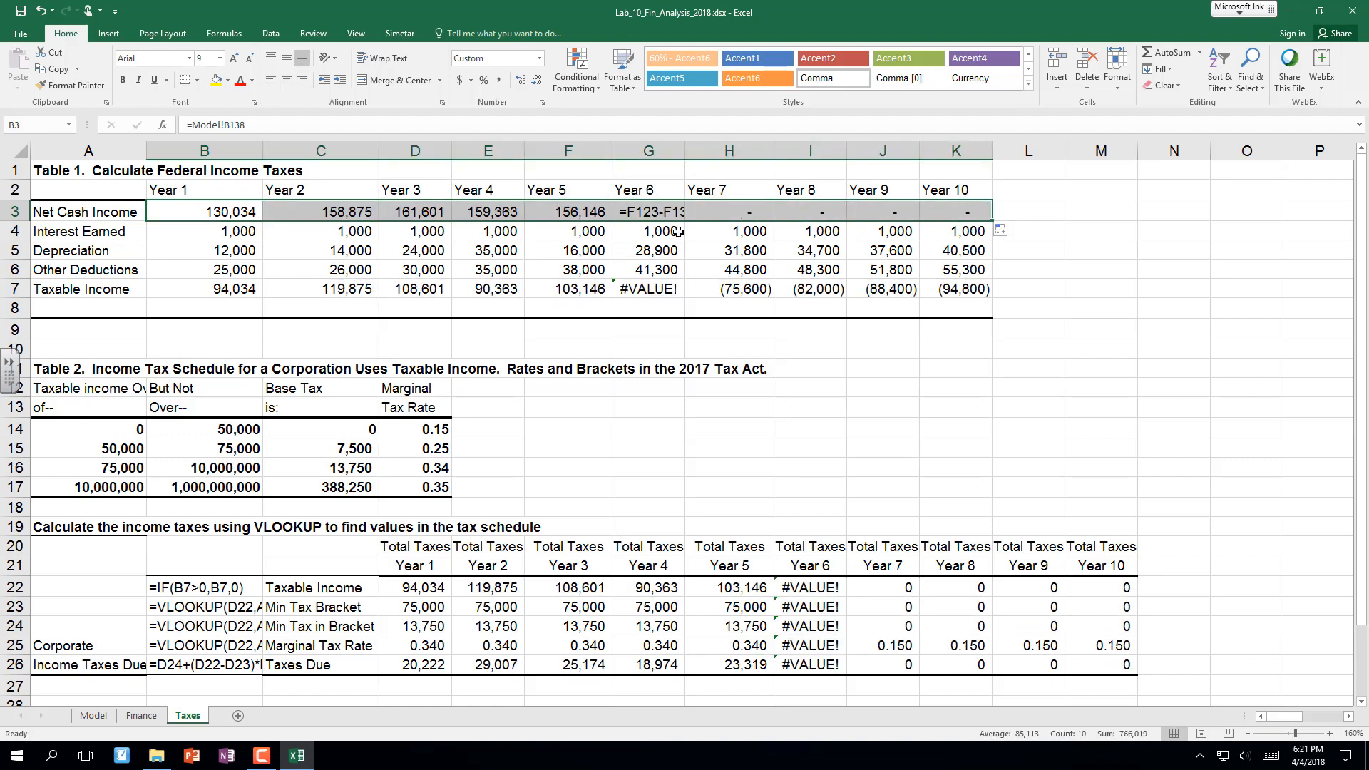
drag(634, 209, 938, 214)
key(Delete)
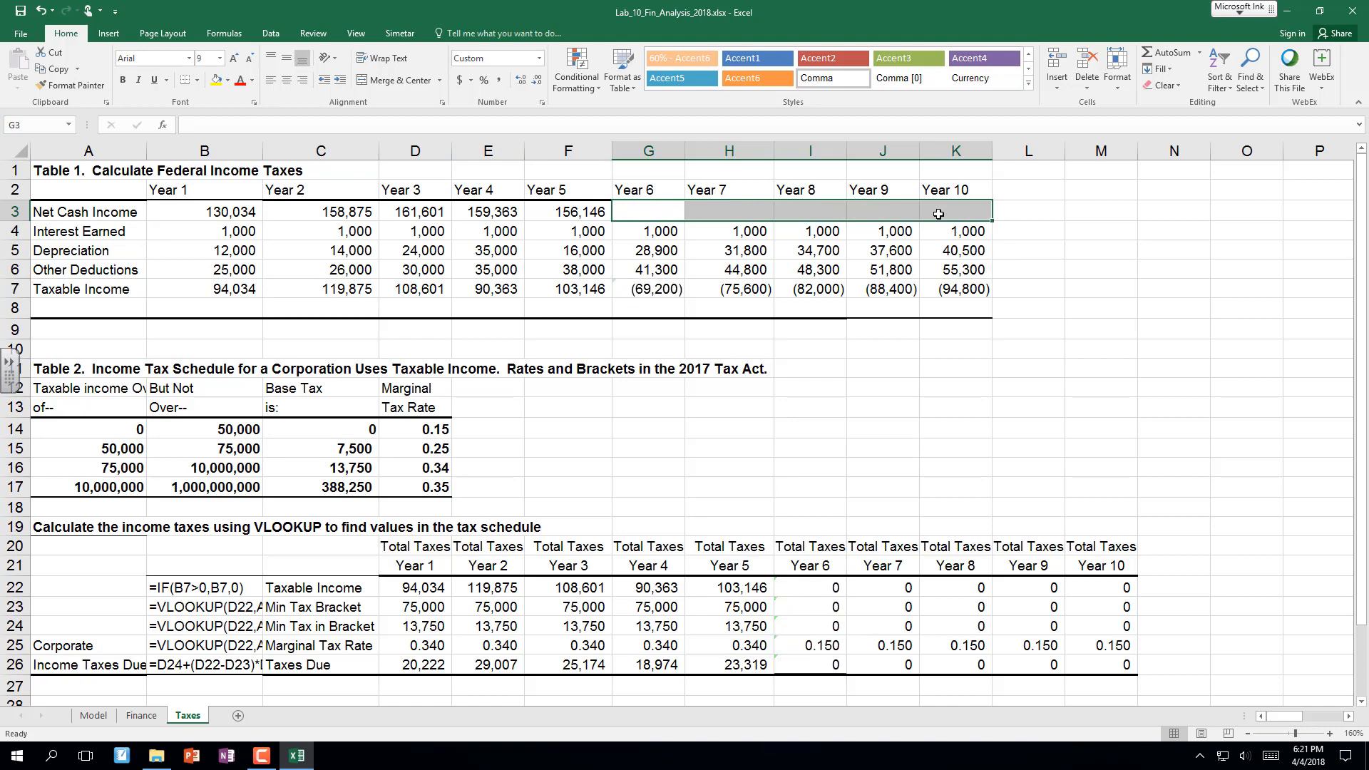
Link Year 1 Interest Earned in B4 of the Taxes sheet to the 2018 Interest Earned in Model!B144.
click(224, 230)
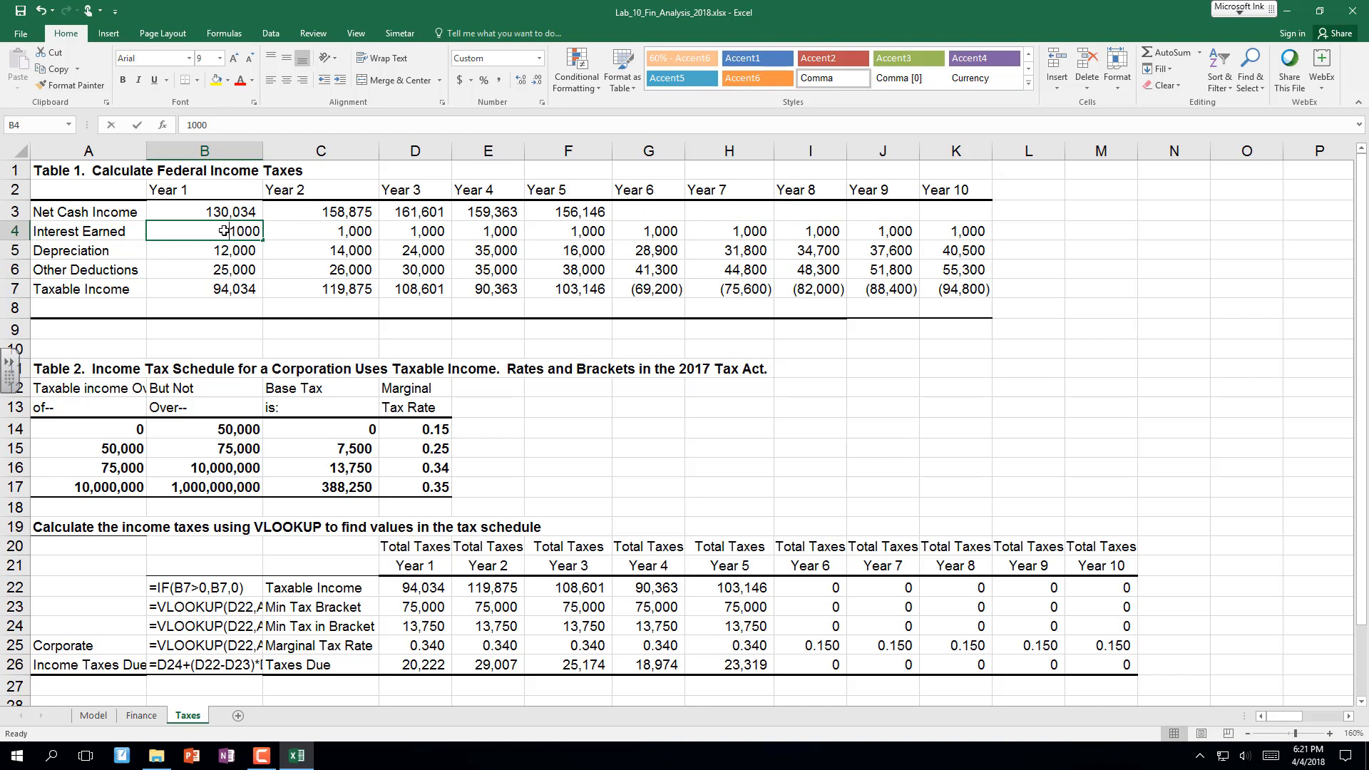
text(=)
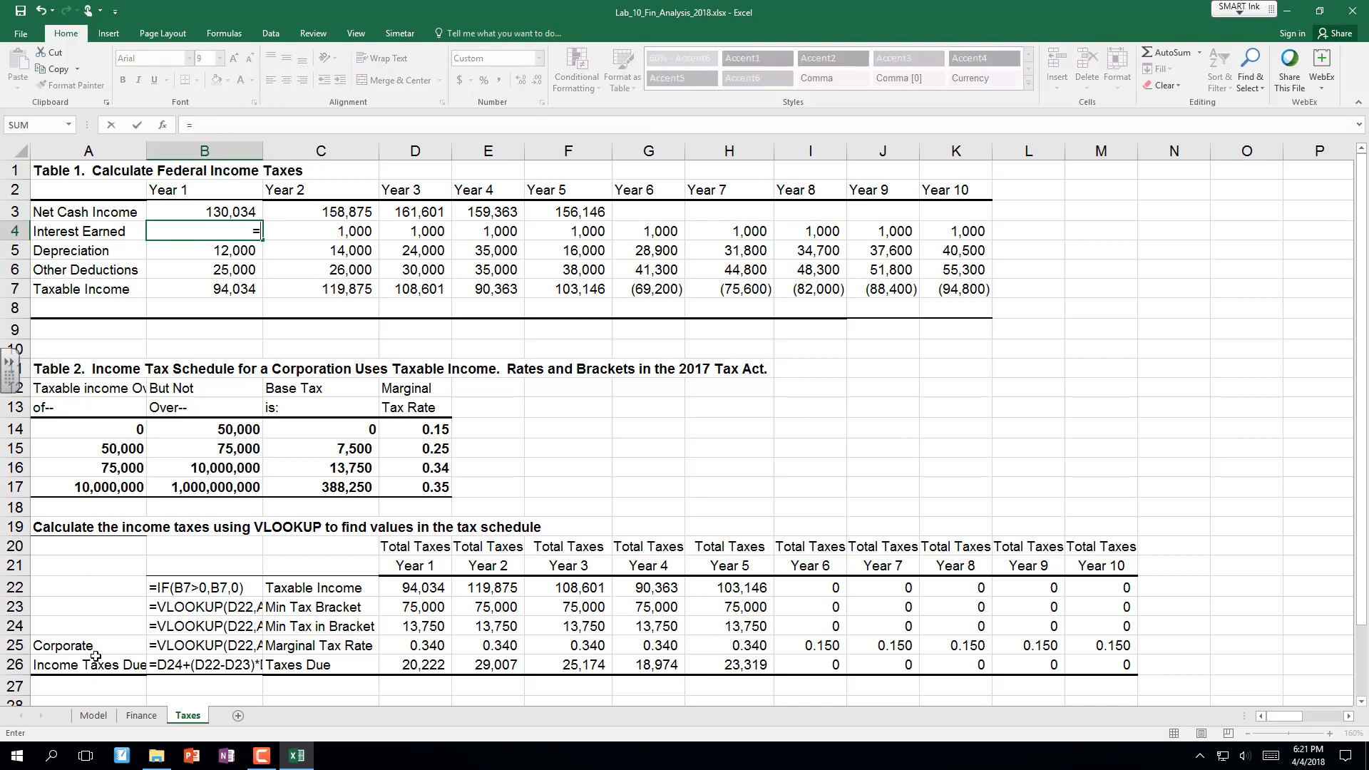
click(94, 716)
click(314, 312)
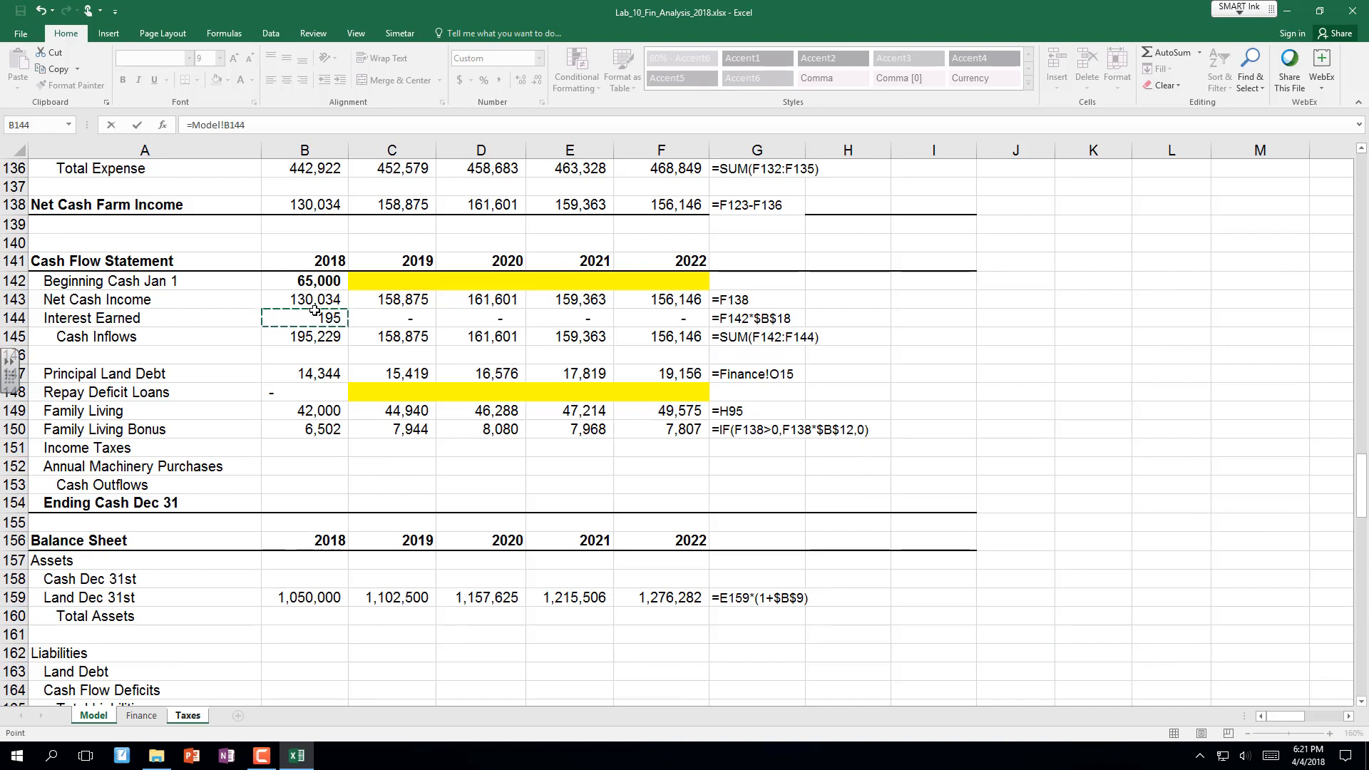
Fill the Interest Earned link to Model!B144 across Years 2 to 5 and clear rows 4 to 7 for Years 6 to 10.
key(Return)
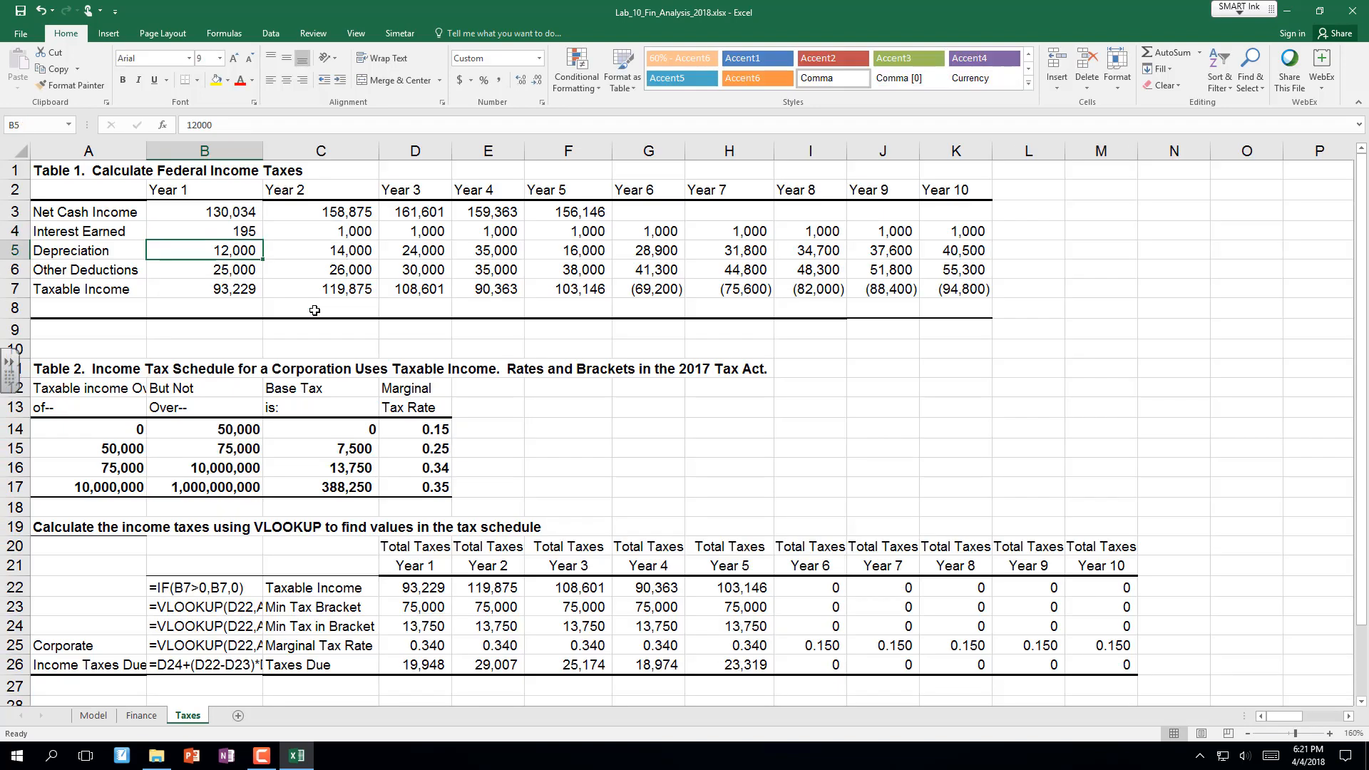
click(208, 232)
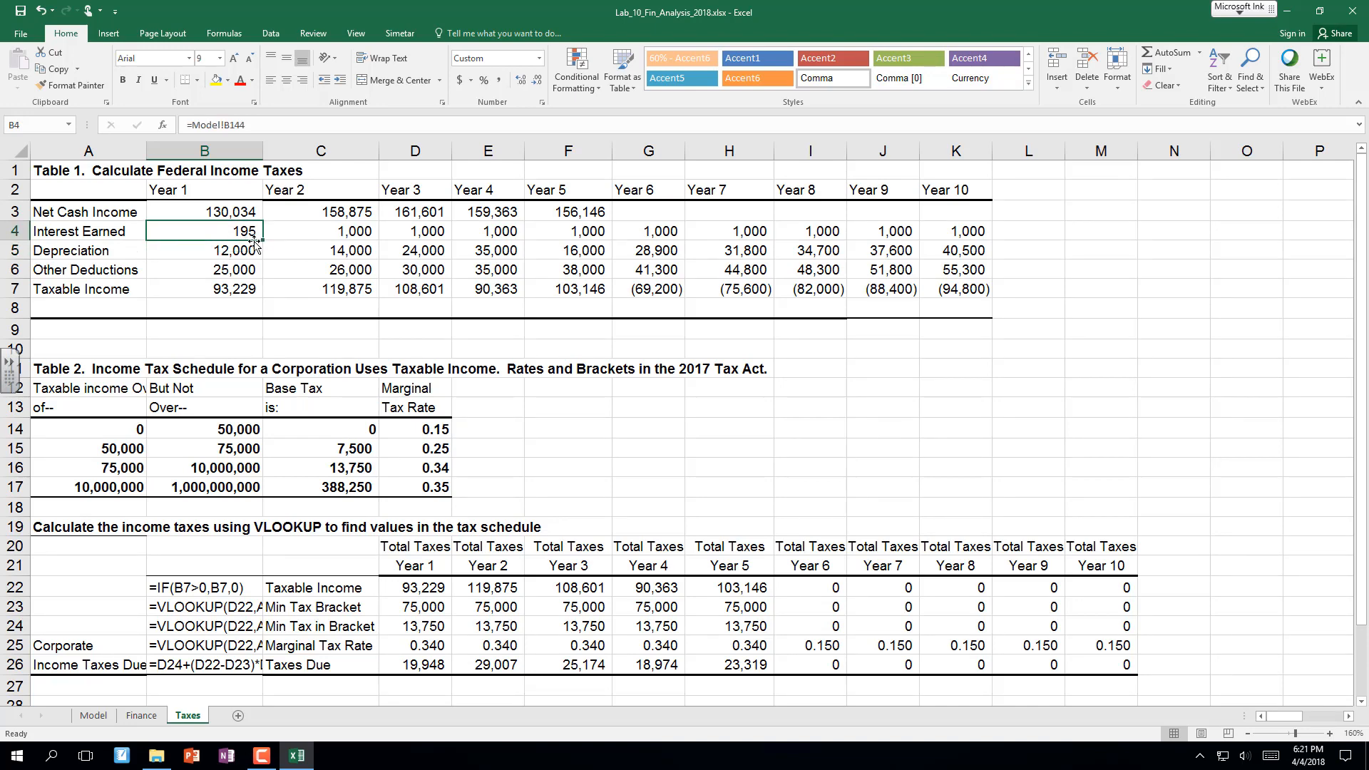
drag(255, 243, 941, 293)
key(Delete)
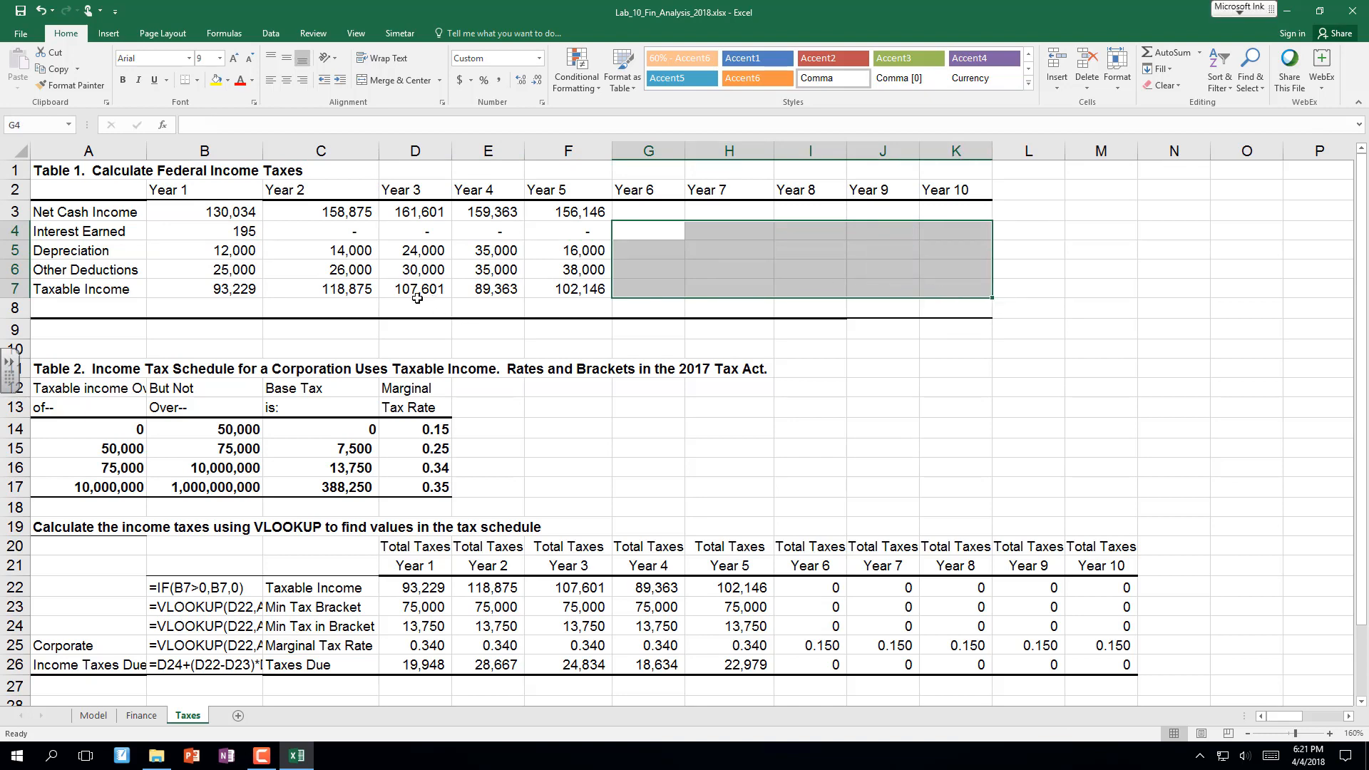
Link Year 1 Depreciation in cell B5 to the Depreciation Tax Deduction input on the Model sheet.
click(232, 256)
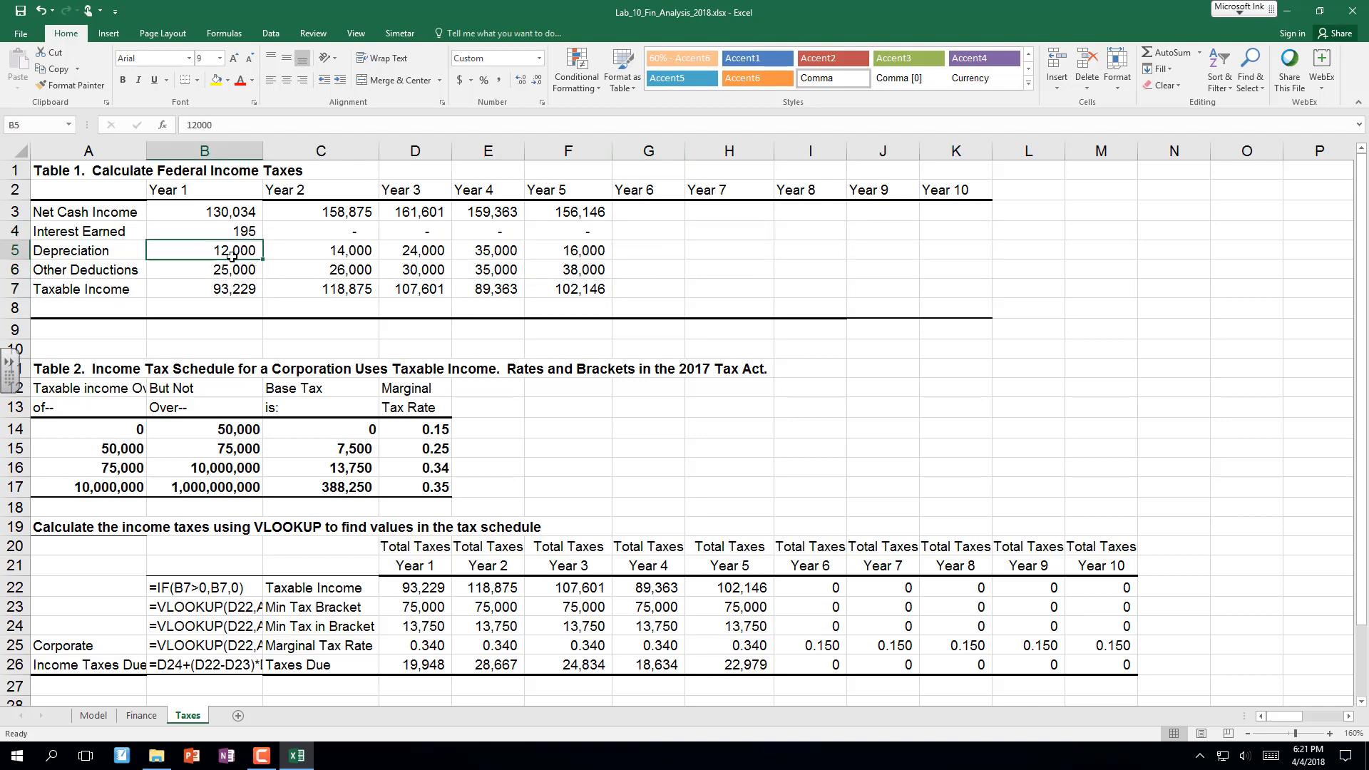
text(=)
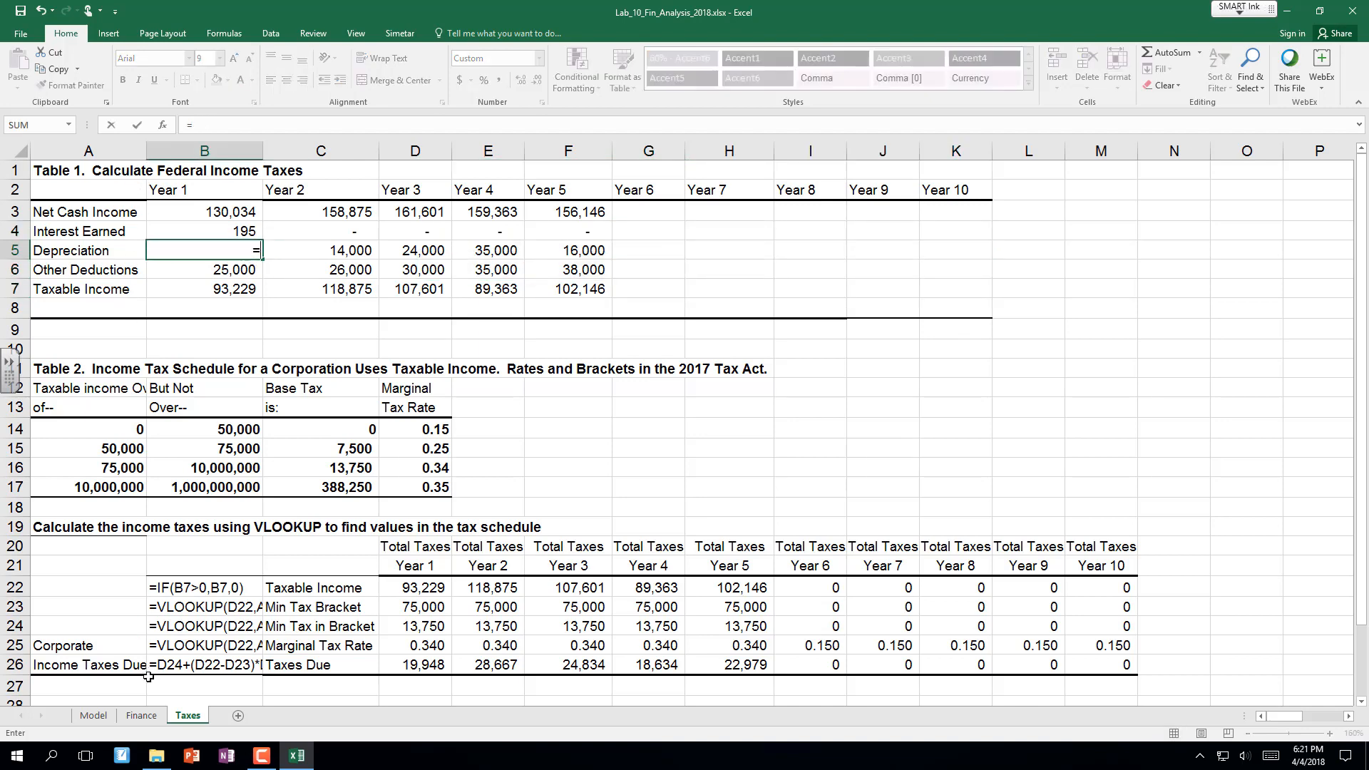
click(94, 715)
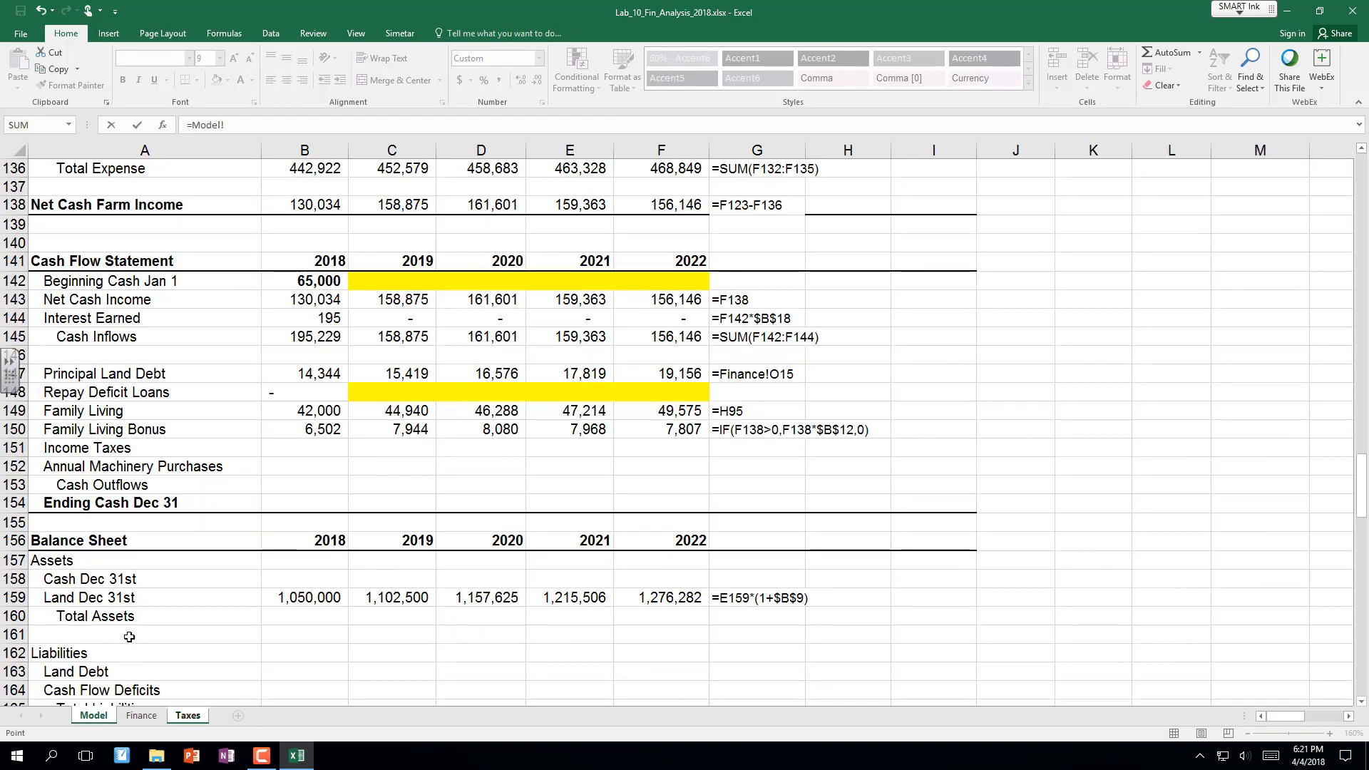
scroll(109, 499, down, 5)
scroll(106, 492, up, 8)
scroll(106, 493, up, 20)
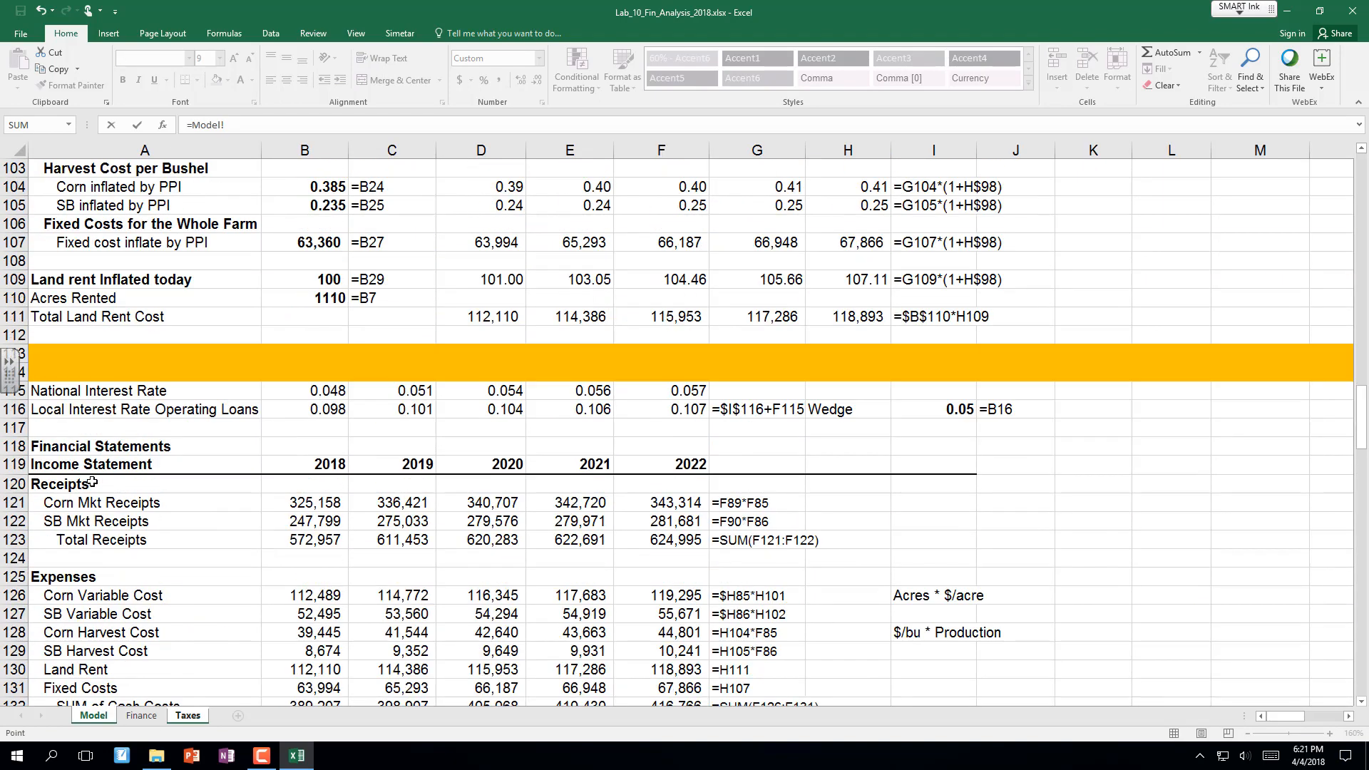
scroll(70, 474, up, 16)
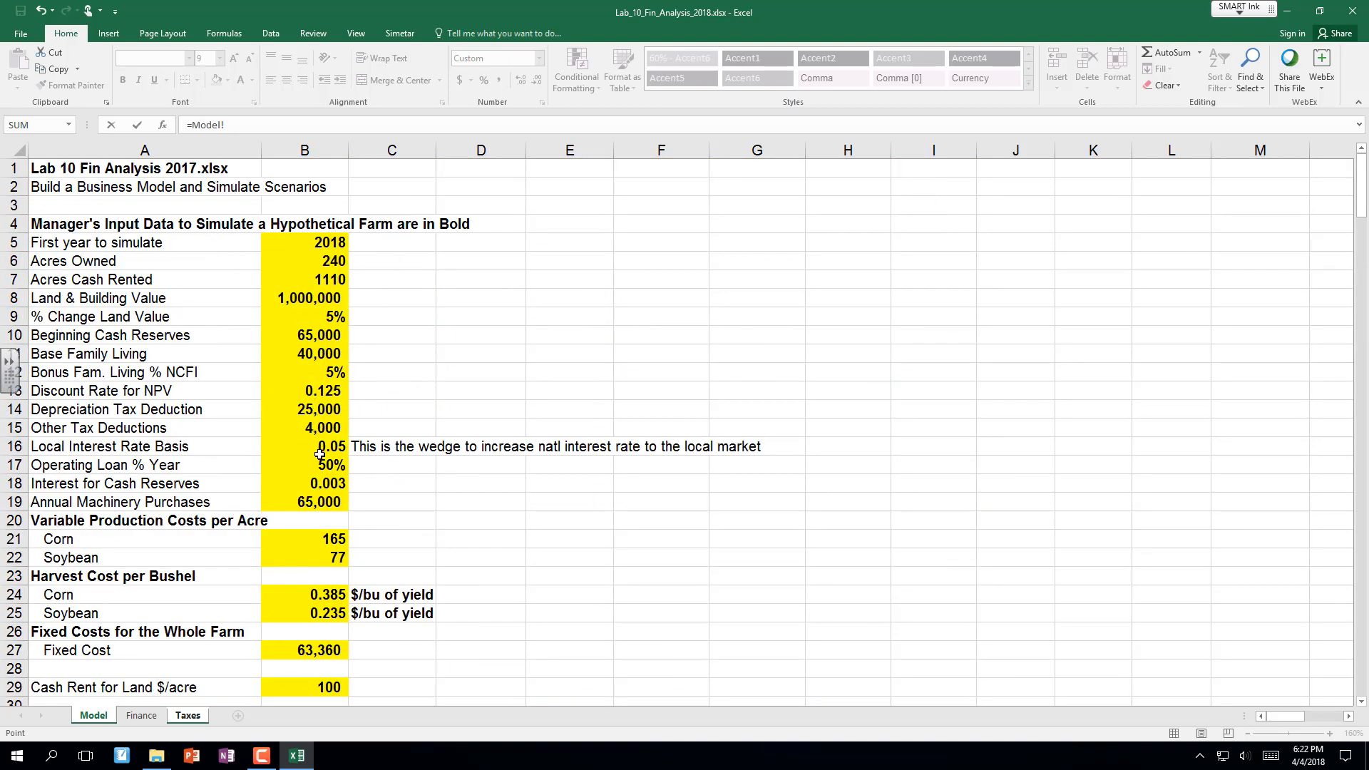
click(307, 409)
key(Return)
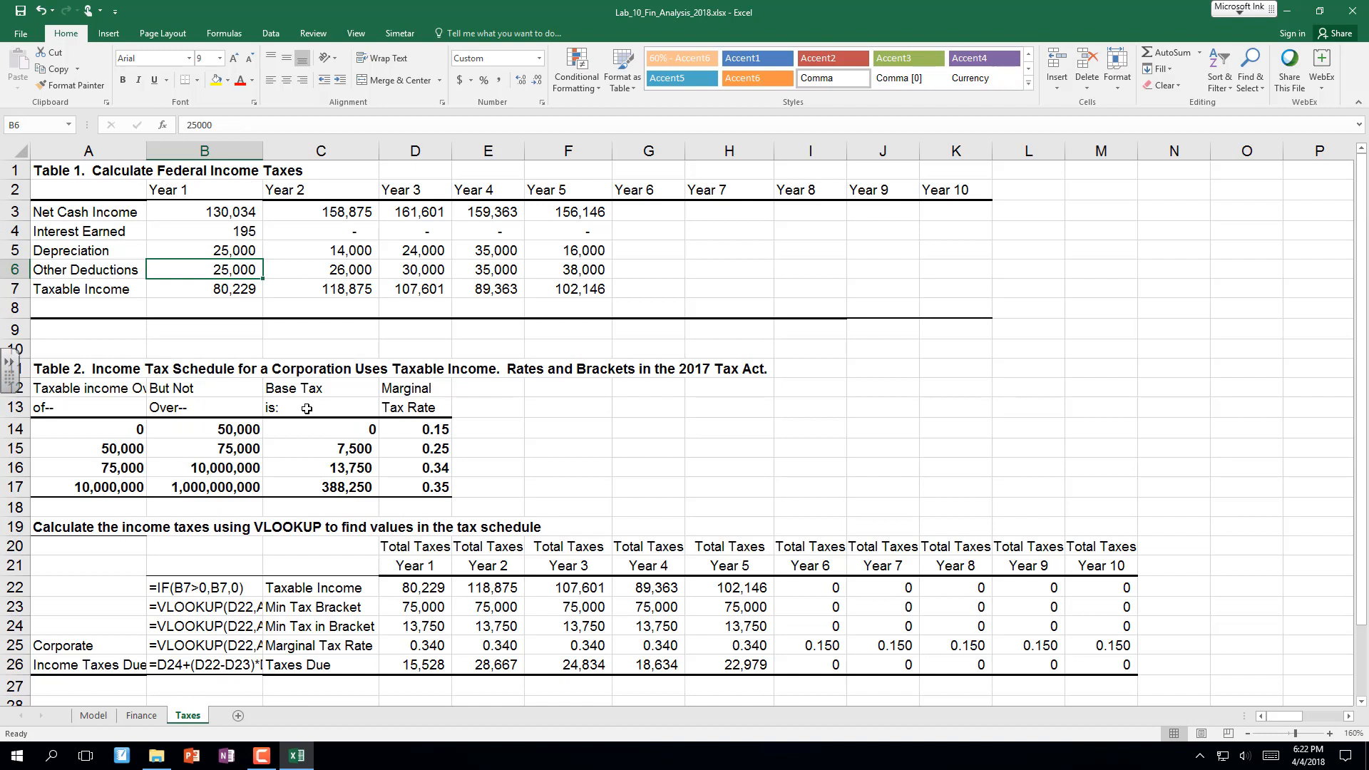
Copy the Year 1 Depreciation link down to Other Deductions so that it reads =Model!B15.
click(247, 254)
drag(268, 261, 235, 280)
click(225, 271)
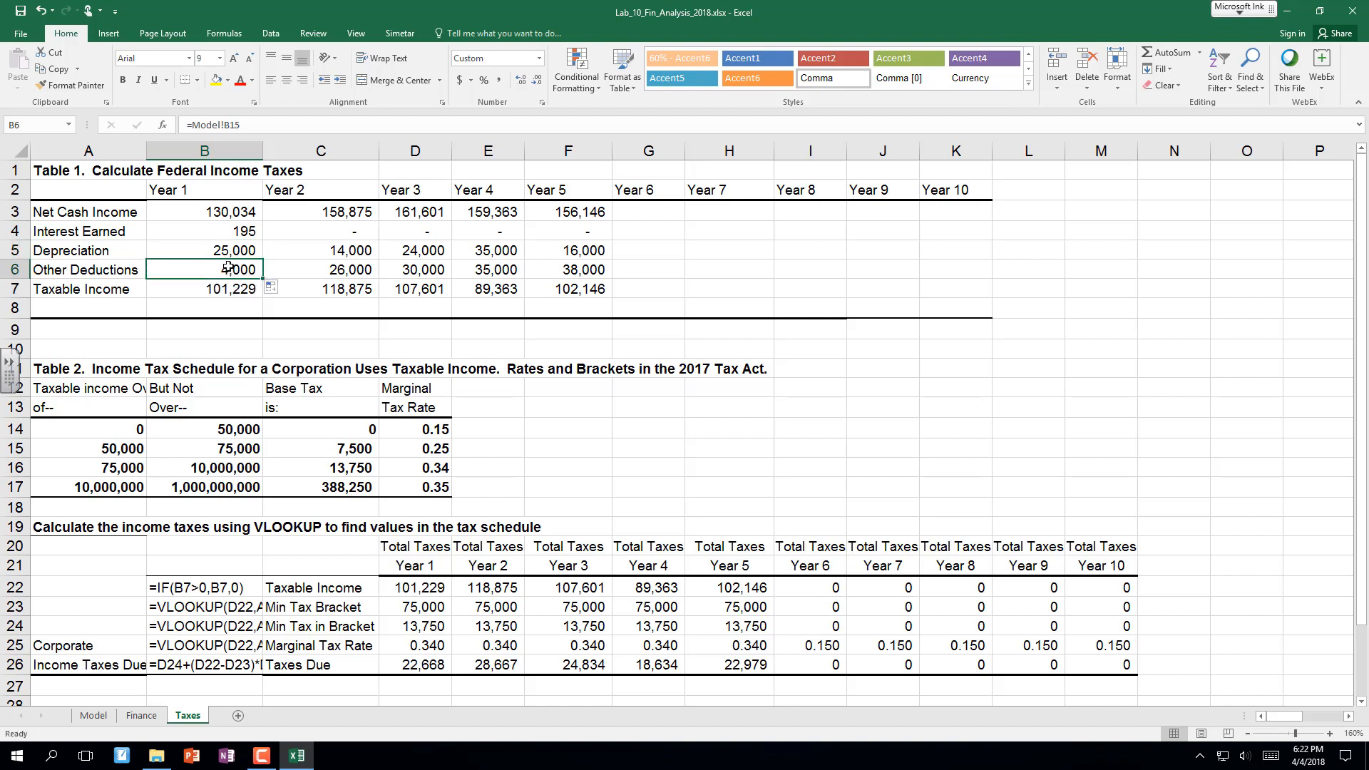
Set Year 2 Depreciation to =B5 and fill it through Year 5 for both Depreciation and Other Deductions.
click(316, 252)
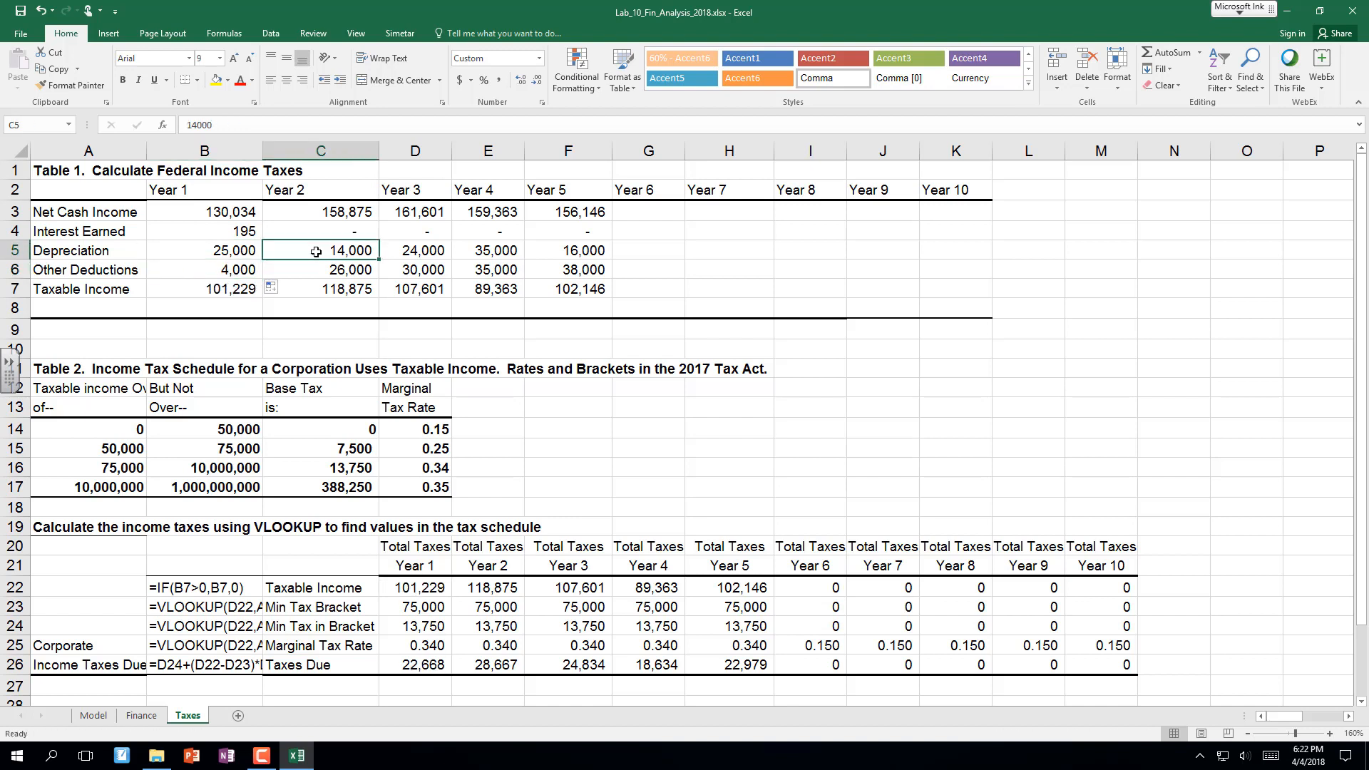
text(=)
key(Left)
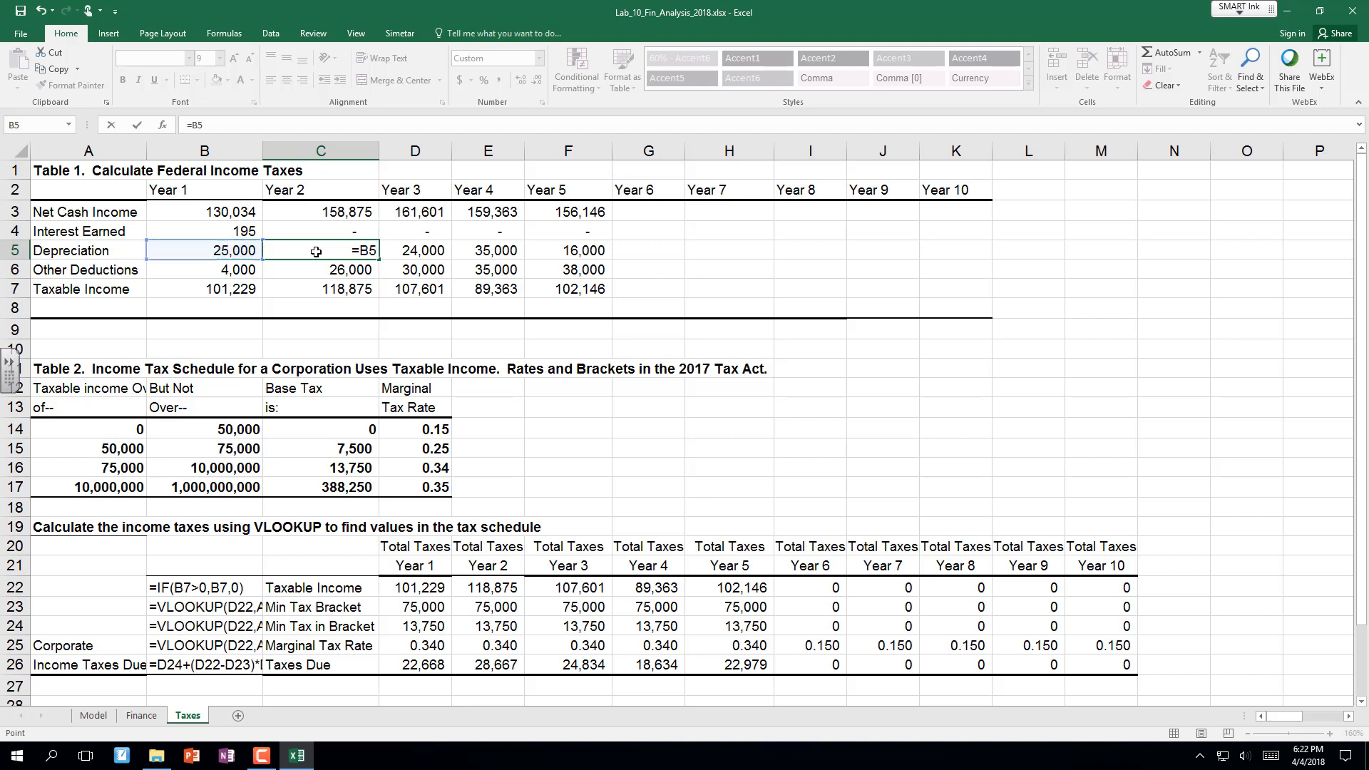
key(Return)
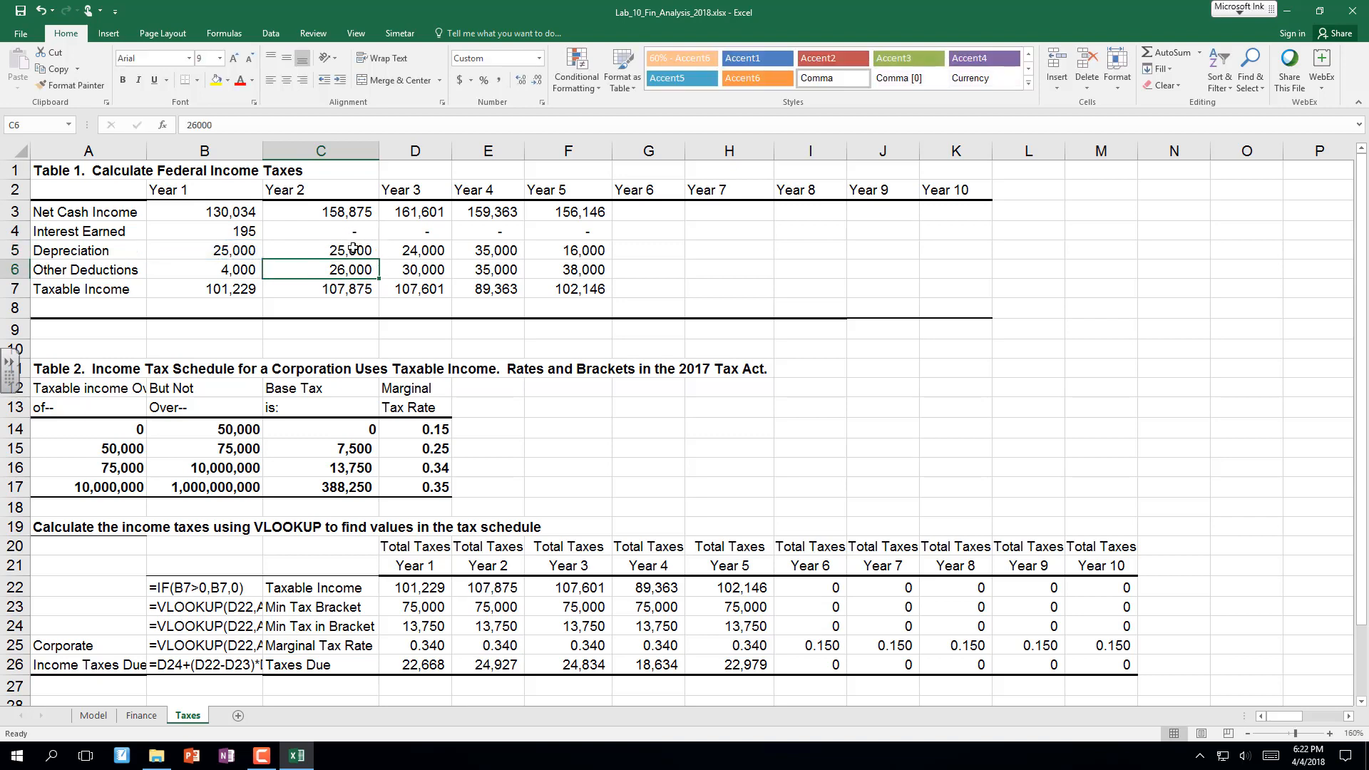
click(353, 248)
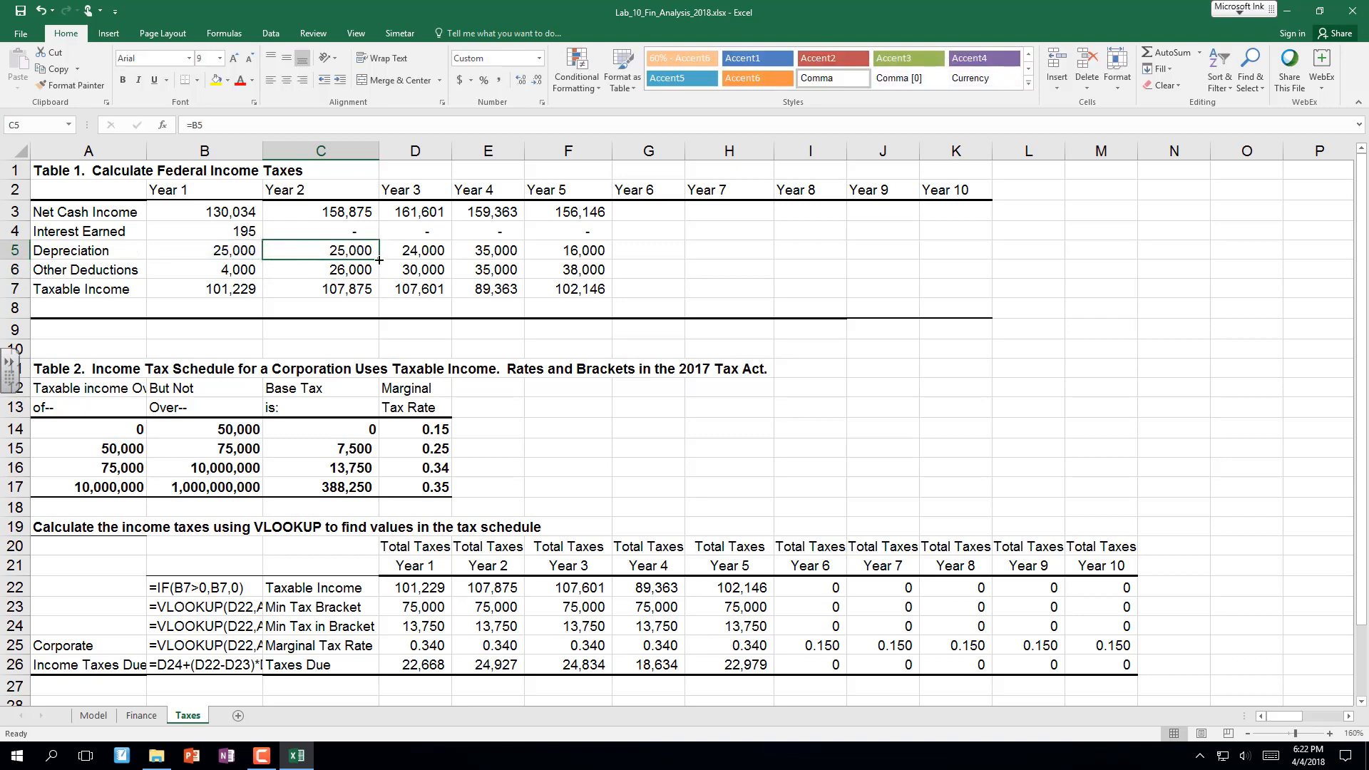
drag(379, 260, 612, 278)
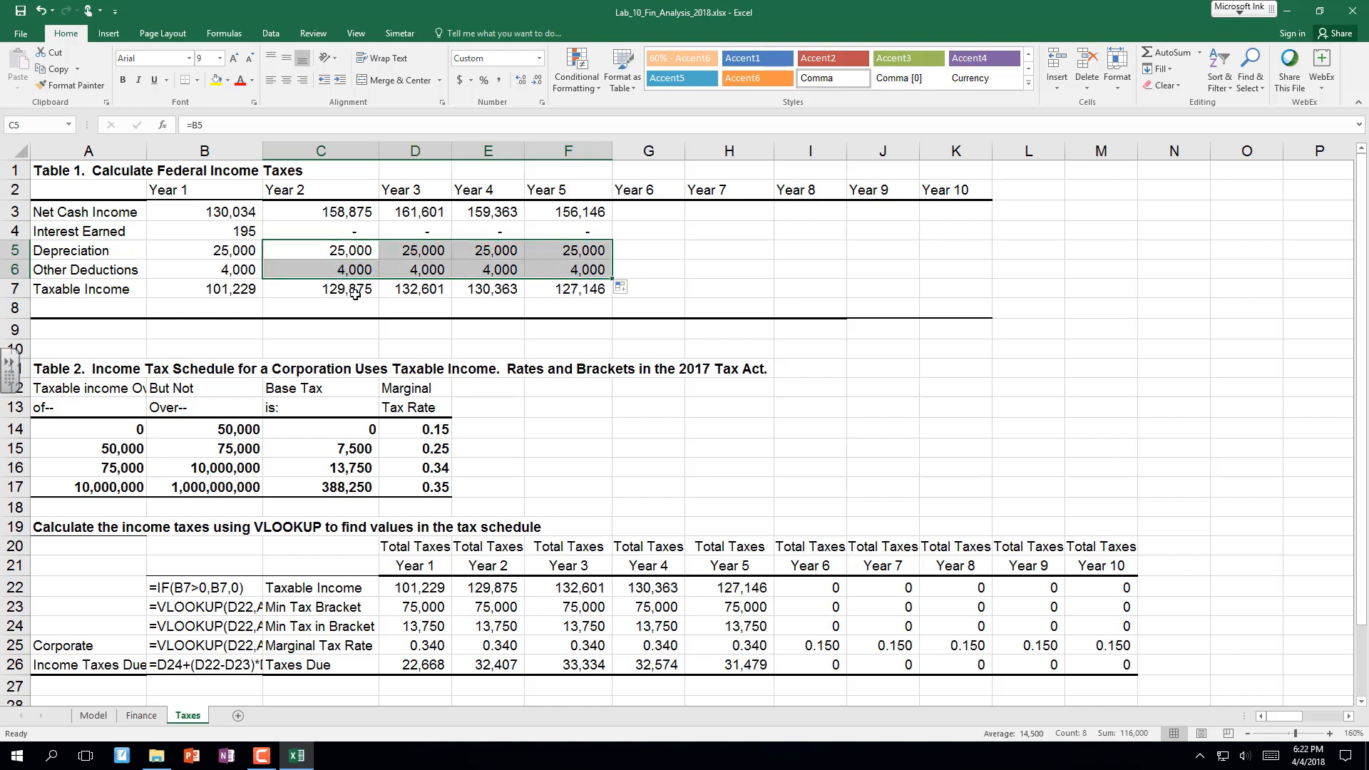
Review the Year 1 formulas for Taxable Income in B7 and D22 and for Taxes Due in D26.
click(242, 291)
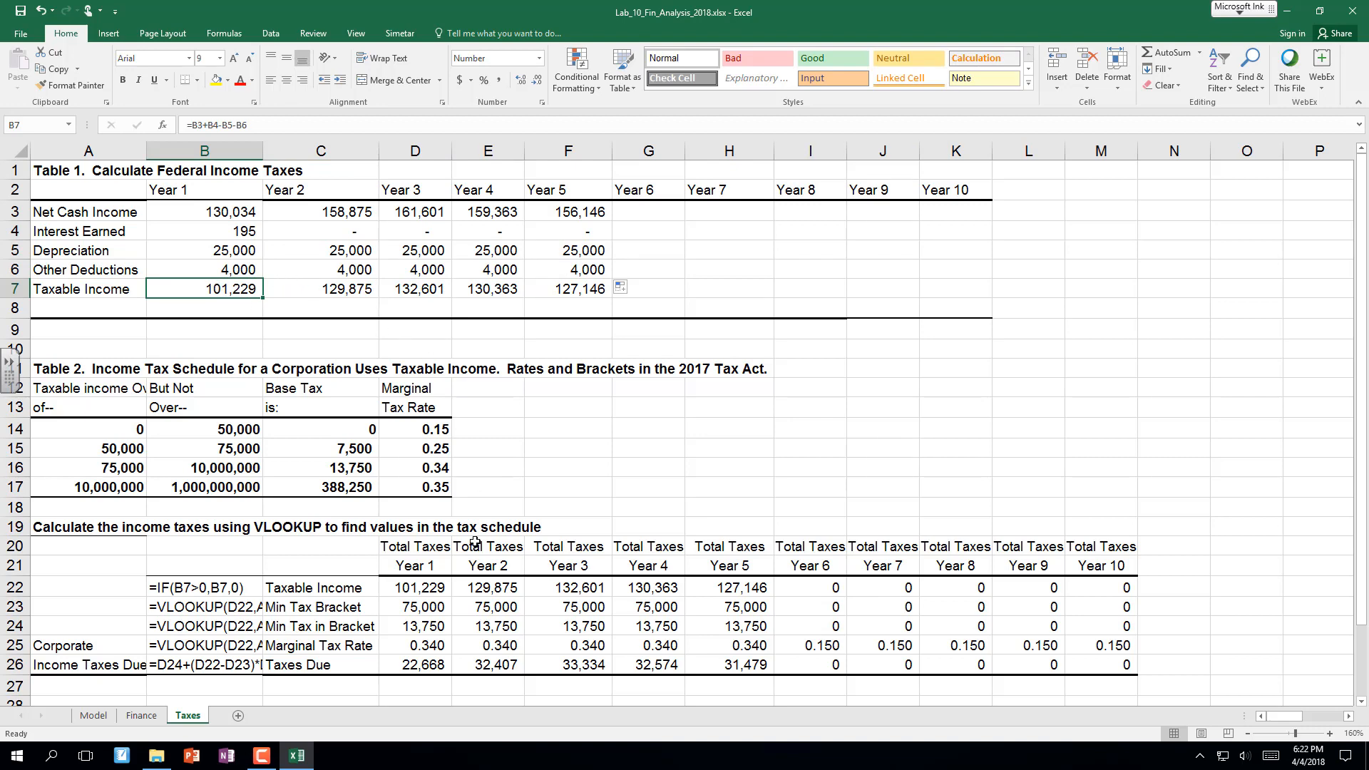
scroll(476, 542, down, 2)
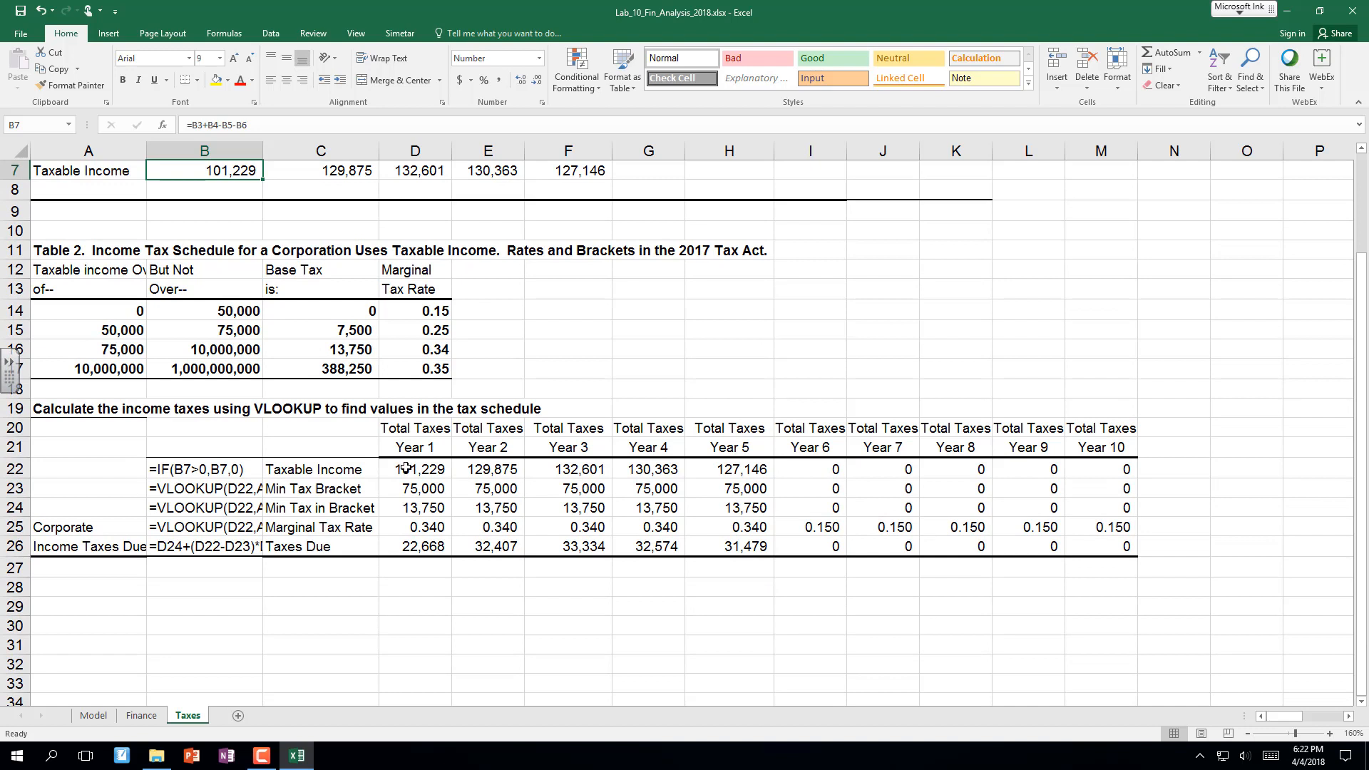
click(434, 470)
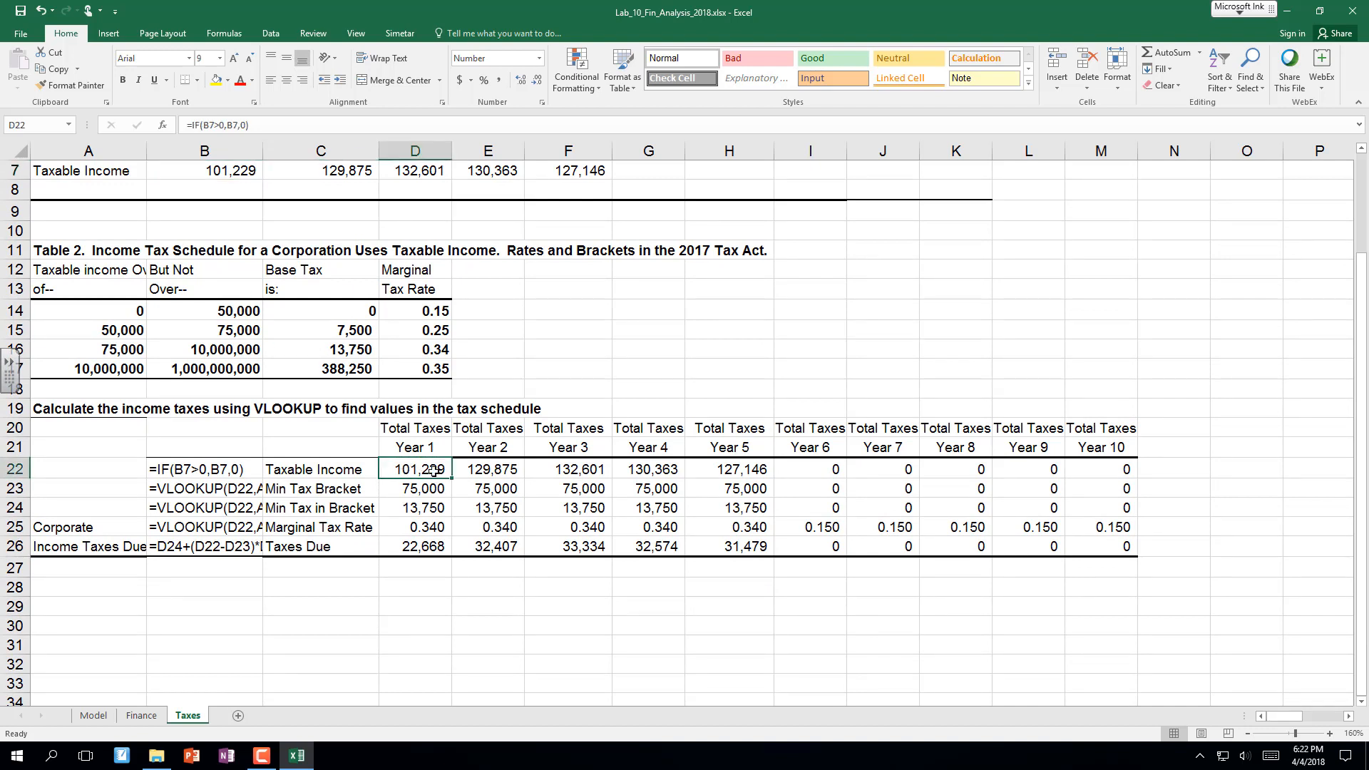
click(431, 546)
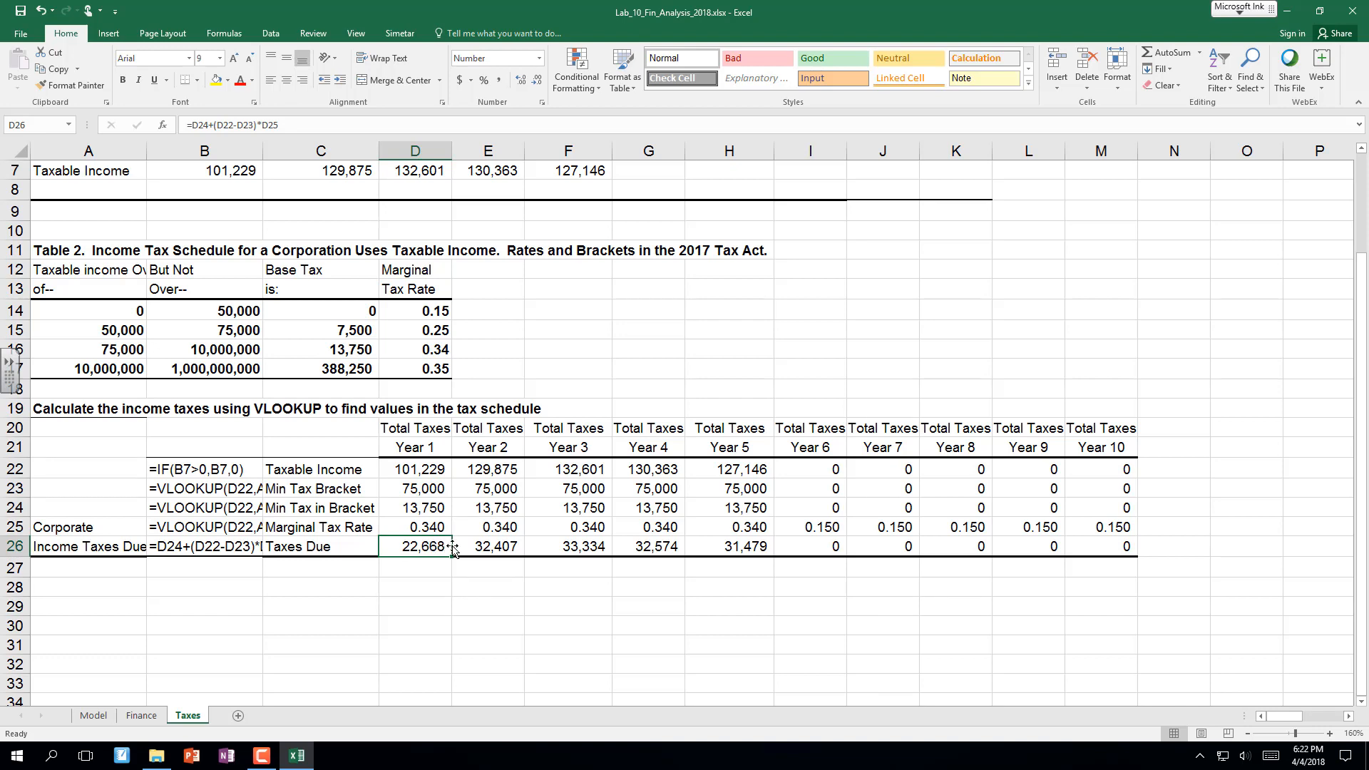
scroll(380, 558, down, 3)
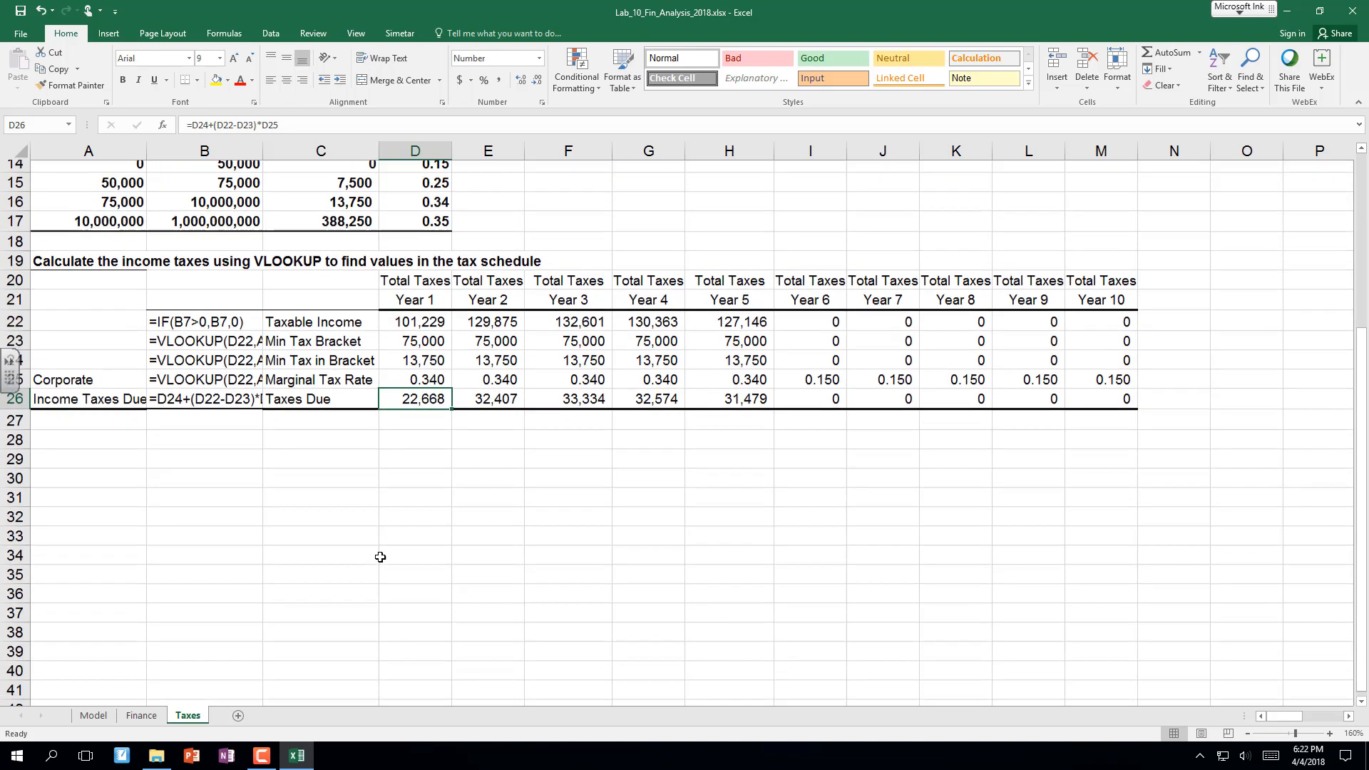
scroll(380, 557, up, 2)
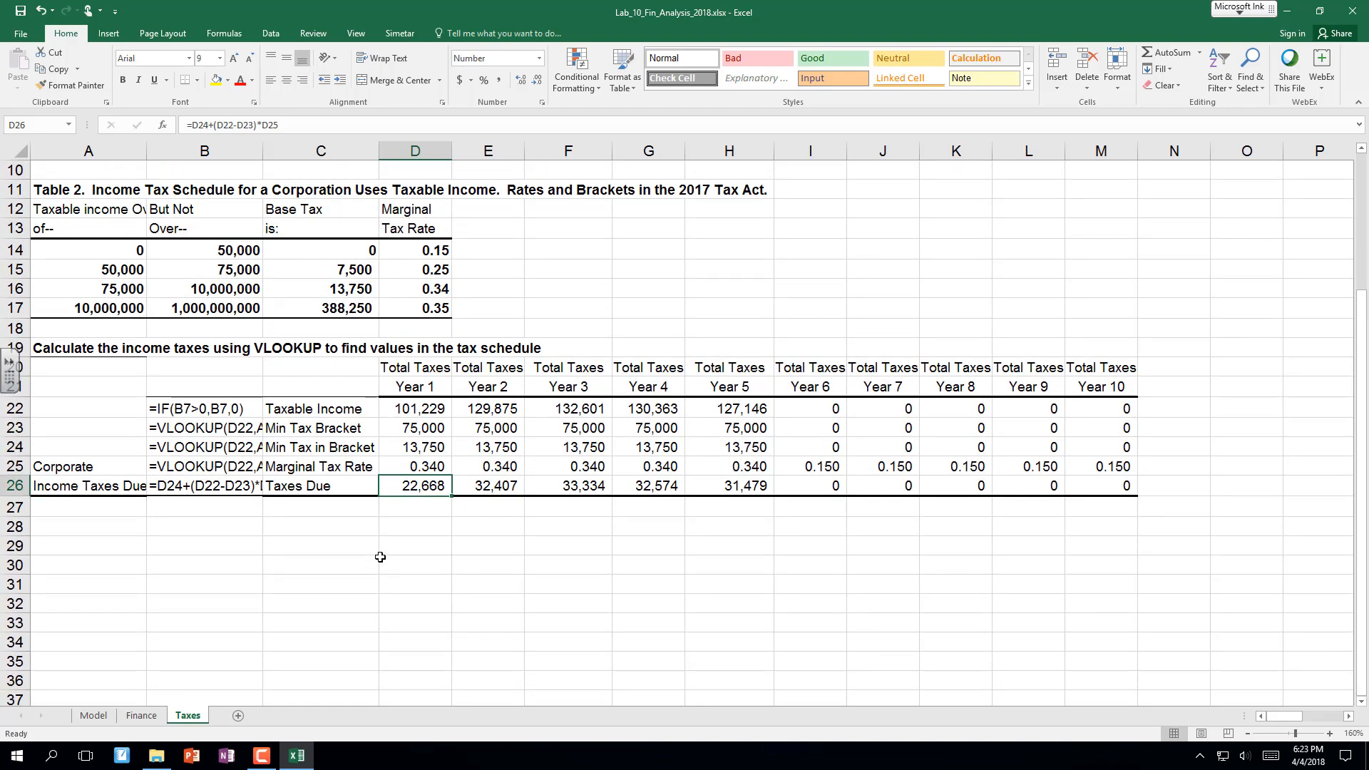
Turn off Simetar's Expected Value mode and recalculate repeatedly to check how the income taxes due respond to random draws.
click(401, 34)
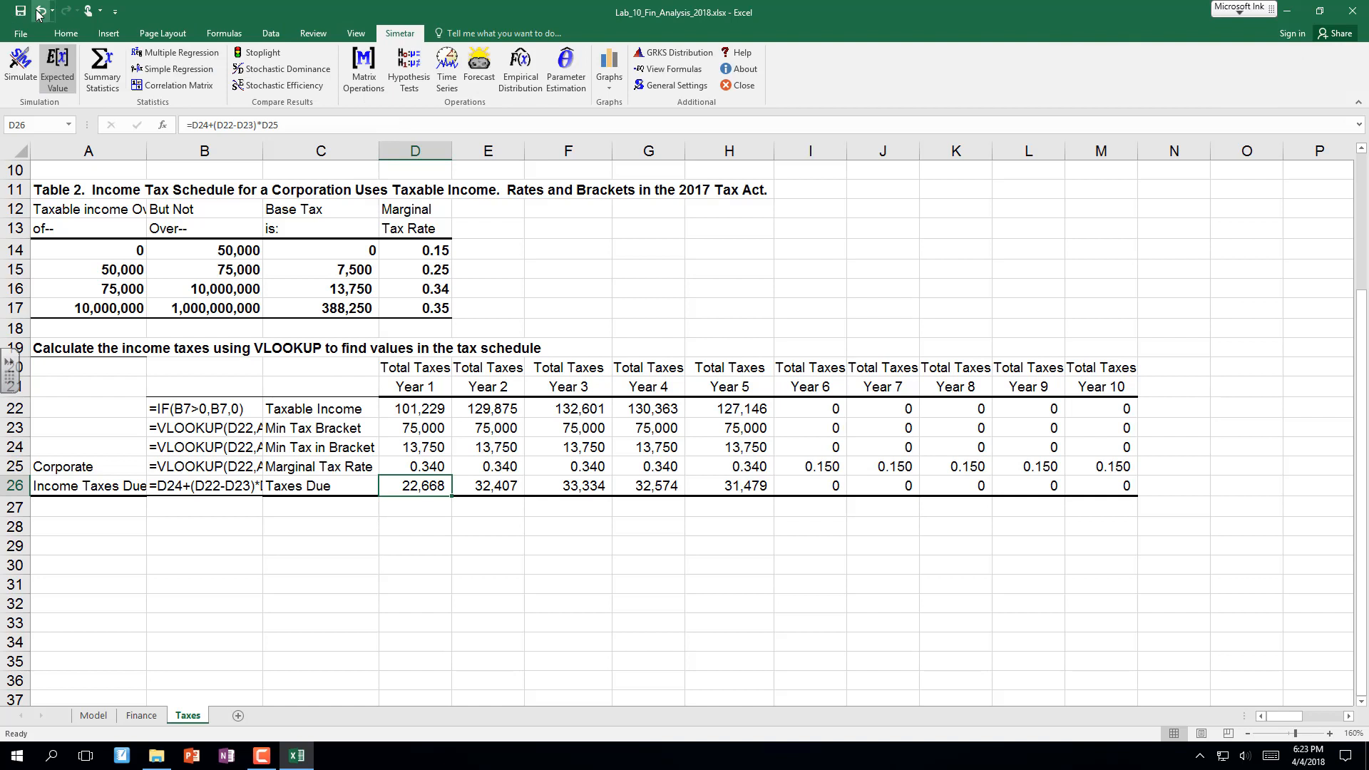
click(55, 67)
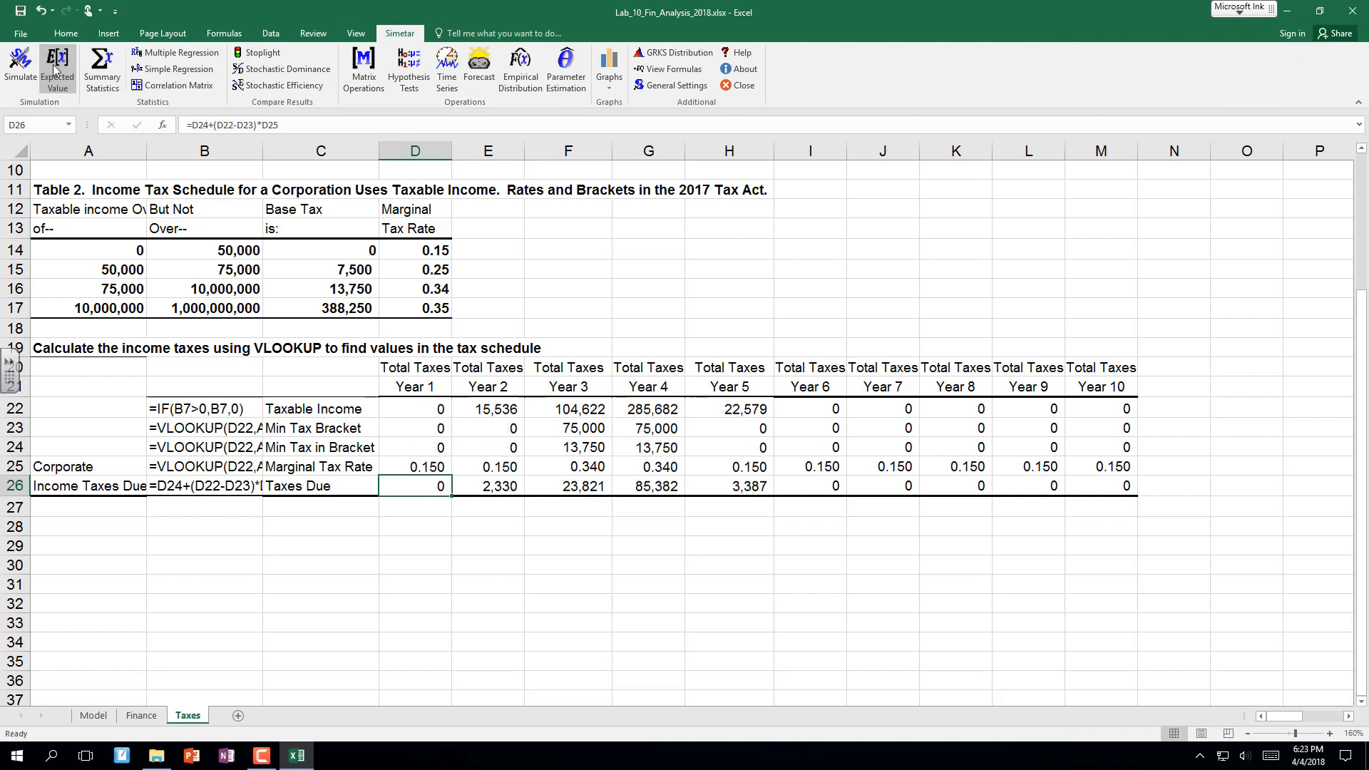
key(F9)
key(F9)
key(F9)
key(F9)
key(F9)
key(F9)
key(F9)
key(F9)
key(F9)
key(F9)
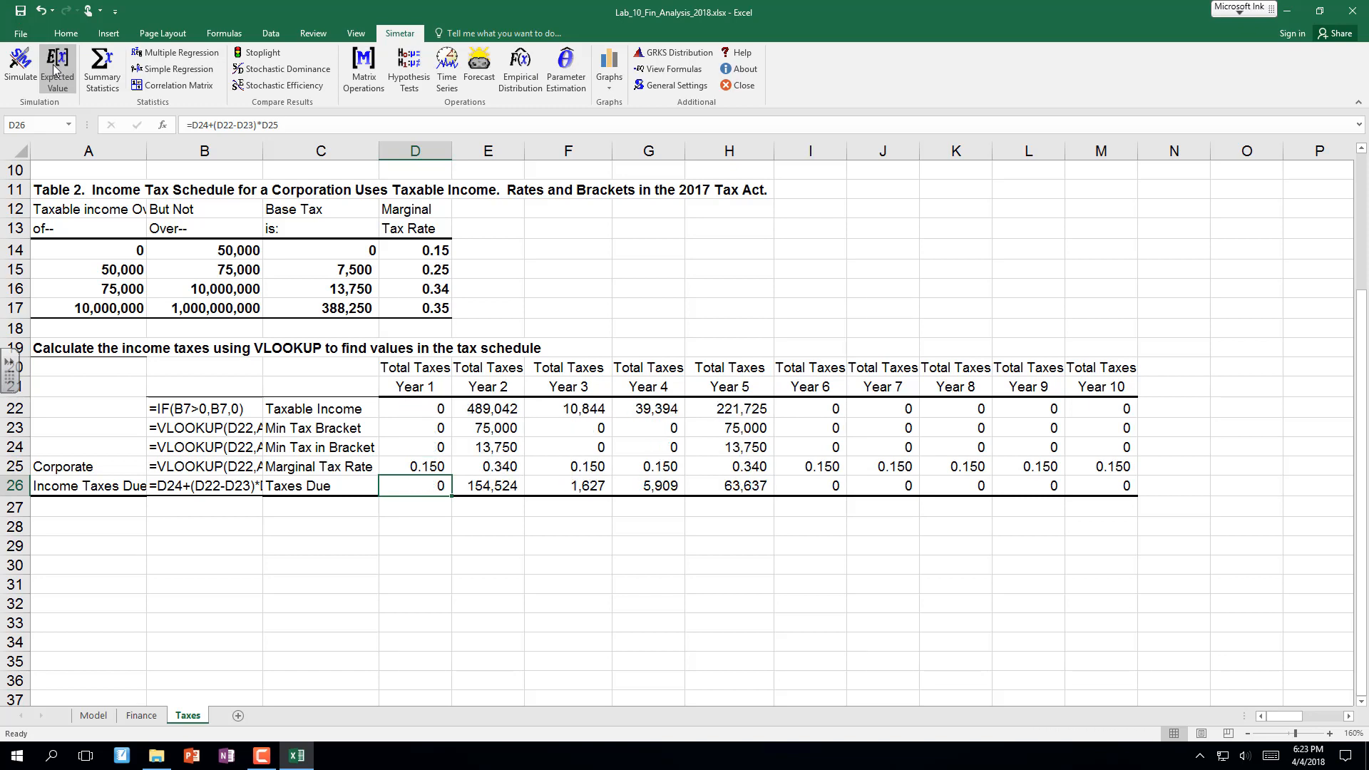
Recalculate repeatedly to compare Net Cash Income with the taxes due, and turn Expected Value mode back on.
key(Up)
key(Up)
key(Up)
key(Up)
key(Up)
key(Up)
key(Up)
key(Up)
key(Up)
key(Up)
key(Up)
key(Up)
key(Up)
key(Up)
key(Up)
key(Up)
key(Up)
key(Up)
key(Up)
key(Up)
key(Up)
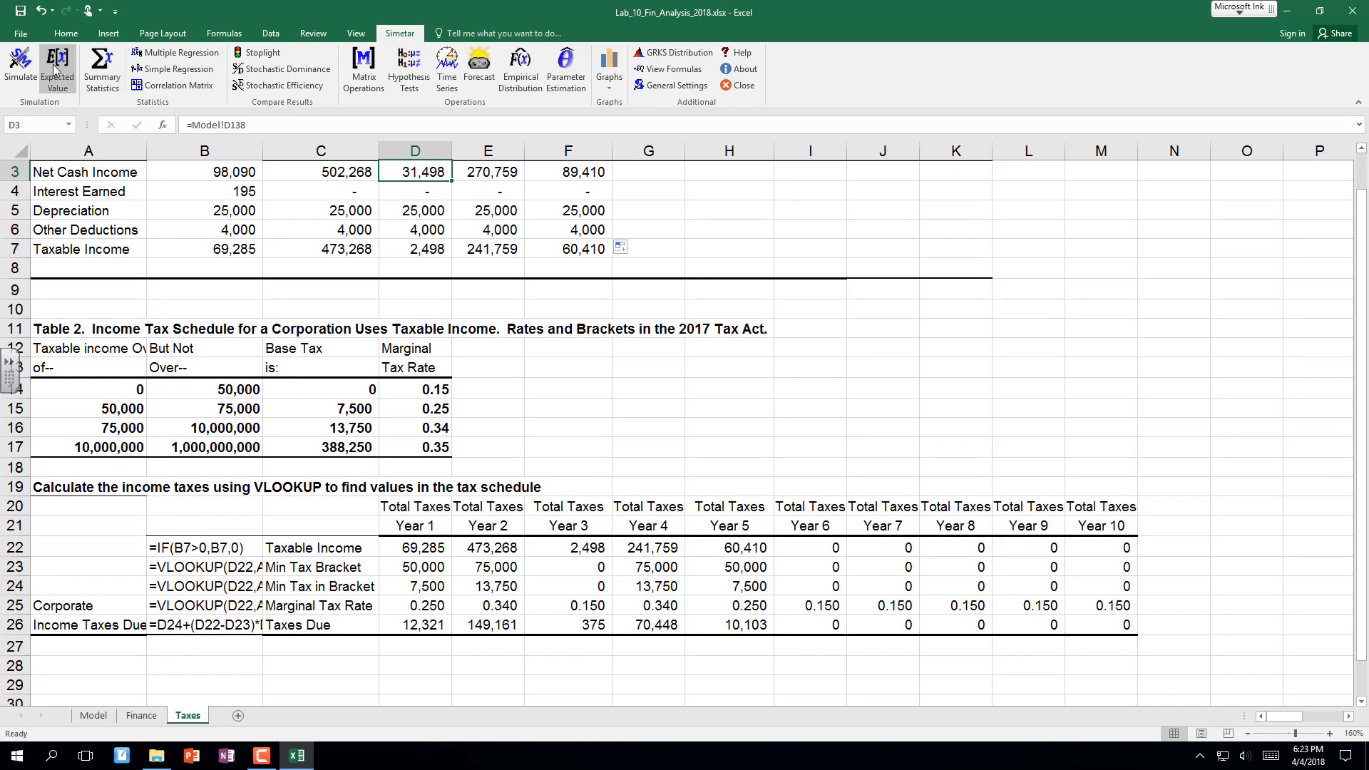
key(F9)
key(F9)
key(F9)
key(F9)
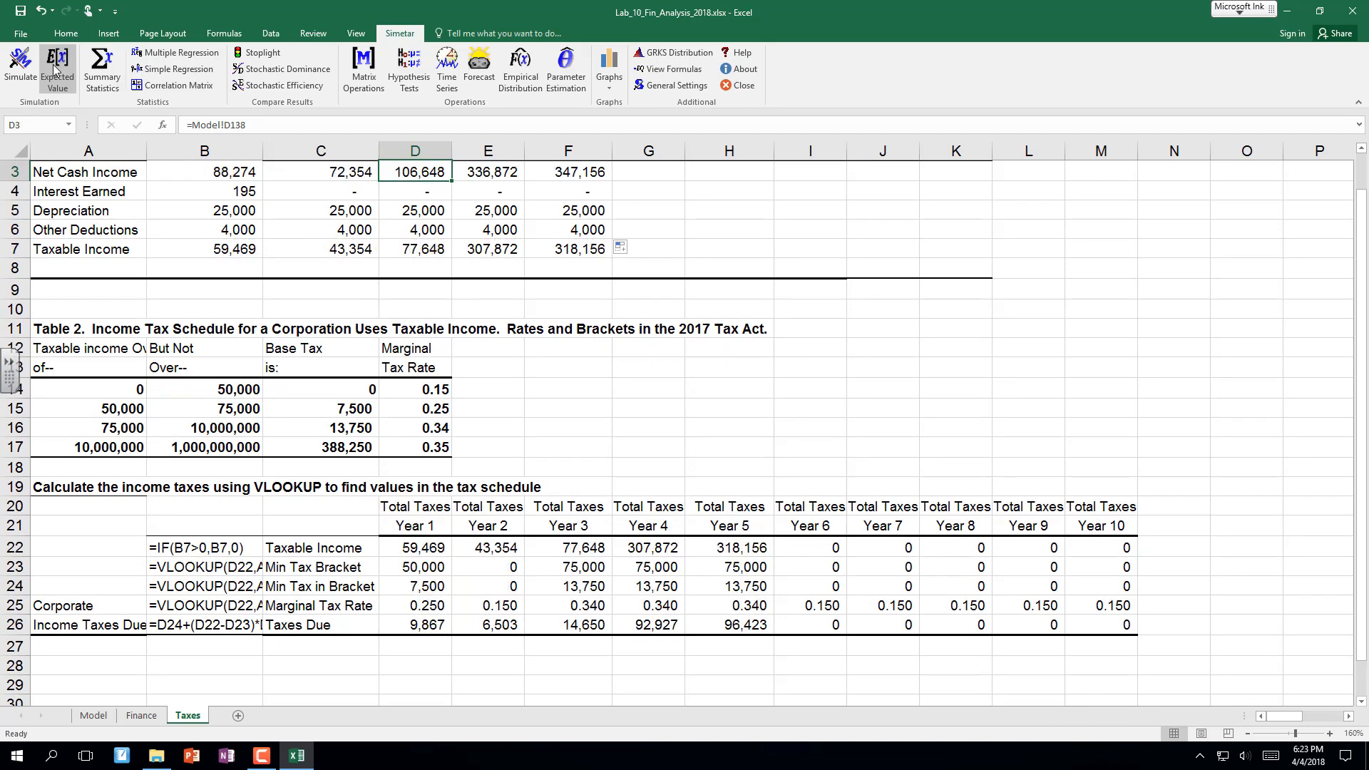
key(F9)
key(F9)
key(F9)
key(F9)
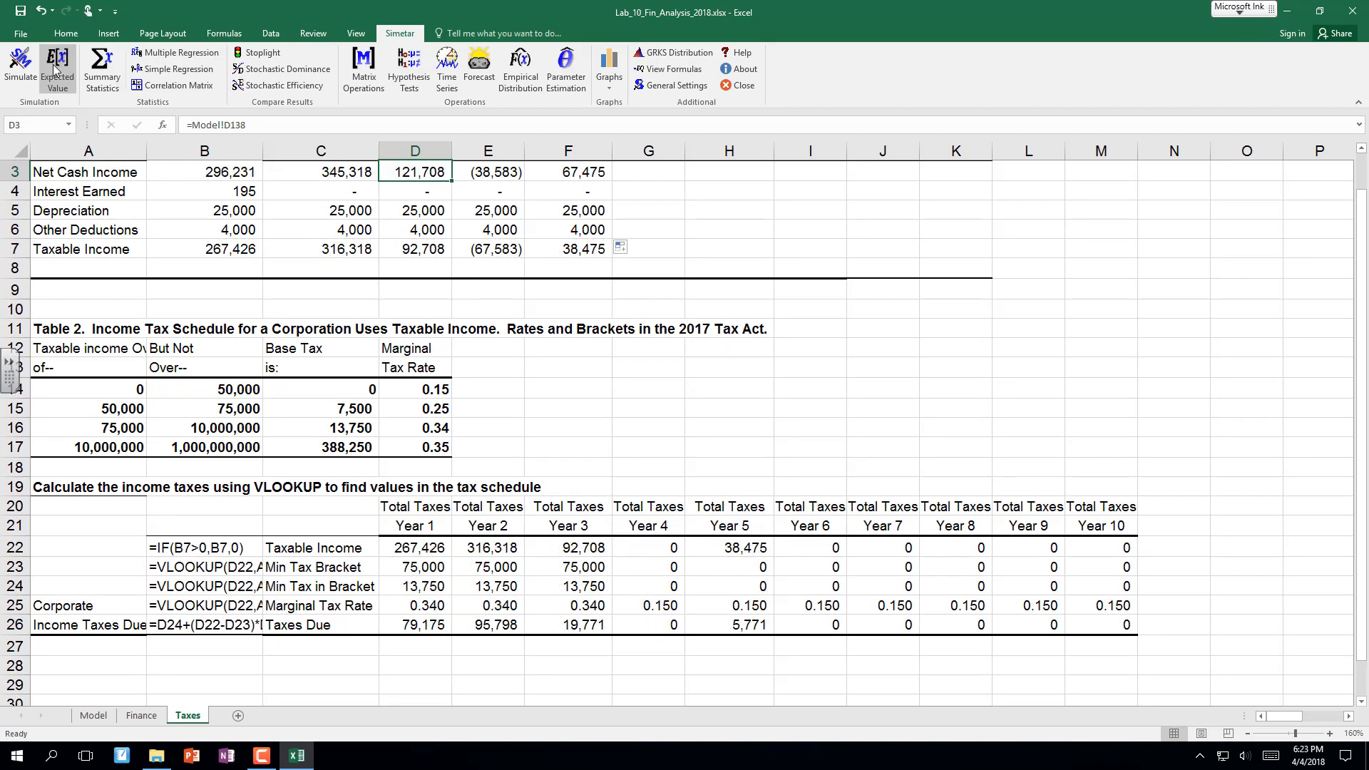
key(F9)
key(F9)
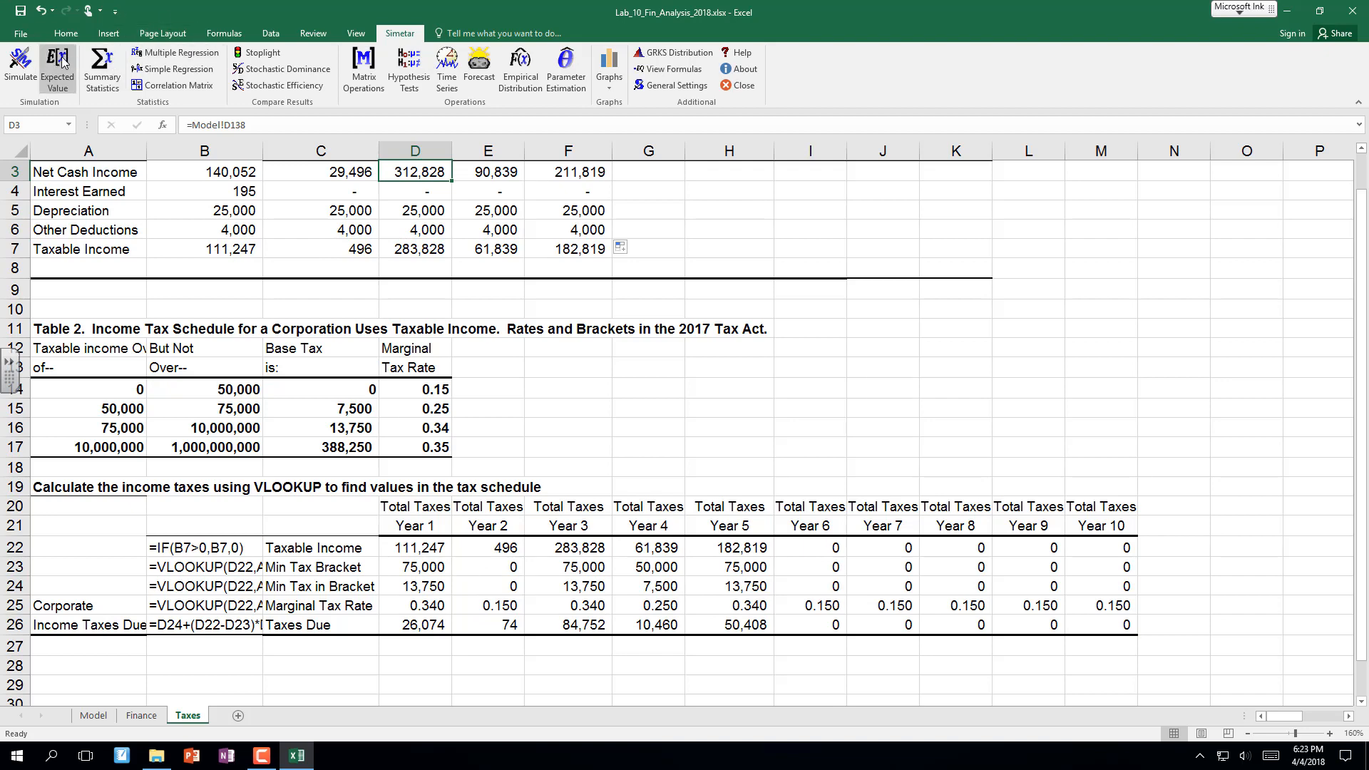
click(62, 63)
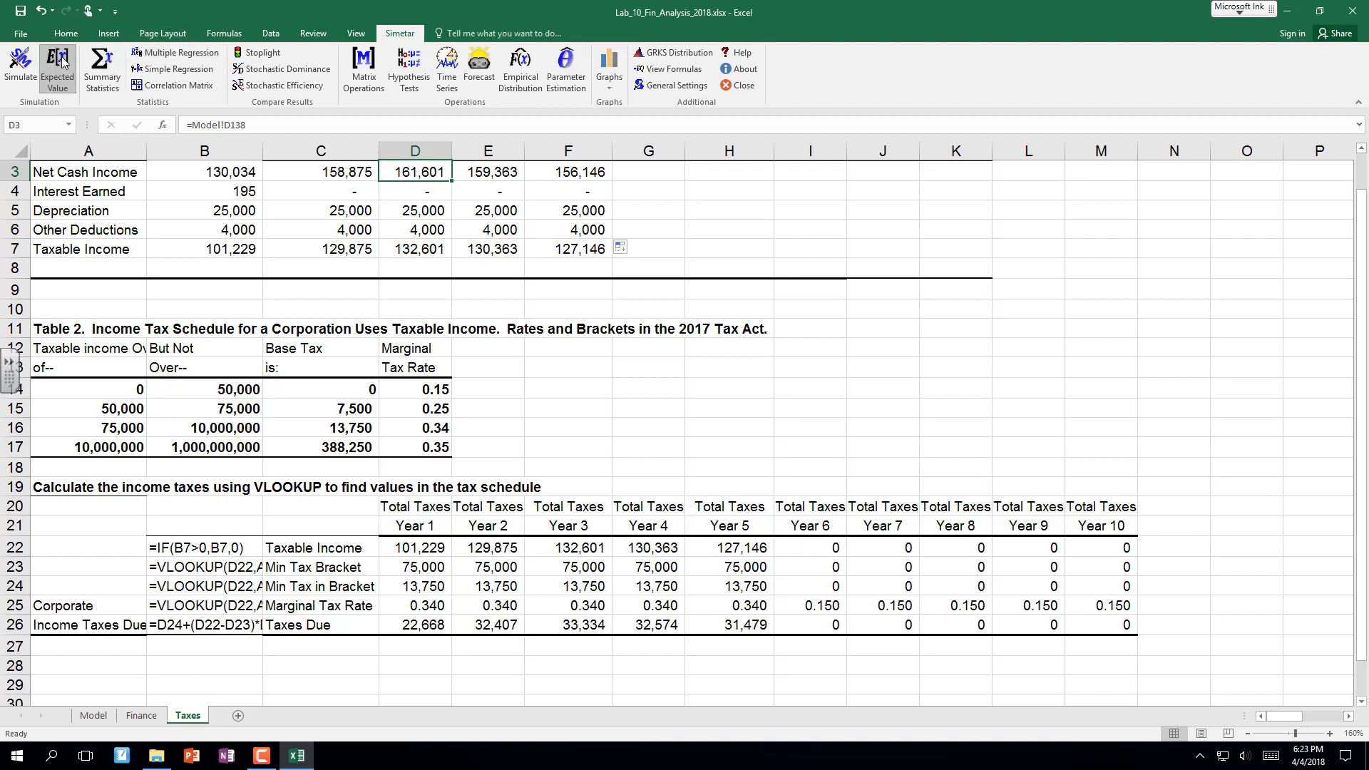
Examine the cash flow statement and the balance sheet rows below it on the Model sheet, ending at the 2018 Income Taxes cell.
click(91, 716)
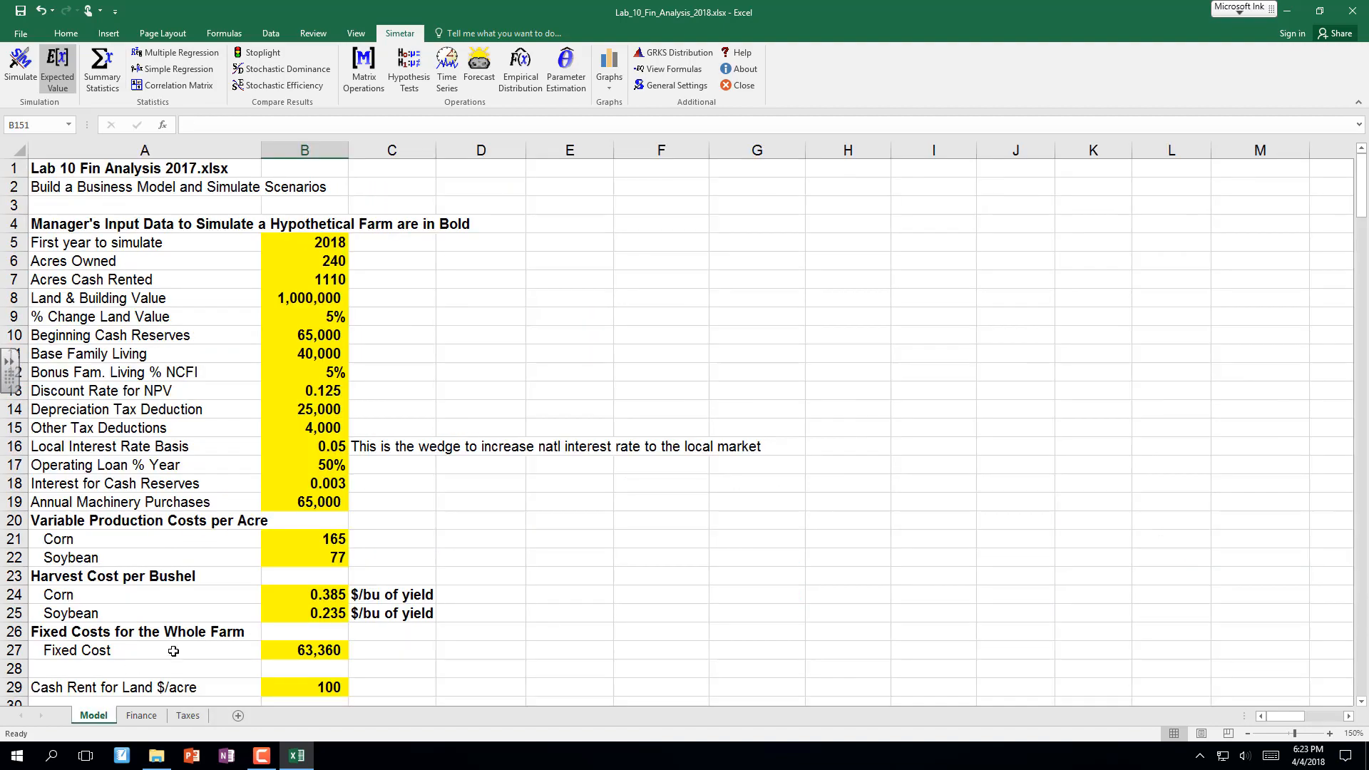
scroll(173, 653, down, 4)
scroll(174, 653, down, 15)
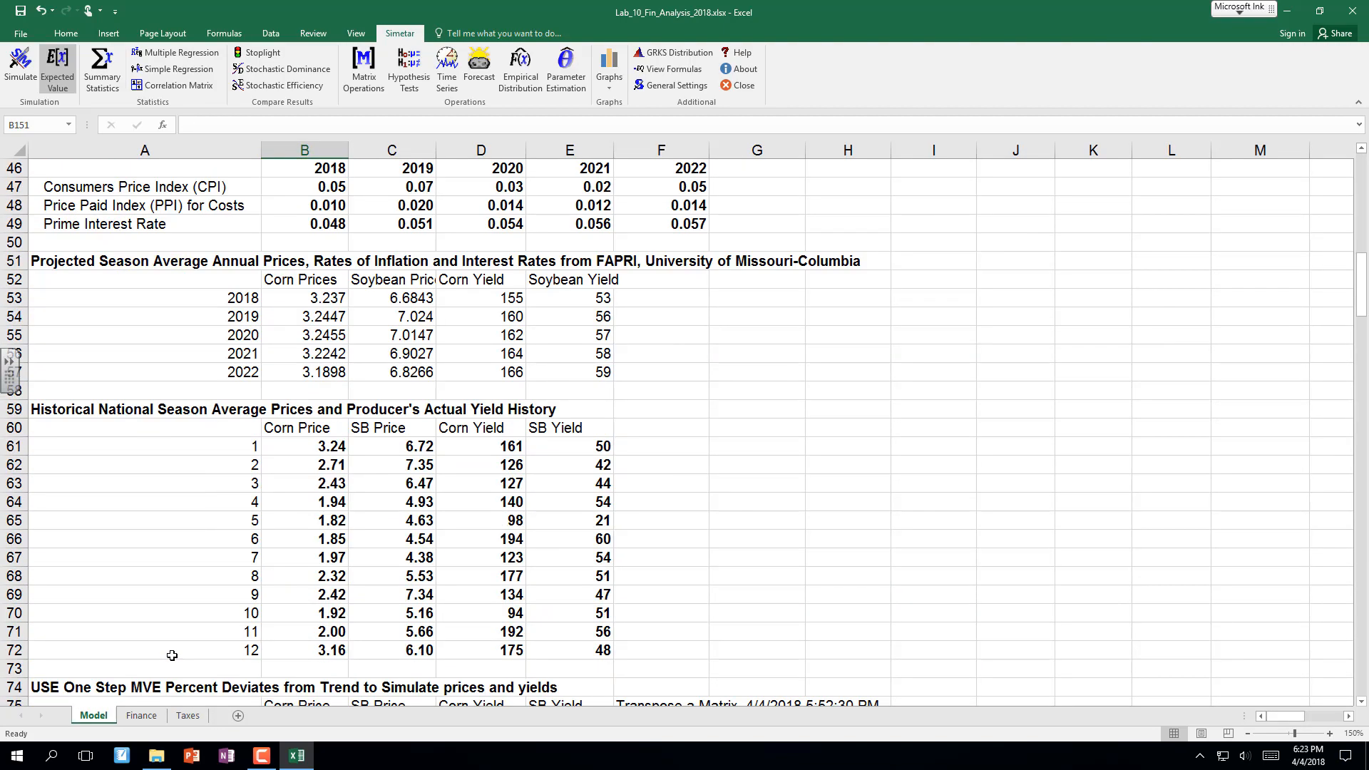
scroll(172, 654, down, 16)
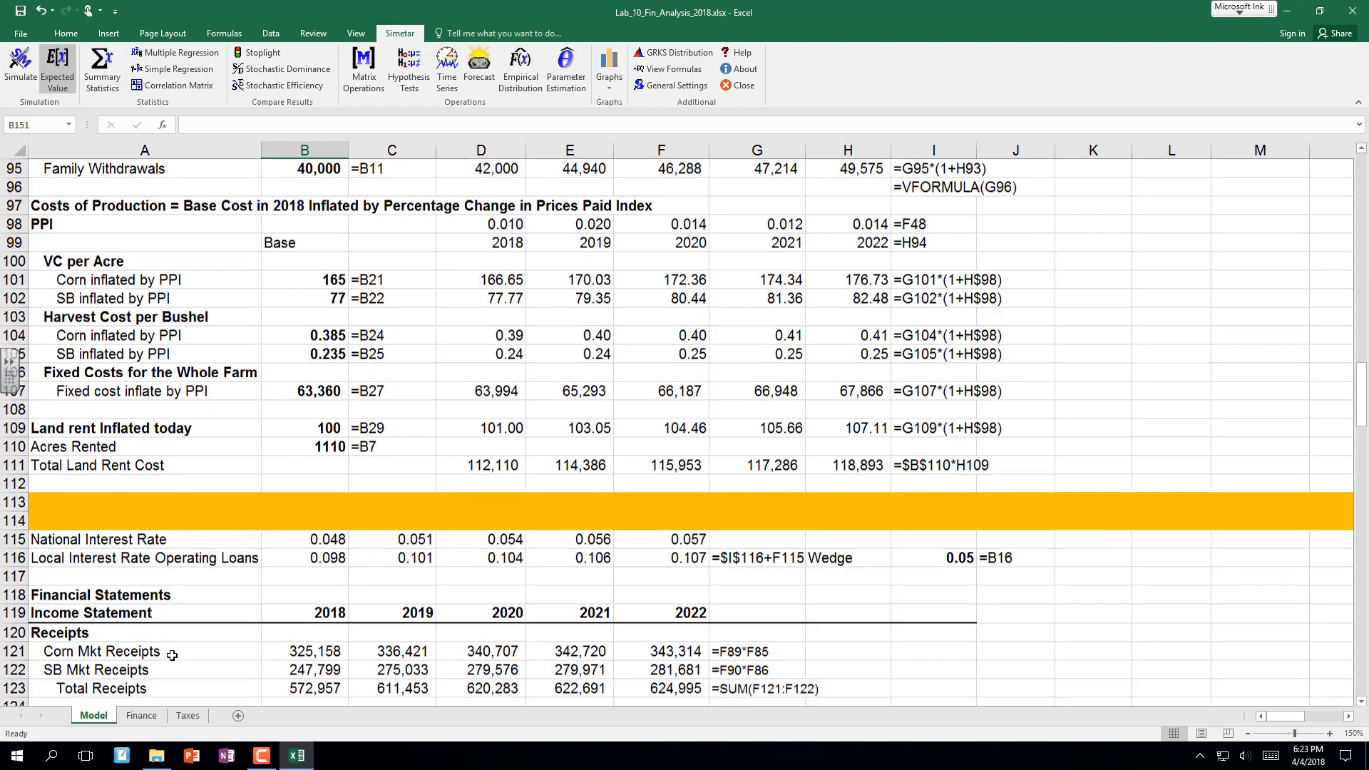
scroll(172, 655, down, 8)
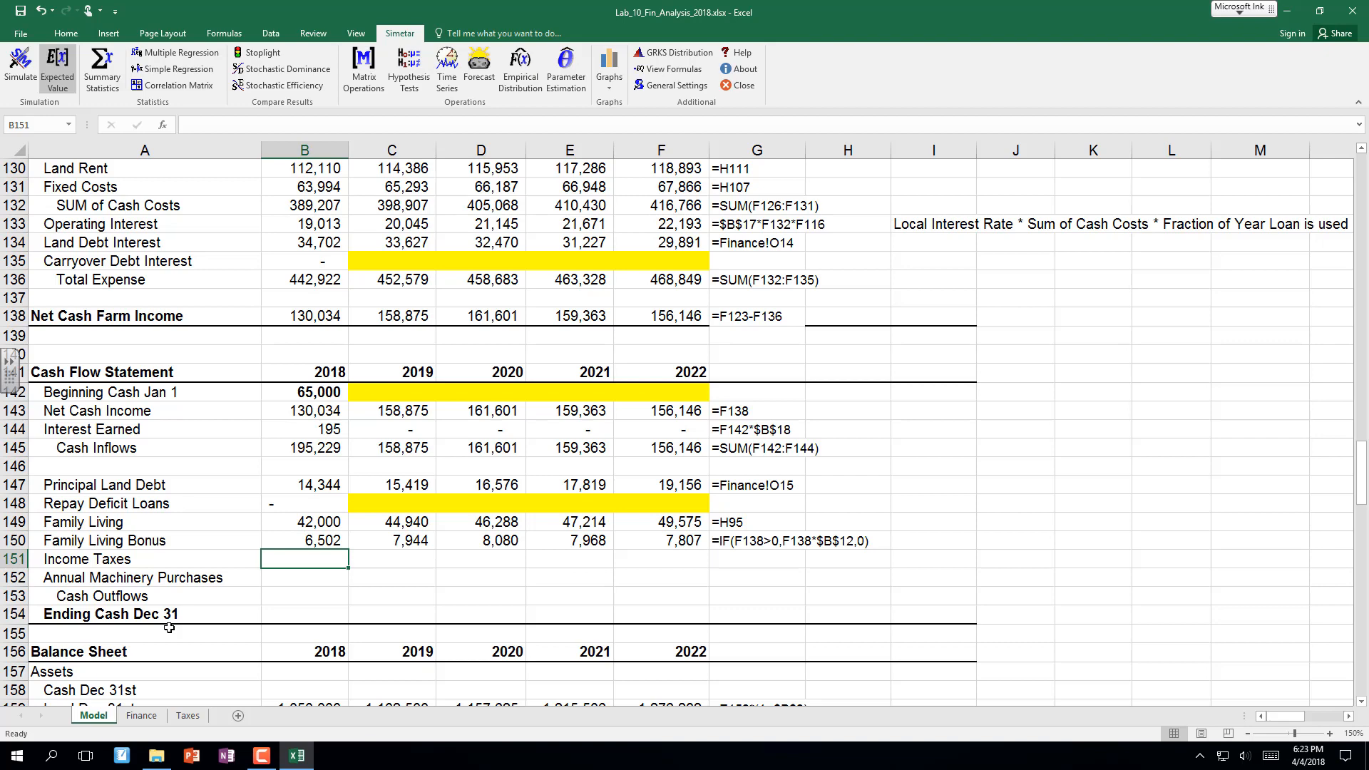
key(Down)
key(Down)
key(Down)
key(Down)
key(Down)
key(Down)
key(Down)
key(Down)
key(Down)
key(Down)
key(Down)
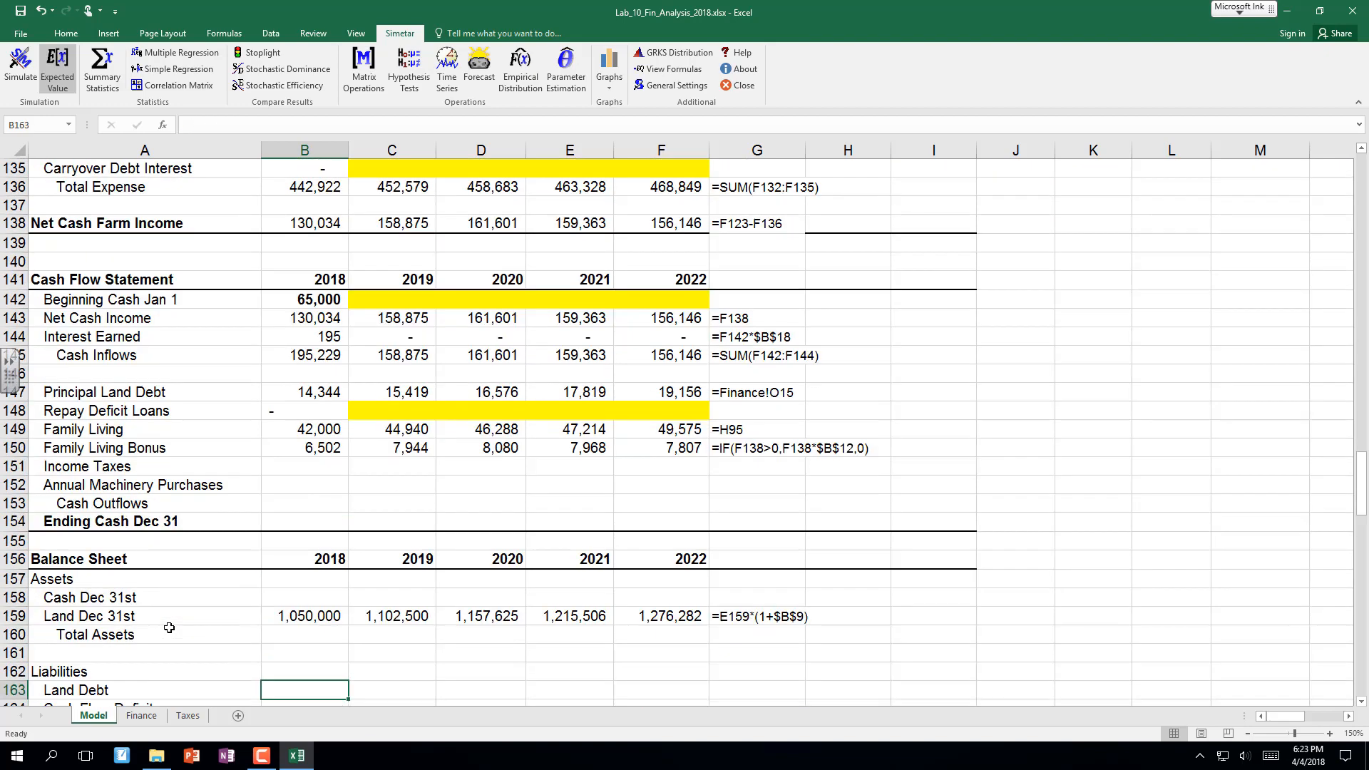
key(Up)
key(Up)
key(Up)
key(Up)
key(Up)
key(Up)
key(Up)
key(Up)
key(Up)
key(Up)
key(Up)
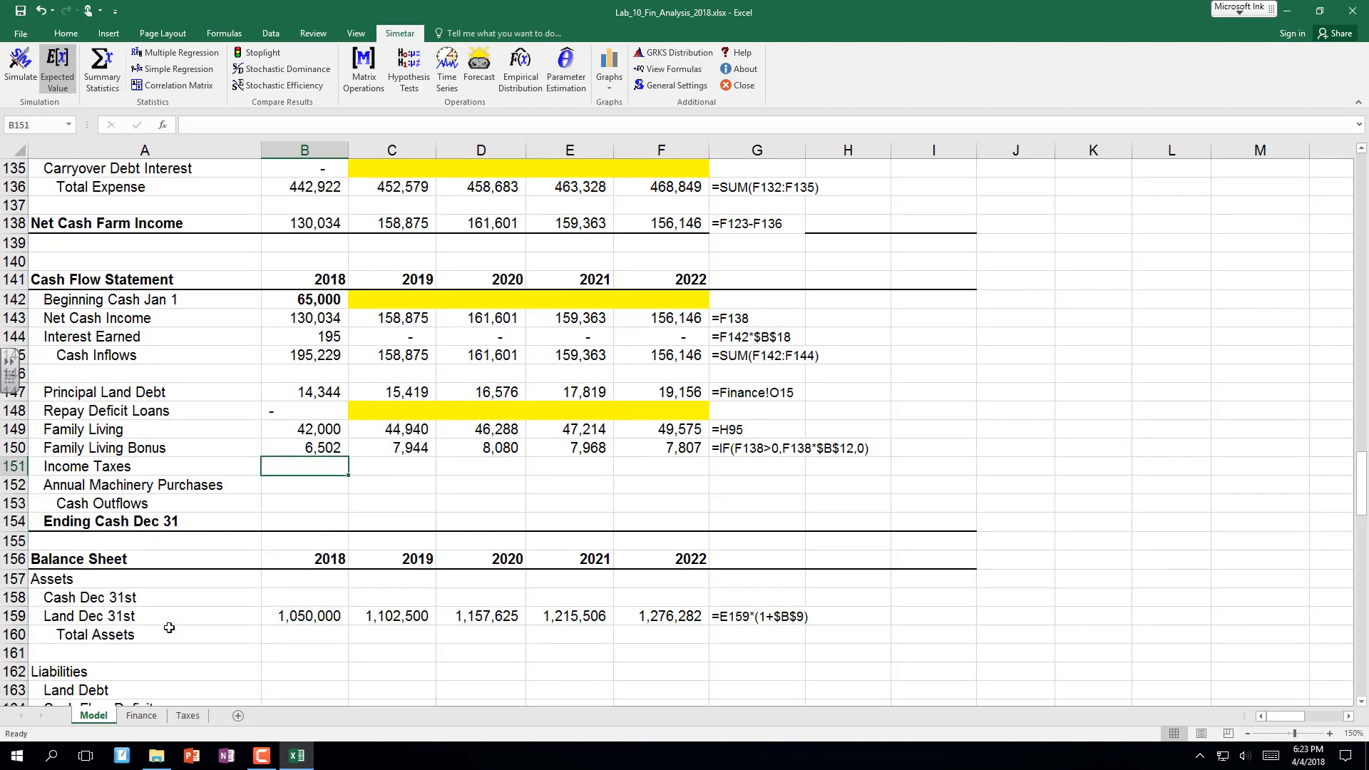
Link 2018 Income Taxes in B151 to the Year 1 Taxes Due with =Taxes!D26 and fill it across through 2022.
text(=)
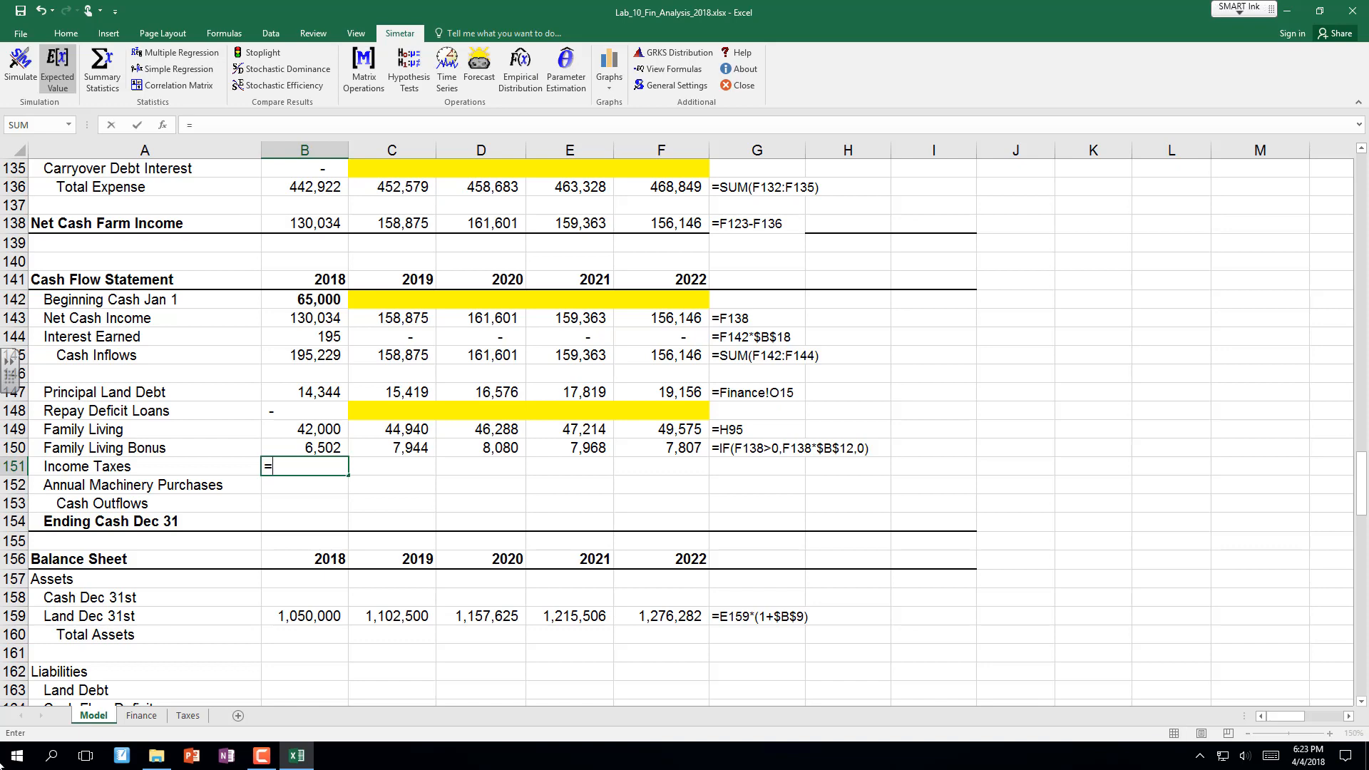
click(184, 719)
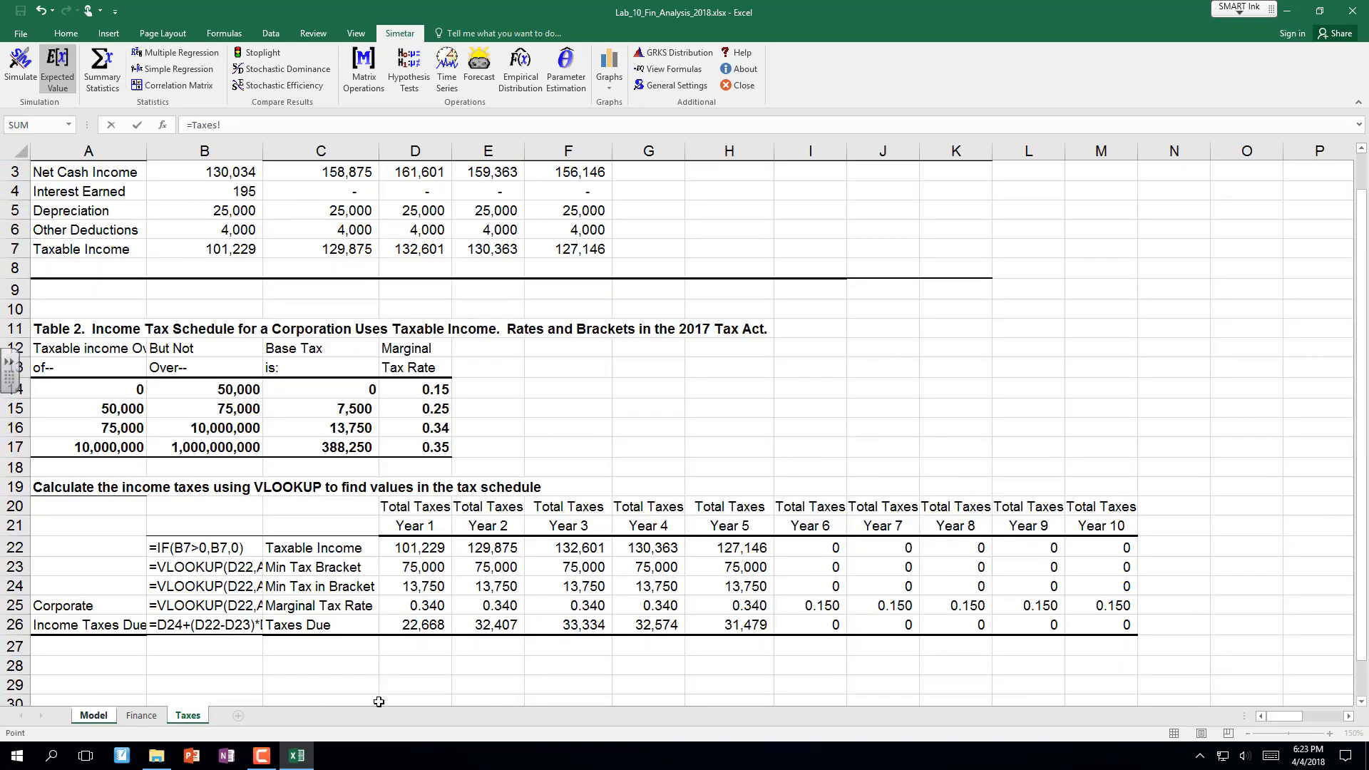
click(412, 631)
key(Return)
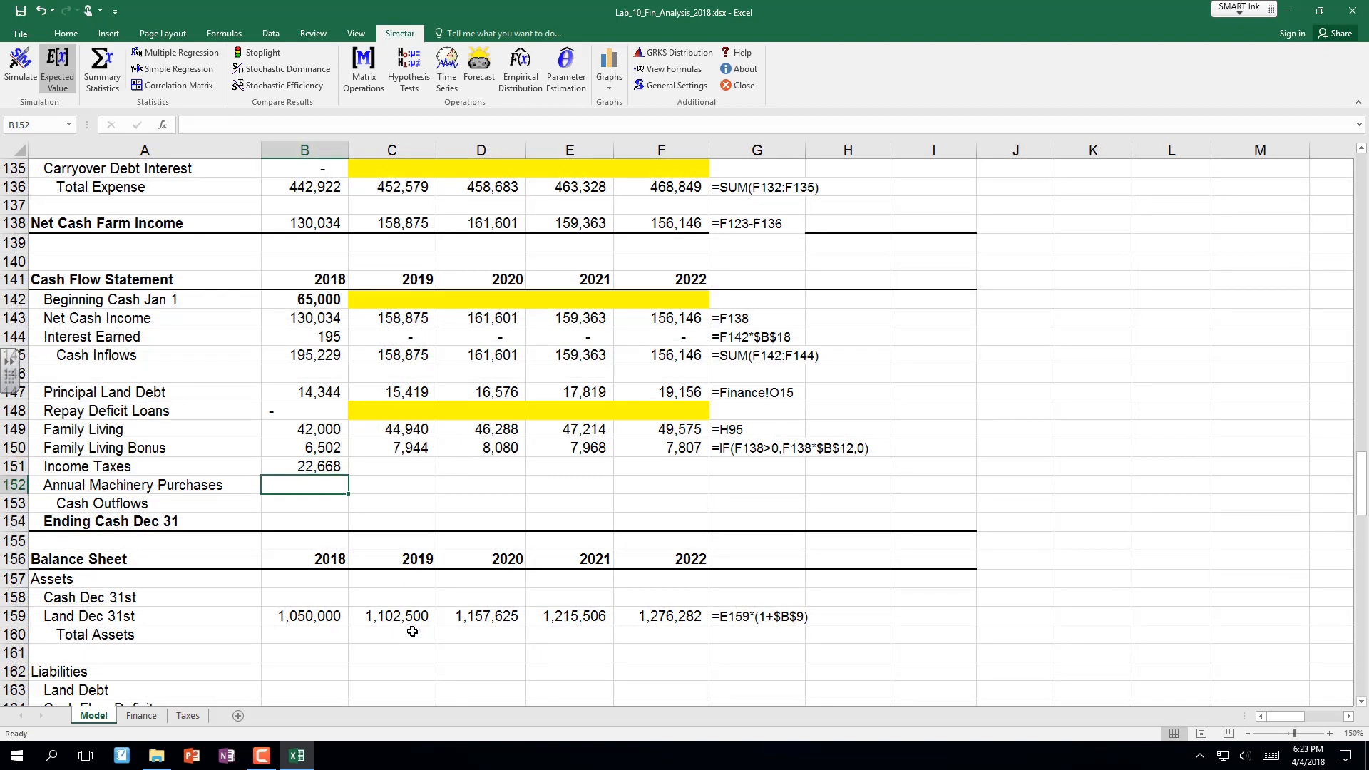
click(314, 466)
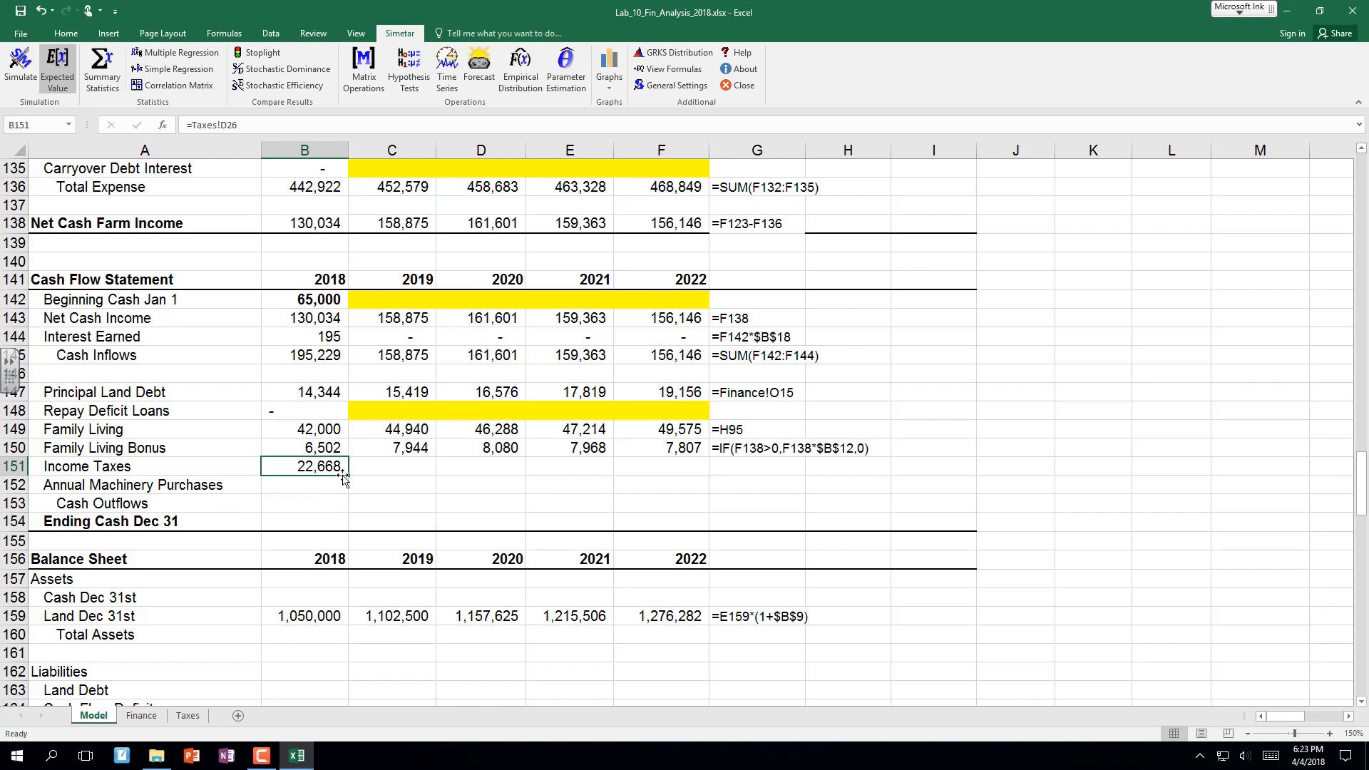
drag(351, 473, 688, 476)
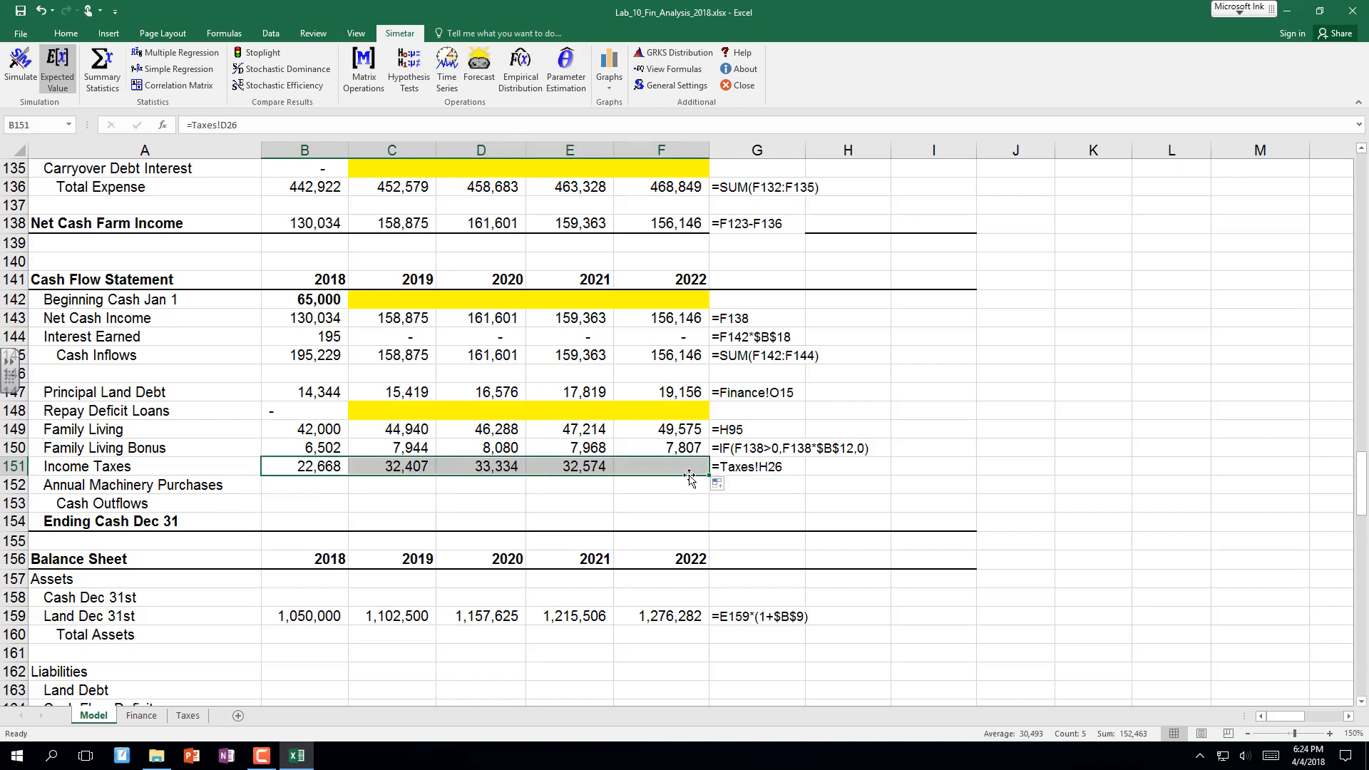
Trace the Annual Machinery Purchases row of the cash flow statement back to its input in row 19 of the manager's input data.
click(285, 489)
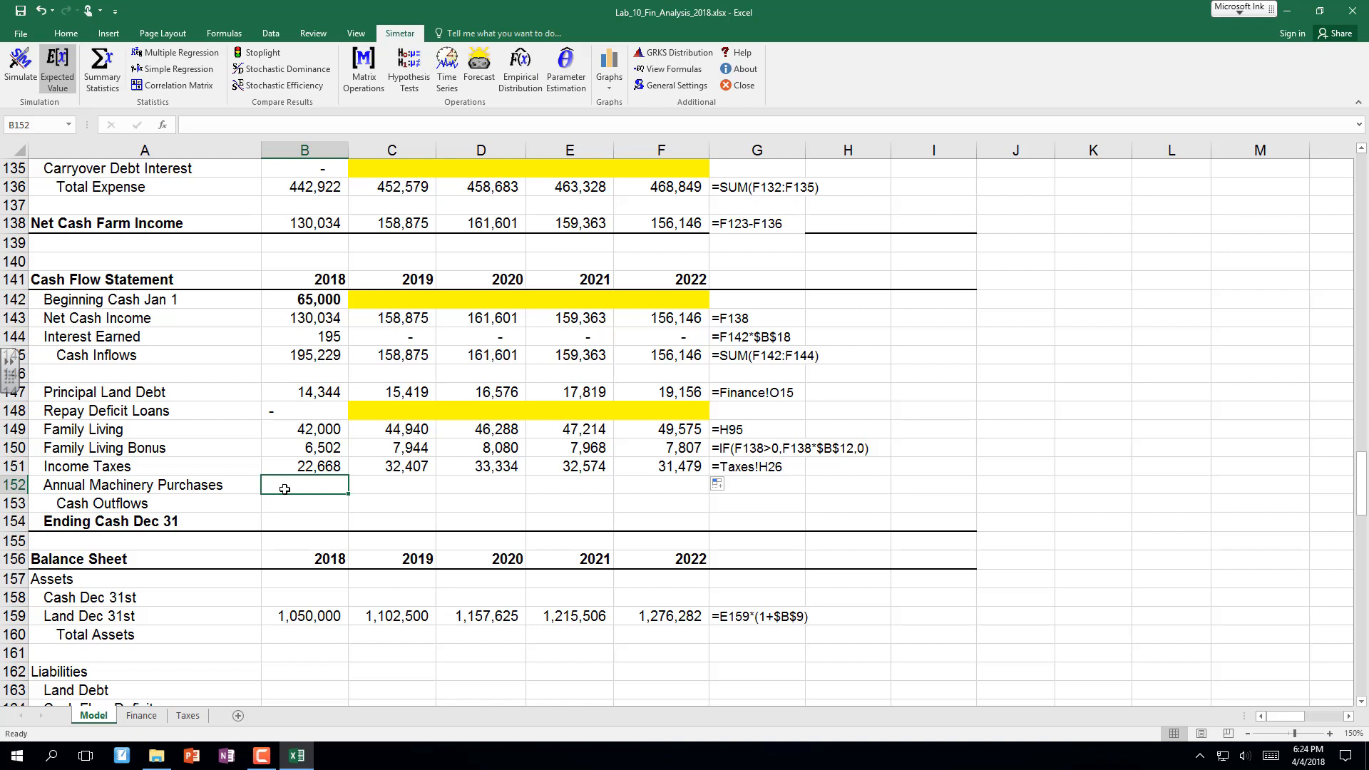
key(Up)
key(Up)
key(Up)
key(Up)
key(Up)
key(Up)
key(Up)
key(Up)
key(Up)
key(Up)
key(Up)
key(Up)
key(Up)
key(Up)
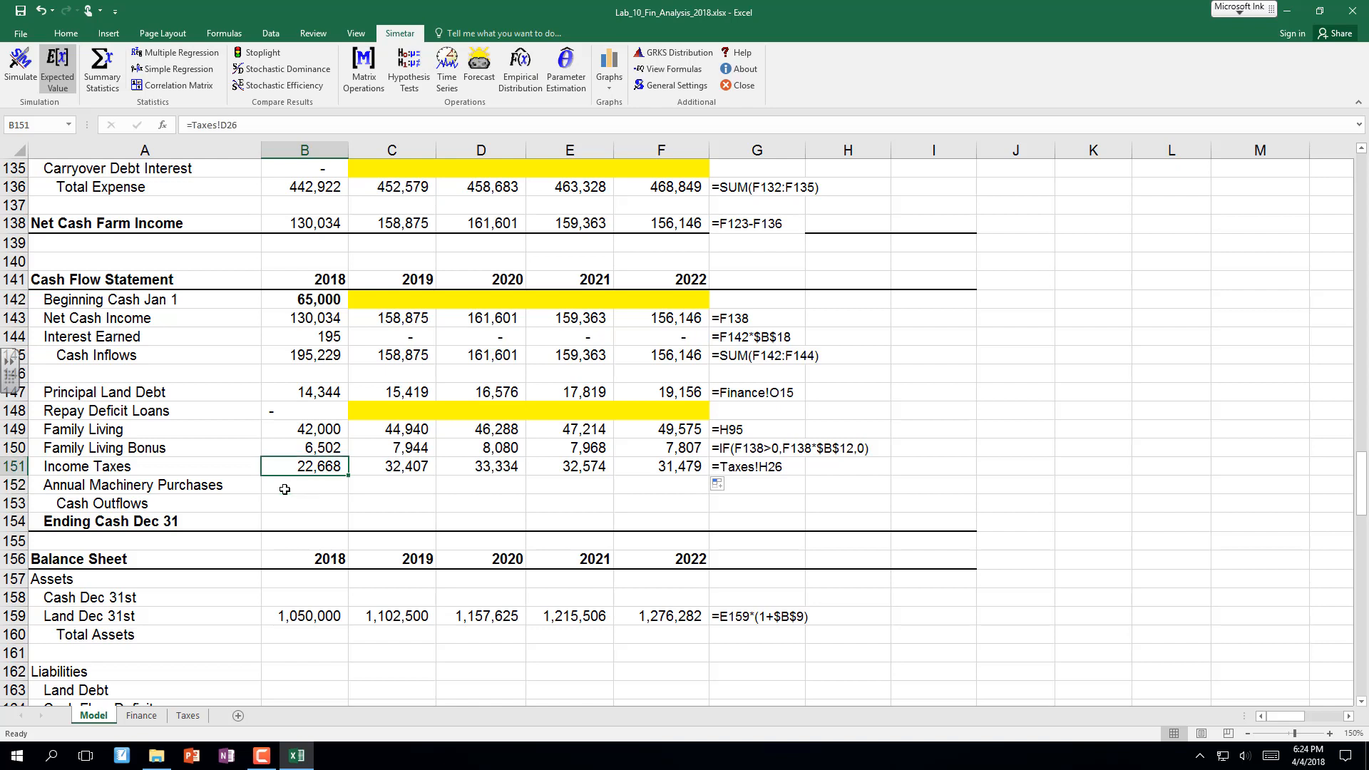
key(Up)
key(Up)
key(Up)
key(Up)
key(Up)
key(Up)
key(Up)
key(Up)
key(Up)
key(Up)
key(Up)
key(Up)
key(Up)
key(Up)
key(Up)
key(Up)
key(Up)
key(Up)
key(Up)
key(Up)
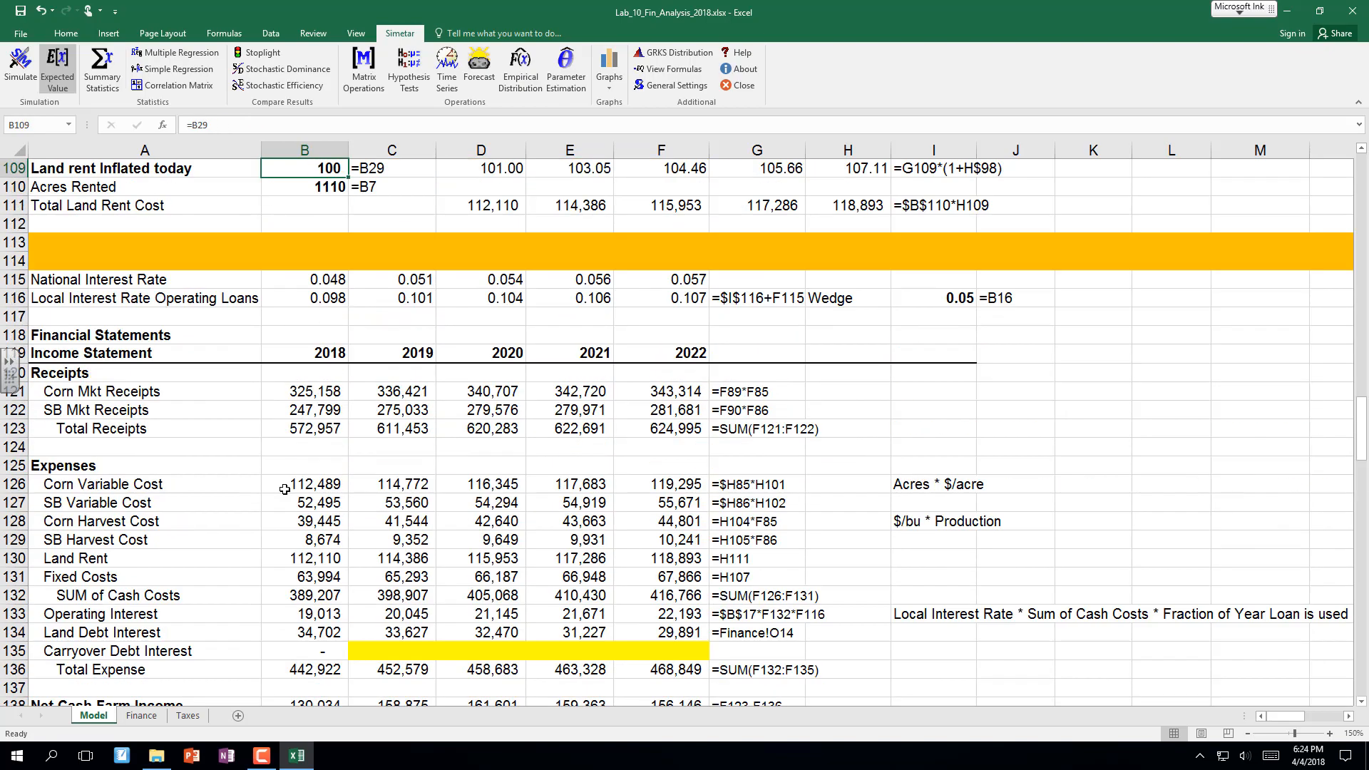
key(Up)
key(Up)
key(Up)
key(Up)
key(Up)
key(Up)
key(Up)
key(Up)
key(Up)
key(Up)
key(Up)
key(Up)
key(Up)
key(Up)
key(Up)
key(Up)
key(Up)
key(Up)
key(Up)
key(Up)
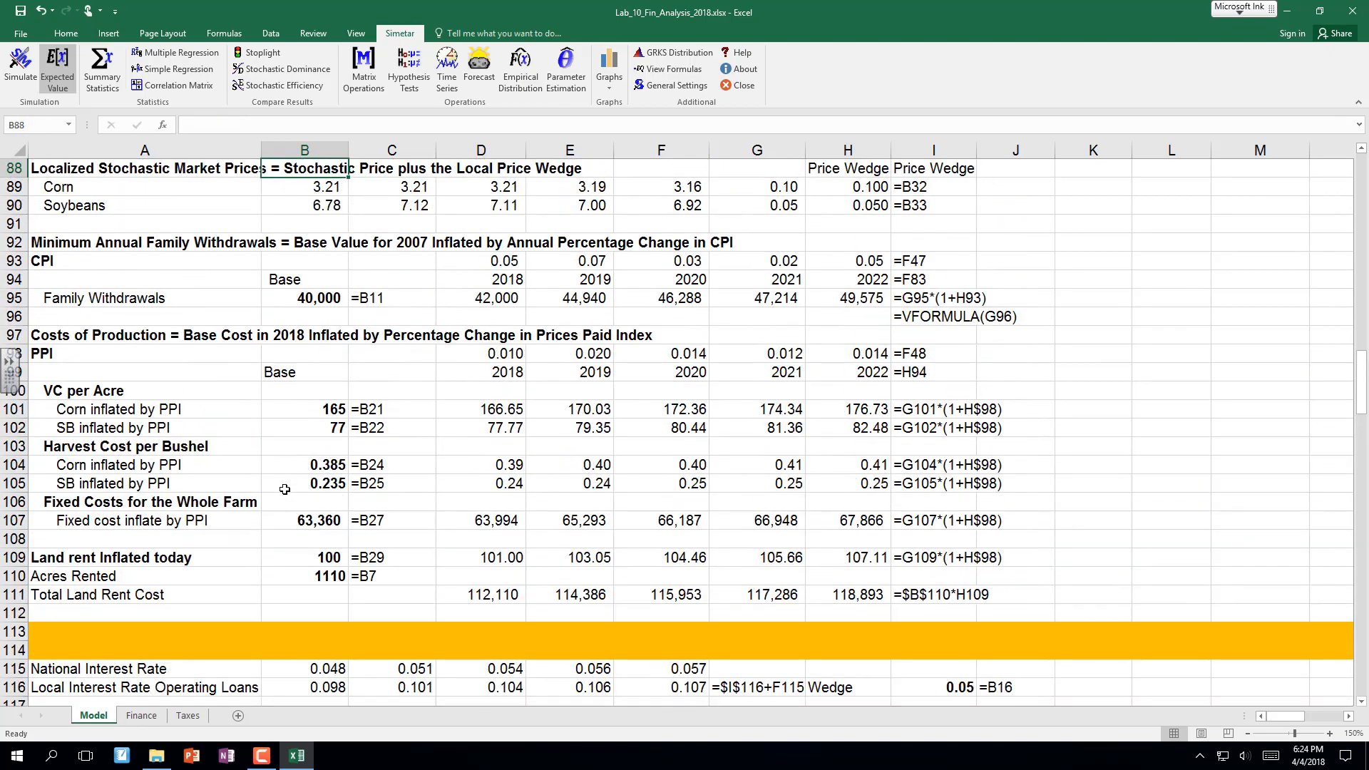
key(Up)
key(Up)
key(Up)
key(Up)
key(Up)
key(Up)
key(Up)
key(Up)
key(Up)
key(Up)
key(Up)
key(Up)
key(Up)
key(Up)
key(Up)
key(Up)
key(Up)
key(Up)
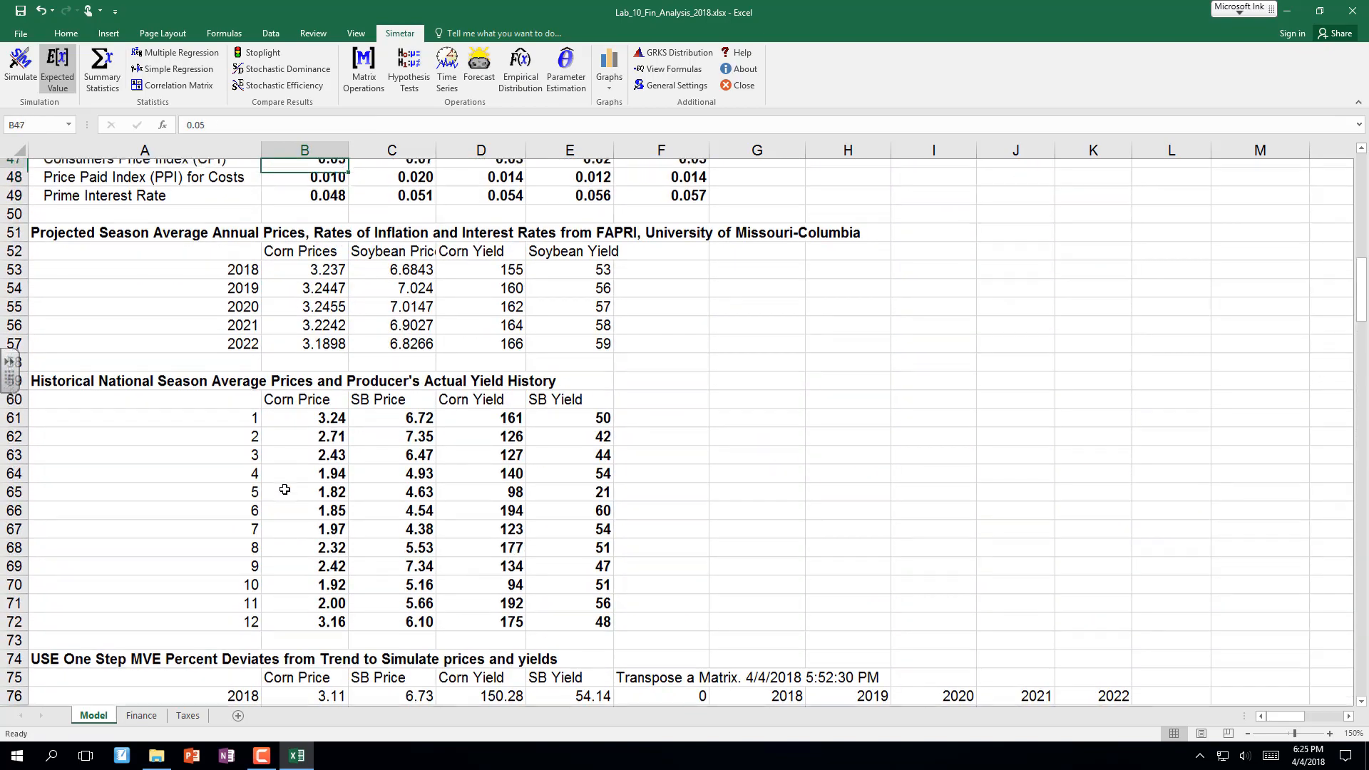
key(Up)
key(Up)
key(Up)
key(Up)
key(Up)
key(Up)
key(Up)
key(Up)
key(Up)
key(Up)
key(Up)
key(Up)
key(Up)
key(Up)
key(Up)
key(Up)
key(Up)
key(Up)
key(Up)
key(Up)
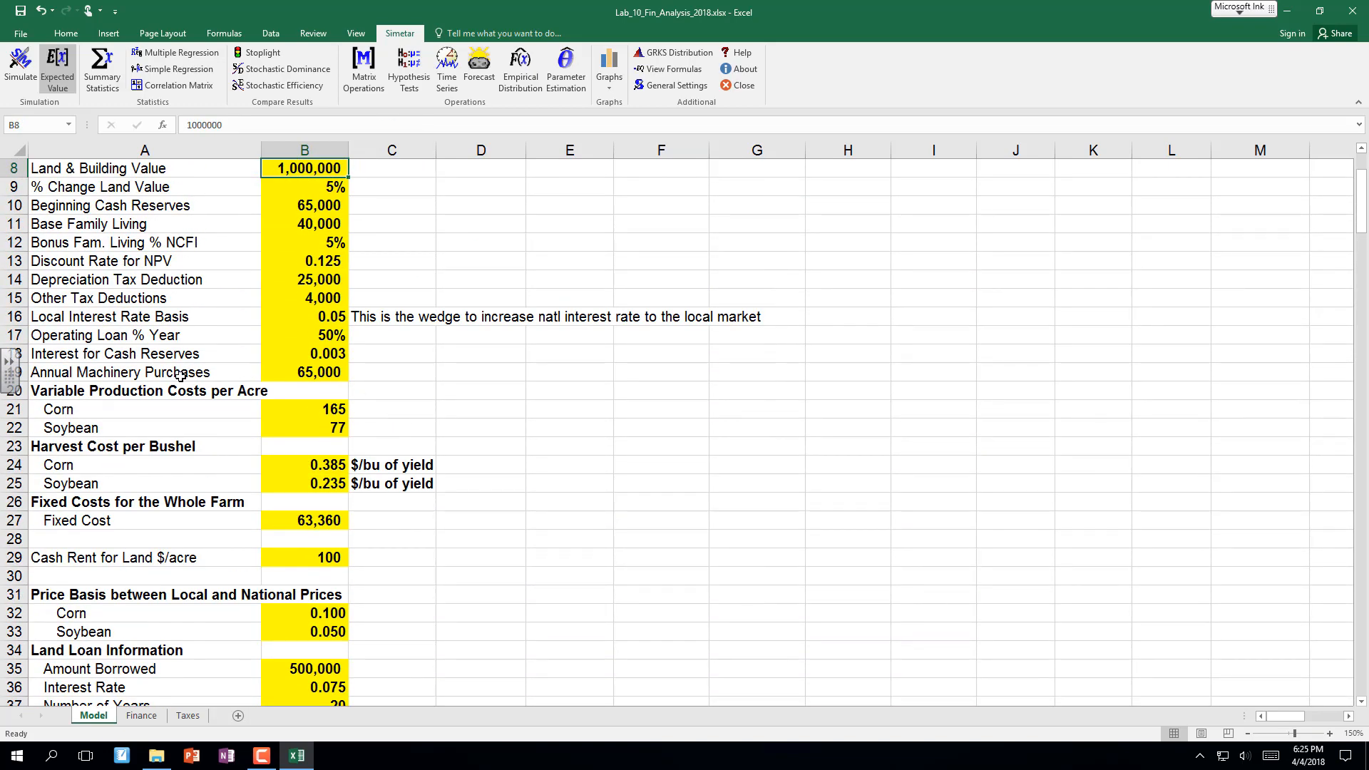
drag(137, 376, 347, 377)
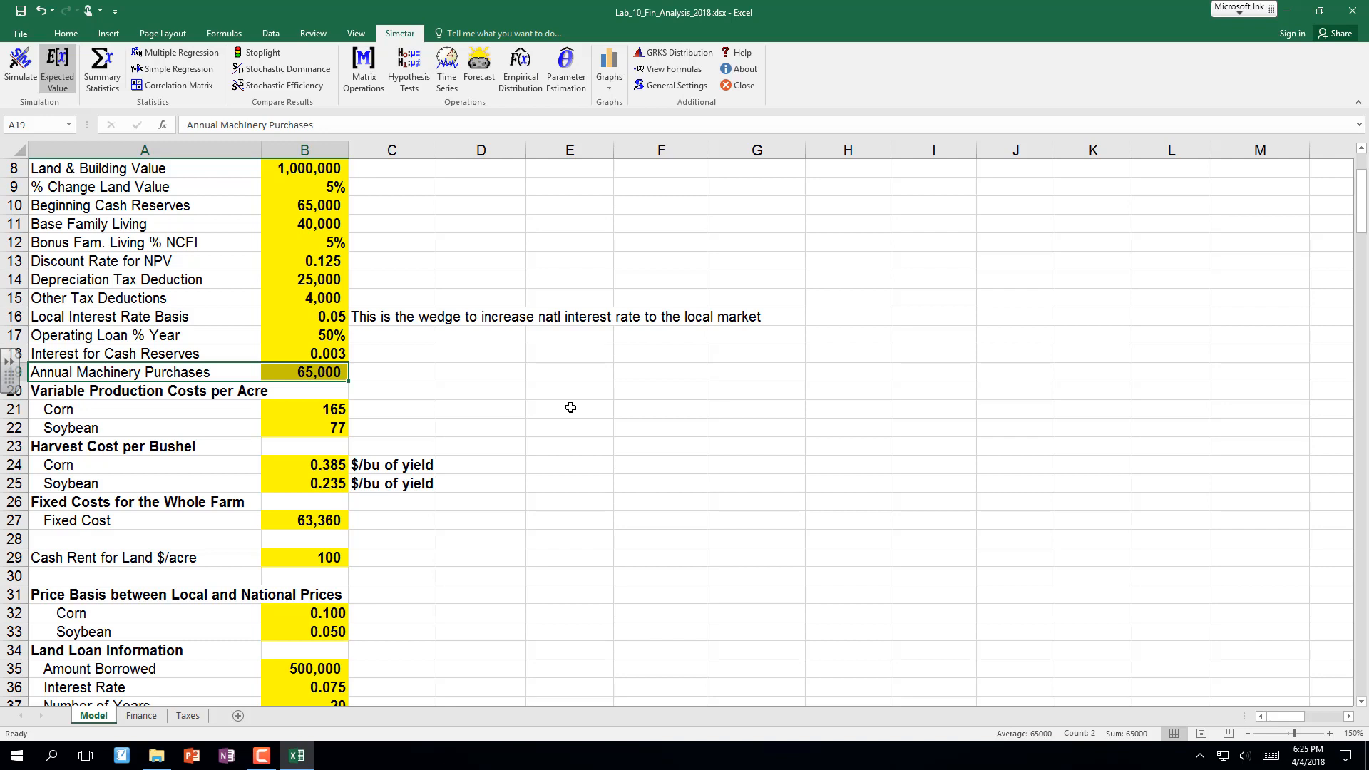
Review the manager's input data at the start of the Model sheet, down to the Local Interest Rate Basis.
key(Up)
key(Up)
key(Up)
key(Up)
key(Up)
key(Up)
key(Up)
key(Up)
key(Up)
key(Up)
key(Up)
key(Up)
key(Up)
key(Up)
key(Up)
key(Up)
key(Up)
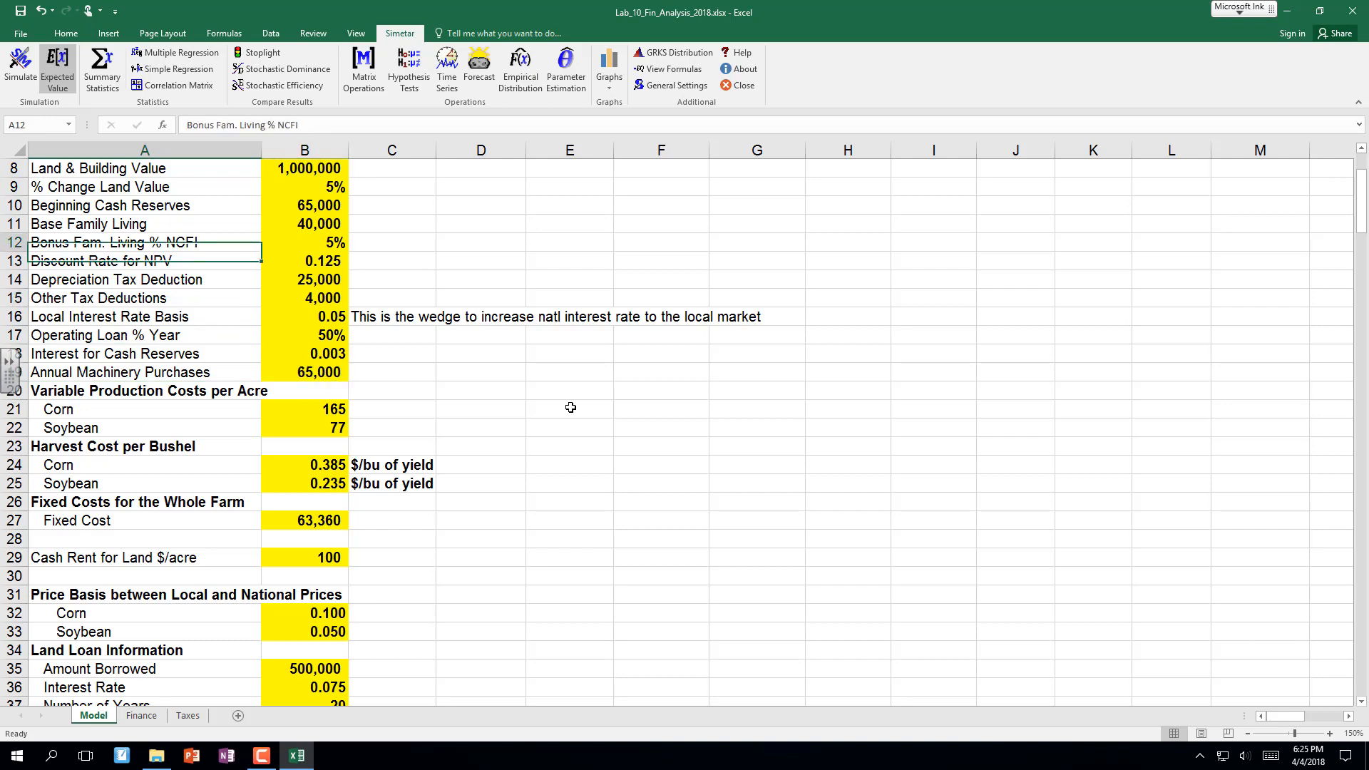
key(Down)
key(Down)
key(Down)
key(Down)
key(Down)
key(Down)
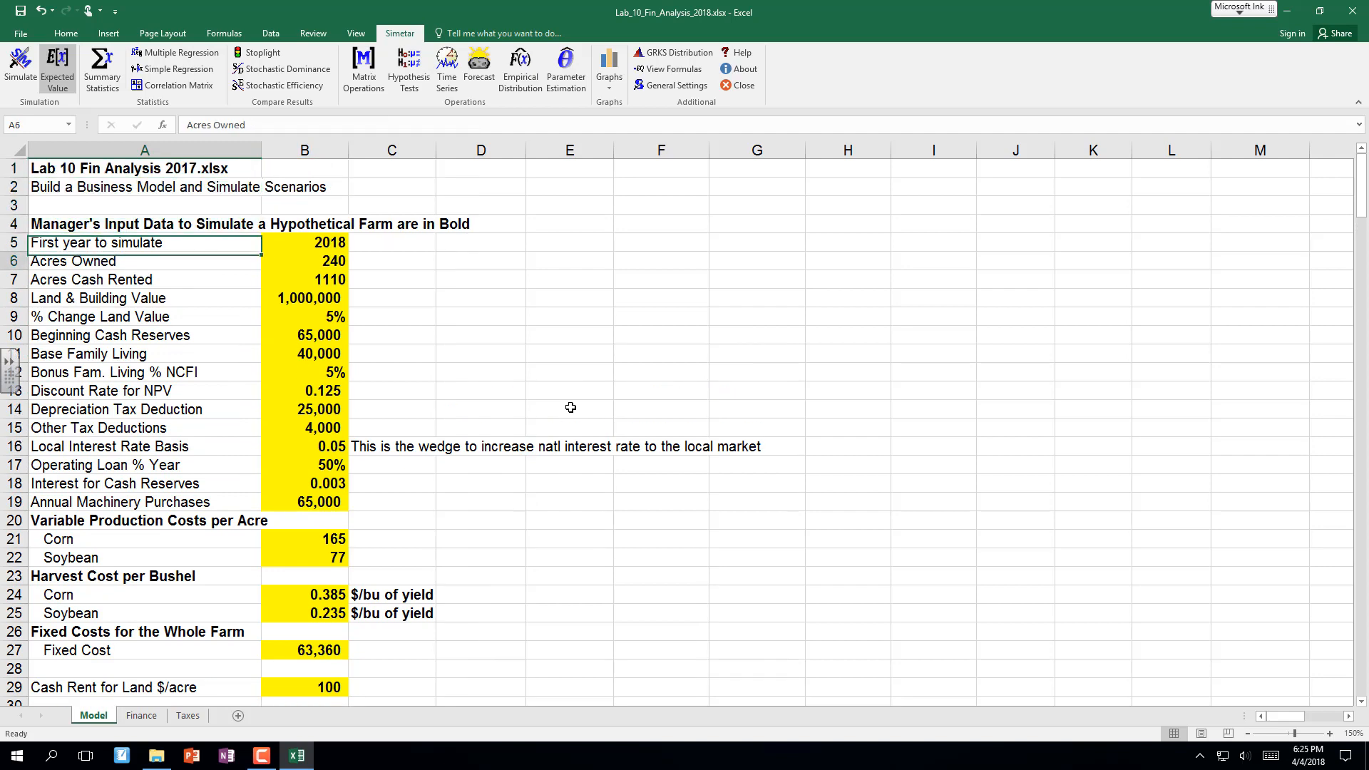
key(Down)
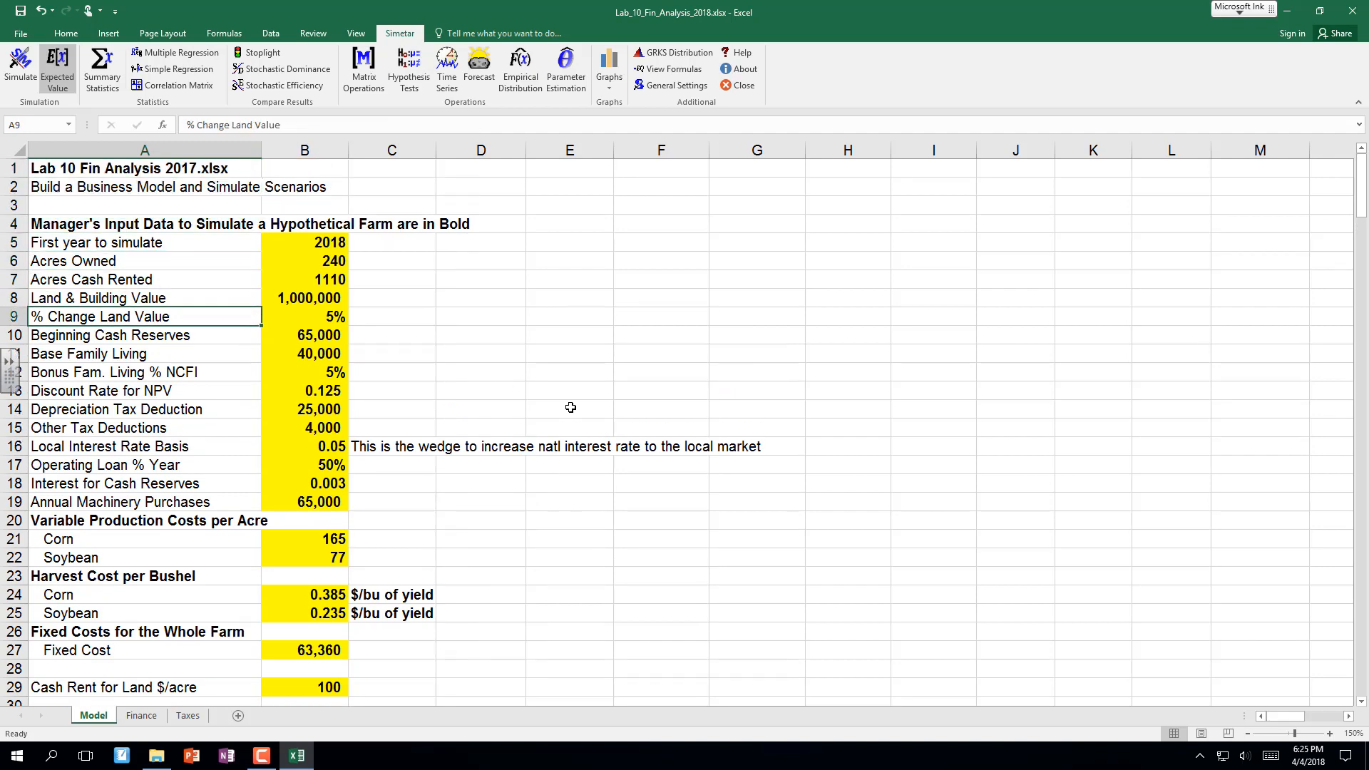
key(Down)
key(Down)
key(Down)
key(Down)
key(Down)
key(Down)
key(Down)
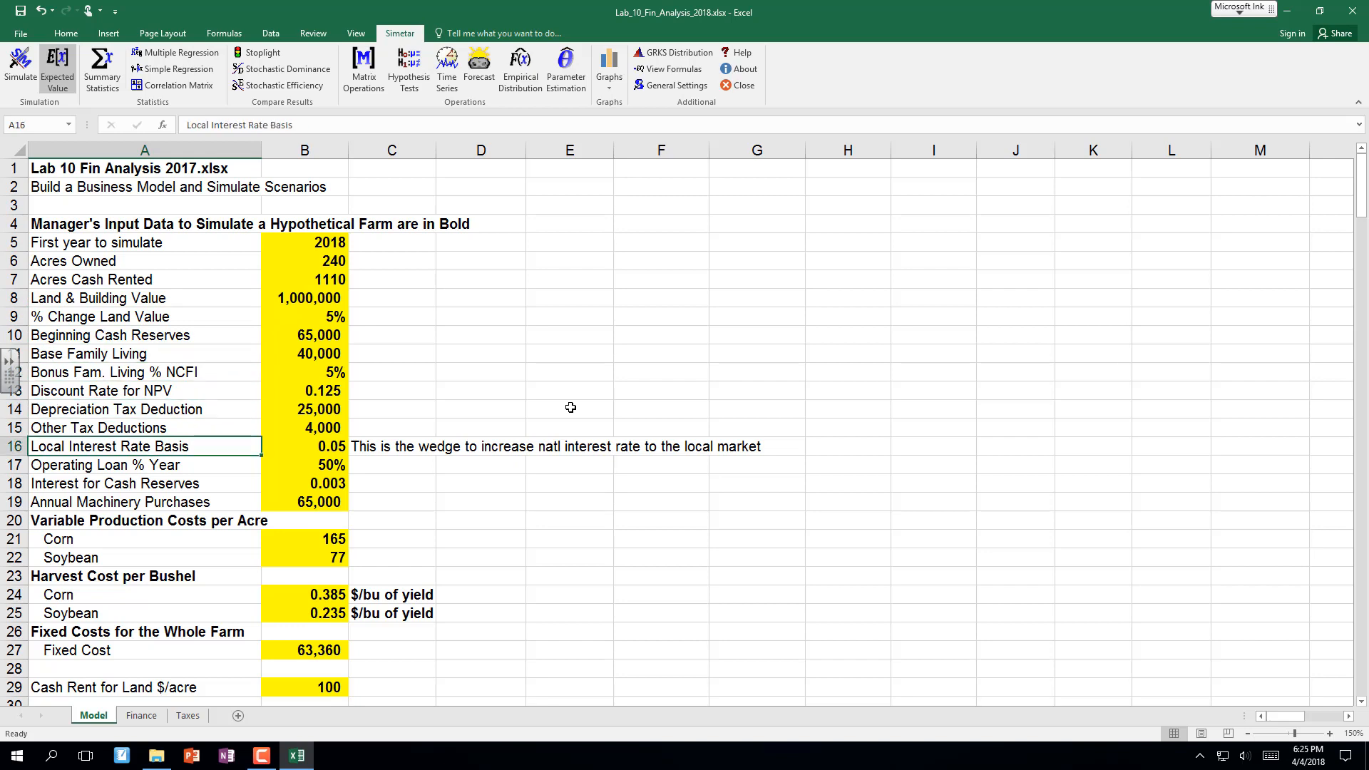
Go through the manager's input data in rows 5 to 19 to check for a beginning machinery value.
key(Up)
key(Up)
key(Up)
key(Up)
key(Up)
key(Up)
key(Up)
key(Up)
key(Up)
key(Up)
key(Up)
key(Up)
key(Down)
key(Down)
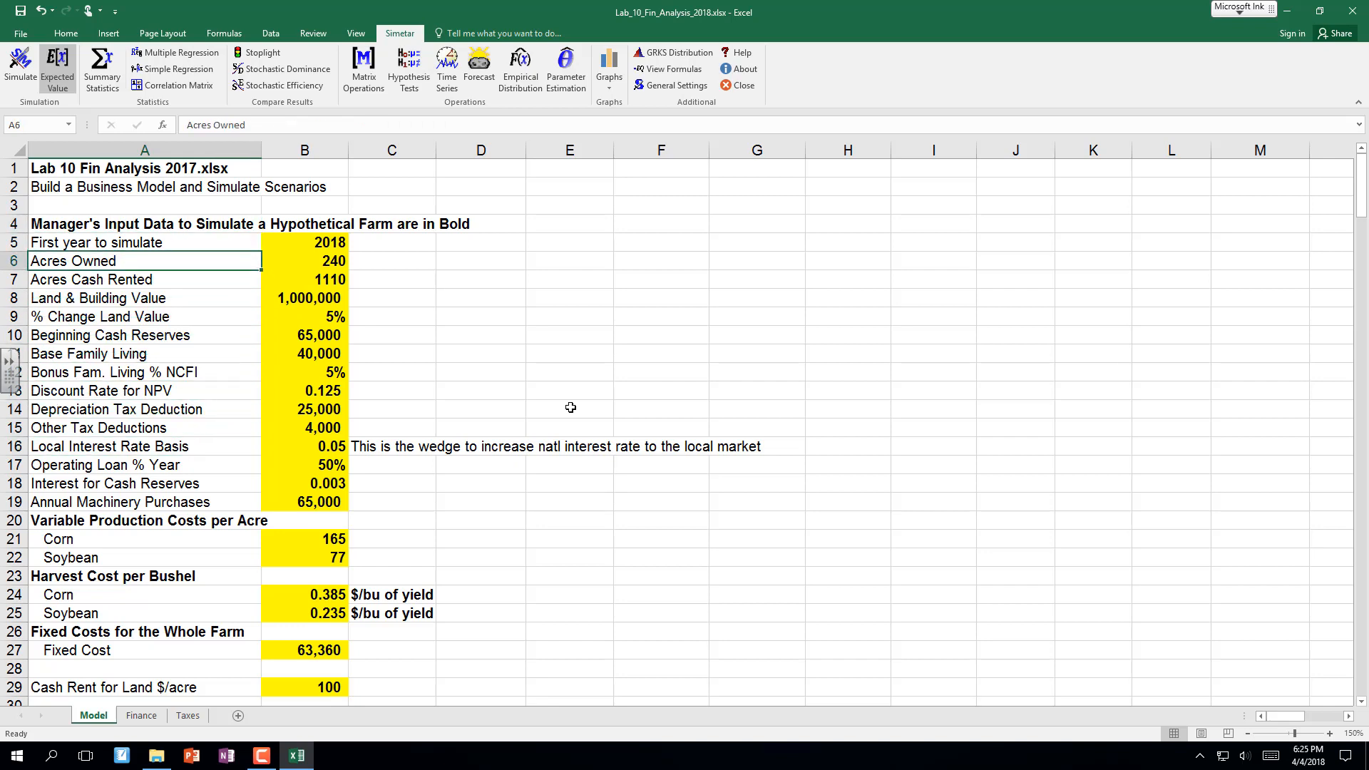
key(Down)
key(Down)
key(Down)
key(Down)
key(Down)
key(Down)
key(Down)
key(Down)
key(Down)
key(Down)
key(Down)
key(Down)
key(Up)
key(Up)
key(Up)
key(Up)
key(Up)
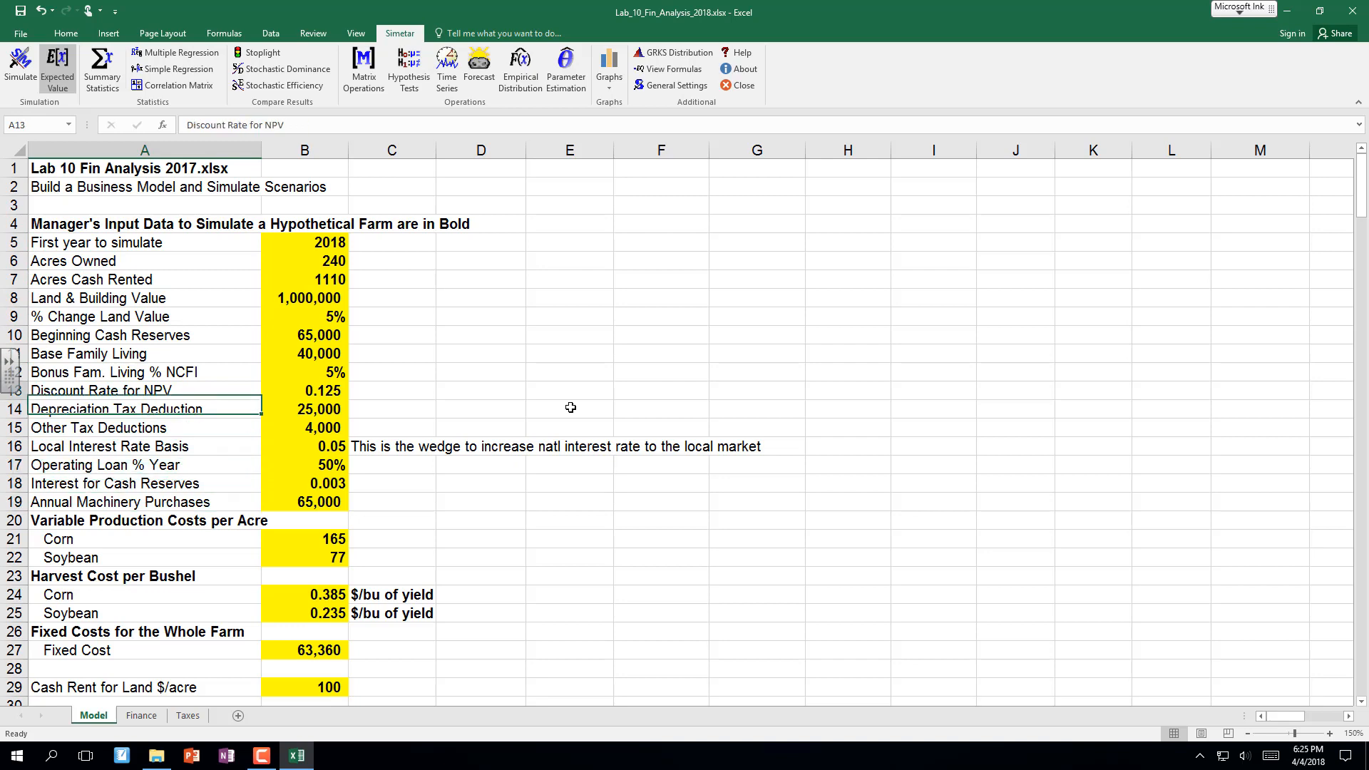
key(Up)
key(Up)
key(Up)
key(Up)
key(Down)
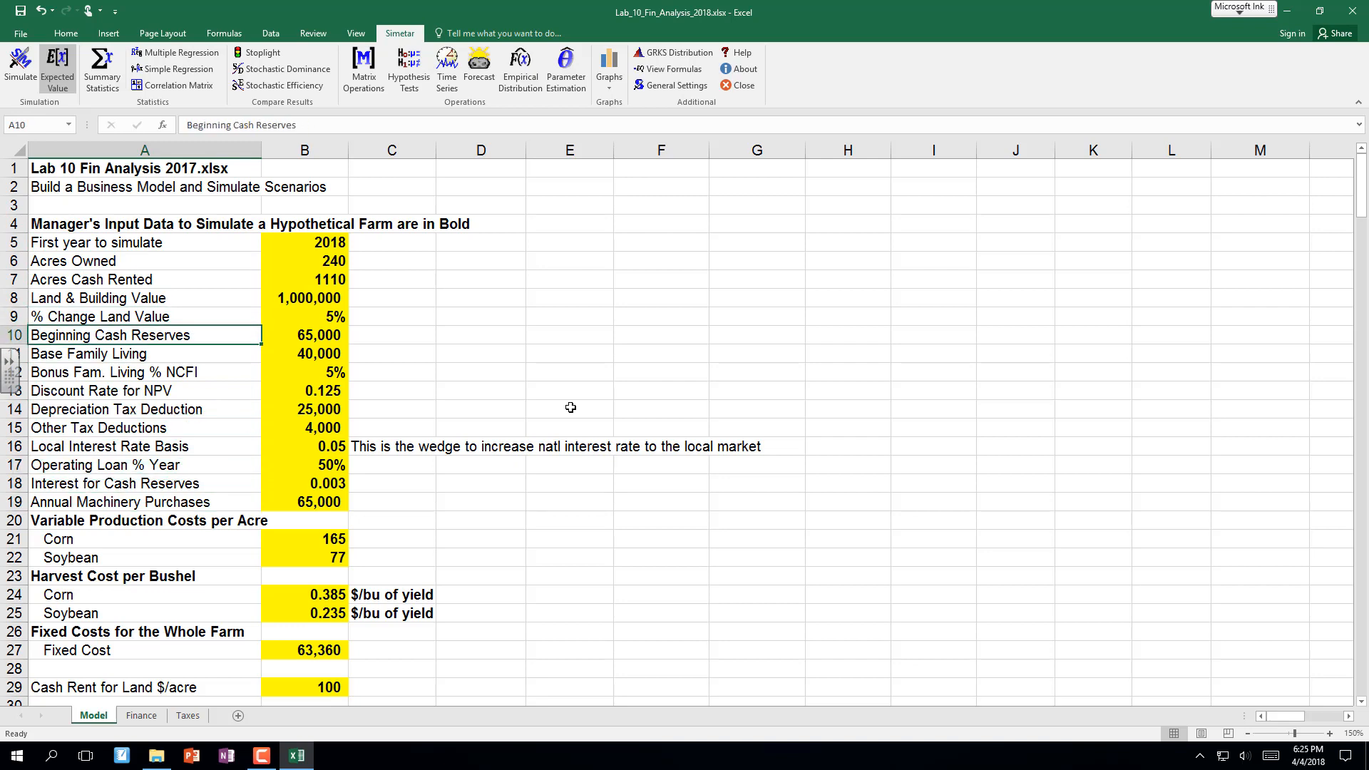
key(Down)
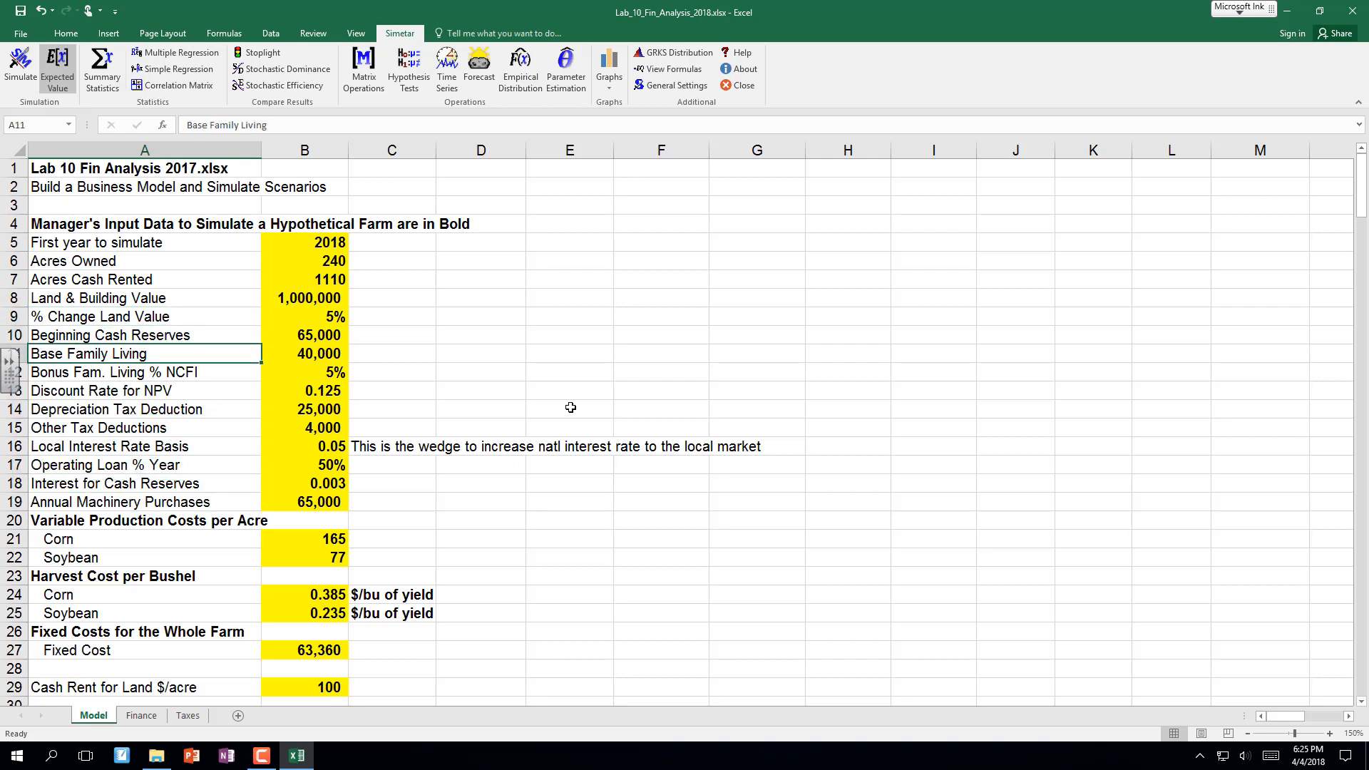
key(Down)
key(Down)
key(Down)
key(Down)
key(Down)
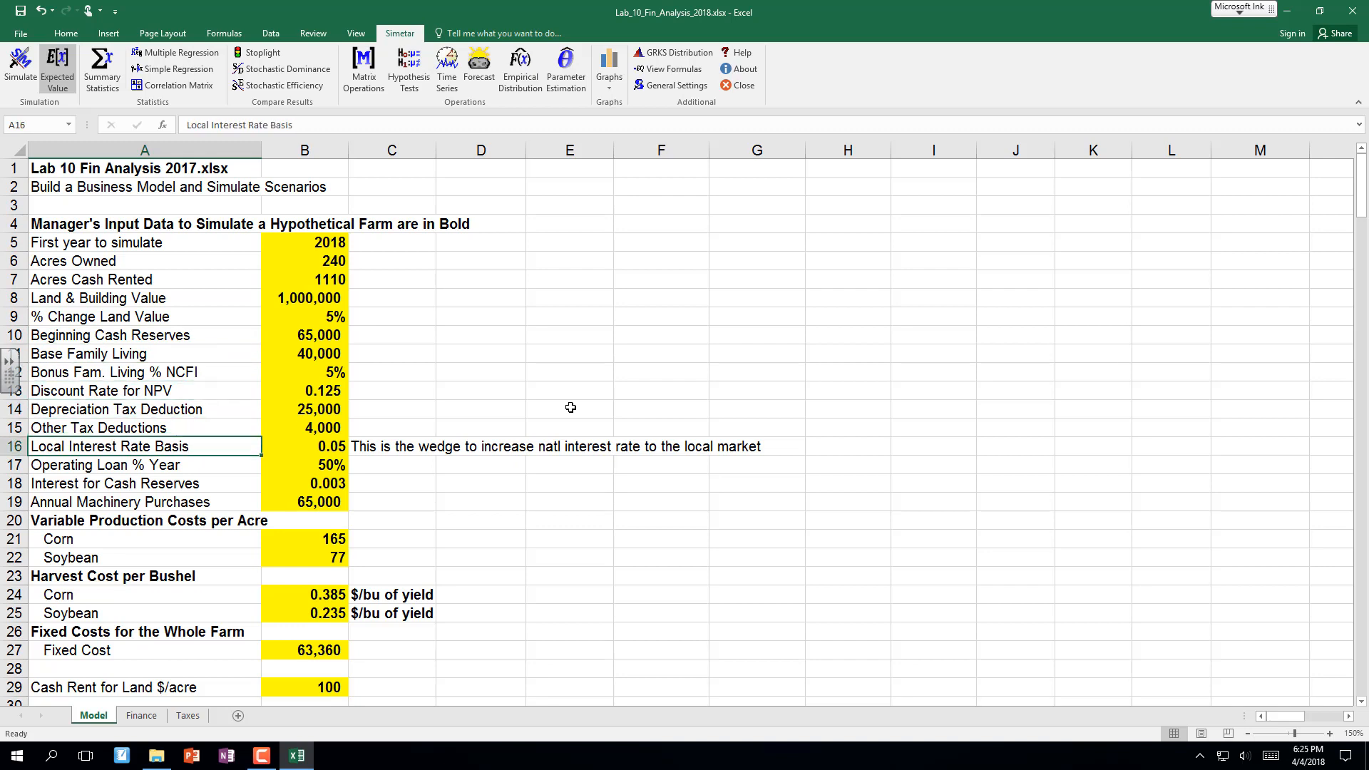
key(Down)
key(Down)
key(Down)
key(Up)
key(Up)
key(Up)
key(Up)
key(Up)
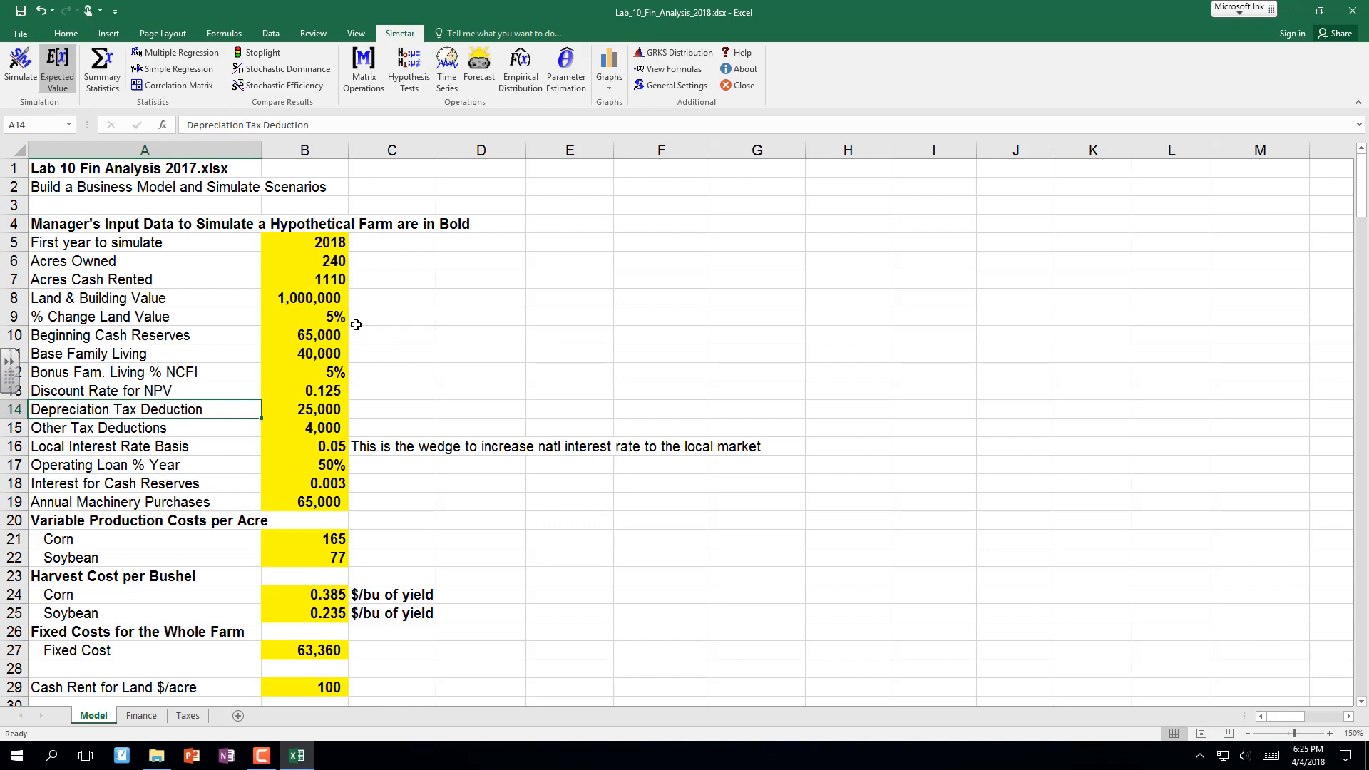
Insert a blank row above Land & Building Value in the manager's input data.
click(8, 335)
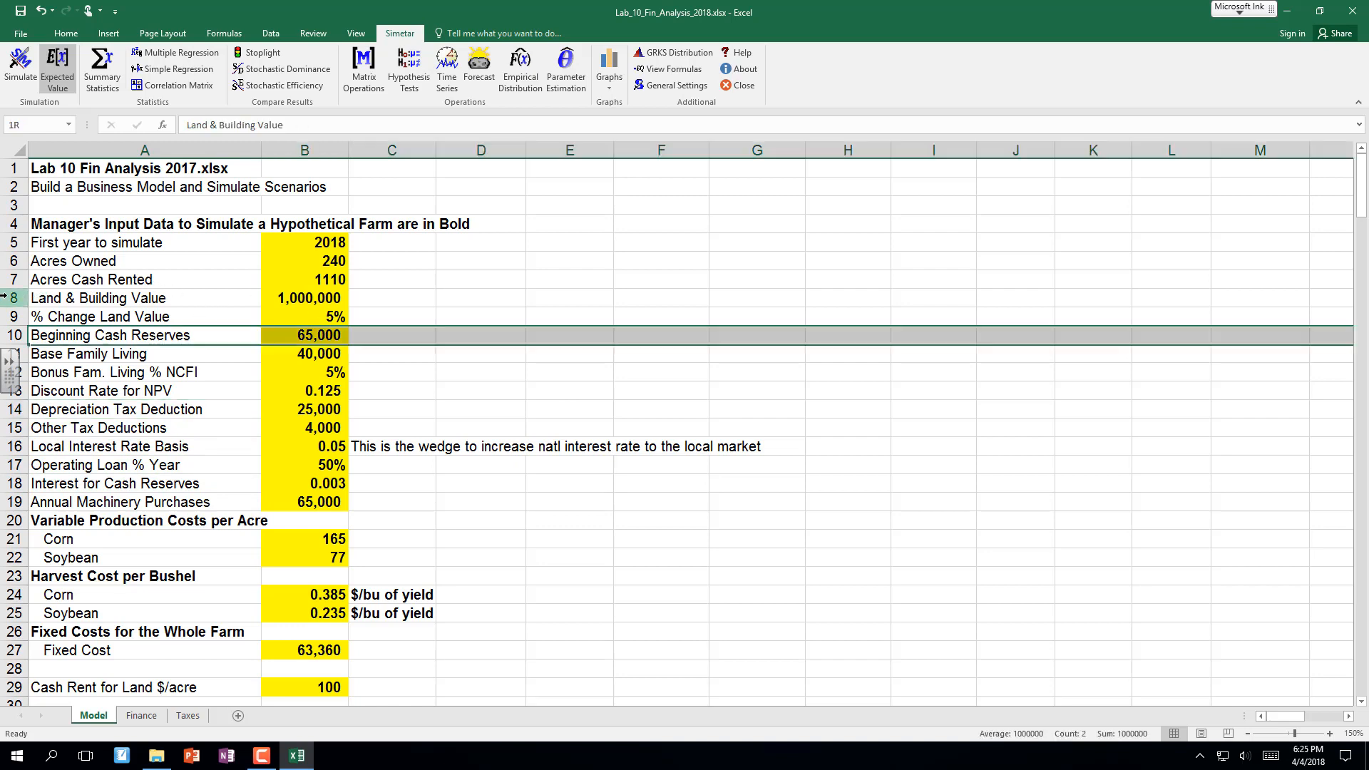
click(7, 297)
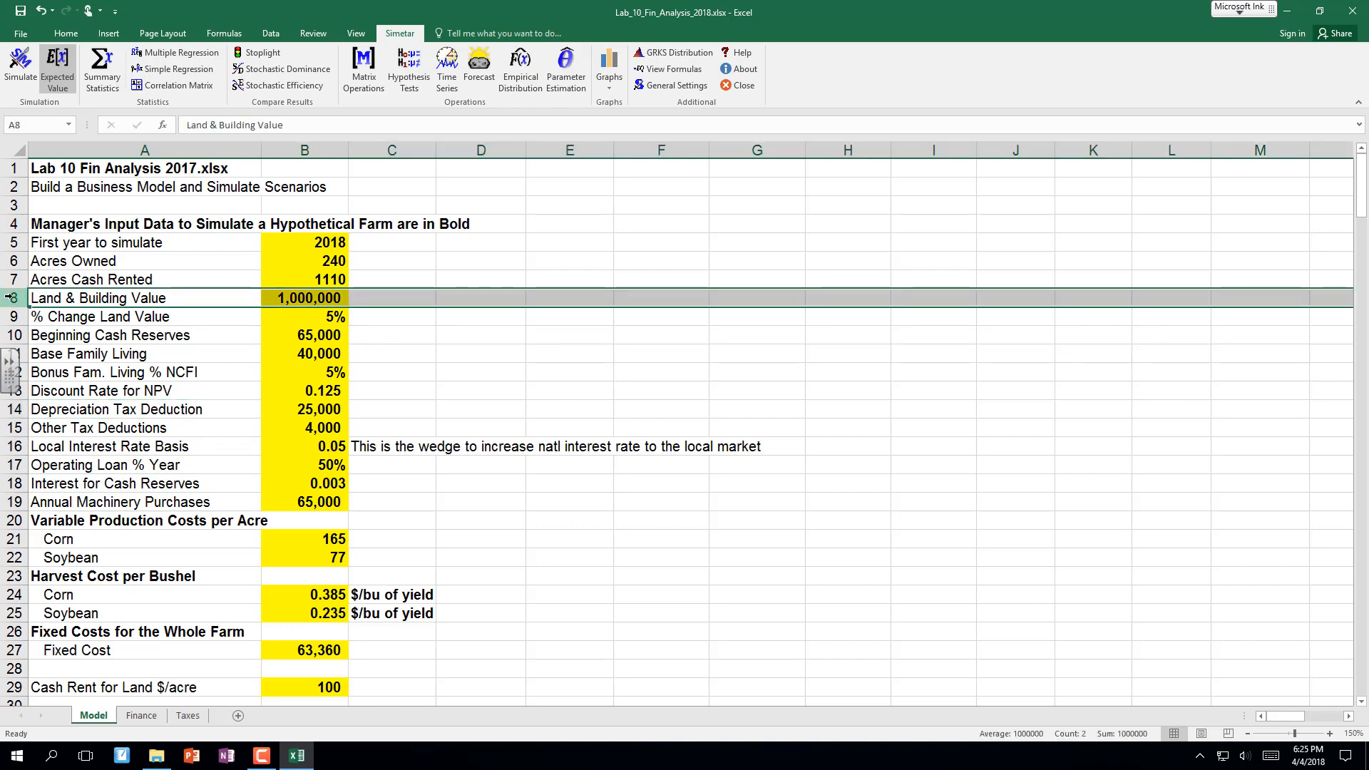
right_click(8, 297)
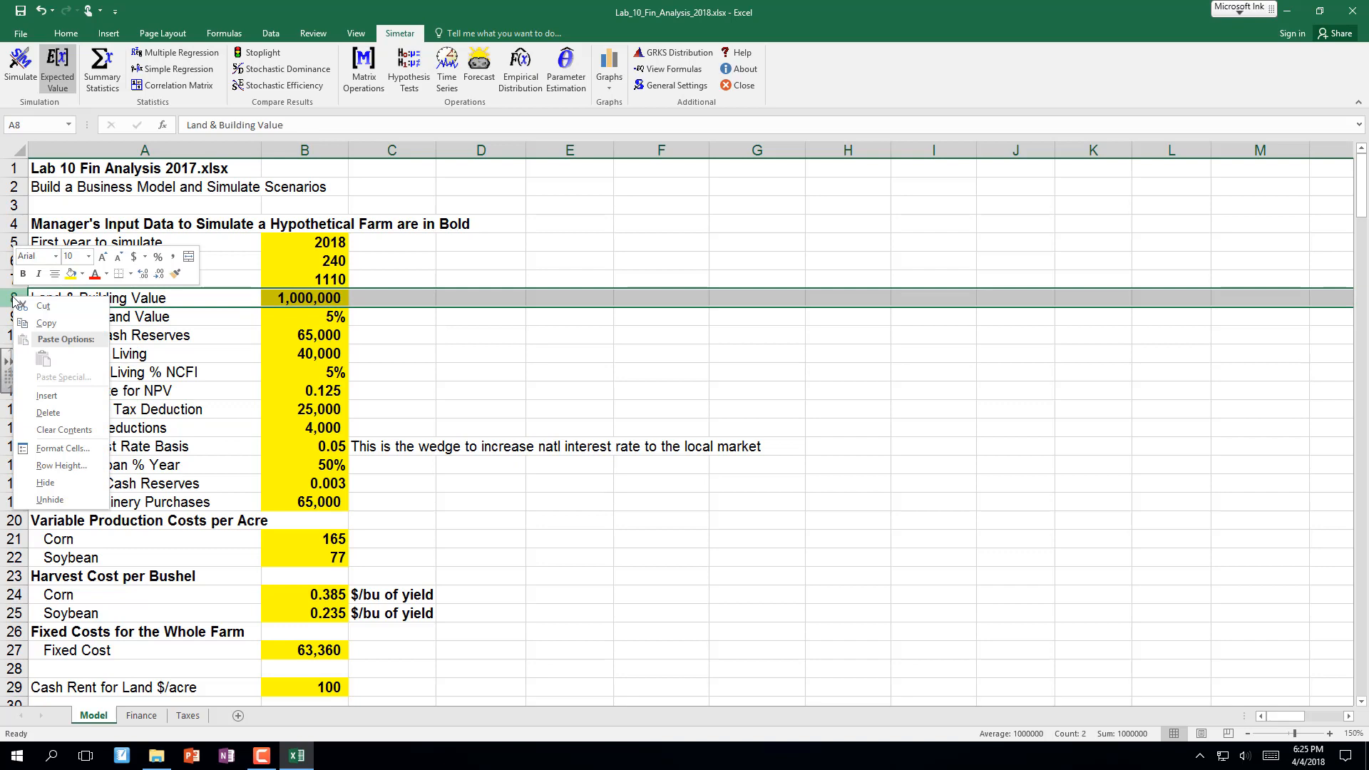
click(48, 396)
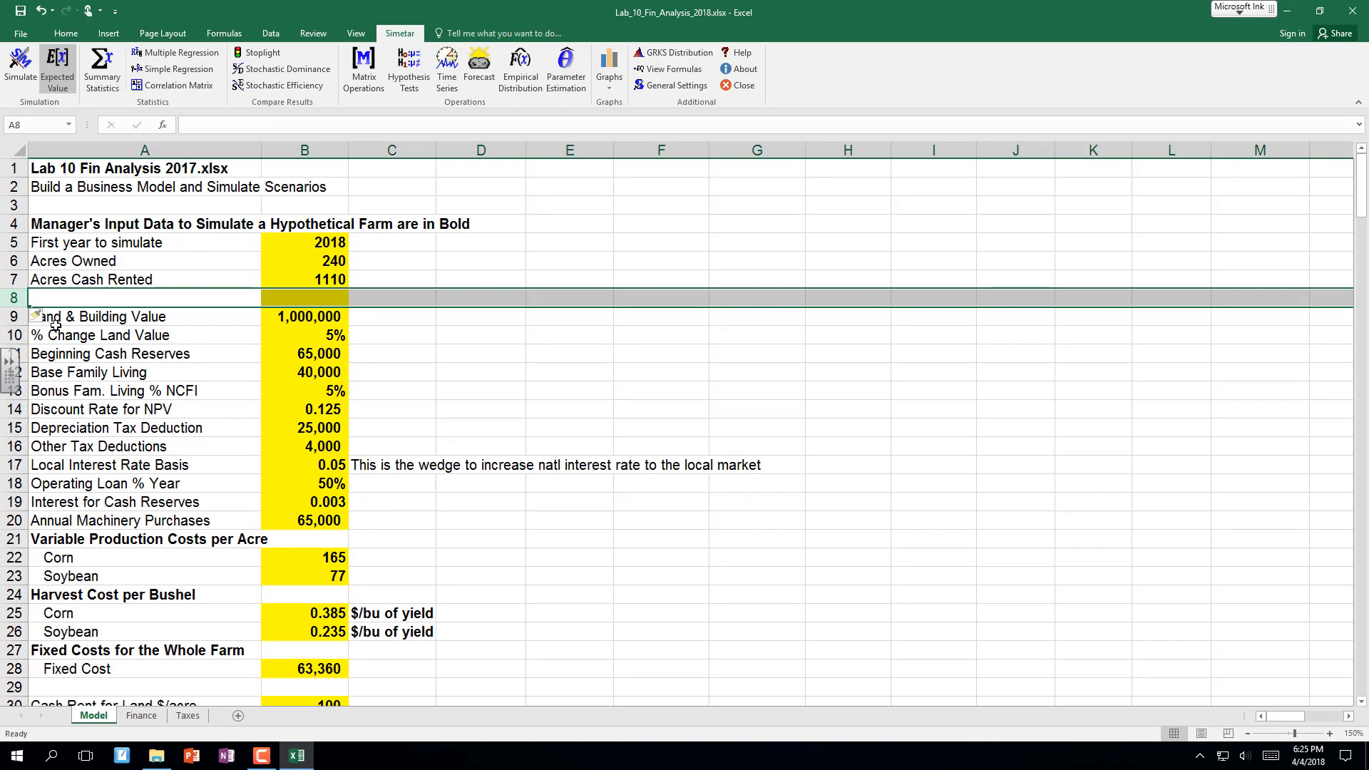
Add the input "Initial Value of Machinery" in A8 with a value of 300000 in B8.
click(56, 299)
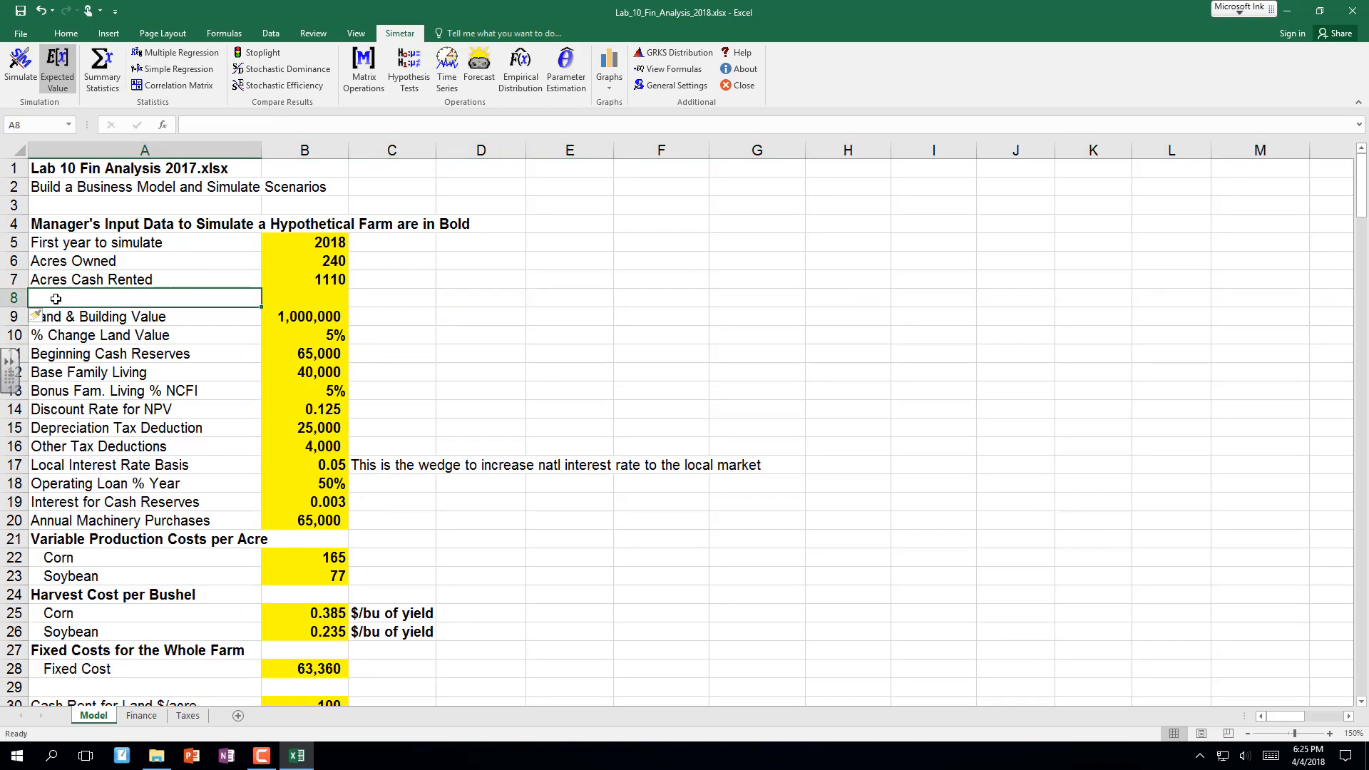
text(Initial)
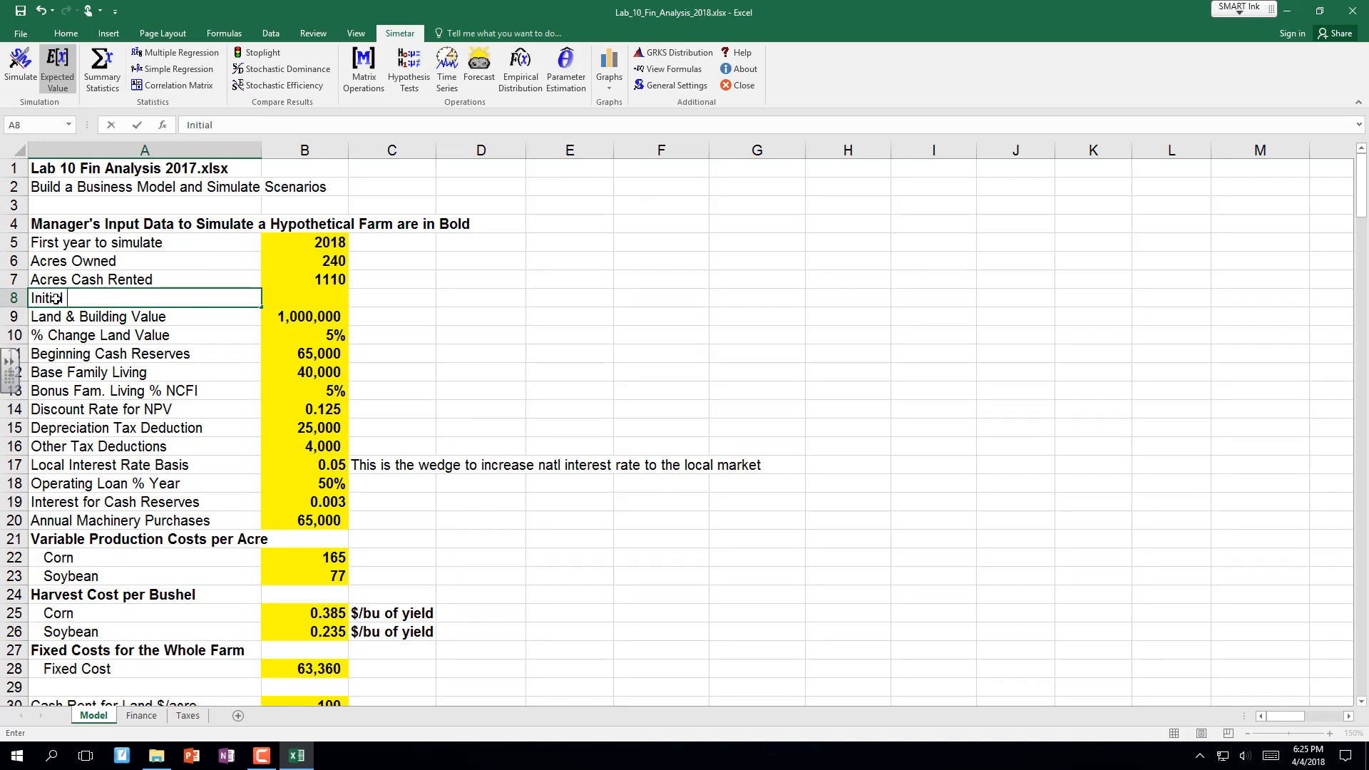
text( Value of Machine)
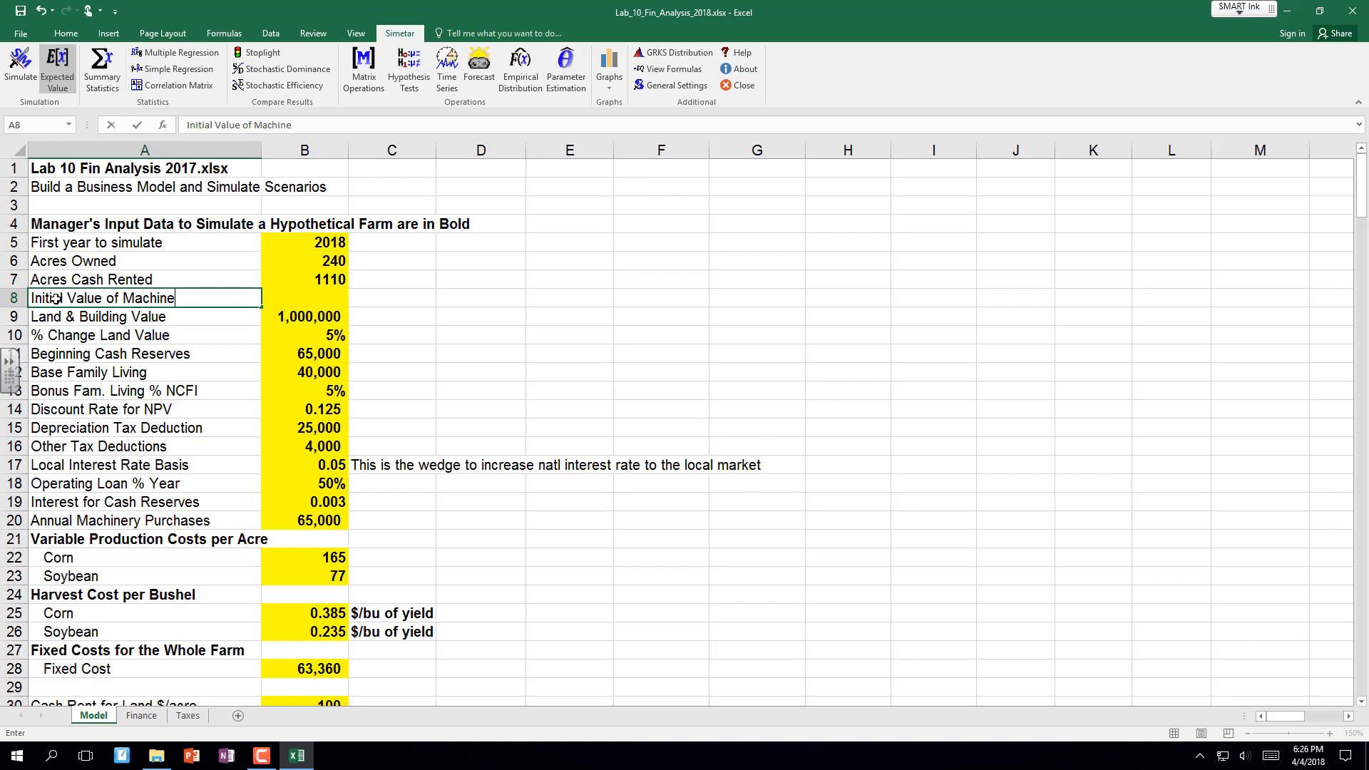
text(ry)
key(Tab)
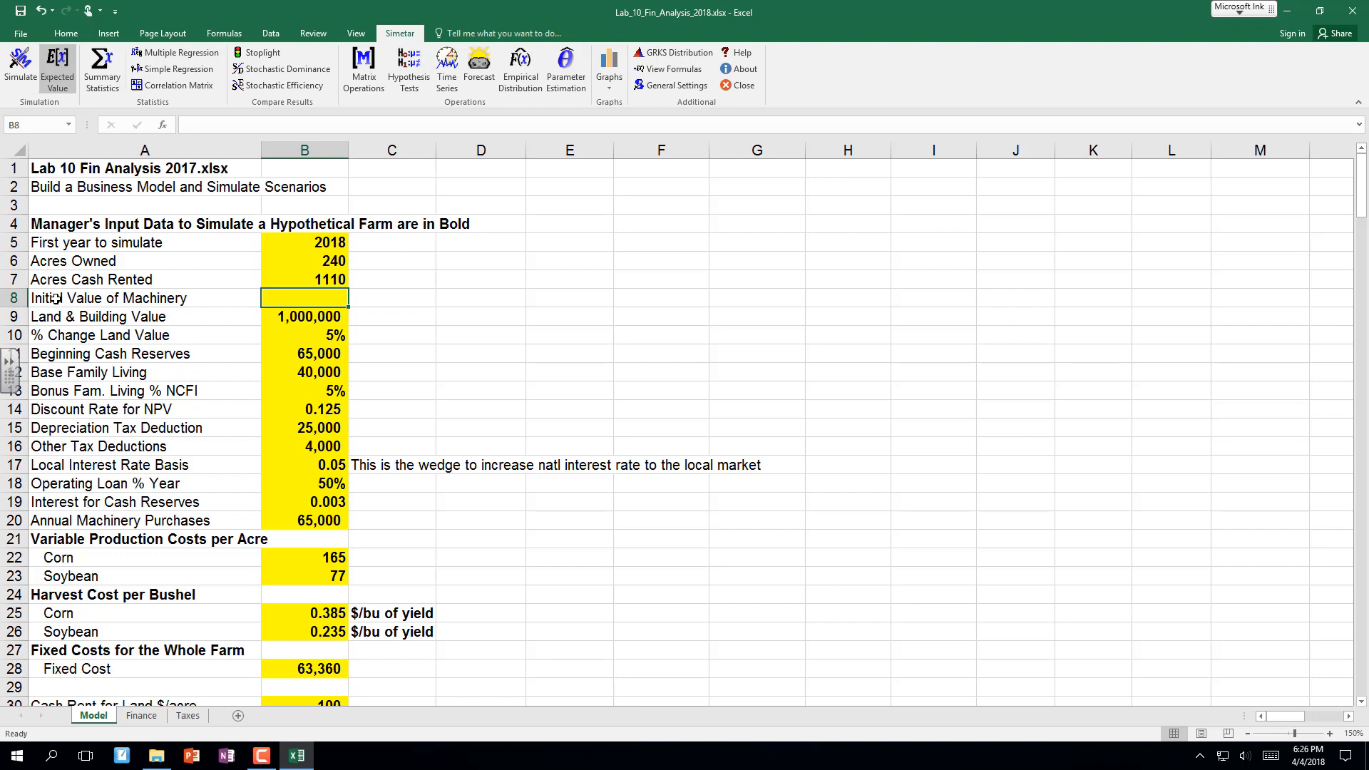
text(3000000)
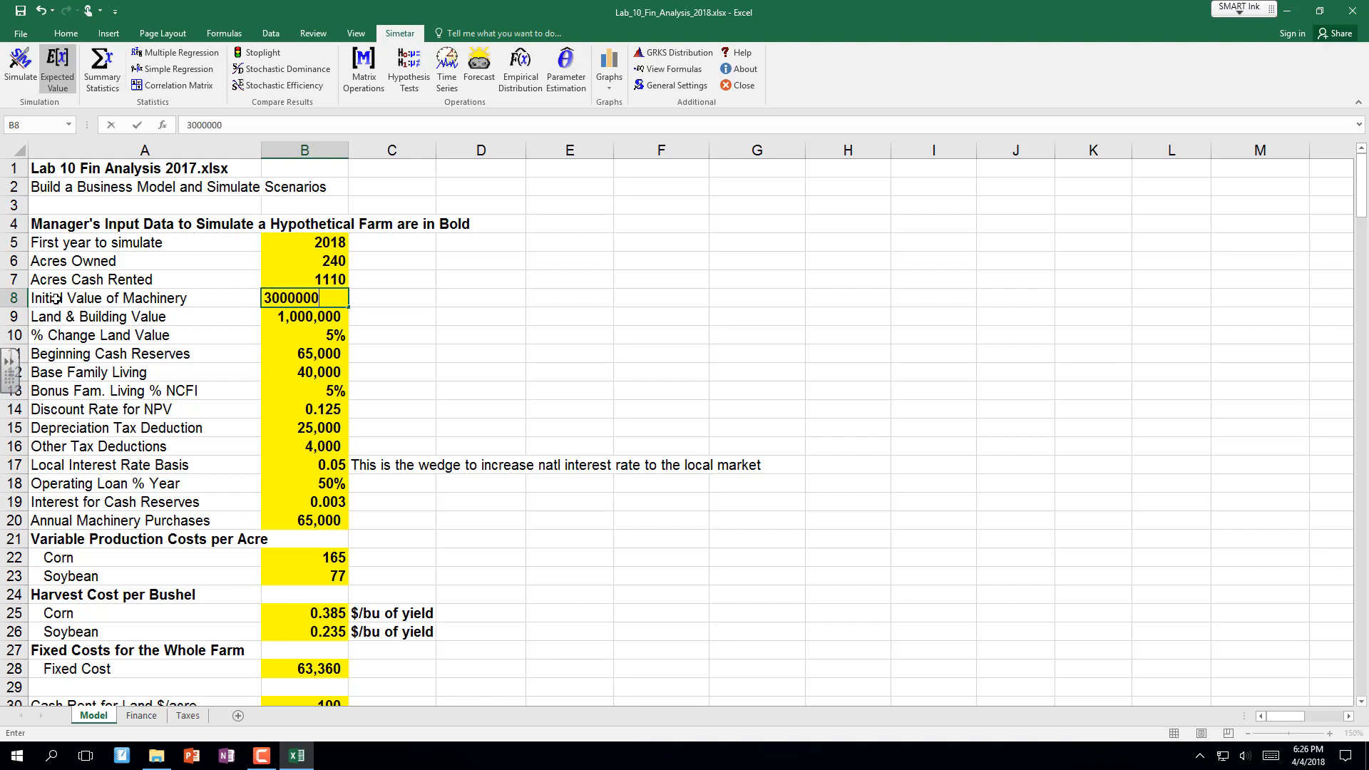
key(BackSpace)
key(Return)
key(Up)
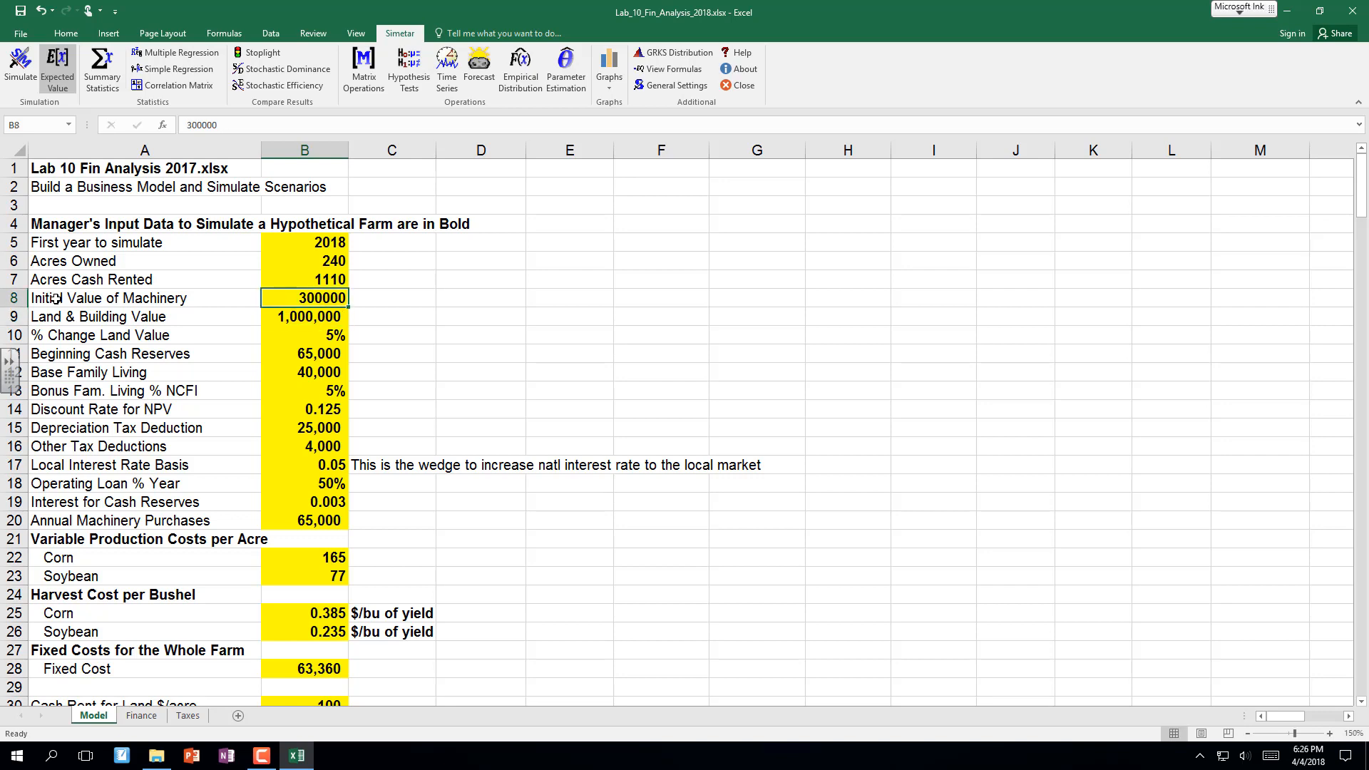
Format the machinery value in B8 with a thousands separator and no decimal places.
click(66, 33)
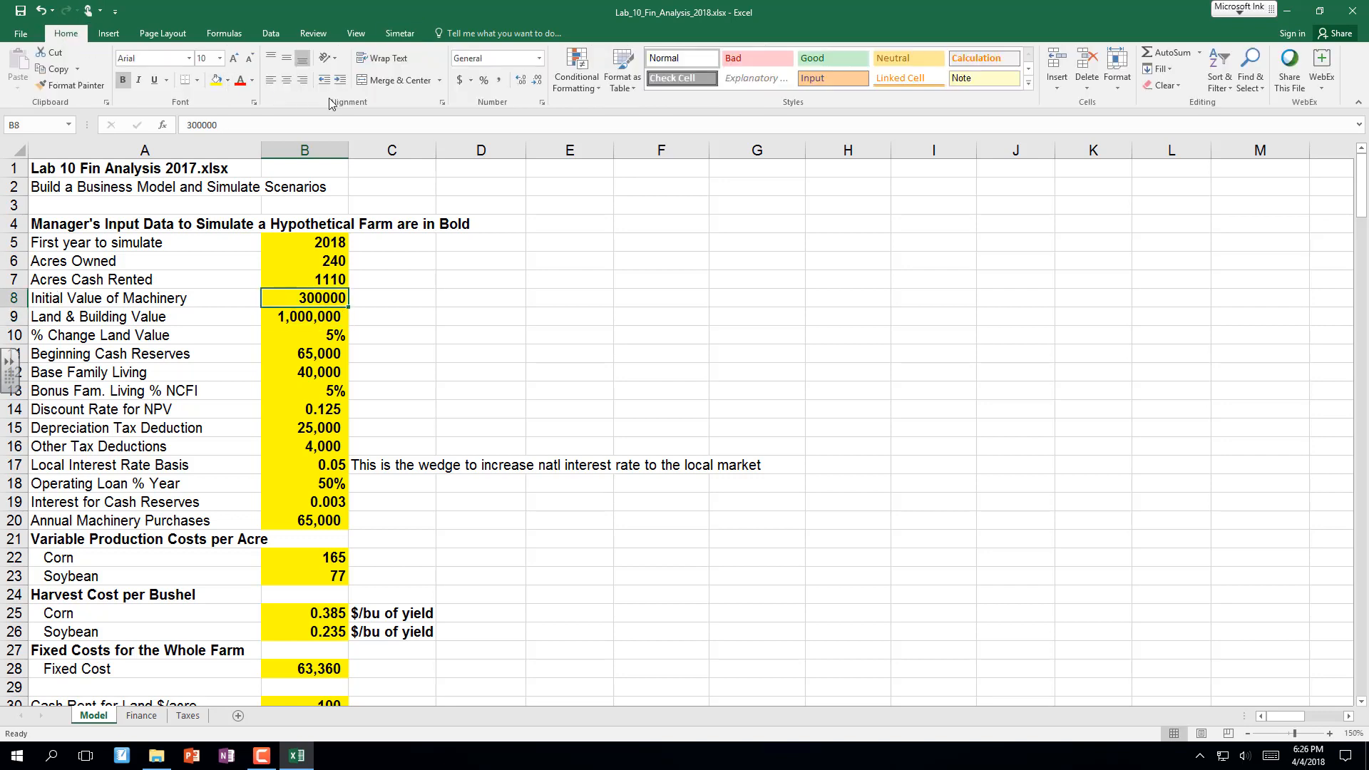
click(498, 80)
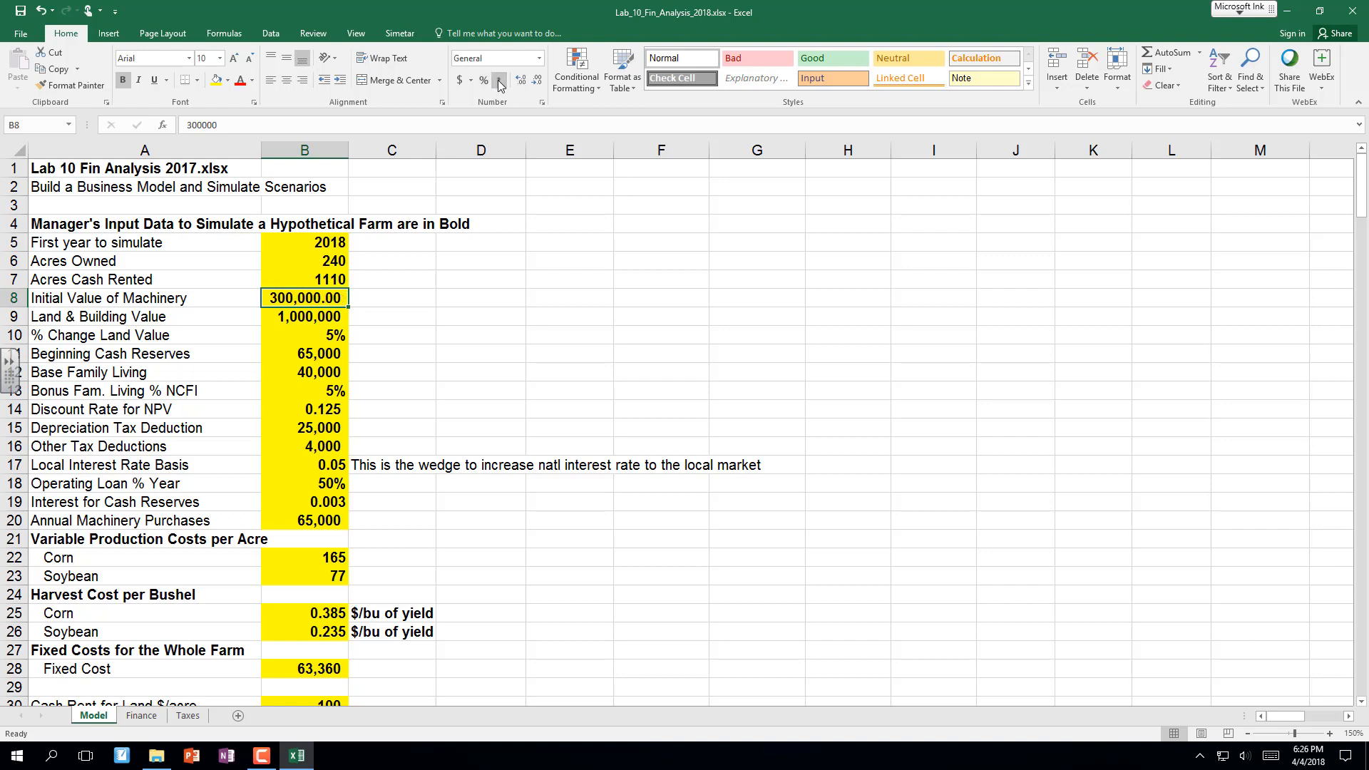
click(537, 79)
click(537, 80)
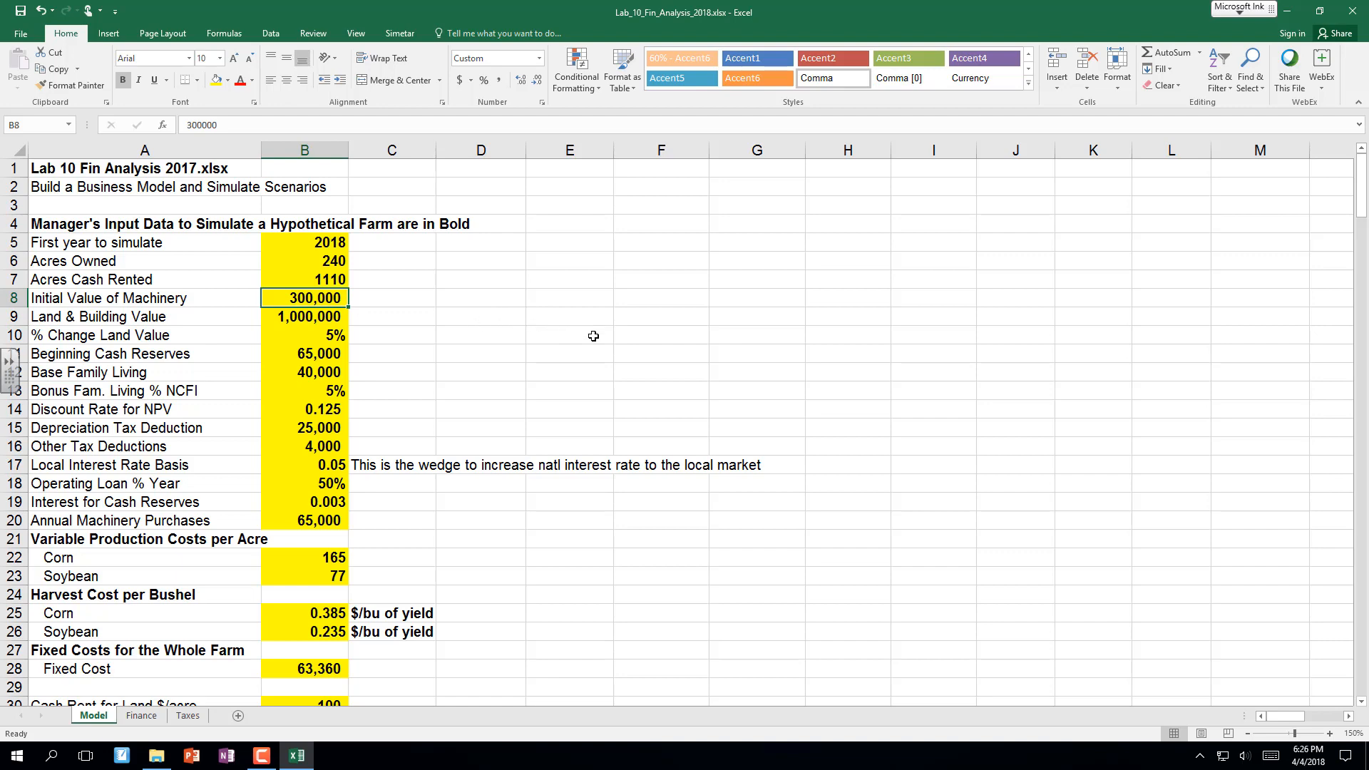
Start a year header row in E8 by linking it to the first year to simulate with =B5.
scroll(658, 345, down, 1)
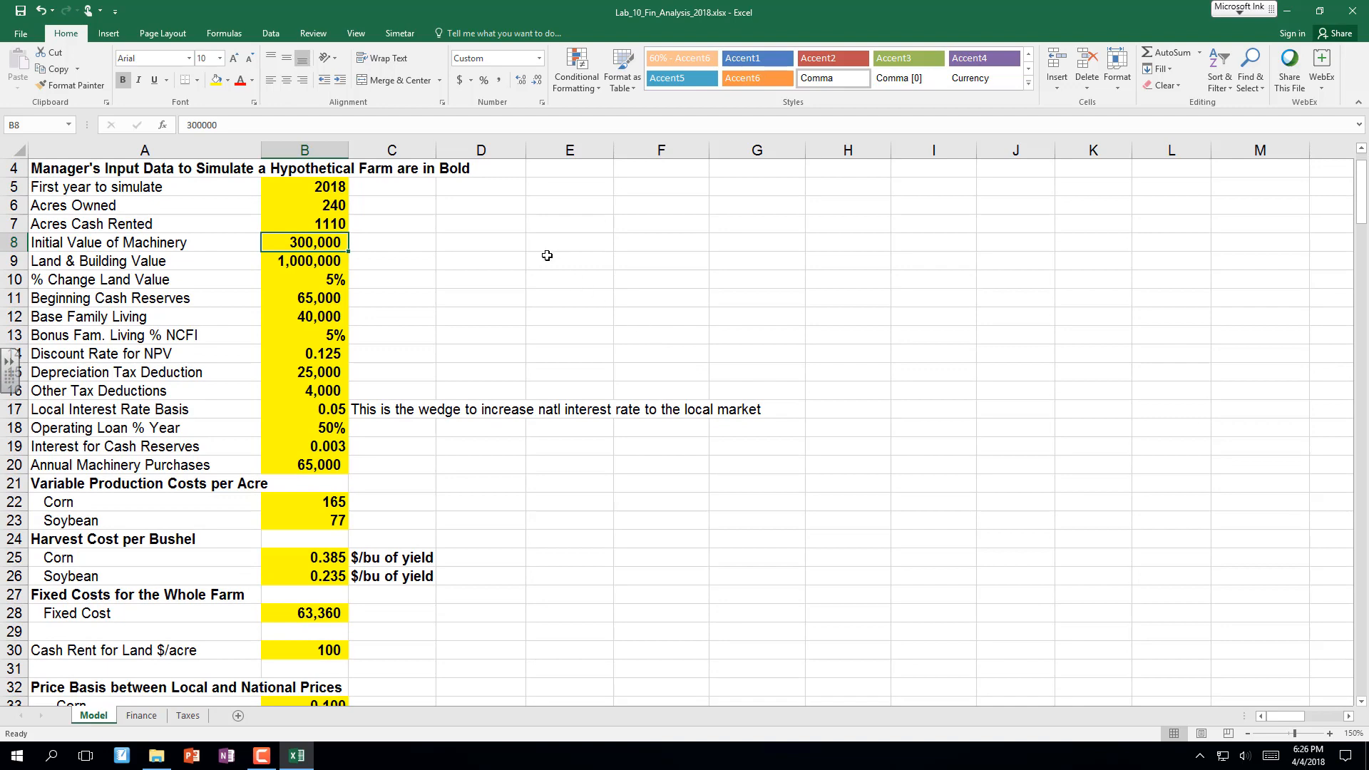
scroll(527, 247, up, 1)
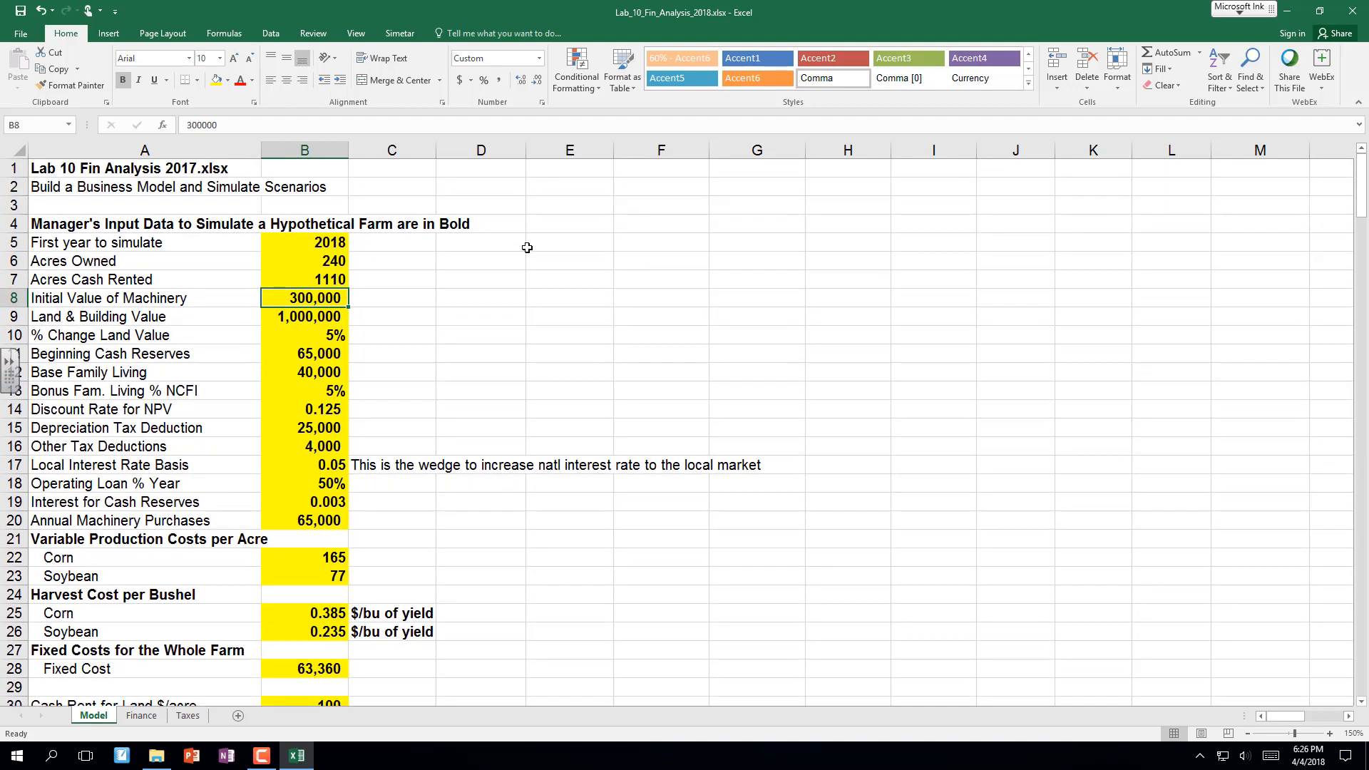
click(544, 294)
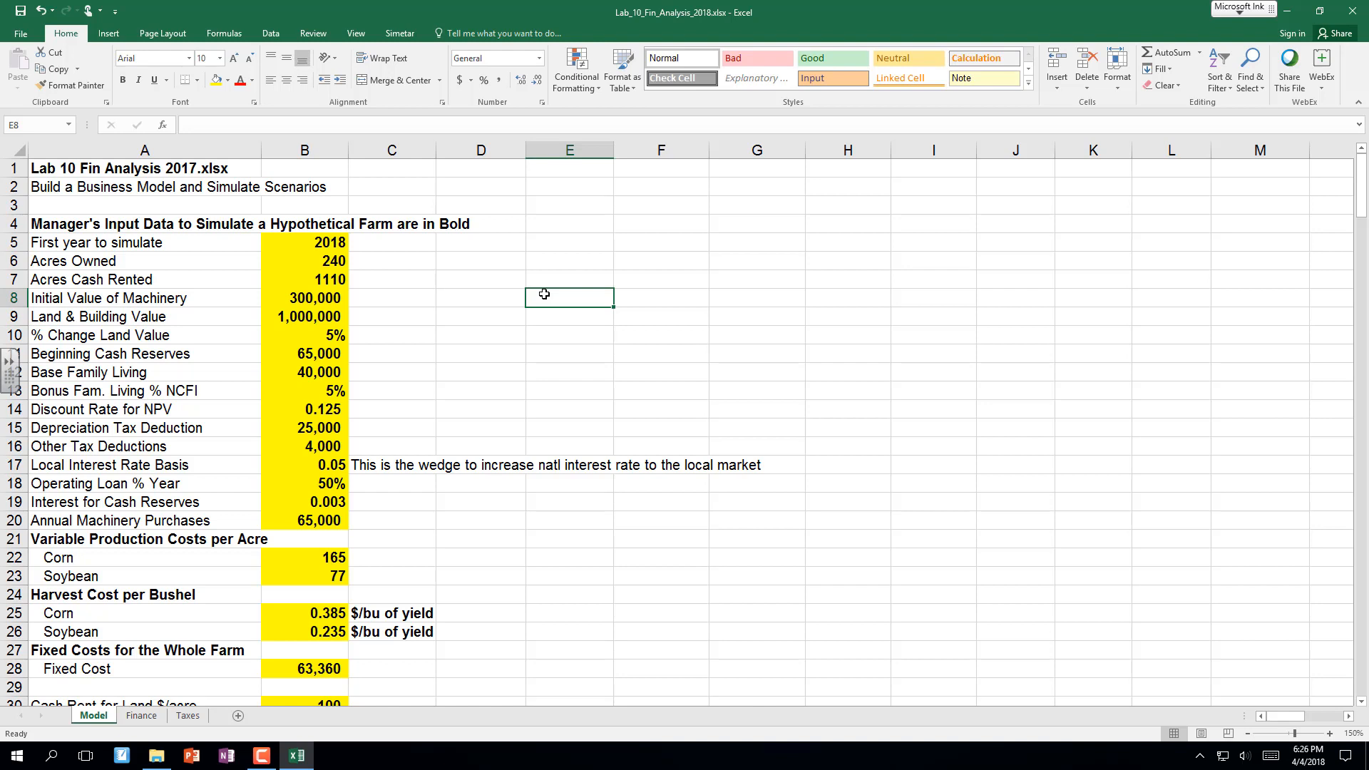
text(=)
click(320, 242)
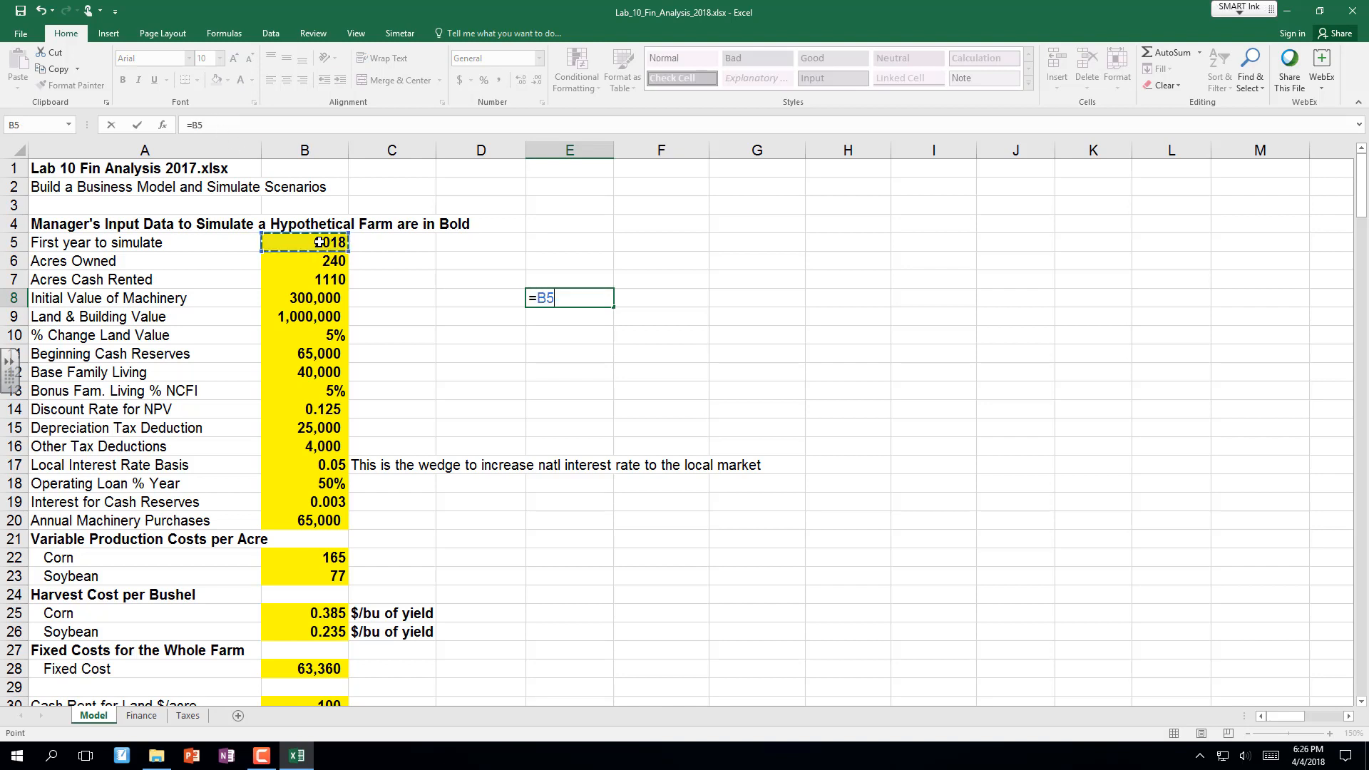
key(Return)
key(Up)
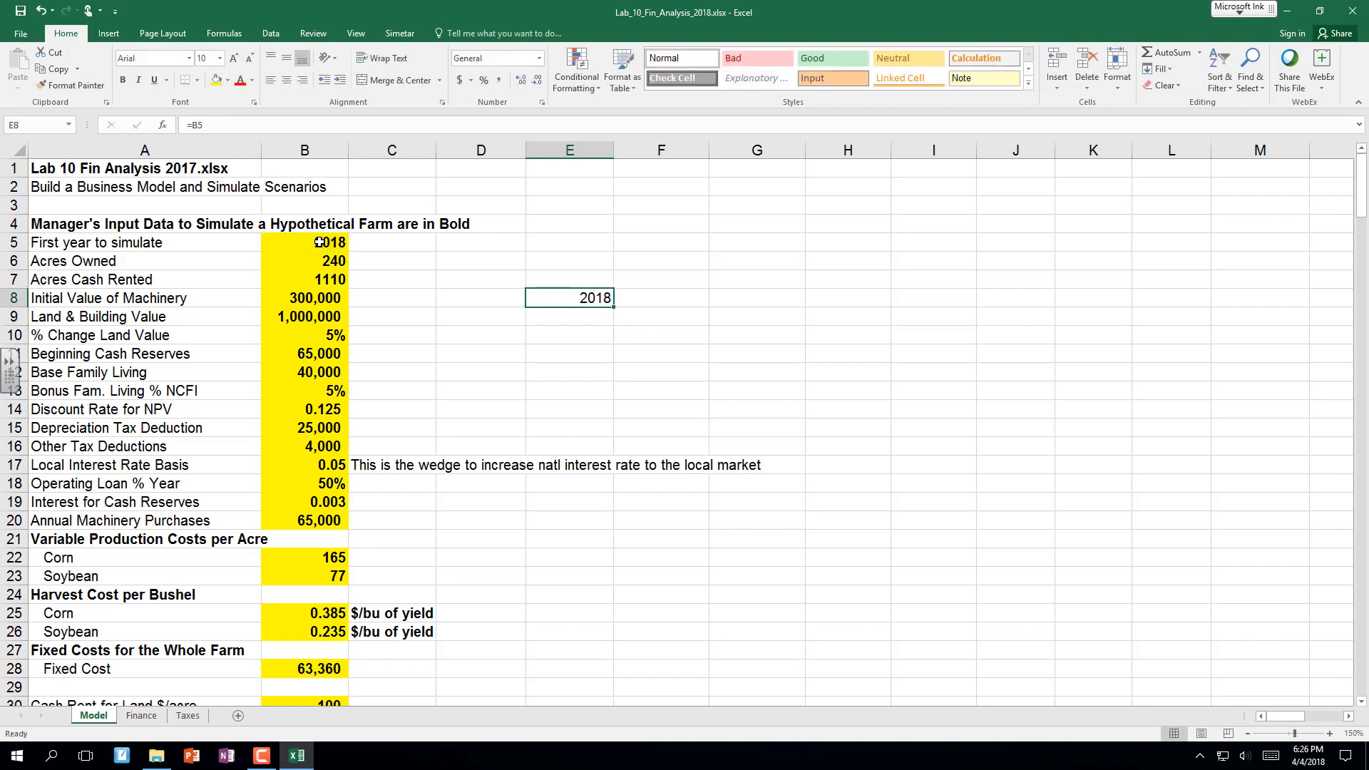
Enter =1+E8 in F8 and fill it across to I8 to extend the year headers through 2022.
key(Right)
text(=)
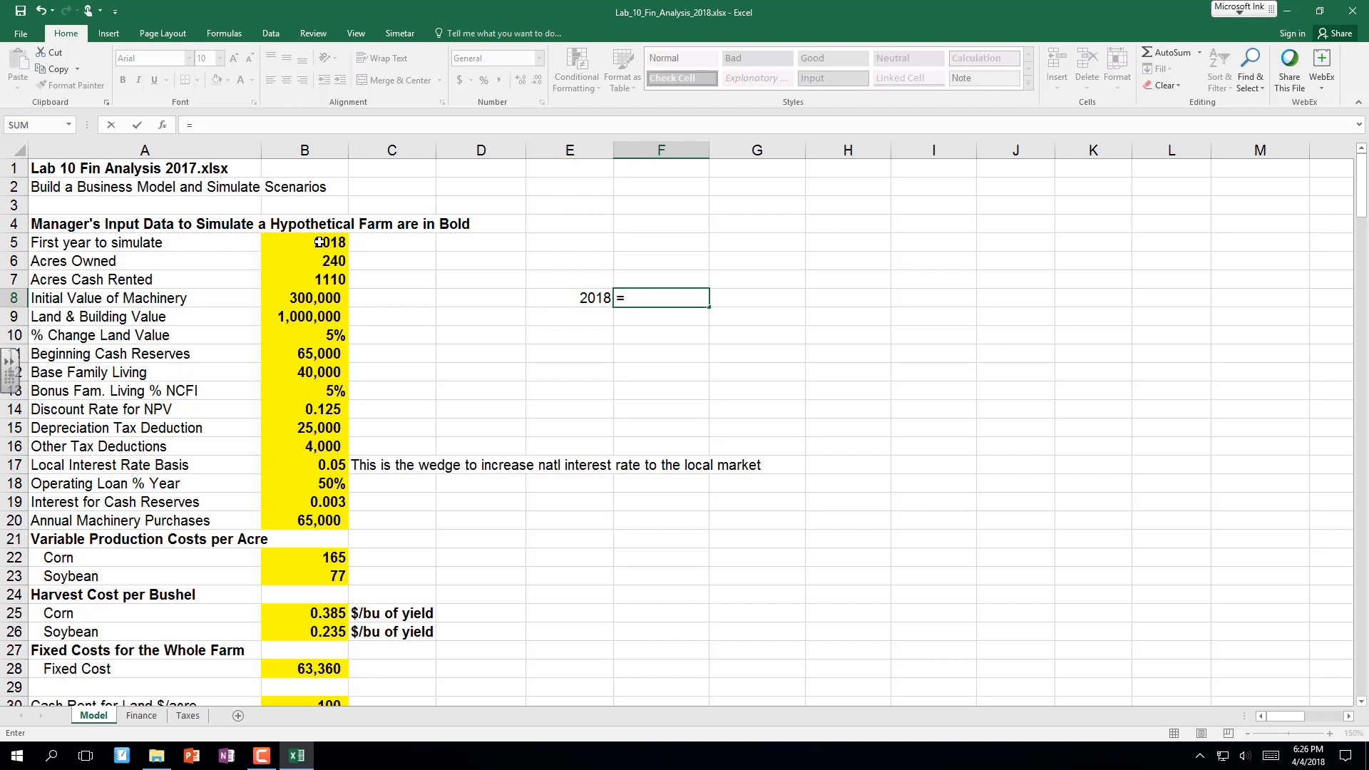
text(1+)
key(Left)
text(\)
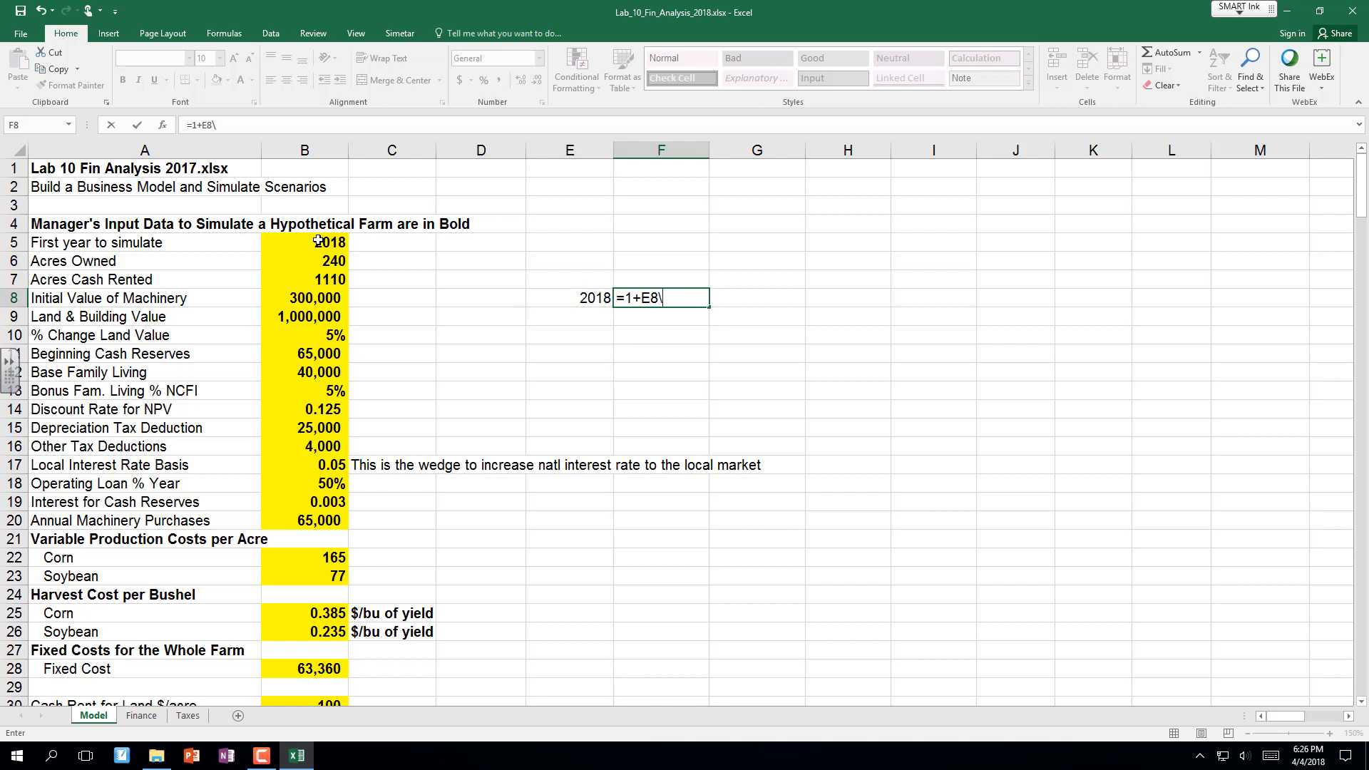
key(BackSpace)
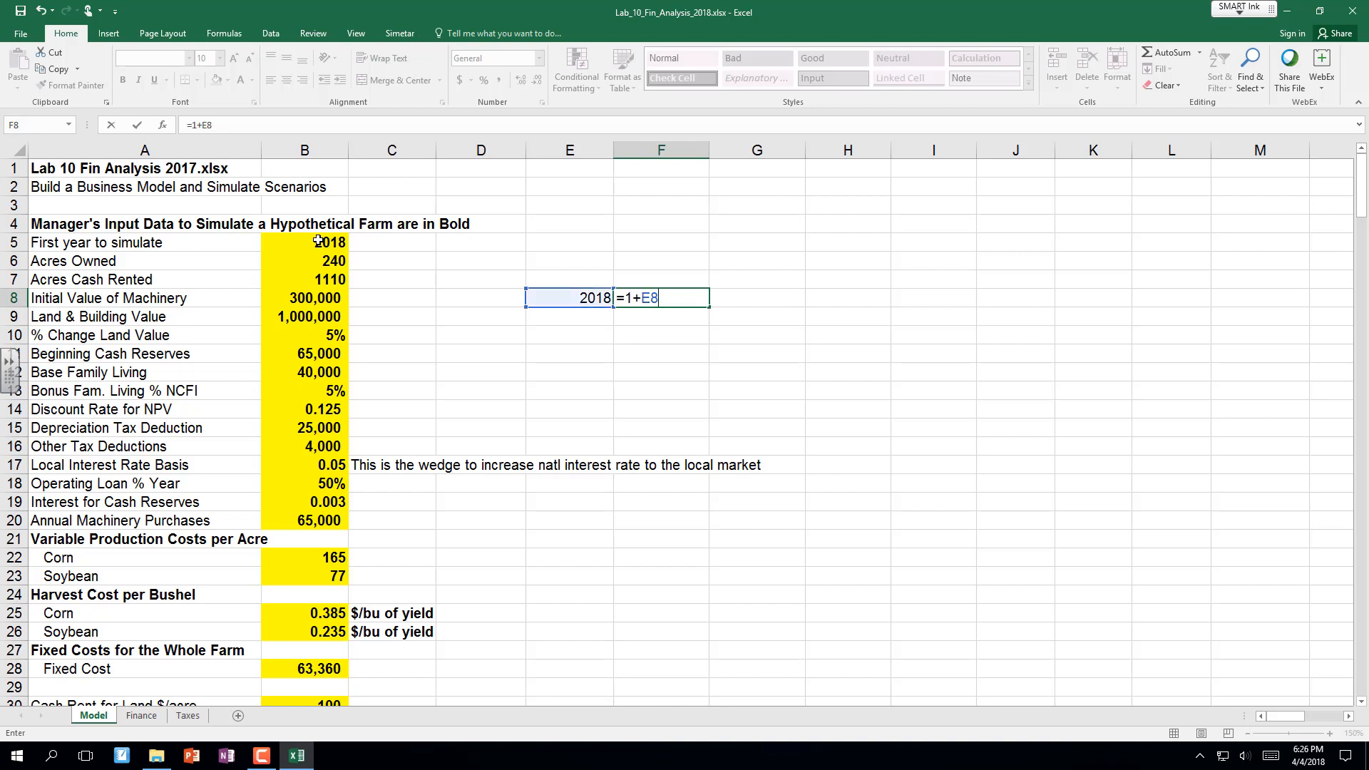
key(Return)
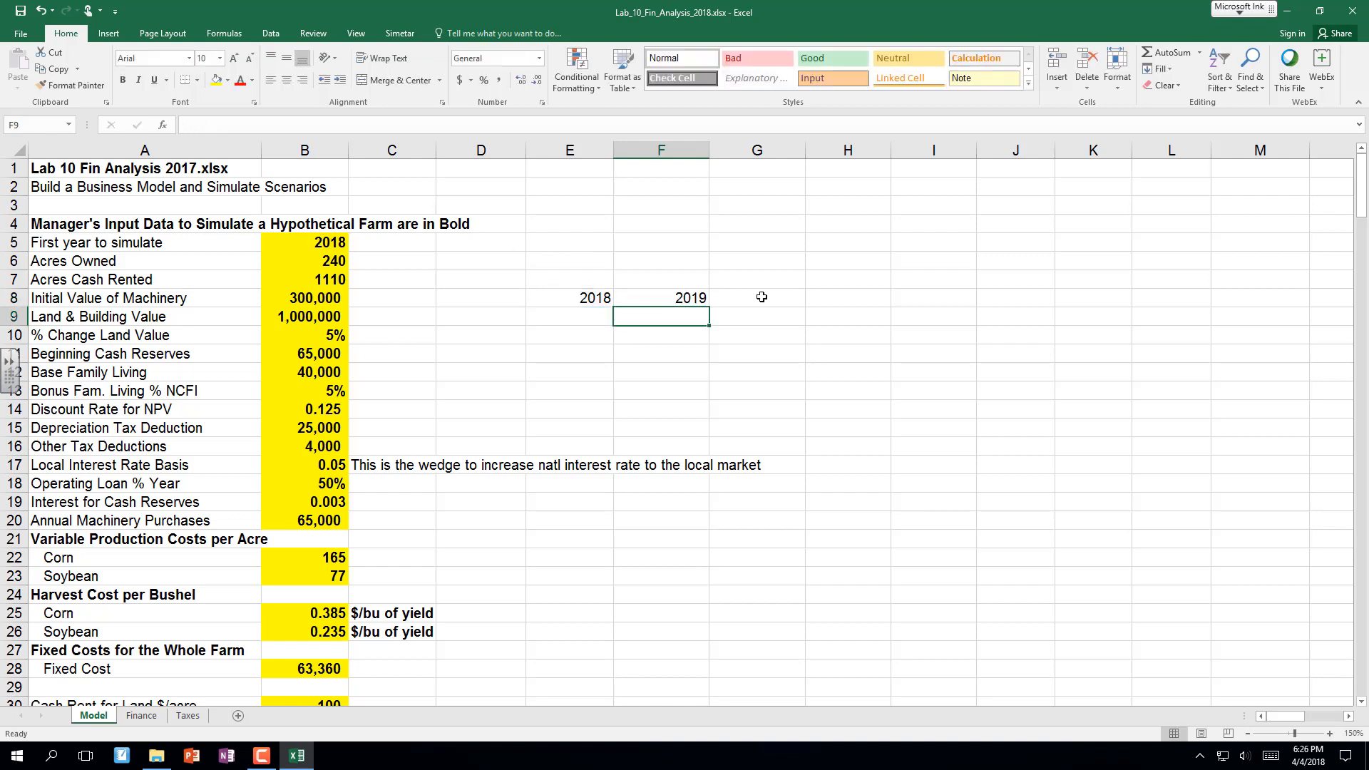
click(663, 298)
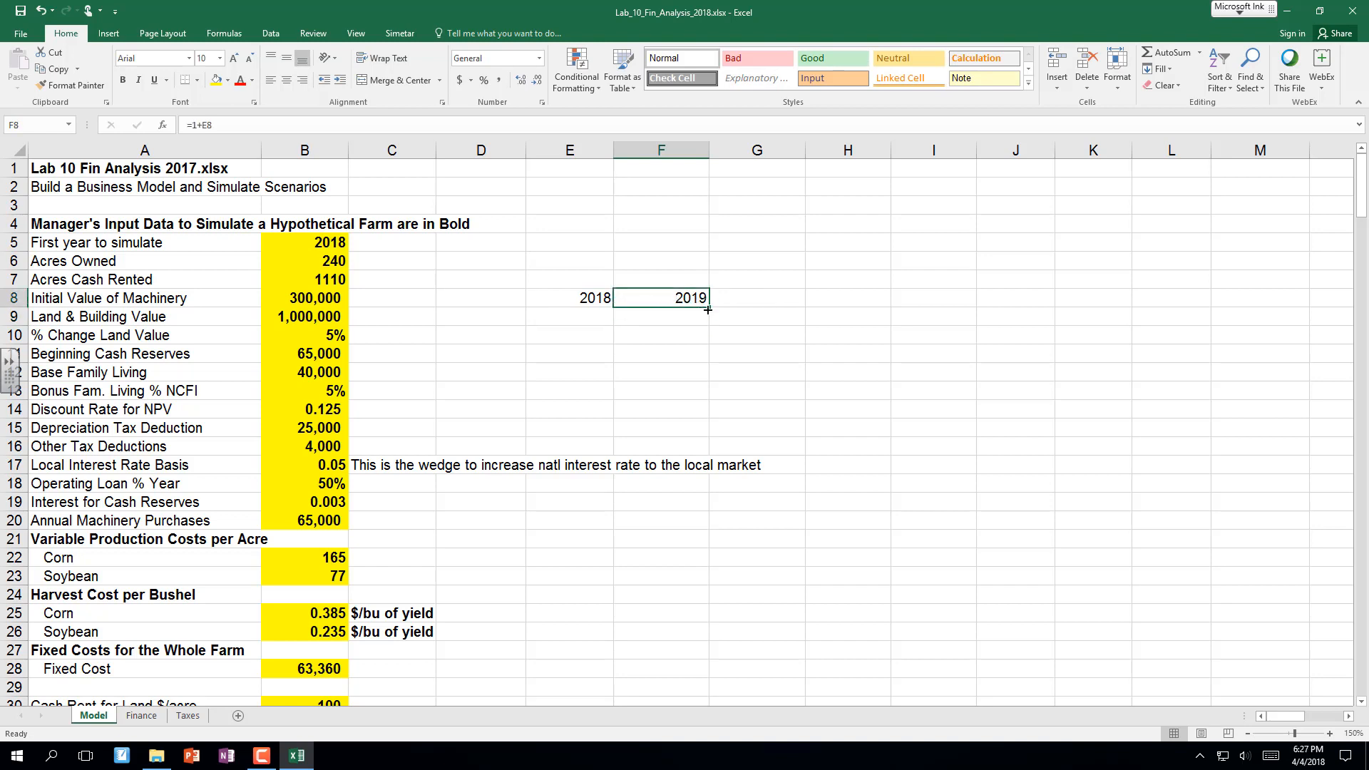
drag(709, 307, 964, 315)
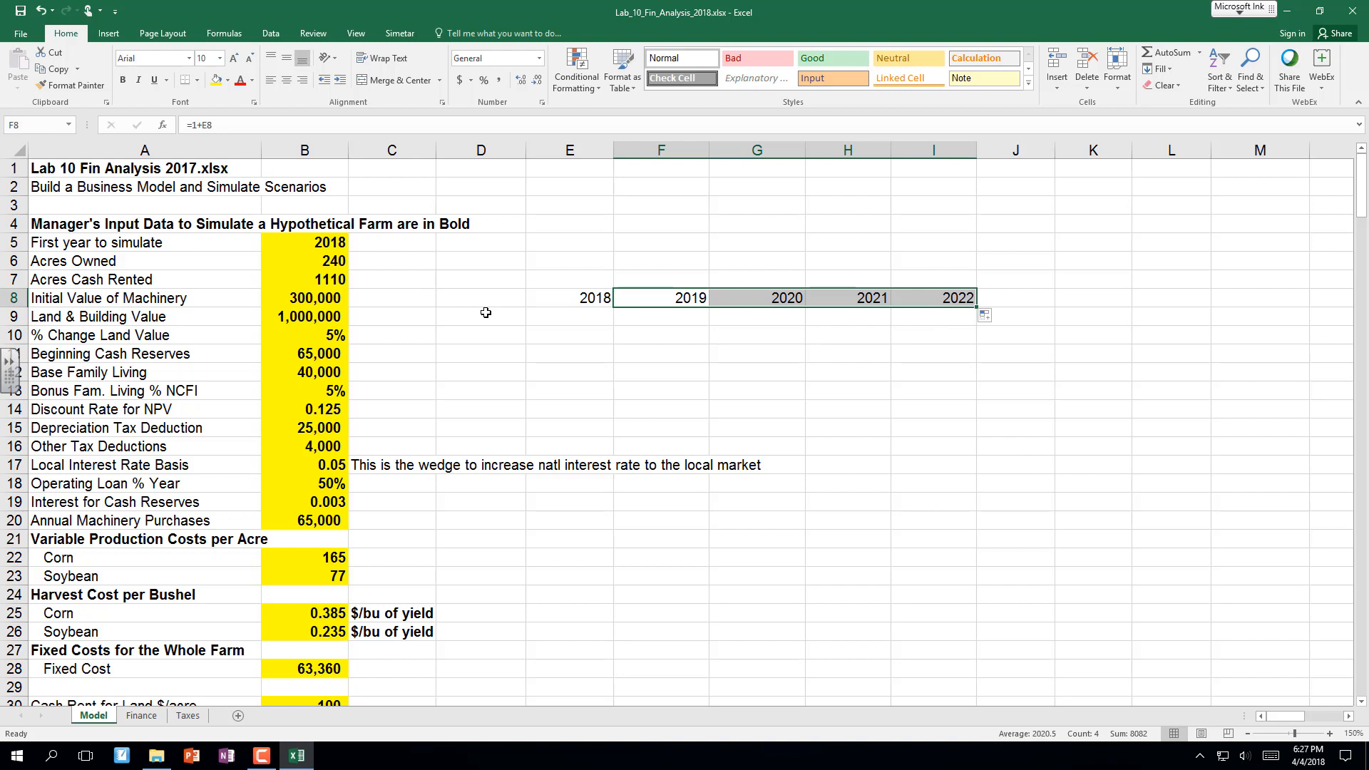
Label the row beneath the year headers "Machinery" in D9 and select its 2018 cell.
click(484, 312)
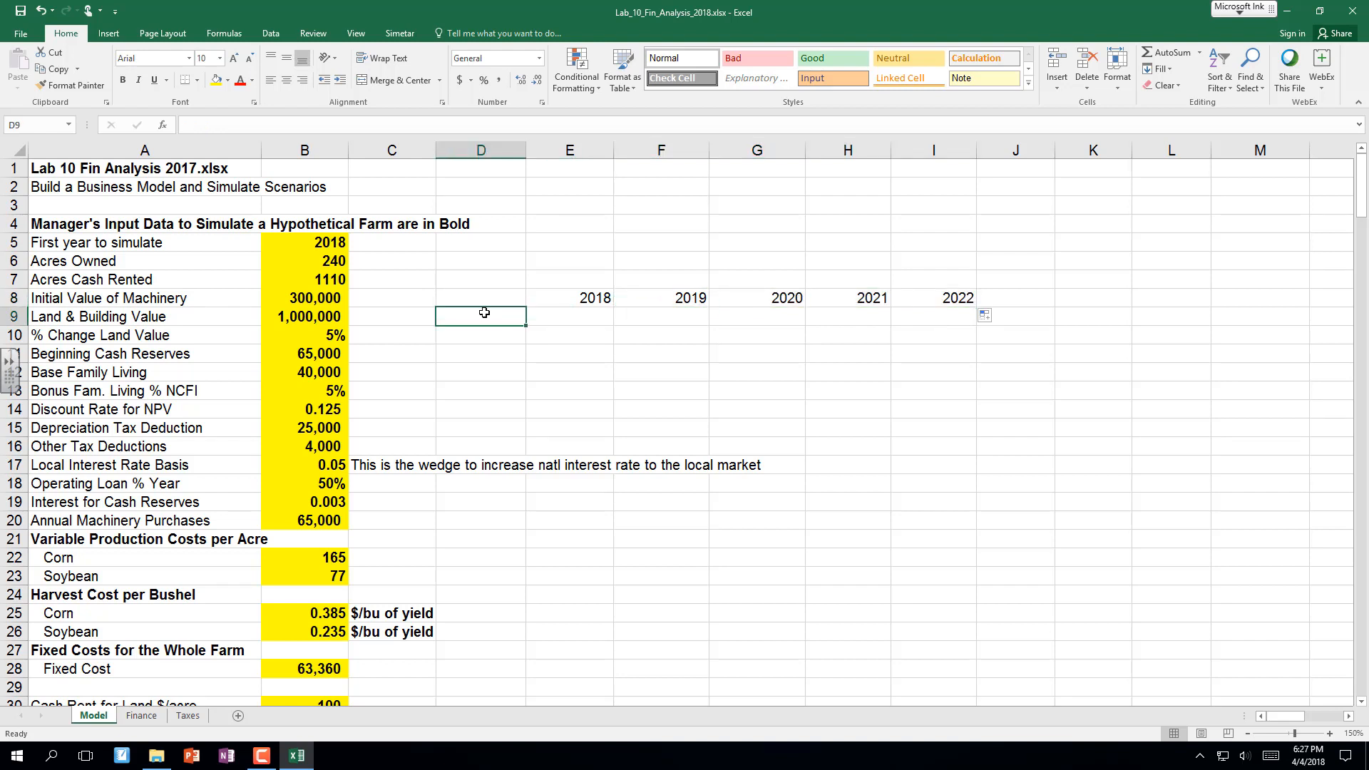
text(Machi)
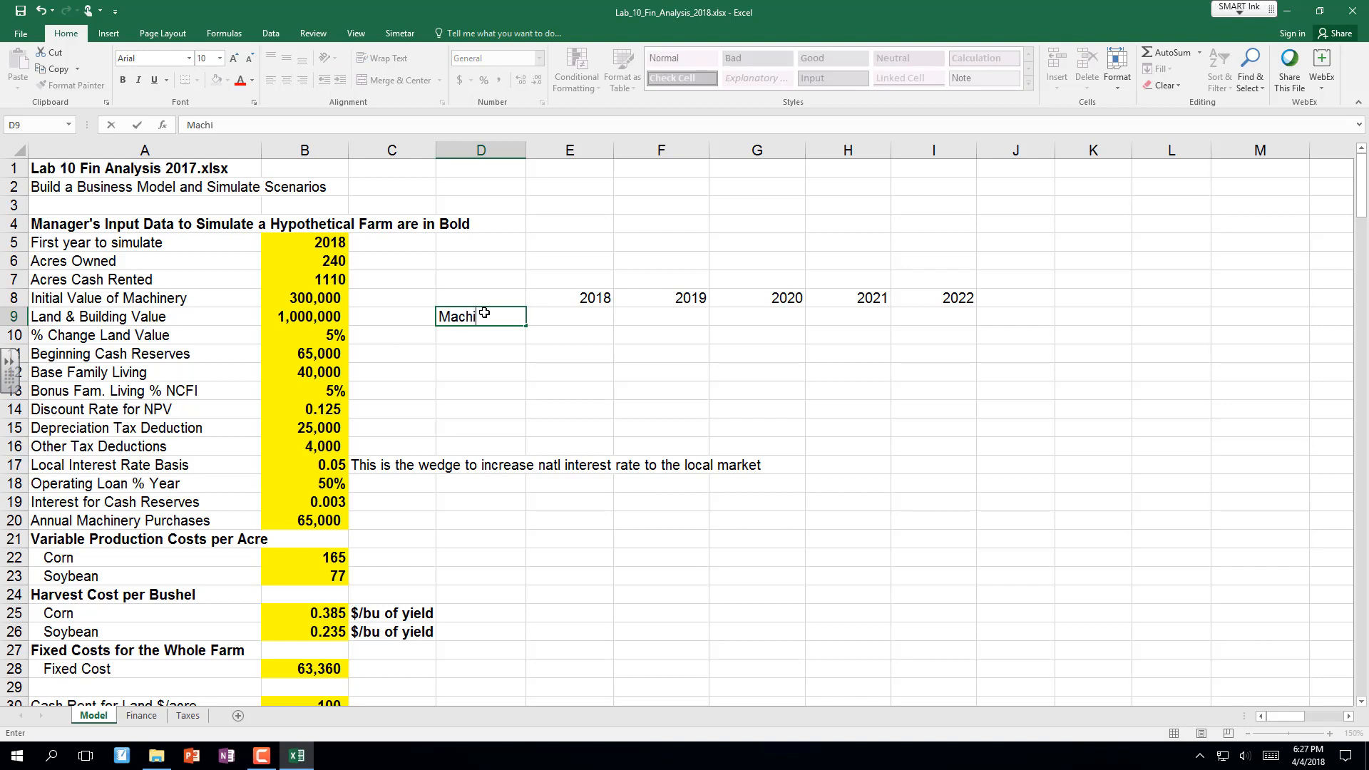
text(nery)
key(Return)
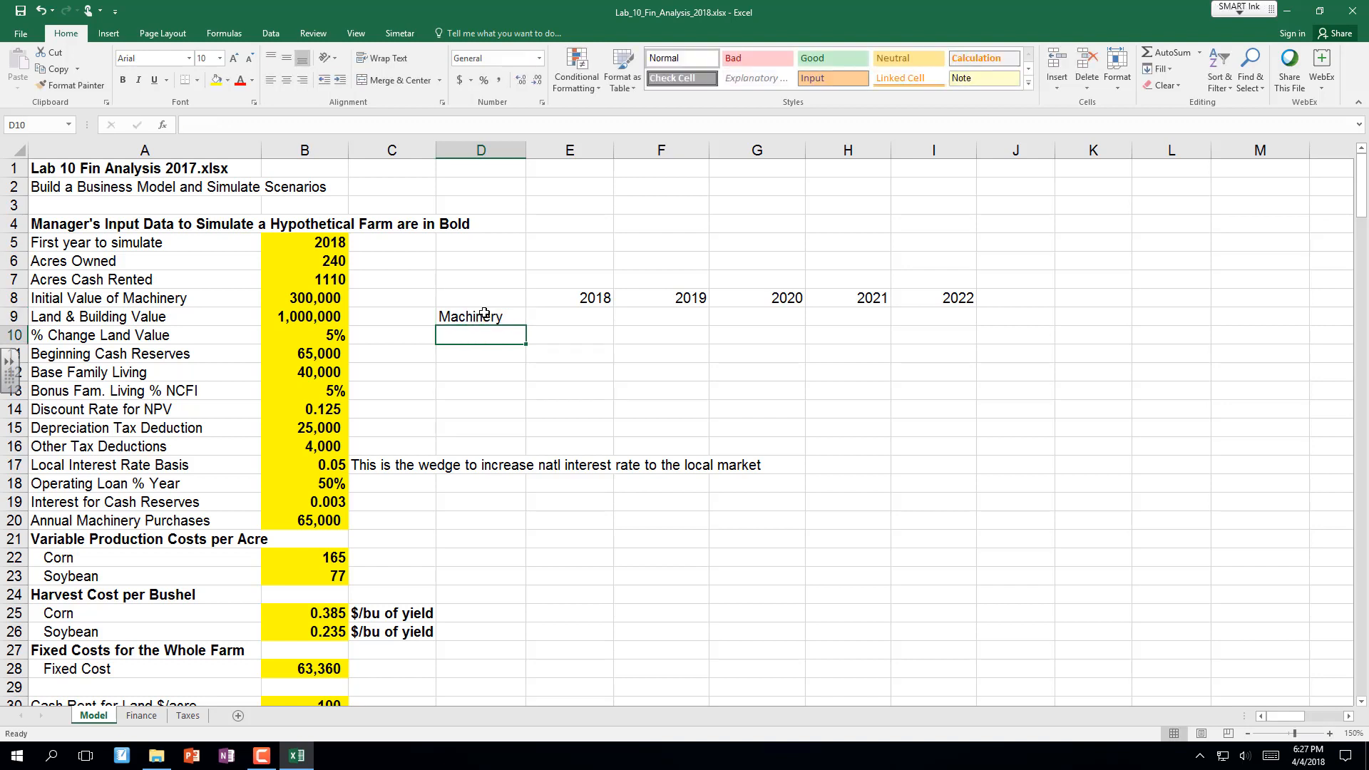
click(581, 300)
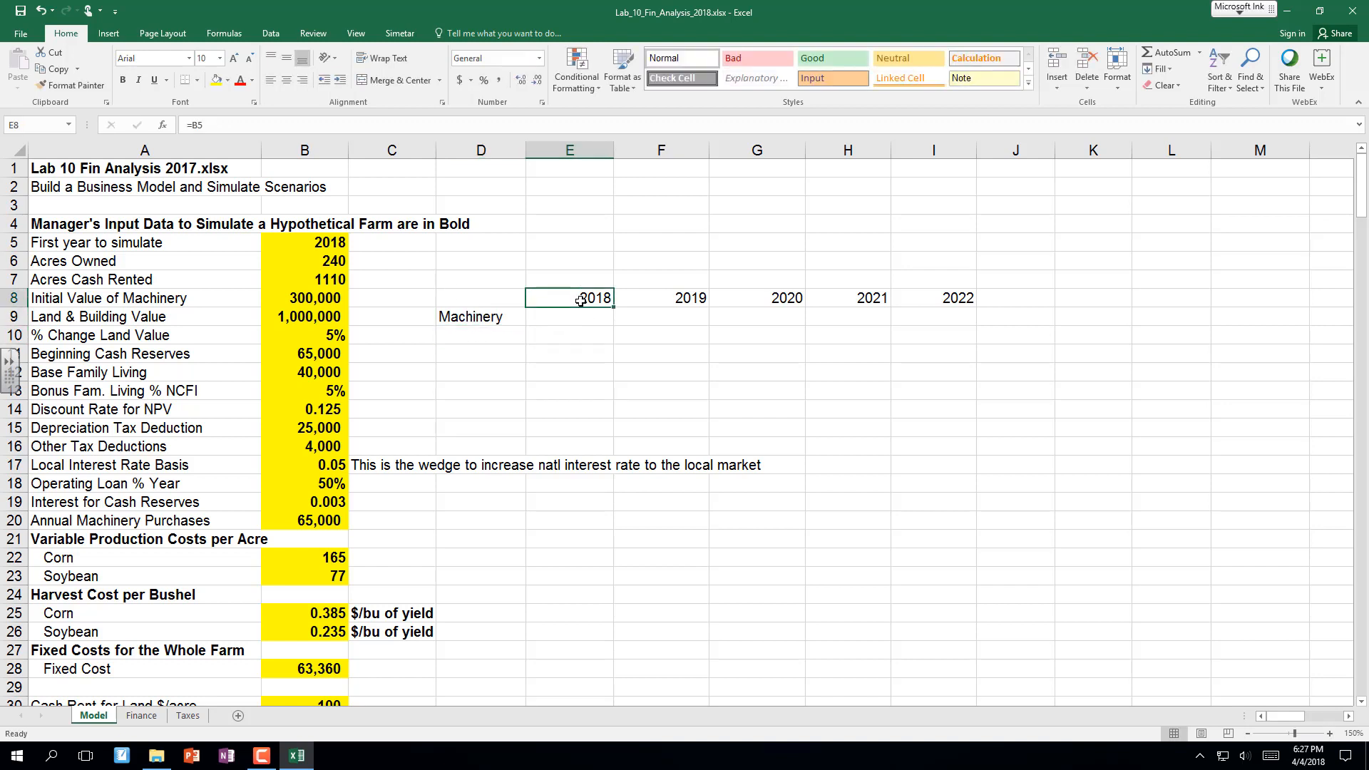
click(581, 321)
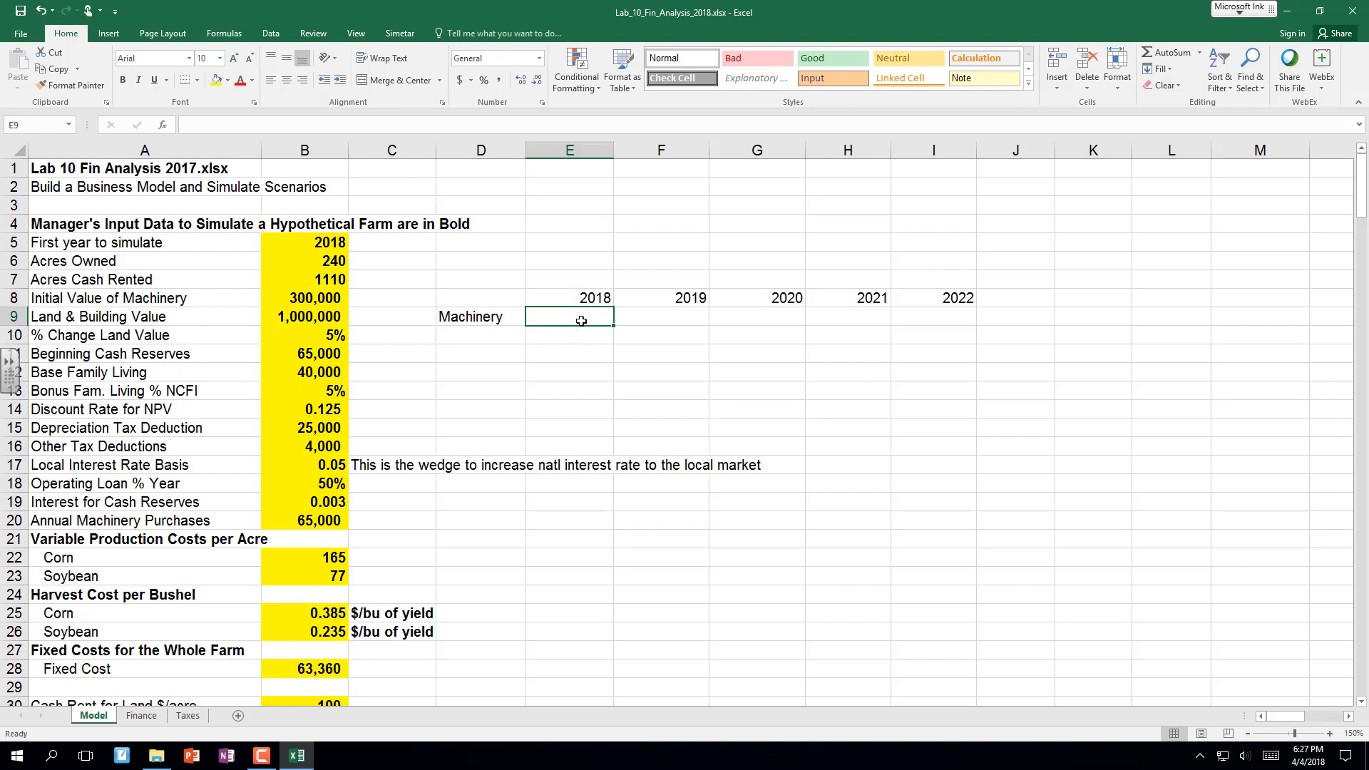
Label cell D5 "Inflation Rate Used" and select E6, two rows above the 2018 header.
key(Up)
key(Up)
key(Up)
key(Up)
key(Up)
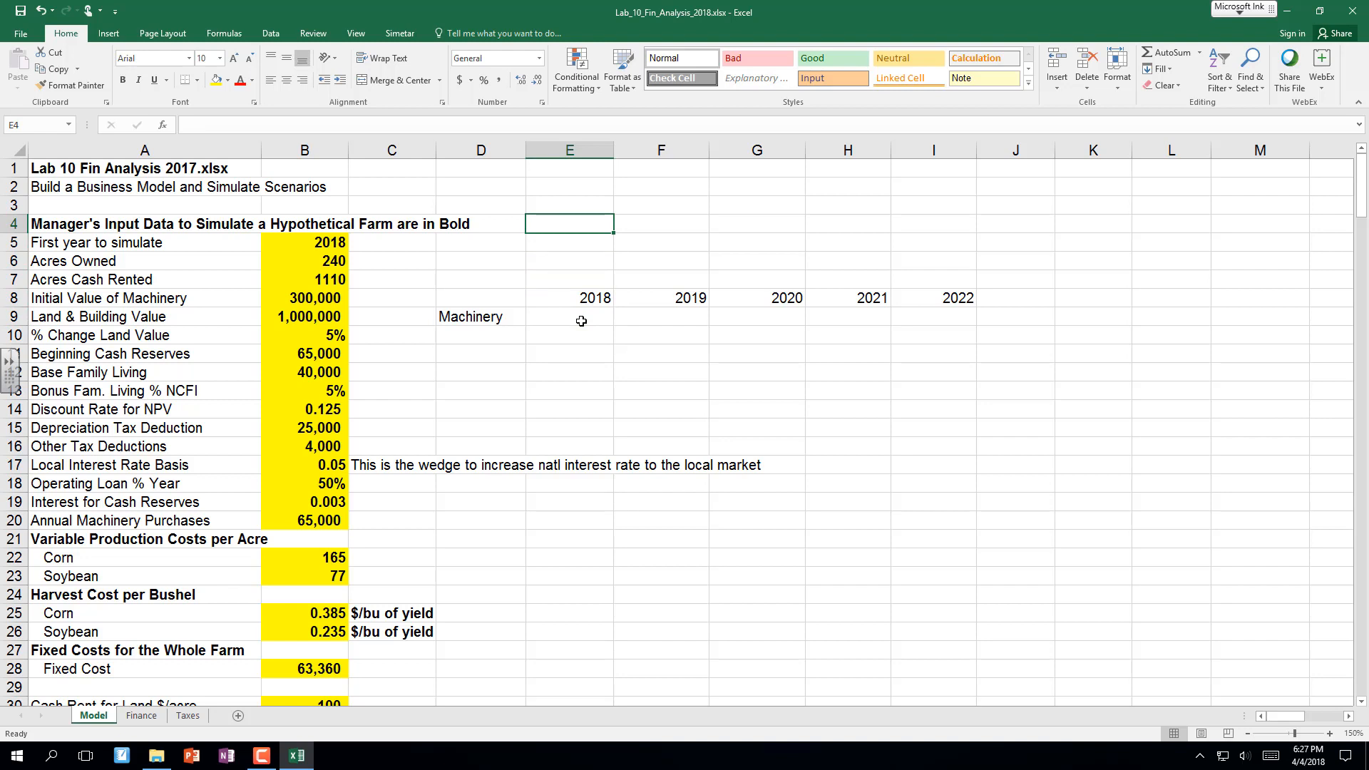
key(Left)
key(Down)
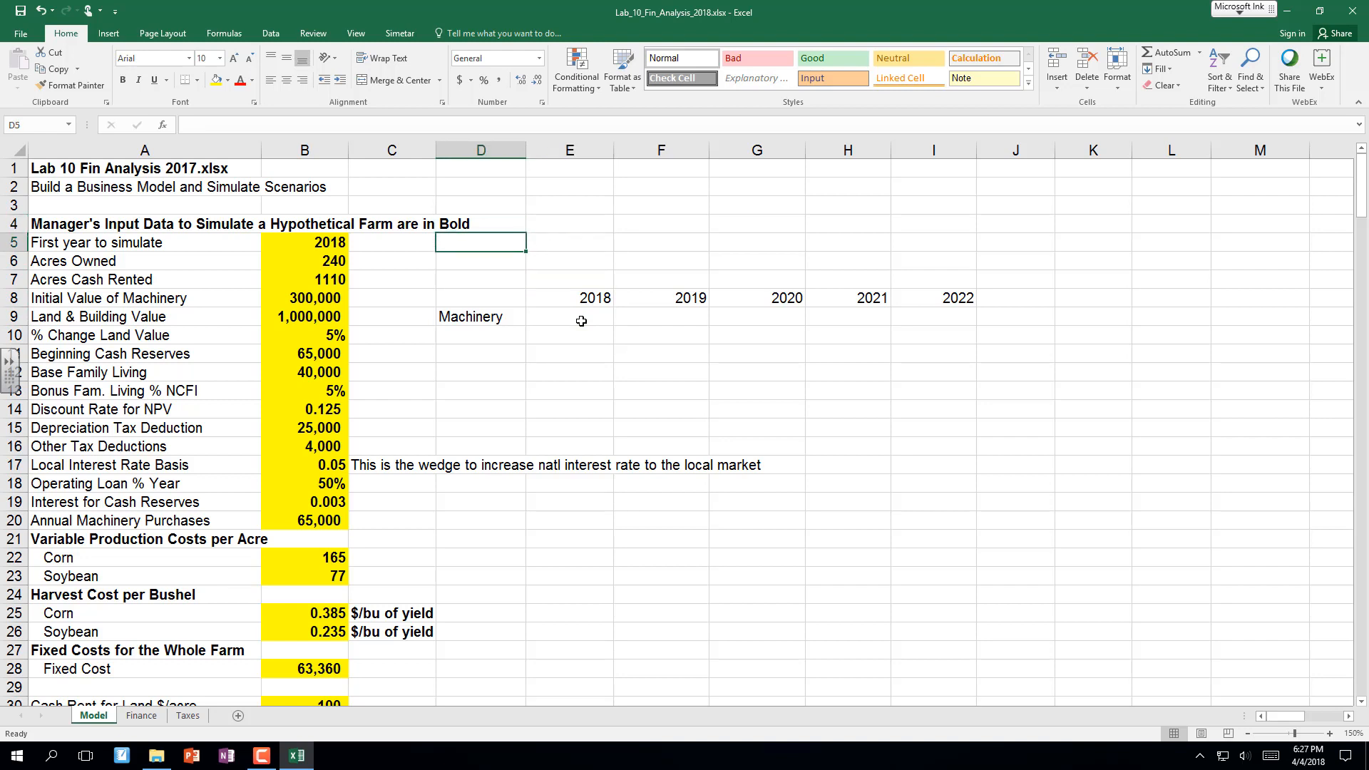
text(Infl)
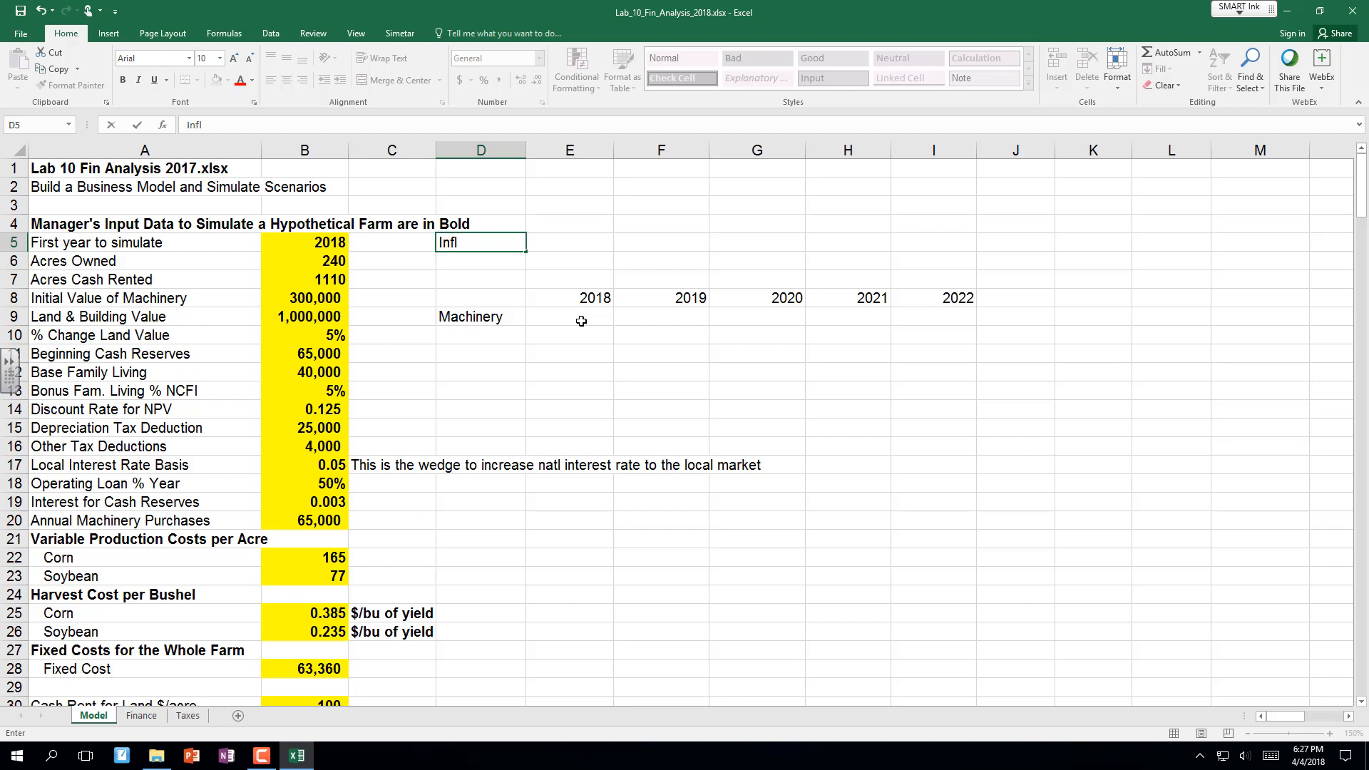
text(ation Rate Used)
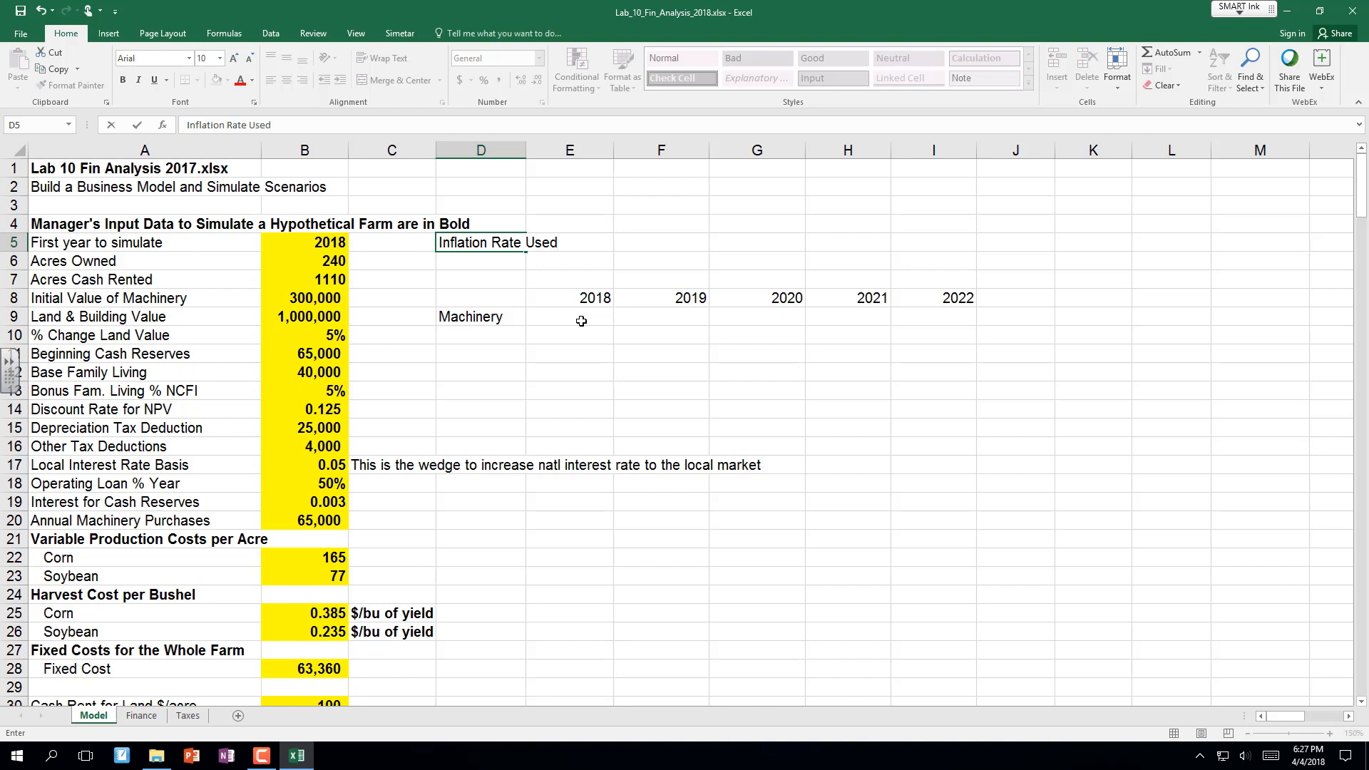
key(Up)
key(Right)
key(Down)
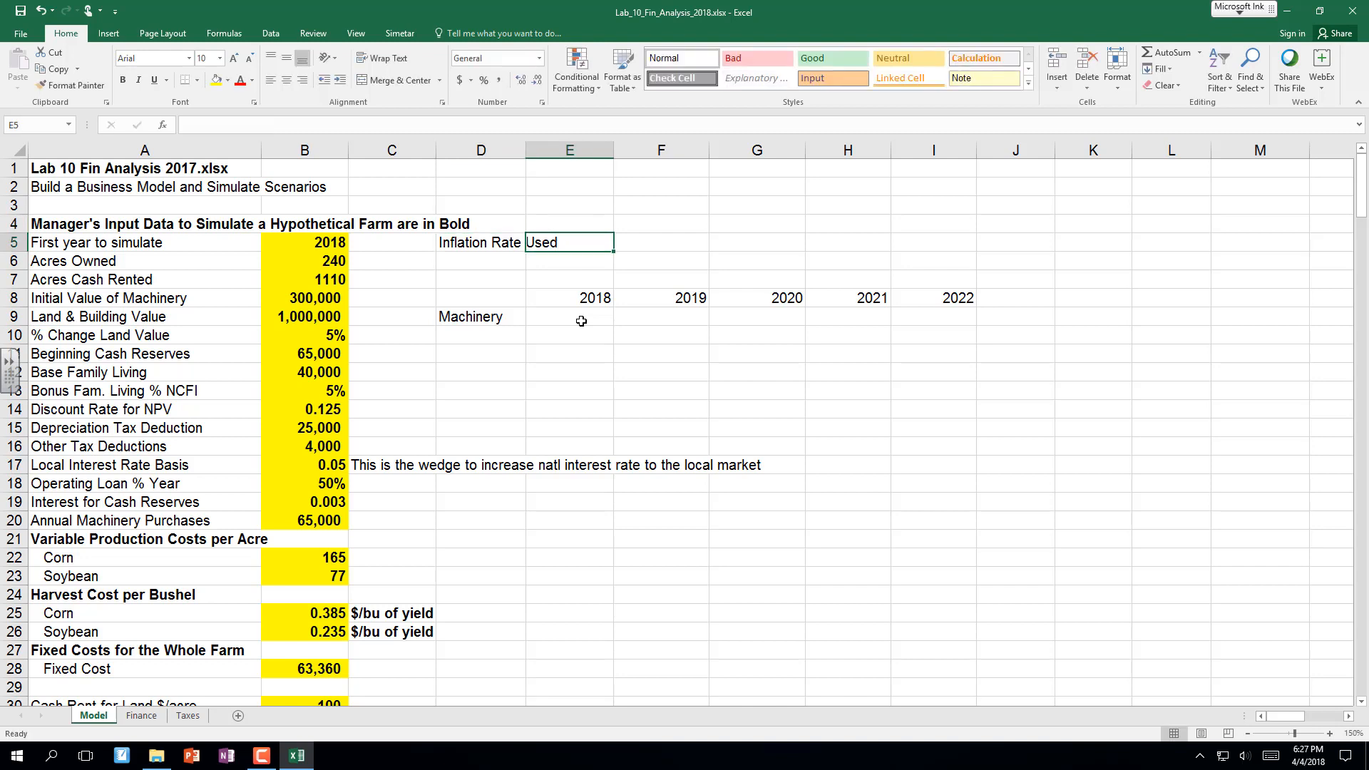
key(Down)
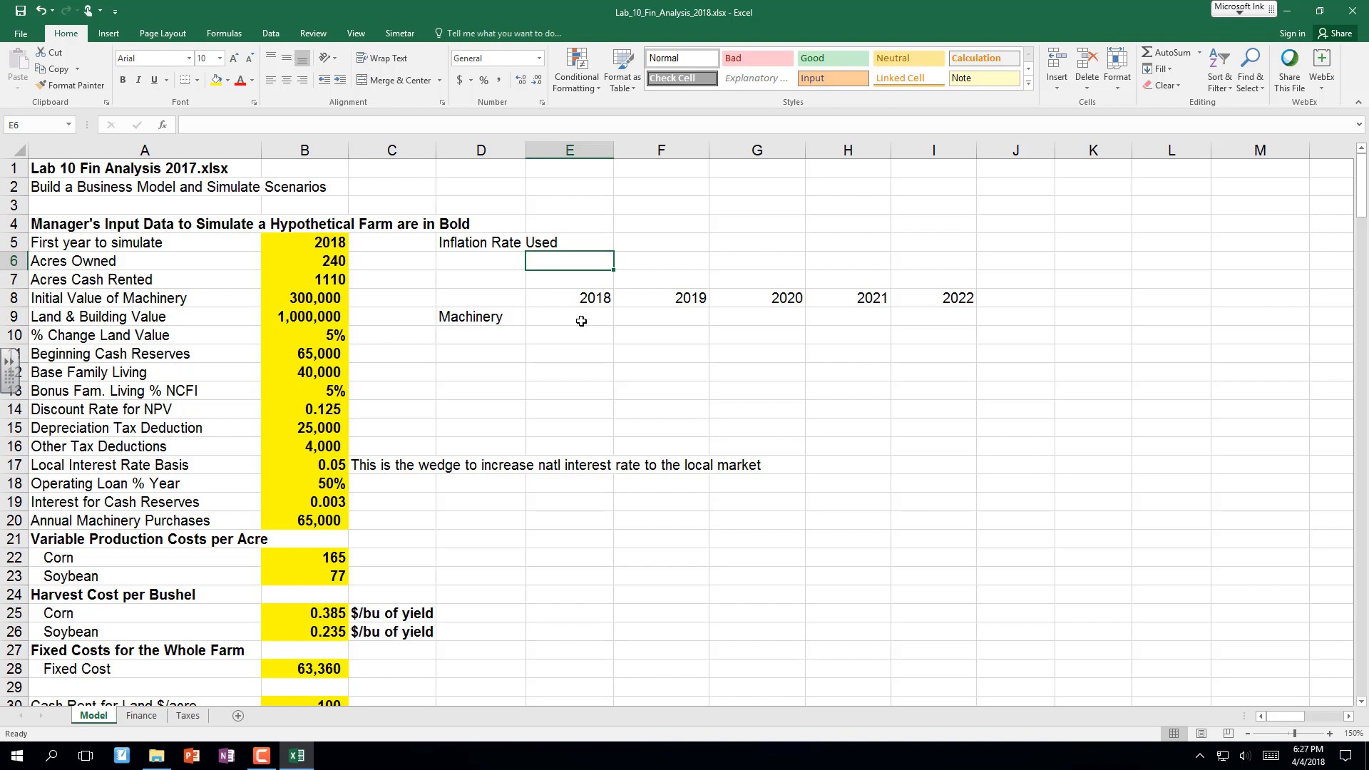
text(-.-)
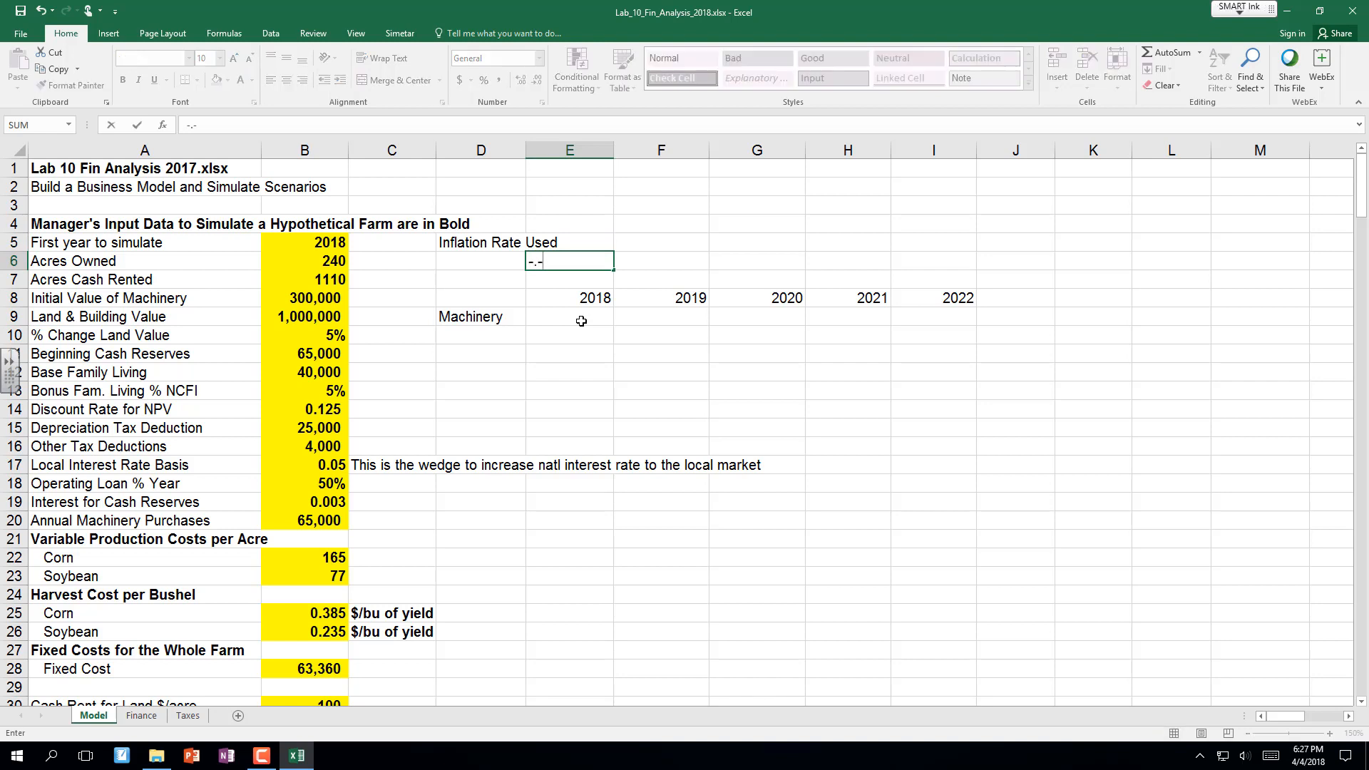
text(9)
key(Return)
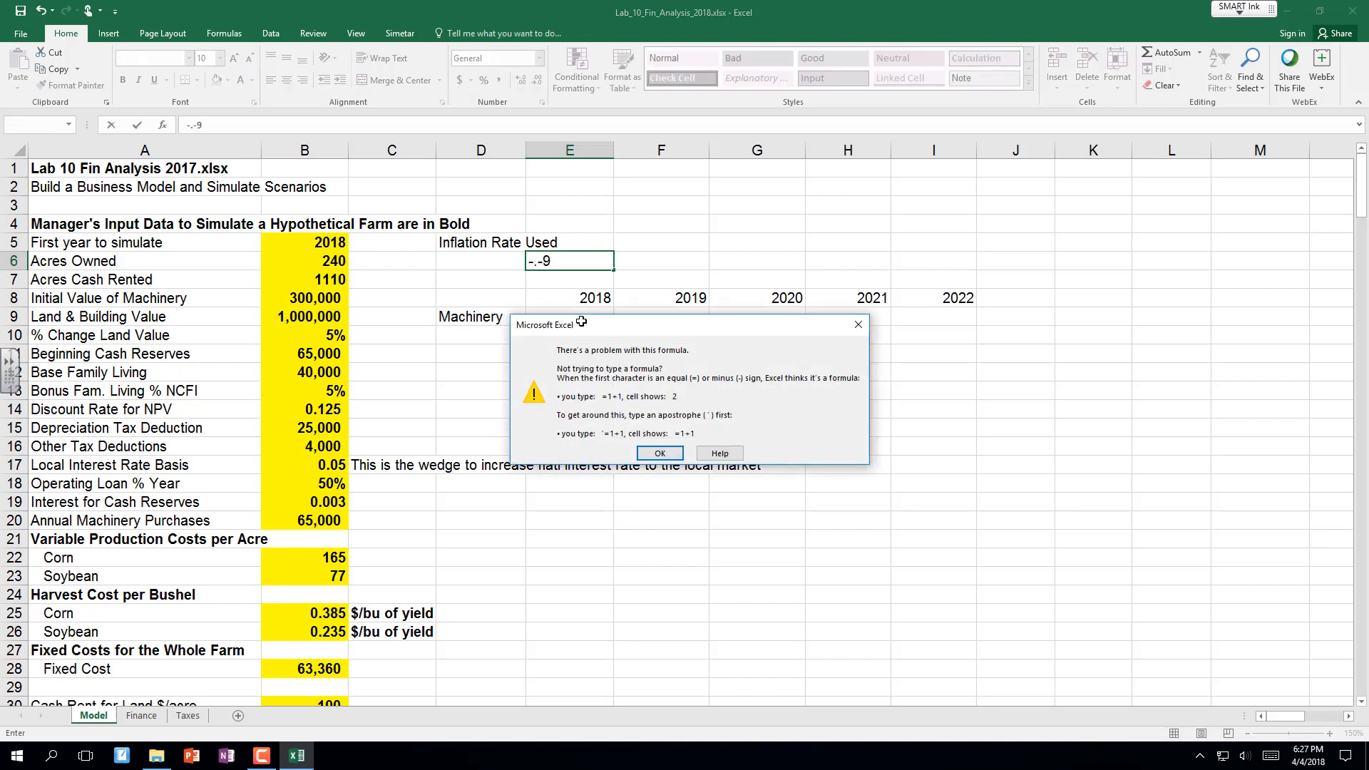
key(Return)
key(Escape)
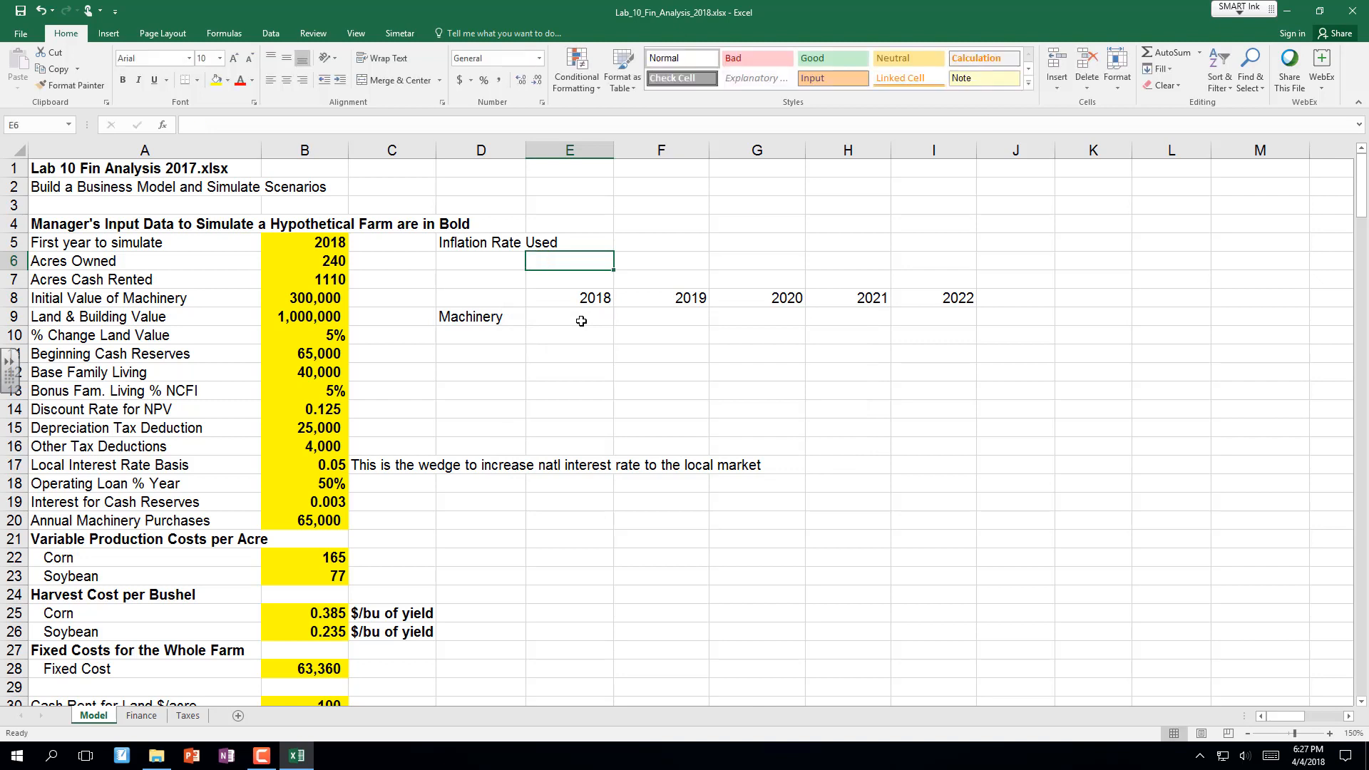
Enter -0.09 in E6 as the 2018 inflation rate for existing machinery.
text(-.)
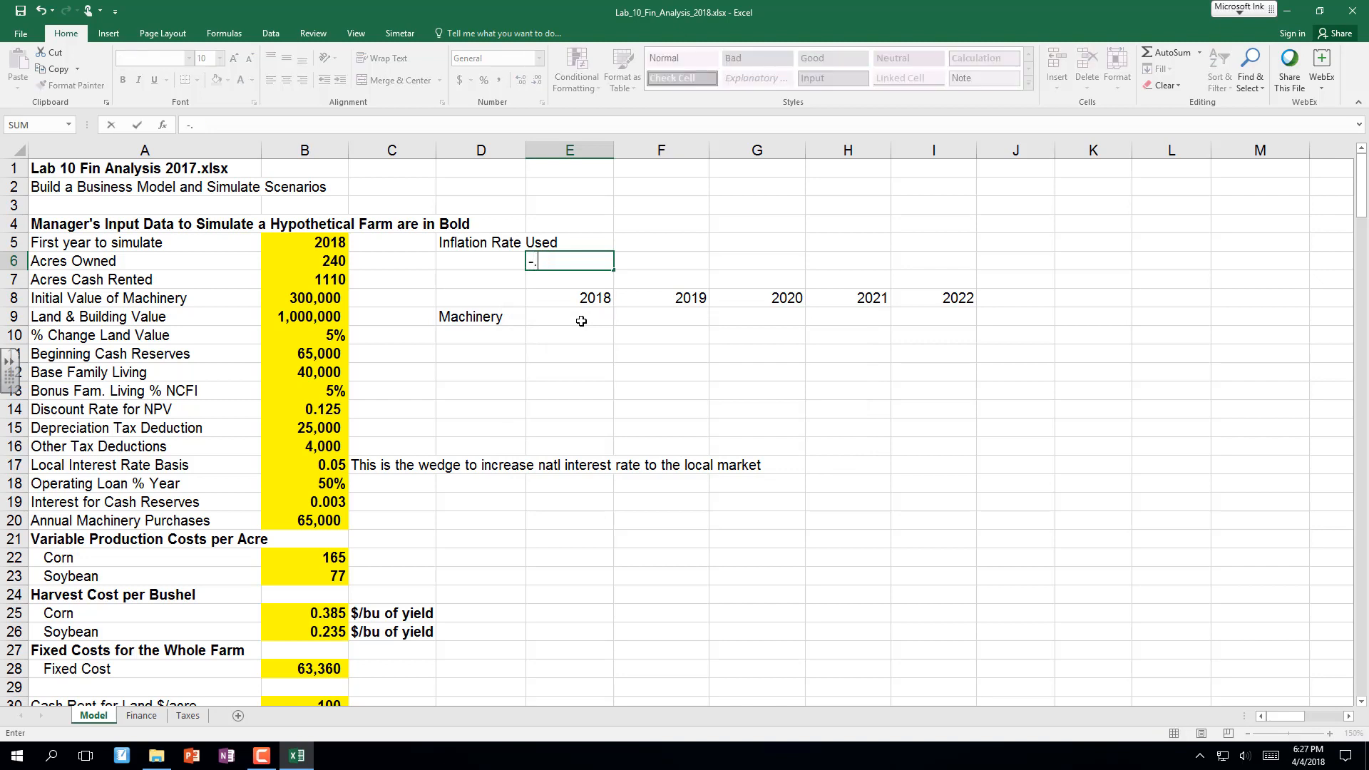
text(-9)
key(Return)
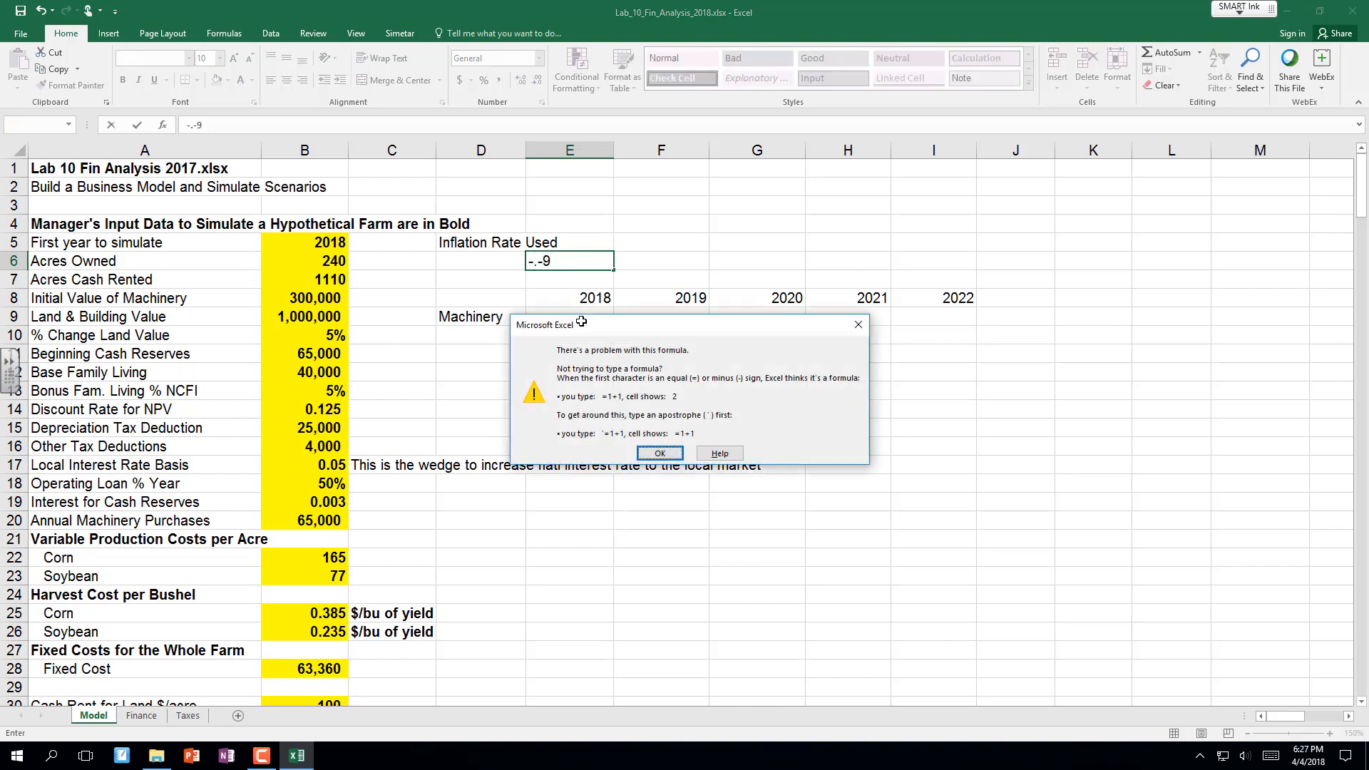
key(Return)
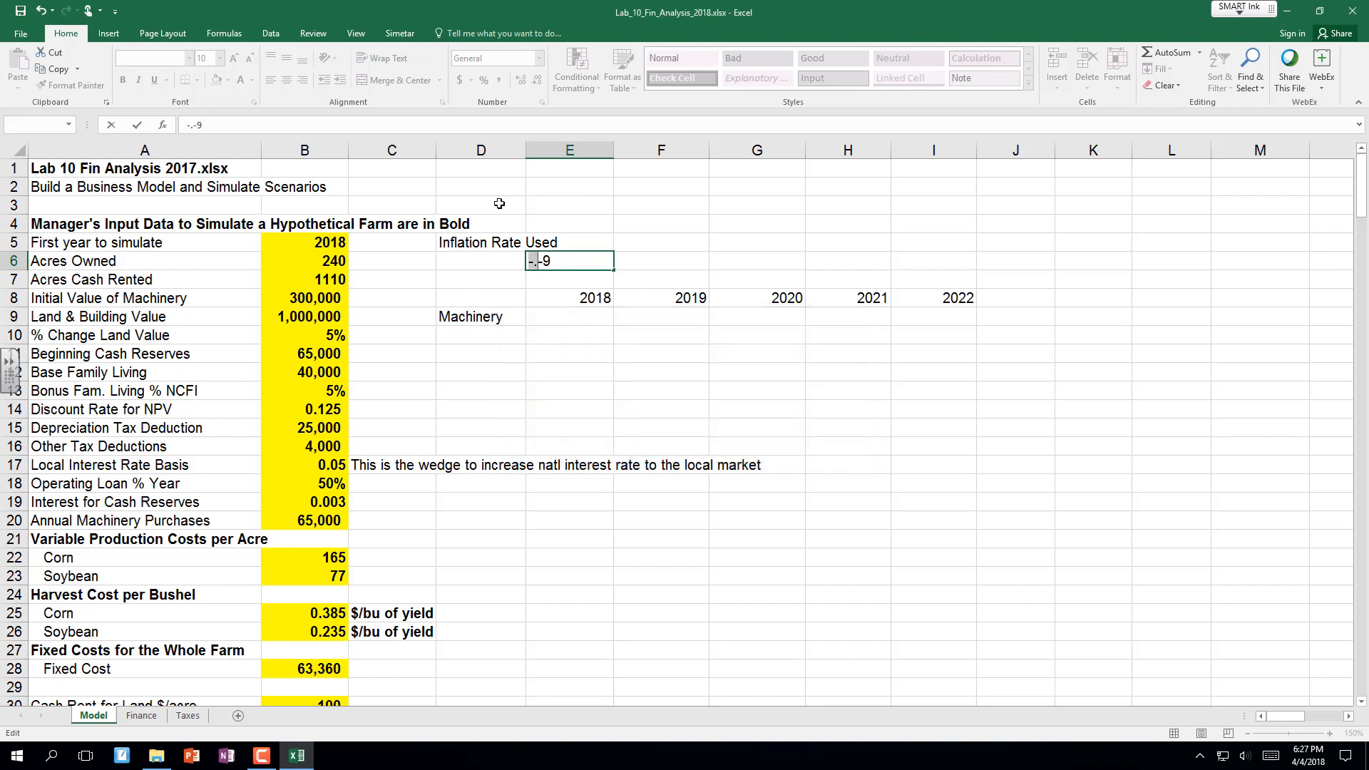
key(BackSpace)
text(.)
key(Return)
key(Up)
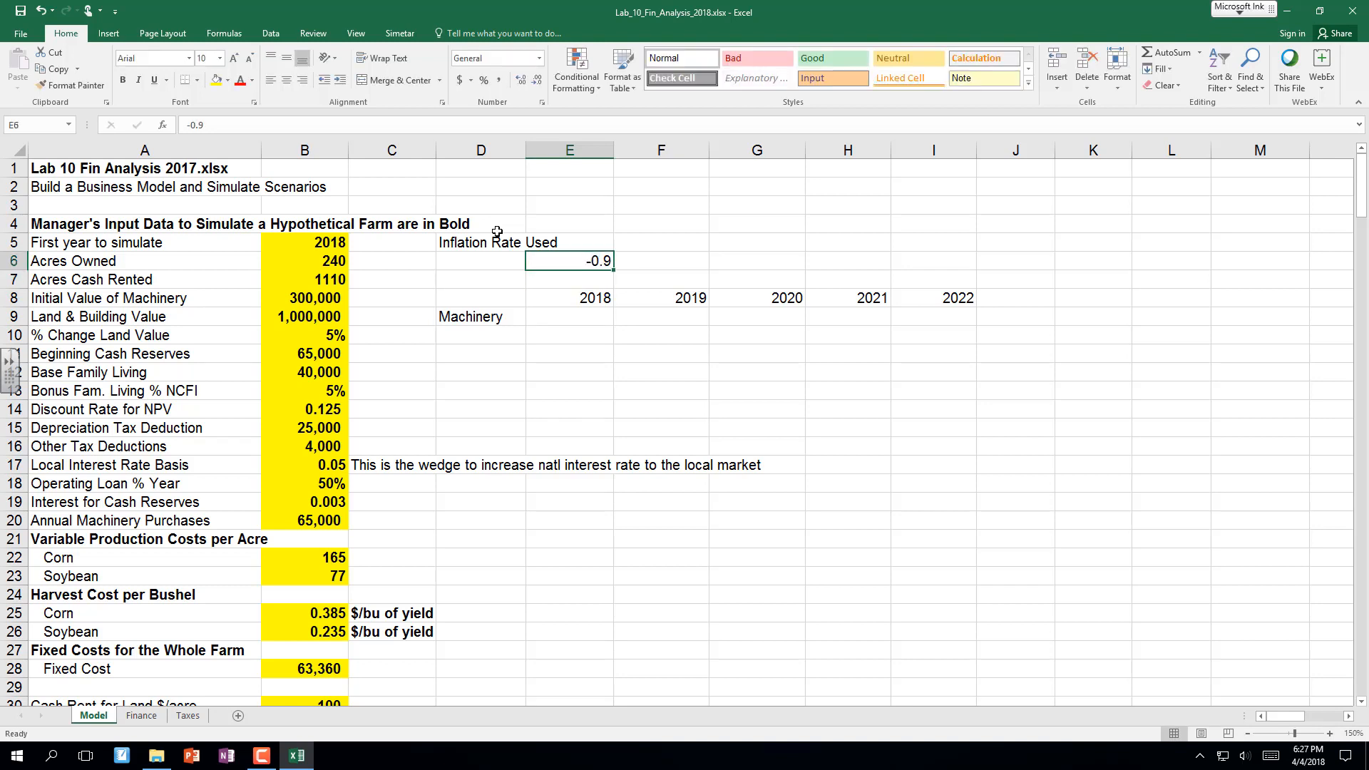
key(F2)
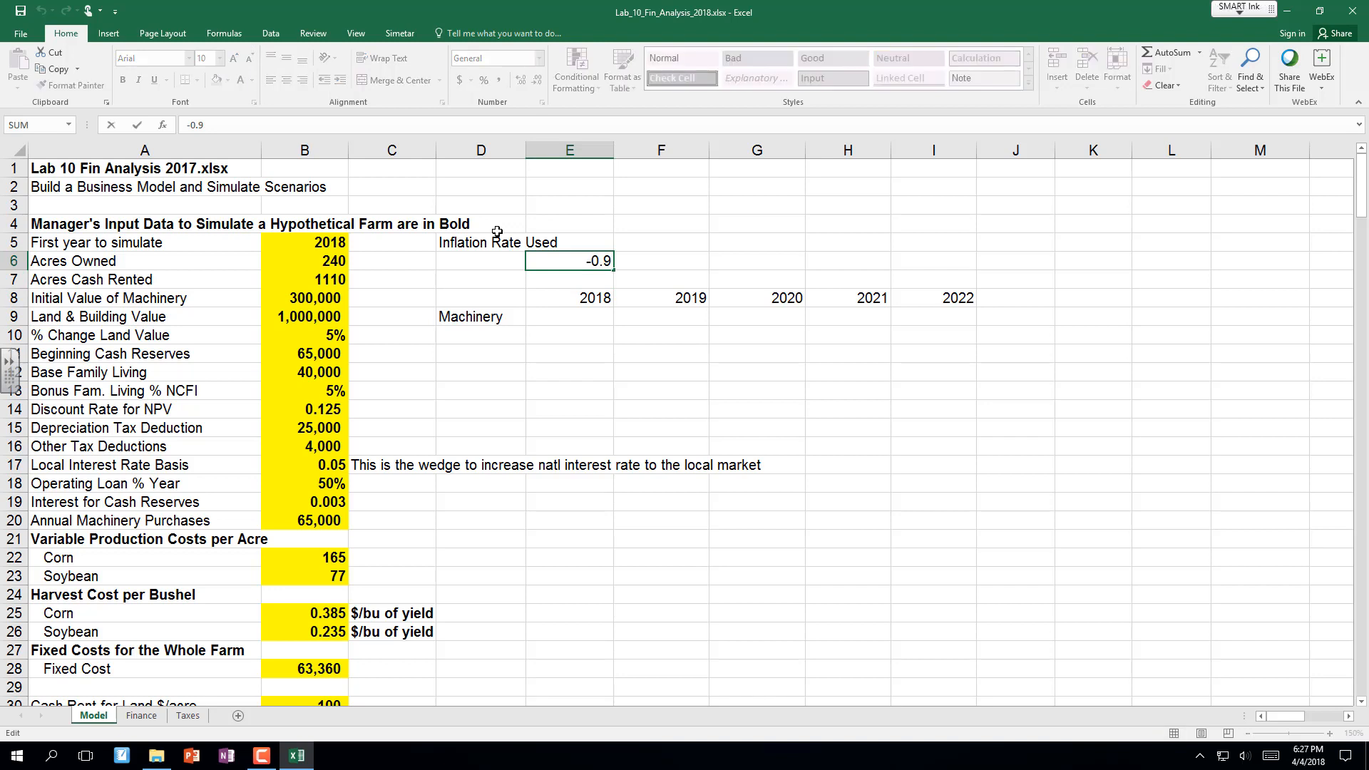
key(Left)
text(0)
key(Return)
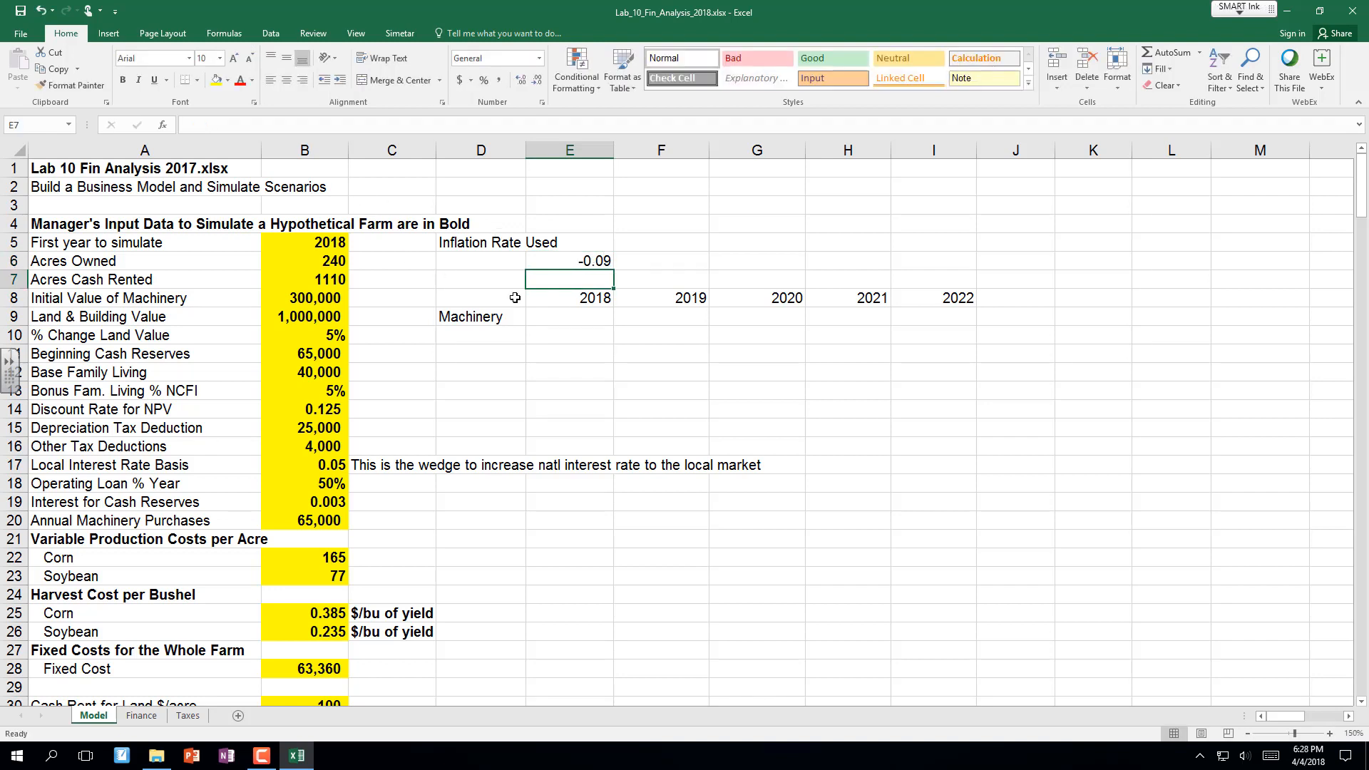
Enter -0.04 in F6 as the 2019 rate and fill it across to I6 for the years through 2022.
click(631, 258)
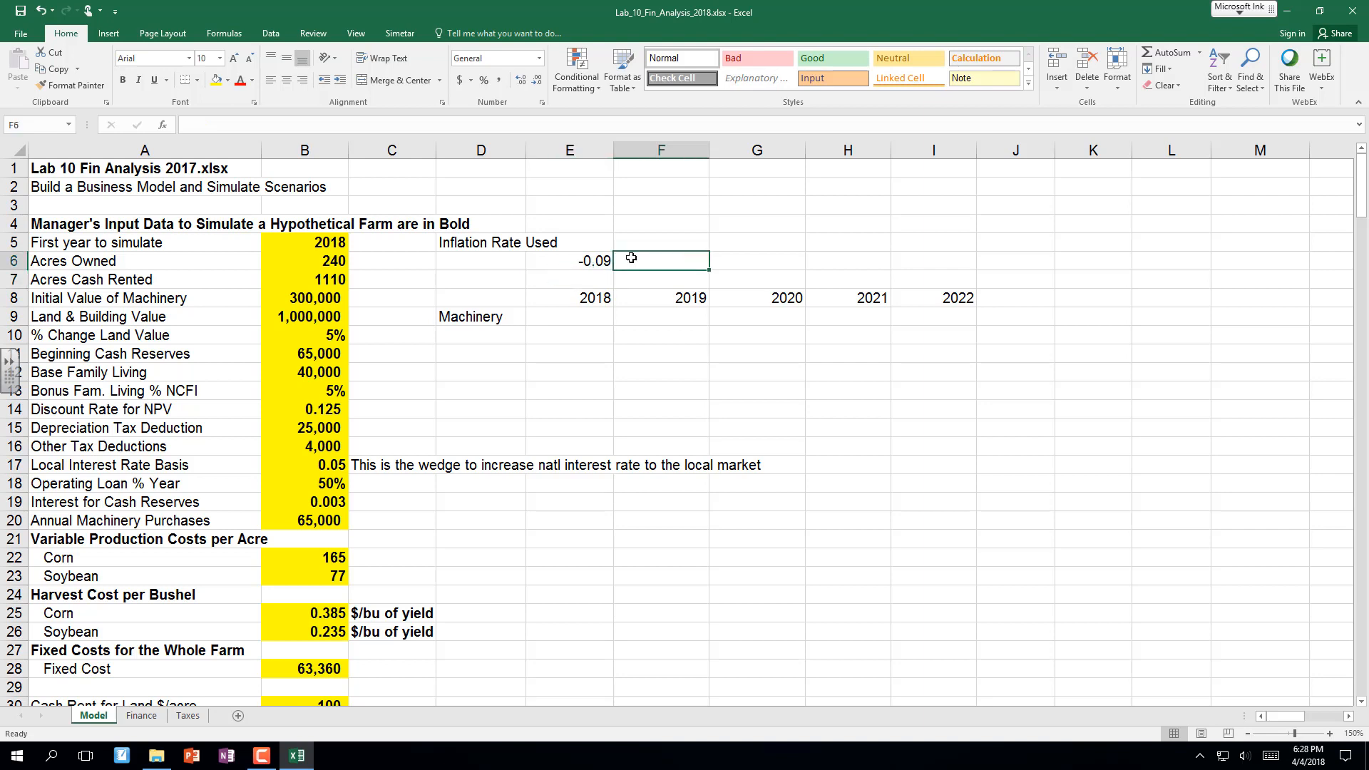
text(-.04)
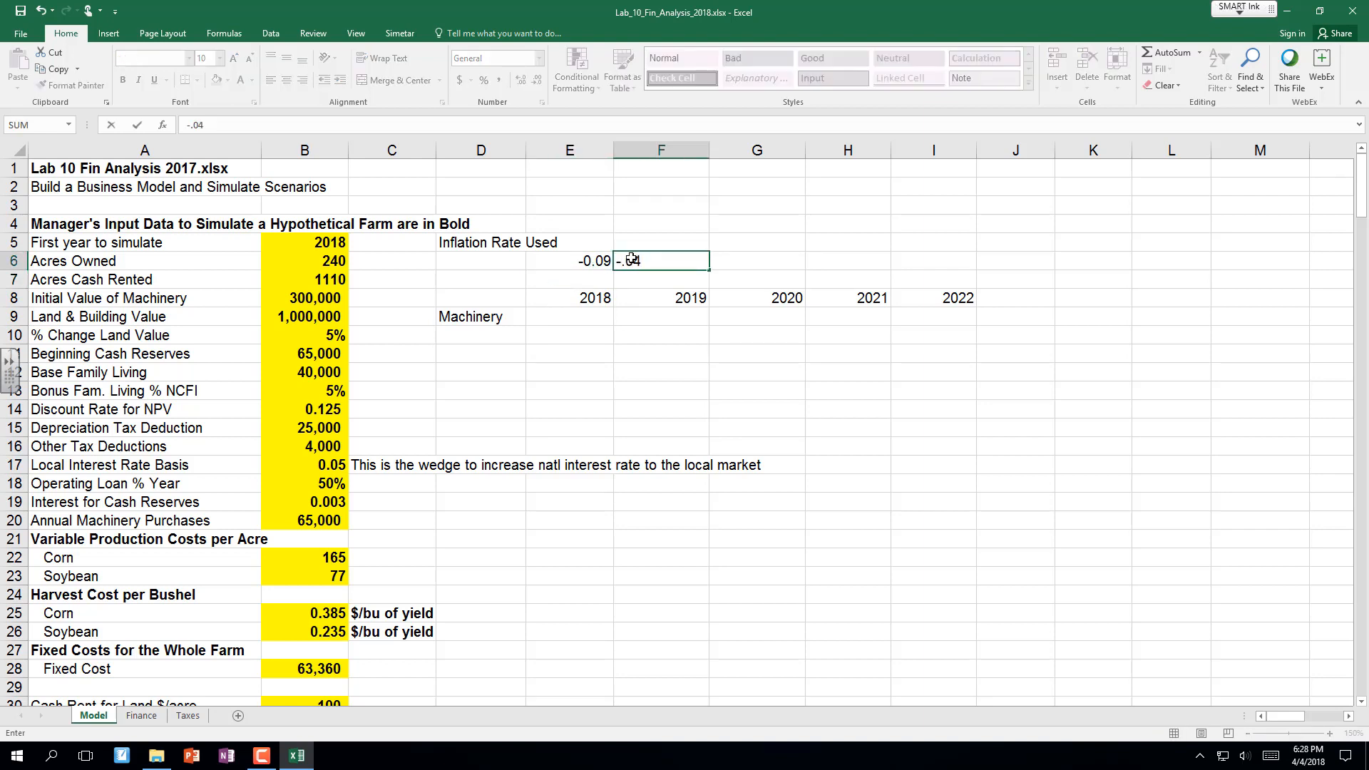
key(Return)
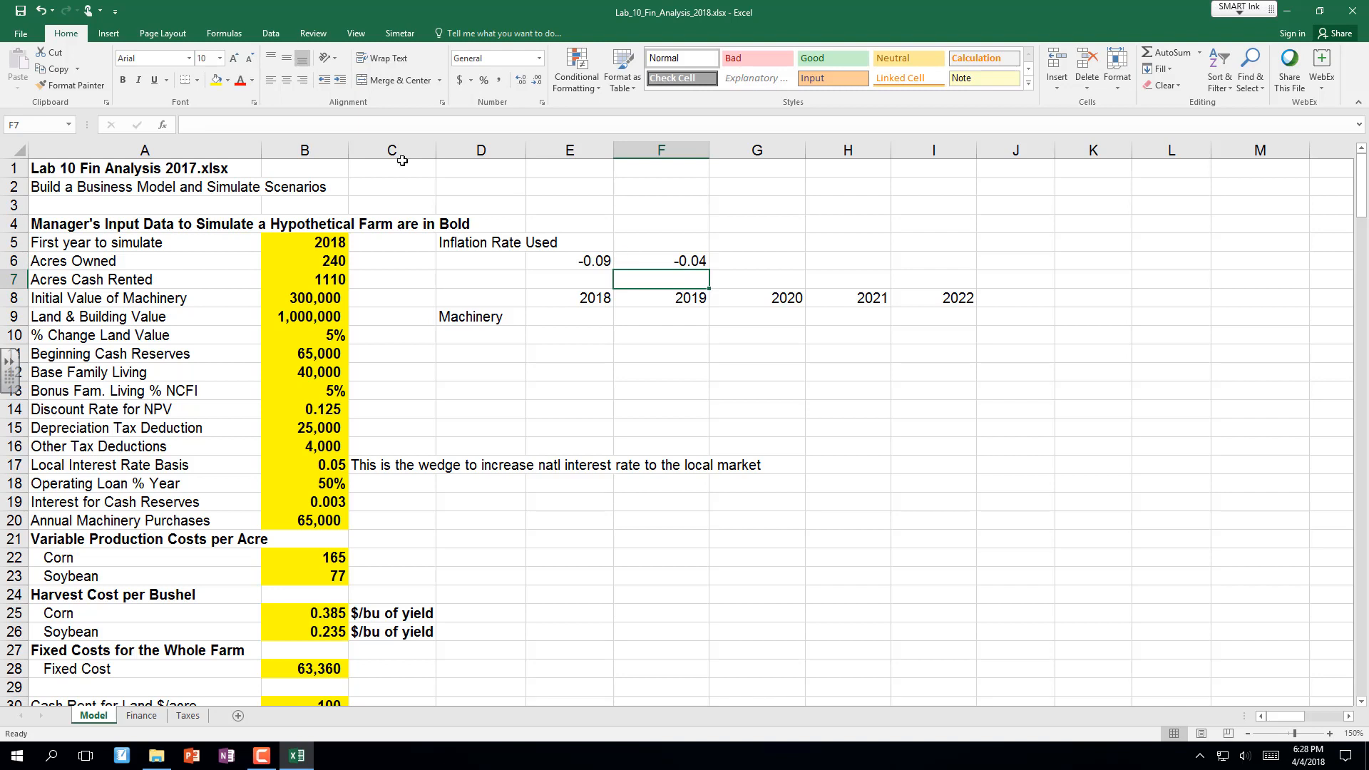
click(673, 267)
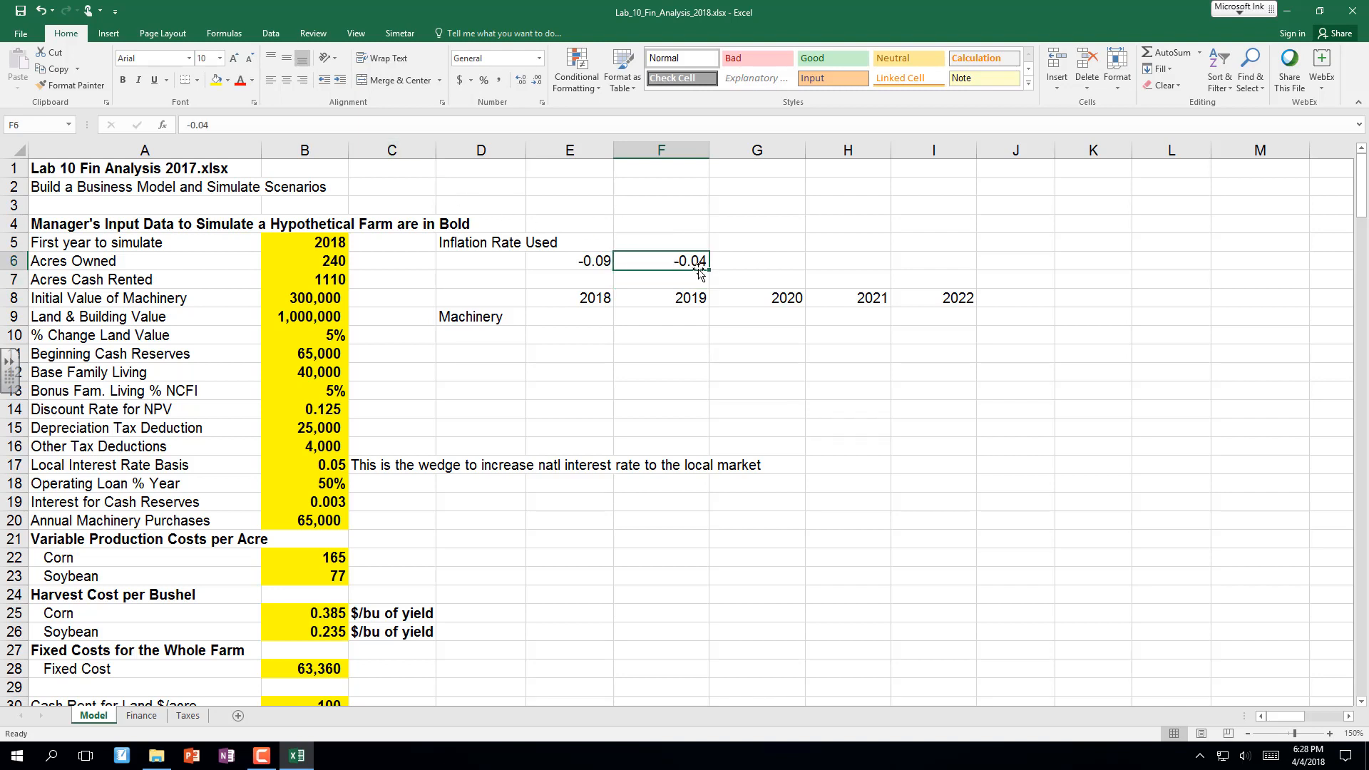
drag(714, 268, 927, 270)
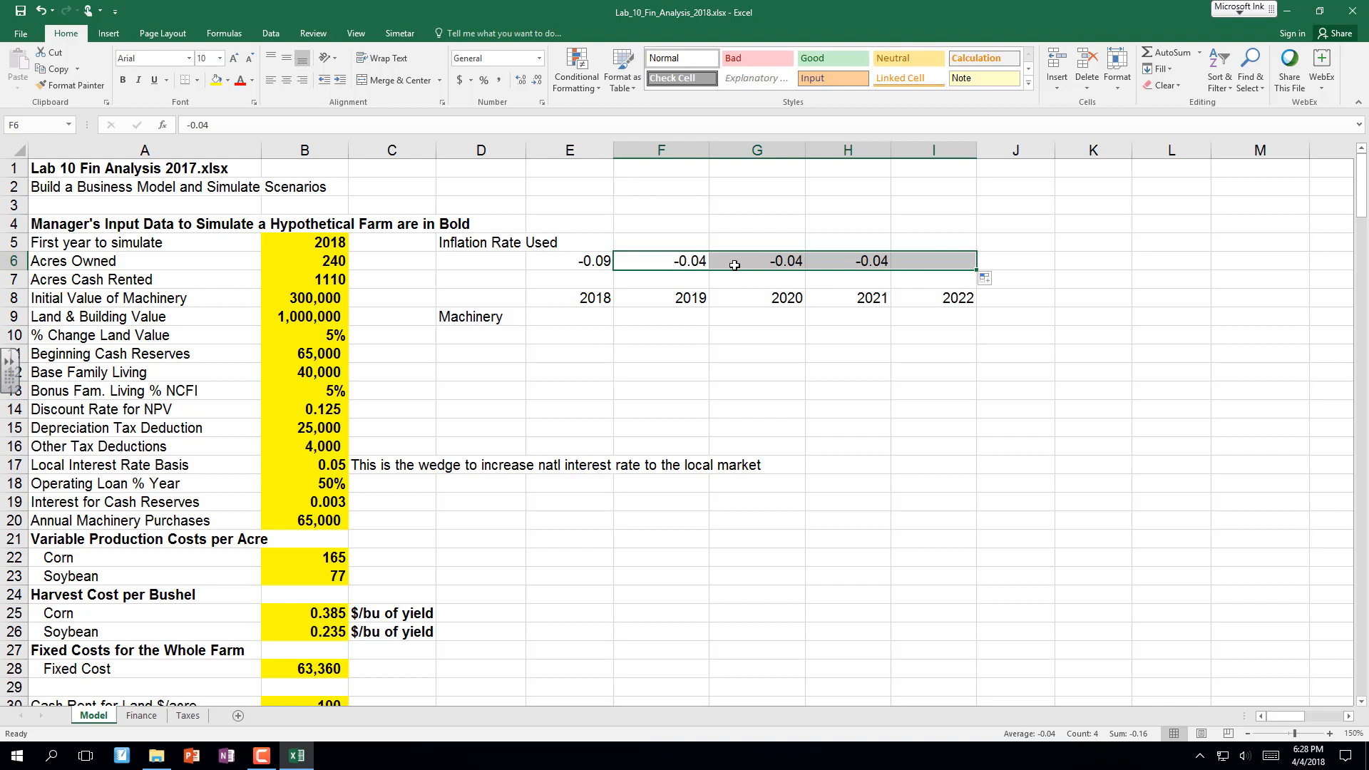
Label the row directly above the year headers "New Machinery" in D7.
click(494, 276)
text(Ne)
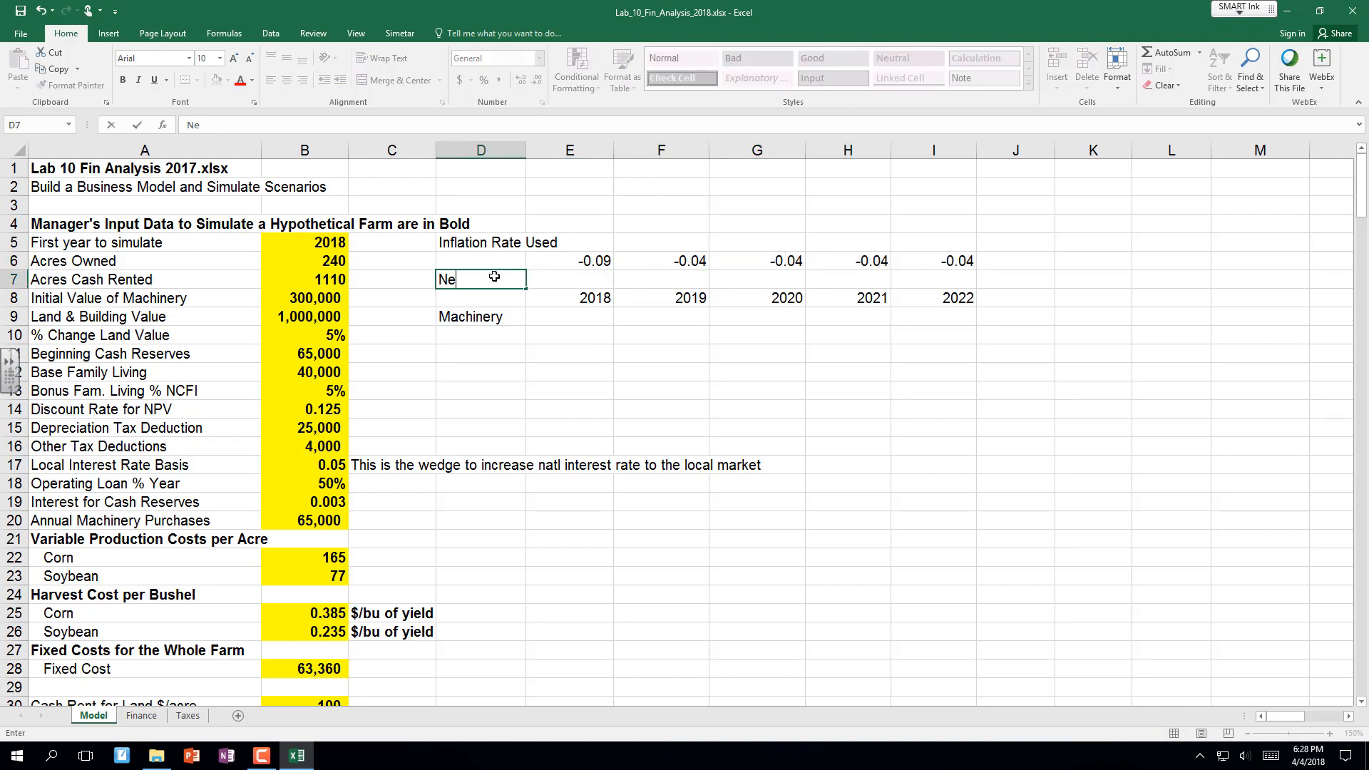
text(w Machinery)
key(Return)
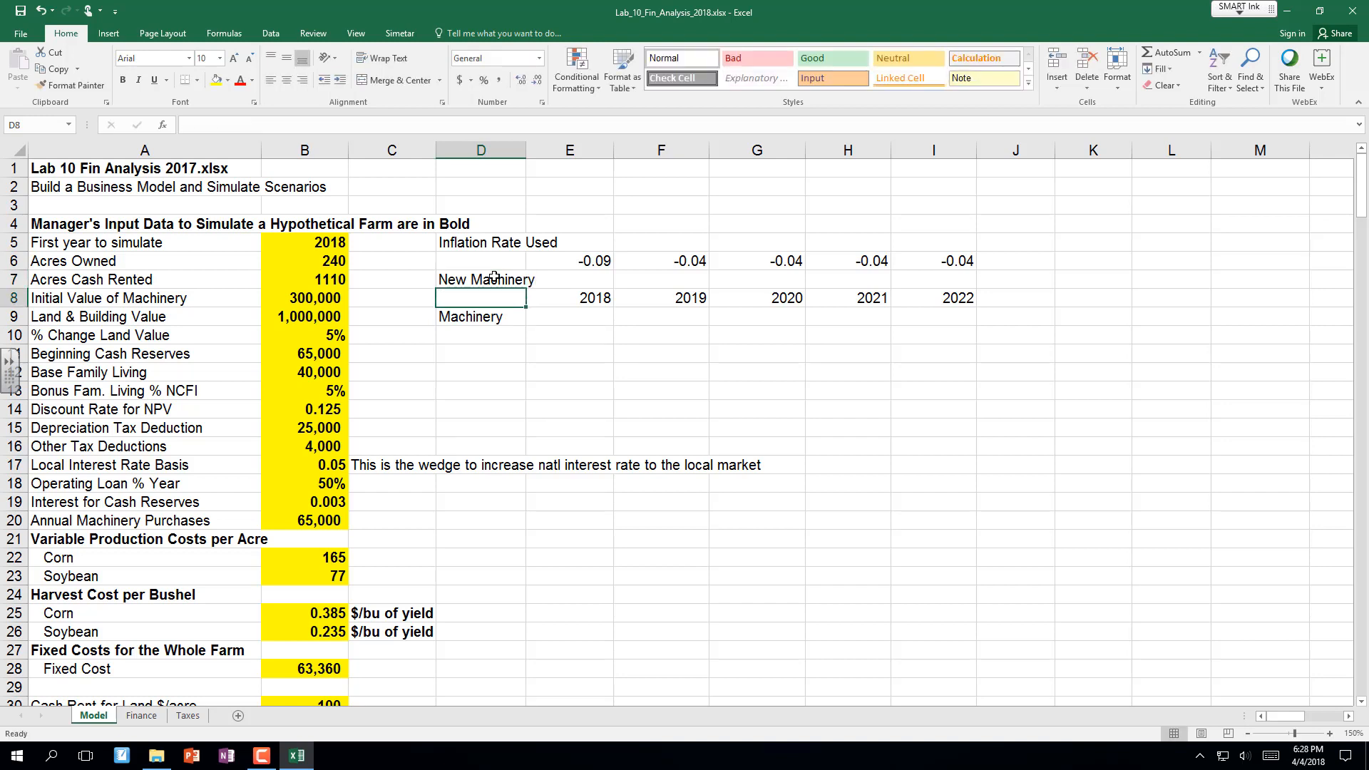
Enter a New Machinery inflation rate of 0.07 in E7 and fill it across to I7.
key(Up)
key(Right)
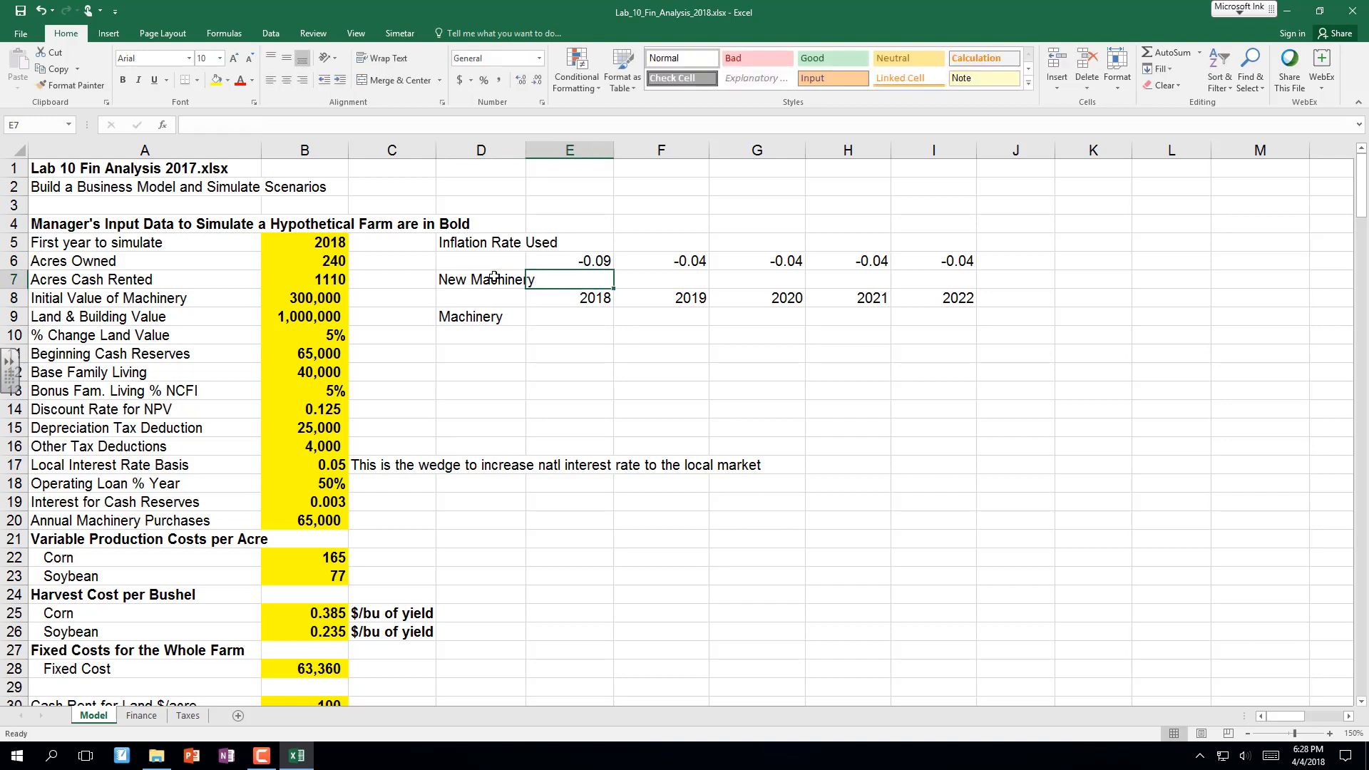
text(.07)
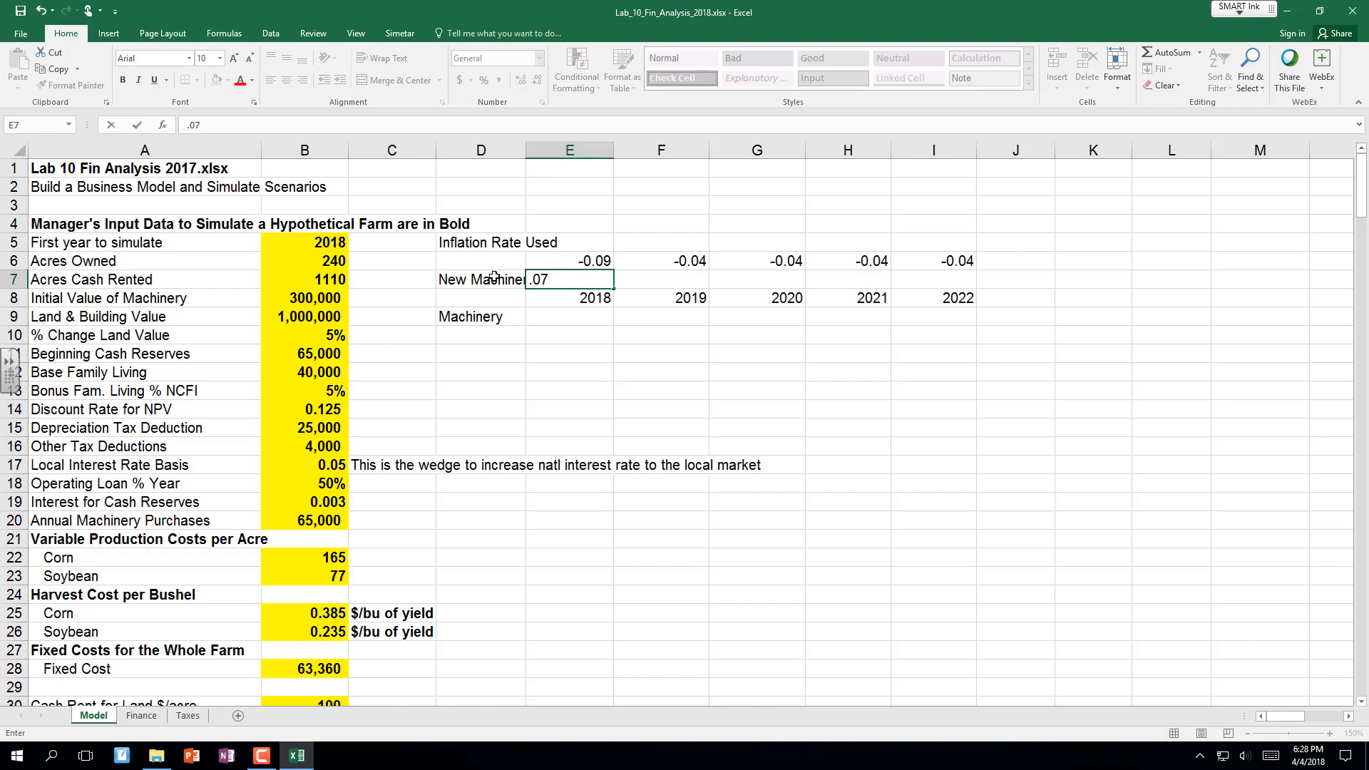
key(Return)
click(587, 280)
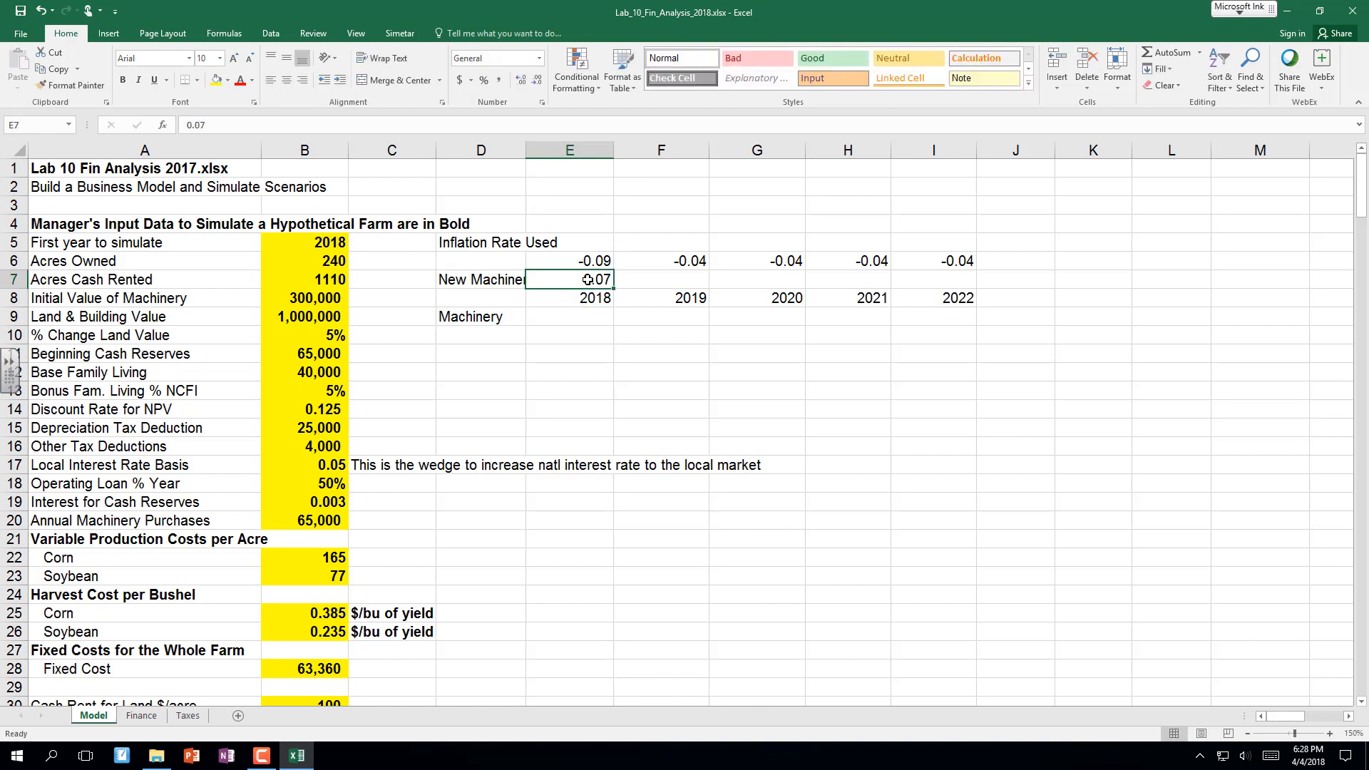
drag(613, 288, 982, 299)
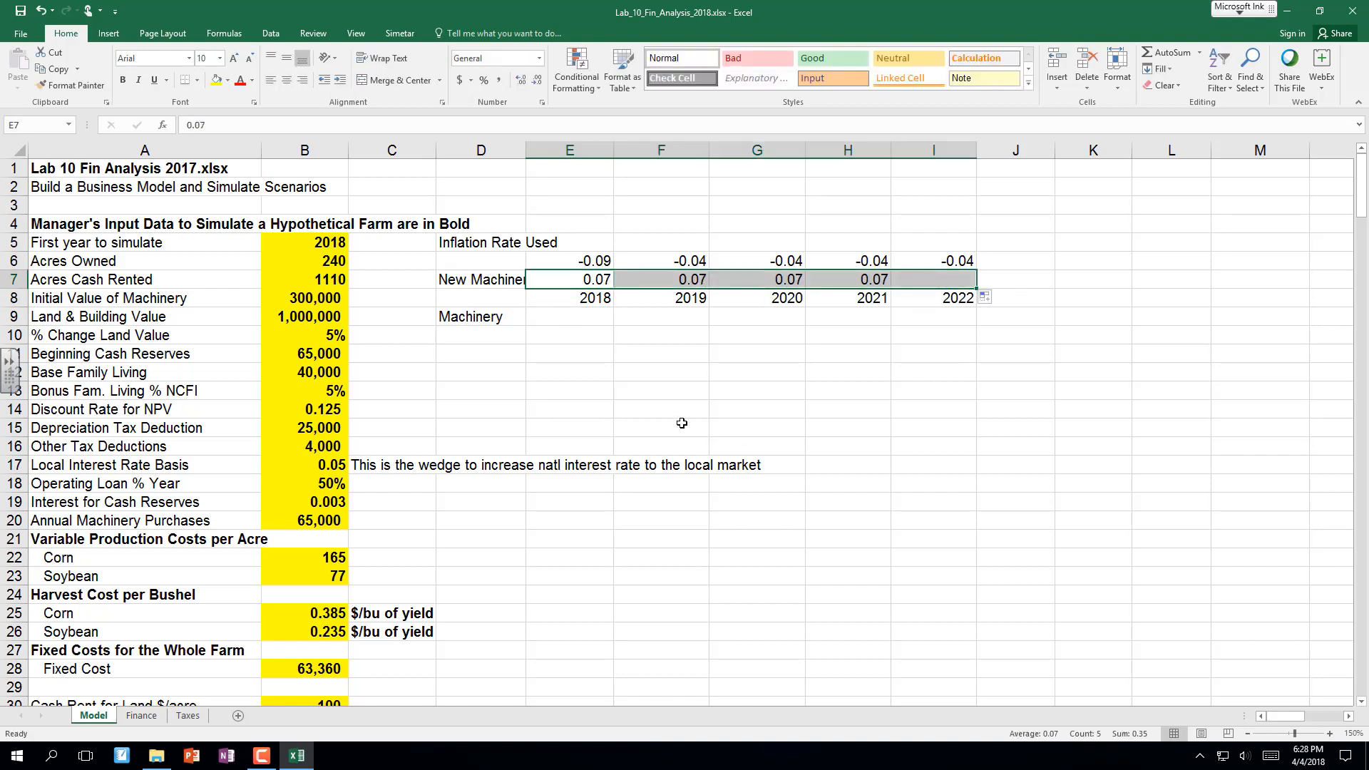
Calculate the 2018 machinery value in E9 with =B8*(1+E6), using the initial machinery value and the 2018 rate.
click(482, 319)
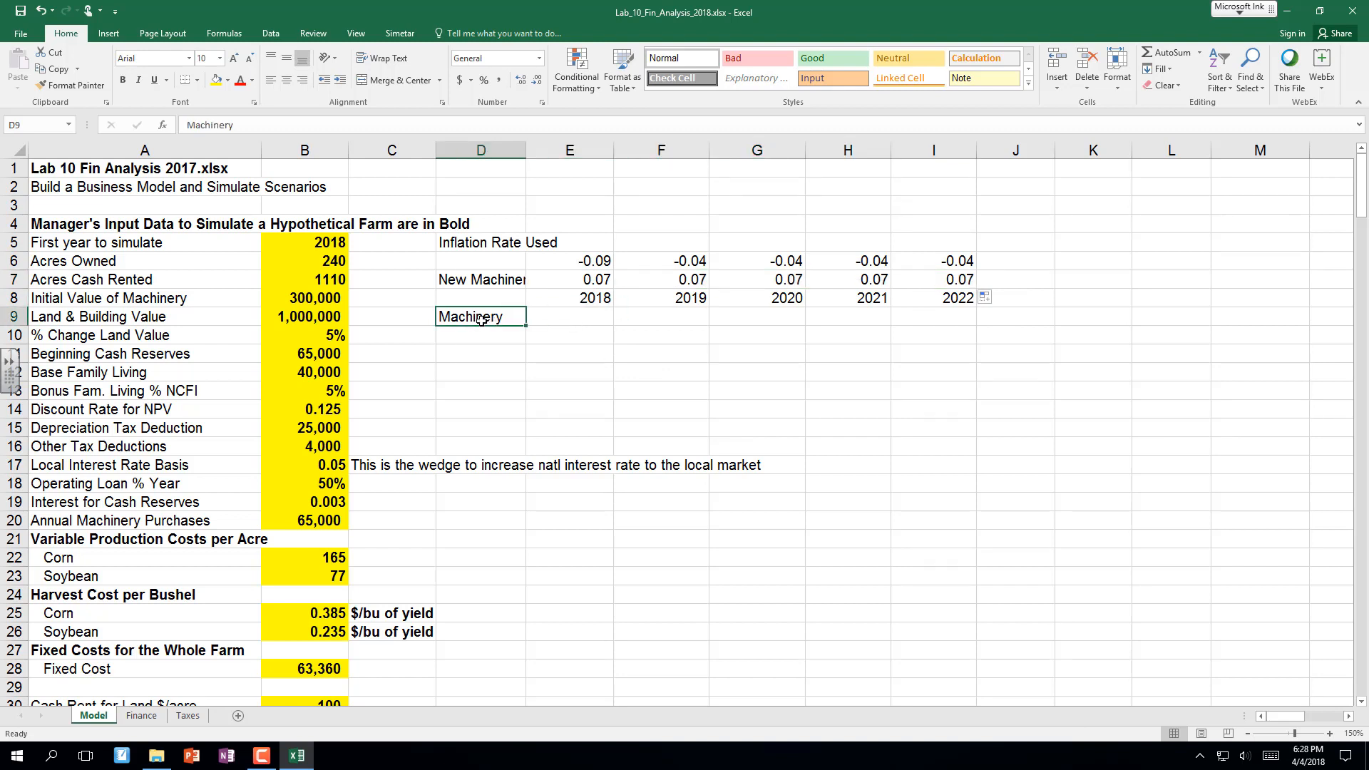
key(Right)
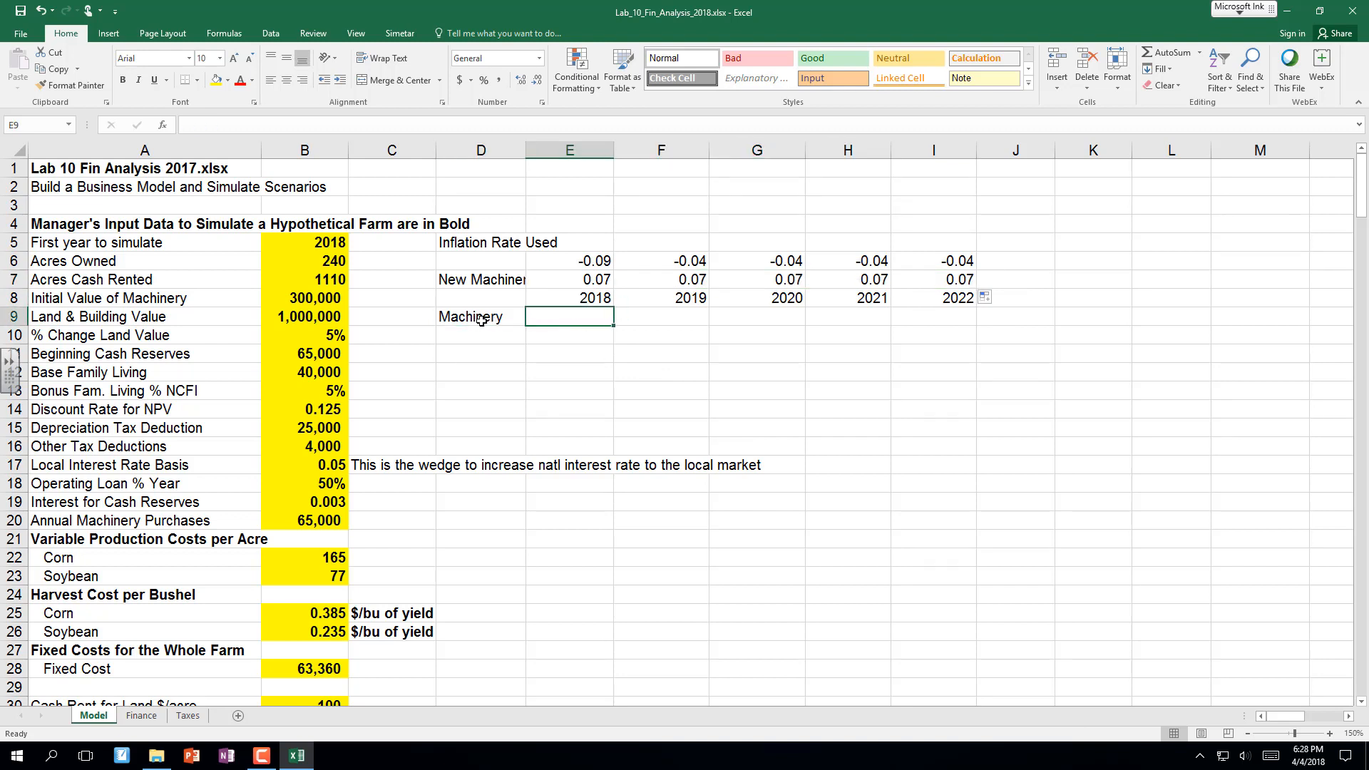
text(=)
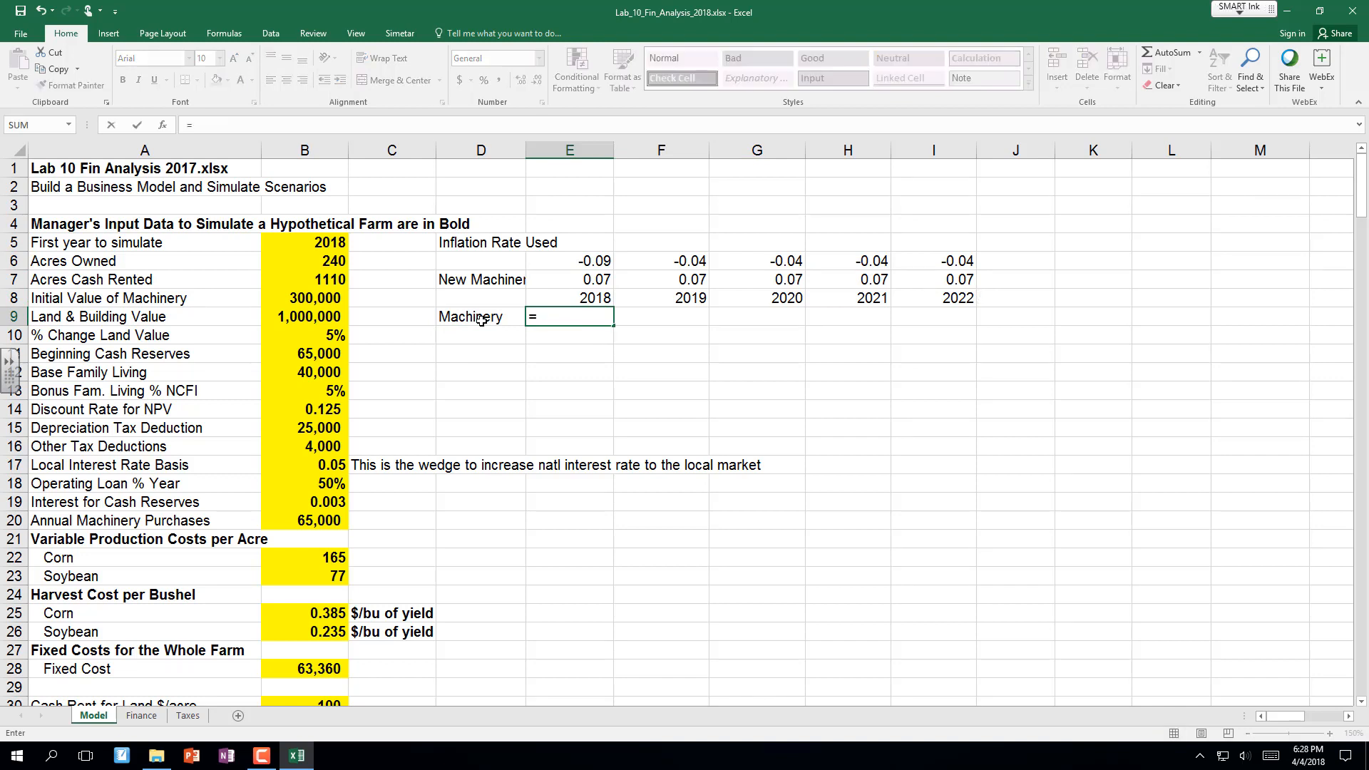
click(316, 295)
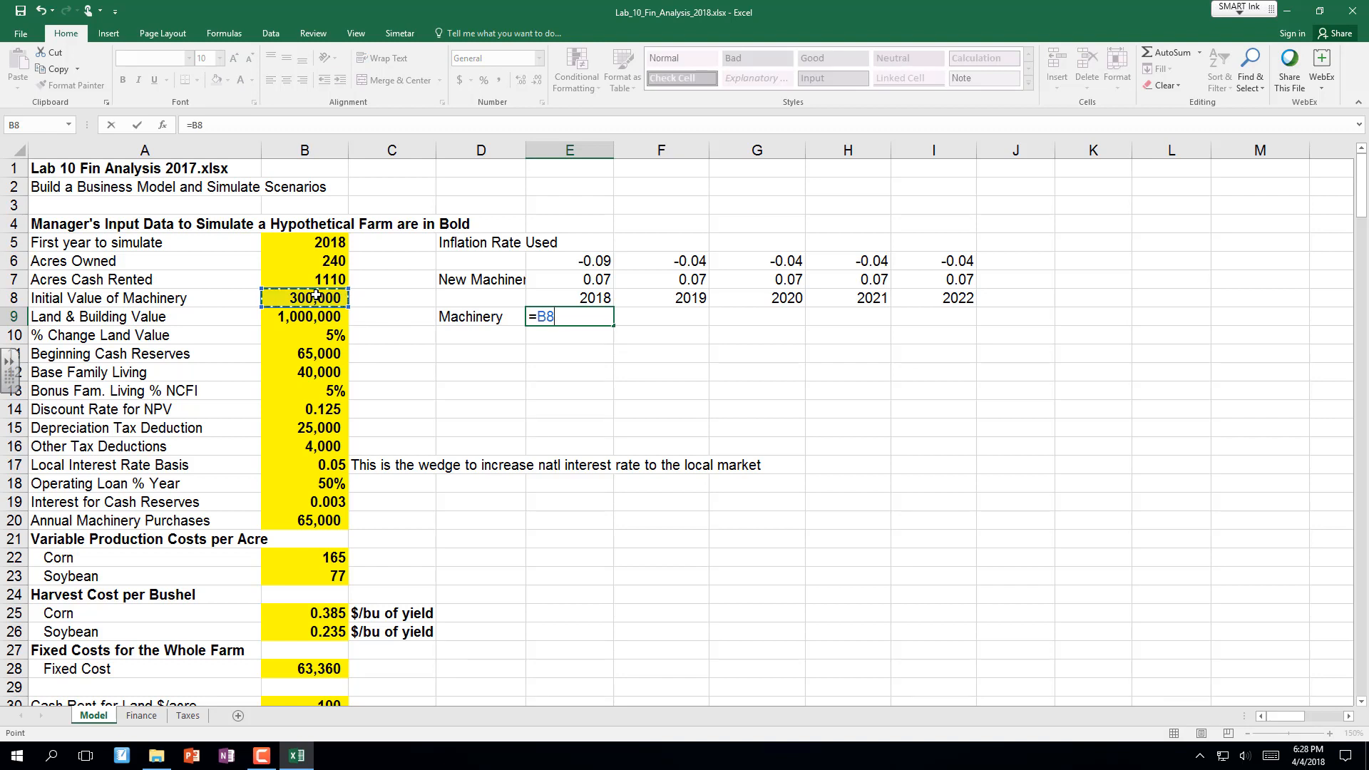
text(*(1+)
click(586, 262)
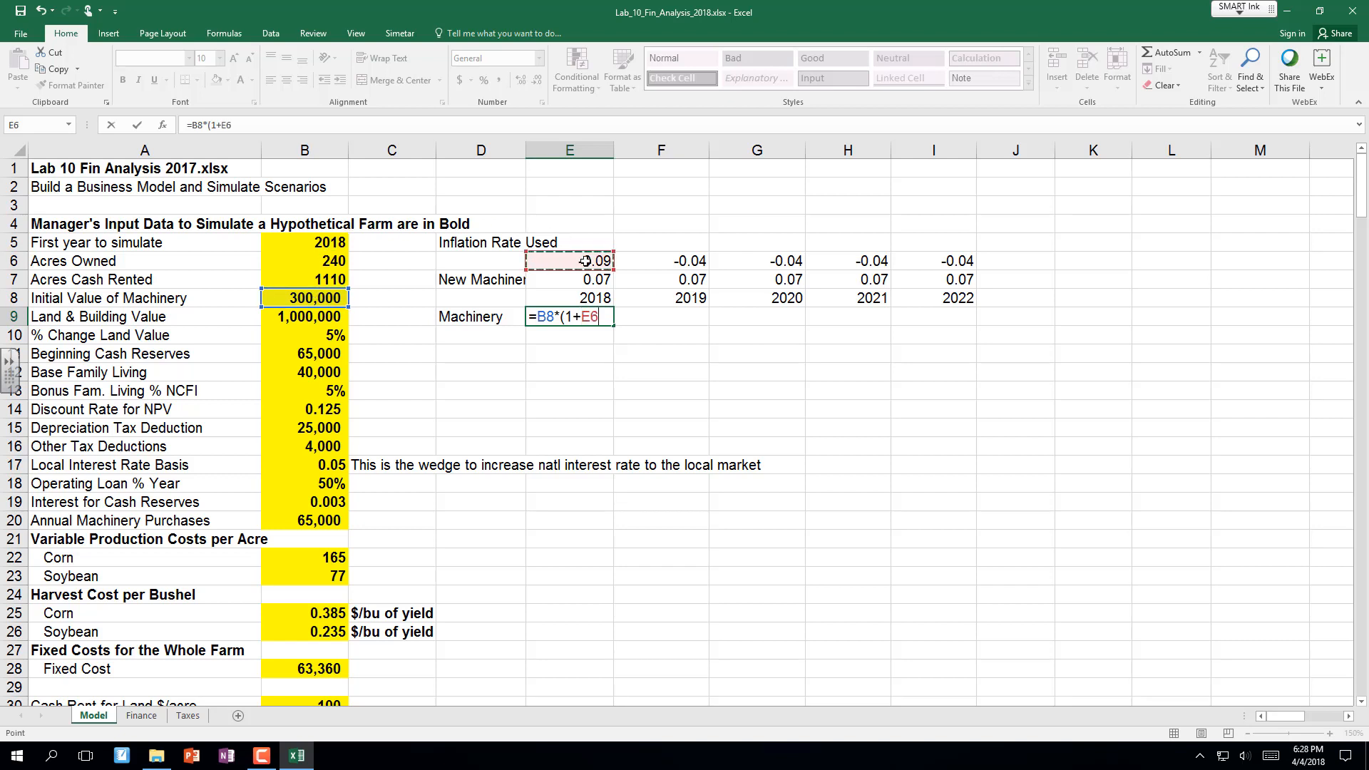
text())
key(Return)
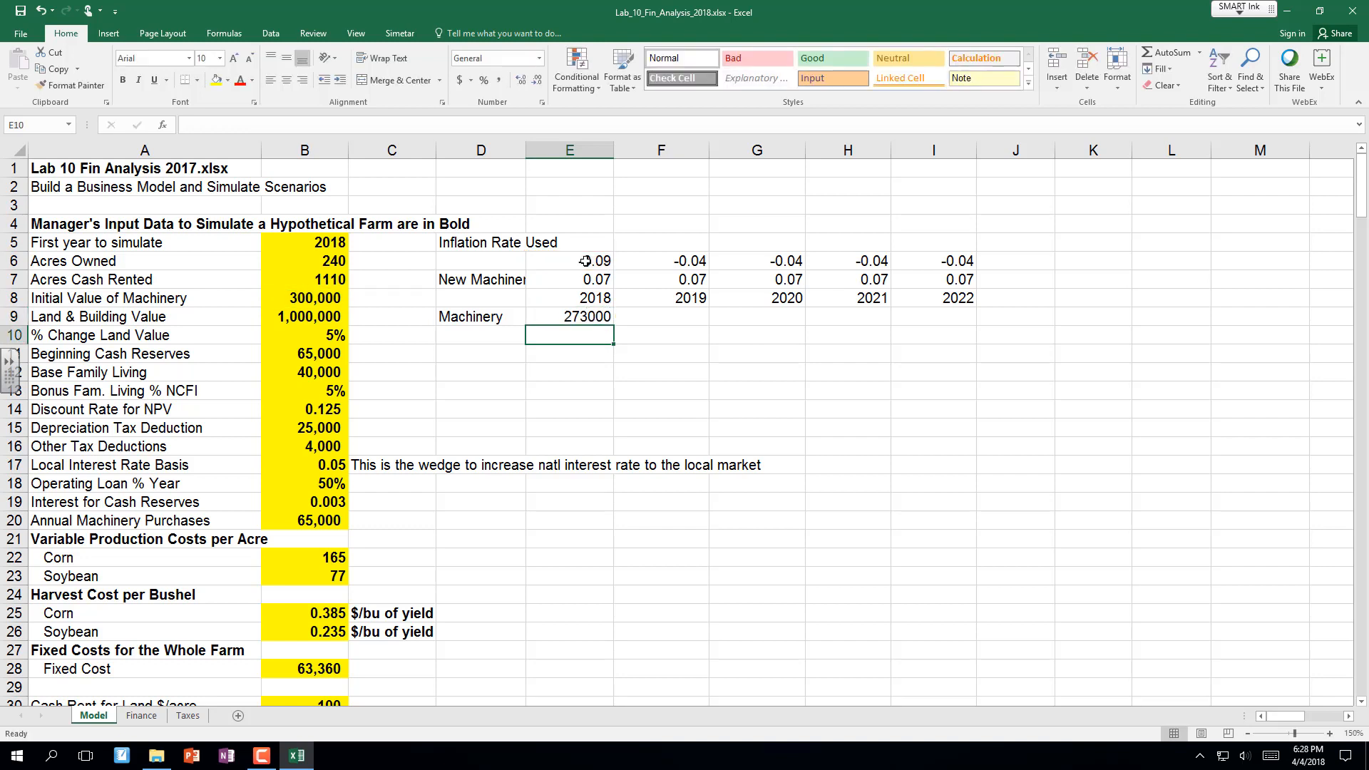
Calculate the 2019 machinery value in F9 with =E9*(1+F6) and fill it across to I9.
key(Up)
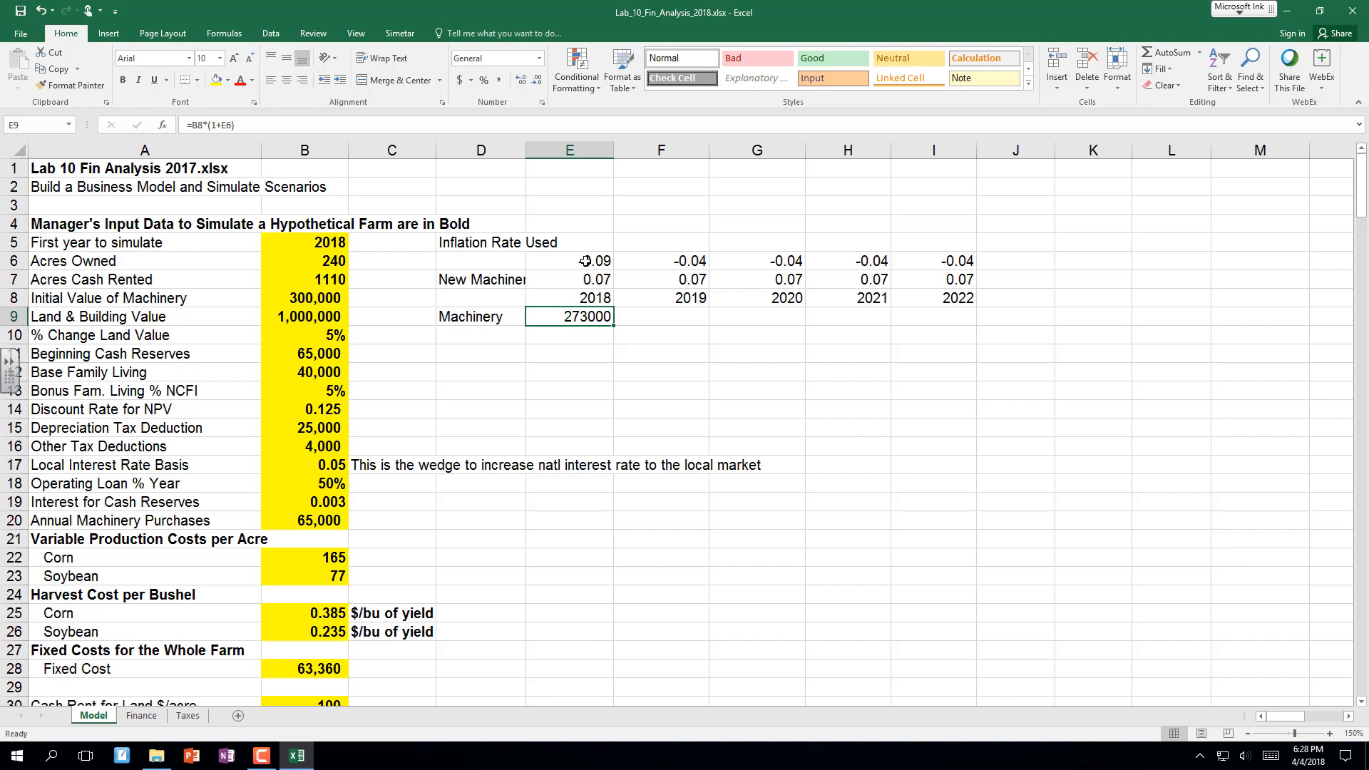
key(Right)
text(=)
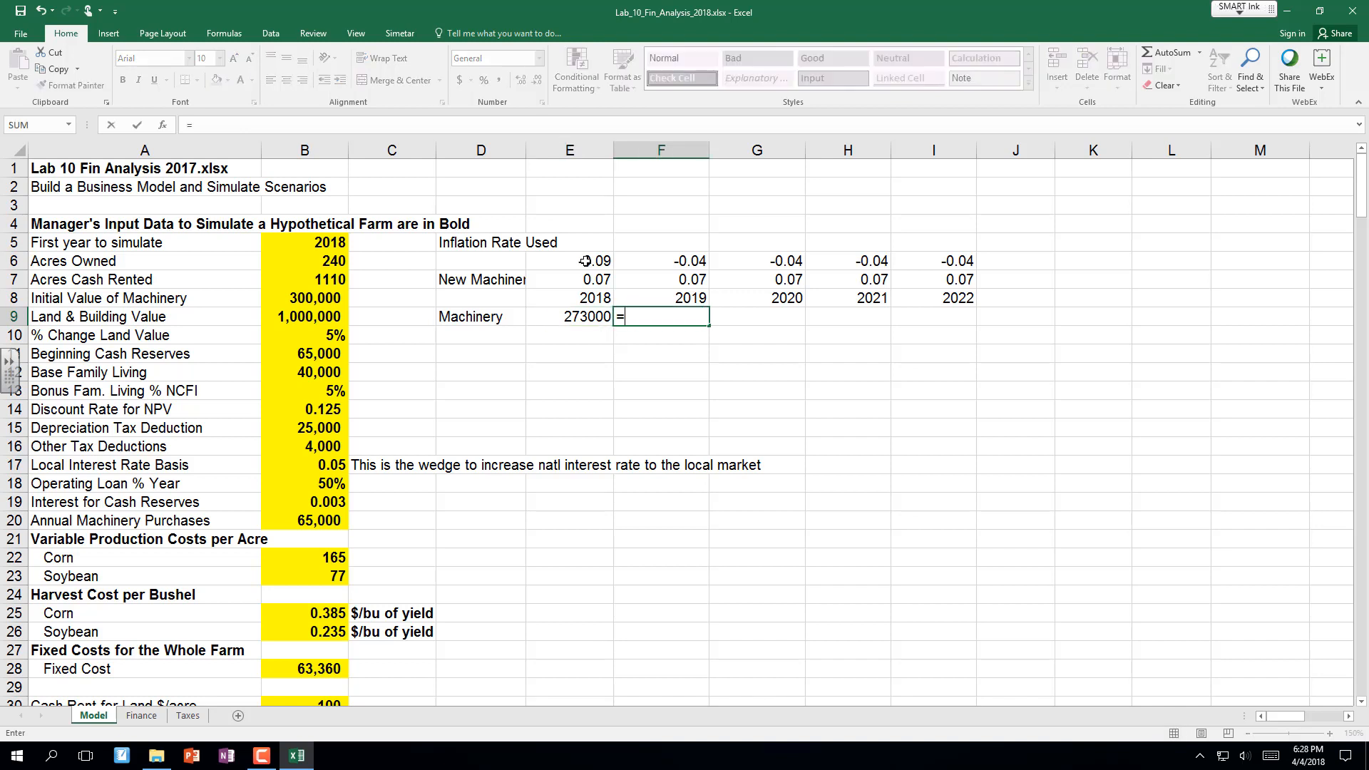
key(Left)
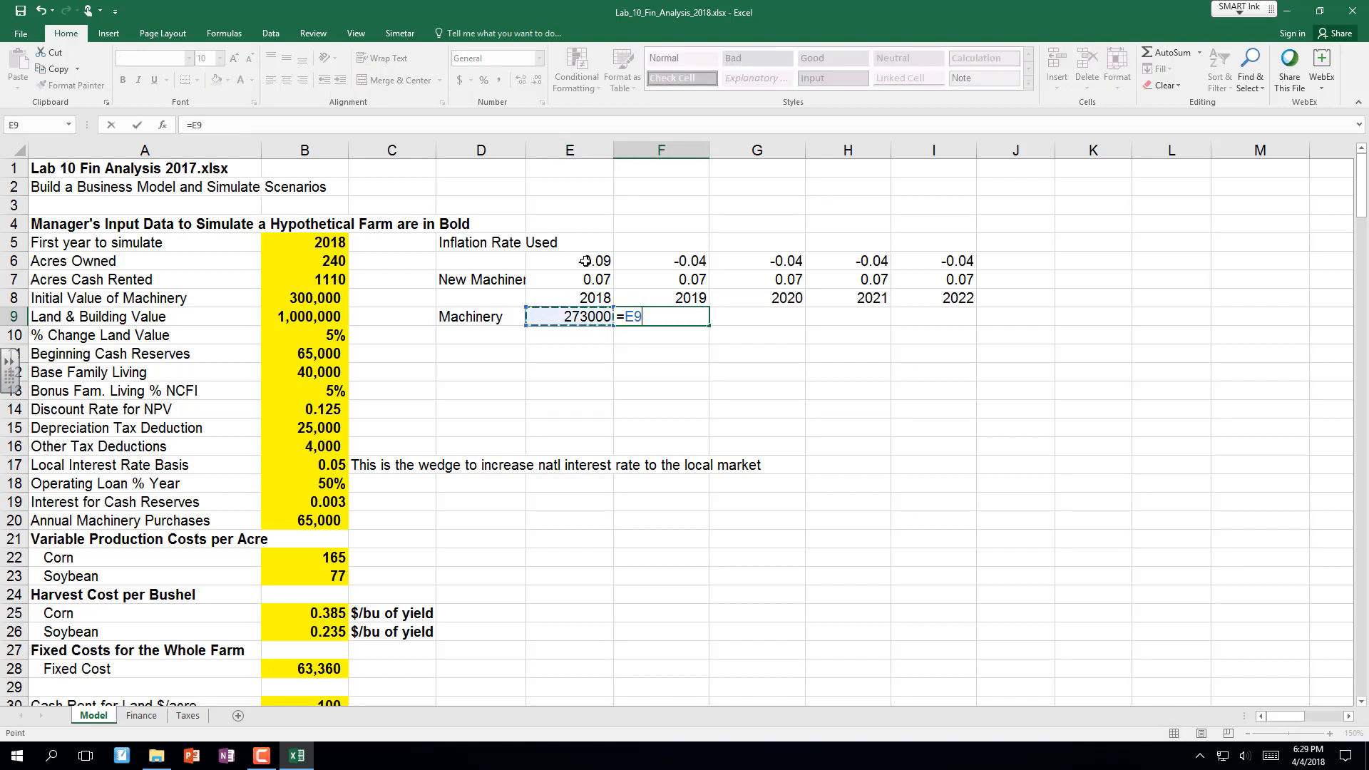
text(*(1+)
click(662, 262)
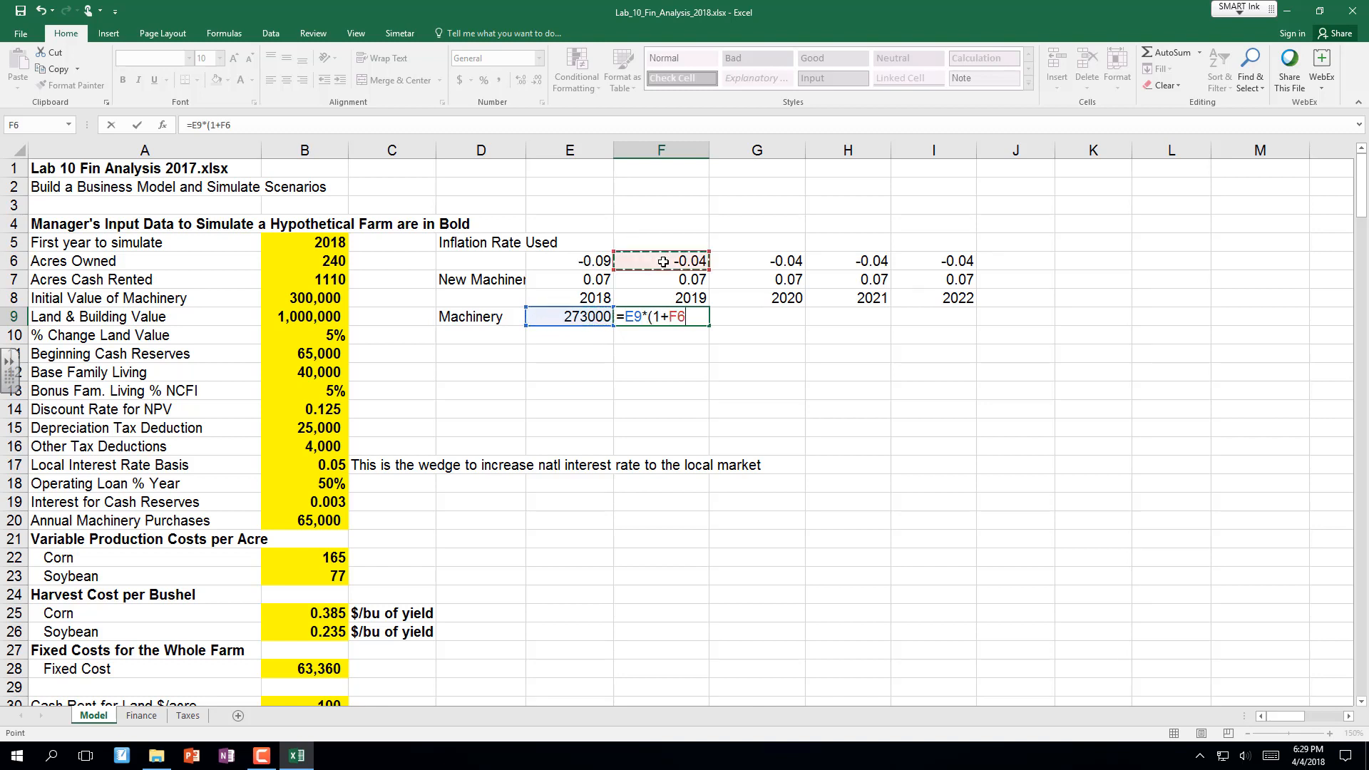
text())
key(Return)
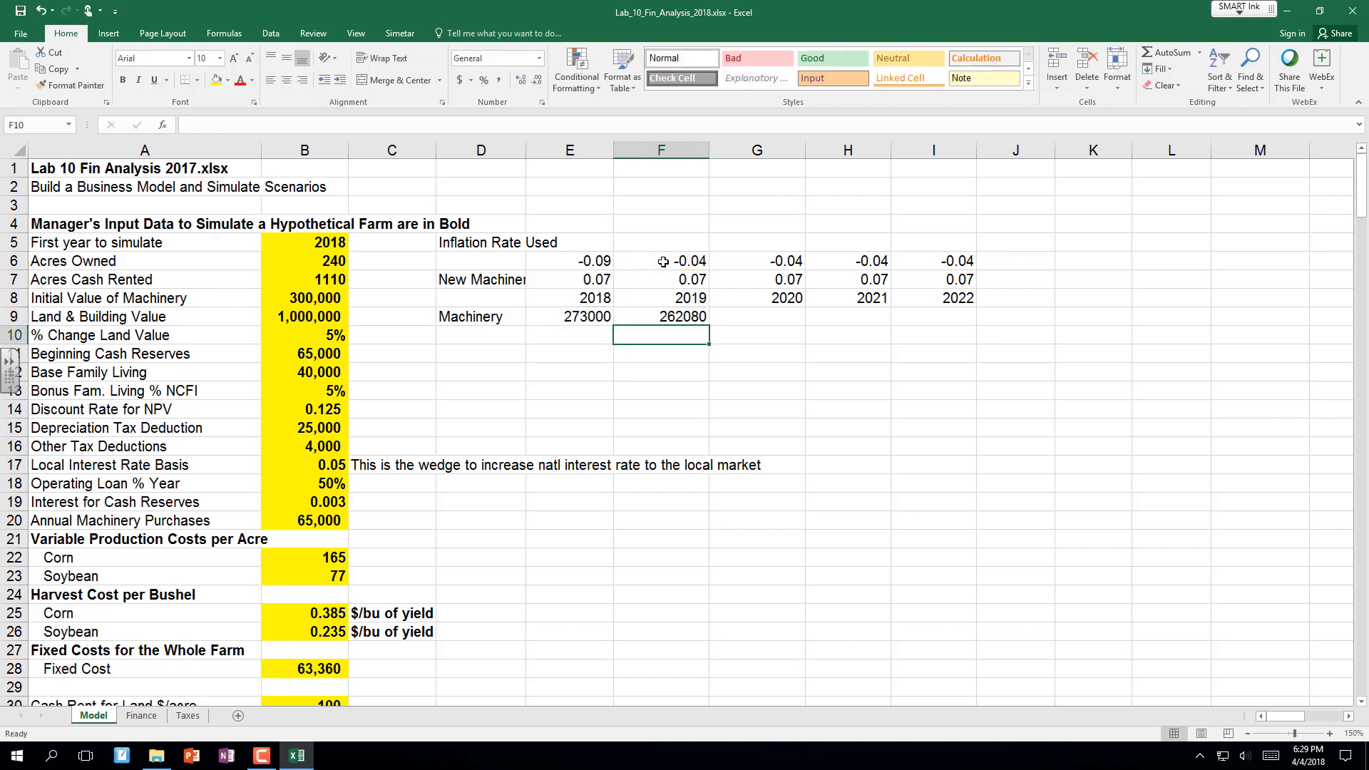
click(686, 314)
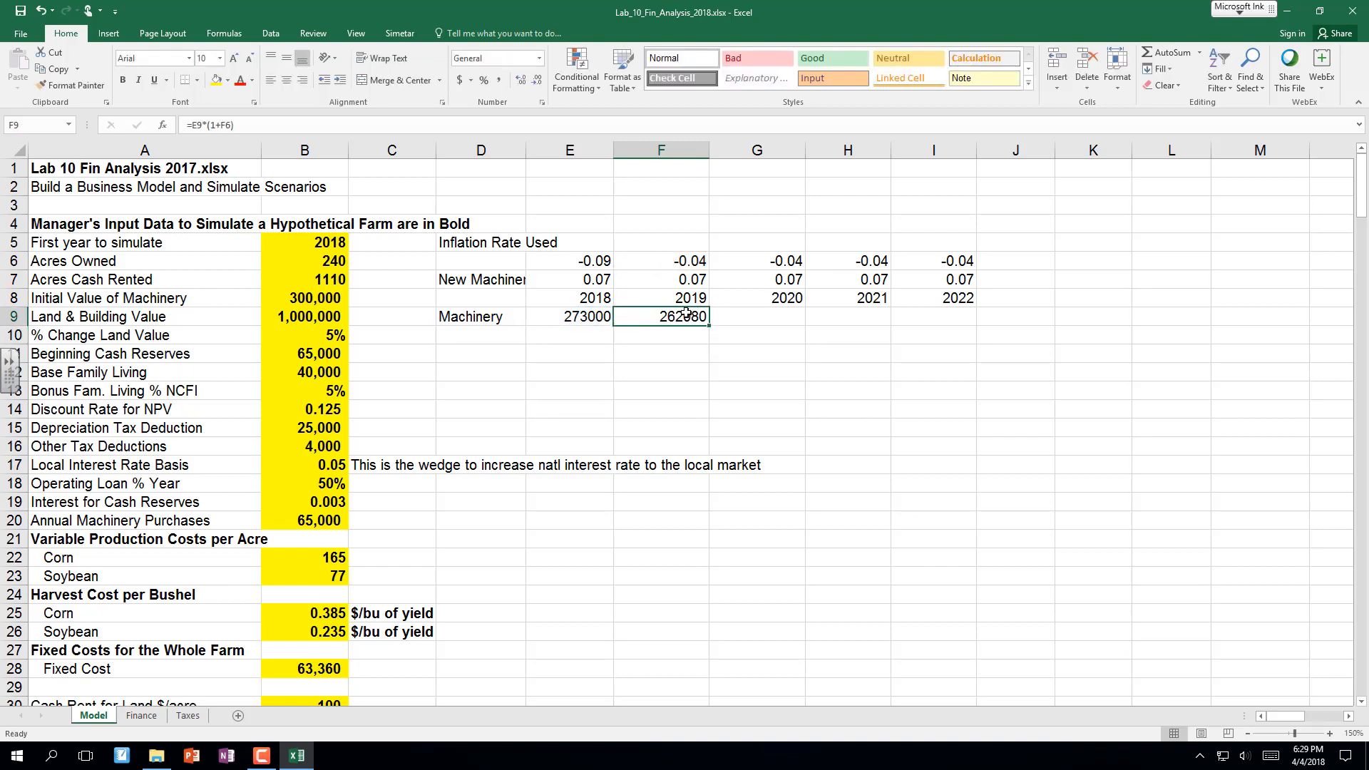
drag(710, 324, 971, 318)
Show the text of the I9 formula beside it in J9 with =VFORMULA(I9).
click(1012, 316)
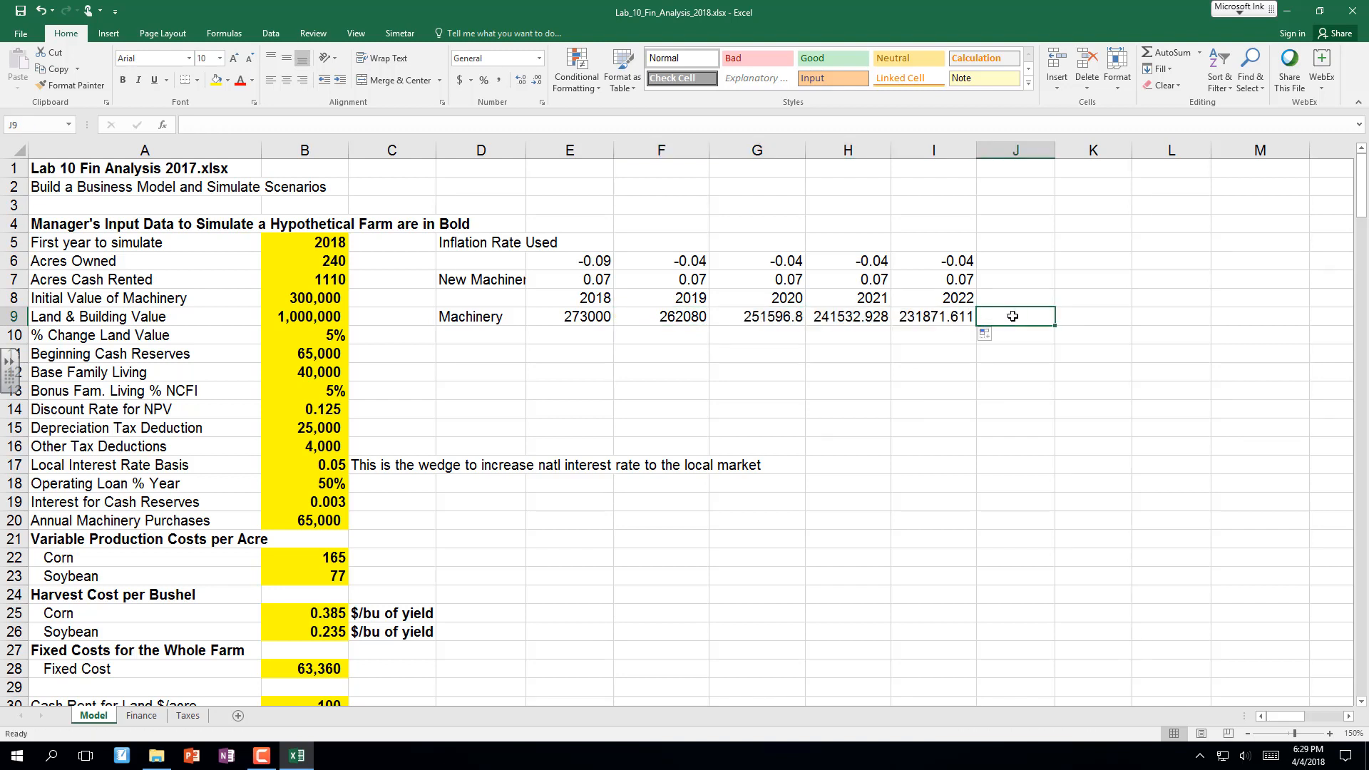
text(=vform)
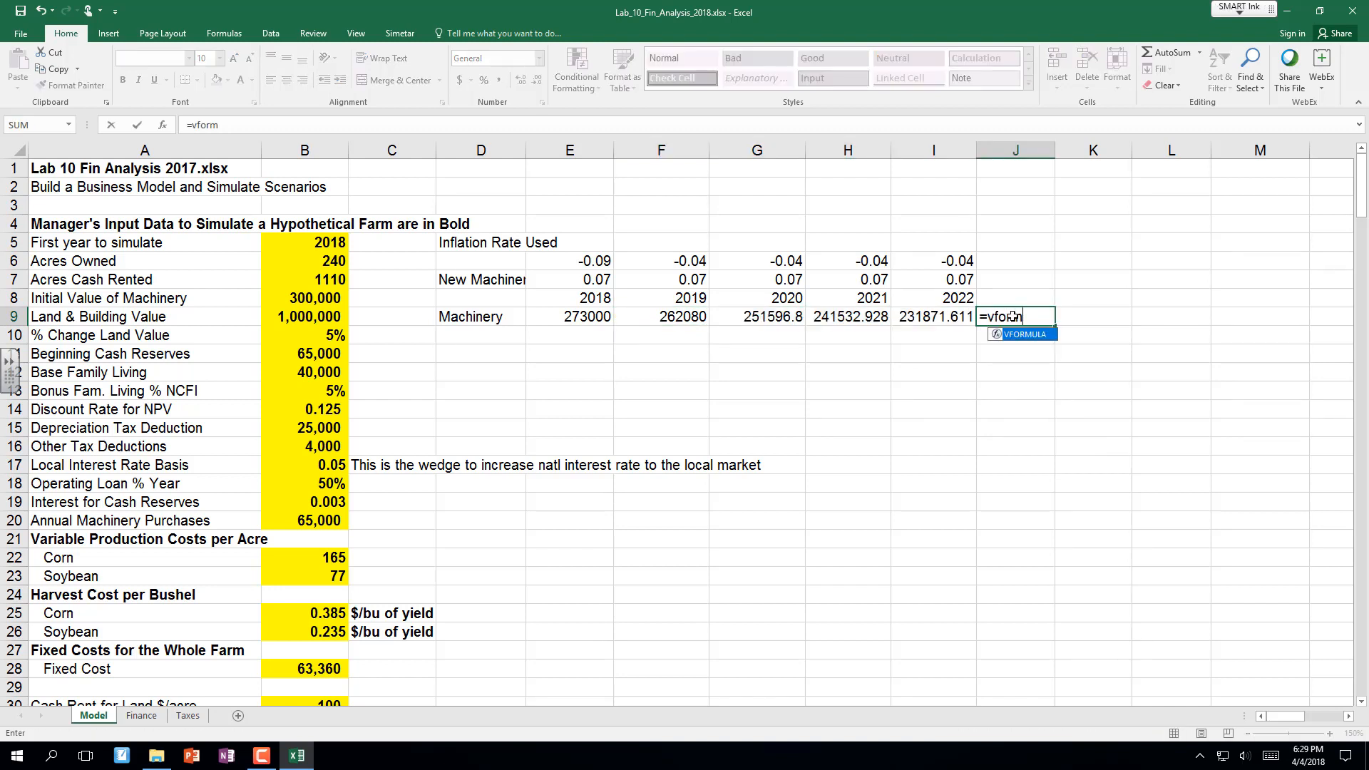
text(ula()
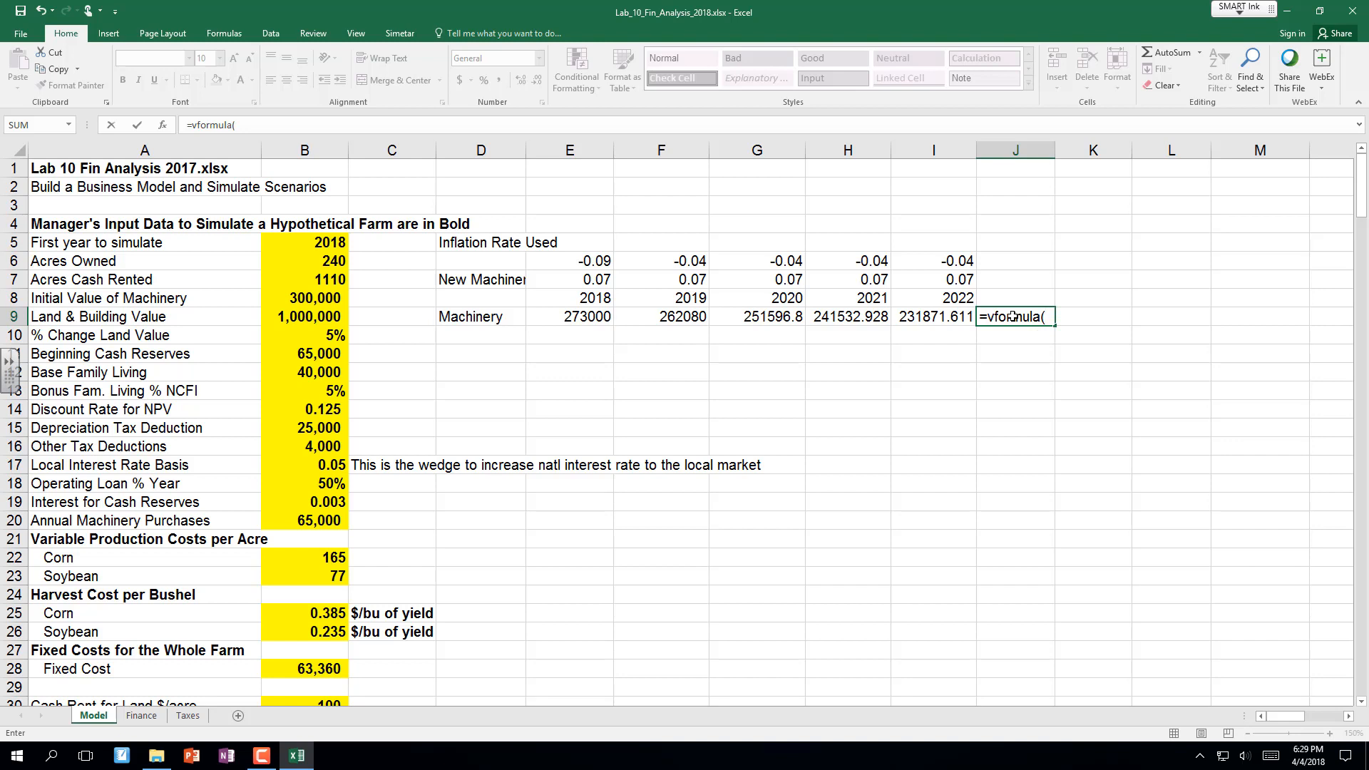
key(Left)
key(Return)
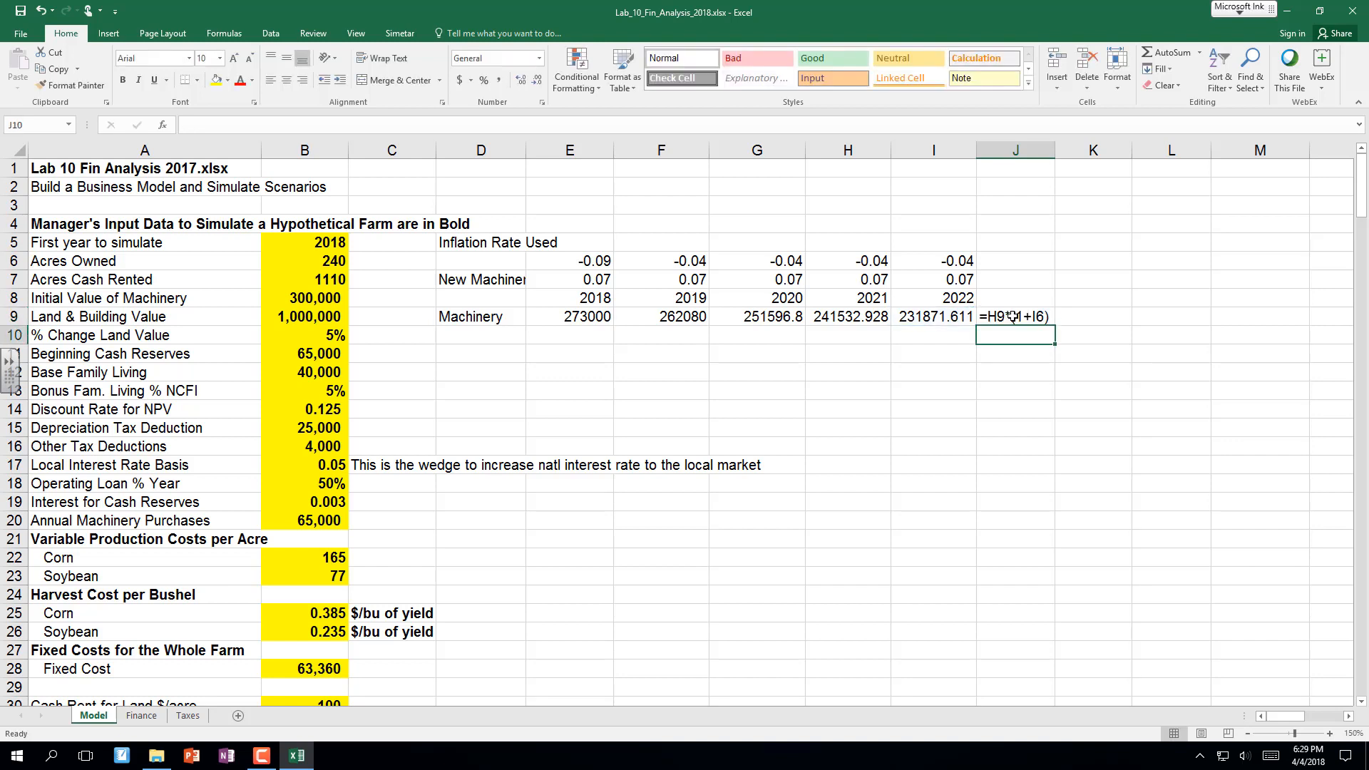
Format E9:I12 with thousands separators and no decimal places.
click(579, 316)
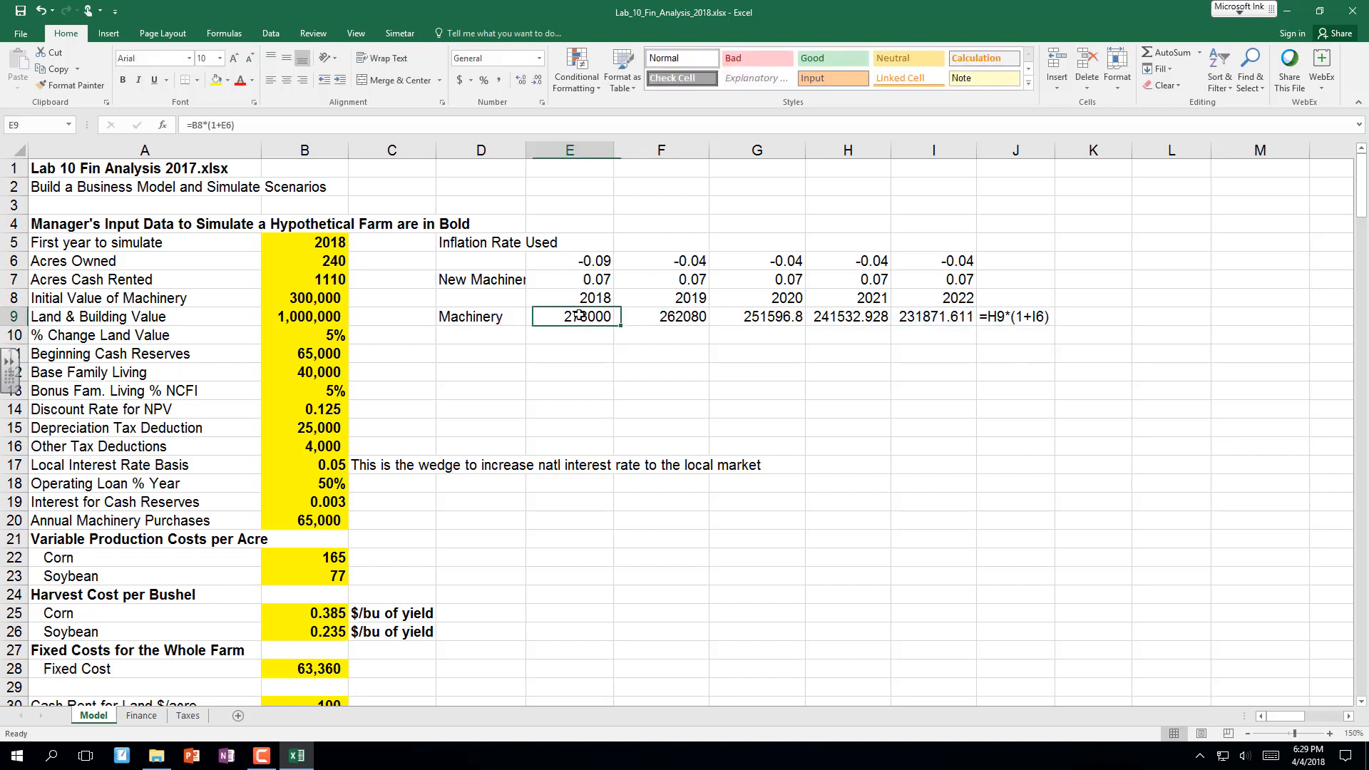
drag(579, 316, 957, 373)
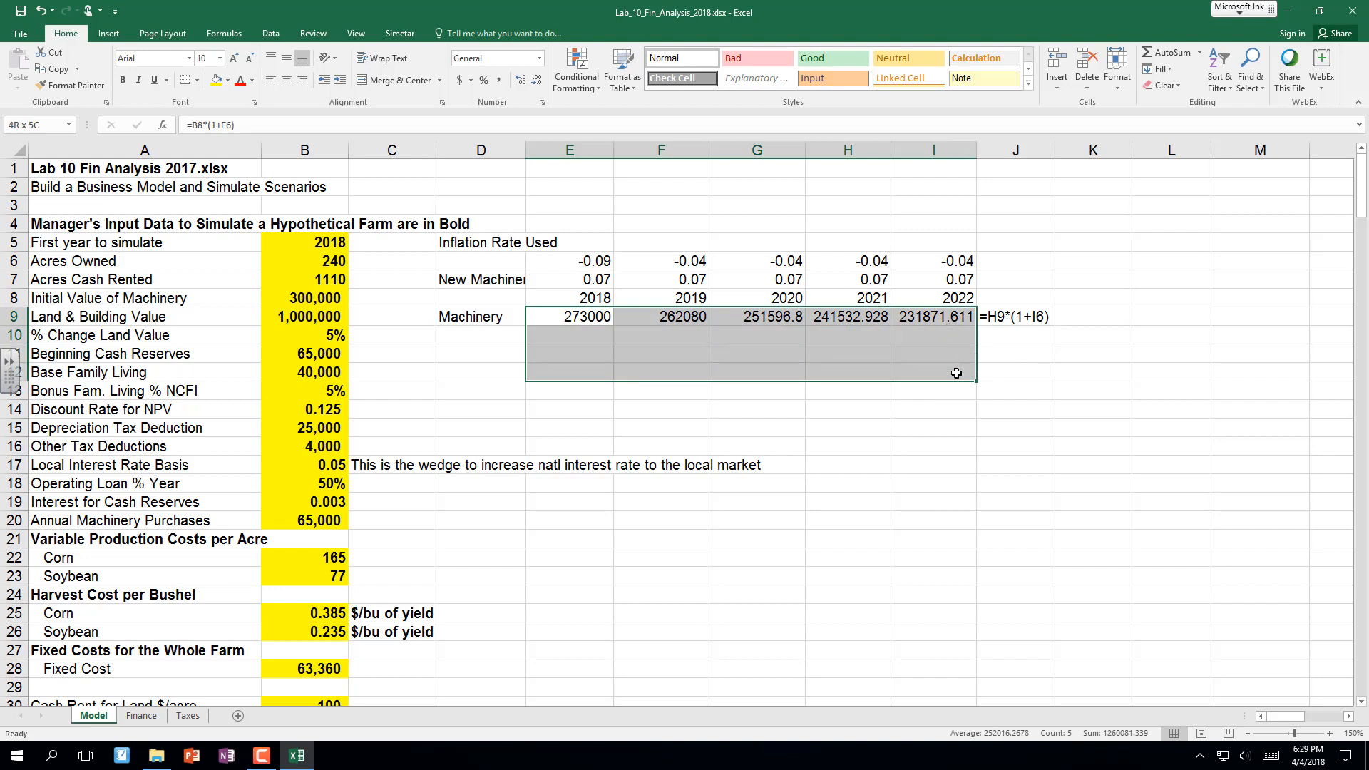
click(498, 80)
click(537, 79)
click(537, 80)
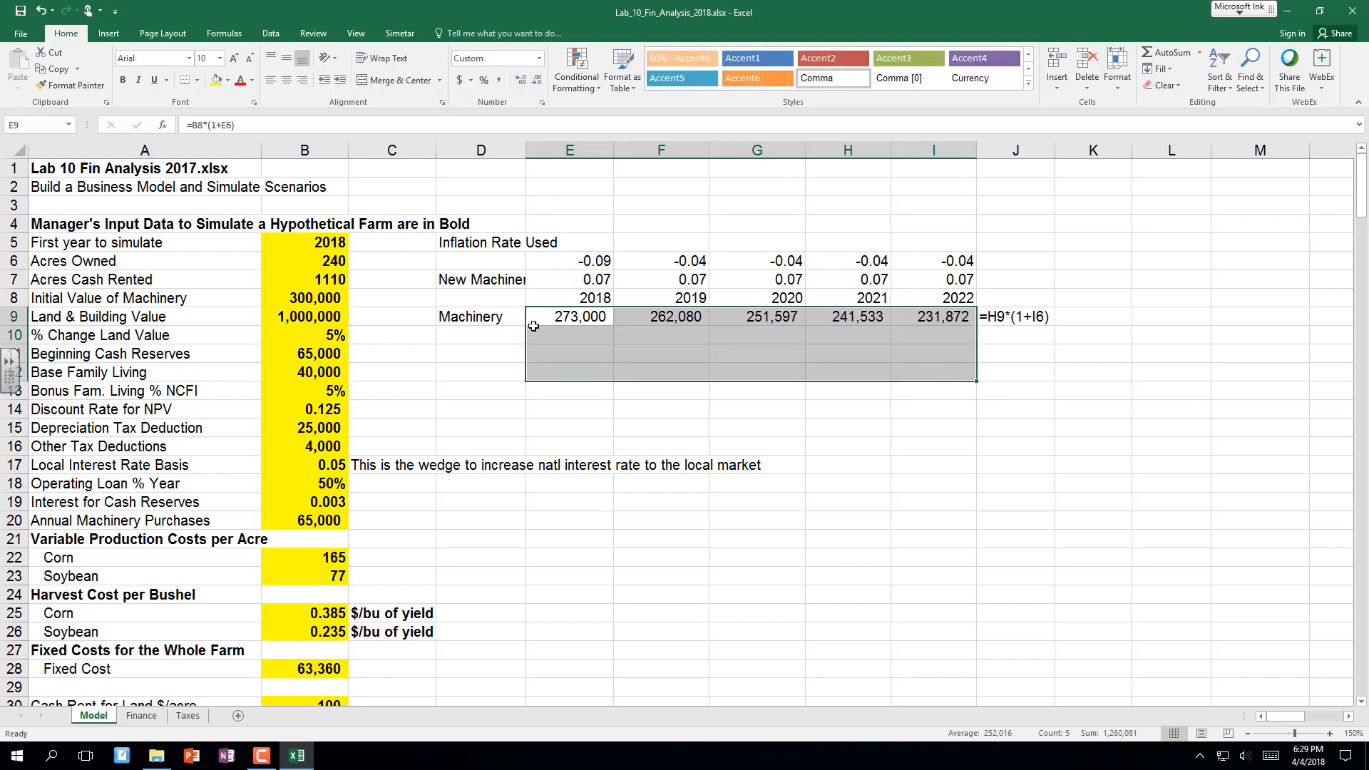
Enter "Mbuy New Mach" as the row label in D10, directly below Machinery.
click(502, 333)
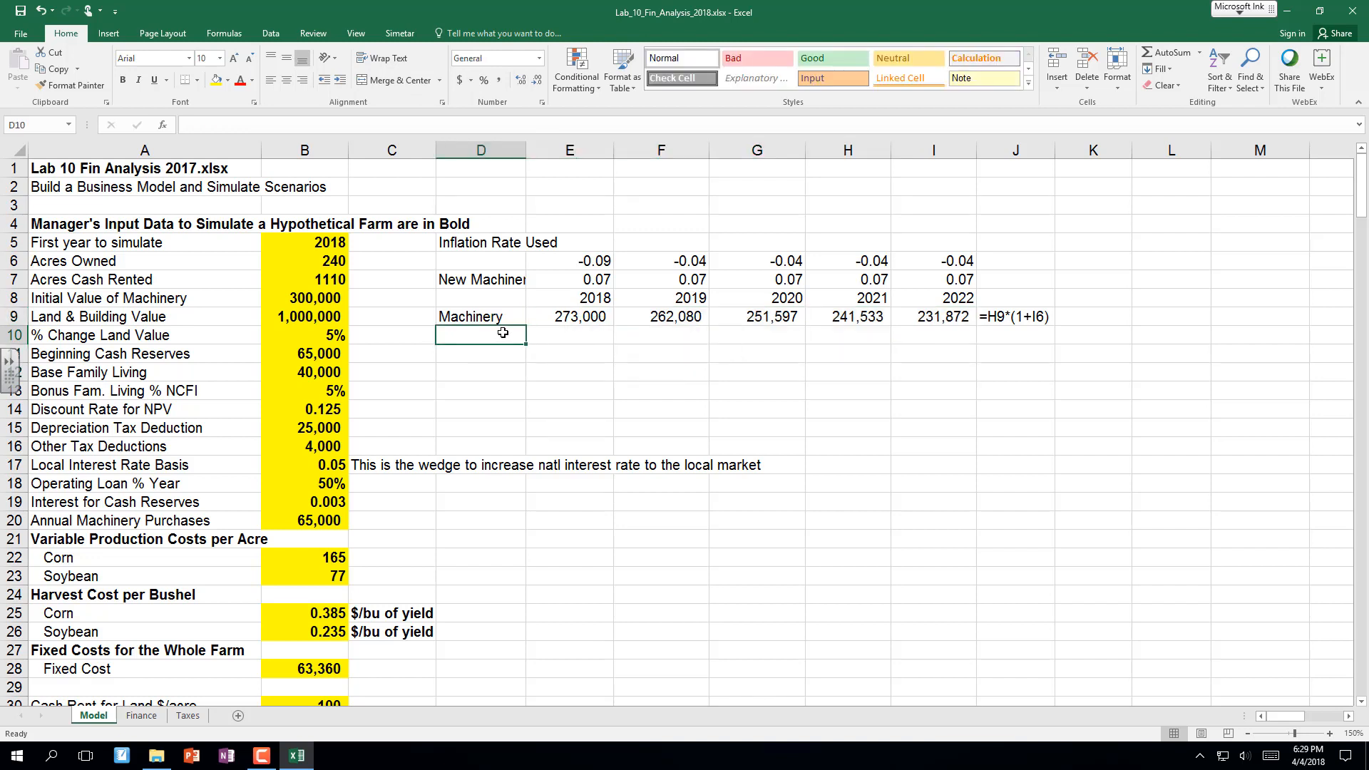
text(M)
key(BackSpace)
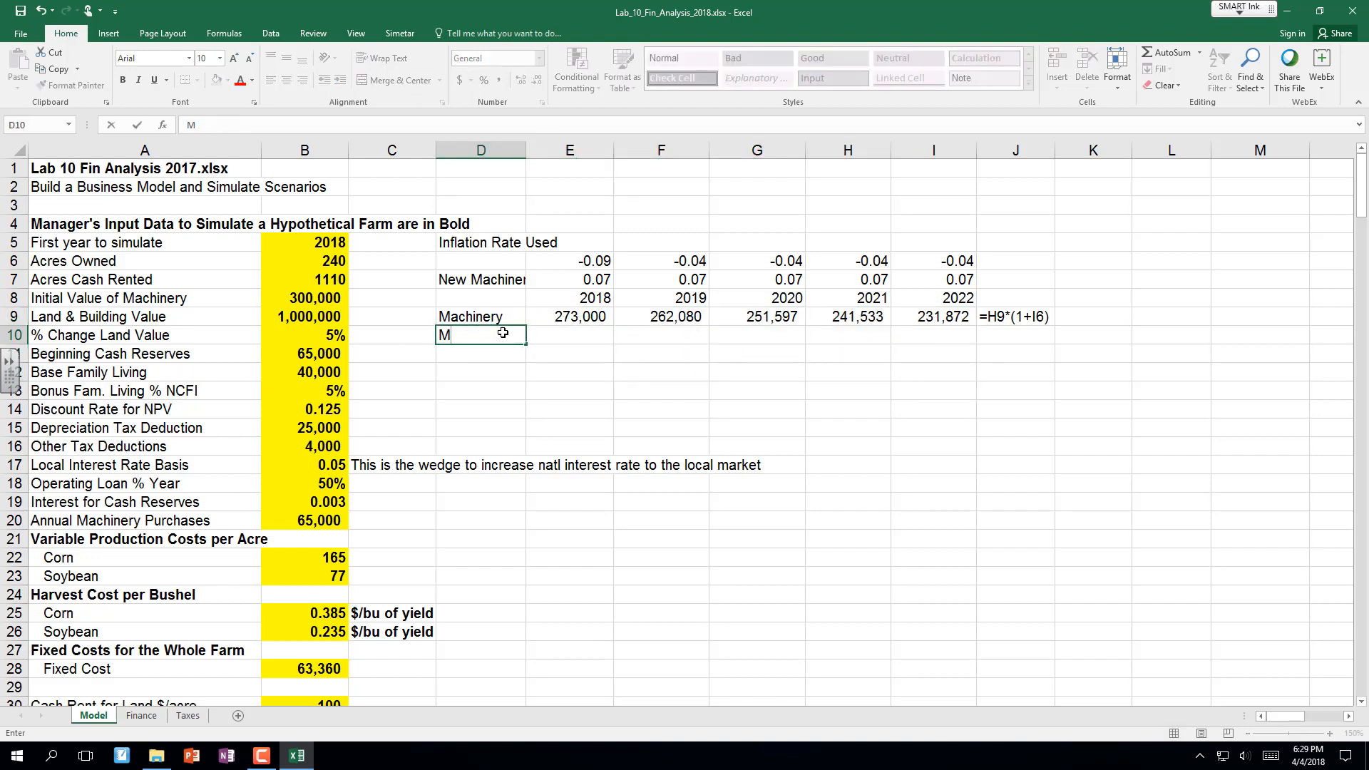
text(Buy New Mach)
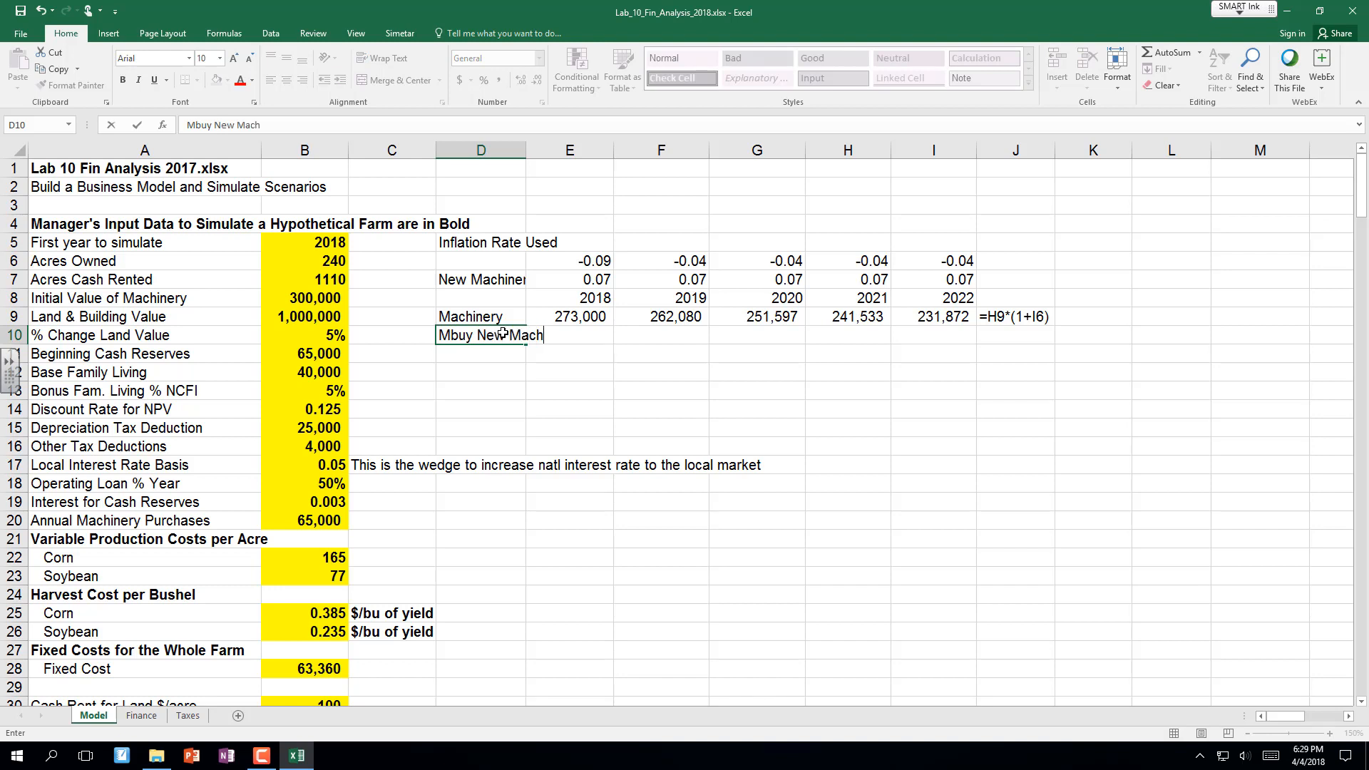
key(Return)
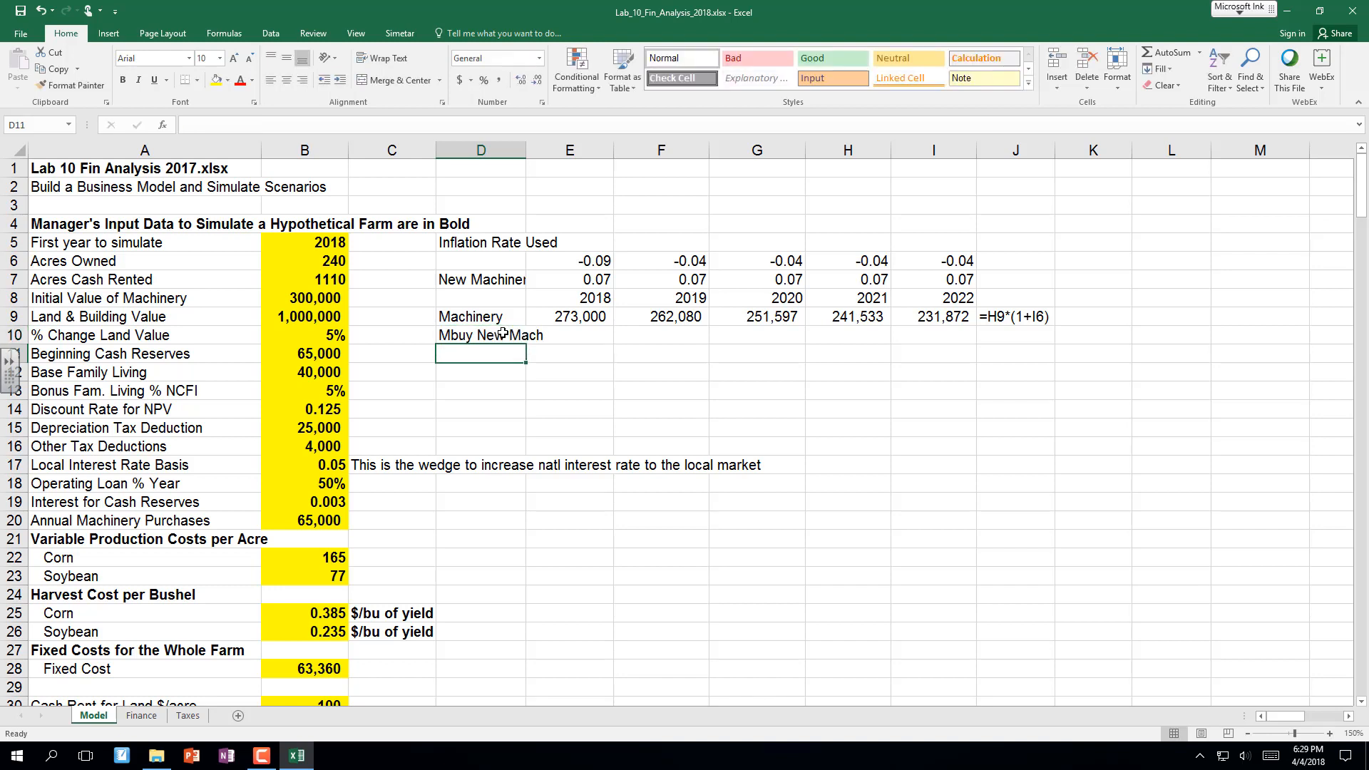
Calculate the 2018 new machinery purchase in E10 with =B20*(1+E7), using the annual machinery purchases and the 2018 rate.
click(579, 336)
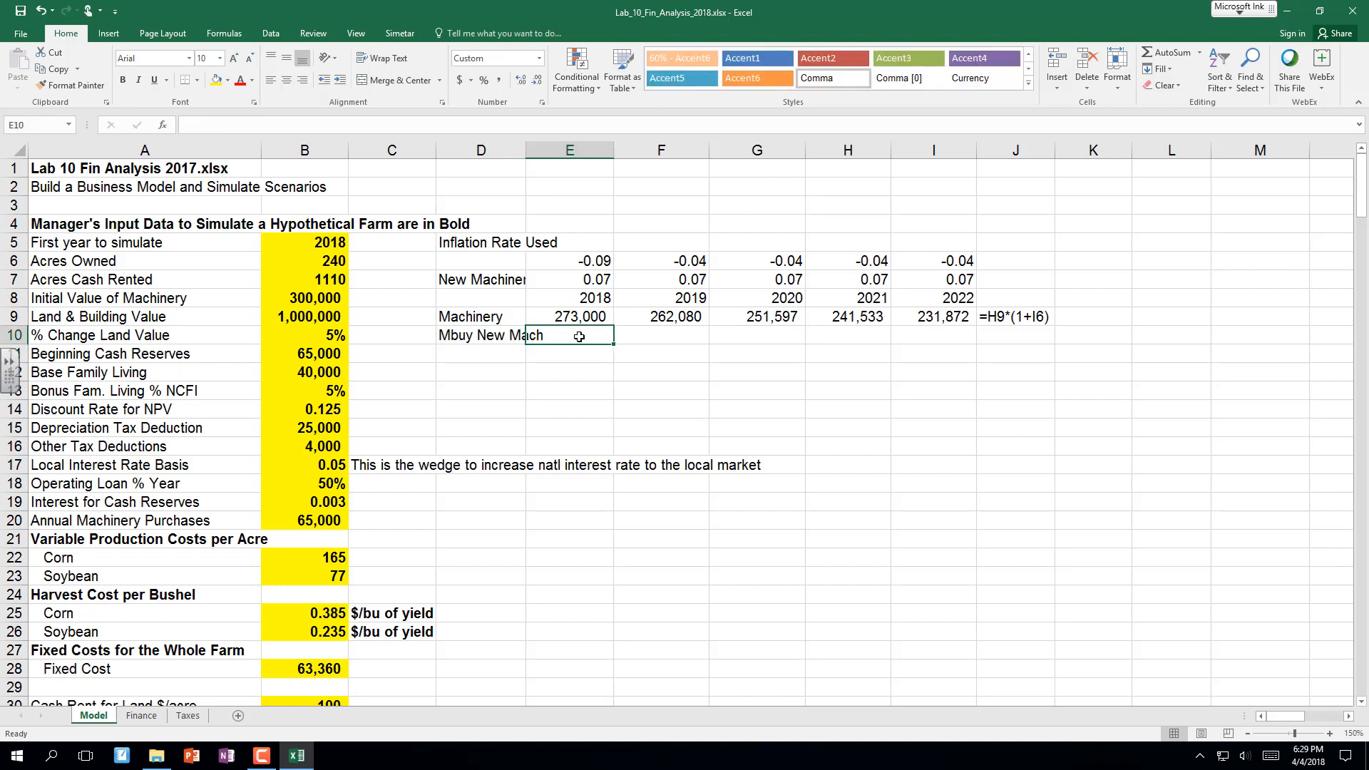
text(=)
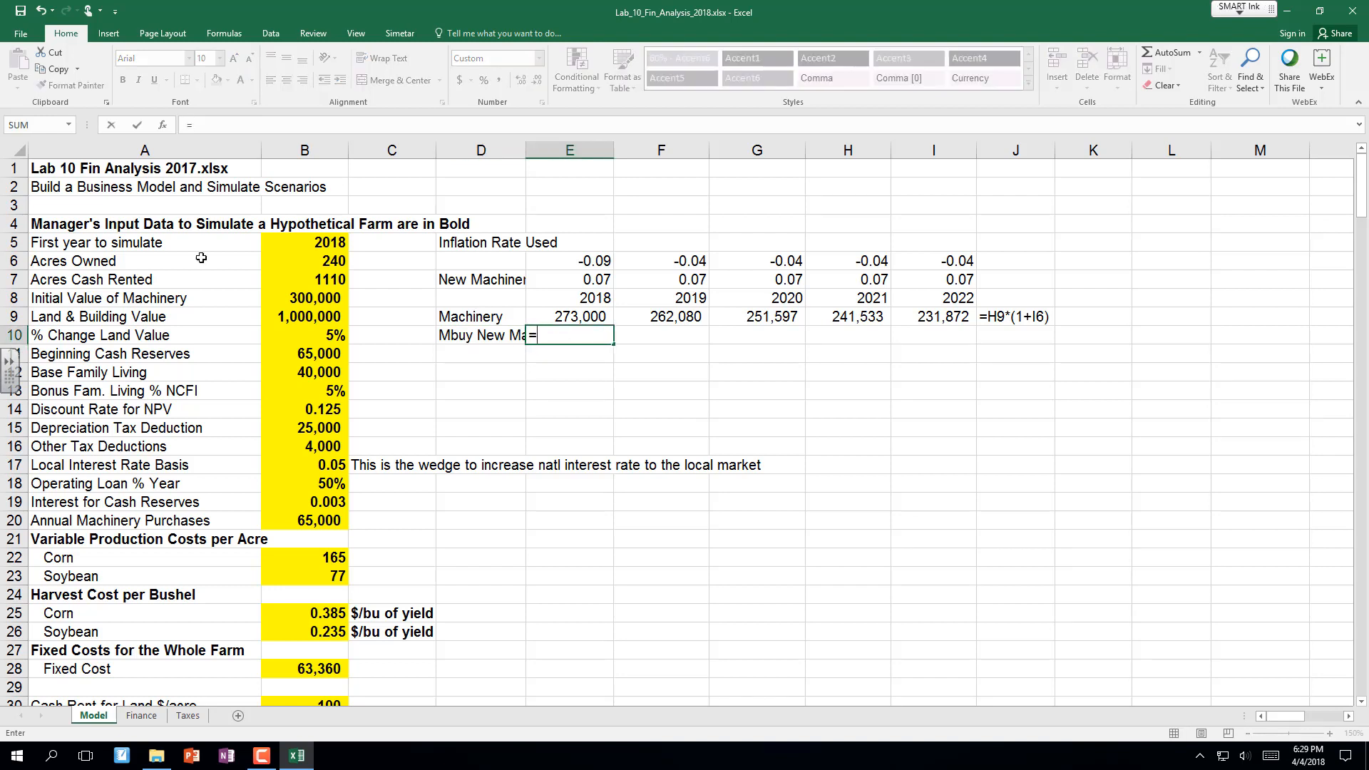
click(325, 526)
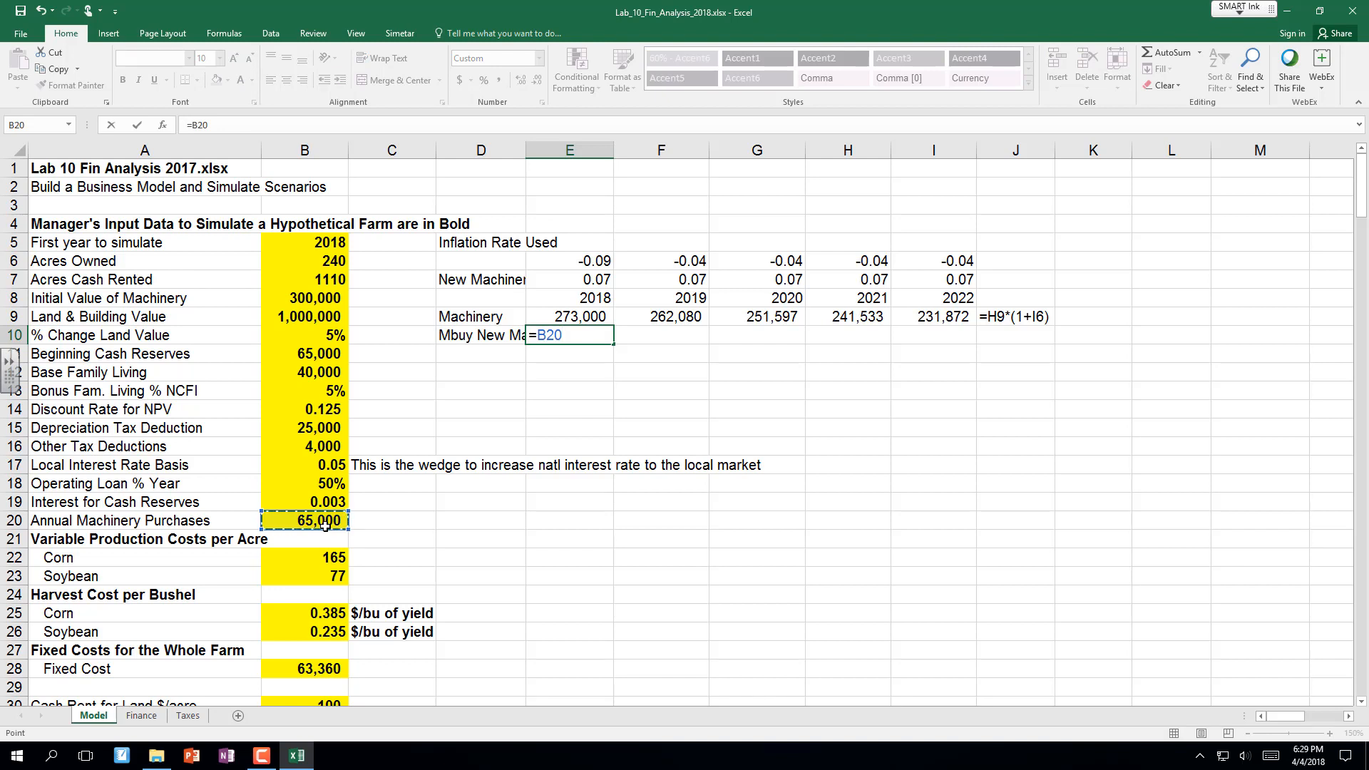
text(*(1+)
click(592, 279)
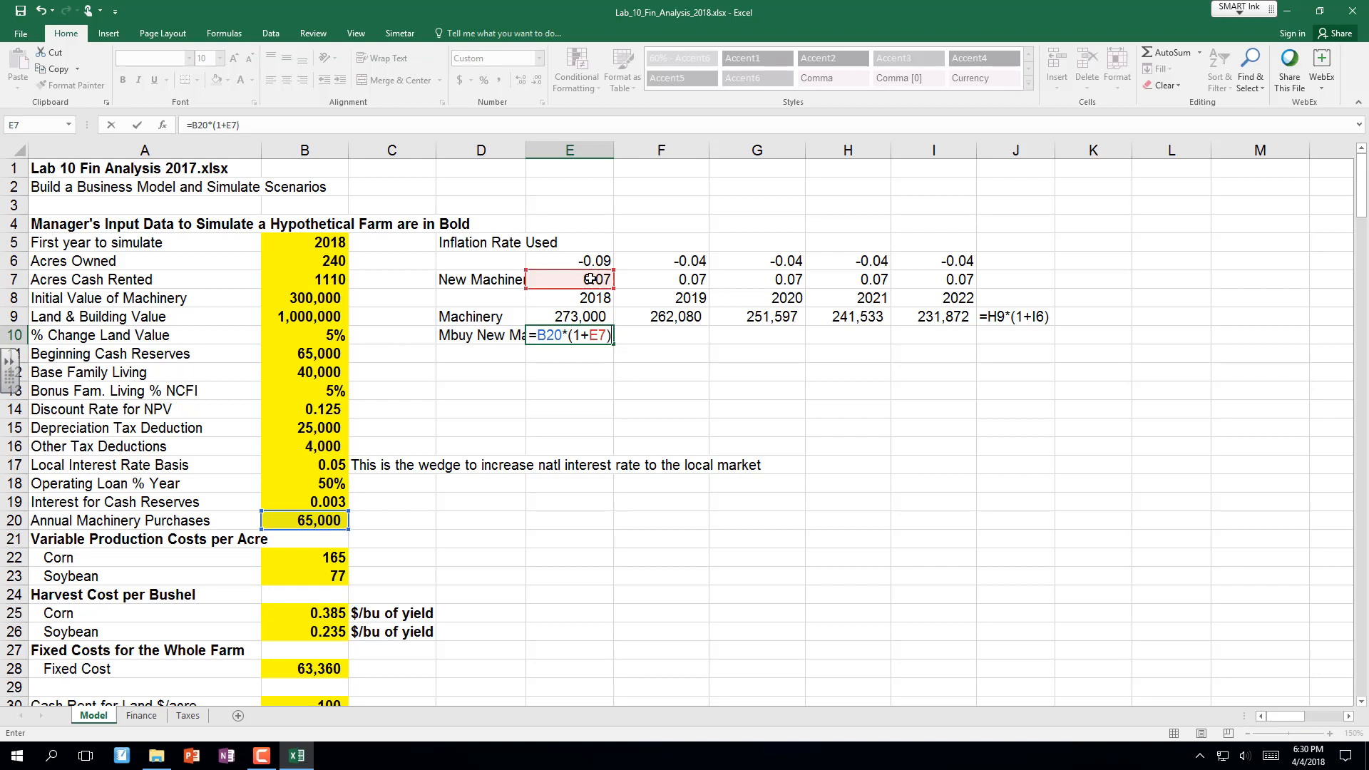
key(Return)
Calculate the 2019 new machinery purchase in F10 with =E10*(1+F7).
key(Up)
key(Right)
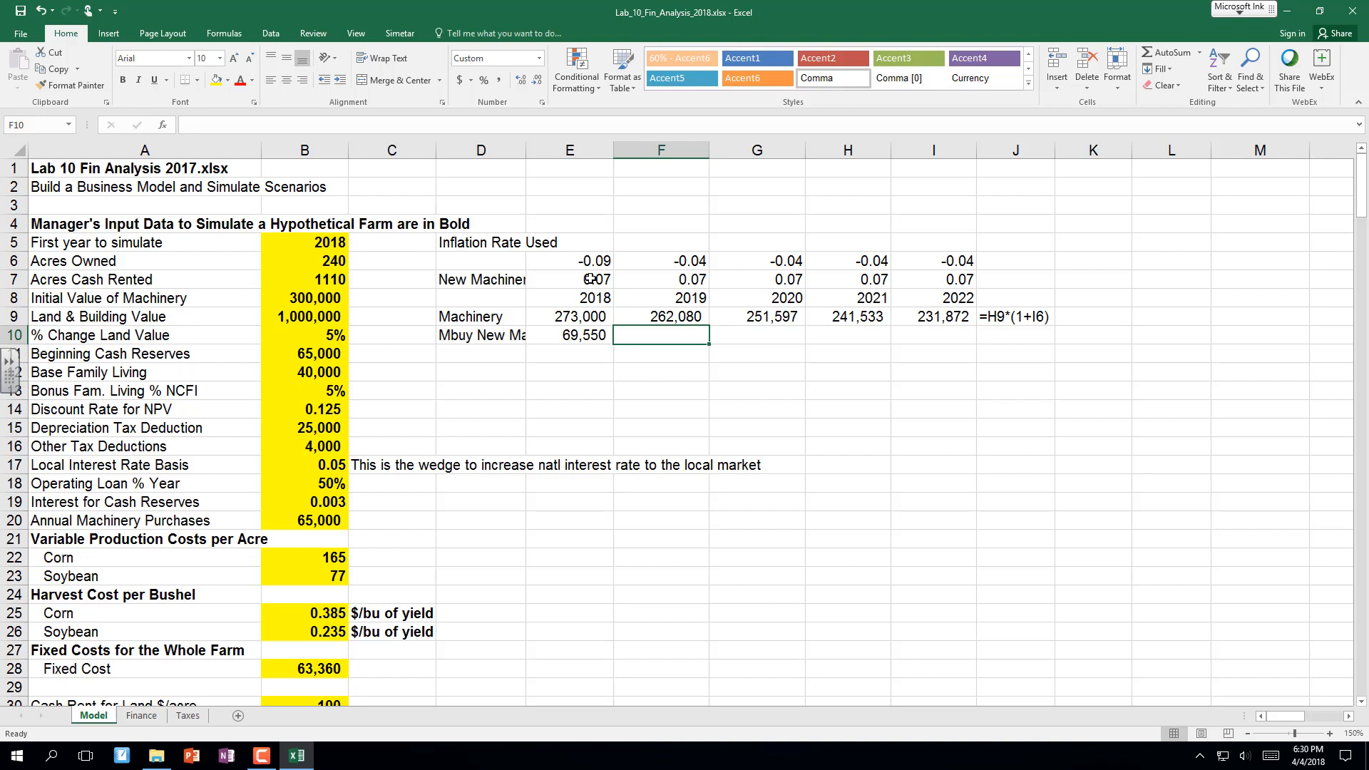
text(=)
key(Left)
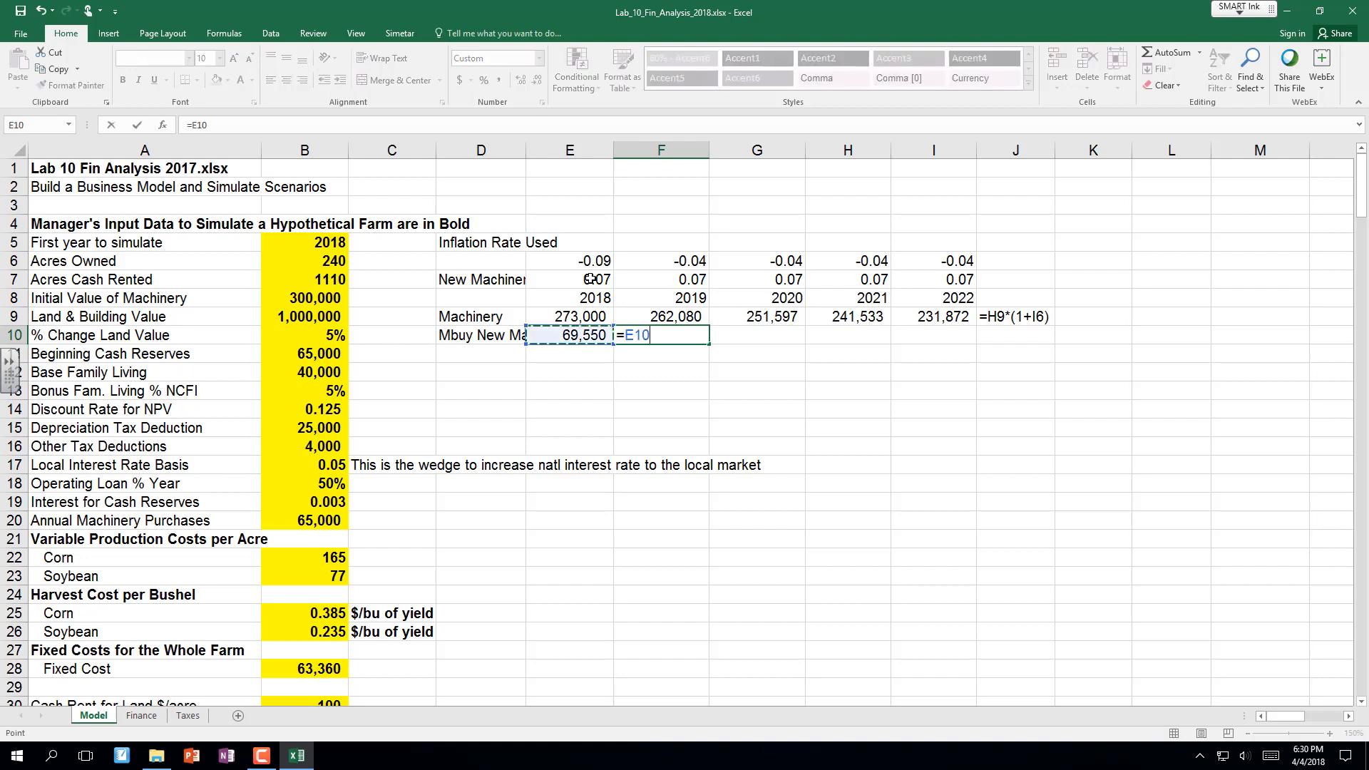
text(*(1+)
click(678, 284)
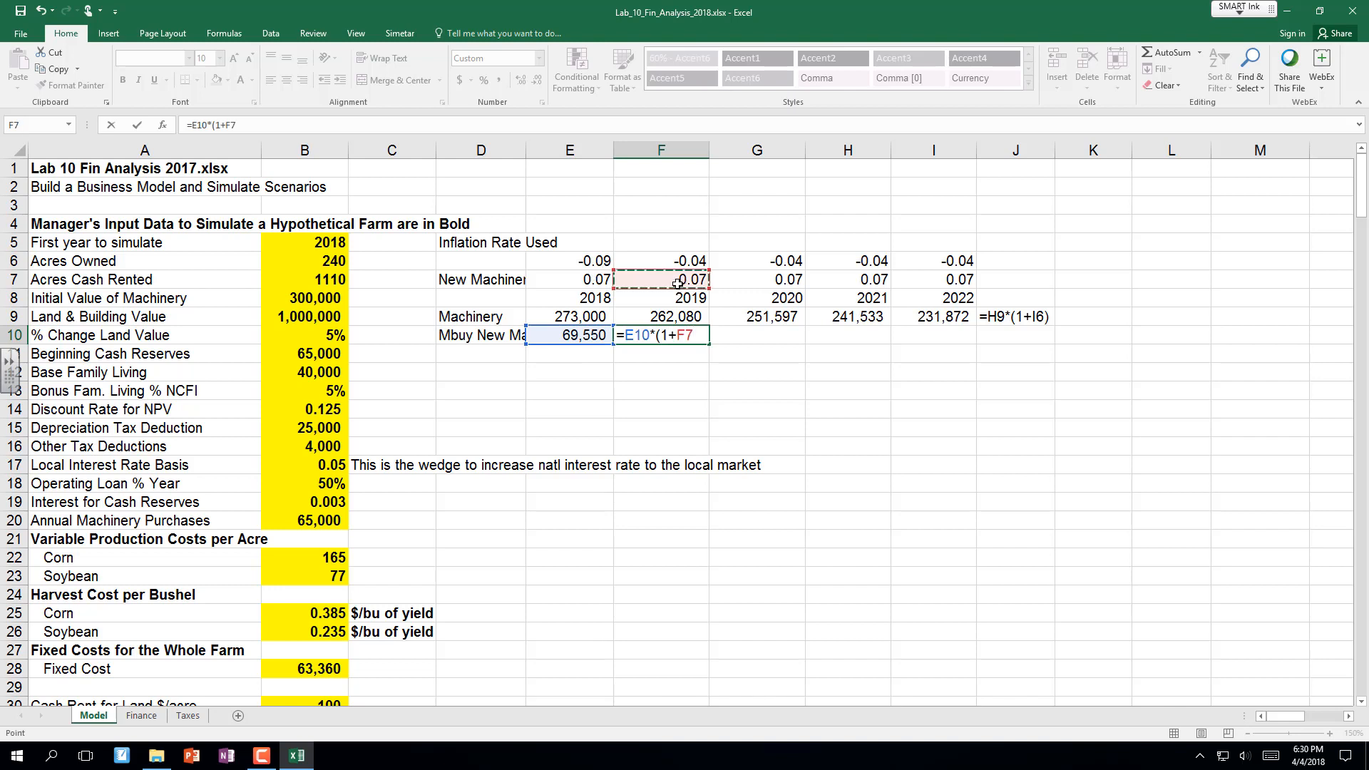
text())
key(Return)
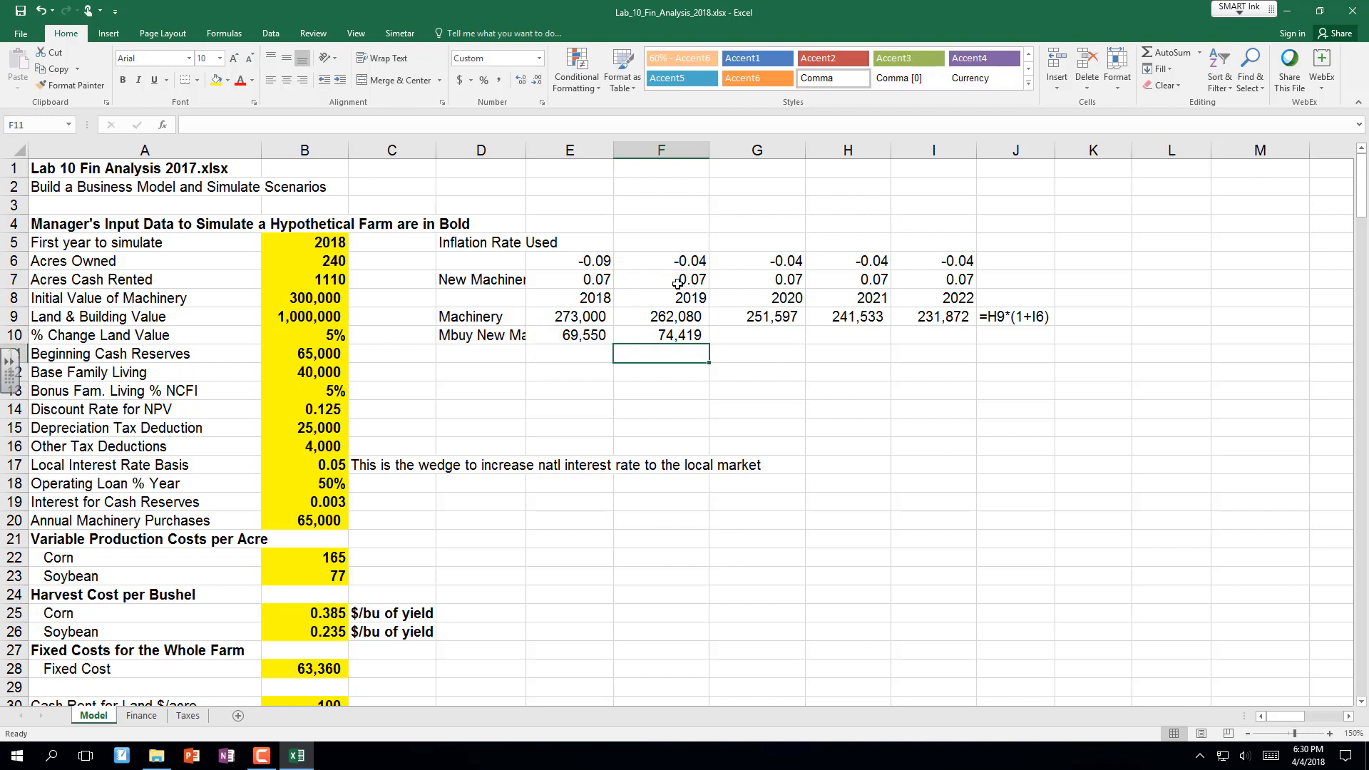
Fill the F10 formula across to I10 and copy the VFORMULA display from J9 down to J13.
click(670, 339)
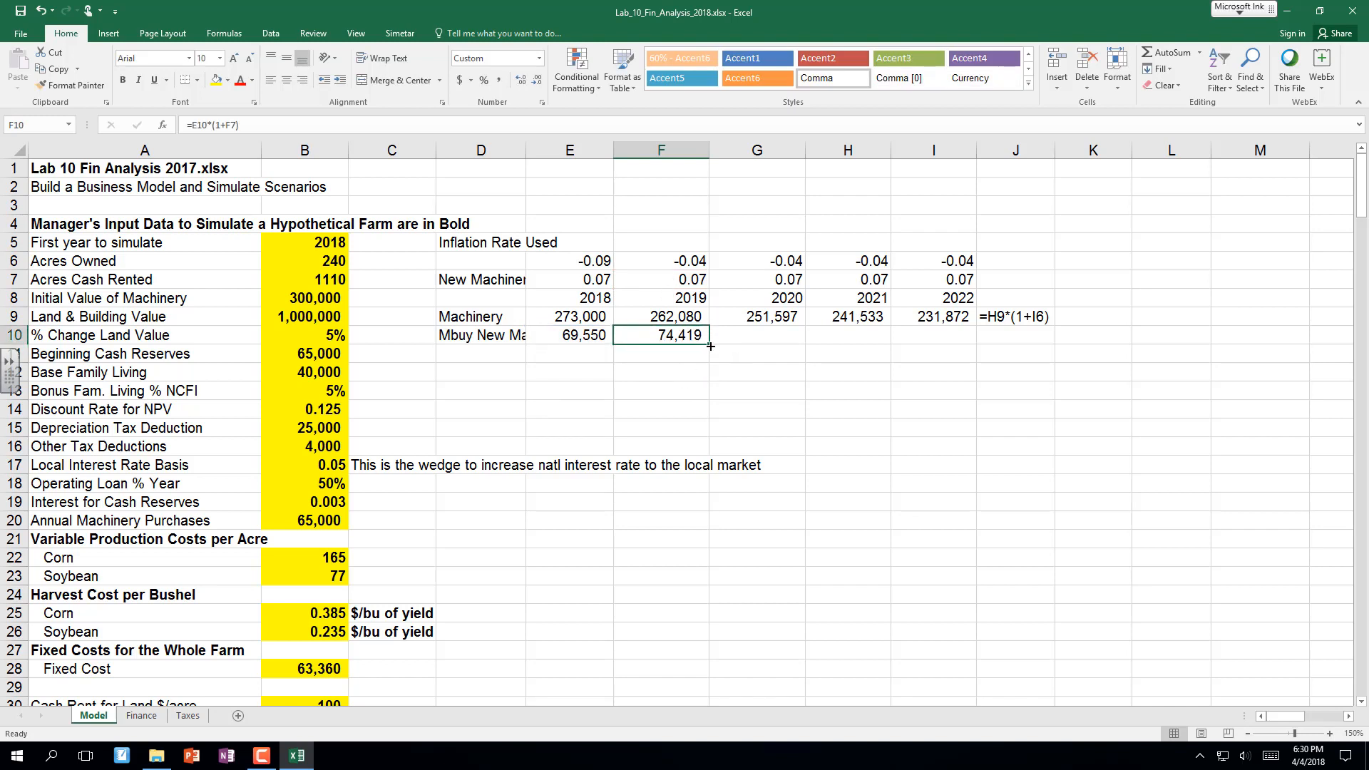
drag(710, 344, 956, 345)
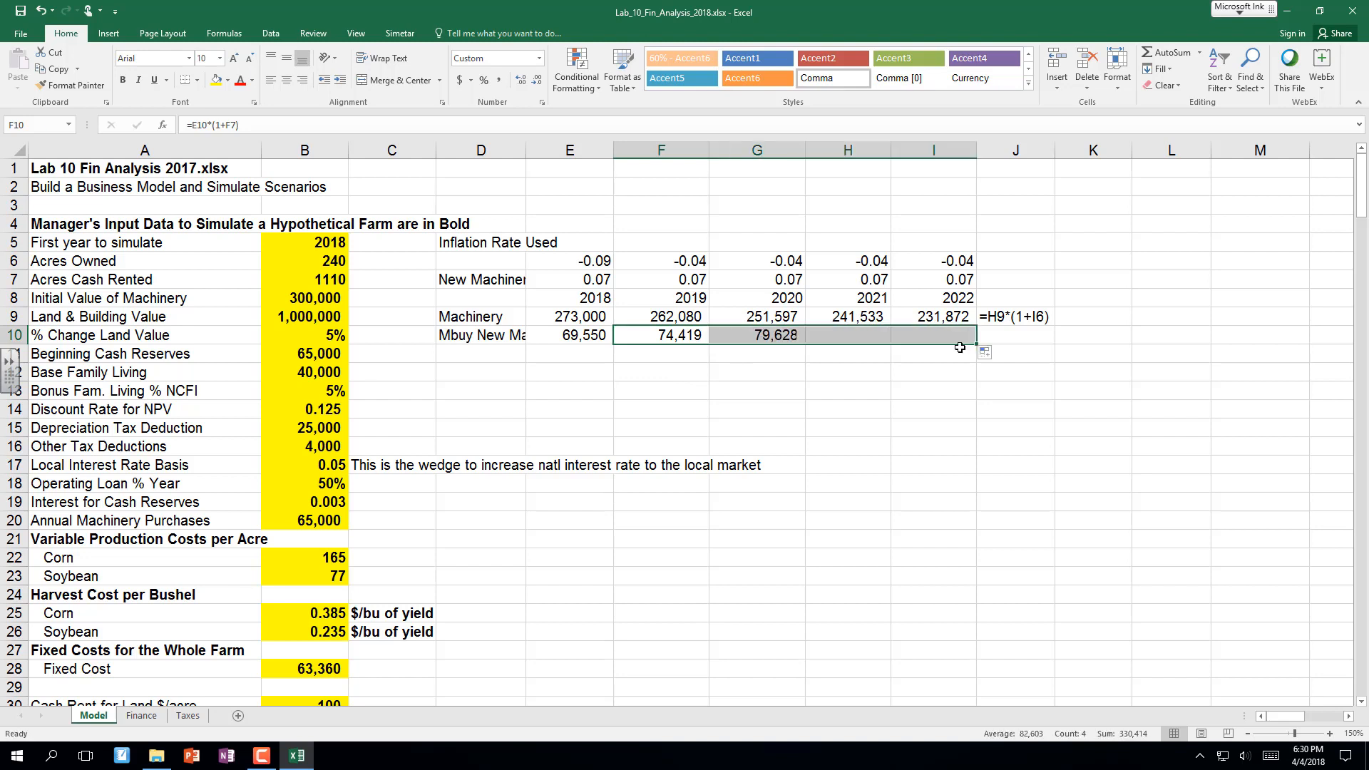
click(1011, 321)
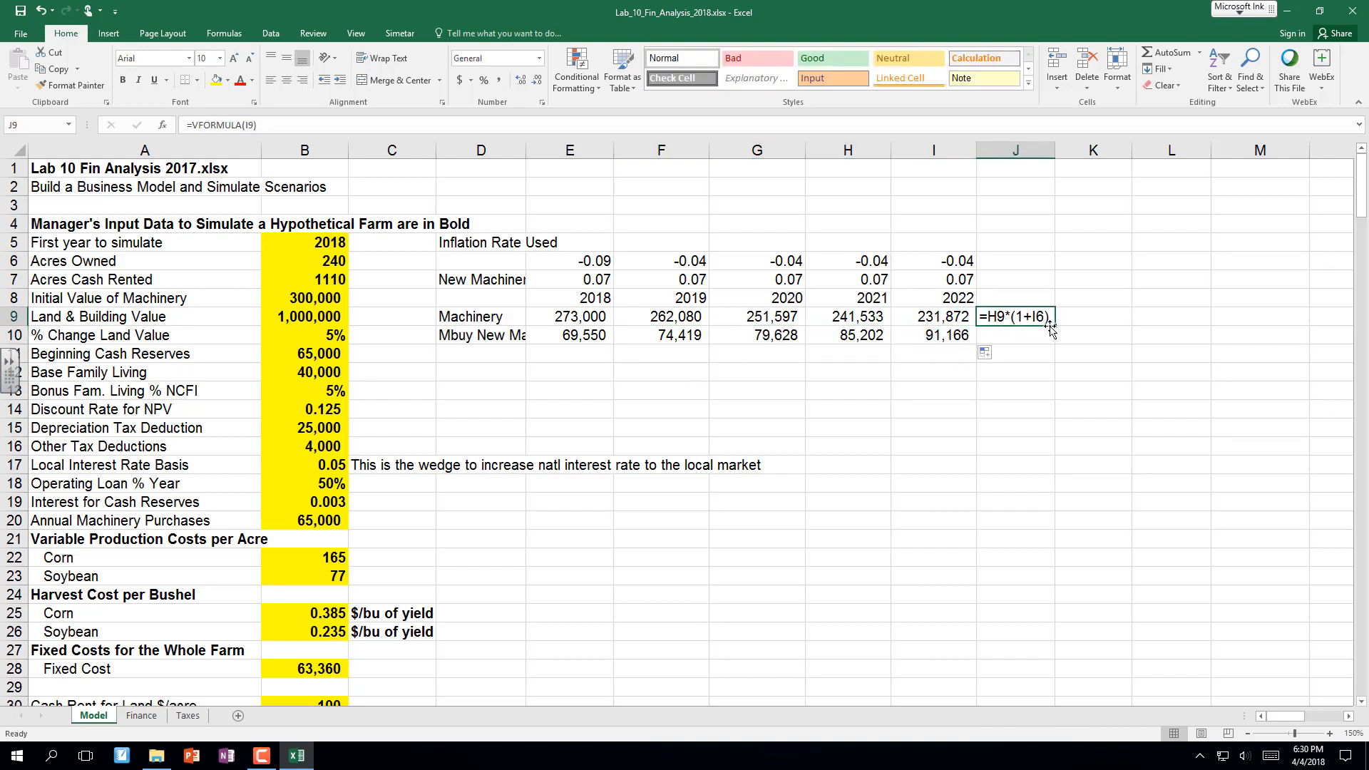
drag(1055, 326, 1060, 401)
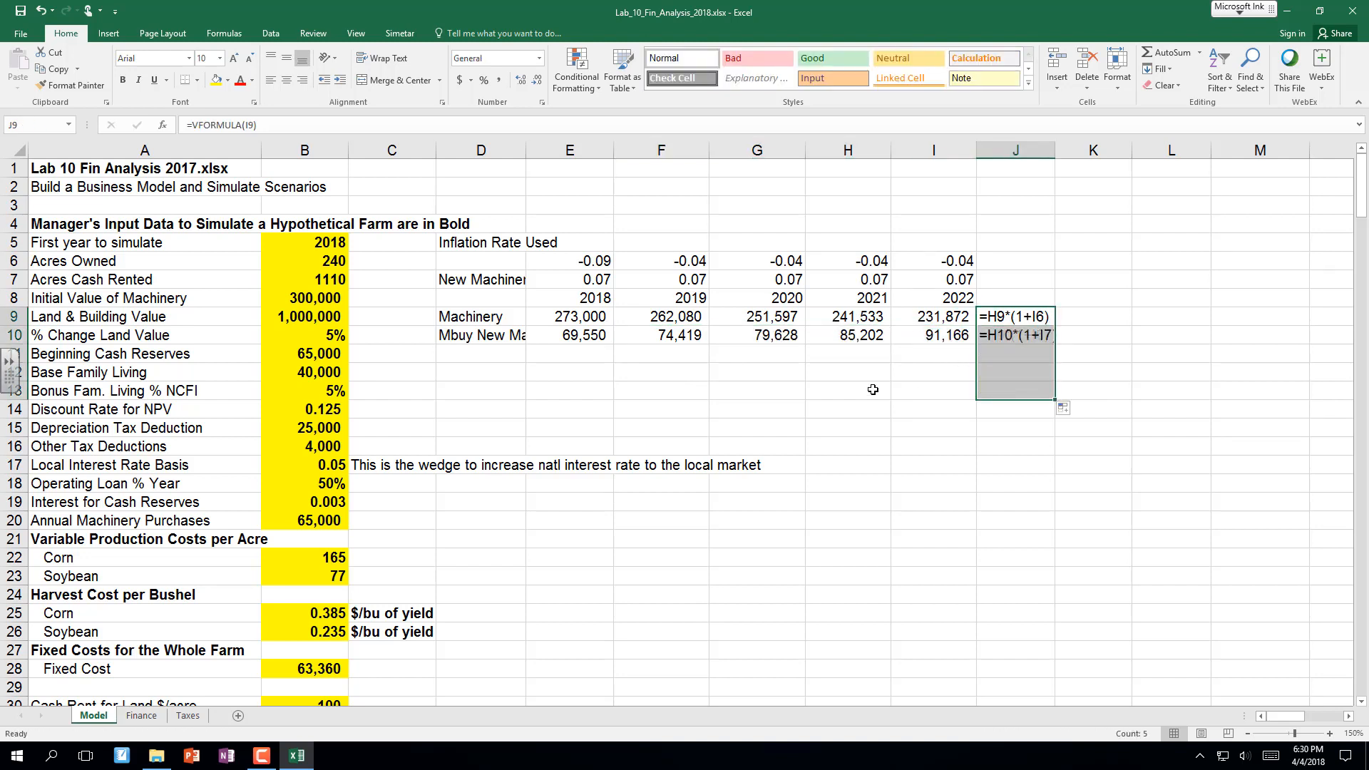
Replace the row label in D10 with "Buy New Mach".
click(467, 354)
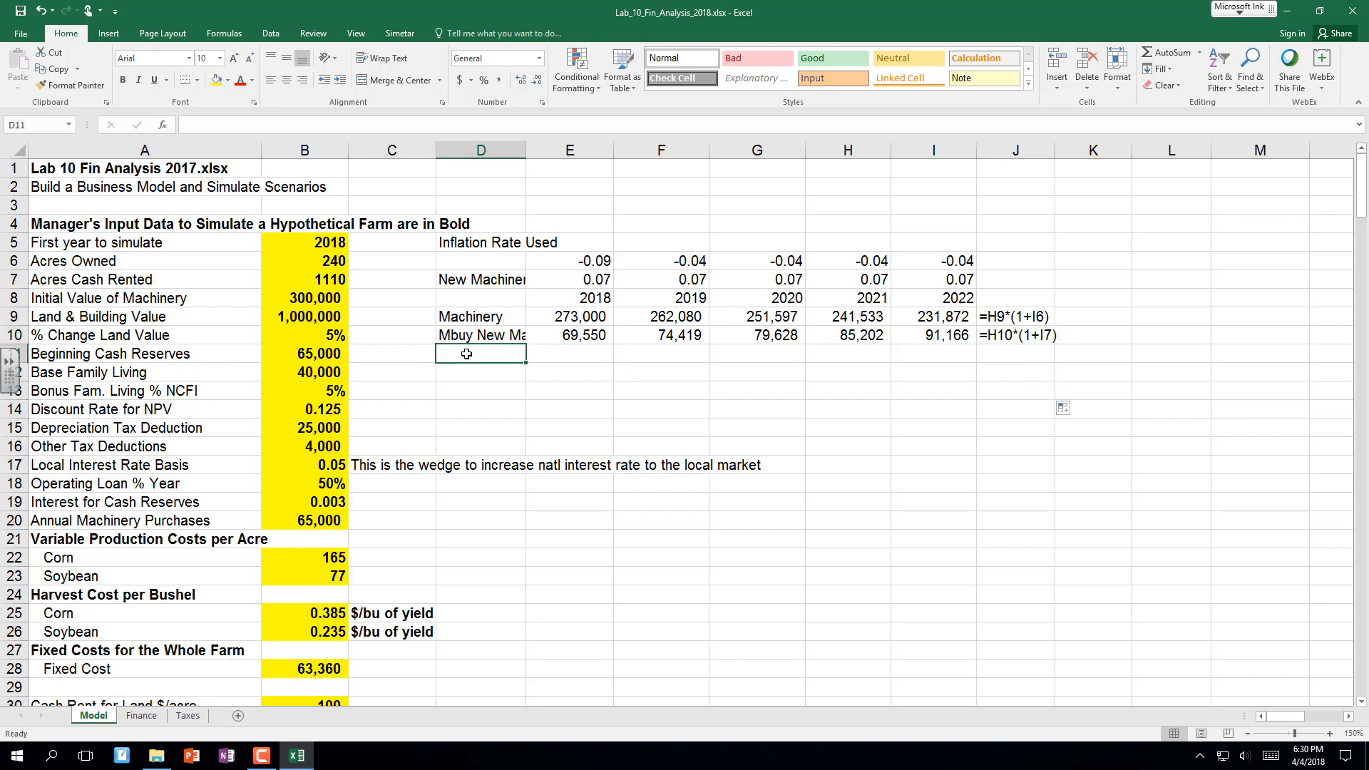
key(Up)
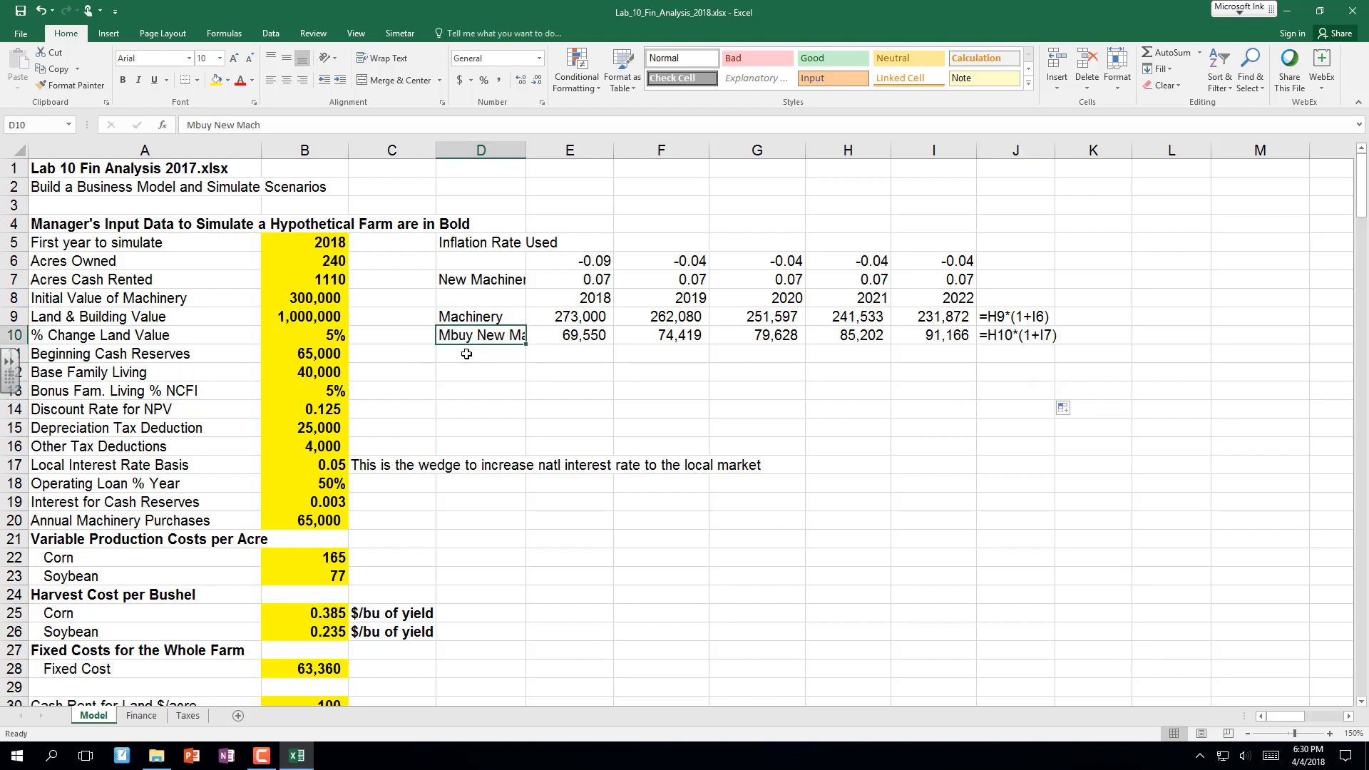
text(Buy N)
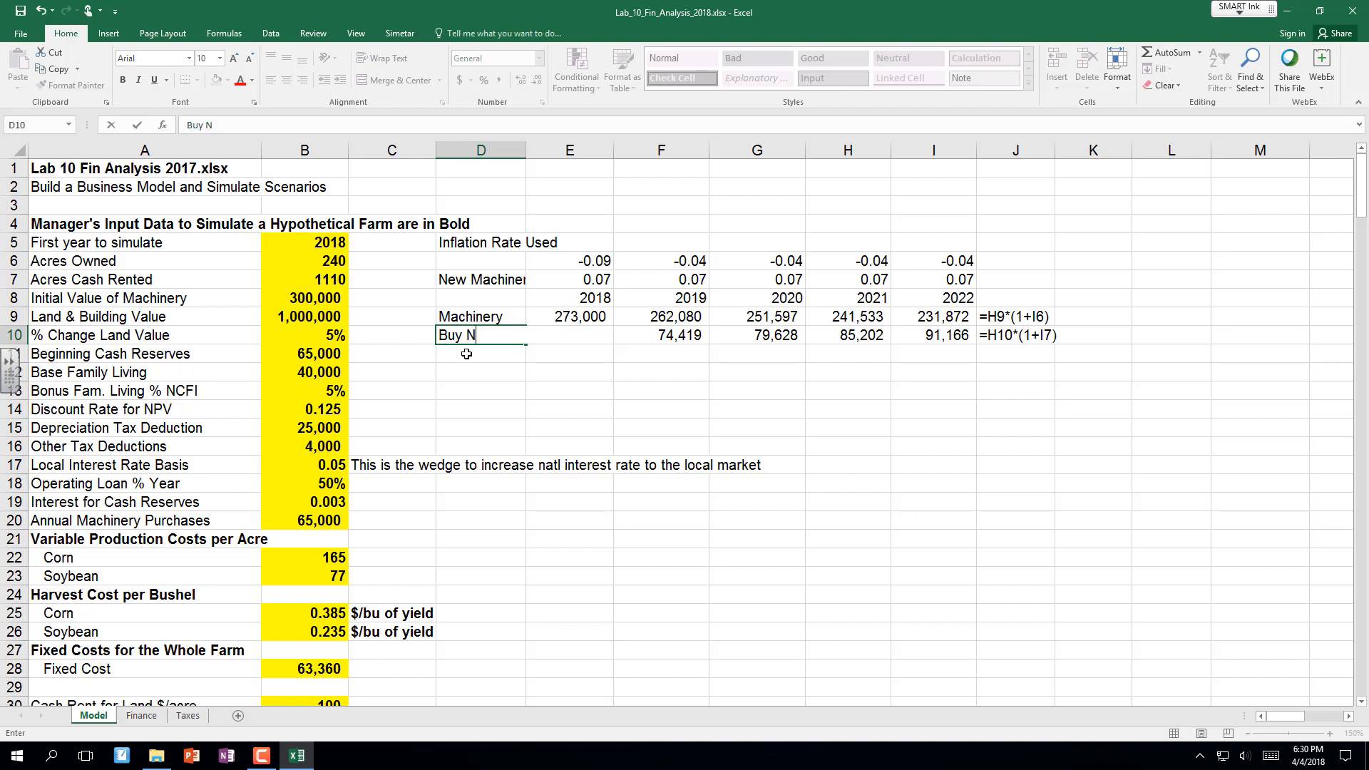
text(ew Mach)
key(Return)
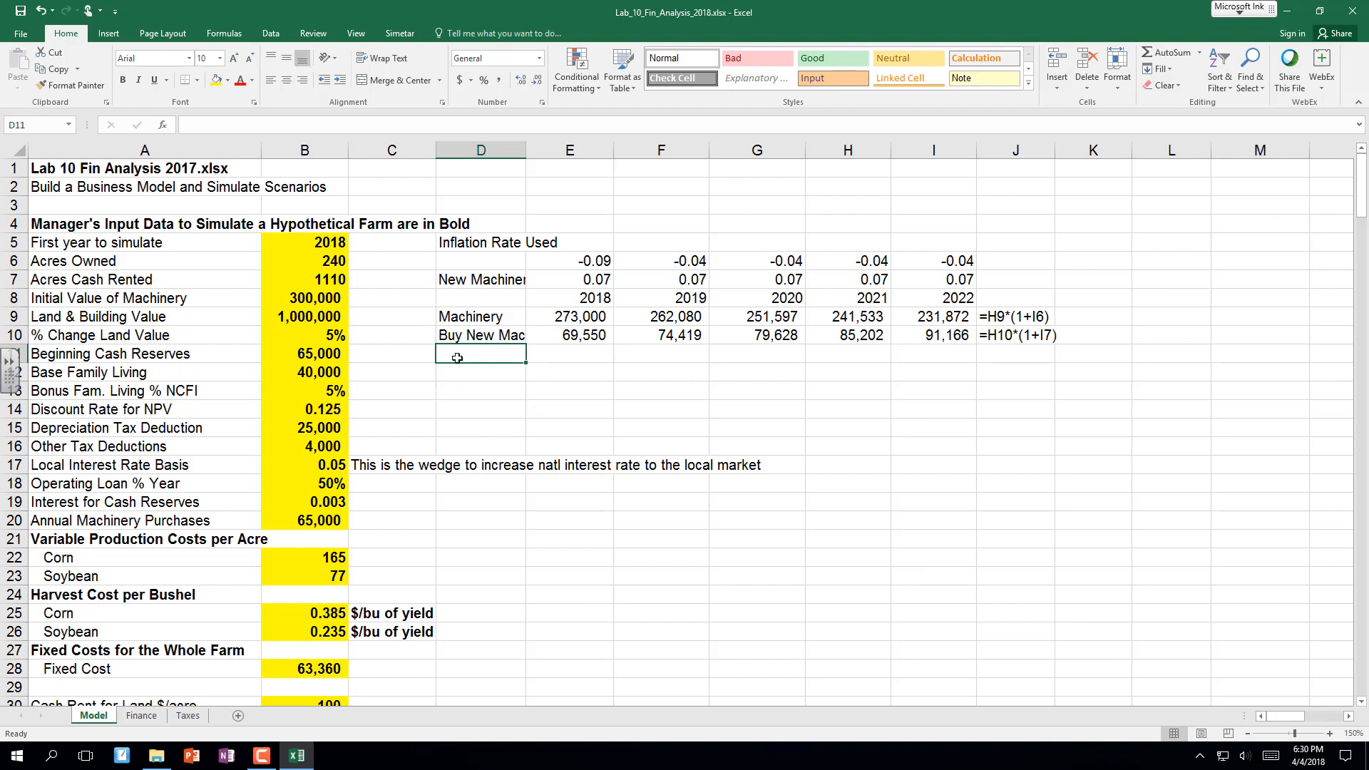
Label the row in D11 "Asset Value Mach".
text(Va)
key(BackSpace)
key(BackSpace)
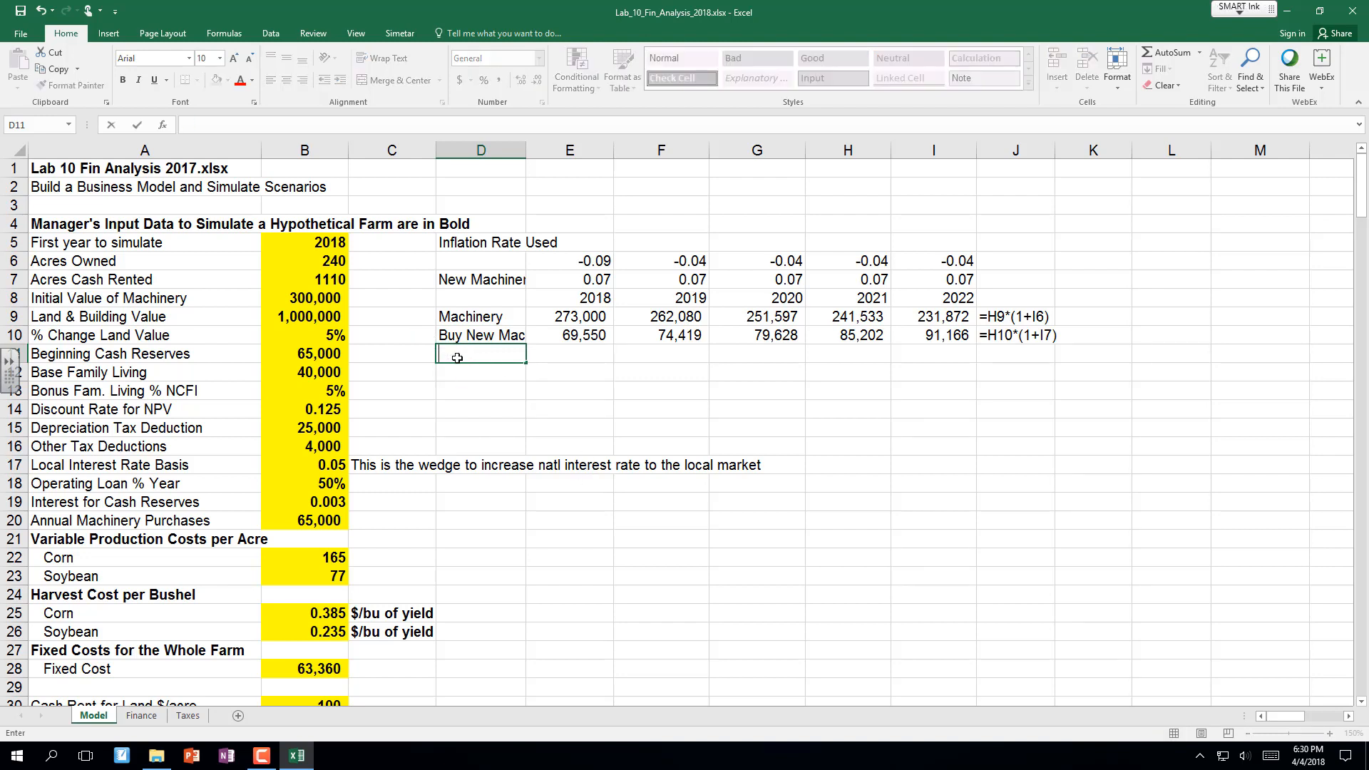
text(Asset Value M)
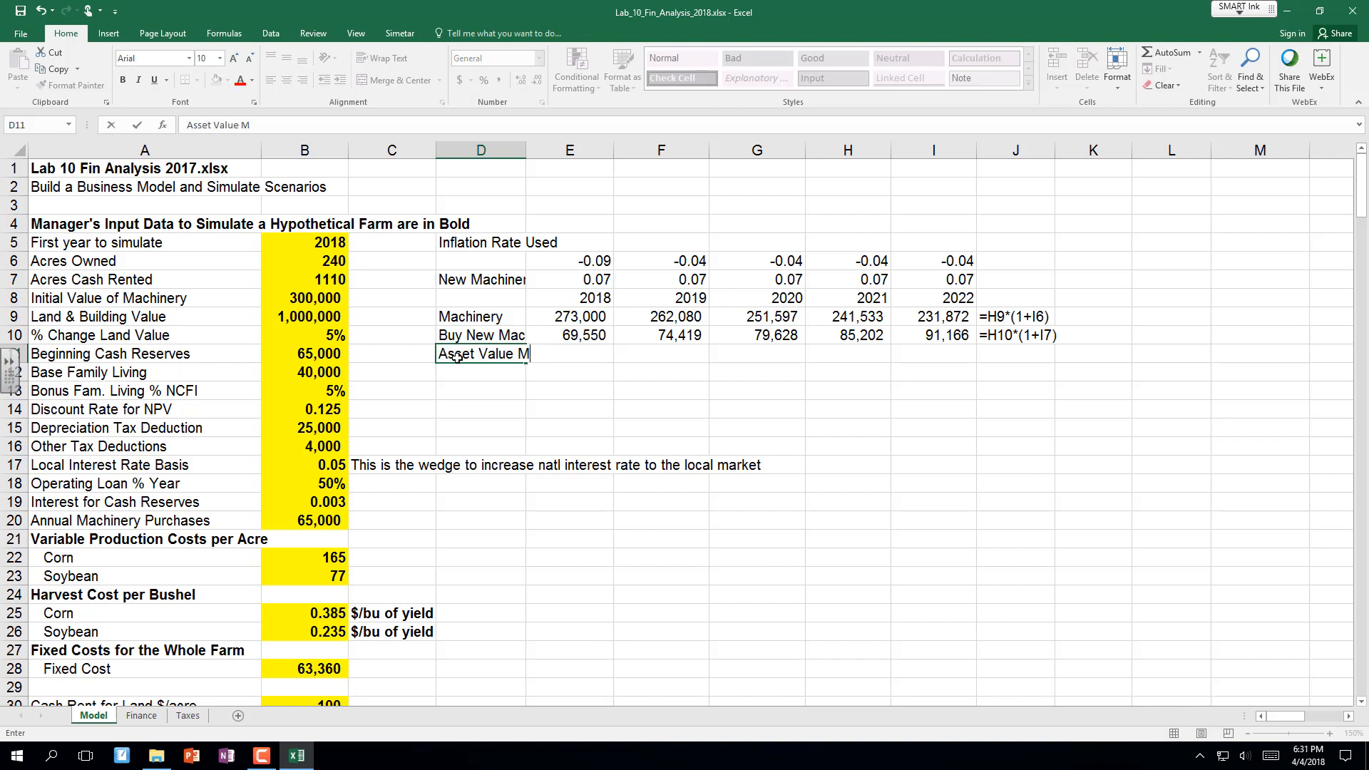
text(ach)
key(Return)
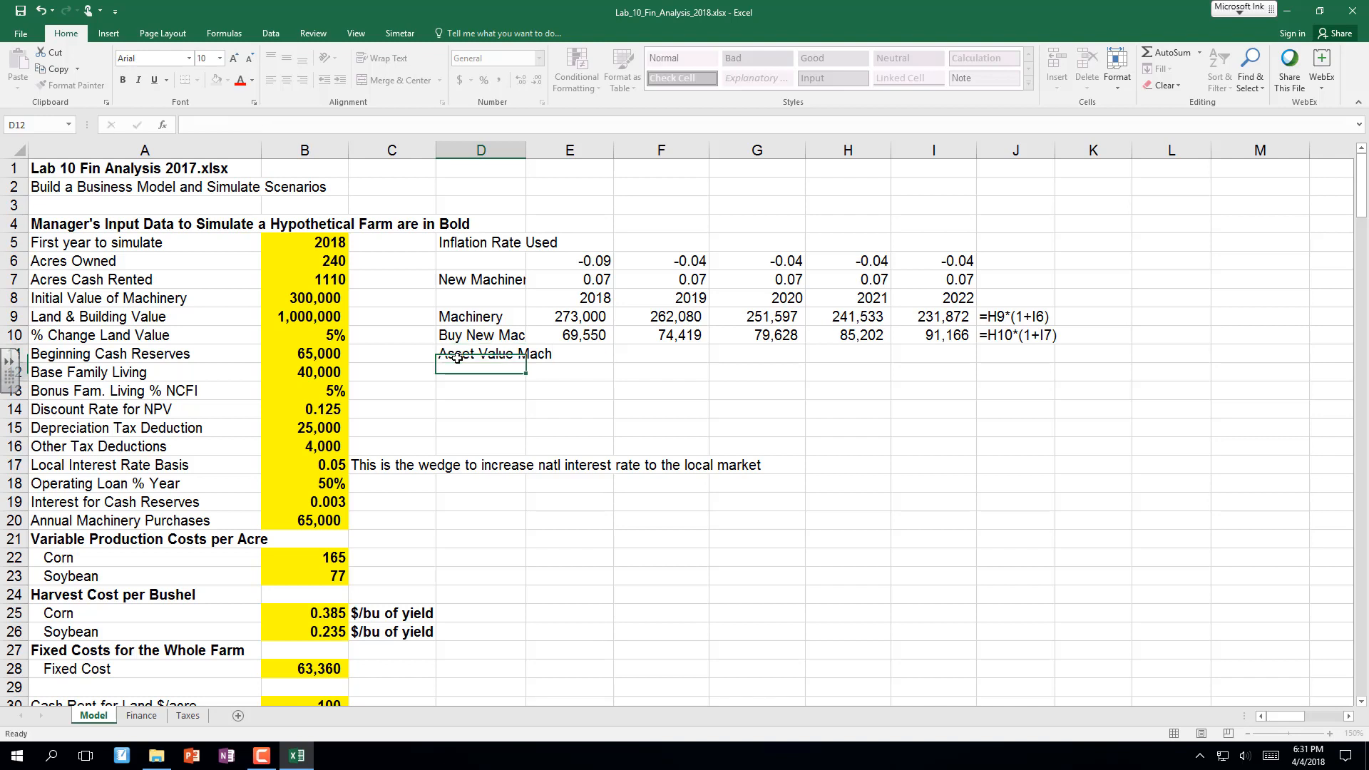
Right-align the "Buy New Mach" and "Asset Value Mach" labels in D10:D11.
click(494, 351)
click(494, 342)
drag(493, 342, 494, 353)
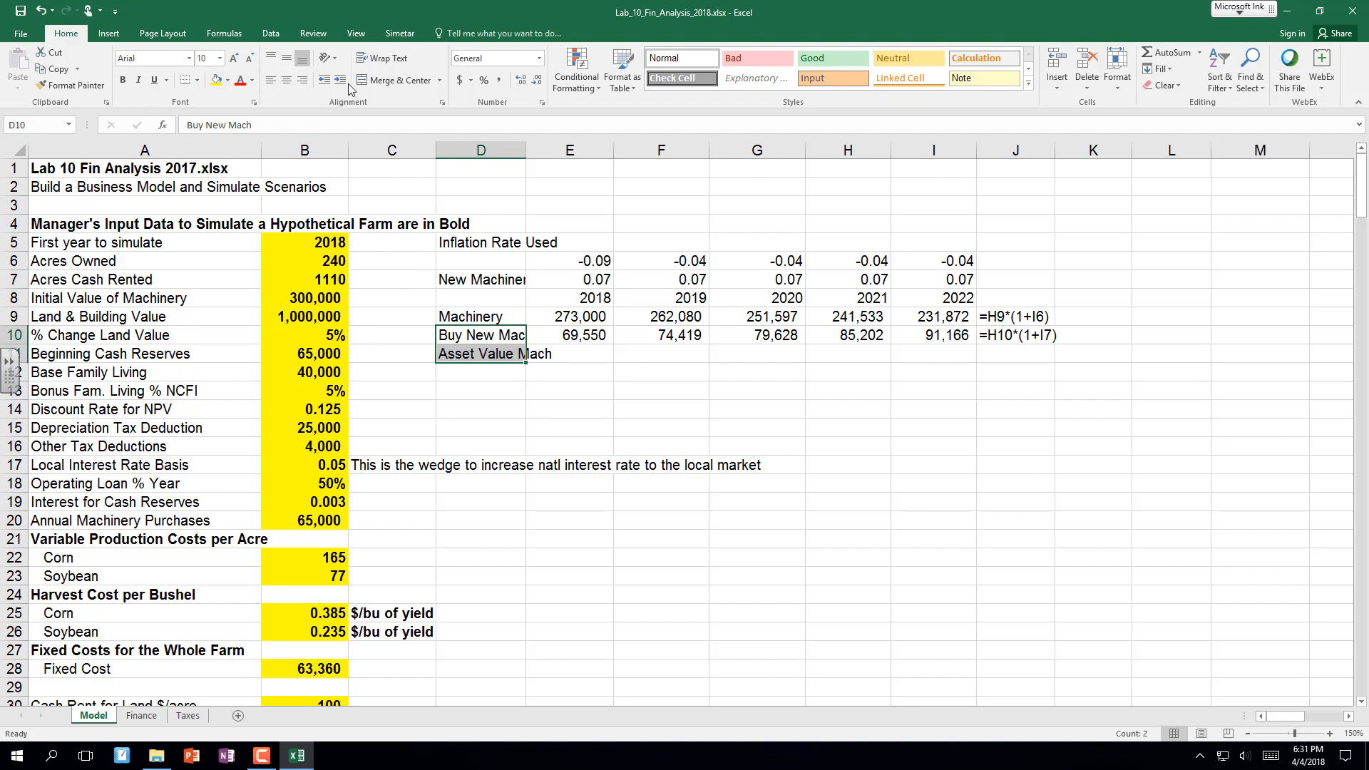
click(303, 83)
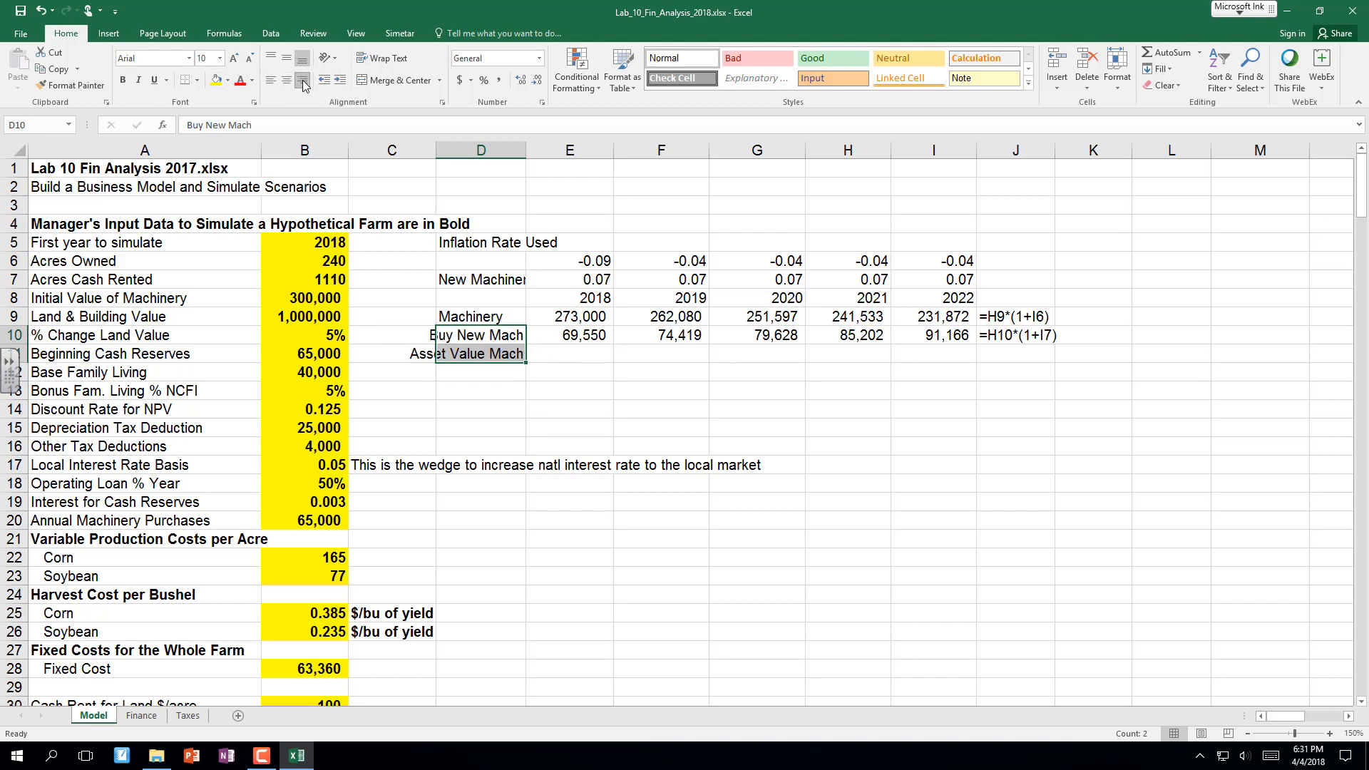
Calculate the 2018 machinery asset value in E11 with =E9+E10 and fill the formula across to I11.
click(562, 356)
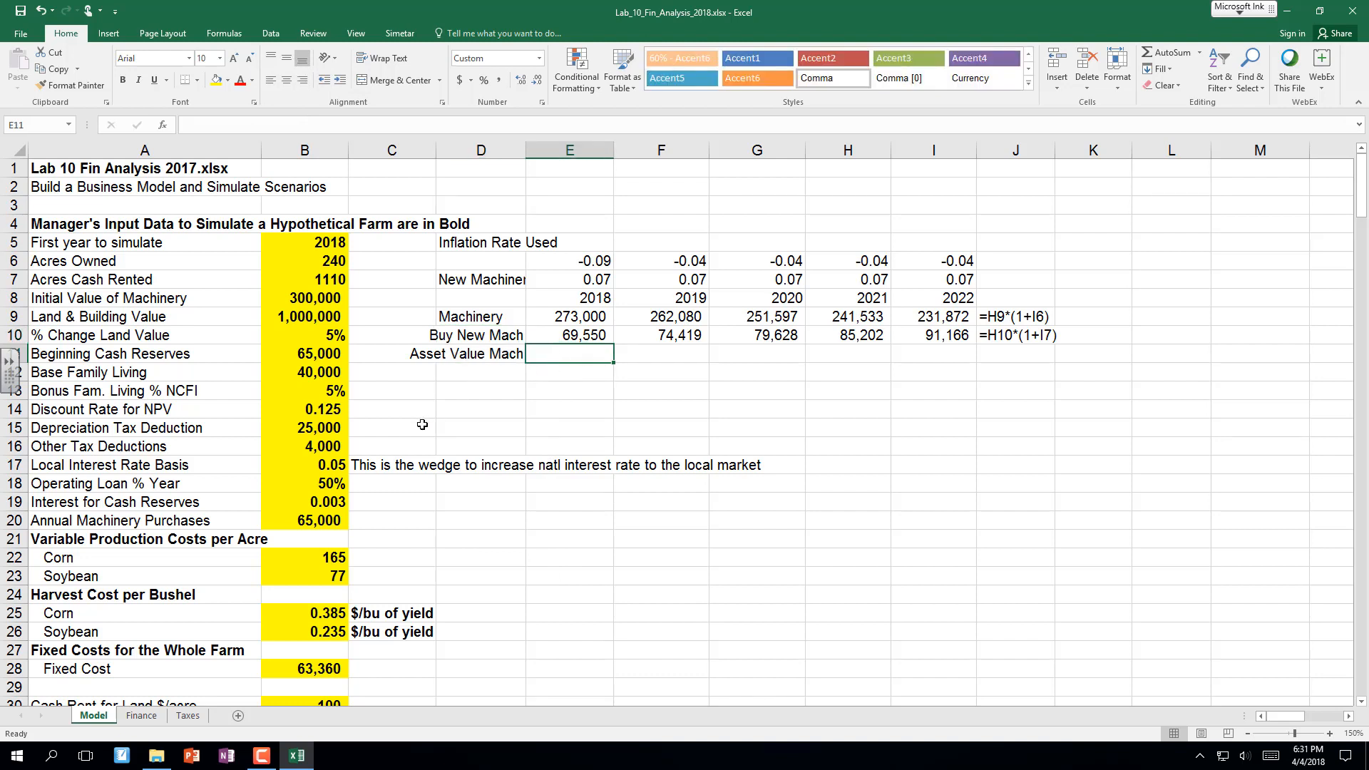
text(=)
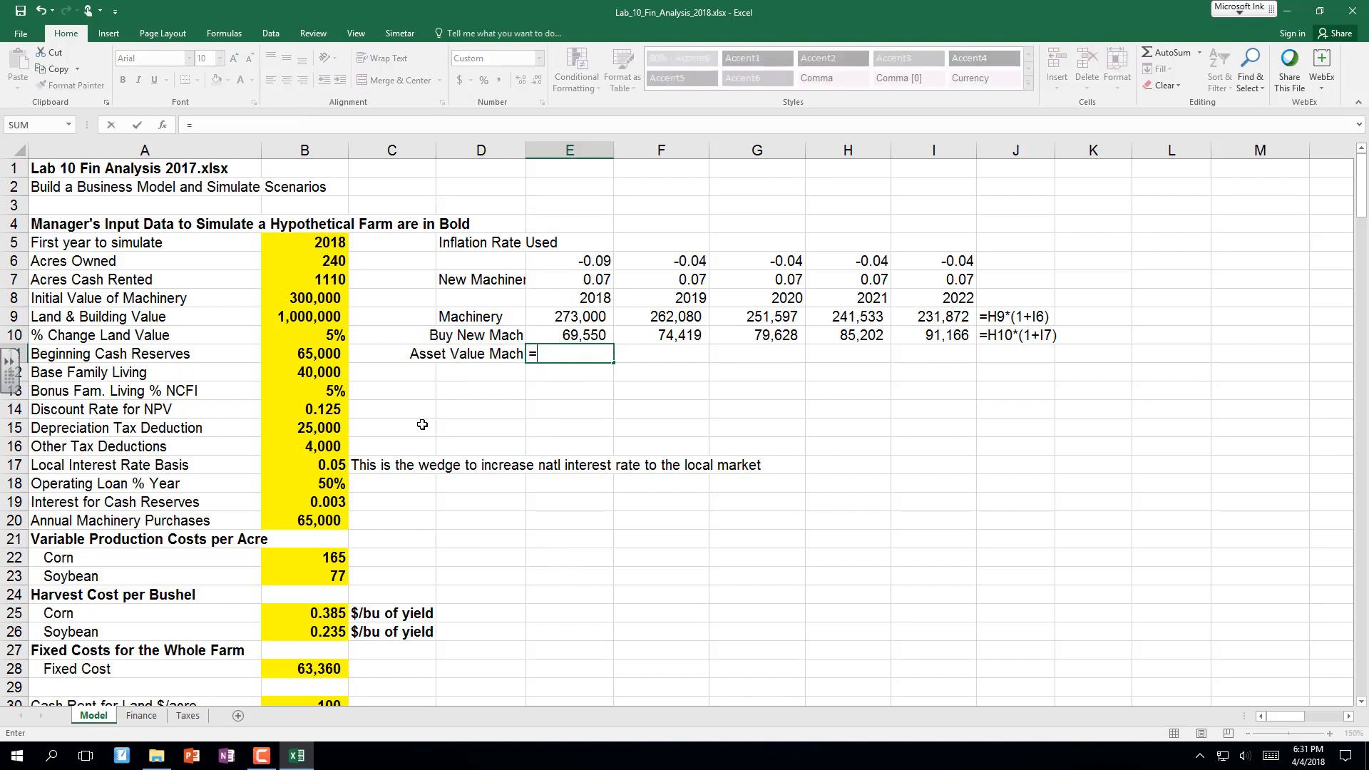
key(Up)
key(Up)
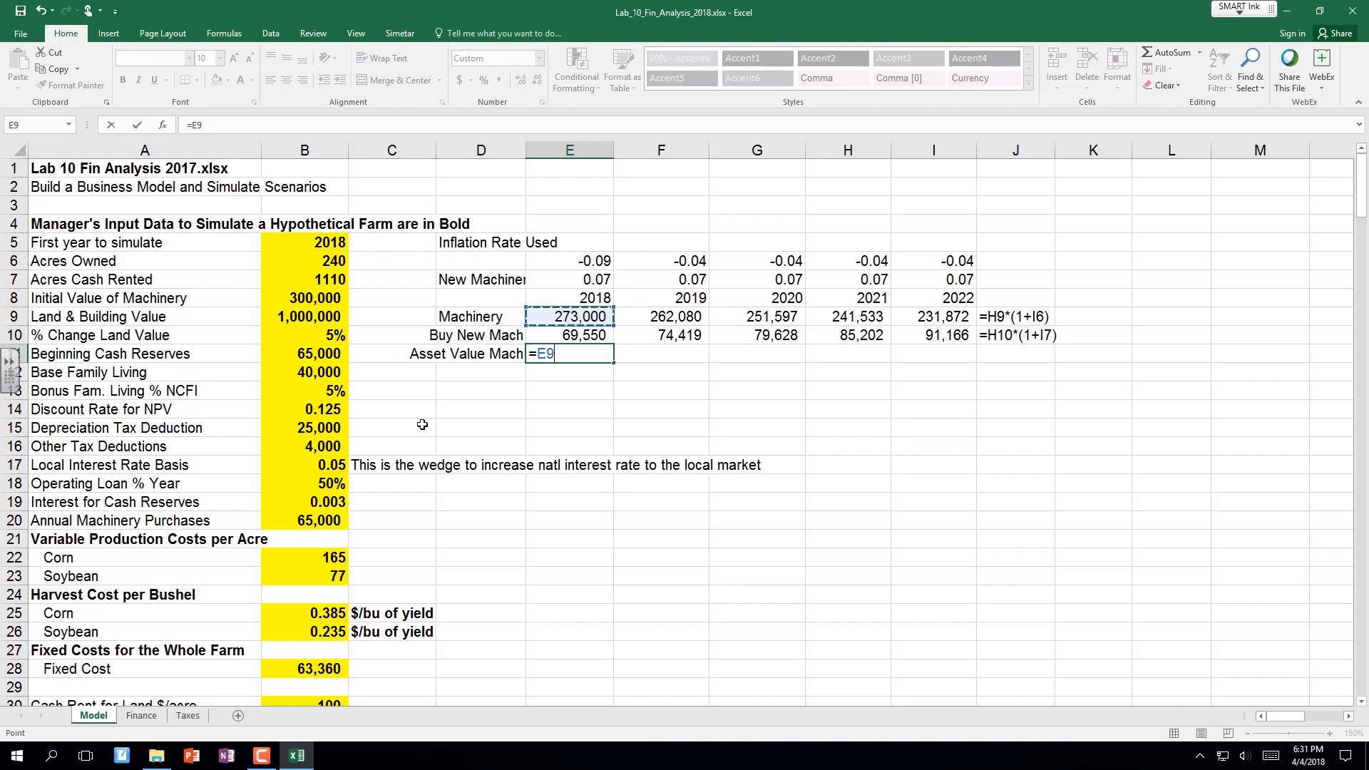
text(+)
key(Up)
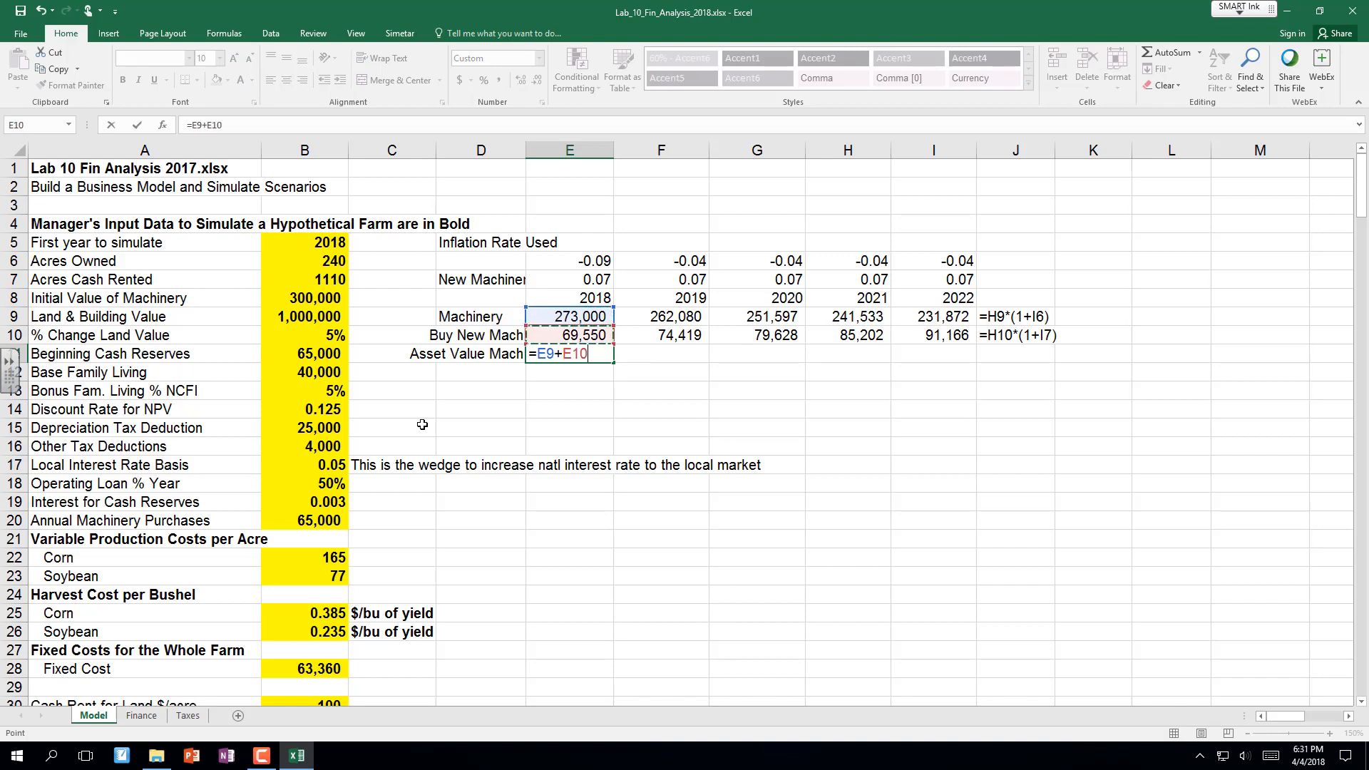
key(Return)
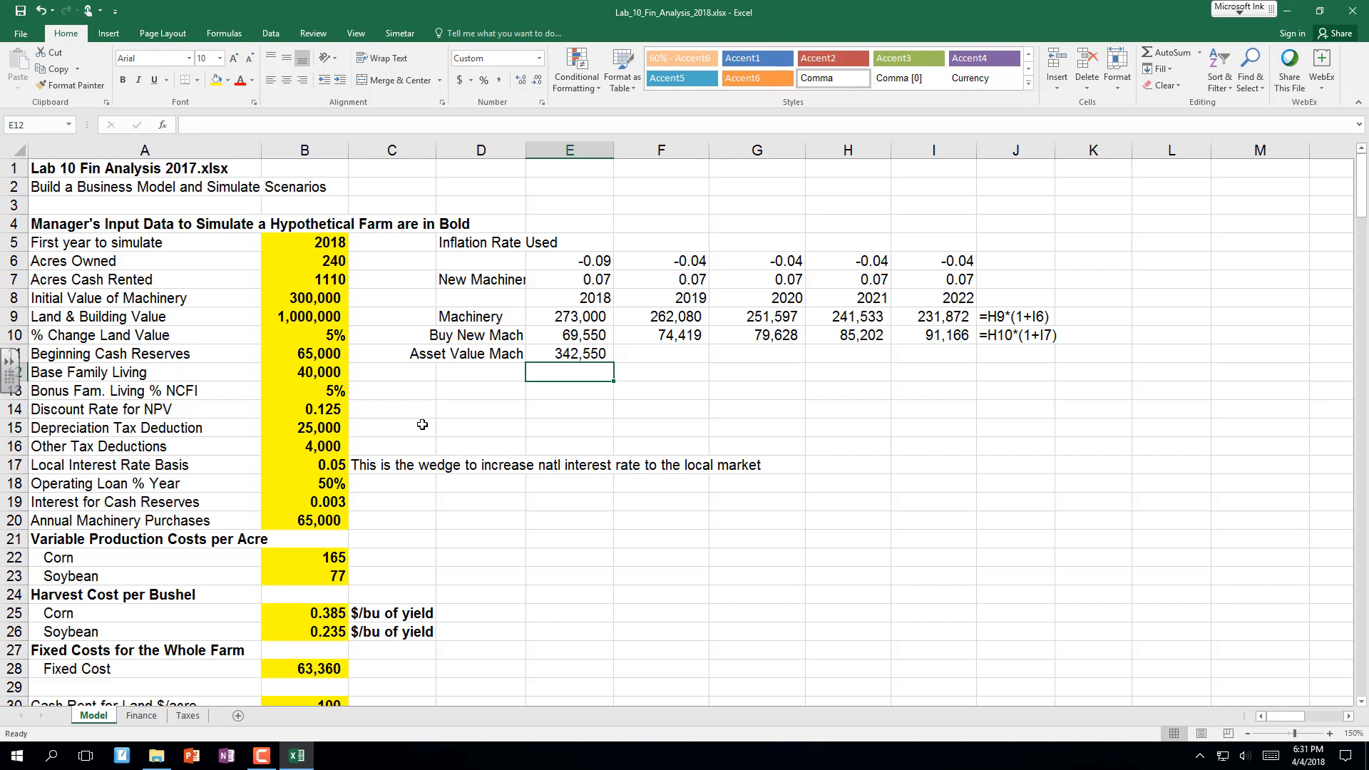
click(547, 355)
drag(613, 363, 996, 385)
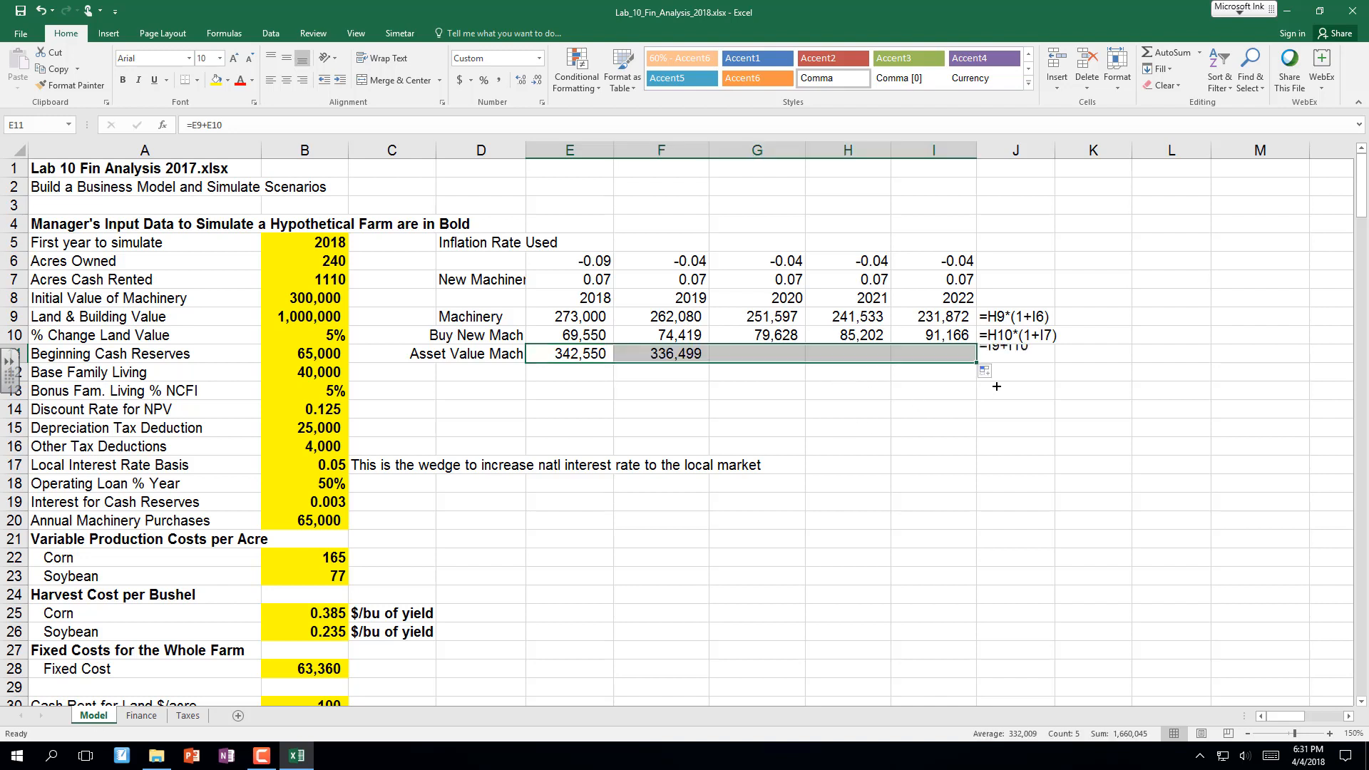
Label the row in D12 "Land Value".
click(479, 389)
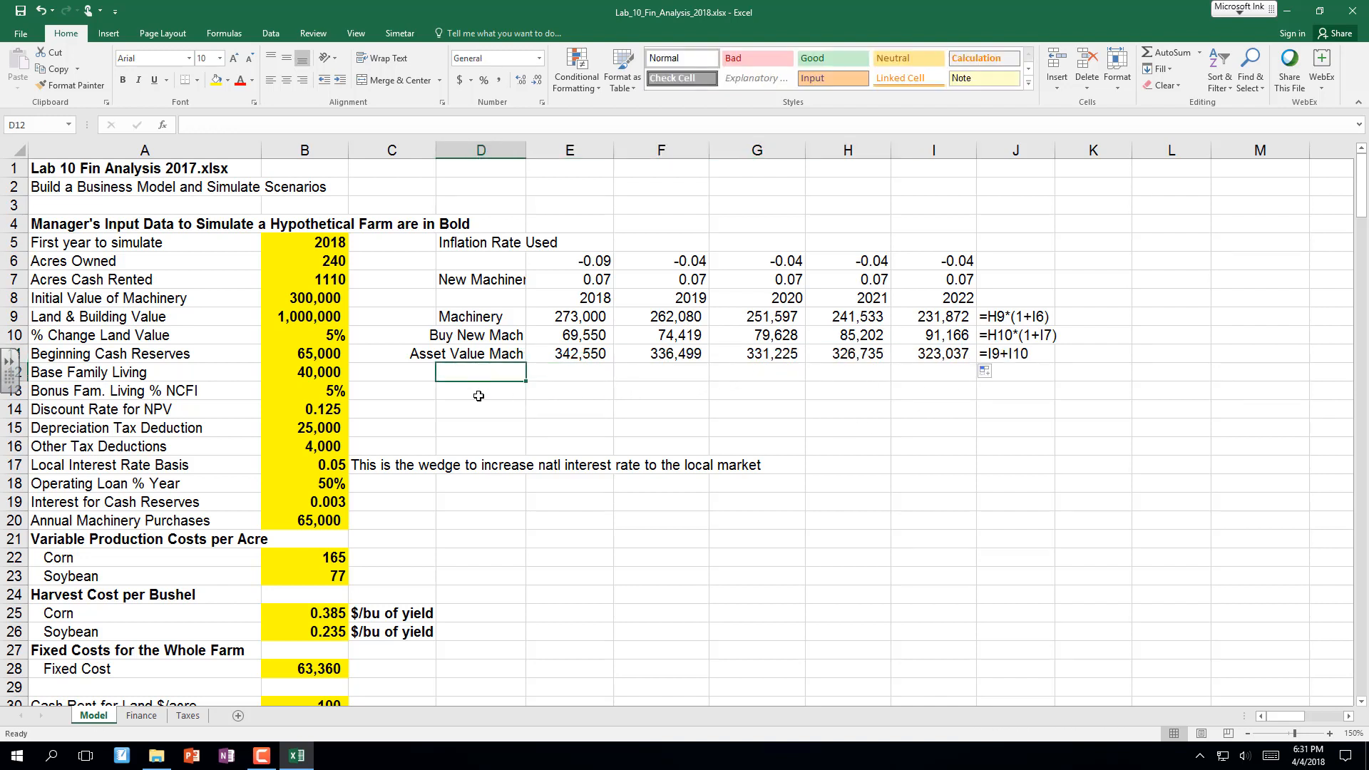
click(427, 370)
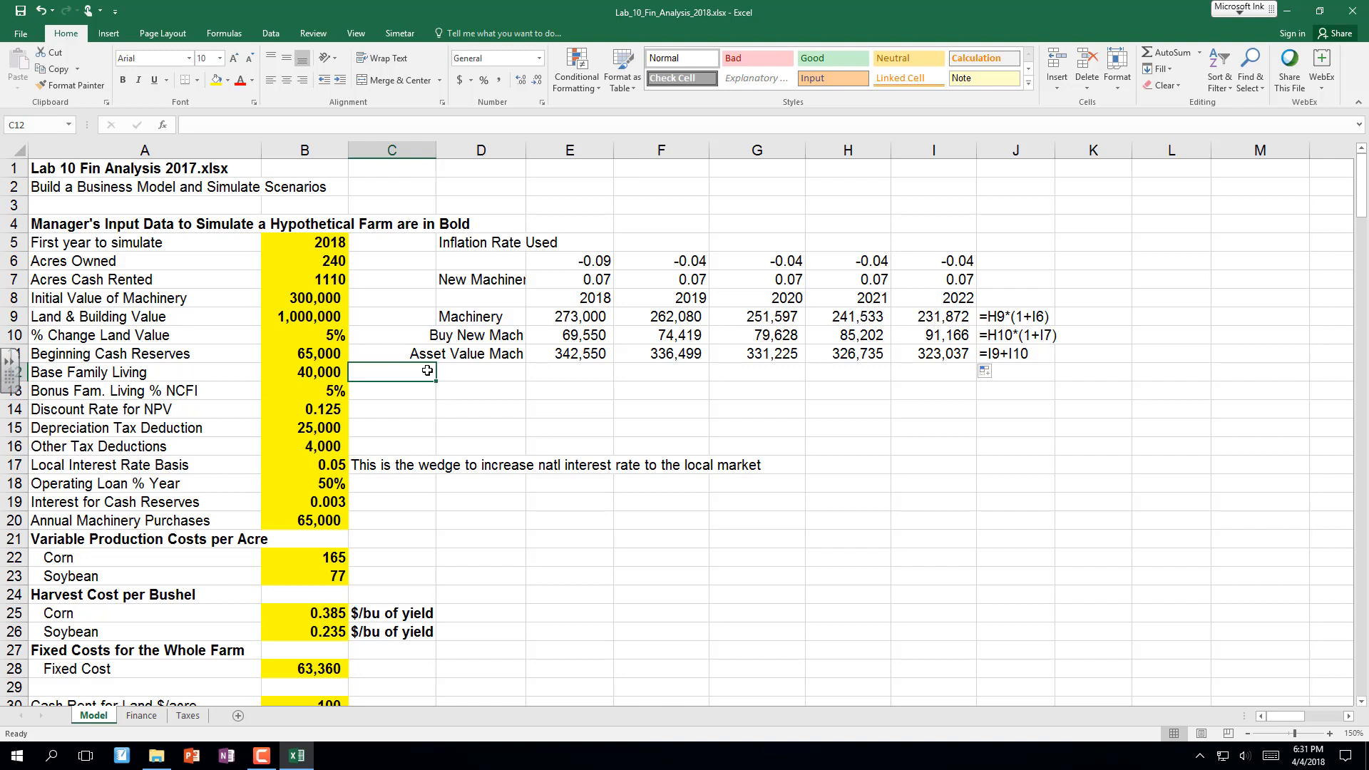
key(Down)
key(Up)
key(Right)
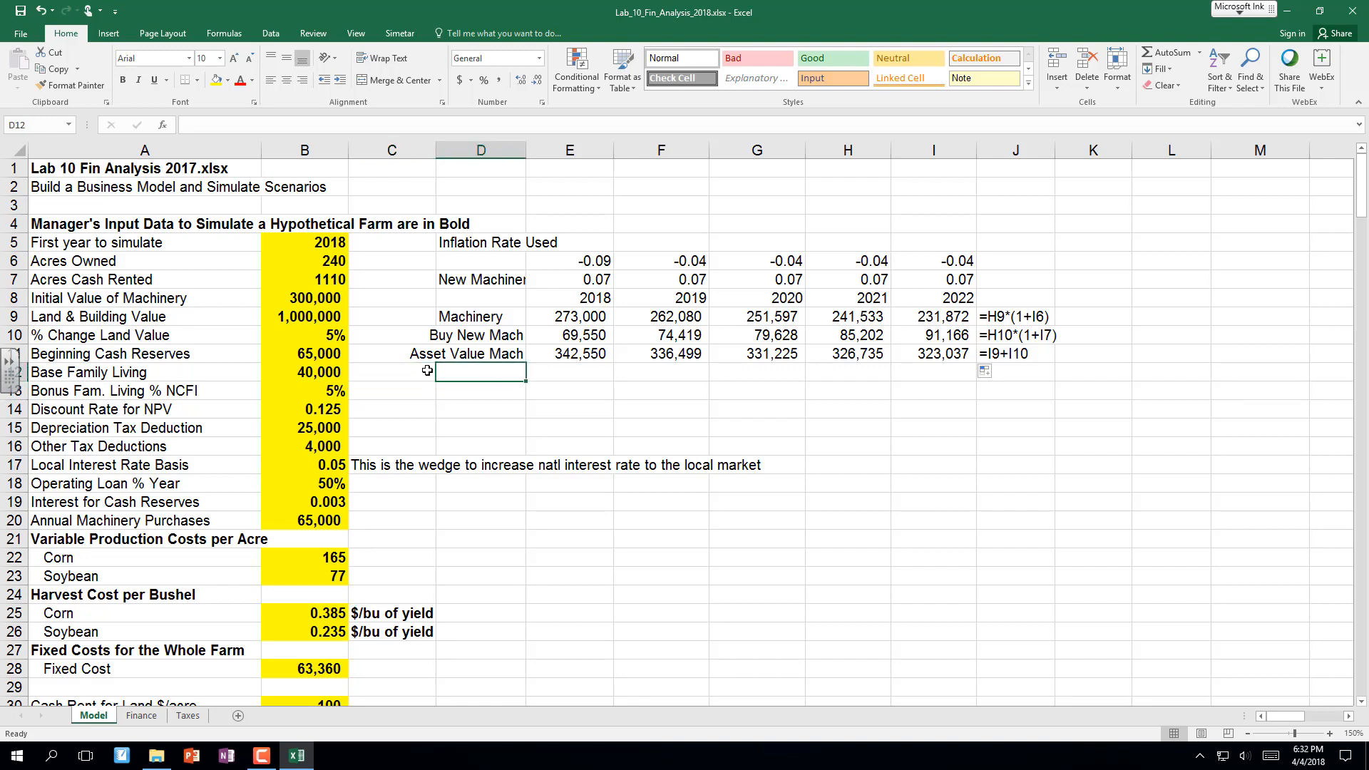
text(Land Va)
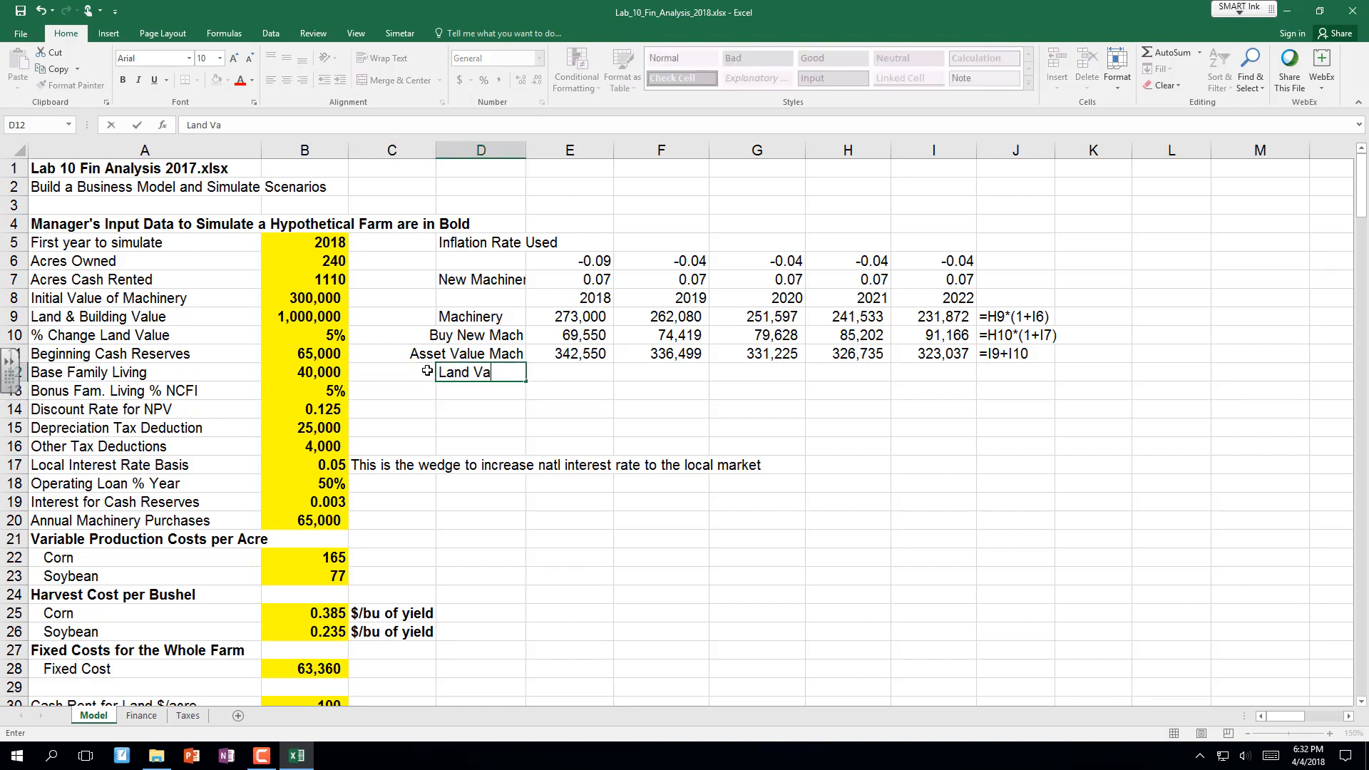
text(lue)
key(Return)
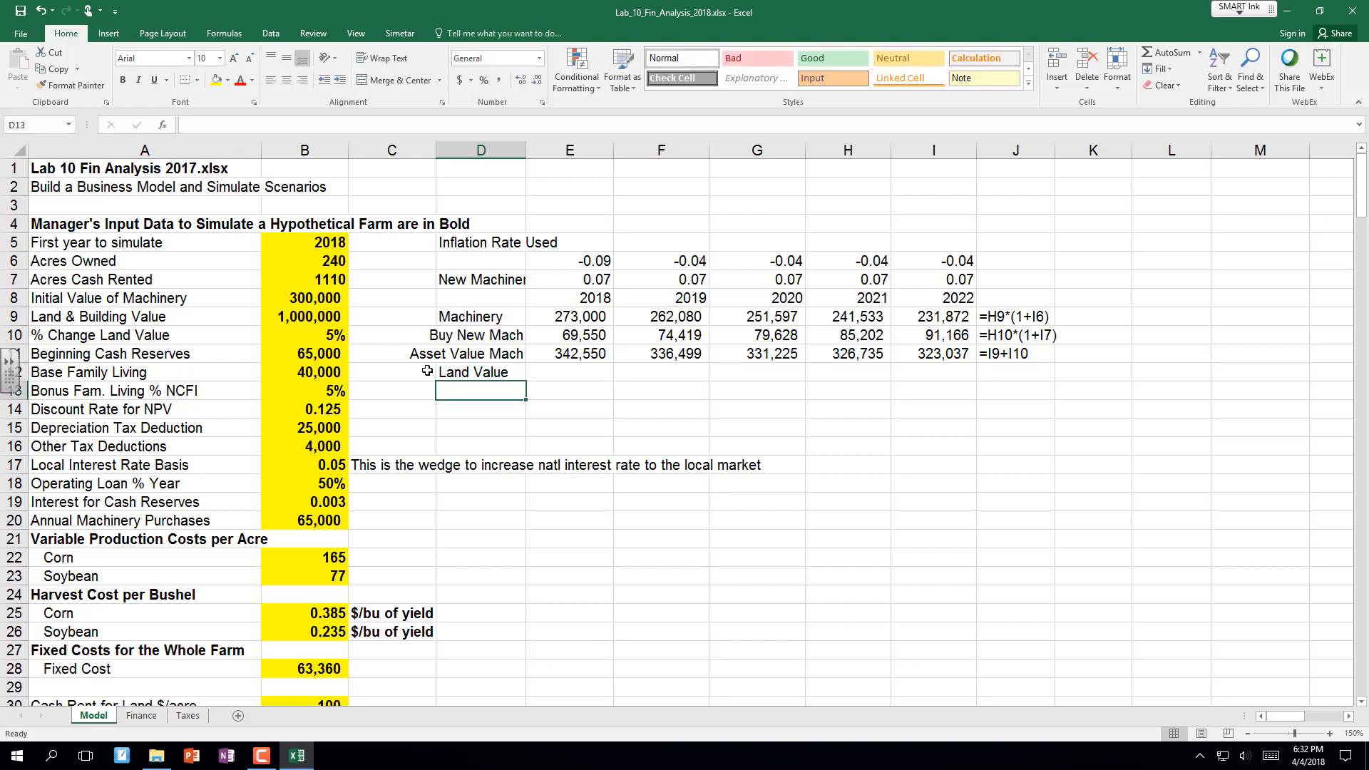
Calculate the 2018 land value in E12 with =B9*(1+B10), using the land and building value and its percentage change.
key(Up)
key(Right)
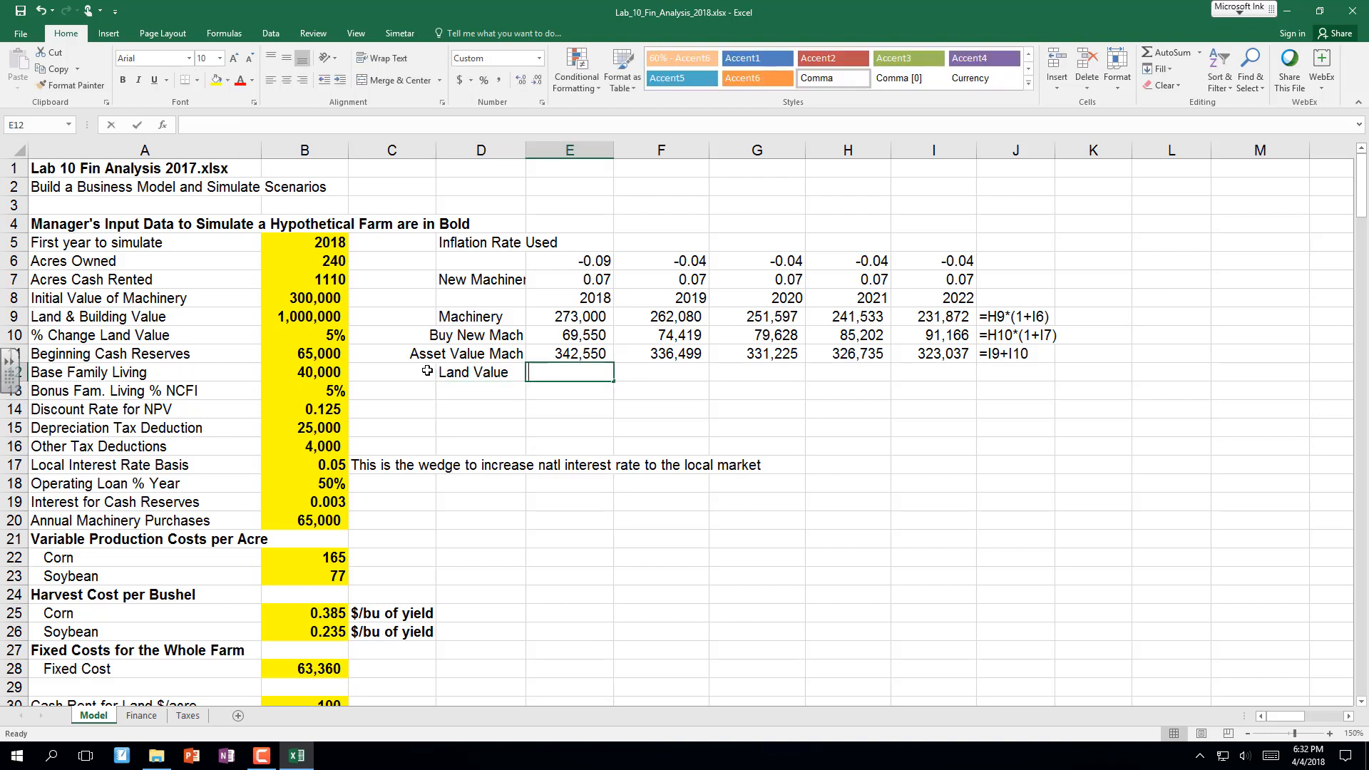
text(=)
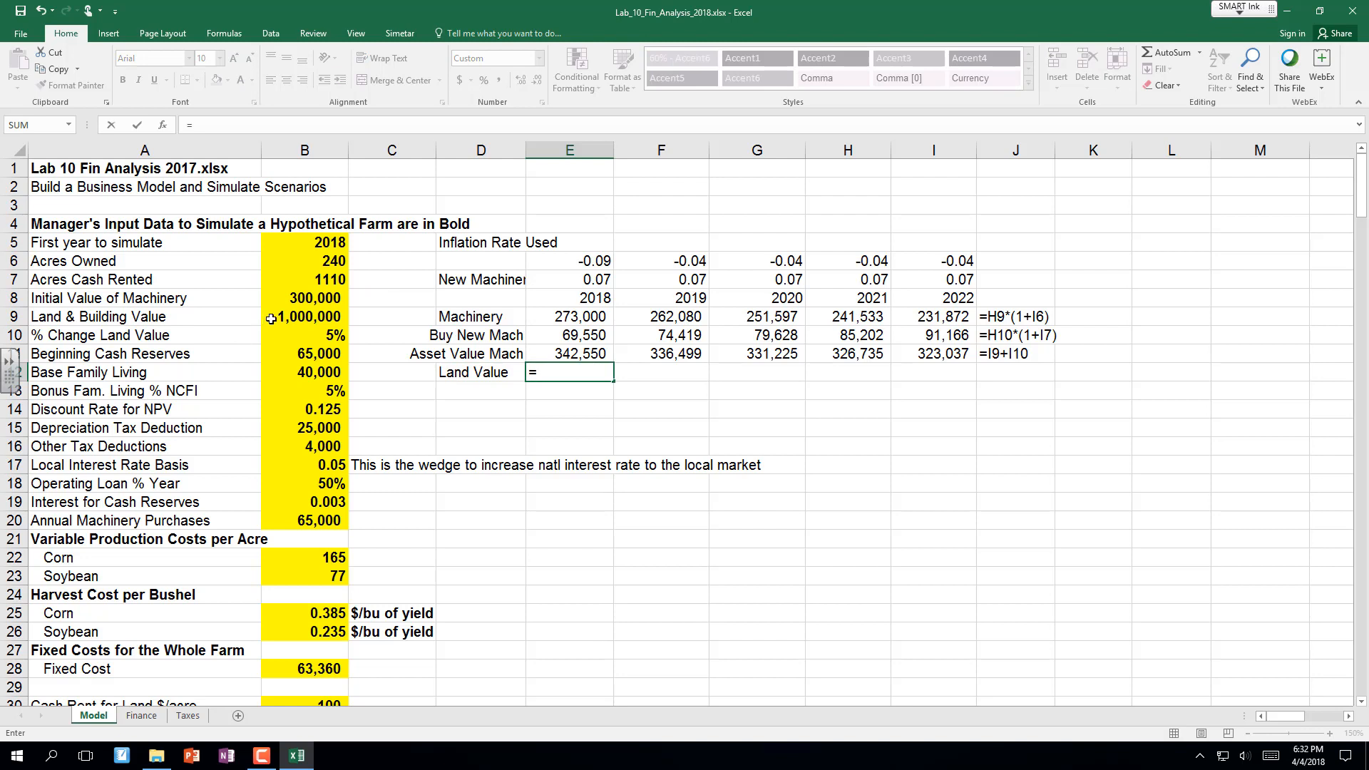
click(293, 316)
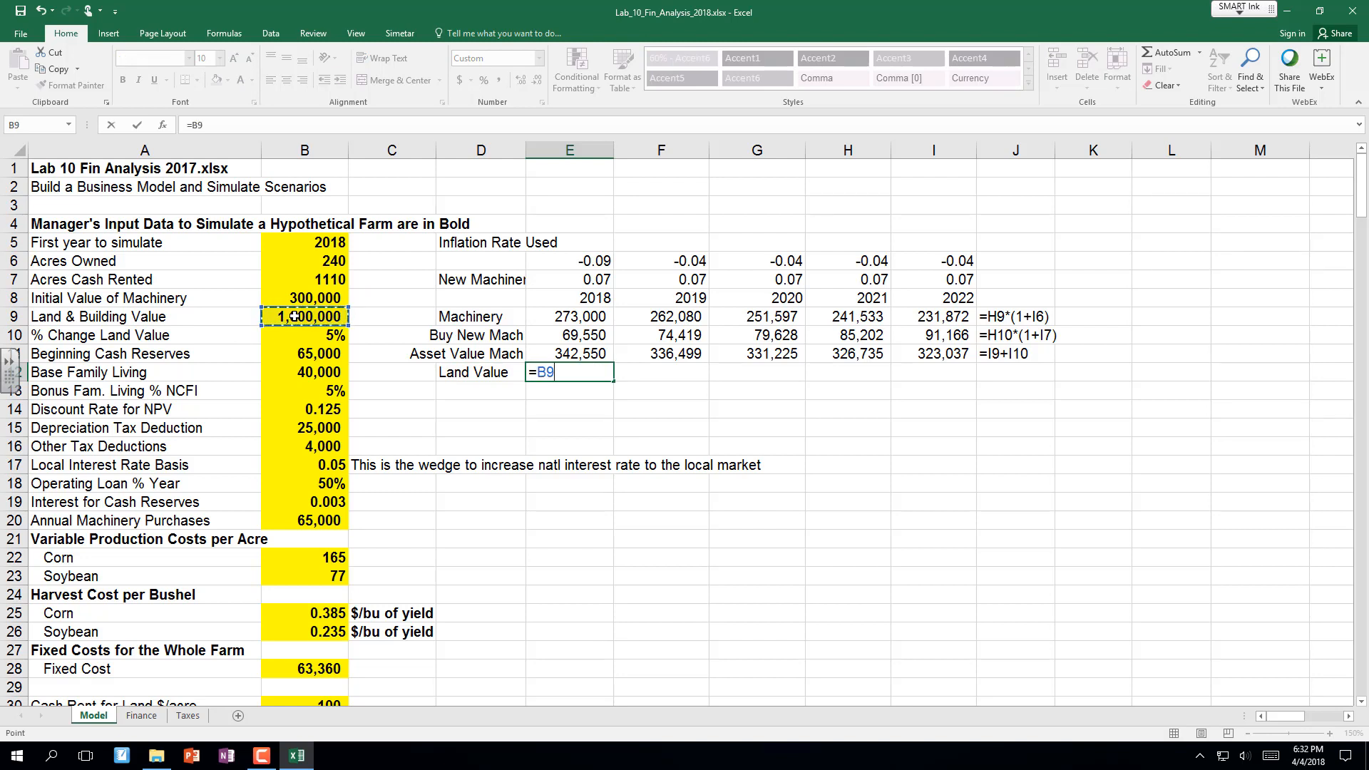
text(*(1+)
click(314, 339)
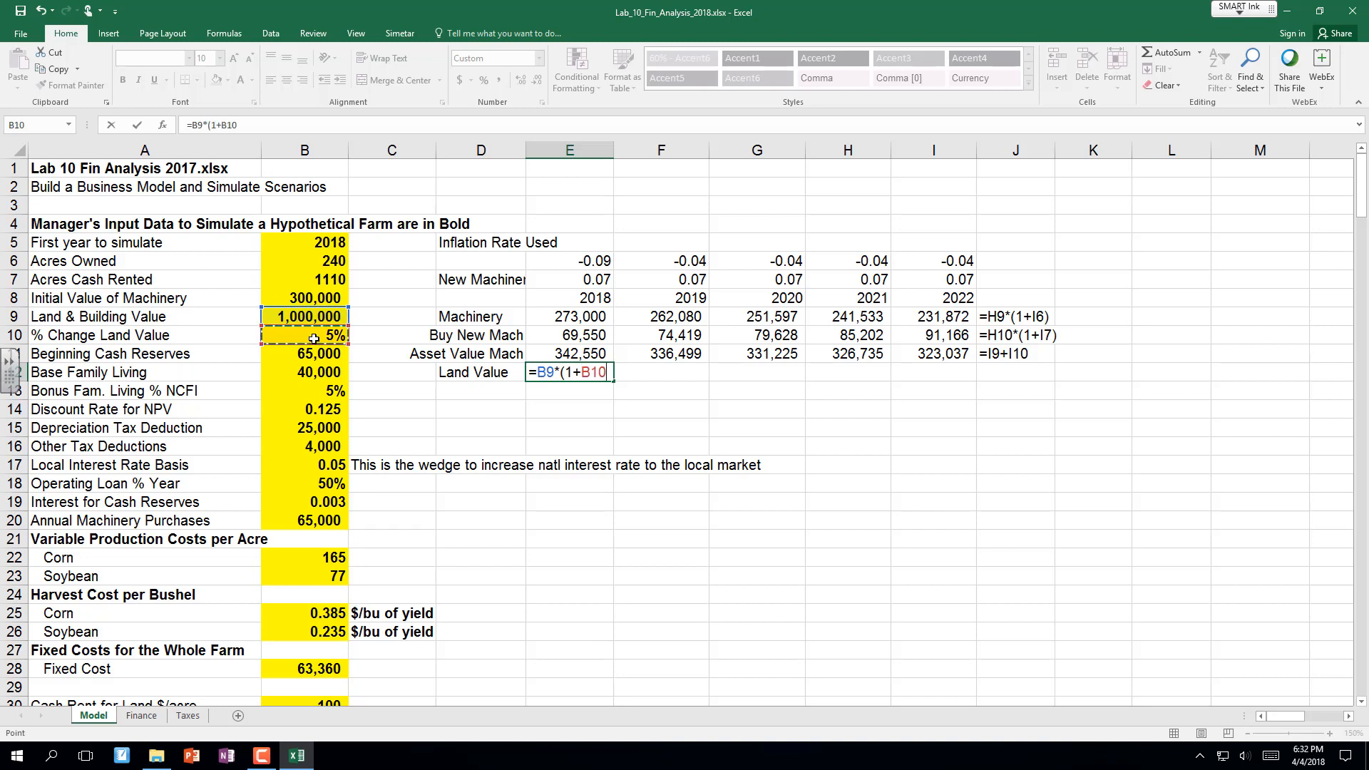
text())
key(ctrl+Return)
Calculate the 2019 land value in F12 with =E12*(1+$B$10), keeping the percentage change reference absolute.
key(Right)
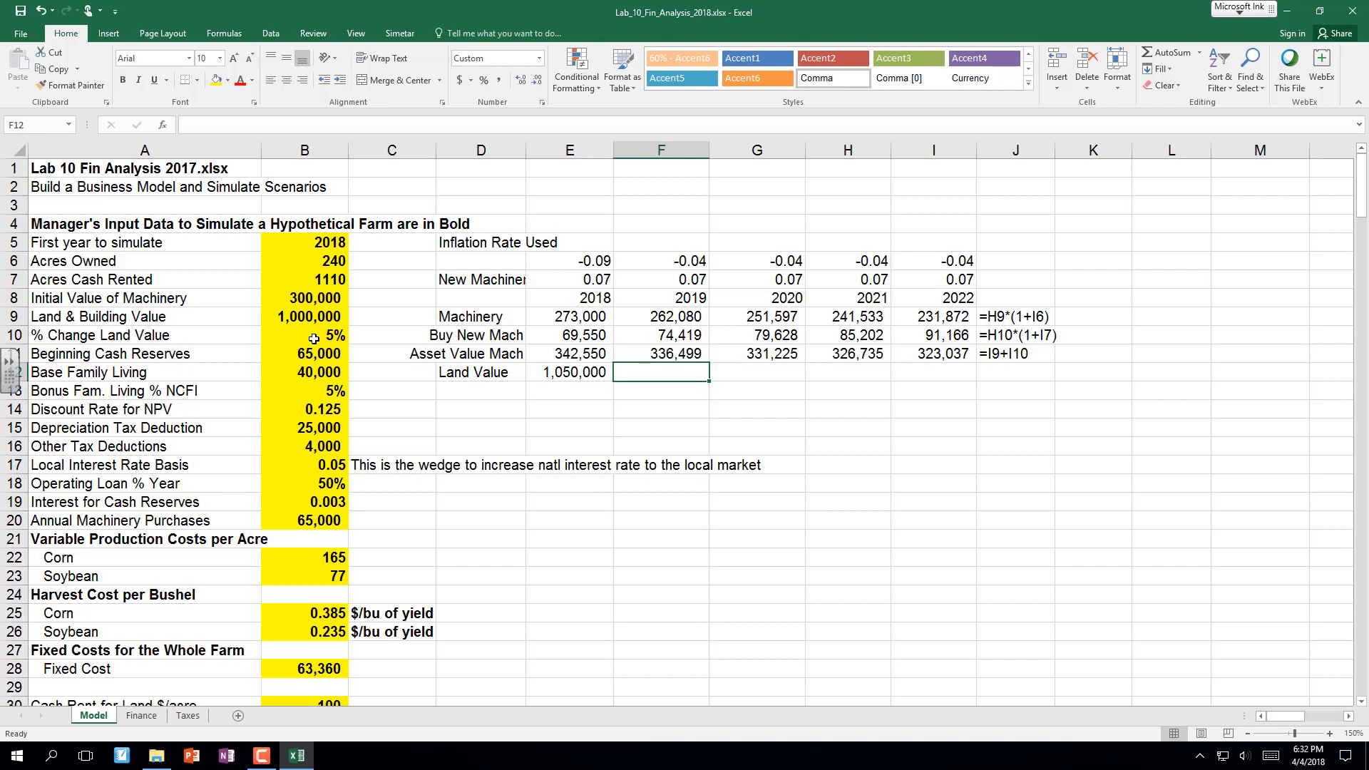
text(=)
key(Left)
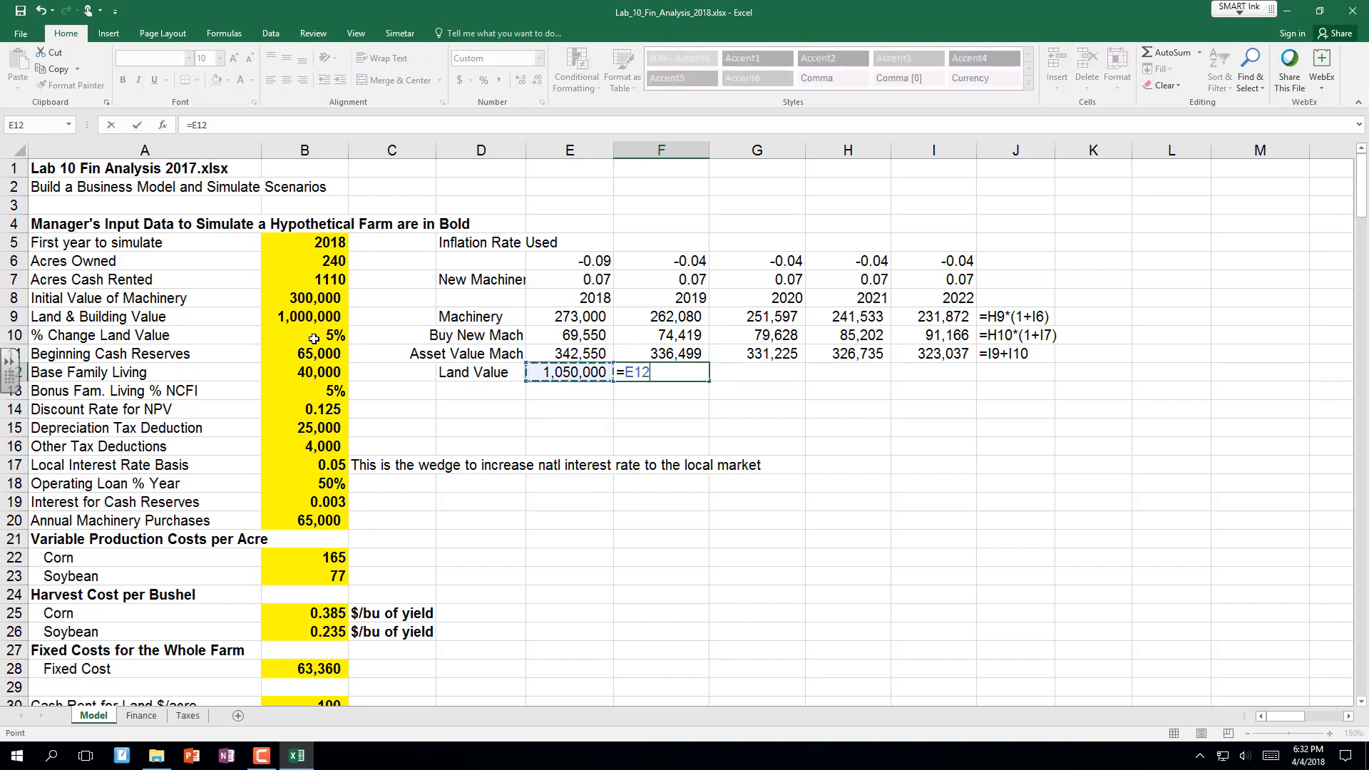
text(*(1+)
click(314, 339)
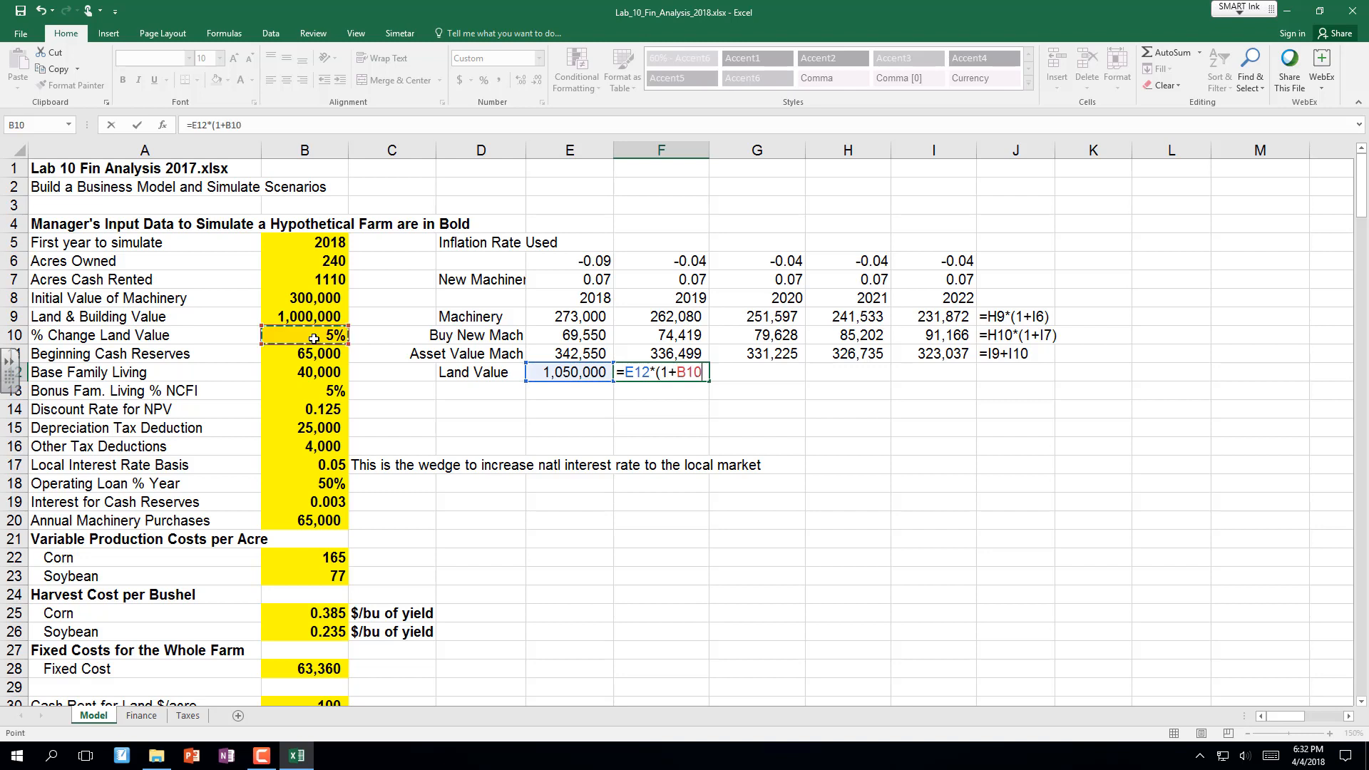
key(F4)
text())
key(Return)
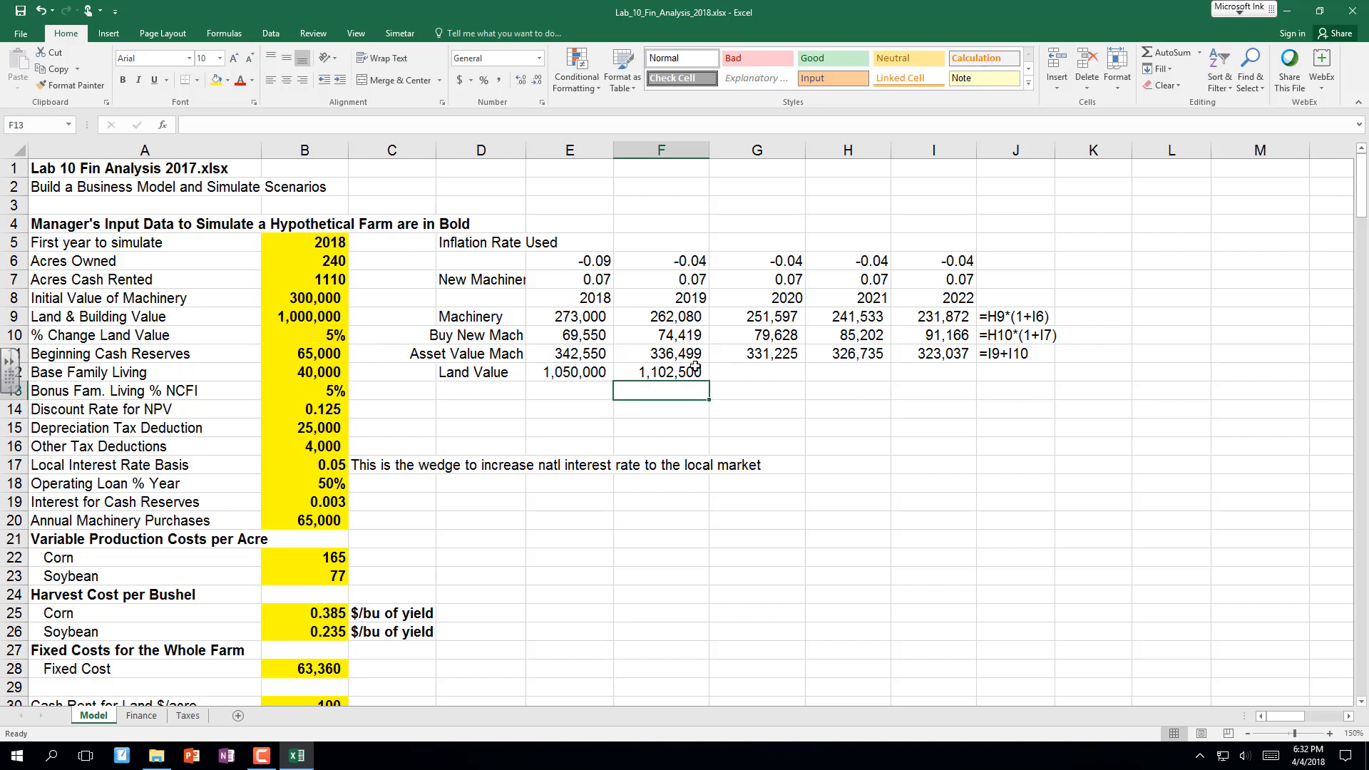
Fill the F12 land value formula across to I12 and make the values in E10:I12 bold.
click(695, 369)
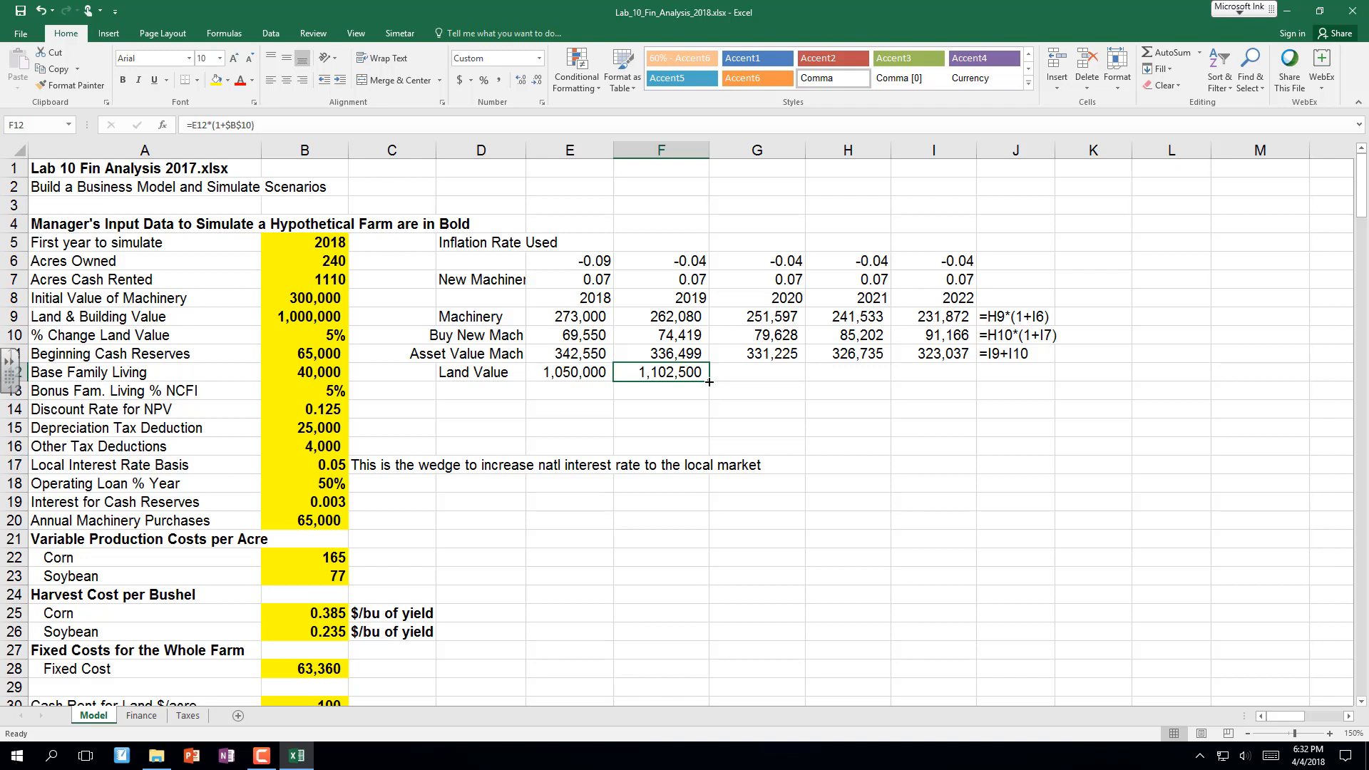
drag(706, 383, 978, 385)
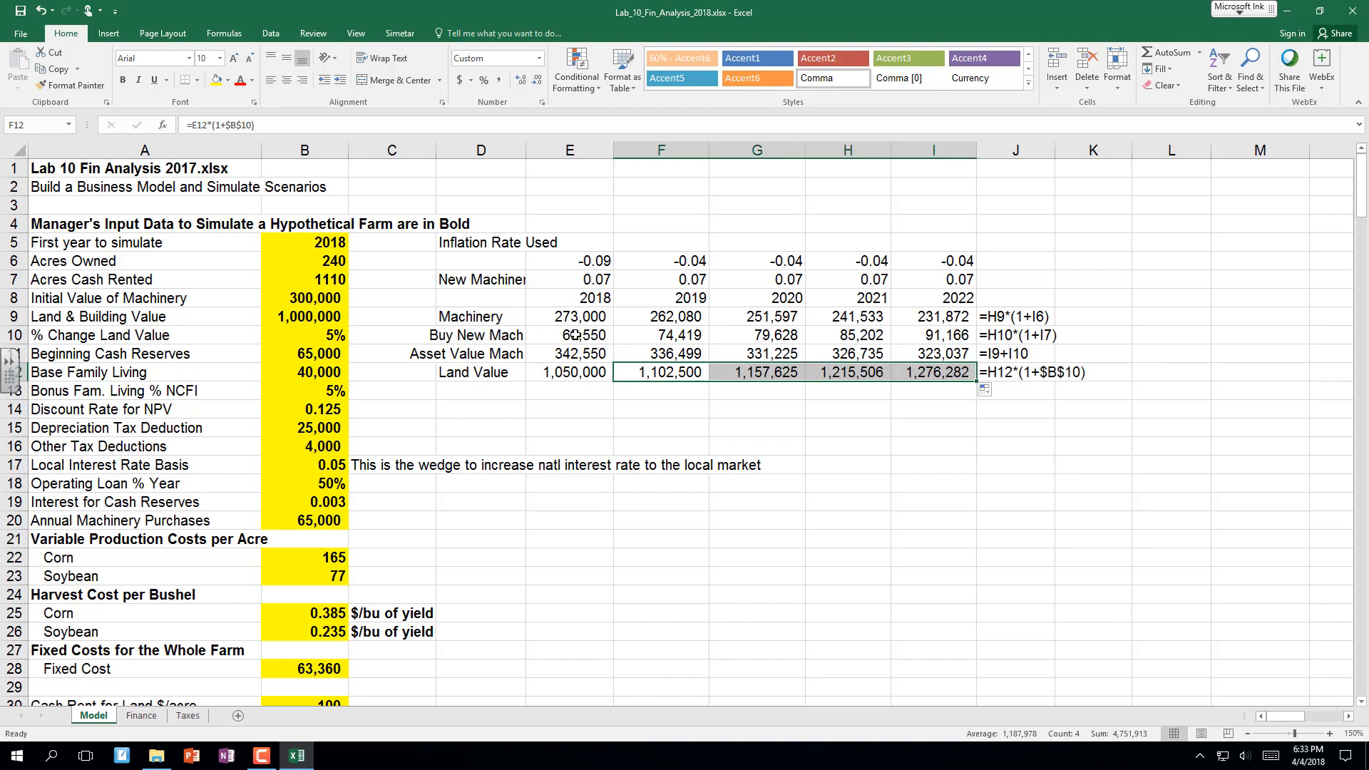
drag(570, 335, 966, 374)
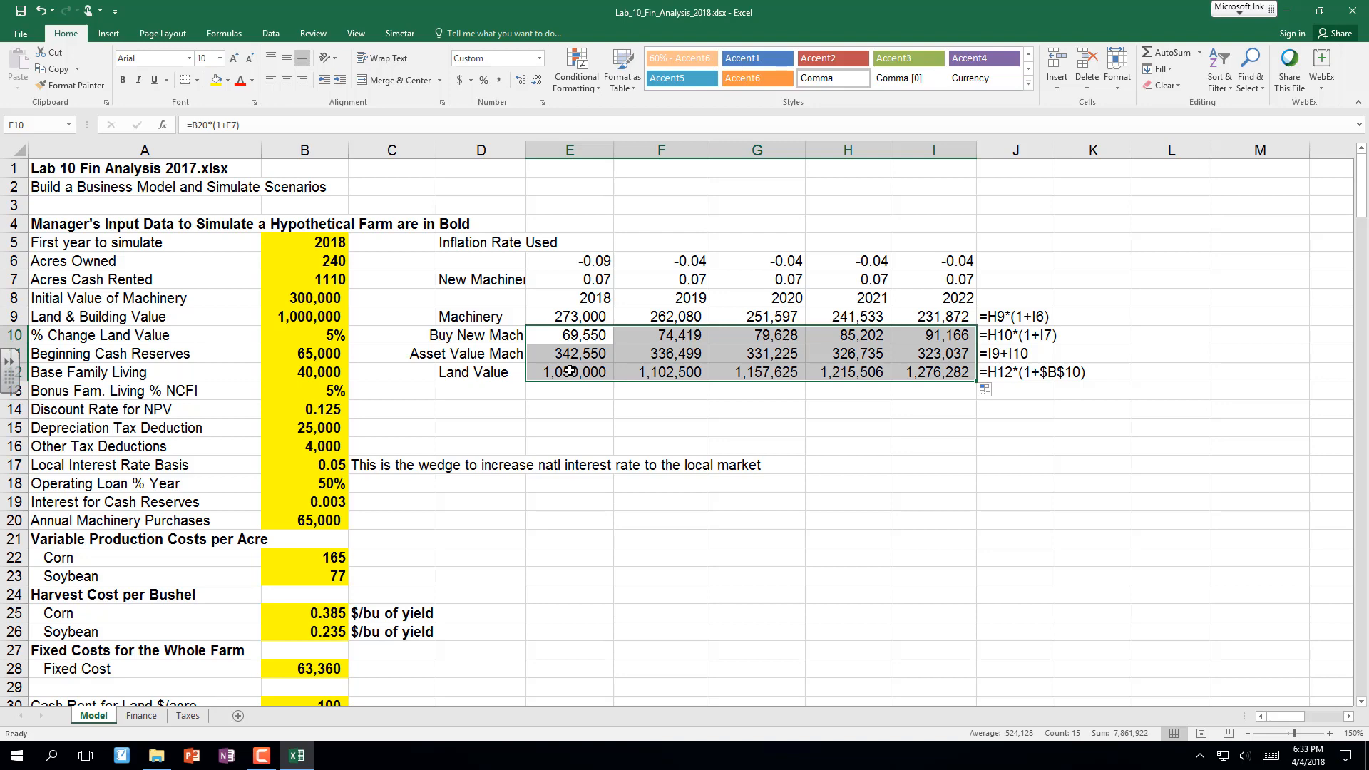
key(ctrl+b)
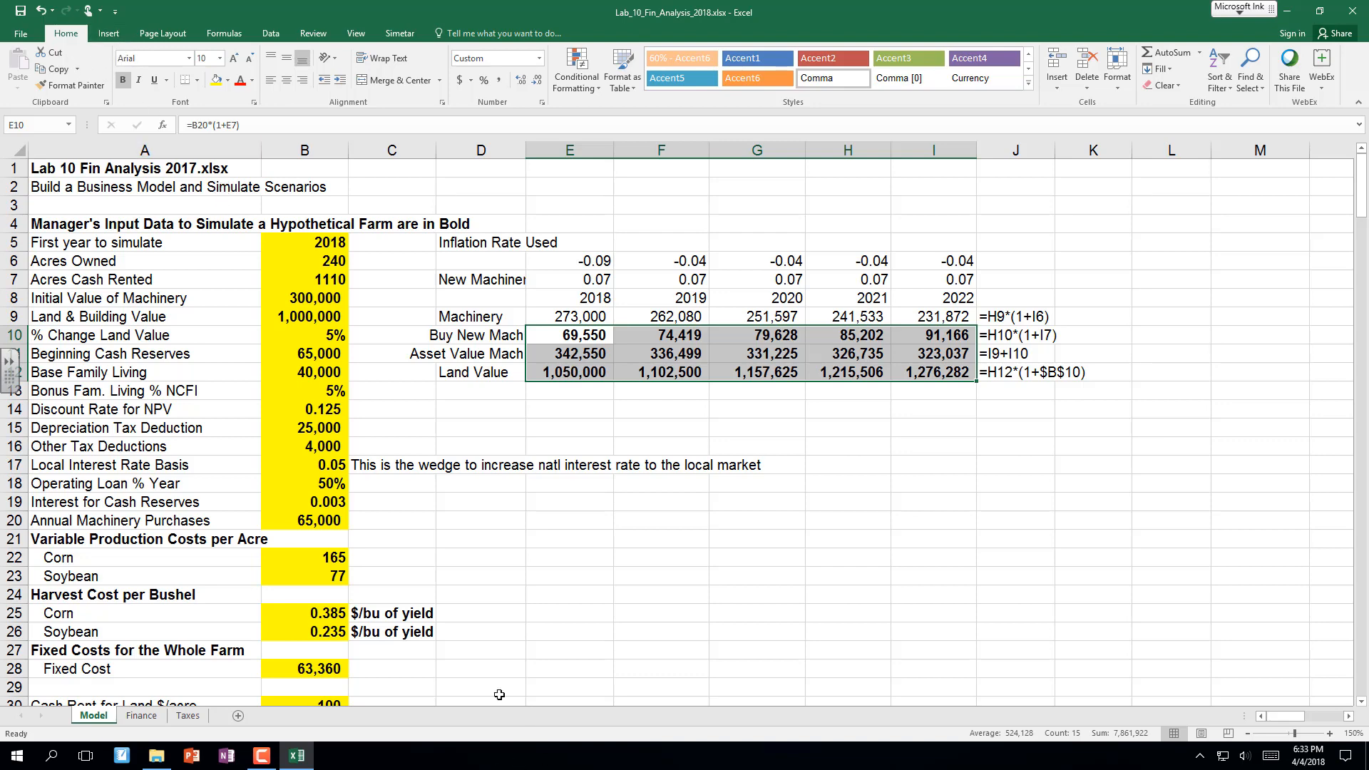
Split the Model sheet above row 13, keeping the machinery and land schedule in one pane and the Cash Flow Statement in the other.
scroll(486, 666, down, 1)
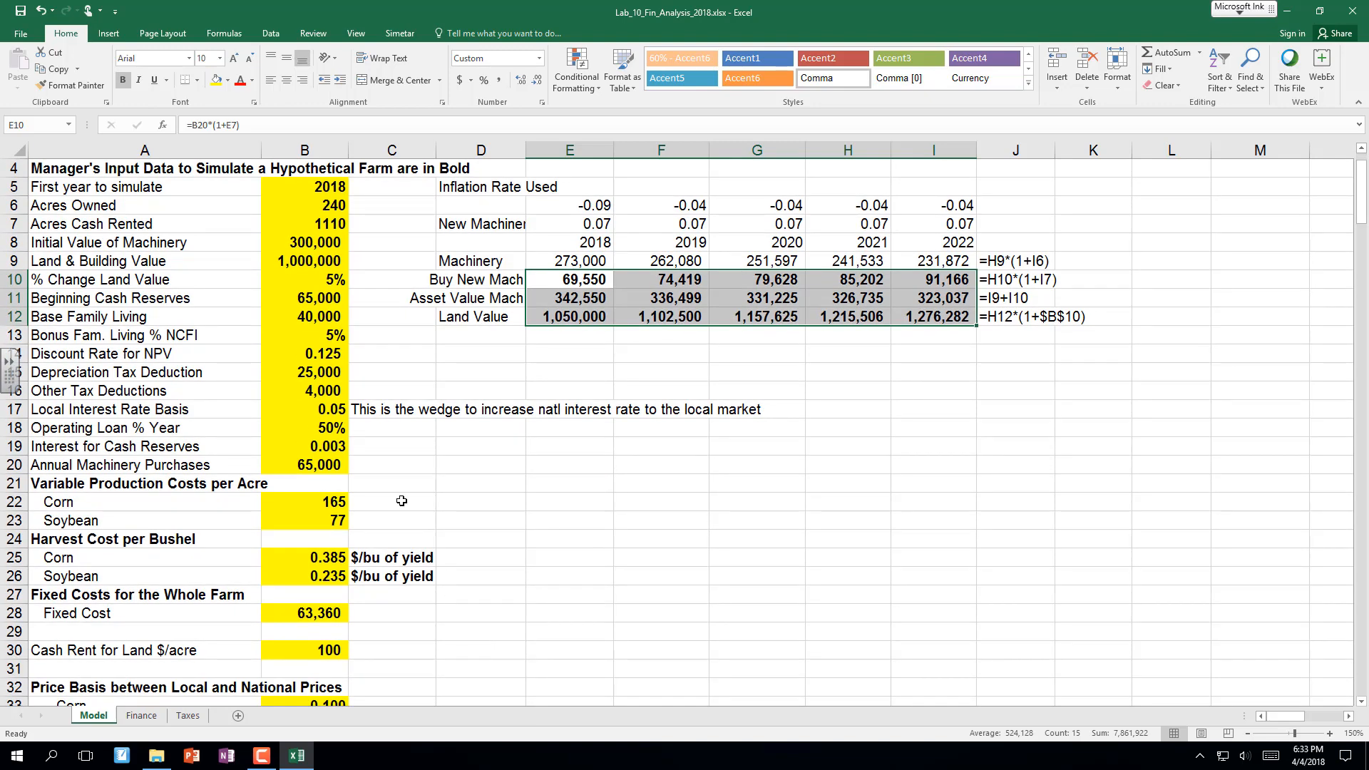
click(356, 34)
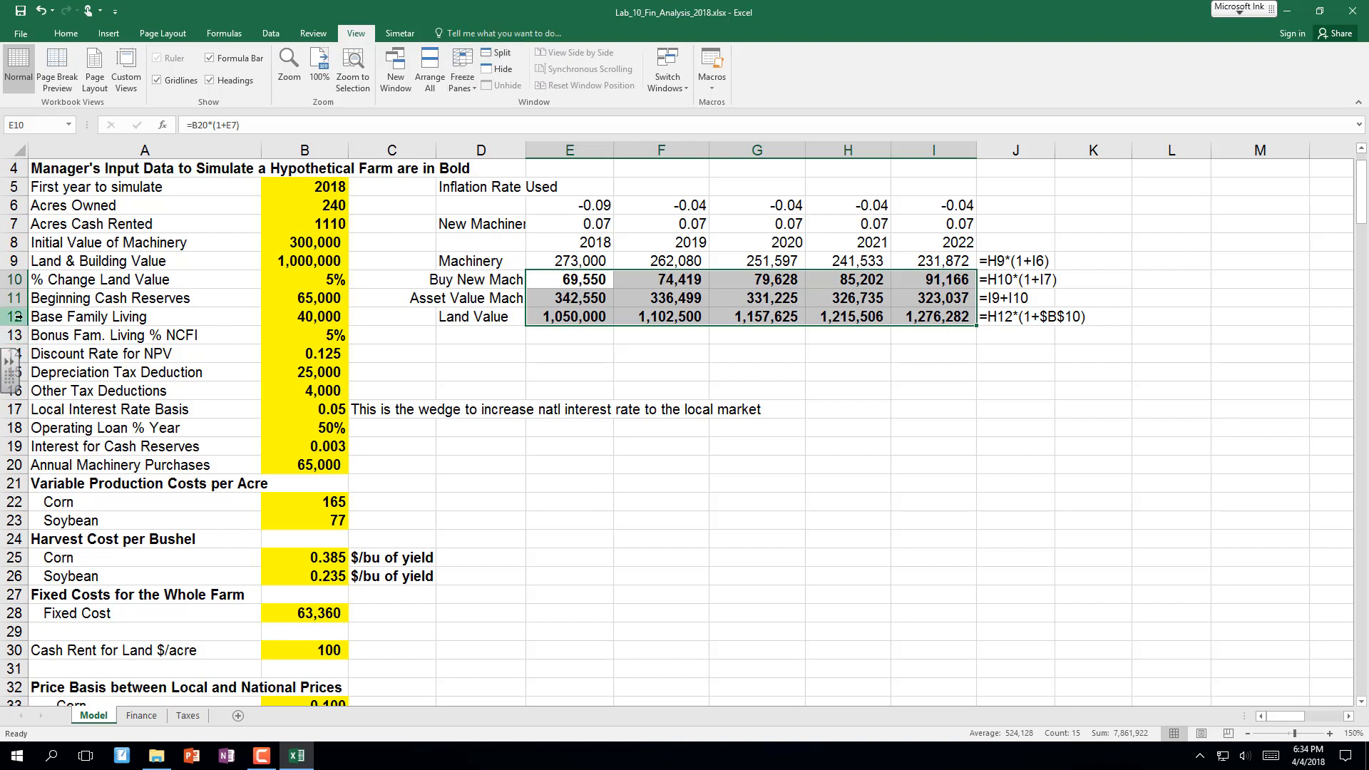
click(63, 336)
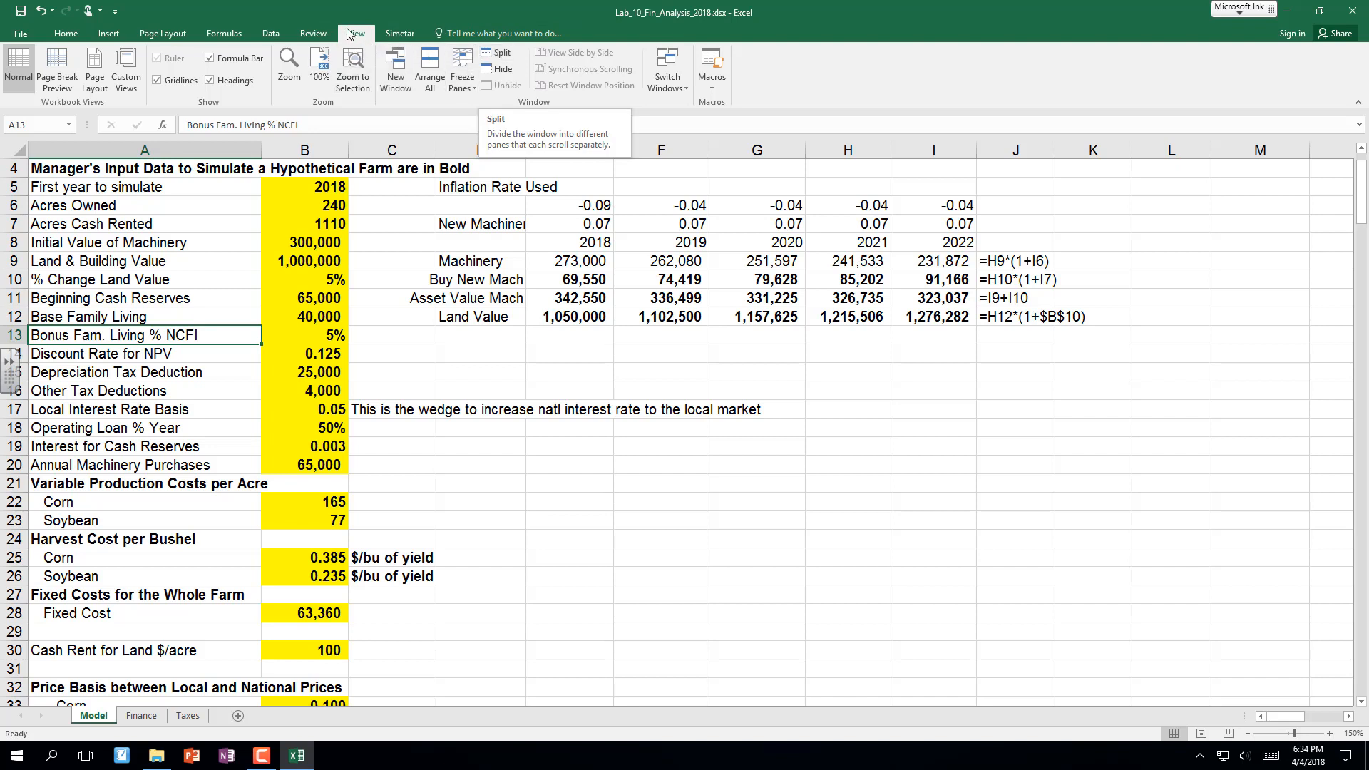
click(497, 52)
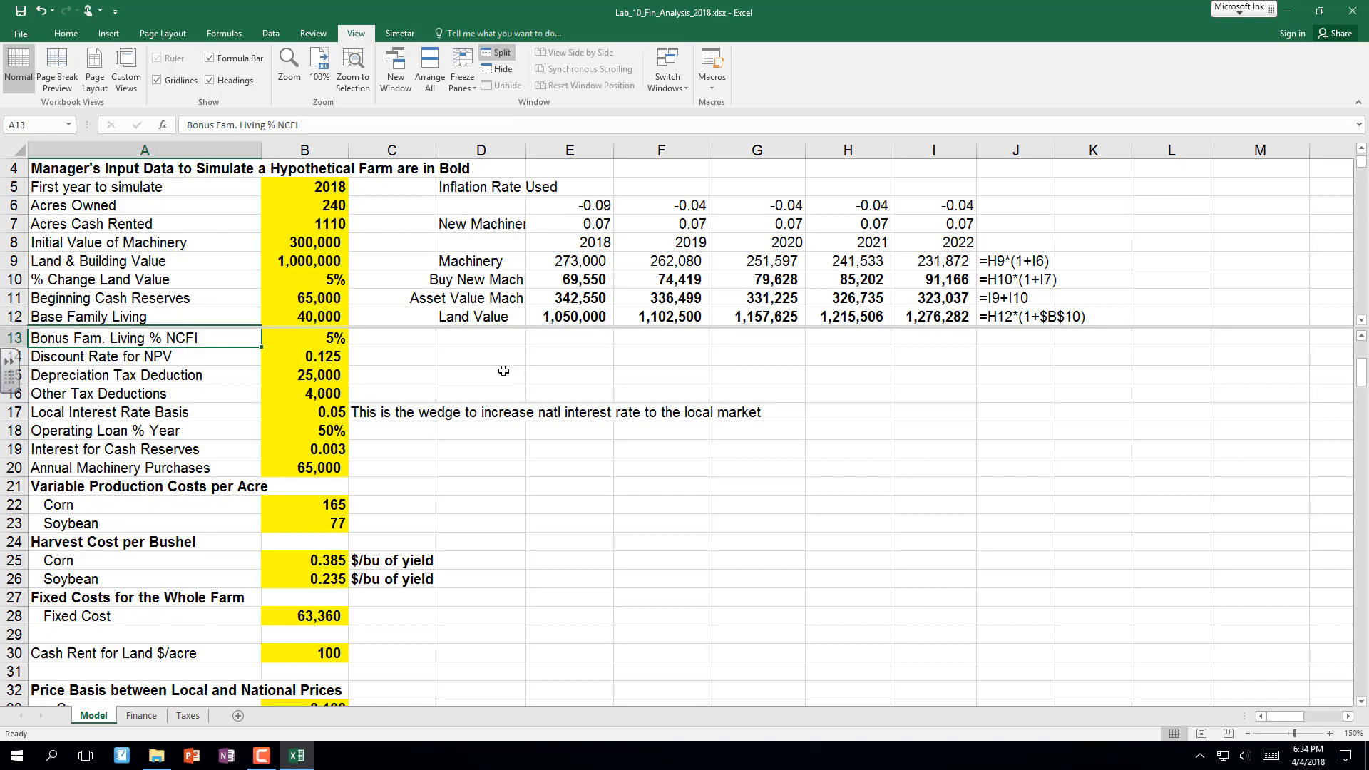
scroll(489, 372, down, 6)
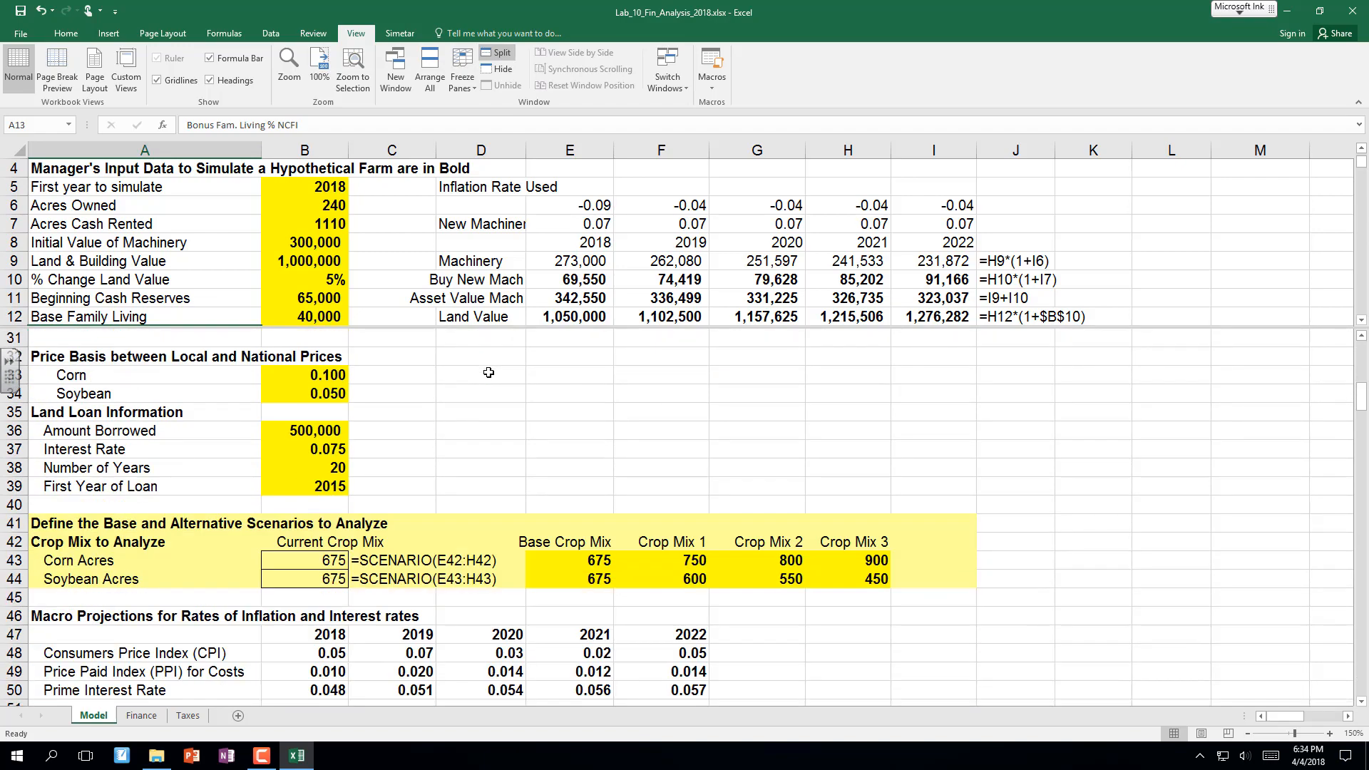
scroll(489, 373, down, 20)
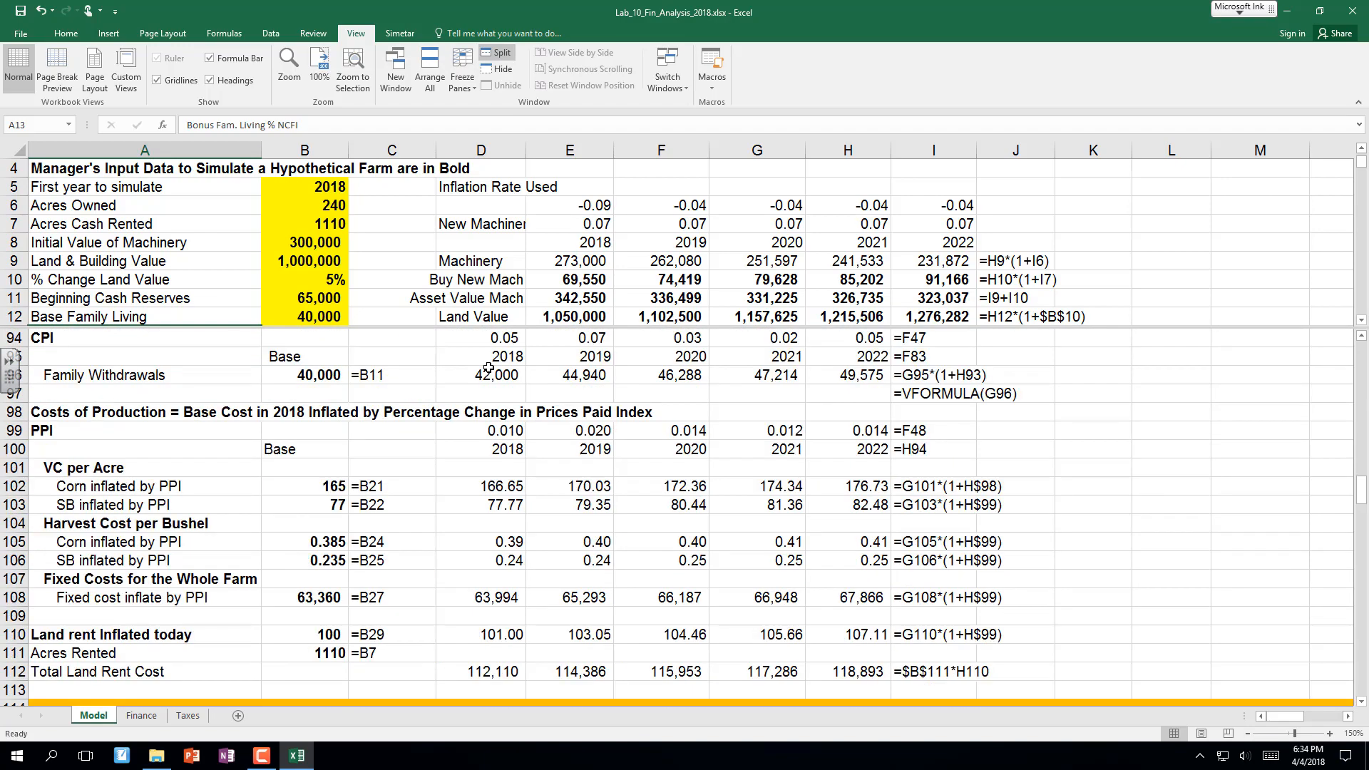
scroll(488, 368, down, 13)
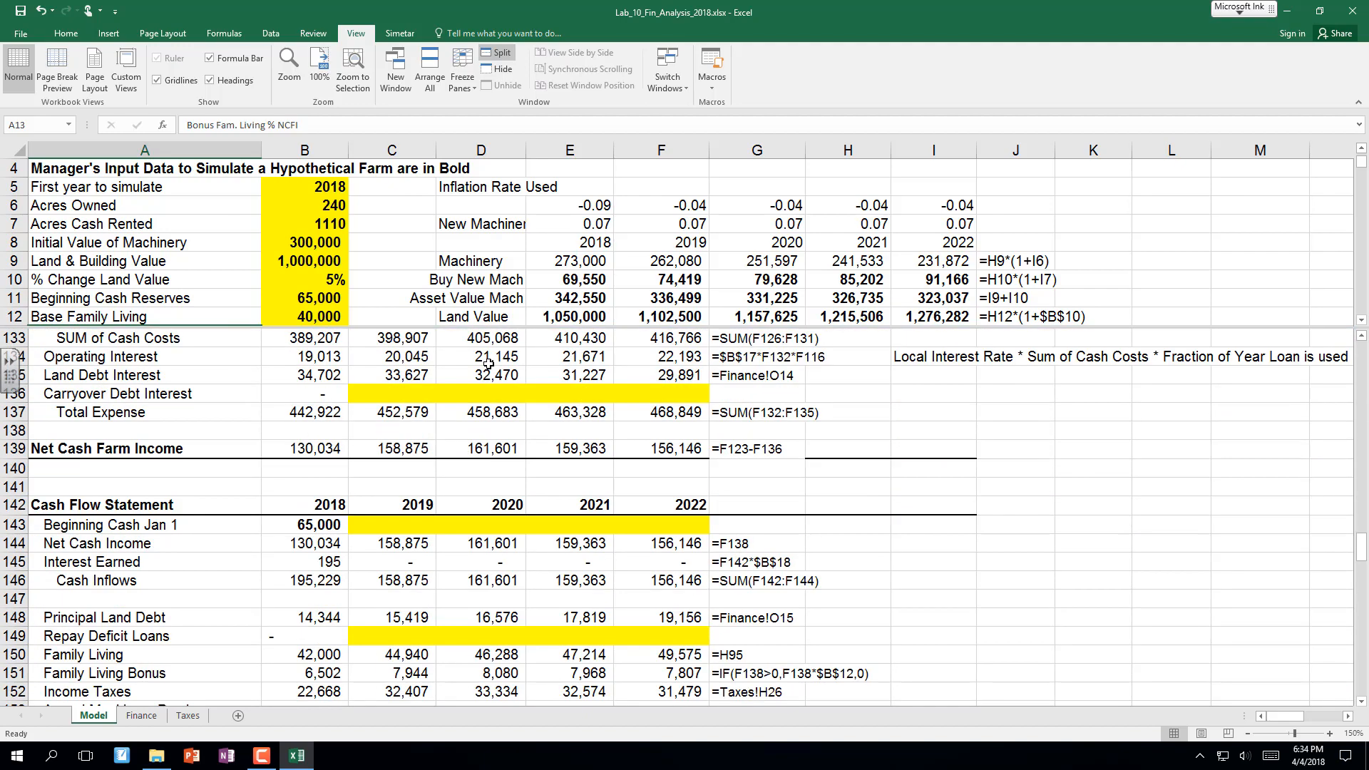
Link the 2018 Annual Machinery Purchases in B153 to the new machinery purchase value with =E10.
scroll(489, 364, down, 6)
scroll(489, 365, up, 1)
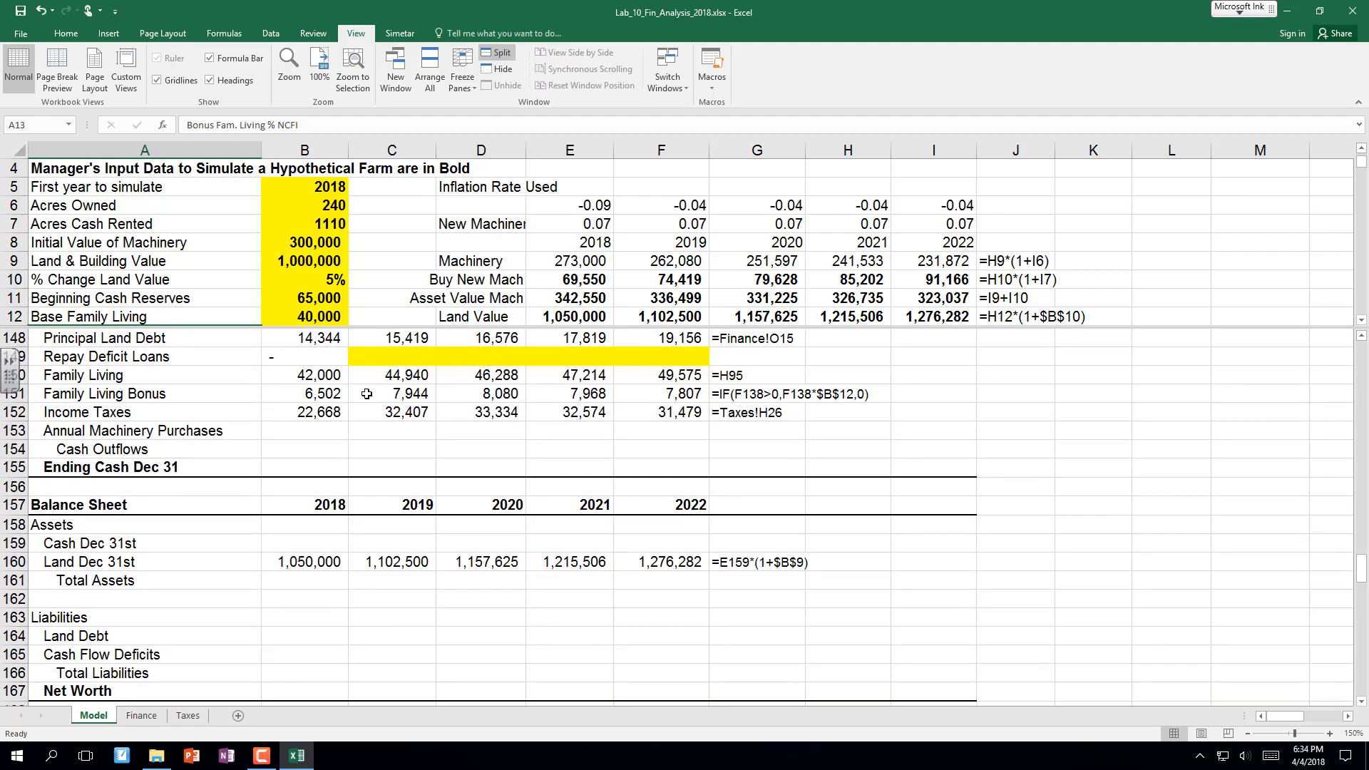
click(311, 434)
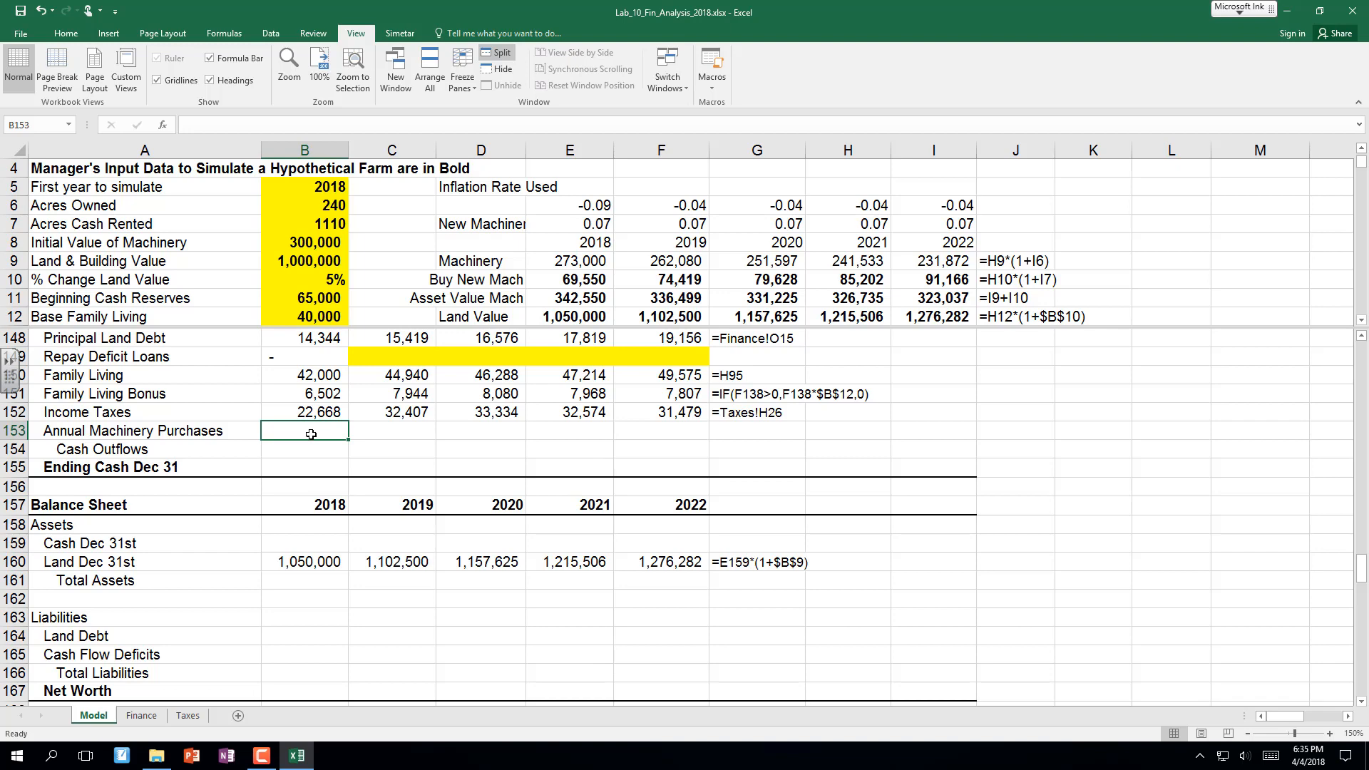
text(=)
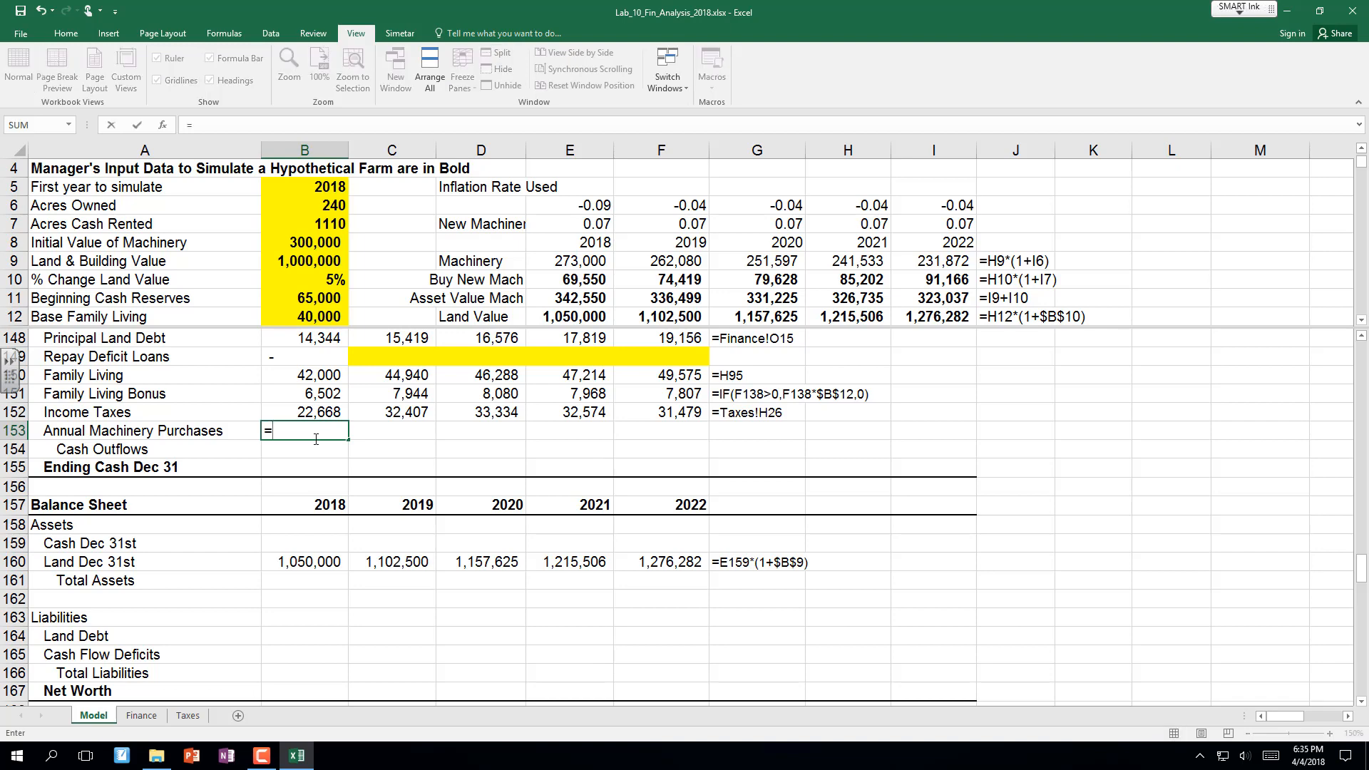
click(576, 280)
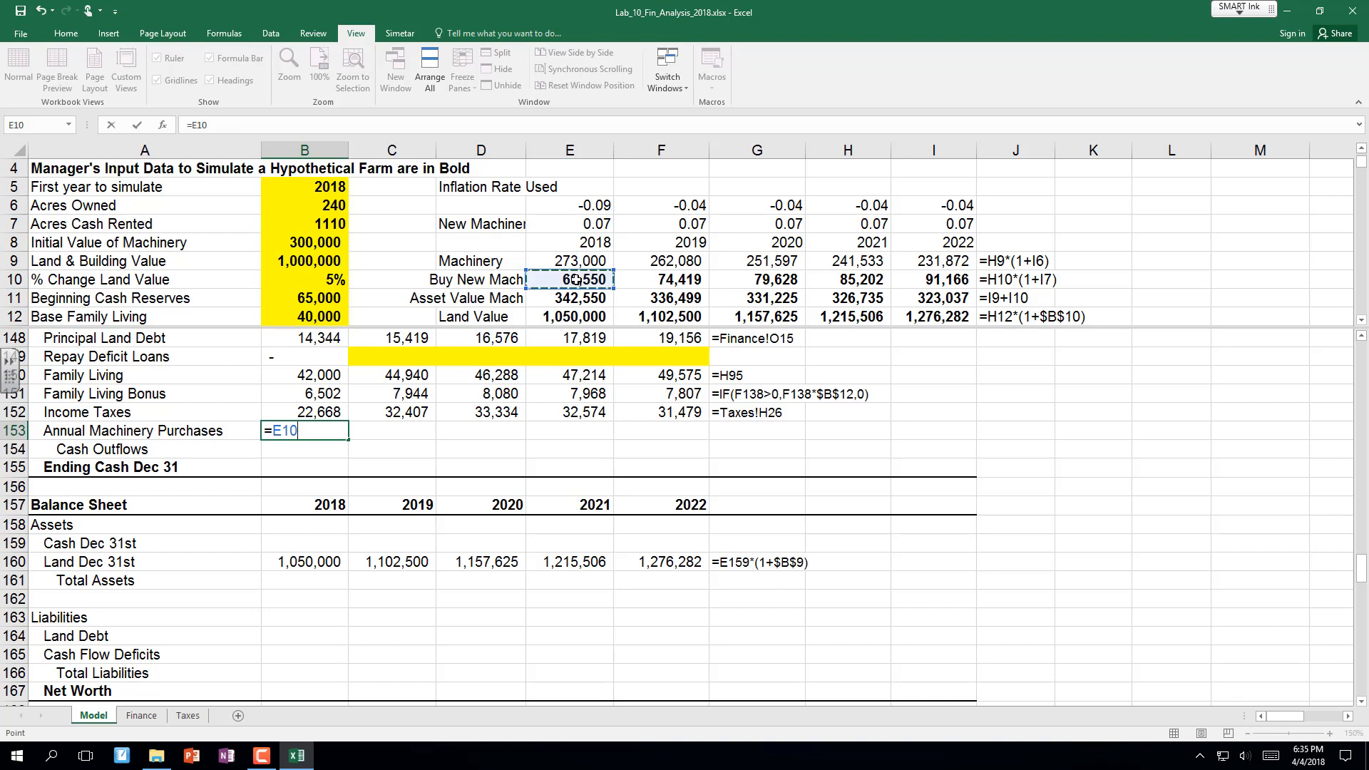
key(Return)
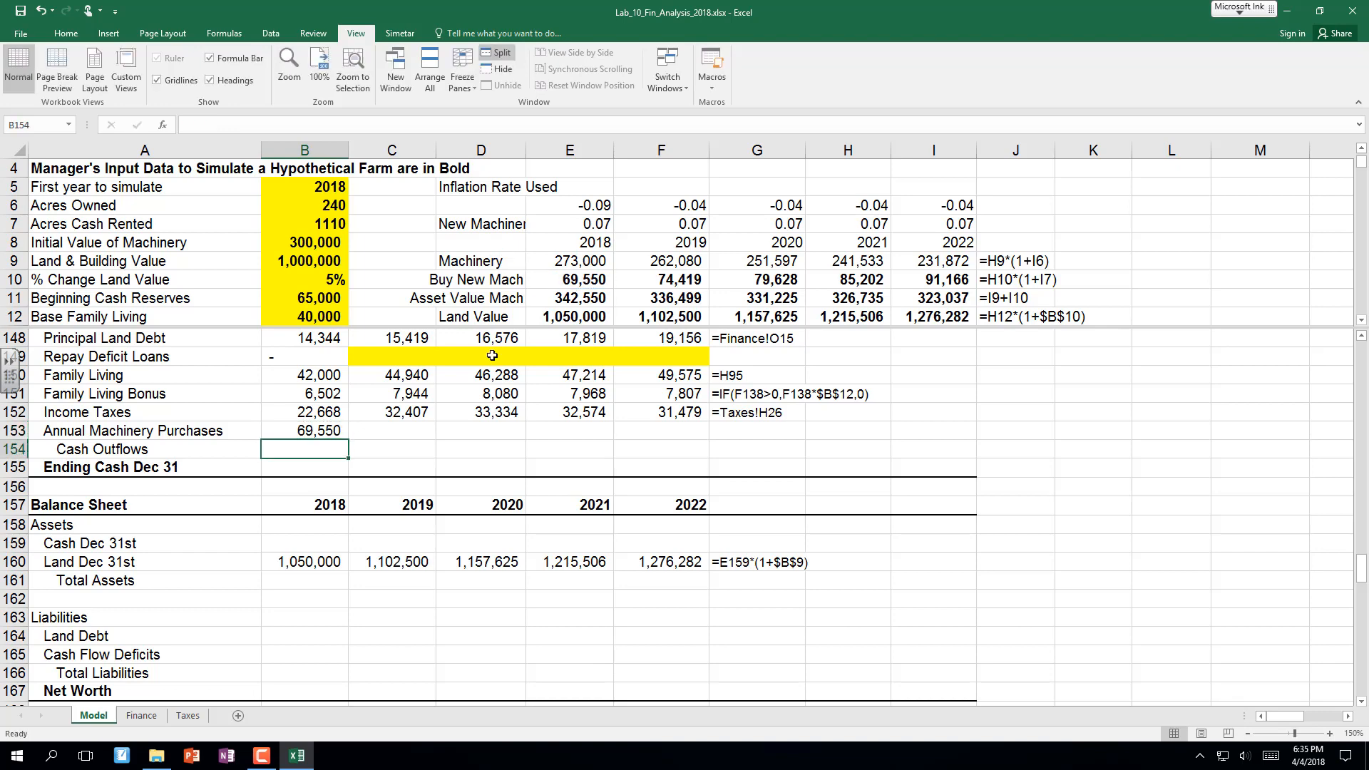
Fill the B153 machinery purchases formula across to F153 and copy the VFORMULA formula display from G152 down to G155.
click(312, 434)
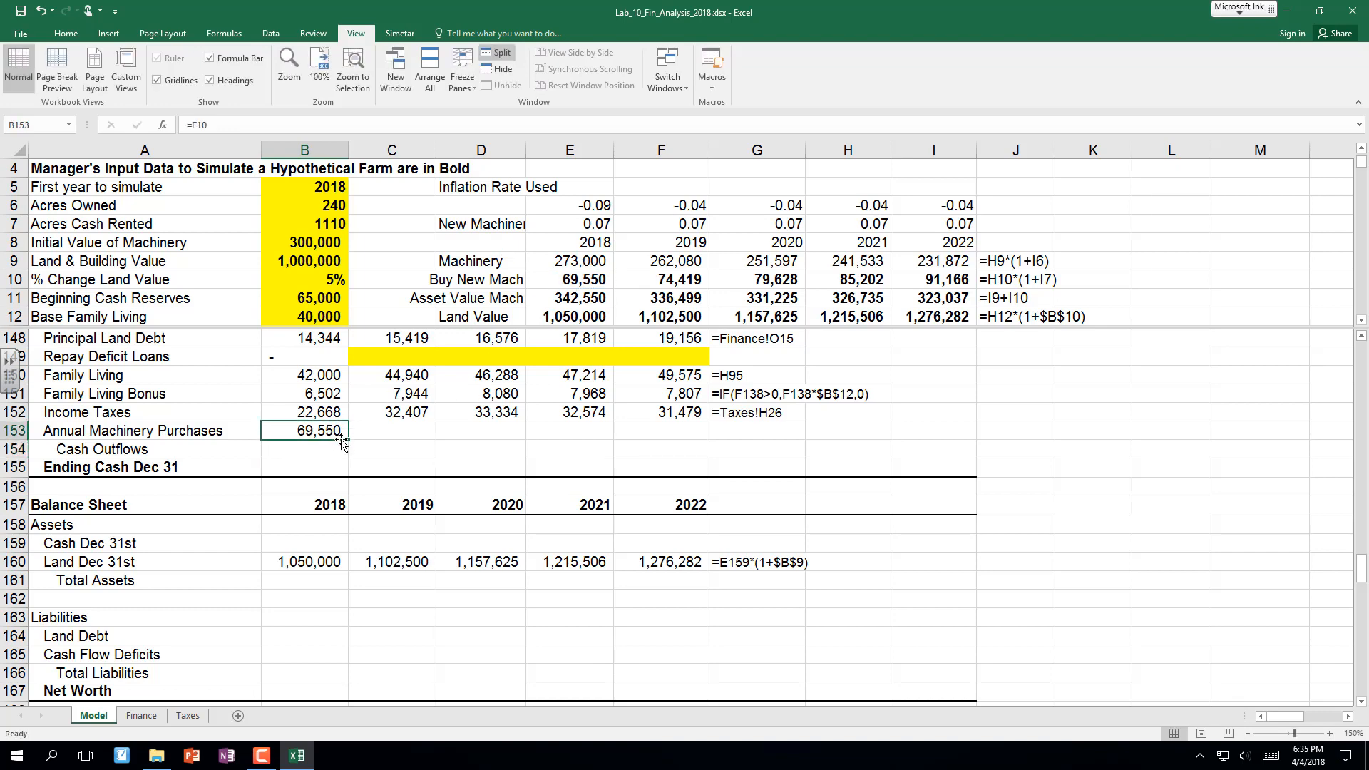
drag(349, 440, 690, 434)
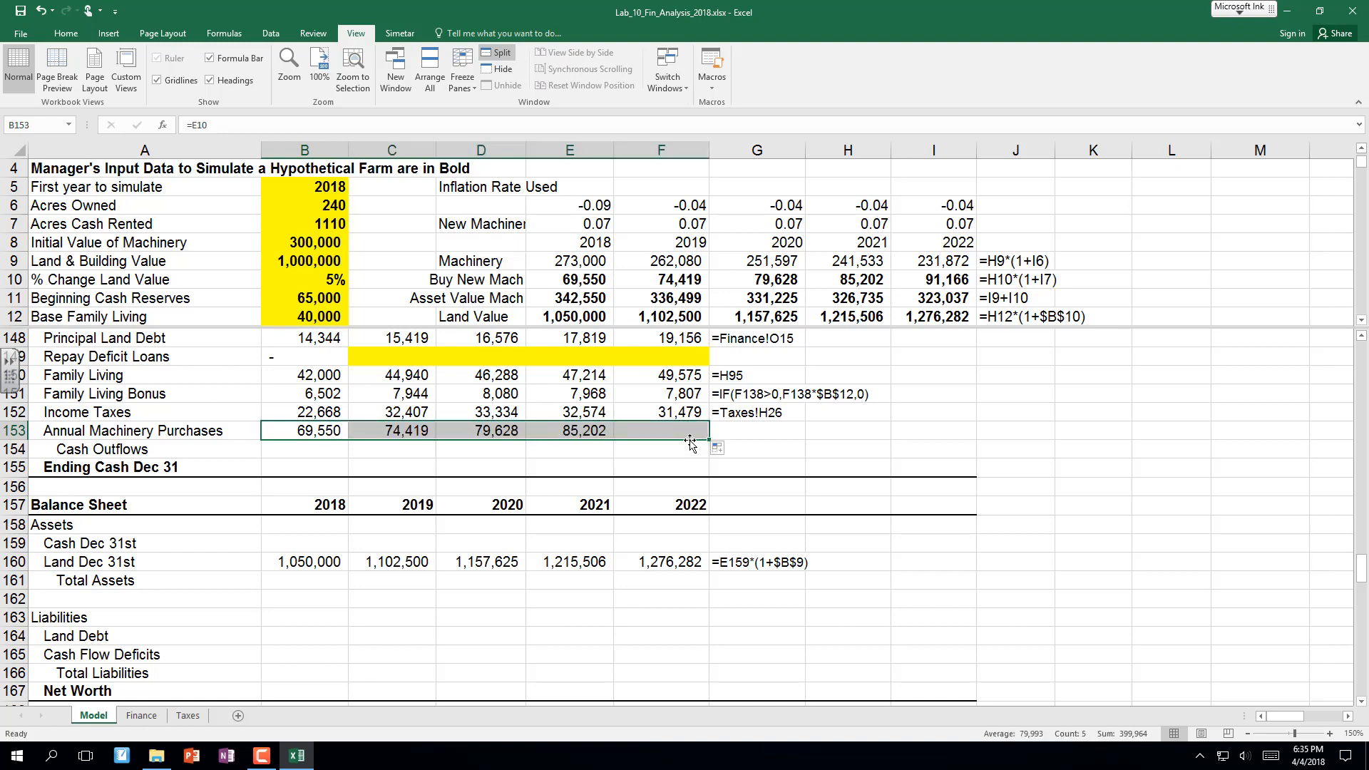
click(755, 415)
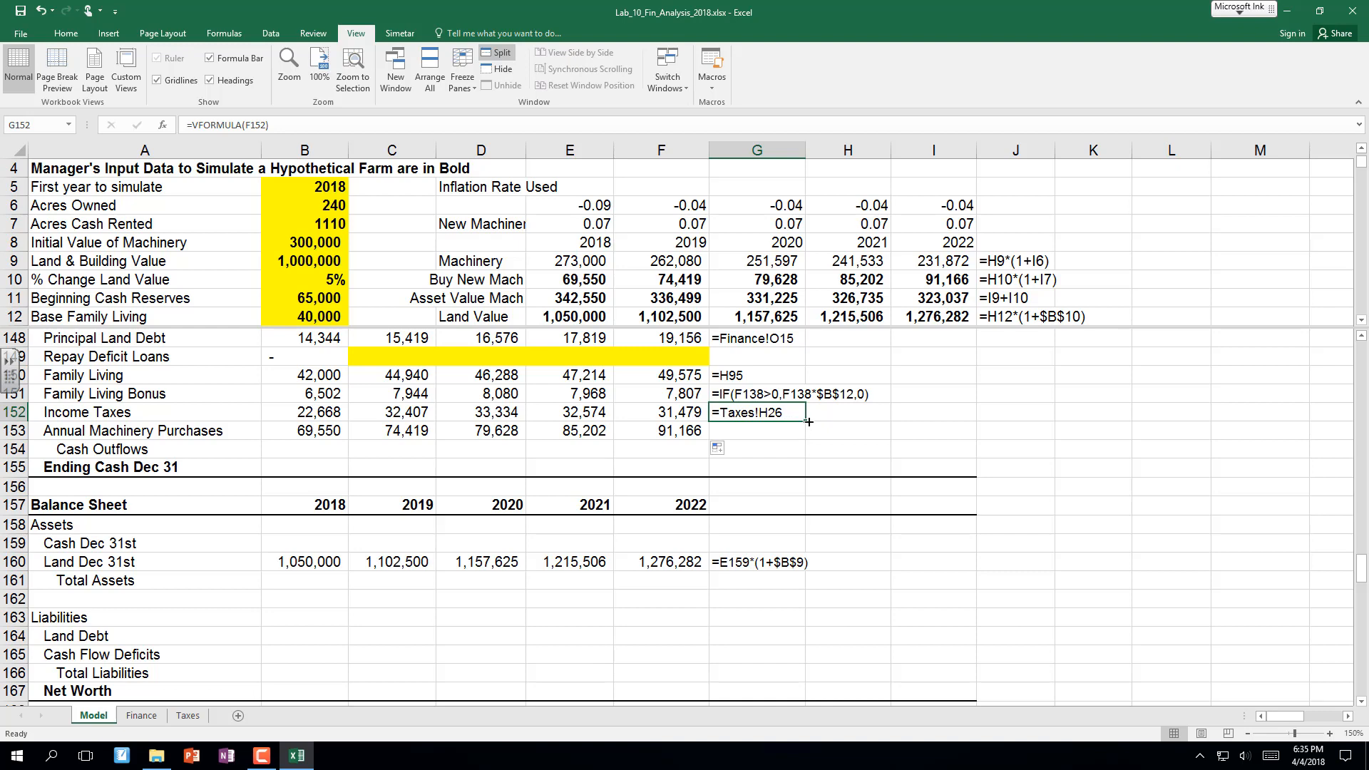
drag(808, 422, 814, 476)
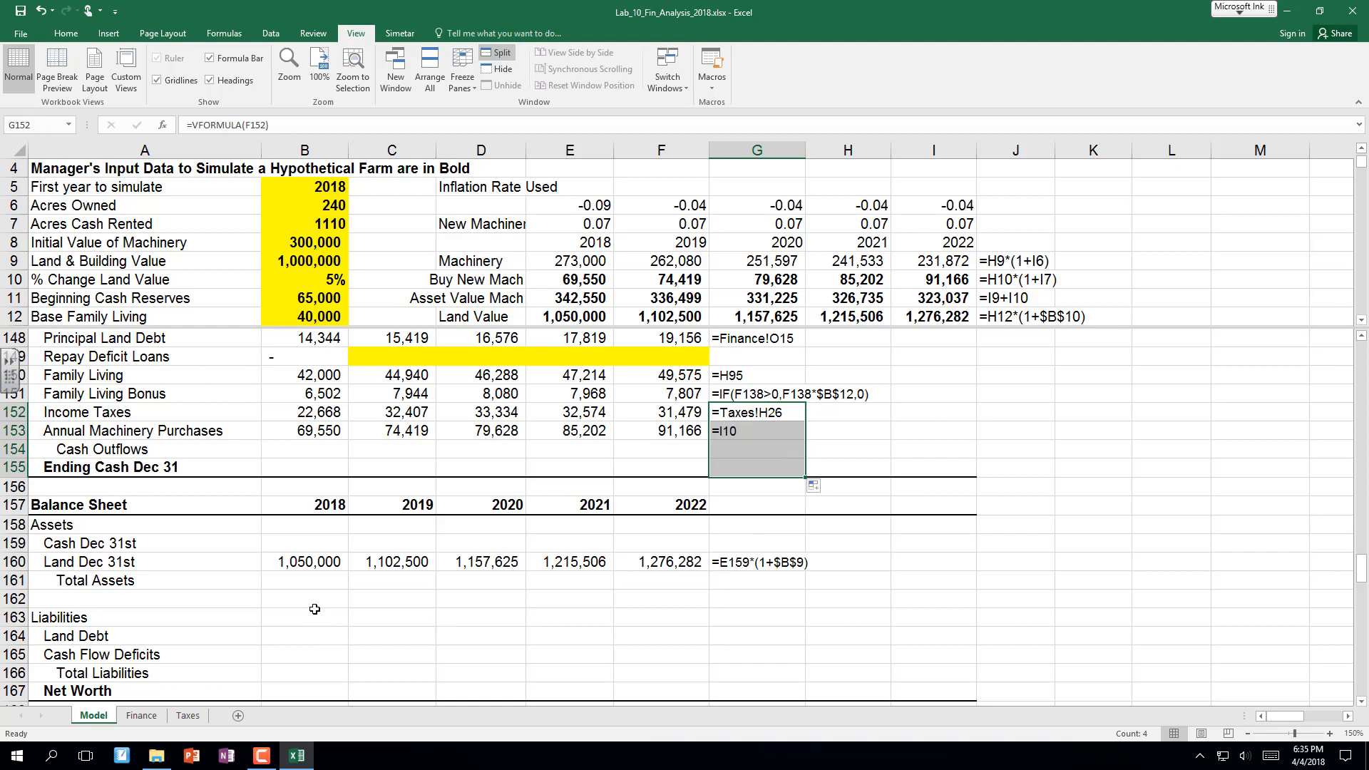
Replace the 2018 Land Dec 31st formula in B160 with =E12 and fill it across to F160.
click(301, 581)
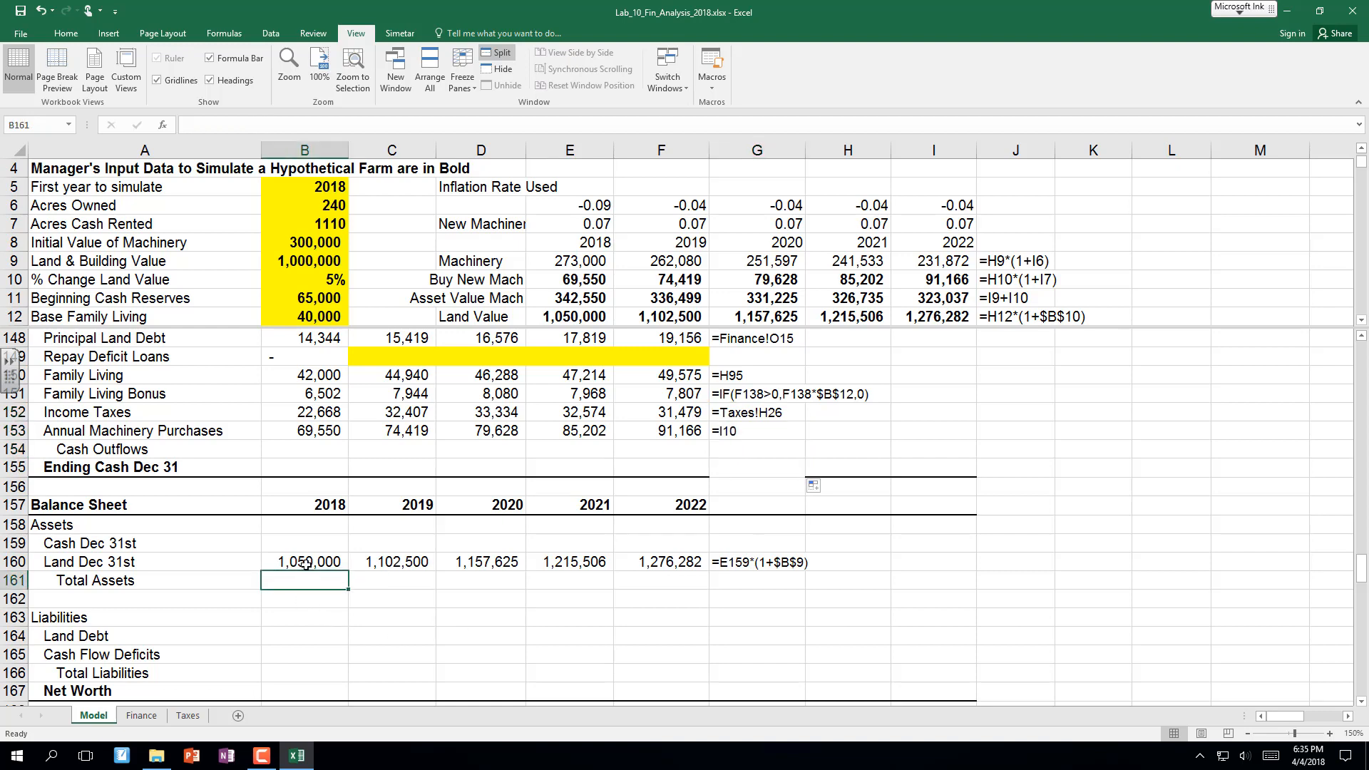
click(305, 563)
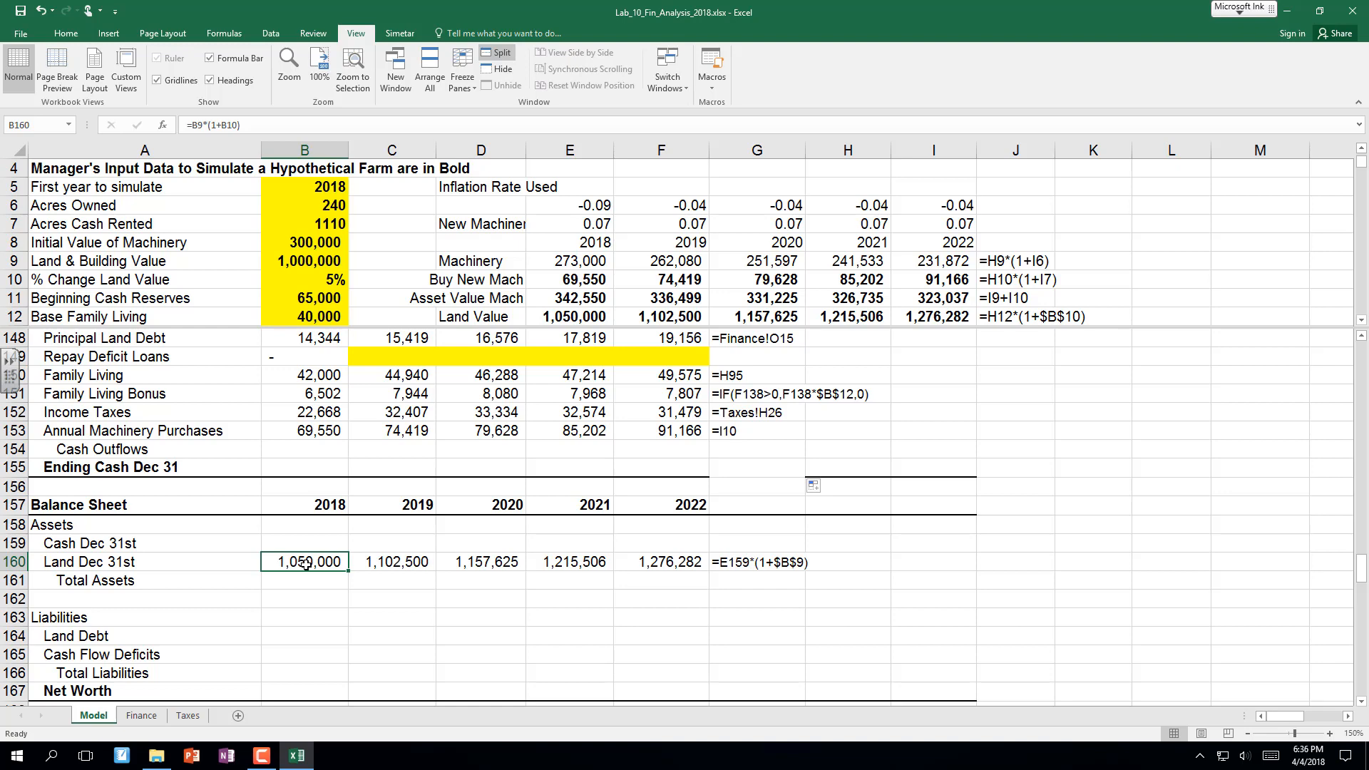
text(=)
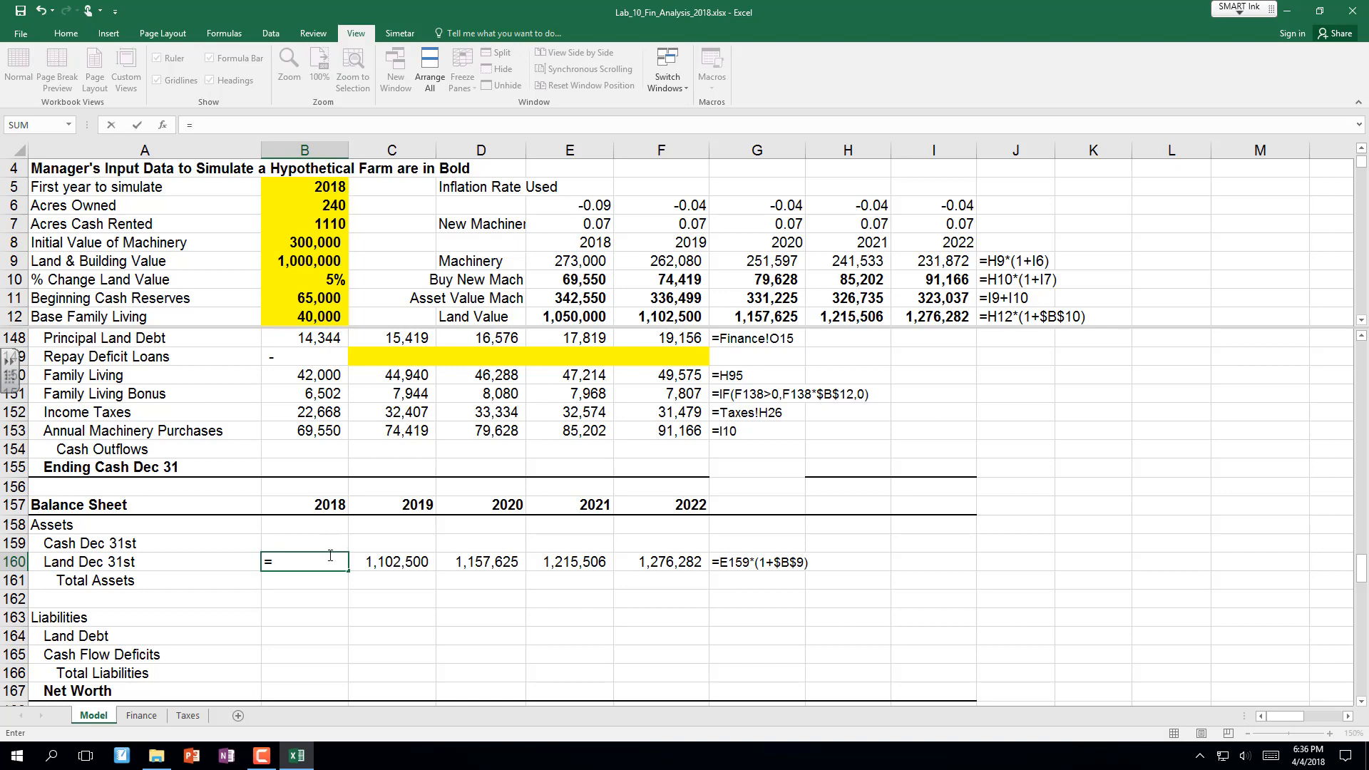
click(571, 318)
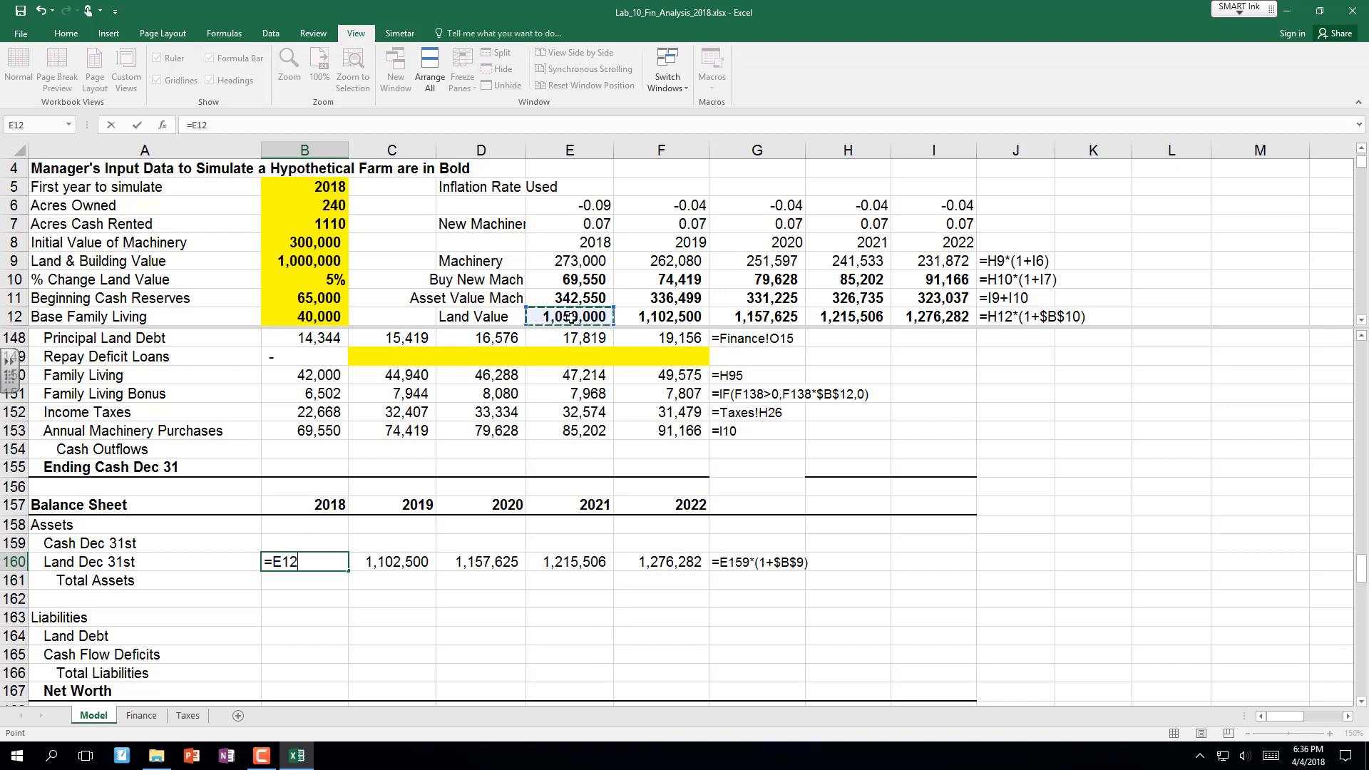
key(Return)
click(287, 562)
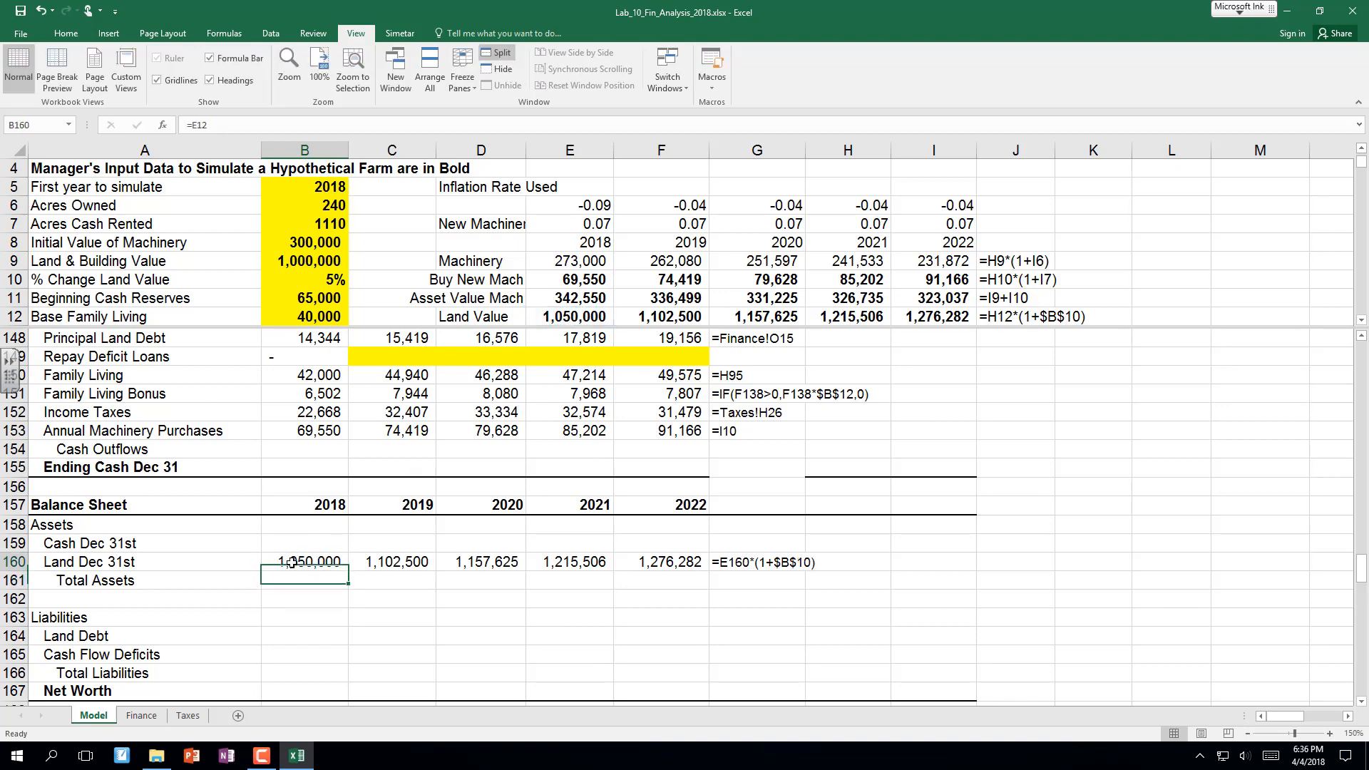
drag(351, 568, 688, 566)
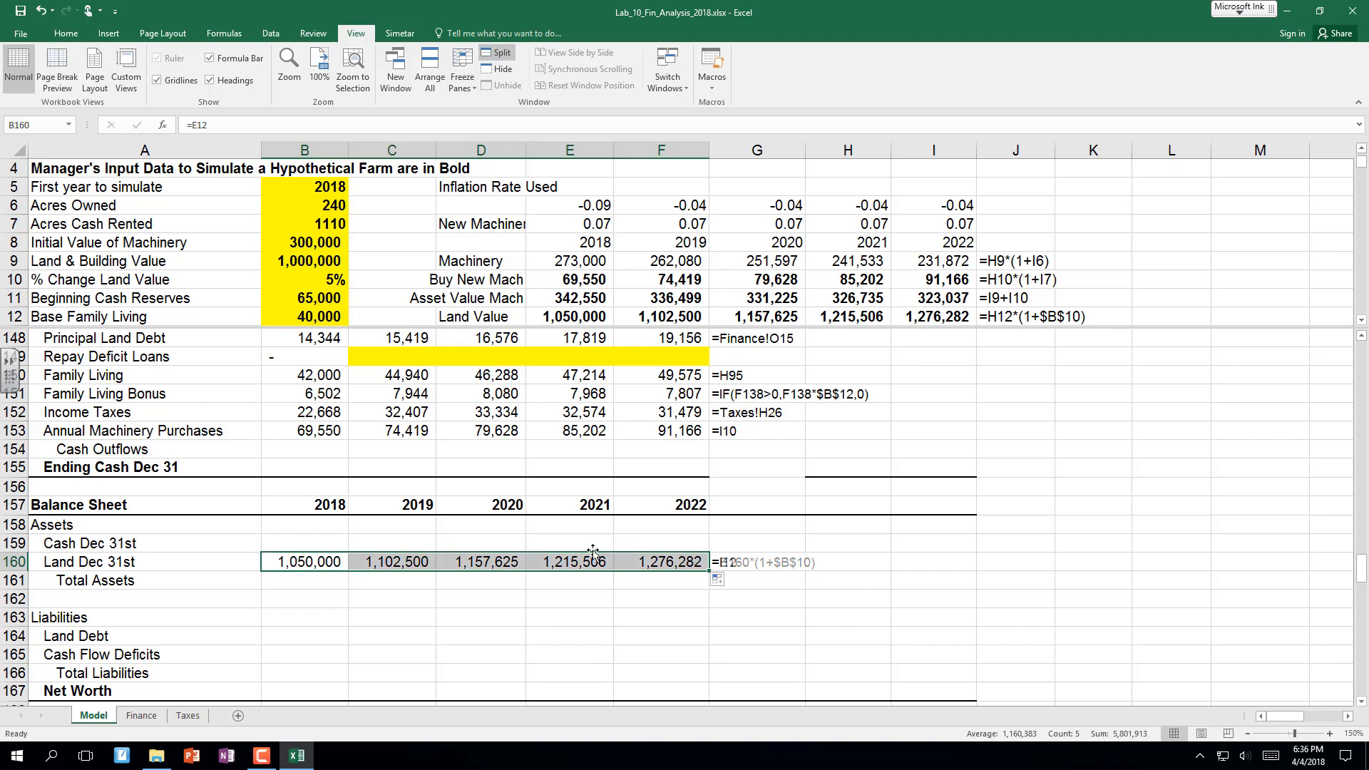
Move the Total Assets label down to A162 and enter the label "Machinery Value" in A161.
click(108, 581)
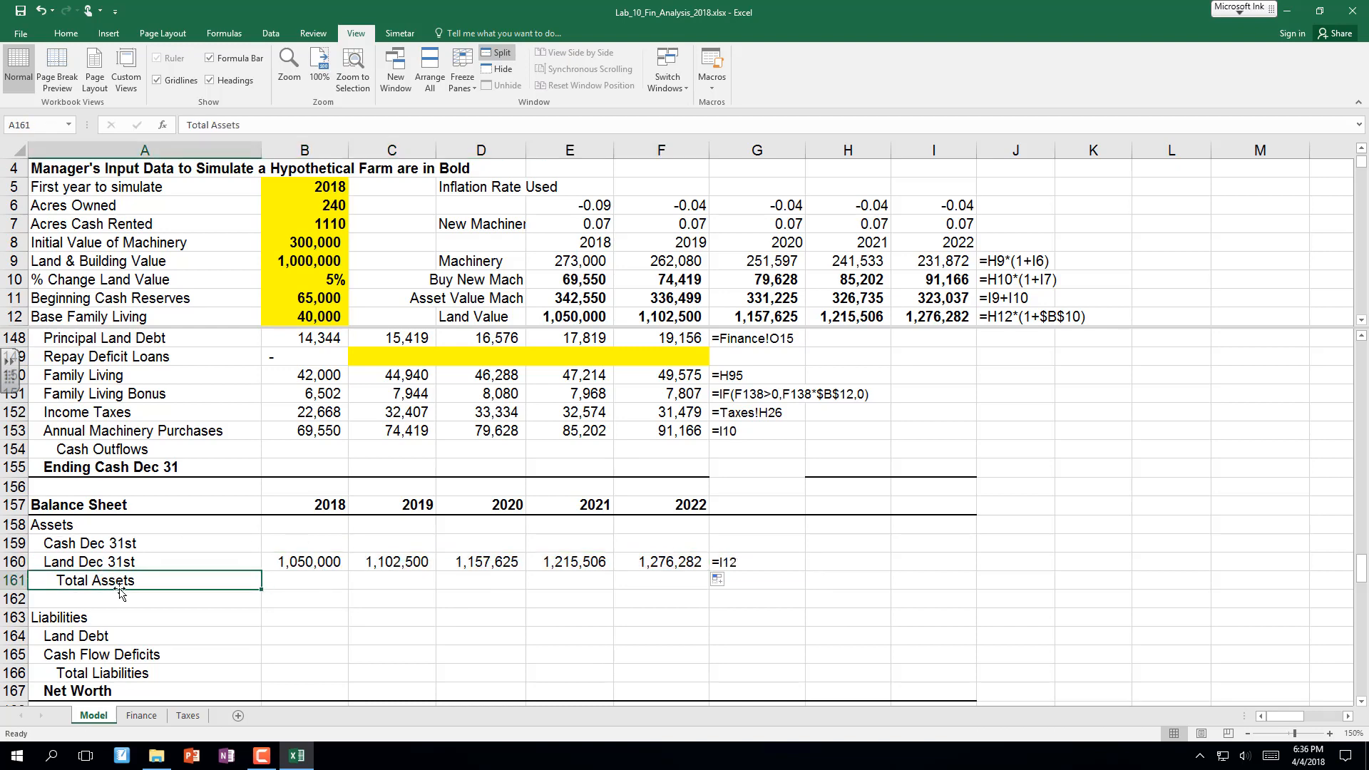
drag(120, 592, 123, 610)
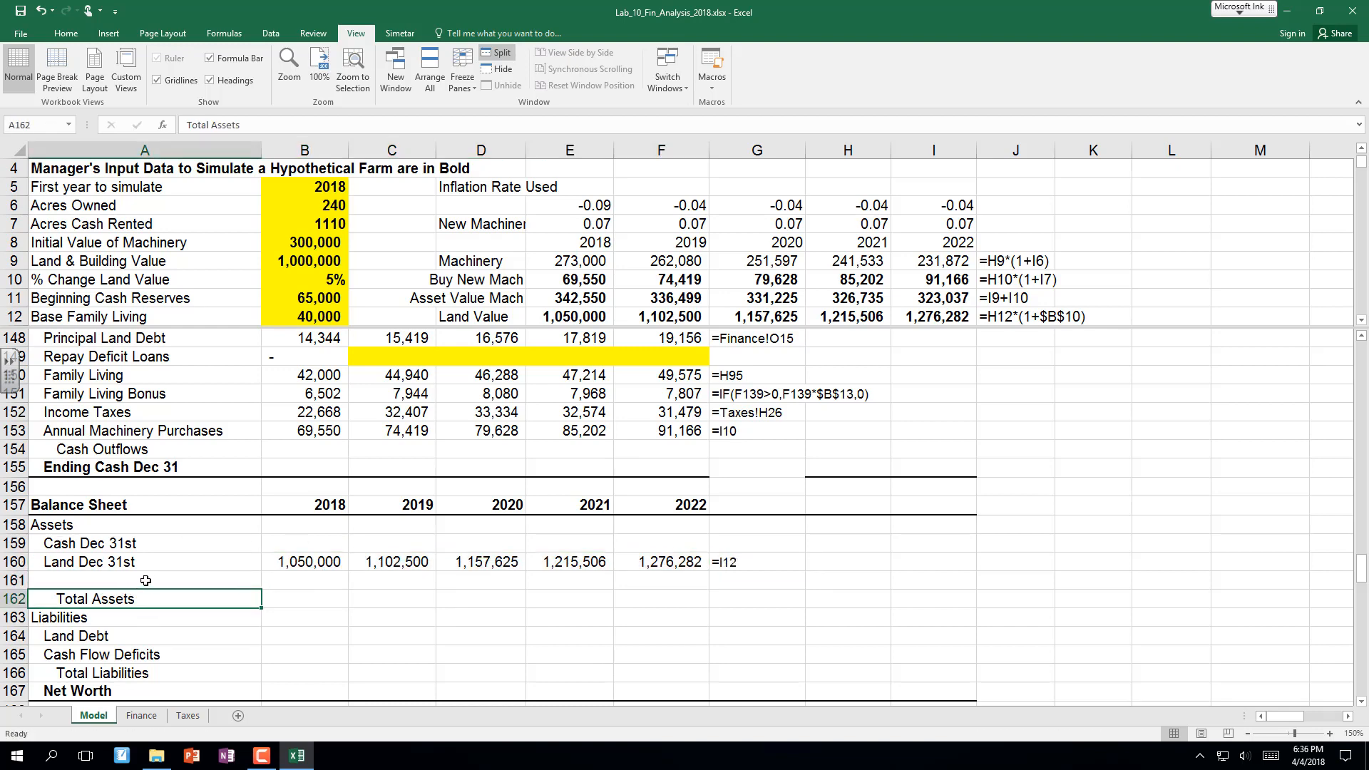
click(144, 581)
text(M)
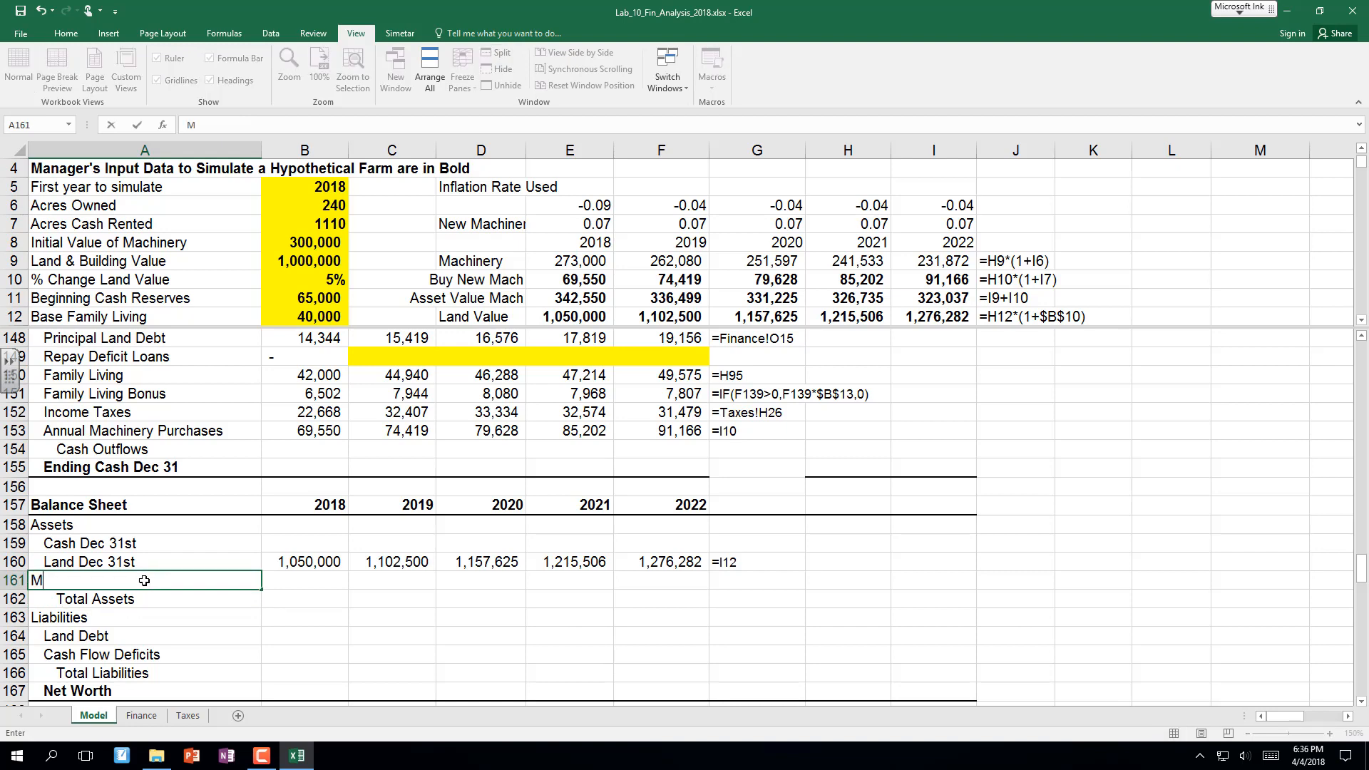
text(achinery Value)
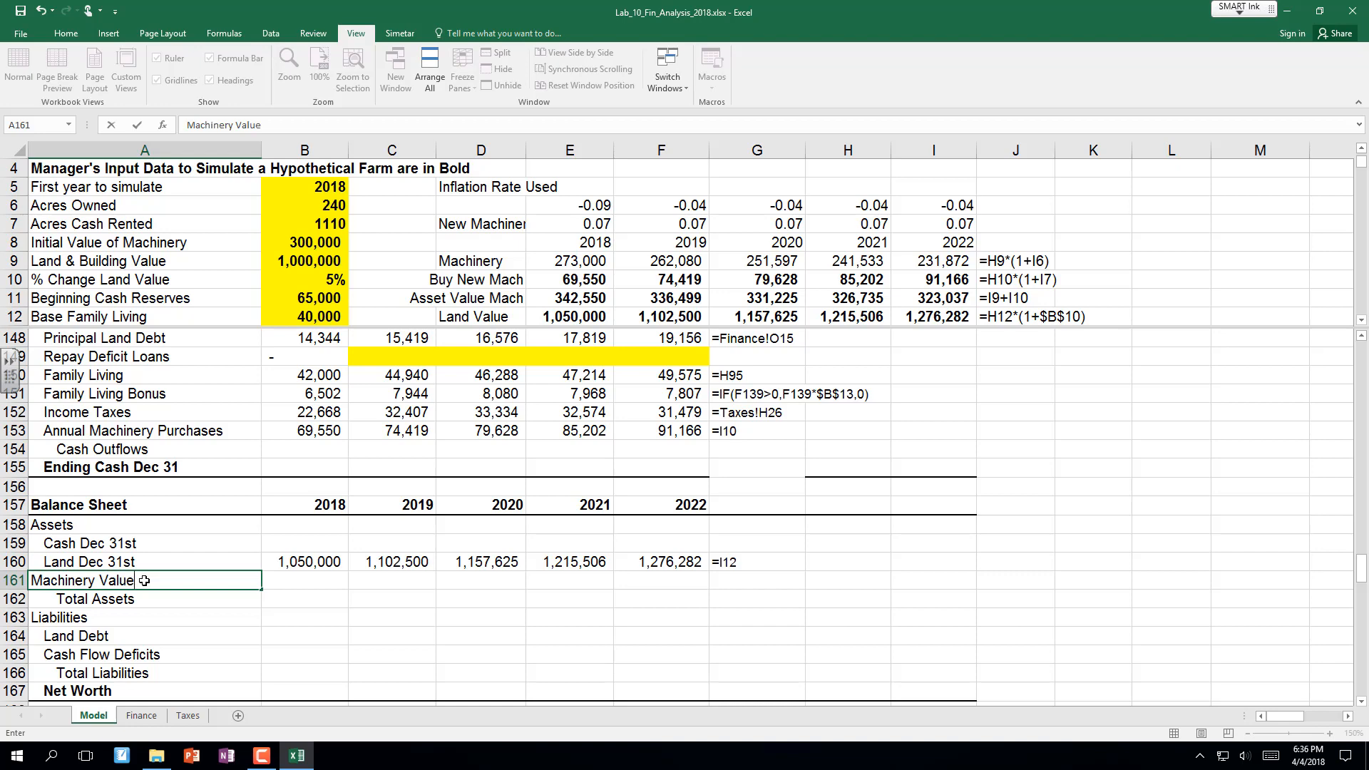
key(Return)
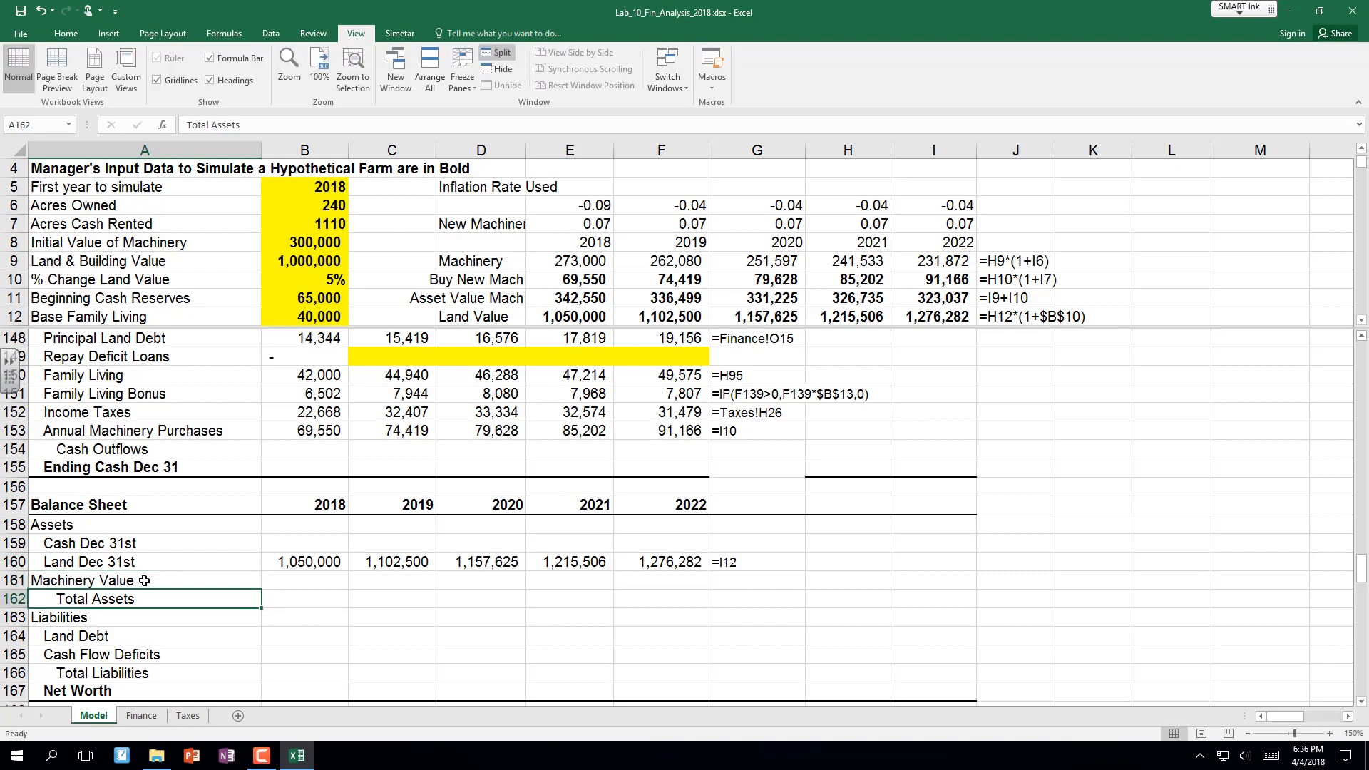
Link the 2018 Machinery Value in B161 to the machinery asset value with =E11.
key(Up)
key(Right)
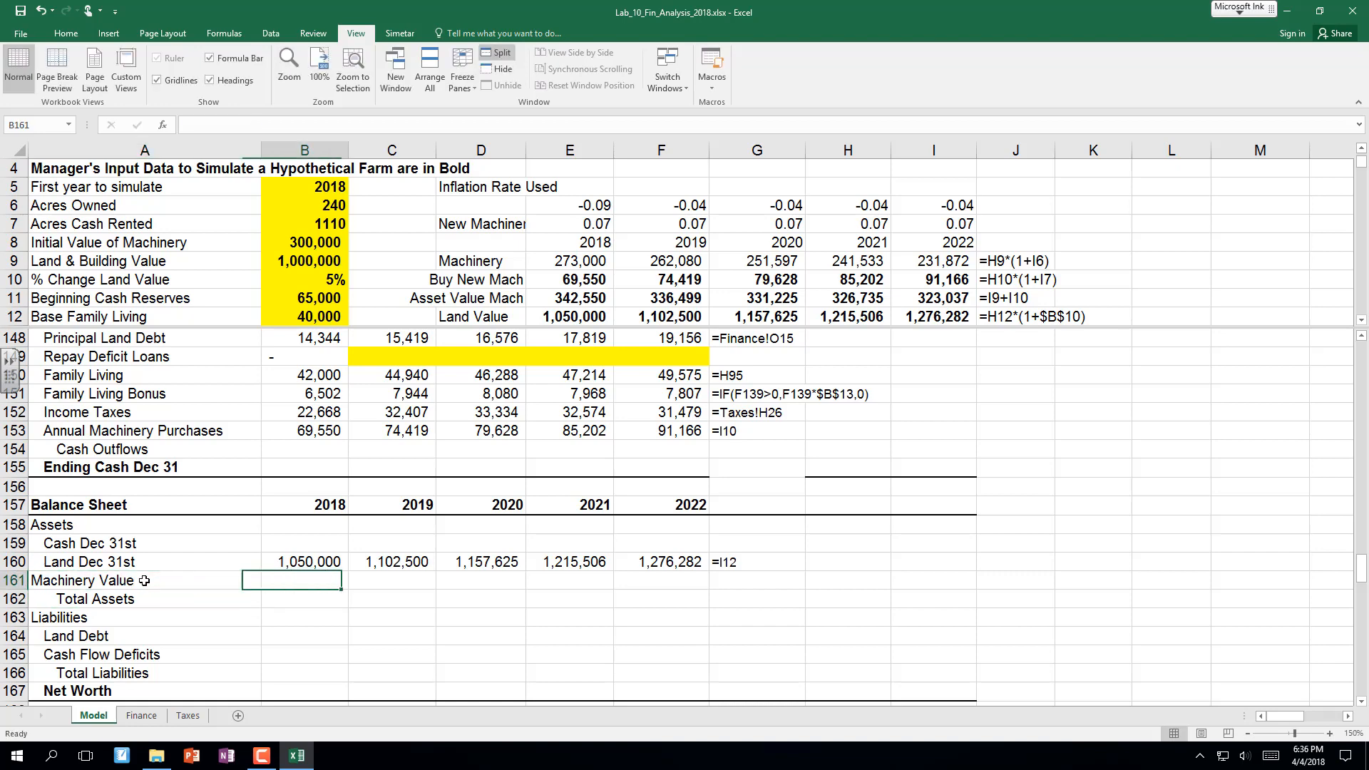
text(=)
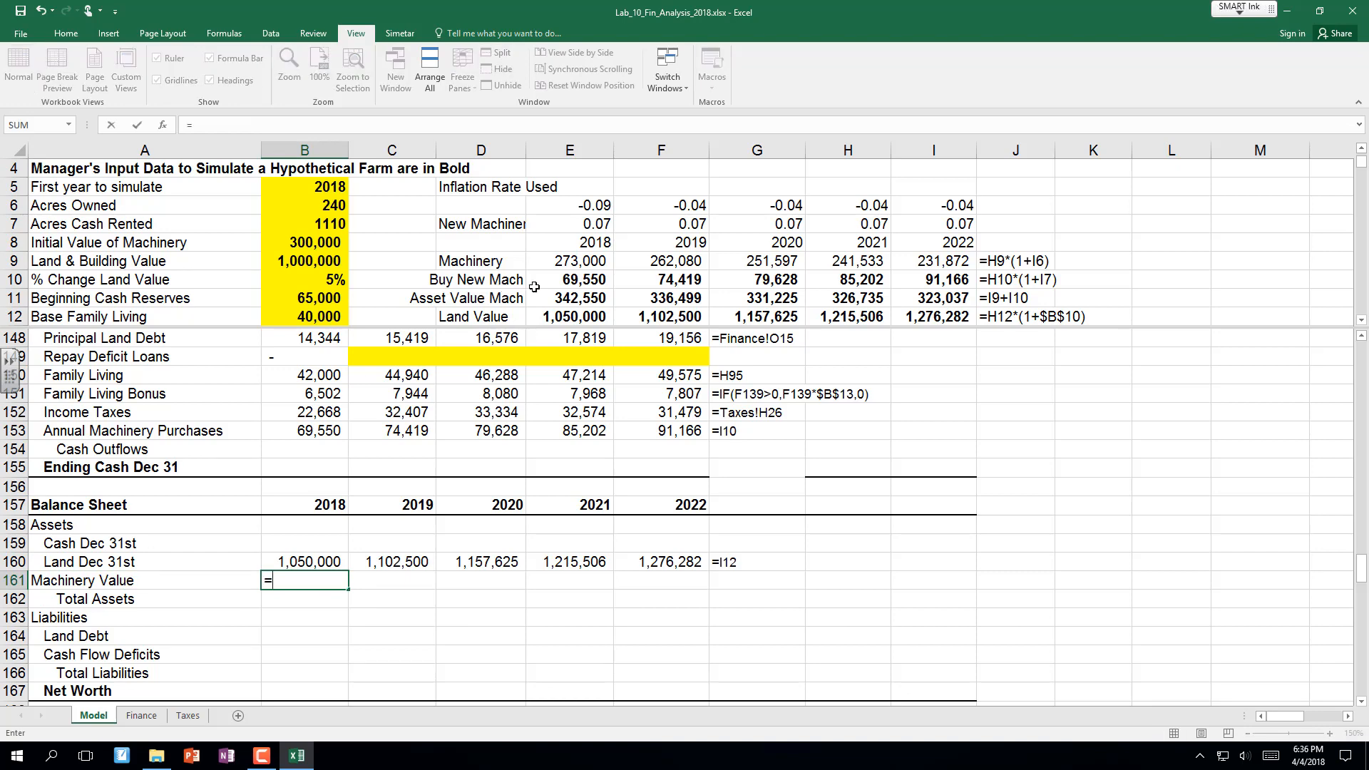
click(571, 299)
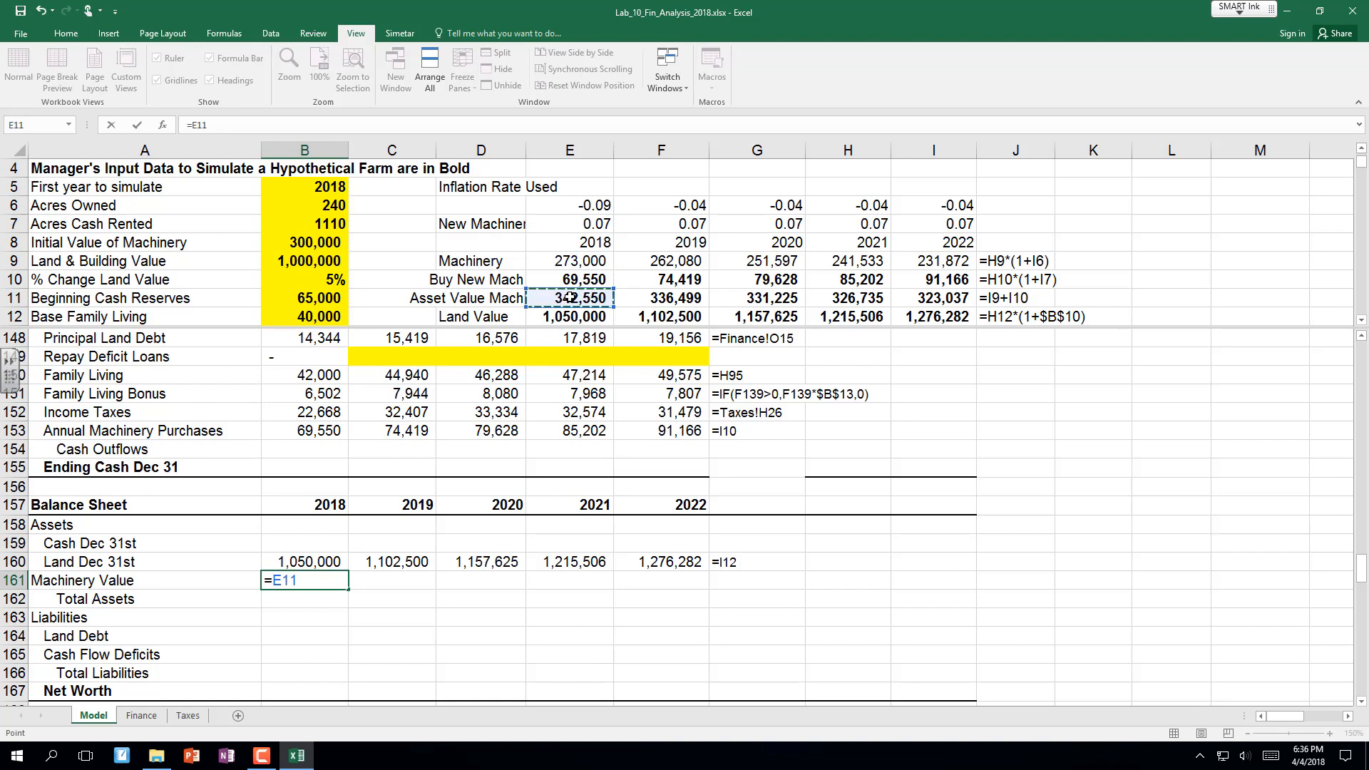
key(Return)
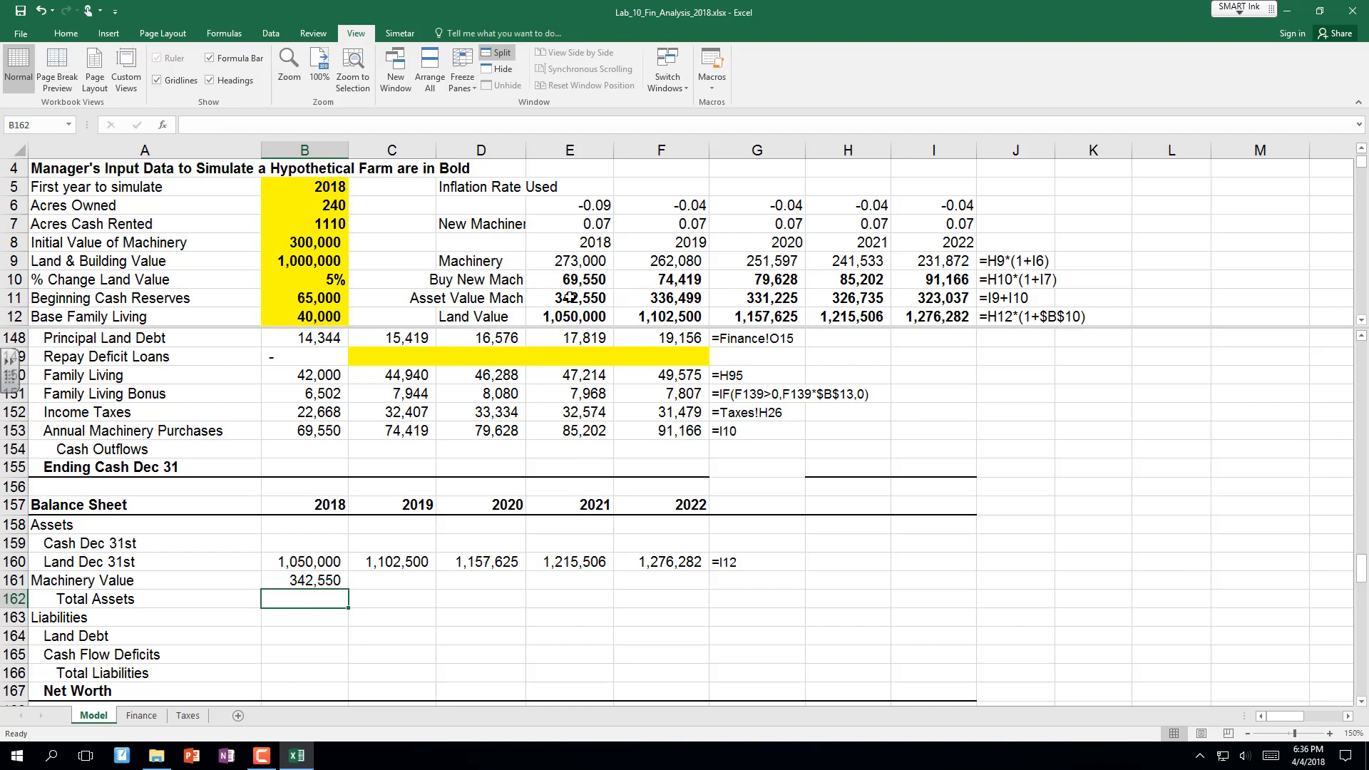
Fill the B161 Machinery Value formula across to F161.
key(Down)
key(Down)
key(Down)
key(Down)
key(Down)
key(Down)
key(Down)
key(Down)
key(Down)
key(Down)
key(Down)
key(Down)
key(Down)
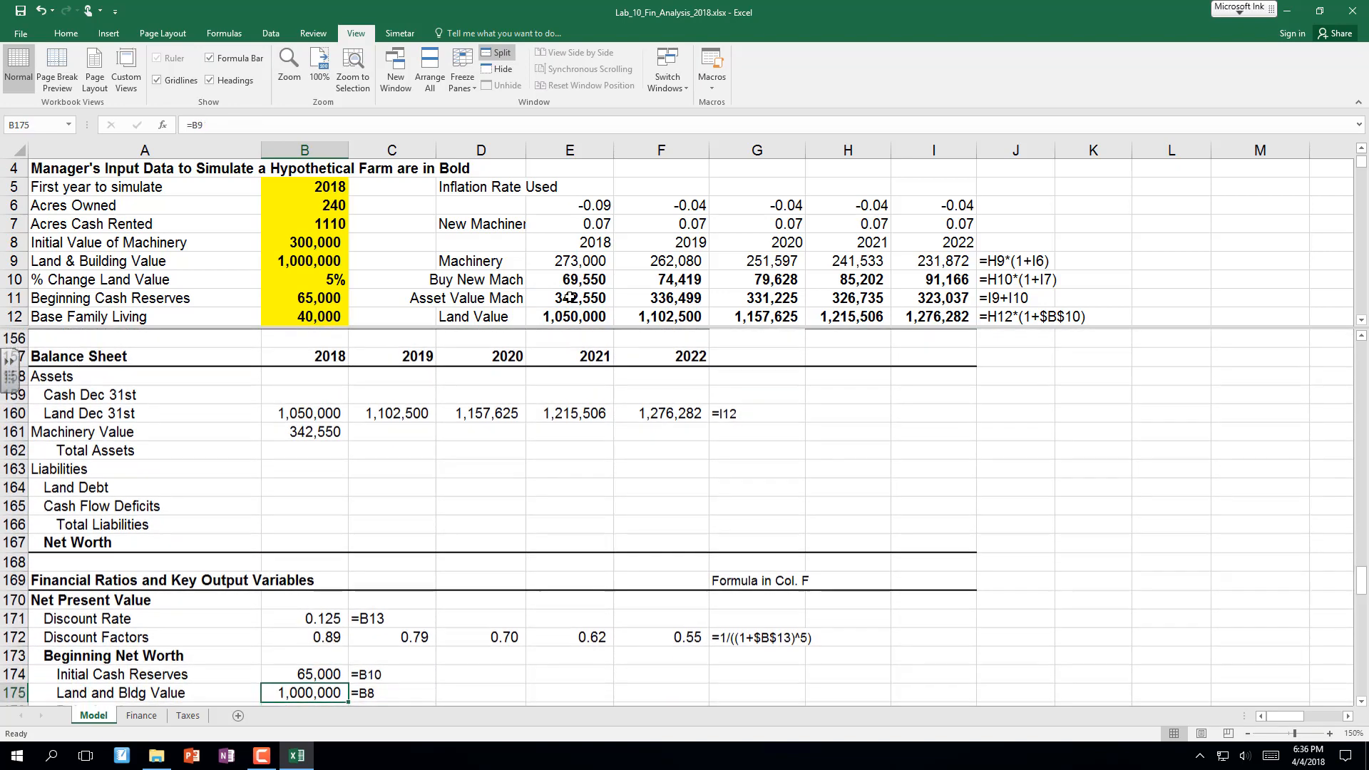
click(316, 432)
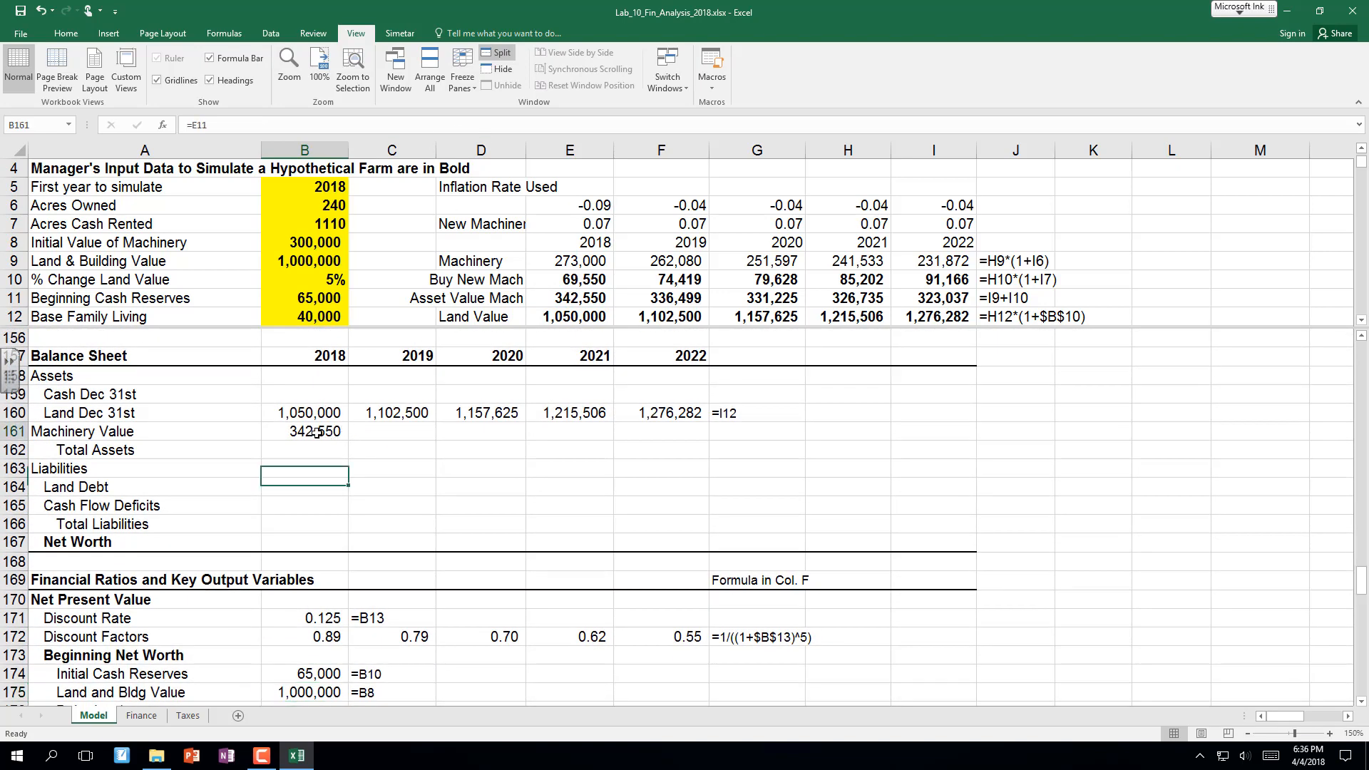
drag(348, 440, 695, 439)
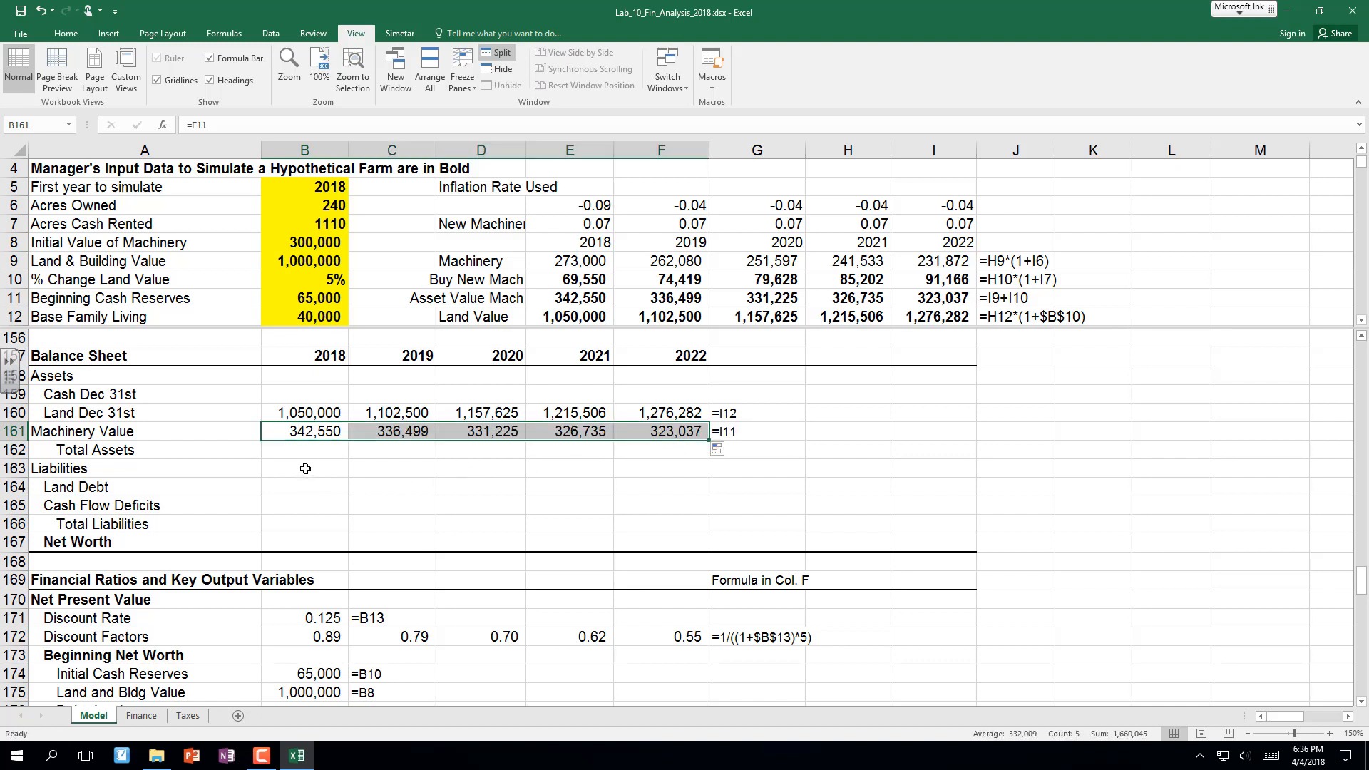
Examine the linked 2018 formulas for Machinery Value in B161, Land Dec 31st in B160 and Annual Machinery Purchases in B153.
scroll(306, 468, up, 3)
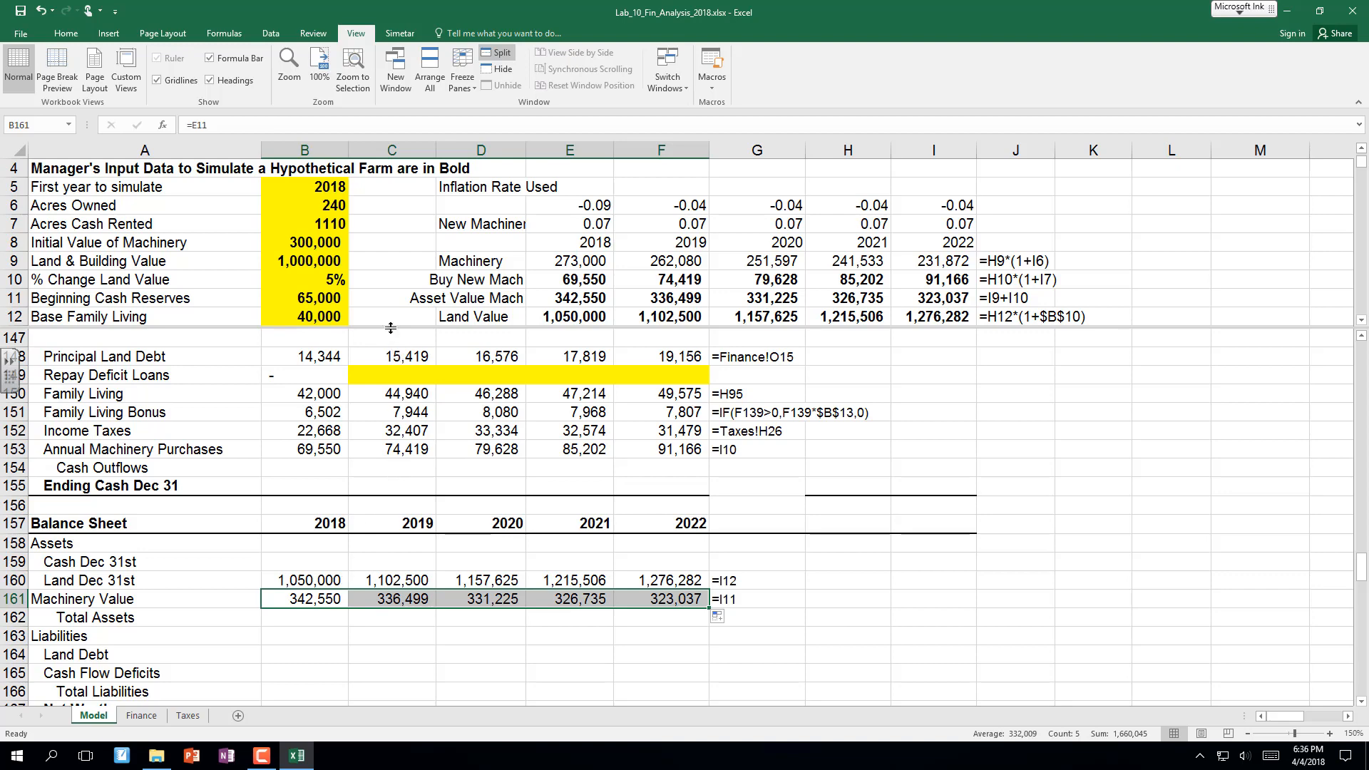
click(333, 599)
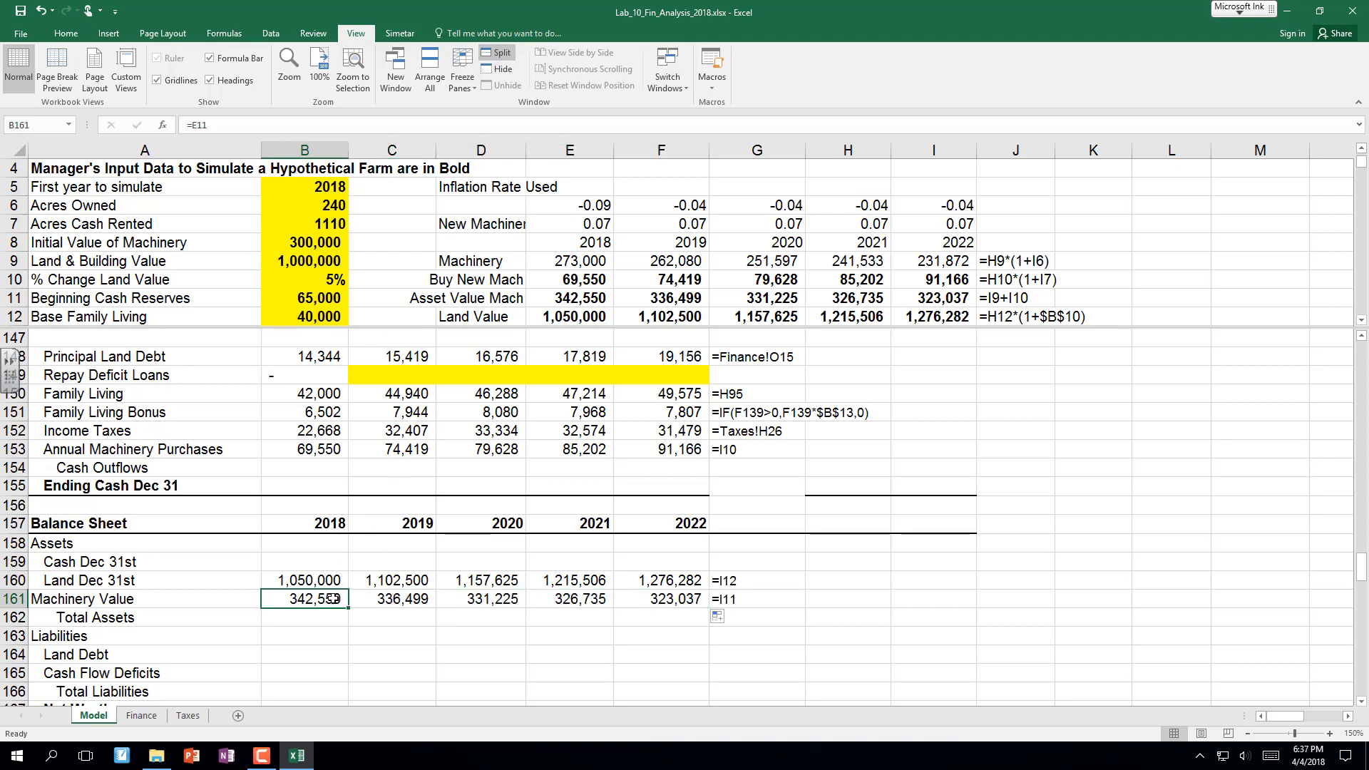
double_click(333, 599)
key(Escape)
key(Down)
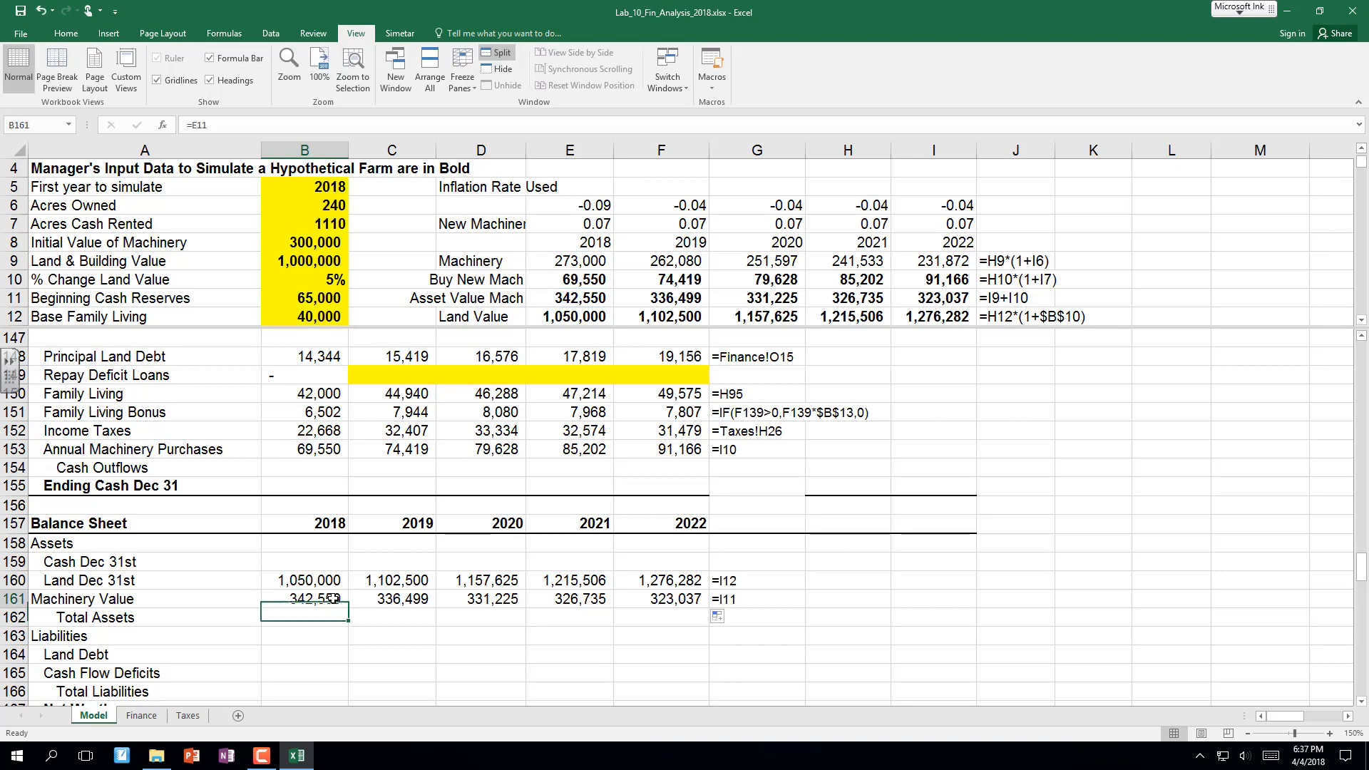
key(Up)
key(Up)
key(F2)
key(Escape)
key(Up)
key(Up)
key(Up)
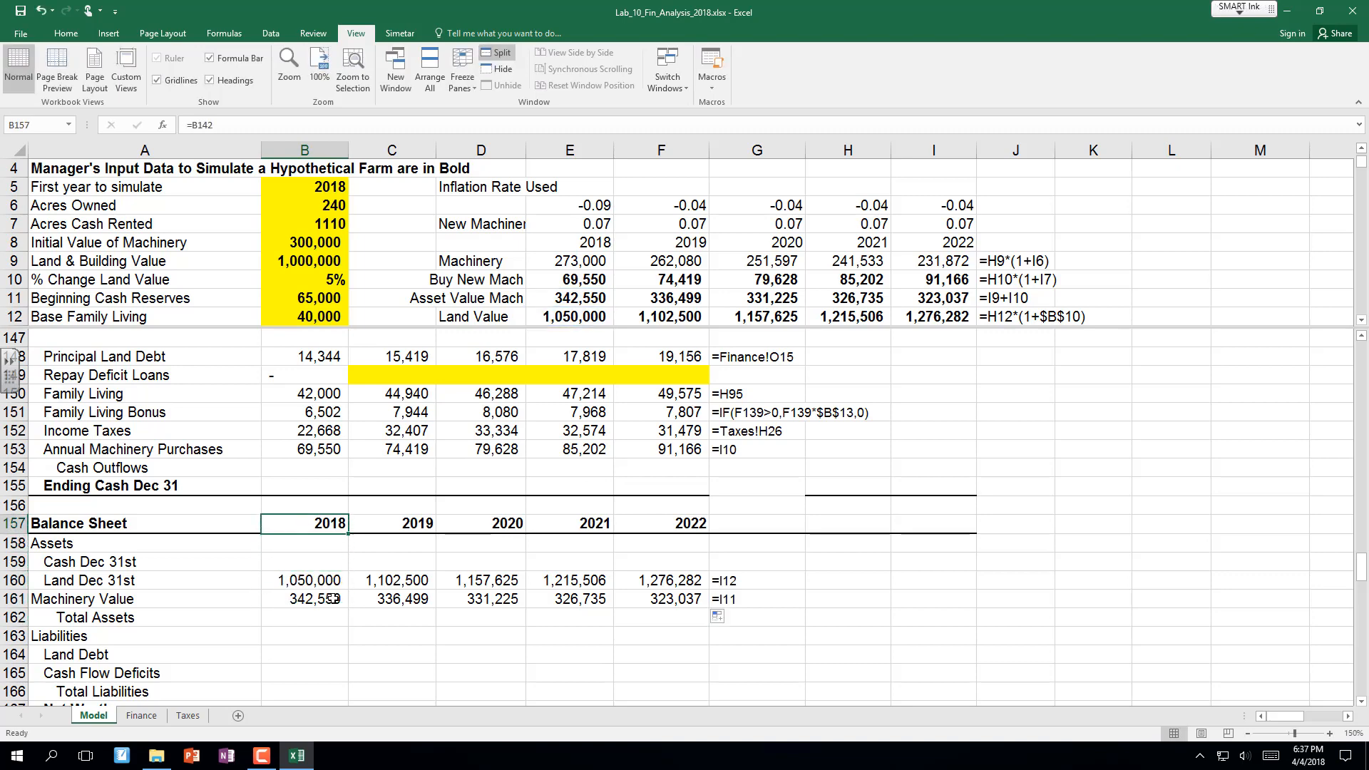
key(Up)
key(Up)
key(Up)
key(Up)
key(F2)
key(Escape)
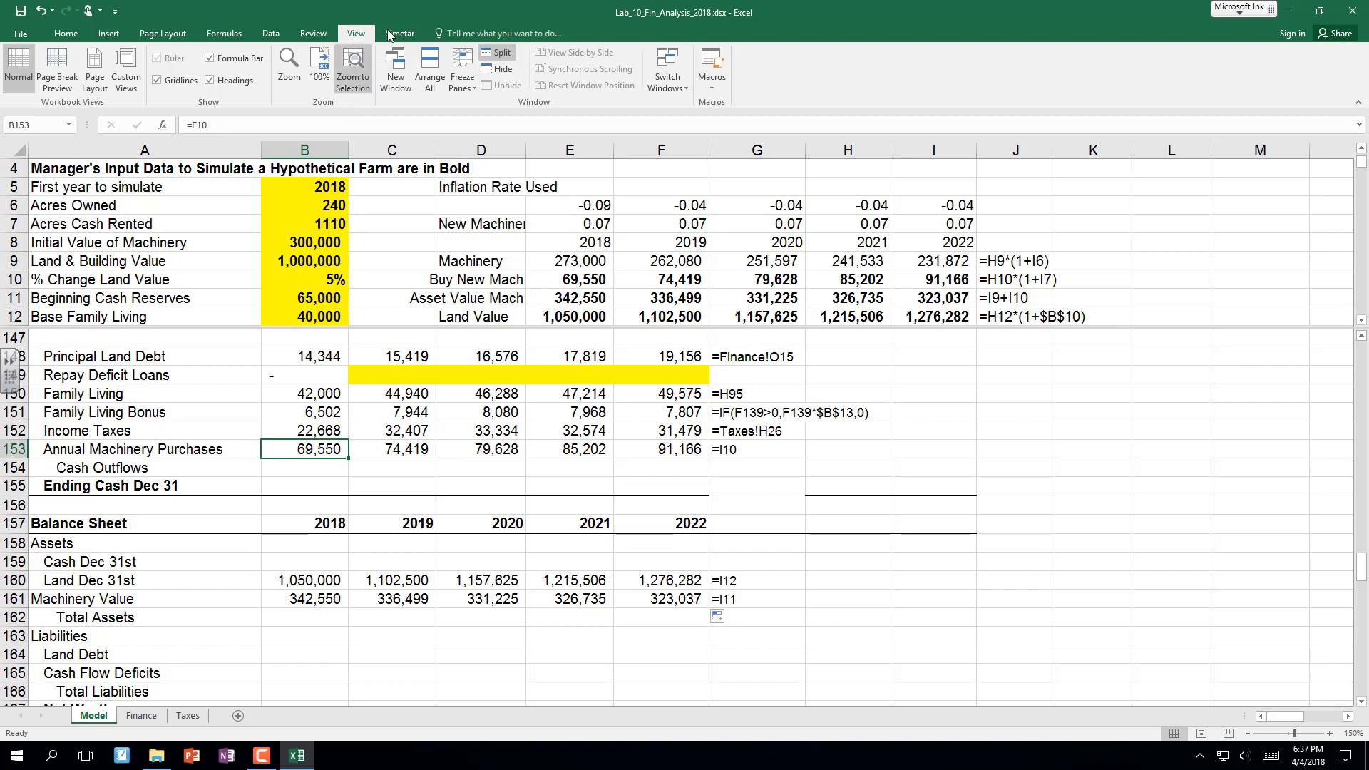
Remove the split from the Model sheet and return to the Cash Flow Statement and Balance Sheet.
click(497, 57)
click(420, 526)
scroll(419, 526, down, 20)
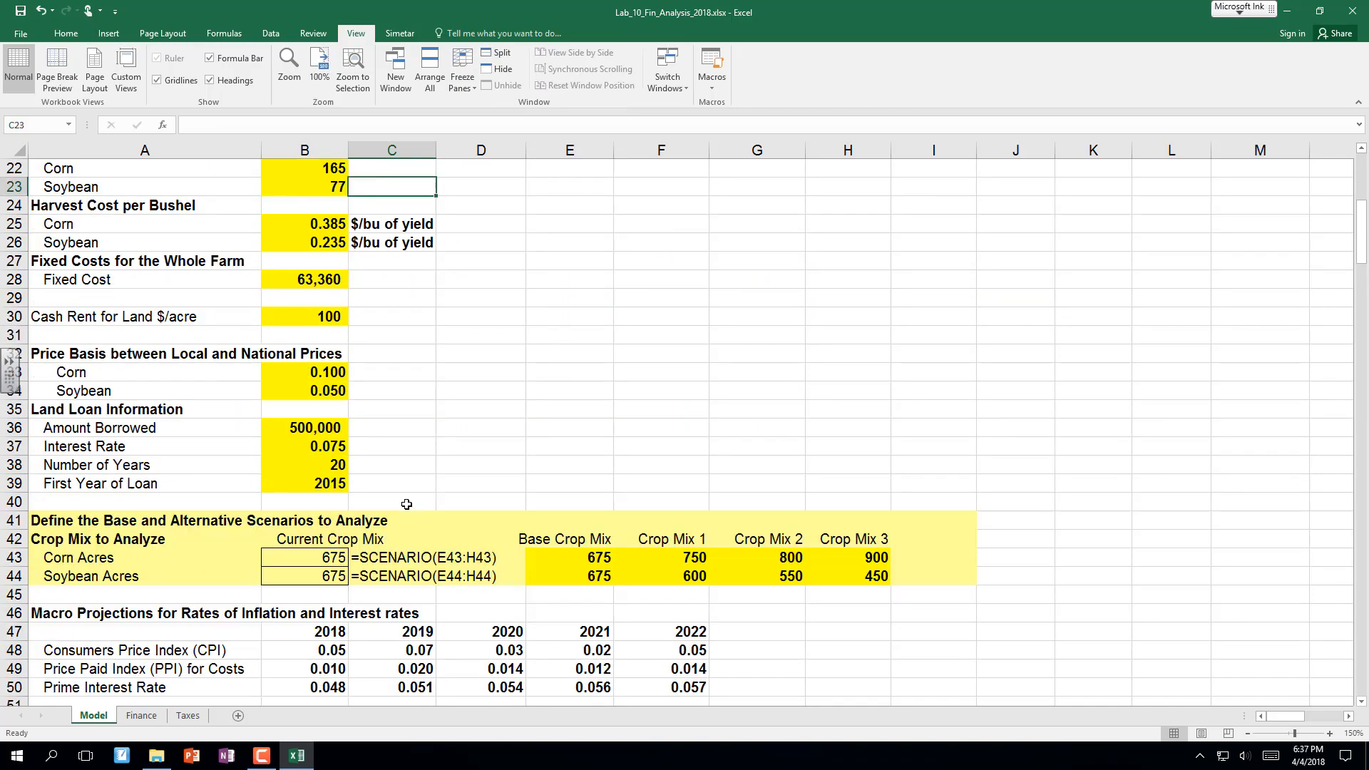
scroll(408, 496, down, 9)
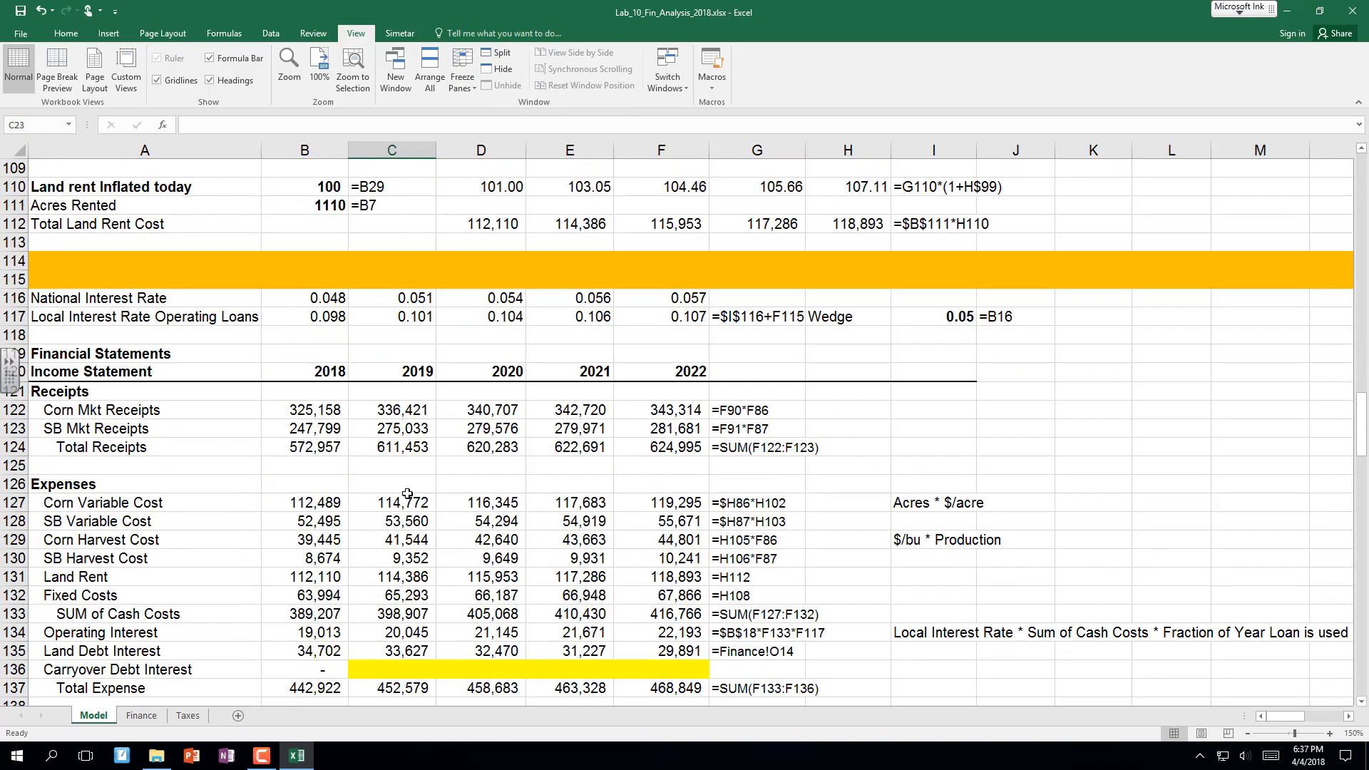
scroll(407, 492, down, 6)
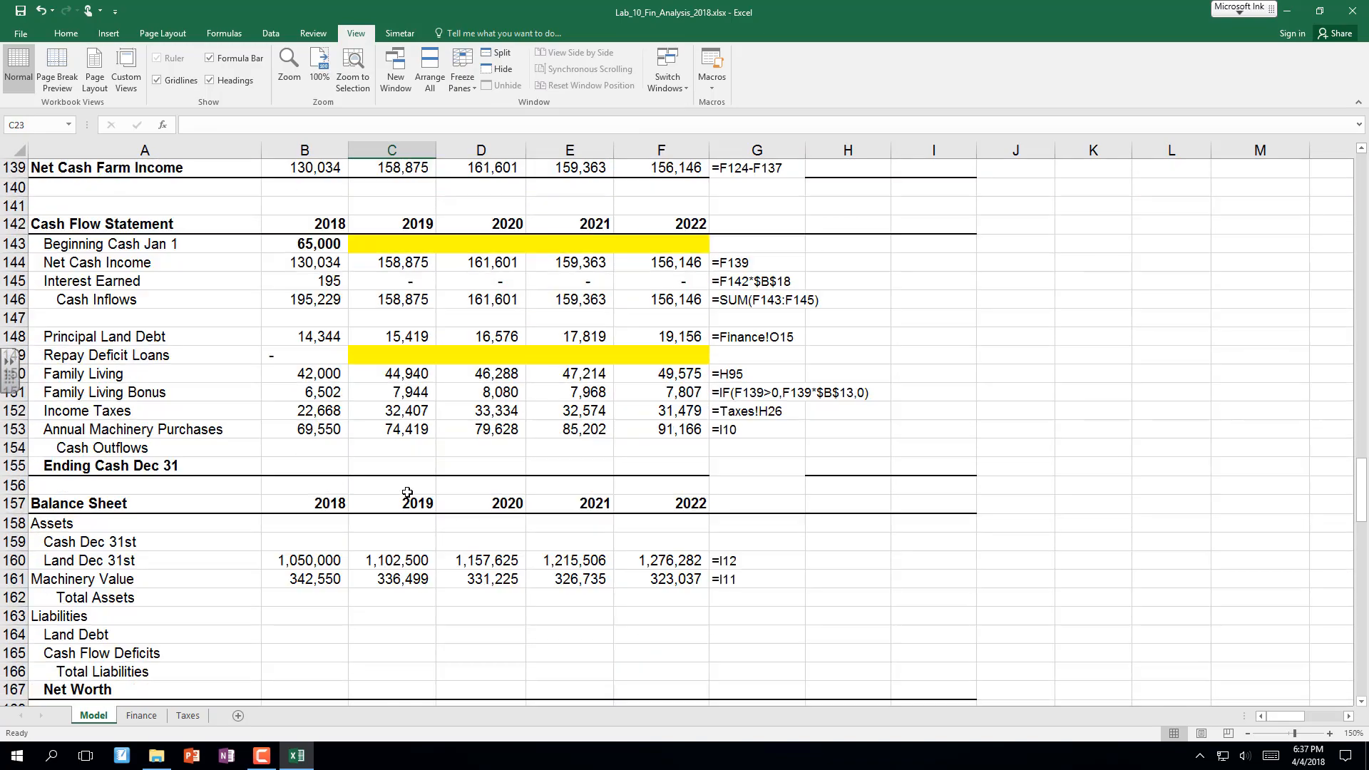
Total the 2018 Cash Outflows in B154 with =SUM(B148:B153) and fill the formula across to F154.
click(292, 390)
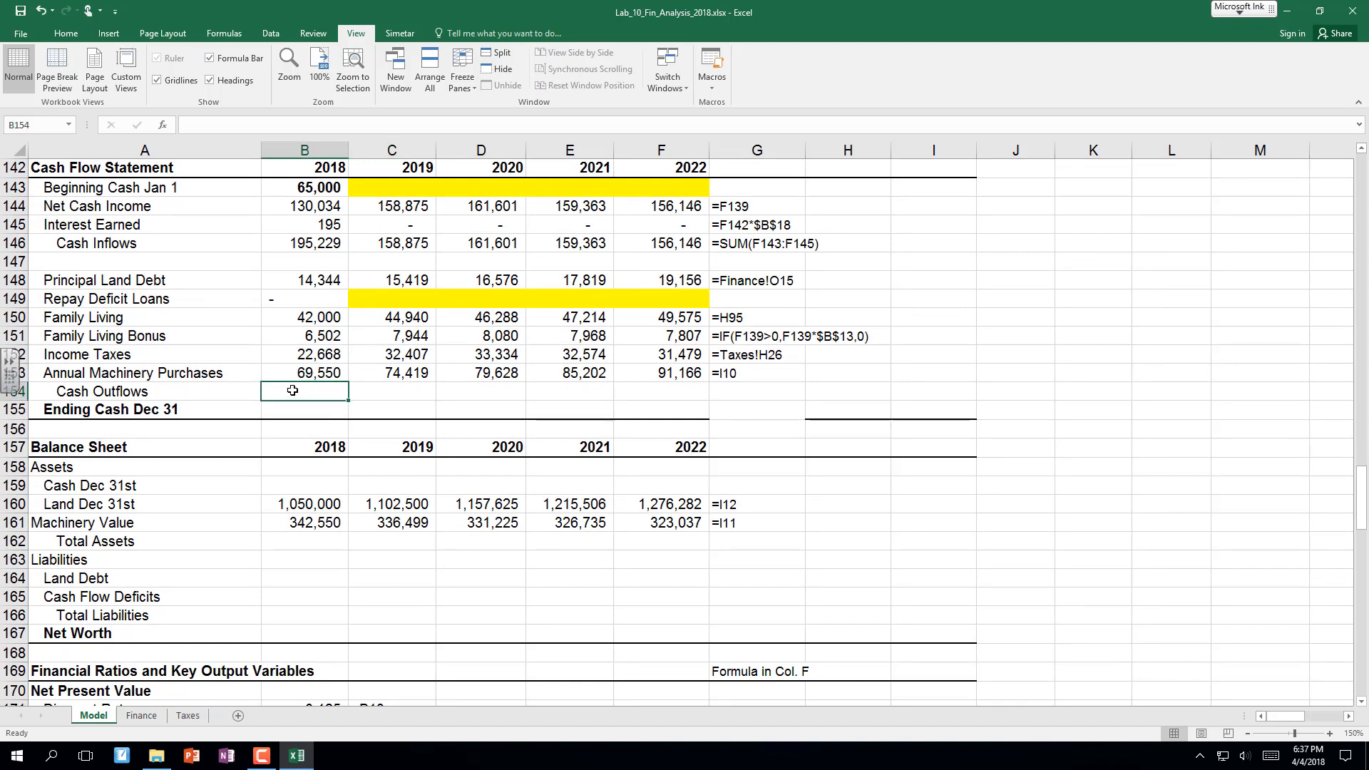
text(=sum()
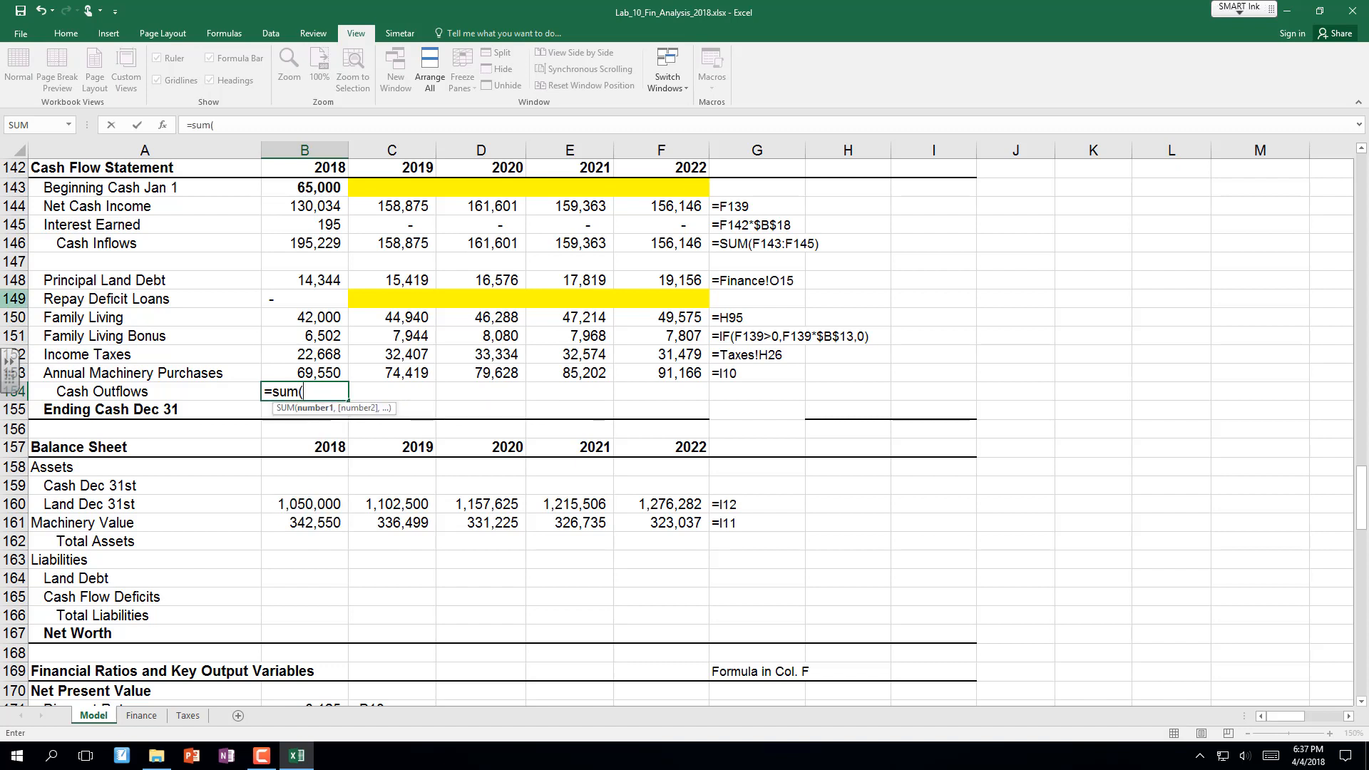
drag(306, 279, 313, 371)
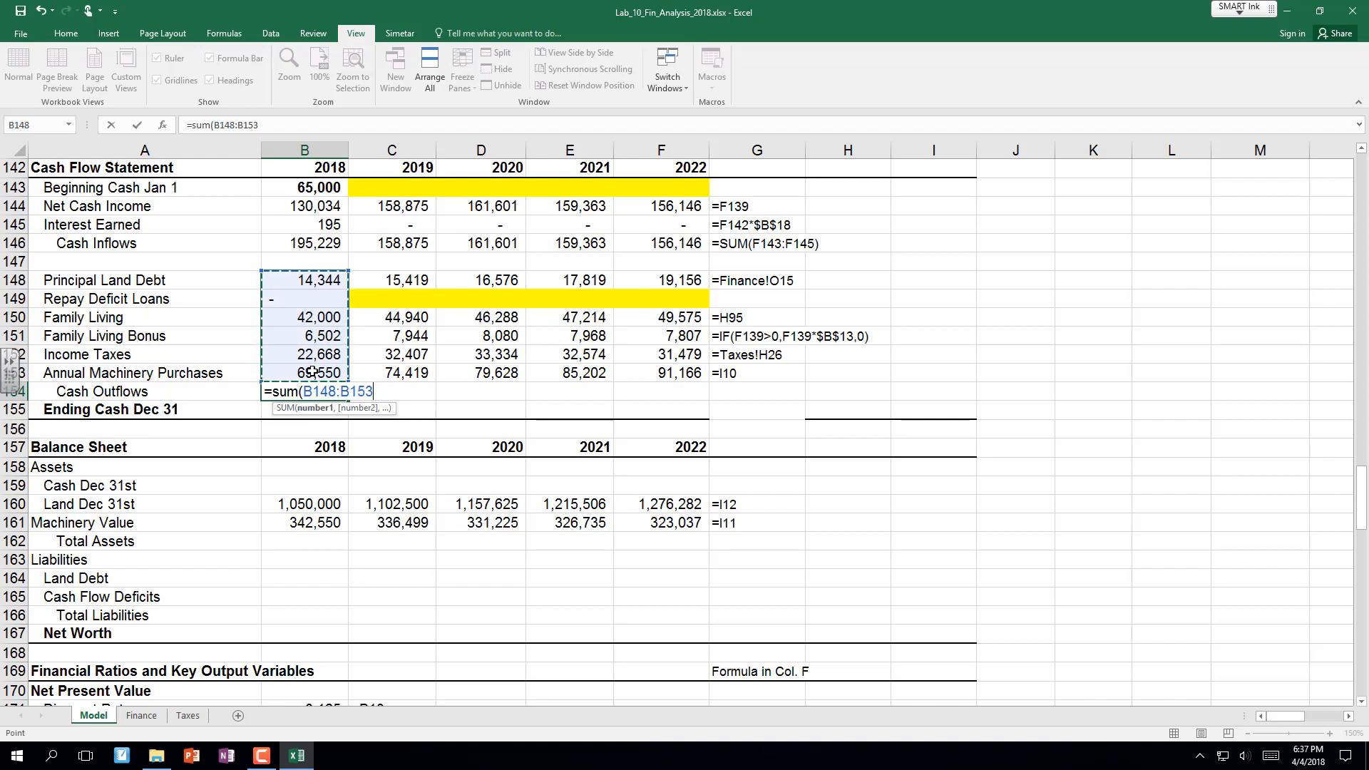
text())
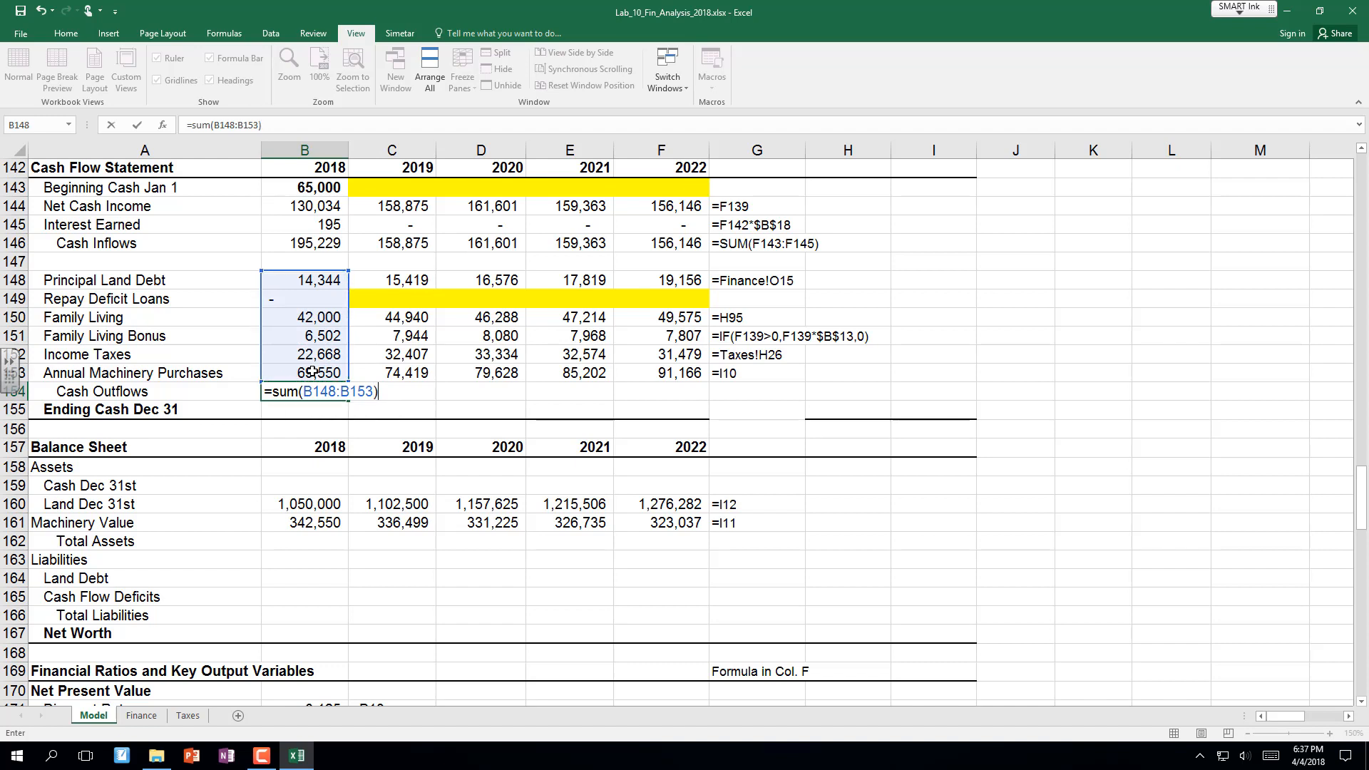
key(Return)
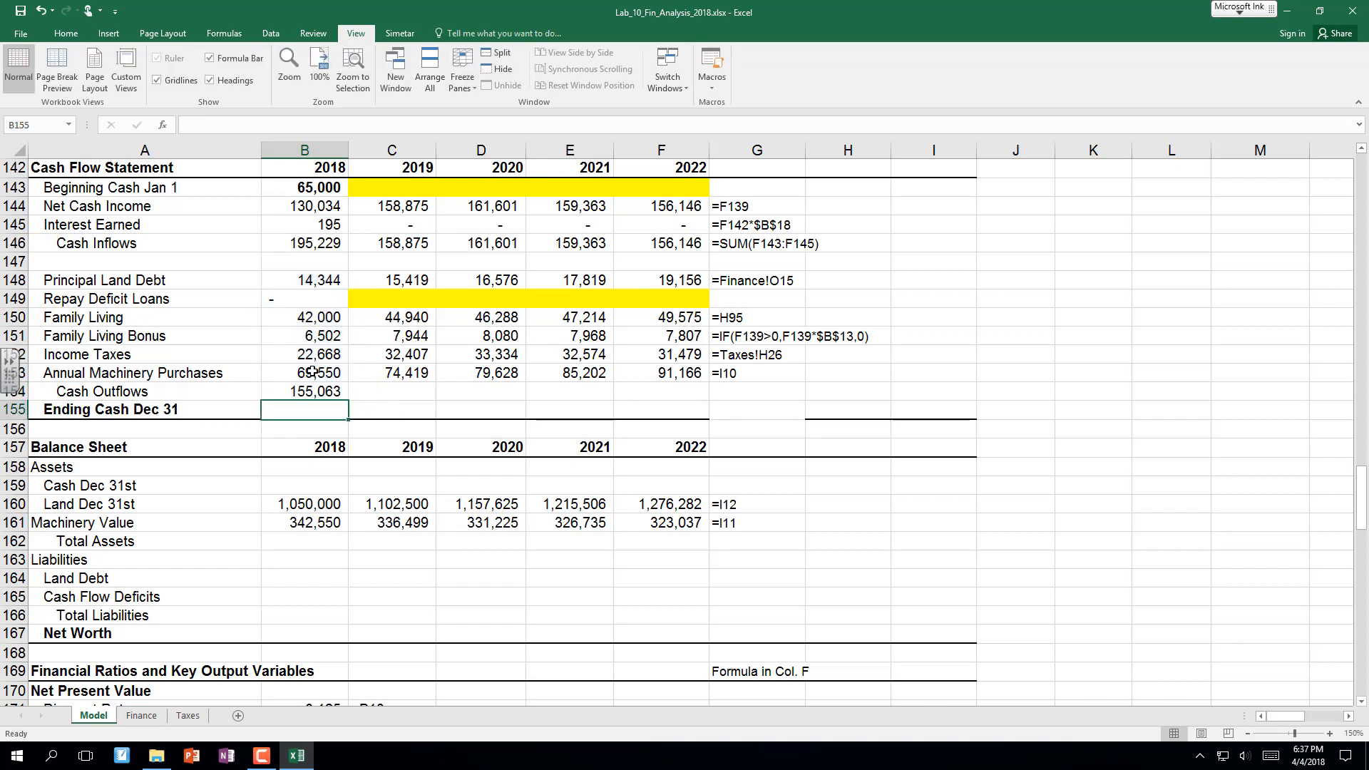
click(312, 396)
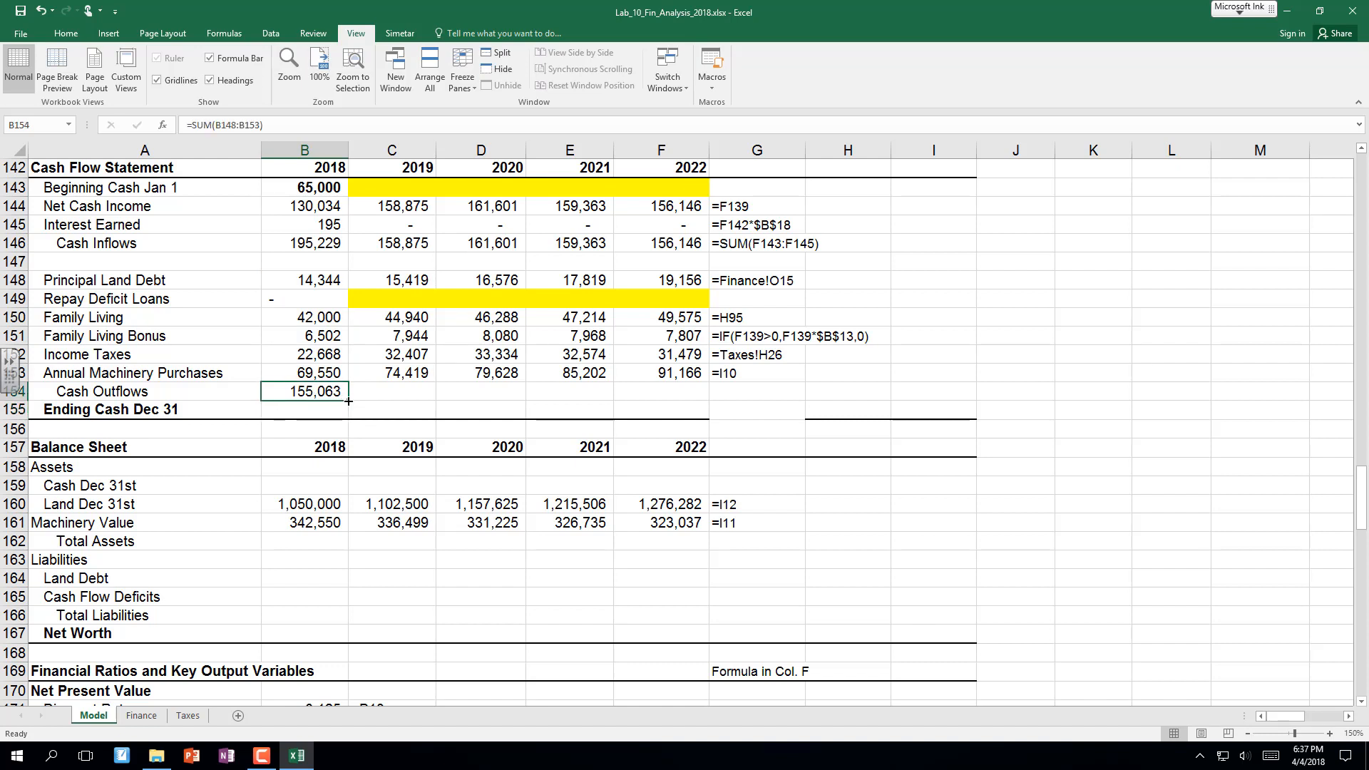
drag(348, 401, 703, 400)
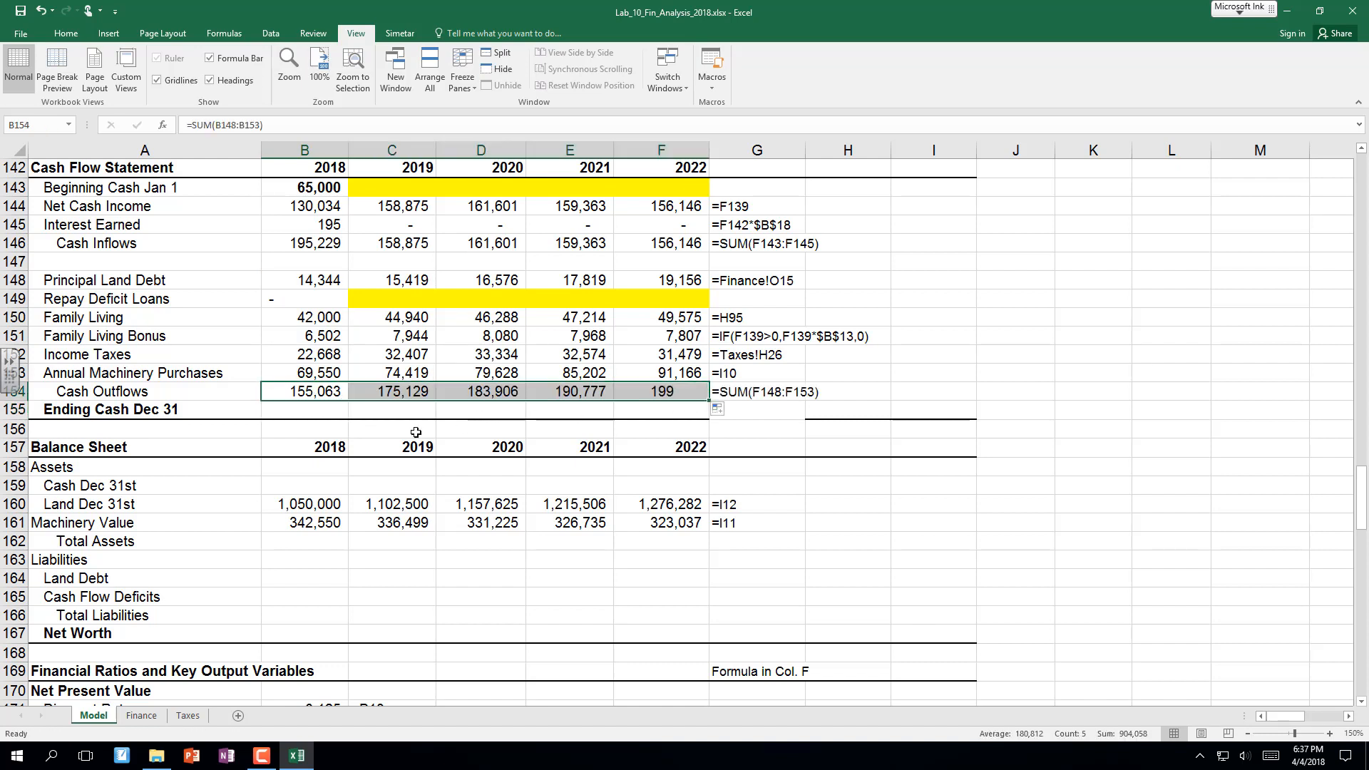
Calculate the 2018 Ending Cash Dec 31 in B155 with =B146-B154 and fill the formula across to F155.
click(314, 413)
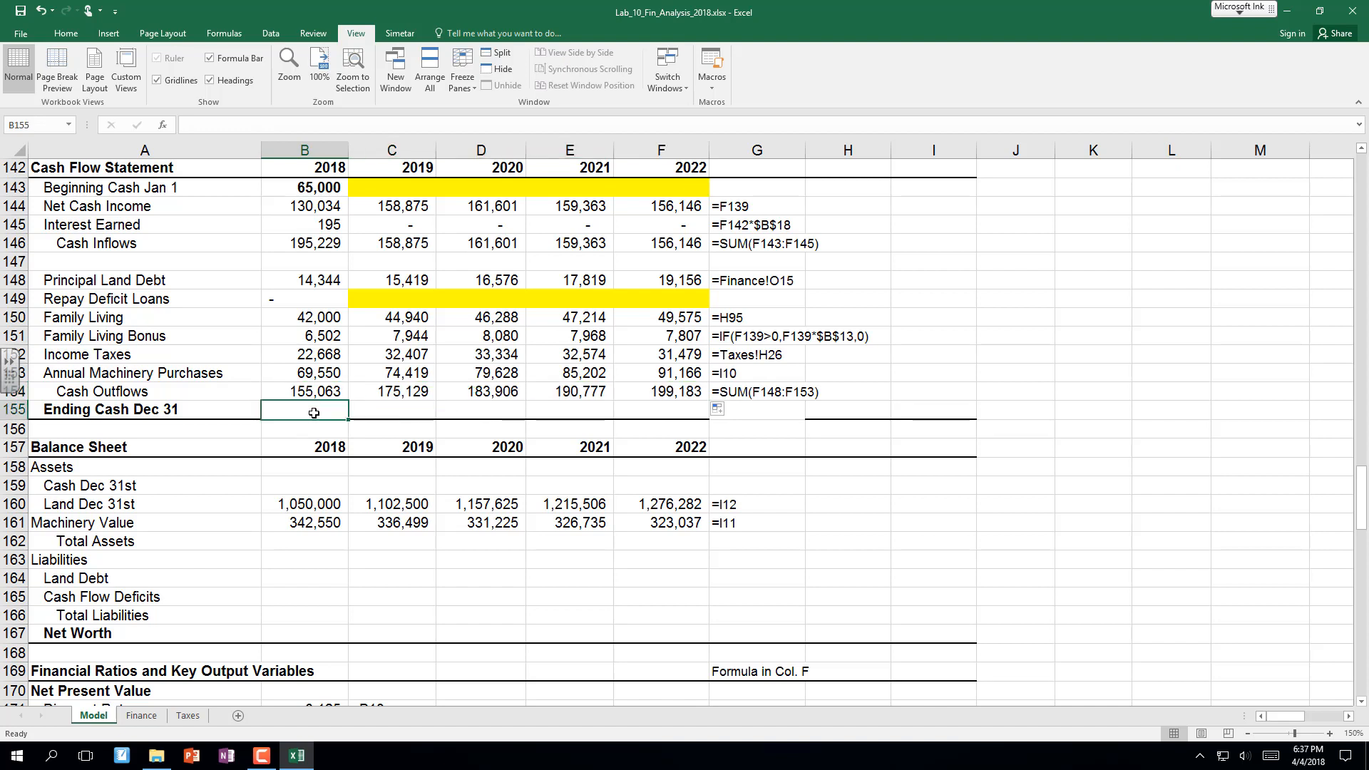
text(=)
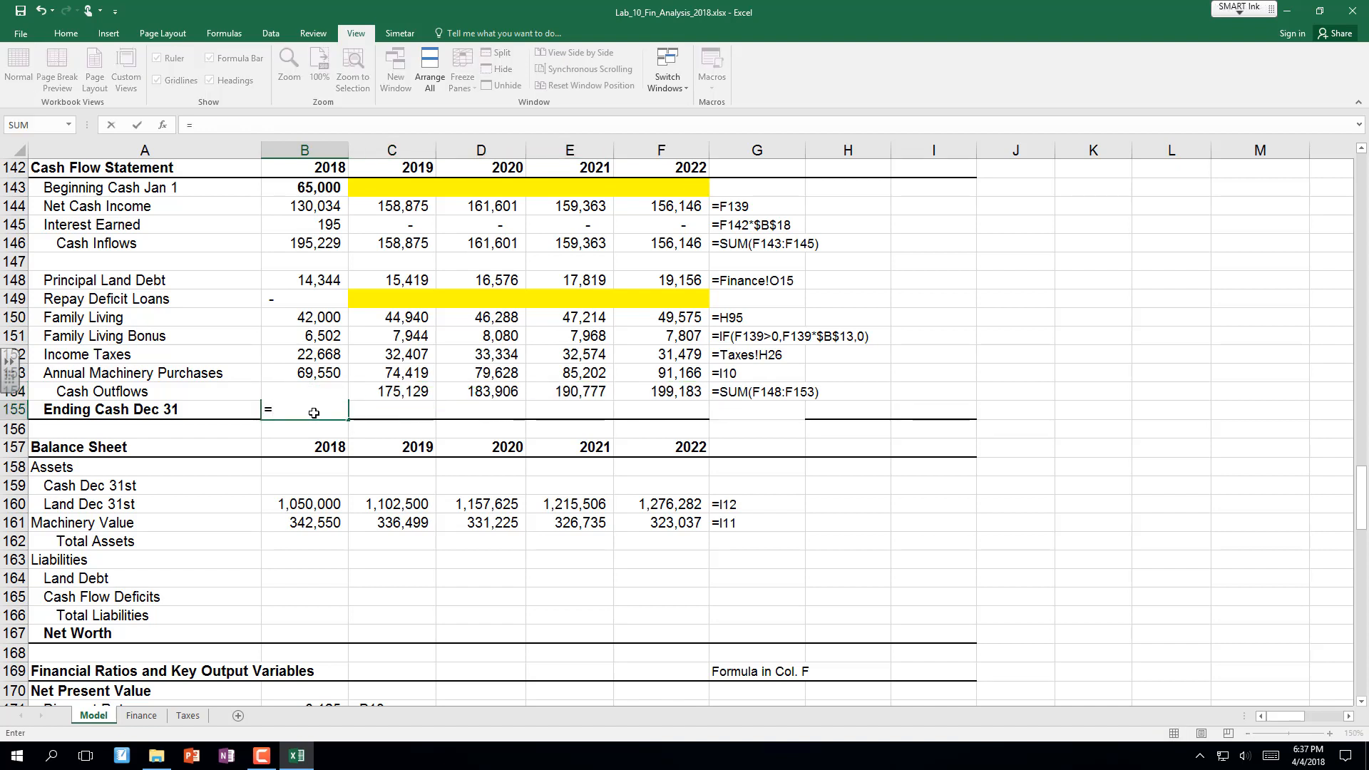
click(298, 239)
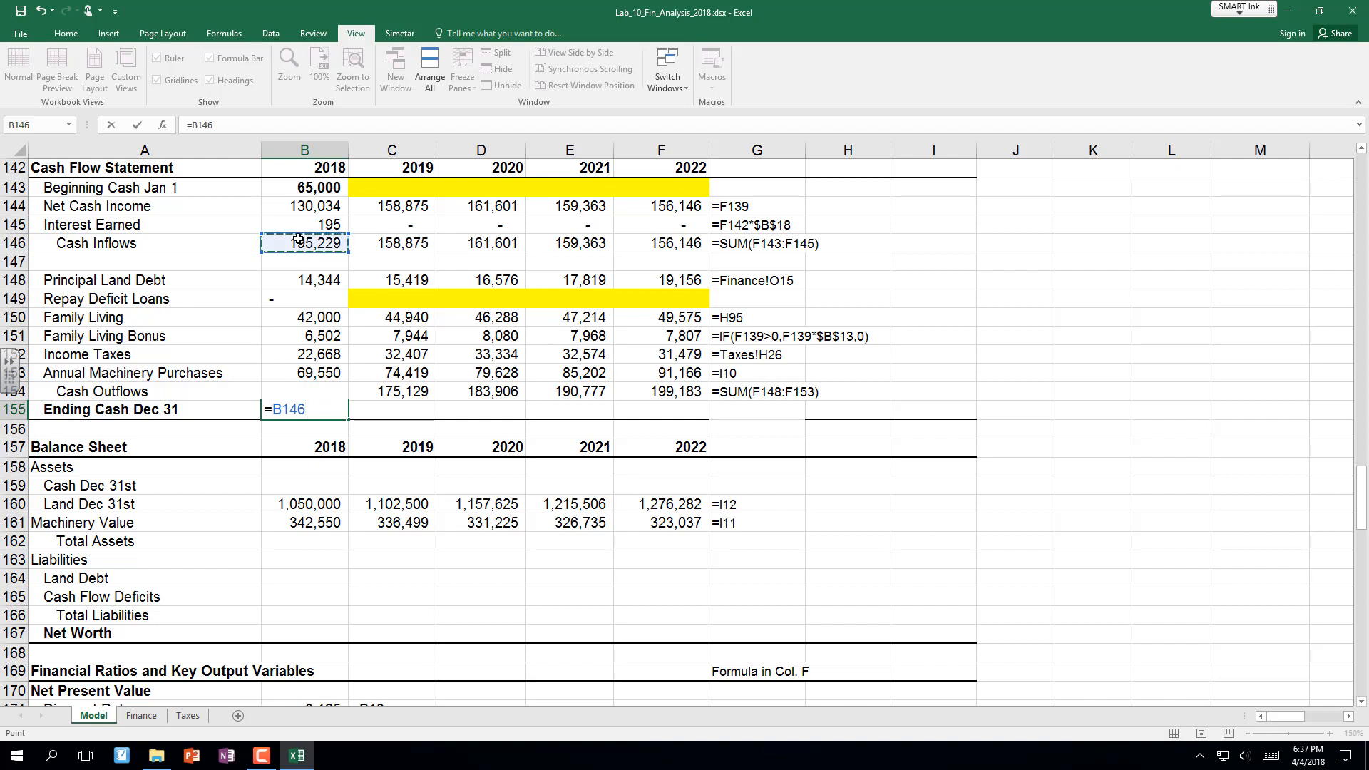
text(-b154)
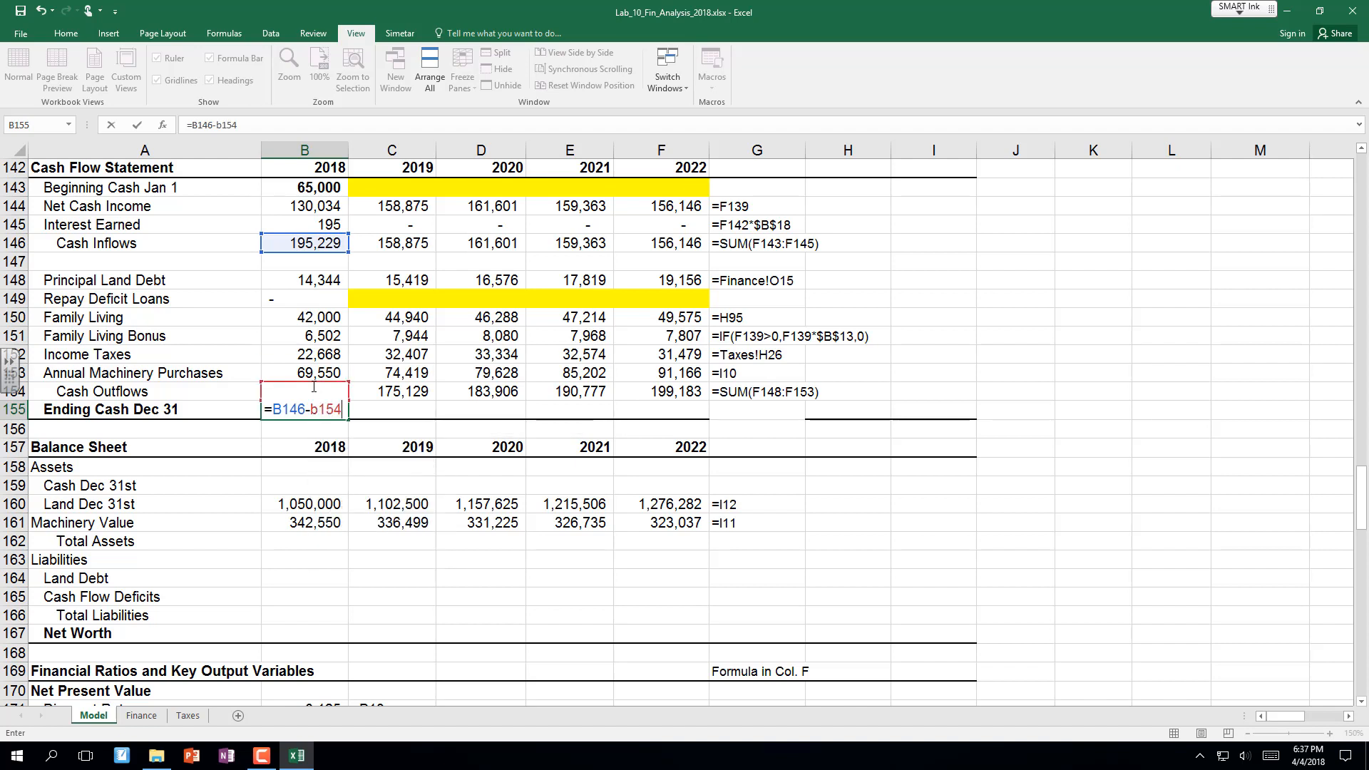
key(Return)
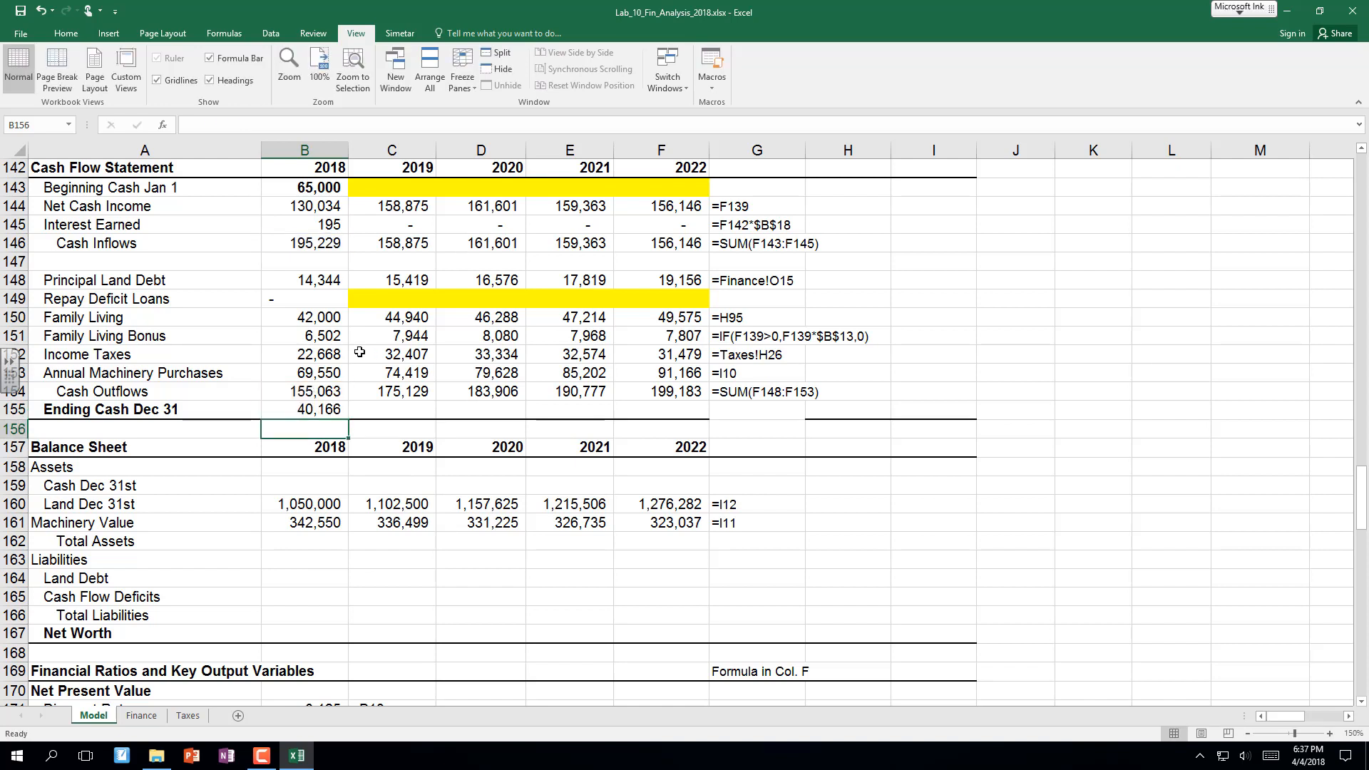
click(339, 409)
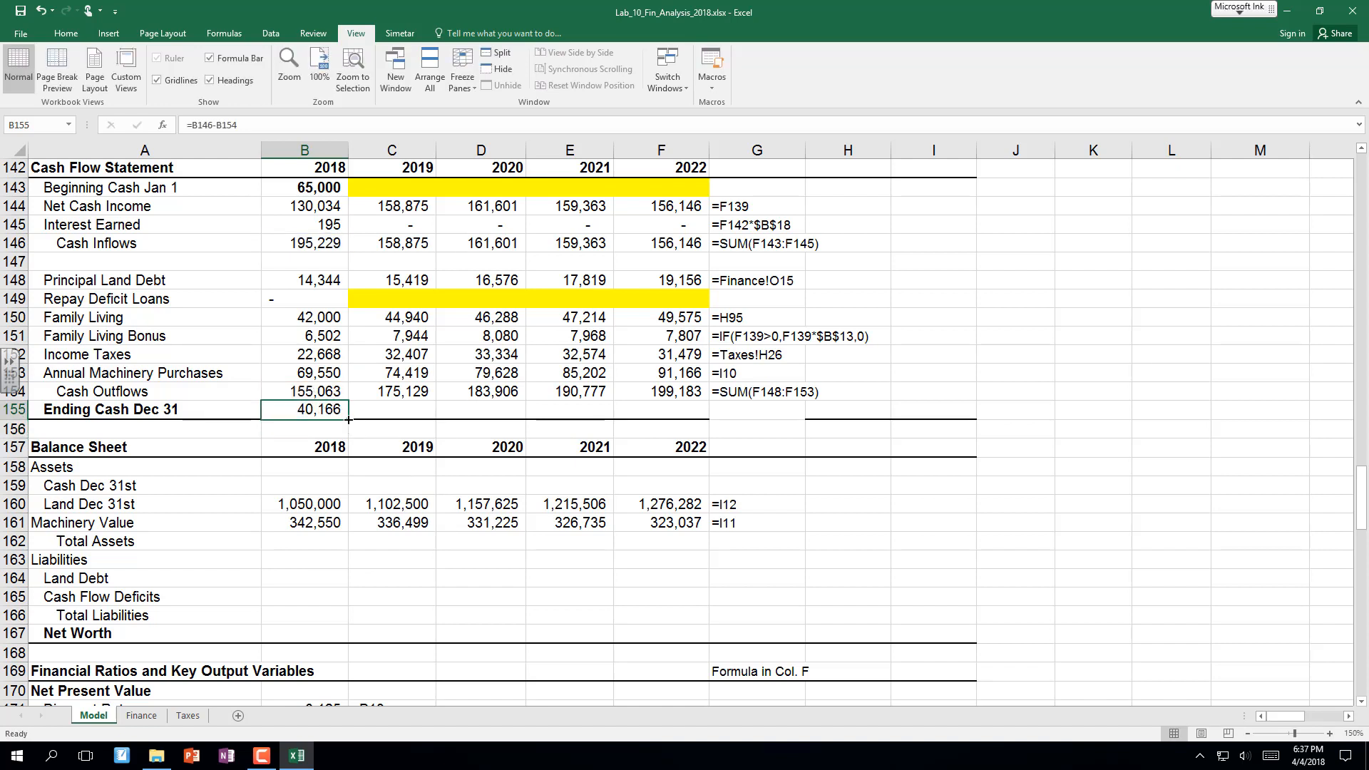
drag(349, 420, 709, 420)
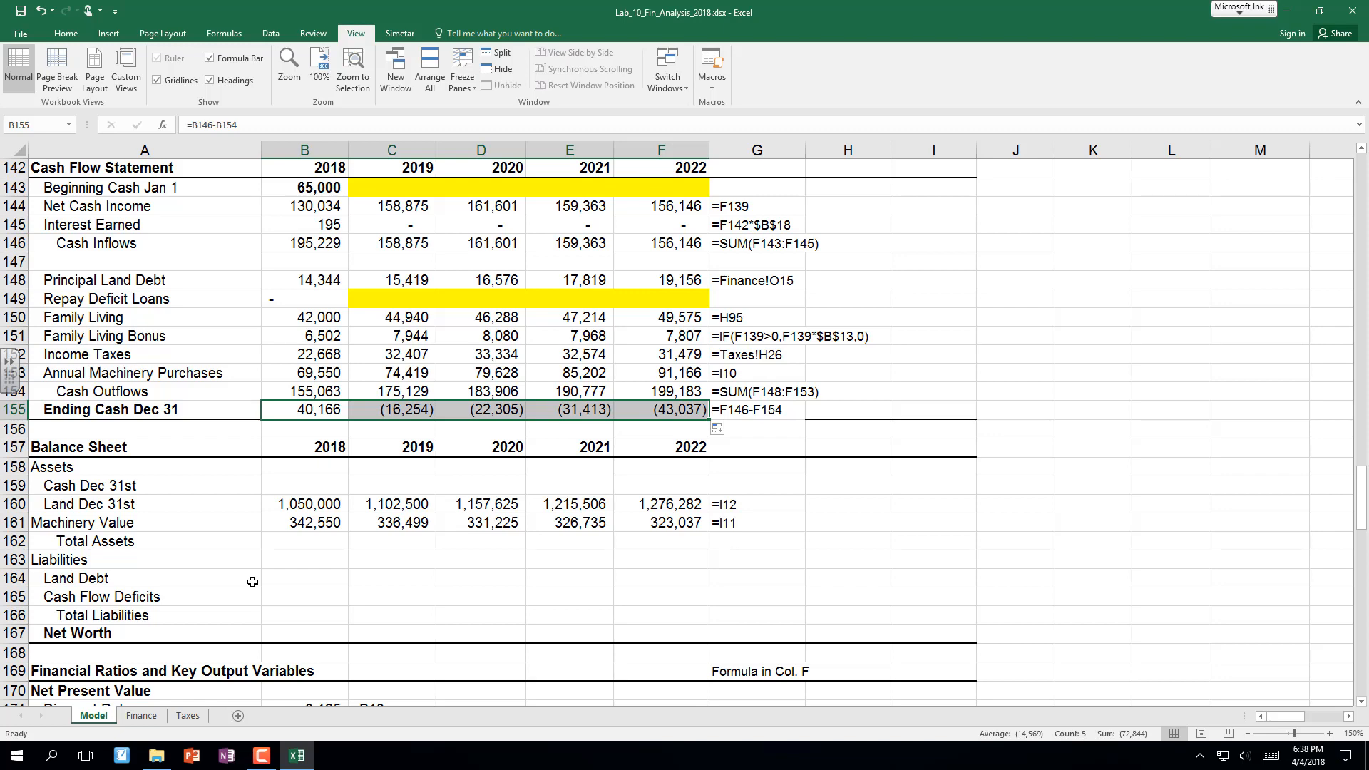
Look over the Balance Sheet and the Net Present Value section down to Beginning Net Worth in row 177.
key(Down)
key(Down)
key(Down)
key(Down)
key(Down)
key(Down)
key(Down)
key(Down)
key(Down)
key(Down)
key(Down)
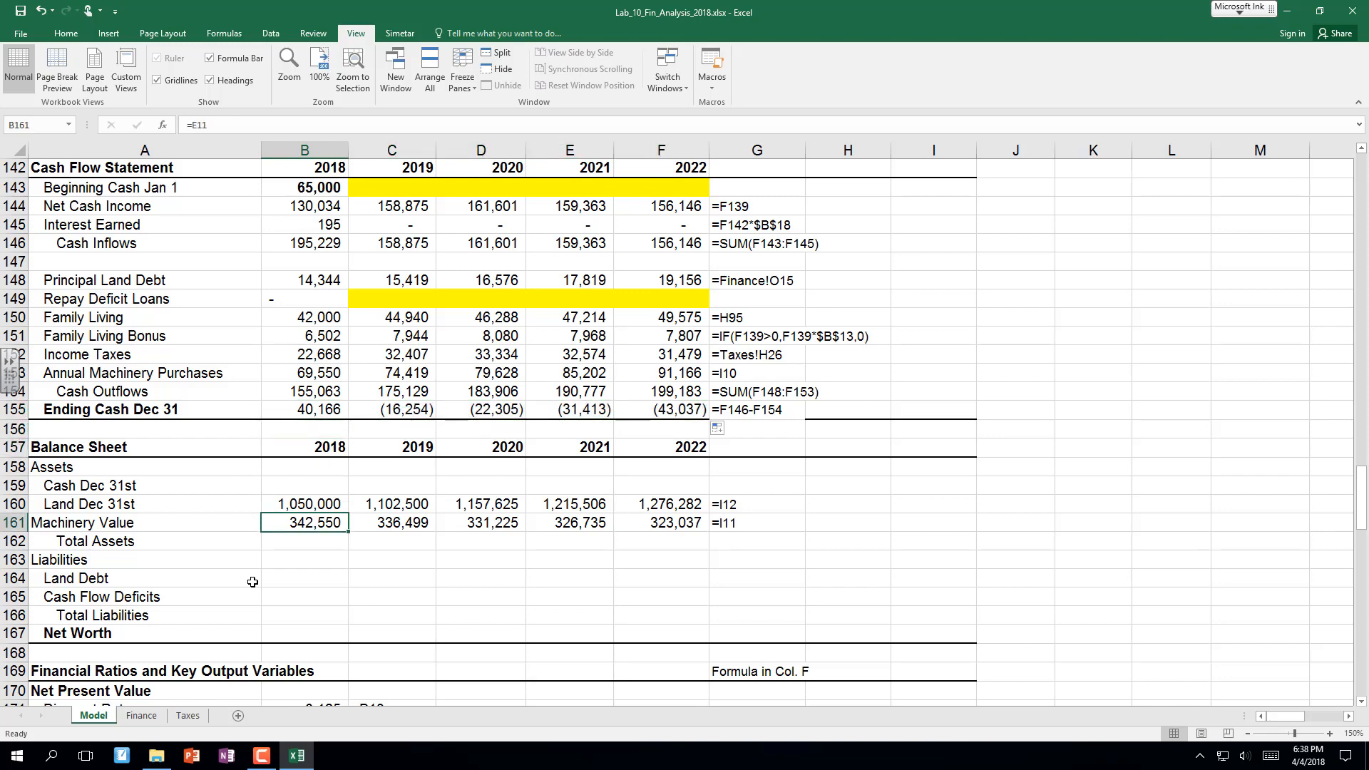
key(Down)
key(Down)
key(Down)
key(Down)
key(Down)
key(Down)
key(Down)
key(Down)
key(Down)
key(Down)
key(Down)
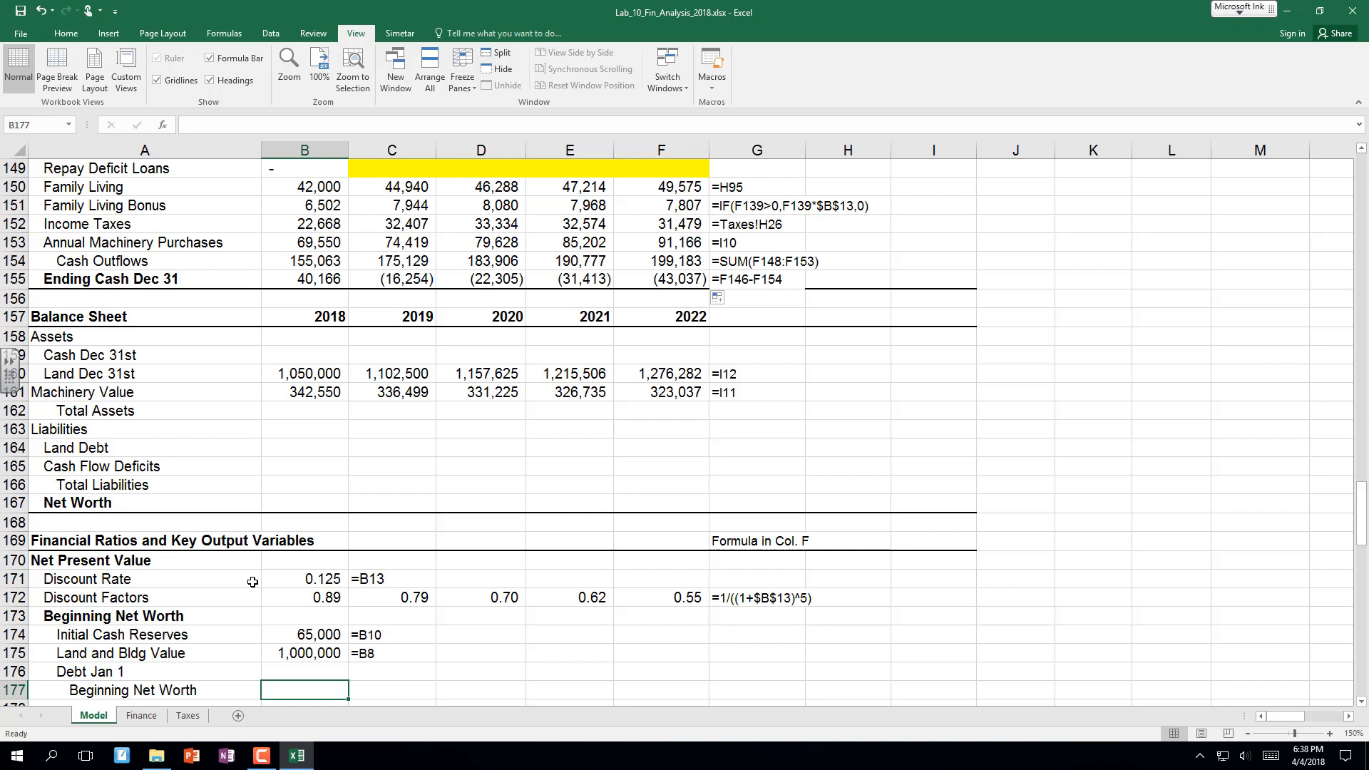
Enter =IF(B155>0,B155,0) for the 2018 Cash Dec 31st in B159 and fill the formula across to F159.
key(Up)
key(Up)
key(Up)
key(Up)
key(Up)
key(Up)
key(Up)
key(Up)
key(Up)
key(Up)
key(Up)
key(Up)
key(Up)
key(Up)
key(Up)
key(Up)
key(Up)
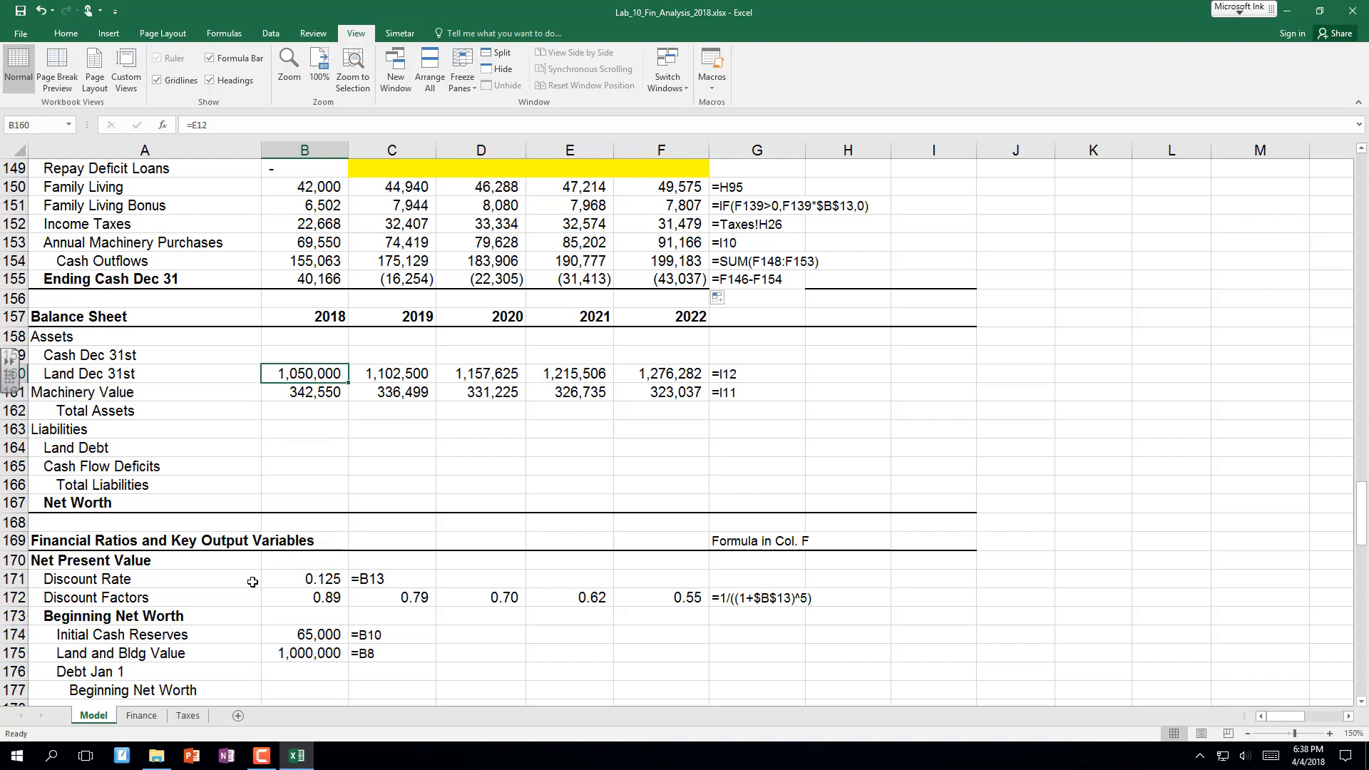
key(Up)
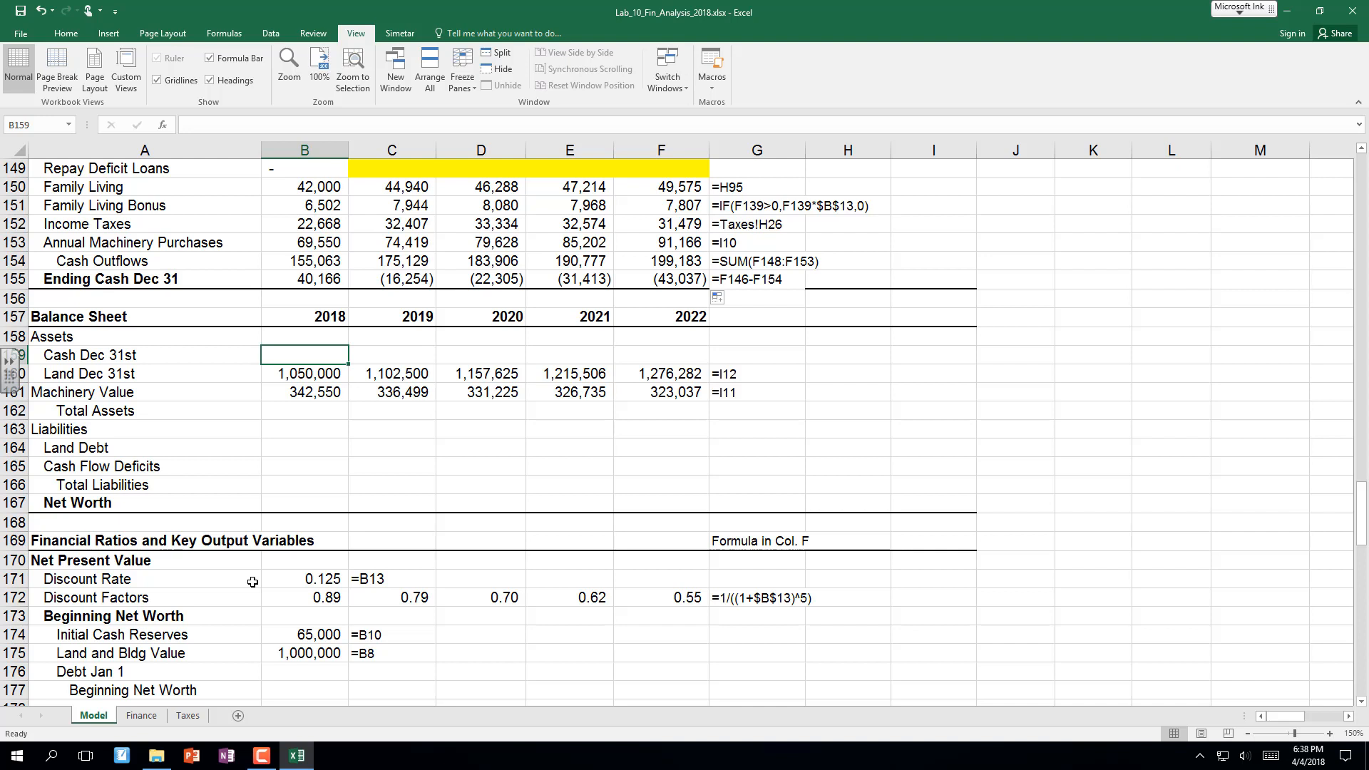
text(=if()
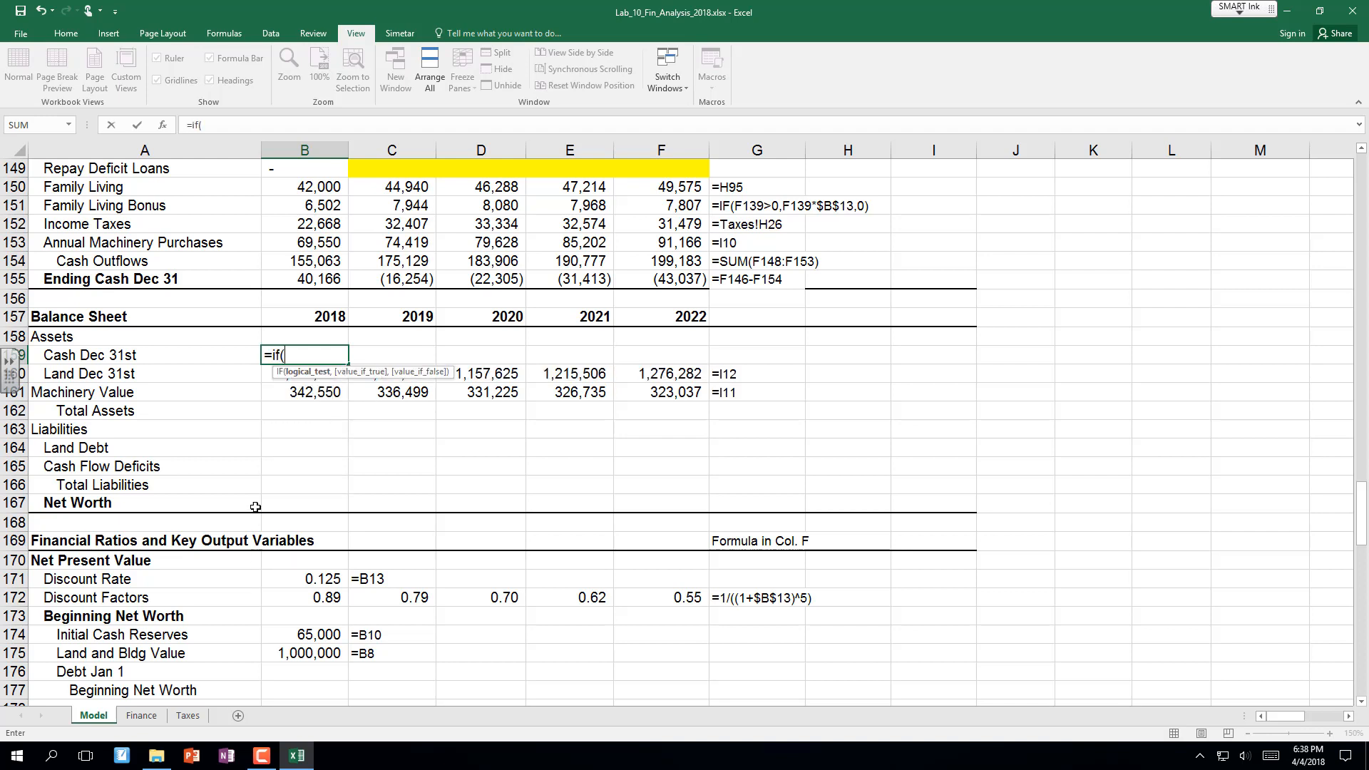
click(322, 278)
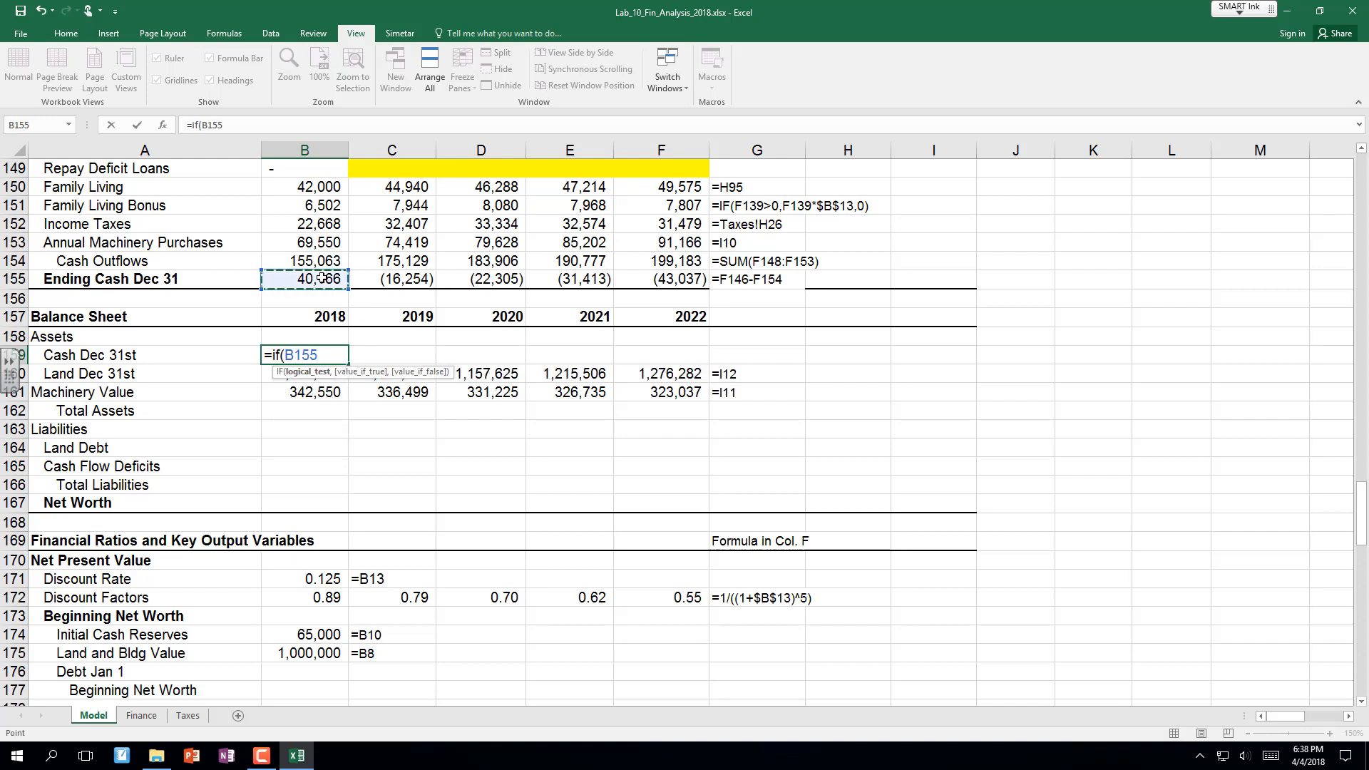
text(>0,)
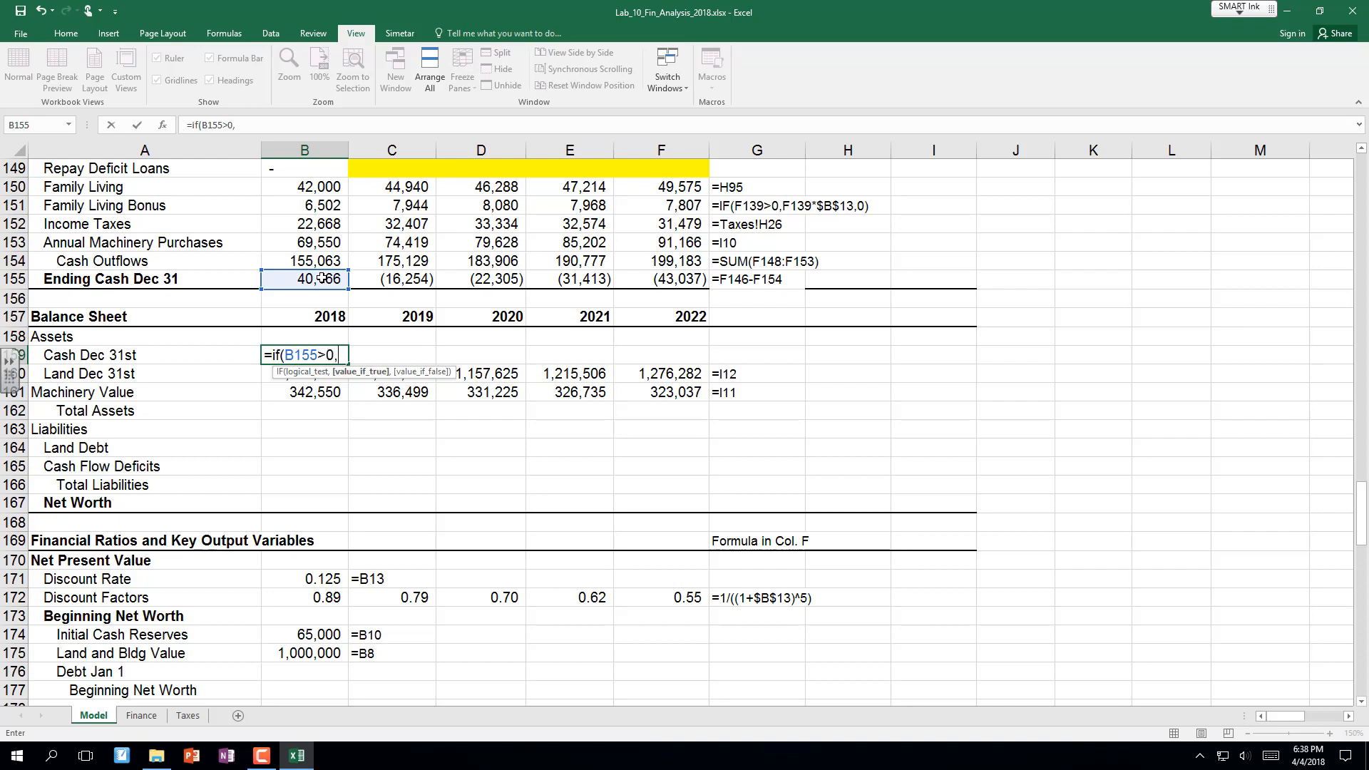
click(322, 278)
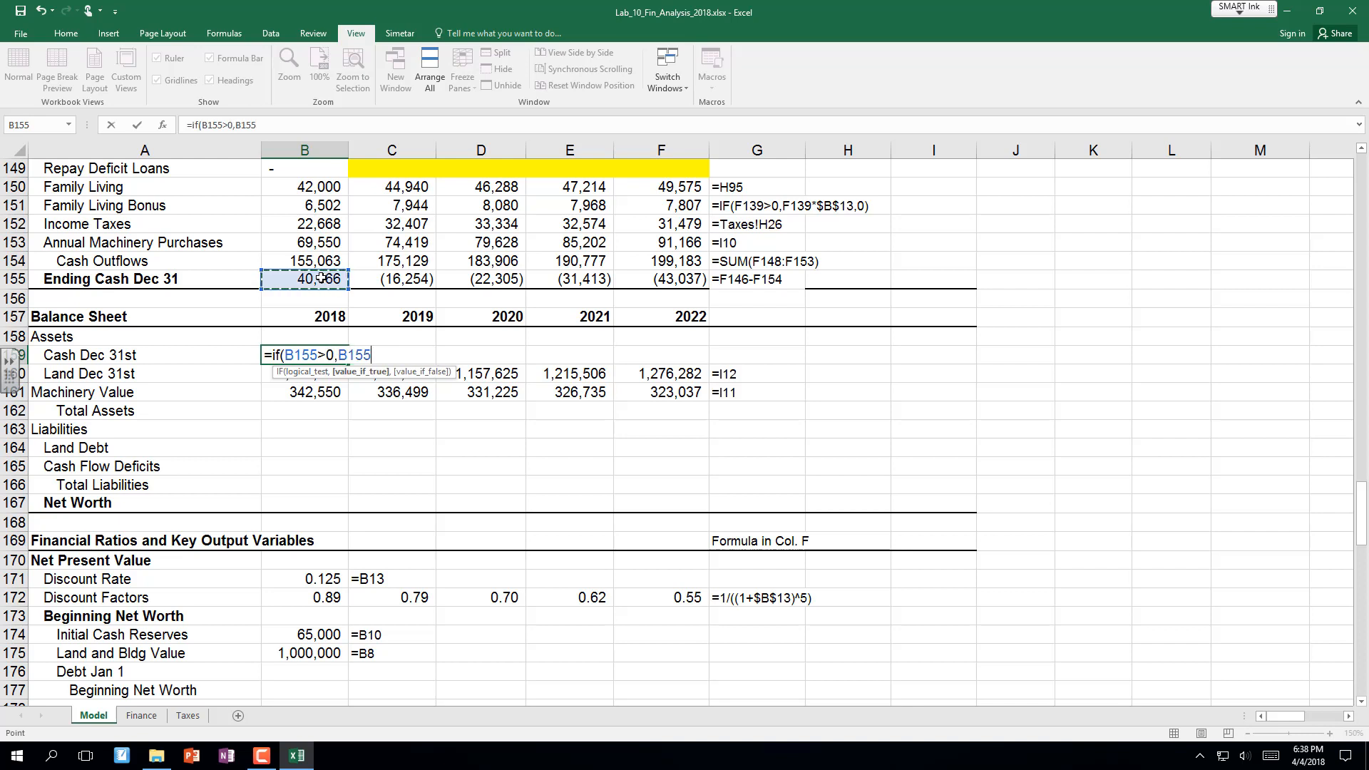
text(,0))
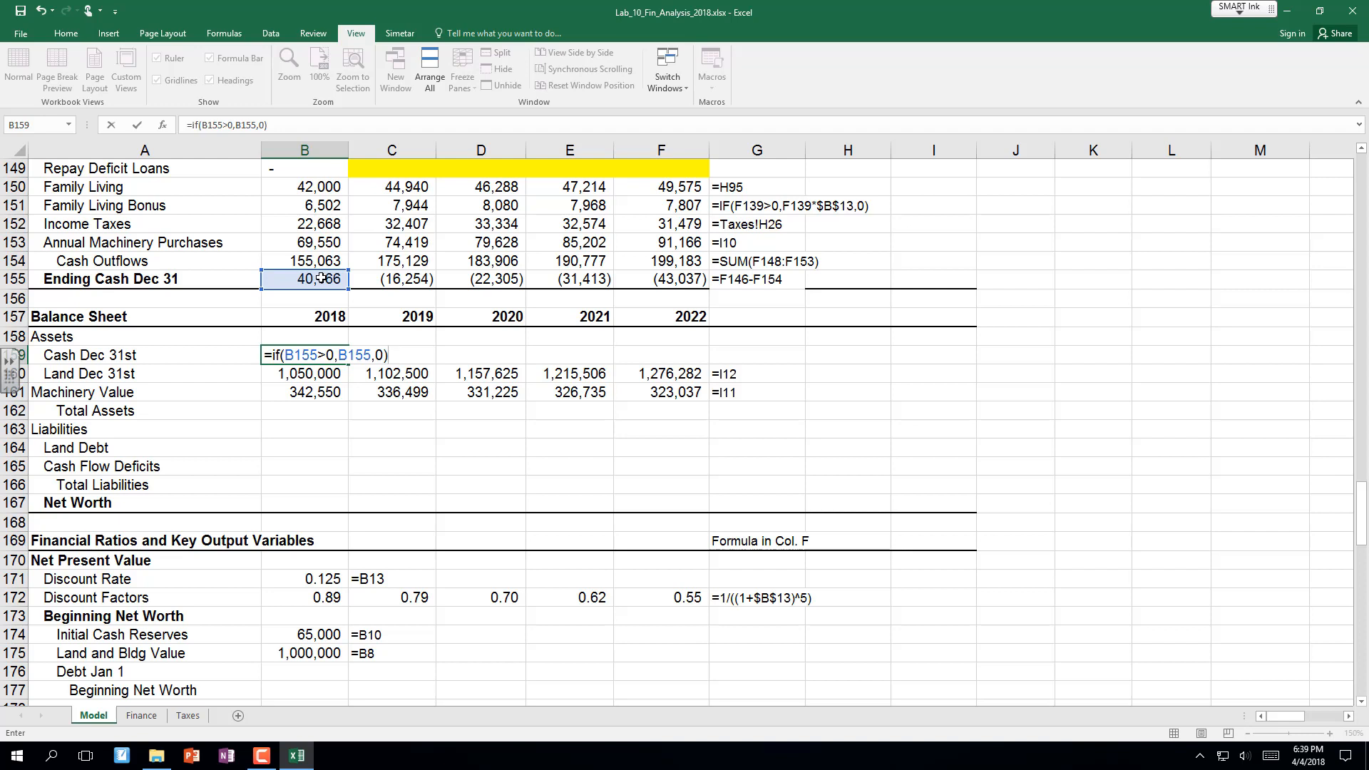
key(Return)
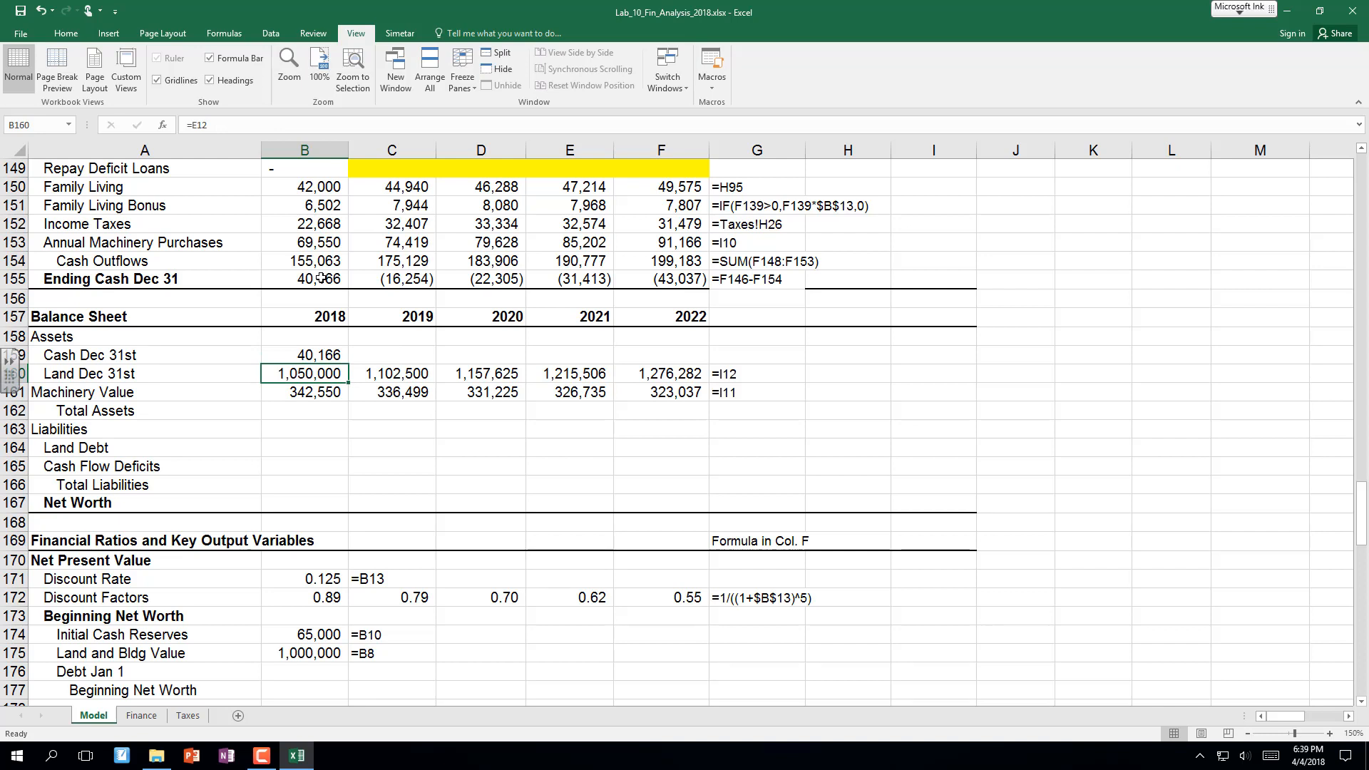
key(Up)
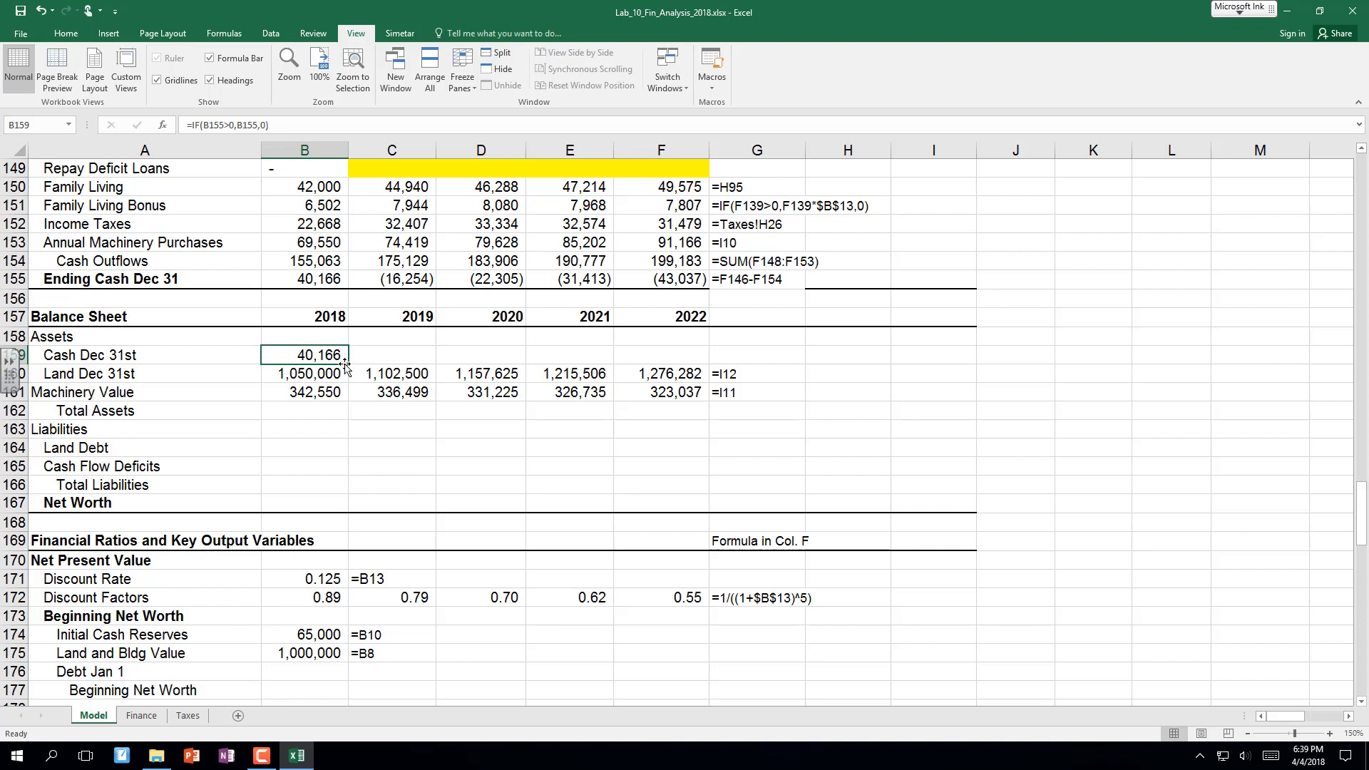
drag(345, 364, 700, 372)
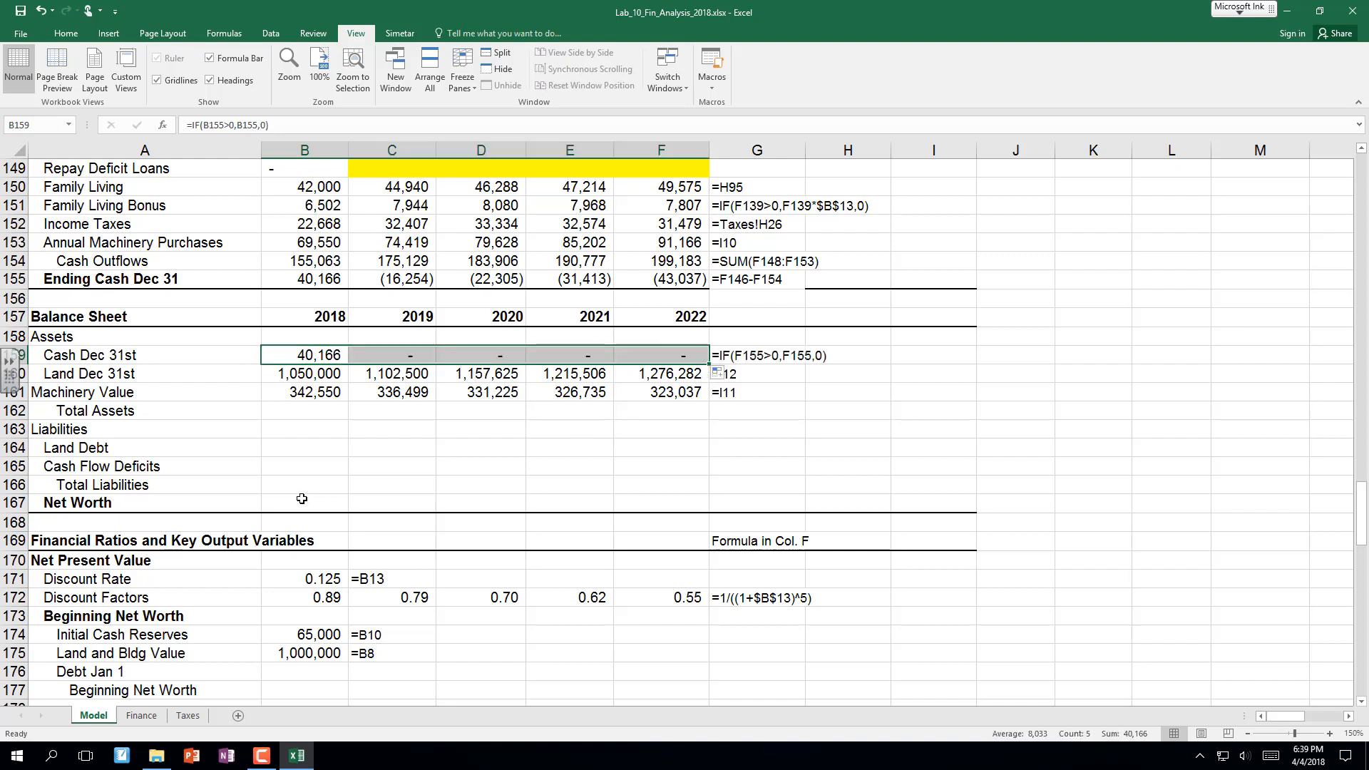
Total the 2018 assets in B162 with =SUM(B159:B161).
click(287, 413)
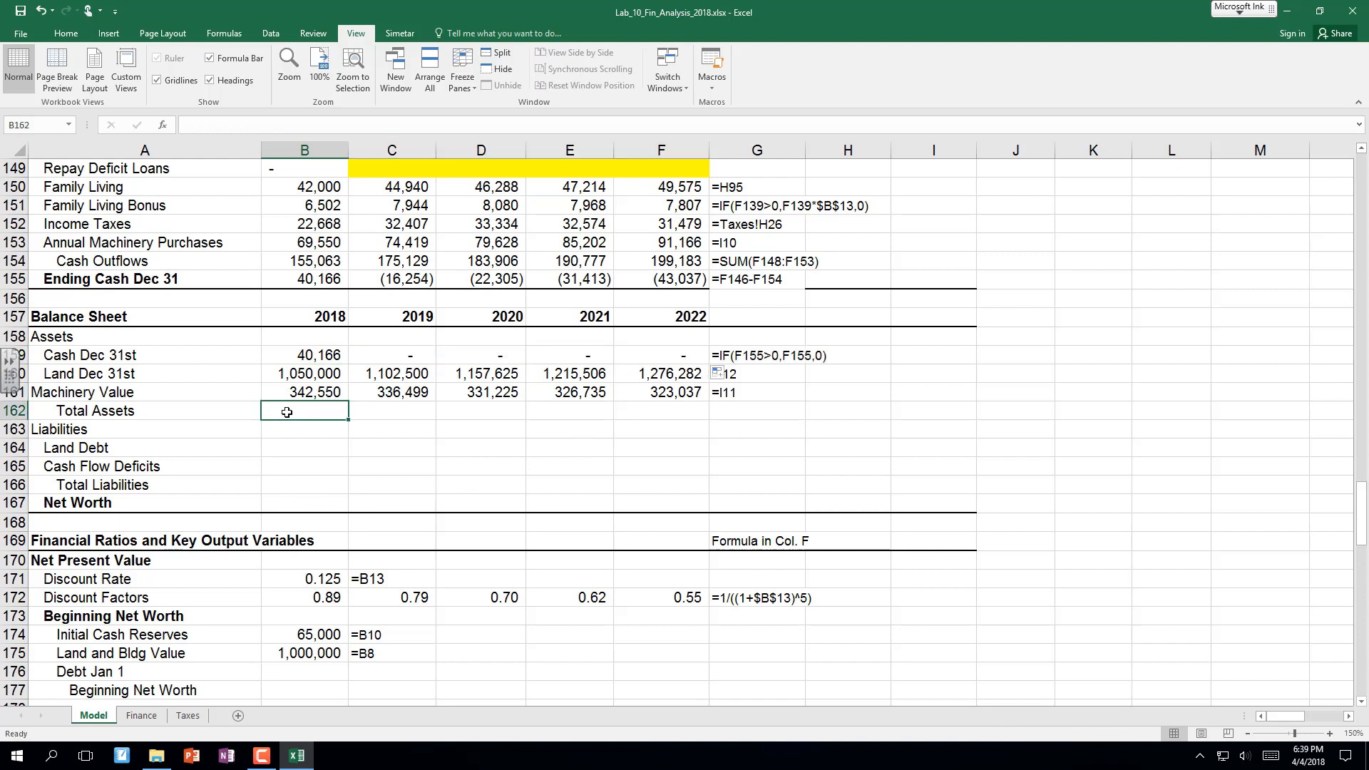
text(=su)
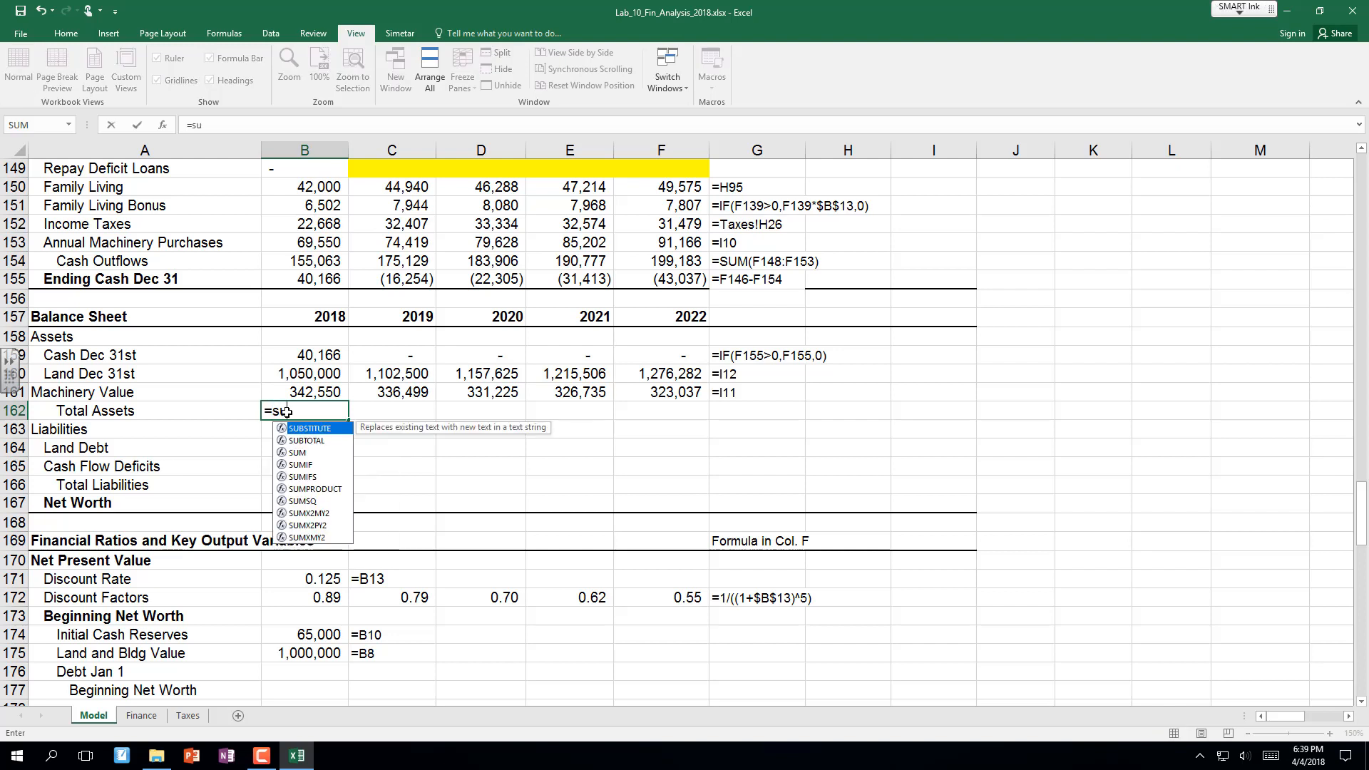
text(m()
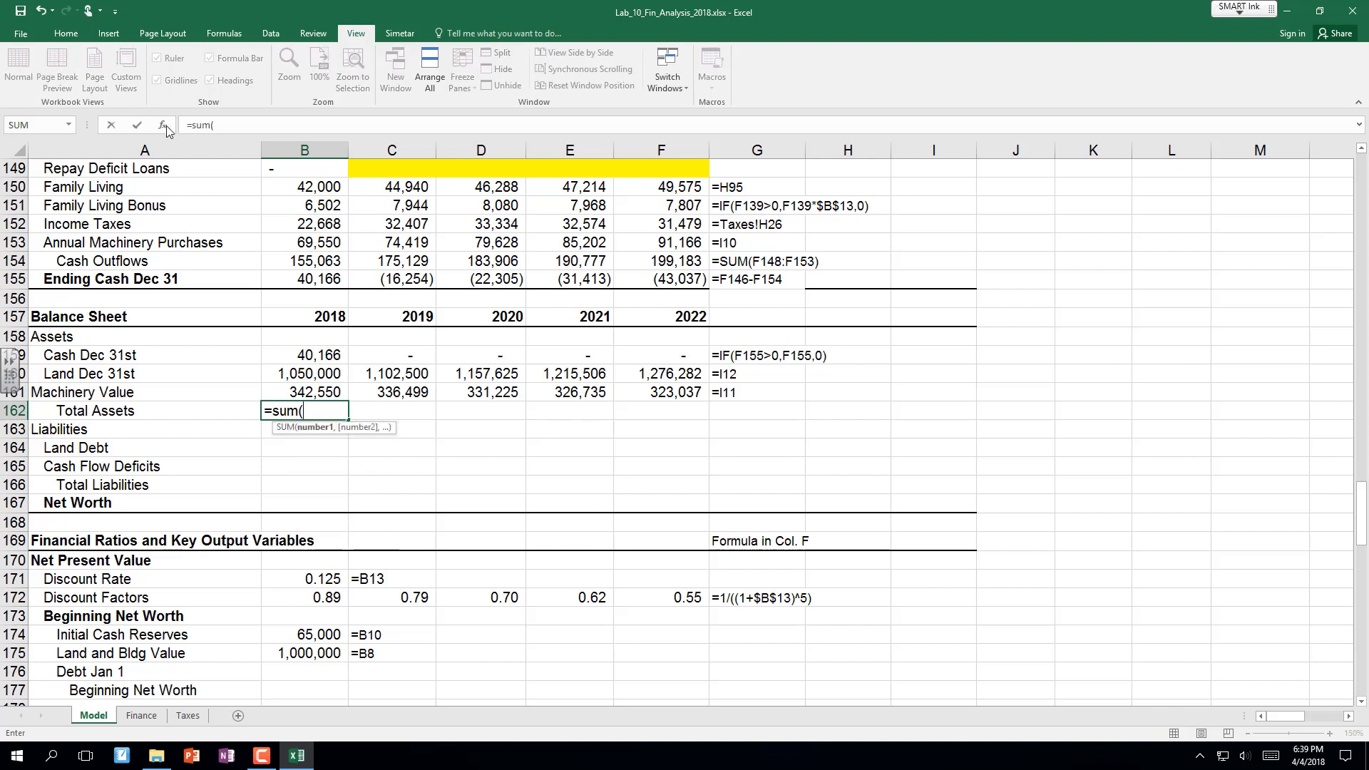
drag(314, 354, 317, 388)
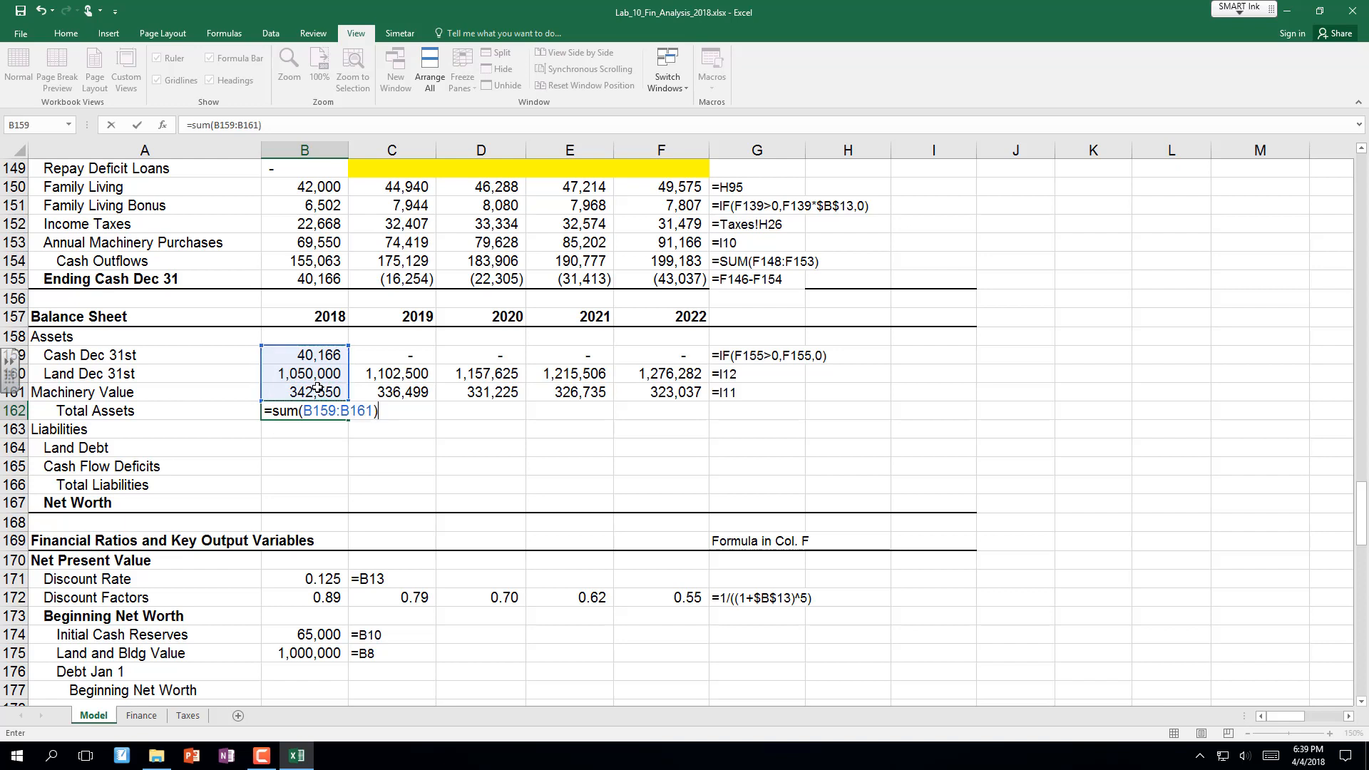
key(Return)
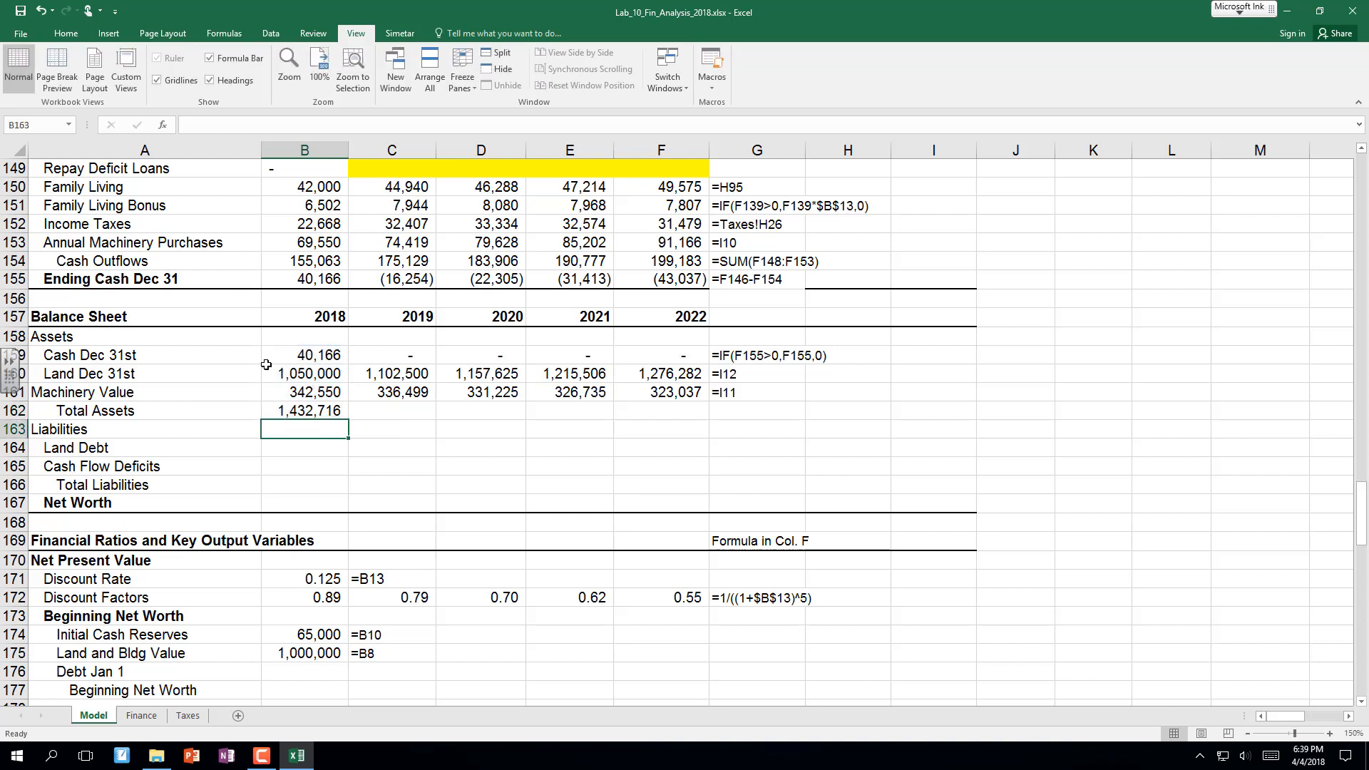
Fill the Total Assets formula across to F162 and copy the VFORMULA display in G161 down to G167.
click(332, 411)
drag(348, 421, 695, 396)
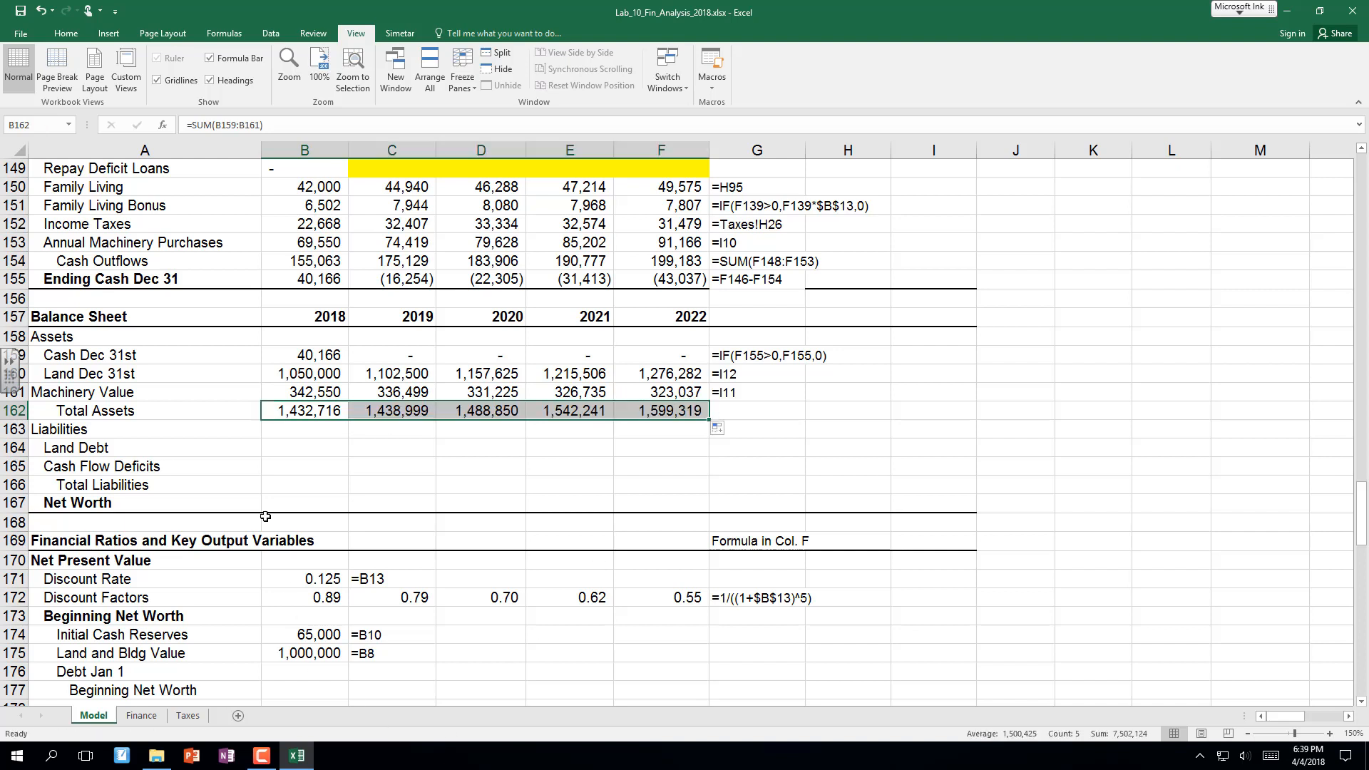
click(762, 392)
drag(806, 403, 806, 512)
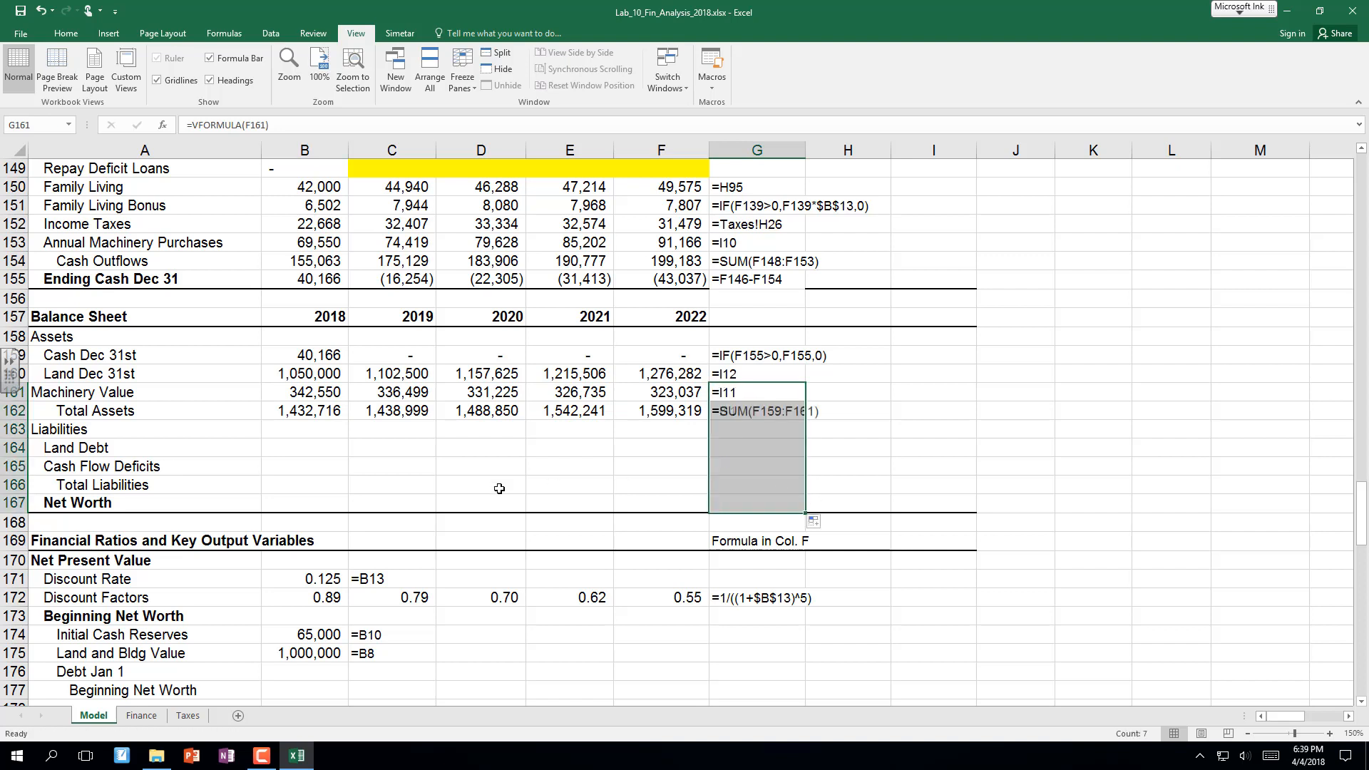
Link the 2018 Land Debt in B164 to the year-end debt with =Finance!K16 and fill it across to F164.
click(309, 452)
text(=)
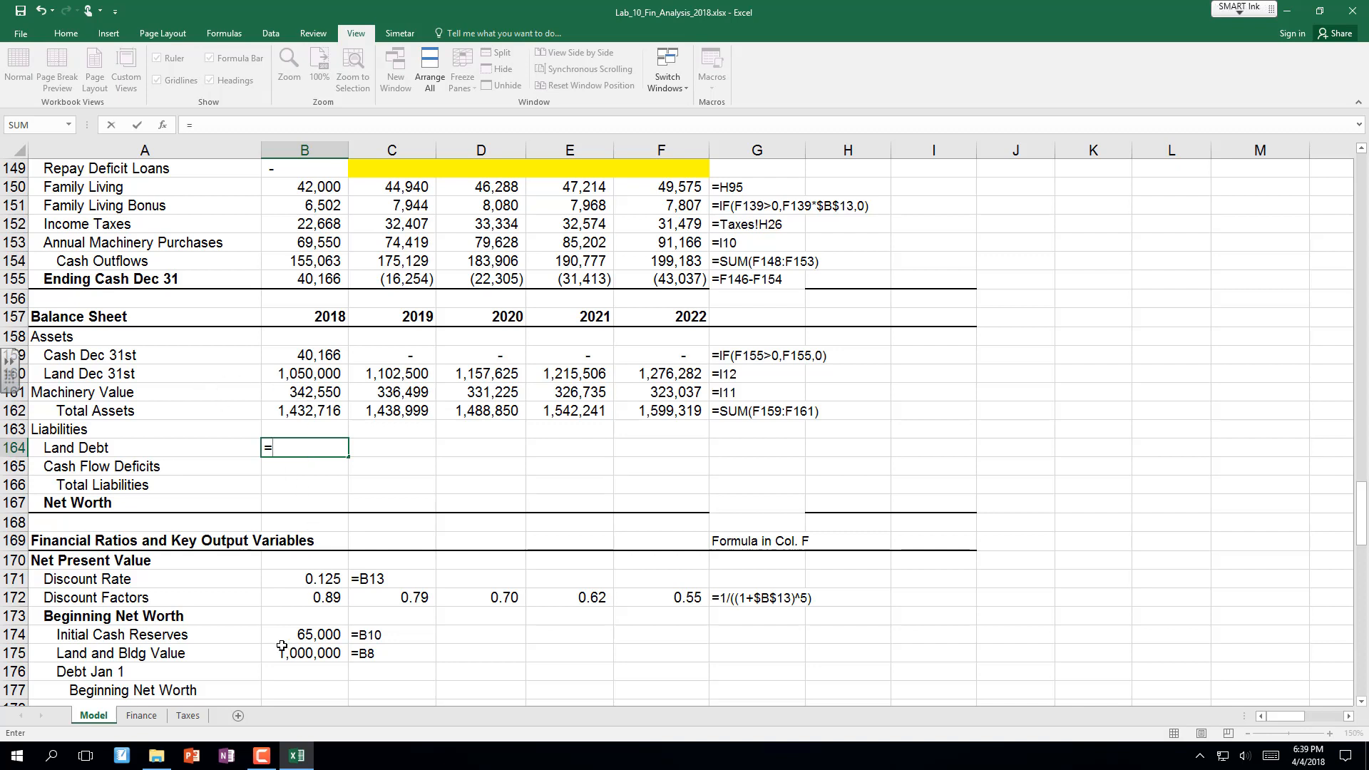
click(166, 718)
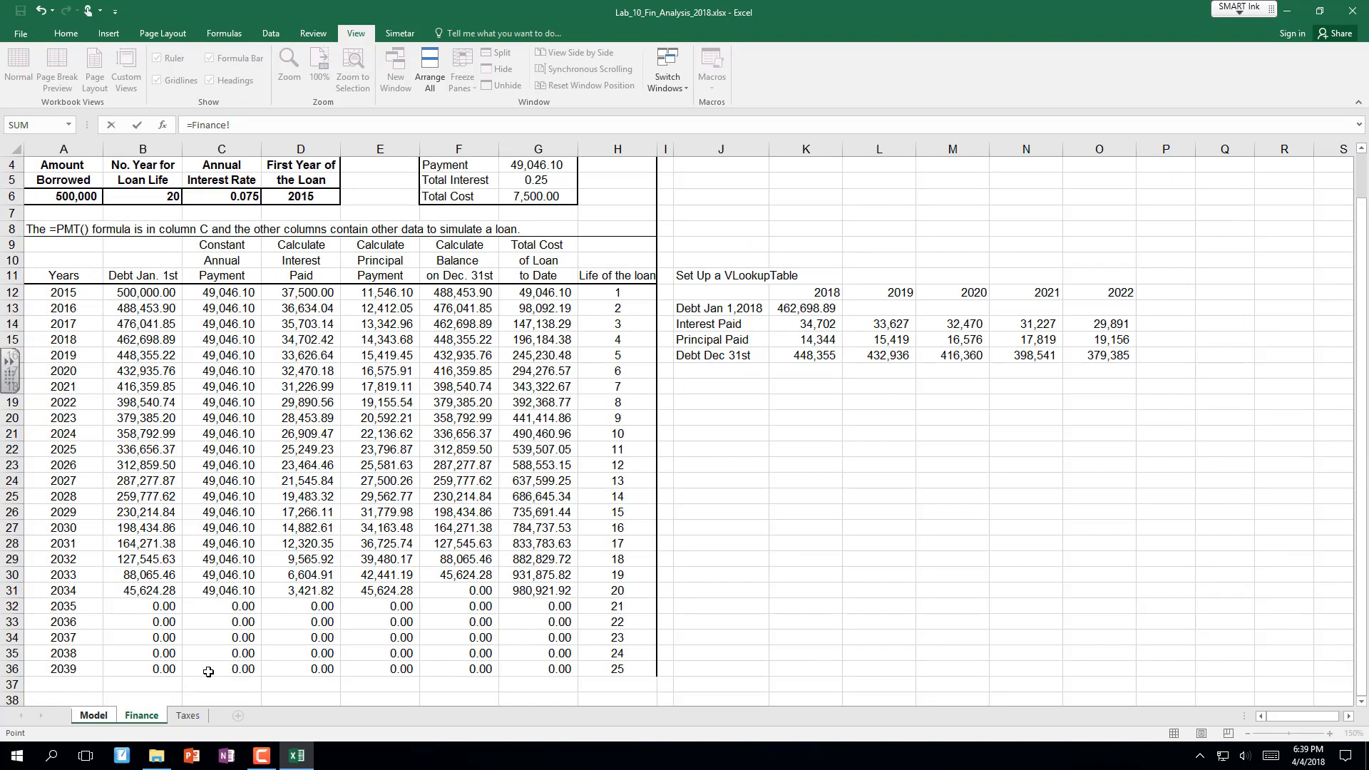
click(808, 353)
key(Return)
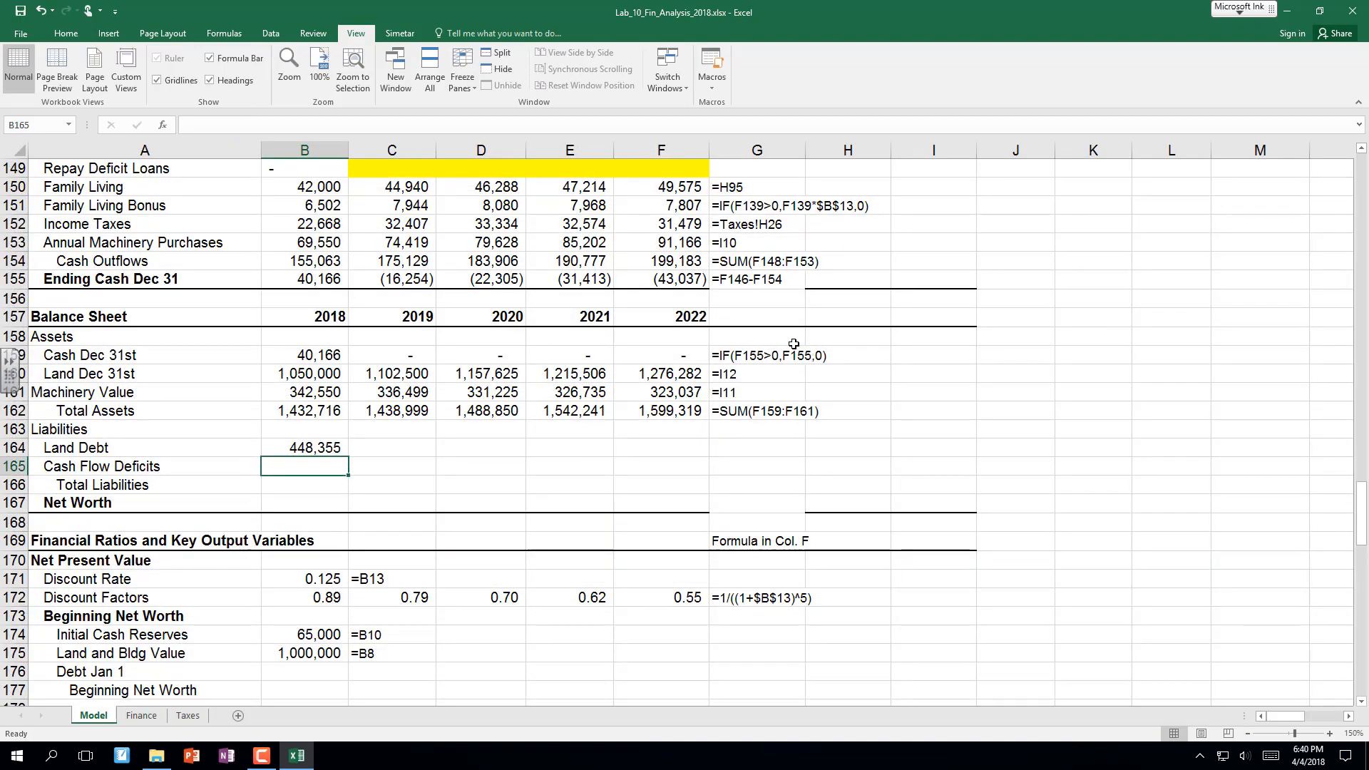
click(305, 447)
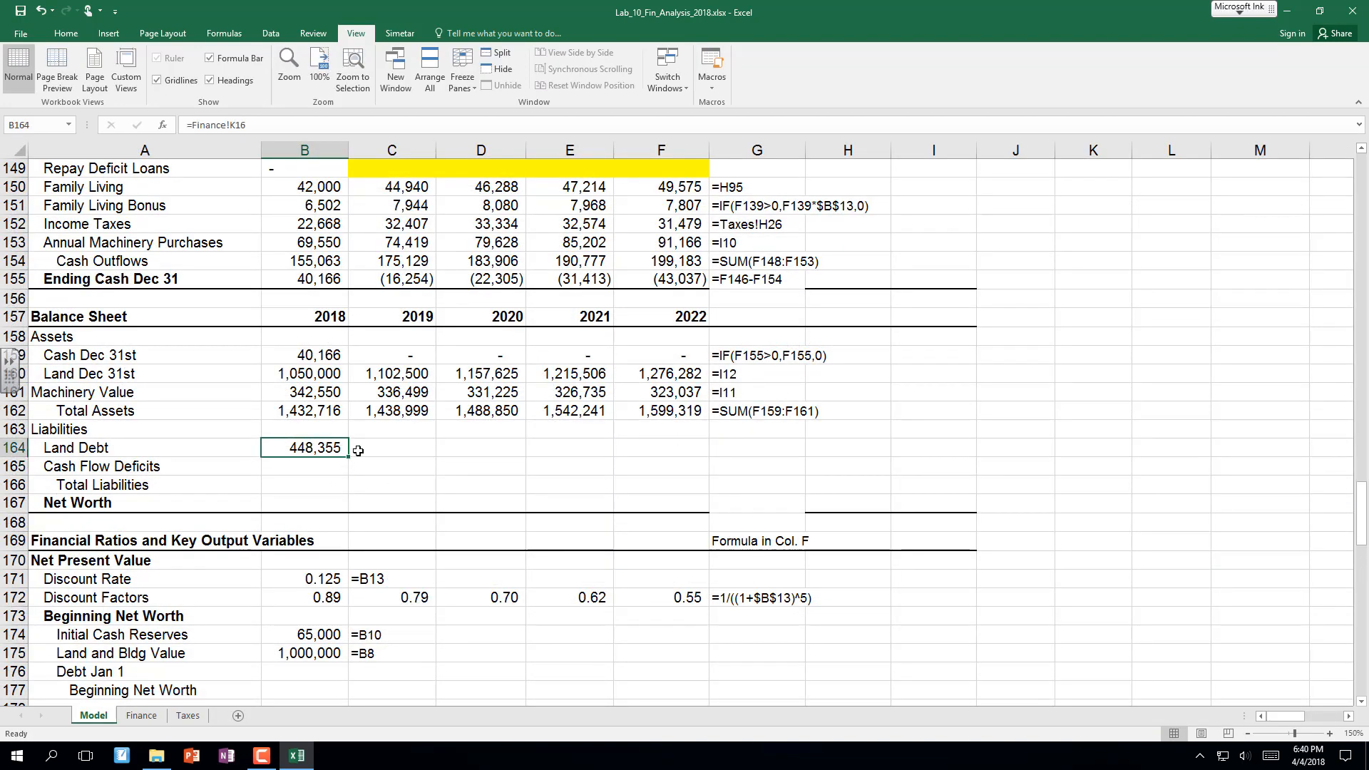
drag(364, 456, 686, 454)
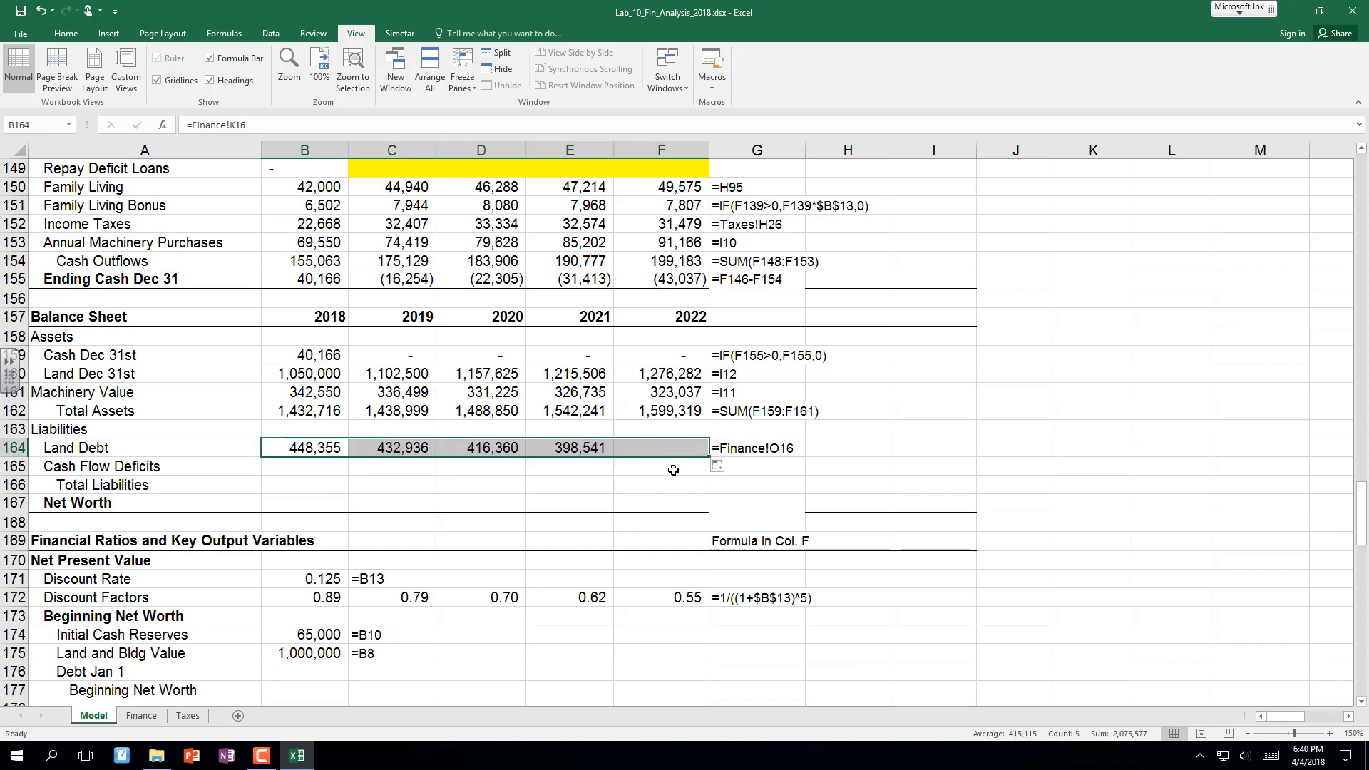
Enter =IF(B155<0,-B155,0) for the 2018 Cash Flow Deficits in B165 and fill the formula across to F165.
click(290, 472)
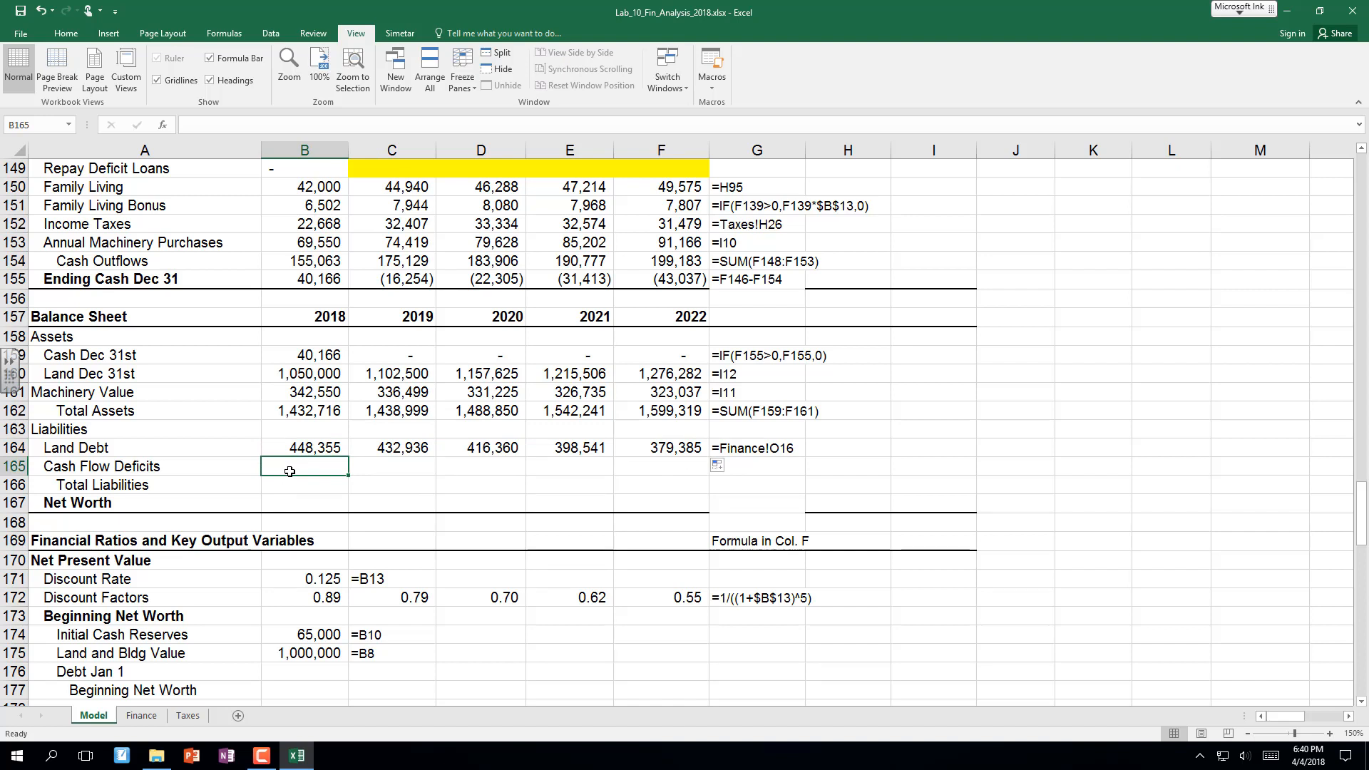
text(=if()
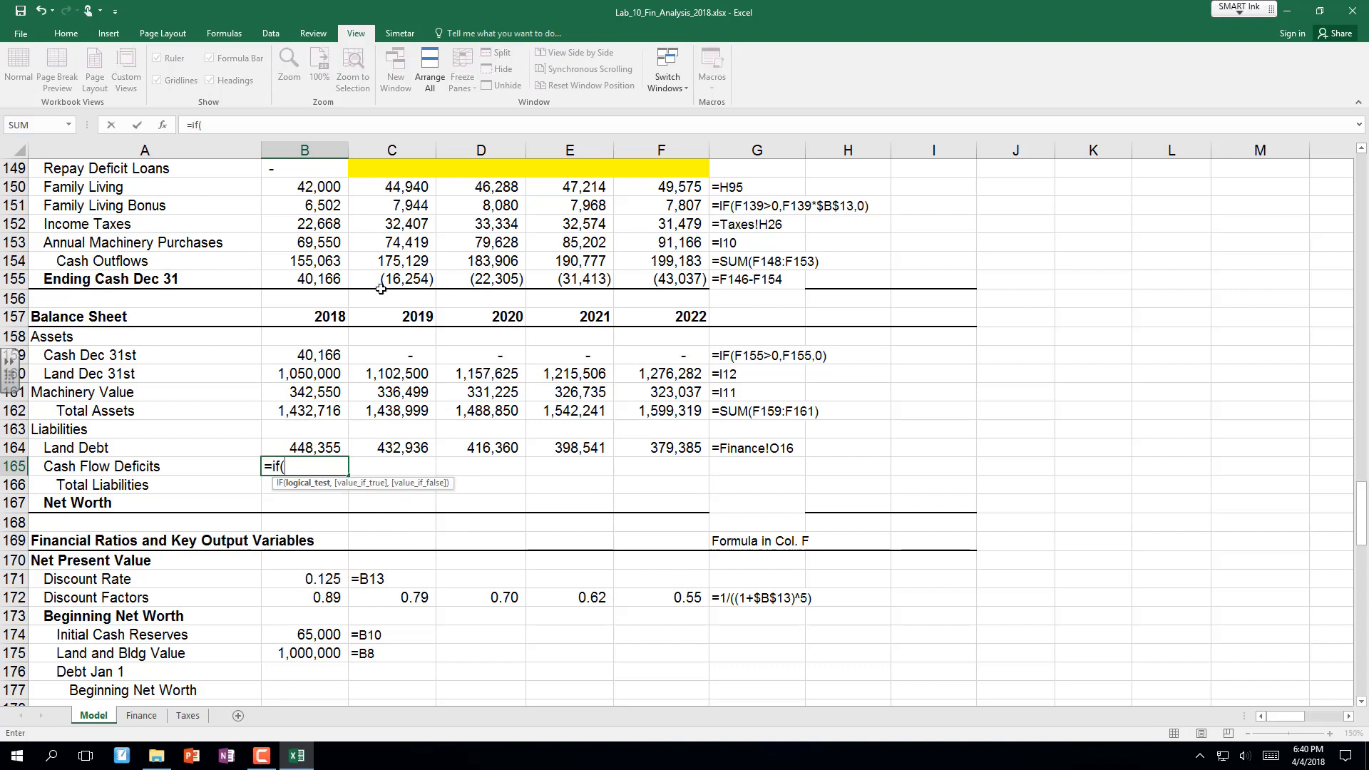
click(329, 279)
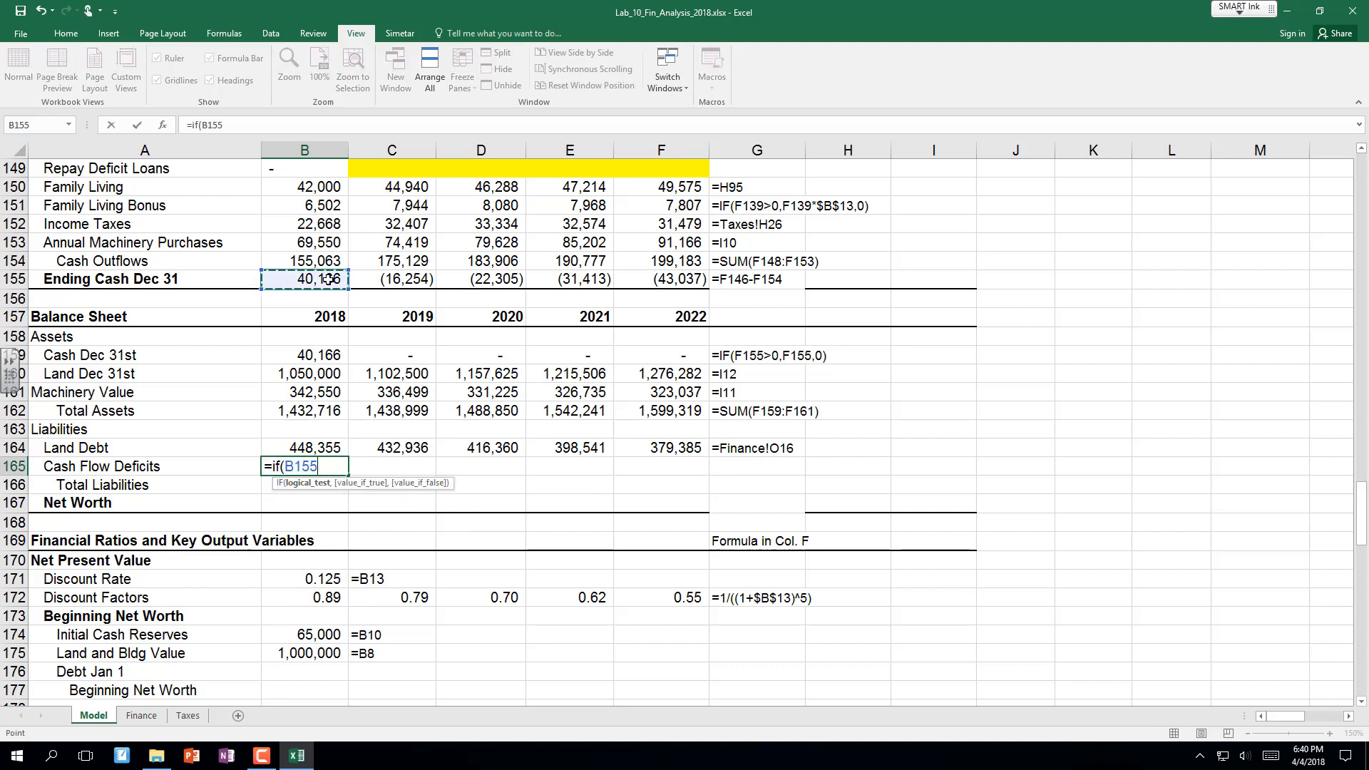
text(<0,)
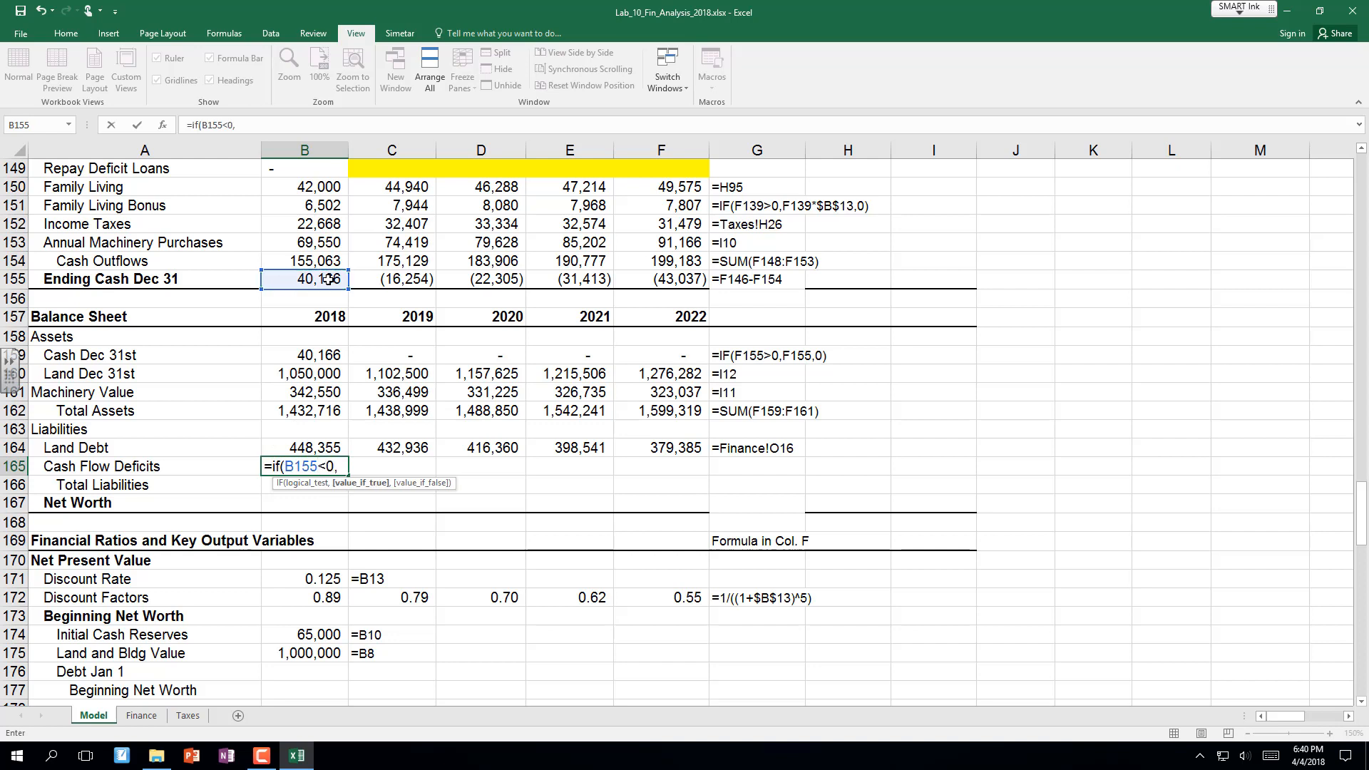
text(-)
click(309, 279)
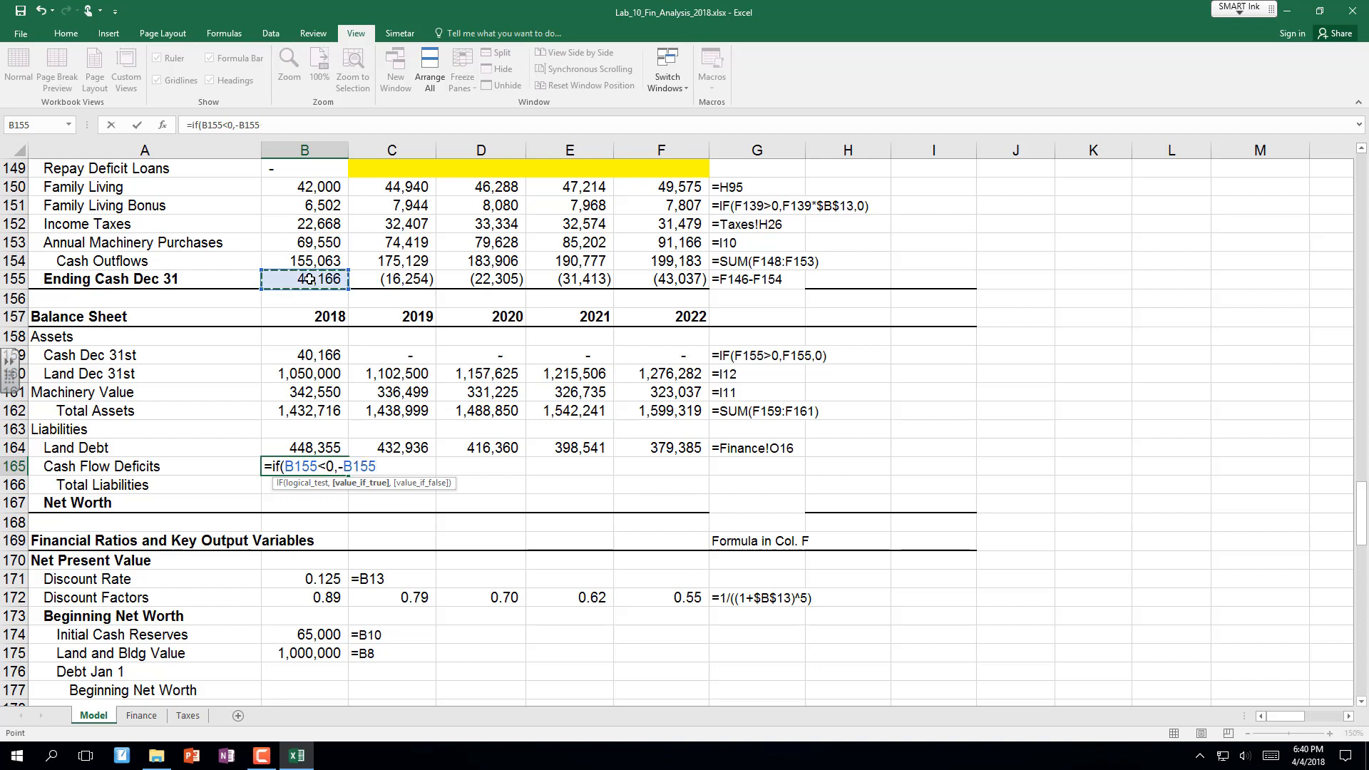
text(,0))
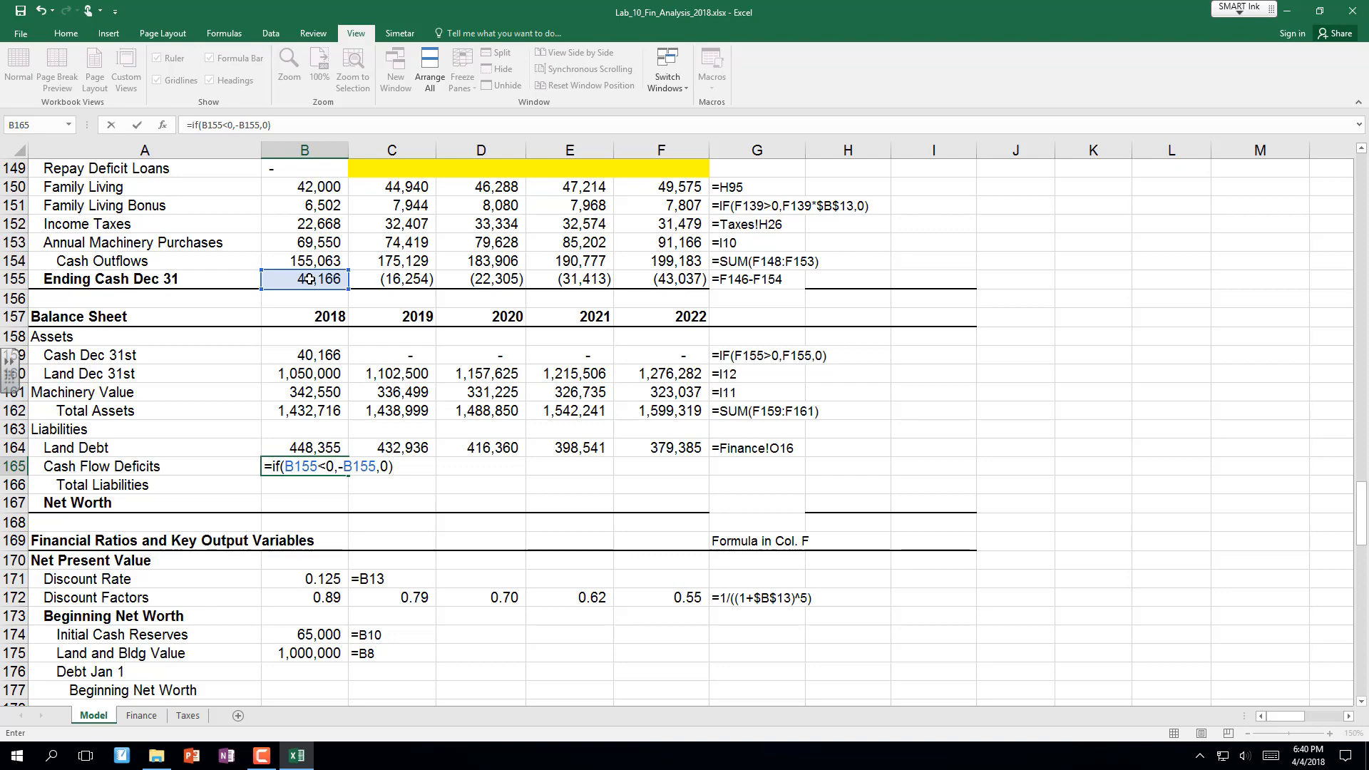
key(Return)
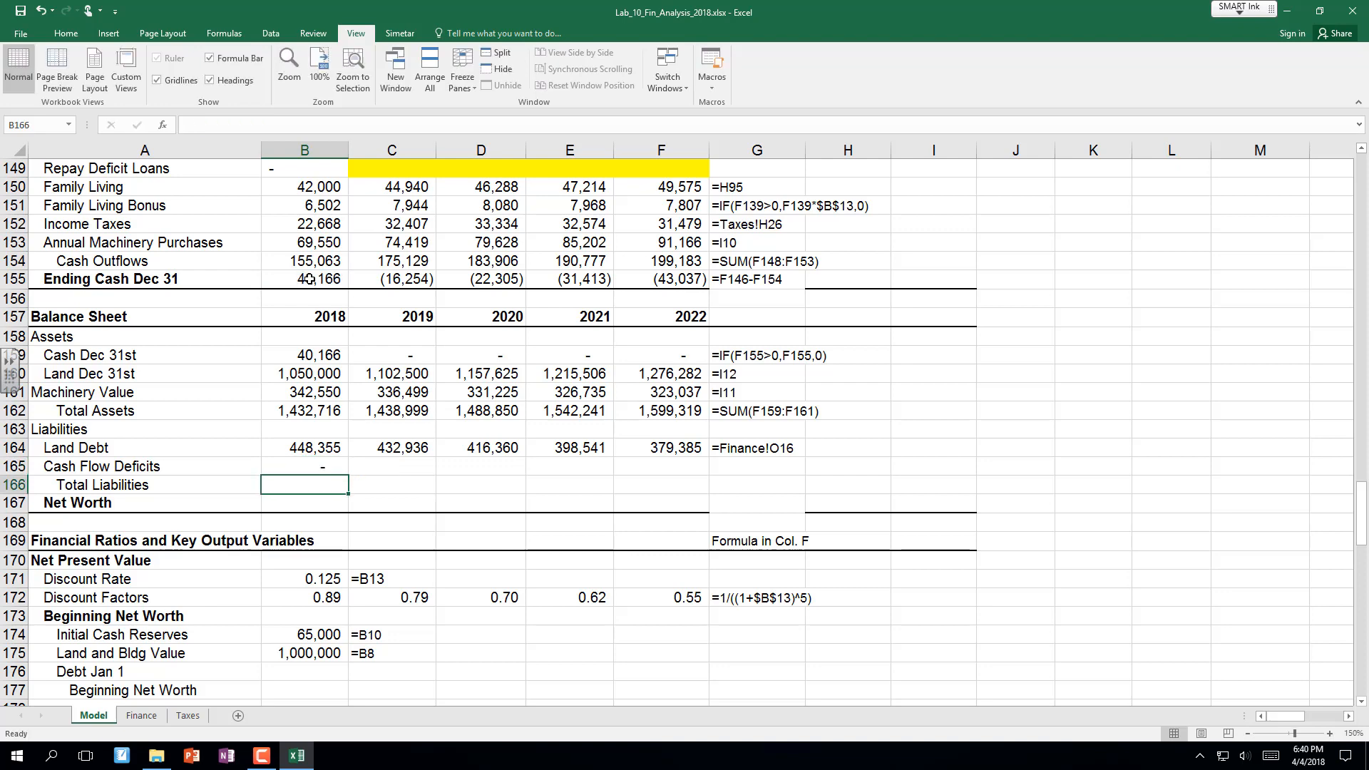
click(321, 465)
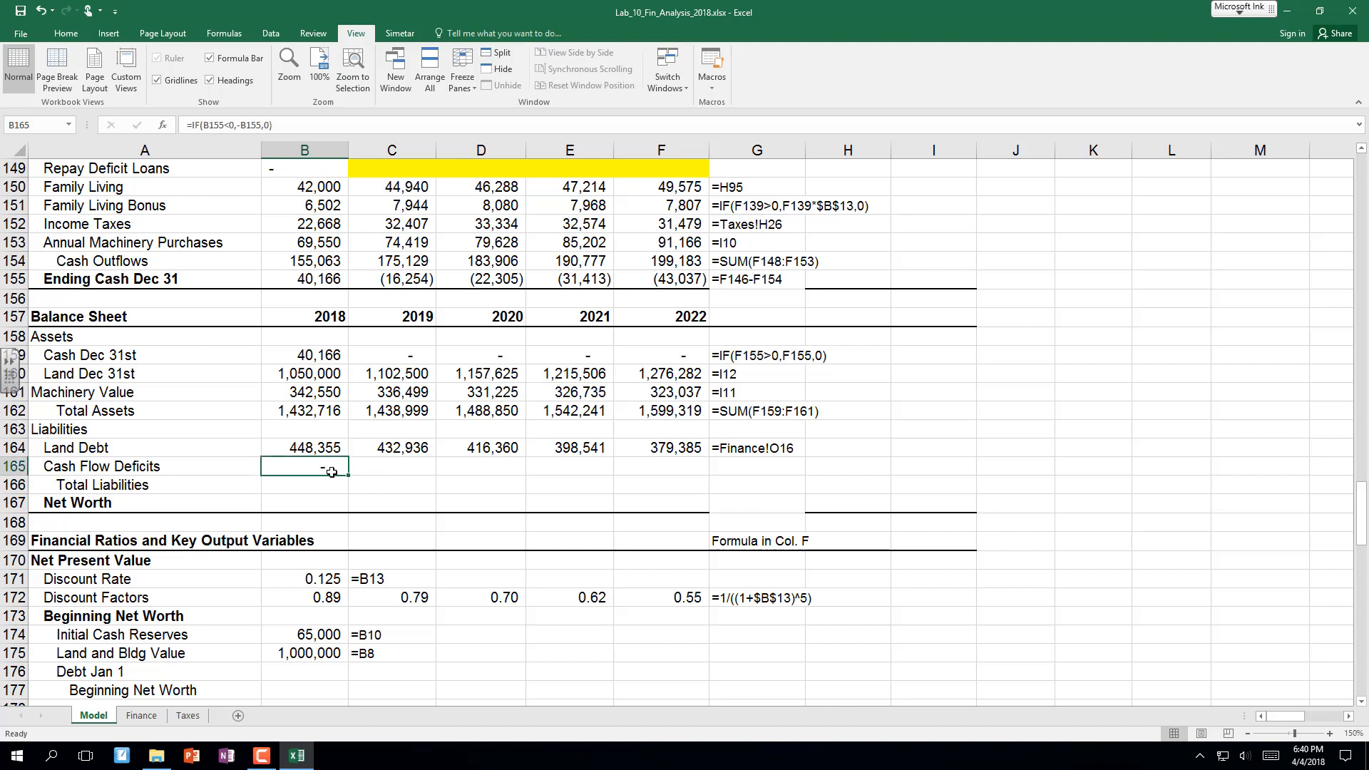
drag(348, 475, 699, 475)
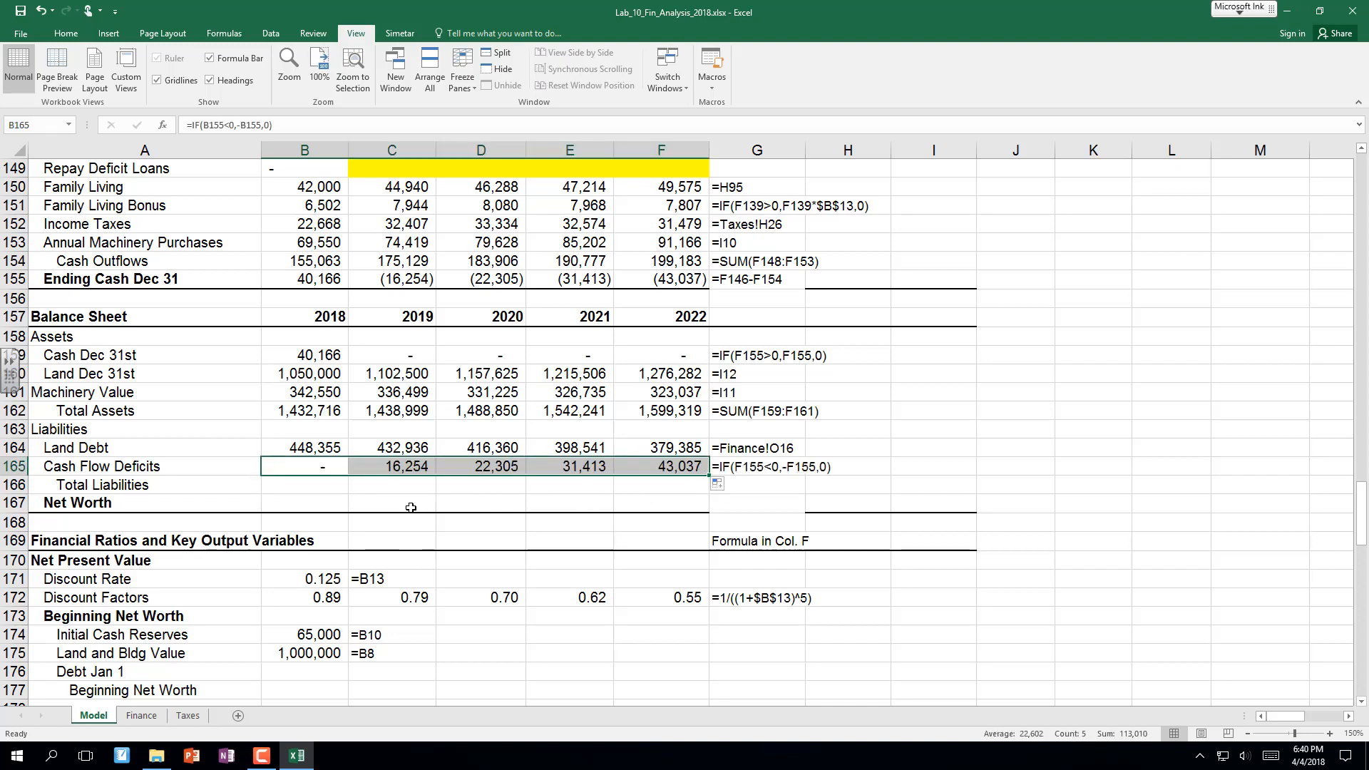
Total the 2018 liabilities in B166 with =SUM(B164:B165).
click(313, 487)
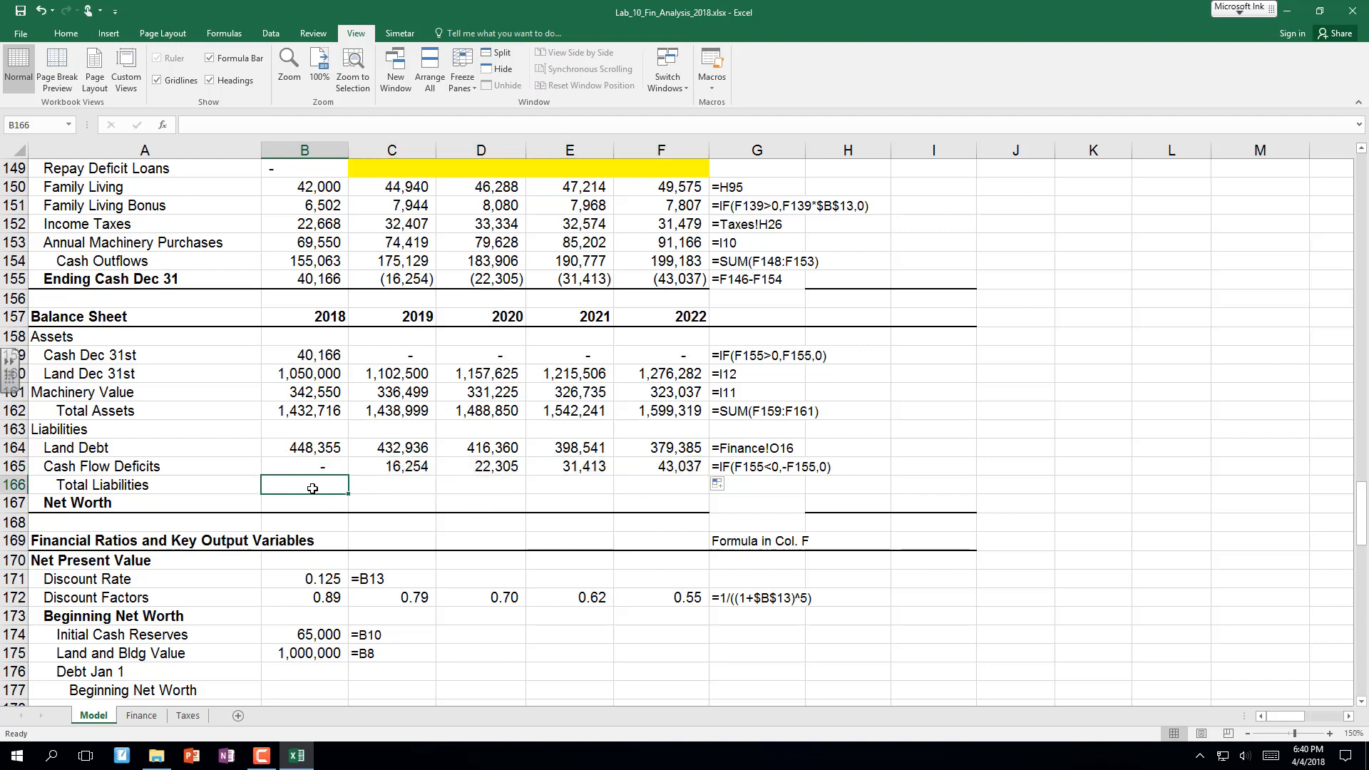
text(=sum()
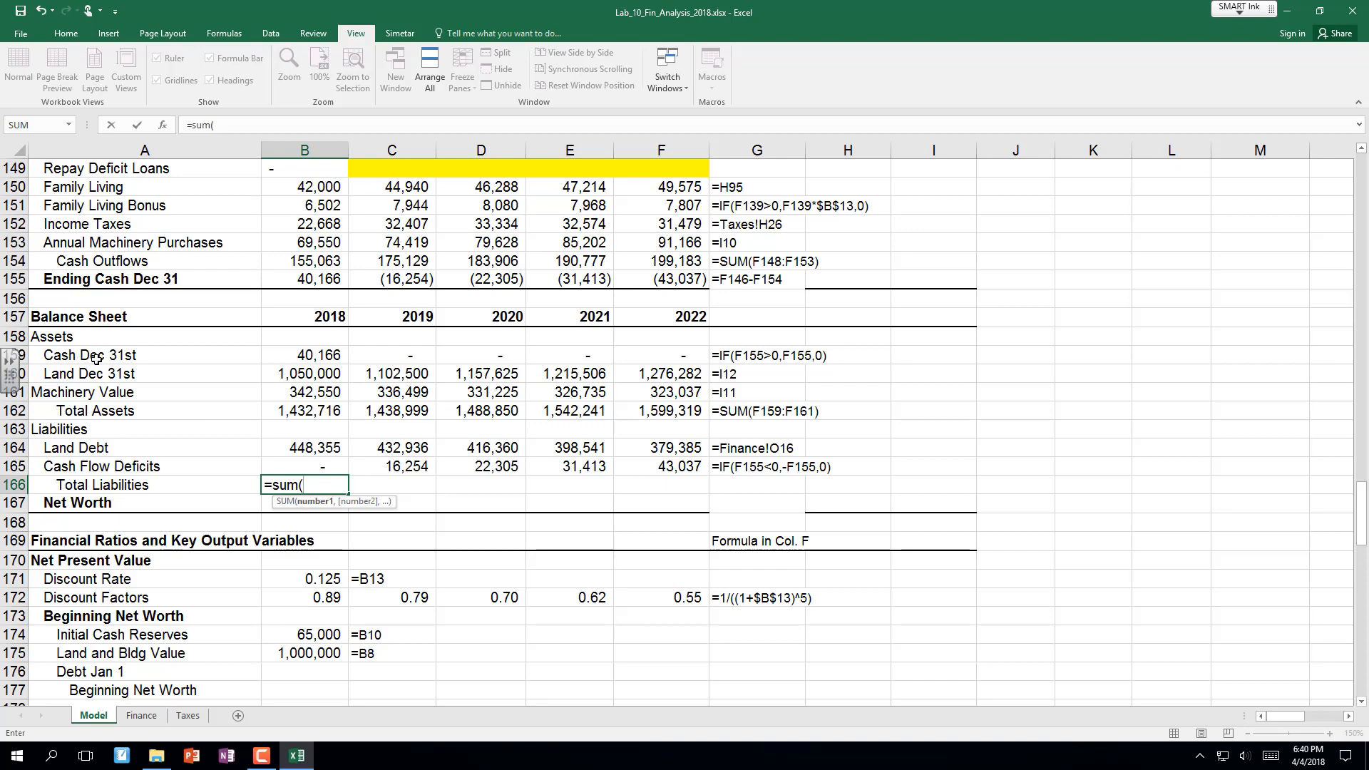
click(308, 447)
drag(308, 447, 309, 467)
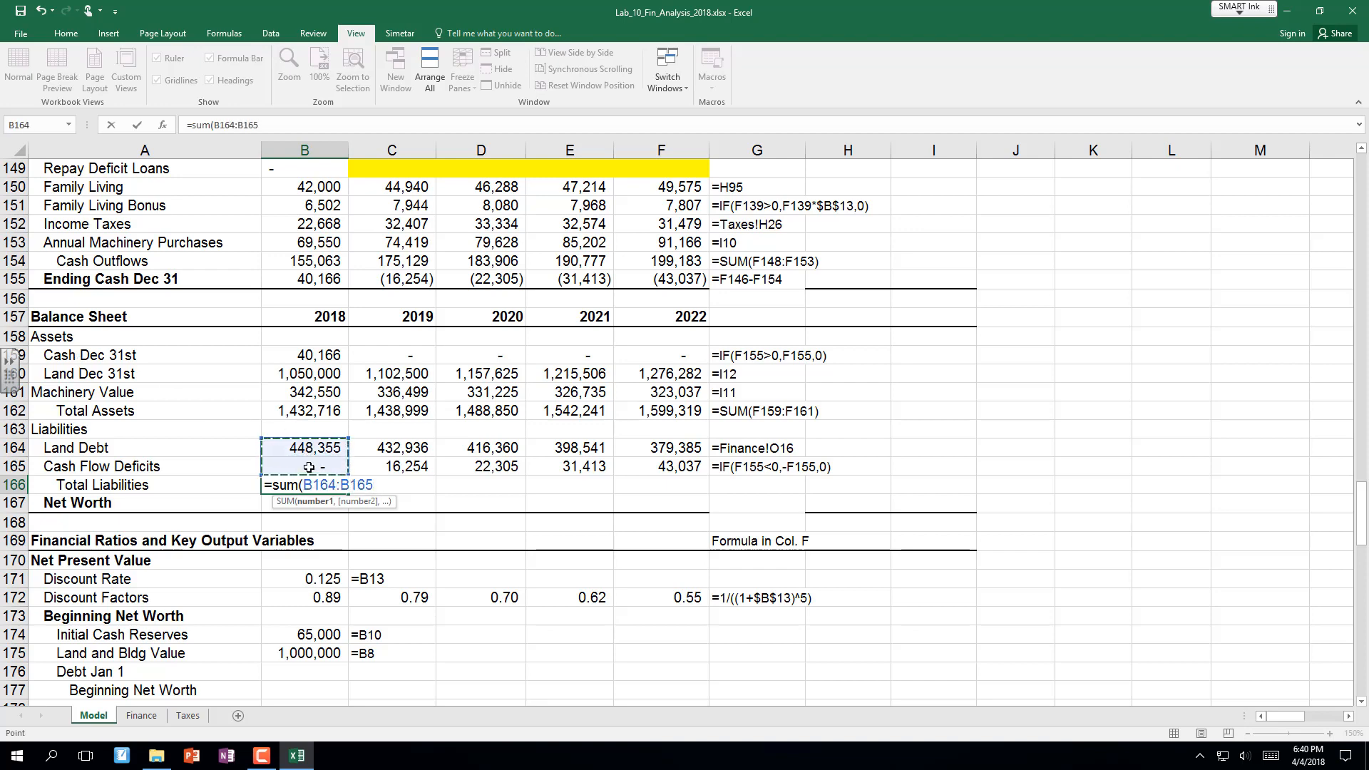
key(Return)
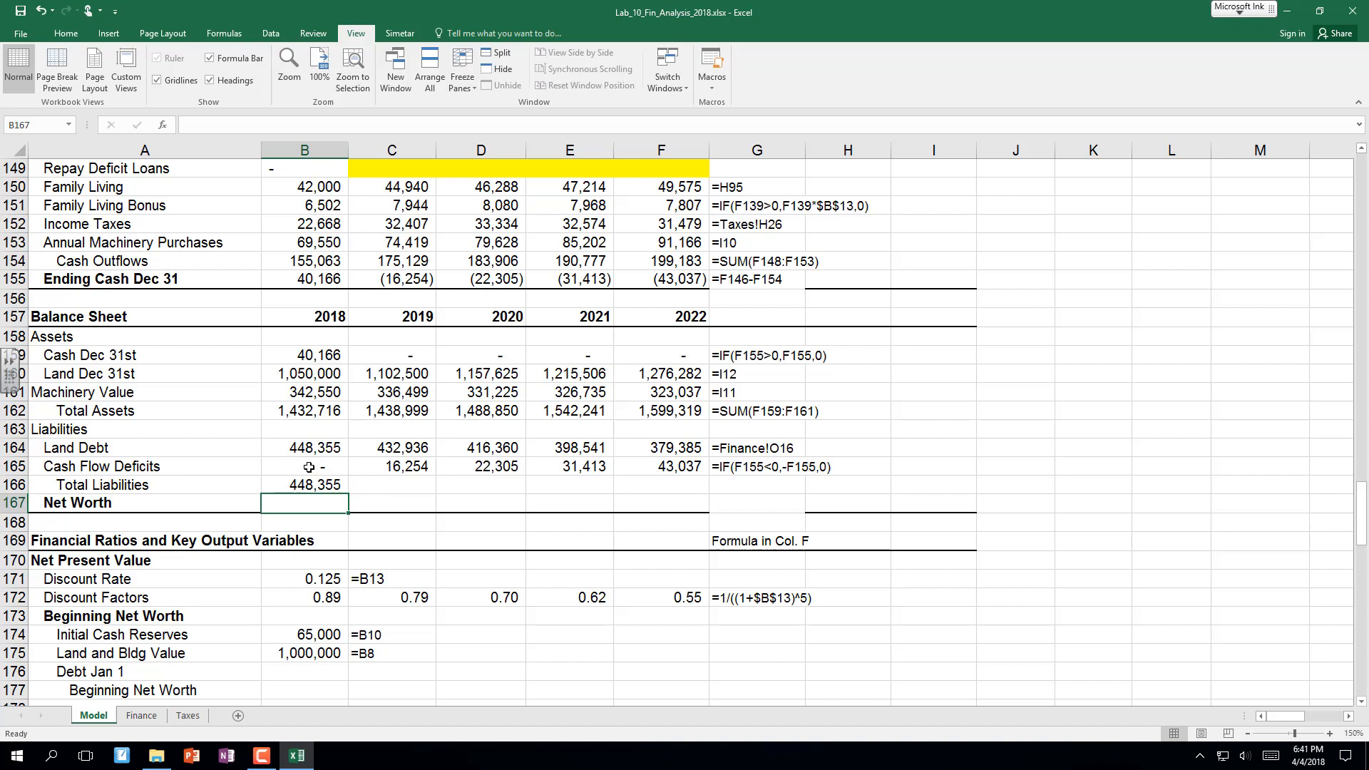
Calculate the 2018 Net Worth in B167 with =B162-B166 and fill the Total Liabilities and Net Worth formulas across to column F.
text(=)
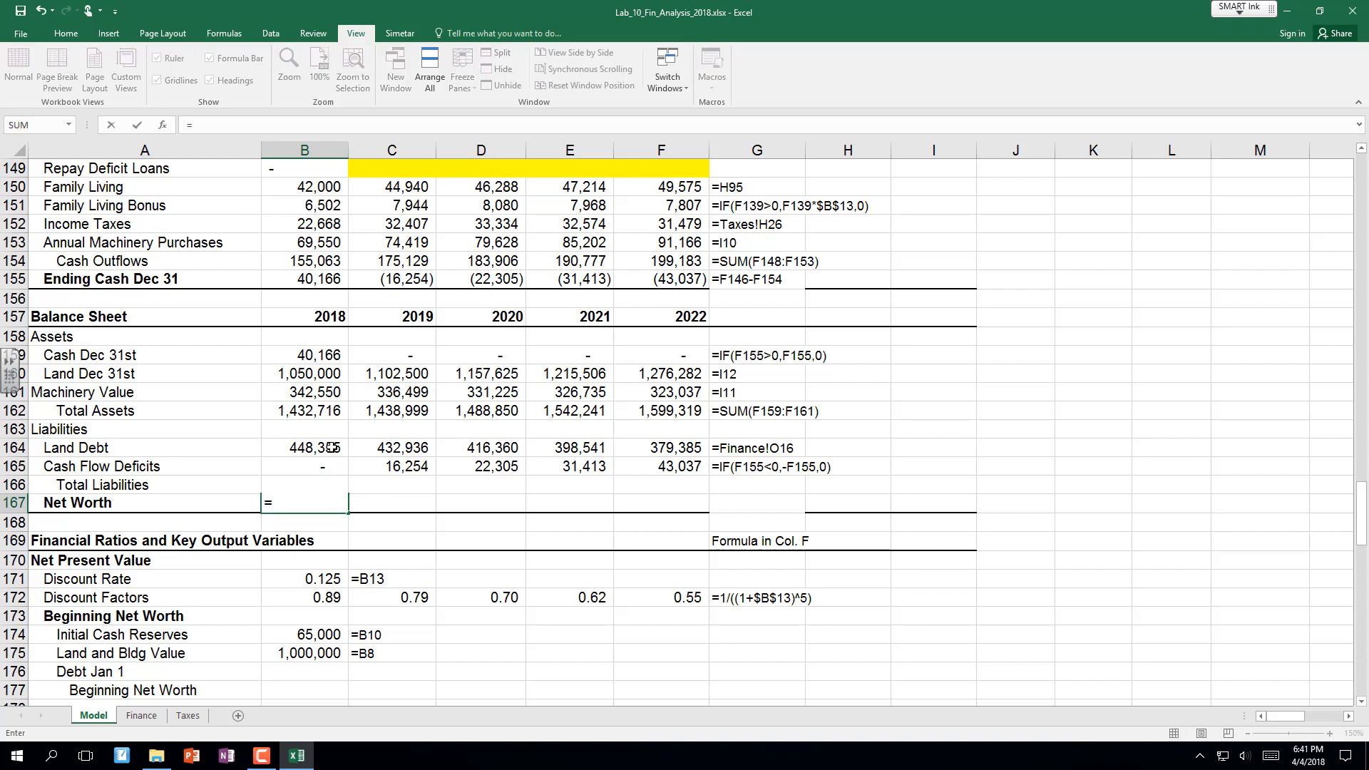
click(307, 411)
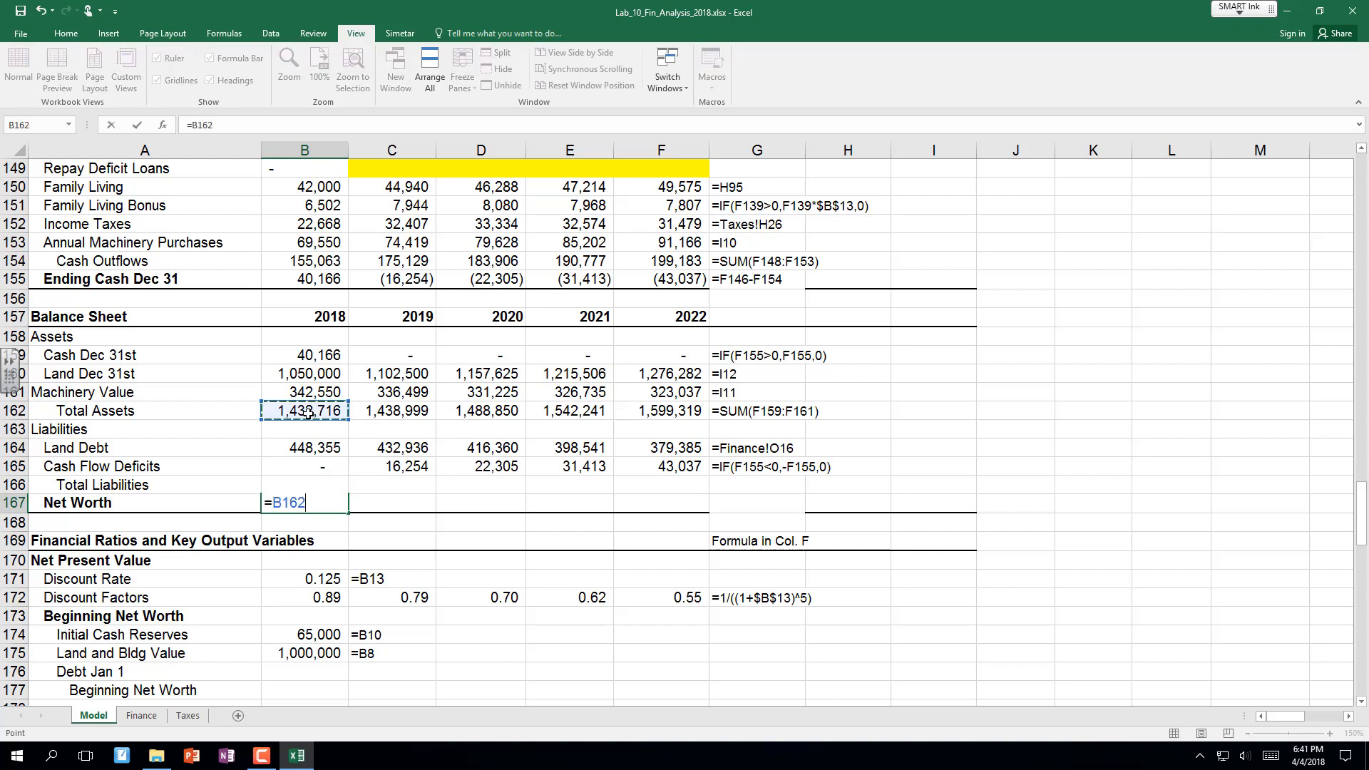
text(-b166)
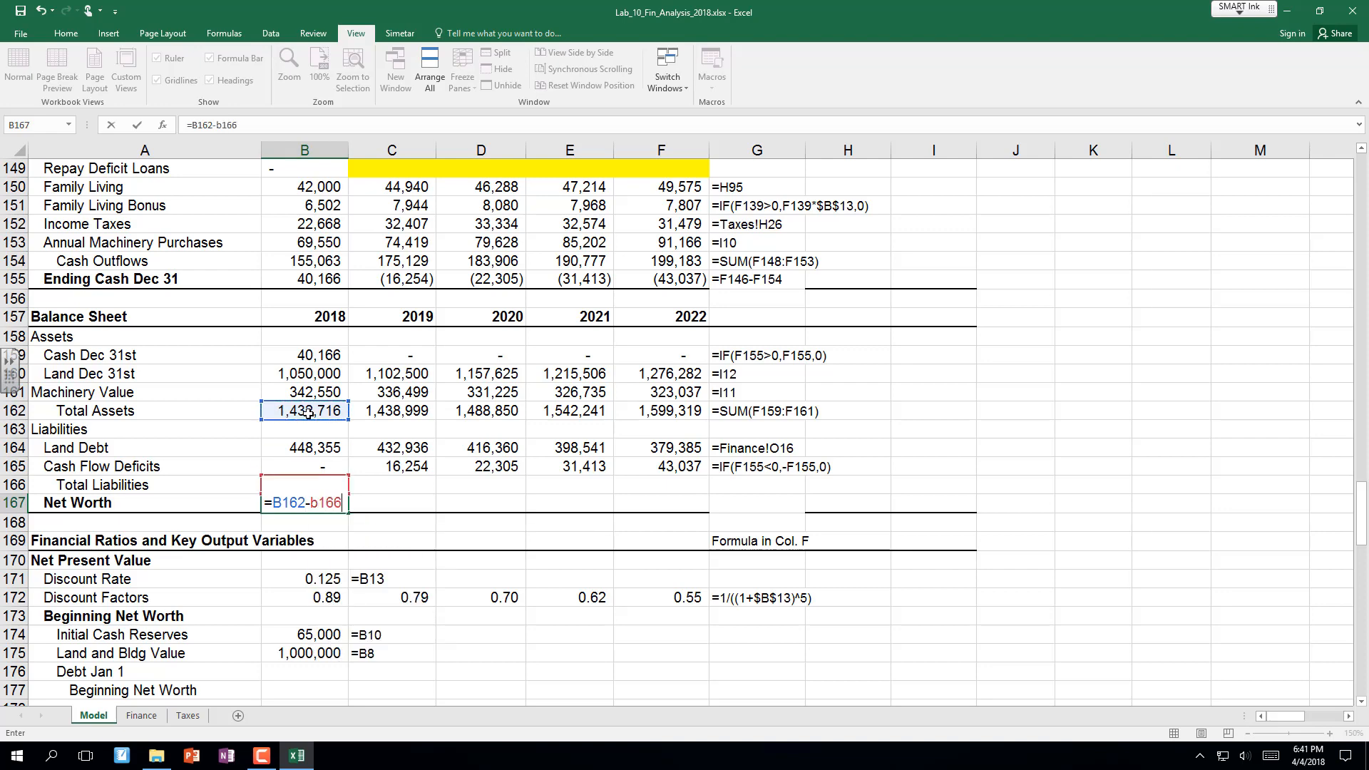
key(Return)
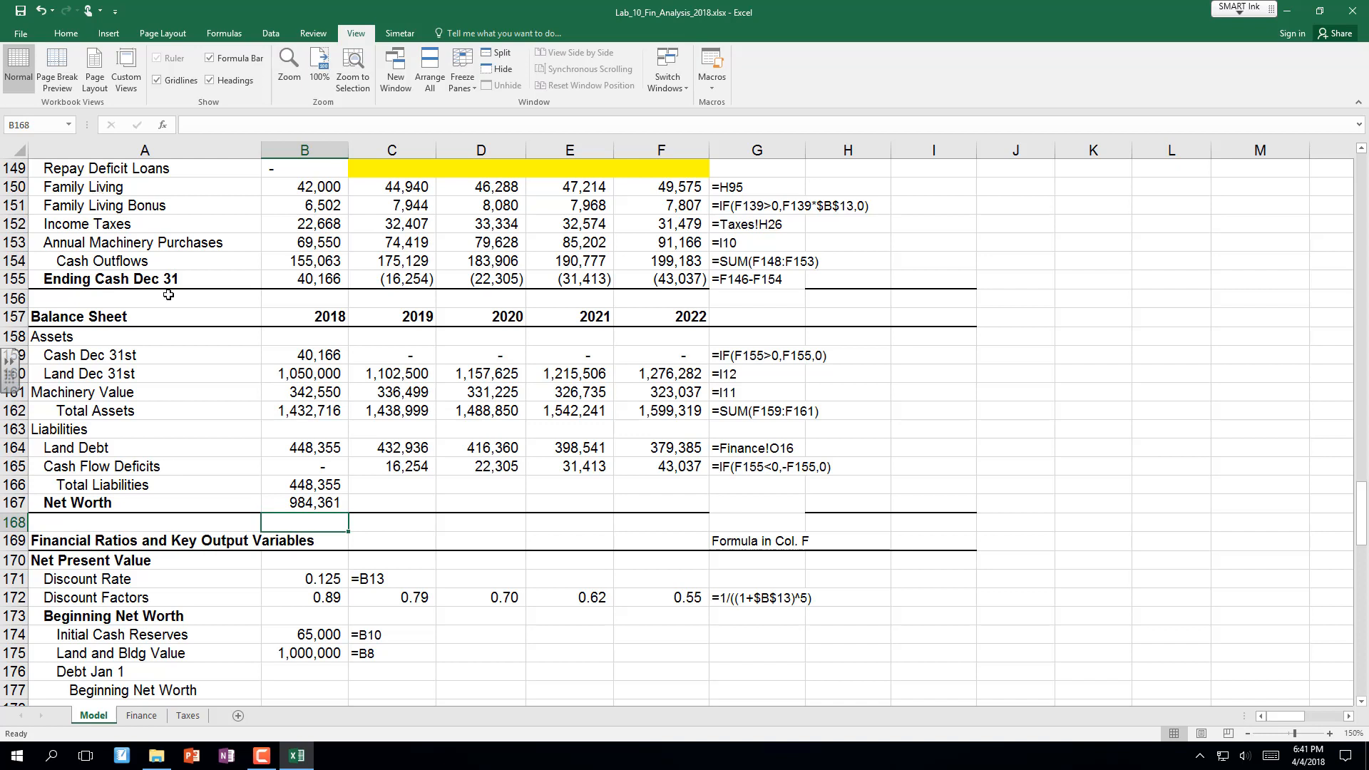
click(314, 491)
drag(314, 498, 685, 515)
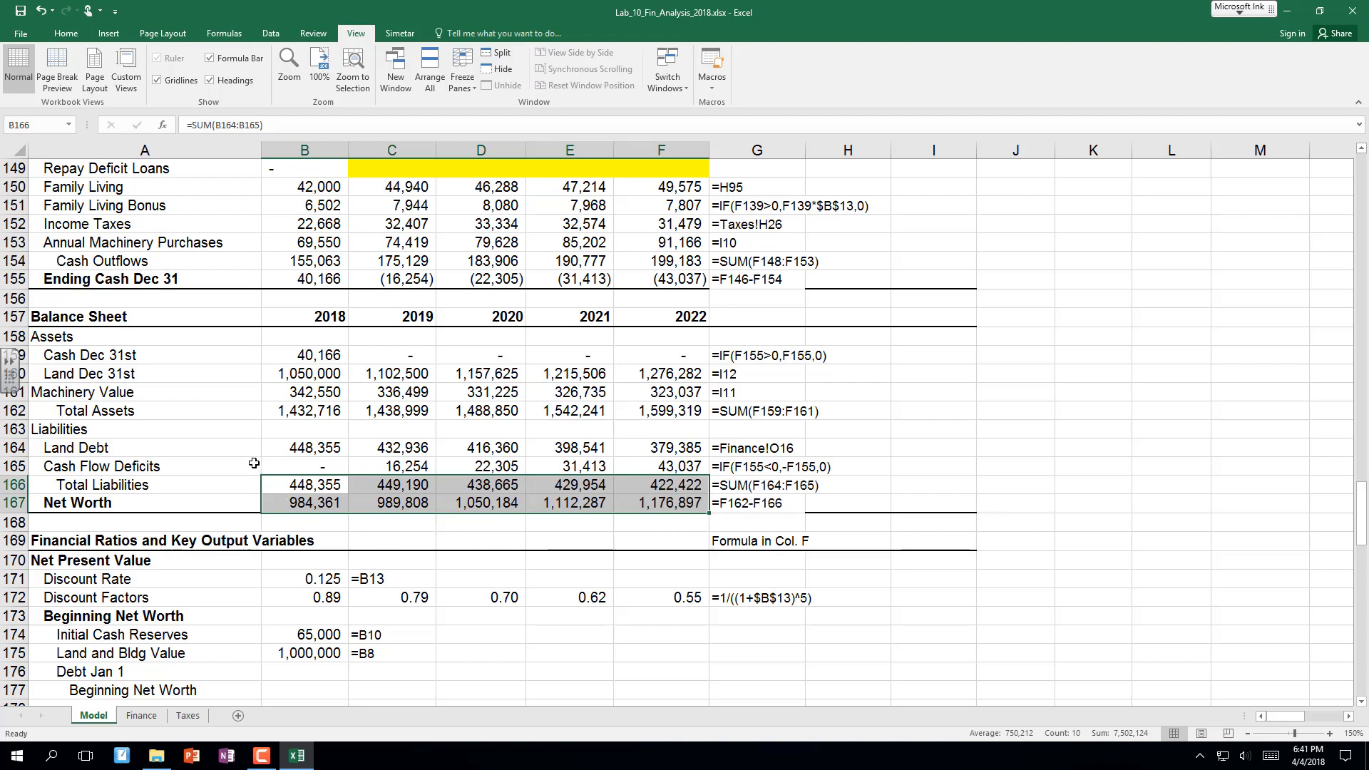
Highlight the Cash Dec 31st cells B159:F159 in yellow.
scroll(257, 465, down, 2)
scroll(253, 464, up, 3)
scroll(251, 463, up, 3)
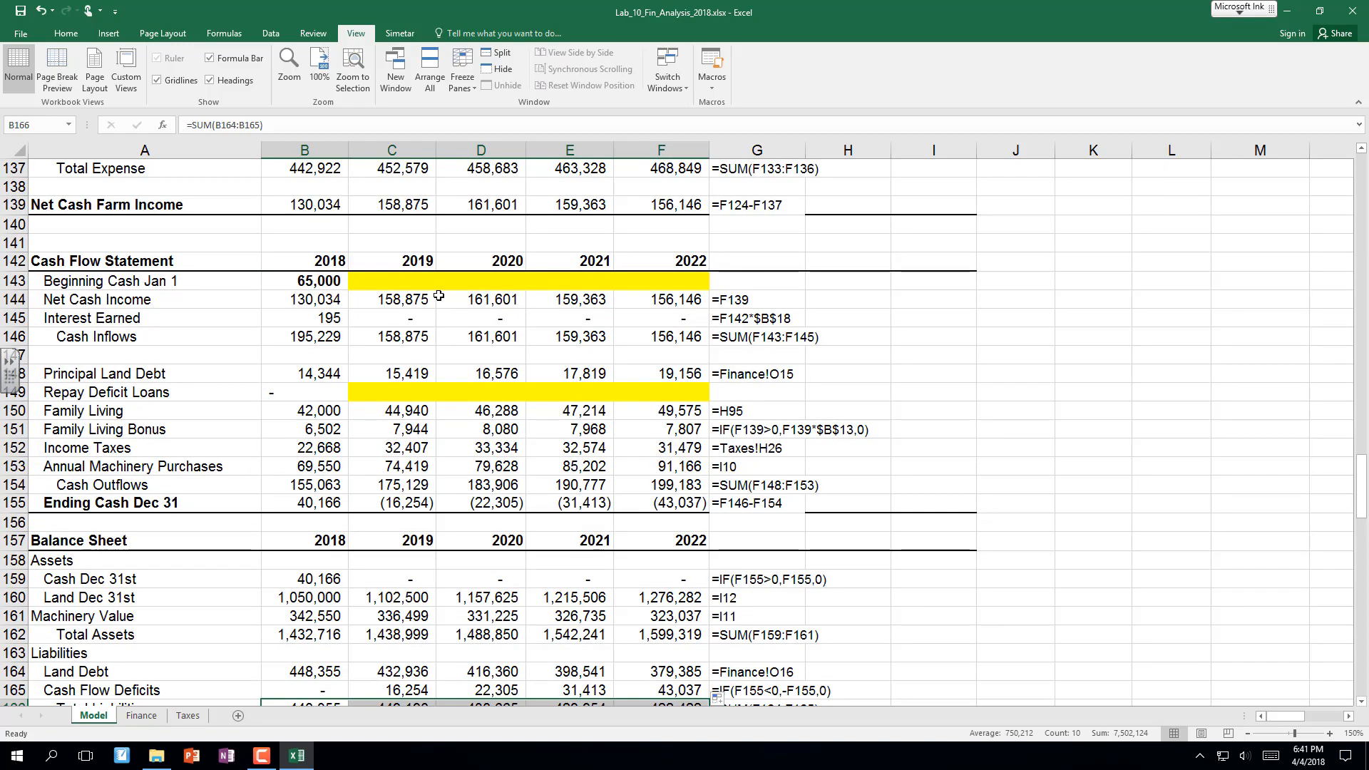
click(392, 280)
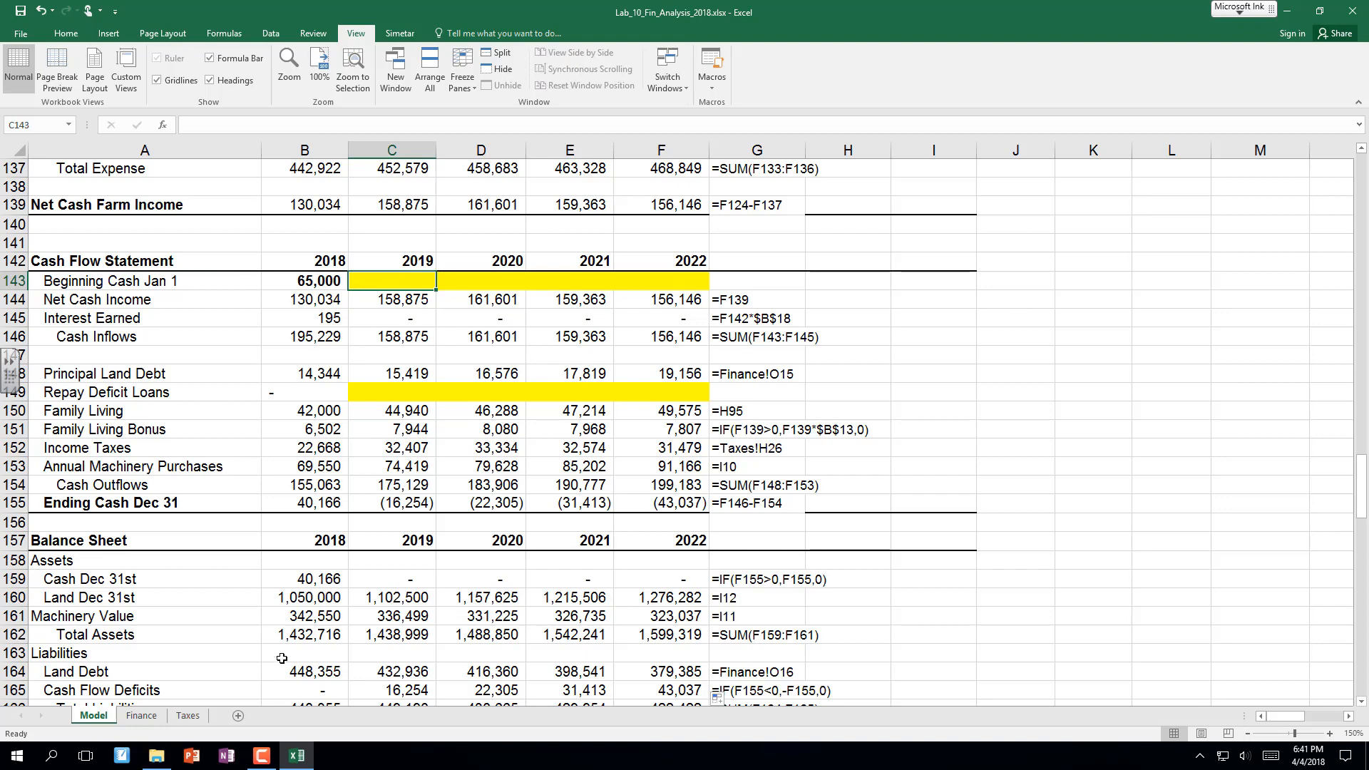
drag(323, 579, 677, 579)
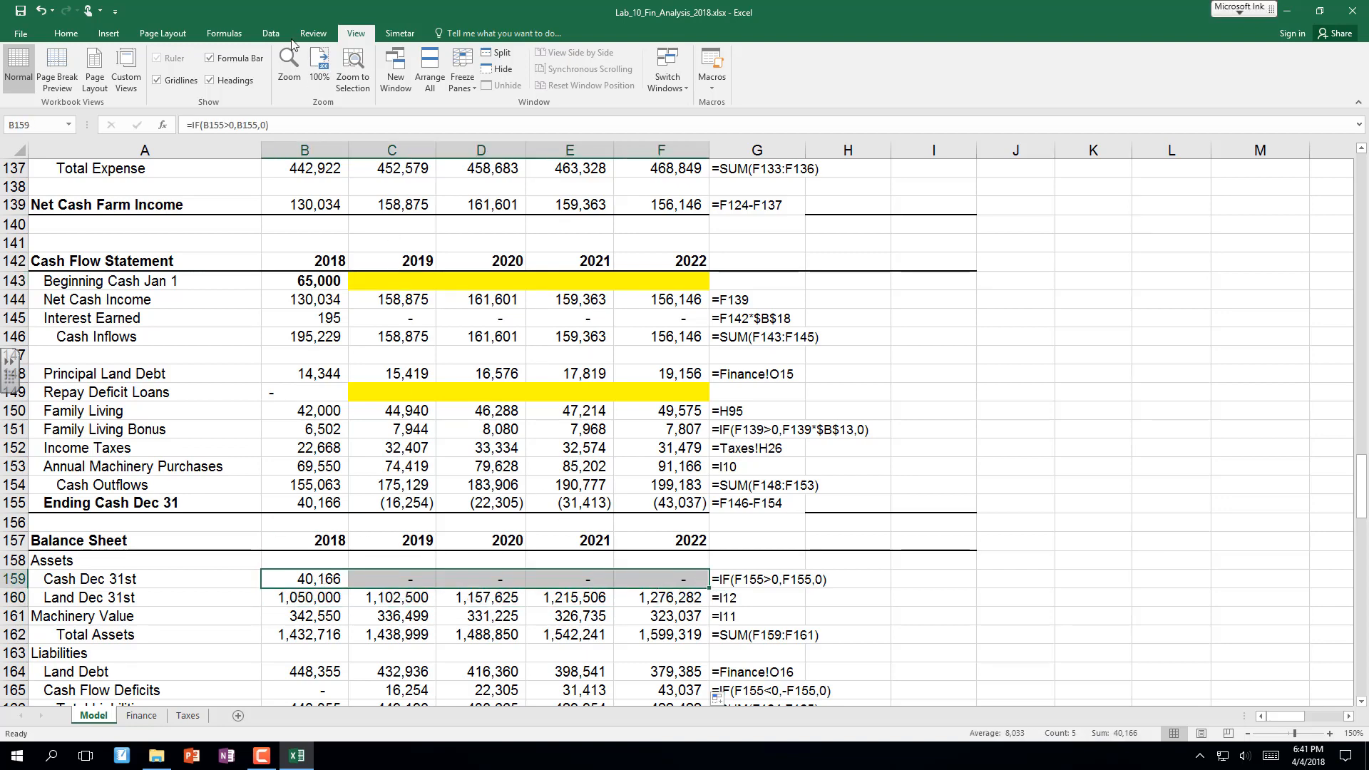
click(65, 34)
click(219, 80)
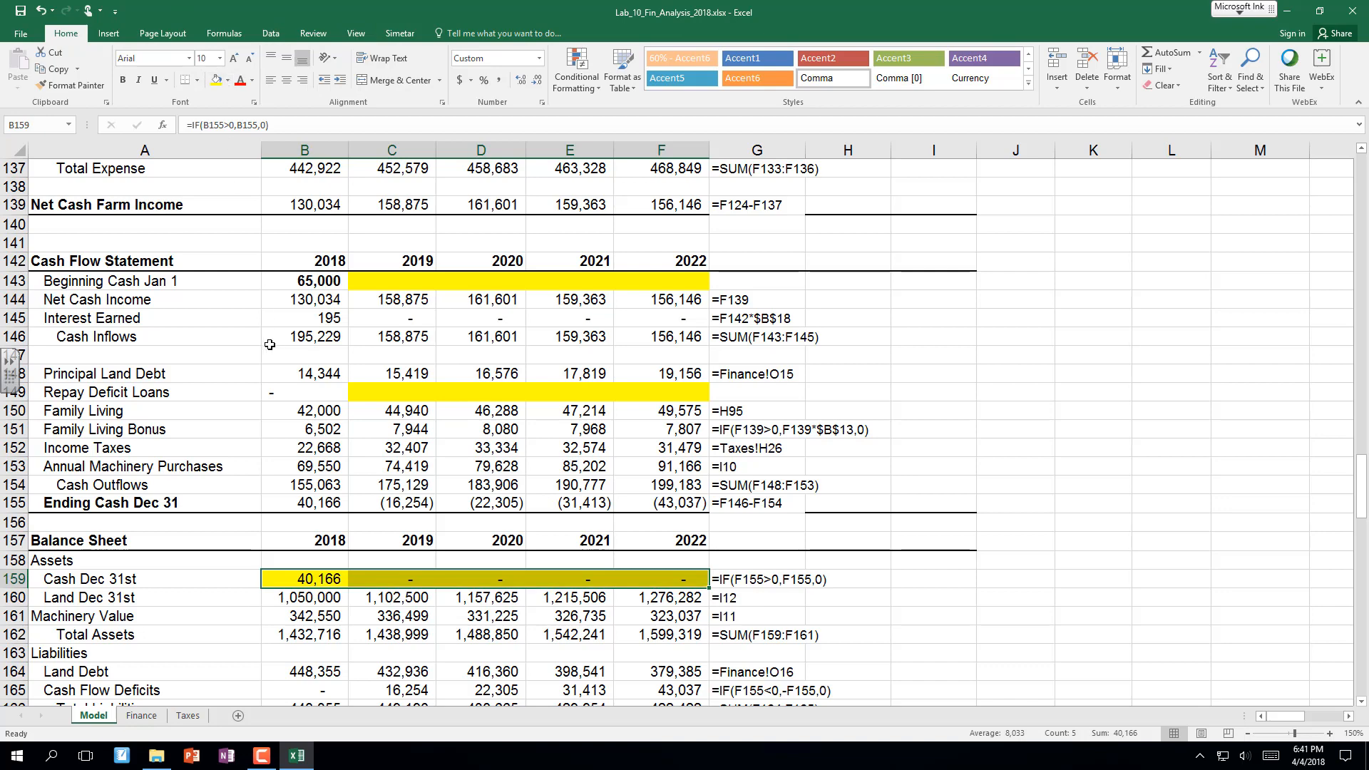
Highlight the Cash Flow Deficits cells B165:F165 in yellow.
scroll(270, 346, down, 2)
drag(320, 579, 650, 573)
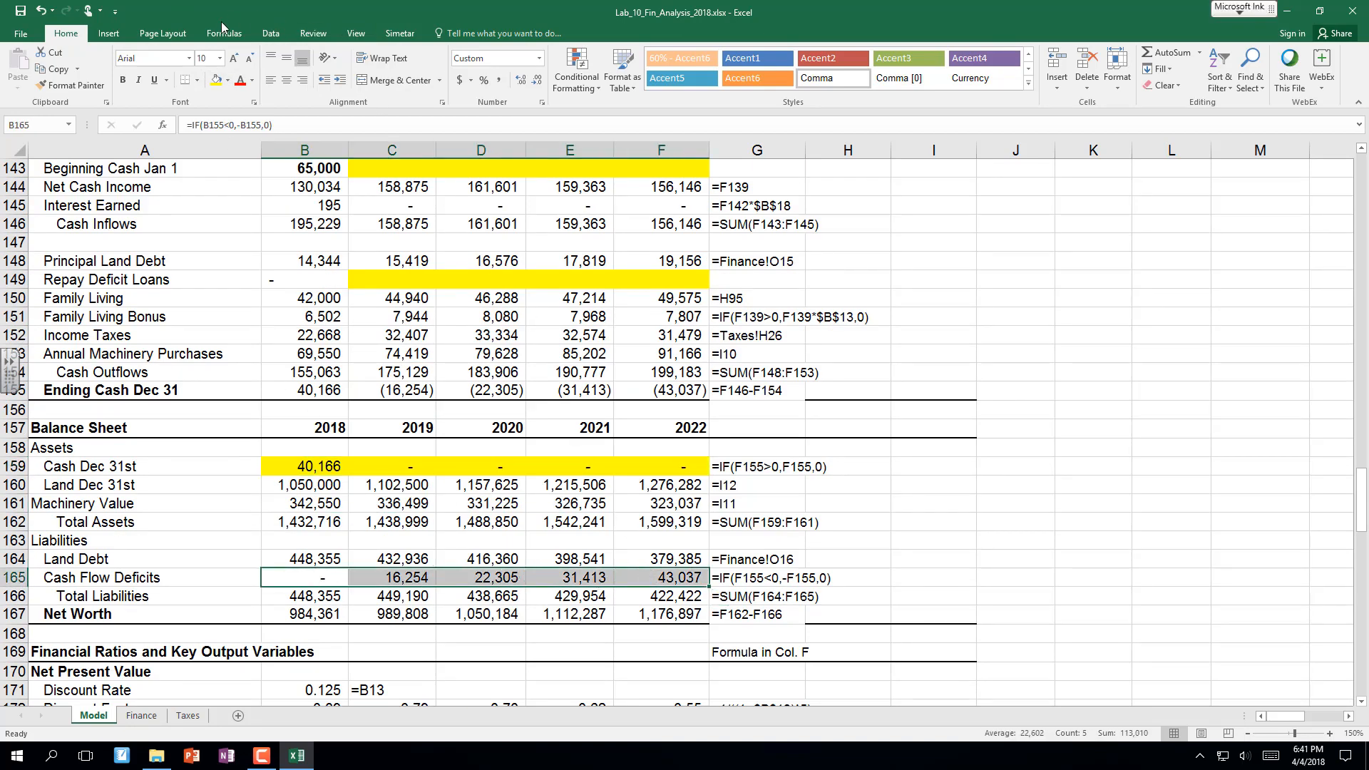
click(217, 81)
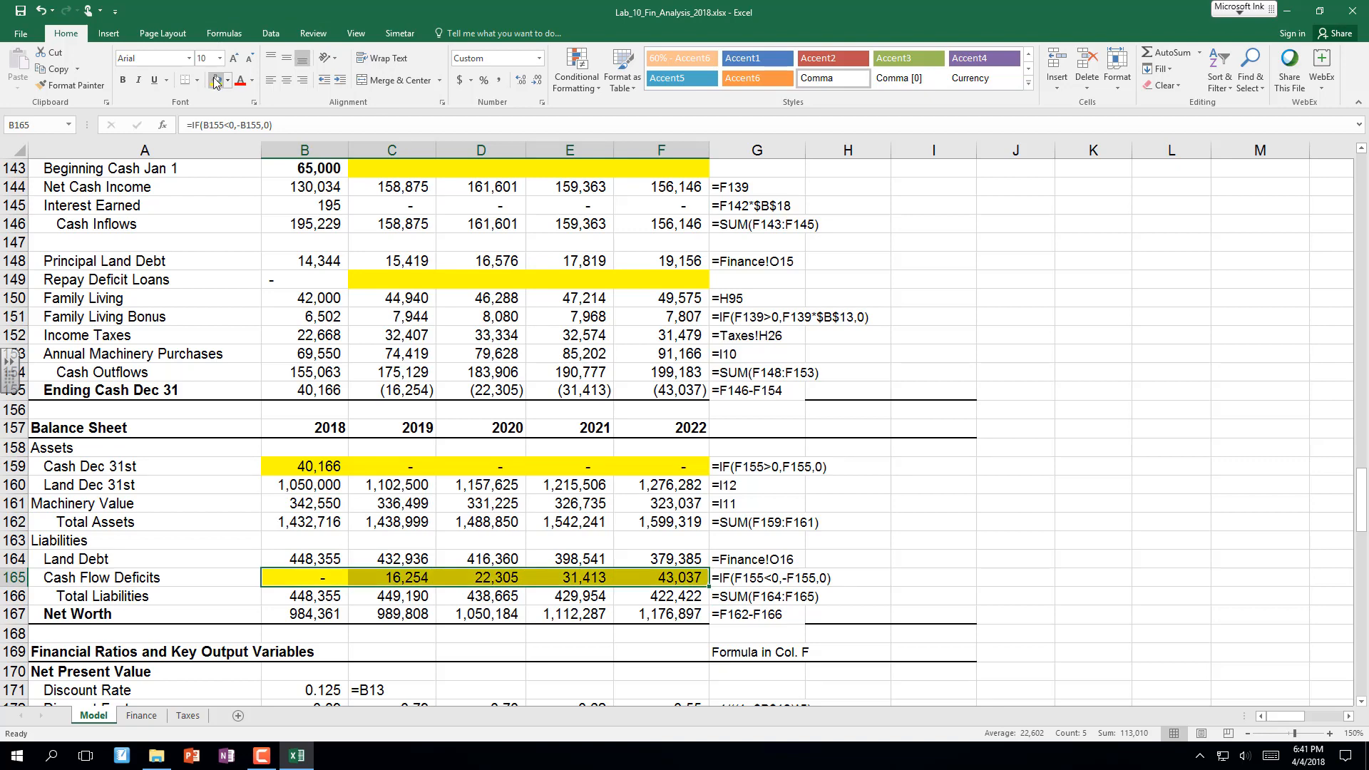
click(223, 33)
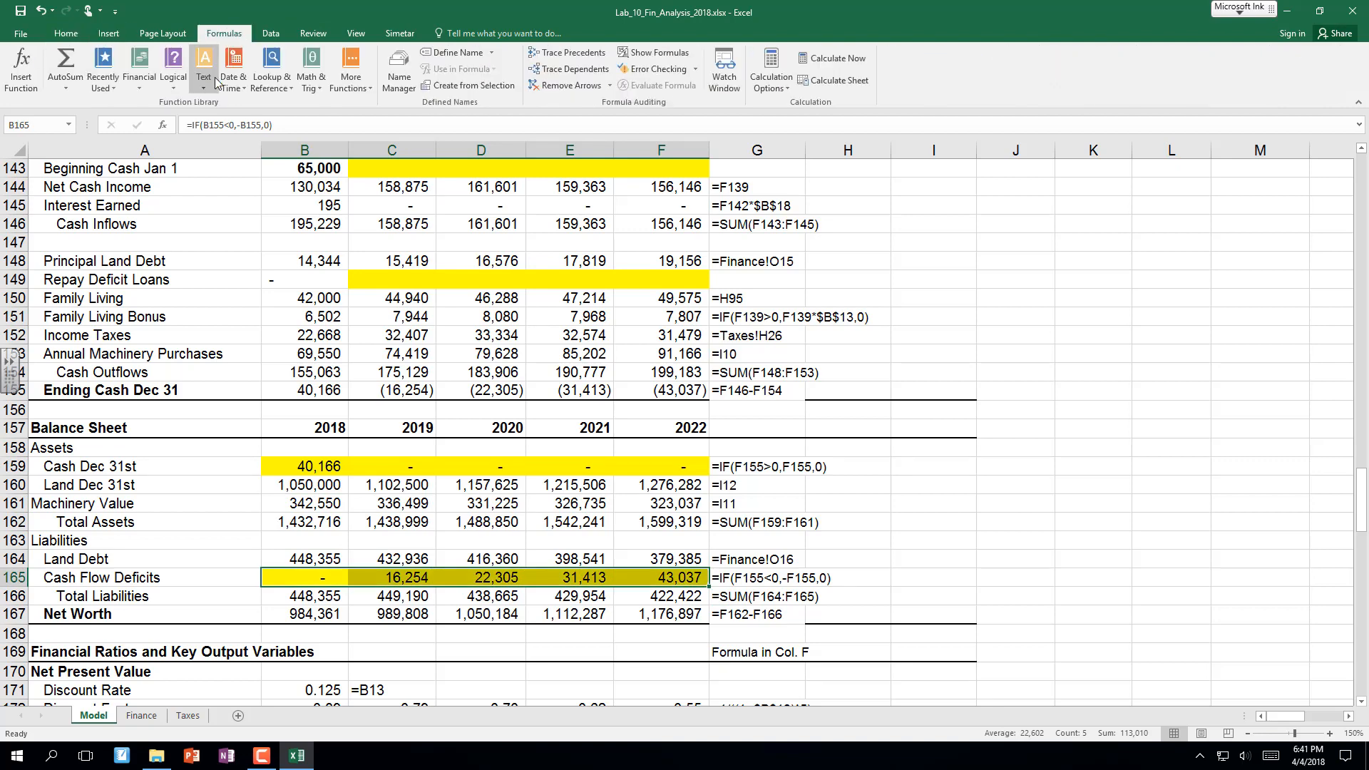
click(239, 321)
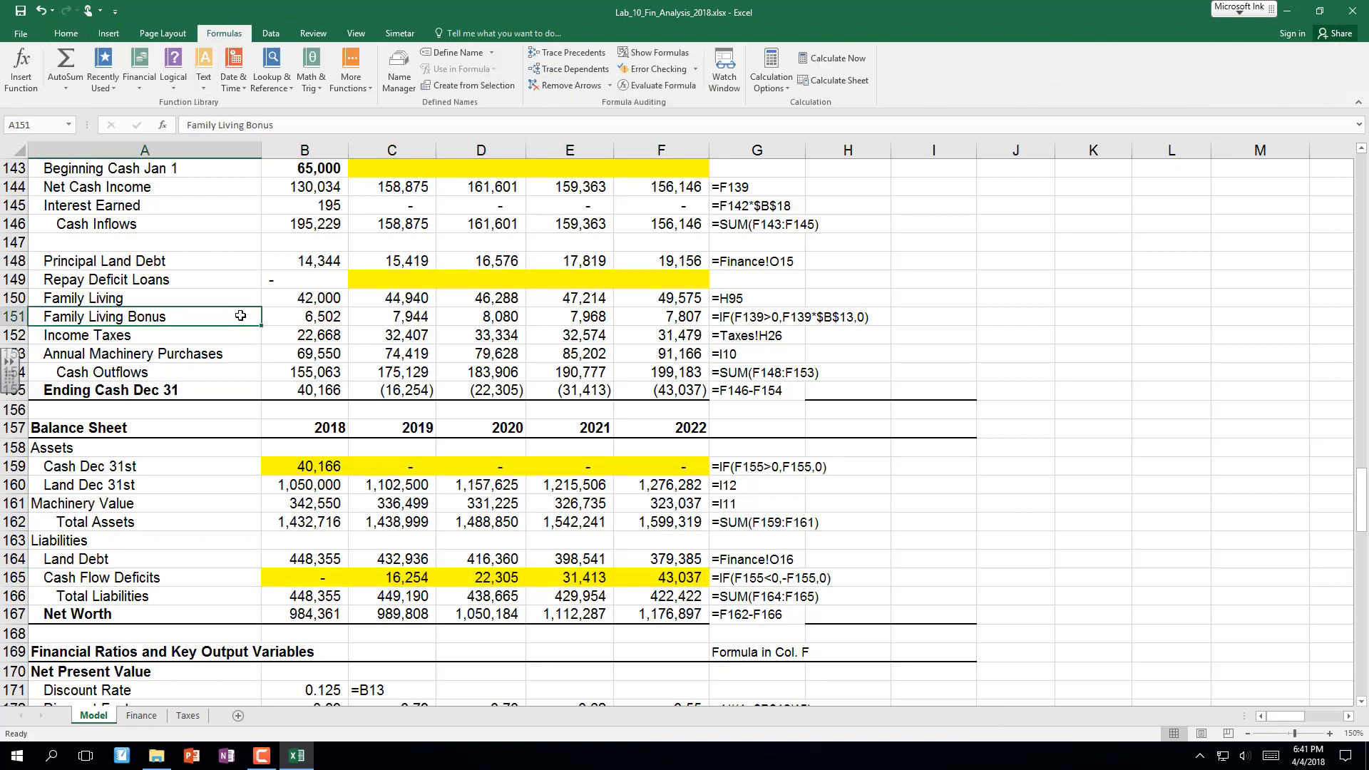
Link the 2019 Beginning Cash in C143 to the prior year's Cash Dec 31st with =B159 and fill the formula across to F143.
scroll(240, 316, up, 2)
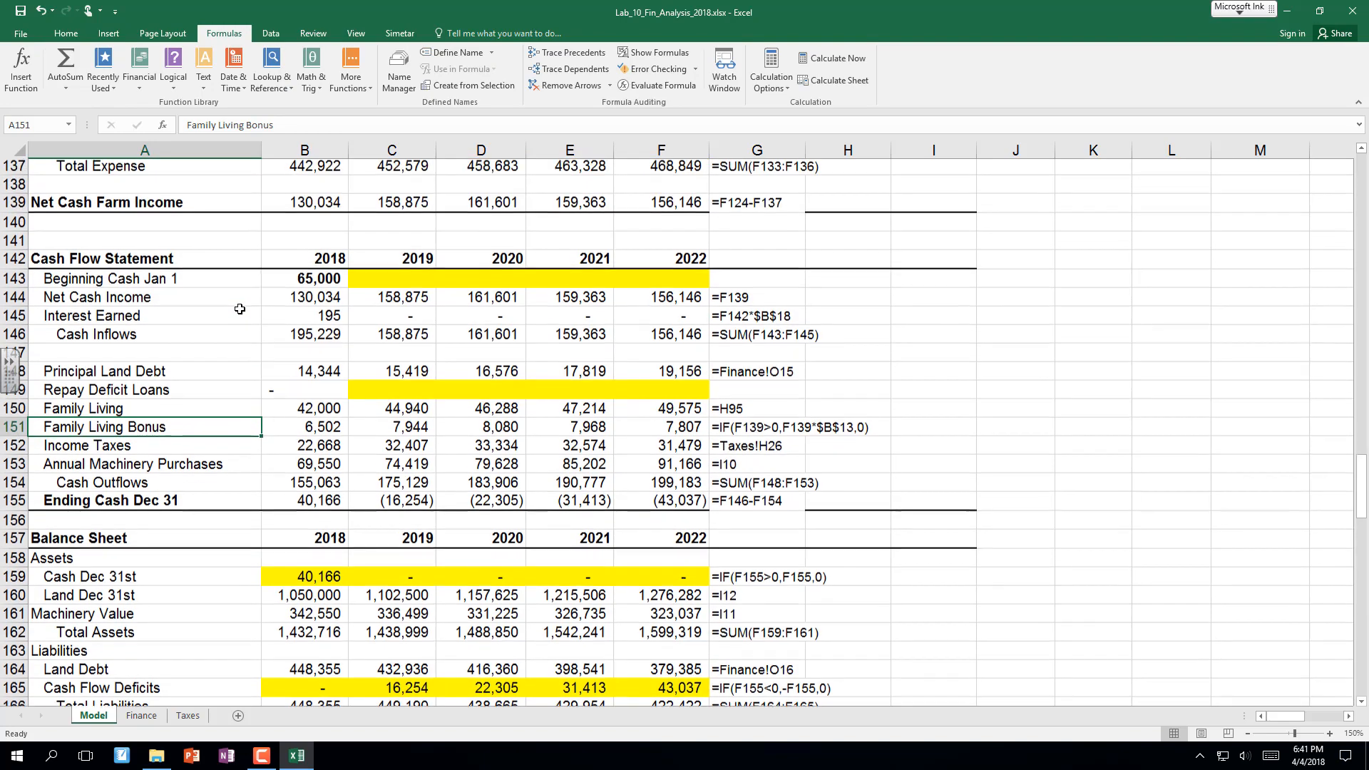
scroll(240, 309, up, 3)
scroll(239, 309, down, 2)
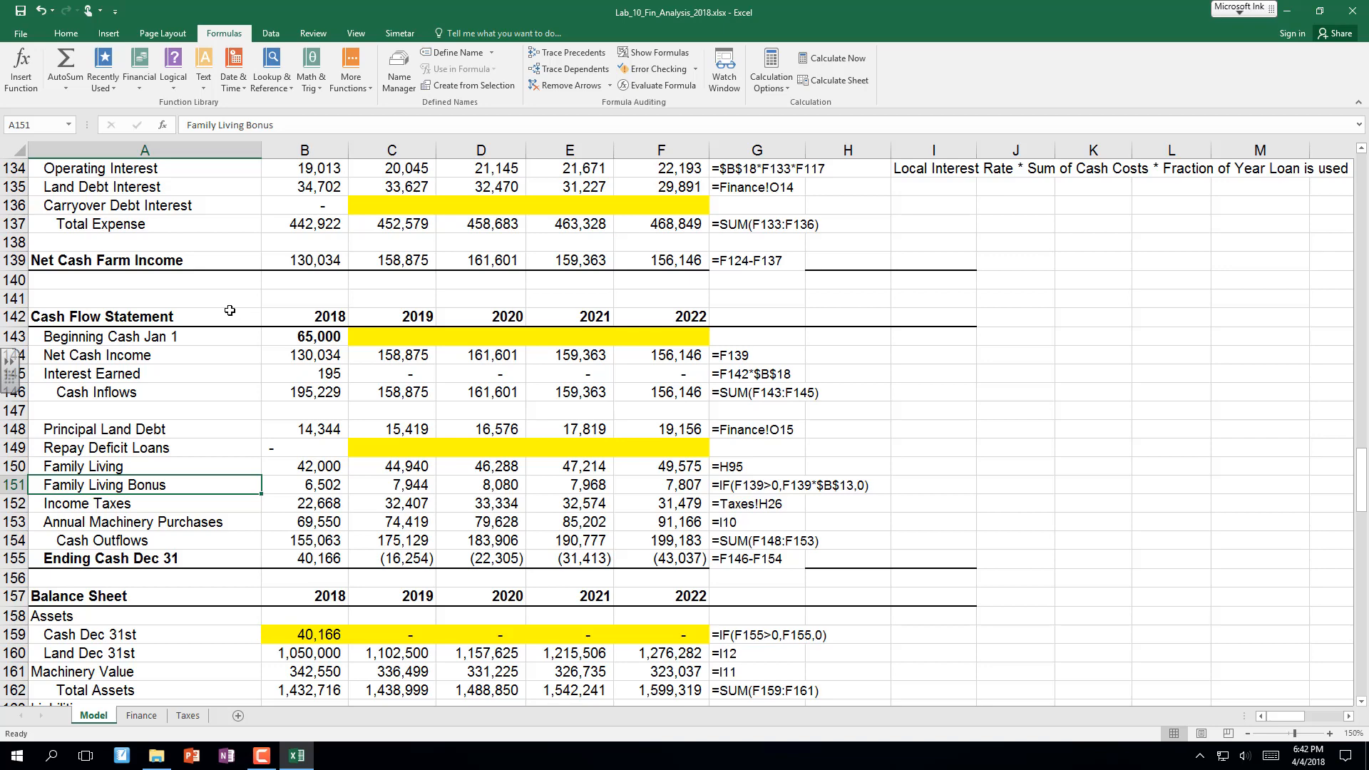
scroll(229, 311, up, 1)
scroll(230, 309, down, 1)
scroll(230, 310, down, 2)
click(381, 229)
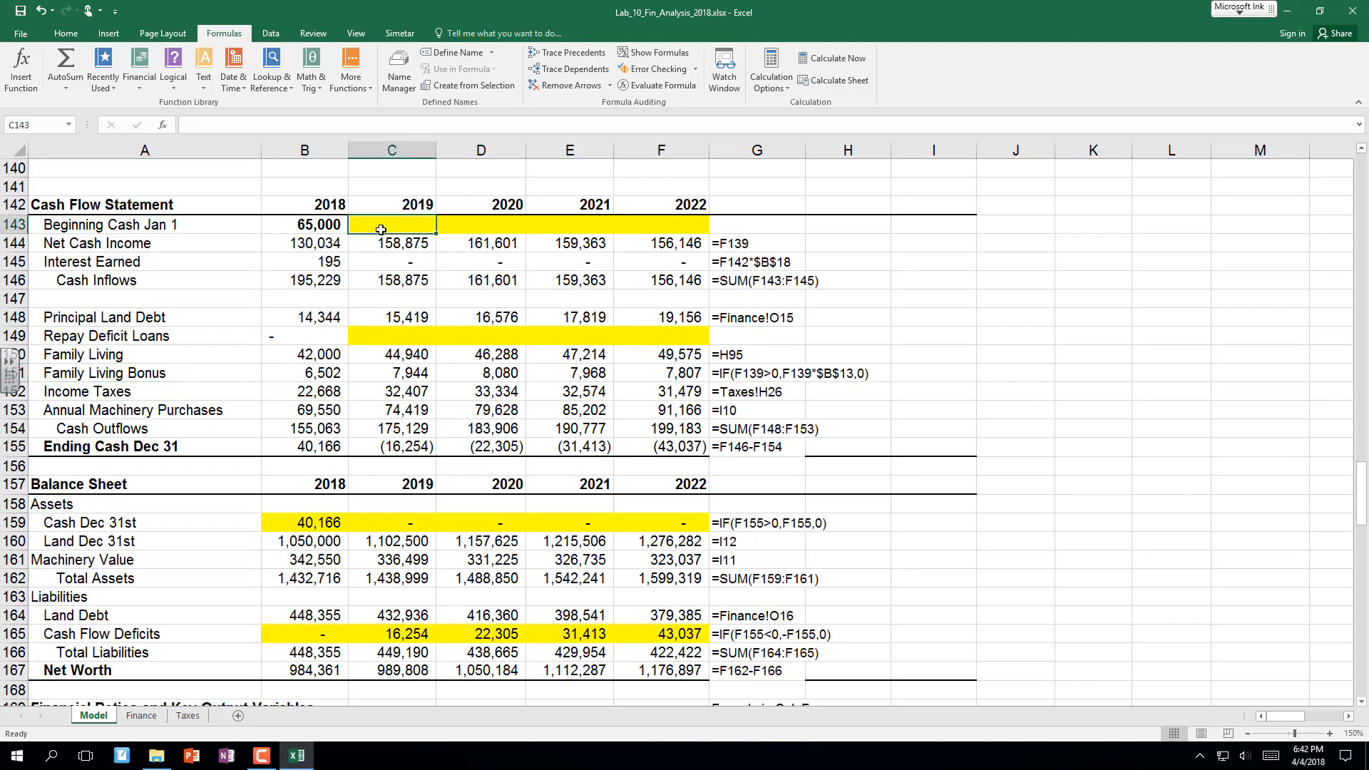
text(=)
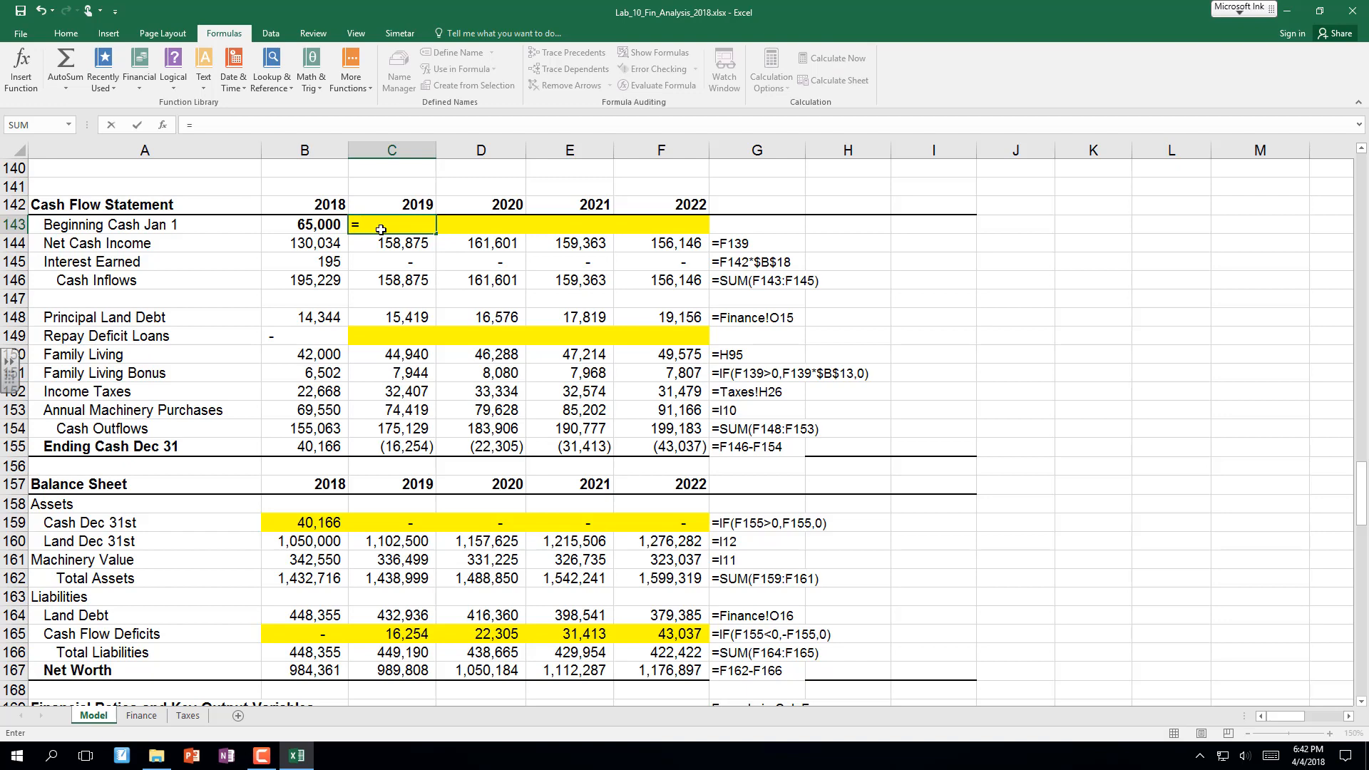
click(310, 524)
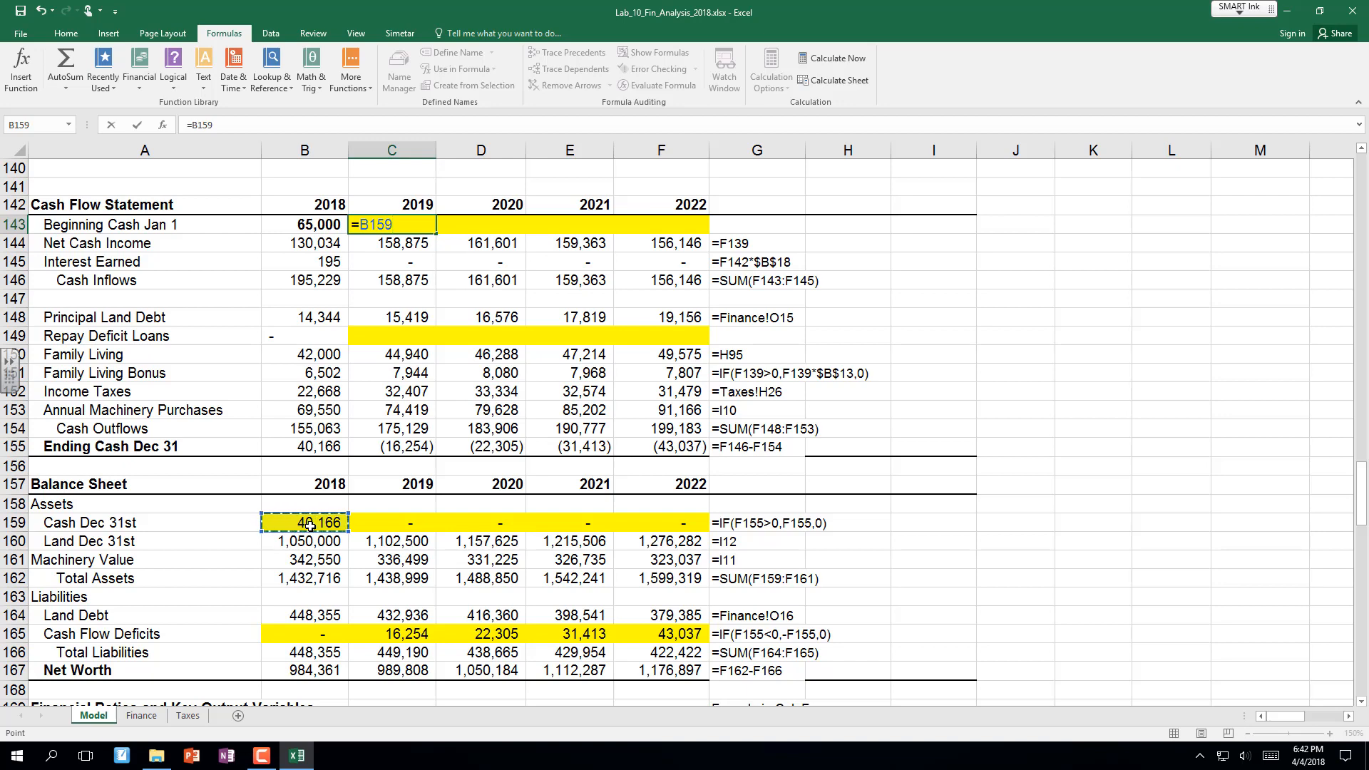
key(Return)
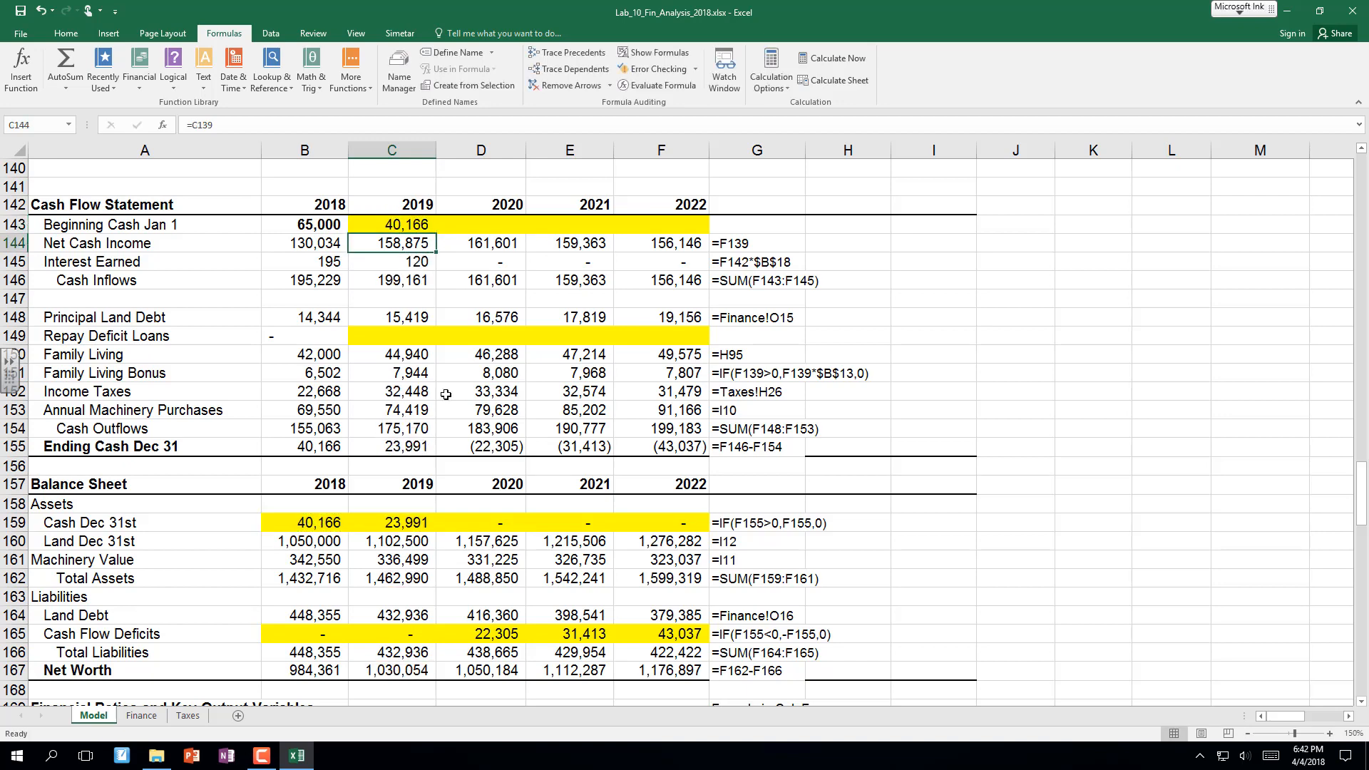
click(401, 223)
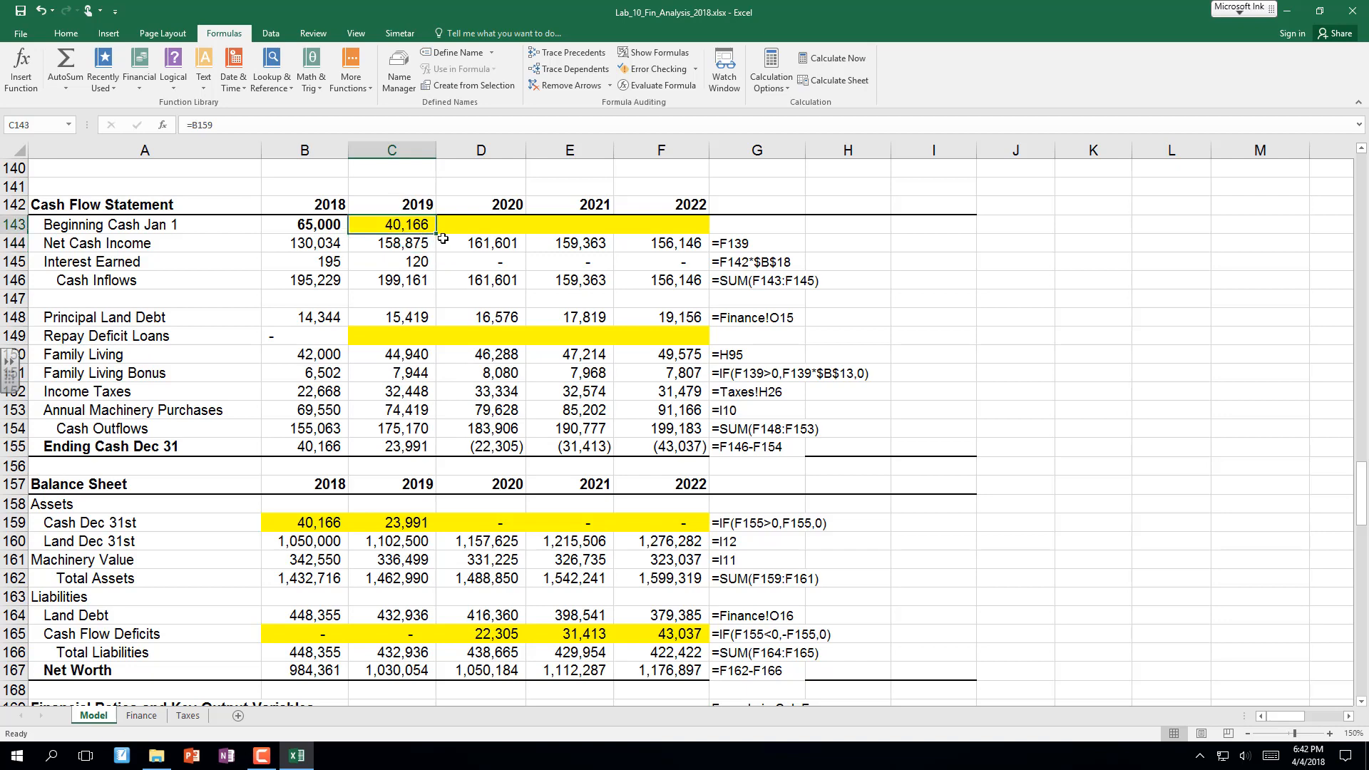
drag(436, 233, 699, 236)
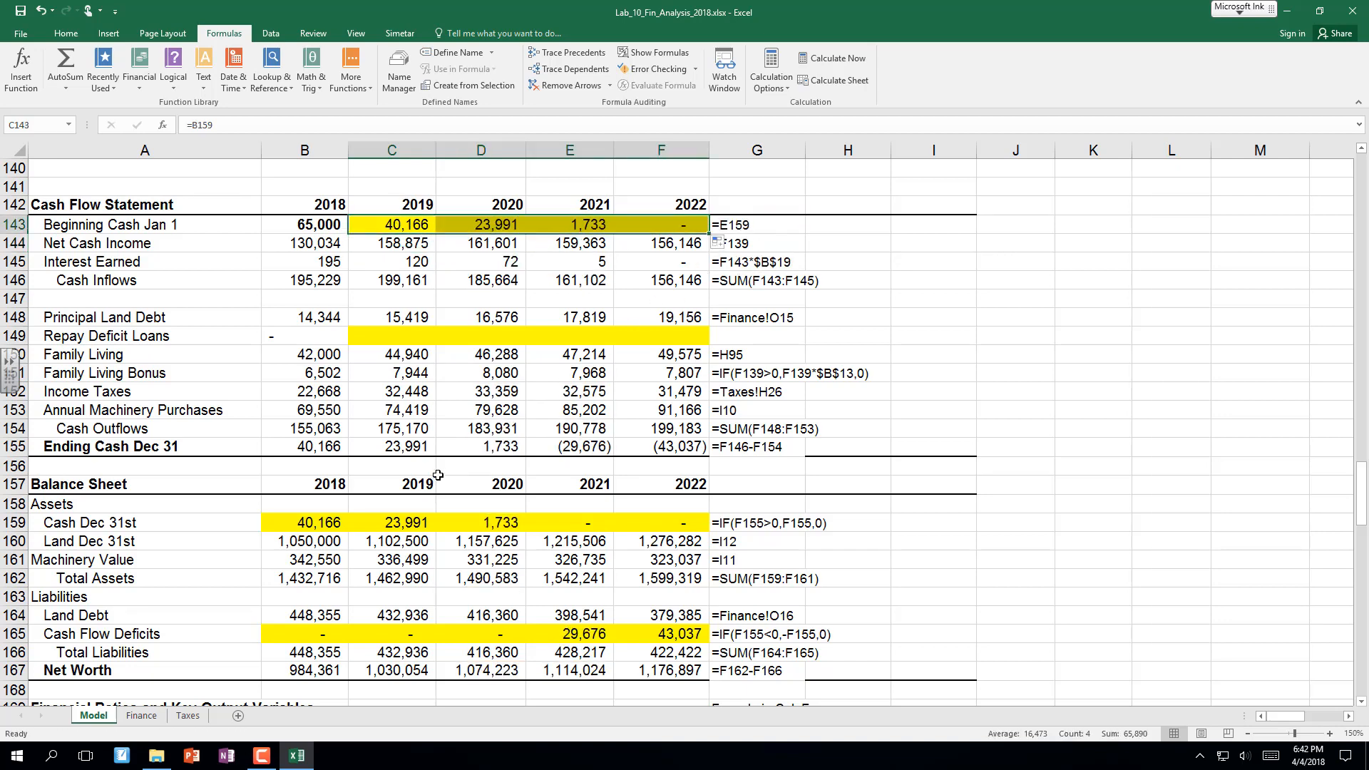
Link the 2019 Repay Deficit Loans in C149 to the prior year's Cash Flow Deficits with =B165 and fill the formula across to F149.
click(400, 337)
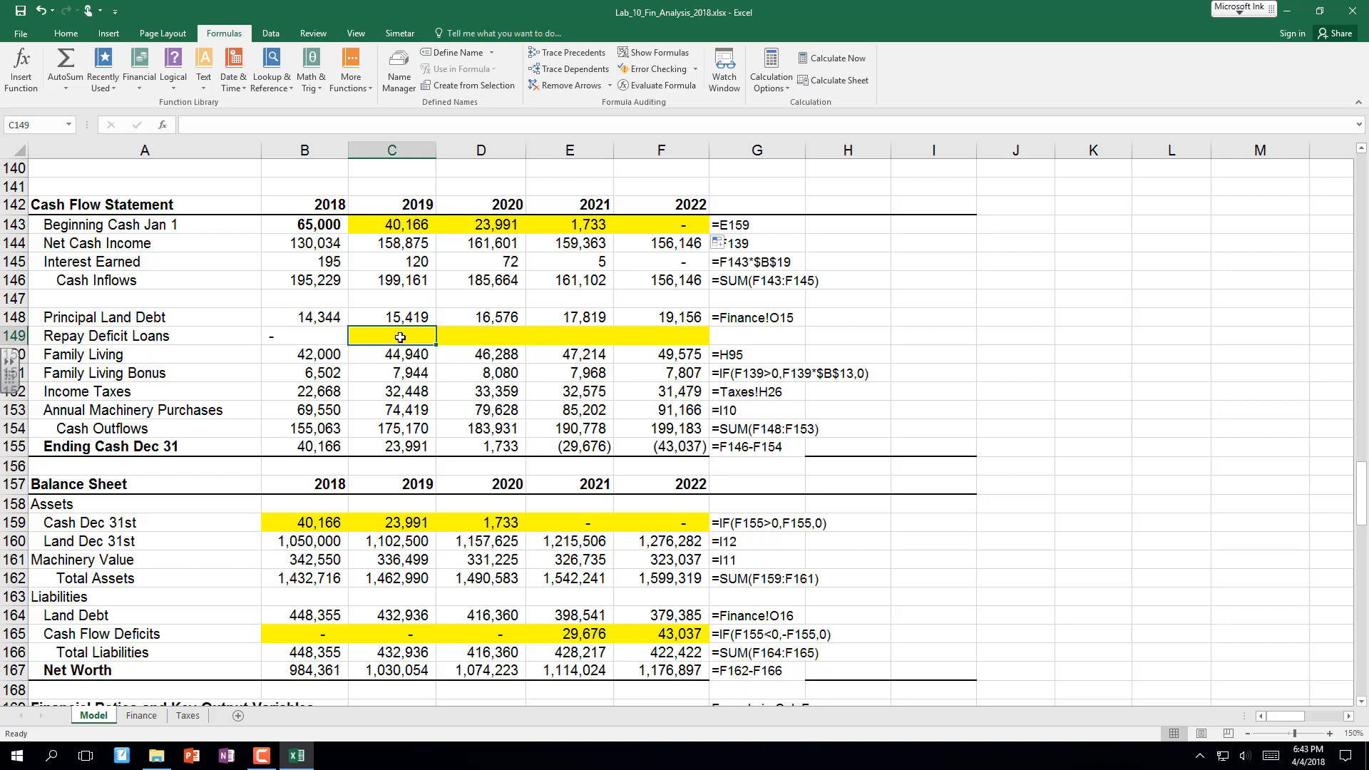
text(=)
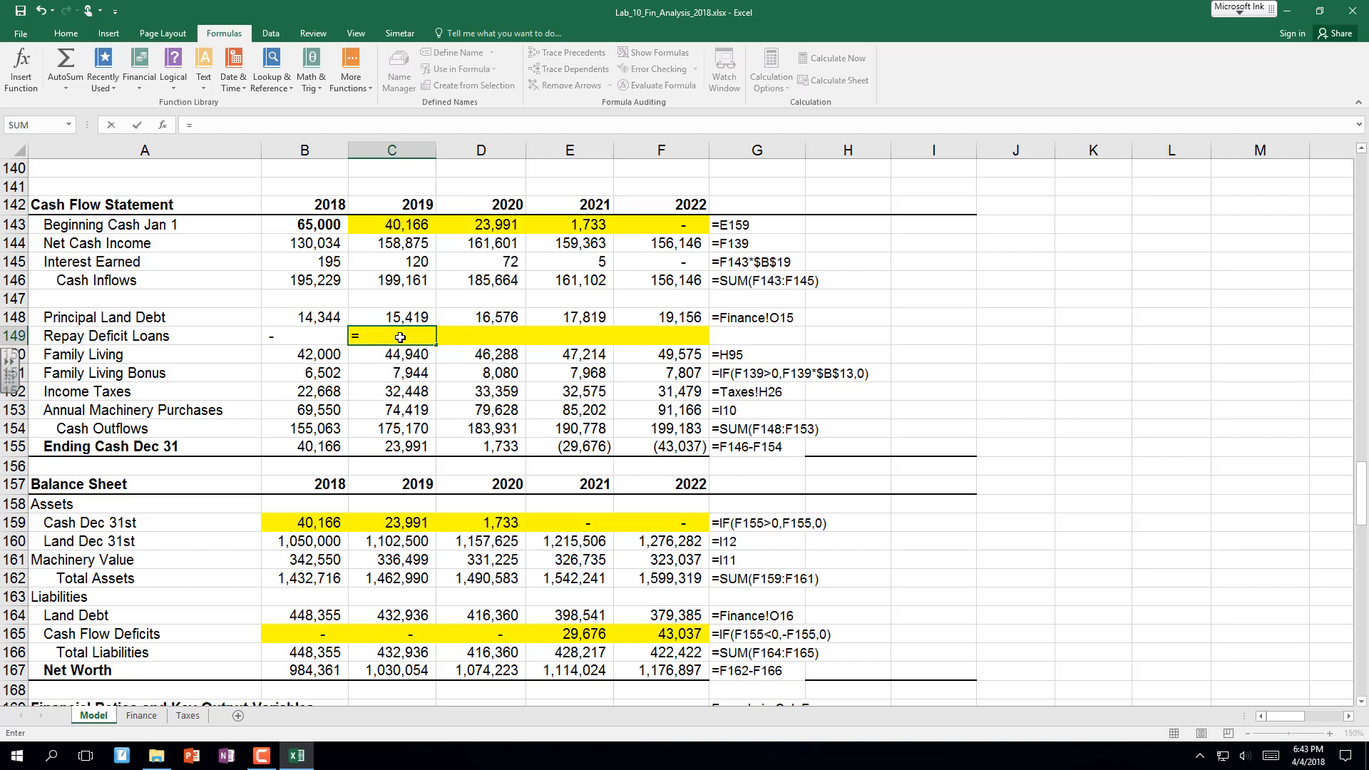
click(328, 639)
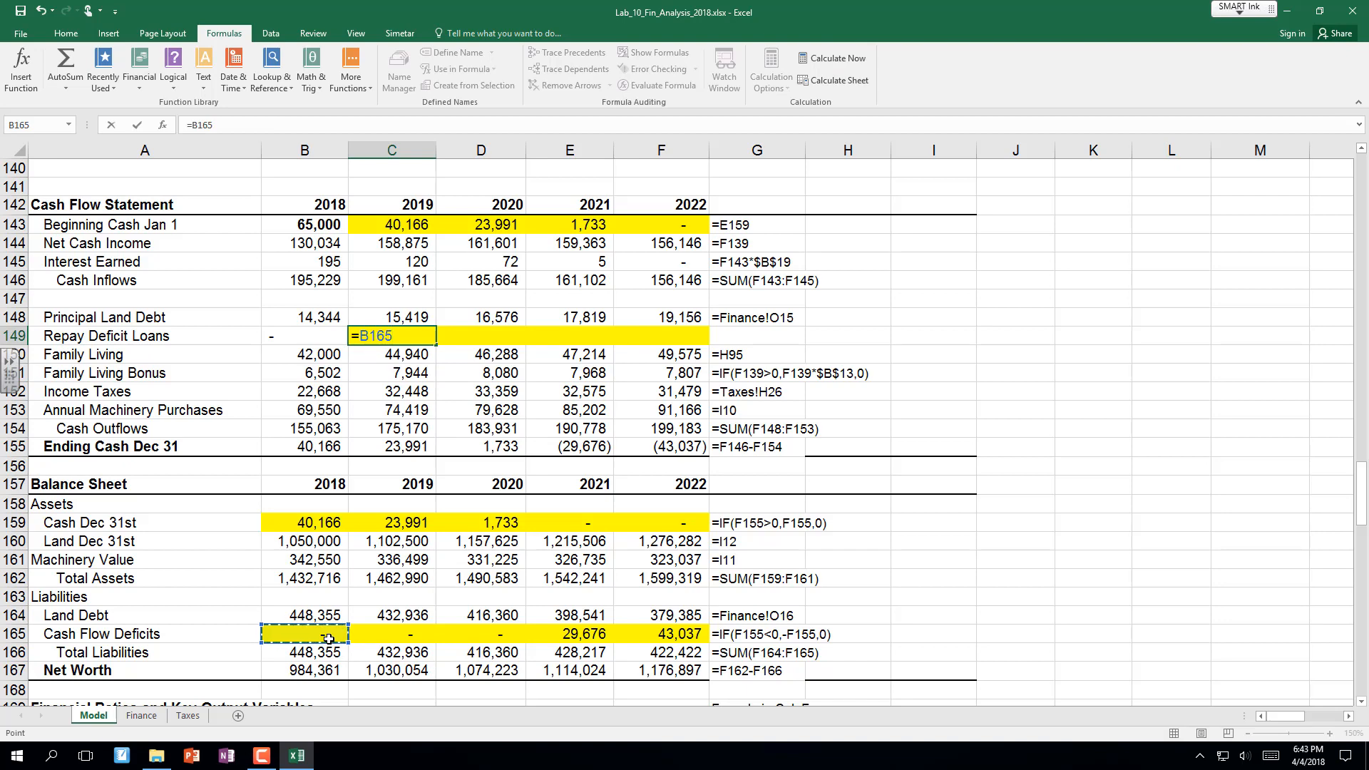
scroll(329, 638, down, 1)
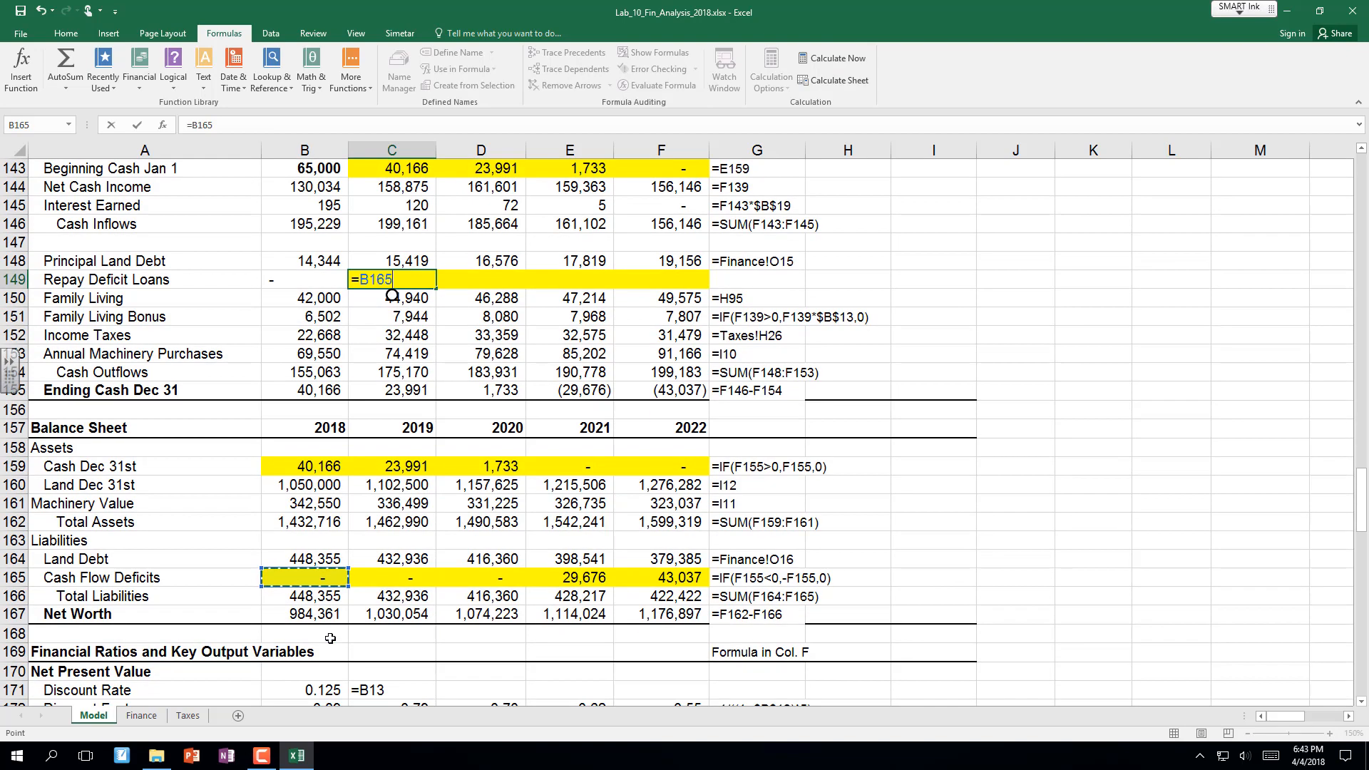
scroll(320, 542, down, 1)
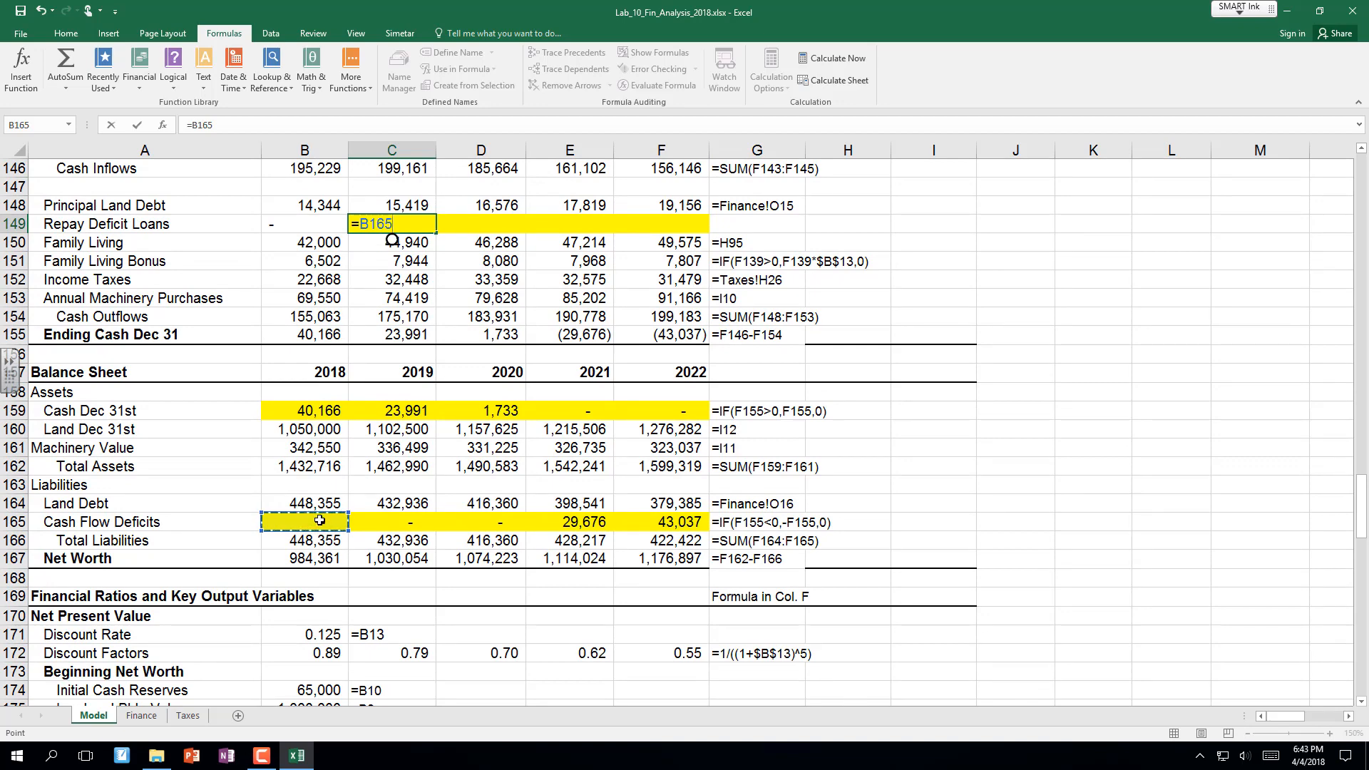
key(Return)
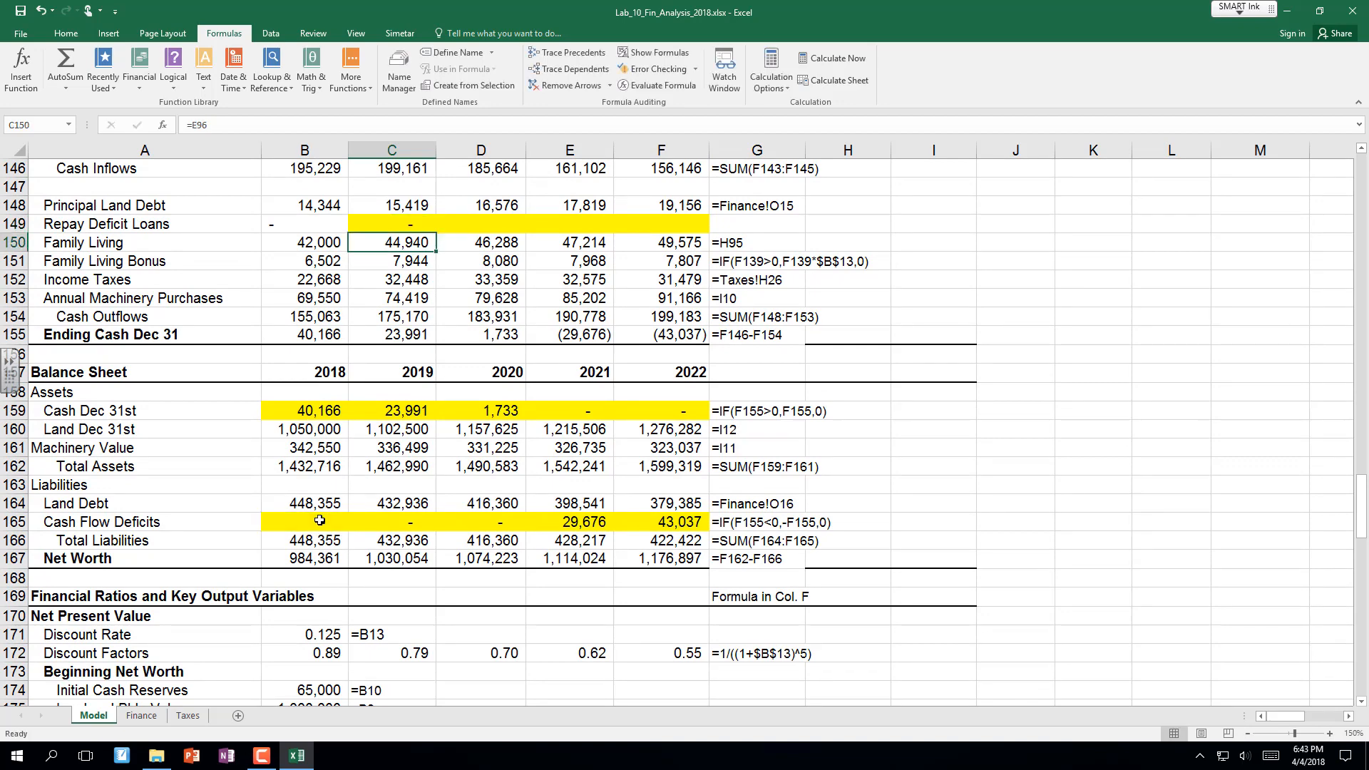
click(417, 221)
drag(436, 233, 638, 244)
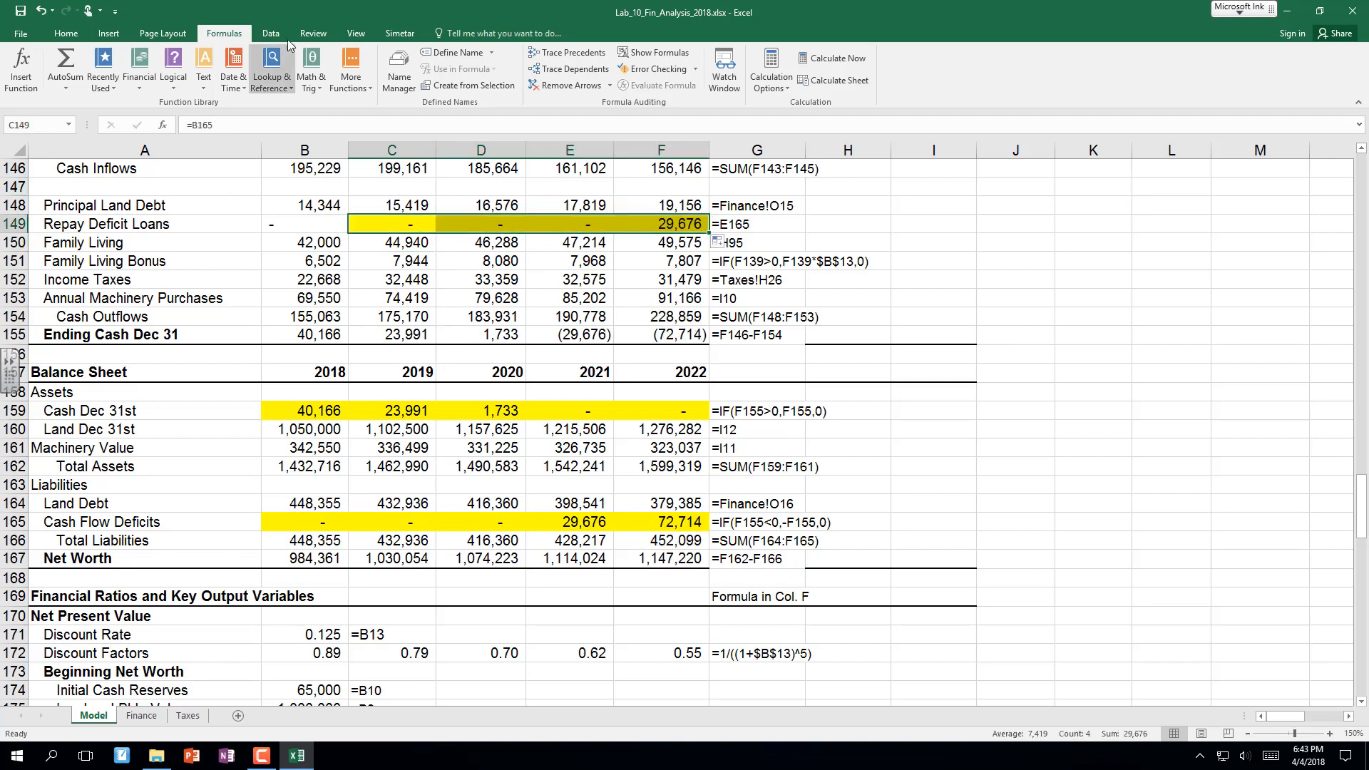
Bring up the Simetar add-in's simulation commands.
click(400, 33)
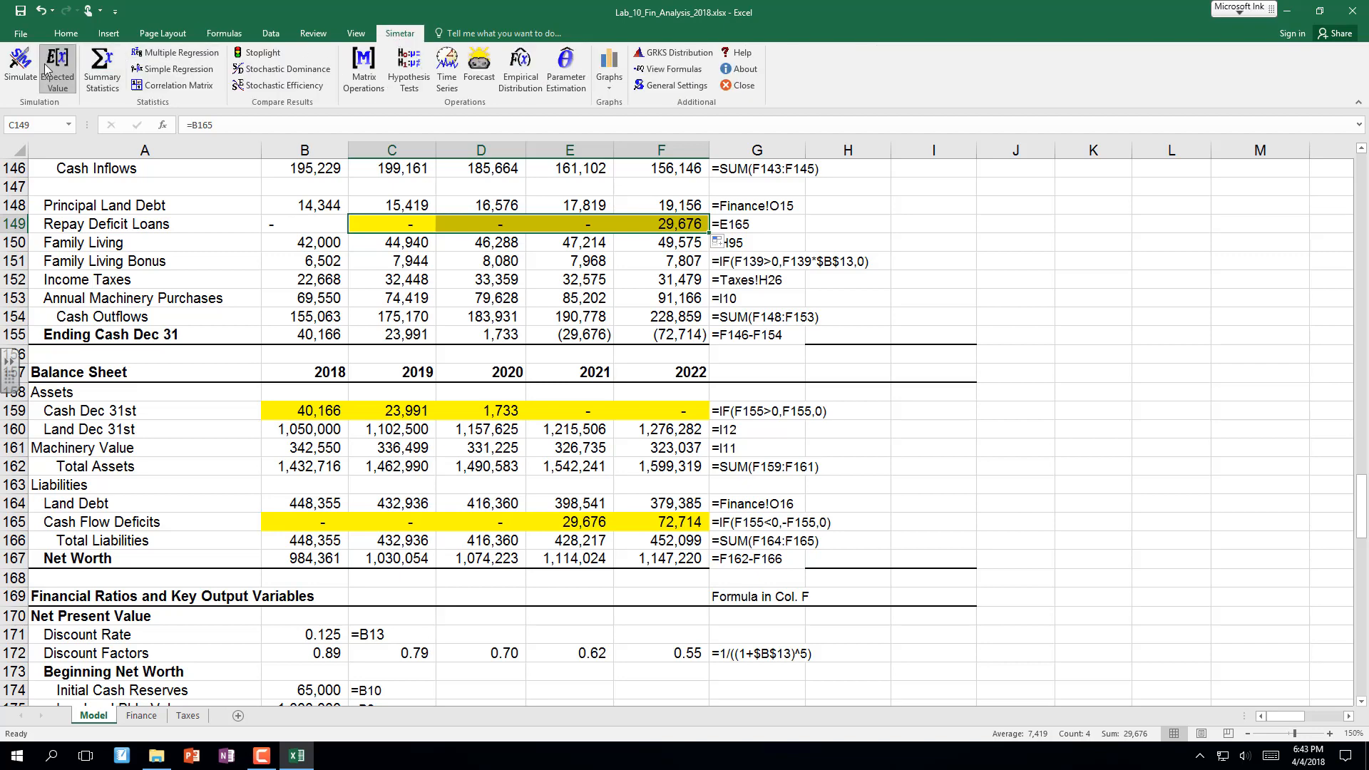
Enter the 2019 Carryover Debt Interest in C136 as =C117*B165, the local operating loan rate times the 2018 cash flow deficit.
click(156, 465)
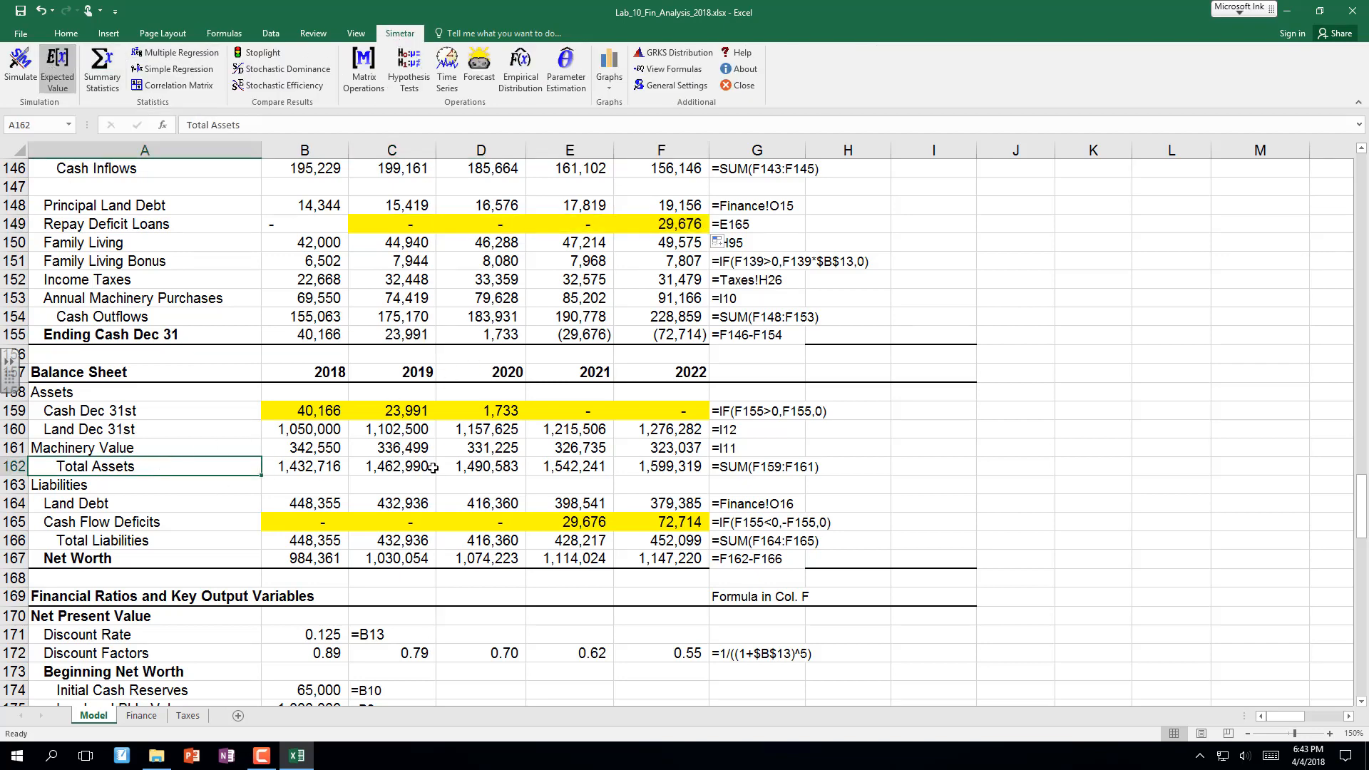
click(564, 336)
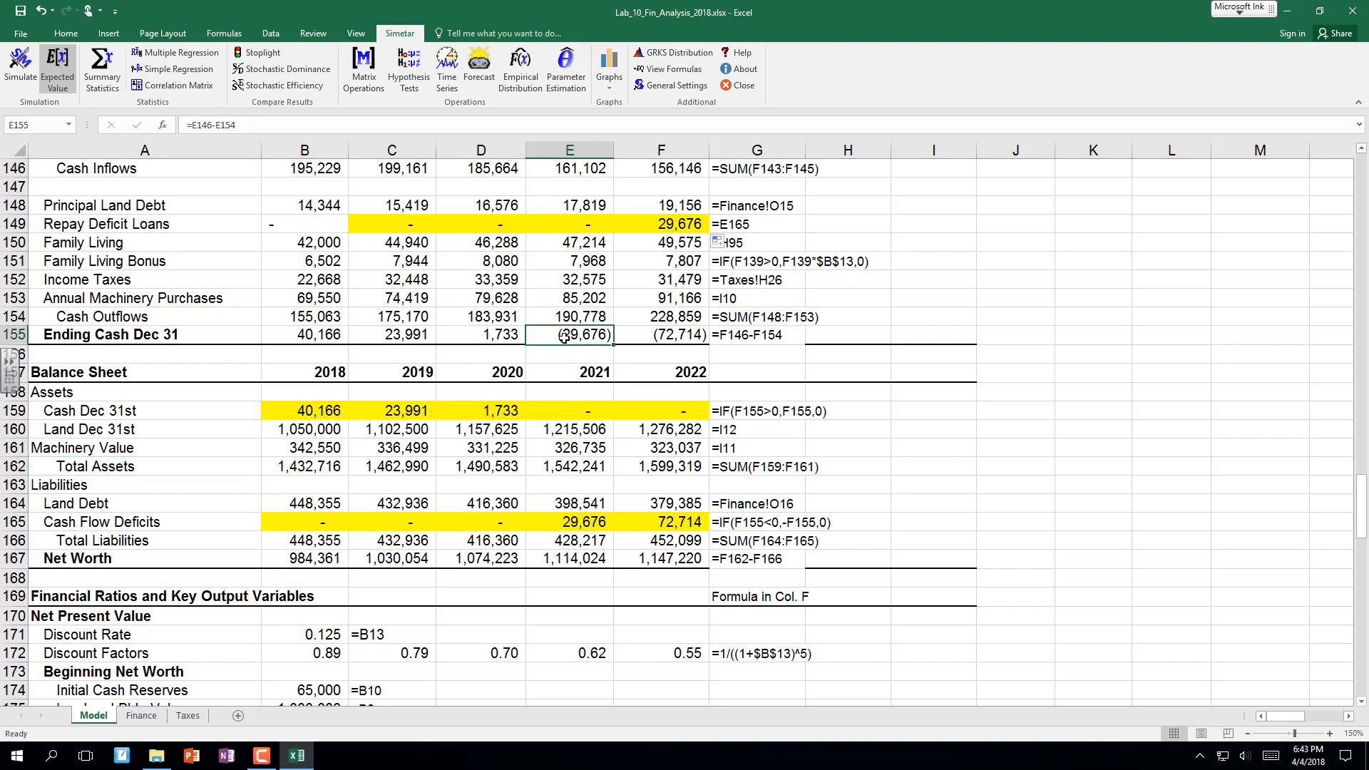
key(Up)
key(Up)
key(Up)
key(Up)
key(Up)
key(Up)
key(Up)
key(Up)
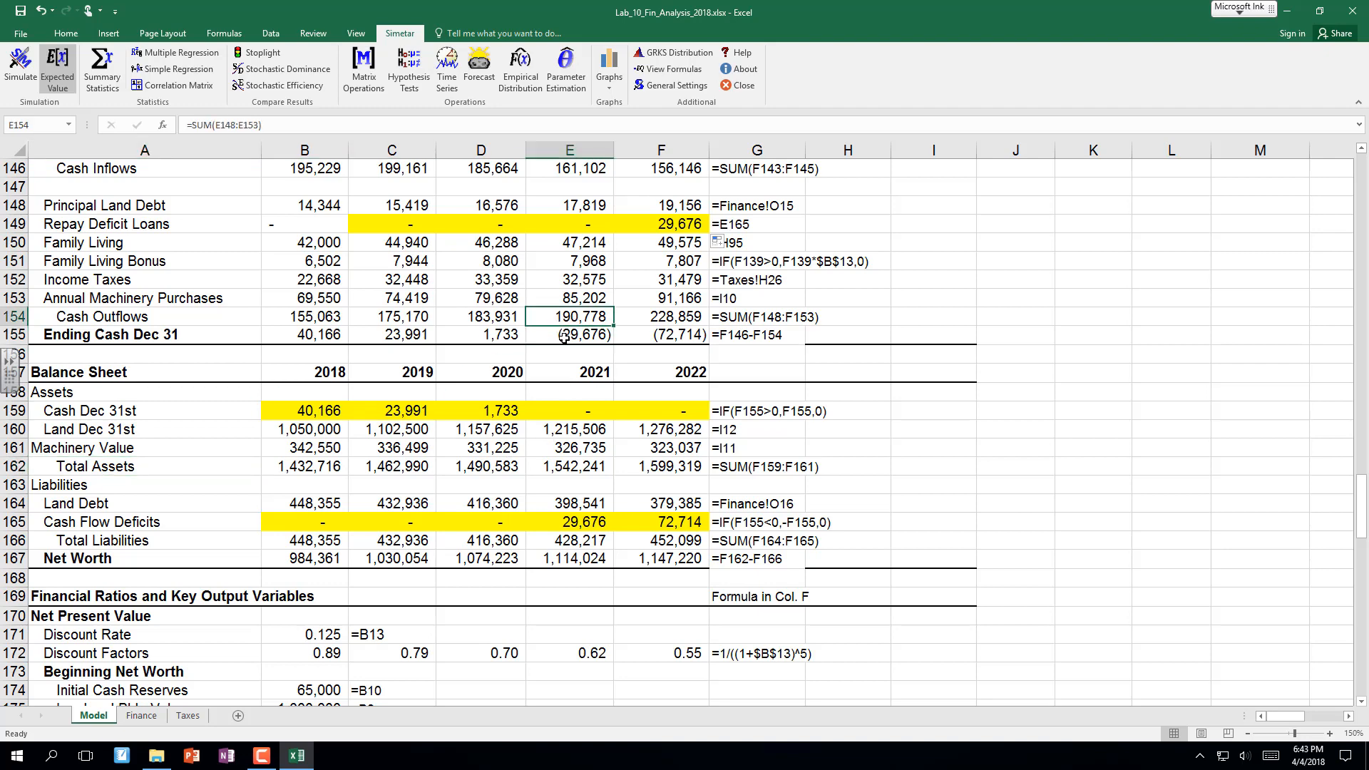
key(Up)
key(Up)
key(Up)
key(Up)
key(Up)
key(Up)
key(Up)
key(Up)
key(Up)
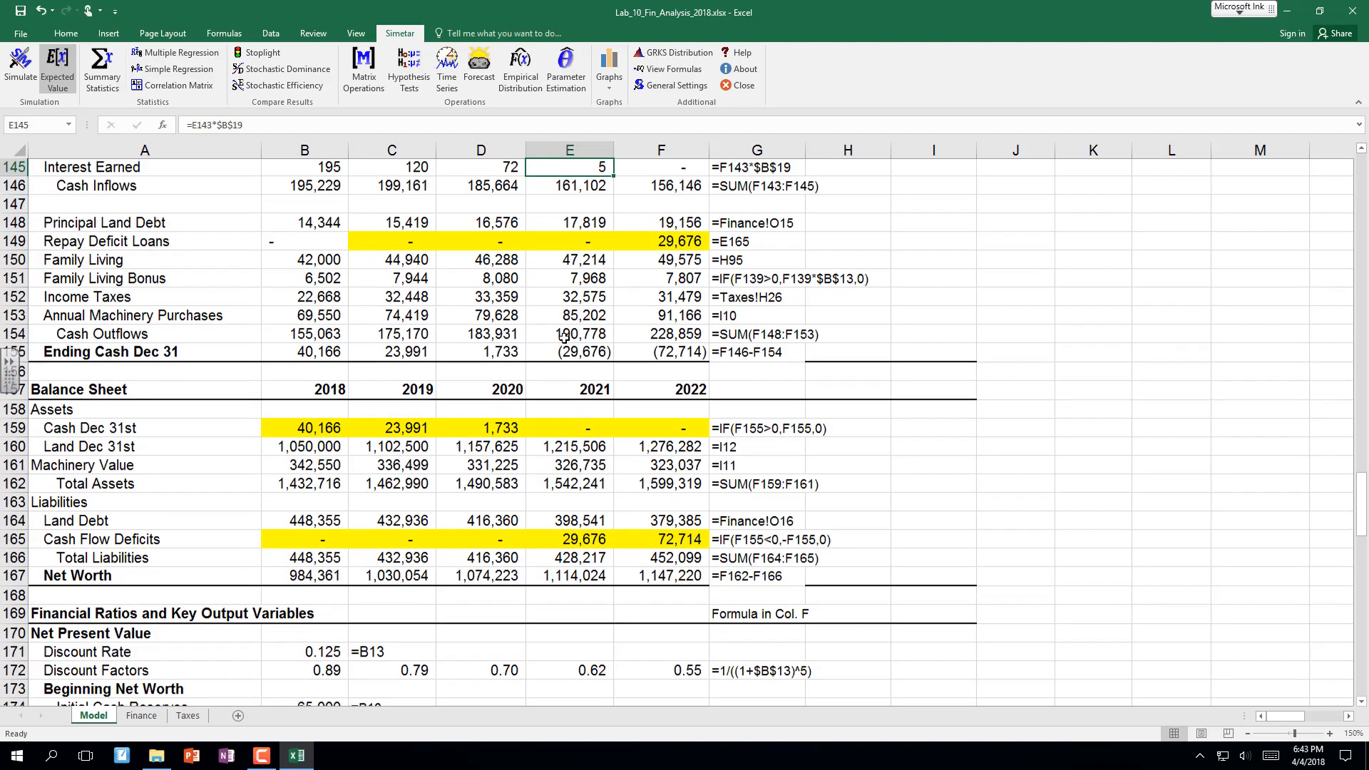
key(Up)
key(Up)
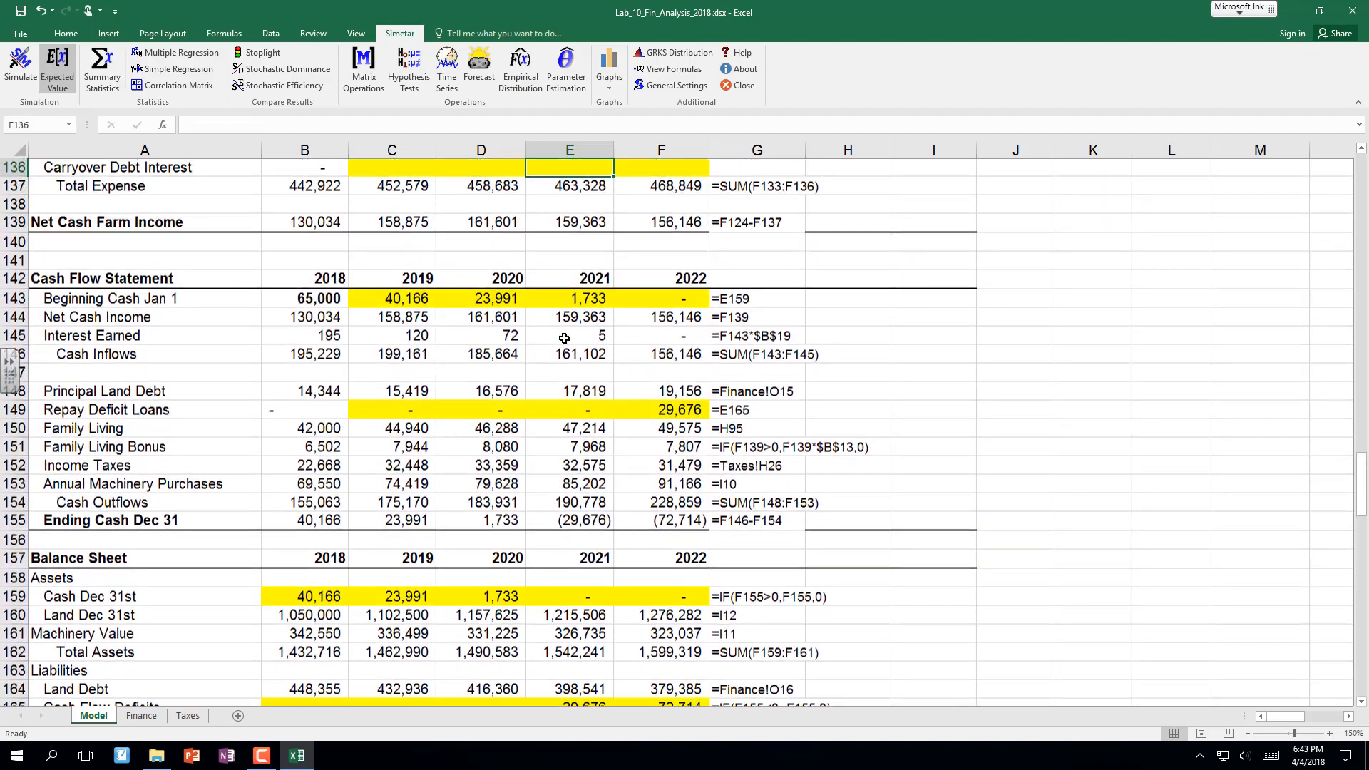
key(Left)
key(Left)
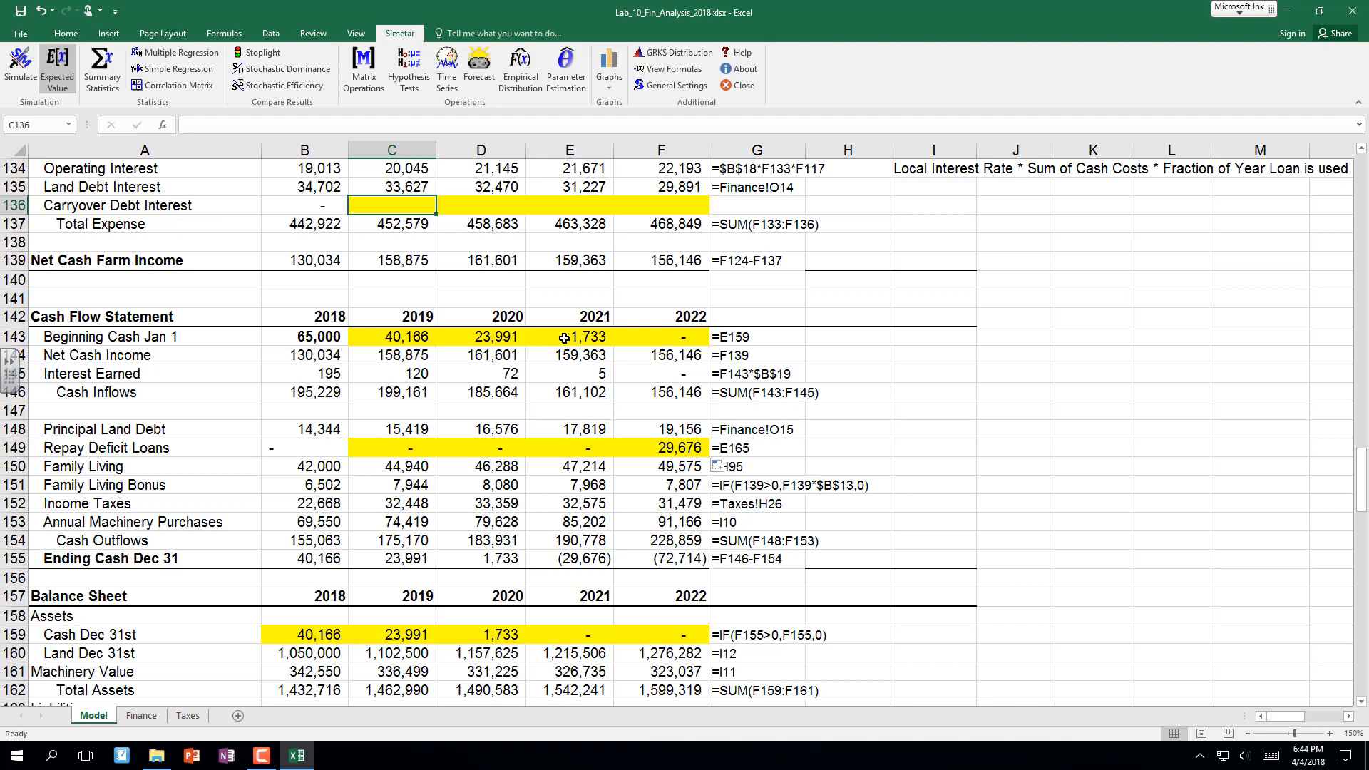
text(=)
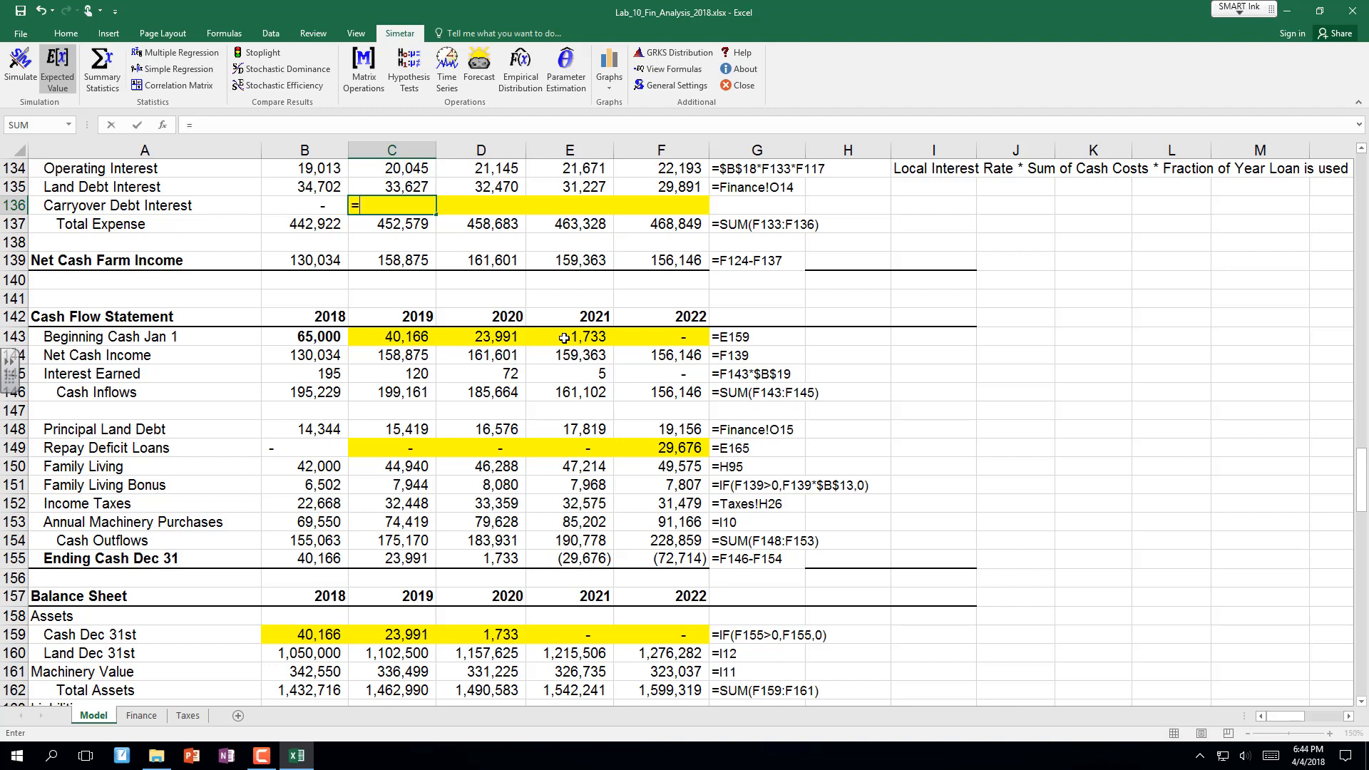
scroll(475, 298, down, 1)
scroll(475, 298, up, 2)
scroll(476, 298, up, 6)
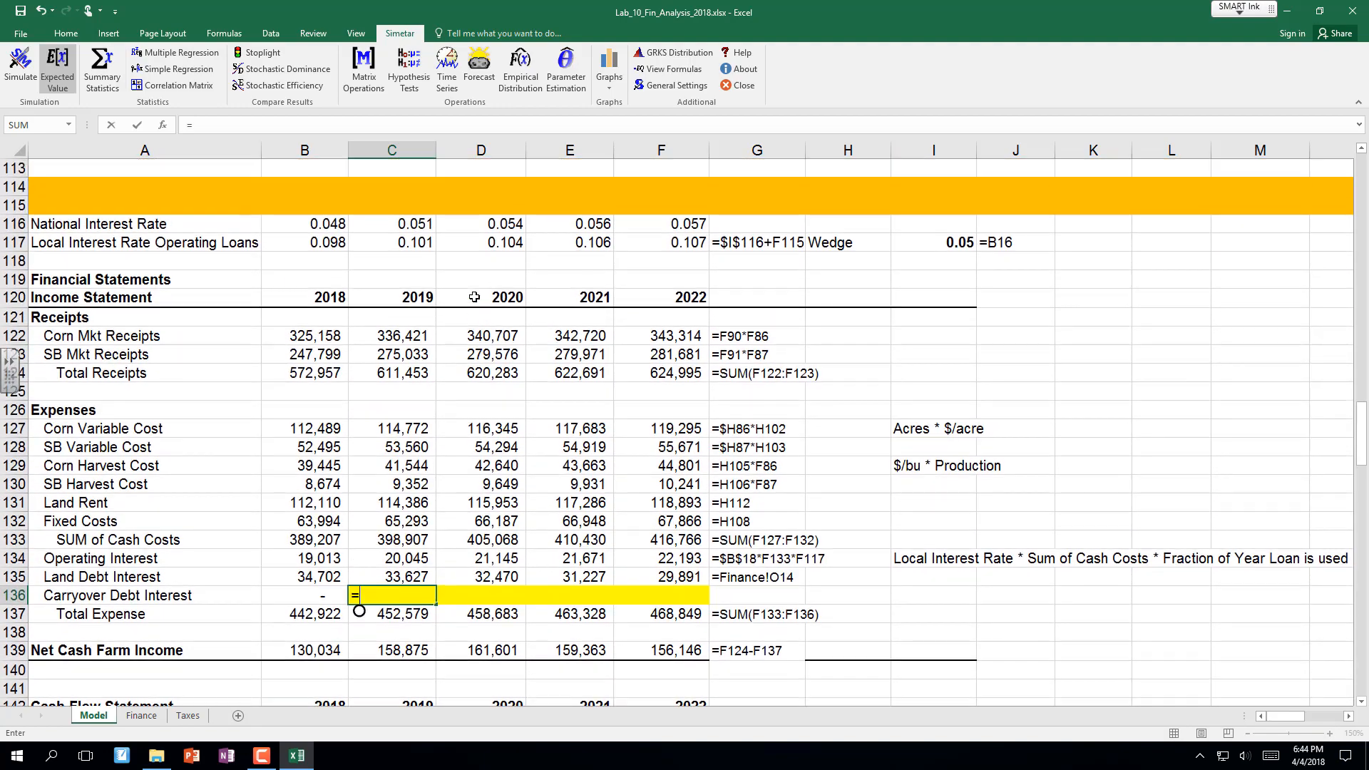
click(418, 242)
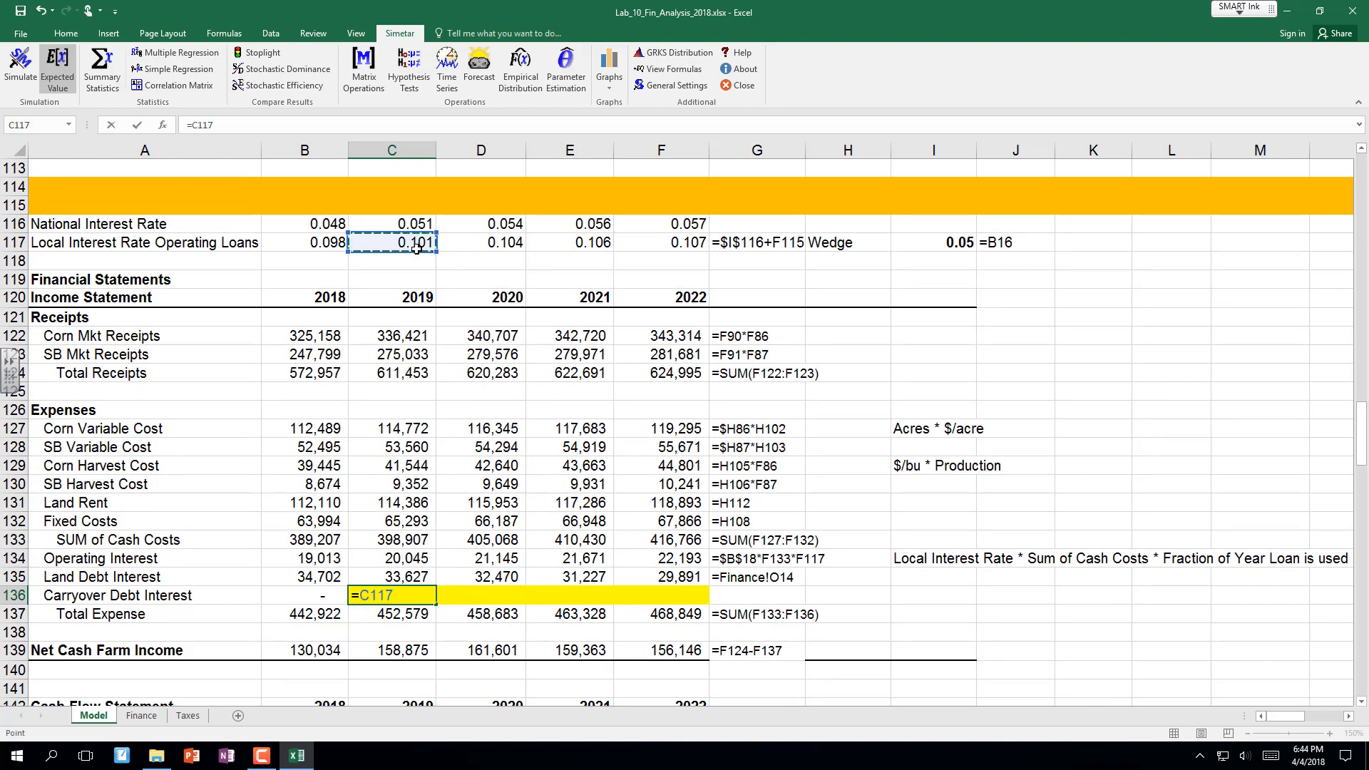
text(*)
scroll(417, 246, down, 7)
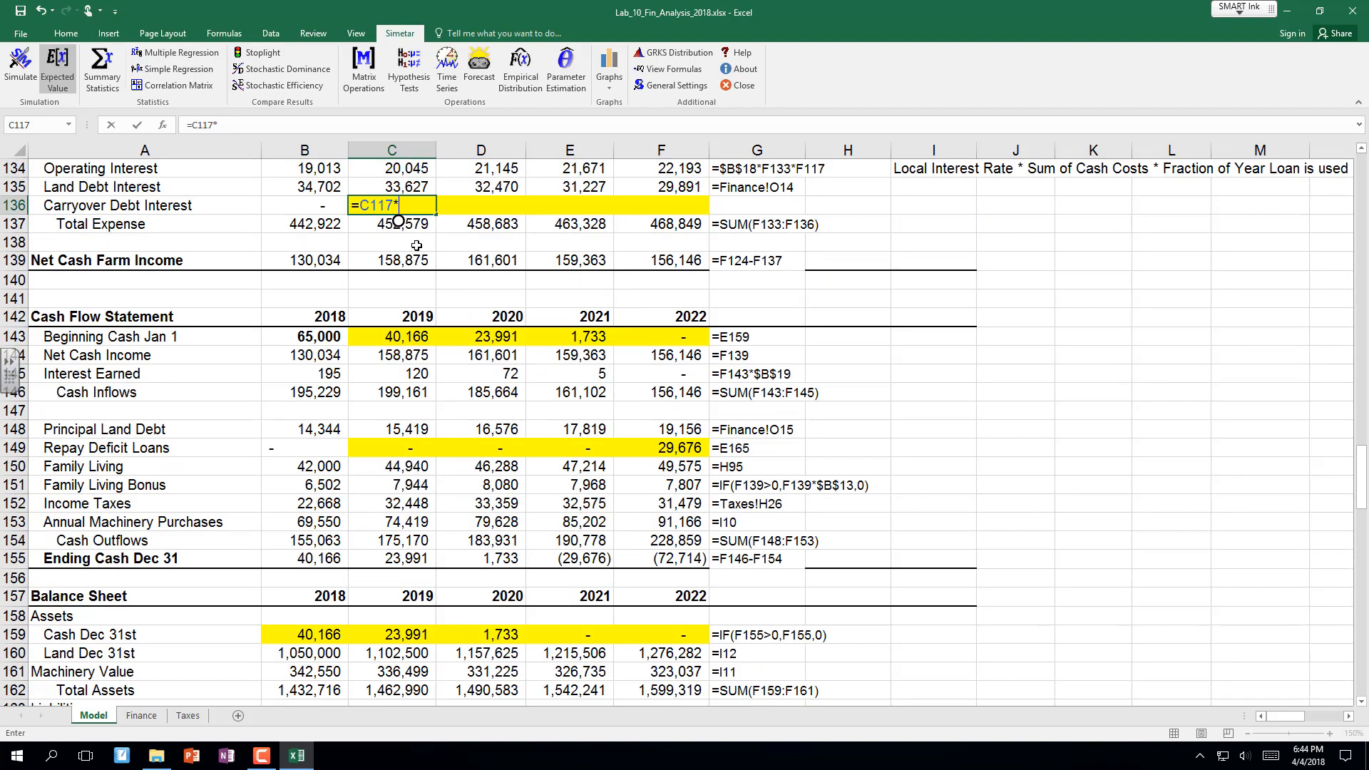
scroll(417, 246, down, 6)
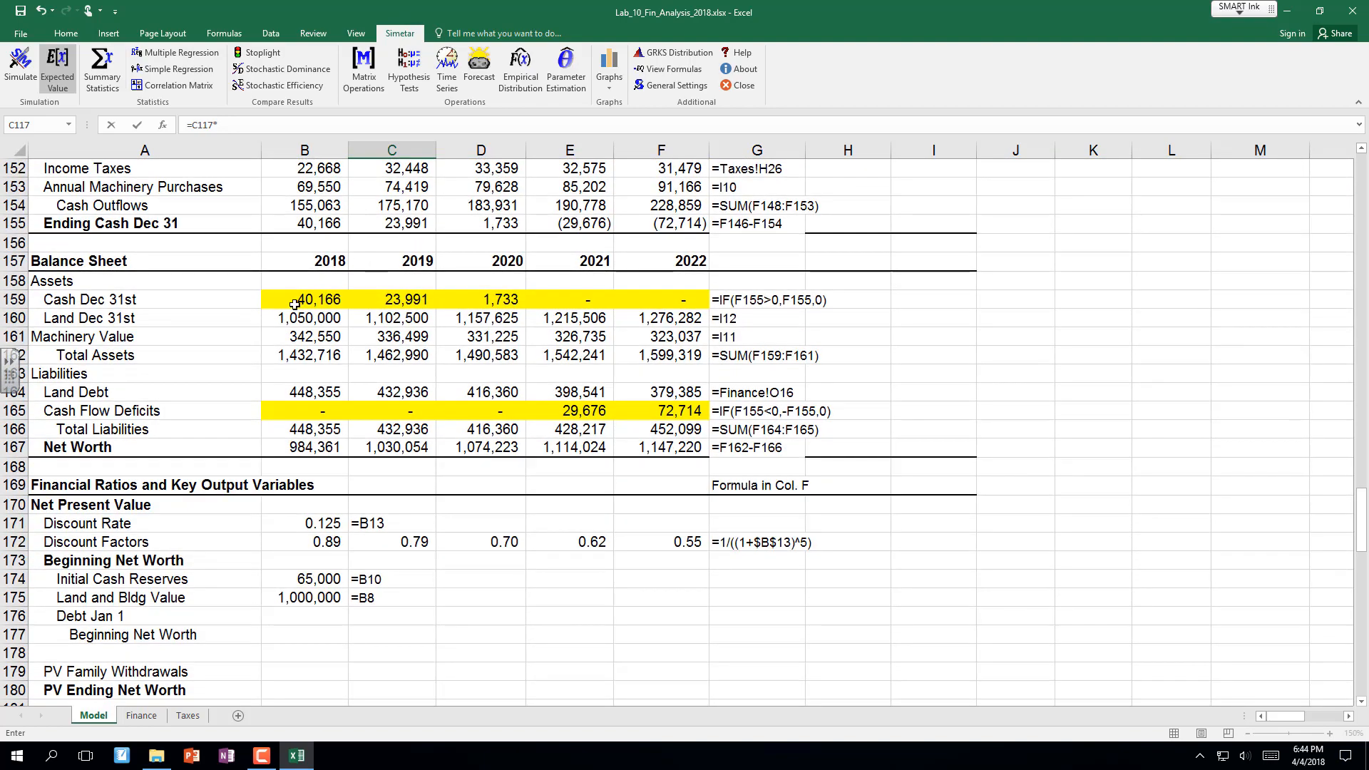
click(298, 413)
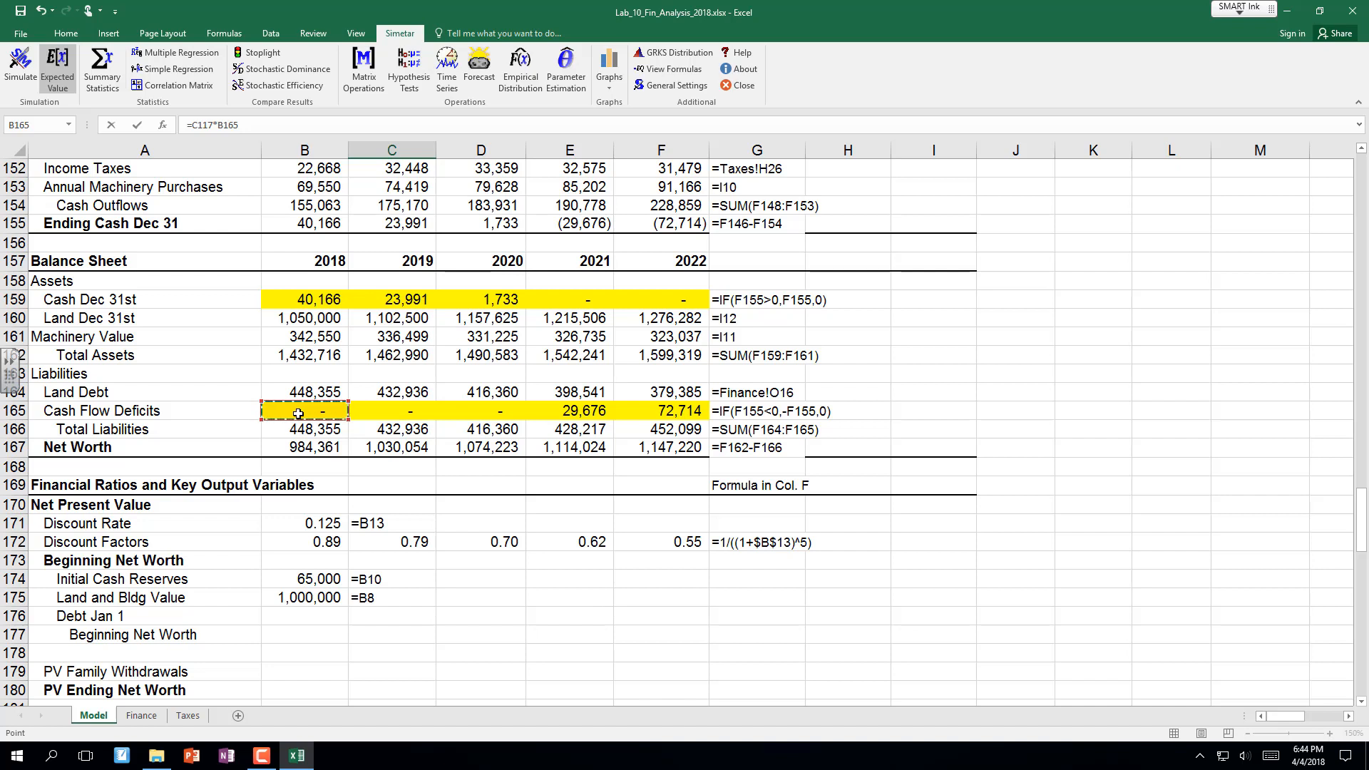
key(Return)
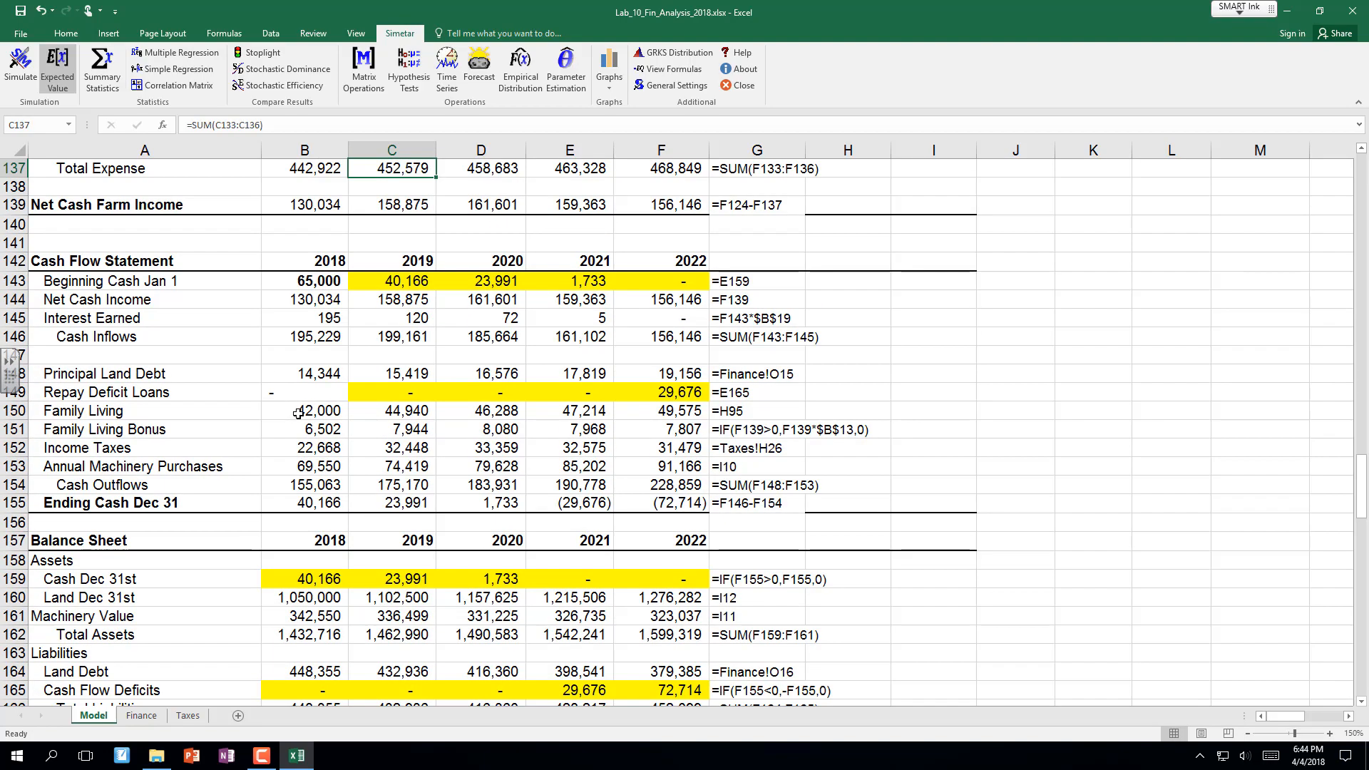
Examine the 2019 expense rows and the cell references in the Carryover Debt Interest formula in C136.
key(Up)
key(Up)
key(Up)
key(Up)
key(Up)
key(Up)
key(Up)
key(Up)
key(Up)
key(Up)
key(Up)
key(Down)
key(Down)
key(Down)
key(Down)
key(Down)
key(Down)
key(Down)
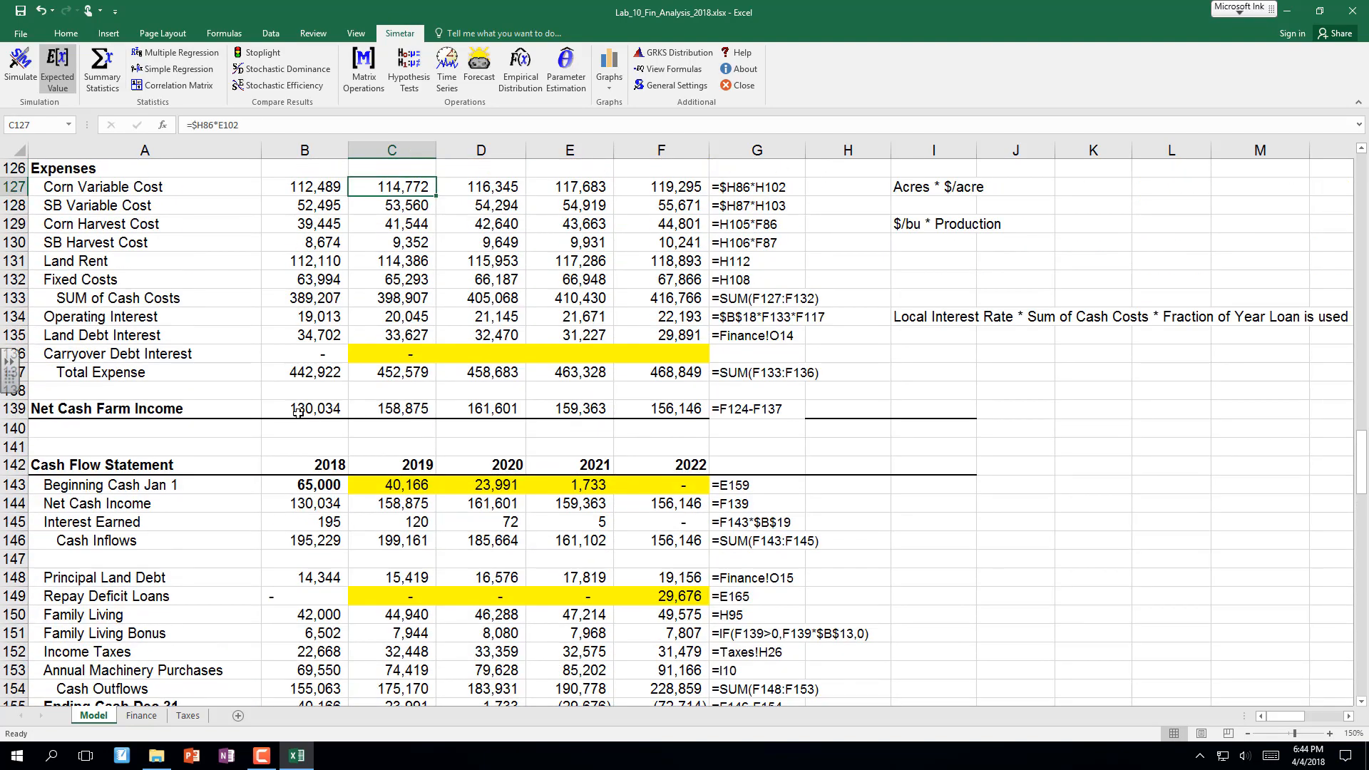
key(Down)
key(Down)
key(Down)
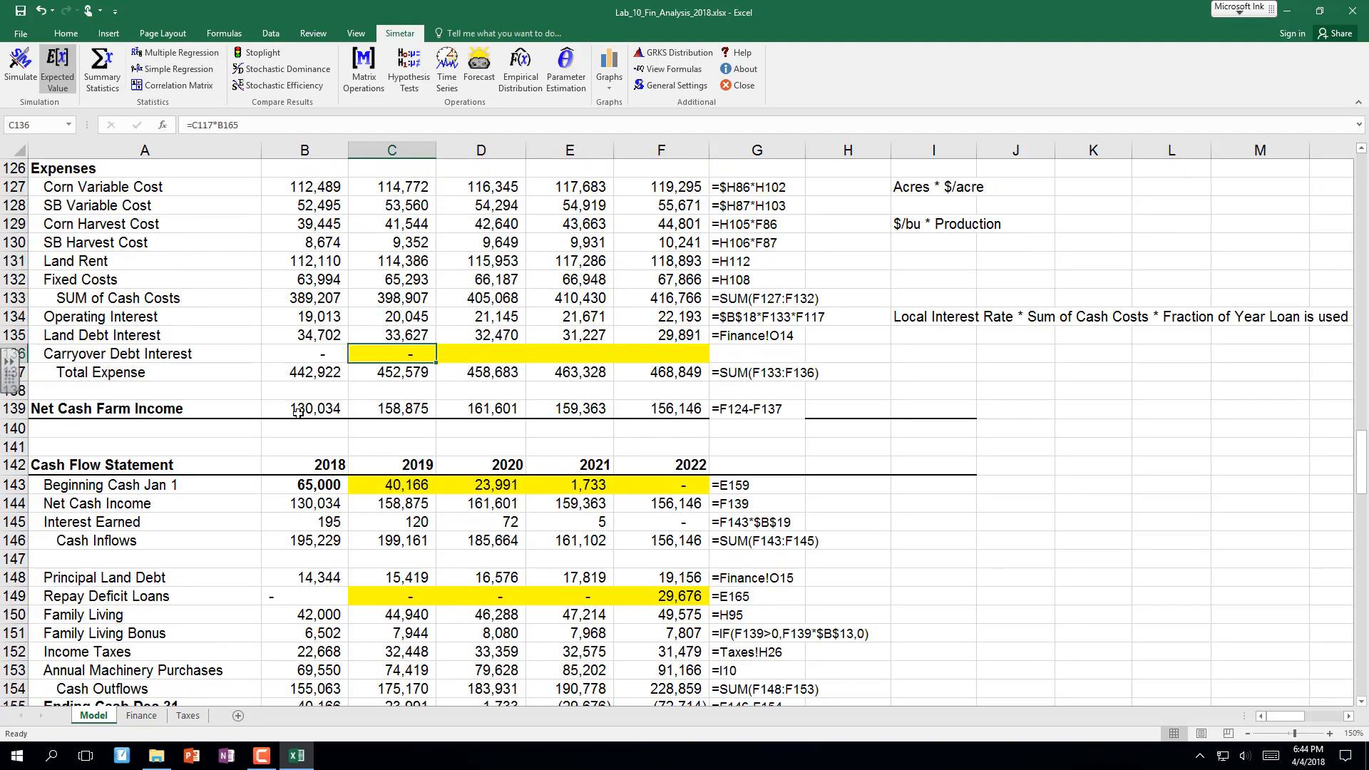
key(F2)
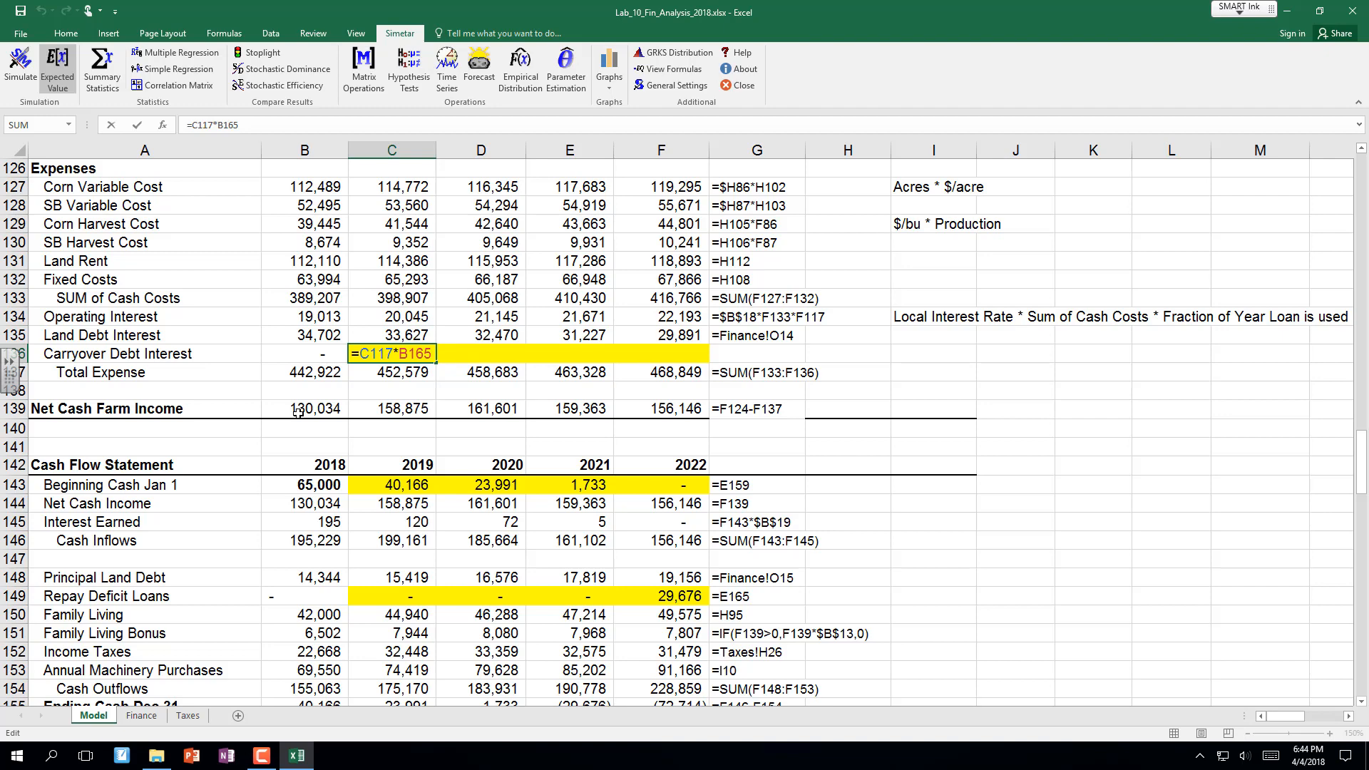
key(Return)
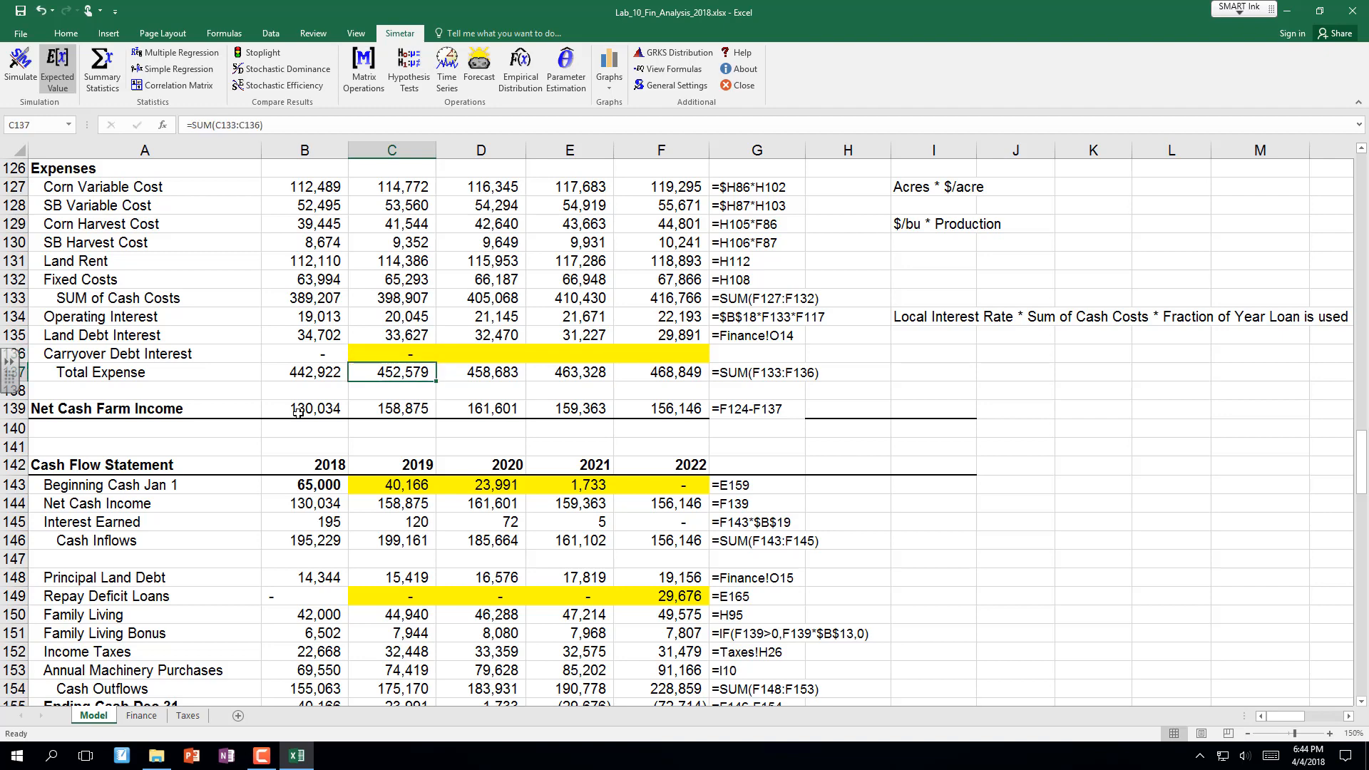
Copy the 2019 Carryover Debt Interest formula from C136 across 2020 to 2022, through F136.
click(408, 348)
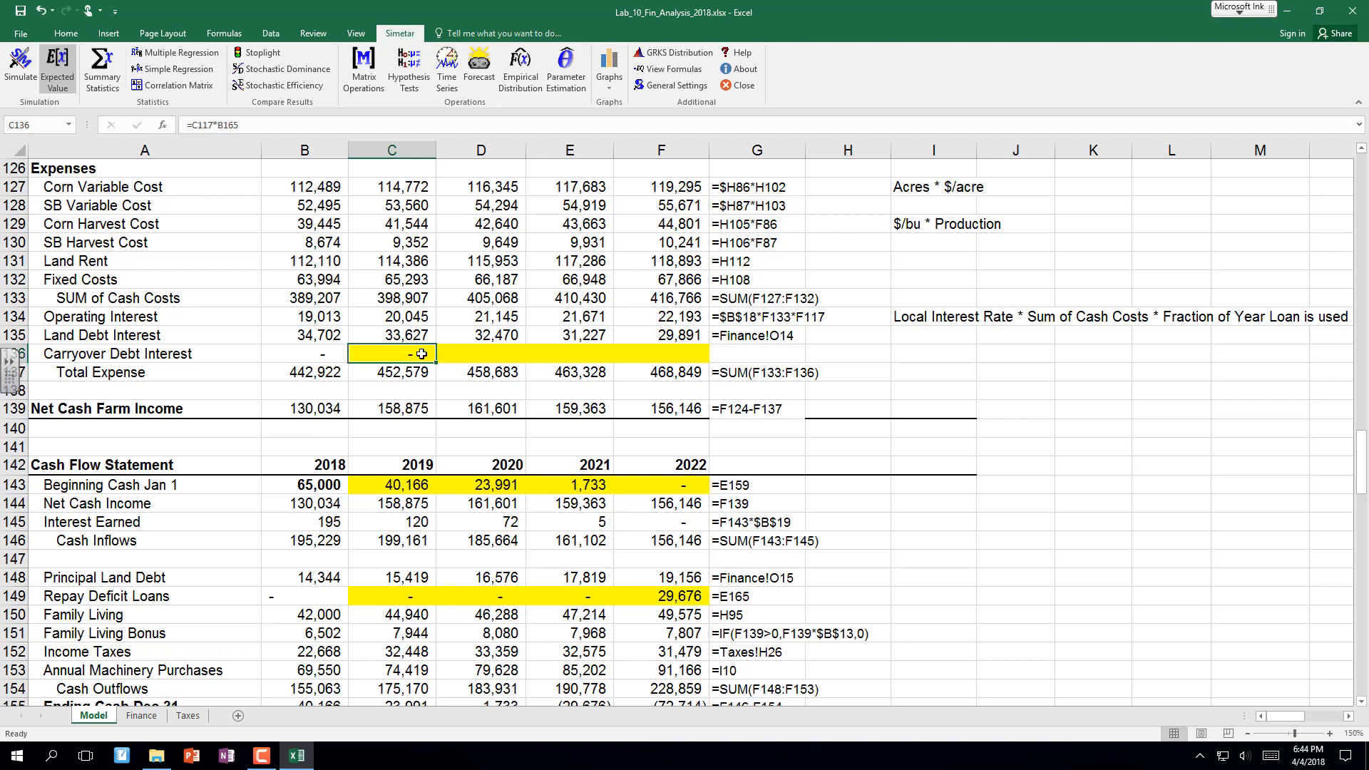
drag(436, 363, 698, 367)
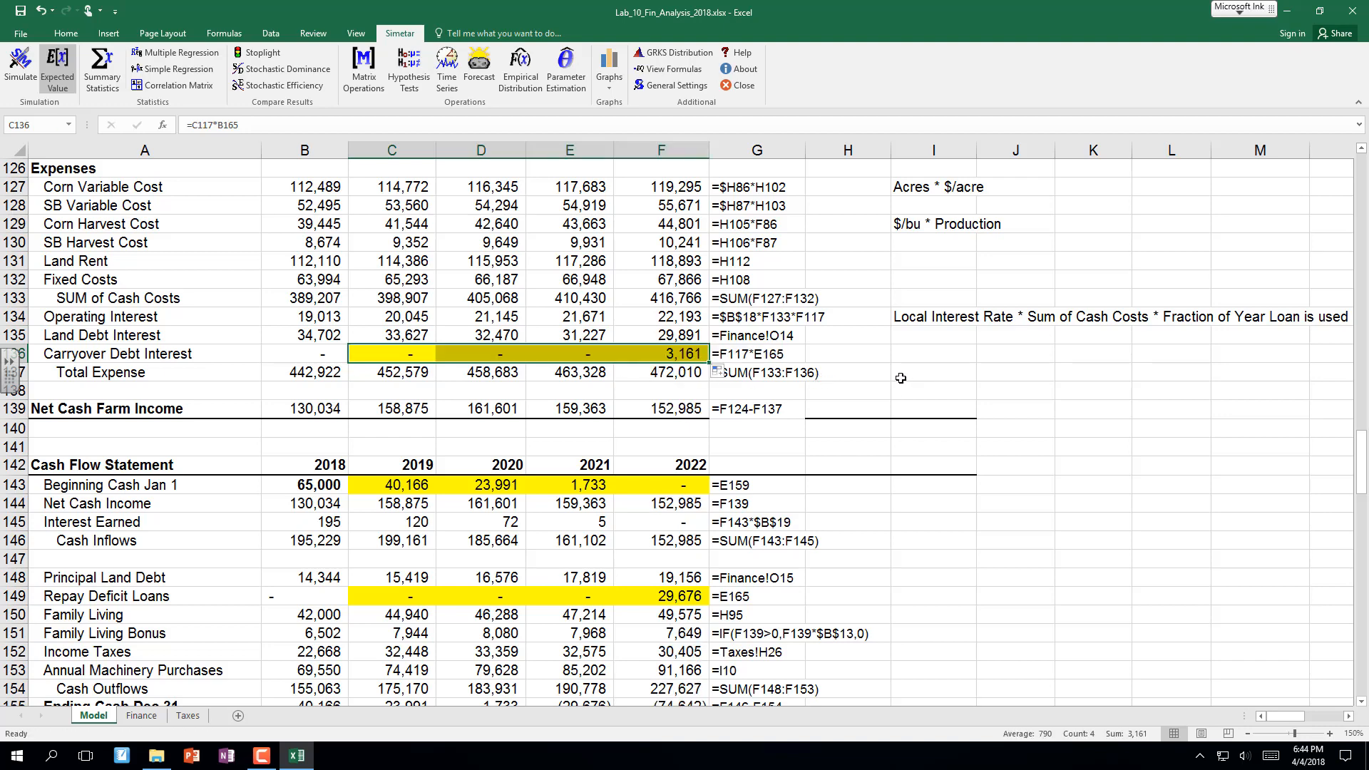
click(901, 378)
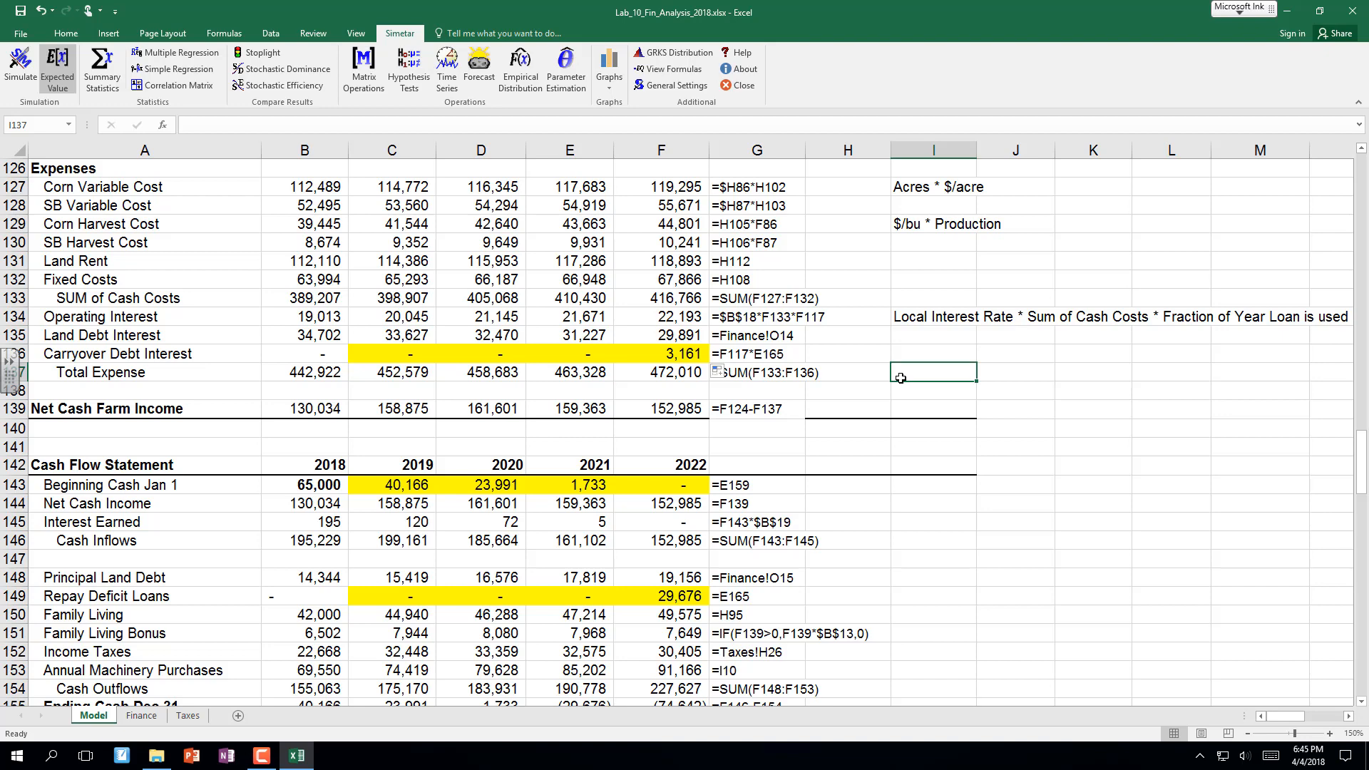
Examine the 2019 cash flow and balance sheet rows, and check which cell the Repay Deficit Loans formula in C149 references.
click(396, 356)
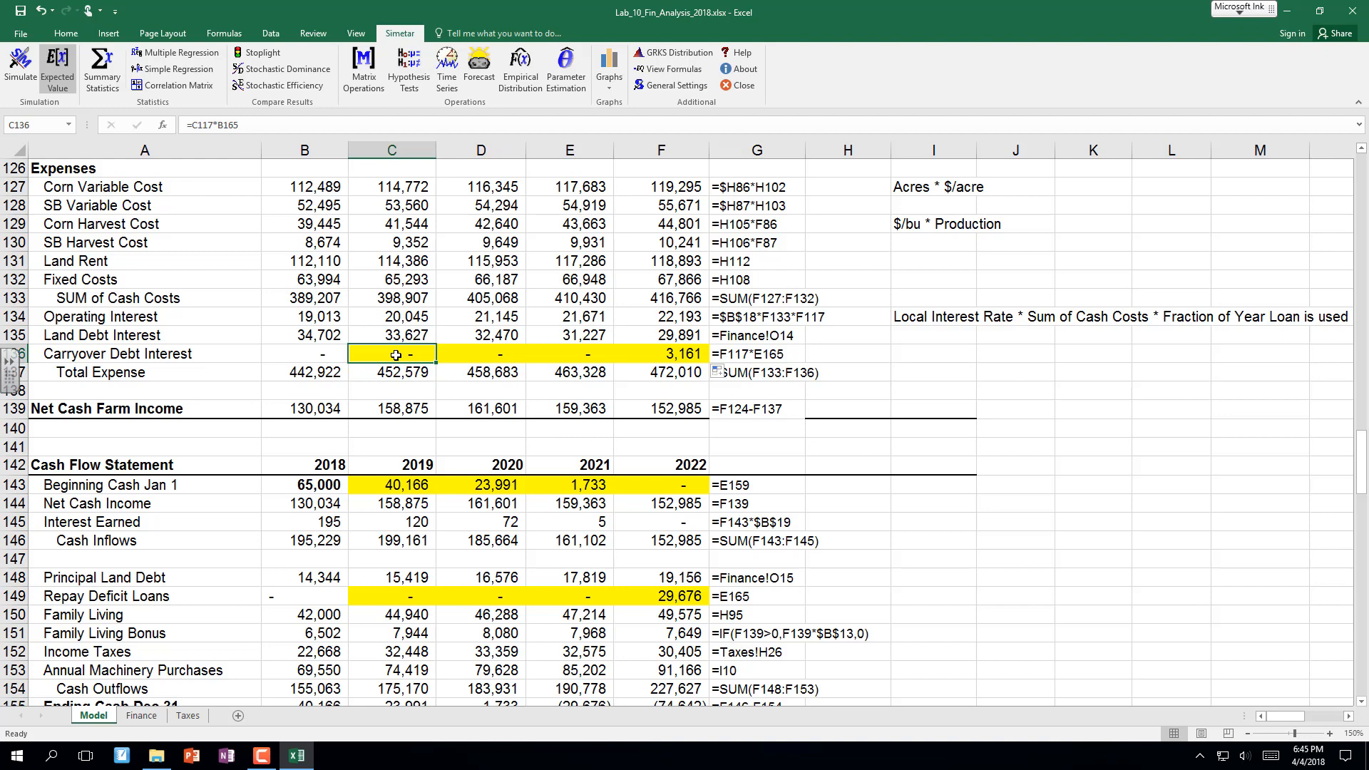
key(Down)
key(Down)
key(Down)
key(Down)
key(Down)
key(Down)
key(Down)
key(Down)
key(Down)
key(Down)
key(Down)
key(Down)
key(Down)
key(Down)
key(Down)
key(Down)
key(Down)
key(Down)
key(Down)
key(Down)
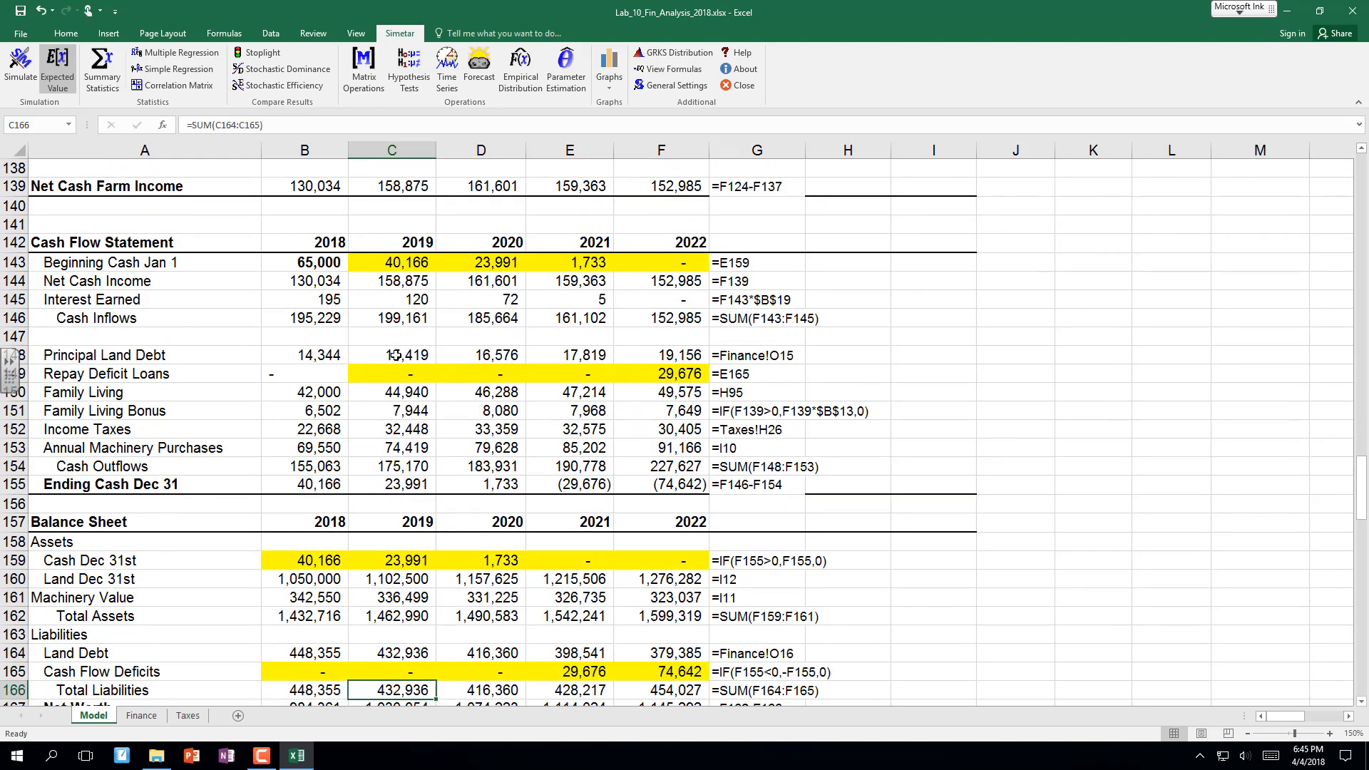
key(Down)
key(Down)
key(Down)
key(Down)
key(Down)
key(Down)
key(Down)
key(Down)
key(Down)
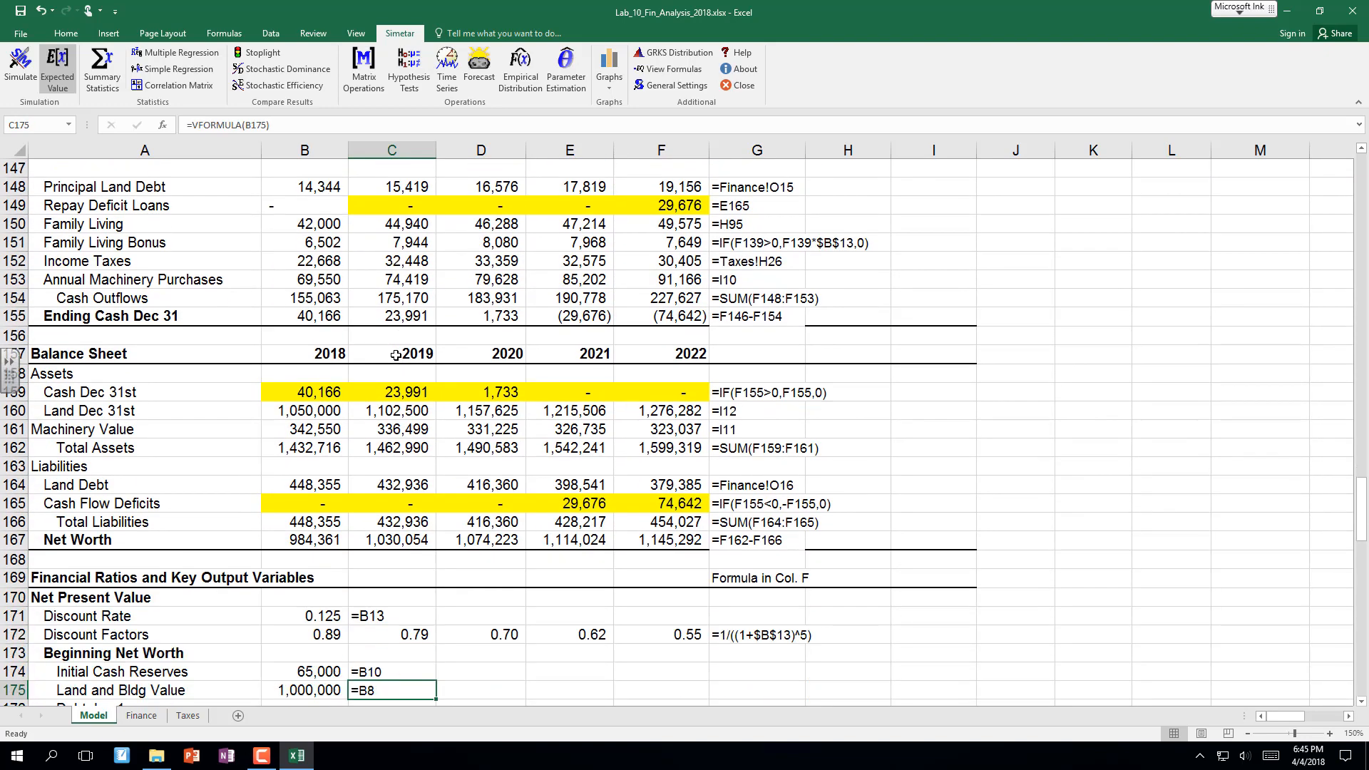
click(405, 203)
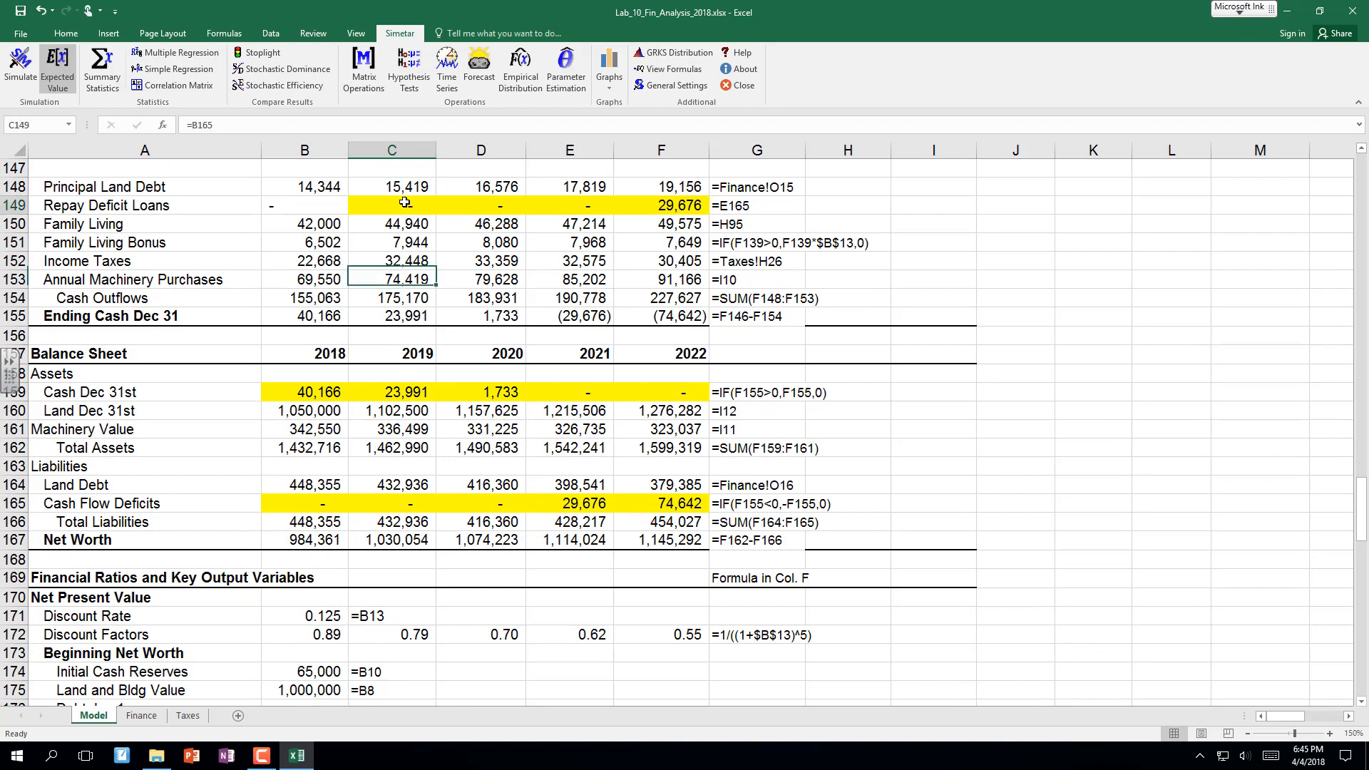
double_click(405, 203)
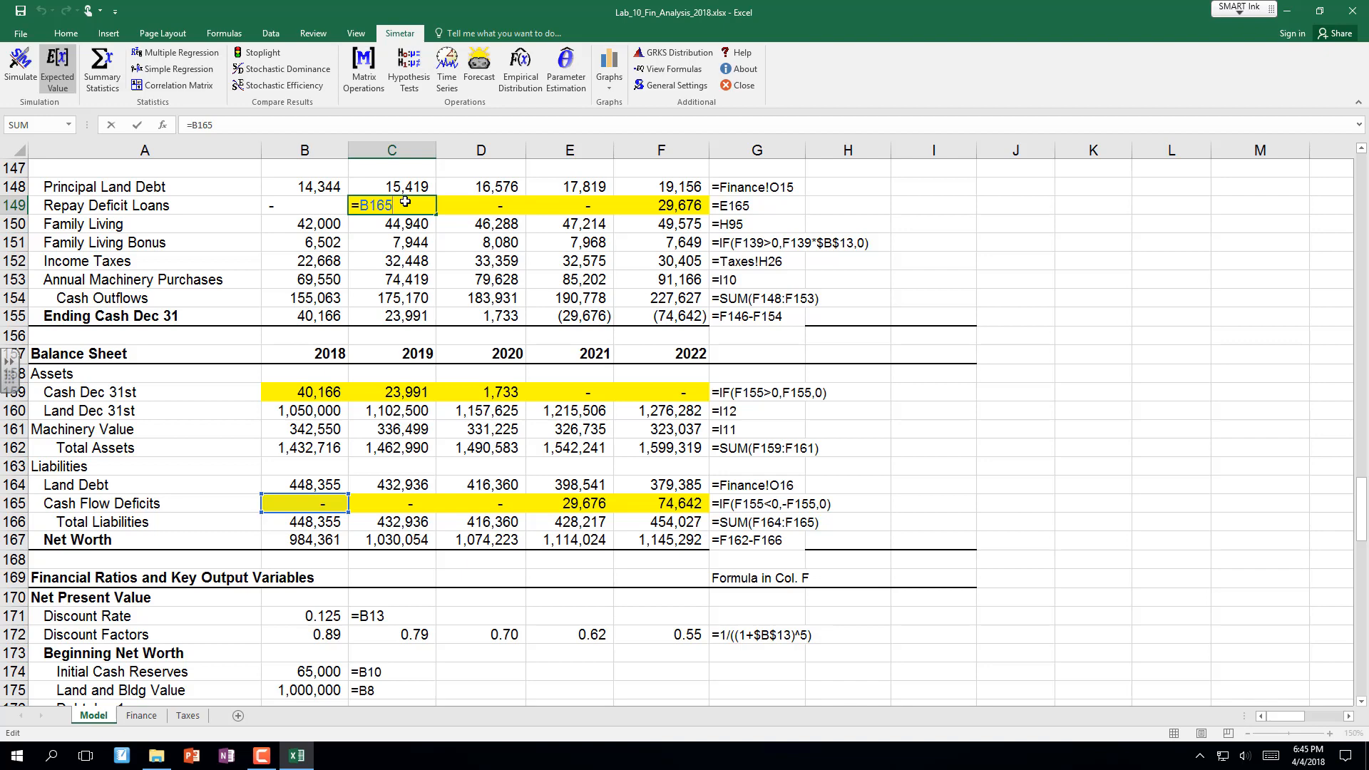
key(ctrl+Return)
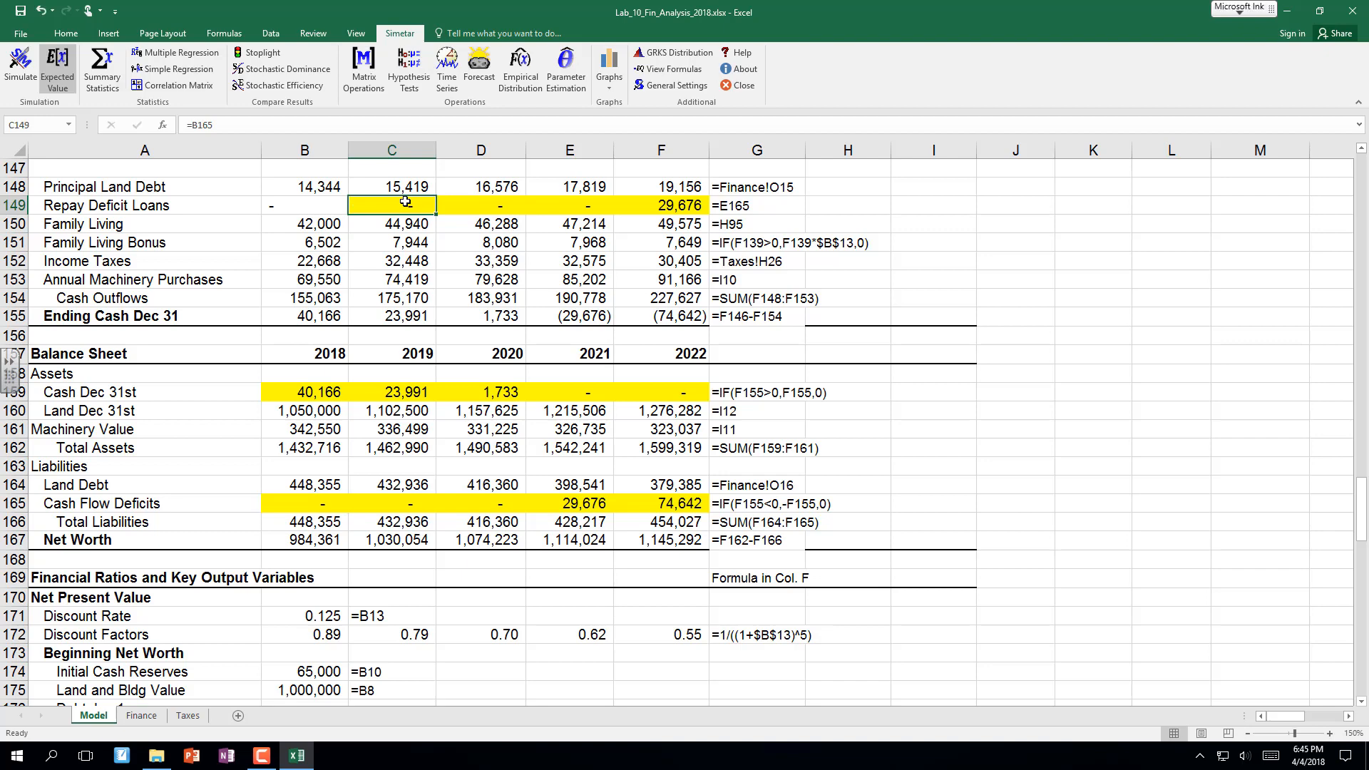
Try to link the 2018 Repay Deficit Loans cell B149 to the same year's Cash Flow Deficits with =B165.
click(293, 207)
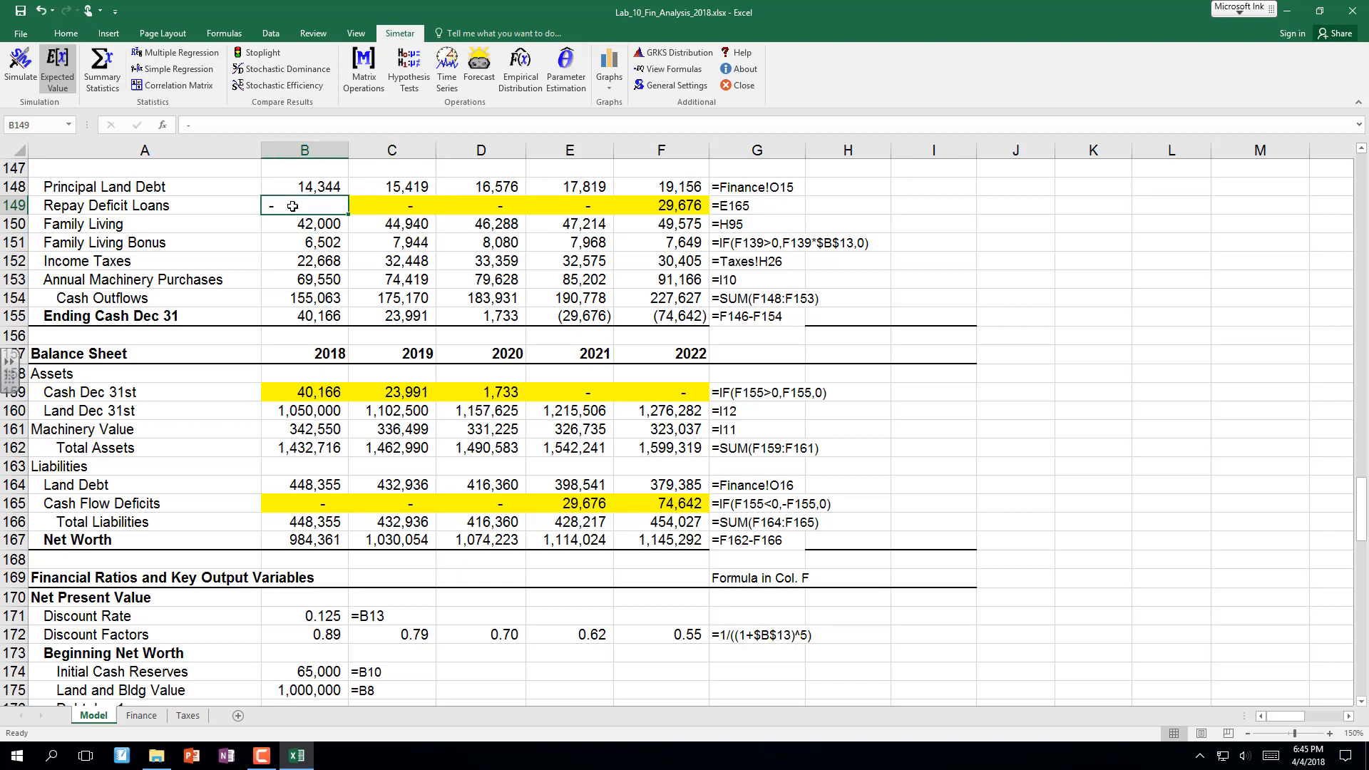
text(=)
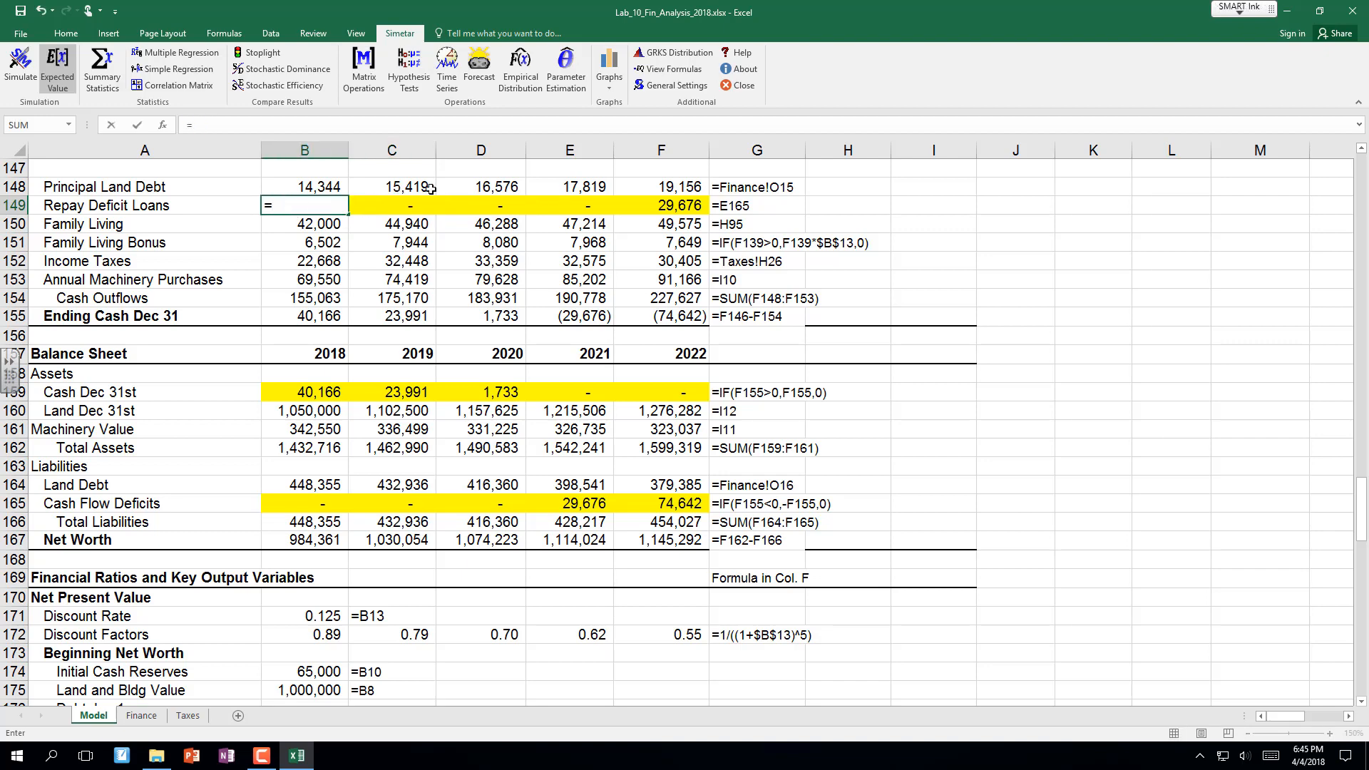
click(301, 499)
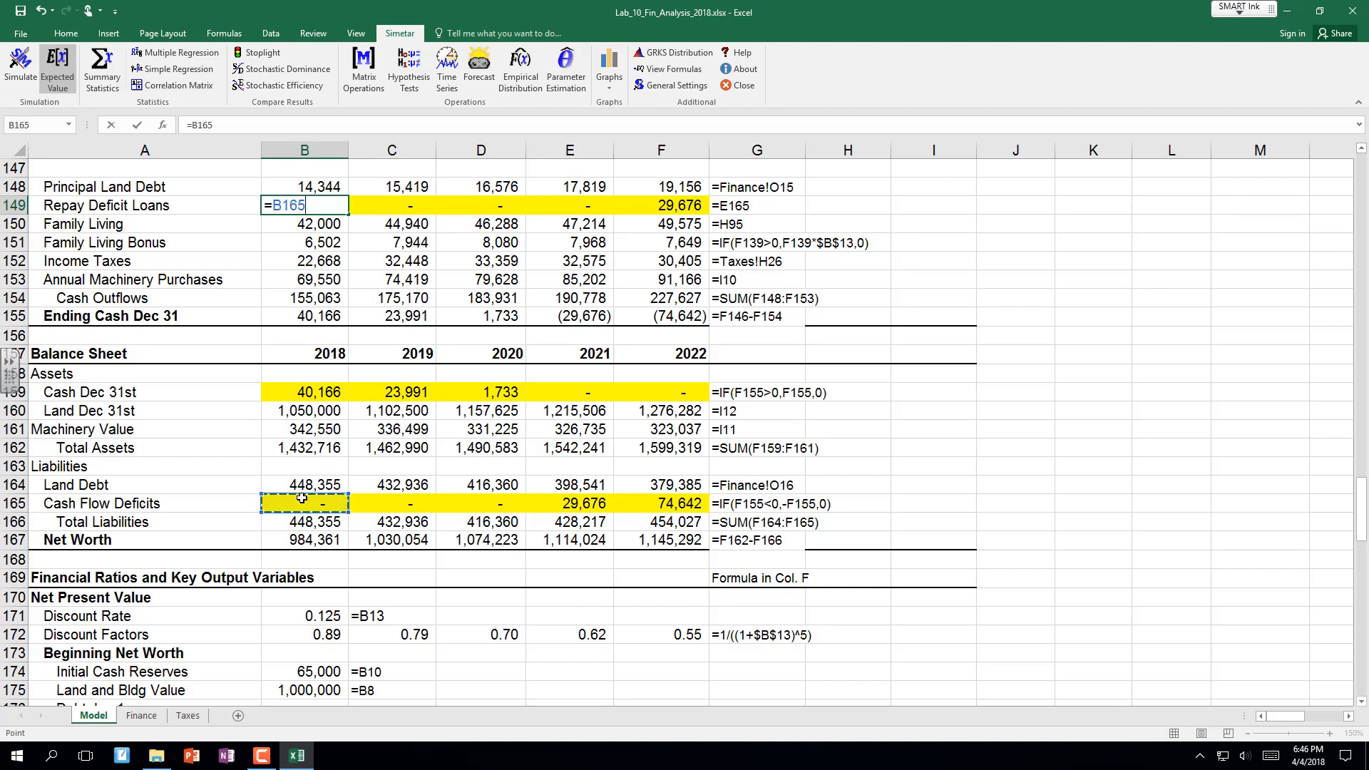
key(Return)
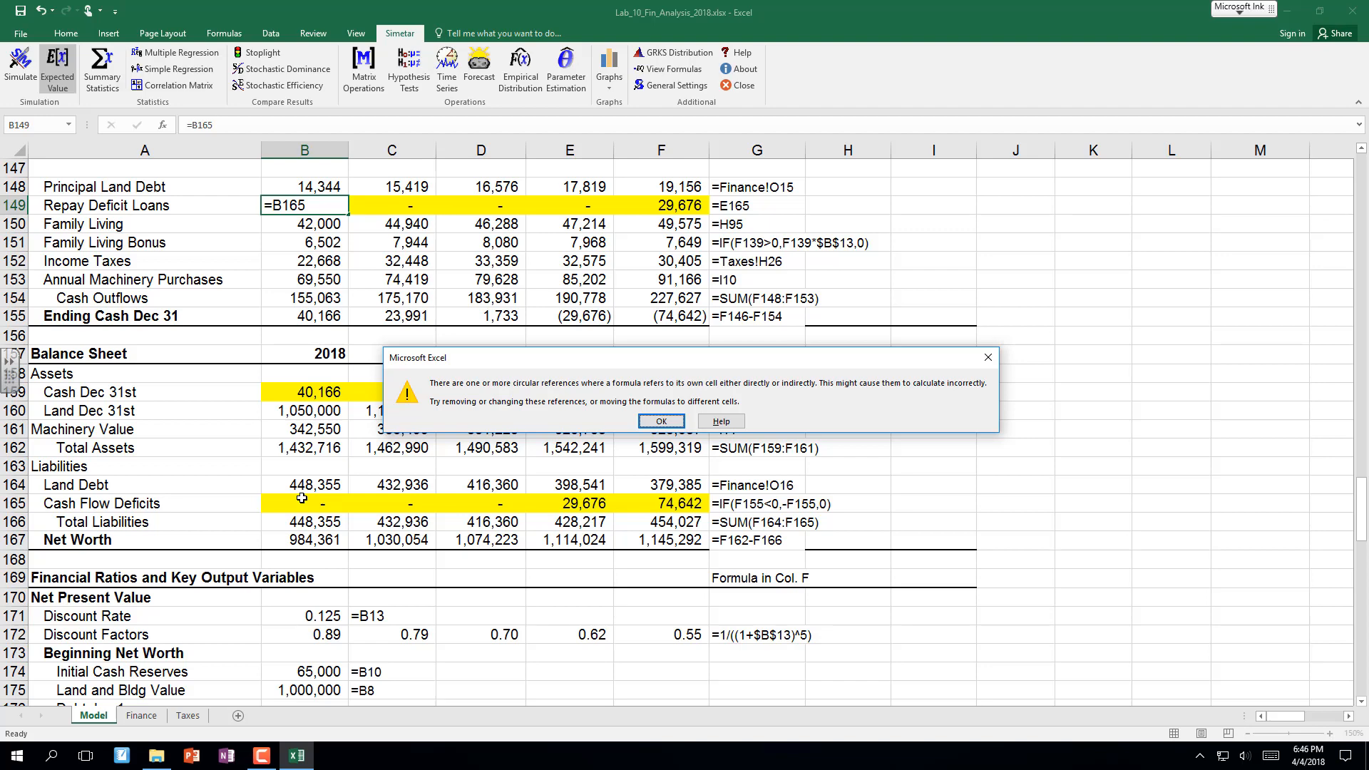
key(Return)
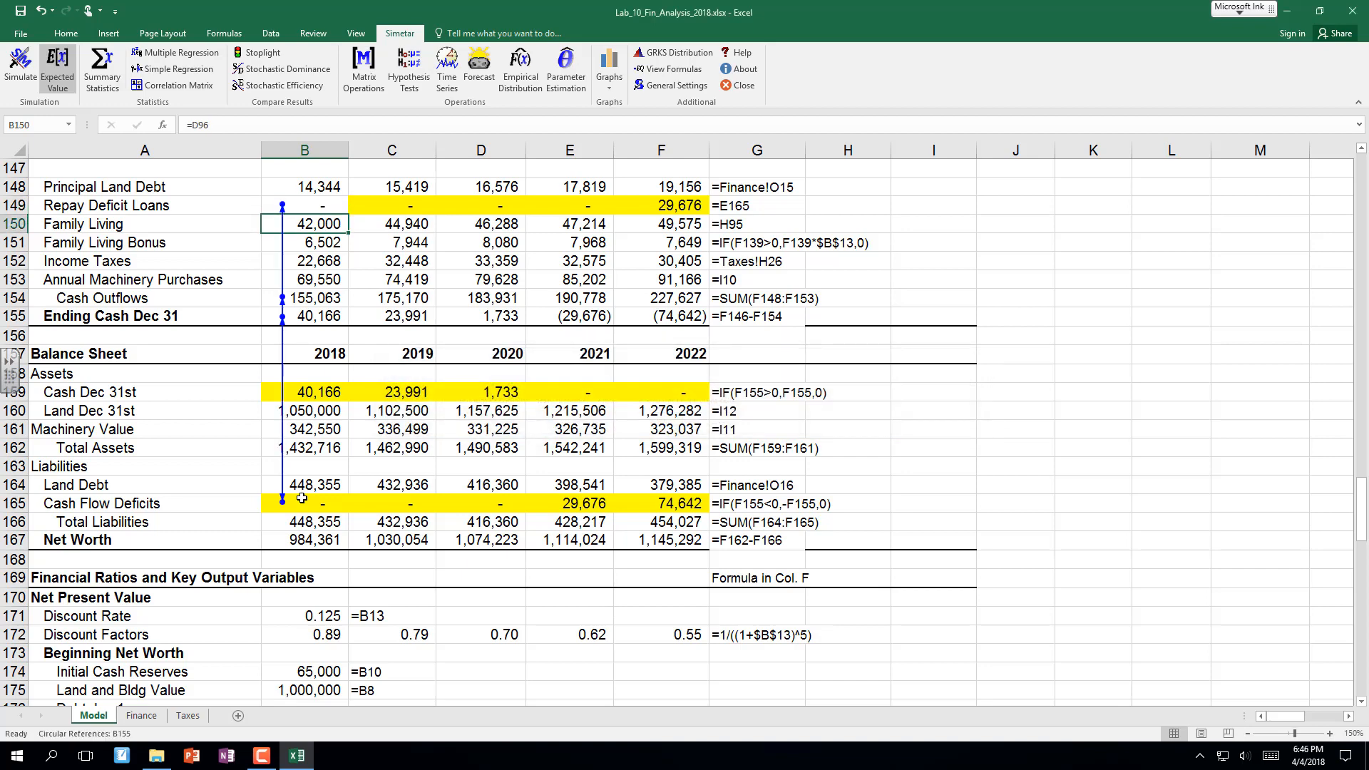
Clear the contents of the 2018 Repay Deficit Loans cell B149.
click(306, 204)
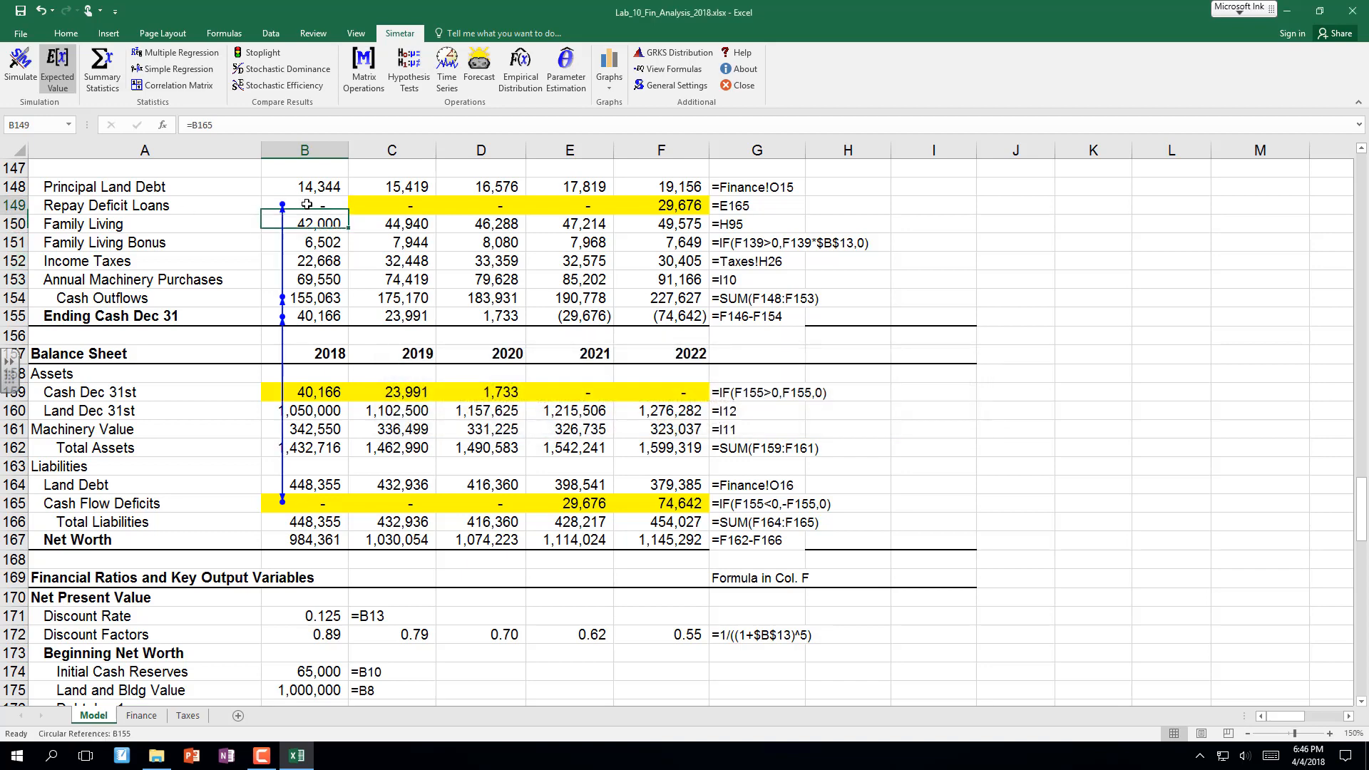
key(Delete)
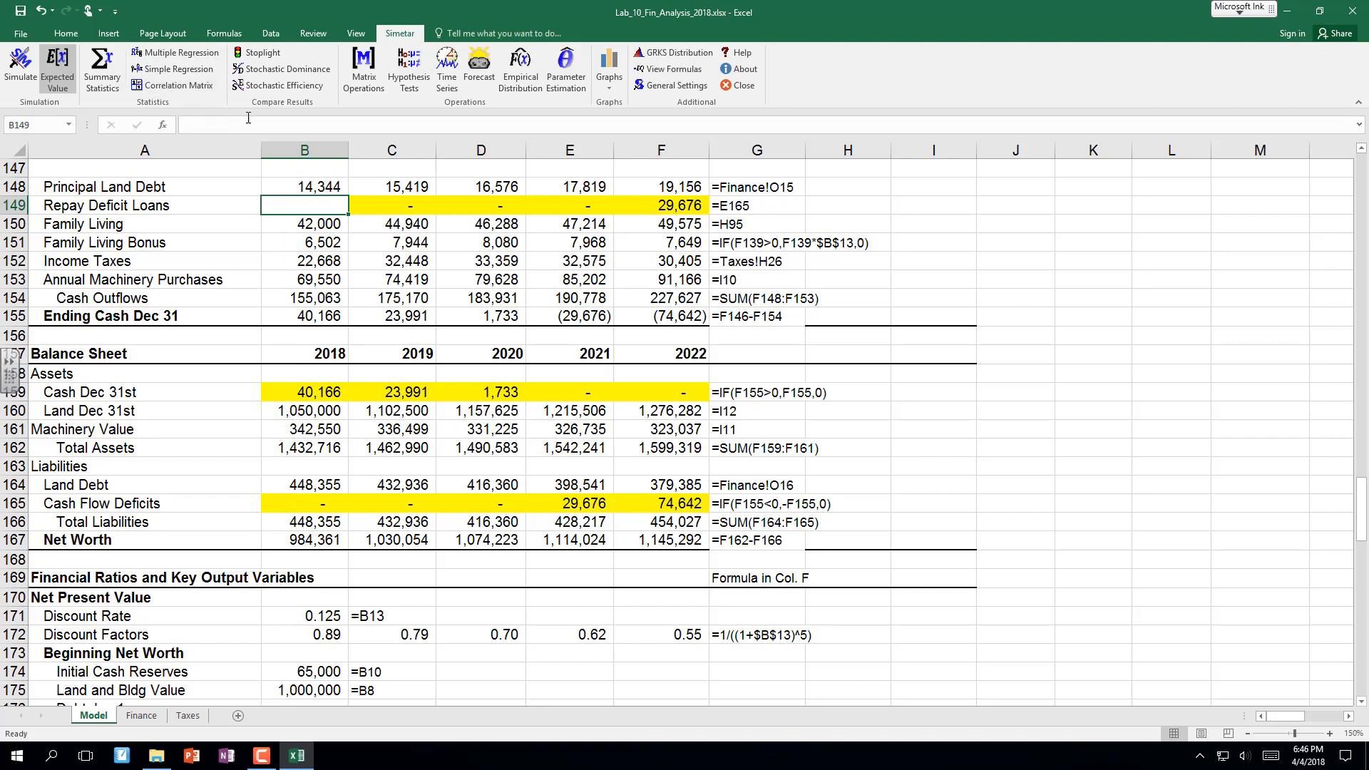
scroll(488, 201, down, 1)
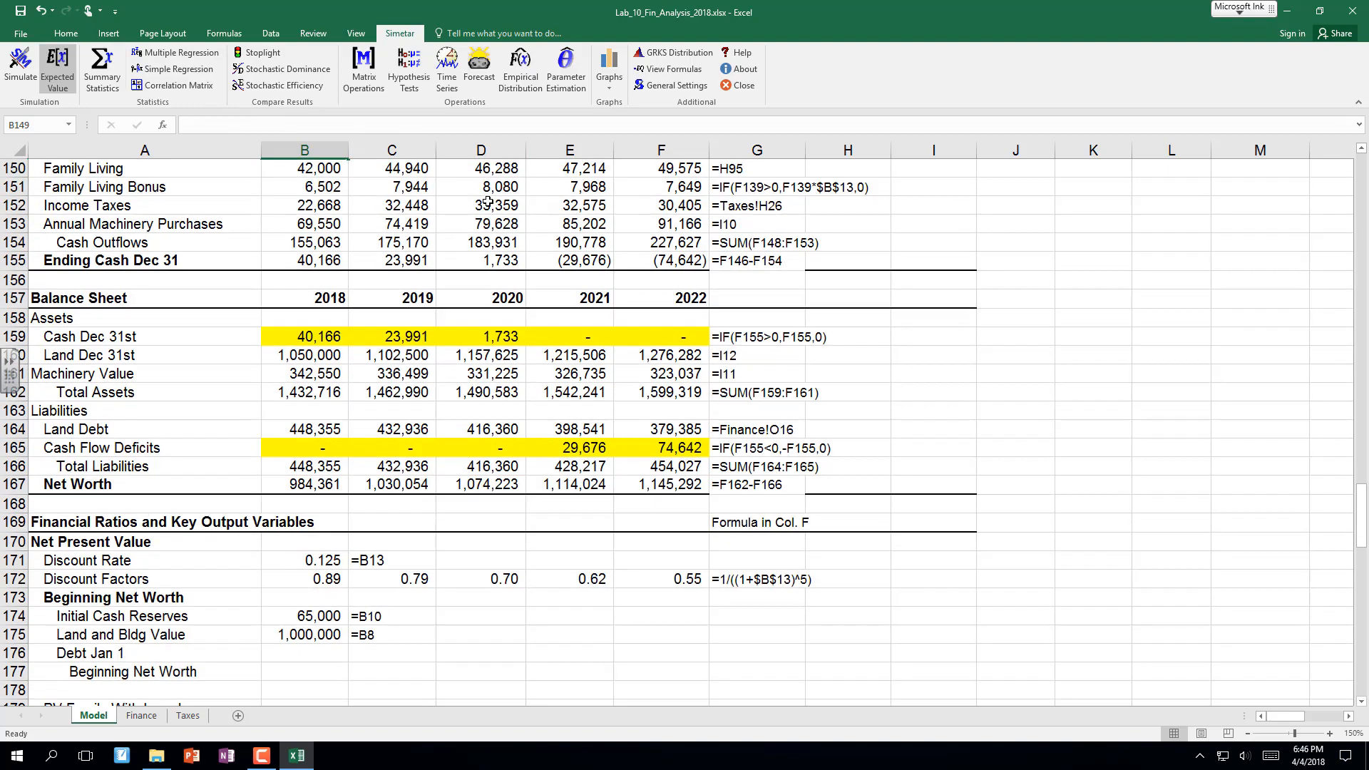
scroll(487, 201, up, 4)
scroll(488, 200, up, 1)
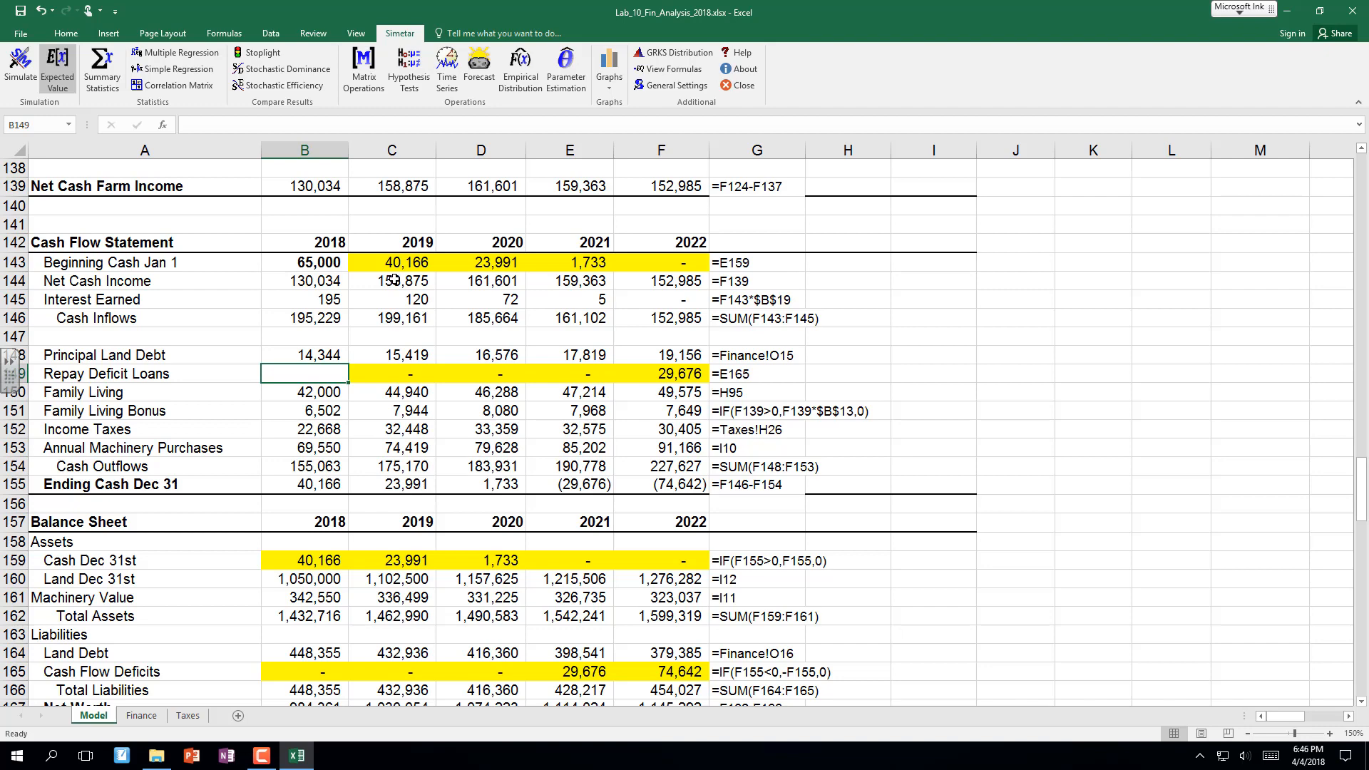
Set the 2018 Repay Deficit Loans cell B149 to 0.
text(0)
key(Return)
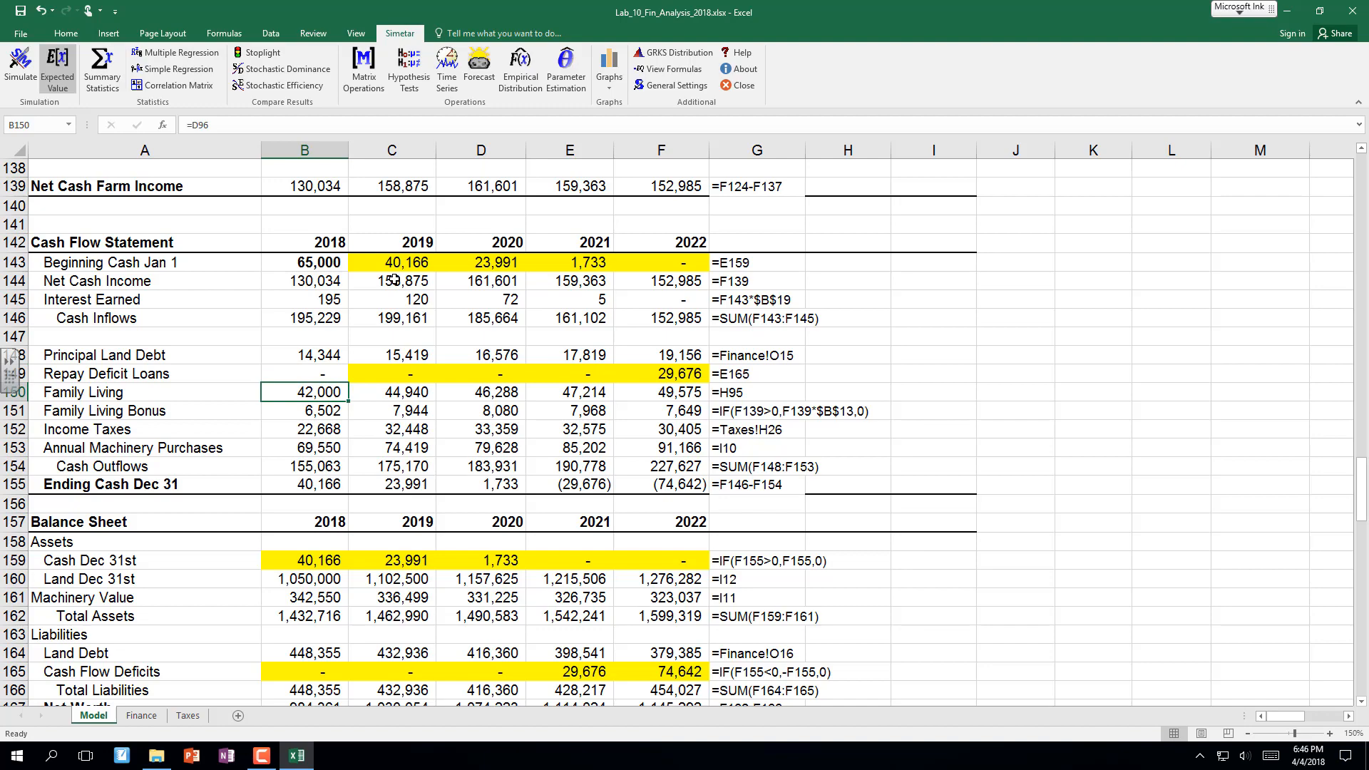
right_click(279, 622)
click(245, 634)
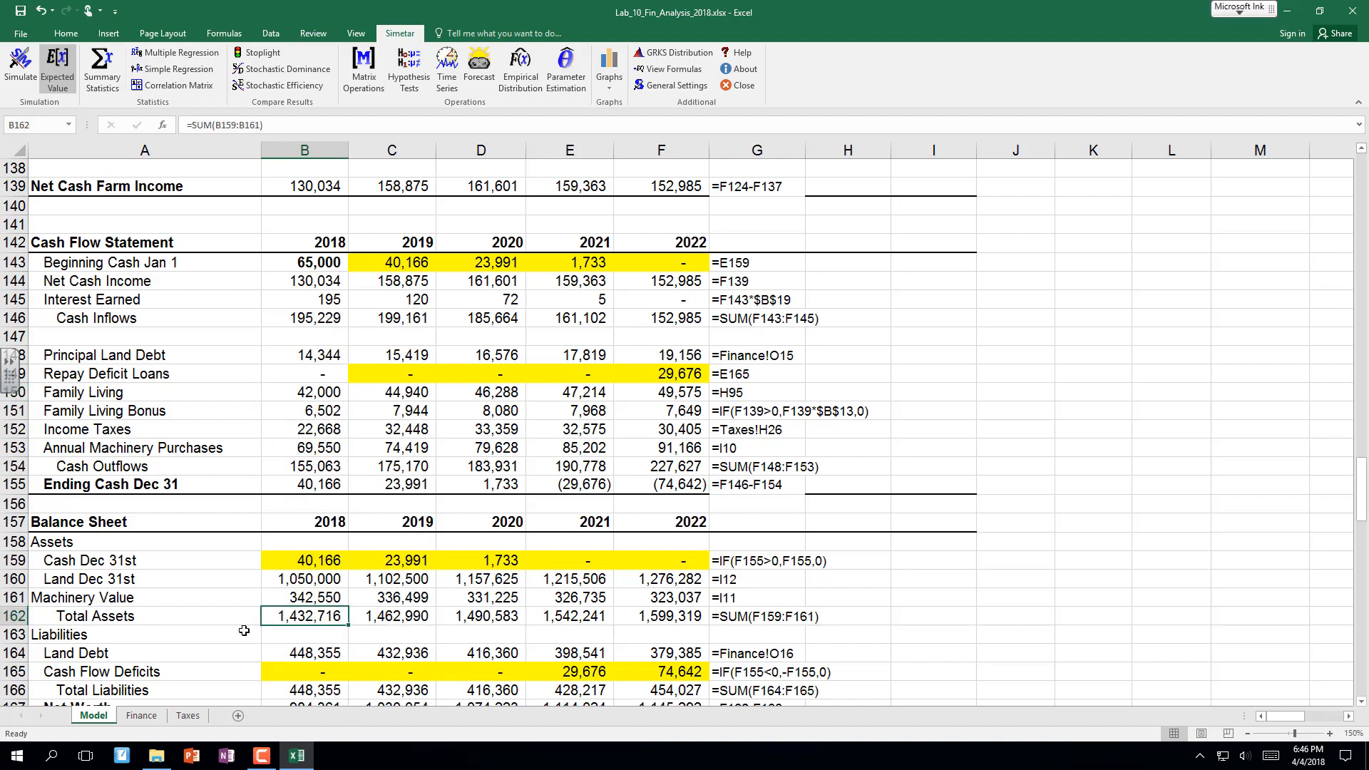
Move the Debt Jan 1 and Beginning Net Worth labels down one row to A177:A178 and label A176 Machinery.
scroll(244, 630, down, 7)
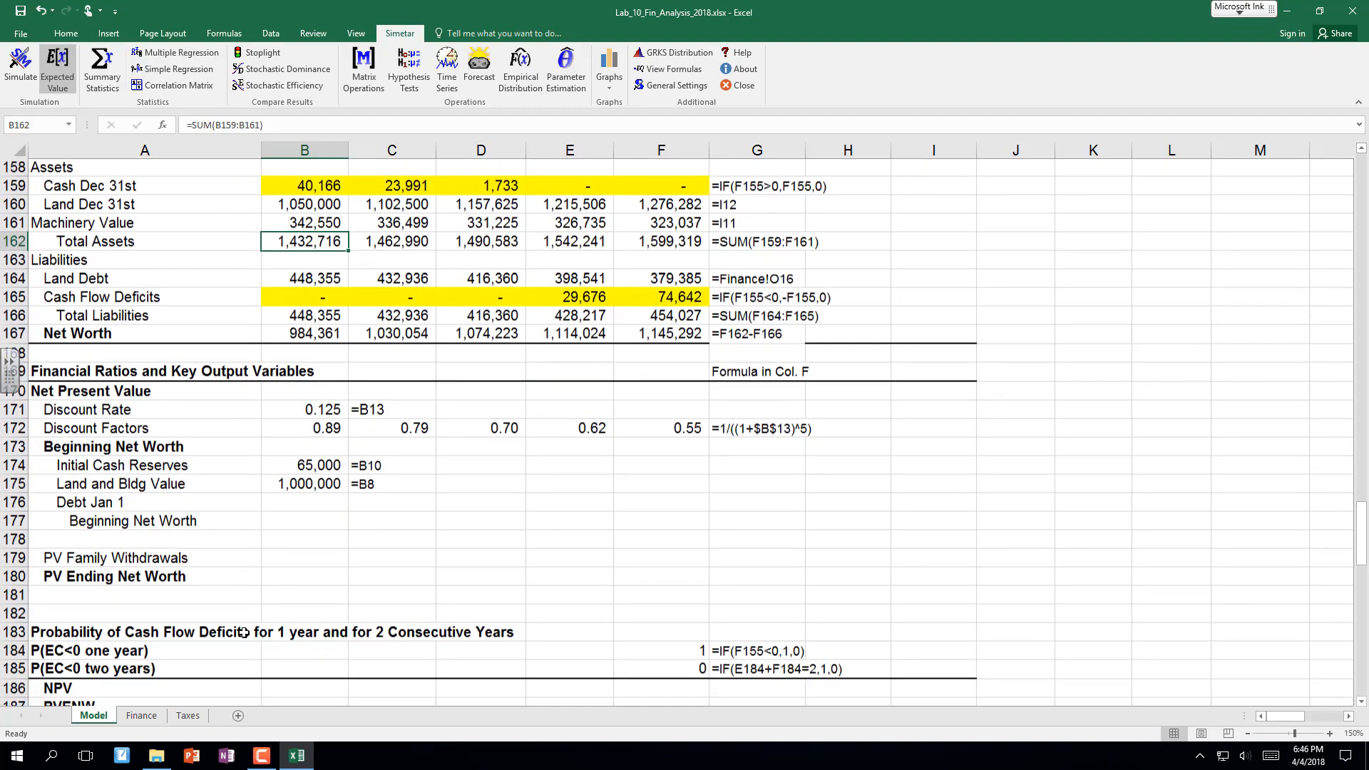
scroll(244, 632, down, 1)
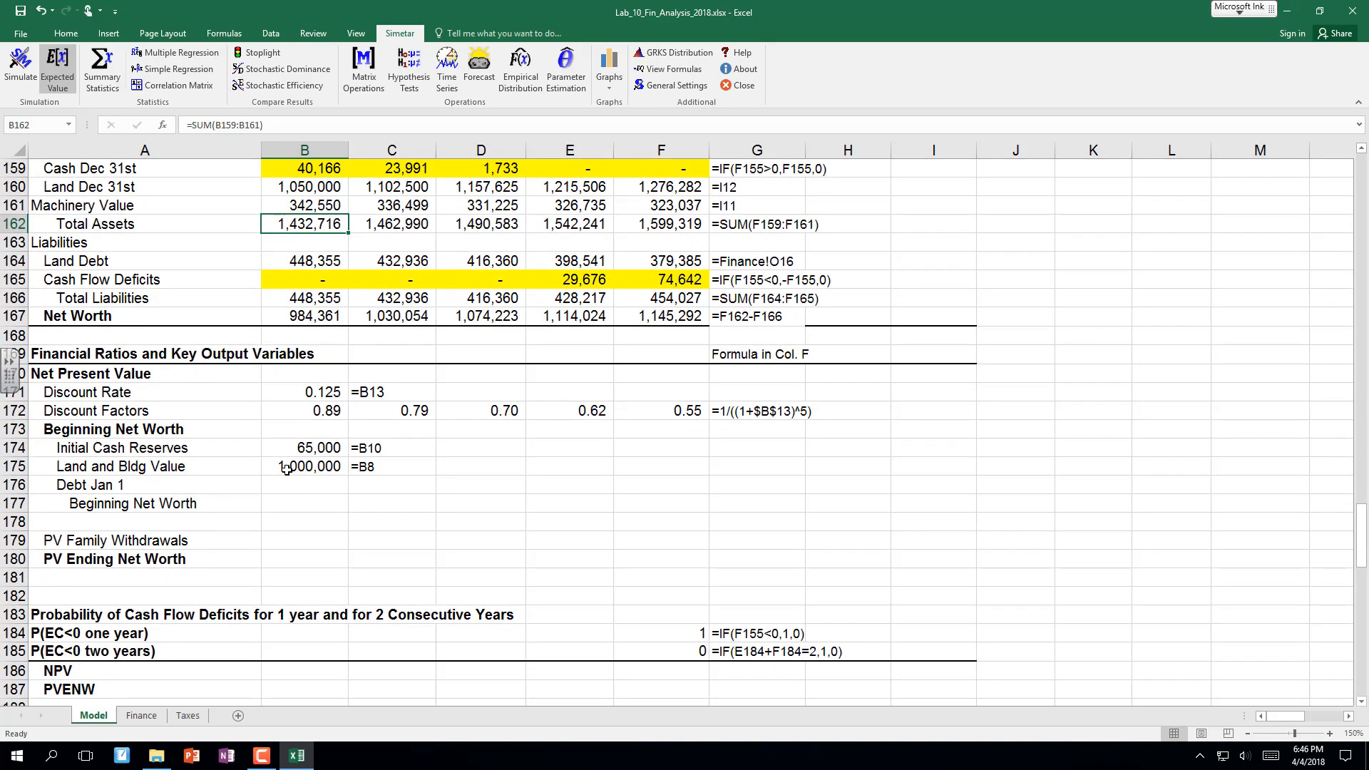
click(309, 447)
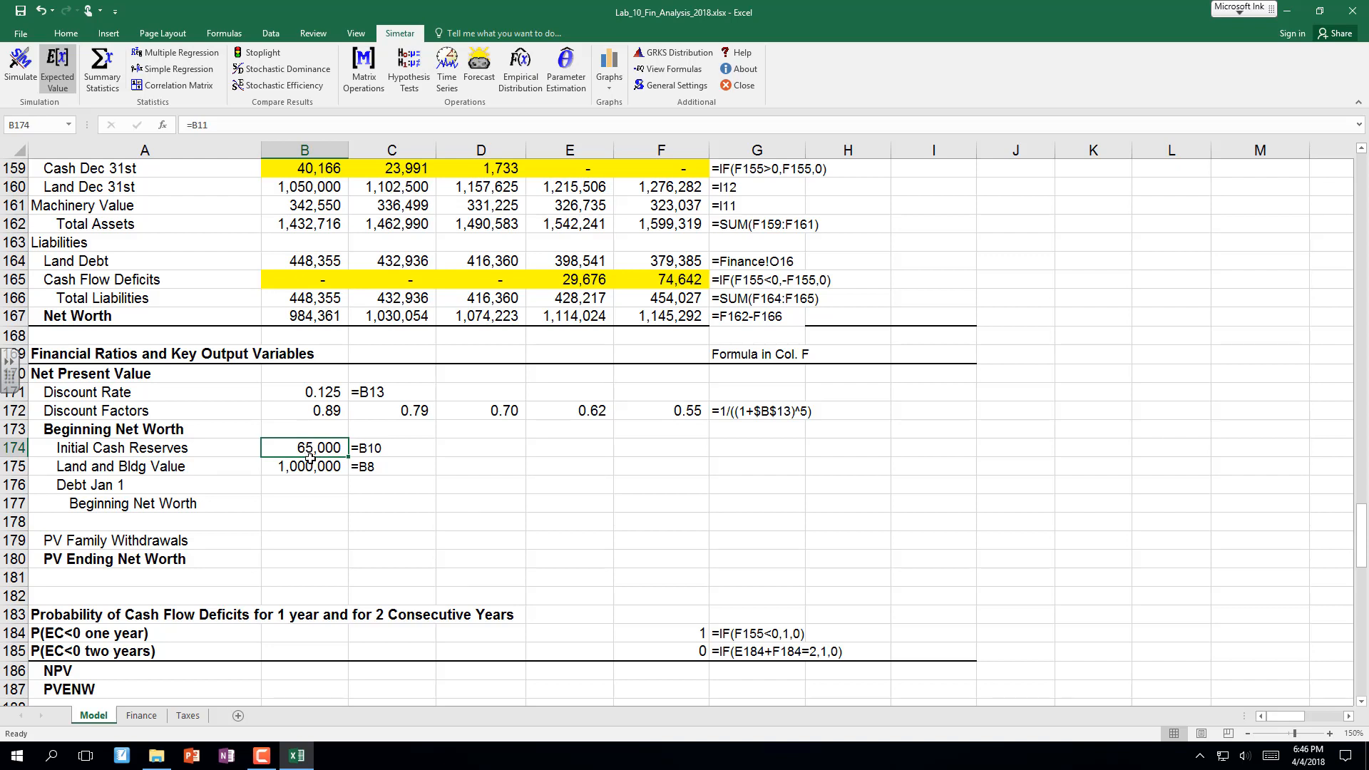
click(310, 462)
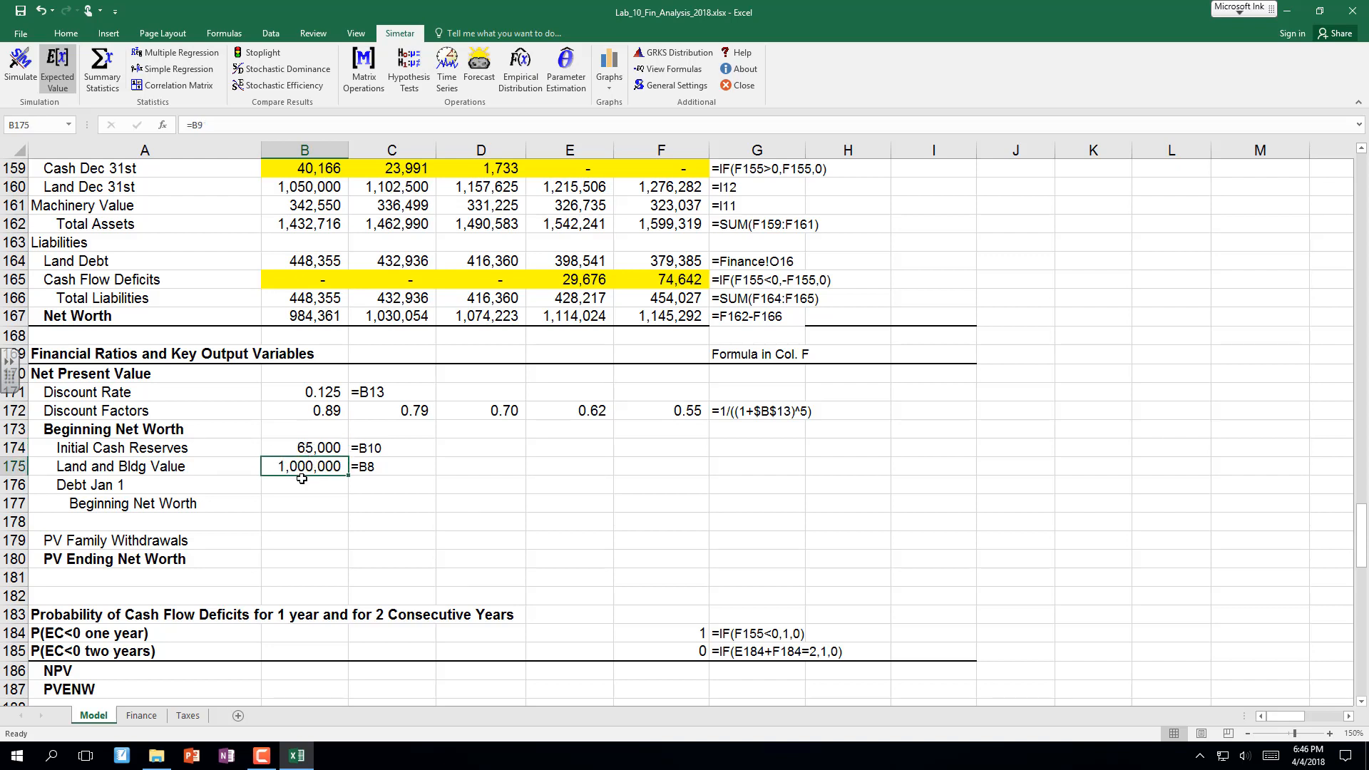
click(138, 485)
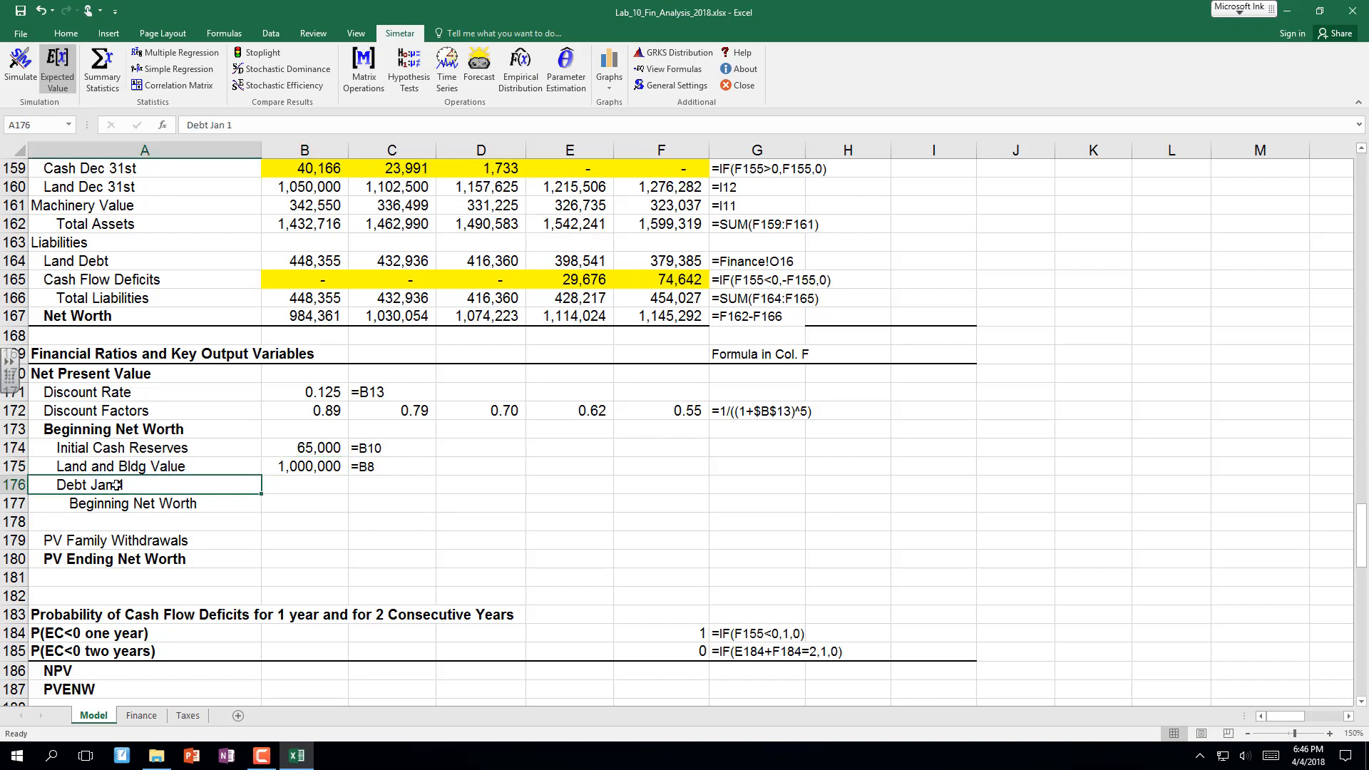
drag(117, 486, 120, 526)
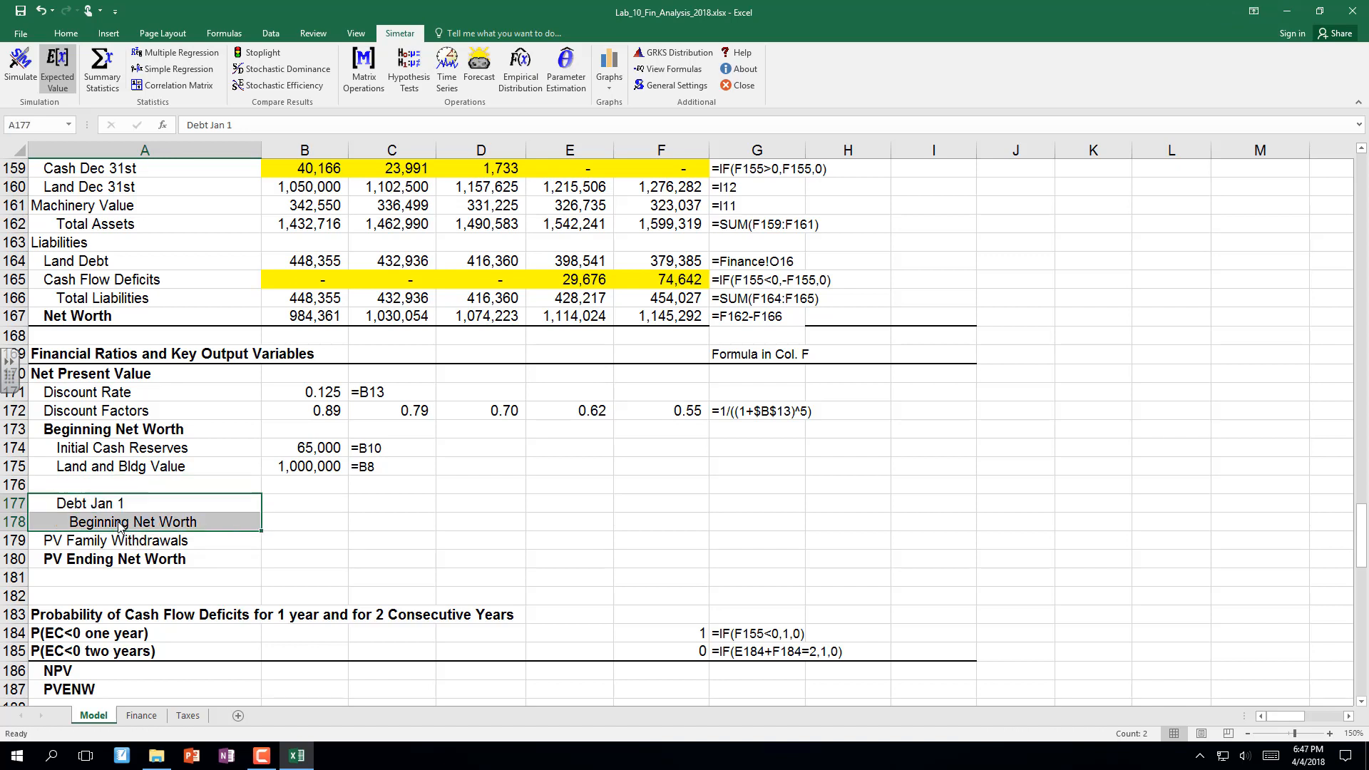
click(109, 486)
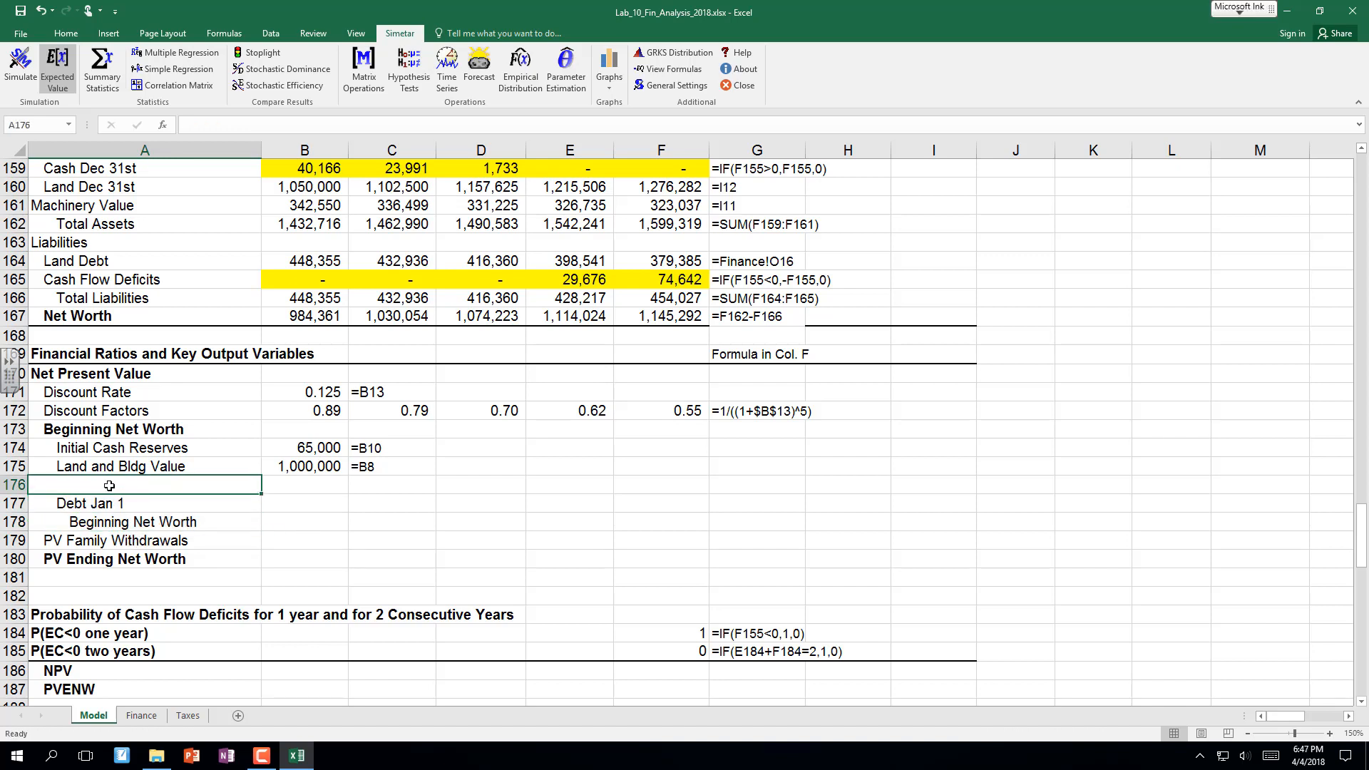
text(Machin)
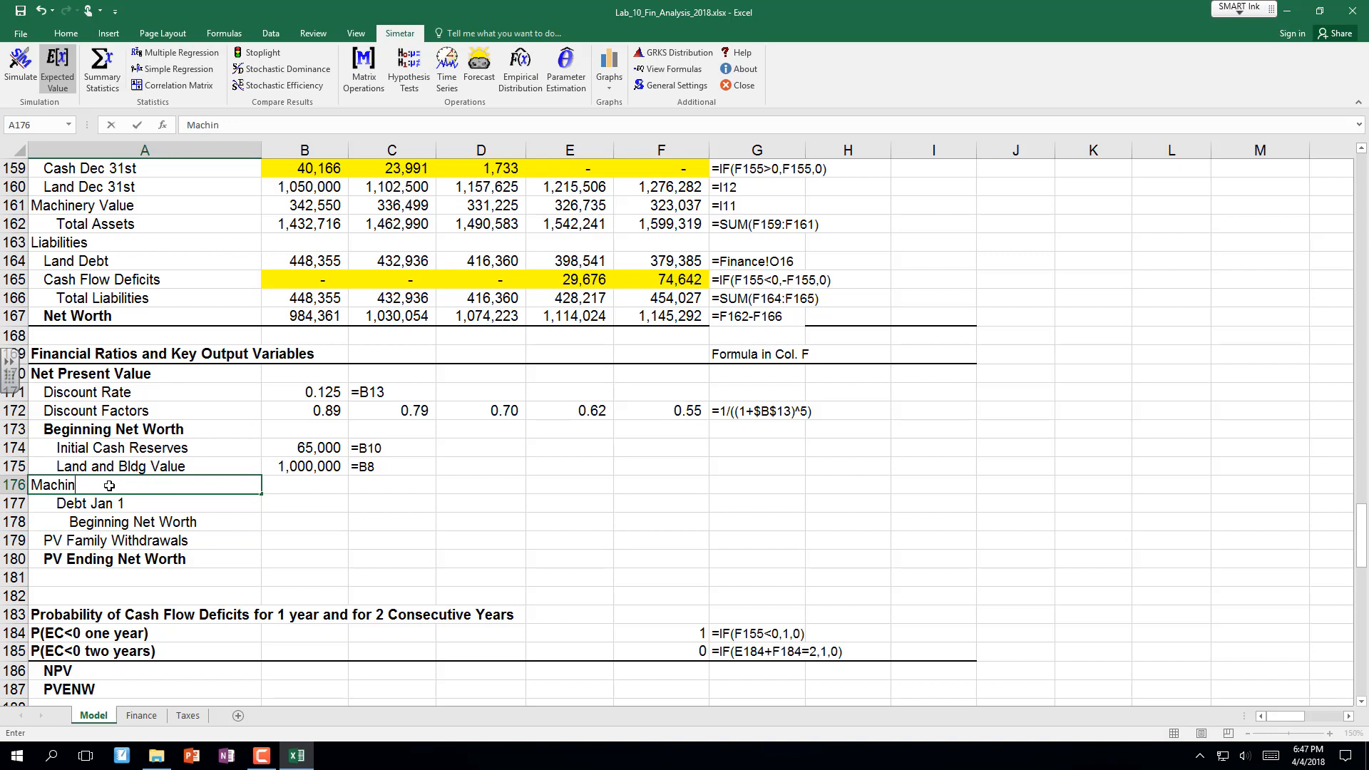
text(ery)
key(Return)
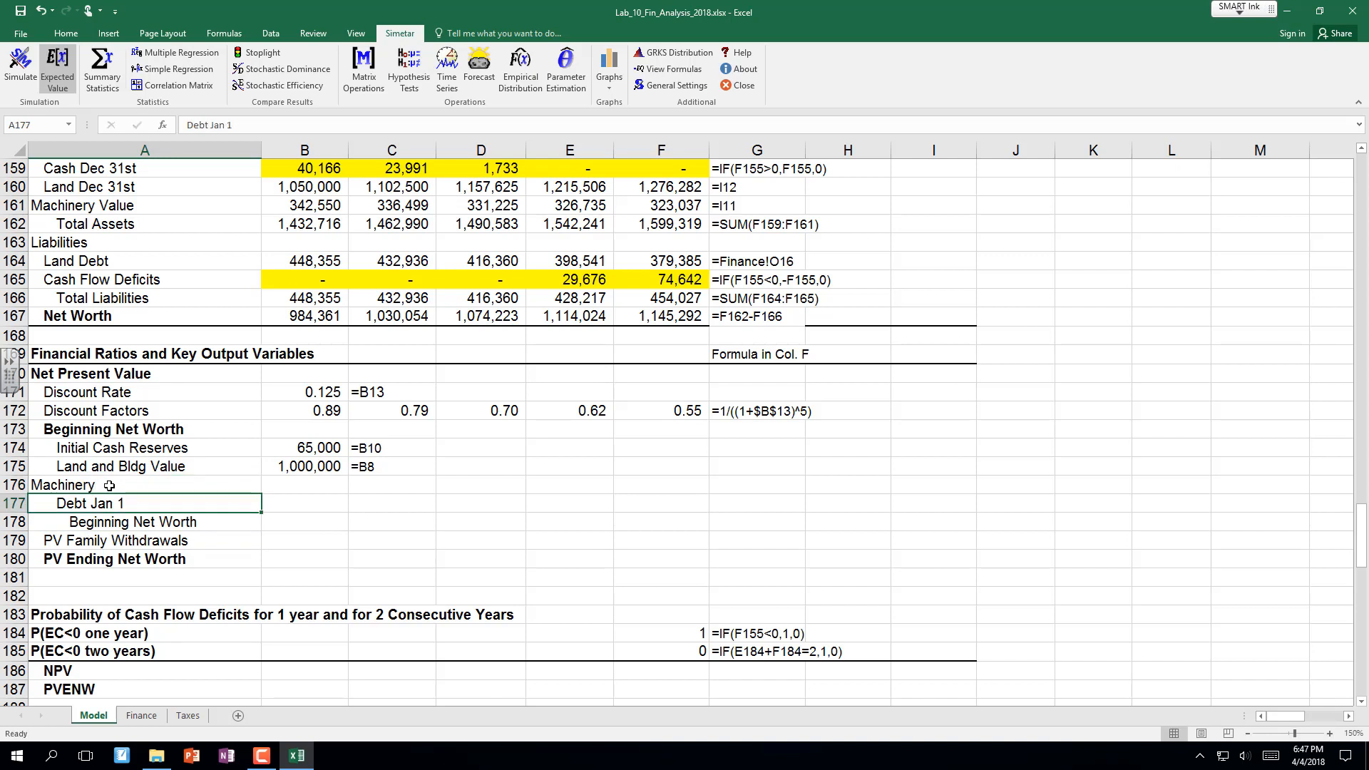
Link the Machinery value in B176 to the Initial Value of Machinery input with =B8.
click(109, 485)
key(Right)
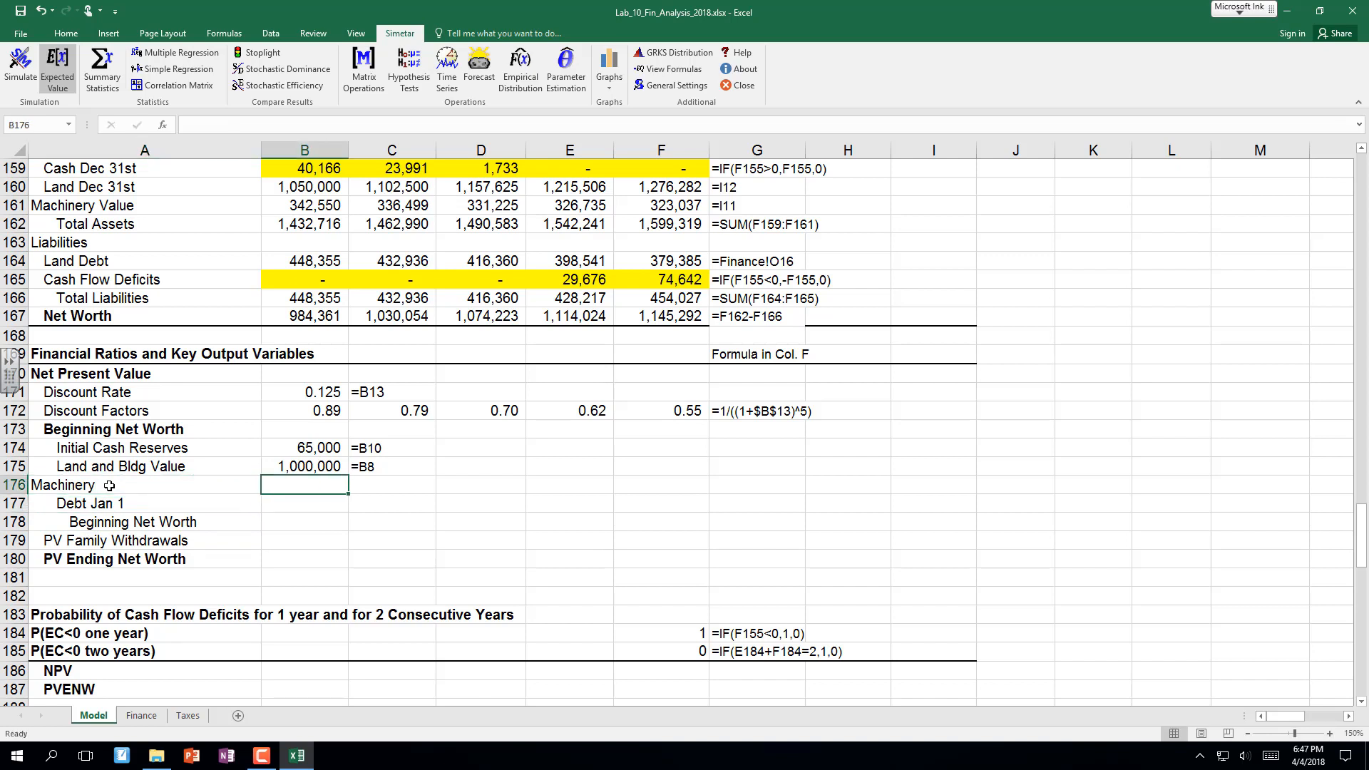
text(=)
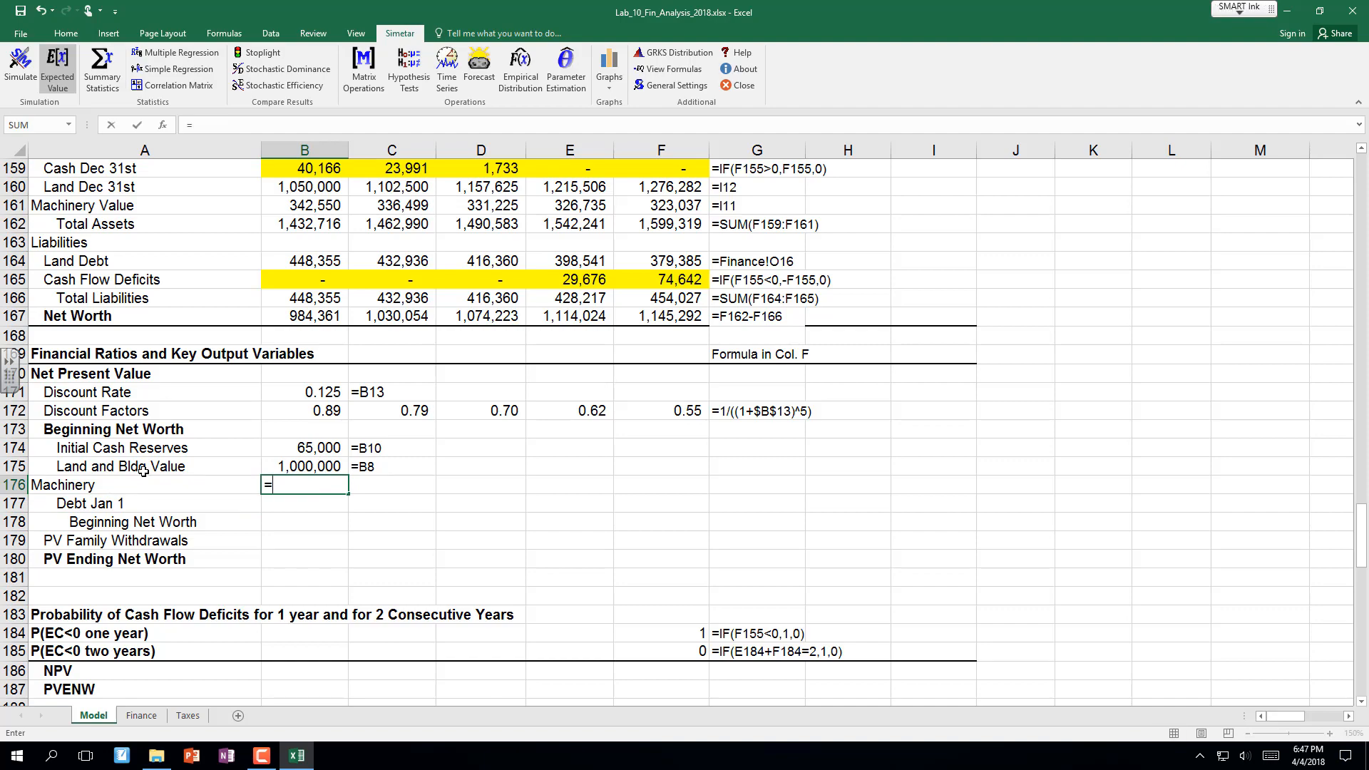
scroll(139, 448, down, 2)
scroll(139, 448, down, 14)
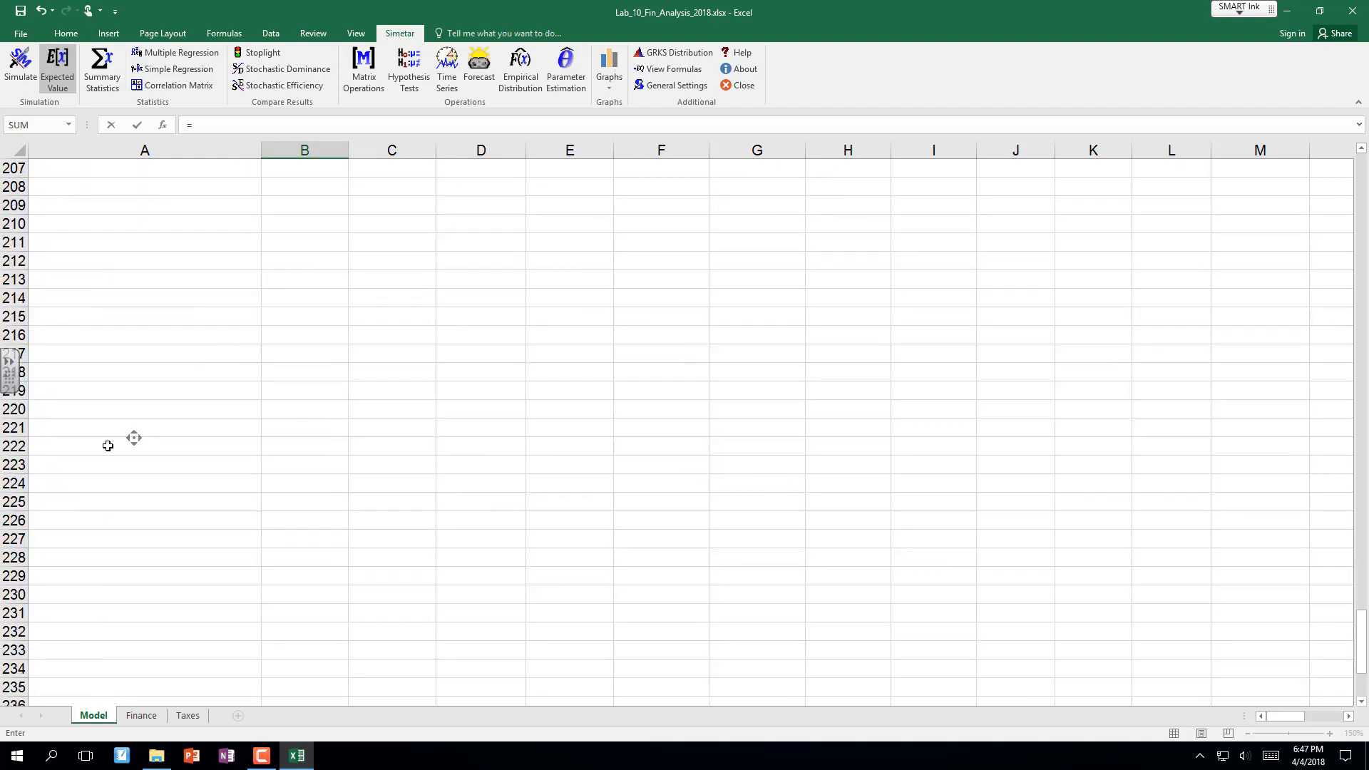
scroll(107, 445, up, 7)
scroll(97, 451, up, 20)
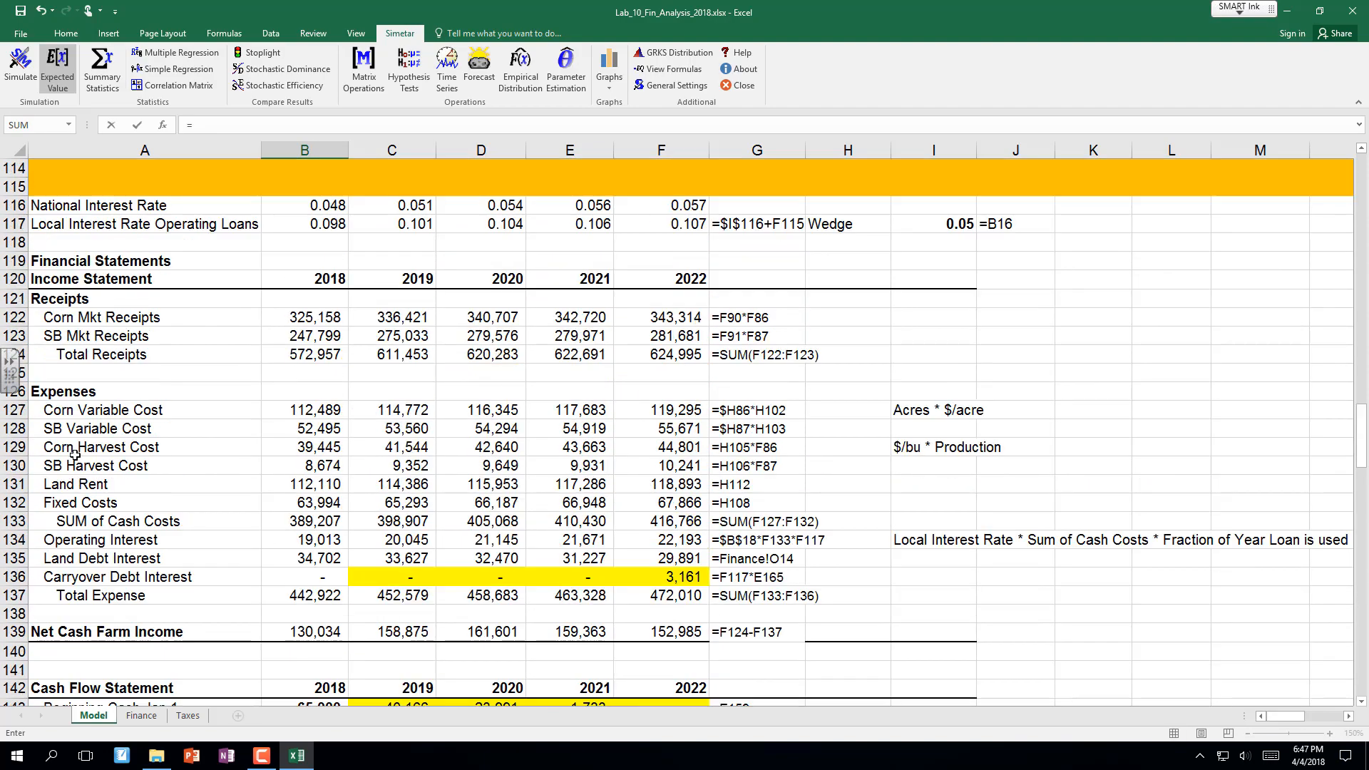
scroll(74, 454, up, 20)
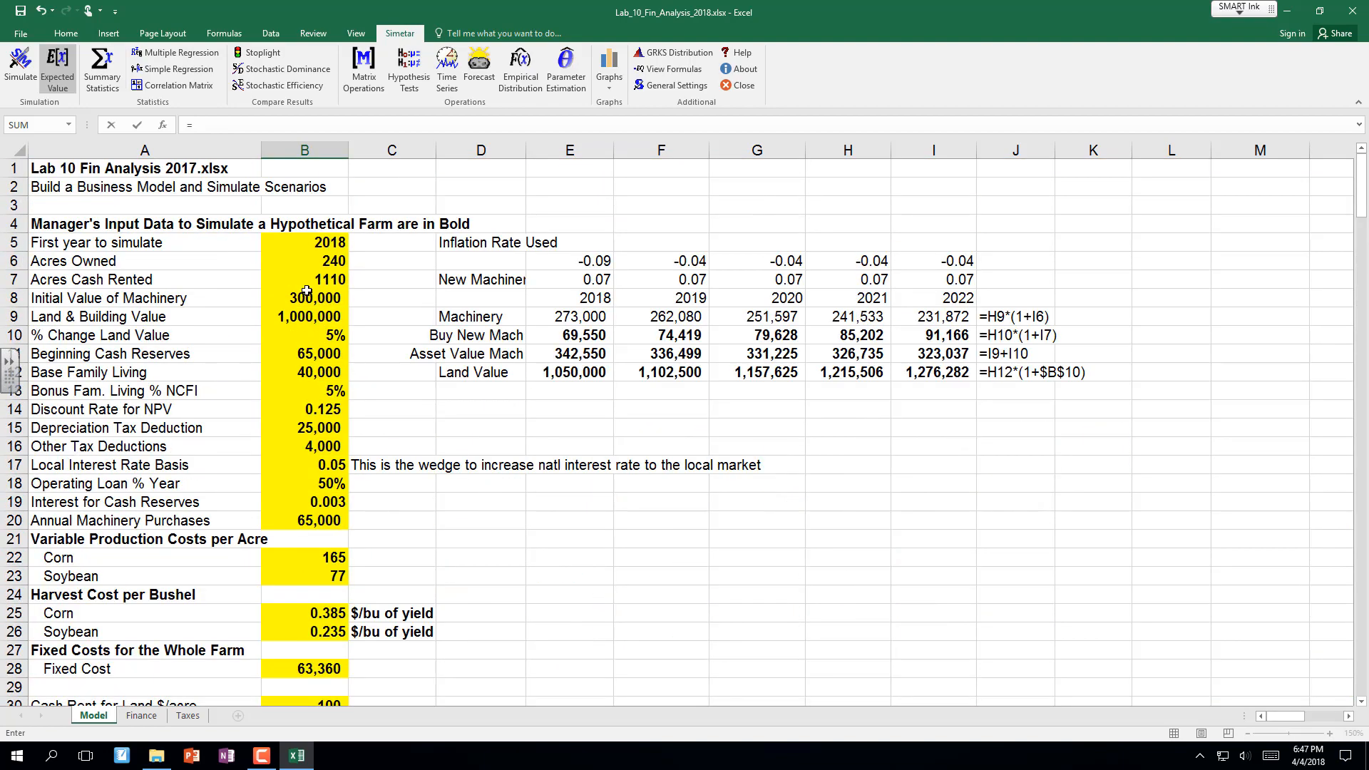
click(306, 296)
key(Return)
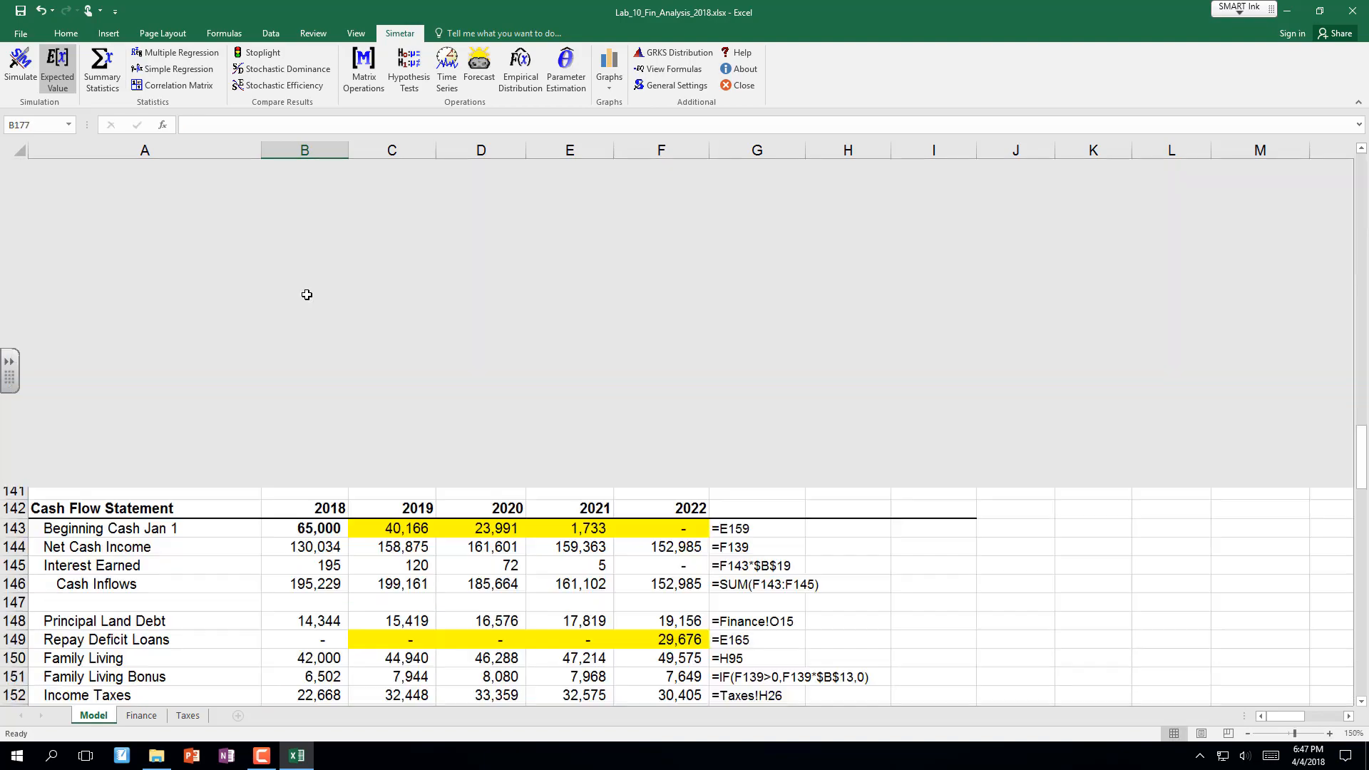
Copy the VFORMULA formula display from C175 down through C180.
key(Down)
key(Down)
key(Down)
key(Down)
key(Down)
key(Down)
key(Down)
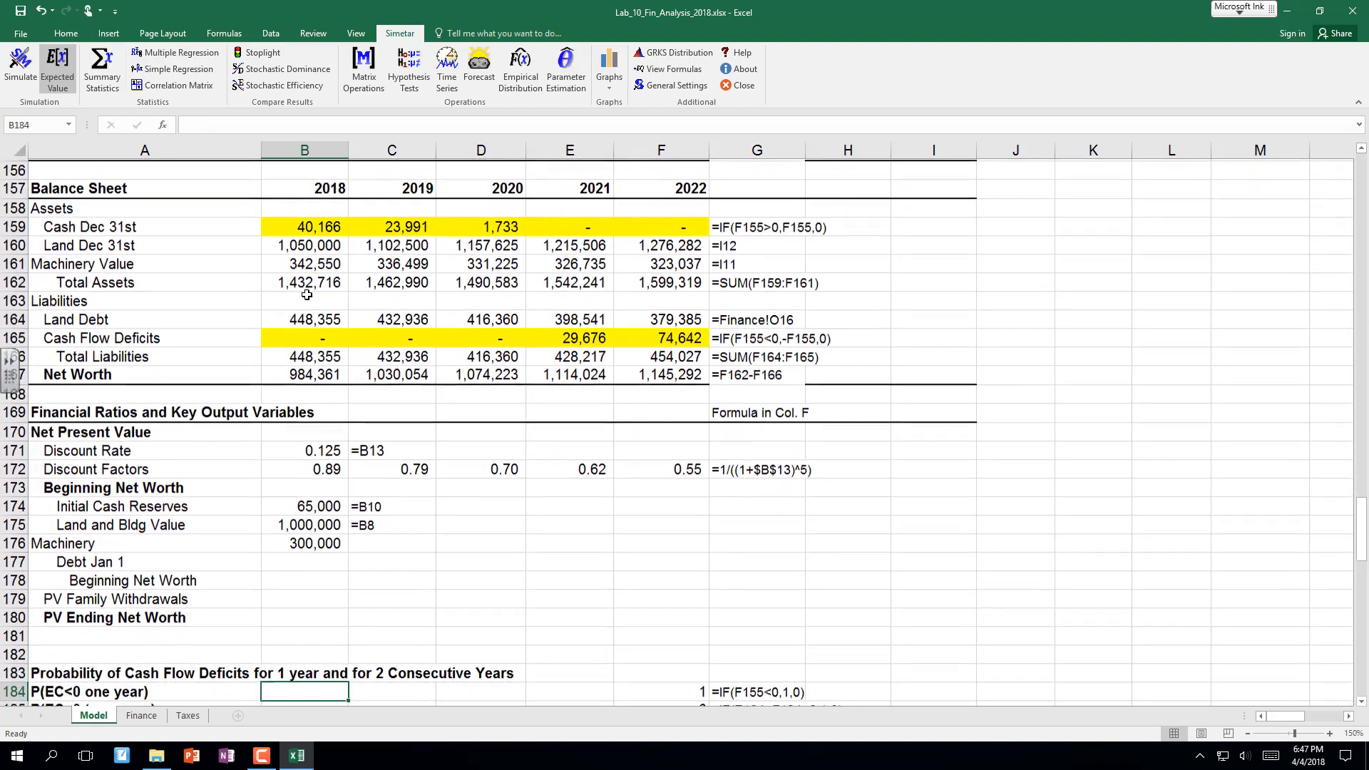
click(371, 523)
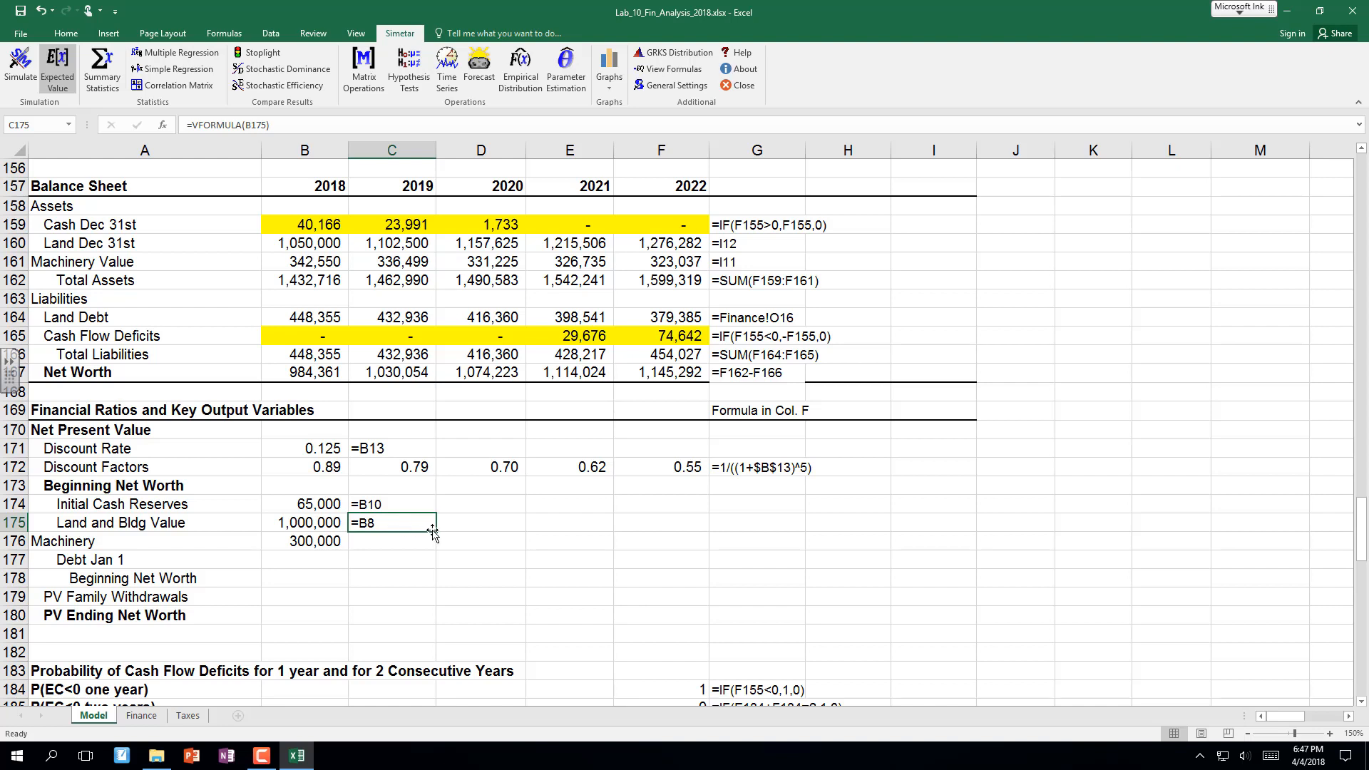
drag(435, 533, 444, 614)
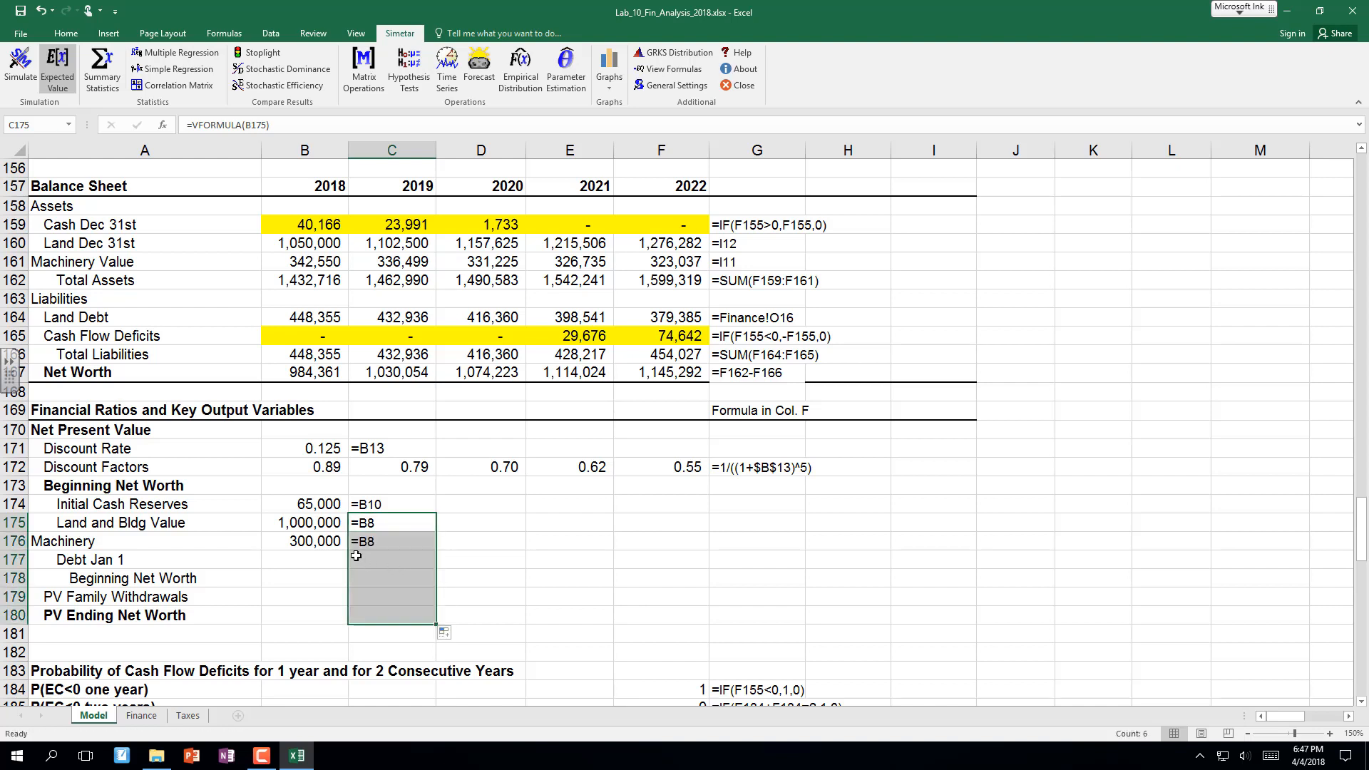
Link Debt Jan 1 in B177 to the Debt Jan 1, 2018 value on the Finance sheet with =Finance!K13.
click(311, 559)
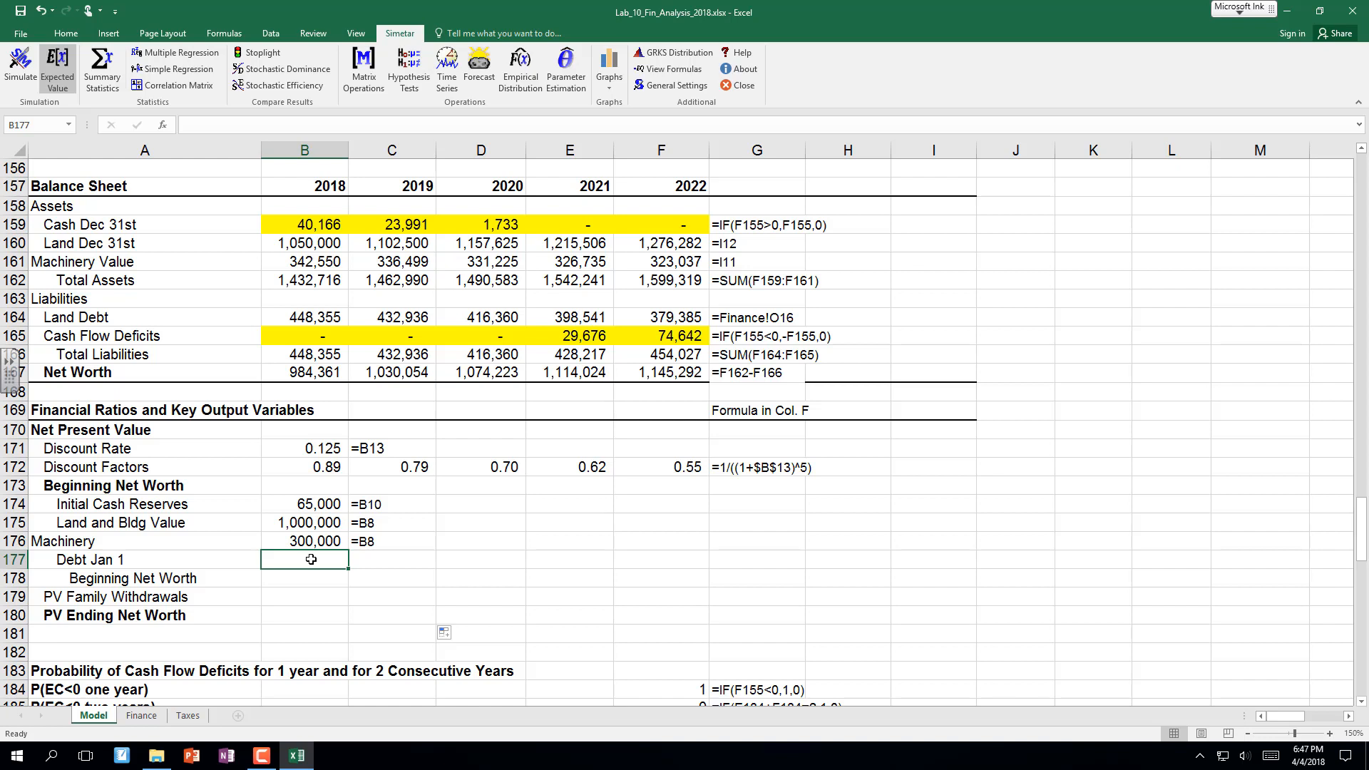
text(=)
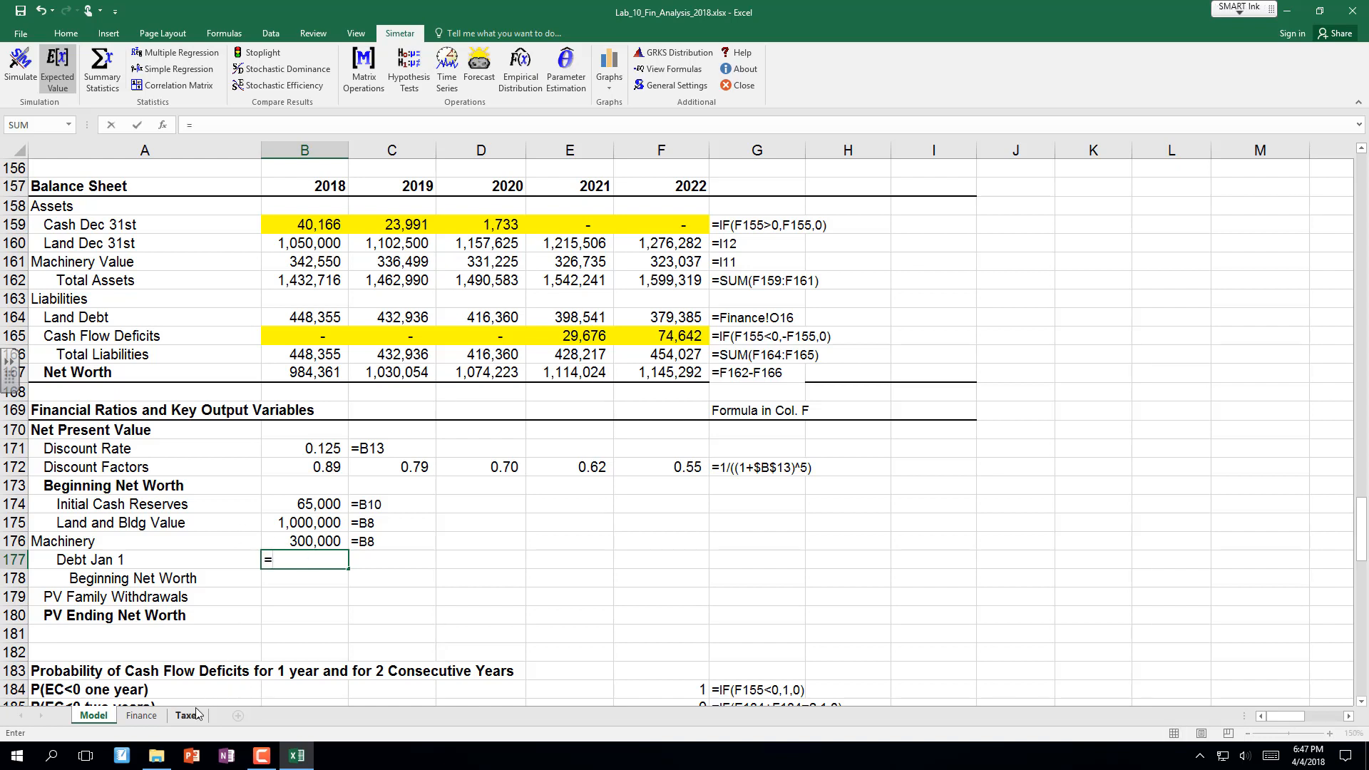
click(142, 716)
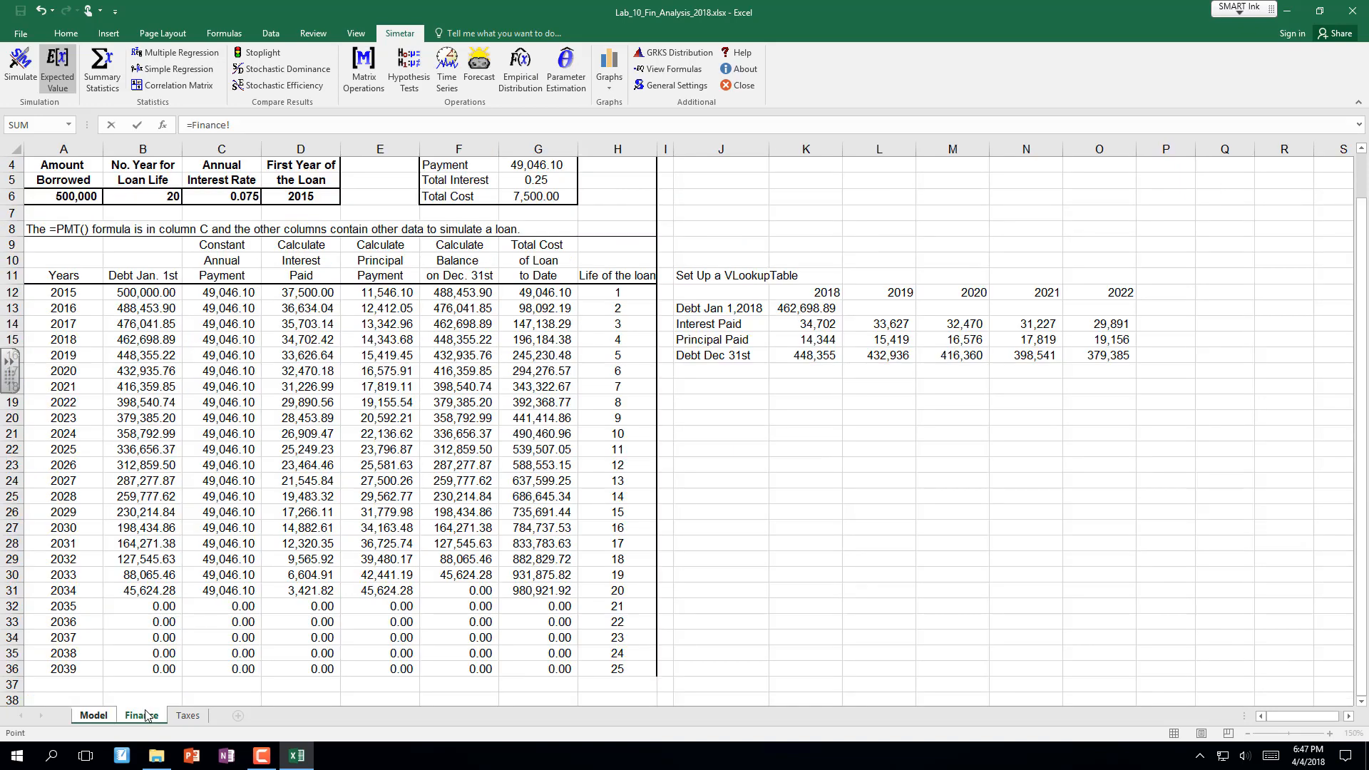
click(805, 309)
key(Return)
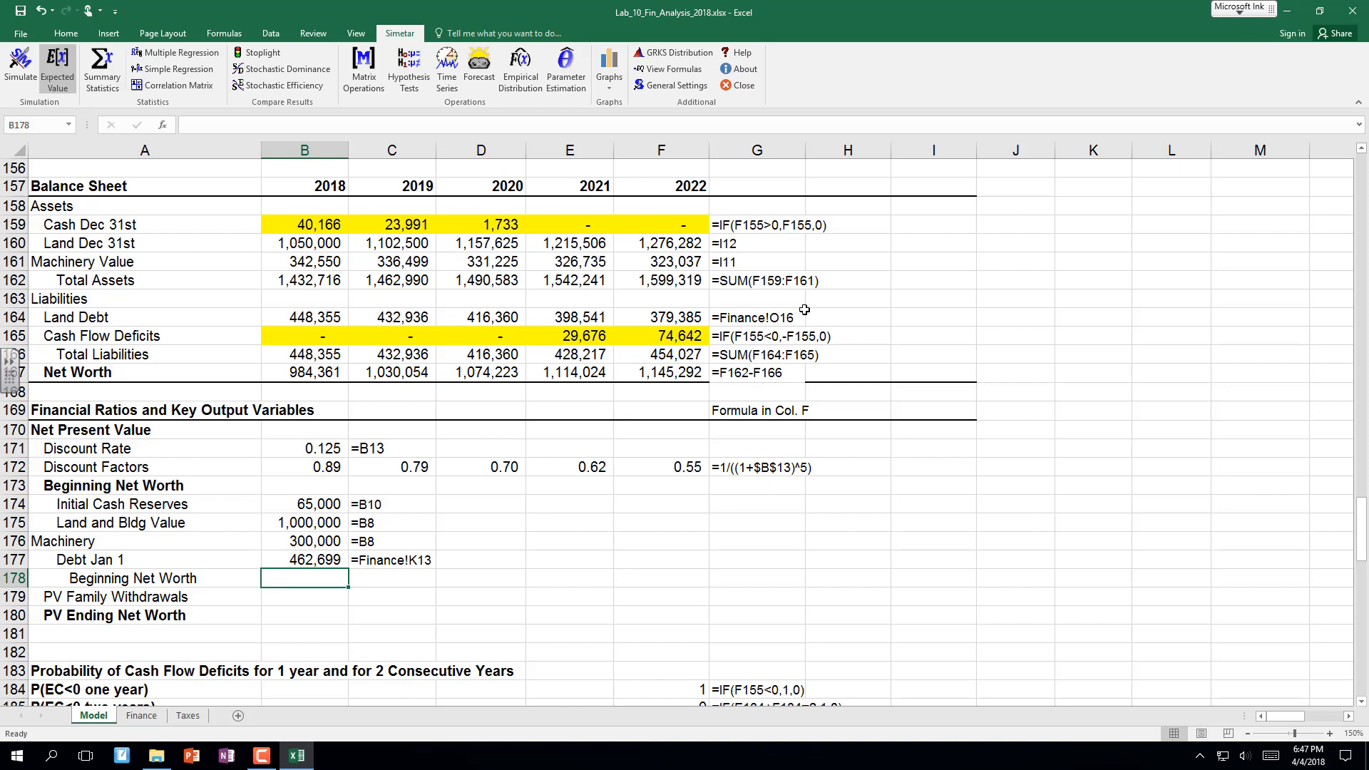
Look over the output rows below Beginning Net Worth, through the cash flow deficit probabilities and the KOV table.
key(Down)
key(Down)
key(Down)
key(Down)
key(Down)
key(Down)
key(Down)
key(Down)
key(Down)
key(Down)
key(Down)
key(Down)
key(Down)
key(Down)
key(Down)
key(Down)
key(Down)
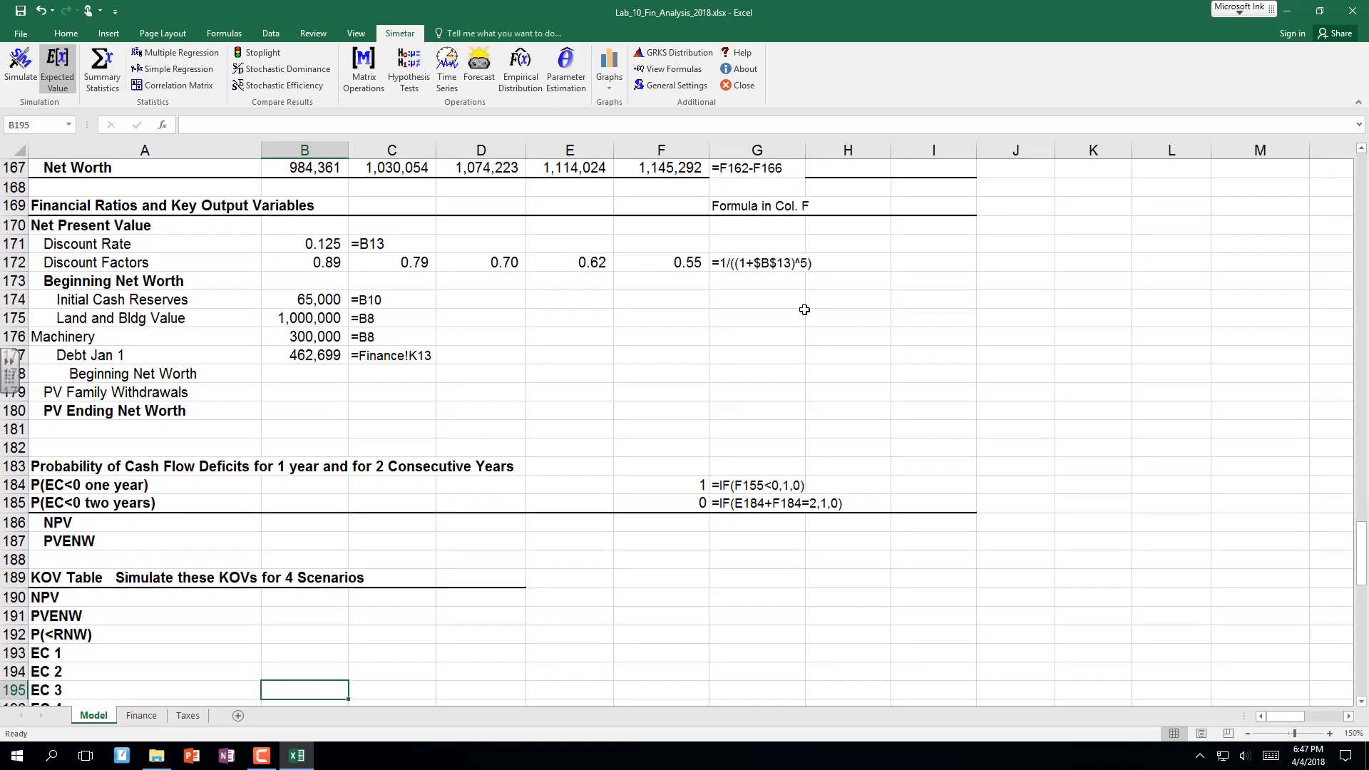
key(Up)
key(Up)
key(Up)
key(Up)
key(Up)
key(Up)
key(Up)
key(Up)
key(Up)
key(Up)
key(Up)
key(Up)
key(Up)
key(Up)
key(Up)
key(Up)
key(Up)
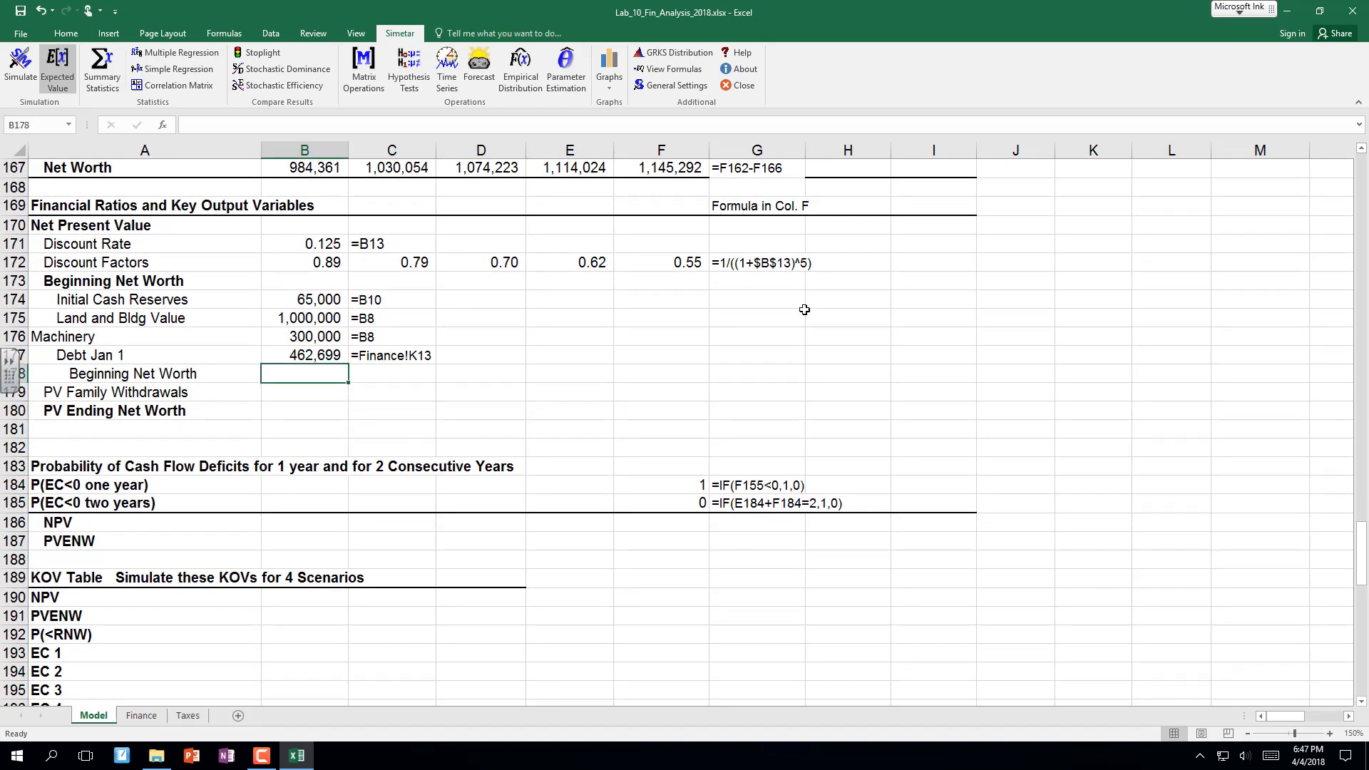
Calculate Beginning Net Worth in B178 with =B174+B175+B176-B177.
text(=)
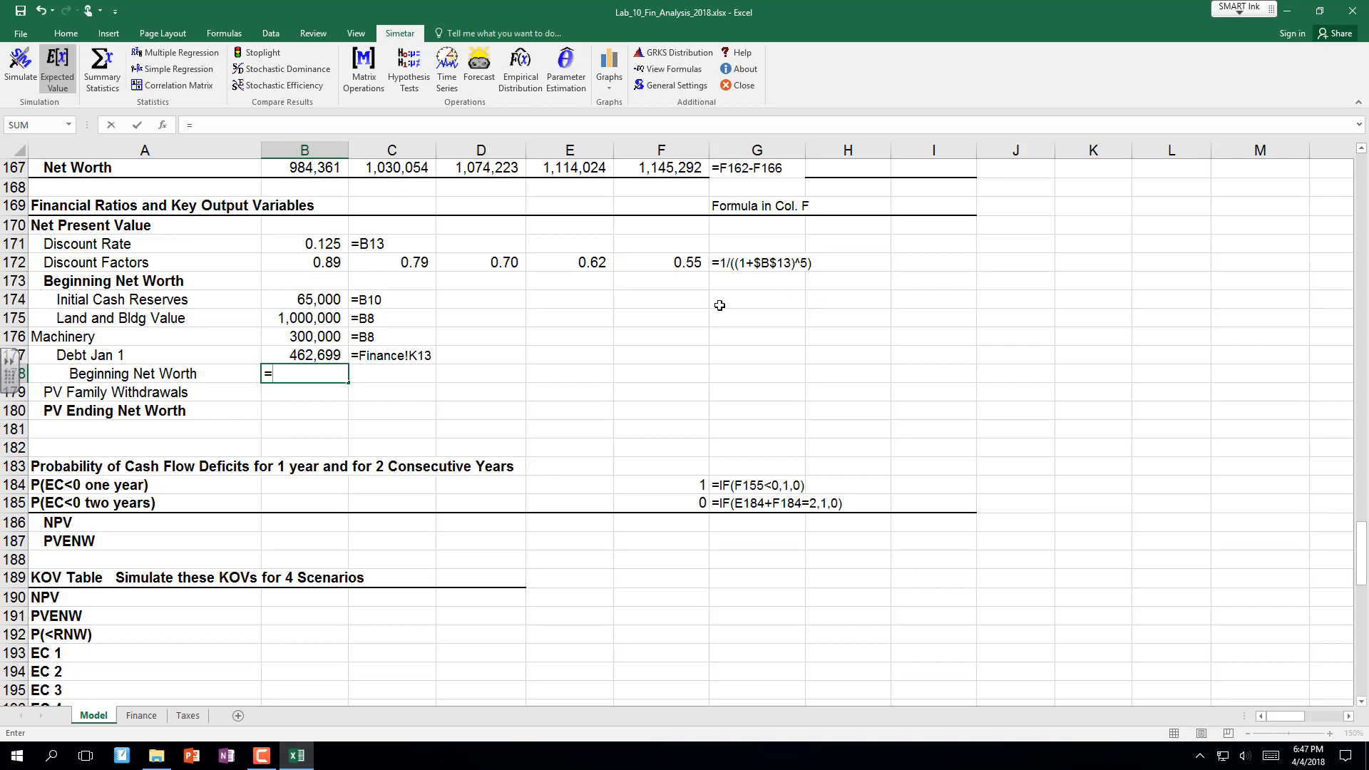
click(317, 296)
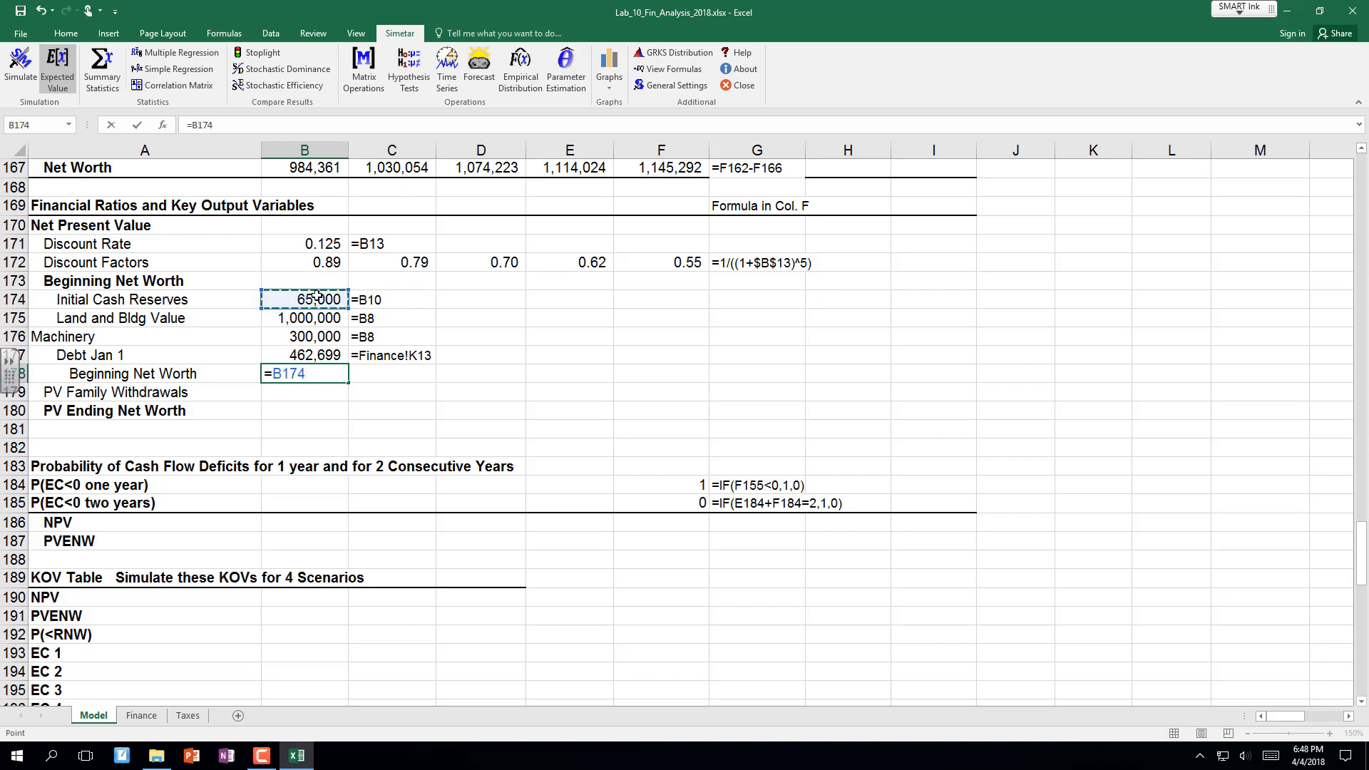
text(+)
click(311, 318)
text(+)
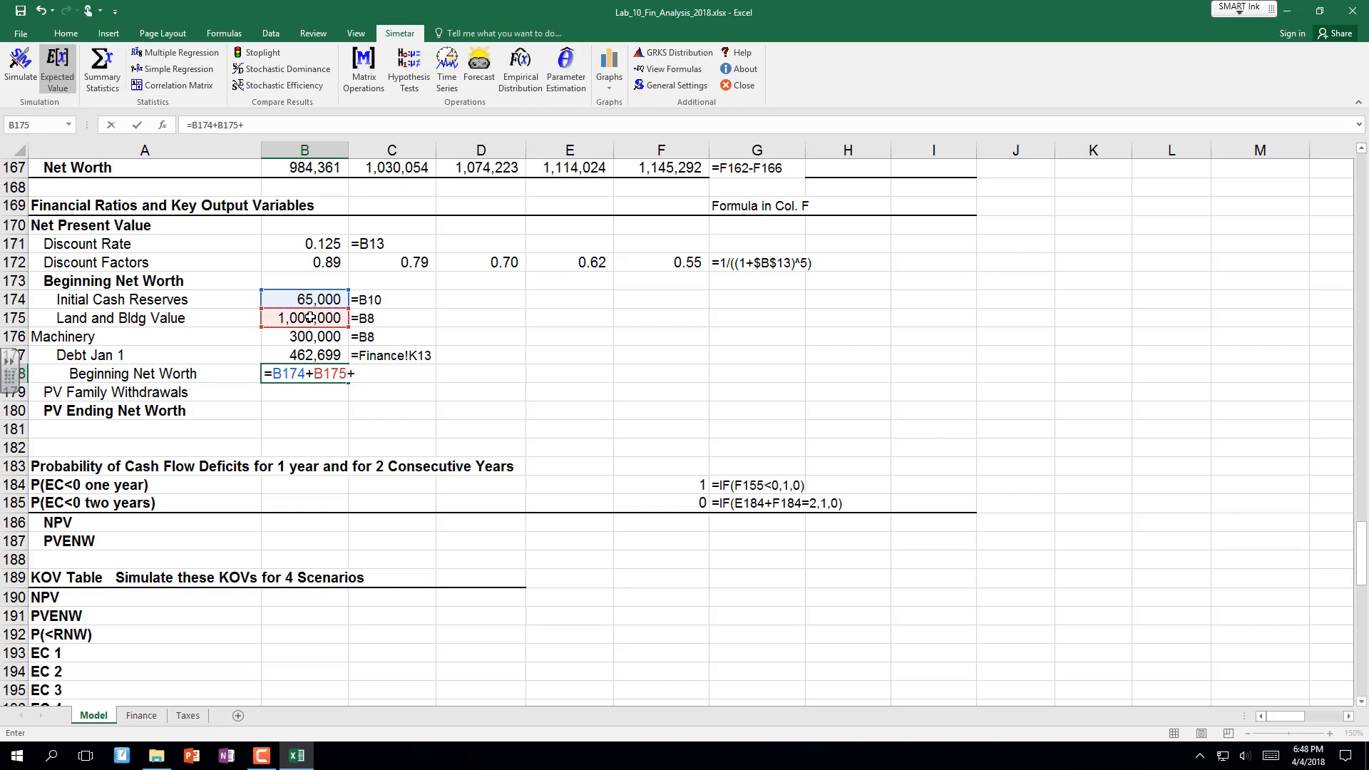
click(315, 337)
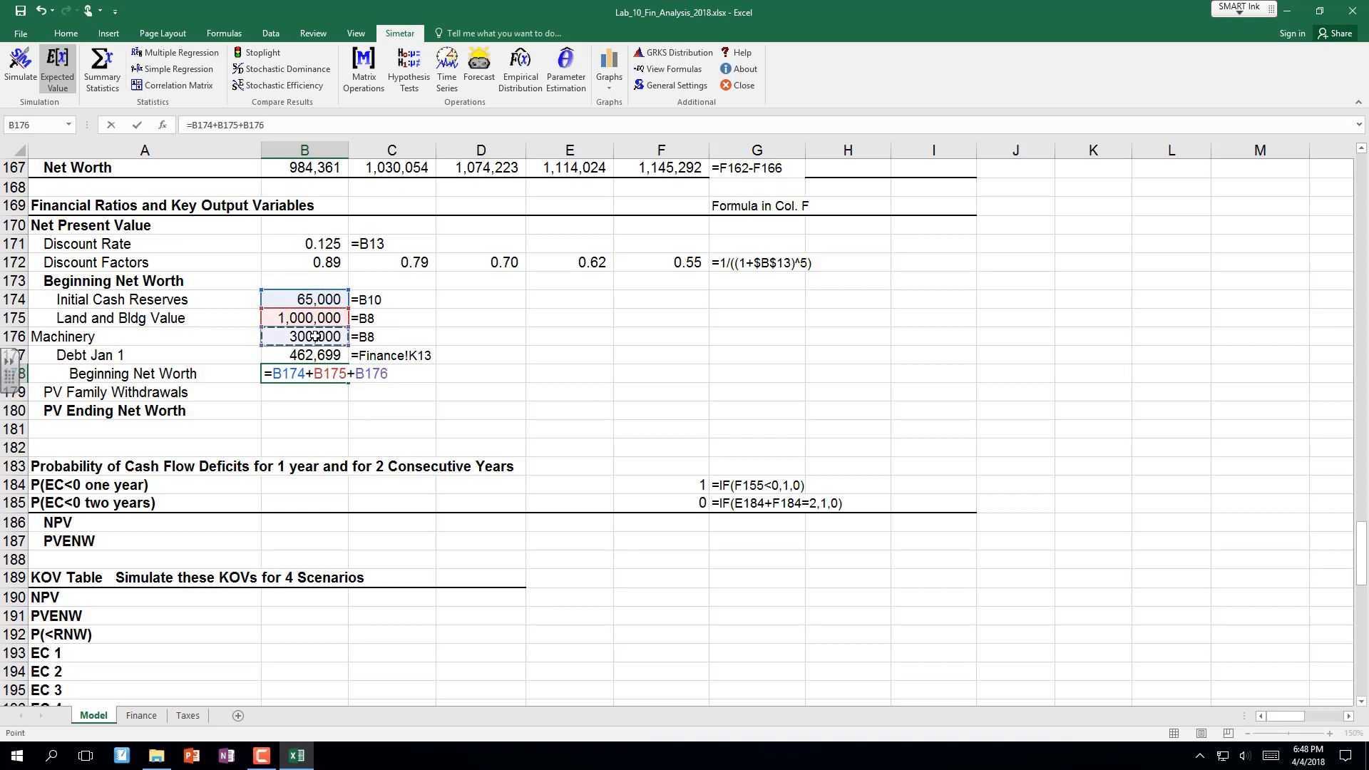
text(-)
click(322, 356)
key(Return)
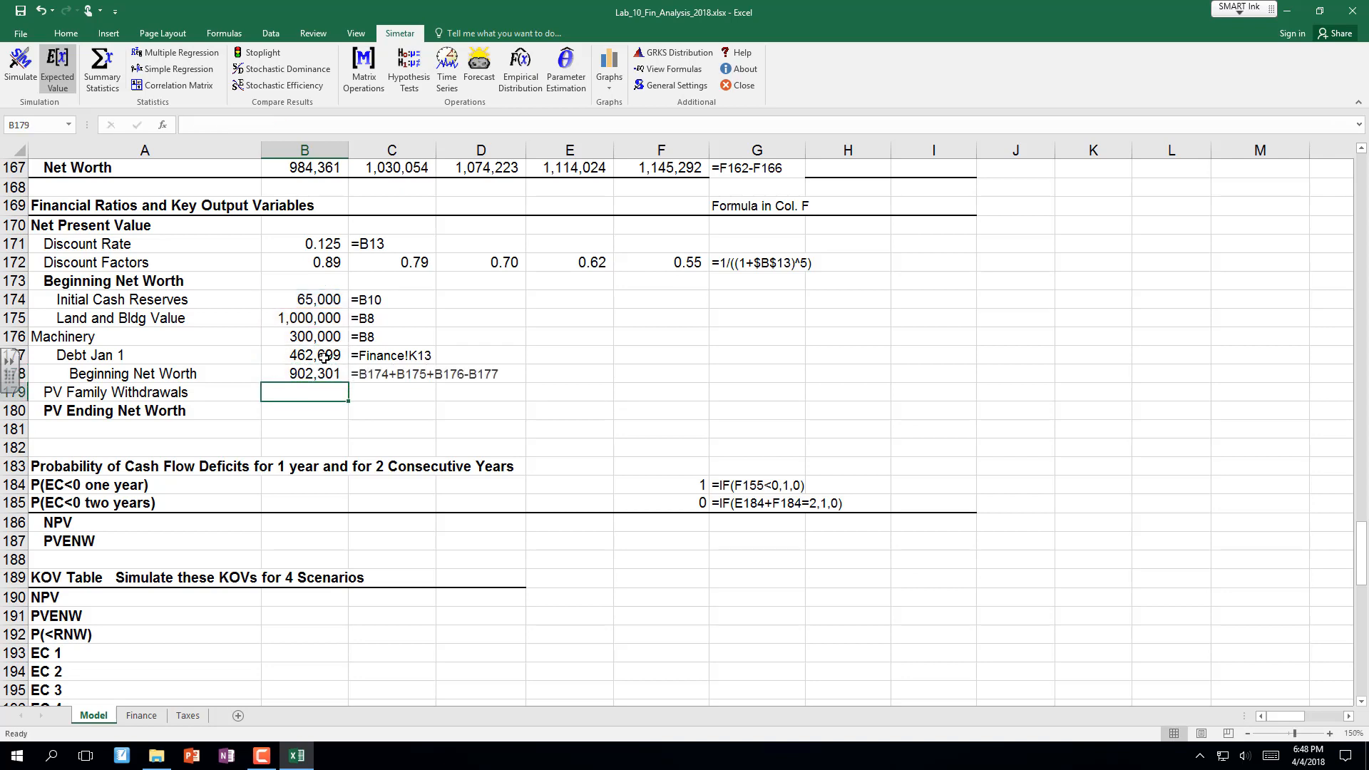
Review the Beginning Net Worth component cells from B178 up to B173.
key(Up)
key(Up)
key(Up)
key(Up)
key(Up)
key(Up)
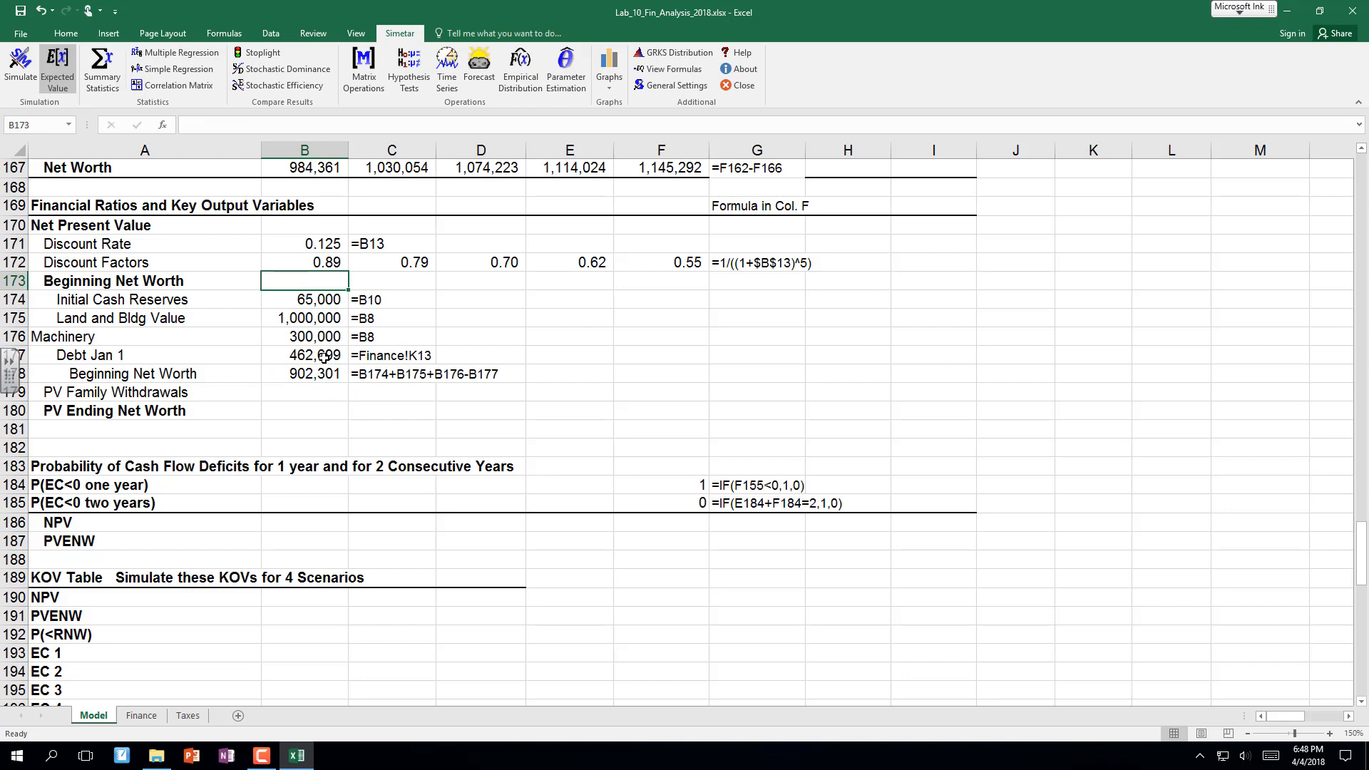
key(Down)
key(Down)
key(Down)
key(Down)
key(Down)
key(Down)
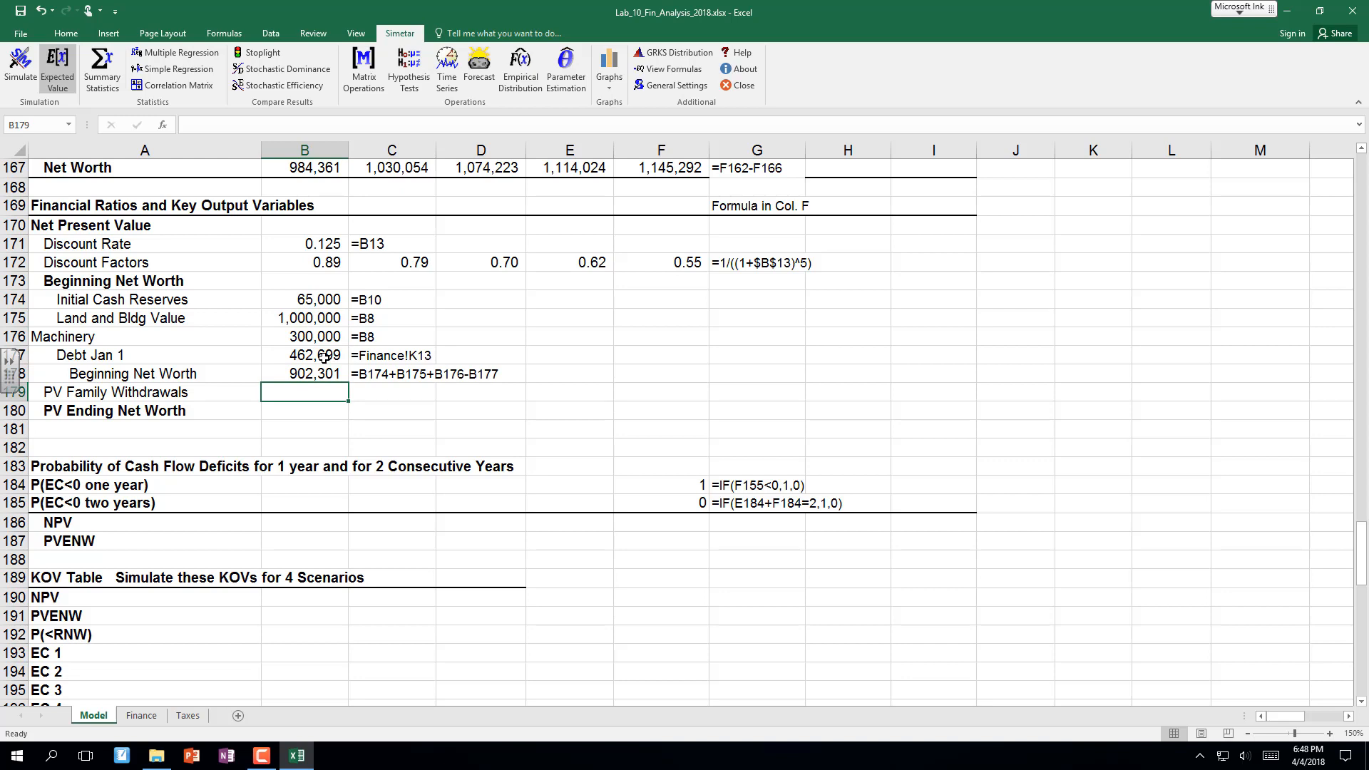
Calculate PV Family Withdrawals in B179 with =SUM(B150:B151)*B172 and copy the formula across to F179.
text(=)
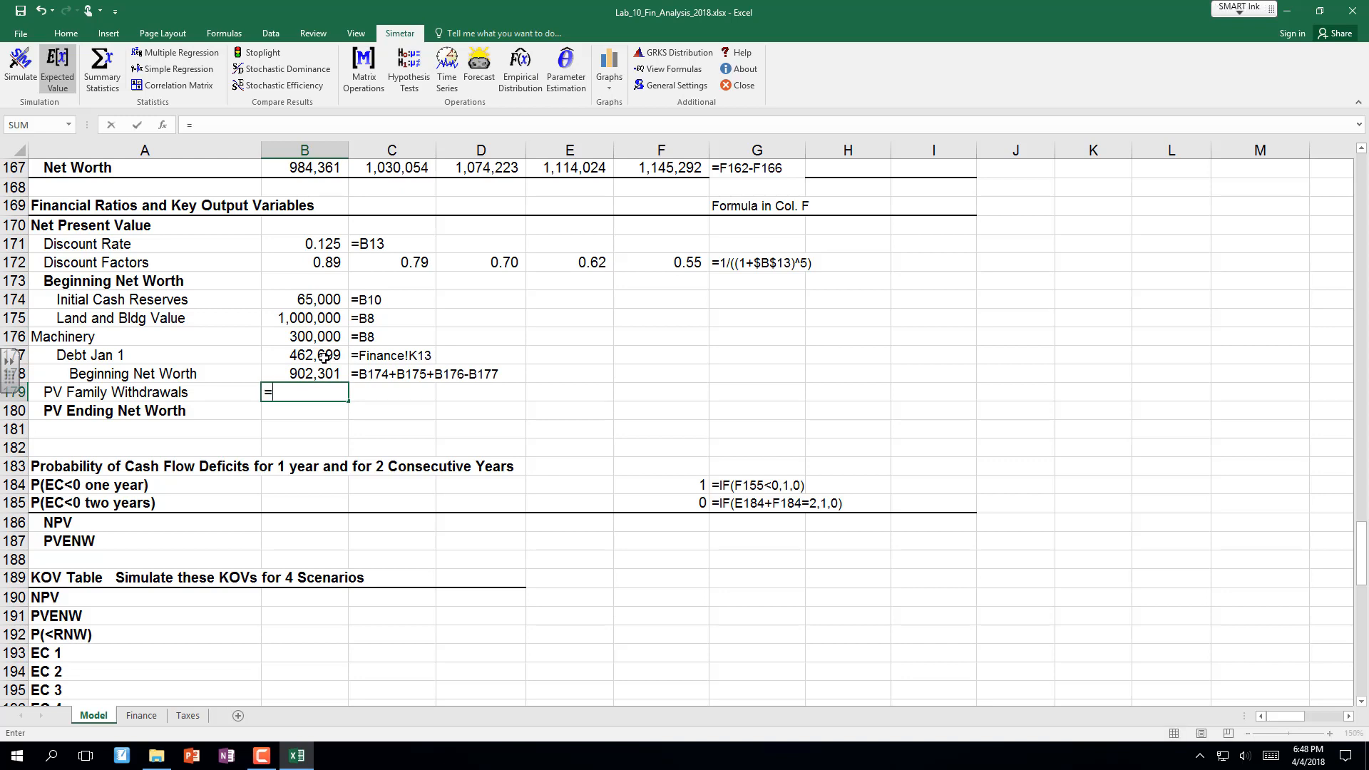
text(sum()
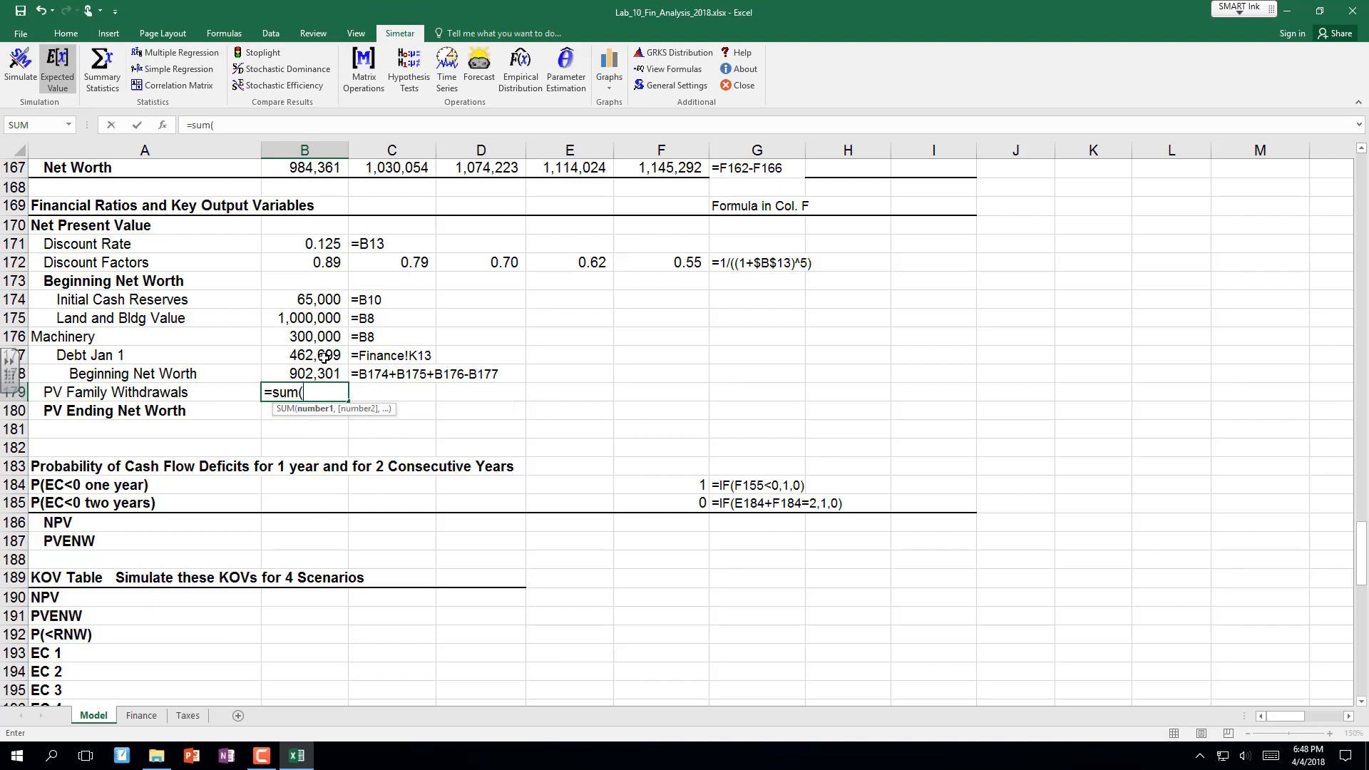
scroll(325, 357, down, 3)
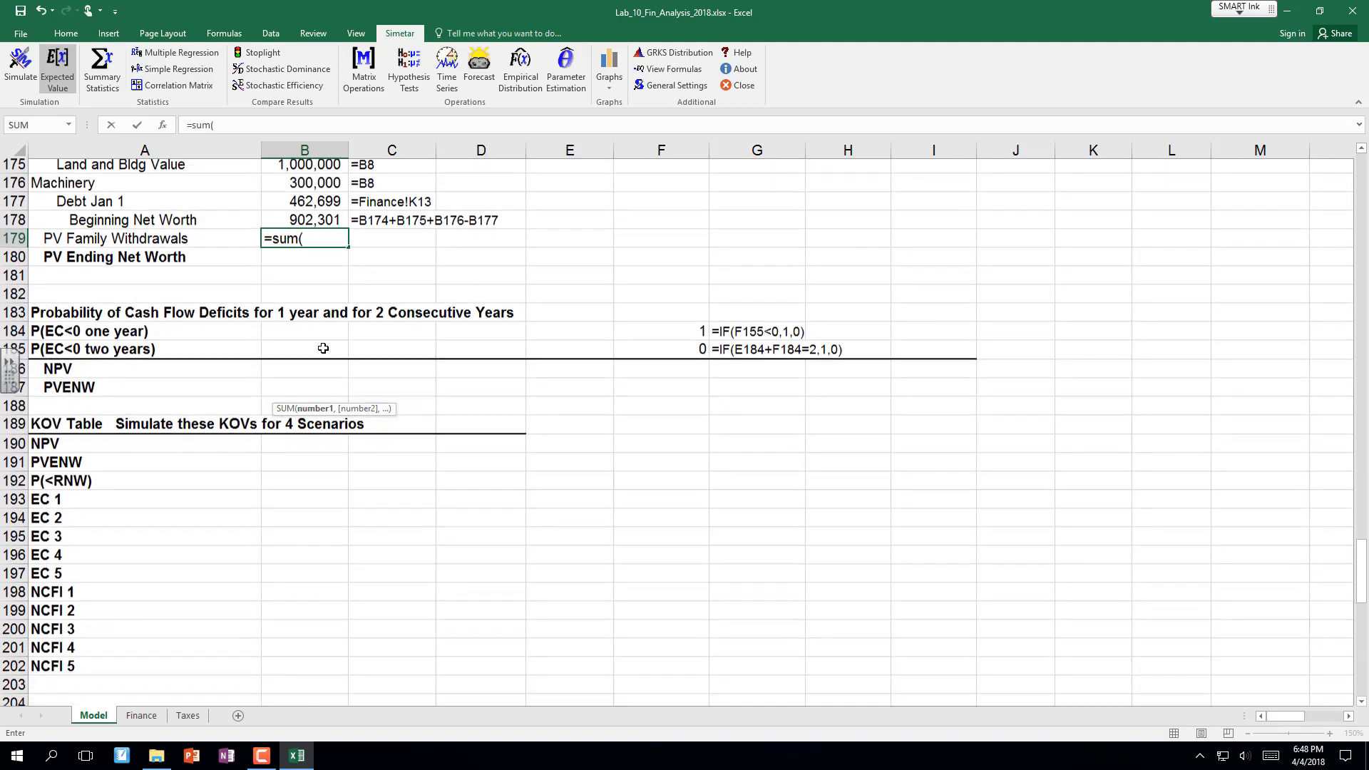
scroll(324, 349, up, 10)
scroll(323, 347, up, 5)
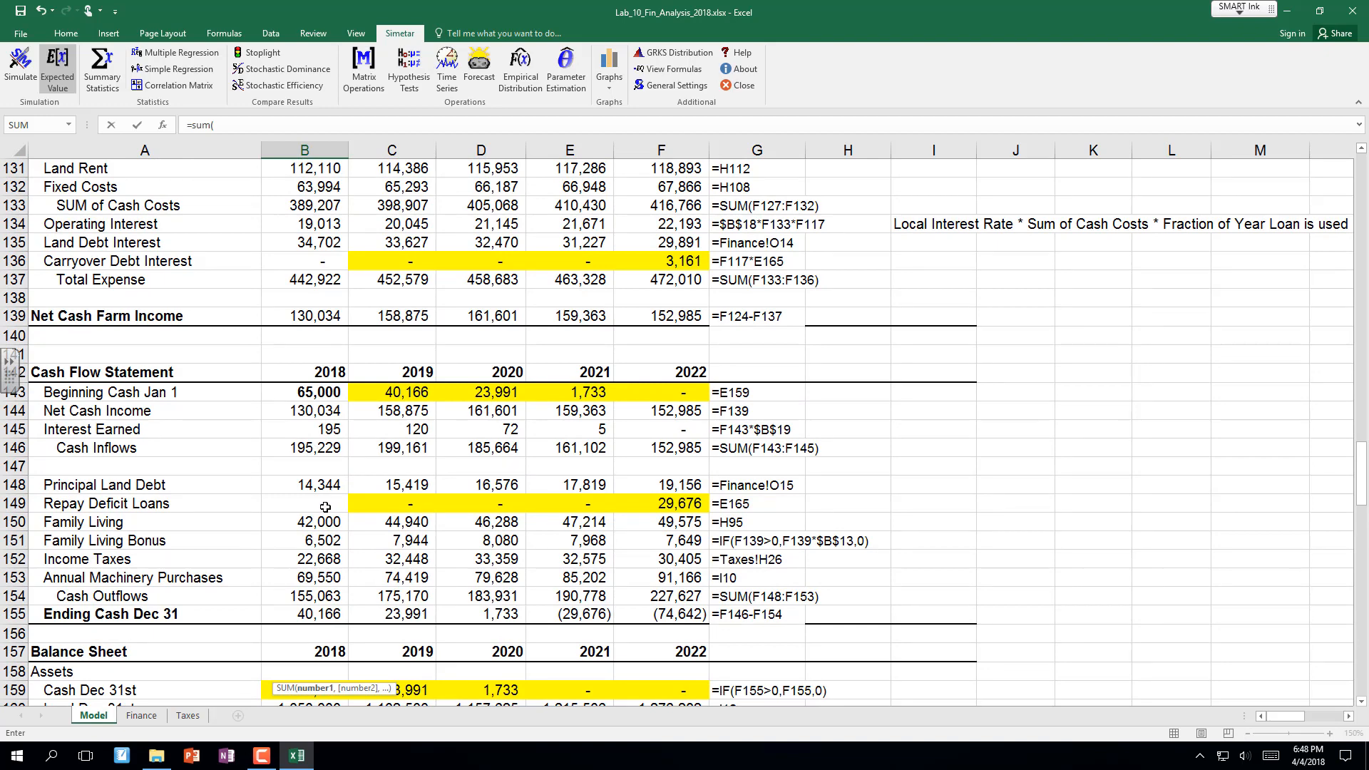
drag(313, 521, 319, 539)
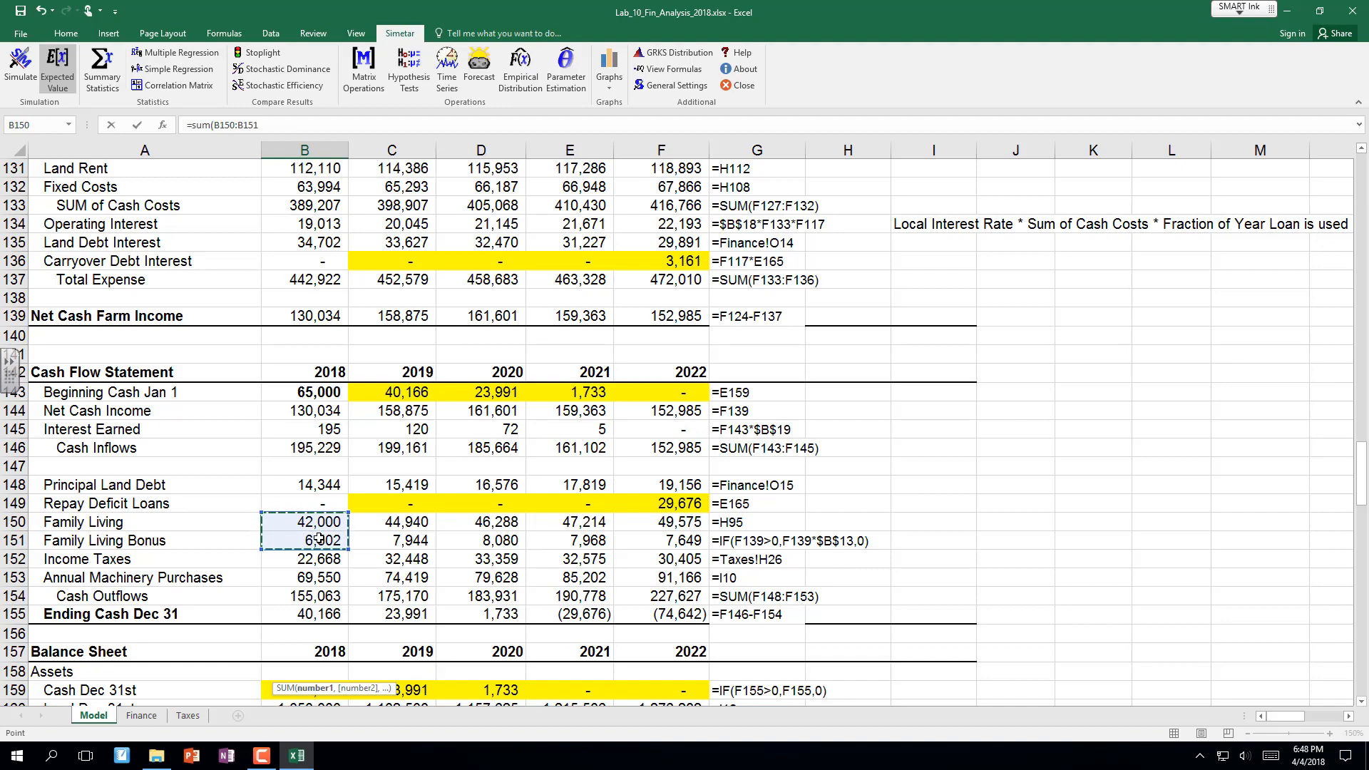
text()*)
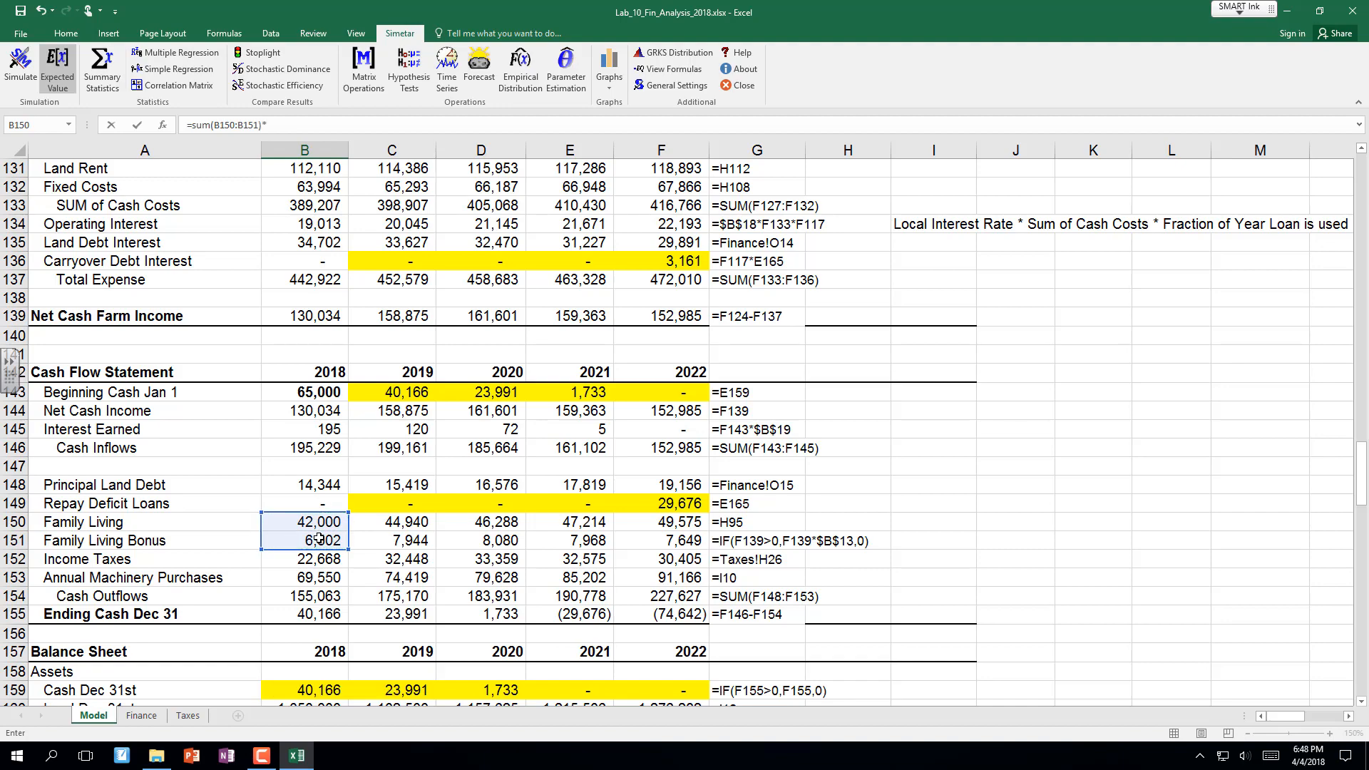
scroll(318, 539, down, 8)
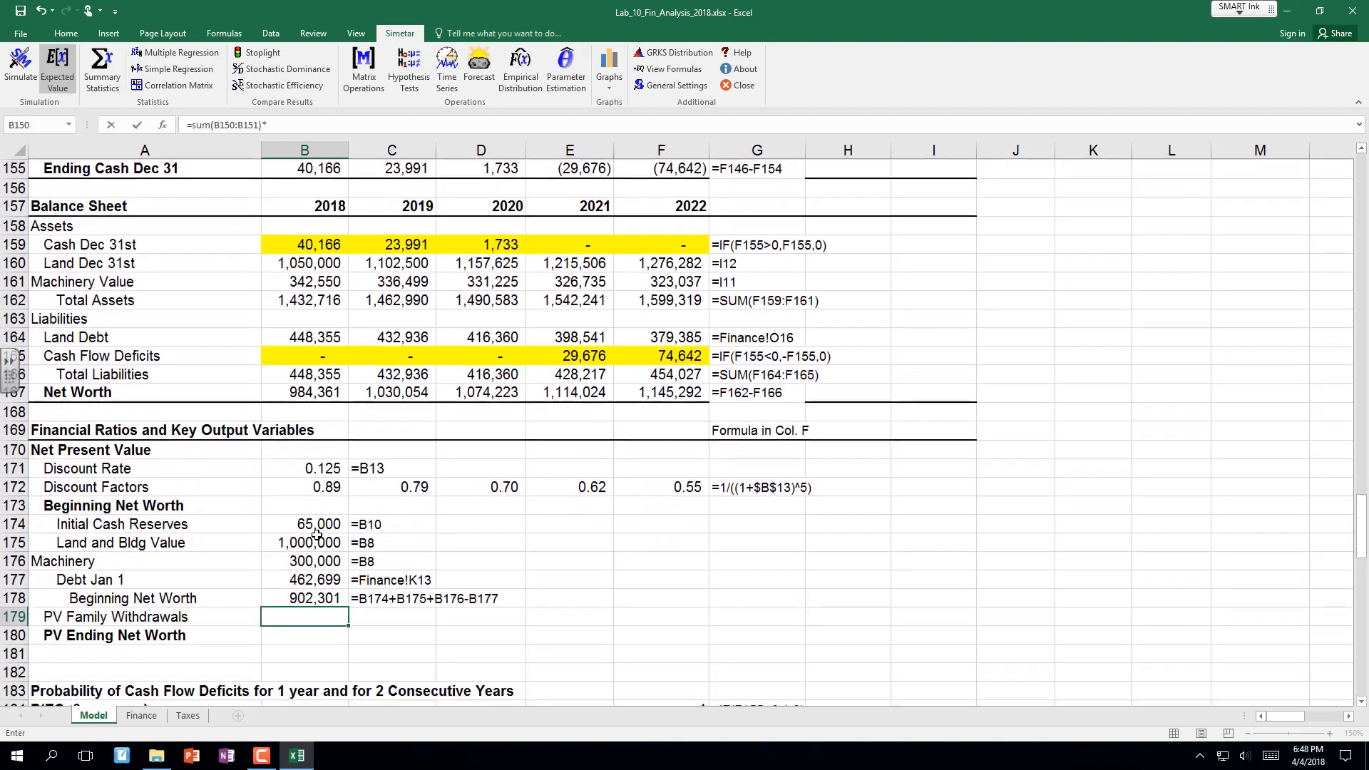
scroll(317, 535, down, 1)
scroll(317, 536, down, 1)
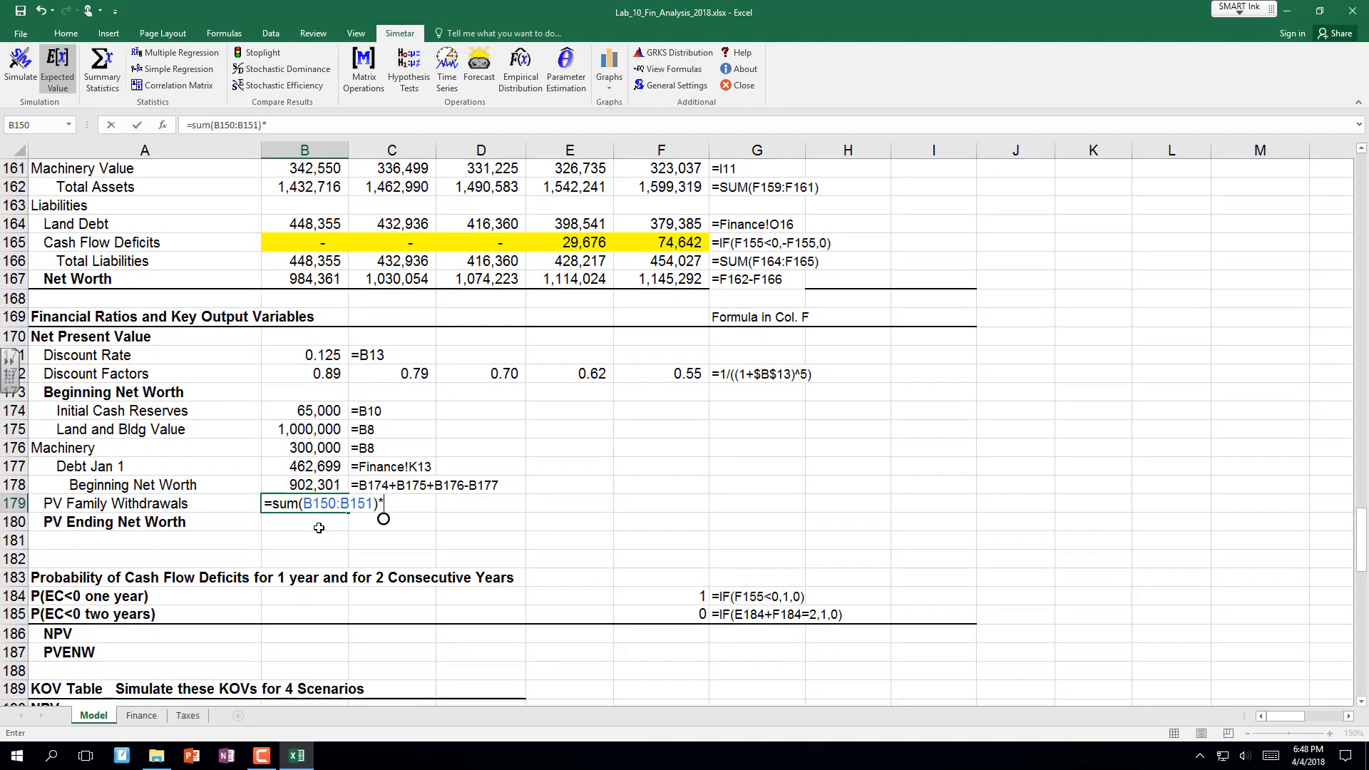
click(325, 373)
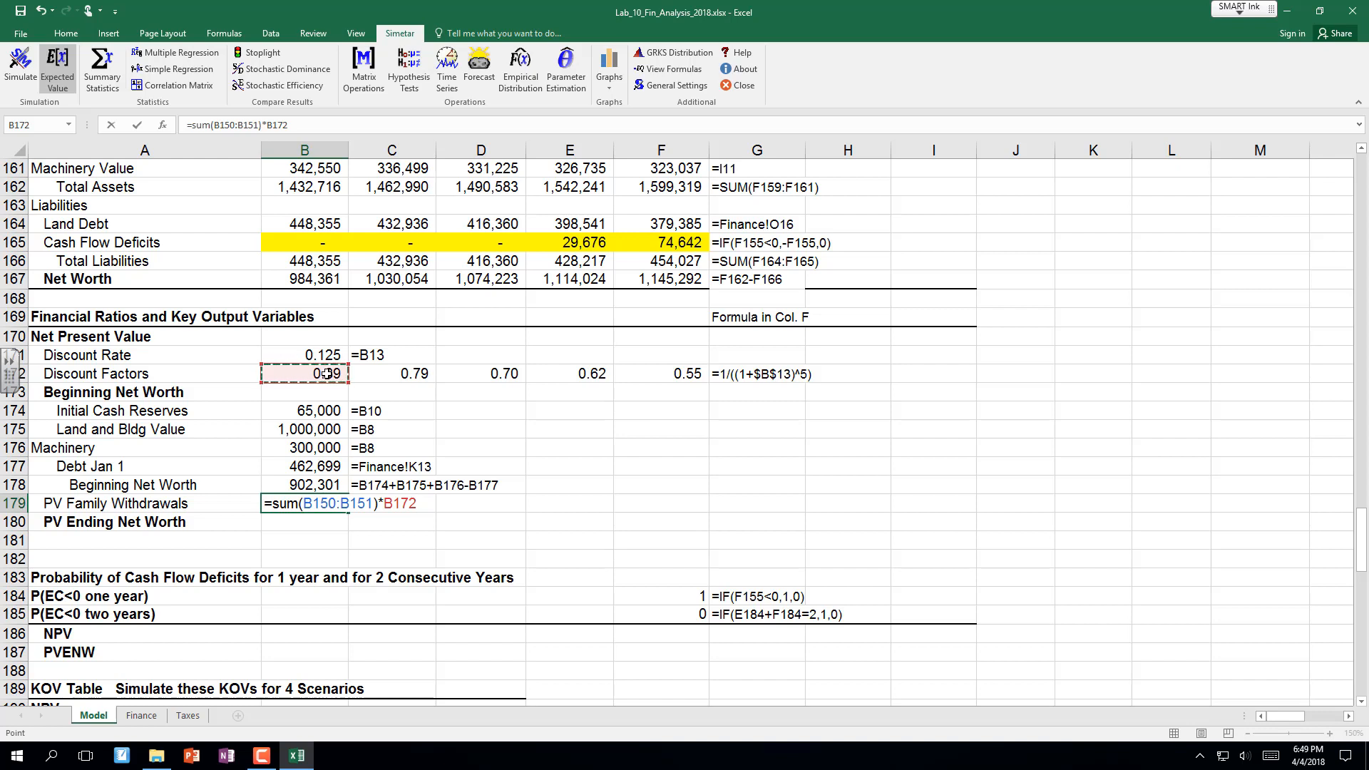
key(Return)
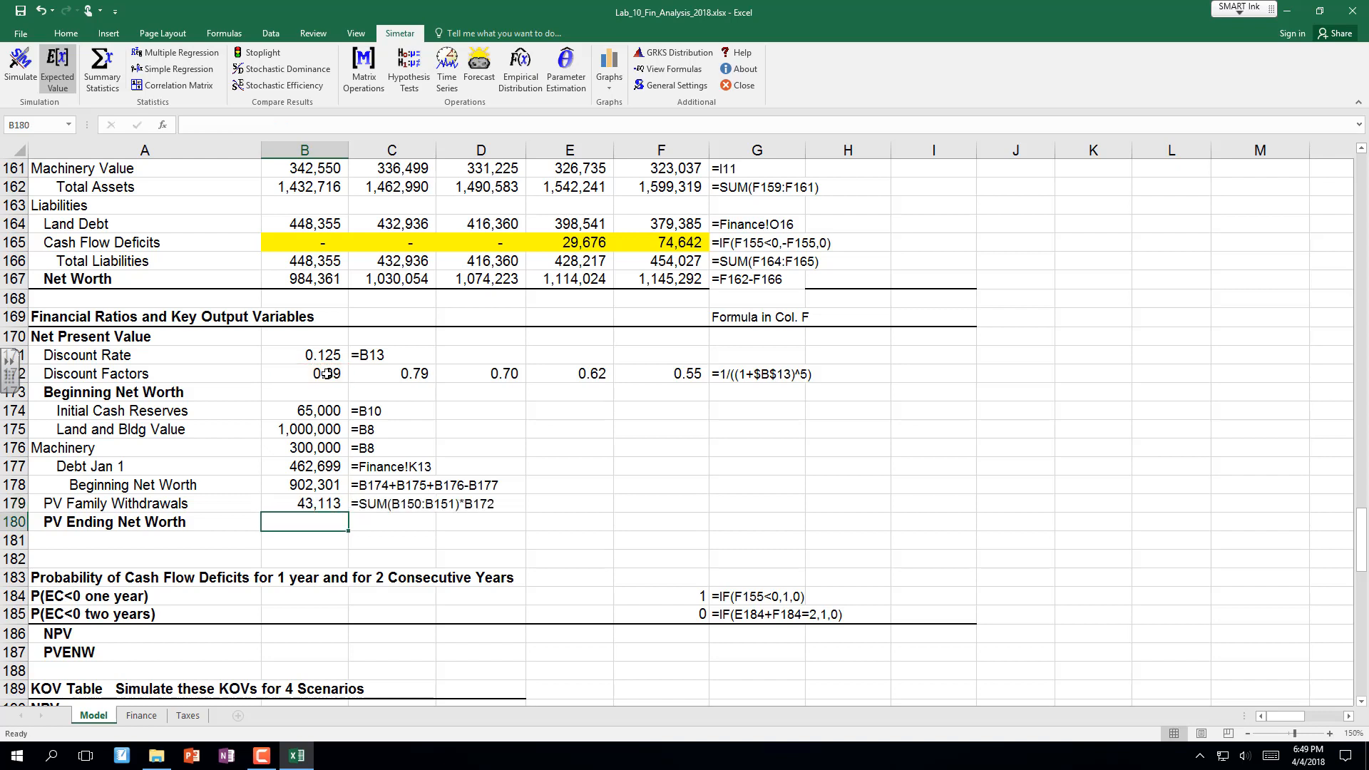
click(332, 504)
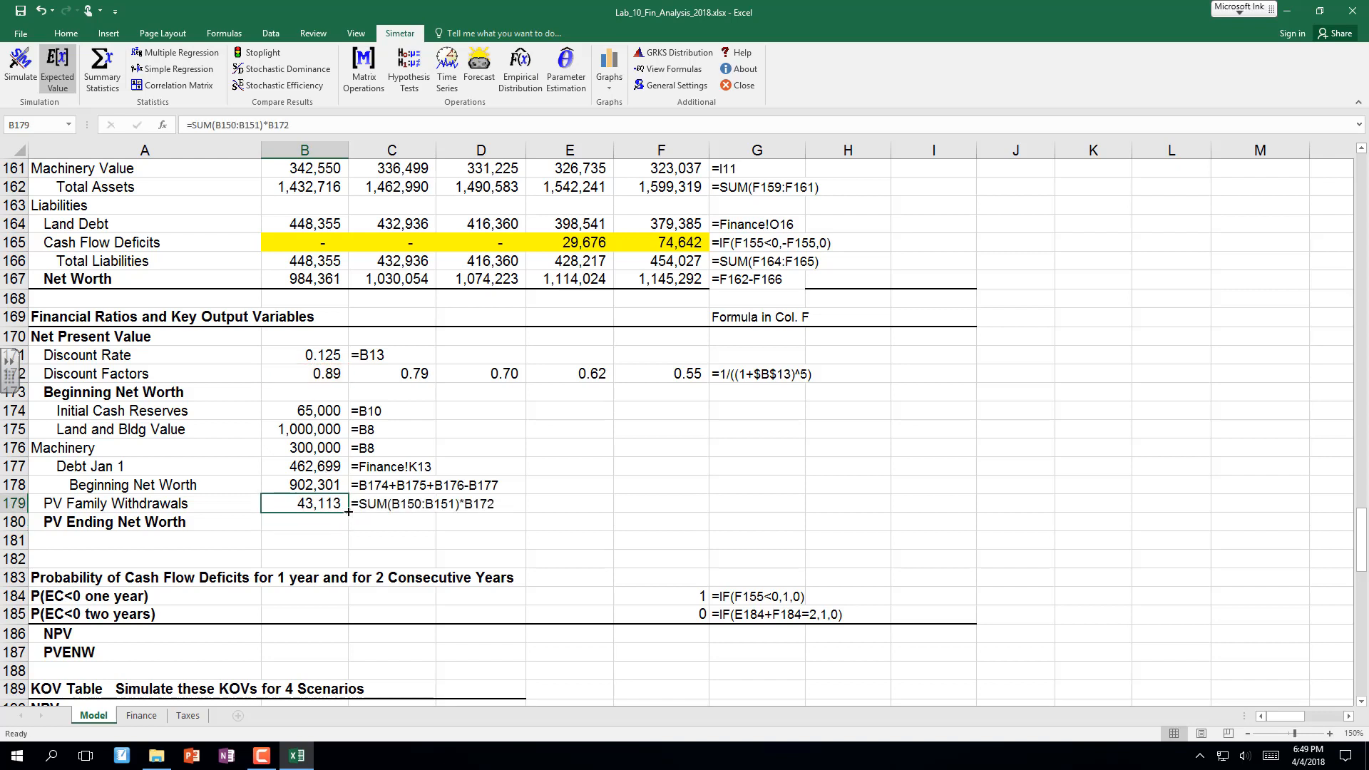
drag(348, 511, 707, 513)
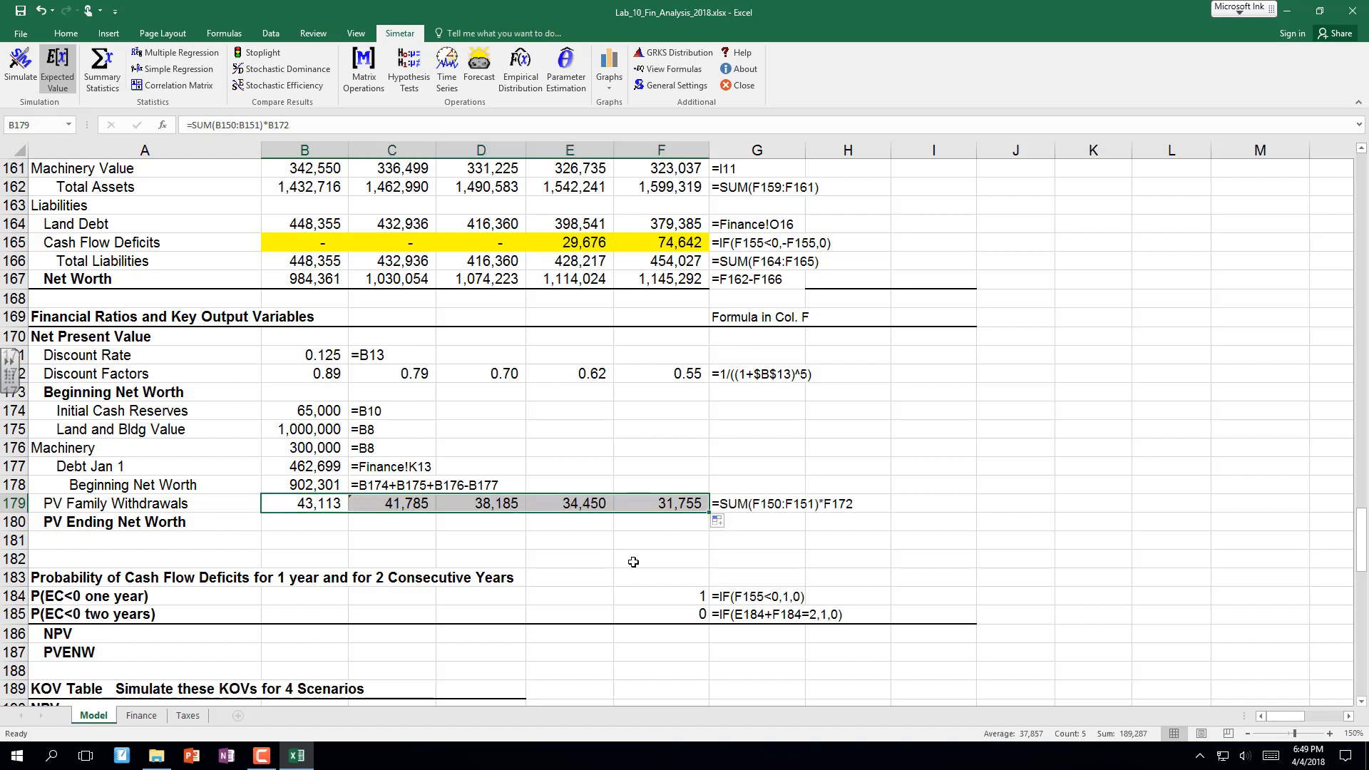
Inspect the Discount Factors formulas in B172, C172 and F172 to compare the rate reference and the year exponents.
click(334, 375)
key(F2)
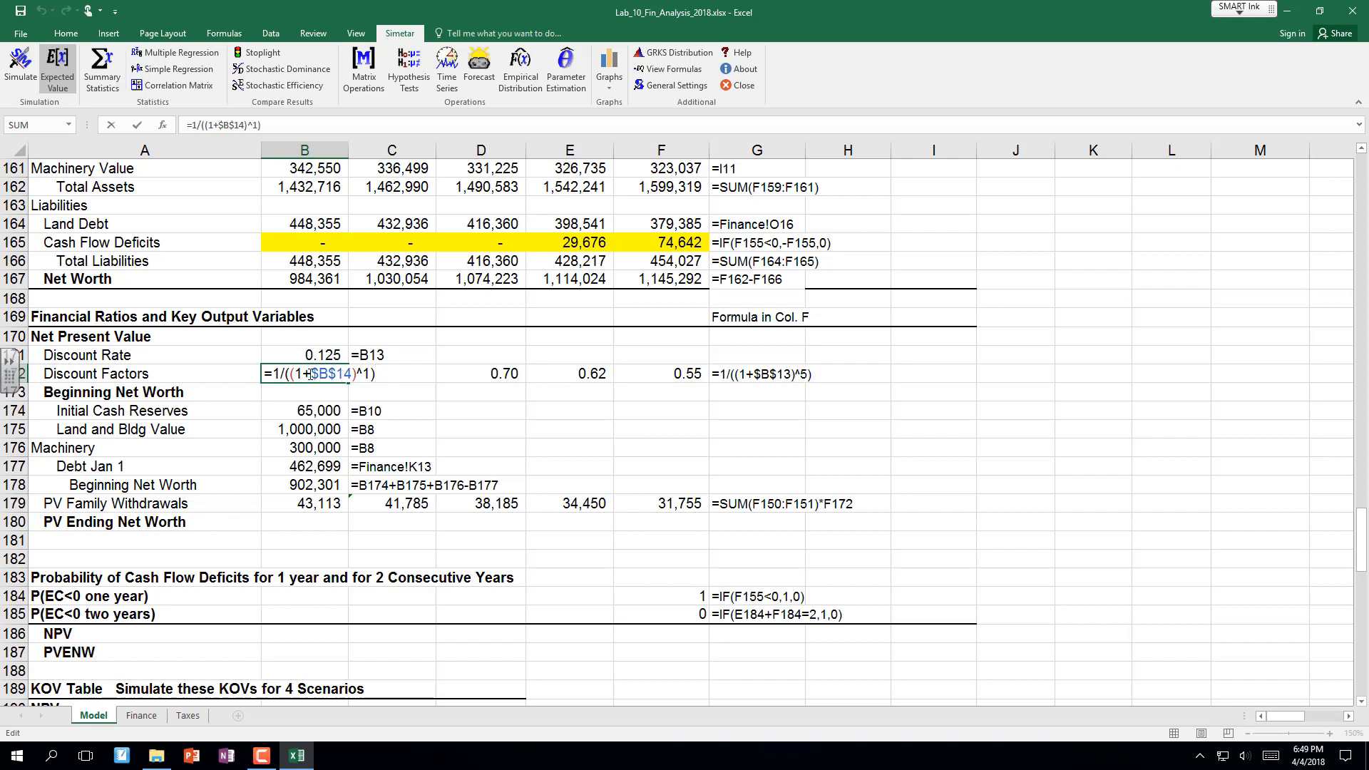
key(ctrl+Return)
click(417, 375)
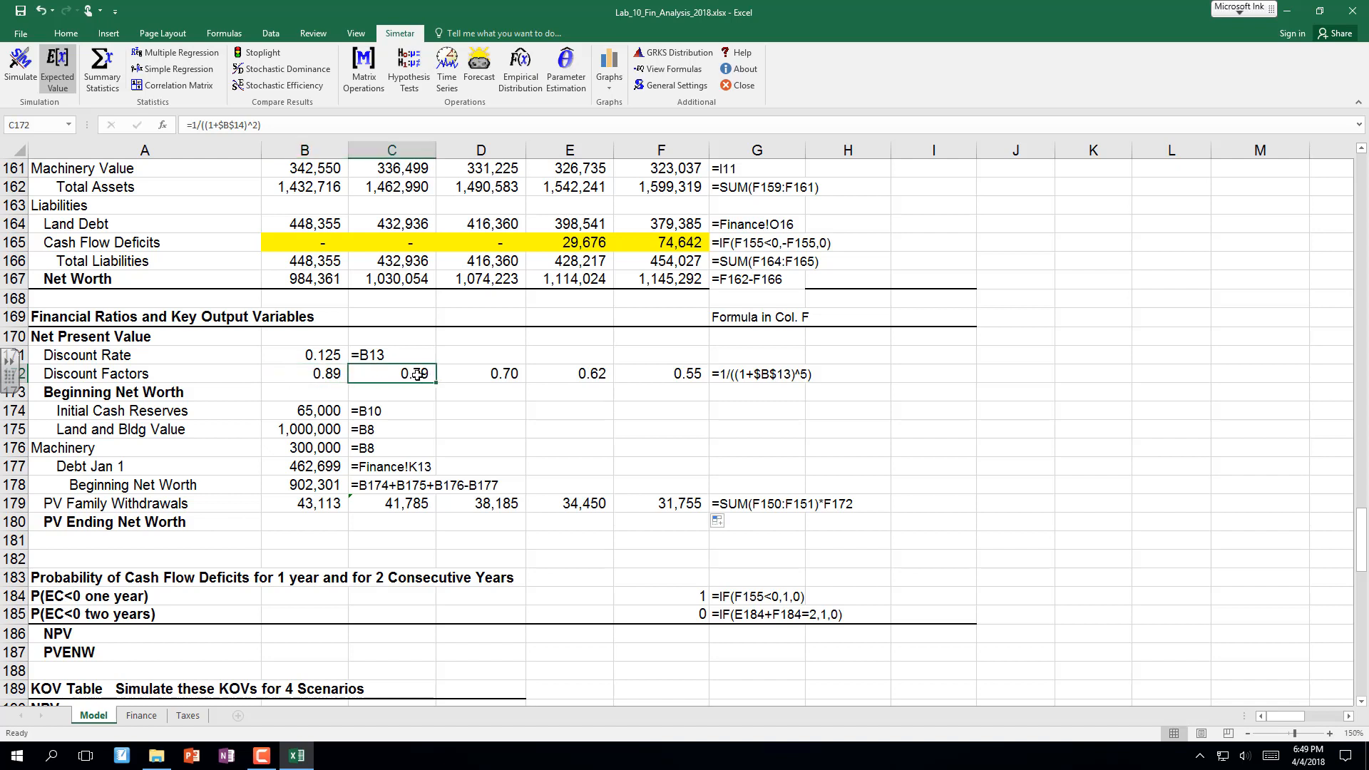
click(649, 376)
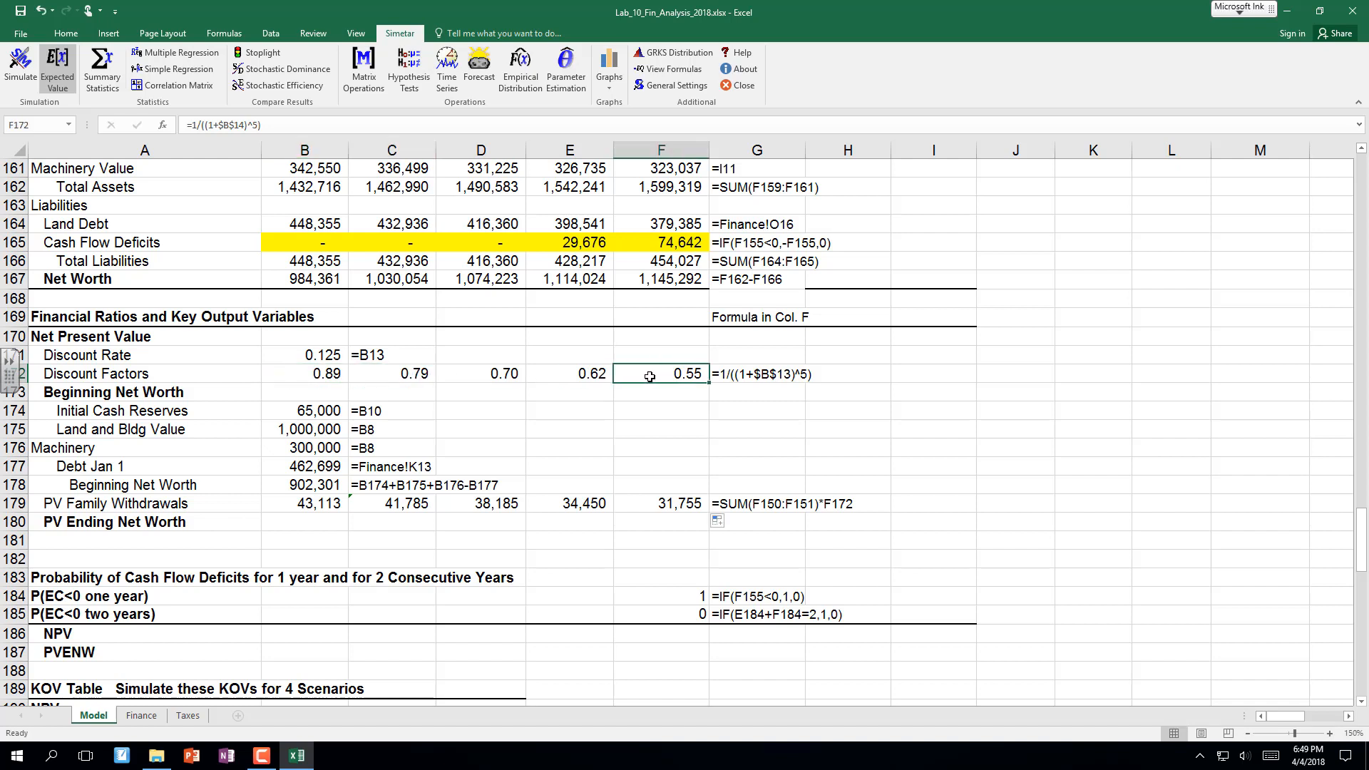
double_click(649, 376)
key(Escape)
click(676, 522)
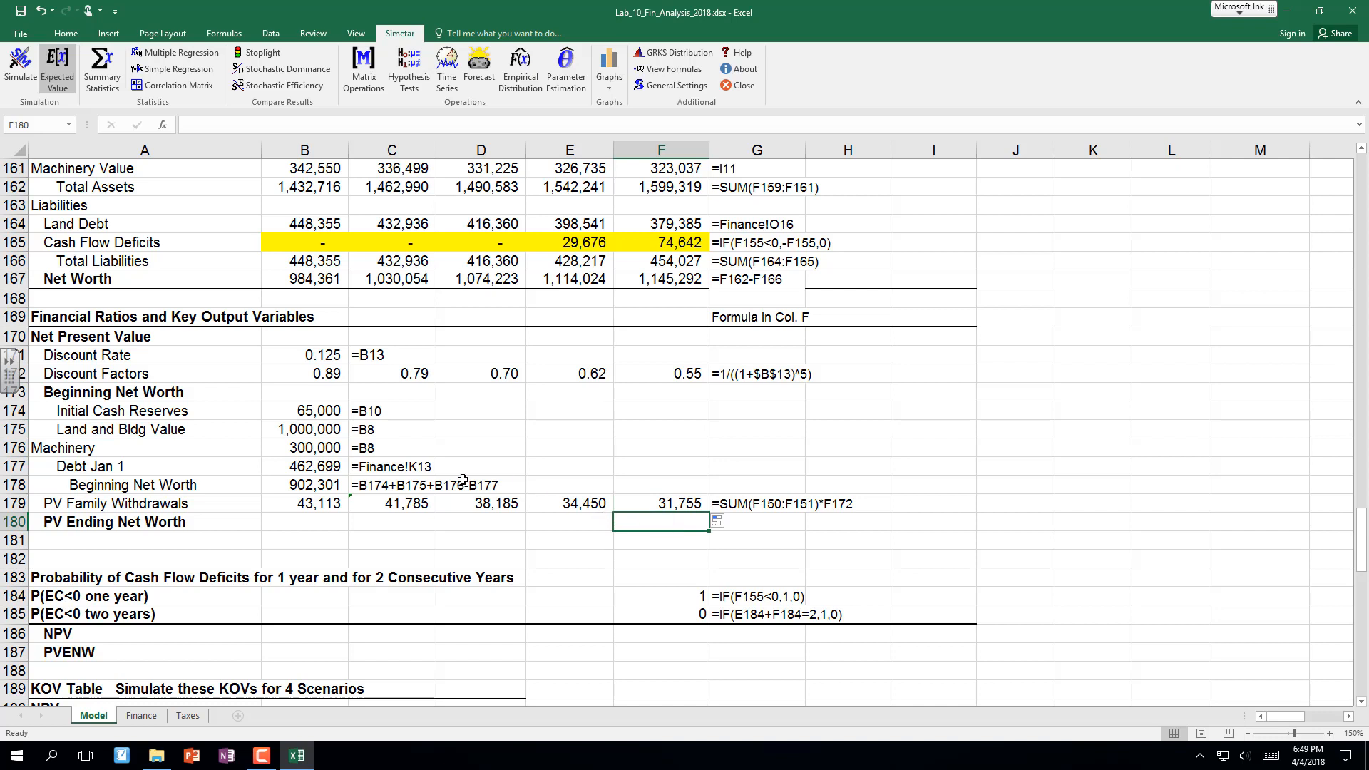
Check which cells the PV Family Withdrawals formula in B179 references, tracing back to the family living rows of the Cash Flow Statement.
double_click(298, 505)
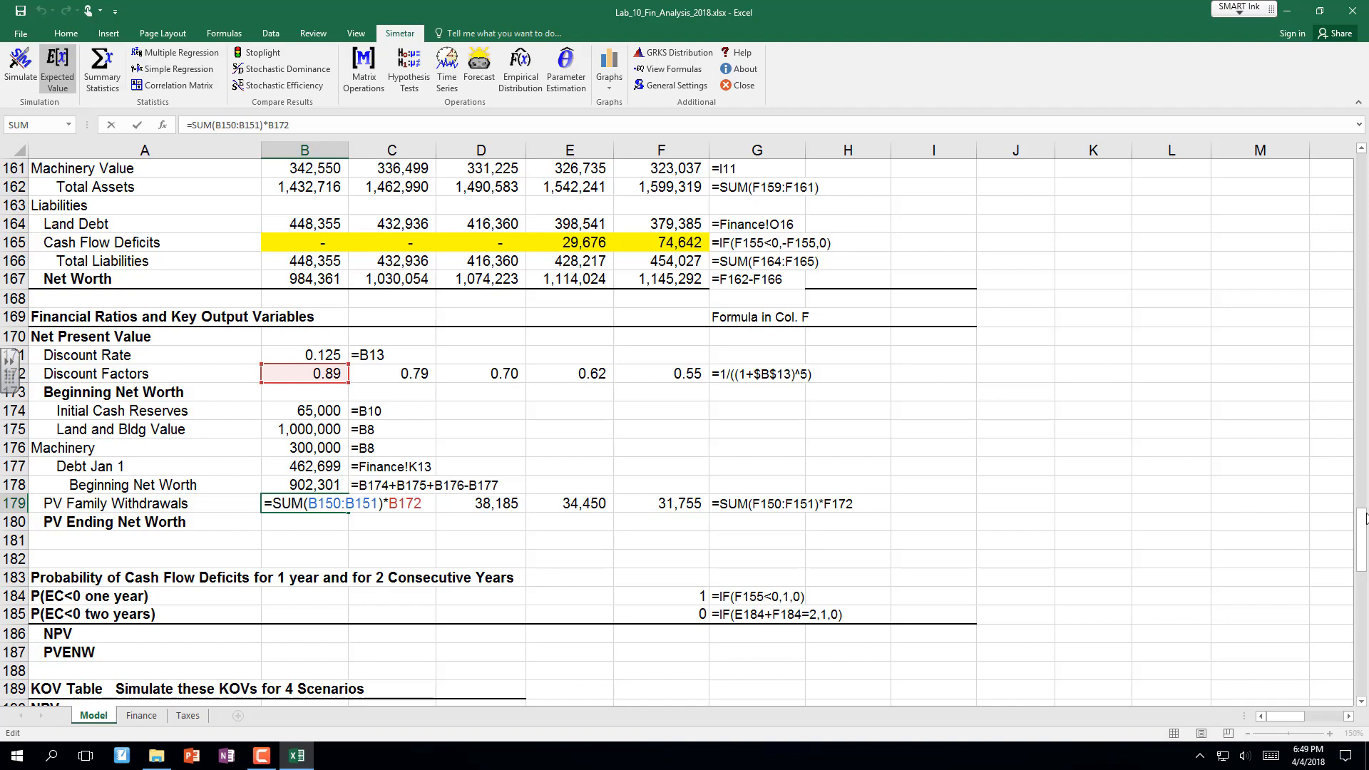
drag(1365, 519, 1346, 467)
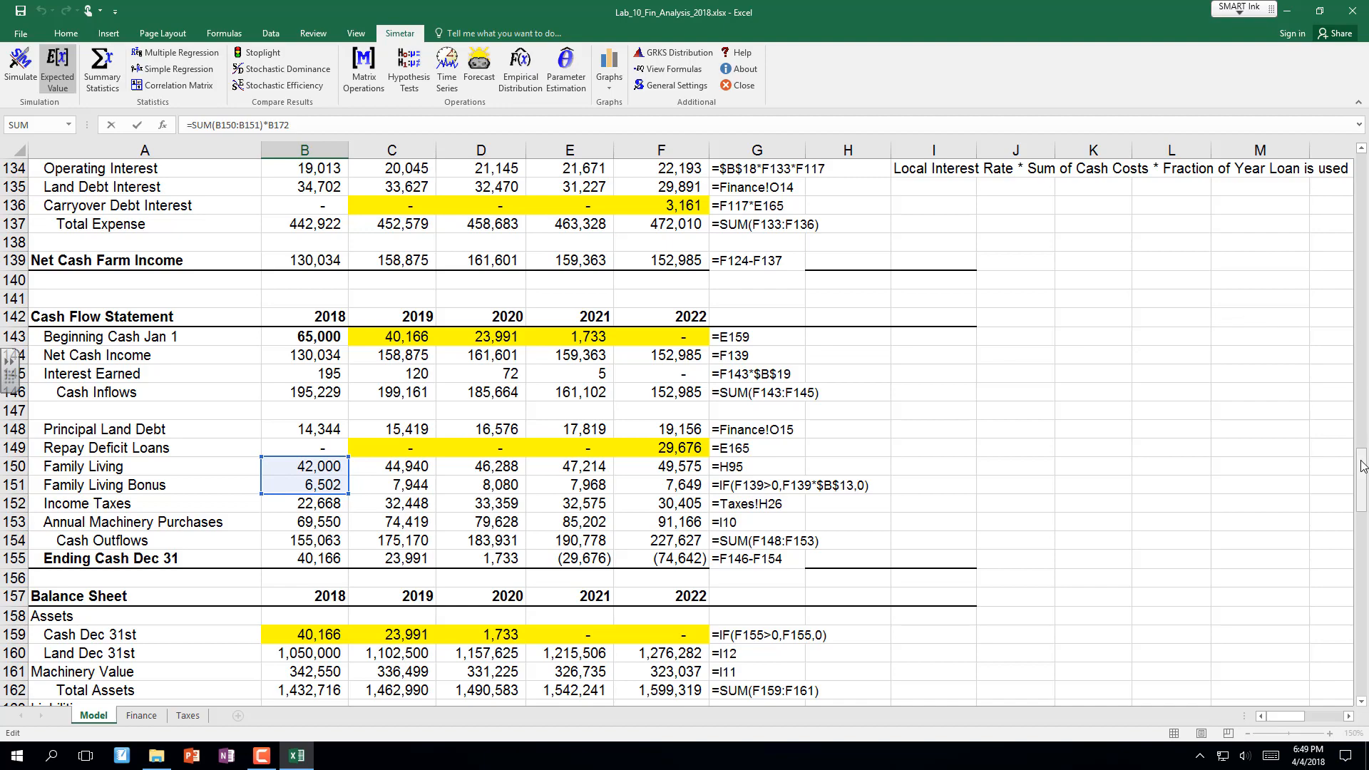
drag(1362, 466, 1365, 538)
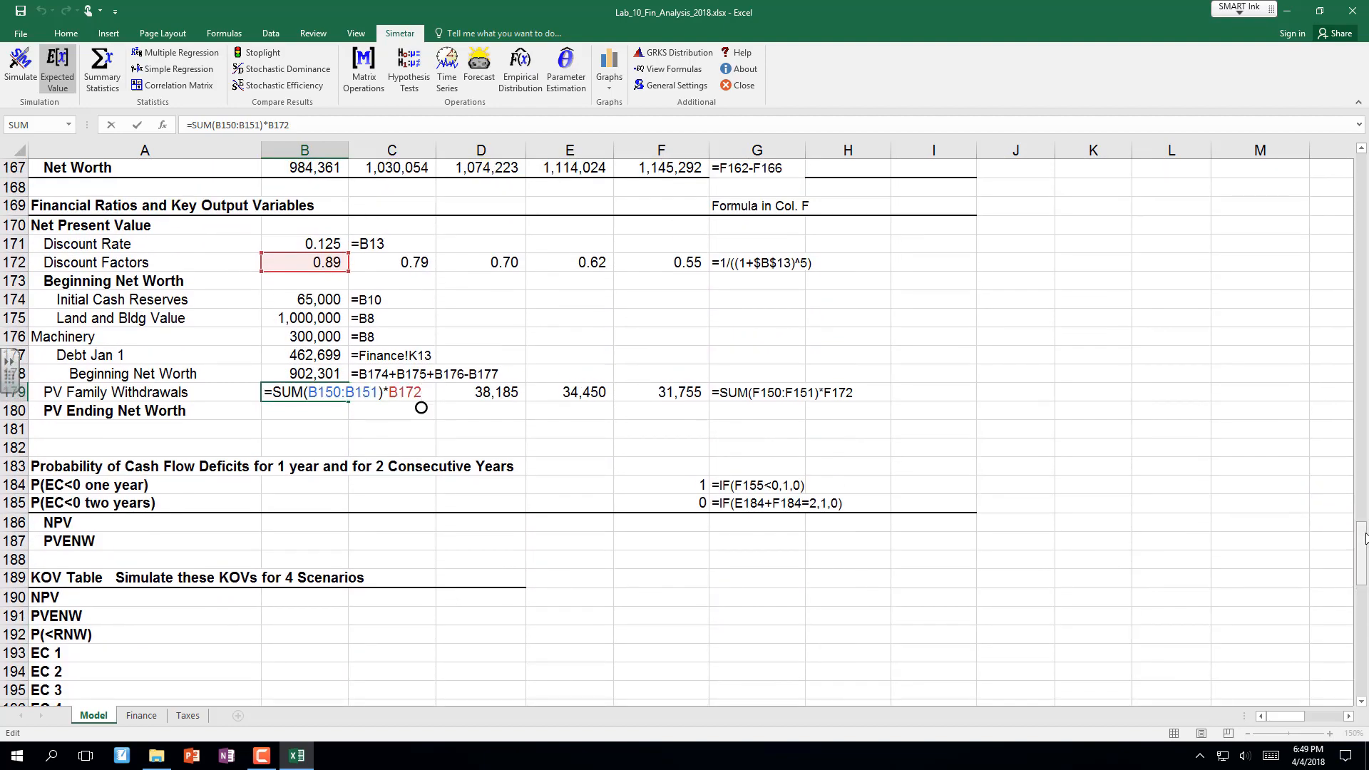
key(Return)
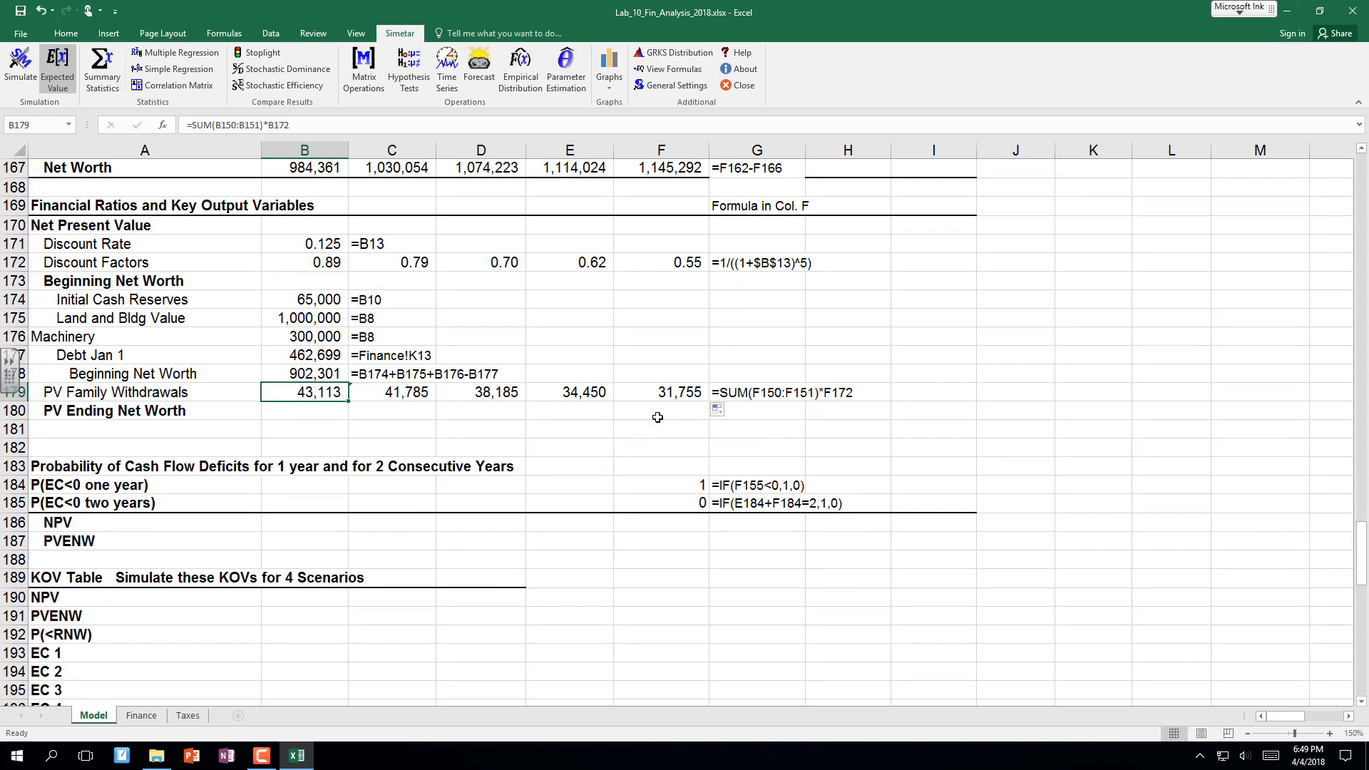
Calculate PV Ending Net Worth in F180 by multiplying 2022 Net Worth by its discount factor with =F167*F172.
click(659, 412)
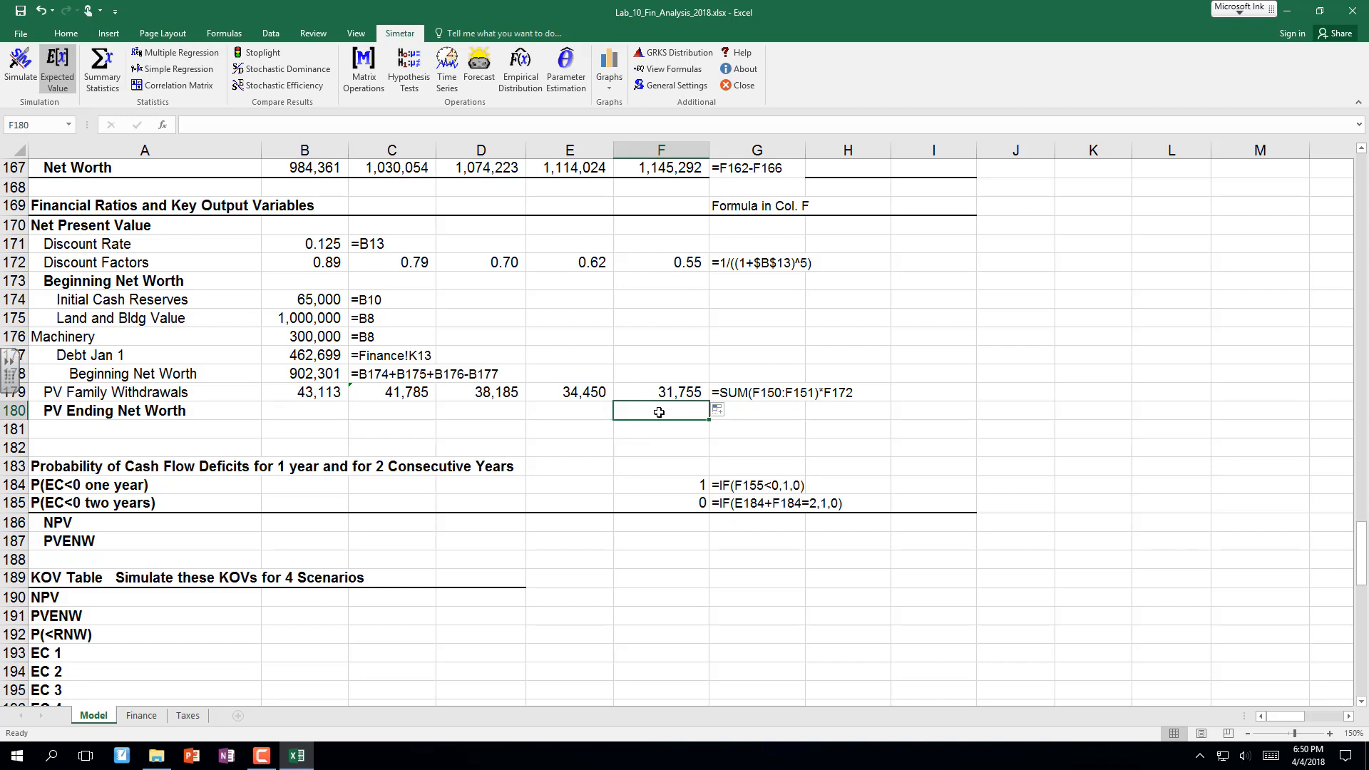
text(=)
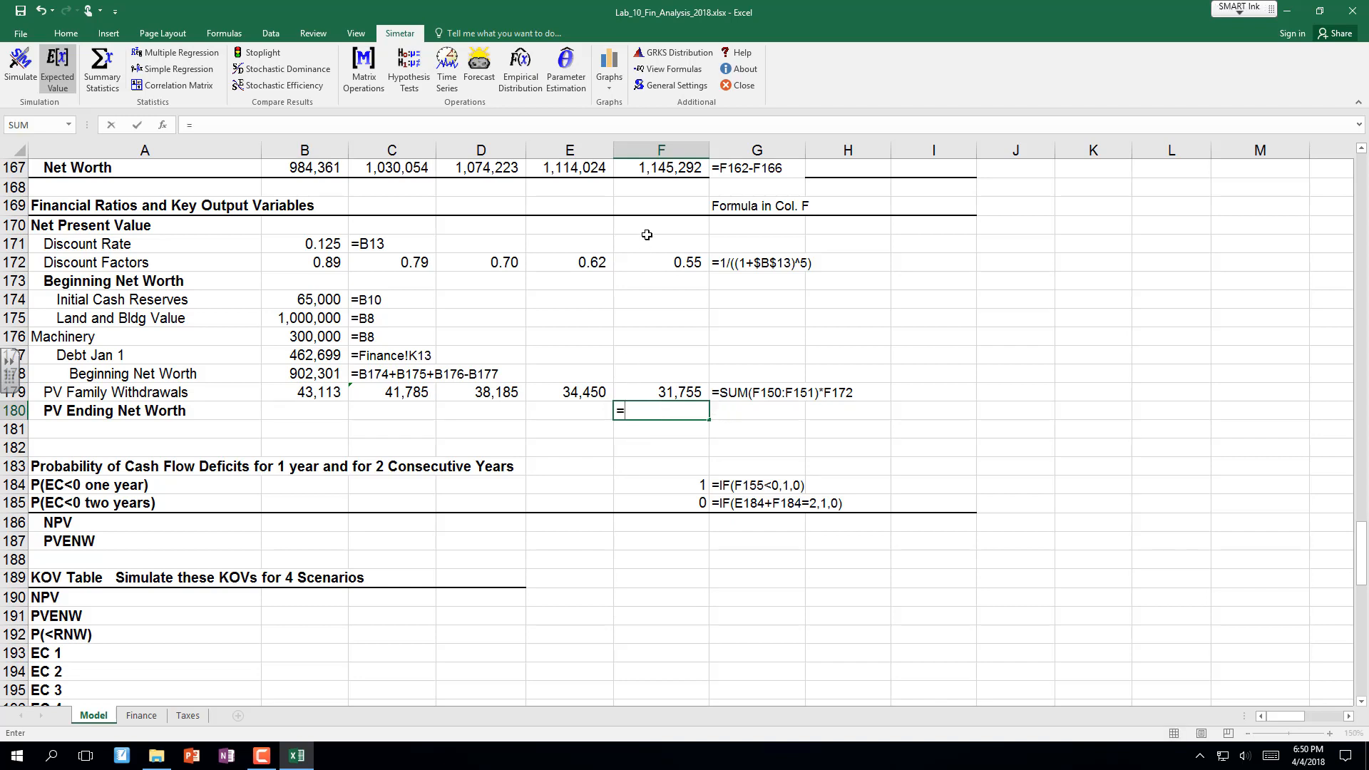
click(646, 167)
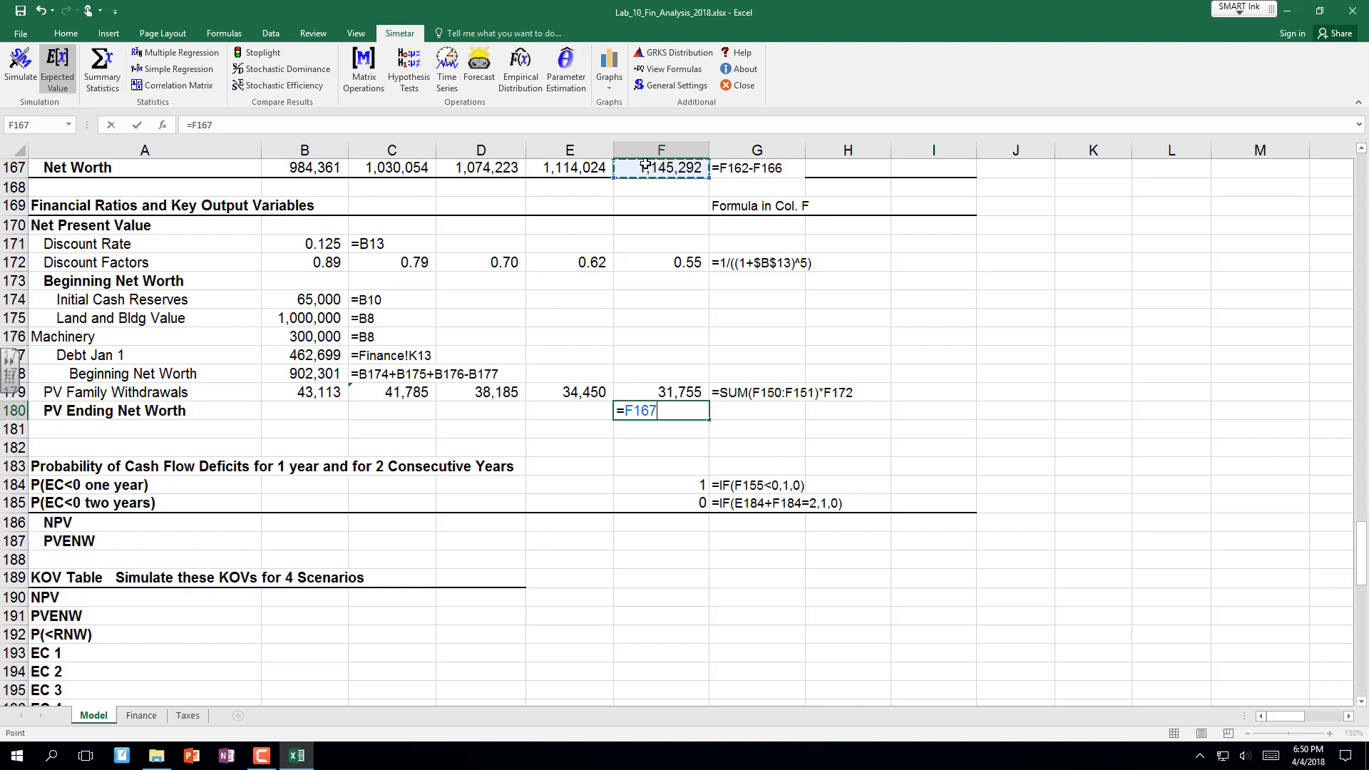
text(*)
click(701, 259)
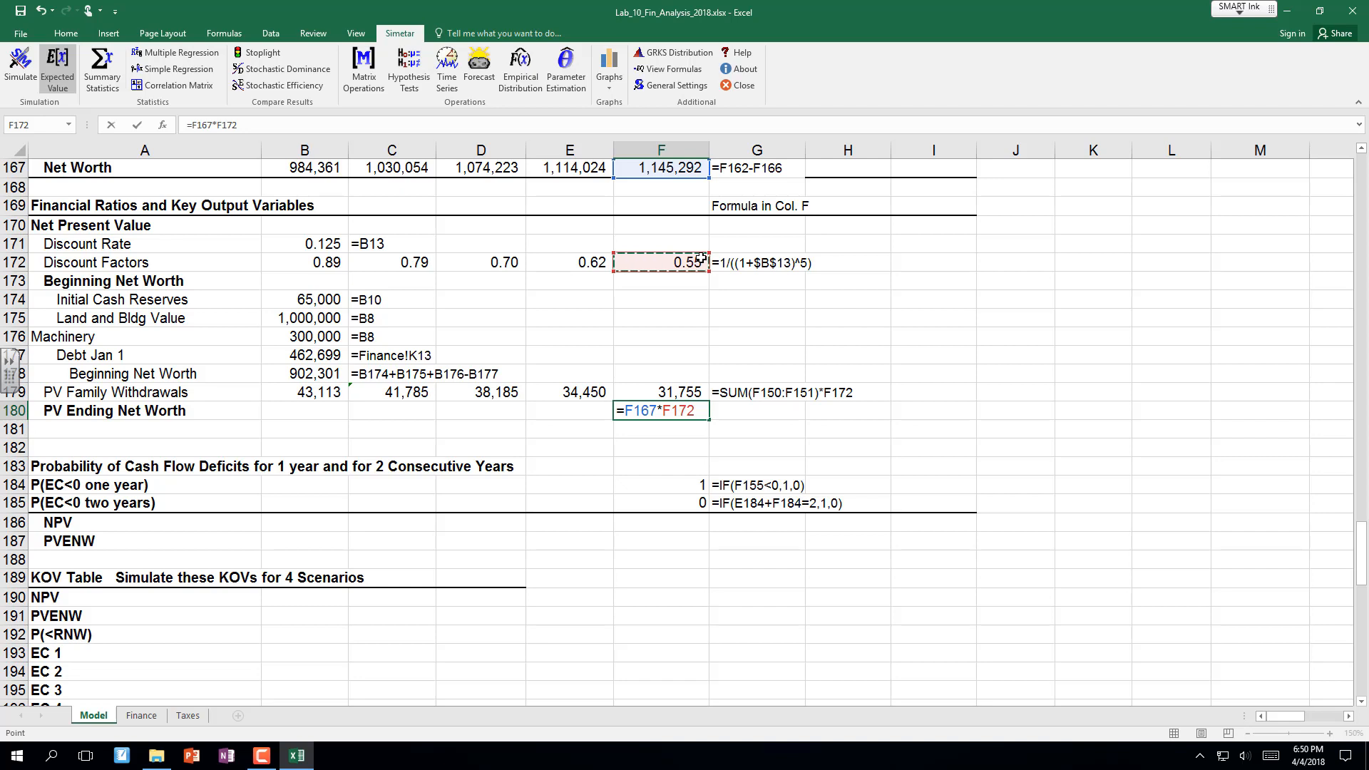
key(Return)
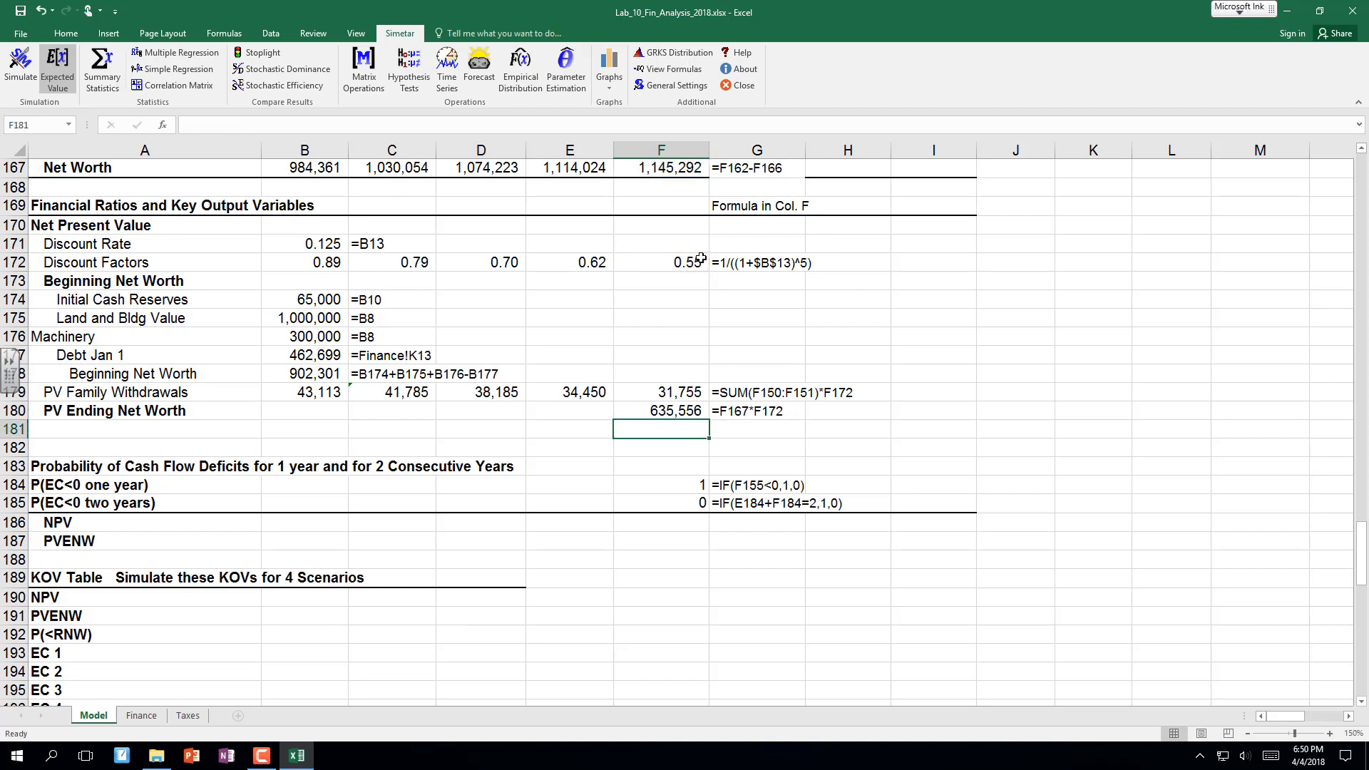
Enter the note "Formula = - Beg Net Worth + Sum of PV family Living + Pv of Ending Net Worth" in C186 beside NPV.
click(325, 529)
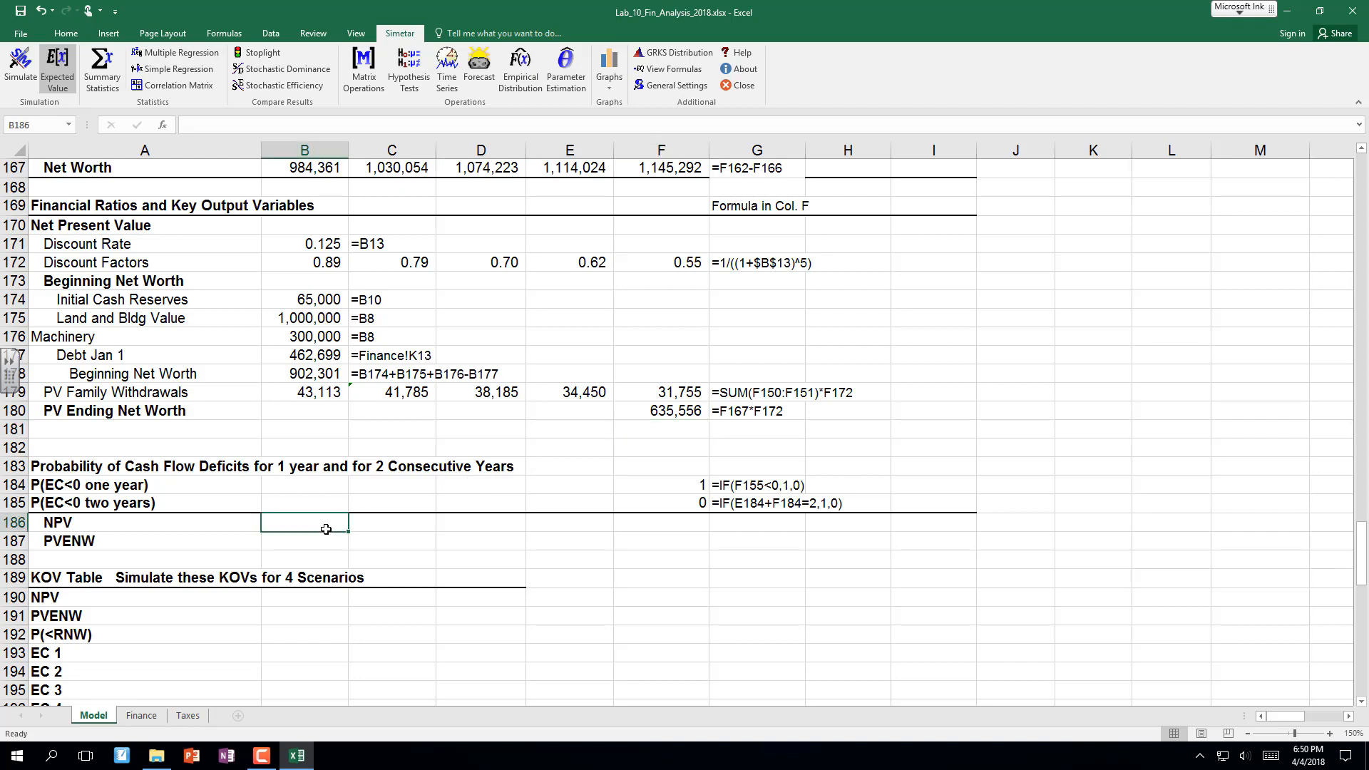
key(Right)
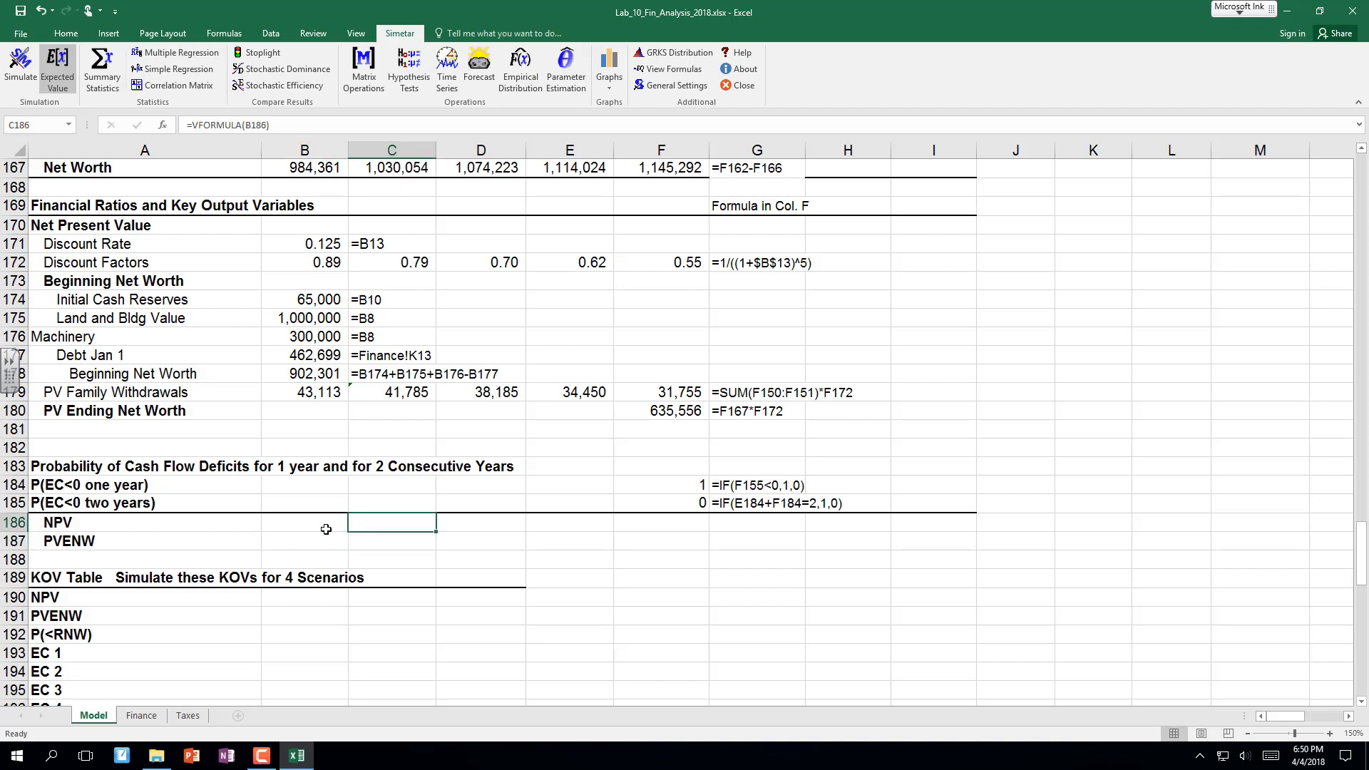
text(Formu)
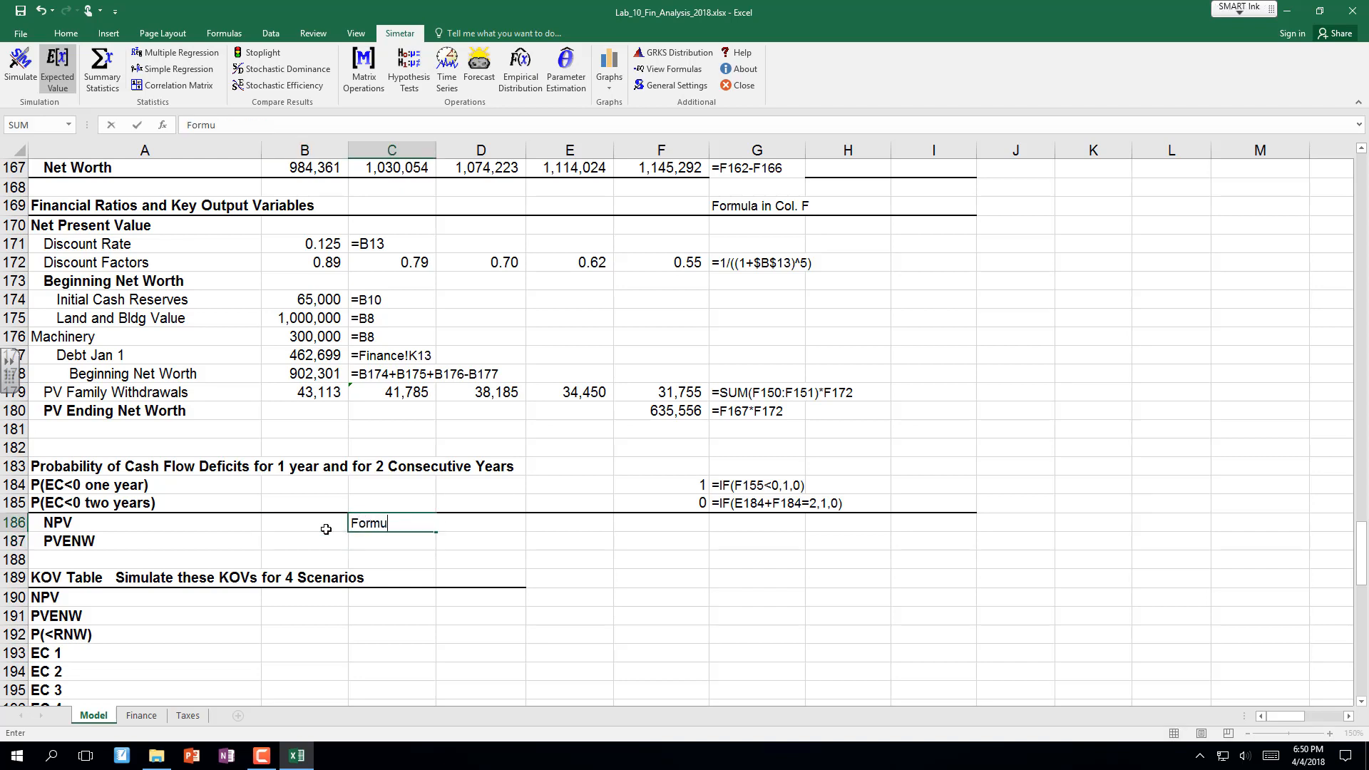
text(la =  - N)
key(BackSpace)
text(Beg Net Worth)
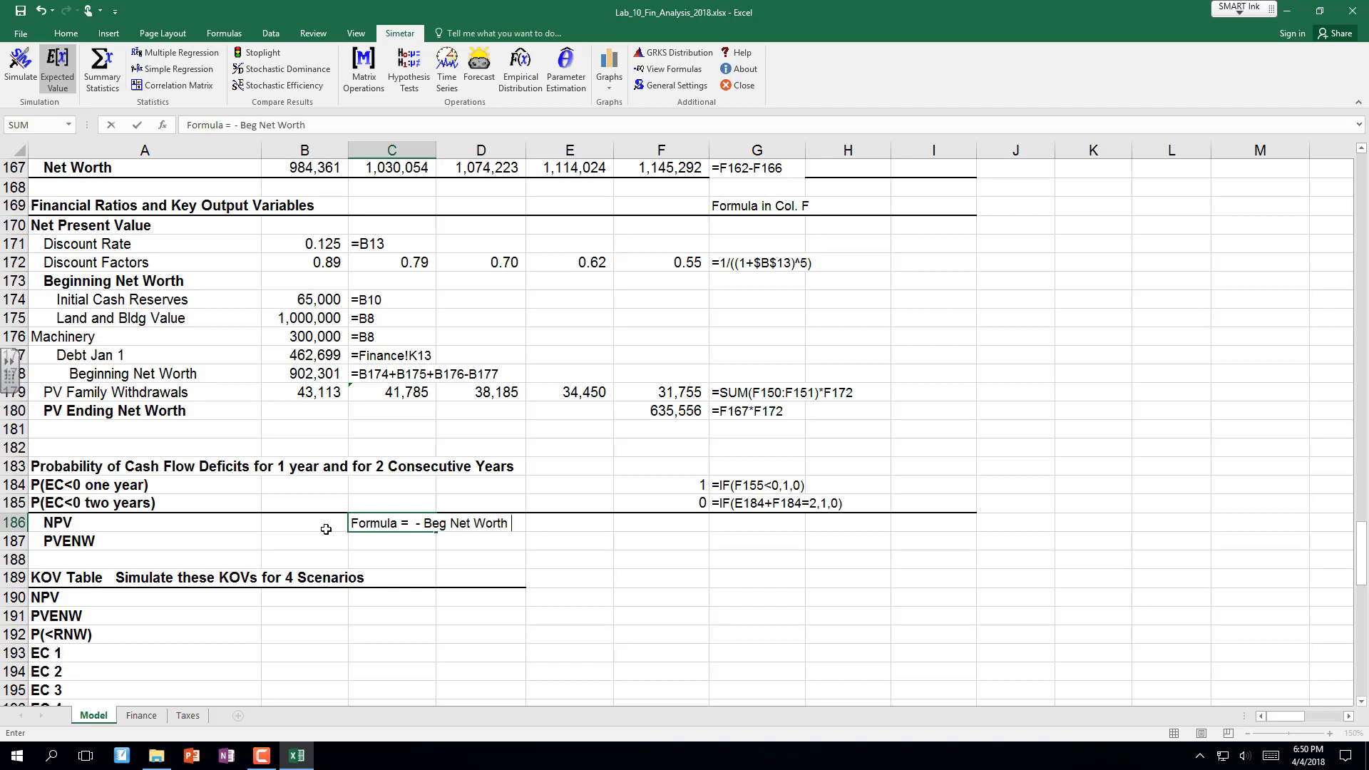
text( + Sum of PV family )
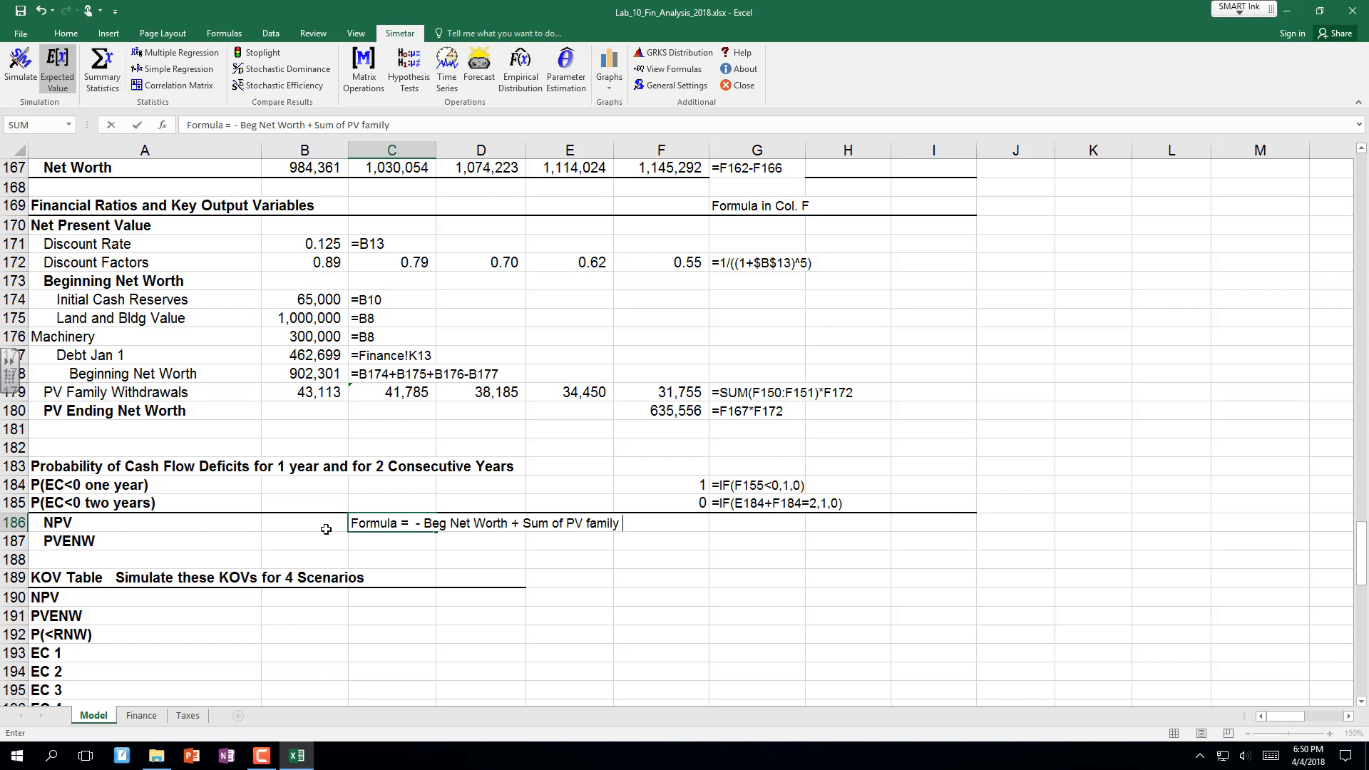
text(Living + Pv of Ending)
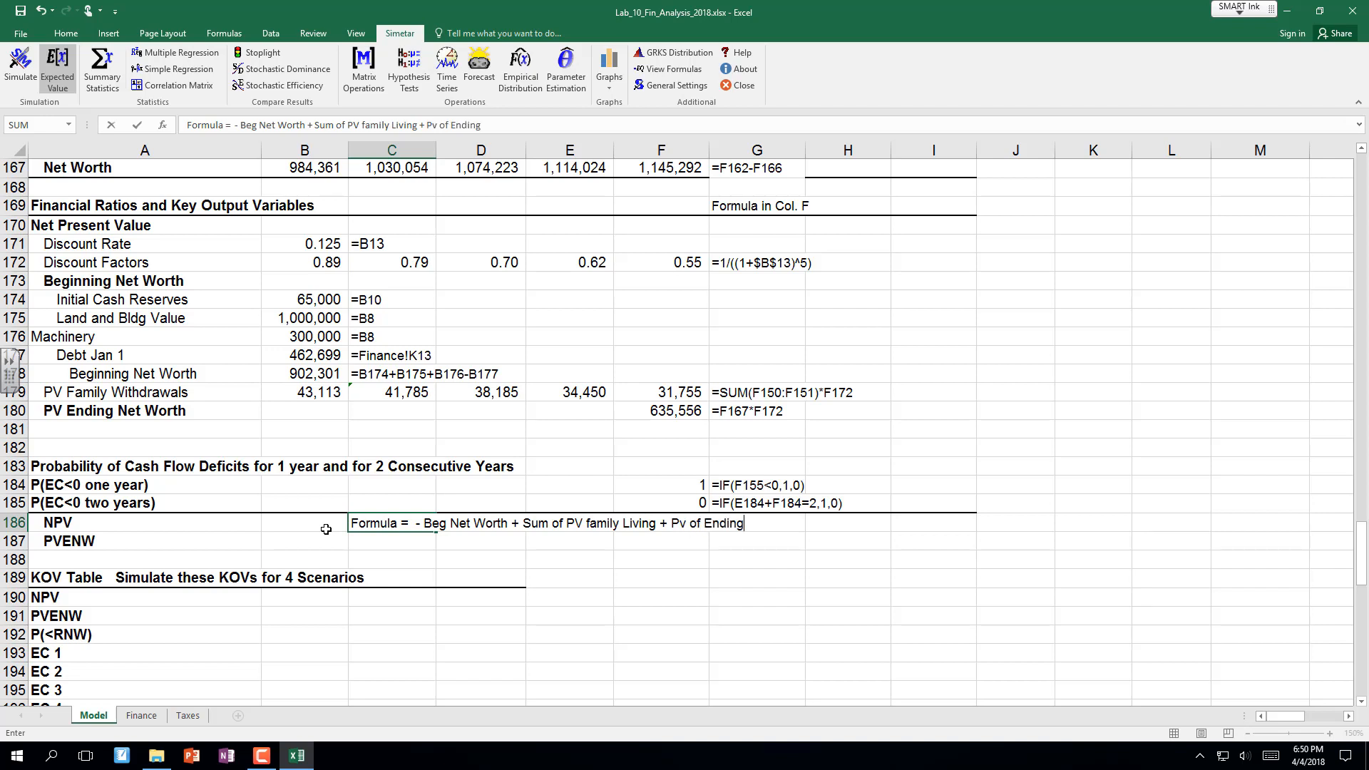
text( Net Worth)
key(Return)
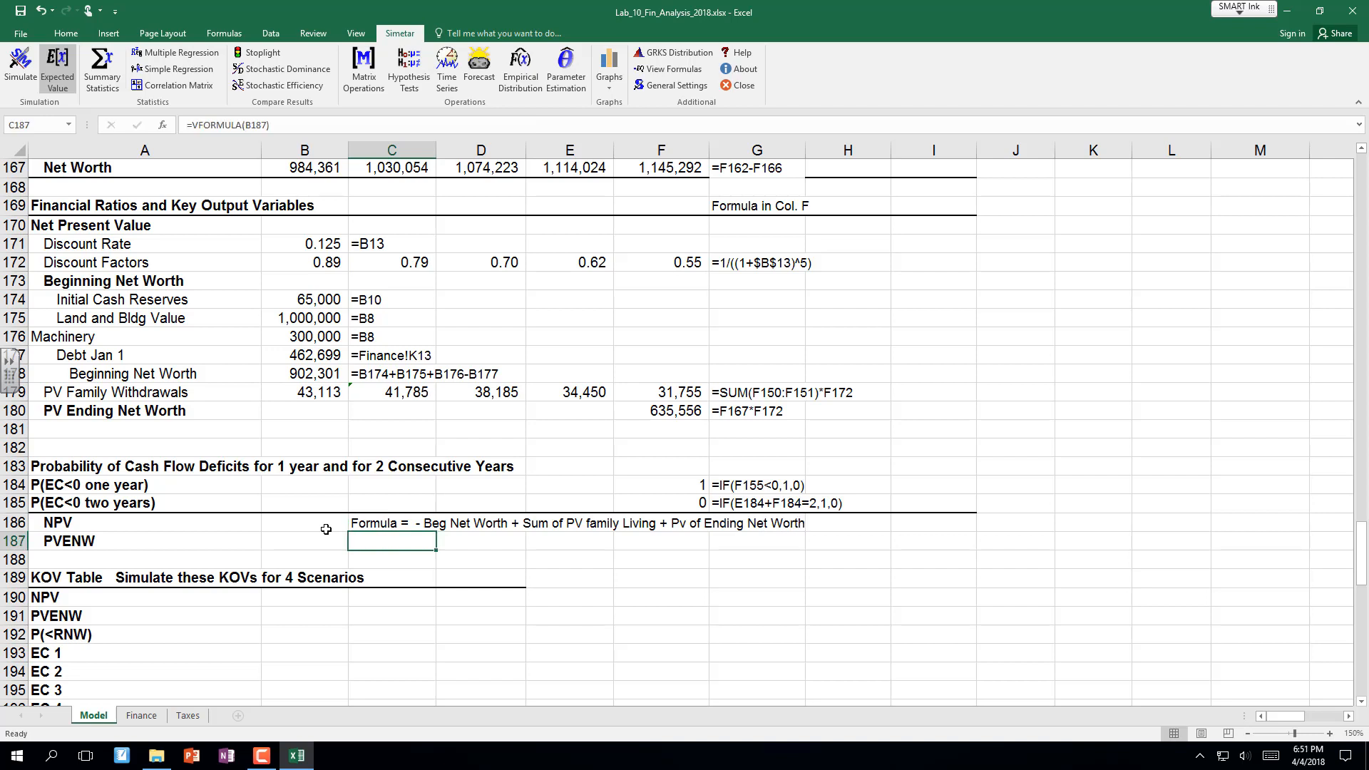
Calculate NPV in B186 from beginning net worth, family withdrawals and PV ending net worth with =-B178+SUM(B179:F179)+F180.
key(Up)
key(Left)
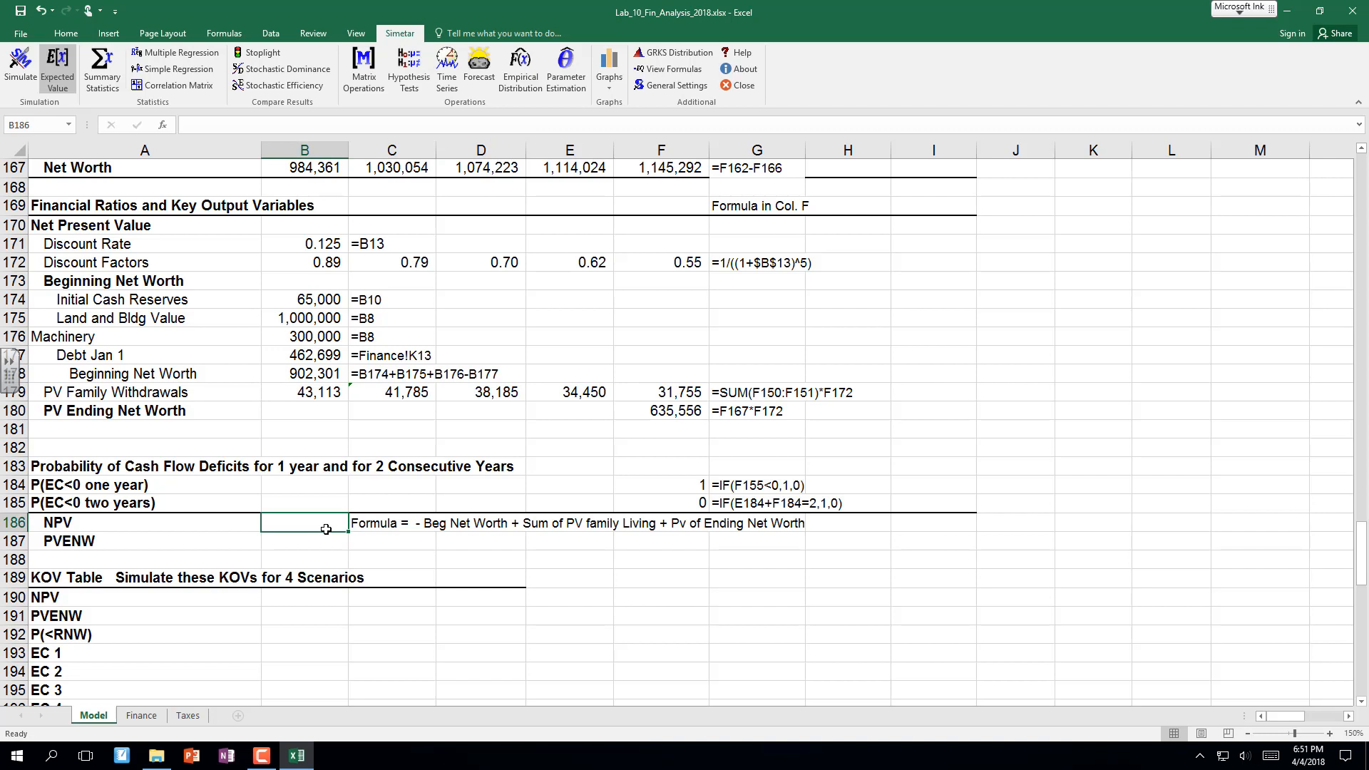
text(=)
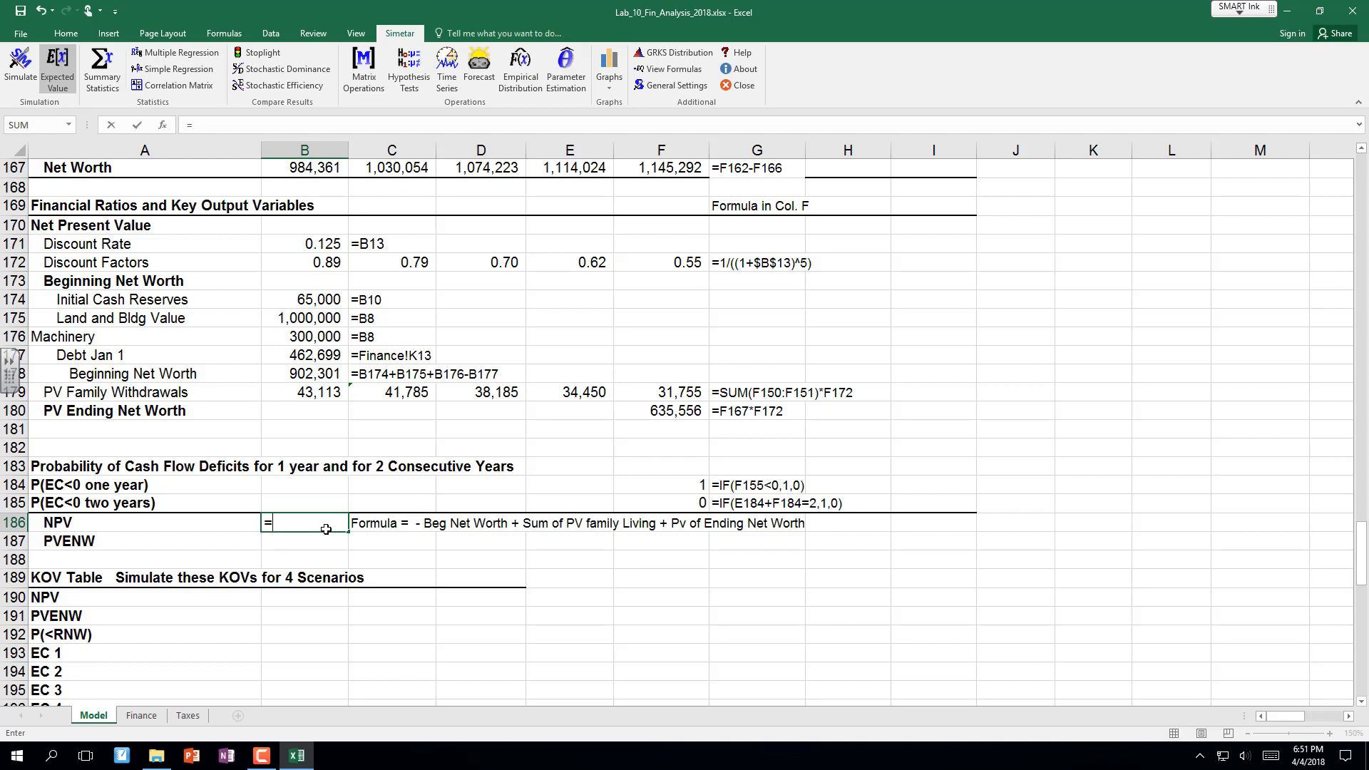
text(-)
click(323, 371)
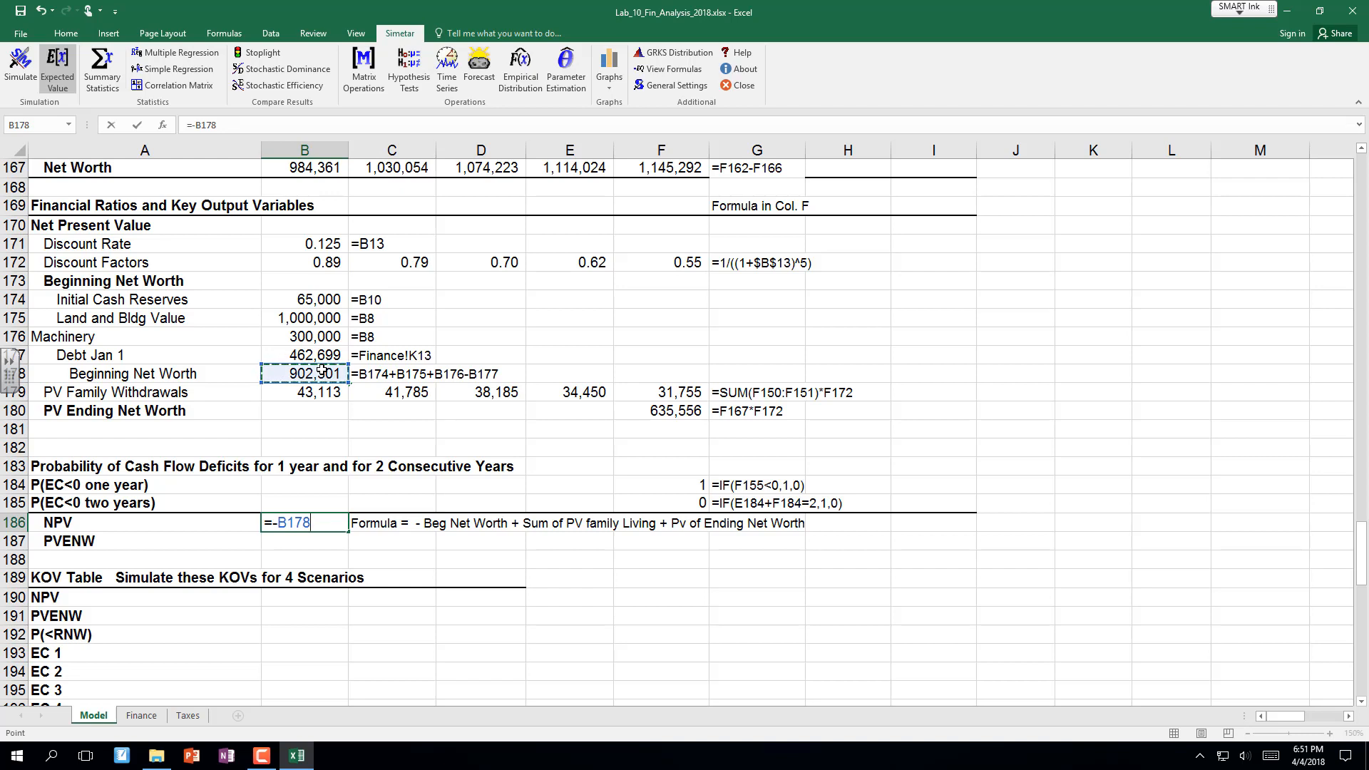
text(+sum()
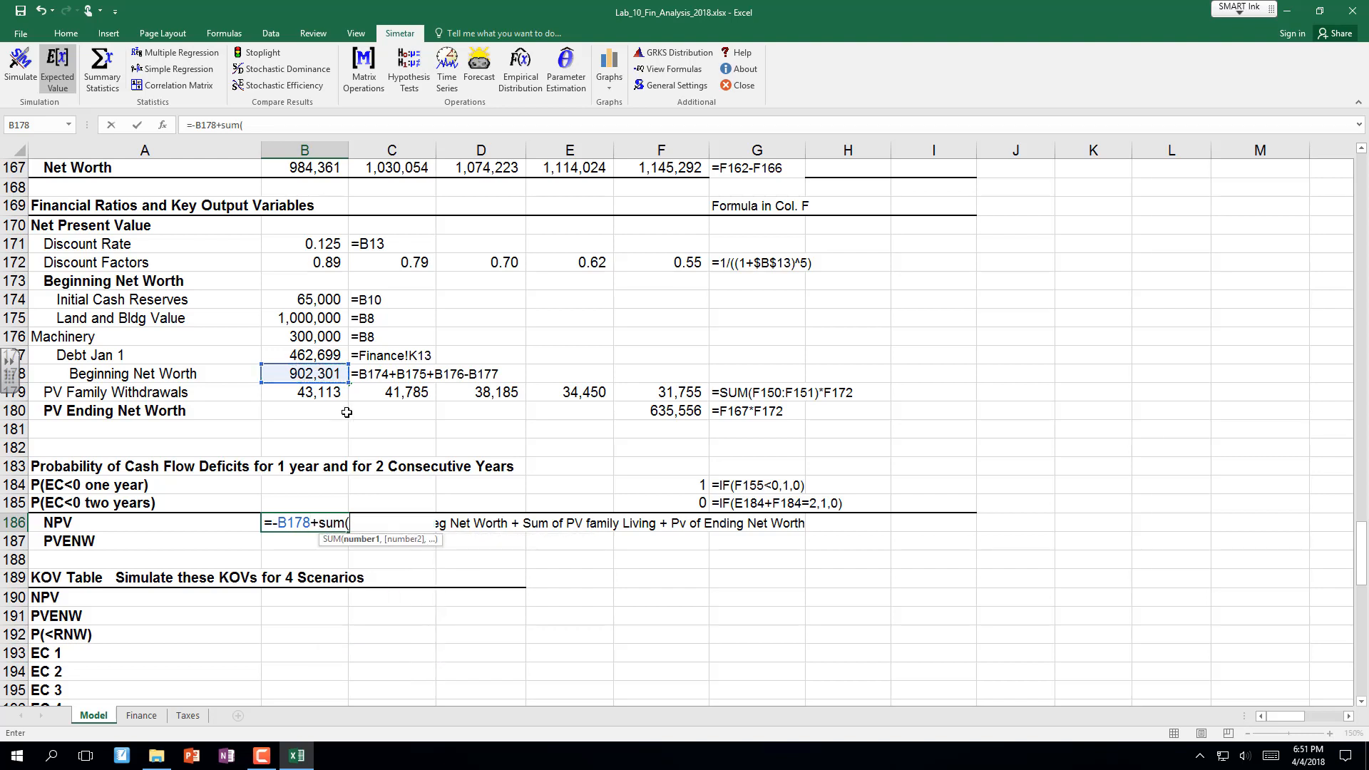
drag(311, 389, 653, 400)
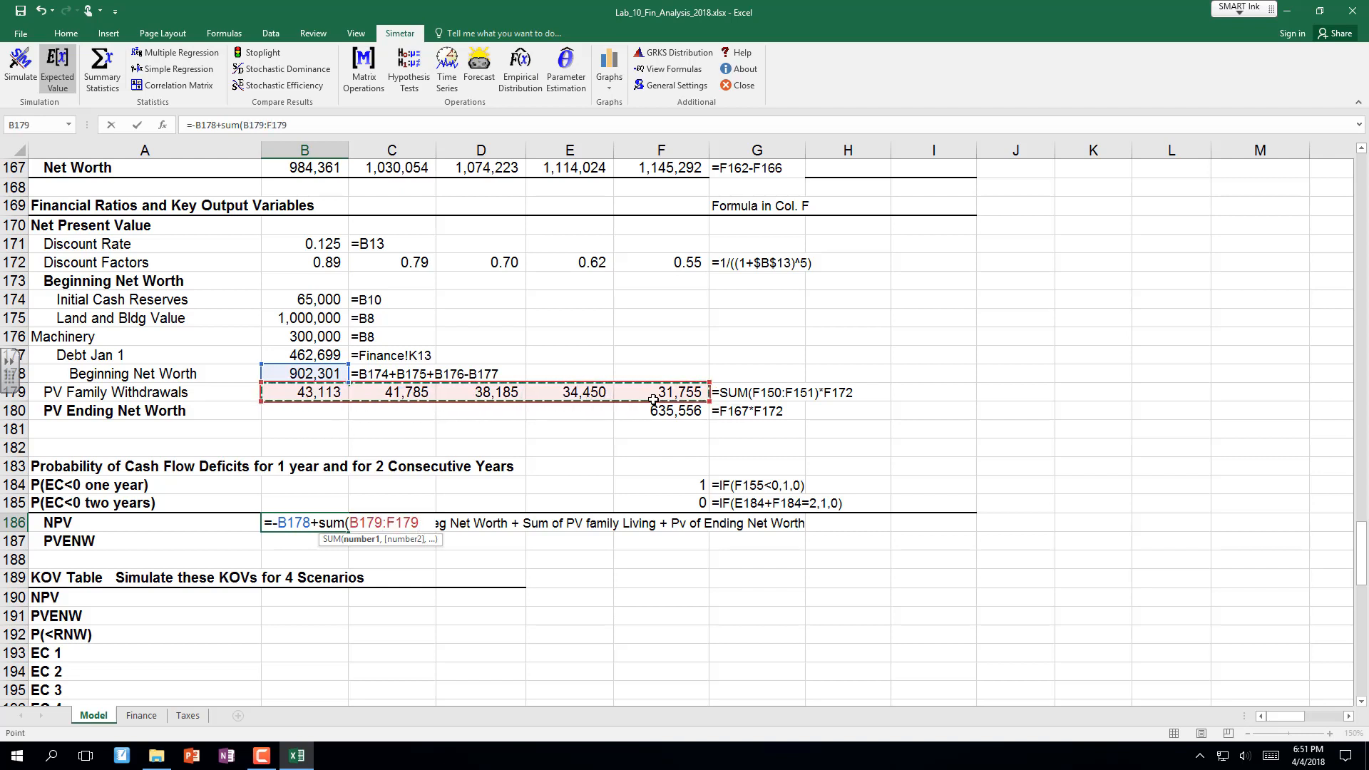
text()+)
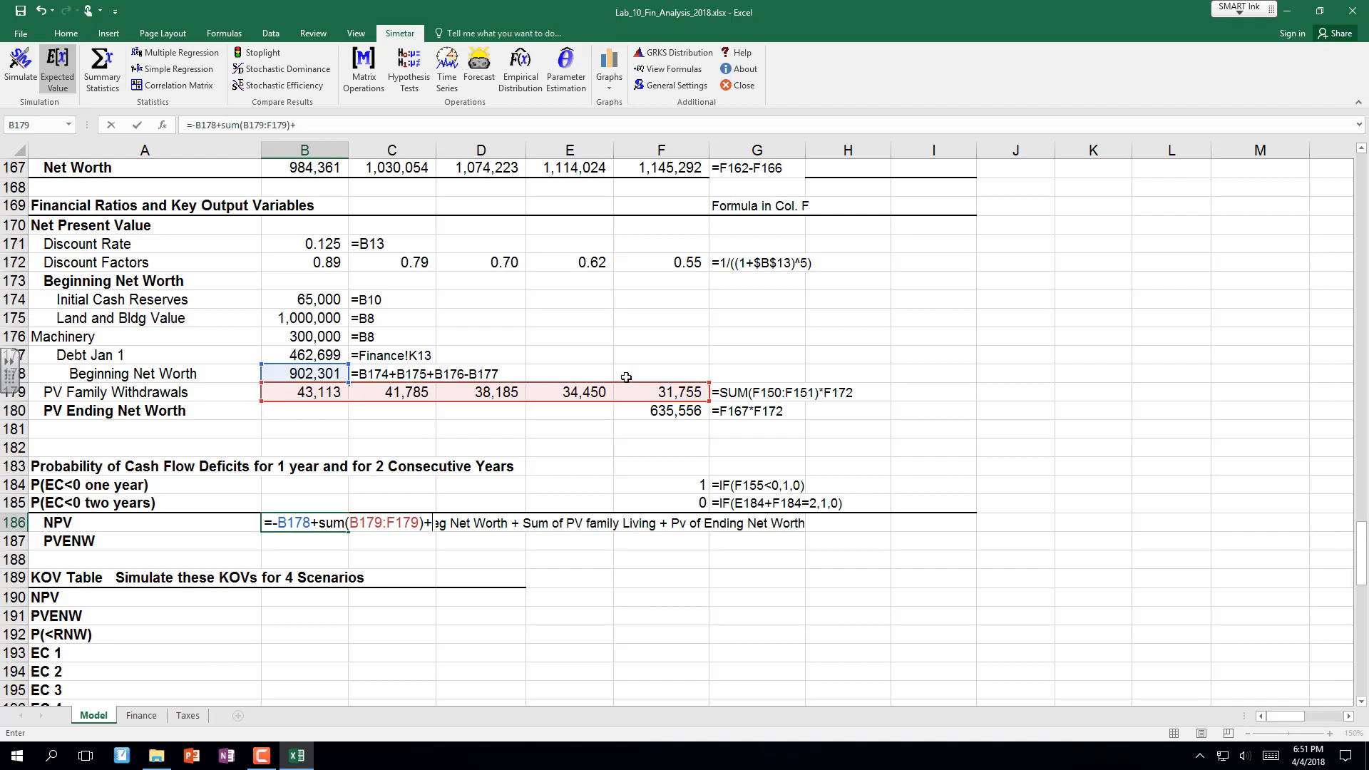
click(693, 412)
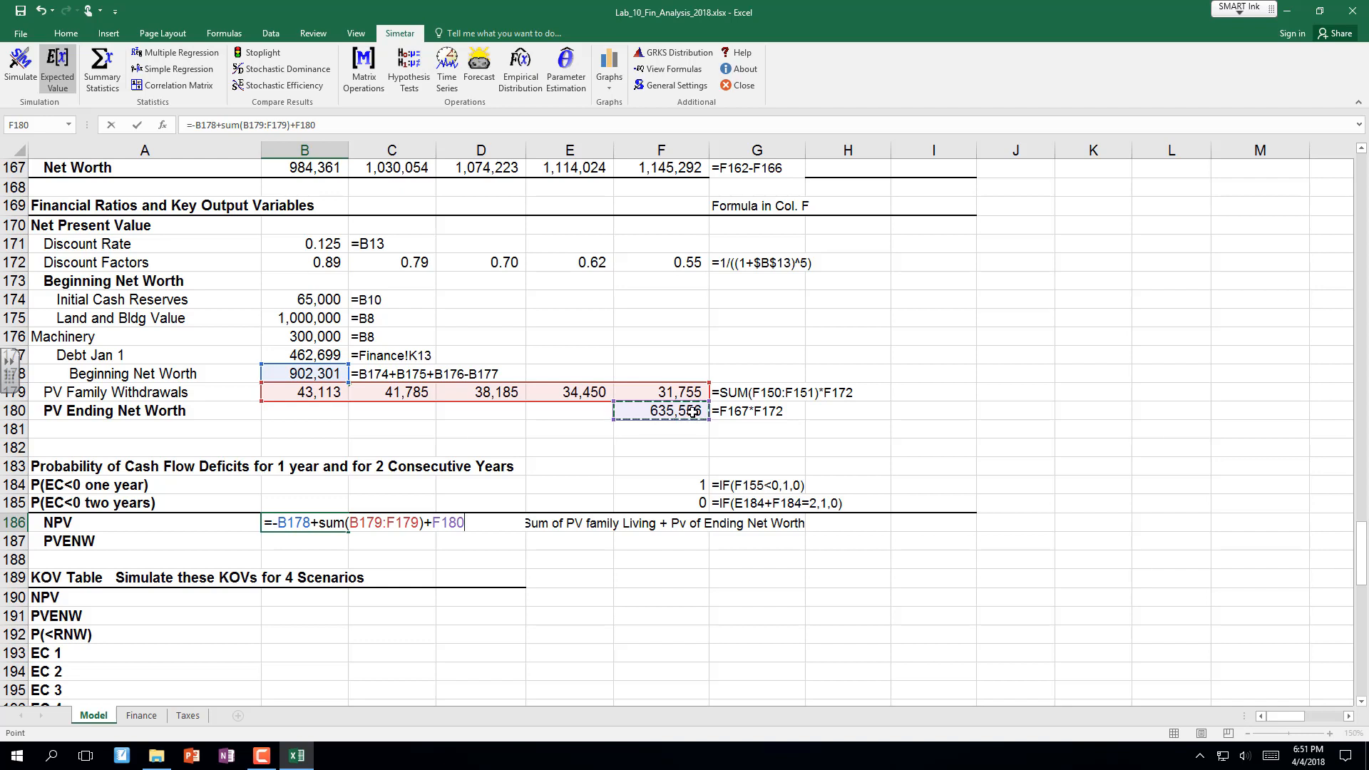
key(Return)
Look over the KOV Table rows from NPV down to NCFI 5 below the NPV and PVENW cells.
key(Return)
key(Return)
key(Return)
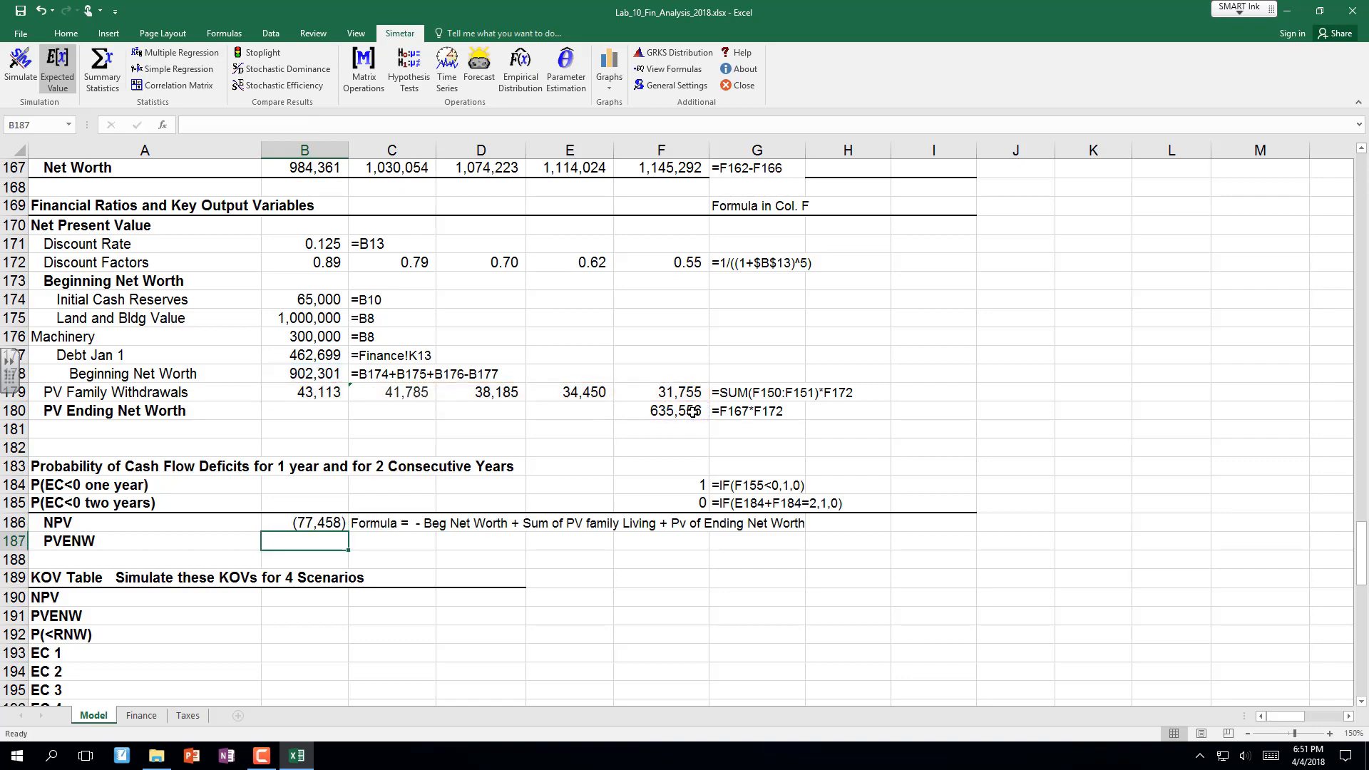
key(Return)
key(Return)
key(Return)
key(Return)
key(Return)
key(Return)
key(Return)
key(Return)
key(Return)
key(Return)
key(Return)
key(Return)
key(Return)
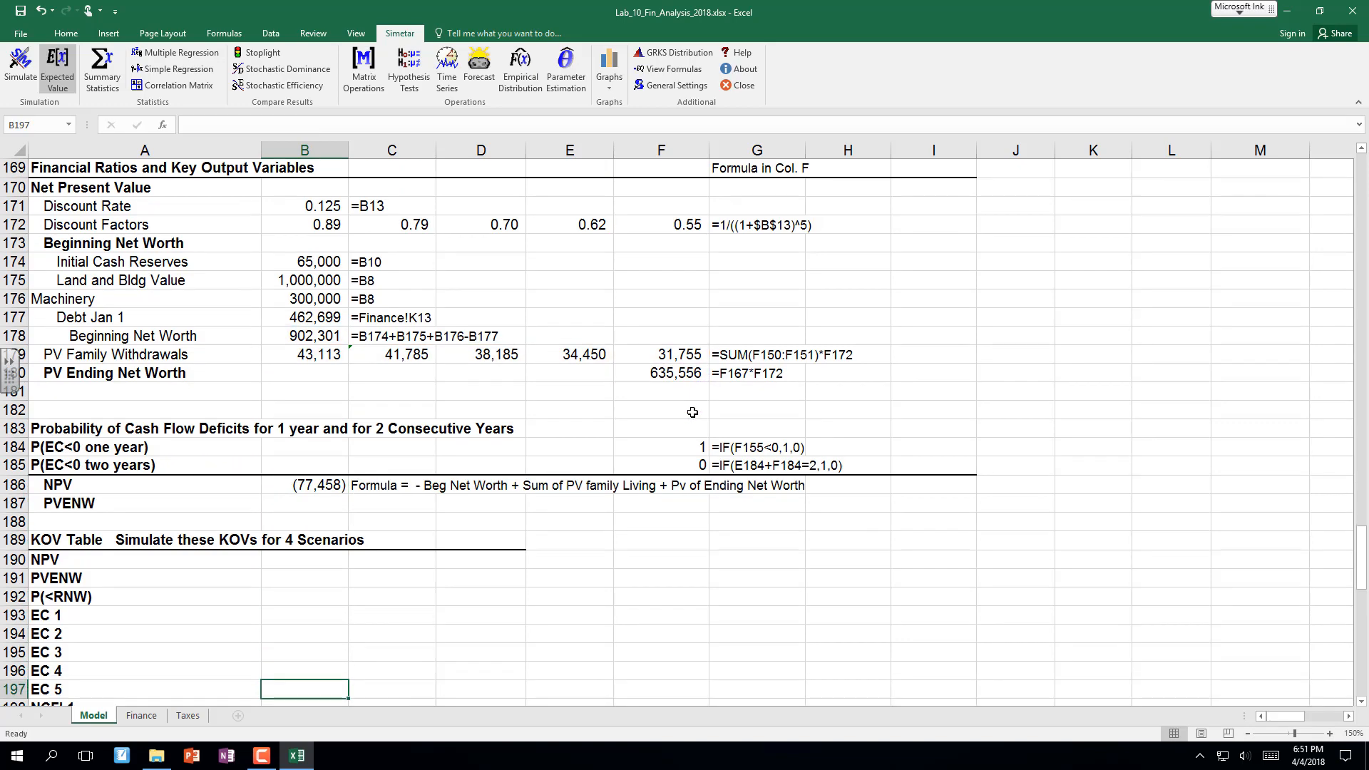
key(Up)
key(Up)
key(Up)
key(Up)
key(Up)
key(Up)
key(Up)
key(Up)
key(Up)
key(Up)
key(Up)
key(Up)
key(Up)
key(Up)
key(Up)
key(Up)
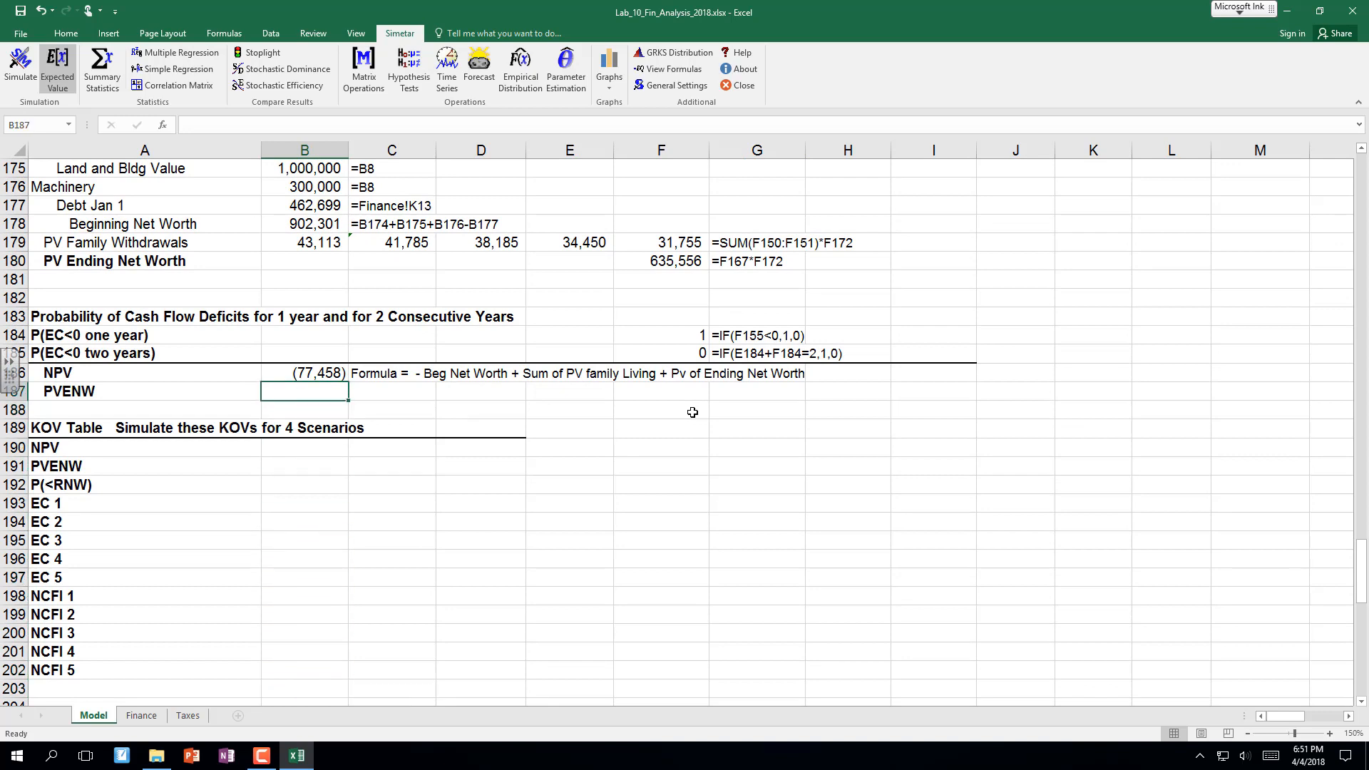
Check which cells the NPV formula in B186 references in the net present value section.
key(Up)
key(F2)
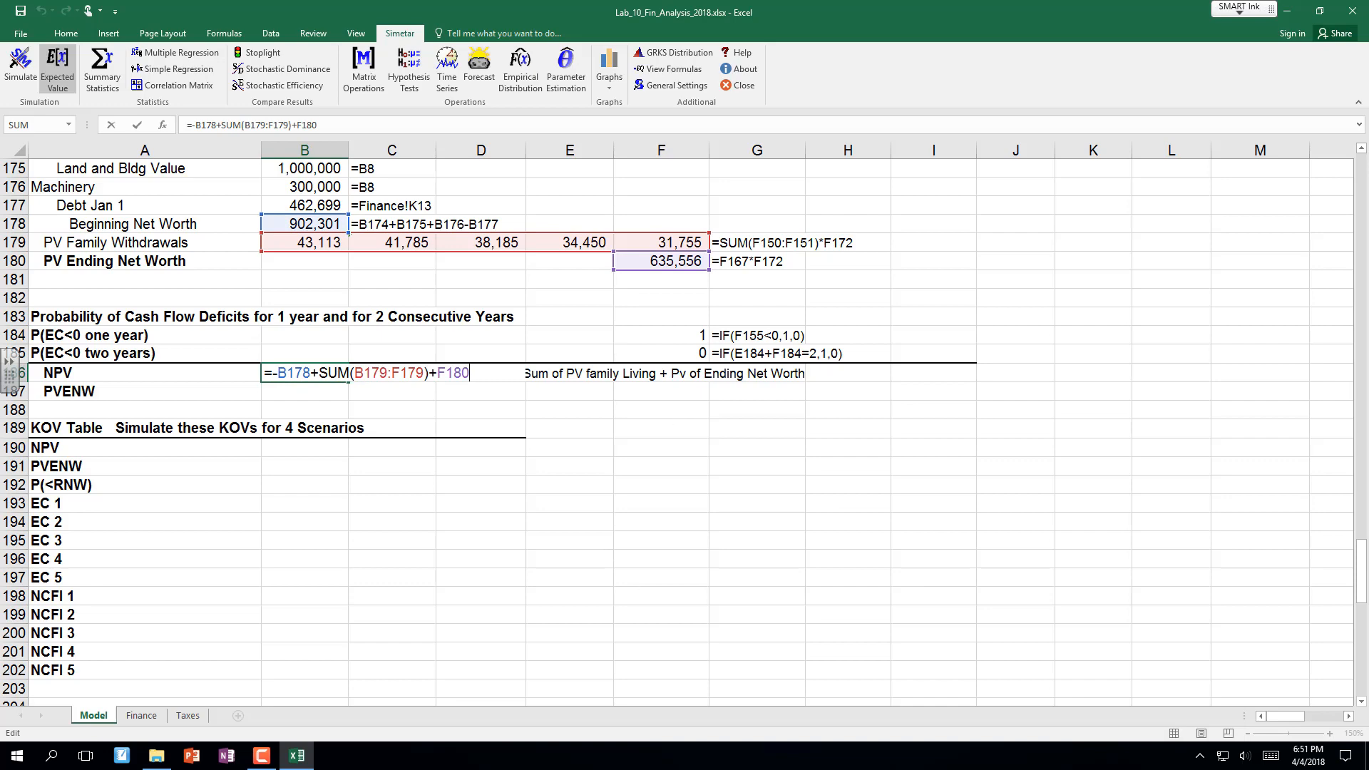
scroll(469, 444, up, 2)
scroll(470, 444, up, 1)
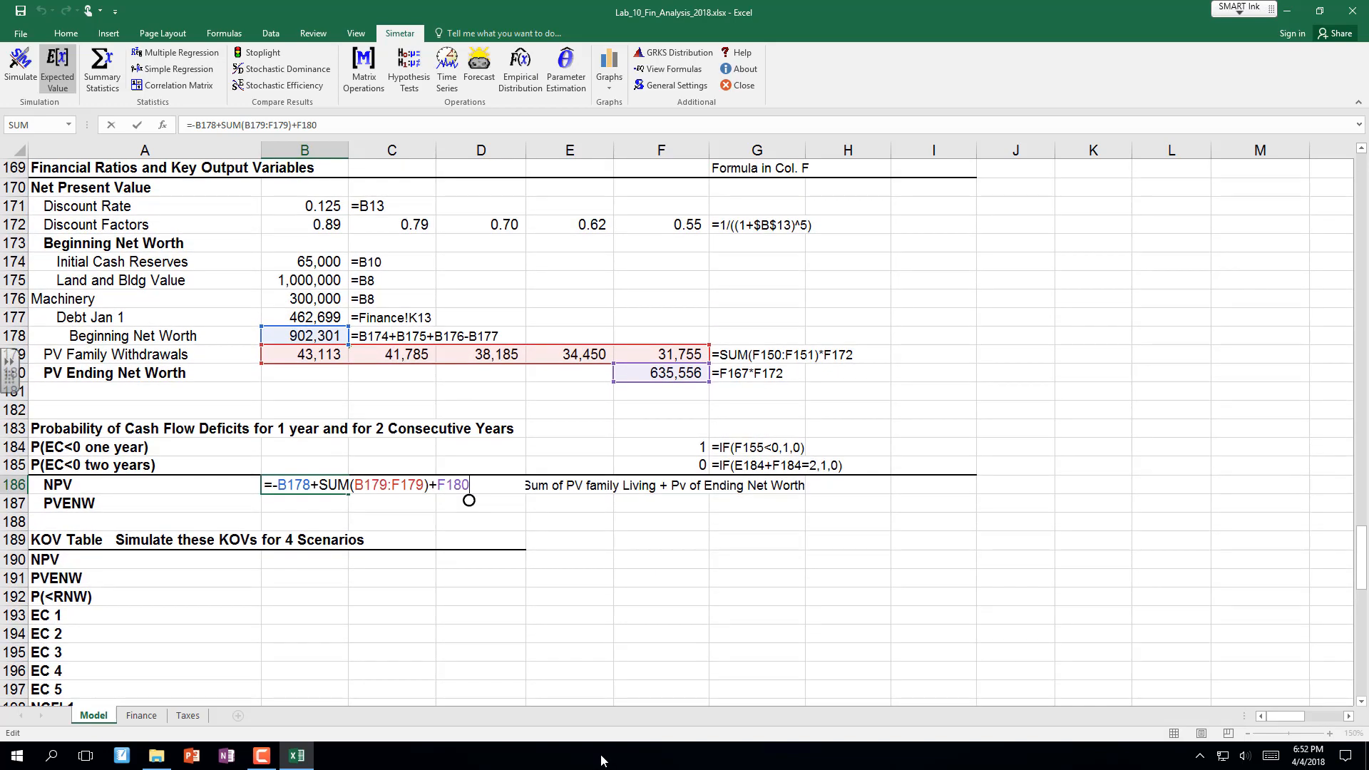
scroll(469, 501, up, 1)
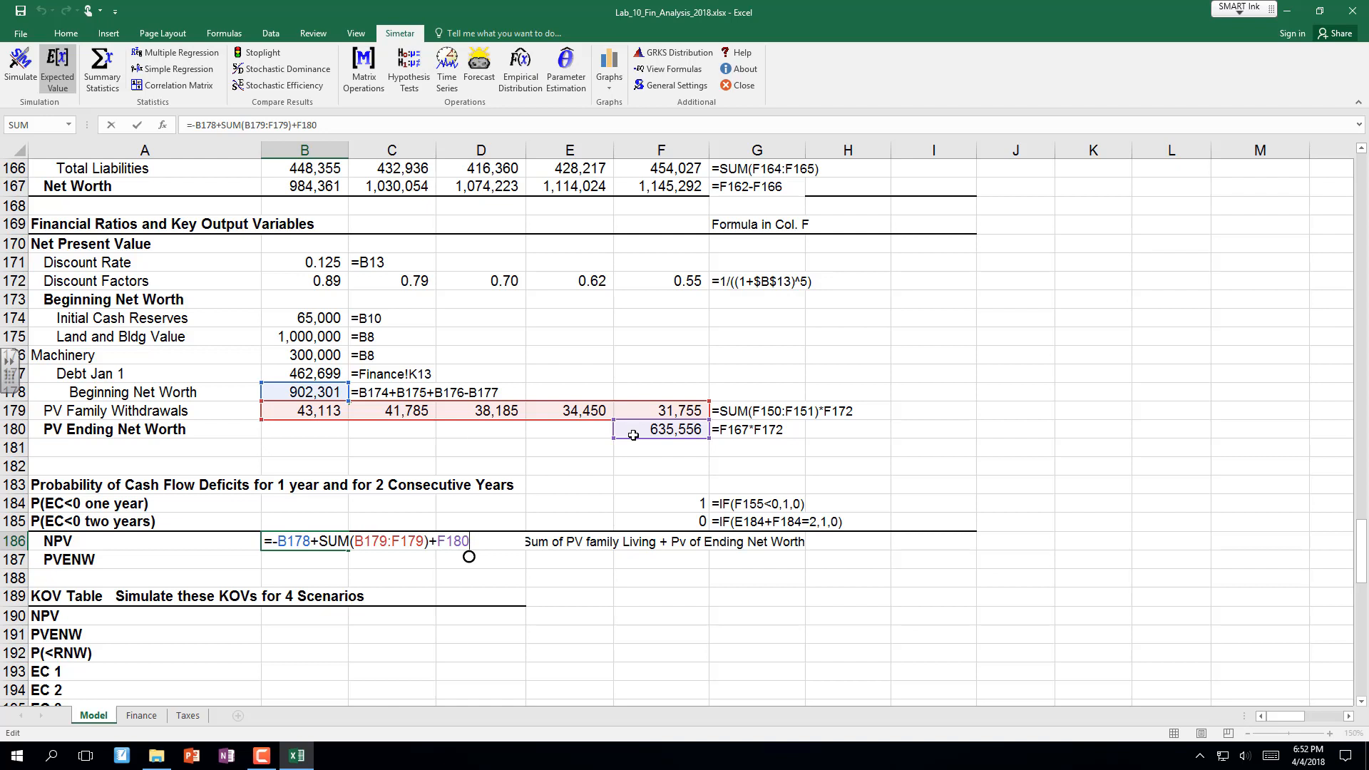
key(ctrl+Return)
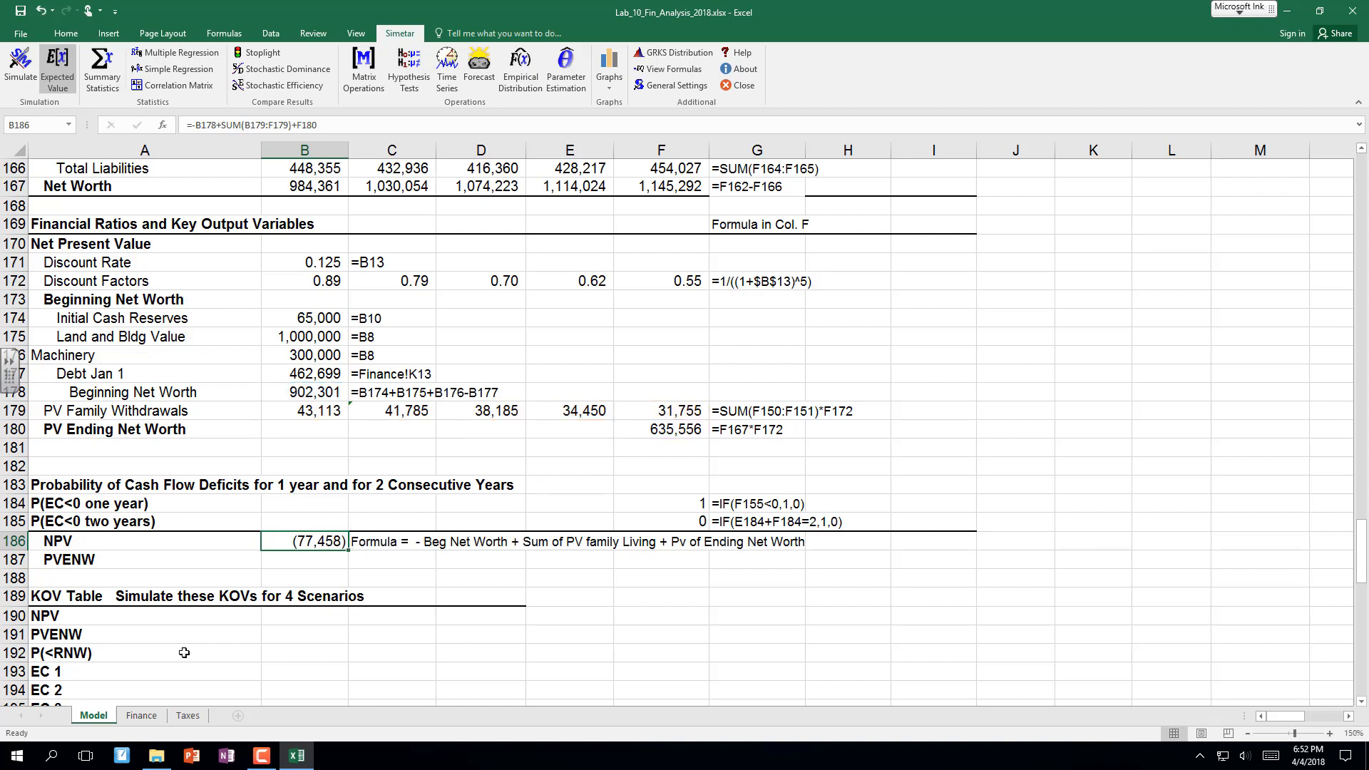
Set PVENW in B187 equal to PV Ending Net Worth with =F180.
click(297, 568)
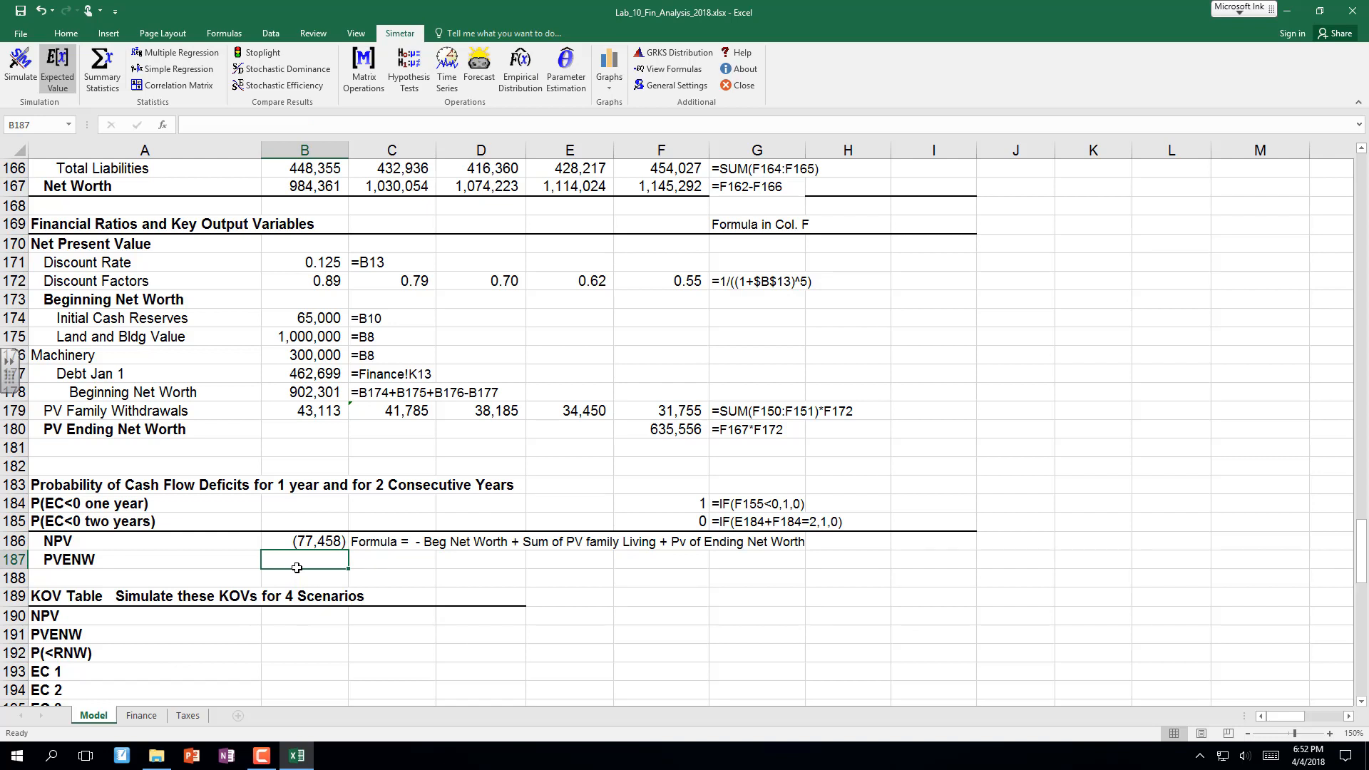
text(=)
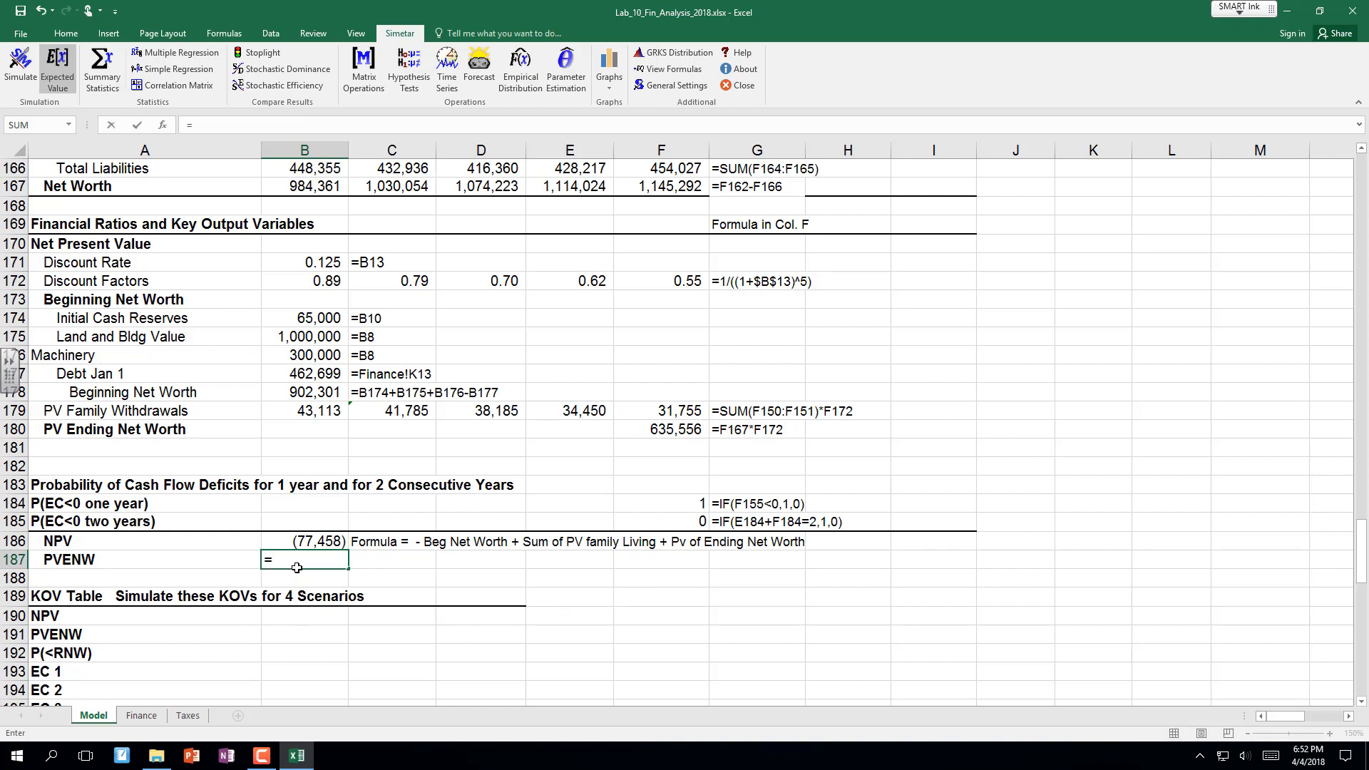
click(681, 430)
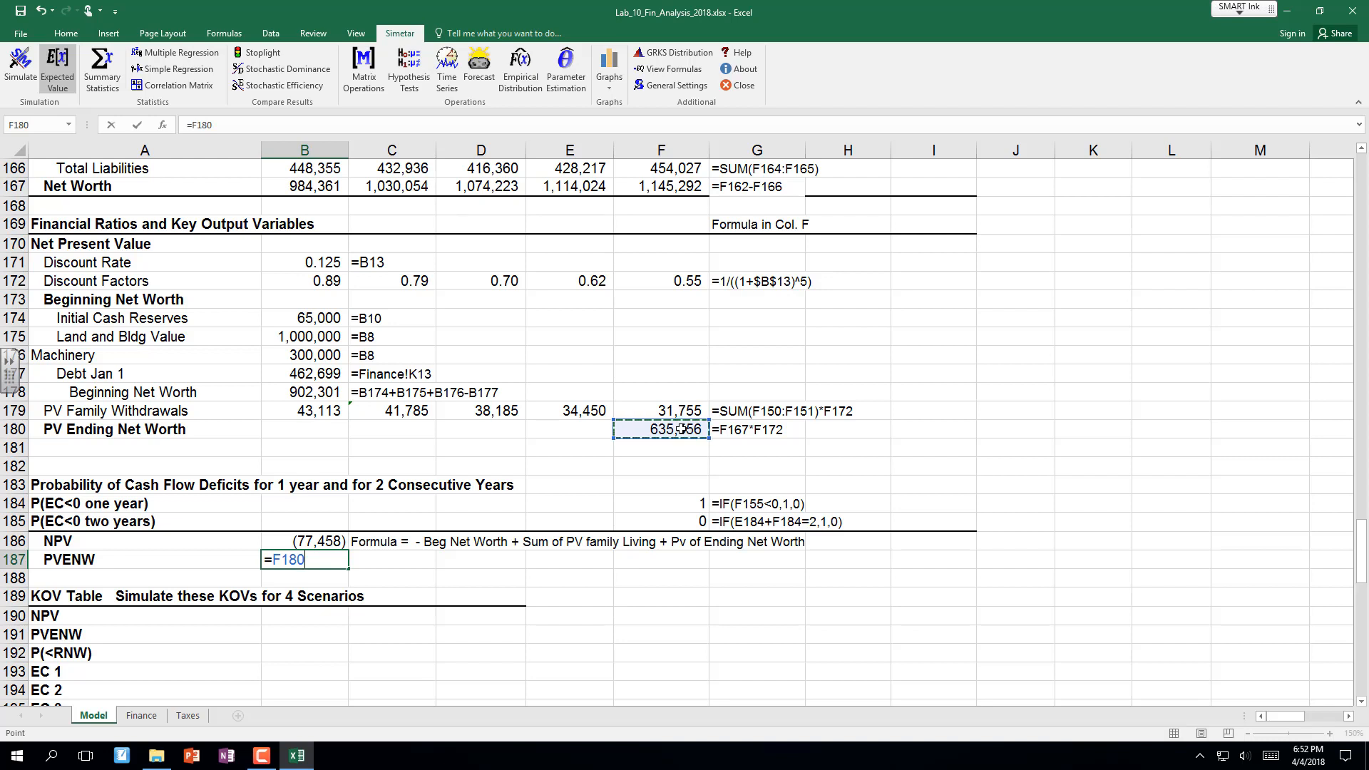
key(Return)
Link the KOV Table's NPV entry in B190 to the calculated NPV with =B186.
key(Return)
key(Return)
key(Return)
key(Return)
key(Return)
key(Return)
key(Return)
key(Return)
key(Return)
key(Return)
key(Return)
key(Return)
key(Return)
key(Return)
key(Return)
key(Return)
key(Return)
key(Return)
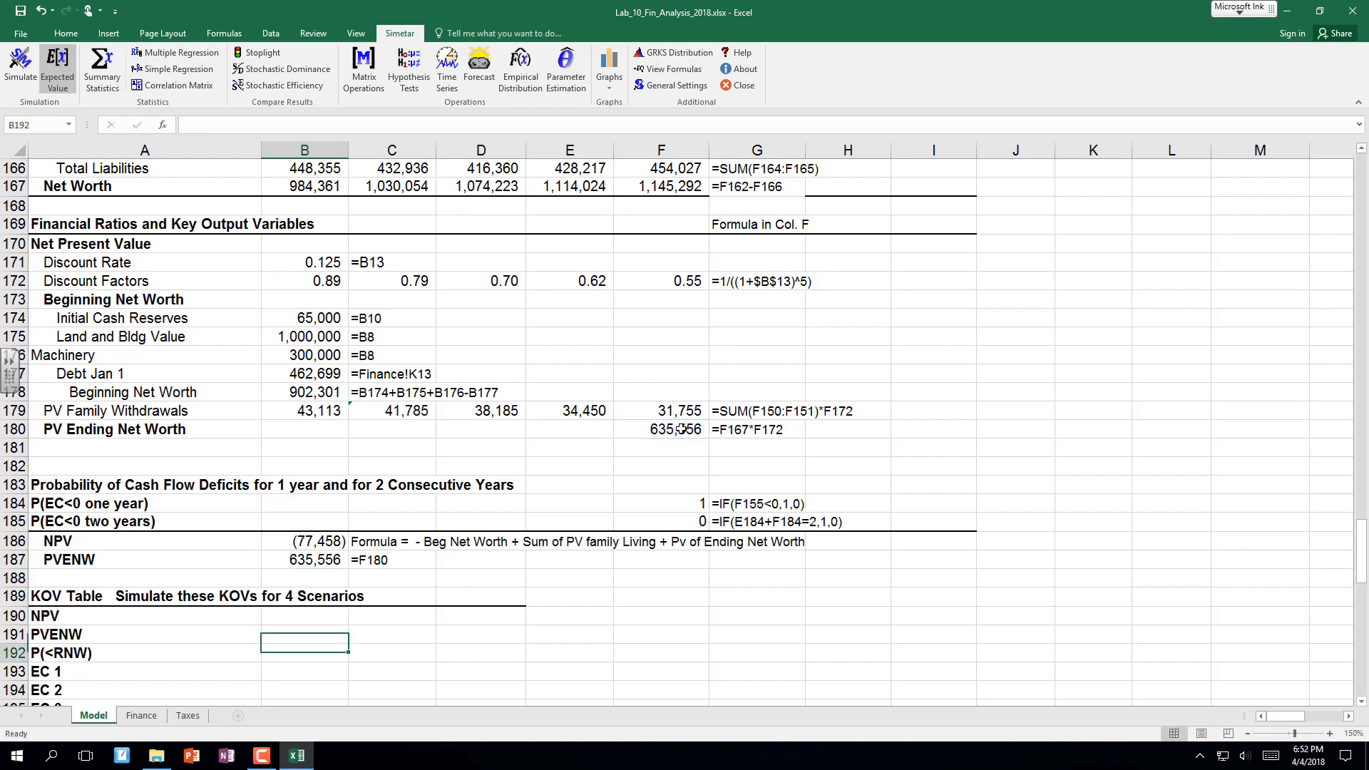
key(Up)
key(Up)
key(Up)
key(Up)
key(Up)
key(Up)
key(Up)
key(Up)
key(Up)
key(Up)
key(Up)
key(Up)
key(Up)
key(Up)
key(Up)
key(Up)
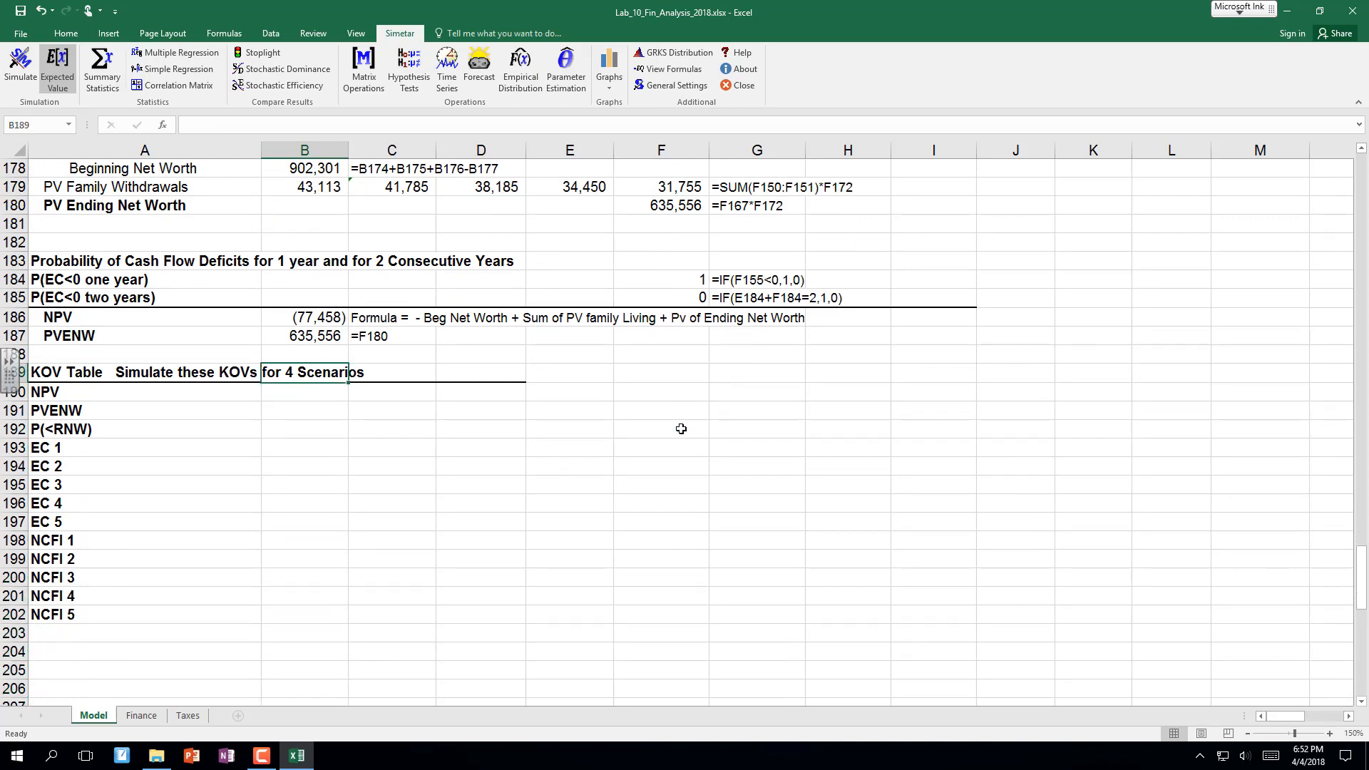
text(=)
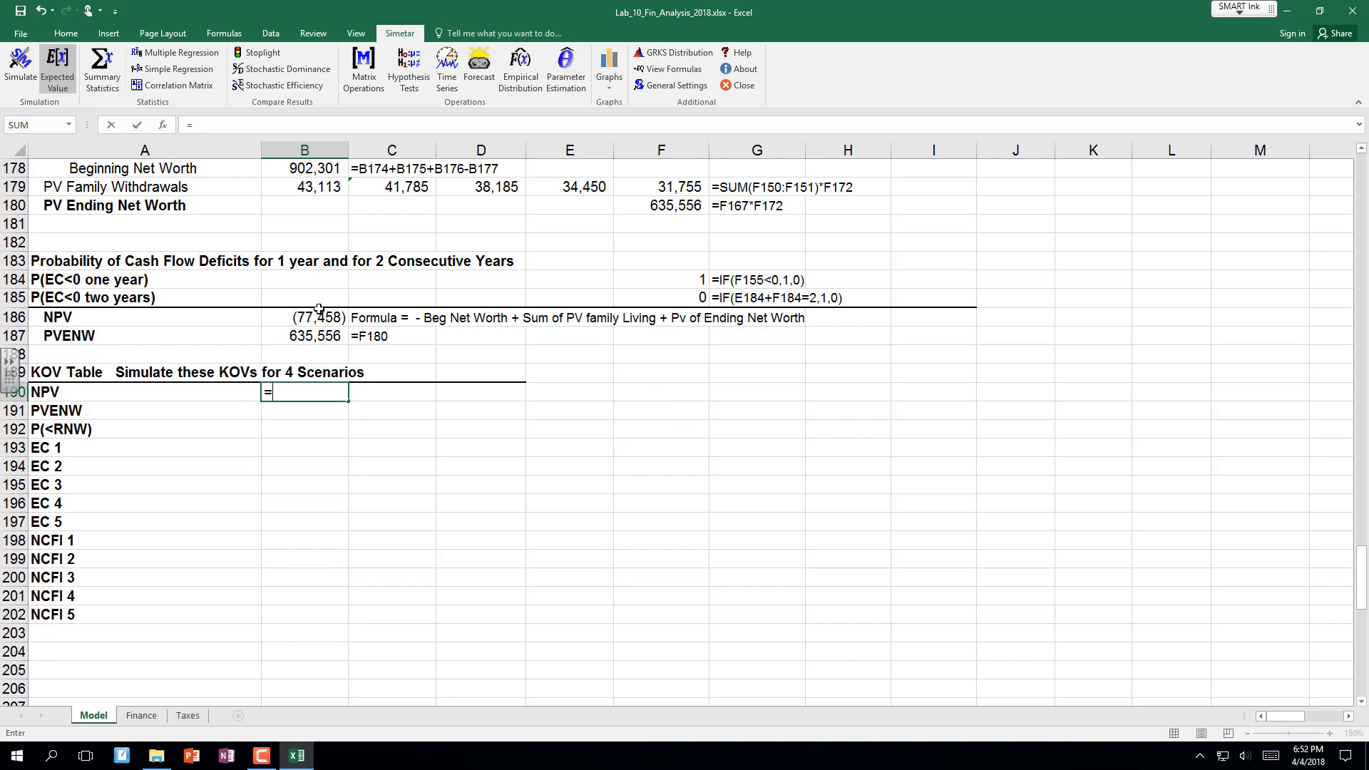
click(321, 314)
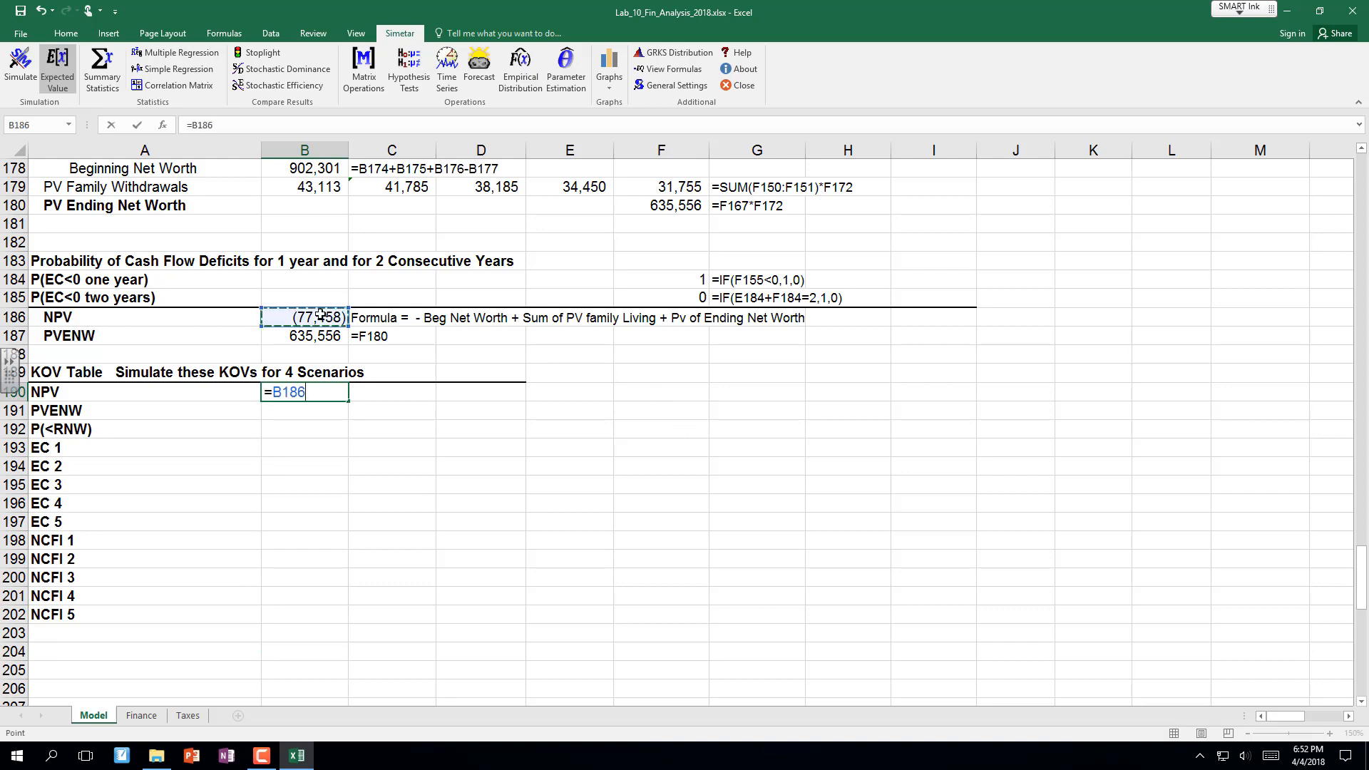
key(Return)
Turn off expected value mode and simulate B190 for 500 iterations and 4 scenarios, taking the variable name from the left.
key(Up)
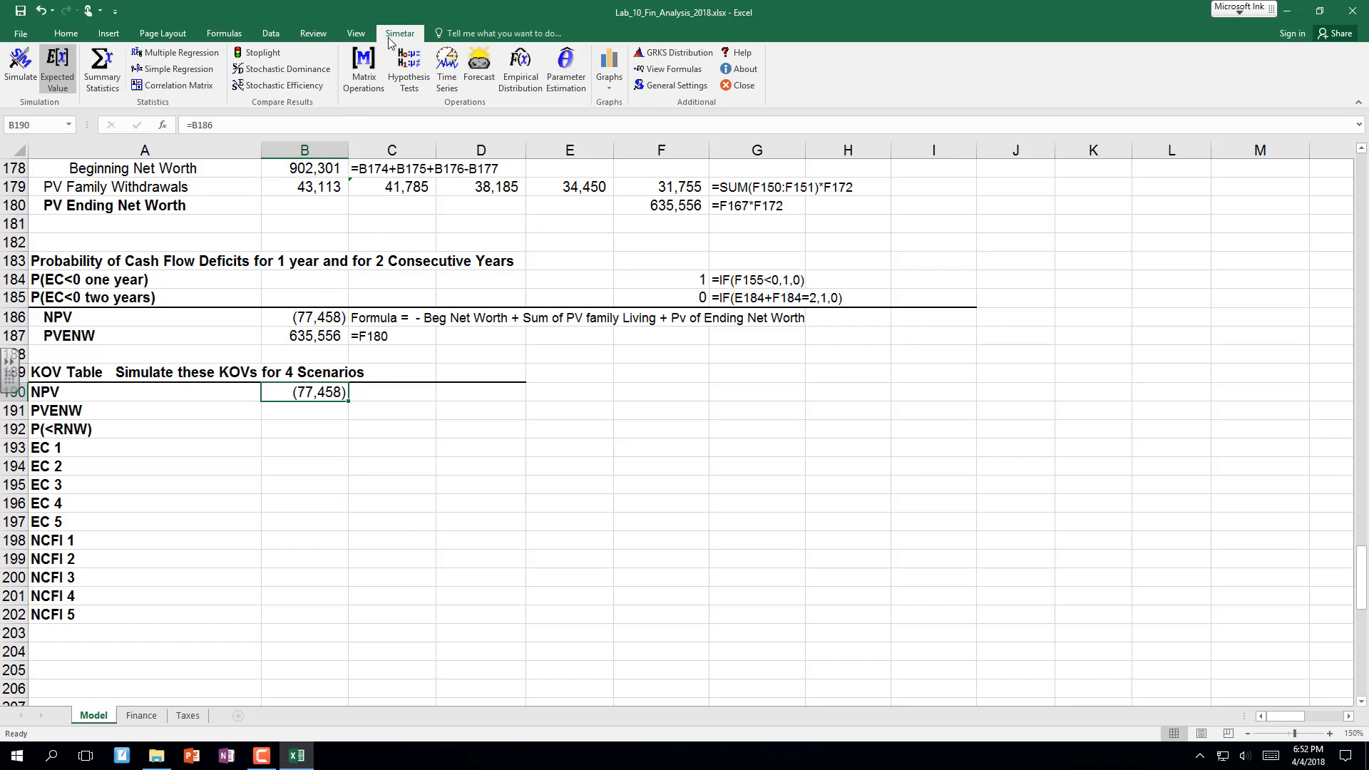
click(57, 64)
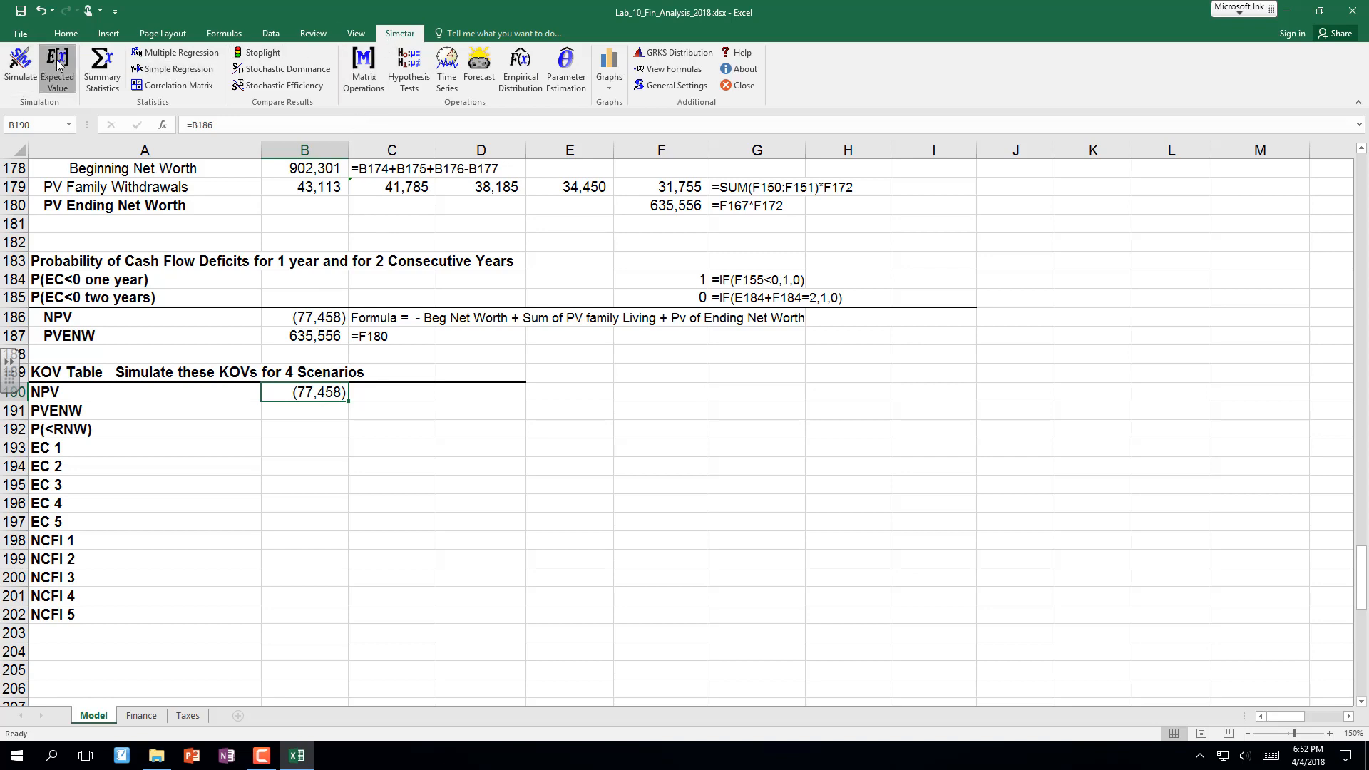
click(20, 64)
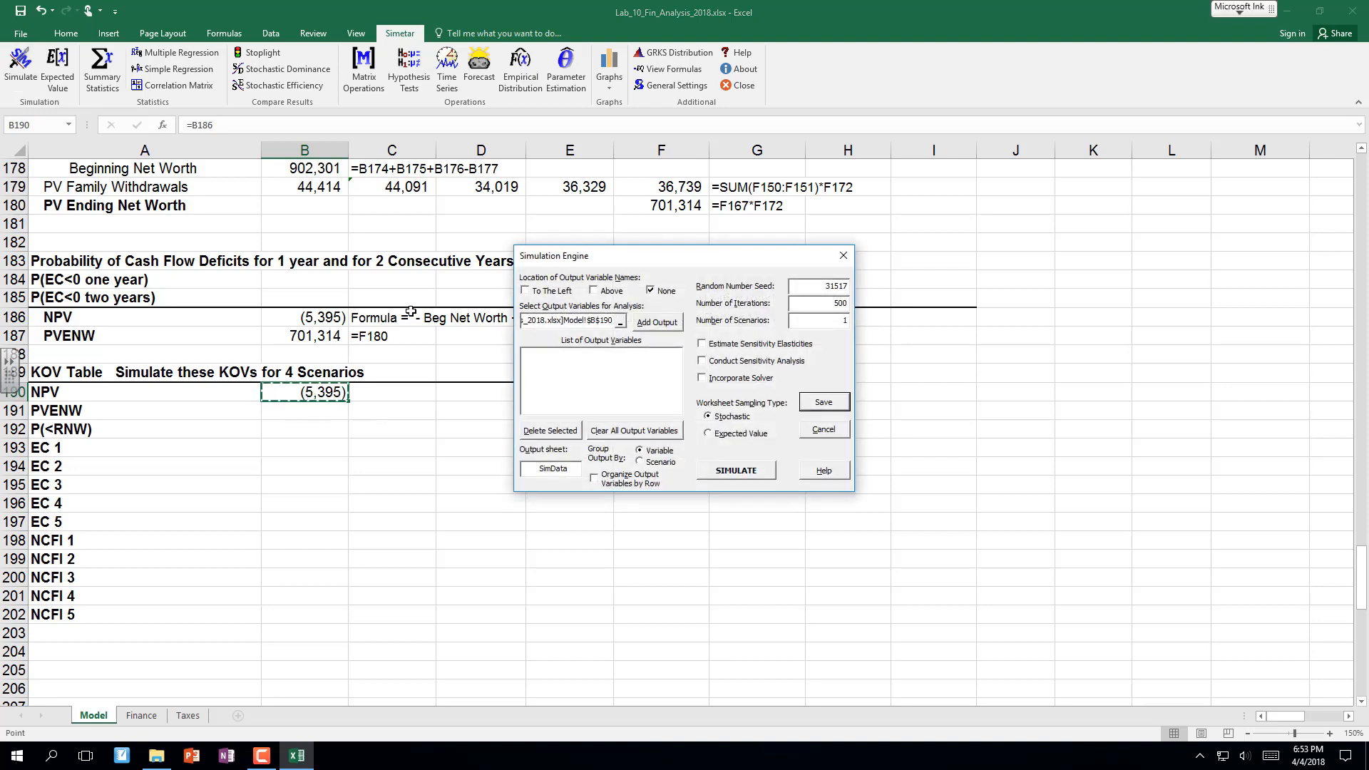
click(527, 291)
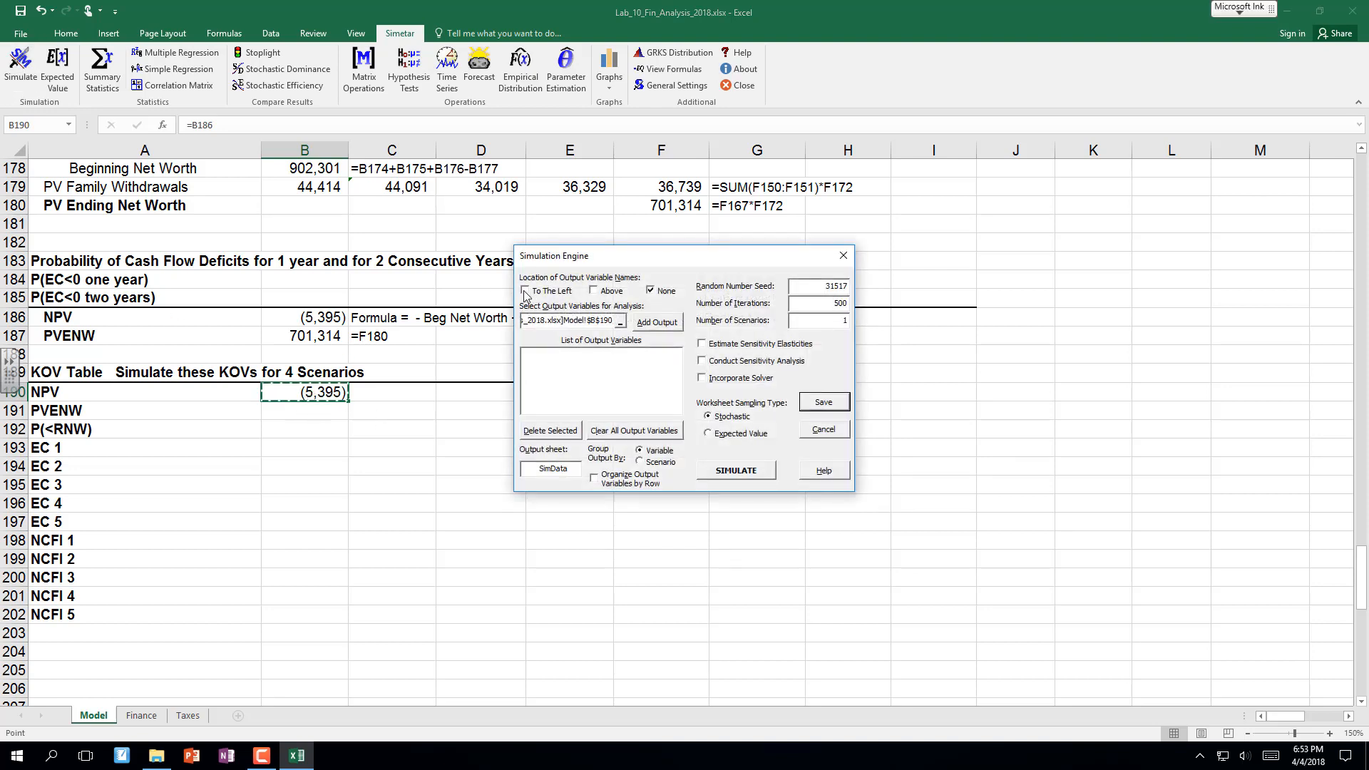
click(657, 322)
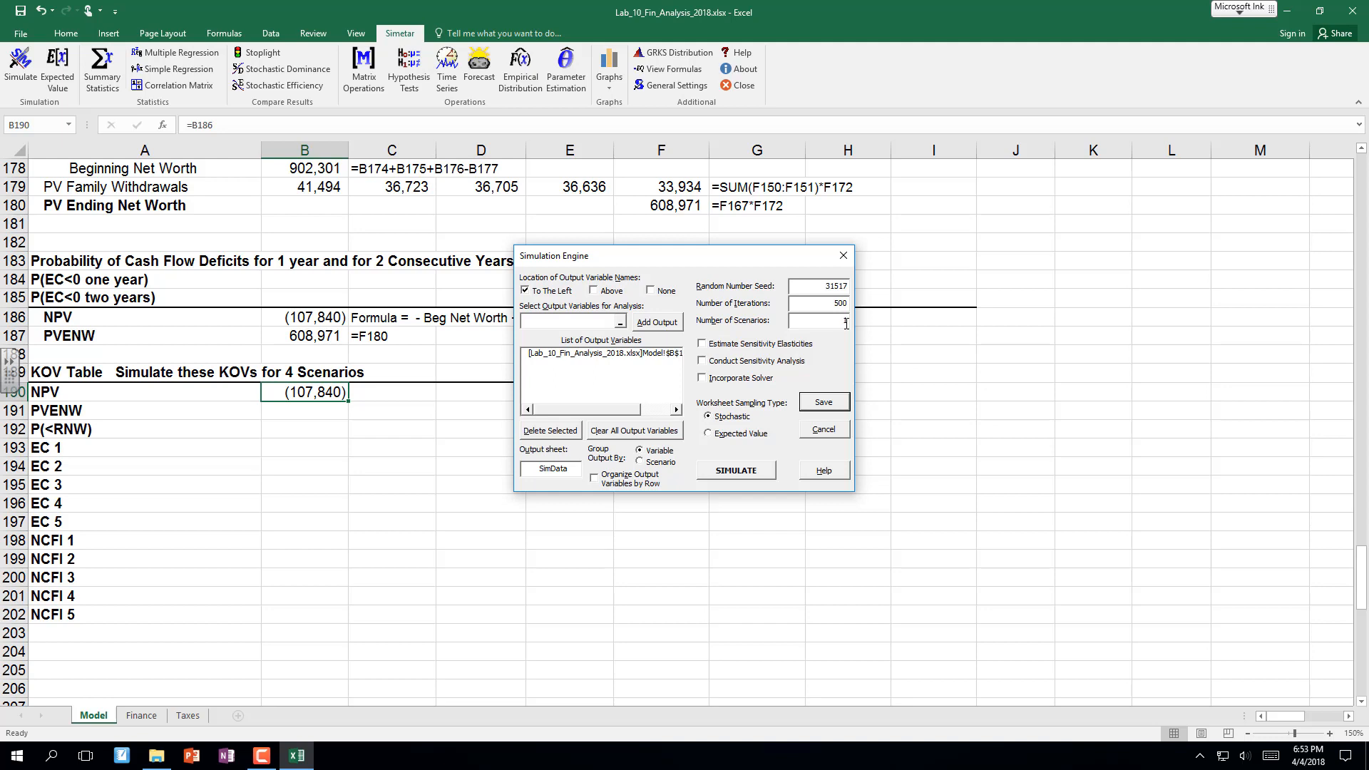
click(846, 323)
text(4)
click(720, 471)
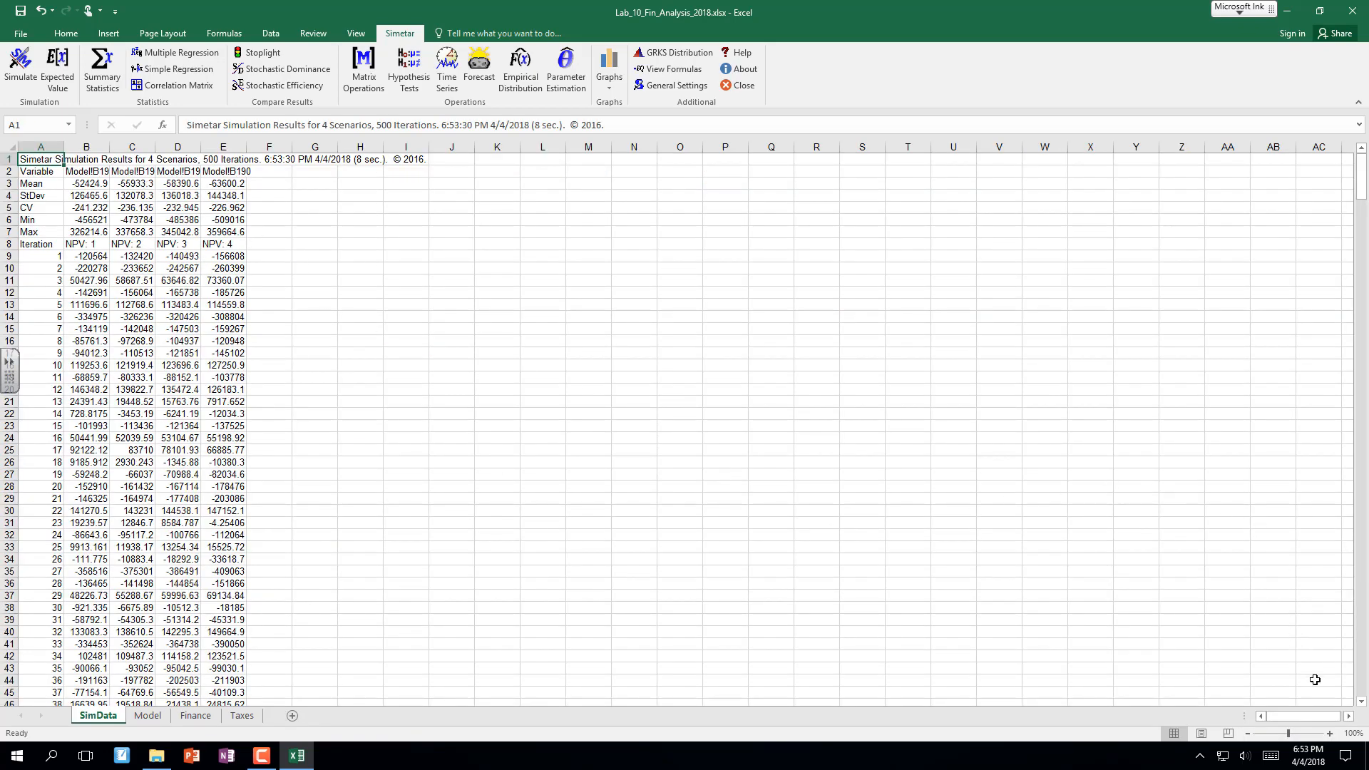
Enlarge the SimData view to 150% and examine the mean NPV of the four scenarios in B3:E3.
click(1329, 733)
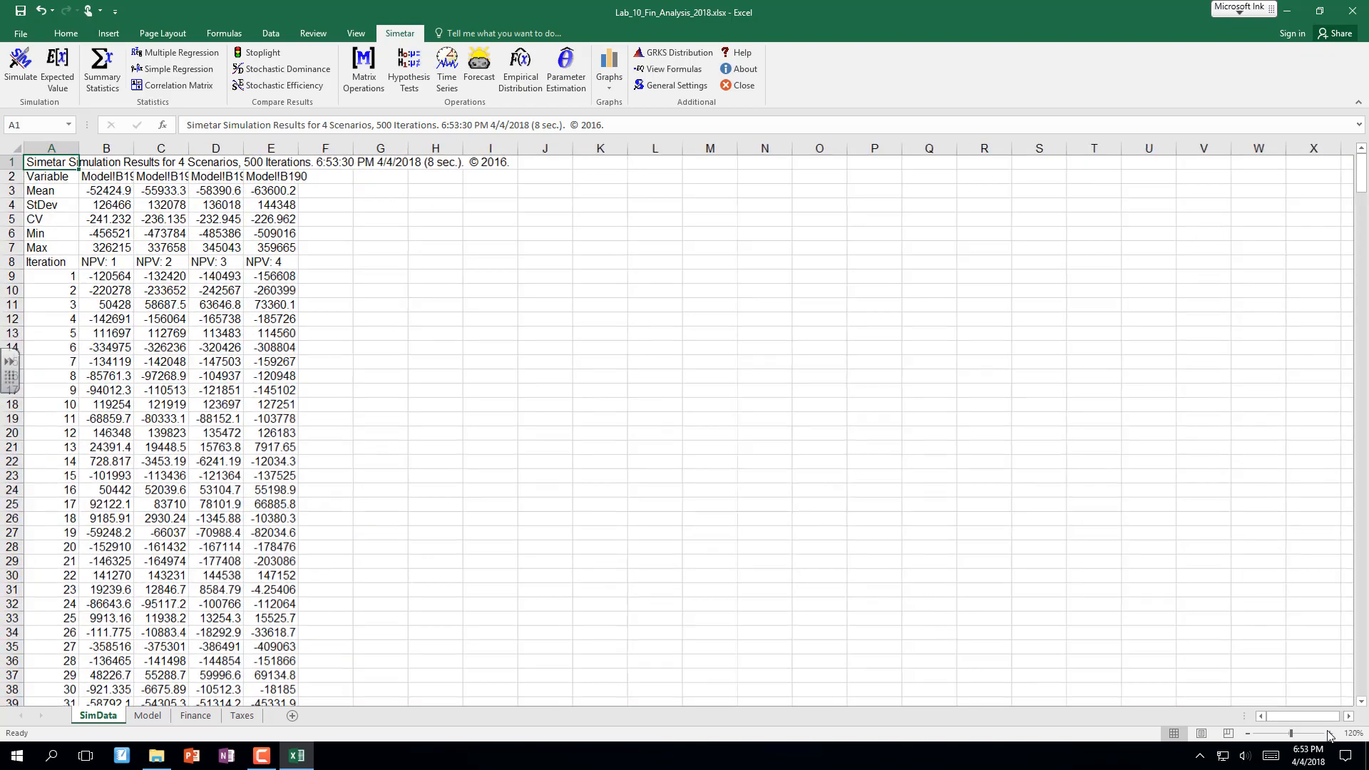
click(1329, 733)
click(1330, 733)
click(1329, 733)
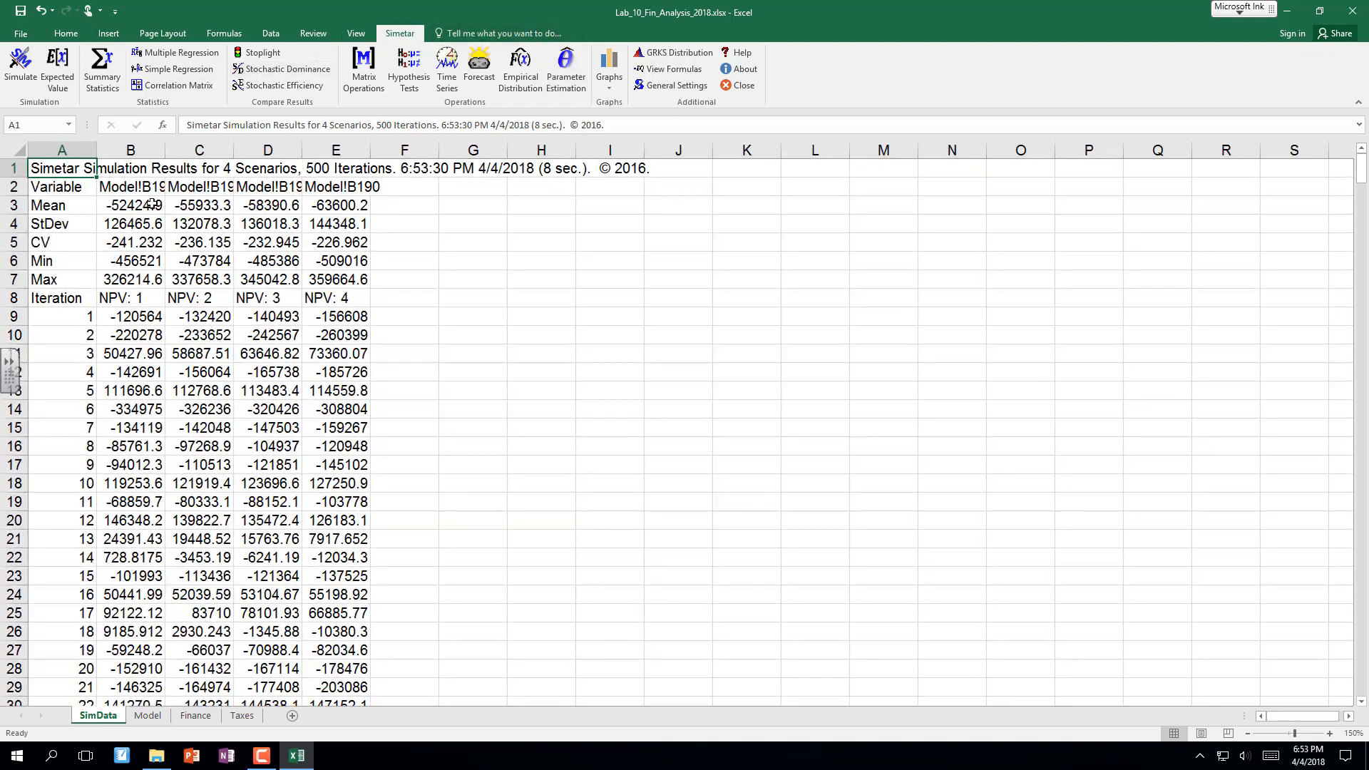
drag(124, 207, 346, 208)
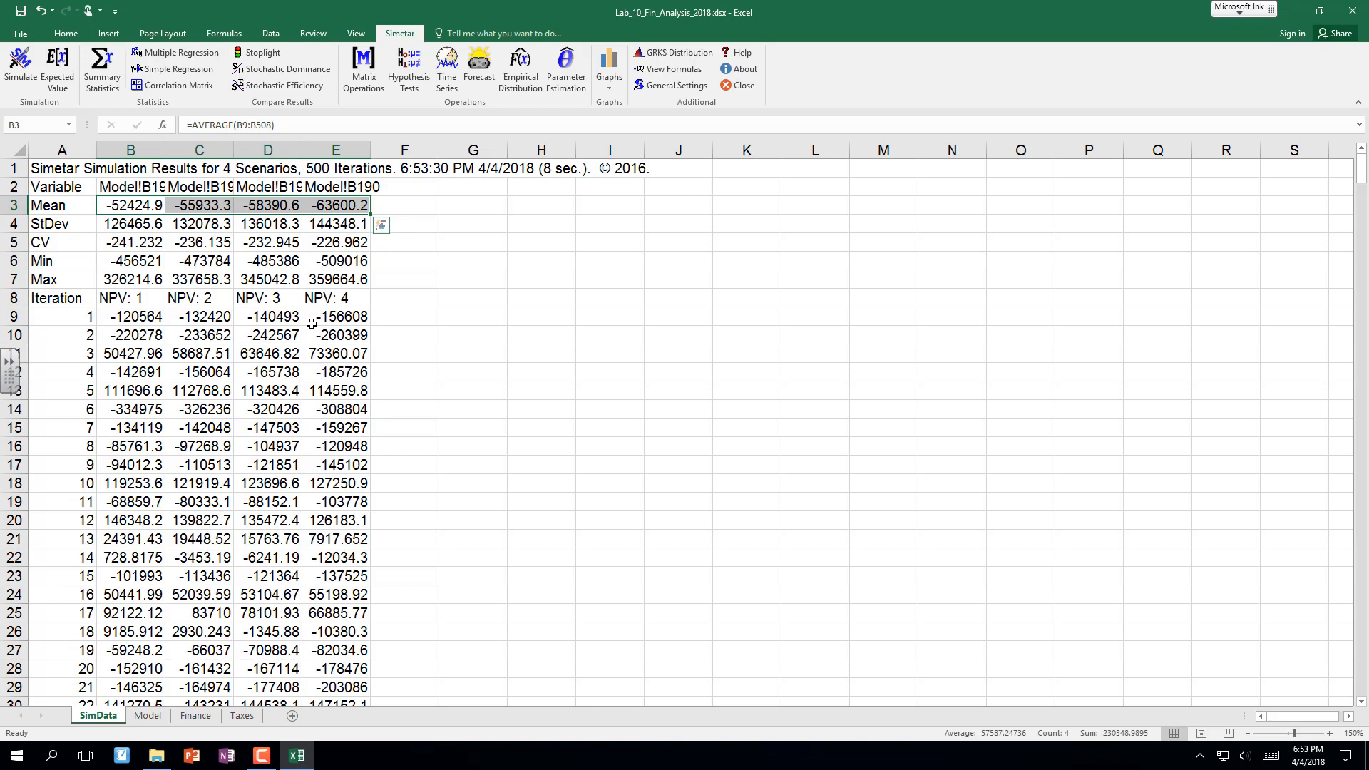
Create a cumulative distribution function graph of the four NPV scenarios in B8:E508, with its output at G3, and select the chart.
click(476, 207)
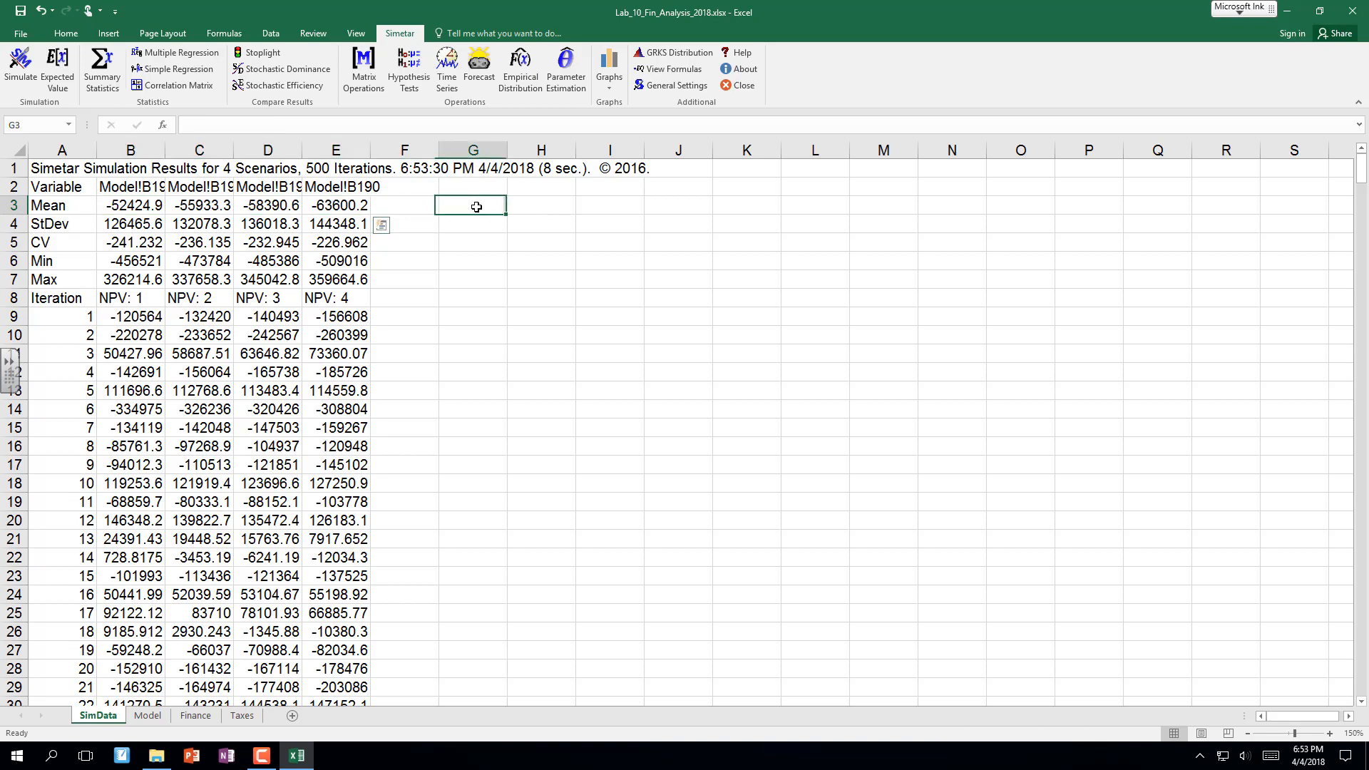
click(610, 72)
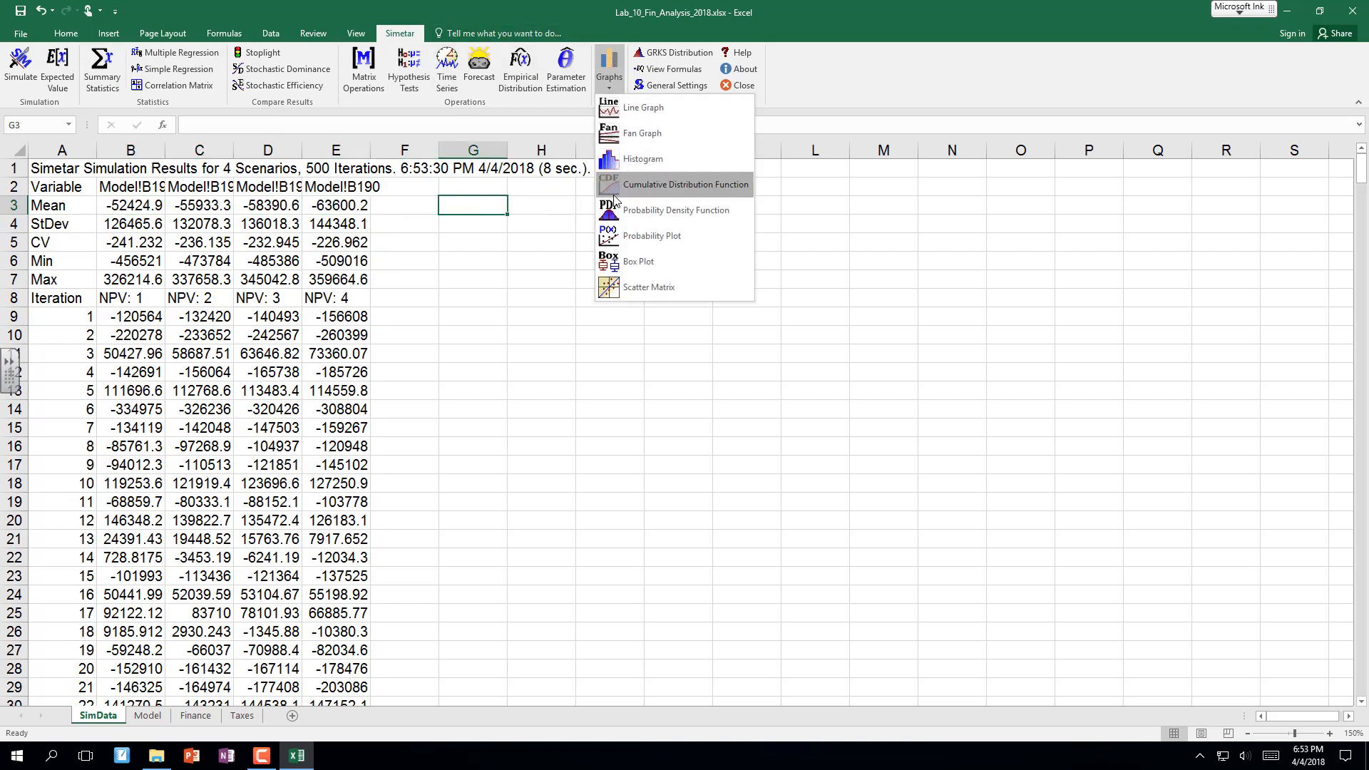
click(645, 185)
drag(117, 298, 343, 675)
click(723, 351)
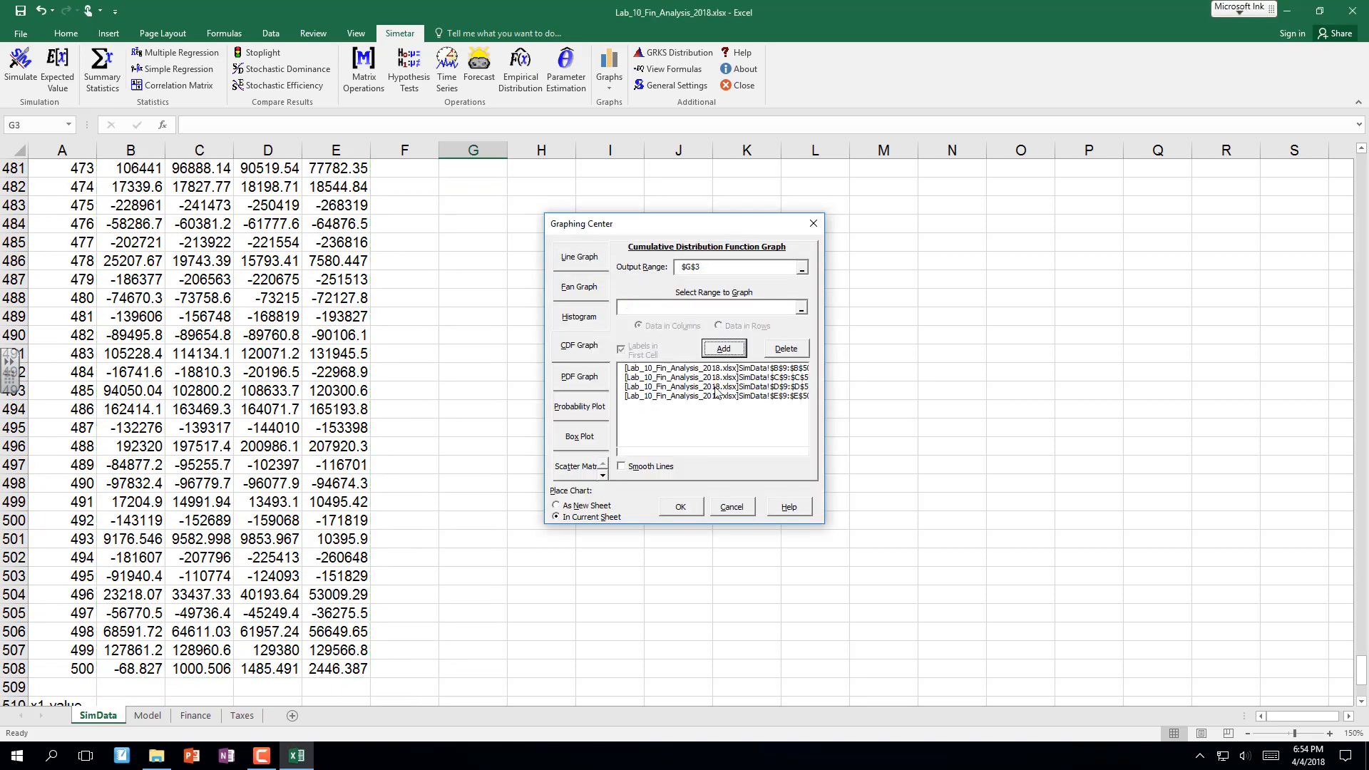
click(683, 507)
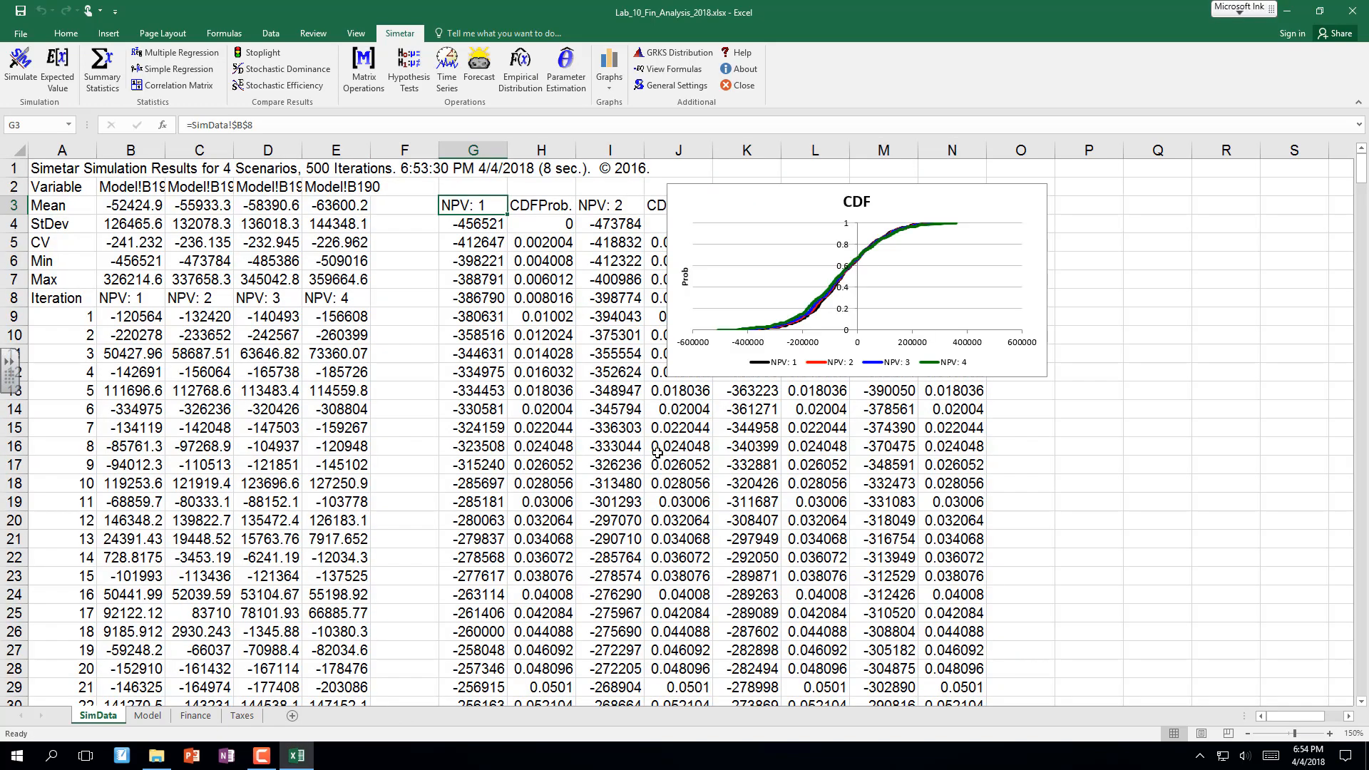
click(671, 375)
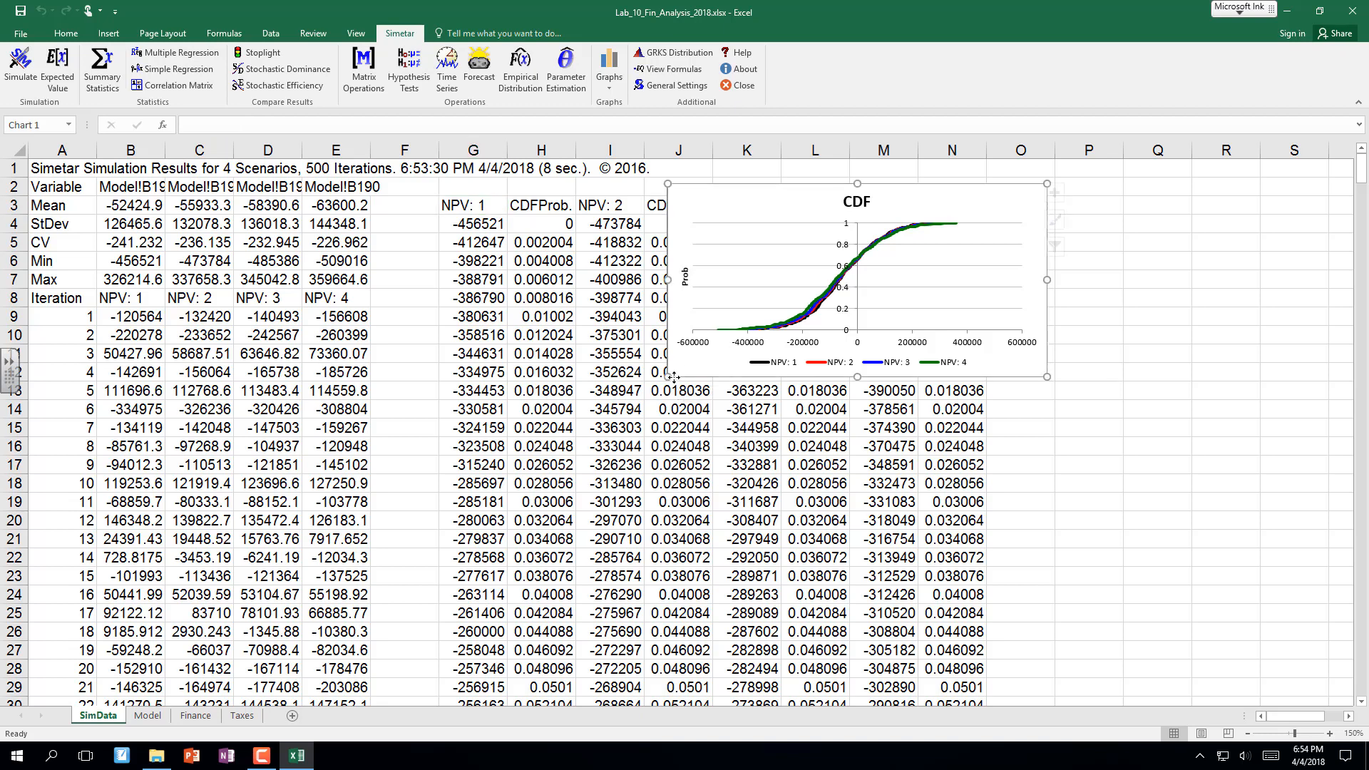
Enlarge the CDF chart of the four NPV scenarios on the SimData sheet.
drag(671, 375, 567, 540)
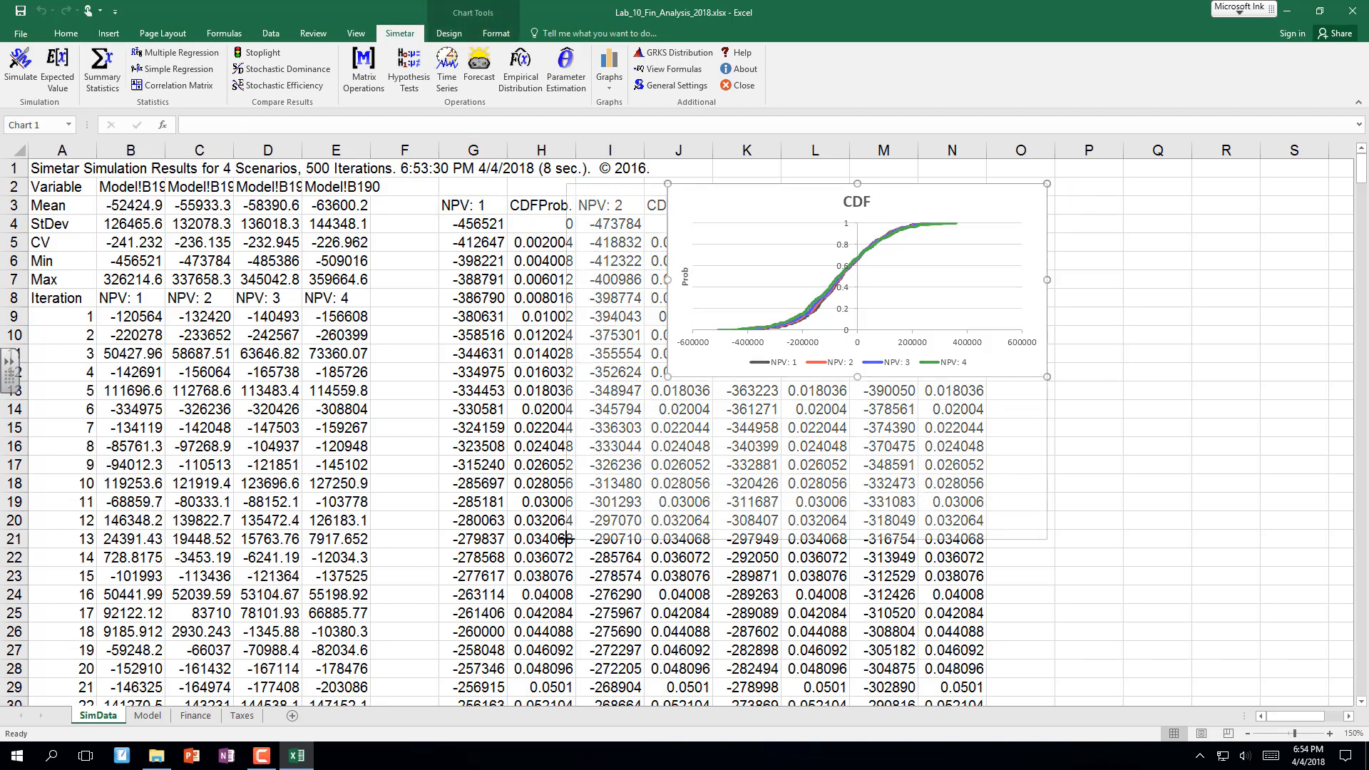
click(1164, 465)
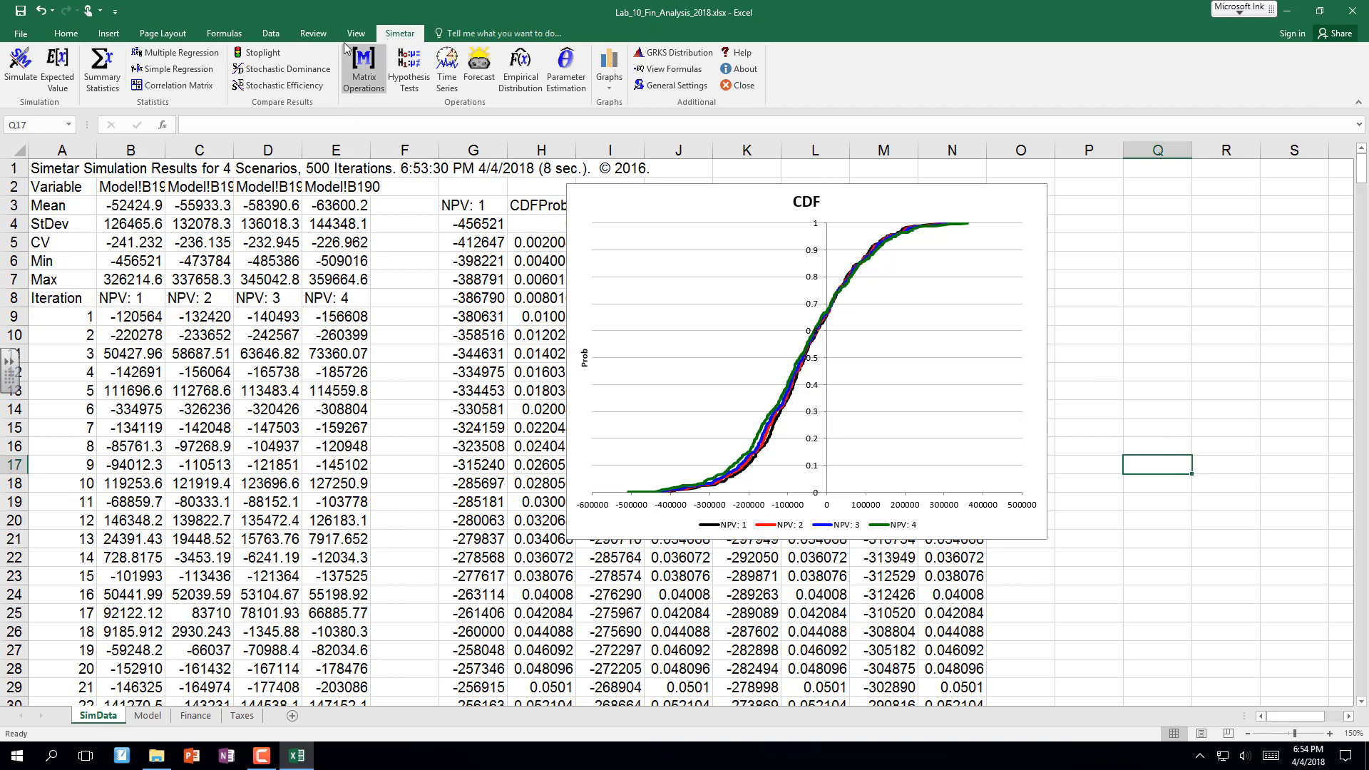
Run a stochastic efficiency analysis on SimData B8:E508 with labels in the first cell and risk aversion from 0 to 0.0001, and shift the SERF chart slightly.
click(265, 87)
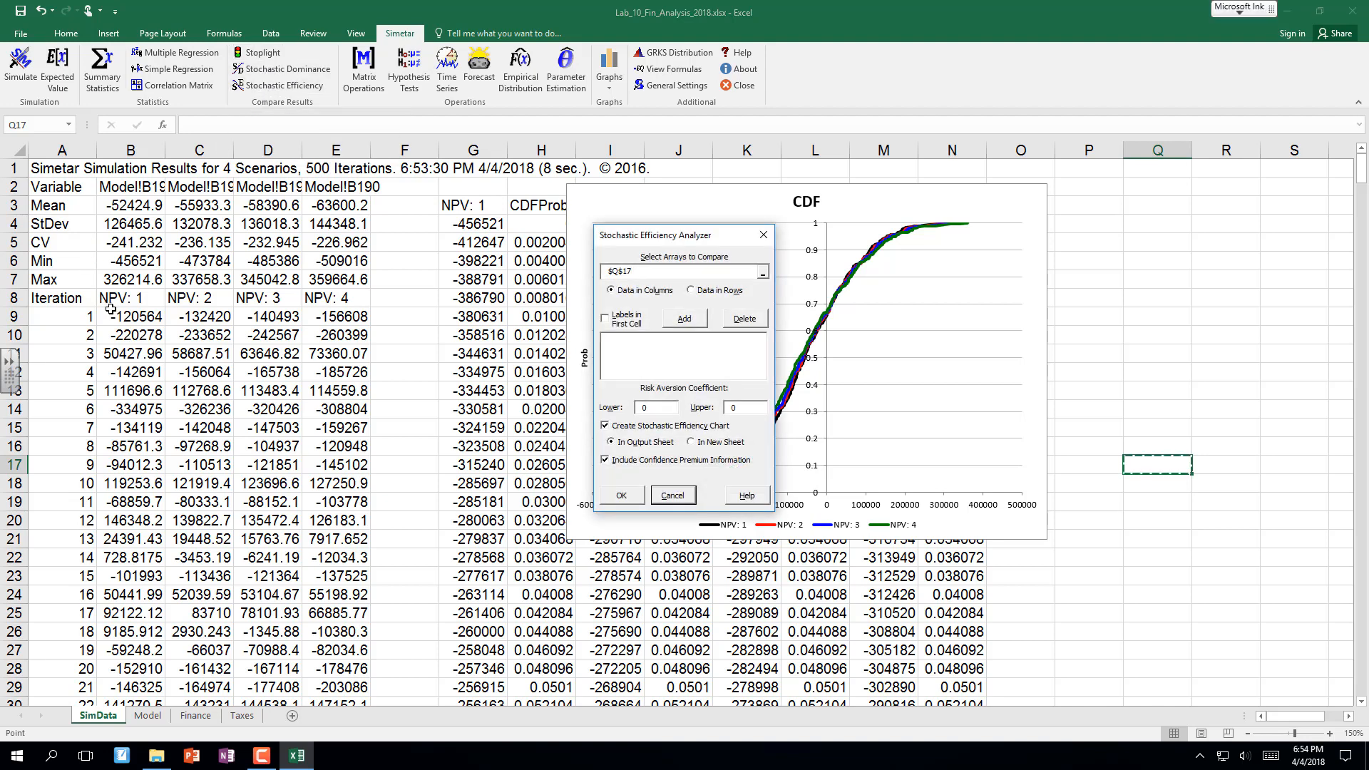
drag(112, 301, 332, 667)
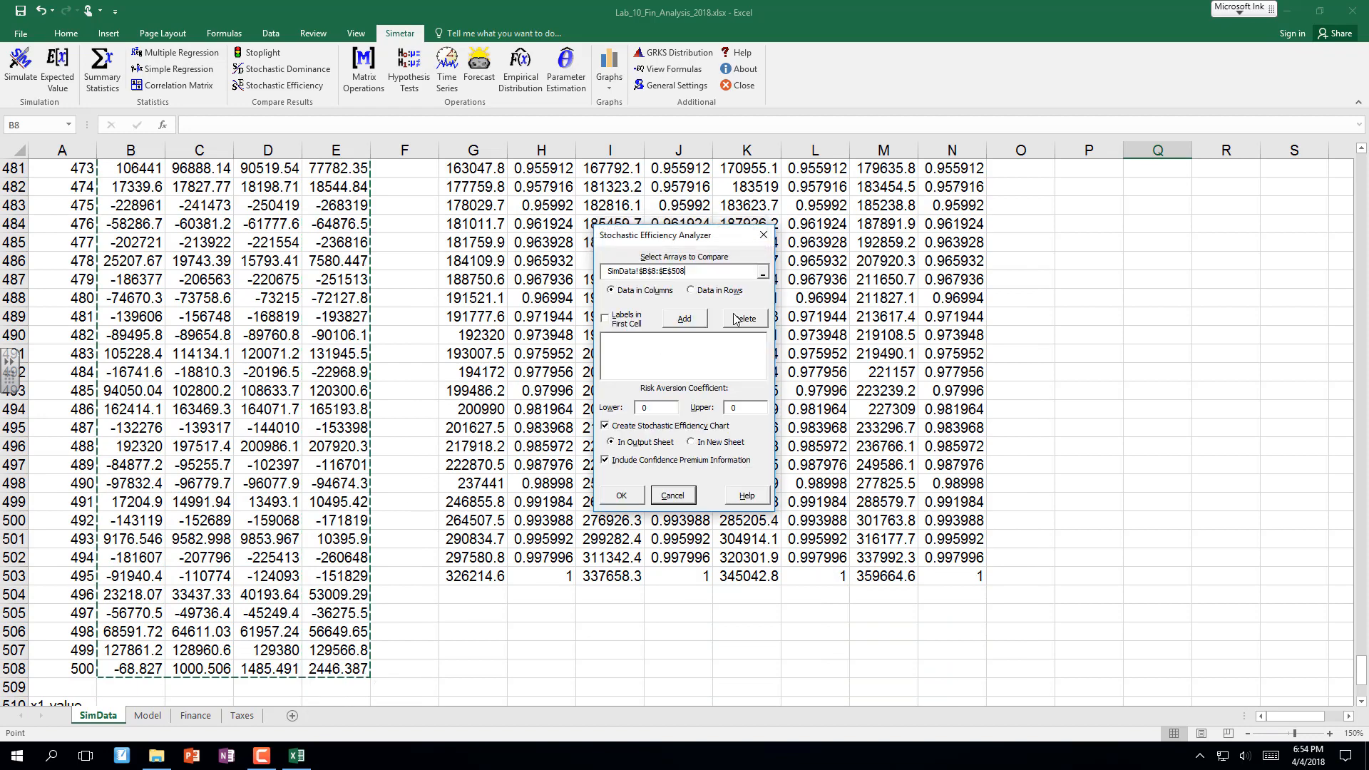
click(703, 319)
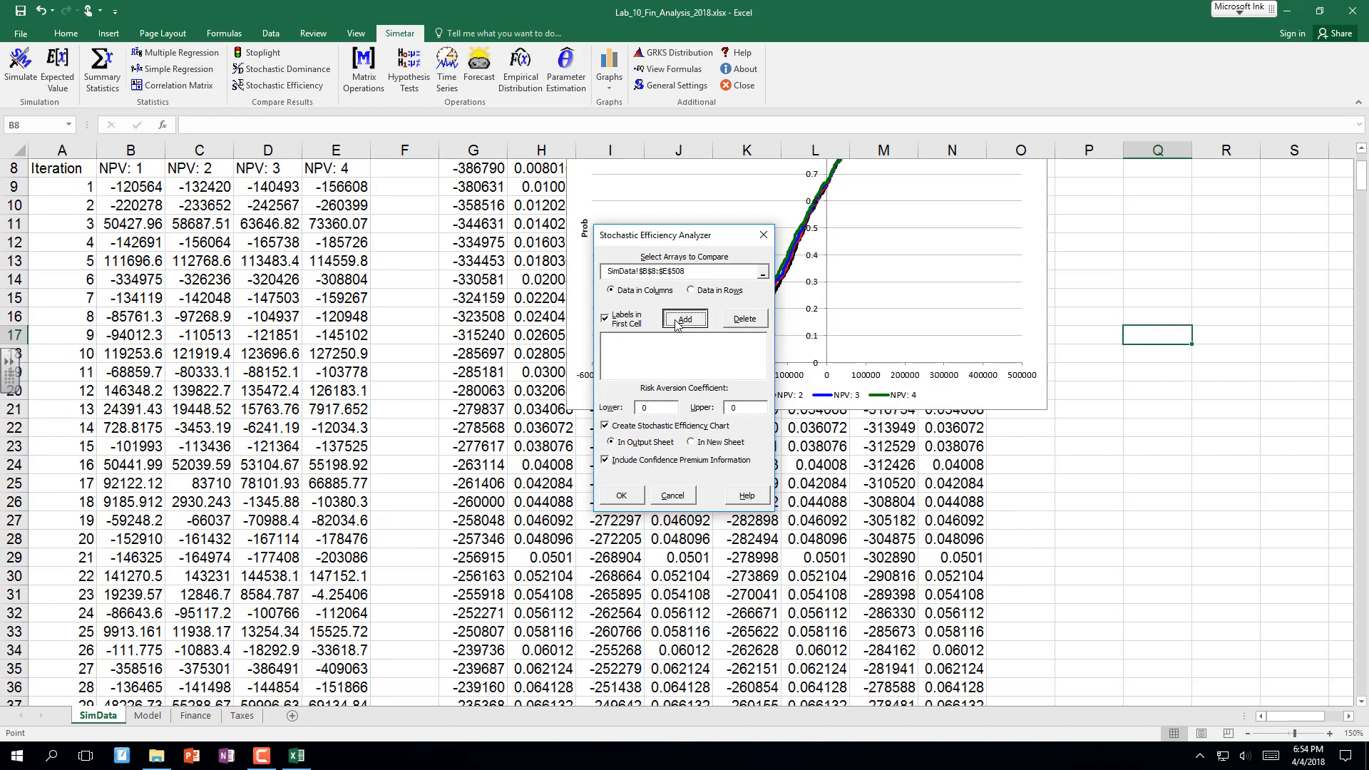
click(748, 408)
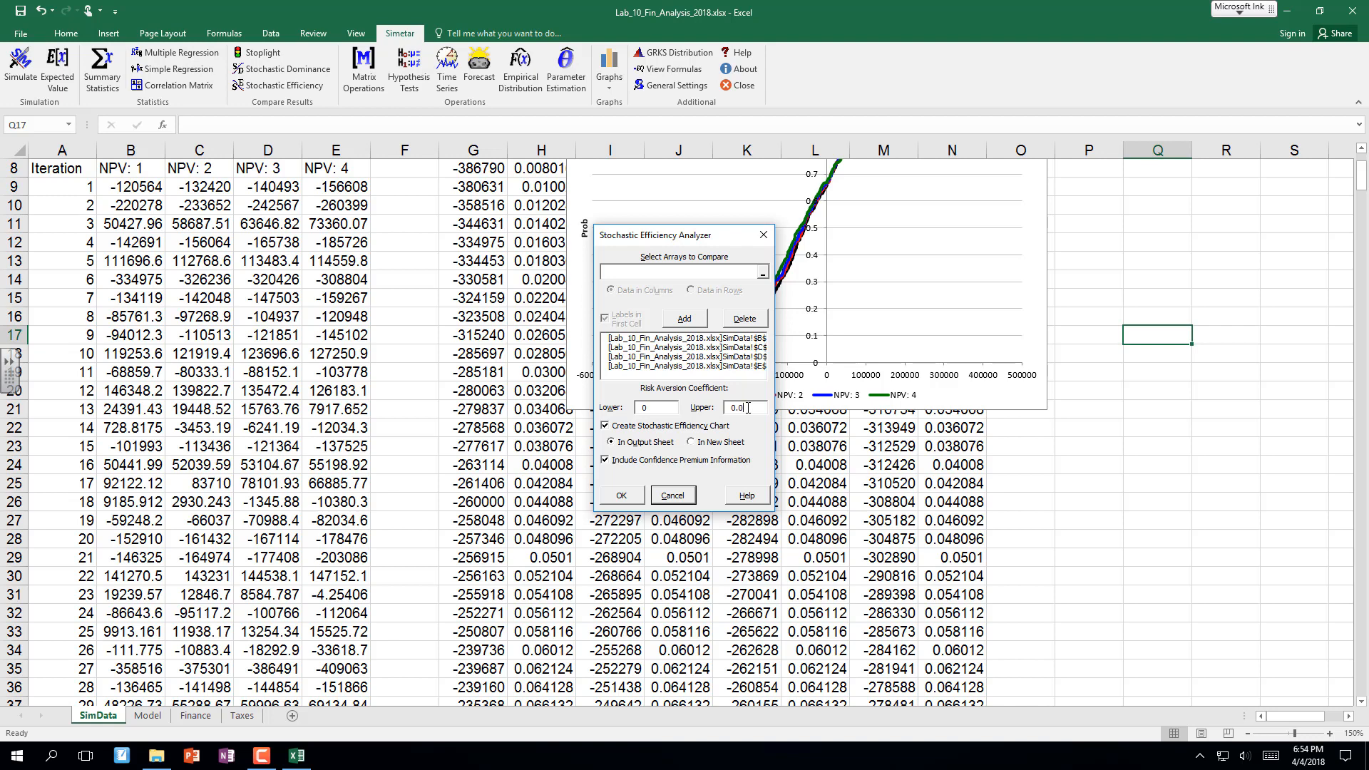
text(001)
click(620, 496)
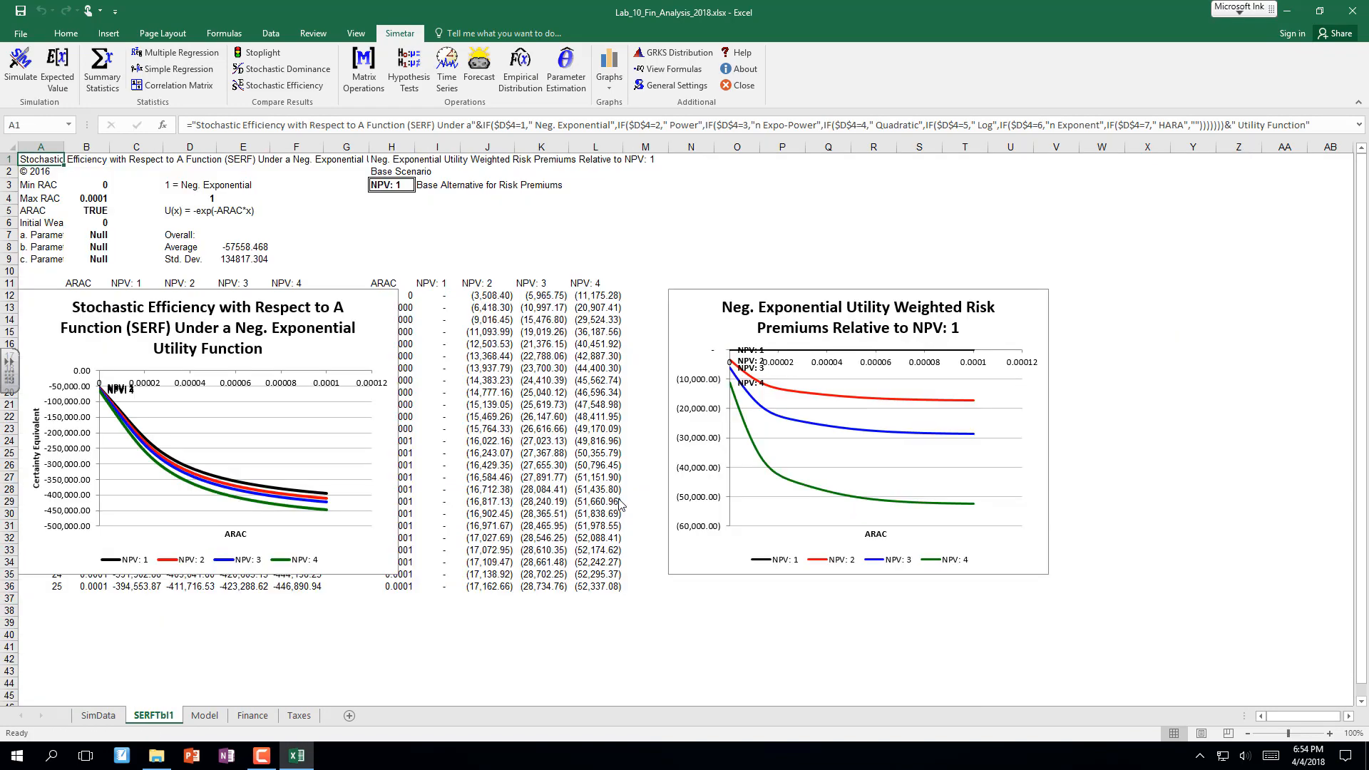
click(348, 292)
drag(349, 293, 381, 277)
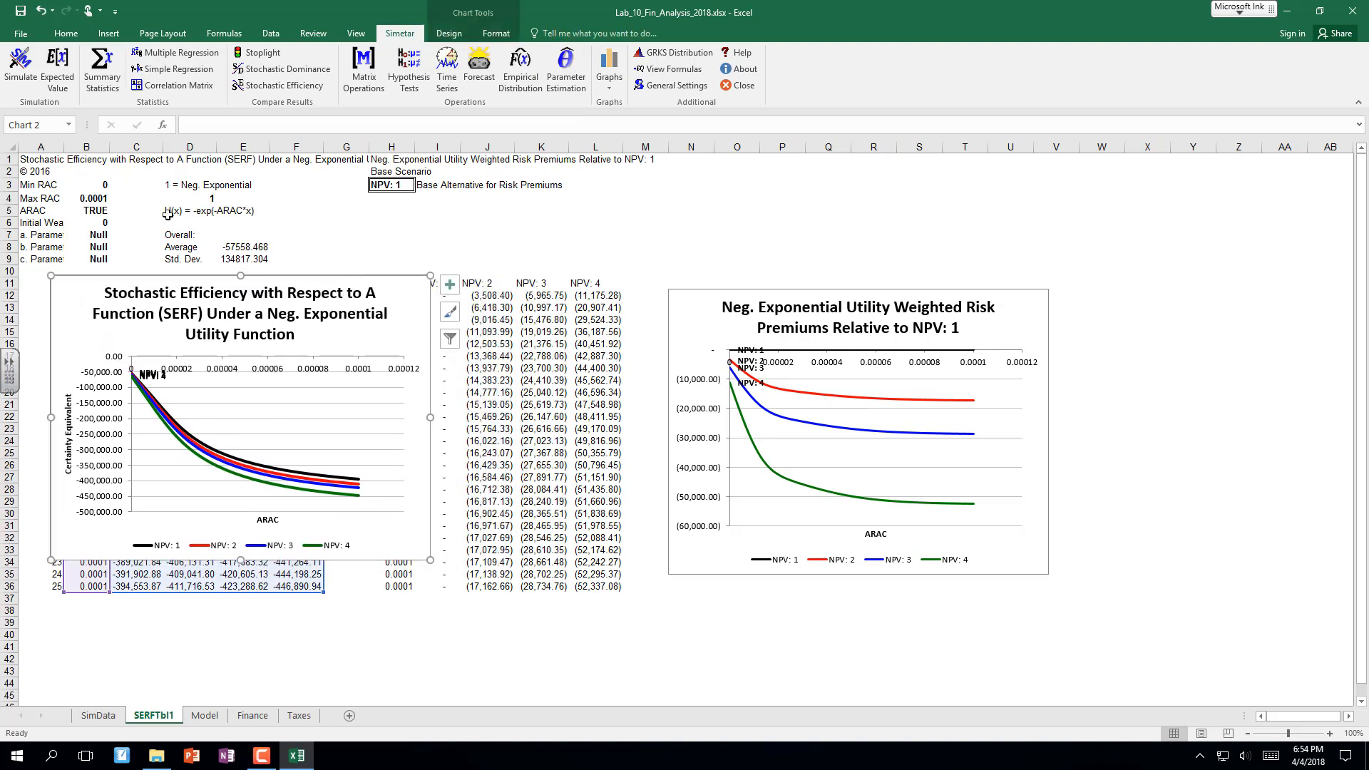
Set the Max RAC in B4 to 4 divided by the Model sheet's beginning net worth, using =4/Model!B178.
click(96, 198)
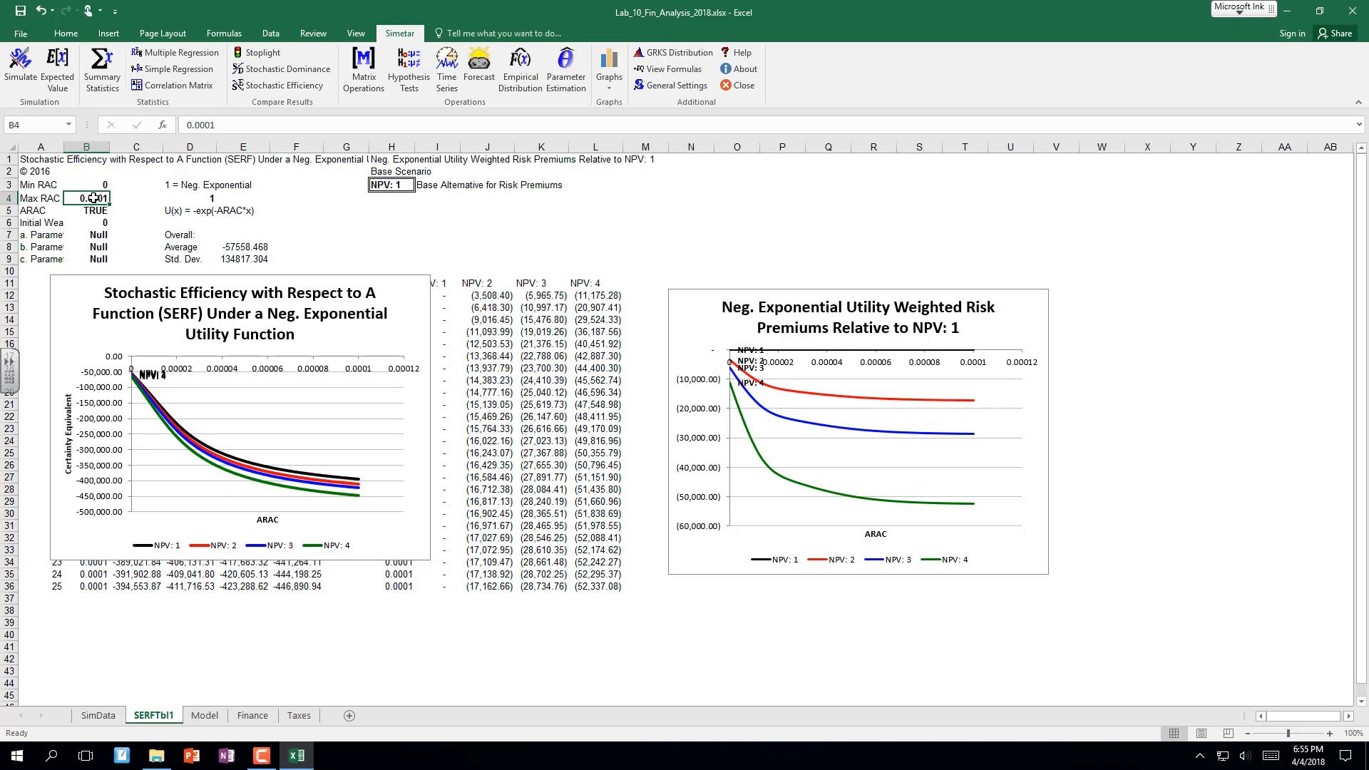
text(=4/)
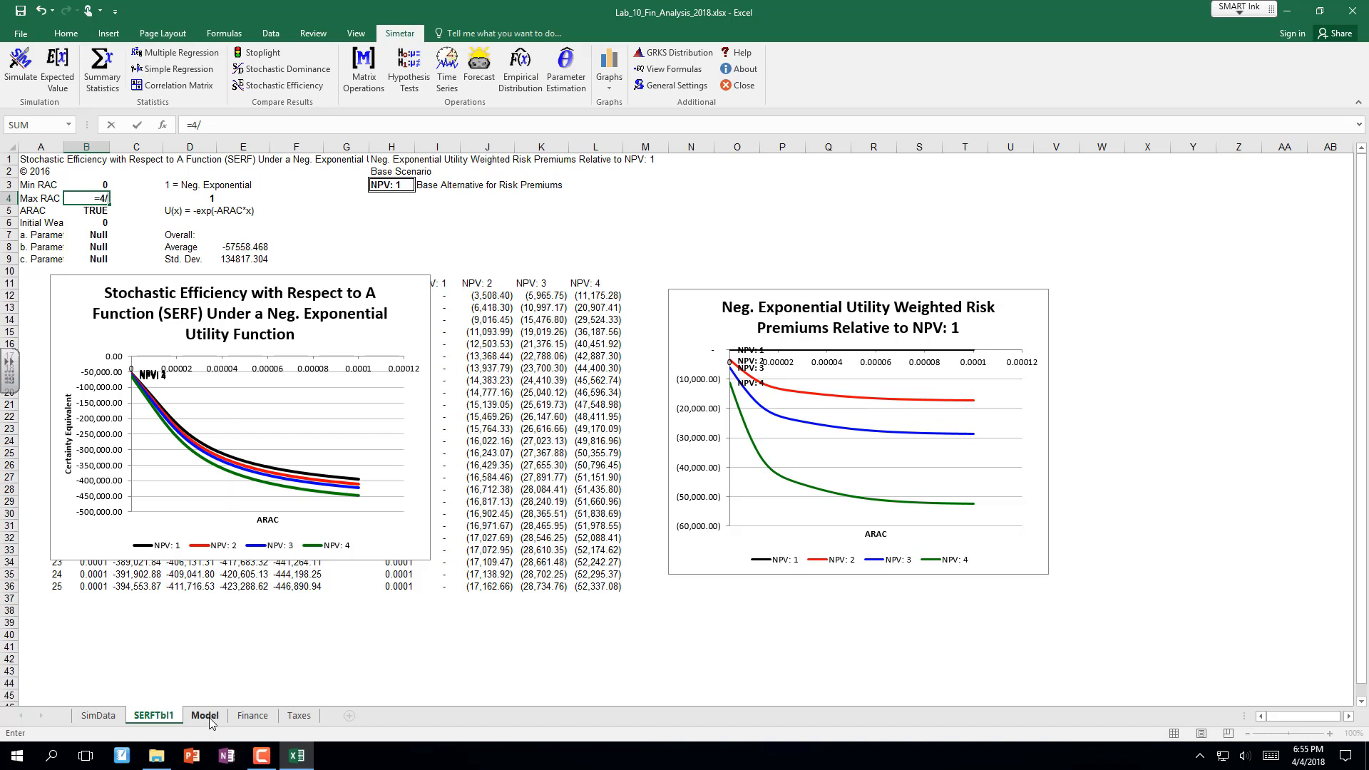
click(208, 716)
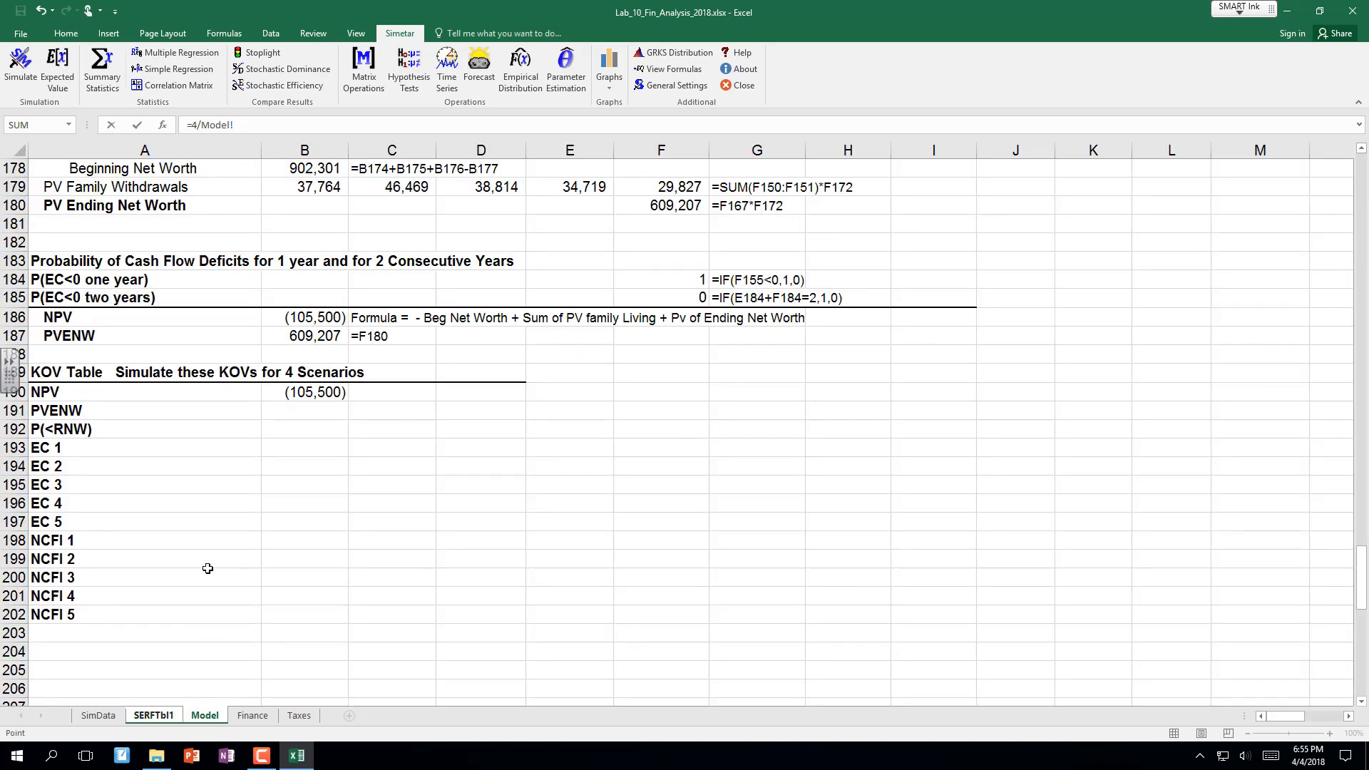
scroll(253, 216, down, 1)
scroll(252, 216, up, 3)
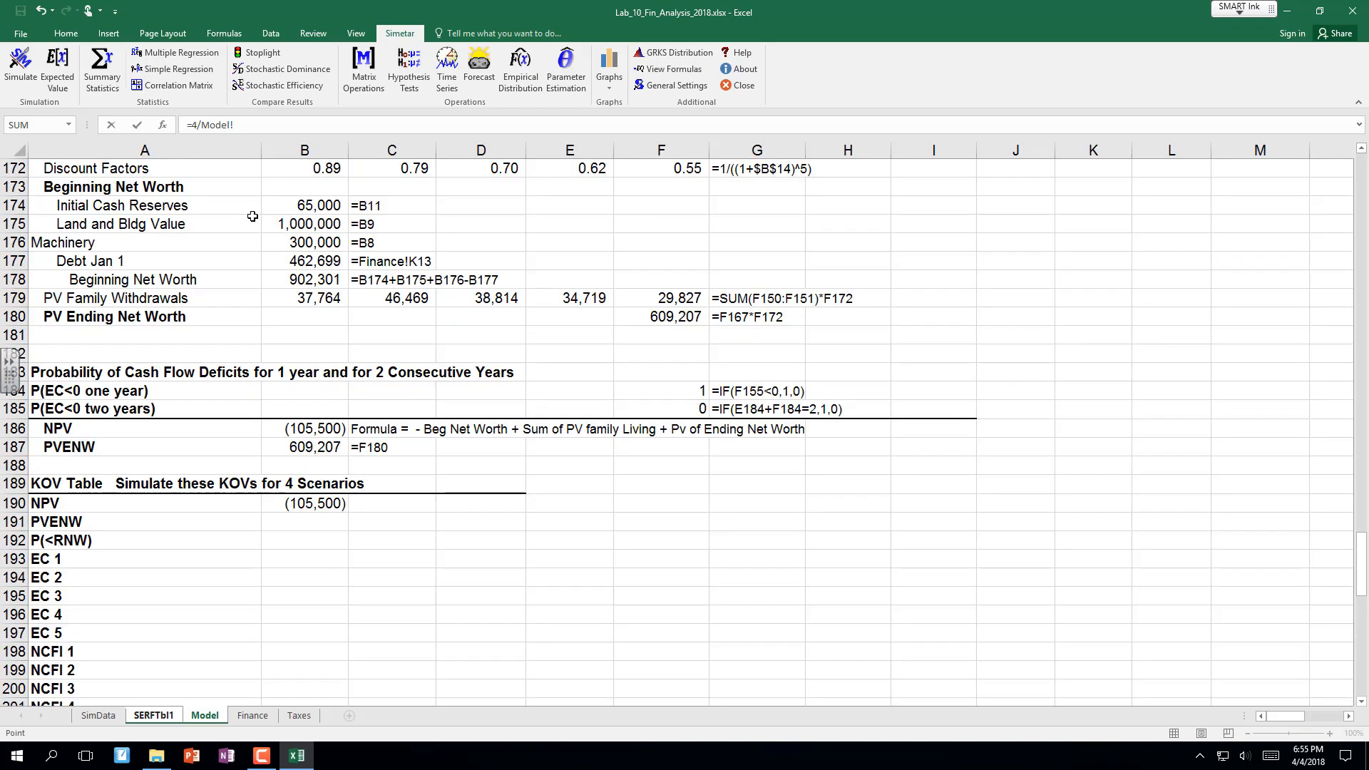
click(298, 279)
key(Return)
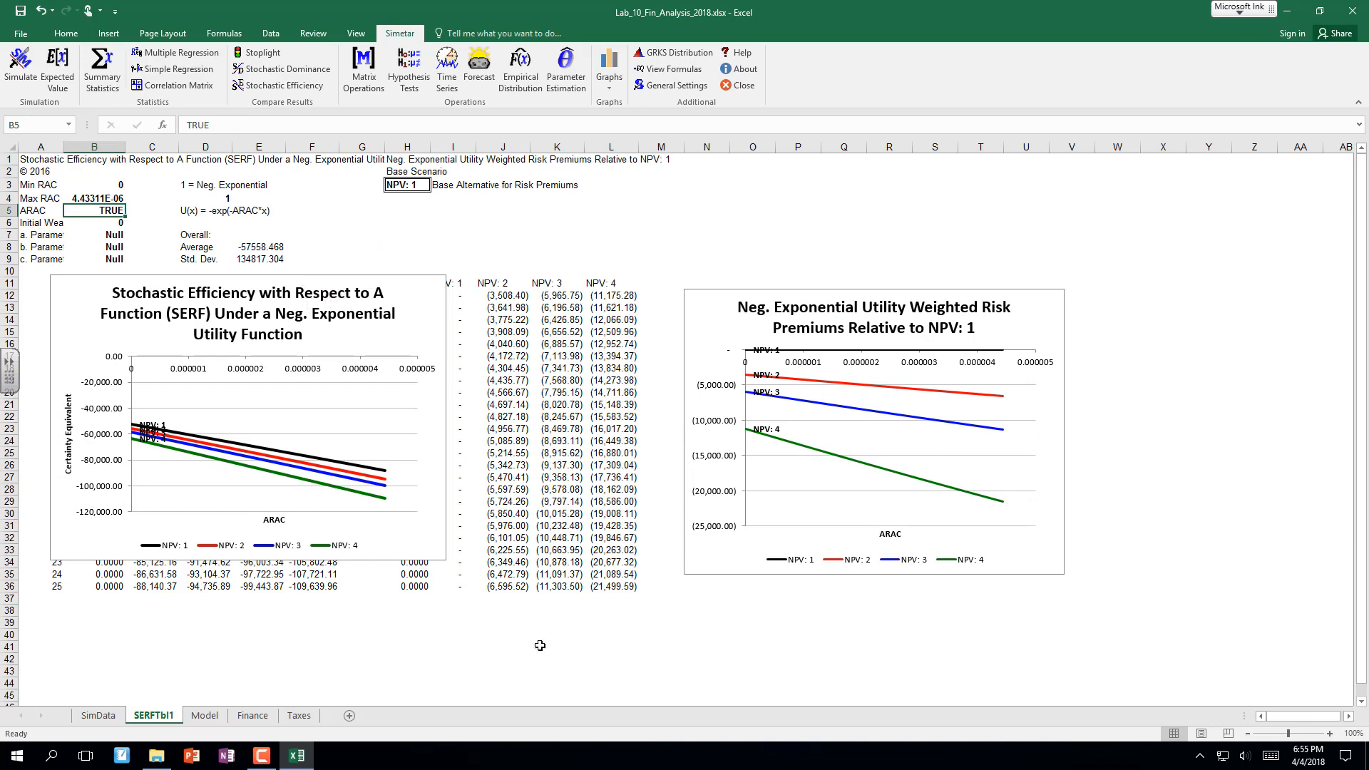
Enlarge the SERF certainty equivalent chart on the SERFTbl1 sheet.
click(441, 564)
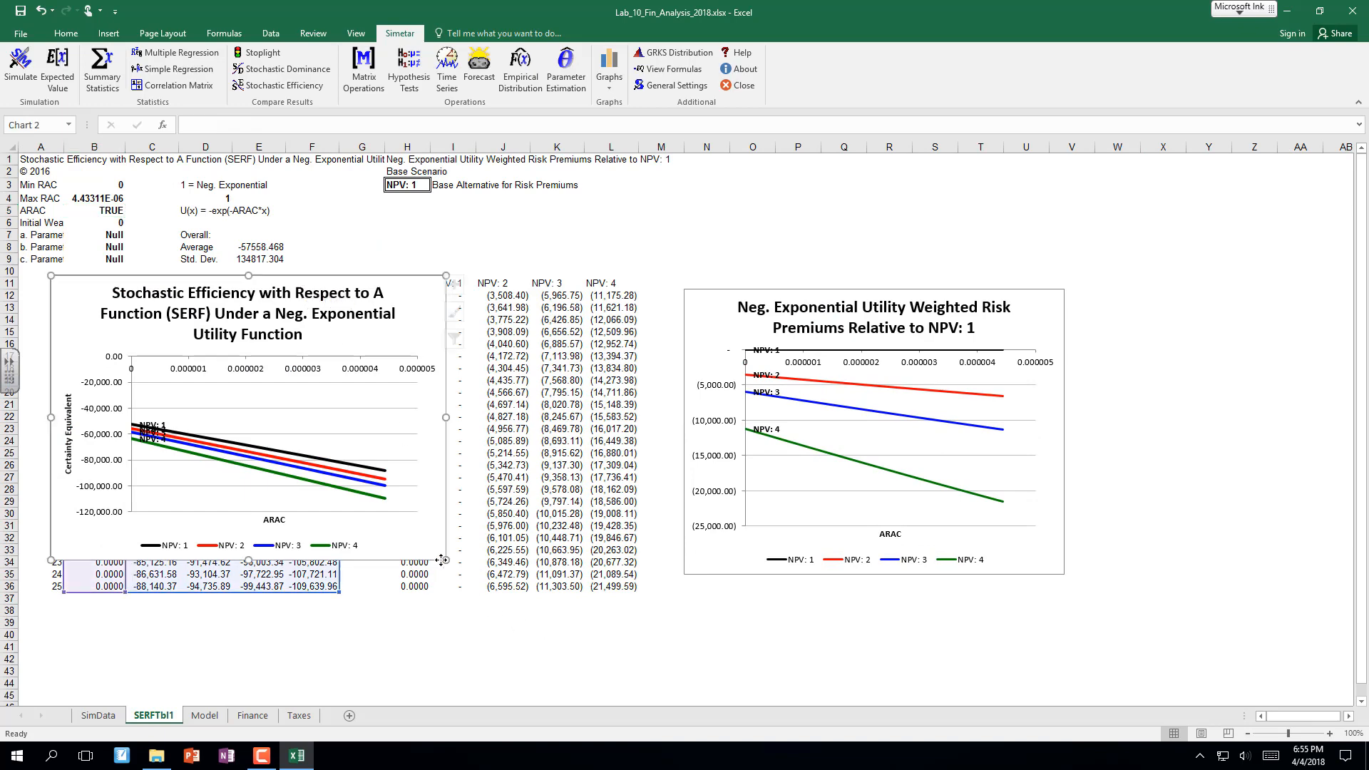
drag(445, 561, 514, 626)
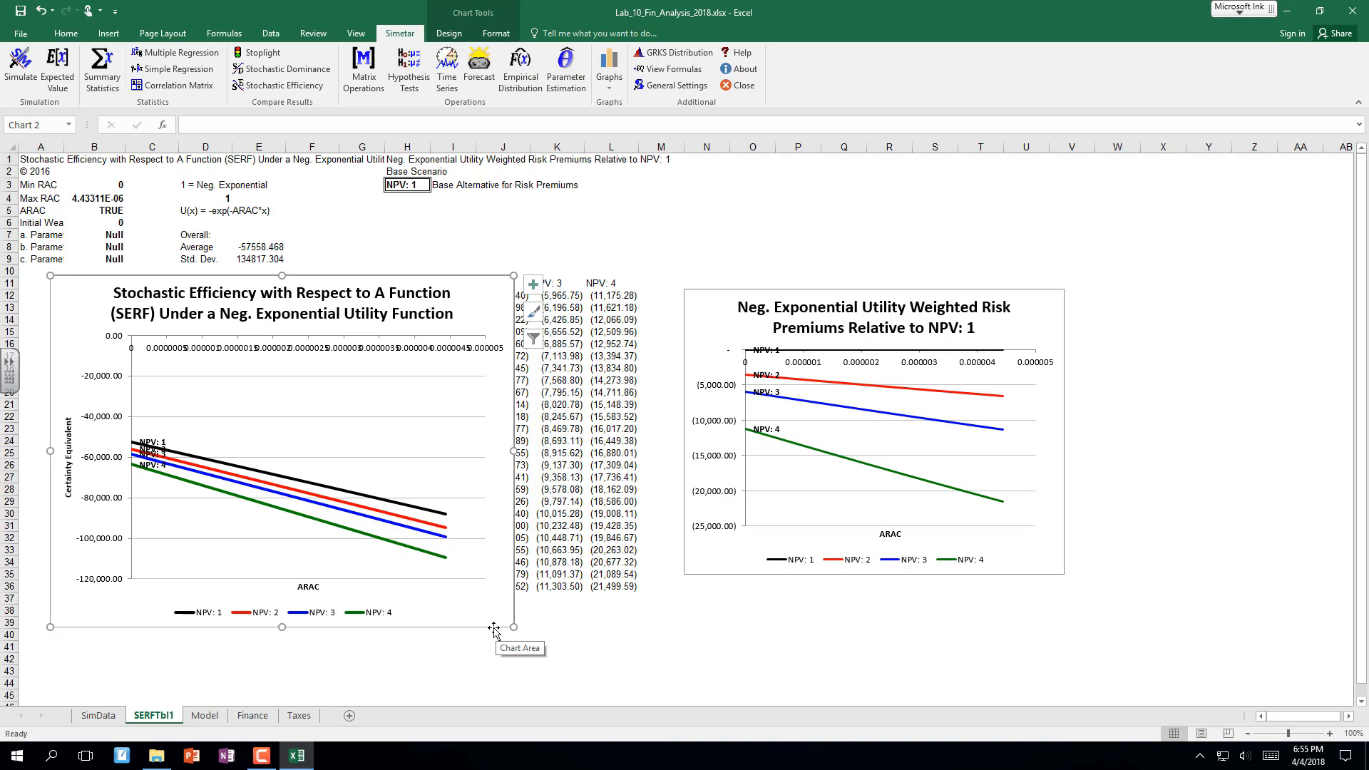
click(568, 618)
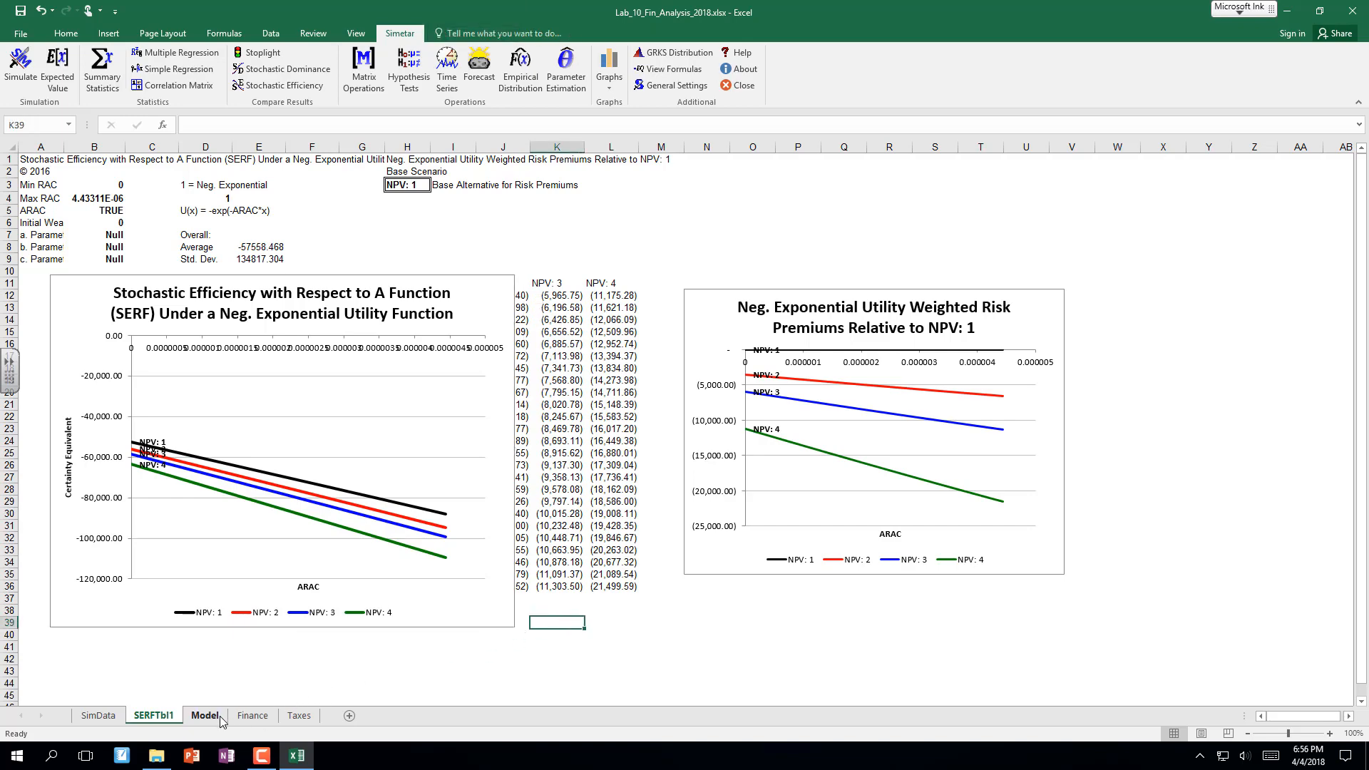
Create a StopLight analysis of SimData B8:E508 with labels in the first cell, a lower cut-off of 0 and an upper cut-off of 100000.
click(98, 716)
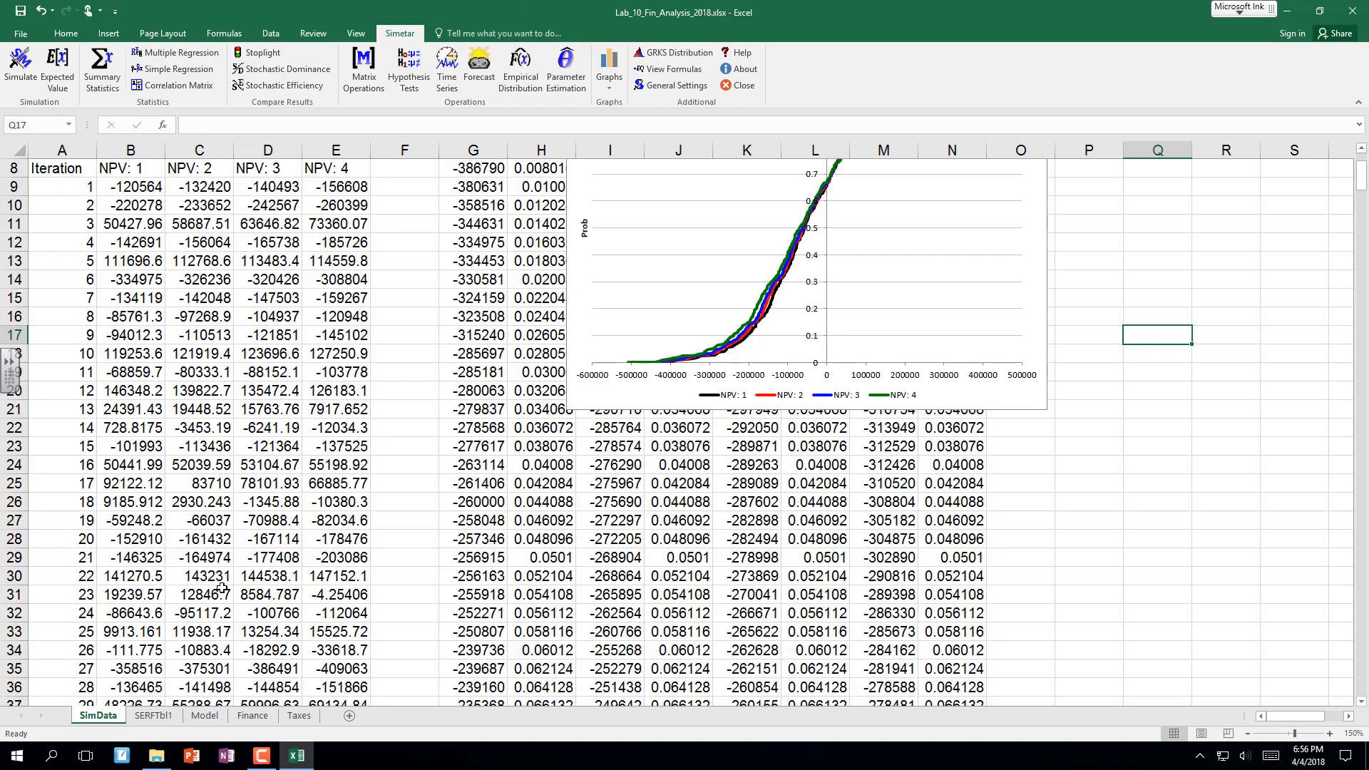
click(262, 60)
click(153, 171)
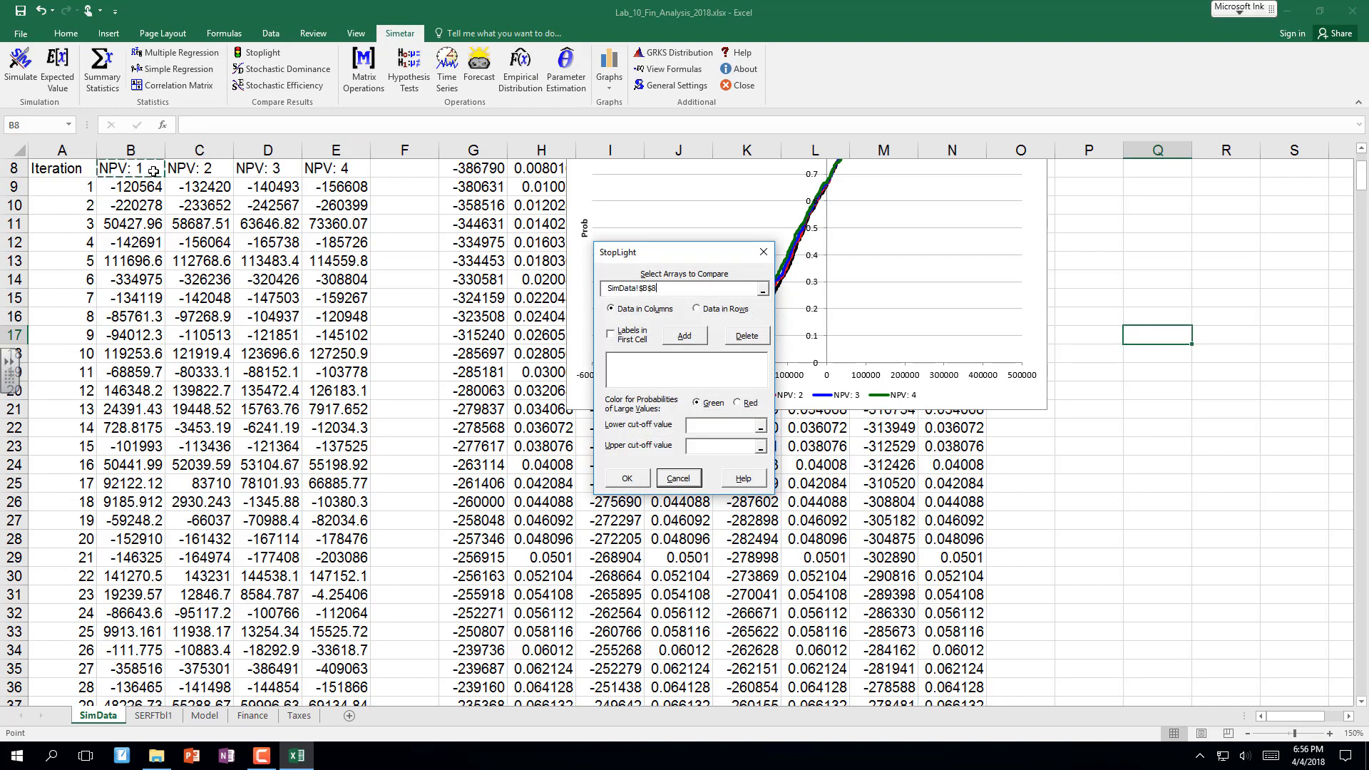
drag(153, 172, 348, 713)
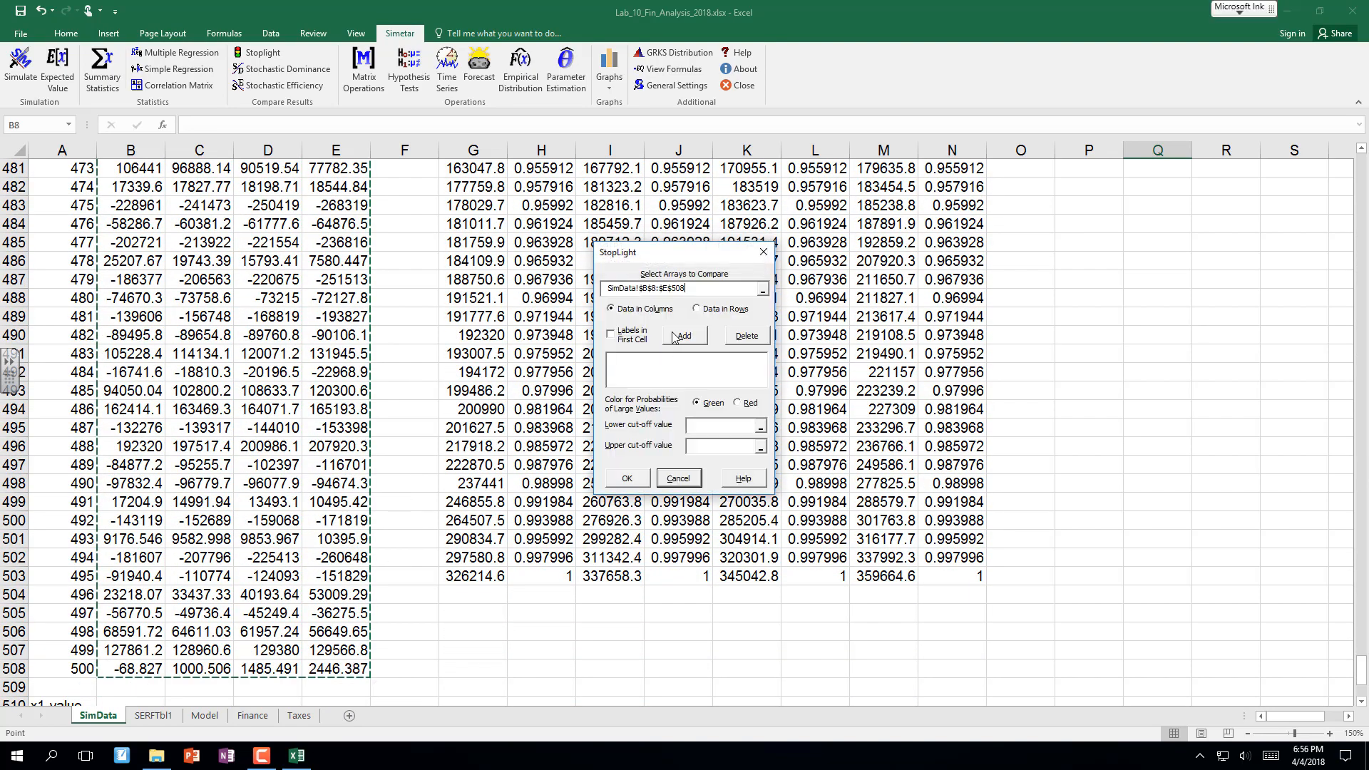
click(612, 336)
click(683, 340)
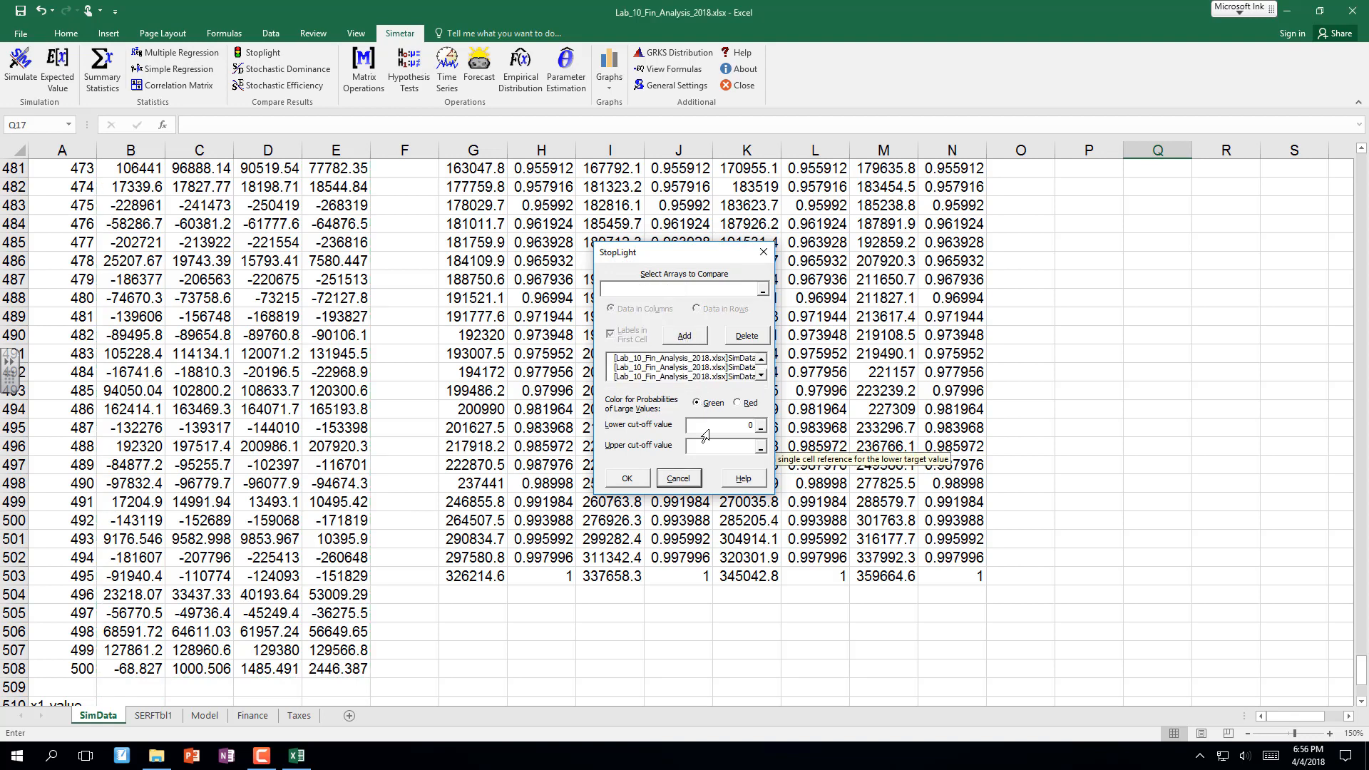
click(733, 450)
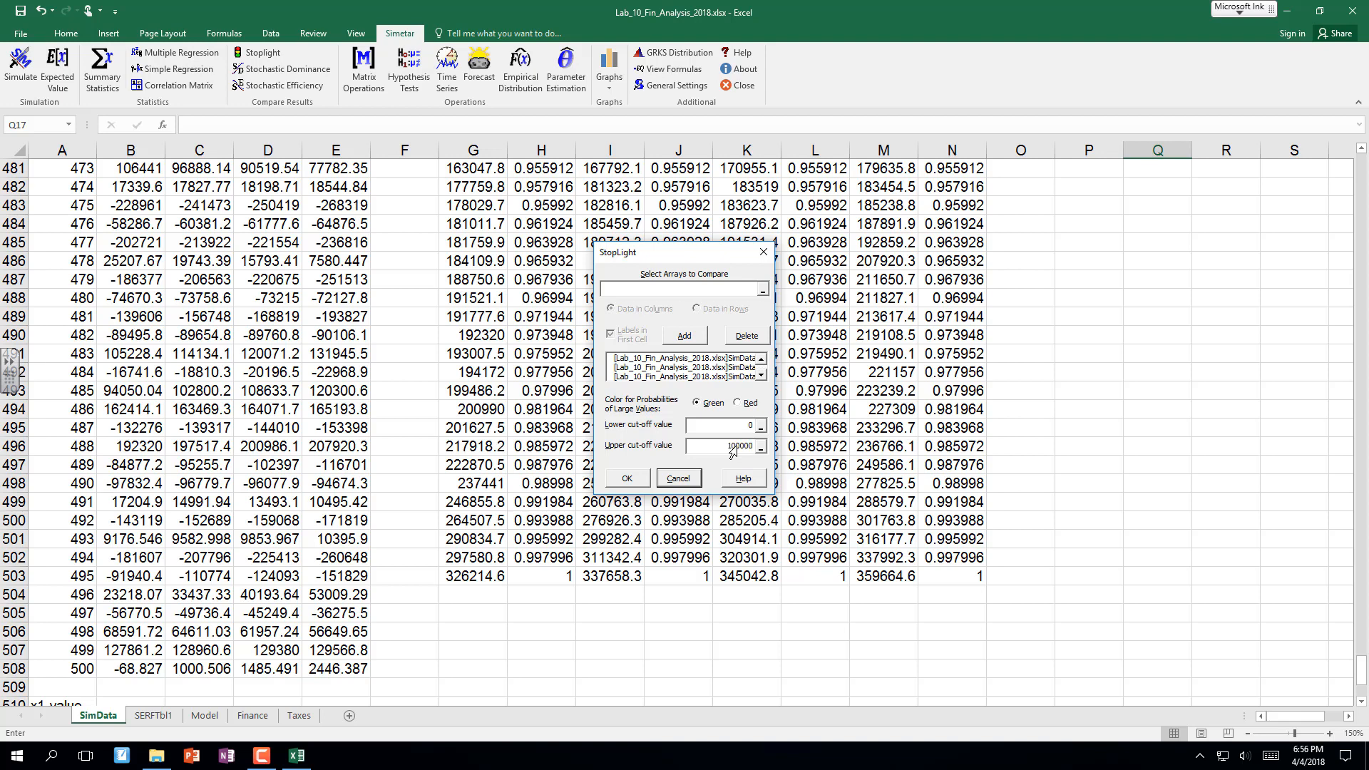
click(632, 486)
click(536, 410)
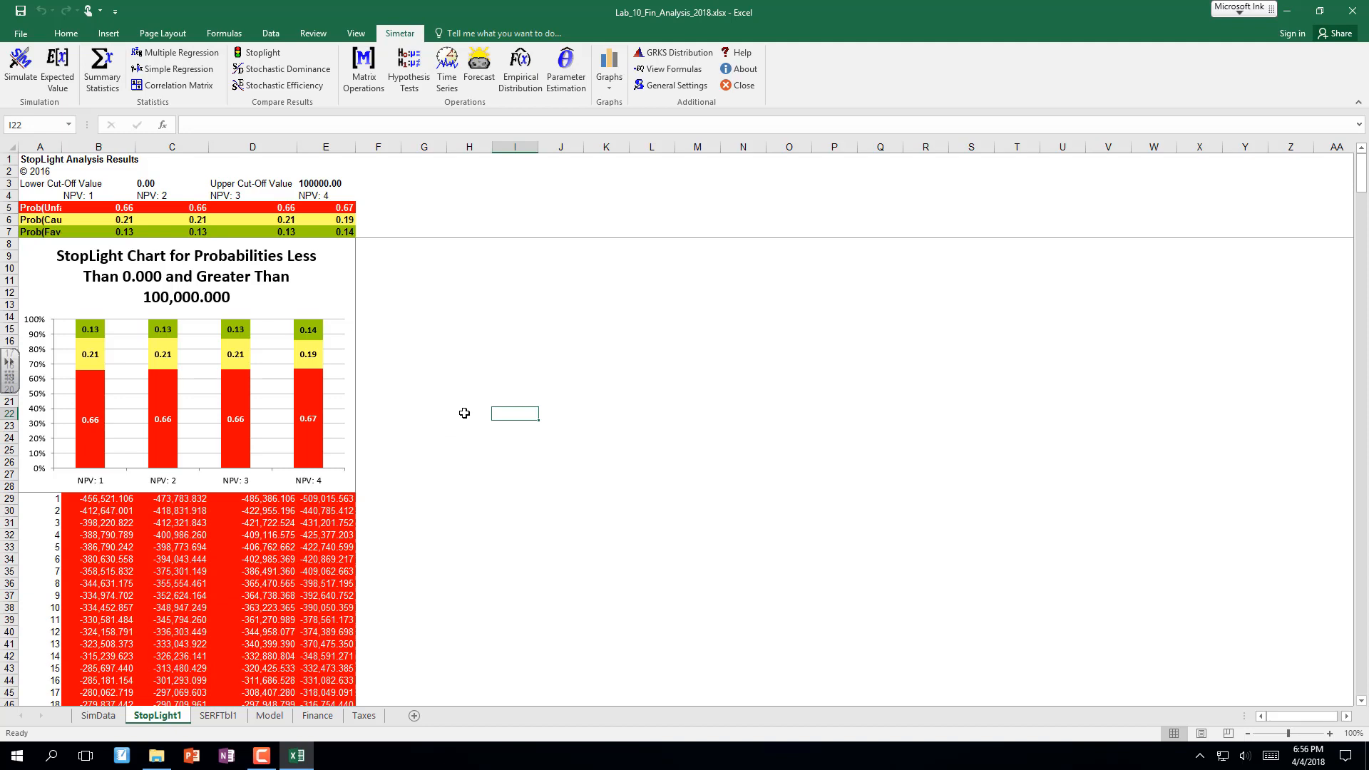
click(487, 194)
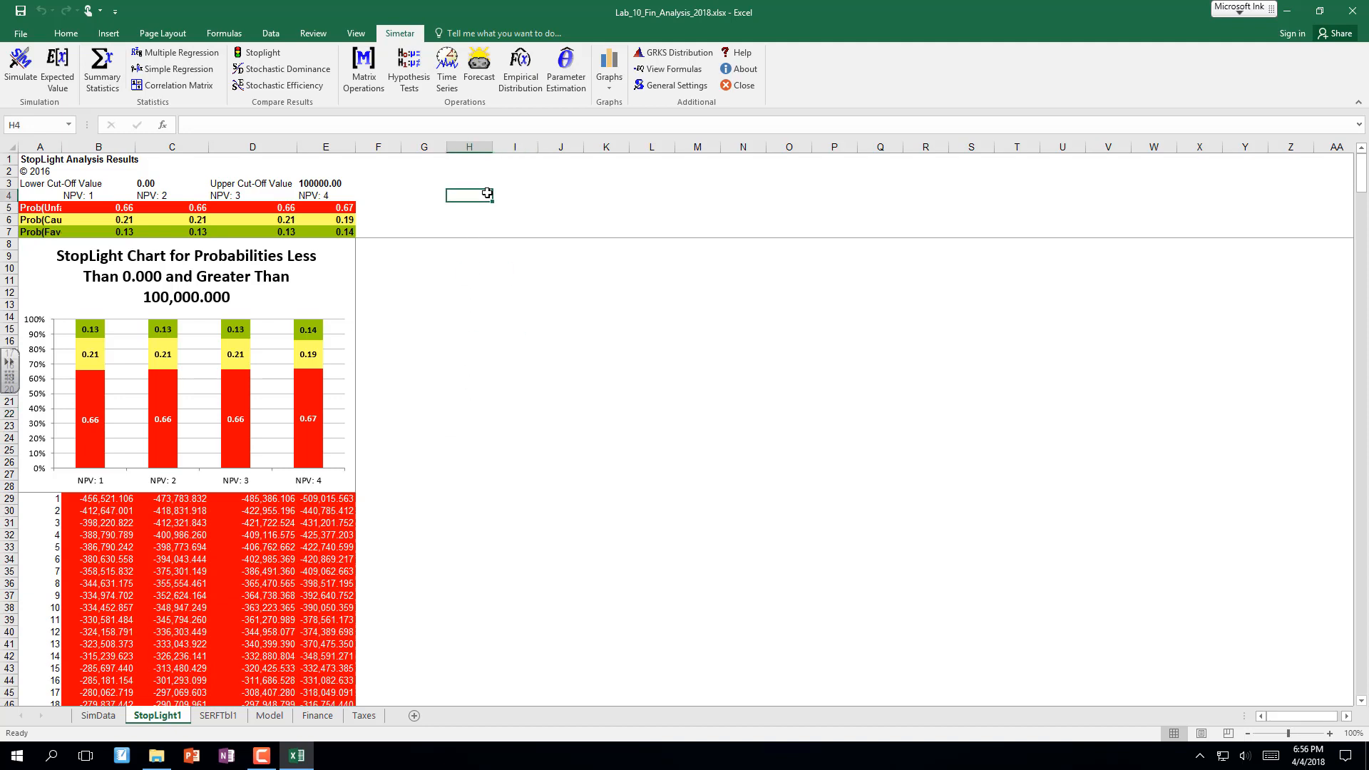
click(319, 182)
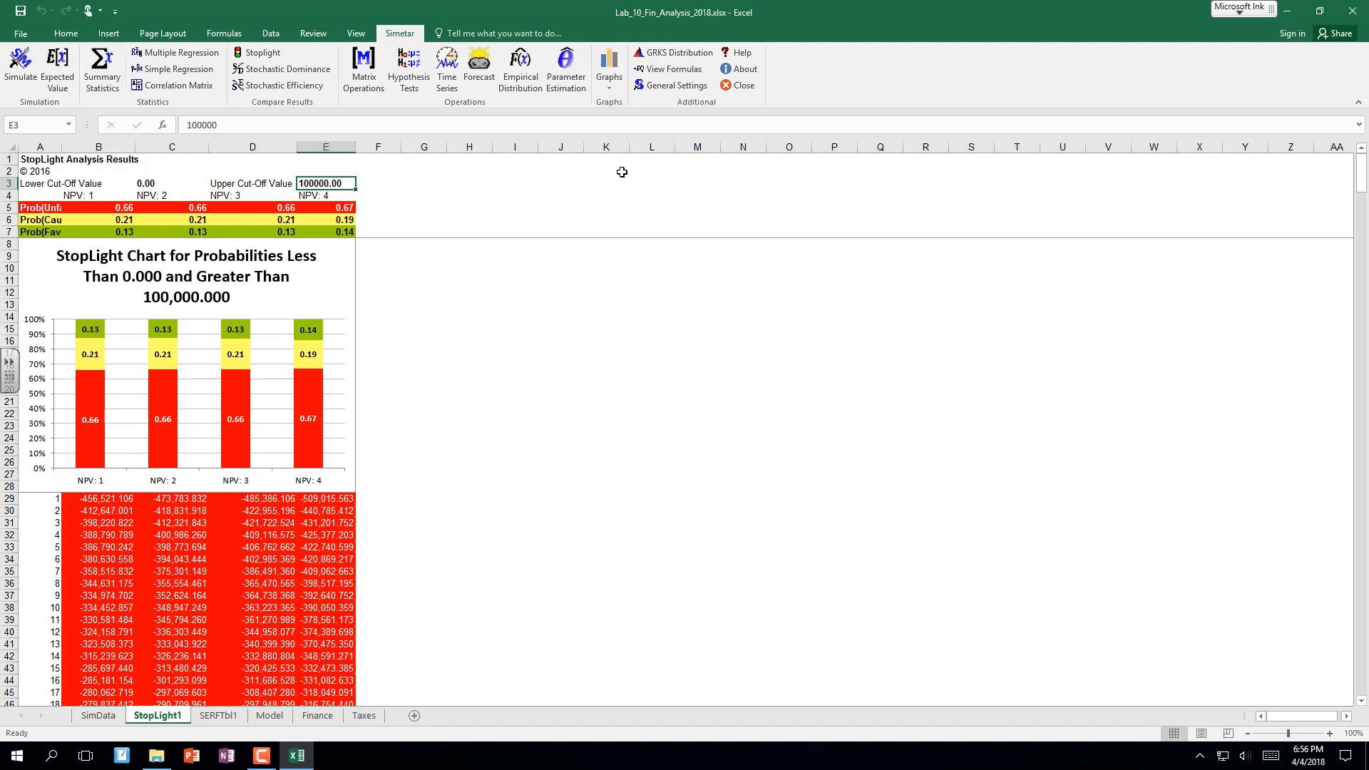
Label H2 "Bottom 25 Percentile" and J2 "75 Percentile" on the StopLight1 sheet.
click(494, 170)
click(465, 176)
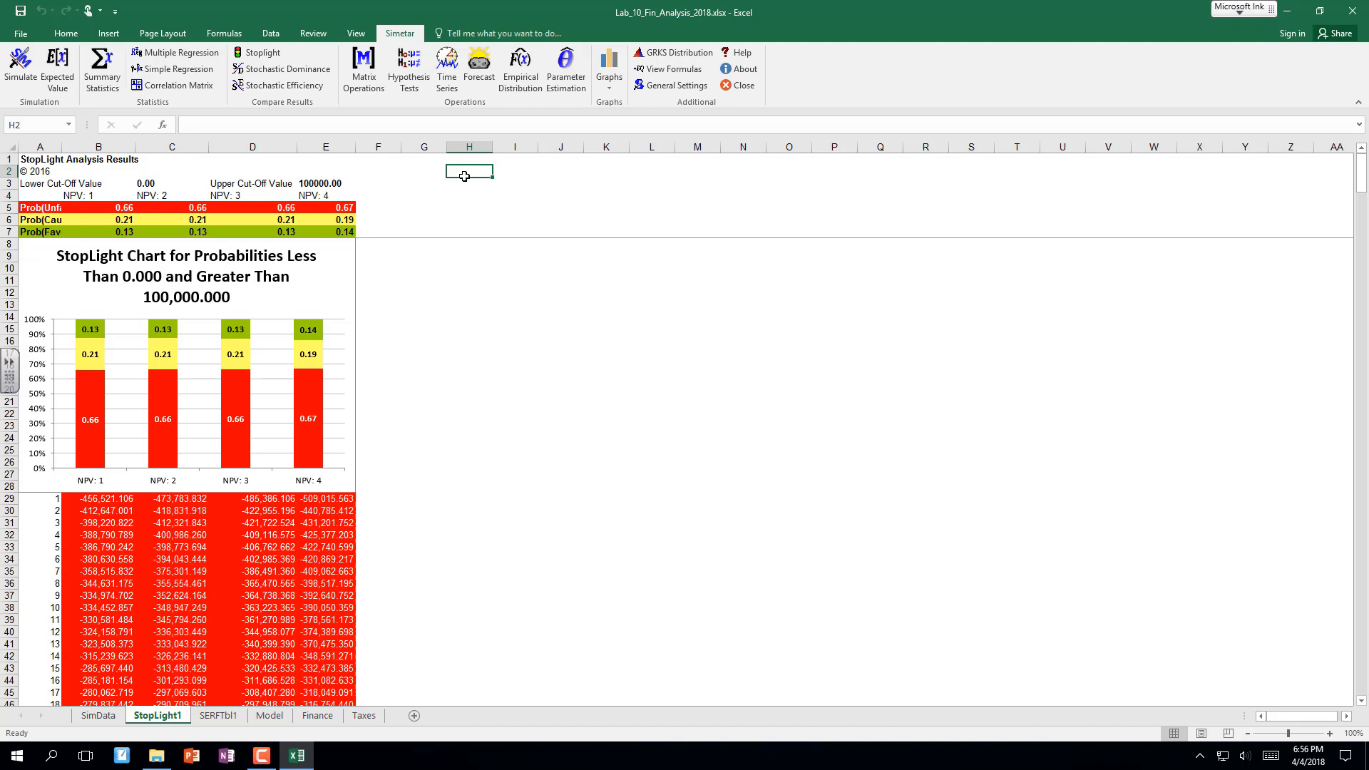
text(Bottom 25 Percent)
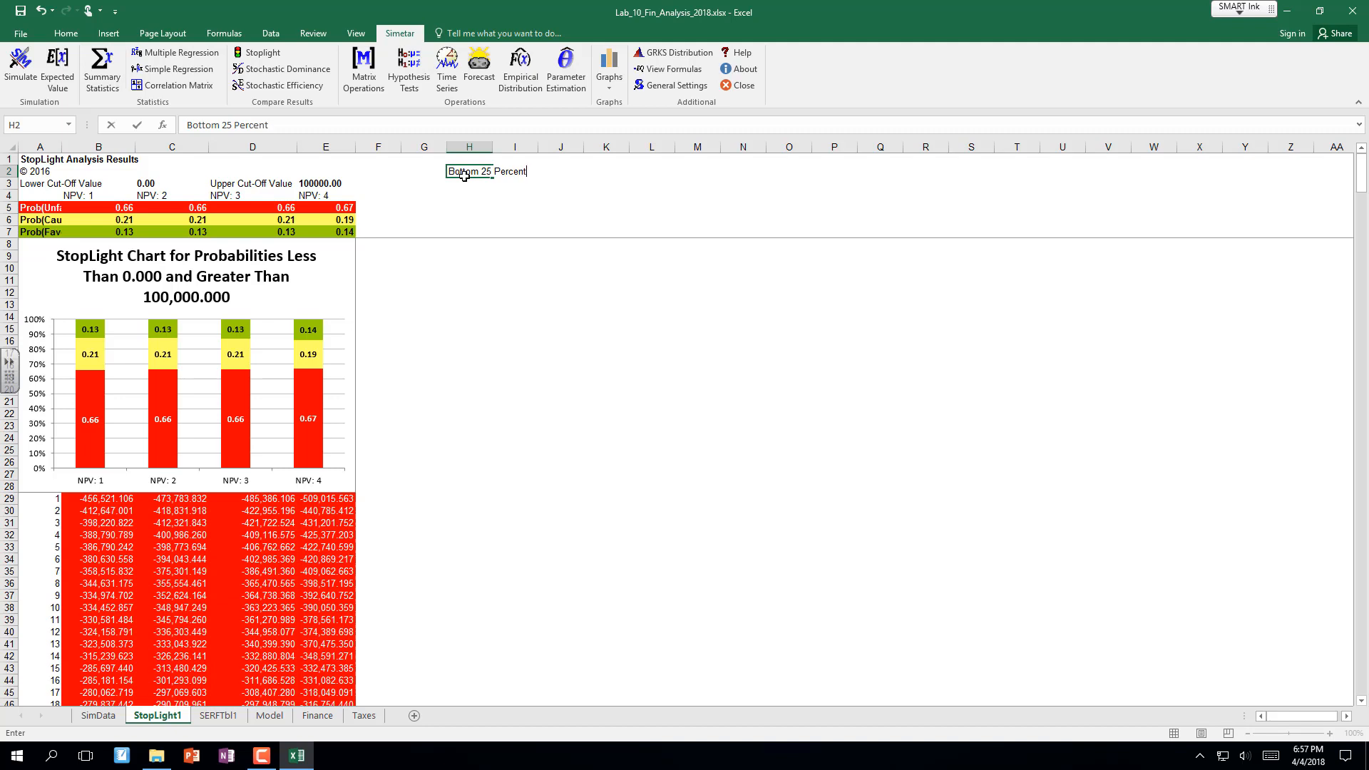
key(Tab)
key(Tab)
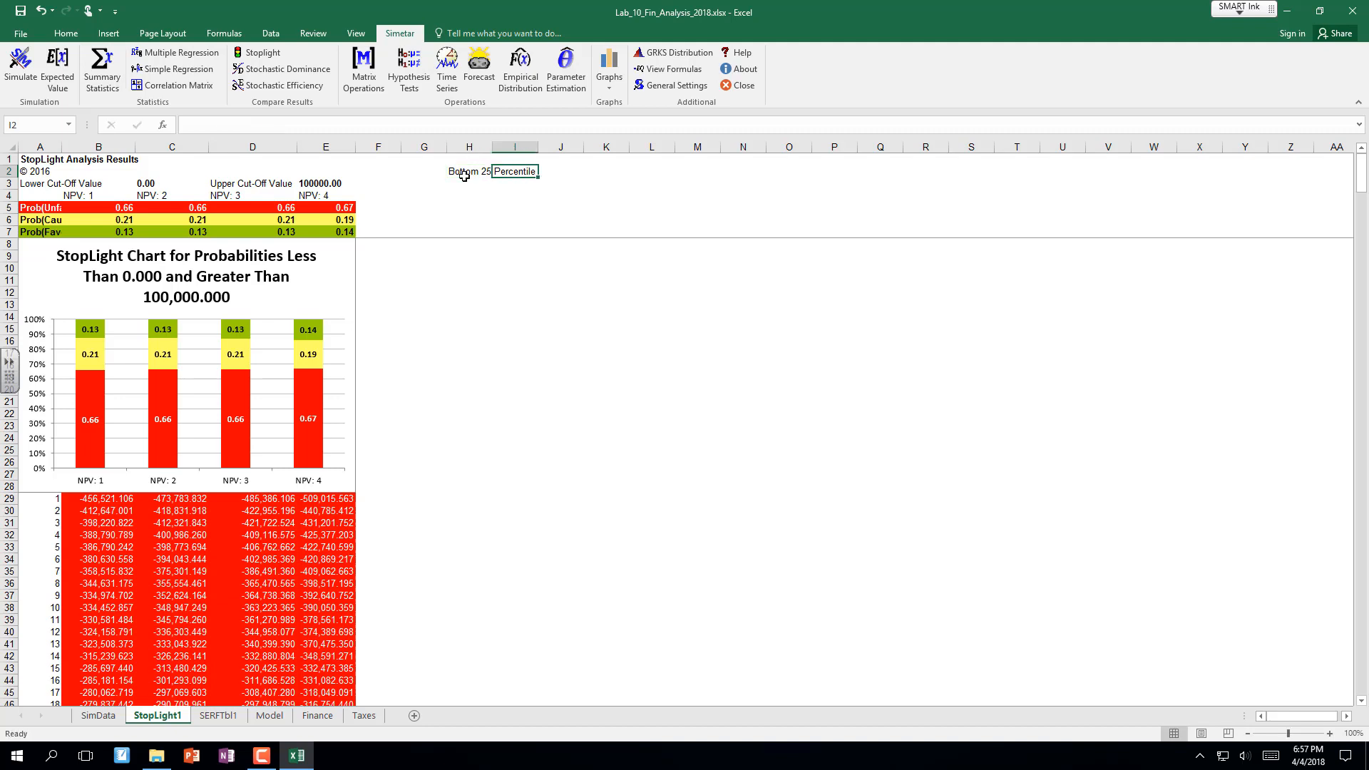
text(75)
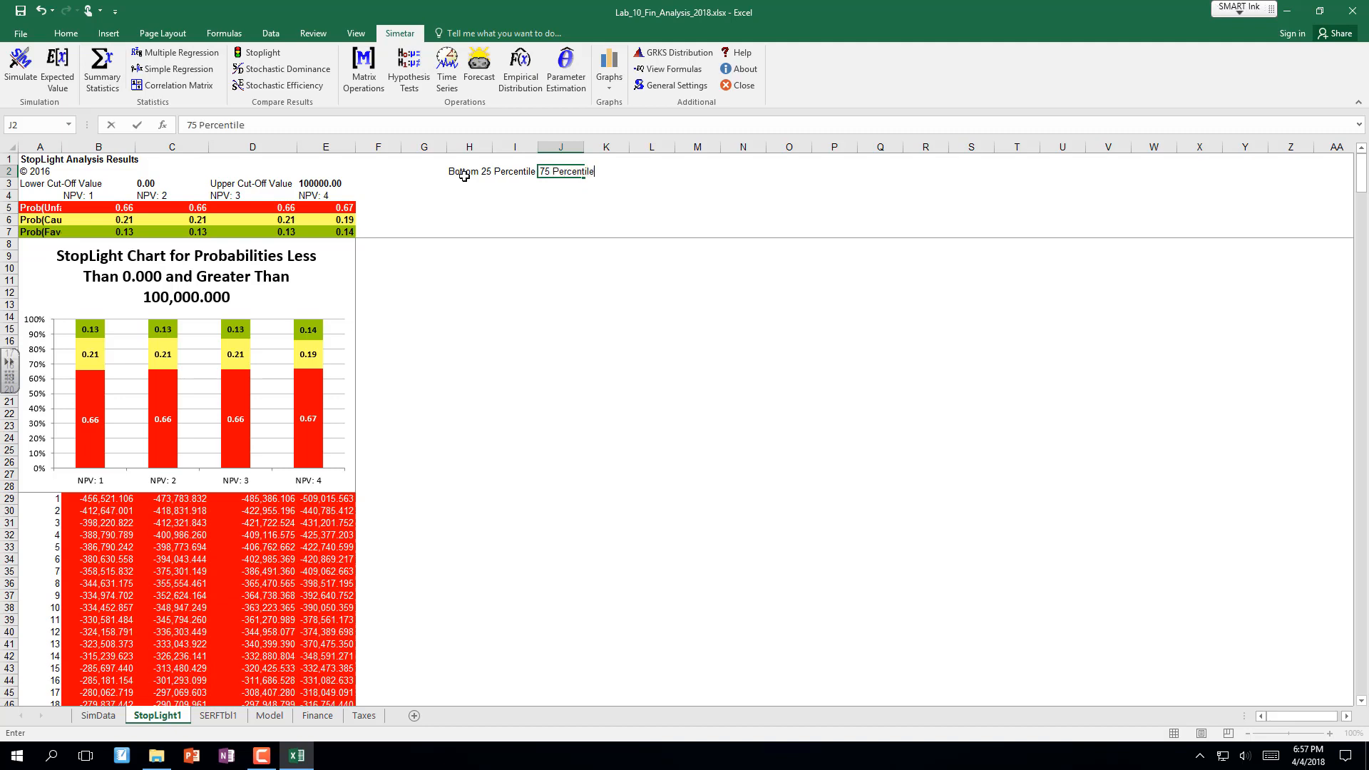
text( Percentile)
key(Return)
Calculate the lower cut-off in H3 as the average of the four scenarios' NPVs at ranked observation 125, using =AVERAGE(B153:E153).
key(Left)
key(Left)
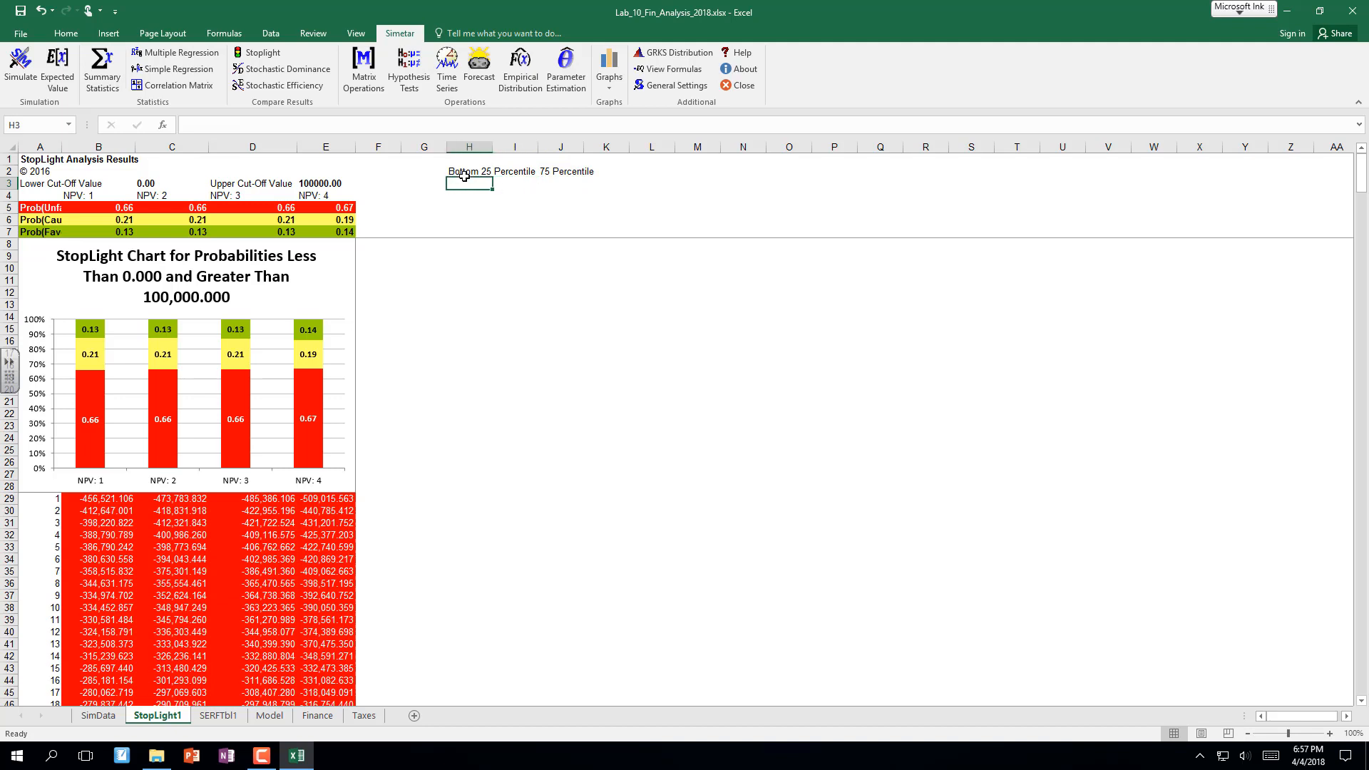
text(=a)
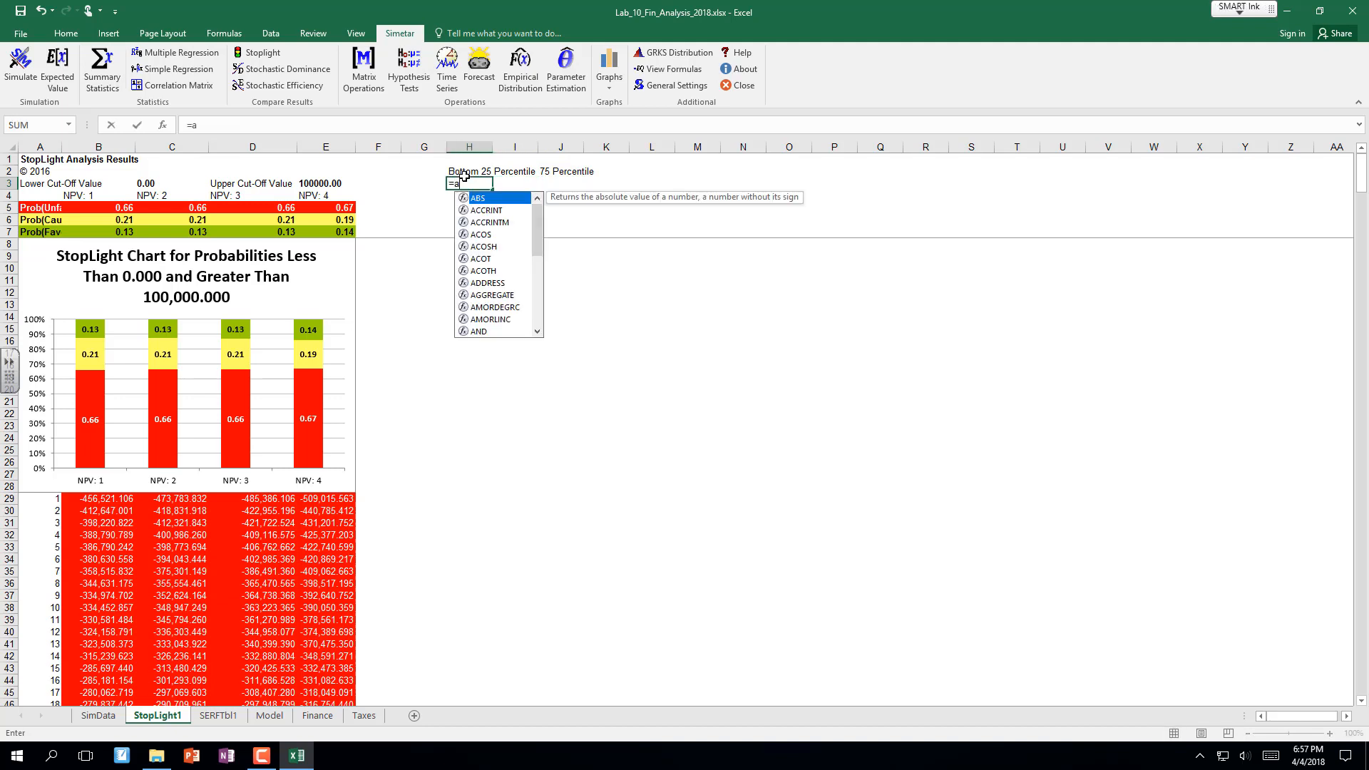
text(verage)
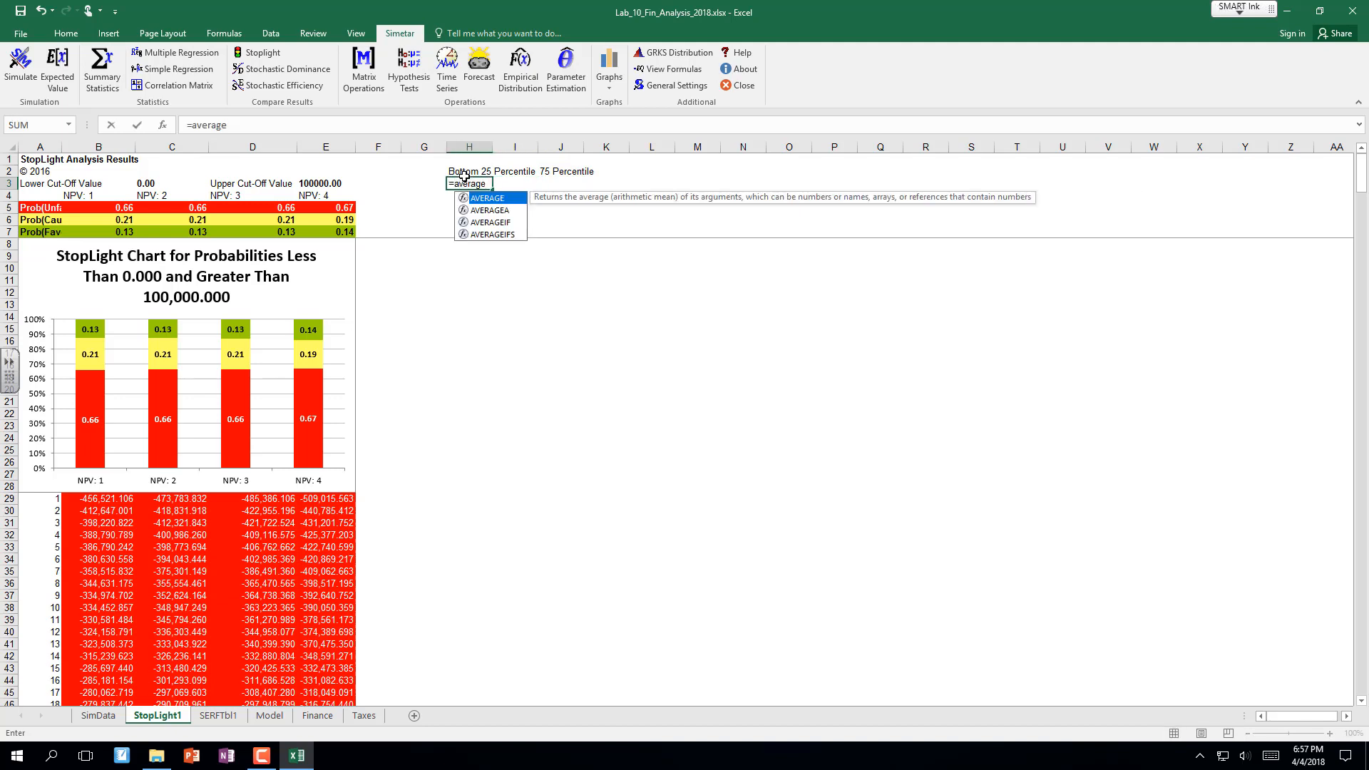
text(()
scroll(457, 226, down, 16)
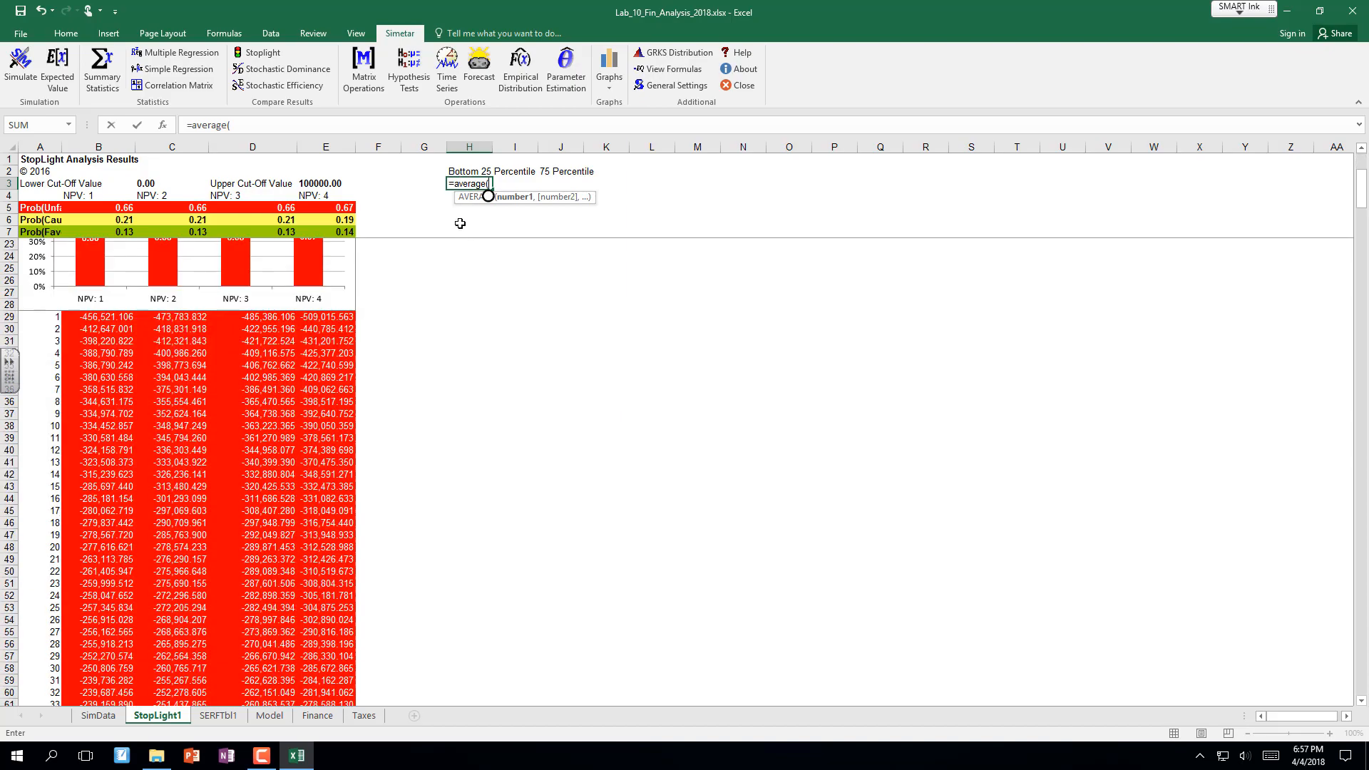
scroll(456, 227, down, 20)
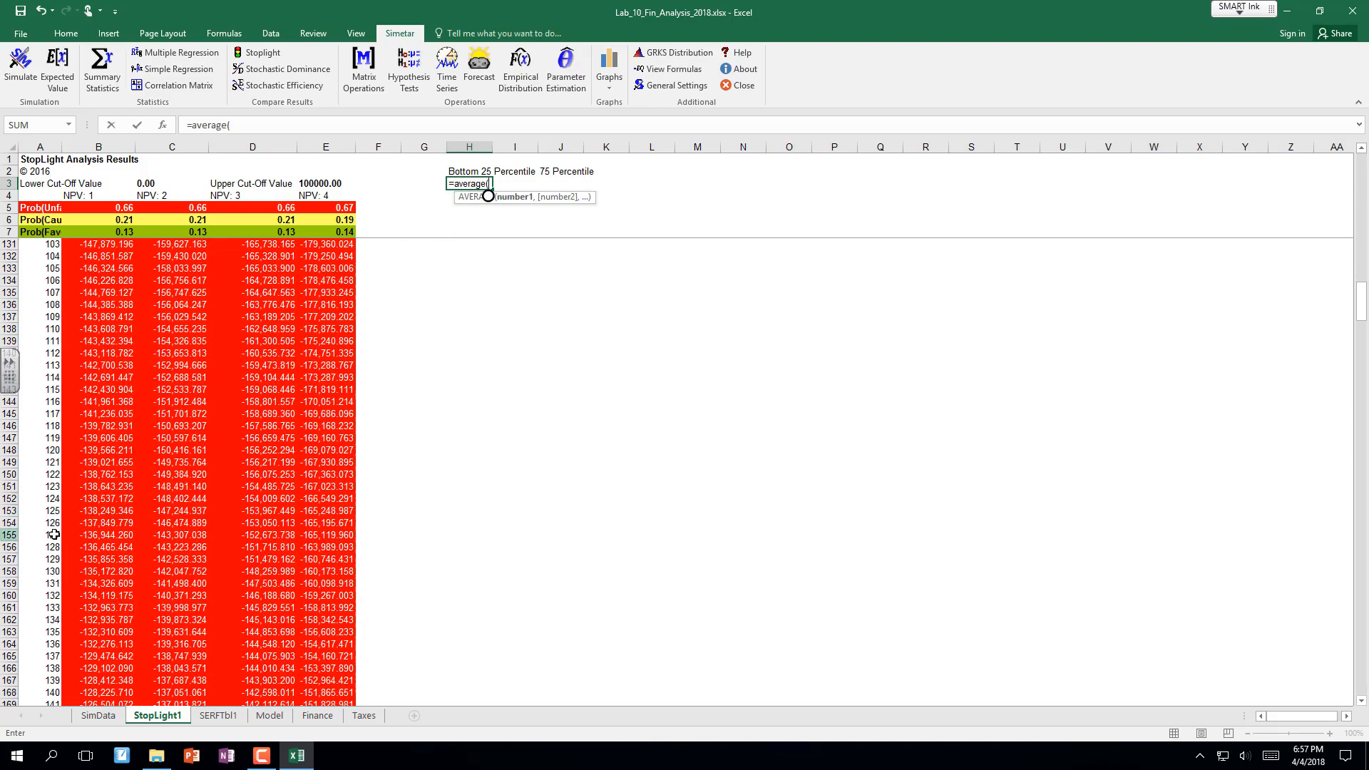
drag(84, 511, 335, 514)
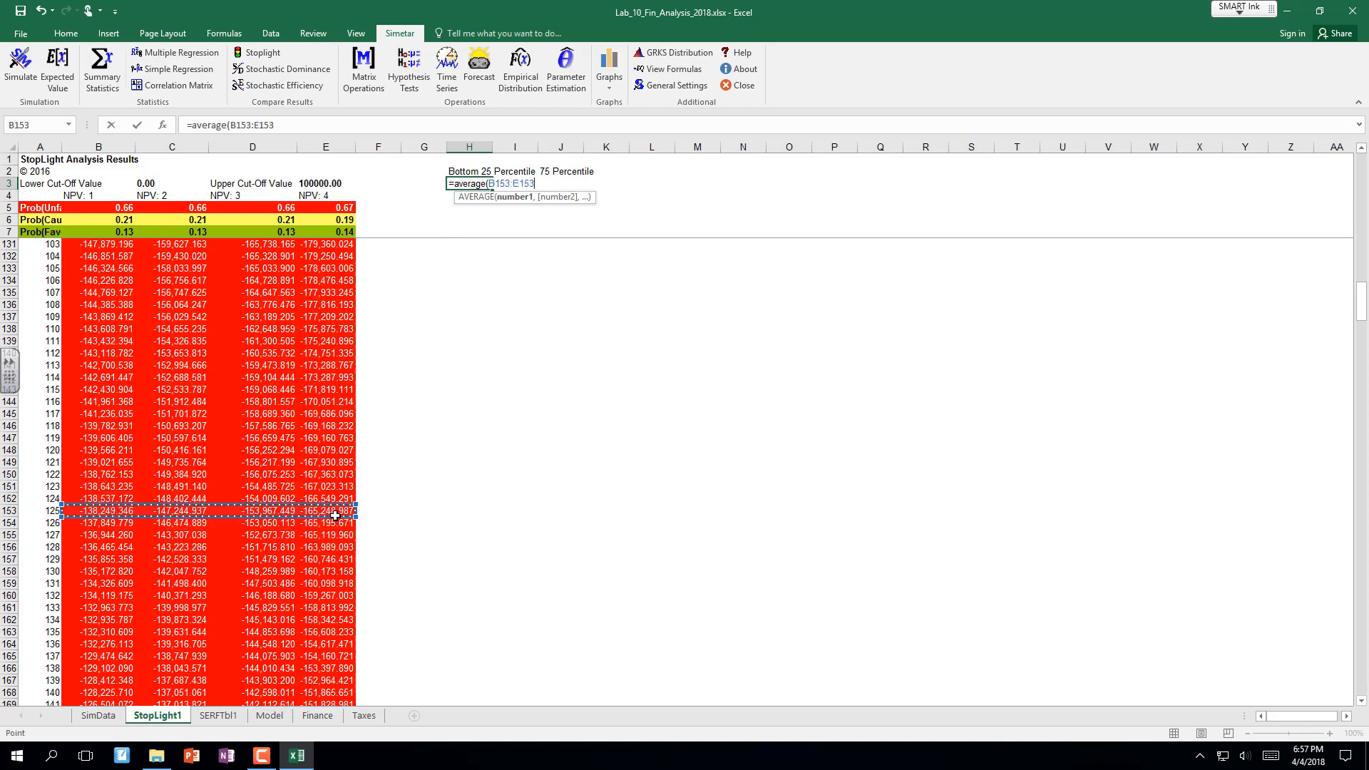
text())
key(Return)
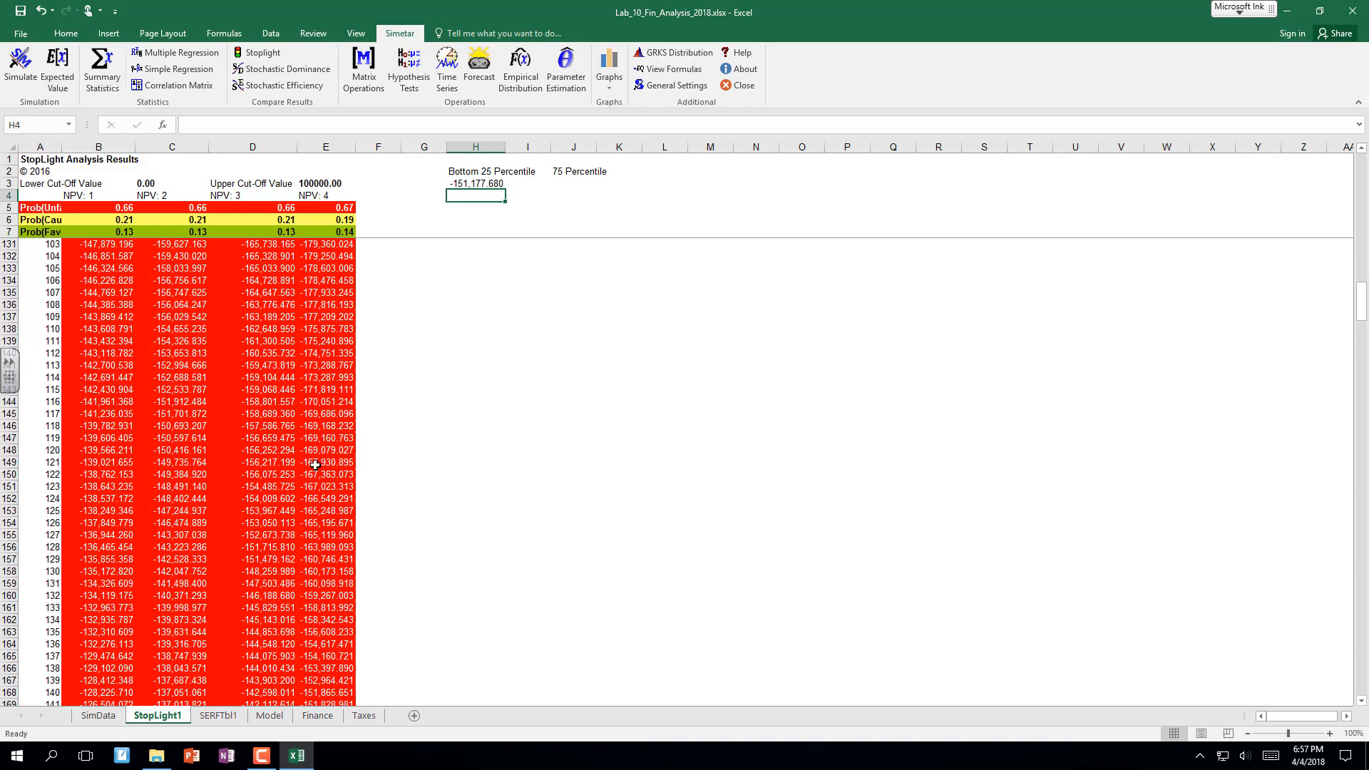
Calculate the upper cut-off in J3 as the average of the four scenarios' NPVs at ranked observation 375, using =AVERAGE(B403:E403).
click(566, 188)
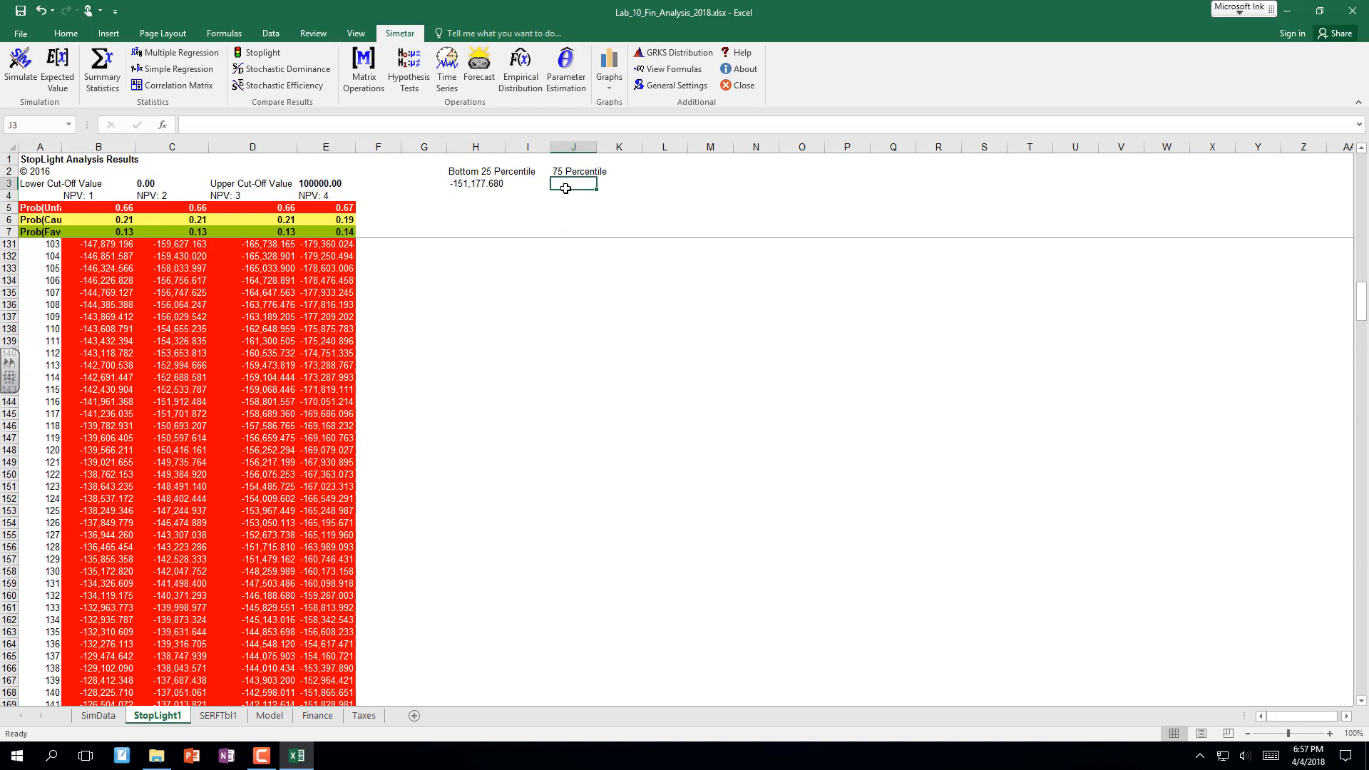
text(=a)
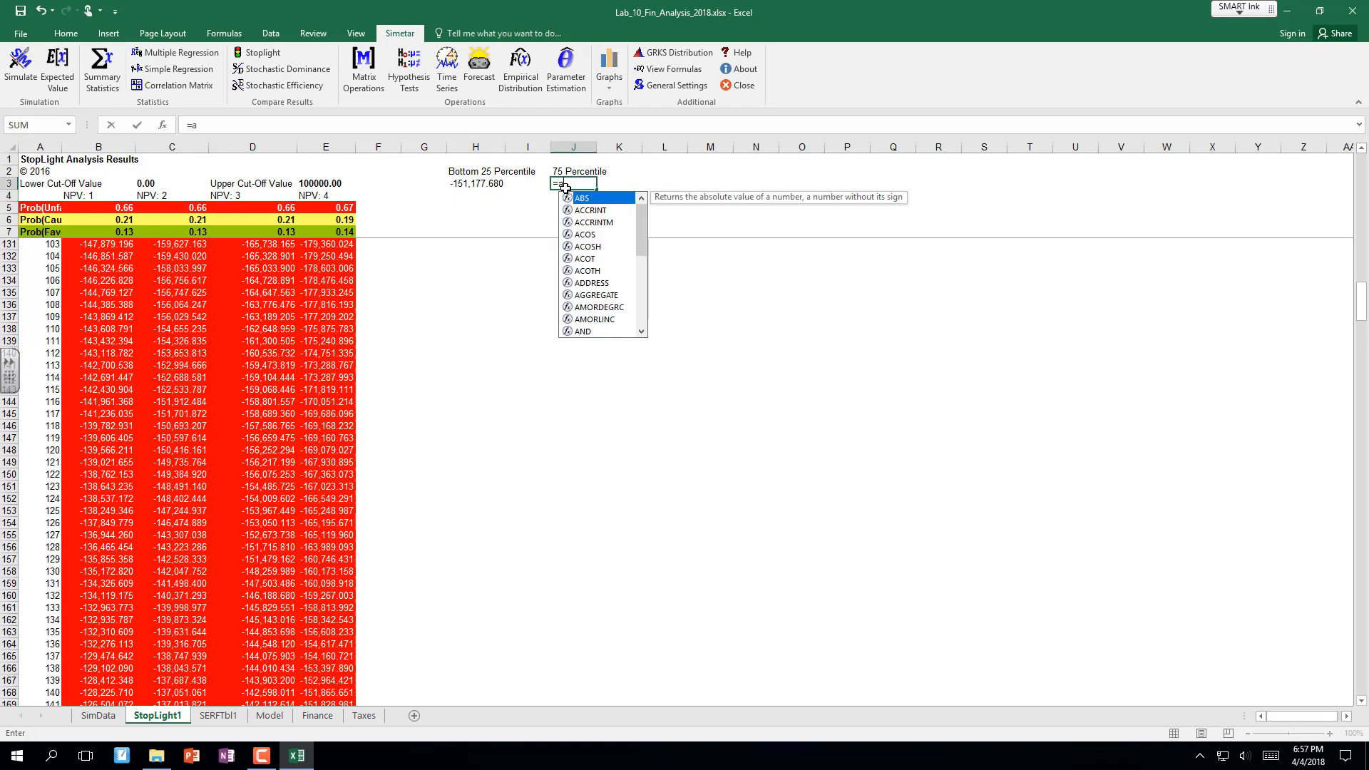
text(verage)
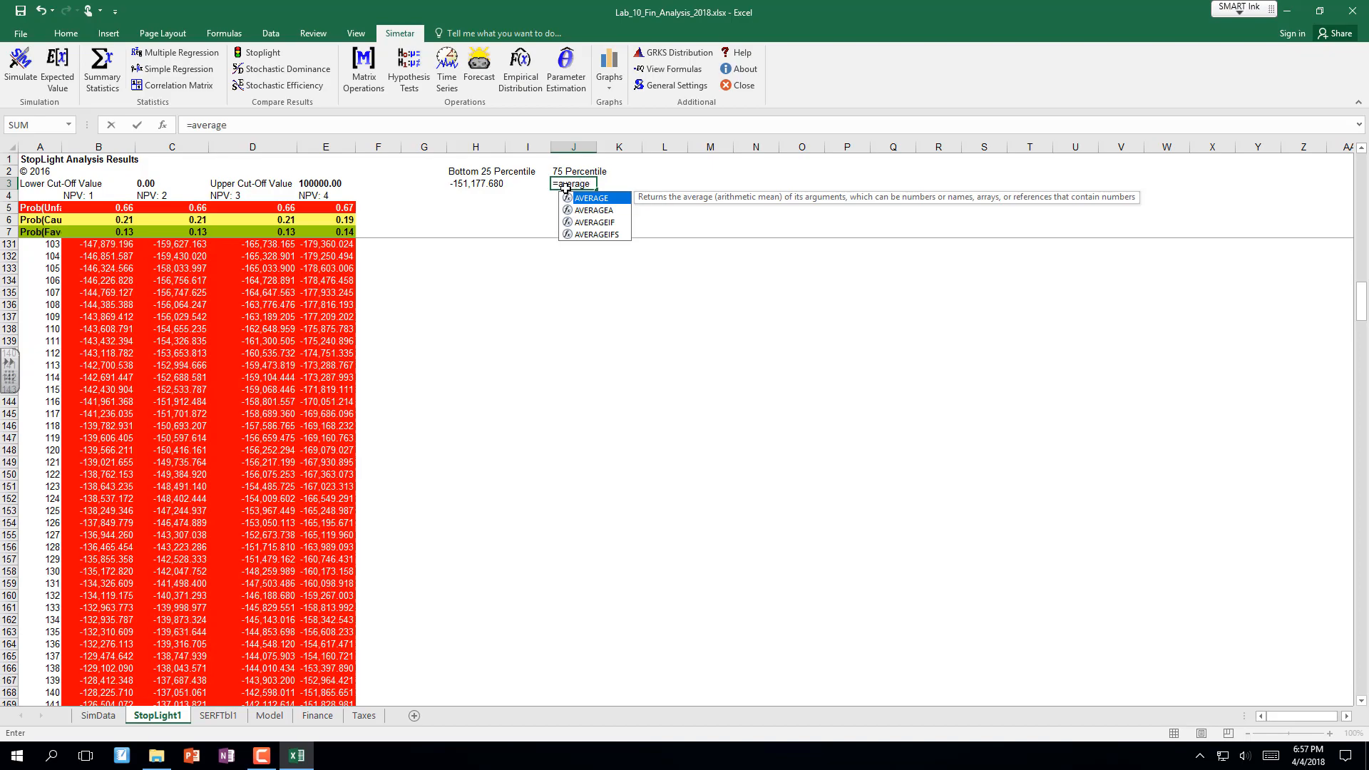
text(()
scroll(480, 271, down, 9)
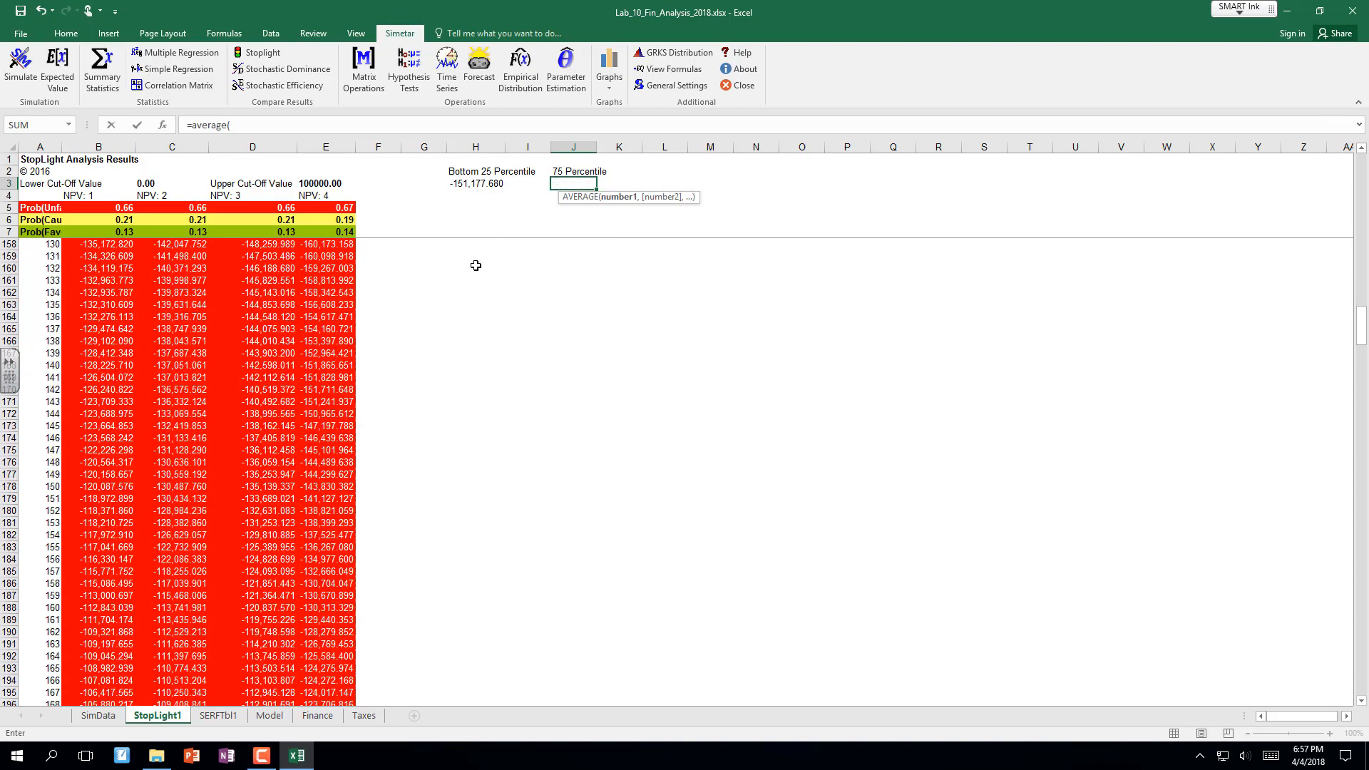
scroll(476, 266, down, 20)
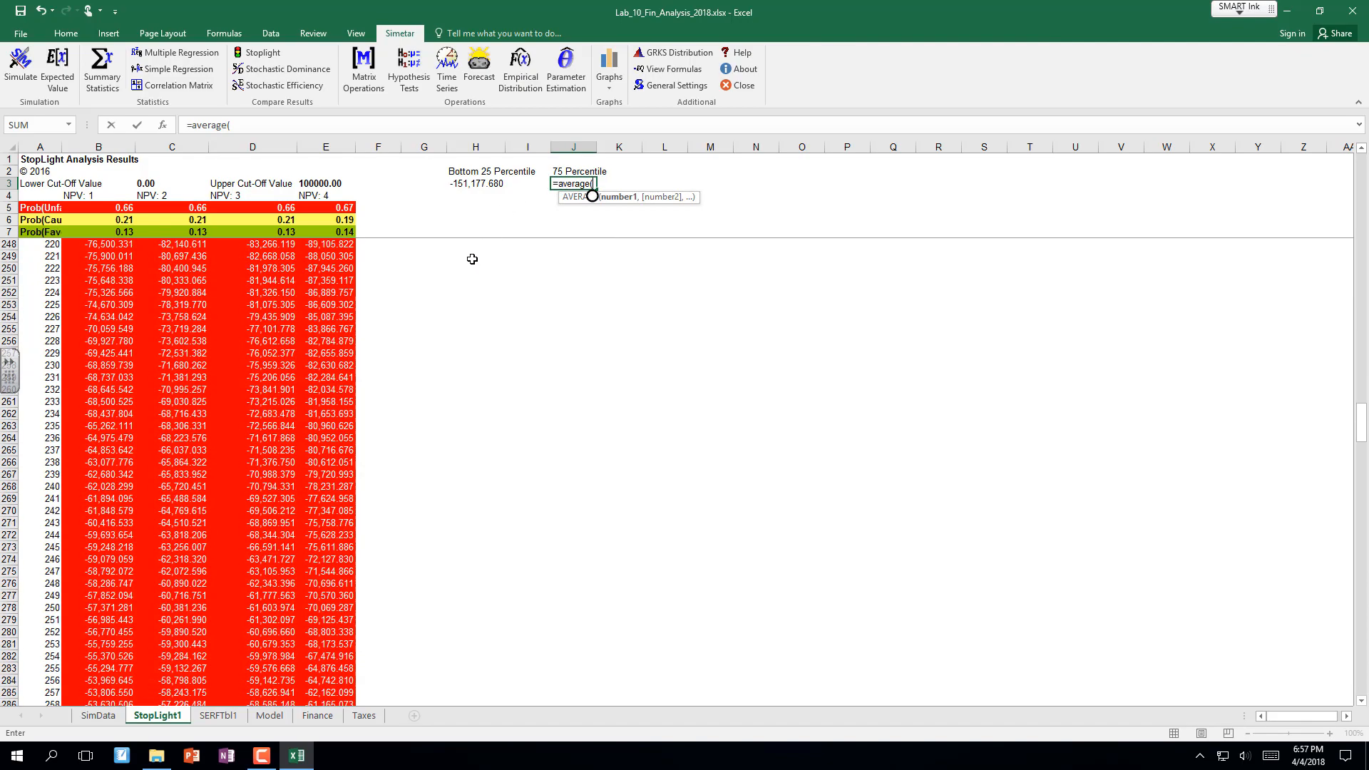
scroll(472, 259, down, 20)
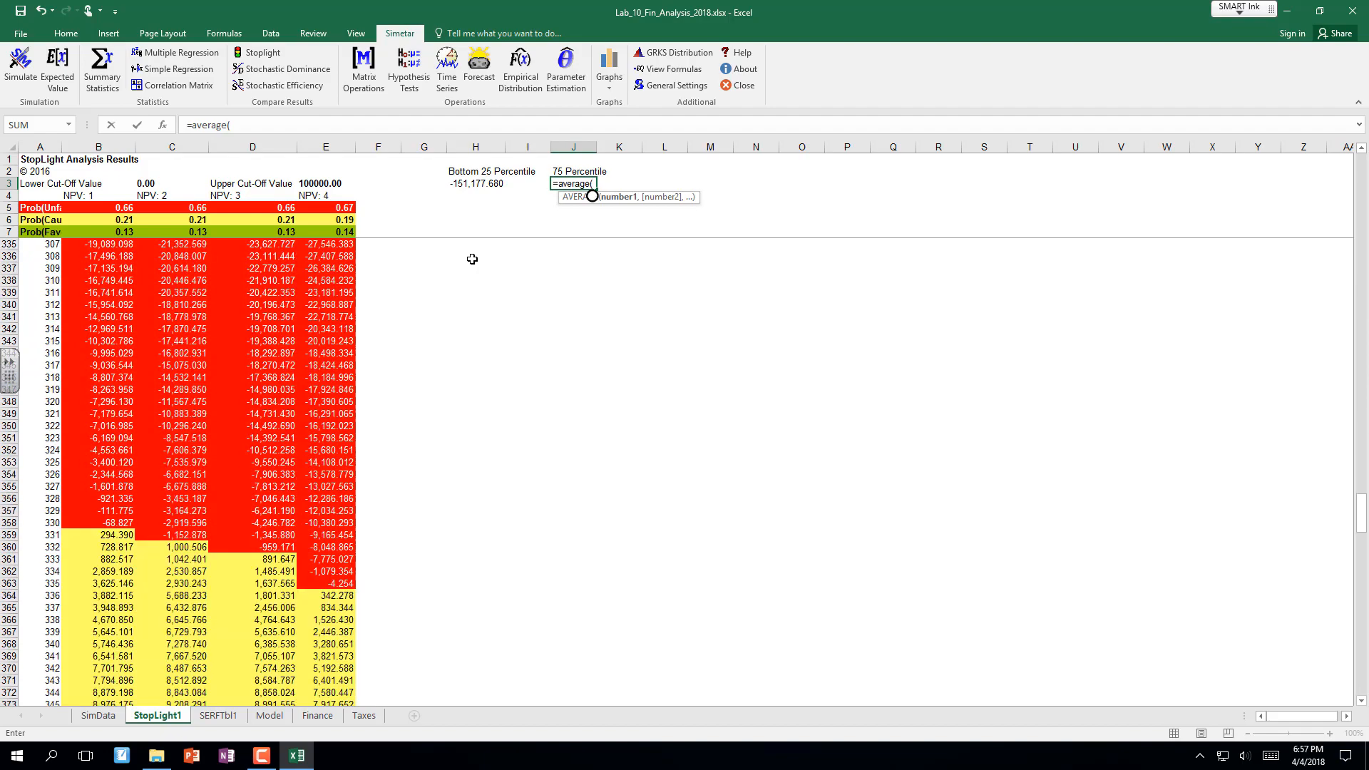
scroll(472, 259, down, 14)
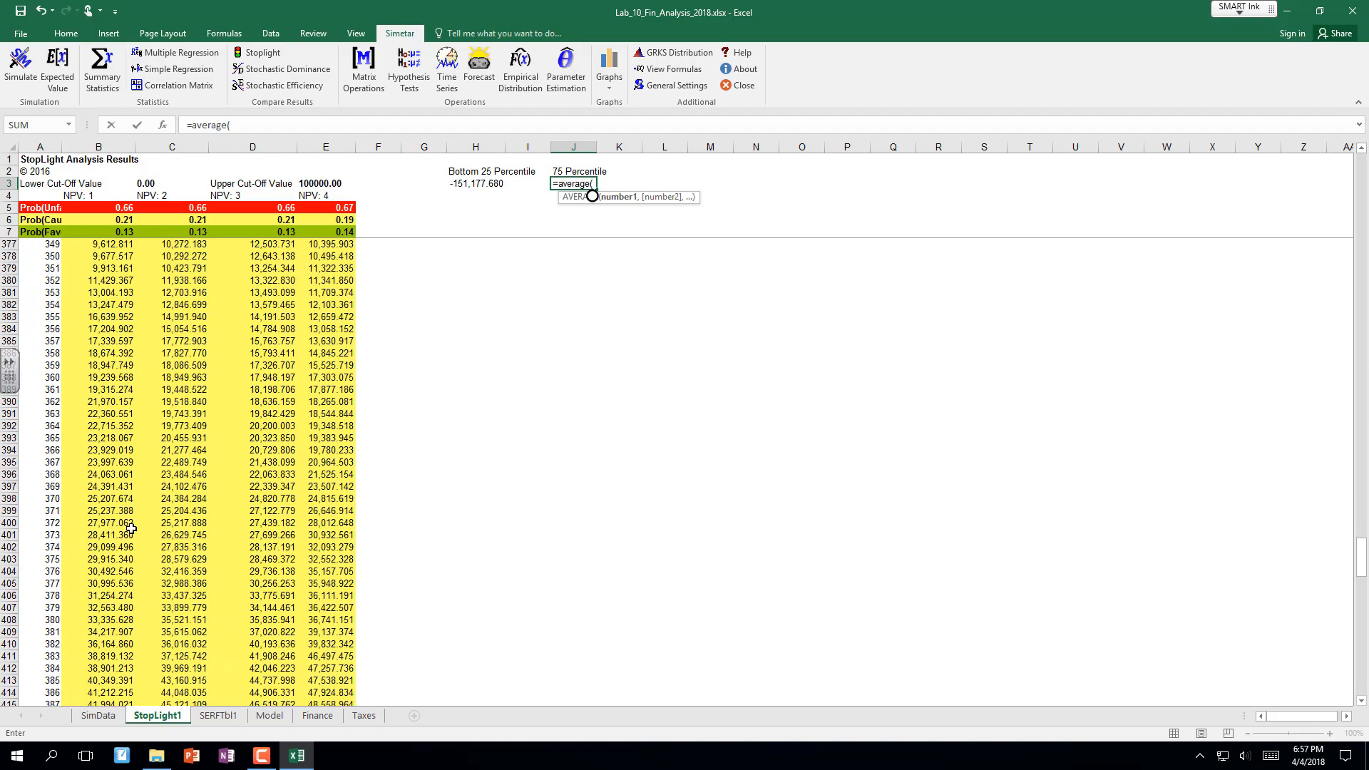
drag(107, 559, 312, 558)
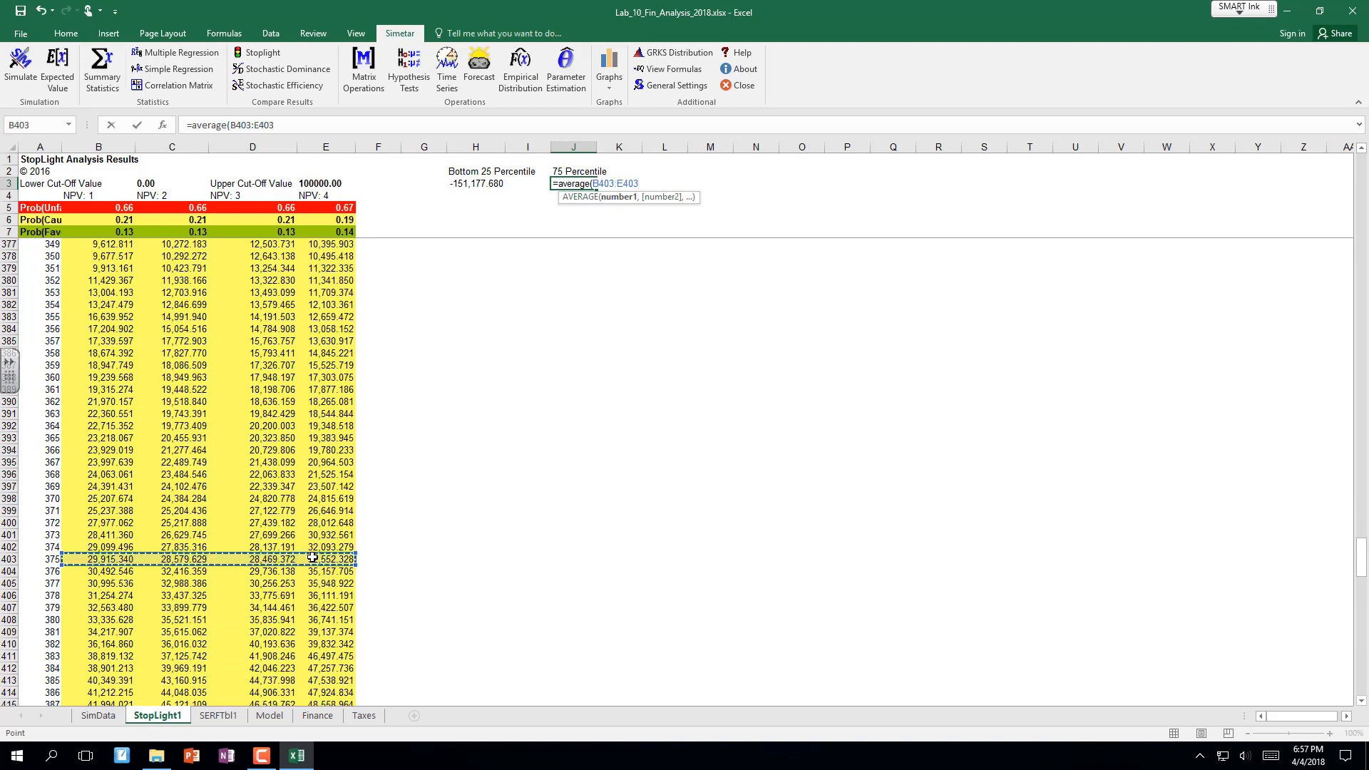
key(Return)
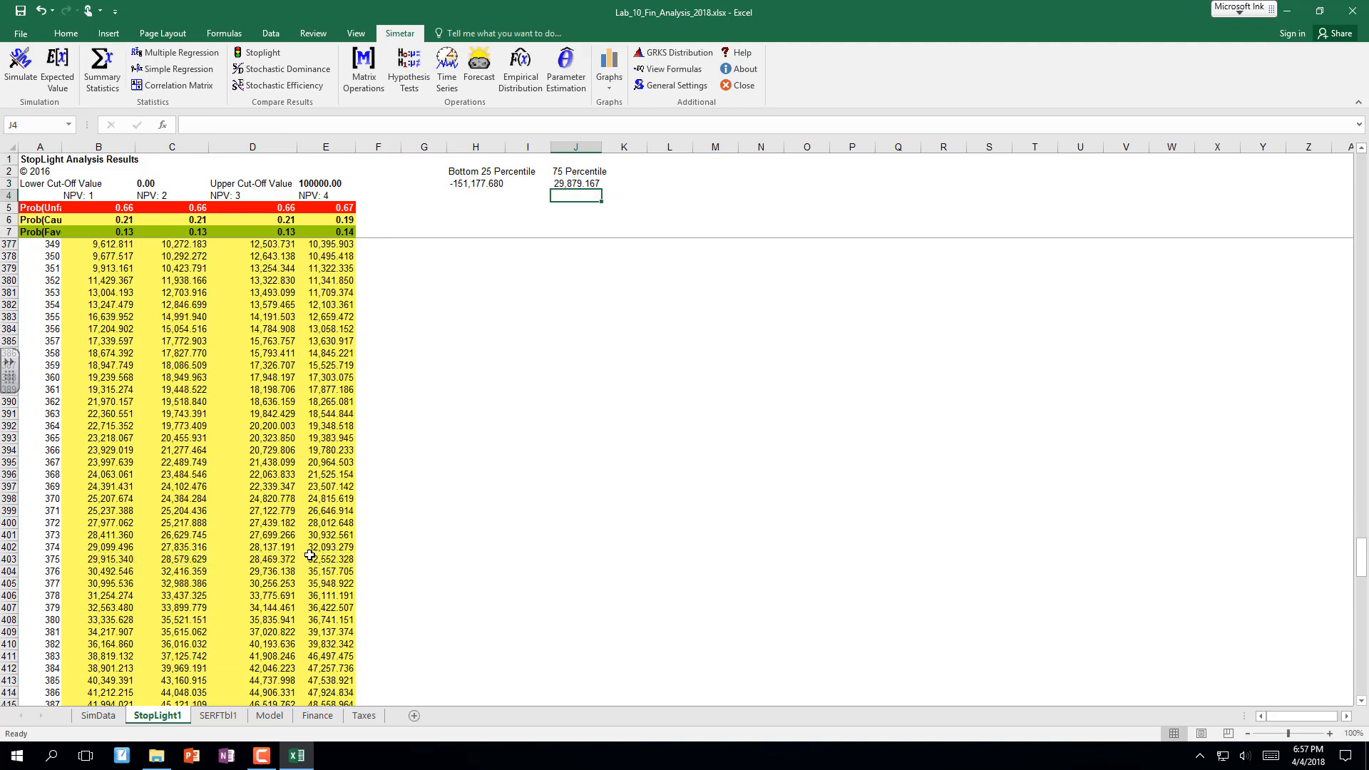
Link the StopLight analysis's Lower Cut-Off Value in C3 to the bottom 25 percentile average with =H3.
key(Up)
key(Up)
key(Up)
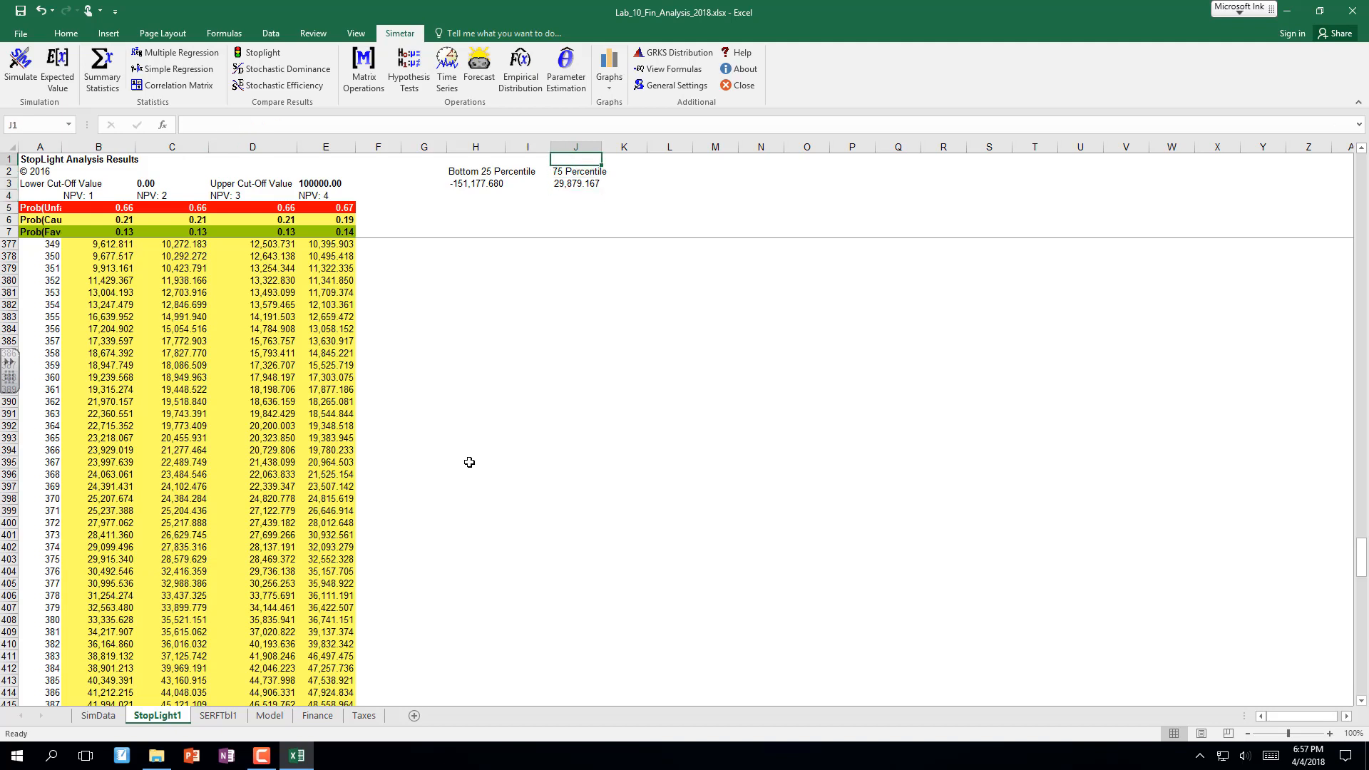
click(393, 510)
key(ctrl+Up)
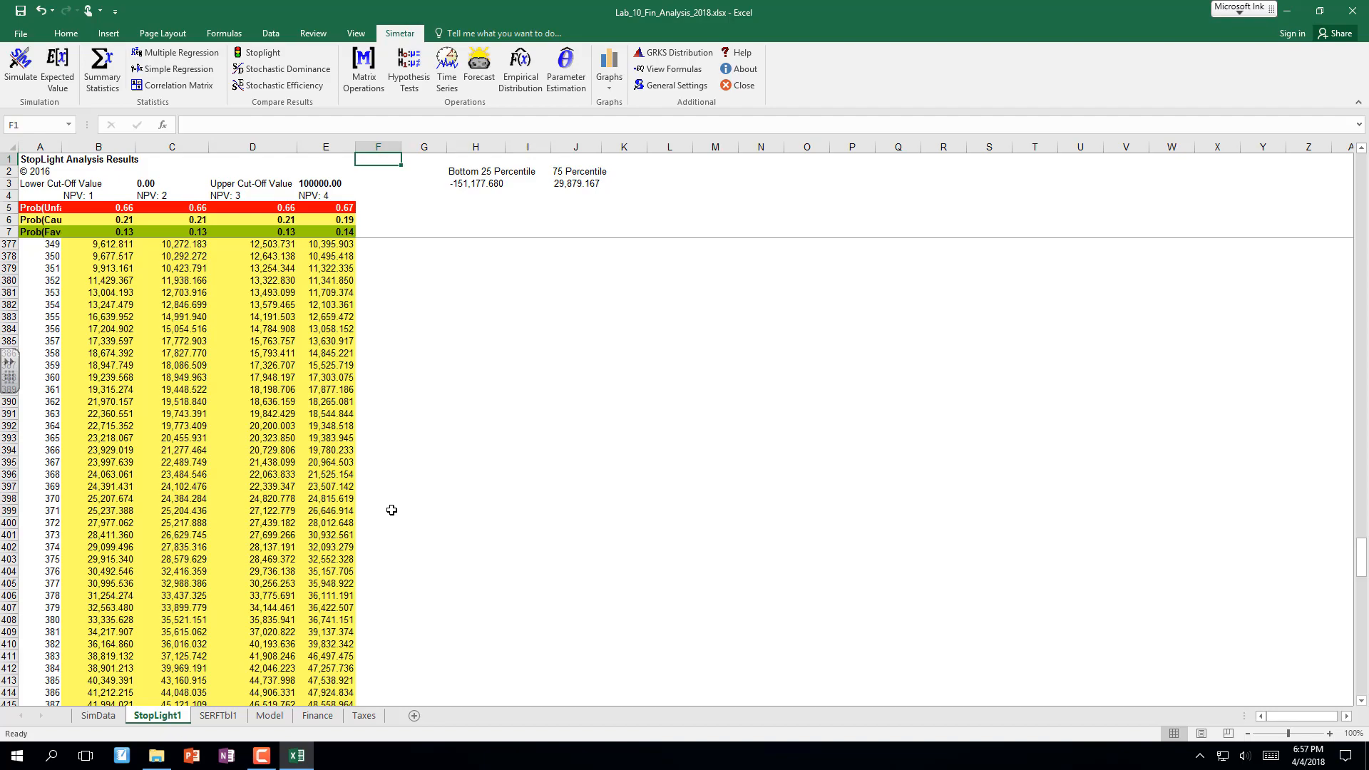
scroll(389, 510, up, 10)
scroll(339, 504, up, 20)
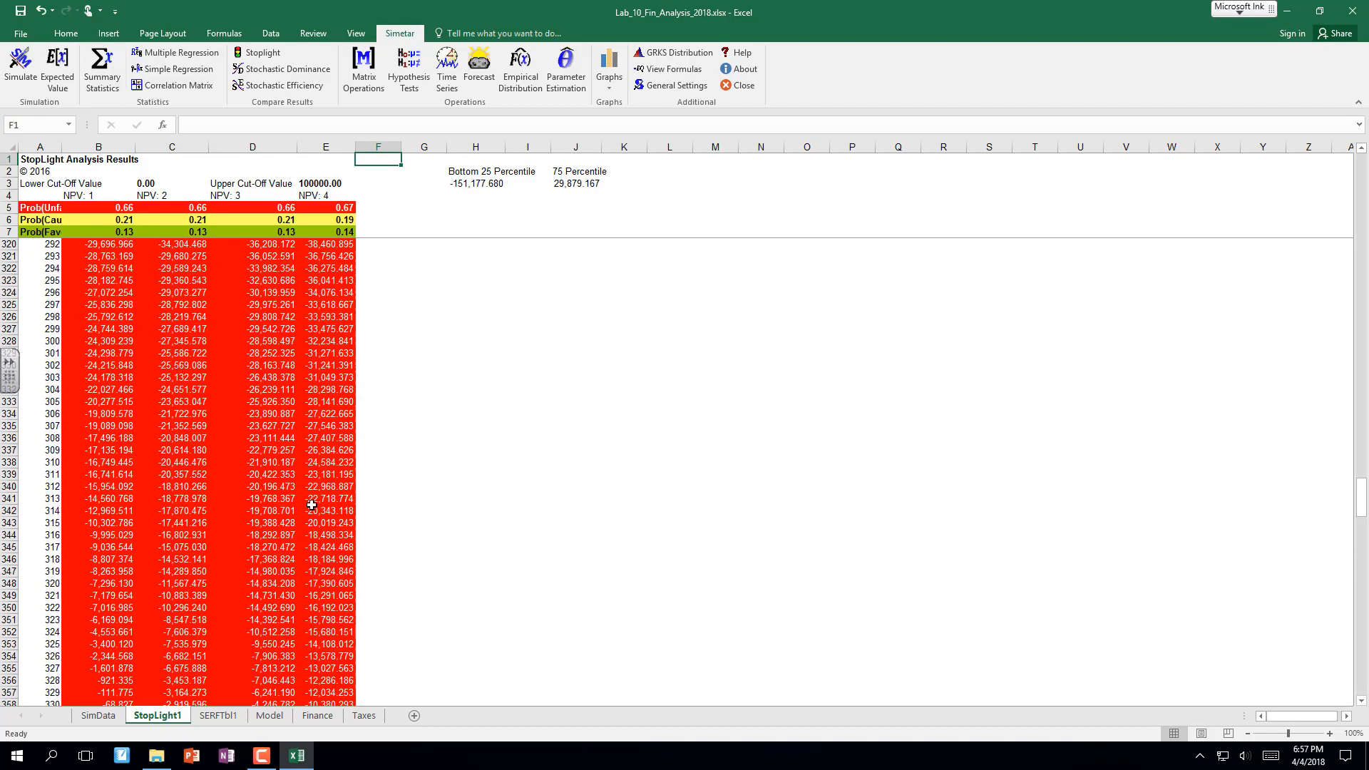
scroll(285, 507, up, 20)
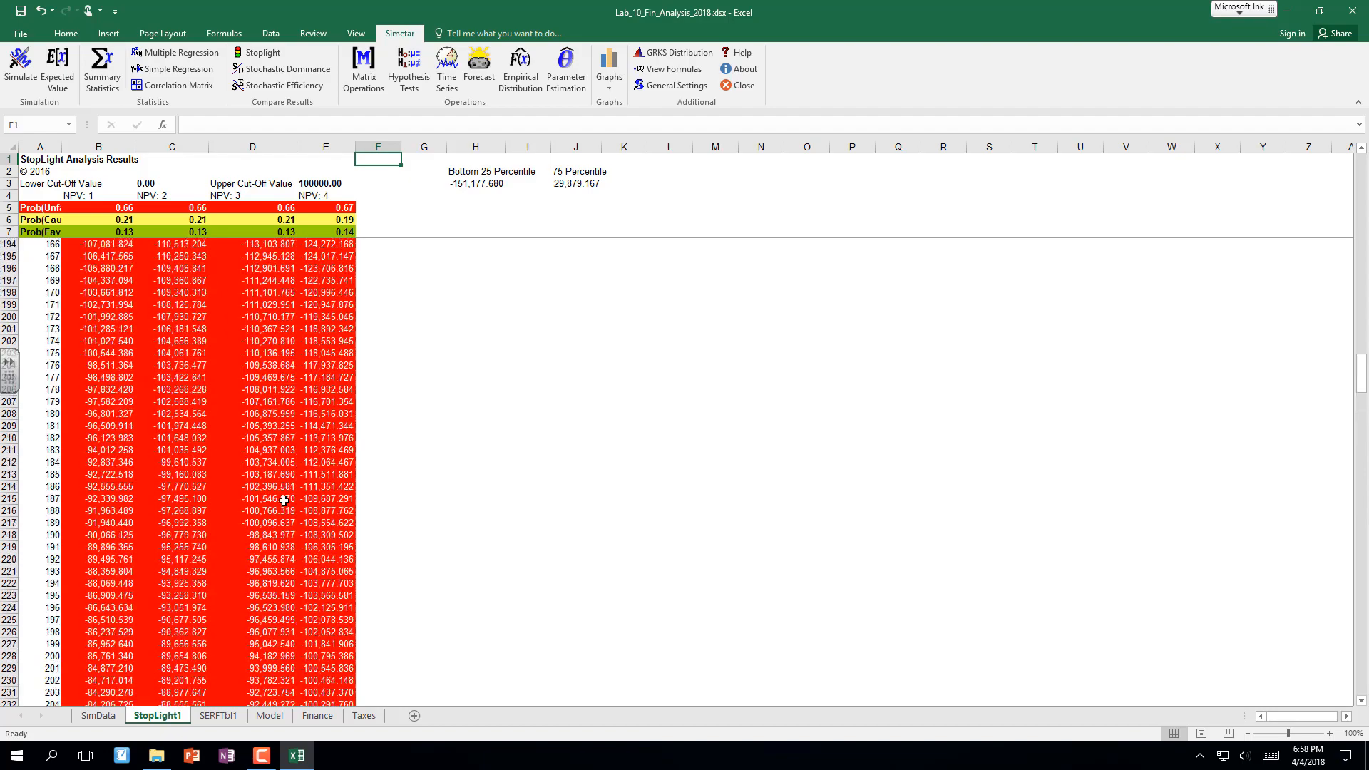
scroll(270, 494, up, 20)
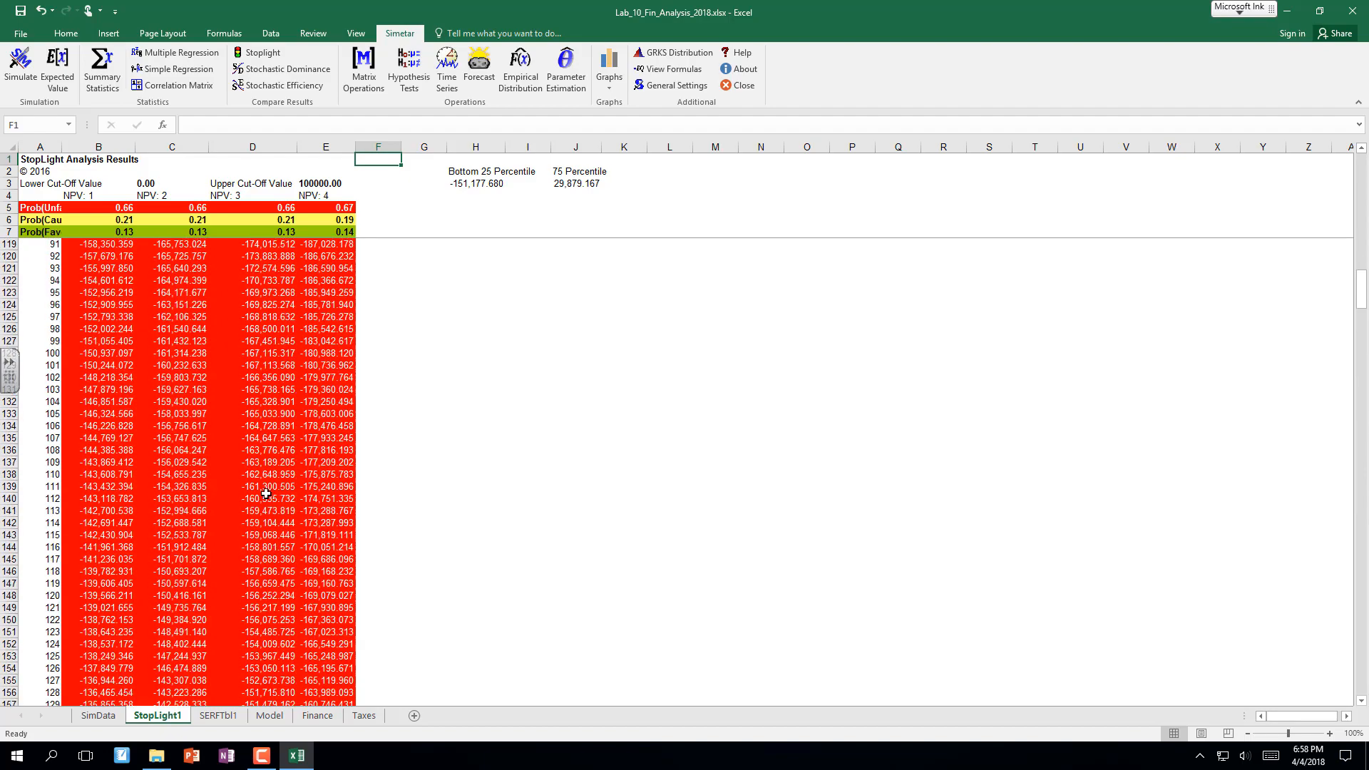
scroll(243, 488, up, 13)
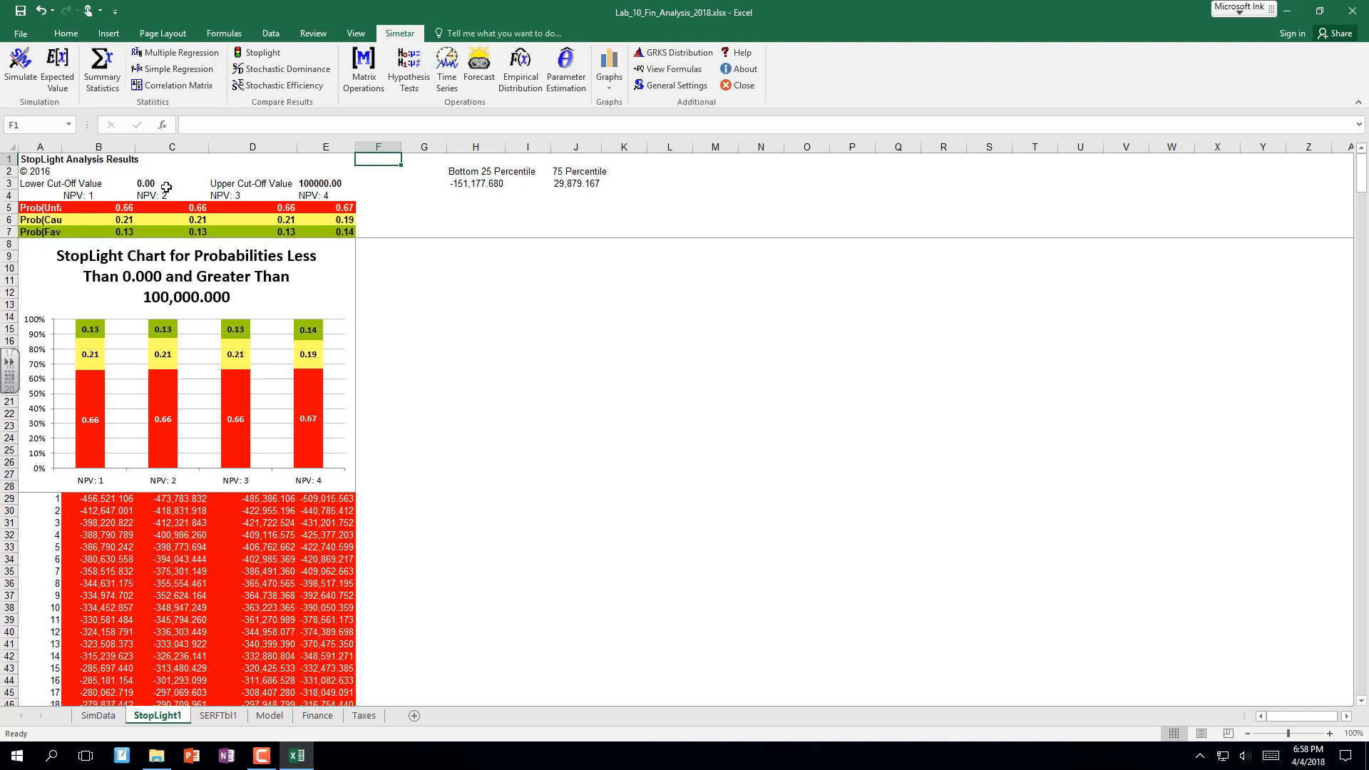
click(137, 183)
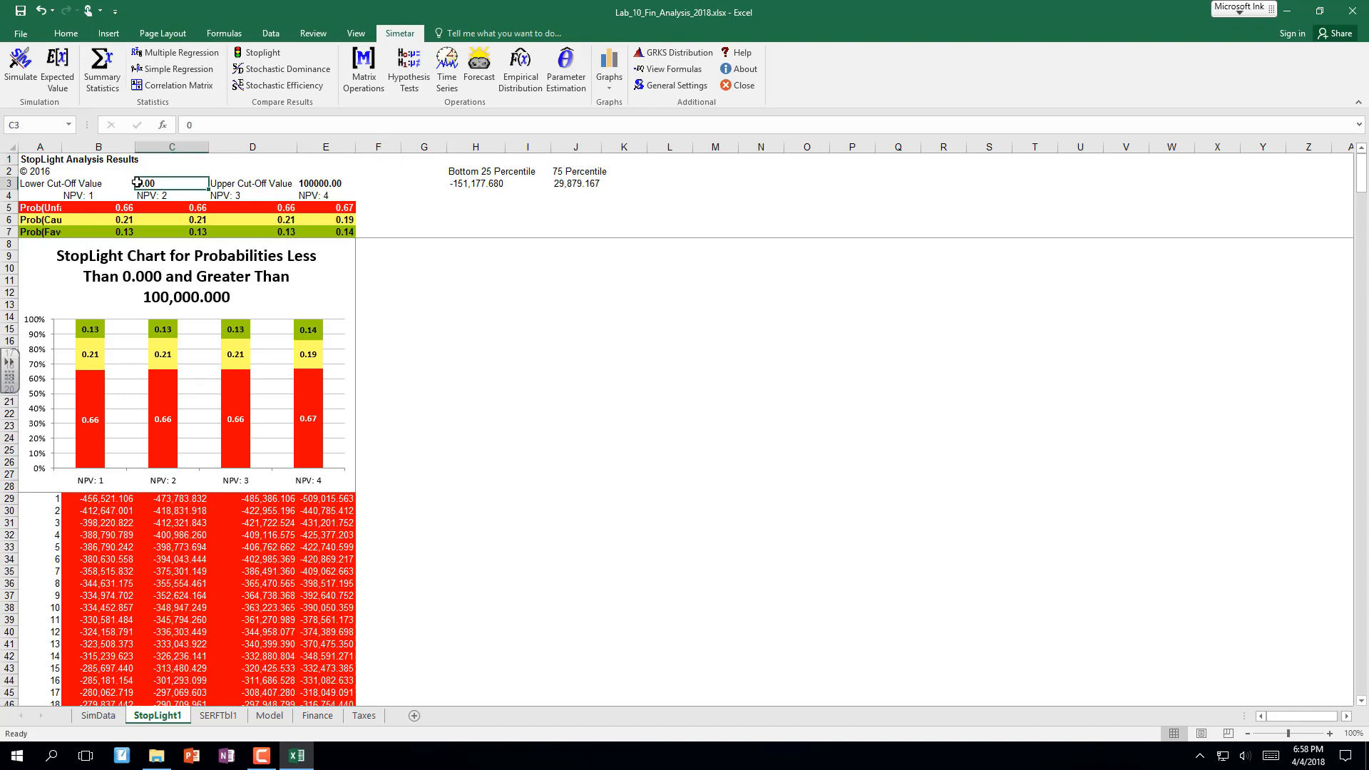
text(=)
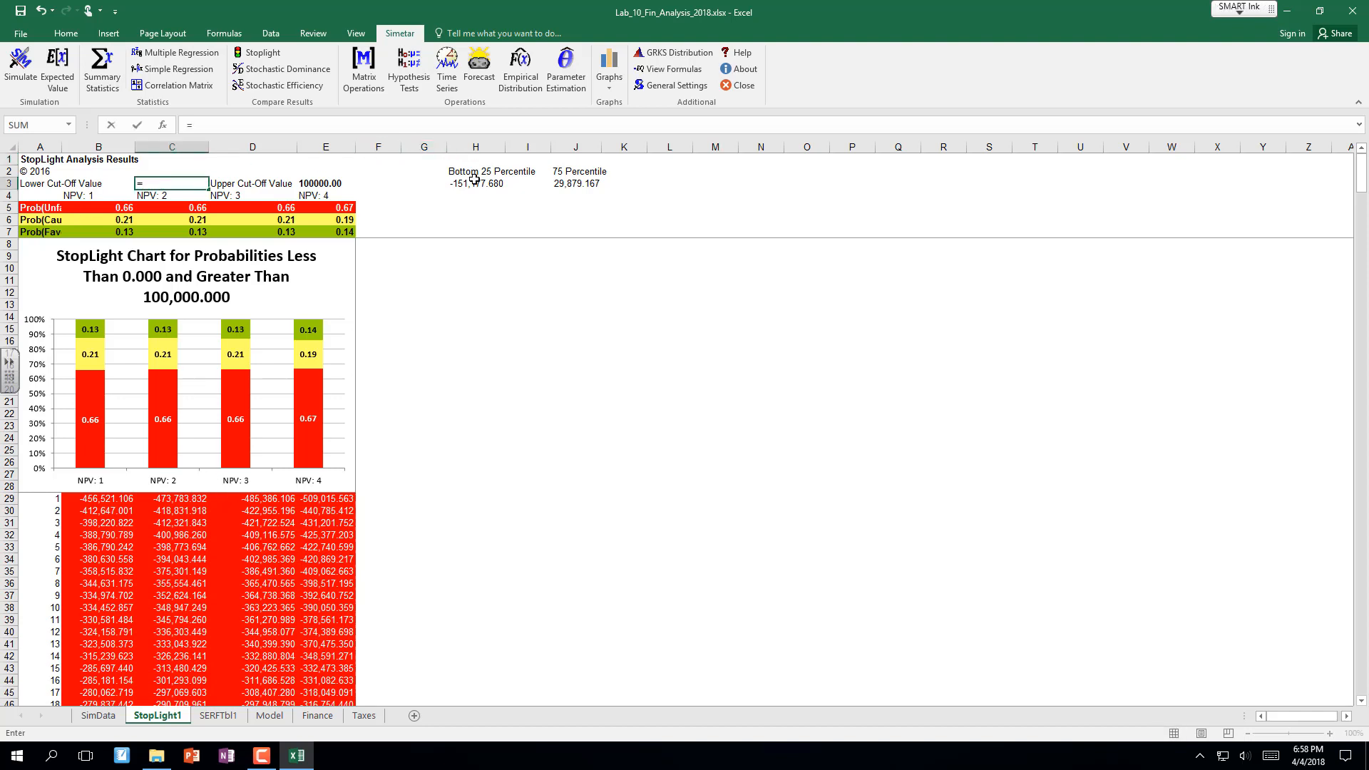
click(474, 178)
key(Return)
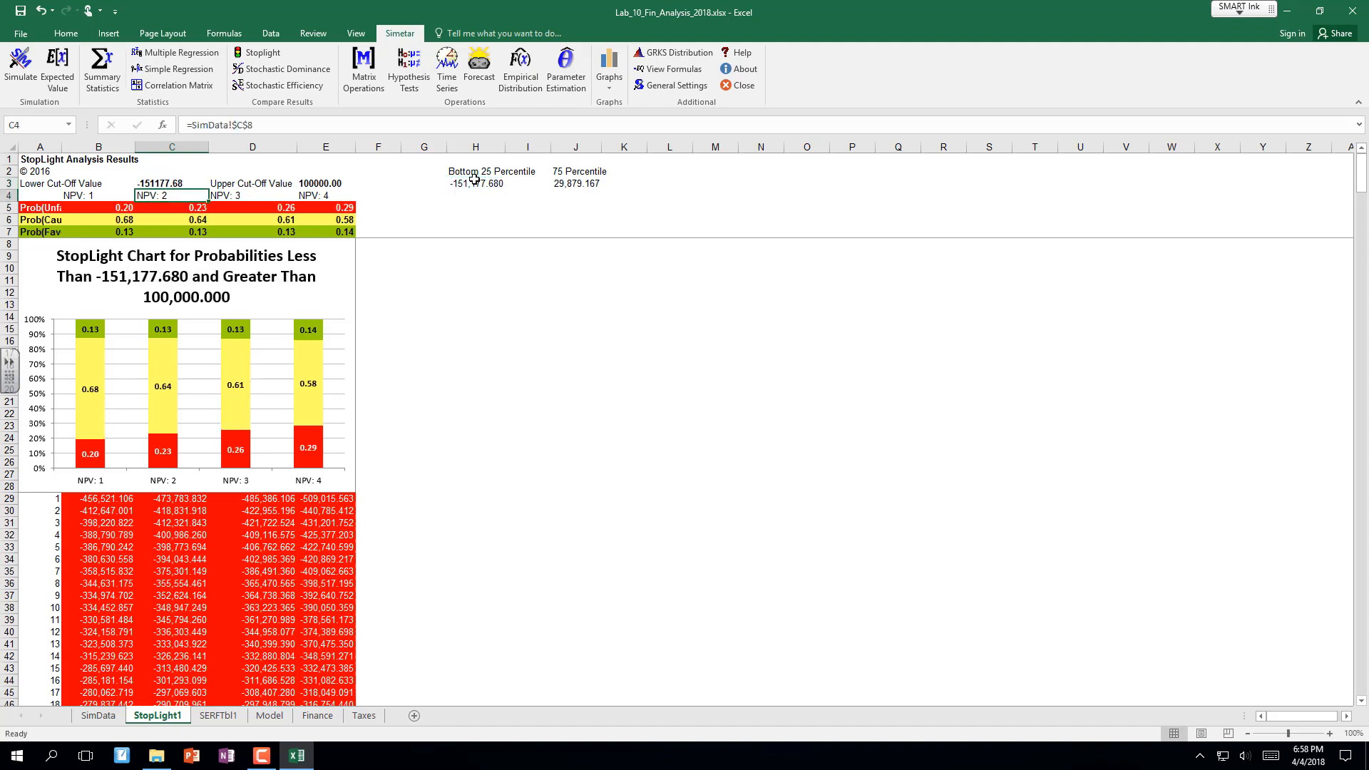
Link the StopLight analysis's Upper Cut-Off Value in E3 to the 75 percentile average with =J3.
key(Right)
key(Up)
key(Right)
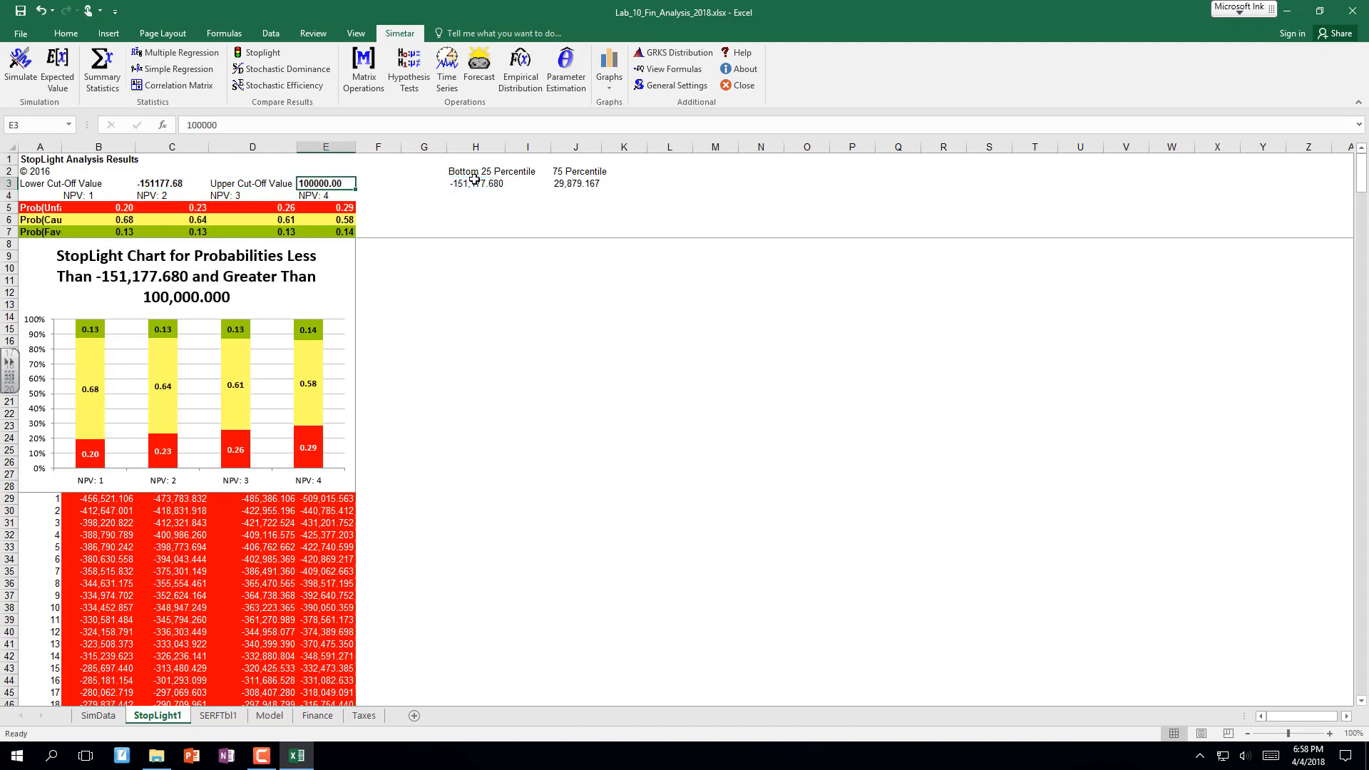
text(=)
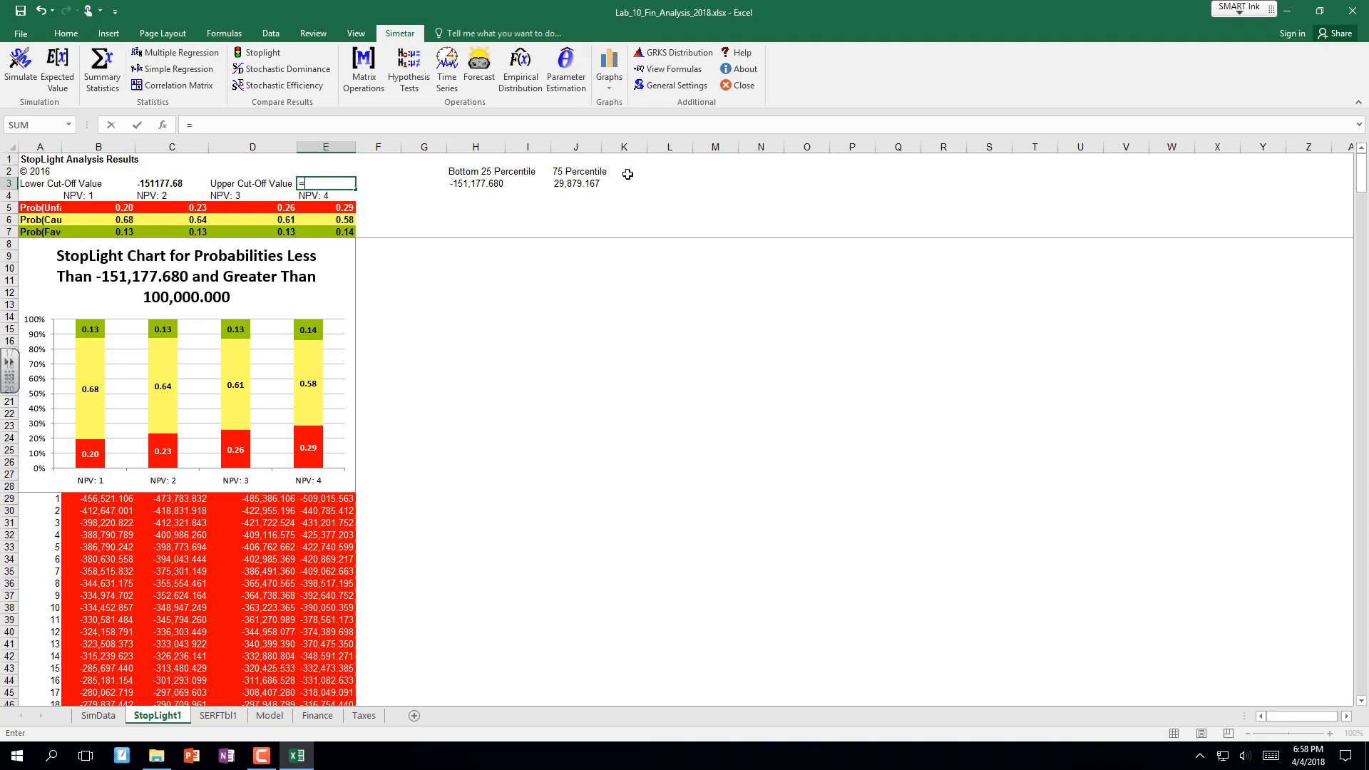
click(577, 187)
key(Return)
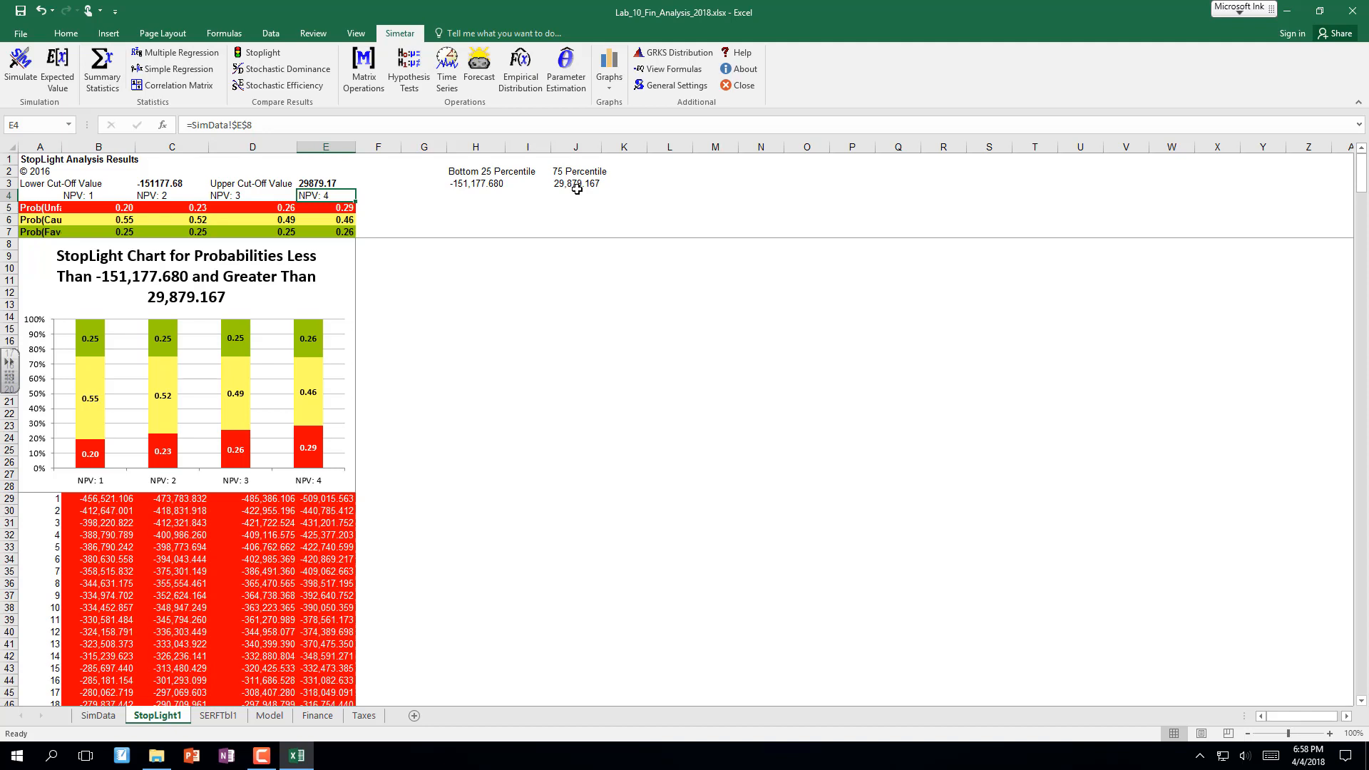
Set the StopLight analysis's Lower Cut-Off Value in C3 to 0.
click(169, 183)
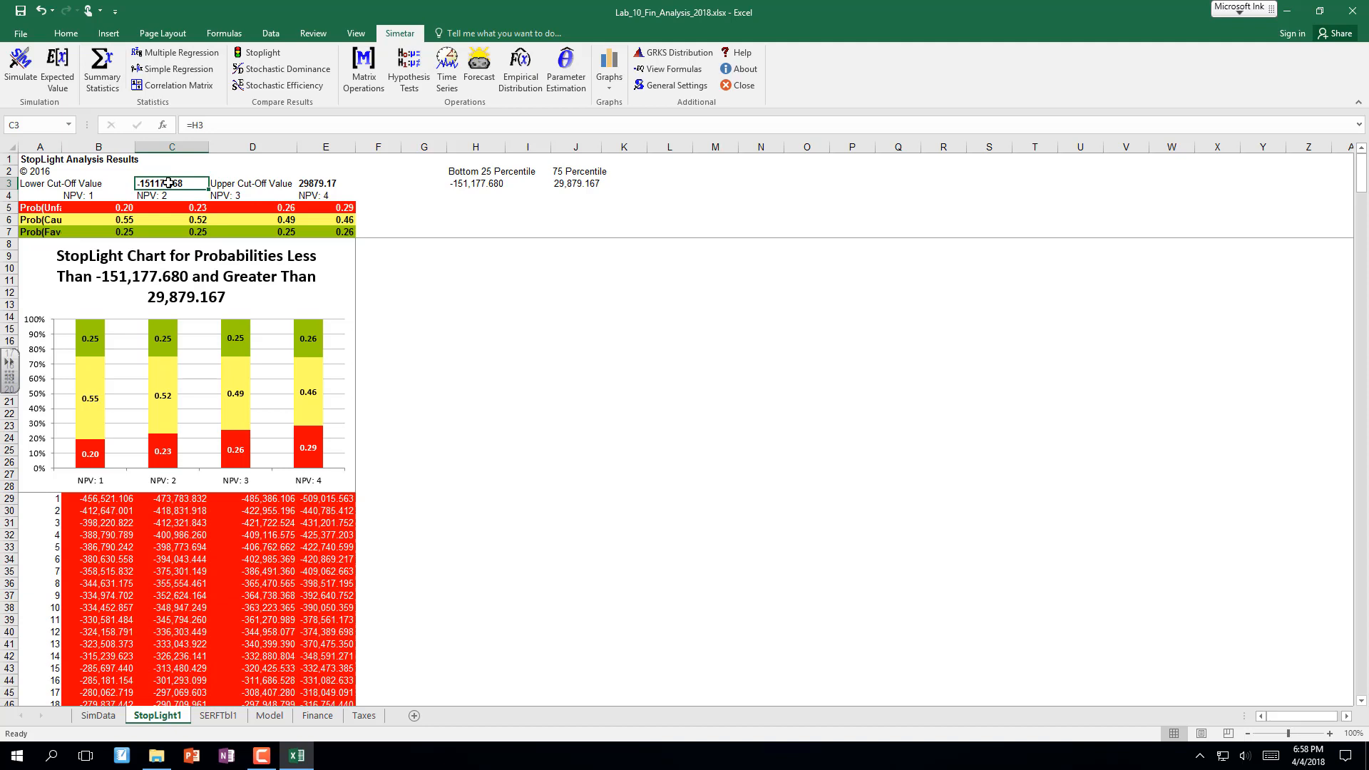
text(0)
key(Return)
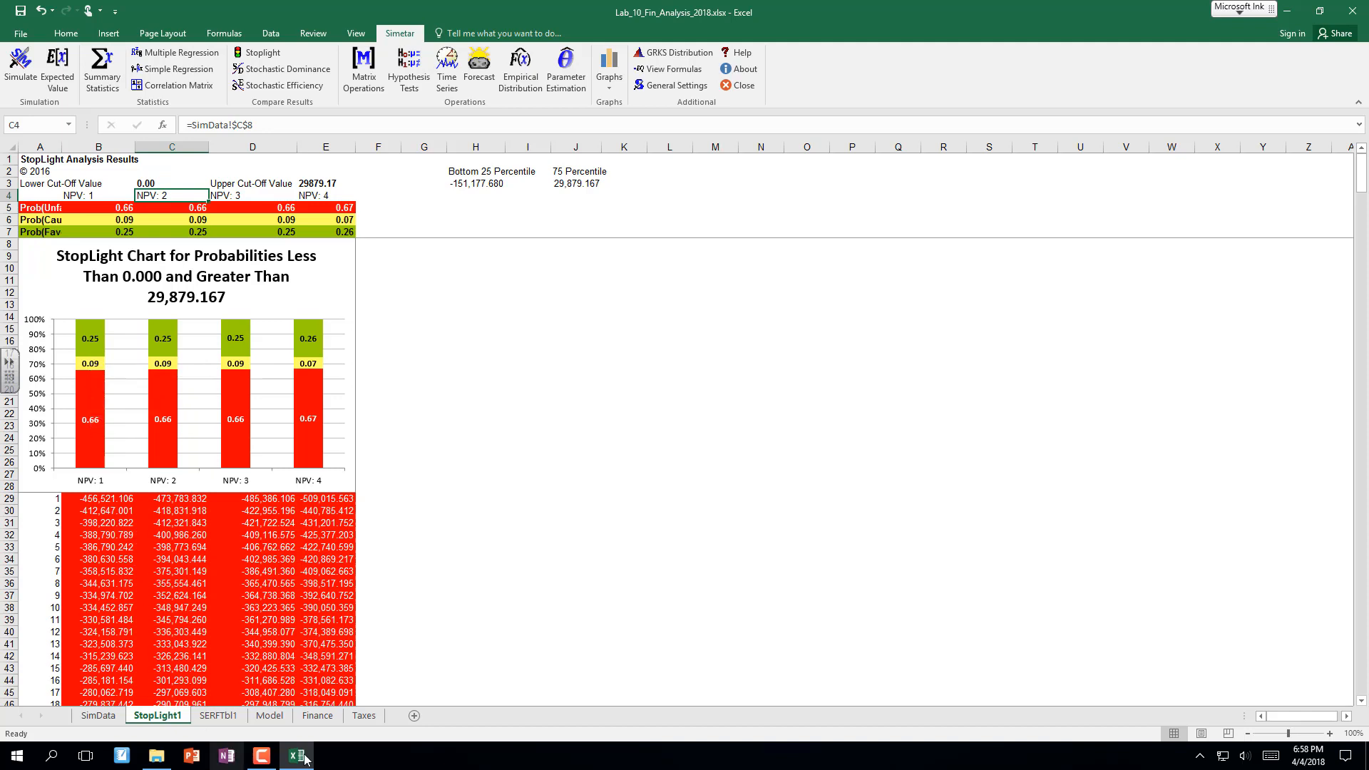
Review the CDF chart of the four NPV scenarios on the SimData sheet.
click(100, 716)
scroll(797, 378, down, 5)
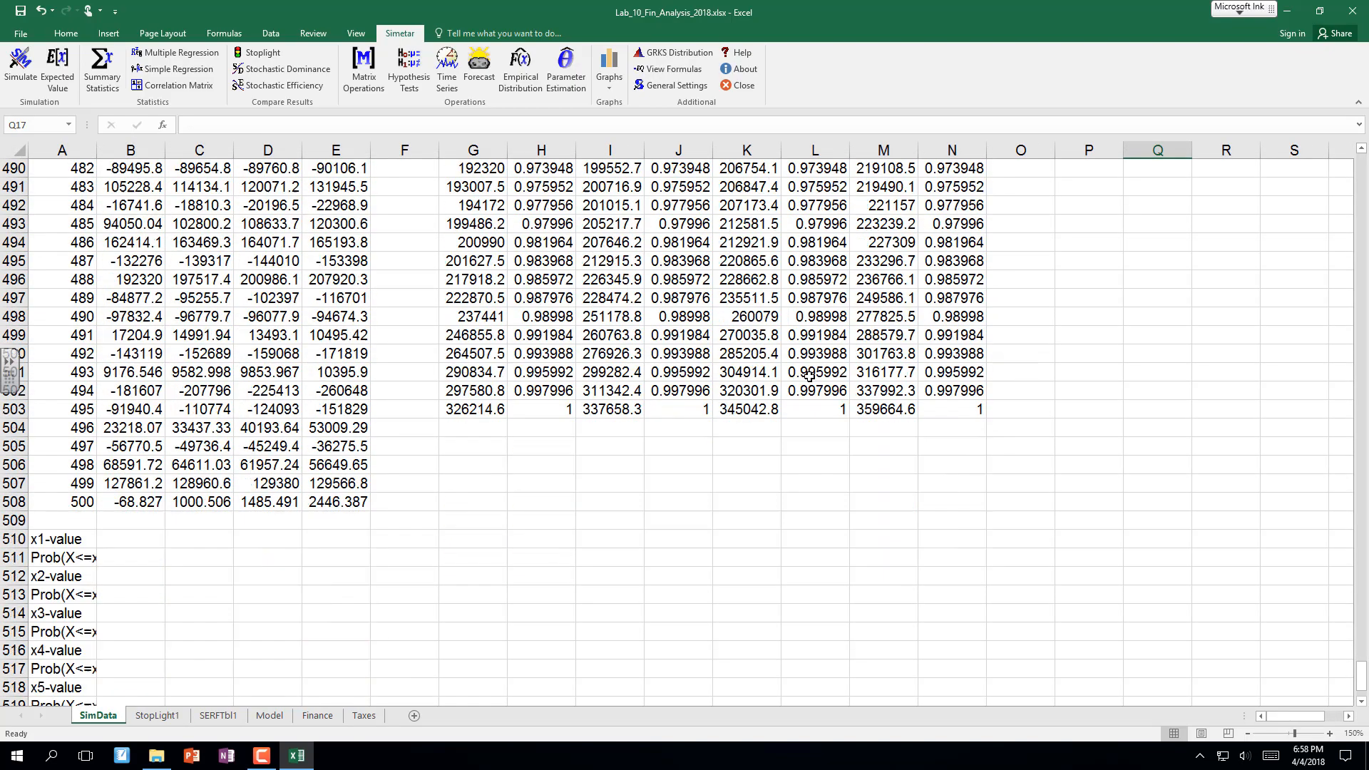
key(ctrl+Up)
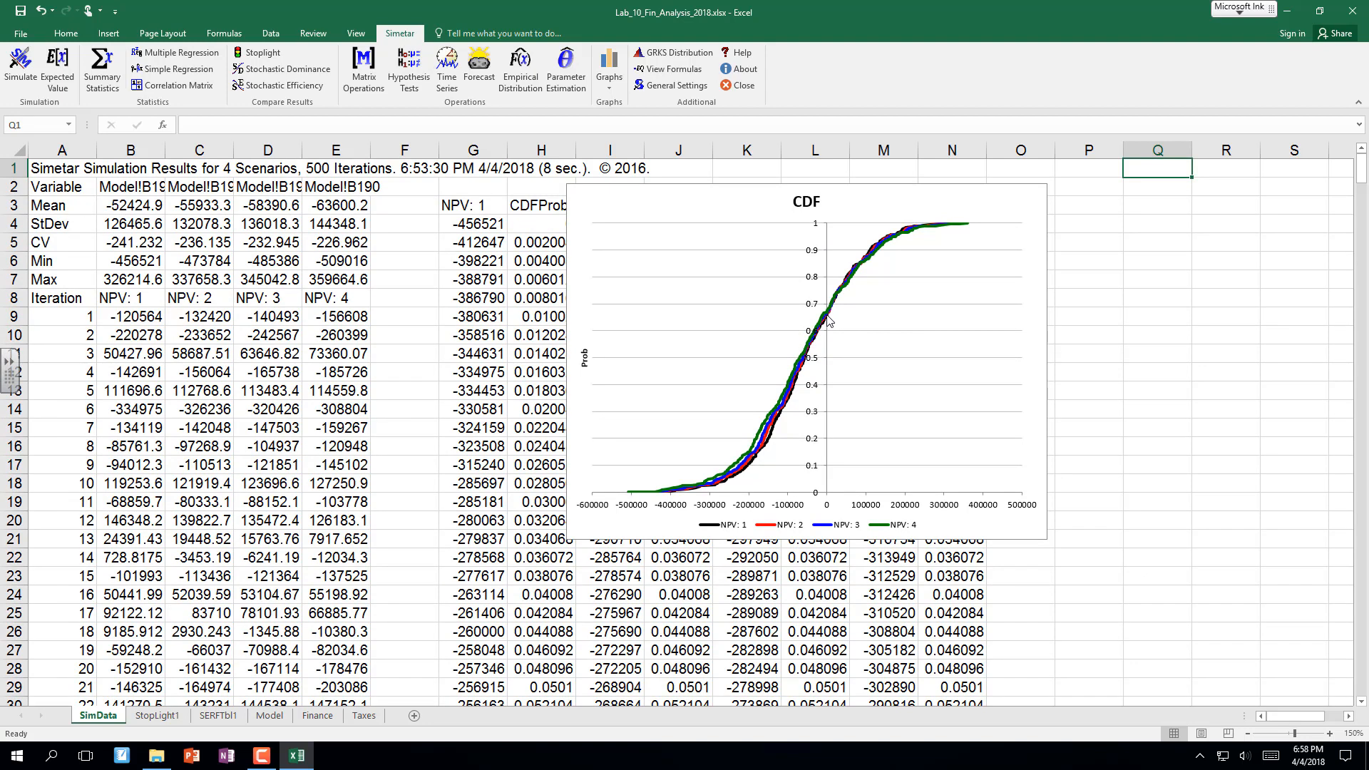
mouse_move(827, 320)
Switch the model to expected values with the 2018 Total Receipts selected in the Model sheet's Income Statement.
click(281, 717)
scroll(243, 596, down, 4)
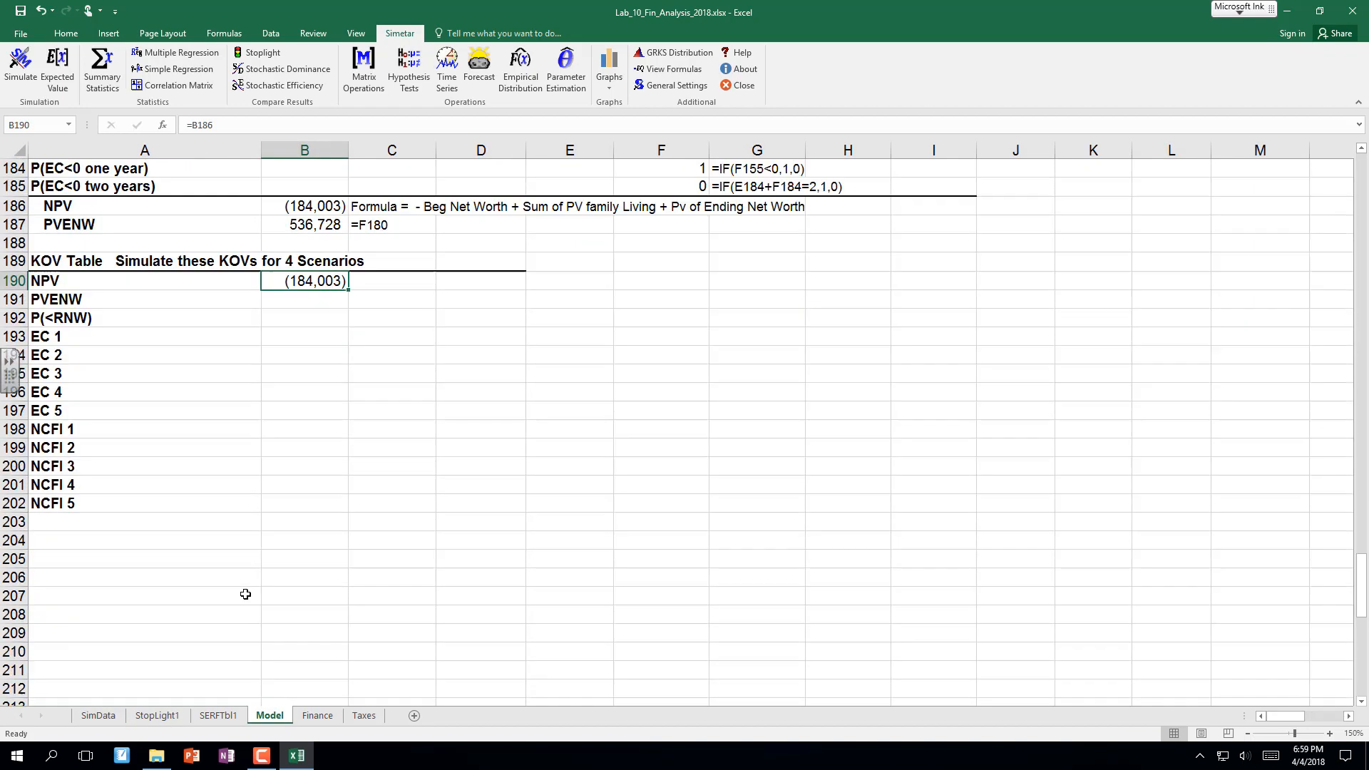
scroll(243, 585, up, 12)
scroll(243, 578, up, 11)
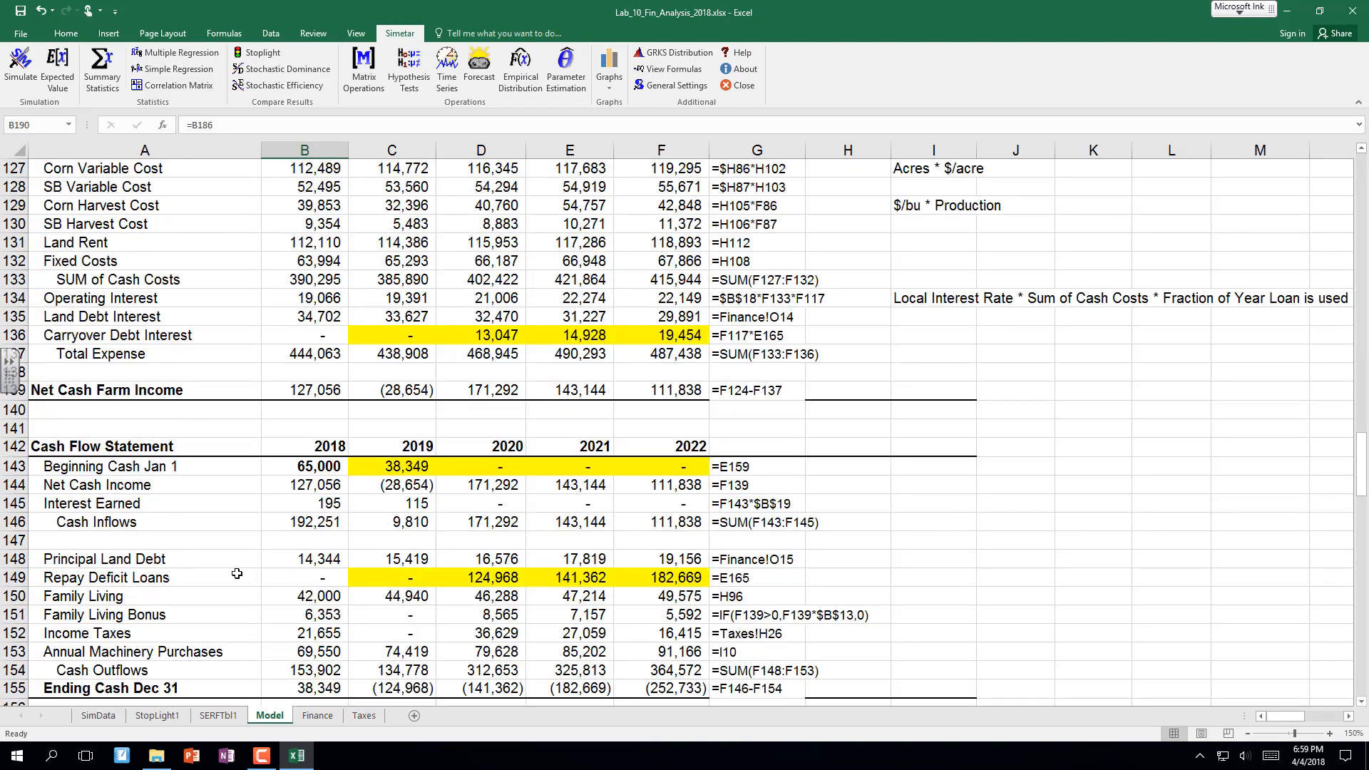
scroll(236, 574, down, 1)
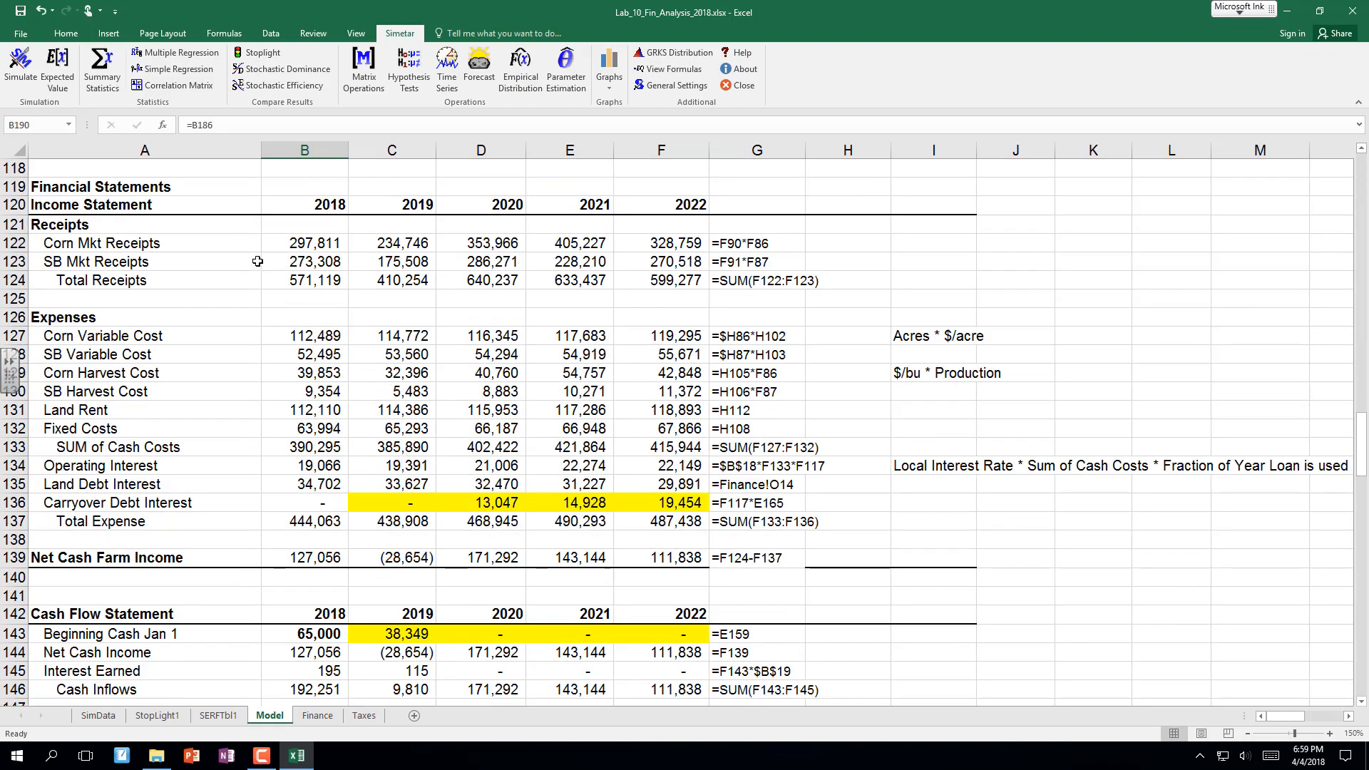
click(315, 280)
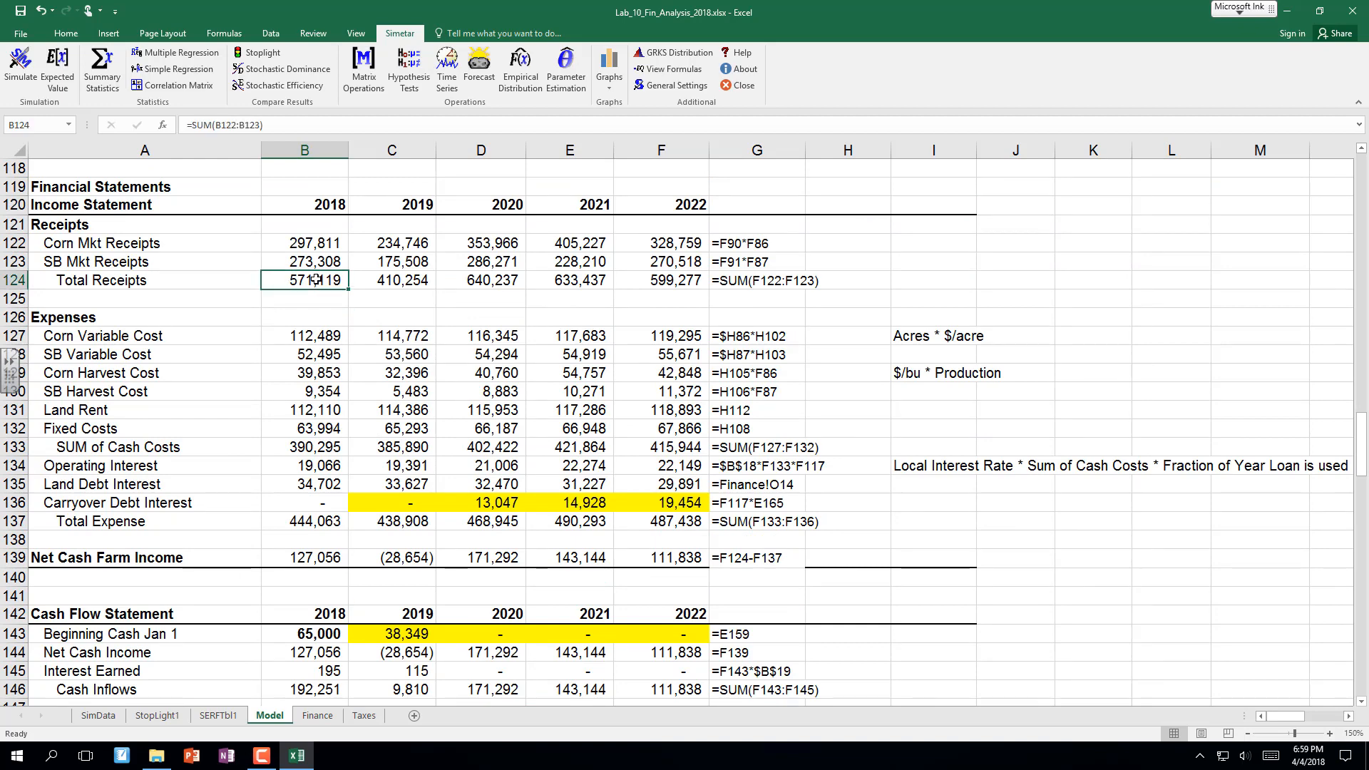
click(68, 74)
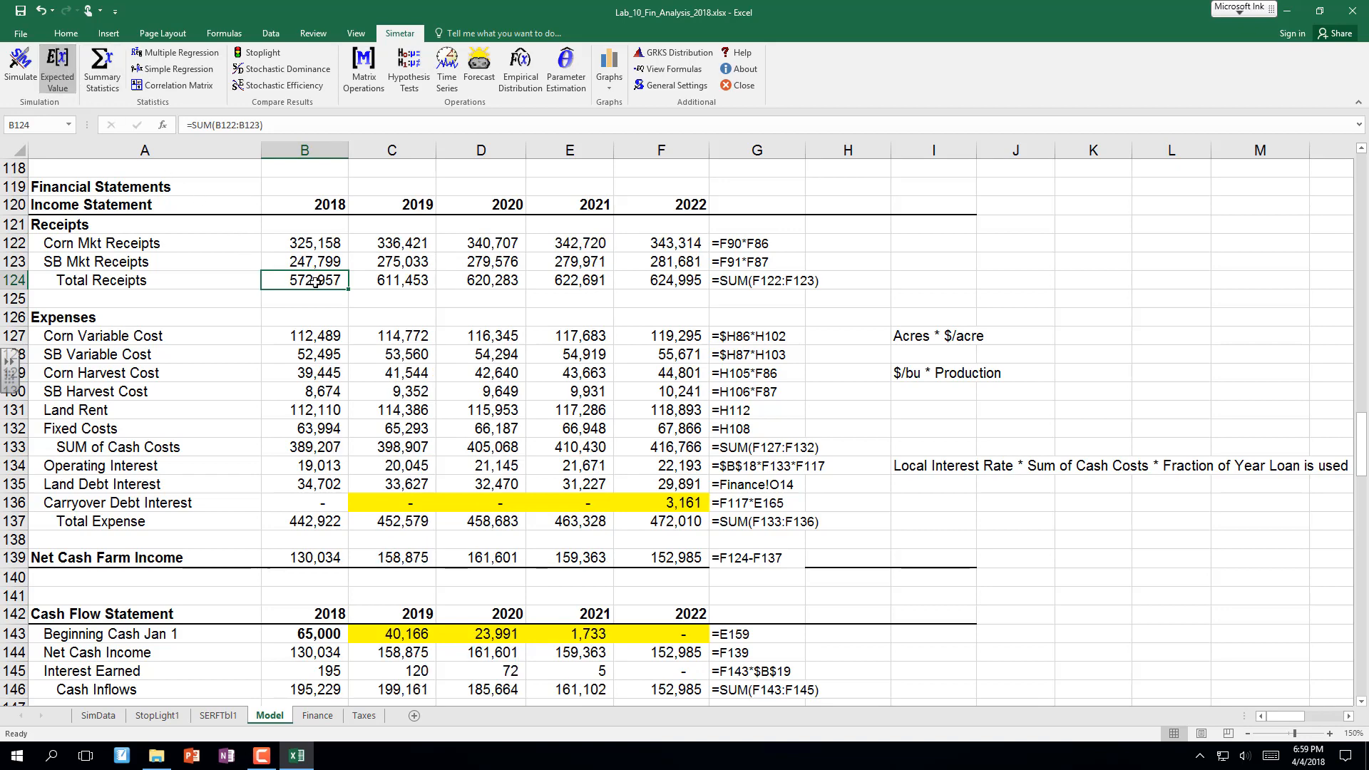
Examine Total Receipts for 2018 to 2022 and the cost rows summed by the 2018 SUM of Cash Costs formula.
drag(316, 282, 682, 281)
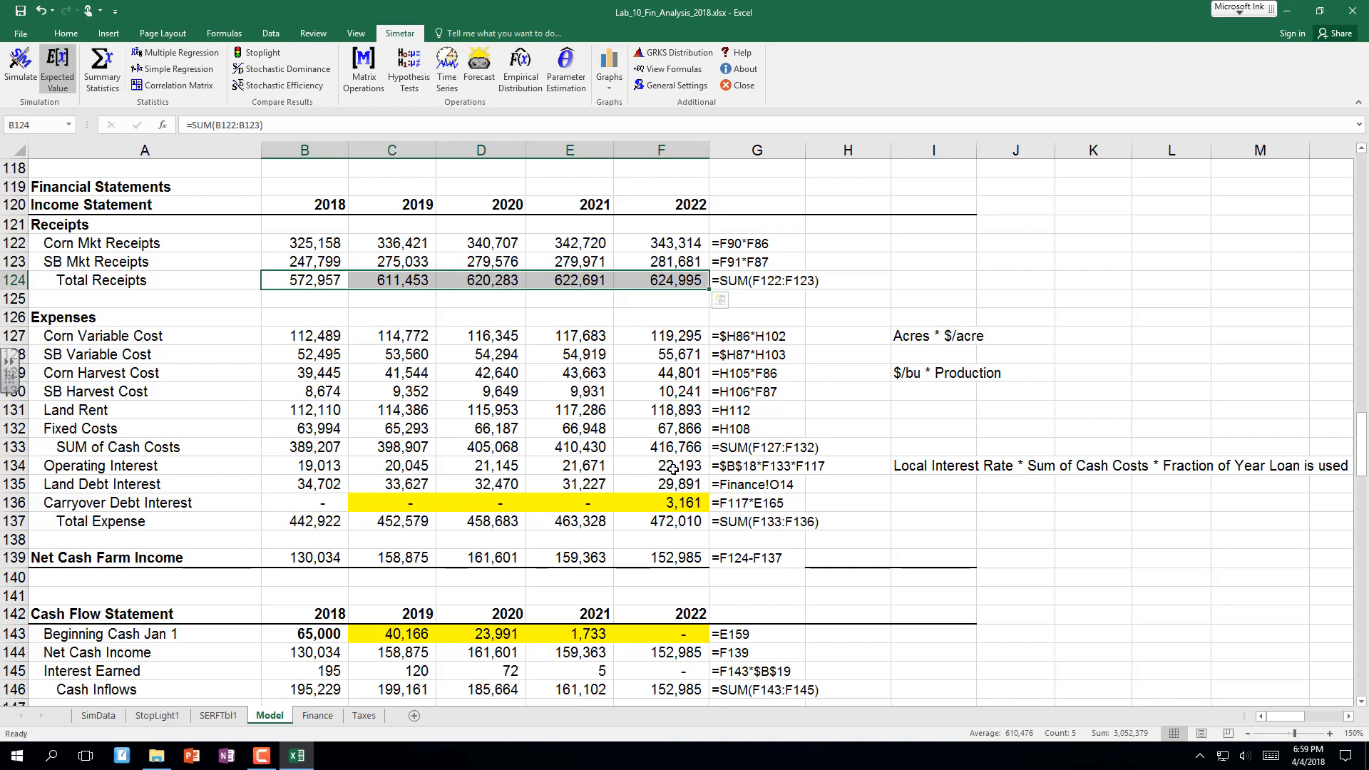
click(312, 450)
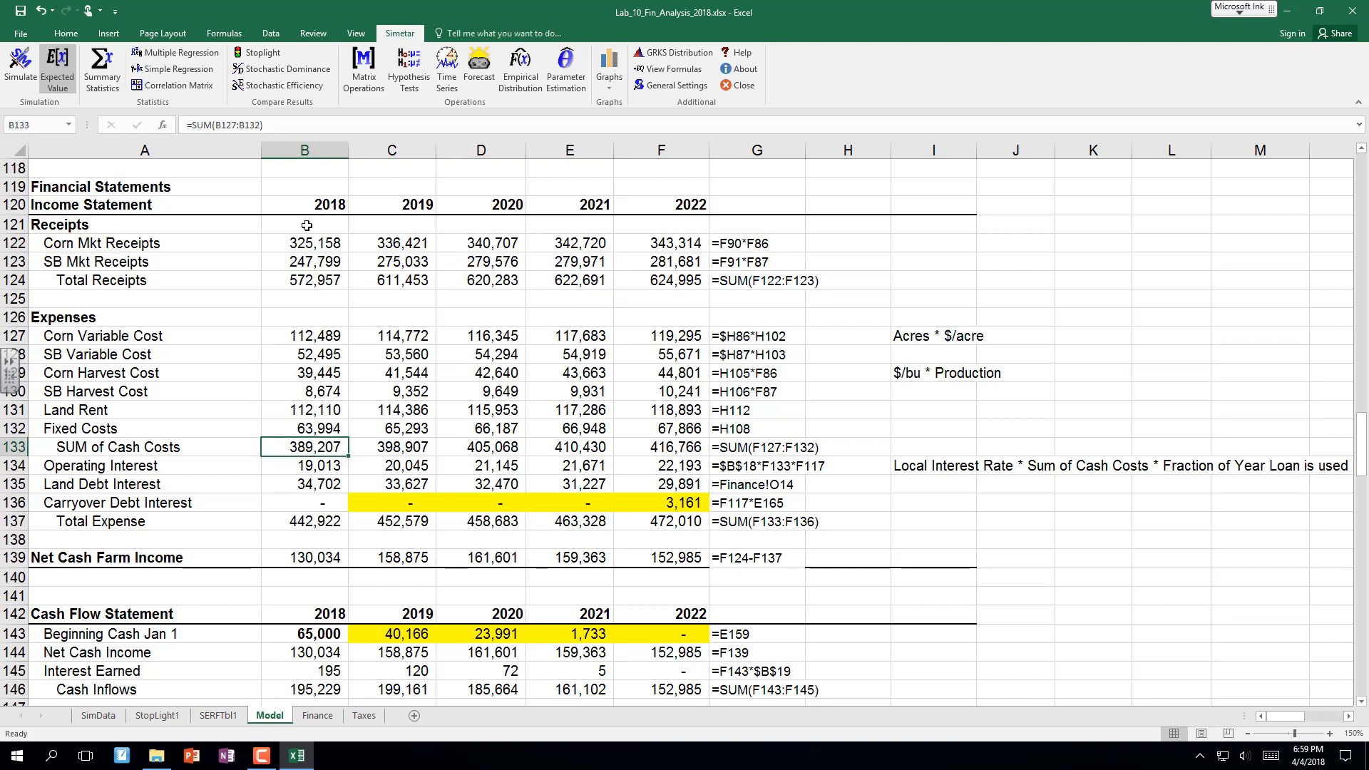
double_click(321, 447)
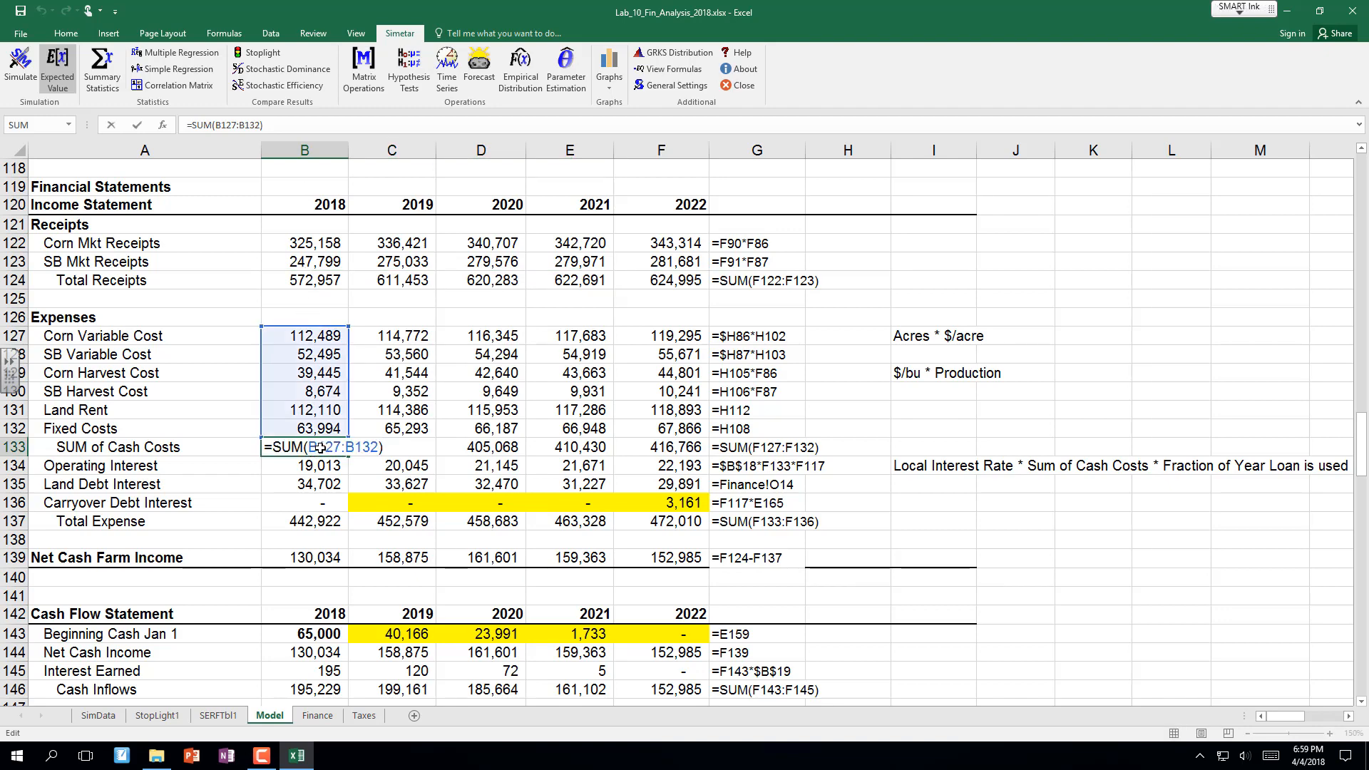
key(Escape)
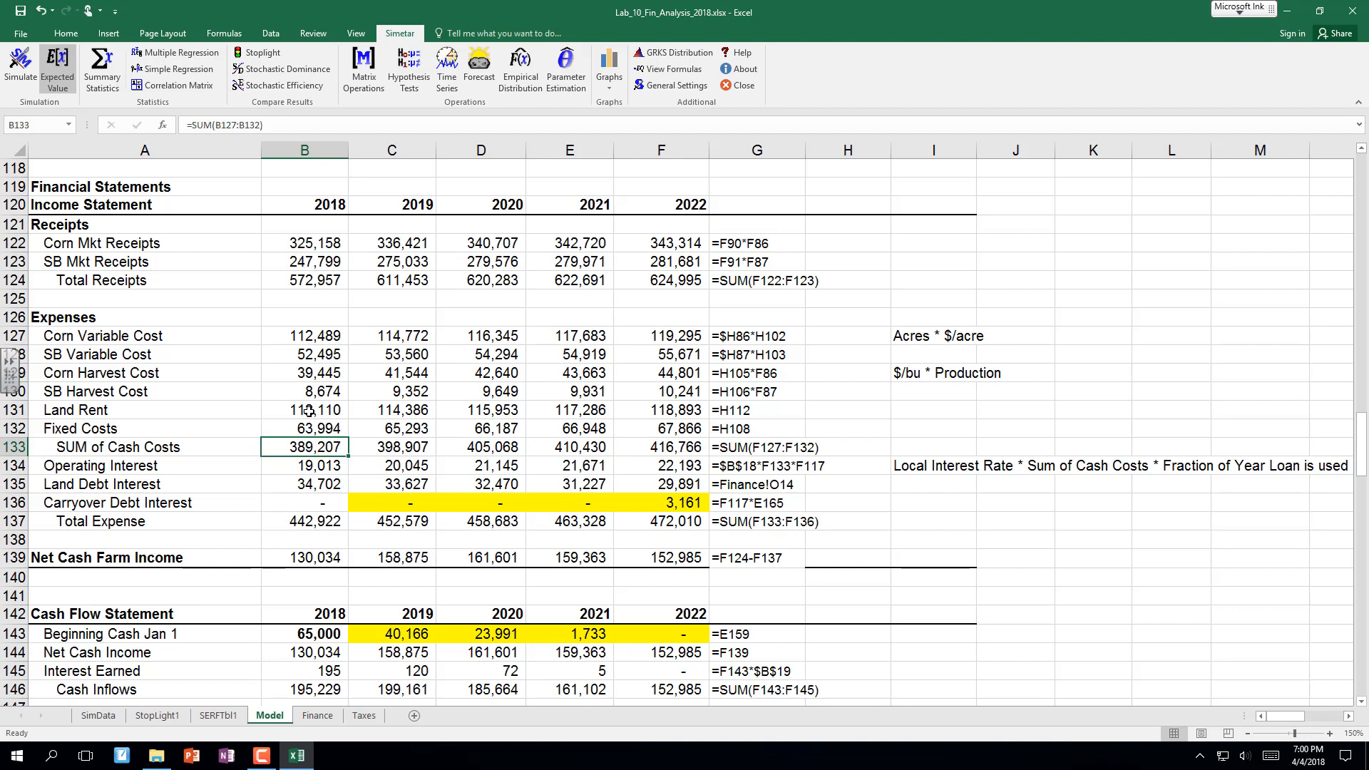
key(F2)
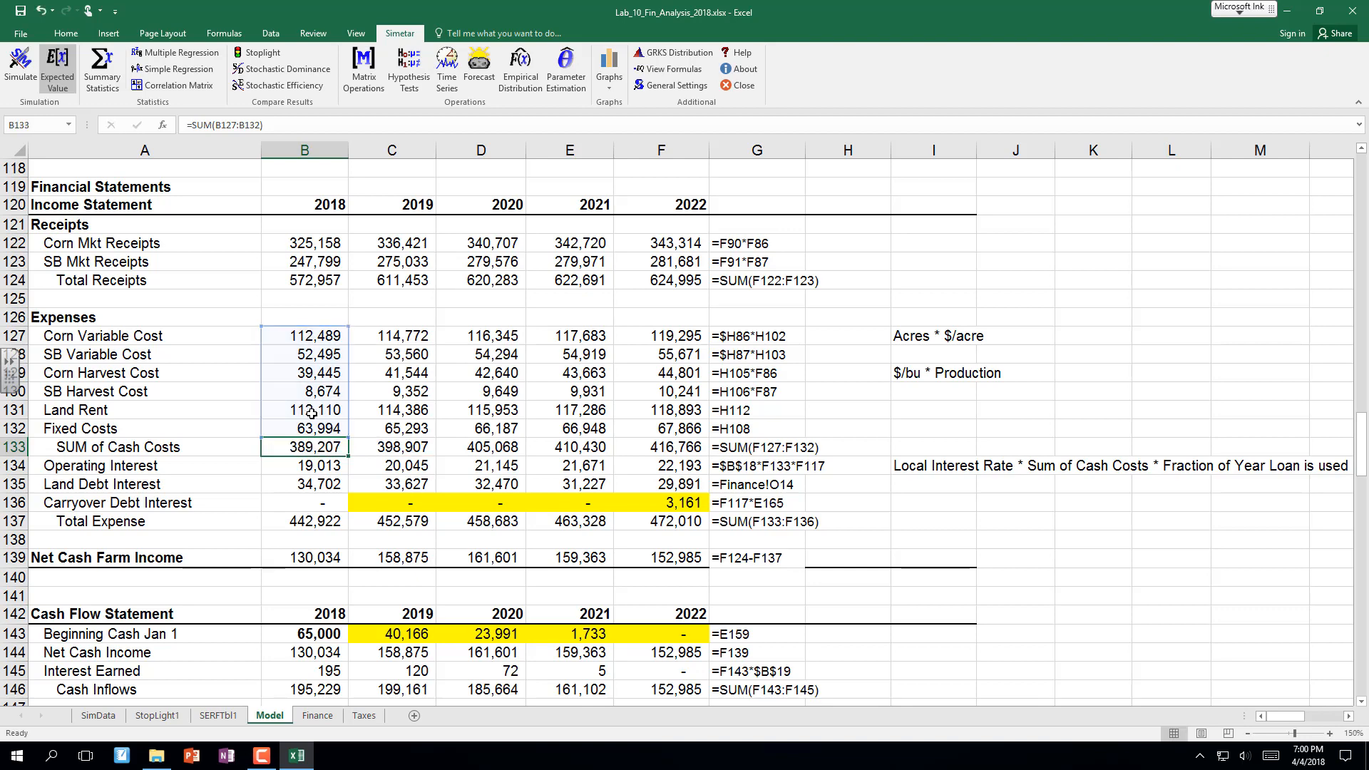
Examine the 2018 Income Statement formulas for Land Rent, Operating Interest, Land Debt Interest, Total Expense and Net Cash Farm Income.
key(Escape)
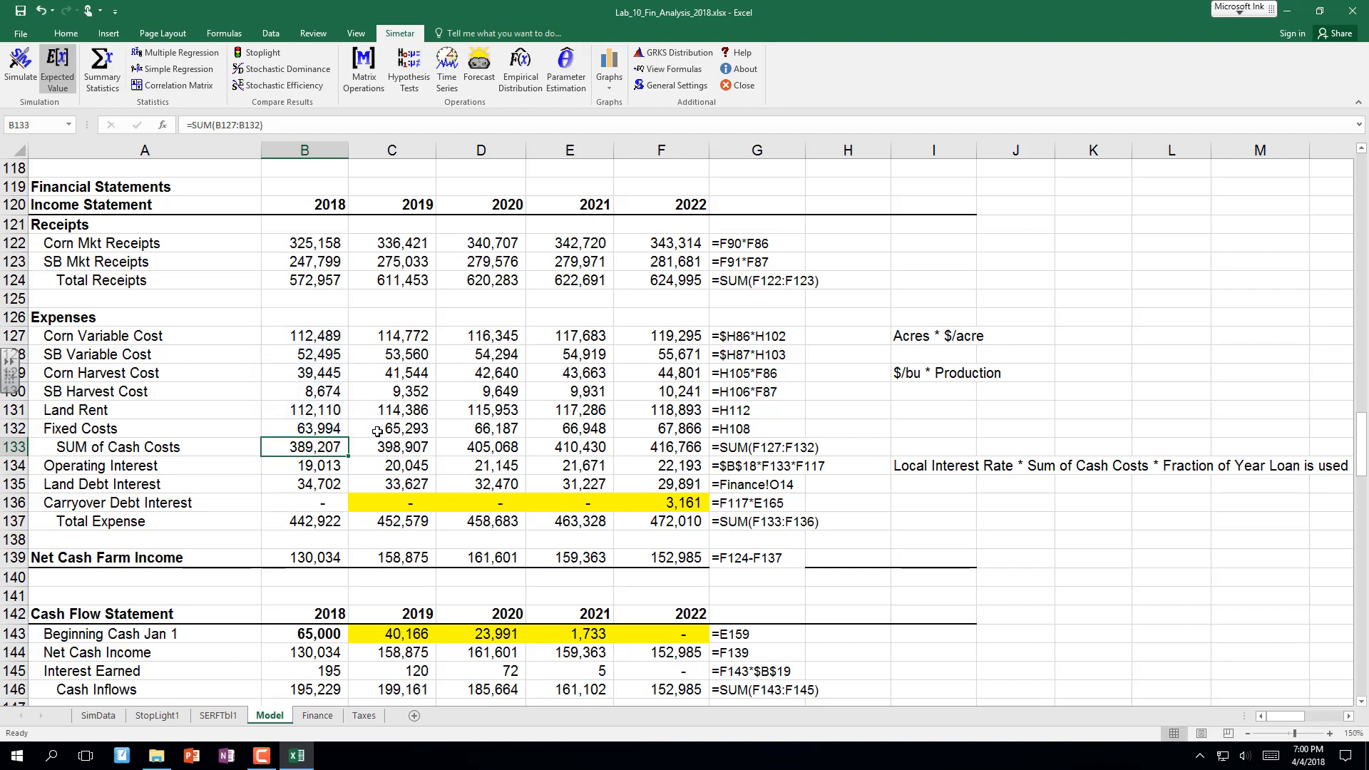
click(319, 410)
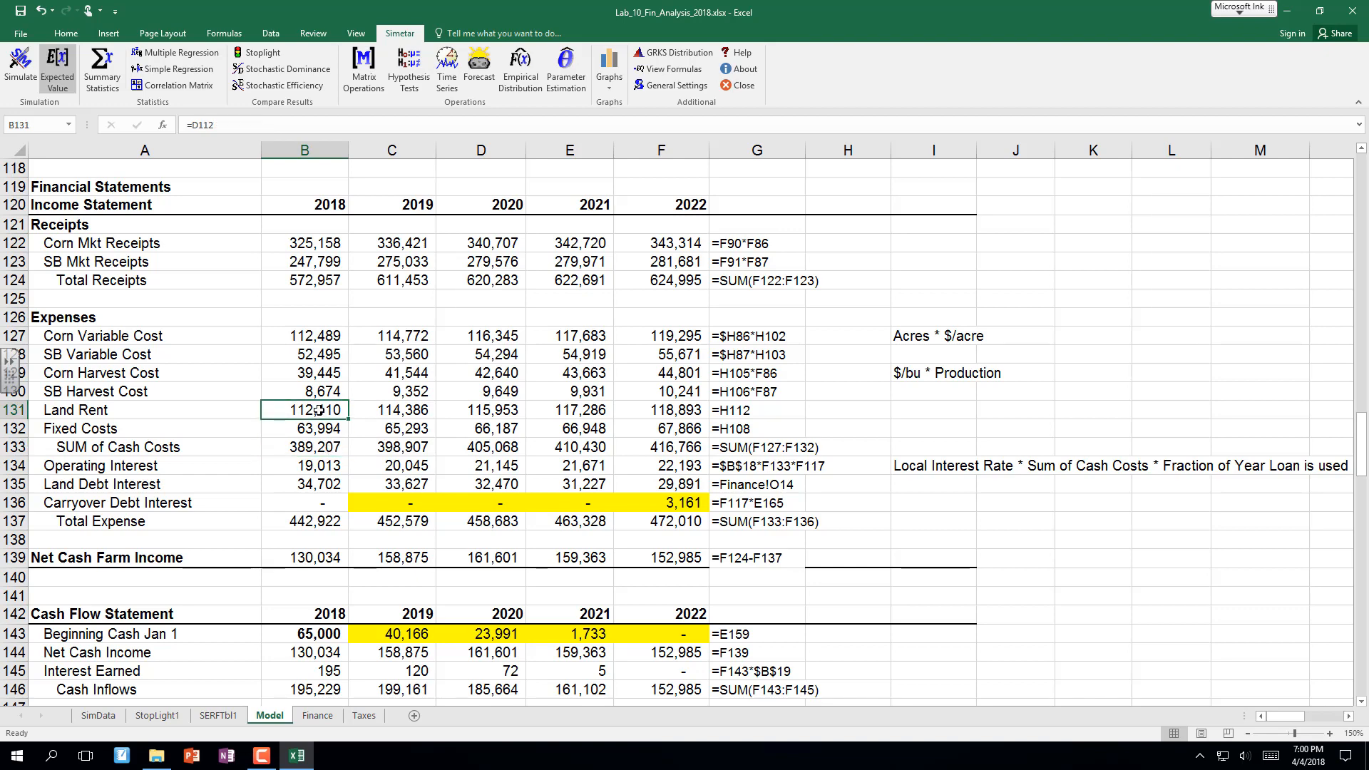
click(308, 466)
scroll(303, 507, down, 1)
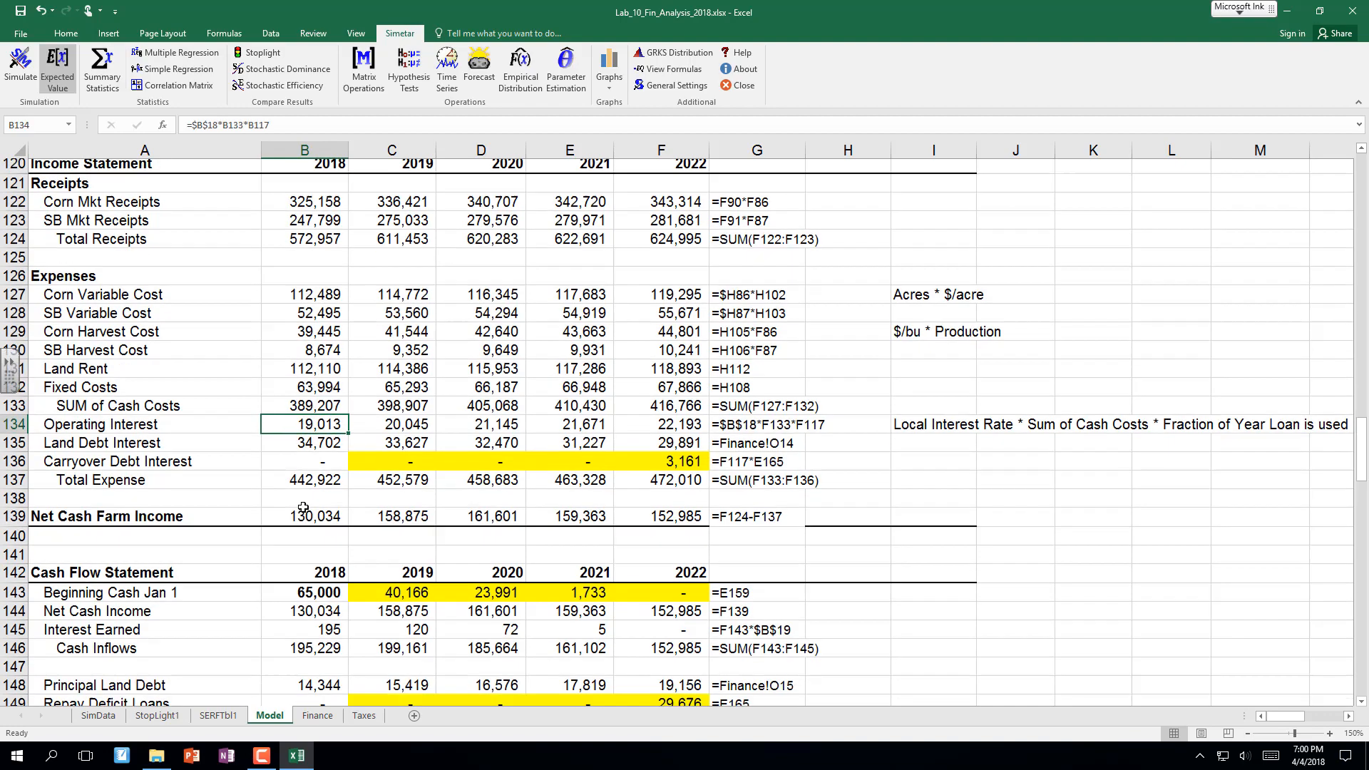
scroll(303, 507, down, 2)
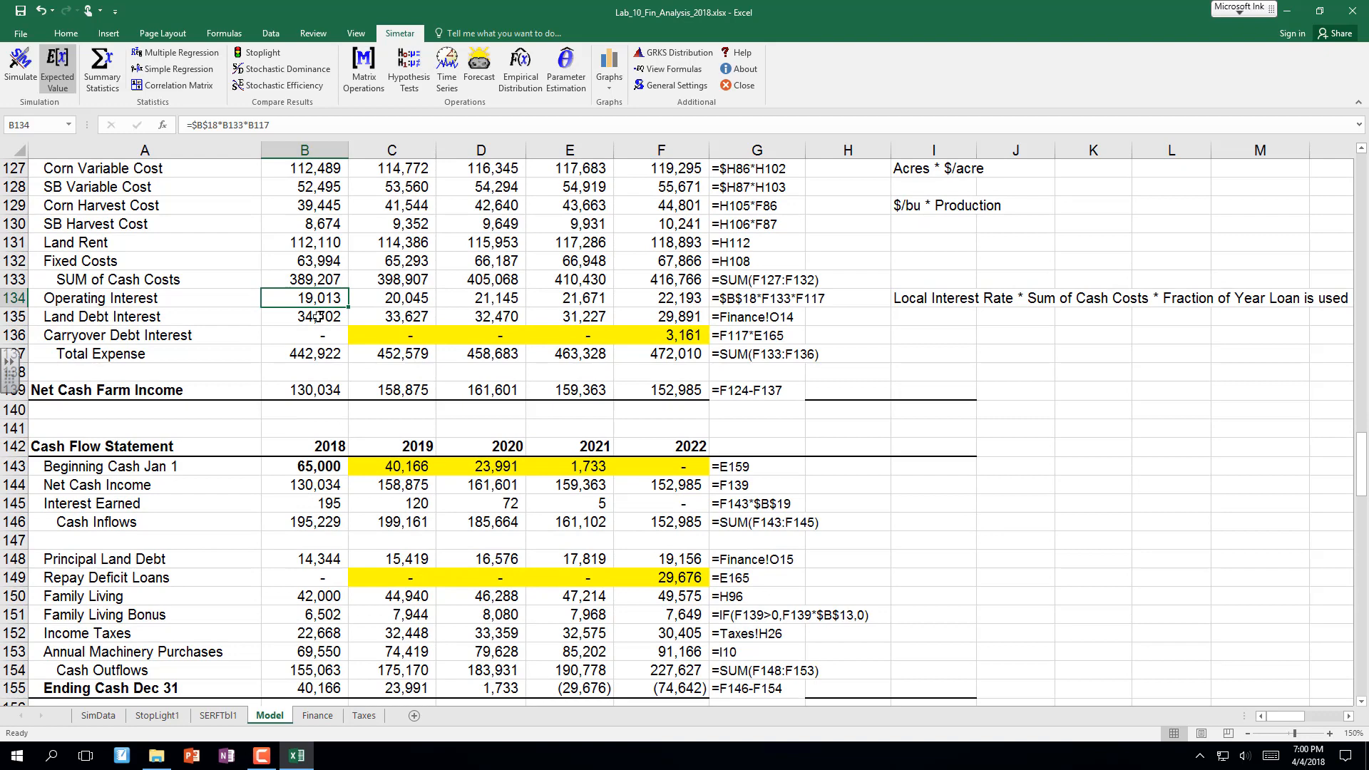
click(317, 318)
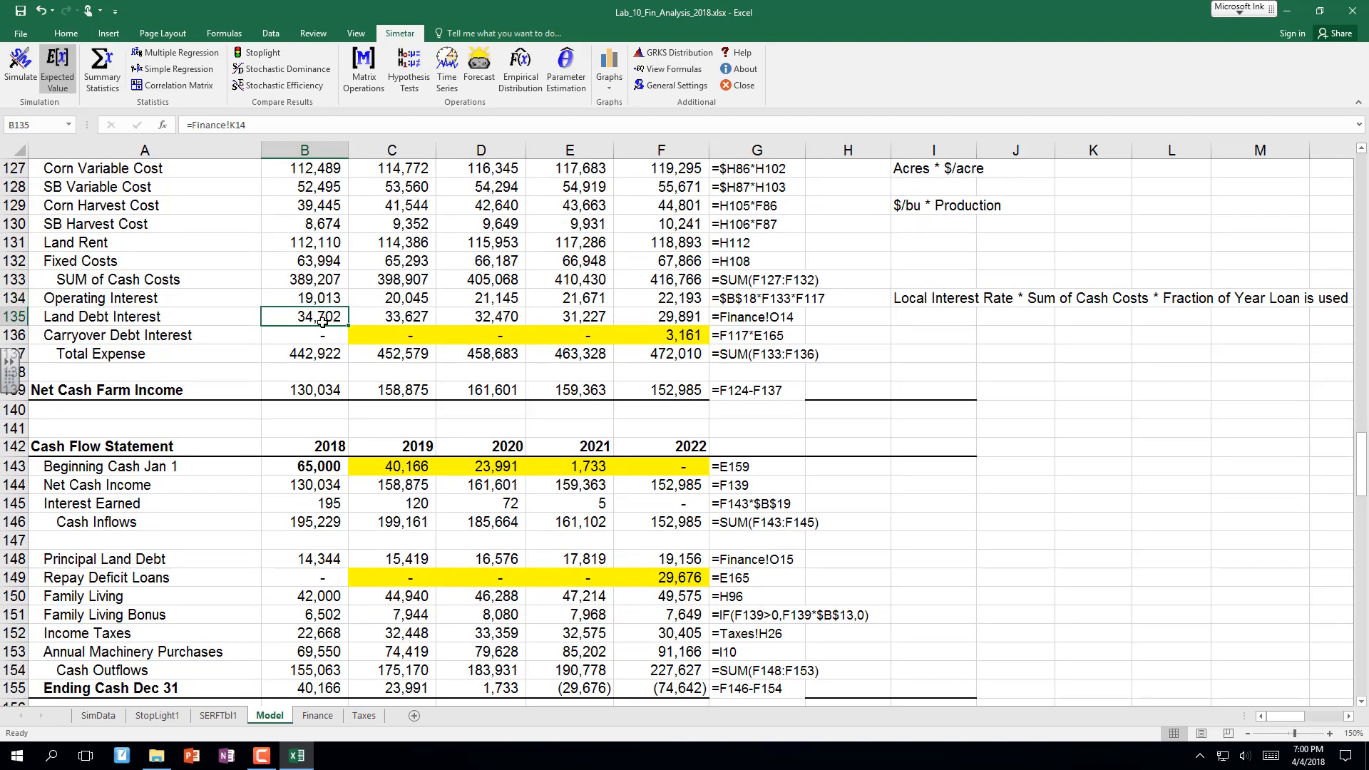
click(317, 353)
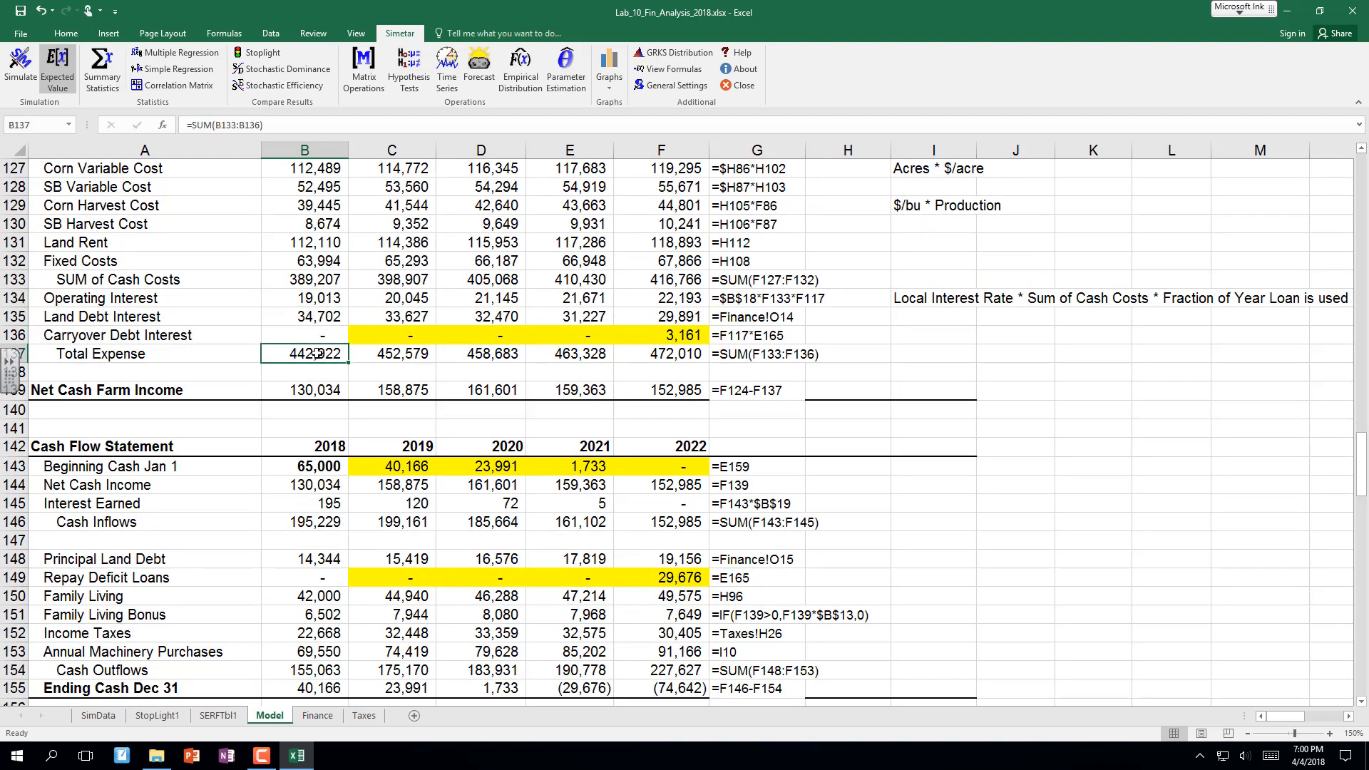
double_click(317, 354)
key(Escape)
click(318, 390)
double_click(317, 390)
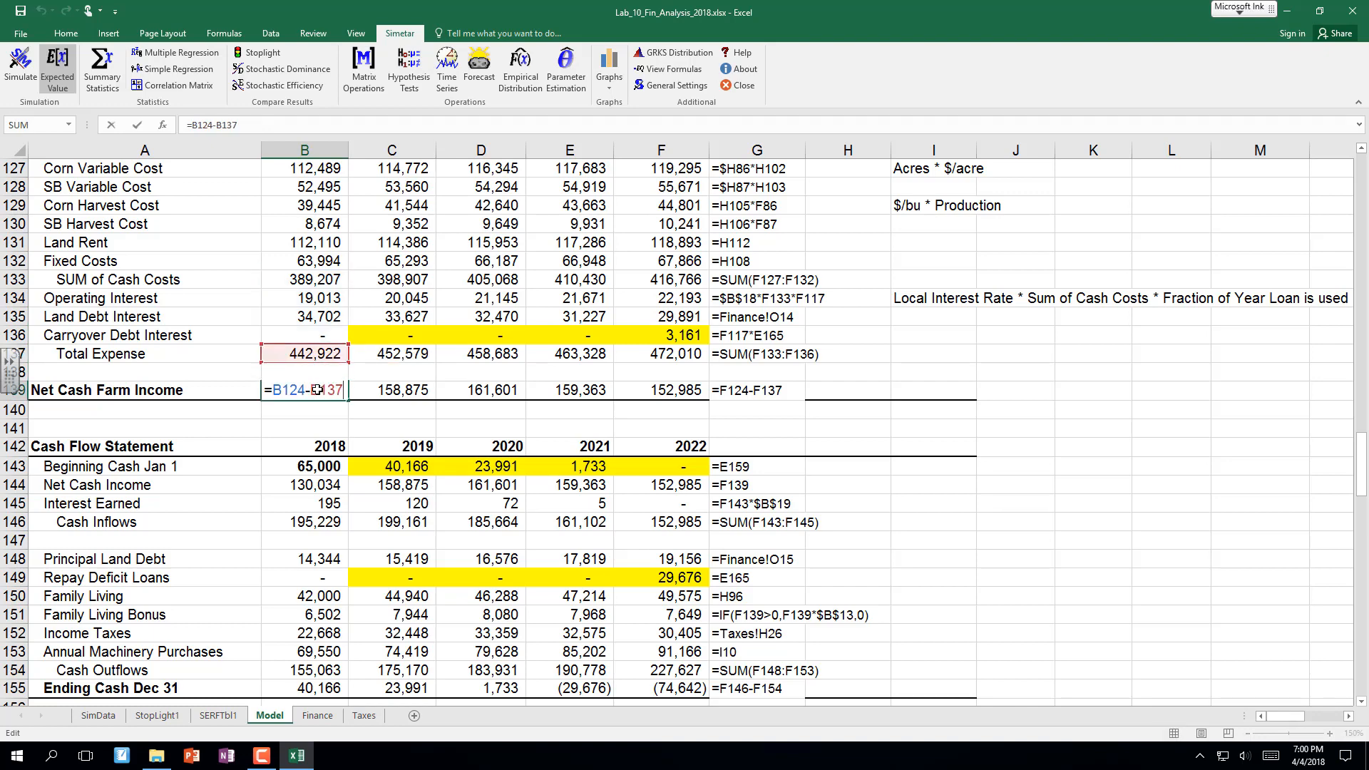
key(Escape)
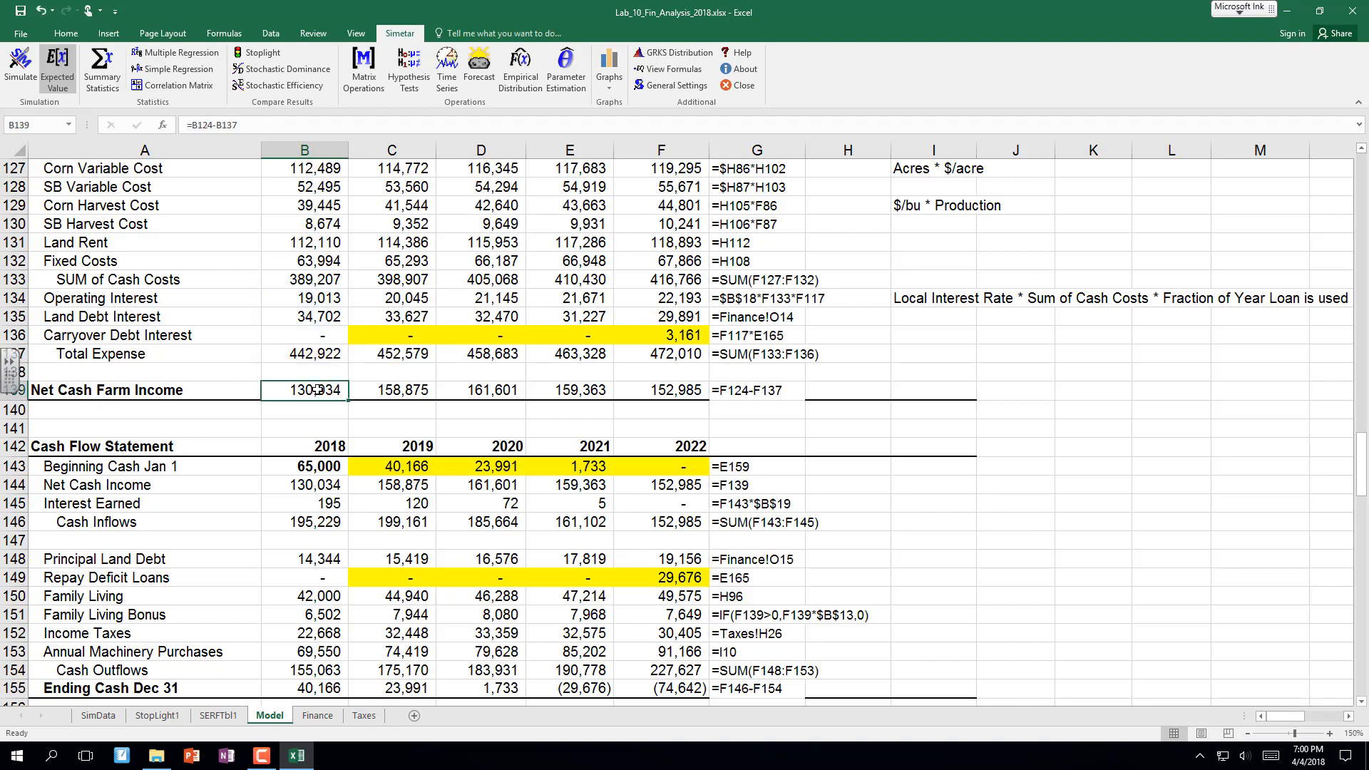
Trace the Cash Flow Statement's 2019 Beginning Cash and 2018 Net Cash Income formulas back to their source cells.
scroll(318, 390, down, 5)
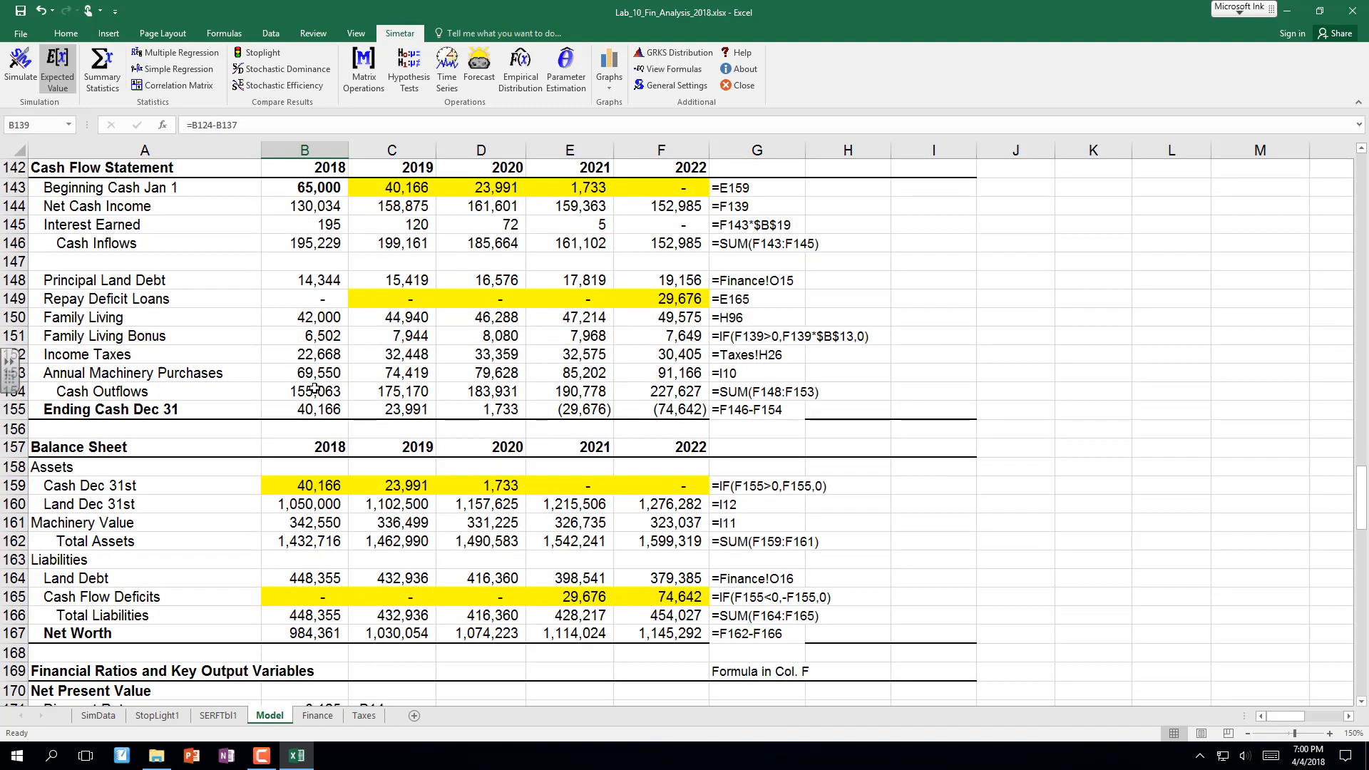
click(404, 187)
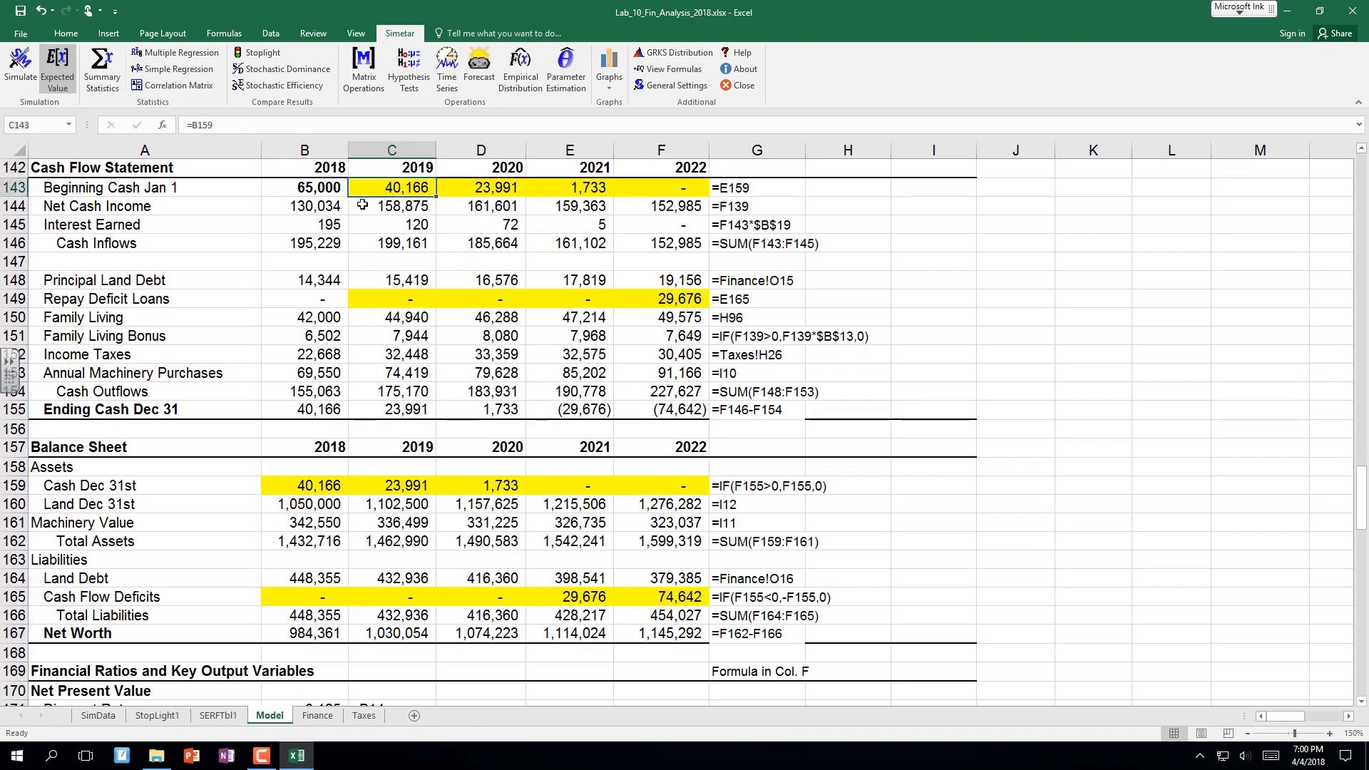
click(319, 206)
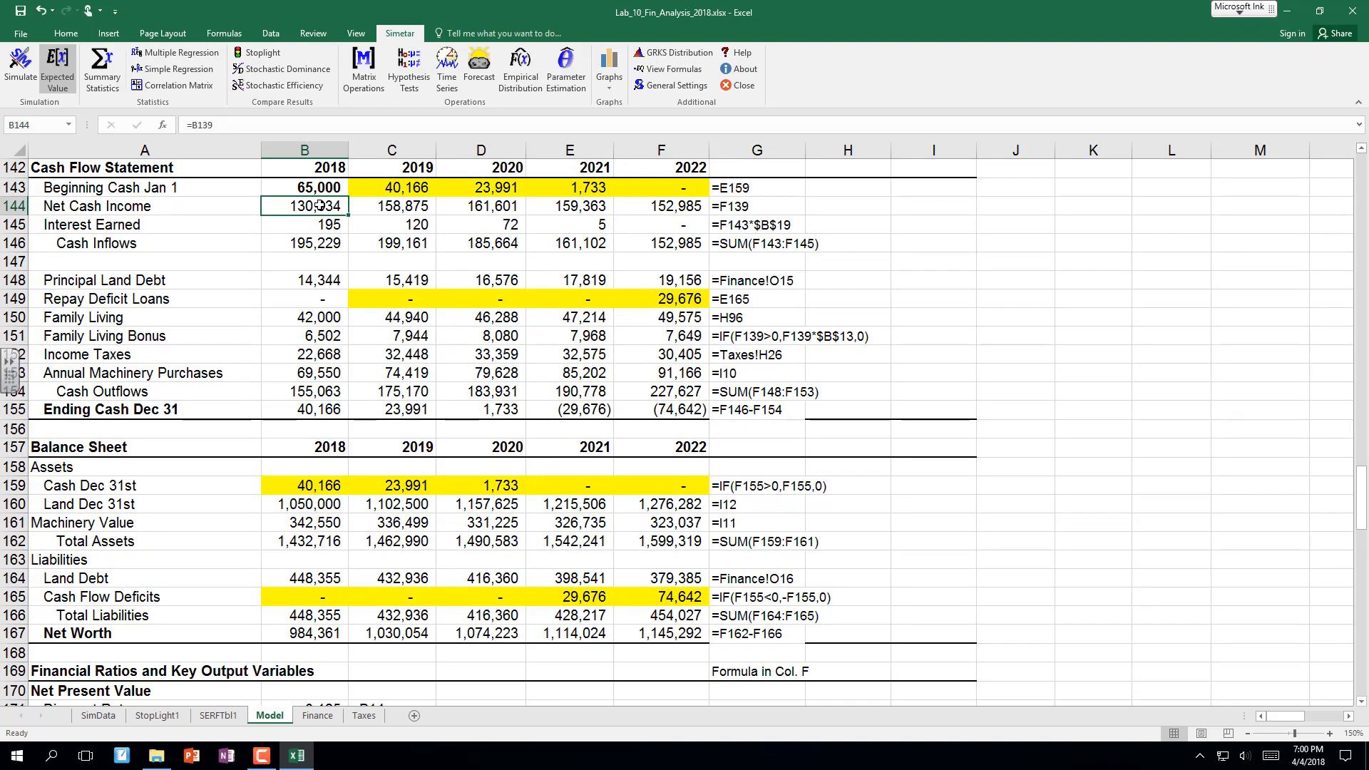
key(Up)
key(Up)
key(Up)
key(Up)
key(Up)
key(Up)
key(Down)
key(Down)
key(Down)
key(Down)
key(Down)
key(Down)
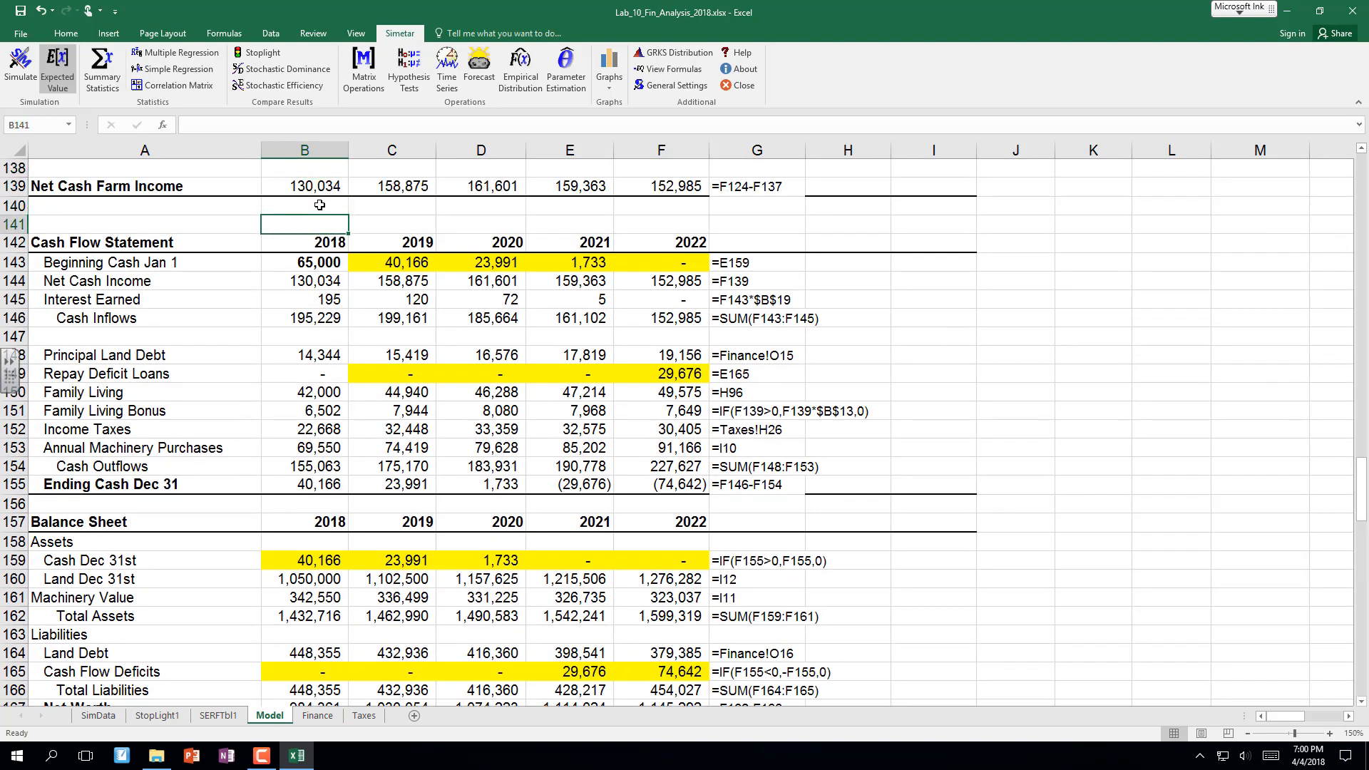
key(F2)
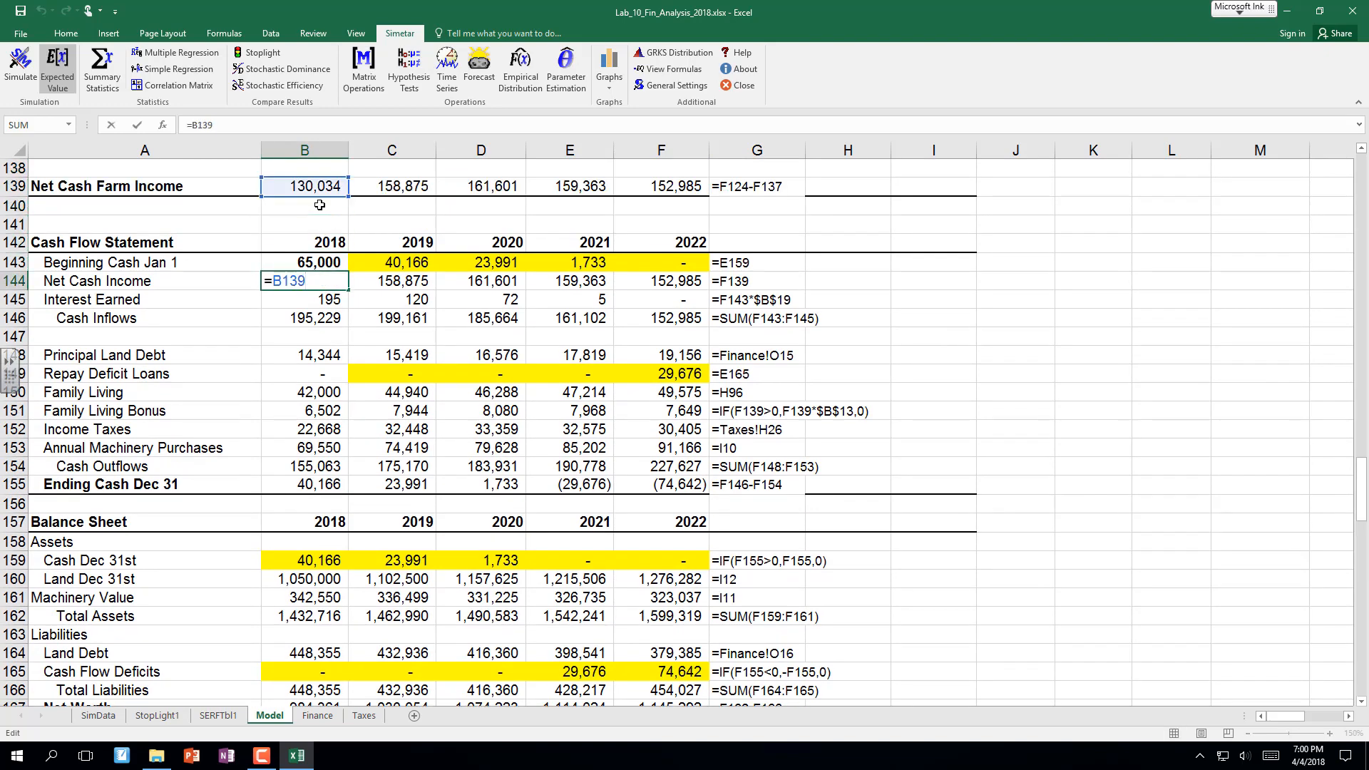
key(Escape)
Inspect the 2018 Interest Earned and Cash Inflows formulas in the Cash Flow Statement.
key(Down)
key(F2)
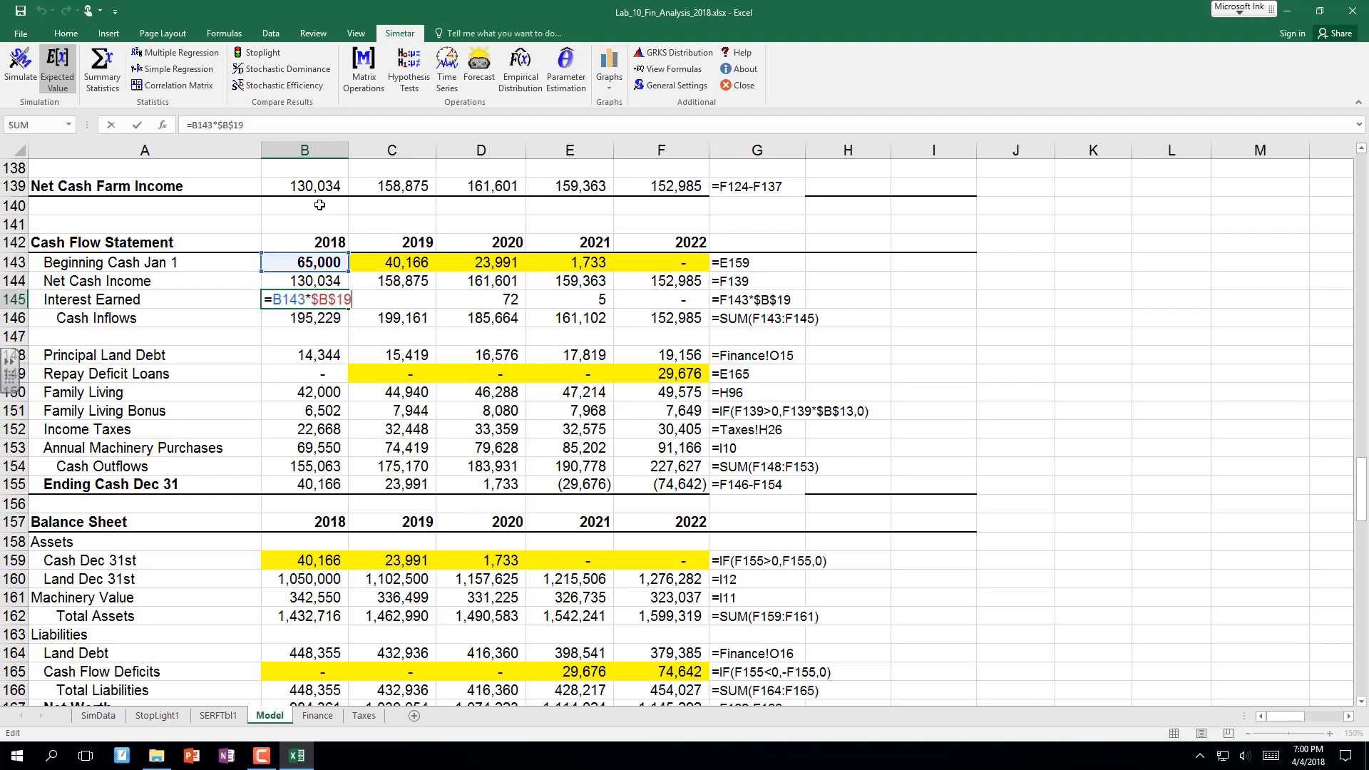
key(Escape)
key(Down)
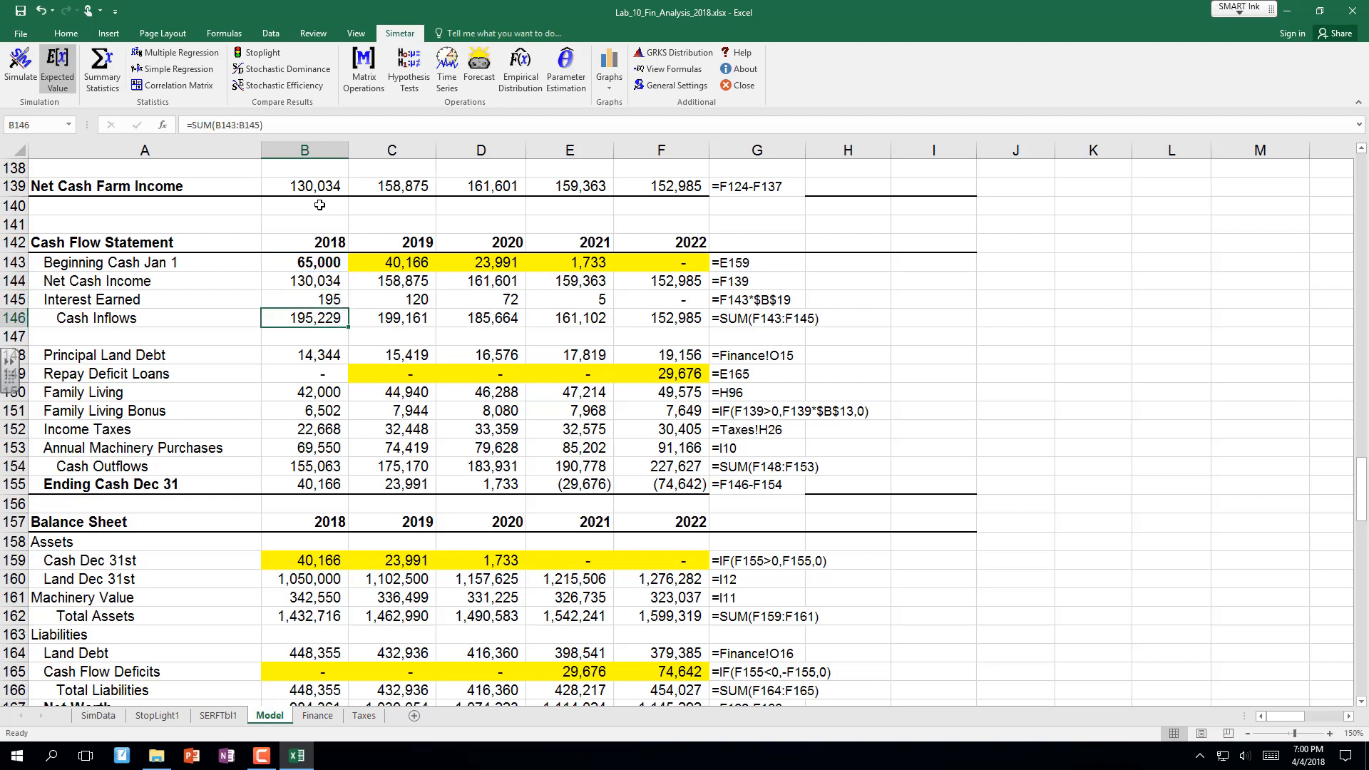
key(F2)
key(Escape)
Inspect the cash outflow rows and the 2018 Ending Cash Dec 31 formula.
key(Down)
key(Down)
key(Down)
key(Down)
key(Down)
key(Down)
key(Down)
key(Down)
key(Down)
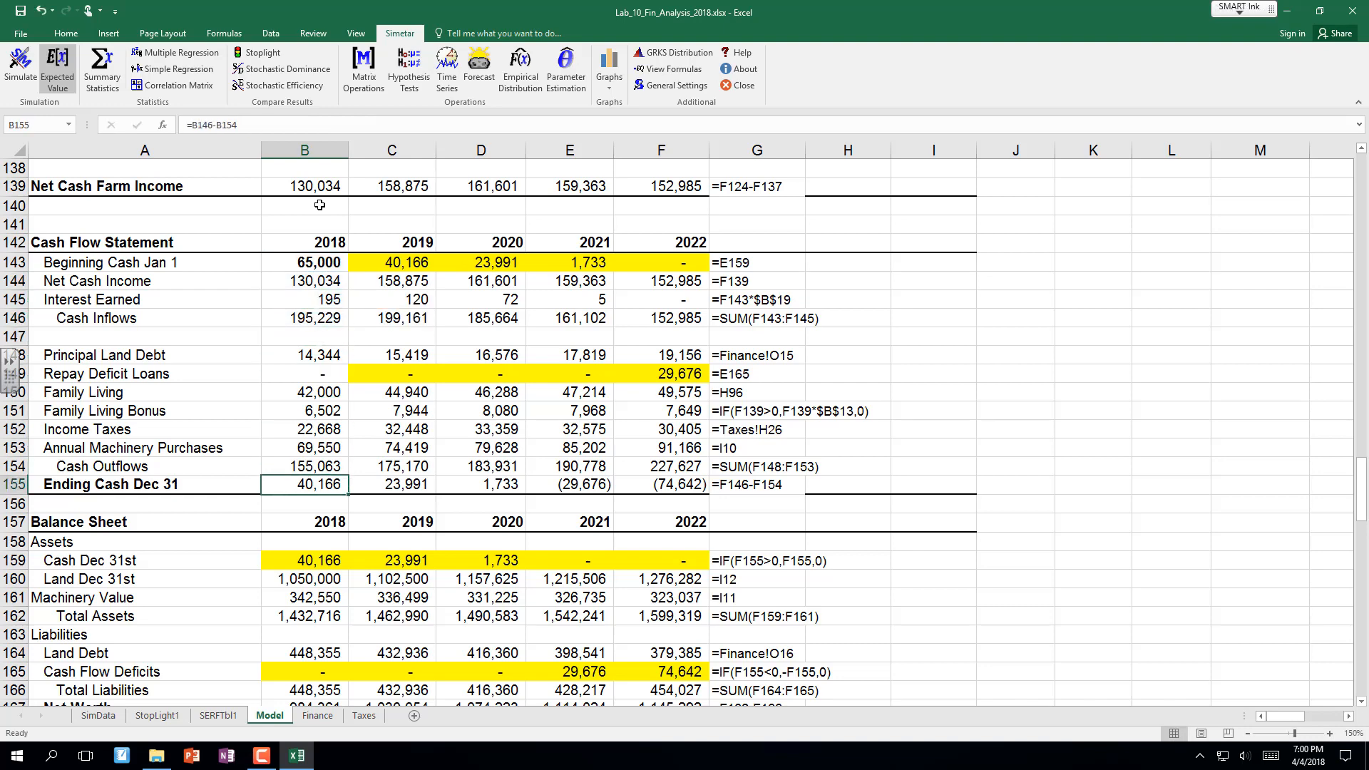
key(F2)
key(Escape)
Examine the 2018 Balance Sheet assets, liabilities and net worth down to the Initial Cash Reserves row.
key(Down)
key(Down)
key(Down)
key(Down)
key(Down)
key(Down)
key(Down)
key(Down)
key(Down)
key(Down)
key(Down)
key(Down)
key(Down)
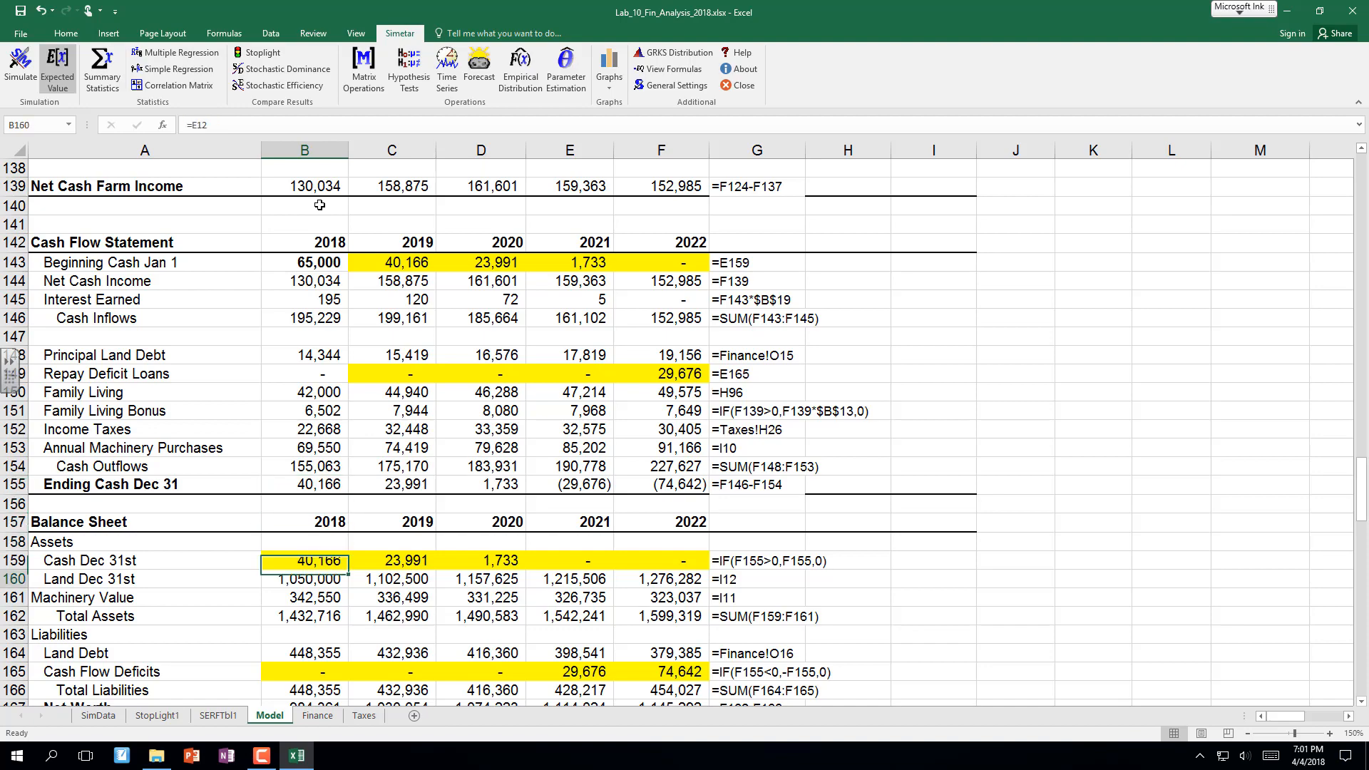
key(Down)
key(Down)
key(Down)
key(Down)
key(Down)
key(Down)
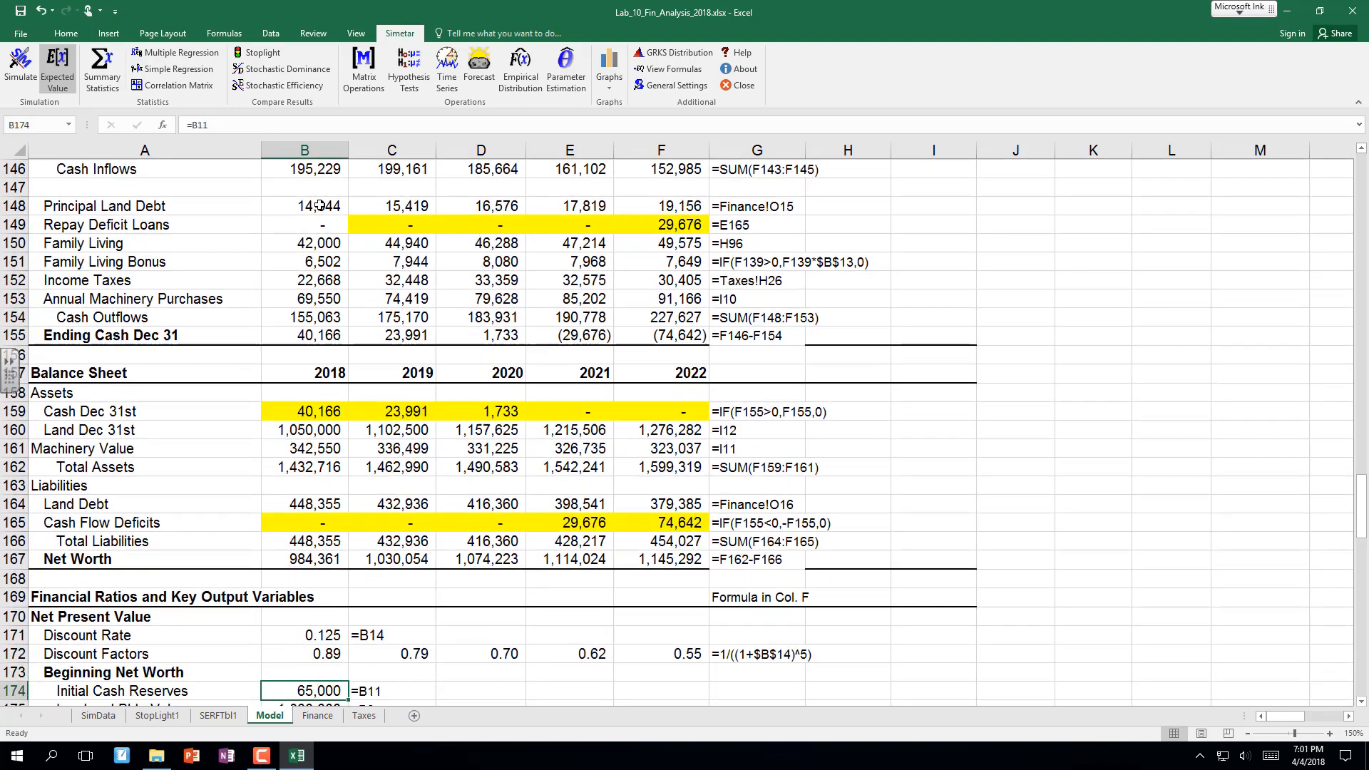
Check the Balance Sheet's 2018 Cash Dec 31st formula and save the workbook.
click(321, 517)
key(Up)
key(Up)
key(Up)
key(Up)
key(Up)
key(Up)
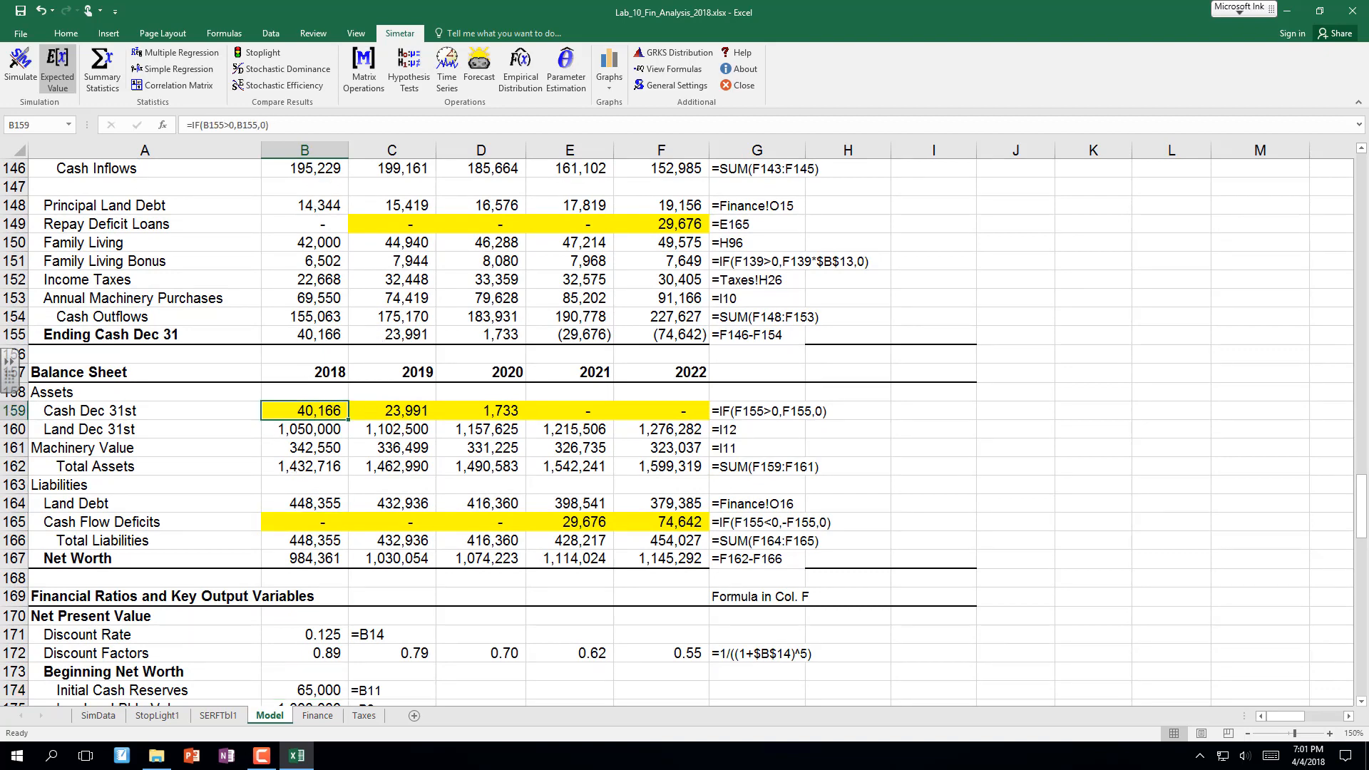
click(19, 12)
Fill EC 1 to EC 5 in the KOV Table (B193:B197) with the array formula =TRANS(B155:F155).
scroll(341, 567, down, 10)
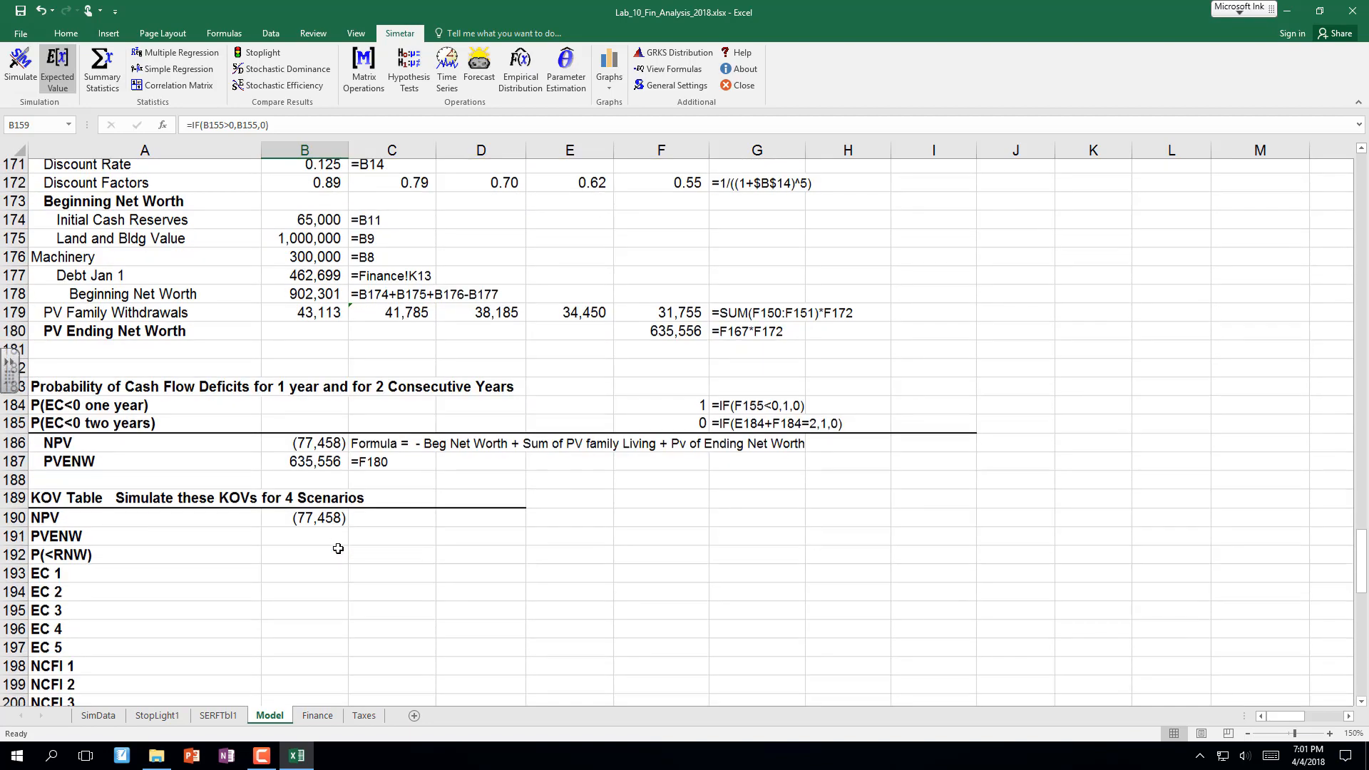
drag(294, 487, 287, 562)
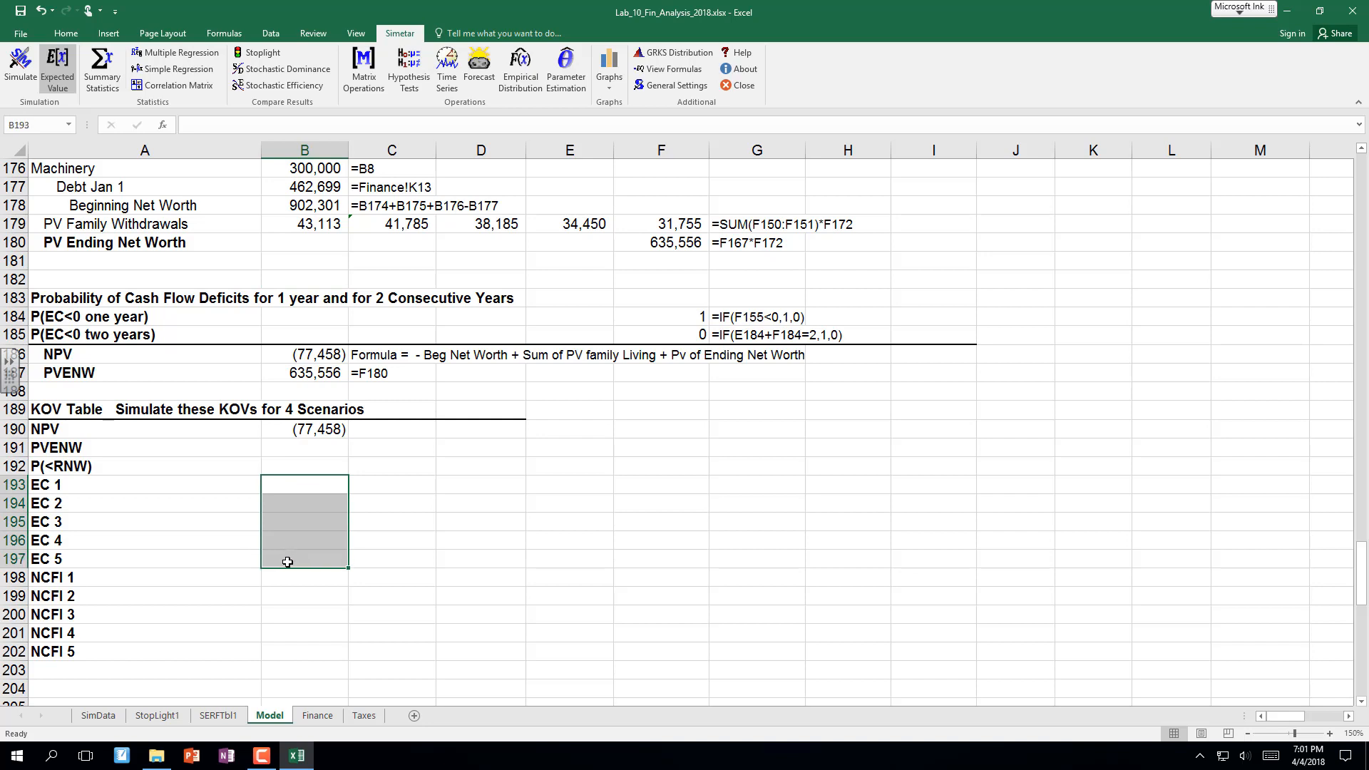
text(=trans)
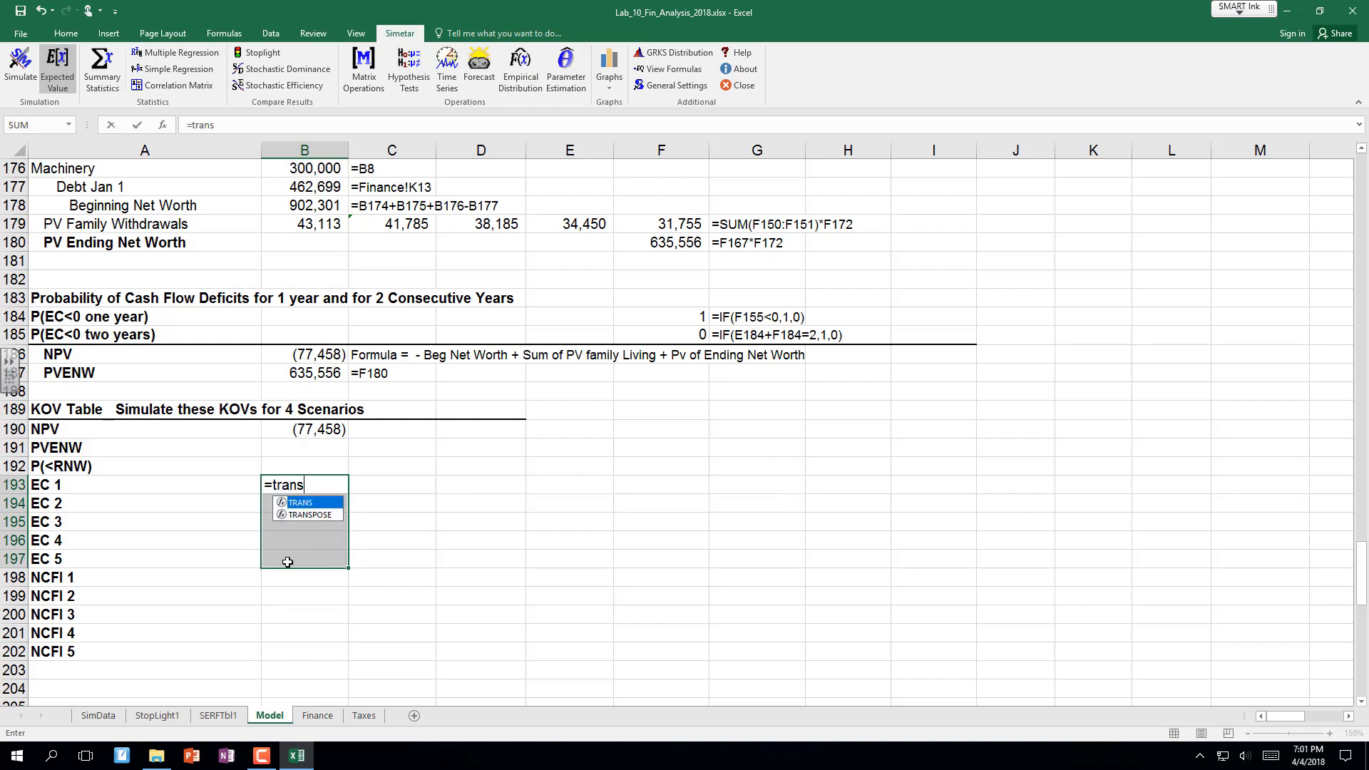
text(()
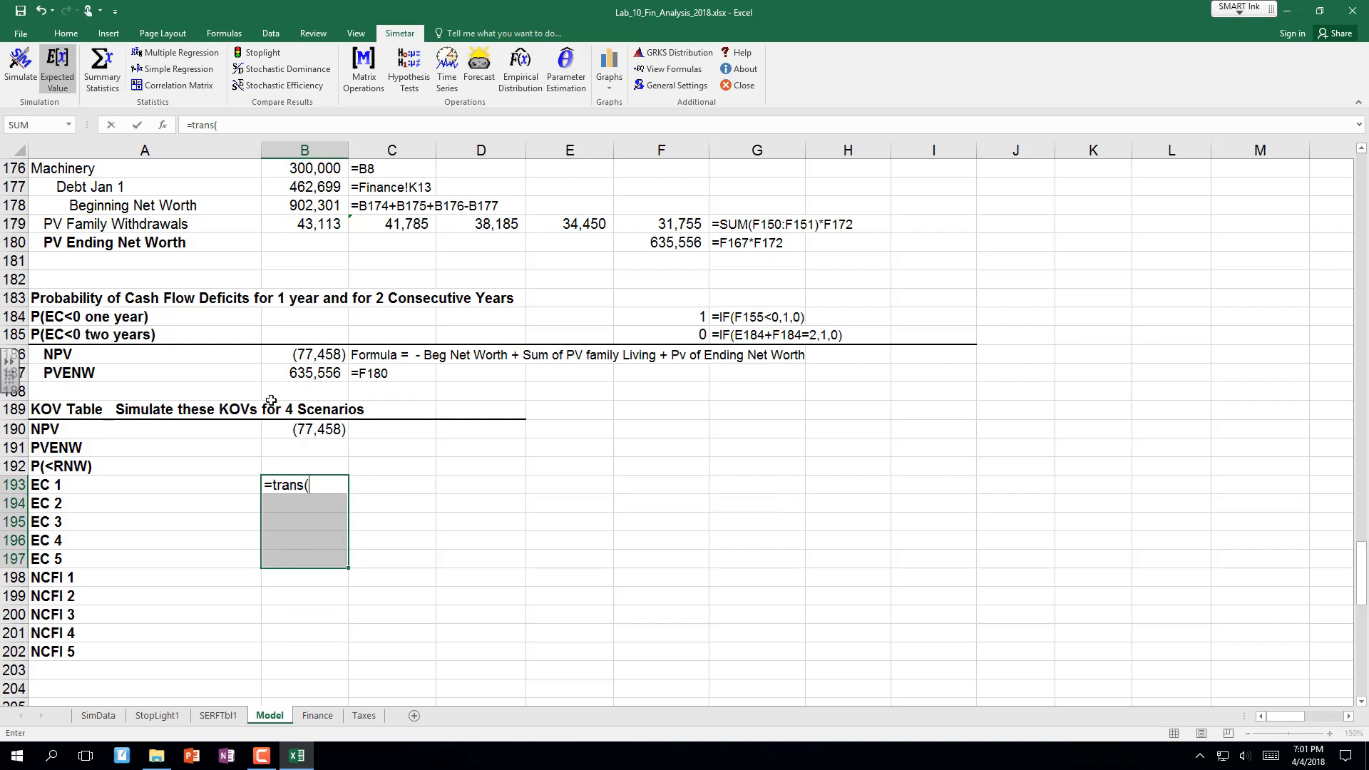
scroll(266, 393, up, 5)
scroll(287, 367, up, 3)
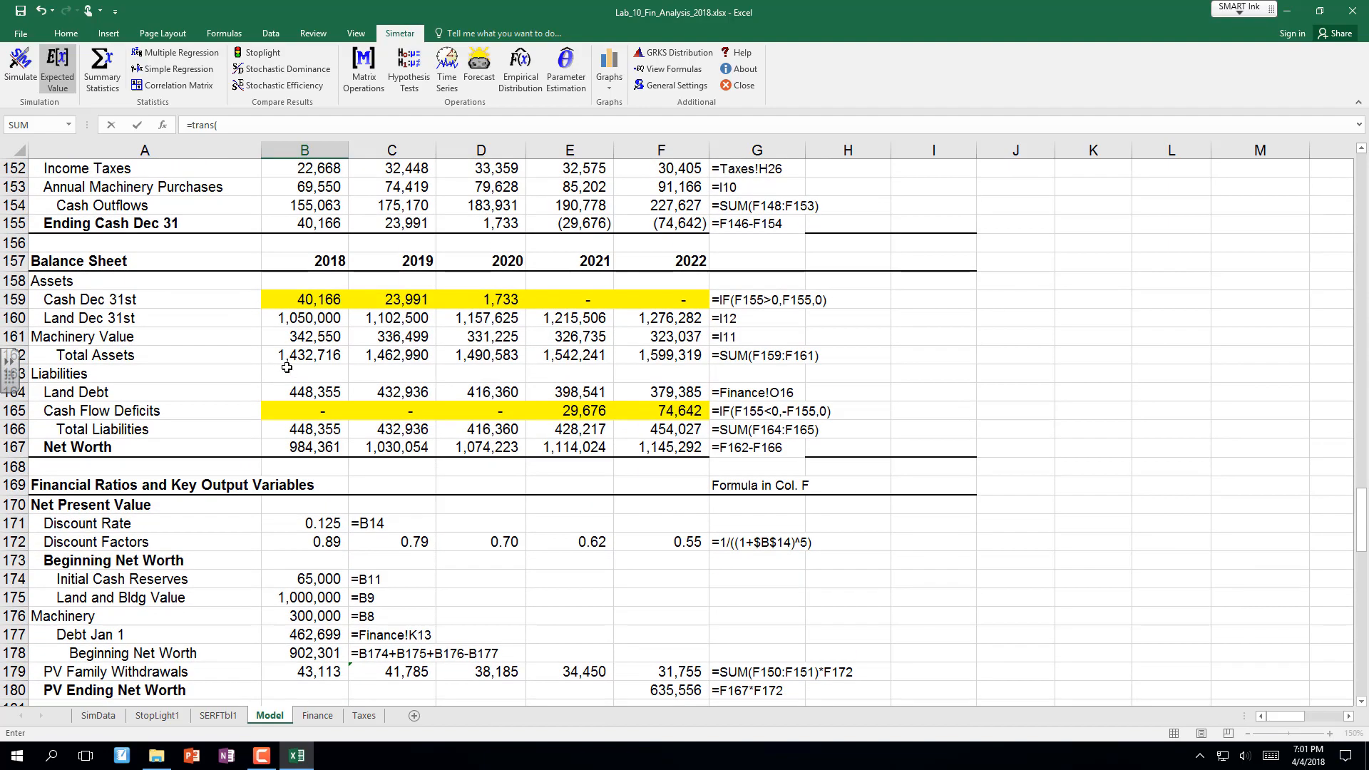
drag(306, 226, 659, 221)
text())
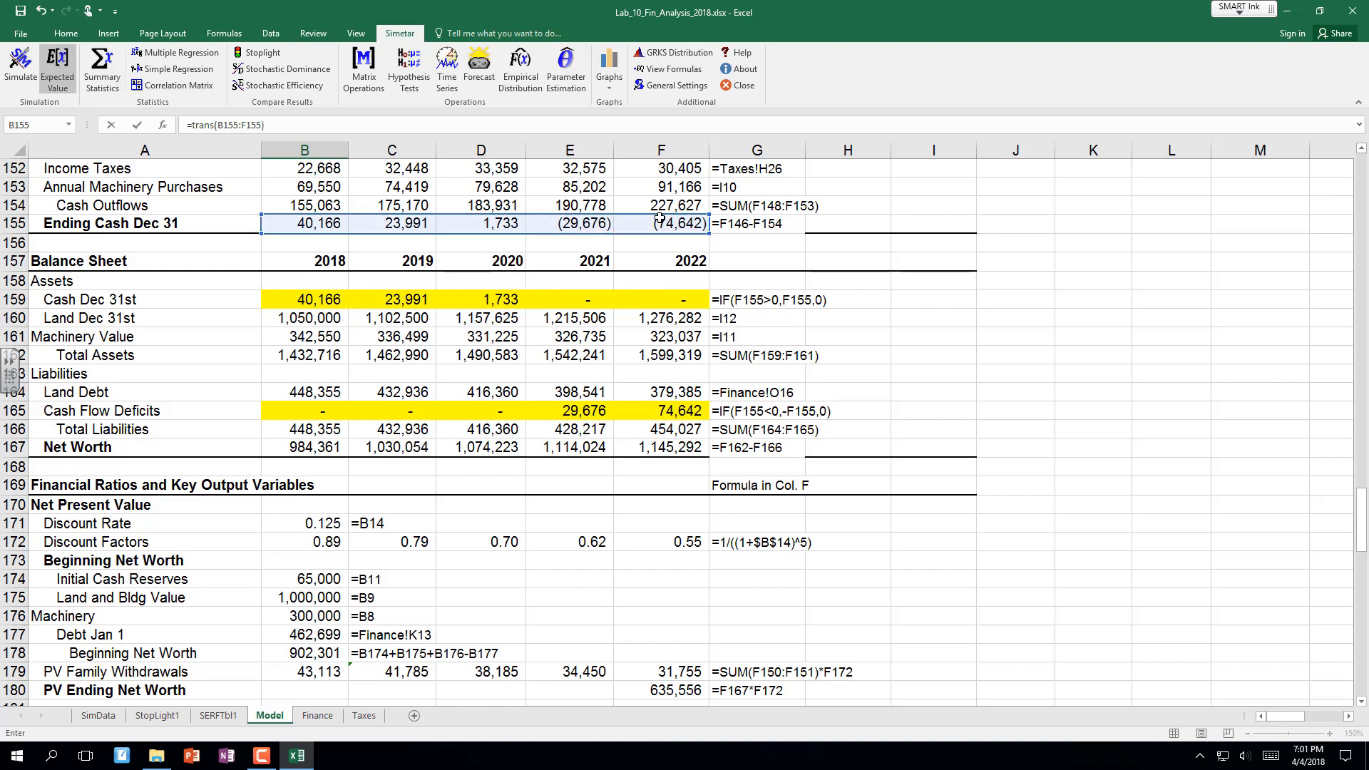
key(ctrl+shift+Return)
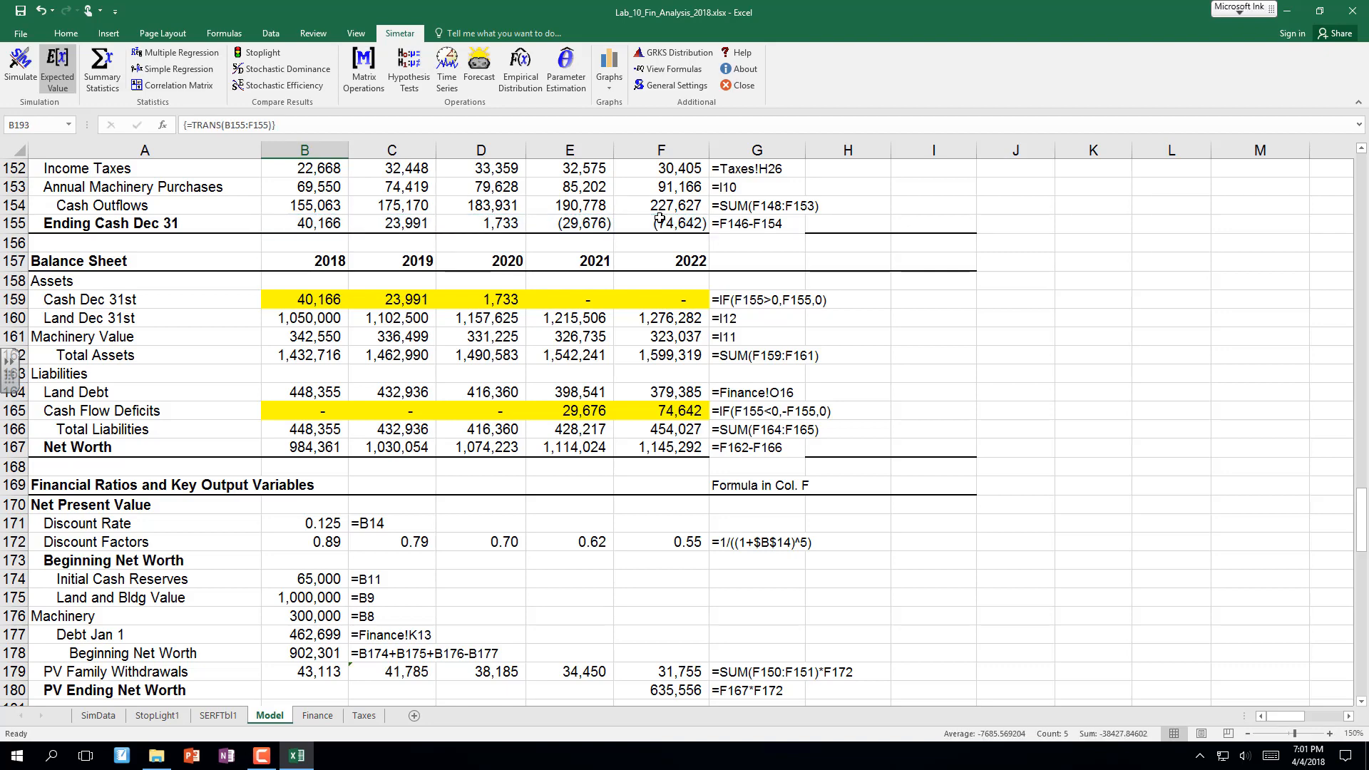
Fill NCFI 1 to NCFI 5 in the KOV Table (B198:B202) with the array formula =TRANS(B139:F139).
key(Down)
key(Down)
key(Down)
key(Down)
key(Down)
key(Down)
key(Down)
key(Down)
key(Down)
key(Down)
key(Down)
key(Down)
key(Down)
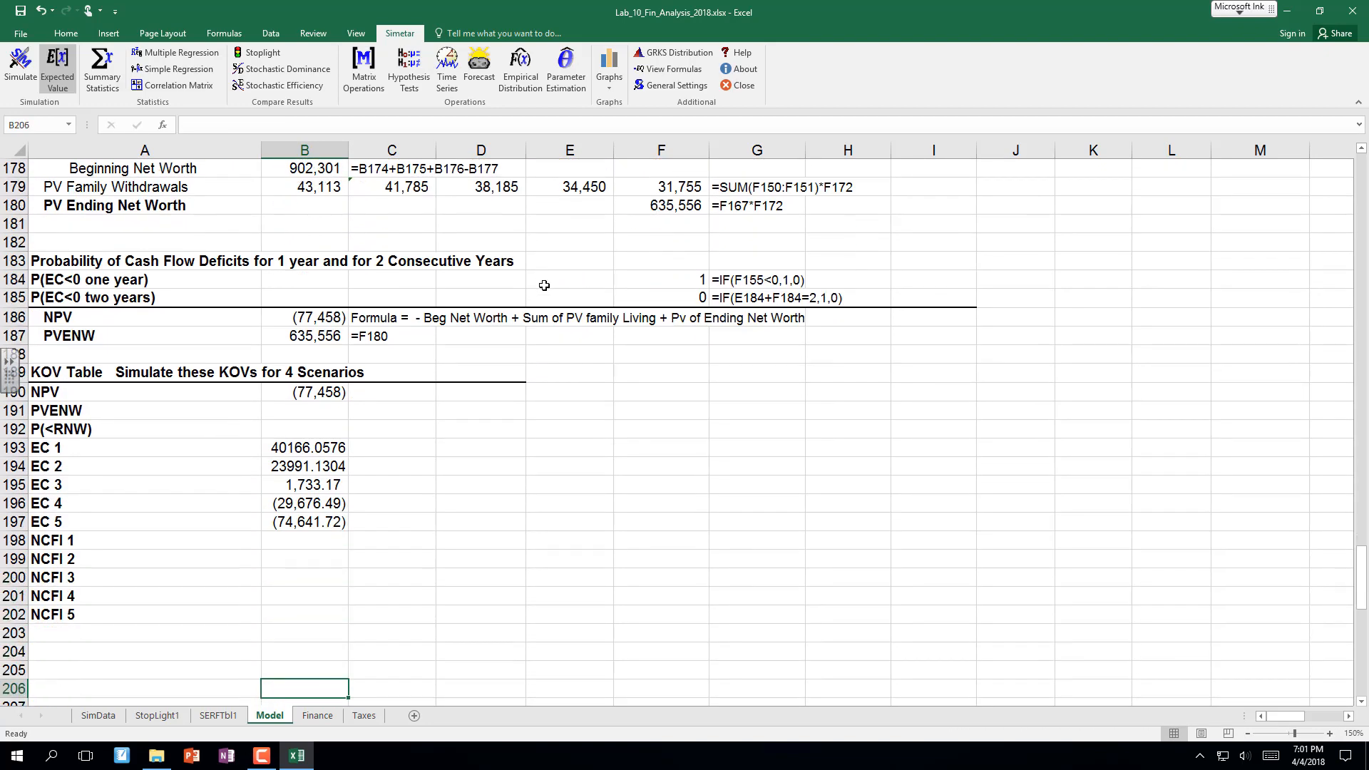
click(308, 538)
drag(312, 576, 316, 614)
text(=)
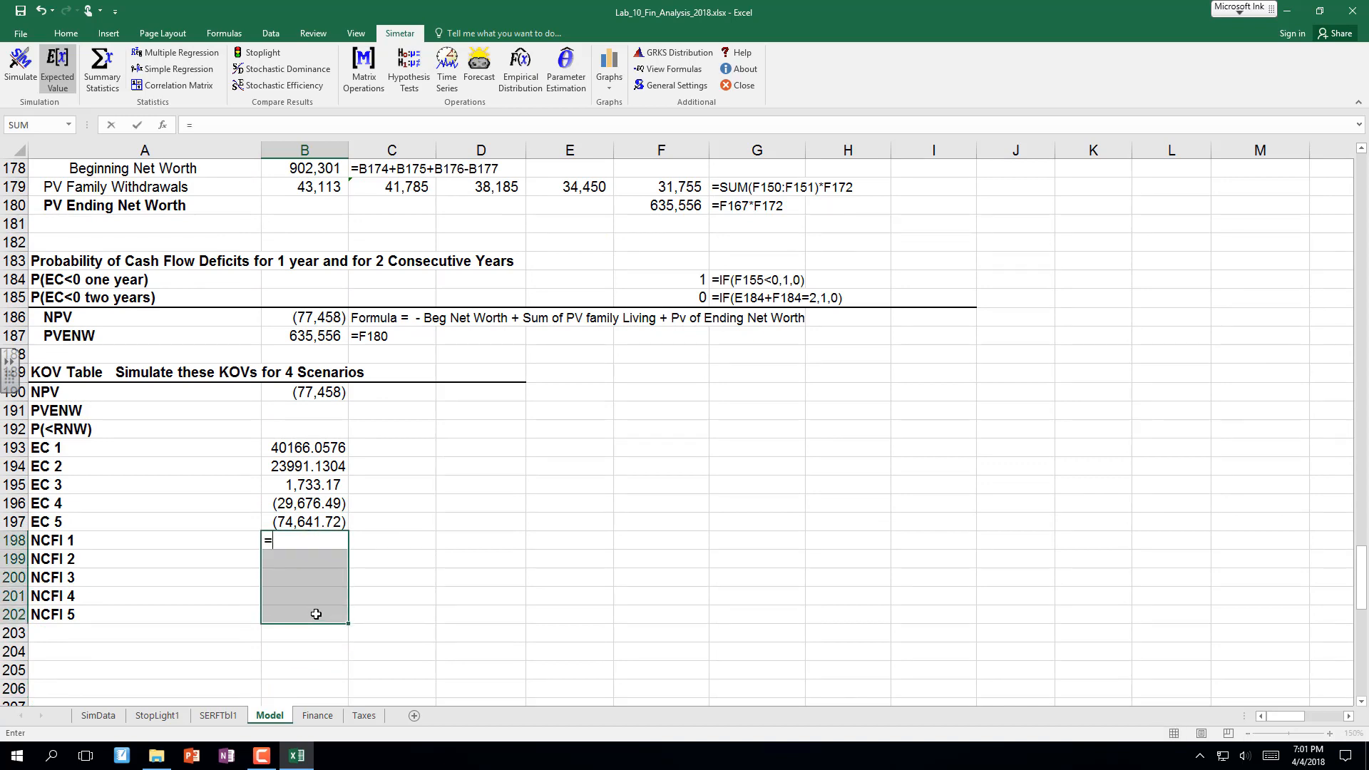
text(trans)
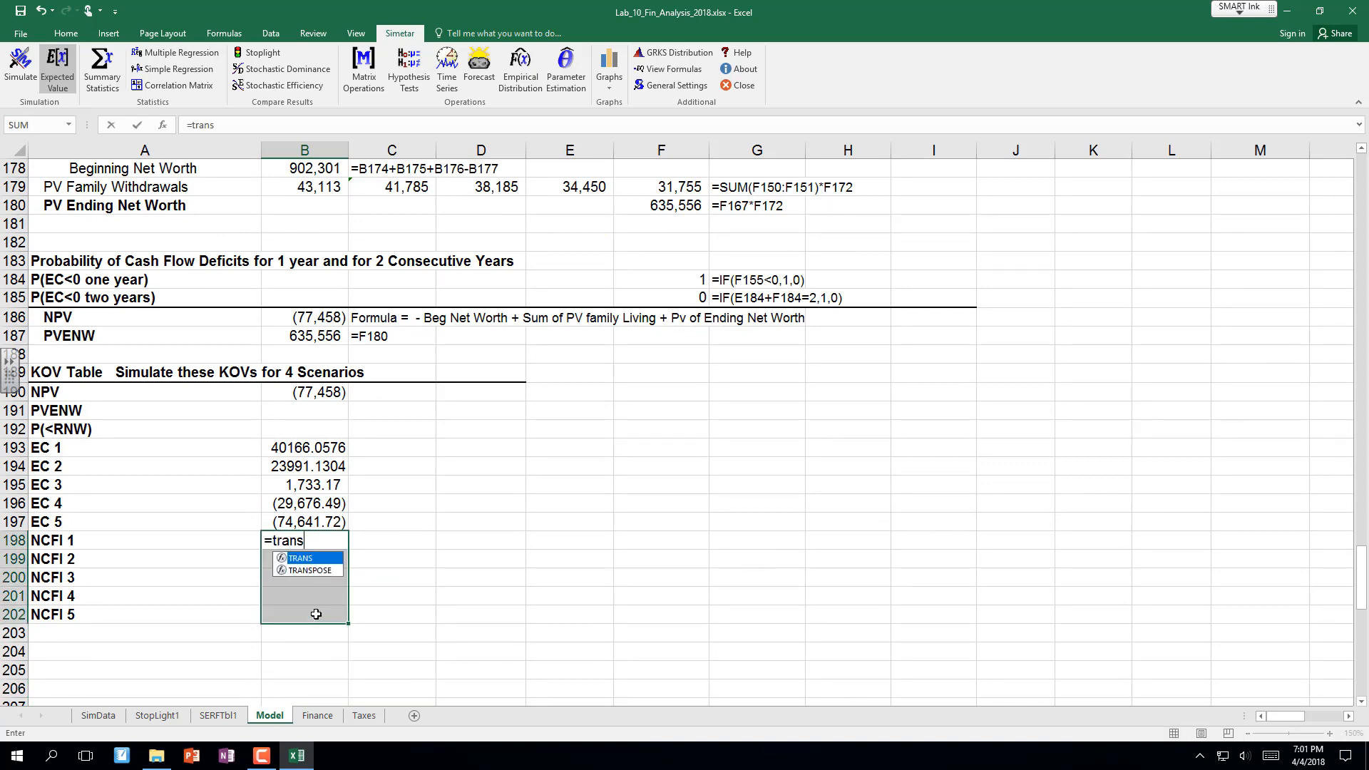
text(()
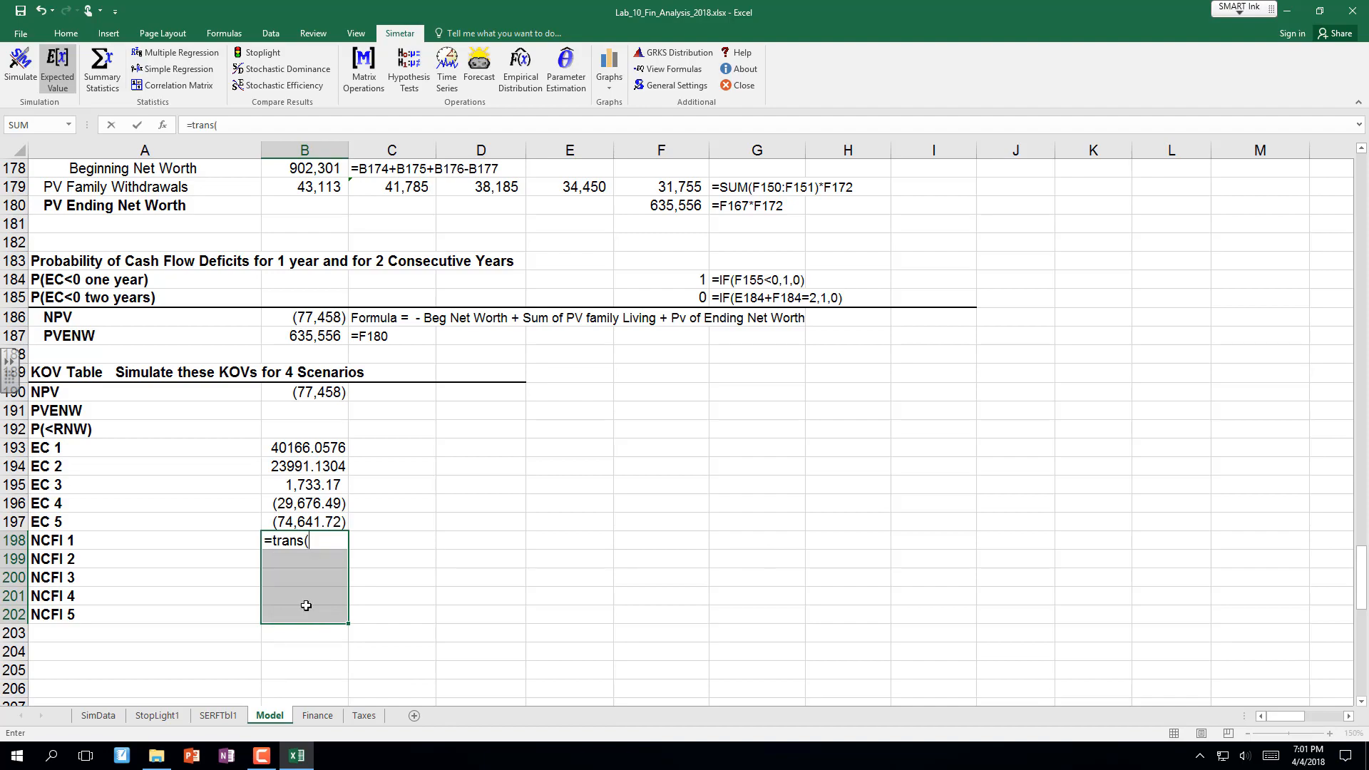
scroll(310, 606, up, 9)
scroll(304, 598, up, 6)
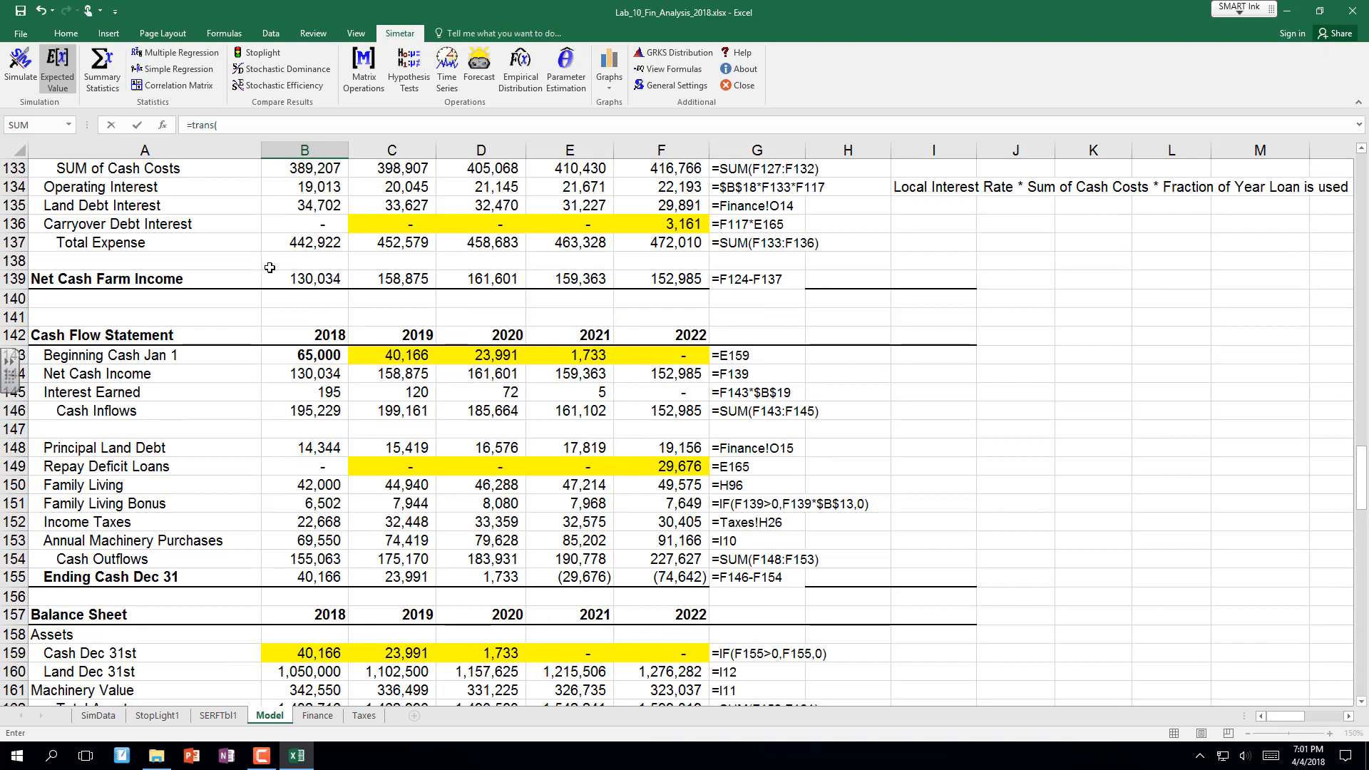
drag(299, 275, 645, 279)
text())
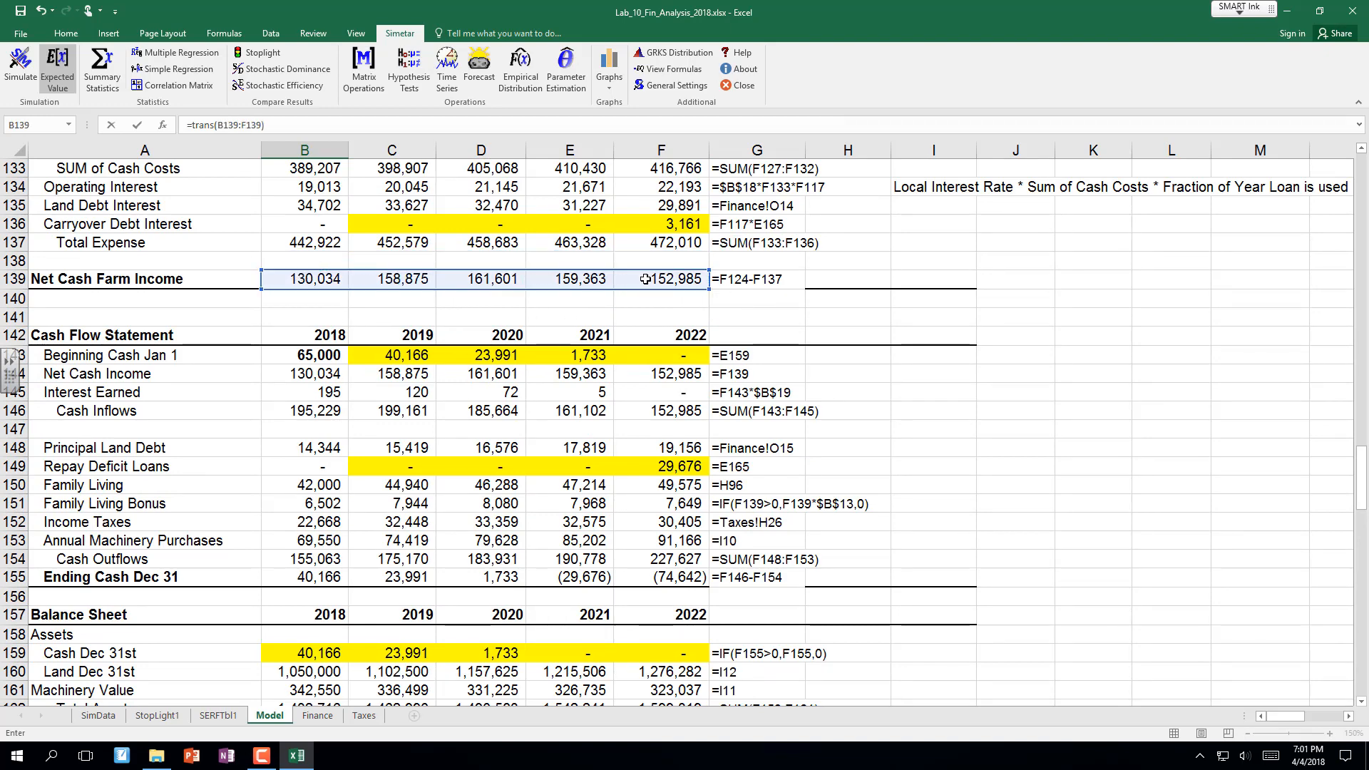
key(Return)
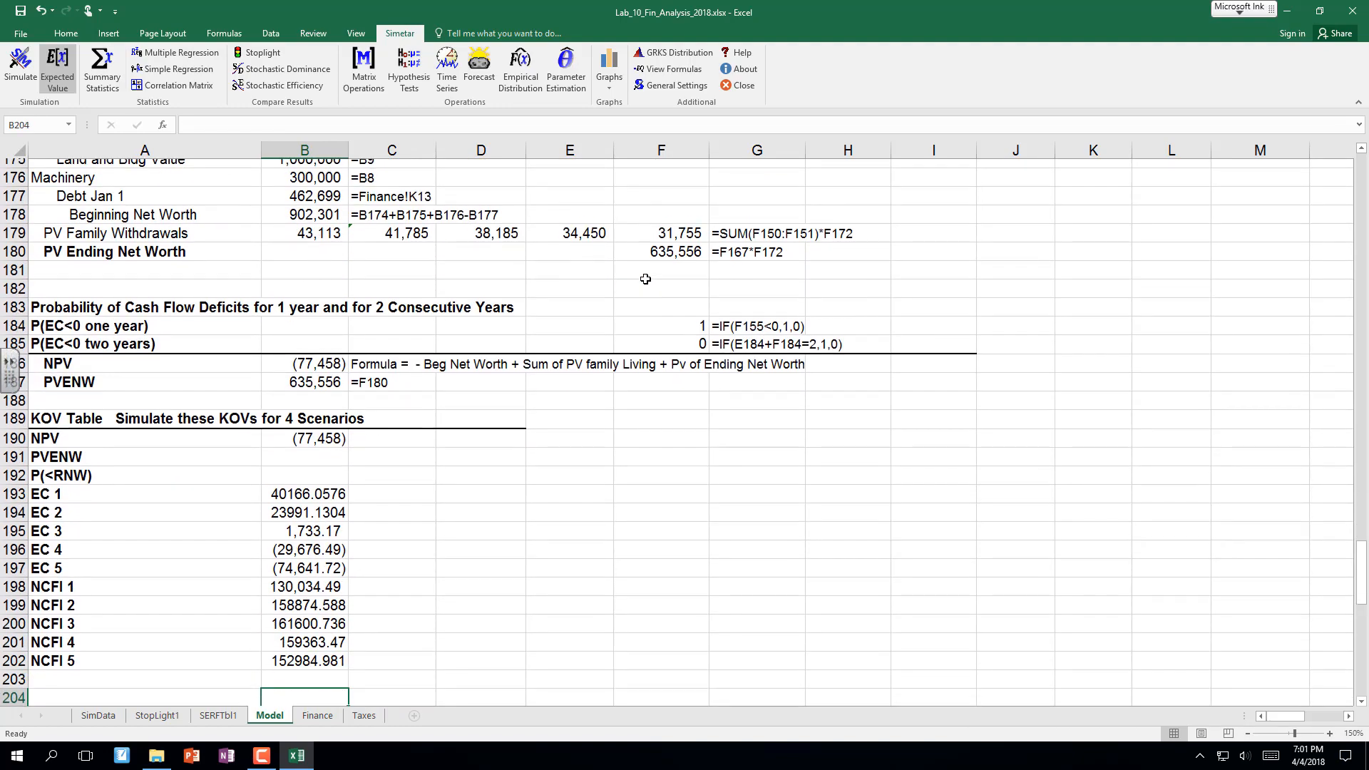
Set up a Simetar simulation with 1 scenario, clearing the old outputs and adding EC 1 to NCFI 5 (B193:B202) as output variables.
key(Down)
key(Down)
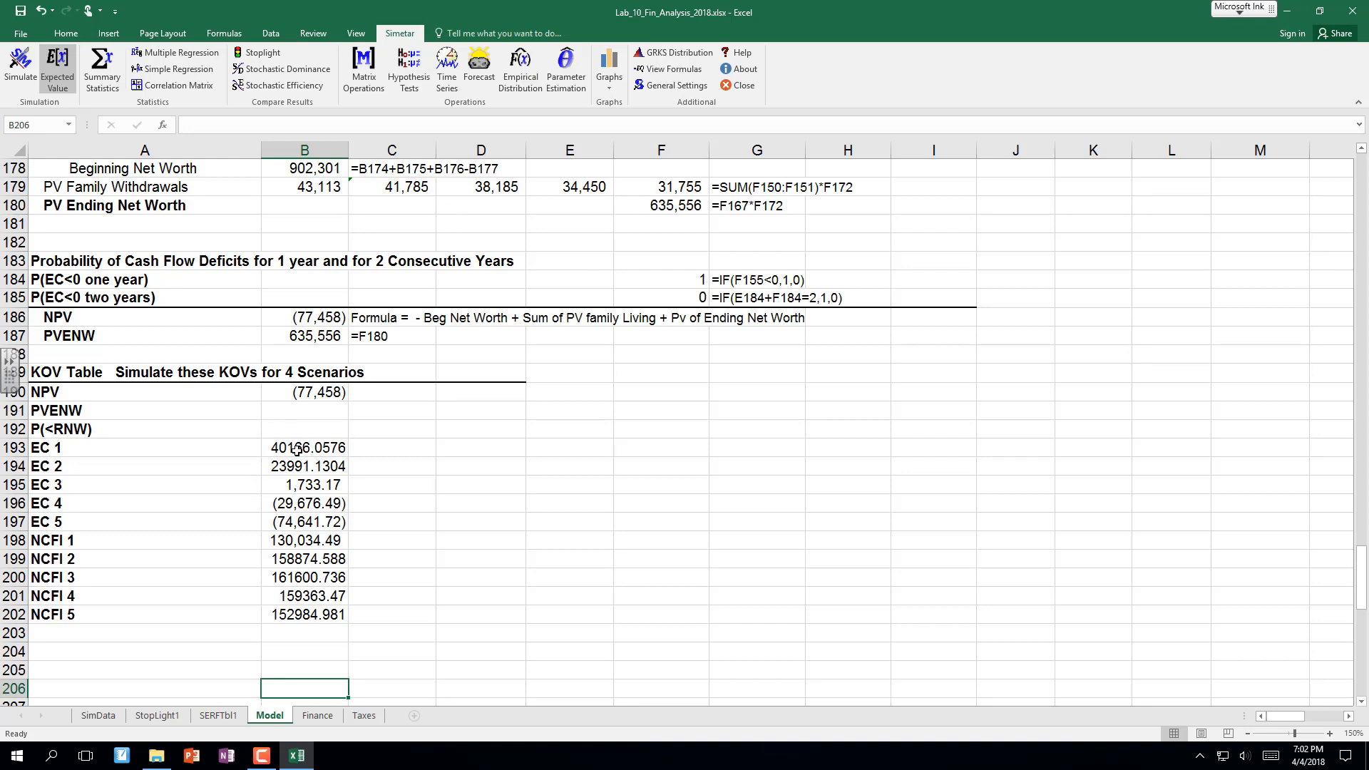
drag(316, 441, 309, 615)
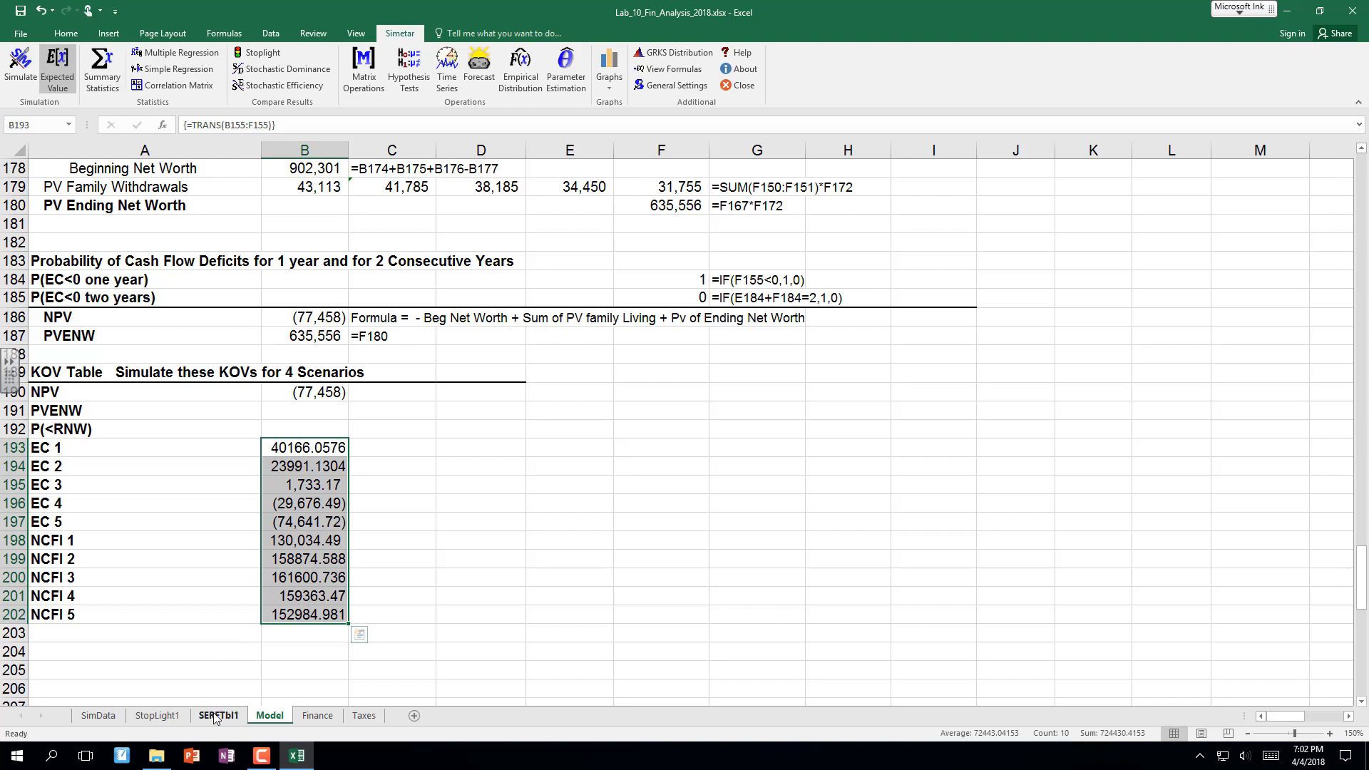
click(22, 66)
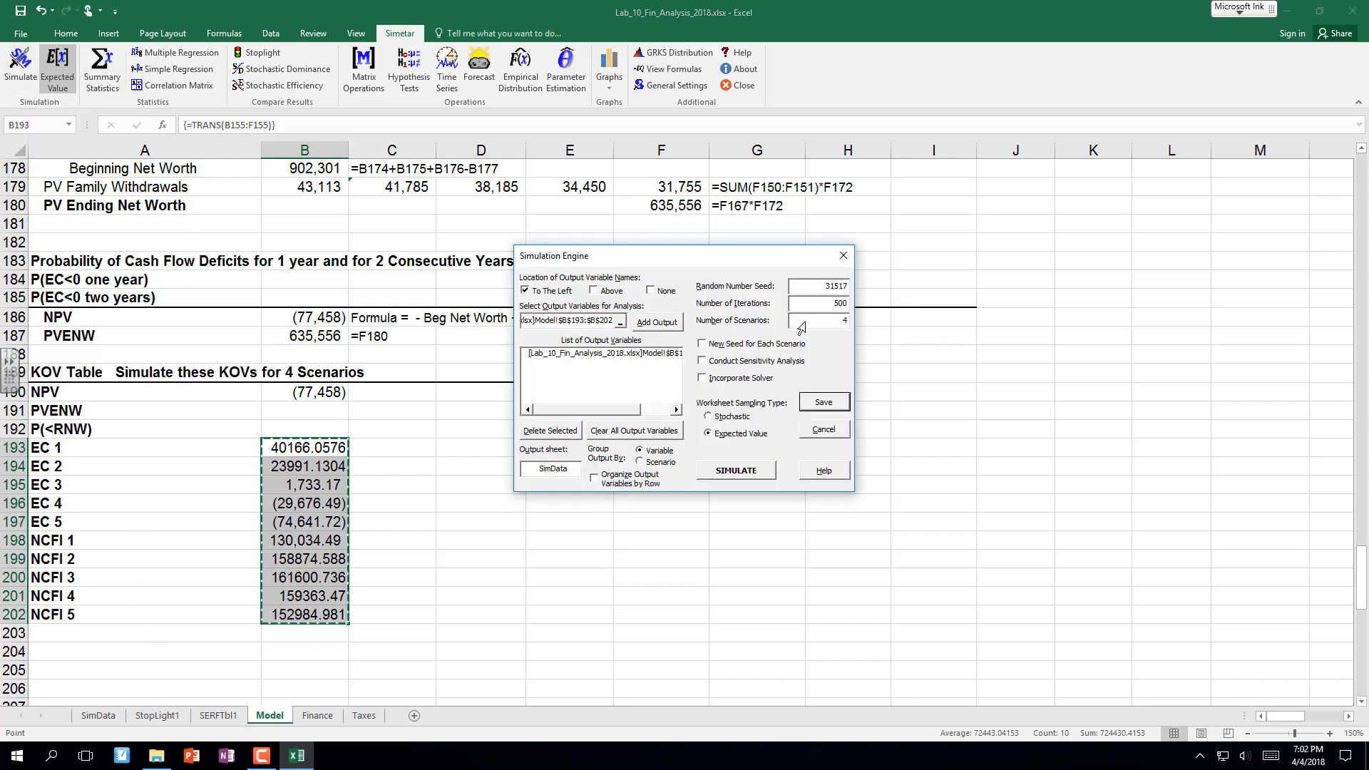
click(847, 321)
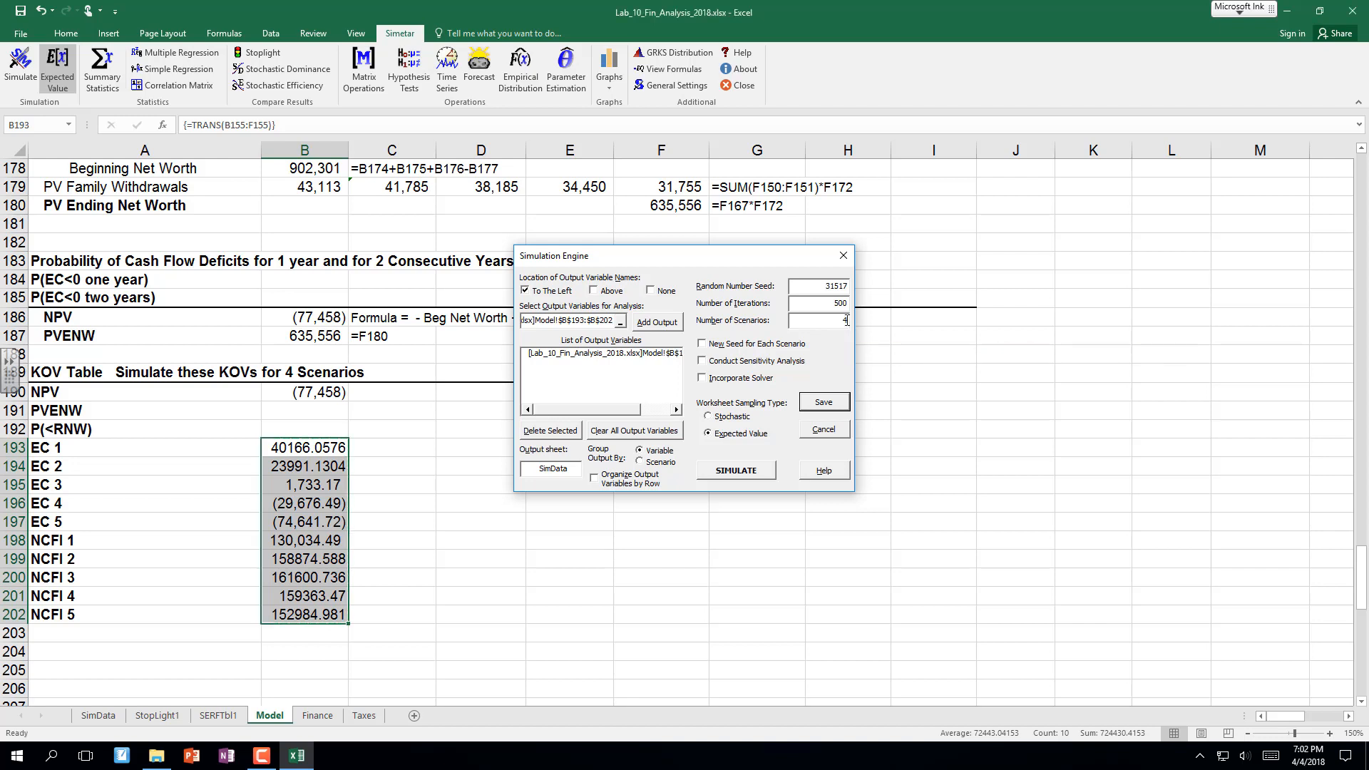
text(1)
click(626, 432)
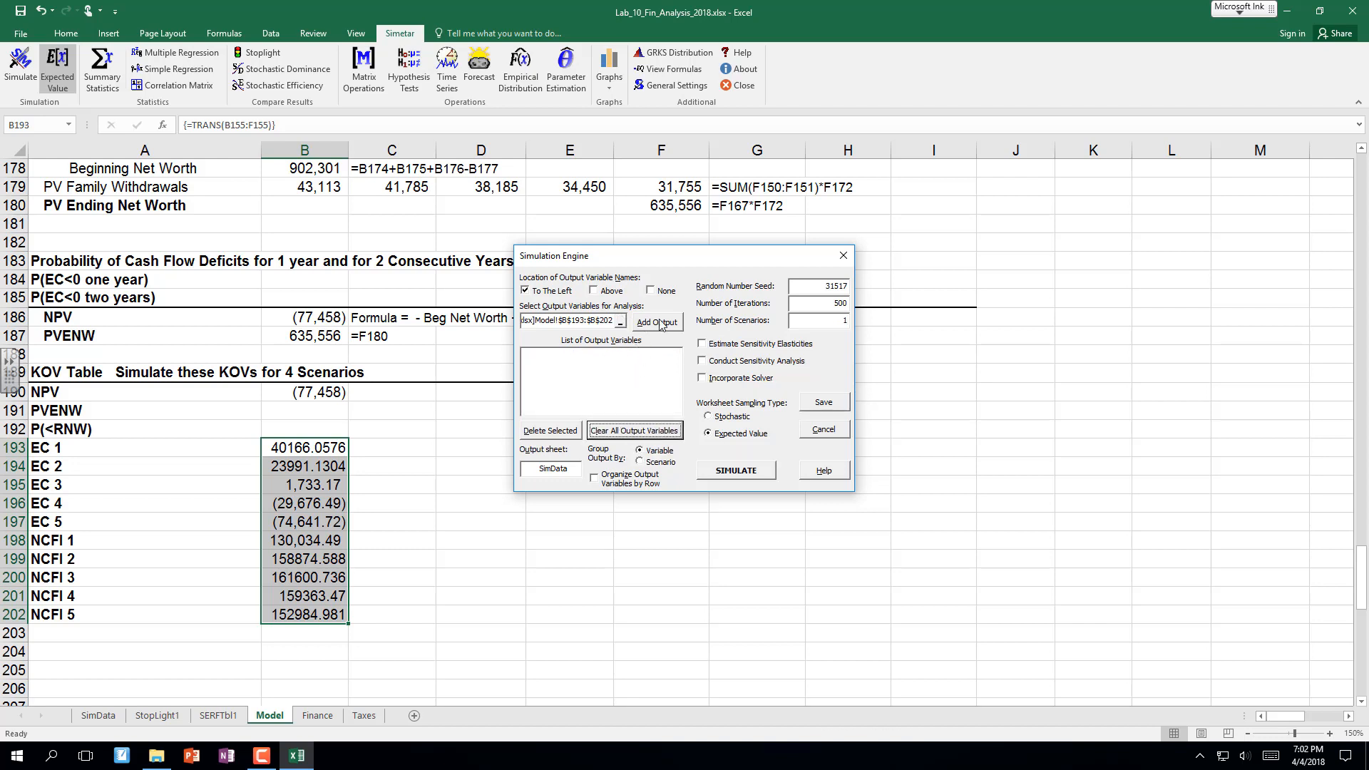
click(660, 322)
Name the output sheet SimDataBase and run the simulation.
click(574, 469)
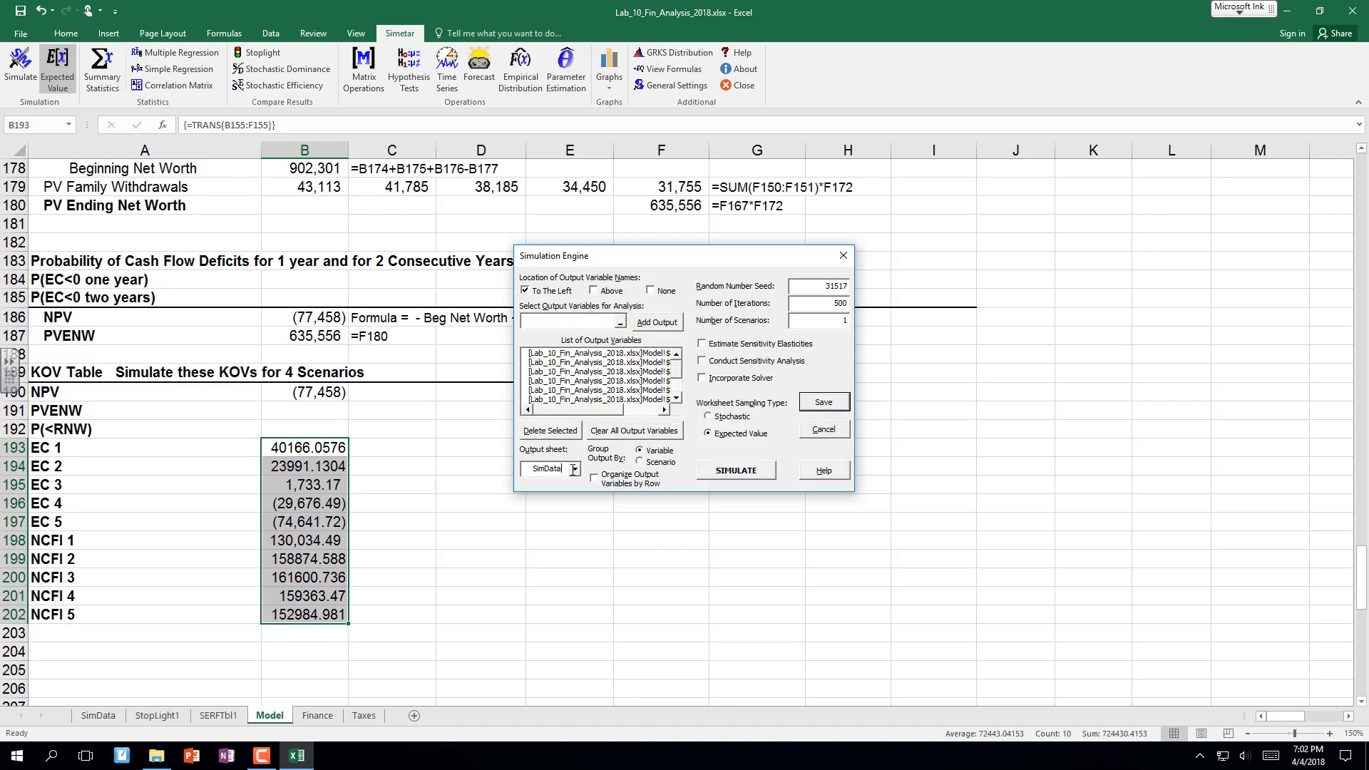
text(Base)
click(748, 475)
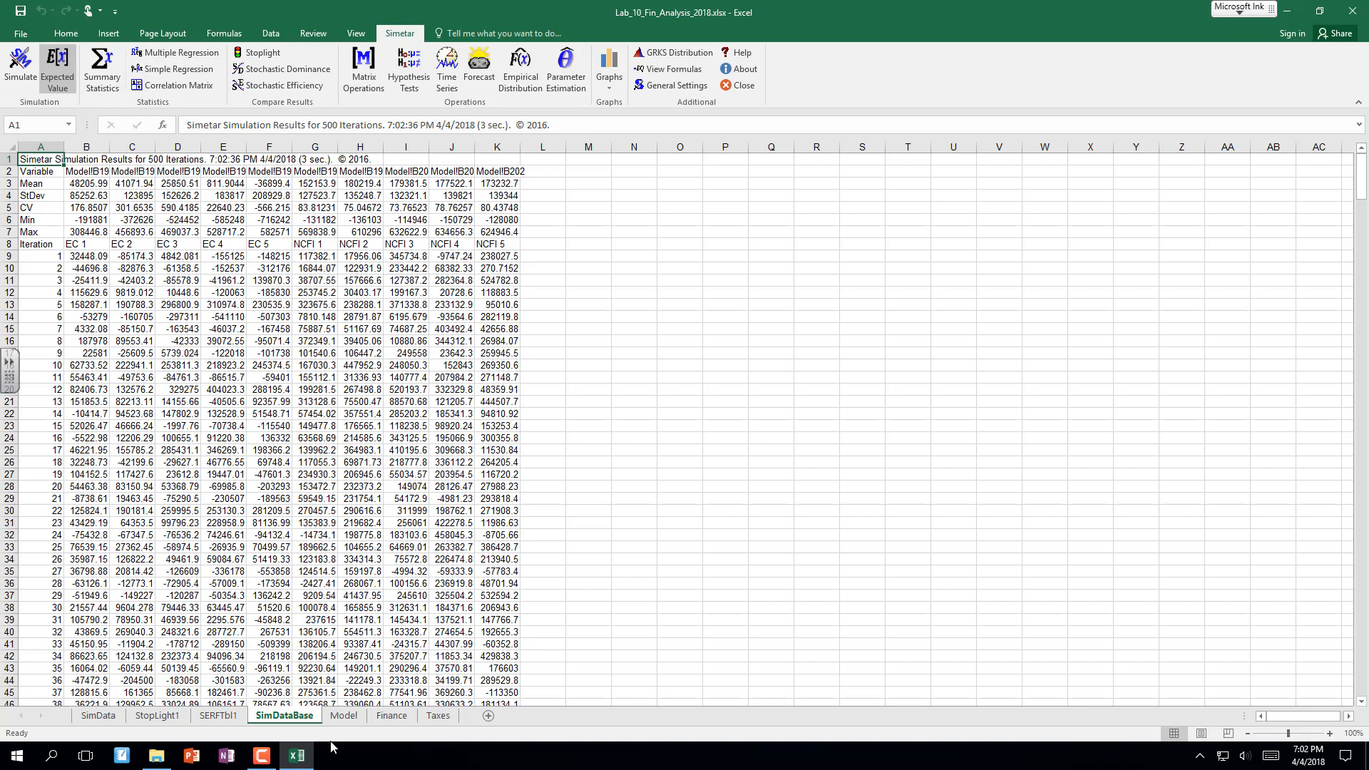
Turn Expected Value mode off and back on in the Model sheet to compare the stochastic prices and yields in rows 77 to 81.
click(333, 719)
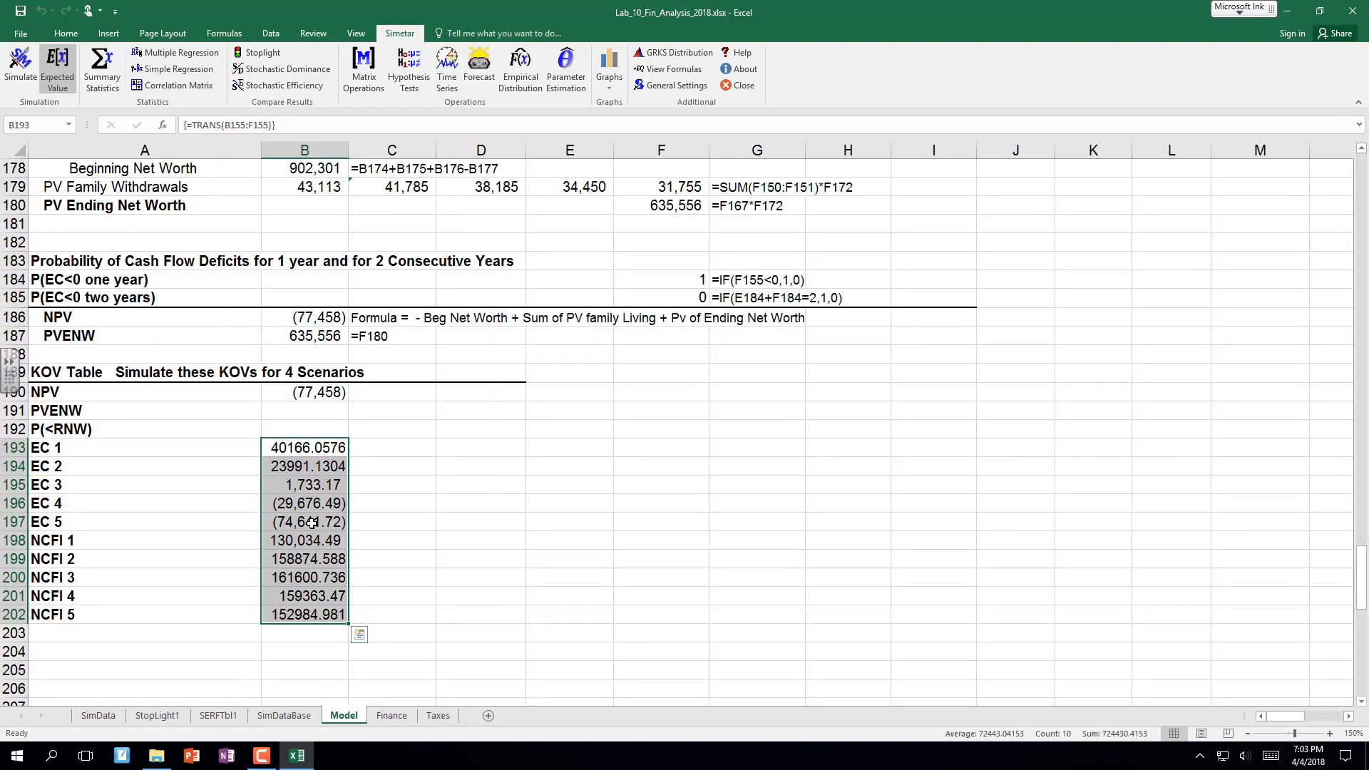
scroll(286, 522, up, 10)
scroll(285, 523, up, 20)
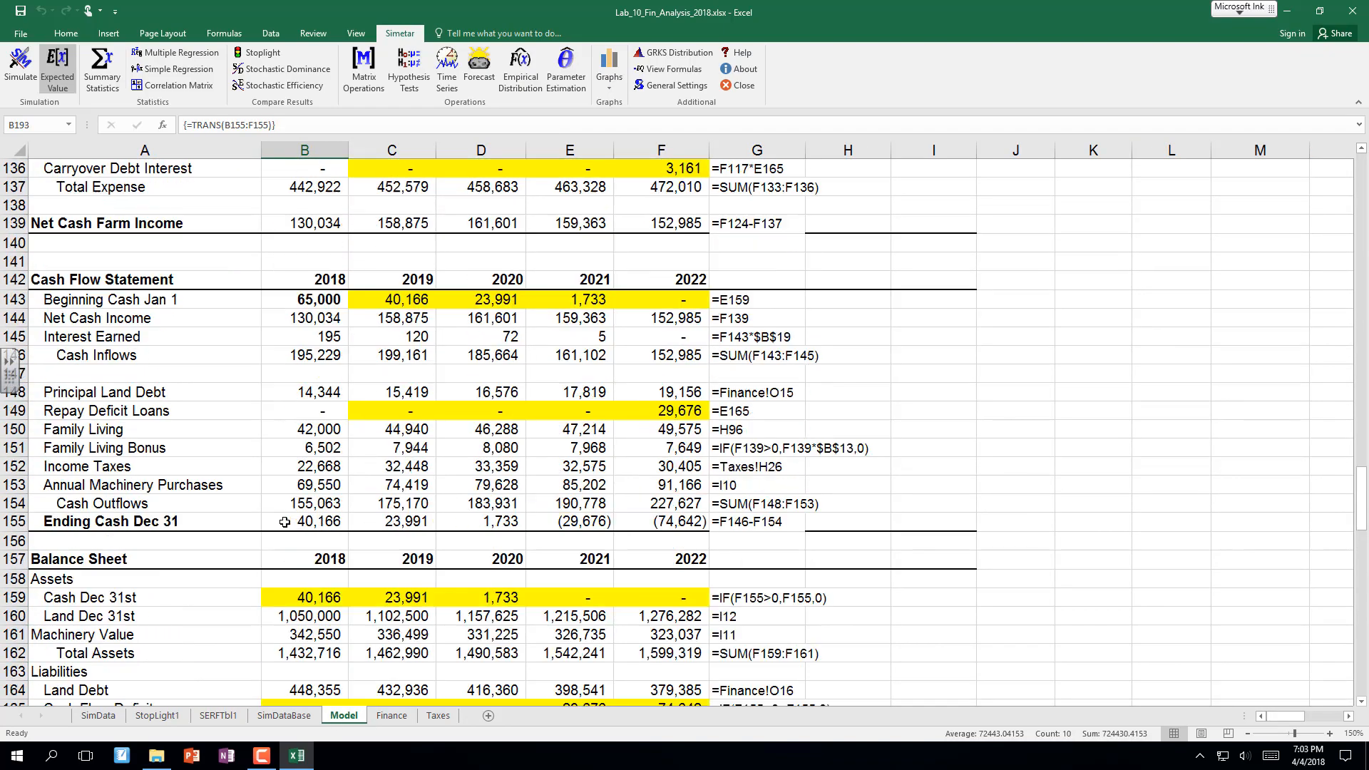
scroll(285, 523, up, 11)
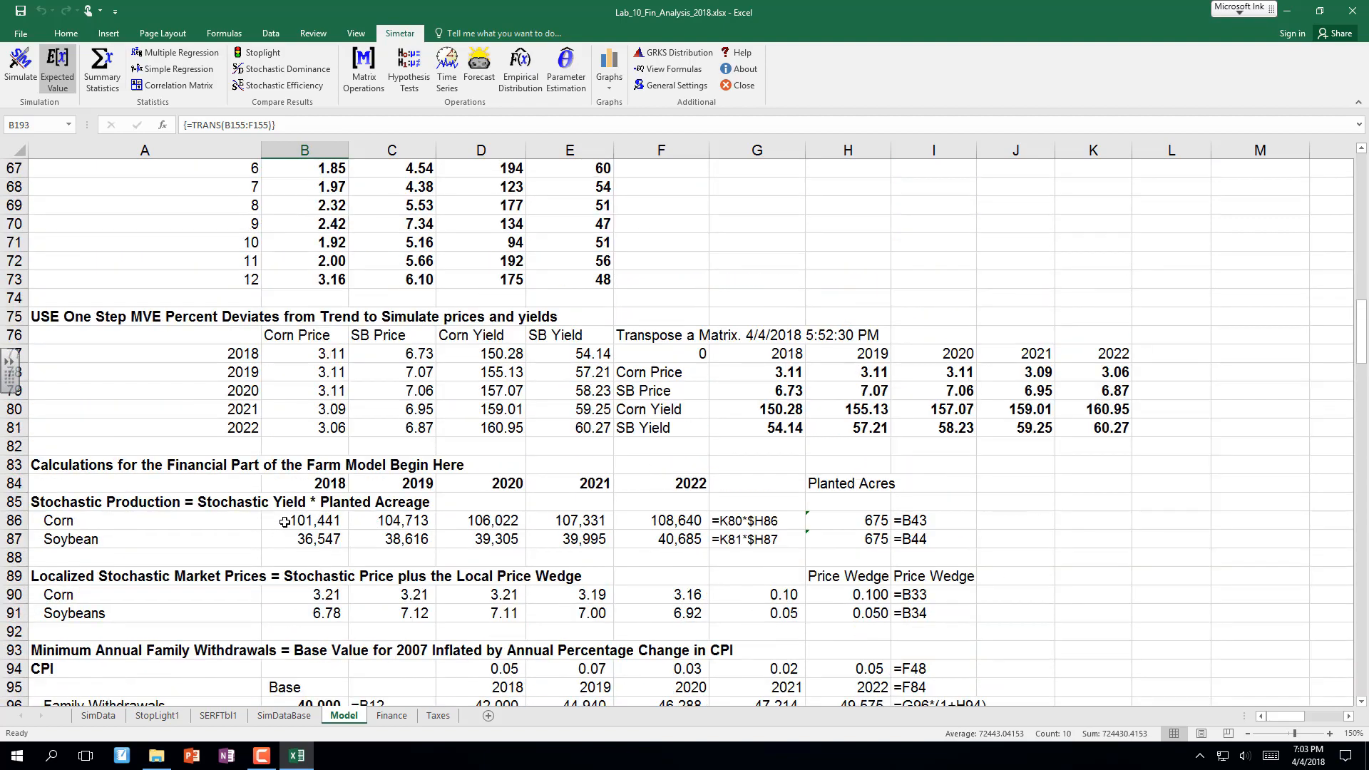
scroll(285, 523, down, 3)
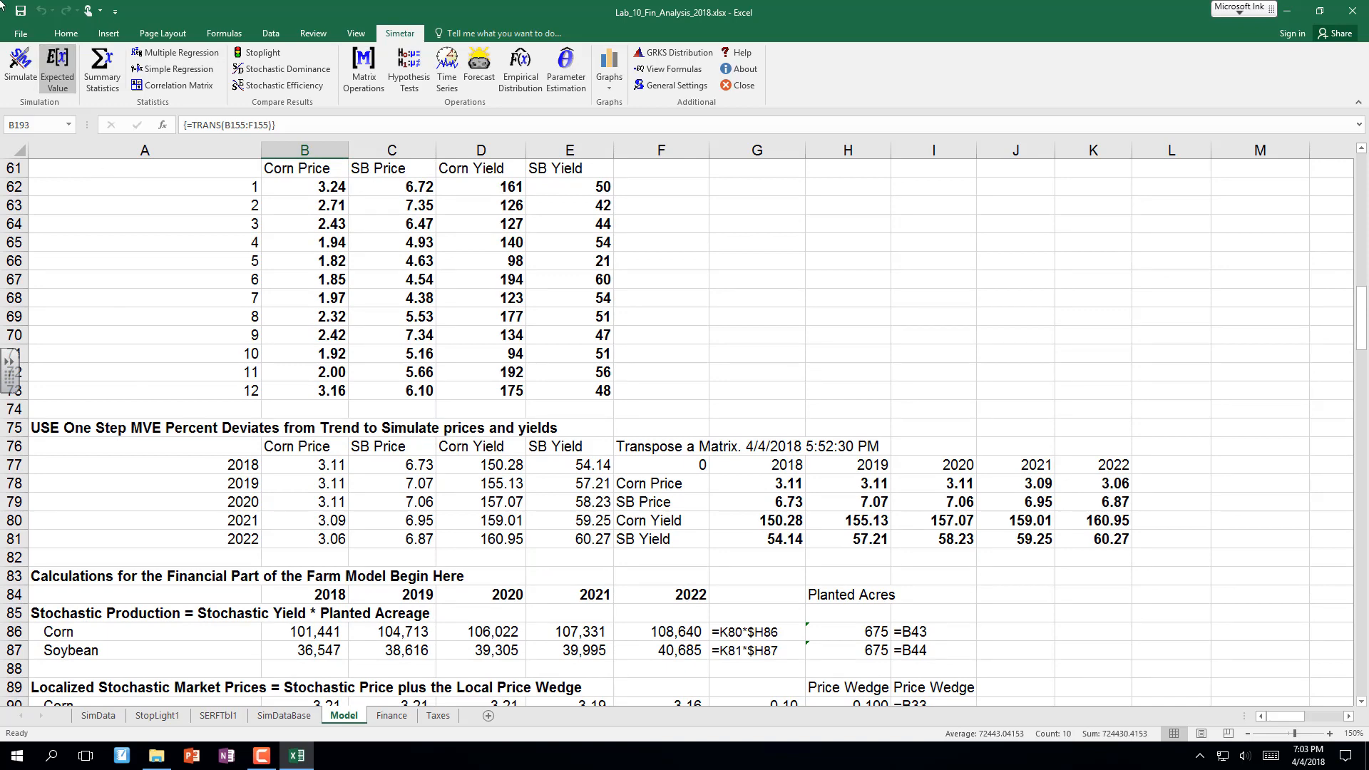
click(58, 69)
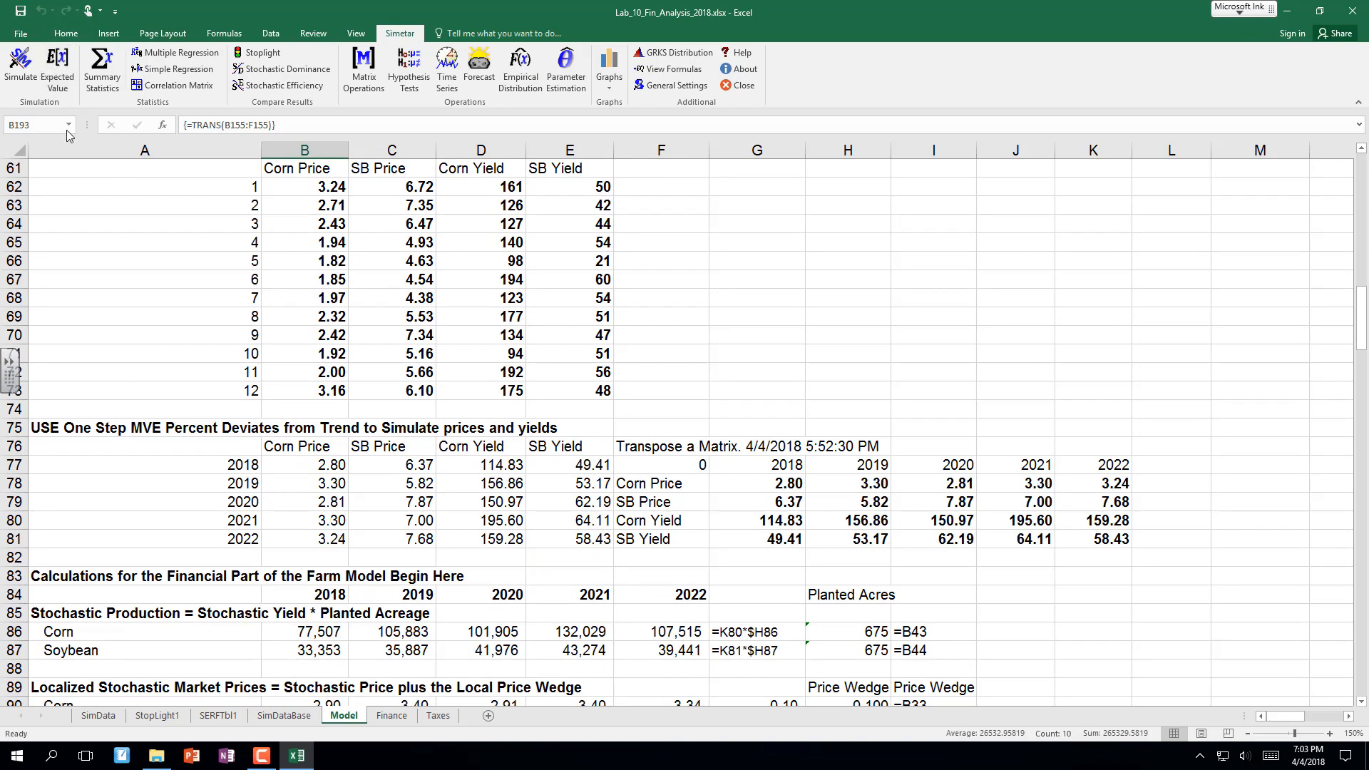
click(58, 70)
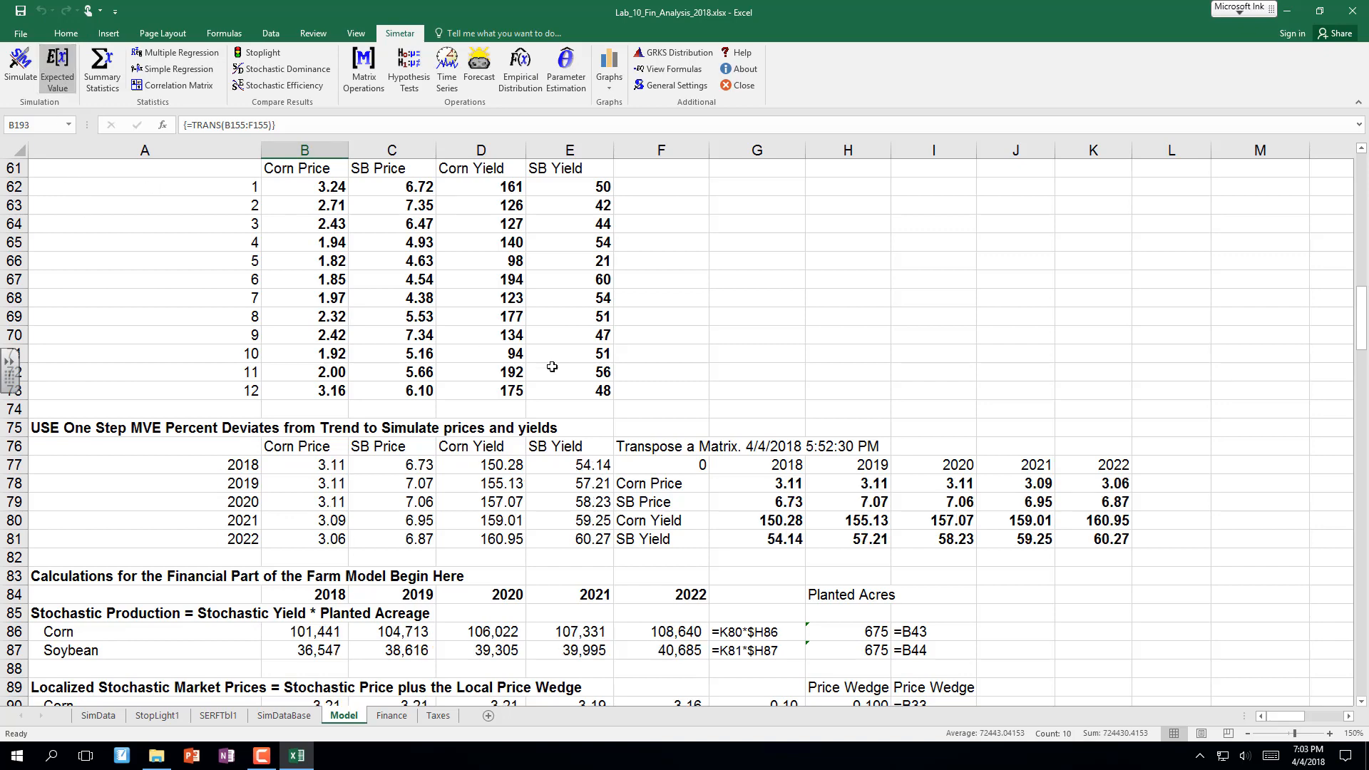
Check the 2018 MVEMPIRICAL formula in B77 against the projected corn price in B54, and save the workbook.
scroll(552, 366, up, 3)
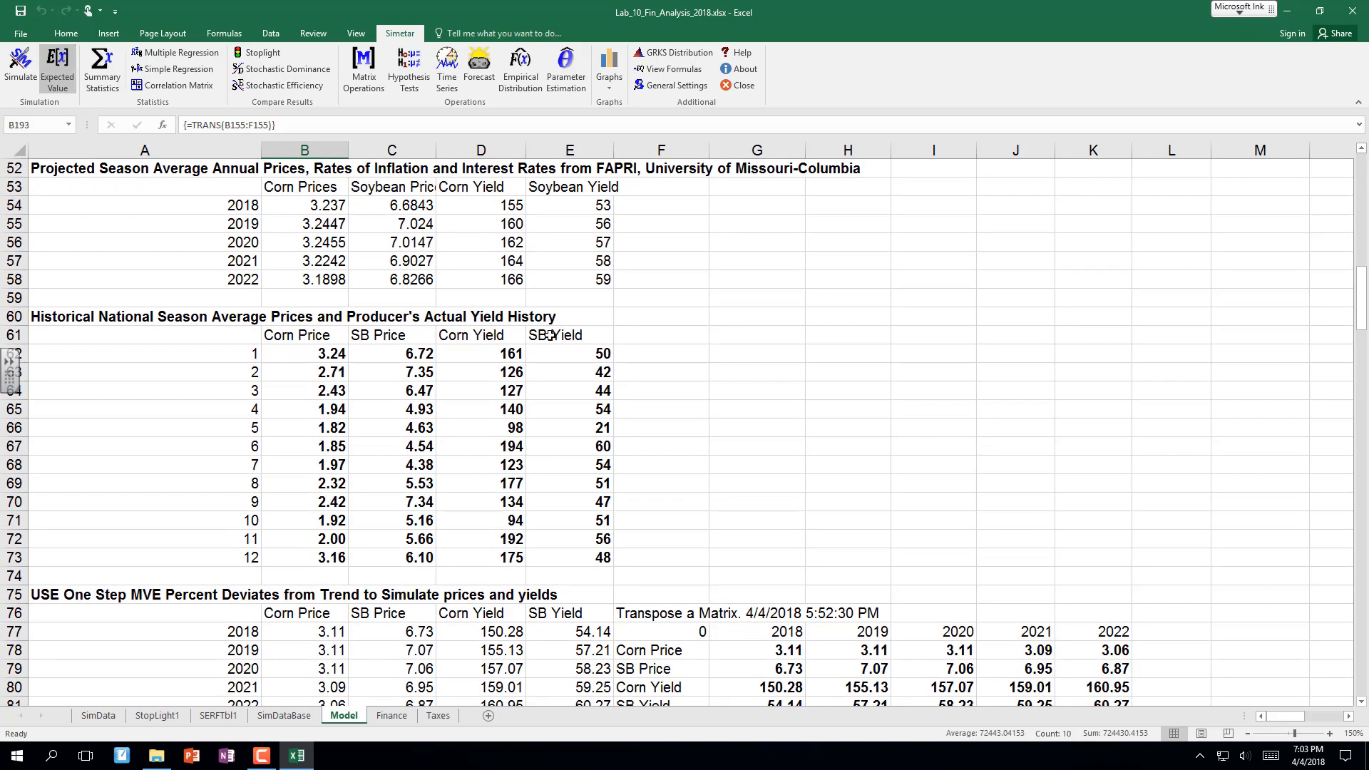
click(301, 205)
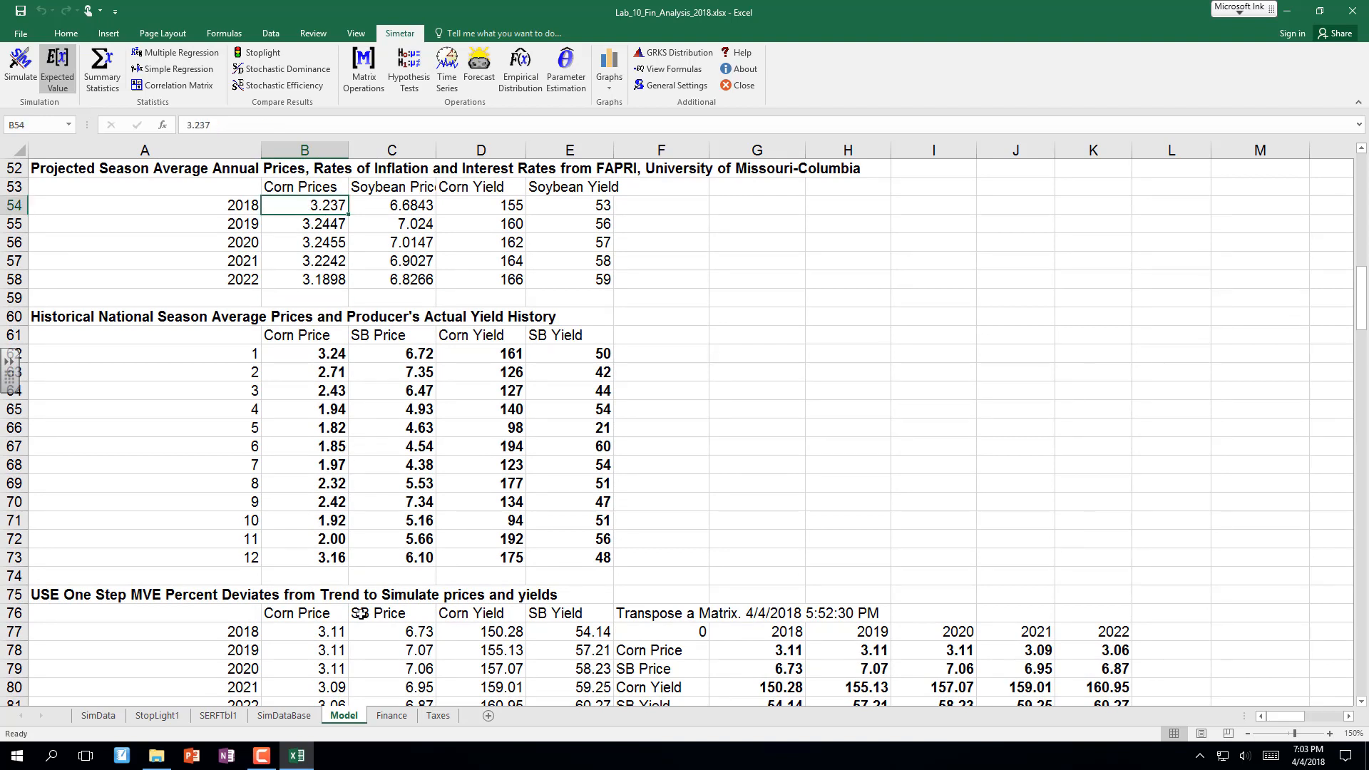
click(336, 634)
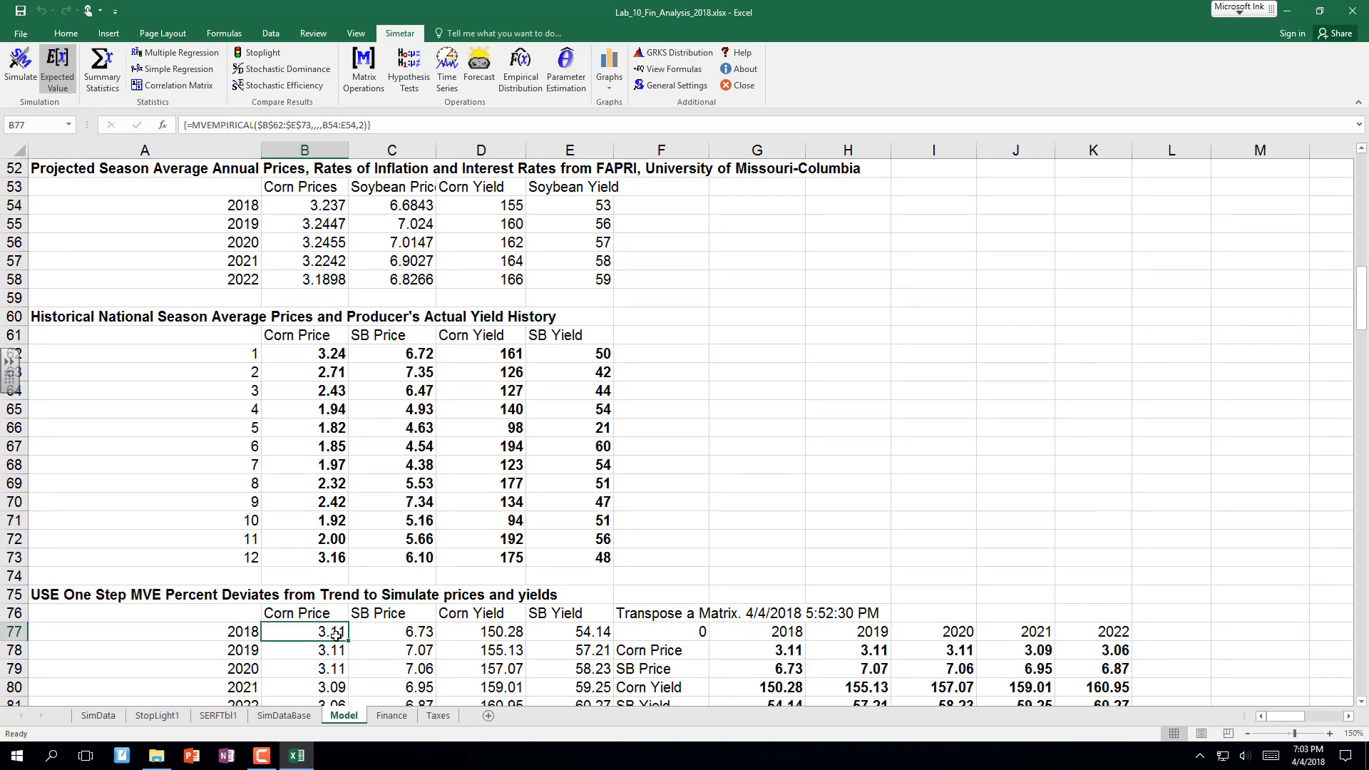
double_click(336, 633)
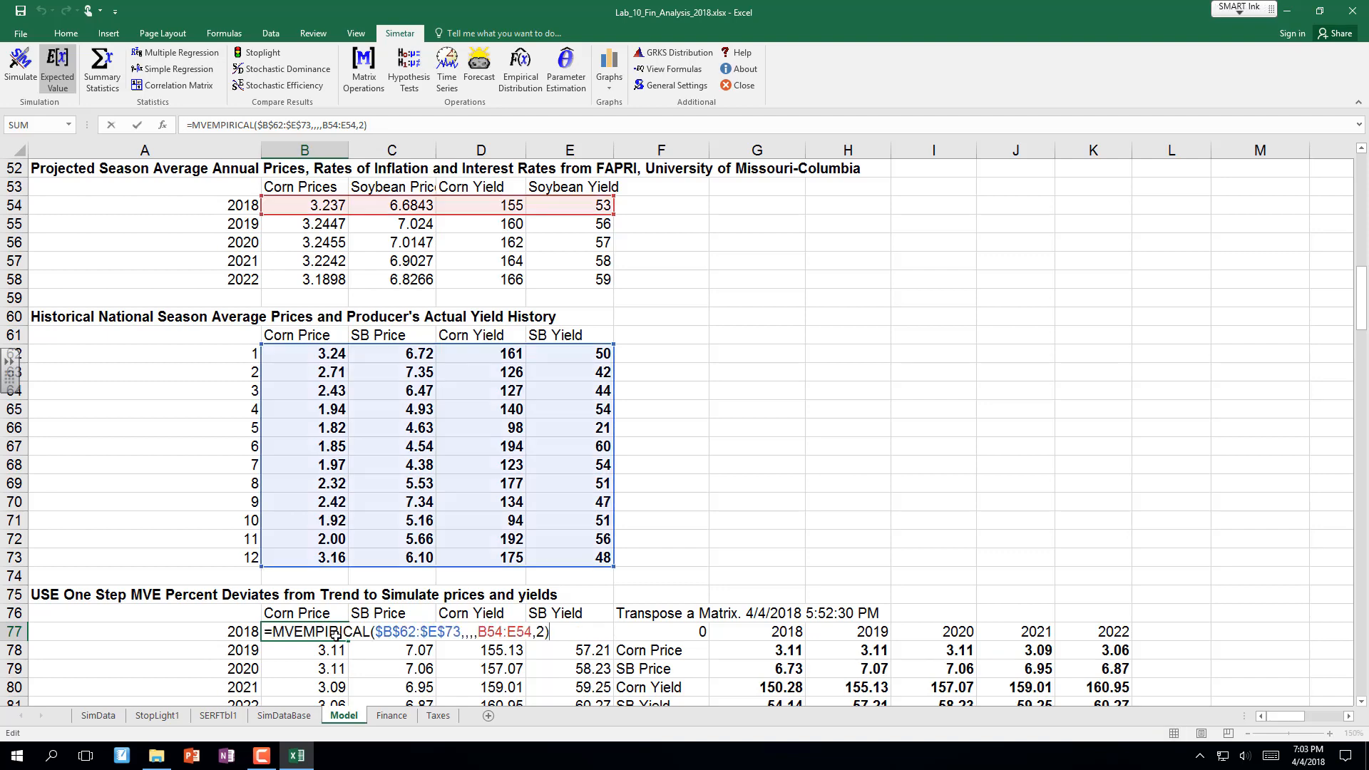
key(ctrl+shift+Return)
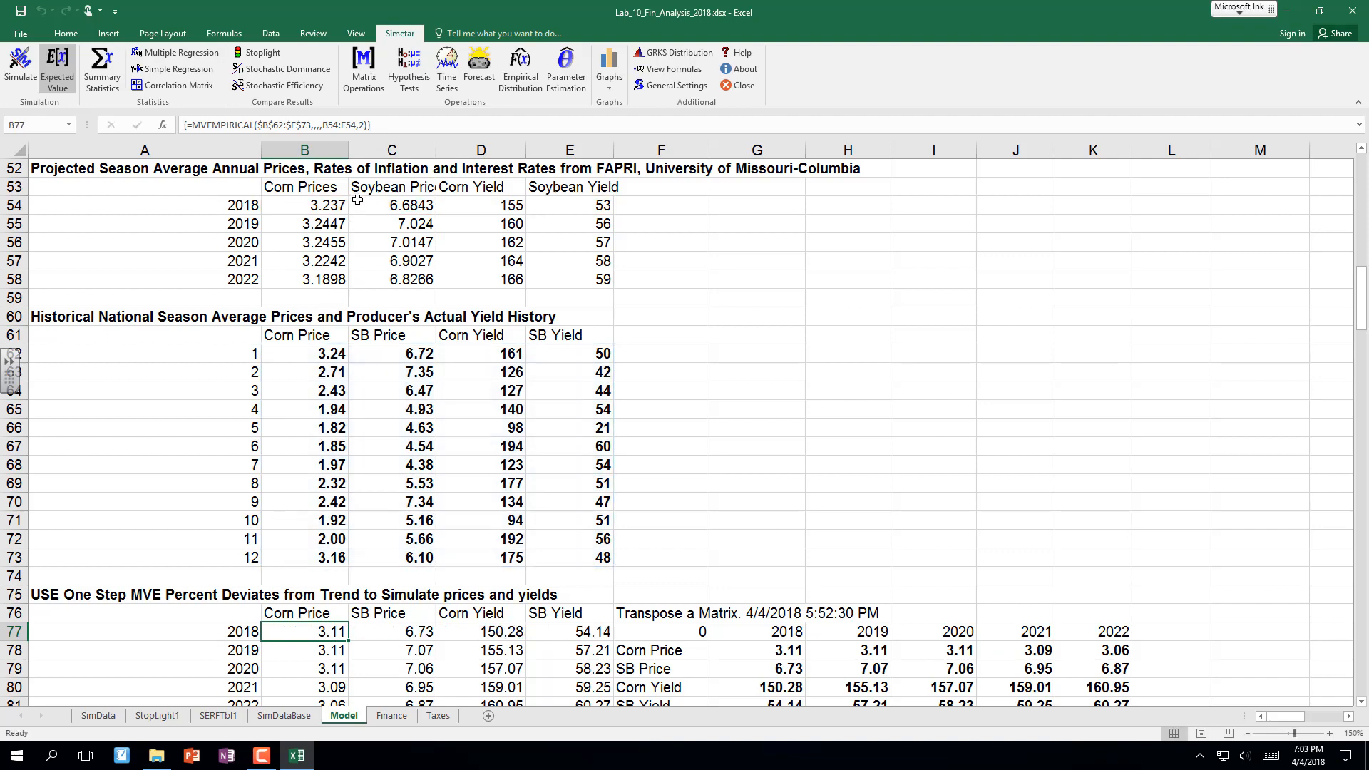
click(338, 206)
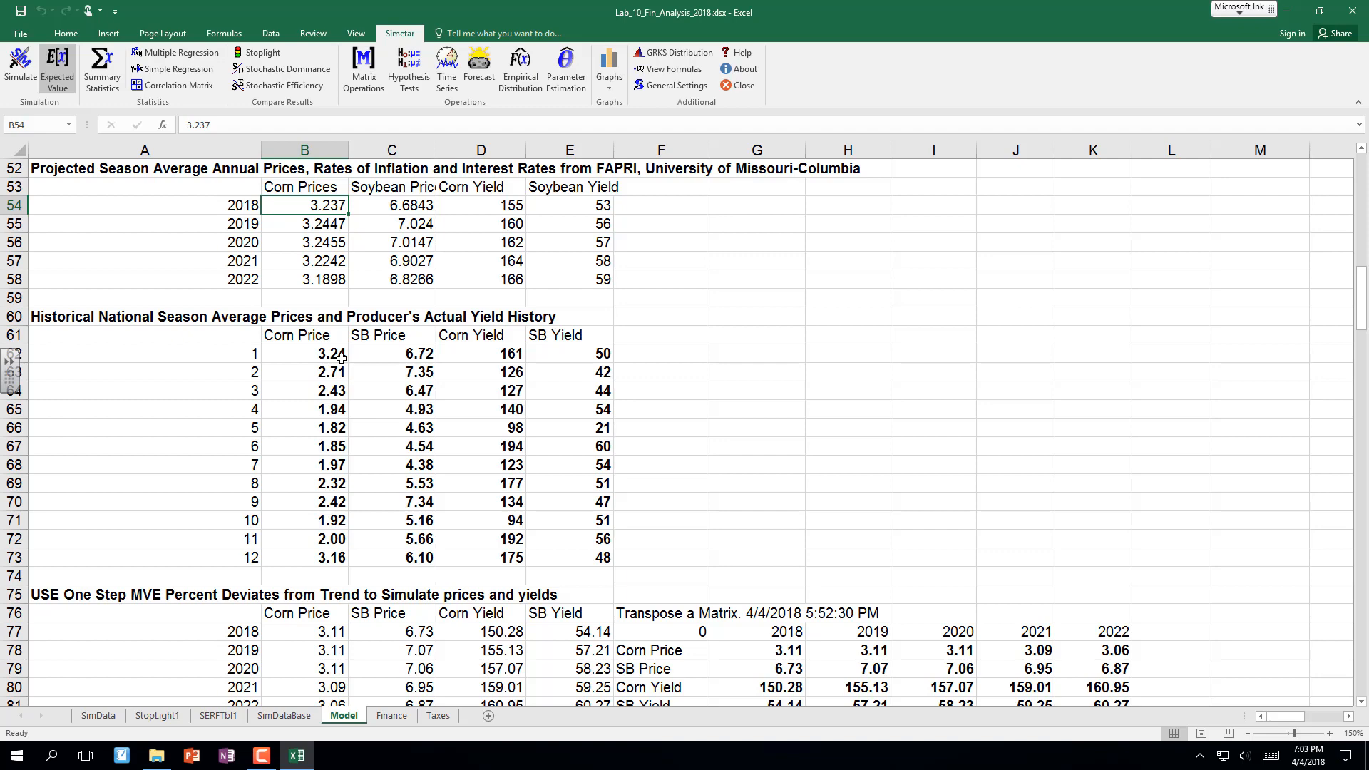
click(24, 20)
Check the 2022 formulas for PV Family Withdrawals and the Discount Factor in the Net Present Value section.
scroll(129, 243, up, 1)
scroll(129, 243, down, 2)
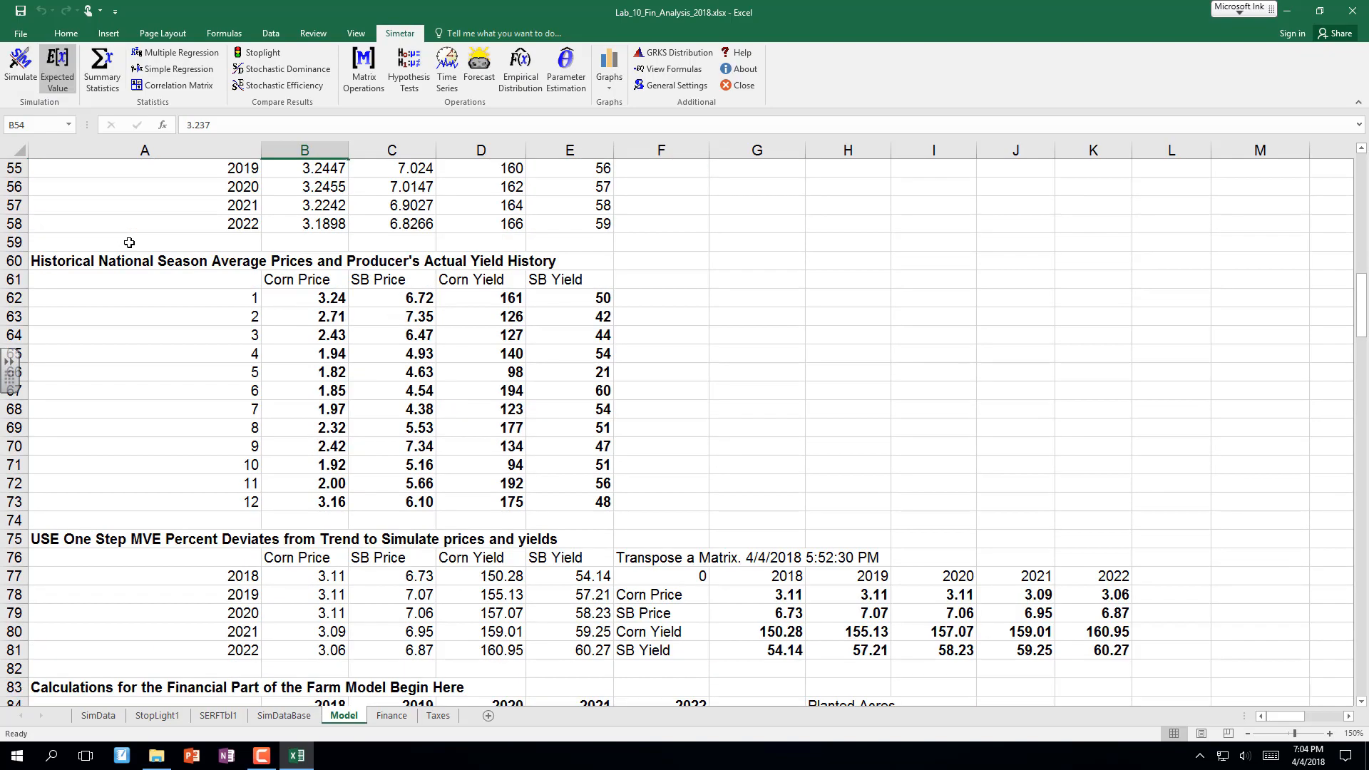
scroll(129, 242, up, 7)
scroll(129, 243, down, 8)
scroll(129, 242, down, 20)
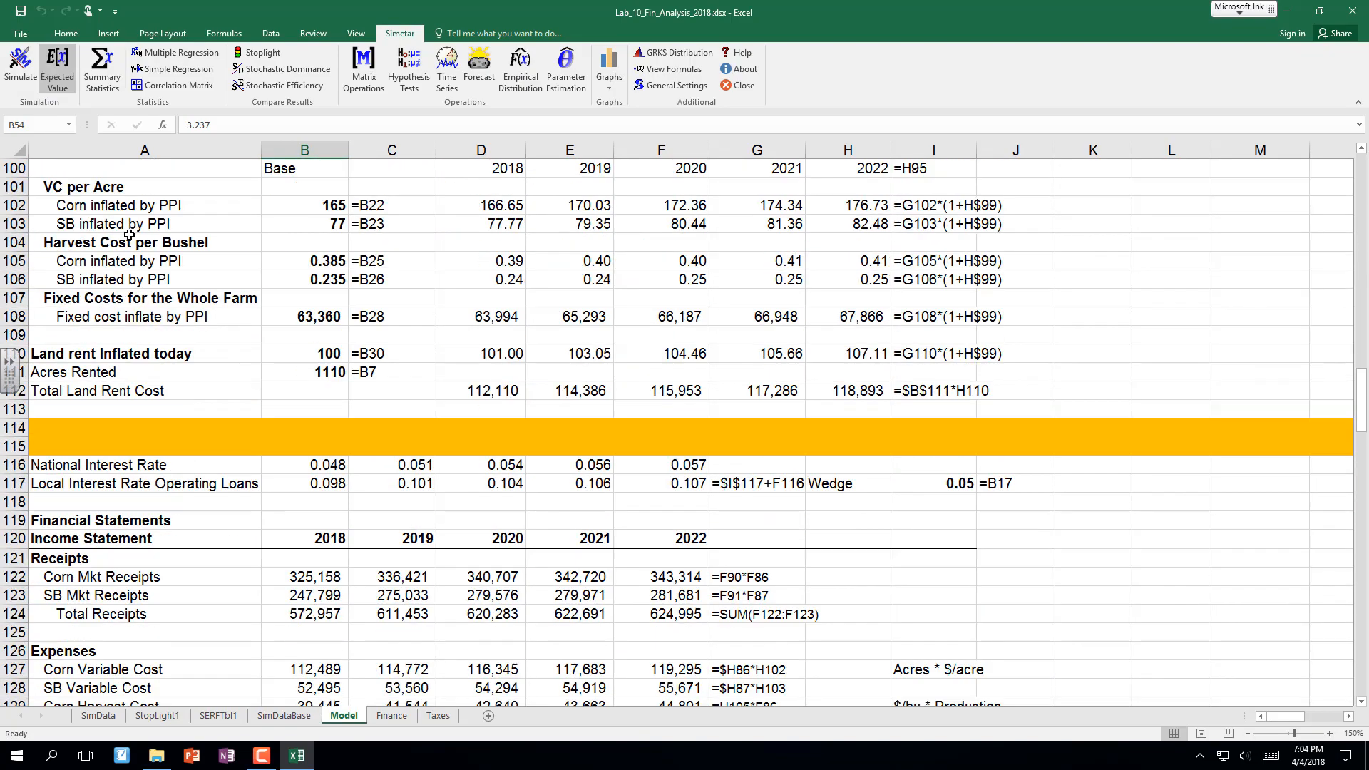
scroll(129, 233, down, 13)
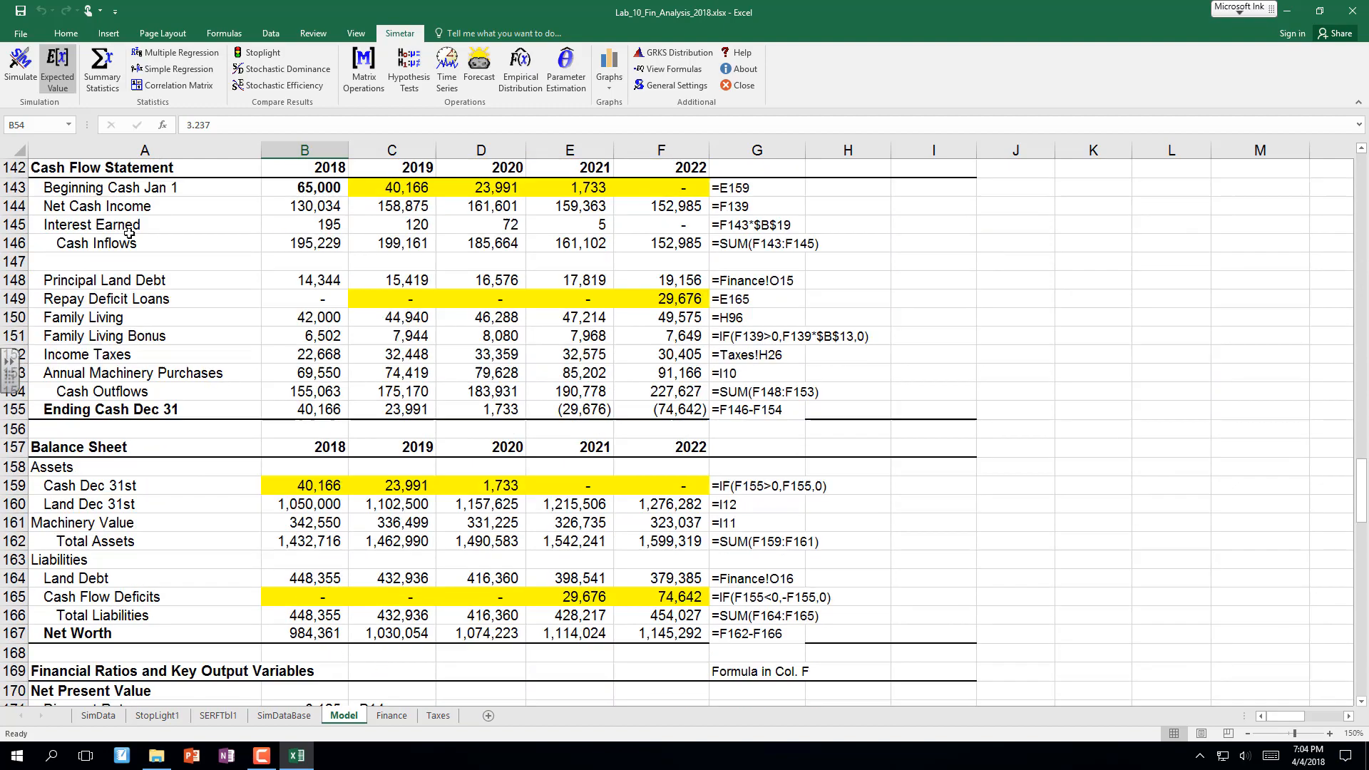
scroll(129, 233, down, 1)
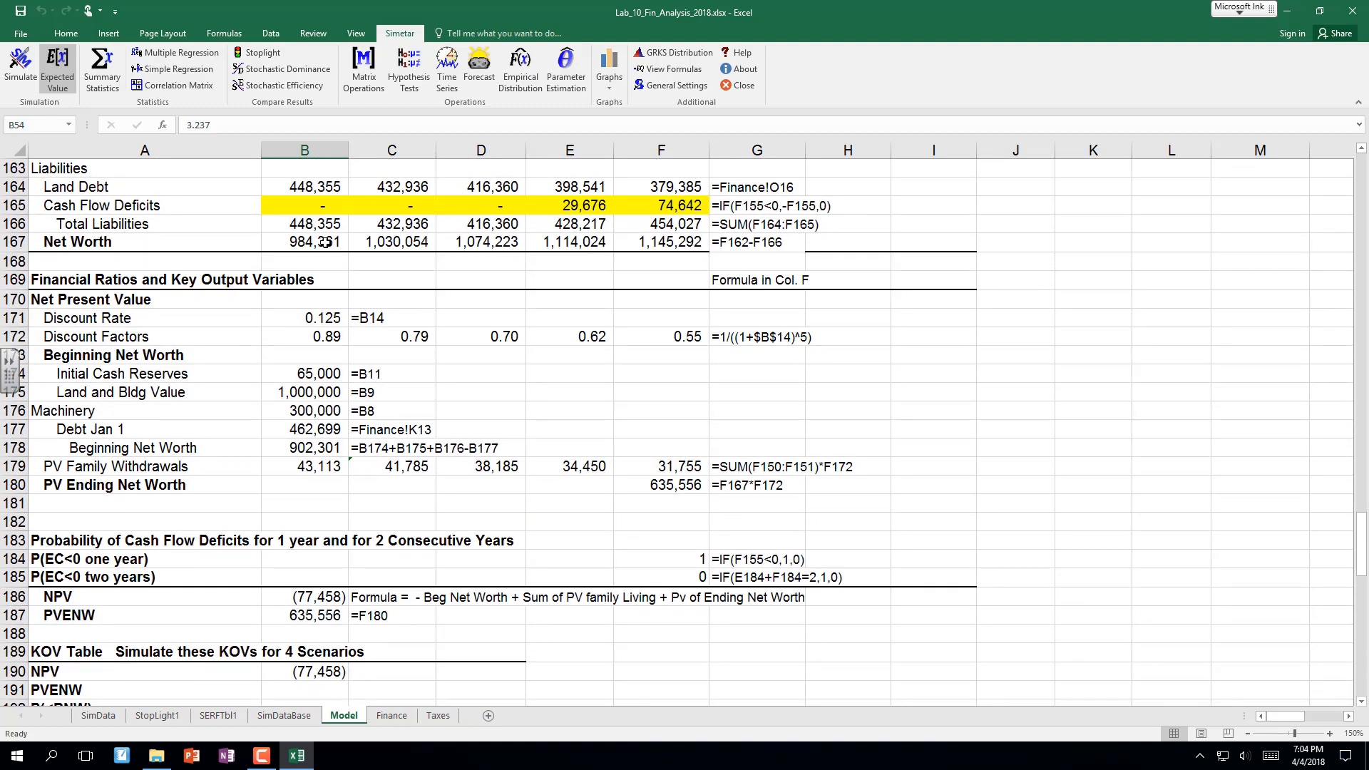
click(656, 465)
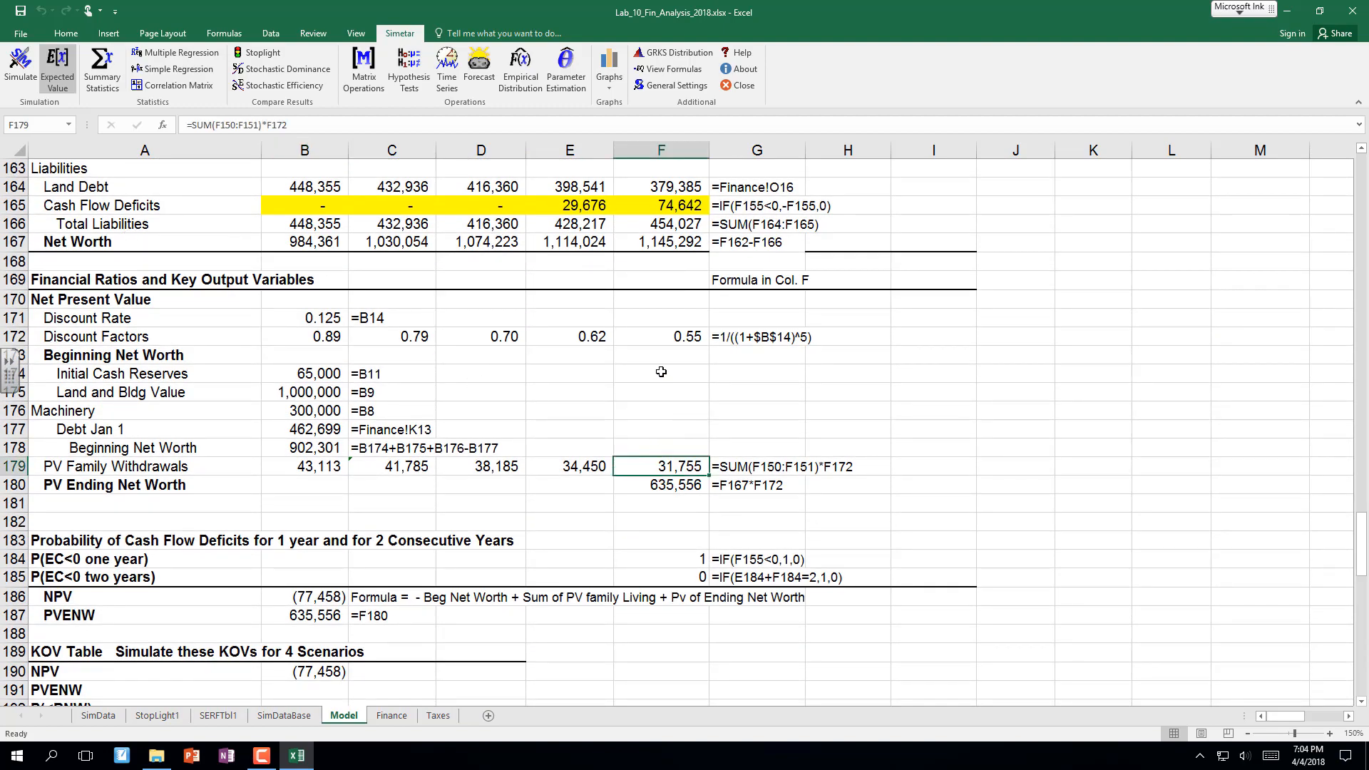
click(673, 333)
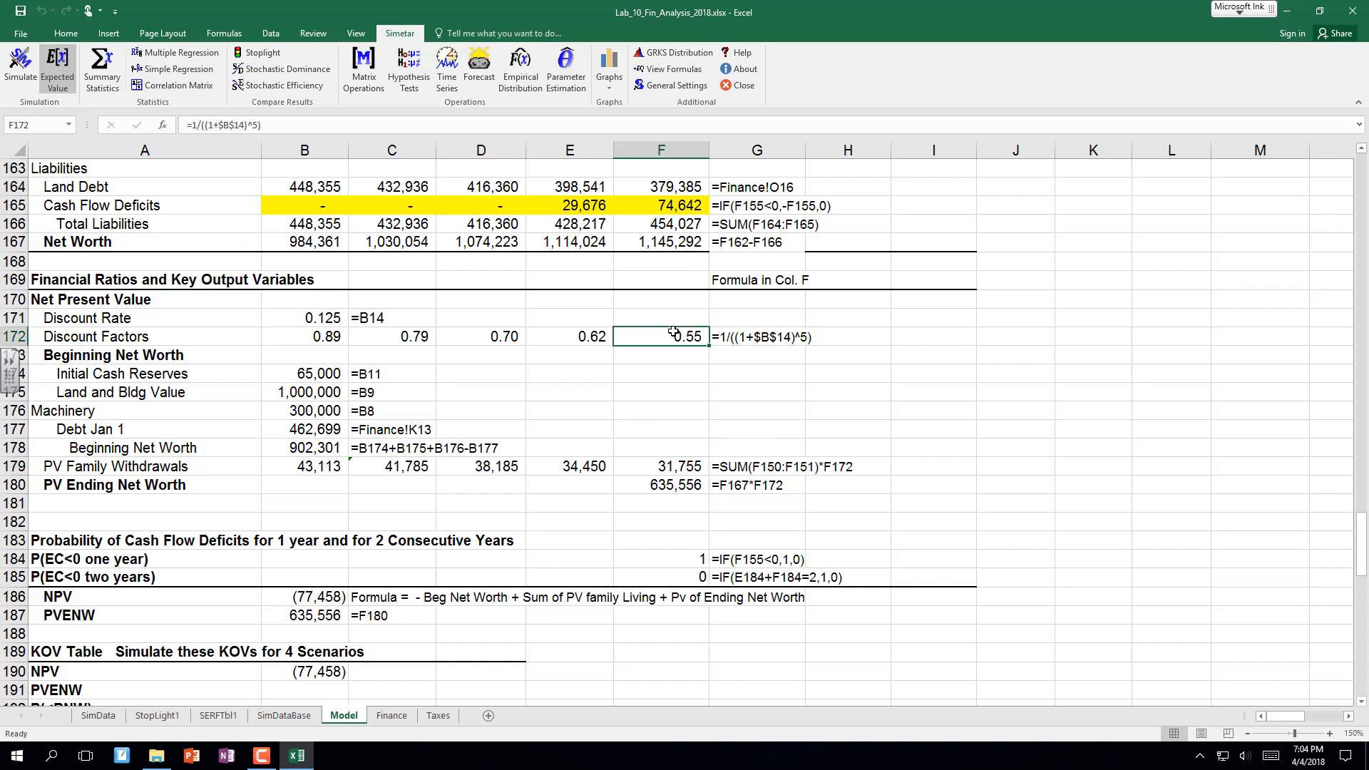
Format the Discount Factors for 2018 to 2022 (B172:F172) to show four decimal places.
click(324, 336)
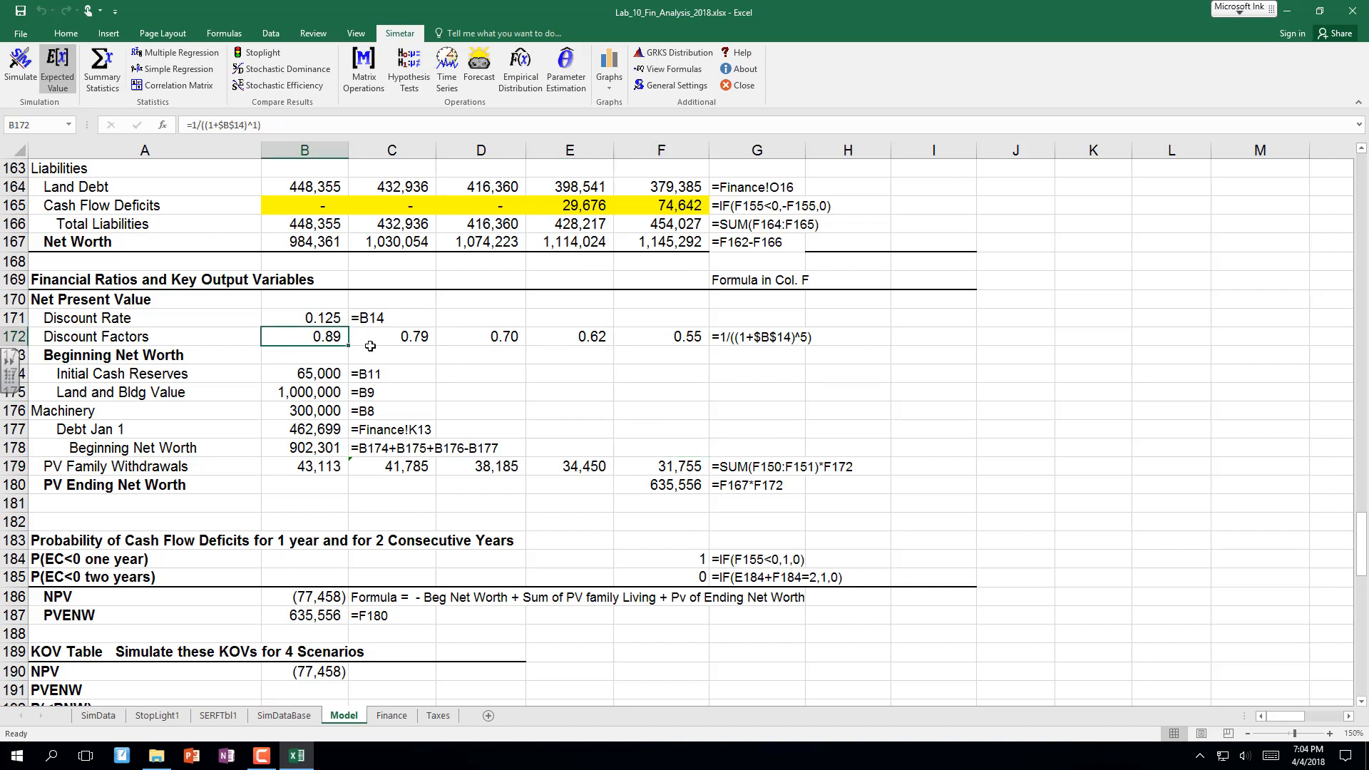
drag(371, 345, 692, 341)
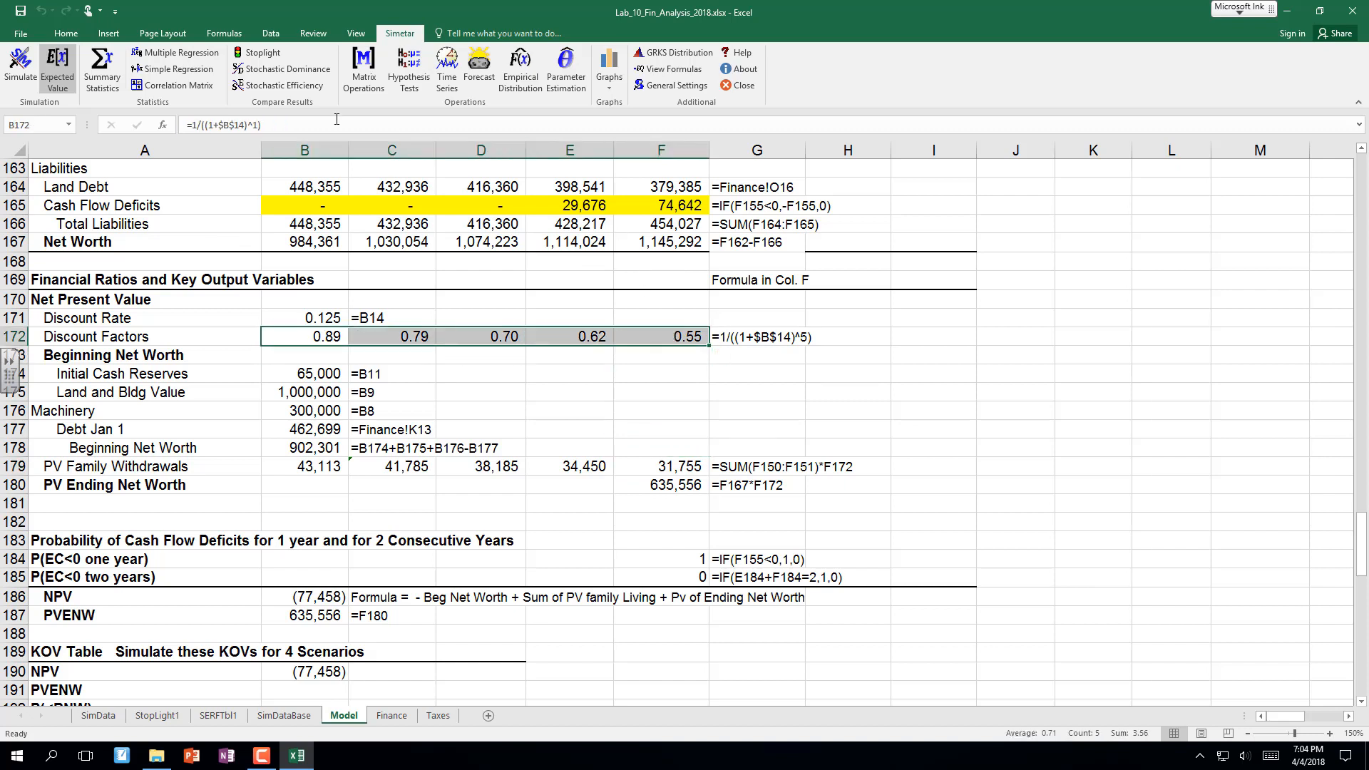
click(69, 37)
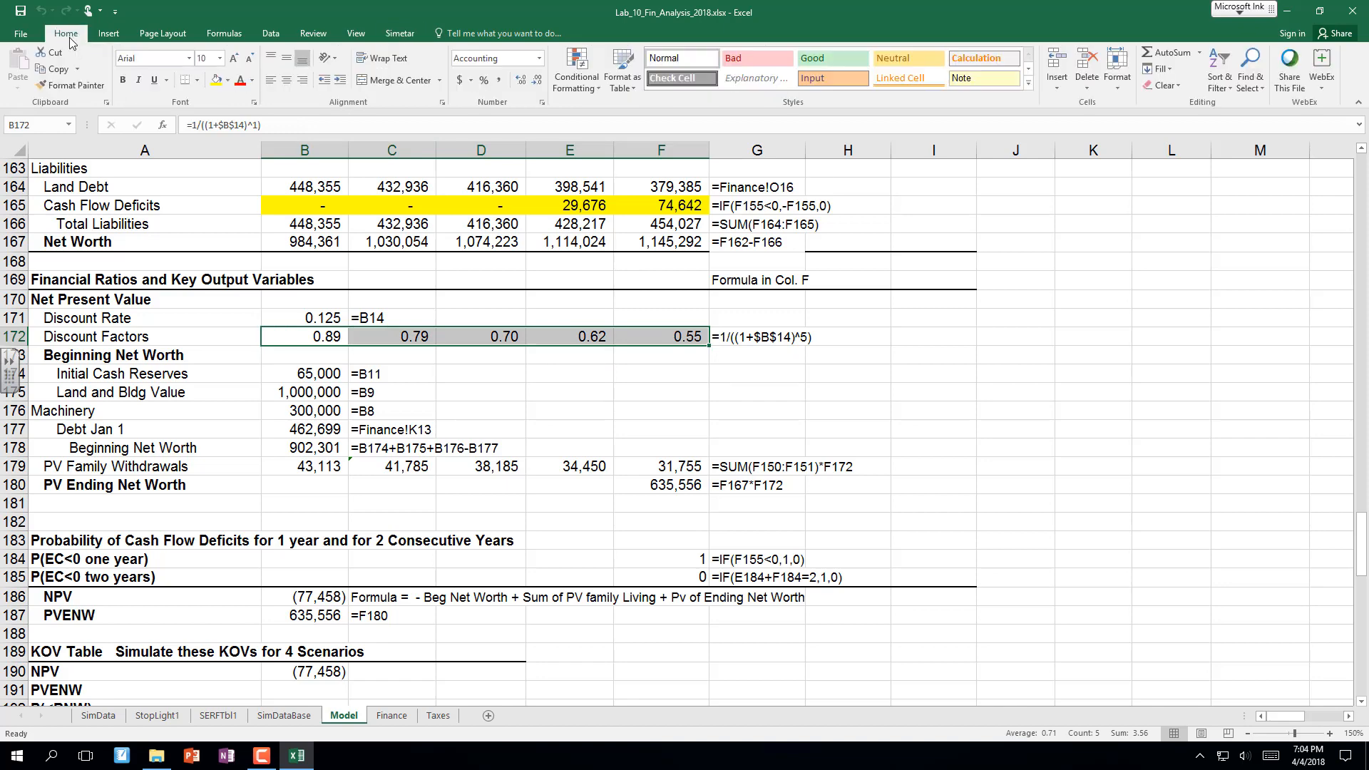
click(522, 81)
click(523, 81)
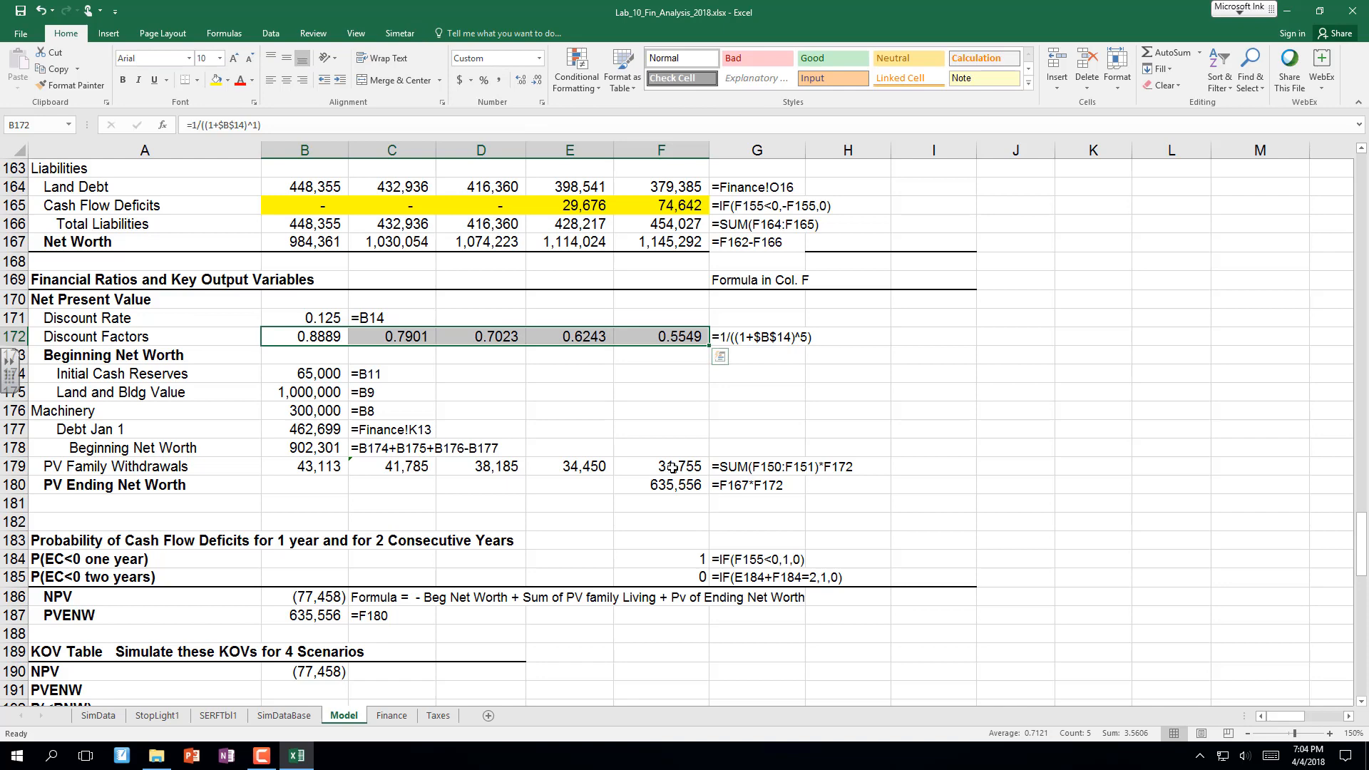
Trace the 2022 PV Family Withdrawals formula in F179 to Family Living and Family Living Bonus (F150:F151), and save the workbook.
click(673, 467)
double_click(673, 468)
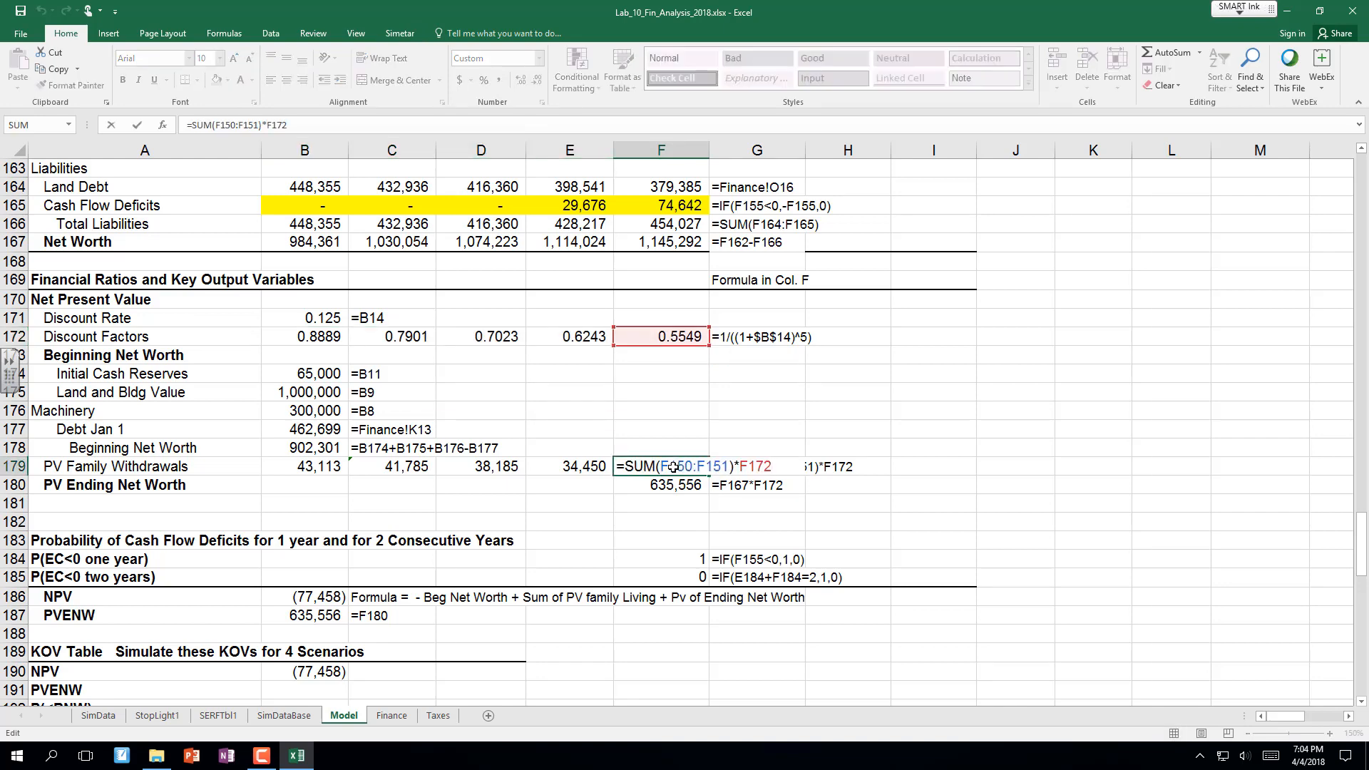
key(Escape)
double_click(672, 468)
key(Escape)
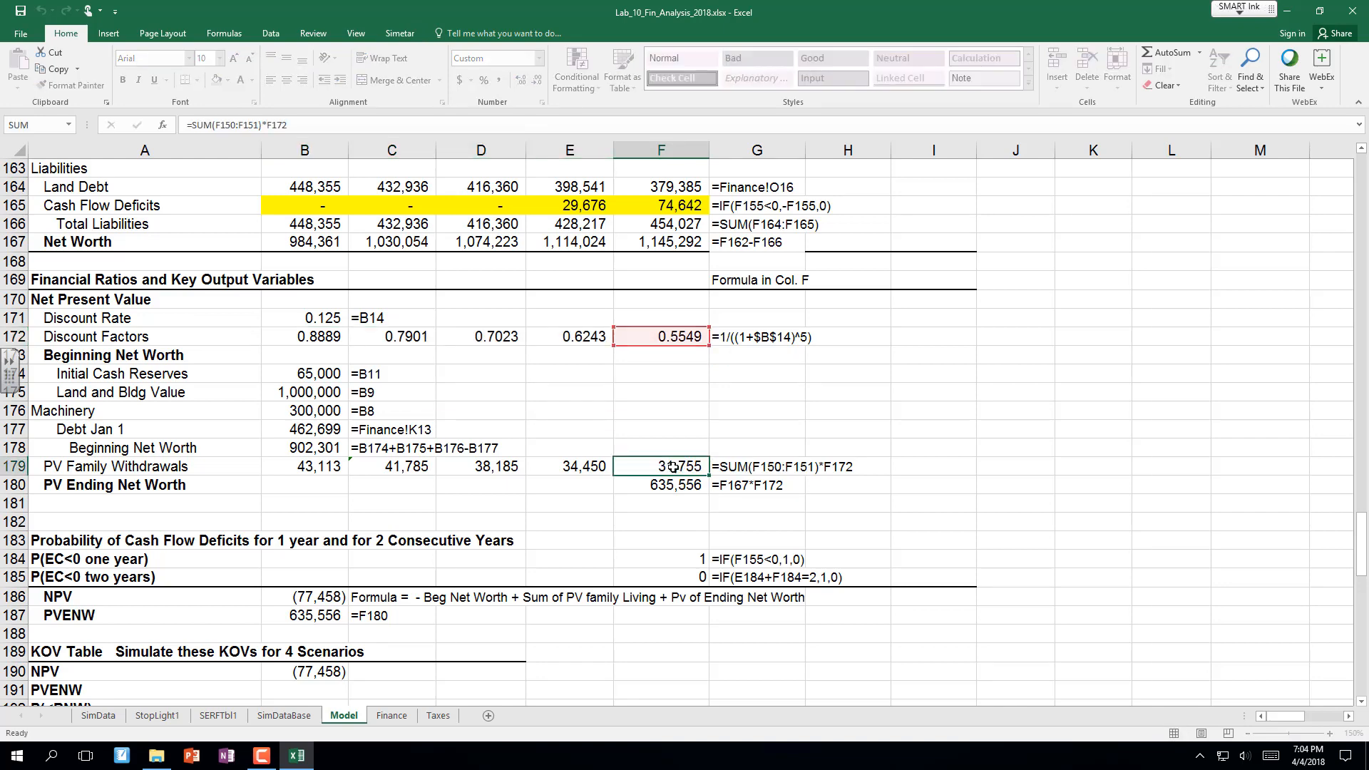
scroll(783, 408, down, 1)
scroll(784, 408, up, 8)
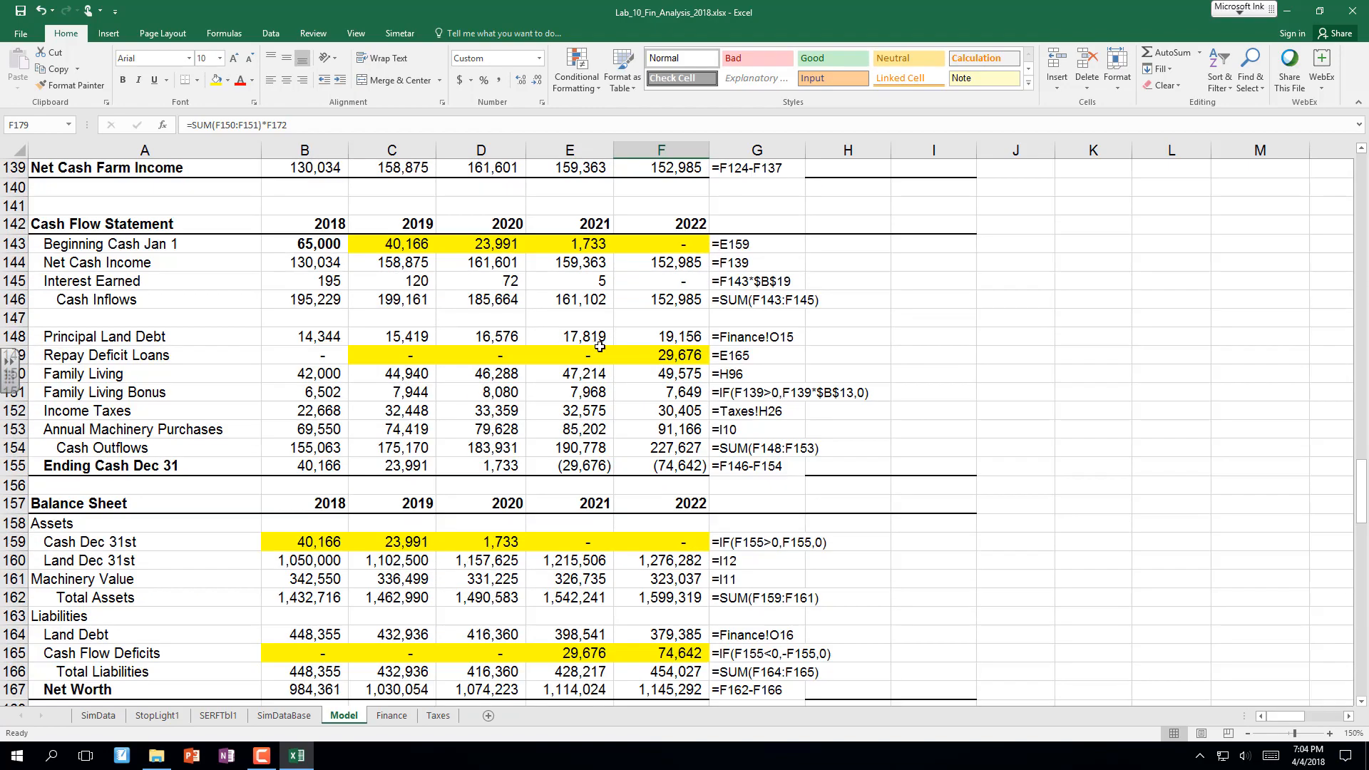
drag(650, 373, 652, 393)
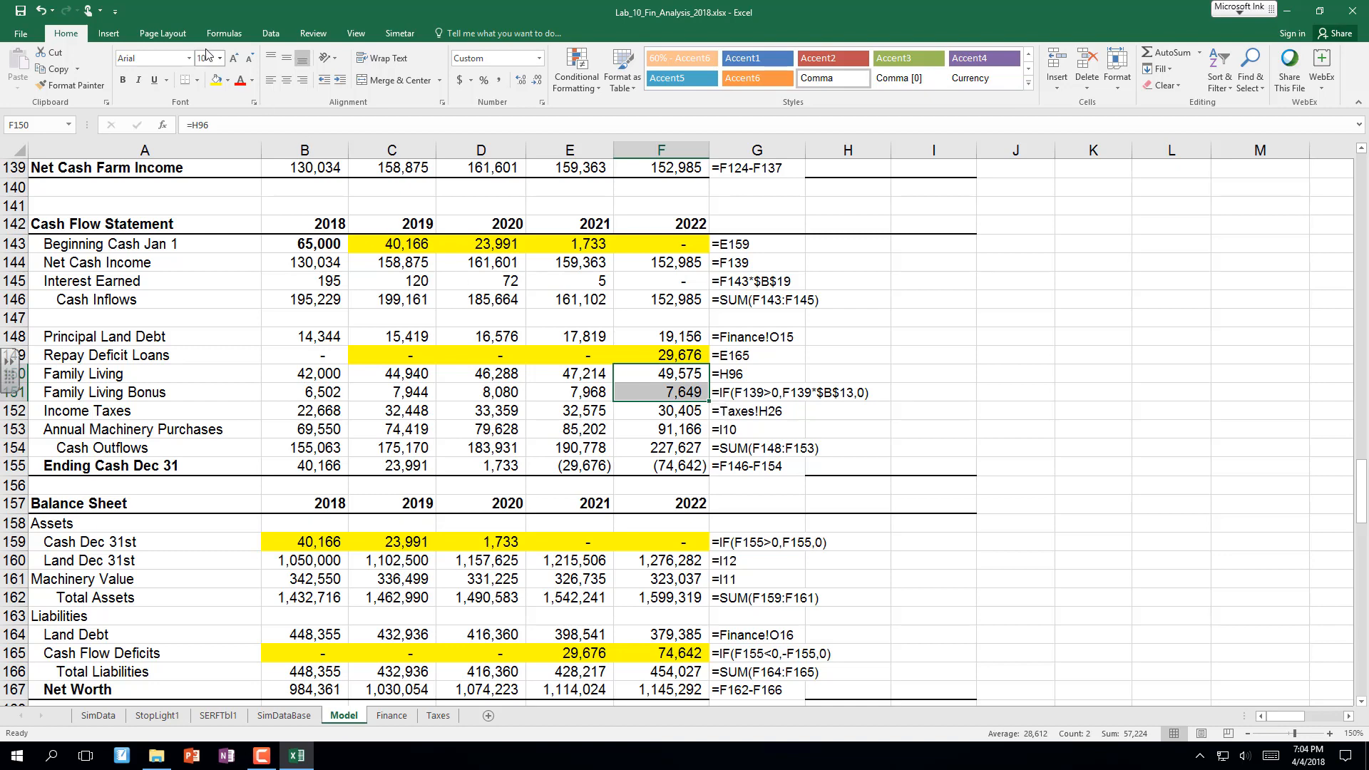
click(21, 13)
Check the 2022 Net Cash Farm Income formula in the Income Statement.
scroll(679, 391, down, 1)
scroll(680, 391, up, 3)
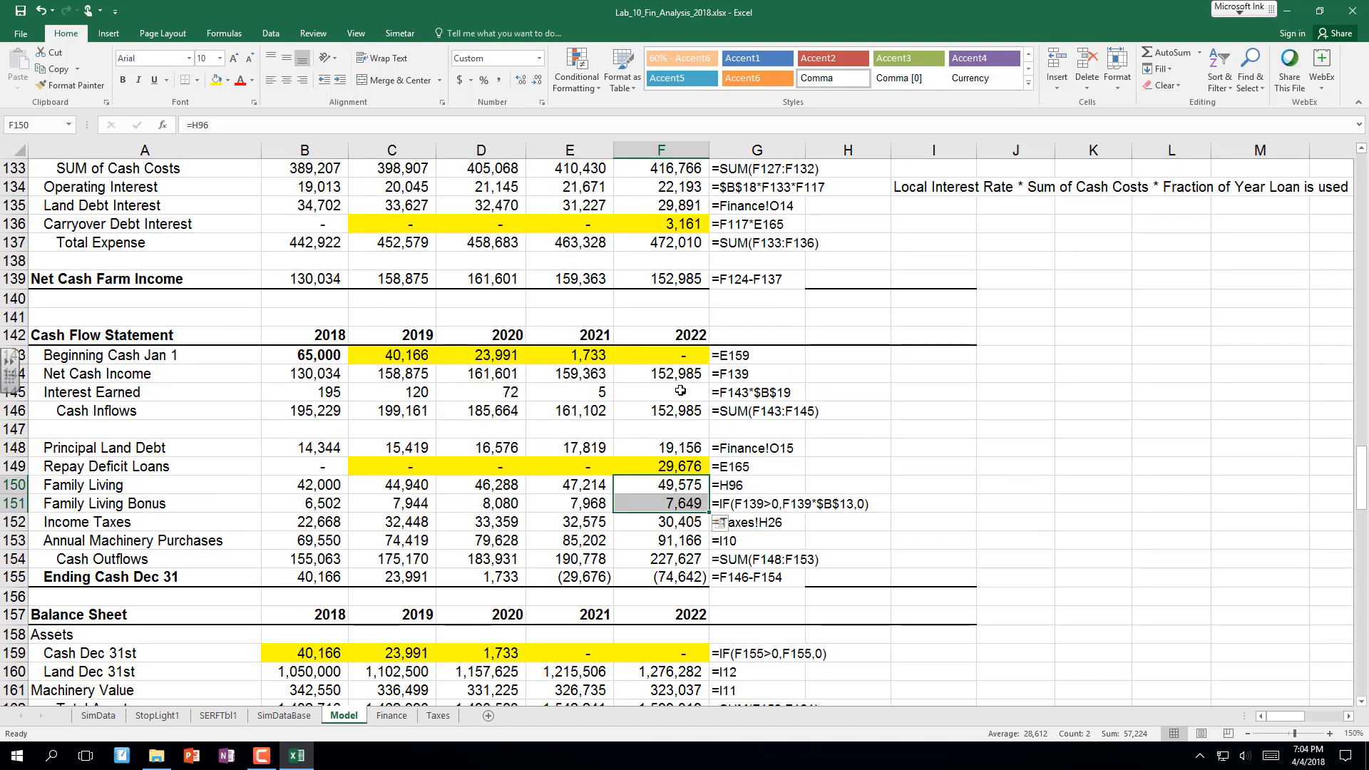
click(659, 284)
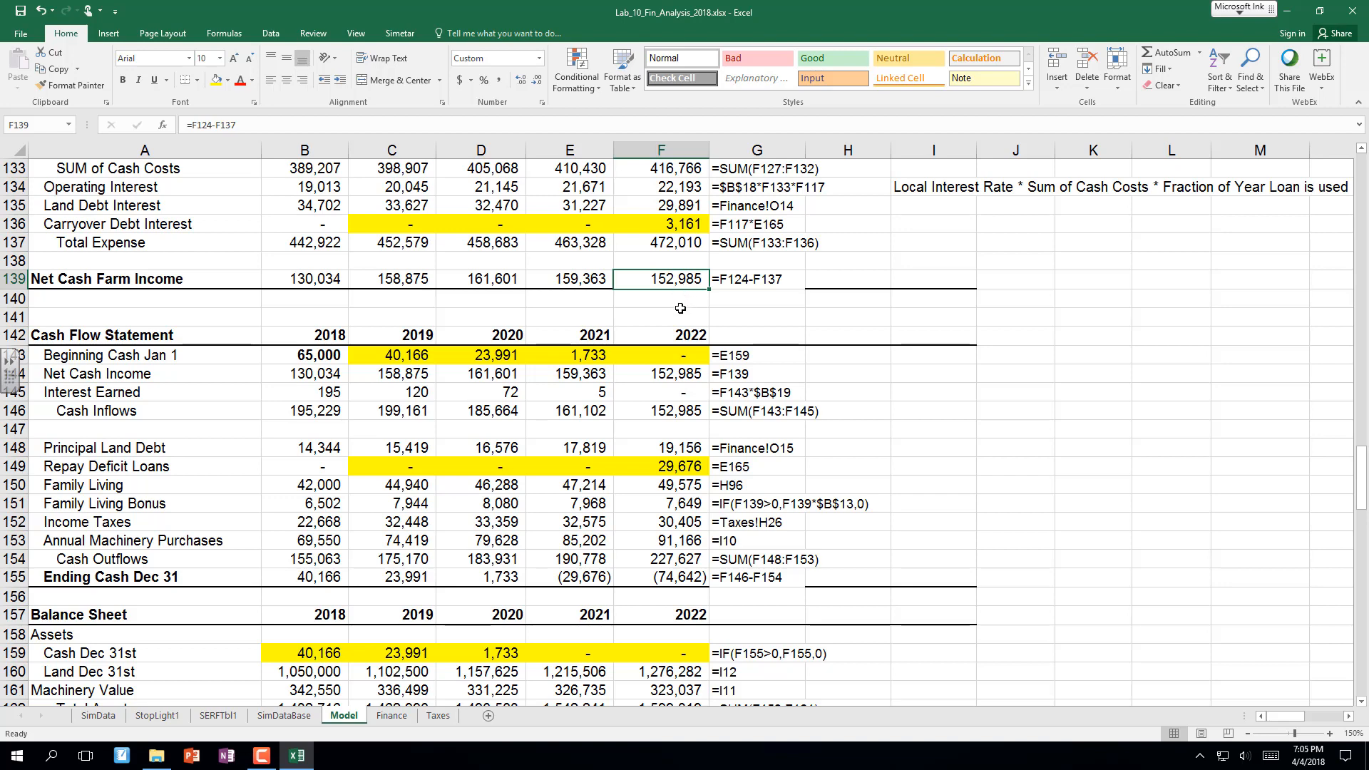
Review the Costs of Production section and select its 2018 to 2021 year headings (D100:G100).
scroll(680, 308, up, 2)
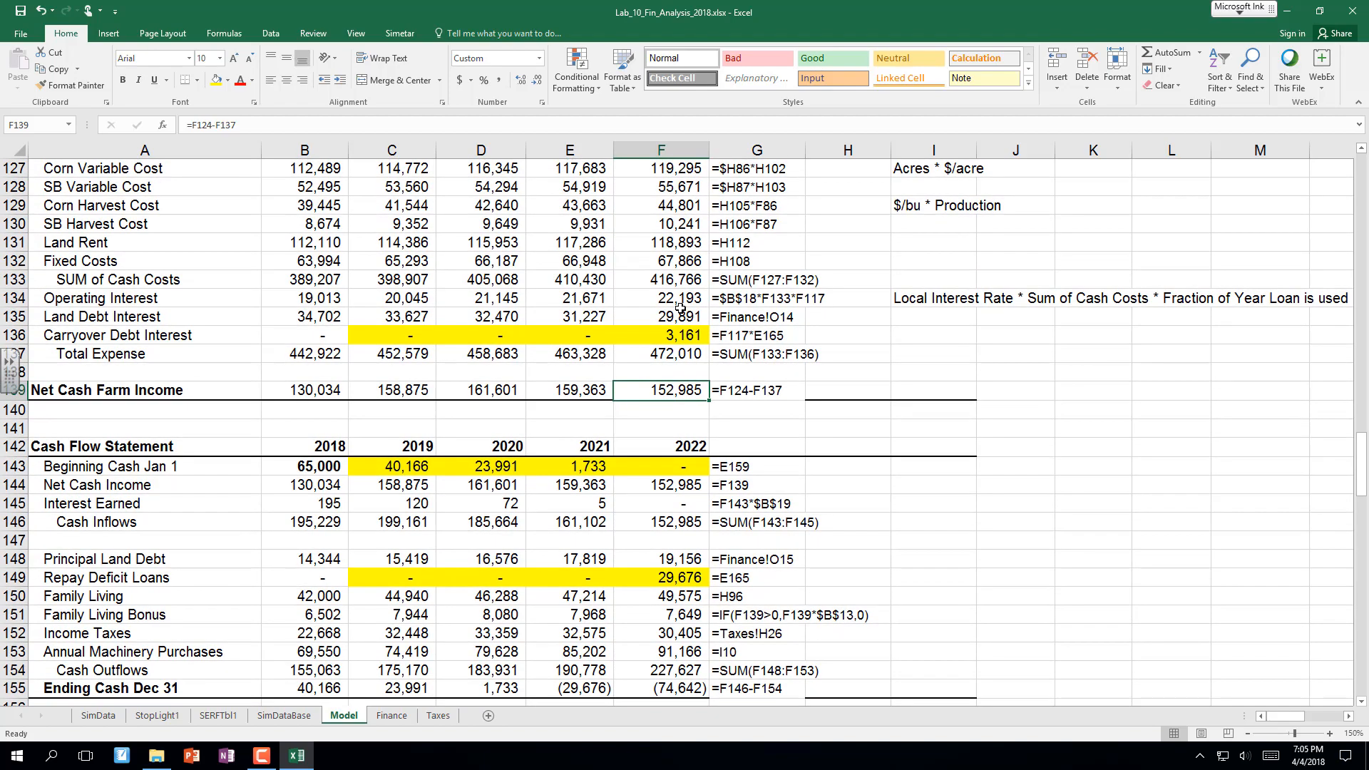
scroll(680, 308, up, 3)
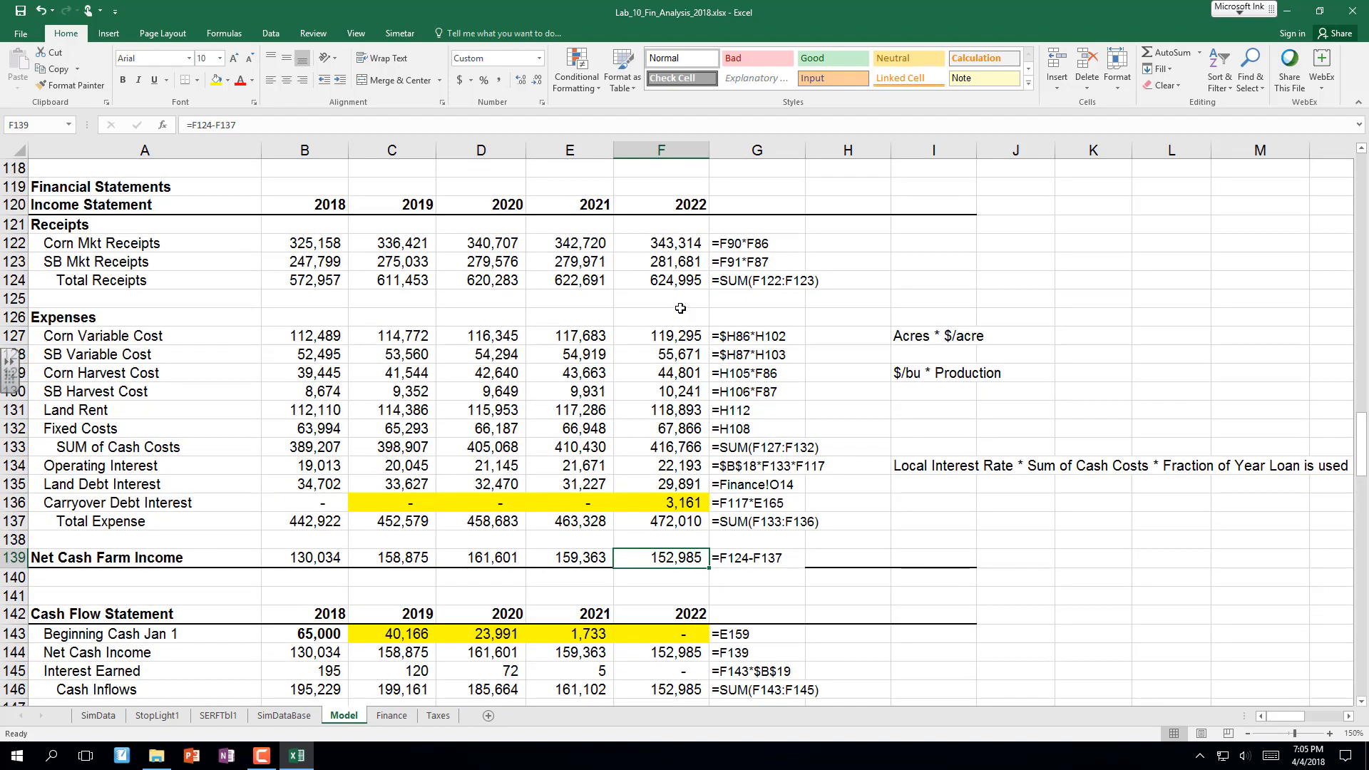
scroll(678, 306, up, 3)
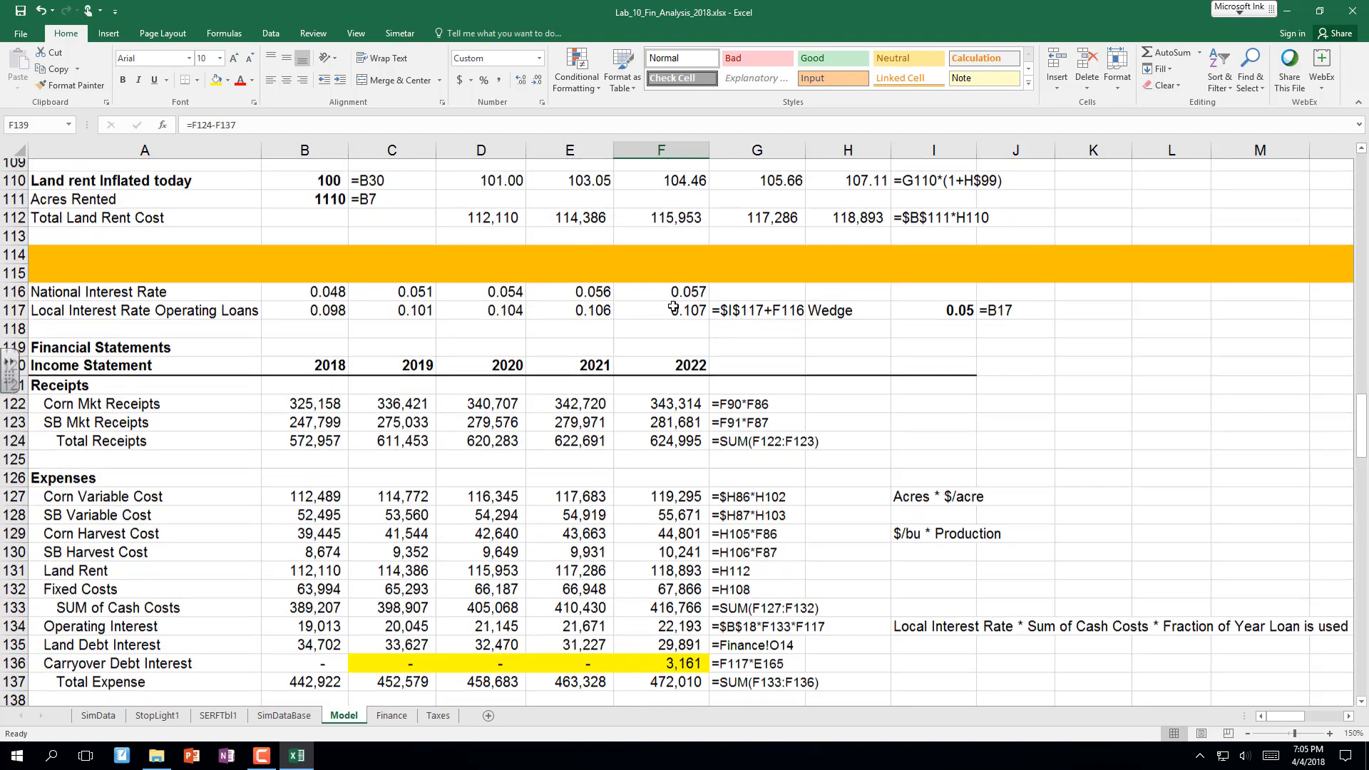
scroll(673, 306, up, 4)
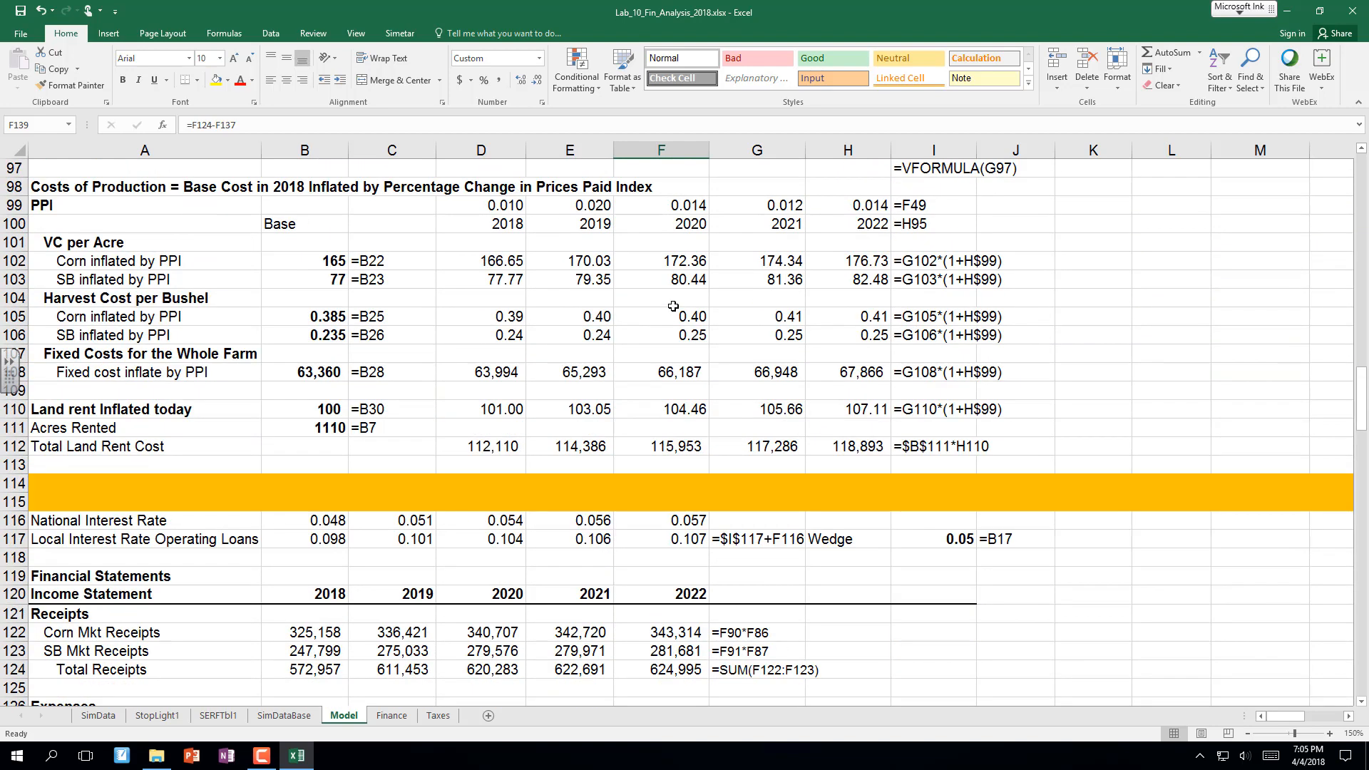
click(505, 227)
drag(505, 227, 792, 234)
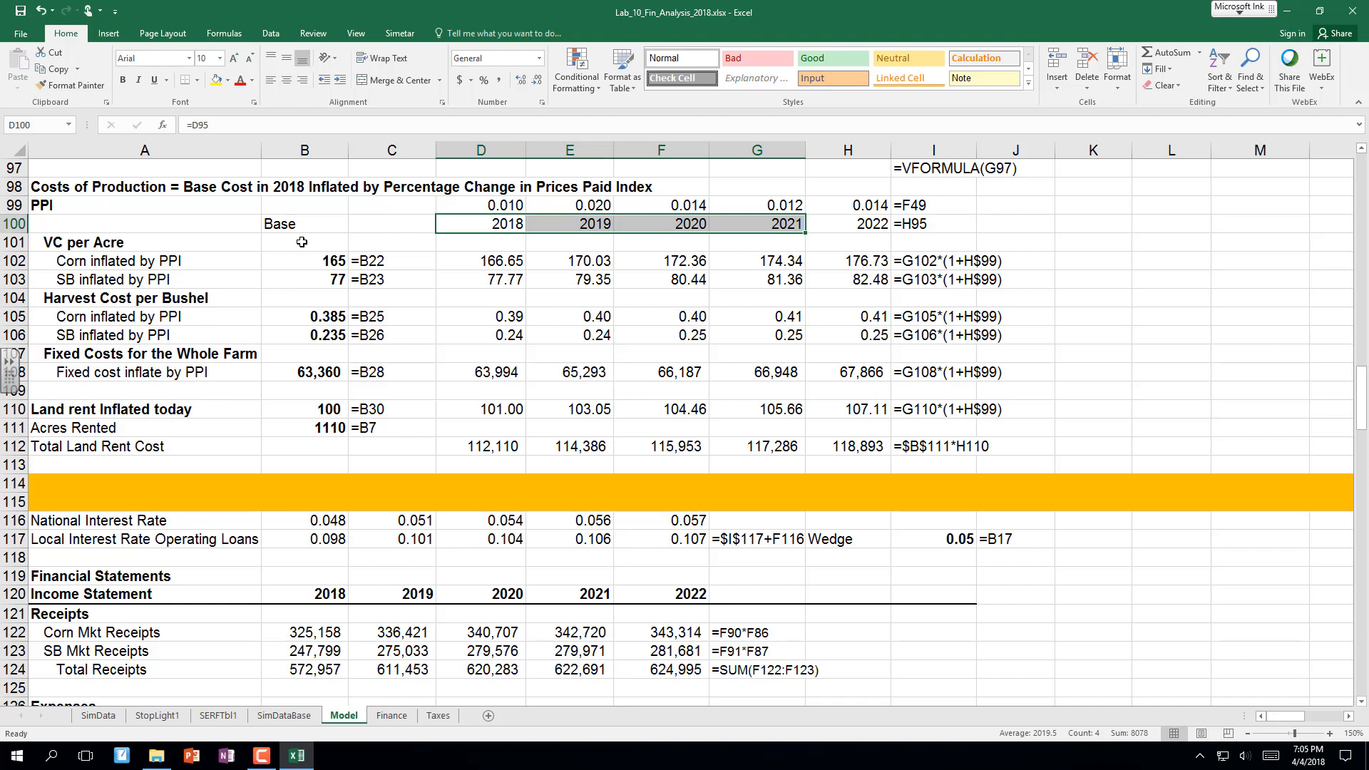
Check the Net Cash Income links to the Model sheet for Years 1, 5 and 3 in Table 1 of the Taxes sheet.
scroll(300, 240, down, 3)
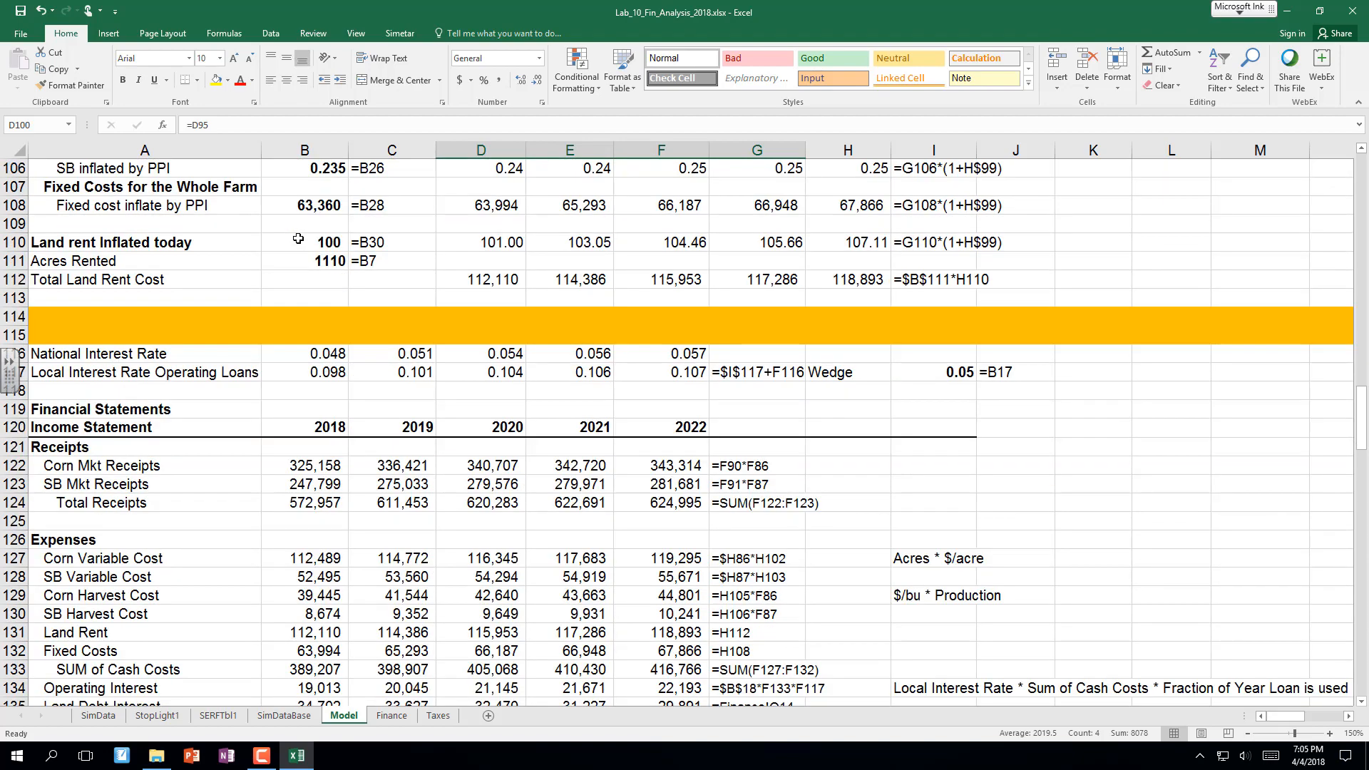
scroll(298, 239, down, 5)
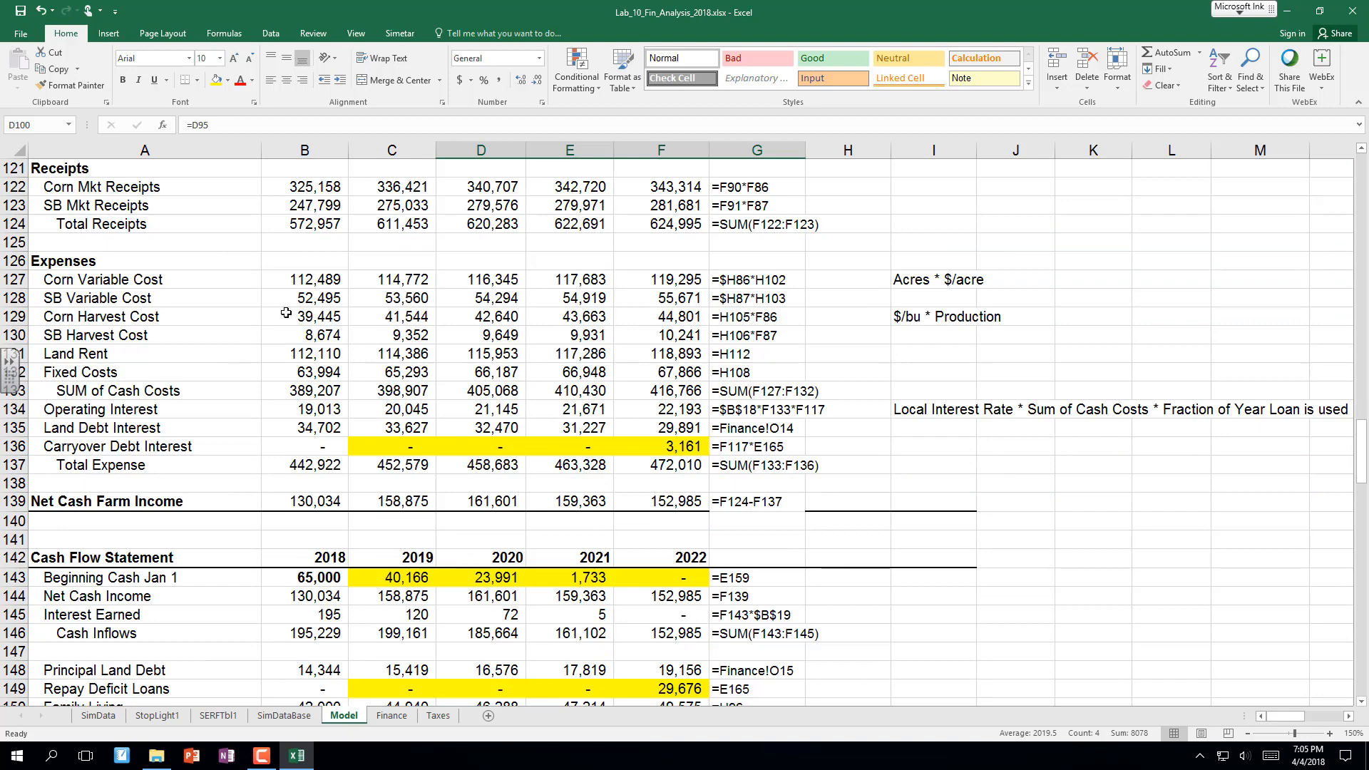
click(438, 716)
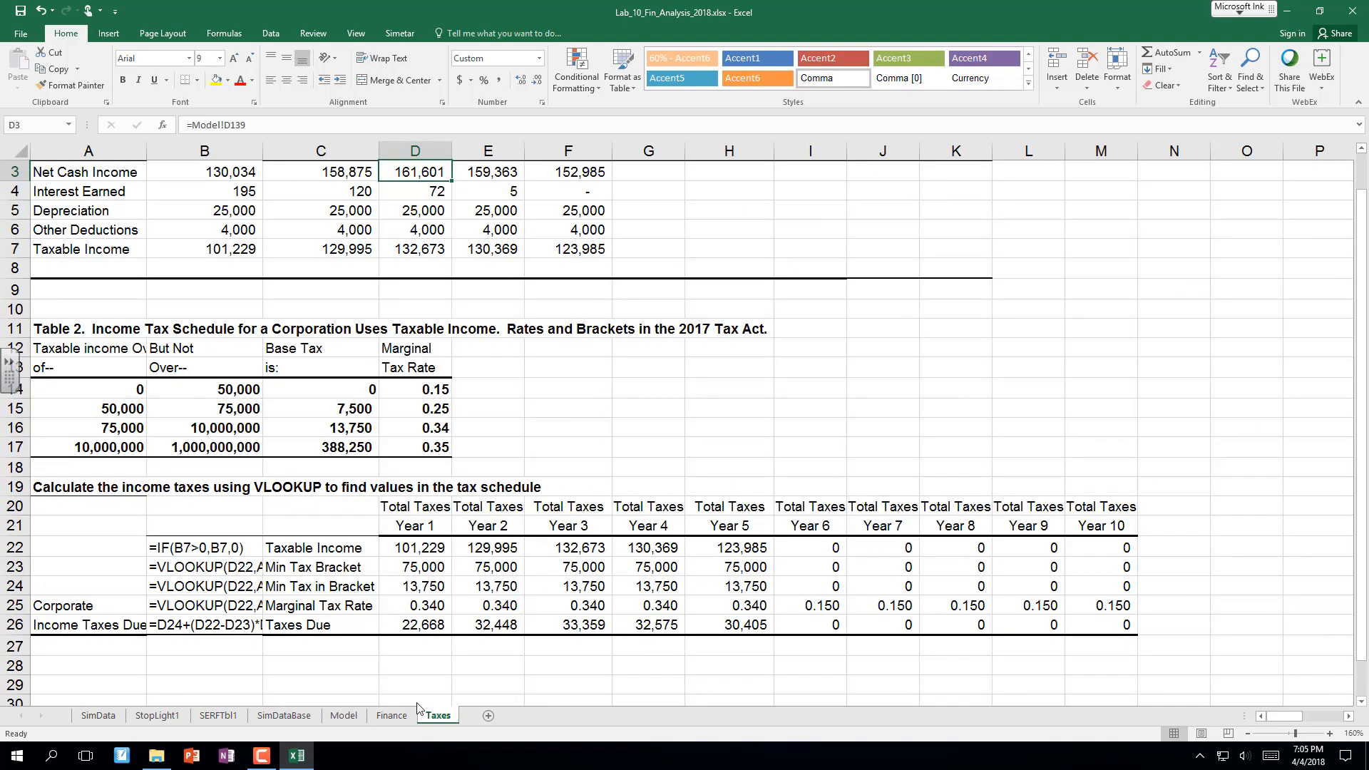
scroll(261, 277, up, 1)
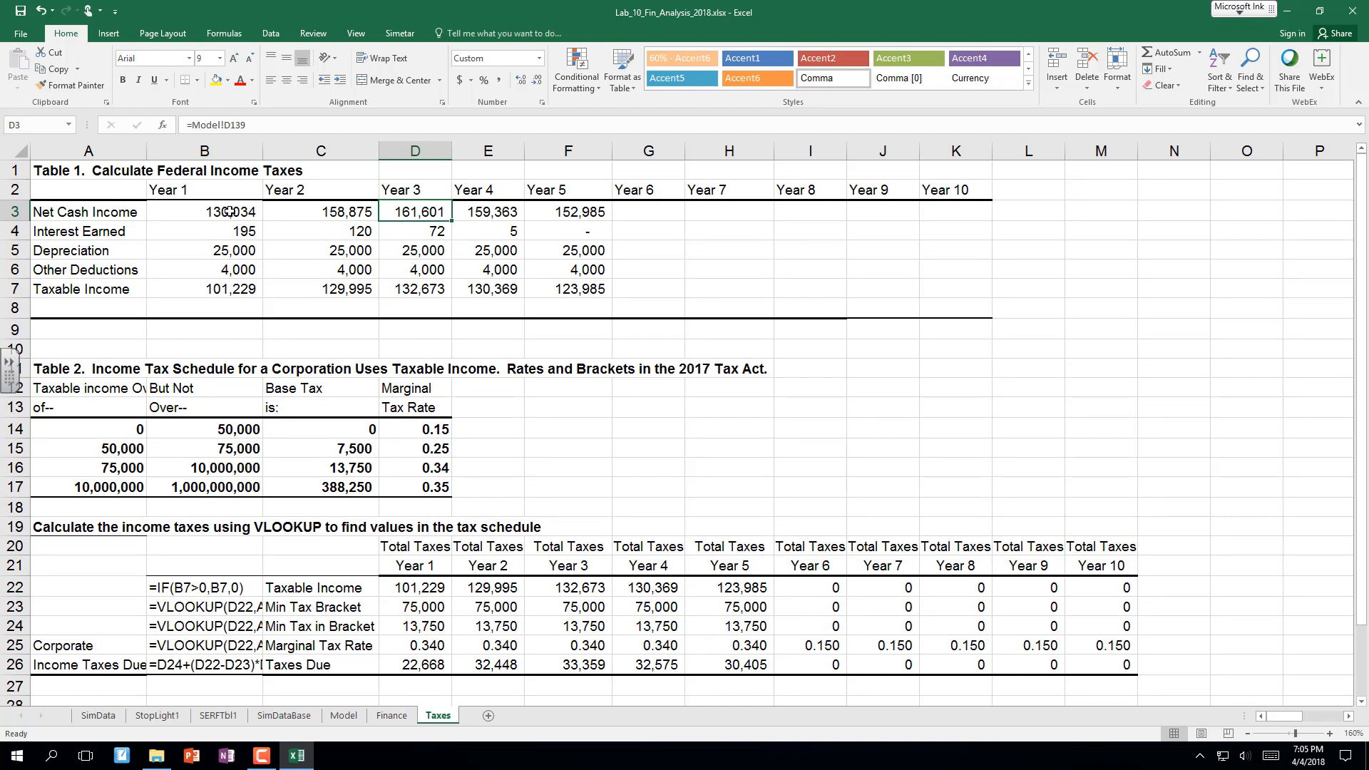
click(229, 212)
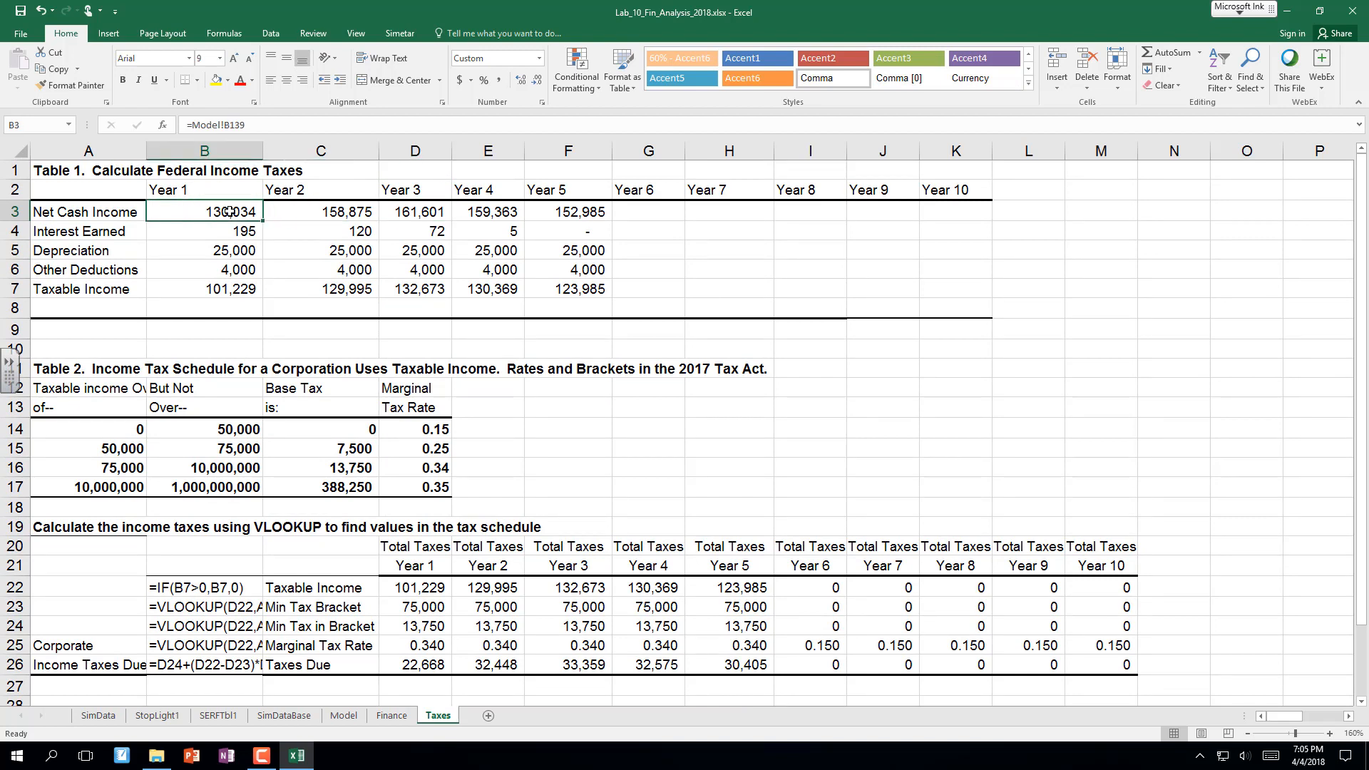
click(584, 211)
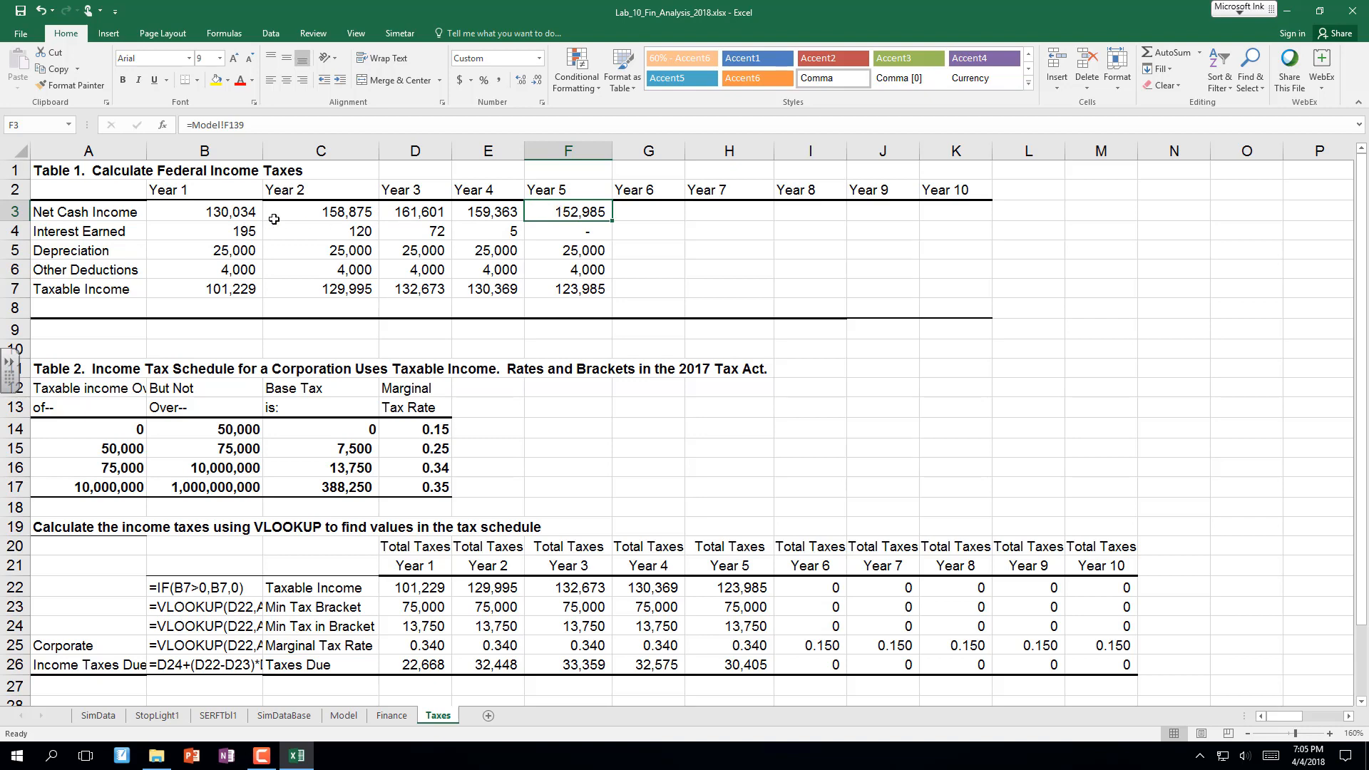
click(408, 212)
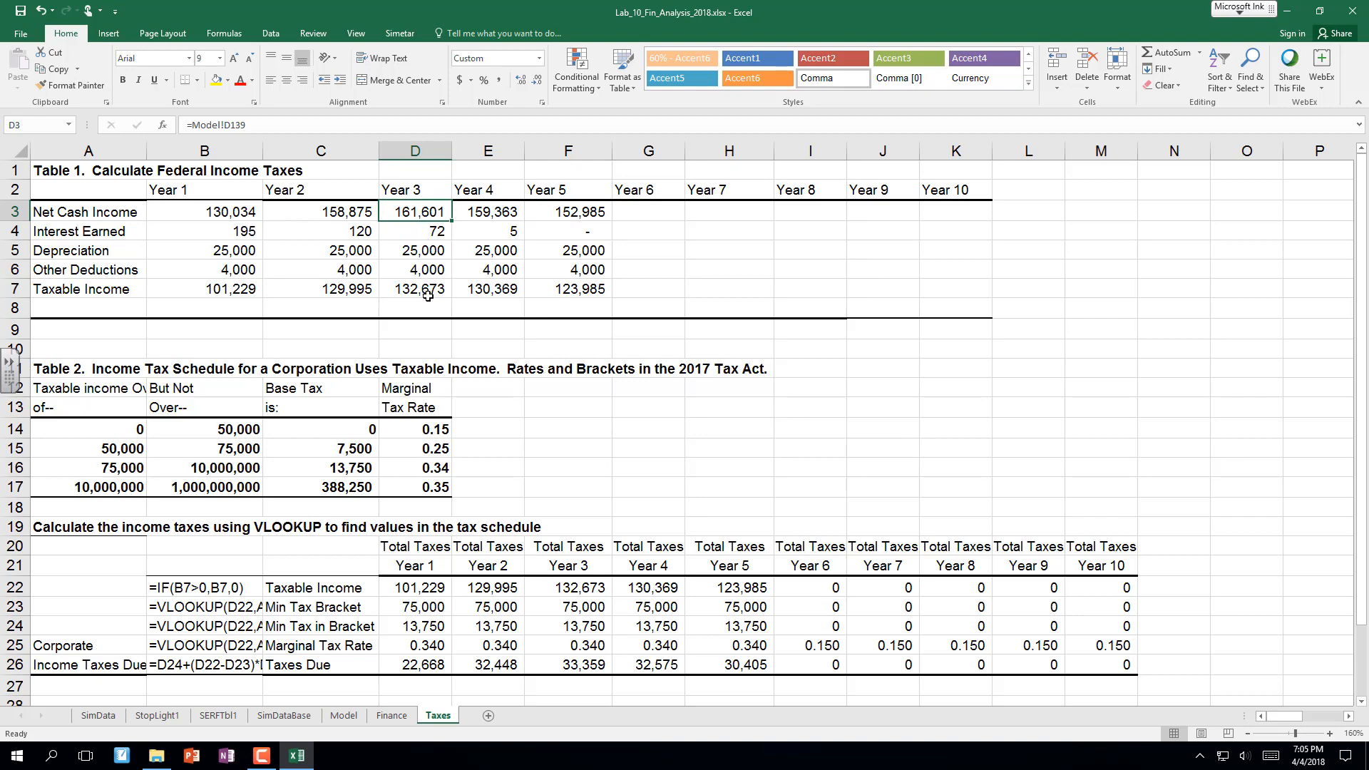
Look over the tax tables on the Taxes sheet and check the Year 1 Taxable Income formula in B7.
scroll(428, 295, down, 1)
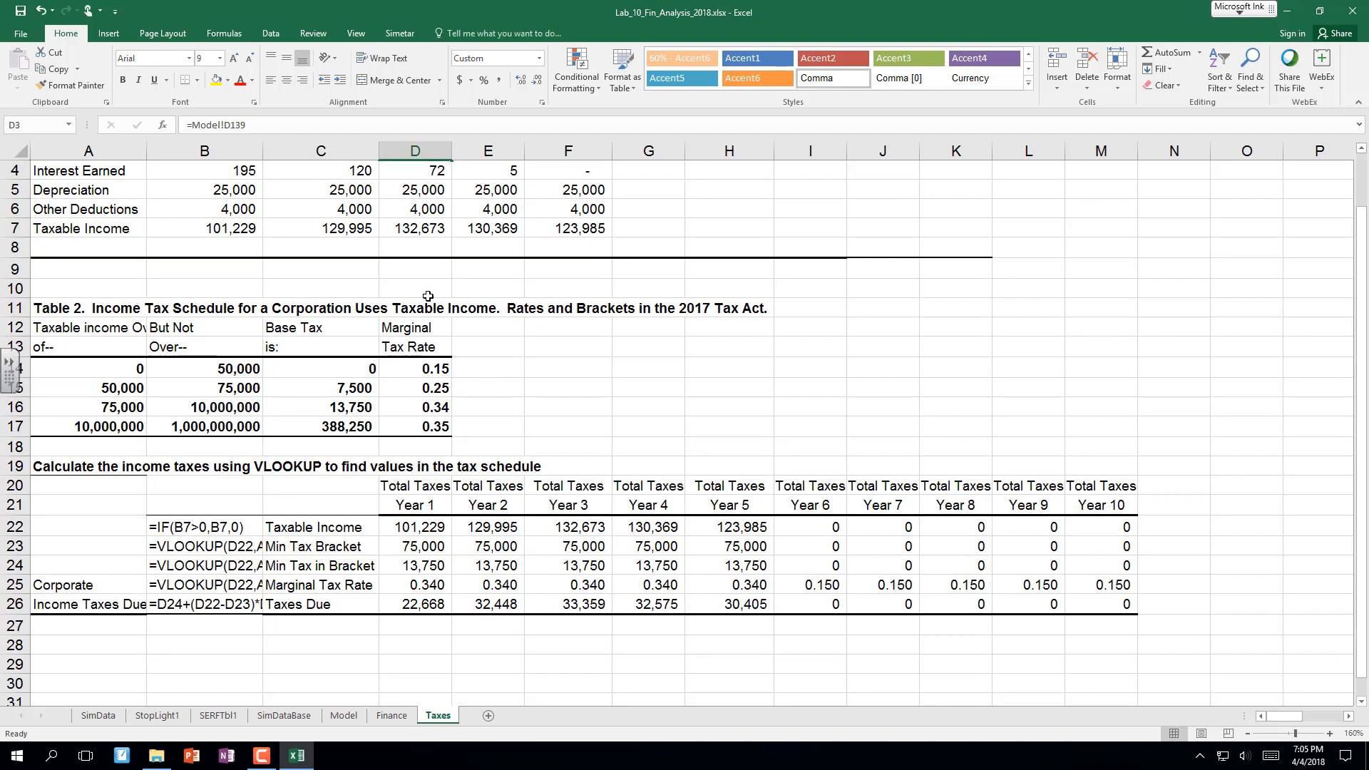
scroll(428, 295, up, 1)
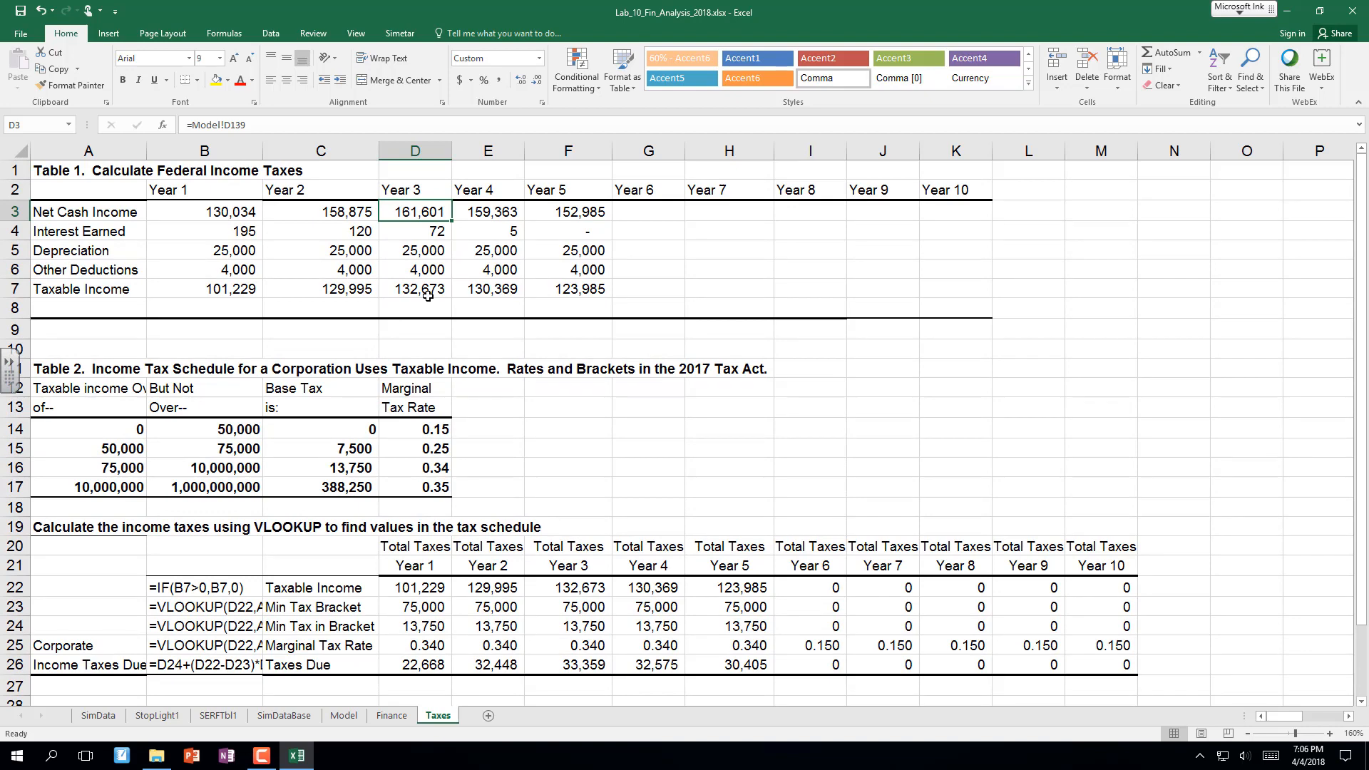
scroll(428, 295, down, 2)
scroll(428, 295, up, 1)
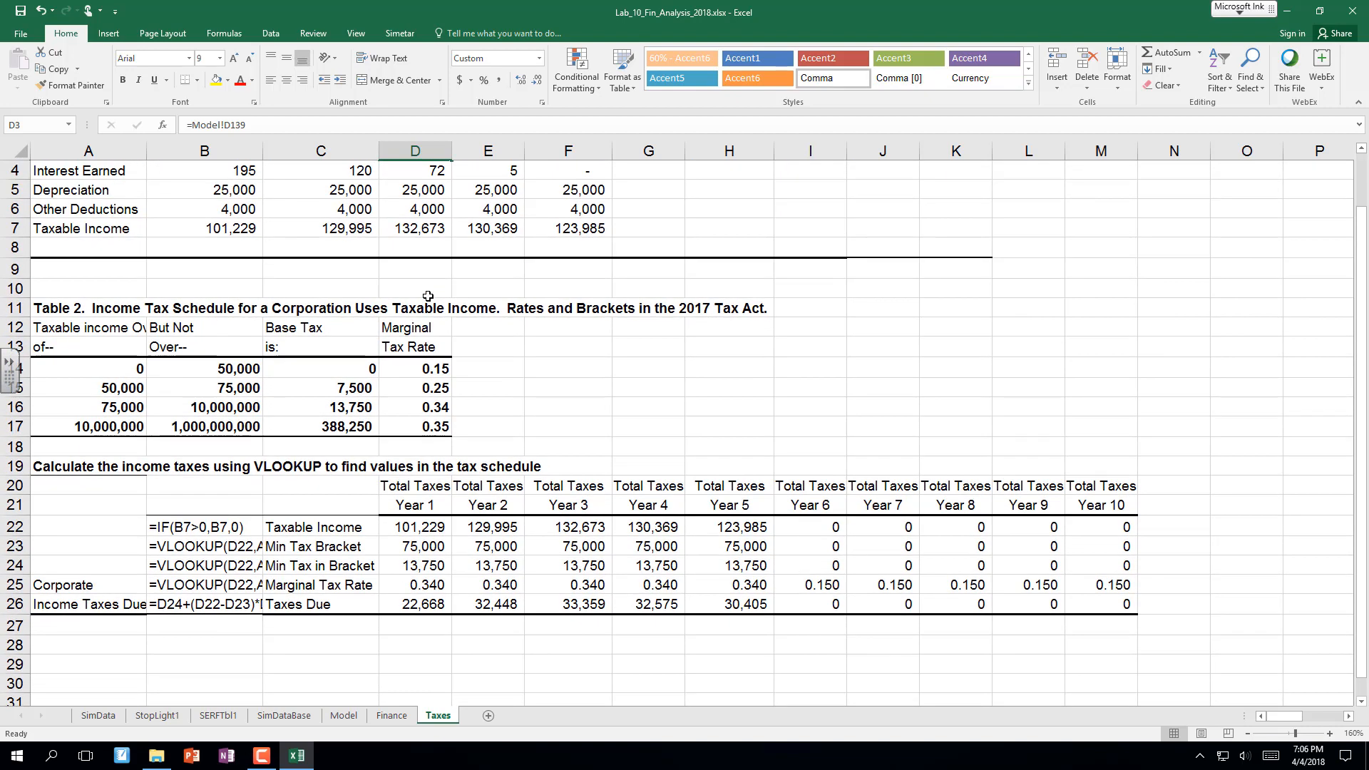
scroll(428, 295, up, 1)
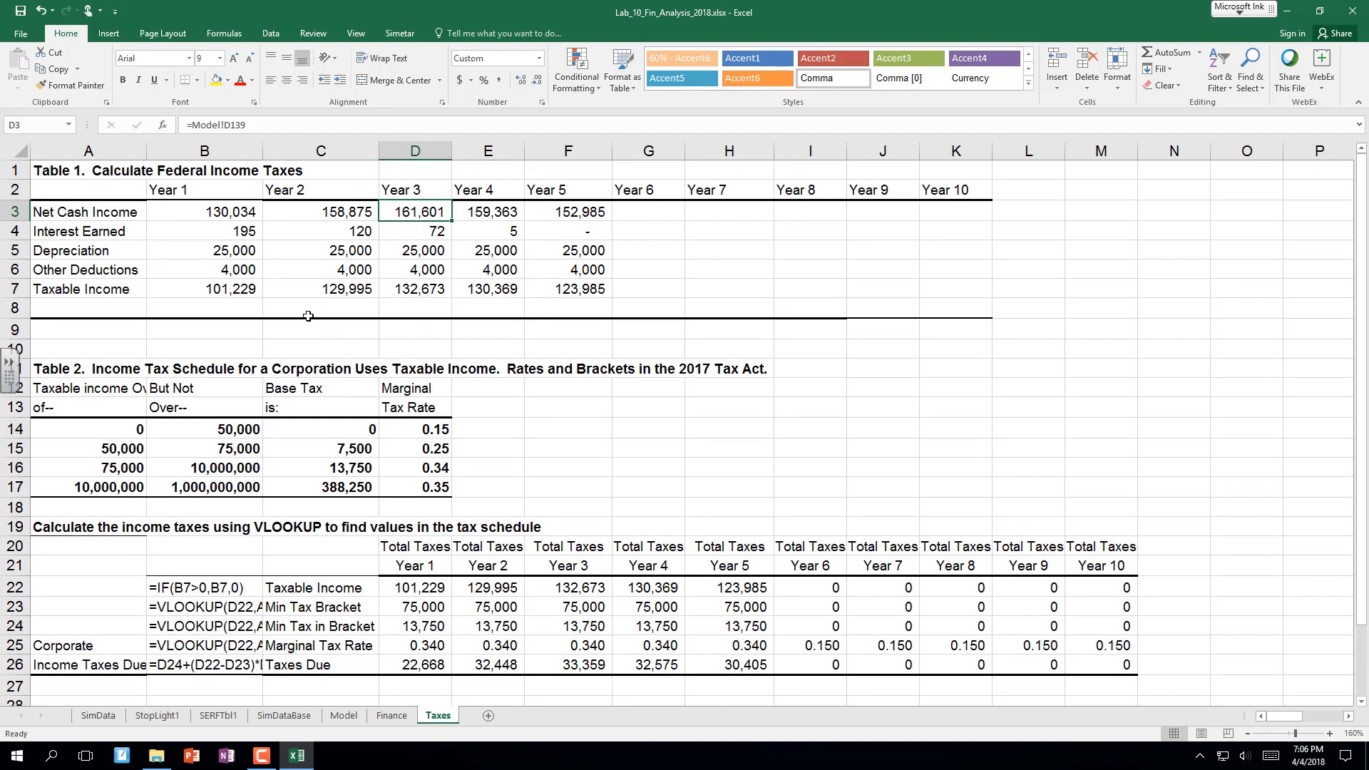
click(243, 296)
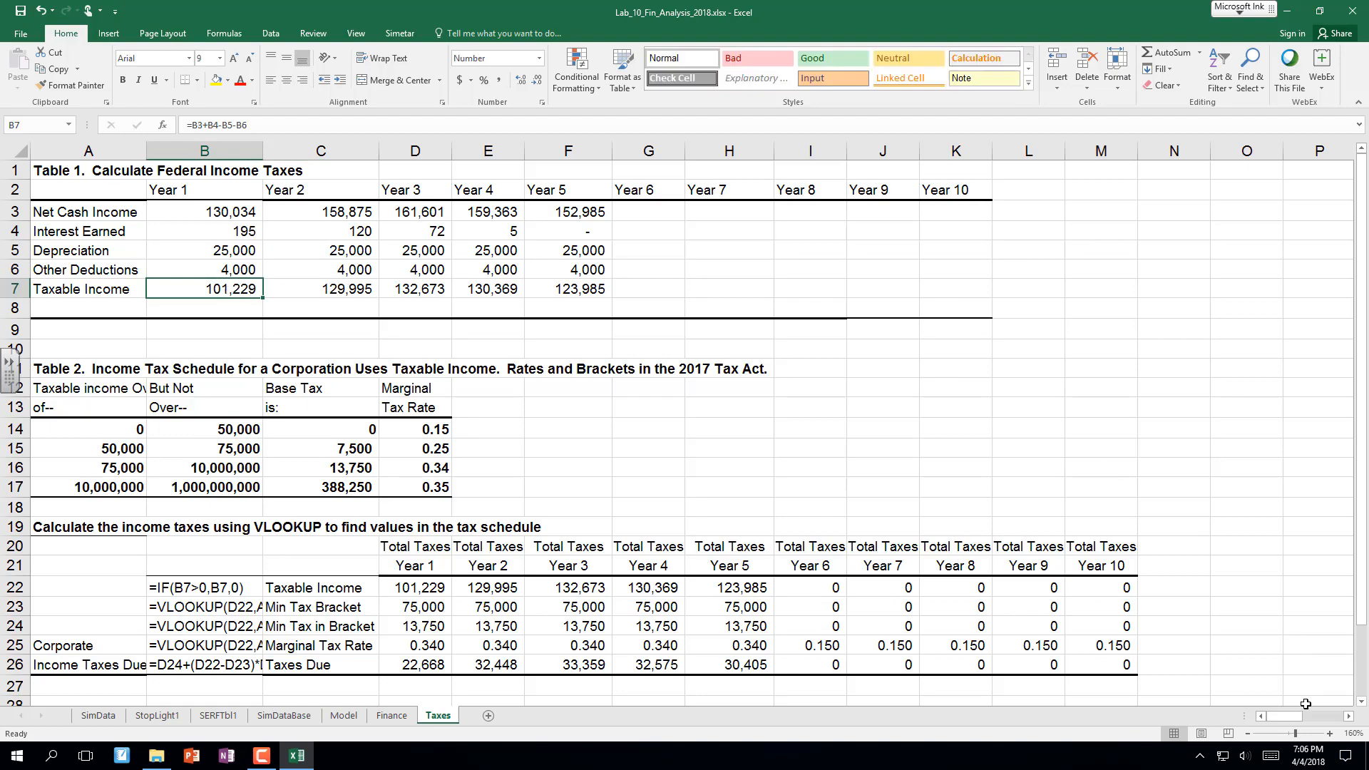
Magnify the Taxes sheet to 190% and return to the Table 1 title in cell A1.
click(1330, 734)
click(1330, 734)
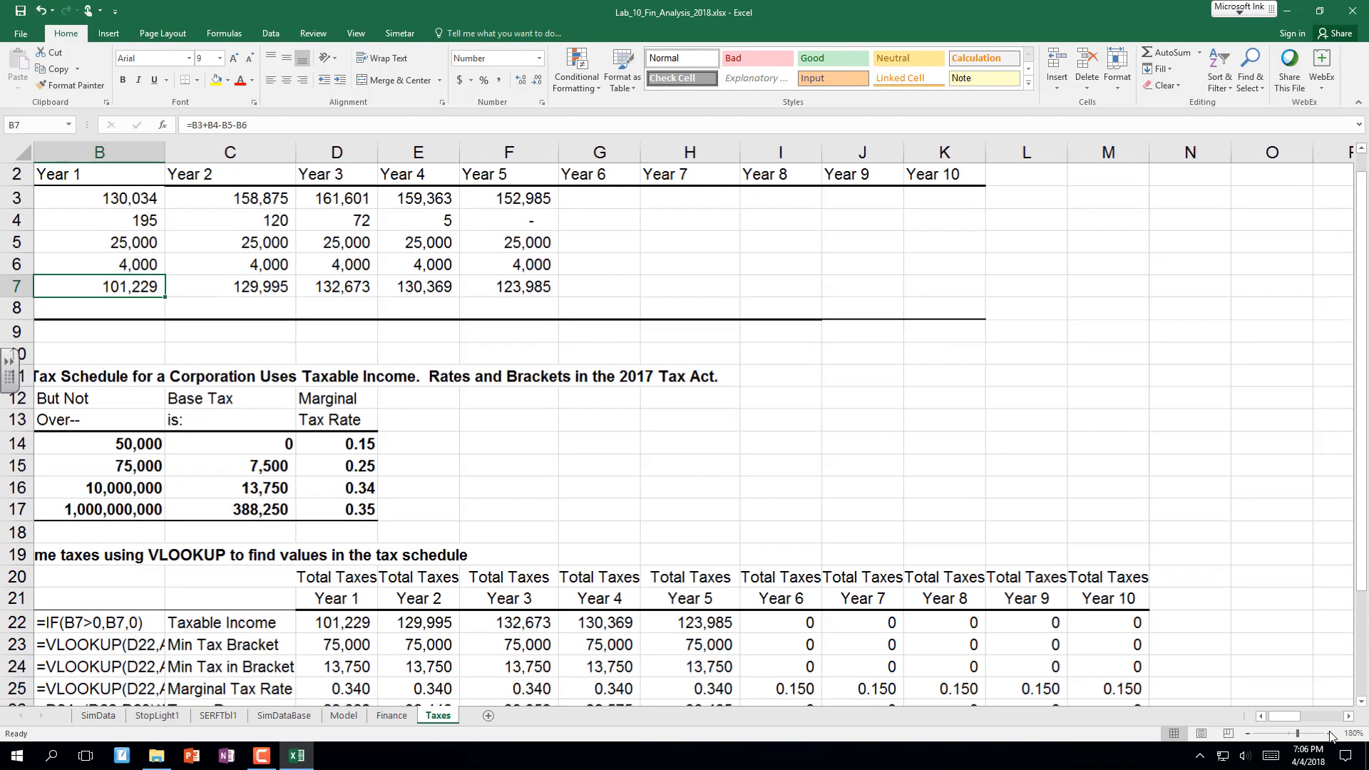
click(1330, 734)
click(445, 405)
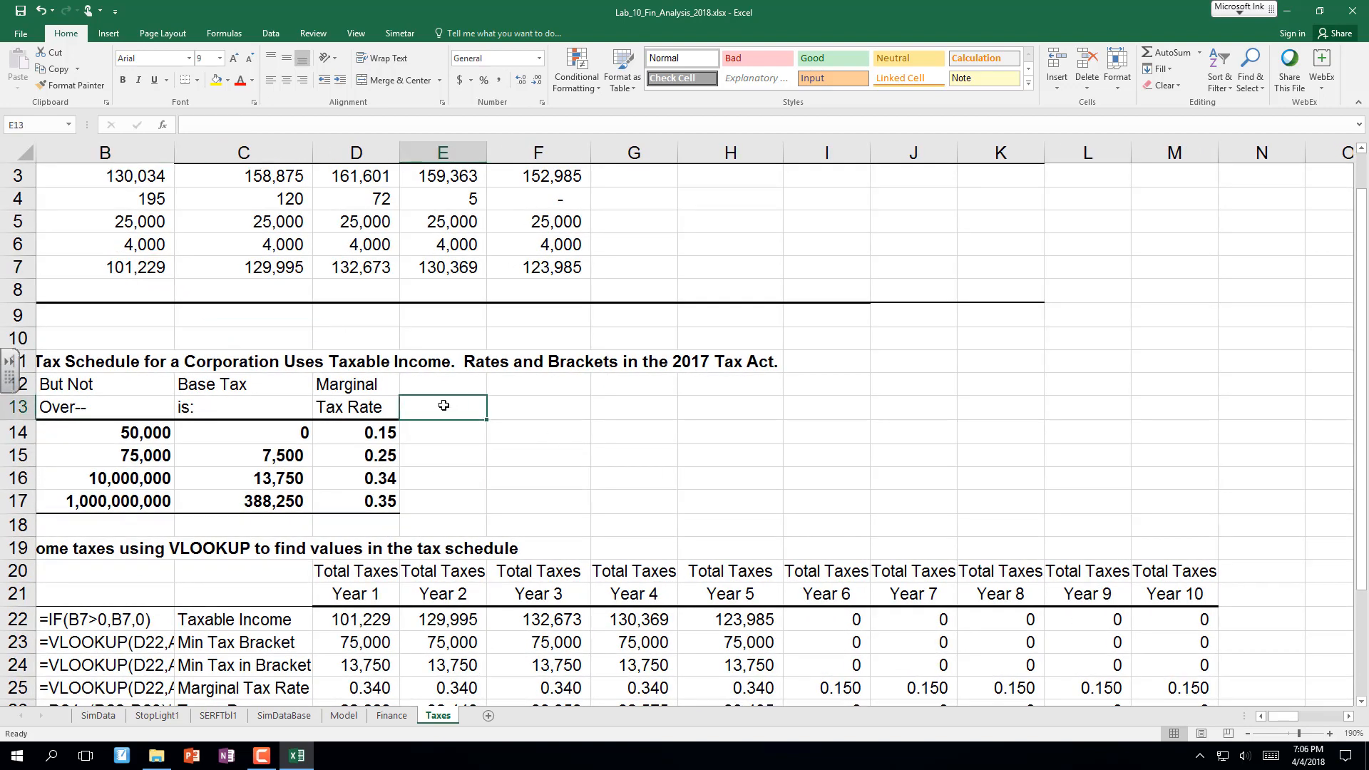
key(Left)
key(Left)
key(Left)
key(Left)
key(Up)
key(Up)
key(Up)
key(Up)
key(Up)
key(Up)
key(Up)
key(Up)
key(Up)
key(Up)
key(Up)
key(Up)
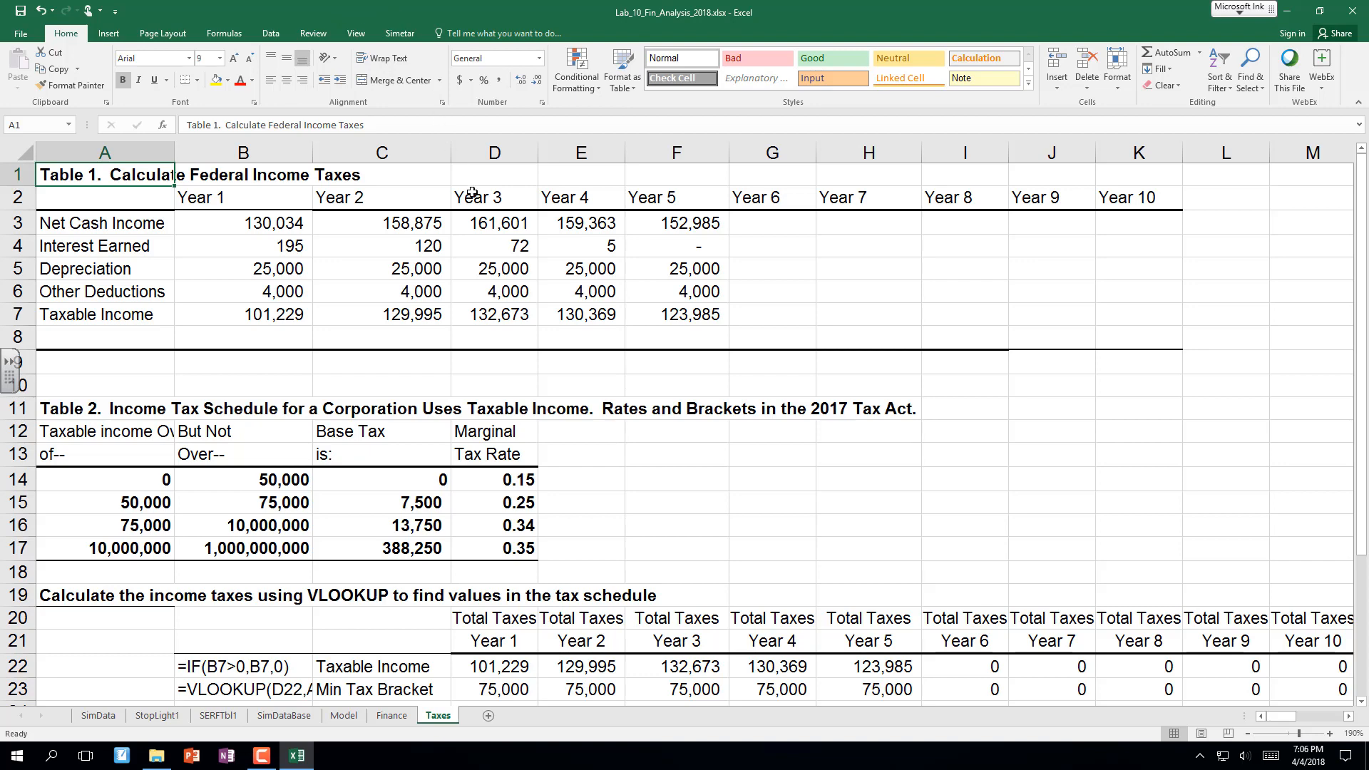
Check the Year 3 formulas for Net Cash Income, Interest Earned, Depreciation, Other Deductions and Taxable Income in Table 1.
click(514, 250)
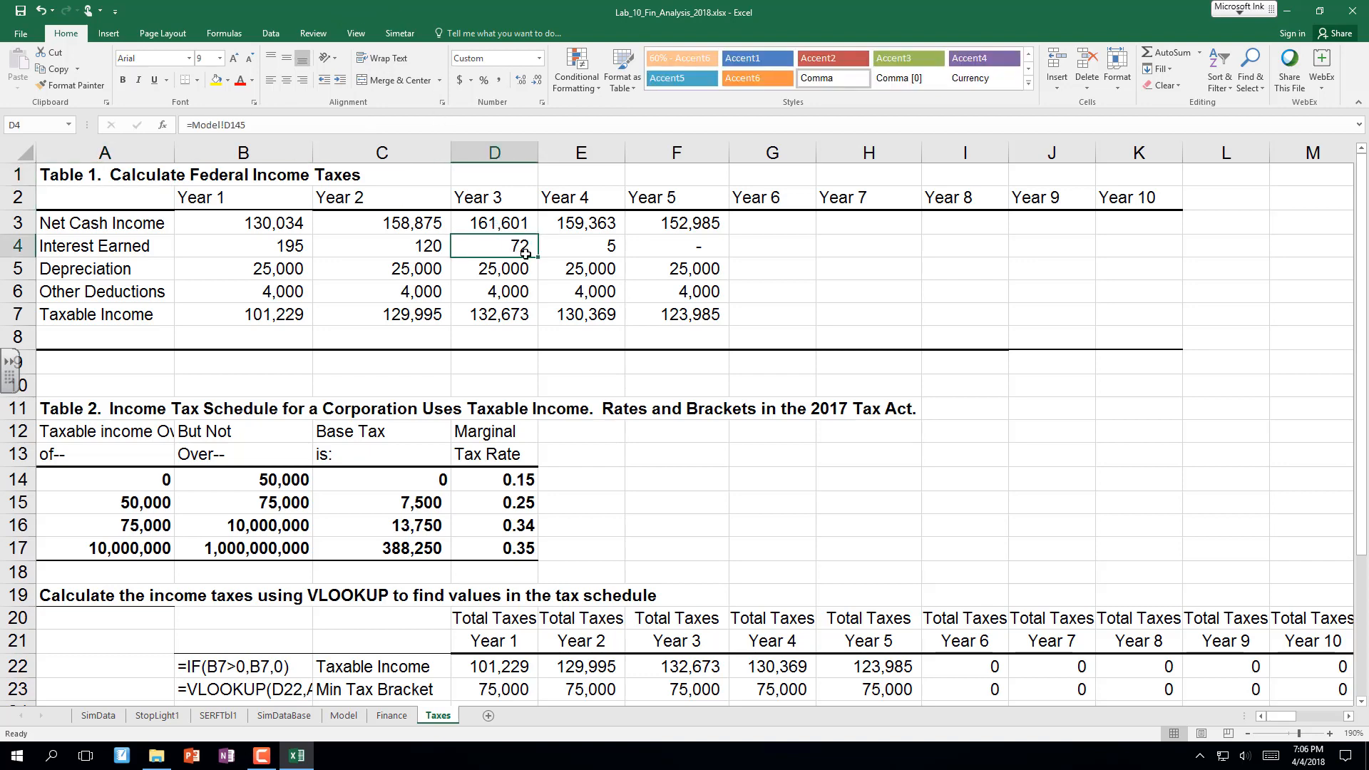
click(513, 320)
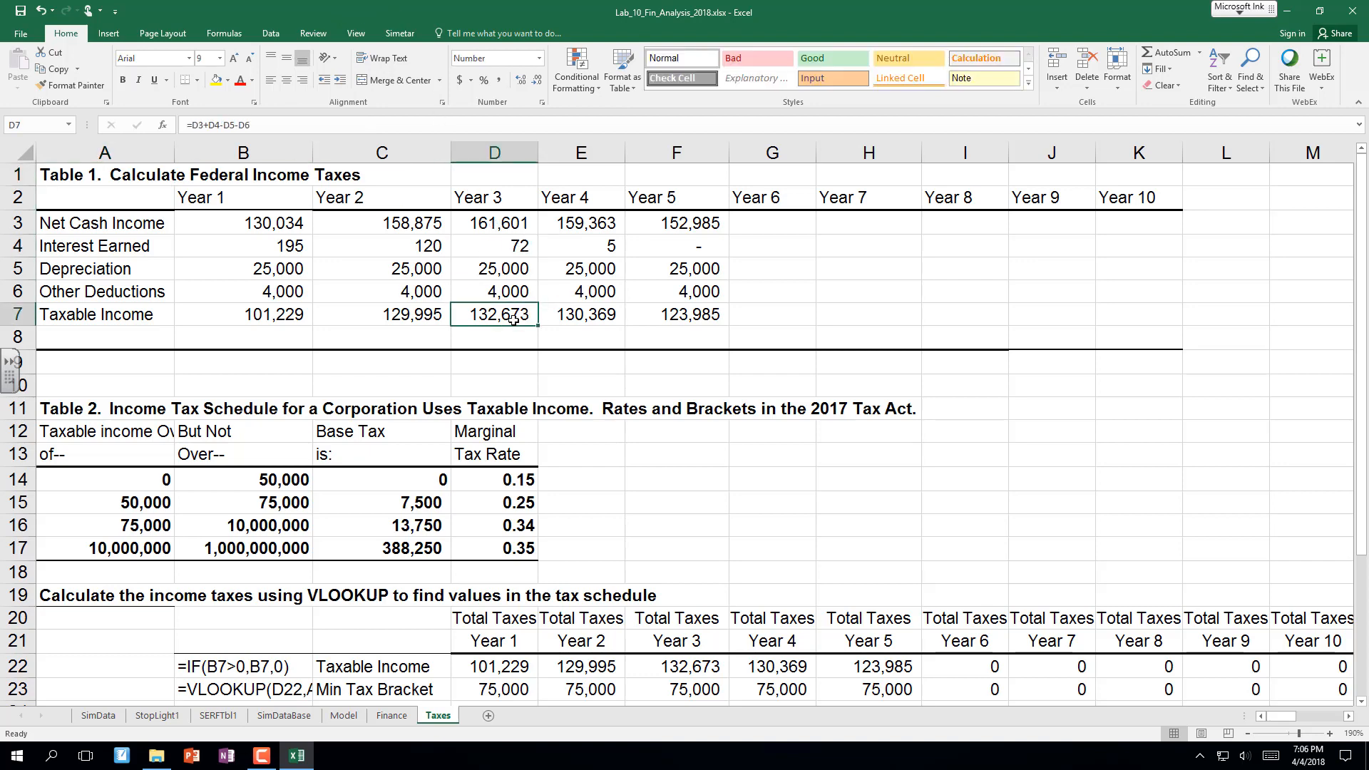
click(513, 228)
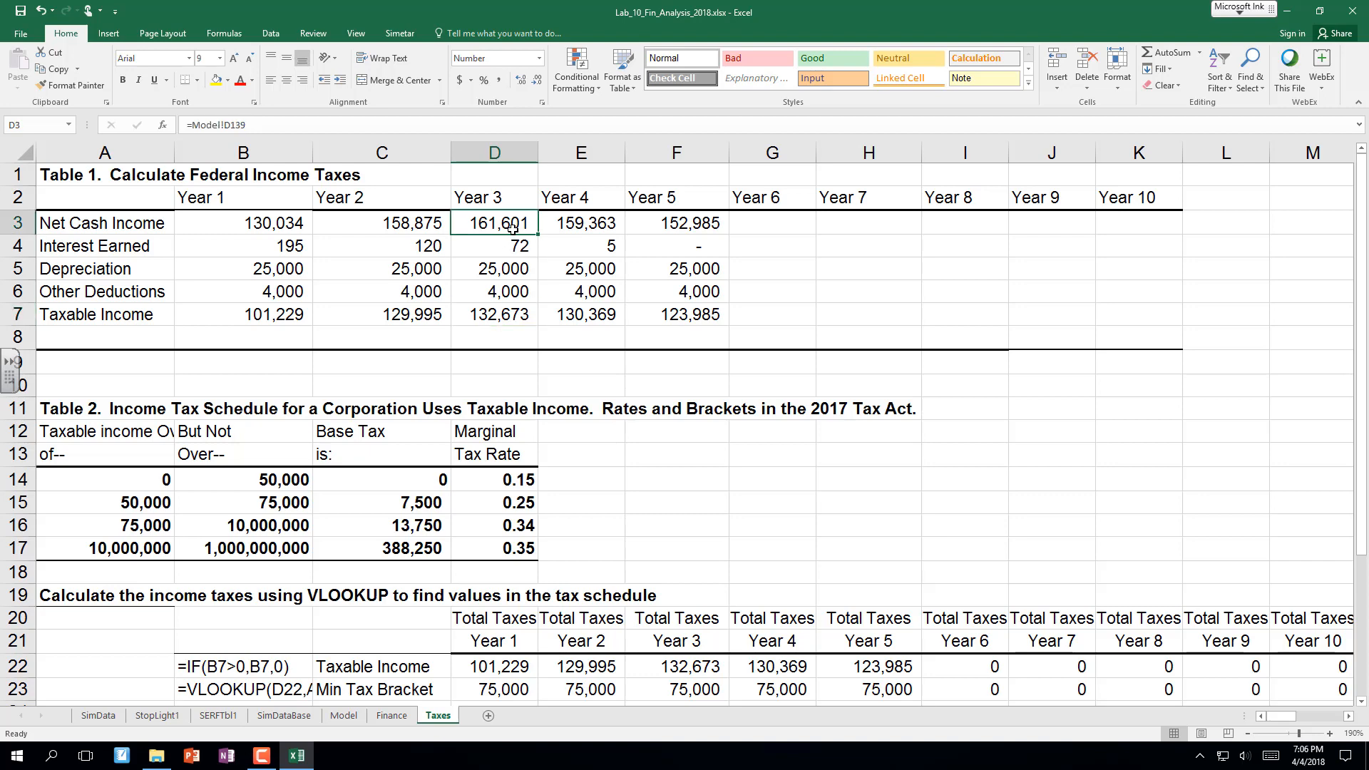
click(514, 246)
click(512, 263)
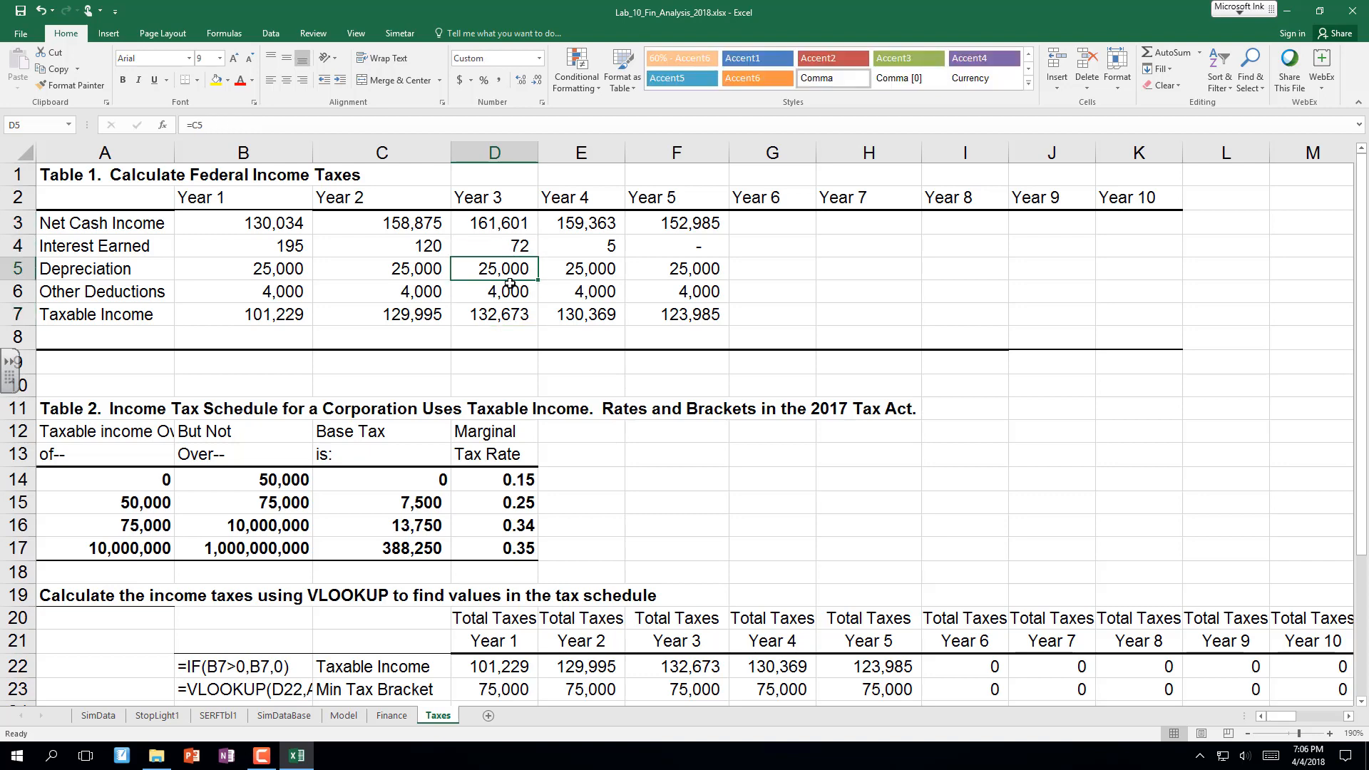
click(511, 284)
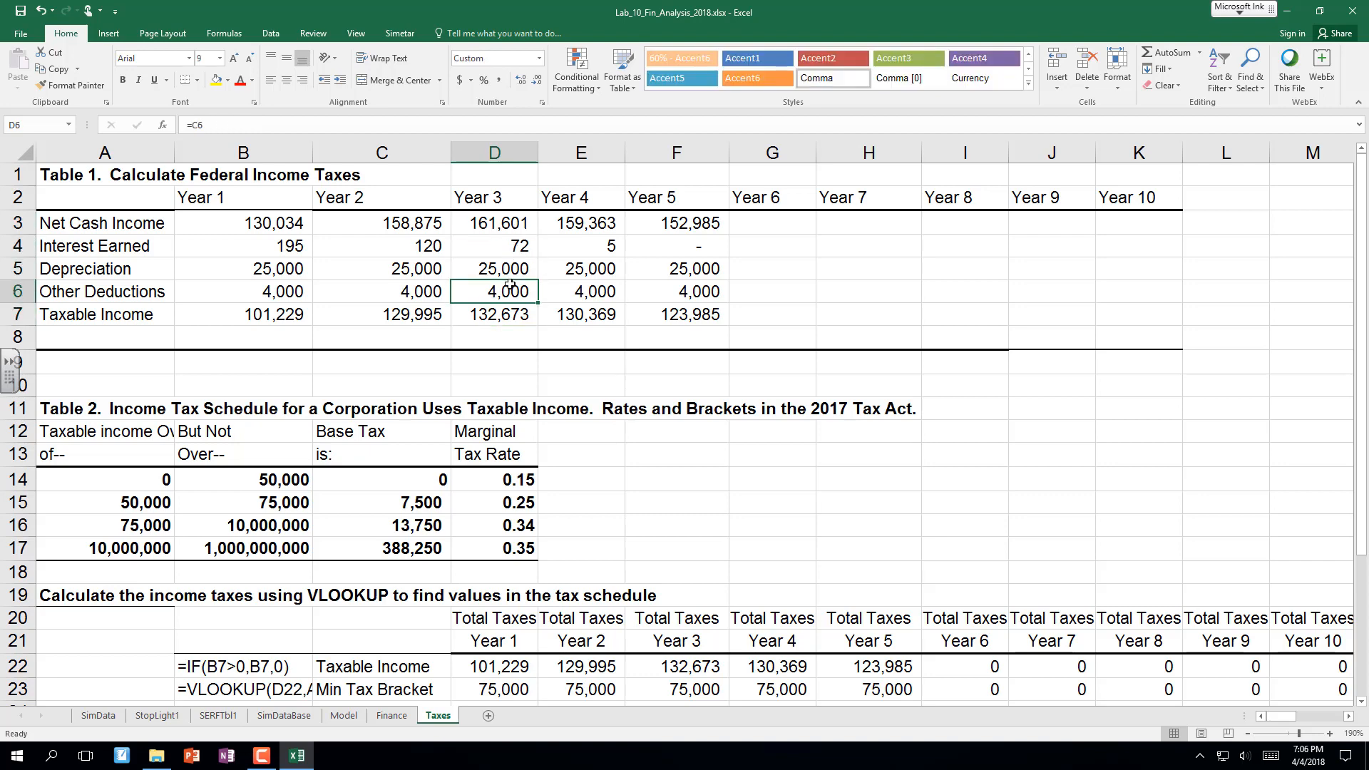
Trace the Year 3 Taxable Income formula in D7 to its source cells, ending on Other Deductions in D6.
click(505, 318)
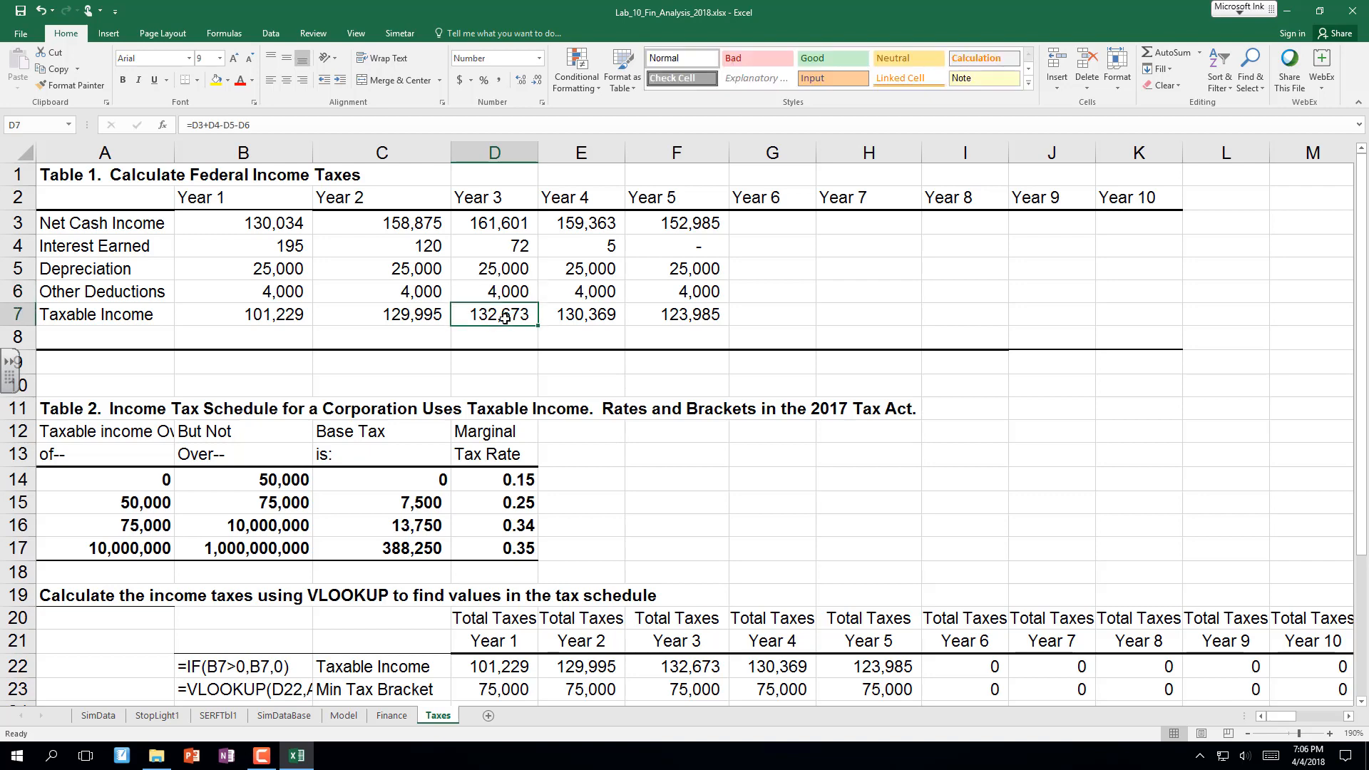
key(F2)
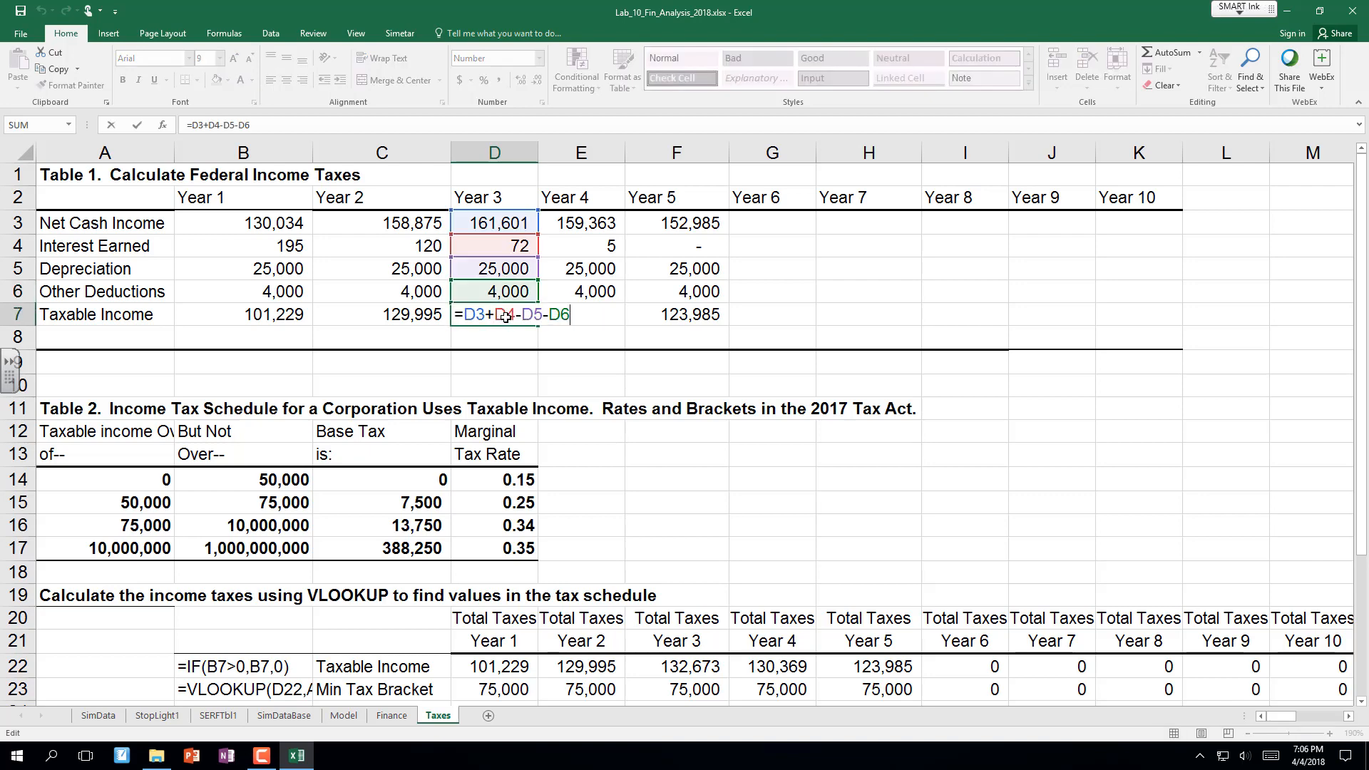
key(Escape)
click(498, 293)
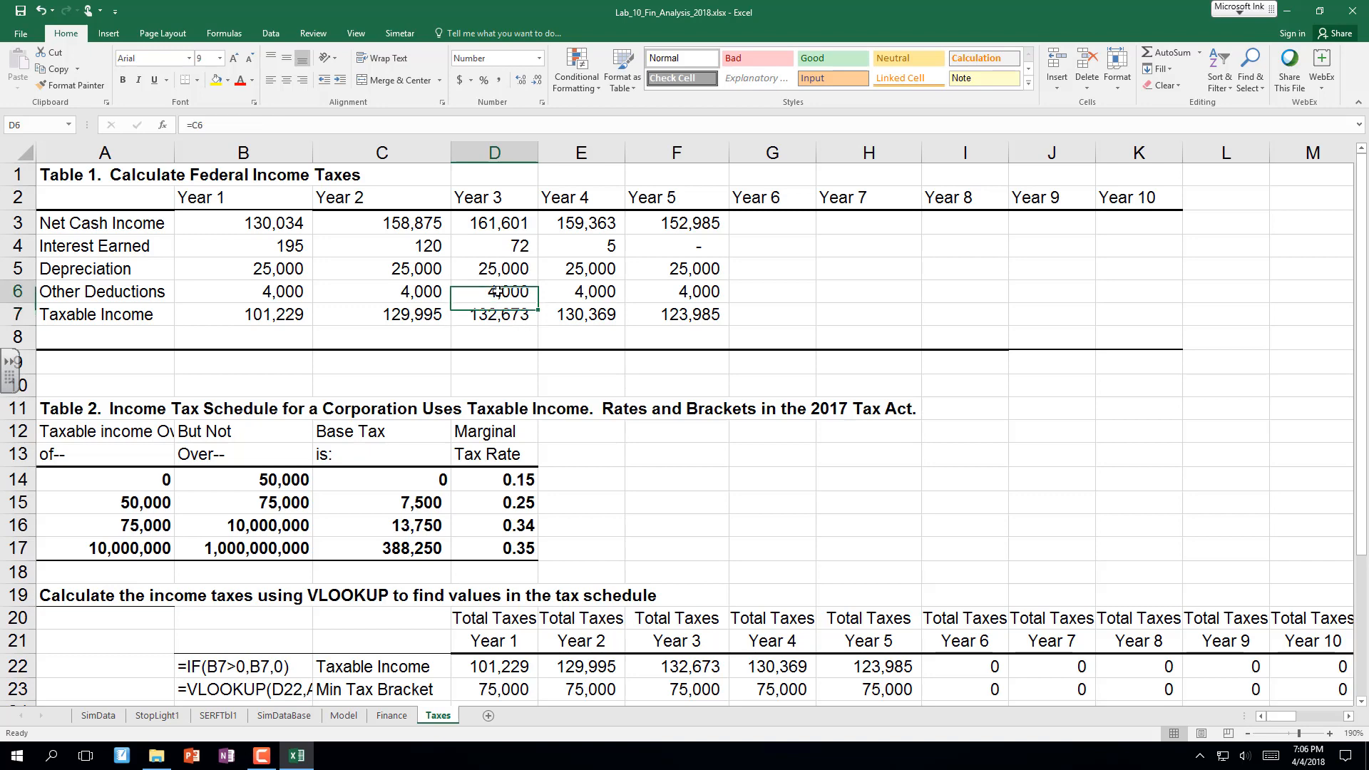